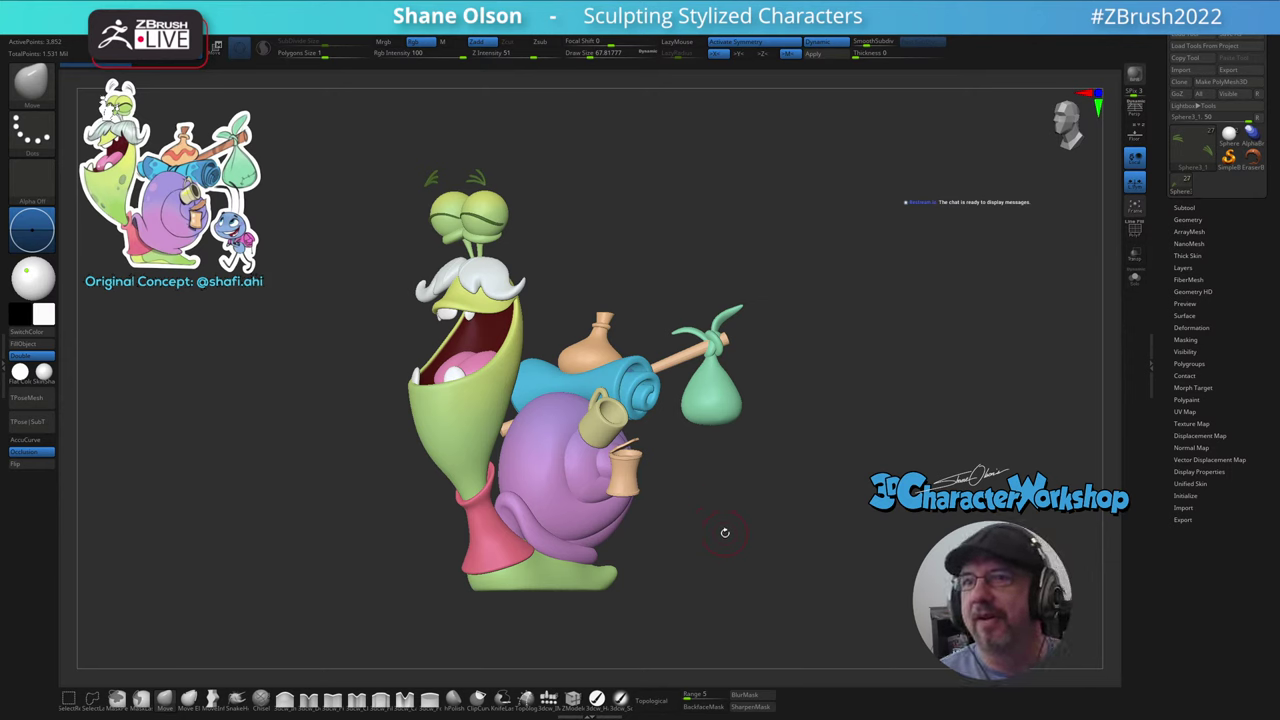
# - Set the brush draw size to about 80
pyautogui.moveTo(723, 528); pyautogui.dragTo(720, 509)
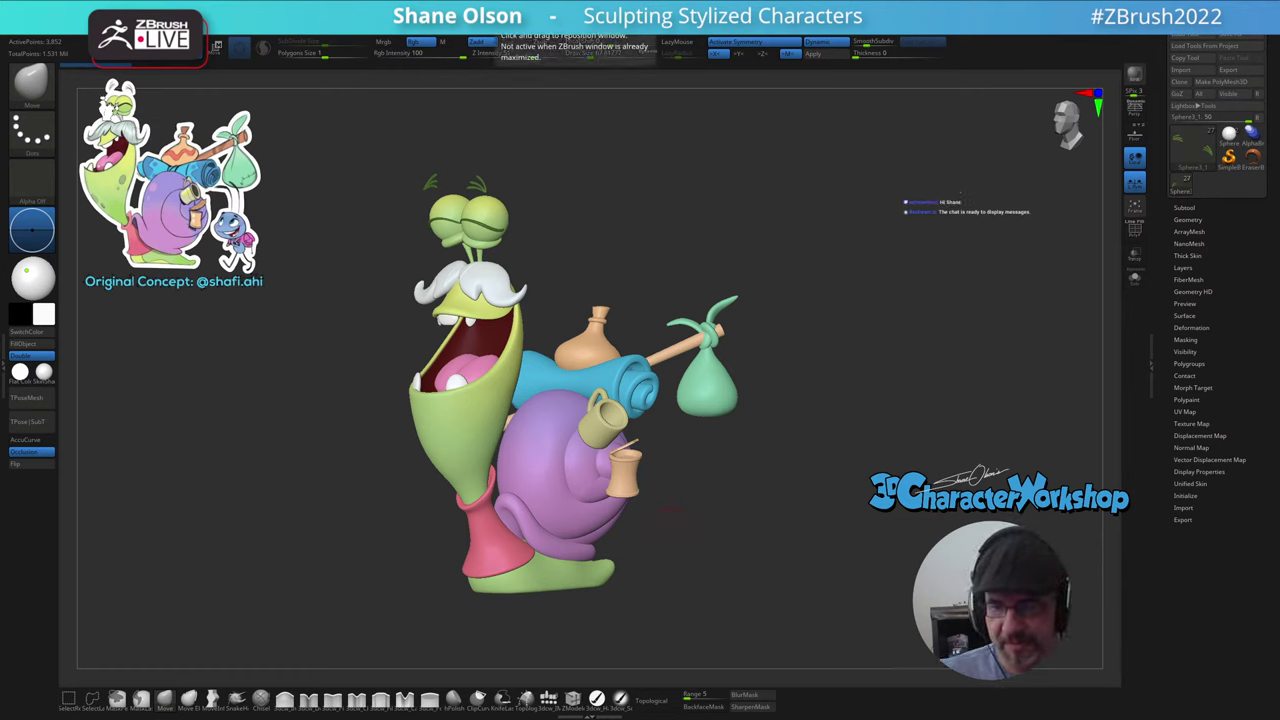
pyautogui.moveTo(686, 487)
pyautogui.mouseDown()
pyautogui.moveTo(698, 473)
pyautogui.moveTo(702, 492)
pyautogui.moveTo(716, 485)
pyautogui.moveTo(694, 489)
pyautogui.moveTo(724, 504)
pyautogui.mouseUp()
pyautogui.press('s')
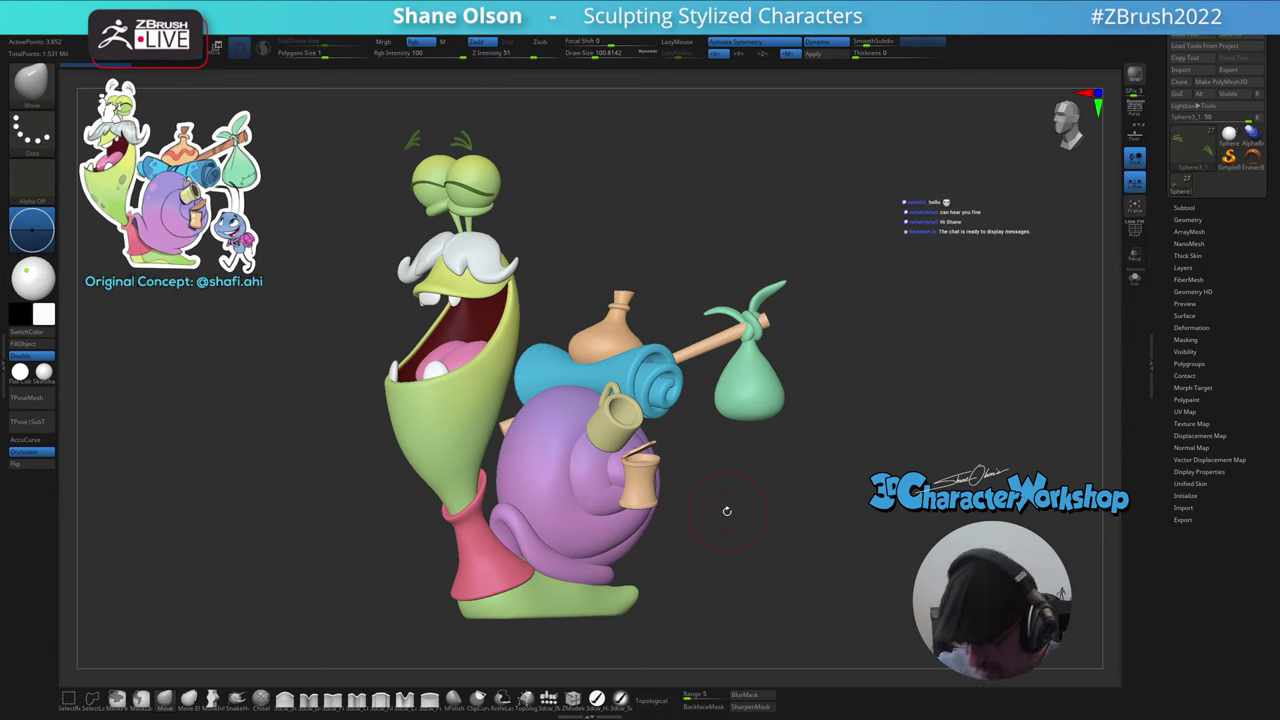
pyautogui.moveTo(720, 506); pyautogui.dragTo(729, 494)
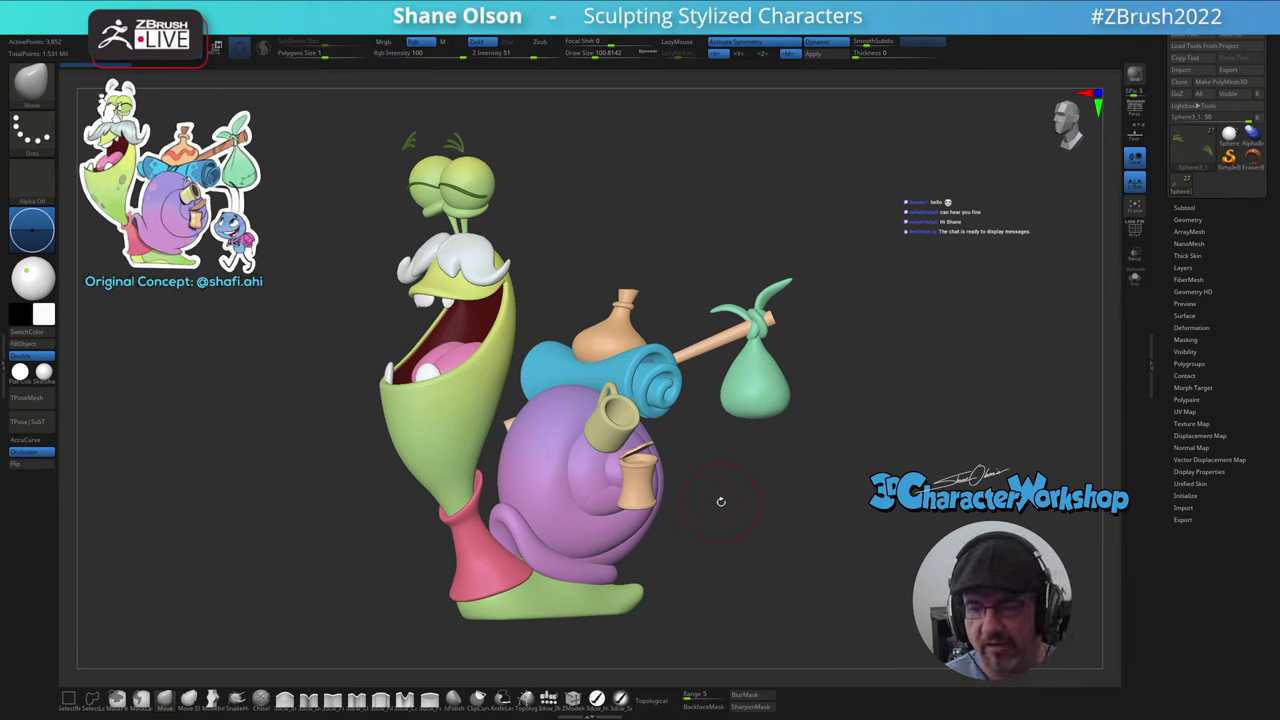
pyautogui.press('s')
pyautogui.moveTo(714, 509); pyautogui.dragTo(709, 517)
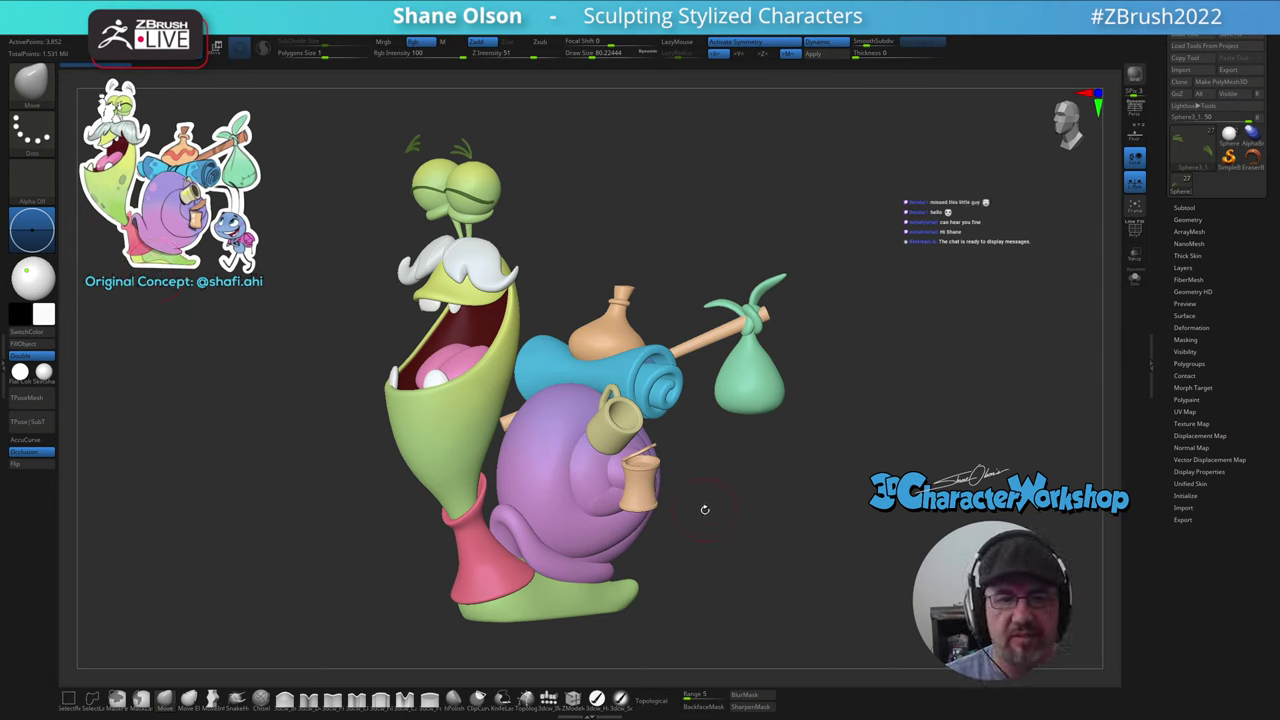
# - Face the snail character from the front and turn on the floor grid
pyautogui.moveTo(703, 509); pyautogui.dragTo(707, 500)
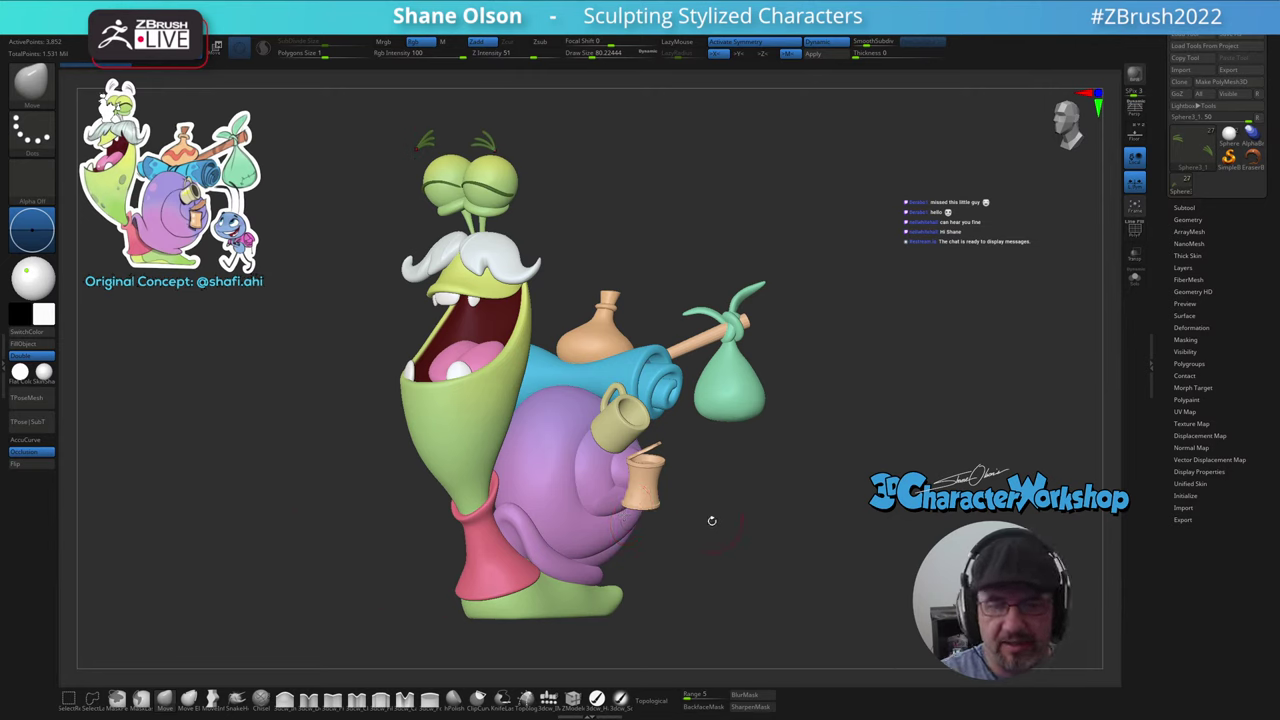
pyautogui.moveTo(731, 520)
pyautogui.keyDown('alt'); pyautogui.mouseDown()
pyautogui.moveTo(643, 523)
pyautogui.moveTo(698, 498)
pyautogui.mouseUp(); pyautogui.keyUp('alt')
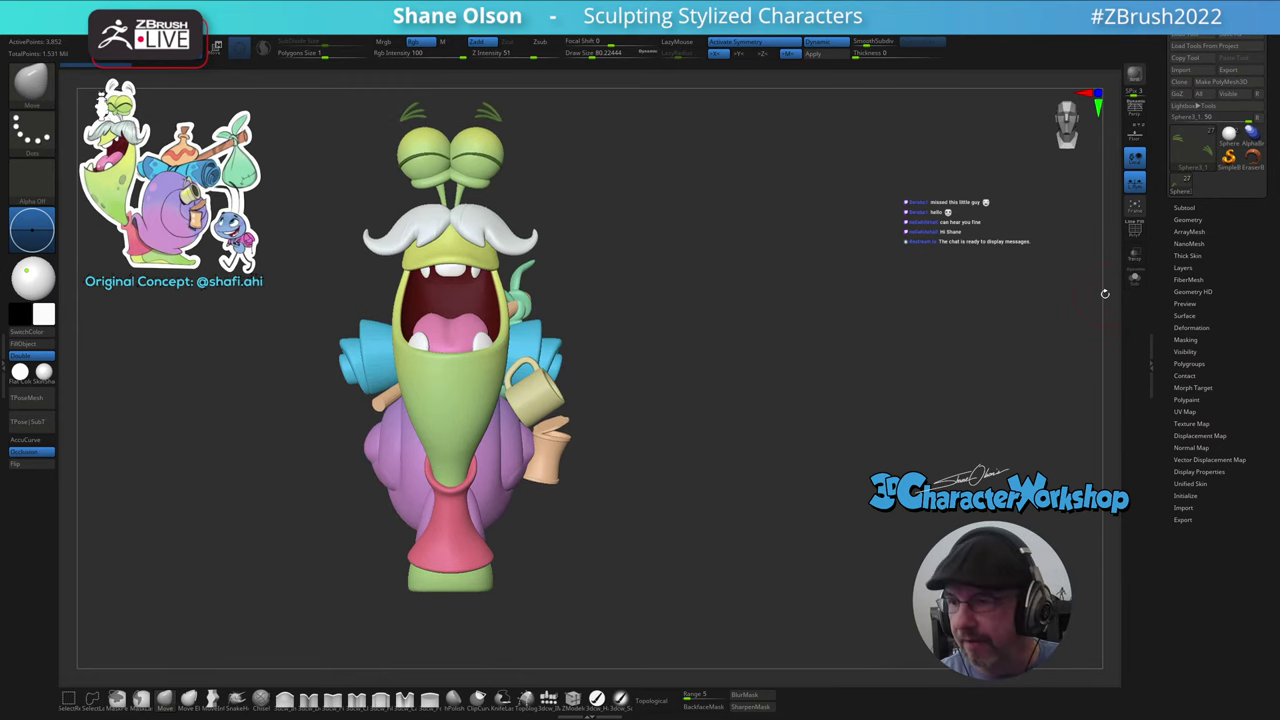
pyautogui.click(1135, 110)
pyautogui.click(1135, 110)
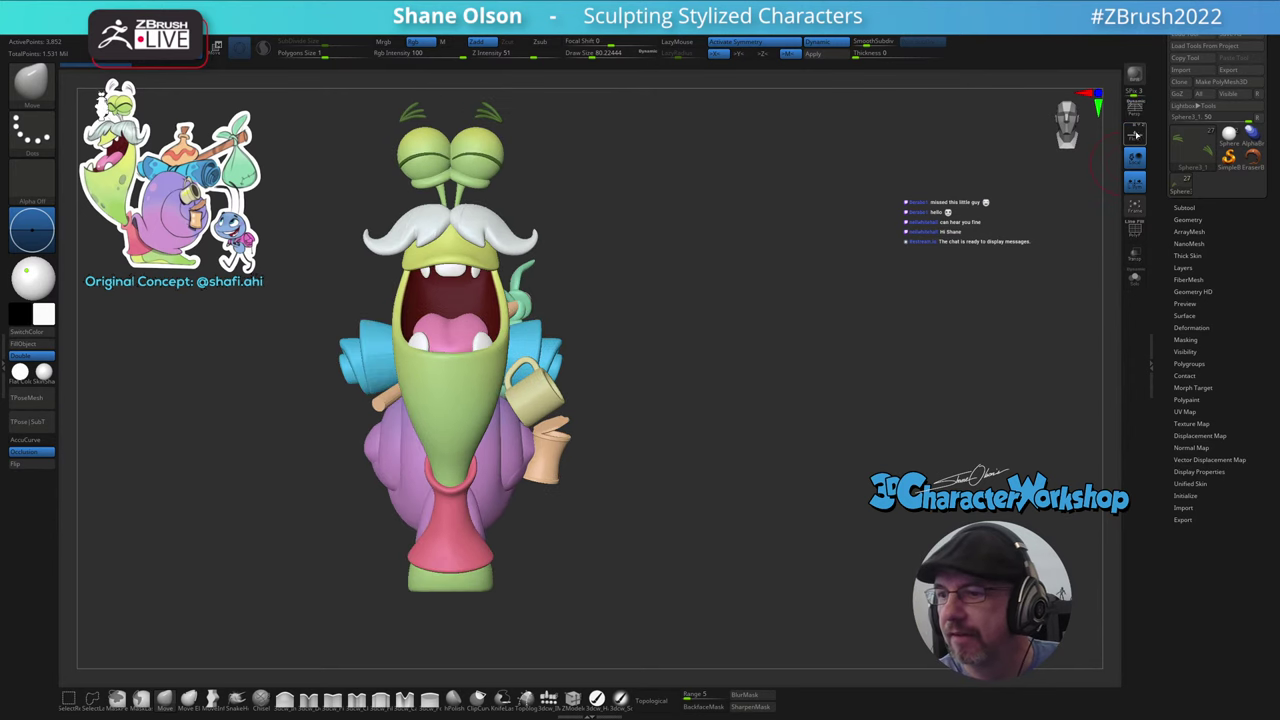
pyautogui.click(1135, 130)
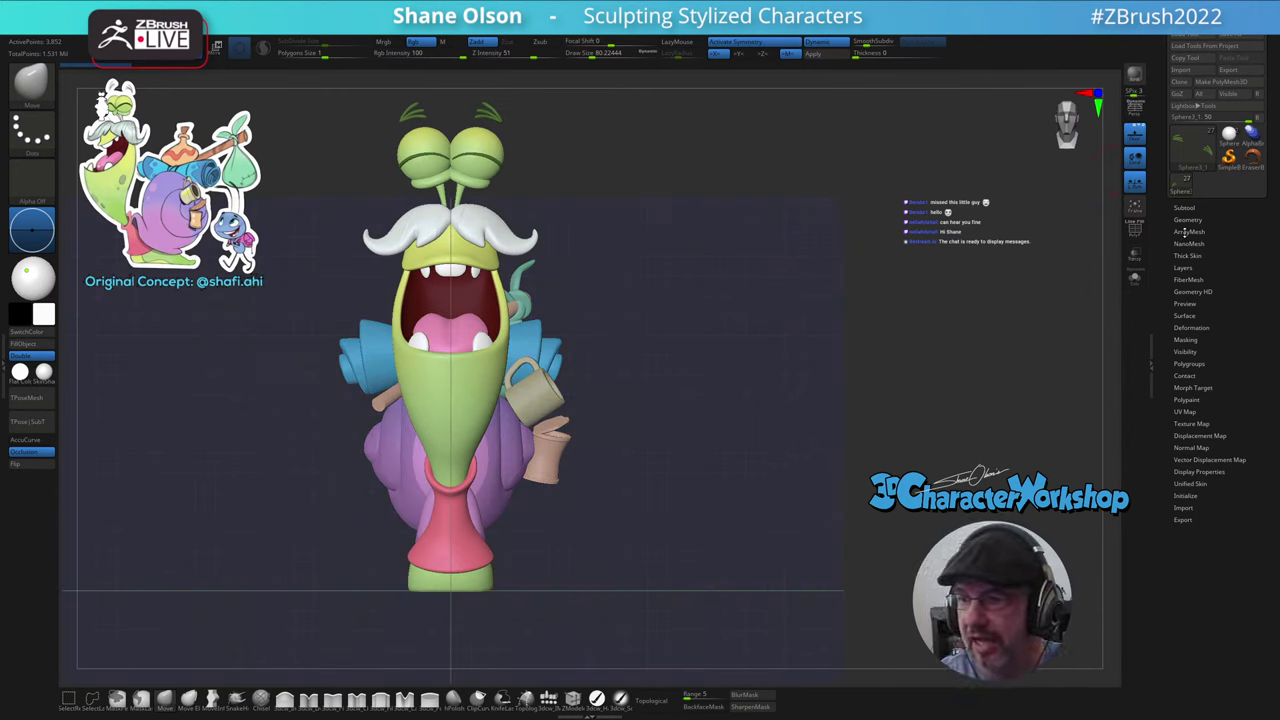
# - Find the Bool folder among the subtools, check what it contains, and delete it together with all its subtools
pyautogui.click(1189, 219)
pyautogui.click(1186, 207)
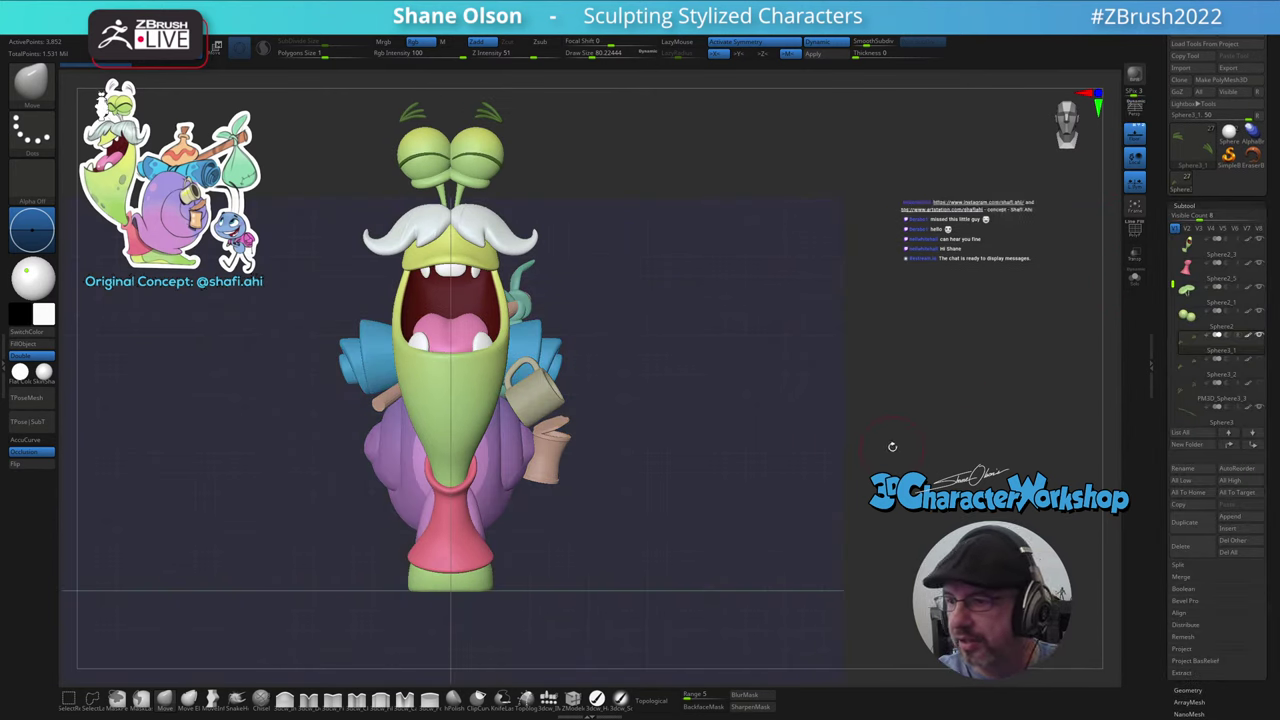
pyautogui.moveTo(1174, 279); pyautogui.dragTo(1164, 368)
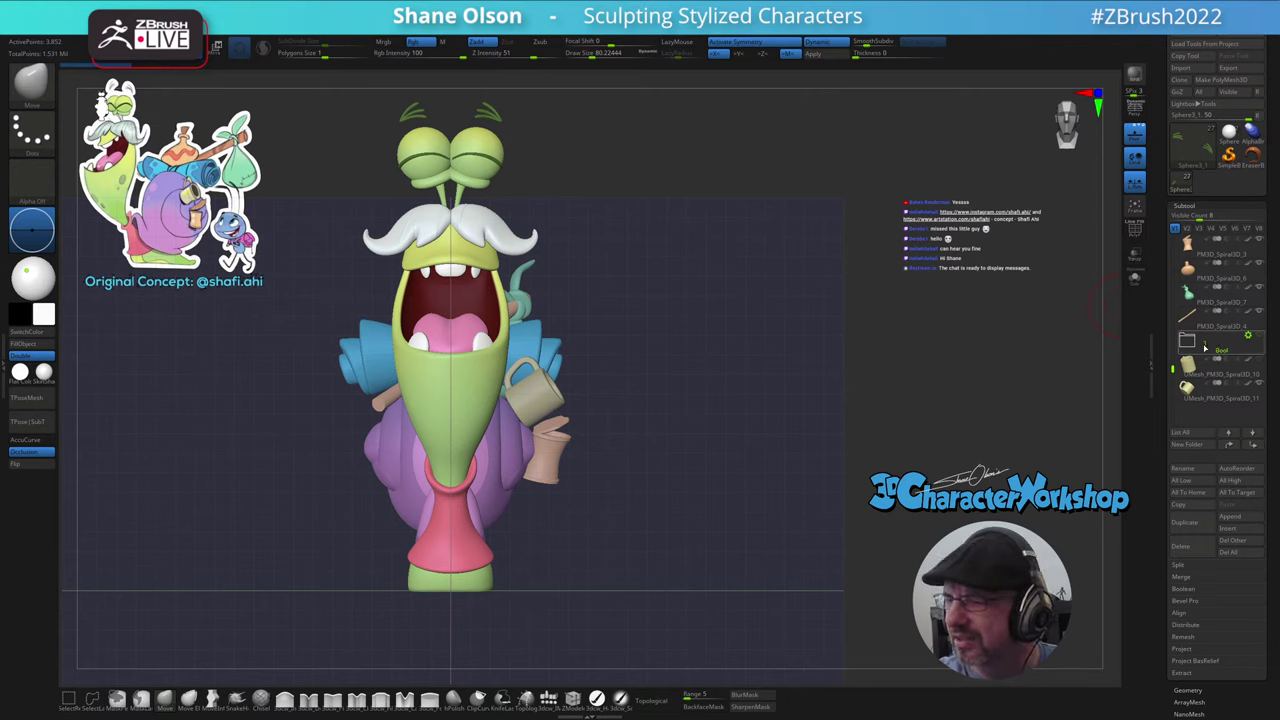
pyautogui.click(1198, 346)
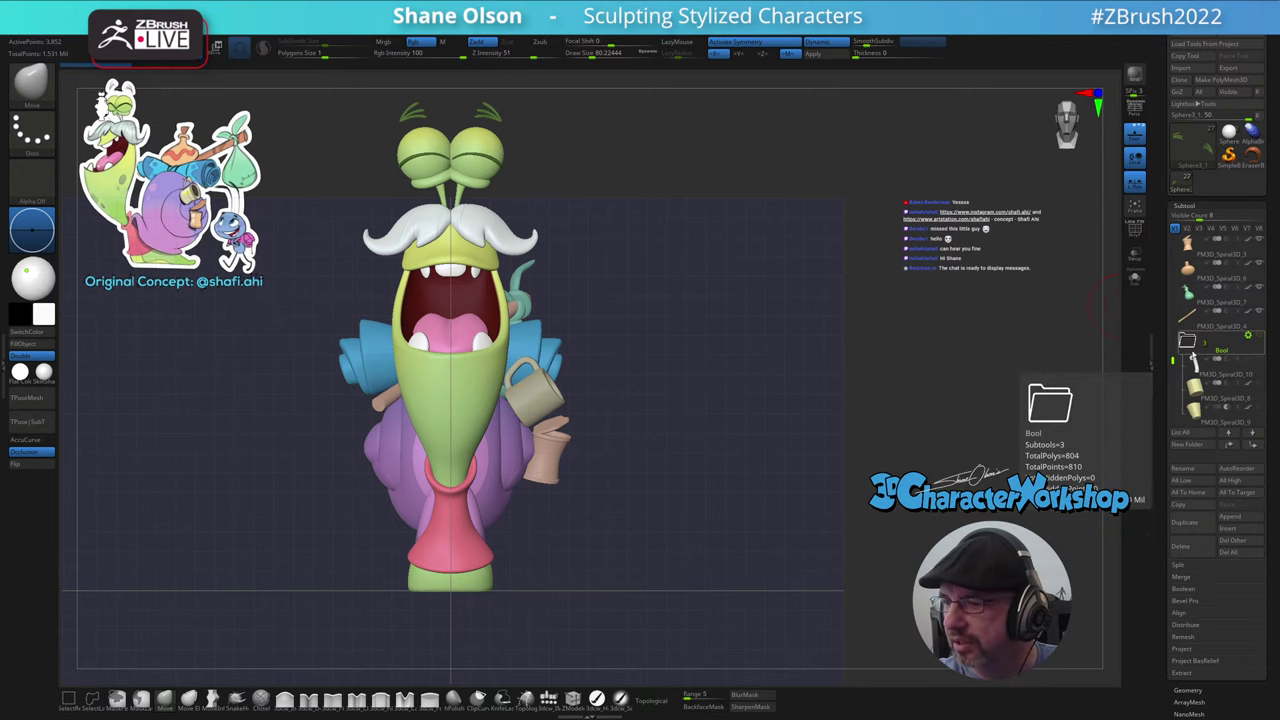
pyautogui.click(1188, 344)
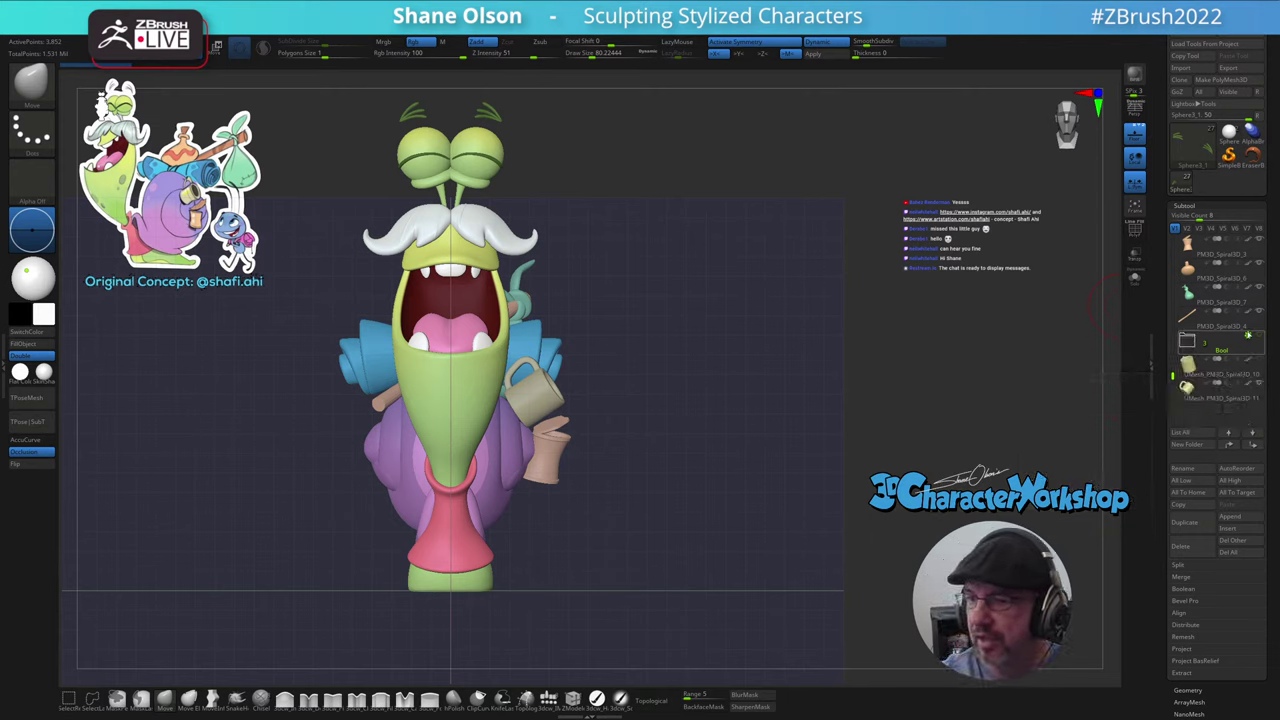
pyautogui.click(1247, 336)
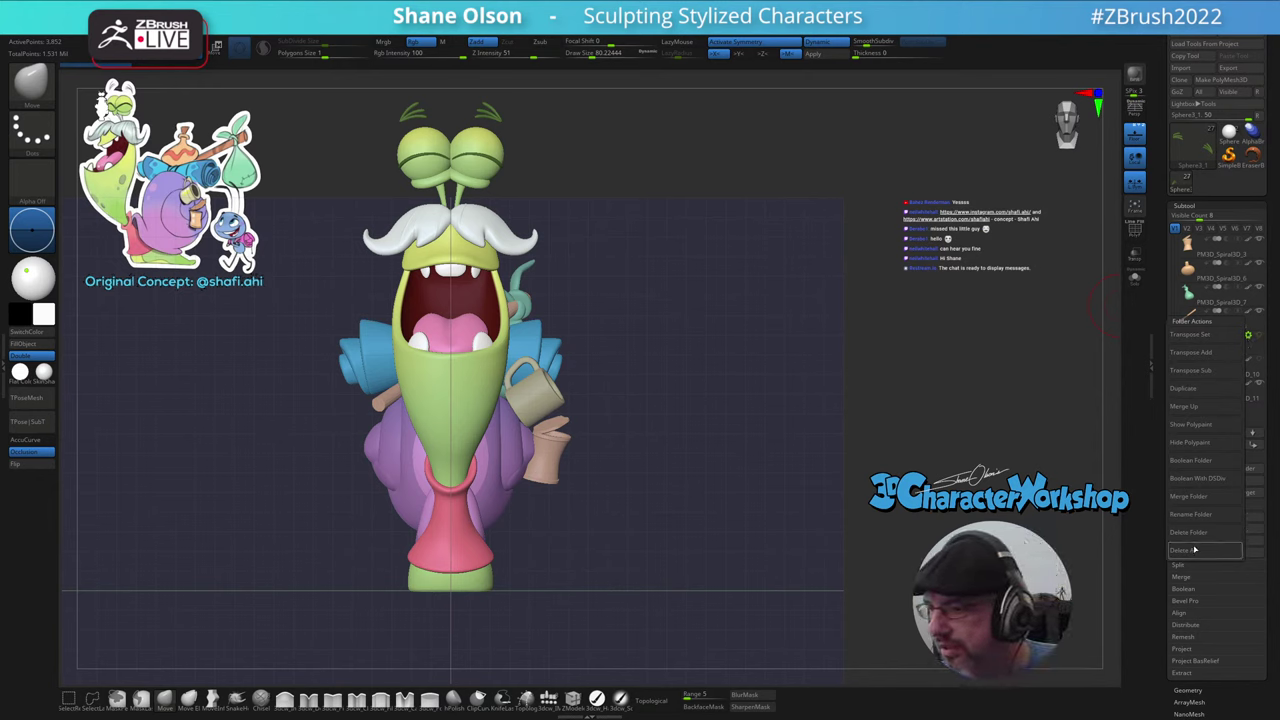
pyautogui.click(1194, 550)
pyautogui.click(1092, 583)
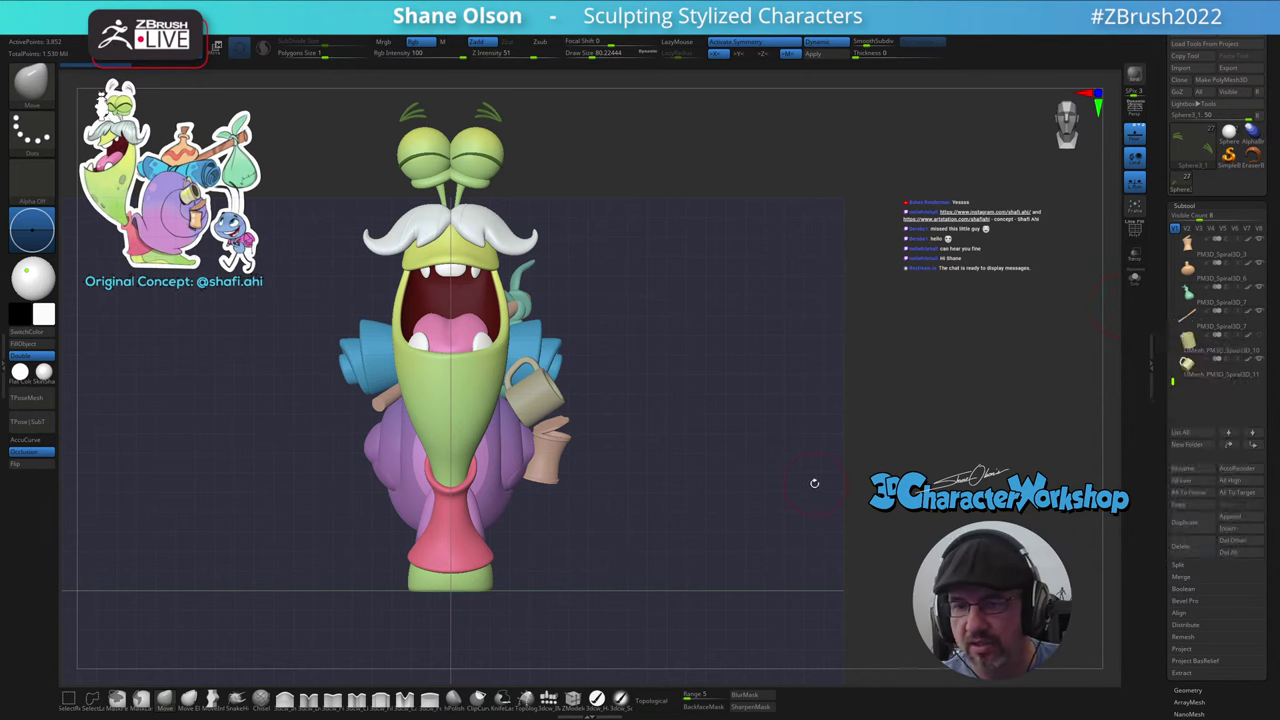
# - Delete the handleless mug subtool UMesh_PM3D_Spiral3D_10
pyautogui.moveTo(1191, 343)
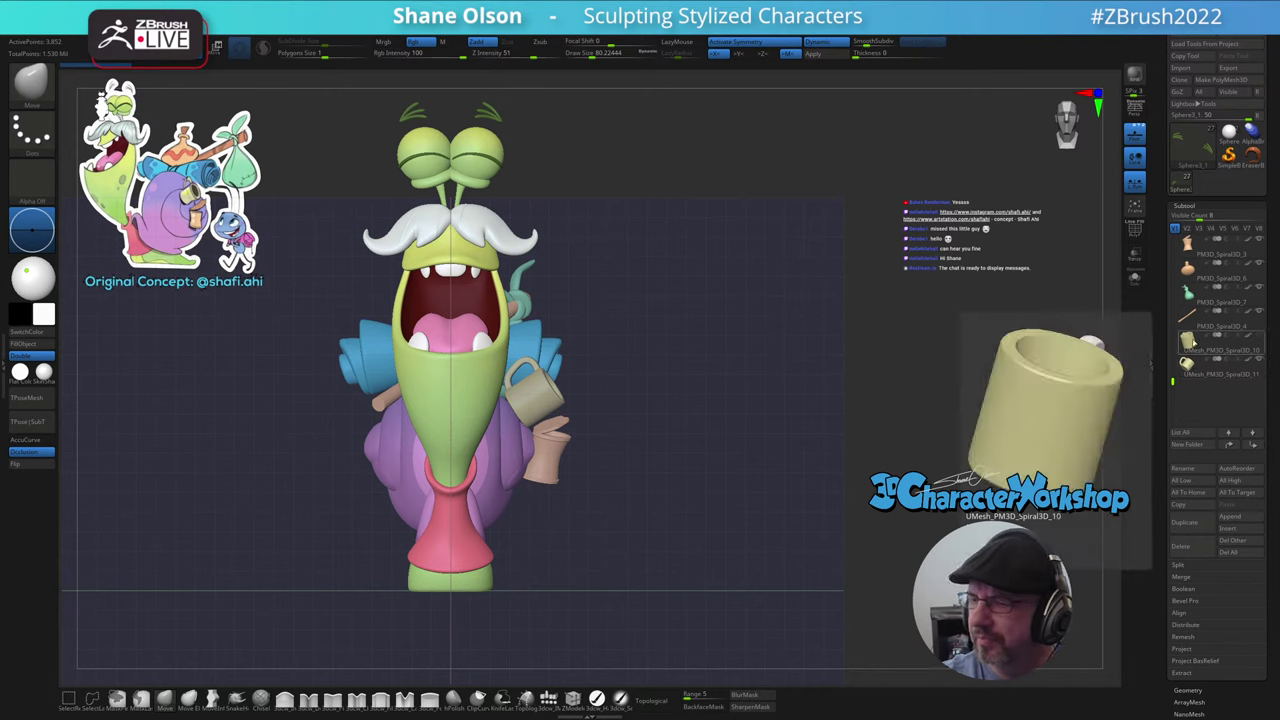
pyautogui.click(1190, 345)
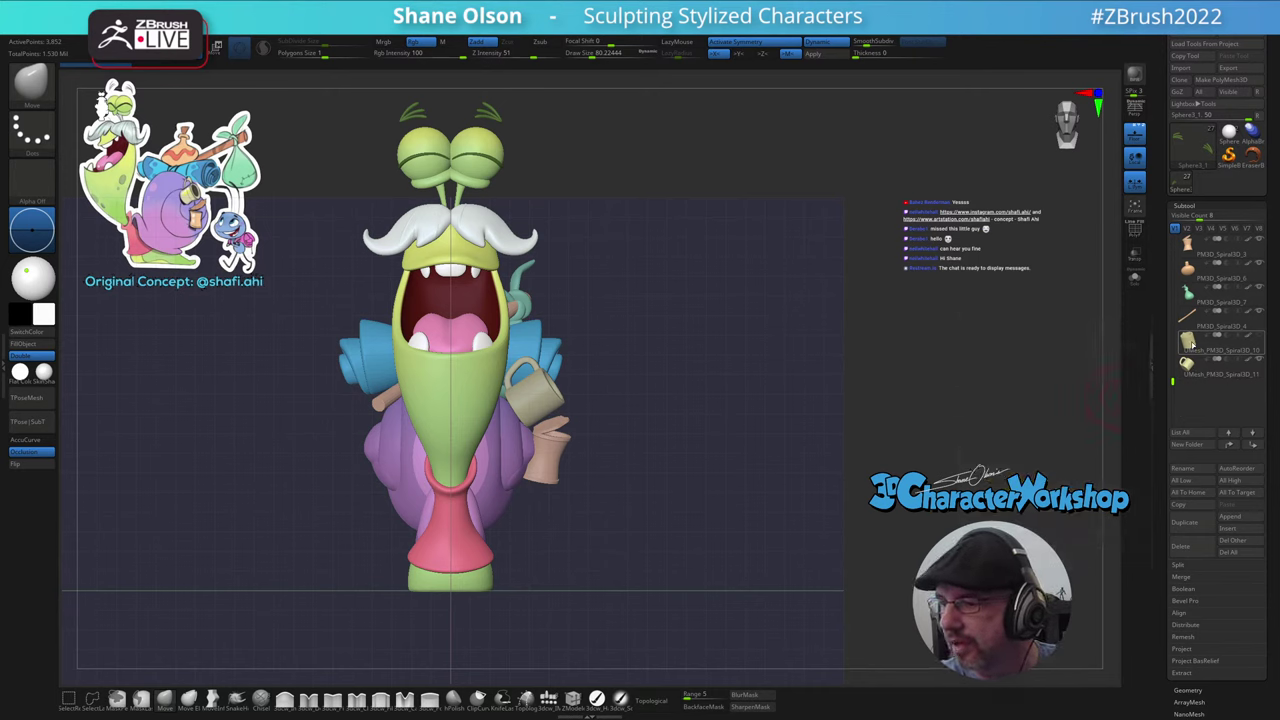
pyautogui.click(1184, 548)
pyautogui.click(1099, 566)
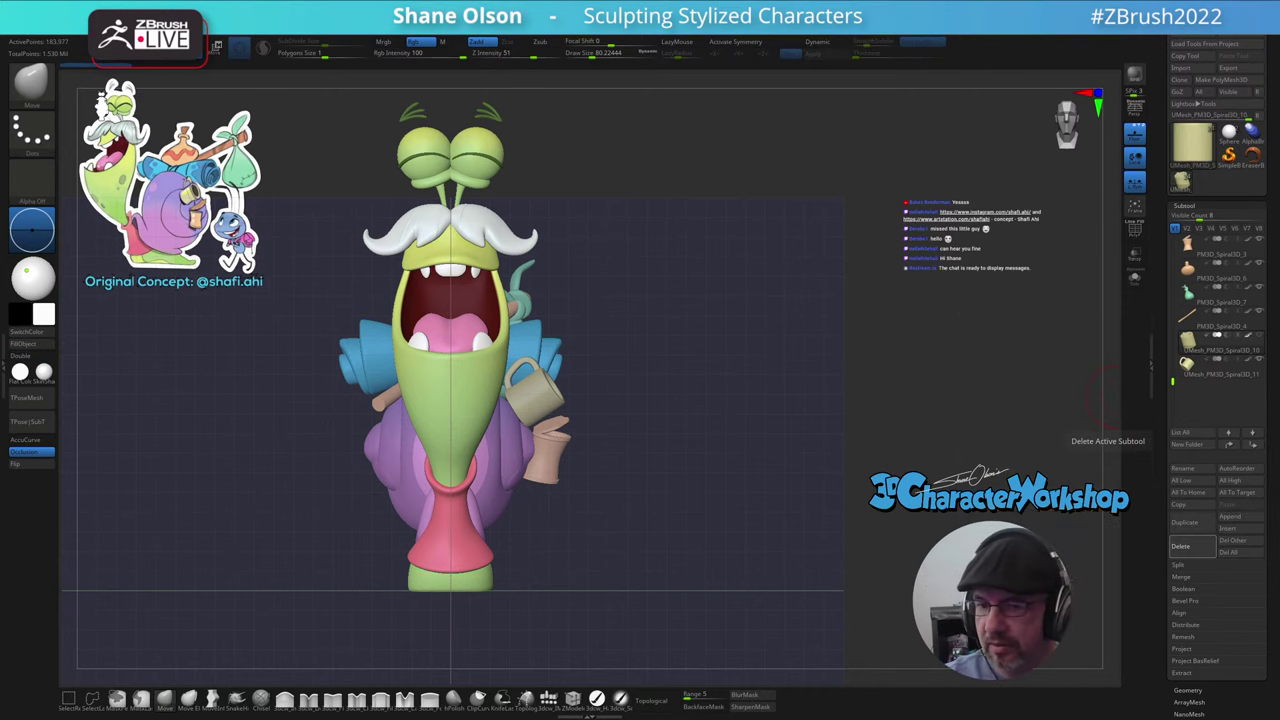
# - Turn the floor grid back off
pyautogui.moveTo(729, 441); pyautogui.dragTo(680, 437)
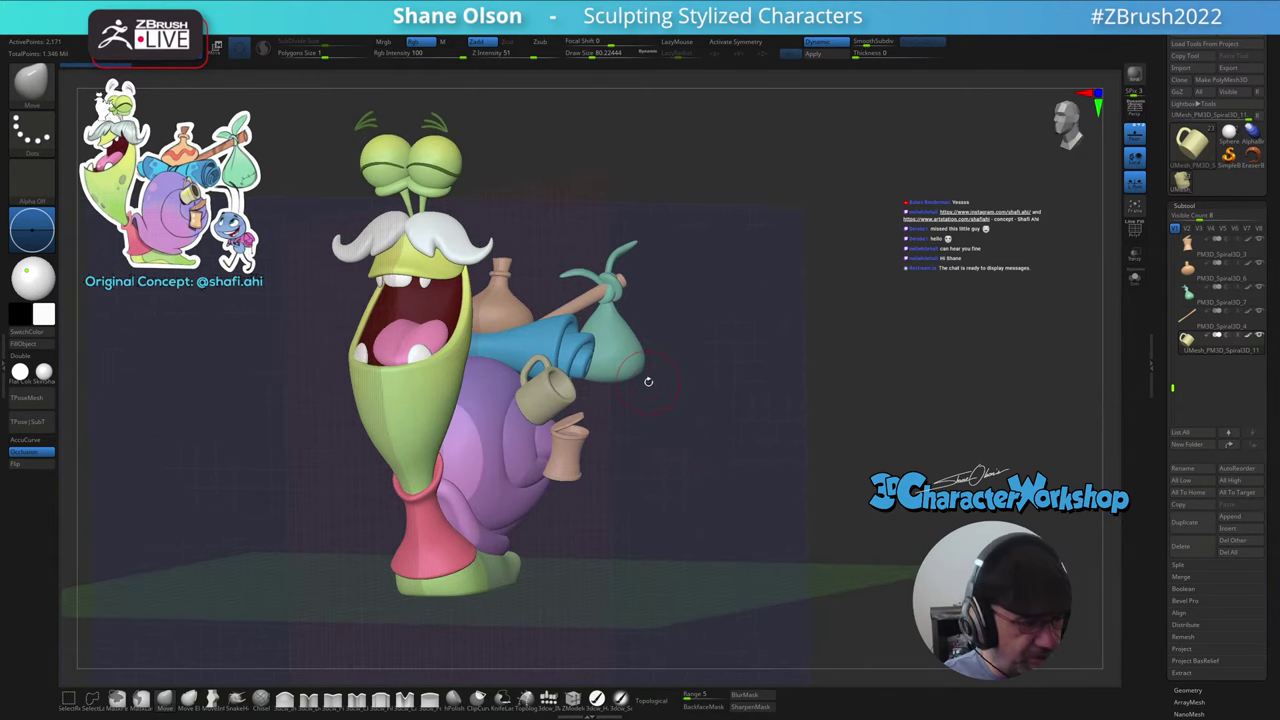
pyautogui.moveTo(649, 380); pyautogui.dragTo(655, 426)
pyautogui.click(1134, 134)
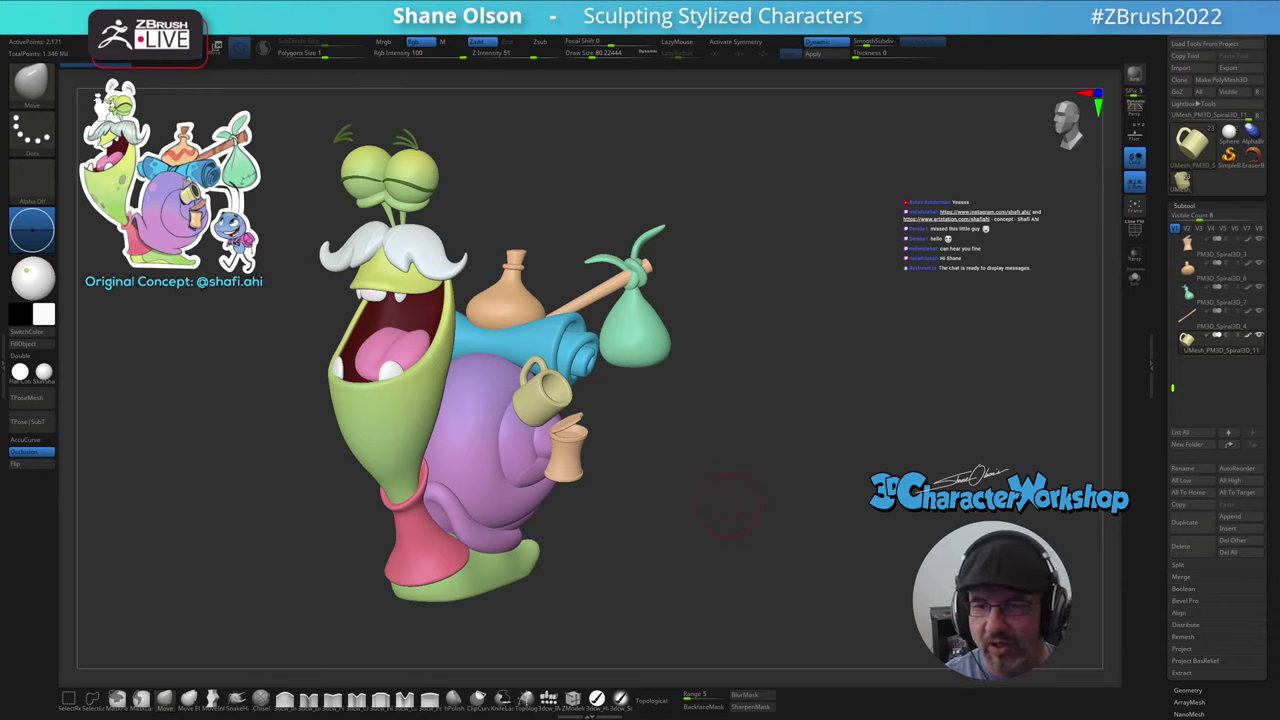
# - Examine the whole snail character and its backpack items from front, three-quarter and side views
pyautogui.moveTo(729, 507)
pyautogui.keyDown('alt'); pyautogui.mouseDown()
pyautogui.moveTo(723, 490)
pyautogui.moveTo(737, 480)
pyautogui.moveTo(725, 485)
pyautogui.mouseUp(); pyautogui.keyUp('alt')
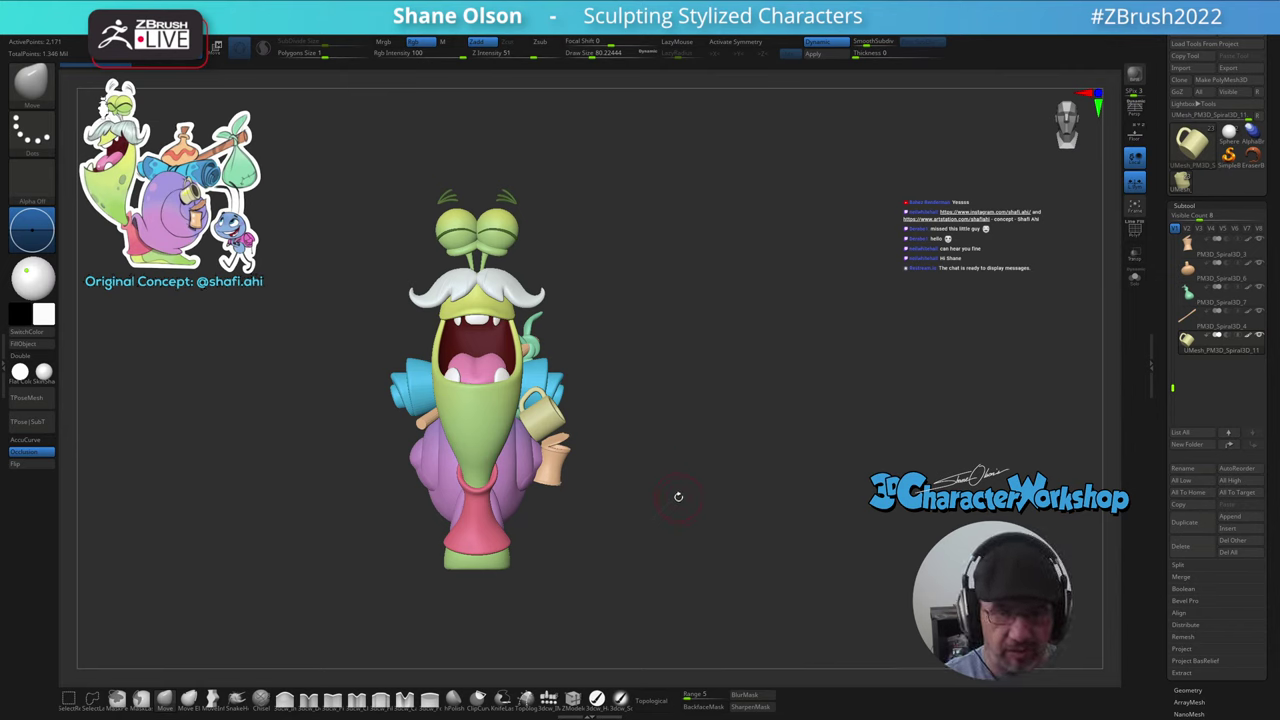
pyautogui.moveTo(687, 484); pyautogui.dragTo(669, 485)
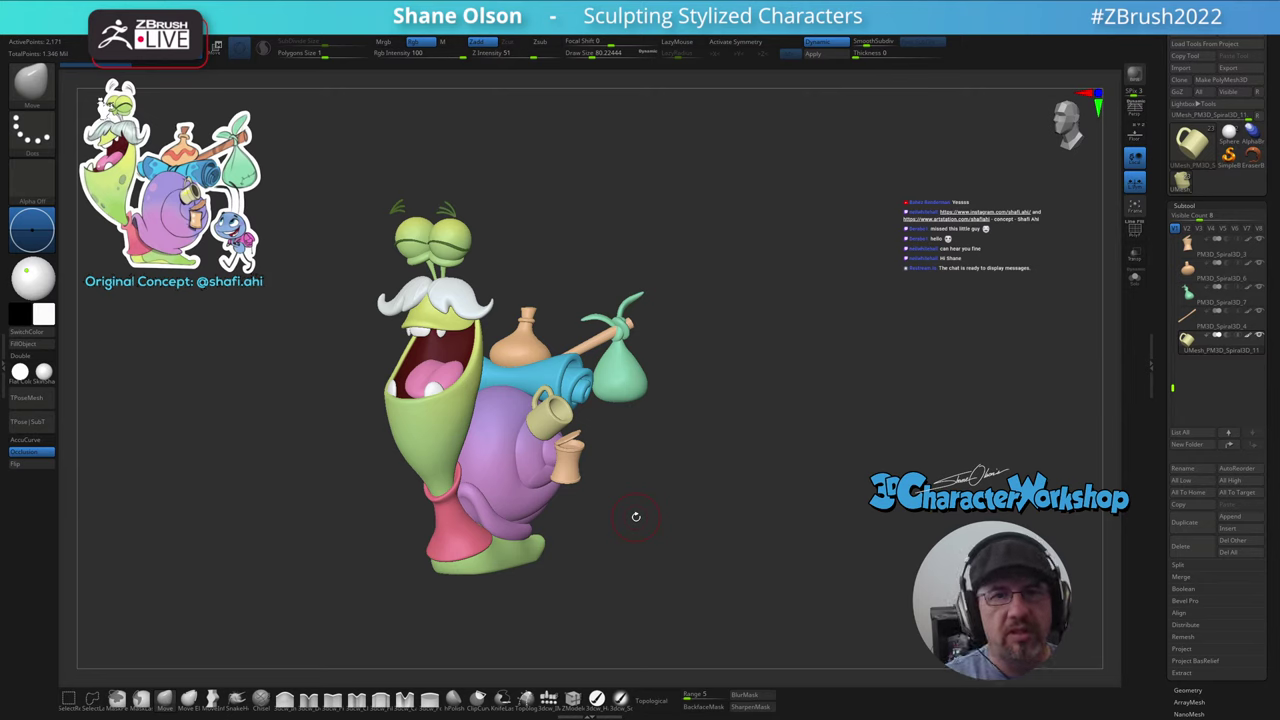
pyautogui.moveTo(674, 500); pyautogui.dragTo(677, 500)
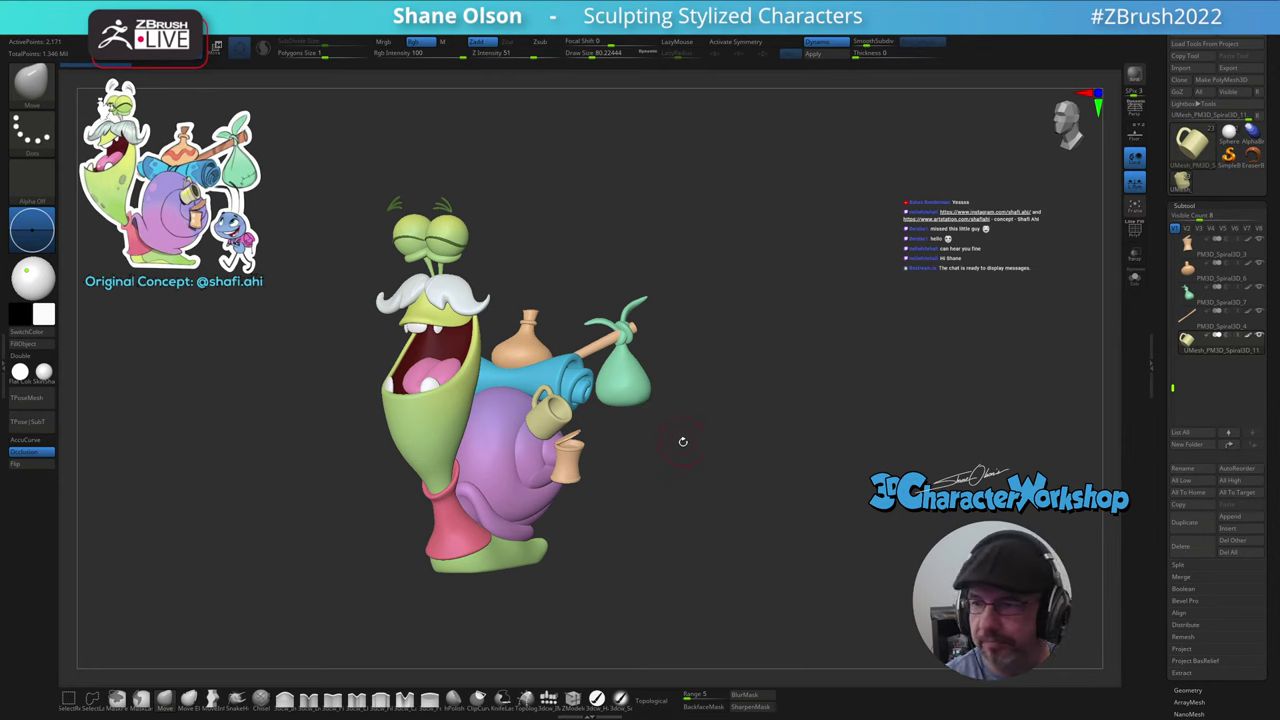
pyautogui.moveTo(692, 420); pyautogui.dragTo(672, 420)
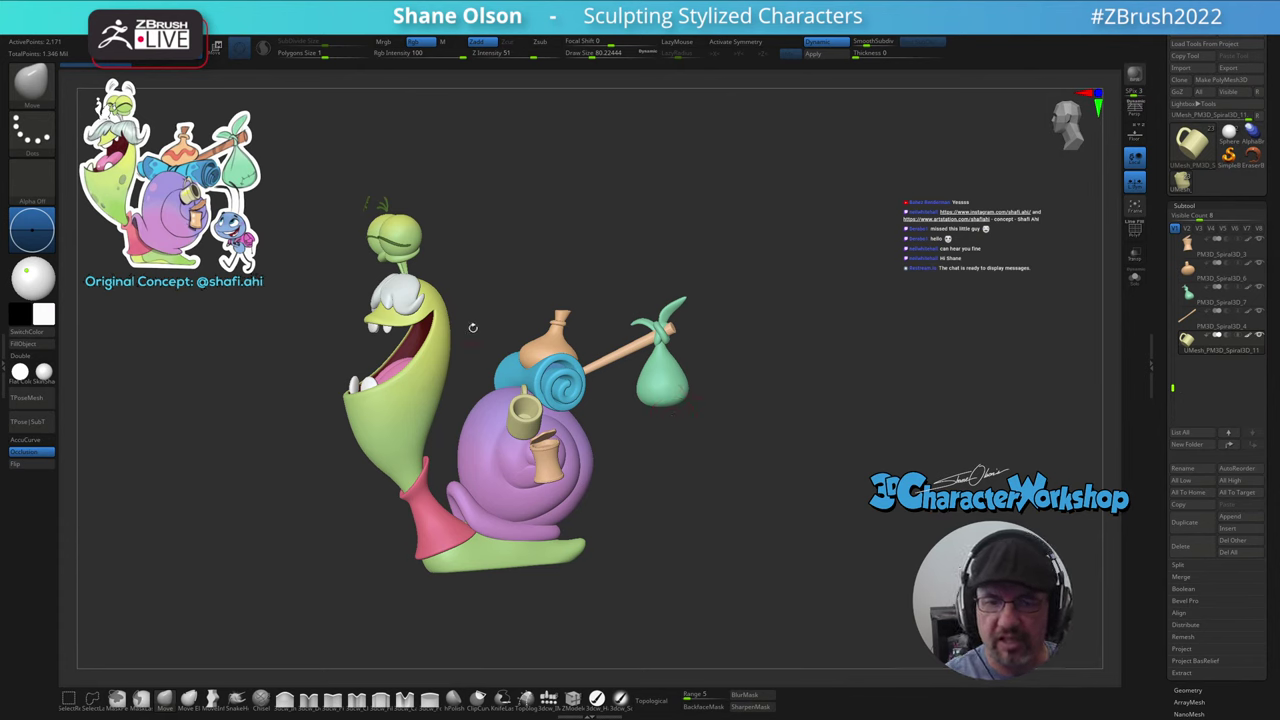
pyautogui.moveTo(606, 490); pyautogui.dragTo(628, 462)
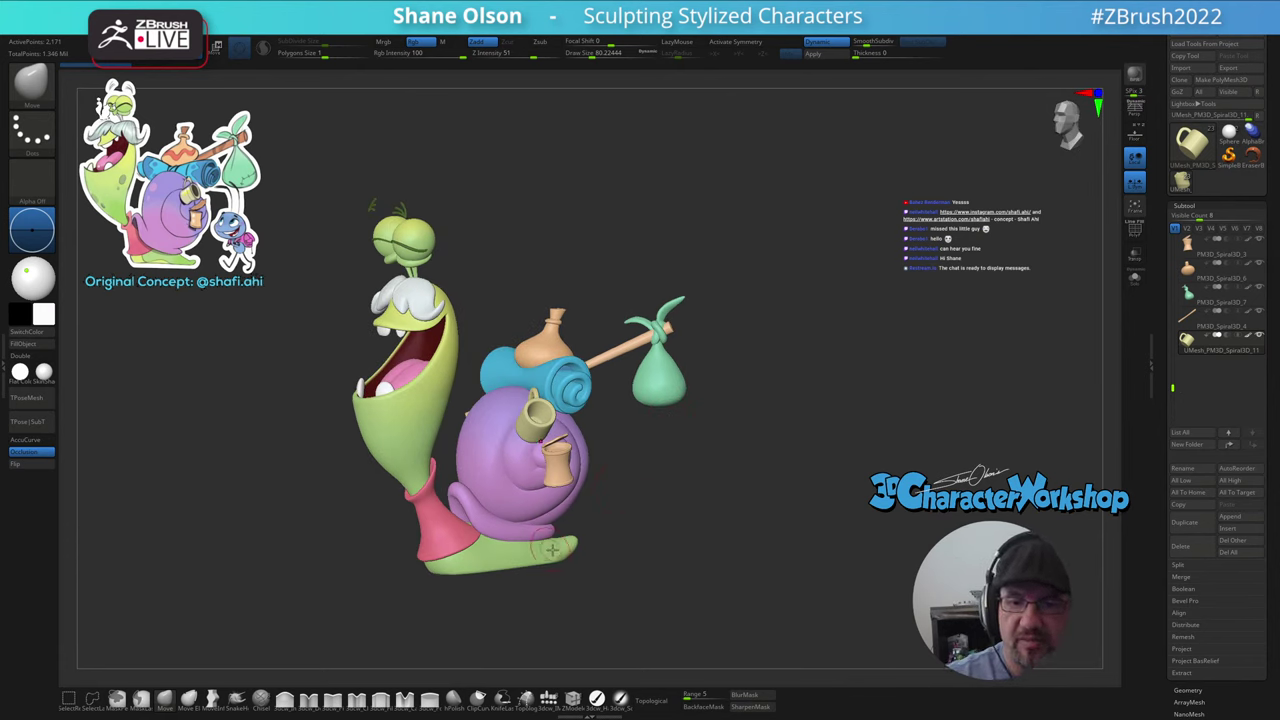
pyautogui.moveTo(726, 437); pyautogui.dragTo(711, 440)
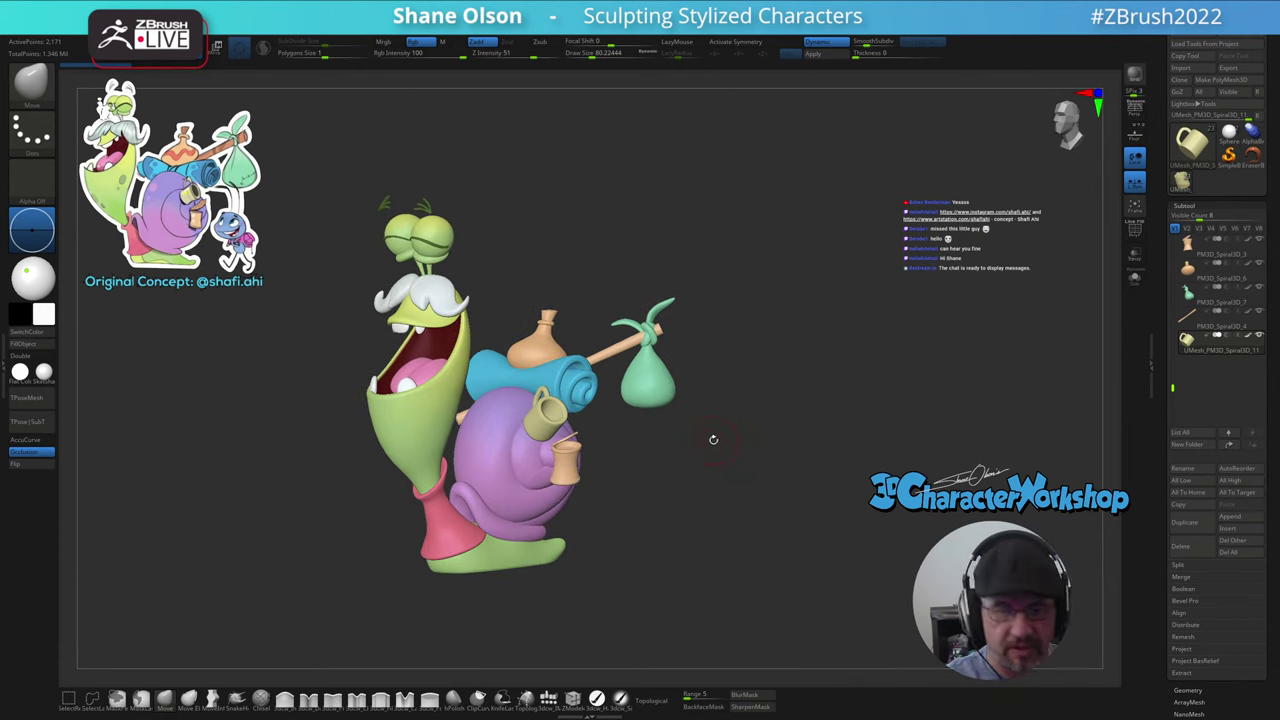
# - Bring up the transform gizmo on the mug and reset its orientation to the world axes
pyautogui.press('w')
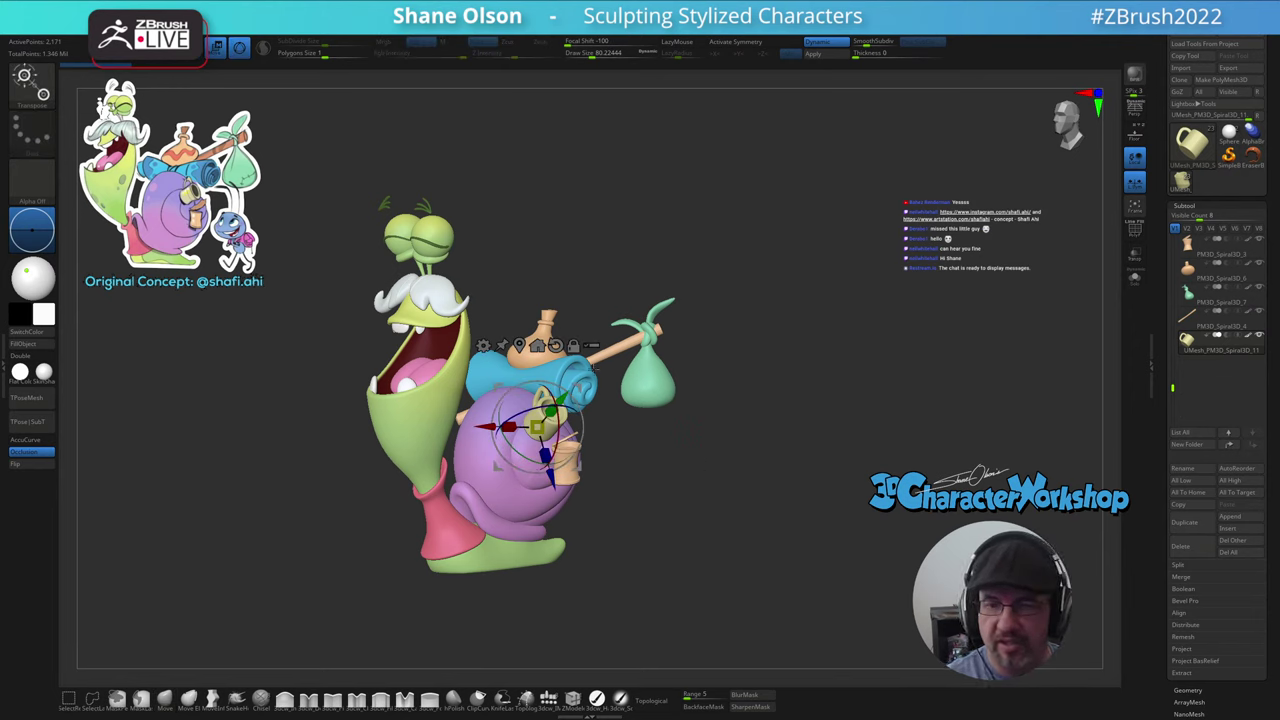
pyautogui.click(556, 344)
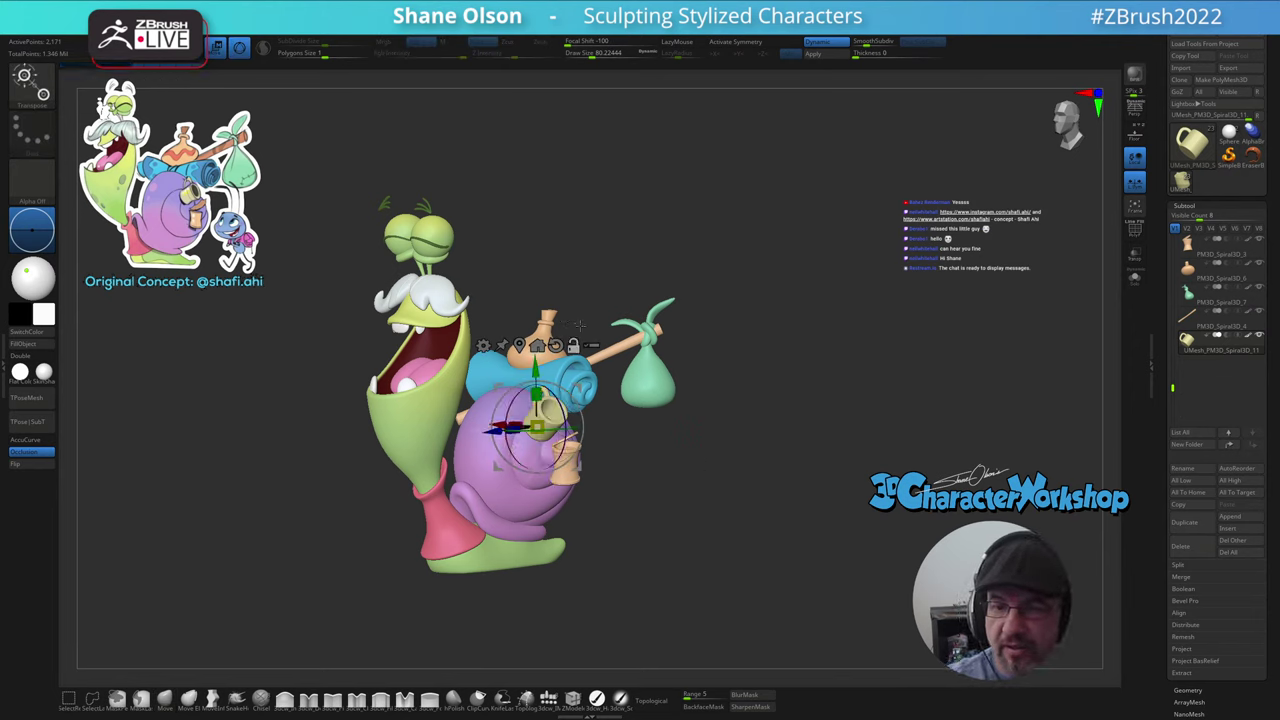
pyautogui.moveTo(642, 450); pyautogui.dragTo(653, 520)
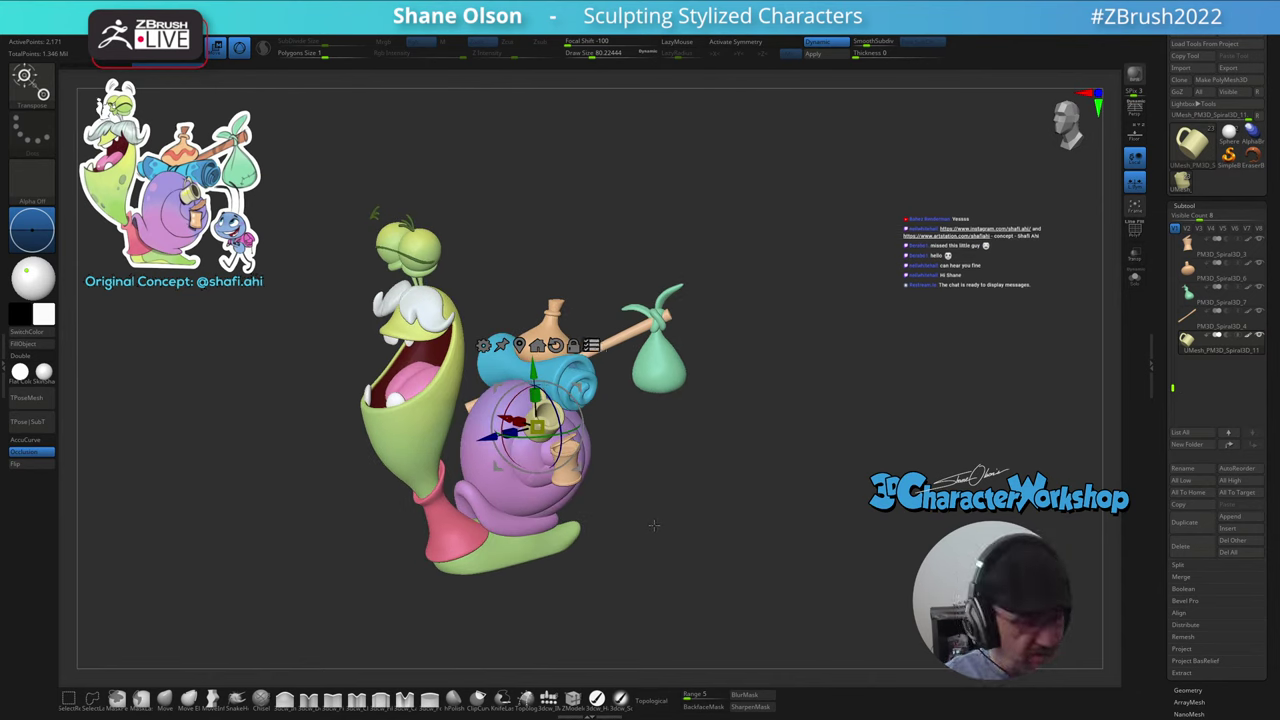
# - Turn on Transpose All Selected Subtools for the gizmo
pyautogui.keyDown('ctrl'); pyautogui.click(712, 554); pyautogui.keyUp('ctrl')
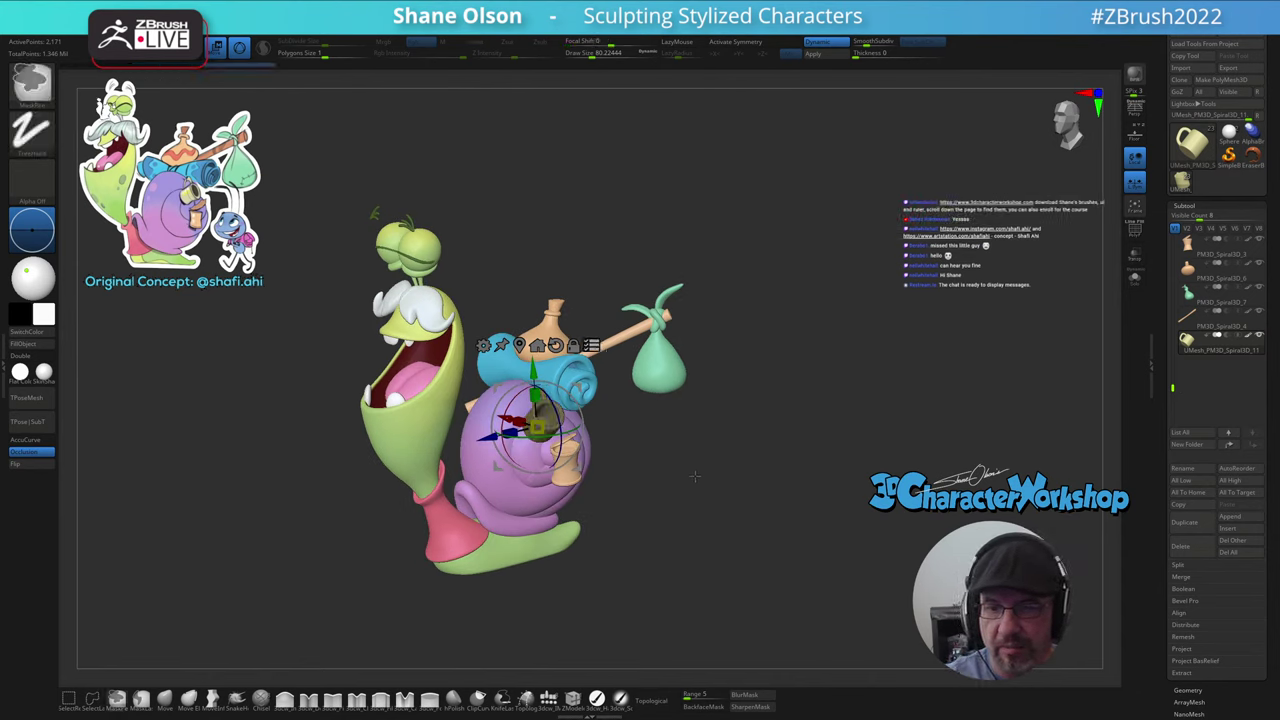
pyautogui.moveTo(694, 461)
pyautogui.keyDown('alt'); pyautogui.mouseDown()
pyautogui.moveTo(724, 515)
pyautogui.moveTo(767, 469)
pyautogui.mouseUp(); pyautogui.keyUp('alt')
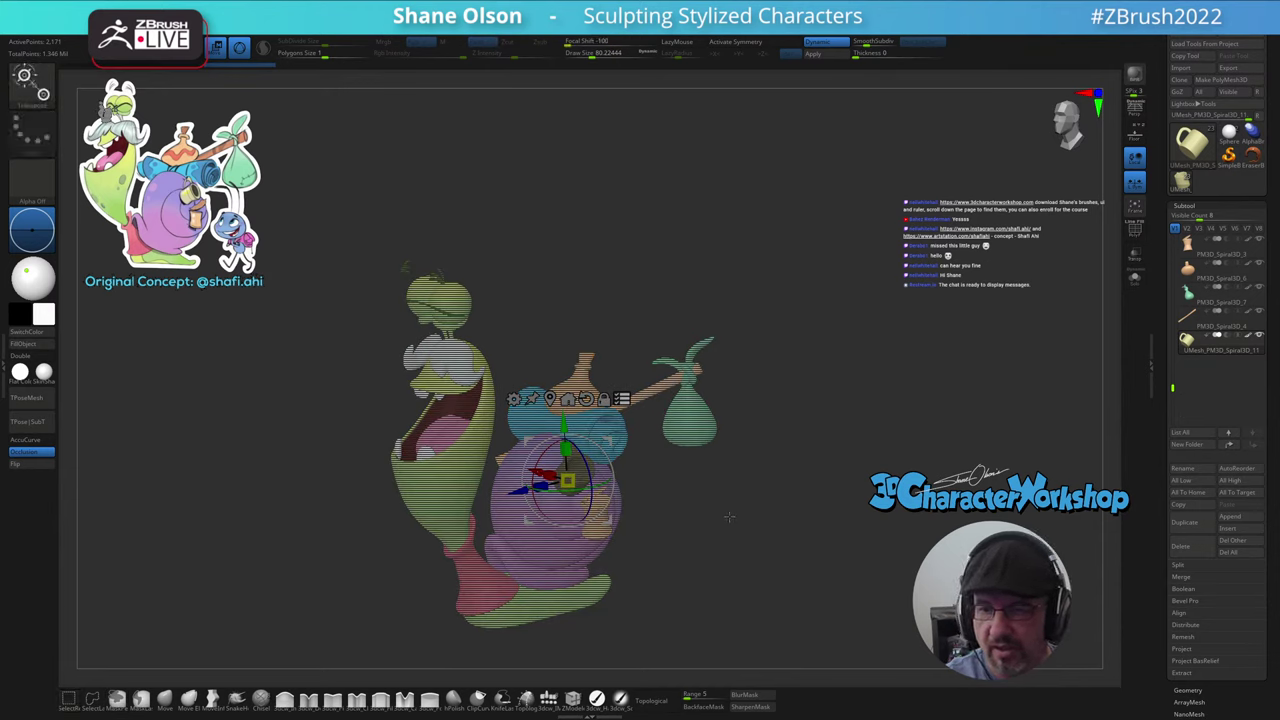
pyautogui.moveTo(730, 517)
pyautogui.keyDown('alt'); pyautogui.mouseDown()
pyautogui.moveTo(728, 473)
pyautogui.moveTo(694, 451)
pyautogui.mouseUp(); pyautogui.keyUp('alt')
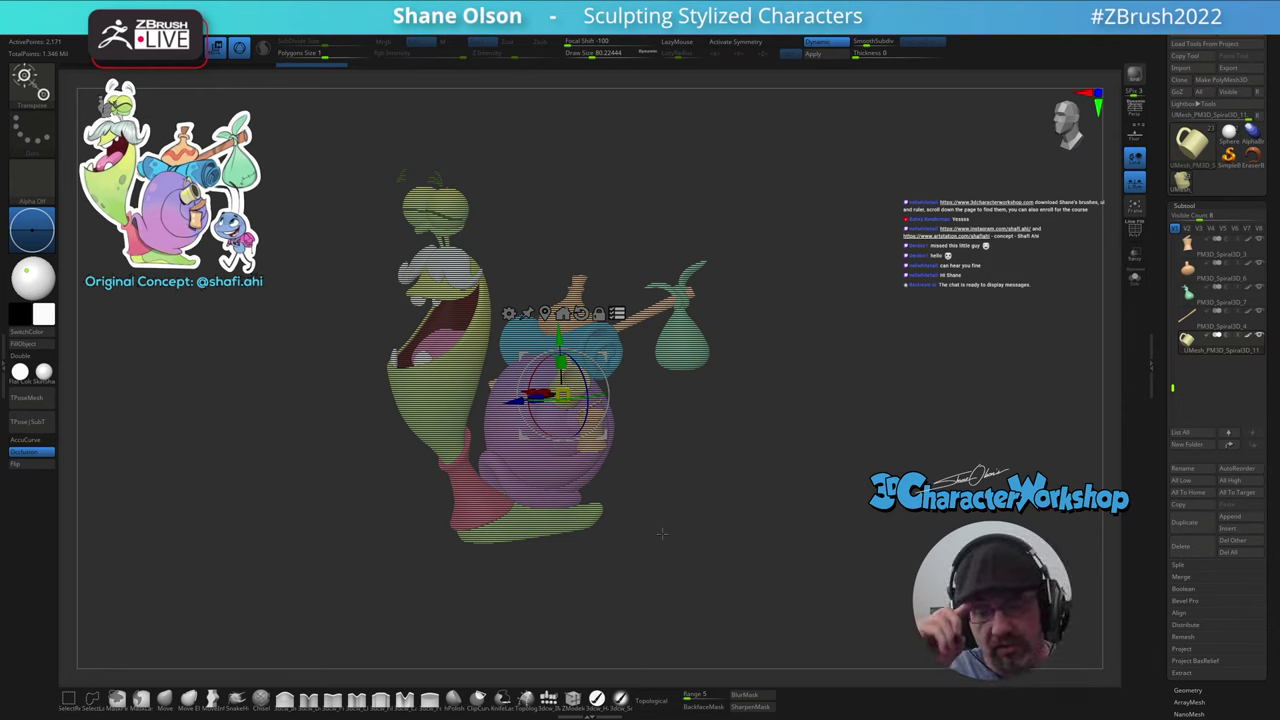
pyautogui.moveTo(661, 534); pyautogui.dragTo(684, 495)
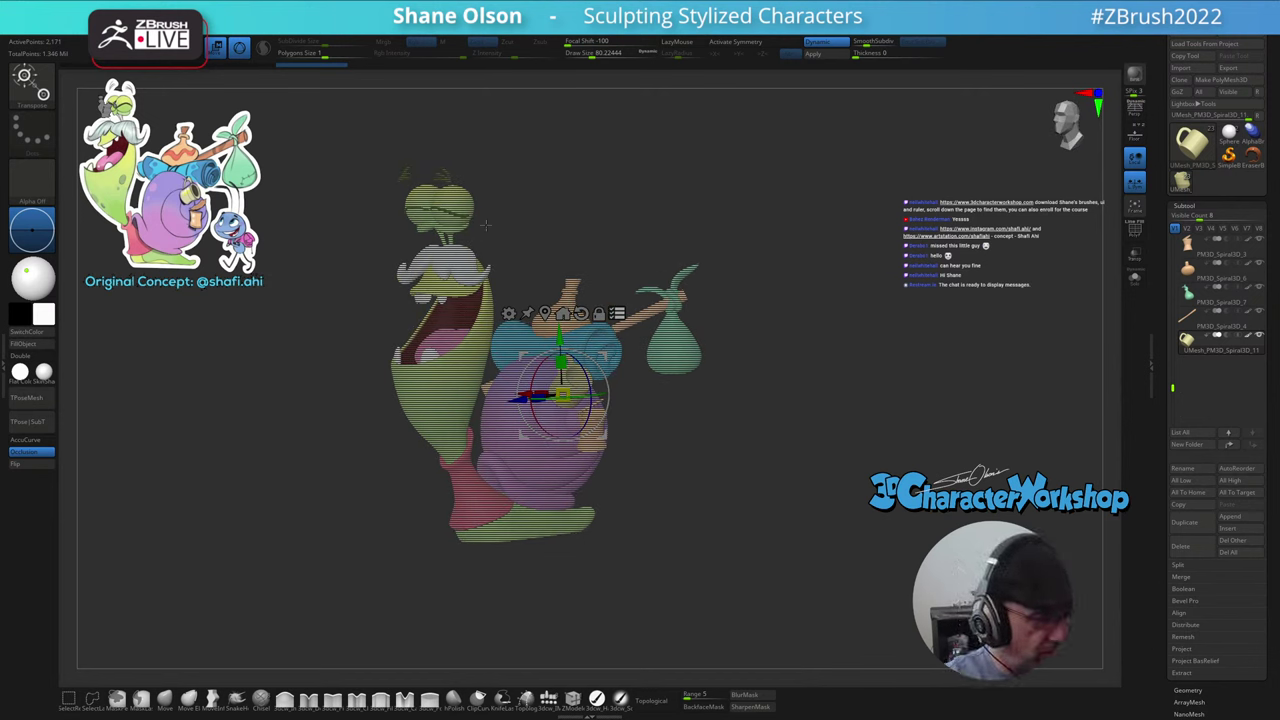
# - Add the snail's eyes, mustache, body, tongue with teeth, collar and shell pieces to the multi-subtool transform selection
pyautogui.hotkey('ctrl', 'shift')
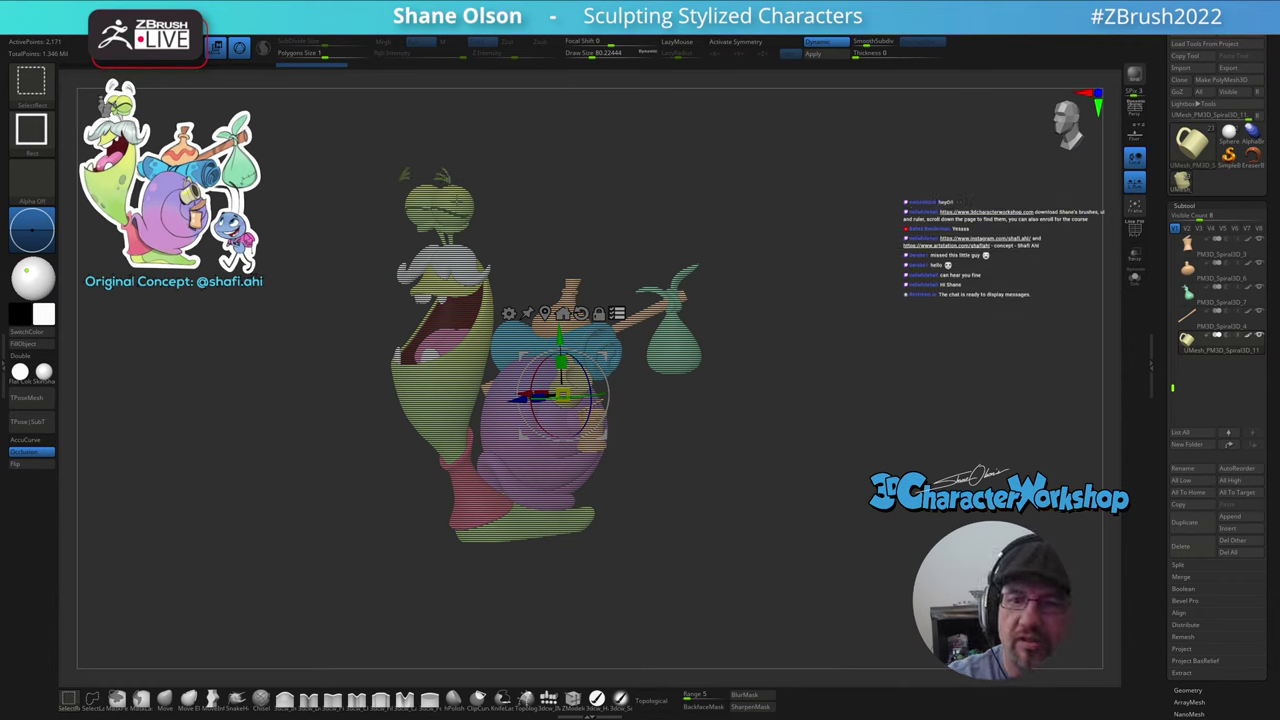
pyautogui.keyDown('ctrl'); pyautogui.keyDown('shift'); pyautogui.click(456, 212); pyautogui.keyUp('shift'); pyautogui.keyUp('ctrl')
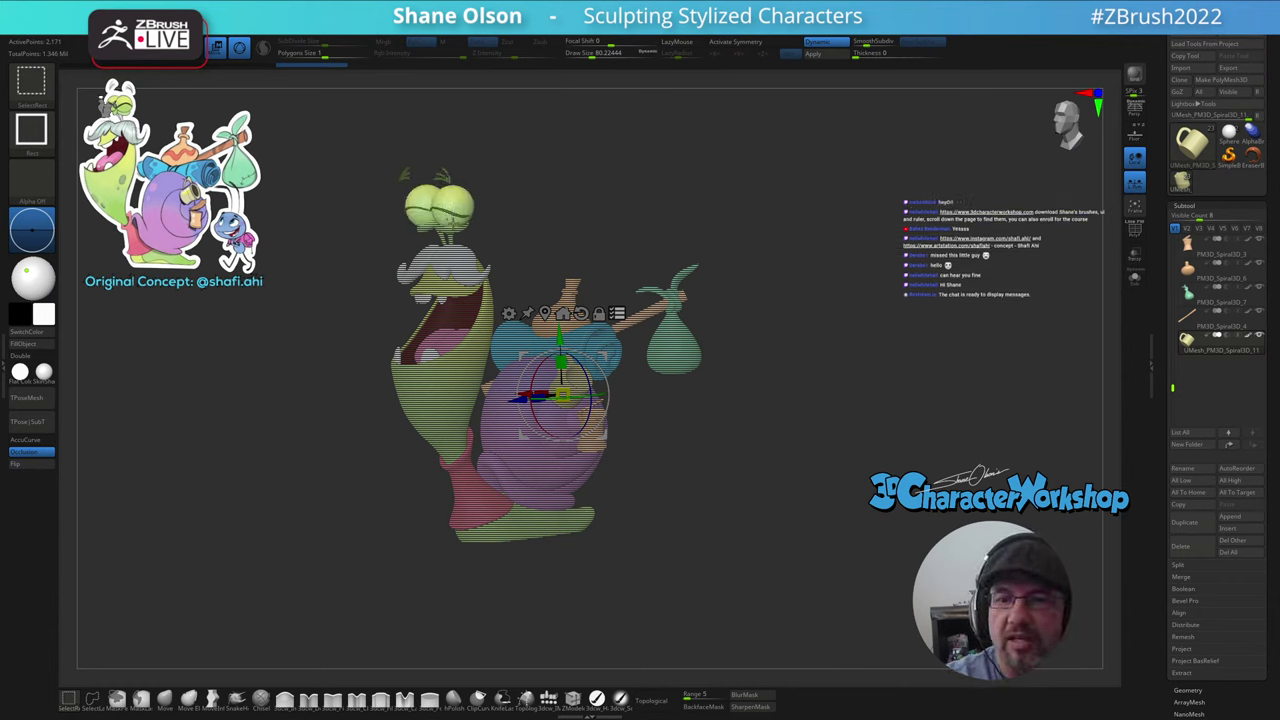
pyautogui.keyDown('ctrl'); pyautogui.keyDown('shift'); pyautogui.click(446, 264); pyautogui.keyUp('shift'); pyautogui.keyUp('ctrl')
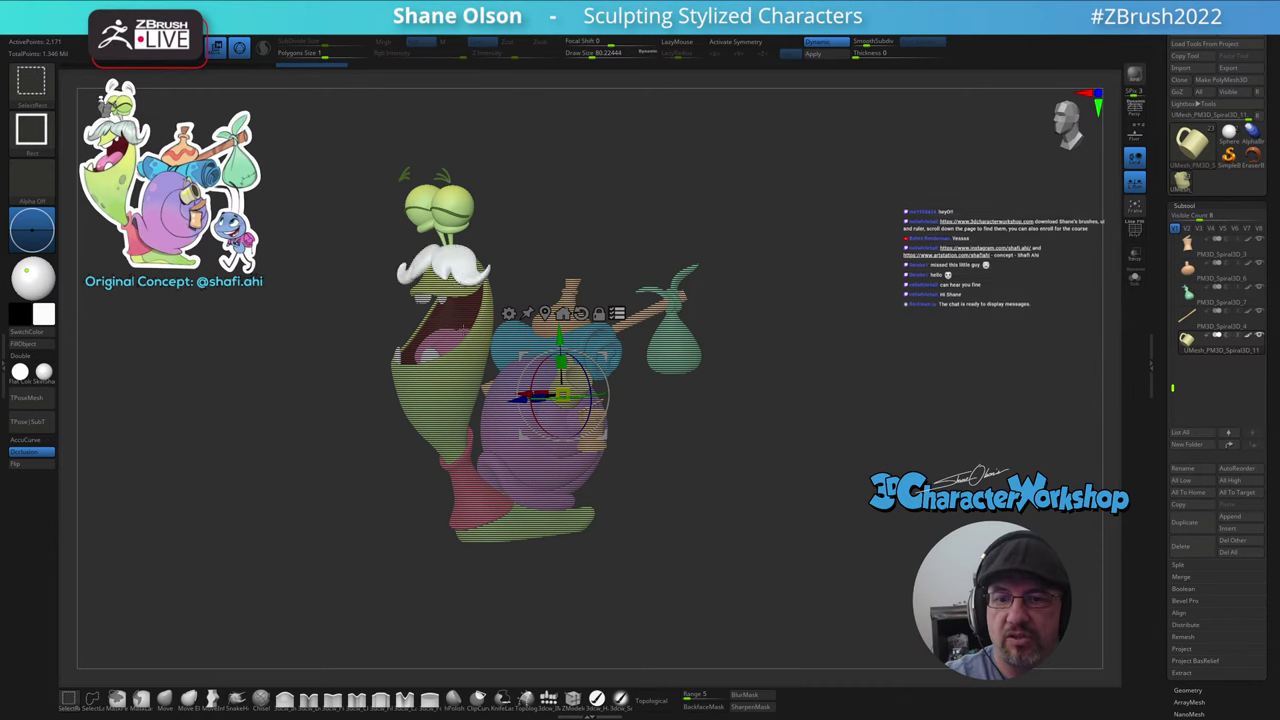
pyautogui.keyDown('ctrl'); pyautogui.keyDown('shift'); pyautogui.click(448, 287); pyautogui.keyUp('shift'); pyautogui.keyUp('ctrl')
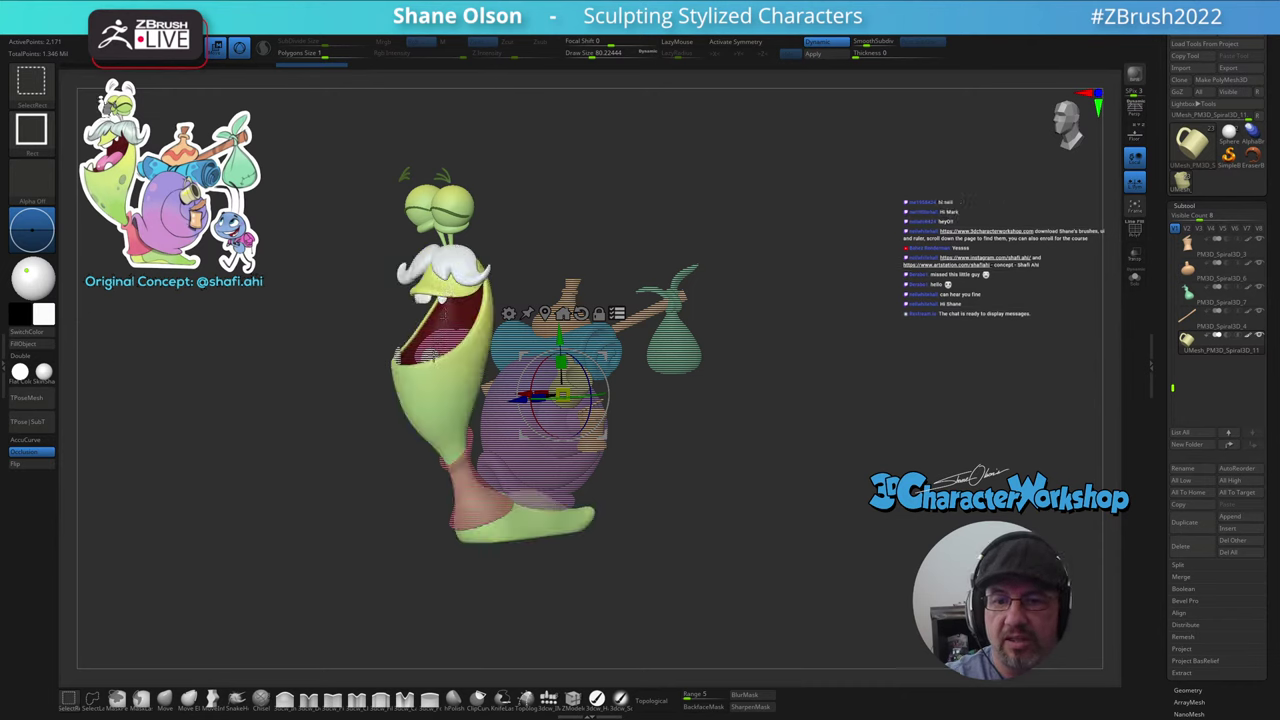
pyautogui.keyDown('alt'); pyautogui.click(443, 316); pyautogui.keyUp('alt')
pyautogui.keyDown('alt'); pyautogui.click(472, 485); pyautogui.keyUp('alt')
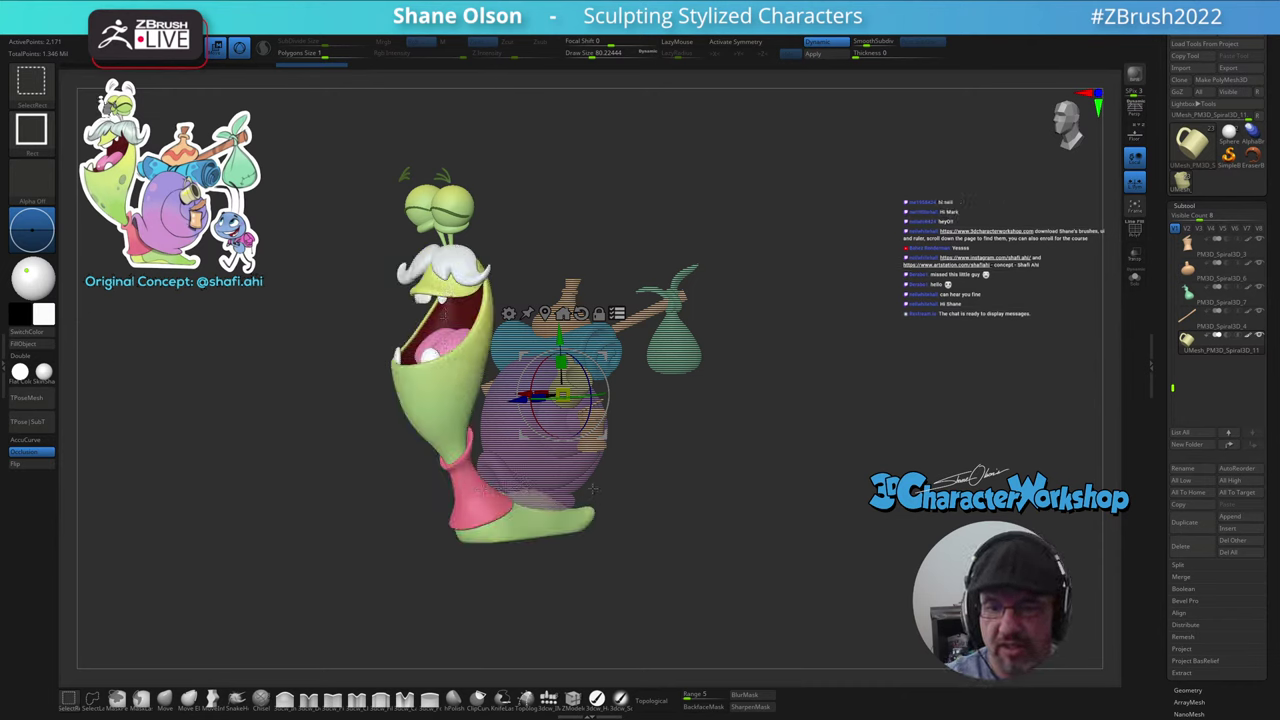
pyautogui.keyDown('alt'); pyautogui.click(523, 460); pyautogui.keyUp('alt')
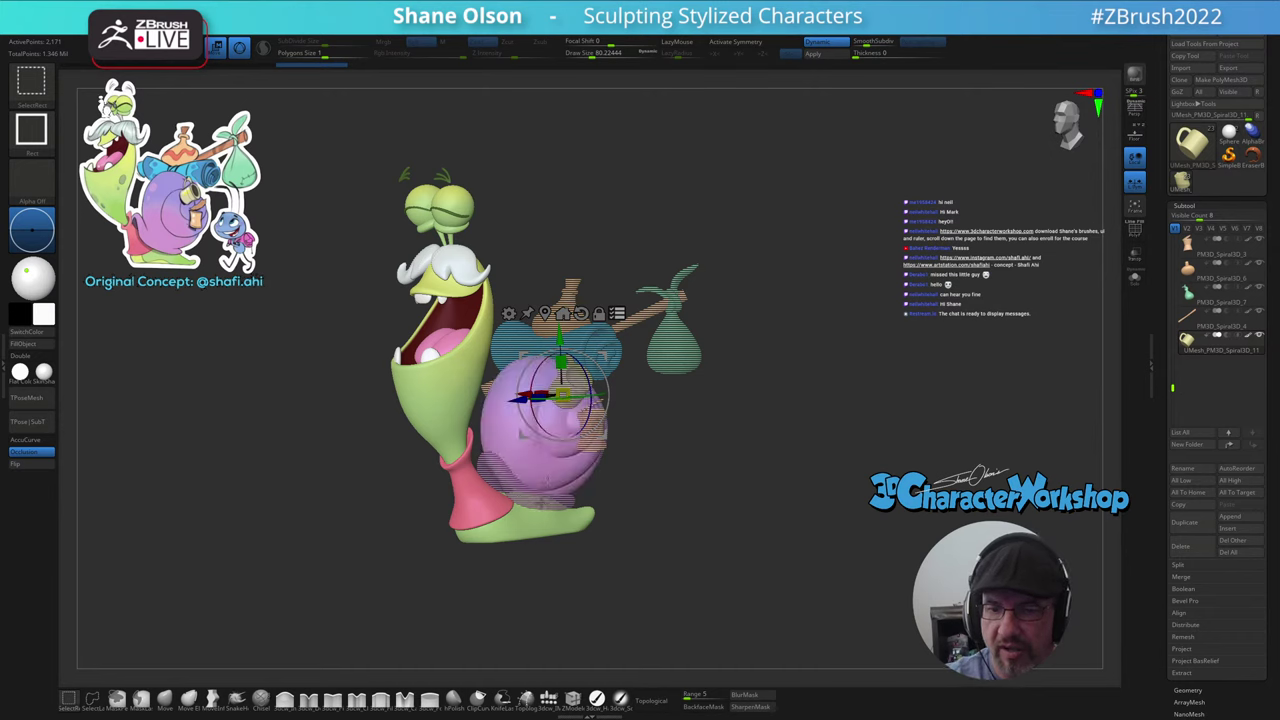
pyautogui.keyDown('ctrl'); pyautogui.keyDown('shift'); pyautogui.click(547, 479); pyautogui.keyUp('shift'); pyautogui.keyUp('ctrl')
pyautogui.moveTo(714, 486); pyautogui.dragTo(647, 236)
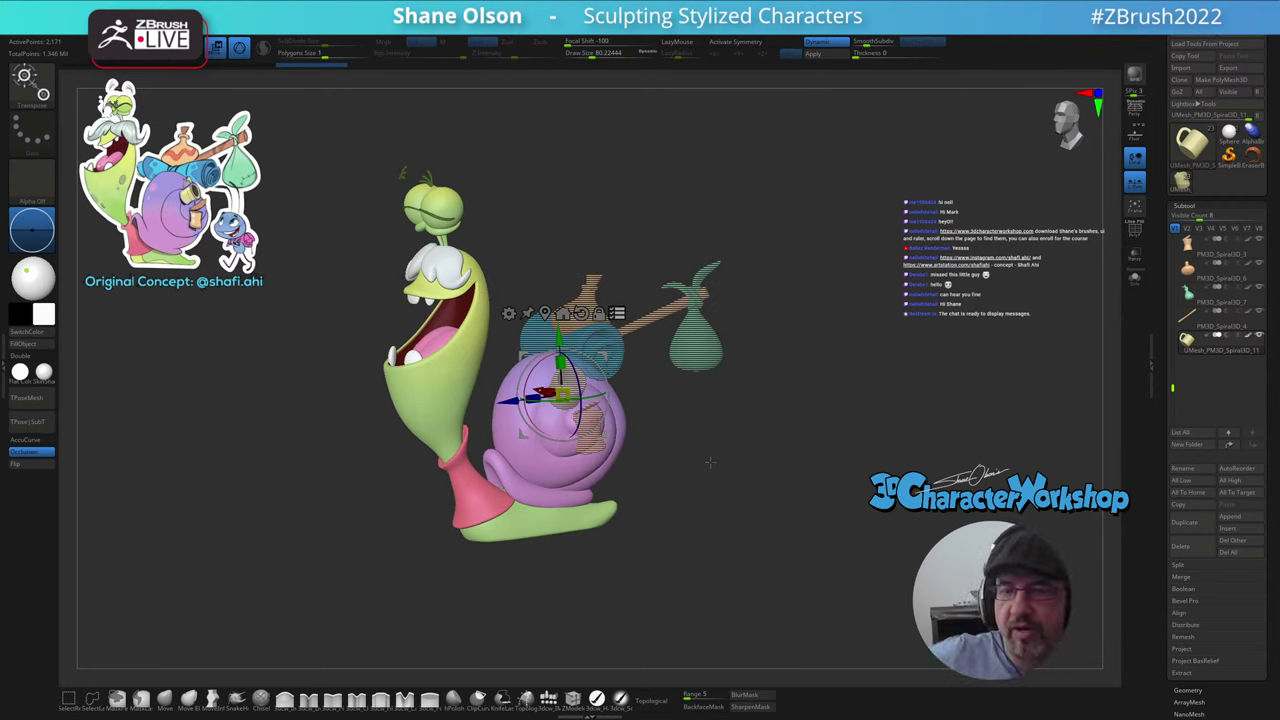
pyautogui.moveTo(710, 462); pyautogui.dragTo(743, 464)
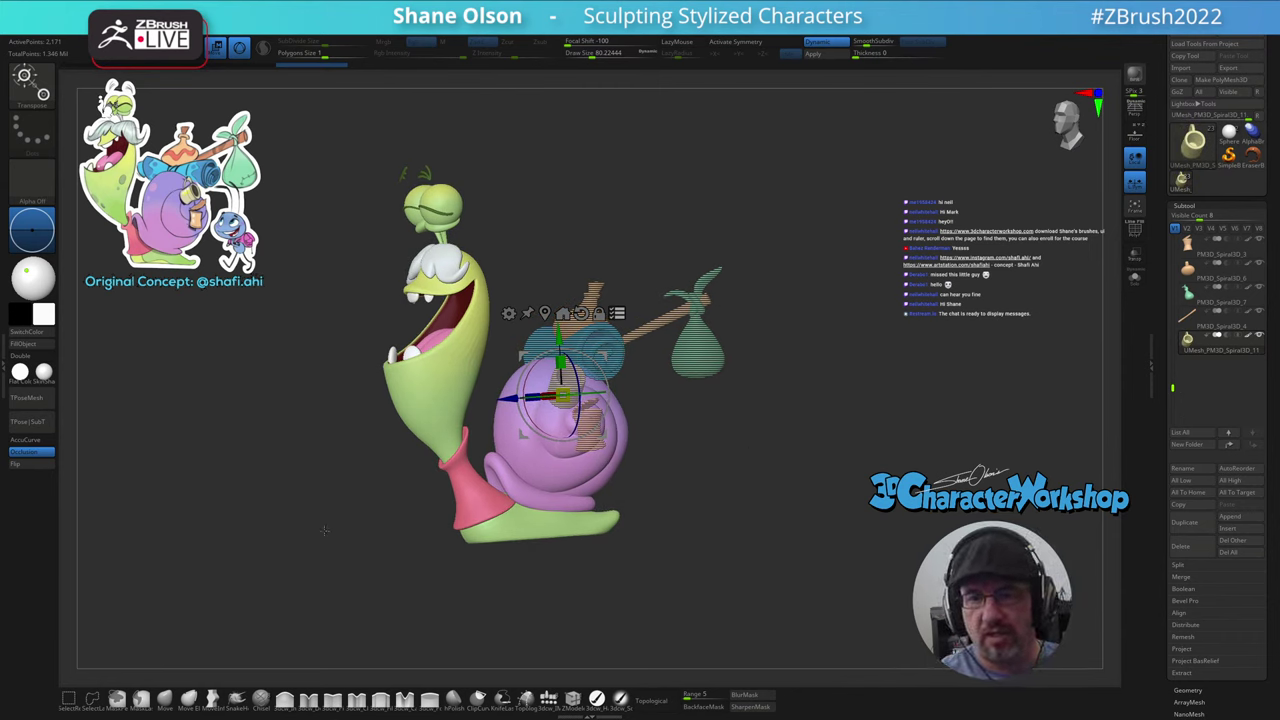
pyautogui.moveTo(692, 506); pyautogui.dragTo(705, 512)
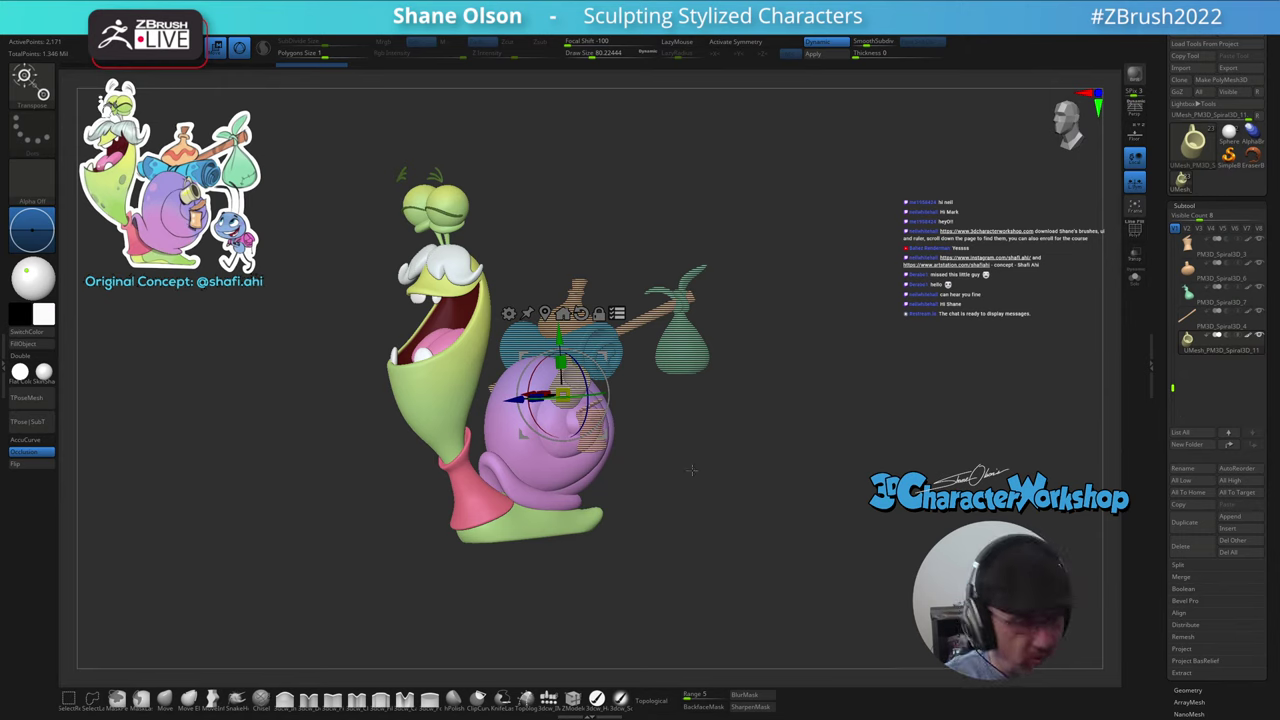
# - Group the selected snail parts into a new subtool folder named Snail
pyautogui.hotkey('ctrl', 'g')
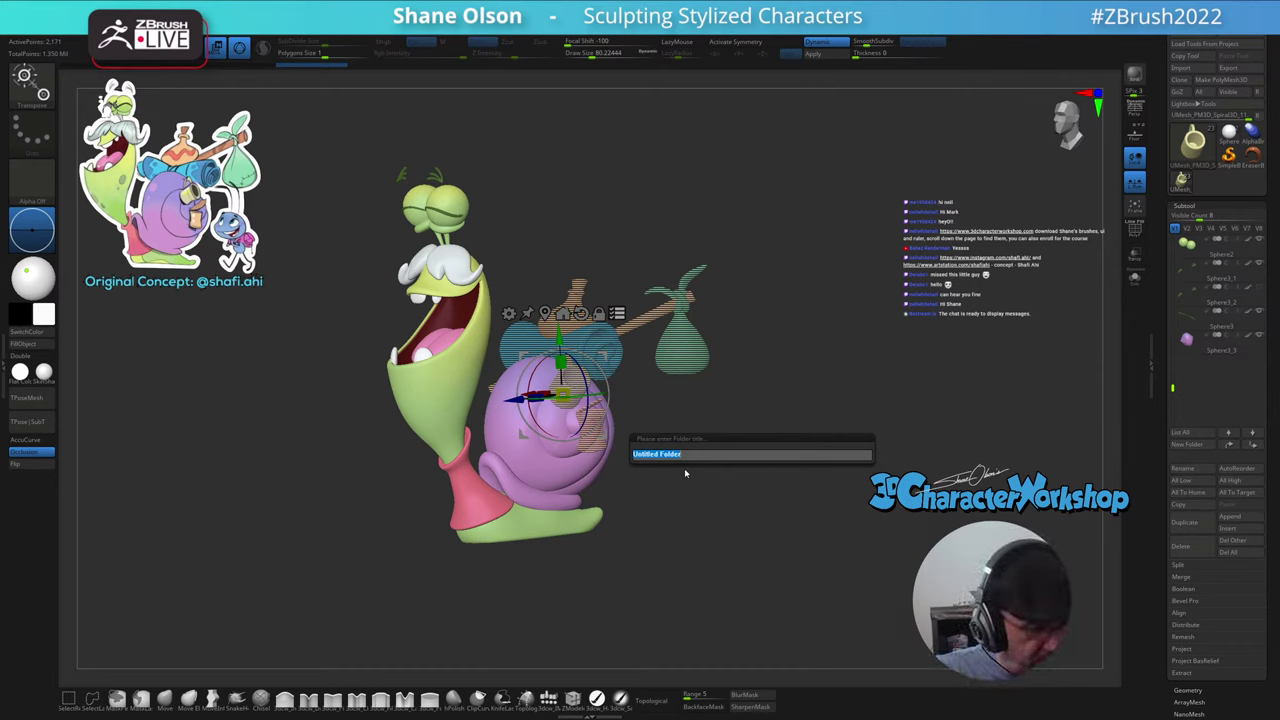
pyautogui.write('Snail')
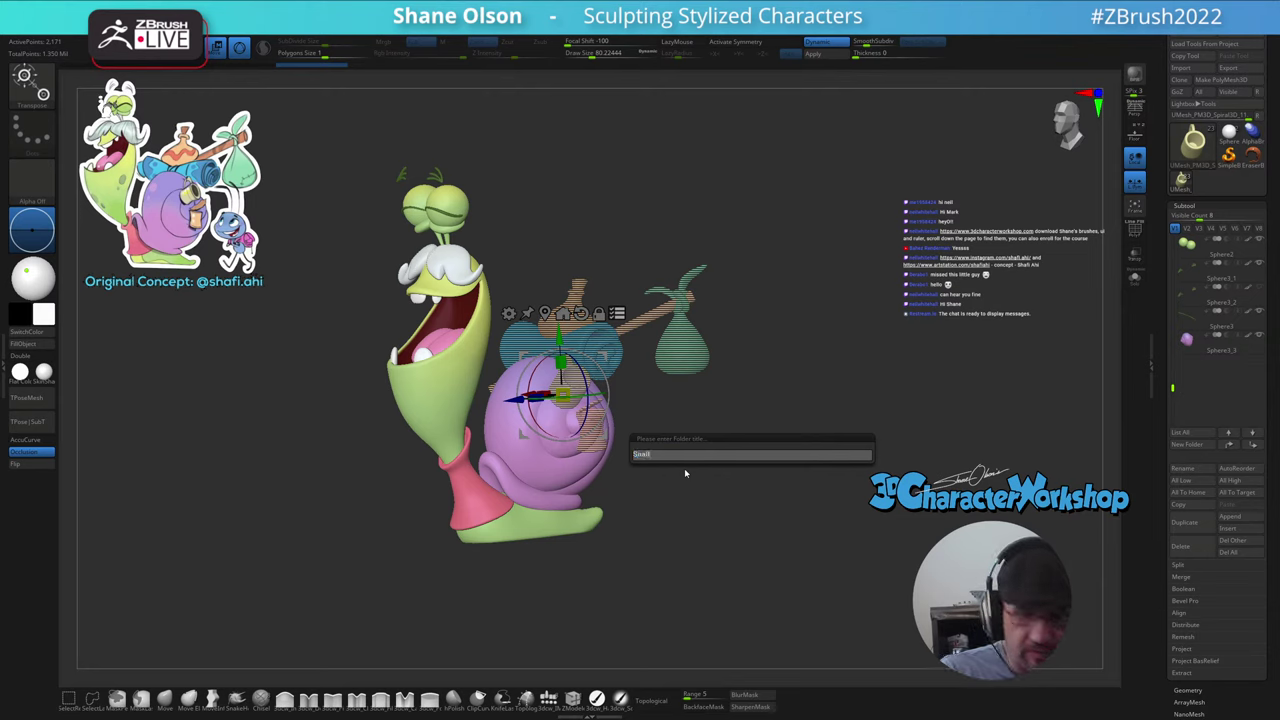
pyautogui.press('Return')
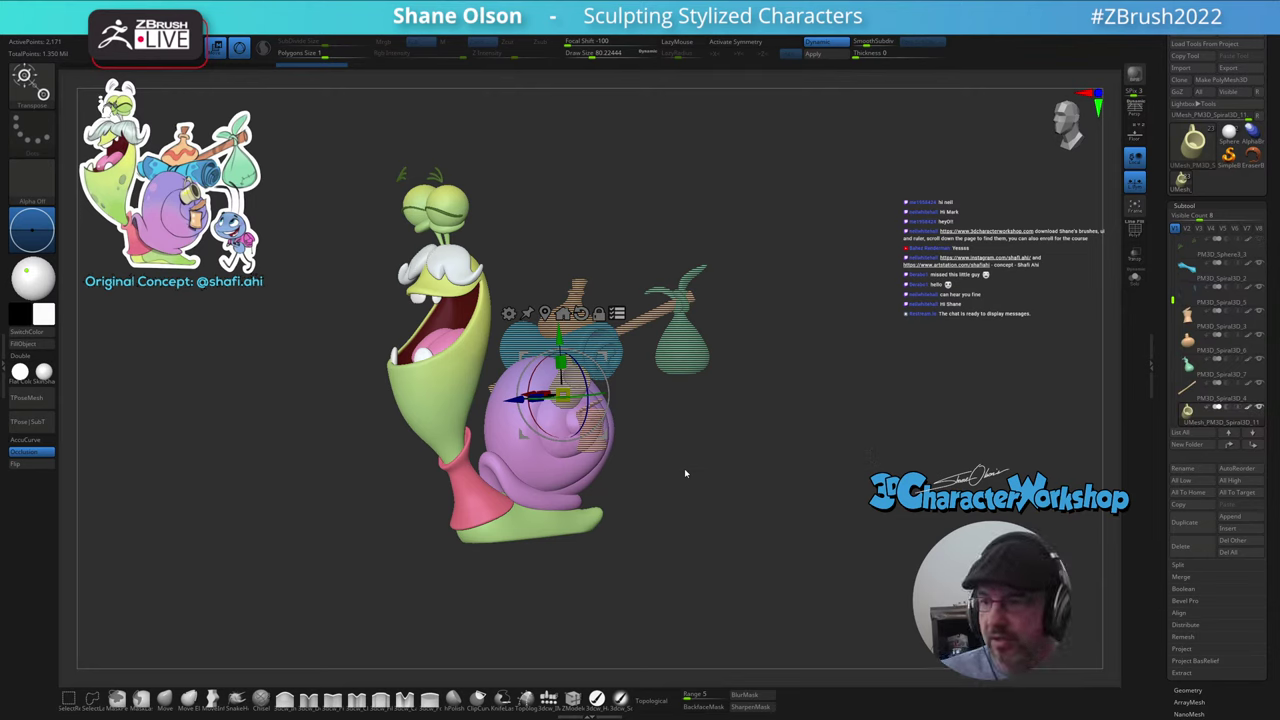
# - Locate the Snail folder in the subtool list and toggle its visibility to check which parts it contains
pyautogui.moveTo(1174, 299); pyautogui.dragTo(1177, 235)
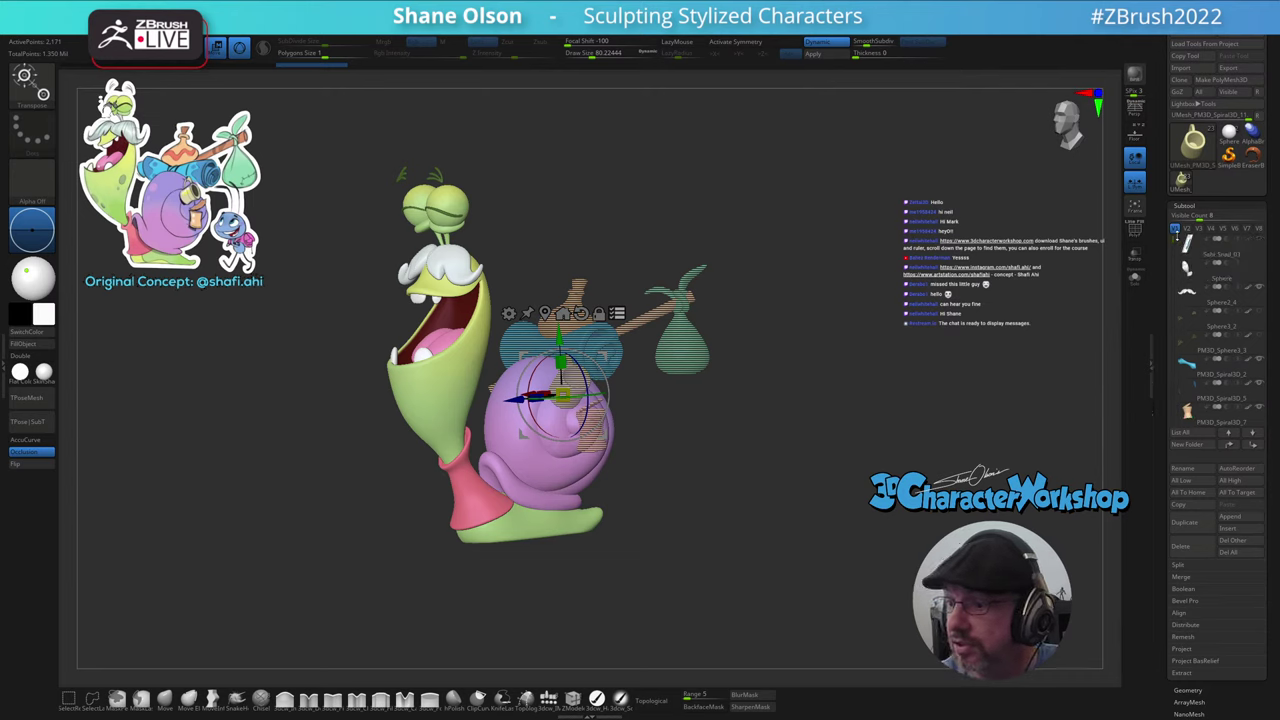
pyautogui.scroll(-5, 1230, 330)
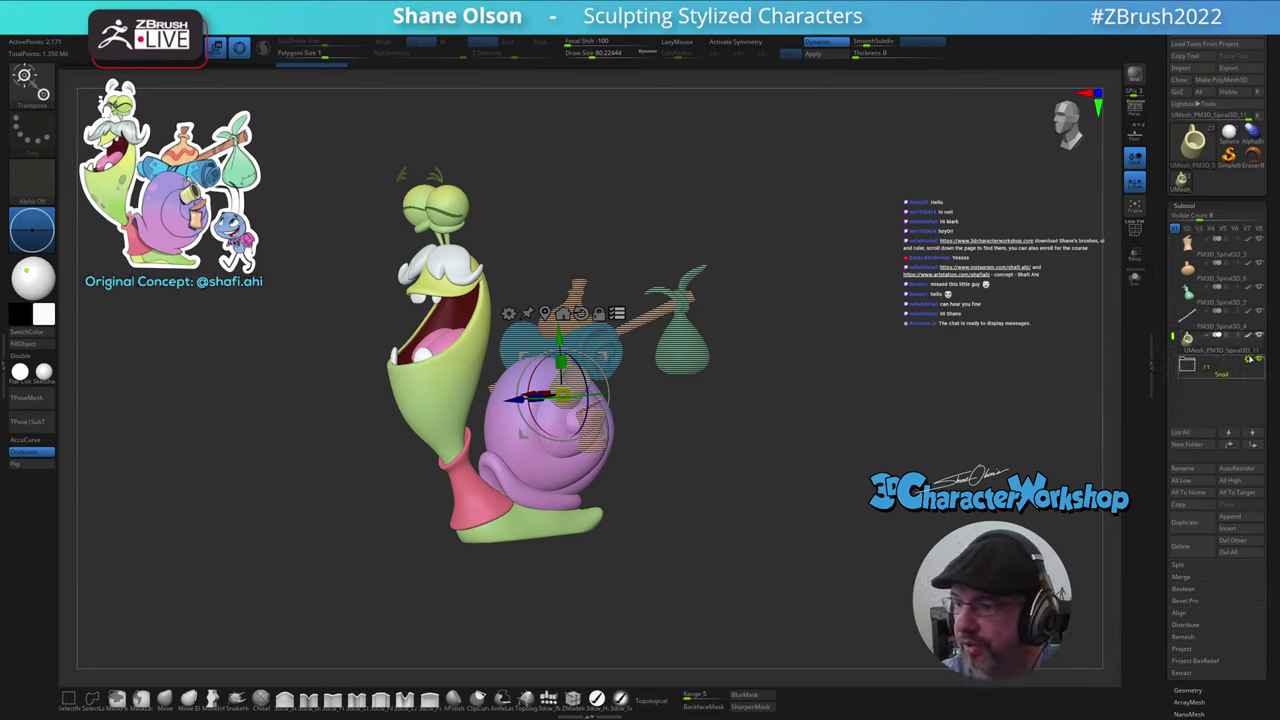
pyautogui.click(1260, 360)
pyautogui.click(1260, 360)
pyautogui.click(1260, 360)
pyautogui.click(1260, 360)
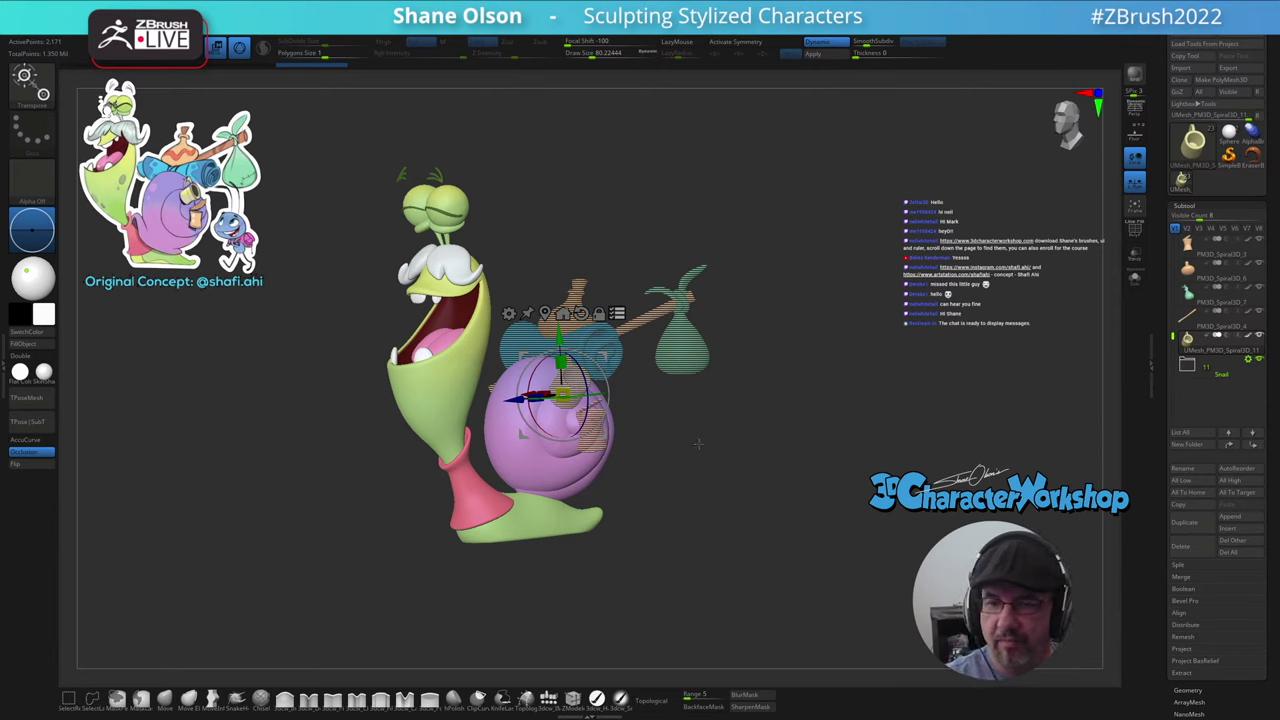
# - Clear the multi-transform selection so that no subtool is selected
pyautogui.hotkey('ctrl', 'shift')
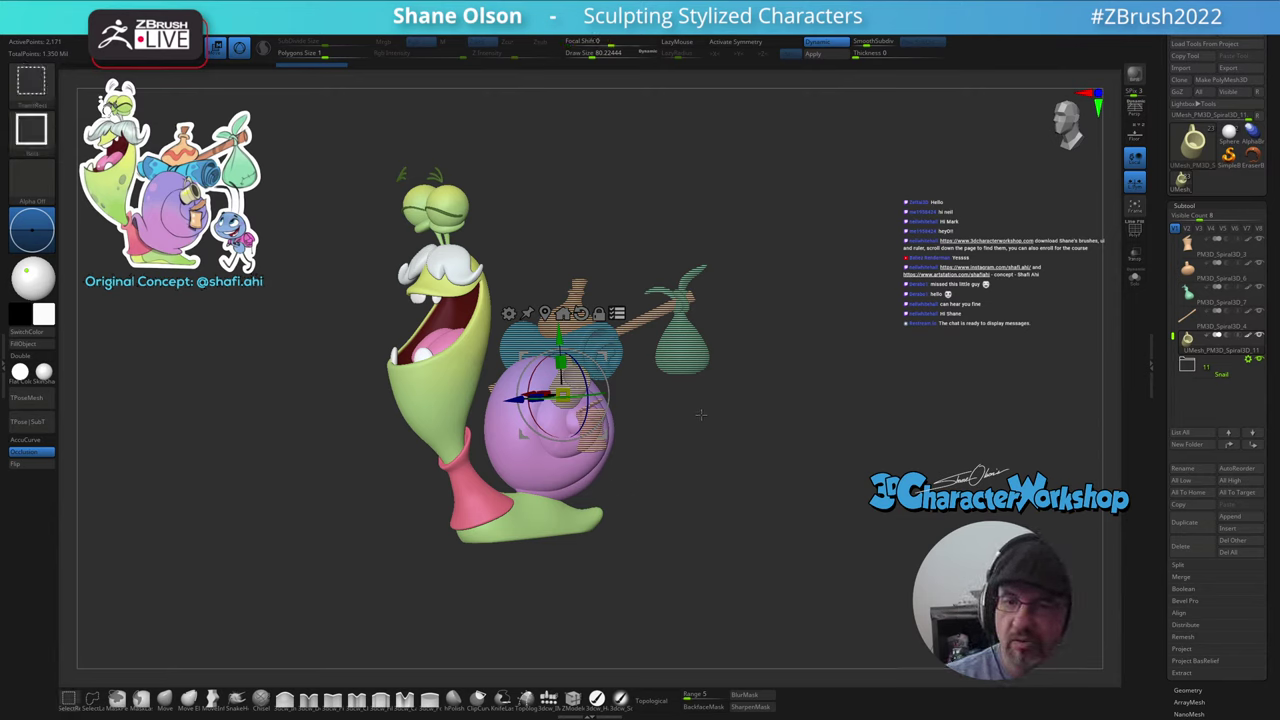
pyautogui.moveTo(738, 458); pyautogui.dragTo(754, 469)
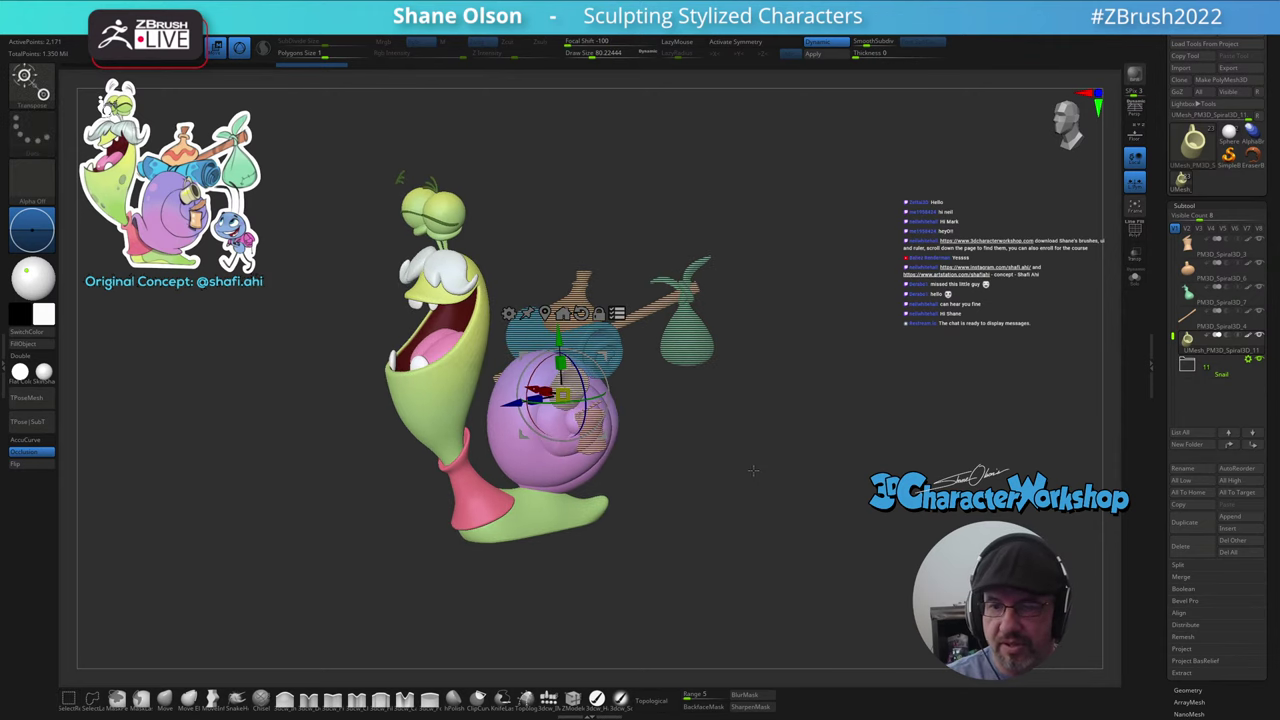
pyautogui.keyDown('ctrl'); pyautogui.keyDown('shift'); pyautogui.click(776, 519); pyautogui.keyUp('shift'); pyautogui.keyUp('ctrl')
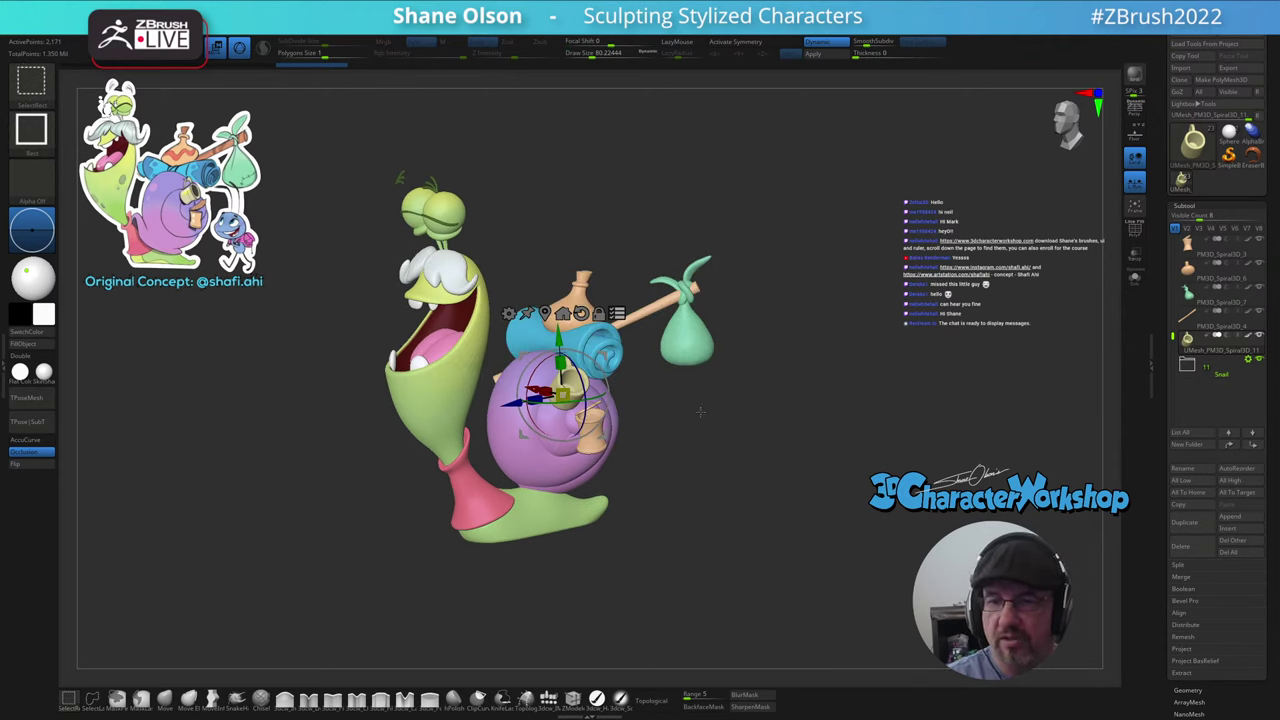
pyautogui.keyDown('ctrl'); pyautogui.keyDown('shift'); pyautogui.moveTo(698, 402); pyautogui.dragTo(730, 471); pyautogui.keyUp('shift'); pyautogui.keyUp('ctrl')
pyautogui.hotkey('ctrl', 'shift')
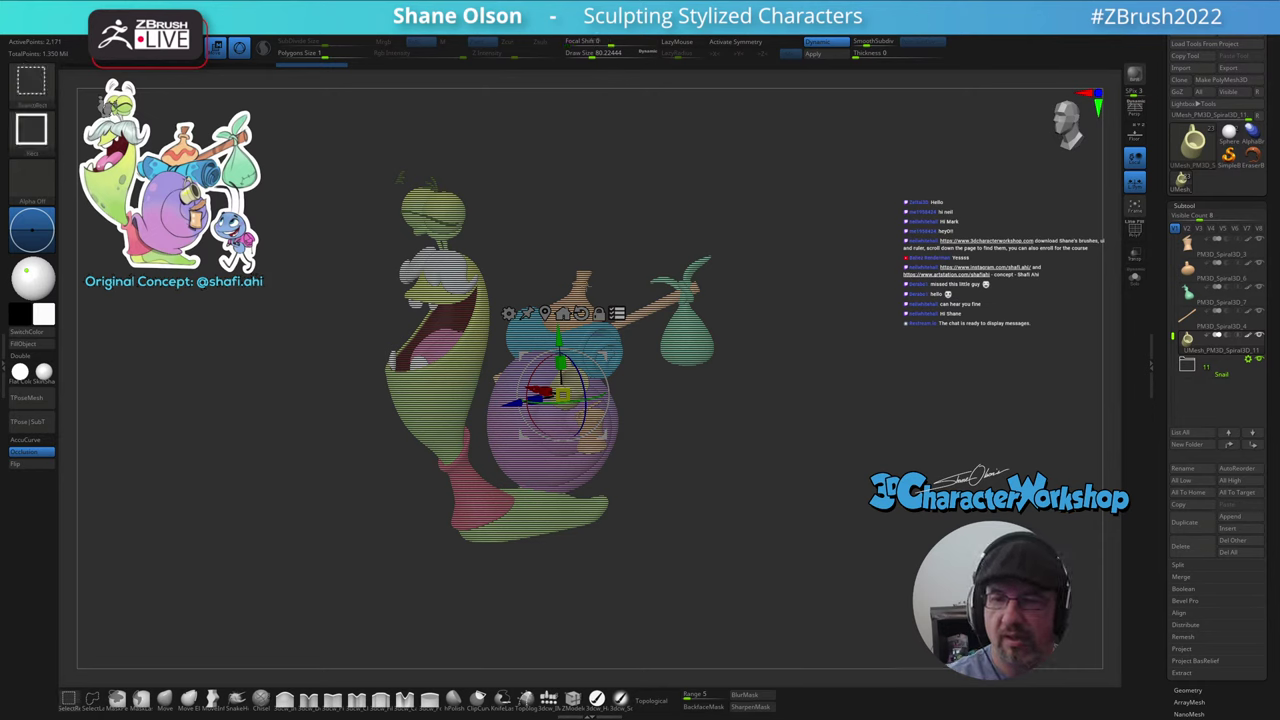
# - Select the bottle, bedroll, mug, scroll, hanging bundle and stick for multi-subtool transform
pyautogui.keyDown('ctrl'); pyautogui.keyDown('shift'); pyautogui.click(577, 298); pyautogui.keyUp('shift'); pyautogui.keyUp('ctrl')
pyautogui.keyDown('ctrl'); pyautogui.keyDown('shift'); pyautogui.click(598, 338); pyautogui.keyUp('shift'); pyautogui.keyUp('ctrl')
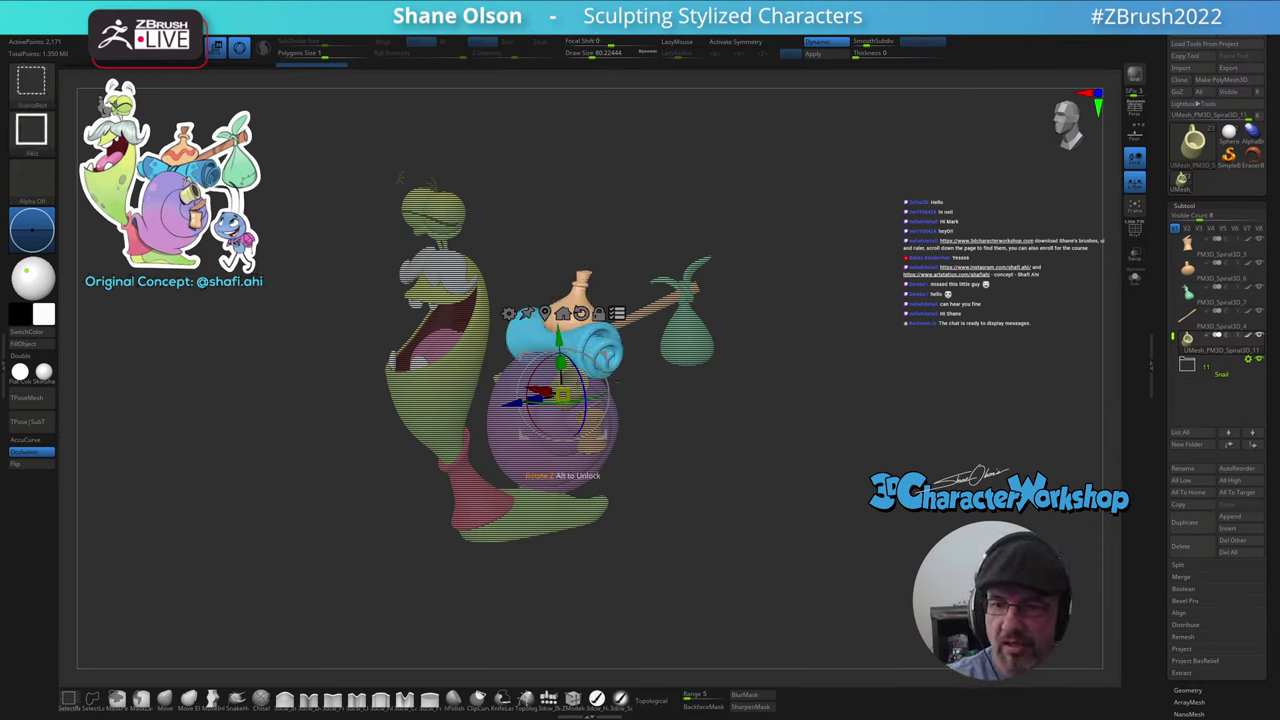
pyautogui.keyDown('ctrl'); pyautogui.keyDown('shift'); pyautogui.click(571, 380); pyautogui.keyUp('shift'); pyautogui.keyUp('ctrl')
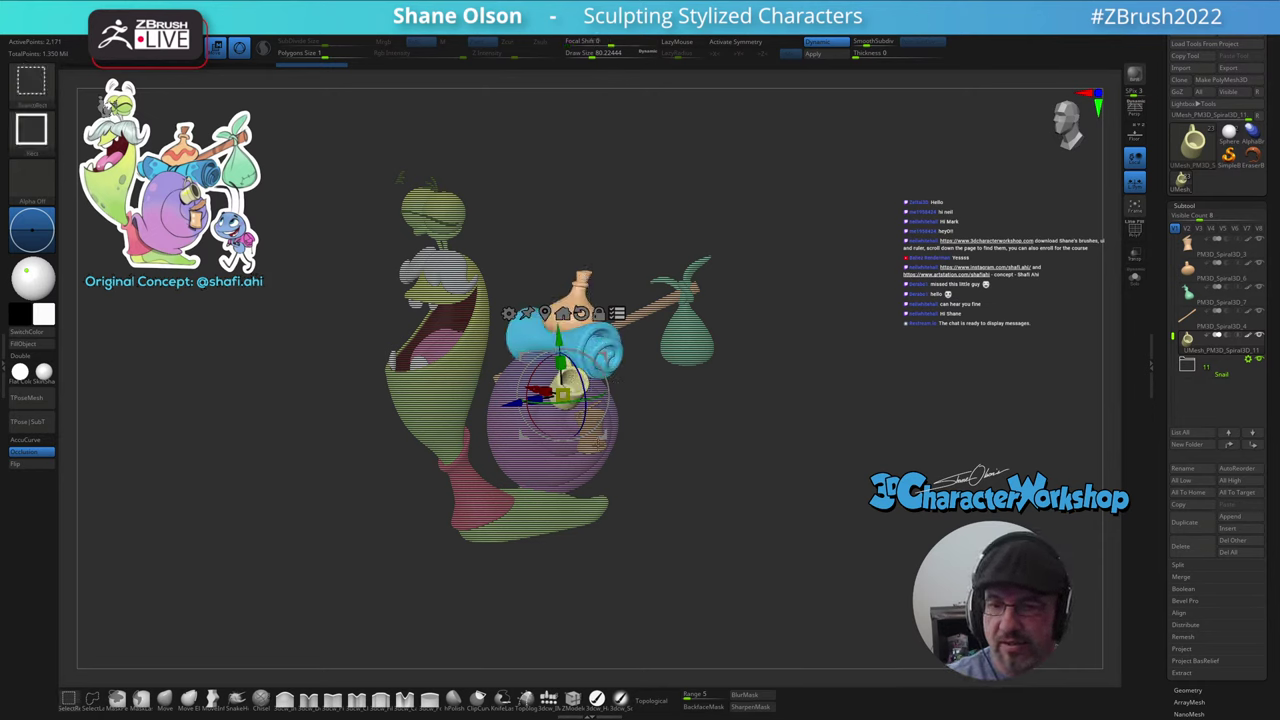
pyautogui.keyDown('ctrl'); pyautogui.keyDown('shift'); pyautogui.click(592, 435); pyautogui.keyUp('shift'); pyautogui.keyUp('ctrl')
pyautogui.keyDown('ctrl'); pyautogui.keyDown('shift'); pyautogui.click(687, 332); pyautogui.keyUp('shift'); pyautogui.keyUp('ctrl')
pyautogui.keyDown('ctrl'); pyautogui.keyDown('shift'); pyautogui.click(655, 305); pyautogui.keyUp('shift'); pyautogui.keyUp('ctrl')
pyautogui.moveTo(718, 472); pyautogui.dragTo(705, 506)
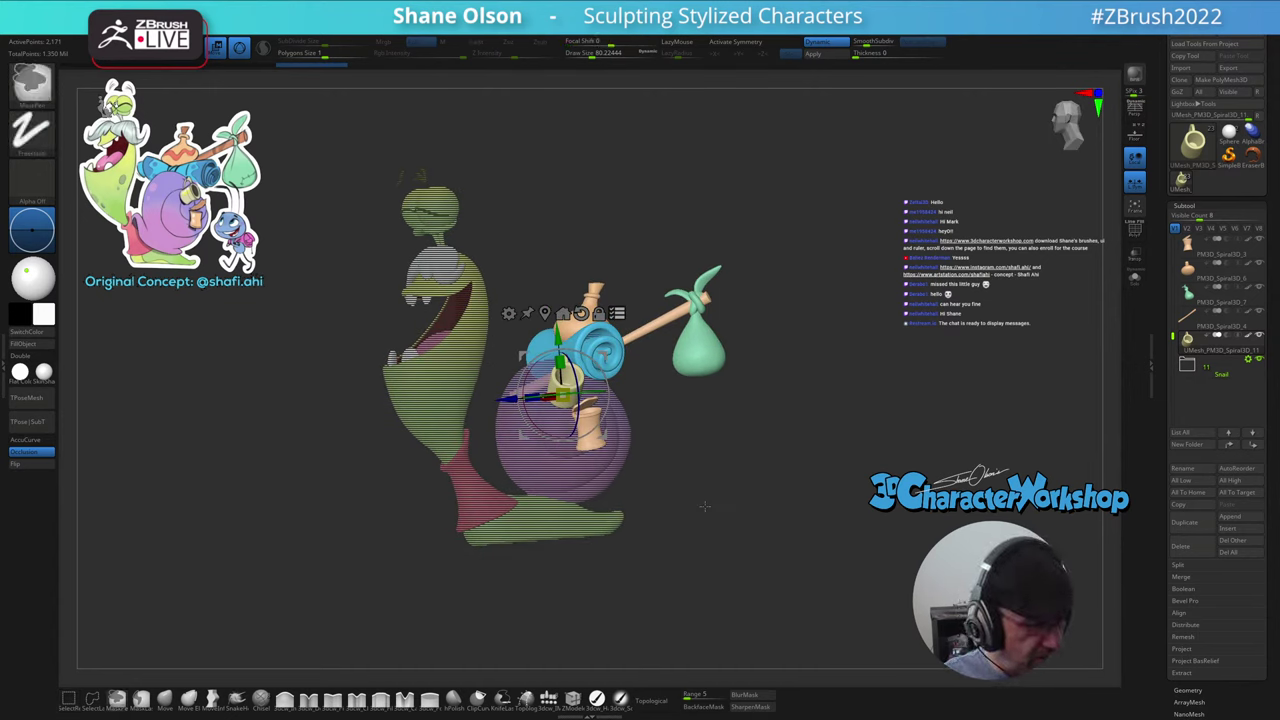
# - Group the selected backpack items into a new subtool folder named Accessories
pyautogui.hotkey('ctrl', 'f')
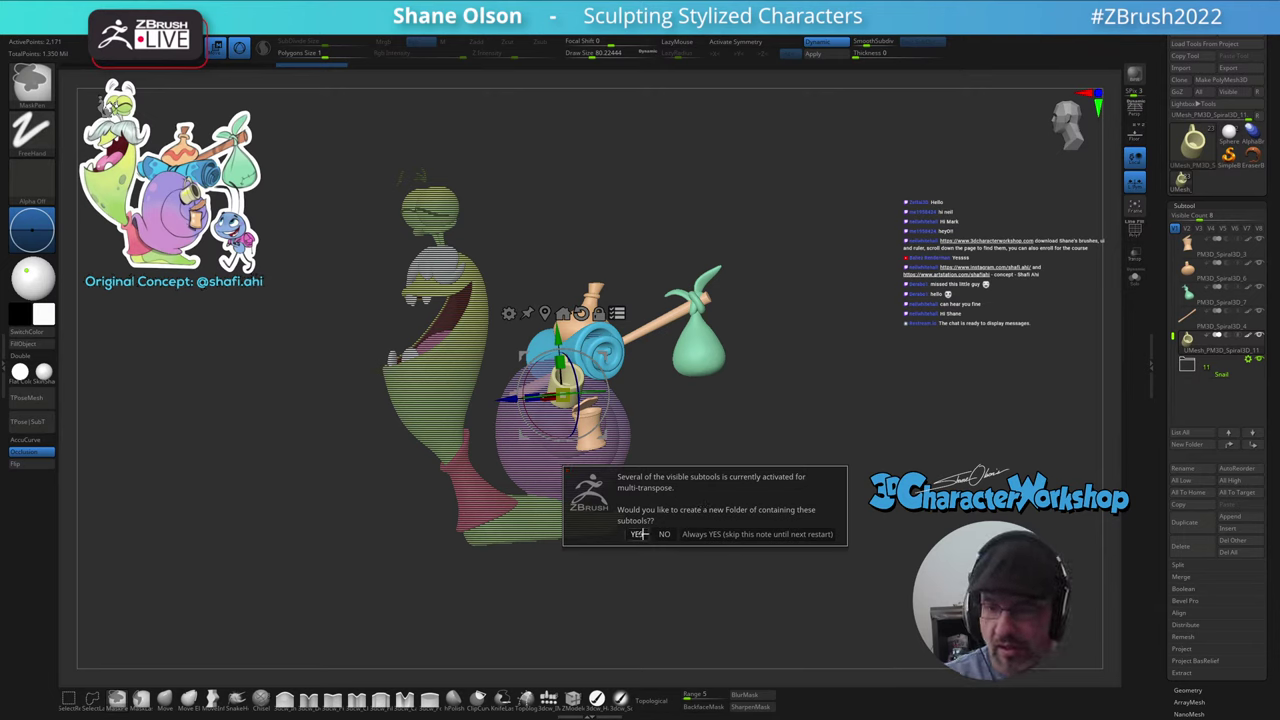
pyautogui.click(638, 534)
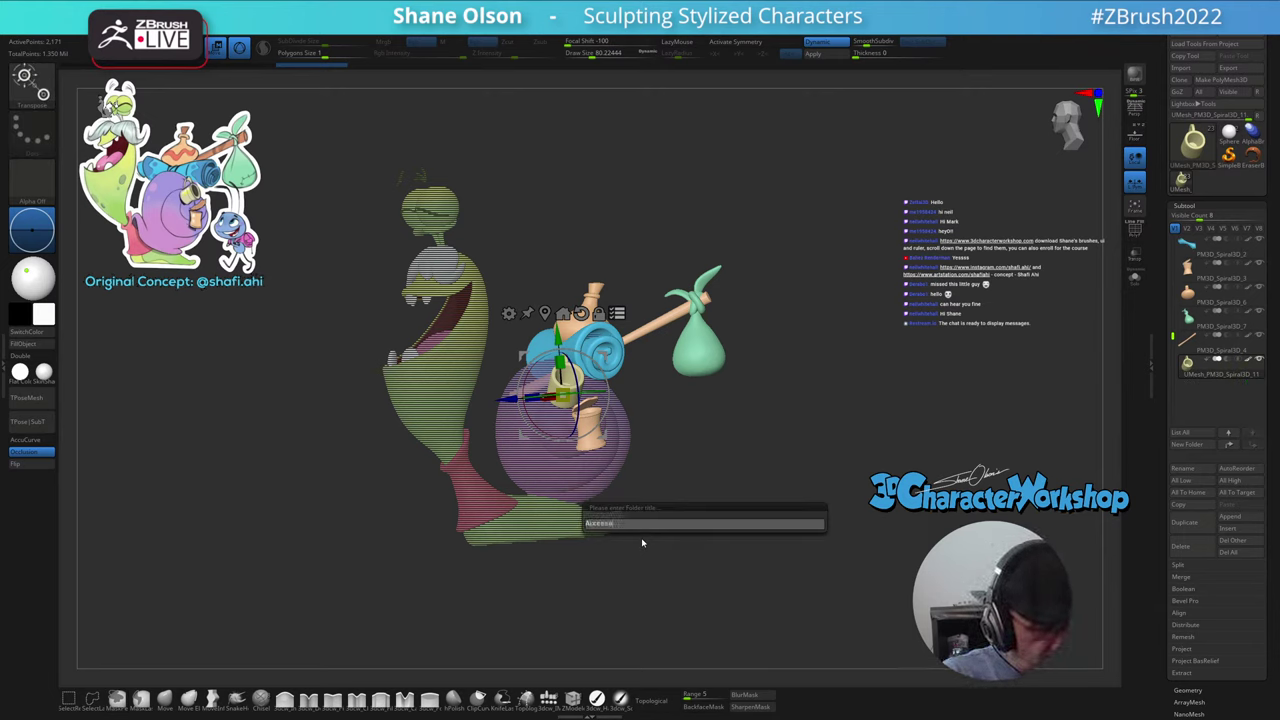
pyautogui.press('Return')
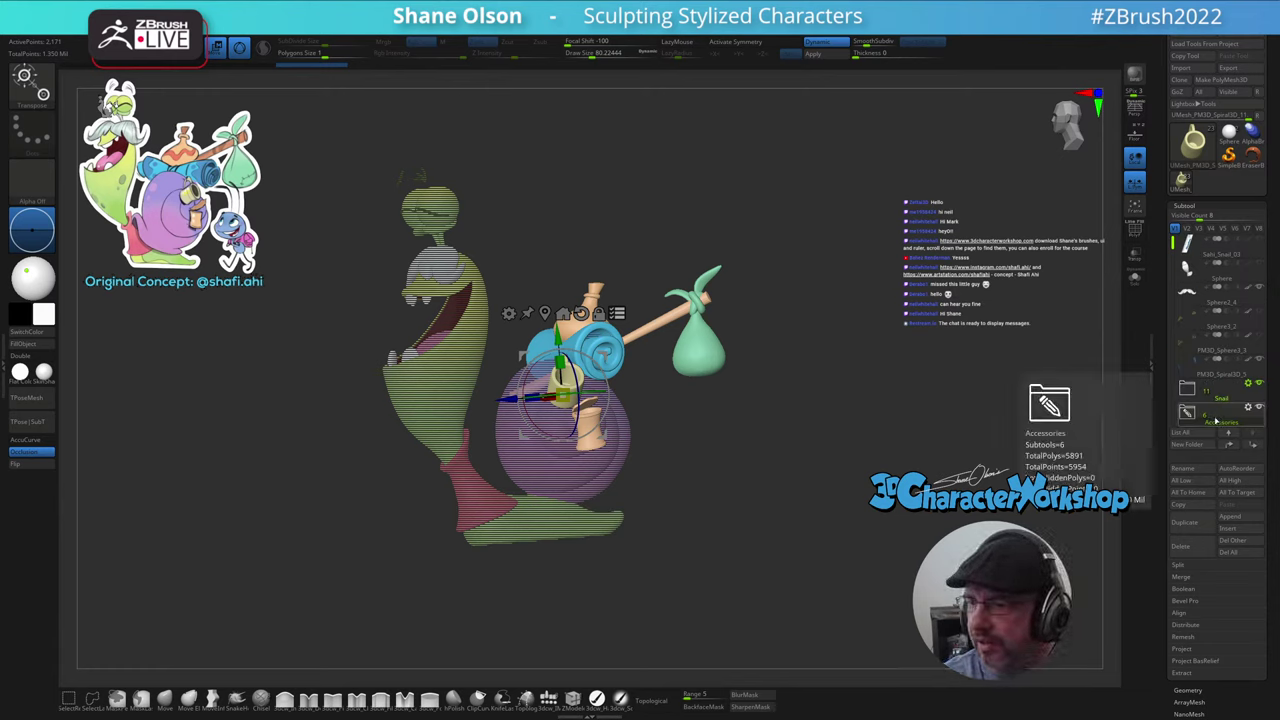
# - Move the mustache subtool Sphere2_4 into the Snail folder
pyautogui.moveTo(1199, 298)
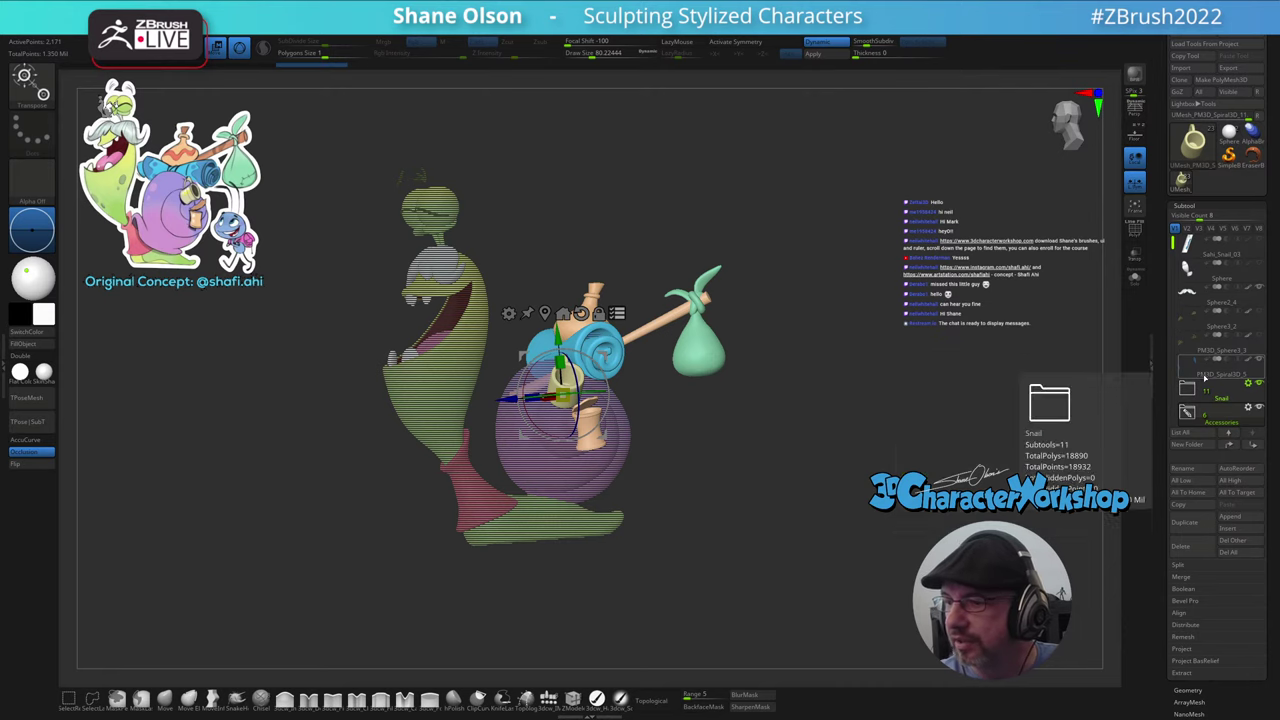
pyautogui.moveTo(1207, 374)
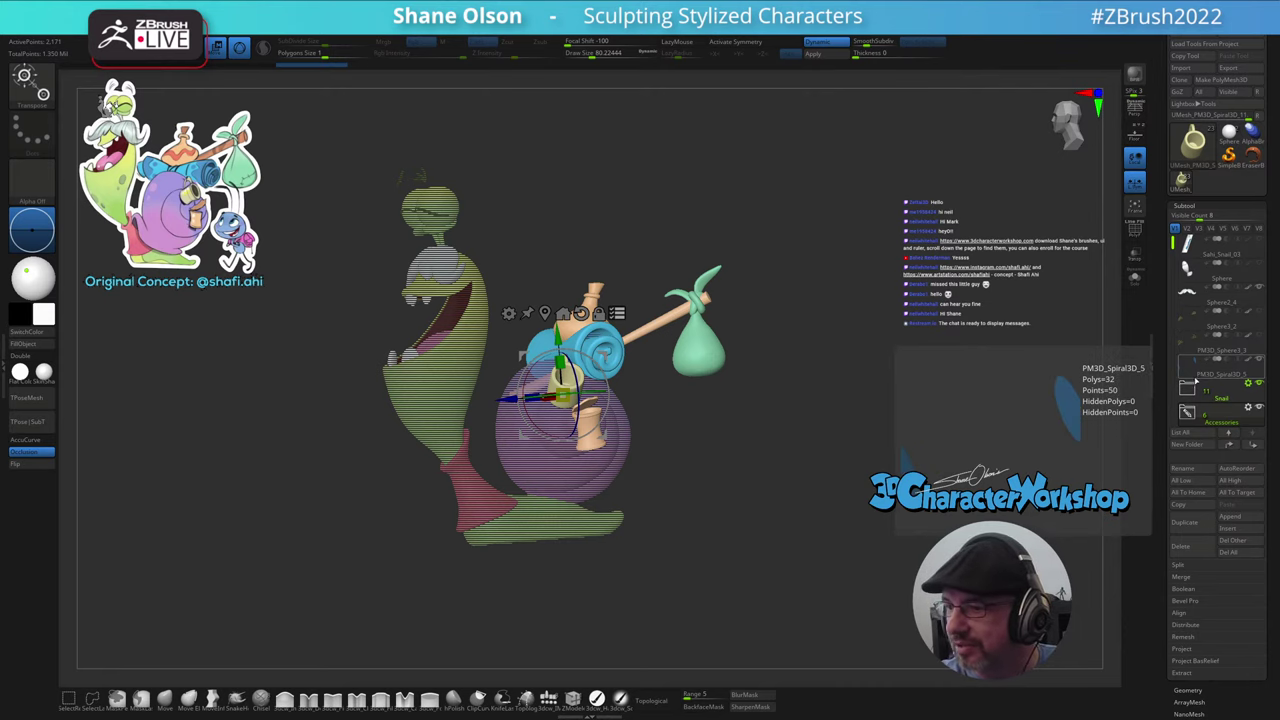
pyautogui.moveTo(1190, 296); pyautogui.dragTo(1190, 388)
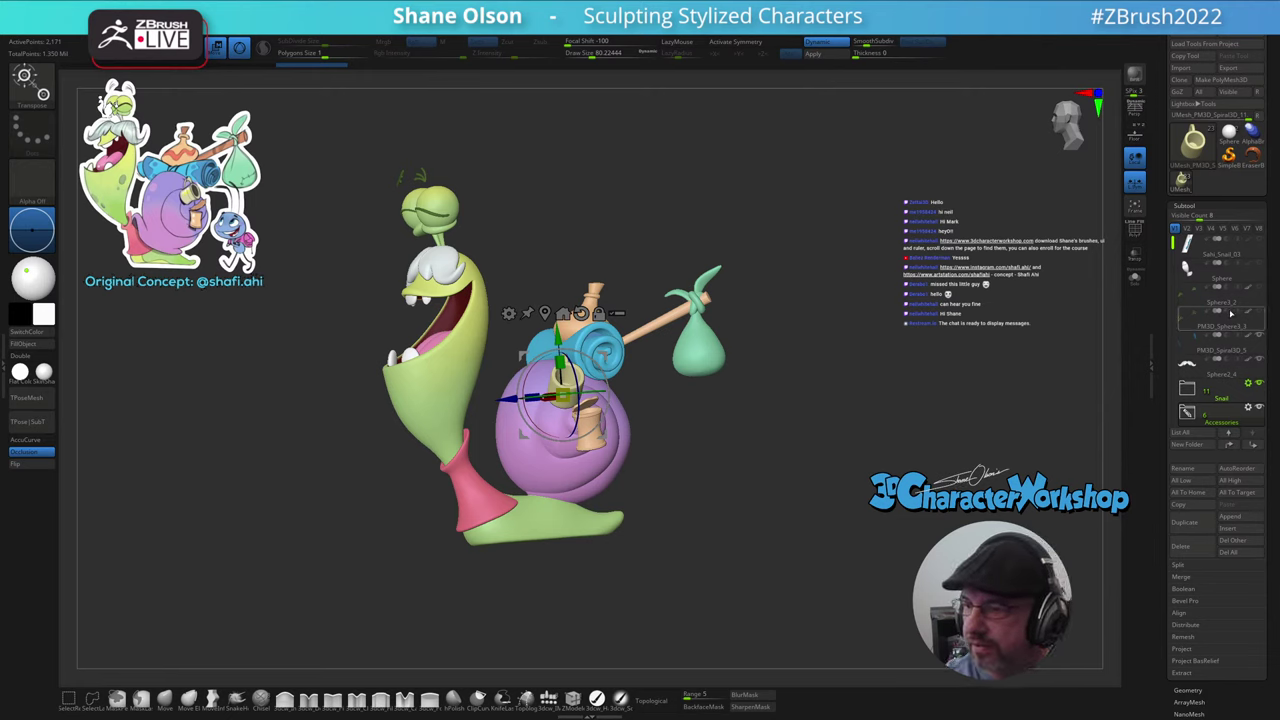
pyautogui.moveTo(1191, 366); pyautogui.dragTo(1194, 396)
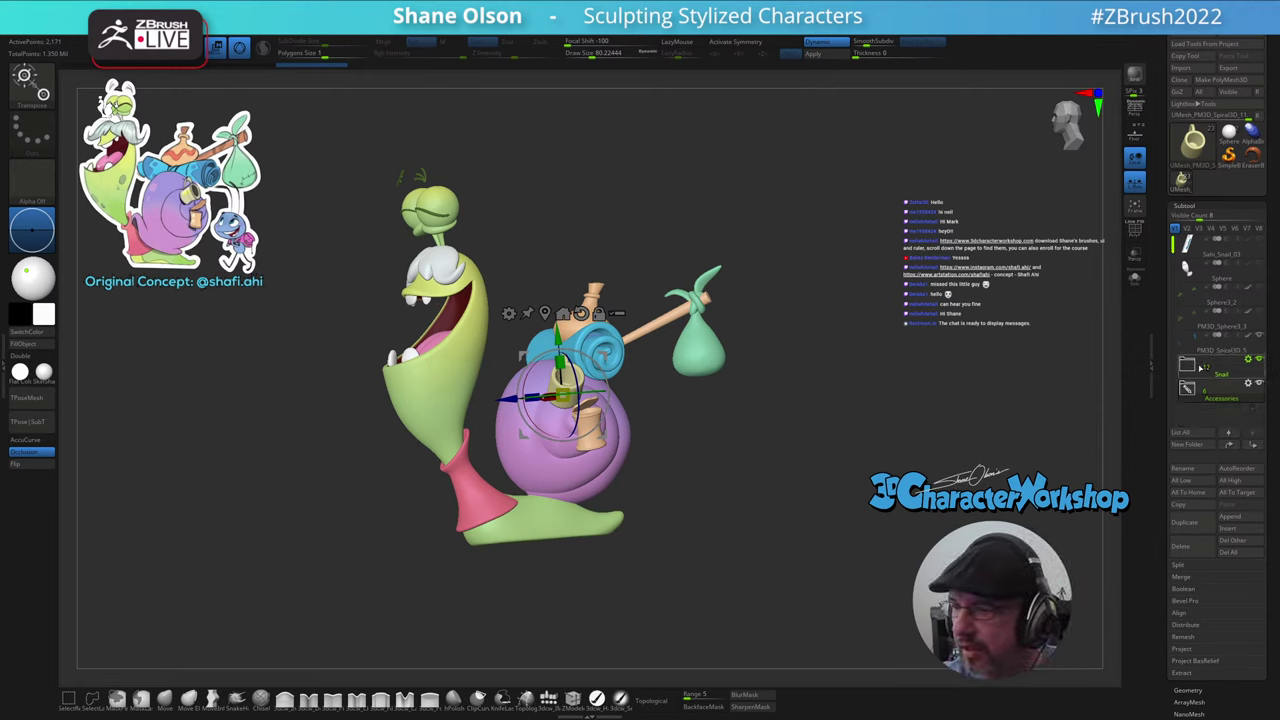
# - Toggle the visibility of the Snail and Accessories folders to check which parts each one holds
pyautogui.click(1260, 360)
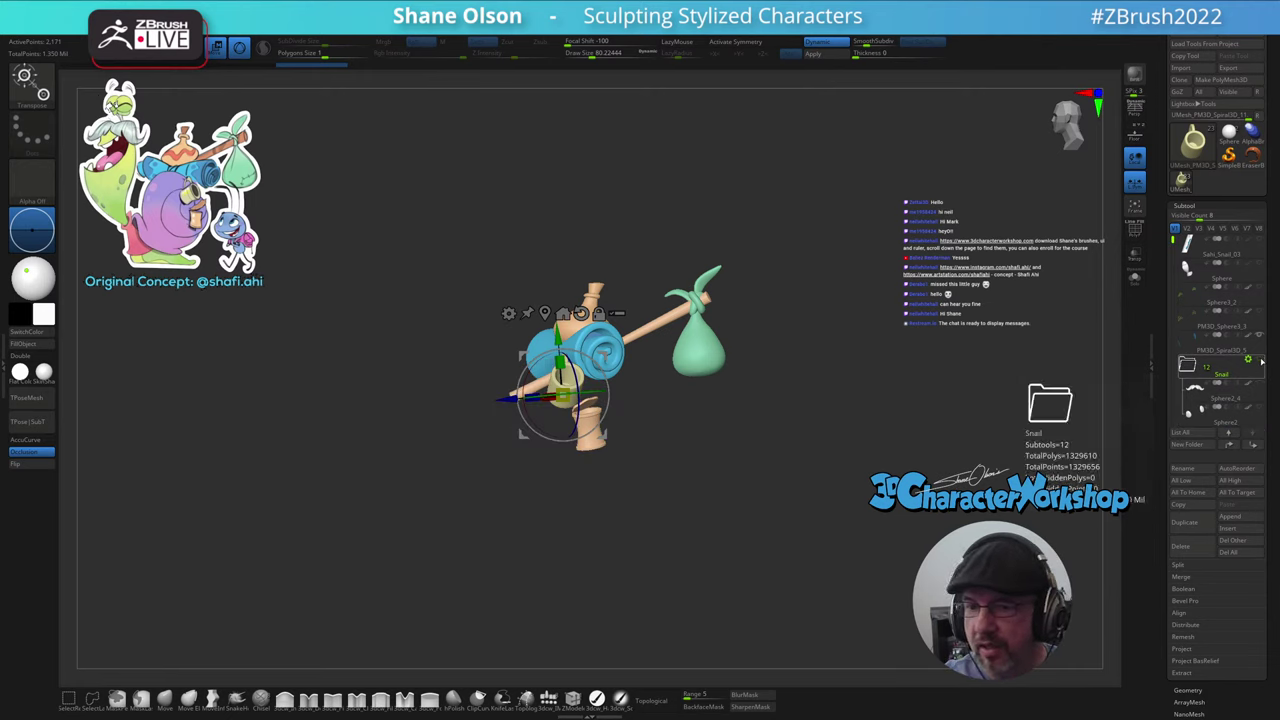
pyautogui.click(1258, 360)
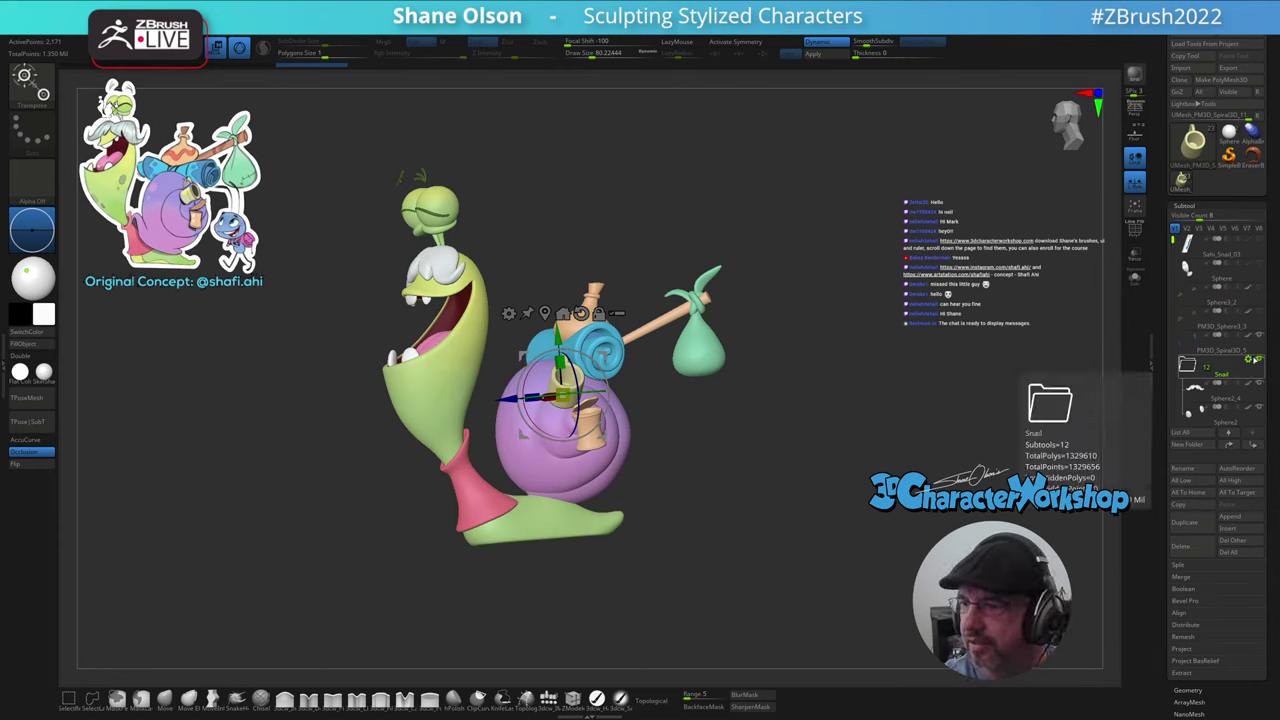
pyautogui.click(1258, 386)
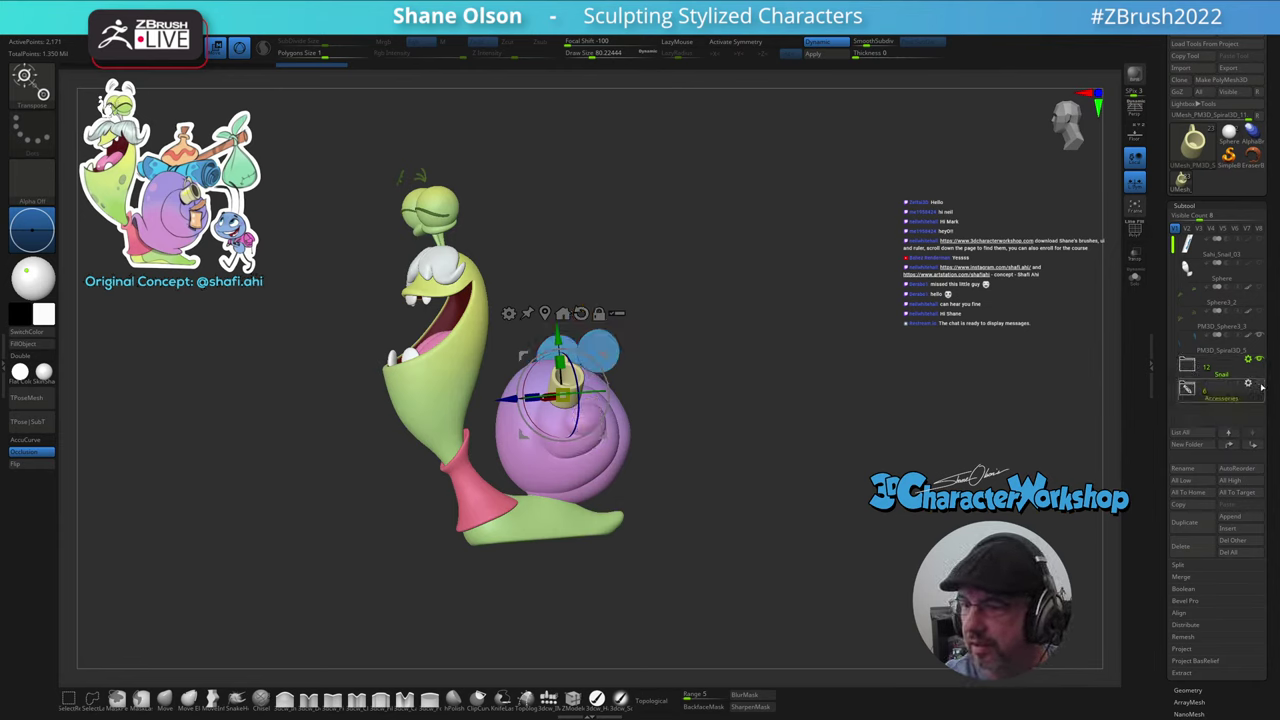
pyautogui.click(1258, 386)
pyautogui.click(1258, 386)
pyautogui.click(1258, 386)
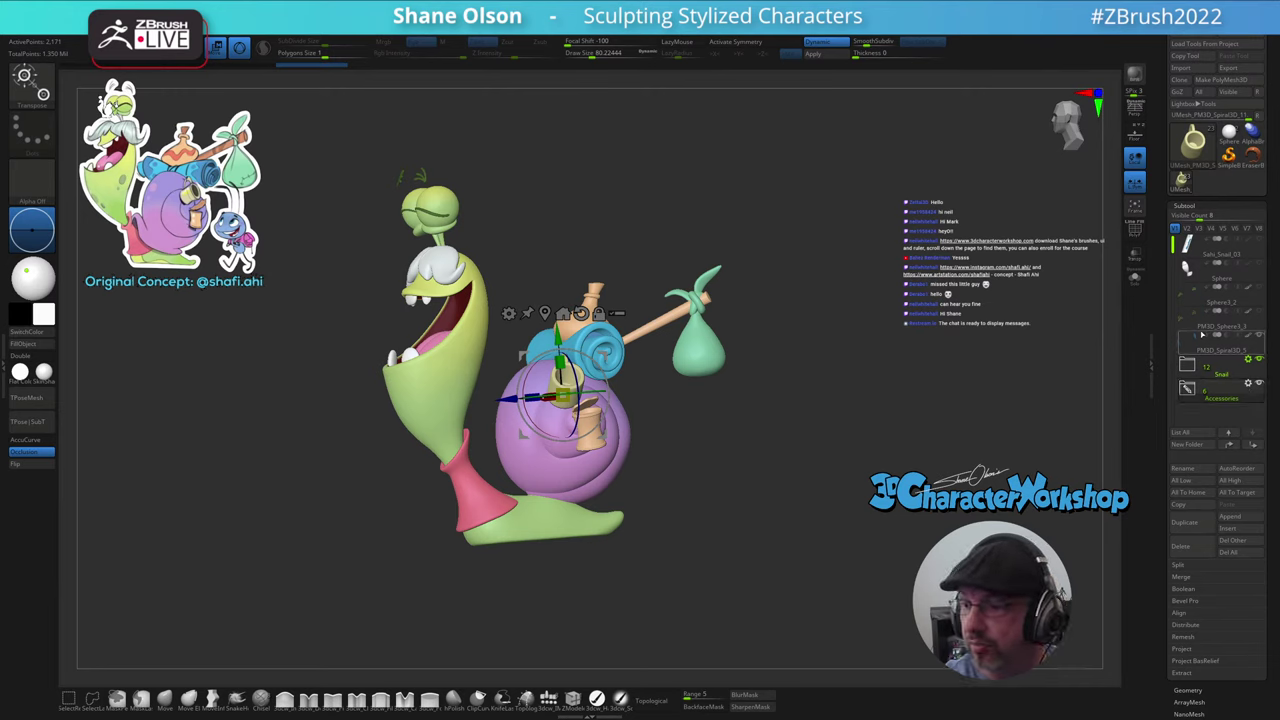
# - Leave the transform gizmo and return to Draw mode with the snail in side view
pyautogui.moveTo(1194, 344)
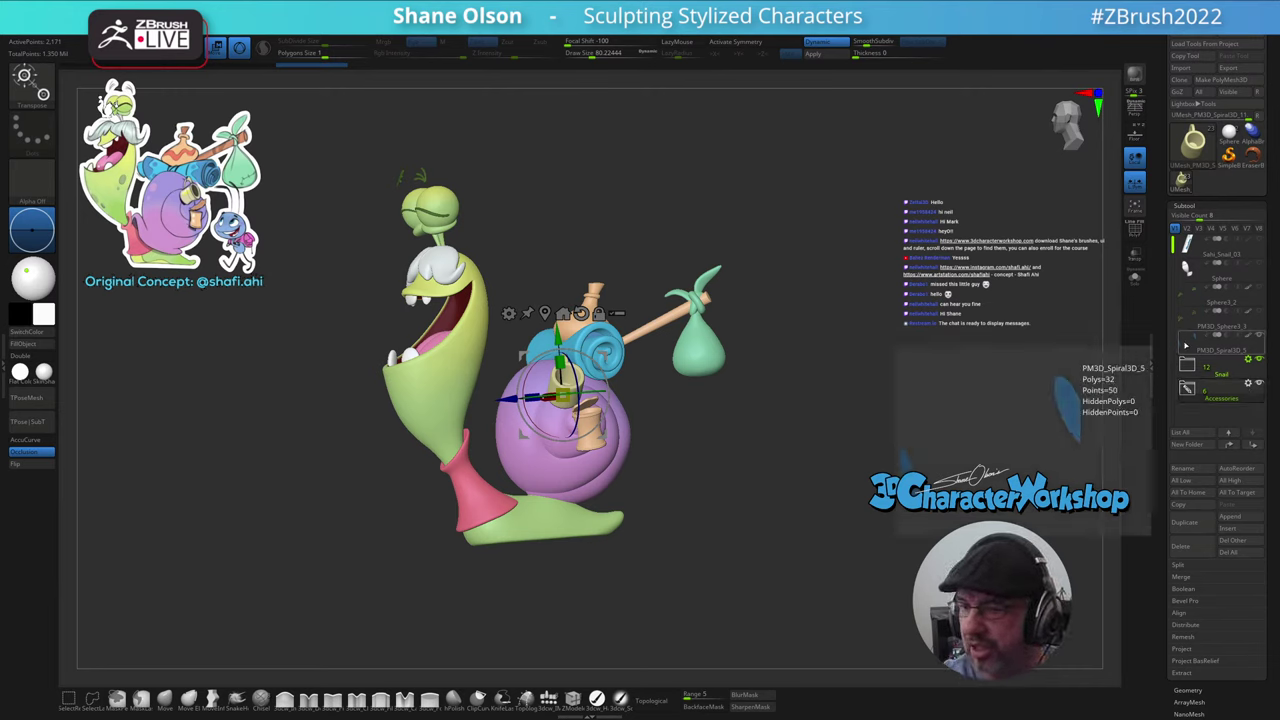
pyautogui.moveTo(778, 397)
pyautogui.mouseDown()
pyautogui.moveTo(664, 408)
pyautogui.moveTo(784, 449)
pyautogui.moveTo(678, 445)
pyautogui.moveTo(712, 459)
pyautogui.mouseUp()
pyautogui.press('q')
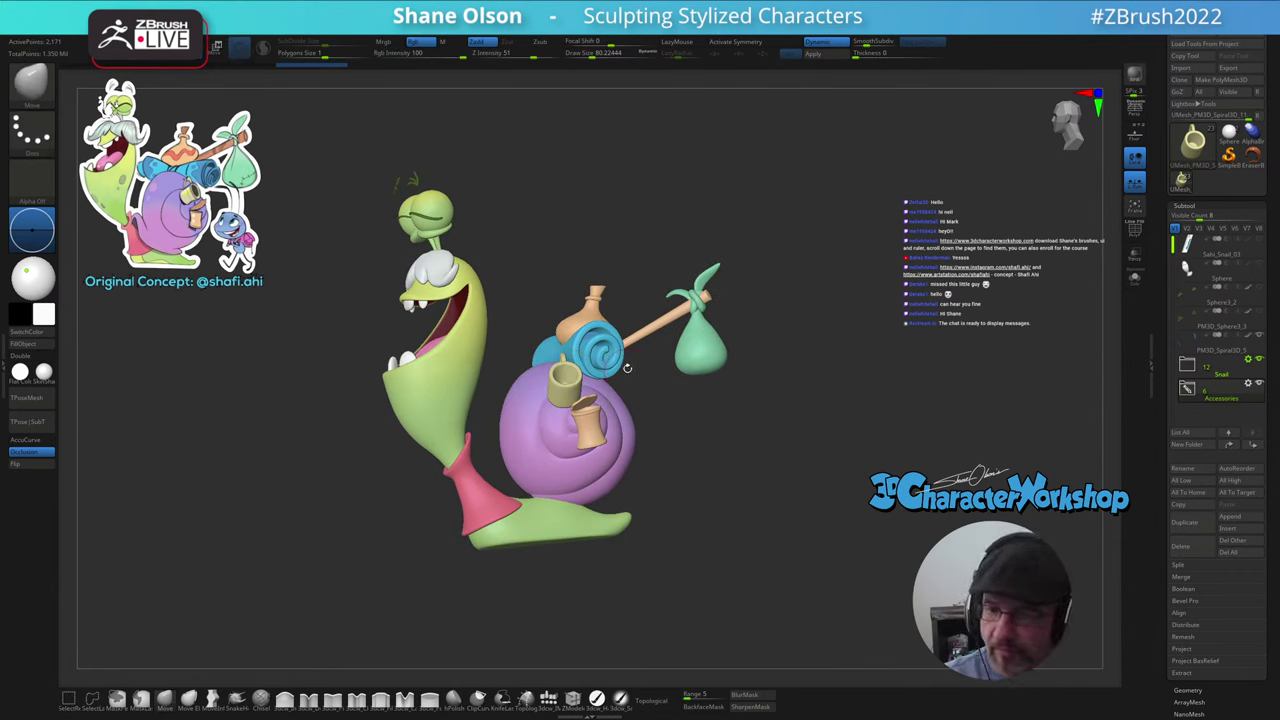
# - Move the purple shell subtool Sphere3_3 into the Snail folder
pyautogui.moveTo(691, 391); pyautogui.dragTo(696, 438)
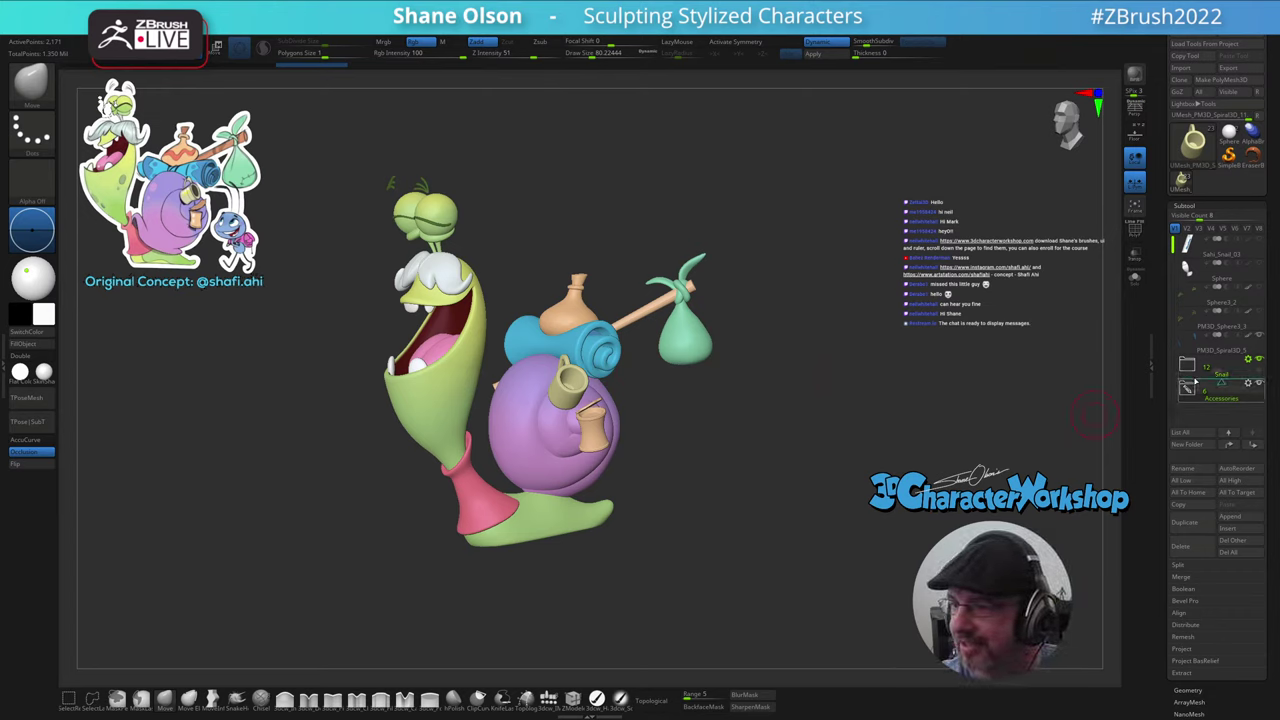
pyautogui.click(1188, 388)
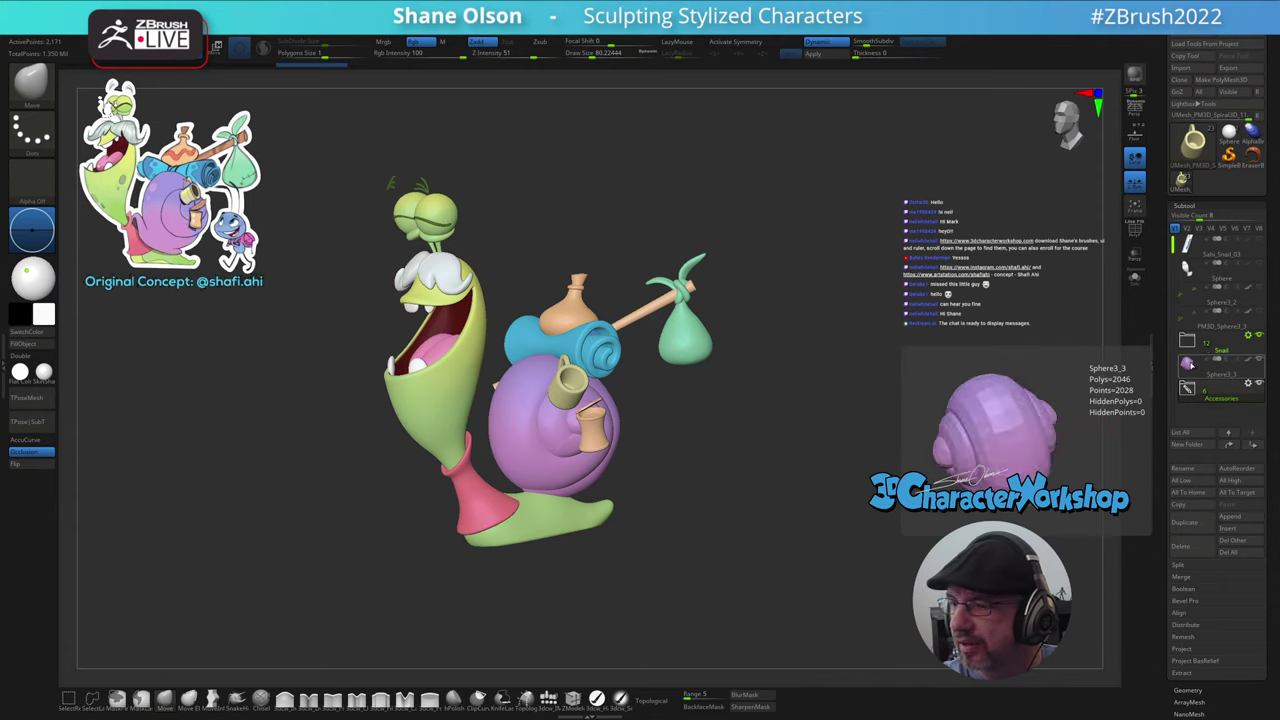
pyautogui.moveTo(1211, 362); pyautogui.dragTo(1187, 342)
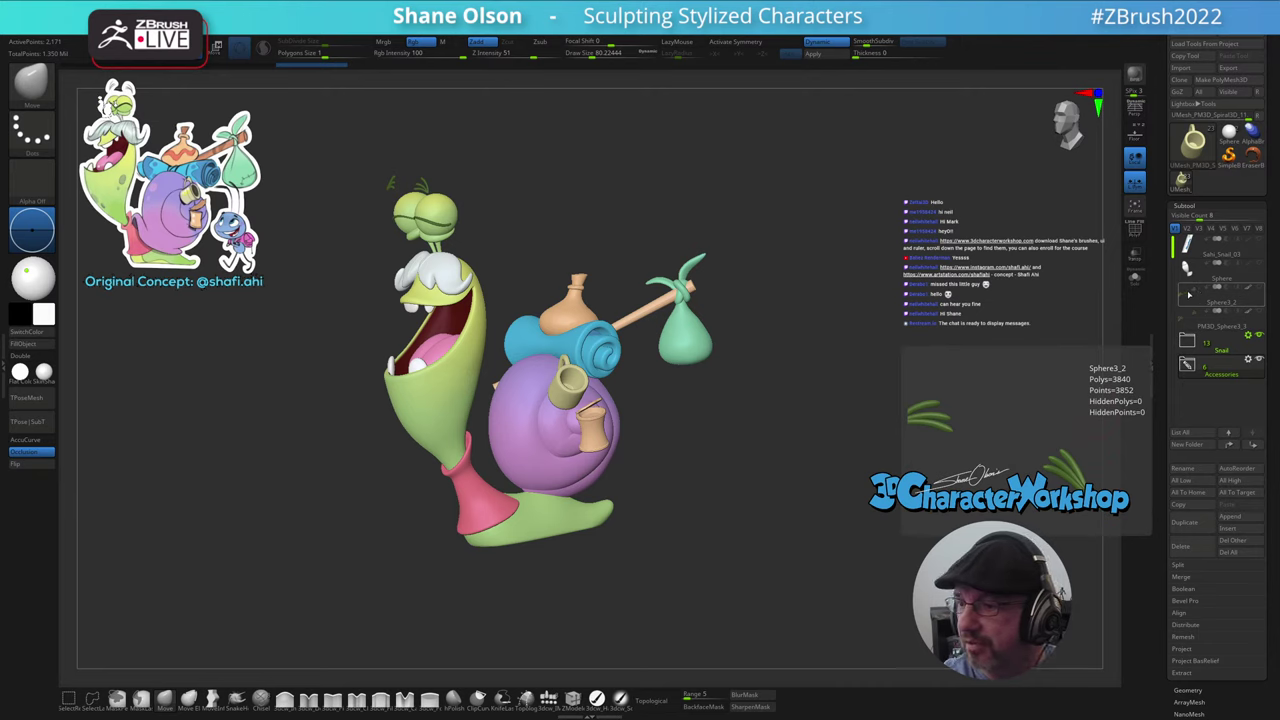
# - Delete the hidden white Sphere subtool from the foldered snail tool
pyautogui.click(1188, 289)
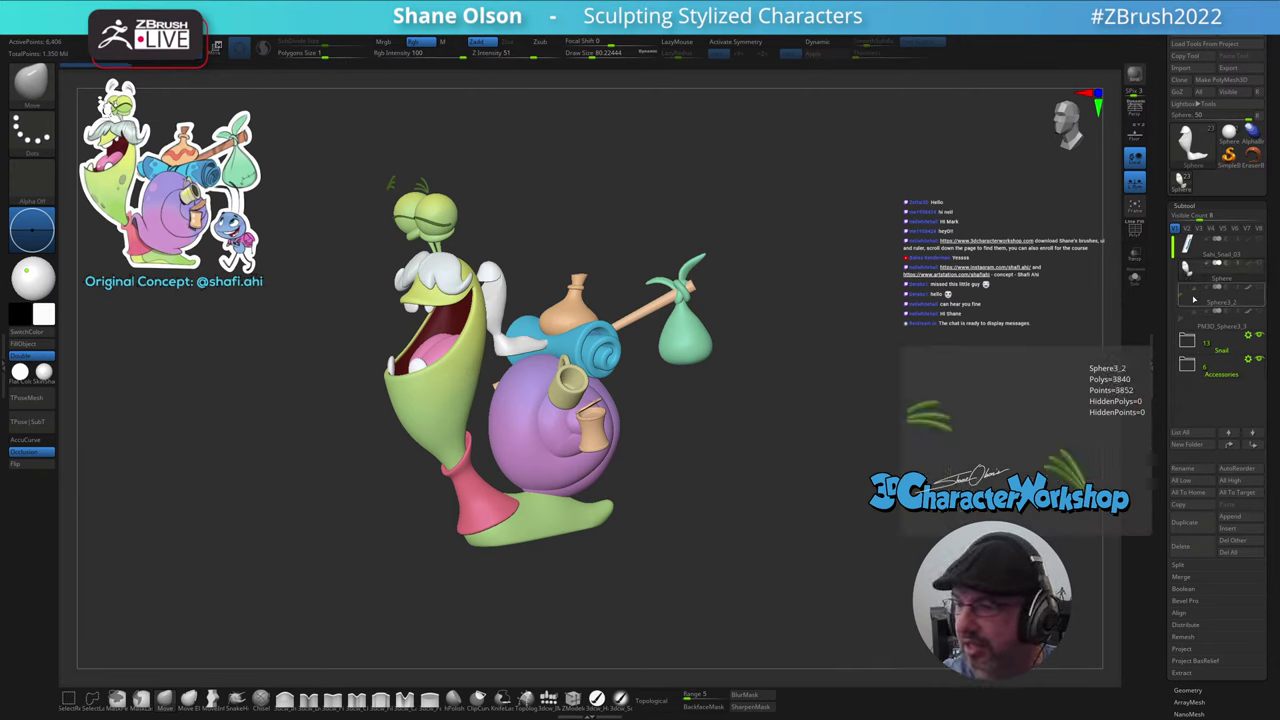
pyautogui.click(1181, 546)
pyautogui.click(1127, 570)
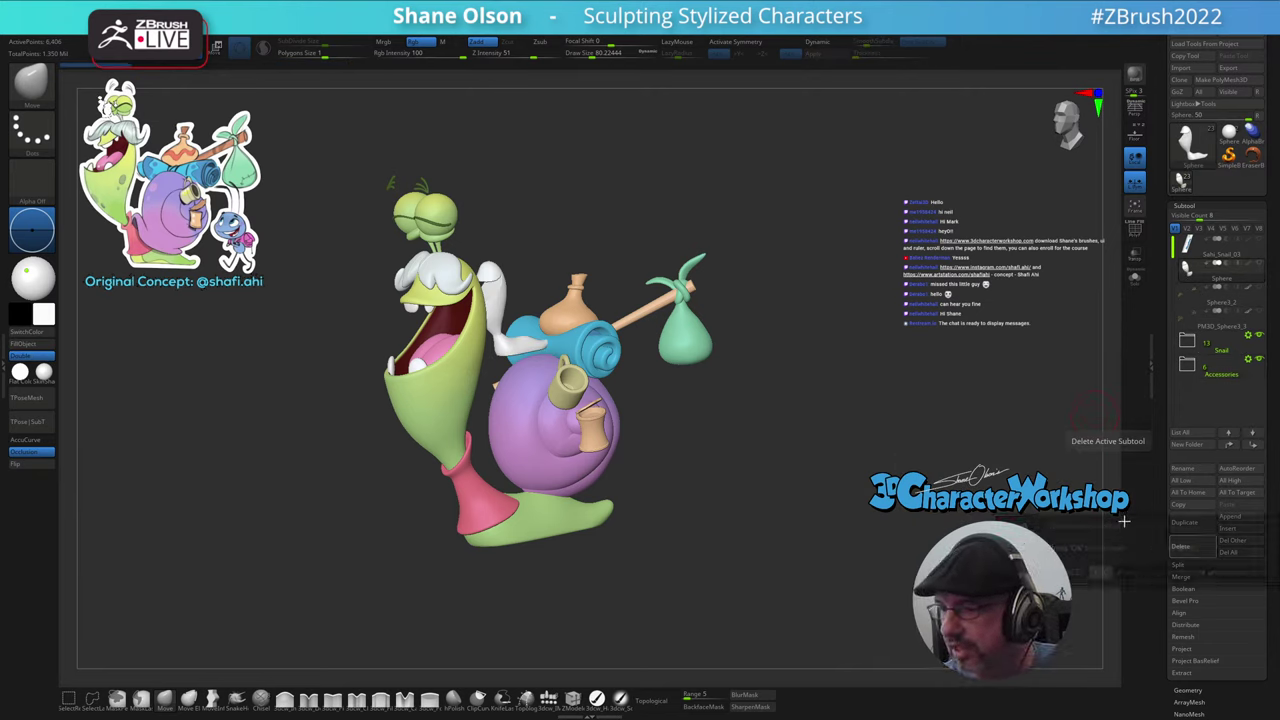
pyautogui.click(1186, 547)
pyautogui.click(1103, 569)
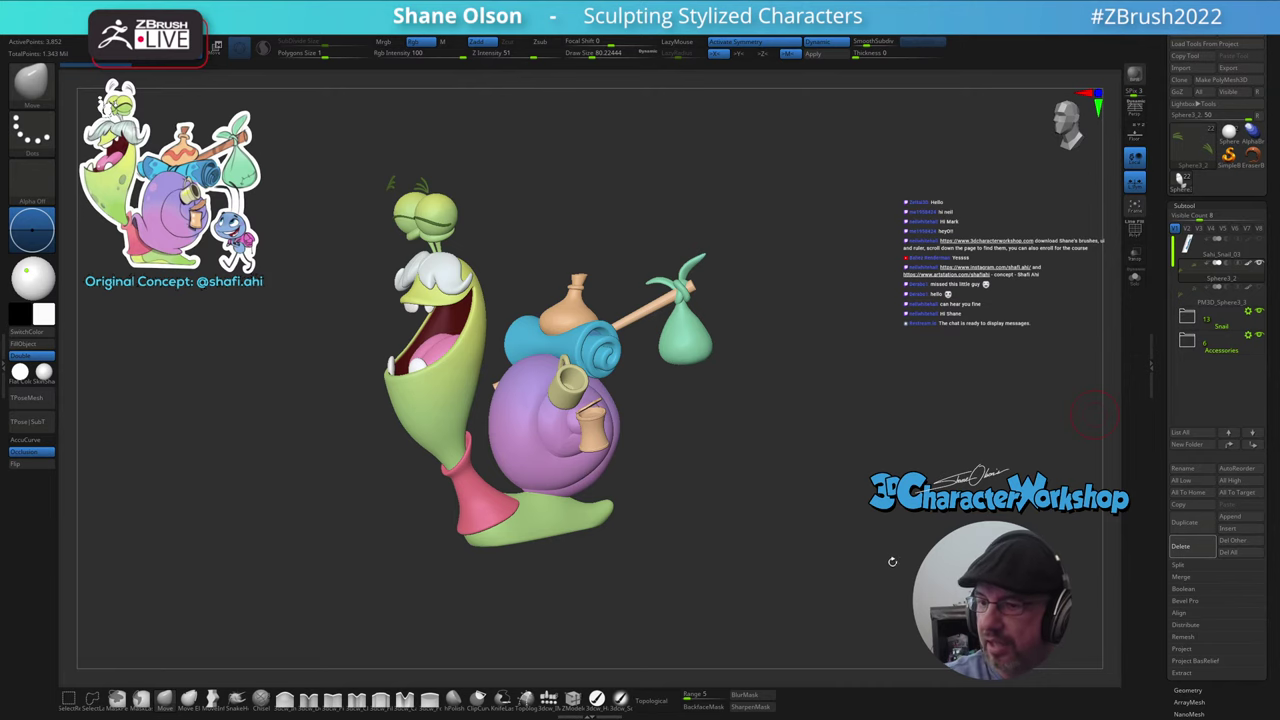
# - Relaunch ZBrush from the desktop and expand the subtool list of the reopened snail
pyautogui.press('super+d')
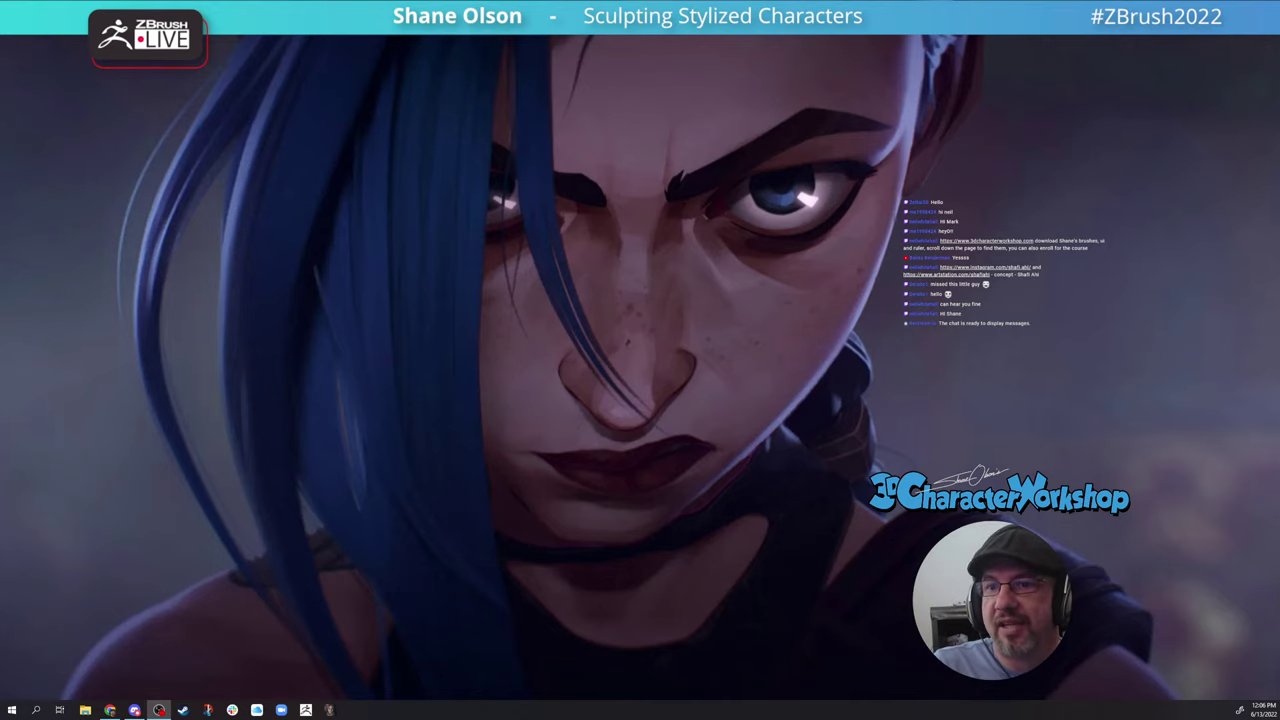
pyautogui.click(306, 710)
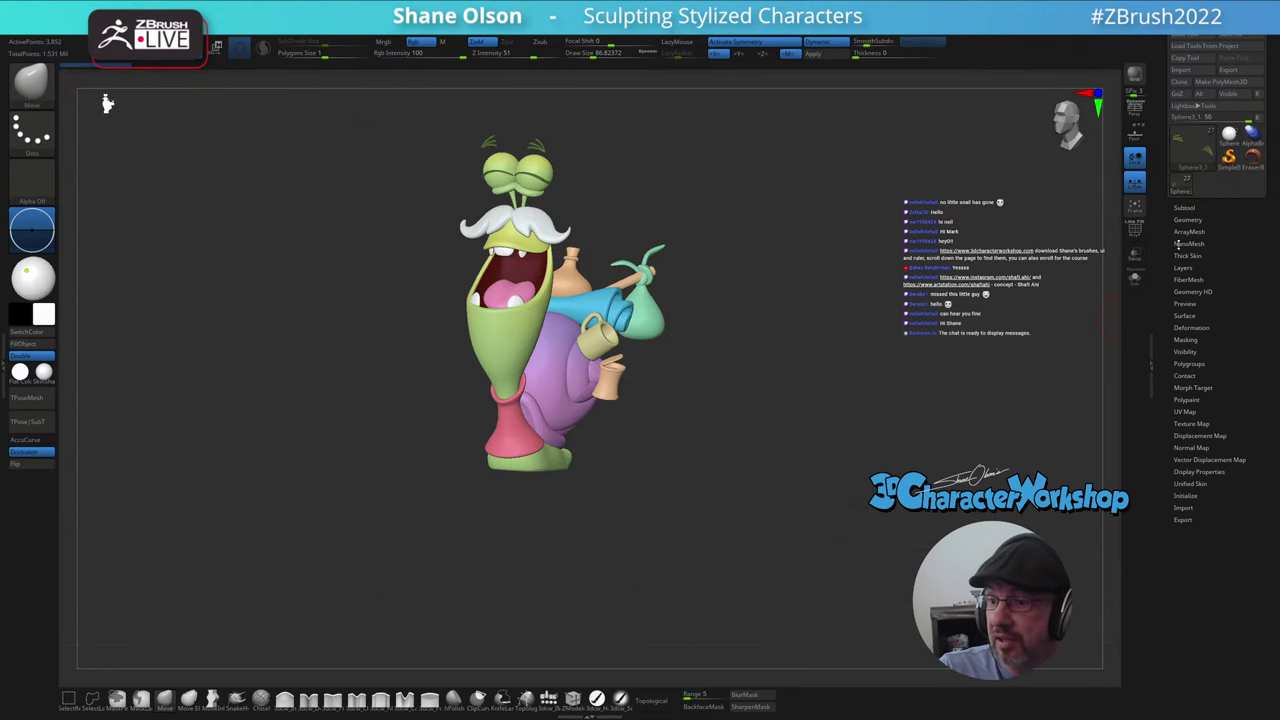
pyautogui.click(1185, 207)
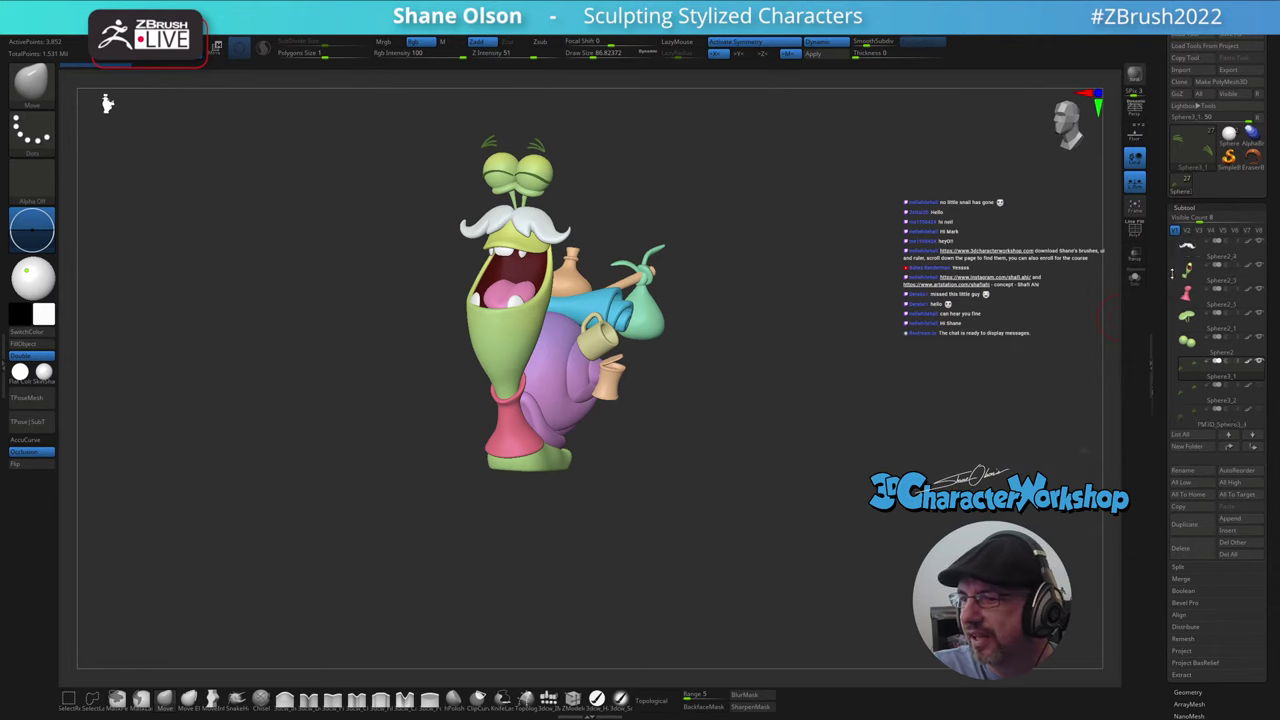
# - Delete the hidden white Sphere subtool listed just below Safi_Snail_03 in the reopened snail
pyautogui.moveTo(1156, 238)
pyautogui.mouseDown()
pyautogui.moveTo(1148, 391)
pyautogui.moveTo(1162, 253)
pyautogui.mouseUp()
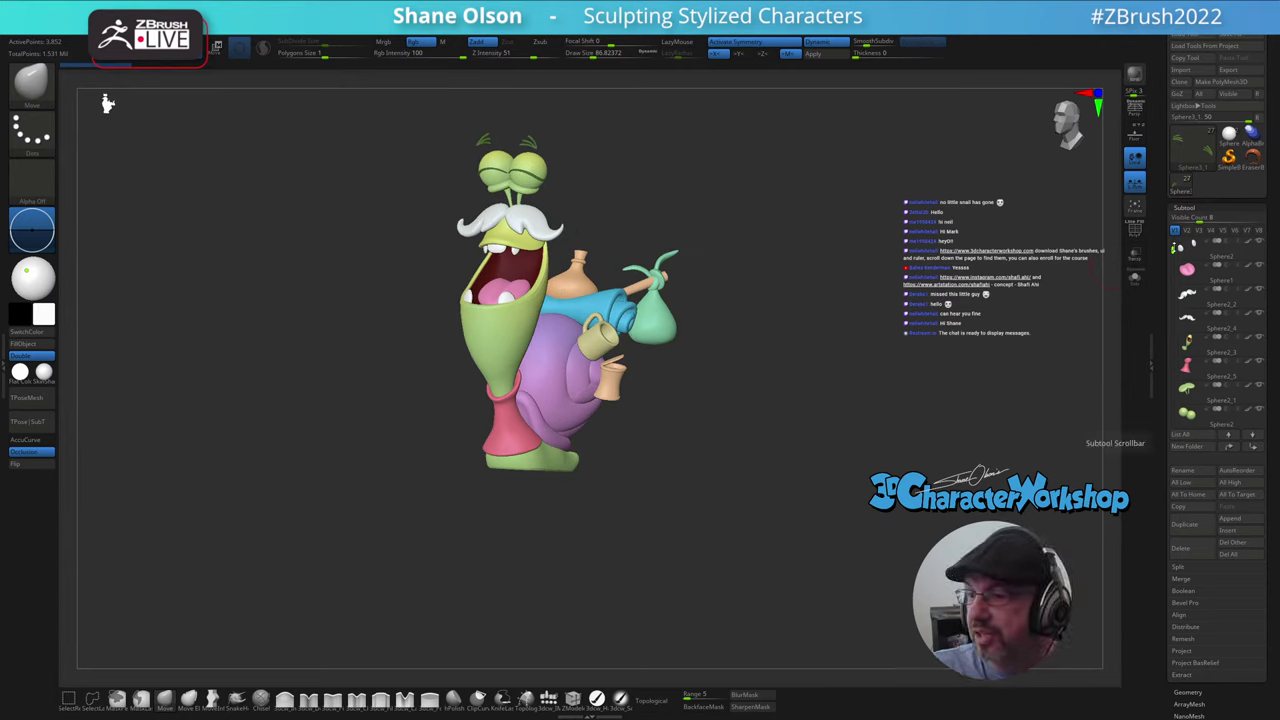
pyautogui.click(1200, 278)
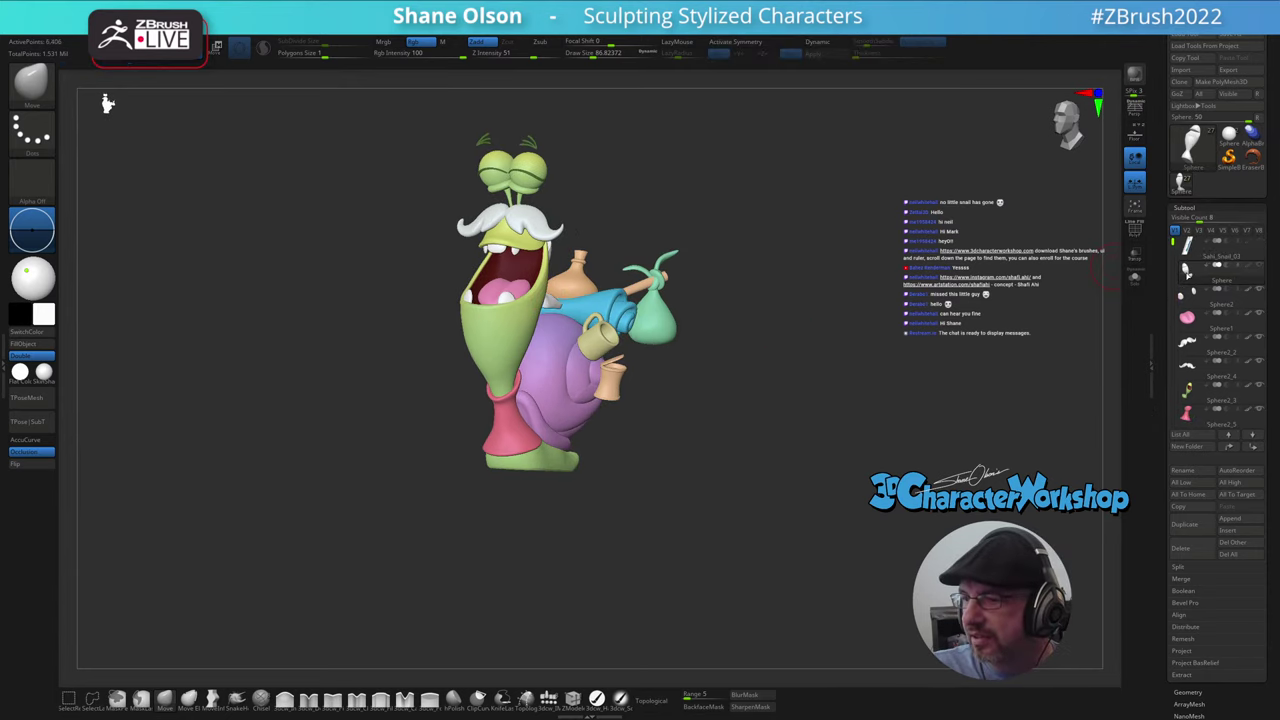
pyautogui.click(1180, 542)
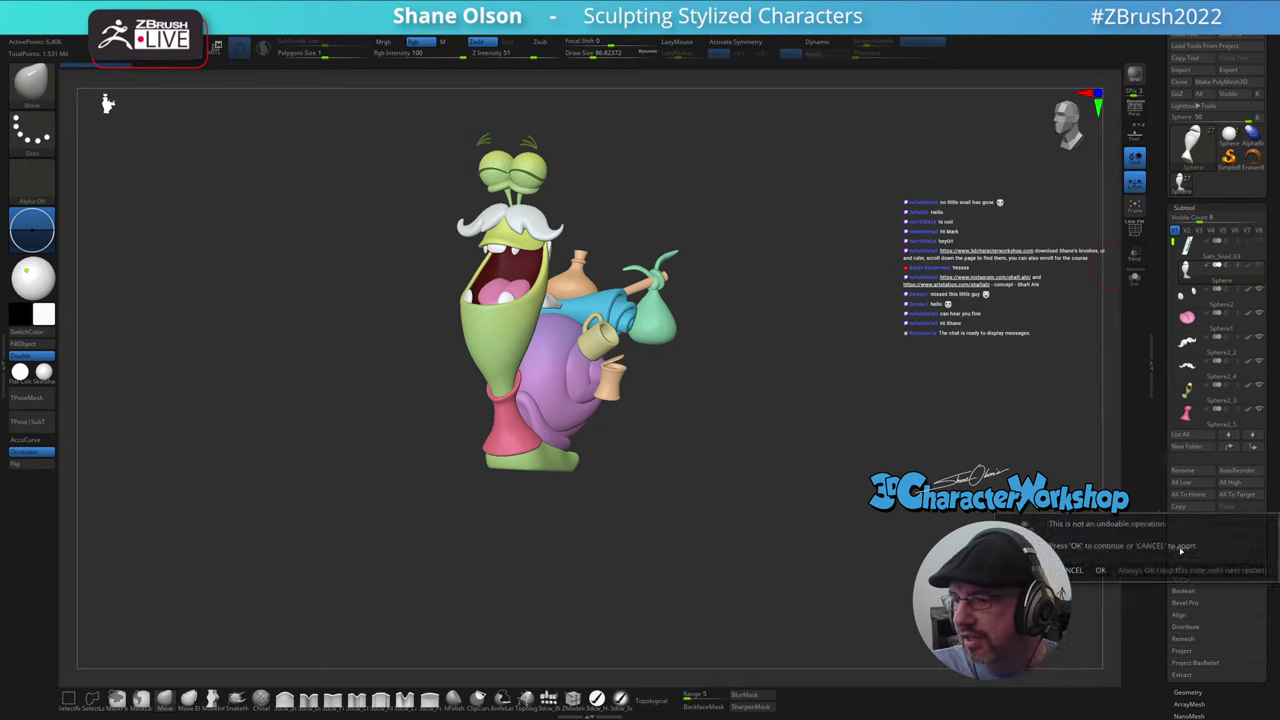
pyautogui.click(1101, 570)
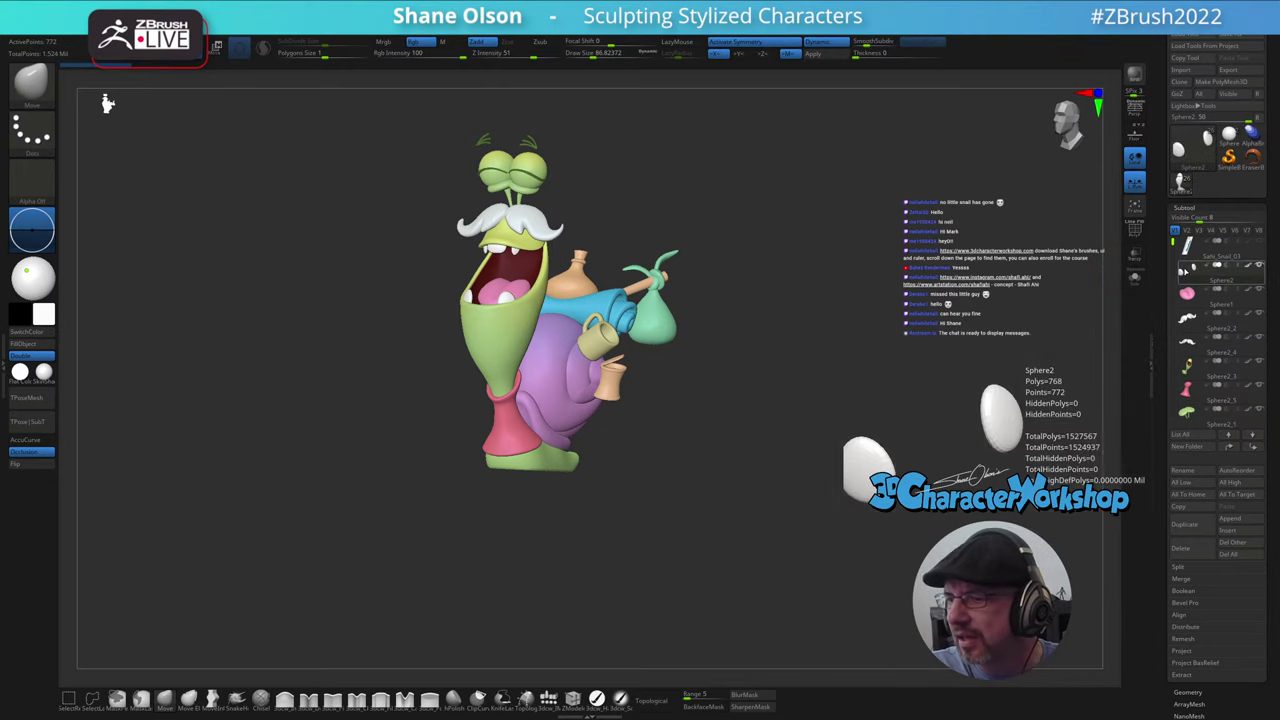
# - Delete the smooth mustache subtool Sphere2_2, leaving only the detailed mustache
pyautogui.moveTo(886, 354); pyautogui.dragTo(818, 311)
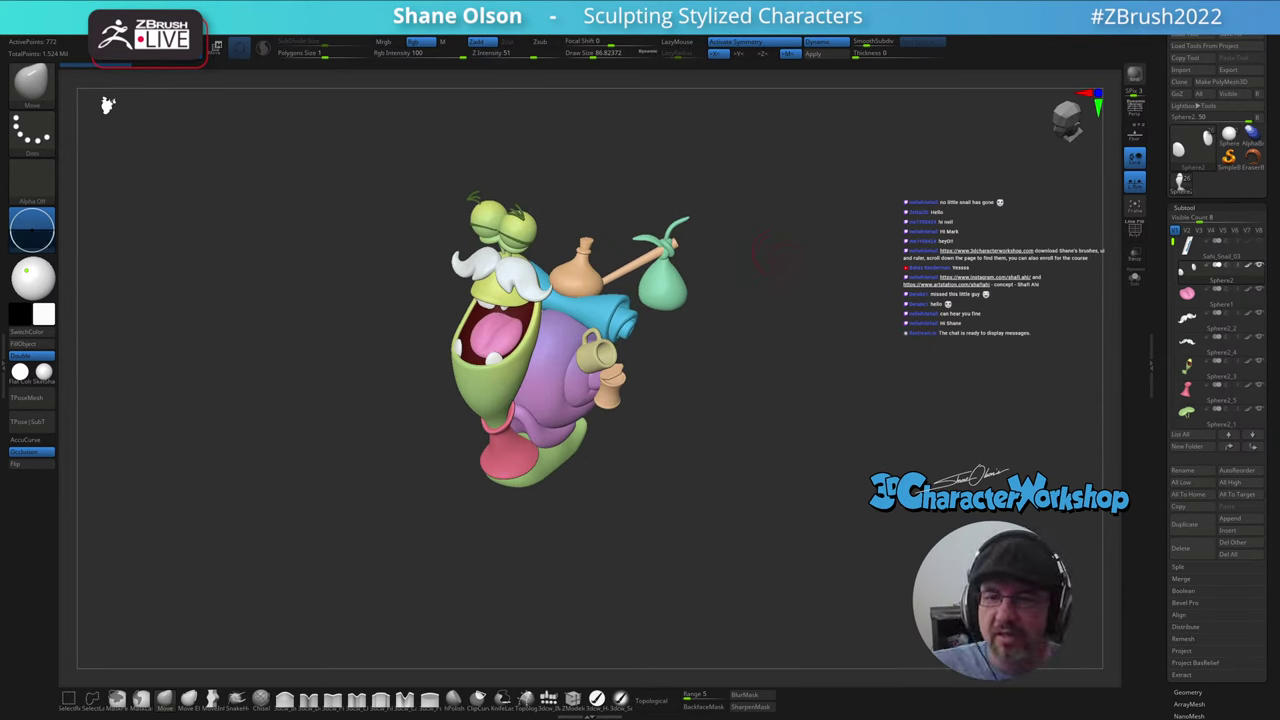
pyautogui.keyDown('alt'); pyautogui.moveTo(757, 267); pyautogui.dragTo(766, 351); pyautogui.keyUp('alt')
pyautogui.keyDown('alt'); pyautogui.moveTo(843, 270); pyautogui.dragTo(840, 318); pyautogui.keyUp('alt')
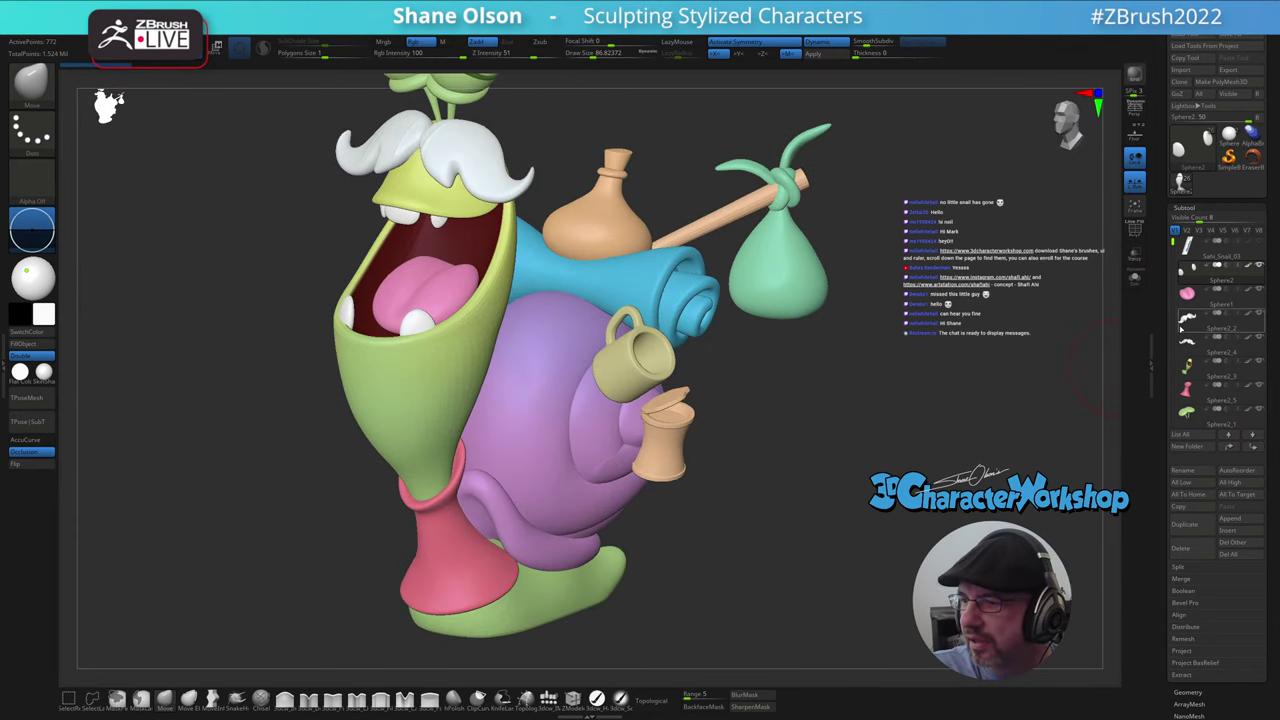
pyautogui.moveTo(1187, 324)
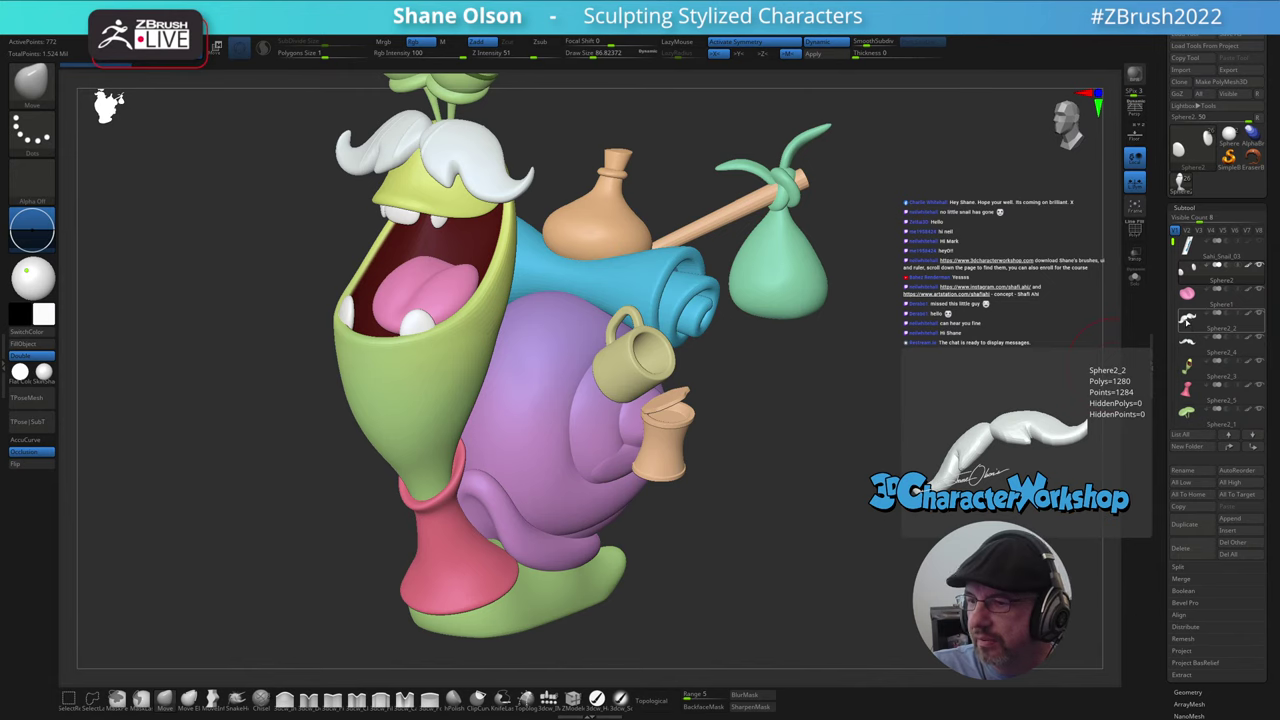
pyautogui.click(1187, 322)
pyautogui.click(1181, 548)
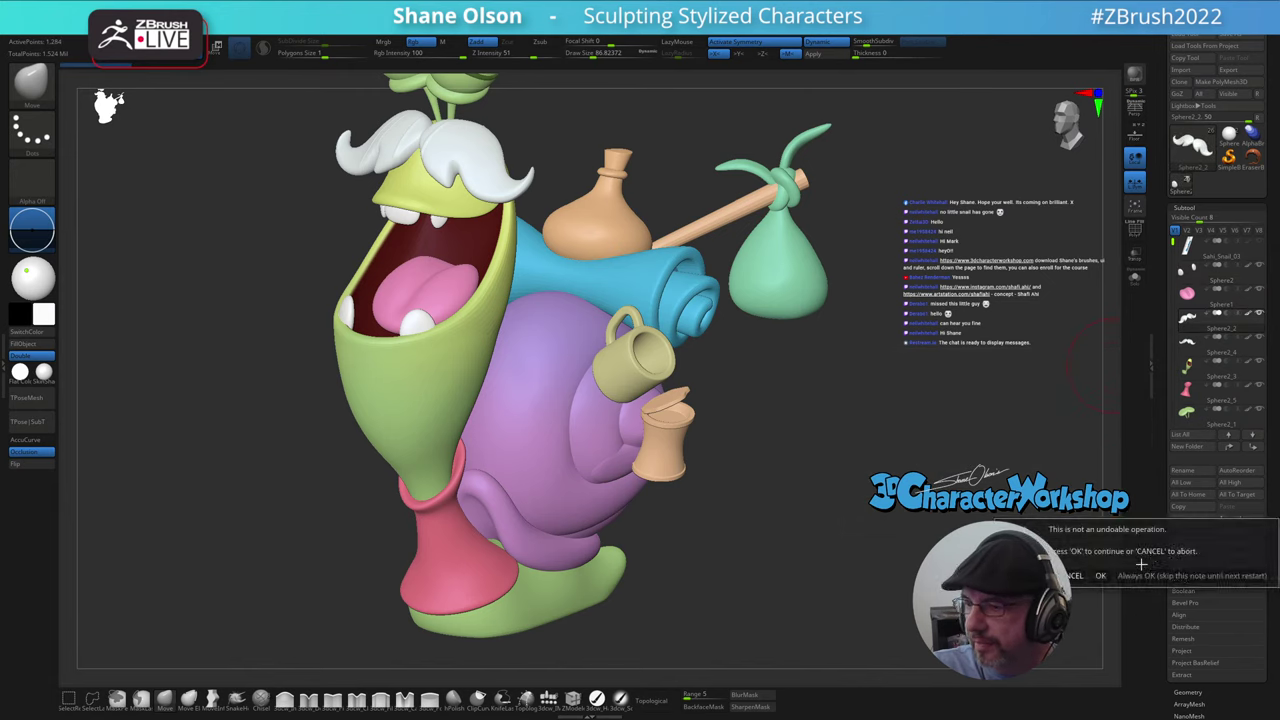
pyautogui.click(1101, 575)
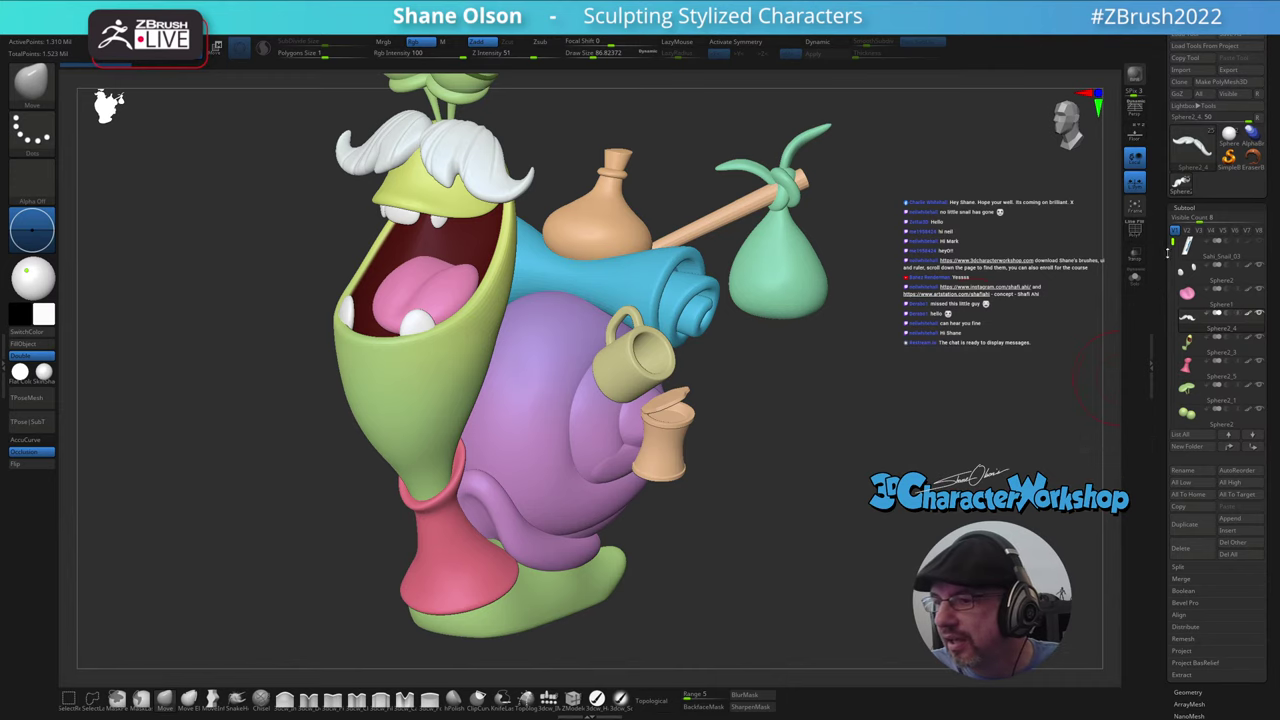
# - Delete the hidden duplicate eyelash subtools Sphere3_2 and PM3D_Sphere3_3
pyautogui.moveTo(1183, 272)
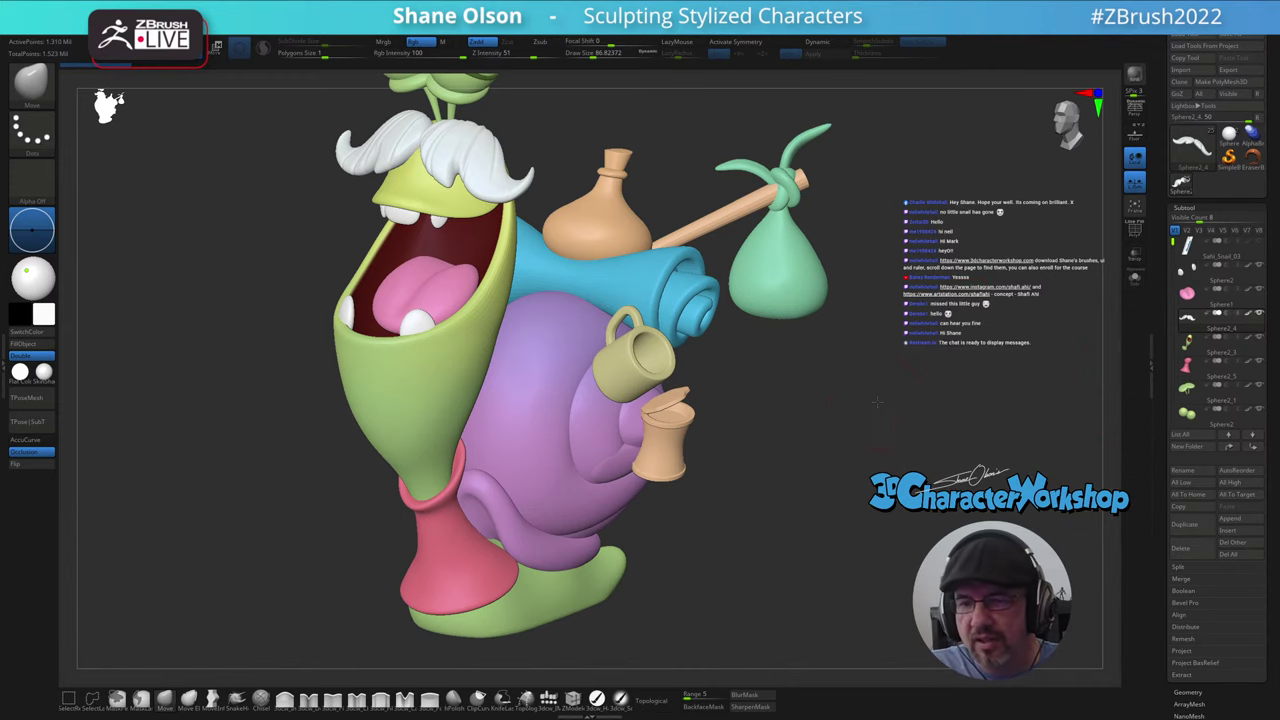
pyautogui.moveTo(880, 399); pyautogui.dragTo(850, 474)
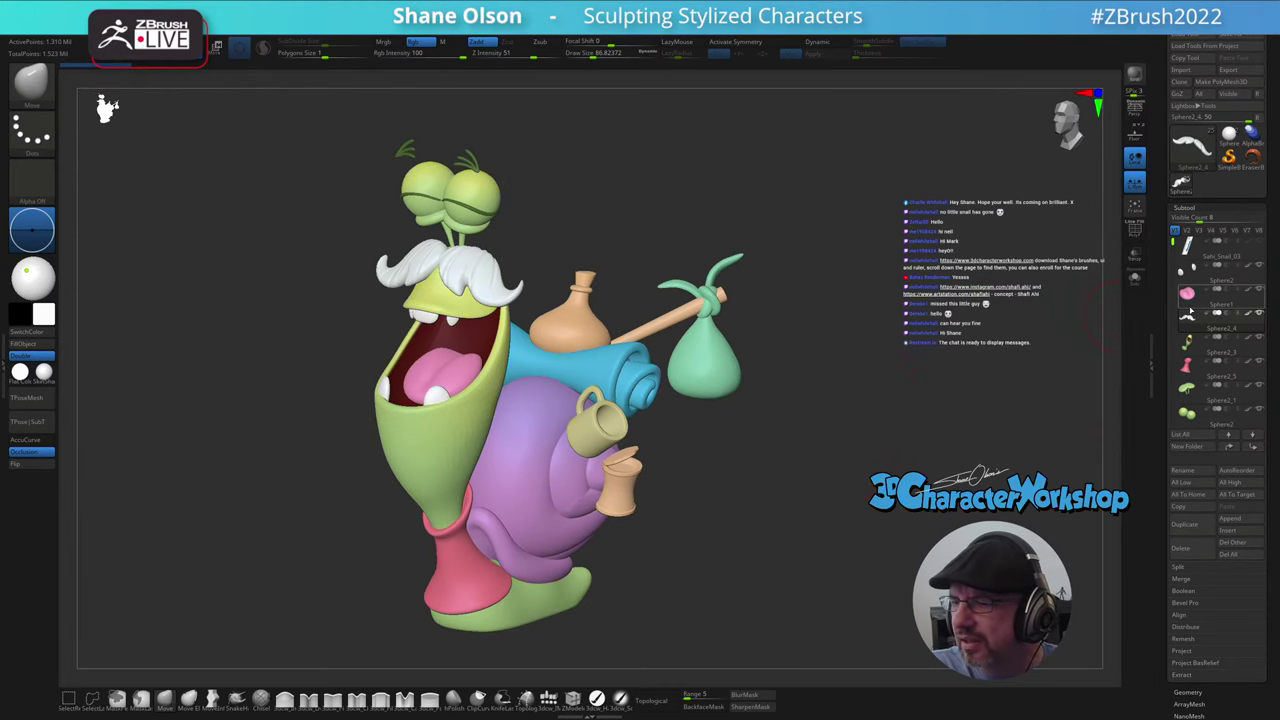
pyautogui.moveTo(1193, 328)
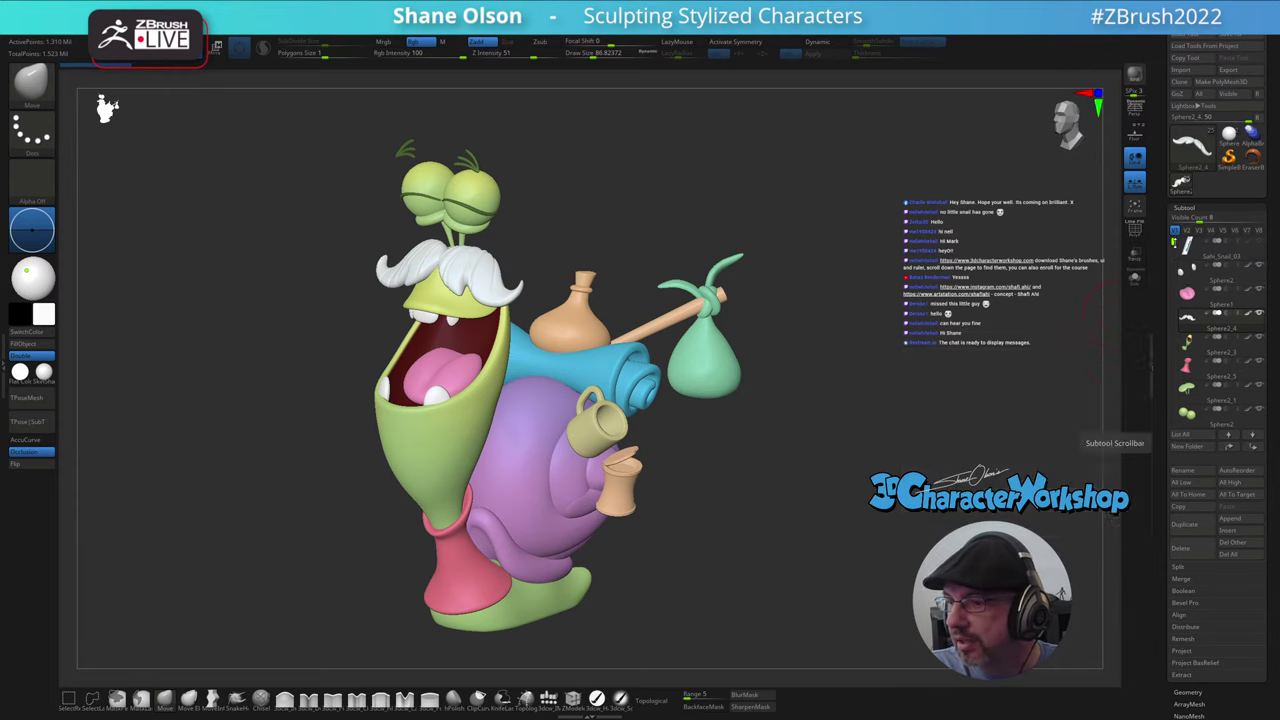
pyautogui.moveTo(1174, 244); pyautogui.dragTo(1173, 291)
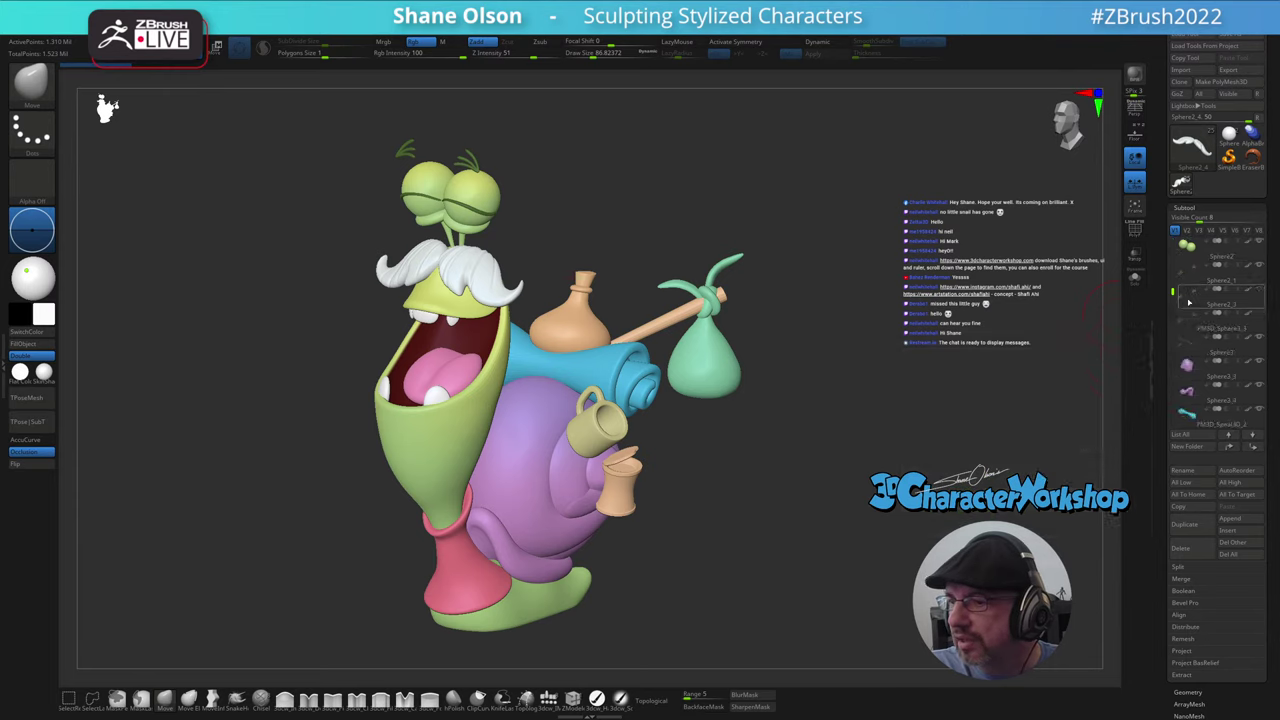
pyautogui.click(1190, 302)
pyautogui.click(1172, 548)
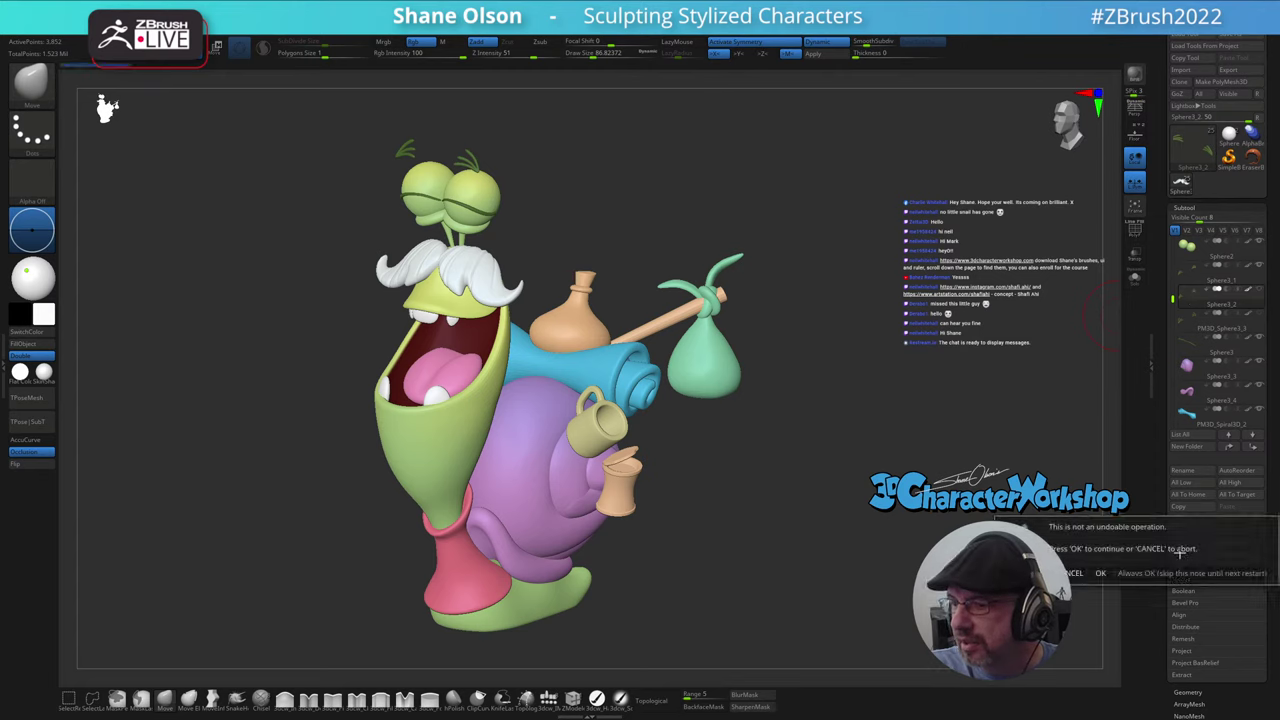
pyautogui.click(1133, 571)
pyautogui.click(1190, 303)
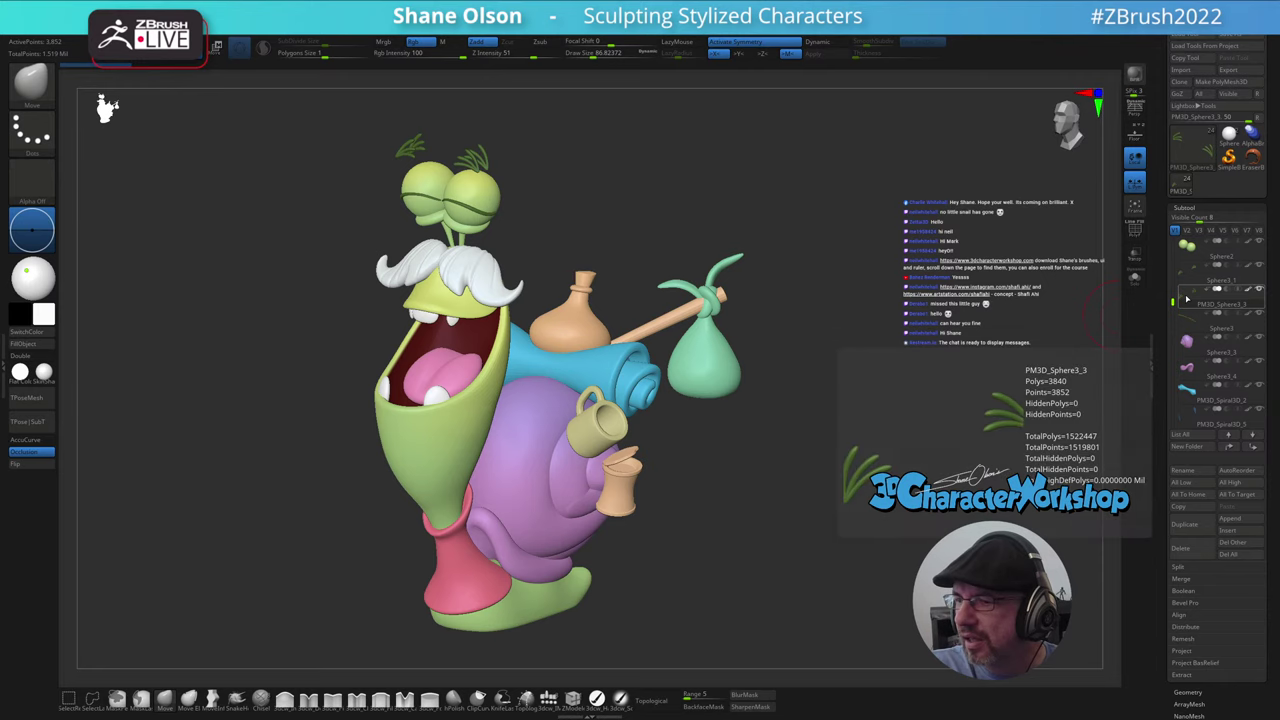
pyautogui.click(1183, 550)
pyautogui.moveTo(1187, 294)
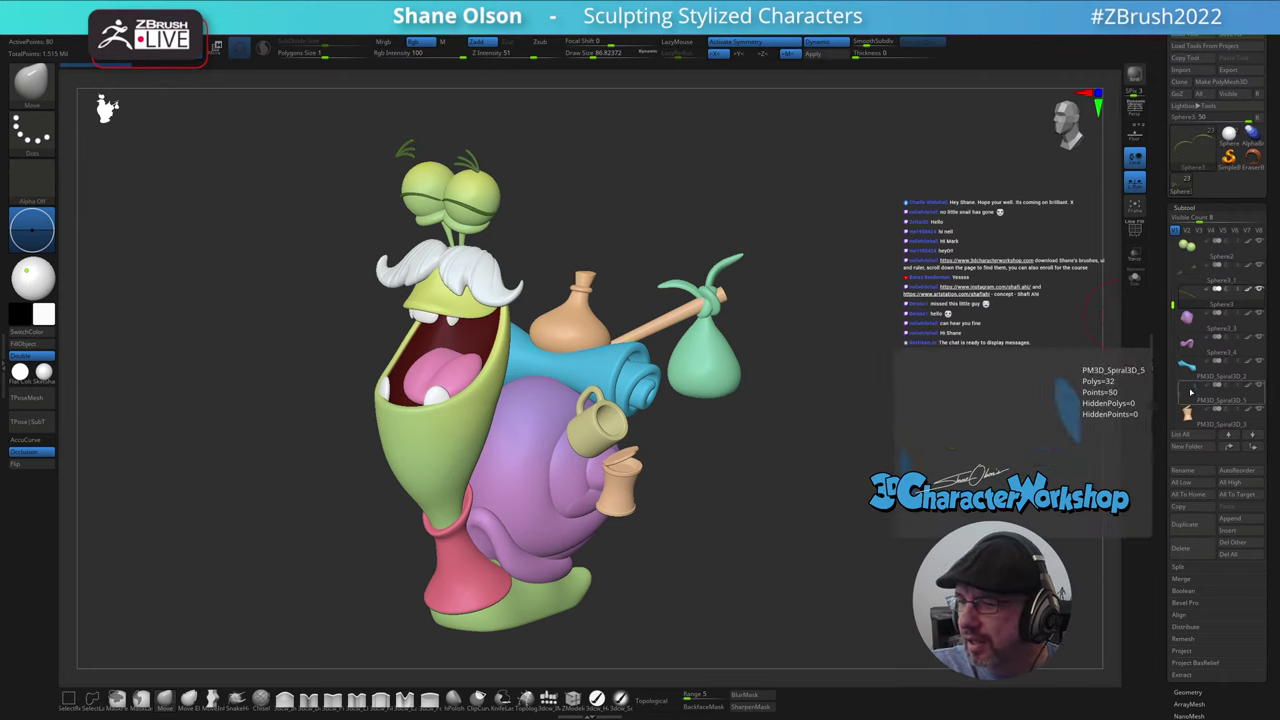
# - Delete the leftover one-item folder listed above the mug subtools, including its contents
pyautogui.moveTo(1174, 305); pyautogui.dragTo(1174, 367)
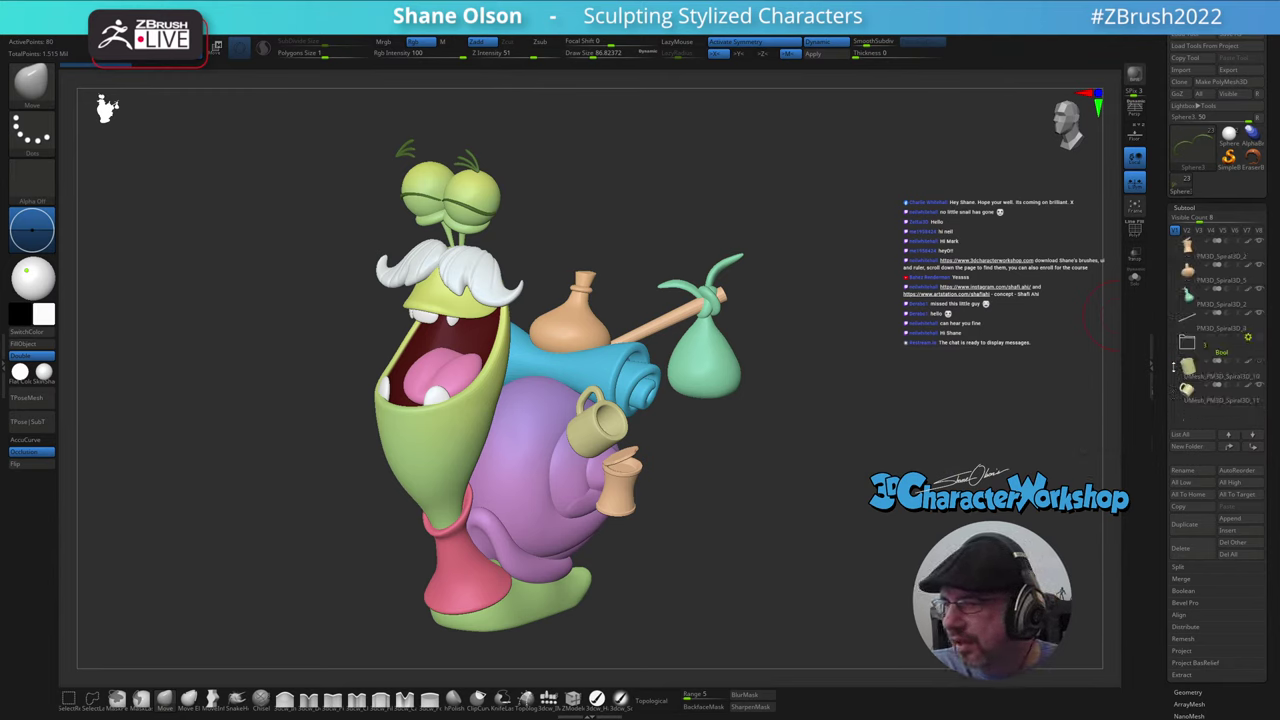
pyautogui.click(1250, 338)
pyautogui.click(1205, 546)
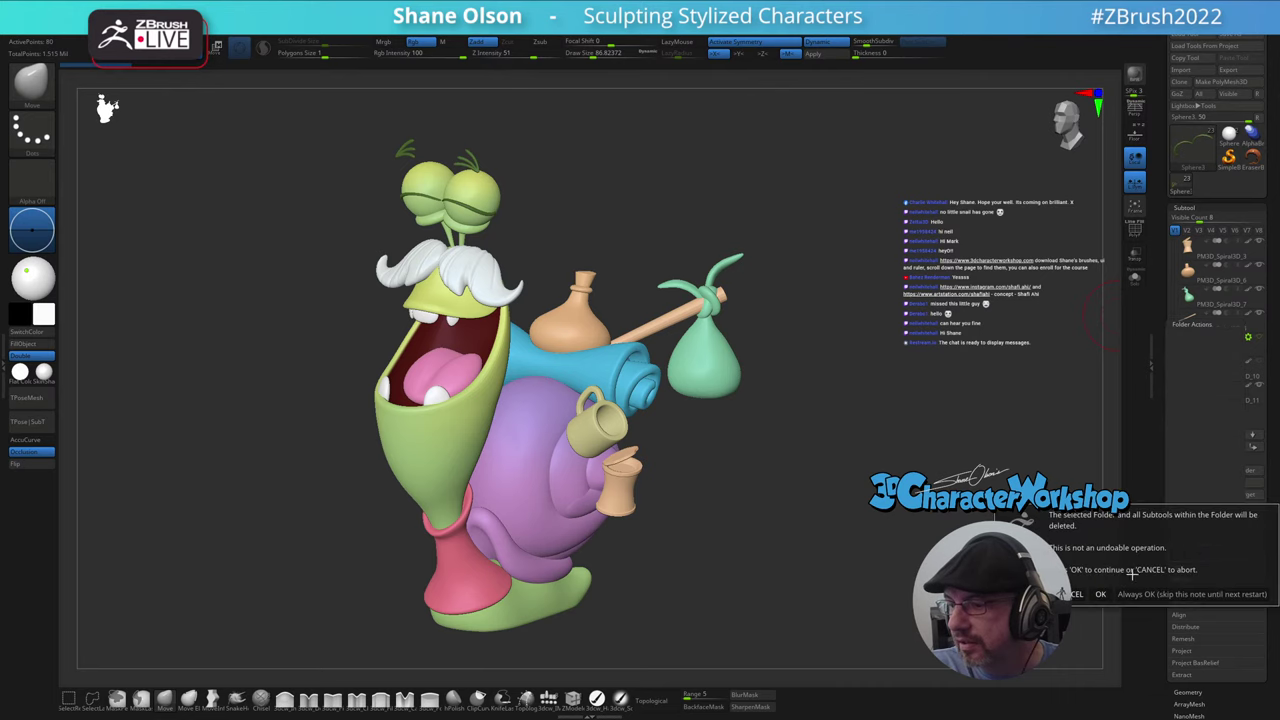
pyautogui.click(1100, 594)
# - Delete the hidden handleless mug subtool UMesh_PM3D_Spiral3D_10
pyautogui.moveTo(1189, 368)
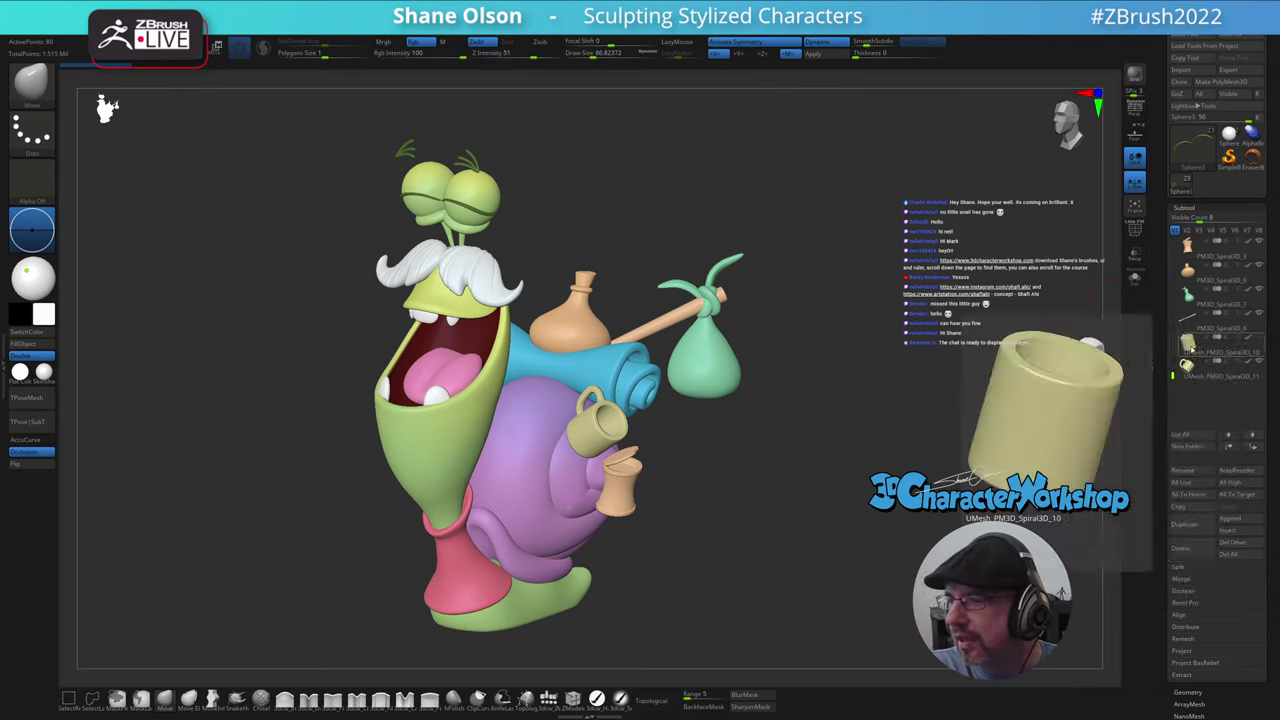
pyautogui.click(1190, 350)
pyautogui.moveTo(1000, 350); pyautogui.dragTo(1113, 307)
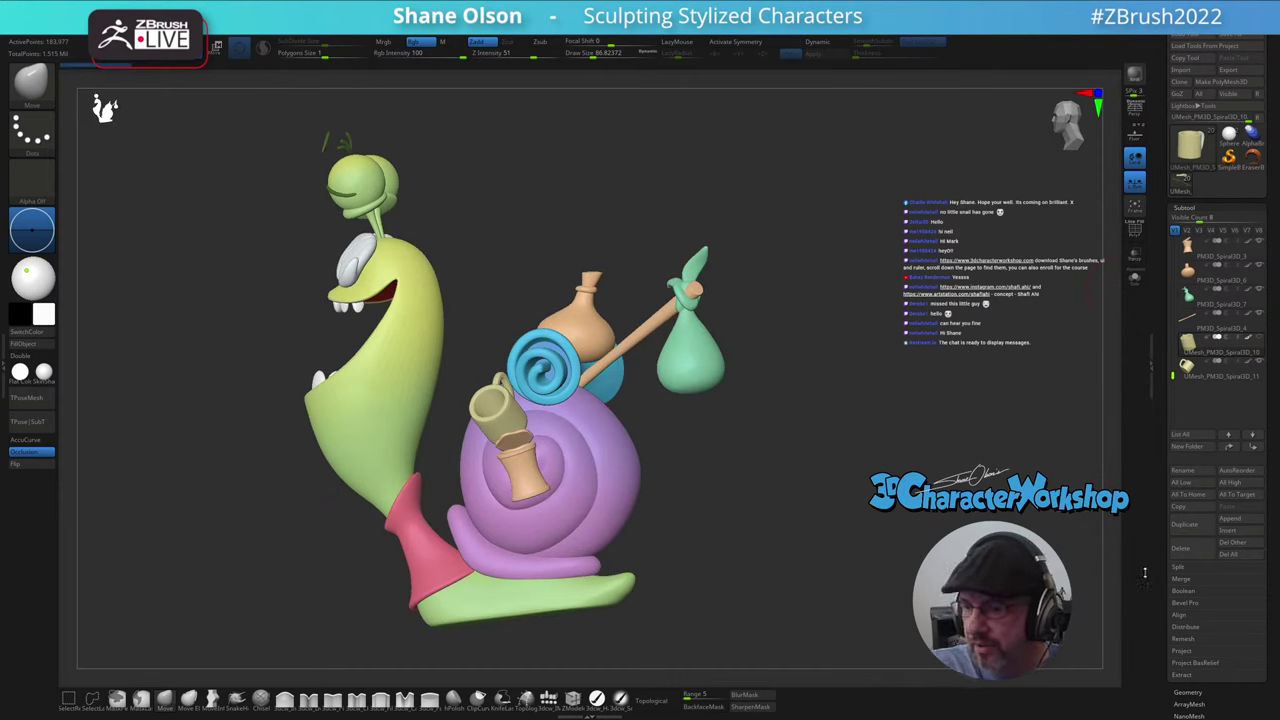
pyautogui.click(1189, 550)
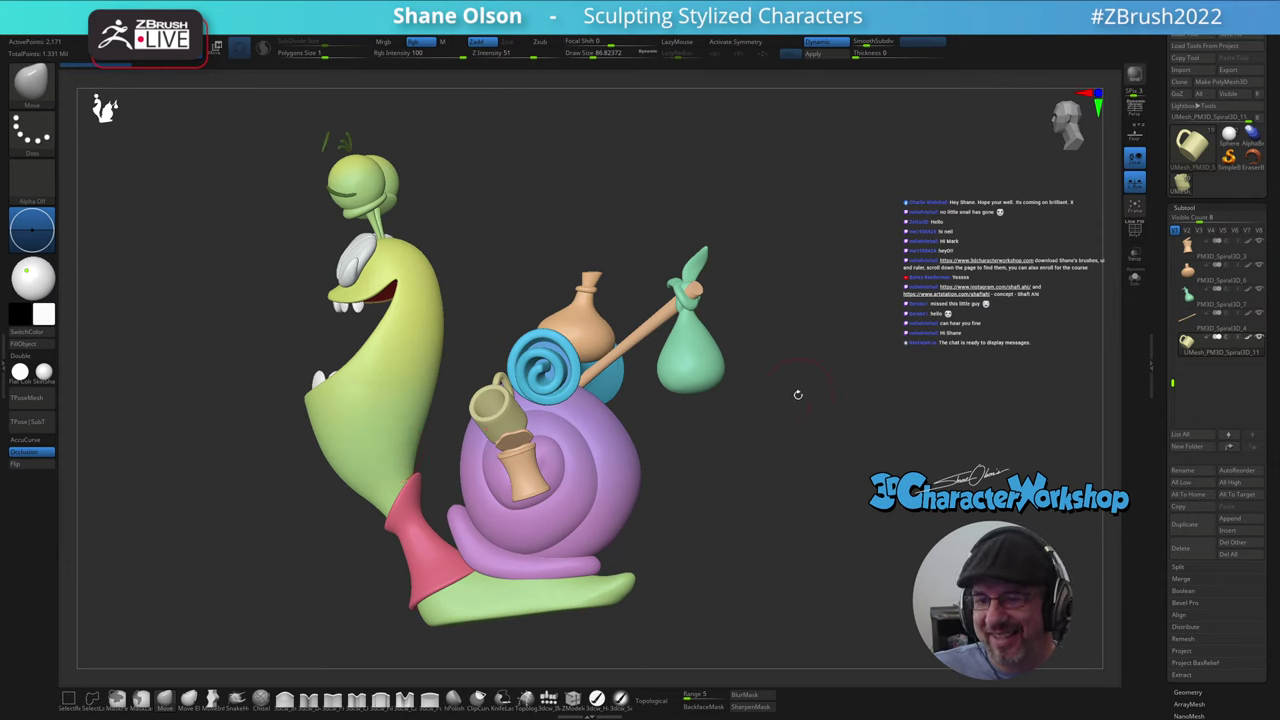
# - Show the transform gizmo on the mug, reset its orientation and enable transposing of all selected subtools
pyautogui.moveTo(755, 464); pyautogui.dragTo(871, 437)
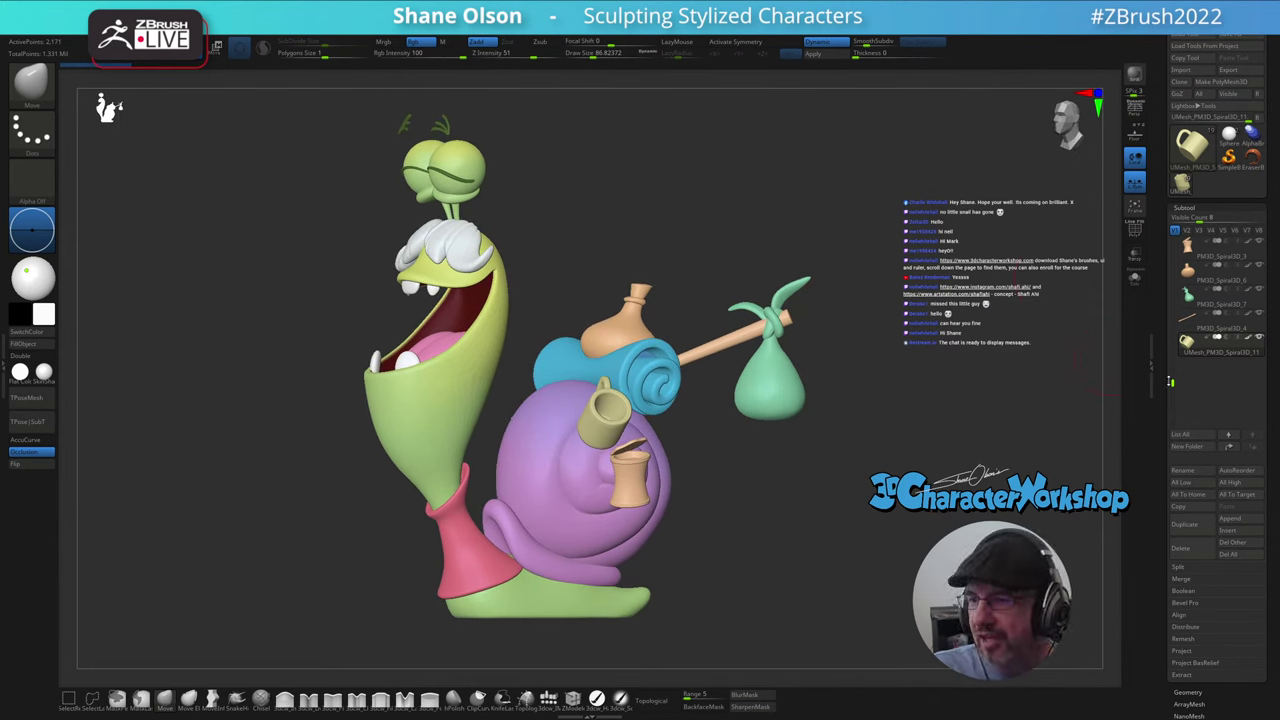
pyautogui.press('w')
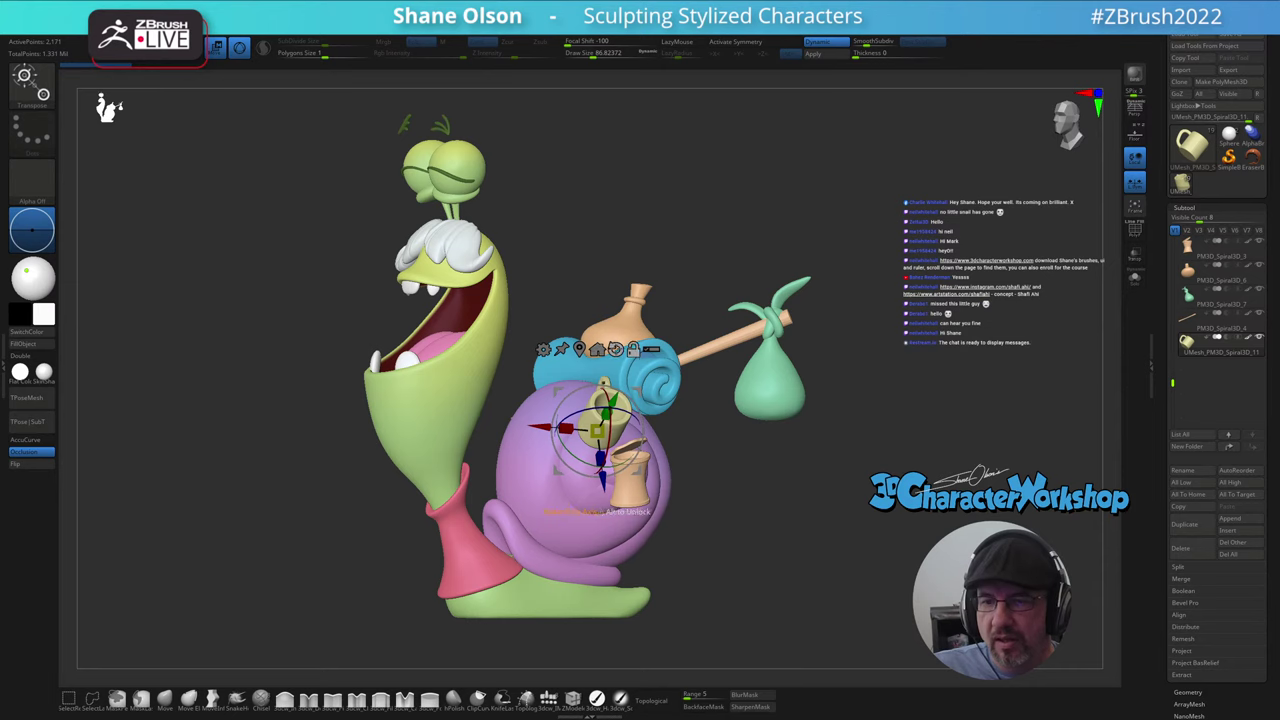
pyautogui.keyDown('alt'); pyautogui.click(615, 349); pyautogui.keyUp('alt')
pyautogui.click(652, 349)
# - Exclude all subtools from multi-transpose and reactivate the snail's eyelashes, eyes, eyelids and moustache
pyautogui.moveTo(769, 515); pyautogui.dragTo(781, 514)
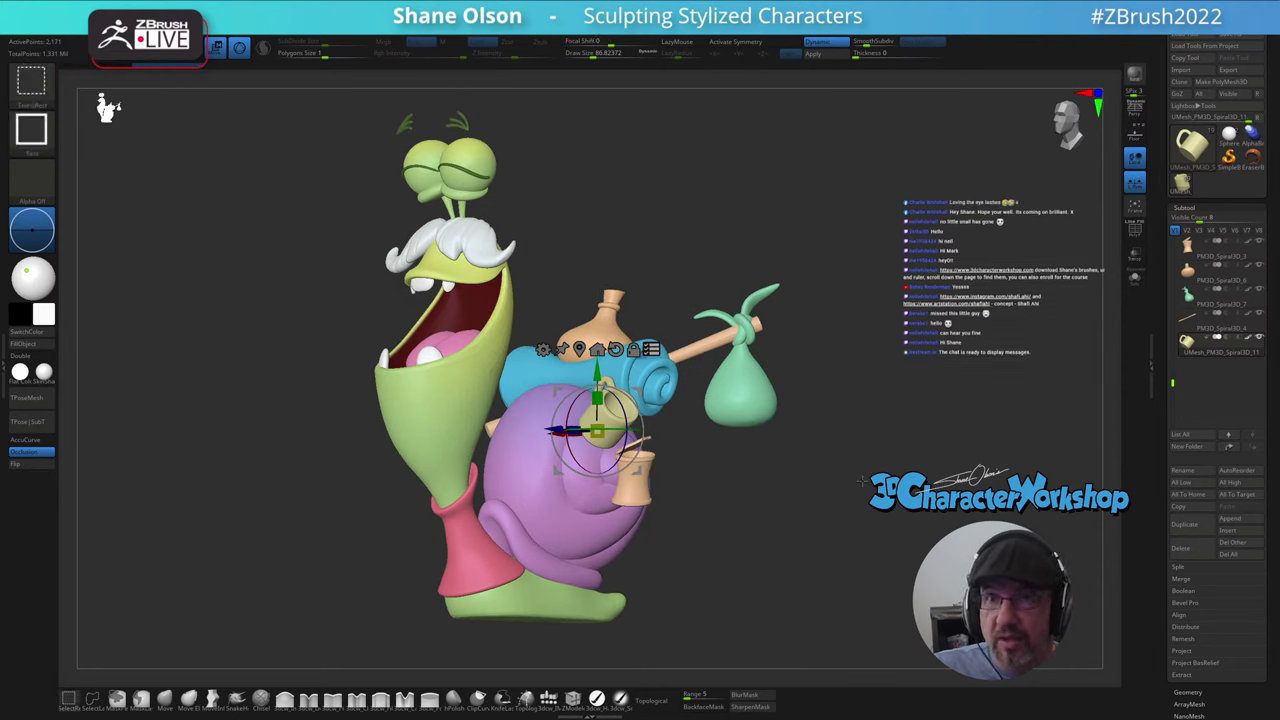
pyautogui.keyDown('ctrl'); pyautogui.keyDown('shift'); pyautogui.moveTo(860, 462); pyautogui.dragTo(905, 519); pyautogui.keyUp('shift'); pyautogui.keyUp('ctrl')
pyautogui.moveTo(815, 518); pyautogui.dragTo(582, 203)
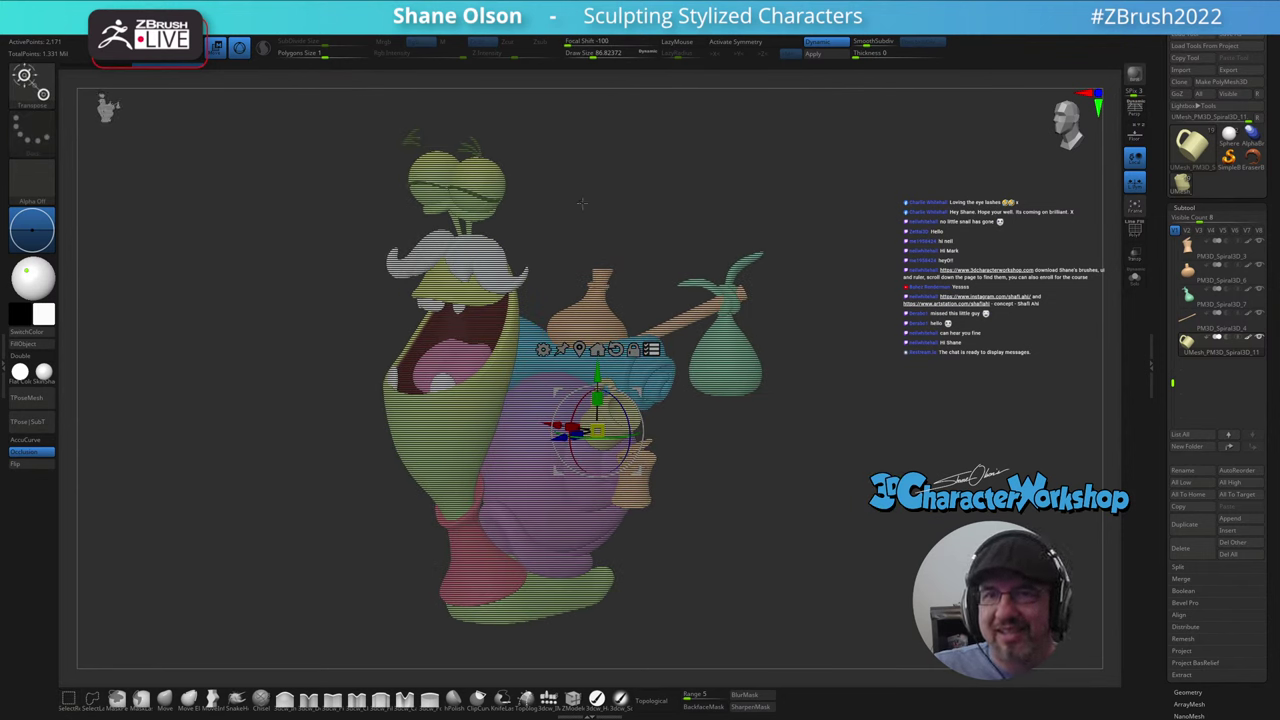
pyautogui.hotkey('ctrl', 'shift')
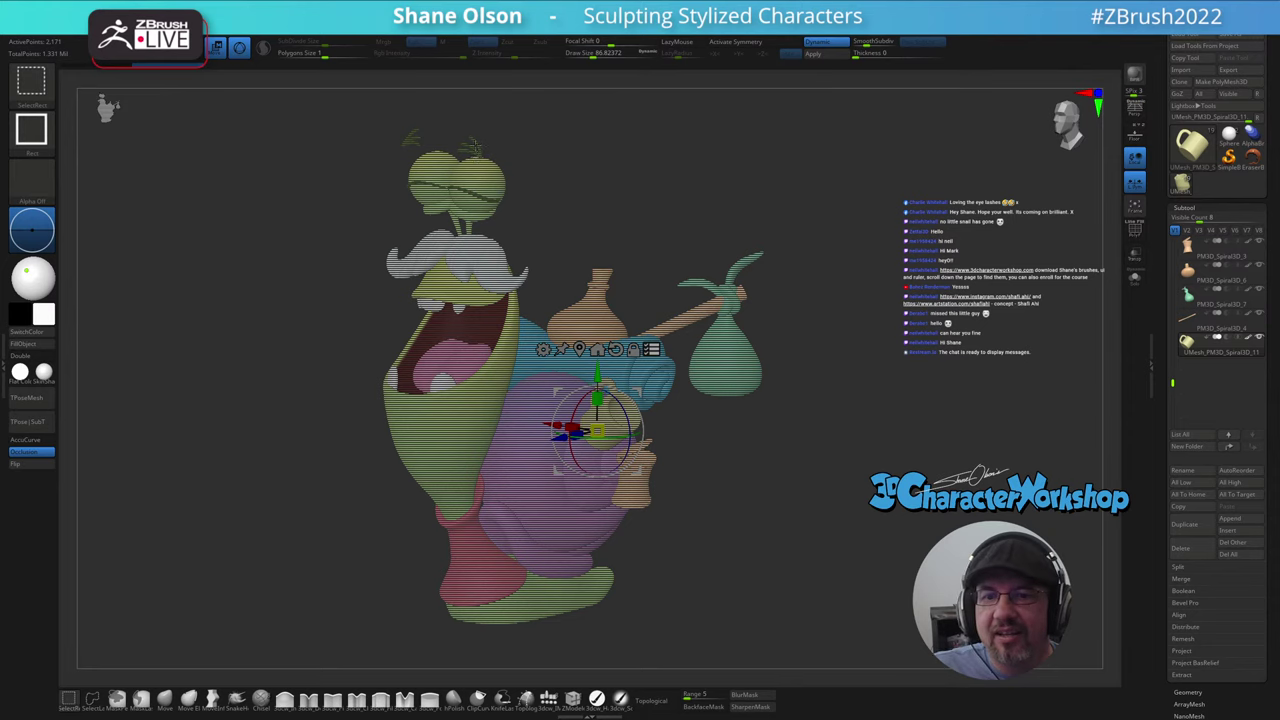
pyautogui.keyDown('ctrl'); pyautogui.keyDown('shift'); pyautogui.click(477, 148); pyautogui.keyUp('shift'); pyautogui.keyUp('ctrl')
pyautogui.keyDown('ctrl'); pyautogui.keyDown('shift'); pyautogui.click(478, 176); pyautogui.keyUp('shift'); pyautogui.keyUp('ctrl')
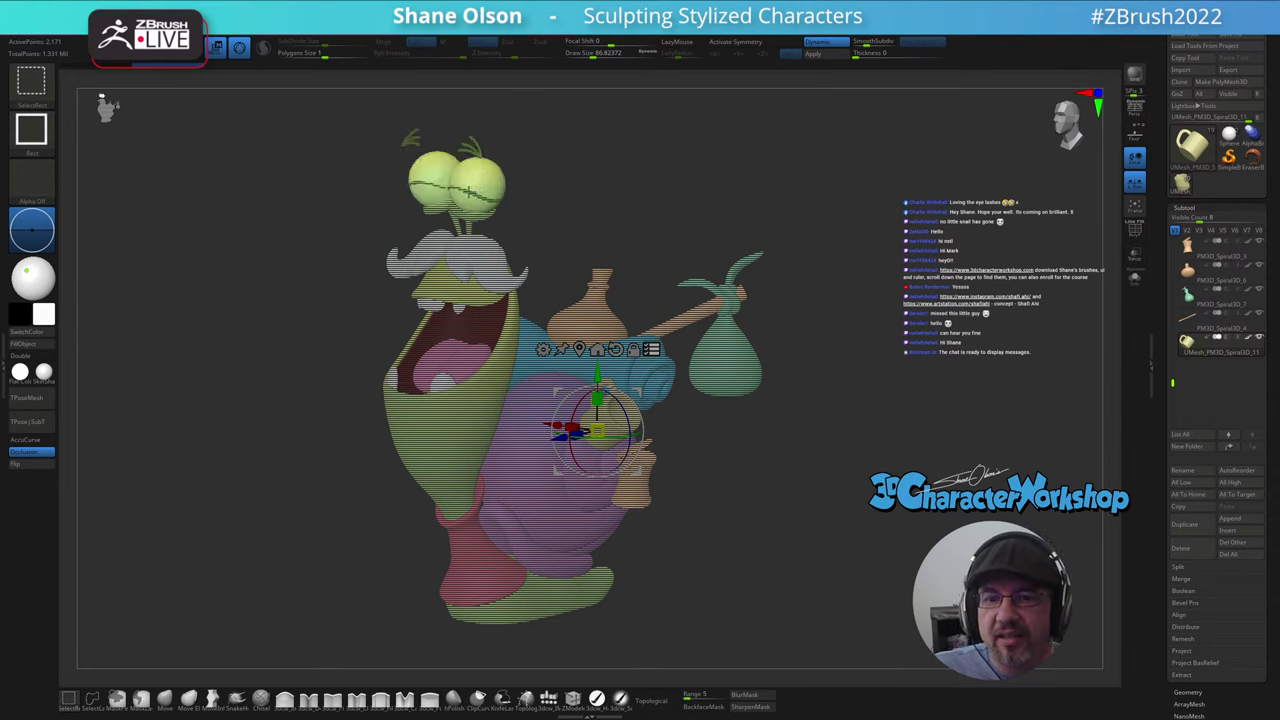
pyautogui.keyDown('ctrl'); pyautogui.keyDown('shift'); pyautogui.click(472, 193); pyautogui.keyUp('shift'); pyautogui.keyUp('ctrl')
pyautogui.keyDown('ctrl'); pyautogui.keyDown('shift'); pyautogui.click(474, 248); pyautogui.keyUp('shift'); pyautogui.keyUp('ctrl')
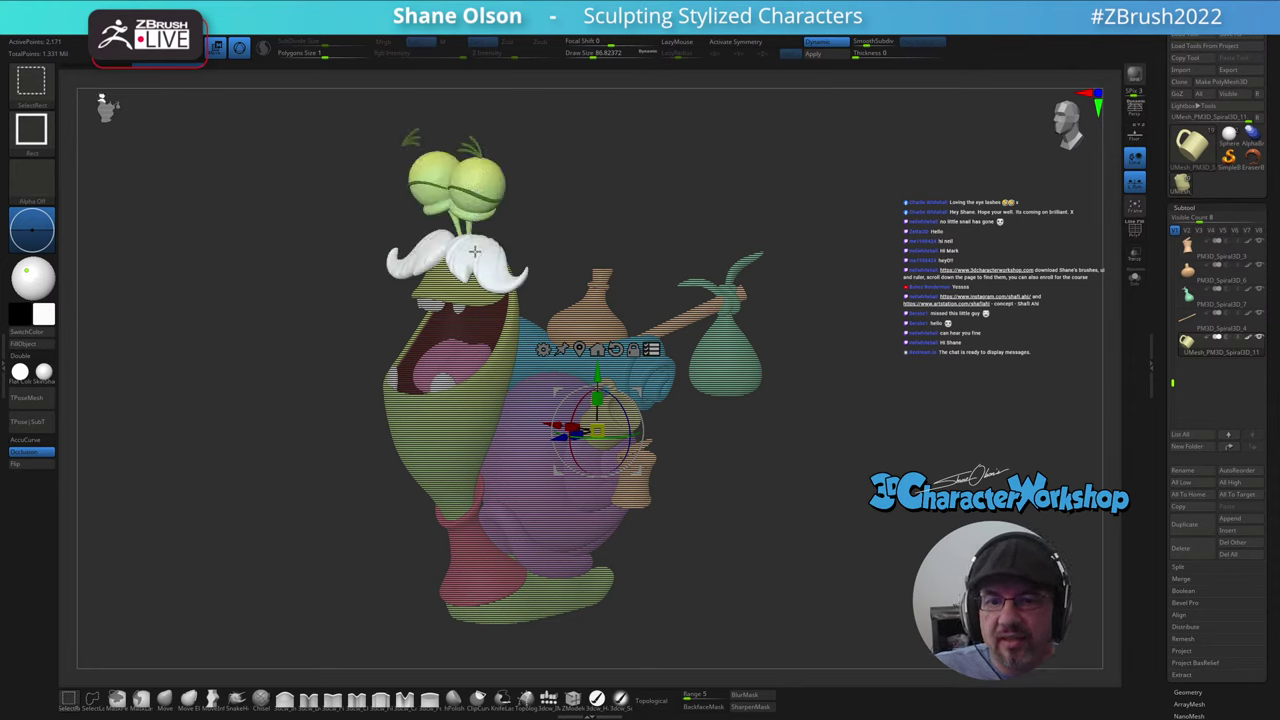
# - Add the snail's body, tongue and teeth, red collar, purple shell and shell base to the multi-transpose selection
pyautogui.keyDown('ctrl'); pyautogui.keyDown('shift'); pyautogui.click(485, 292); pyautogui.keyUp('shift'); pyautogui.keyUp('ctrl')
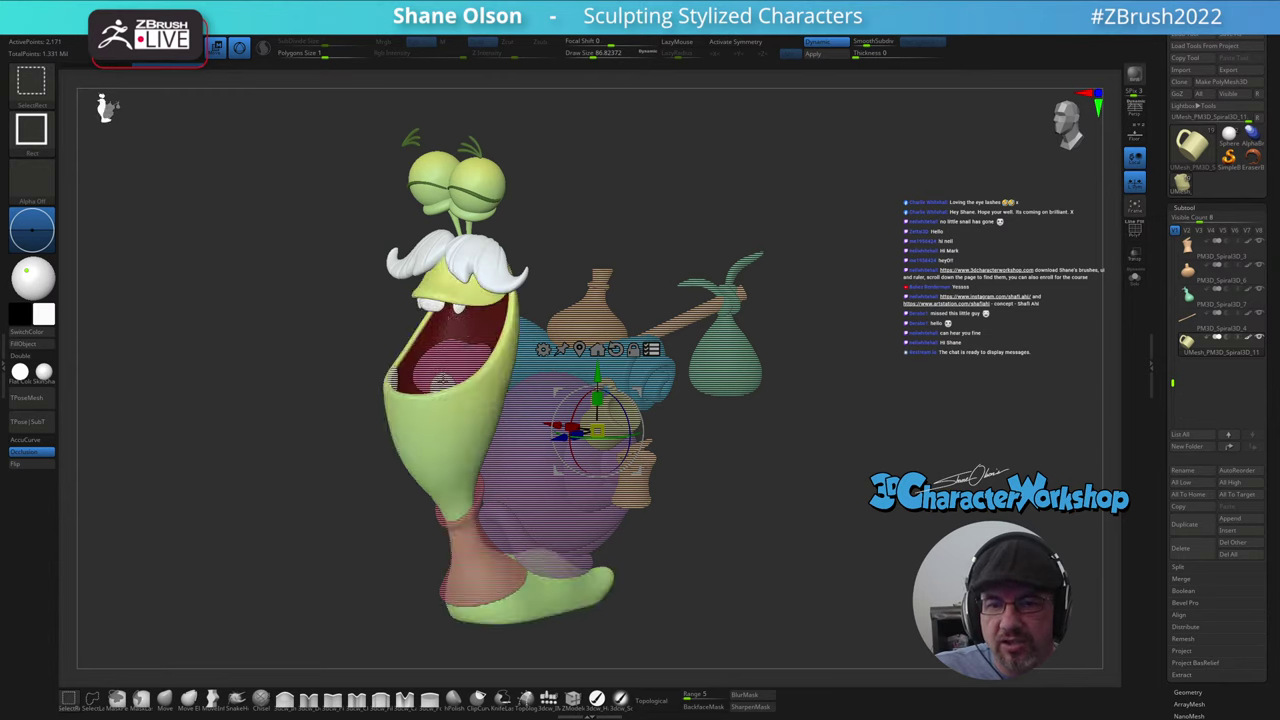
pyautogui.keyDown('ctrl'); pyautogui.keyDown('shift'); pyautogui.click(440, 382); pyautogui.keyUp('shift'); pyautogui.keyUp('ctrl')
pyautogui.keyDown('ctrl'); pyautogui.keyDown('shift'); pyautogui.click(466, 540); pyautogui.keyUp('shift'); pyautogui.keyUp('ctrl')
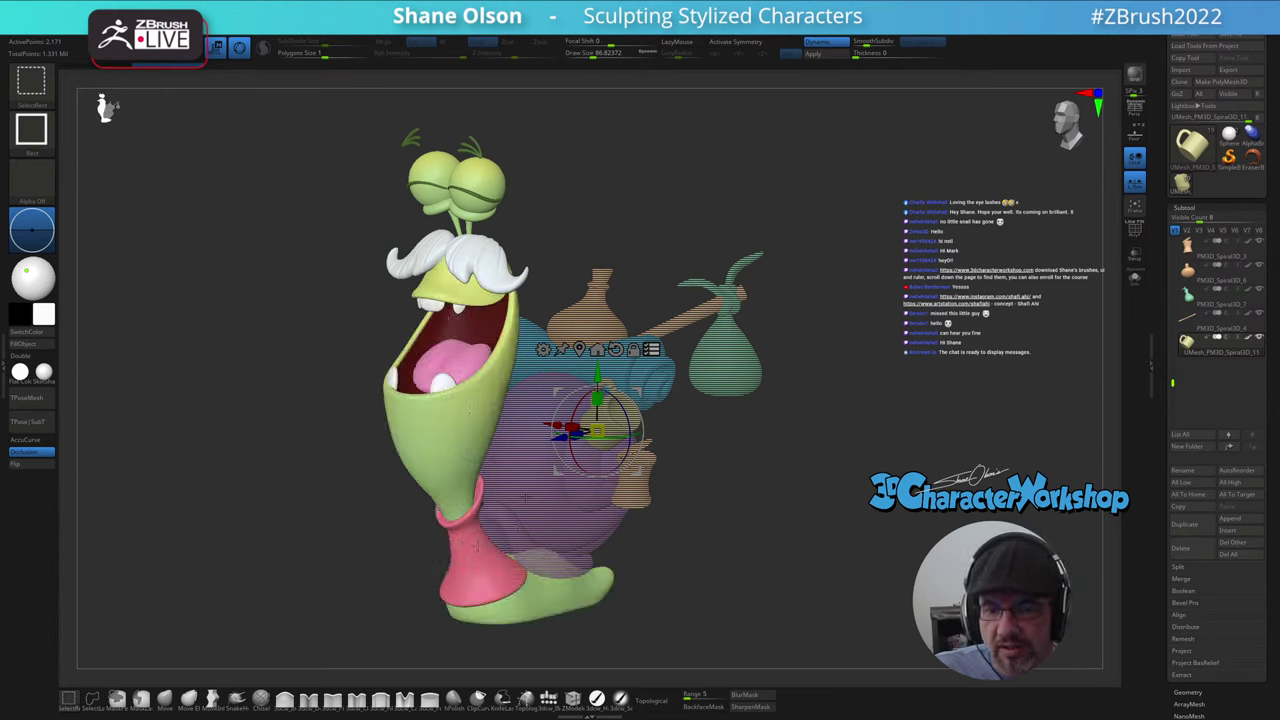
pyautogui.keyDown('ctrl'); pyautogui.keyDown('shift'); pyautogui.click(560, 380); pyautogui.keyUp('shift'); pyautogui.keyUp('ctrl')
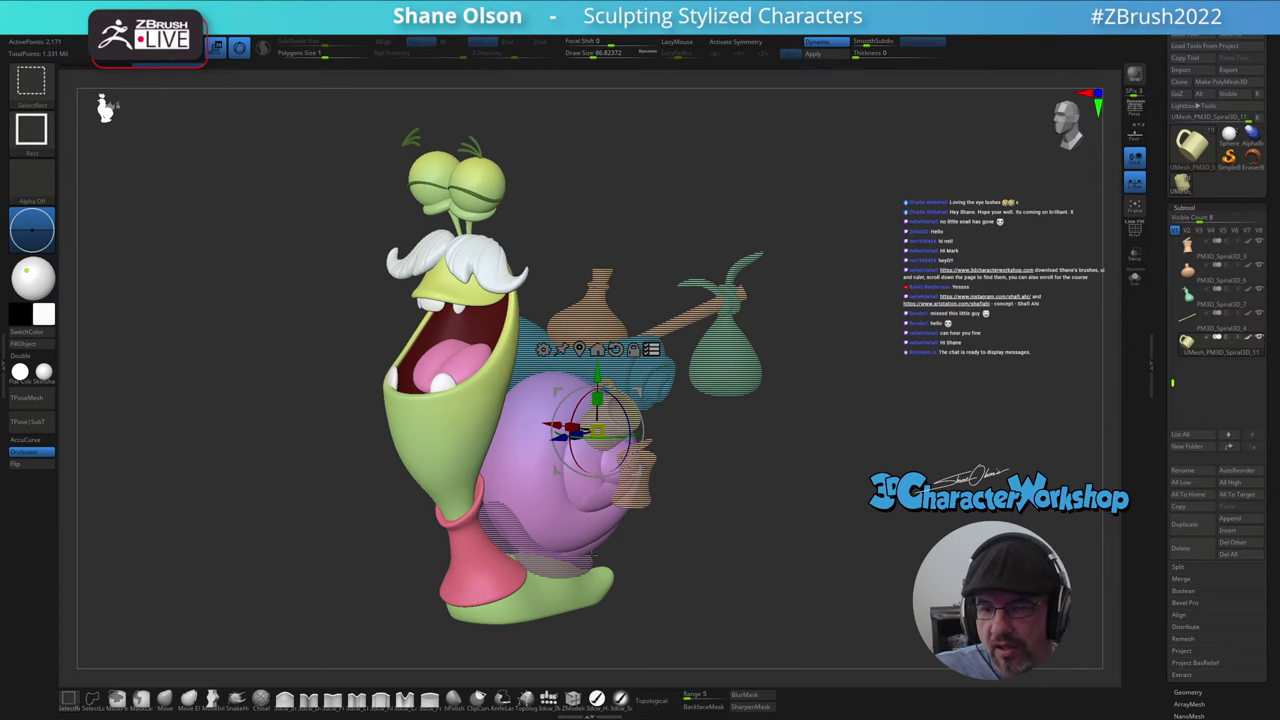
pyautogui.keyDown('ctrl'); pyautogui.keyDown('shift'); pyautogui.click(563, 565); pyautogui.keyUp('shift'); pyautogui.keyUp('ctrl')
pyautogui.moveTo(757, 523)
pyautogui.mouseDown()
pyautogui.moveTo(638, 509)
pyautogui.moveTo(596, 293)
pyautogui.mouseUp()
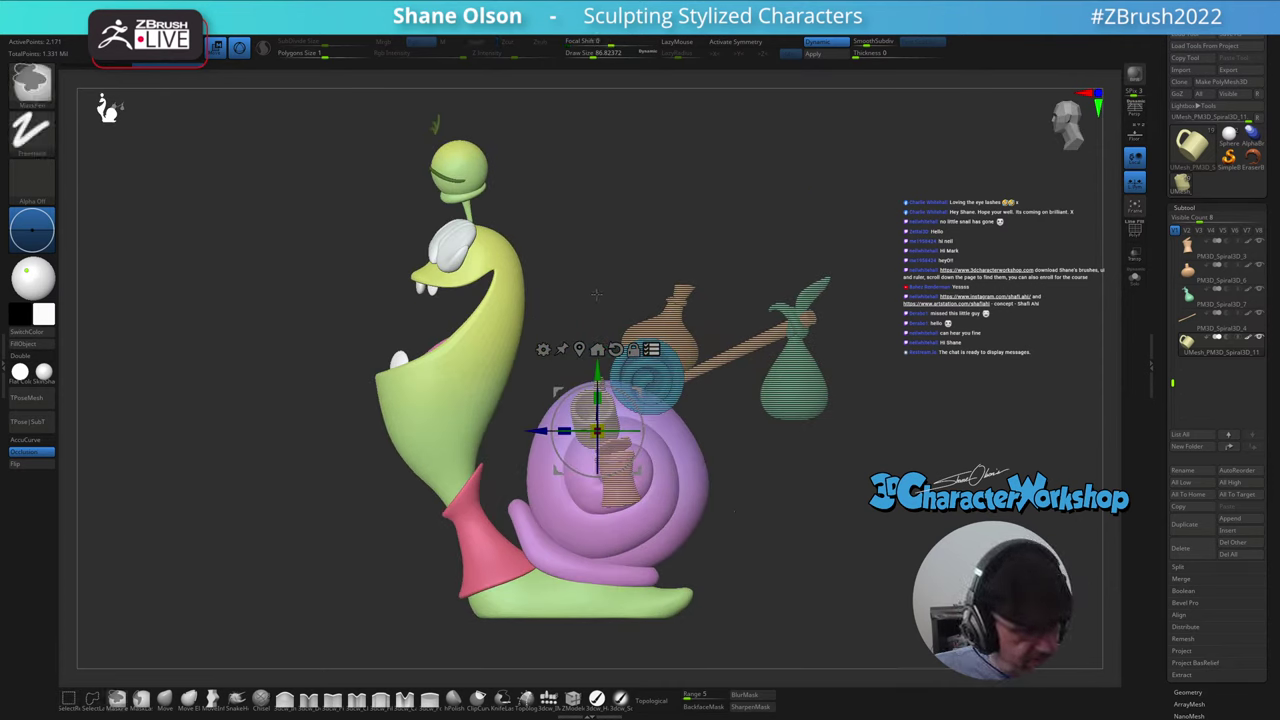
# - Group the active snail body subtools into a new folder named Snail
pyautogui.hotkey('ctrl', 'f')
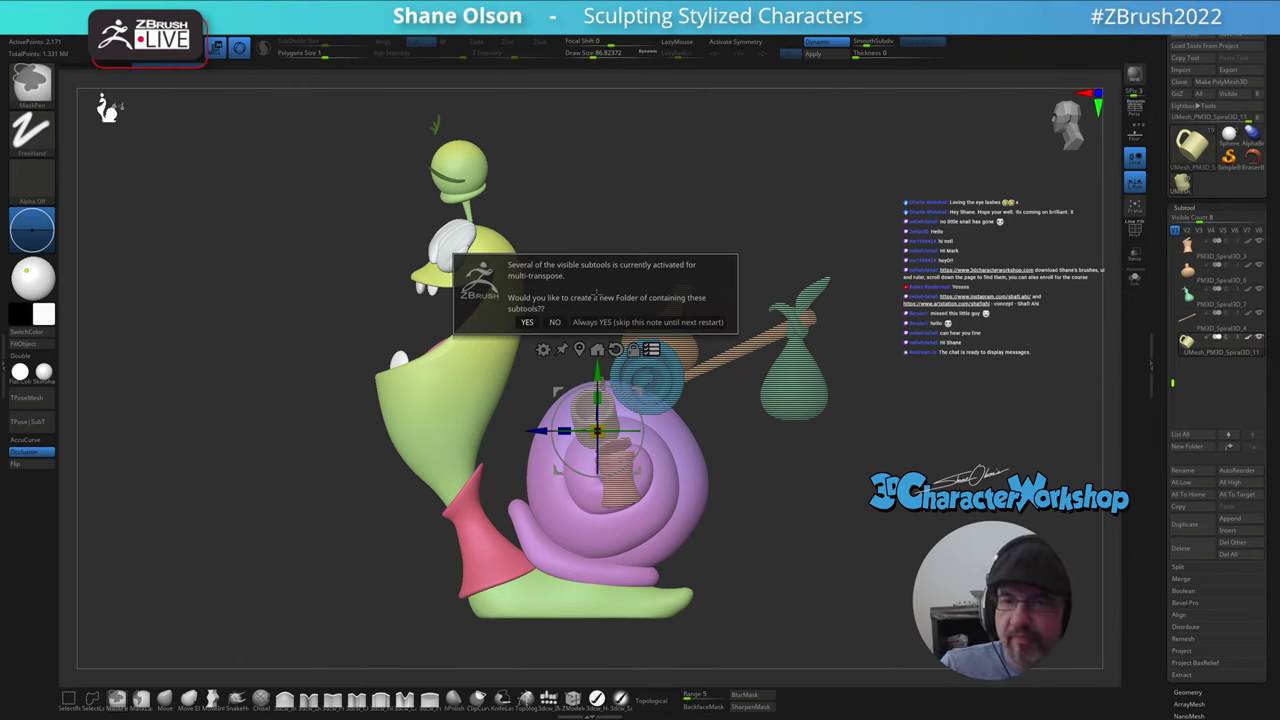
pyautogui.click(524, 322)
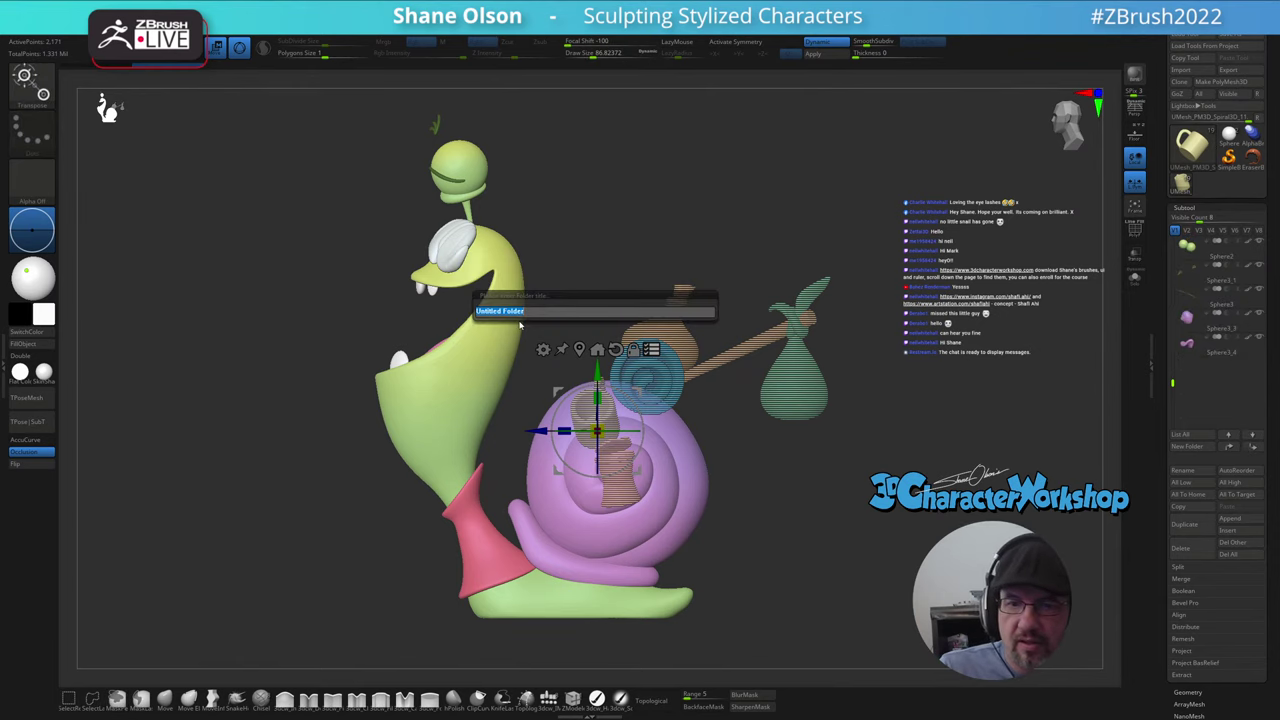
pyautogui.press('BackSpace')
pyautogui.write('Snail')
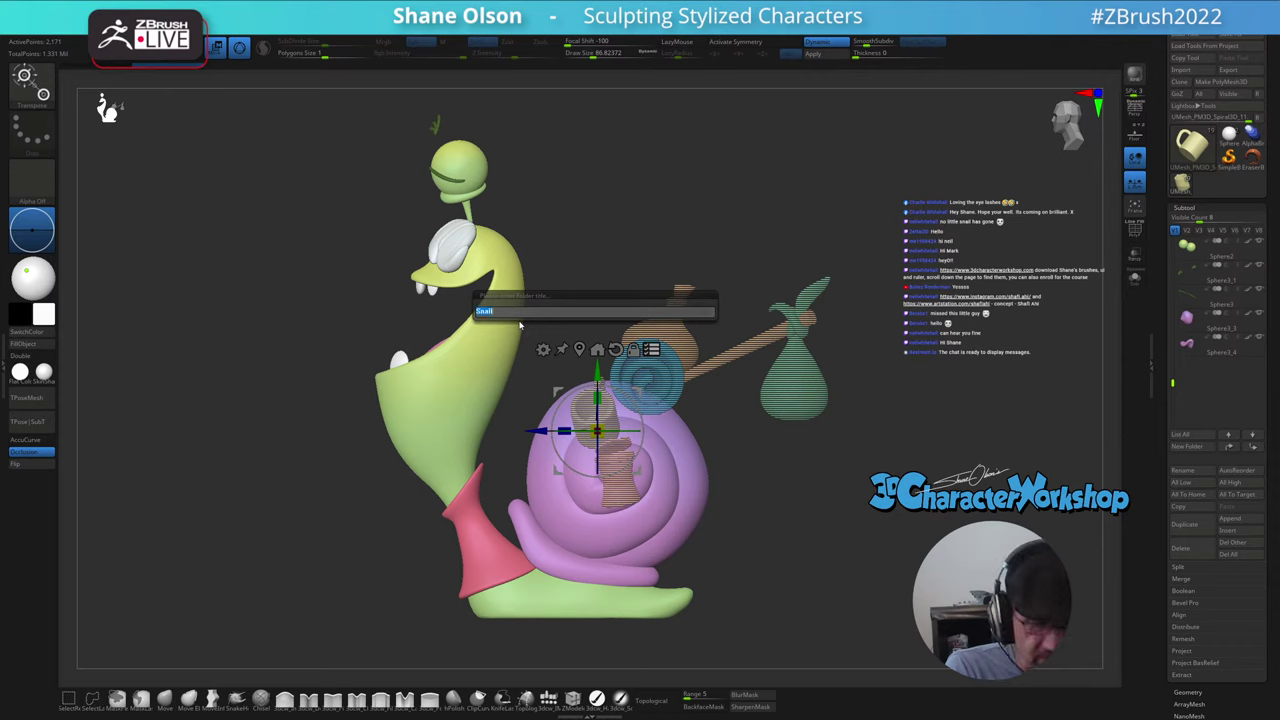
pyautogui.press('Return')
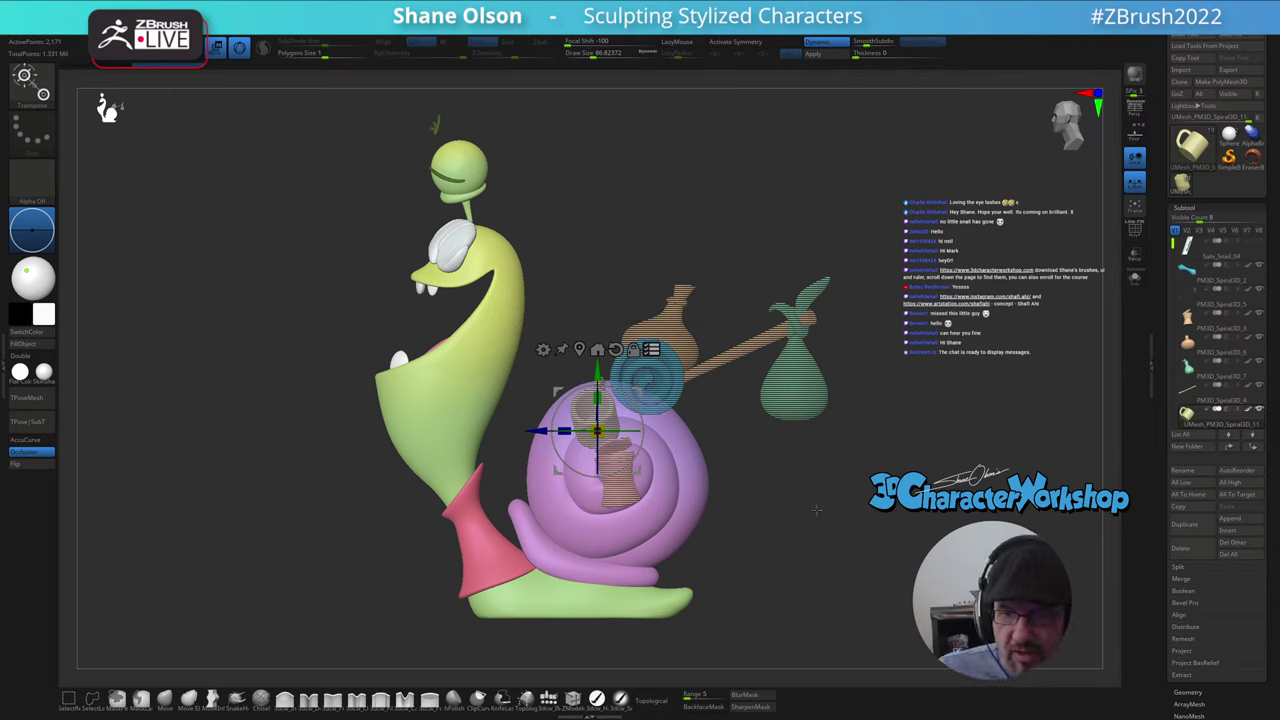
# - Reset the multi-transpose selection and activate only the blue roll, jug, stick, green bundle, mug and small tan pot
pyautogui.hotkey('ctrl', 'shift')
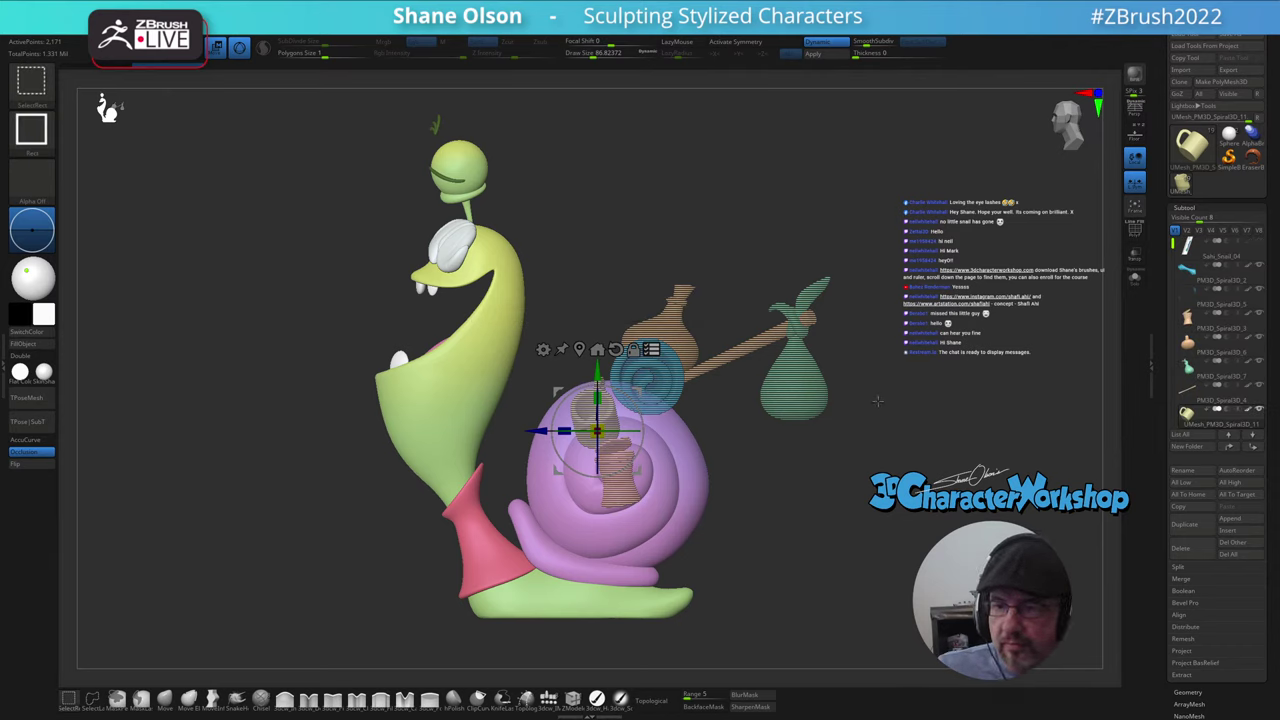
pyautogui.keyDown('ctrl'); pyautogui.keyDown('shift'); pyautogui.click(877, 401); pyautogui.keyUp('shift'); pyautogui.keyUp('ctrl')
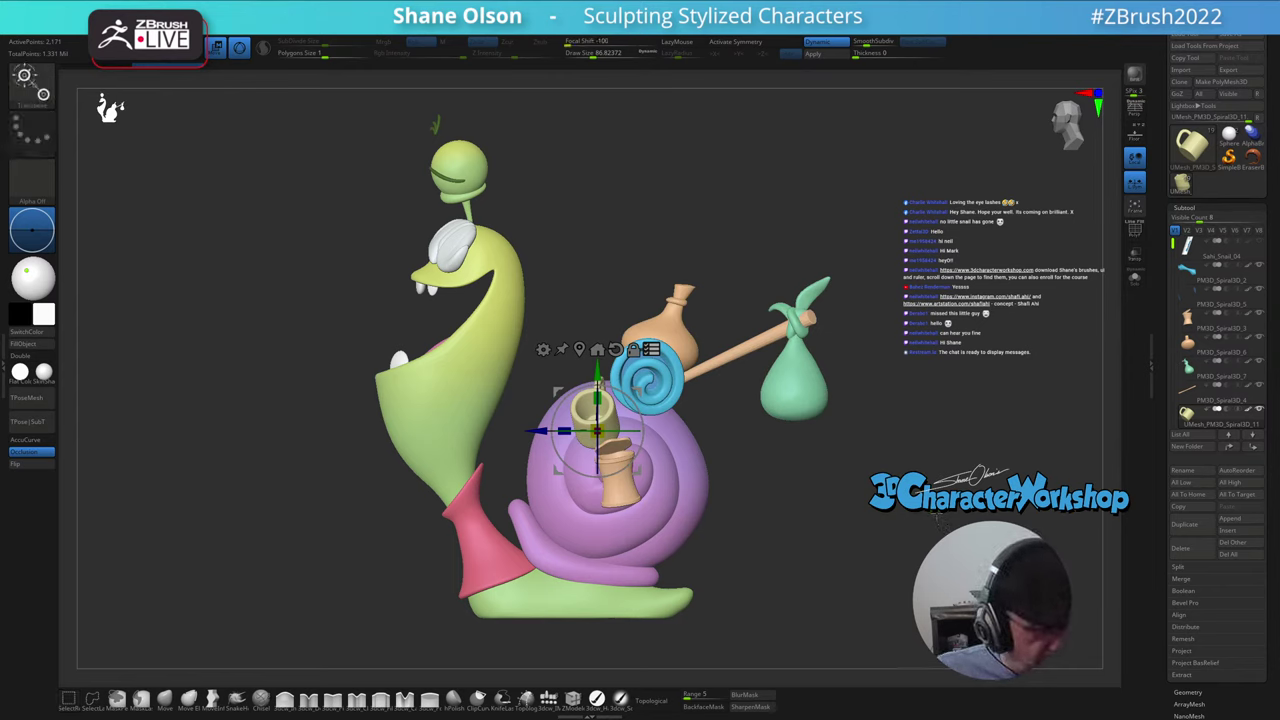
pyautogui.hotkey('ctrl', 'shift')
pyautogui.keyDown('ctrl'); pyautogui.keyDown('shift'); pyautogui.moveTo(758, 436); pyautogui.dragTo(818, 554); pyautogui.keyUp('shift'); pyautogui.keyUp('ctrl')
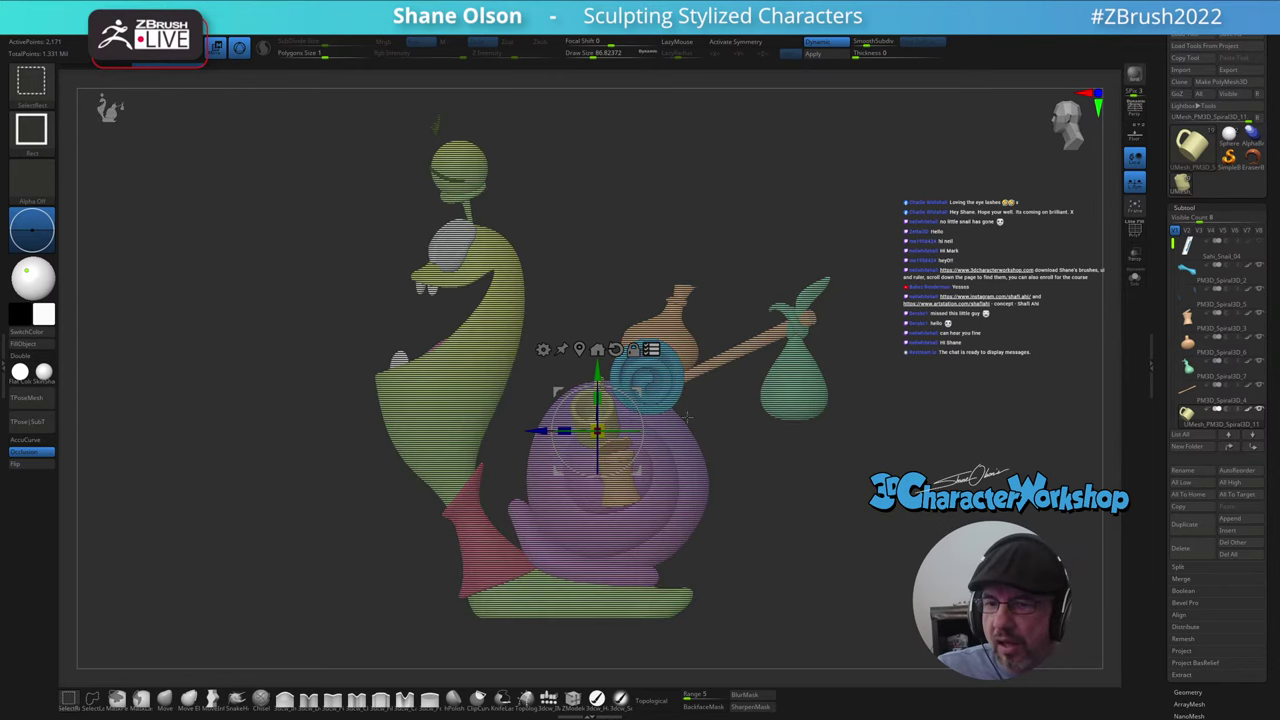
pyautogui.keyDown('ctrl'); pyautogui.keyDown('shift'); pyautogui.click(648, 378); pyautogui.keyUp('shift'); pyautogui.keyUp('ctrl')
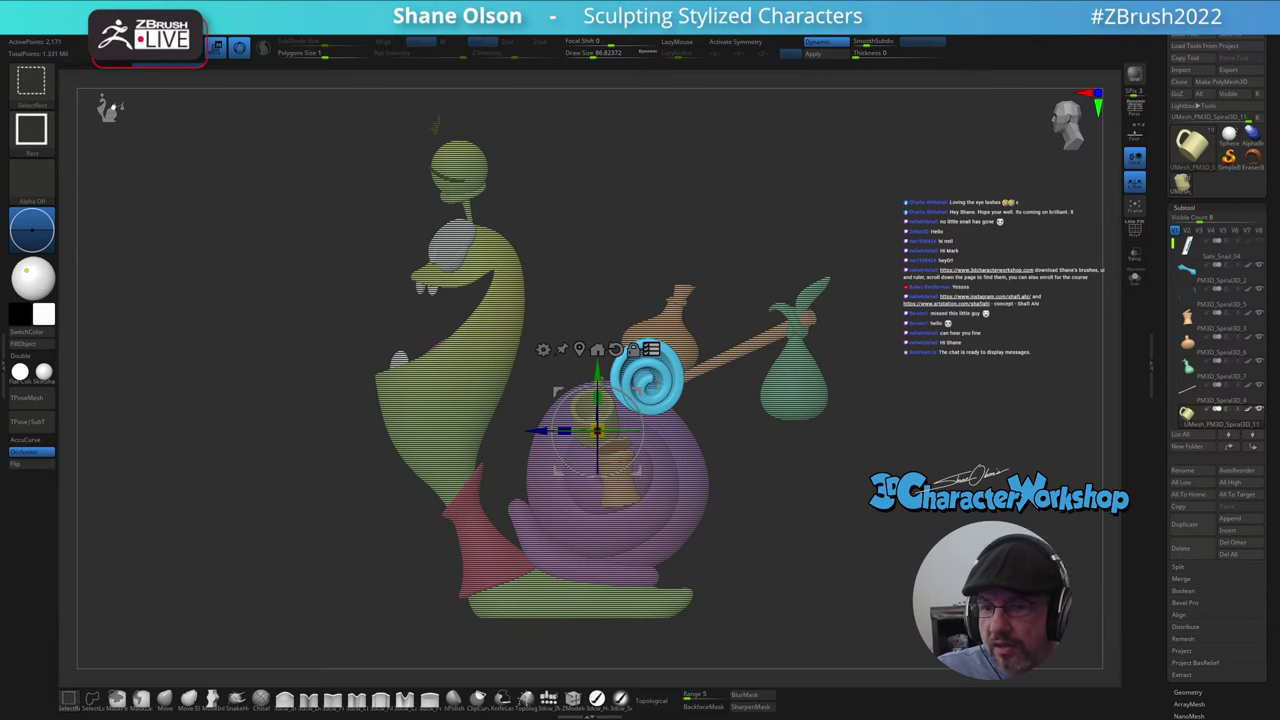
pyautogui.keyDown('ctrl'); pyautogui.keyDown('shift'); pyautogui.click(676, 325); pyautogui.keyUp('shift'); pyautogui.keyUp('ctrl')
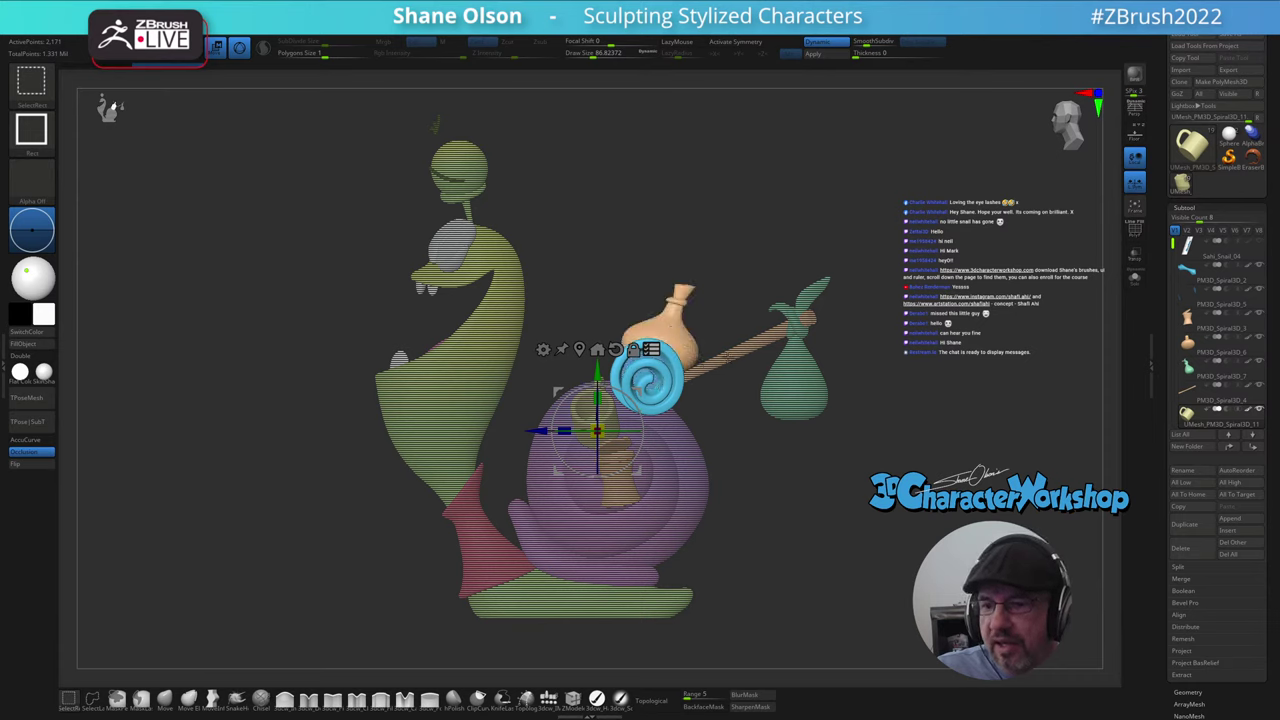
pyautogui.keyDown('ctrl'); pyautogui.keyDown('shift'); pyautogui.click(740, 346); pyautogui.keyUp('shift'); pyautogui.keyUp('ctrl')
pyautogui.keyDown('ctrl'); pyautogui.keyDown('shift'); pyautogui.click(780, 368); pyautogui.keyUp('shift'); pyautogui.keyUp('ctrl')
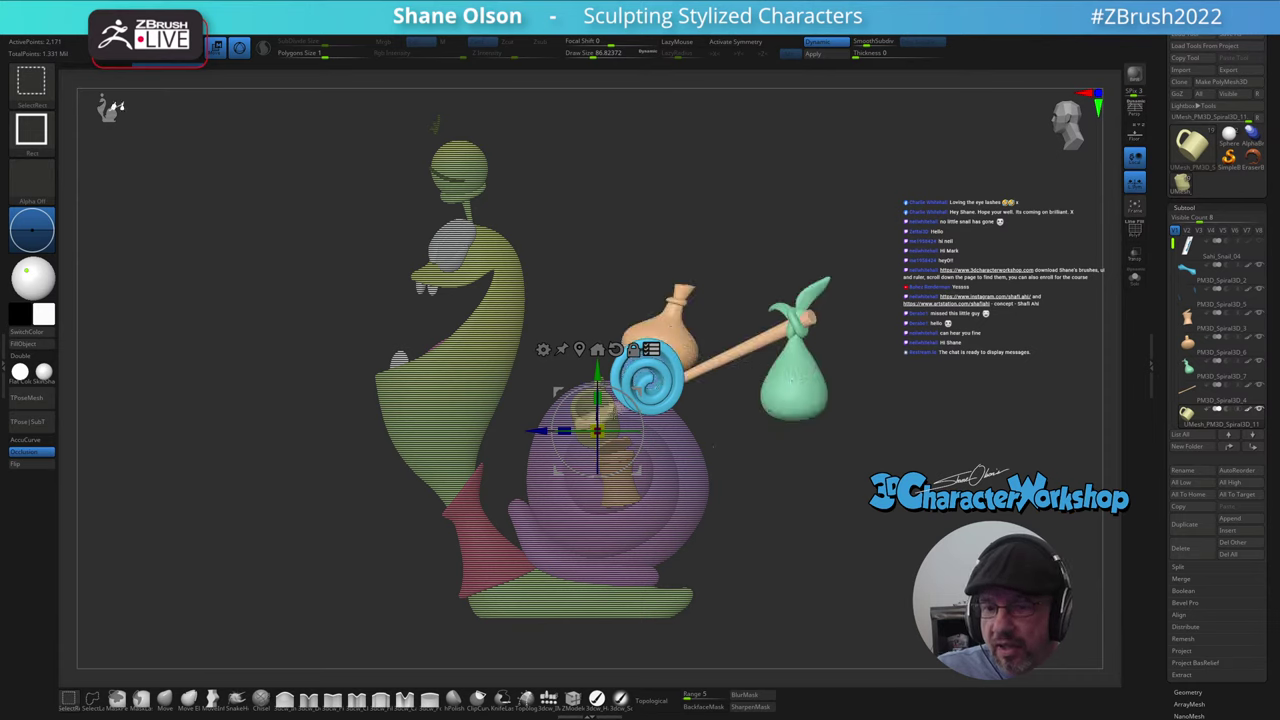
pyautogui.keyDown('ctrl'); pyautogui.keyDown('shift'); pyautogui.click(593, 408); pyautogui.keyUp('shift'); pyautogui.keyUp('ctrl')
pyautogui.keyDown('ctrl'); pyautogui.keyDown('shift'); pyautogui.click(620, 497); pyautogui.keyUp('shift'); pyautogui.keyUp('ctrl')
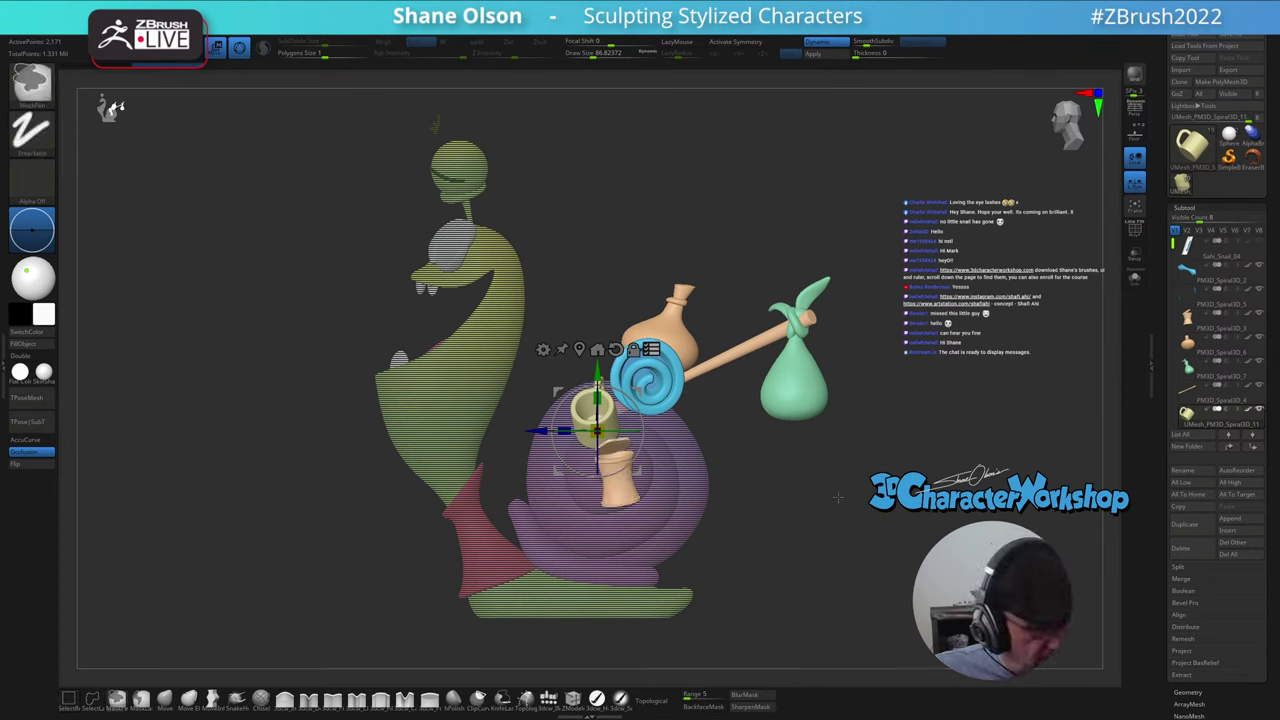
# - Group the active carried items into a new folder named Accessories
pyautogui.hotkey('ctrl', 'f')
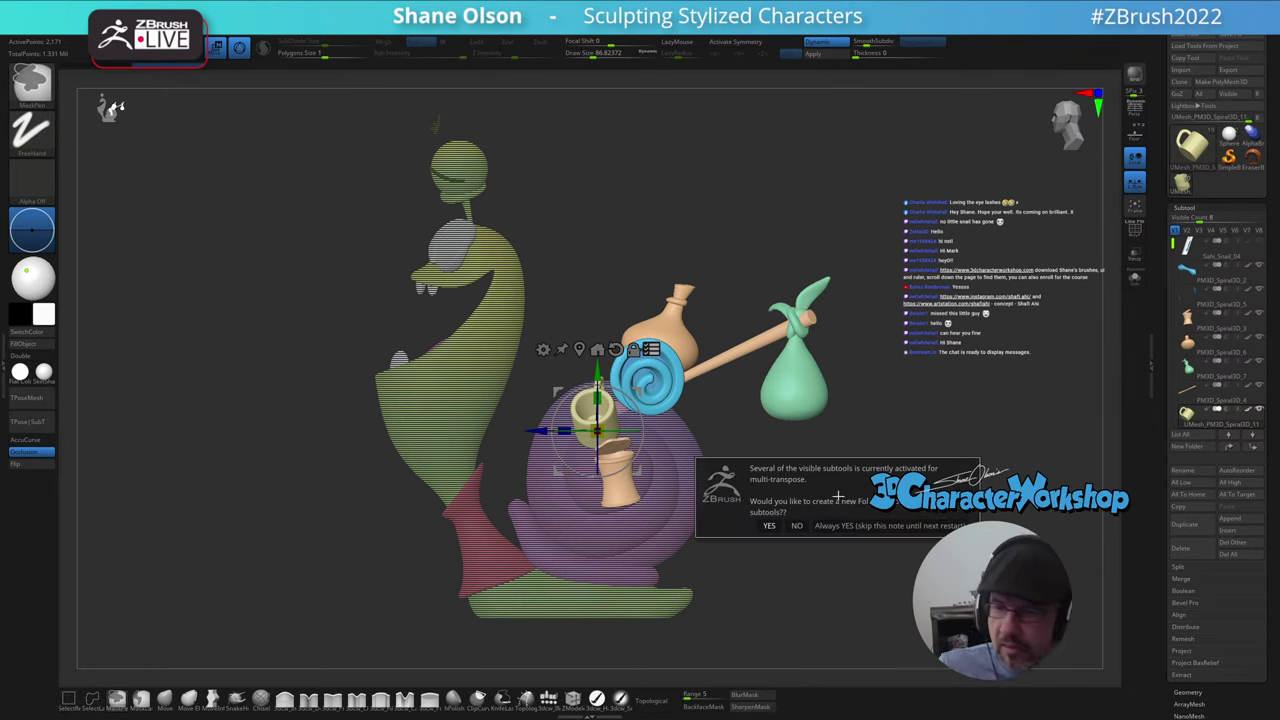
pyautogui.click(769, 525)
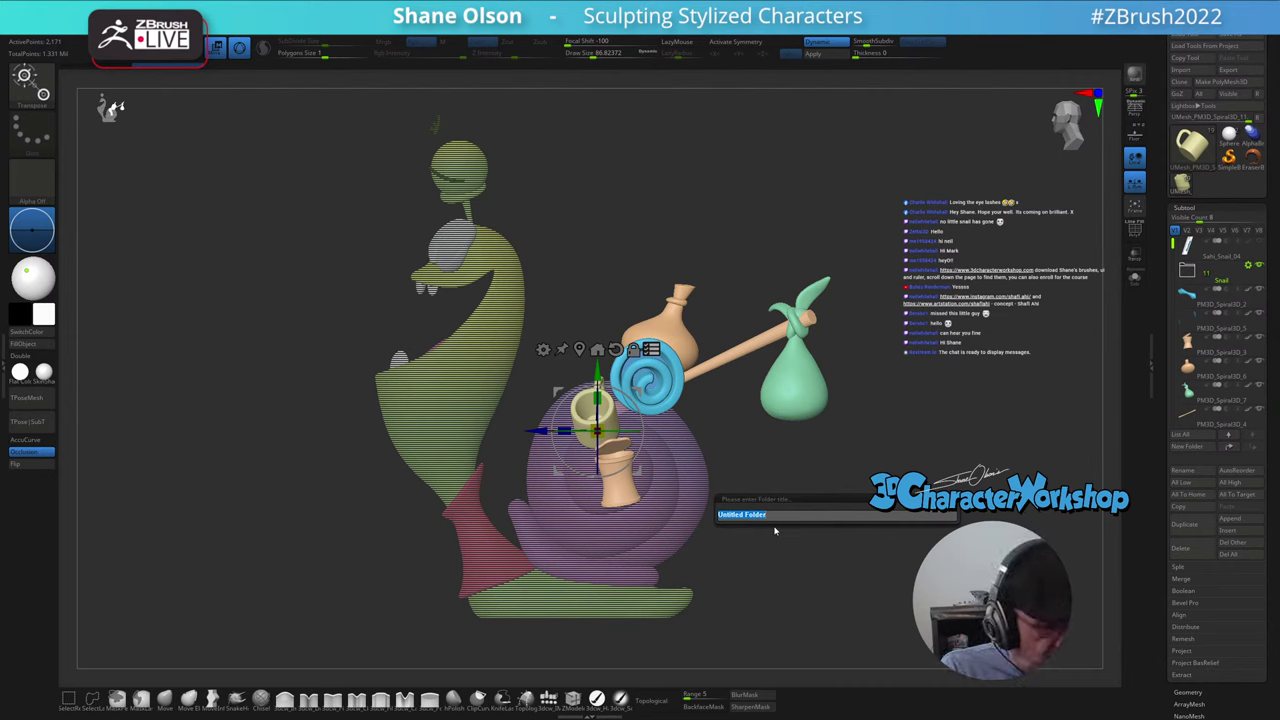
pyautogui.write('S')
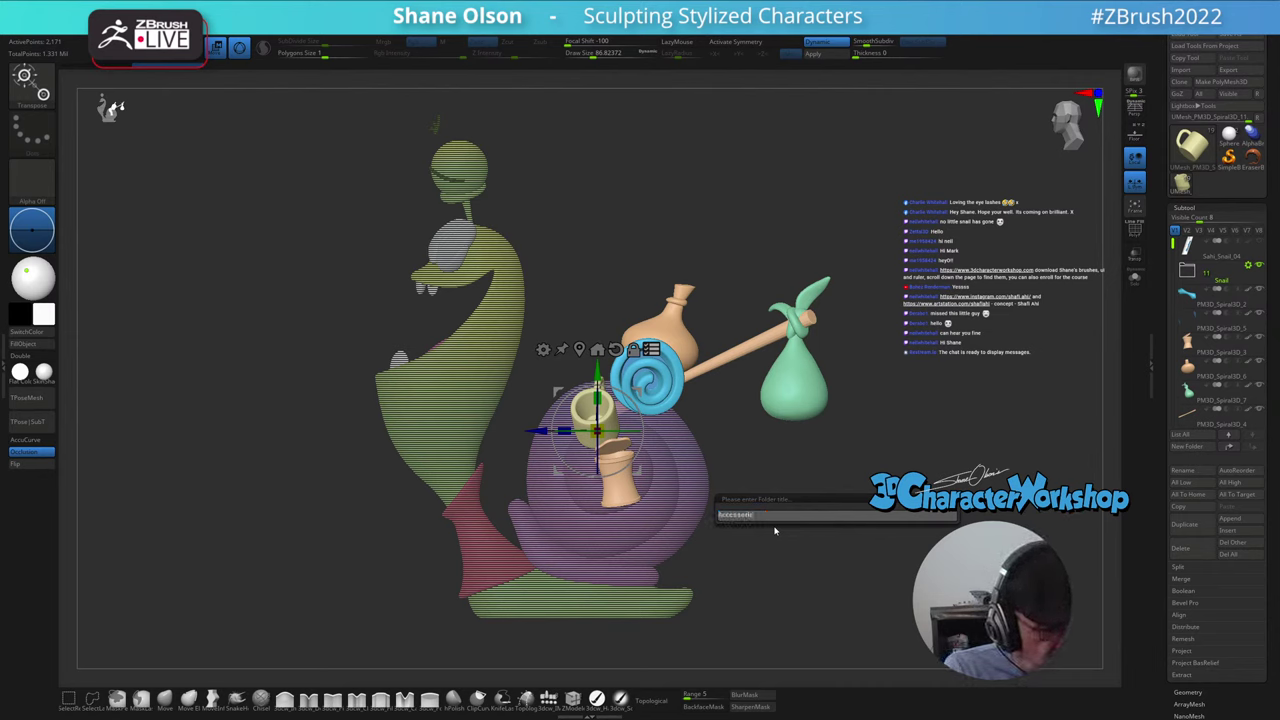
pyautogui.write('ccessories')
pyautogui.press('Return')
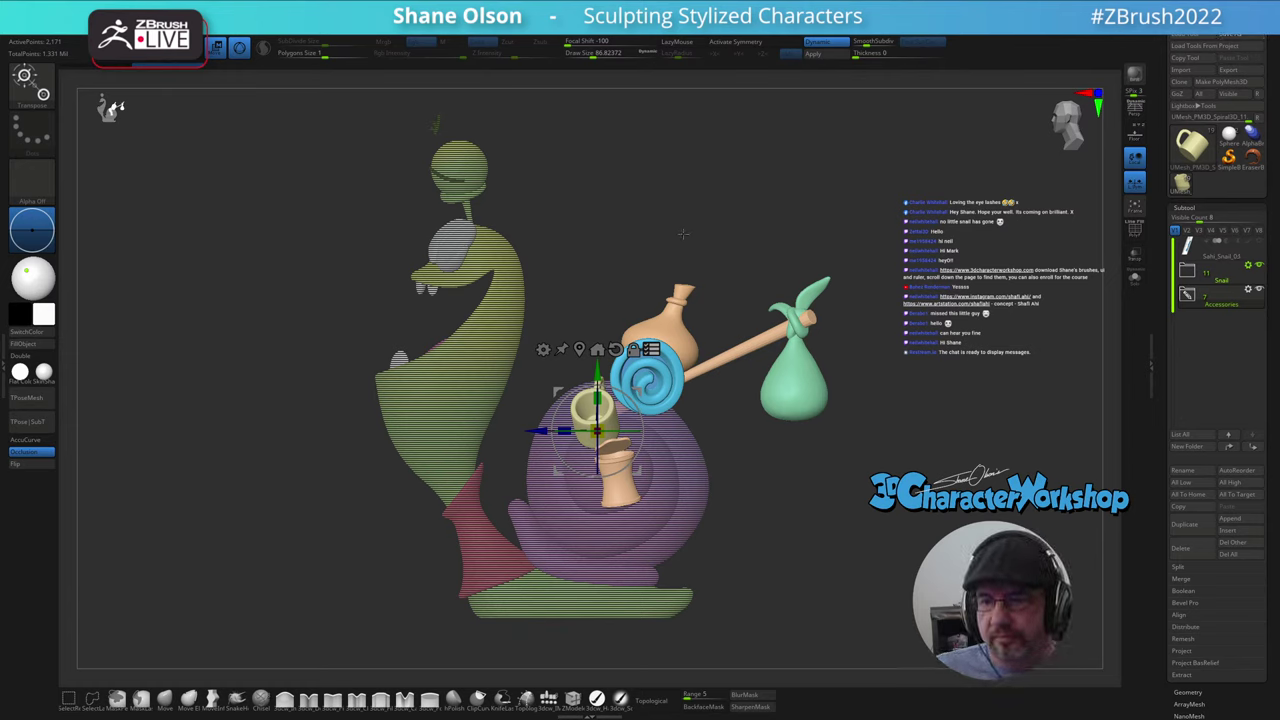
# - Turn off transposing of all selected subtools and return to Draw mode with the Move brush
pyautogui.click(652, 350)
pyautogui.moveTo(683, 192); pyautogui.dragTo(711, 189)
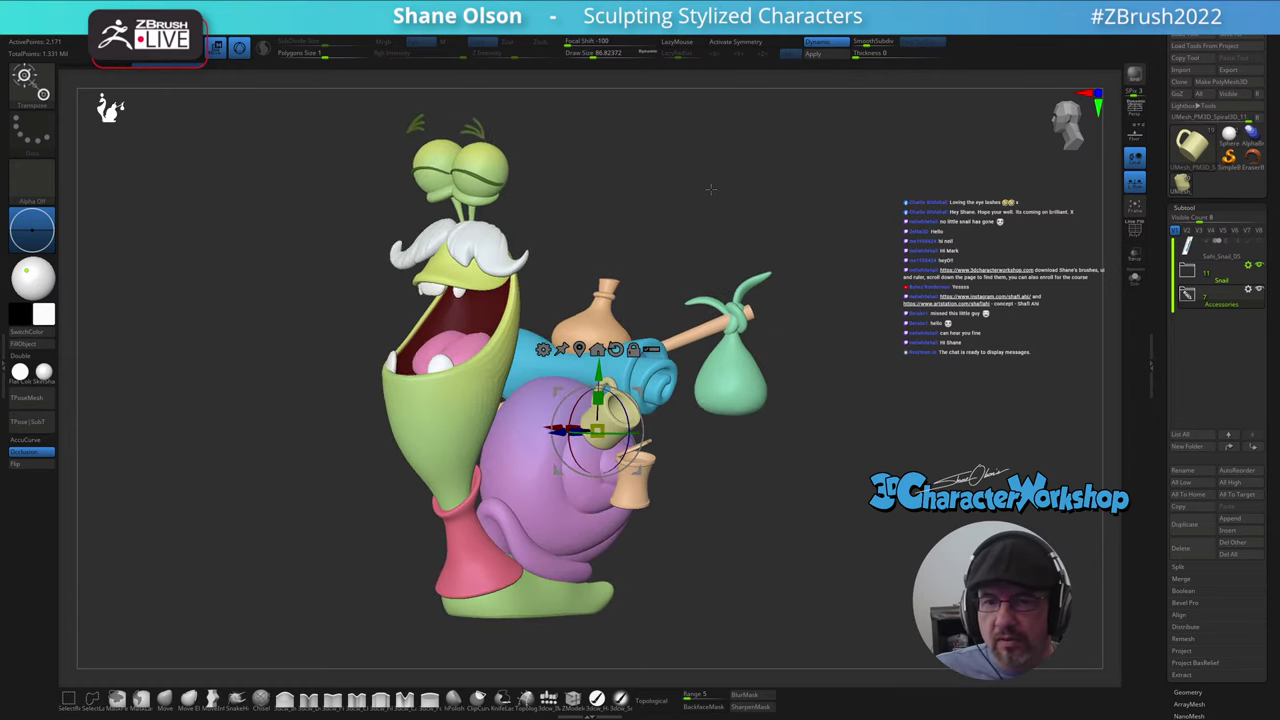
pyautogui.press('q')
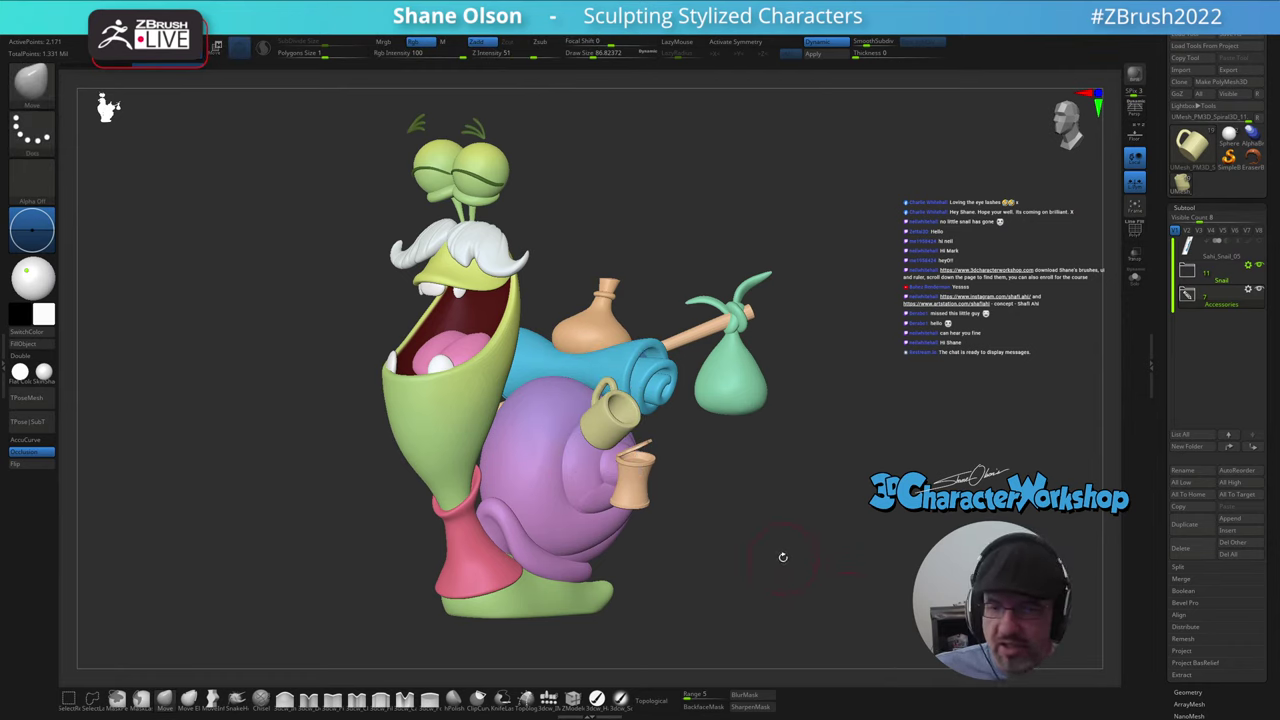
# - Add the original snail concept image to Spotlight while the model faces front
pyautogui.keyDown('alt'); pyautogui.moveTo(783, 552); pyautogui.dragTo(727, 467); pyautogui.keyUp('alt')
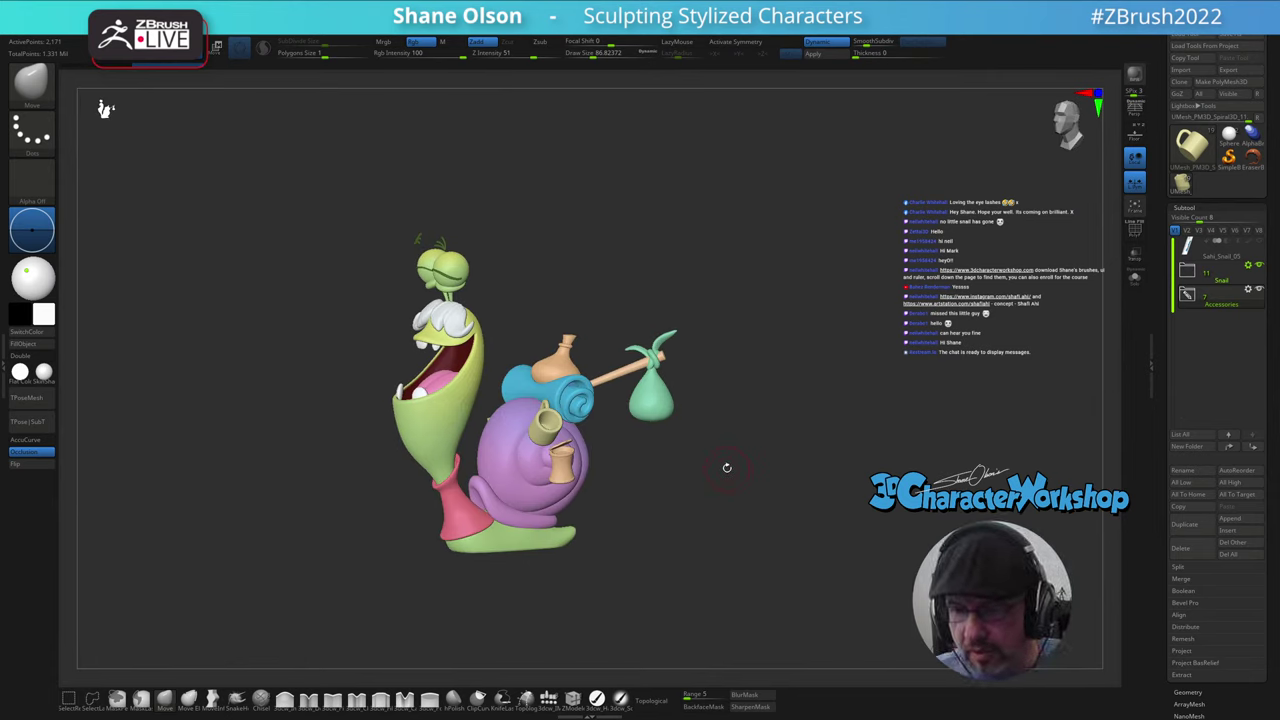
pyautogui.moveTo(663, 471)
pyautogui.mouseDown()
pyautogui.moveTo(684, 471)
pyautogui.moveTo(672, 468)
pyautogui.mouseUp()
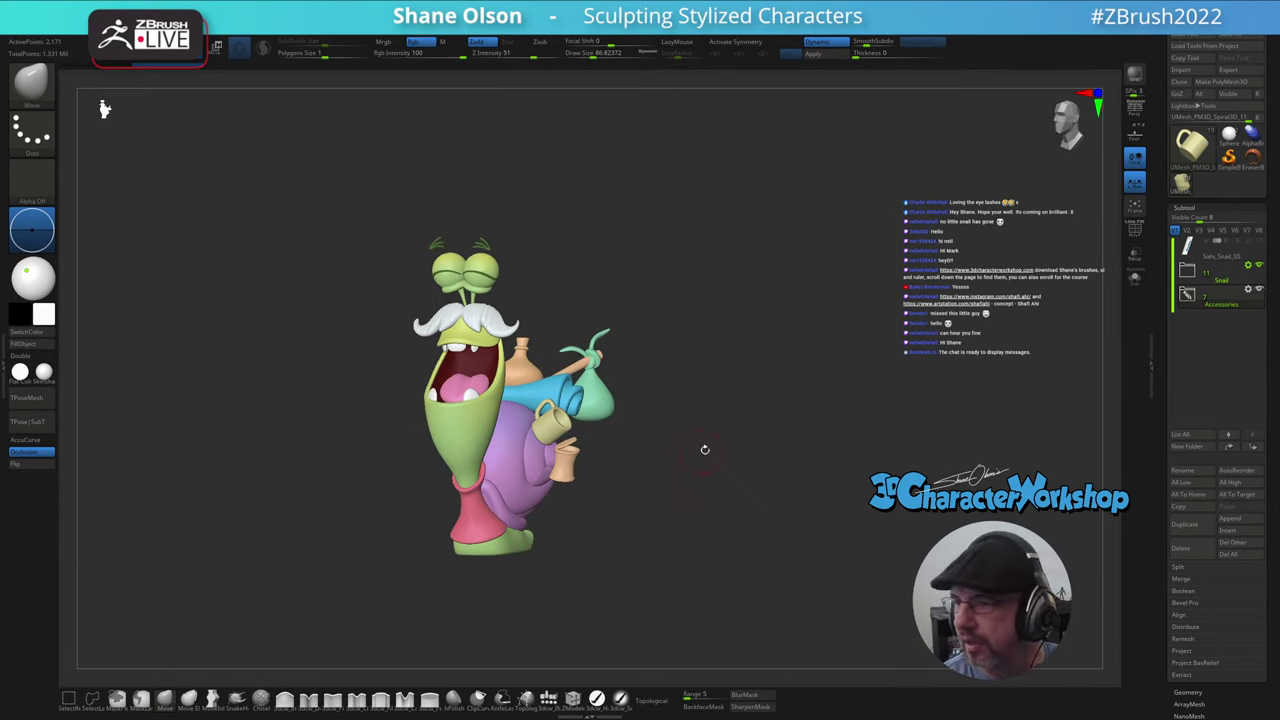
pyautogui.moveTo(726, 500); pyautogui.dragTo(705, 503)
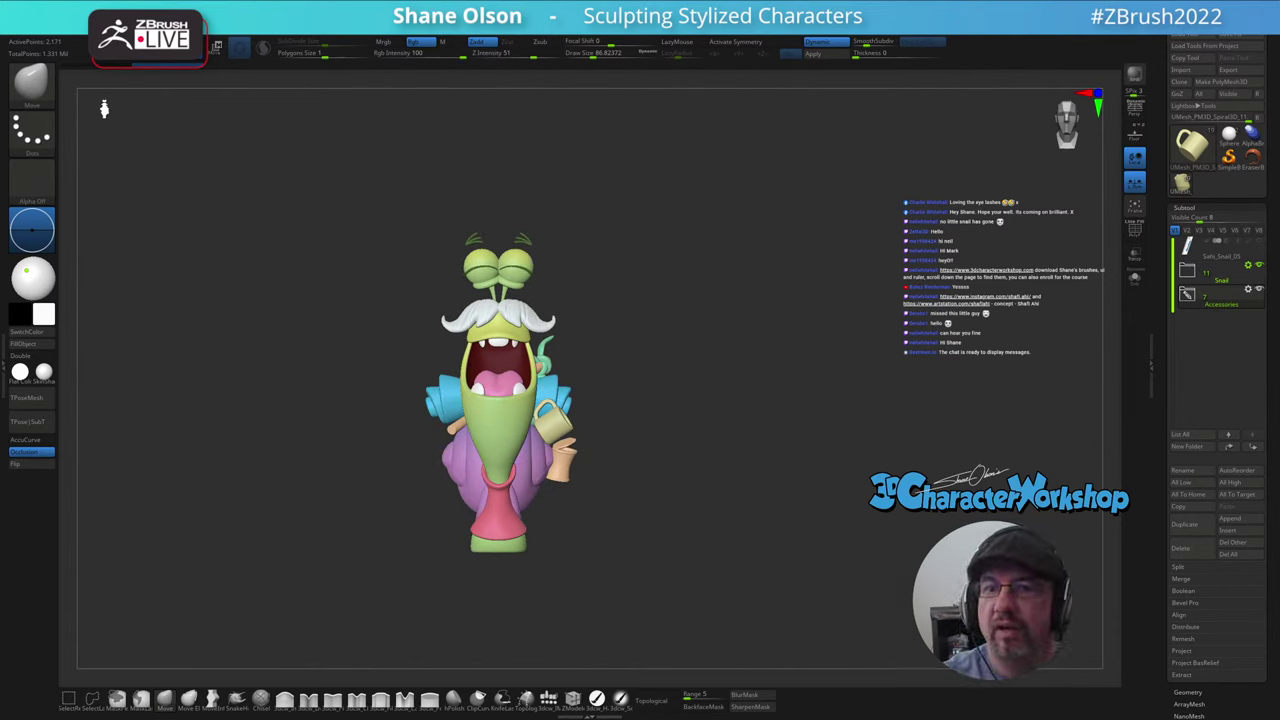
pyautogui.moveTo(566, 30)
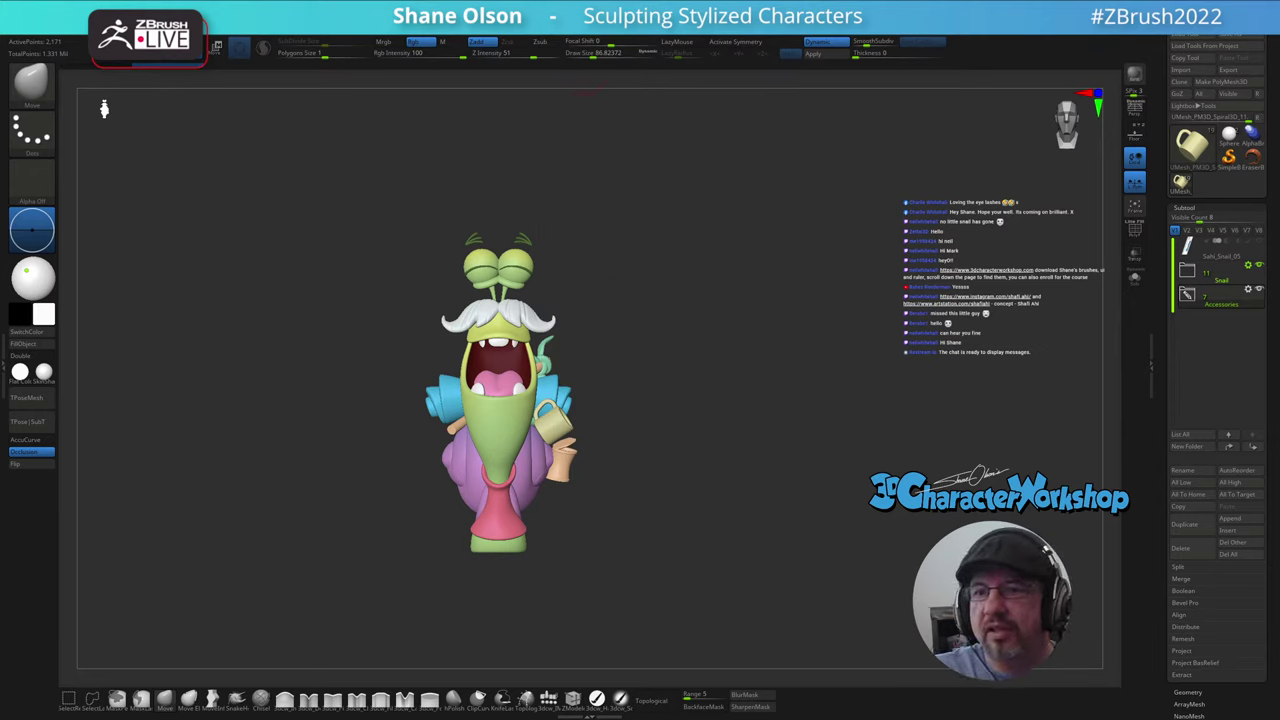
pyautogui.click(594, 24)
pyautogui.click(569, 171)
pyautogui.click(642, 201)
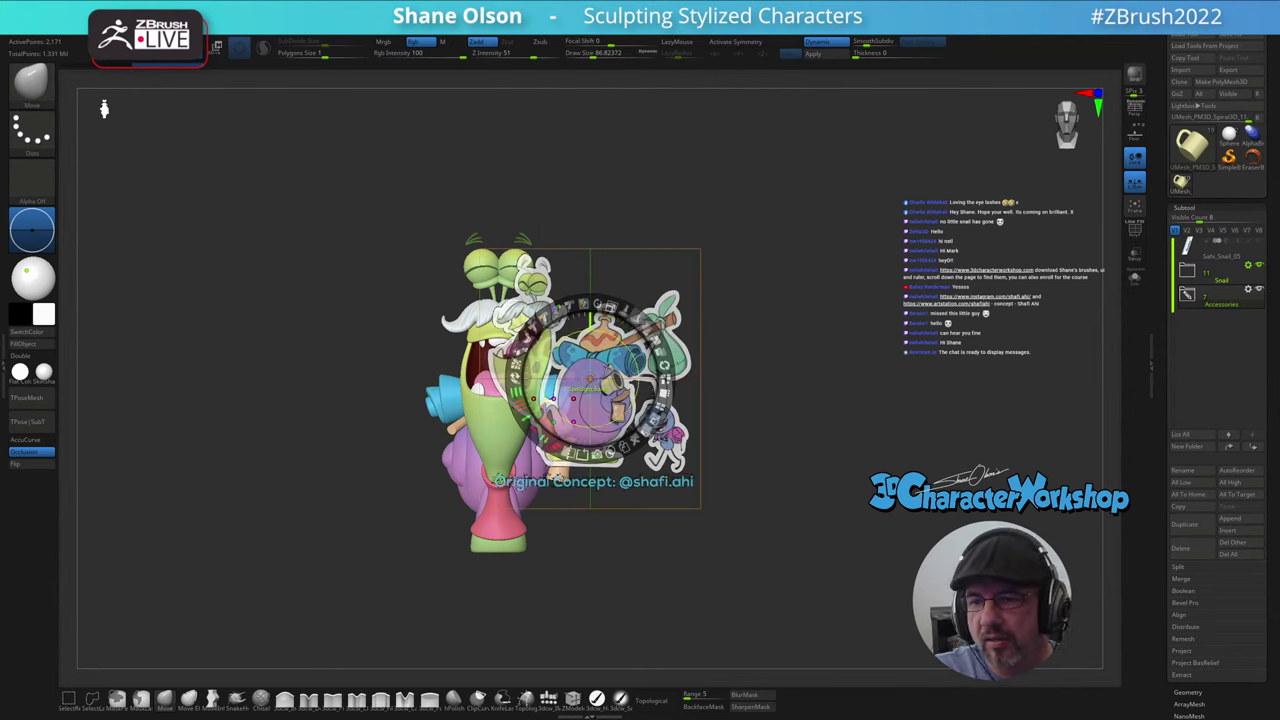
# - Enlarge the concept image, place it clear of the model with the small blue character in view, and leave Spotlight editing
pyautogui.moveTo(647, 327); pyautogui.dragTo(661, 366)
pyautogui.moveTo(573, 400); pyautogui.dragTo(202, 266)
pyautogui.moveTo(240, 173); pyautogui.dragTo(281, 203)
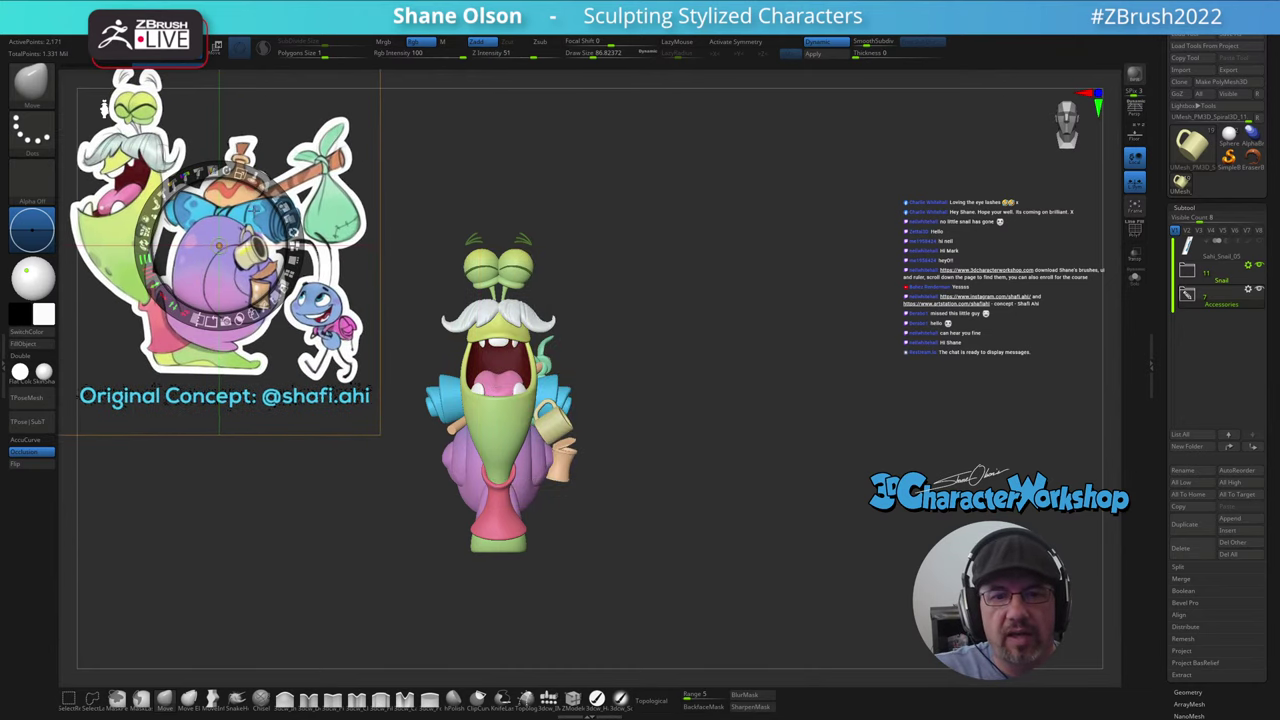
pyautogui.moveTo(311, 282); pyautogui.dragTo(143, 154)
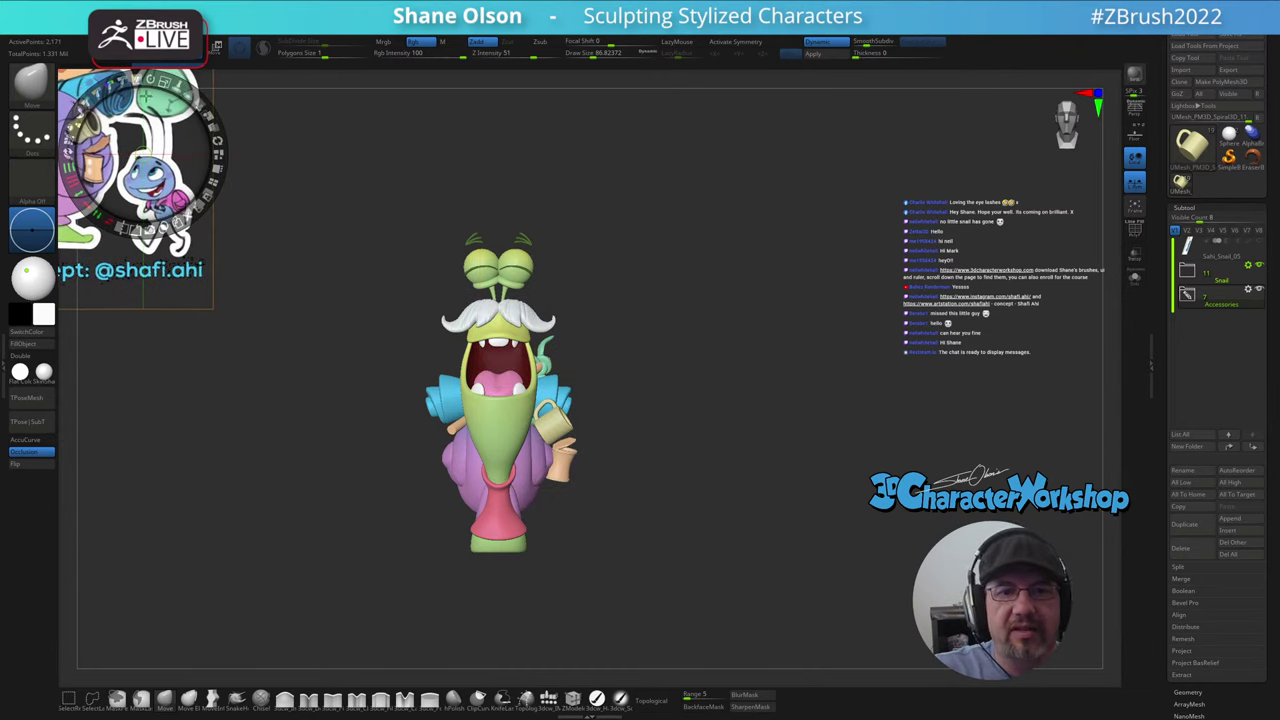
pyautogui.moveTo(166, 89); pyautogui.dragTo(171, 115)
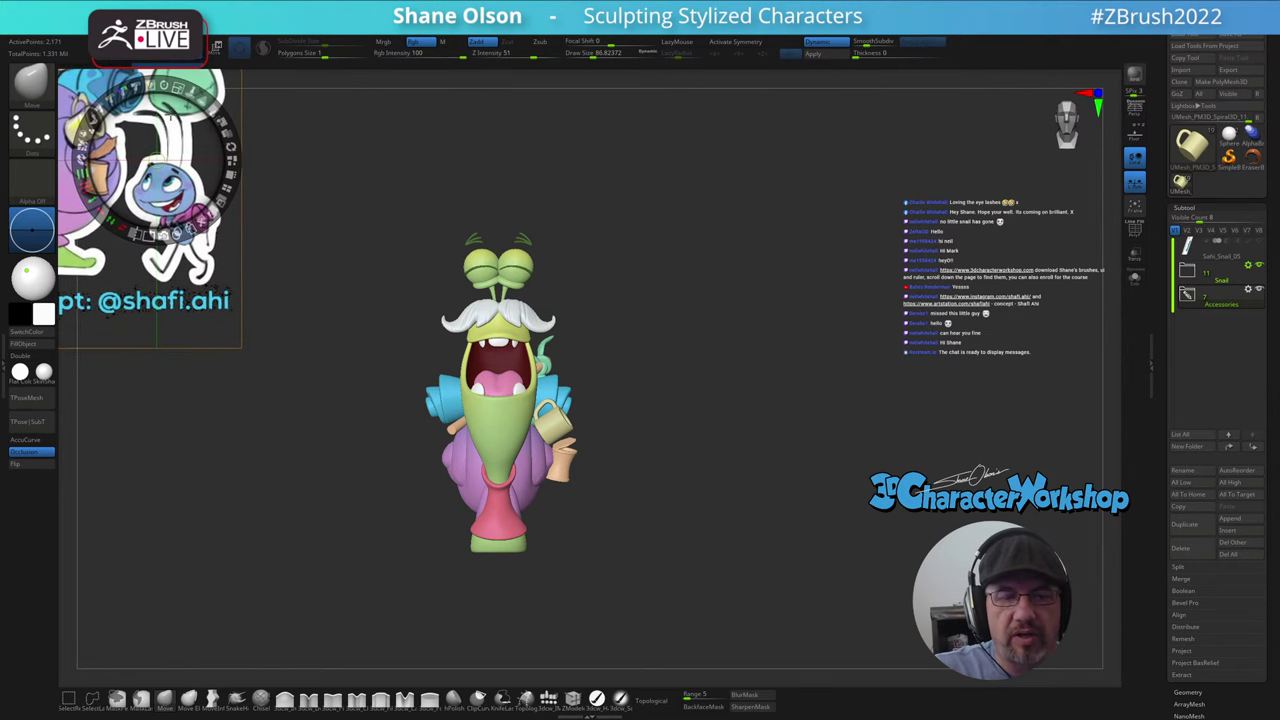
pyautogui.press('z')
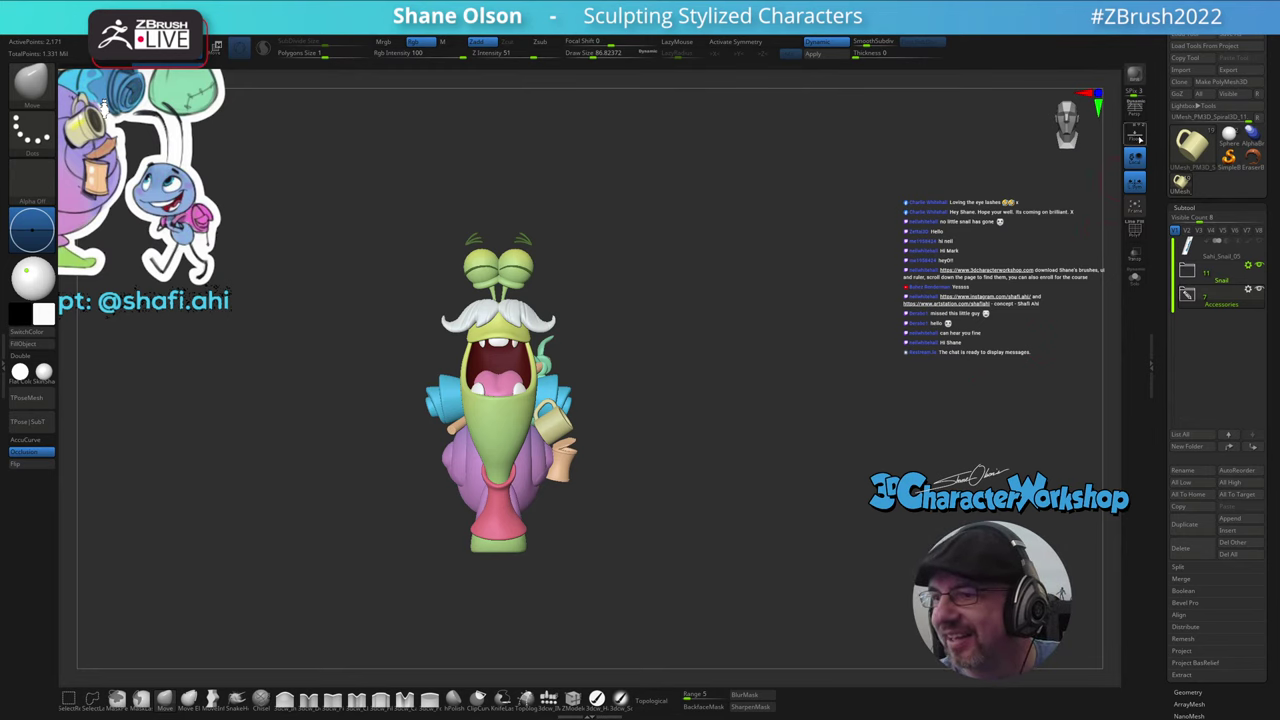
# - Show the floor grid and append a Sphere3D as a new subtool
pyautogui.click(1135, 157)
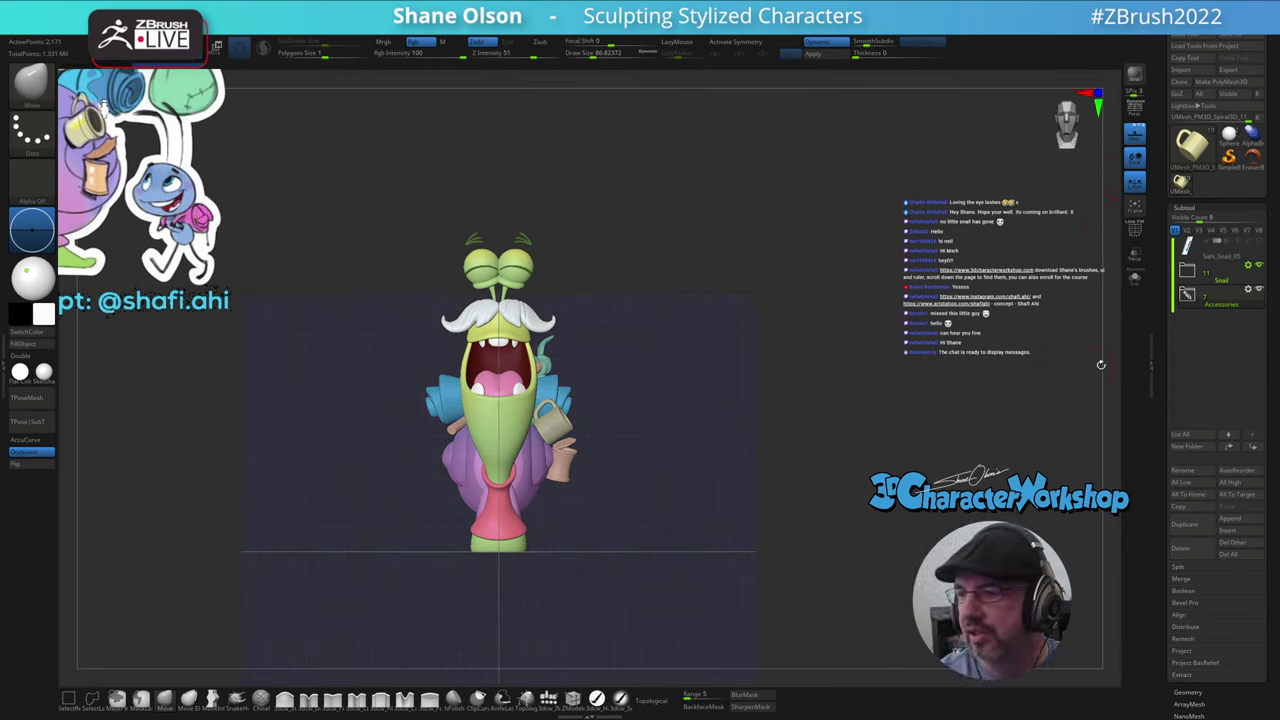
pyautogui.moveTo(629, 521); pyautogui.dragTo(637, 520)
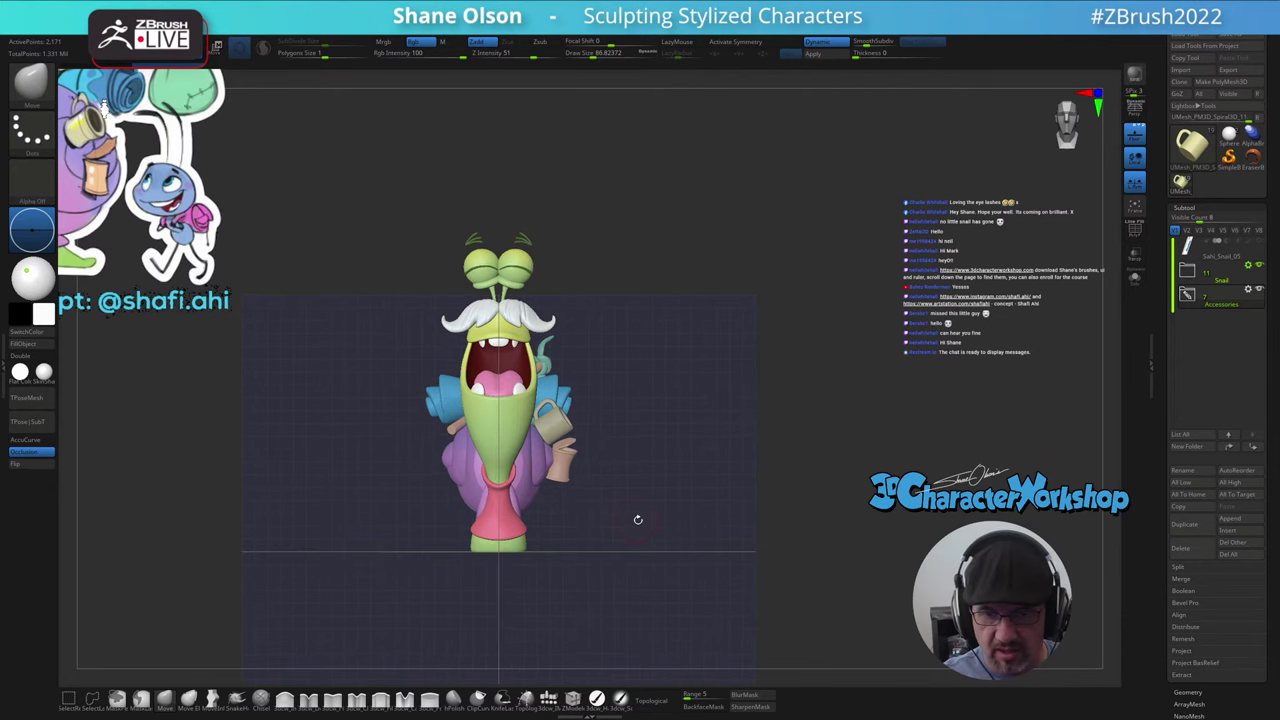
pyautogui.click(1228, 518)
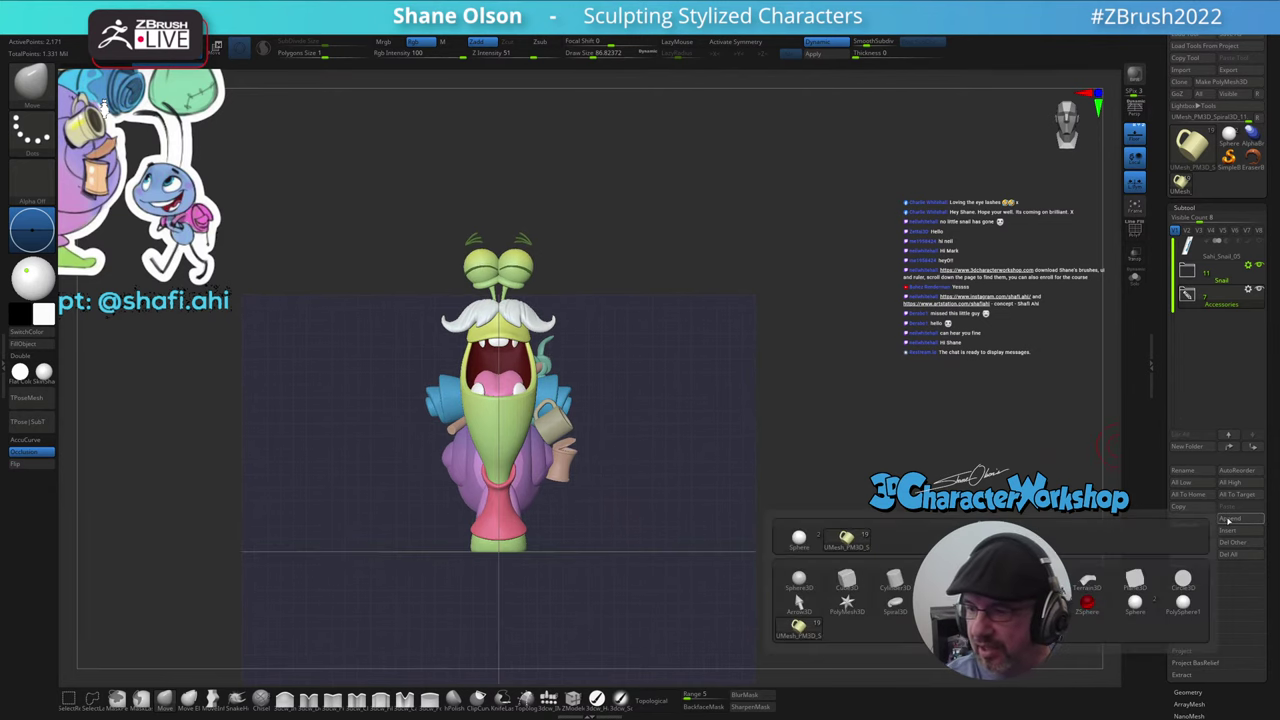
pyautogui.click(799, 580)
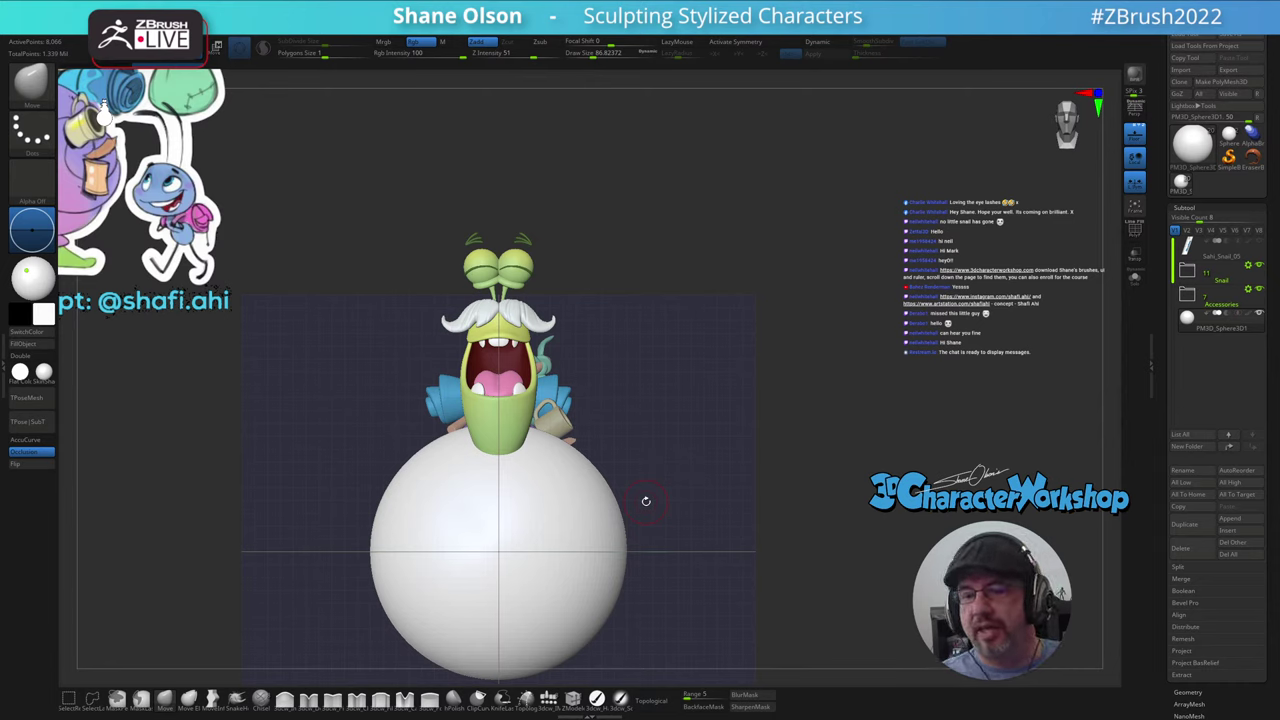
pyautogui.hotkey('shift', 'f')
pyautogui.hotkey('shift', 'f')
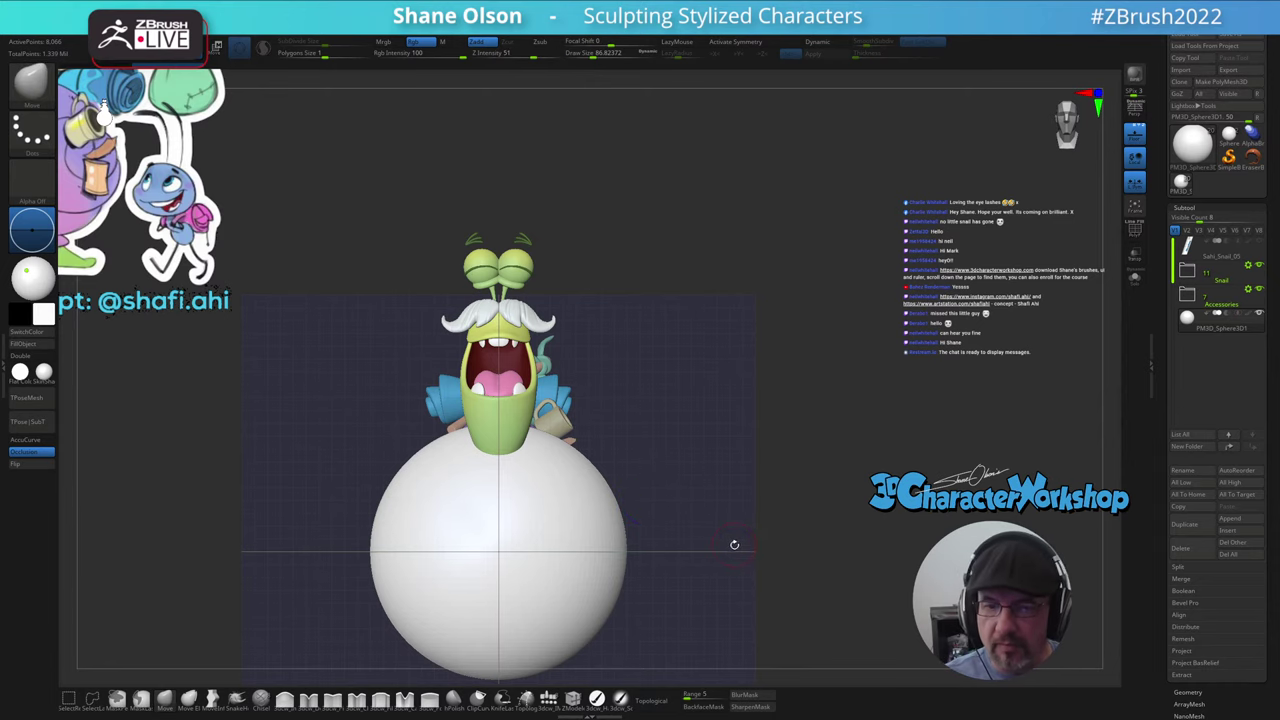
# - Hide the Snail and Accessories folders so only the new sphere stays in view
pyautogui.click(1259, 265)
pyautogui.click(1259, 289)
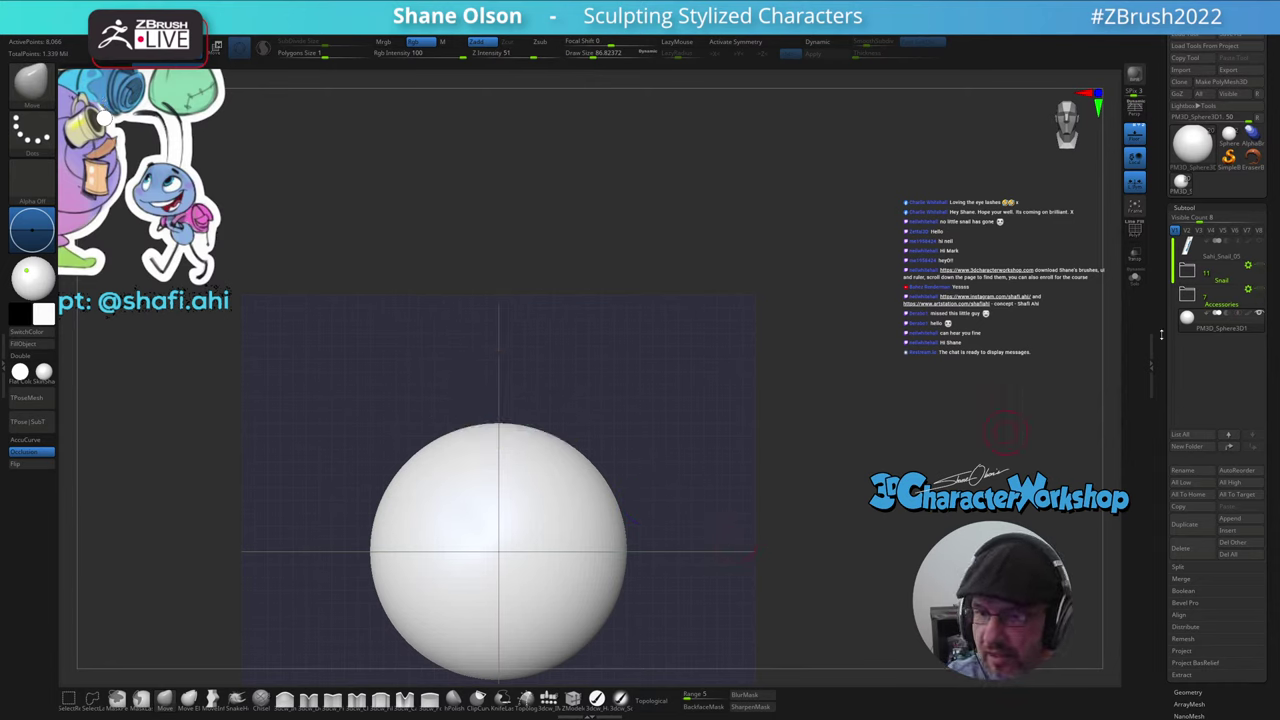
pyautogui.moveTo(727, 495)
pyautogui.mouseDown()
pyautogui.moveTo(725, 515)
pyautogui.moveTo(716, 490)
pyautogui.mouseUp()
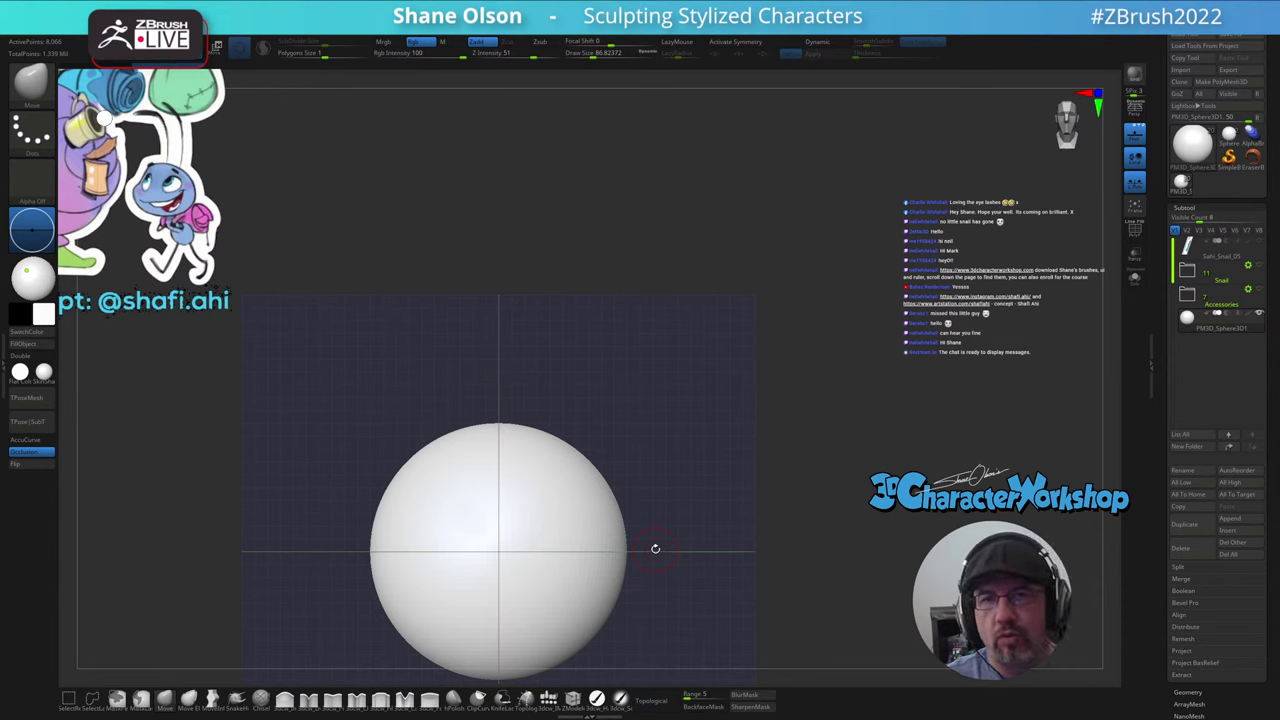
# - Replace the appended sphere with the QuadSphere-2 insert mesh and display its polyframe
pyautogui.press('w')
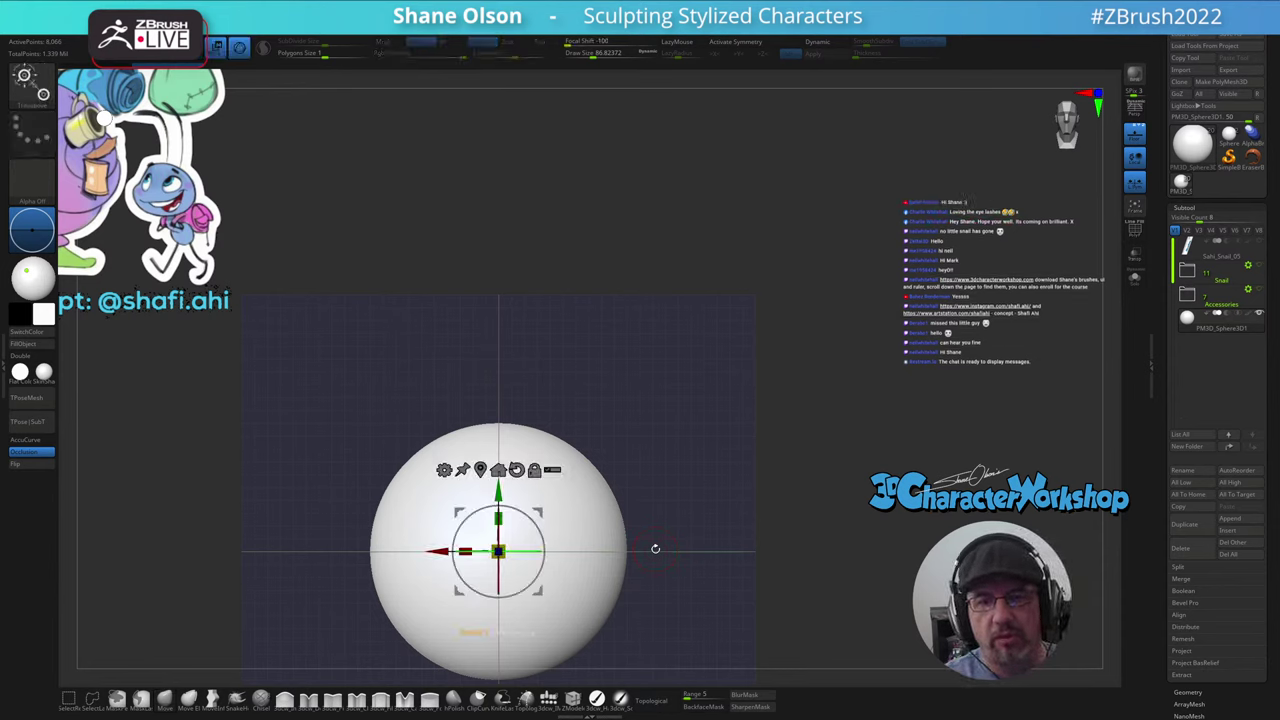
pyautogui.click(549, 698)
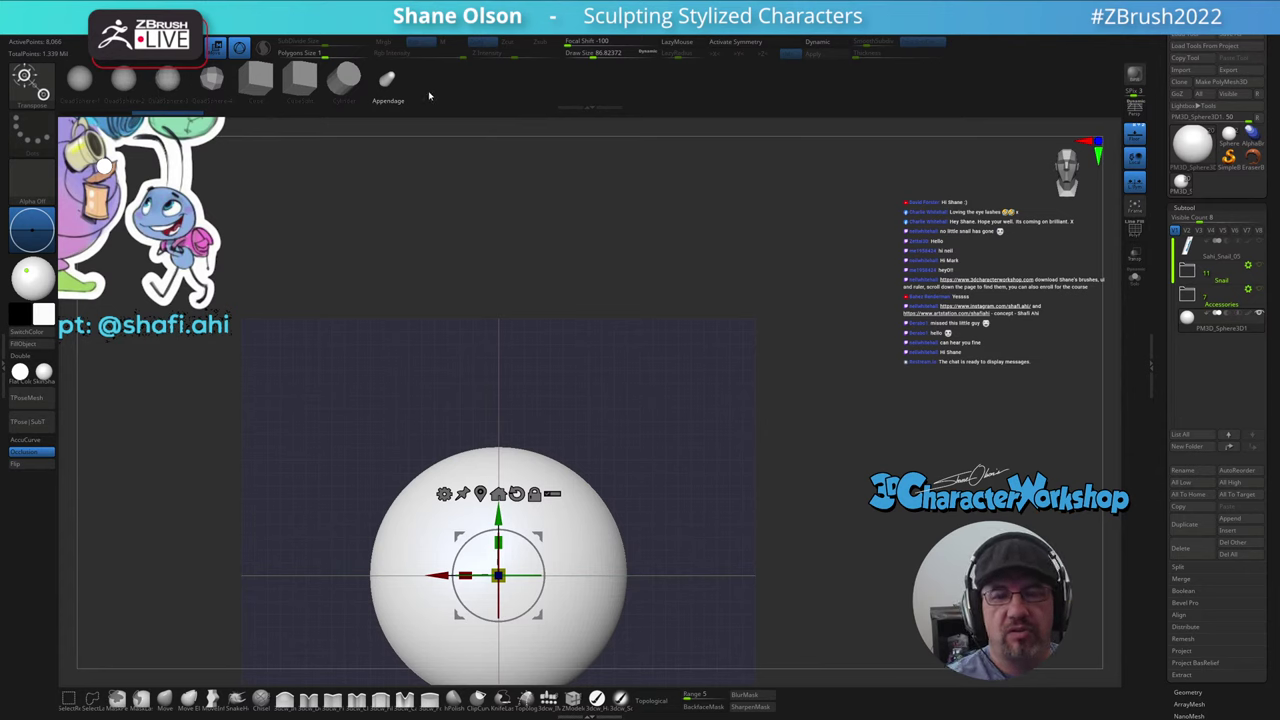
pyautogui.click(120, 83)
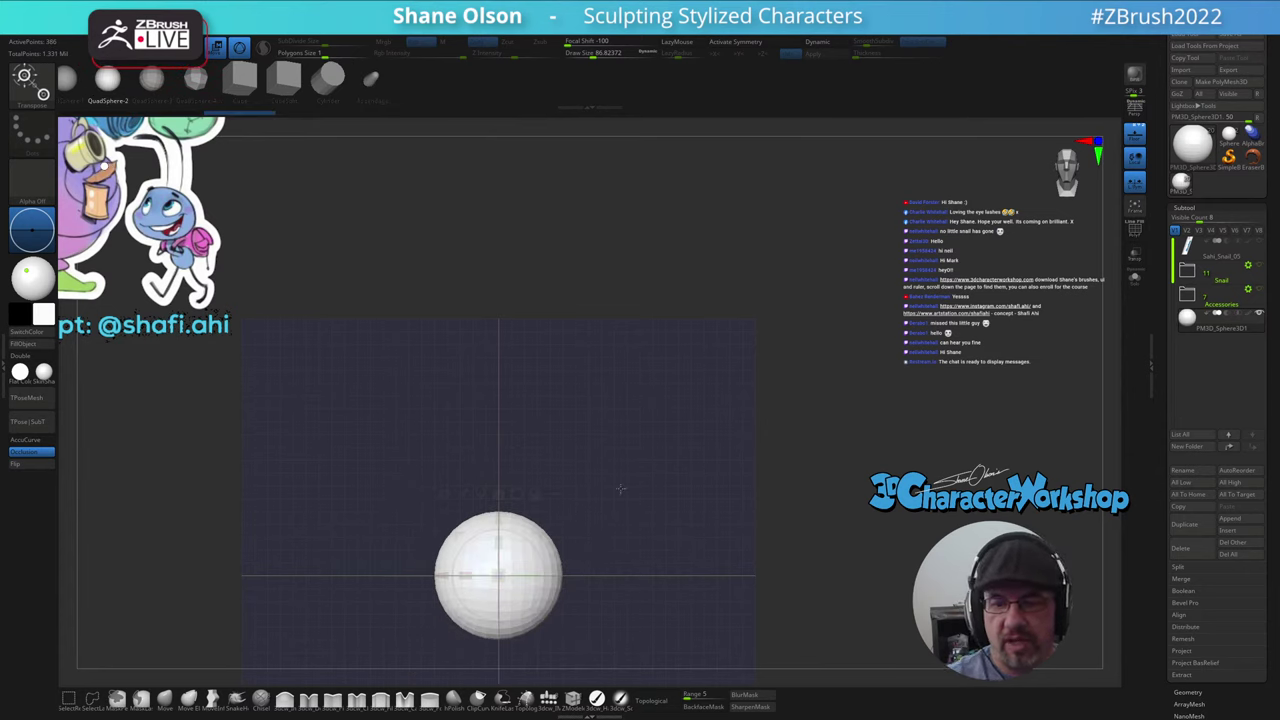
pyautogui.press('w')
pyautogui.hotkey('shift', 'f')
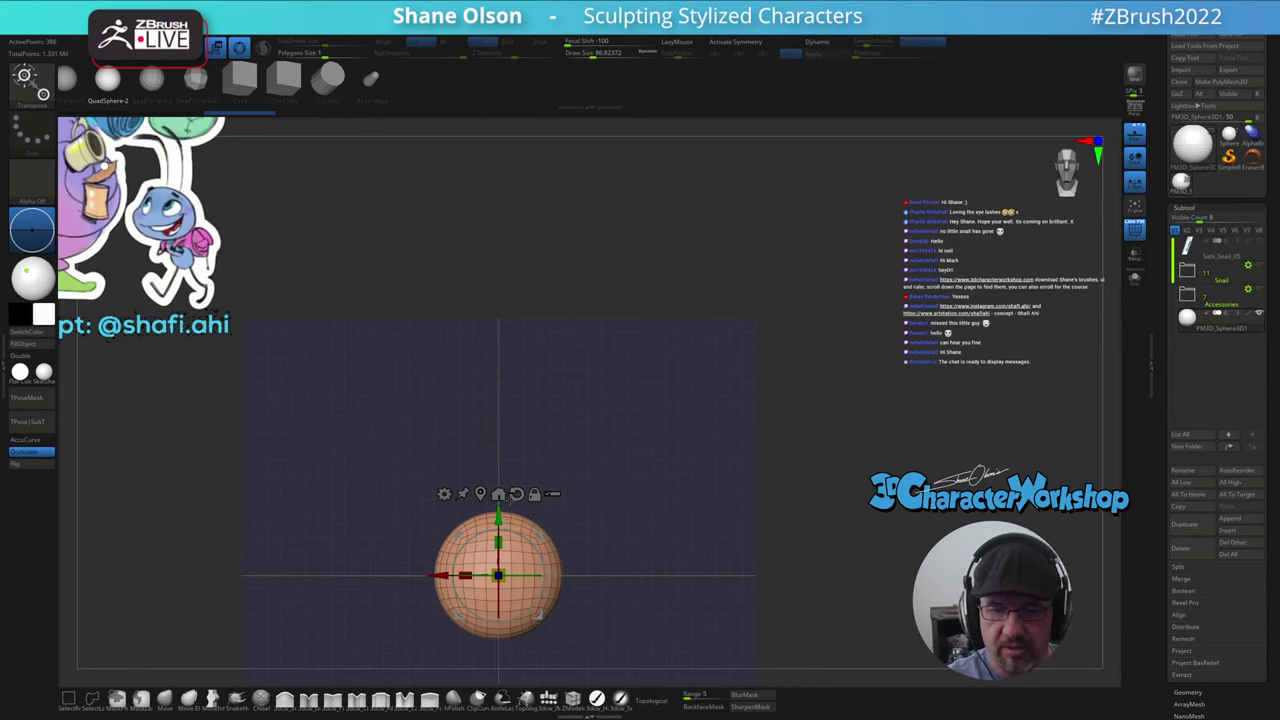
# - Raise the quad sphere above the floor along the vertical axis, scale it down as the head, and return to Draw mode
pyautogui.moveTo(509, 522); pyautogui.dragTo(507, 388)
pyautogui.moveTo(620, 497)
pyautogui.keyDown('alt'); pyautogui.mouseDown()
pyautogui.moveTo(645, 466)
pyautogui.moveTo(607, 470)
pyautogui.moveTo(613, 505)
pyautogui.moveTo(625, 482)
pyautogui.mouseUp(); pyautogui.keyUp('alt')
pyautogui.moveTo(541, 402)
pyautogui.mouseDown()
pyautogui.moveTo(606, 445)
pyautogui.moveTo(598, 490)
pyautogui.moveTo(560, 496)
pyautogui.moveTo(583, 504)
pyautogui.mouseUp()
pyautogui.press('q')
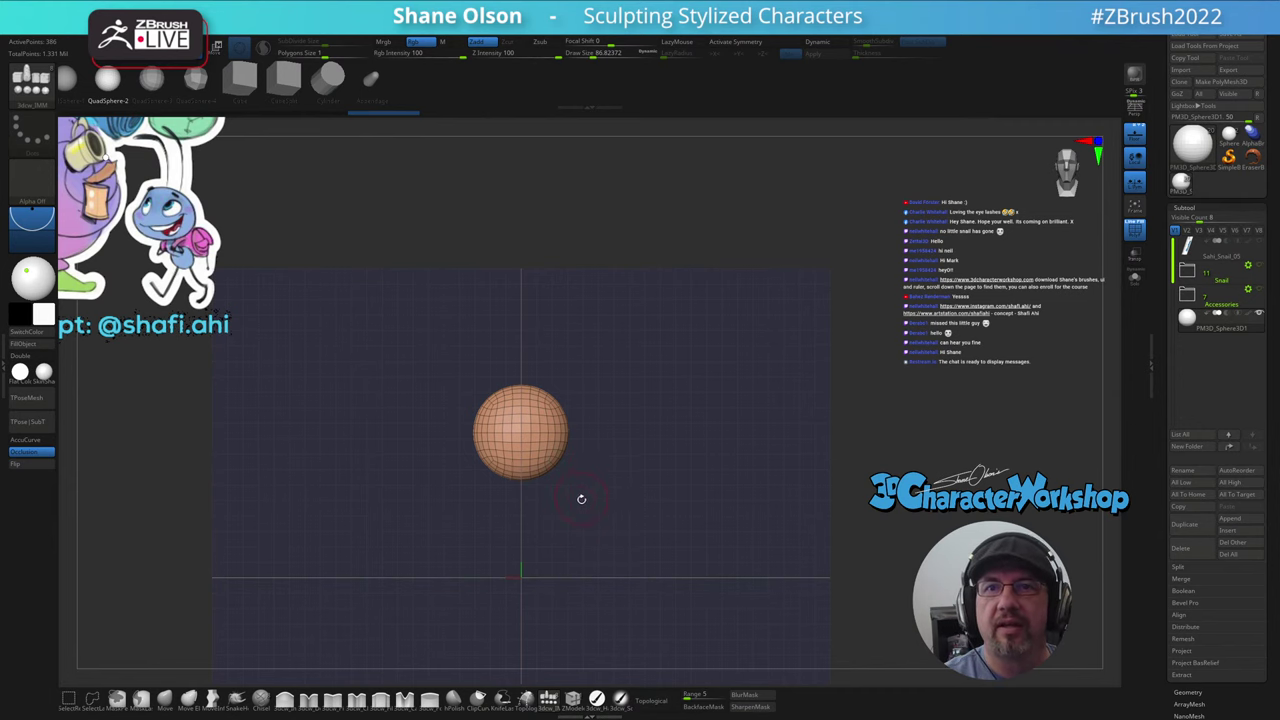
pyautogui.keyDown('alt'); pyautogui.moveTo(585, 477); pyautogui.dragTo(600, 455); pyautogui.keyUp('alt')
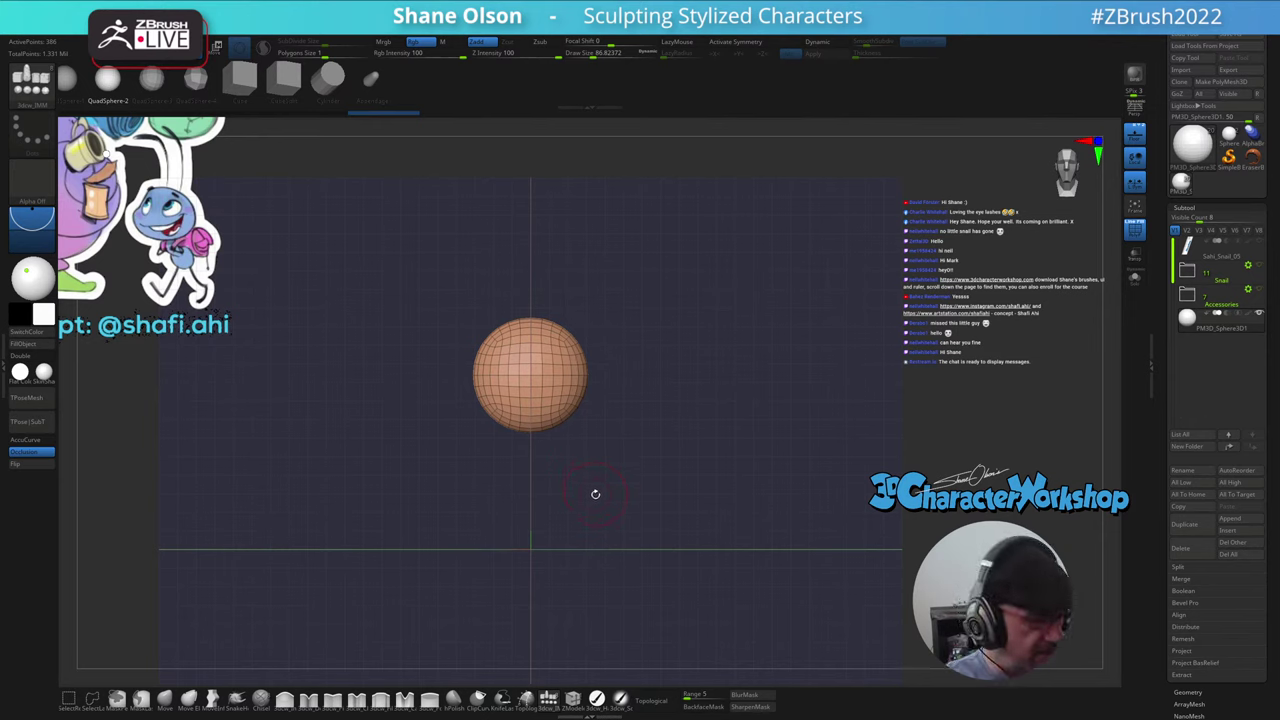
# - Duplicate the head sphere straight down and shrink the copy to less than half the head's size
pyautogui.press('w')
pyautogui.keyDown('ctrl'); pyautogui.moveTo(530, 317); pyautogui.dragTo(530, 391); pyautogui.keyUp('ctrl')
pyautogui.moveTo(531, 448); pyautogui.dragTo(525, 468)
pyautogui.moveTo(530, 388); pyautogui.dragTo(530, 403)
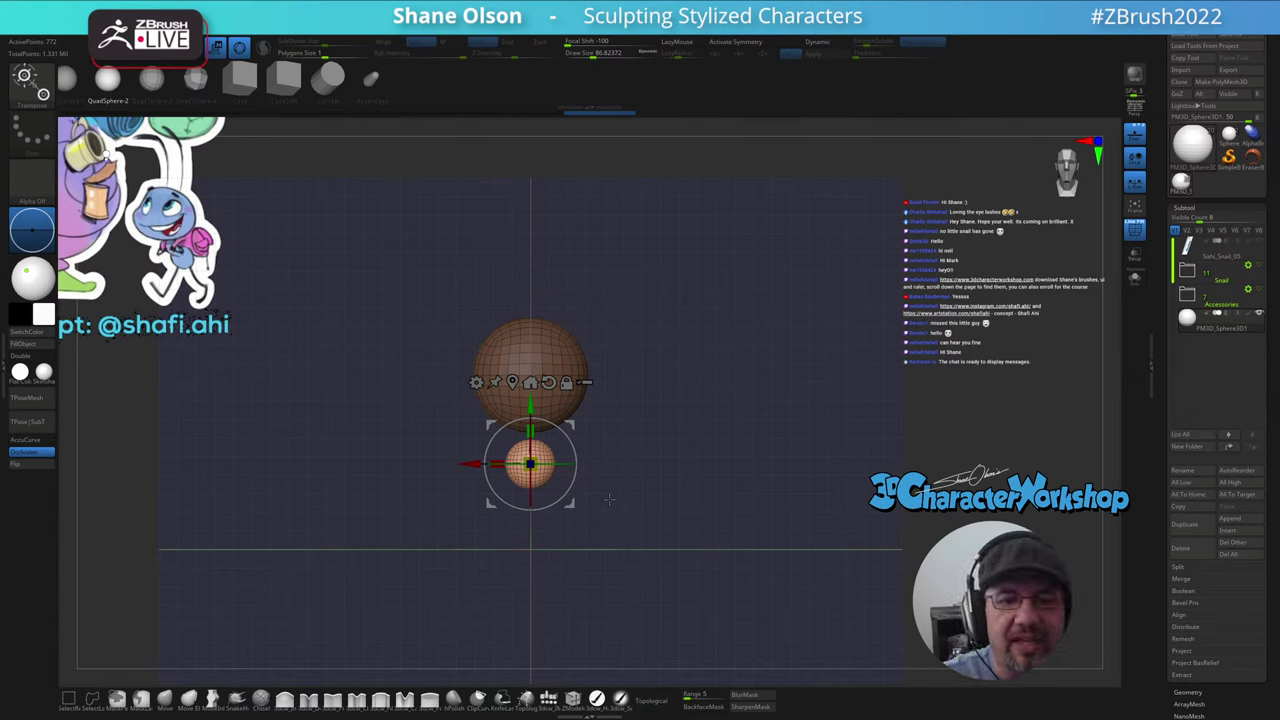
# - Make another sphere copy for the body and, in side view, arrange a tilted, elongated neck piece between the head and lower sphere
pyautogui.moveTo(530, 405); pyautogui.dragTo(530, 455)
pyautogui.moveTo(530, 396); pyautogui.dragTo(530, 393)
pyautogui.moveTo(702, 460); pyautogui.dragTo(632, 520)
pyautogui.moveTo(565, 420); pyautogui.dragTo(534, 405)
pyautogui.moveTo(545, 478); pyautogui.dragTo(653, 469)
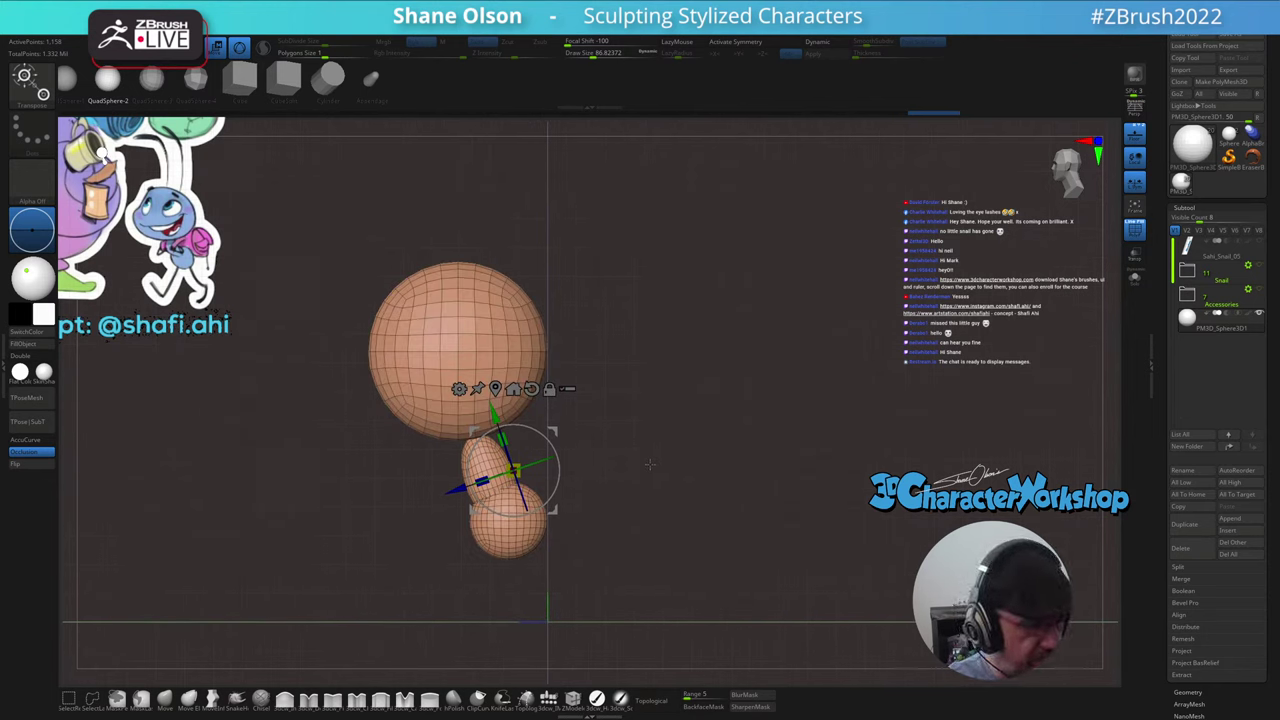
# - Auto-group the mesh into separate polygroups, isolate the lowest sphere with a mask, and enlarge, tilt and reposition it under the neck piece
pyautogui.press('space')
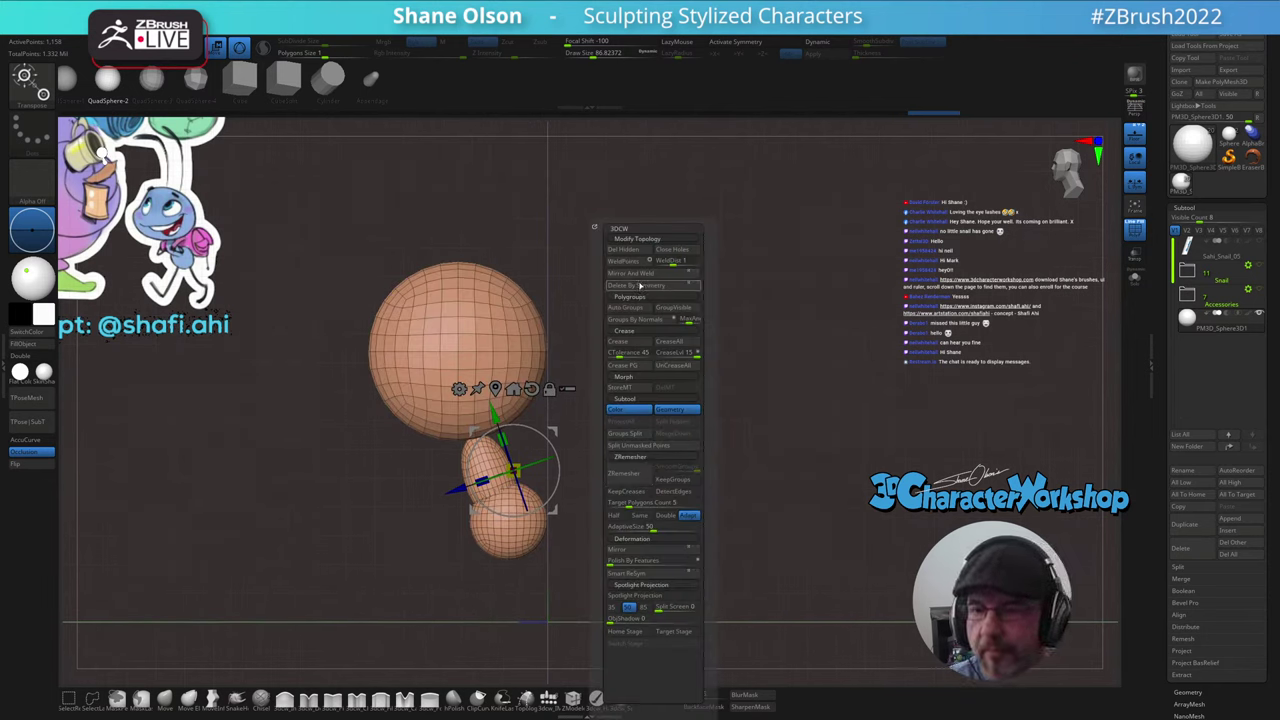
pyautogui.click(636, 310)
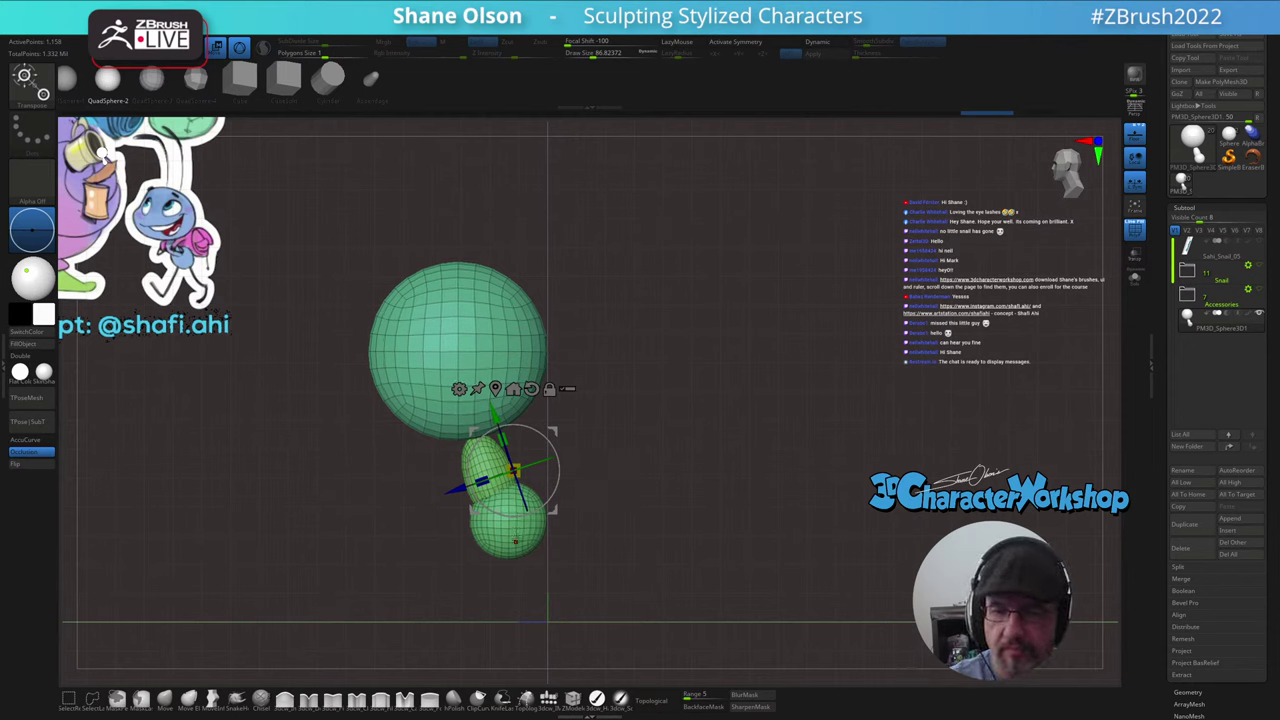
pyautogui.click(514, 537)
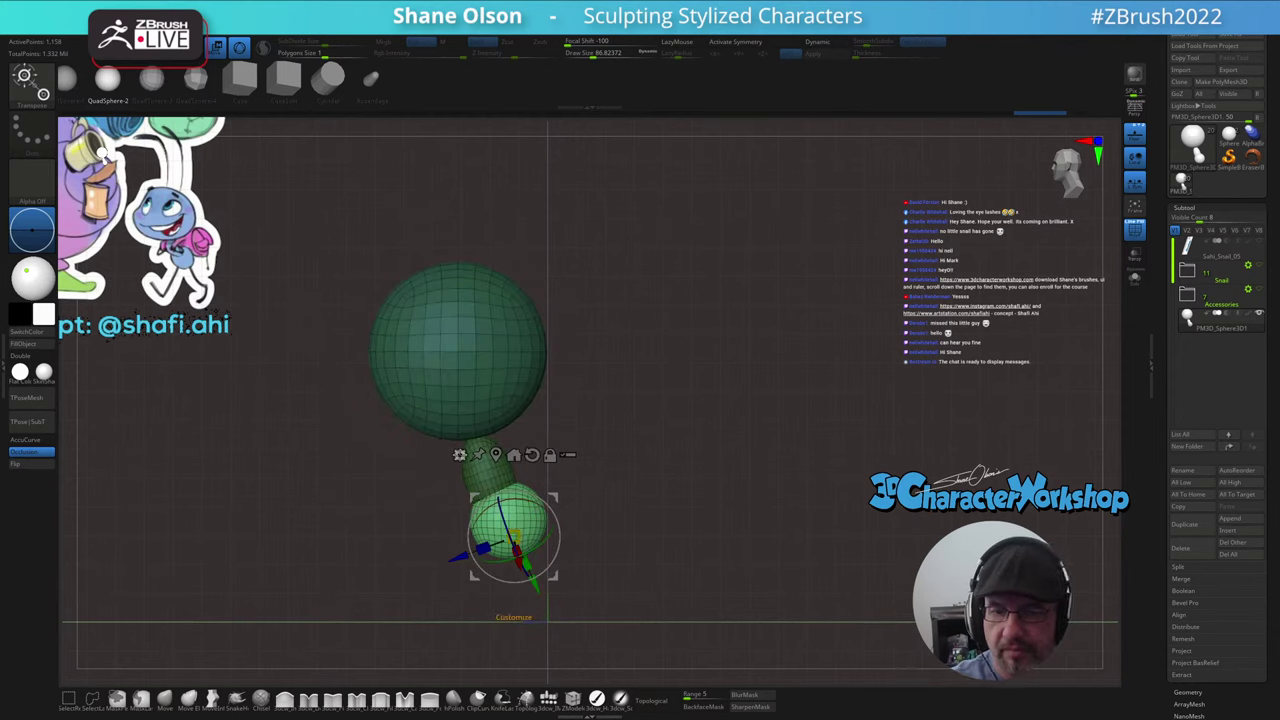
pyautogui.click(550, 456)
pyautogui.click(532, 455)
pyautogui.click(550, 456)
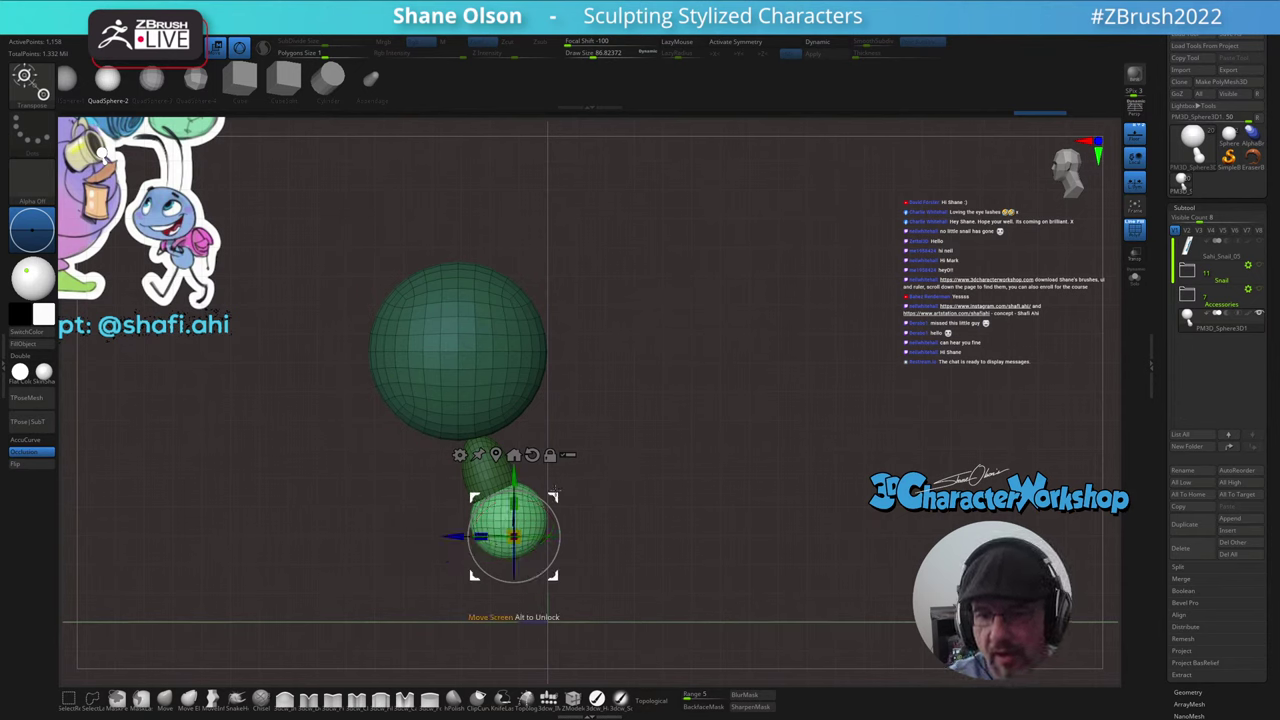
pyautogui.moveTo(554, 496)
pyautogui.mouseDown()
pyautogui.moveTo(576, 494)
pyautogui.moveTo(503, 497)
pyautogui.moveTo(566, 494)
pyautogui.mouseUp()
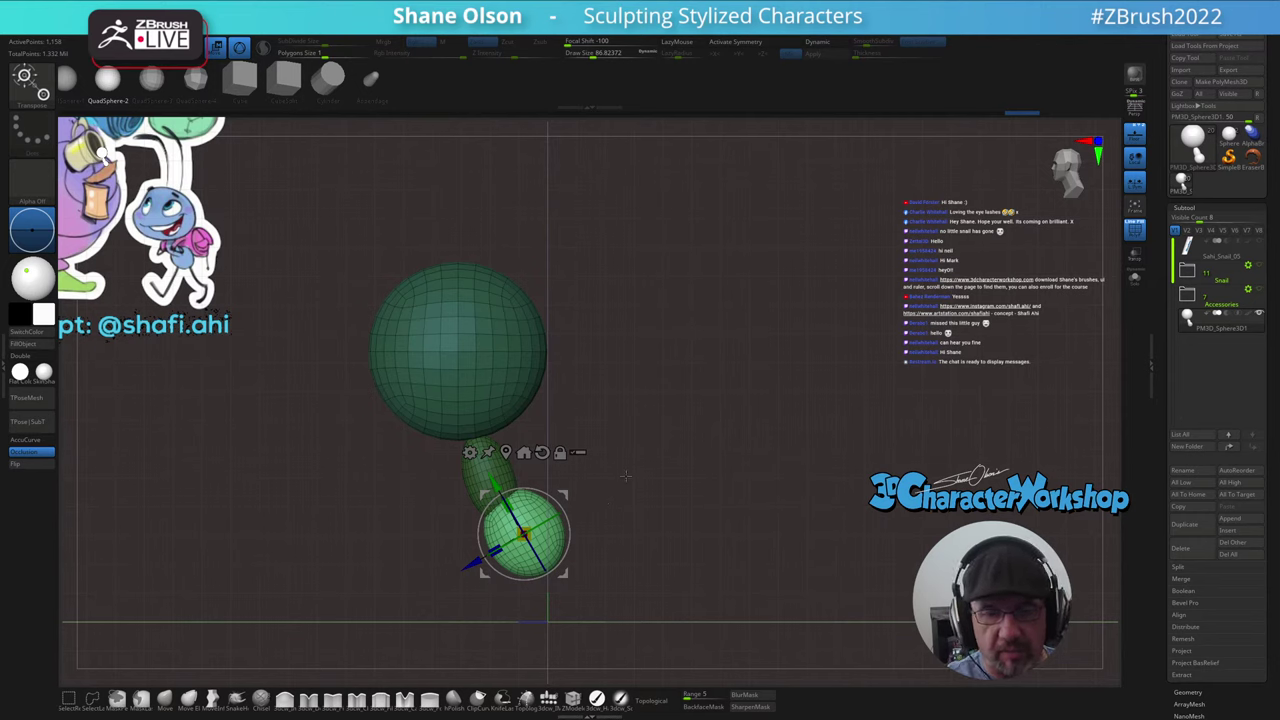
pyautogui.moveTo(614, 495)
pyautogui.keyDown('alt'); pyautogui.mouseDown()
pyautogui.moveTo(608, 524)
pyautogui.moveTo(608, 488)
pyautogui.mouseUp(); pyautogui.keyUp('alt')
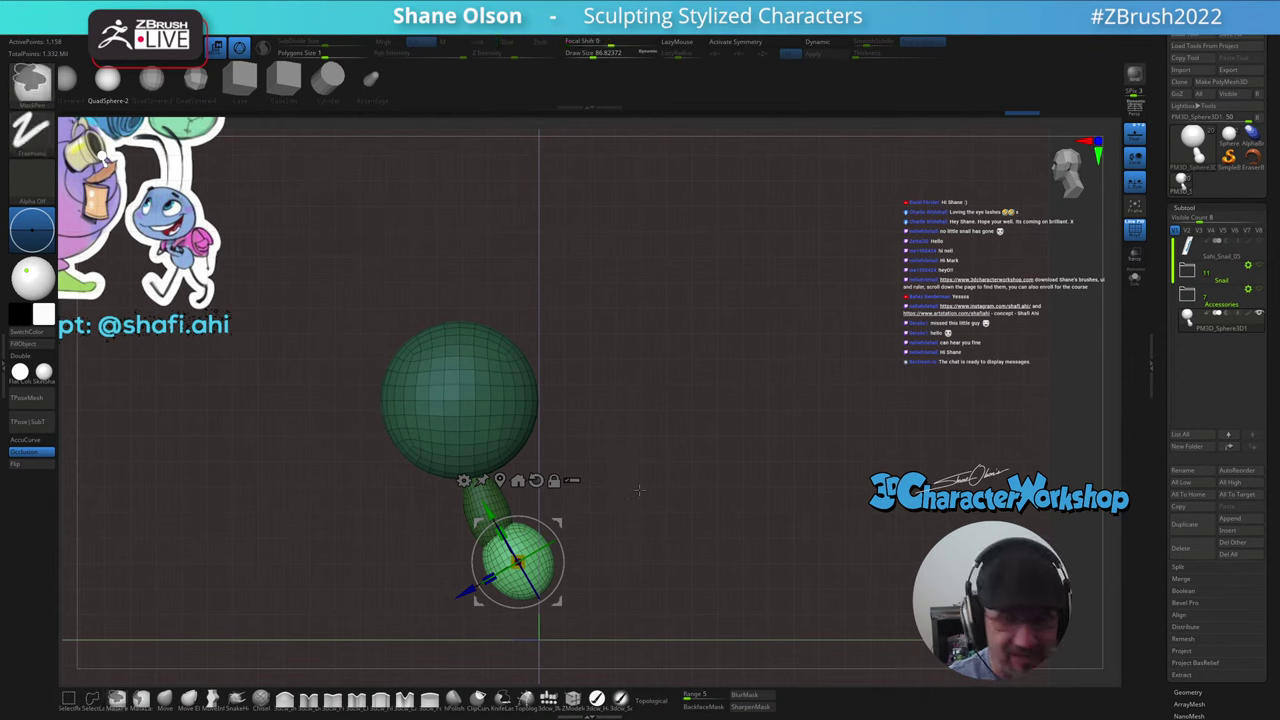
# - Clear the mask, reset the gizmo's orientation, and move the whole blockout higher above the floor
pyautogui.keyDown('ctrl'); pyautogui.moveTo(636, 490); pyautogui.dragTo(652, 499); pyautogui.keyUp('ctrl')
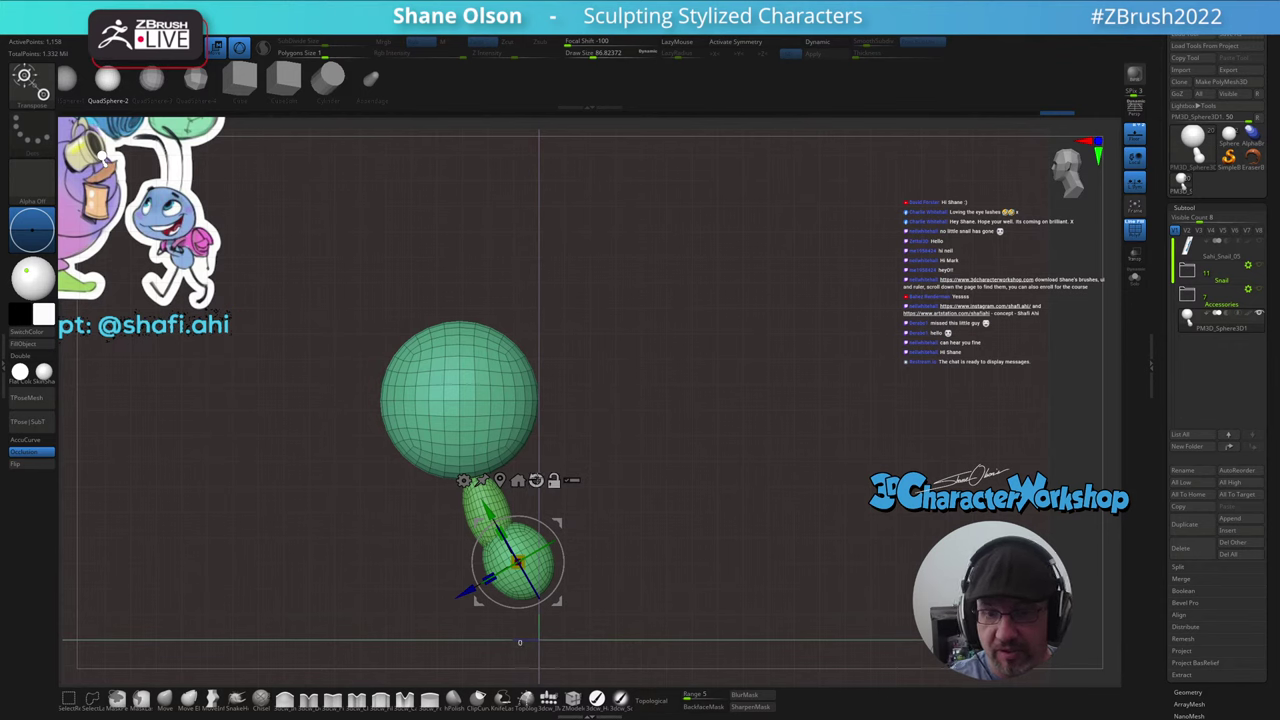
pyautogui.keyDown('alt'); pyautogui.click(536, 482); pyautogui.keyUp('alt')
pyautogui.moveTo(523, 505); pyautogui.dragTo(524, 458)
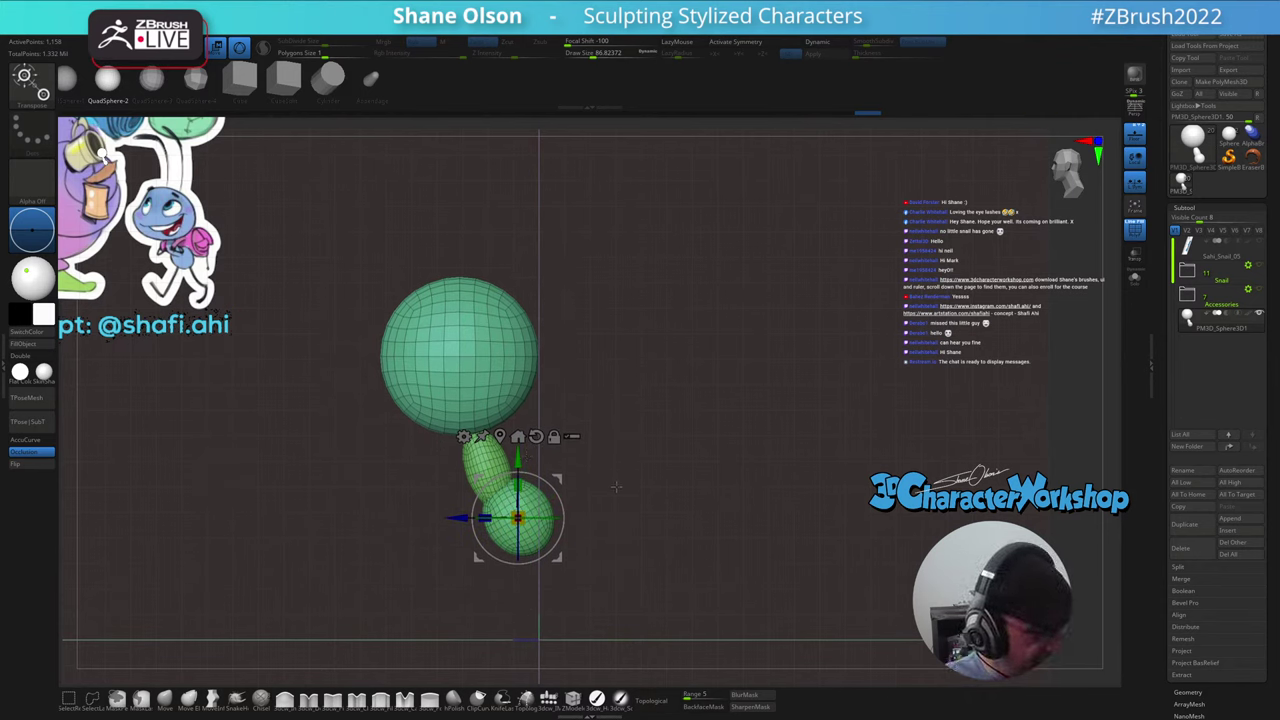
# - Activate Dynamic Subdiv with the Always Yes option, return to Draw mode, and hide the floor grid
pyautogui.press('d')
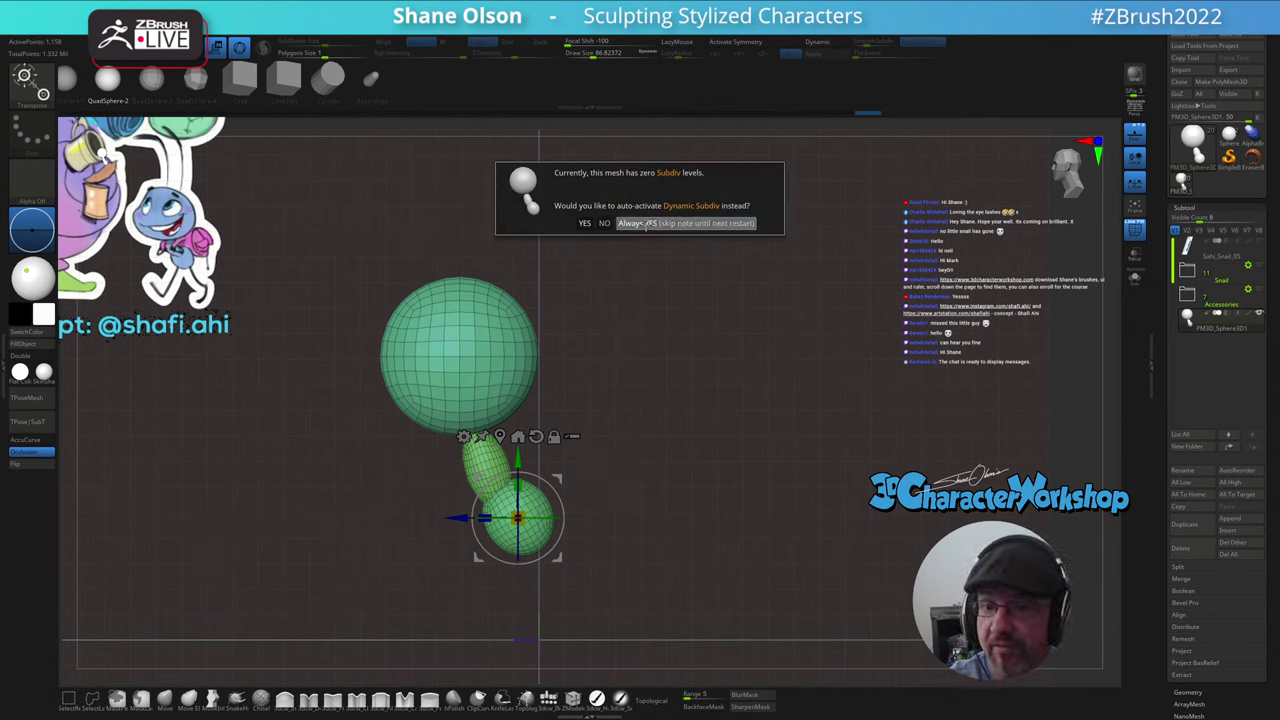
pyautogui.click(650, 226)
pyautogui.moveTo(604, 486)
pyautogui.mouseDown()
pyautogui.moveTo(625, 481)
pyautogui.moveTo(607, 487)
pyautogui.mouseUp()
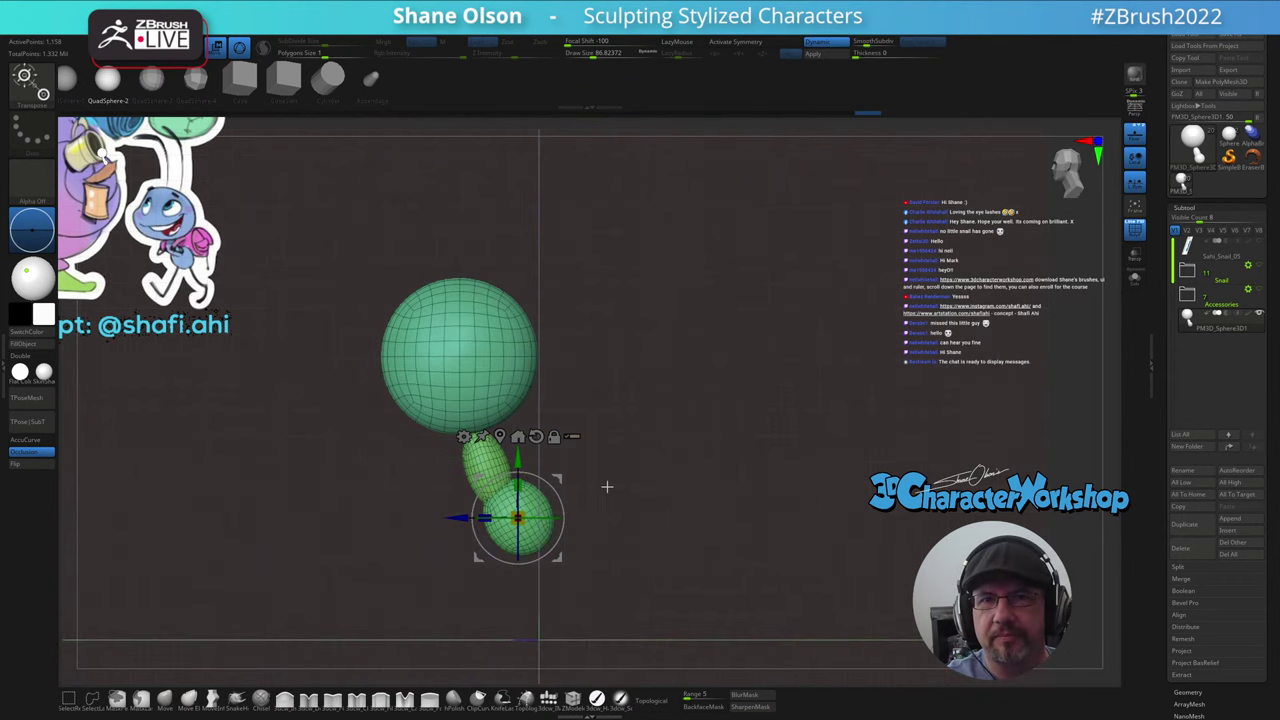
pyautogui.press('q')
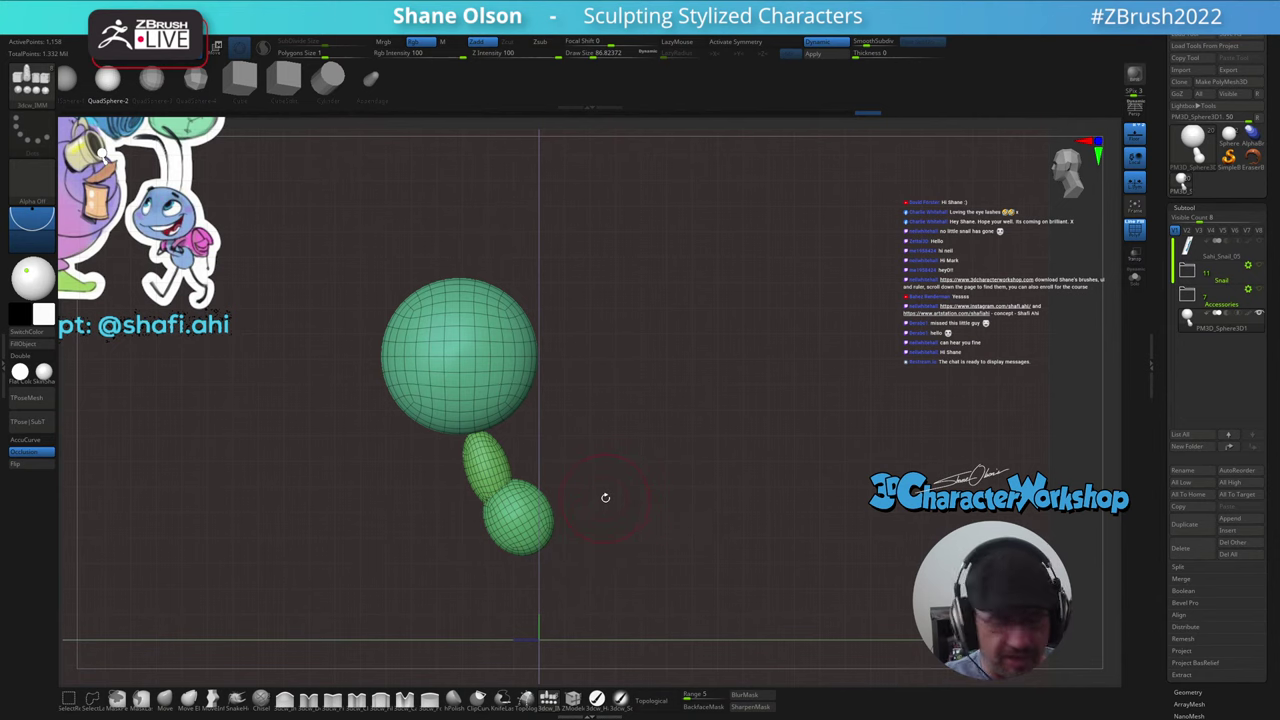
pyautogui.moveTo(606, 500)
pyautogui.mouseDown()
pyautogui.moveTo(644, 490)
pyautogui.moveTo(615, 495)
pyautogui.moveTo(597, 533)
pyautogui.moveTo(603, 520)
pyautogui.mouseUp()
pyautogui.click(1135, 134)
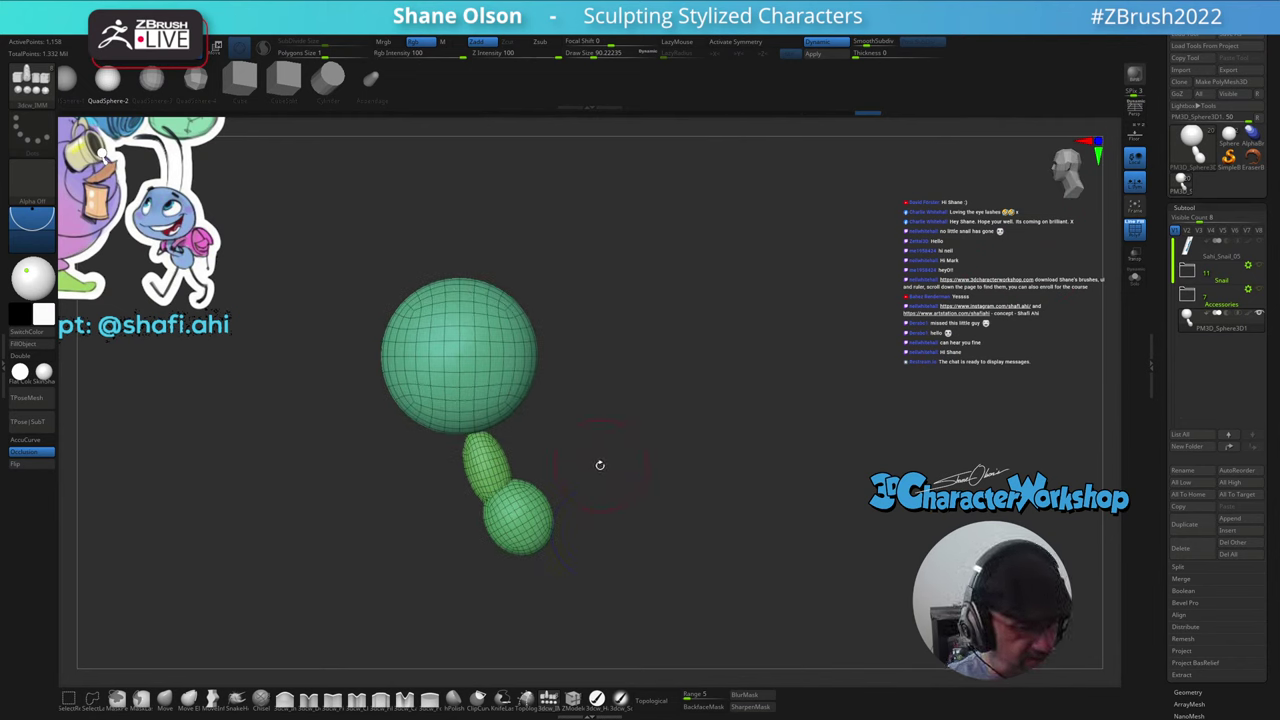
# - Switch to the Move brush and reduce its draw size to about 74 for shaping the blockout
pyautogui.keyDown('alt'); pyautogui.moveTo(600, 465); pyautogui.dragTo(598, 477); pyautogui.keyUp('alt')
pyautogui.keyDown('alt'); pyautogui.moveTo(611, 396); pyautogui.dragTo(637, 441); pyautogui.keyUp('alt')
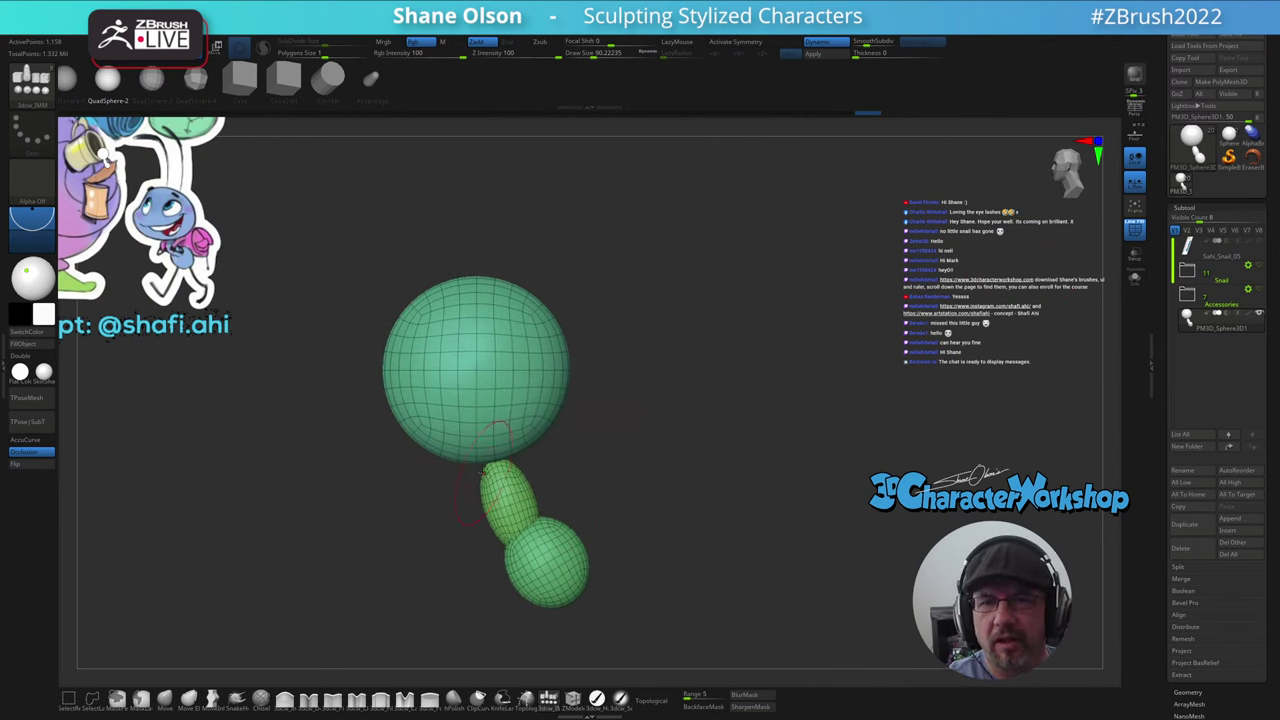
pyautogui.keyDown('alt'); pyautogui.moveTo(411, 497); pyautogui.dragTo(445, 467); pyautogui.keyUp('alt')
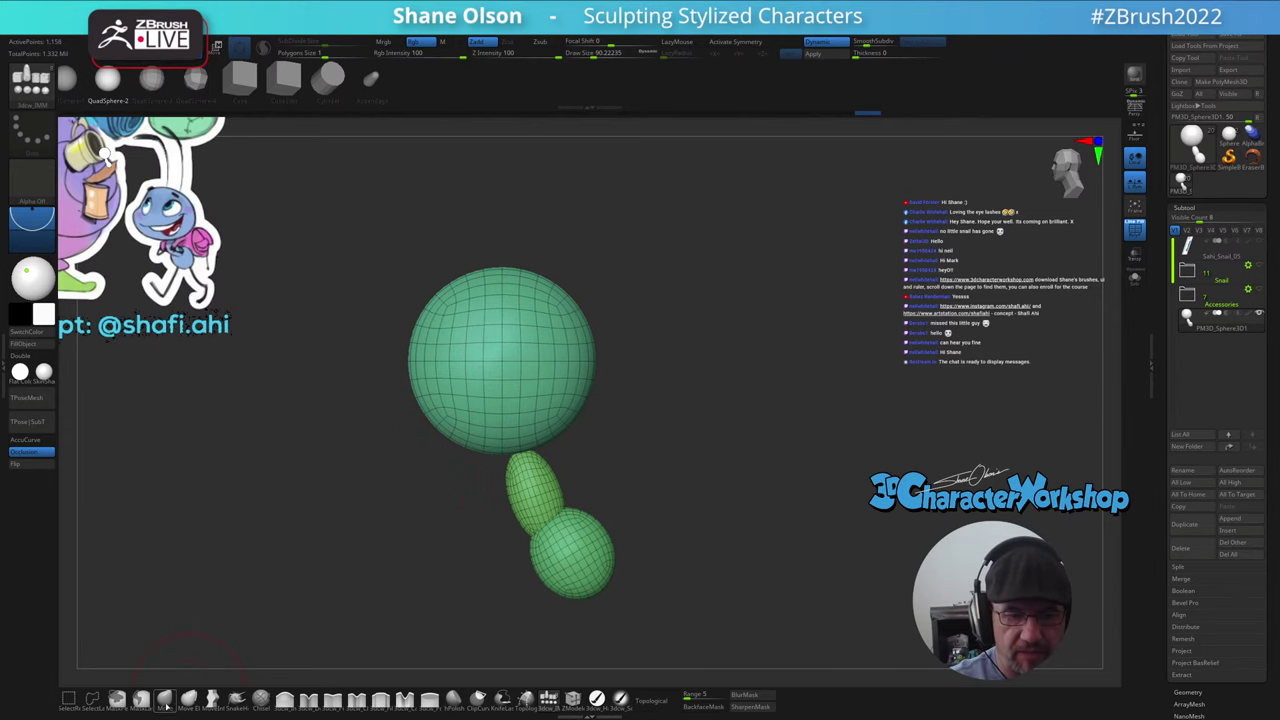
pyautogui.click(165, 698)
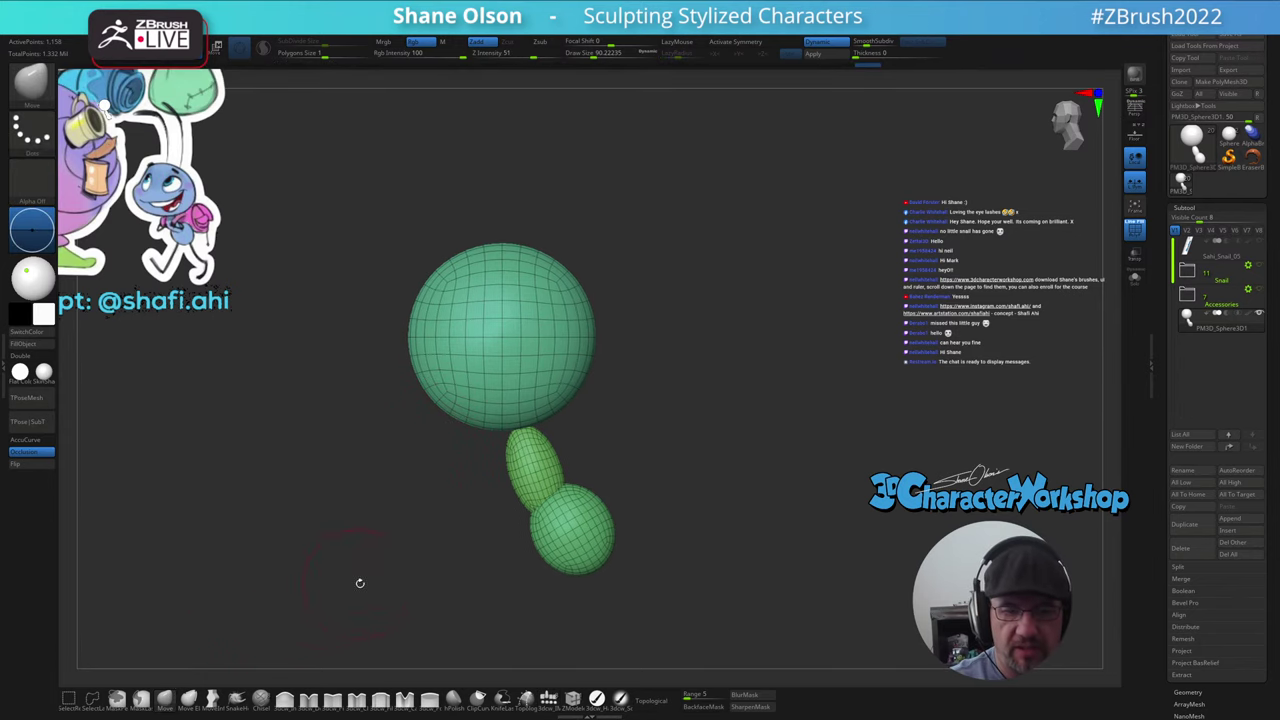
pyautogui.press('s')
pyautogui.click(429, 532)
pyautogui.keyDown('alt'); pyautogui.moveTo(431, 520); pyautogui.dragTo(429, 540); pyautogui.keyUp('alt')
pyautogui.keyDown('alt'); pyautogui.moveTo(431, 480); pyautogui.dragTo(495, 502); pyautogui.keyUp('alt')
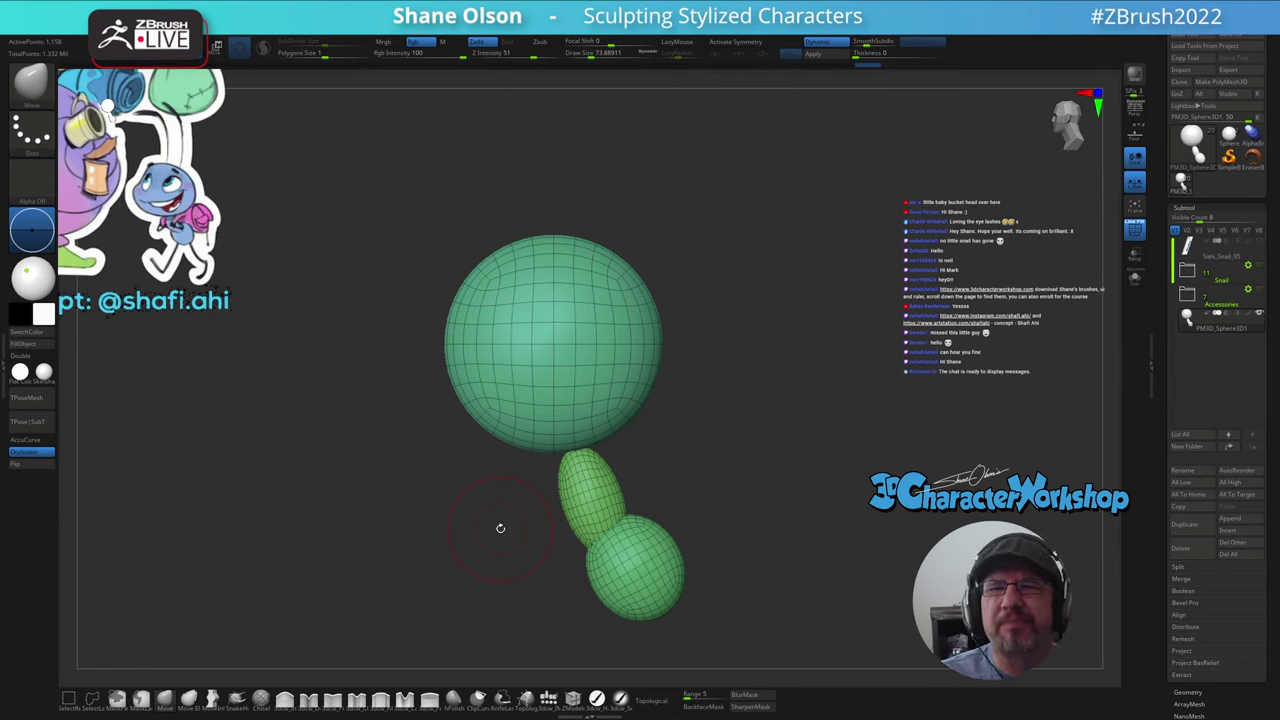
# - Subdivide the blockout mesh to SDiv level 2 and show its geometry settings
pyautogui.moveTo(716, 454)
pyautogui.mouseDown()
pyautogui.moveTo(711, 495)
pyautogui.moveTo(706, 463)
pyautogui.moveTo(760, 449)
pyautogui.moveTo(733, 466)
pyautogui.moveTo(716, 458)
pyautogui.mouseUp()
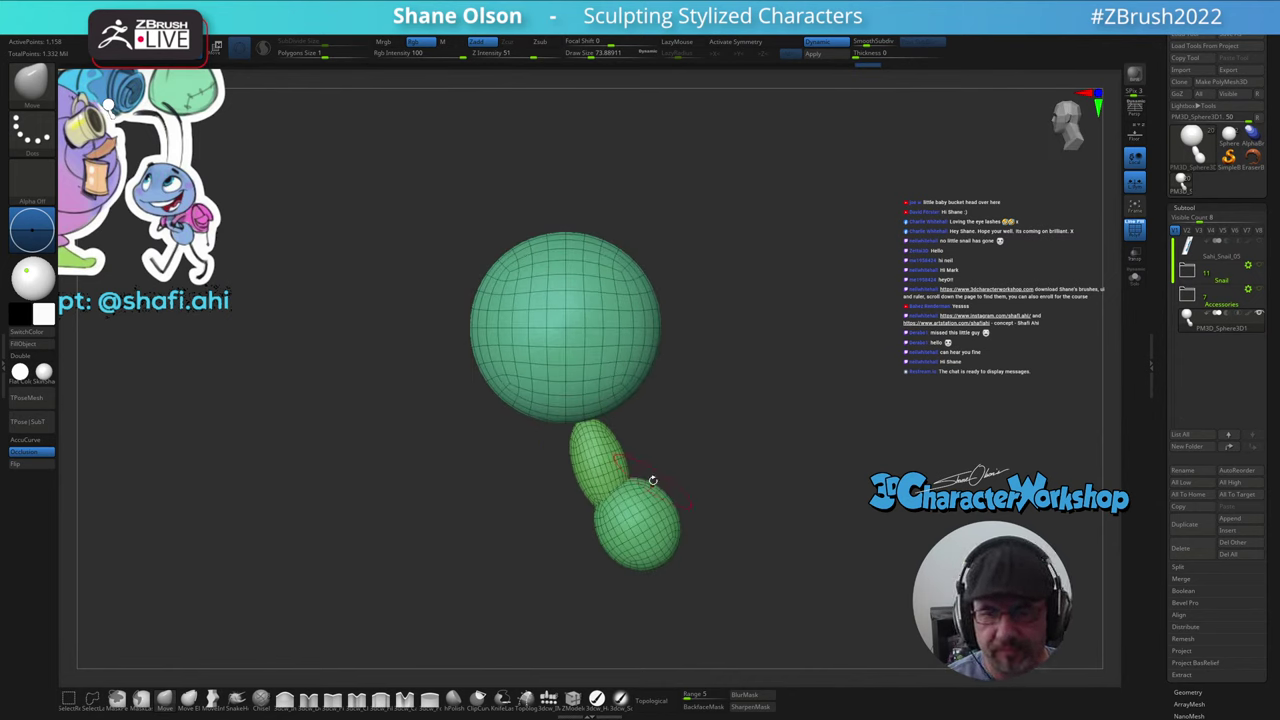
pyautogui.keyDown('alt'); pyautogui.moveTo(449, 402); pyautogui.dragTo(453, 425); pyautogui.keyUp('alt')
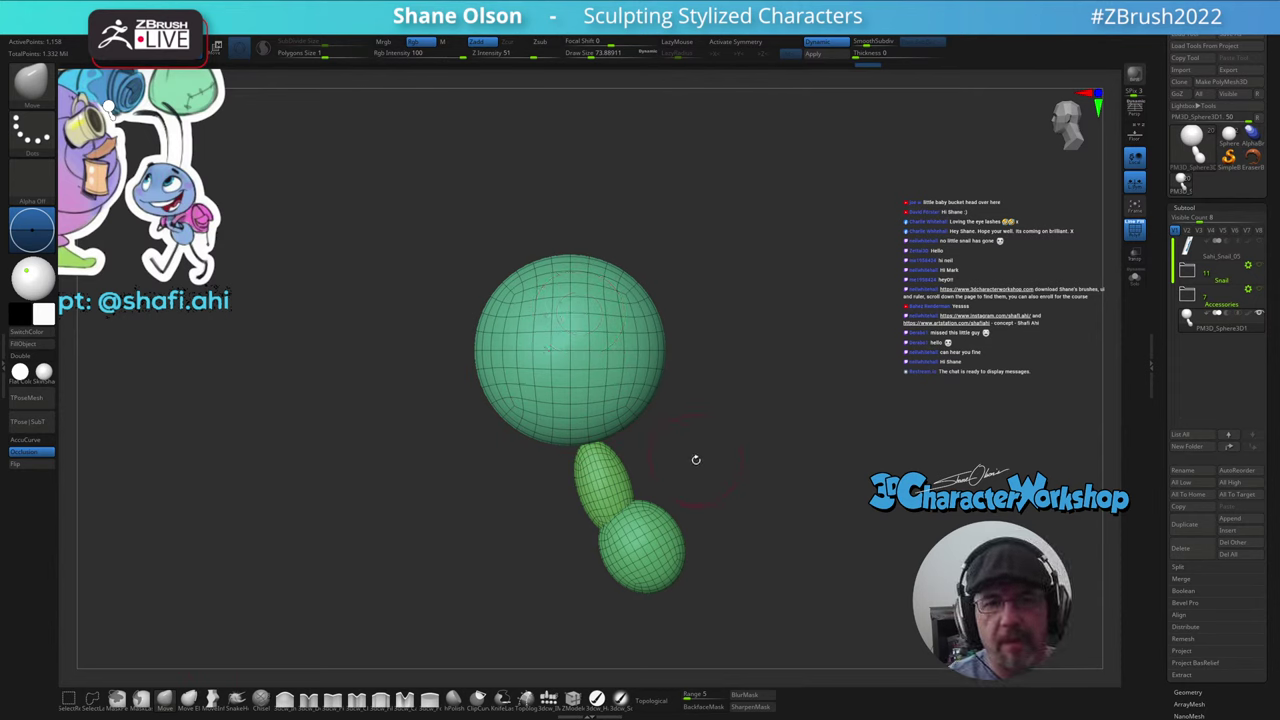
pyautogui.keyDown('alt'); pyautogui.moveTo(691, 459); pyautogui.dragTo(659, 437); pyautogui.keyUp('alt')
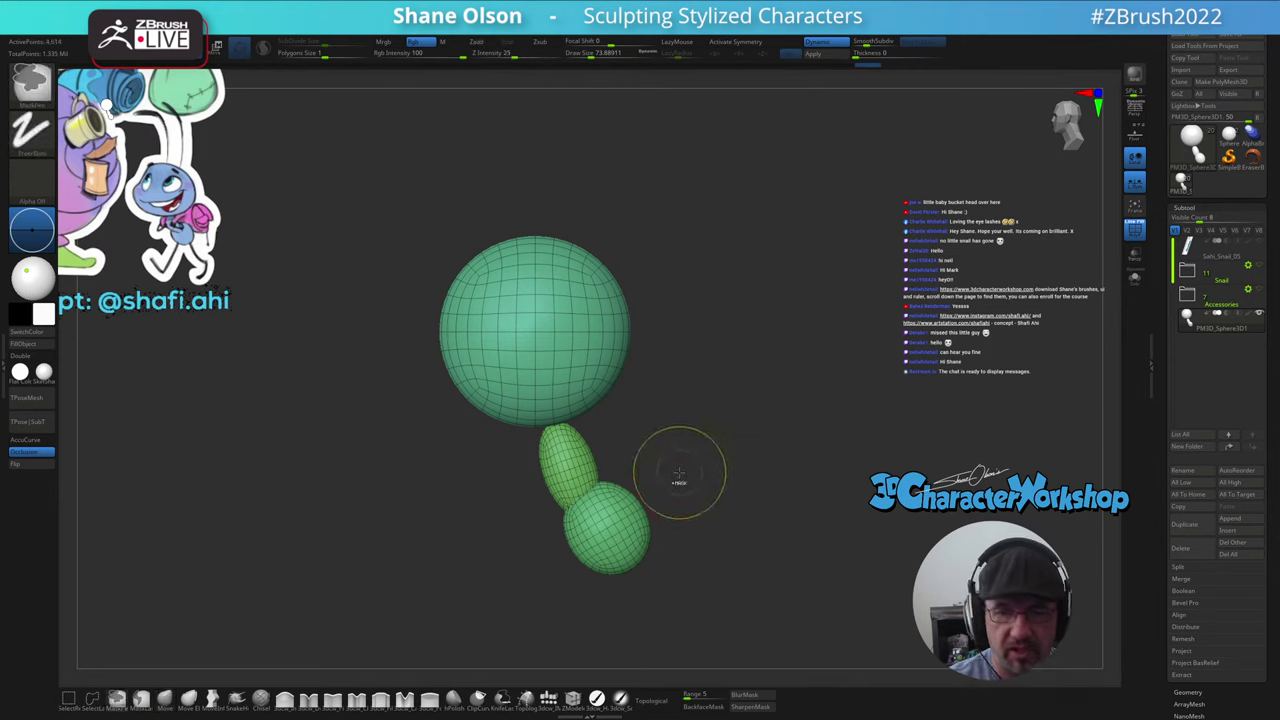
pyautogui.moveTo(1165, 510)
pyautogui.mouseDown()
pyautogui.moveTo(1158, 398)
pyautogui.moveTo(1157, 491)
pyautogui.mouseUp()
pyautogui.click(1195, 302)
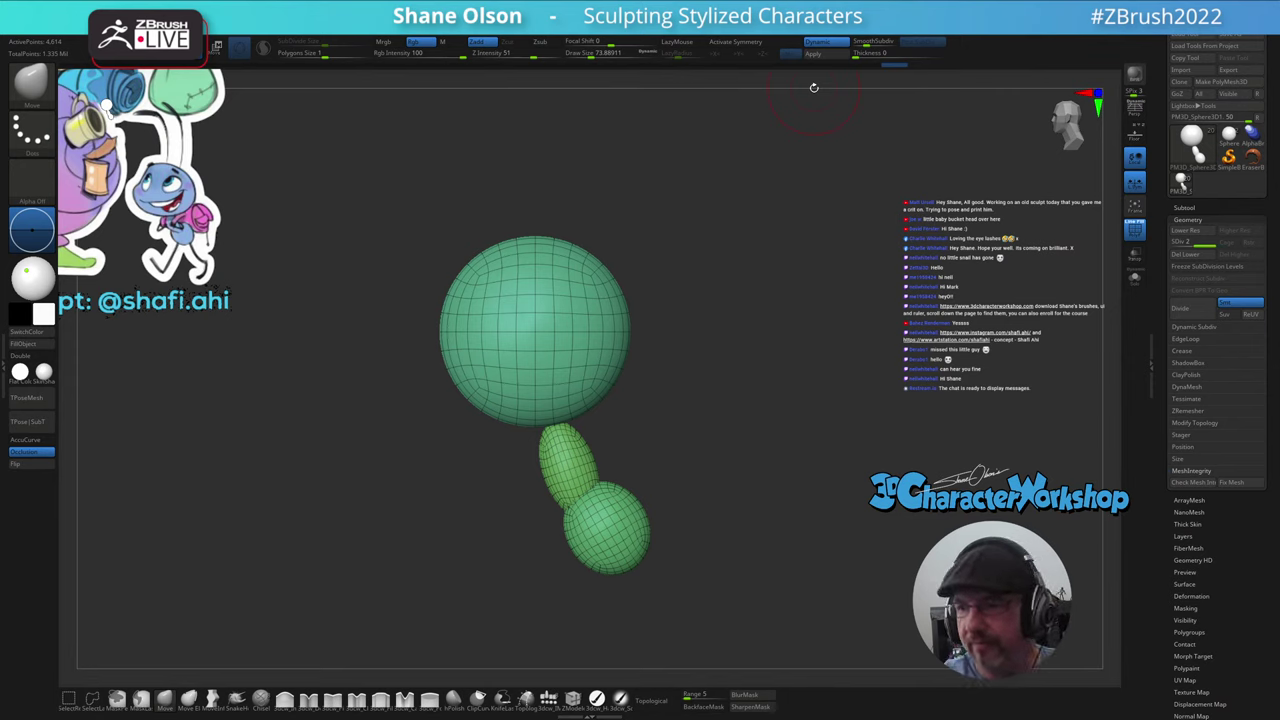
# - Delete the blockout mesh's lower subdivision levels, keeping the denser mesh as its only level
pyautogui.hotkey('ctrl', 'd')
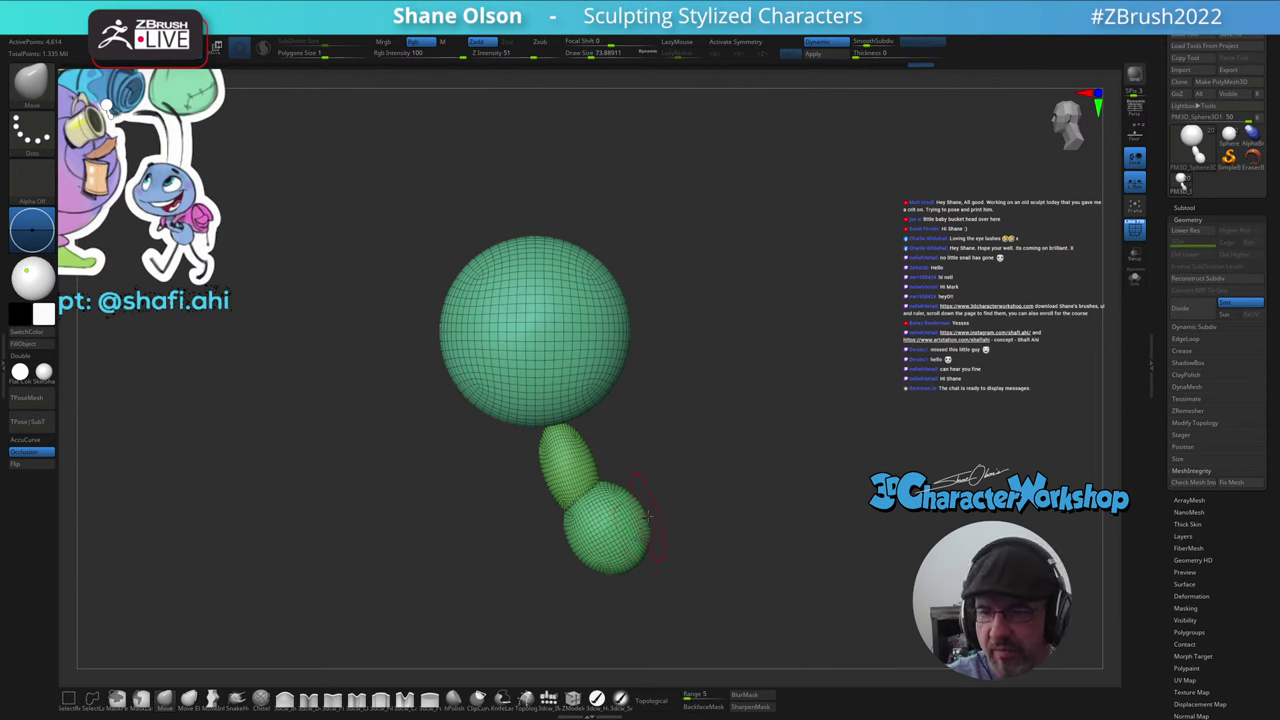
pyautogui.moveTo(695, 477)
pyautogui.mouseDown()
pyautogui.moveTo(710, 485)
pyautogui.moveTo(711, 471)
pyautogui.mouseUp()
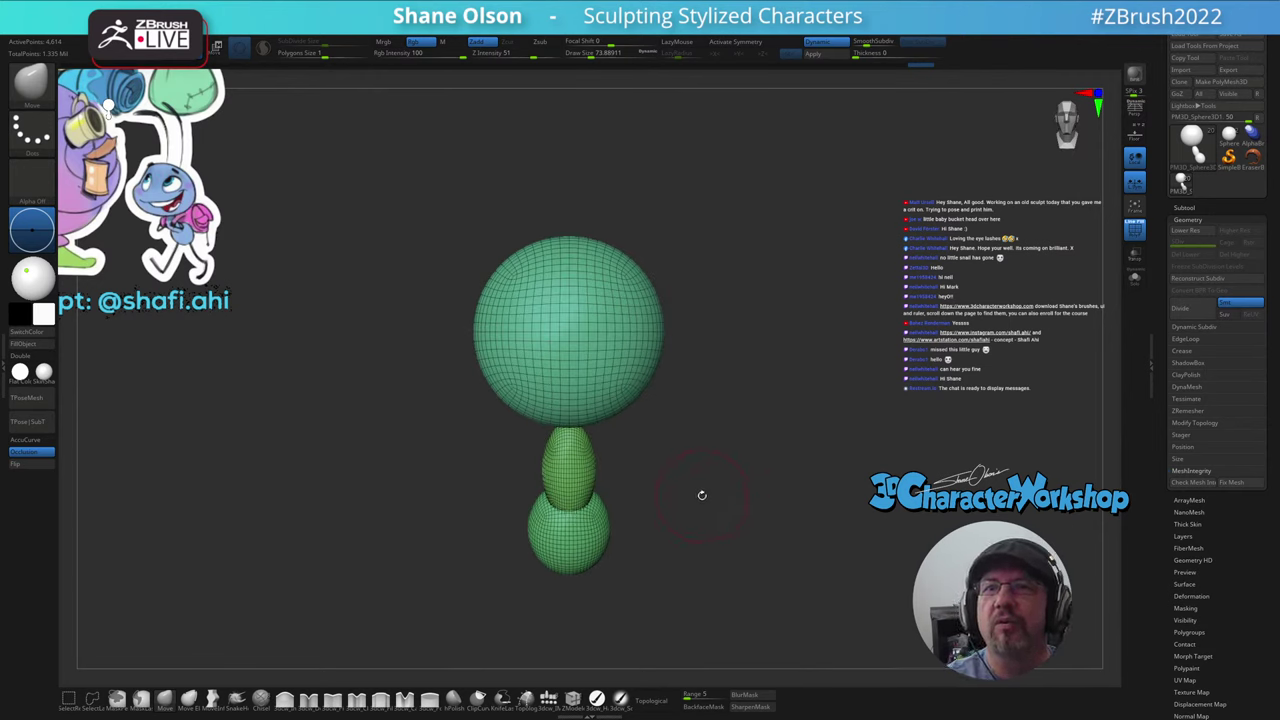
pyautogui.moveTo(703, 474); pyautogui.dragTo(673, 473)
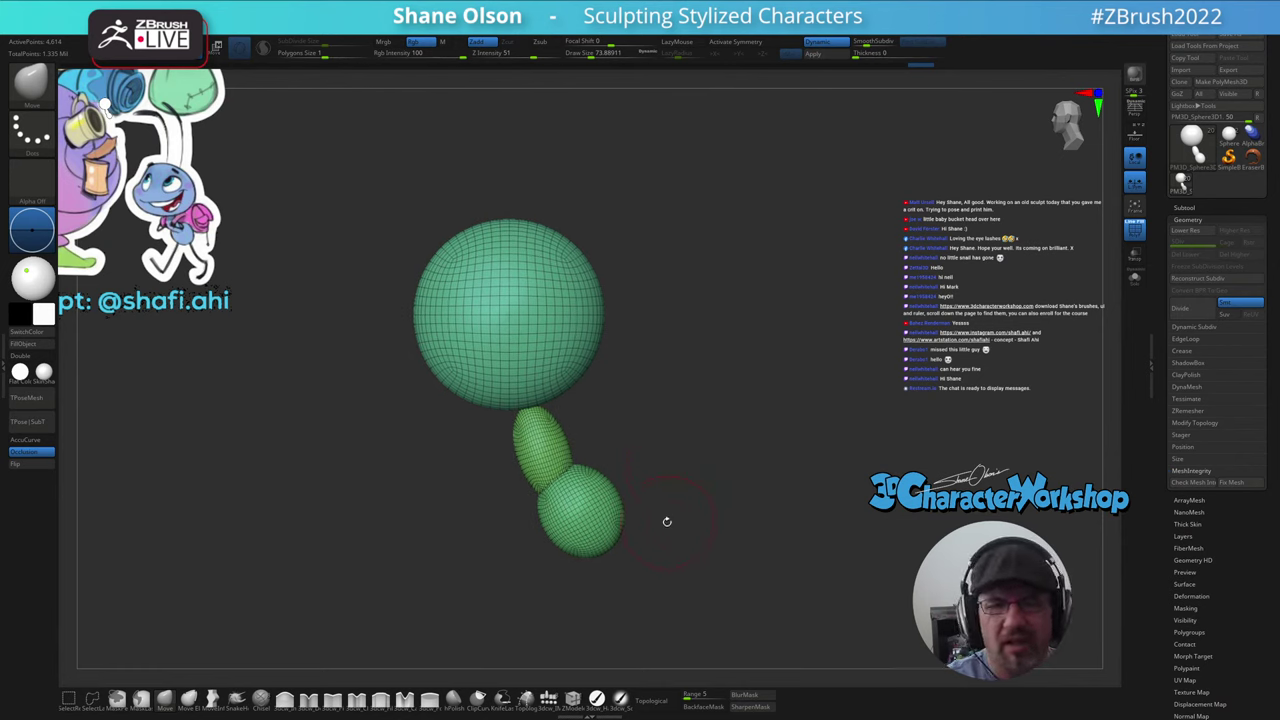
pyautogui.keyDown('alt'); pyautogui.moveTo(671, 480); pyautogui.dragTo(699, 486); pyautogui.keyUp('alt')
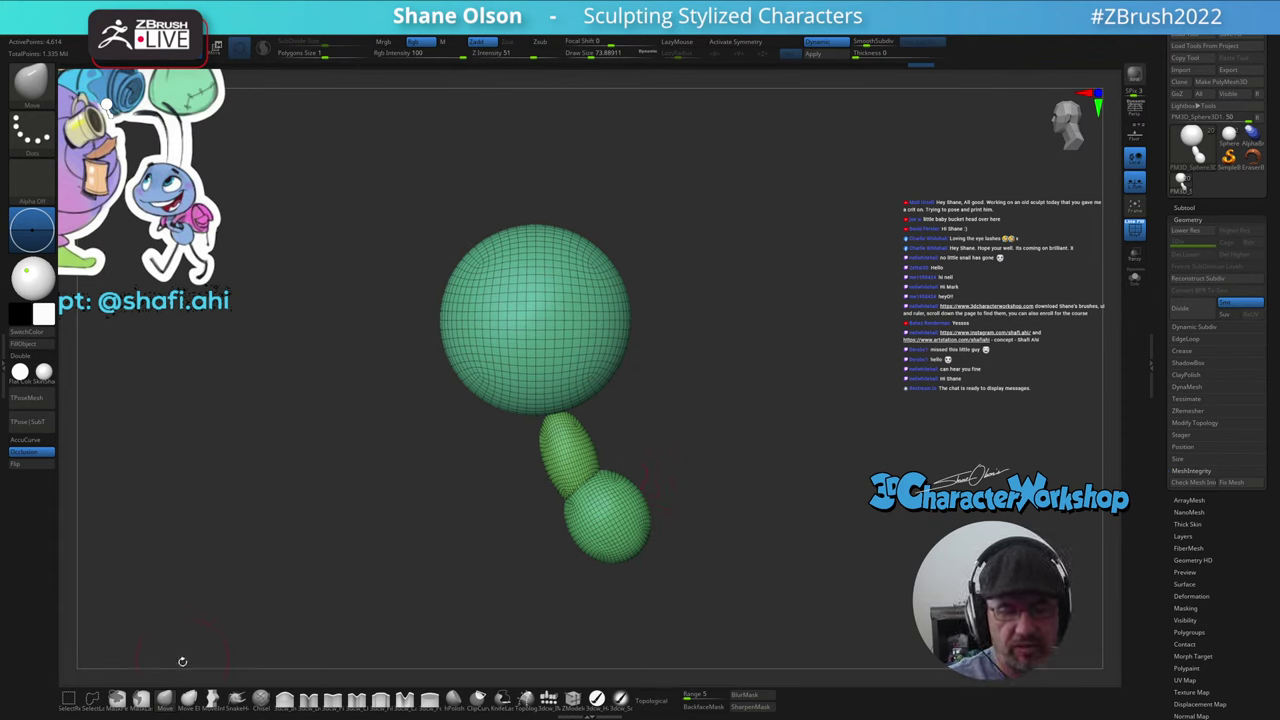
# - Try to push a mouth dent into the head's lower front with the Move brush, ending at a draw size of about 65
pyautogui.press('s')
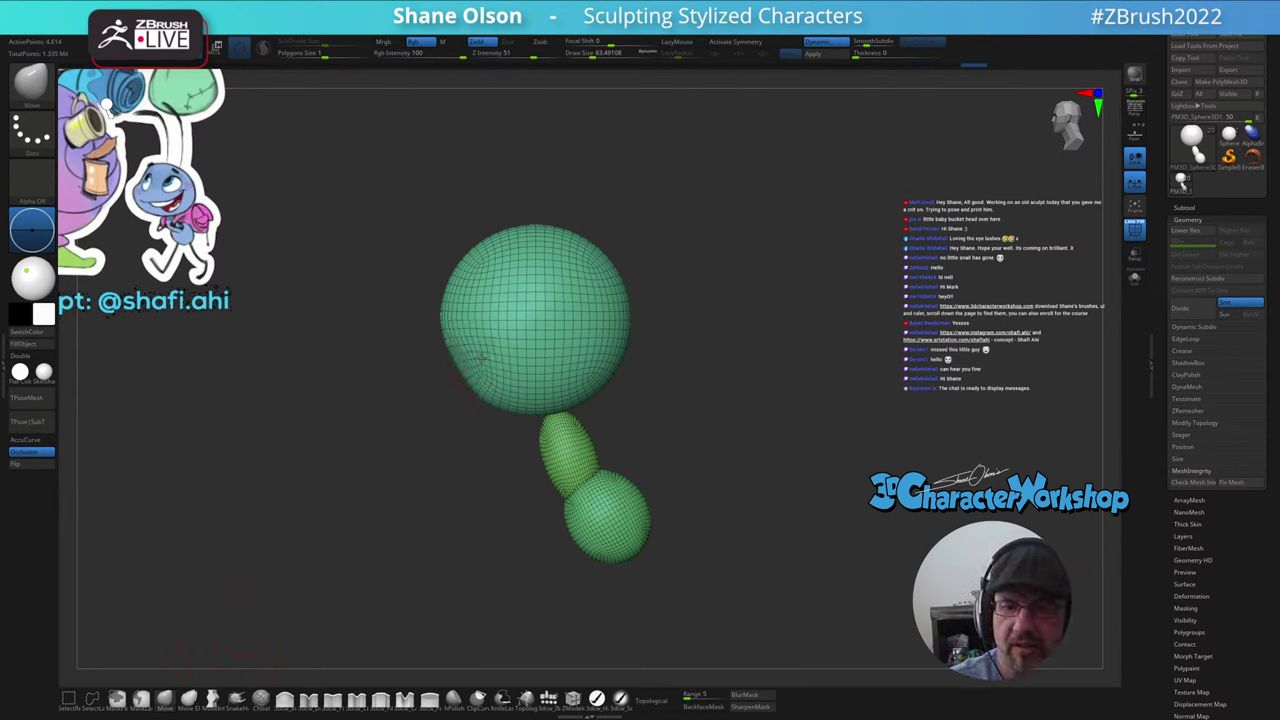
pyautogui.moveTo(480, 358); pyautogui.dragTo(467, 374)
pyautogui.press('s')
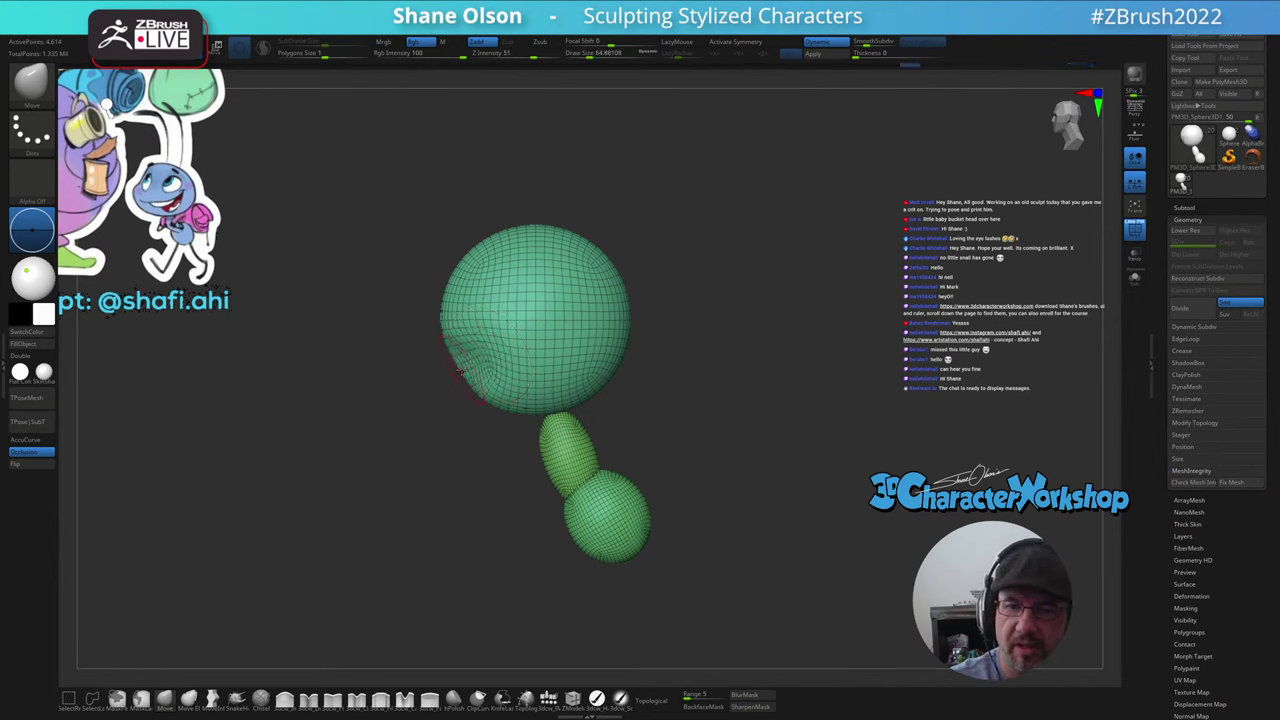
pyautogui.moveTo(482, 357); pyautogui.dragTo(486, 358)
pyautogui.moveTo(486, 360)
pyautogui.mouseDown(button='right')
pyautogui.moveTo(560, 366)
pyautogui.moveTo(496, 367)
pyautogui.mouseUp(button='right')
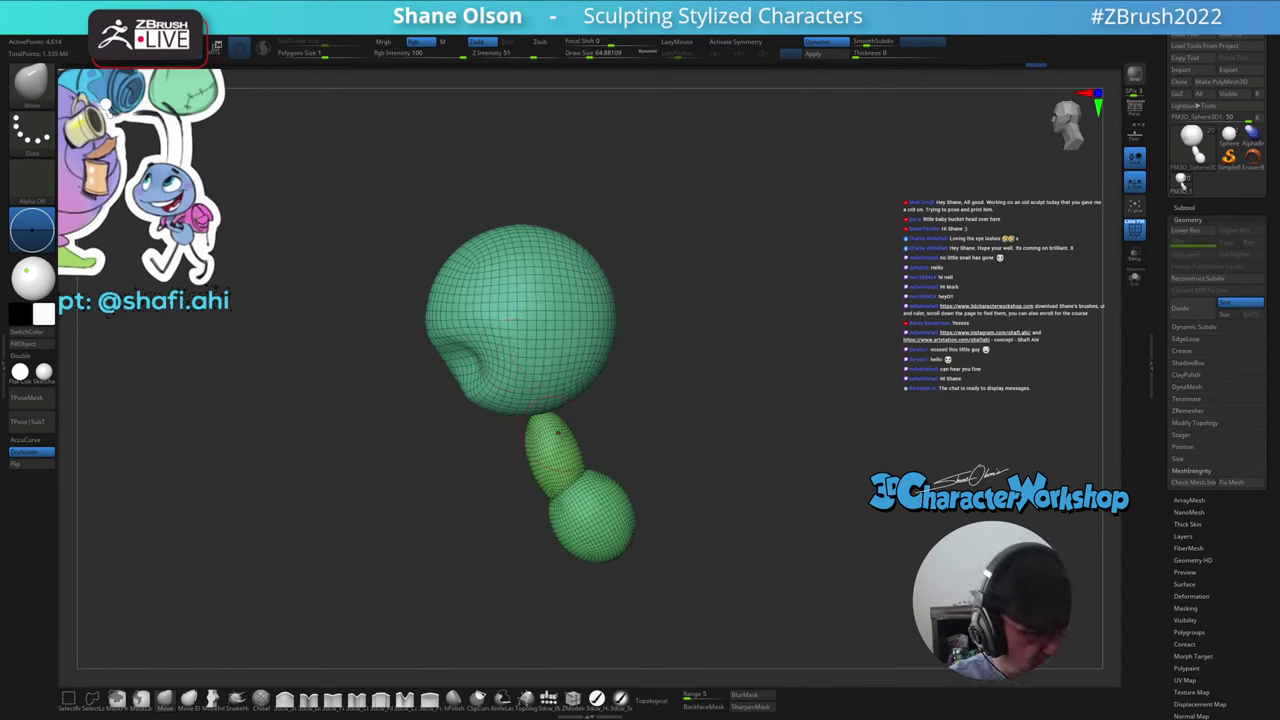
# - Activate X symmetry for sculpting the blockout
pyautogui.press('x')
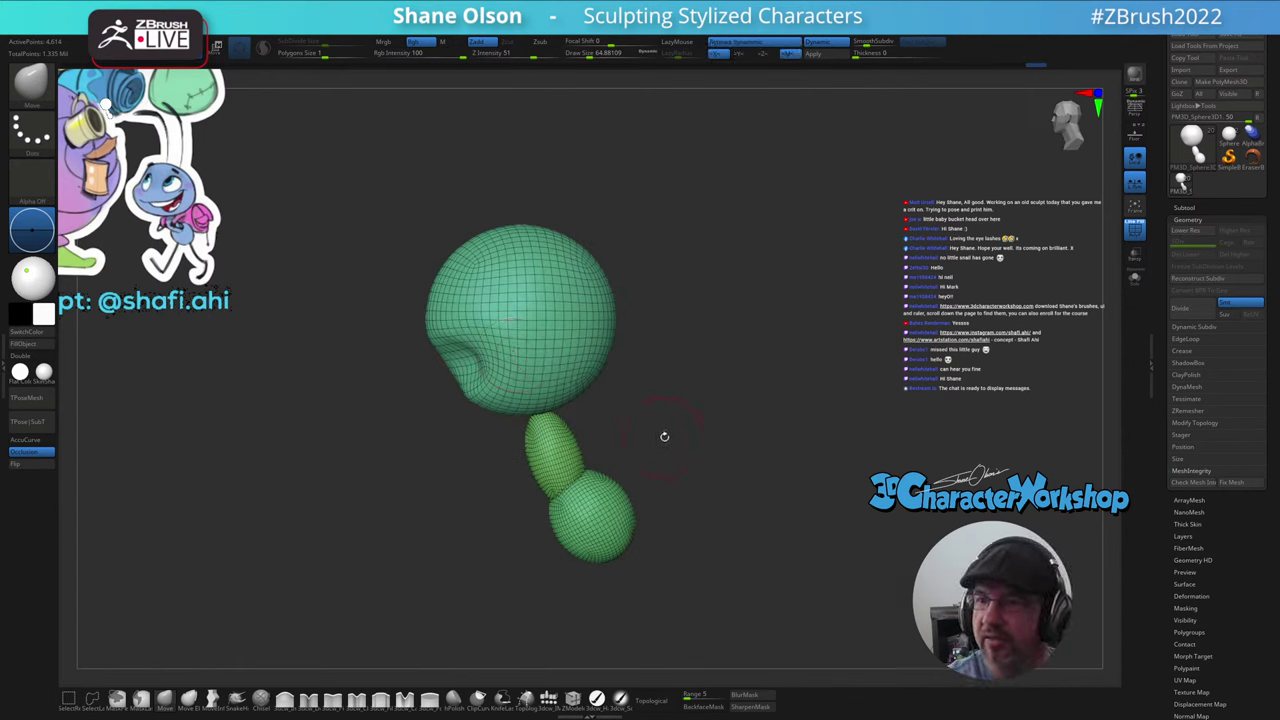
pyautogui.moveTo(672, 437); pyautogui.dragTo(694, 433, button='right')
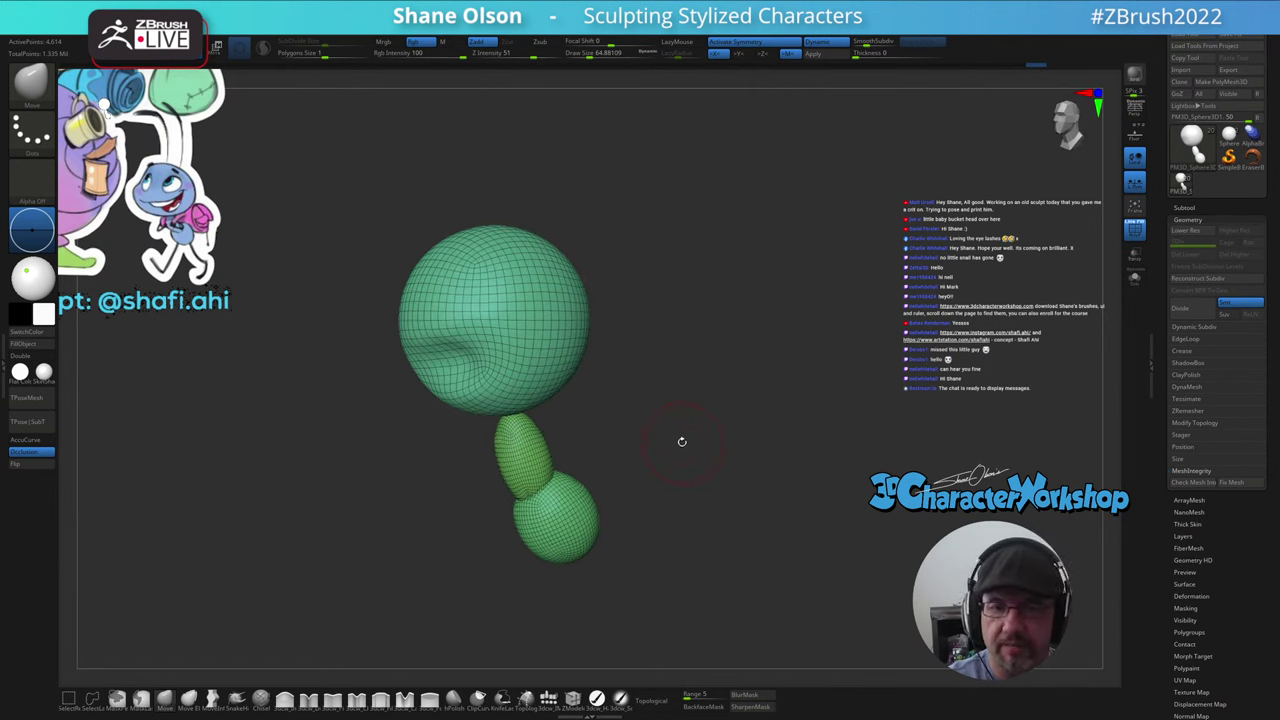
# - Undo the Move brush strokes that dented the head
pyautogui.hotkey('ctrl', 'z')
pyautogui.hotkey('ctrl', 'z')
pyautogui.hotkey('ctrl', 'z')
pyautogui.hotkey('ctrl', 'z')
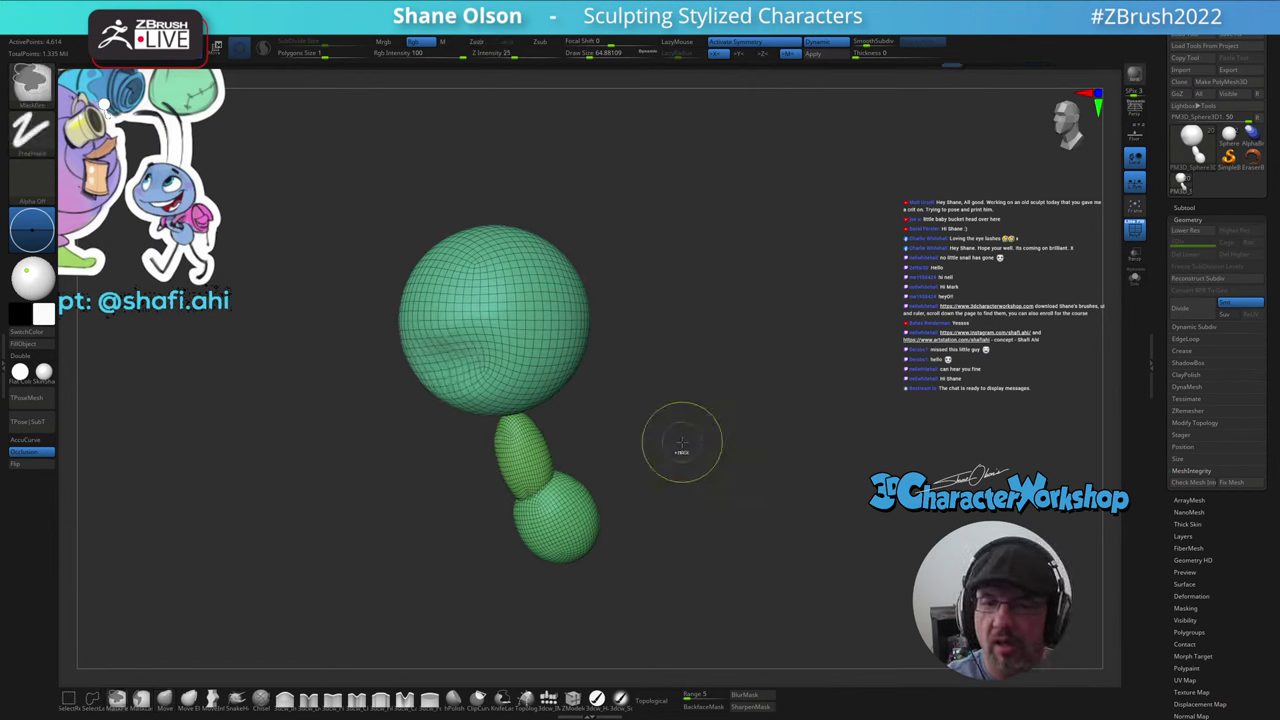
pyautogui.hotkey('ctrl', 'z')
pyautogui.hotkey('ctrl', 'z')
pyautogui.hotkey('ctrl', 'z')
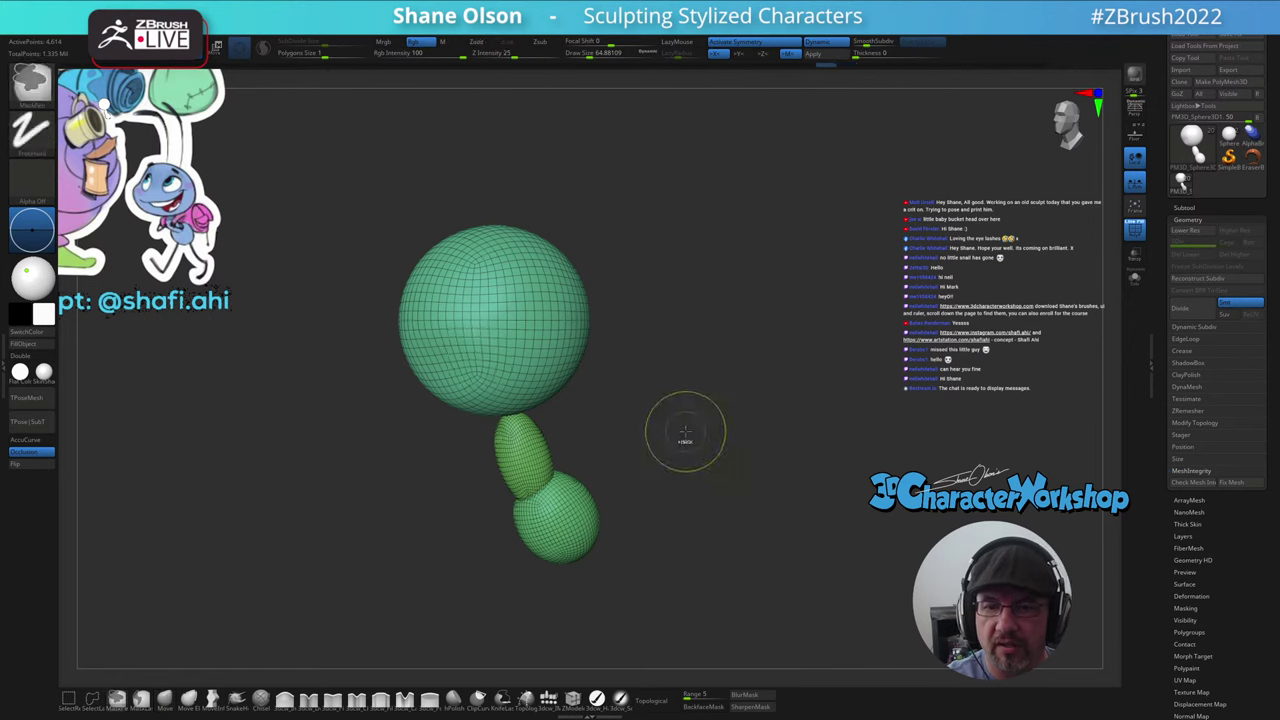
pyautogui.moveTo(685, 432)
pyautogui.mouseDown(button='right')
pyautogui.moveTo(661, 440)
pyautogui.moveTo(686, 429)
pyautogui.mouseUp(button='right')
pyautogui.hotkey('ctrl', 'z')
pyautogui.hotkey('ctrl', 'z')
pyautogui.hotkey('ctrl', 'z')
pyautogui.hotkey('ctrl', 'z')
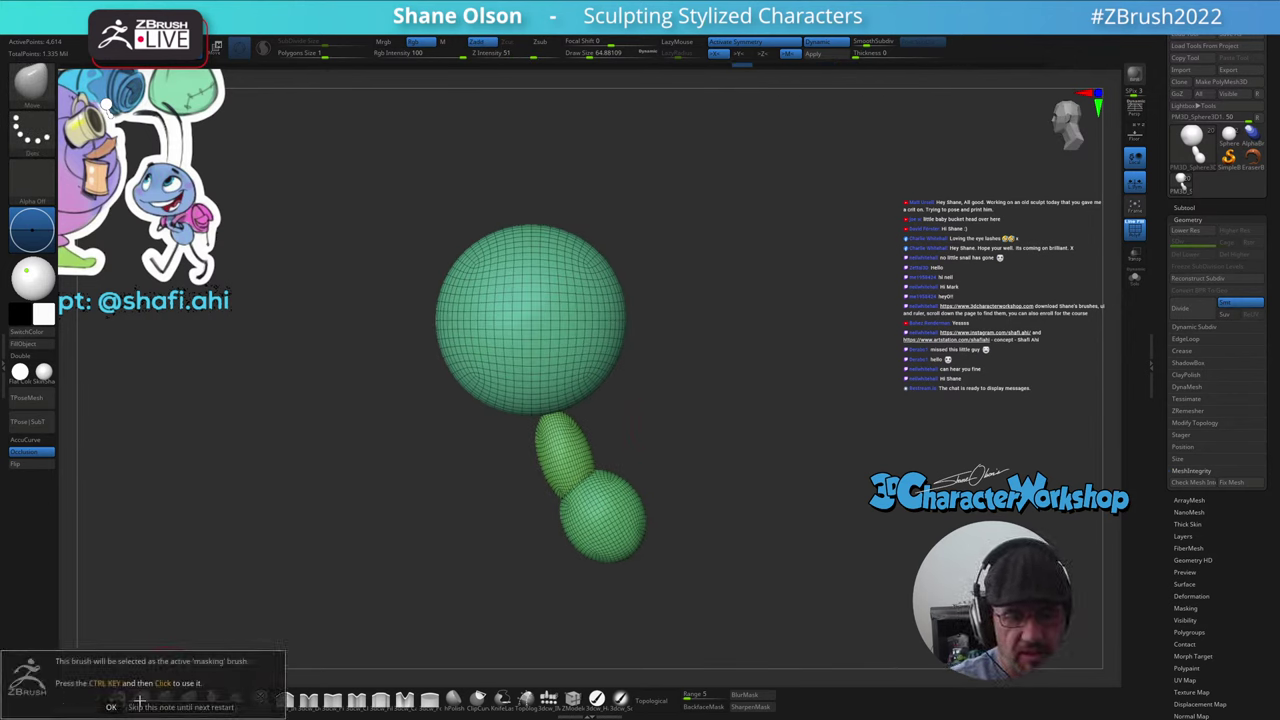
# - Mask a tapered smile shape across the head's lower front with the MaskLasso brush, leaving the rest unmasked
pyautogui.click(142, 700)
pyautogui.moveTo(423, 357)
pyautogui.keyDown('ctrl'); pyautogui.mouseDown()
pyautogui.moveTo(485, 398)
pyautogui.moveTo(543, 343)
pyautogui.moveTo(414, 358)
pyautogui.mouseUp(); pyautogui.keyUp('ctrl')
pyautogui.moveTo(684, 408)
pyautogui.mouseDown(button='right')
pyautogui.moveTo(766, 397)
pyautogui.moveTo(694, 397)
pyautogui.mouseUp(button='right')
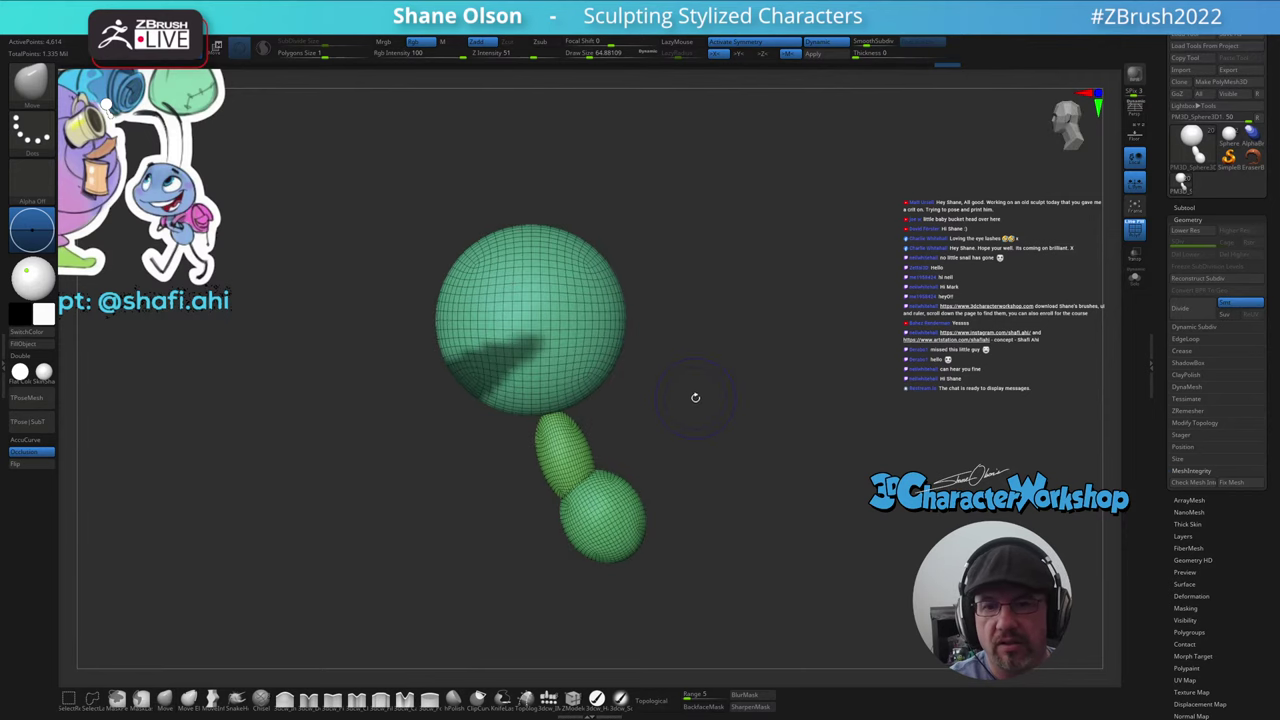
pyautogui.keyDown('ctrl'); pyautogui.click(690, 428); pyautogui.keyUp('ctrl')
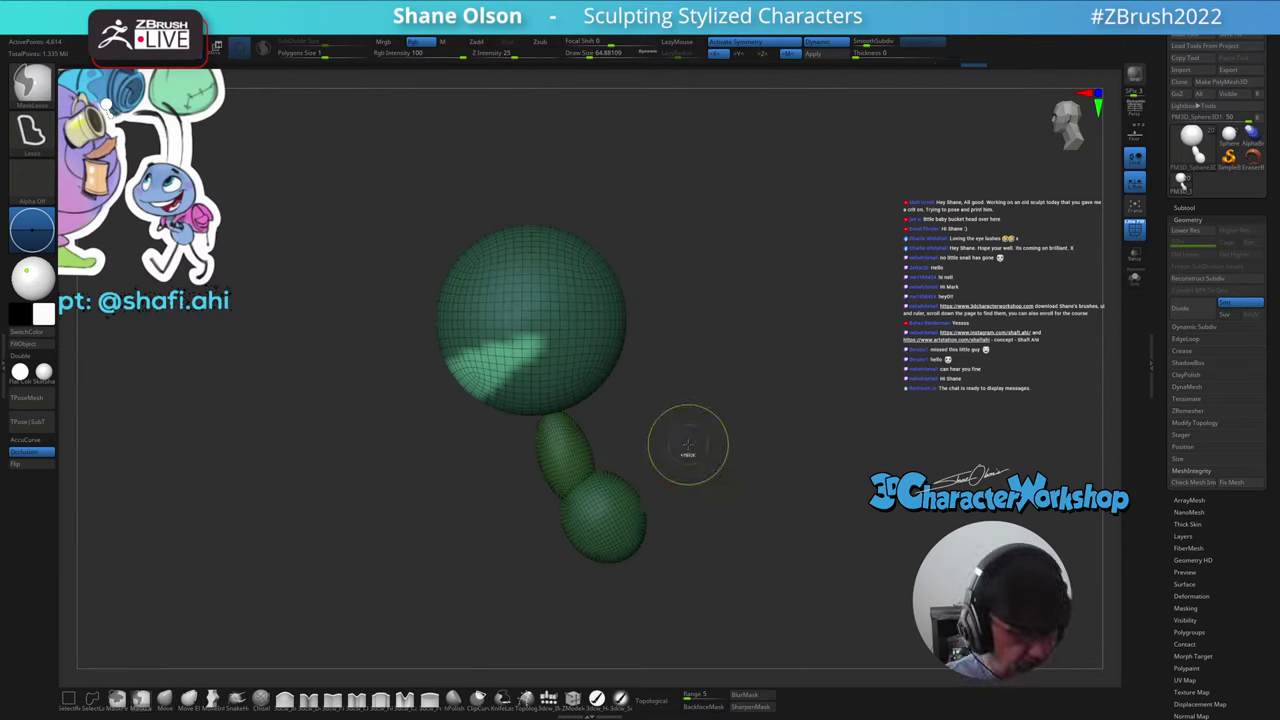
pyautogui.keyDown('ctrl'); pyautogui.click(700, 436); pyautogui.keyUp('ctrl')
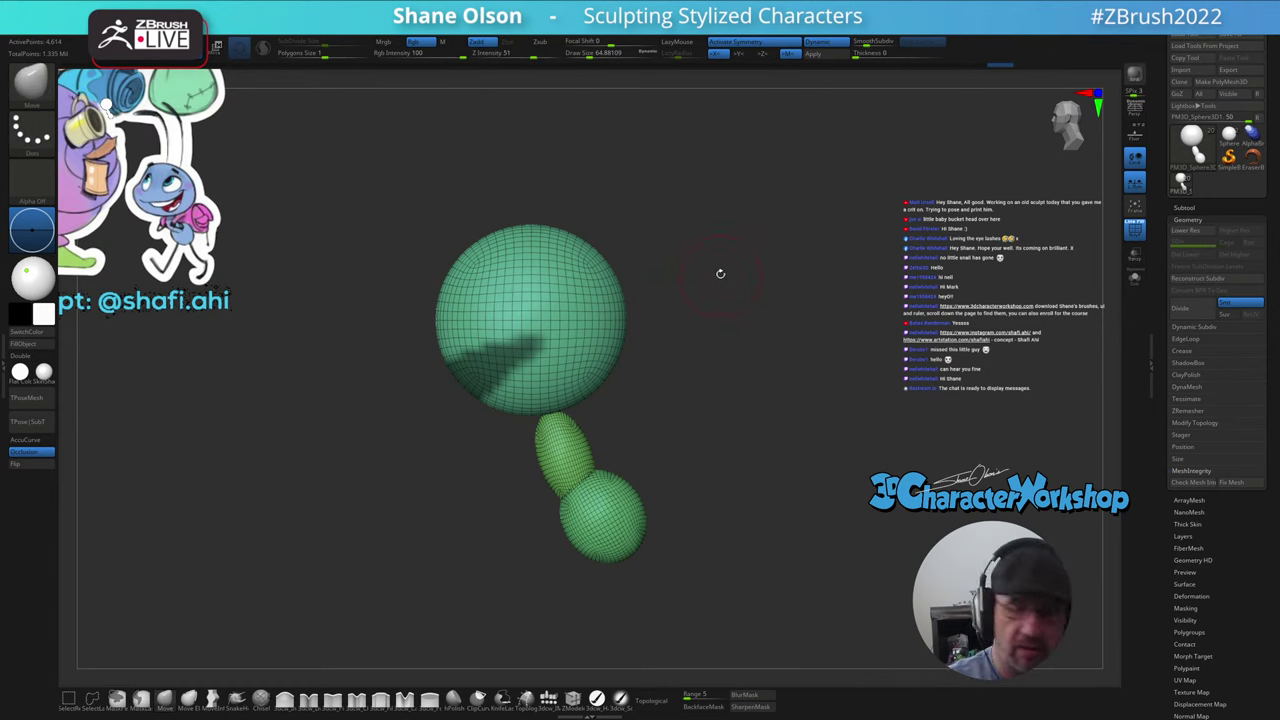
pyautogui.press('3')
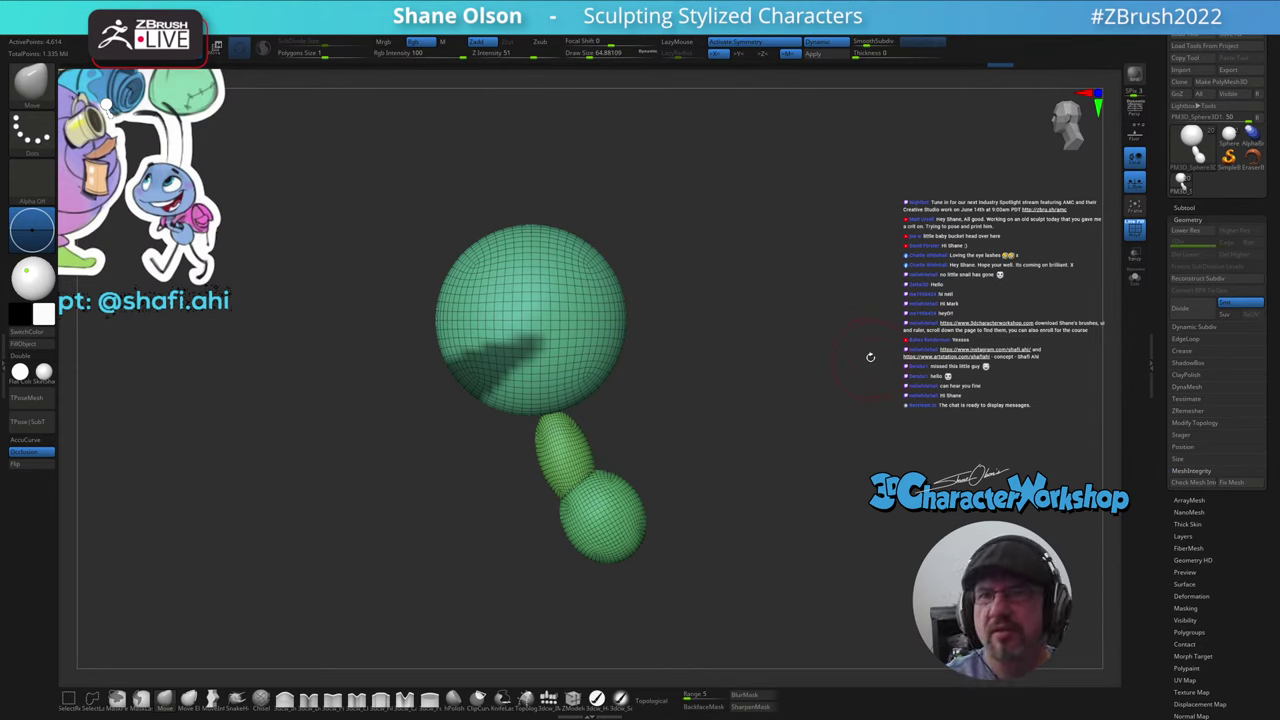
# - Apply Edgeloop Masked Border to turn the masked mouth into its own polygroup, and clear the mask
pyautogui.click(1192, 338)
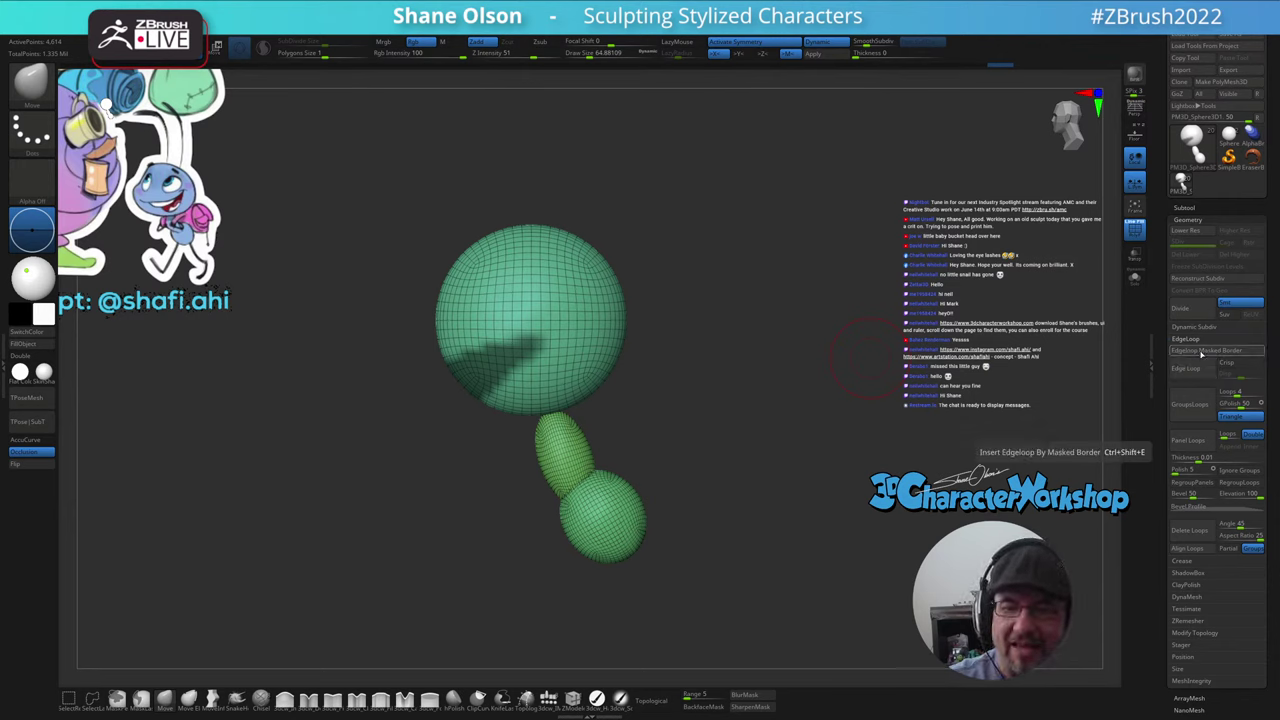
pyautogui.click(1206, 352)
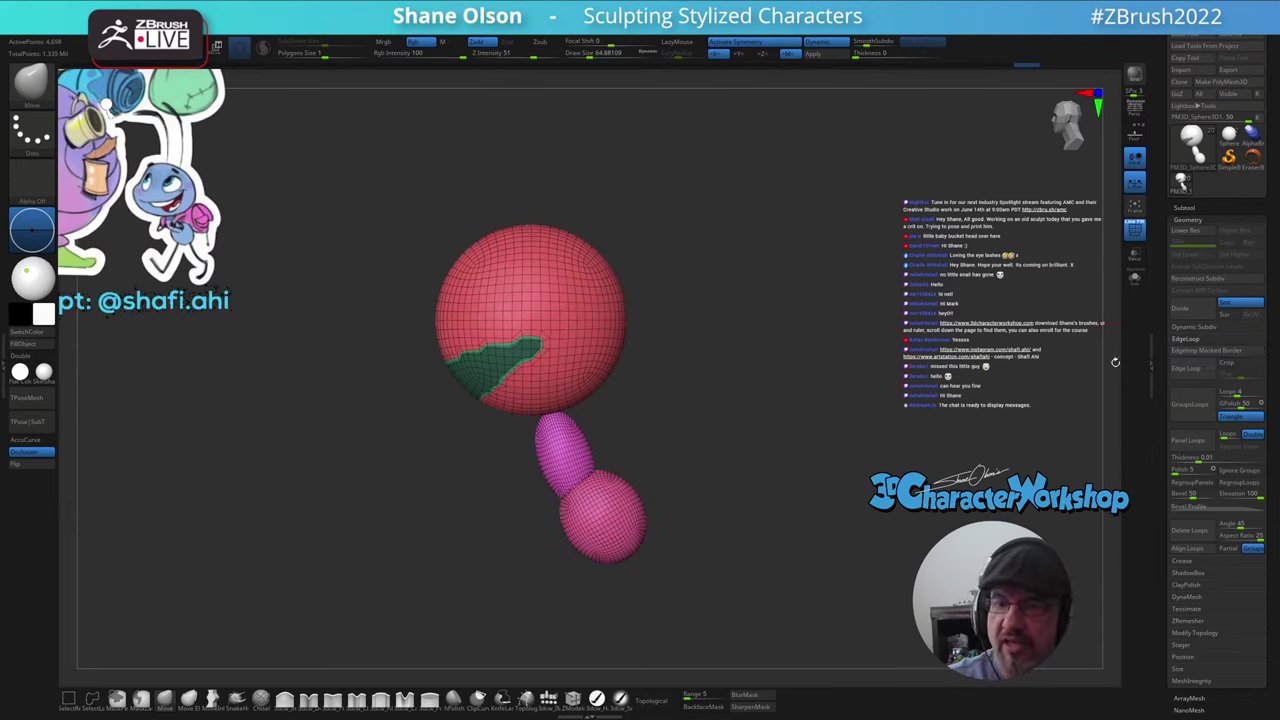
pyautogui.moveTo(686, 440)
pyautogui.mouseDown()
pyautogui.moveTo(751, 409)
pyautogui.moveTo(694, 428)
pyautogui.moveTo(637, 421)
pyautogui.moveTo(661, 424)
pyautogui.moveTo(654, 434)
pyautogui.mouseUp()
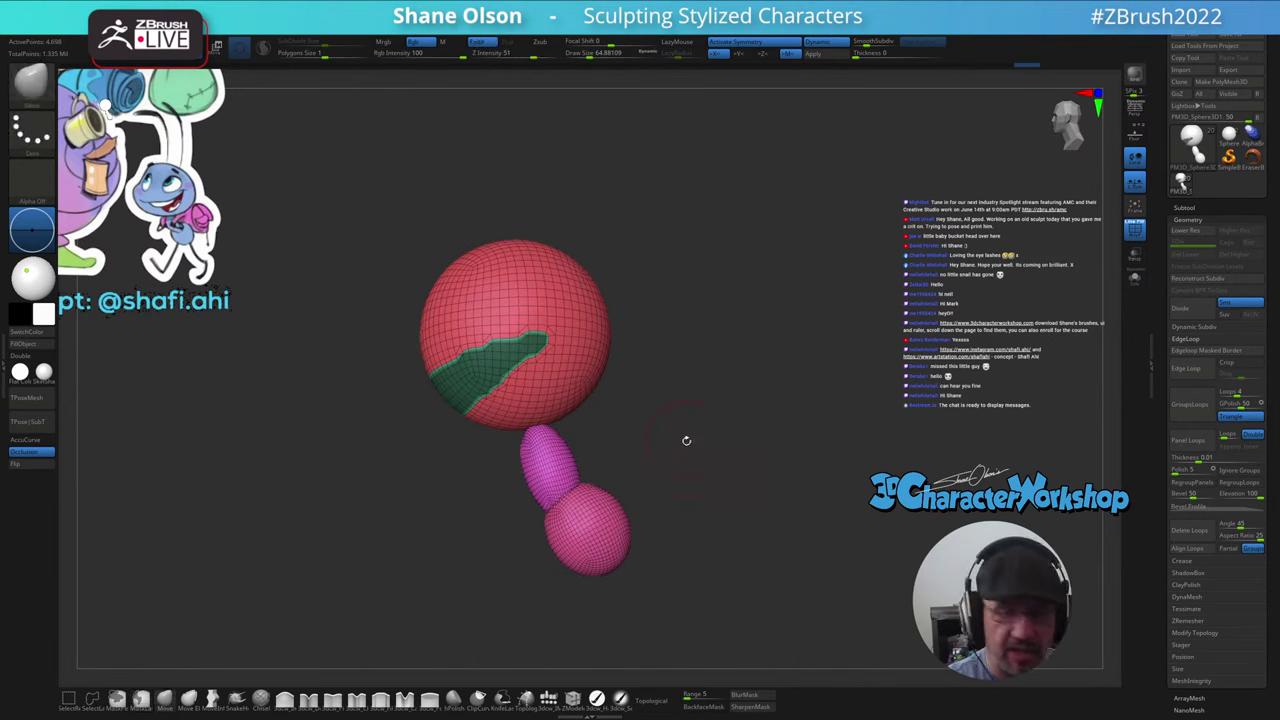
pyautogui.press('space')
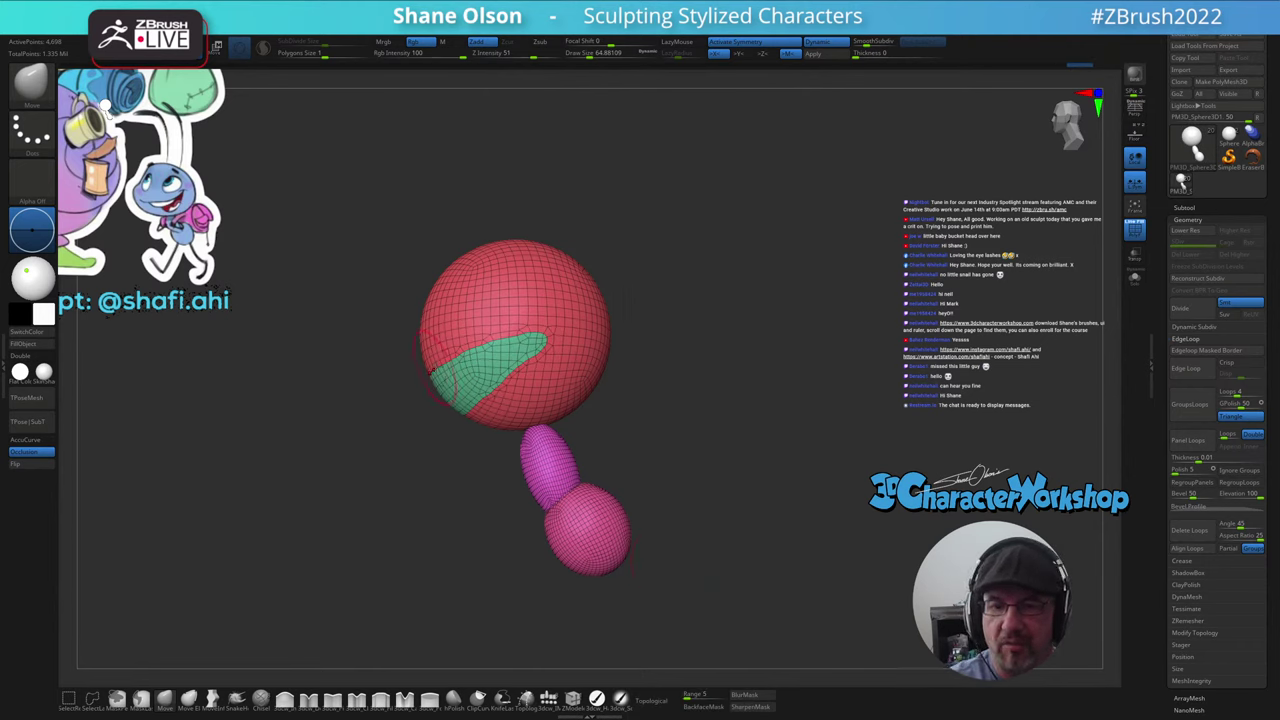
pyautogui.moveTo(660, 318); pyautogui.dragTo(680, 414)
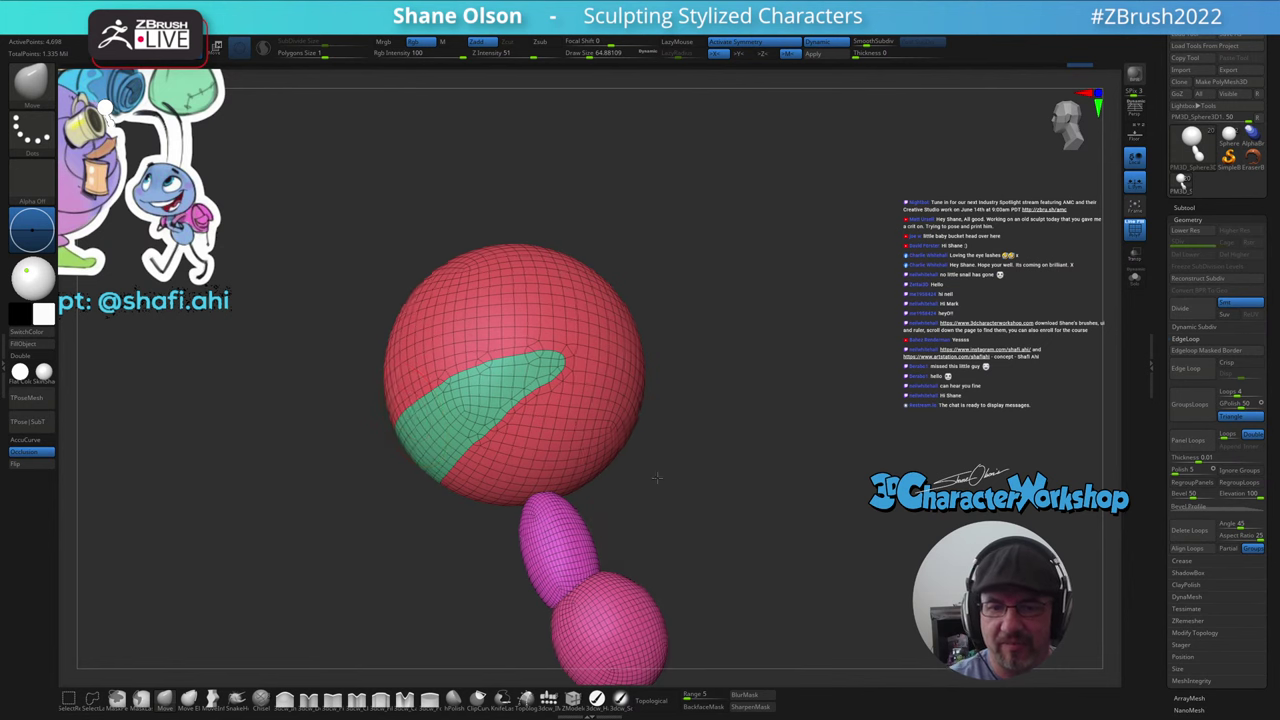
pyautogui.moveTo(656, 478)
pyautogui.mouseDown()
pyautogui.moveTo(714, 460)
pyautogui.moveTo(640, 485)
pyautogui.moveTo(677, 463)
pyautogui.moveTo(671, 479)
pyautogui.mouseUp()
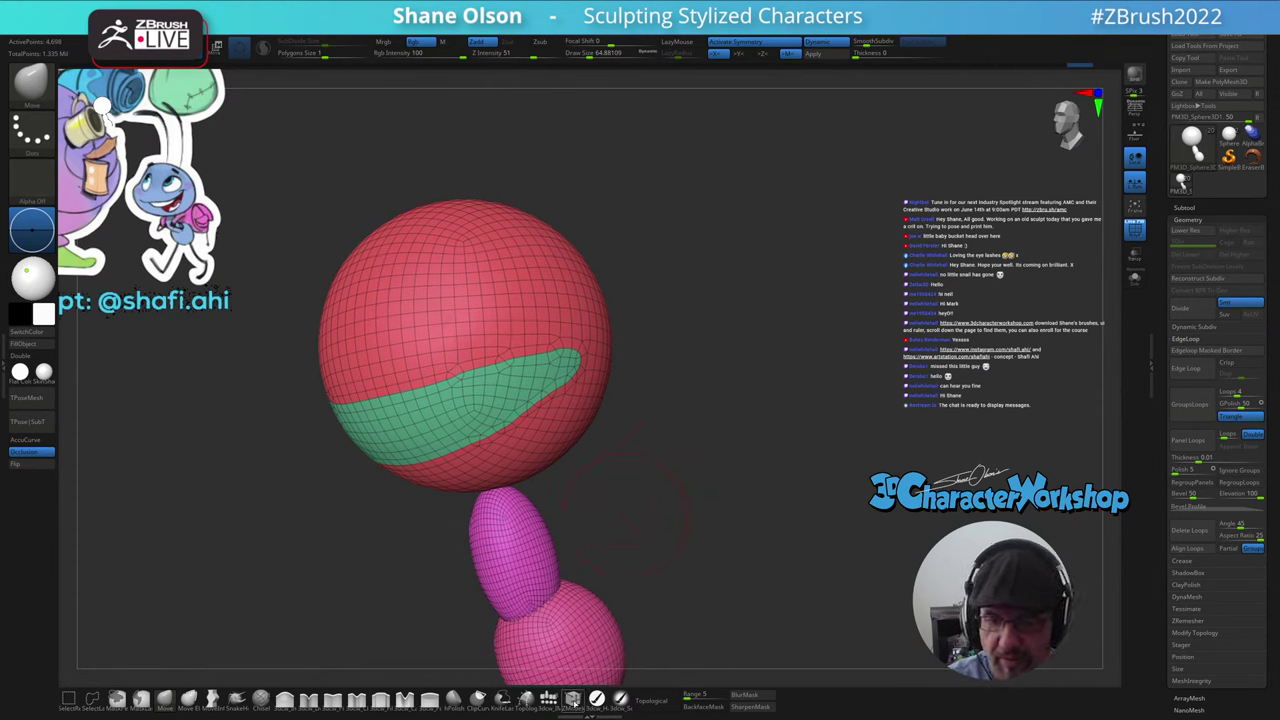
# - Extrude the mouth polygroup inward into the head with the ZModeler brush, using Extrude with the Polygroup All target
pyautogui.click(573, 698)
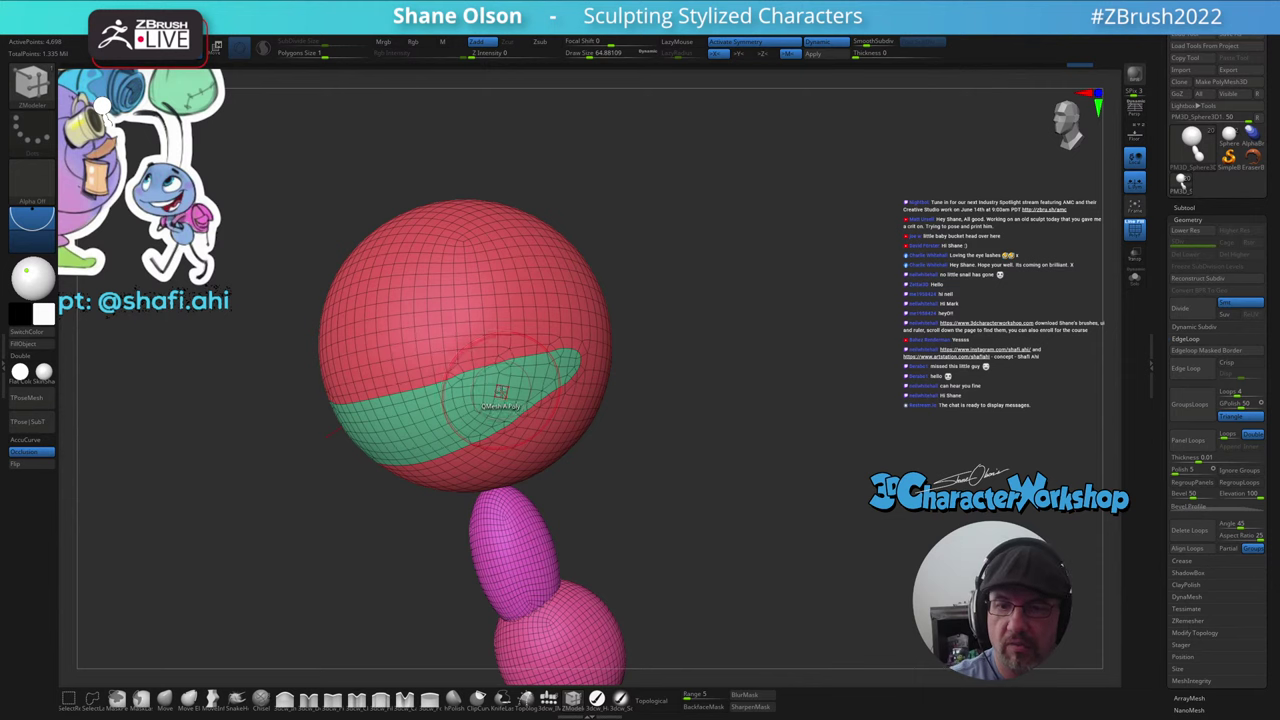
pyautogui.press('space')
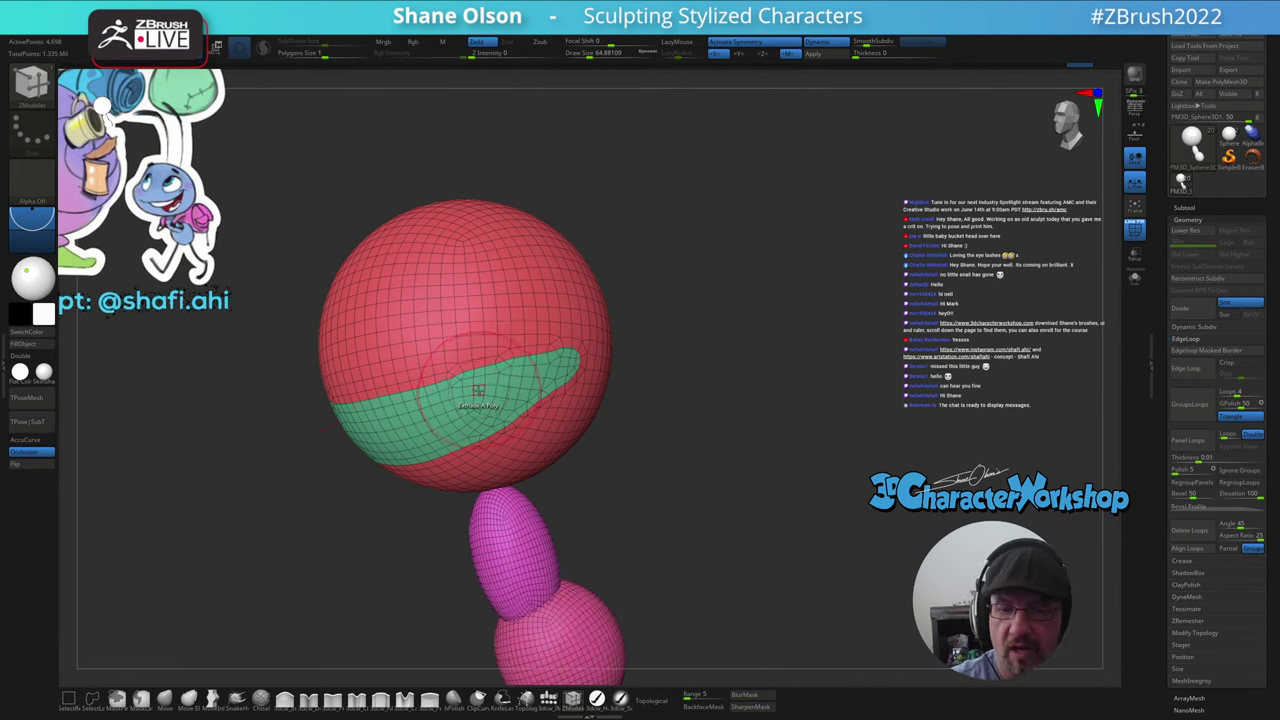
pyautogui.press('space')
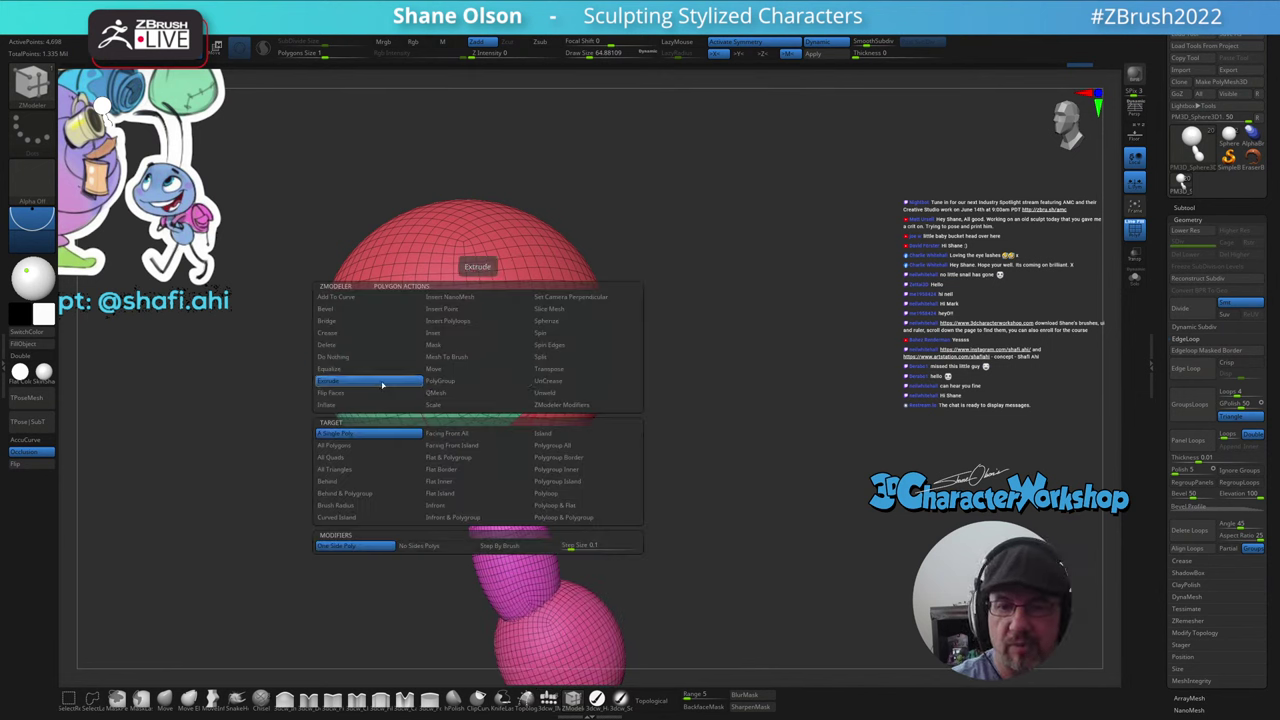
pyautogui.click(557, 447)
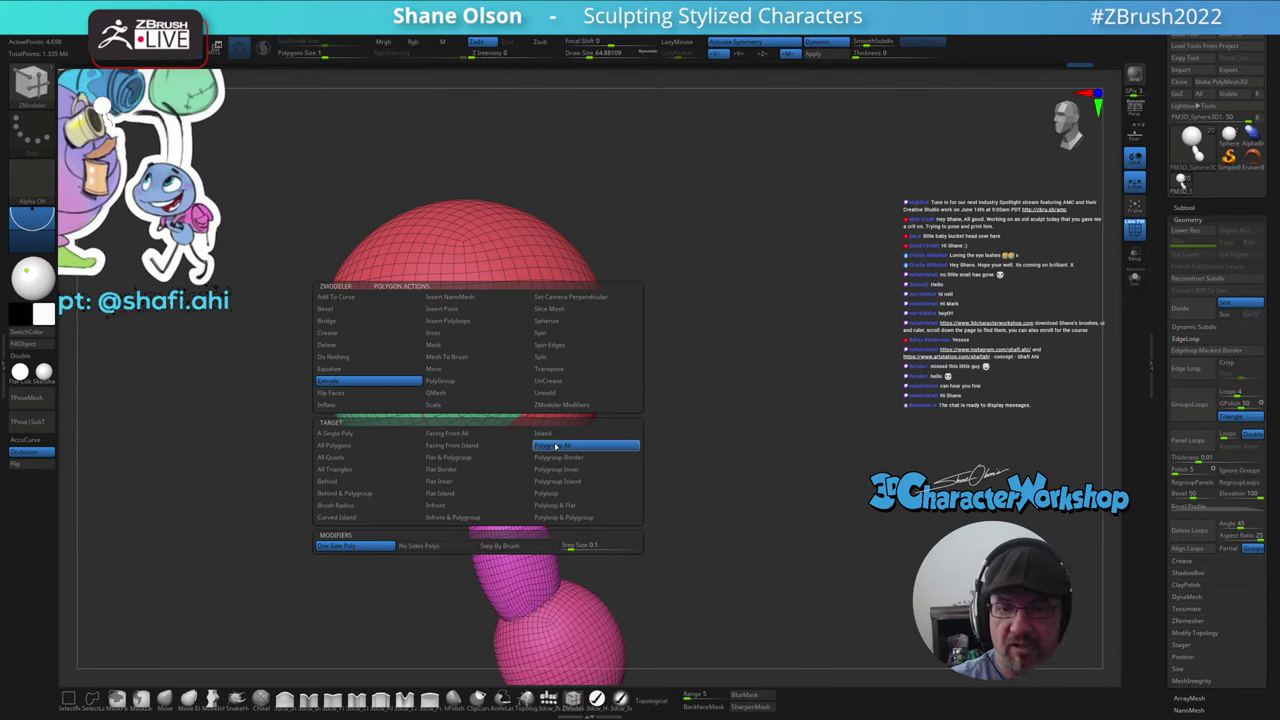
pyautogui.moveTo(685, 400); pyautogui.dragTo(618, 408)
pyautogui.moveTo(525, 382); pyautogui.dragTo(526, 372)
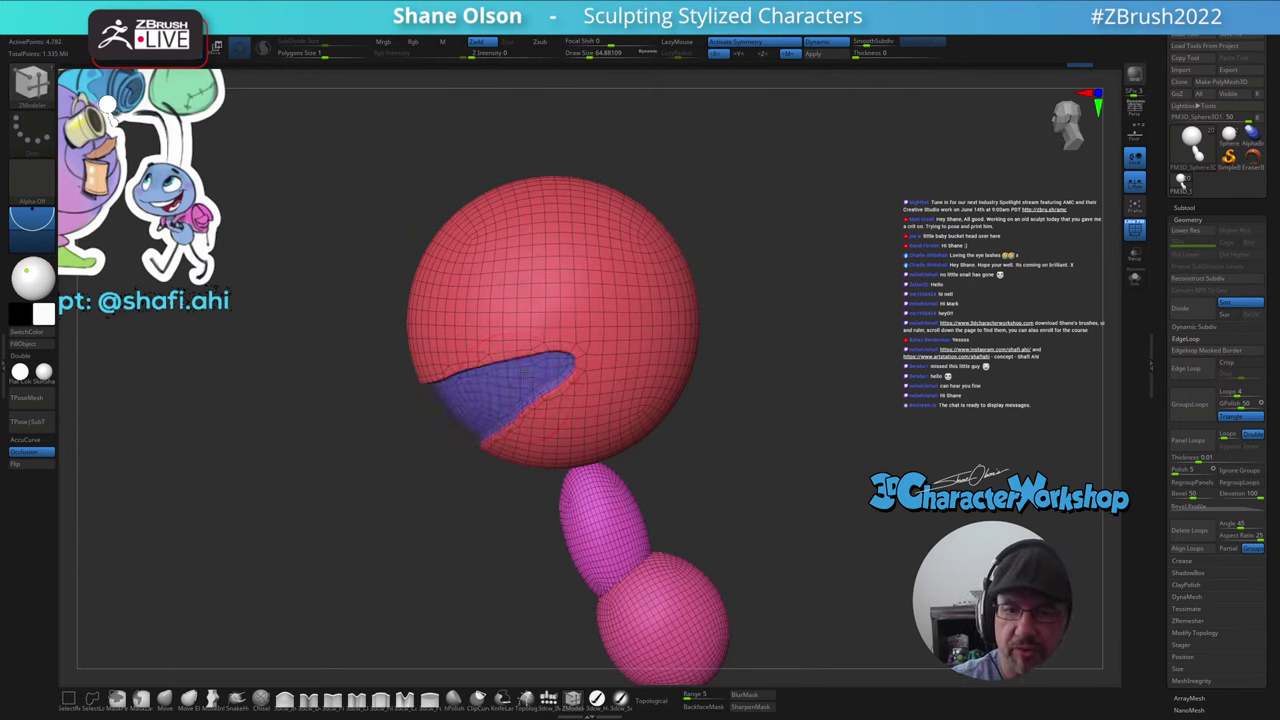
# - Extrude the mouth's inner polygroup a second time, pushing the cavity deeper into the head
pyautogui.moveTo(478, 468); pyautogui.dragTo(550, 497)
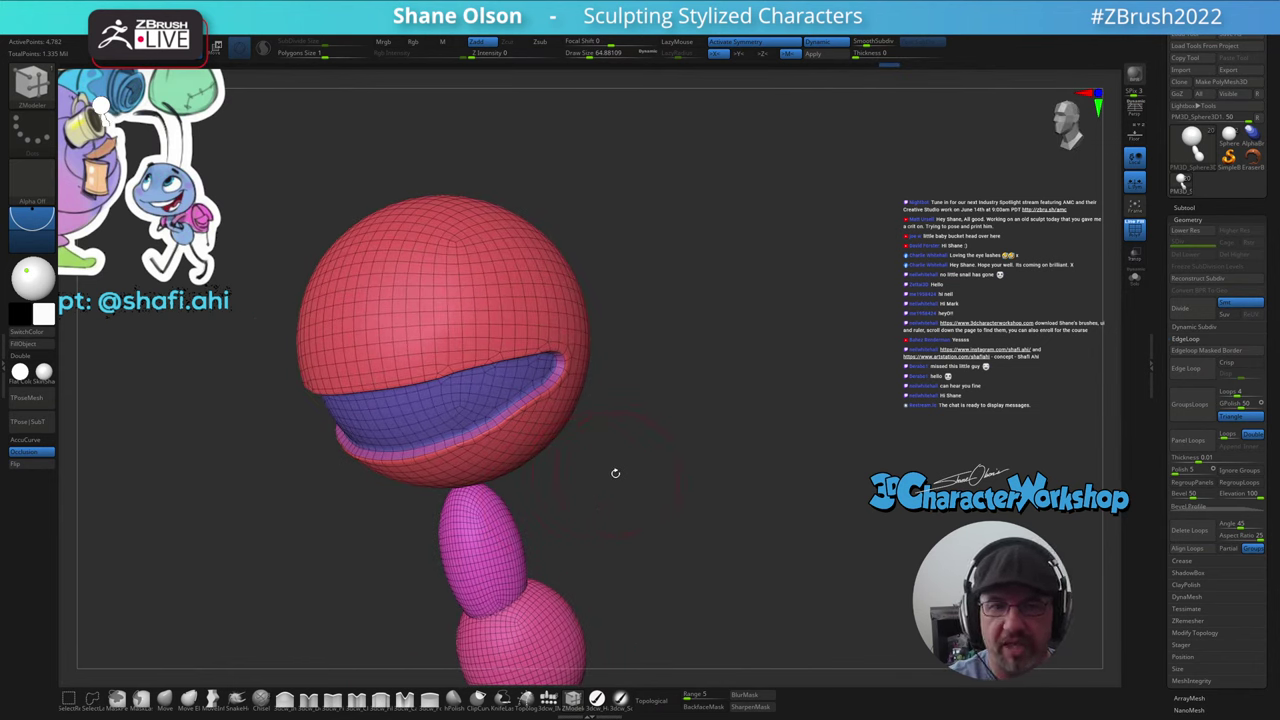
pyautogui.moveTo(615, 472); pyautogui.dragTo(586, 449)
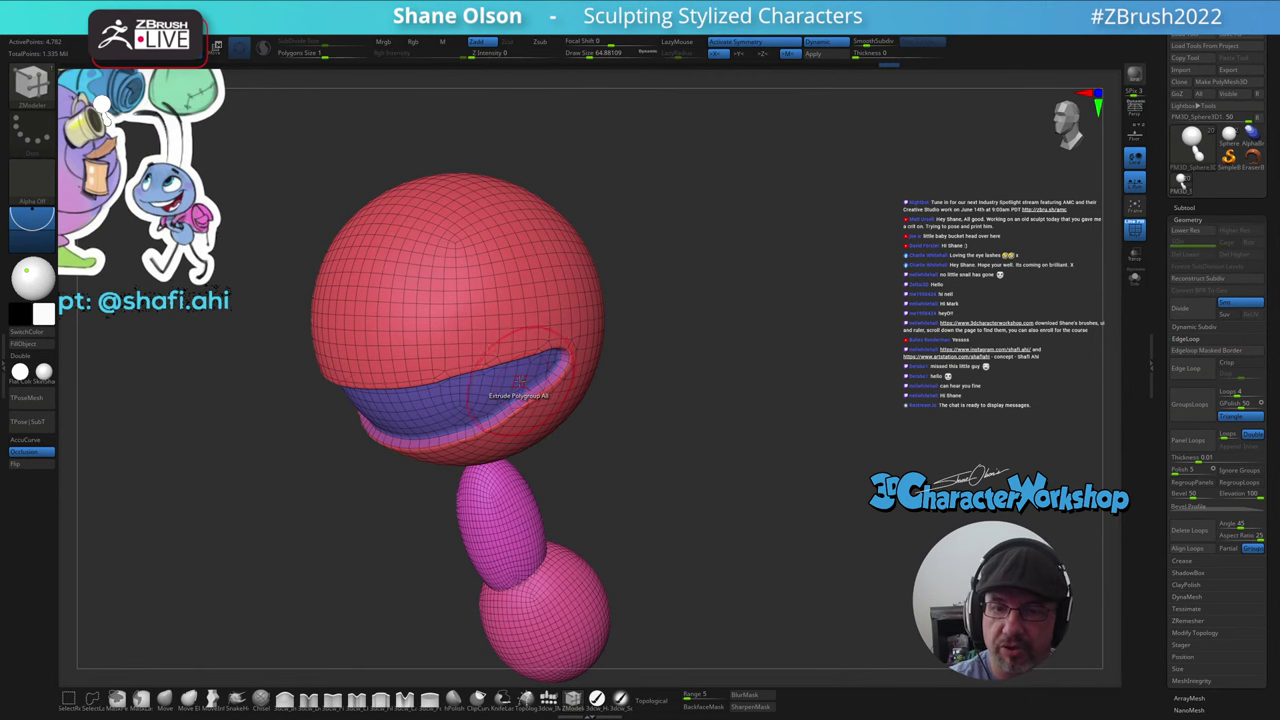
pyautogui.moveTo(519, 381); pyautogui.dragTo(521, 336)
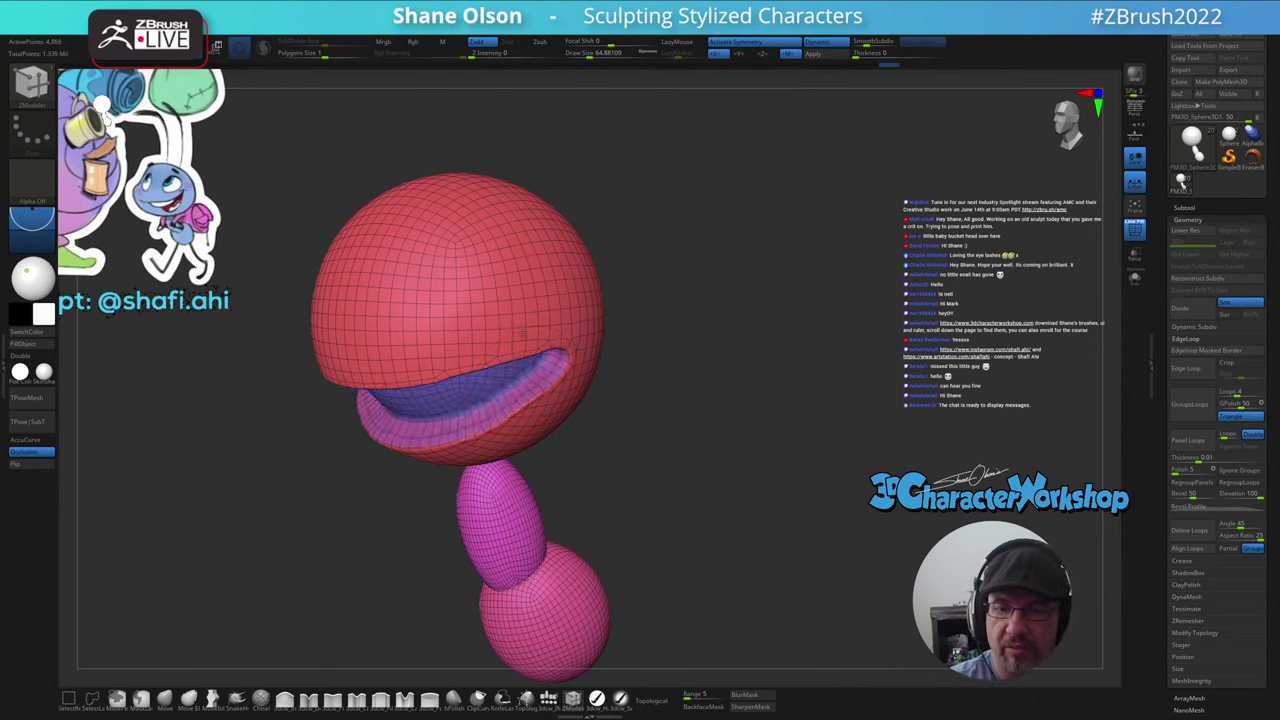
pyautogui.moveTo(605, 482)
pyautogui.mouseDown()
pyautogui.moveTo(609, 457)
pyautogui.moveTo(638, 451)
pyautogui.moveTo(616, 478)
pyautogui.moveTo(597, 463)
pyautogui.moveTo(626, 397)
pyautogui.moveTo(600, 485)
pyautogui.moveTo(581, 481)
pyautogui.mouseUp()
# - Mask everything except the mouth's inner polygroup and ready the Move brush at a draw size of about 145
pyautogui.press('w')
pyautogui.keyDown('ctrl'); pyautogui.click(467, 375); pyautogui.keyUp('ctrl')
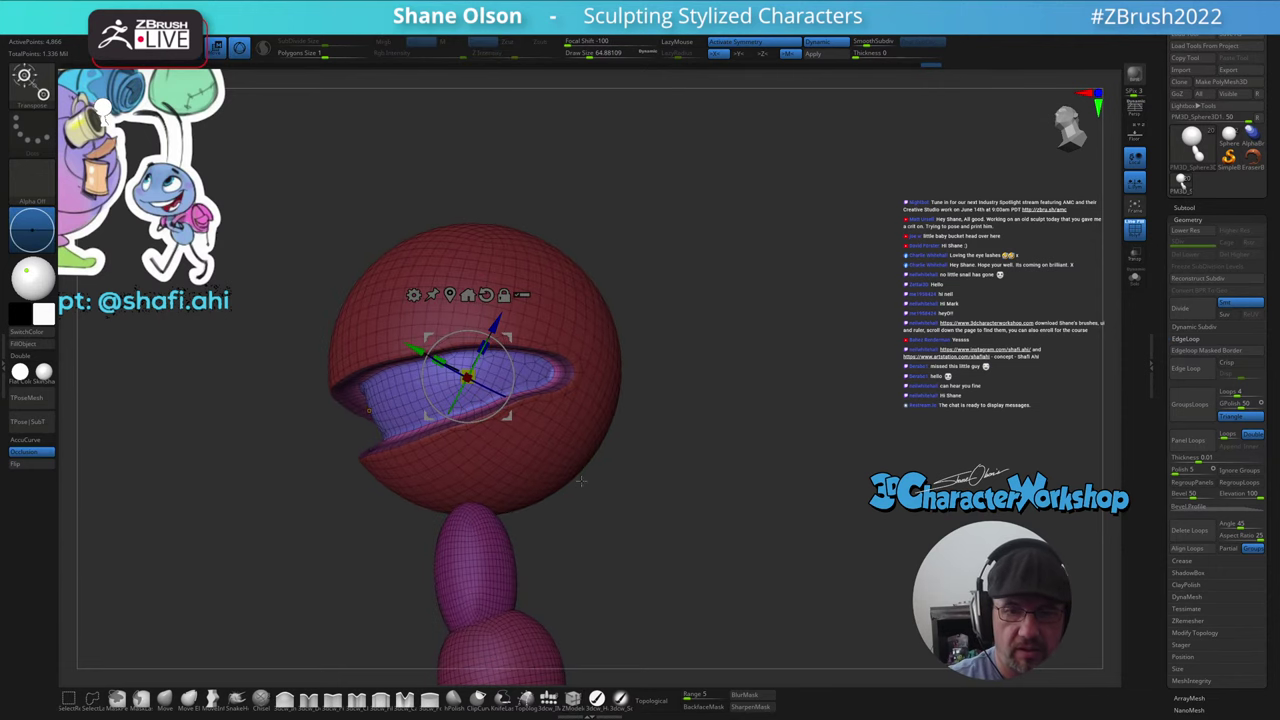
pyautogui.click(166, 698)
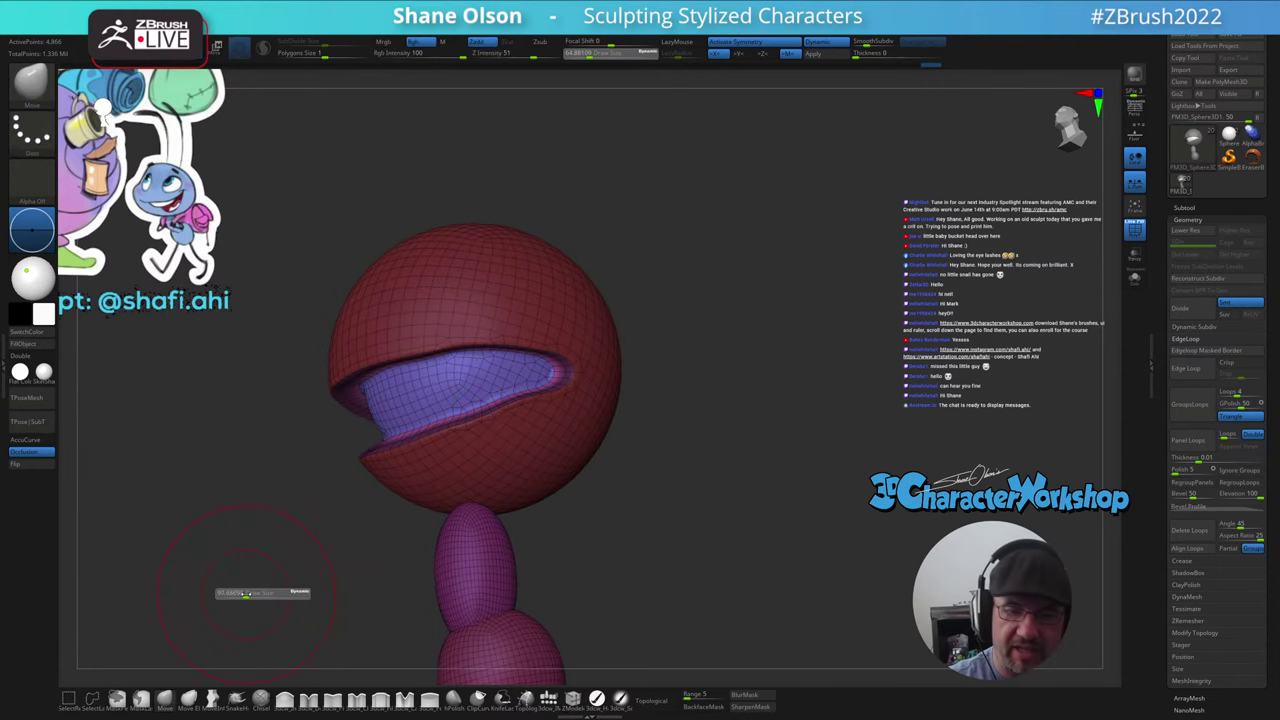
pyautogui.moveTo(554, 503); pyautogui.dragTo(632, 512)
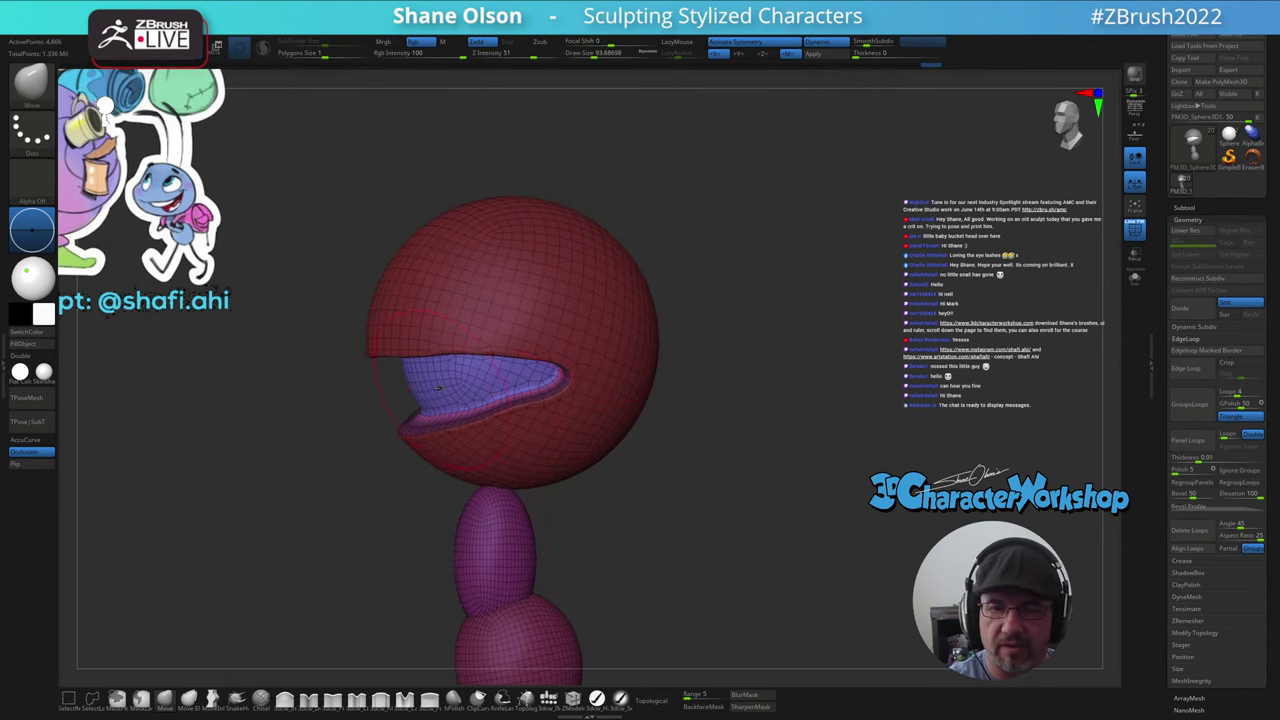
pyautogui.press('s')
pyautogui.moveTo(439, 388); pyautogui.dragTo(453, 386)
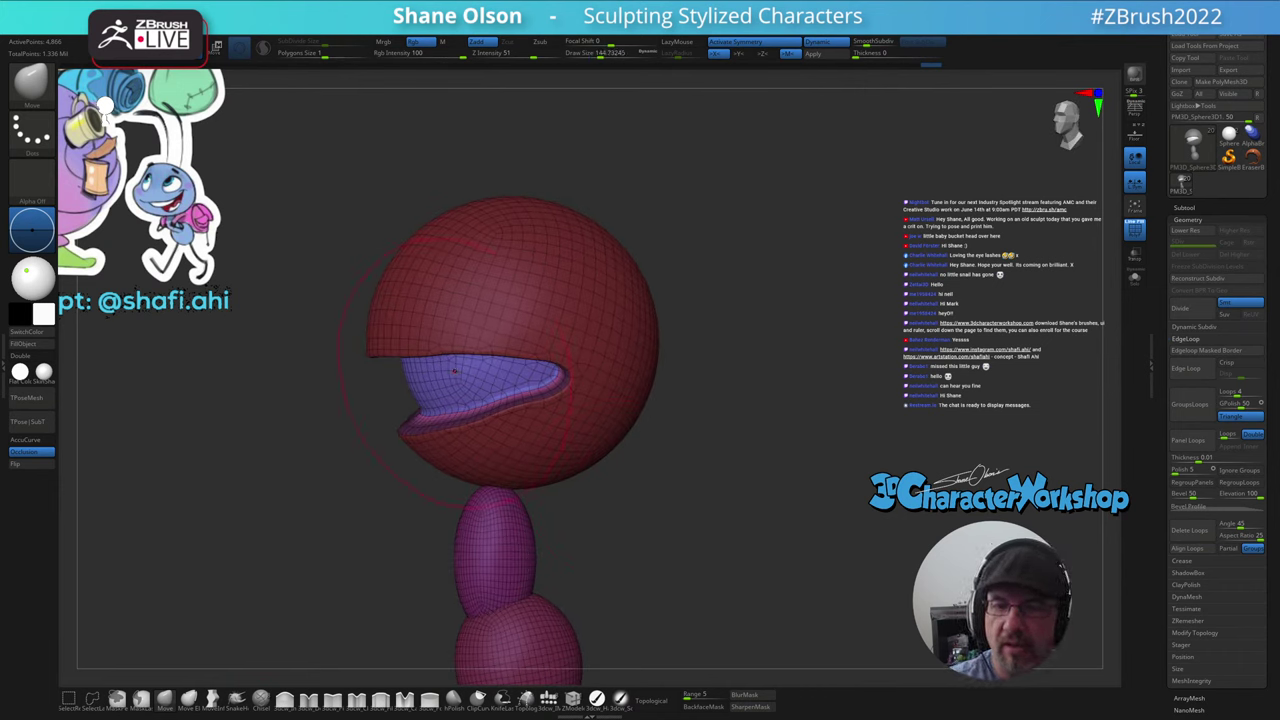
# - Push the unmasked back and side walls of the mouth cavity deeper into the head with the Move brush
pyautogui.moveTo(536, 360); pyautogui.dragTo(655, 346, button='right')
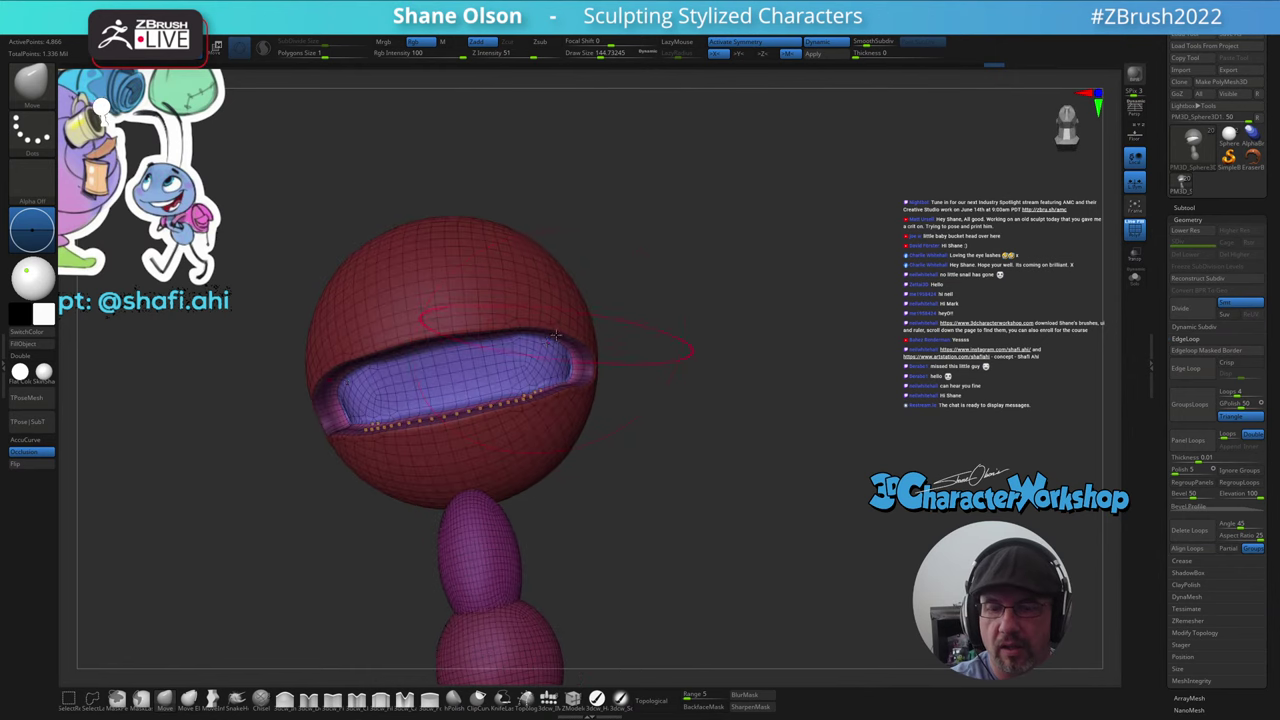
pyautogui.keyDown('shift'); pyautogui.moveTo(578, 362); pyautogui.dragTo(556, 388); pyautogui.keyUp('shift')
pyautogui.moveTo(556, 388); pyautogui.dragTo(437, 390, button='right')
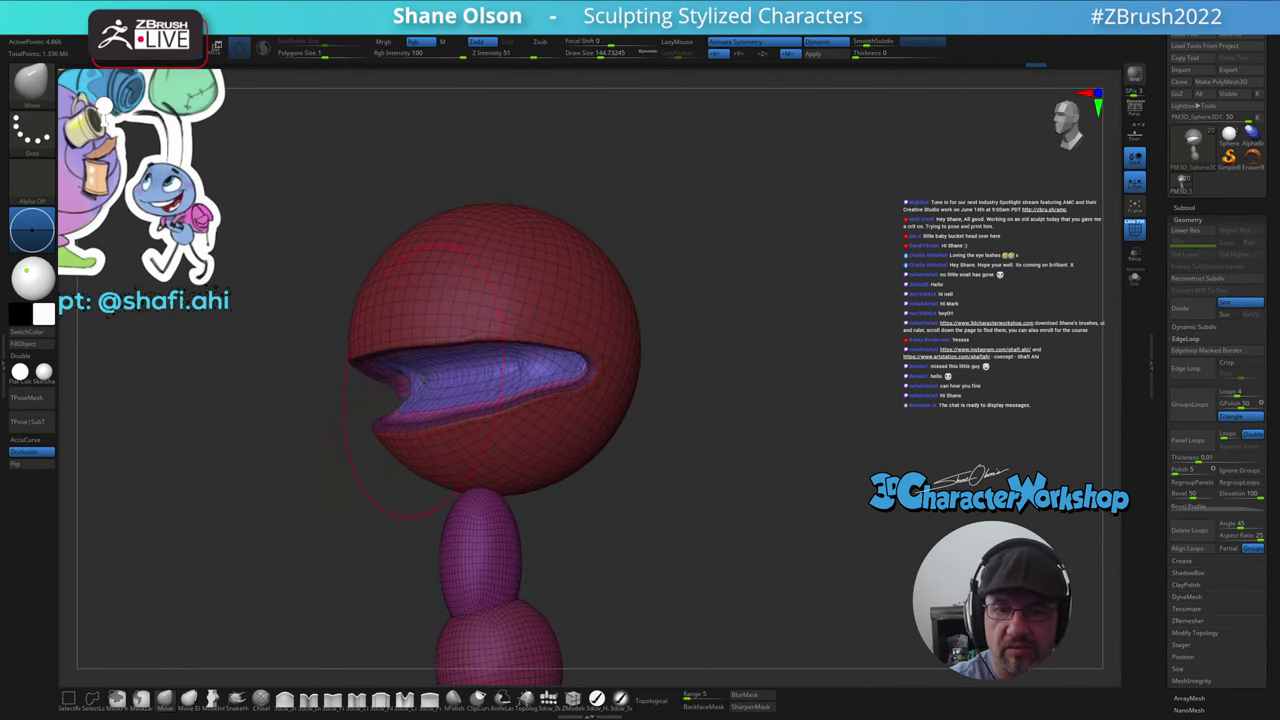
pyautogui.moveTo(454, 370); pyautogui.dragTo(436, 386)
pyautogui.moveTo(440, 386)
pyautogui.mouseDown(button='right')
pyautogui.moveTo(556, 386)
pyautogui.moveTo(441, 388)
pyautogui.mouseUp(button='right')
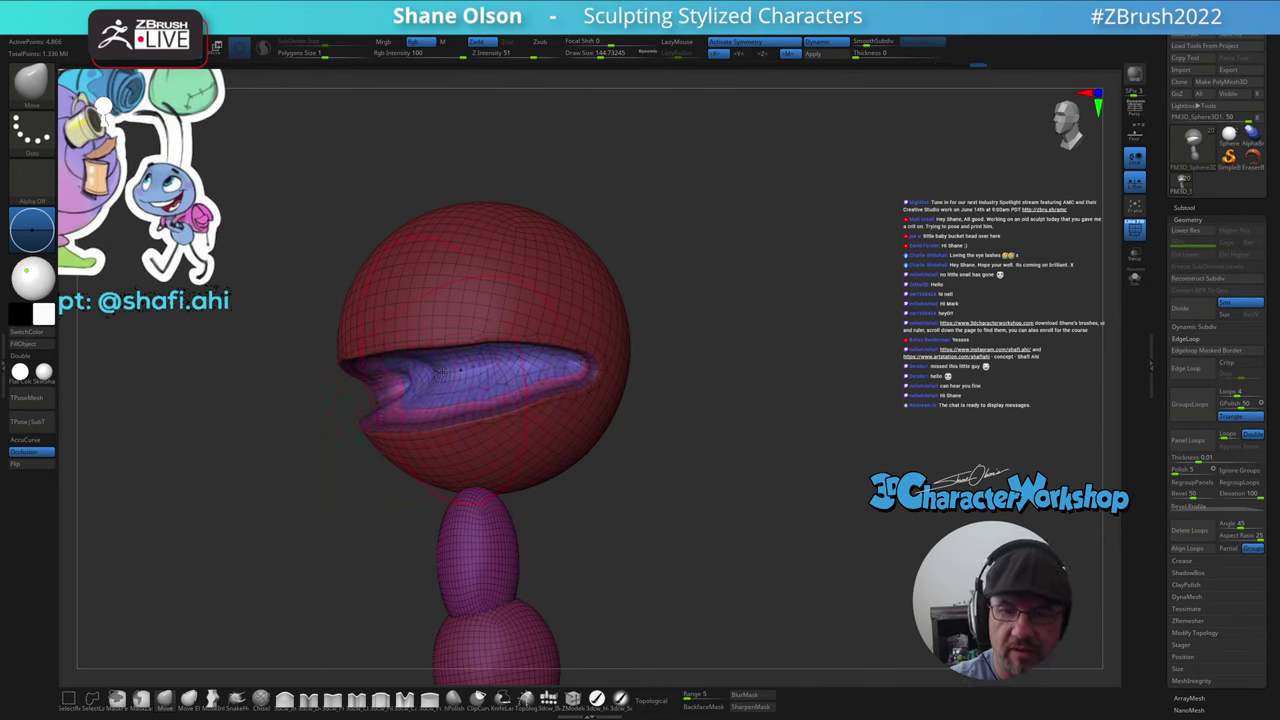
pyautogui.moveTo(442, 373); pyautogui.dragTo(464, 378)
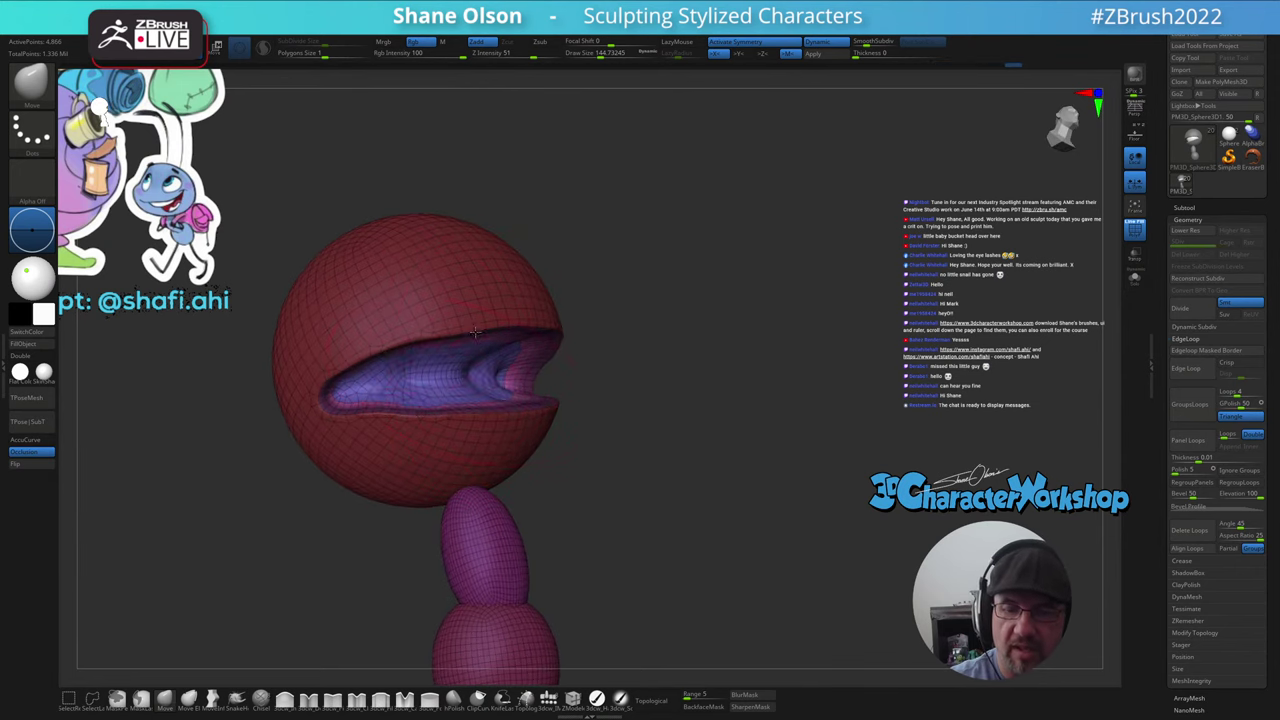
pyautogui.moveTo(476, 332); pyautogui.dragTo(488, 393)
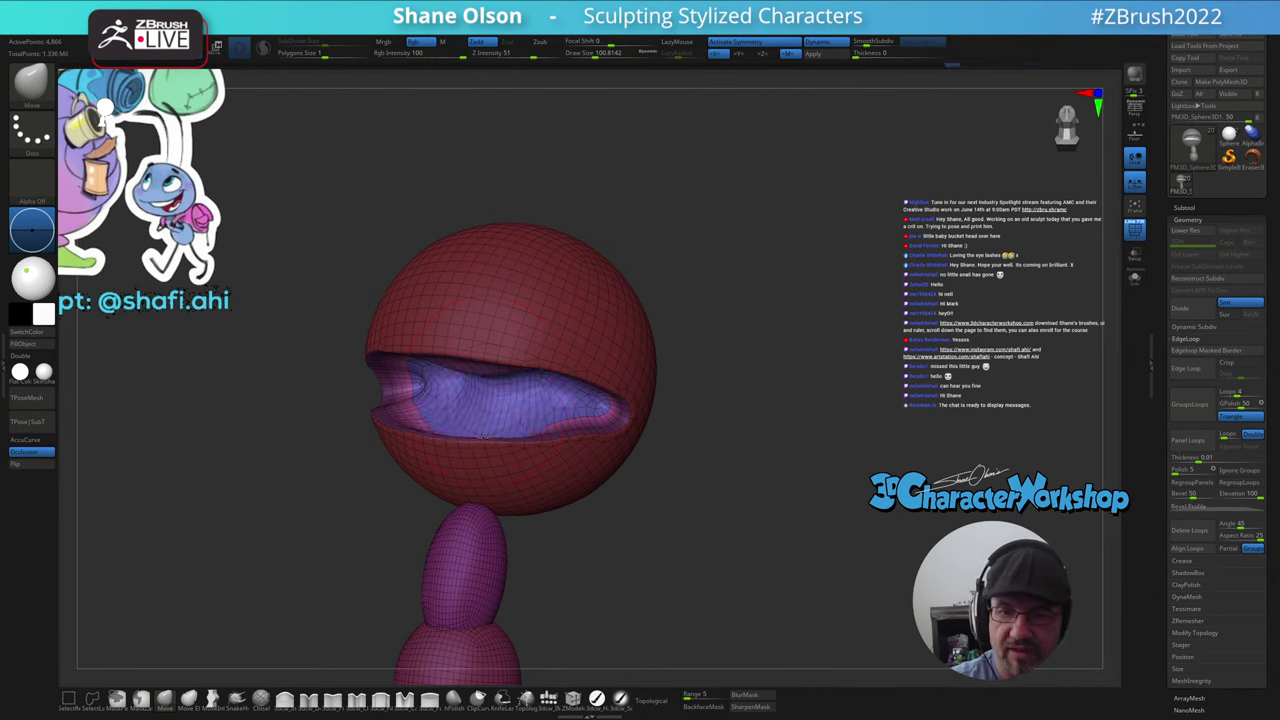
pyautogui.moveTo(500, 364); pyautogui.dragTo(424, 348, button='right')
pyautogui.moveTo(427, 374); pyautogui.dragTo(429, 358)
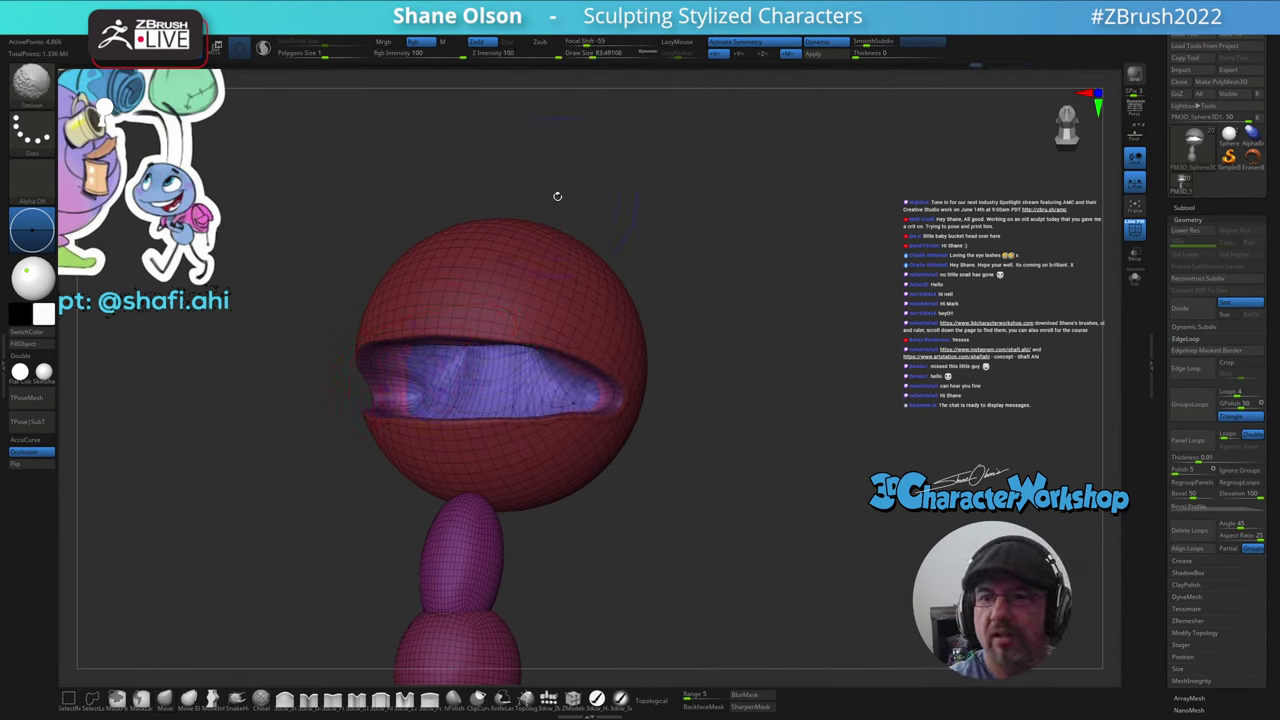
# - Set the Smooth brush's Z Intensity to 15 and smooth the uneven inner walls and corners of the mouth cavity
pyautogui.keyDown('shift'); pyautogui.click(508, 54); pyautogui.keyUp('shift')
pyautogui.write('15')
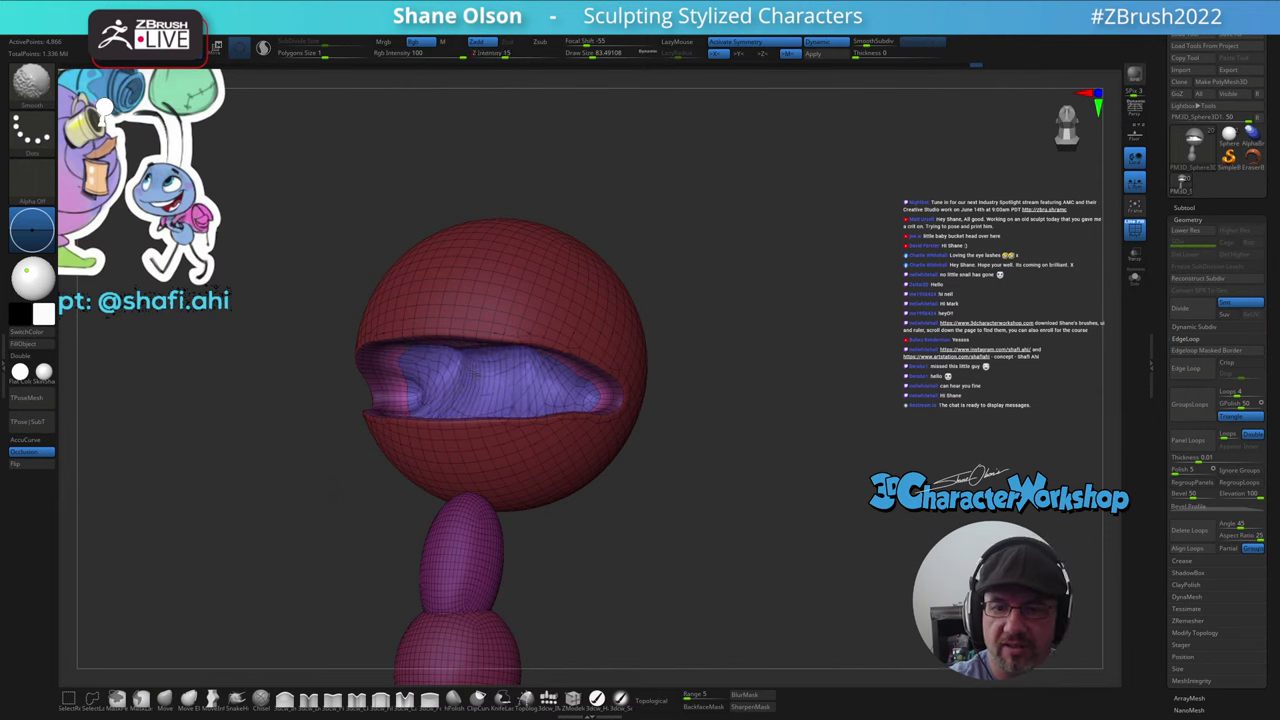
pyautogui.keyDown('shift'); pyautogui.moveTo(467, 373); pyautogui.dragTo(470, 375); pyautogui.keyUp('shift')
pyautogui.moveTo(450, 375); pyautogui.dragTo(600, 362, button='right')
pyautogui.keyDown('shift'); pyautogui.moveTo(470, 370); pyautogui.dragTo(461, 365); pyautogui.keyUp('shift')
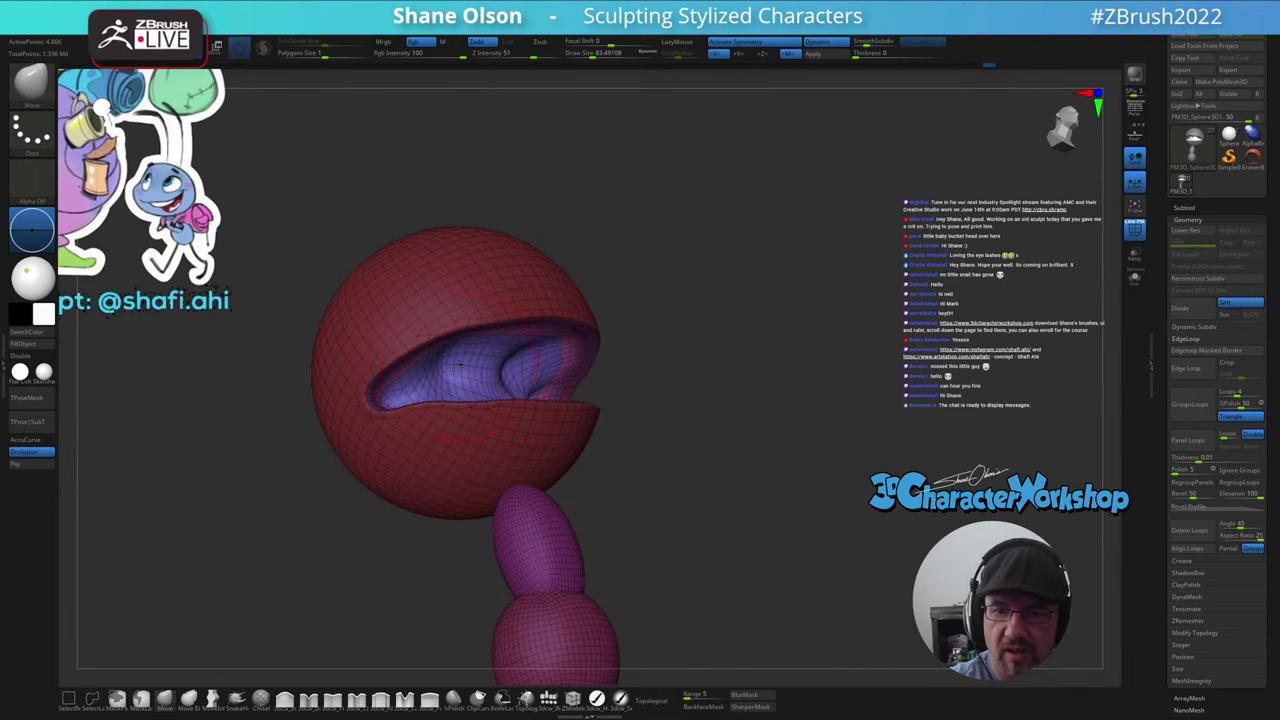
pyautogui.press('shift')
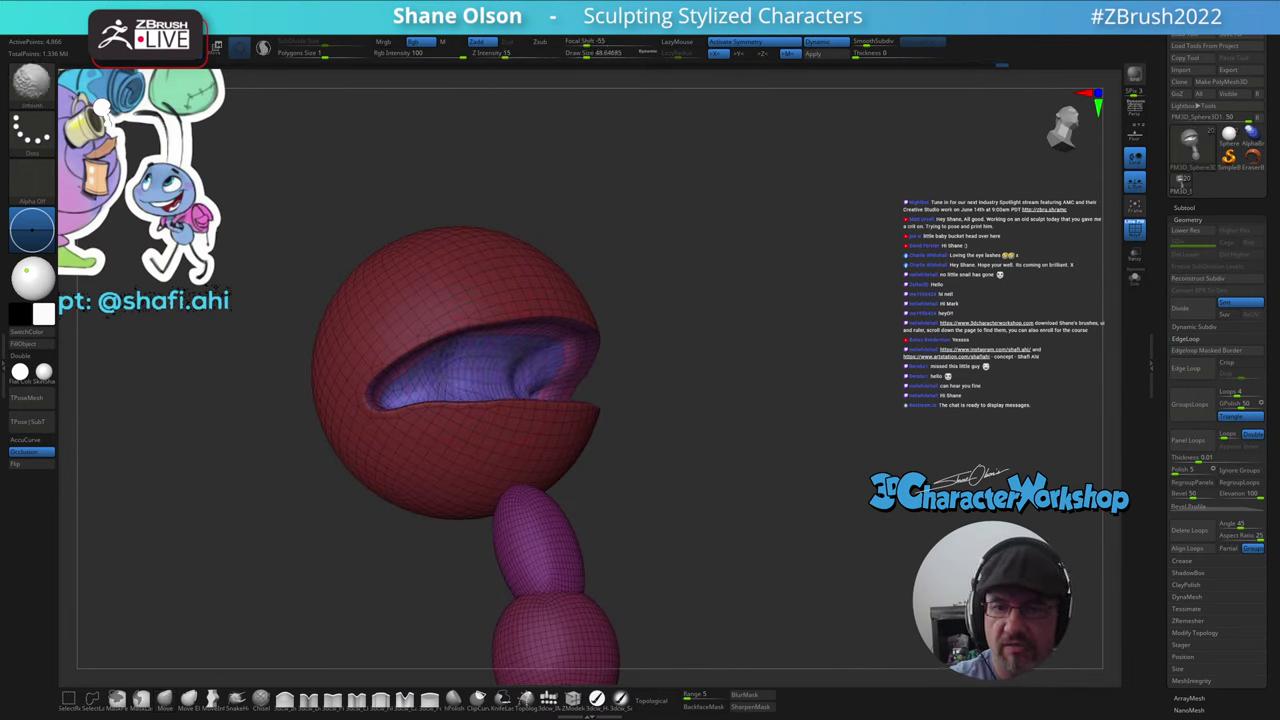
pyautogui.moveTo(486, 358); pyautogui.dragTo(408, 366, button='right')
pyautogui.keyDown('shift'); pyautogui.moveTo(500, 378); pyautogui.dragTo(520, 380); pyautogui.keyUp('shift')
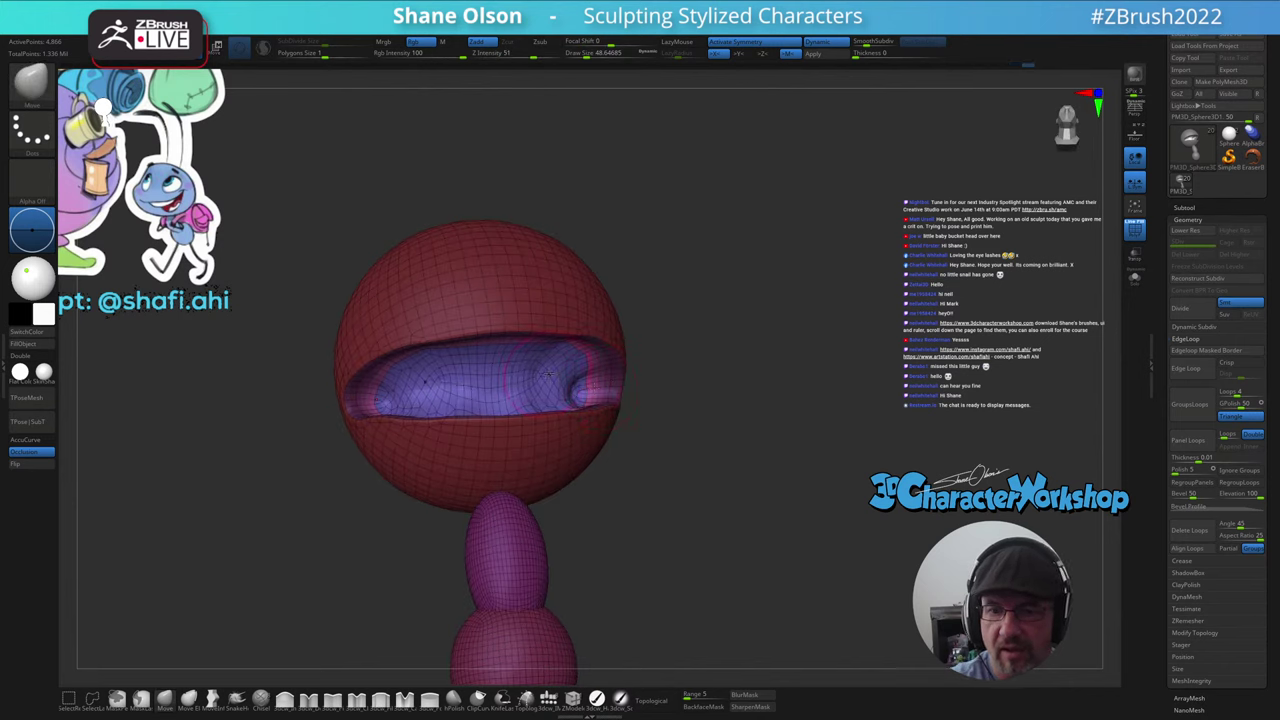
pyautogui.moveTo(640, 390); pyautogui.dragTo(594, 394, button='right')
pyautogui.keyDown('shift'); pyautogui.moveTo(594, 394); pyautogui.dragTo(600, 390); pyautogui.keyUp('shift')
pyautogui.moveTo(560, 390); pyautogui.dragTo(610, 370, button='right')
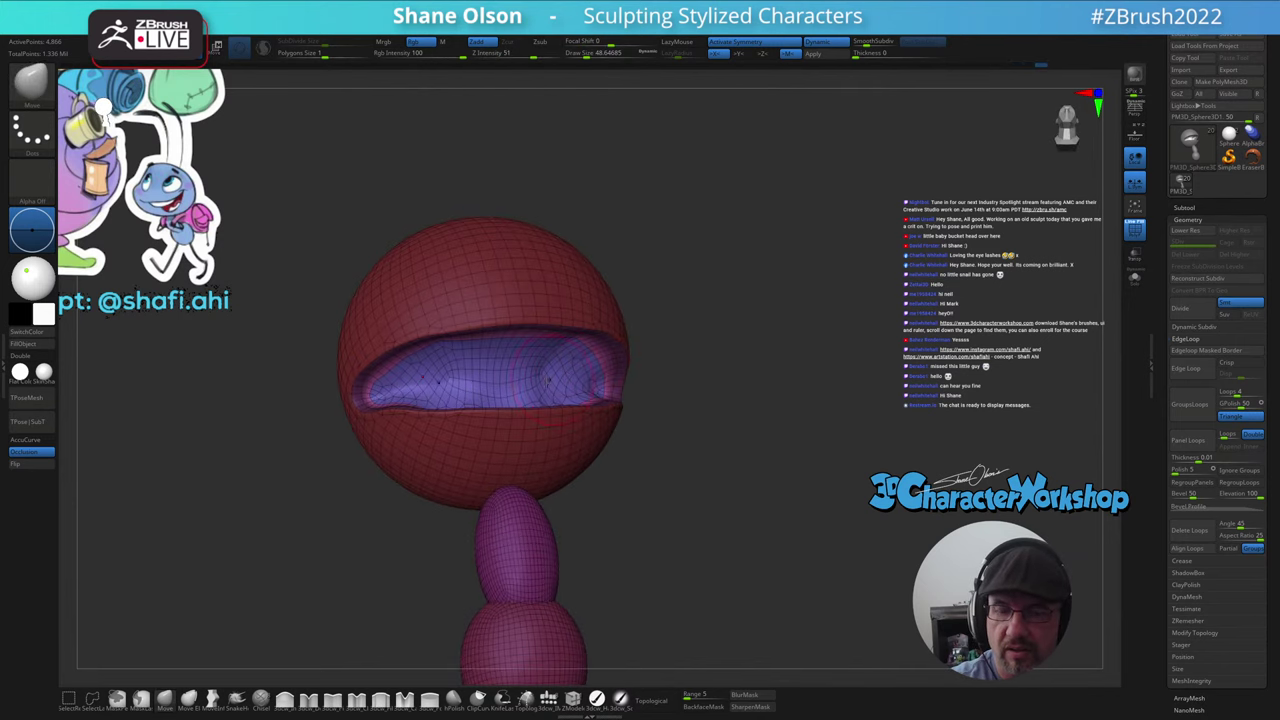
pyautogui.keyDown('shift'); pyautogui.moveTo(590, 380); pyautogui.dragTo(596, 386); pyautogui.keyUp('shift')
# - Adjust the cavity's inner surface with the Move brush at a draw size of about 65, and turn off dynamic subdivision
pyautogui.moveTo(672, 434)
pyautogui.mouseDown()
pyautogui.moveTo(603, 444)
pyautogui.moveTo(602, 461)
pyautogui.moveTo(628, 481)
pyautogui.mouseUp()
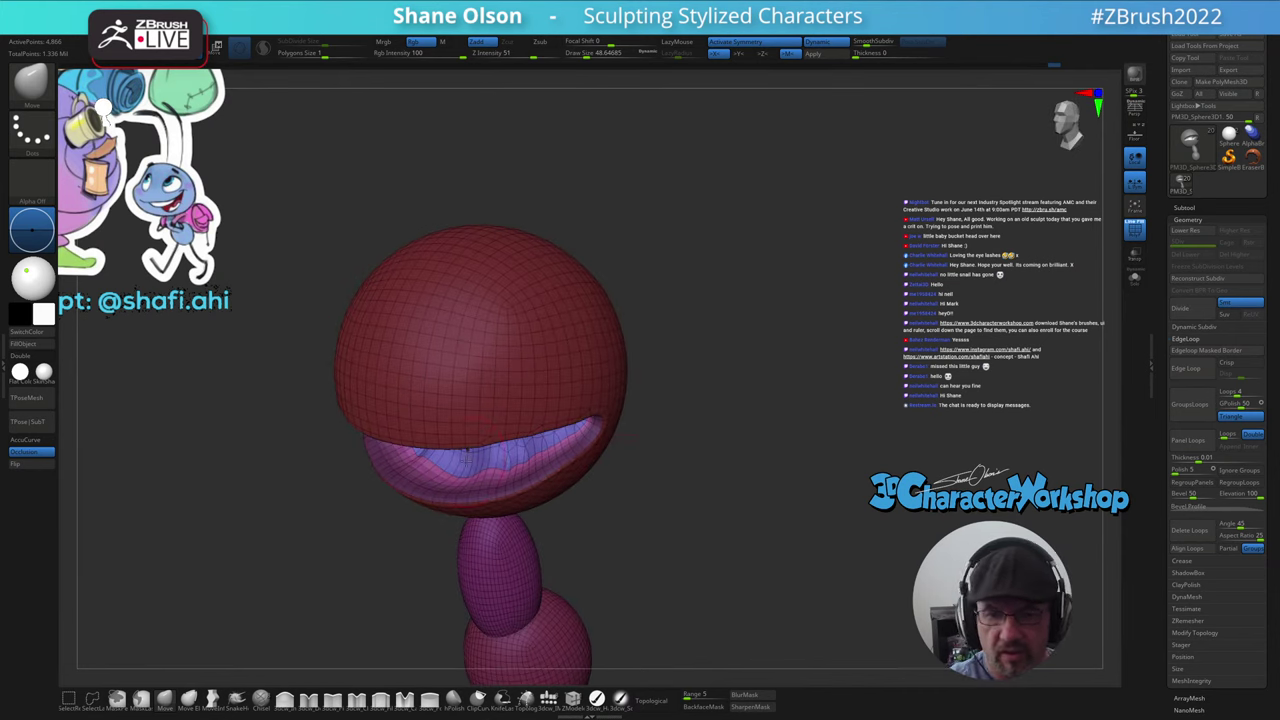
pyautogui.moveTo(467, 455); pyautogui.dragTo(469, 440, button='right')
pyautogui.press(']')
pyautogui.moveTo(468, 463); pyautogui.dragTo(455, 444)
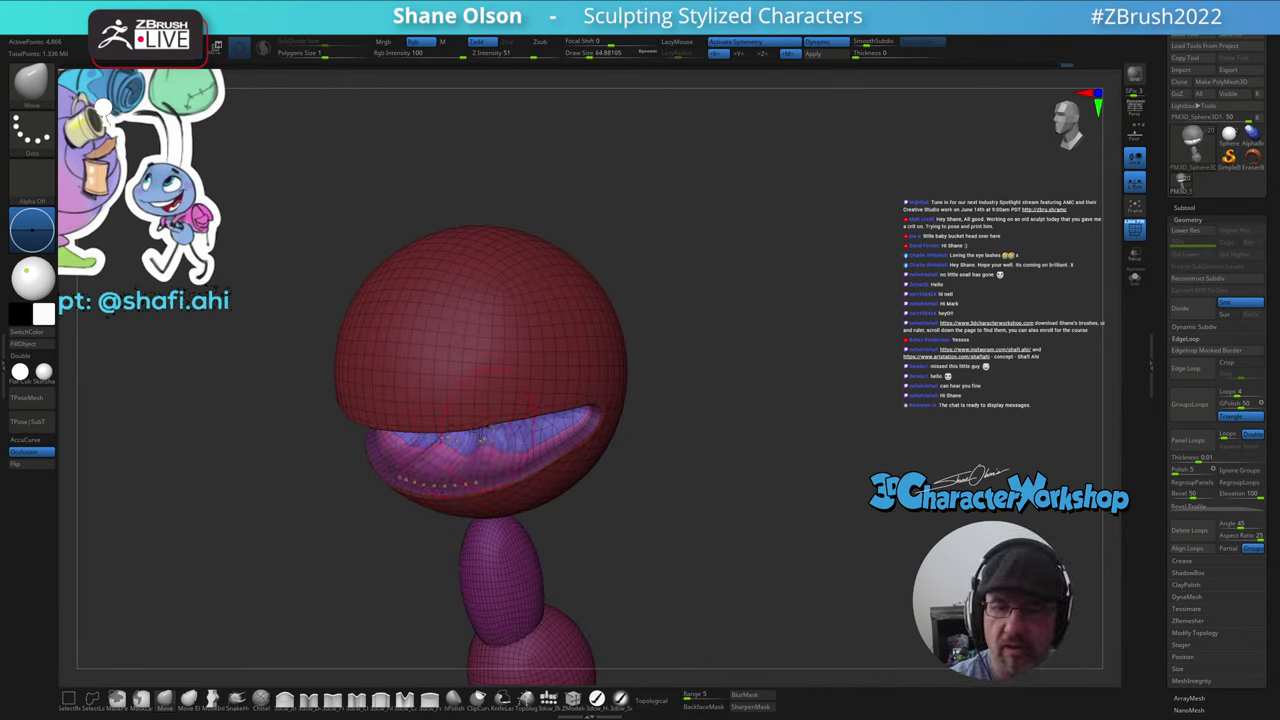
pyautogui.moveTo(485, 434)
pyautogui.mouseDown(button='right')
pyautogui.moveTo(450, 436)
pyautogui.moveTo(467, 460)
pyautogui.moveTo(448, 453)
pyautogui.moveTo(480, 458)
pyautogui.moveTo(468, 422)
pyautogui.mouseUp(button='right')
pyautogui.hotkey('shift', 'd')
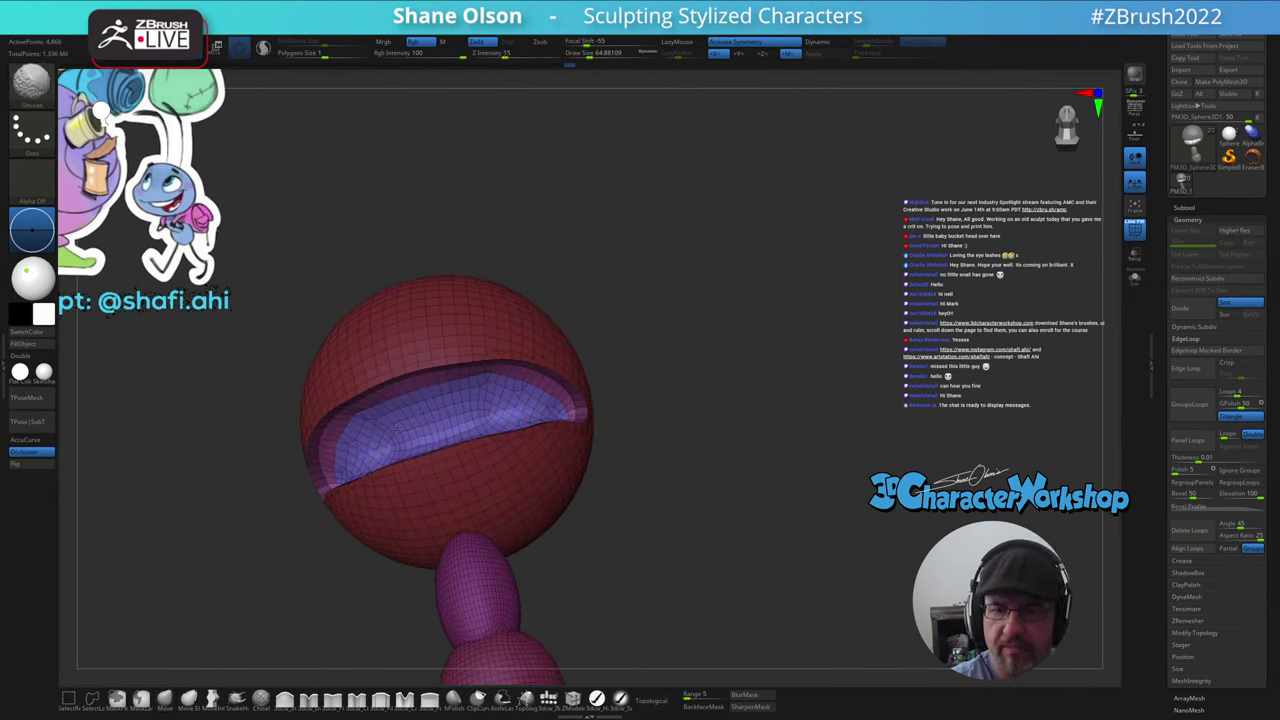
pyautogui.moveTo(396, 428)
pyautogui.mouseDown()
pyautogui.moveTo(562, 510)
pyautogui.moveTo(634, 471)
pyautogui.moveTo(637, 486)
pyautogui.moveTo(674, 491)
pyautogui.moveTo(626, 514)
pyautogui.moveTo(630, 495)
pyautogui.moveTo(605, 488)
pyautogui.moveTo(616, 497)
pyautogui.mouseUp()
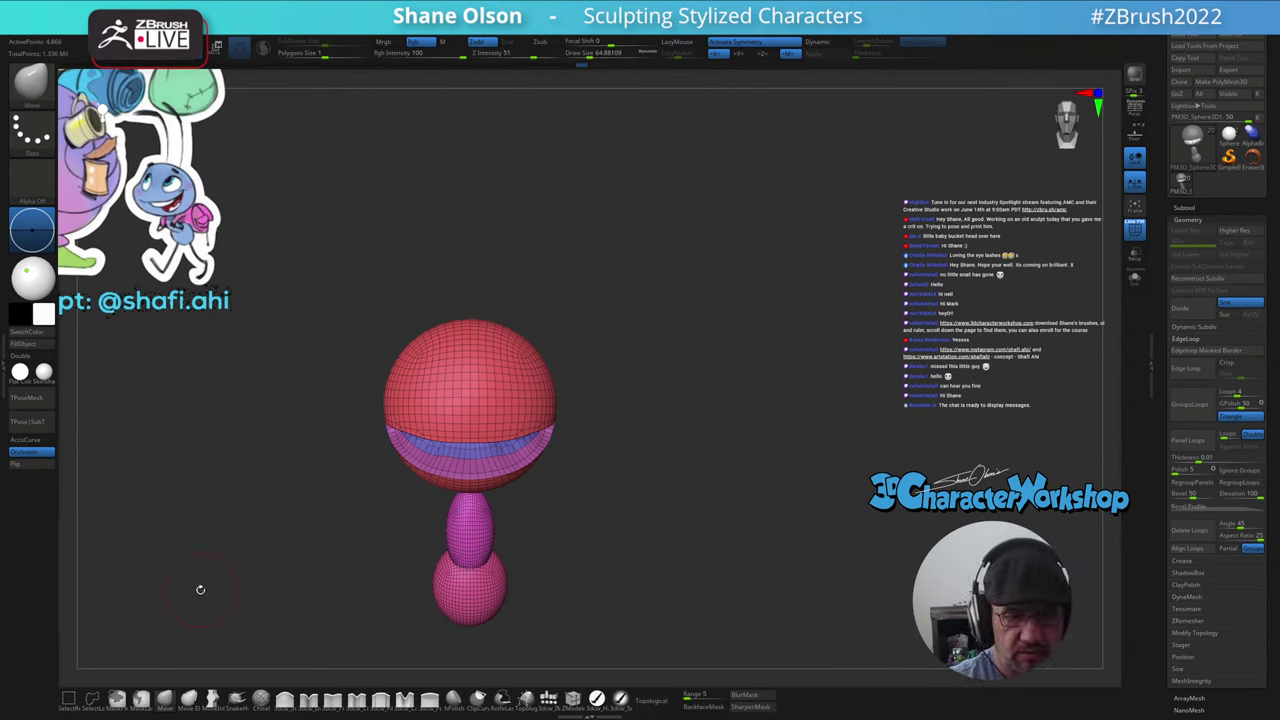
# - Push two symmetrical eye-socket hollows into the head above the mouth with the Move brush at a draw size of about 83
pyautogui.press('s')
pyautogui.moveTo(201, 590); pyautogui.dragTo(208, 590)
pyautogui.moveTo(541, 495)
pyautogui.mouseDown()
pyautogui.moveTo(571, 509)
pyautogui.moveTo(569, 528)
pyautogui.moveTo(548, 508)
pyautogui.mouseUp()
pyautogui.press('s')
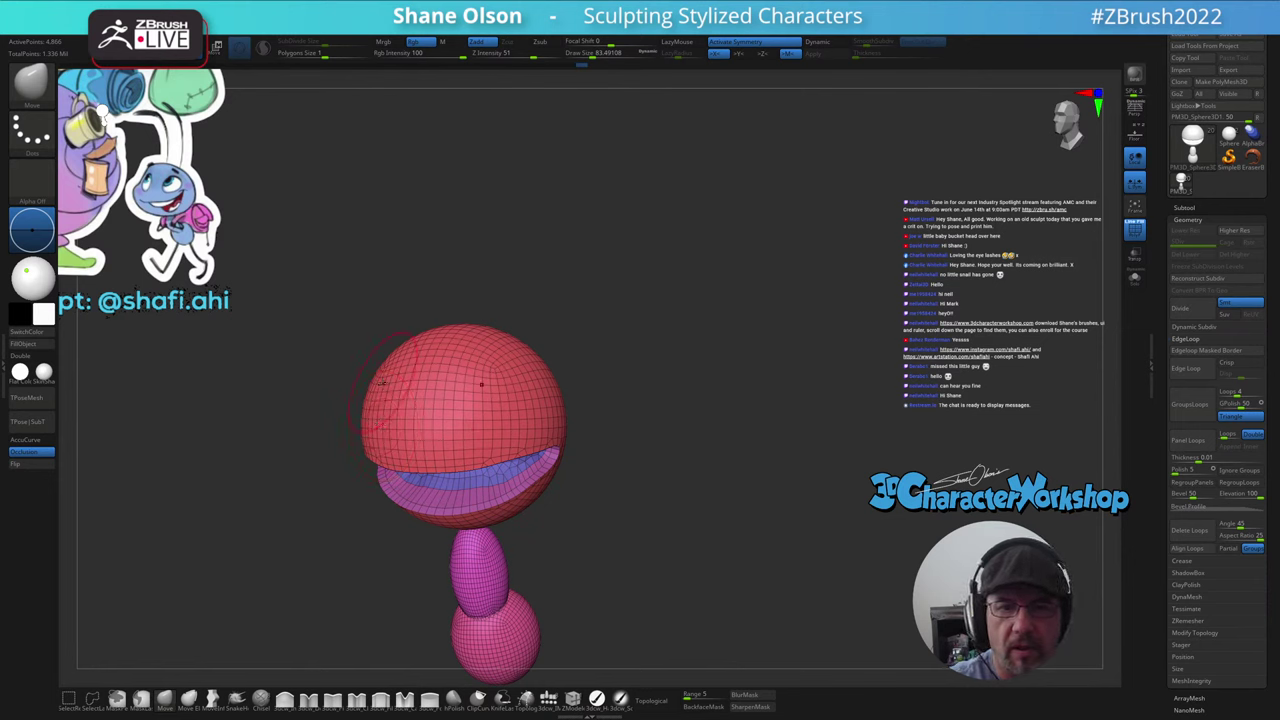
pyautogui.moveTo(382, 383); pyautogui.dragTo(414, 378, button='right')
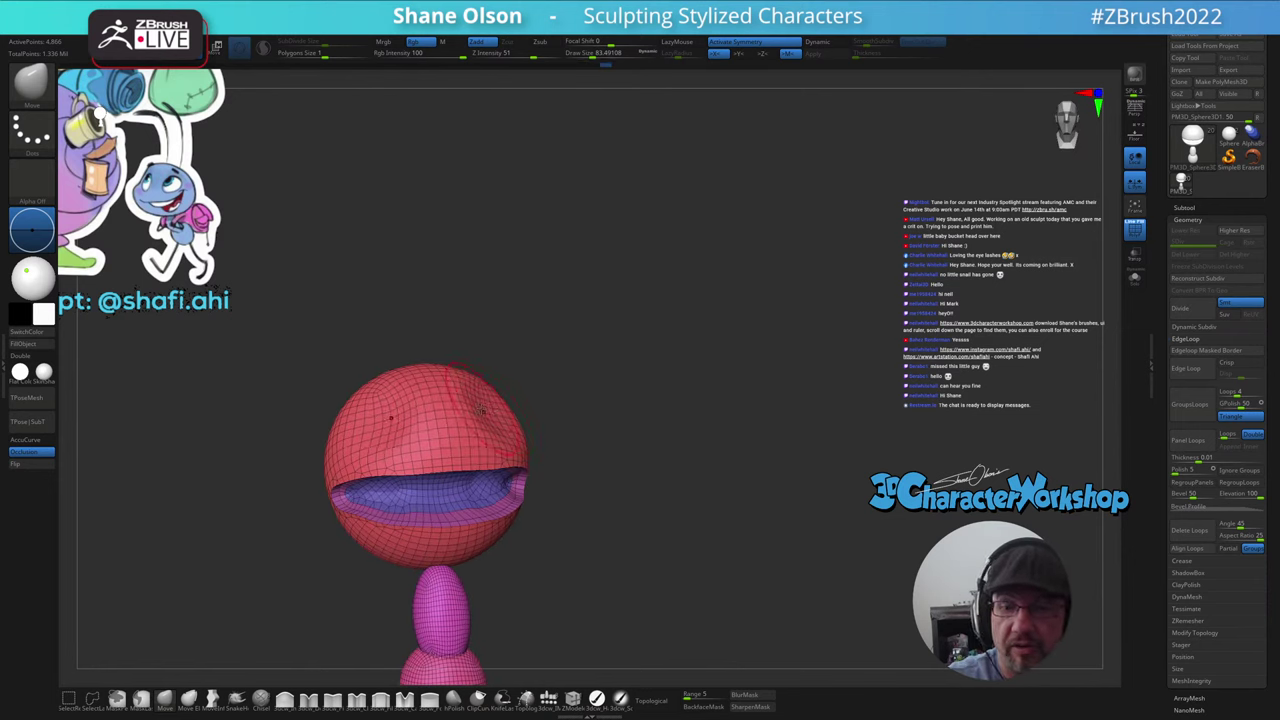
pyautogui.moveTo(517, 396)
pyautogui.mouseDown()
pyautogui.moveTo(591, 420)
pyautogui.moveTo(600, 387)
pyautogui.mouseUp()
# - Smooth the upper lip and the mouth corners using a draw size of about 68
pyautogui.press('s')
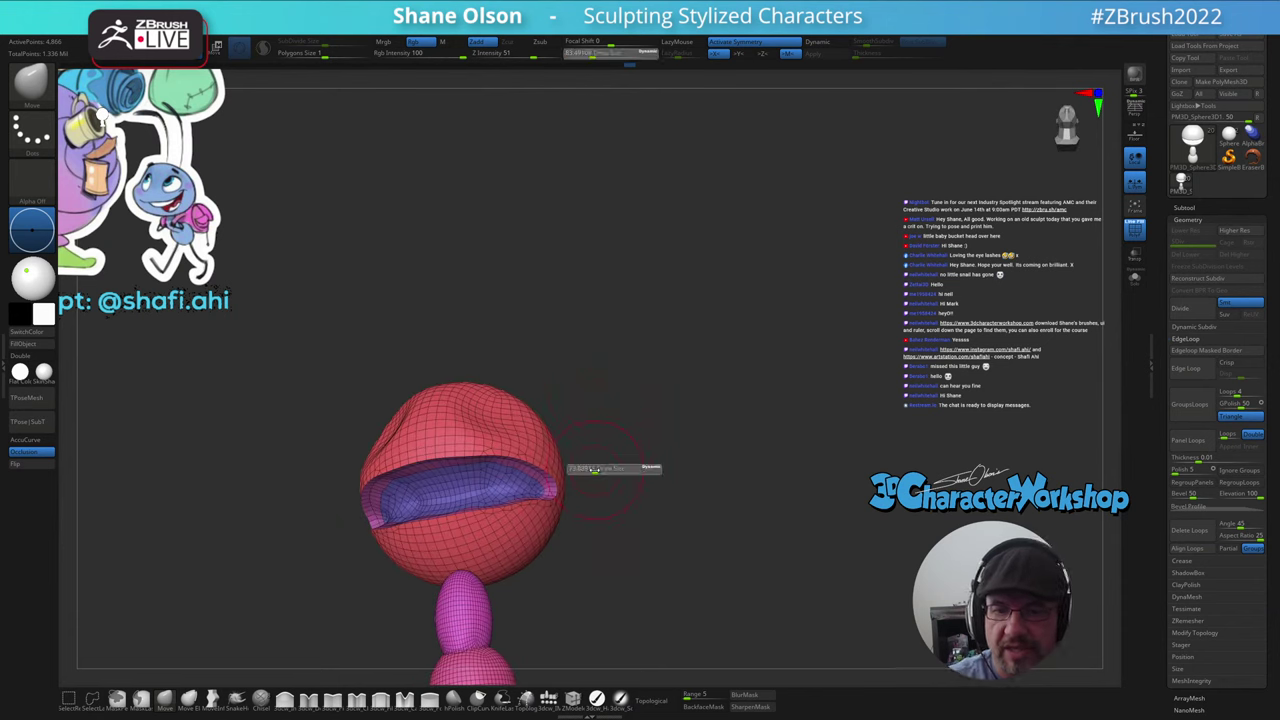
pyautogui.moveTo(597, 470); pyautogui.dragTo(592, 470)
pyautogui.moveTo(590, 469)
pyautogui.mouseDown()
pyautogui.moveTo(598, 482)
pyautogui.moveTo(615, 441)
pyautogui.mouseUp()
pyautogui.moveTo(462, 457)
pyautogui.keyDown('shift'); pyautogui.mouseDown()
pyautogui.moveTo(440, 457)
pyautogui.moveTo(541, 462)
pyautogui.mouseUp(); pyautogui.keyUp('shift')
pyautogui.press('shift')
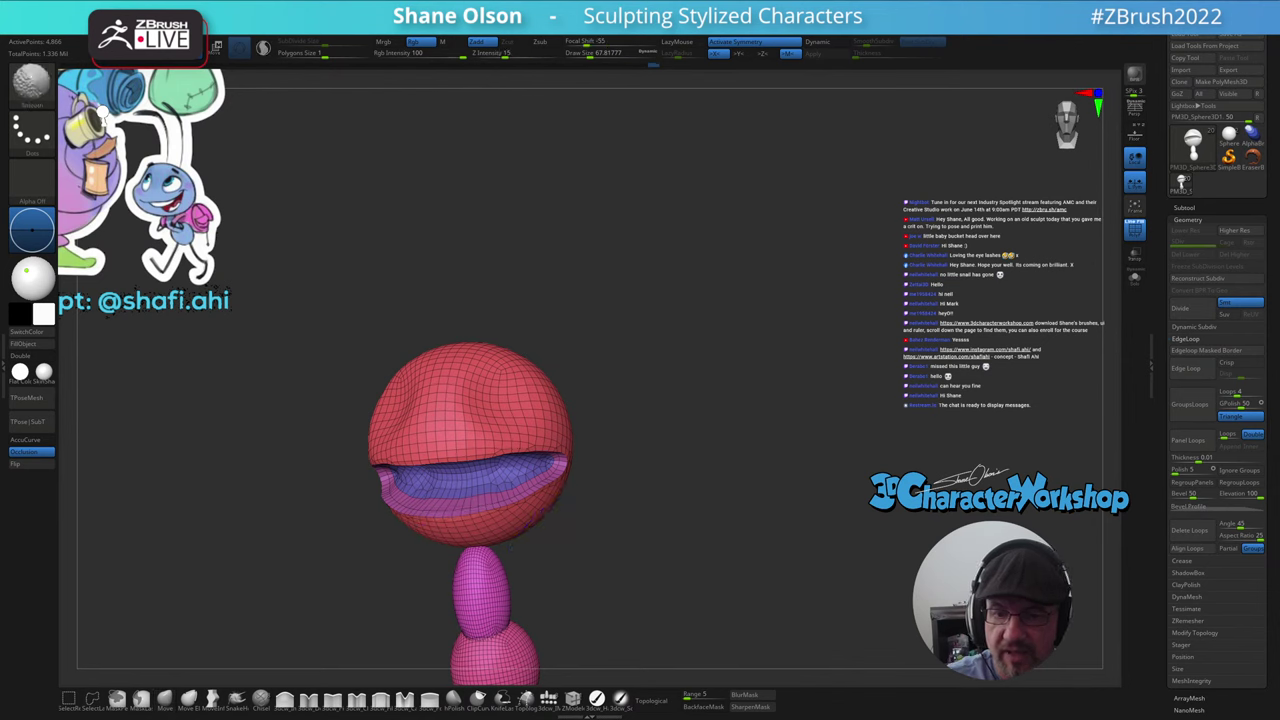
pyautogui.moveTo(668, 478); pyautogui.dragTo(622, 474)
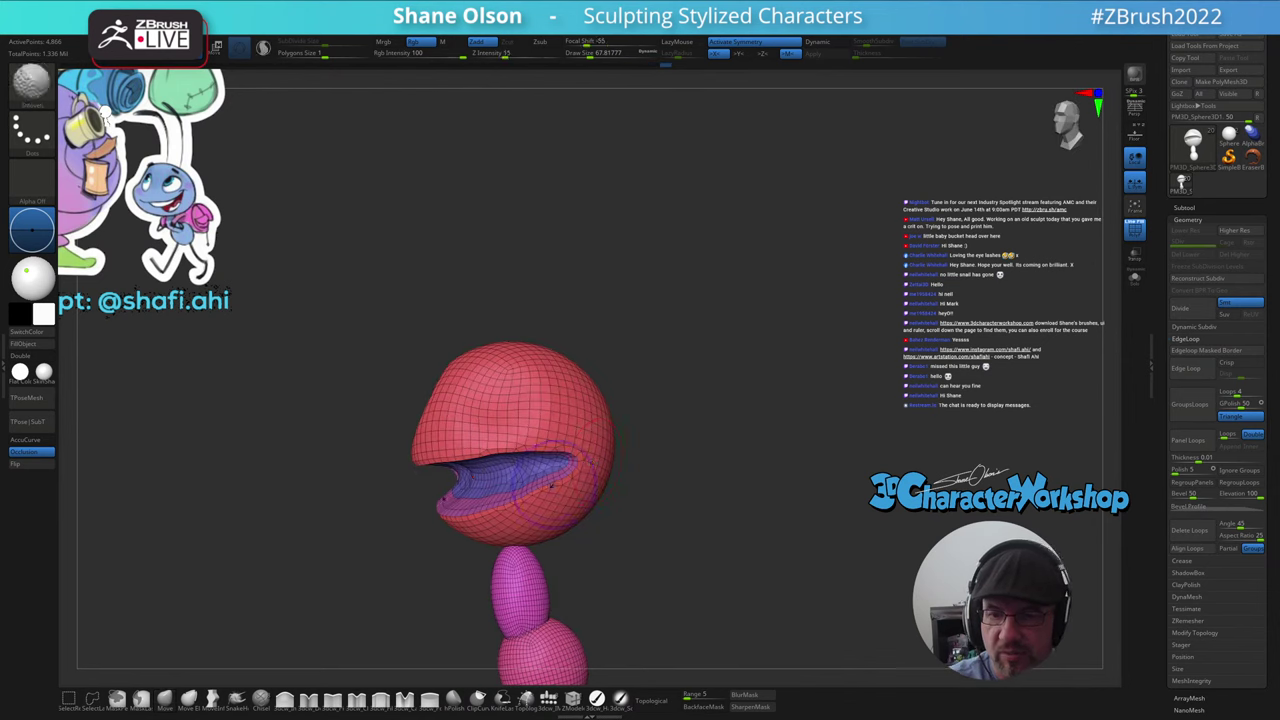
pyautogui.keyDown('shift'); pyautogui.moveTo(538, 466); pyautogui.dragTo(548, 478); pyautogui.keyUp('shift')
# - Reshape the mouth opening and lips with the Move brush, using draw sizes of 112 and about 83
pyautogui.moveTo(676, 486)
pyautogui.mouseDown()
pyautogui.moveTo(595, 483)
pyautogui.moveTo(578, 455)
pyautogui.moveTo(608, 449)
pyautogui.moveTo(600, 437)
pyautogui.moveTo(556, 452)
pyautogui.moveTo(601, 476)
pyautogui.moveTo(677, 401)
pyautogui.moveTo(663, 391)
pyautogui.moveTo(661, 461)
pyautogui.moveTo(646, 452)
pyautogui.moveTo(650, 435)
pyautogui.moveTo(714, 433)
pyautogui.moveTo(684, 456)
pyautogui.mouseUp()
pyautogui.press('s')
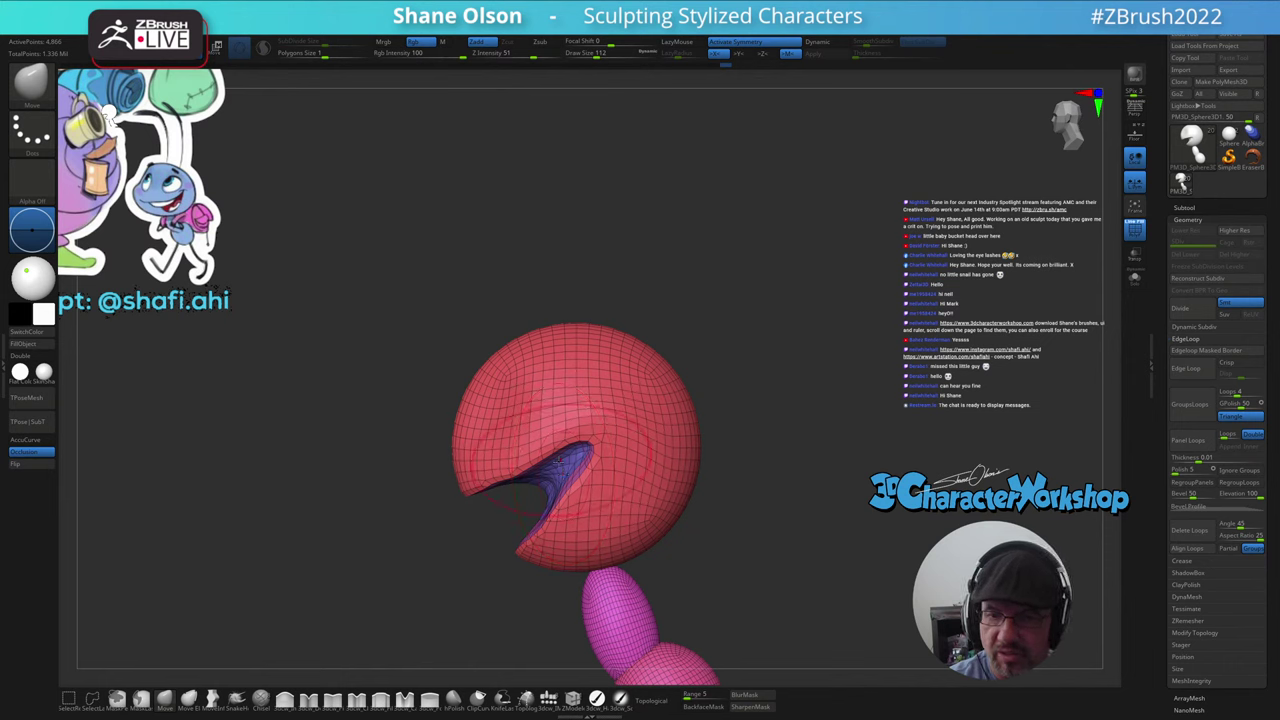
pyautogui.moveTo(690, 450); pyautogui.dragTo(751, 412)
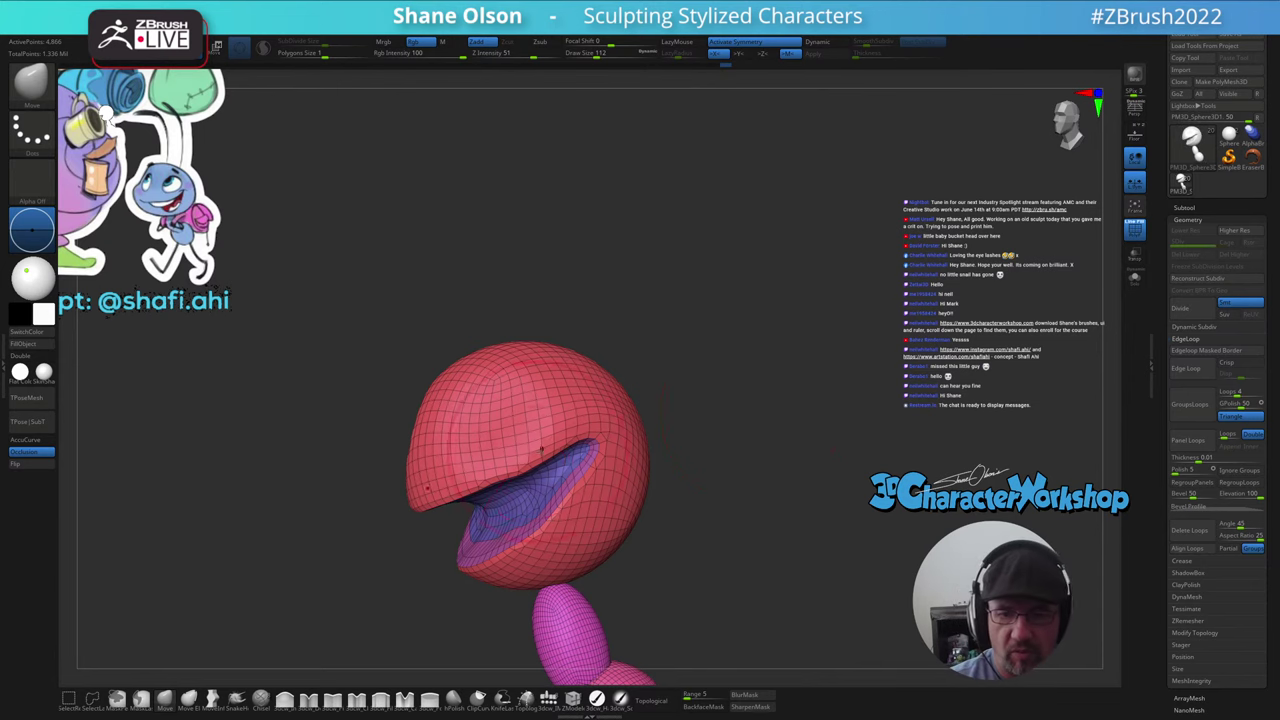
pyautogui.moveTo(547, 462); pyautogui.dragTo(546, 492, button='right')
pyautogui.moveTo(547, 493)
pyautogui.mouseDown()
pyautogui.moveTo(602, 465)
pyautogui.moveTo(597, 531)
pyautogui.moveTo(603, 484)
pyautogui.mouseUp()
pyautogui.press('s')
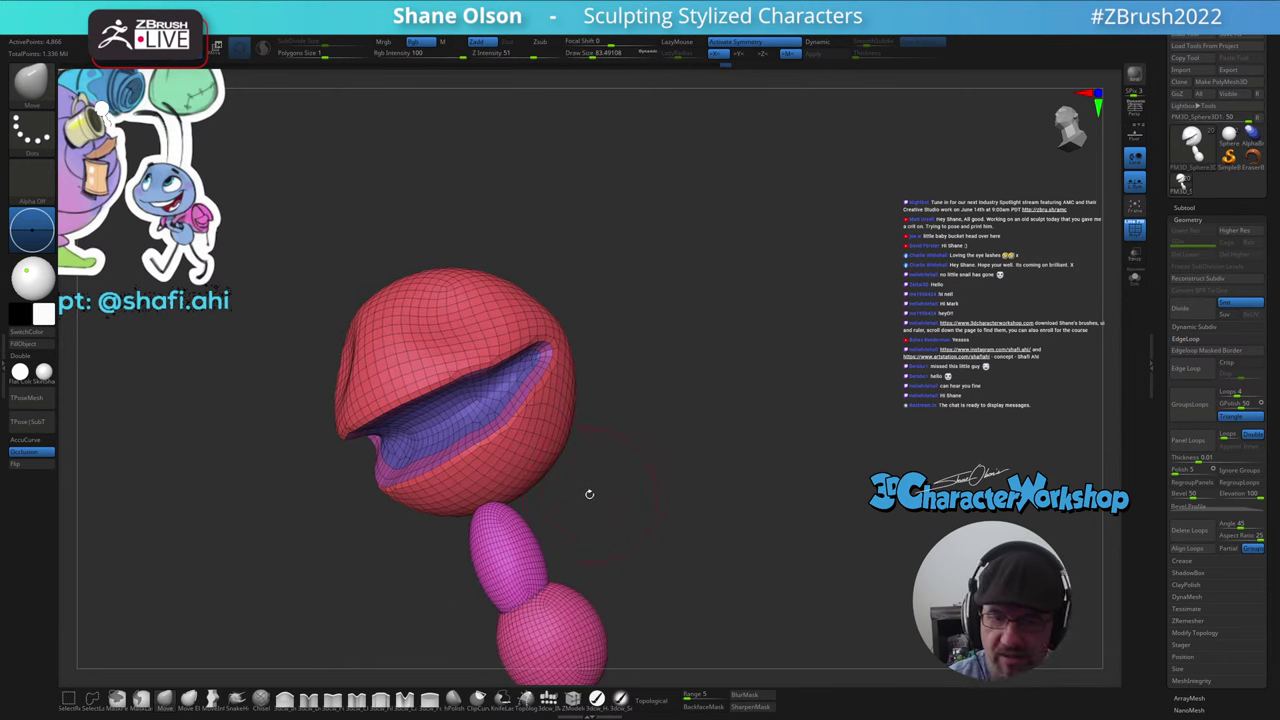
pyautogui.moveTo(567, 513); pyautogui.dragTo(551, 489)
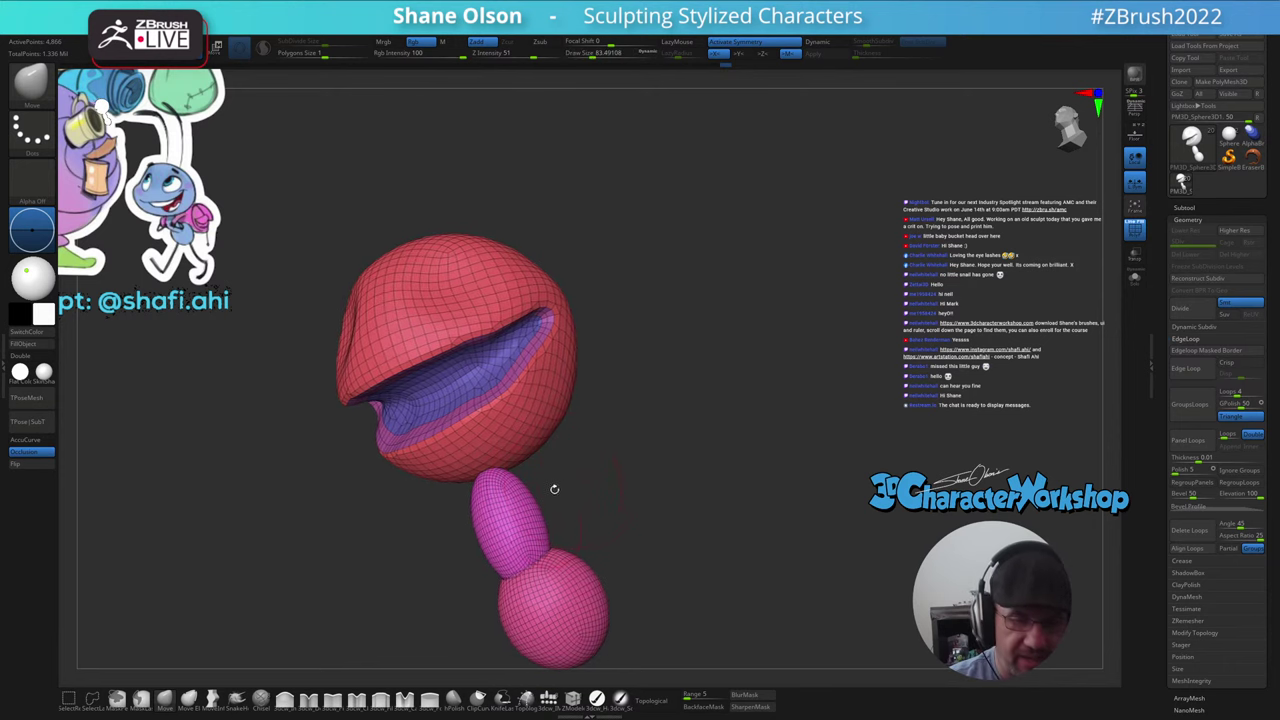
# - Hide the neck and body polygroups and separate them from the head with Split Hidden
pyautogui.keyDown('ctrl'); pyautogui.keyDown('shift'); pyautogui.click(529, 509); pyautogui.keyUp('shift'); pyautogui.keyUp('ctrl')
pyautogui.keyDown('ctrl'); pyautogui.keyDown('shift'); pyautogui.click(550, 565); pyautogui.keyUp('shift'); pyautogui.keyUp('ctrl')
pyautogui.keyDown('ctrl'); pyautogui.keyDown('shift'); pyautogui.click(553, 582); pyautogui.keyUp('shift'); pyautogui.keyUp('ctrl')
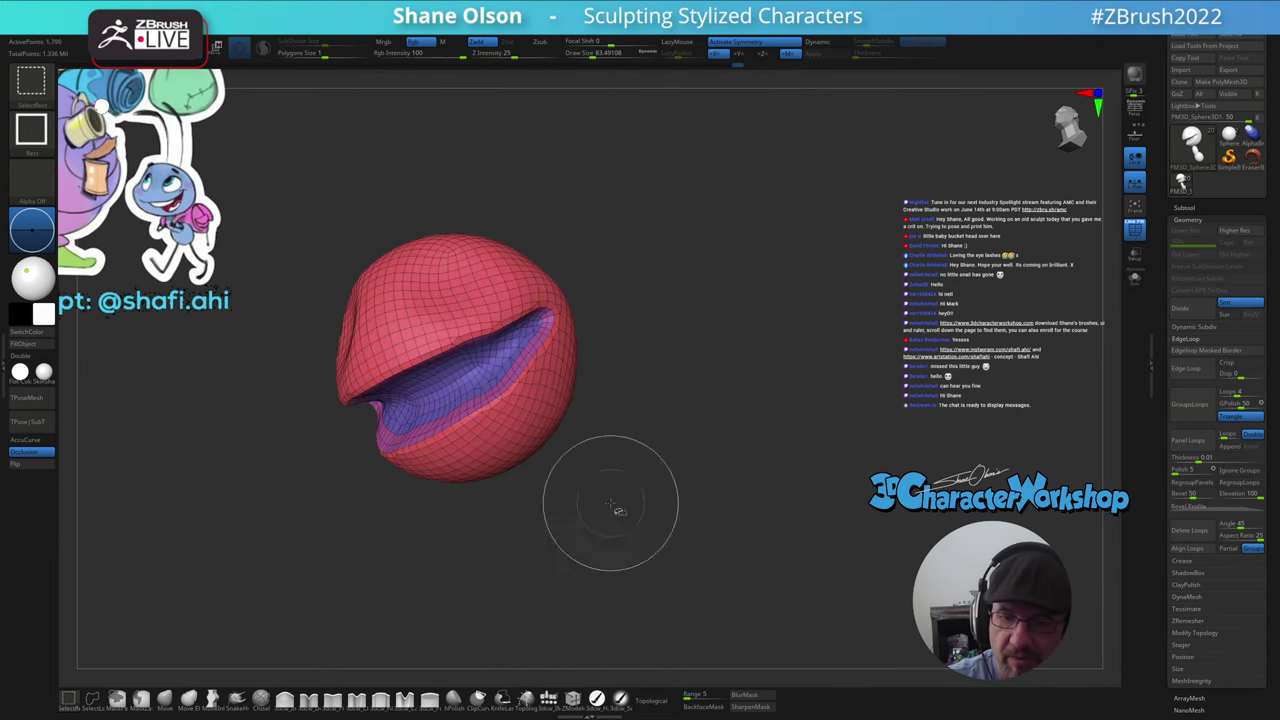
pyautogui.press('`')
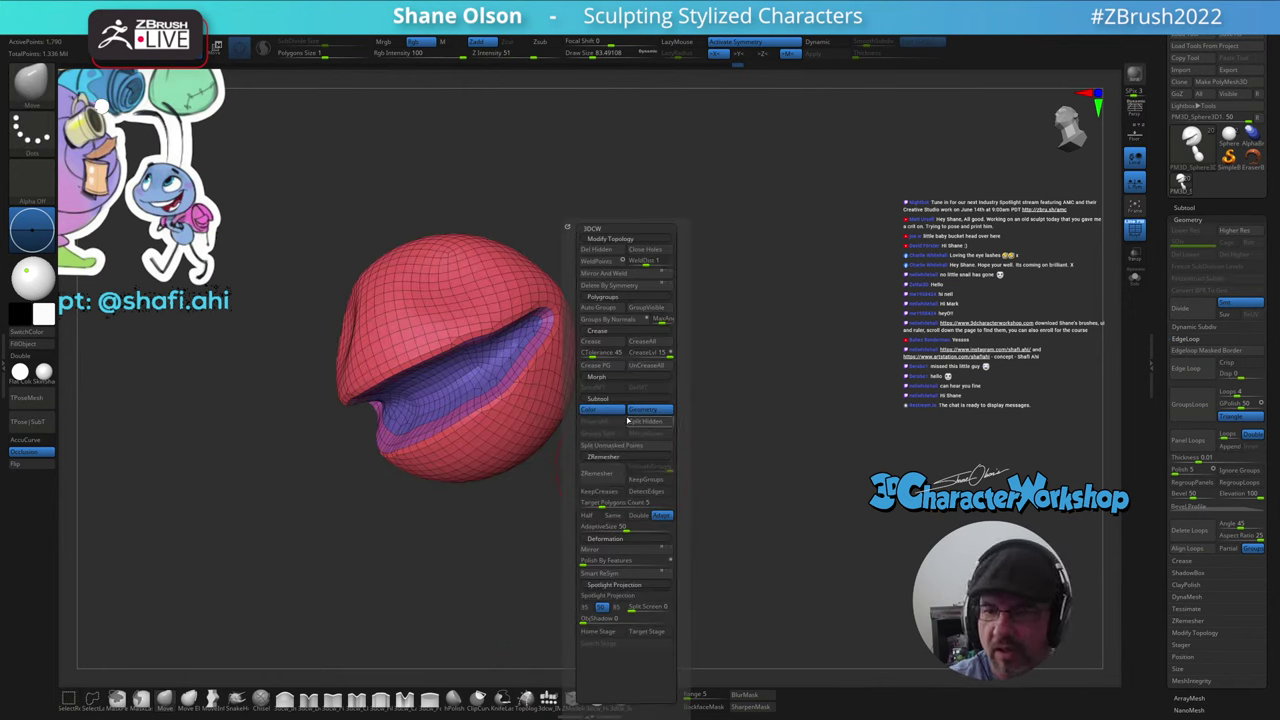
pyautogui.click(654, 424)
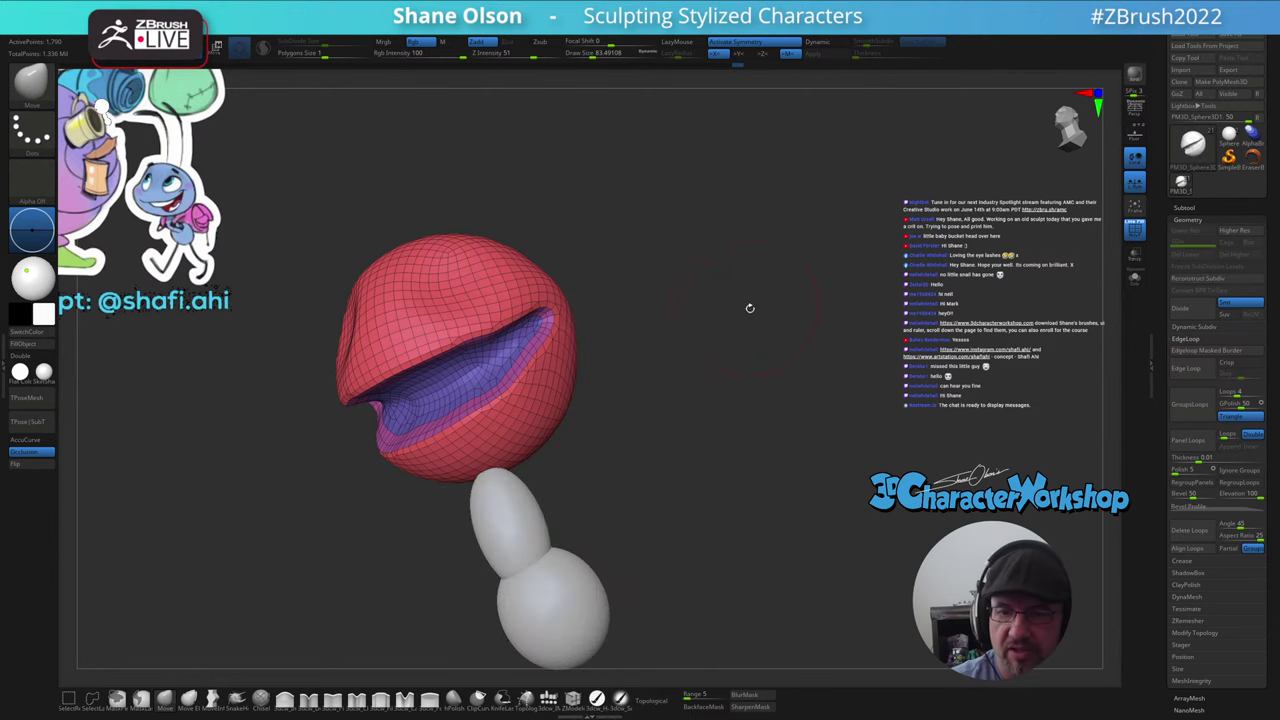
# - Duplicate the head subtool
pyautogui.moveTo(651, 443)
pyautogui.mouseDown()
pyautogui.moveTo(666, 454)
pyautogui.moveTo(671, 438)
pyautogui.mouseUp()
pyautogui.click(1198, 210)
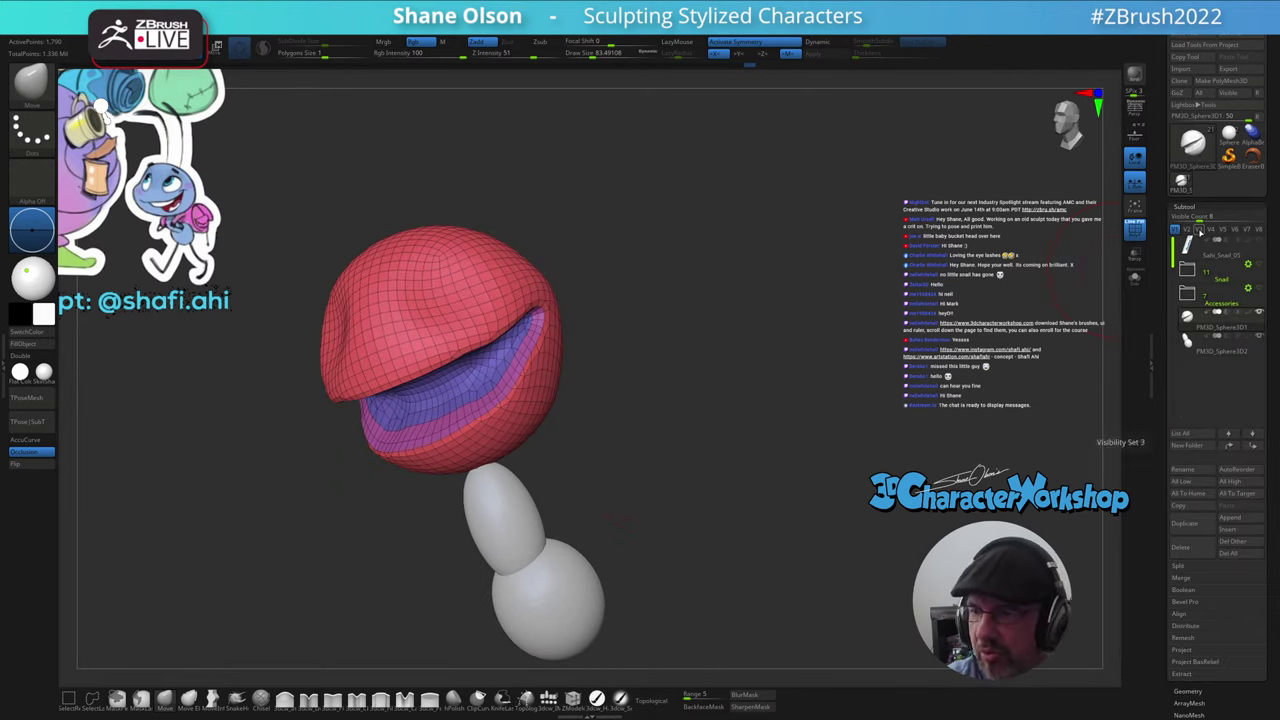
pyautogui.click(1186, 525)
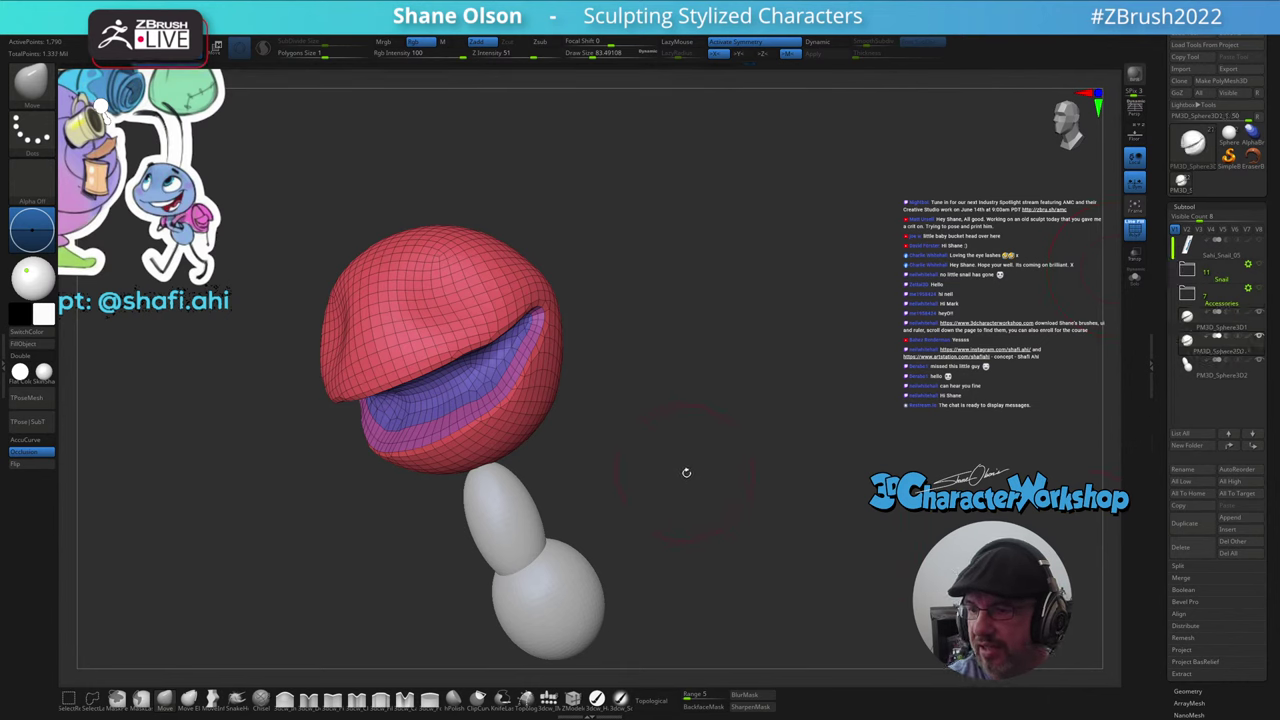
# - Mask everything except the blue inner-mouth polygroup and flatten that polygroup with the ClipCurve brush
pyautogui.moveTo(629, 436); pyautogui.dragTo(640, 476)
pyautogui.press('w')
pyautogui.click(609, 271)
pyautogui.keyDown('ctrl'); pyautogui.click(520, 357); pyautogui.keyUp('ctrl')
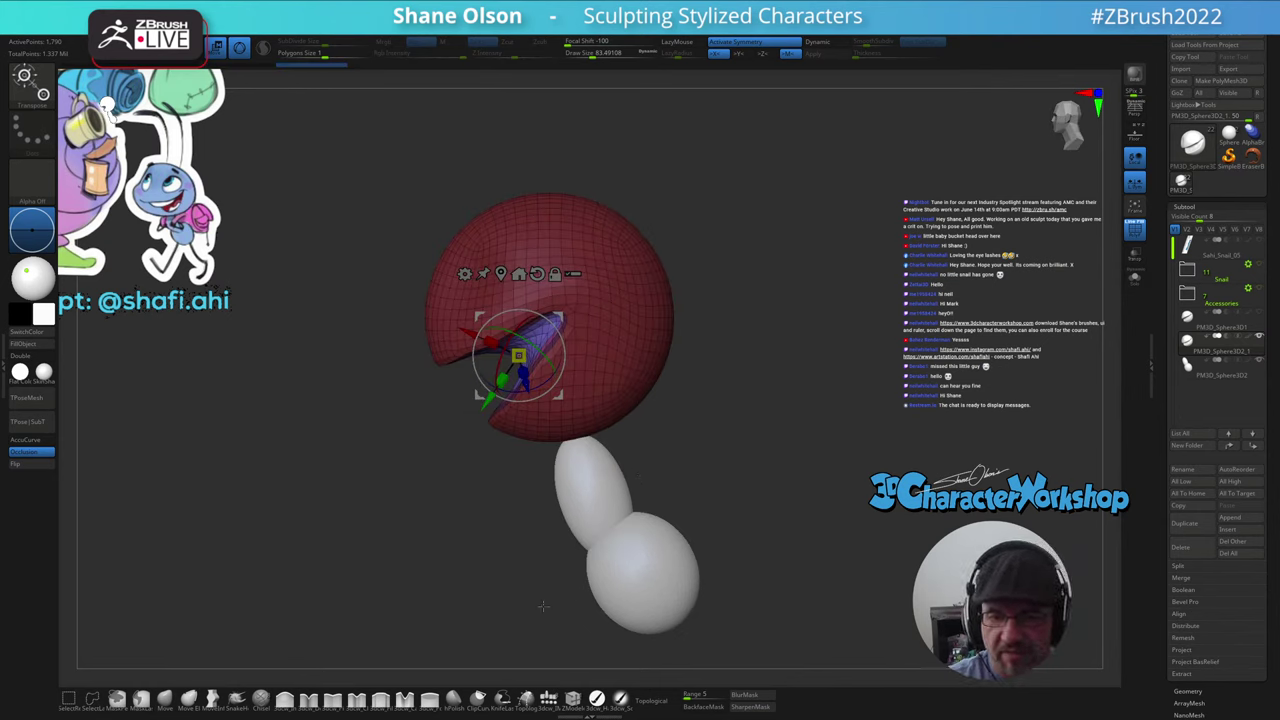
pyautogui.click(479, 699)
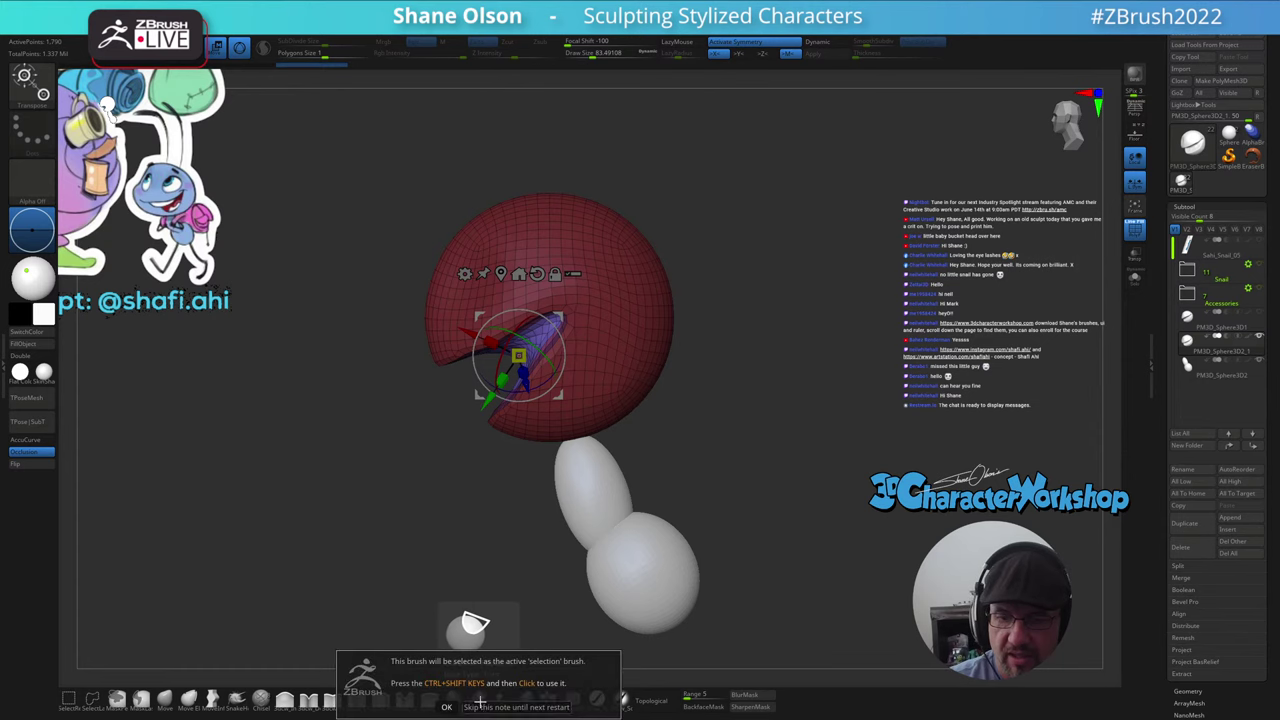
pyautogui.click(478, 706)
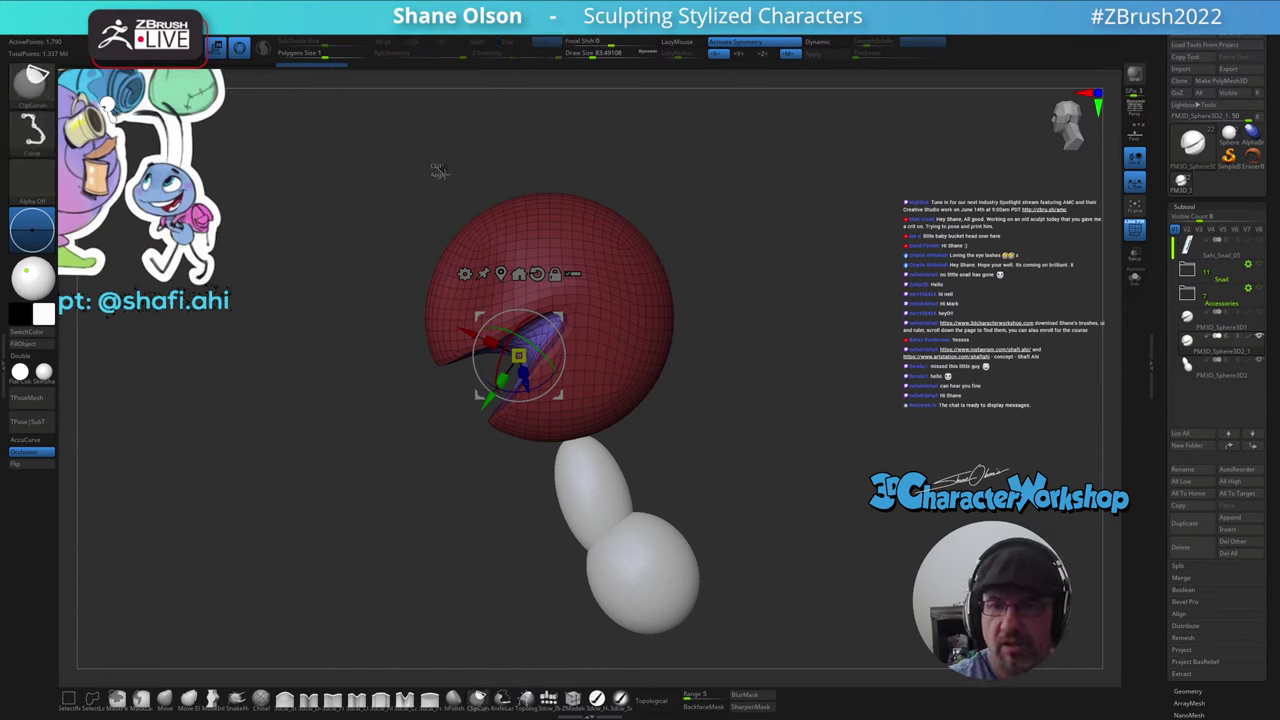
pyautogui.moveTo(435, 167)
pyautogui.keyDown('ctrl'); pyautogui.keyDown('shift'); pyautogui.mouseDown()
pyautogui.moveTo(788, 637)
pyautogui.moveTo(670, 329)
pyautogui.moveTo(423, 170)
pyautogui.moveTo(498, 248)
pyautogui.moveTo(464, 163)
pyautogui.moveTo(520, 146)
pyautogui.mouseUp(); pyautogui.keyUp('shift'); pyautogui.keyUp('ctrl')
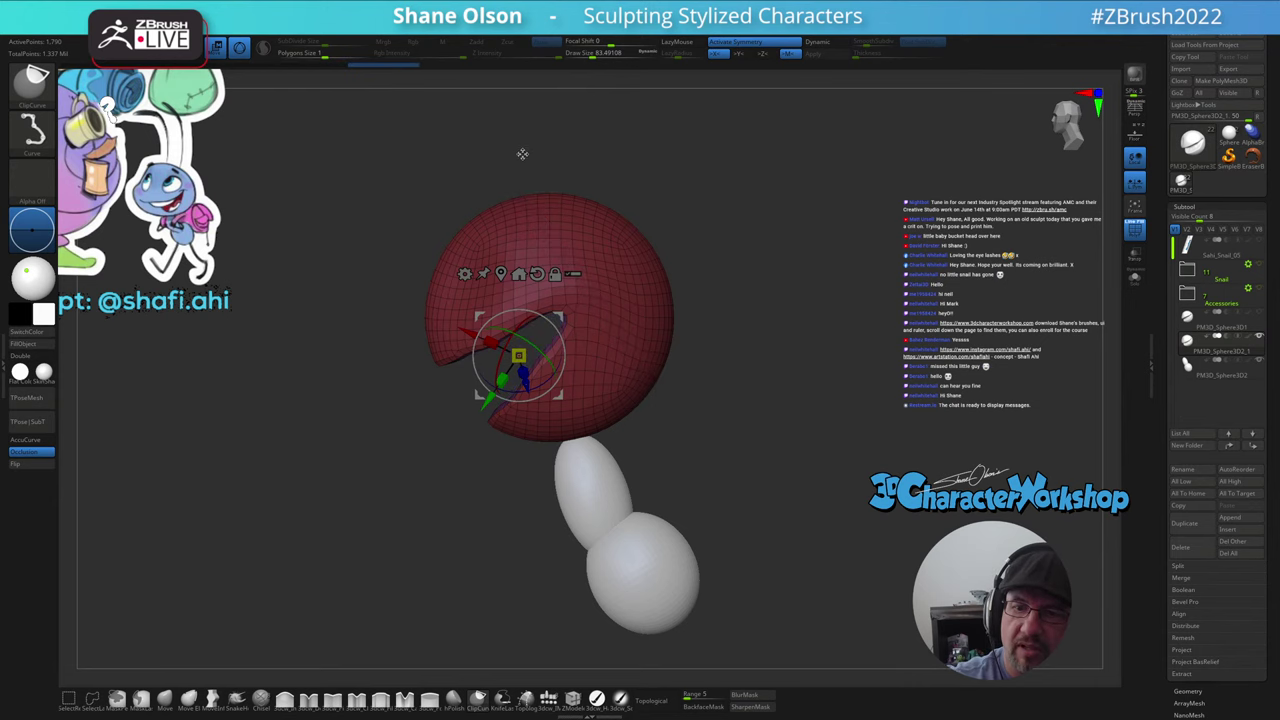
pyautogui.moveTo(703, 434); pyautogui.dragTo(656, 488)
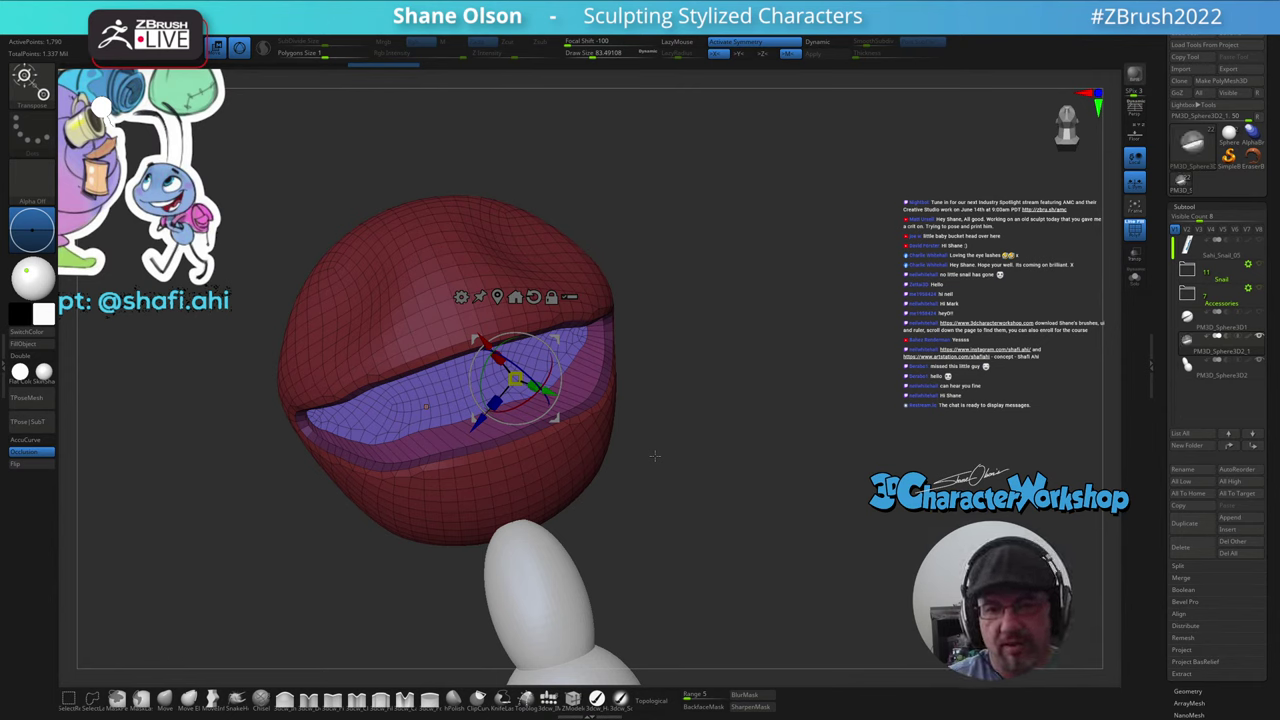
# - Undo the last change, then centre the gizmo on the flattened inner-mouth face and scale the face down
pyautogui.press('q')
pyautogui.moveTo(631, 469); pyautogui.dragTo(616, 473)
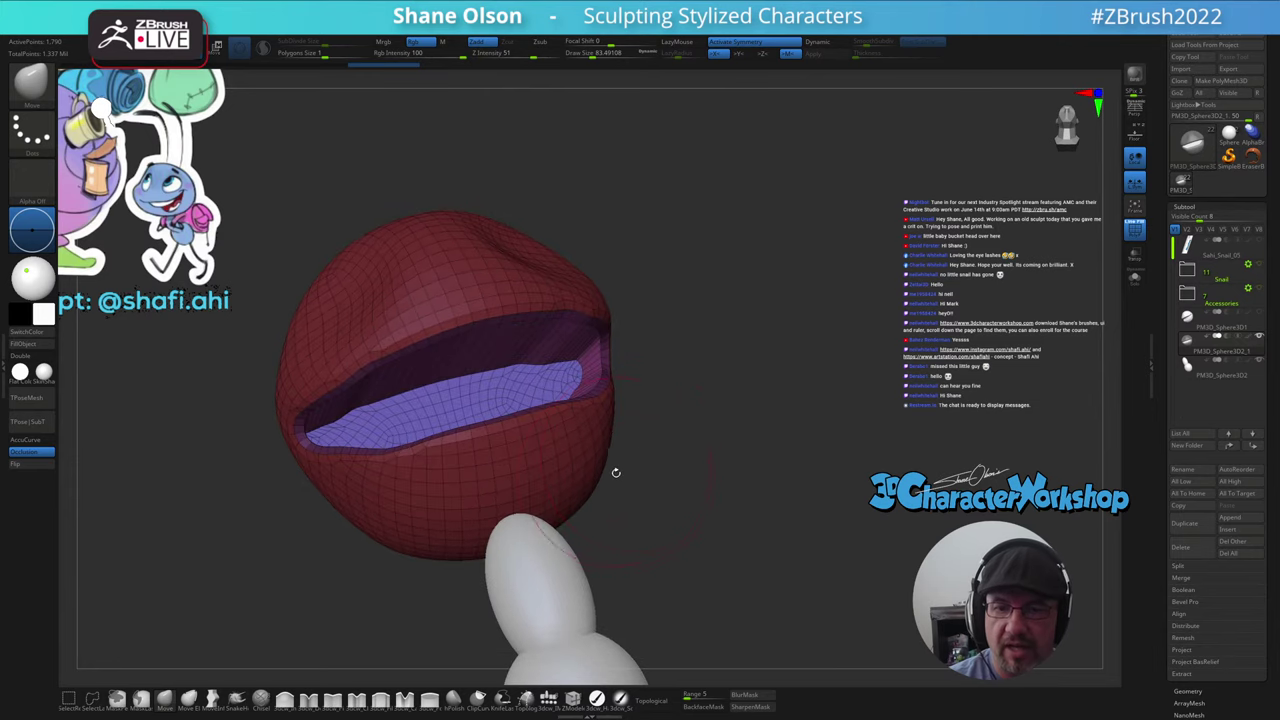
pyautogui.press('w')
pyautogui.hotkey('ctrl', 'z')
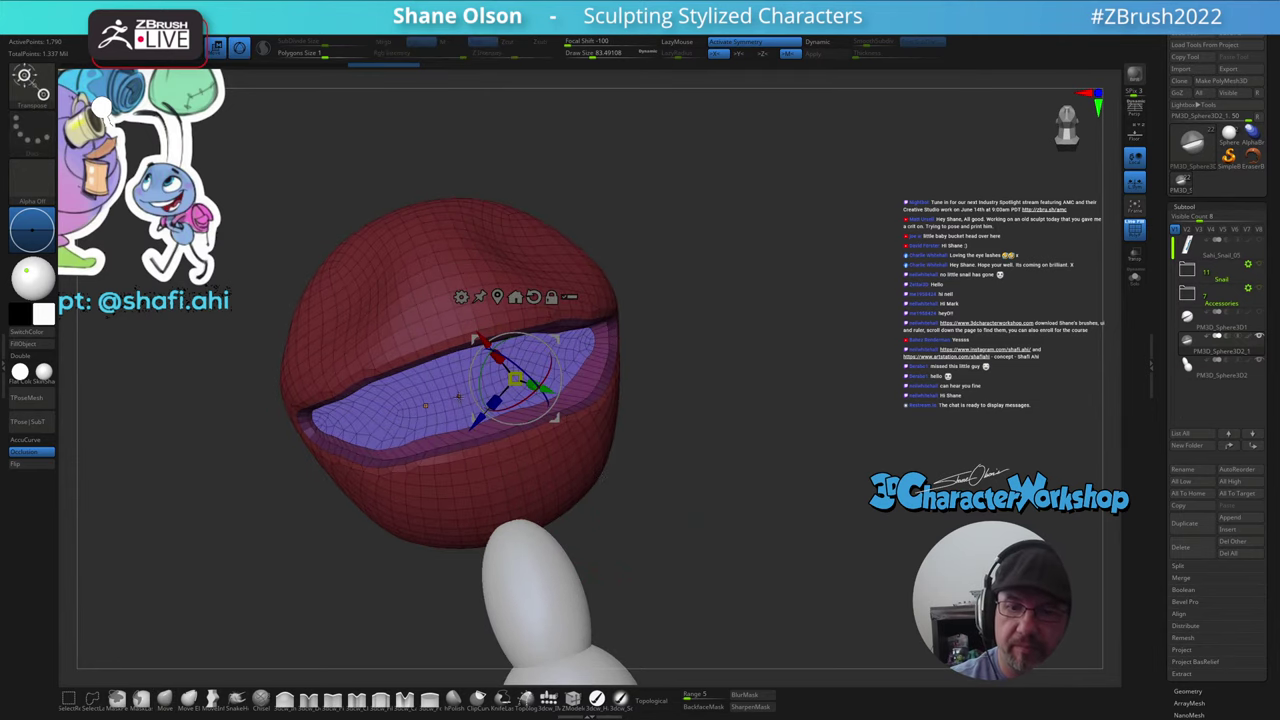
pyautogui.keyDown('ctrl'); pyautogui.click(462, 396); pyautogui.keyUp('ctrl')
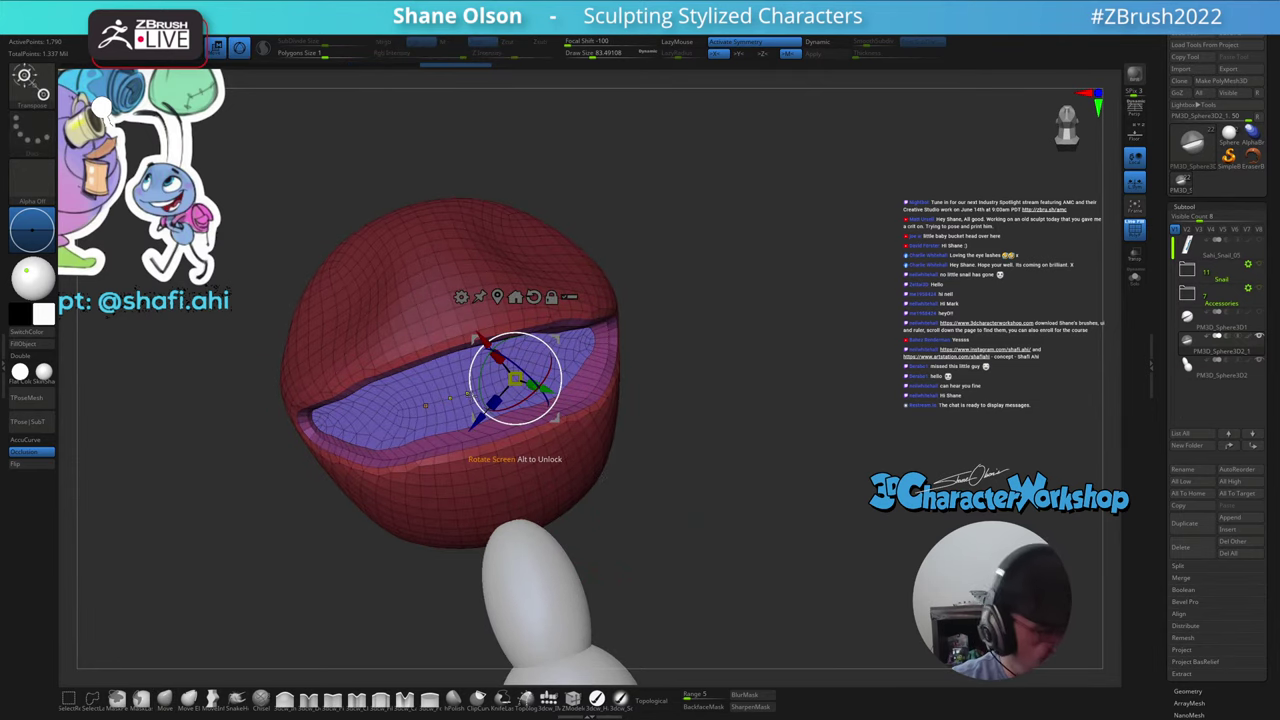
pyautogui.keyDown('alt'); pyautogui.click(459, 396); pyautogui.keyUp('alt')
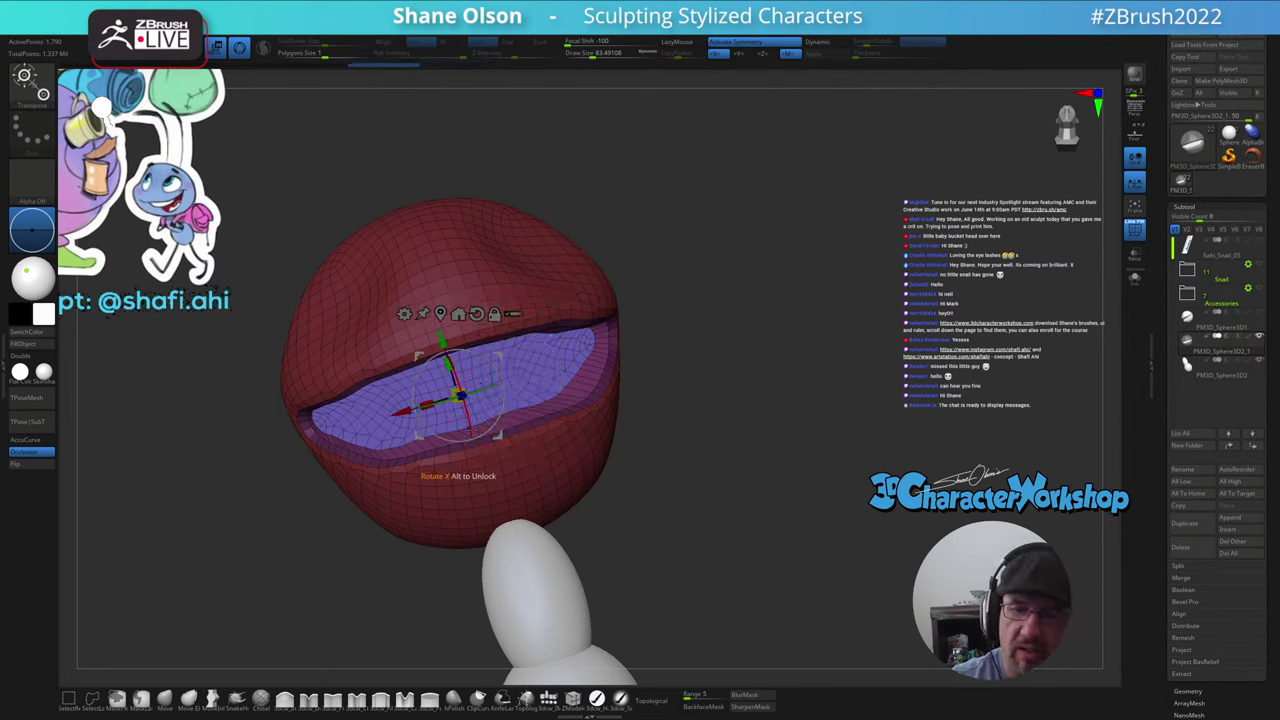
pyautogui.moveTo(590, 512)
pyautogui.mouseDown()
pyautogui.moveTo(574, 514)
pyautogui.moveTo(582, 492)
pyautogui.mouseUp()
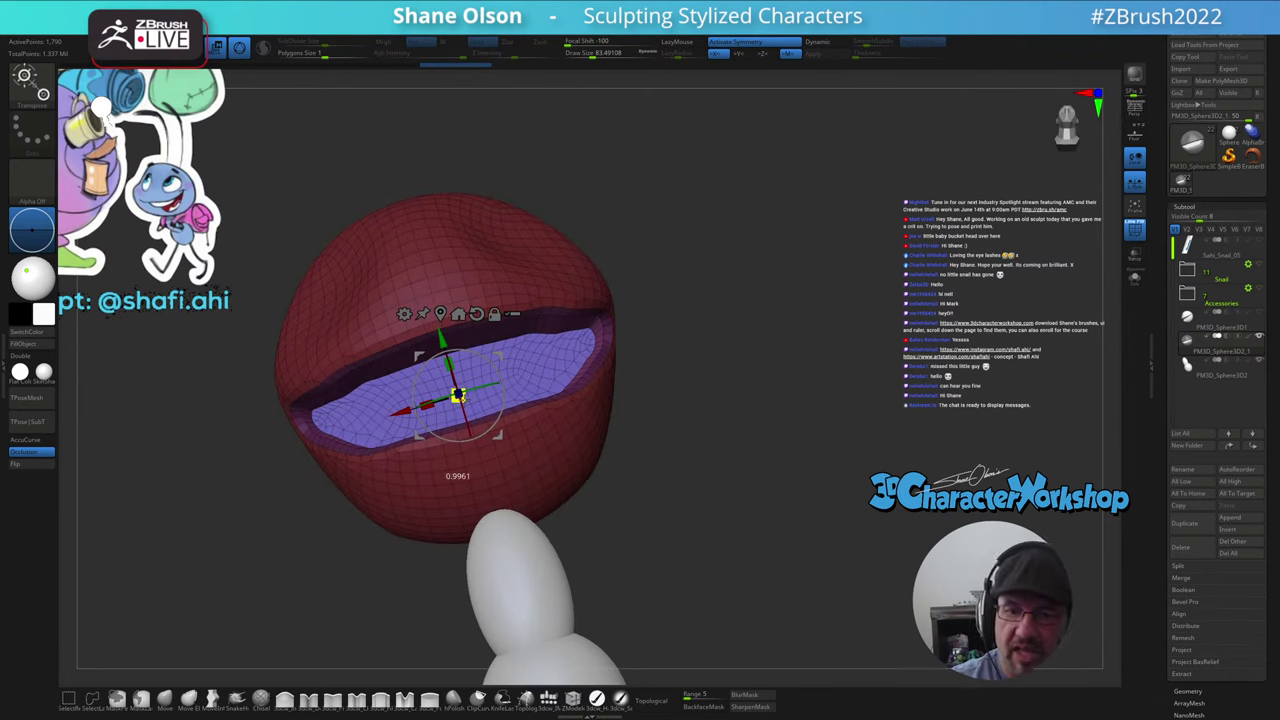
pyautogui.moveTo(459, 396); pyautogui.dragTo(458, 423)
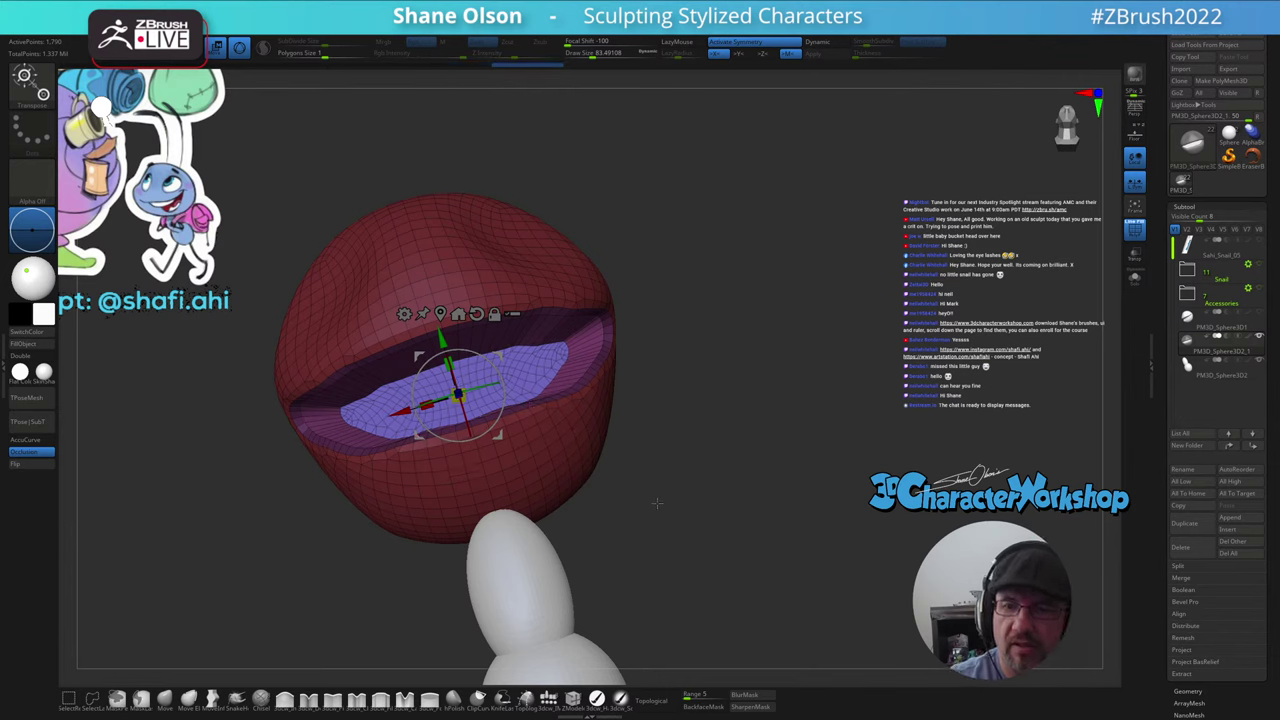
pyautogui.moveTo(656, 503); pyautogui.dragTo(505, 525)
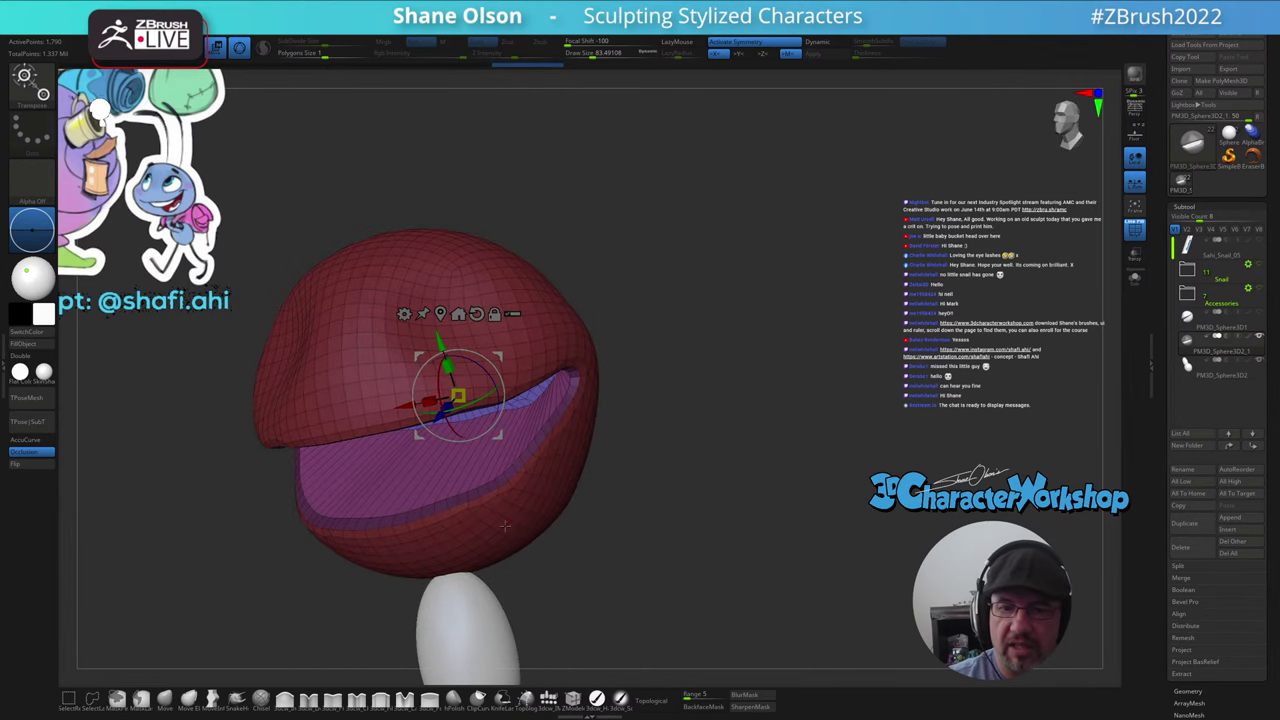
# - Return to the Move brush and reduce its draw size to about 25
pyautogui.moveTo(596, 445)
pyautogui.mouseDown()
pyautogui.moveTo(629, 504)
pyautogui.moveTo(647, 474)
pyautogui.moveTo(603, 505)
pyautogui.moveTo(630, 527)
pyautogui.moveTo(637, 487)
pyautogui.moveTo(649, 531)
pyautogui.mouseUp()
pyautogui.press('q')
pyautogui.press('s')
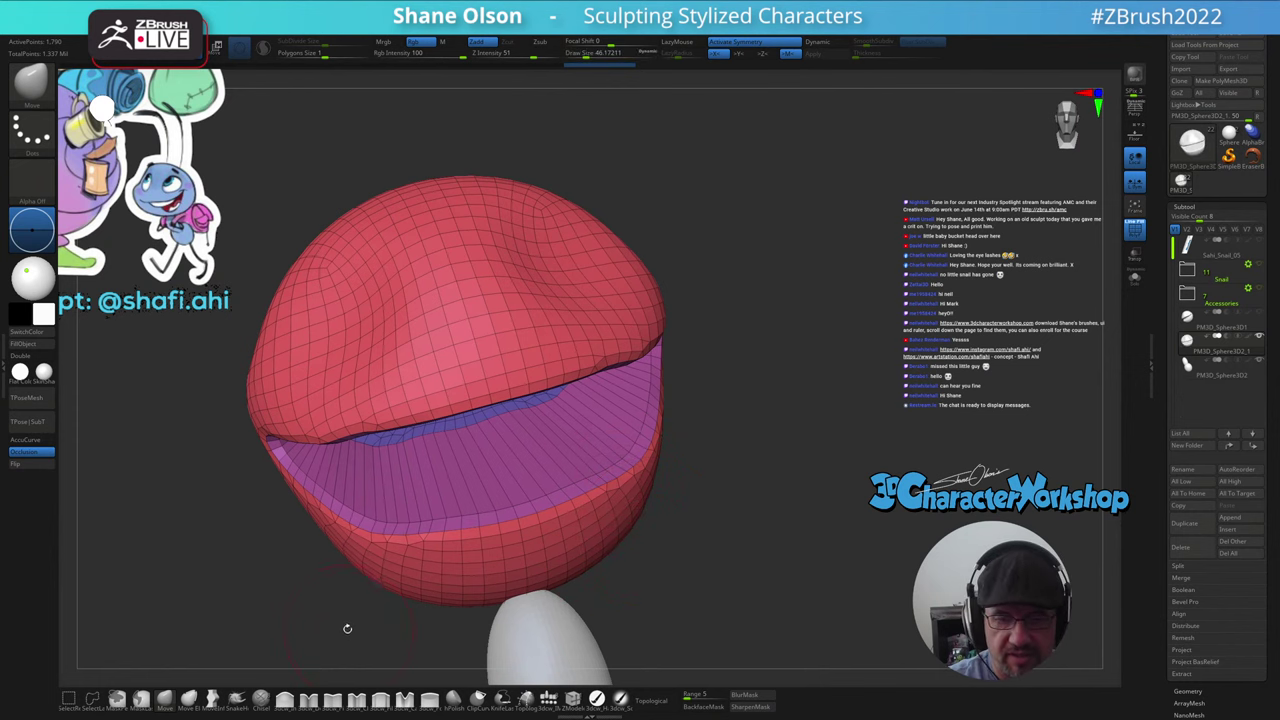
pyautogui.moveTo(347, 628); pyautogui.dragTo(604, 497)
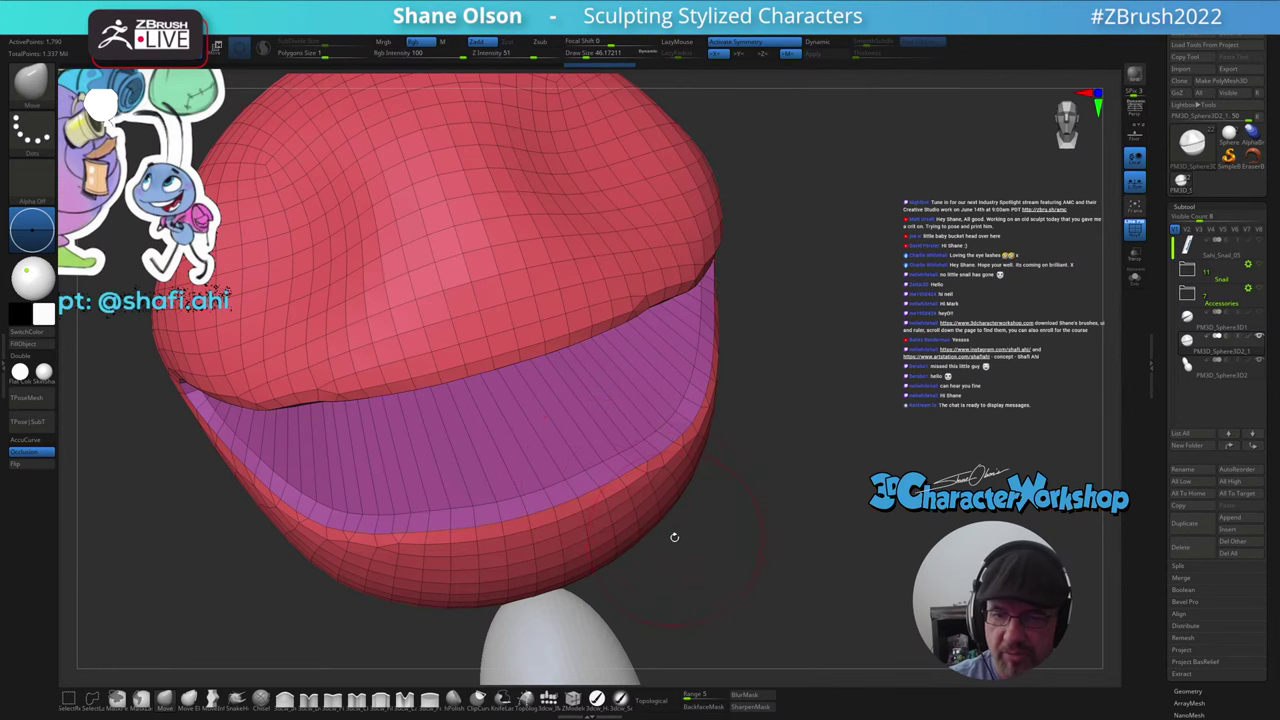
pyautogui.press('s')
pyautogui.moveTo(681, 546)
pyautogui.mouseDown()
pyautogui.moveTo(650, 505)
pyautogui.moveTo(620, 516)
pyautogui.mouseUp()
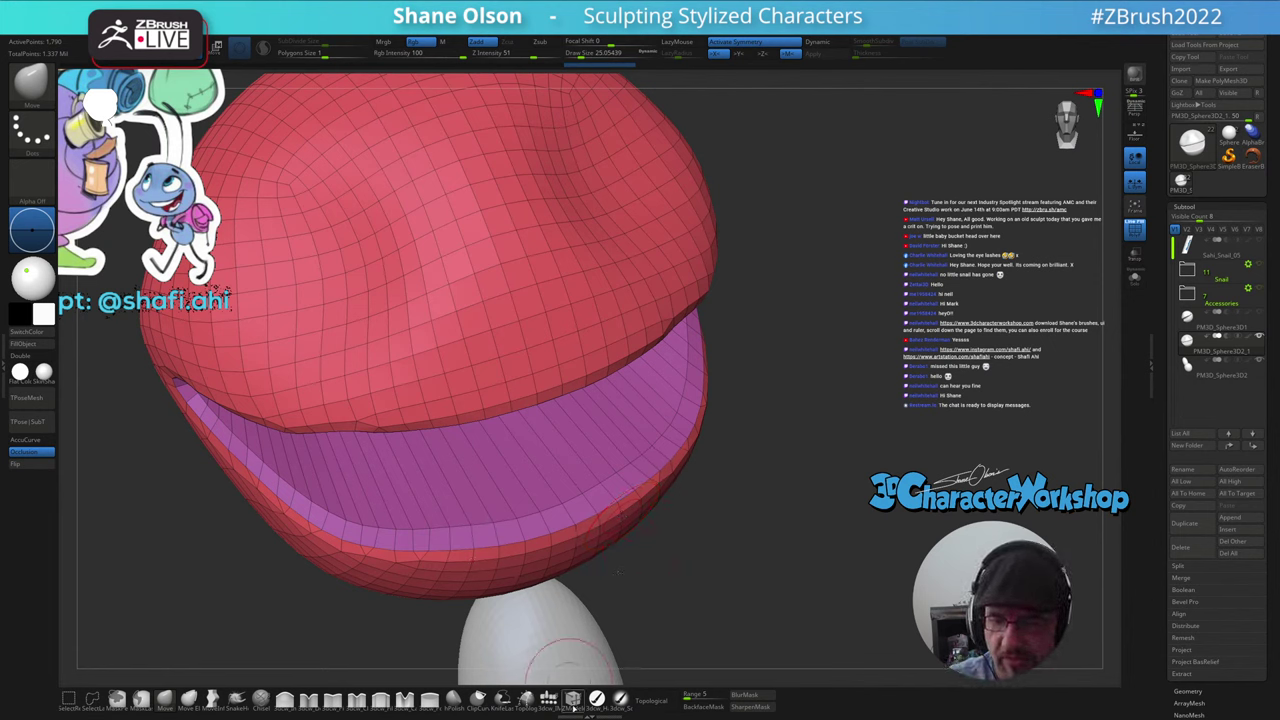
# - Slide the complete edge loop inside the lower lip further into the mouth using ZModeler's Slide action with EdgeLoop Complete
pyautogui.click(573, 700)
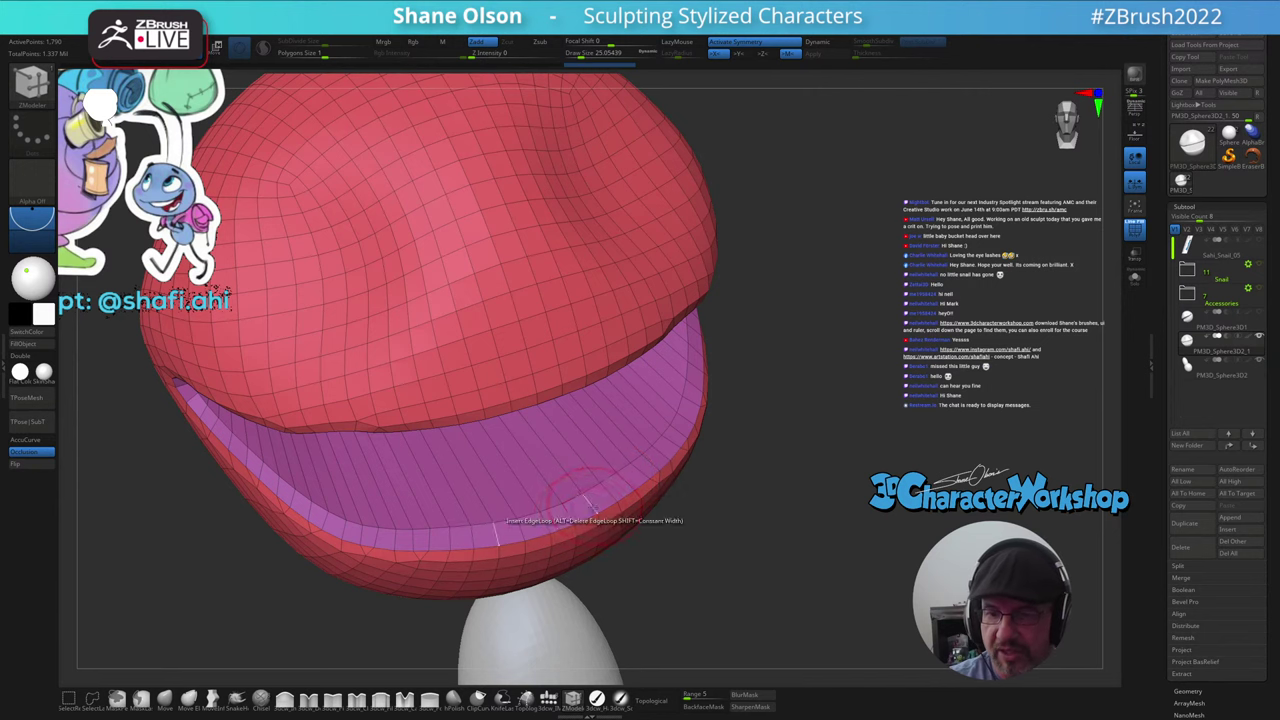
pyautogui.press('space')
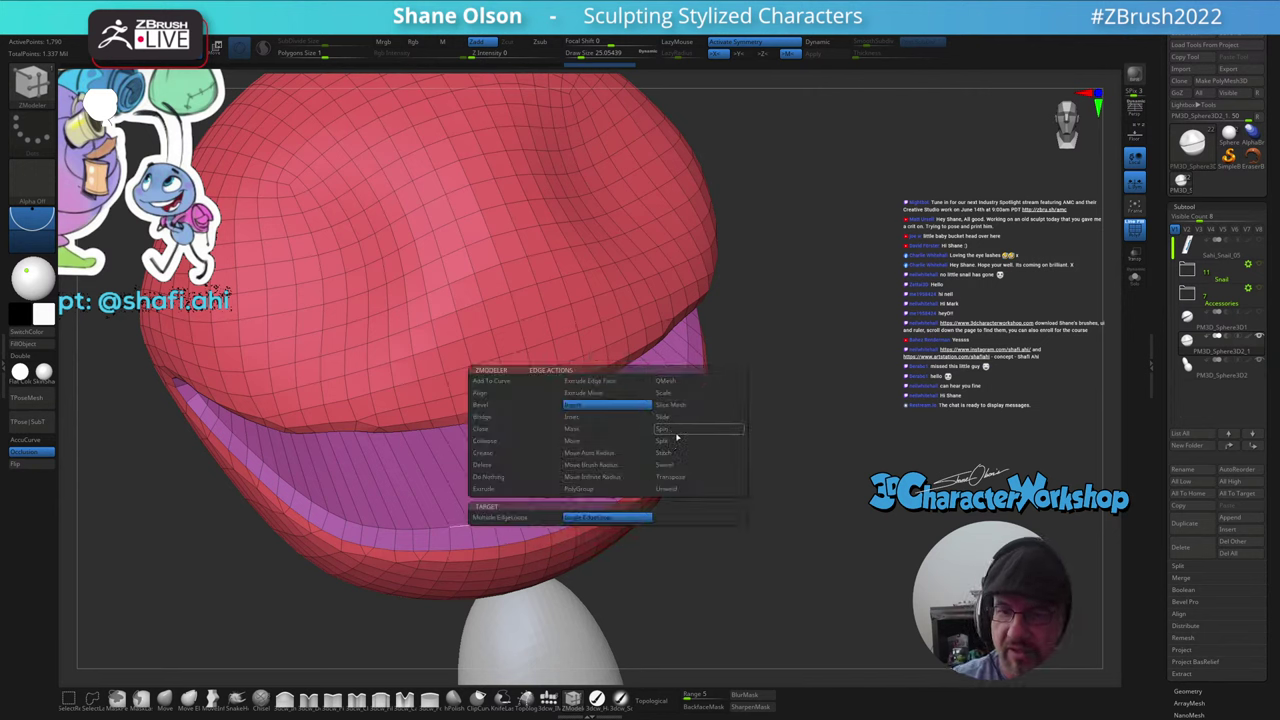
pyautogui.click(675, 432)
pyautogui.click(674, 420)
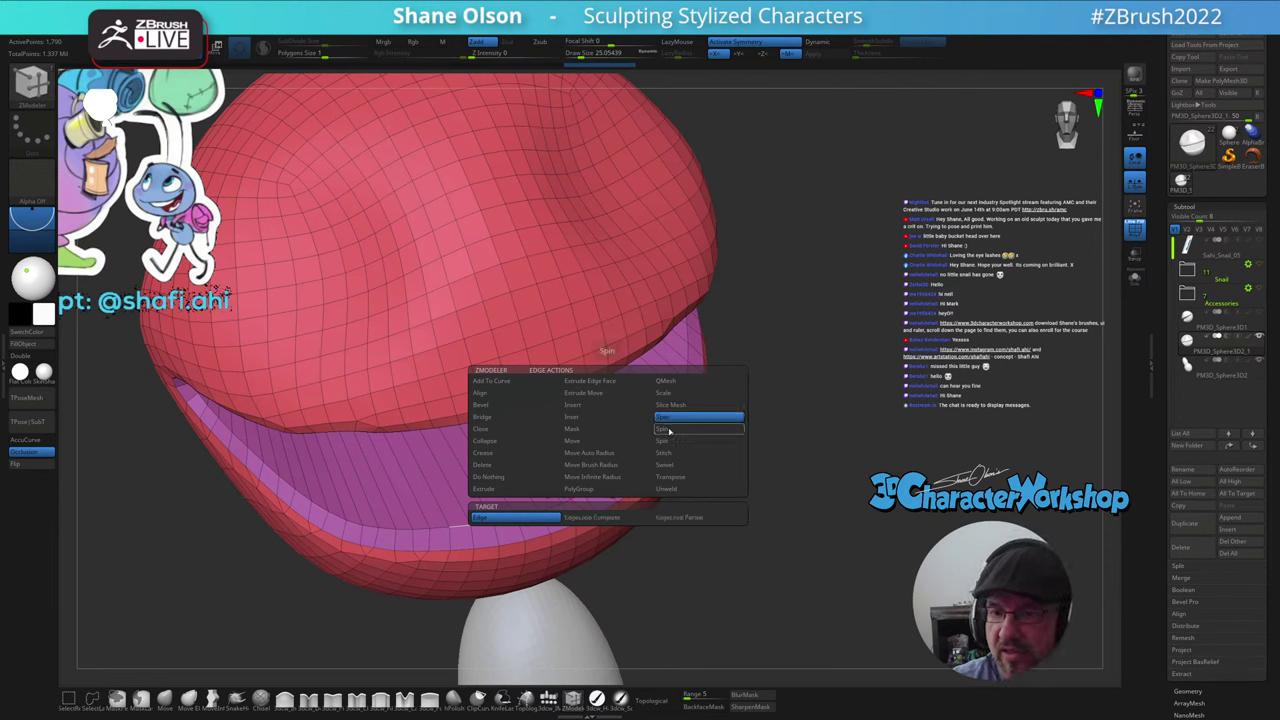
pyautogui.click(638, 516)
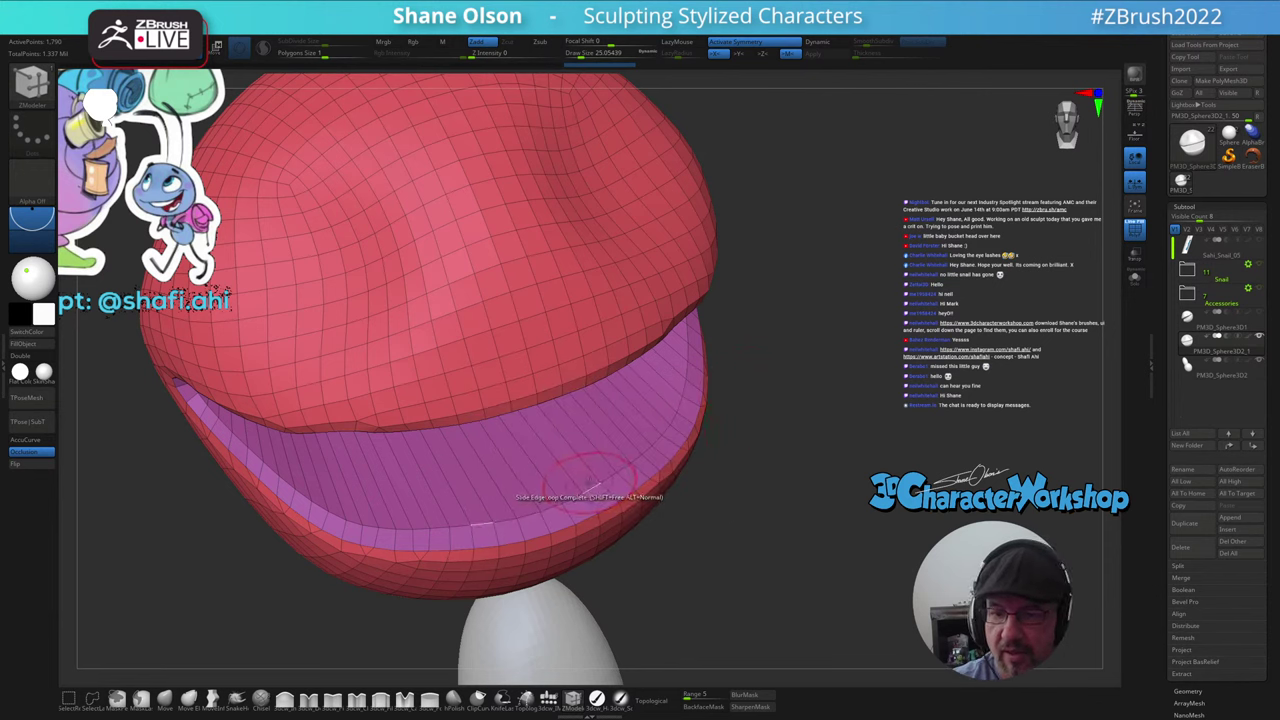
pyautogui.moveTo(590, 488); pyautogui.dragTo(575, 468)
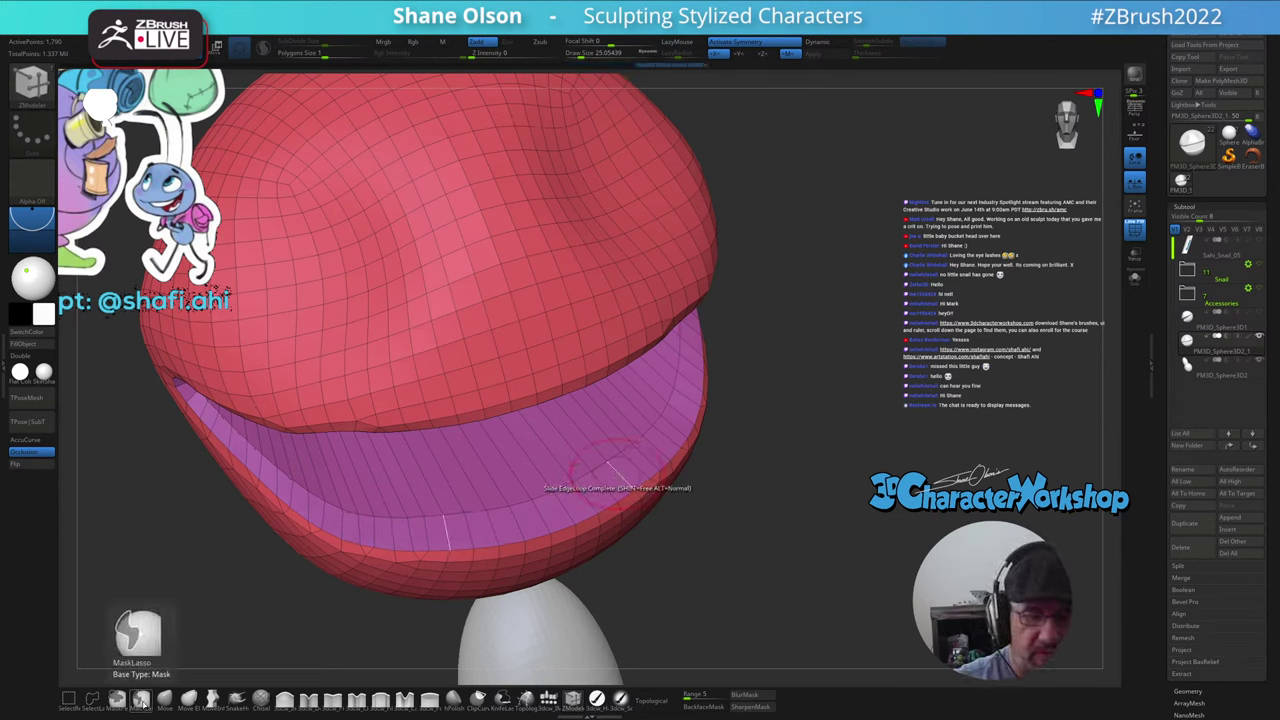
# - Isolate the strip of polygons running around the inside of the lips, using the SelectLasso brush
pyautogui.click(92, 698)
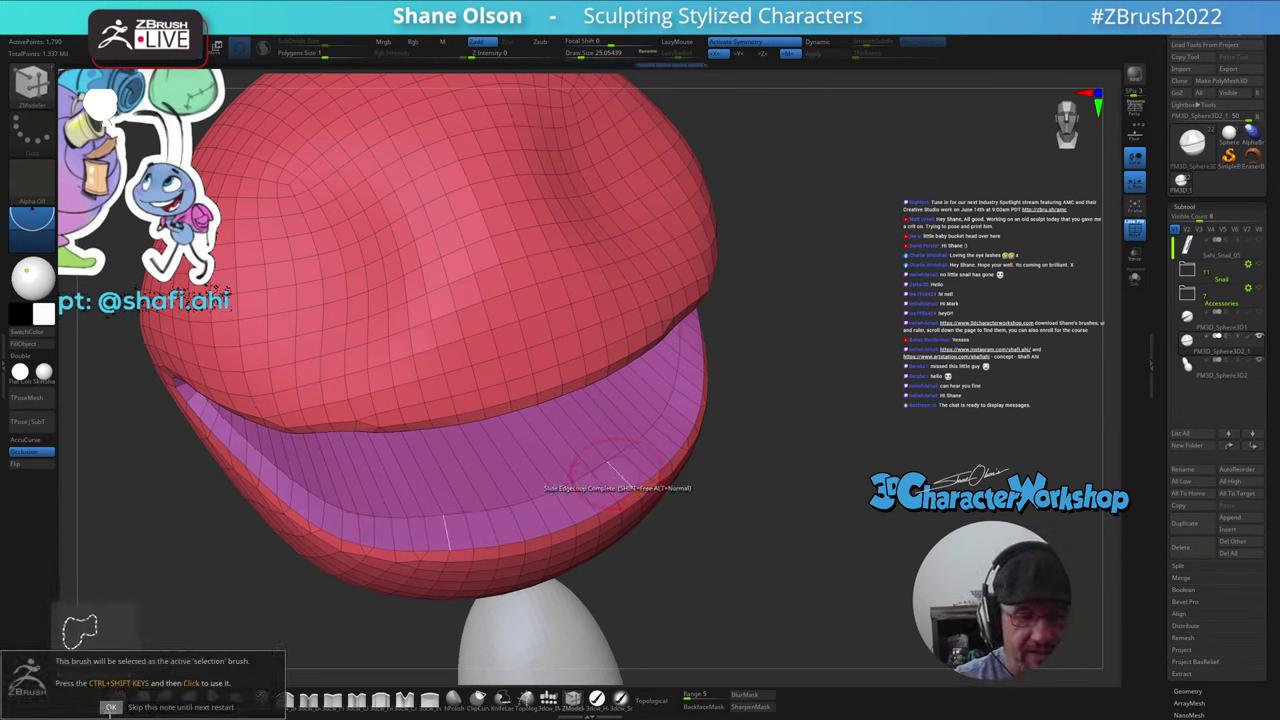
pyautogui.click(110, 707)
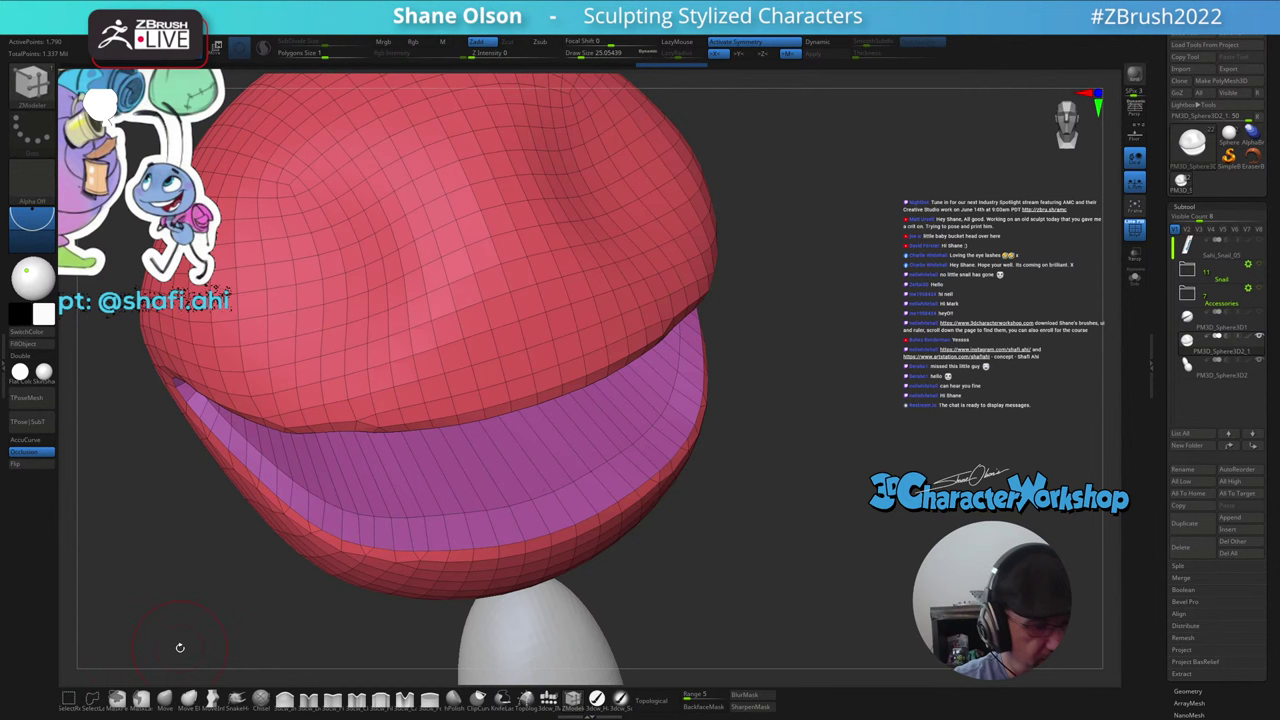
pyautogui.keyDown('ctrl'); pyautogui.keyDown('shift'); pyautogui.click(627, 482); pyautogui.keyUp('shift'); pyautogui.keyUp('ctrl')
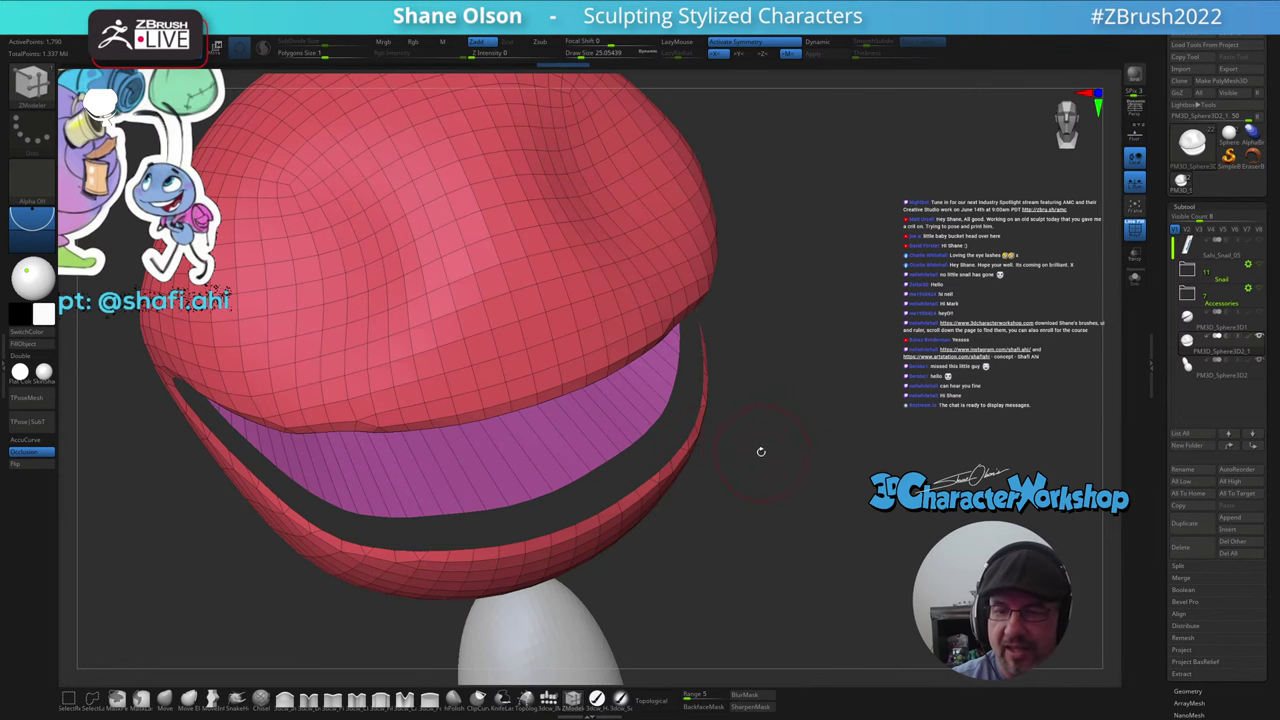
pyautogui.moveTo(760, 451); pyautogui.dragTo(748, 426)
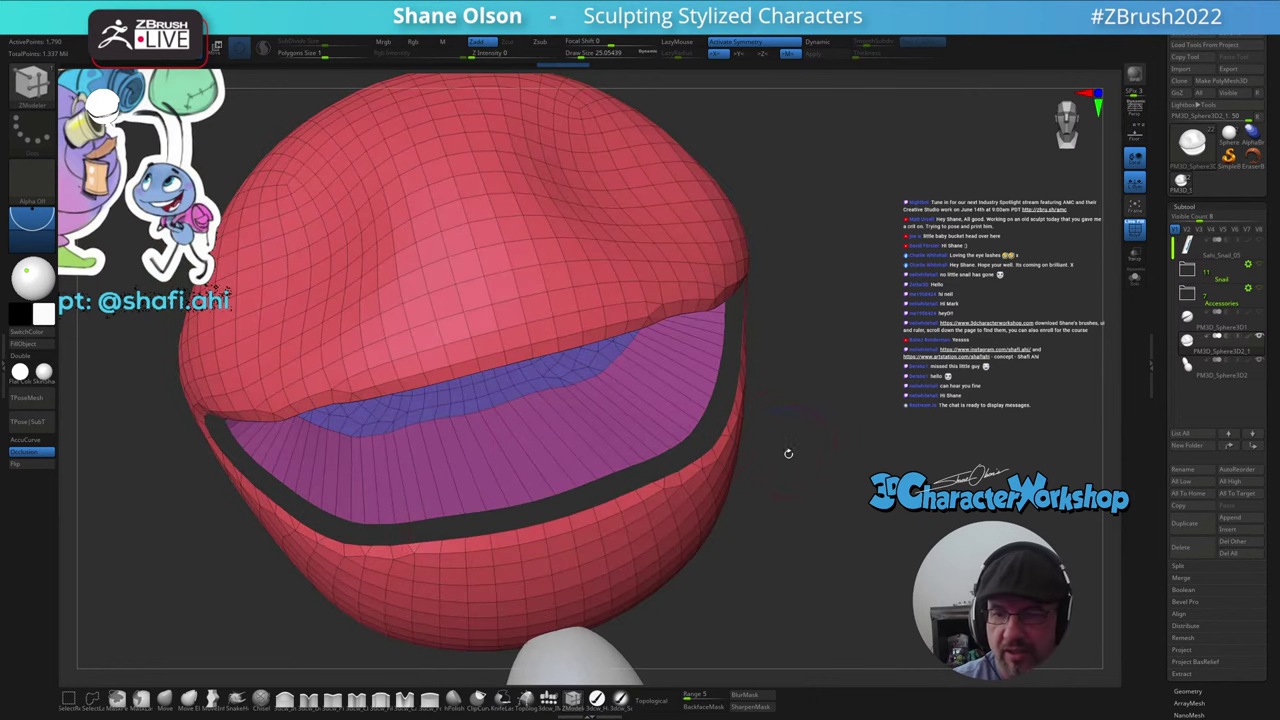
pyautogui.keyDown('ctrl'); pyautogui.keyDown('shift'); pyautogui.click(814, 425); pyautogui.keyUp('shift'); pyautogui.keyUp('ctrl')
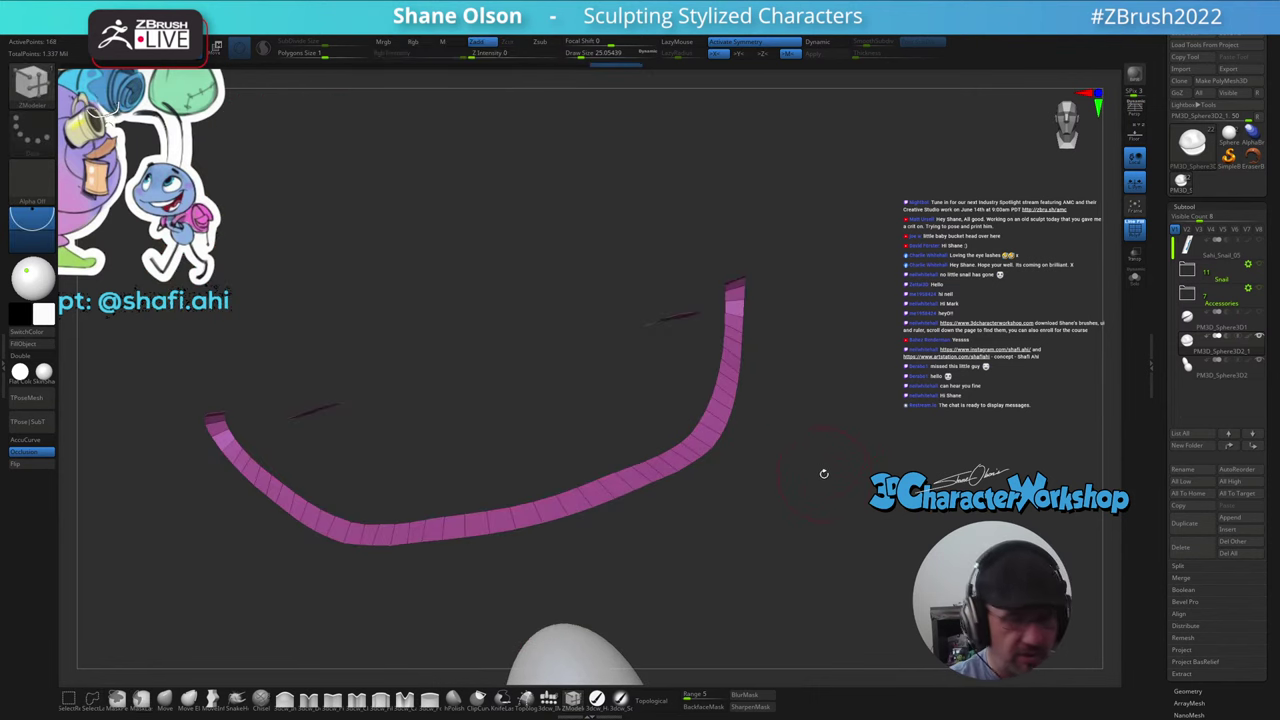
pyautogui.moveTo(824, 473)
pyautogui.mouseDown()
pyautogui.moveTo(809, 430)
pyautogui.moveTo(790, 455)
pyautogui.moveTo(817, 488)
pyautogui.mouseUp()
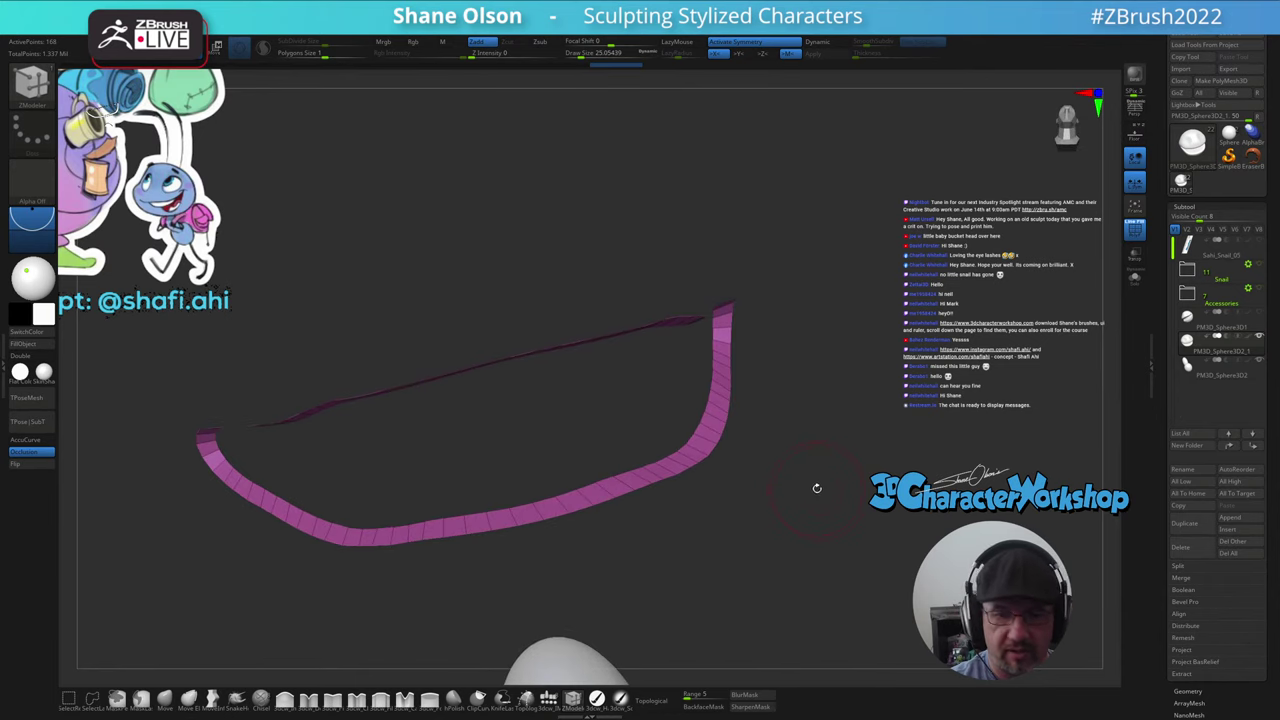
# - Assign the isolated inner-lip strip its own polygroup and show the whole head again
pyautogui.keyDown('ctrl'); pyautogui.click(803, 497); pyautogui.keyUp('ctrl')
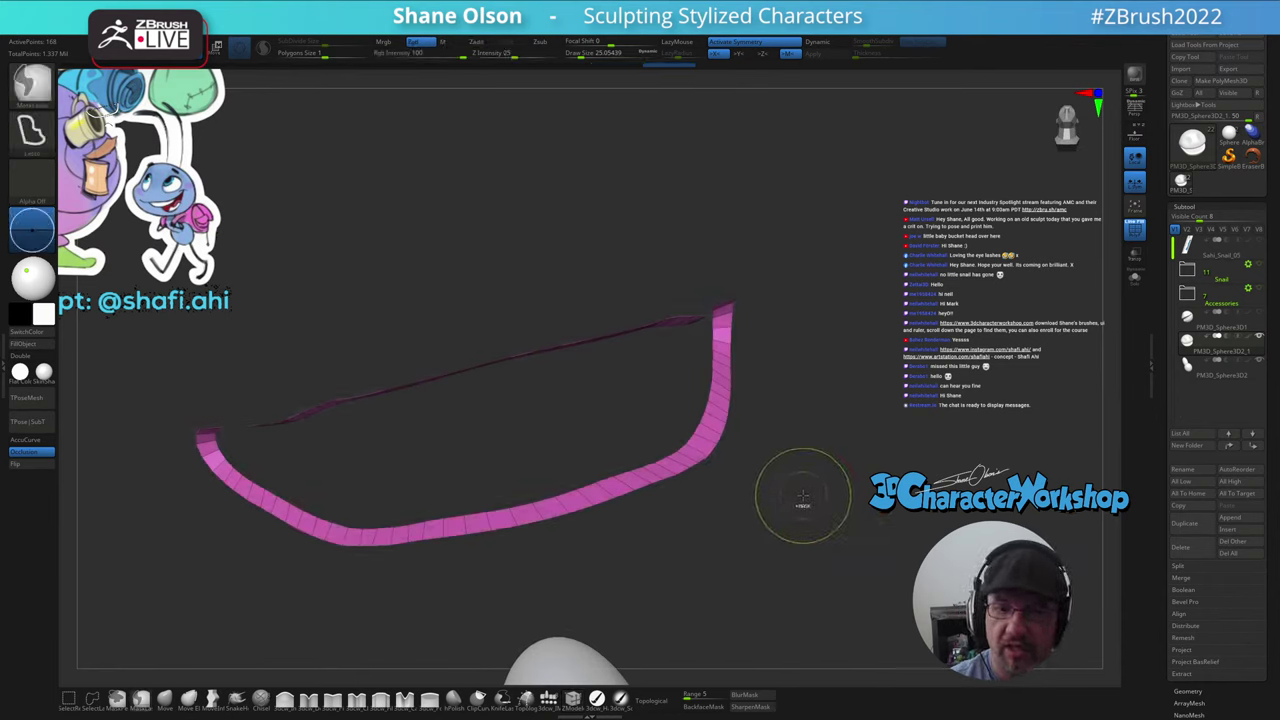
pyautogui.hotkey('ctrl', 'w')
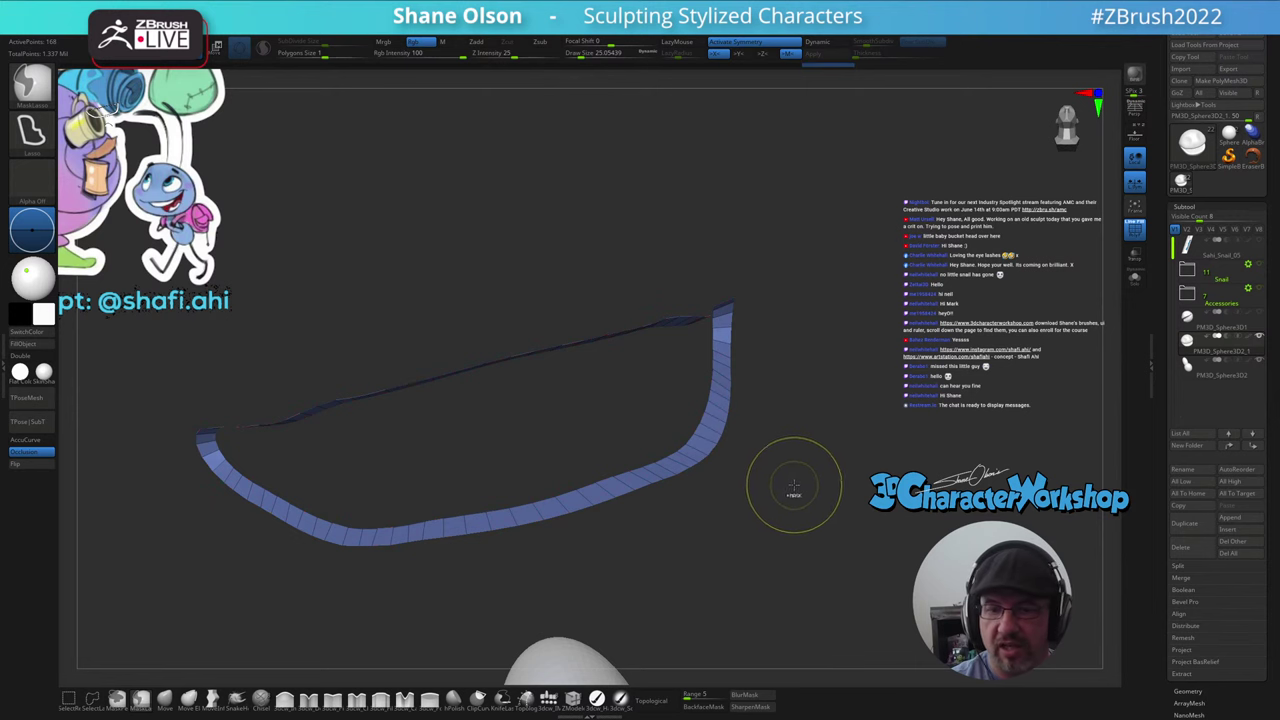
pyautogui.keyDown('ctrl'); pyautogui.keyDown('shift'); pyautogui.click(822, 482); pyautogui.keyUp('shift'); pyautogui.keyUp('ctrl')
# - ZRemesh the head with KeepGroups enabled
pyautogui.moveTo(814, 486); pyautogui.dragTo(724, 518)
pyautogui.press('space')
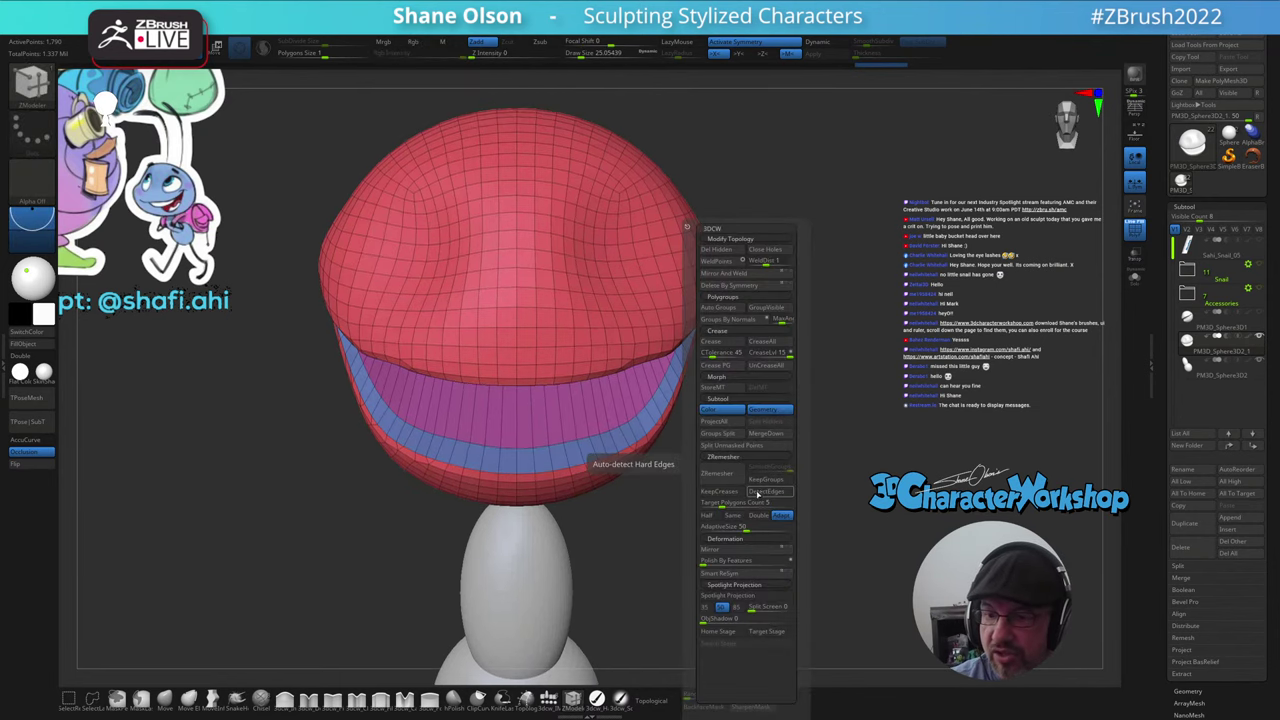
pyautogui.click(770, 480)
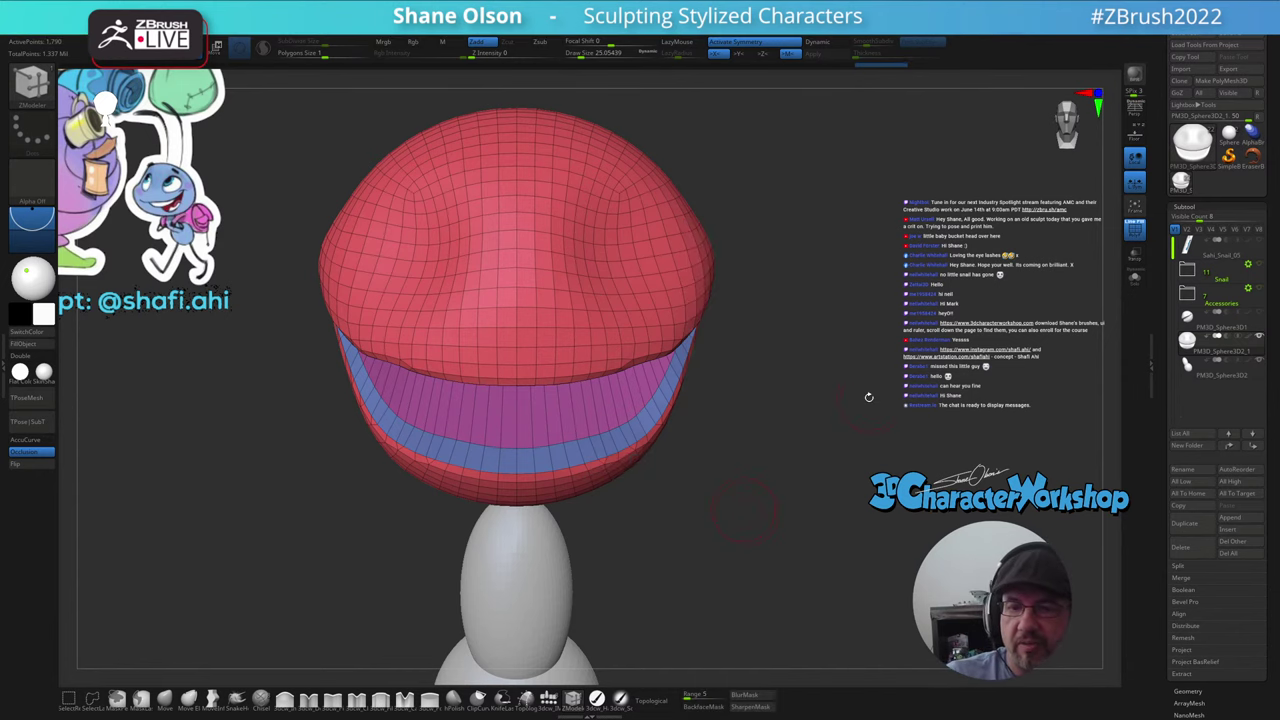
pyautogui.moveTo(869, 397); pyautogui.dragTo(770, 471)
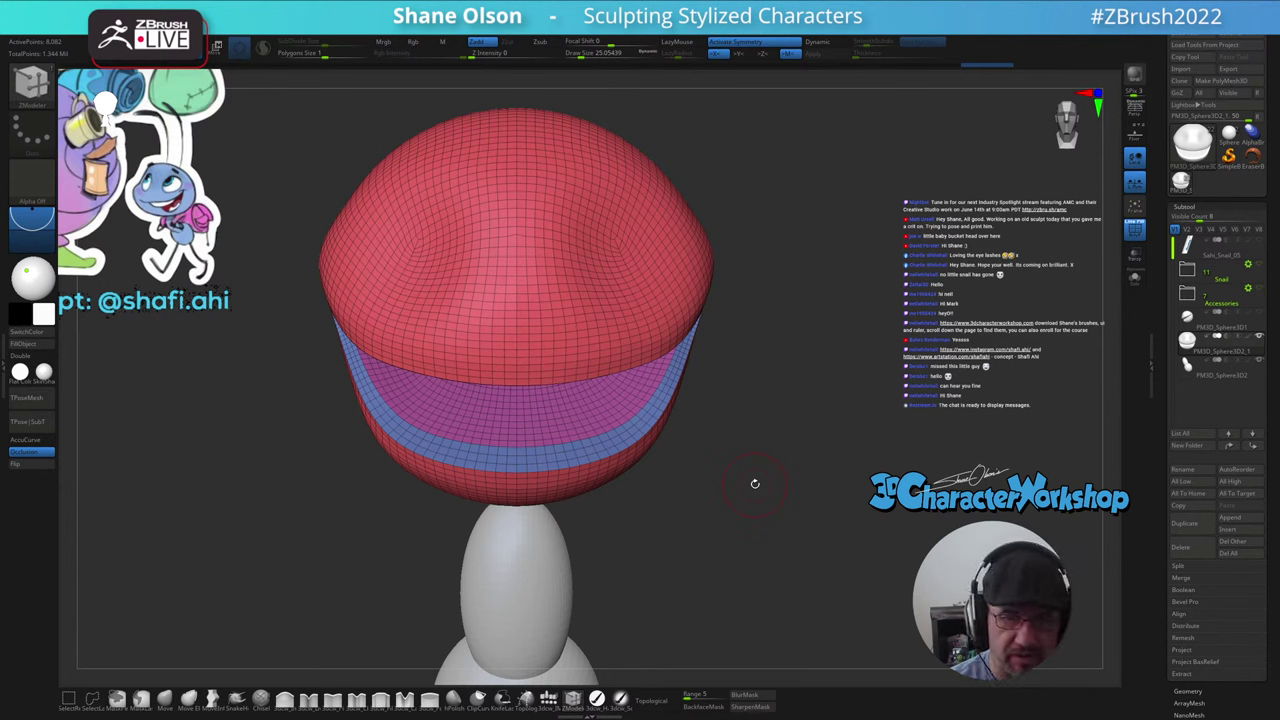
# - Set ZRemesher to Half and remesh the head at the lower density
pyautogui.press('space')
pyautogui.click(724, 515)
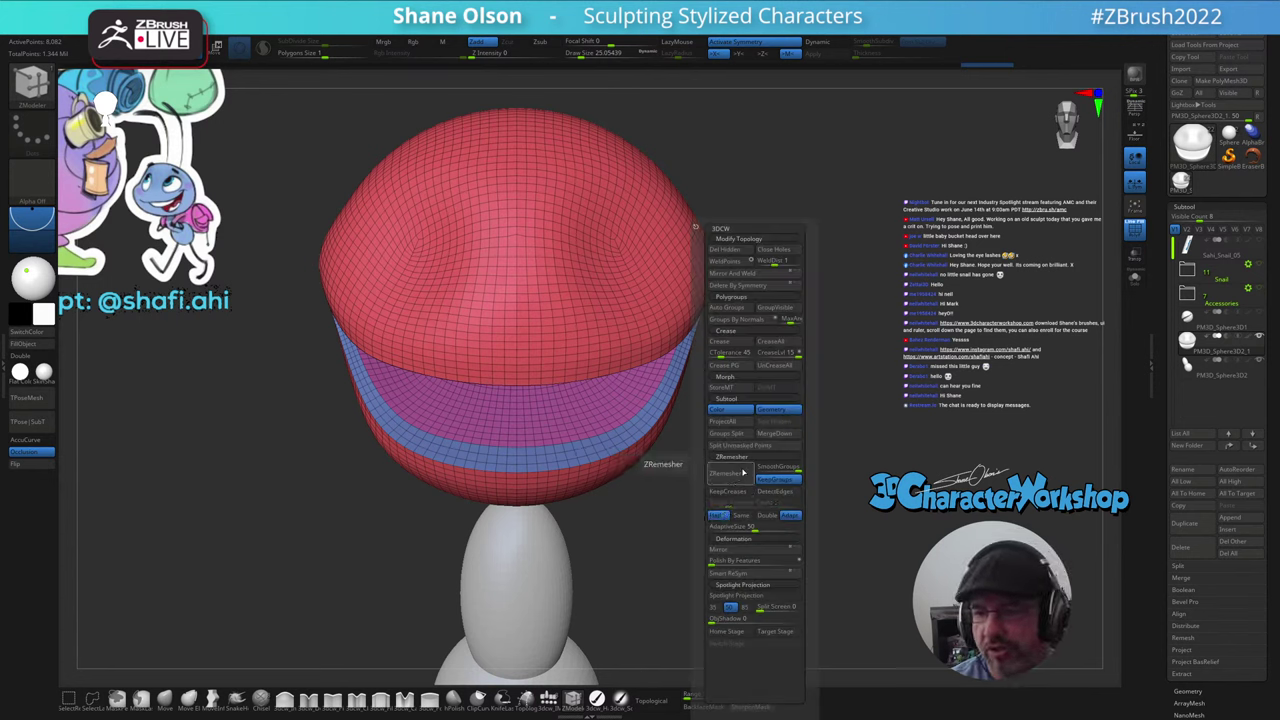
pyautogui.click(731, 476)
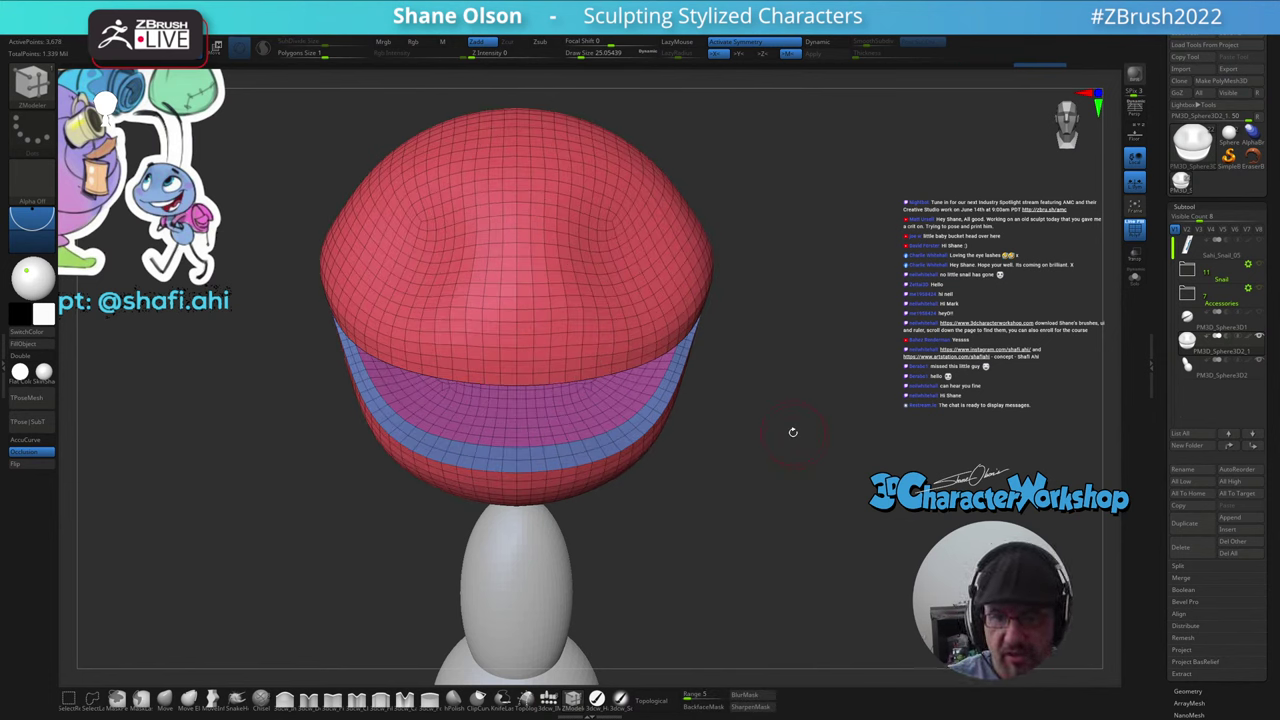
# - ZRemesh the head once more at Half density with KeepGroups enabled
pyautogui.moveTo(793, 432); pyautogui.dragTo(697, 455)
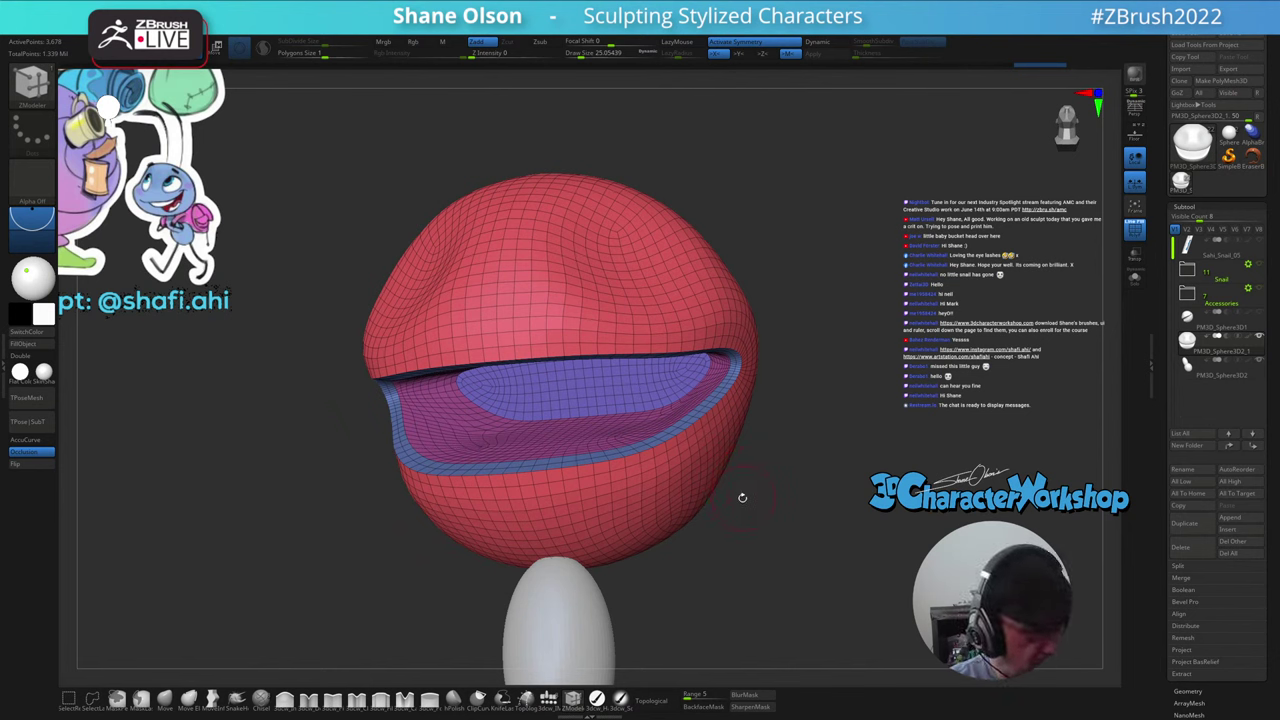
pyautogui.press('space')
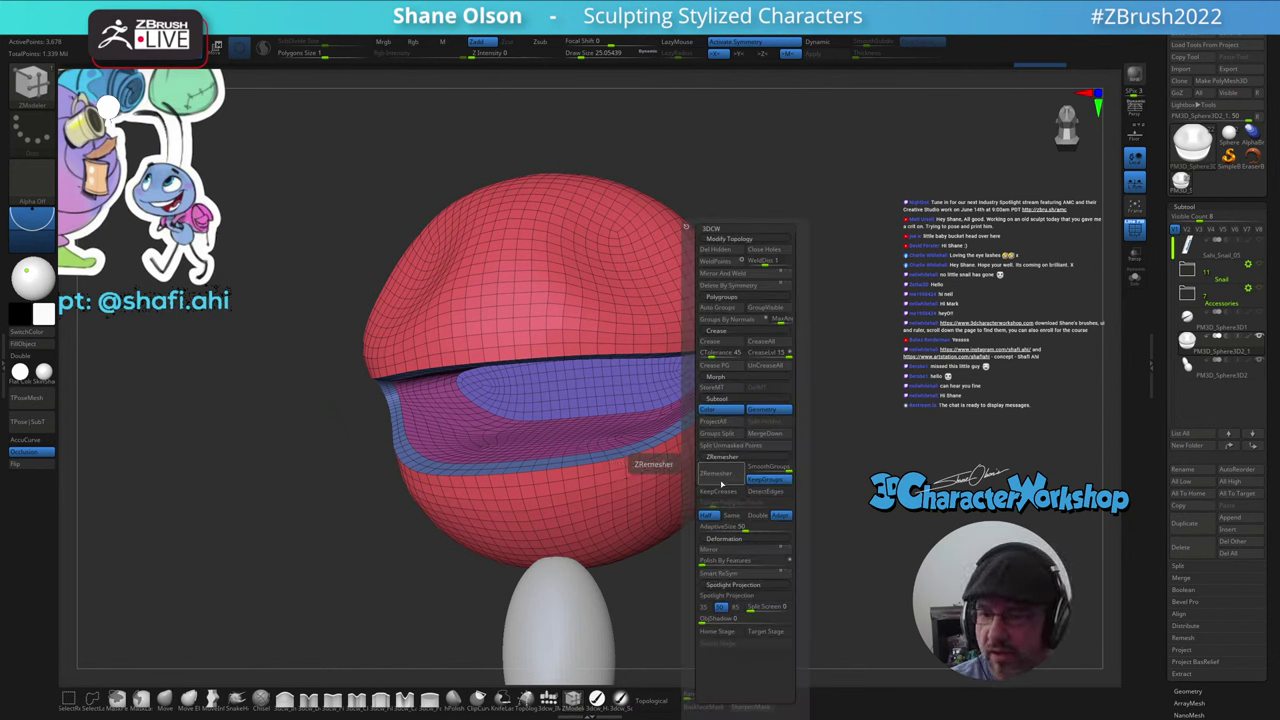
pyautogui.click(720, 478)
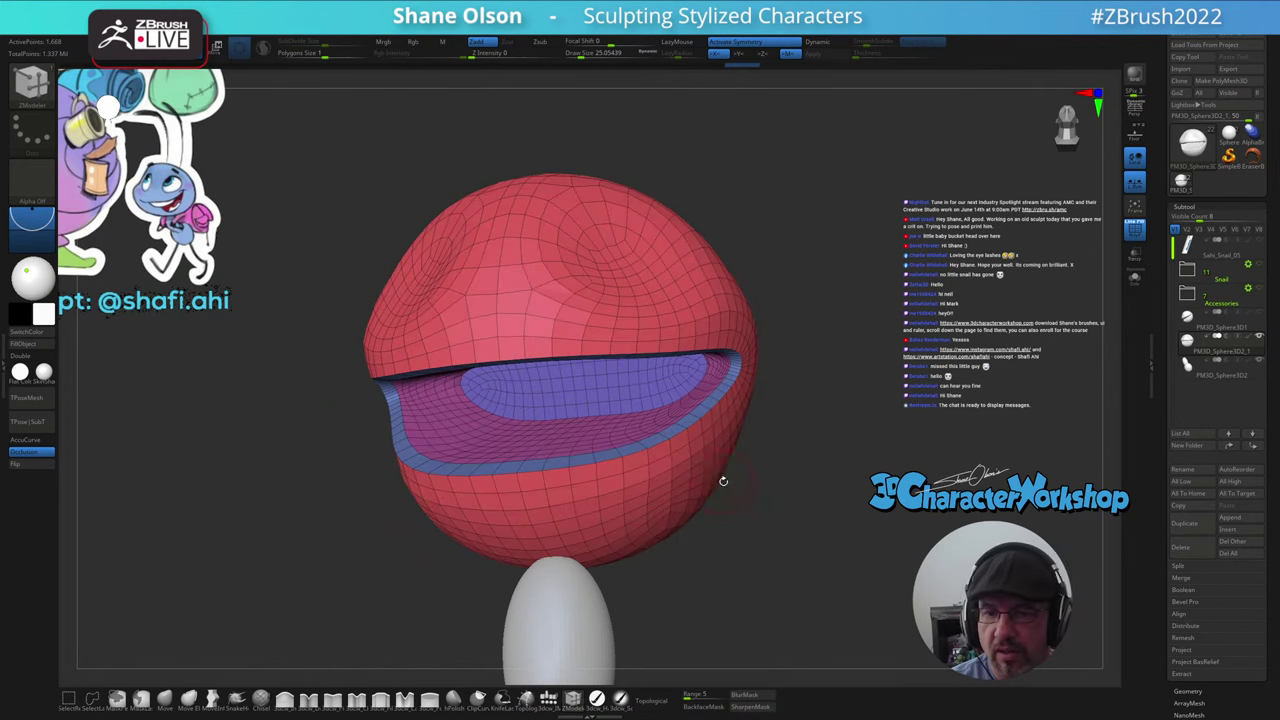
pyautogui.moveTo(738, 479)
pyautogui.mouseDown()
pyautogui.moveTo(700, 488)
pyautogui.moveTo(743, 496)
pyautogui.moveTo(733, 502)
pyautogui.moveTo(759, 483)
pyautogui.moveTo(724, 502)
pyautogui.moveTo(757, 516)
pyautogui.mouseUp()
# - Set the draw size to about 54, smooth the lower side of the head, and turn on Dynamic subdivision
pyautogui.press('s')
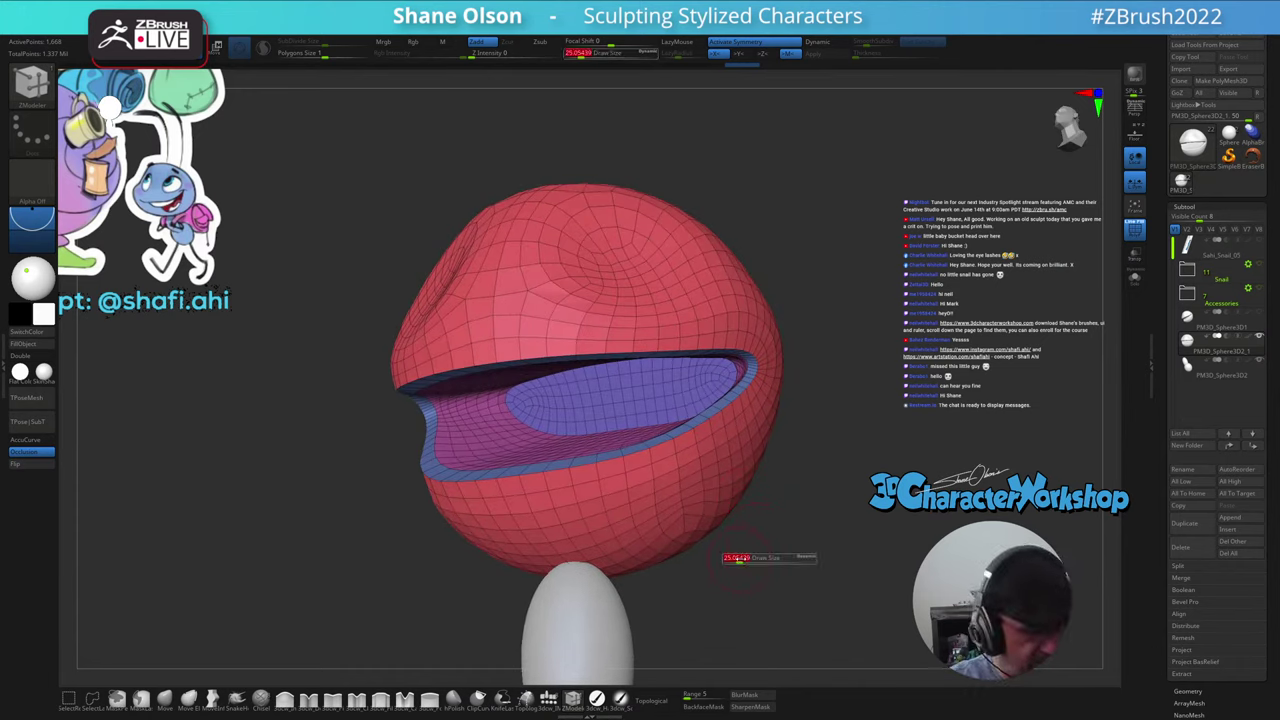
pyautogui.moveTo(740, 560)
pyautogui.mouseDown()
pyautogui.moveTo(756, 559)
pyautogui.moveTo(712, 521)
pyautogui.mouseUp()
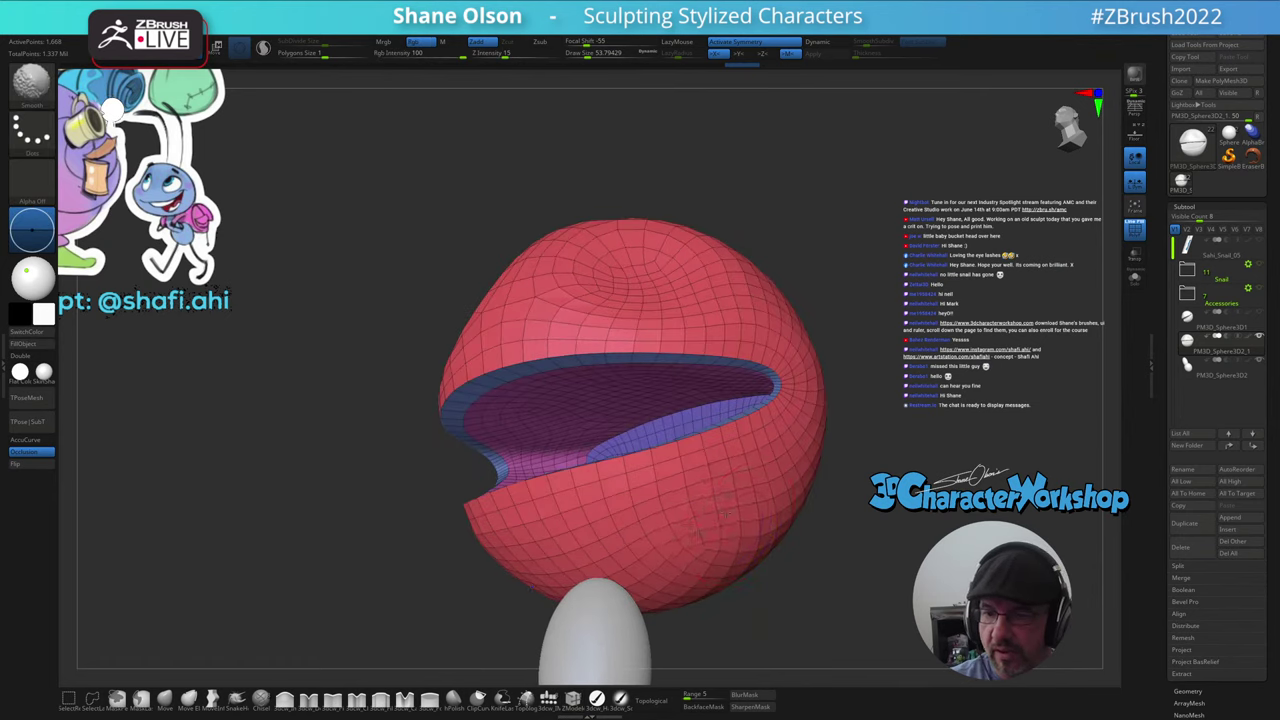
pyautogui.moveTo(783, 551)
pyautogui.mouseDown()
pyautogui.moveTo(781, 582)
pyautogui.moveTo(792, 562)
pyautogui.moveTo(723, 510)
pyautogui.moveTo(725, 529)
pyautogui.moveTo(732, 498)
pyautogui.mouseUp()
pyautogui.press('x')
pyautogui.press('d')
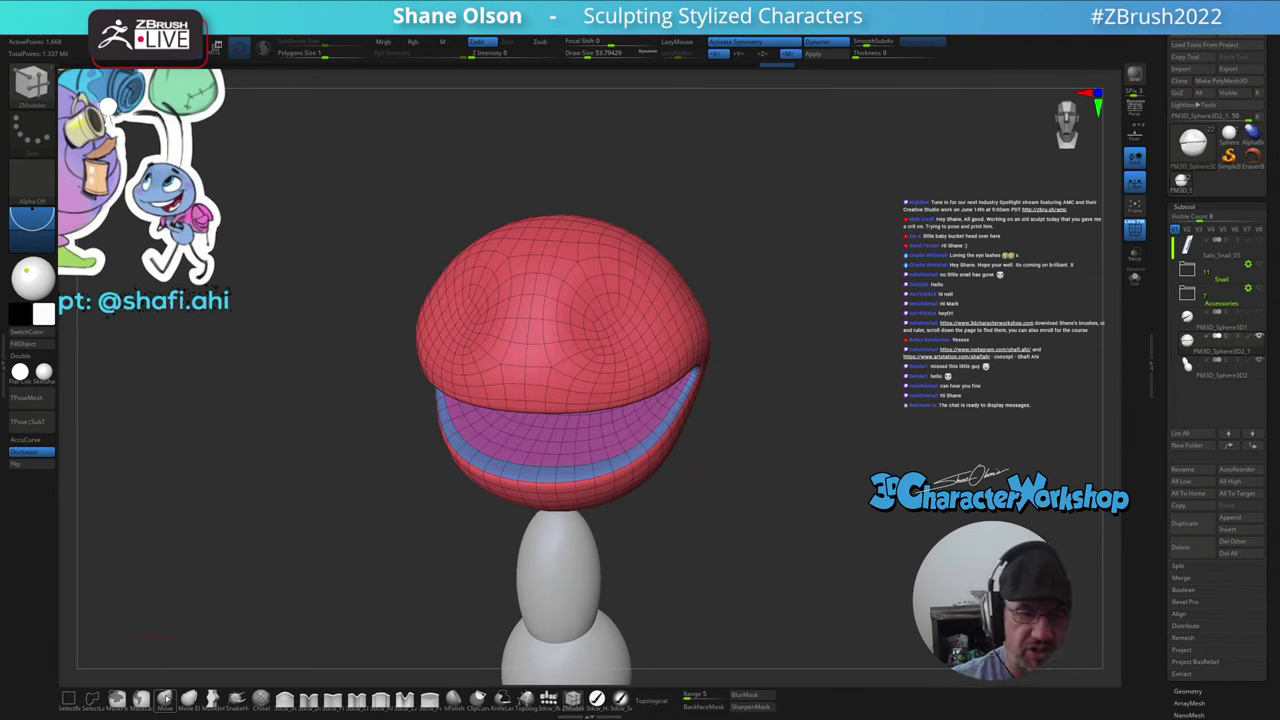
# - Pull the upper corners of the head outward with the Move brush to give it a fuller brow
pyautogui.click(165, 700)
pyautogui.moveTo(237, 526); pyautogui.dragTo(266, 491)
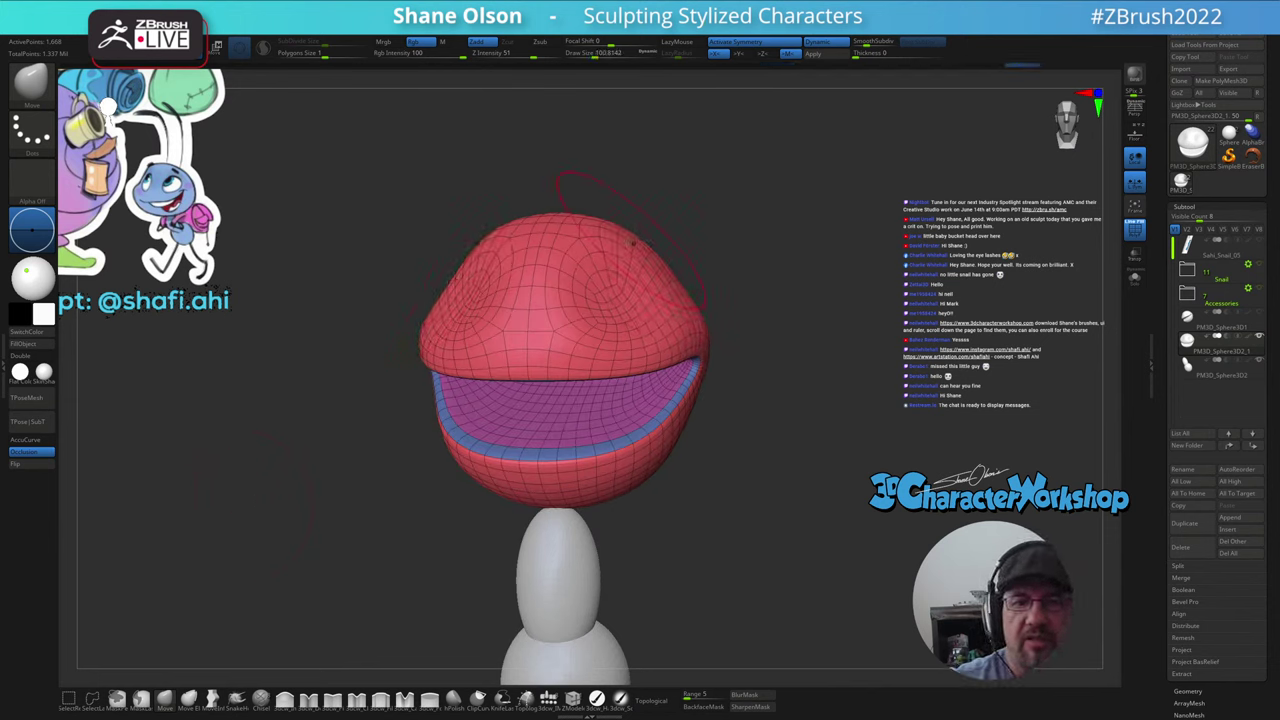
pyautogui.moveTo(627, 273)
pyautogui.mouseDown()
pyautogui.moveTo(652, 238)
pyautogui.moveTo(622, 249)
pyautogui.mouseUp()
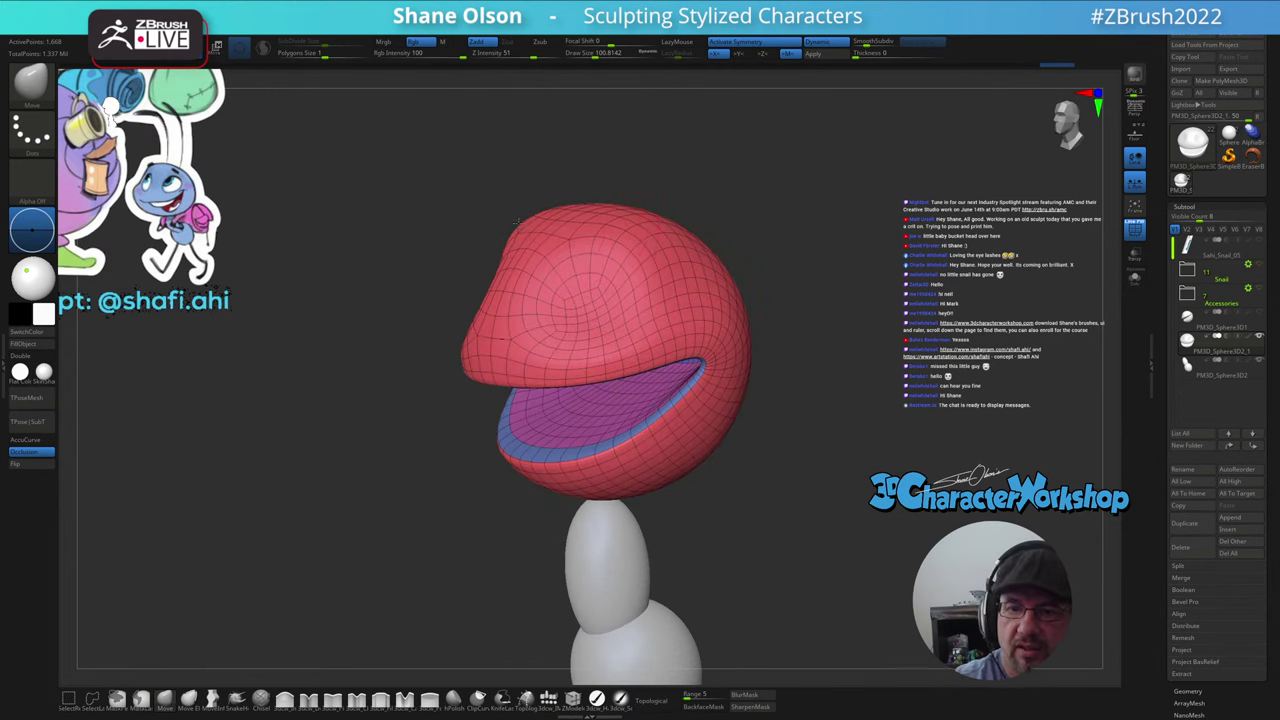
pyautogui.moveTo(506, 236); pyautogui.dragTo(548, 250)
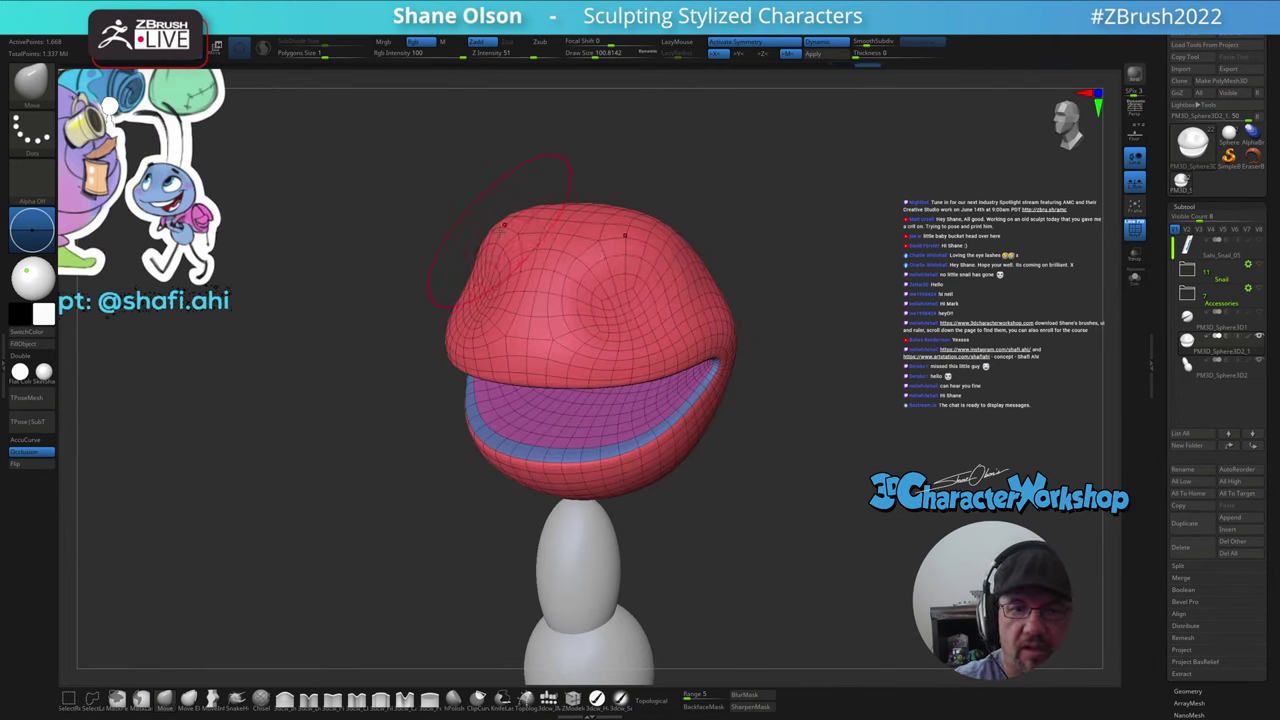
pyautogui.moveTo(331, 544); pyautogui.dragTo(355, 480)
# - Puff out the cheeks around the mouth corners with the Inflate brush at a draw size of about 49
pyautogui.press('s')
pyautogui.click(288, 700)
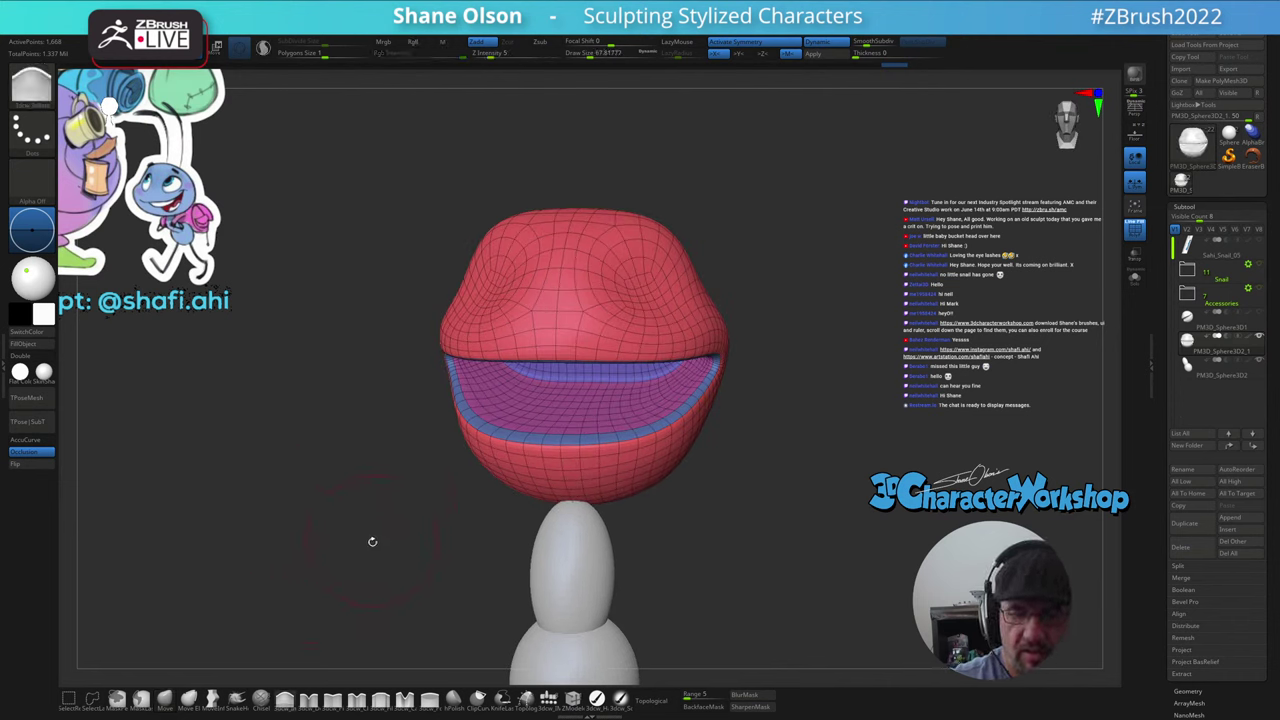
pyautogui.press('s')
pyautogui.moveTo(371, 543)
pyautogui.mouseDown()
pyautogui.moveTo(380, 514)
pyautogui.moveTo(365, 526)
pyautogui.moveTo(729, 480)
pyautogui.moveTo(714, 503)
pyautogui.moveTo(700, 447)
pyautogui.mouseUp()
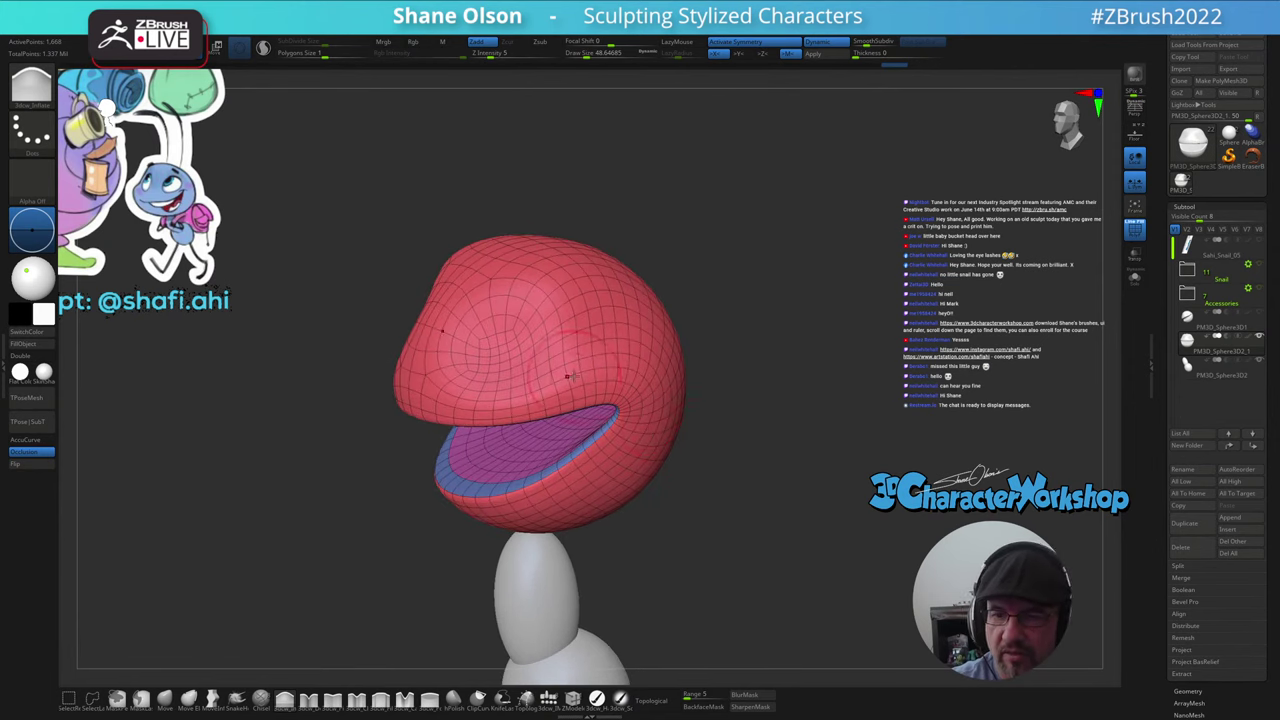
pyautogui.moveTo(585, 376); pyautogui.dragTo(636, 380)
pyautogui.moveTo(714, 504); pyautogui.dragTo(676, 430)
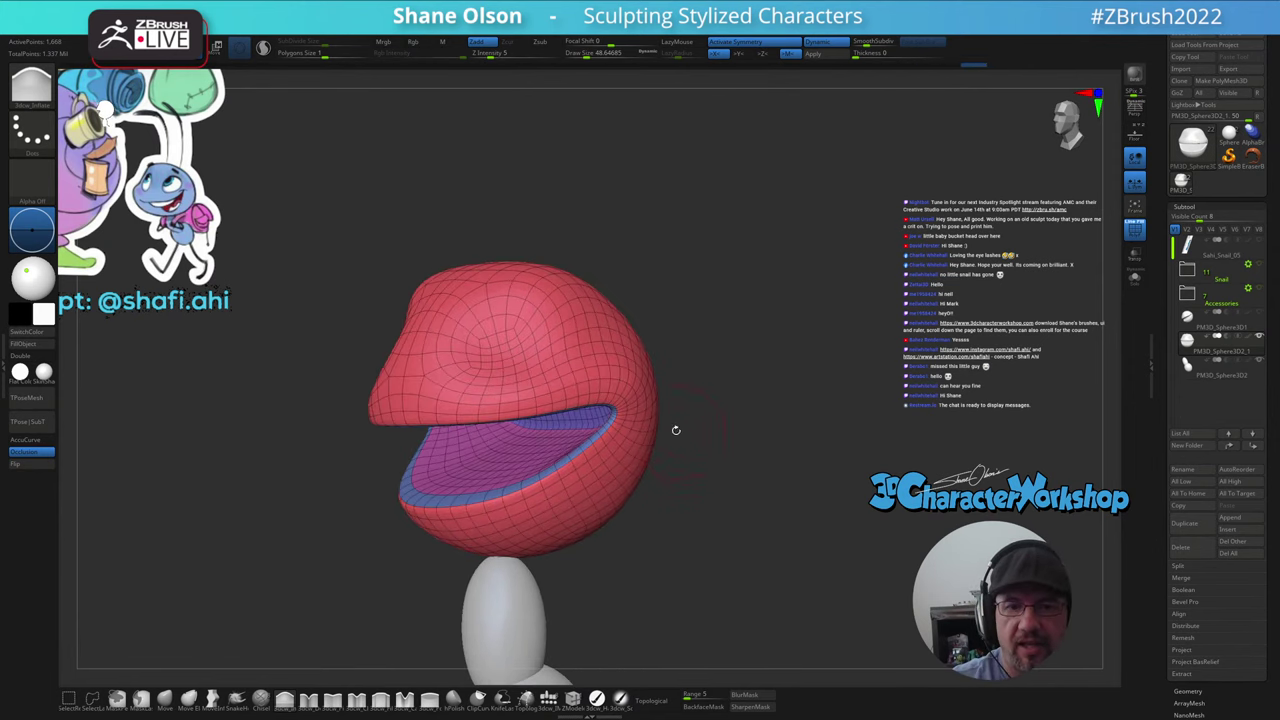
pyautogui.moveTo(685, 475); pyautogui.dragTo(652, 435)
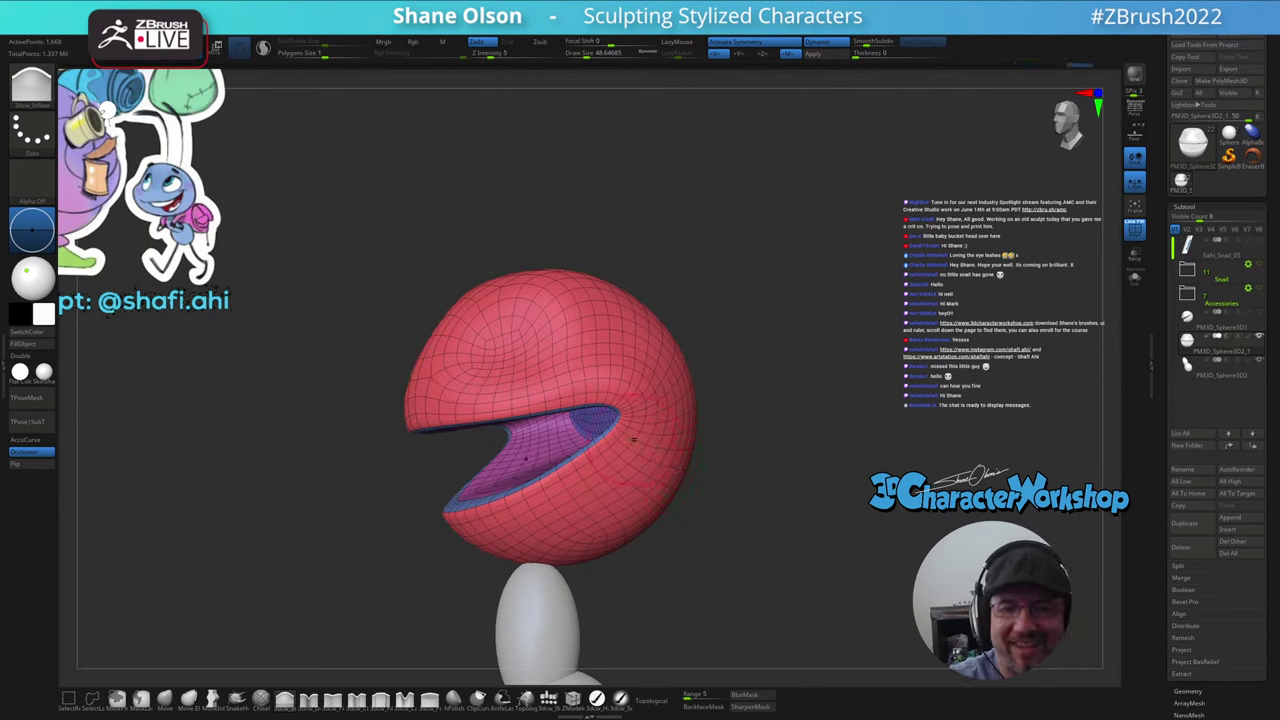
# - Smooth the back of the mouth interior near its corners
pyautogui.moveTo(718, 519); pyautogui.dragTo(700, 491)
pyautogui.moveTo(534, 435)
pyautogui.keyDown('shift'); pyautogui.mouseDown()
pyautogui.moveTo(572, 428)
pyautogui.moveTo(560, 434)
pyautogui.mouseUp(); pyautogui.keyUp('shift')
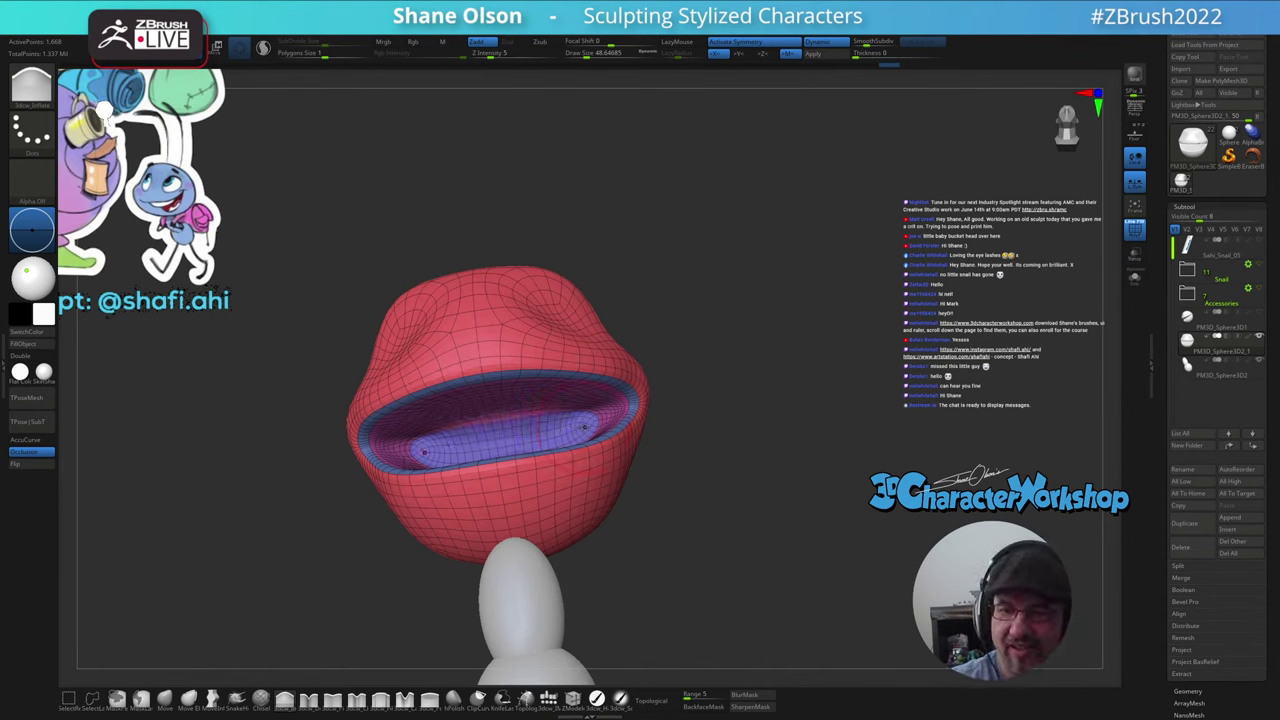
pyautogui.moveTo(690, 478); pyautogui.dragTo(684, 515)
pyautogui.keyDown('shift'); pyautogui.moveTo(558, 442); pyautogui.dragTo(572, 440); pyautogui.keyUp('shift')
# - Reset the gizmo orientation and reposition the head over the neck in side view
pyautogui.moveTo(733, 542)
pyautogui.mouseDown()
pyautogui.moveTo(677, 494)
pyautogui.moveTo(685, 484)
pyautogui.mouseUp()
pyautogui.moveTo(685, 484); pyautogui.dragTo(691, 509, button='right')
pyautogui.press('w')
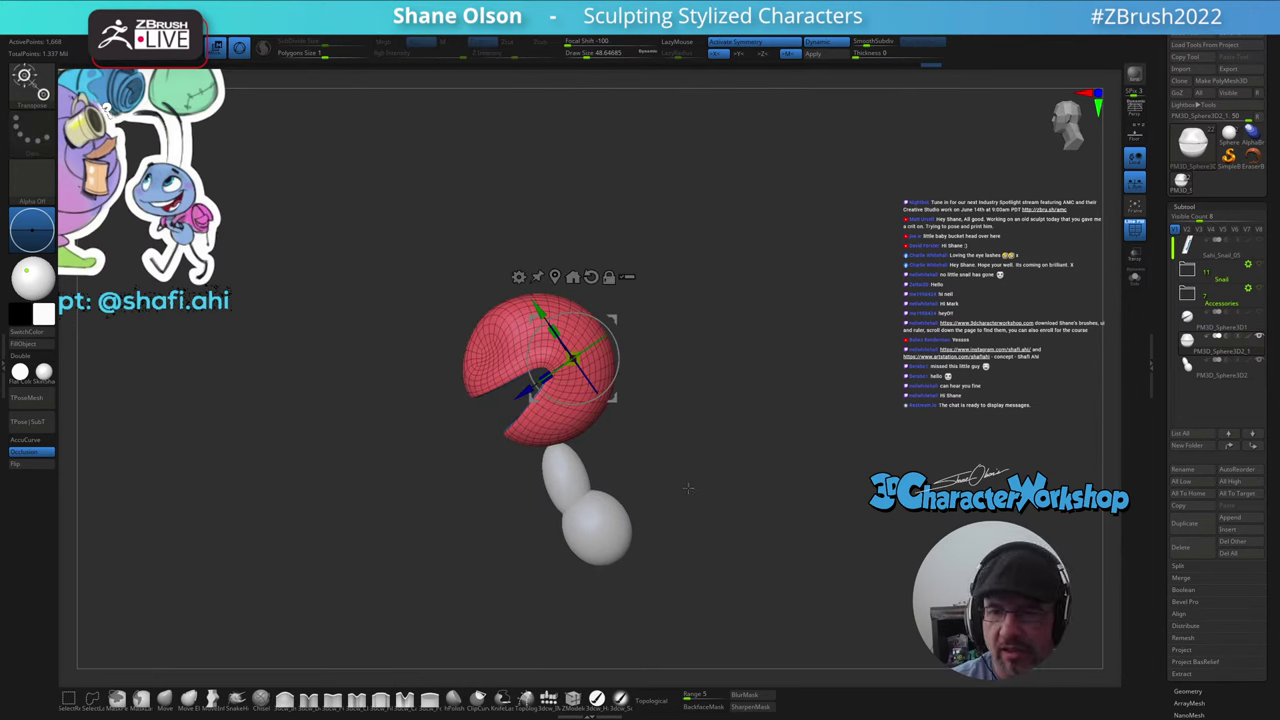
pyautogui.keyDown('alt'); pyautogui.click(591, 277); pyautogui.keyUp('alt')
pyautogui.moveTo(614, 321); pyautogui.dragTo(595, 331)
pyautogui.keyDown('ctrl'); pyautogui.moveTo(649, 426); pyautogui.dragTo(649, 440, button='right'); pyautogui.keyUp('ctrl')
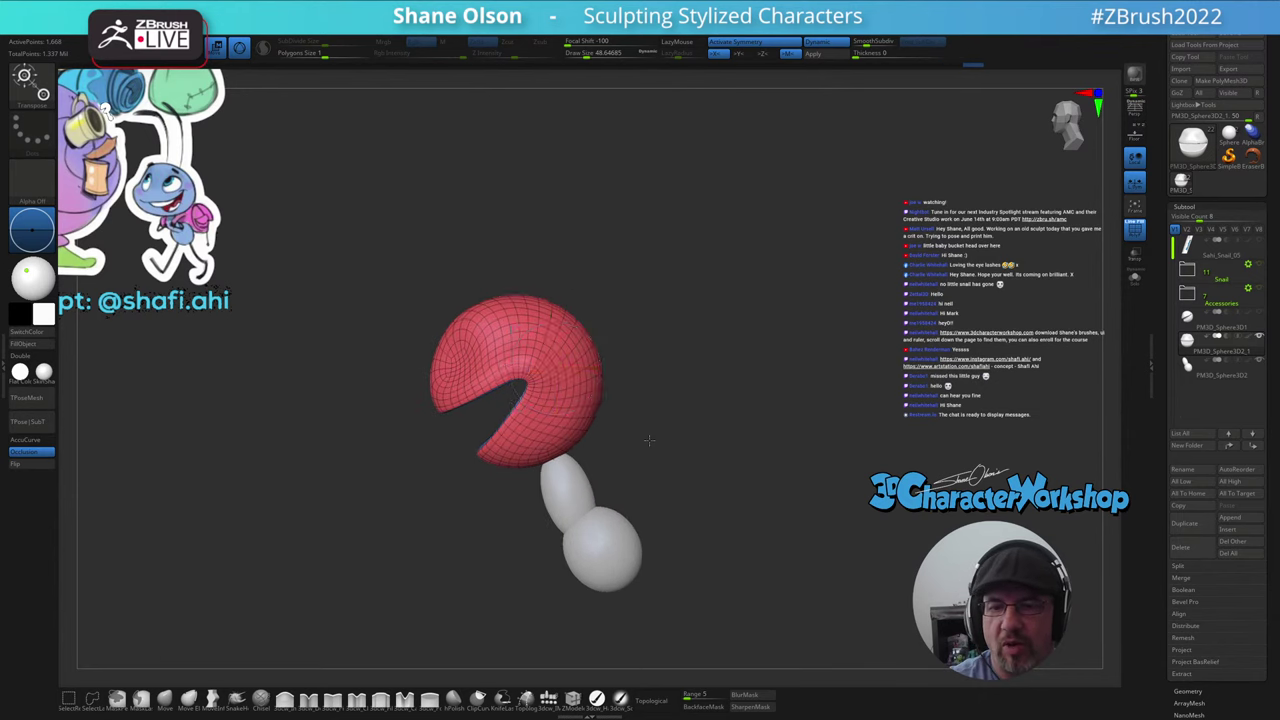
pyautogui.press('w')
pyautogui.moveTo(601, 335); pyautogui.dragTo(598, 330)
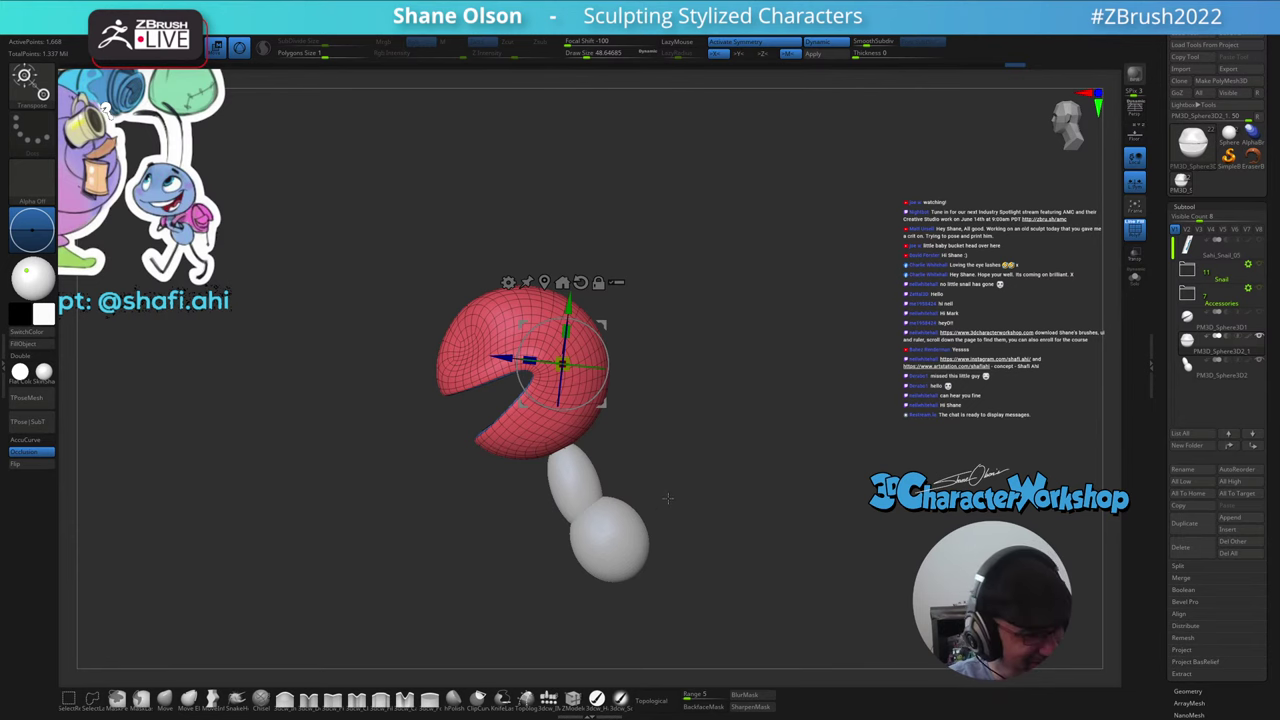
# - Adjust the side of the head near the mouth corner with the Move brush at draw size about 116, then hide the polyframe
pyautogui.moveTo(668, 497)
pyautogui.mouseDown()
pyautogui.moveTo(716, 482)
pyautogui.moveTo(692, 492)
pyautogui.mouseUp()
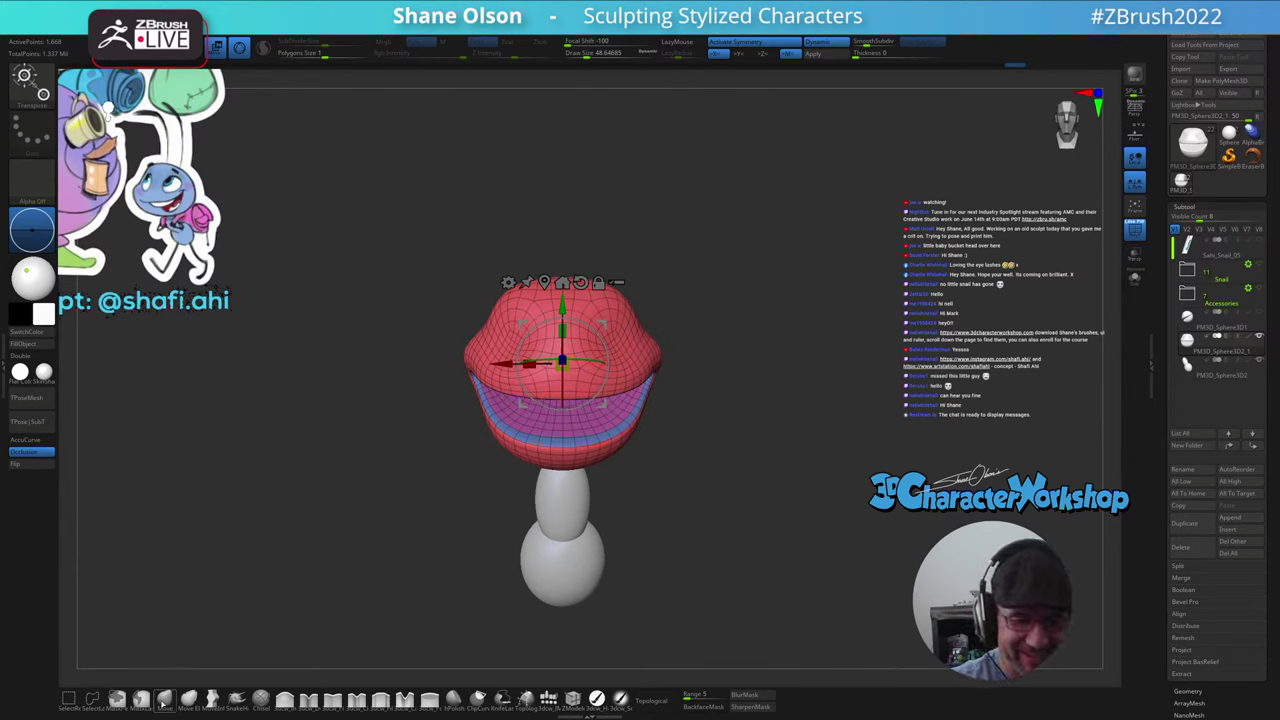
pyautogui.click(165, 700)
pyautogui.press('s')
pyautogui.moveTo(236, 609); pyautogui.dragTo(245, 609)
pyautogui.moveTo(666, 447)
pyautogui.mouseDown()
pyautogui.moveTo(677, 463)
pyautogui.moveTo(682, 425)
pyautogui.moveTo(740, 391)
pyautogui.mouseUp()
pyautogui.moveTo(623, 431); pyautogui.dragTo(633, 429)
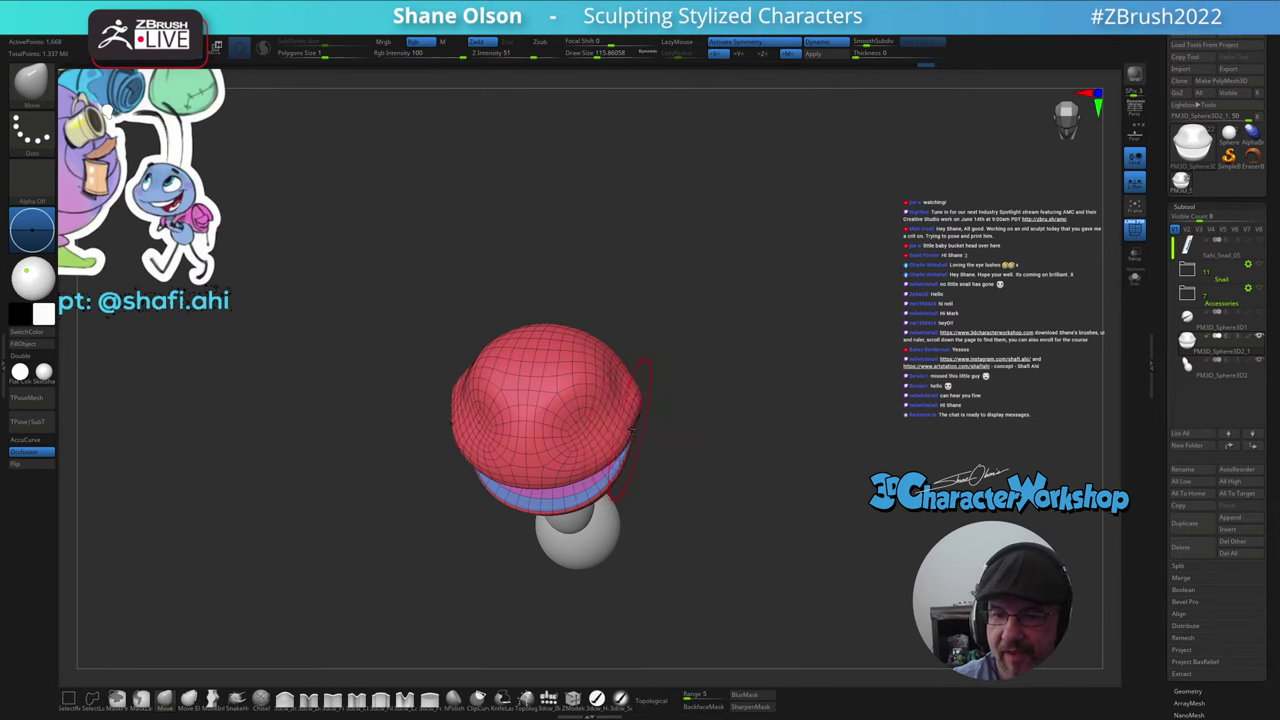
pyautogui.moveTo(717, 503); pyautogui.dragTo(667, 464)
pyautogui.hotkey('shift', 'f')
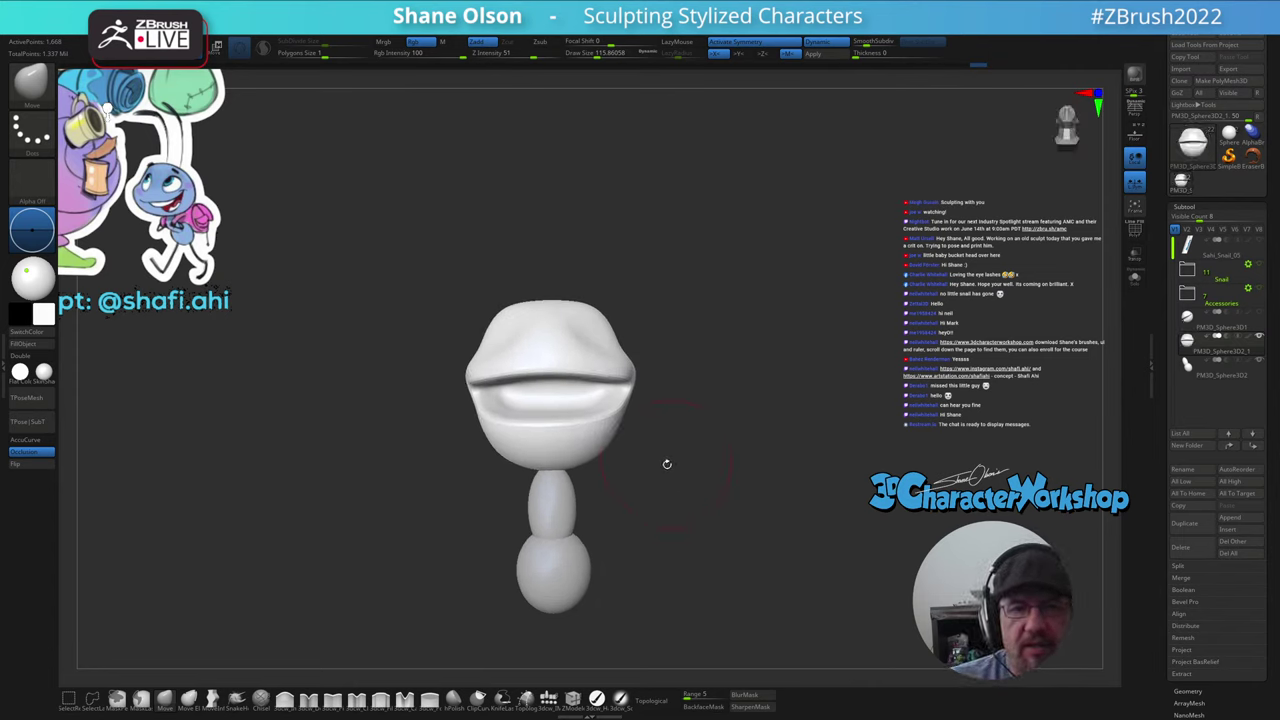
# - Reshape the lower jaw and mouth corners with the Move brush, working from the side and from below
pyautogui.moveTo(667, 464); pyautogui.dragTo(703, 477)
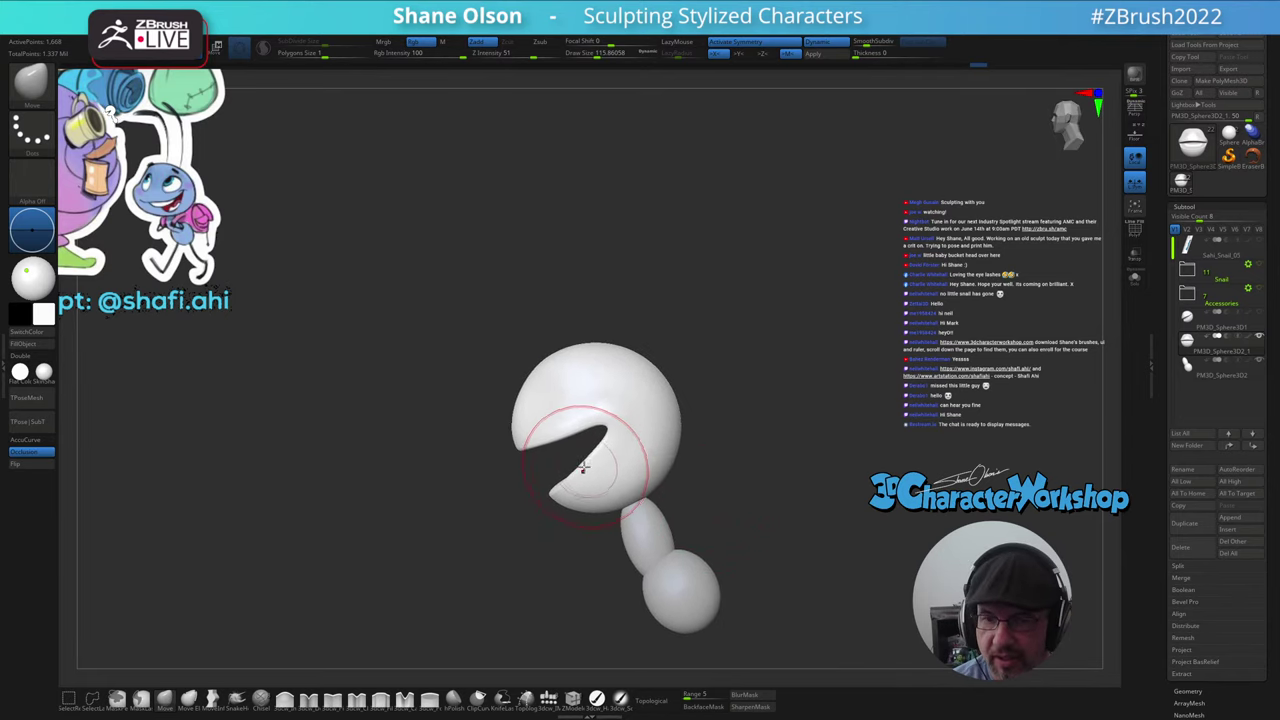
pyautogui.moveTo(588, 474)
pyautogui.mouseDown()
pyautogui.moveTo(640, 445)
pyautogui.moveTo(608, 485)
pyautogui.mouseUp()
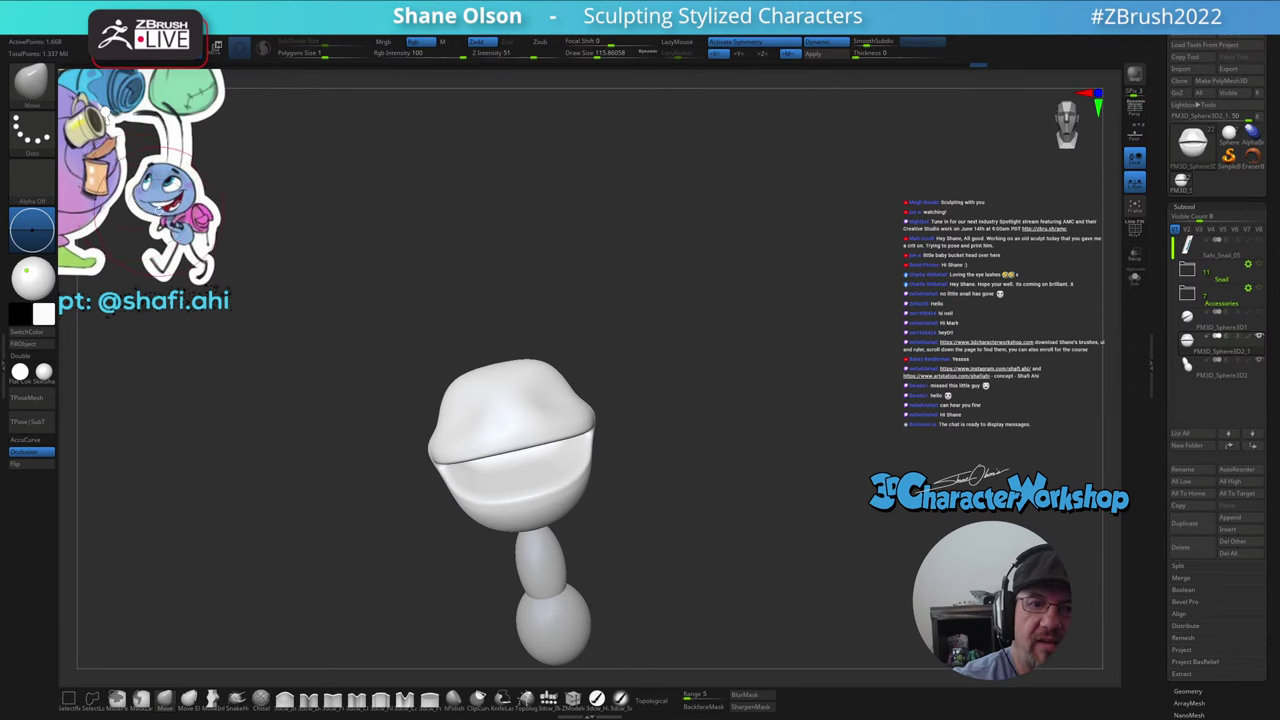
pyautogui.moveTo(630, 500); pyautogui.dragTo(666, 449)
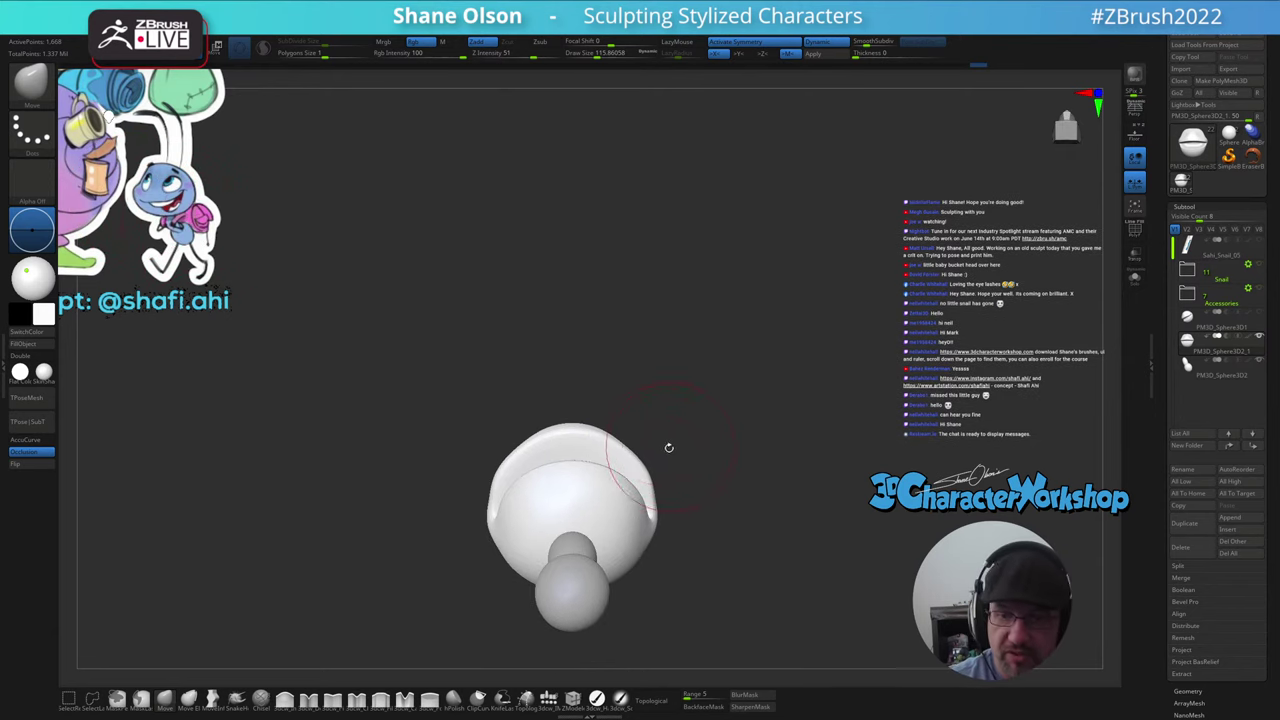
pyautogui.moveTo(537, 489)
pyautogui.mouseDown()
pyautogui.moveTo(563, 489)
pyautogui.moveTo(553, 483)
pyautogui.moveTo(637, 443)
pyautogui.mouseUp()
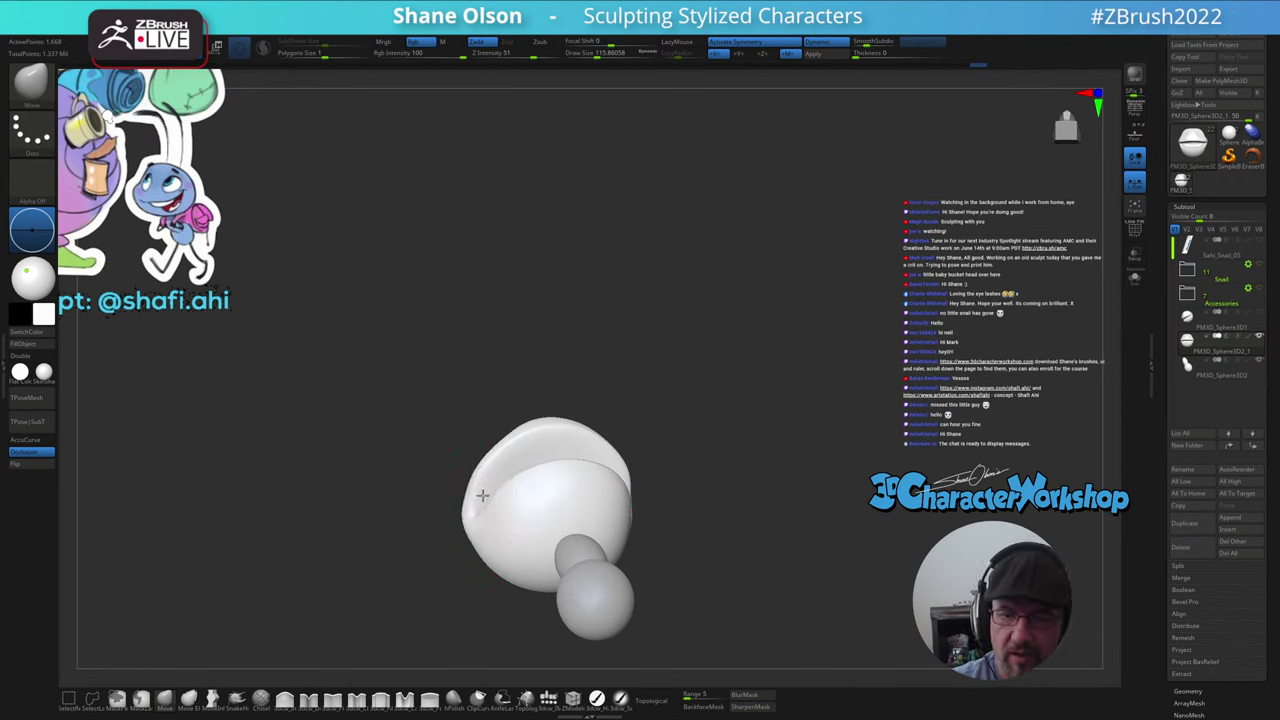
pyautogui.moveTo(472, 488)
pyautogui.mouseDown()
pyautogui.moveTo(504, 587)
pyautogui.moveTo(614, 457)
pyautogui.moveTo(614, 471)
pyautogui.moveTo(687, 459)
pyautogui.moveTo(645, 475)
pyautogui.moveTo(669, 478)
pyautogui.mouseUp()
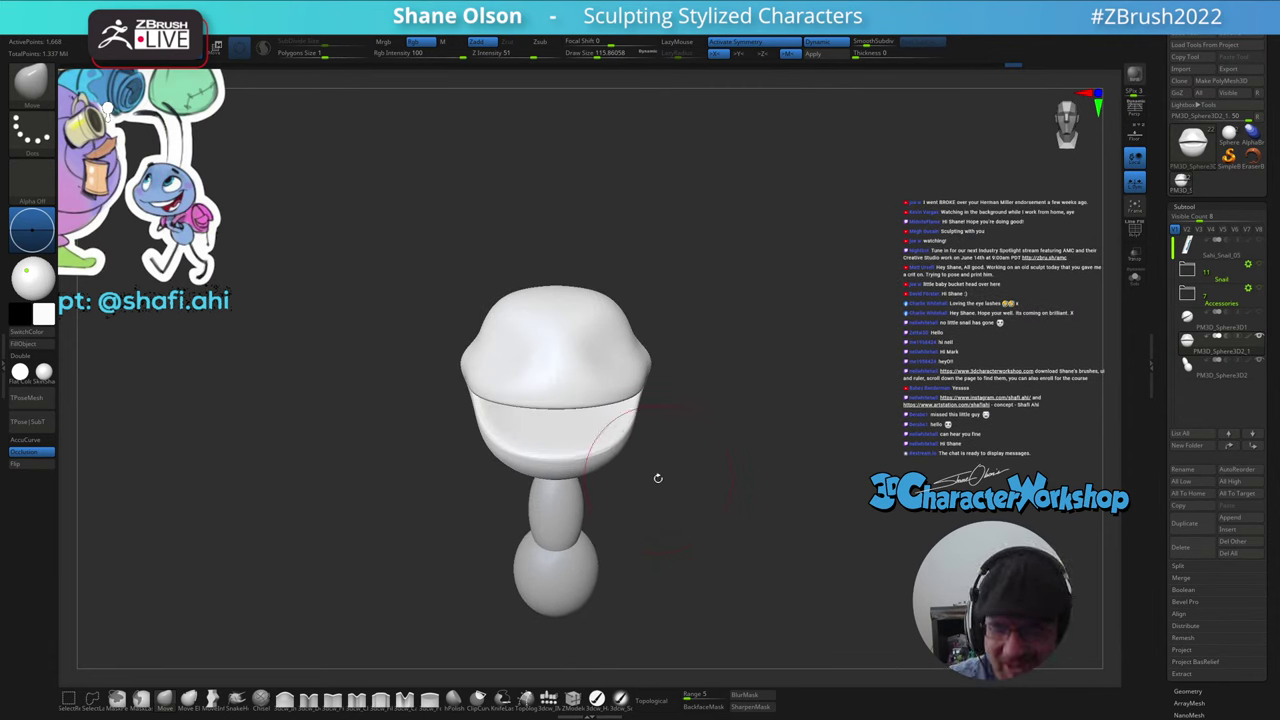
# - Adjust the lower lip from the front with the Move brush at draw size about 132
pyautogui.press('s')
pyautogui.moveTo(516, 438)
pyautogui.mouseDown()
pyautogui.moveTo(502, 435)
pyautogui.moveTo(543, 449)
pyautogui.mouseUp()
pyautogui.moveTo(648, 479); pyautogui.dragTo(688, 500)
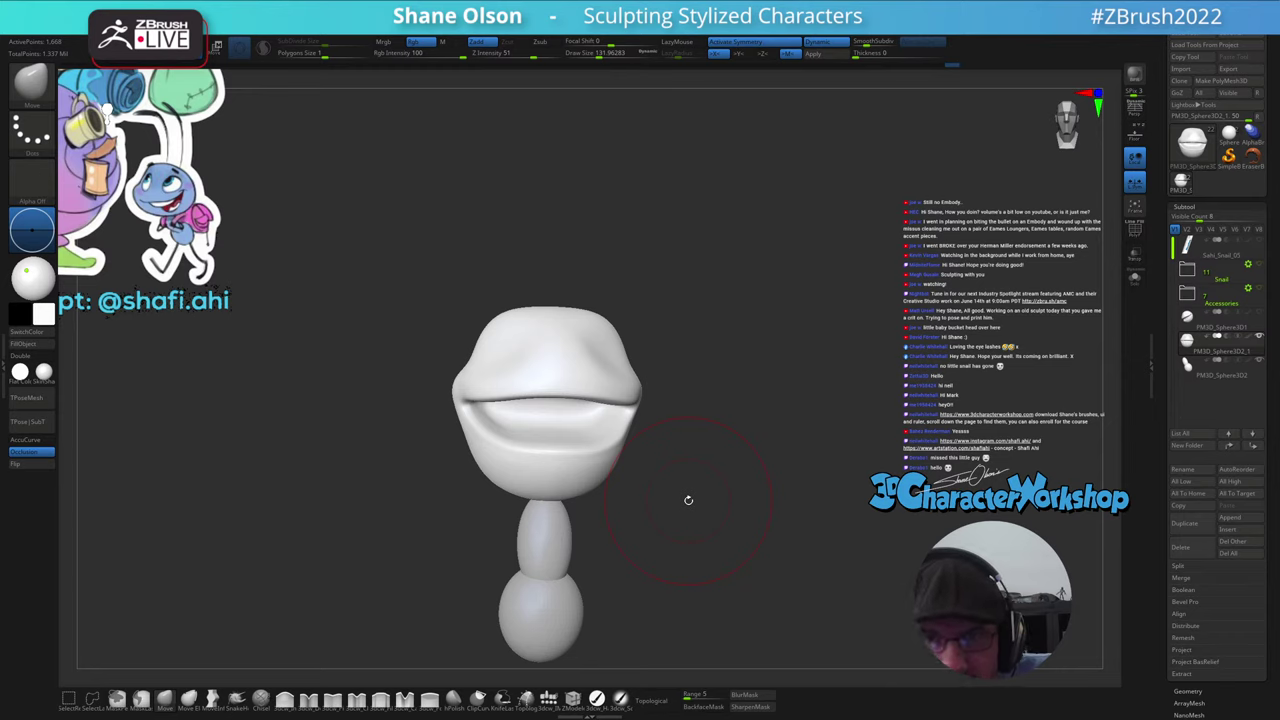
pyautogui.moveTo(663, 491); pyautogui.dragTo(688, 501)
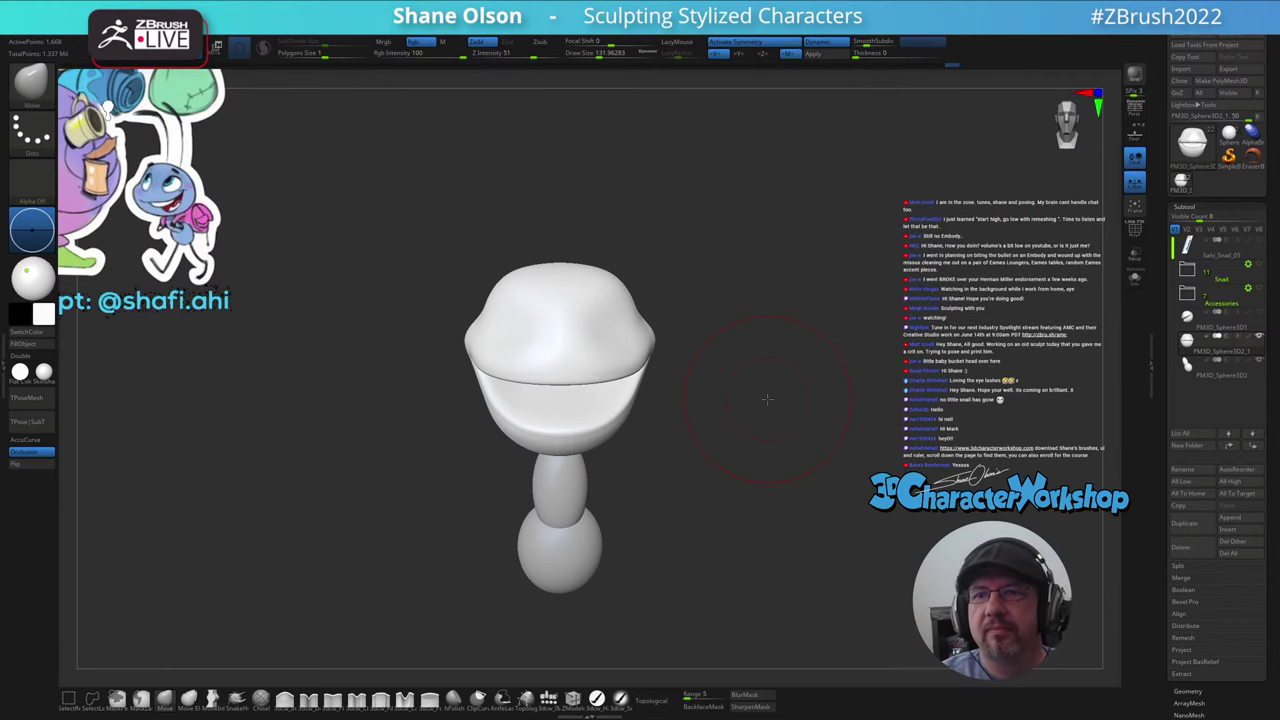
pyautogui.moveTo(743, 448); pyautogui.dragTo(724, 480)
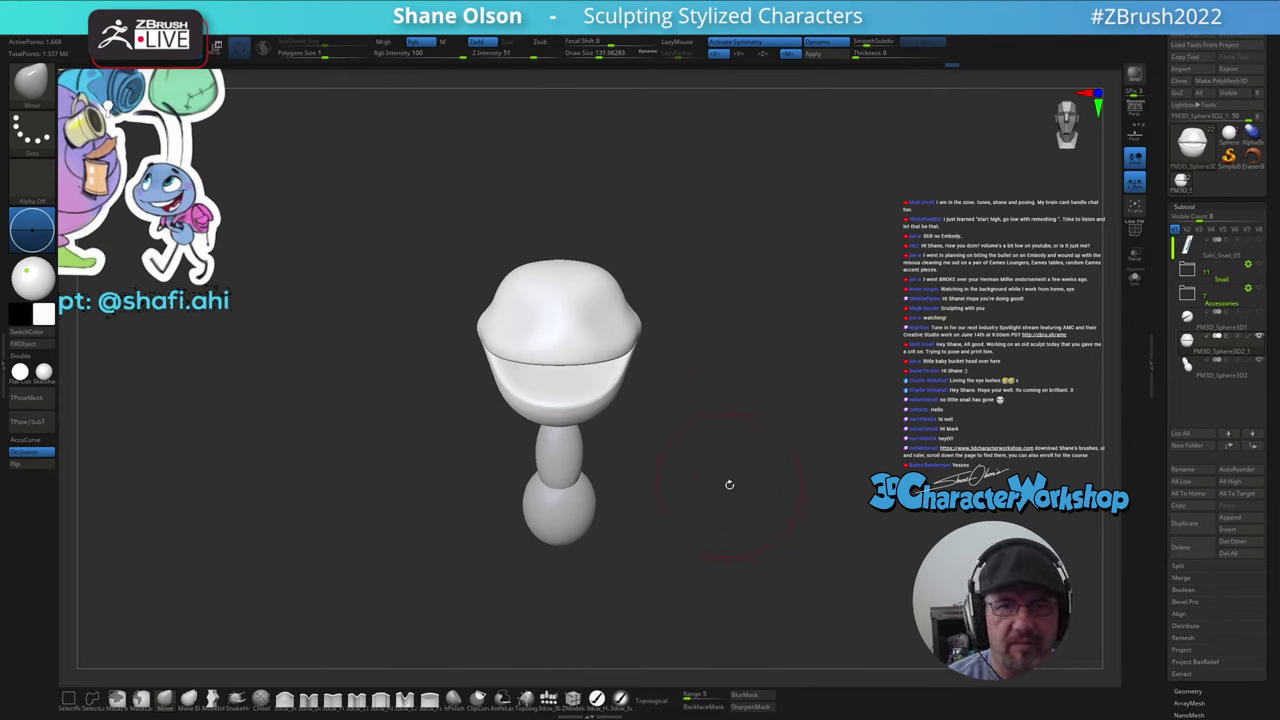
# - Refine the lower jaw's rim from below with the Move brush at draw size about 120
pyautogui.press('s')
pyautogui.click(728, 487)
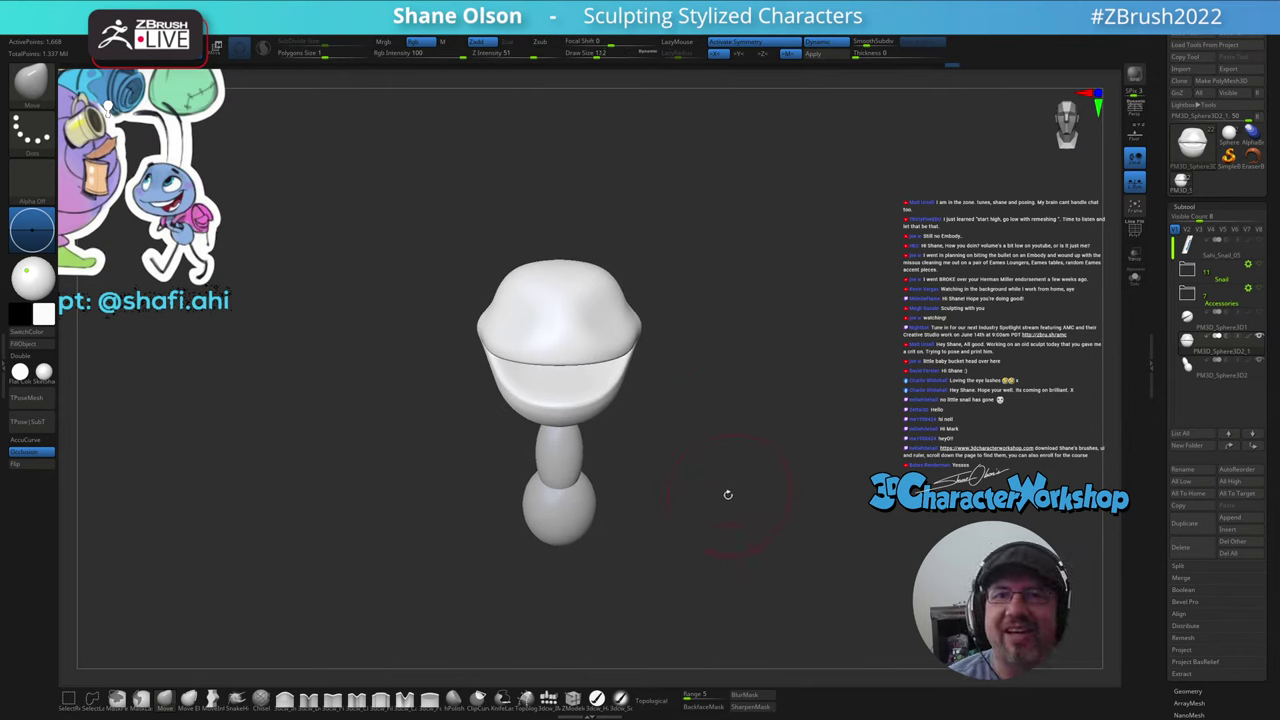
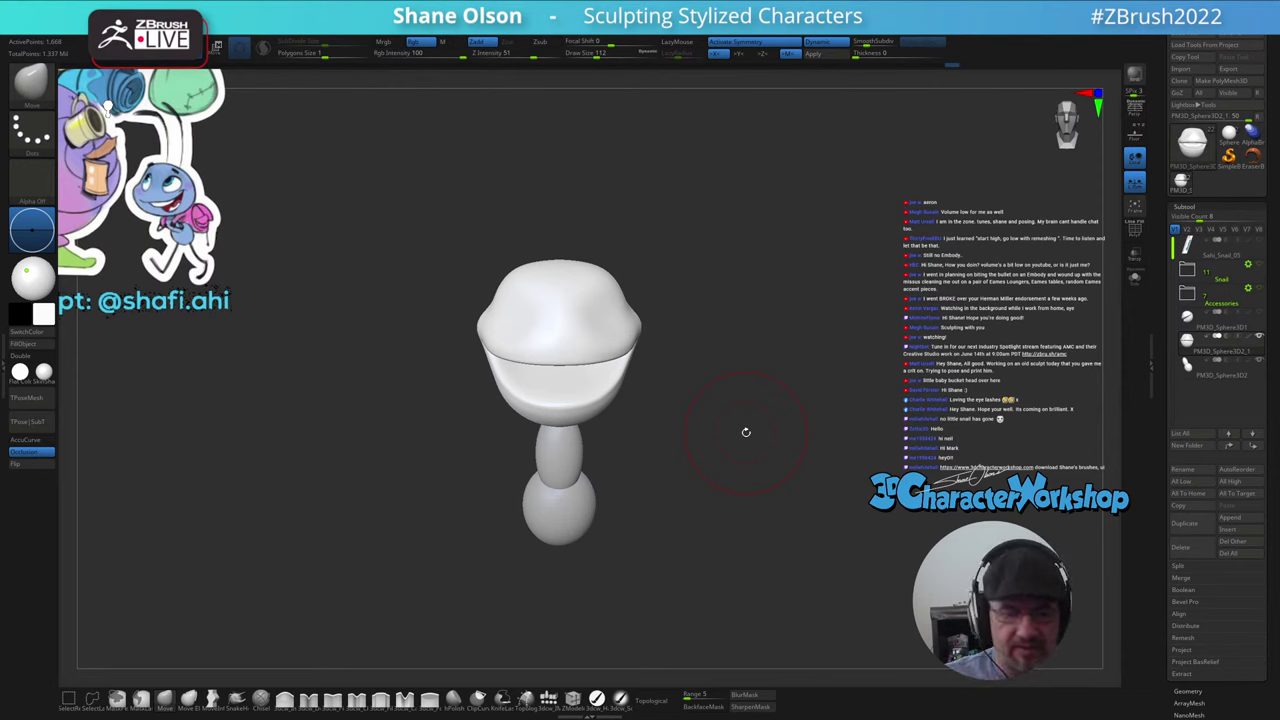
pyautogui.moveTo(701, 535); pyautogui.dragTo(543, 451)
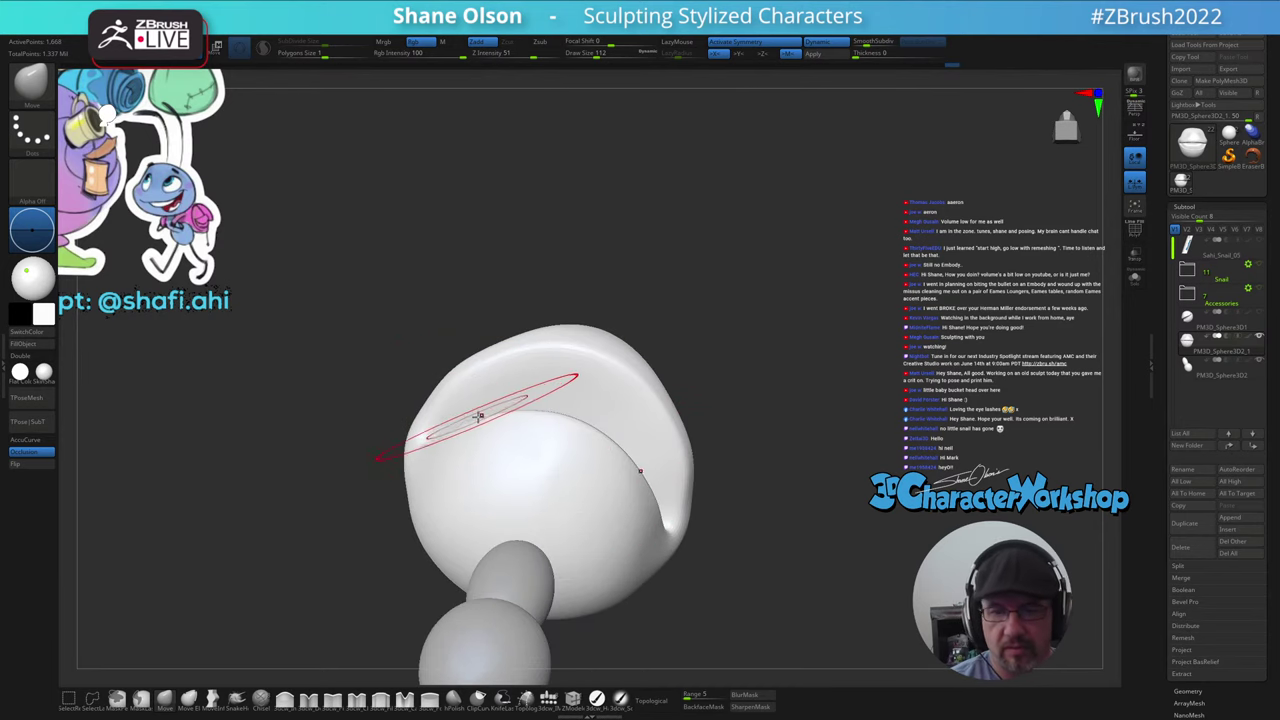
pyautogui.press('s')
pyautogui.moveTo(266, 539); pyautogui.dragTo(269, 539)
pyautogui.moveTo(518, 378); pyautogui.dragTo(508, 389, button='right')
pyautogui.moveTo(465, 401)
pyautogui.mouseDown()
pyautogui.moveTo(509, 374)
pyautogui.moveTo(611, 394)
pyautogui.moveTo(531, 394)
pyautogui.moveTo(471, 486)
pyautogui.moveTo(449, 494)
pyautogui.mouseUp()
pyautogui.moveTo(490, 500)
pyautogui.mouseDown(button='right')
pyautogui.moveTo(511, 514)
pyautogui.moveTo(505, 526)
pyautogui.mouseUp(button='right')
pyautogui.moveTo(543, 509)
pyautogui.mouseDown()
pyautogui.moveTo(634, 514)
pyautogui.moveTo(620, 500)
pyautogui.moveTo(632, 491)
pyautogui.moveTo(609, 609)
pyautogui.moveTo(613, 577)
pyautogui.mouseUp()
pyautogui.moveTo(743, 523)
pyautogui.mouseDown()
pyautogui.moveTo(706, 506)
pyautogui.moveTo(665, 410)
pyautogui.mouseUp()
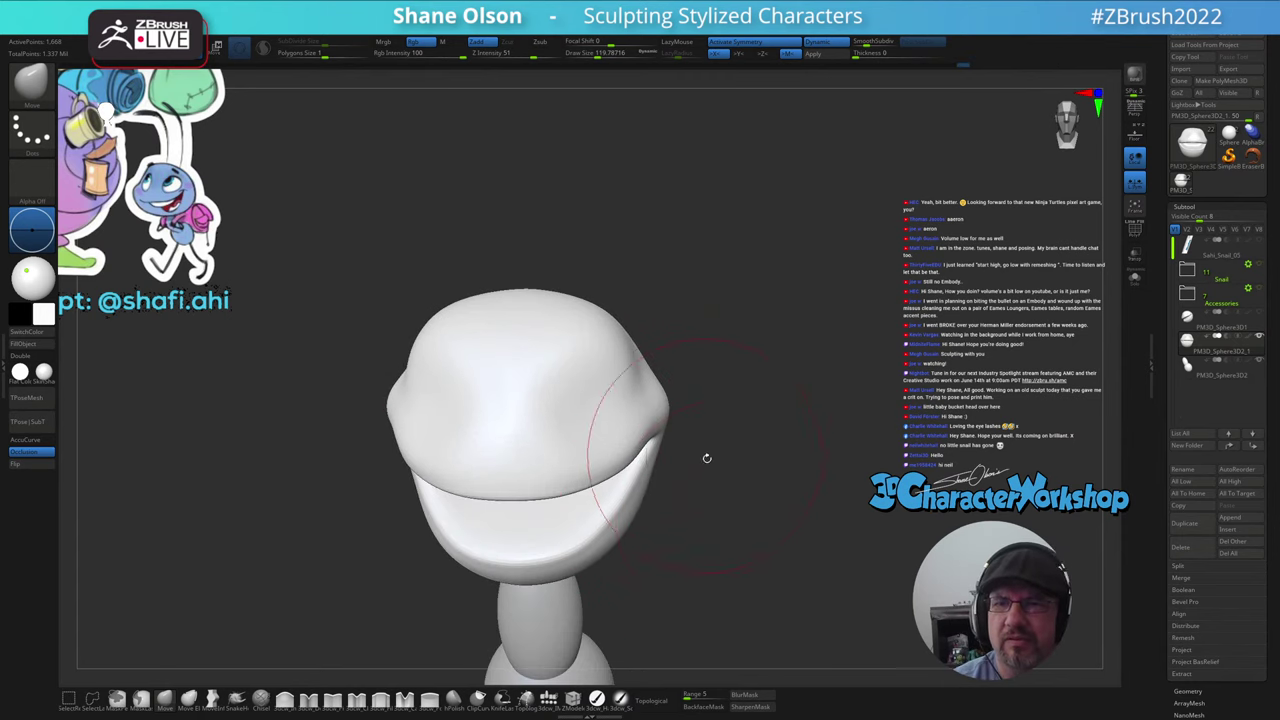
# - Insert a mirrored pair of QuadSphere-2 eyeballs on the front of the head above the mouth, at draw size about 94
pyautogui.moveTo(731, 522)
pyautogui.mouseDown()
pyautogui.moveTo(699, 500)
pyautogui.moveTo(713, 513)
pyautogui.mouseUp()
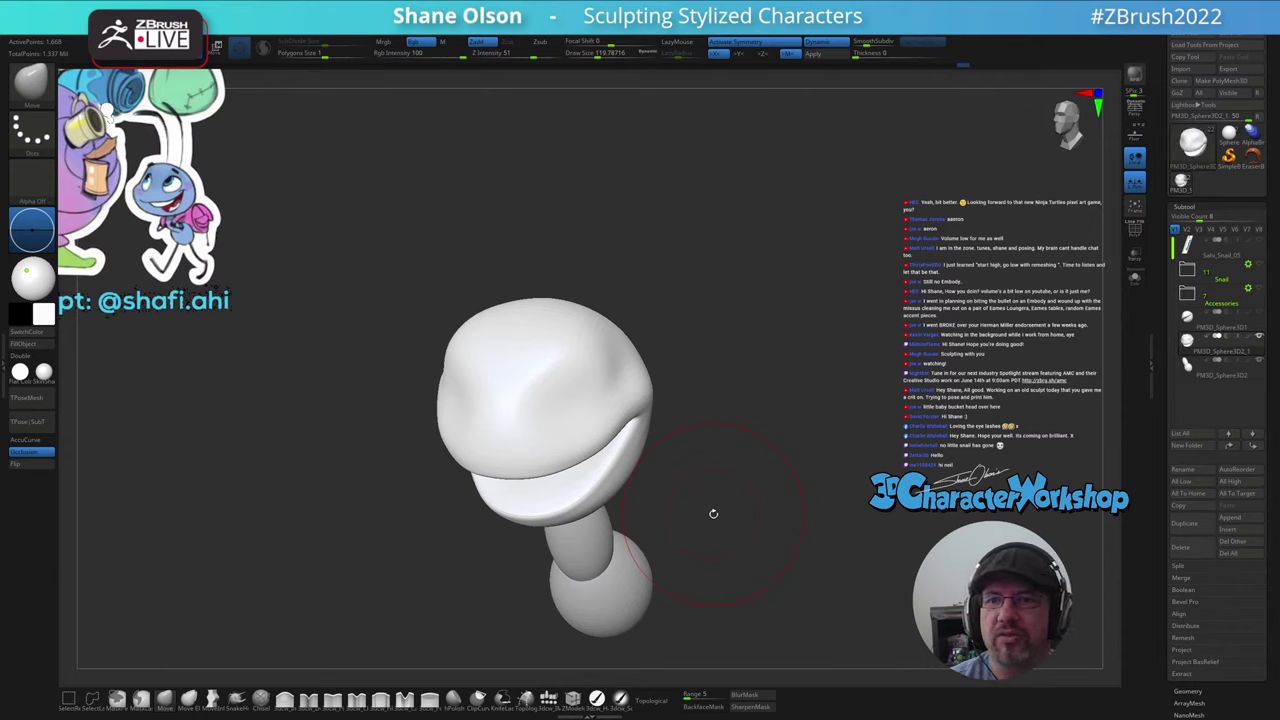
pyautogui.moveTo(691, 497)
pyautogui.mouseDown()
pyautogui.moveTo(684, 530)
pyautogui.moveTo(675, 512)
pyautogui.mouseUp()
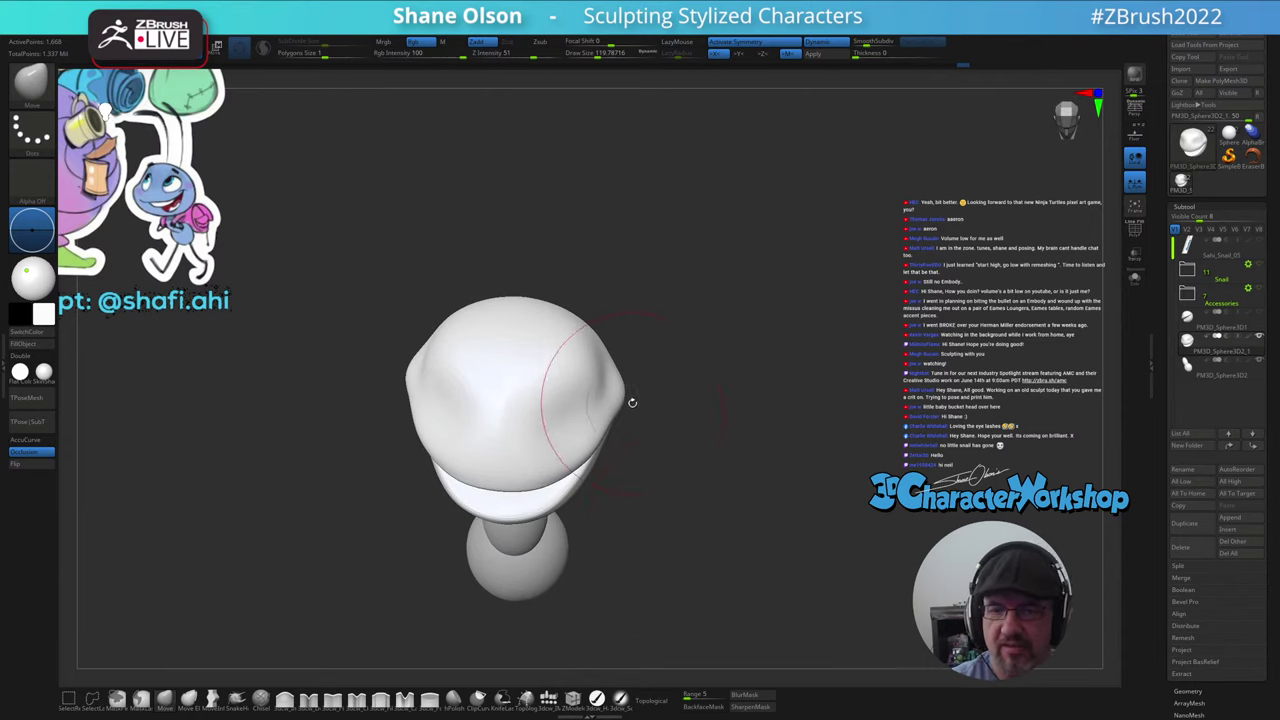
pyautogui.press('s')
pyautogui.moveTo(653, 402)
pyautogui.mouseDown()
pyautogui.moveTo(642, 411)
pyautogui.moveTo(641, 374)
pyautogui.moveTo(677, 520)
pyautogui.moveTo(667, 531)
pyautogui.moveTo(680, 534)
pyautogui.moveTo(677, 471)
pyautogui.moveTo(697, 490)
pyautogui.moveTo(706, 474)
pyautogui.moveTo(688, 507)
pyautogui.mouseUp()
pyautogui.click(552, 701)
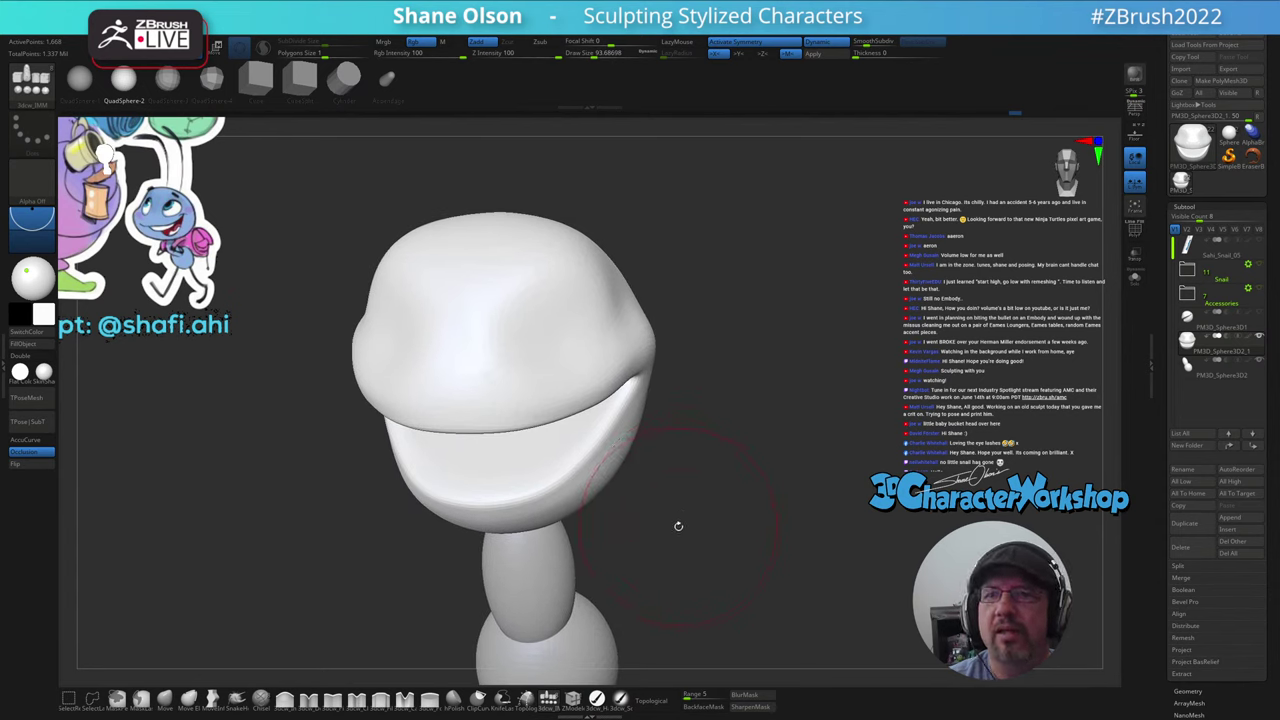
pyautogui.moveTo(687, 488); pyautogui.dragTo(683, 505)
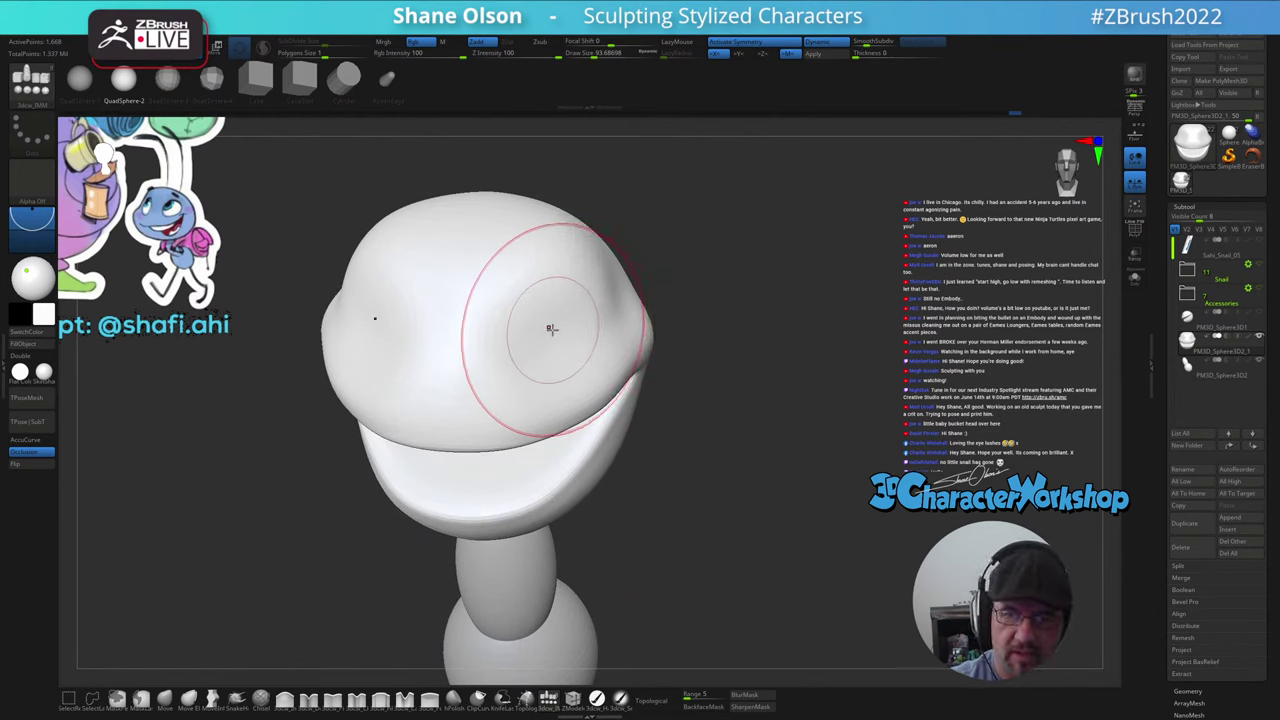
pyautogui.moveTo(551, 327); pyautogui.dragTo(568, 384)
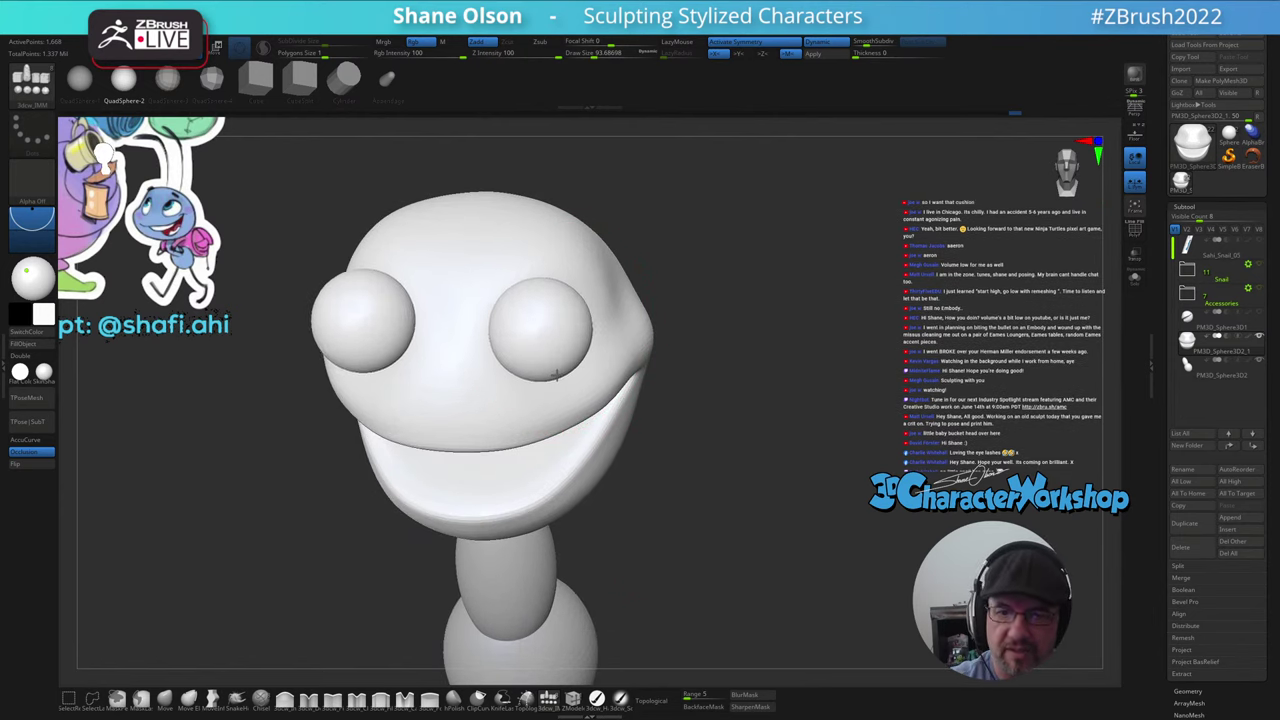
# - Show the polyframe and use the transform gizmo to sink the eyeballs back into the head and shift them slightly closer together
pyautogui.hotkey('shift', 'f')
pyautogui.moveTo(676, 550); pyautogui.dragTo(640, 543)
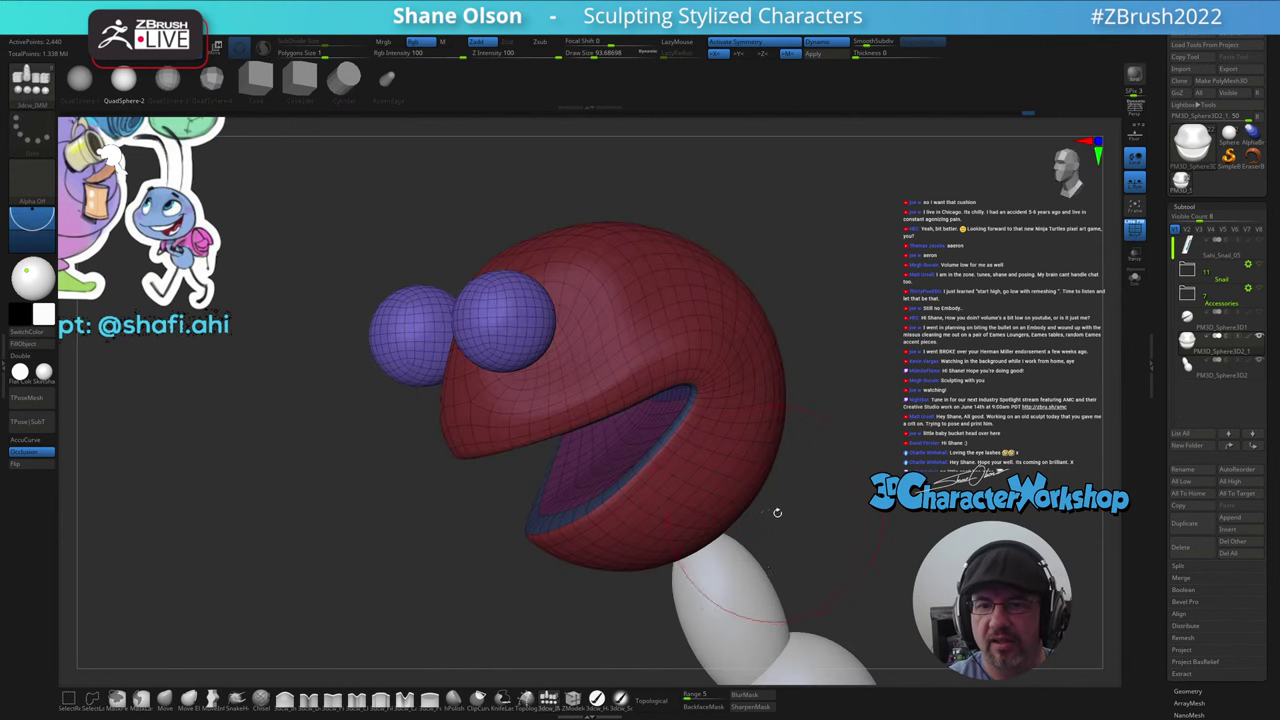
pyautogui.moveTo(777, 511); pyautogui.dragTo(764, 515)
pyautogui.press('w')
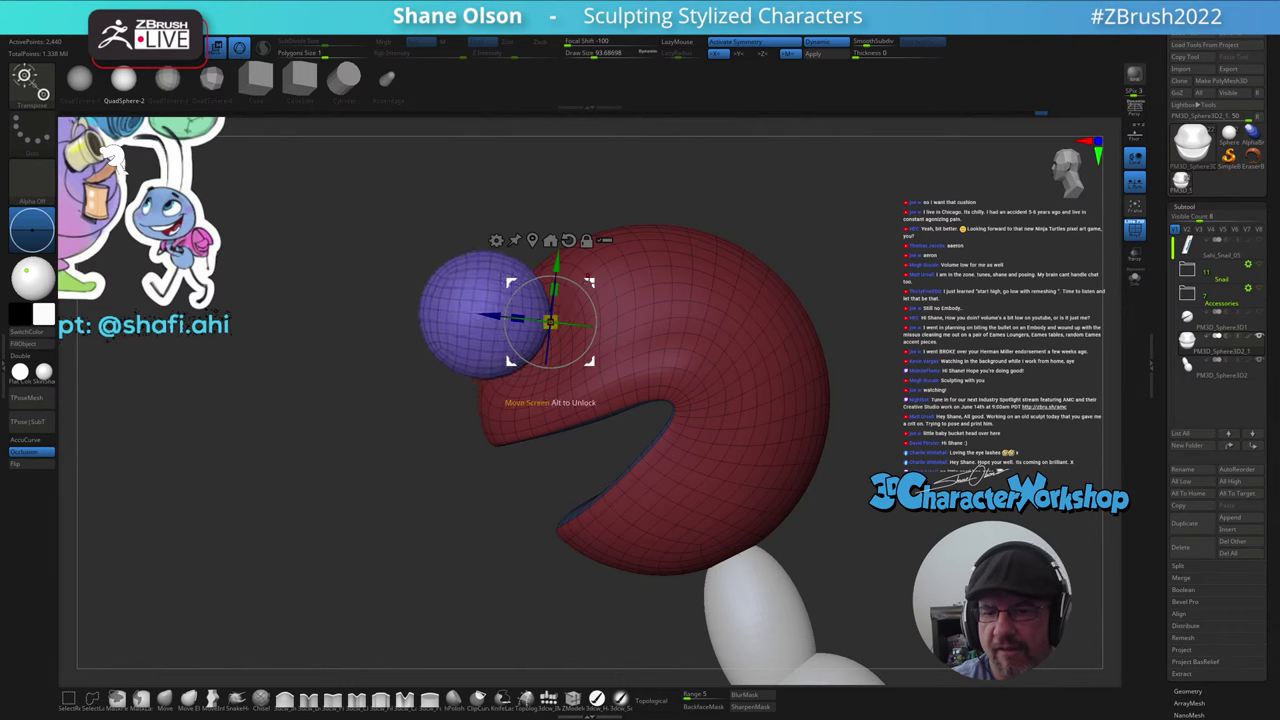
pyautogui.moveTo(549, 321); pyautogui.dragTo(645, 343)
pyautogui.moveTo(645, 343); pyautogui.dragTo(750, 386, button='right')
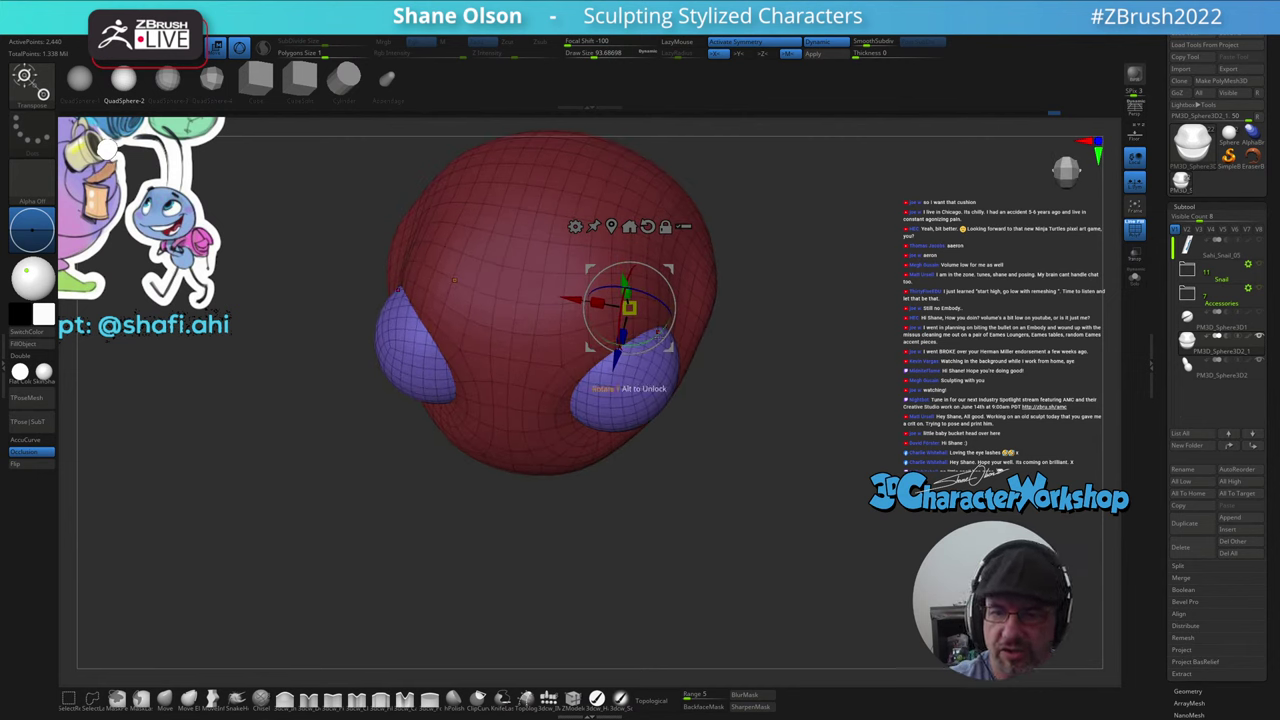
pyautogui.moveTo(652, 339); pyautogui.dragTo(641, 262)
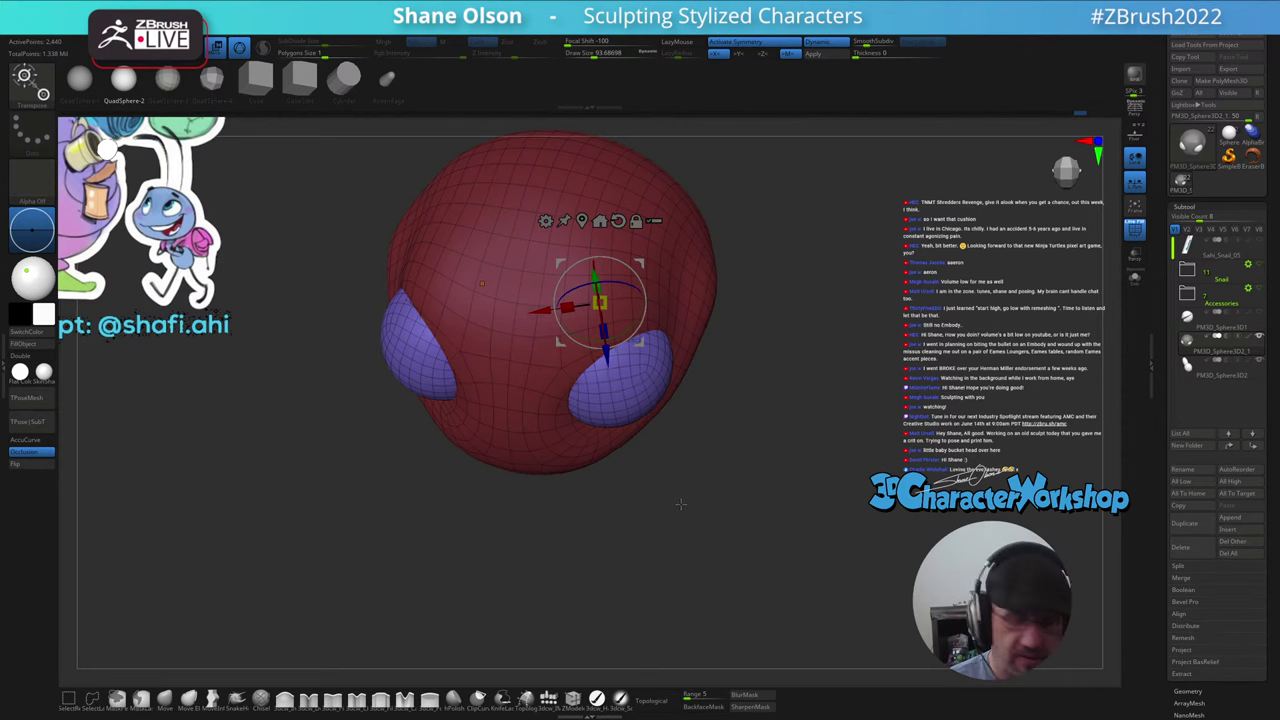
# - Angle and reposition the unmasked eyes so they follow the head's curvature as seen from above
pyautogui.moveTo(681, 504); pyautogui.dragTo(682, 520)
pyautogui.moveTo(601, 303); pyautogui.dragTo(626, 239)
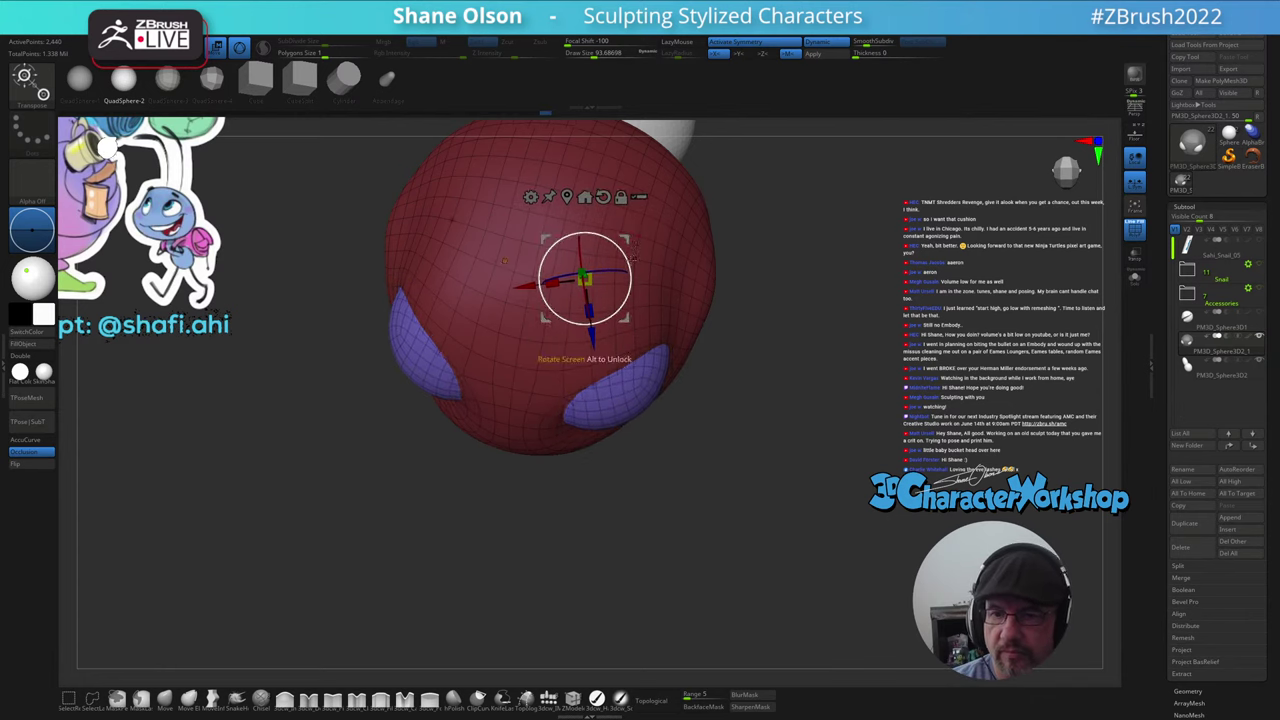
pyautogui.click(567, 197)
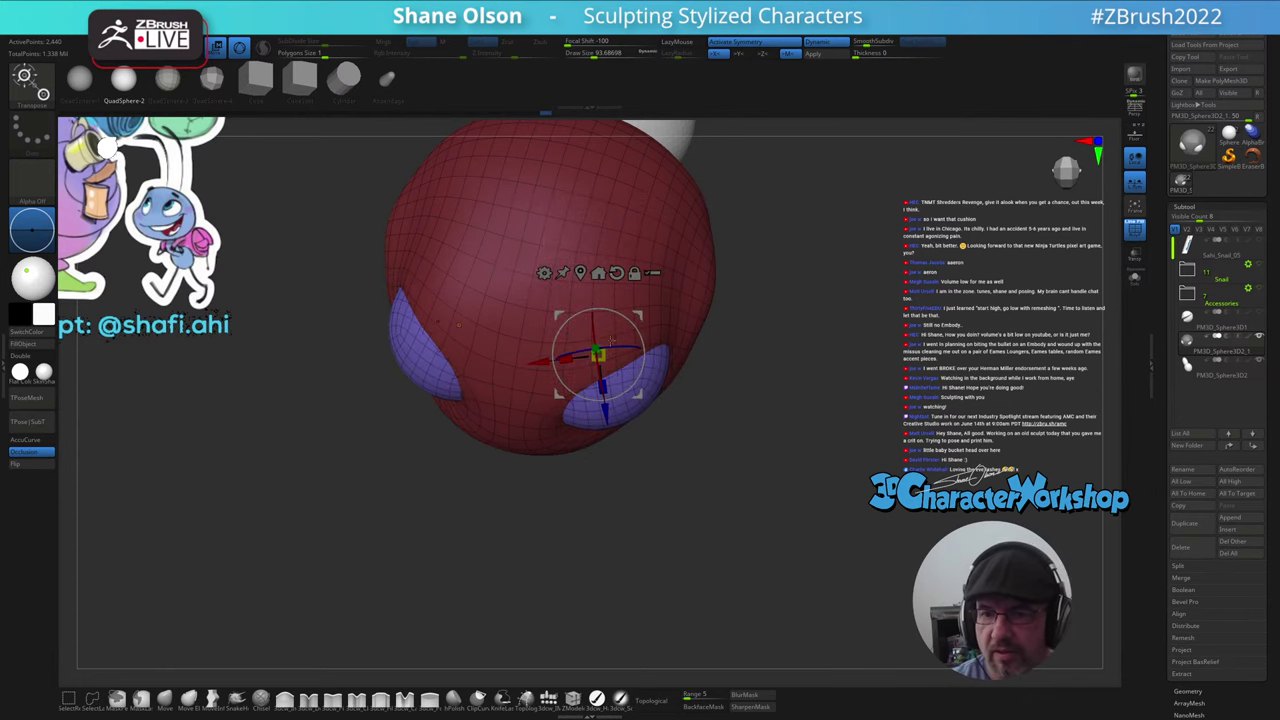
pyautogui.moveTo(598, 355); pyautogui.dragTo(618, 328)
pyautogui.moveTo(605, 415); pyautogui.dragTo(602, 403)
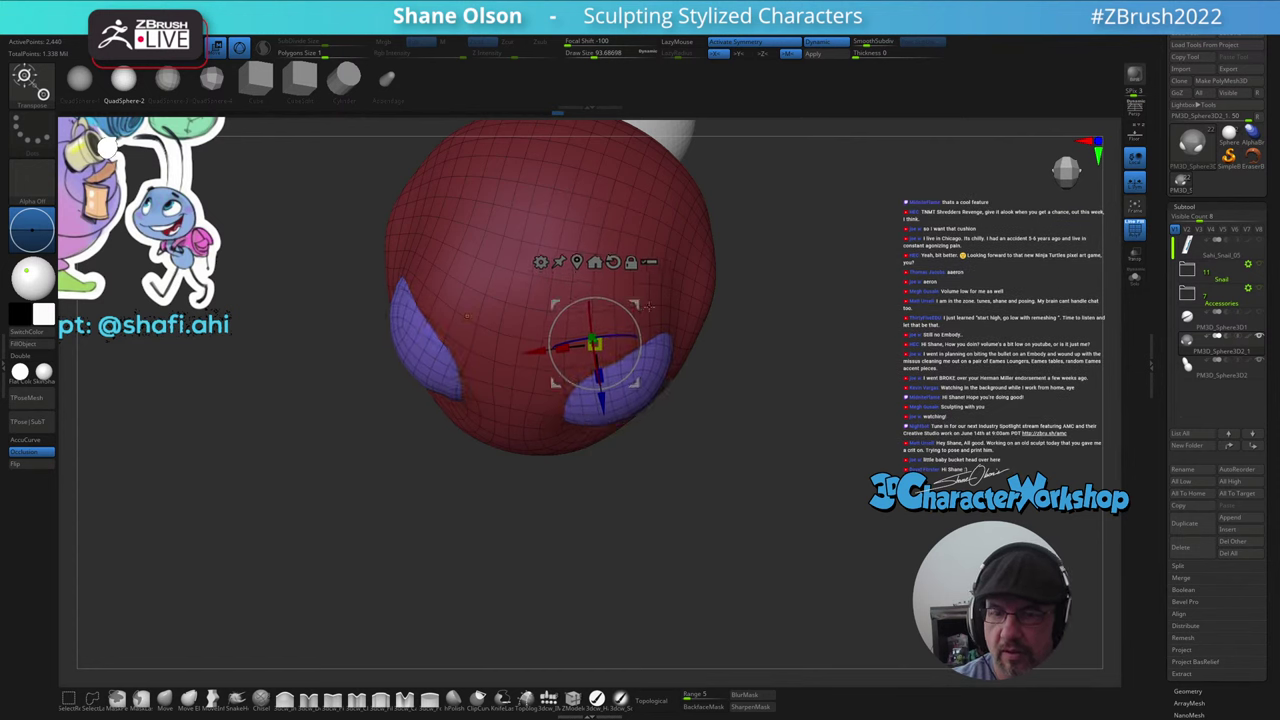
# - Lower the unmasked eyes on the front of the head and fine-tune their size and placement above the mouth
pyautogui.moveTo(650, 545); pyautogui.dragTo(667, 434, button='right')
pyautogui.moveTo(667, 432); pyautogui.dragTo(804, 412)
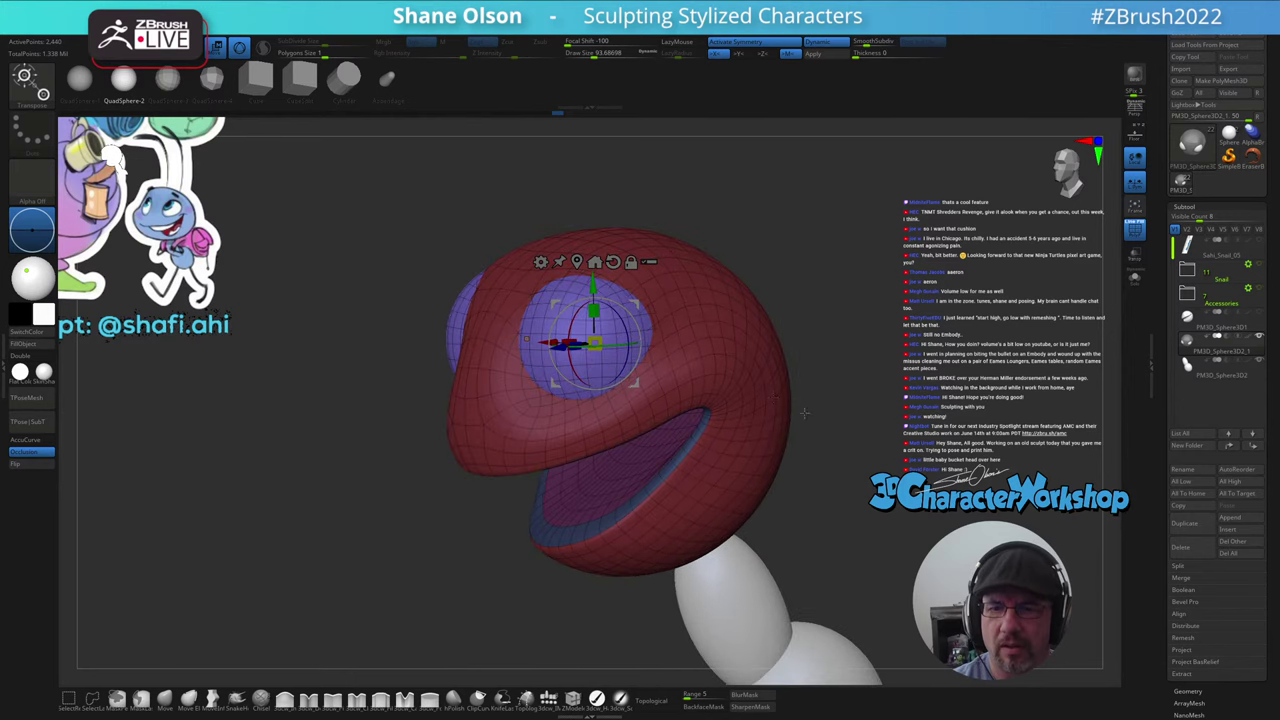
pyautogui.moveTo(595, 395); pyautogui.dragTo(590, 413)
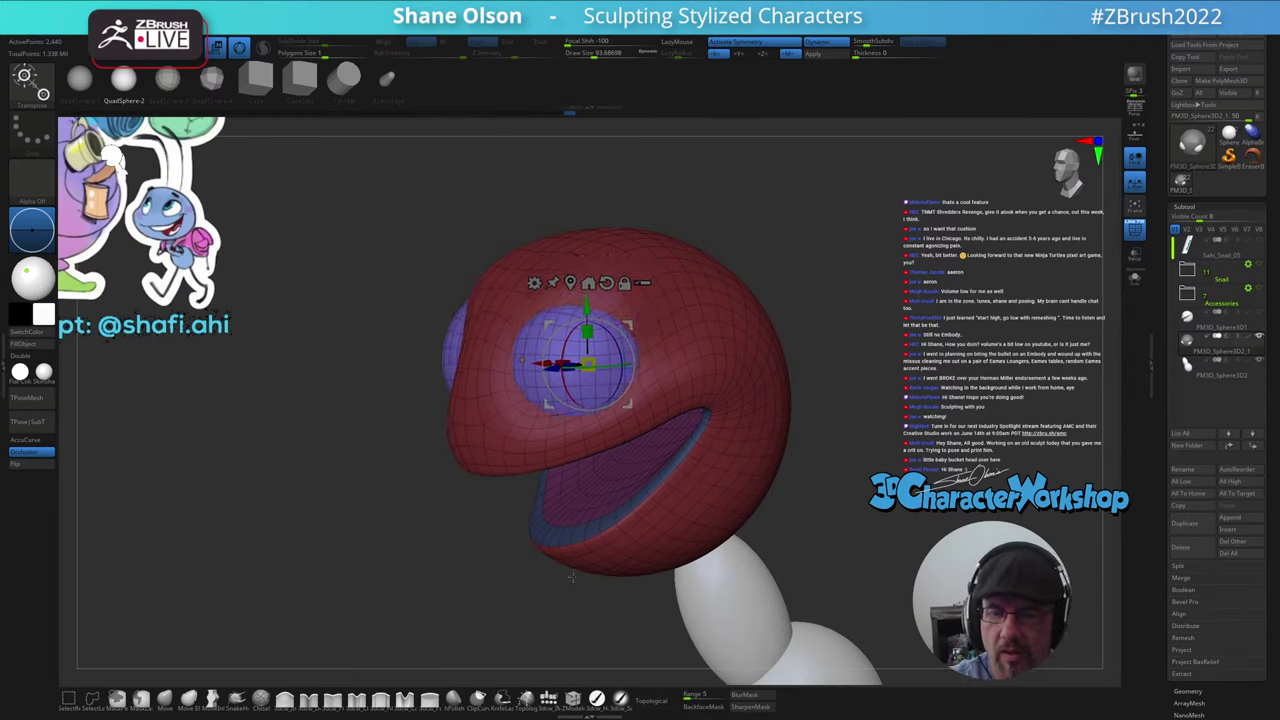
pyautogui.moveTo(571, 577); pyautogui.dragTo(604, 568)
pyautogui.moveTo(722, 527); pyautogui.dragTo(703, 487)
pyautogui.moveTo(632, 292); pyautogui.dragTo(626, 300)
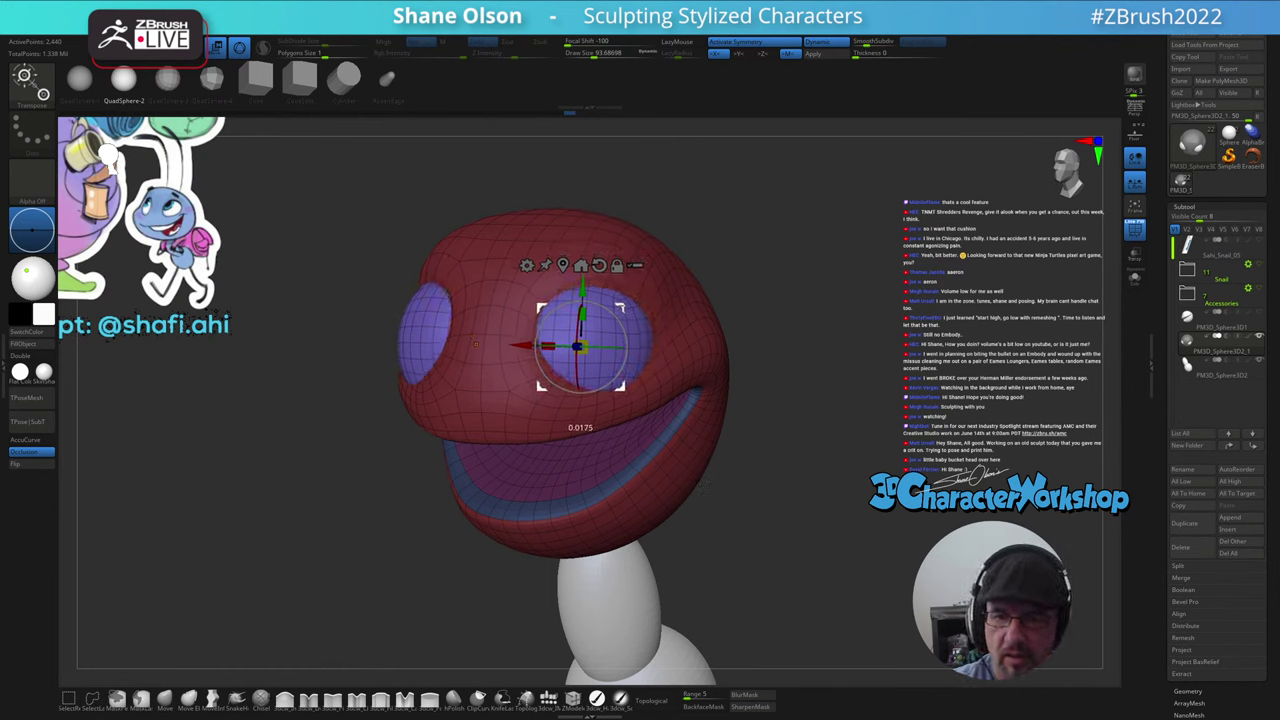
pyautogui.moveTo(737, 486); pyautogui.dragTo(651, 513)
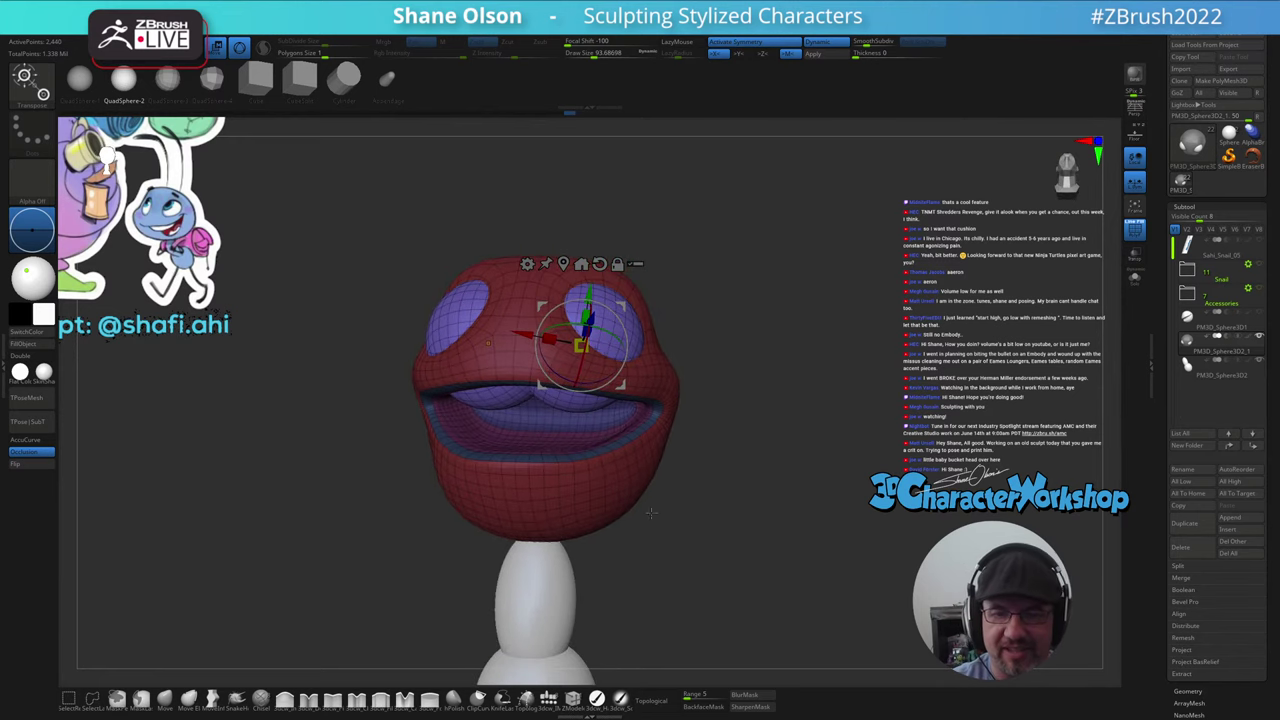
pyautogui.press('w')
pyautogui.moveTo(563, 442); pyautogui.dragTo(550, 397)
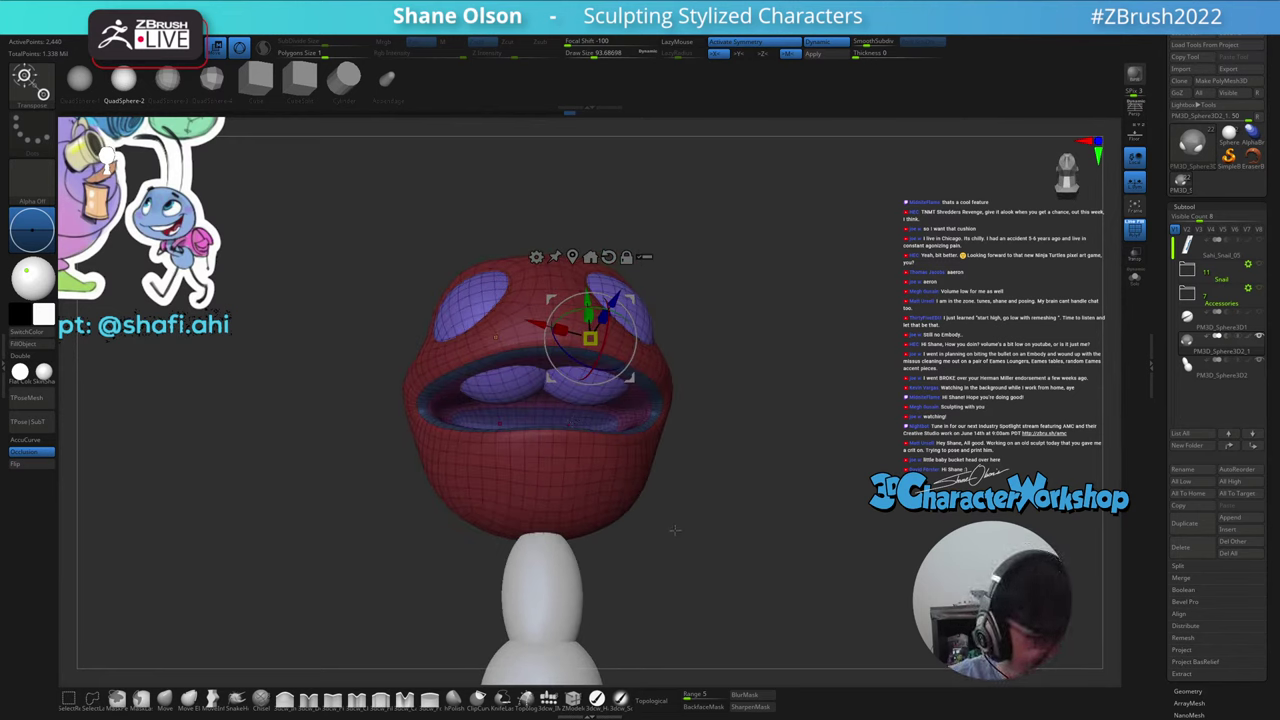
pyautogui.press('q')
pyautogui.moveTo(675, 530)
pyautogui.mouseDown()
pyautogui.moveTo(694, 537)
pyautogui.moveTo(711, 514)
pyautogui.moveTo(712, 625)
pyautogui.moveTo(688, 576)
pyautogui.moveTo(695, 560)
pyautogui.moveTo(689, 591)
pyautogui.mouseUp()
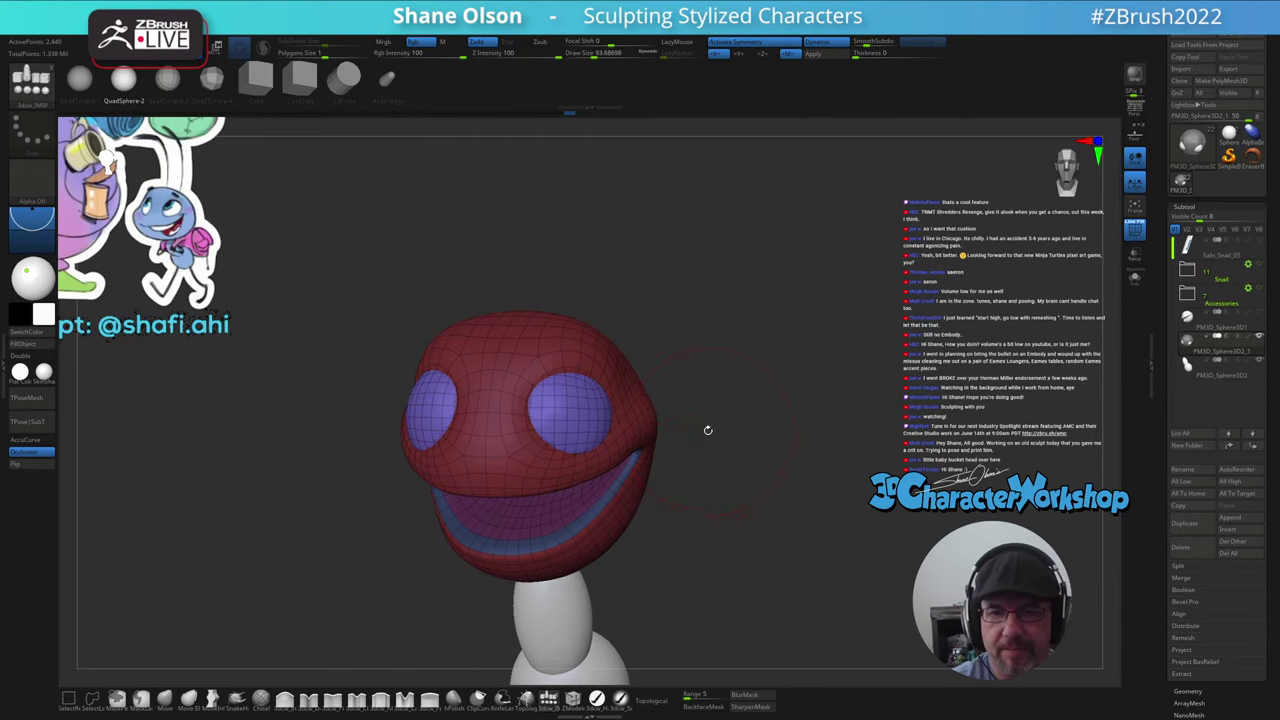
# - Split the unmasked eyes from the masked head into their own subtool using Split Unmasked Points
pyautogui.moveTo(677, 509); pyautogui.dragTo(712, 477)
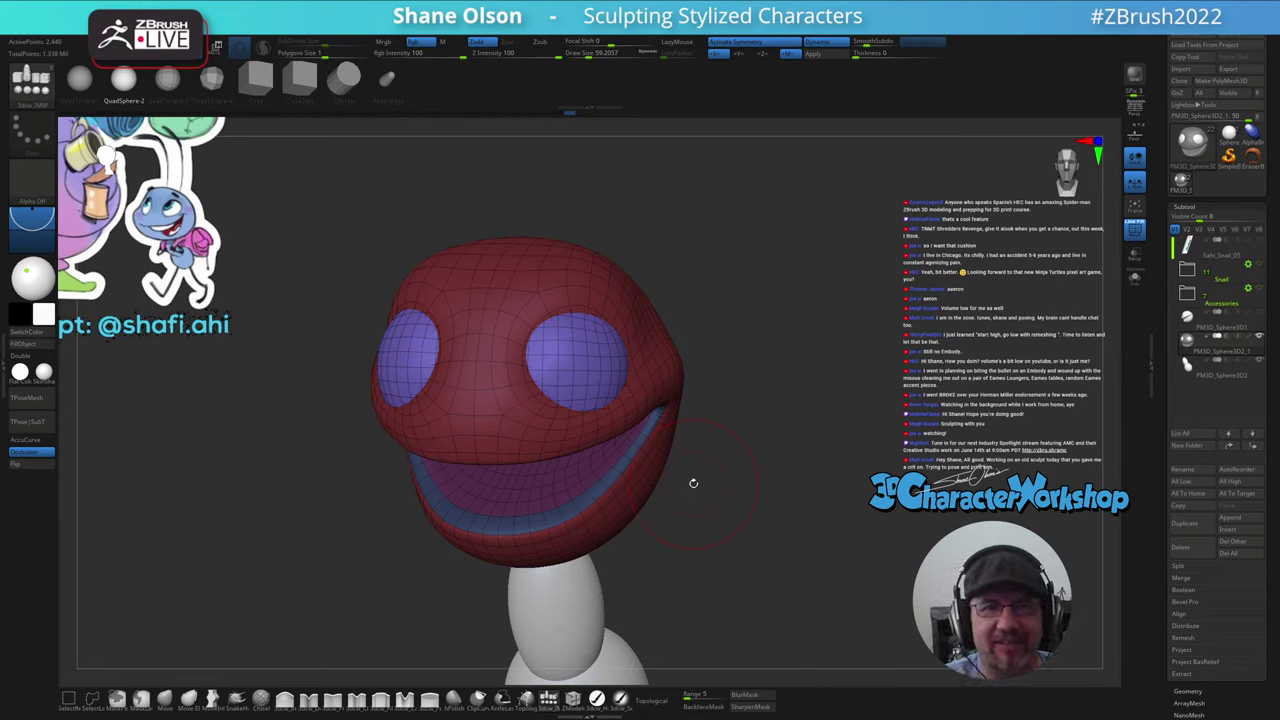
pyautogui.moveTo(718, 520)
pyautogui.mouseDown()
pyautogui.moveTo(714, 534)
pyautogui.moveTo(723, 529)
pyautogui.mouseUp()
pyautogui.press('space')
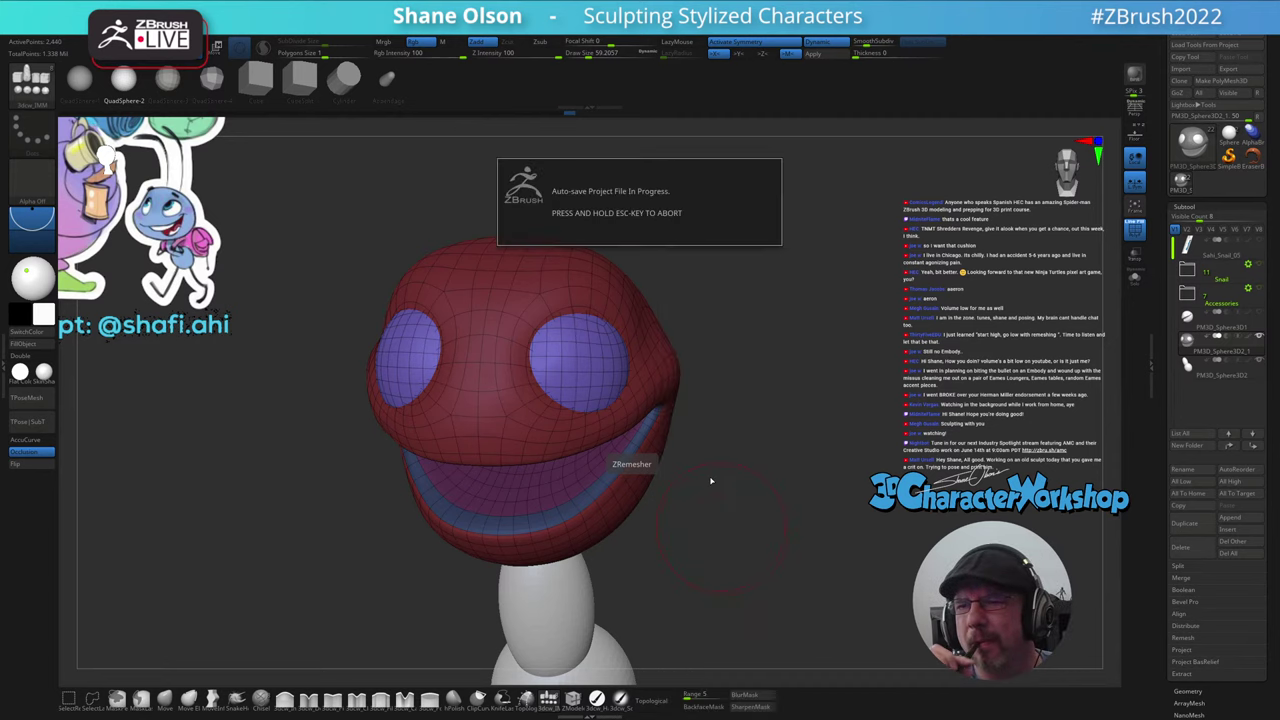
pyautogui.moveTo(718, 485); pyautogui.dragTo(743, 463)
pyautogui.press('space')
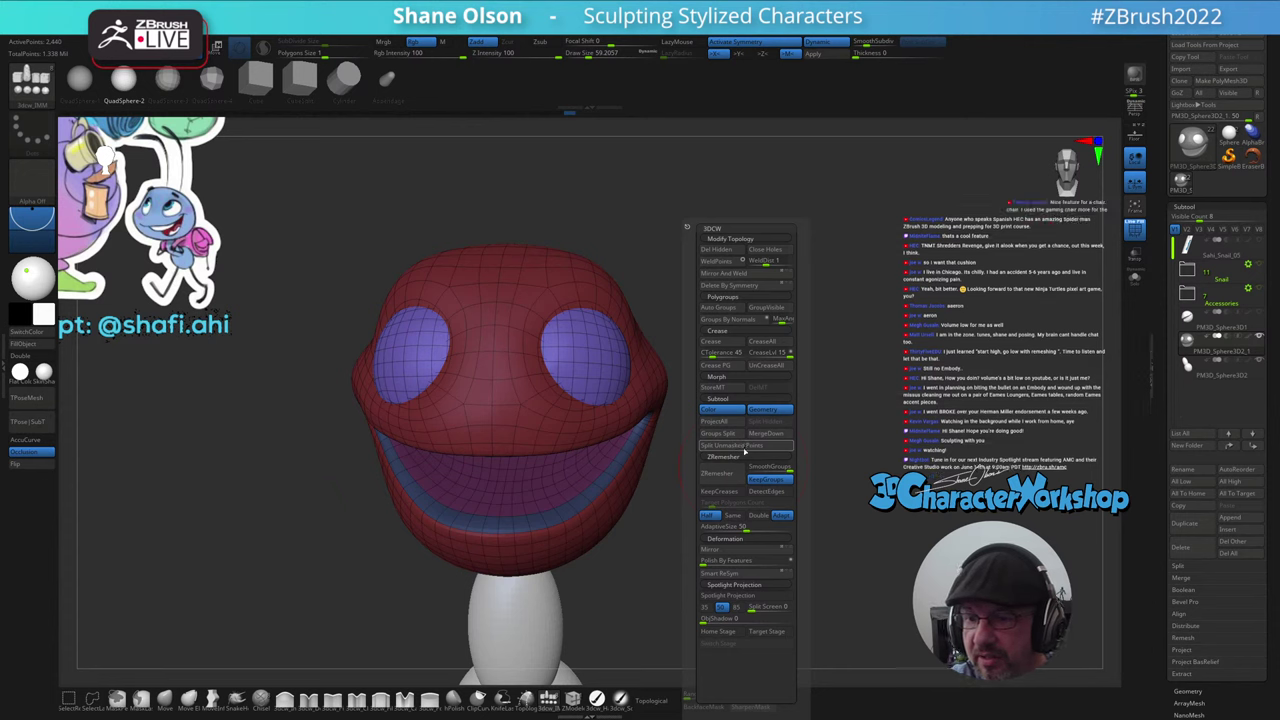
pyautogui.click(741, 444)
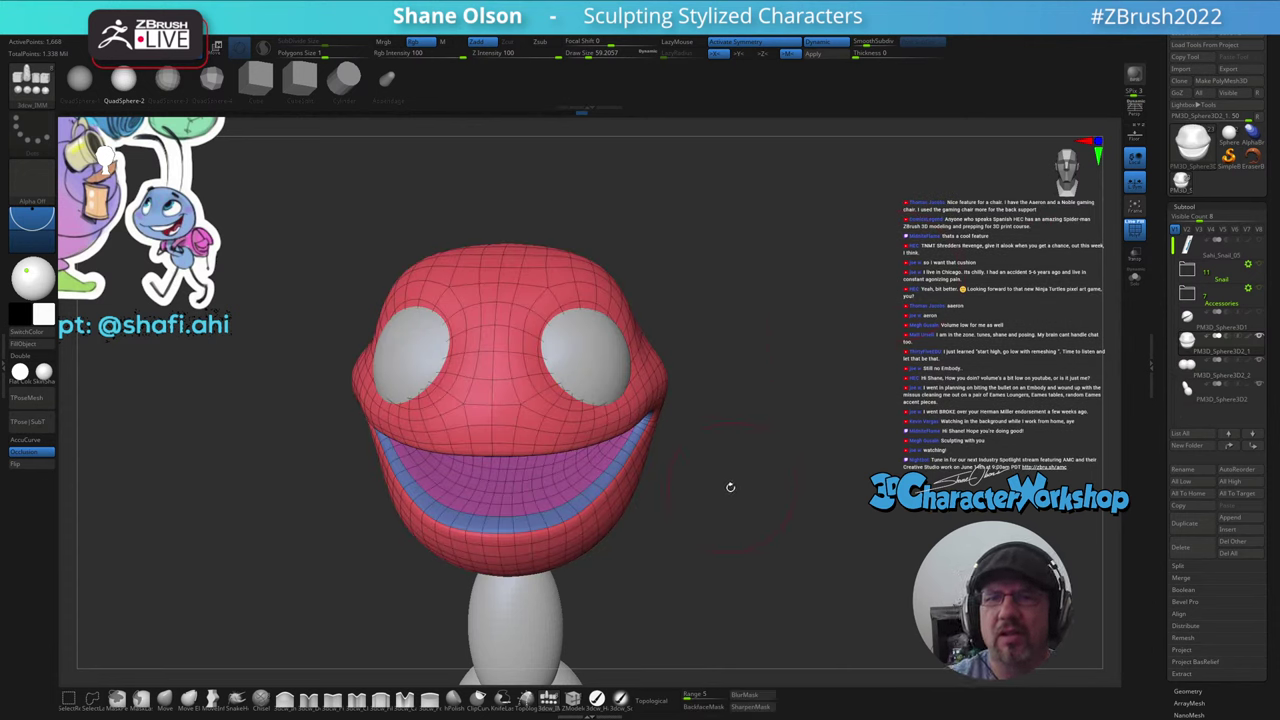
# - Select the separate eyes subtool, raise the eyes slightly on the face and tilt them a little in side view
pyautogui.moveTo(715, 522); pyautogui.dragTo(705, 500)
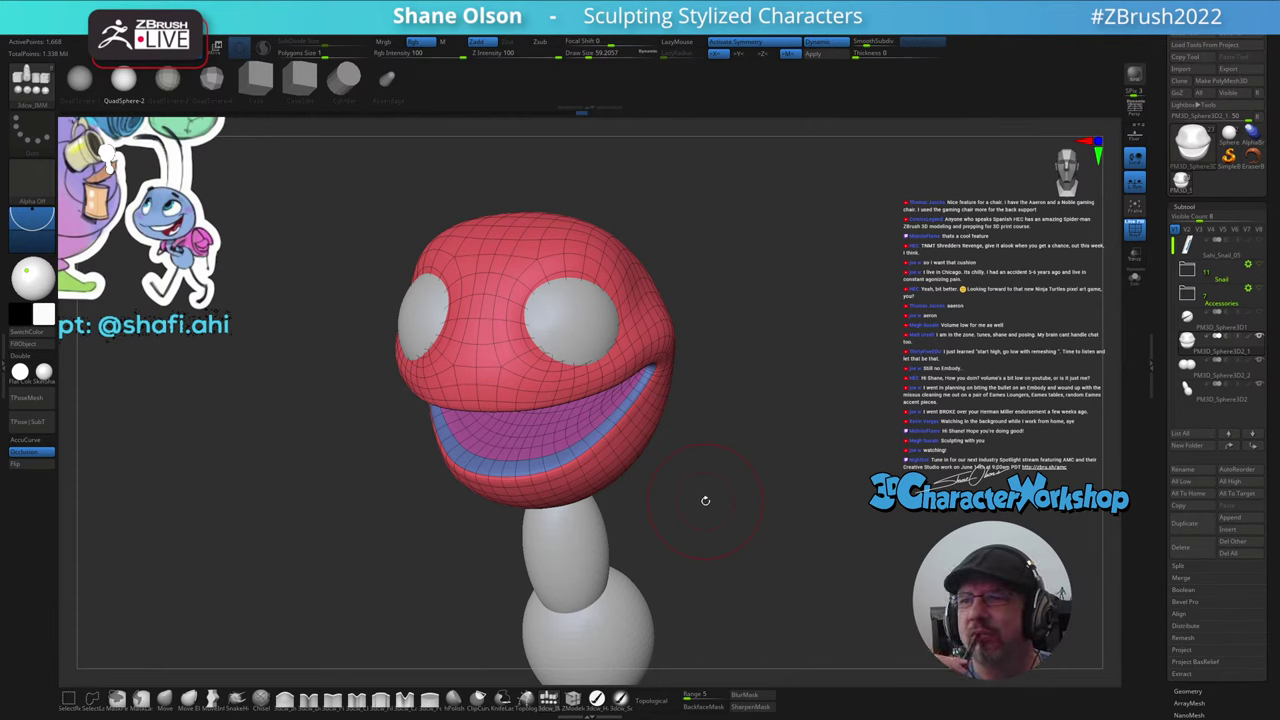
pyautogui.moveTo(688, 500)
pyautogui.mouseDown()
pyautogui.moveTo(670, 498)
pyautogui.moveTo(712, 484)
pyautogui.moveTo(690, 509)
pyautogui.mouseUp()
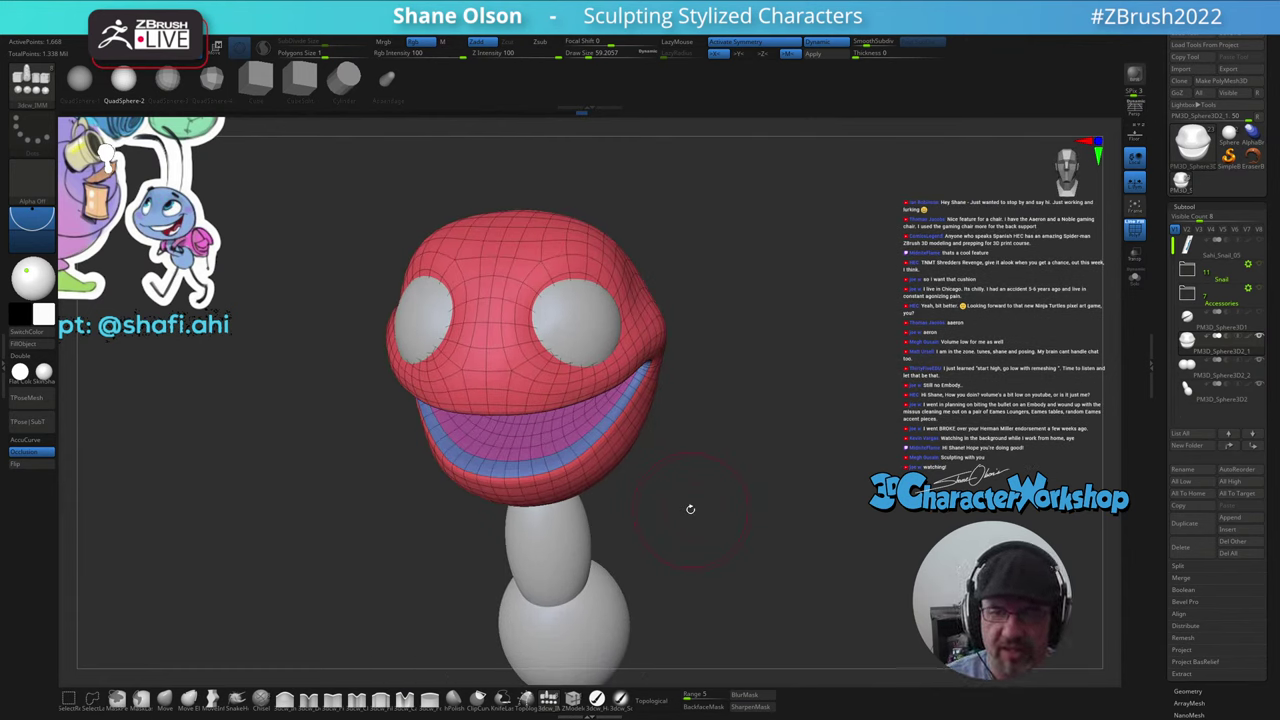
pyautogui.press('w')
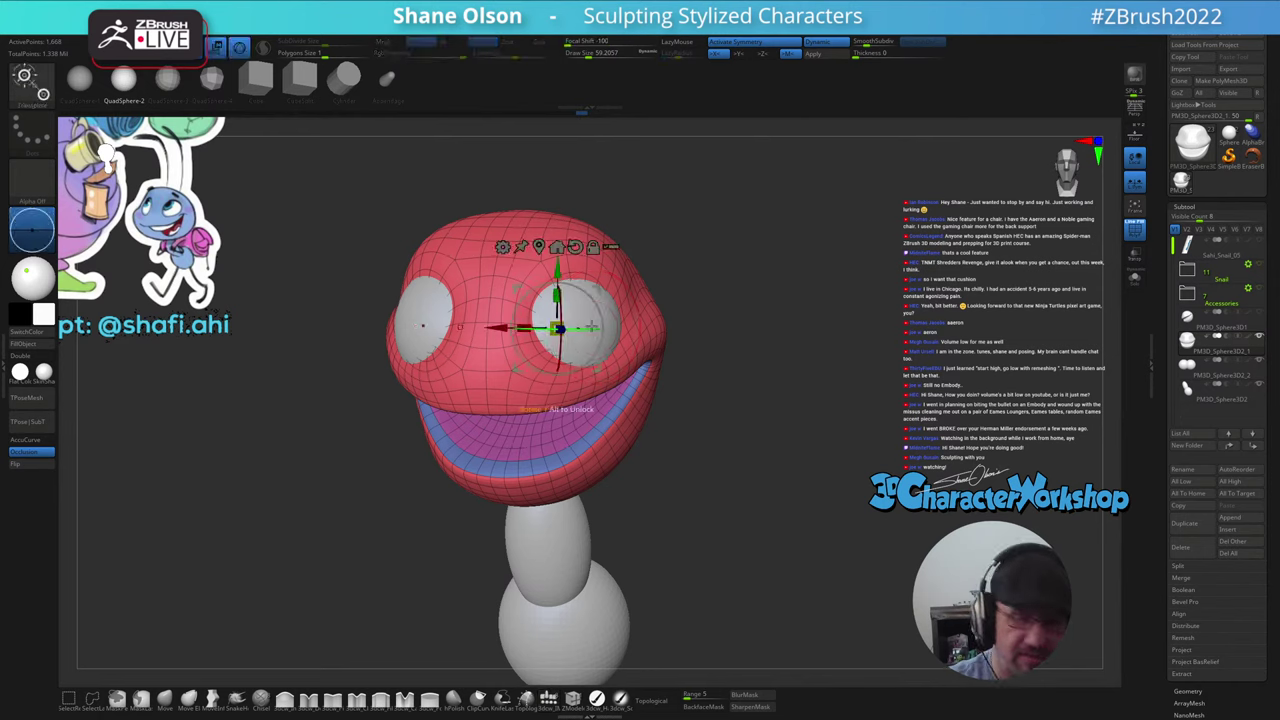
pyautogui.keyDown('alt'); pyautogui.click(610, 306); pyautogui.keyUp('alt')
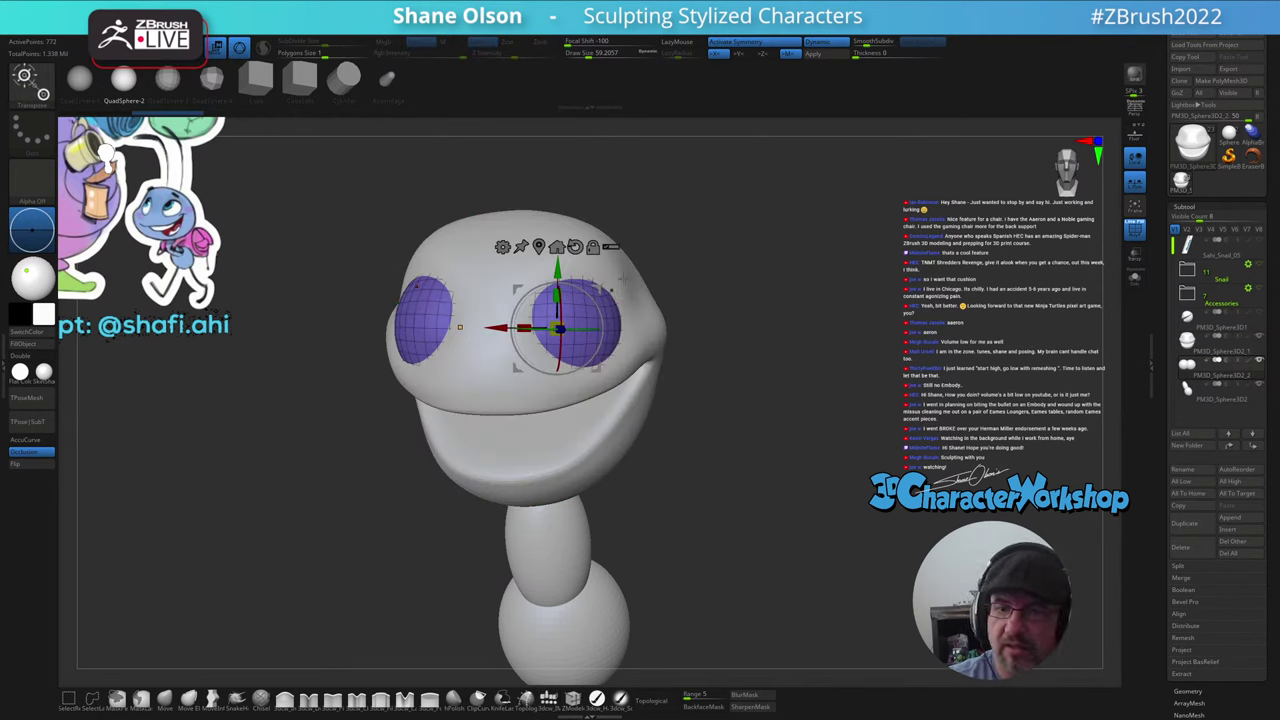
pyautogui.moveTo(557, 269); pyautogui.dragTo(557, 260)
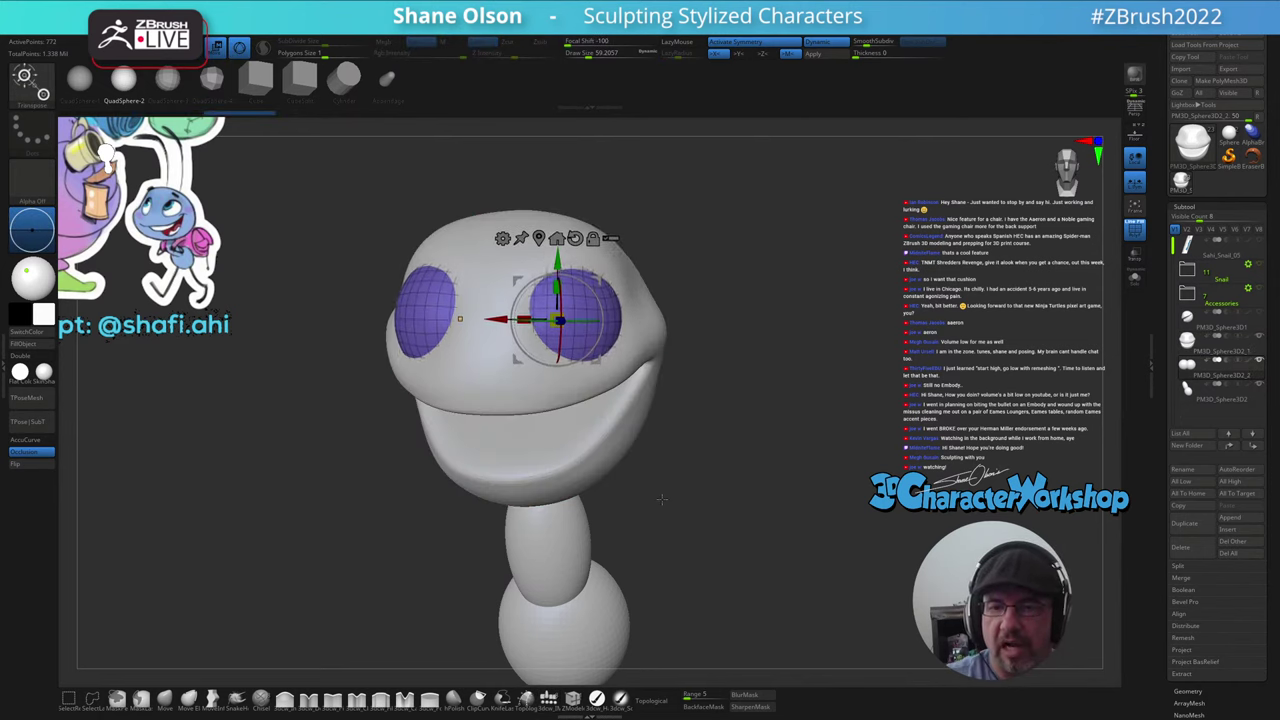
pyautogui.moveTo(662, 499); pyautogui.dragTo(660, 528)
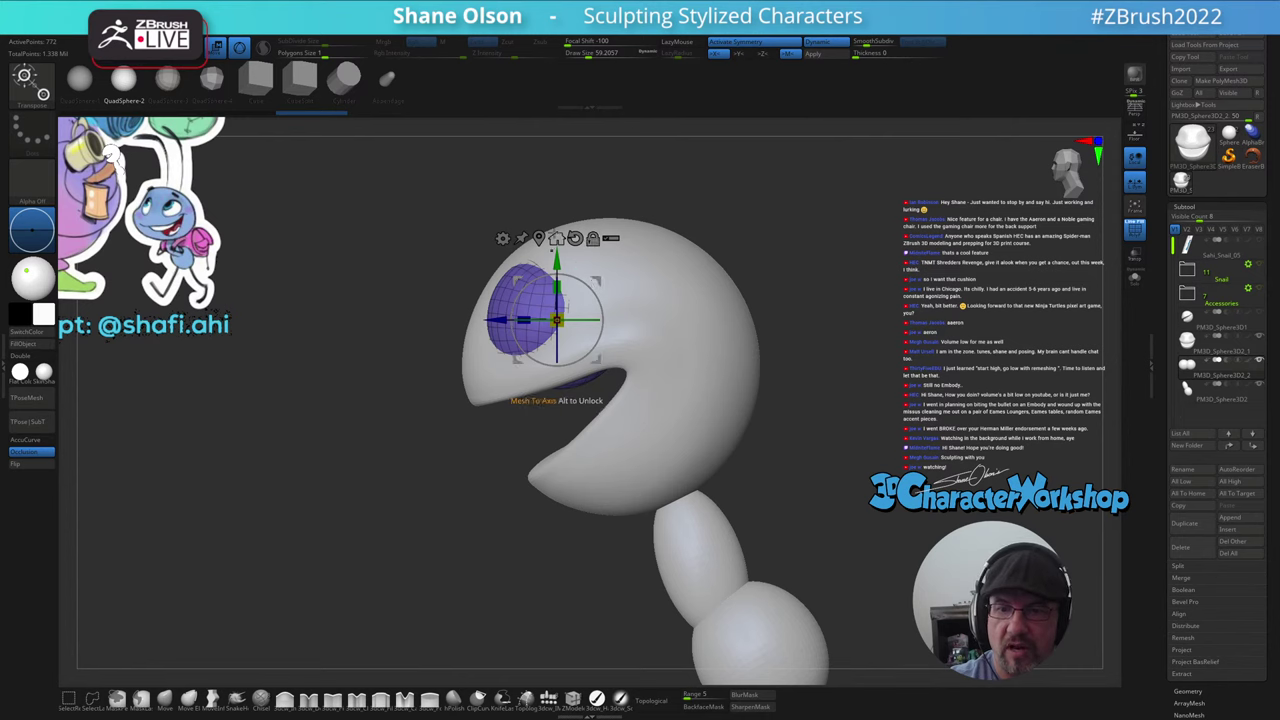
pyautogui.moveTo(594, 286); pyautogui.dragTo(596, 291)
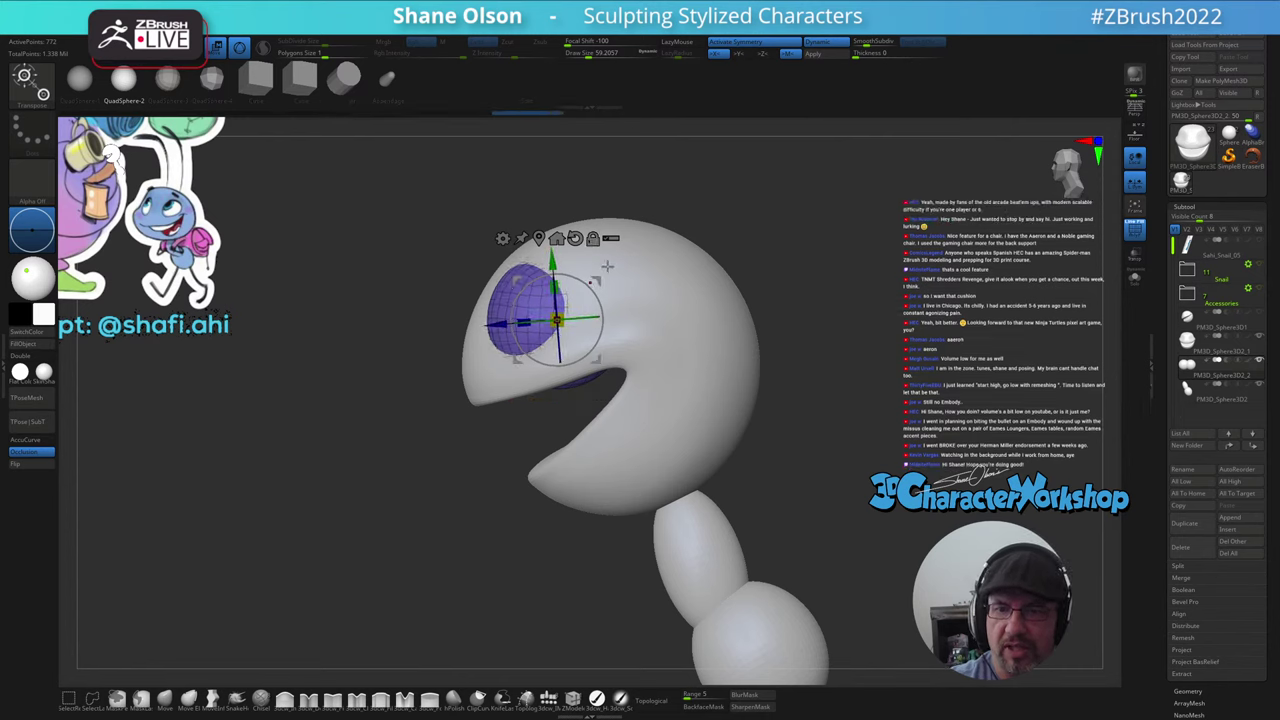
# - Shift the mirrored eyes slightly closer together in front view
pyautogui.moveTo(603, 434); pyautogui.dragTo(635, 445, button='right')
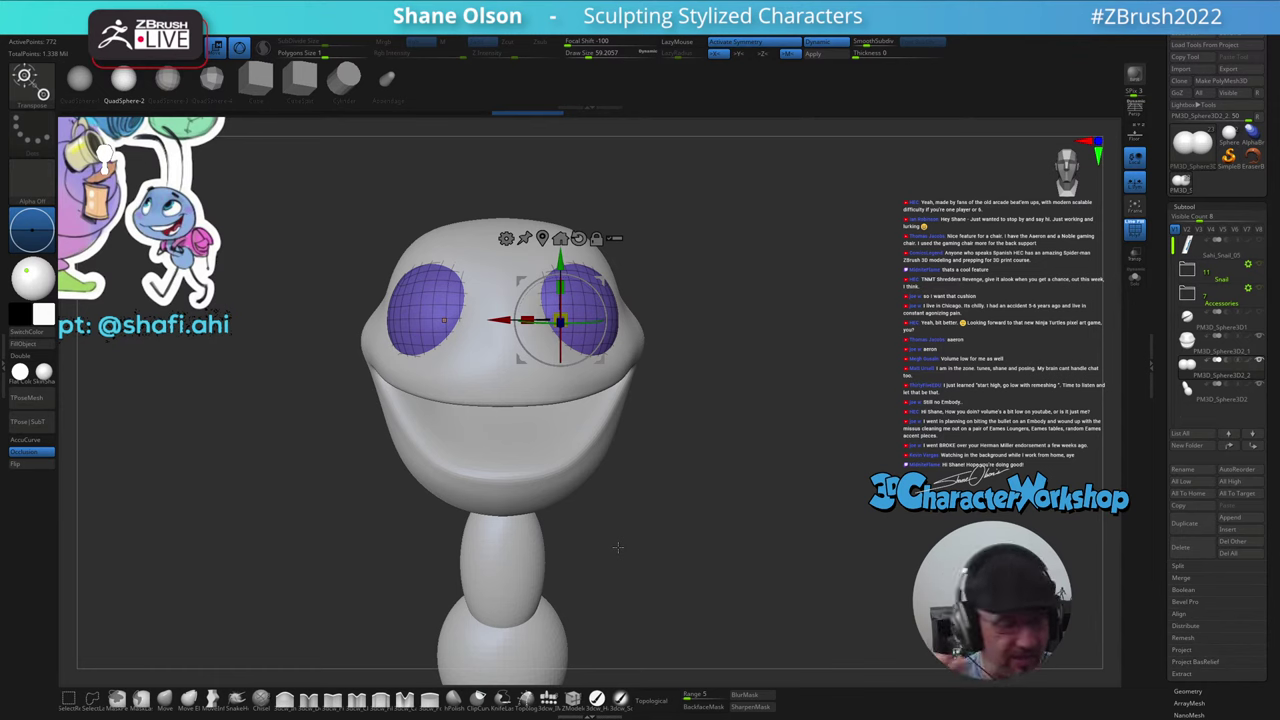
pyautogui.press('q')
pyautogui.moveTo(653, 520); pyautogui.dragTo(651, 517)
pyautogui.press('w')
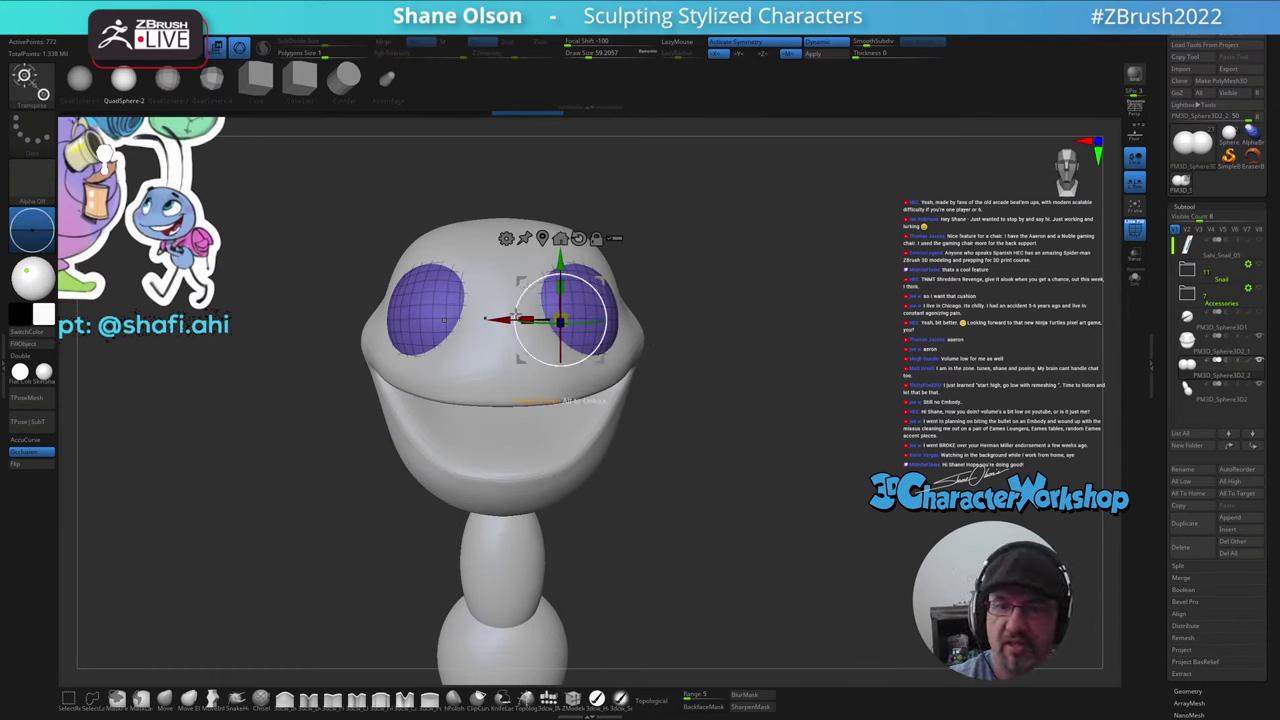
pyautogui.moveTo(499, 320); pyautogui.dragTo(496, 320)
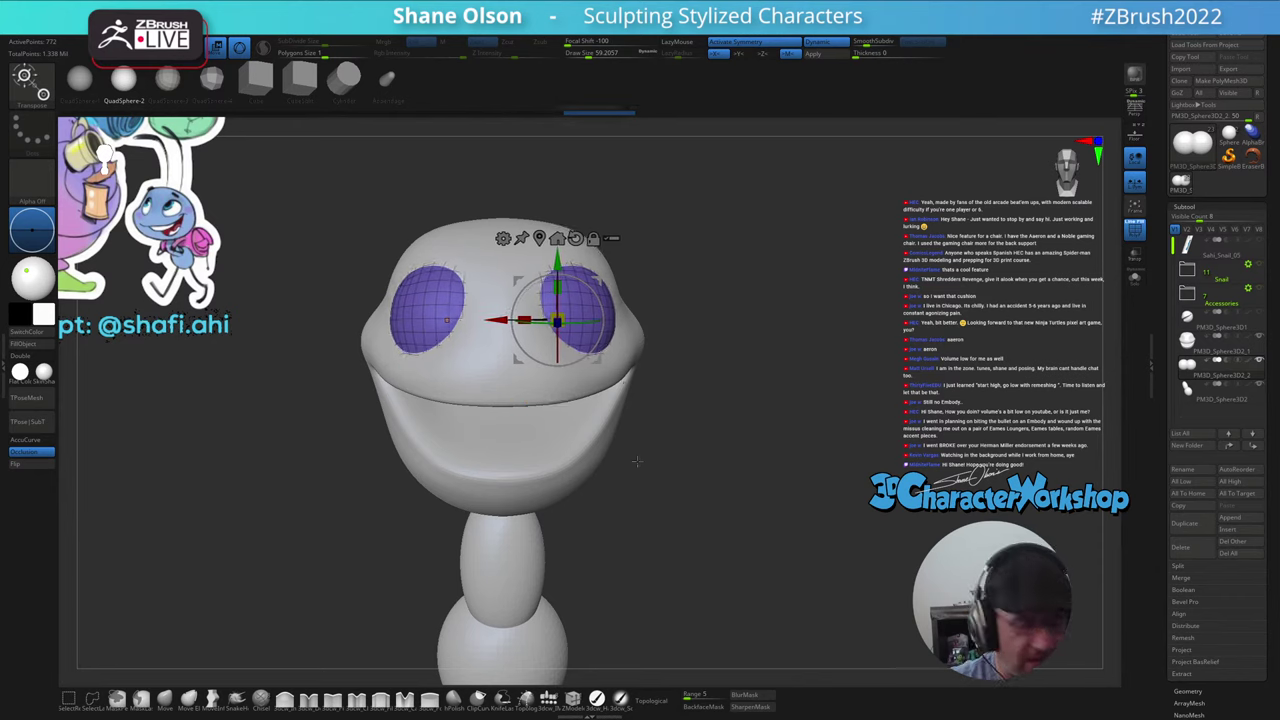
# - Select the head subtool and reshape the upper muzzle in profile with a large Move brush, drawing its tip slightly forward
pyautogui.press('q')
pyautogui.moveTo(634, 462)
pyautogui.mouseDown()
pyautogui.moveTo(600, 429)
pyautogui.moveTo(614, 480)
pyautogui.moveTo(541, 561)
pyautogui.moveTo(500, 525)
pyautogui.moveTo(478, 553)
pyautogui.mouseUp()
pyautogui.keyDown('alt'); pyautogui.click(473, 440); pyautogui.keyUp('alt')
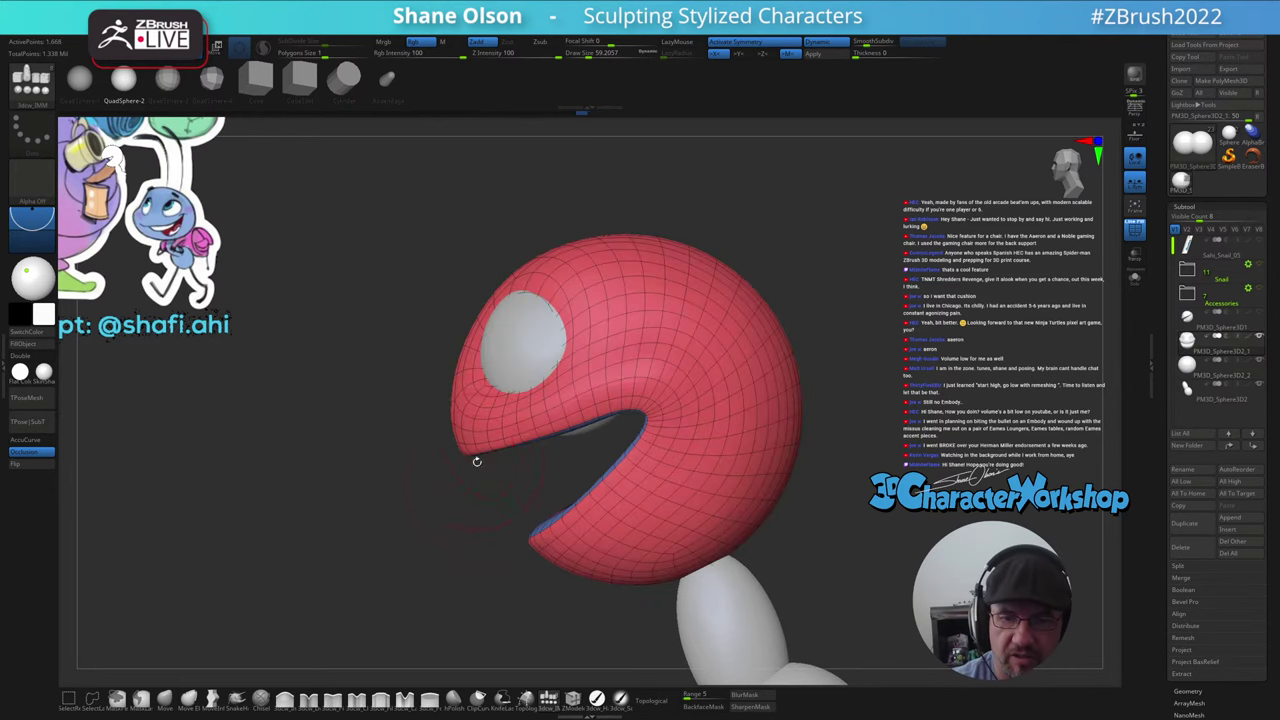
pyautogui.click(164, 698)
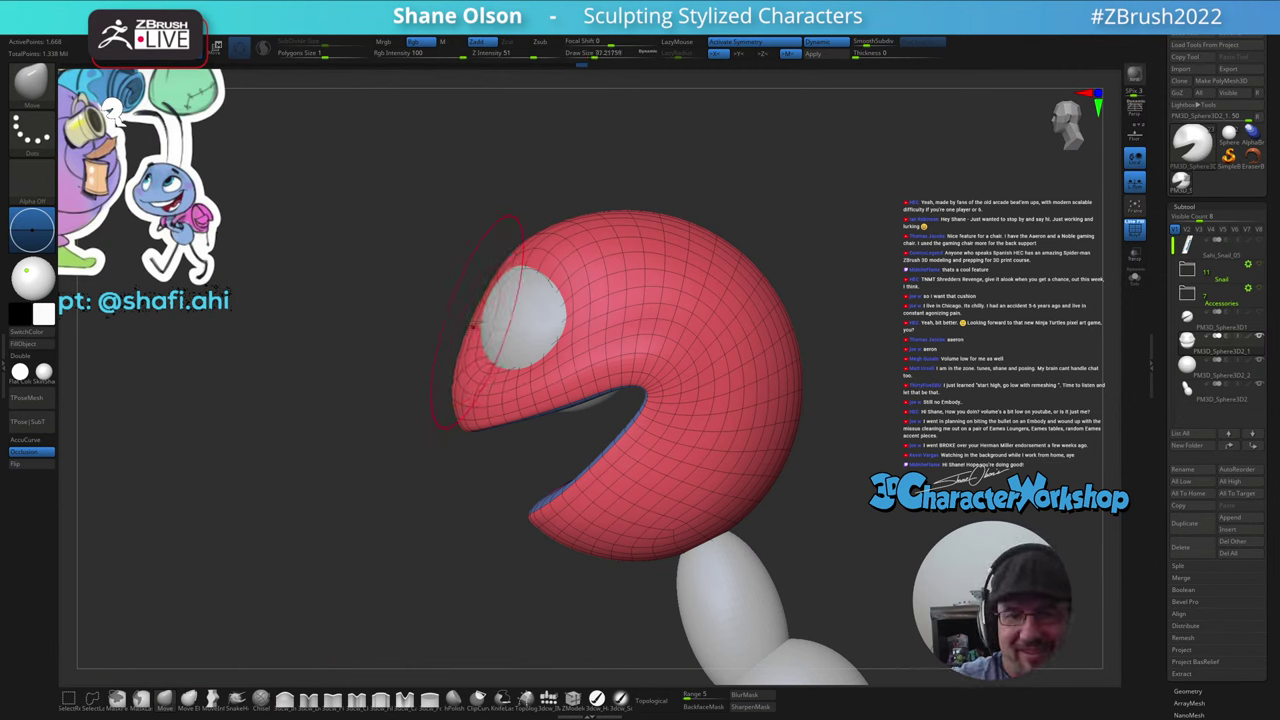
pyautogui.press('s')
pyautogui.moveTo(458, 400)
pyautogui.mouseDown()
pyautogui.moveTo(470, 401)
pyautogui.moveTo(455, 380)
pyautogui.moveTo(478, 368)
pyautogui.mouseUp()
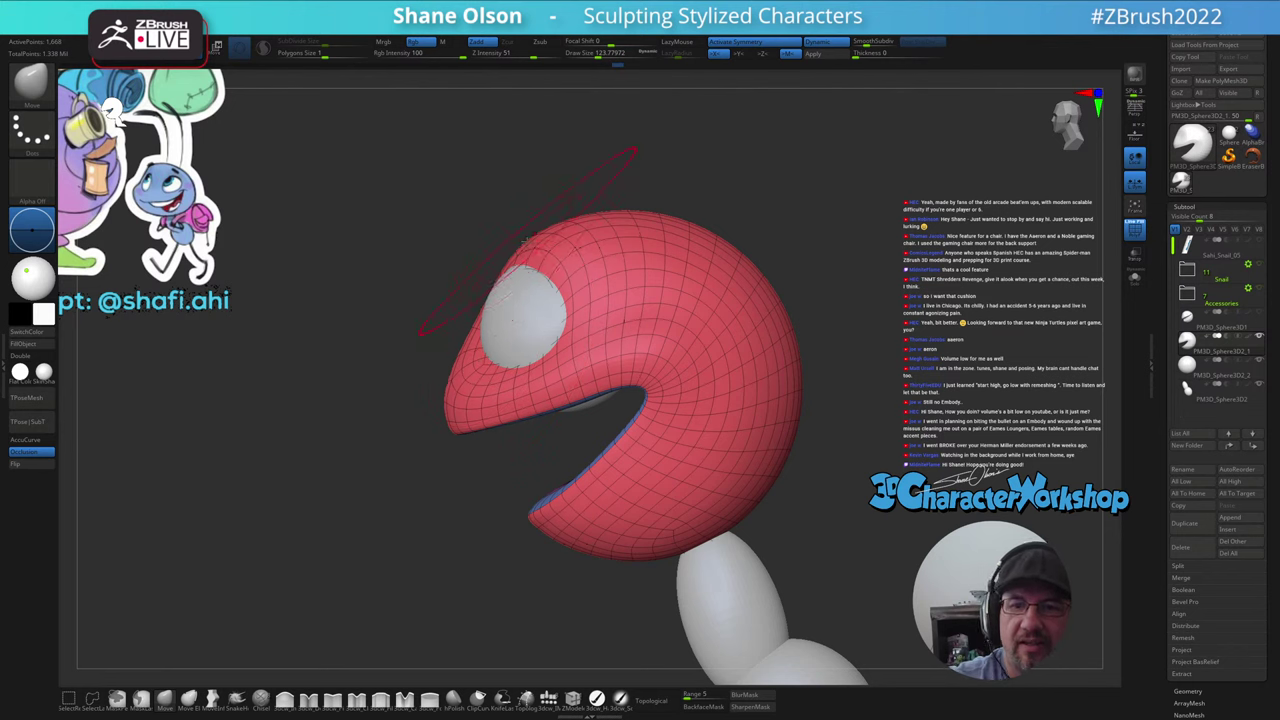
# - Reshape the forehead and crown above the eyes with the Move brush
pyautogui.press('s')
pyautogui.moveTo(548, 240); pyautogui.dragTo(540, 240)
pyautogui.moveTo(542, 240); pyautogui.dragTo(586, 237, button='right')
pyautogui.moveTo(549, 213); pyautogui.dragTo(542, 203)
pyautogui.moveTo(542, 203); pyautogui.dragTo(492, 236, button='right')
pyautogui.moveTo(601, 218)
pyautogui.mouseDown()
pyautogui.moveTo(594, 208)
pyautogui.moveTo(609, 211)
pyautogui.moveTo(625, 283)
pyautogui.mouseUp()
pyautogui.moveTo(625, 284)
pyautogui.mouseDown(button='right')
pyautogui.moveTo(606, 304)
pyautogui.moveTo(617, 282)
pyautogui.mouseUp(button='right')
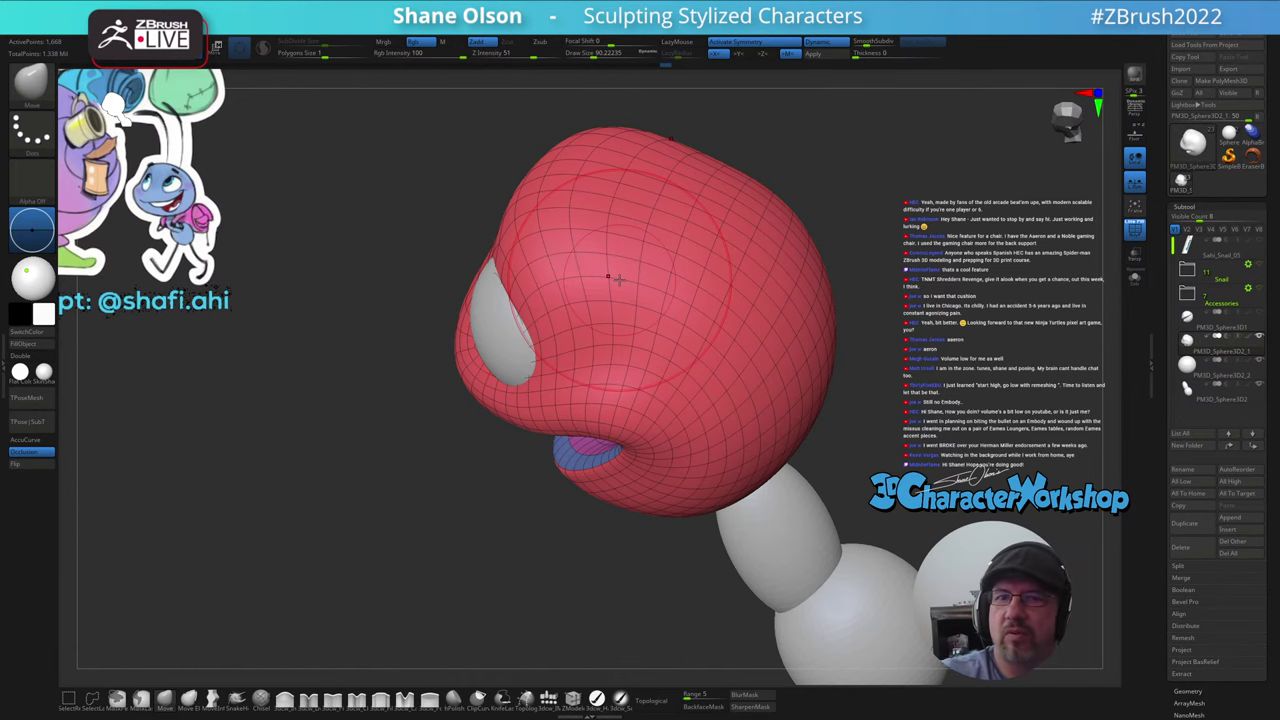
# - Refine the side and back volume of the head behind the eyes with the Move brush
pyautogui.moveTo(607, 275)
pyautogui.mouseDown()
pyautogui.moveTo(721, 254)
pyautogui.moveTo(698, 266)
pyautogui.moveTo(706, 256)
pyautogui.mouseUp()
pyautogui.press('s')
pyautogui.moveTo(676, 338)
pyautogui.mouseDown(button='right')
pyautogui.moveTo(729, 351)
pyautogui.moveTo(714, 346)
pyautogui.mouseUp(button='right')
pyautogui.moveTo(678, 314)
pyautogui.mouseDown()
pyautogui.moveTo(696, 308)
pyautogui.moveTo(700, 328)
pyautogui.mouseUp()
pyautogui.moveTo(648, 326); pyautogui.dragTo(672, 412, button='right')
pyautogui.moveTo(682, 244); pyautogui.dragTo(747, 445)
pyautogui.press('s')
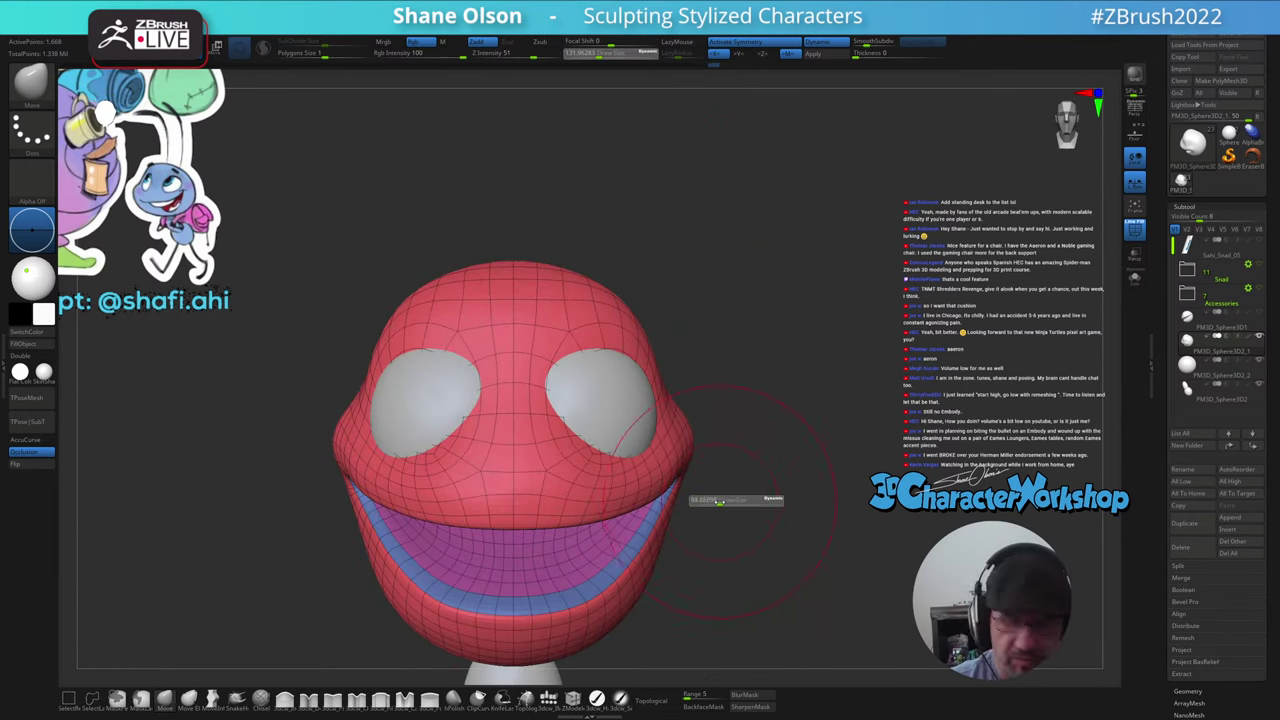
# - Shape the muzzle surface around the inner and lower eye edges with a Move brush reduced to about 44
pyautogui.moveTo(721, 499); pyautogui.dragTo(716, 495)
pyautogui.moveTo(512, 466); pyautogui.dragTo(456, 474, button='right')
pyautogui.press('s')
pyautogui.moveTo(478, 490); pyautogui.dragTo(481, 490)
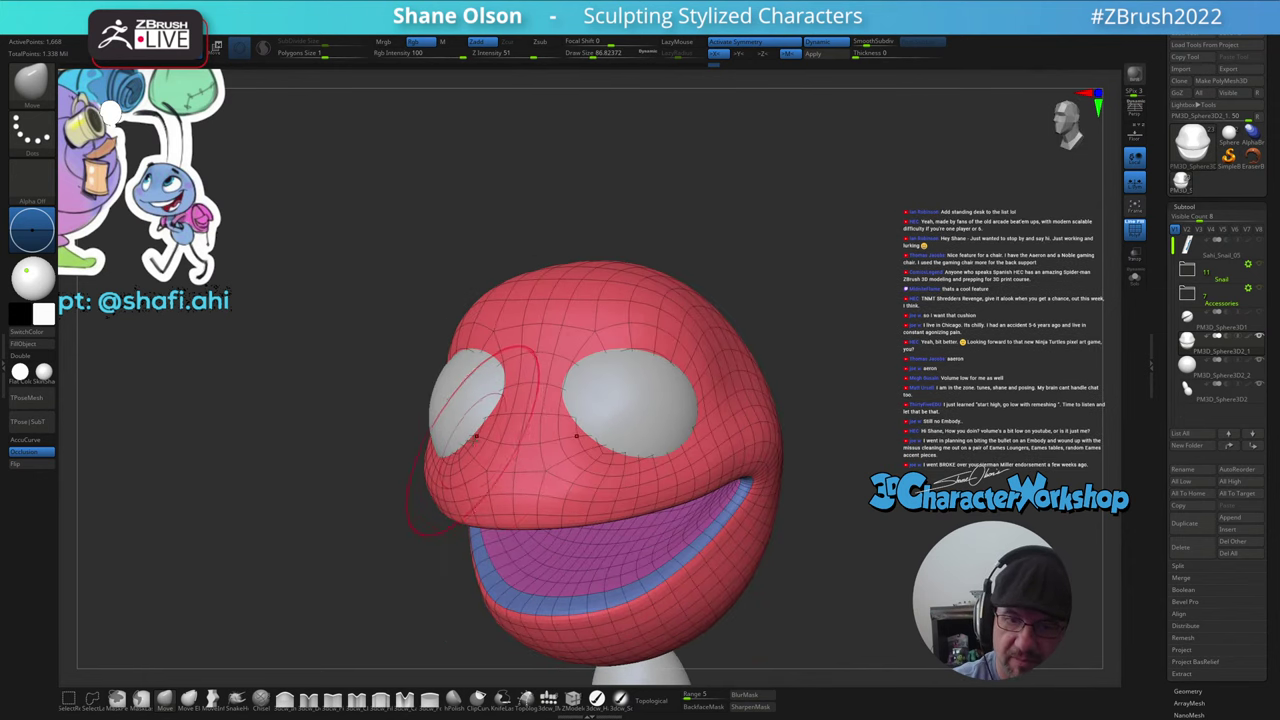
pyautogui.press('s')
pyautogui.moveTo(461, 437)
pyautogui.mouseDown()
pyautogui.moveTo(469, 430)
pyautogui.moveTo(457, 441)
pyautogui.mouseUp()
pyautogui.moveTo(469, 391)
pyautogui.mouseDown(button='right')
pyautogui.moveTo(505, 382)
pyautogui.moveTo(487, 371)
pyautogui.mouseUp(button='right')
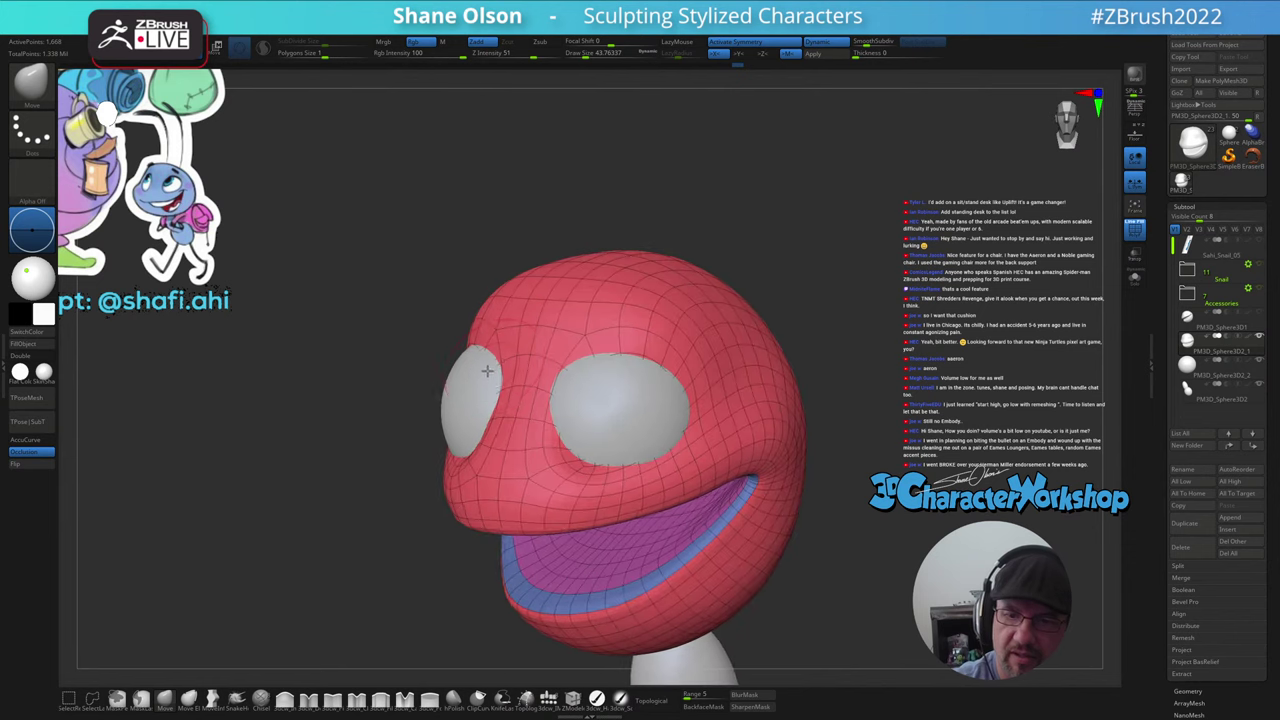
# - Round out the lower rims where the head meets the eyes, using Move brush sizes of about 35 to 56
pyautogui.press('s')
pyautogui.moveTo(487, 371); pyautogui.dragTo(484, 371)
pyautogui.moveTo(557, 446); pyautogui.dragTo(589, 433)
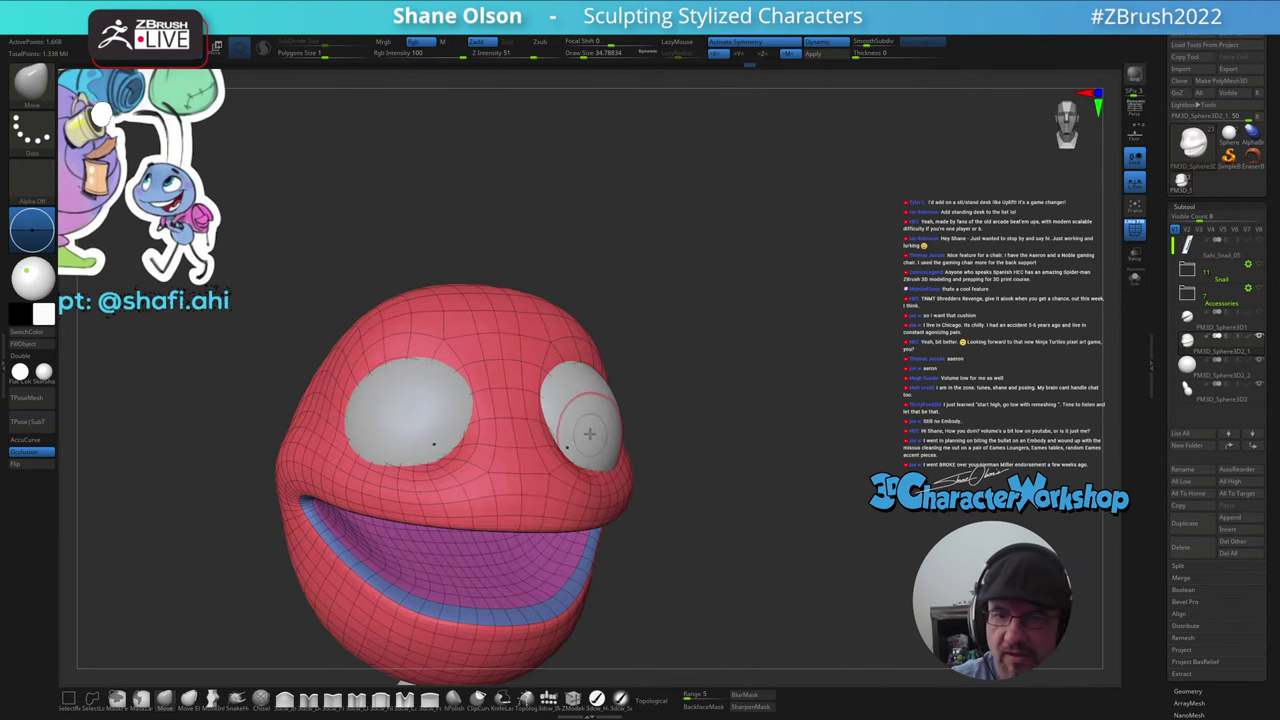
pyautogui.moveTo(562, 397); pyautogui.dragTo(560, 399, button='right')
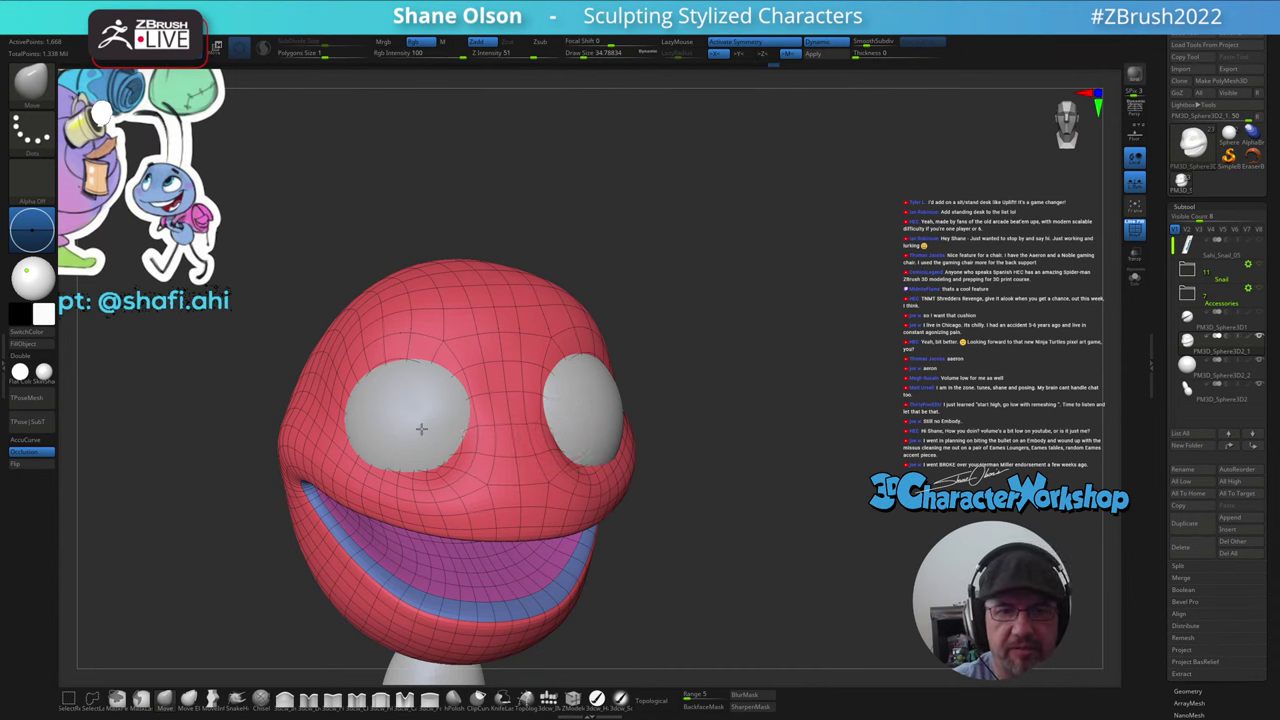
pyautogui.keyDown('shift'); pyautogui.moveTo(421, 429); pyautogui.dragTo(413, 423, button='right'); pyautogui.keyUp('shift')
pyautogui.press('s')
pyautogui.moveTo(408, 440); pyautogui.dragTo(426, 436)
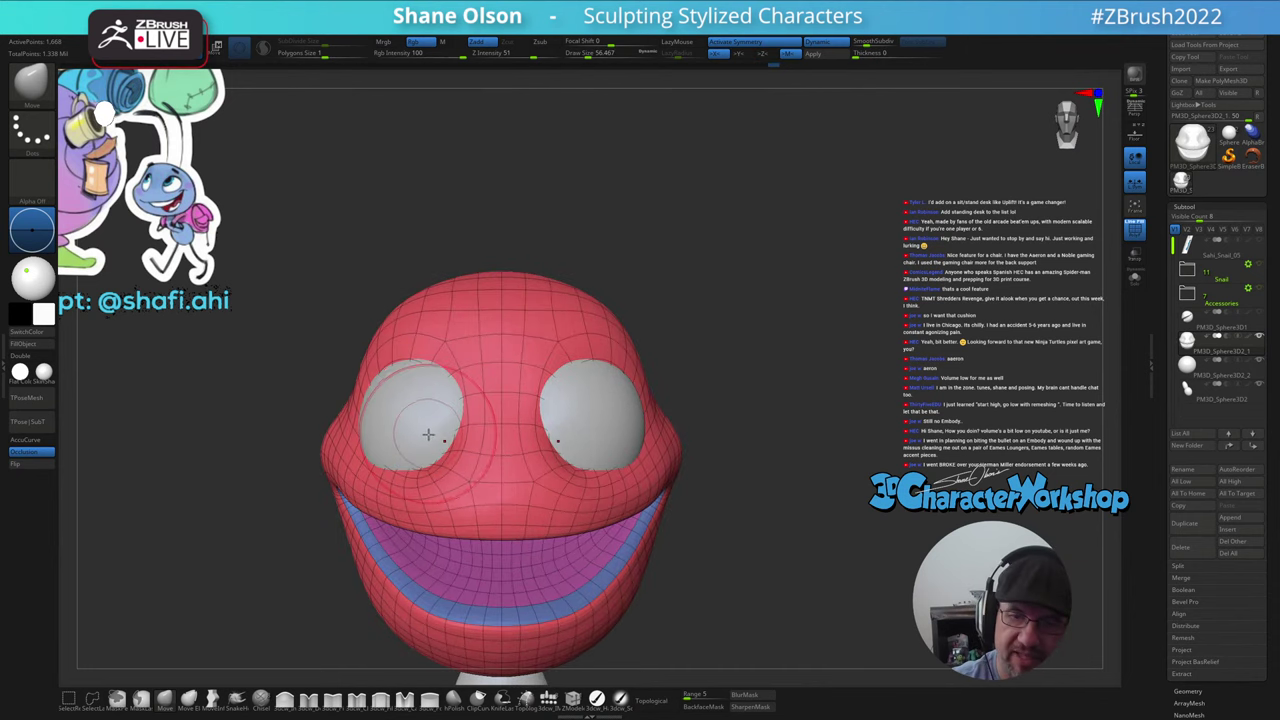
# - Adjust the head surface along the upper rims of the eyes with small Move brush strokes at varying sizes
pyautogui.moveTo(427, 434)
pyautogui.mouseDown(button='right')
pyautogui.moveTo(431, 379)
pyautogui.moveTo(426, 400)
pyautogui.moveTo(452, 380)
pyautogui.mouseUp(button='right')
pyautogui.press('s')
pyautogui.moveTo(444, 345); pyautogui.dragTo(447, 349)
pyautogui.press('s')
pyautogui.moveTo(449, 350)
pyautogui.mouseDown(button='right')
pyautogui.moveTo(454, 367)
pyautogui.moveTo(506, 343)
pyautogui.moveTo(447, 360)
pyautogui.mouseUp(button='right')
pyautogui.moveTo(438, 358); pyautogui.dragTo(438, 359)
pyautogui.press(']')
pyautogui.press(']')
pyautogui.press('[')
# - Adjust and smooth the cheek surface beside the outer edges of the eyes with Move and Smooth brush strokes
pyautogui.moveTo(436, 363); pyautogui.dragTo(709, 477, button='right')
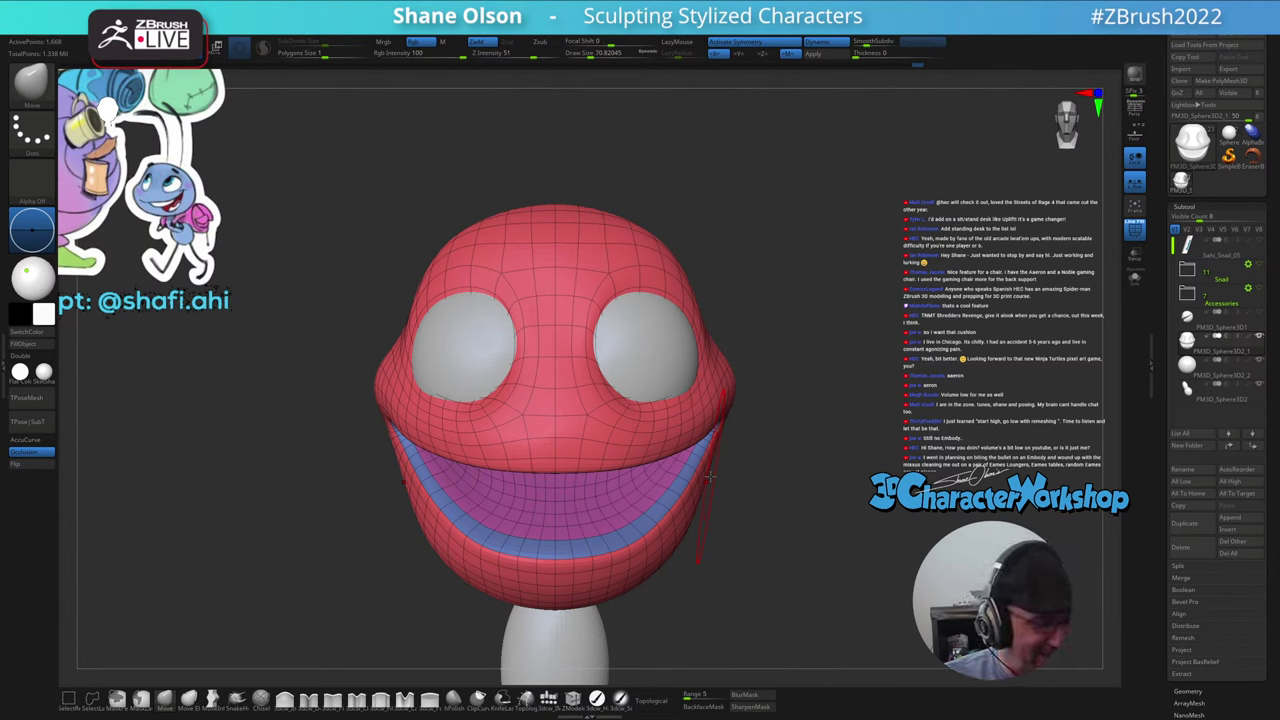
pyautogui.moveTo(736, 525); pyautogui.dragTo(720, 534)
pyautogui.press('s')
pyautogui.press('s')
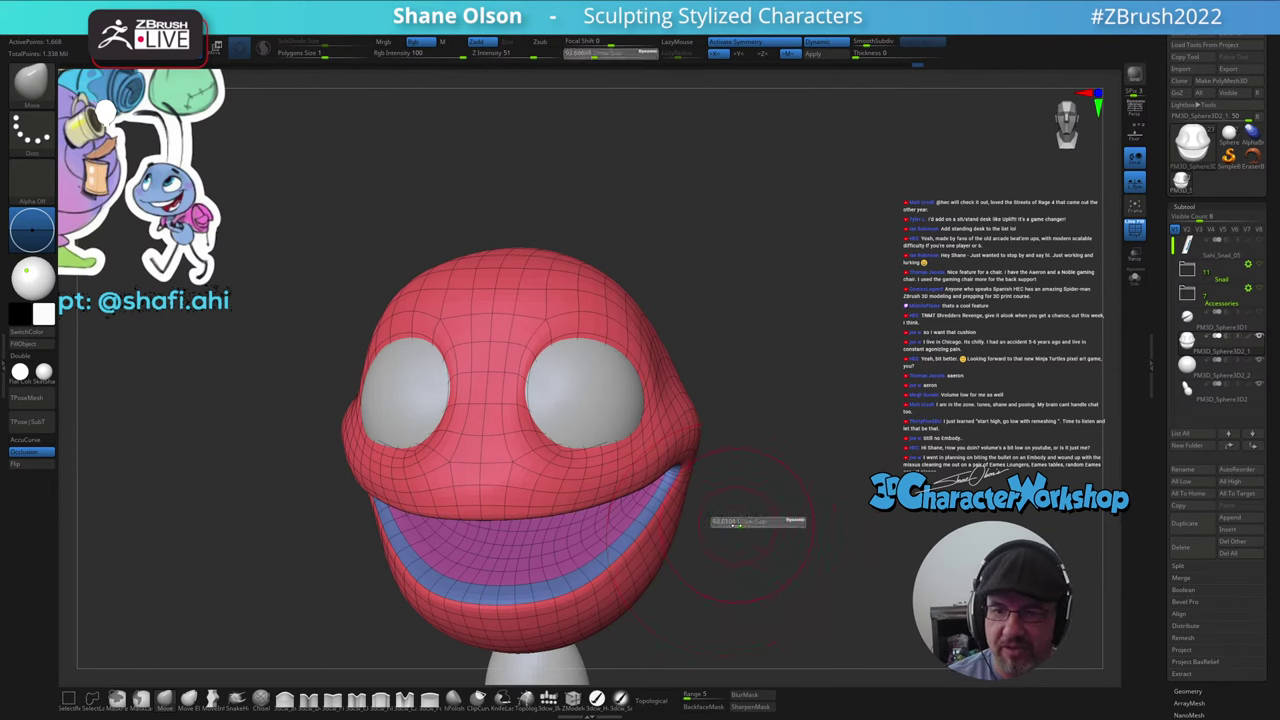
pyautogui.moveTo(666, 380)
pyautogui.mouseDown()
pyautogui.moveTo(658, 346)
pyautogui.moveTo(700, 337)
pyautogui.moveTo(676, 376)
pyautogui.mouseUp()
pyautogui.press('s')
pyautogui.press('s')
pyautogui.press('s')
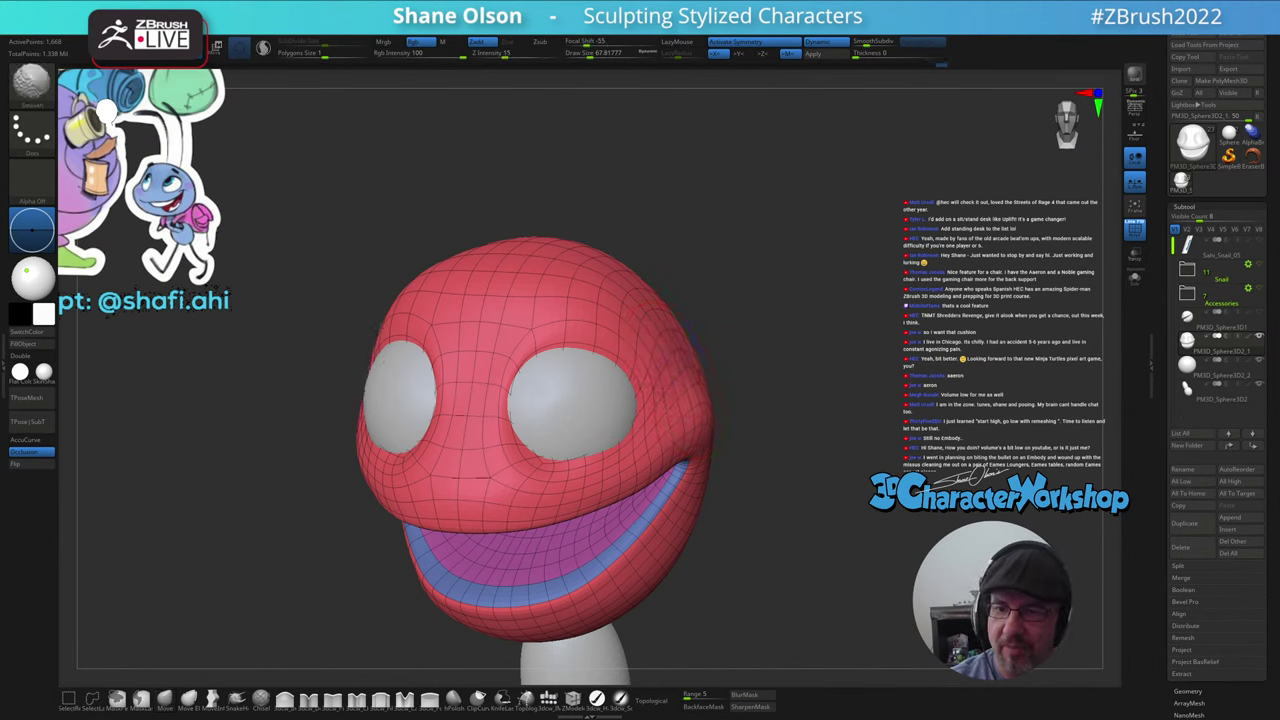
# - Reshape the side of the head behind the eyes with a Move brush enlarged to about 108
pyautogui.press('s')
pyautogui.click(657, 315)
pyautogui.press('s')
pyautogui.moveTo(640, 294); pyautogui.dragTo(644, 294)
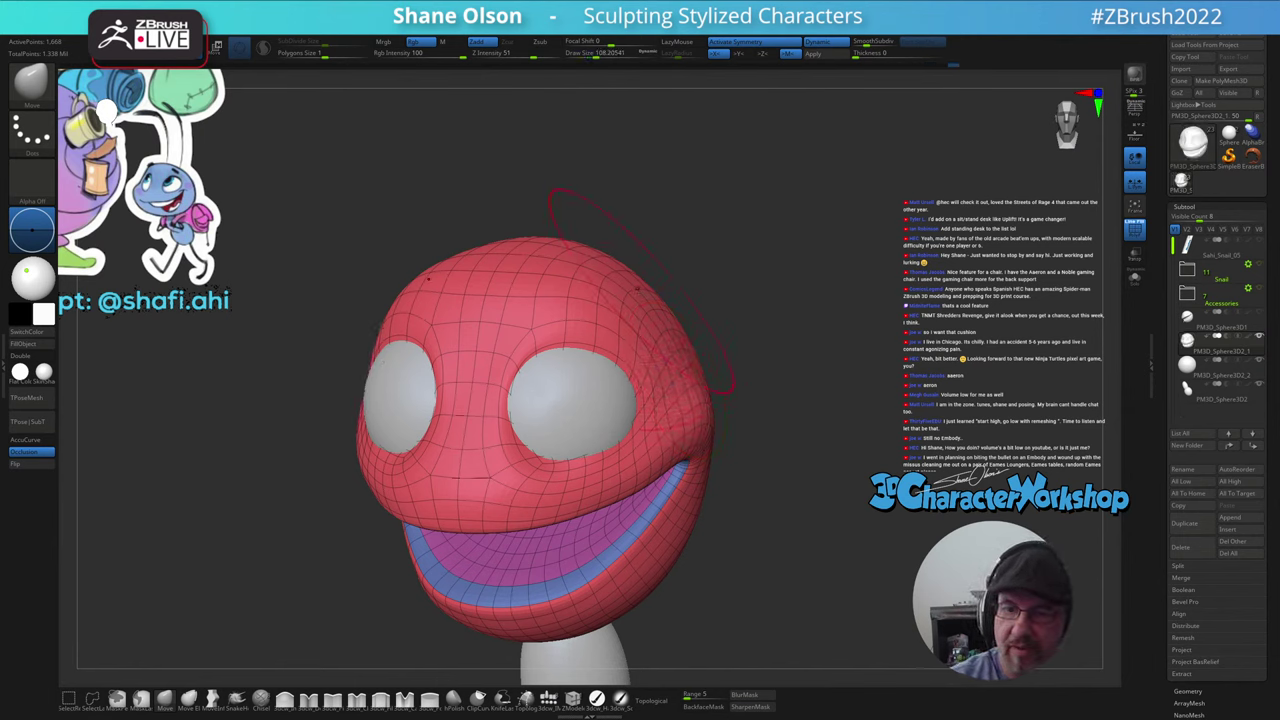
pyautogui.moveTo(506, 384); pyautogui.dragTo(524, 390)
pyautogui.moveTo(740, 350)
pyautogui.mouseDown(button='right')
pyautogui.moveTo(655, 330)
pyautogui.moveTo(690, 322)
pyautogui.mouseUp(button='right')
# - Round the upper side and back of the skull with a large Move brush of about 149 to 120
pyautogui.press('s')
pyautogui.moveTo(661, 309); pyautogui.dragTo(616, 302)
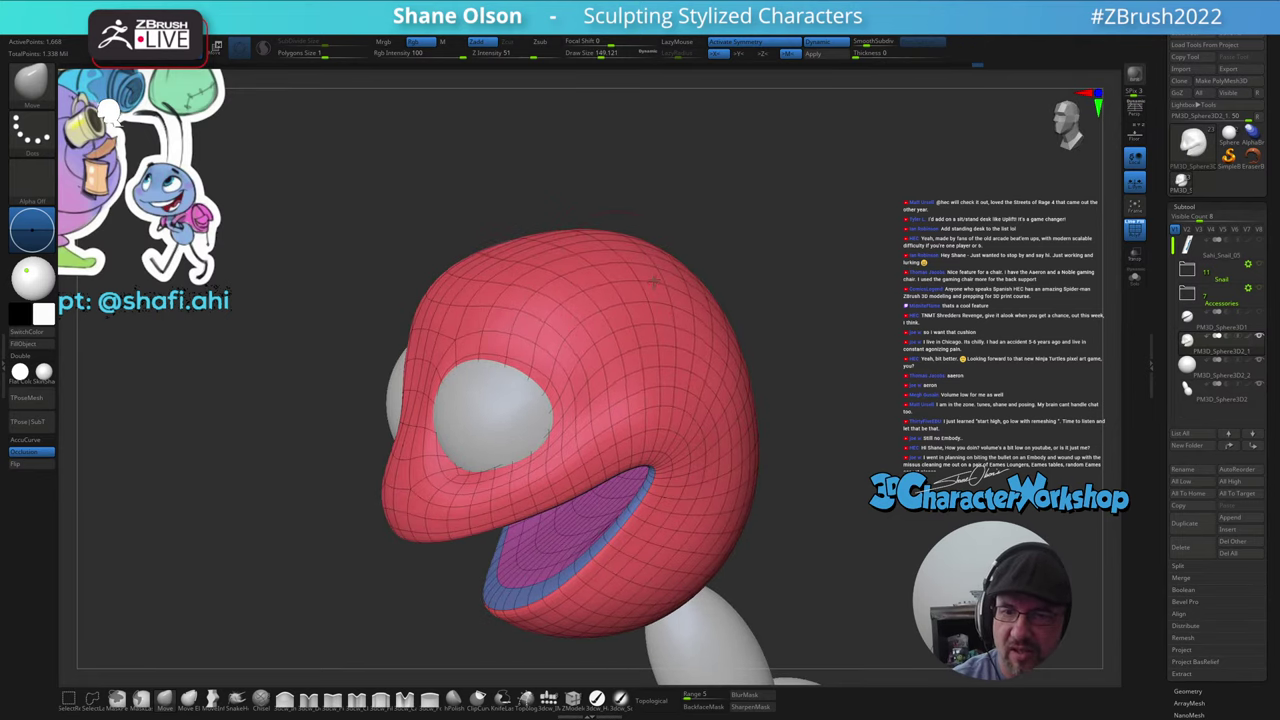
pyautogui.moveTo(632, 308)
pyautogui.mouseDown(button='right')
pyautogui.moveTo(594, 303)
pyautogui.moveTo(603, 328)
pyautogui.mouseUp(button='right')
pyautogui.press('s')
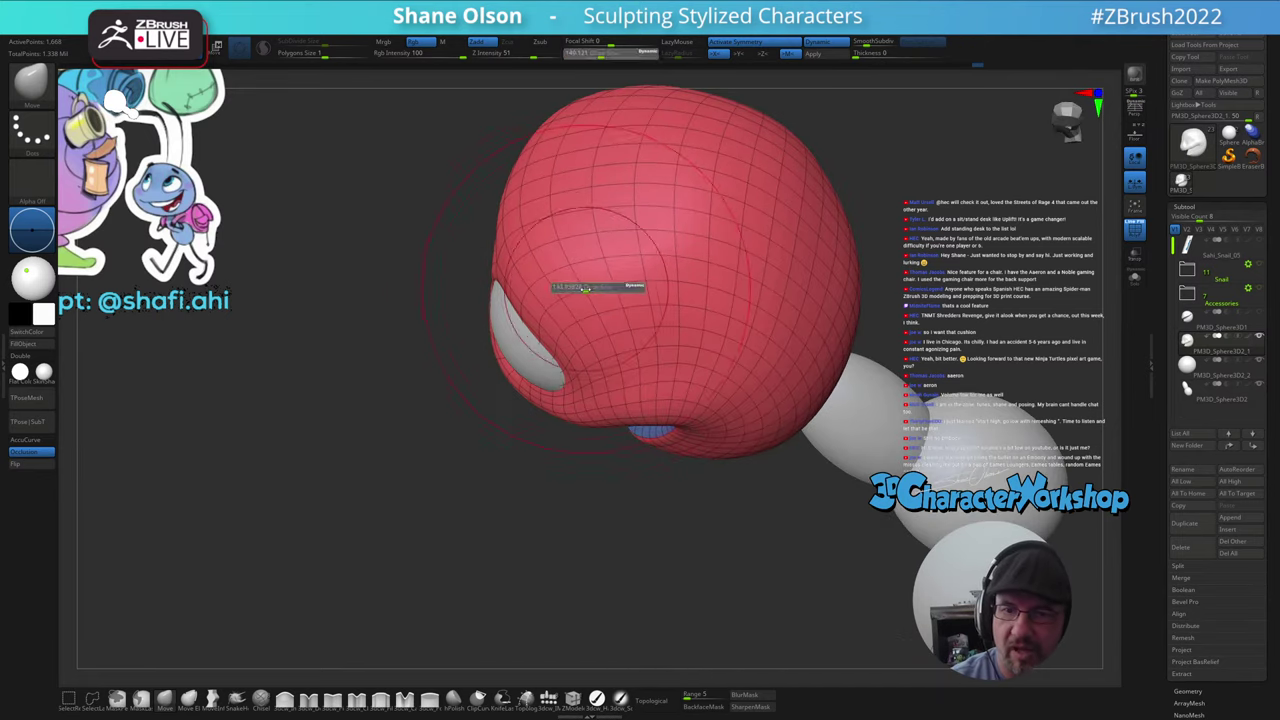
pyautogui.moveTo(600, 290); pyautogui.dragTo(585, 309)
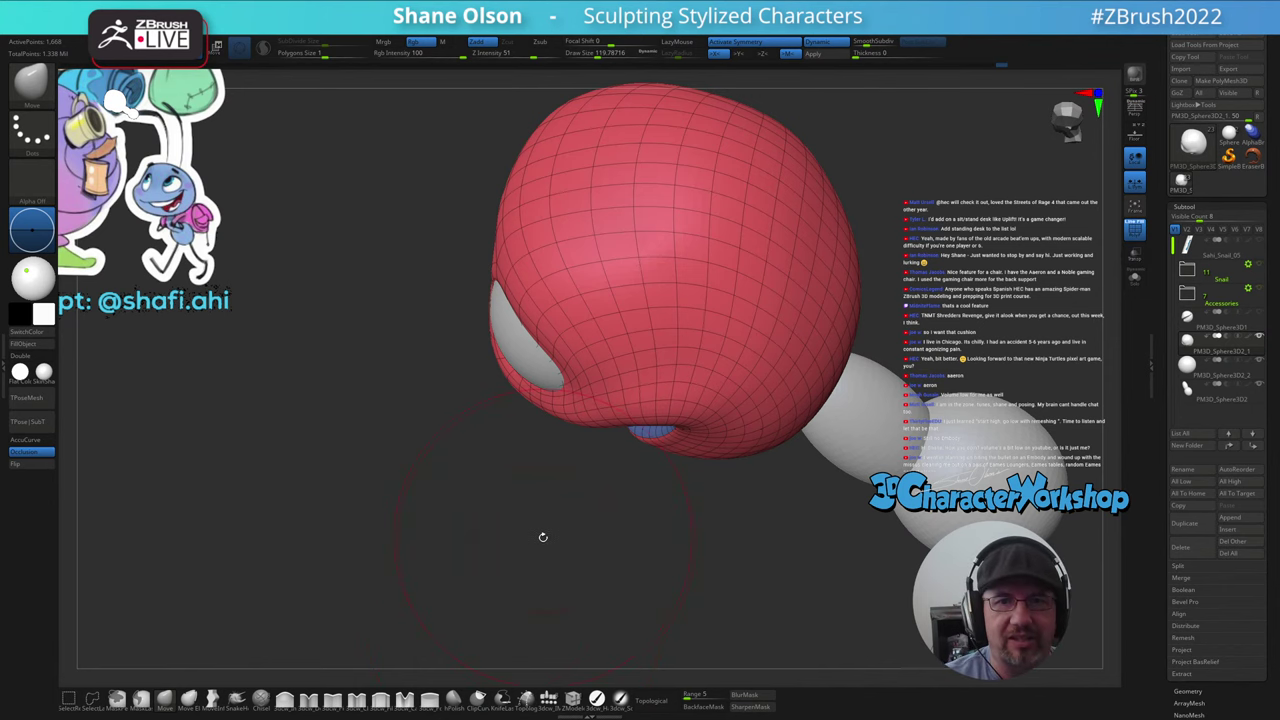
# - Adjust the head surface at the eye edge from the front with a Move brush reduced to about 87
pyautogui.moveTo(531, 577)
pyautogui.mouseDown()
pyautogui.moveTo(603, 563)
pyautogui.moveTo(626, 529)
pyautogui.moveTo(800, 494)
pyautogui.moveTo(726, 517)
pyautogui.moveTo(727, 533)
pyautogui.mouseUp()
pyautogui.press('s')
pyautogui.moveTo(727, 533); pyautogui.dragTo(788, 526)
pyautogui.press('s')
pyautogui.moveTo(501, 437); pyautogui.dragTo(497, 434)
pyautogui.moveTo(548, 432); pyautogui.dragTo(508, 431, button='right')
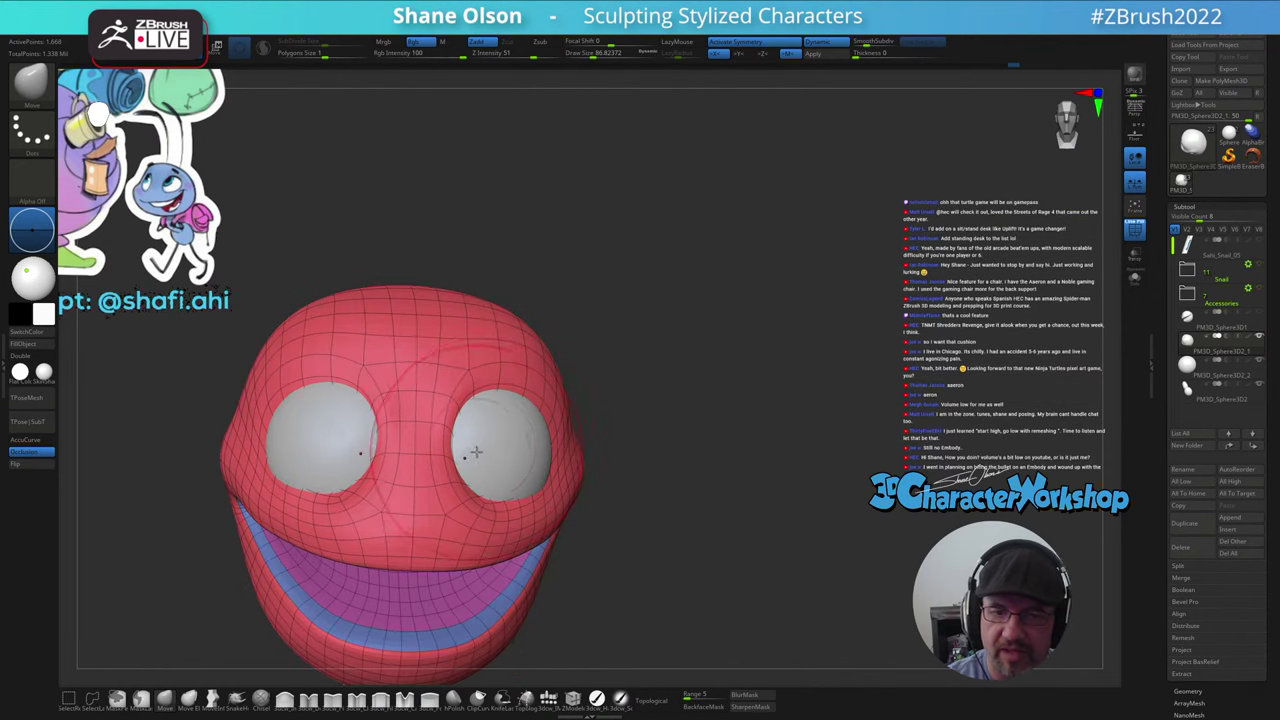
# - Refine the head surface around the eye and along its lower rim with a Move brush of about 65
pyautogui.press('s')
pyautogui.moveTo(479, 451); pyautogui.dragTo(524, 430)
pyautogui.moveTo(562, 430); pyautogui.dragTo(489, 434, button='right')
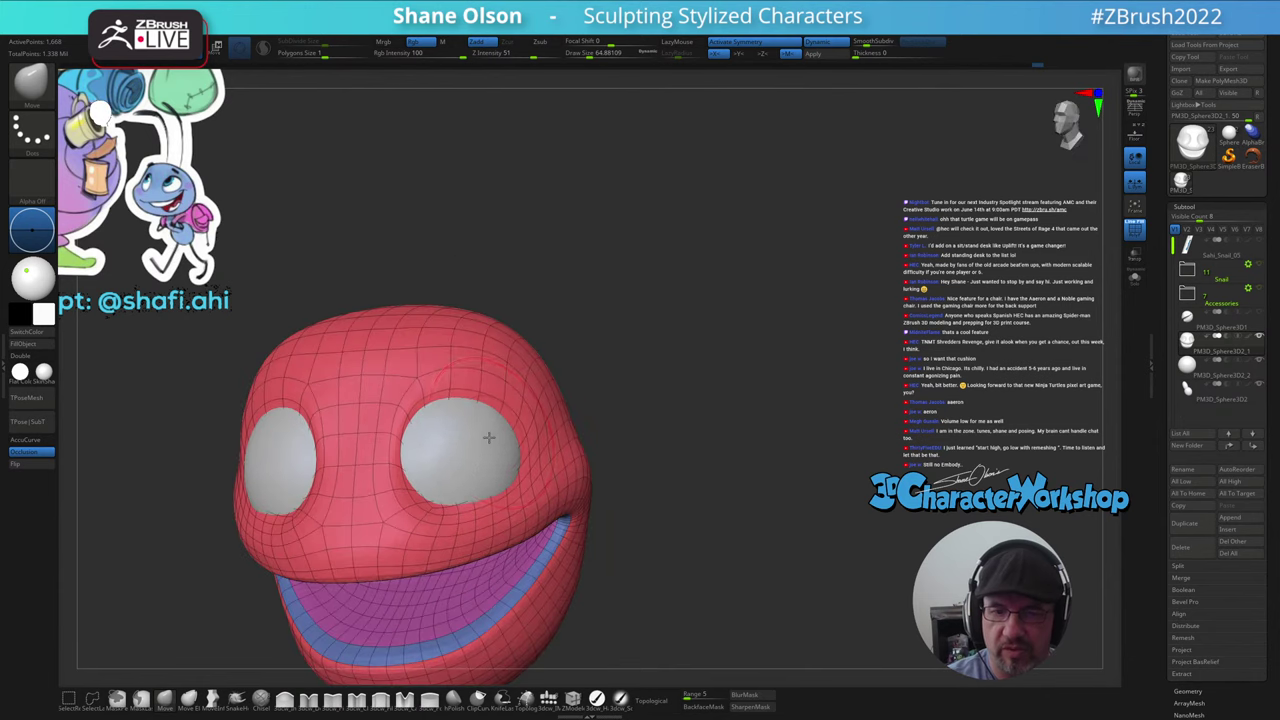
pyautogui.moveTo(438, 498); pyautogui.dragTo(441, 492)
pyautogui.moveTo(472, 478); pyautogui.dragTo(390, 490, button='right')
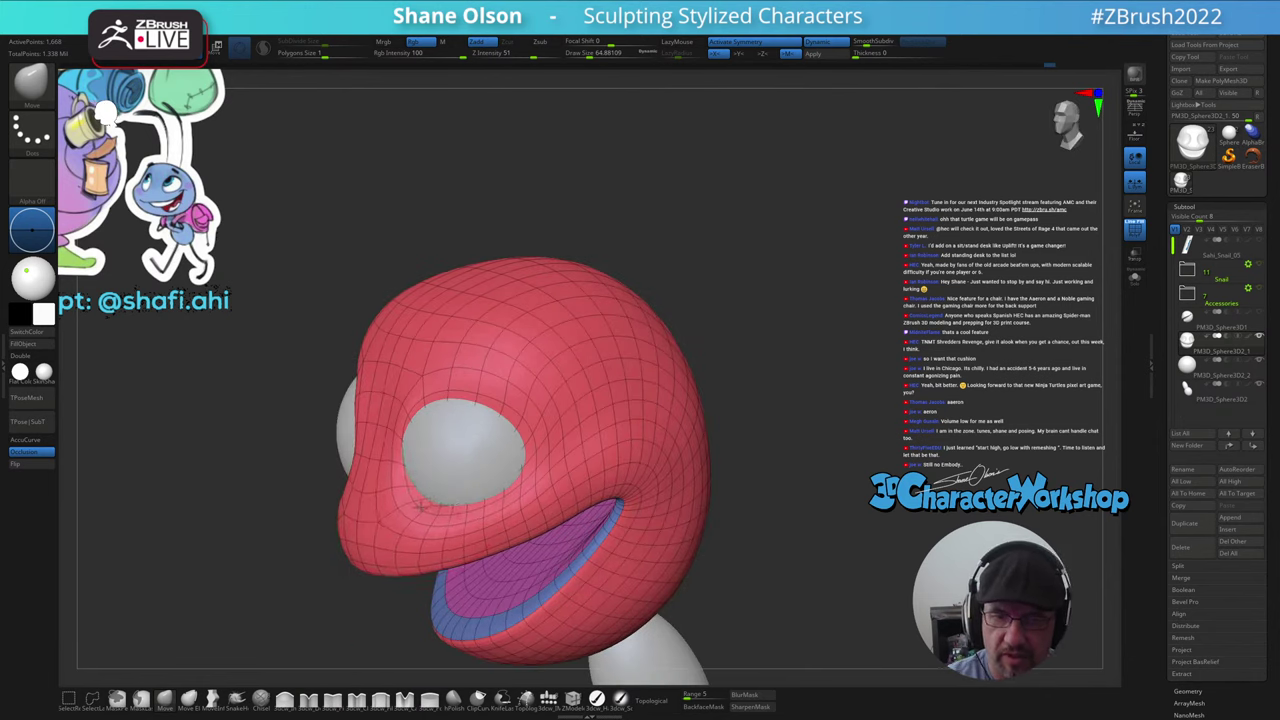
pyautogui.moveTo(420, 506); pyautogui.dragTo(550, 453)
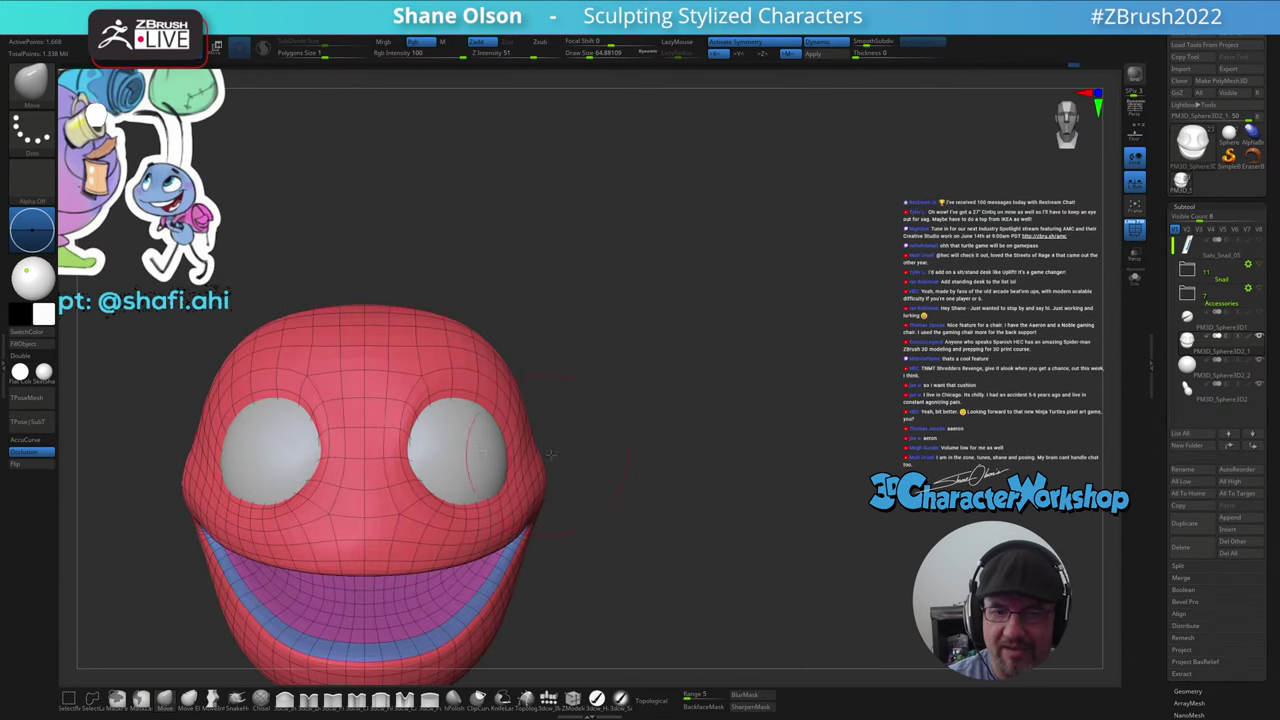
# - Refine the upper inner edges of the eye openings with a Move brush reduced to about 49
pyautogui.moveTo(655, 470); pyautogui.dragTo(560, 530)
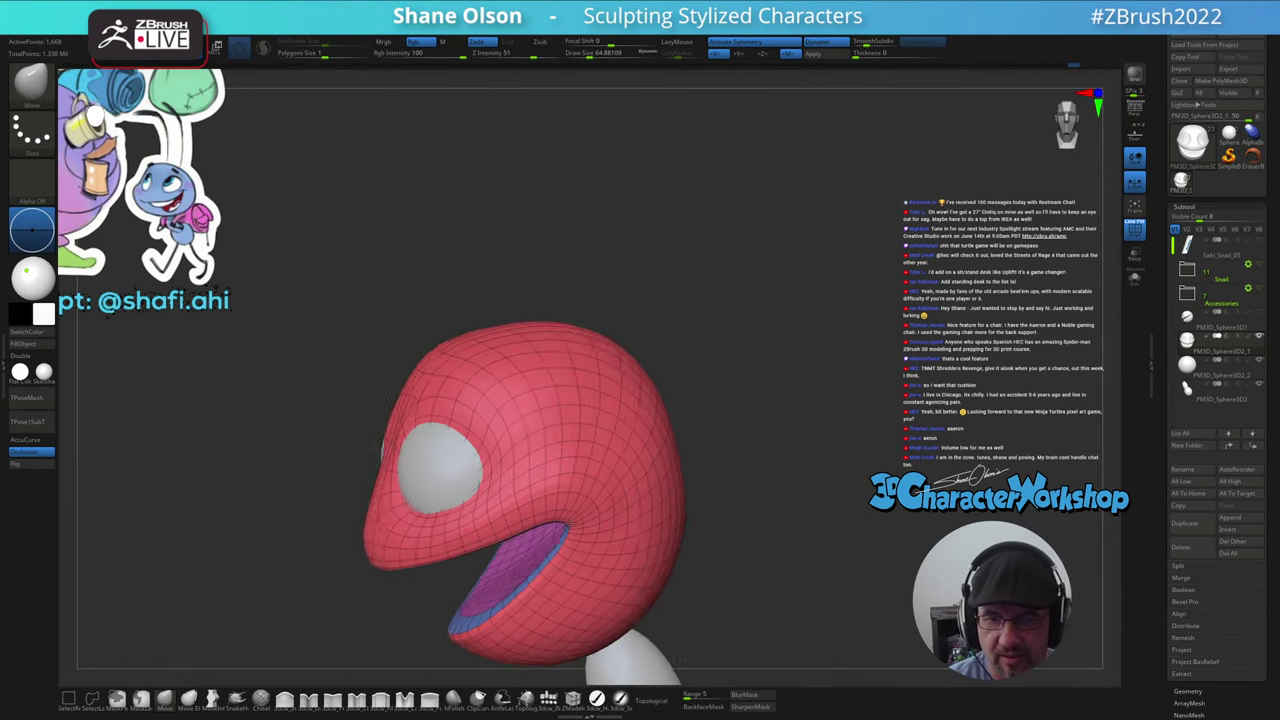
pyautogui.moveTo(560, 530); pyautogui.dragTo(602, 532, button='right')
pyautogui.press('s')
pyautogui.moveTo(411, 479)
pyautogui.mouseDown()
pyautogui.moveTo(398, 478)
pyautogui.moveTo(420, 451)
pyautogui.mouseUp()
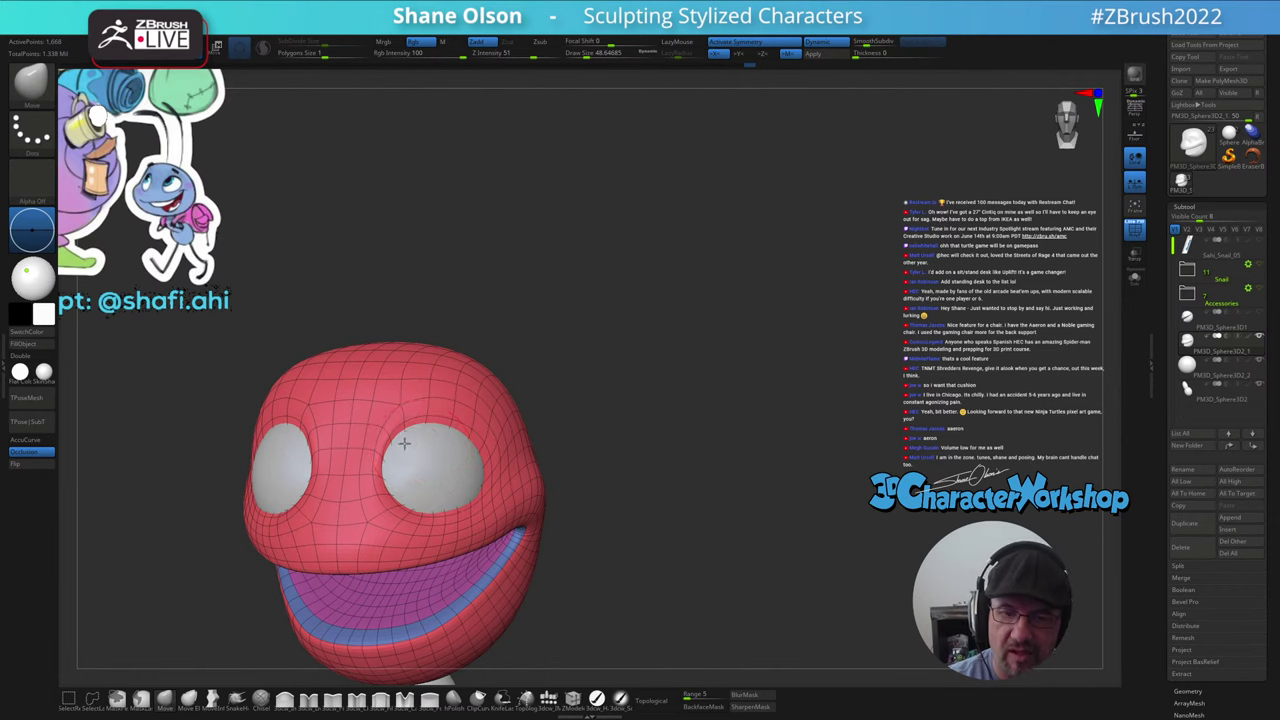
pyautogui.moveTo(554, 426); pyautogui.dragTo(643, 448)
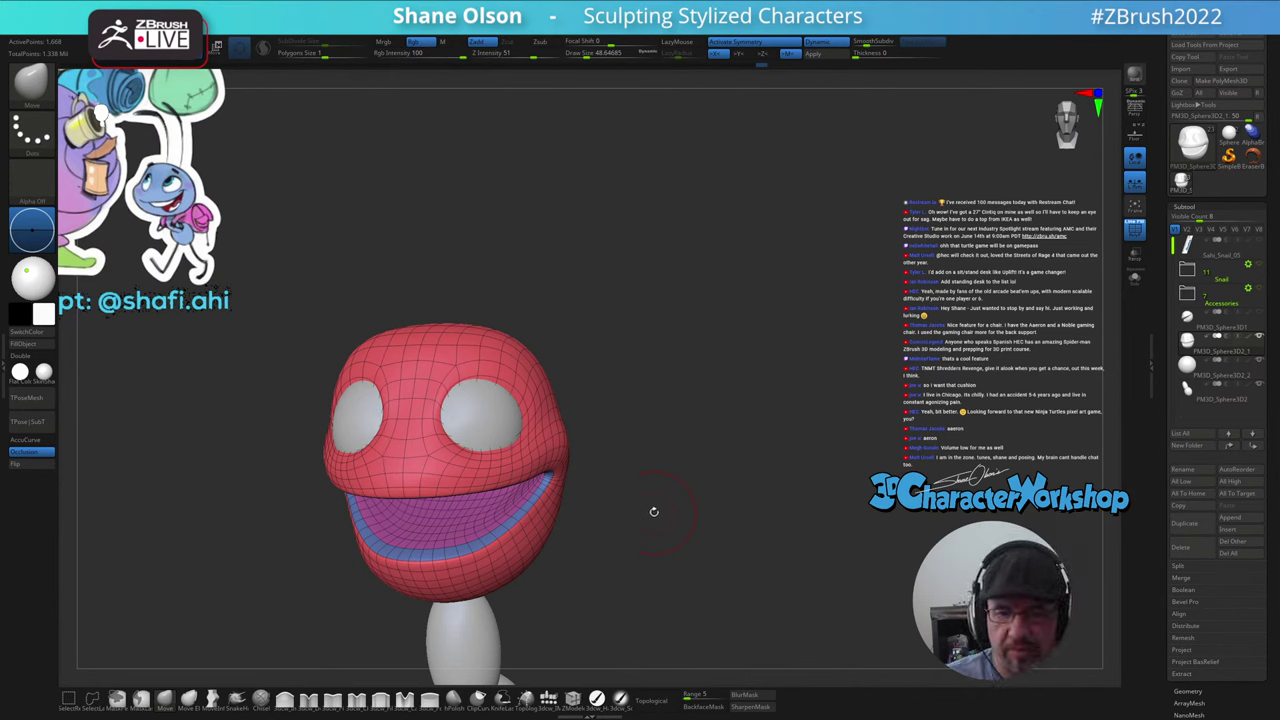
pyautogui.moveTo(654, 514)
pyautogui.mouseDown()
pyautogui.moveTo(667, 507)
pyautogui.moveTo(655, 519)
pyautogui.mouseUp()
pyautogui.keyDown('alt'); pyautogui.moveTo(591, 523); pyautogui.dragTo(616, 497); pyautogui.keyUp('alt')
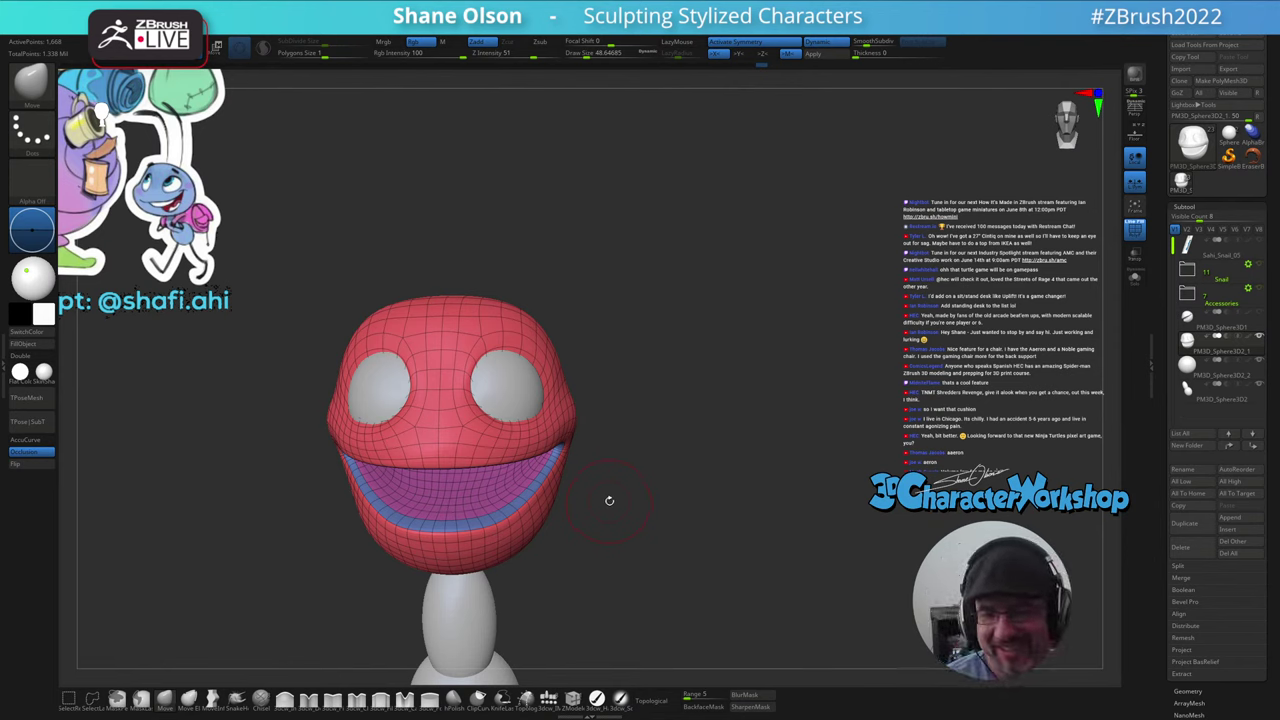
# - Smooth the underside and side of the lower jaw with a Smooth brush of about 77
pyautogui.moveTo(609, 500); pyautogui.dragTo(589, 536)
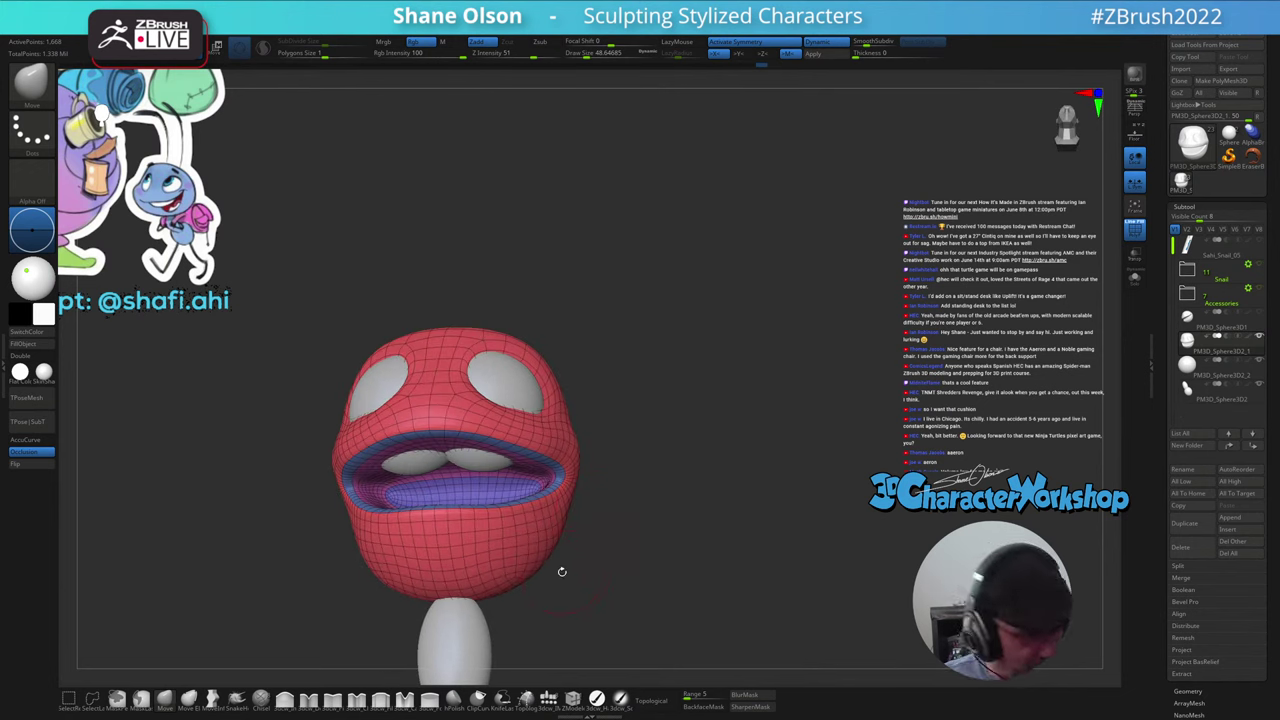
pyautogui.press('s')
pyautogui.moveTo(563, 578)
pyautogui.mouseDown()
pyautogui.moveTo(492, 579)
pyautogui.moveTo(520, 595)
pyautogui.mouseUp()
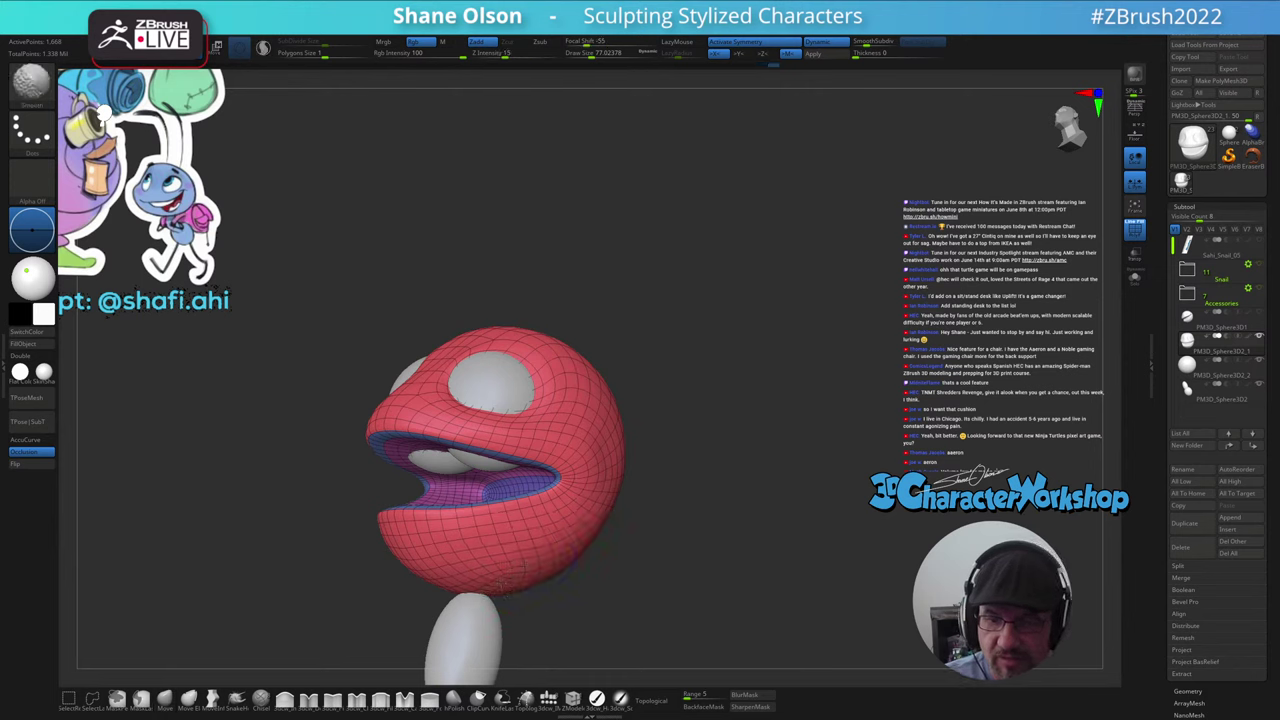
pyautogui.moveTo(567, 560); pyautogui.dragTo(597, 581, button='right')
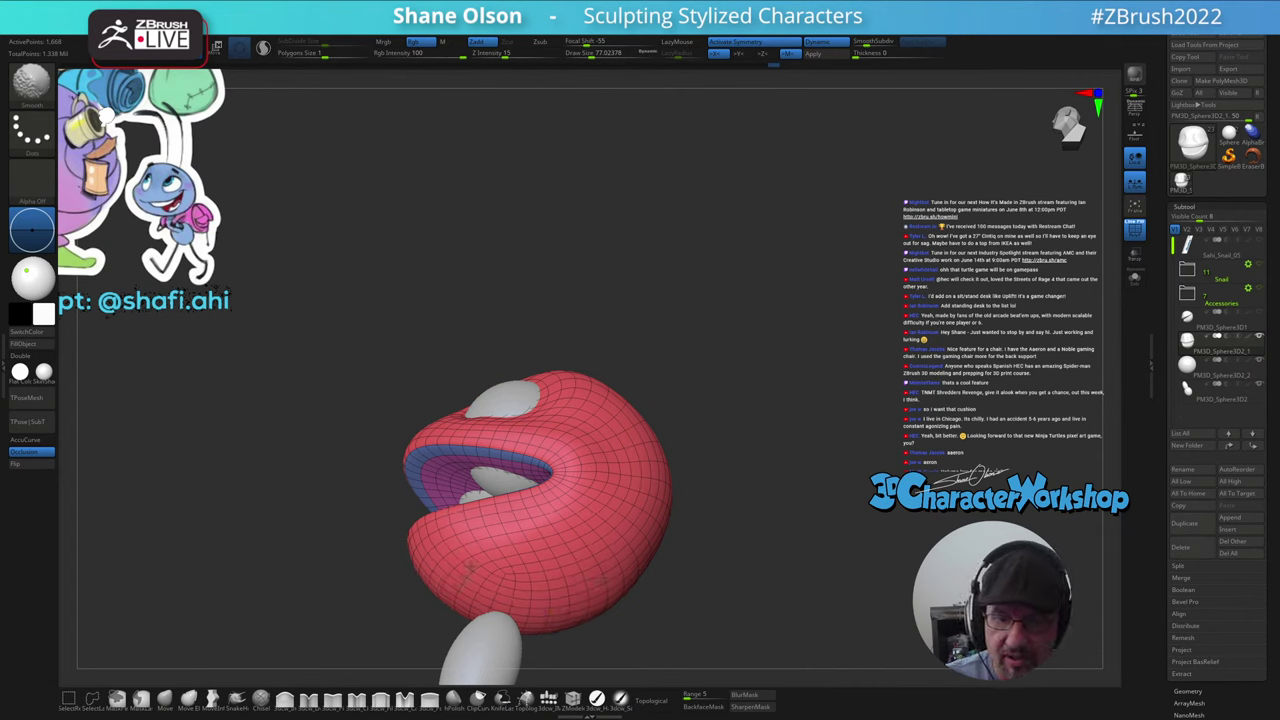
pyautogui.moveTo(546, 565)
pyautogui.keyDown('shift'); pyautogui.mouseDown()
pyautogui.moveTo(542, 588)
pyautogui.moveTo(566, 586)
pyautogui.mouseUp(); pyautogui.keyUp('shift')
pyautogui.moveTo(563, 584)
pyautogui.mouseDown(button='right')
pyautogui.moveTo(600, 601)
pyautogui.moveTo(574, 591)
pyautogui.moveTo(520, 606)
pyautogui.mouseUp(button='right')
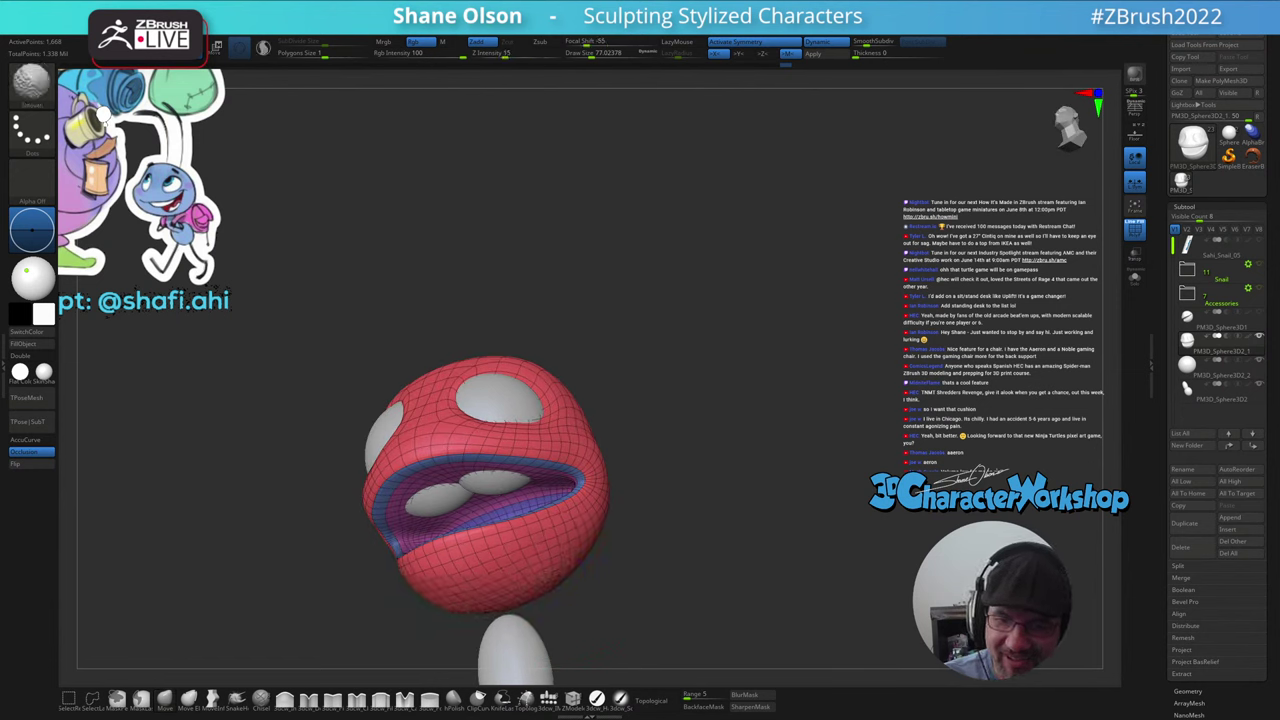
# - Reshape the mouth corners and adjoining cheeks with a Move brush of about 116, and smooth the corner area
pyautogui.moveTo(520, 606)
pyautogui.mouseDown(button='right')
pyautogui.moveTo(580, 605)
pyautogui.moveTo(614, 622)
pyautogui.moveTo(606, 543)
pyautogui.moveTo(623, 525)
pyautogui.mouseUp(button='right')
pyautogui.press('s')
pyautogui.moveTo(623, 525); pyautogui.dragTo(580, 492)
pyautogui.moveTo(587, 472); pyautogui.dragTo(580, 474)
pyautogui.moveTo(617, 460); pyautogui.dragTo(636, 516, button='right')
pyautogui.press('s')
pyautogui.moveTo(634, 488); pyautogui.dragTo(620, 474)
pyautogui.moveTo(625, 469); pyautogui.dragTo(660, 476, button='right')
pyautogui.moveTo(612, 471); pyautogui.dragTo(602, 474)
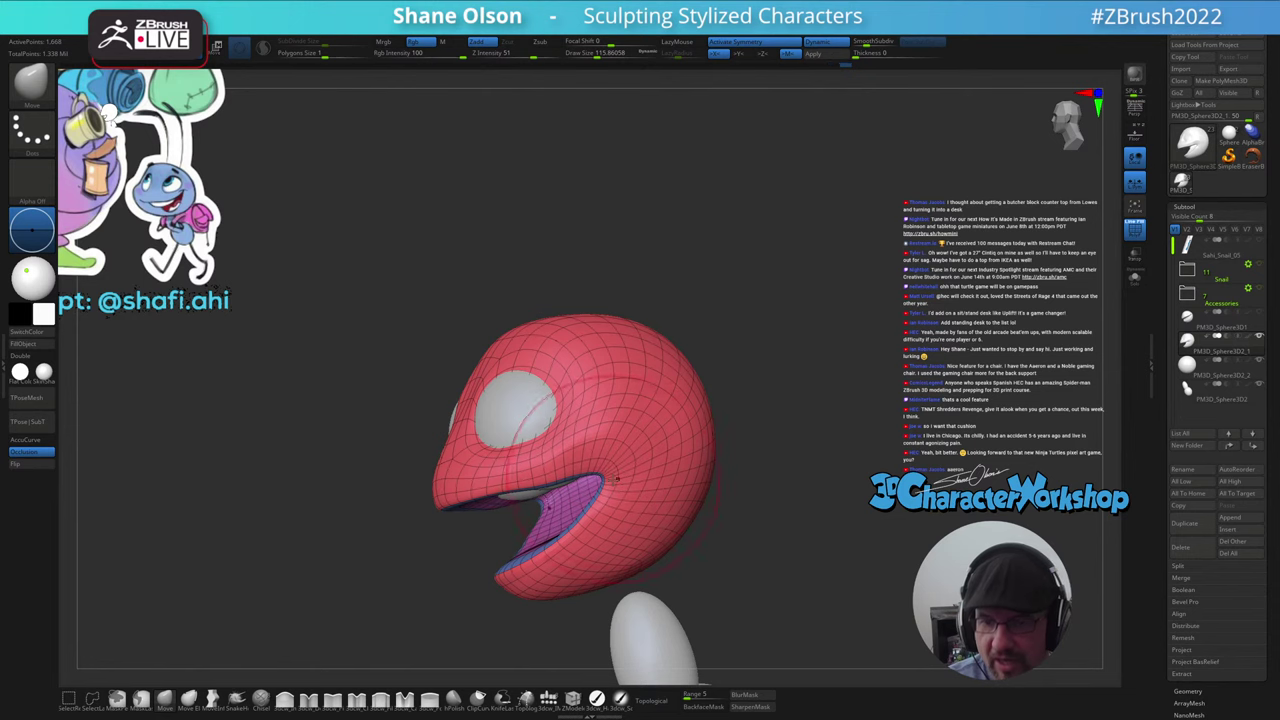
pyautogui.moveTo(617, 479)
pyautogui.mouseDown(button='right')
pyautogui.moveTo(675, 474)
pyautogui.moveTo(640, 472)
pyautogui.mouseUp(button='right')
pyautogui.keyDown('shift'); pyautogui.moveTo(606, 478); pyautogui.dragTo(598, 473); pyautogui.keyUp('shift')
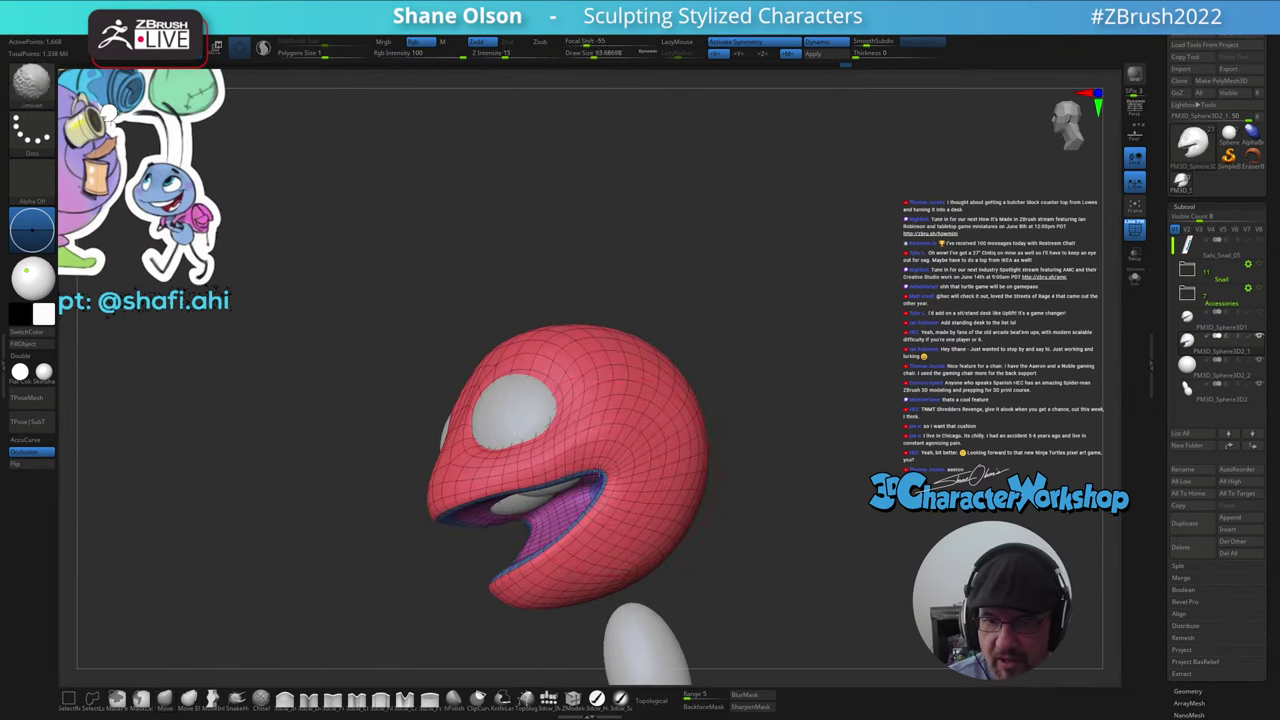
# - Refine the curve of the mouth corners from the side and below with a Move brush reduced to about 71
pyautogui.moveTo(638, 472); pyautogui.dragTo(618, 473, button='right')
pyautogui.press('s')
pyautogui.moveTo(618, 473); pyautogui.dragTo(614, 473)
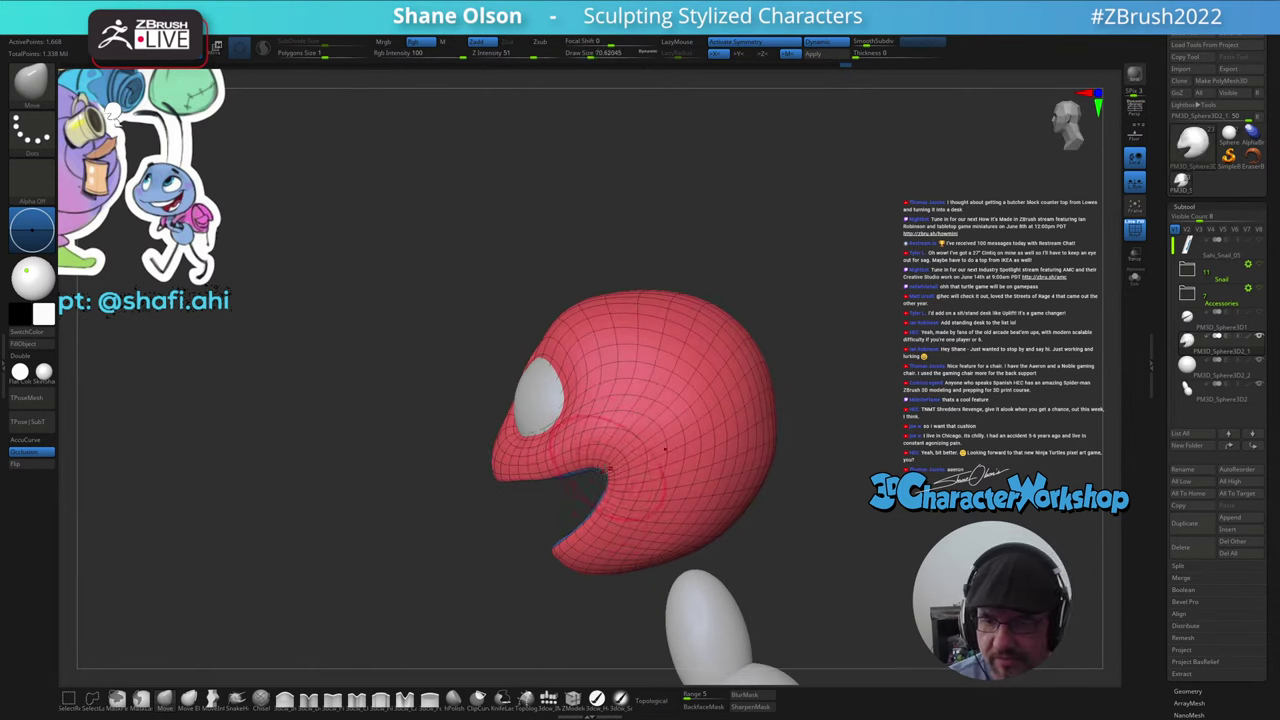
pyautogui.moveTo(609, 460); pyautogui.dragTo(628, 446, button='right')
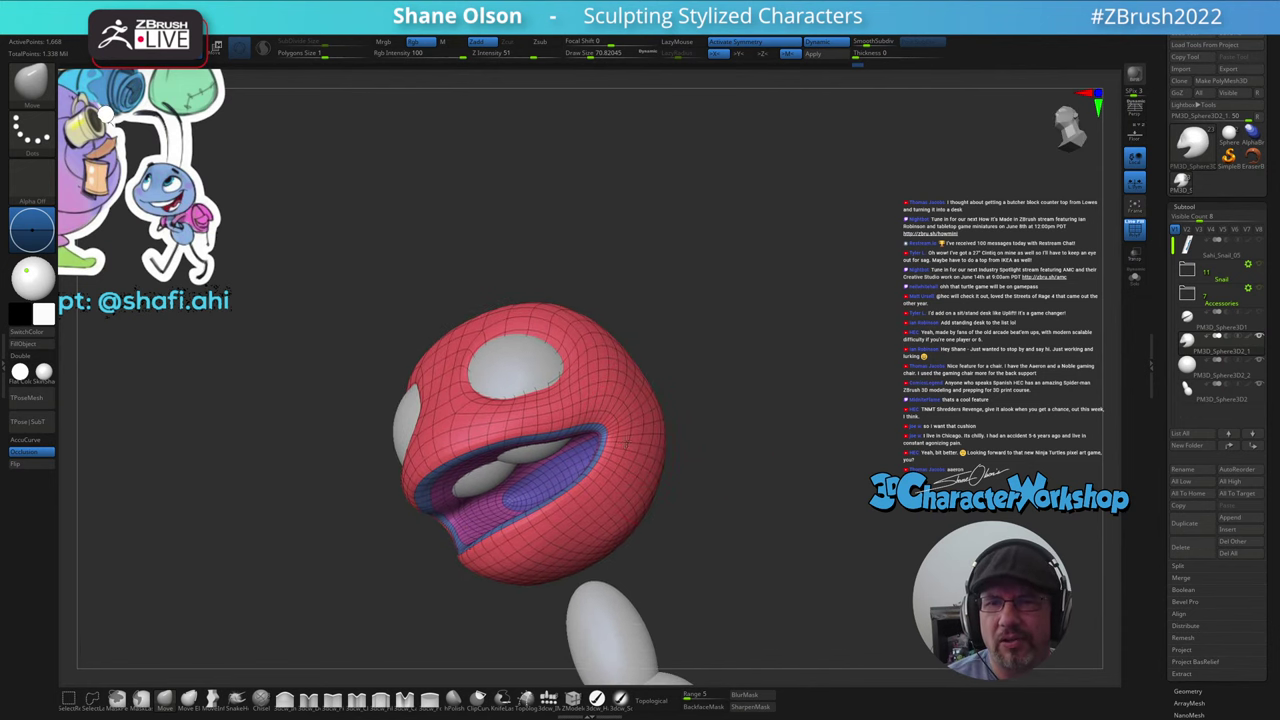
pyautogui.moveTo(687, 484)
pyautogui.mouseDown(button='right')
pyautogui.moveTo(691, 474)
pyautogui.moveTo(628, 468)
pyautogui.mouseUp(button='right')
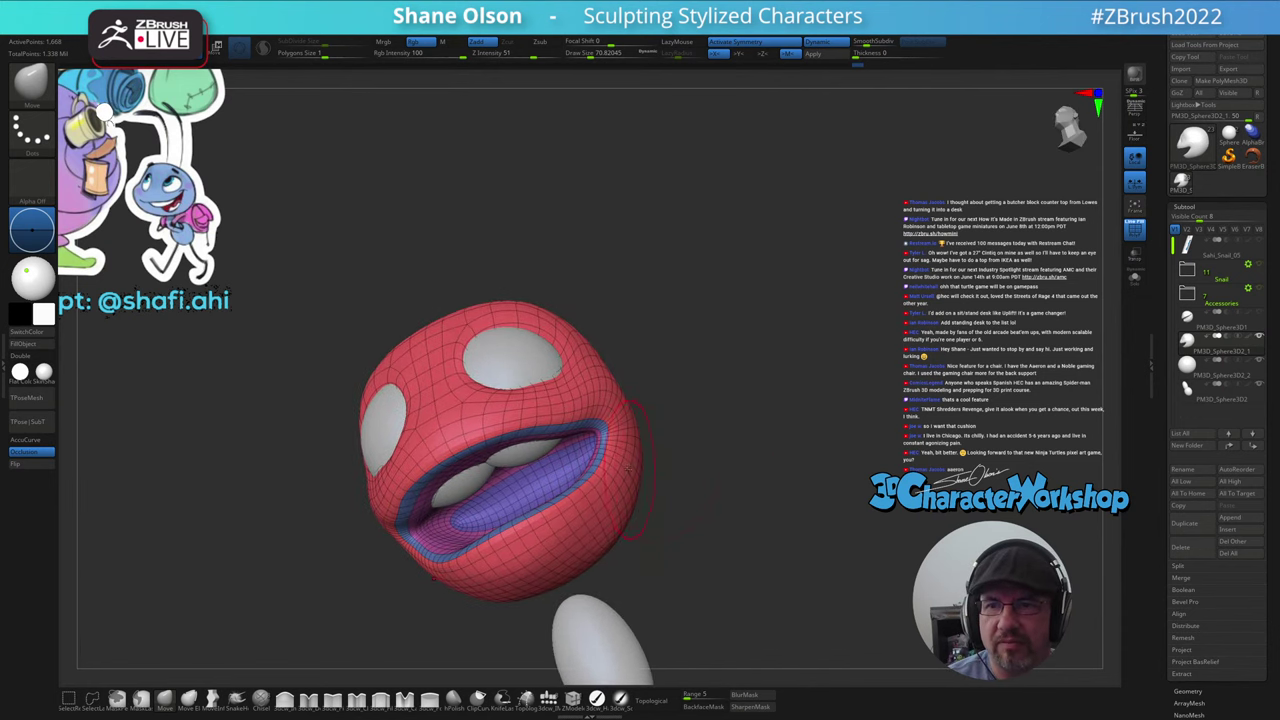
pyautogui.moveTo(600, 432); pyautogui.dragTo(590, 434)
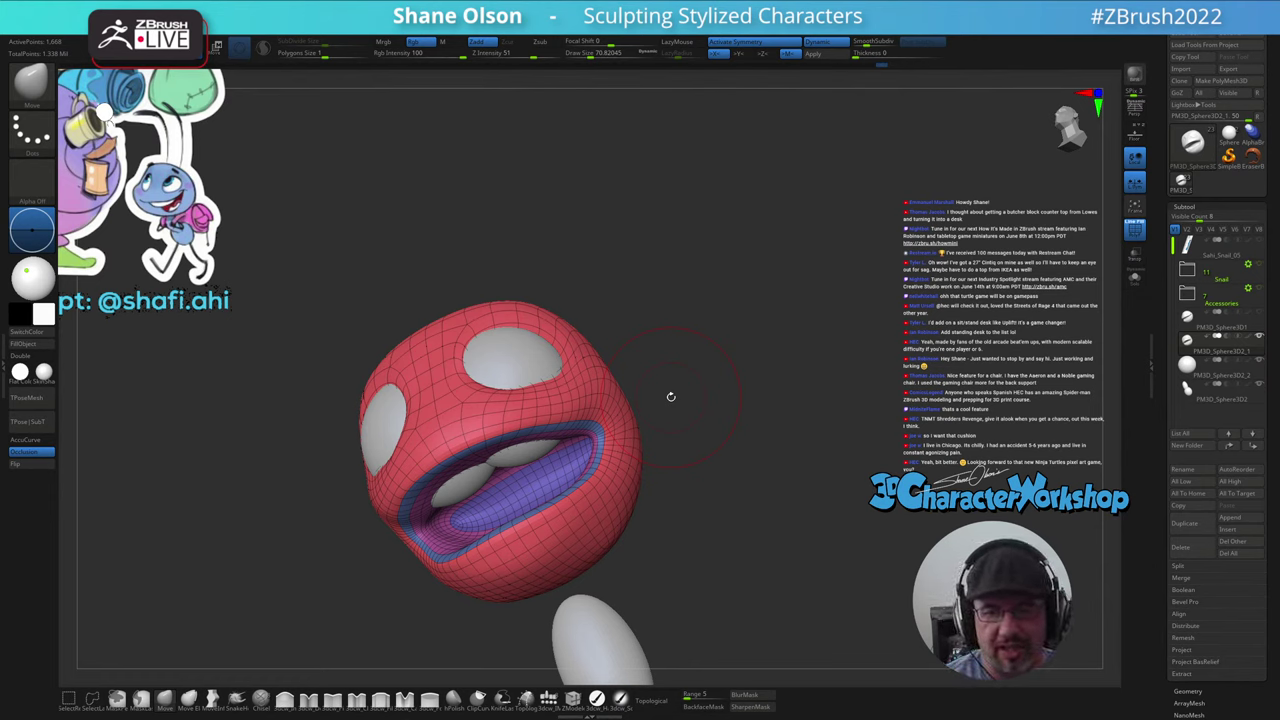
pyautogui.moveTo(592, 474); pyautogui.dragTo(568, 566, button='right')
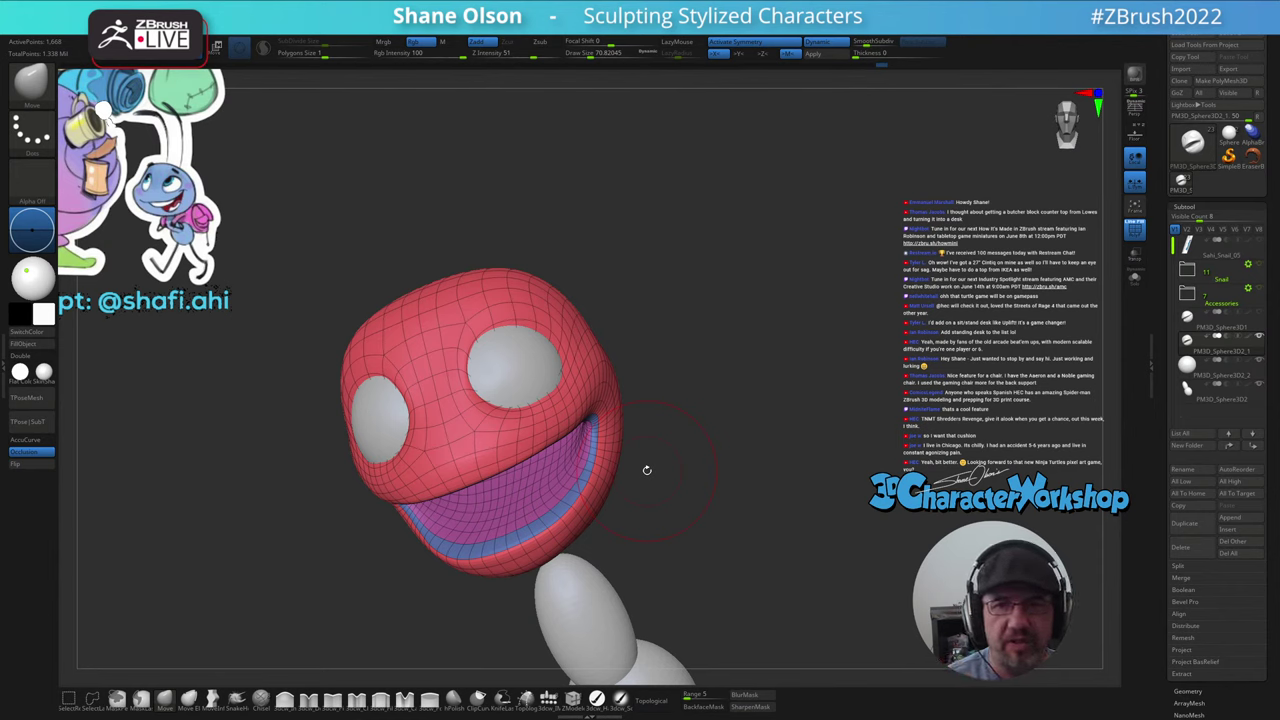
# - Smooth the middle of the lower lip from below and turn off the polygroup wireframe display
pyautogui.moveTo(655, 490)
pyautogui.mouseDown()
pyautogui.moveTo(672, 512)
pyautogui.moveTo(654, 491)
pyautogui.moveTo(637, 503)
pyautogui.moveTo(640, 460)
pyautogui.mouseUp()
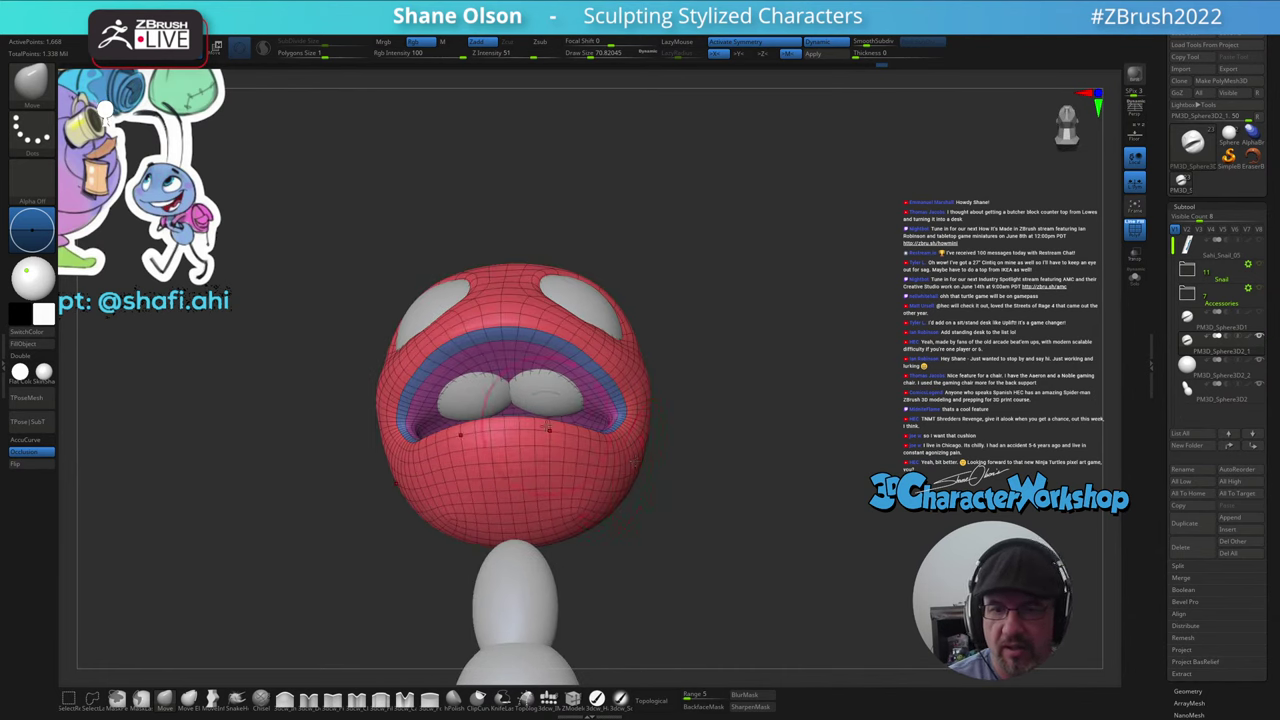
pyautogui.moveTo(660, 505)
pyautogui.mouseDown()
pyautogui.moveTo(666, 532)
pyautogui.moveTo(667, 487)
pyautogui.mouseUp()
pyautogui.keyDown('shift'); pyautogui.moveTo(474, 418); pyautogui.dragTo(476, 404); pyautogui.keyUp('shift')
pyautogui.moveTo(662, 478)
pyautogui.mouseDown()
pyautogui.moveTo(665, 520)
pyautogui.moveTo(680, 520)
pyautogui.moveTo(662, 550)
pyautogui.moveTo(621, 540)
pyautogui.moveTo(690, 496)
pyautogui.moveTo(677, 498)
pyautogui.mouseUp()
pyautogui.hotkey('shift', 'f')
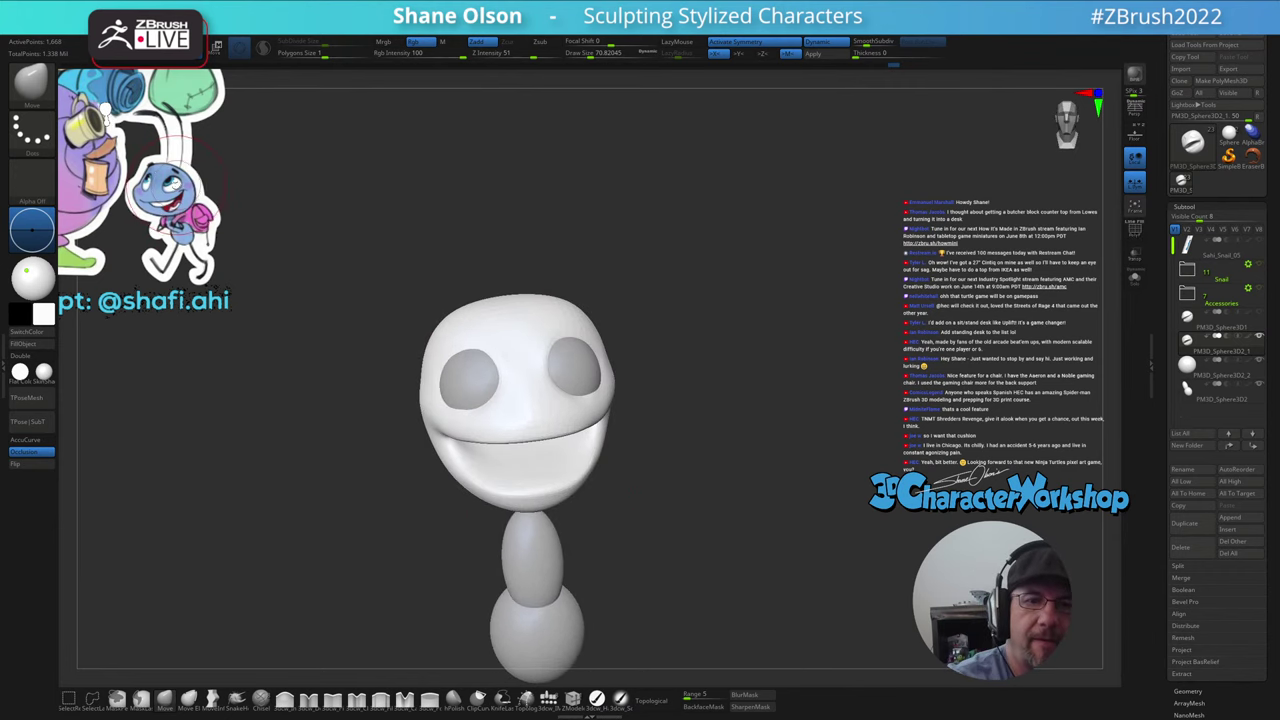
# - Sample the character's blue from the concept art and fill the head and the neck-and-body subtools with it
pyautogui.press('z')
pyautogui.press('c')
pyautogui.press('z')
pyautogui.moveTo(653, 523); pyautogui.dragTo(640, 520)
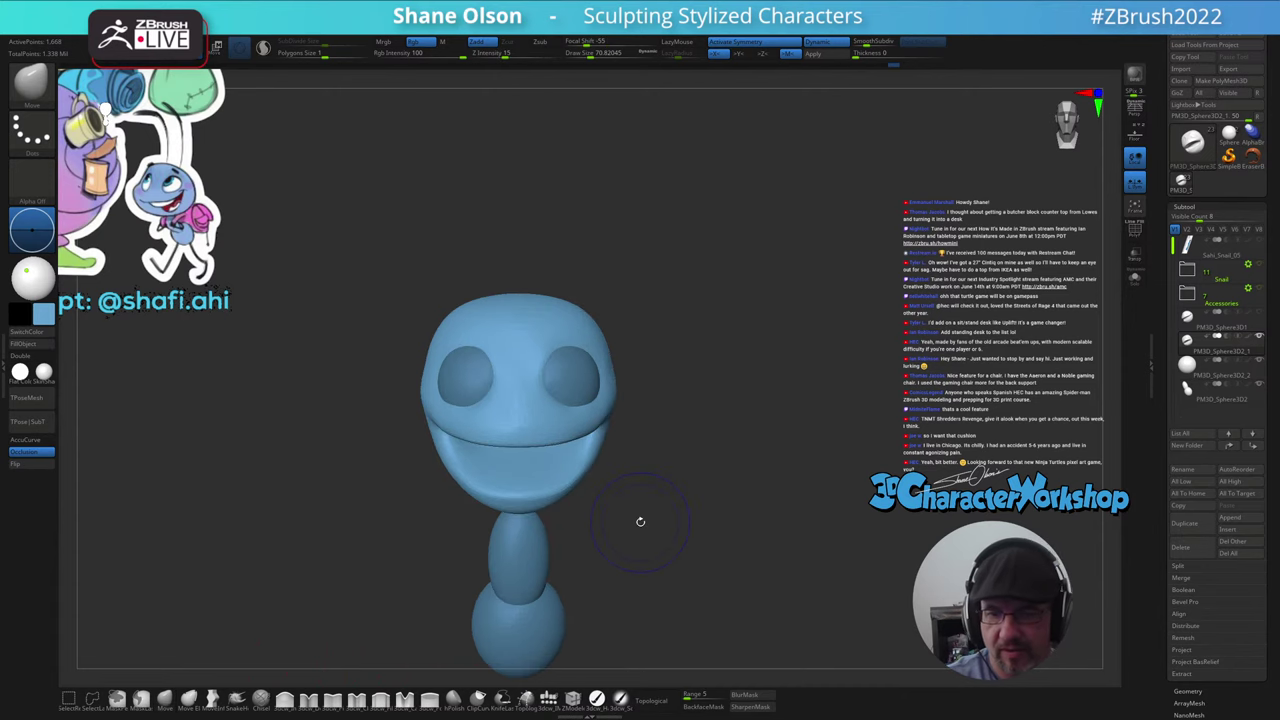
pyautogui.click(596, 697)
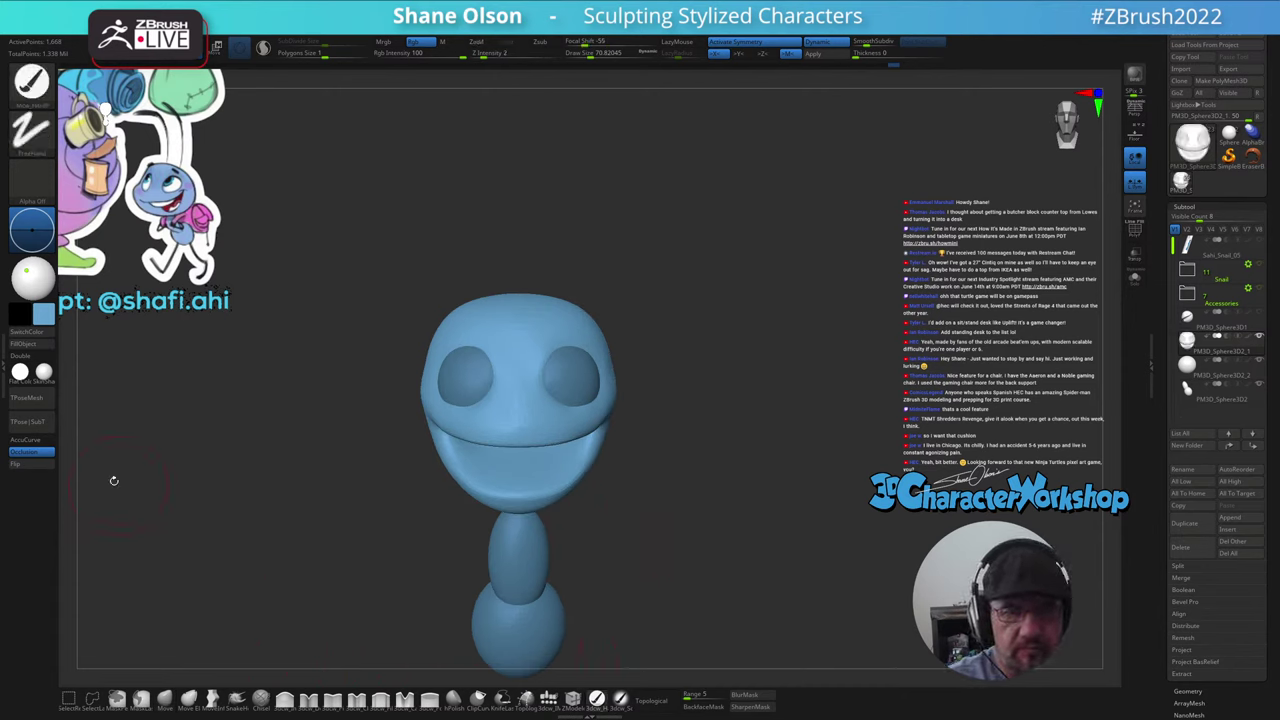
pyautogui.moveTo(630, 501); pyautogui.dragTo(577, 480)
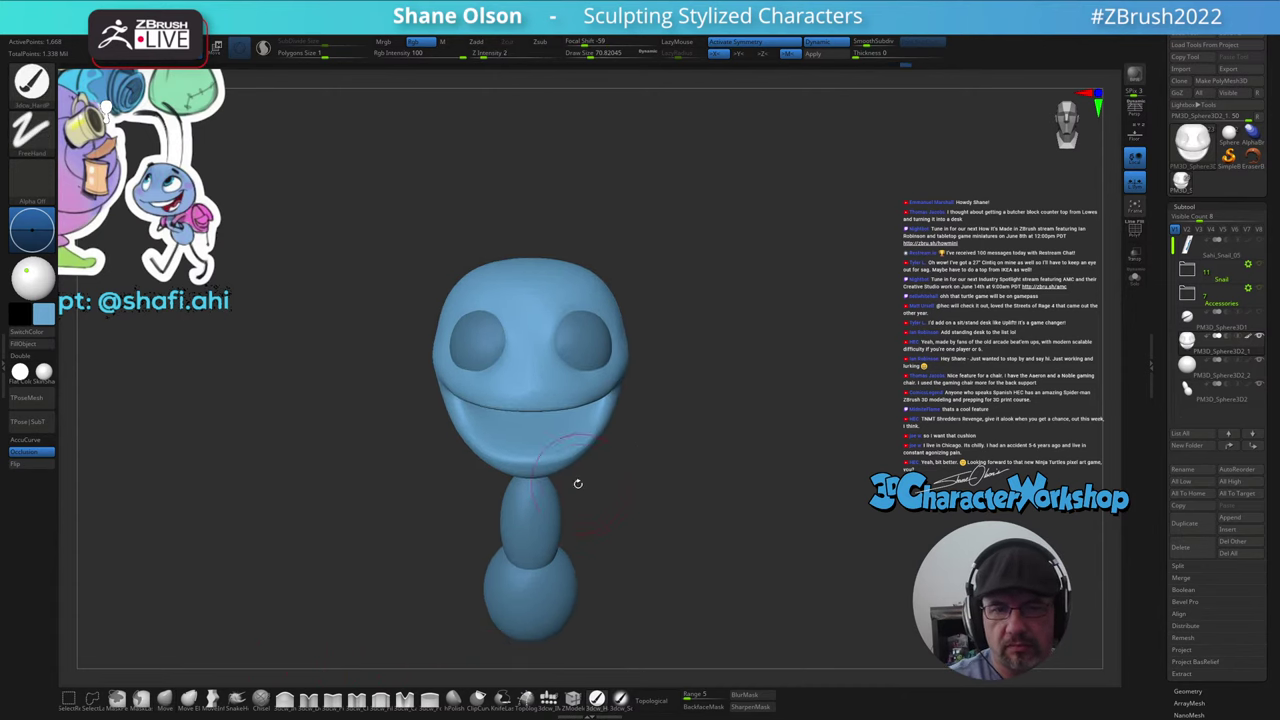
pyautogui.click(31, 345)
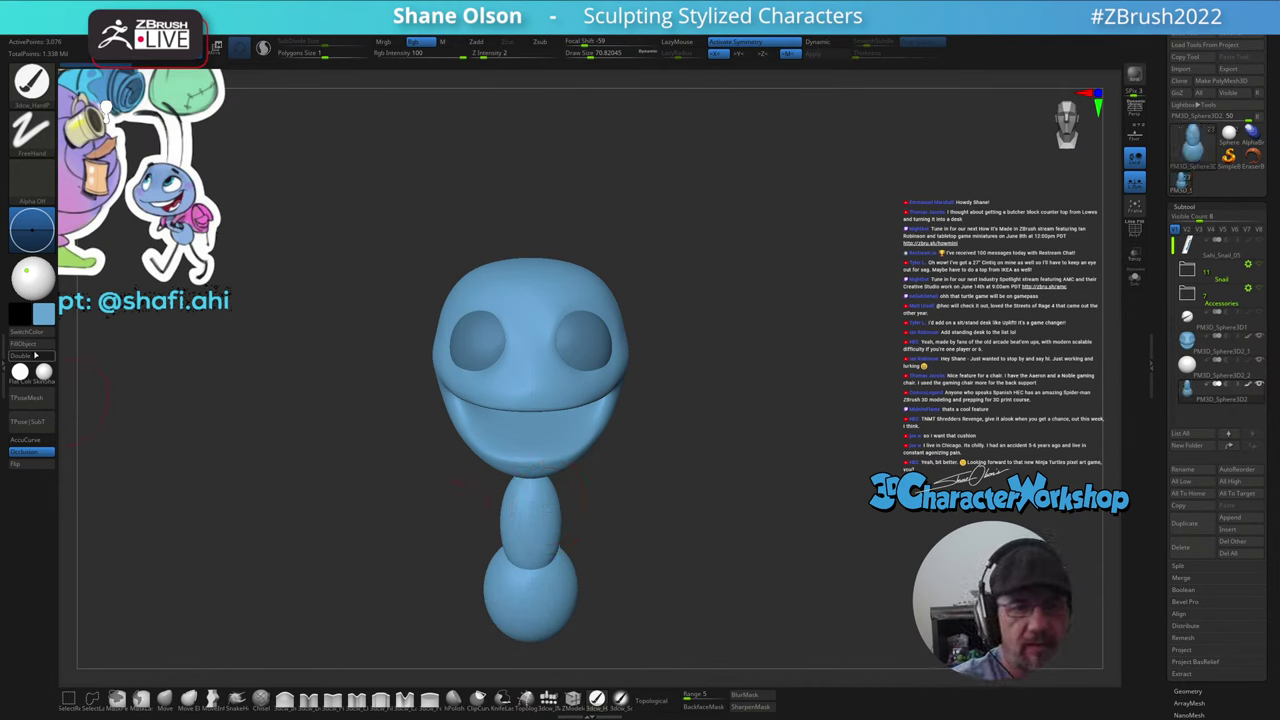
# - Nudge the neck and body up toward the head with the transform gizmo, and select the head subtool
pyautogui.moveTo(637, 460)
pyautogui.keyDown('alt'); pyautogui.mouseDown()
pyautogui.moveTo(645, 482)
pyautogui.moveTo(685, 465)
pyautogui.moveTo(644, 462)
pyautogui.mouseUp(); pyautogui.keyUp('alt')
pyautogui.press('s')
pyautogui.press('w')
pyautogui.keyDown('alt'); pyautogui.click(526, 313); pyautogui.keyUp('alt')
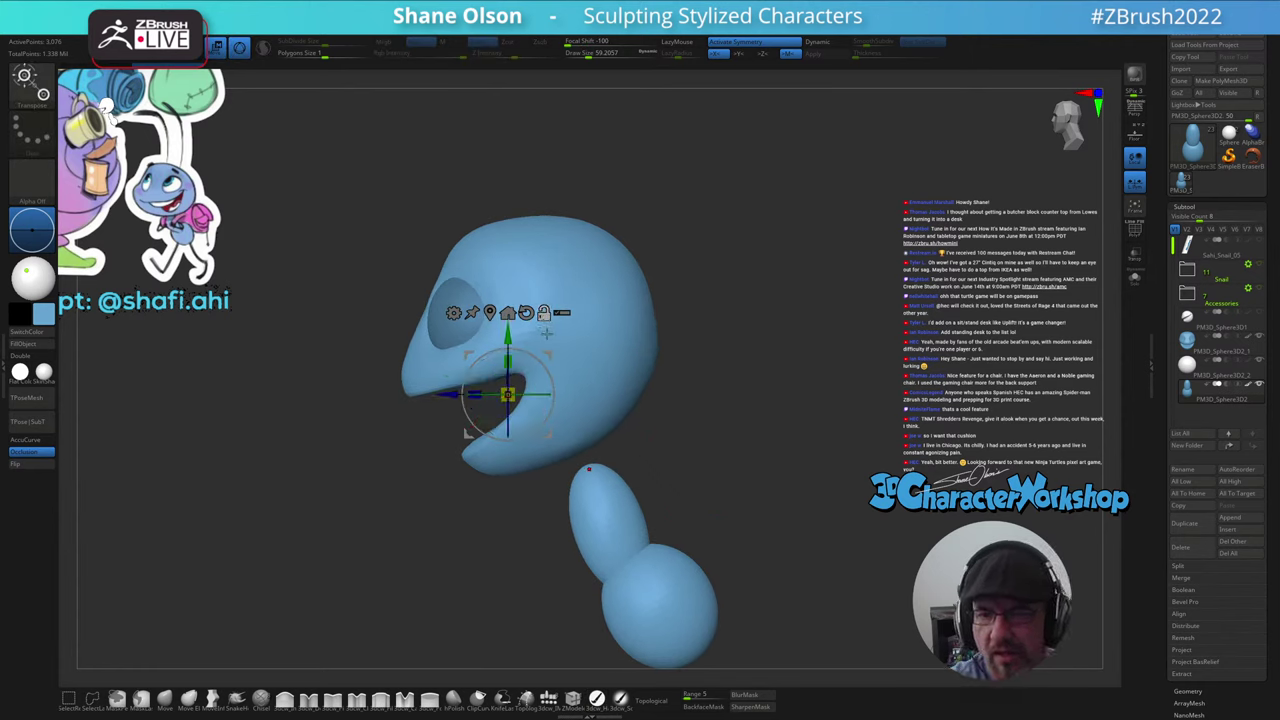
pyautogui.keyDown('alt'); pyautogui.moveTo(549, 354); pyautogui.dragTo(551, 315); pyautogui.keyUp('alt')
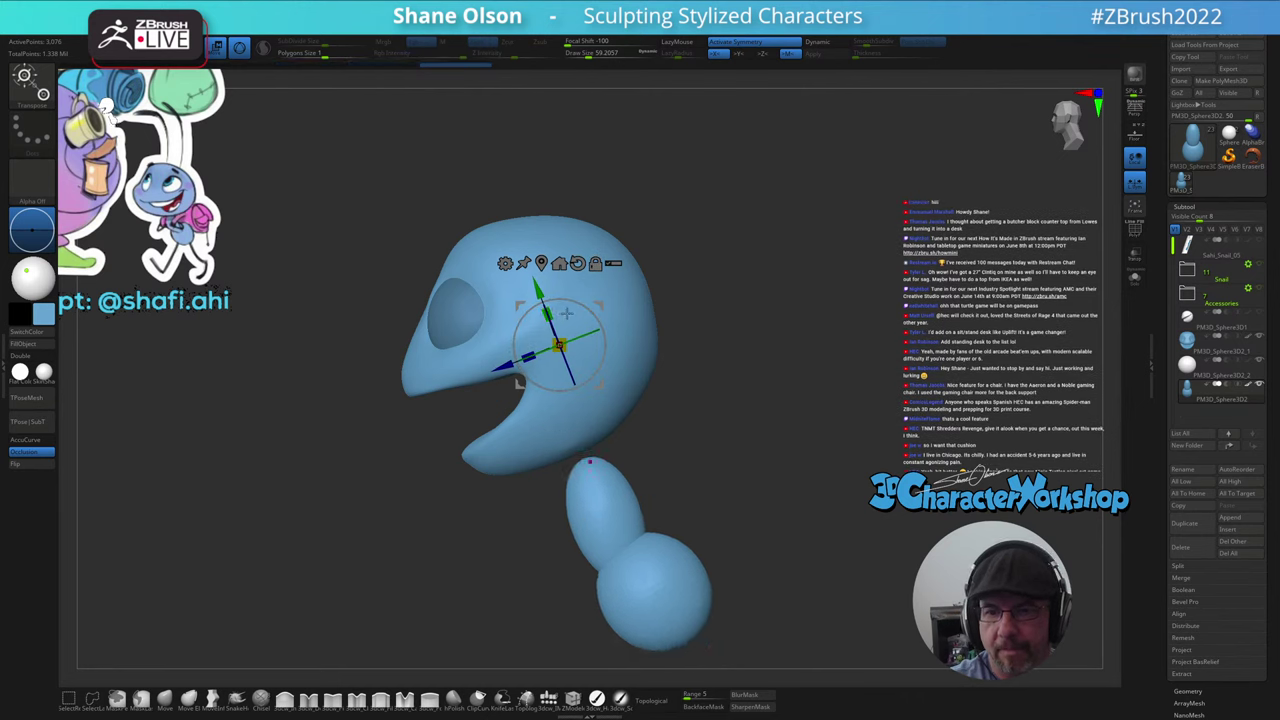
pyautogui.keyDown('alt'); pyautogui.click(628, 374); pyautogui.keyUp('alt')
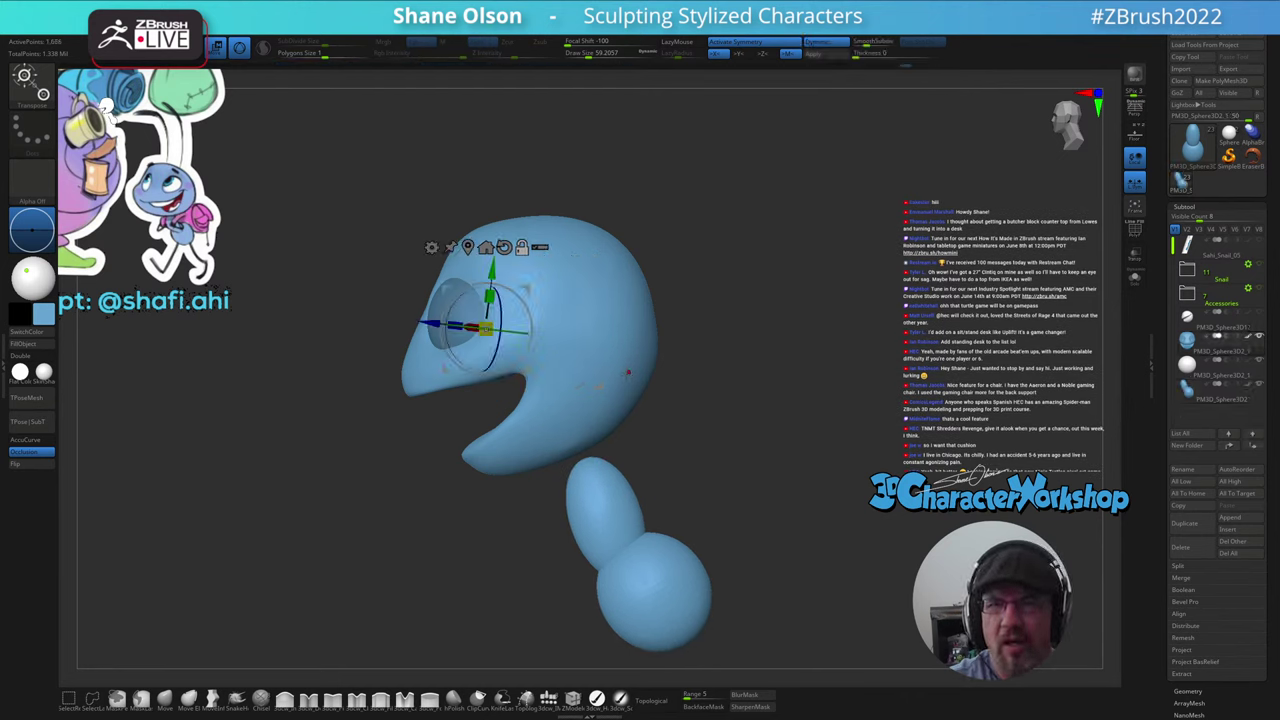
# - Reset the transform gizmo on the head, move and tilt it to follow the mouth's angle, and adjust the head along its tilted axes
pyautogui.hotkey('shift', 'd')
pyautogui.press('d')
pyautogui.keyDown('alt'); pyautogui.moveTo(696, 332); pyautogui.dragTo(666, 360); pyautogui.keyUp('alt')
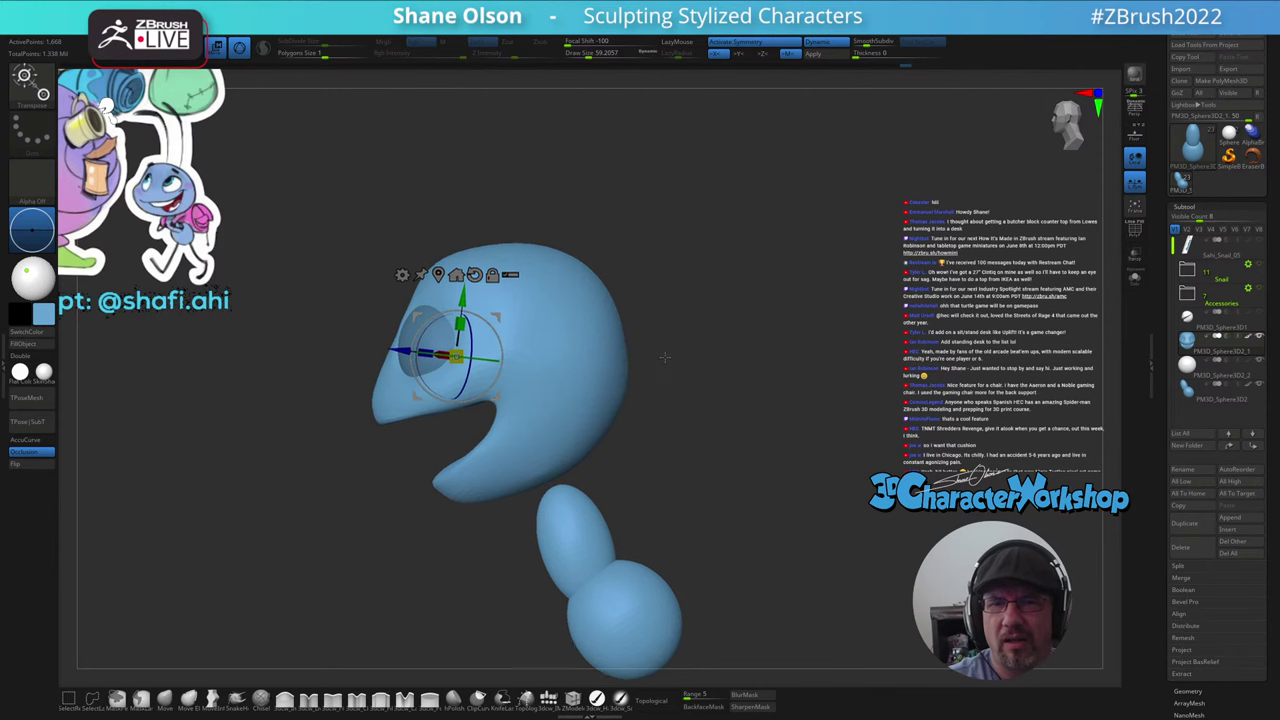
pyautogui.keyDown('alt'); pyautogui.click(474, 275); pyautogui.keyUp('alt')
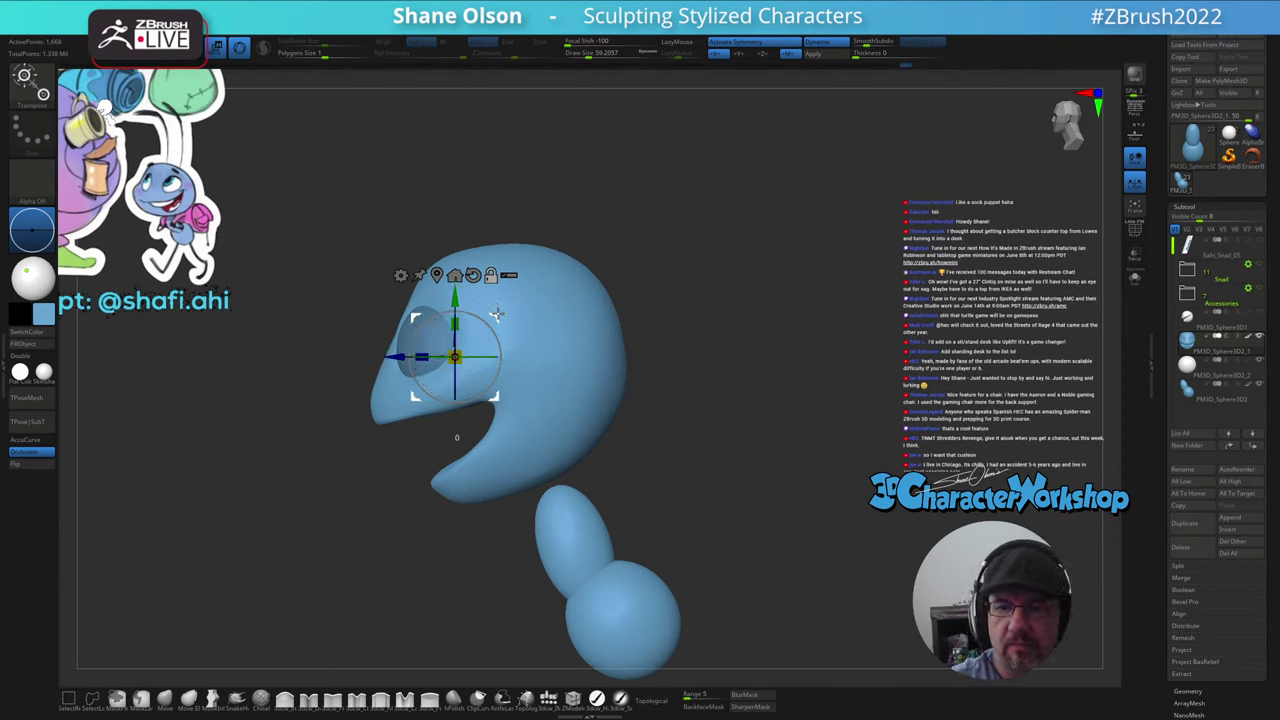
pyautogui.moveTo(495, 317)
pyautogui.keyDown('alt'); pyautogui.mouseDown()
pyautogui.moveTo(556, 317)
pyautogui.moveTo(518, 318)
pyautogui.mouseUp(); pyautogui.keyUp('alt')
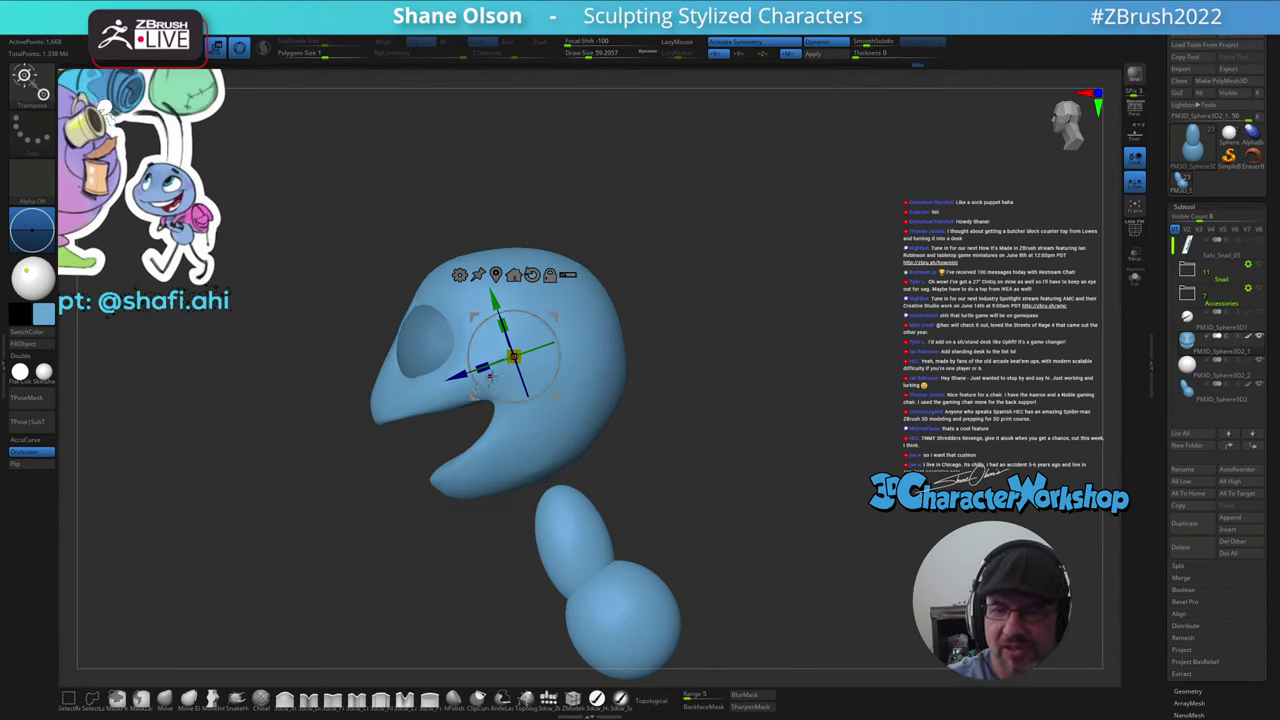
pyautogui.moveTo(482, 368); pyautogui.dragTo(507, 331)
pyautogui.moveTo(515, 333); pyautogui.dragTo(630, 391, button='right')
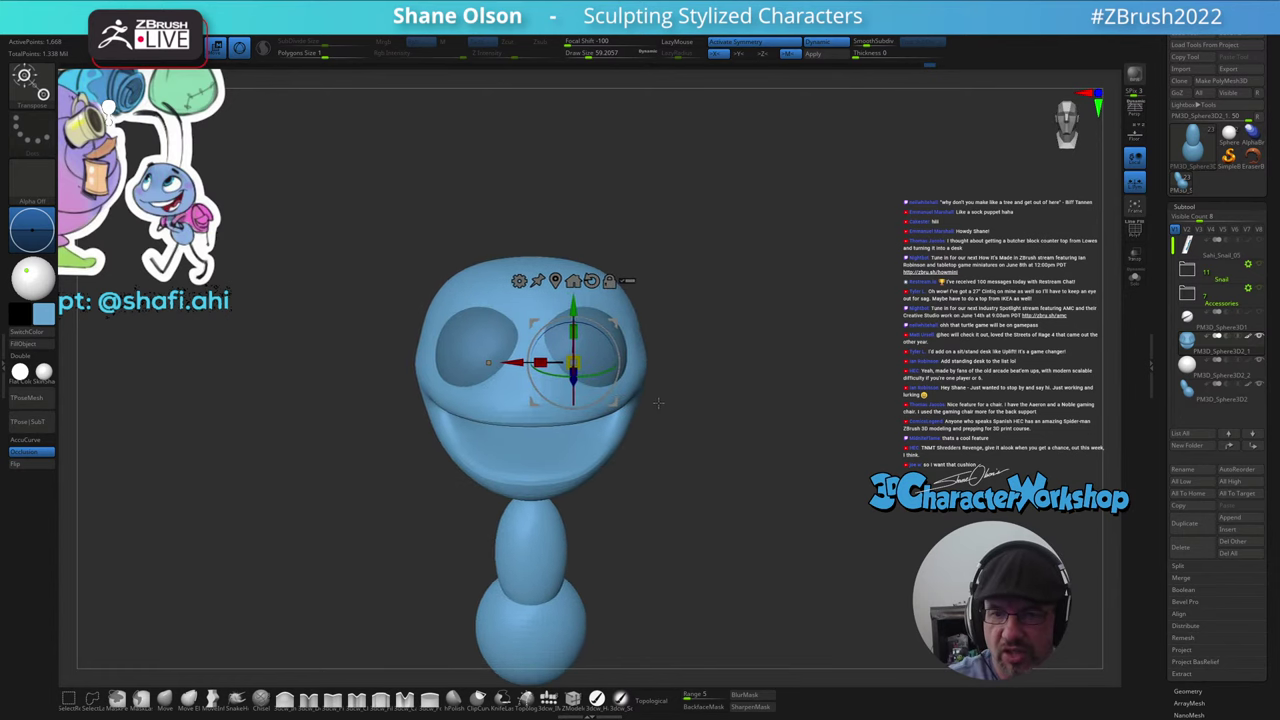
# - Reshape the top of the head with the Move brush at a draw size of about 136
pyautogui.click(165, 701)
pyautogui.press('s')
pyautogui.moveTo(237, 590); pyautogui.dragTo(248, 588)
pyautogui.moveTo(648, 439)
pyautogui.keyDown('alt'); pyautogui.mouseDown(button='right')
pyautogui.moveTo(637, 474)
pyautogui.moveTo(570, 482)
pyautogui.mouseUp(button='right'); pyautogui.keyUp('alt')
pyautogui.moveTo(507, 292); pyautogui.dragTo(508, 286)
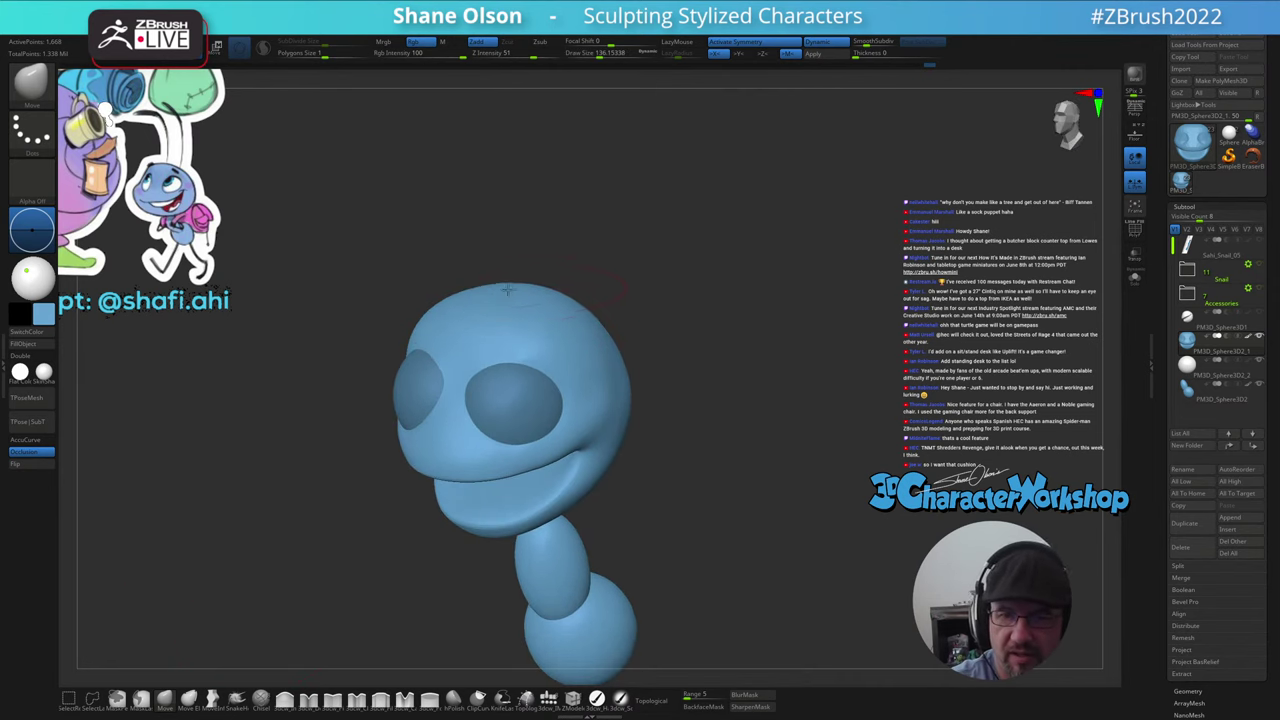
pyautogui.moveTo(508, 287); pyautogui.dragTo(476, 292, button='right')
pyautogui.moveTo(477, 301); pyautogui.dragTo(459, 295)
pyautogui.moveTo(459, 295)
pyautogui.mouseDown(button='right')
pyautogui.moveTo(494, 340)
pyautogui.moveTo(502, 385)
pyautogui.moveTo(475, 408)
pyautogui.mouseUp(button='right')
# - Adjust the sides of the face around the eyes with the Move brush at a draw size of about 112
pyautogui.press('s')
pyautogui.moveTo(484, 406); pyautogui.dragTo(480, 405)
pyautogui.moveTo(480, 406); pyautogui.dragTo(494, 418, button='right')
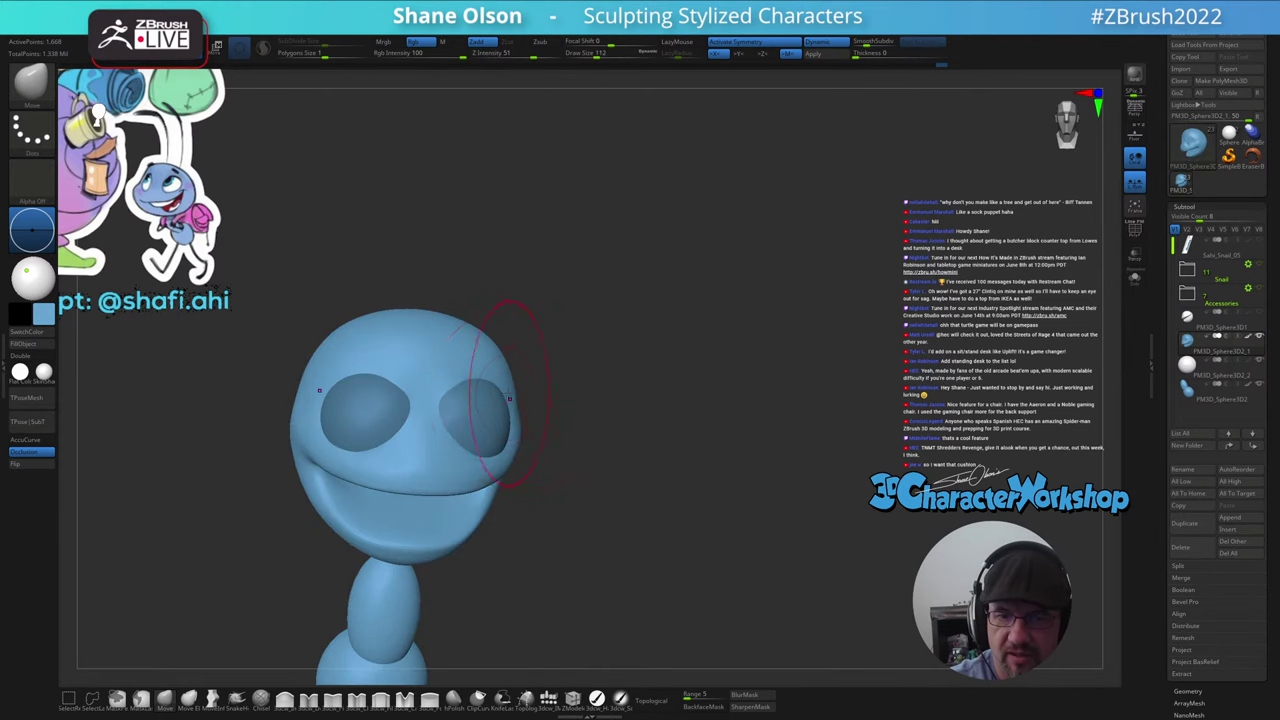
pyautogui.press('s')
pyautogui.moveTo(478, 422); pyautogui.dragTo(474, 422)
pyautogui.moveTo(456, 412)
pyautogui.mouseDown(button='right')
pyautogui.moveTo(464, 422)
pyautogui.moveTo(443, 420)
pyautogui.moveTo(480, 418)
pyautogui.moveTo(442, 420)
pyautogui.moveTo(430, 402)
pyautogui.moveTo(583, 443)
pyautogui.moveTo(521, 434)
pyautogui.mouseUp(button='right')
# - Nudge the eye rims with the Move brush reduced to about 49 and display the polygroup wireframe
pyautogui.press('[')
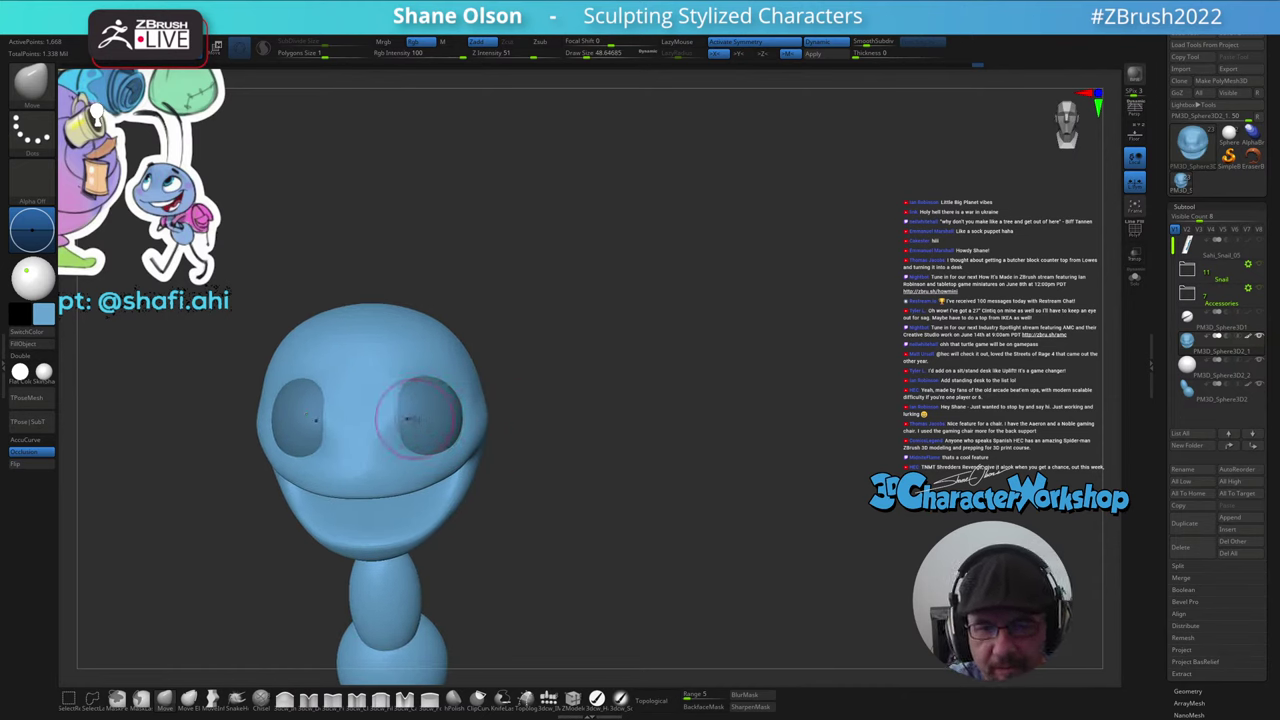
pyautogui.moveTo(425, 394); pyautogui.dragTo(430, 396)
pyautogui.moveTo(480, 402); pyautogui.dragTo(436, 410, button='right')
pyautogui.hotkey('shift', 'f')
# - Refine the shape of the eye rims with the Move brush at about 83 and 62, and hide the wireframe
pyautogui.press('s')
pyautogui.moveTo(414, 408); pyautogui.dragTo(424, 408)
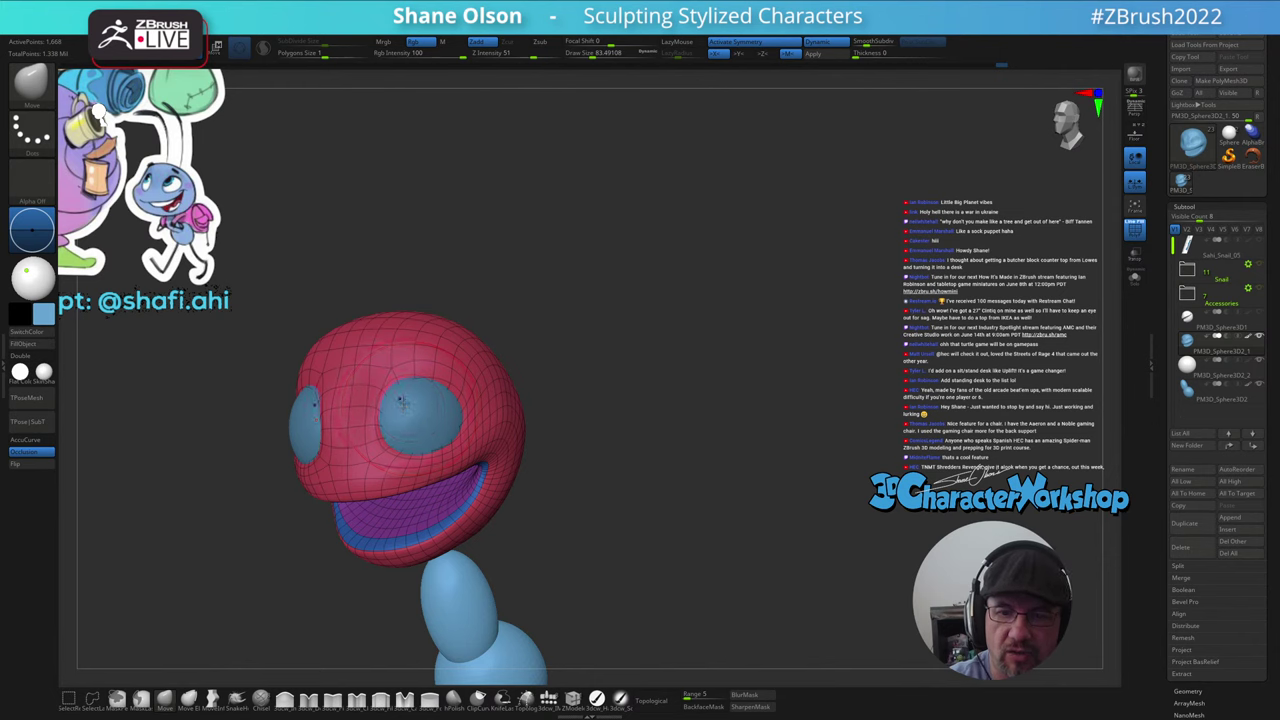
pyautogui.moveTo(415, 412)
pyautogui.mouseDown(button='right')
pyautogui.moveTo(376, 414)
pyautogui.moveTo(380, 430)
pyautogui.moveTo(432, 440)
pyautogui.moveTo(495, 408)
pyautogui.mouseUp(button='right')
pyautogui.press('shift')
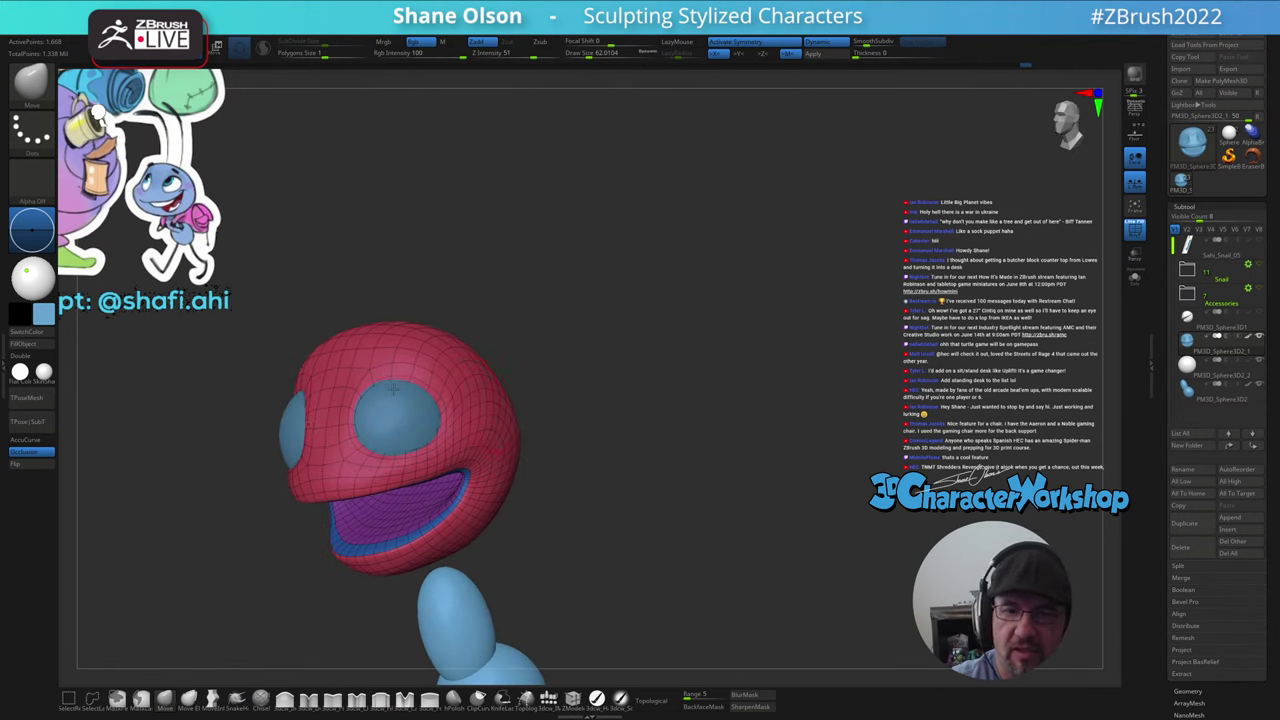
pyautogui.moveTo(404, 385); pyautogui.dragTo(408, 436, button='right')
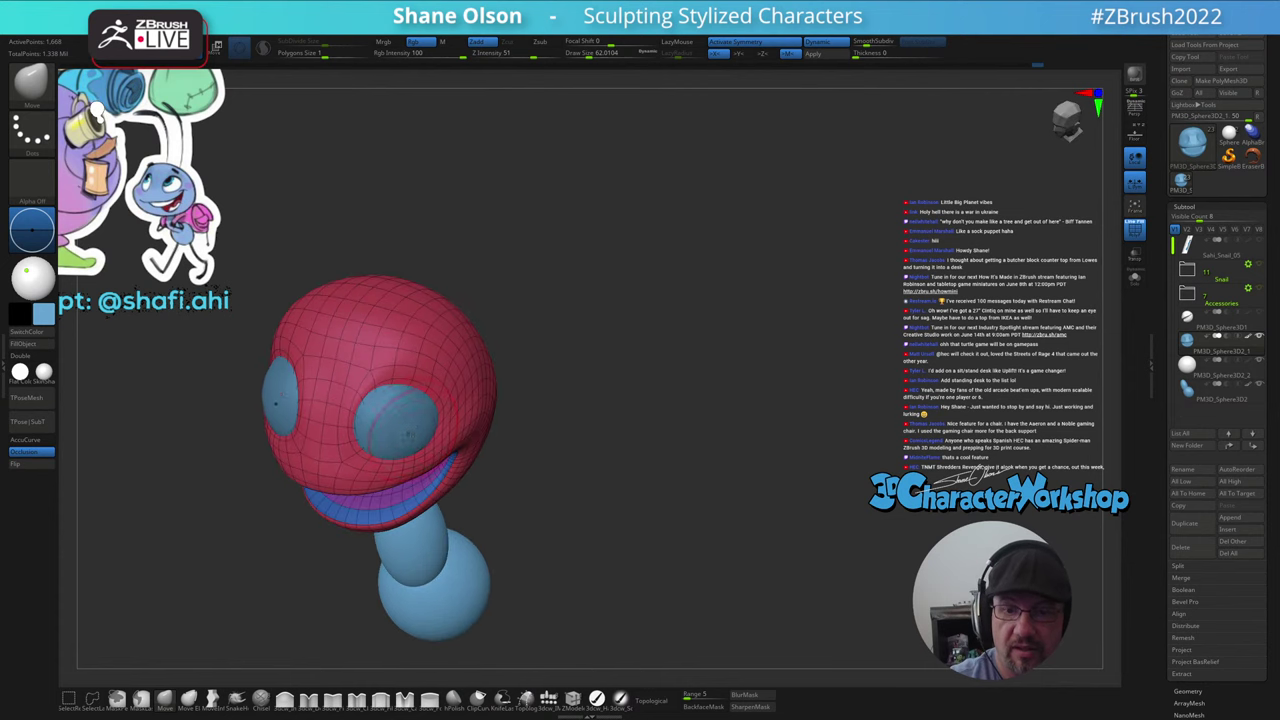
pyautogui.moveTo(566, 486)
pyautogui.keyDown('shift'); pyautogui.mouseDown()
pyautogui.moveTo(580, 492)
pyautogui.moveTo(637, 444)
pyautogui.mouseUp(); pyautogui.keyUp('shift')
pyautogui.moveTo(632, 493)
pyautogui.mouseDown(button='right')
pyautogui.moveTo(630, 470)
pyautogui.moveTo(611, 503)
pyautogui.moveTo(643, 483)
pyautogui.mouseUp(button='right')
pyautogui.hotkey('shift', 'f')
pyautogui.moveTo(632, 487)
pyautogui.mouseDown()
pyautogui.moveTo(651, 466)
pyautogui.moveTo(638, 493)
pyautogui.moveTo(645, 472)
pyautogui.moveTo(630, 480)
pyautogui.moveTo(637, 494)
pyautogui.mouseUp()
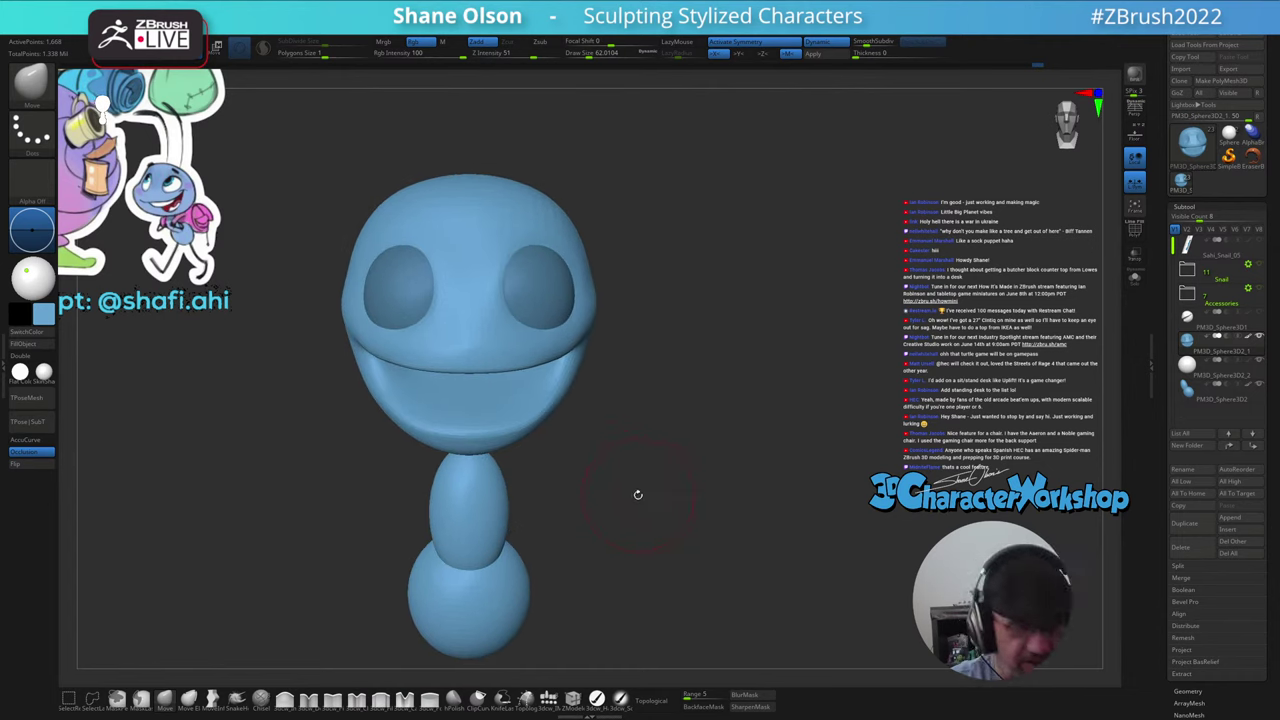
# - Sample white from the concept art, select the eyeballs subtool and color it white
pyautogui.press('z')
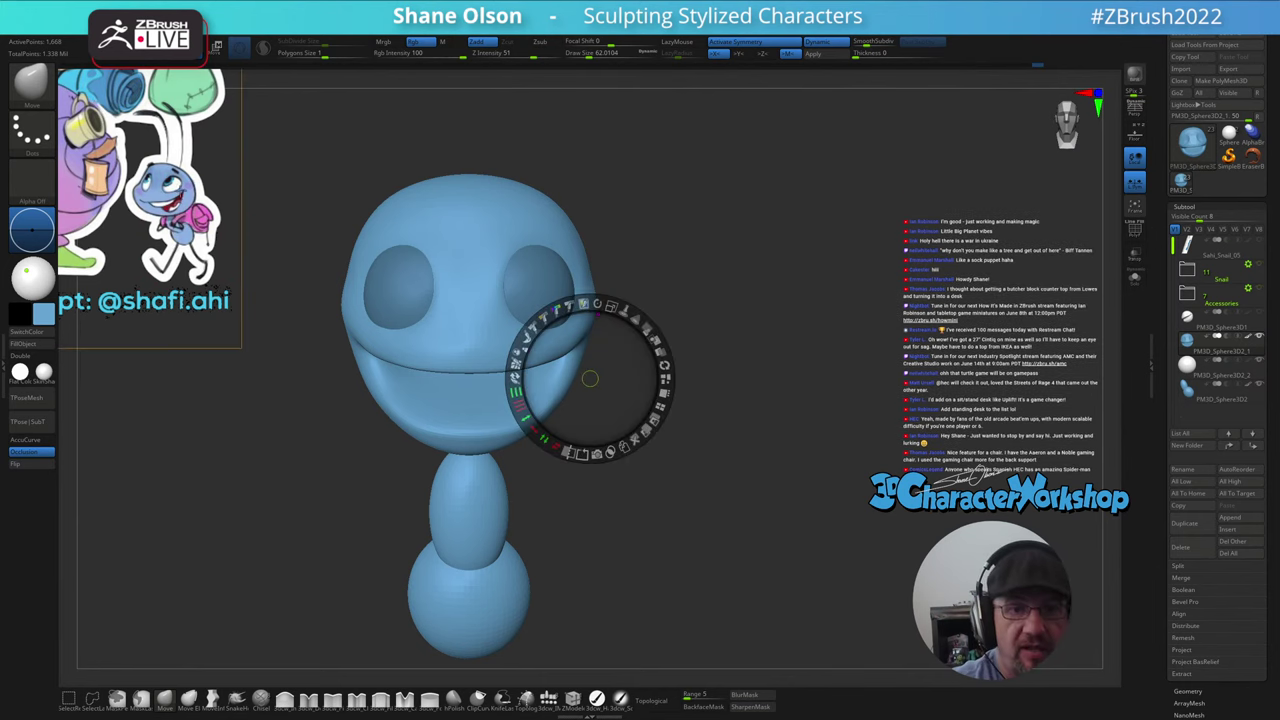
pyautogui.press('c')
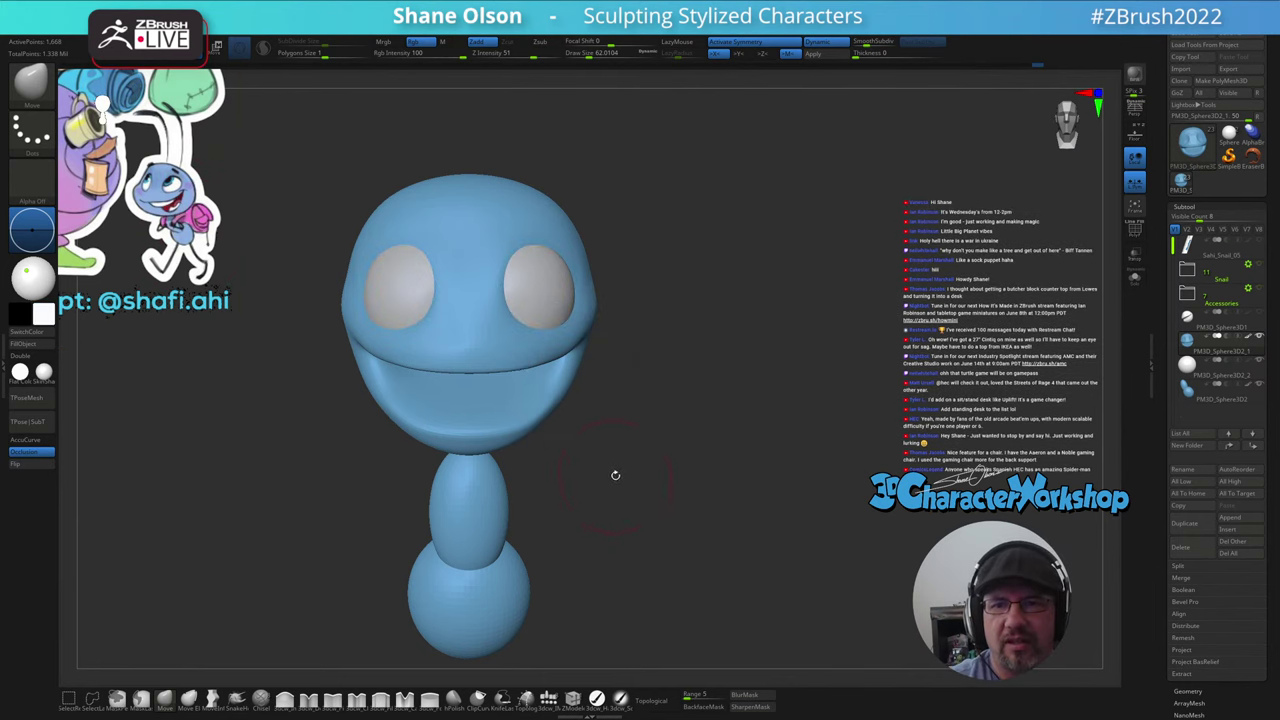
pyautogui.moveTo(614, 477); pyautogui.dragTo(646, 463)
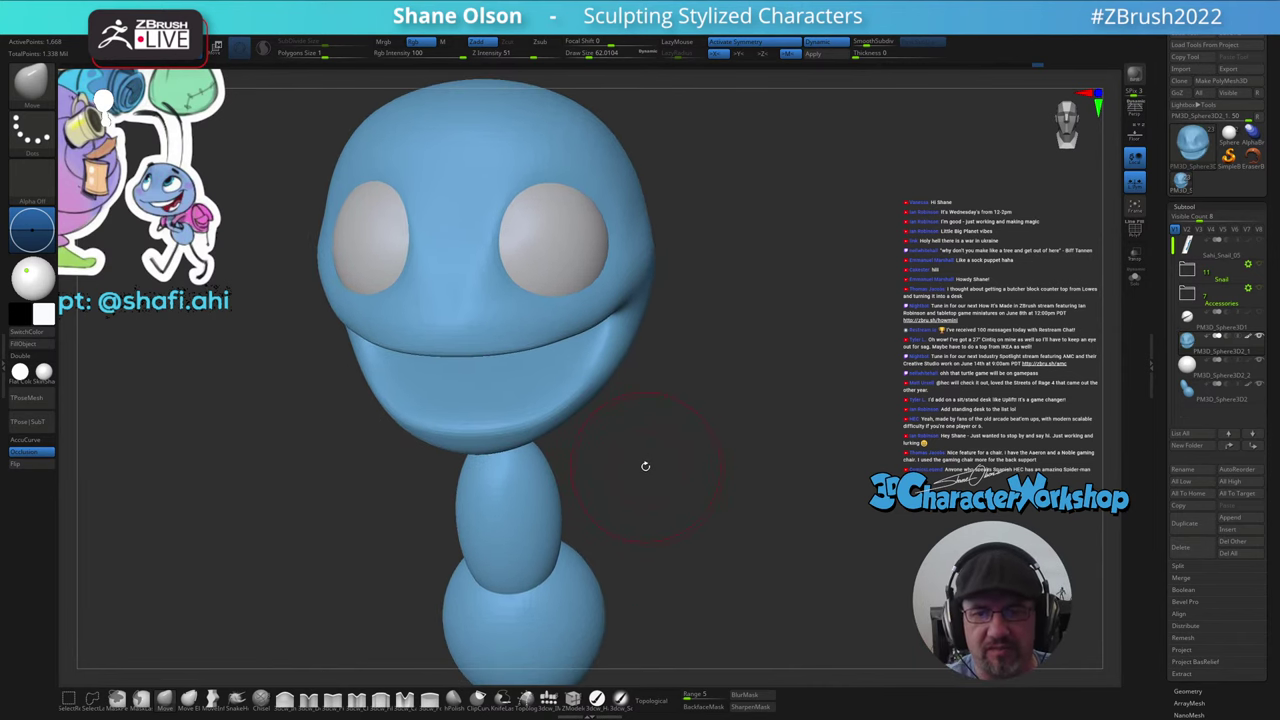
pyautogui.keyDown('alt'); pyautogui.moveTo(645, 466); pyautogui.dragTo(618, 521); pyautogui.keyUp('alt')
pyautogui.hotkey('shift', 'f')
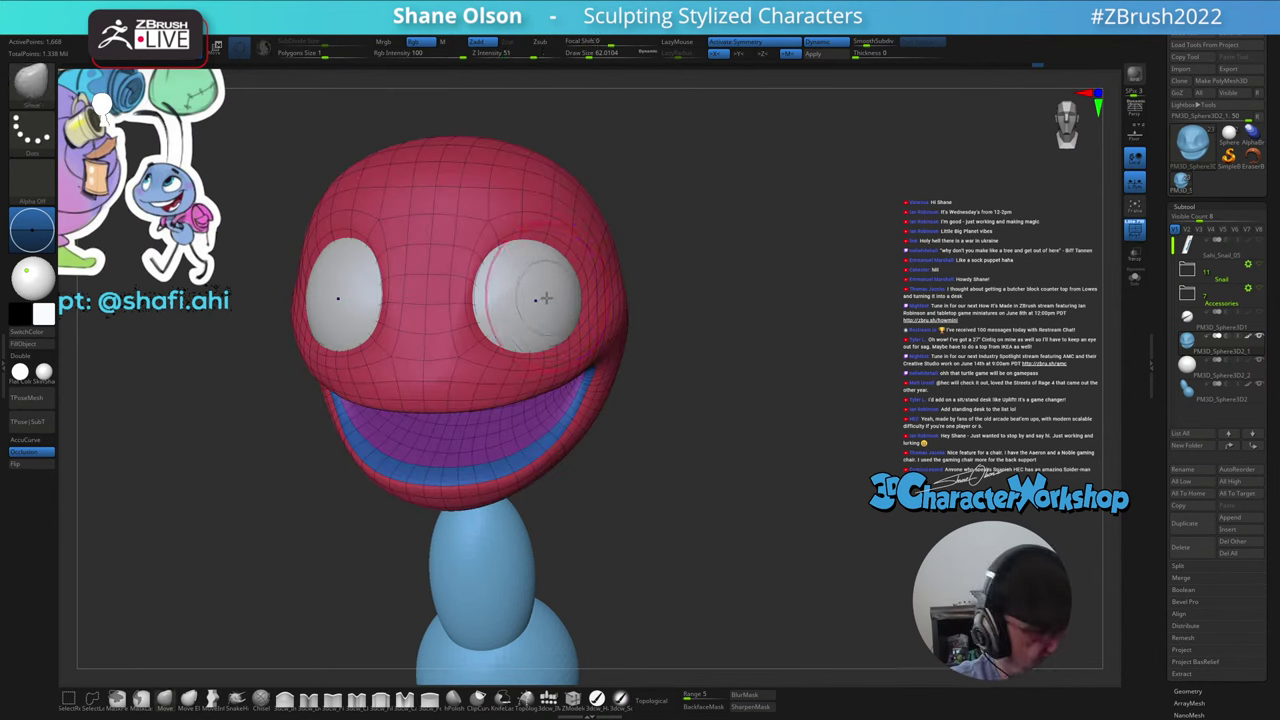
pyautogui.keyDown('alt'); pyautogui.click(548, 297); pyautogui.keyUp('alt')
pyautogui.click(597, 699)
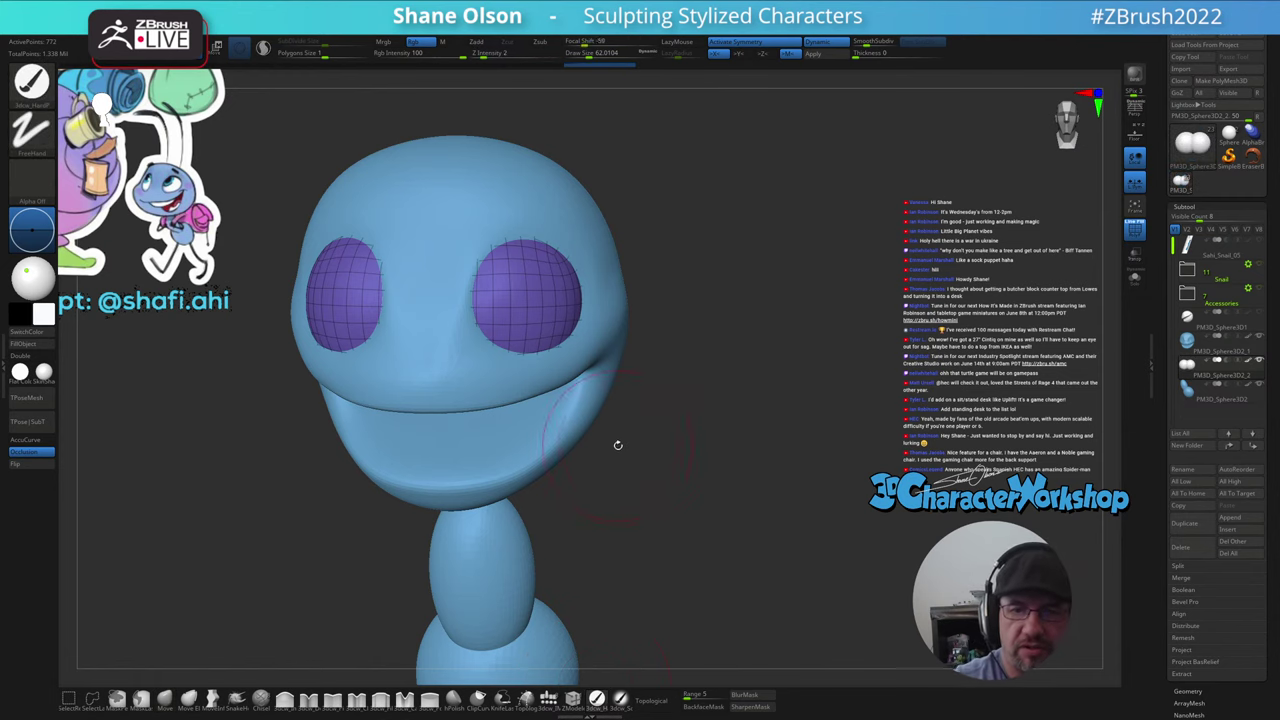
pyautogui.hotkey('shift', 'f')
pyautogui.moveTo(634, 456)
pyautogui.mouseDown()
pyautogui.moveTo(617, 509)
pyautogui.moveTo(611, 491)
pyautogui.moveTo(634, 466)
pyautogui.moveTo(625, 484)
pyautogui.moveTo(623, 463)
pyautogui.mouseUp()
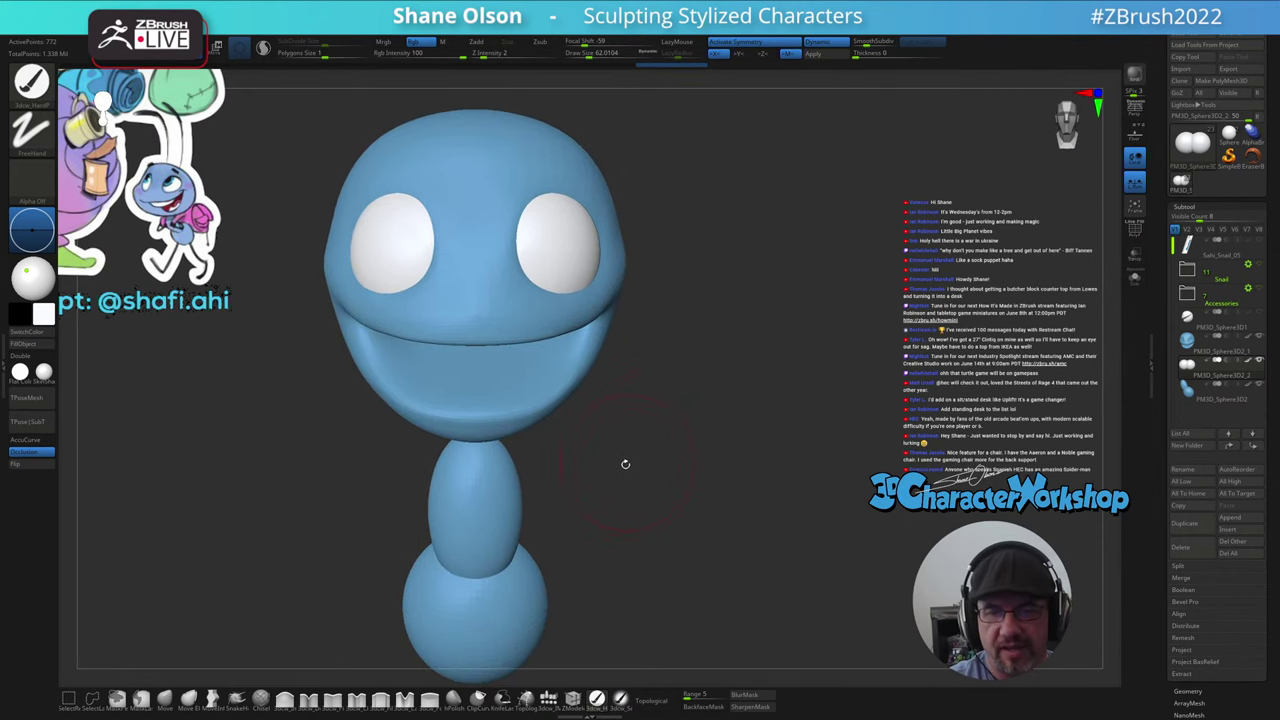
# - Insert a cylinder primitive into the head's mouth from below with the insert-mesh brush
pyautogui.click(548, 698)
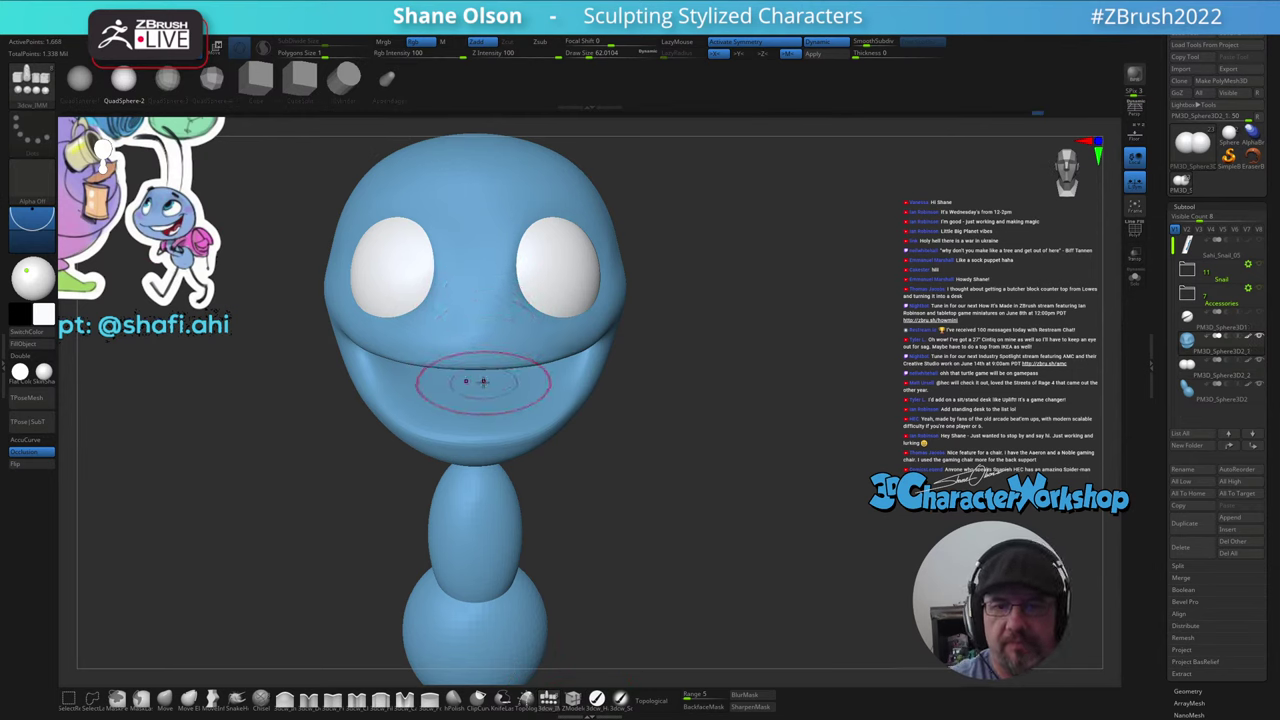
pyautogui.click(343, 78)
pyautogui.moveTo(463, 463); pyautogui.dragTo(475, 322, button='right')
pyautogui.moveTo(463, 243); pyautogui.dragTo(457, 314)
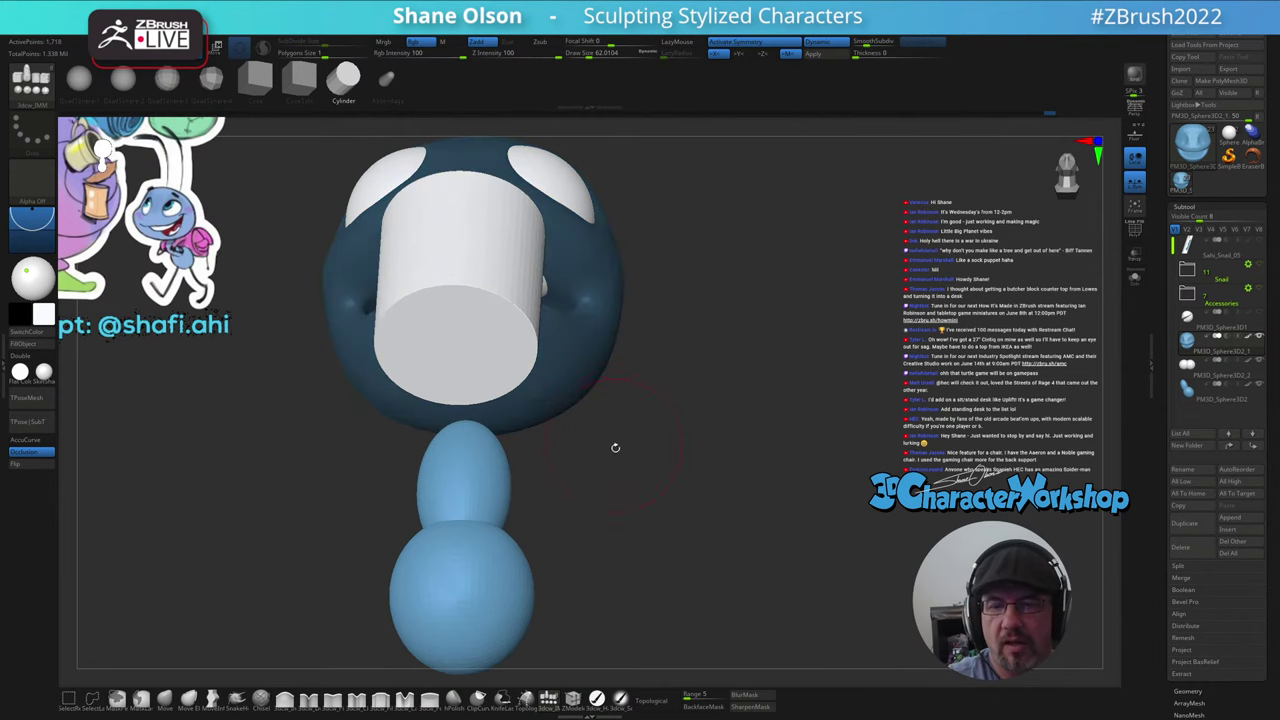
pyautogui.moveTo(614, 446); pyautogui.dragTo(602, 634)
pyautogui.moveTo(628, 499); pyautogui.dragTo(654, 494)
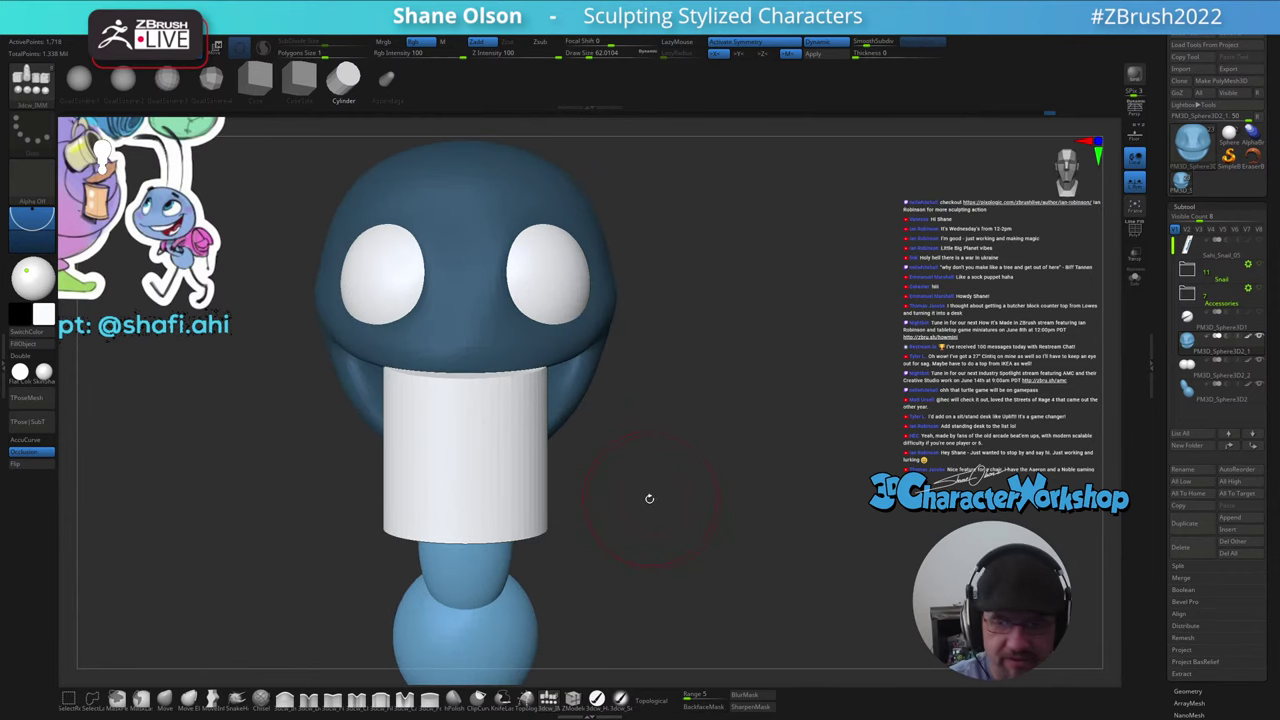
# - Split the unmasked cylinder from the head into its own subtool and select it
pyautogui.press('w')
pyautogui.press('2')
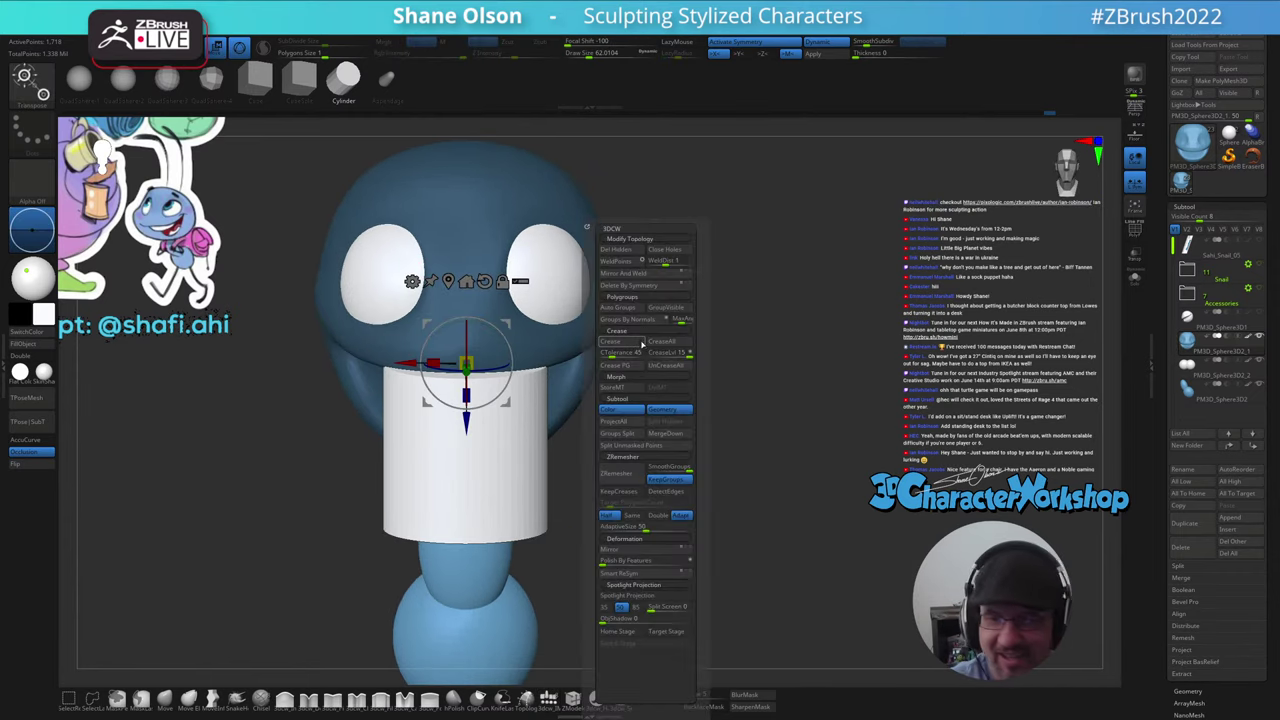
pyautogui.click(627, 446)
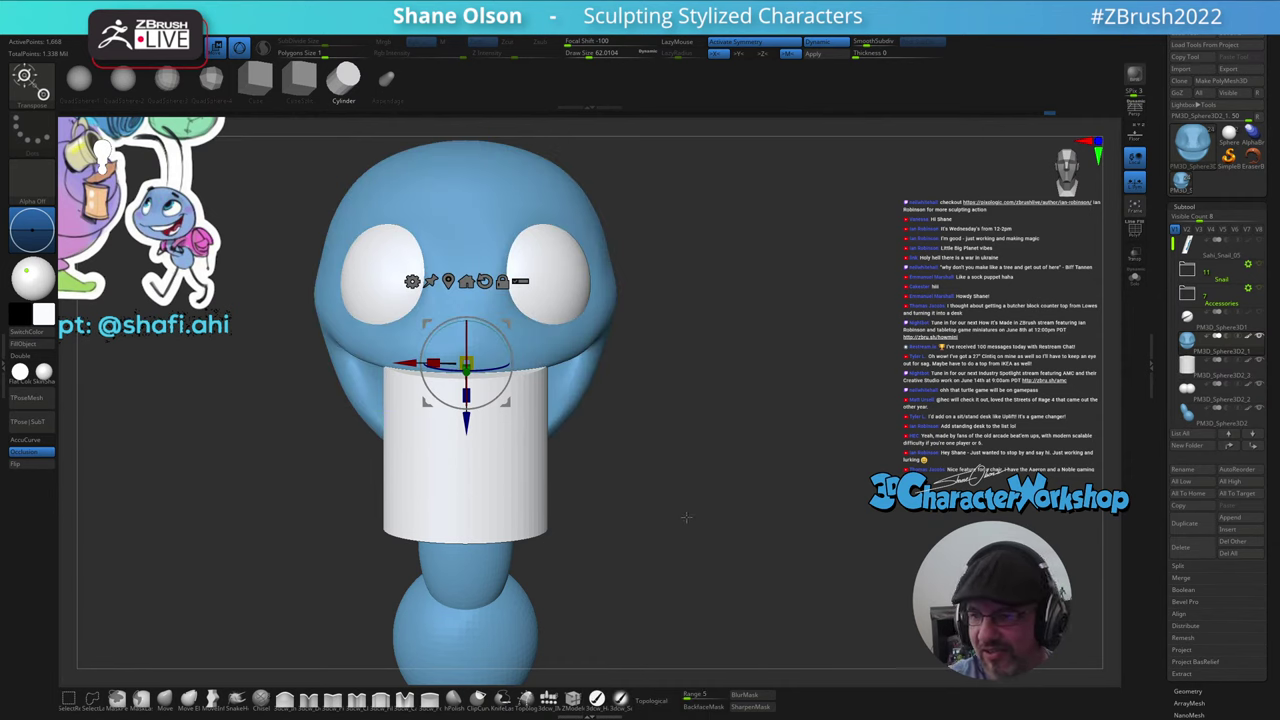
pyautogui.keyDown('alt'); pyautogui.click(505, 455); pyautogui.keyUp('alt')
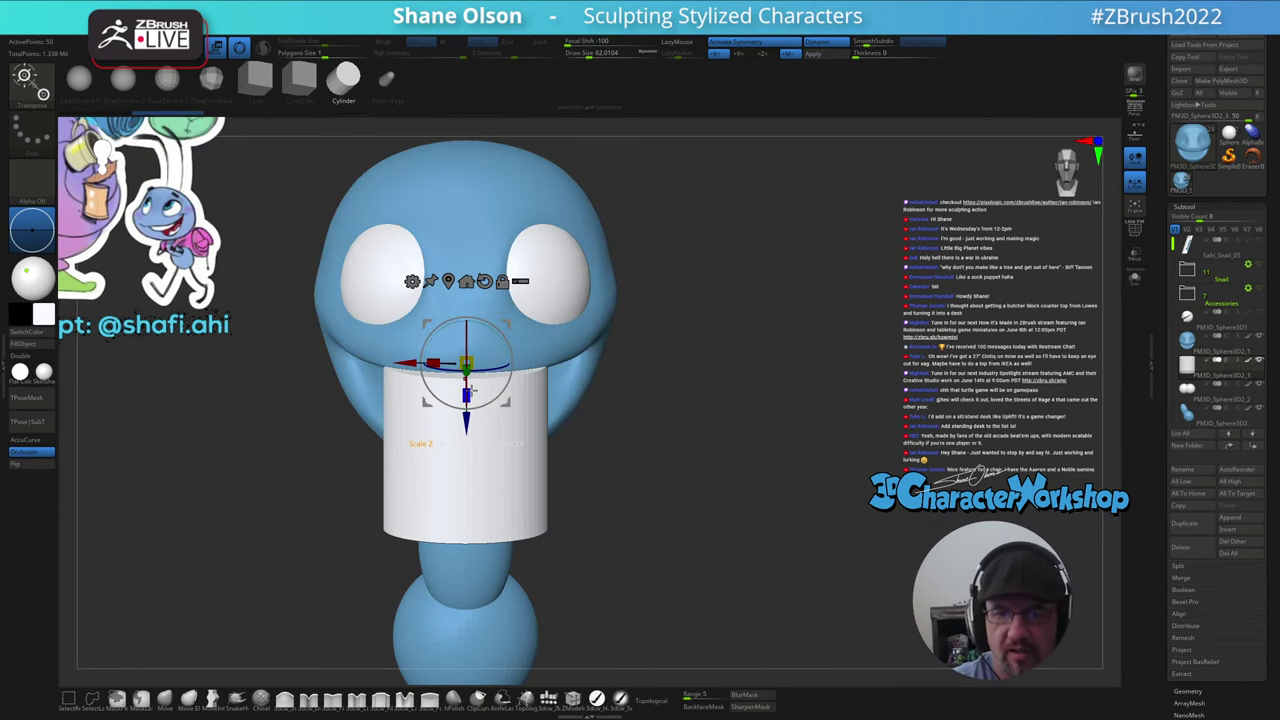
# - Flatten the cylinder into a short disc under the upper lip and angle the gizmo to match its tilt
pyautogui.moveTo(466, 395); pyautogui.dragTo(476, 311)
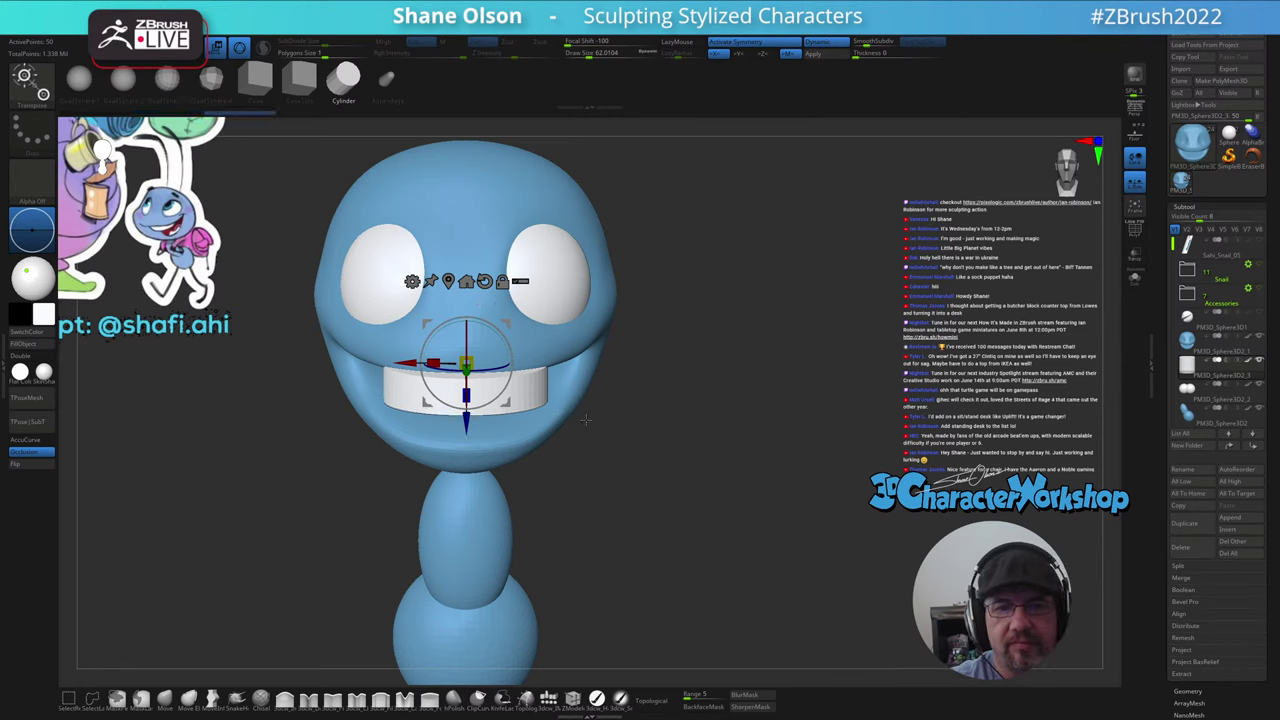
pyautogui.moveTo(705, 440); pyautogui.dragTo(528, 452)
pyautogui.keyDown('alt'); pyautogui.moveTo(510, 322); pyautogui.dragTo(538, 298); pyautogui.keyUp('alt')
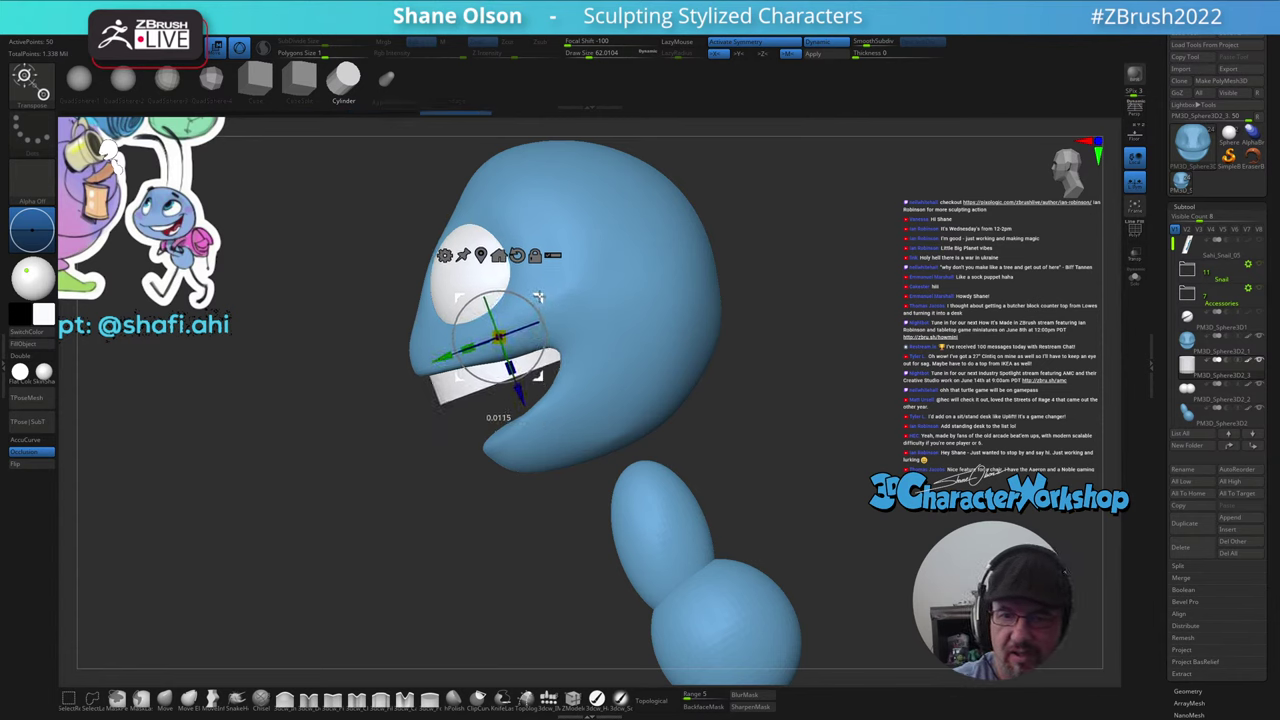
pyautogui.moveTo(450, 460); pyautogui.dragTo(658, 388)
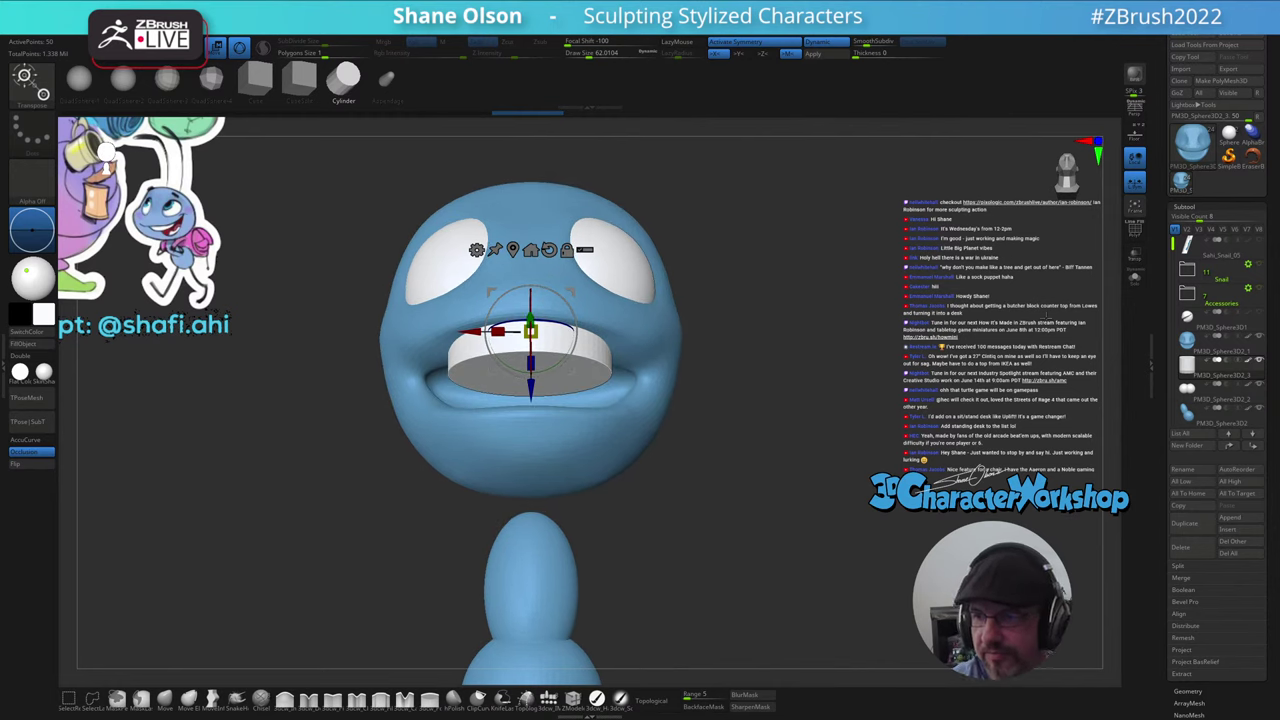
# - Isolate the flattened cylinder in Solo mode, leave transform mode and display its wireframe
pyautogui.click(1134, 279)
pyautogui.press('q')
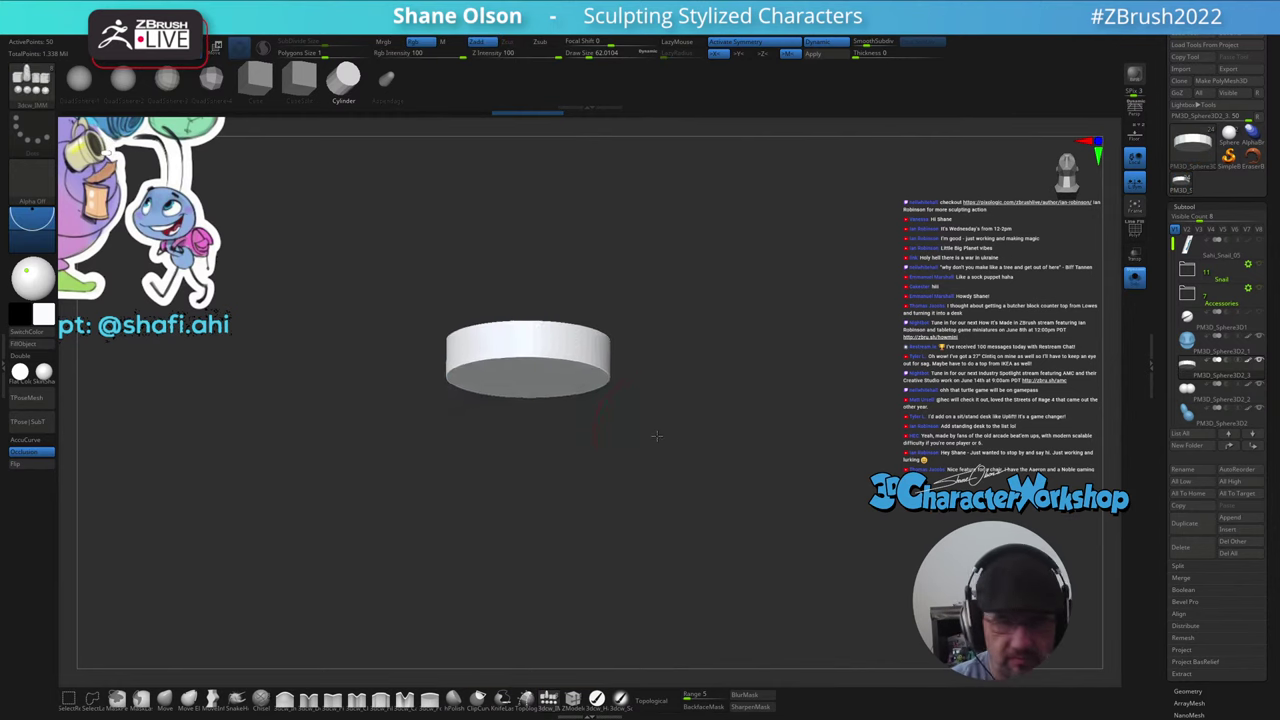
pyautogui.moveTo(657, 434)
pyautogui.mouseDown()
pyautogui.moveTo(648, 481)
pyautogui.moveTo(623, 506)
pyautogui.moveTo(626, 486)
pyautogui.moveTo(625, 524)
pyautogui.moveTo(631, 451)
pyautogui.moveTo(600, 480)
pyautogui.mouseUp()
pyautogui.hotkey('shift', 'f')
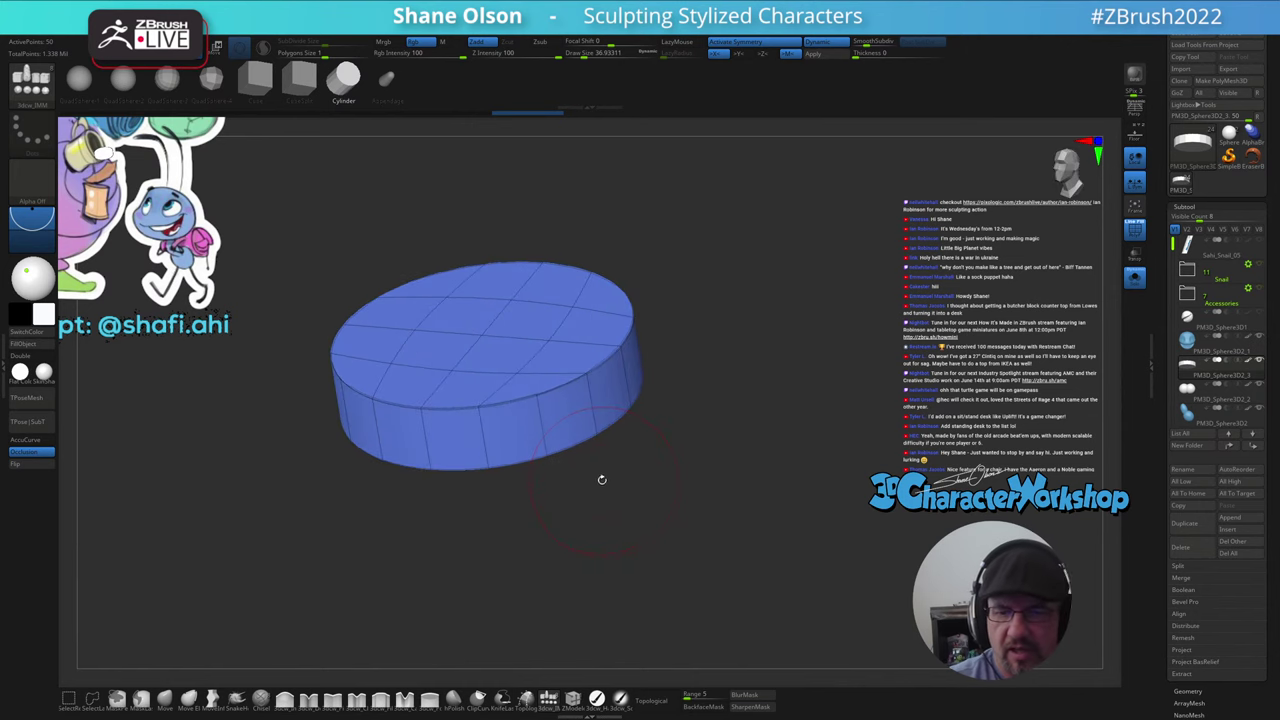
pyautogui.press('space')
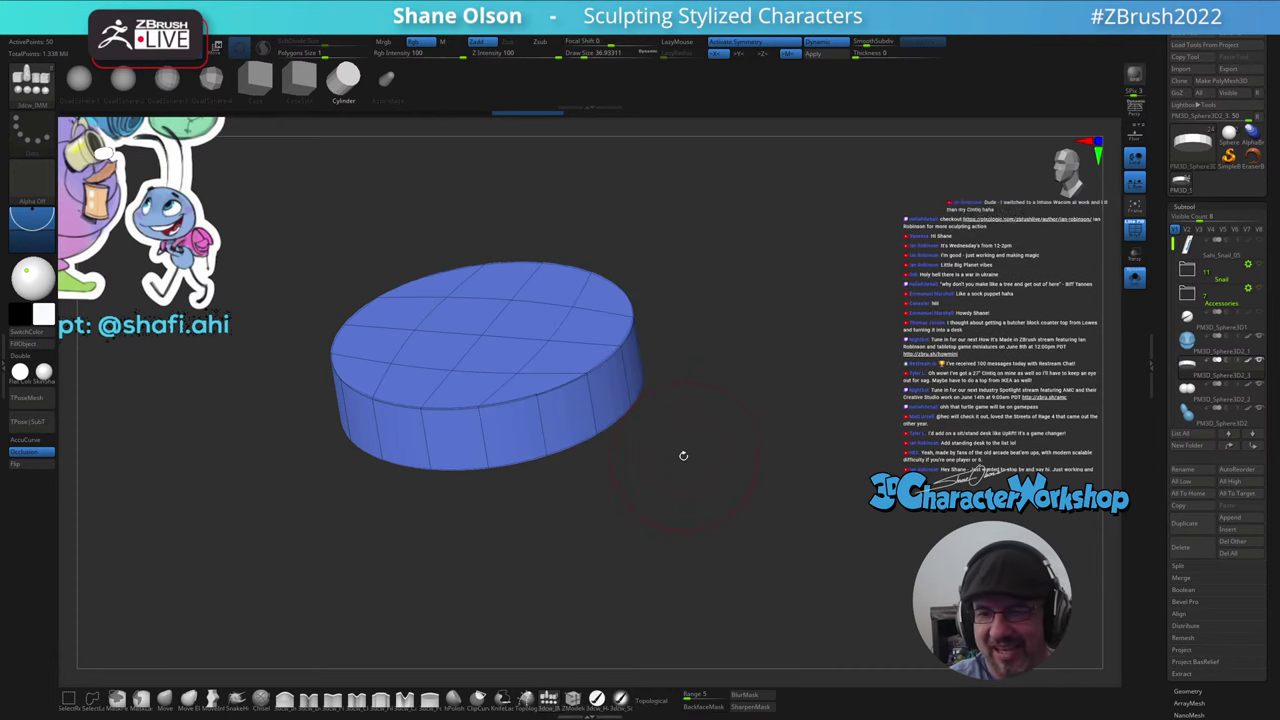
pyautogui.moveTo(694, 461); pyautogui.dragTo(668, 488)
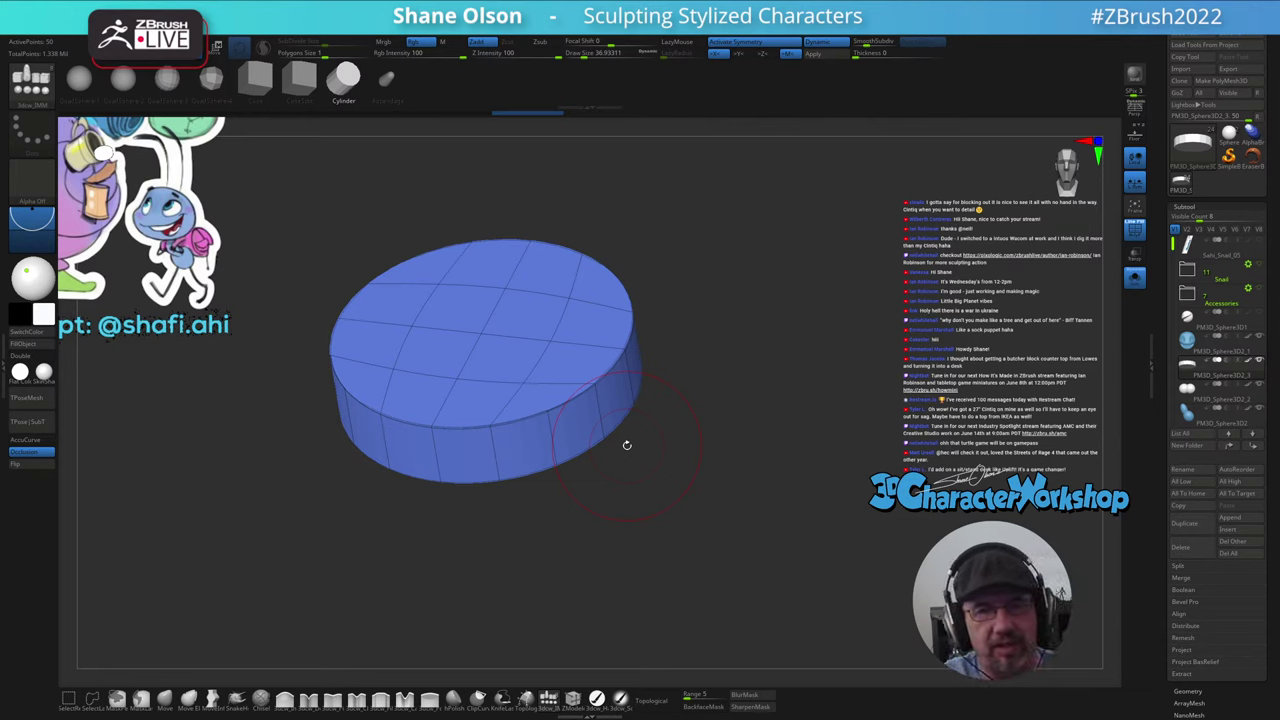
pyautogui.moveTo(695, 518); pyautogui.dragTo(686, 503)
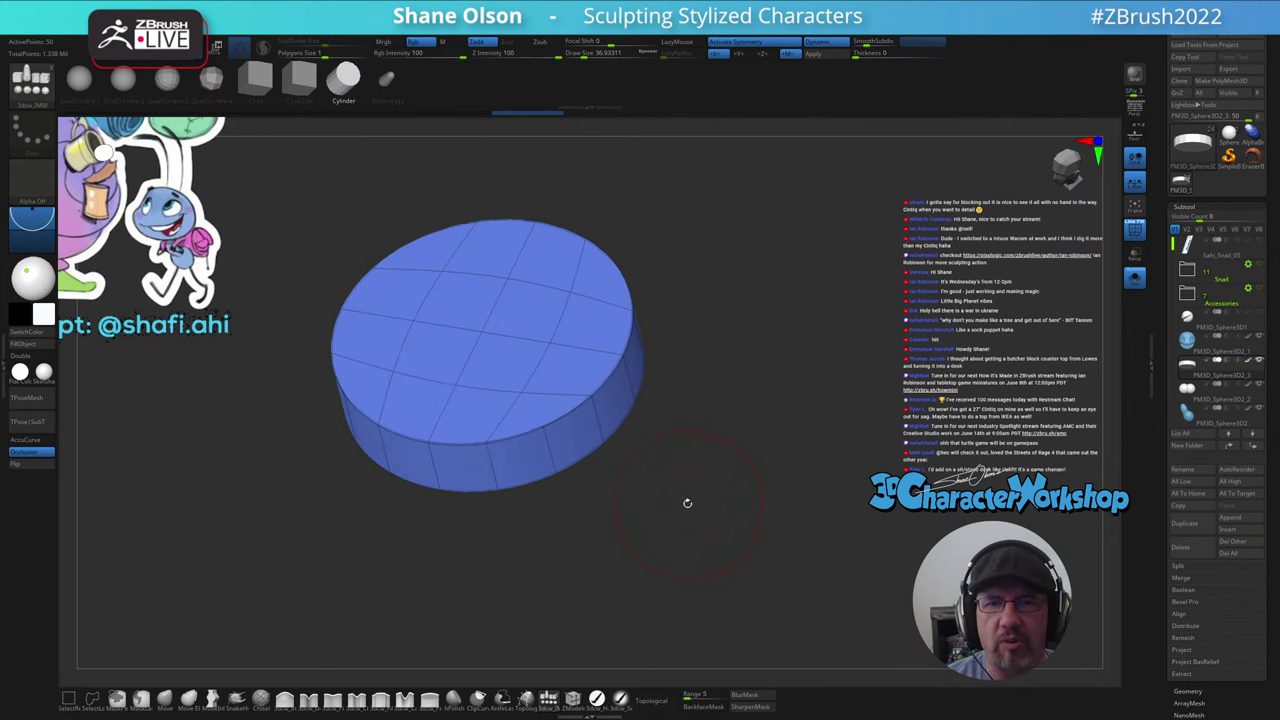
# - Regroup the cylinder's polygons with Groups By Normals so the flat caps and side wall form separate polygroups
pyautogui.press('w')
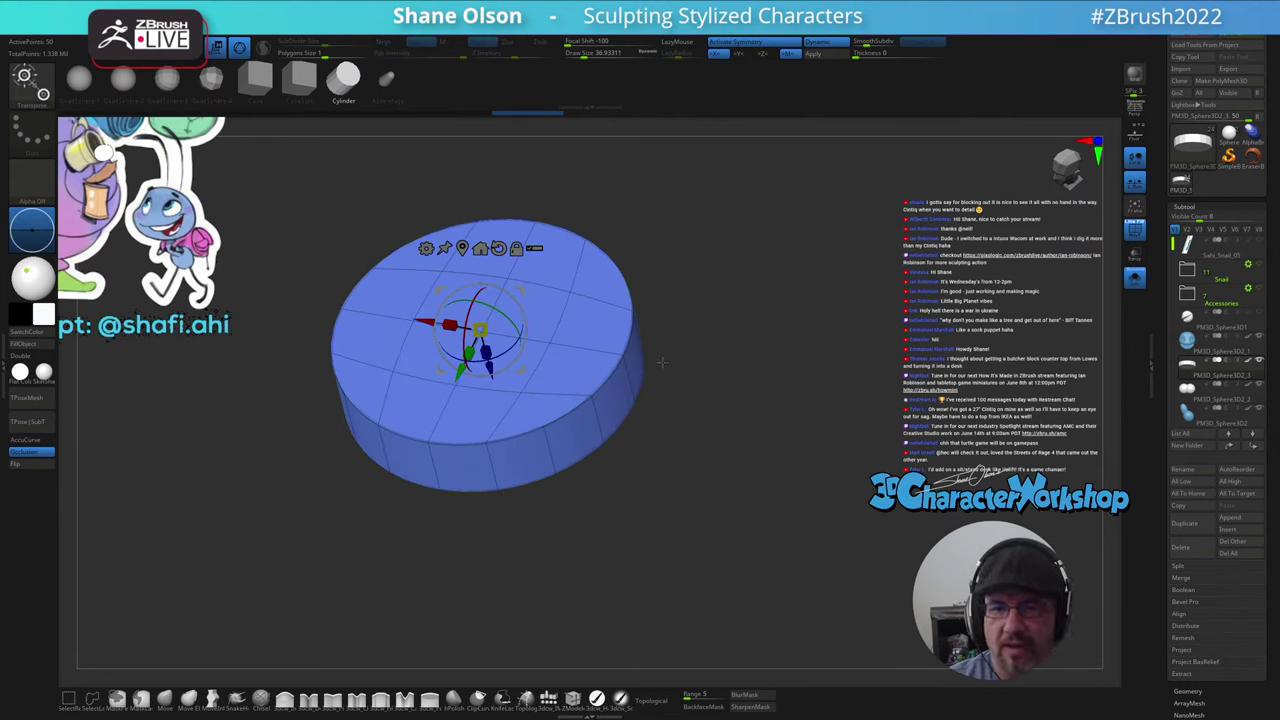
pyautogui.moveTo(661, 362); pyautogui.dragTo(666, 525)
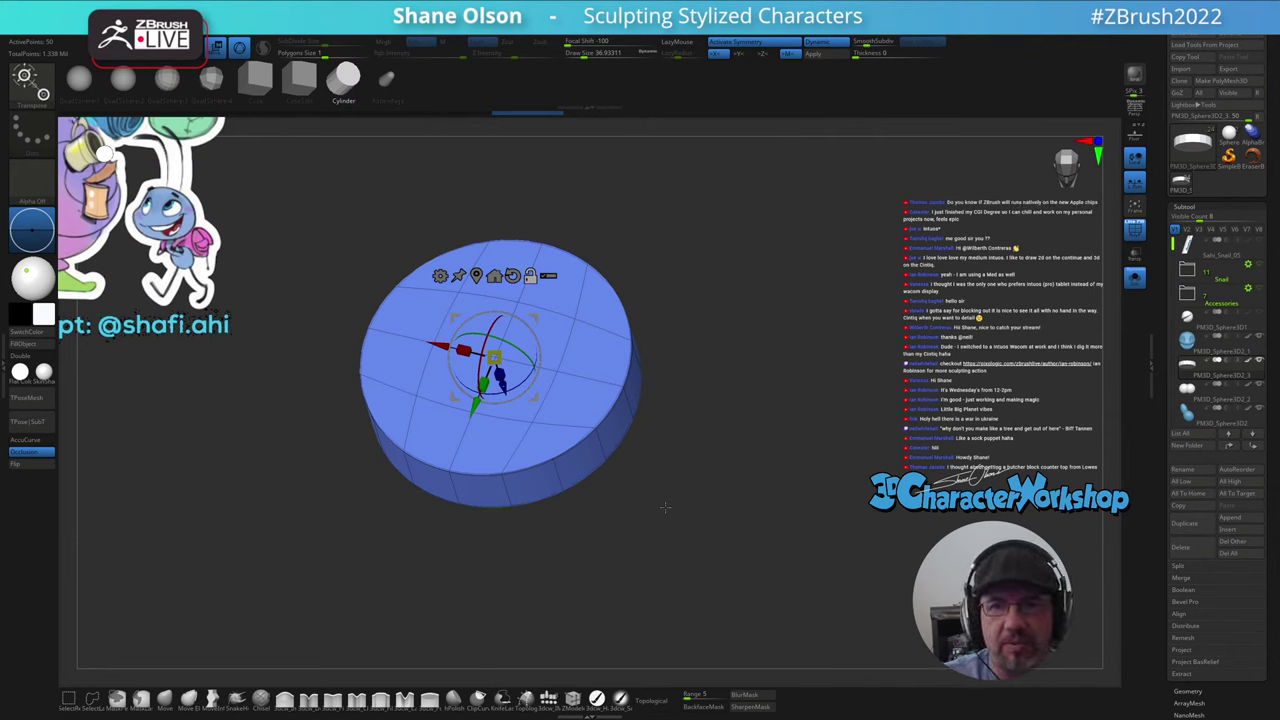
pyautogui.moveTo(685, 518); pyautogui.dragTo(695, 506)
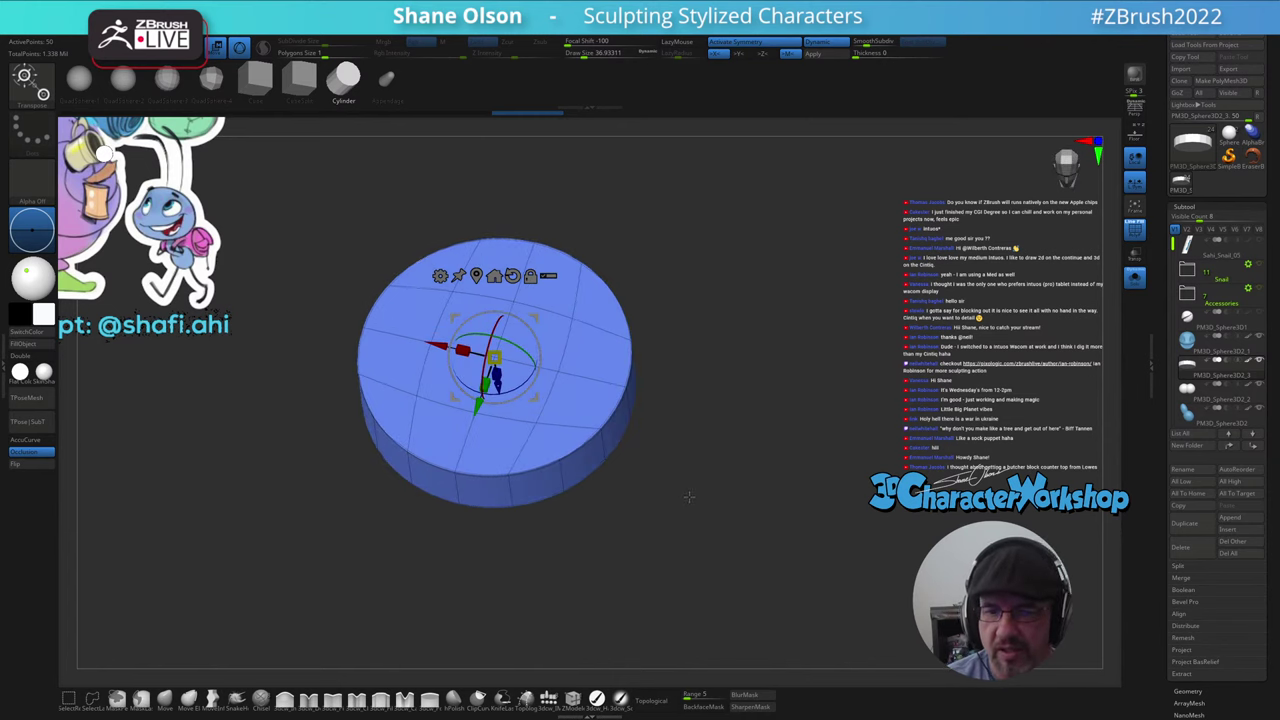
pyautogui.moveTo(690, 508); pyautogui.dragTo(685, 495)
pyautogui.press('space')
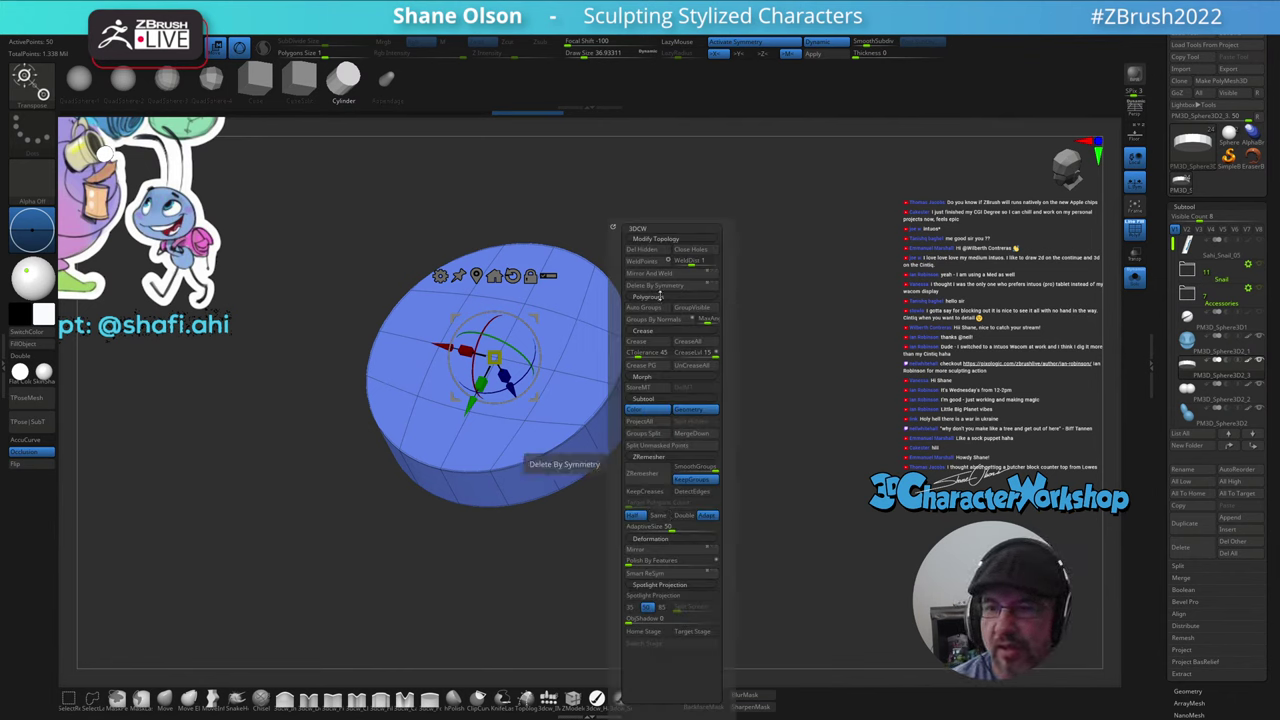
pyautogui.click(652, 318)
pyautogui.moveTo(664, 512)
pyautogui.mouseDown()
pyautogui.moveTo(666, 491)
pyautogui.moveTo(662, 513)
pyautogui.mouseUp()
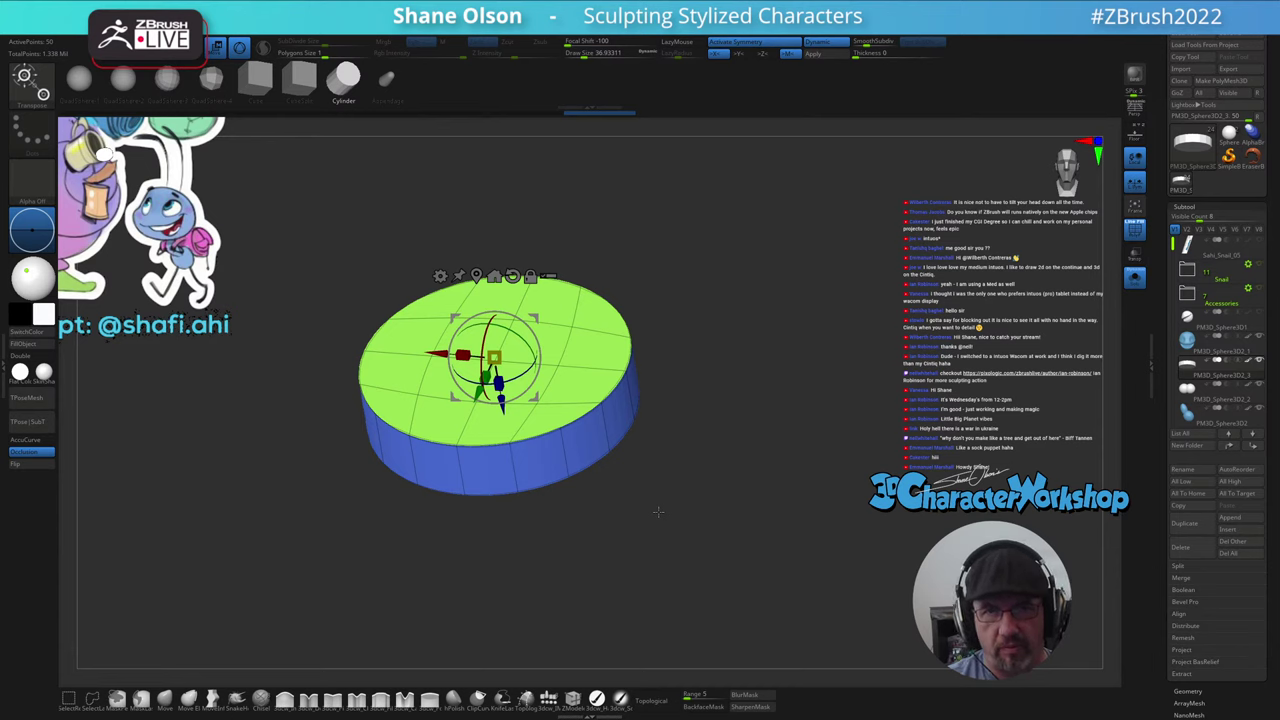
pyautogui.press('q')
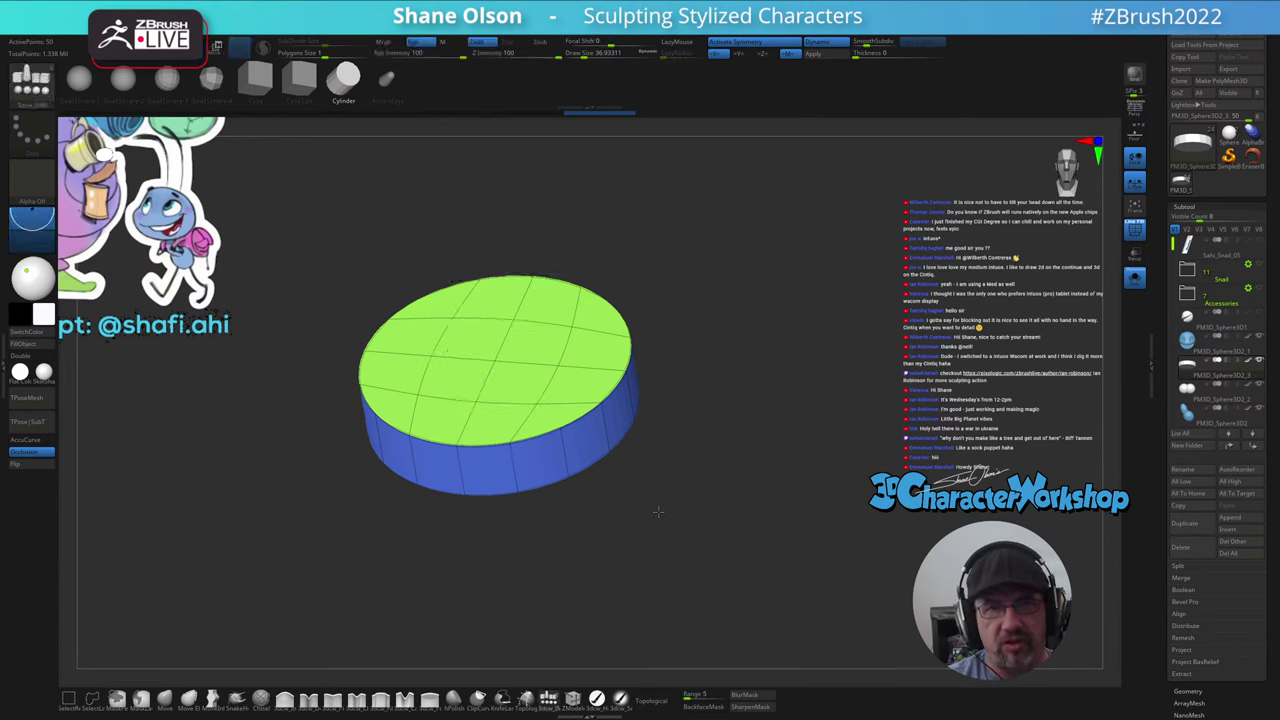
pyautogui.moveTo(655, 512)
pyautogui.mouseDown()
pyautogui.moveTo(646, 557)
pyautogui.moveTo(652, 518)
pyautogui.mouseUp()
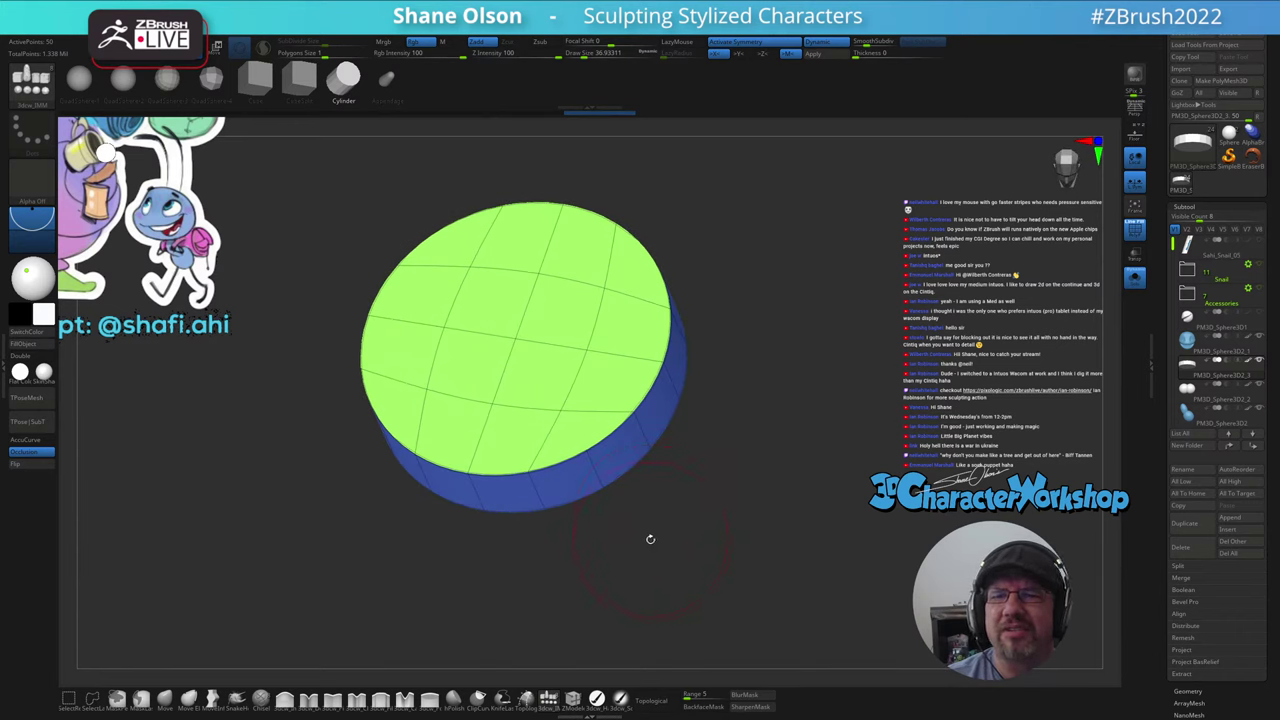
# - Hide both flat caps of the cylinder, enable double-sided display and delete the hidden caps to keep only the side band
pyautogui.press('ctrl')
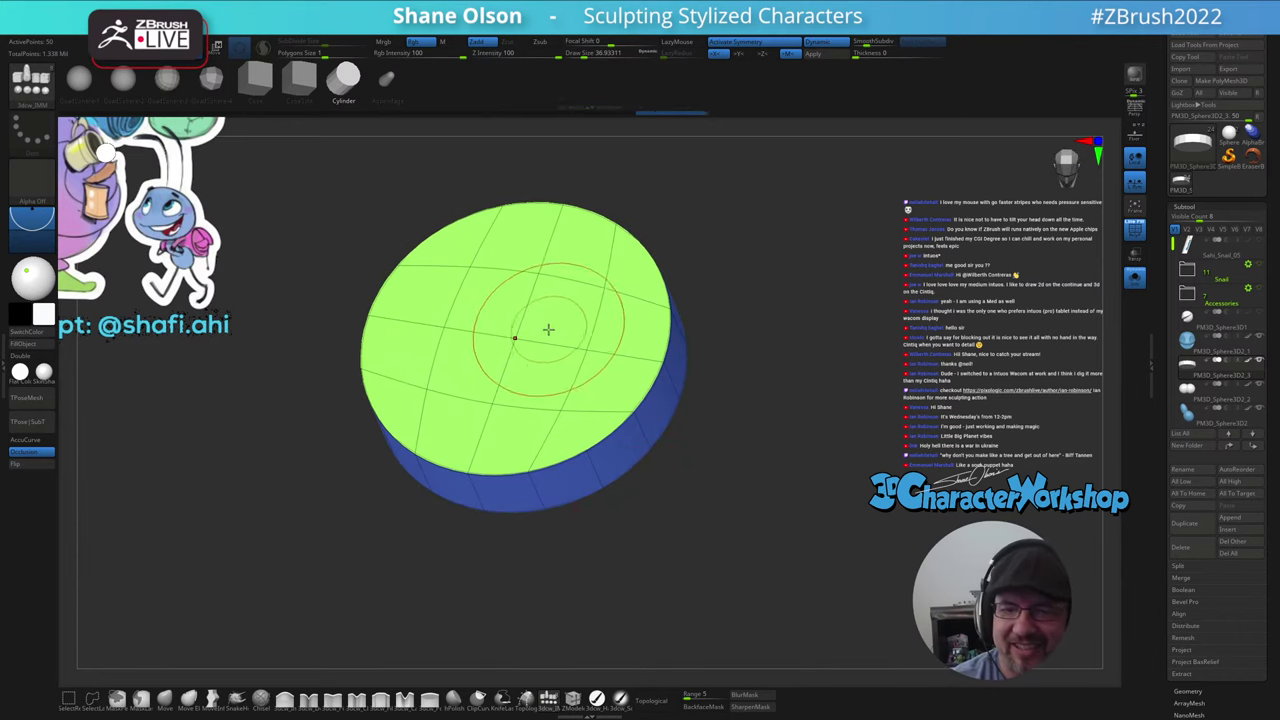
pyautogui.keyDown('ctrl'); pyautogui.keyDown('shift'); pyautogui.click(518, 340); pyautogui.keyUp('shift'); pyautogui.keyUp('ctrl')
pyautogui.keyDown('ctrl'); pyautogui.keyDown('shift'); pyautogui.click(518, 340); pyautogui.keyUp('shift'); pyautogui.keyUp('ctrl')
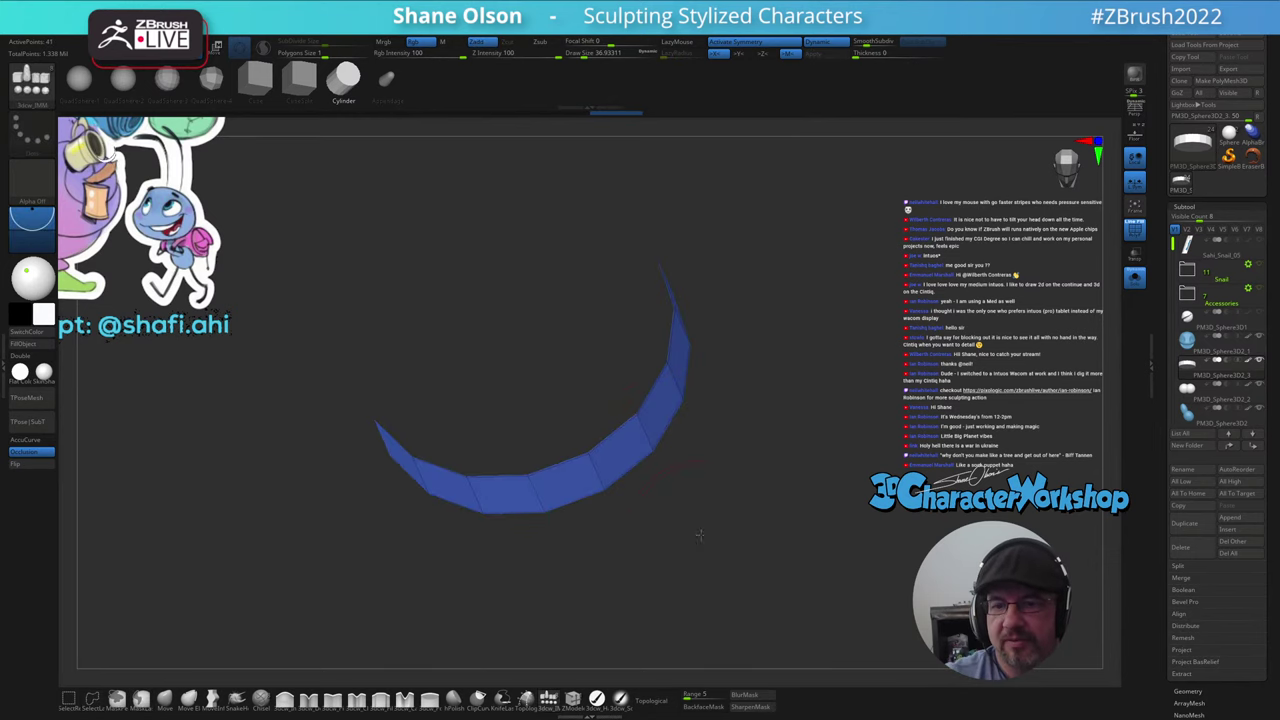
pyautogui.moveTo(543, 337); pyautogui.dragTo(360, 488)
pyautogui.click(33, 358)
pyautogui.moveTo(660, 532); pyautogui.dragTo(650, 588)
pyautogui.keyDown('ctrl'); pyautogui.keyDown('shift'); pyautogui.click(549, 381); pyautogui.keyUp('shift'); pyautogui.keyUp('ctrl')
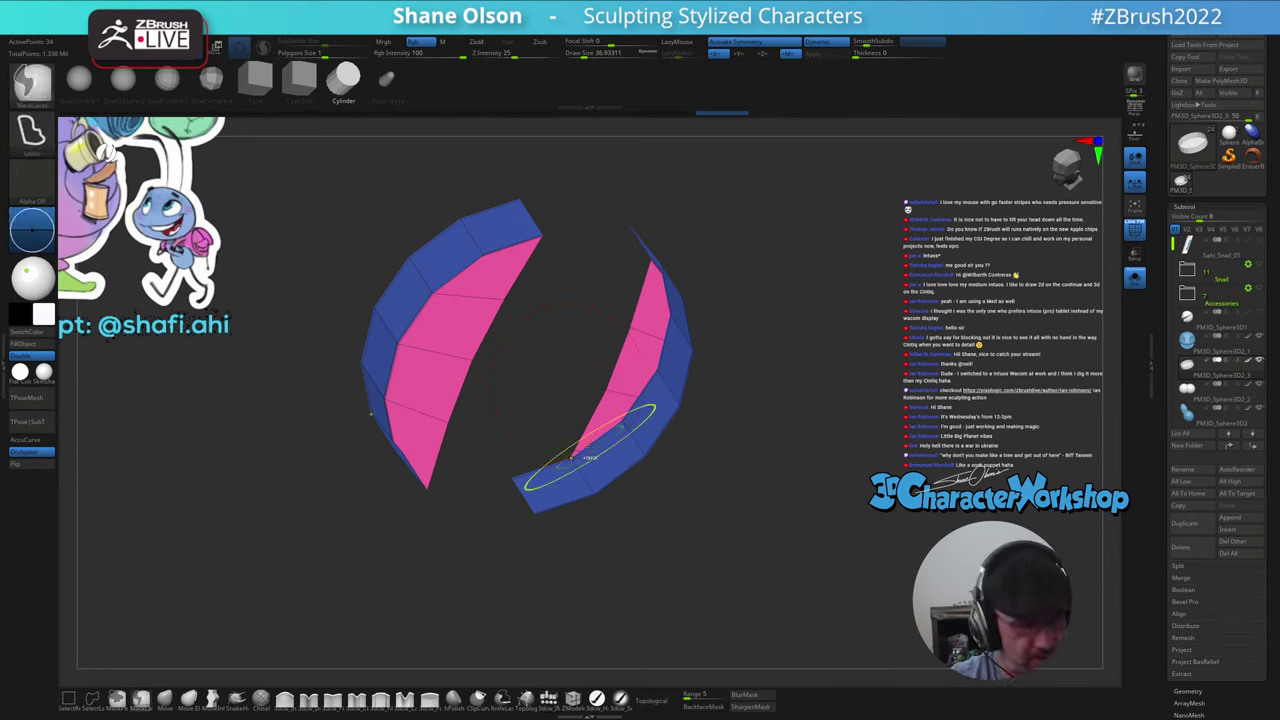
pyautogui.hotkey('ctrl', 'z')
pyautogui.keyDown('ctrl'); pyautogui.keyDown('shift'); pyautogui.click(541, 377); pyautogui.keyUp('shift'); pyautogui.keyUp('ctrl')
pyautogui.moveTo(680, 562); pyautogui.dragTo(679, 516)
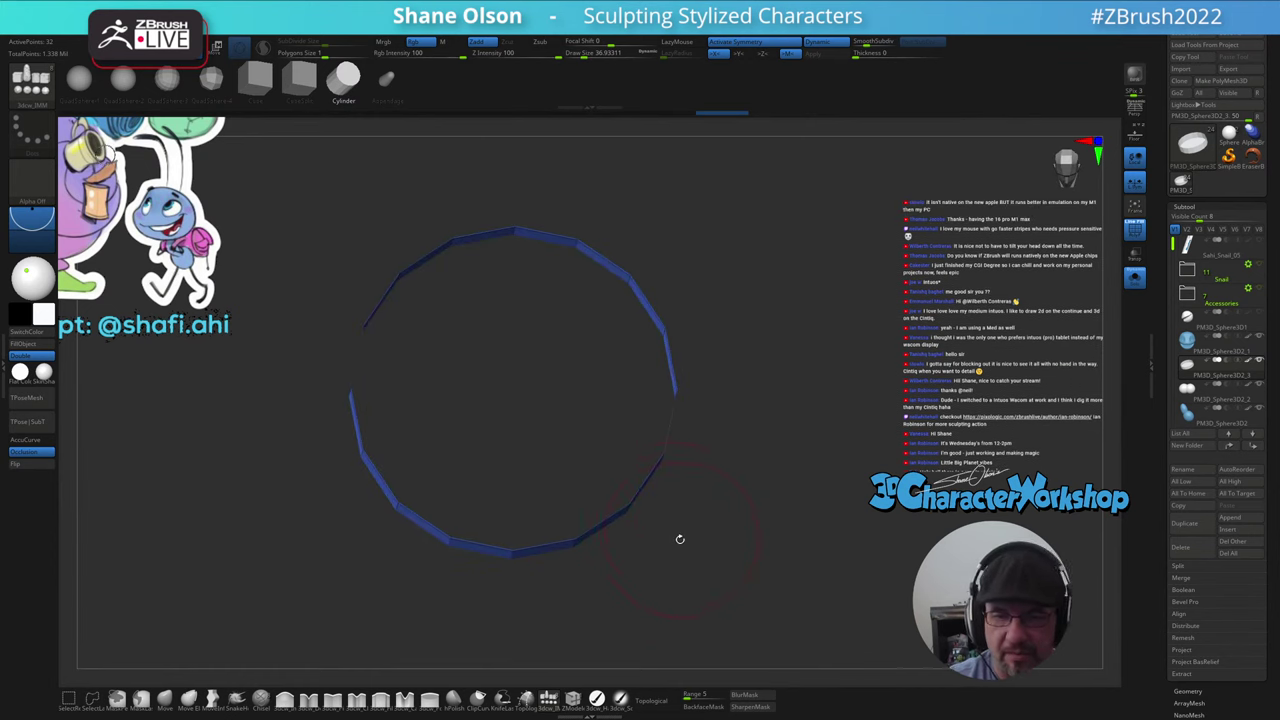
pyautogui.press('`')
pyautogui.click(668, 250)
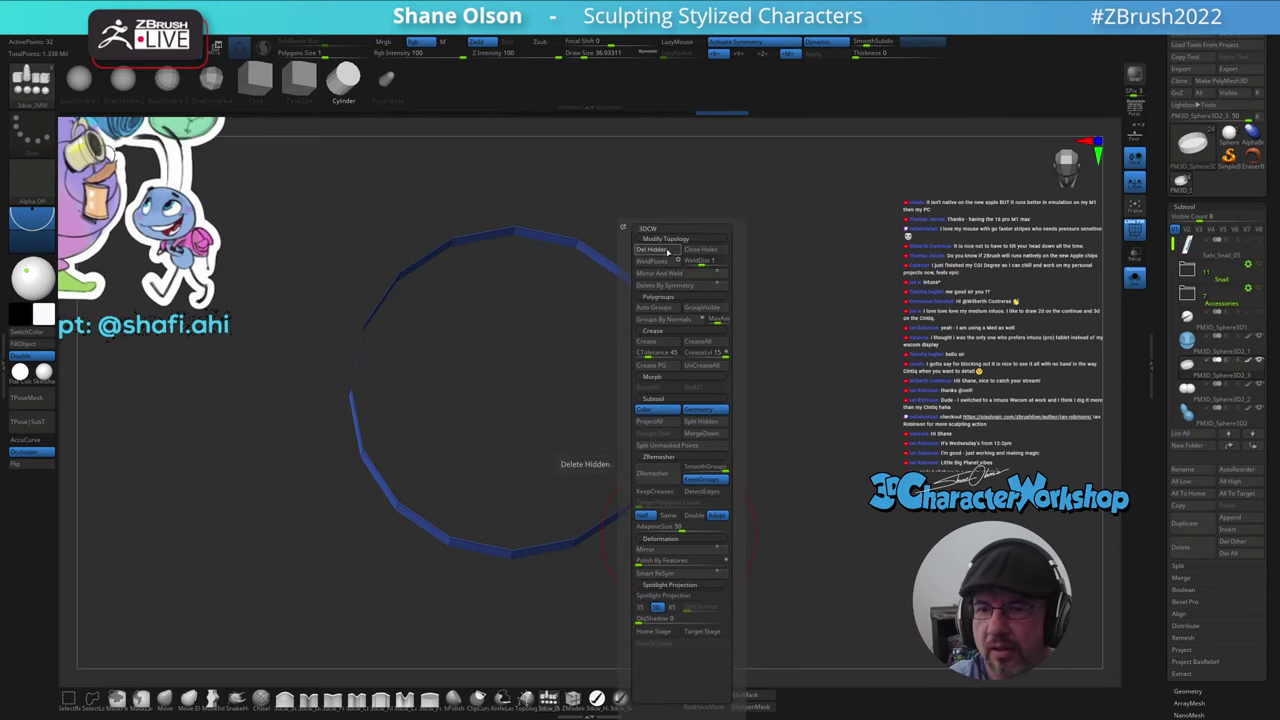
# - Turn off dynamic subdivision, lasso-hide the rear half of the band and delete it to leave a U-shaped strip
pyautogui.moveTo(714, 515)
pyautogui.mouseDown()
pyautogui.moveTo(692, 517)
pyautogui.moveTo(720, 516)
pyautogui.mouseUp()
pyautogui.press('shift')
pyautogui.hotkey('shift', 'd')
pyautogui.hotkey('ctrl', 'shift')
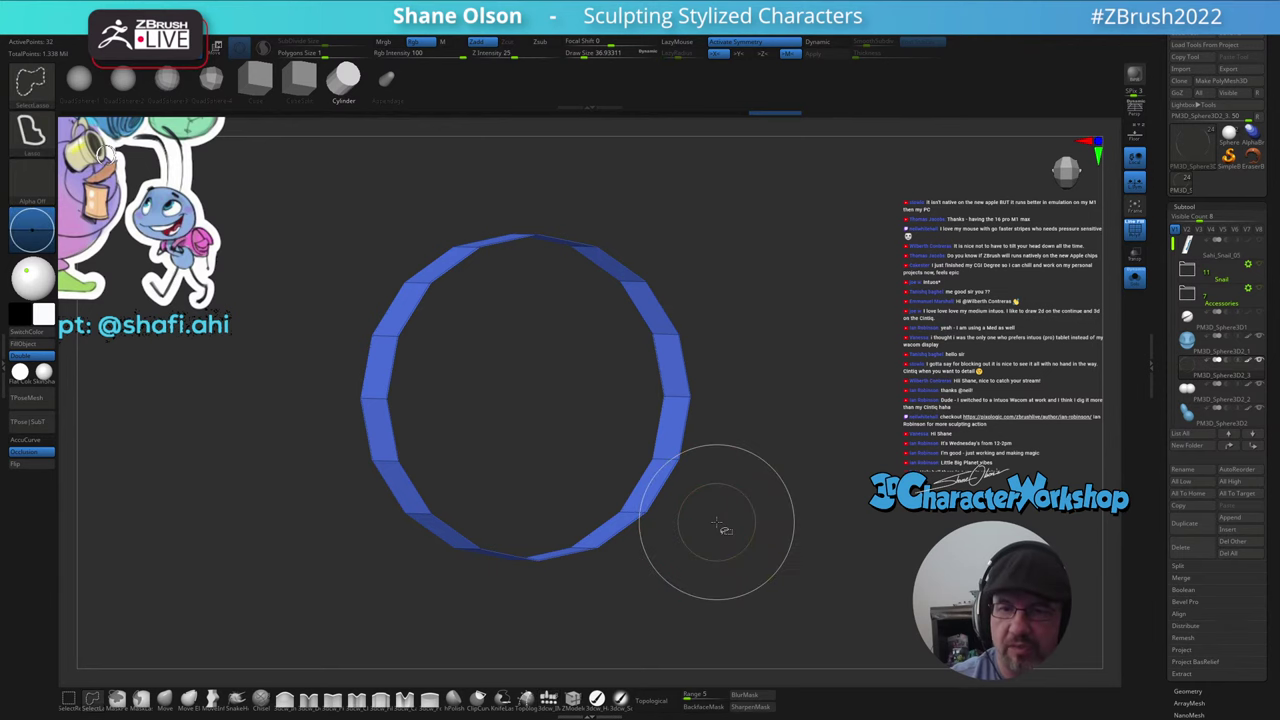
pyautogui.moveTo(700, 378)
pyautogui.keyDown('ctrl'); pyautogui.keyDown('shift'); pyautogui.mouseDown()
pyautogui.moveTo(700, 349)
pyautogui.moveTo(349, 251)
pyautogui.moveTo(334, 363)
pyautogui.moveTo(648, 368)
pyautogui.mouseUp(); pyautogui.keyUp('shift'); pyautogui.keyUp('ctrl')
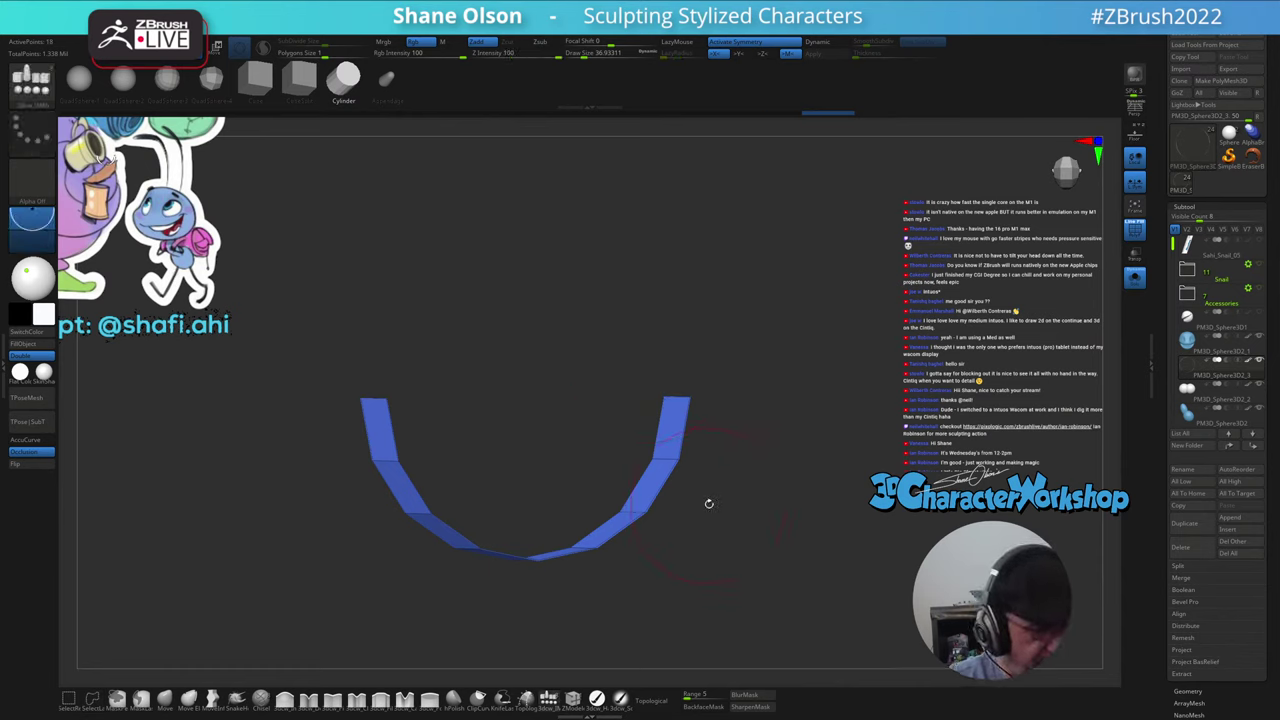
pyautogui.press('w')
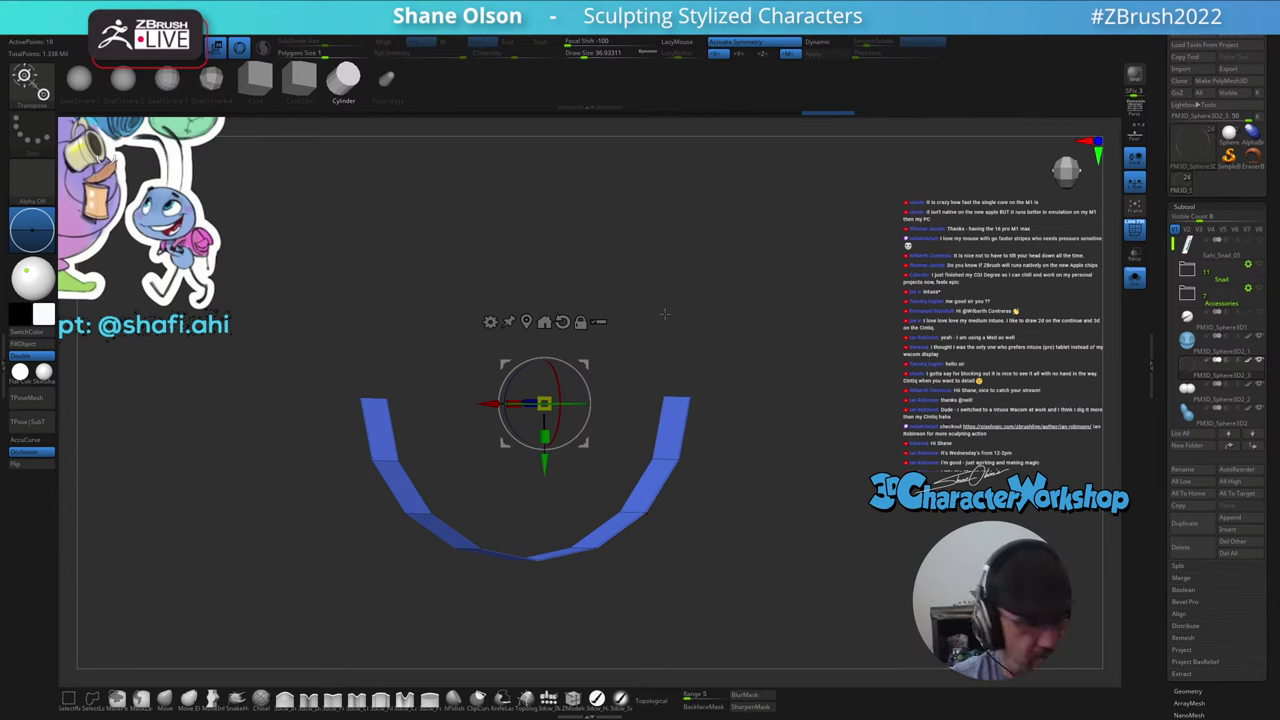
pyautogui.press('space')
pyautogui.click(660, 274)
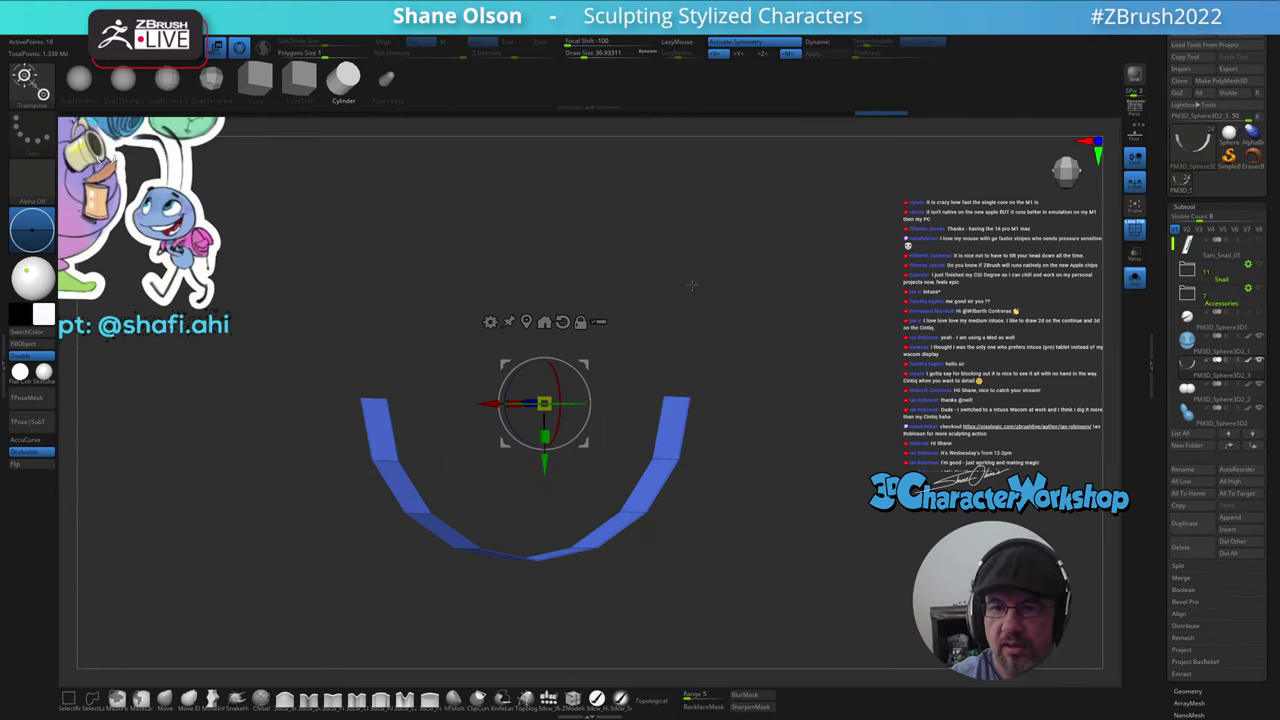
# - Enable dynamic subdivision on the U-shaped strip and give it a thickness of 0.00998
pyautogui.moveTo(818, 517); pyautogui.dragTo(700, 530)
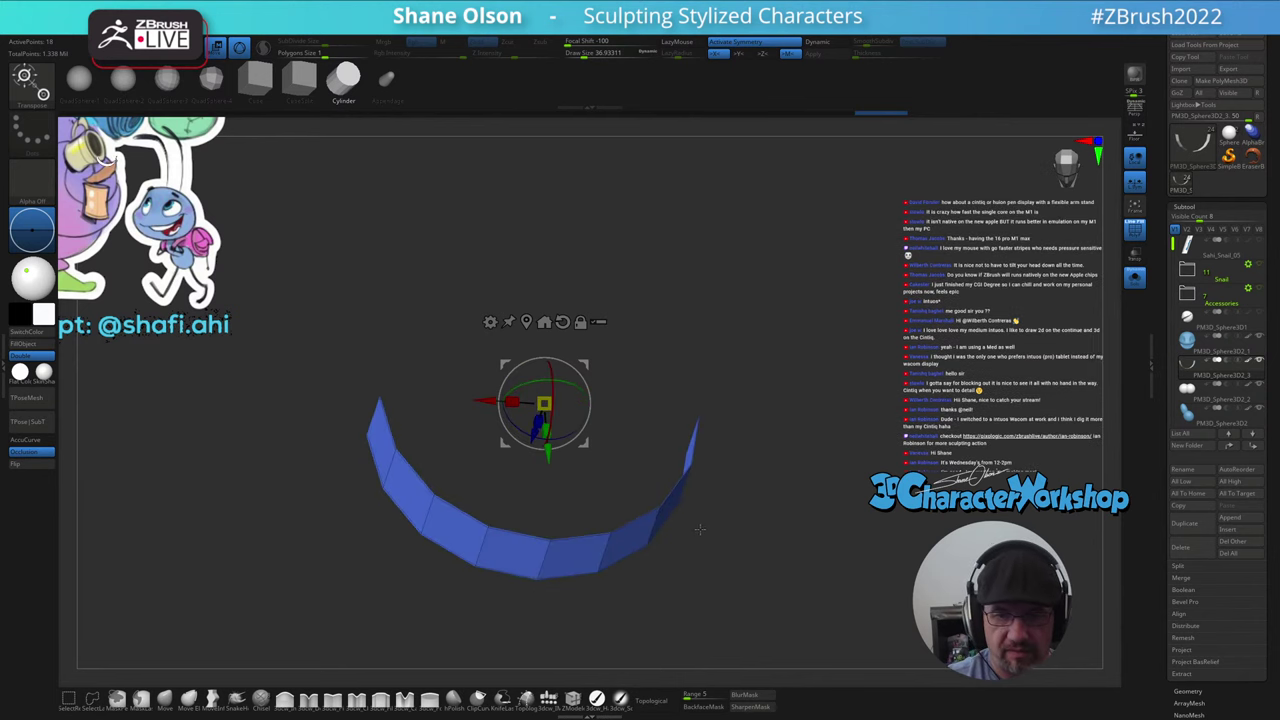
pyautogui.press('d')
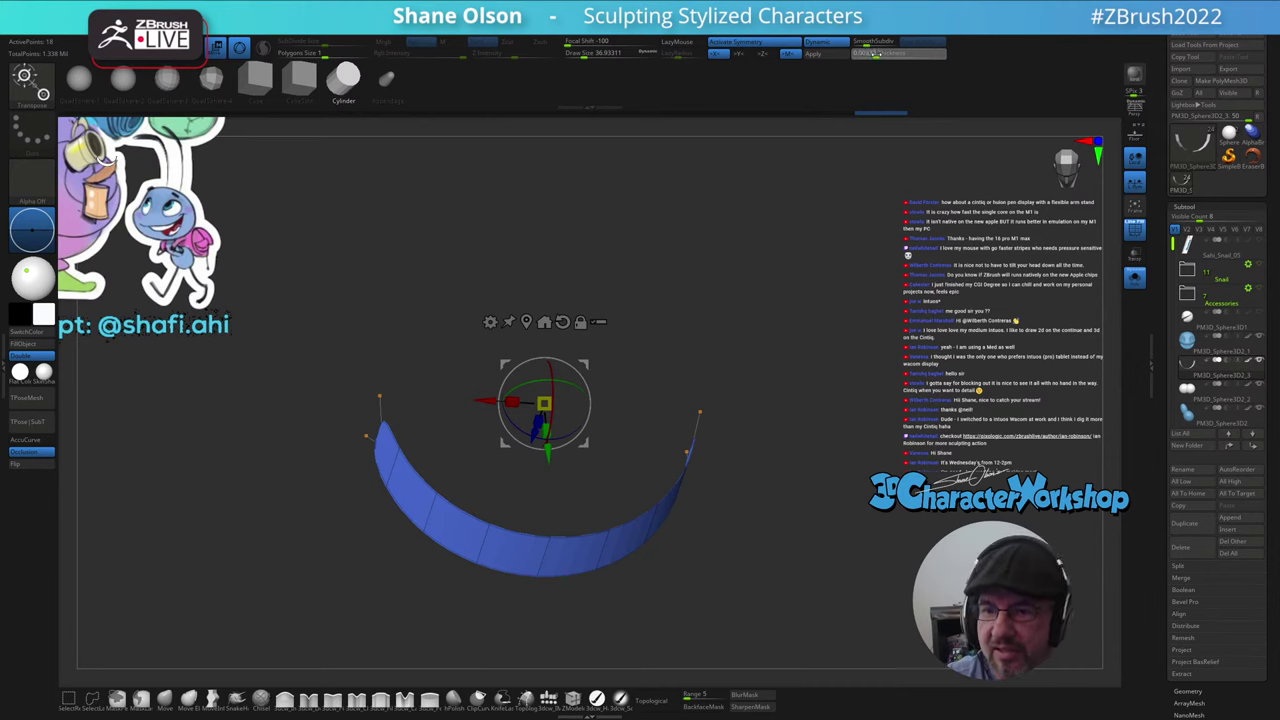
pyautogui.moveTo(866, 54); pyautogui.dragTo(881, 55)
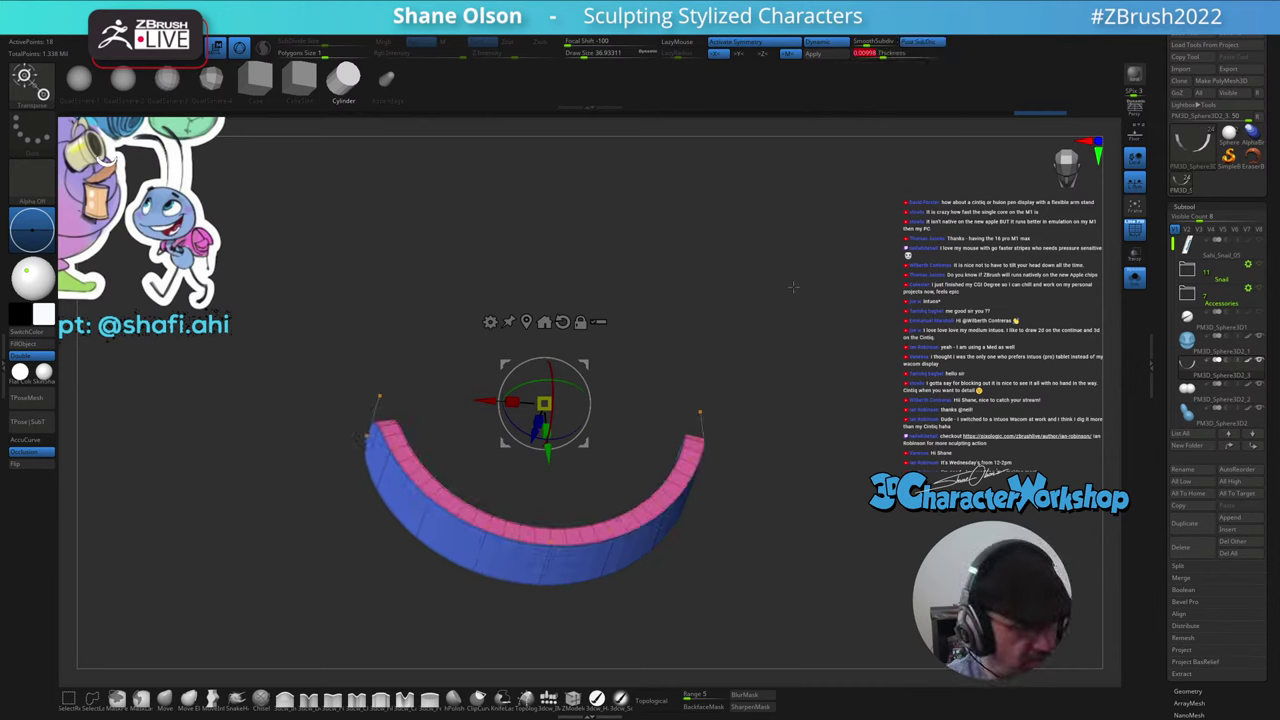
# - Remove all creases from the thickened strip and turn off Post SubDiv
pyautogui.press('space')
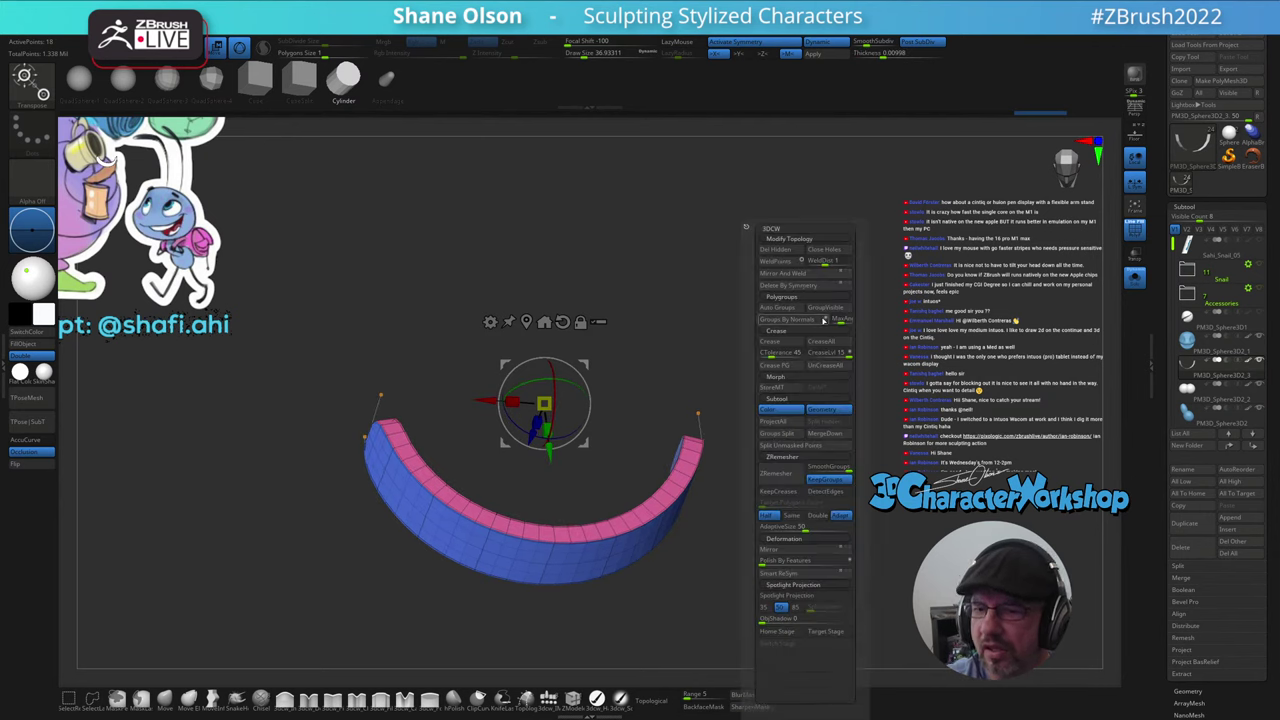
pyautogui.click(822, 365)
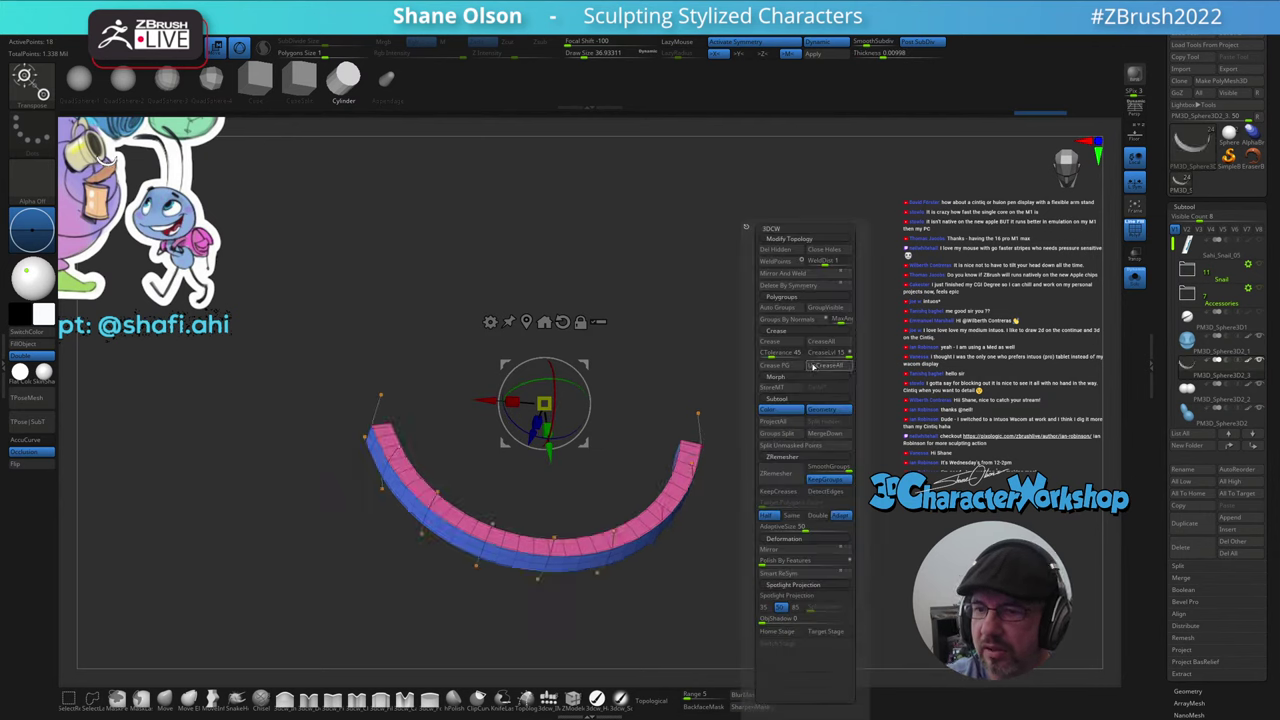
pyautogui.click(918, 43)
pyautogui.moveTo(757, 606); pyautogui.dragTo(744, 478)
pyautogui.press('q')
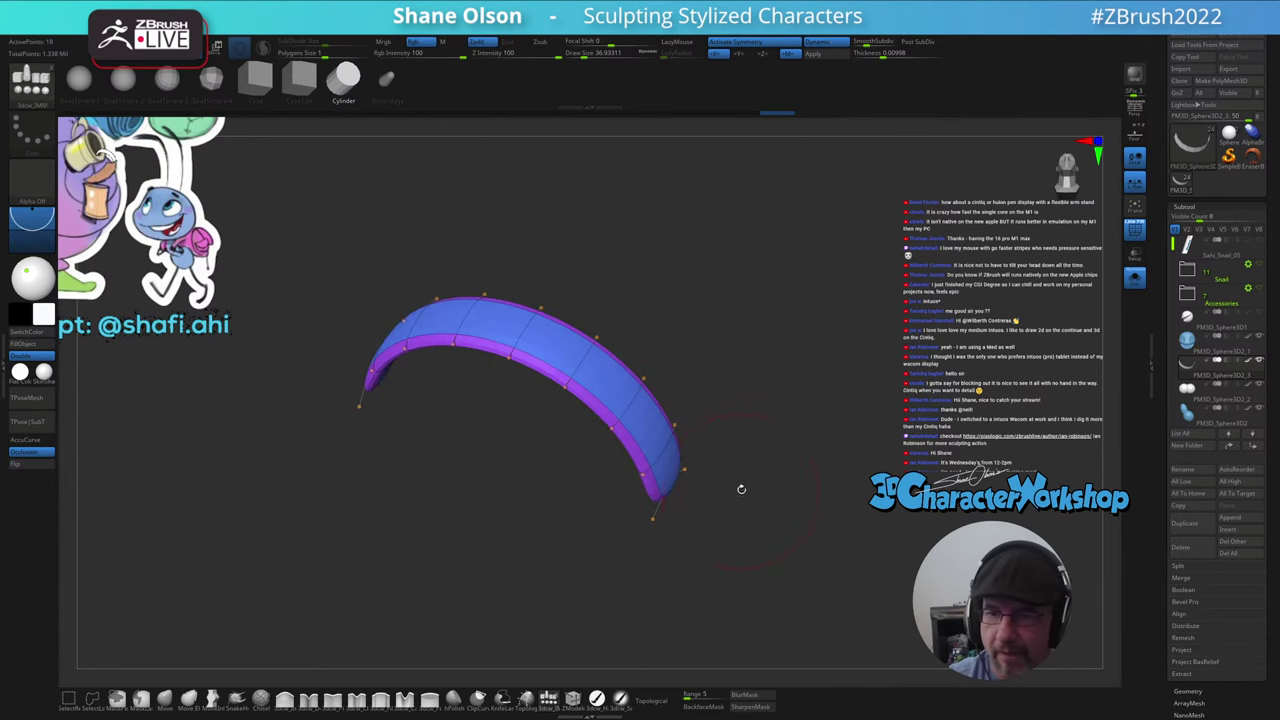
# - Leave Solo mode, hide the wireframe and check how the teeth sit in the mouth from several angles
pyautogui.click(1137, 280)
pyautogui.moveTo(875, 508); pyautogui.dragTo(849, 537)
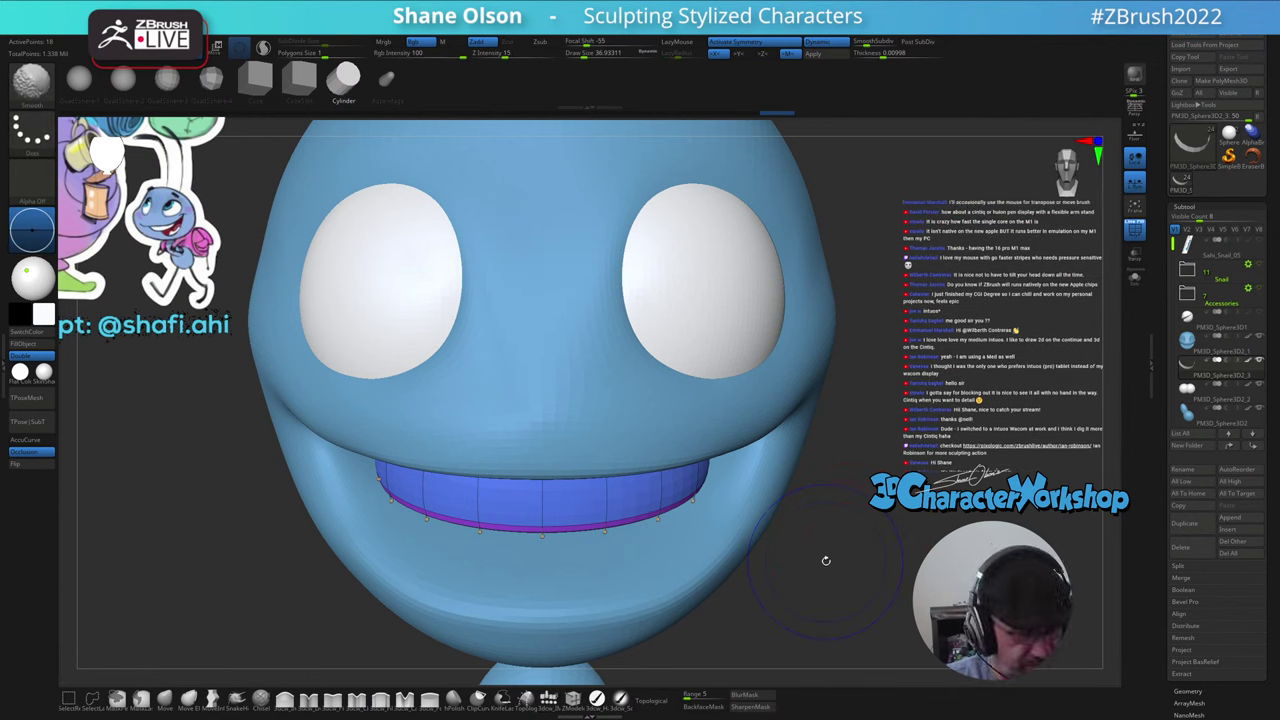
pyautogui.hotkey('shift', 'f')
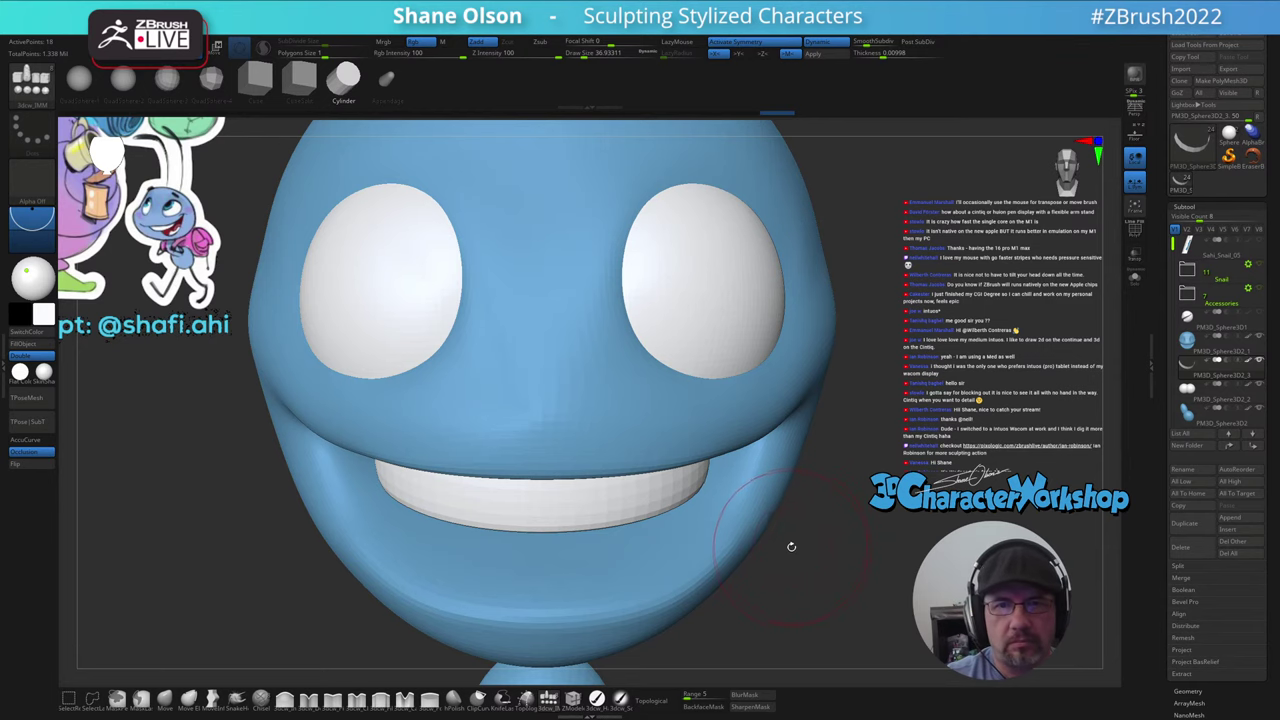
pyautogui.moveTo(777, 546)
pyautogui.keyDown('alt'); pyautogui.mouseDown()
pyautogui.moveTo(777, 526)
pyautogui.moveTo(750, 507)
pyautogui.moveTo(749, 547)
pyautogui.moveTo(743, 514)
pyautogui.moveTo(737, 523)
pyautogui.mouseUp(); pyautogui.keyUp('alt')
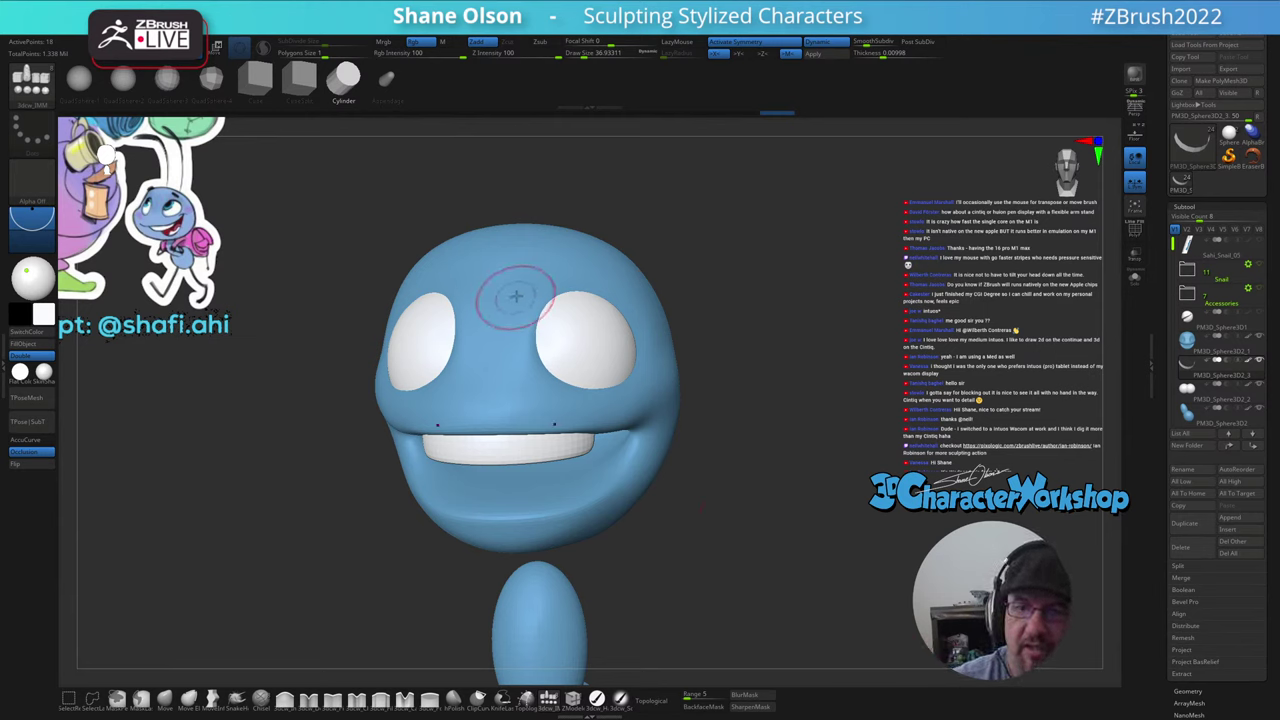
pyautogui.moveTo(723, 426)
pyautogui.mouseDown()
pyautogui.moveTo(690, 468)
pyautogui.moveTo(708, 474)
pyautogui.mouseUp()
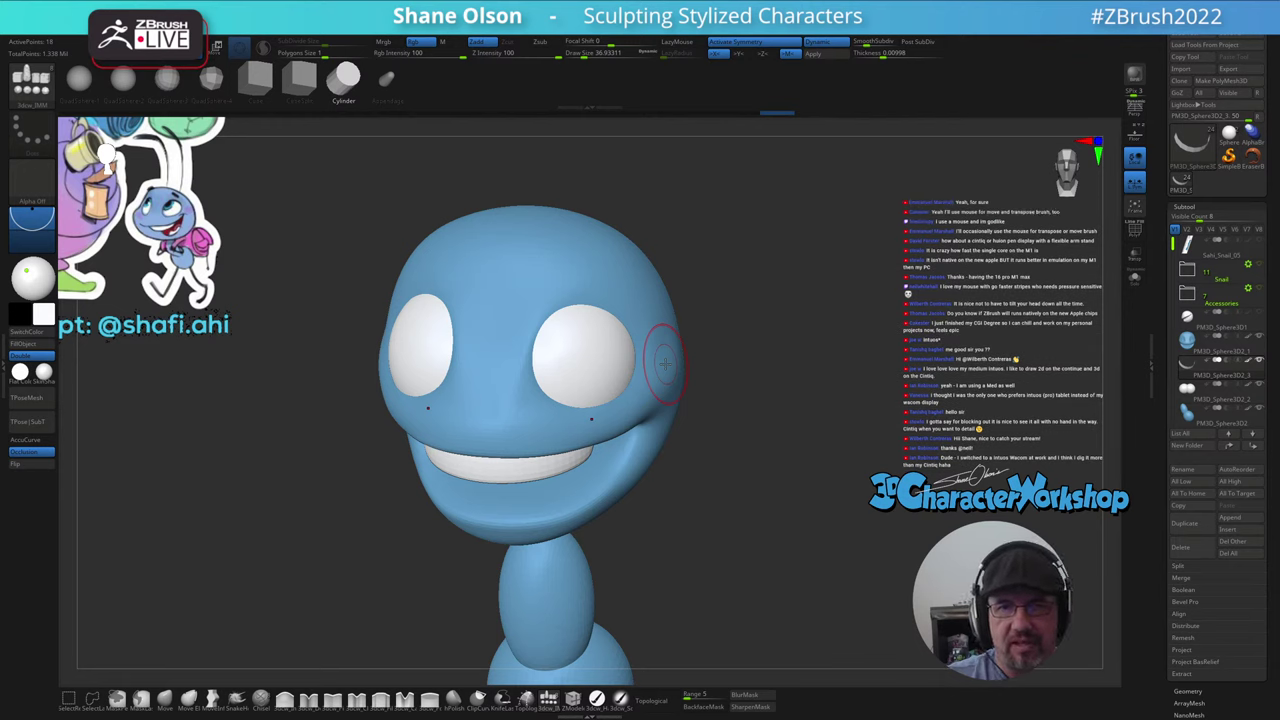
pyautogui.moveTo(665, 365); pyautogui.dragTo(769, 517)
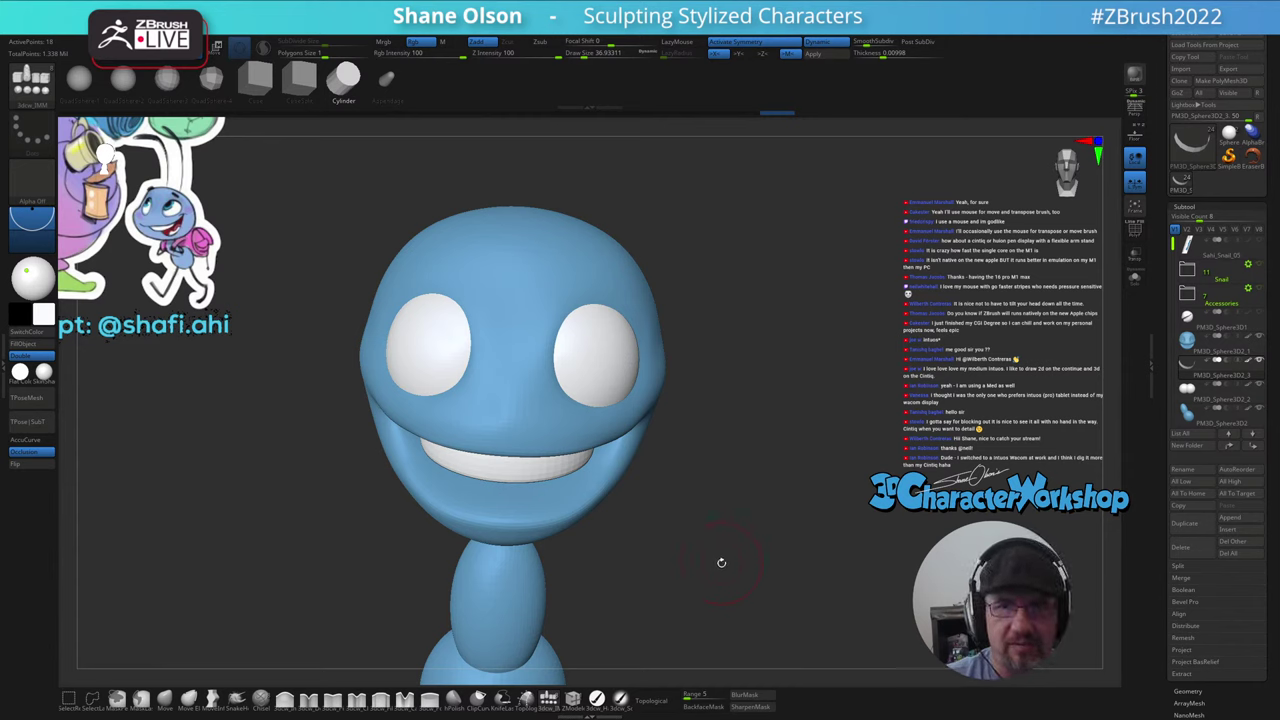
pyautogui.moveTo(720, 560)
pyautogui.mouseDown()
pyautogui.moveTo(700, 550)
pyautogui.moveTo(726, 534)
pyautogui.moveTo(712, 498)
pyautogui.moveTo(677, 525)
pyautogui.mouseUp()
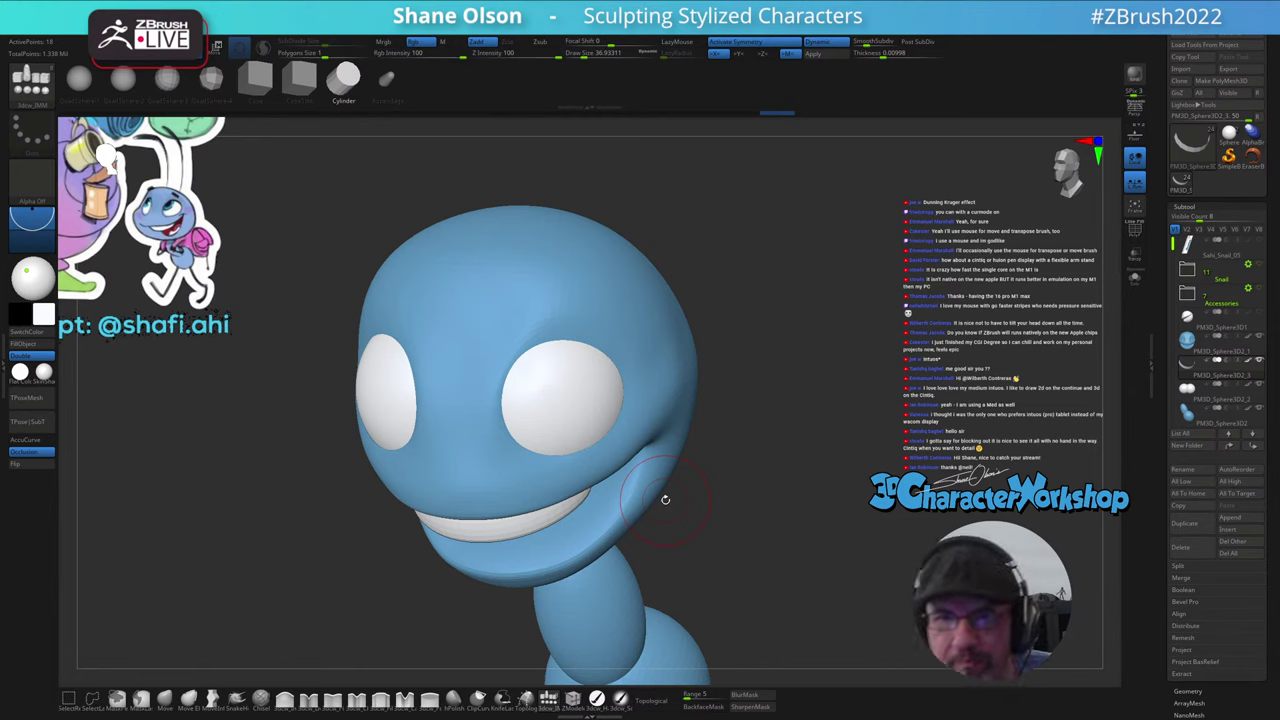
pyautogui.moveTo(694, 500)
pyautogui.mouseDown()
pyautogui.moveTo(720, 500)
pyautogui.moveTo(708, 493)
pyautogui.mouseUp()
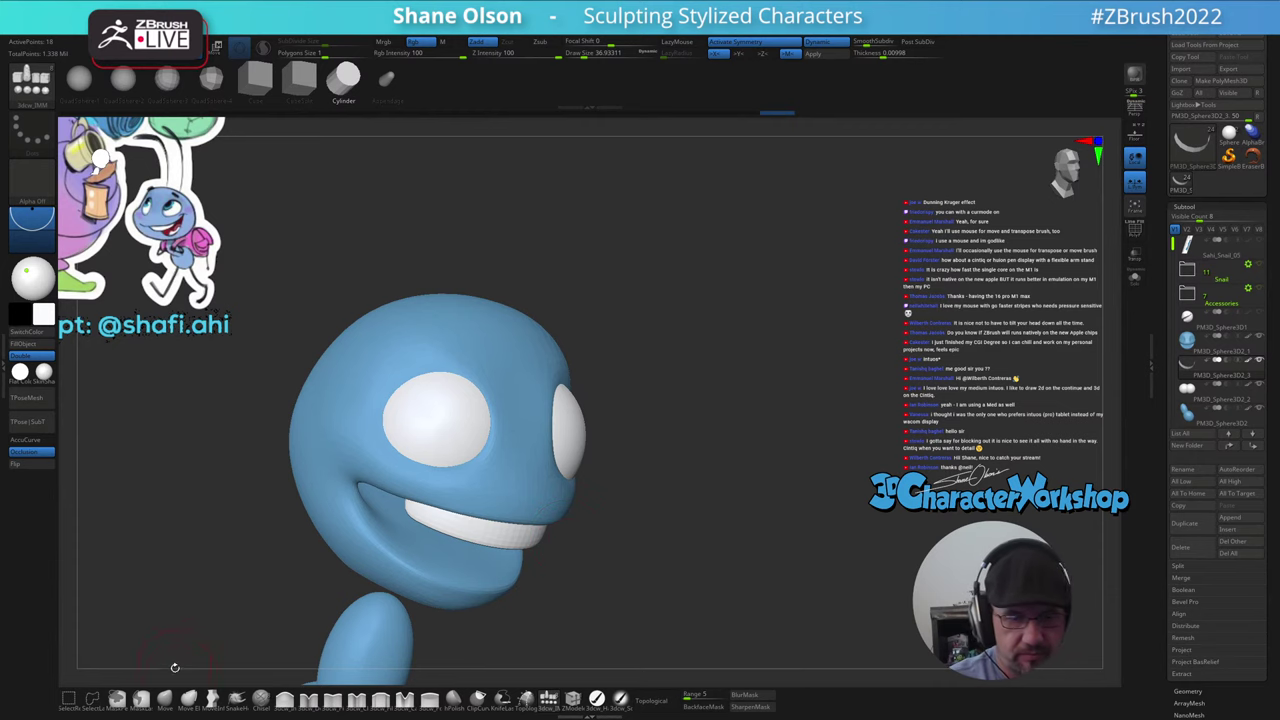
# - Choose the Inflate brush with a draw size of about 54 and select the head subtool
pyautogui.click(285, 698)
pyautogui.press('s')
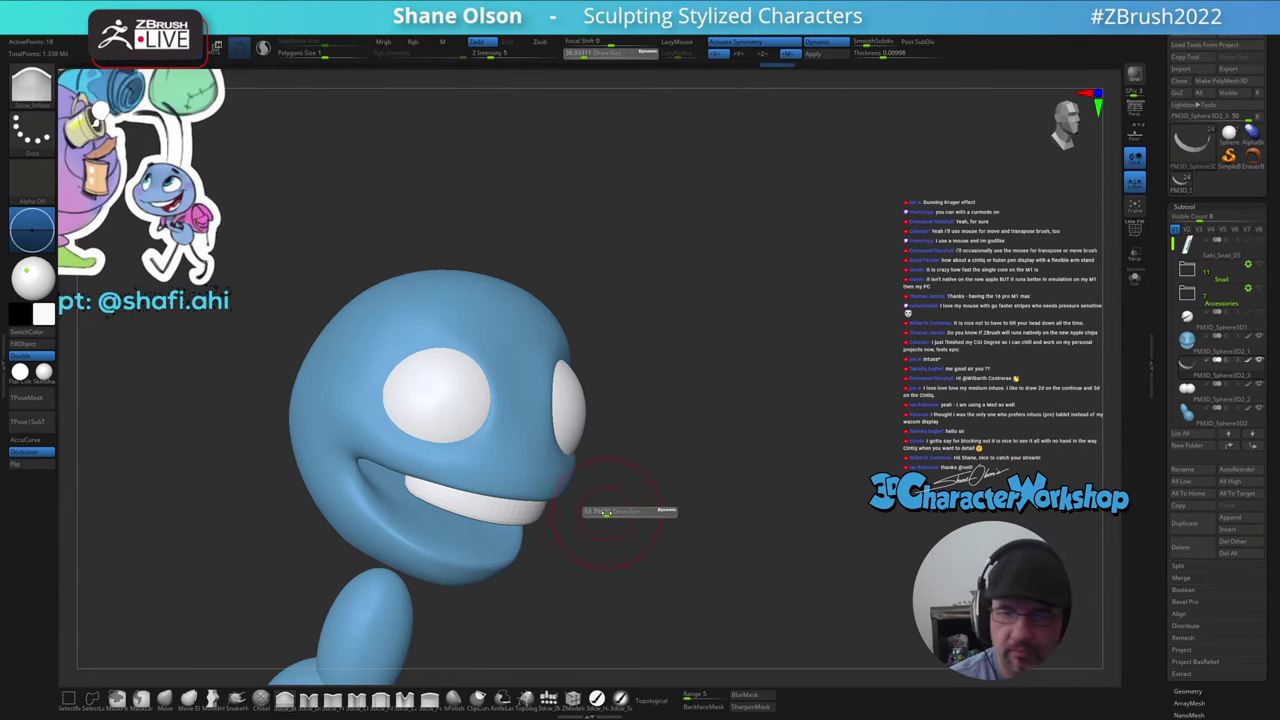
pyautogui.moveTo(601, 513); pyautogui.dragTo(604, 513)
pyautogui.moveTo(610, 506); pyautogui.dragTo(594, 516)
pyautogui.press('s')
pyautogui.moveTo(508, 372); pyautogui.dragTo(510, 371)
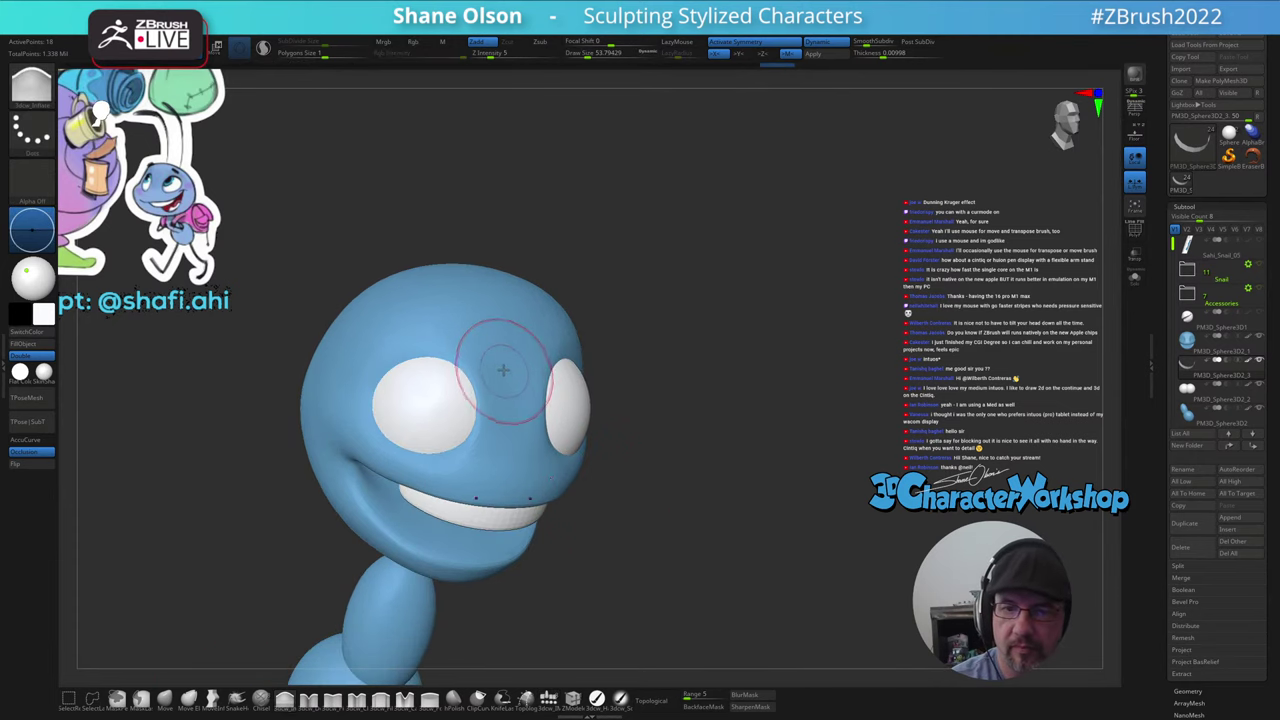
pyautogui.keyDown('alt'); pyautogui.click(508, 379); pyautogui.keyUp('alt')
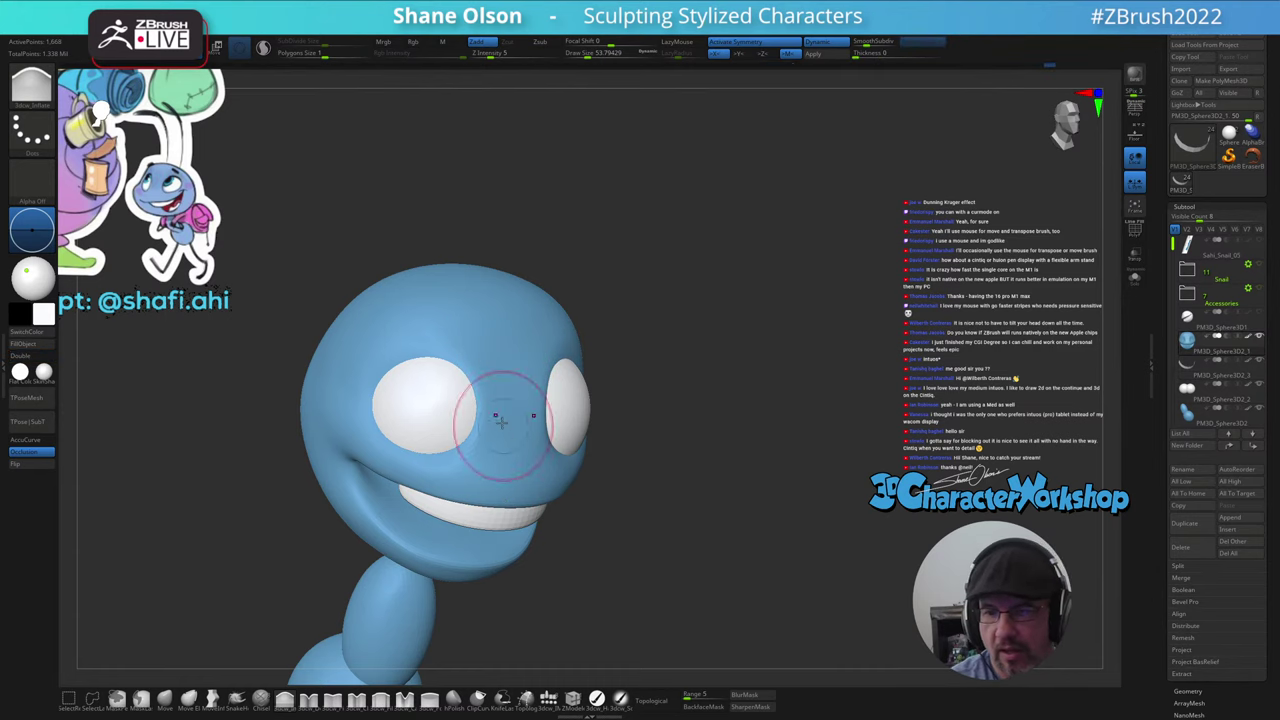
pyautogui.moveTo(677, 520); pyautogui.dragTo(541, 506)
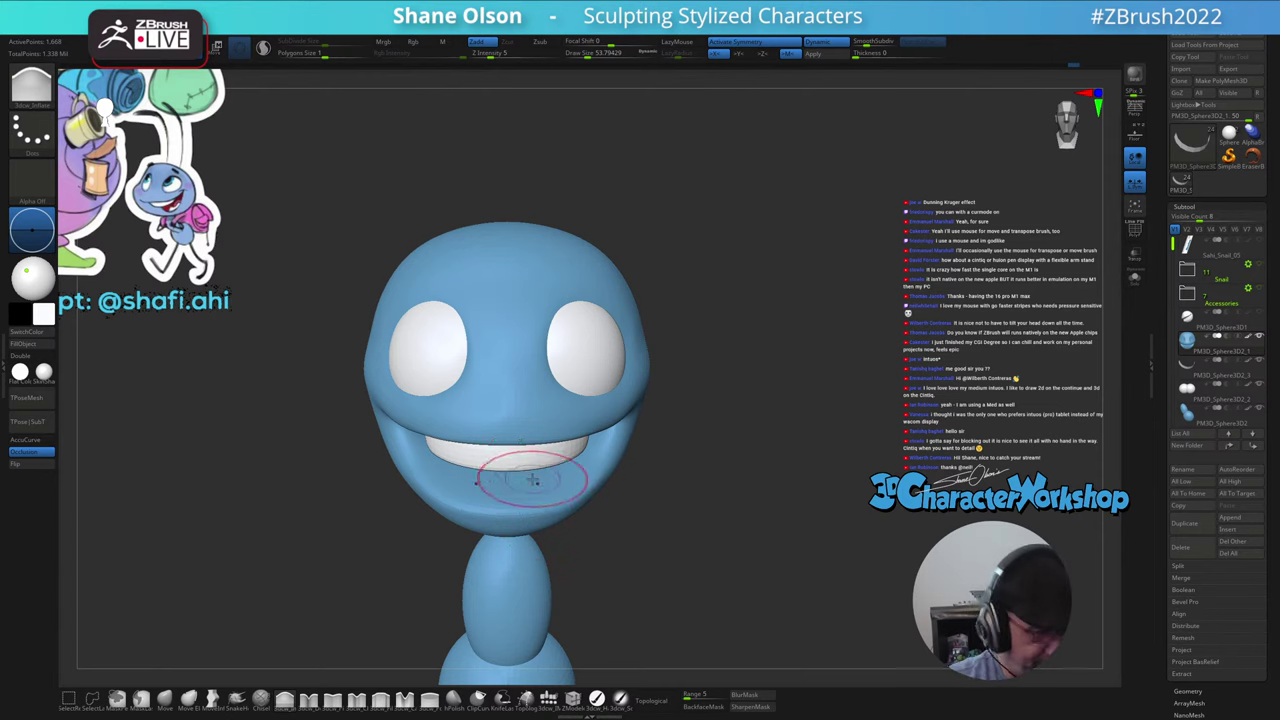
# - Select the upper teeth with the wireframe shown and duplicate the band downward inside the same subtool to start the lower teeth
pyautogui.hotkey('shift', 'f')
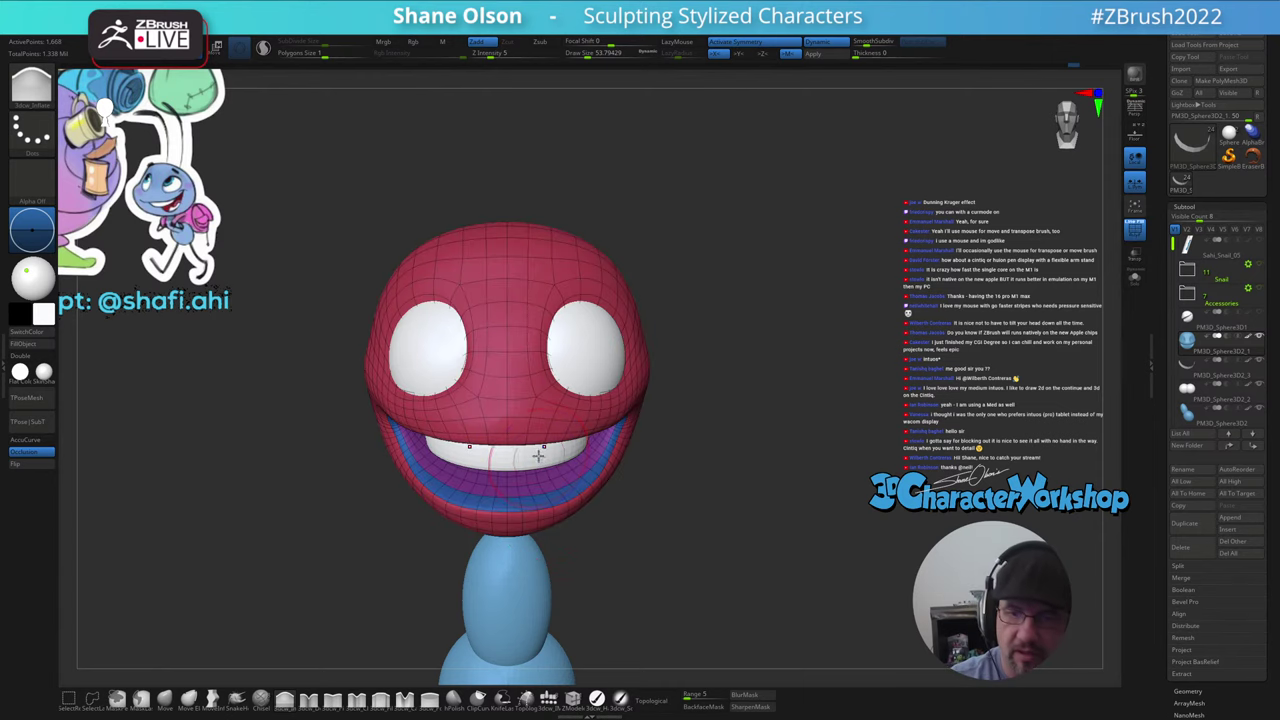
pyautogui.keyDown('alt'); pyautogui.click(535, 459); pyautogui.keyUp('alt')
pyautogui.moveTo(649, 538); pyautogui.dragTo(586, 494)
pyautogui.press('w')
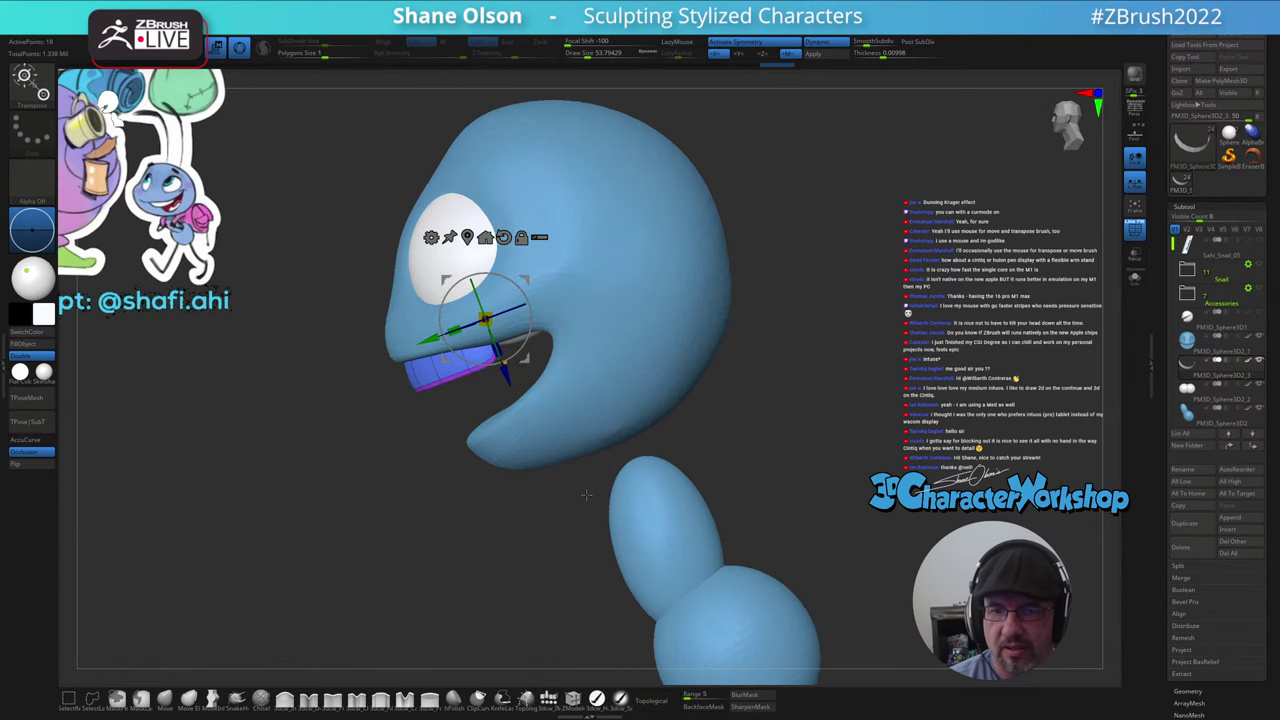
pyautogui.keyDown('ctrl'); pyautogui.moveTo(518, 373); pyautogui.dragTo(530, 416); pyautogui.keyUp('ctrl')
# - Rotate, move and narrow the duplicated teeth band so it sits inside the lower jaw
pyautogui.moveTo(542, 321)
pyautogui.mouseDown()
pyautogui.moveTo(536, 335)
pyautogui.moveTo(576, 328)
pyautogui.moveTo(562, 326)
pyautogui.mouseUp()
pyautogui.moveTo(574, 329); pyautogui.dragTo(568, 332)
pyautogui.moveTo(510, 509); pyautogui.dragTo(539, 540)
pyautogui.moveTo(525, 374); pyautogui.dragTo(522, 380)
pyautogui.moveTo(660, 520); pyautogui.dragTo(655, 484)
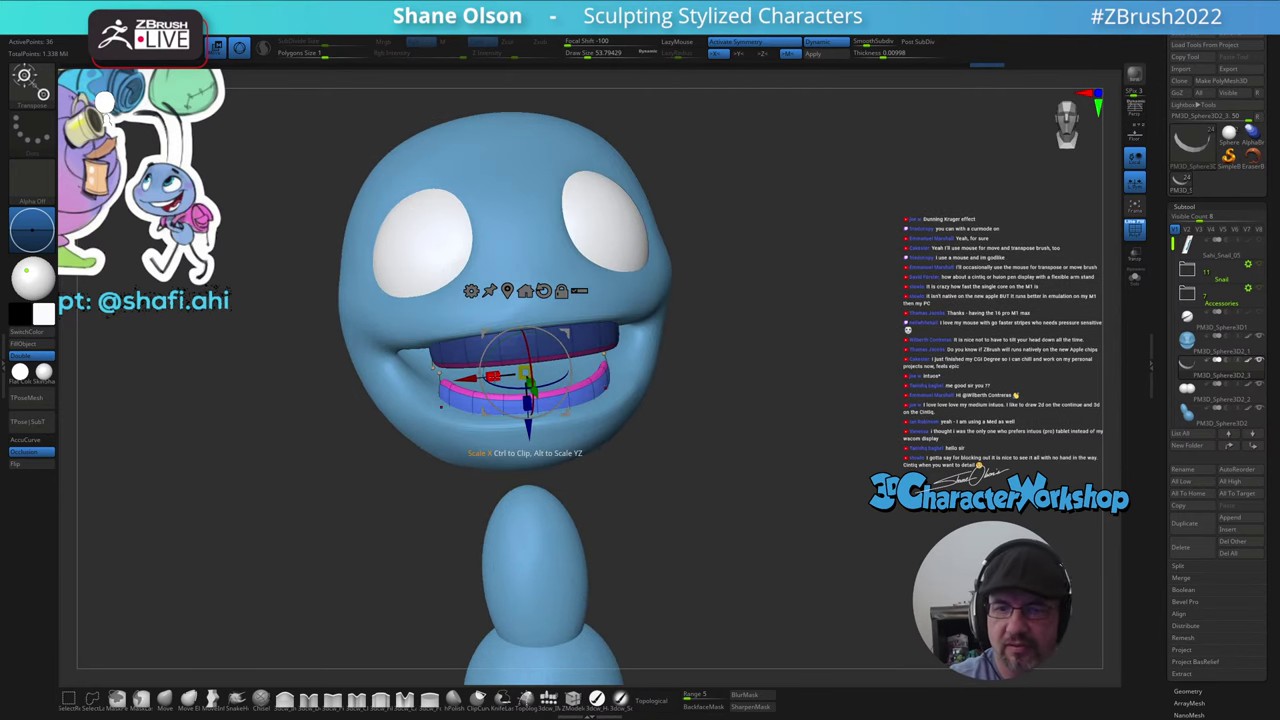
pyautogui.moveTo(492, 376); pyautogui.dragTo(498, 377)
pyautogui.moveTo(664, 501)
pyautogui.mouseDown()
pyautogui.moveTo(622, 485)
pyautogui.moveTo(658, 497)
pyautogui.moveTo(660, 468)
pyautogui.moveTo(659, 481)
pyautogui.mouseUp()
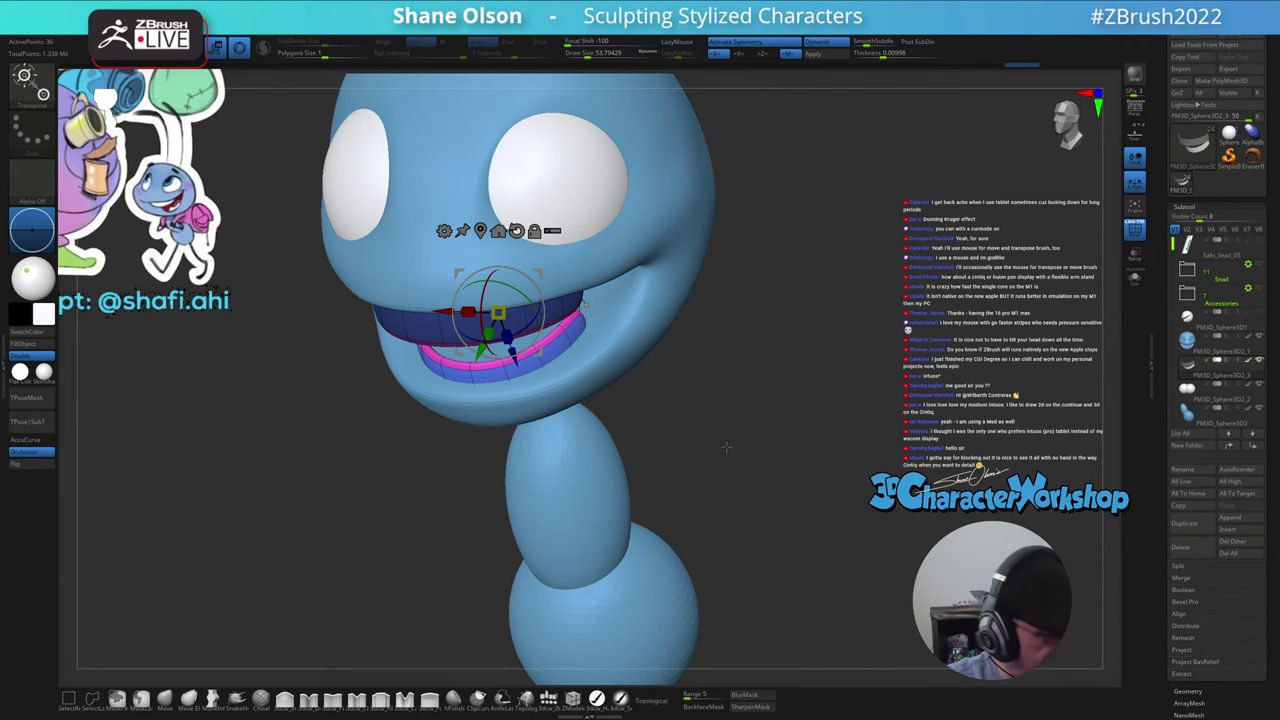
# - Leave transform mode, hide the wireframe and choose the Move brush with a draw size of about 80
pyautogui.press('q')
pyautogui.moveTo(712, 462)
pyautogui.mouseDown()
pyautogui.moveTo(727, 449)
pyautogui.moveTo(720, 478)
pyautogui.moveTo(714, 440)
pyautogui.moveTo(697, 466)
pyautogui.moveTo(703, 495)
pyautogui.mouseUp()
pyautogui.hotkey('shift', 'f')
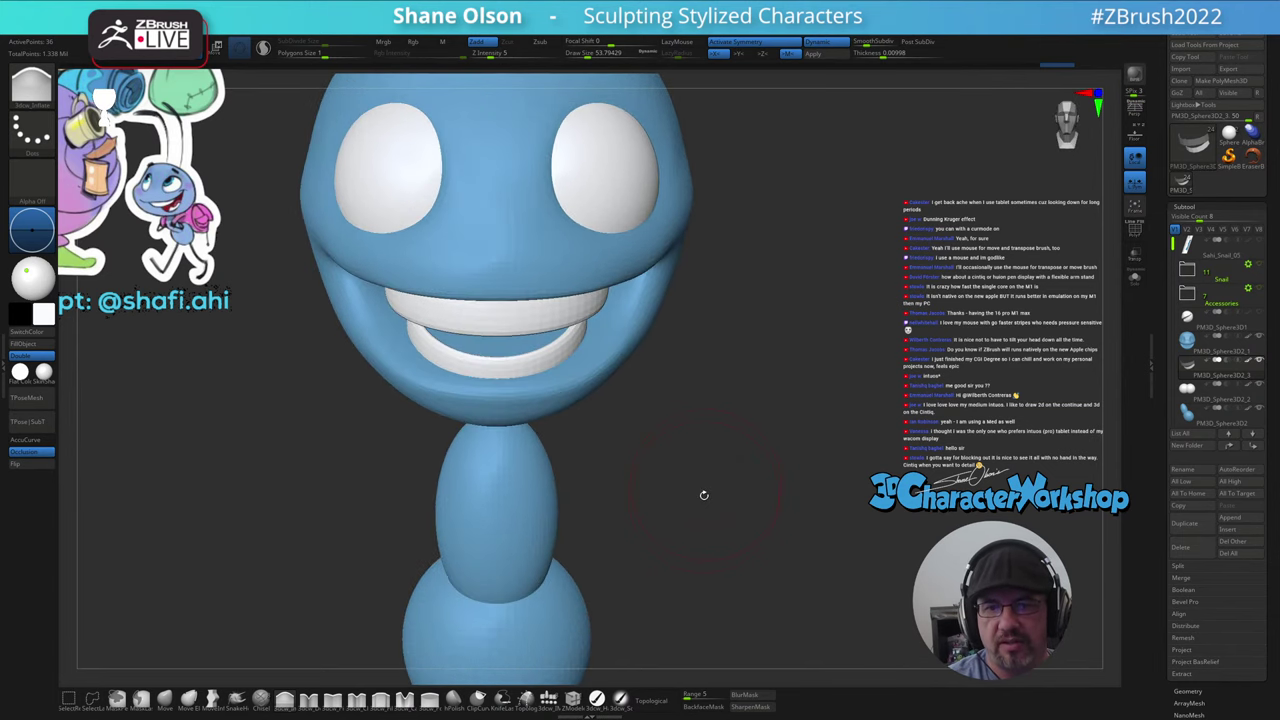
pyautogui.click(168, 697)
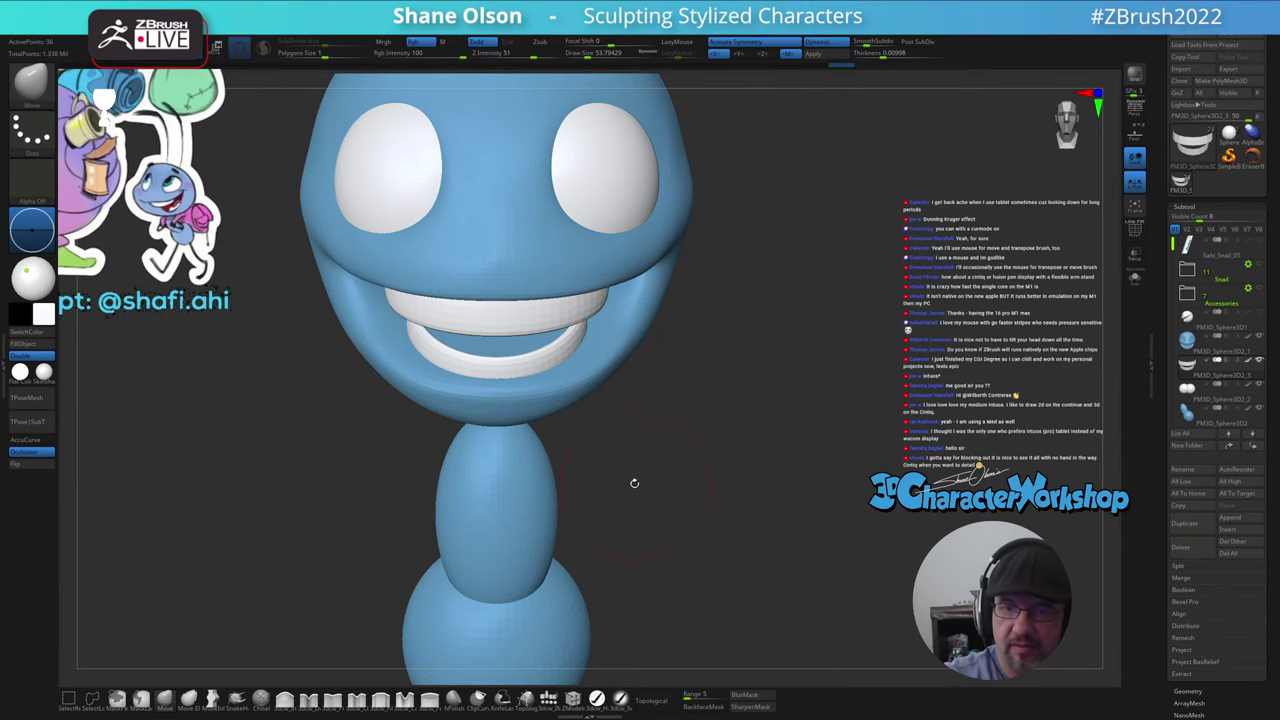
pyautogui.moveTo(634, 483)
pyautogui.mouseDown()
pyautogui.moveTo(674, 471)
pyautogui.moveTo(649, 552)
pyautogui.moveTo(677, 484)
pyautogui.mouseUp()
pyautogui.press('s')
pyautogui.moveTo(675, 480); pyautogui.dragTo(649, 370)
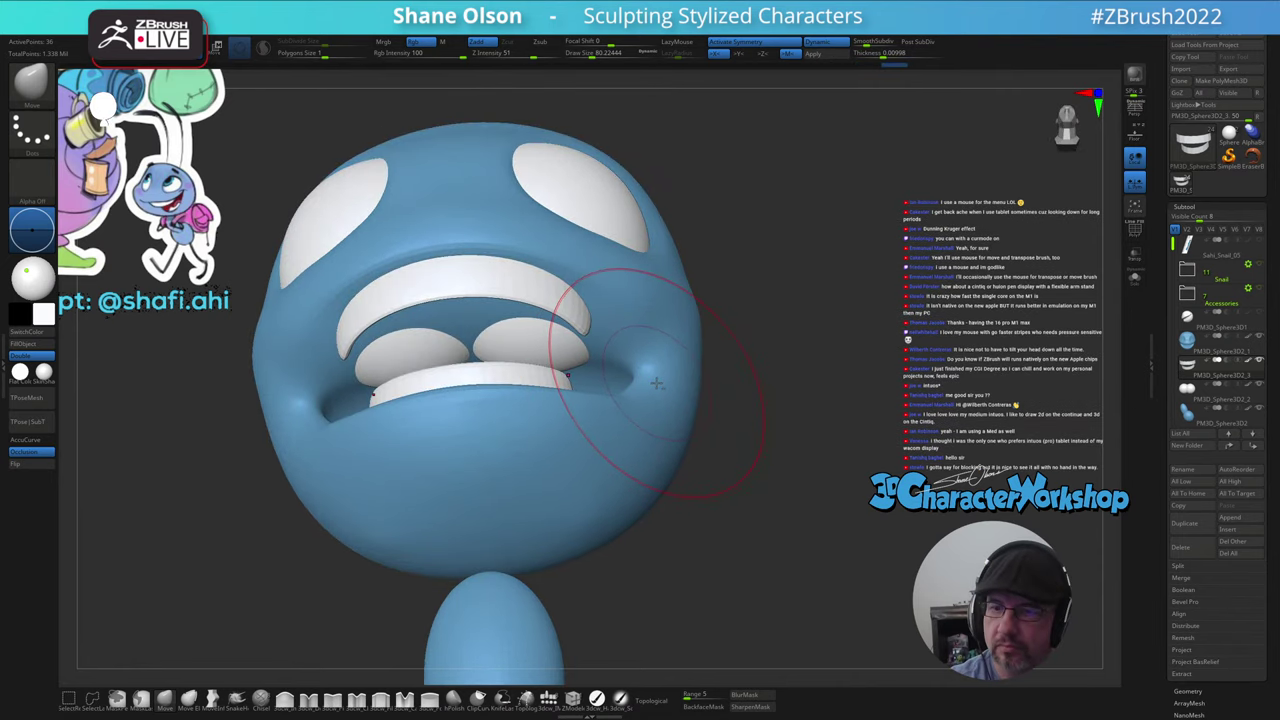
# - Select the head, turn off its dynamic subdivision preview and reshape the mouth corners and cheeks with the Move brush
pyautogui.keyDown('alt'); pyautogui.click(658, 393); pyautogui.keyUp('alt')
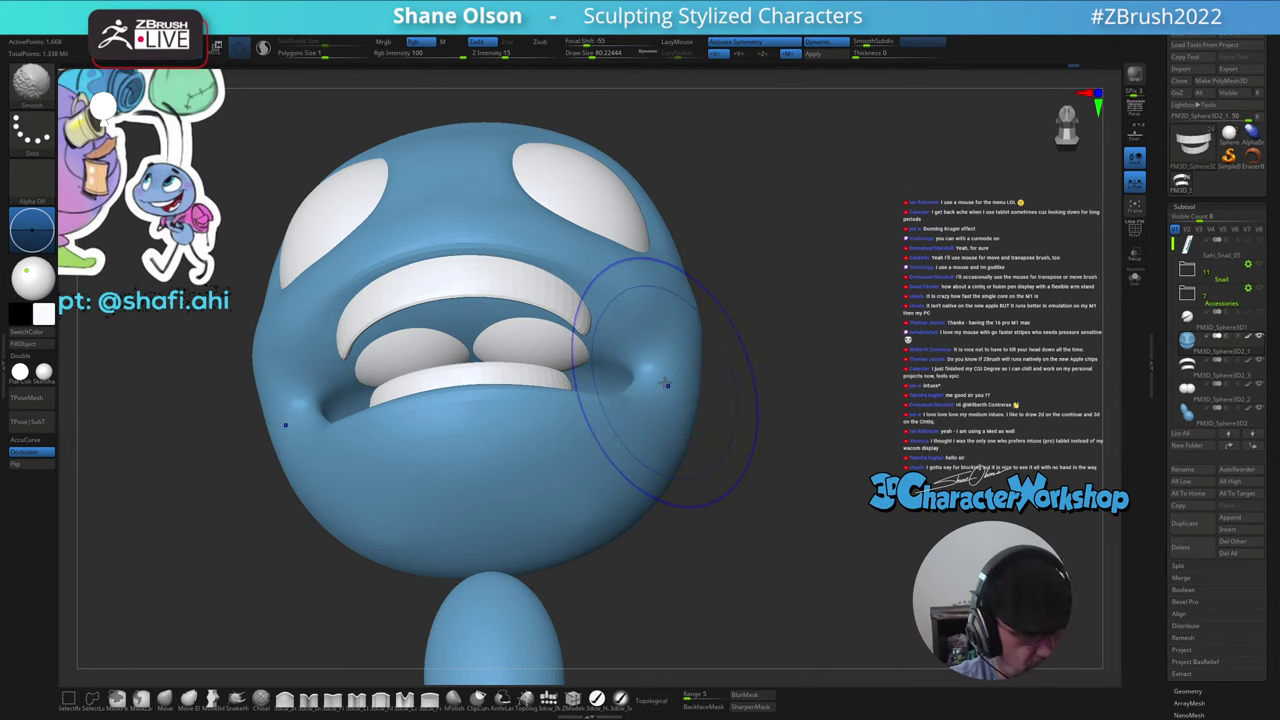
pyautogui.hotkey('shift', 'f')
pyautogui.hotkey('shift', 'f')
pyautogui.hotkey('shift', 'd')
pyautogui.moveTo(652, 358); pyautogui.dragTo(657, 371, button='right')
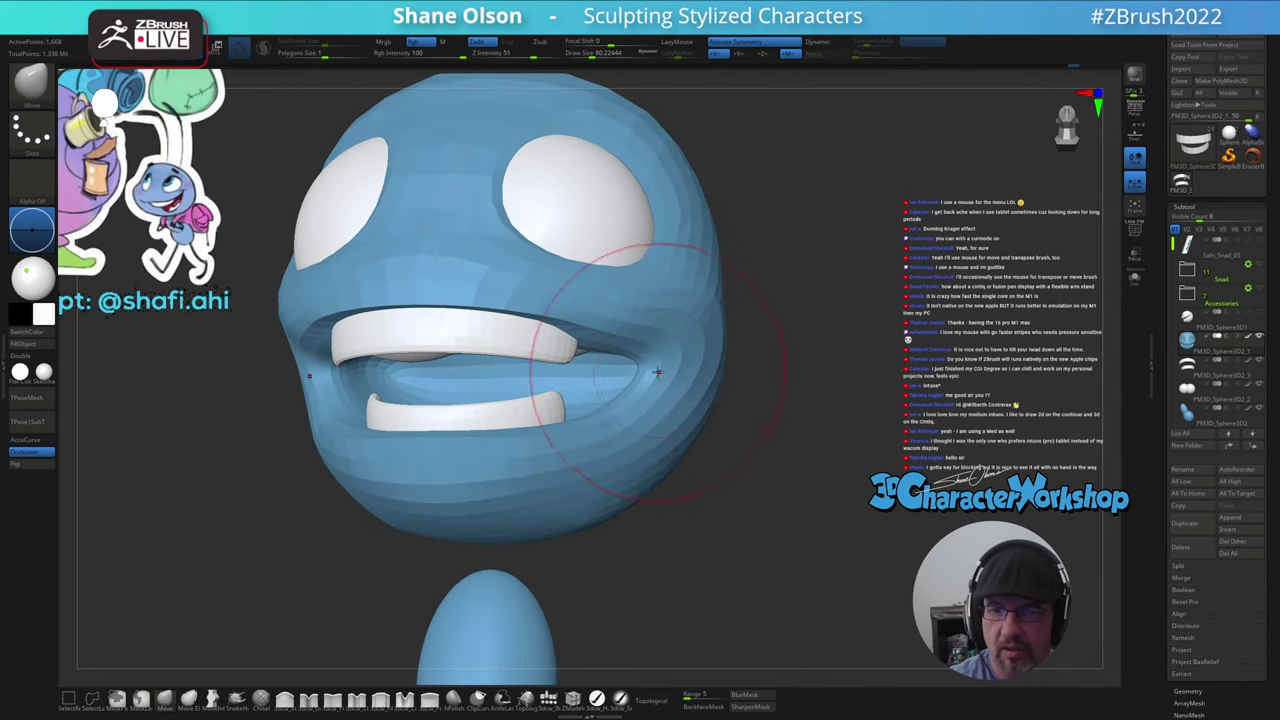
pyautogui.moveTo(657, 371); pyautogui.dragTo(658, 350)
pyautogui.moveTo(660, 349)
pyautogui.mouseDown(button='right')
pyautogui.moveTo(550, 363)
pyautogui.moveTo(713, 323)
pyautogui.moveTo(666, 383)
pyautogui.moveTo(737, 323)
pyautogui.moveTo(667, 434)
pyautogui.moveTo(600, 371)
pyautogui.moveTo(617, 395)
pyautogui.mouseUp(button='right')
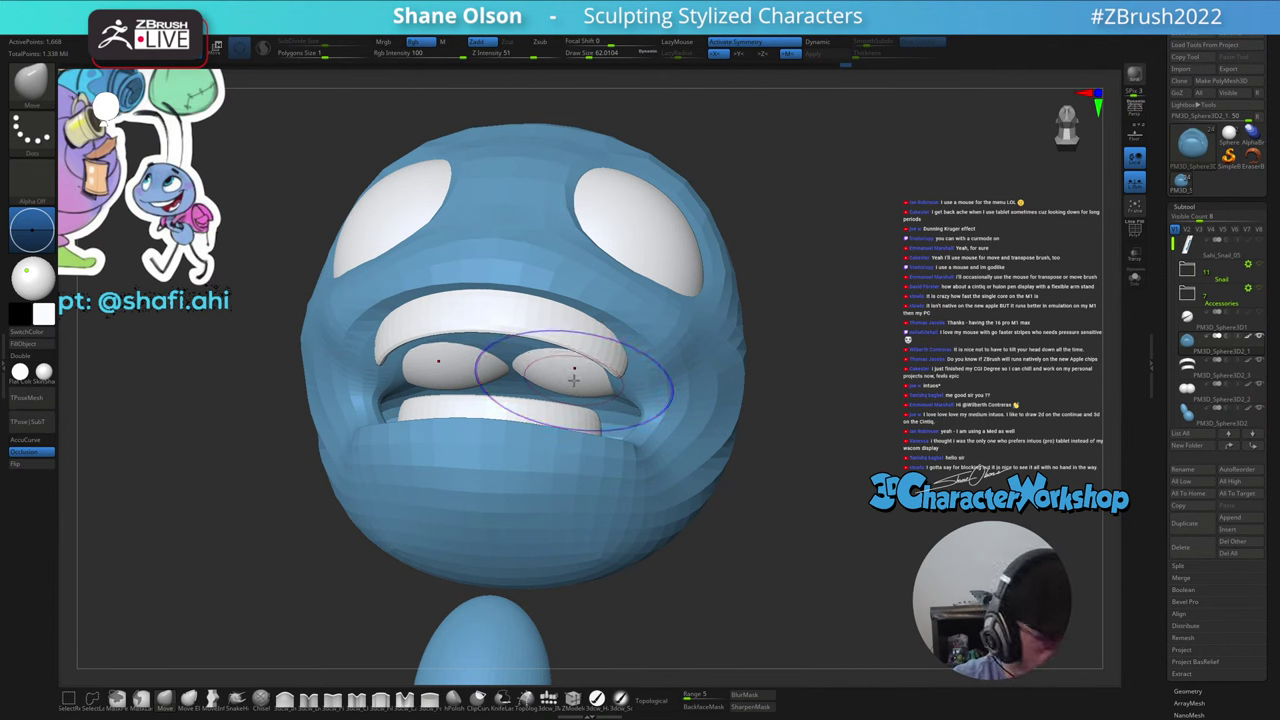
# - Select the eyes with the wireframe shown and push their backs out of the mouth cavity using the Move brush
pyautogui.hotkey('shift', 'f')
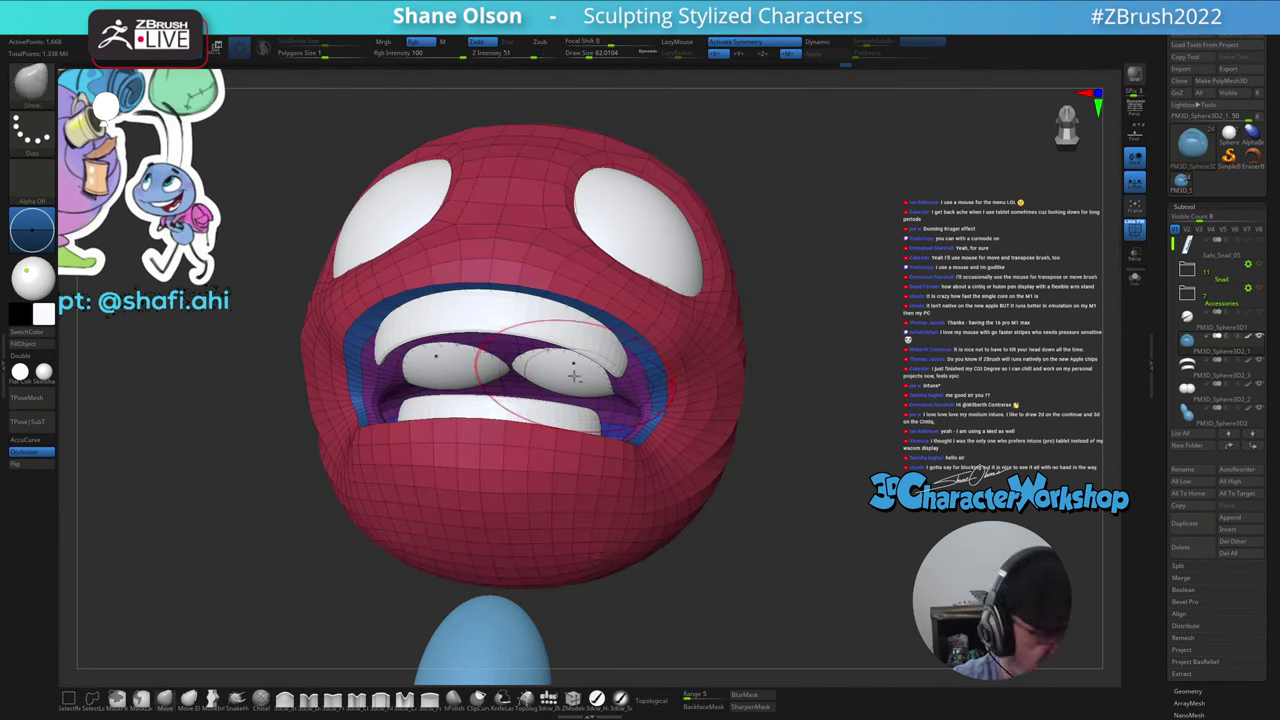
pyautogui.keyDown('alt'); pyautogui.click(574, 376); pyautogui.keyUp('alt')
pyautogui.moveTo(590, 376)
pyautogui.mouseDown()
pyautogui.moveTo(580, 350)
pyautogui.moveTo(567, 377)
pyautogui.mouseUp()
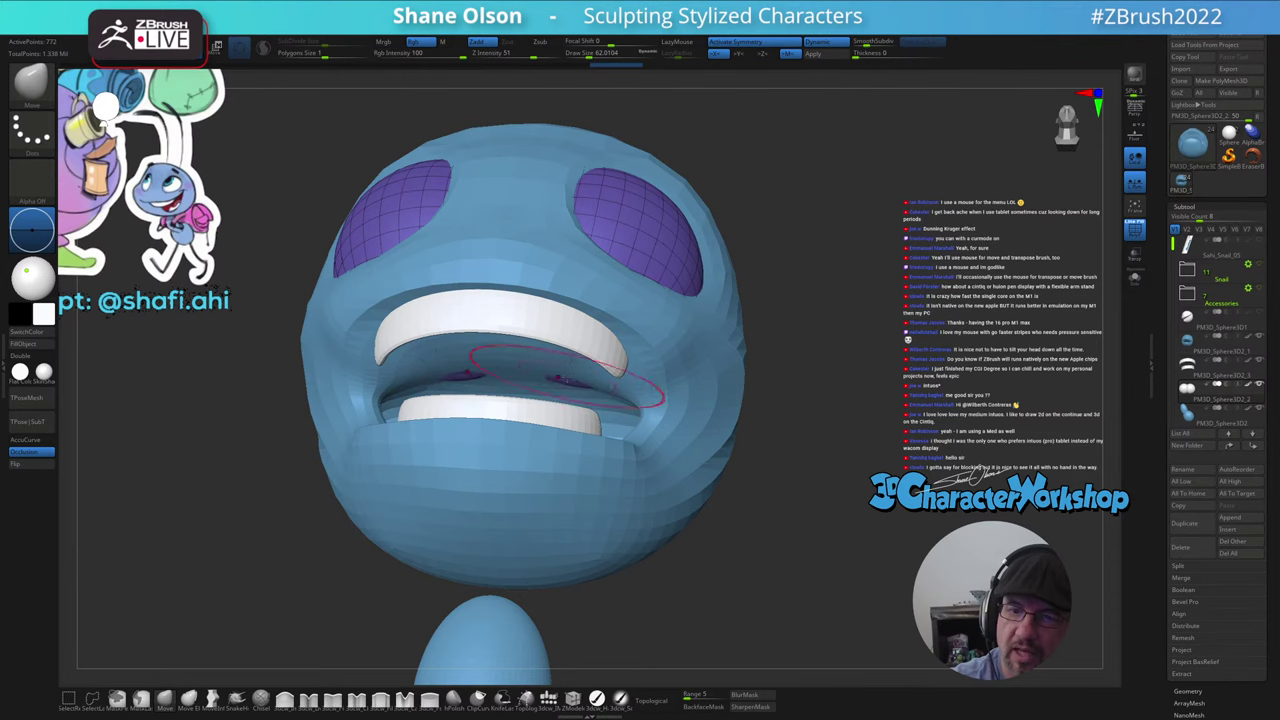
pyautogui.moveTo(612, 414); pyautogui.dragTo(629, 491, button='right')
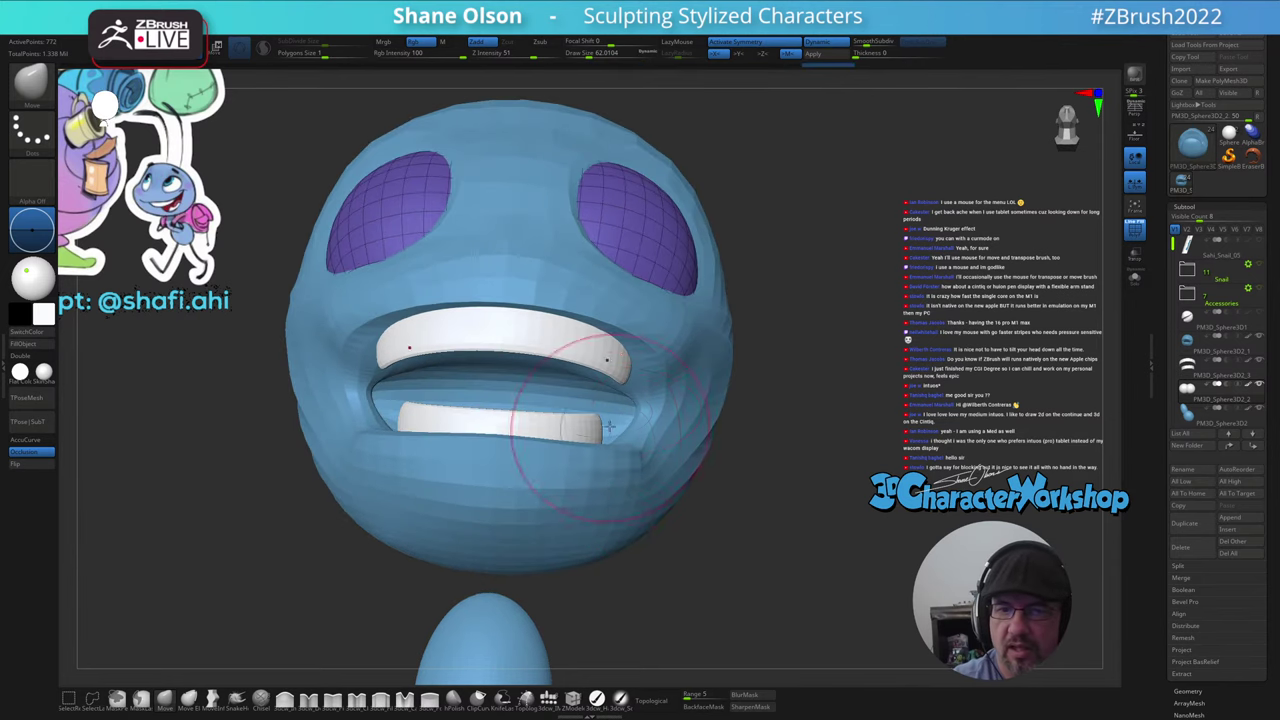
# - Select the head again and adjust the mouth corners and inner mouth with the Move brush at a draw size of about 68
pyautogui.hotkey('shift', 'd')
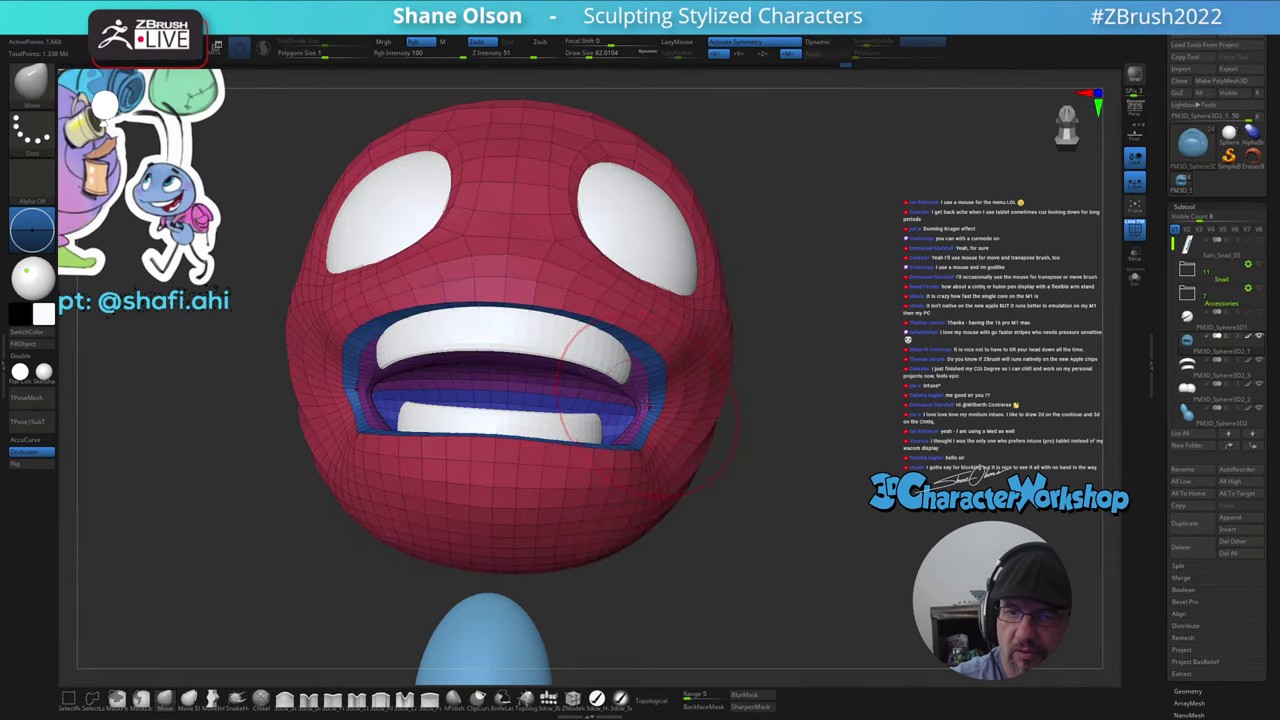
pyautogui.moveTo(528, 392); pyautogui.dragTo(390, 342, button='right')
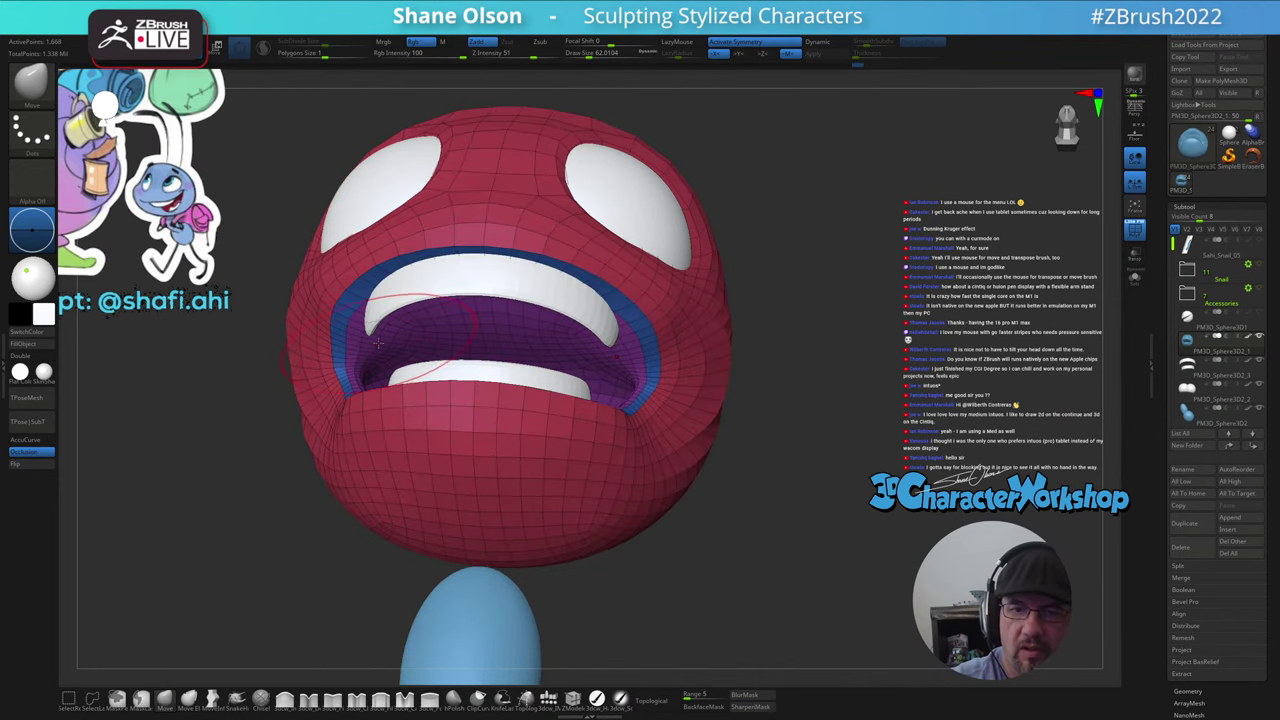
pyautogui.press('s')
pyautogui.moveTo(390, 342); pyautogui.dragTo(384, 342)
pyautogui.moveTo(377, 318); pyautogui.dragTo(400, 318, button='right')
pyautogui.press('s')
pyautogui.moveTo(367, 318); pyautogui.dragTo(374, 318)
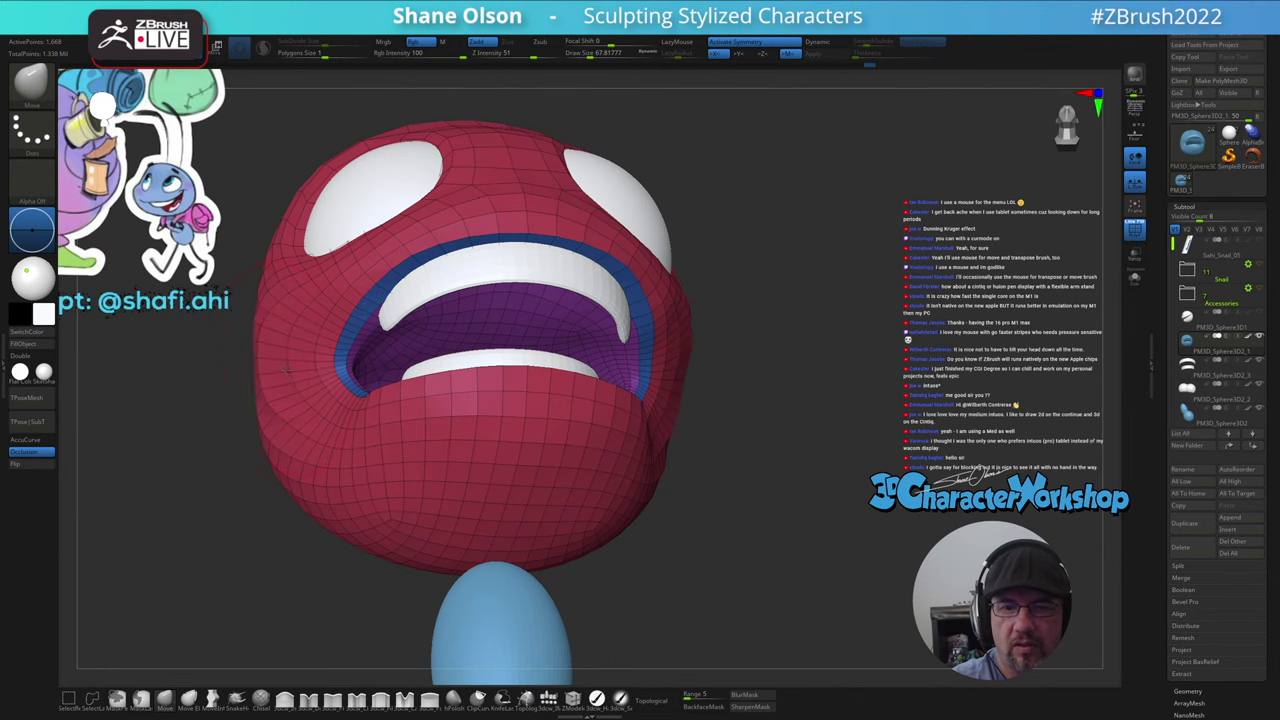
# - Move the cheek surface beside the mouth corner and smooth the cheek and jaw
pyautogui.moveTo(275, 334); pyautogui.dragTo(285, 338)
pyautogui.moveTo(215, 348); pyautogui.dragTo(275, 378, button='right')
pyautogui.keyDown('shift'); pyautogui.moveTo(275, 378); pyautogui.dragTo(273, 383); pyautogui.keyUp('shift')
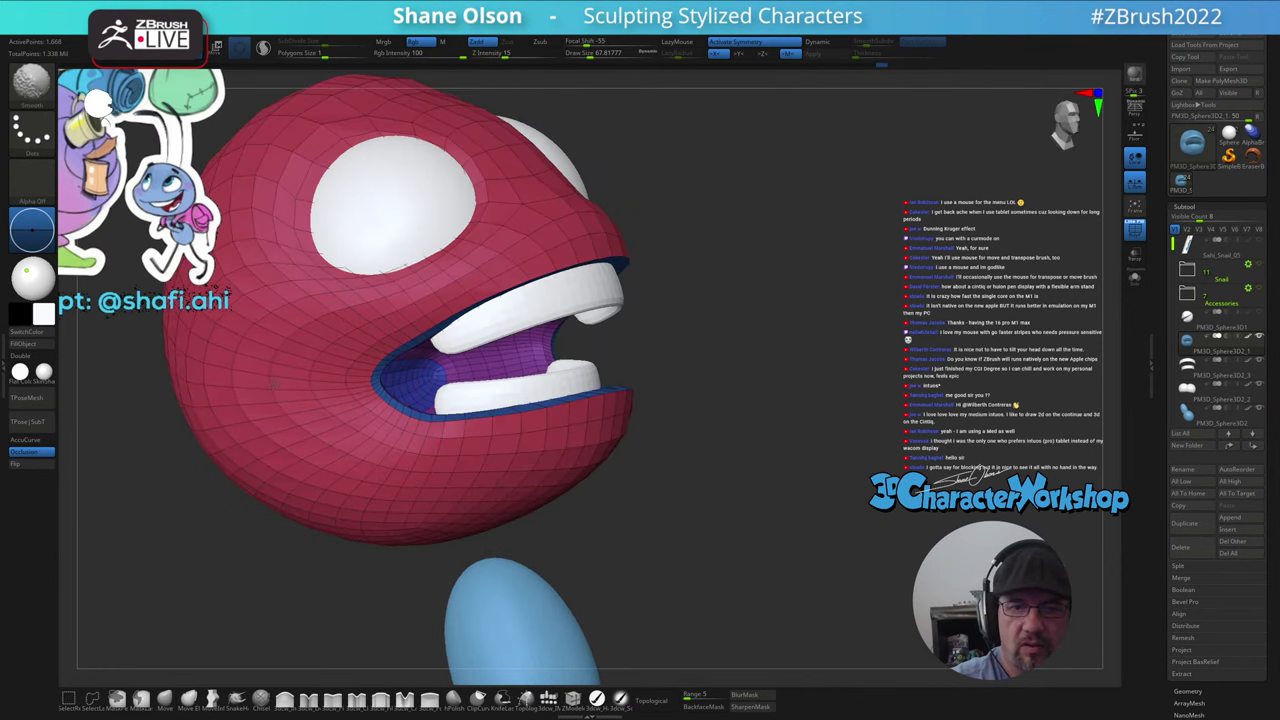
pyautogui.moveTo(219, 432); pyautogui.dragTo(294, 406, button='right')
pyautogui.keyDown('shift'); pyautogui.moveTo(284, 461); pyautogui.dragTo(305, 464); pyautogui.keyUp('shift')
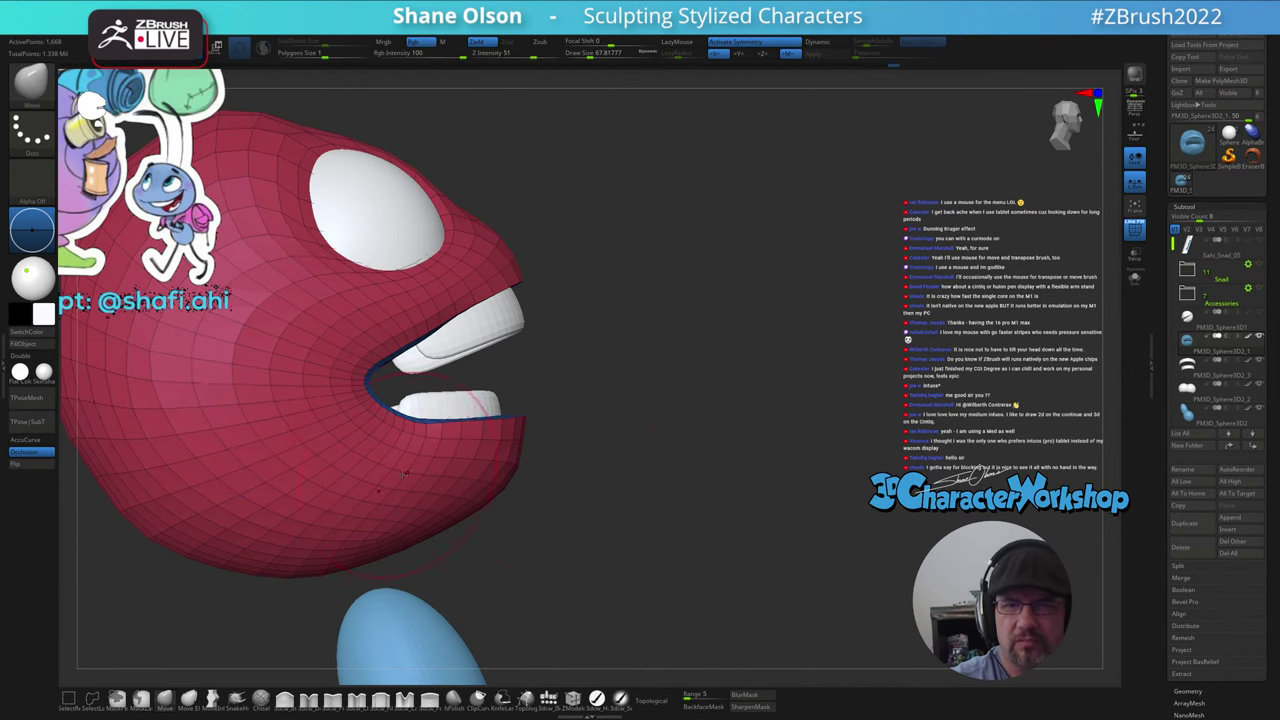
# - Refine the mouth corner and lower jaw with the Move brush, then turn the head's dynamic subdivision preview on
pyautogui.moveTo(640, 462); pyautogui.dragTo(577, 460, button='right')
pyautogui.moveTo(410, 388); pyautogui.dragTo(405, 349, button='right')
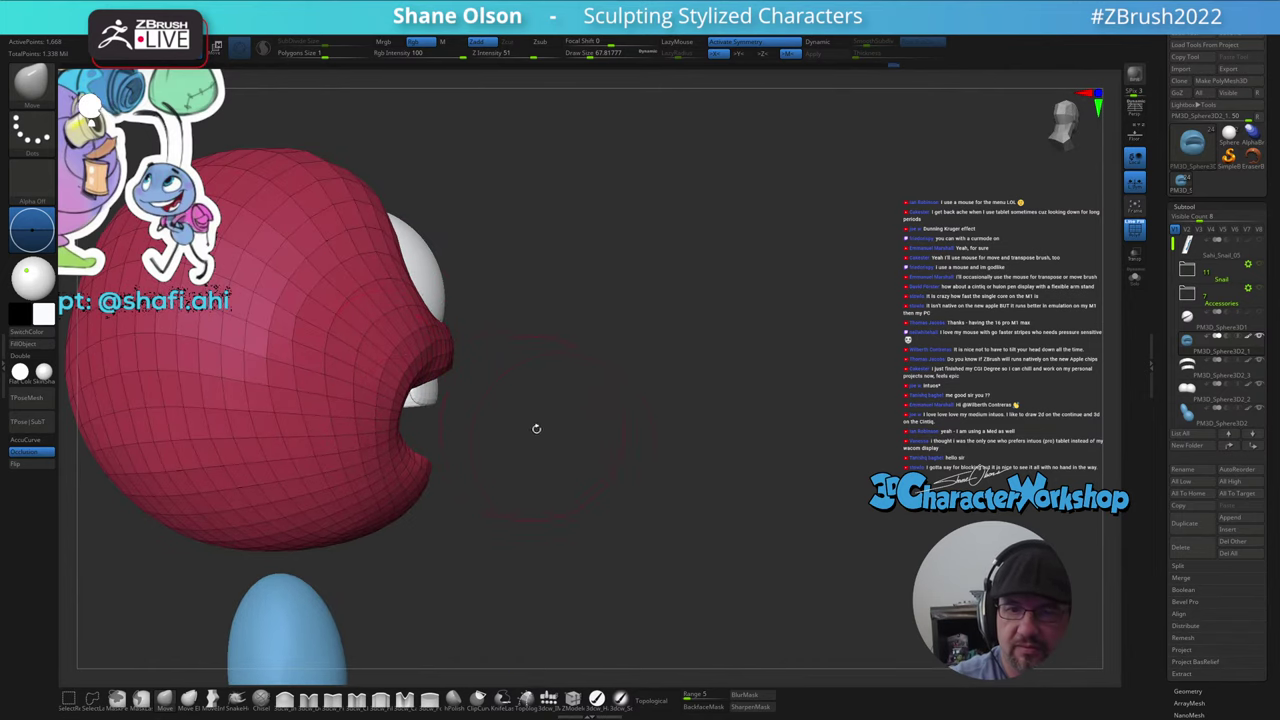
pyautogui.moveTo(536, 428)
pyautogui.mouseDown(button='right')
pyautogui.moveTo(560, 440)
pyautogui.moveTo(521, 466)
pyautogui.moveTo(533, 467)
pyautogui.mouseUp(button='right')
pyautogui.moveTo(437, 405); pyautogui.dragTo(468, 410)
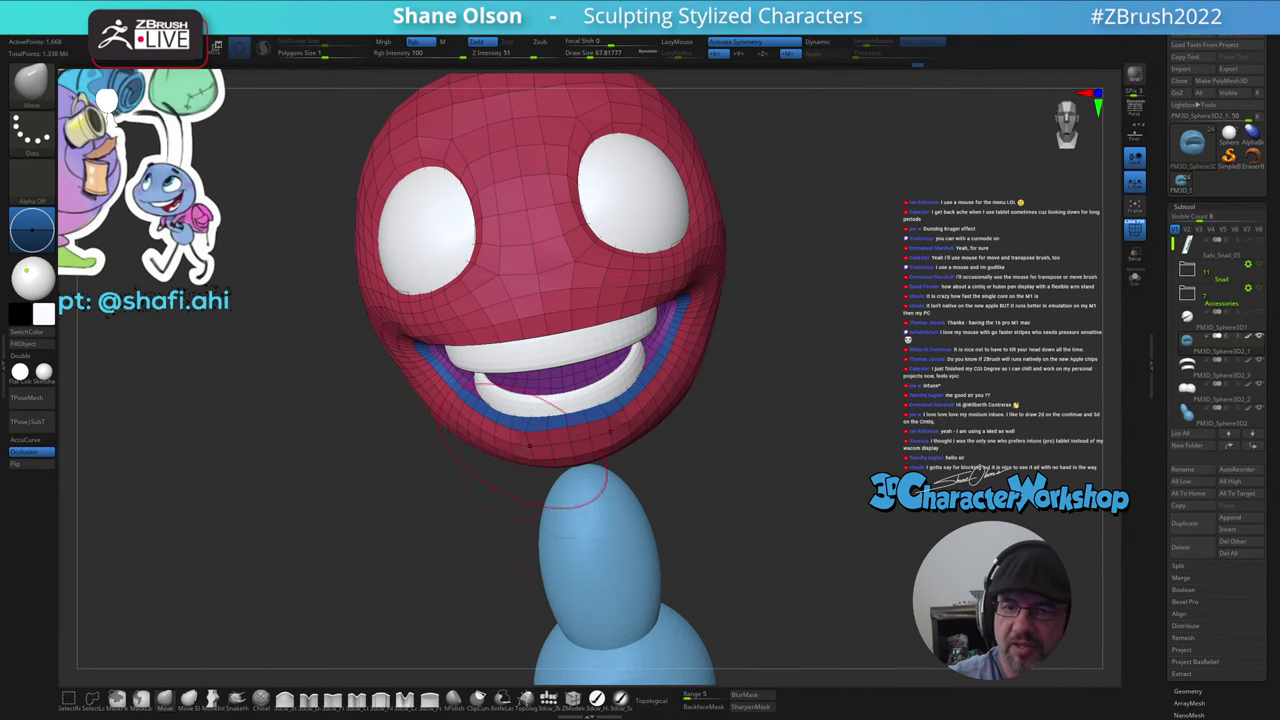
pyautogui.moveTo(529, 445)
pyautogui.mouseDown(button='right')
pyautogui.moveTo(527, 422)
pyautogui.moveTo(634, 429)
pyautogui.moveTo(586, 457)
pyautogui.moveTo(500, 325)
pyautogui.moveTo(575, 350)
pyautogui.moveTo(717, 477)
pyautogui.moveTo(813, 473)
pyautogui.moveTo(738, 477)
pyautogui.moveTo(686, 454)
pyautogui.moveTo(680, 466)
pyautogui.moveTo(700, 466)
pyautogui.moveTo(686, 474)
pyautogui.moveTo(683, 454)
pyautogui.moveTo(666, 468)
pyautogui.mouseUp(button='right')
pyautogui.press('shift')
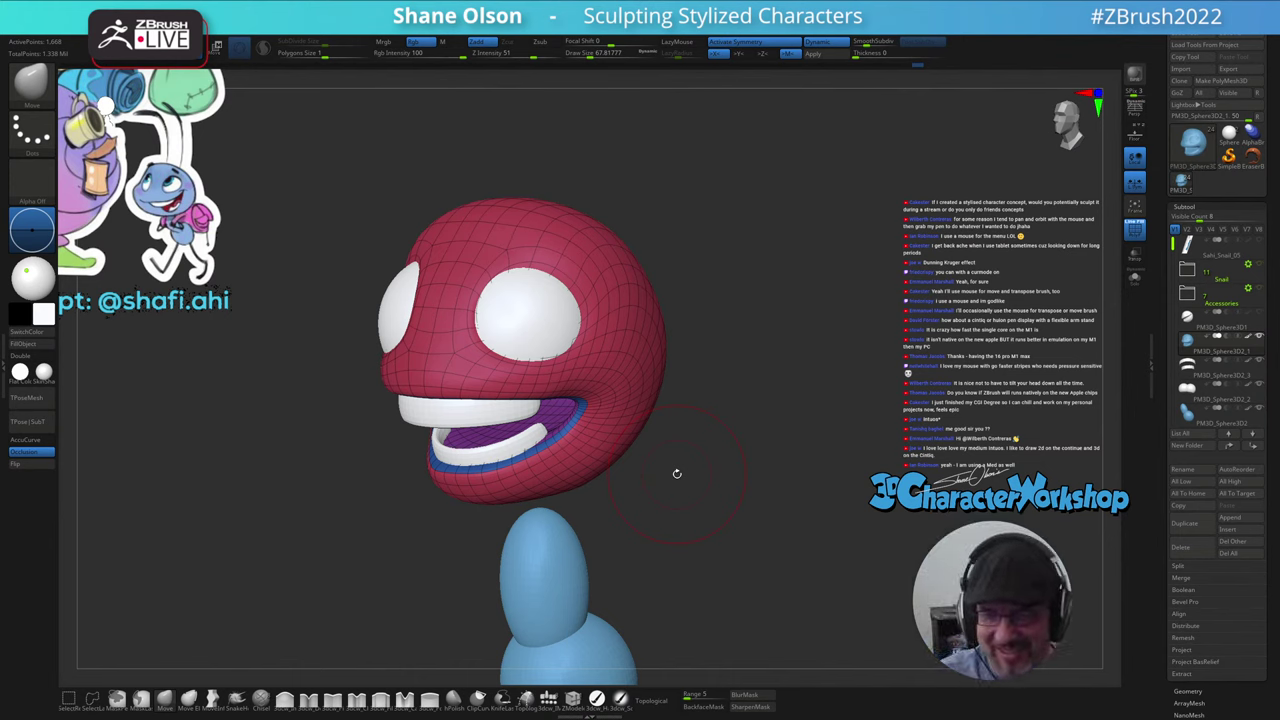
# - Turn off the head's subdivision preview and adjust the upper lip with the Move brush at a draw size of about 44
pyautogui.moveTo(615, 534)
pyautogui.mouseDown(button='right')
pyautogui.moveTo(606, 529)
pyautogui.moveTo(641, 493)
pyautogui.moveTo(617, 574)
pyautogui.moveTo(625, 548)
pyautogui.mouseUp(button='right')
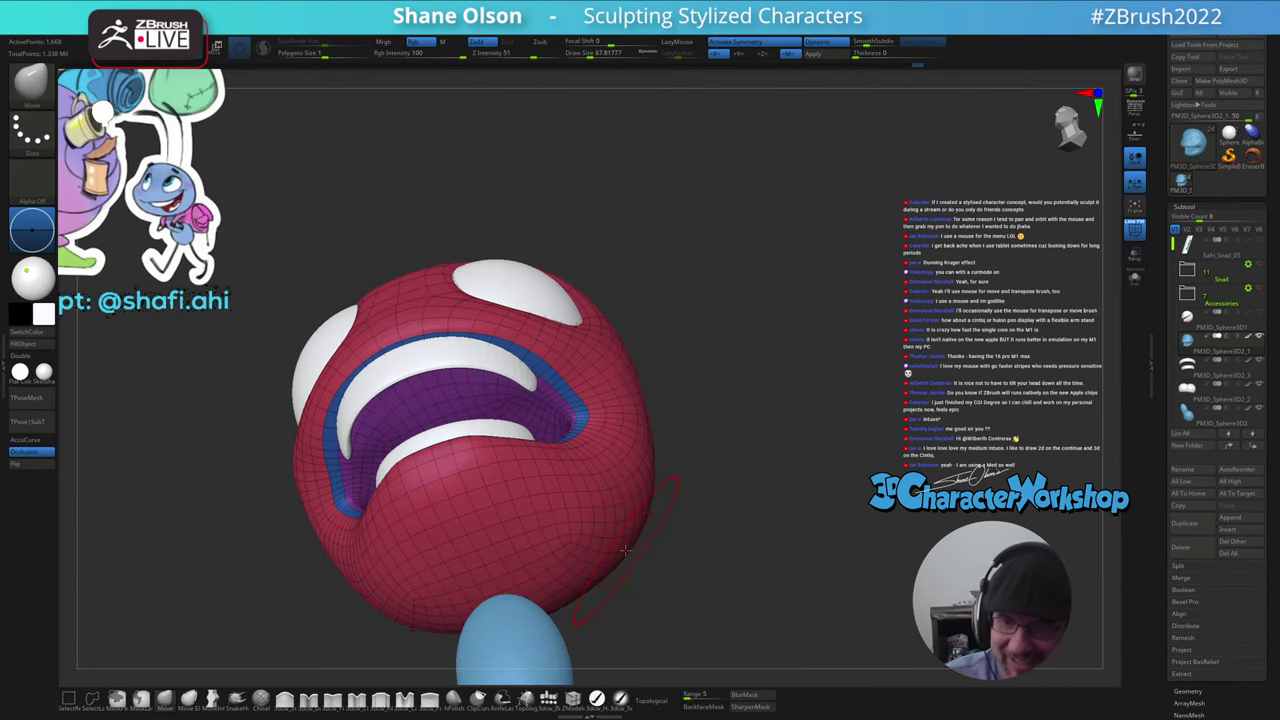
pyautogui.moveTo(625, 548); pyautogui.dragTo(573, 490, button='right')
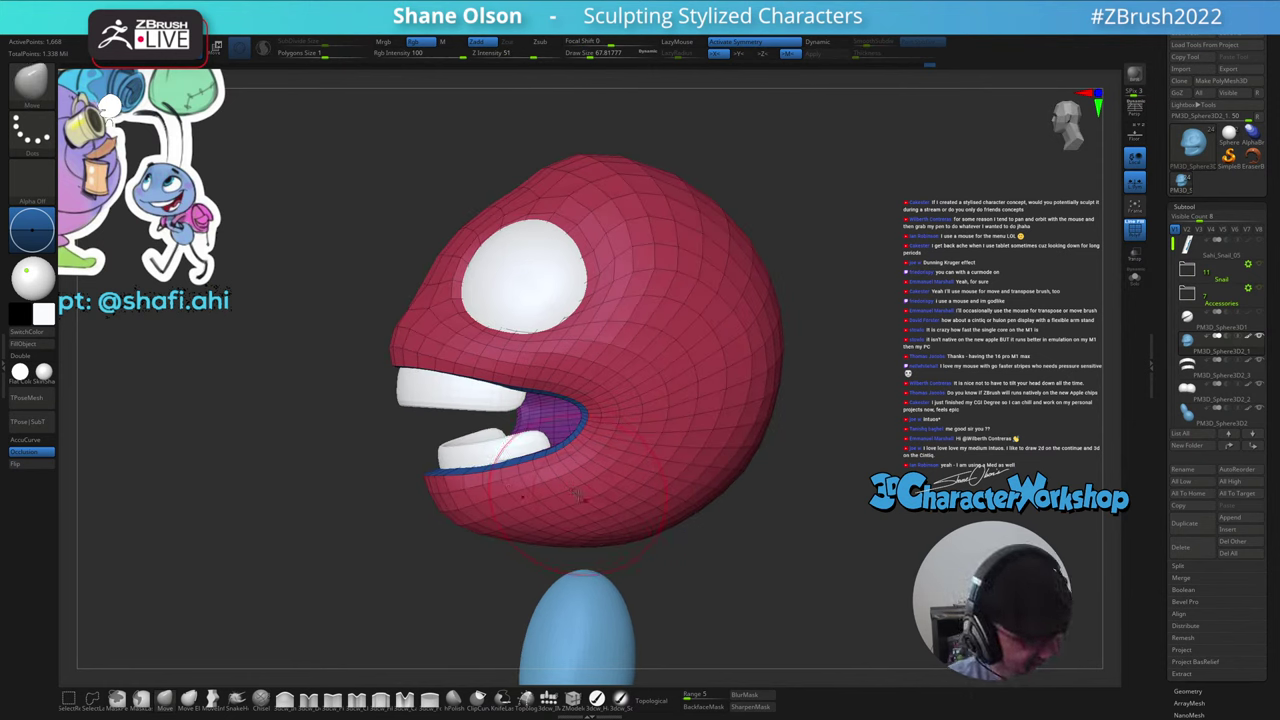
pyautogui.press('ctrl')
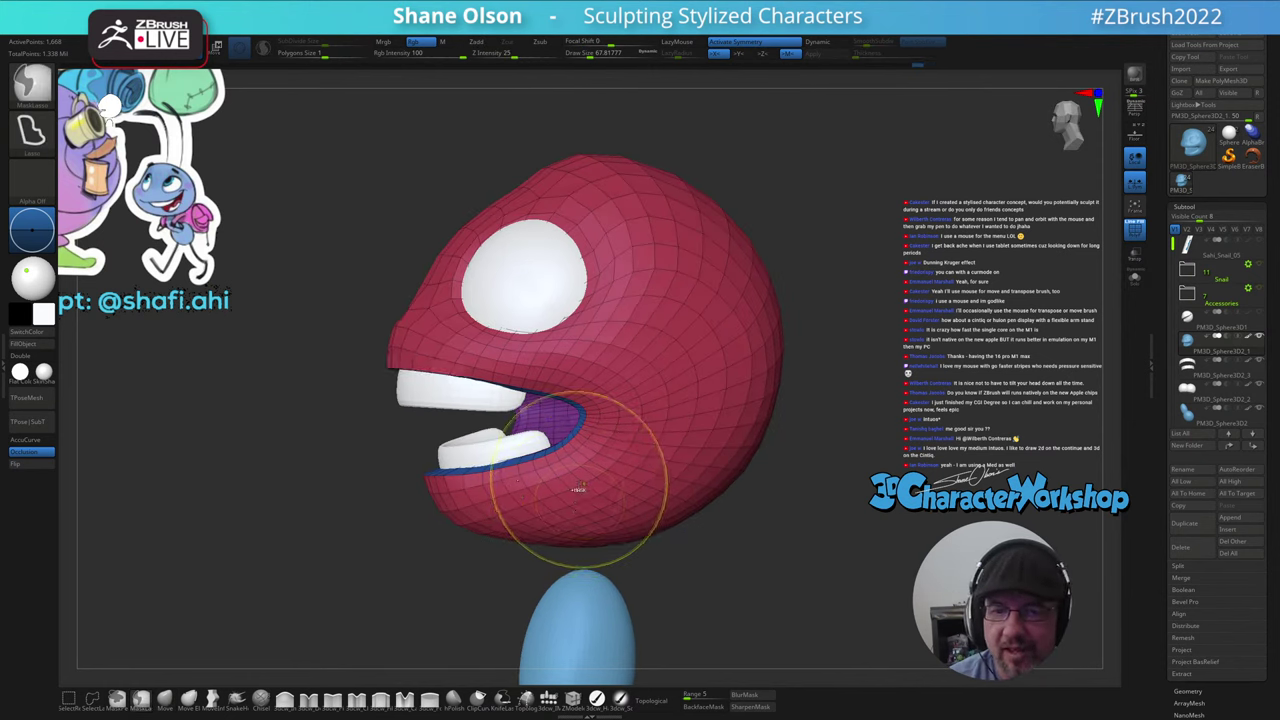
pyautogui.moveTo(430, 358); pyautogui.dragTo(424, 337, button='right')
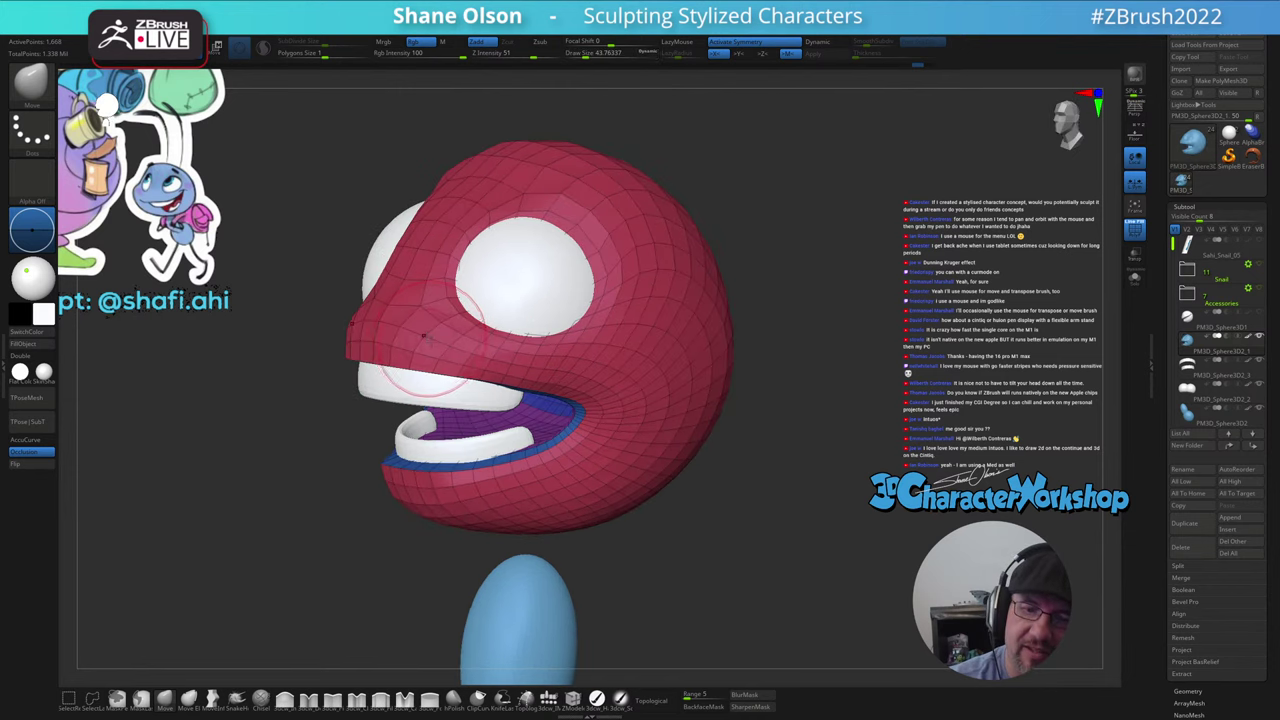
pyautogui.press('shift')
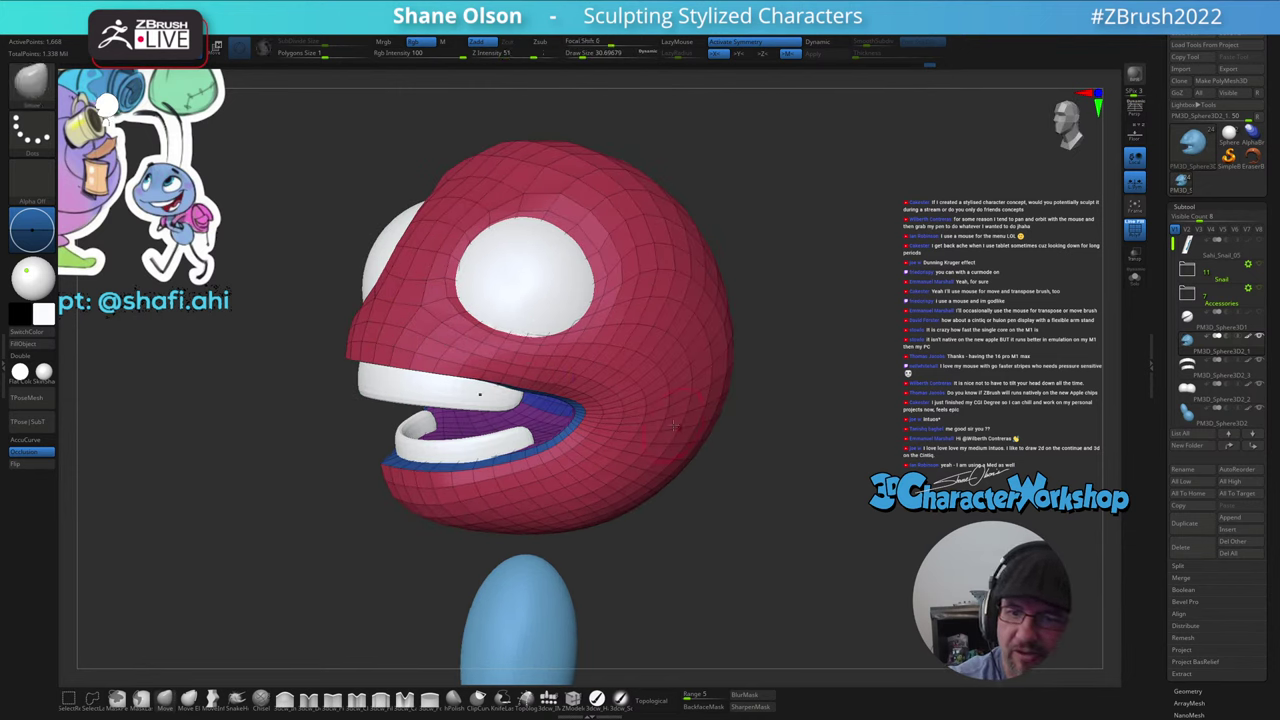
# - Reshape the mouth corners and surrounding cheeks from below, enlarging the Move brush in stages to a draw size of about 80
pyautogui.moveTo(654, 365)
pyautogui.mouseDown(button='right')
pyautogui.moveTo(648, 404)
pyautogui.moveTo(633, 380)
pyautogui.mouseUp(button='right')
pyautogui.press('s')
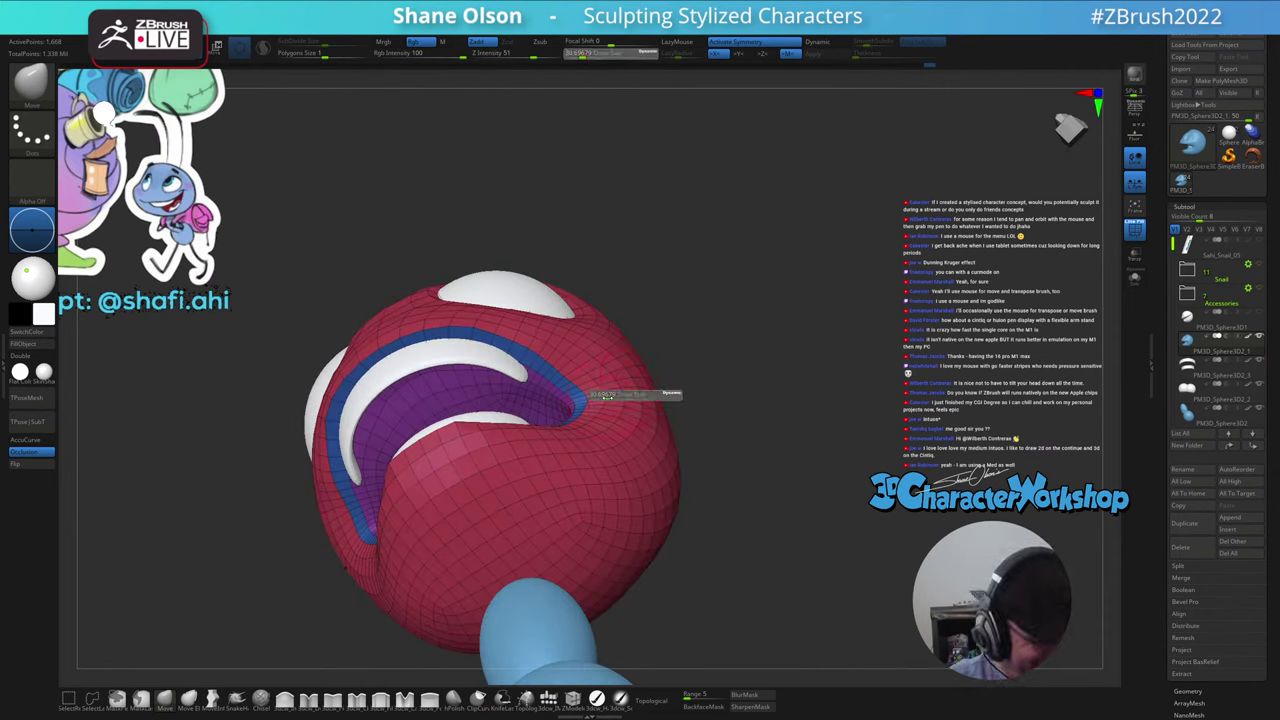
pyautogui.moveTo(602, 402); pyautogui.dragTo(611, 402)
pyautogui.moveTo(612, 400)
pyautogui.mouseDown(button='right')
pyautogui.moveTo(616, 416)
pyautogui.moveTo(636, 390)
pyautogui.moveTo(610, 411)
pyautogui.mouseUp(button='right')
pyautogui.press('s')
pyautogui.moveTo(606, 410); pyautogui.dragTo(613, 410)
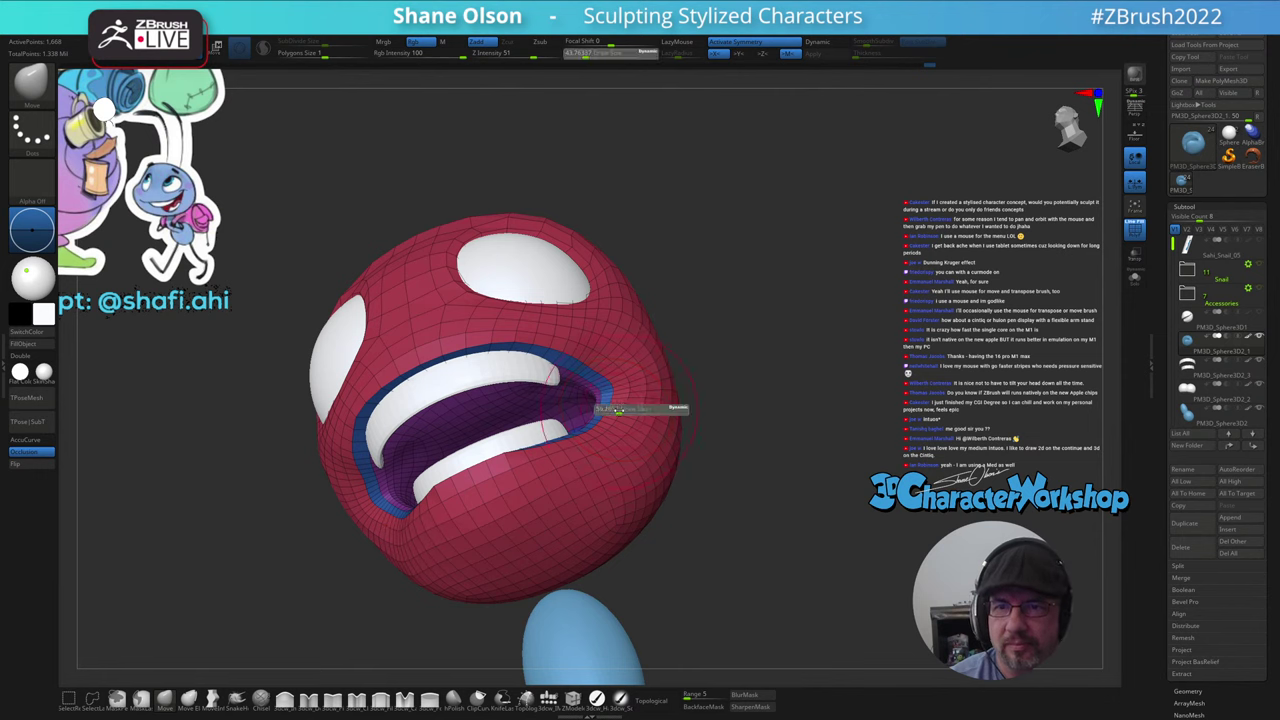
pyautogui.moveTo(612, 404); pyautogui.dragTo(627, 403, button='right')
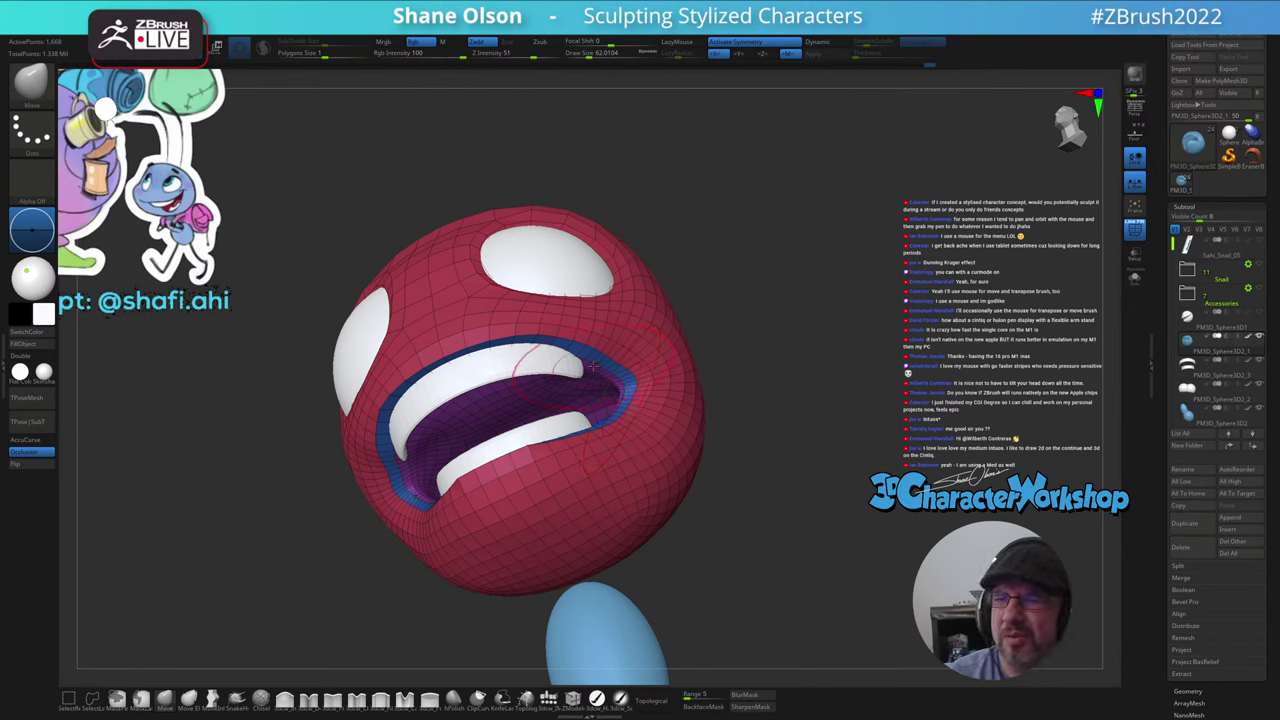
pyautogui.moveTo(593, 366); pyautogui.dragTo(607, 400, button='right')
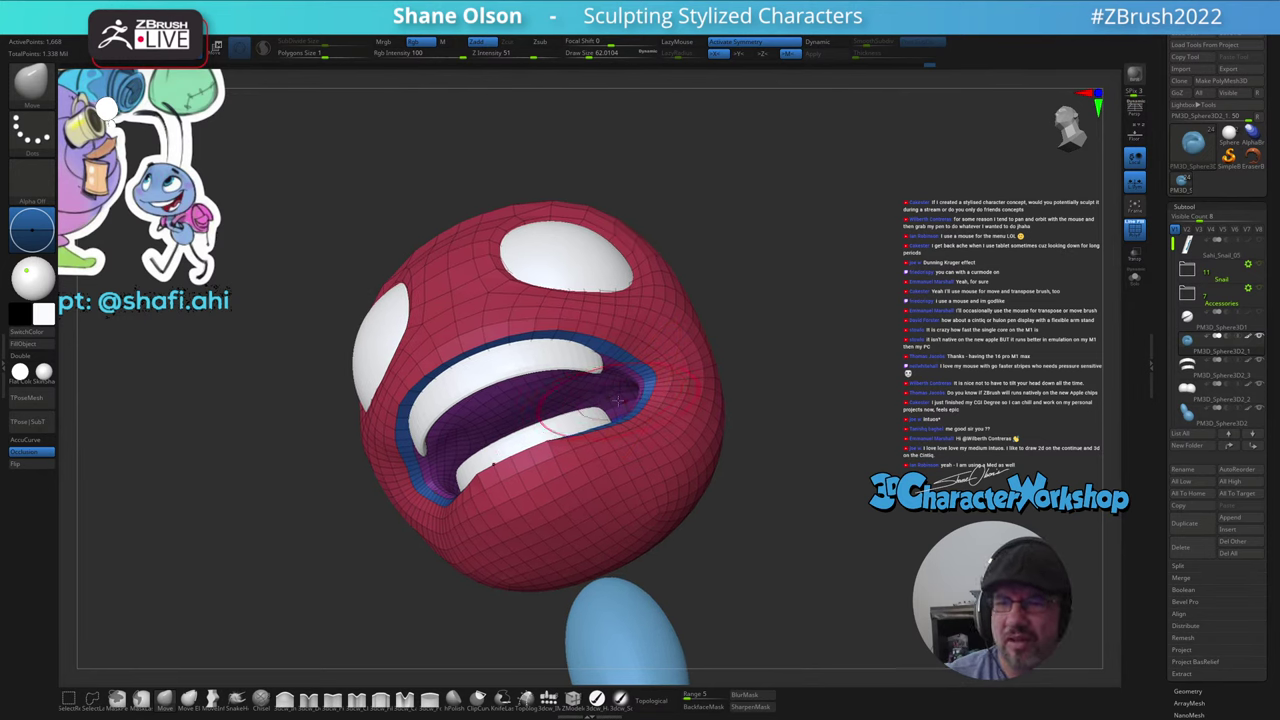
pyautogui.press('s')
pyautogui.moveTo(618, 400); pyautogui.dragTo(657, 386)
pyautogui.moveTo(655, 388)
pyautogui.mouseDown(button='right')
pyautogui.moveTo(625, 384)
pyautogui.moveTo(662, 294)
pyautogui.mouseUp(button='right')
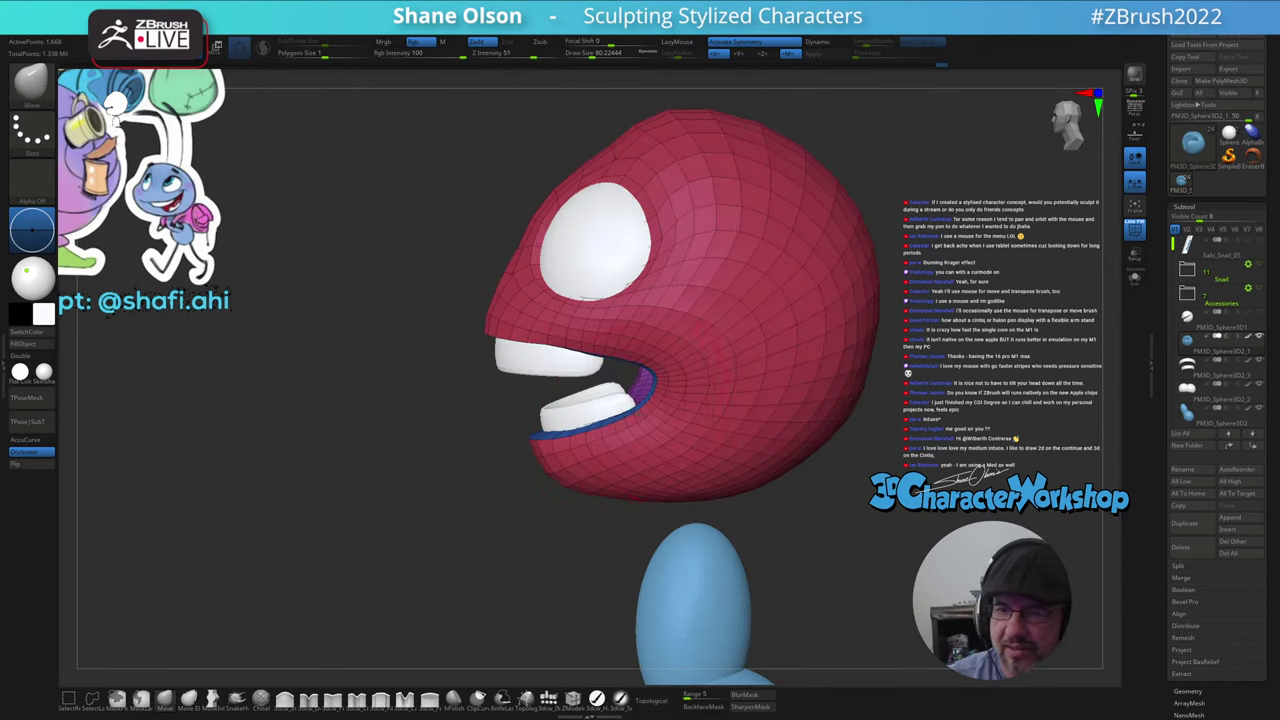
# - Straighten the lower lip line and pull the mouth corners to a sharper point, reducing the Move brush size to about 59, then 39
pyautogui.press('[')
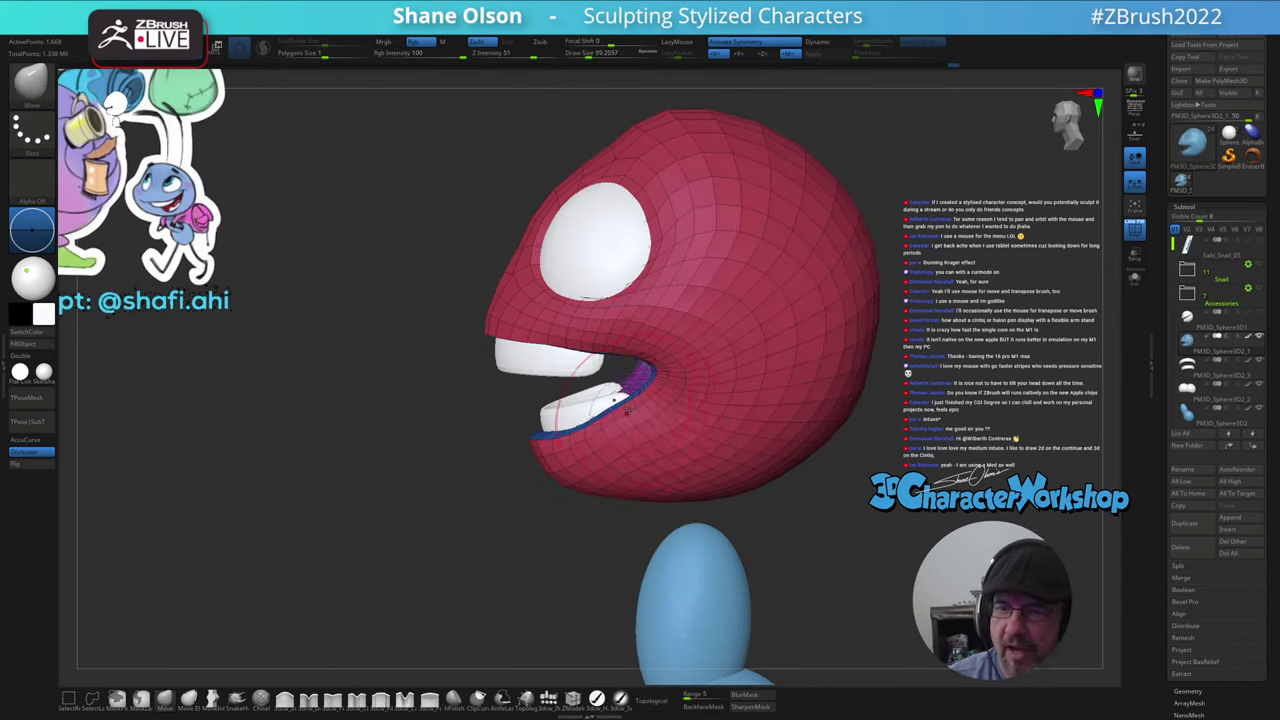
pyautogui.moveTo(614, 417); pyautogui.dragTo(629, 408, button='right')
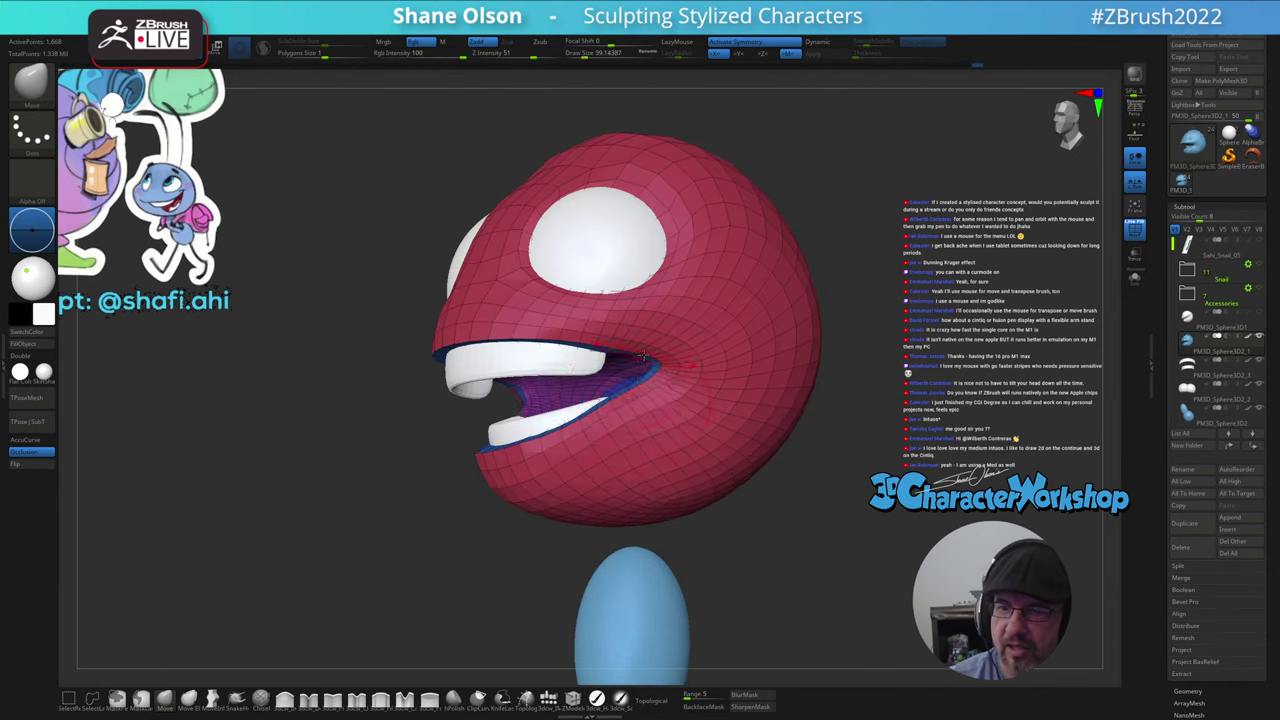
pyautogui.moveTo(643, 349); pyautogui.dragTo(692, 344, button='right')
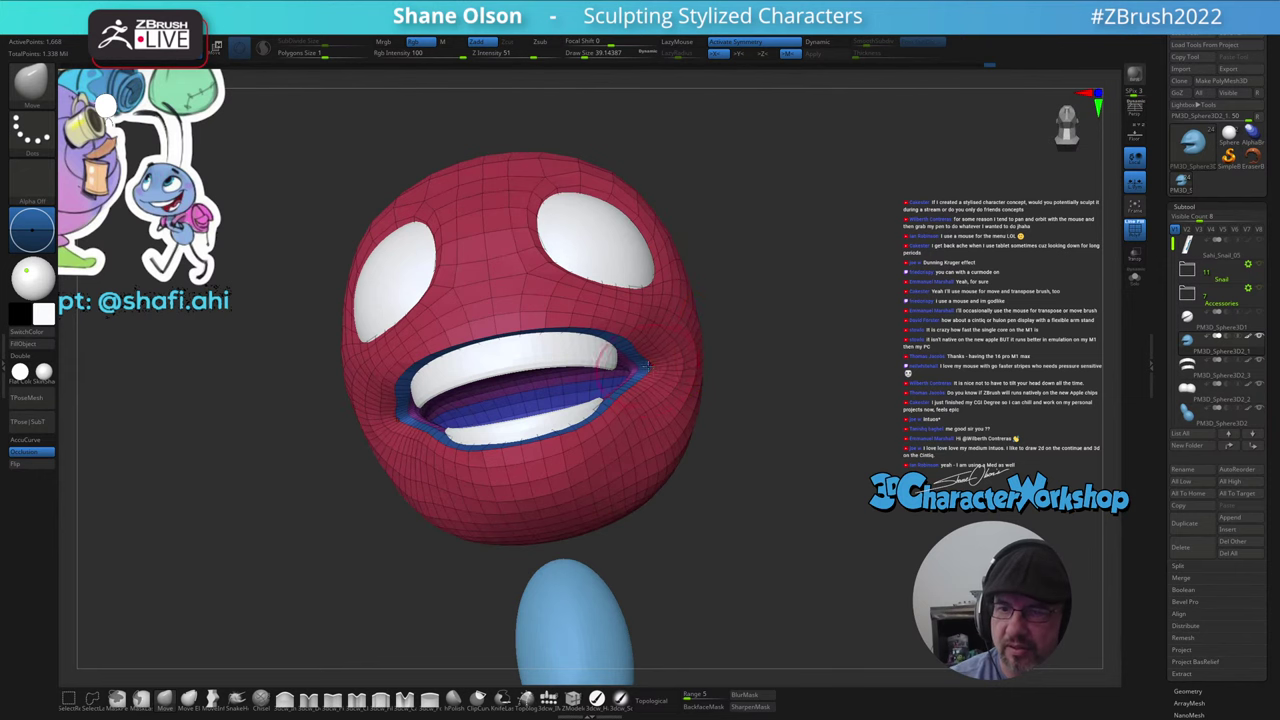
pyautogui.moveTo(655, 383); pyautogui.dragTo(672, 370, button='right')
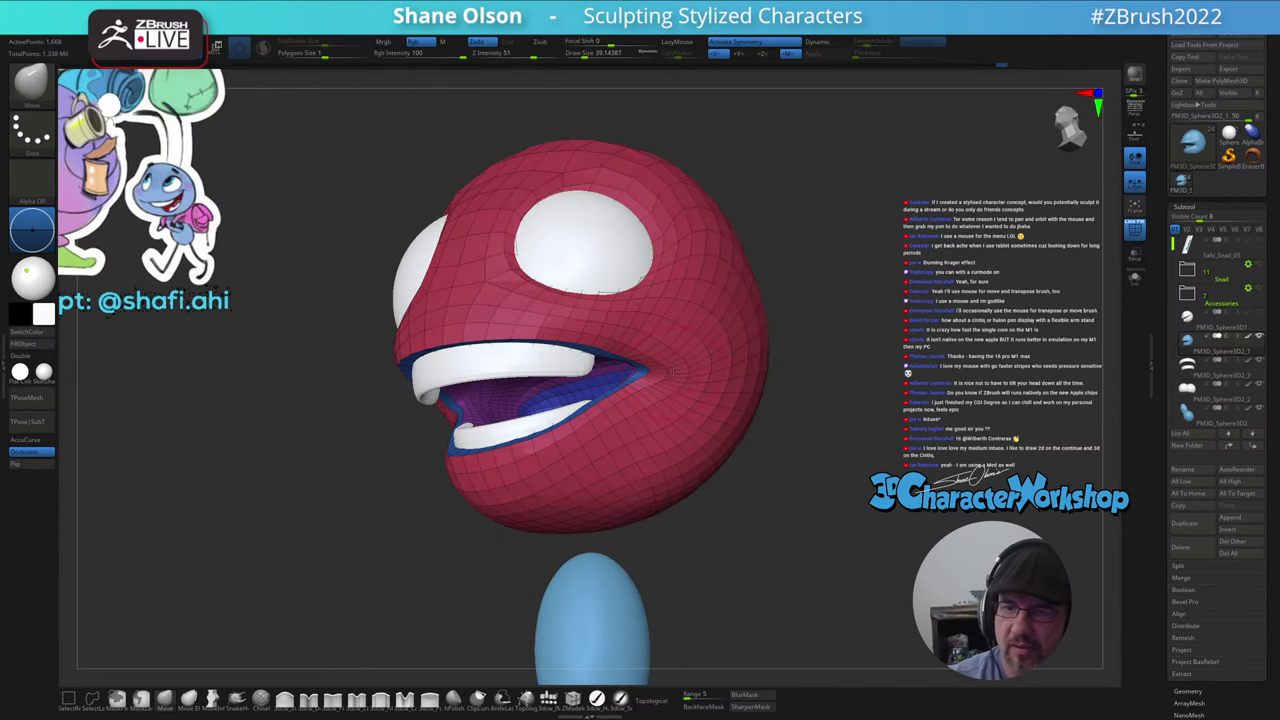
# - Select the teeth subtool and mask the lower teeth with a lasso
pyautogui.moveTo(628, 328); pyautogui.dragTo(560, 360, button='right')
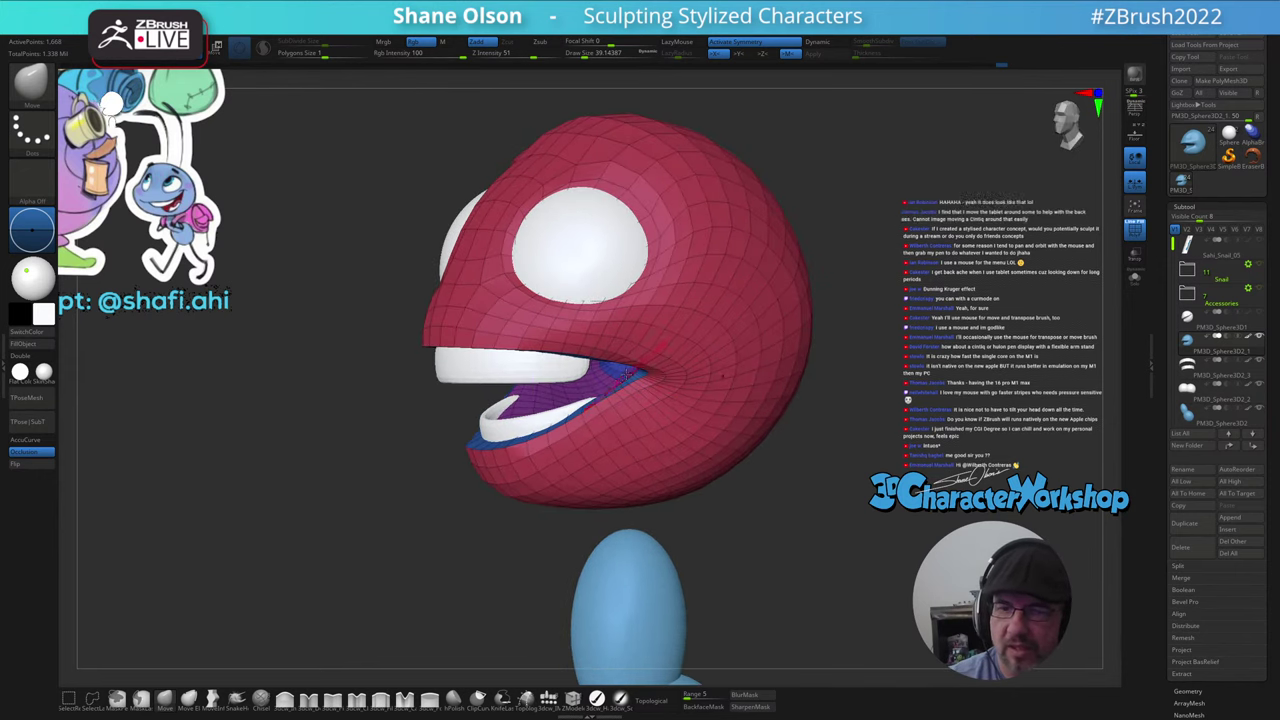
pyautogui.keyDown('alt'); pyautogui.click(542, 366); pyautogui.keyUp('alt')
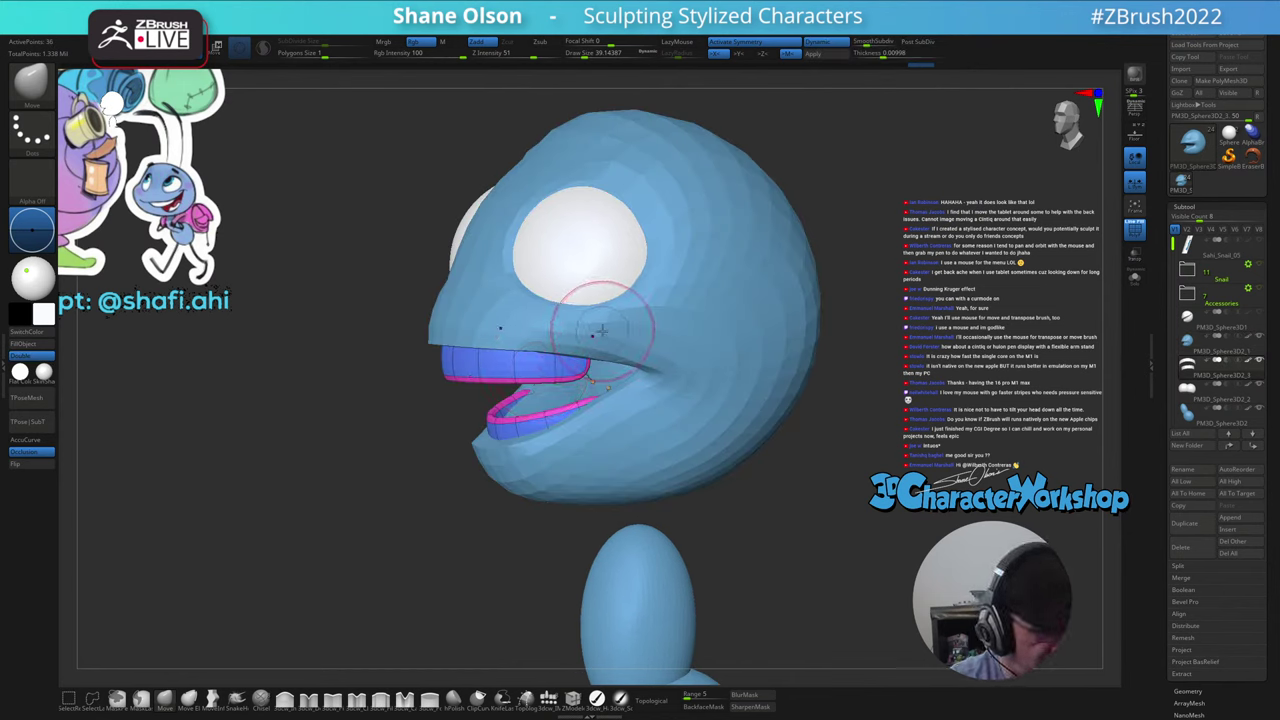
pyautogui.moveTo(643, 386); pyautogui.dragTo(586, 371, button='right')
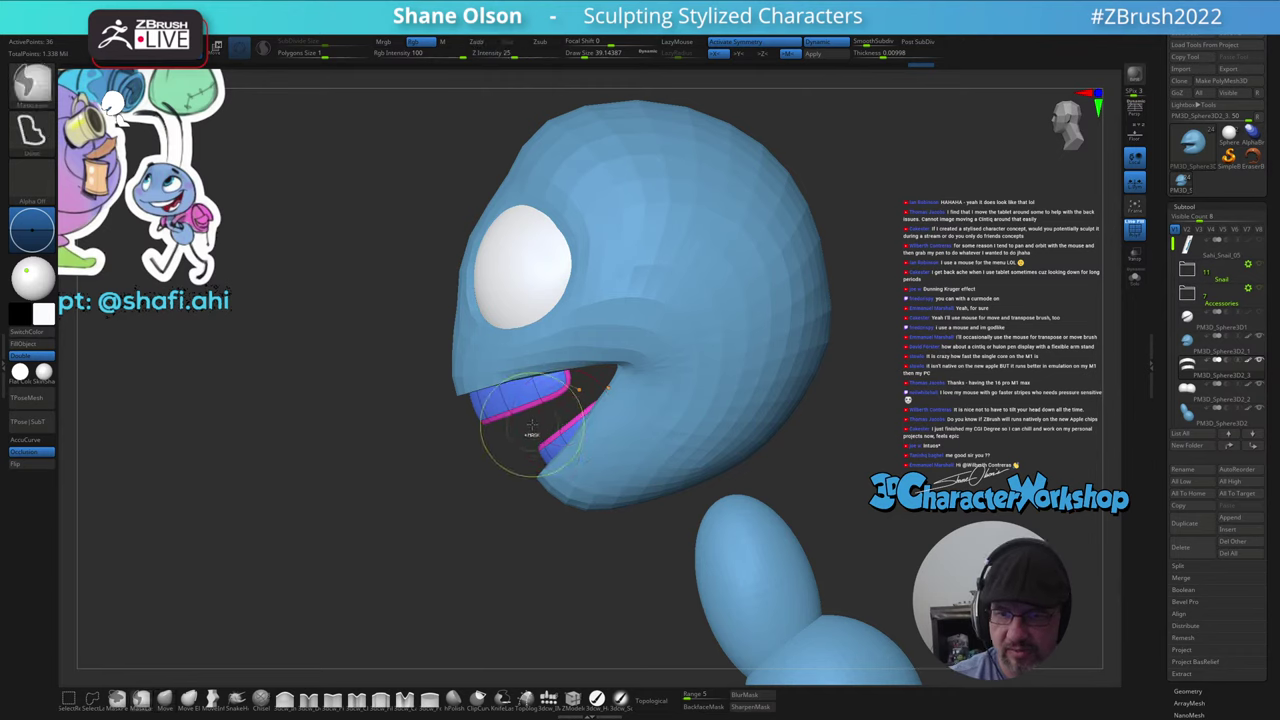
pyautogui.moveTo(534, 426)
pyautogui.keyDown('ctrl'); pyautogui.mouseDown()
pyautogui.moveTo(518, 543)
pyautogui.moveTo(710, 342)
pyautogui.moveTo(706, 300)
pyautogui.mouseUp(); pyautogui.keyUp('ctrl')
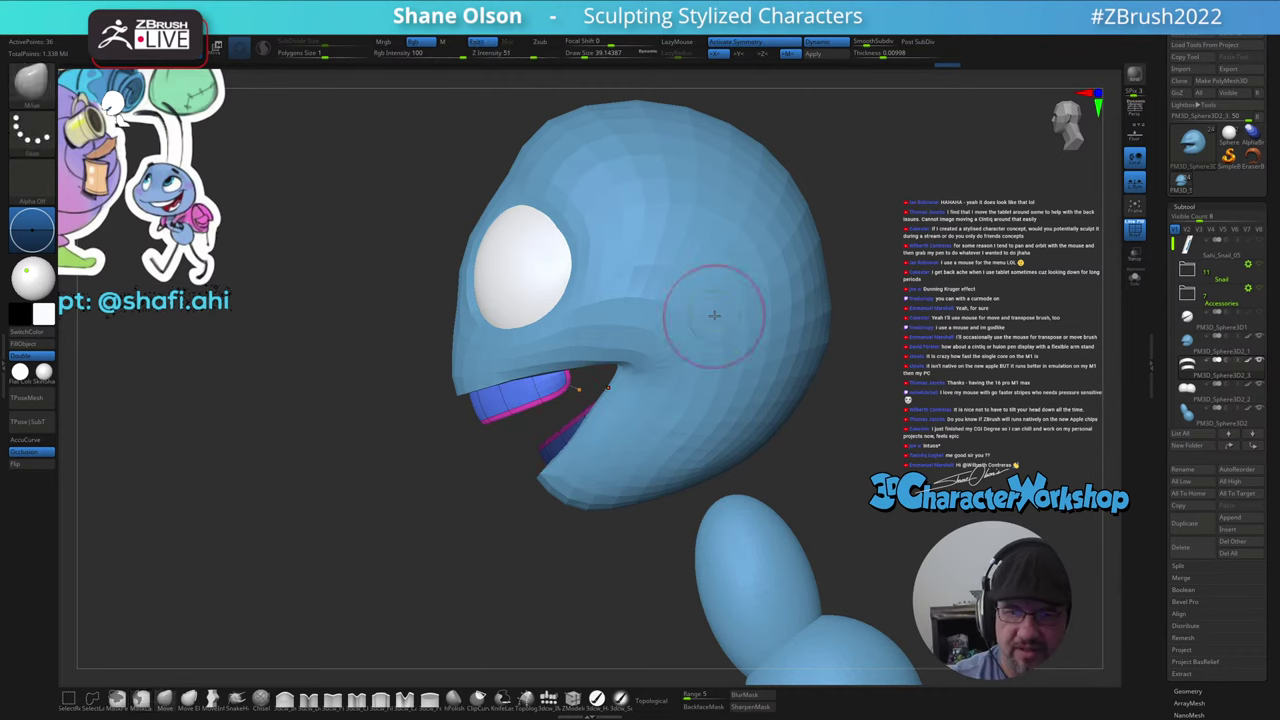
# - Isolate the teeth, turn off their dynamic subdivision preview, and assign the lower teeth their own polygroup
pyautogui.click(1130, 285)
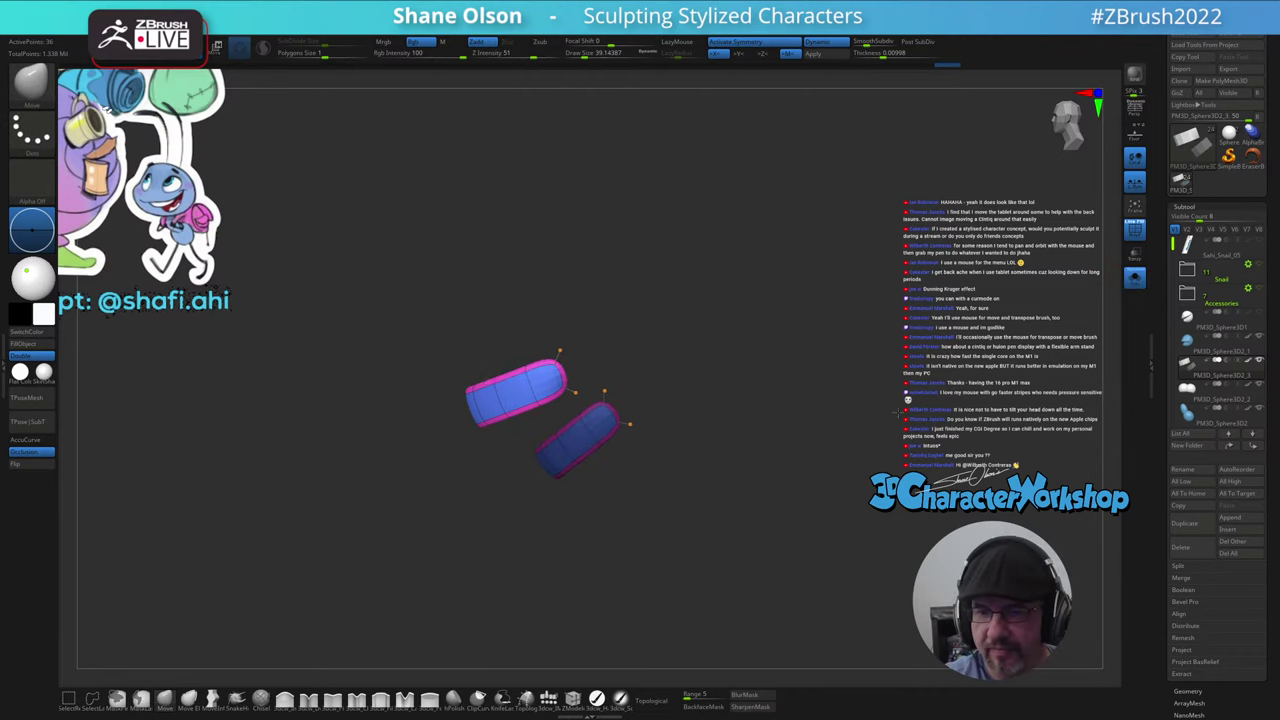
pyautogui.keyDown('alt'); pyautogui.moveTo(899, 407); pyautogui.dragTo(863, 429); pyautogui.keyUp('alt')
pyautogui.hotkey('shift', 'd')
pyautogui.moveTo(674, 477); pyautogui.dragTo(672, 458)
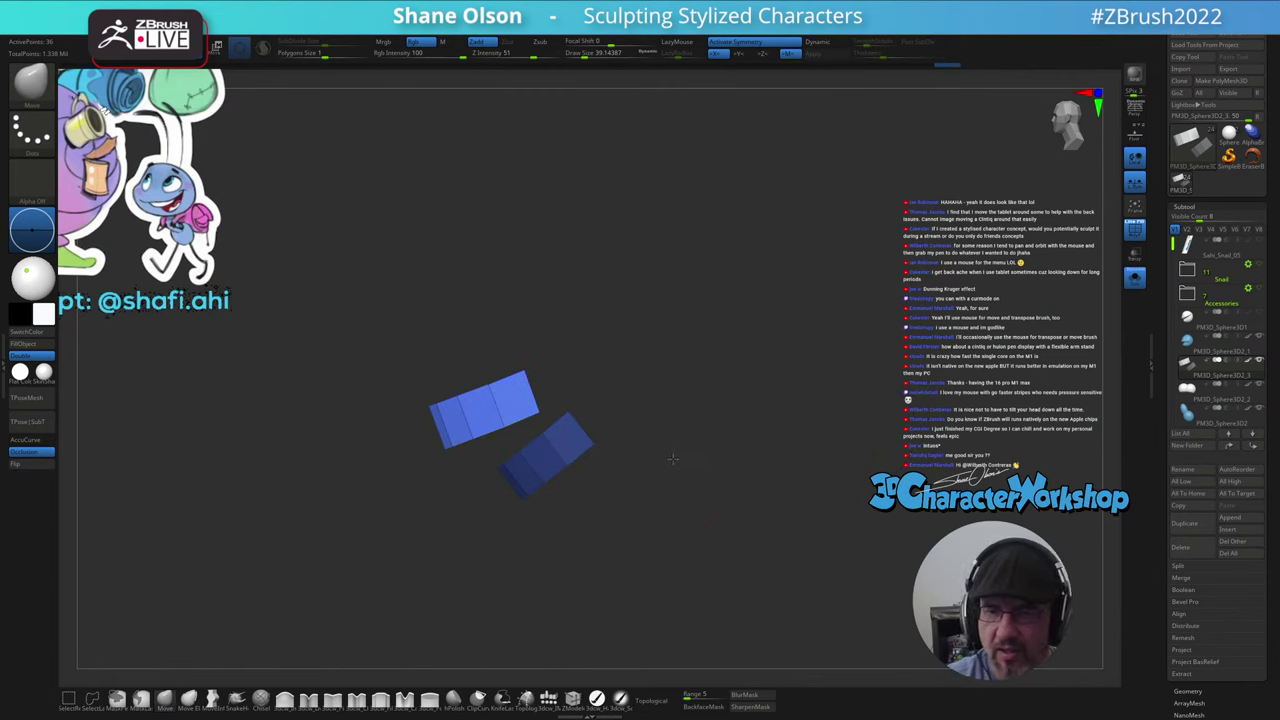
pyautogui.moveTo(456, 312)
pyautogui.keyDown('ctrl'); pyautogui.mouseDown()
pyautogui.moveTo(372, 405)
pyautogui.moveTo(487, 460)
pyautogui.moveTo(550, 440)
pyautogui.moveTo(585, 405)
pyautogui.mouseUp(); pyautogui.keyUp('ctrl')
pyautogui.hotkey('ctrl', 'w')
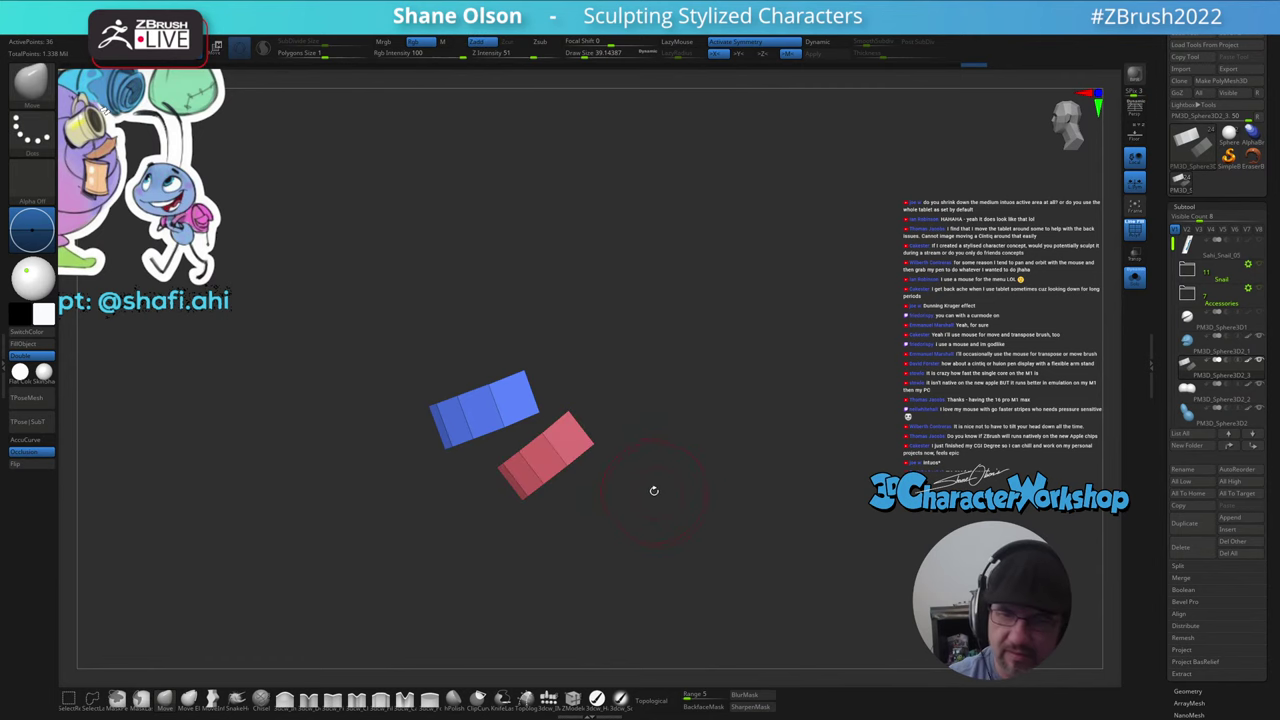
# - Enable the transform gizmo, show the other subtools again, and turn the teeth's subdivision preview back on
pyautogui.press('w')
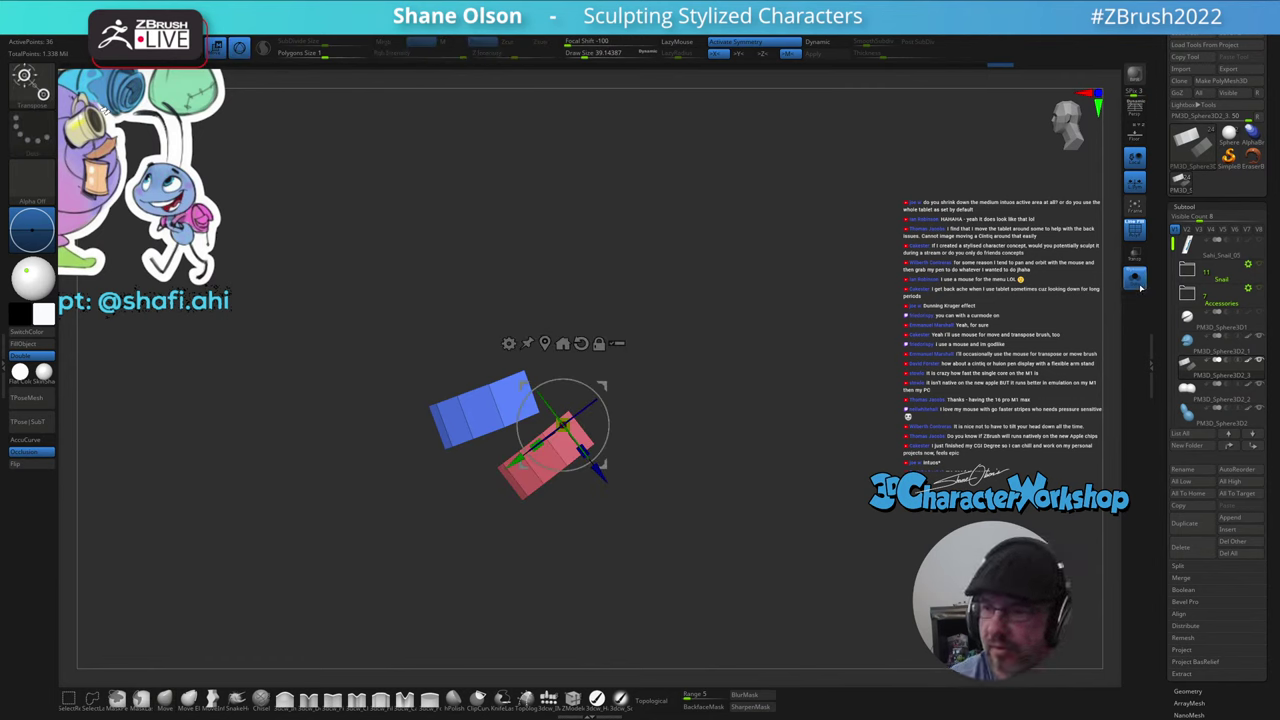
pyautogui.click(1136, 283)
pyautogui.moveTo(613, 372)
pyautogui.mouseDown(button='right')
pyautogui.moveTo(690, 366)
pyautogui.moveTo(613, 372)
pyautogui.moveTo(615, 393)
pyautogui.mouseUp(button='right')
pyautogui.press('d')
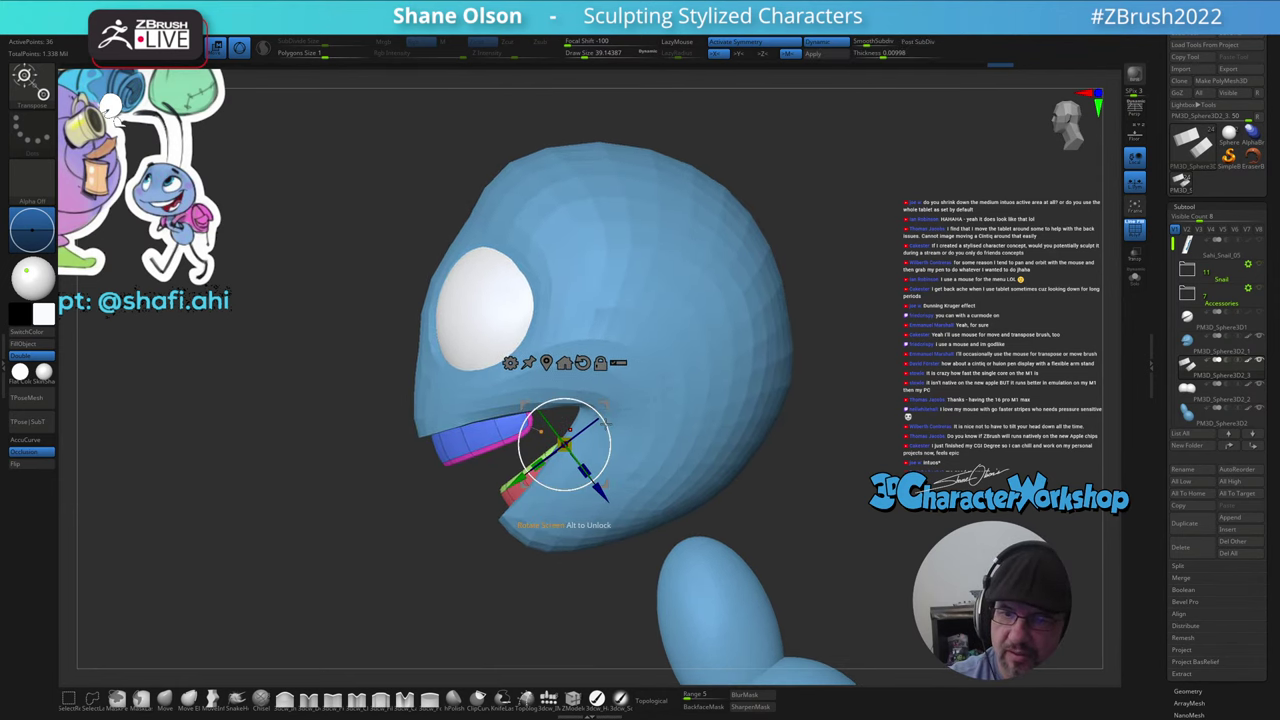
# - Mask the upper teeth and nudge the lower teeth into place along the lower jaw with the gizmo
pyautogui.press('ctrl')
pyautogui.moveTo(352, 546)
pyautogui.keyDown('ctrl'); pyautogui.mouseDown()
pyautogui.moveTo(540, 440)
pyautogui.moveTo(466, 155)
pyautogui.mouseUp(); pyautogui.keyUp('ctrl')
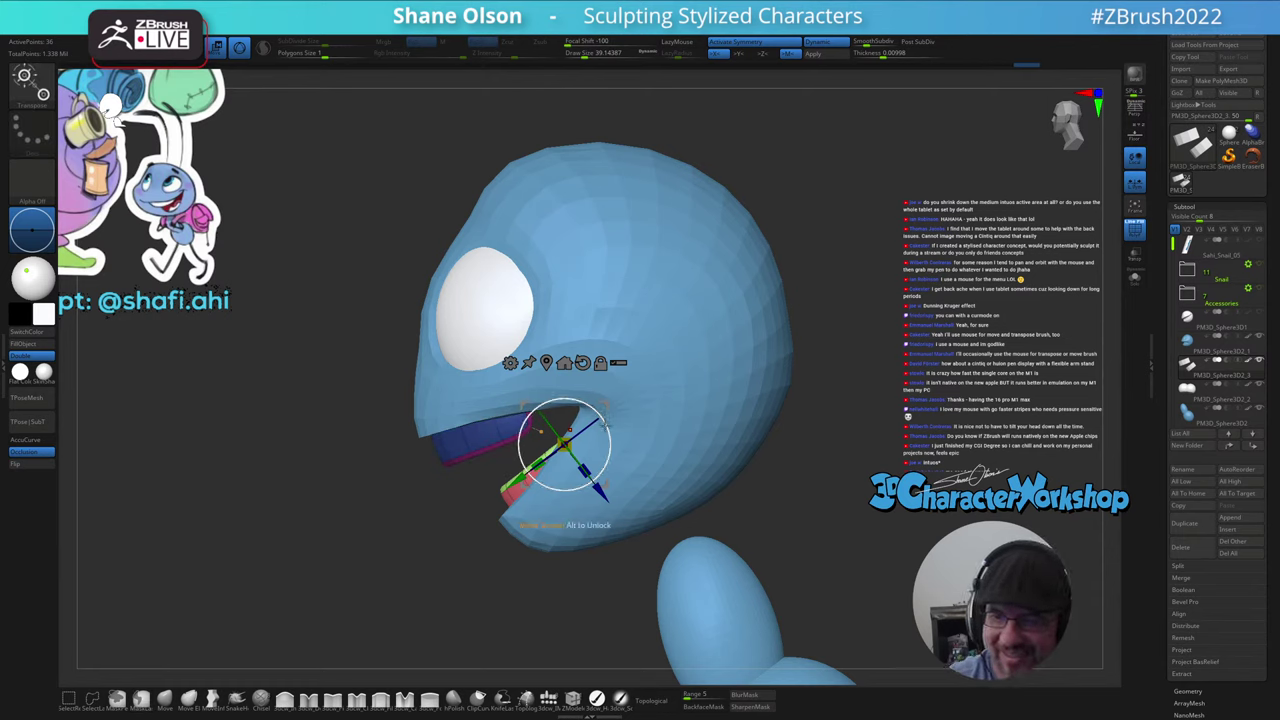
pyautogui.moveTo(606, 422); pyautogui.dragTo(600, 413)
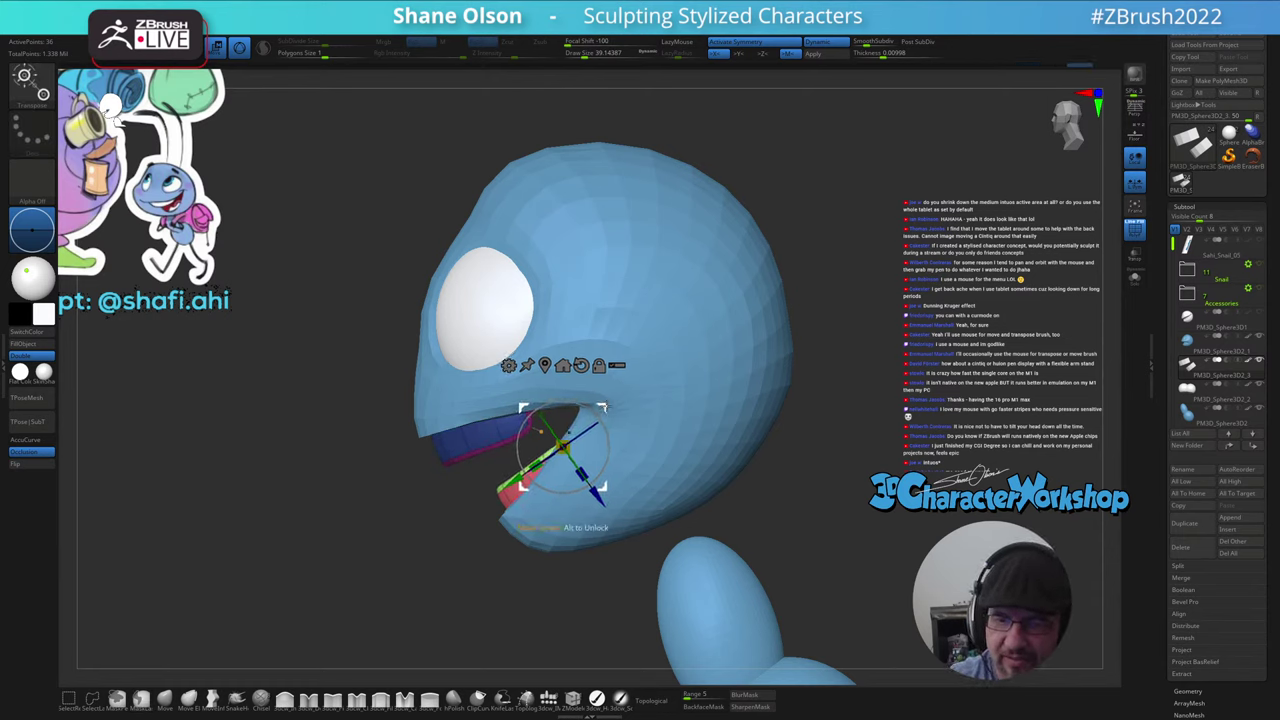
pyautogui.moveTo(600, 415); pyautogui.dragTo(653, 459, button='right')
pyautogui.moveTo(647, 458); pyautogui.dragTo(700, 460)
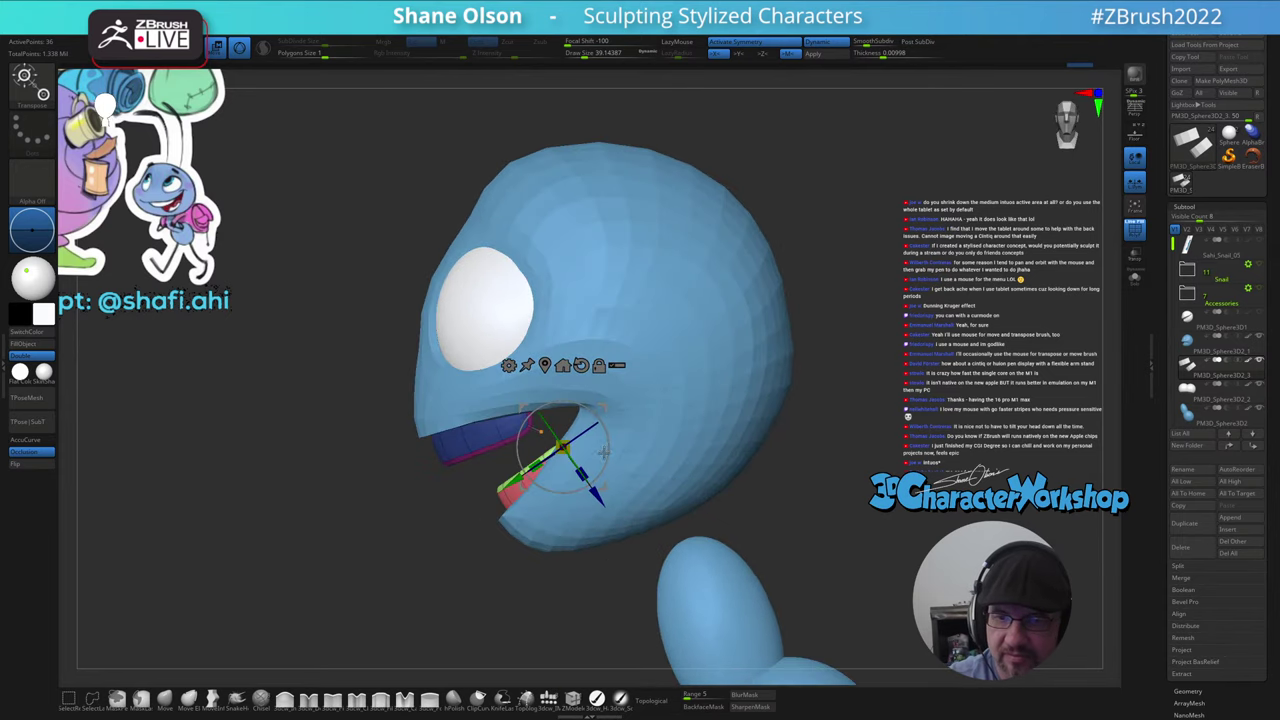
# - Invert the mask, reposition the gizmo at the front of the upper teeth, and nudge them under the upper lip
pyautogui.keyDown('ctrl'); pyautogui.click(521, 618); pyautogui.keyUp('ctrl')
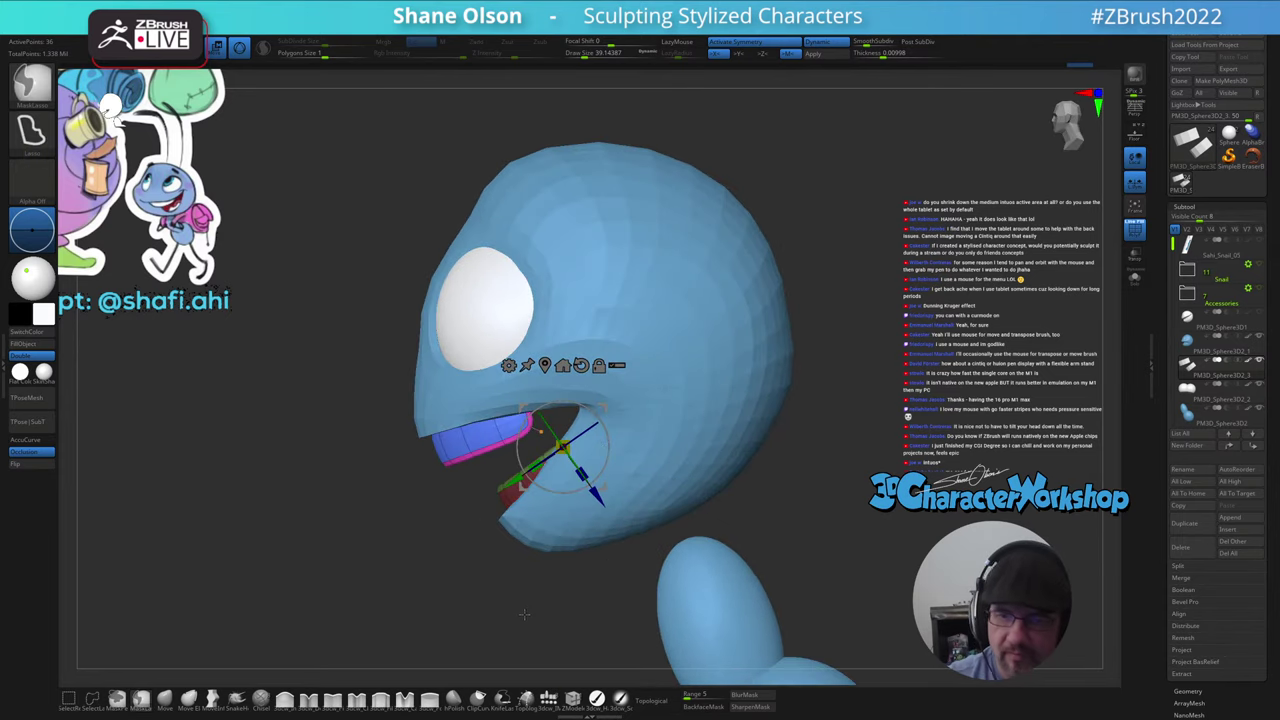
pyautogui.keyDown('alt'); pyautogui.moveTo(602, 407); pyautogui.dragTo(554, 377); pyautogui.keyUp('alt')
pyautogui.moveTo(512, 420); pyautogui.dragTo(414, 473)
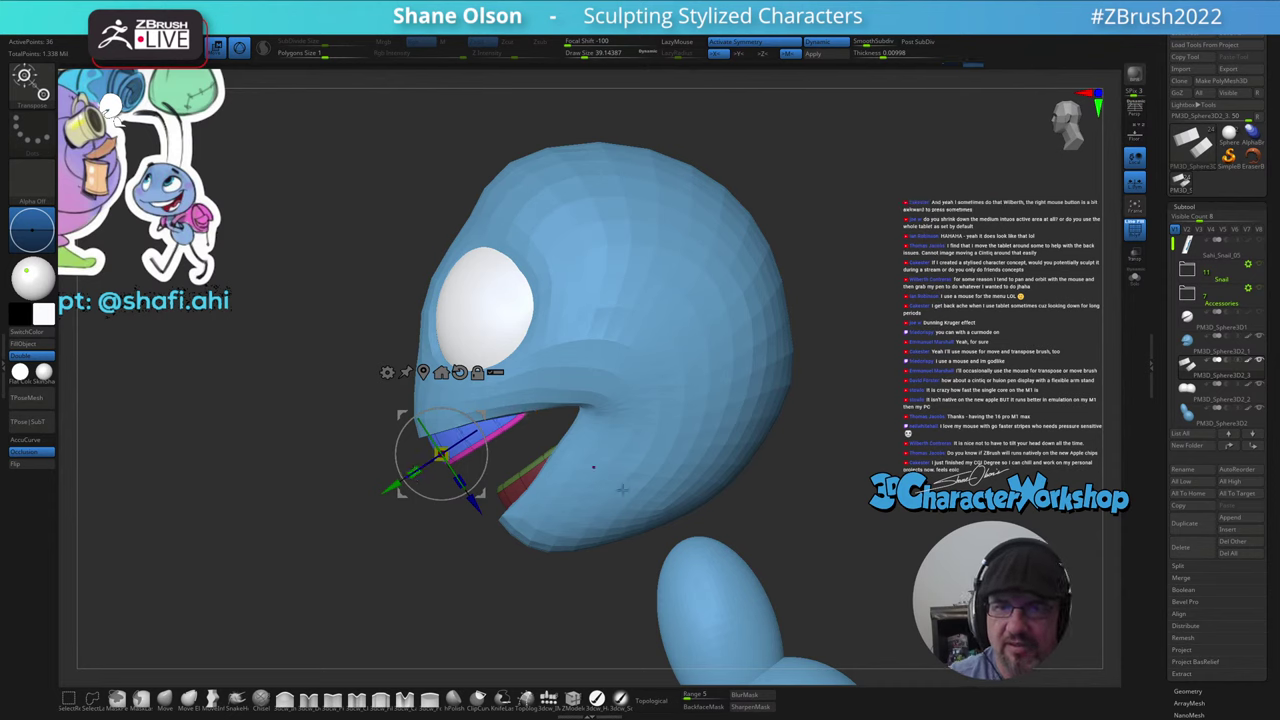
pyautogui.moveTo(481, 416); pyautogui.dragTo(484, 413)
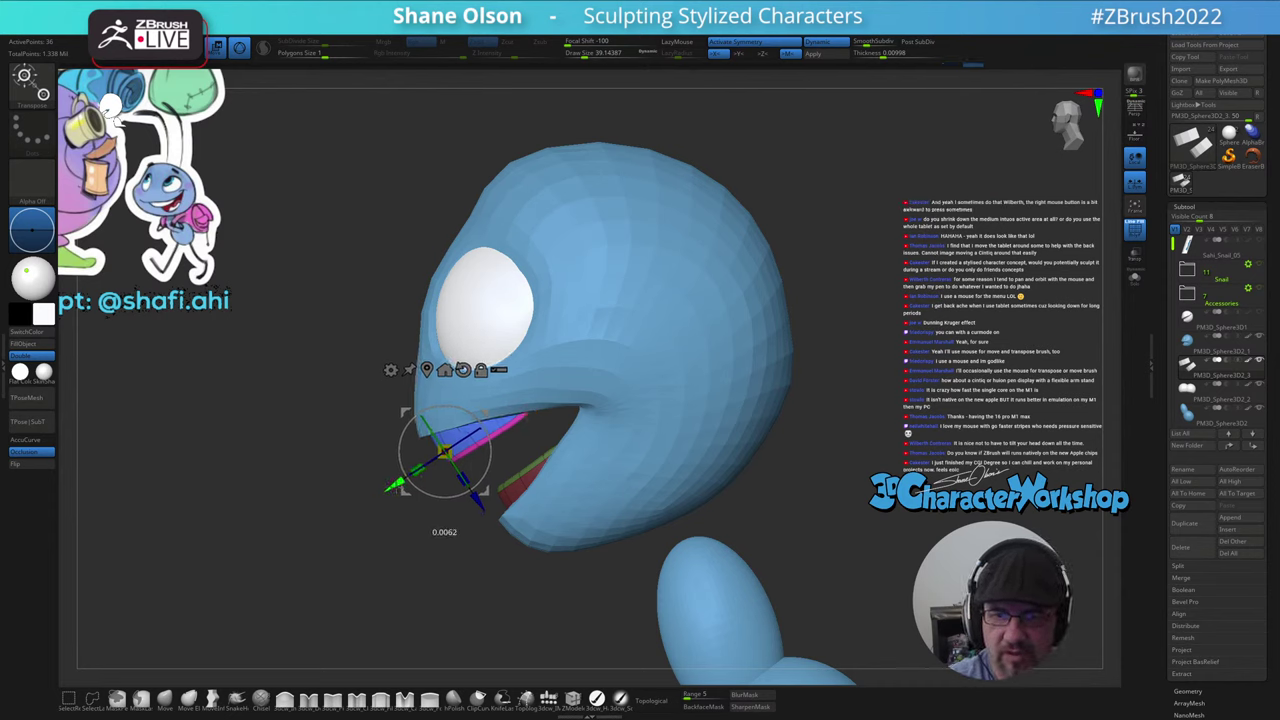
pyautogui.moveTo(600, 471)
pyautogui.mouseDown(button='right')
pyautogui.moveTo(613, 434)
pyautogui.moveTo(684, 438)
pyautogui.moveTo(622, 462)
pyautogui.moveTo(612, 518)
pyautogui.moveTo(622, 460)
pyautogui.mouseUp(button='right')
pyautogui.press('q')
pyautogui.moveTo(622, 461)
pyautogui.mouseDown()
pyautogui.moveTo(658, 539)
pyautogui.moveTo(678, 485)
pyautogui.mouseUp()
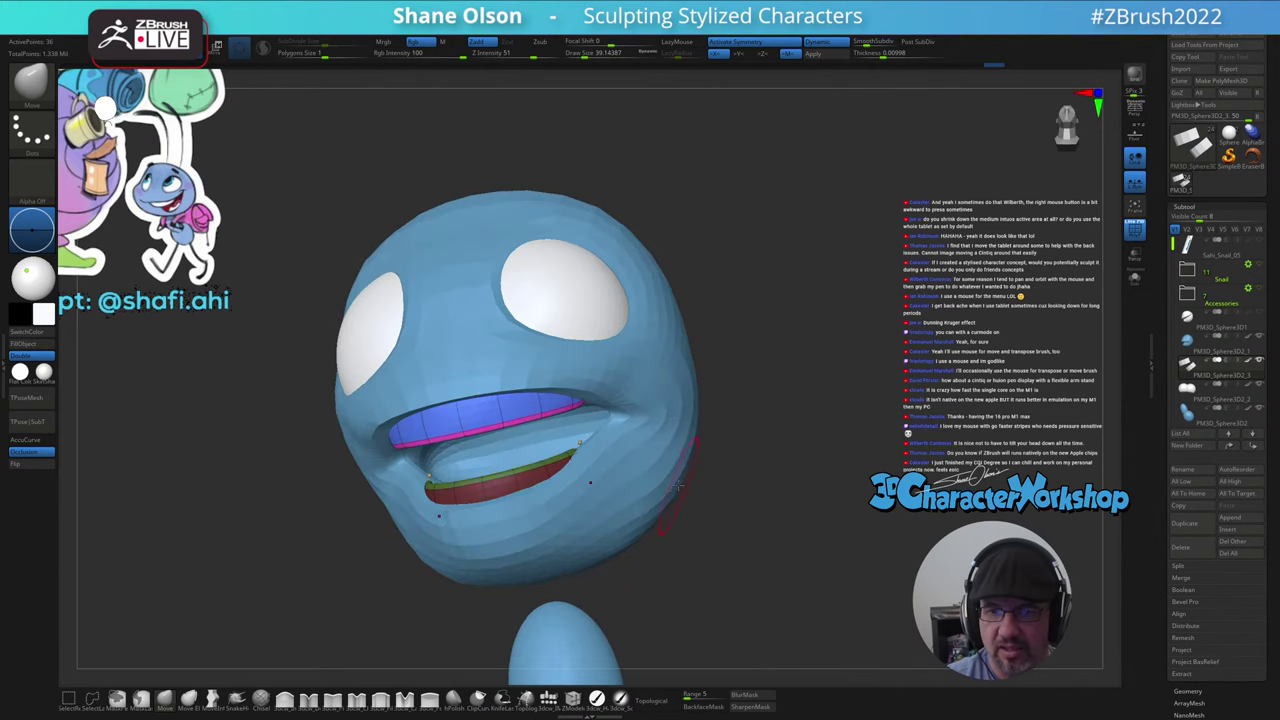
# - Select the head, reshape the mouth corners with the Move brush at about 56, and smooth them at a draw size of about 39
pyautogui.keyDown('alt'); pyautogui.click(650, 440); pyautogui.keyUp('alt')
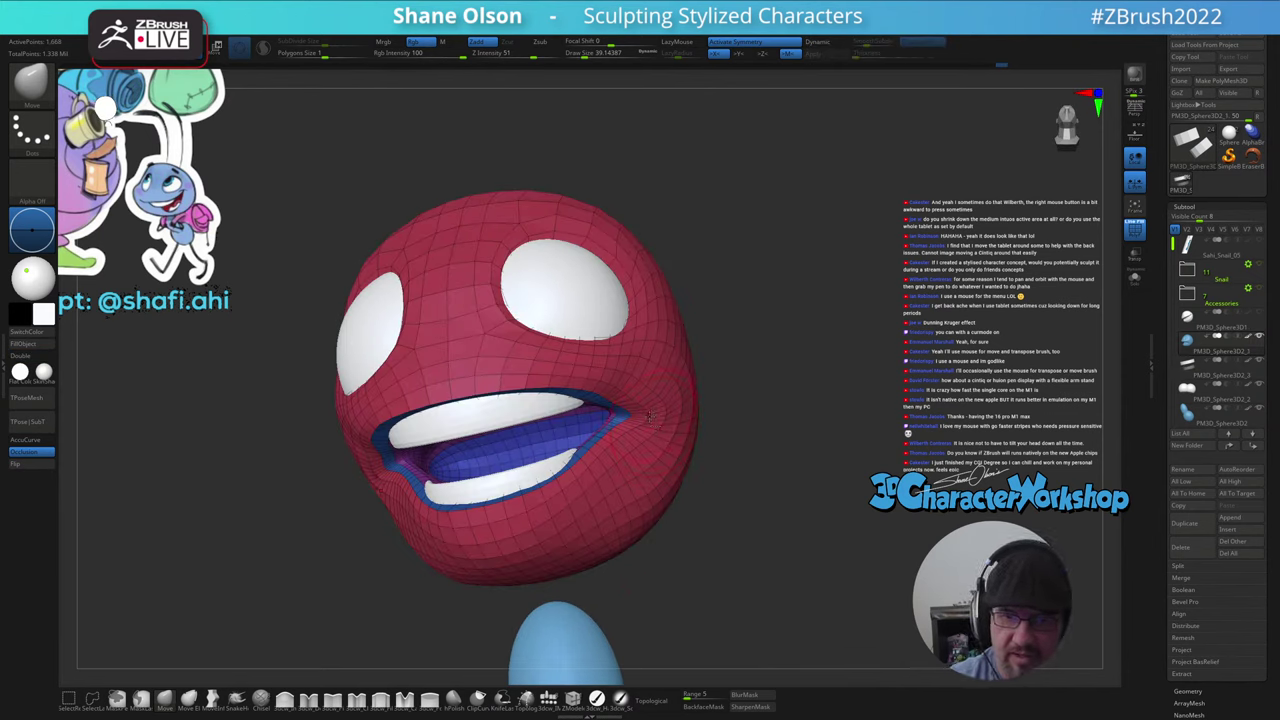
pyautogui.moveTo(648, 416); pyautogui.dragTo(603, 442)
pyautogui.press('s')
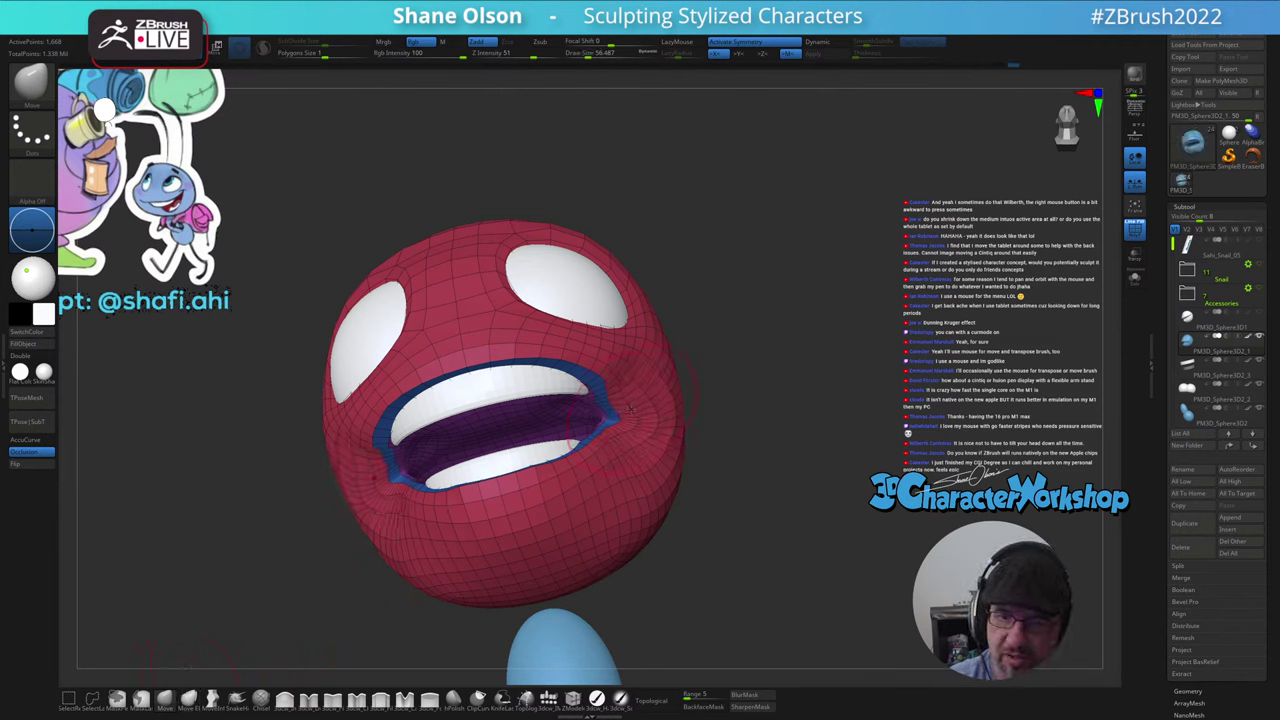
pyautogui.moveTo(631, 409)
pyautogui.mouseDown(button='right')
pyautogui.moveTo(659, 450)
pyautogui.moveTo(662, 418)
pyautogui.moveTo(625, 439)
pyautogui.moveTo(656, 396)
pyautogui.moveTo(628, 391)
pyautogui.mouseUp(button='right')
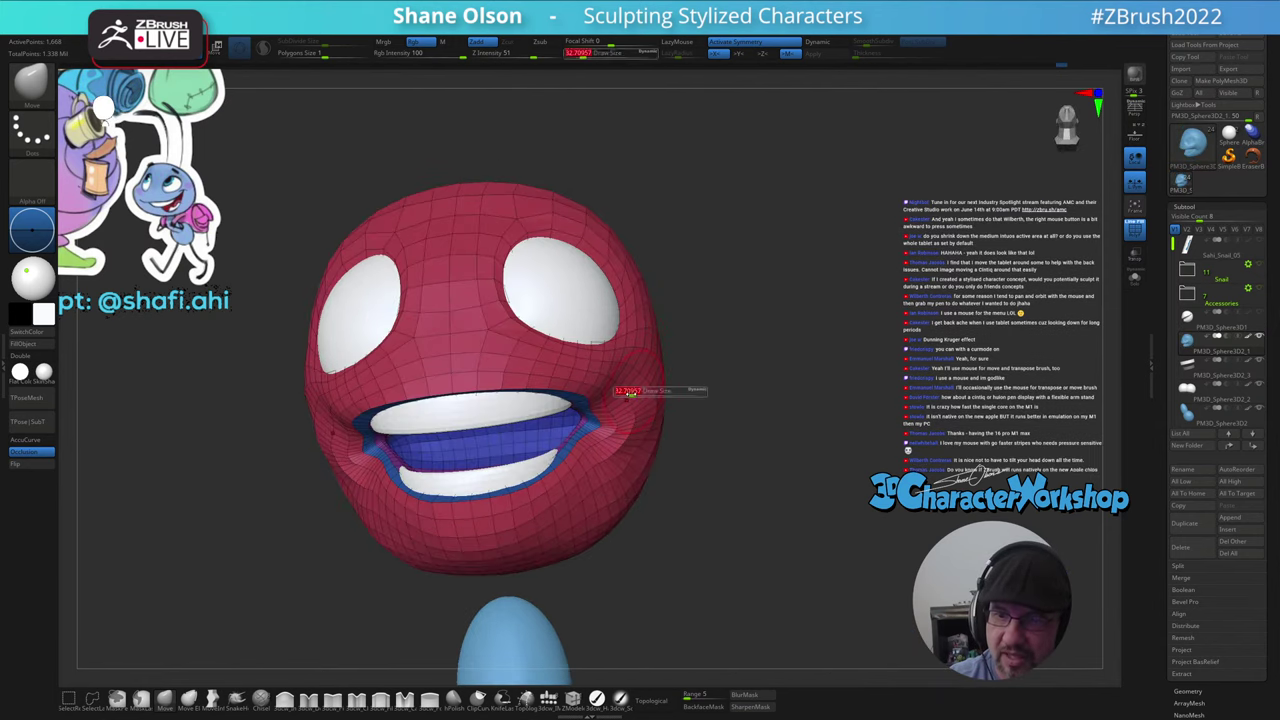
pyautogui.keyDown('shift'); pyautogui.moveTo(618, 402); pyautogui.dragTo(612, 428); pyautogui.keyUp('shift')
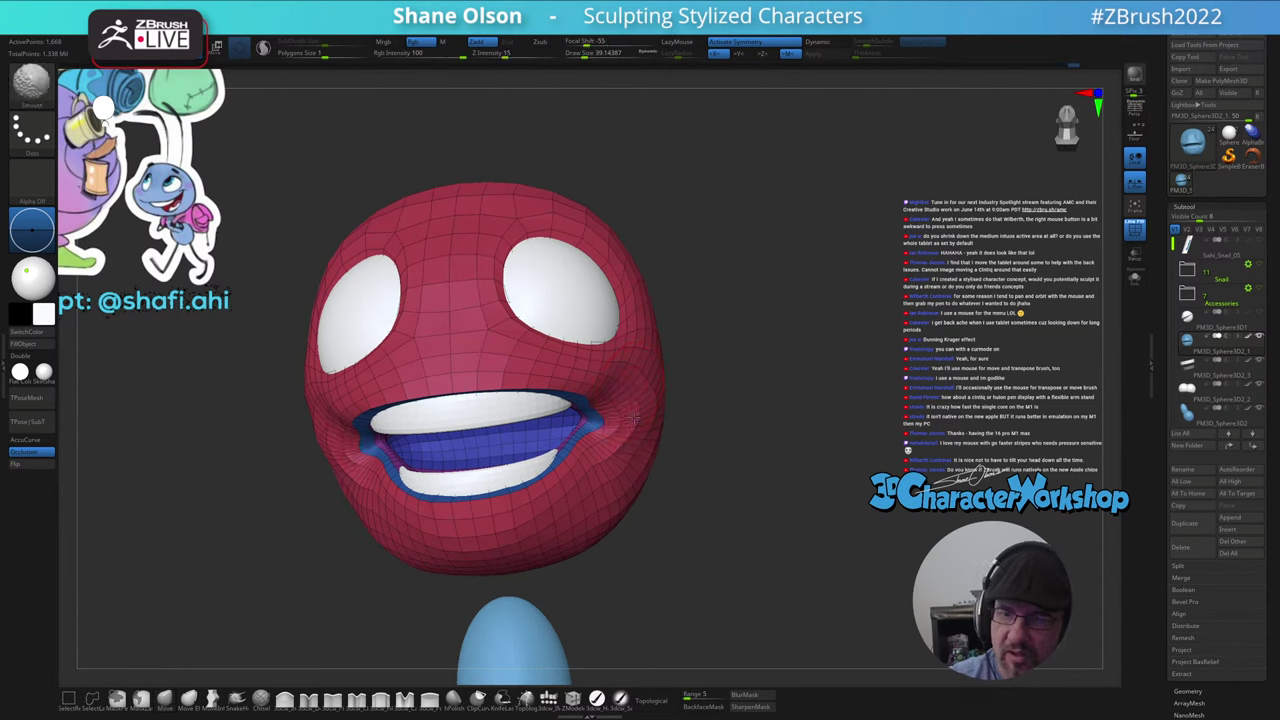
pyautogui.moveTo(624, 455); pyautogui.dragTo(656, 413, button='right')
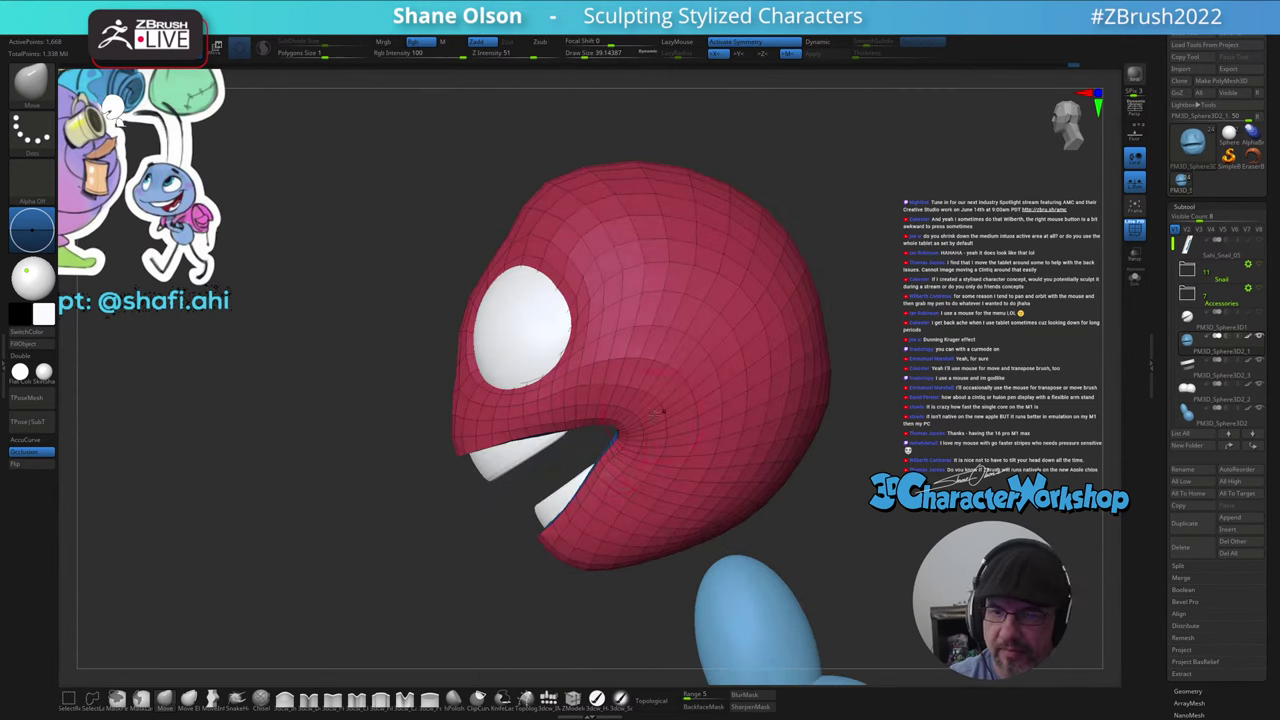
pyautogui.moveTo(620, 470)
pyautogui.mouseDown(button='right')
pyautogui.moveTo(642, 478)
pyautogui.moveTo(608, 490)
pyautogui.mouseUp(button='right')
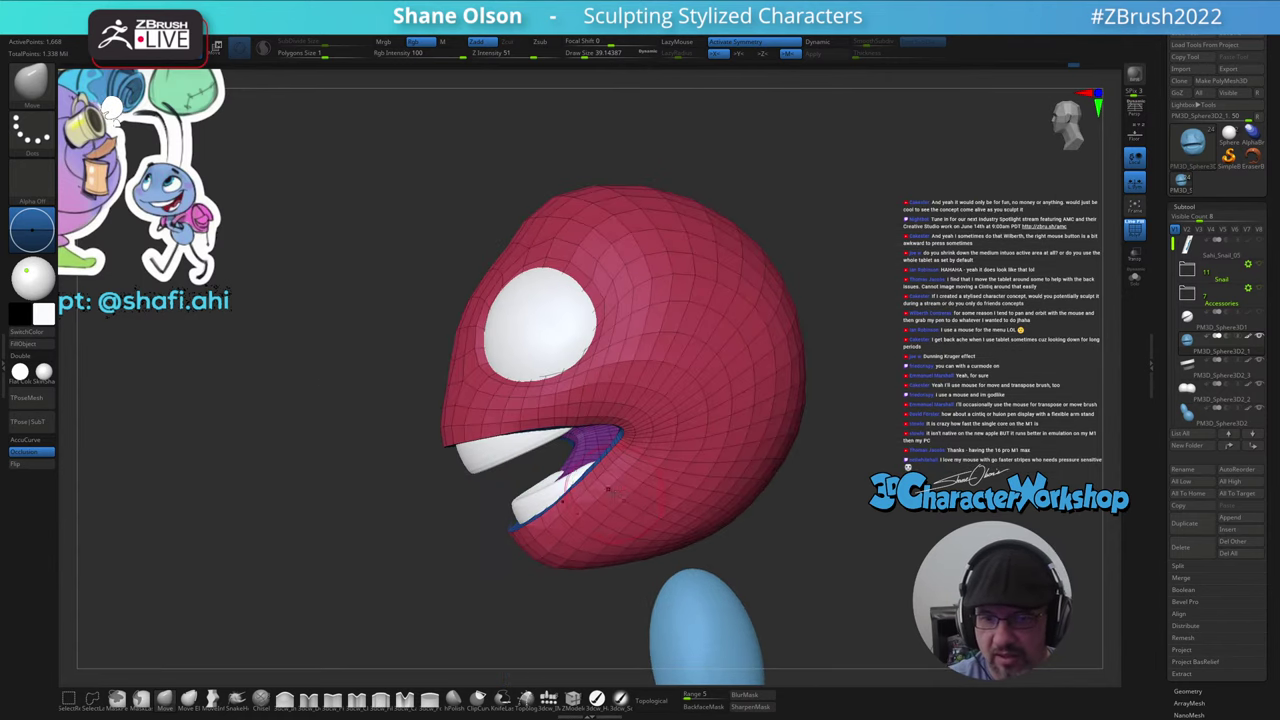
# - Enlarge the Move brush to a draw size of about 74, then reshape and smooth the forehead above the eyes
pyautogui.press('s')
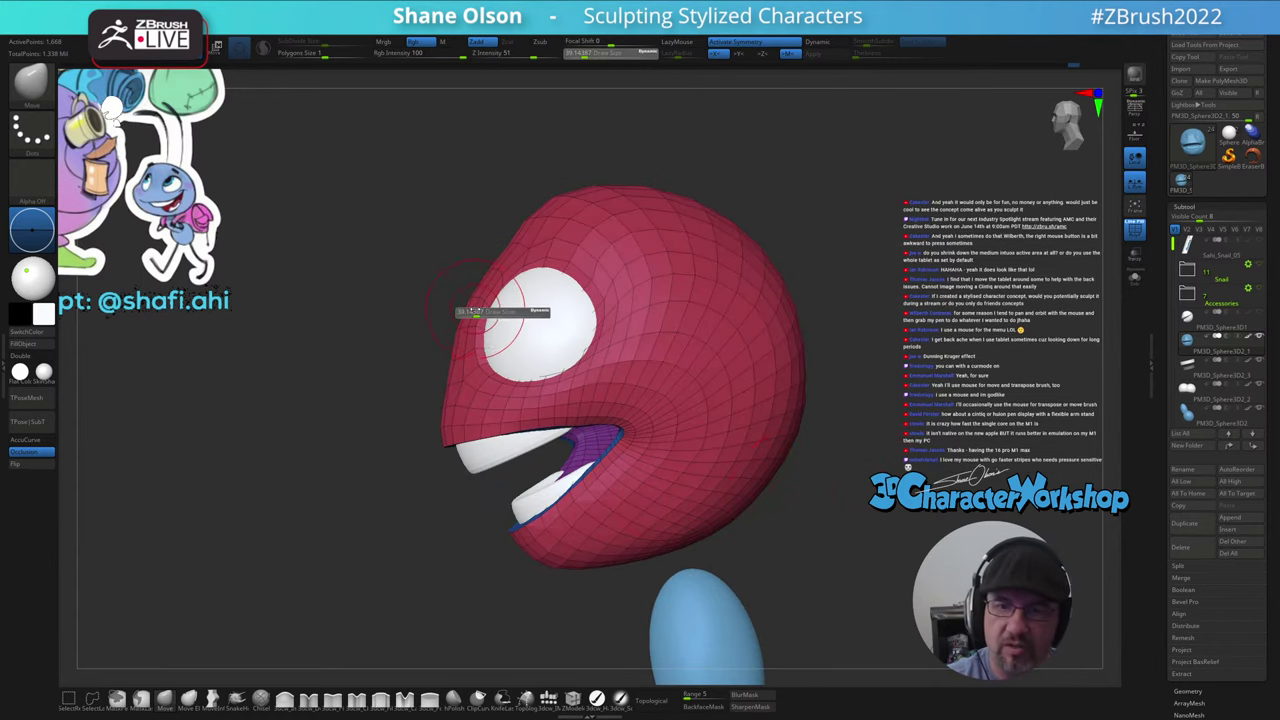
pyautogui.moveTo(500, 312); pyautogui.dragTo(508, 312)
pyautogui.press('s')
pyautogui.moveTo(511, 240); pyautogui.dragTo(500, 232)
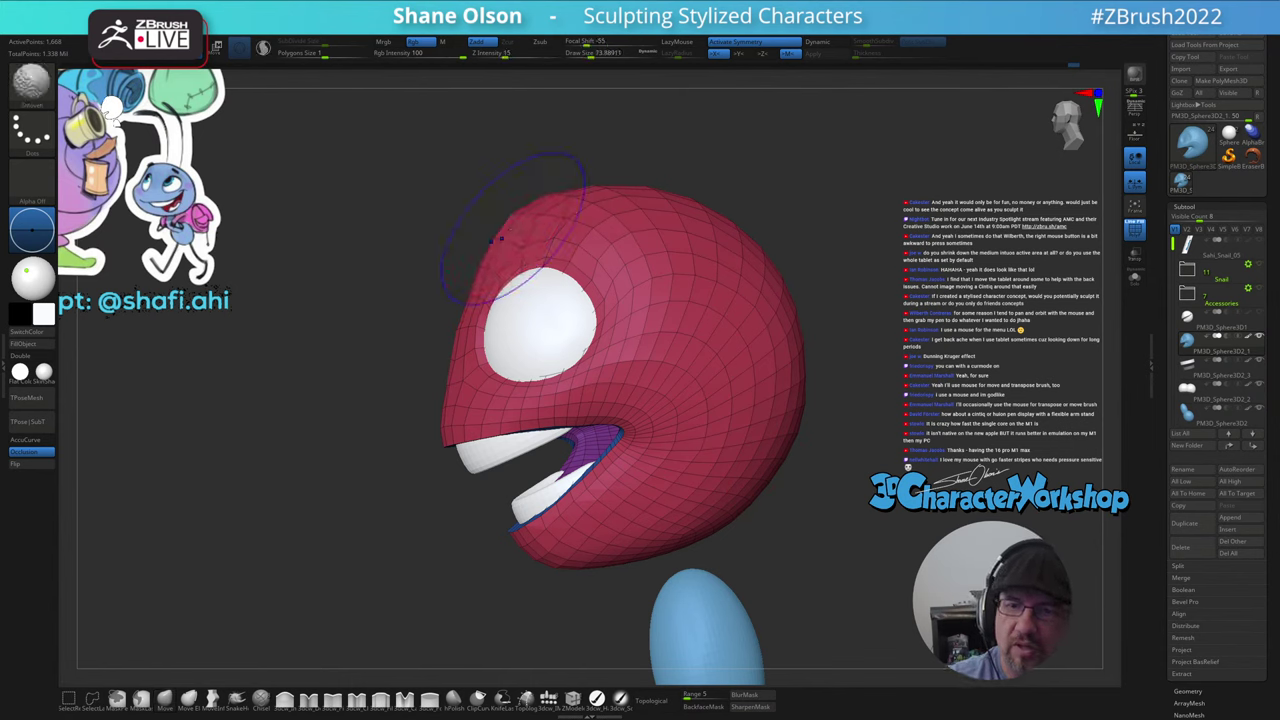
pyautogui.moveTo(585, 300)
pyautogui.mouseDown(button='right')
pyautogui.moveTo(645, 279)
pyautogui.moveTo(646, 462)
pyautogui.moveTo(666, 478)
pyautogui.moveTo(649, 454)
pyautogui.moveTo(671, 454)
pyautogui.moveTo(696, 478)
pyautogui.mouseUp(button='right')
# - Hide the polyframe, preview the head with dynamic subdivision, and reduce the Move brush to a draw size of about 65
pyautogui.hotkey('shift', 'f')
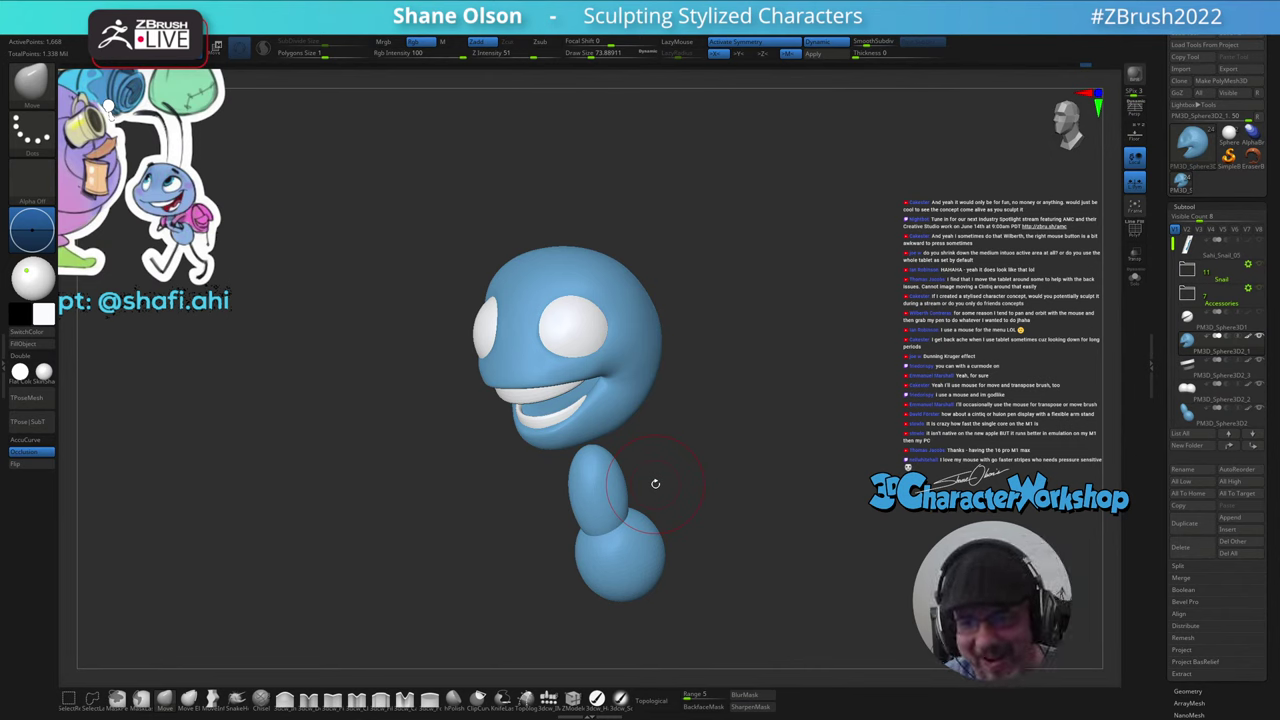
pyautogui.moveTo(578, 425); pyautogui.dragTo(641, 394, button='right')
pyautogui.moveTo(668, 352); pyautogui.dragTo(657, 397, button='right')
pyautogui.press('s')
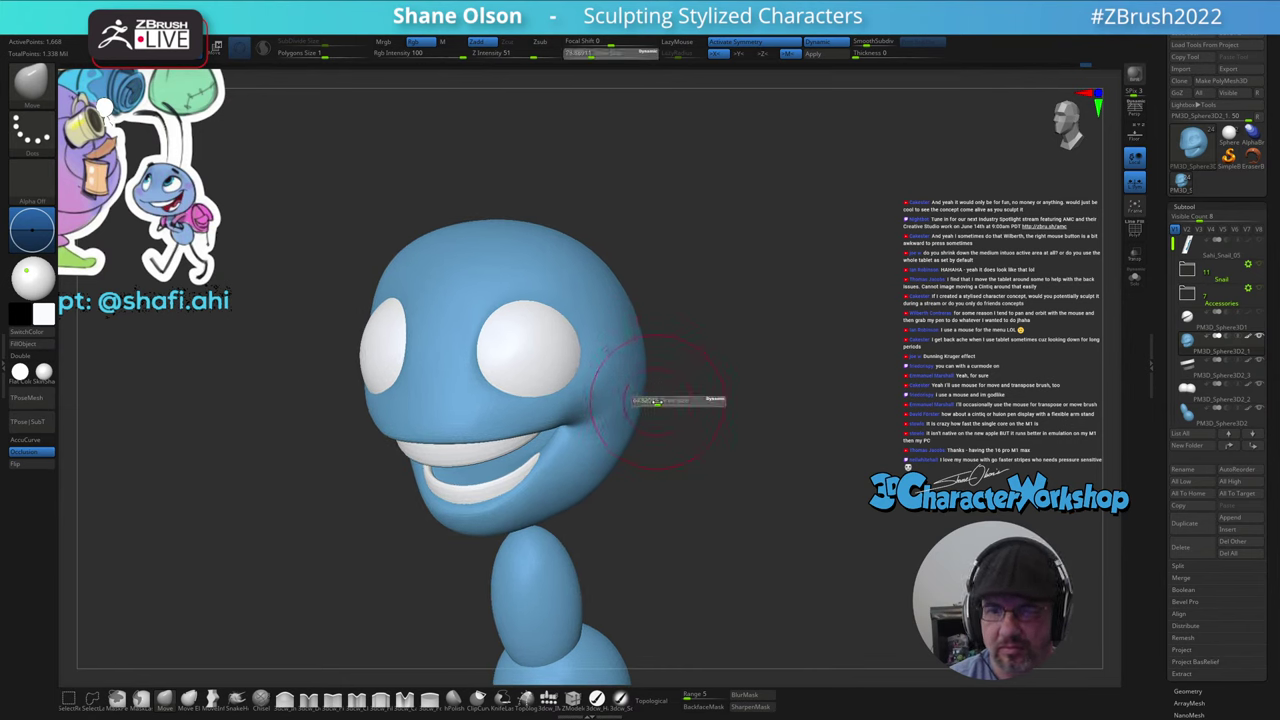
pyautogui.moveTo(657, 397); pyautogui.dragTo(654, 398)
pyautogui.moveTo(614, 438); pyautogui.dragTo(637, 415, button='right')
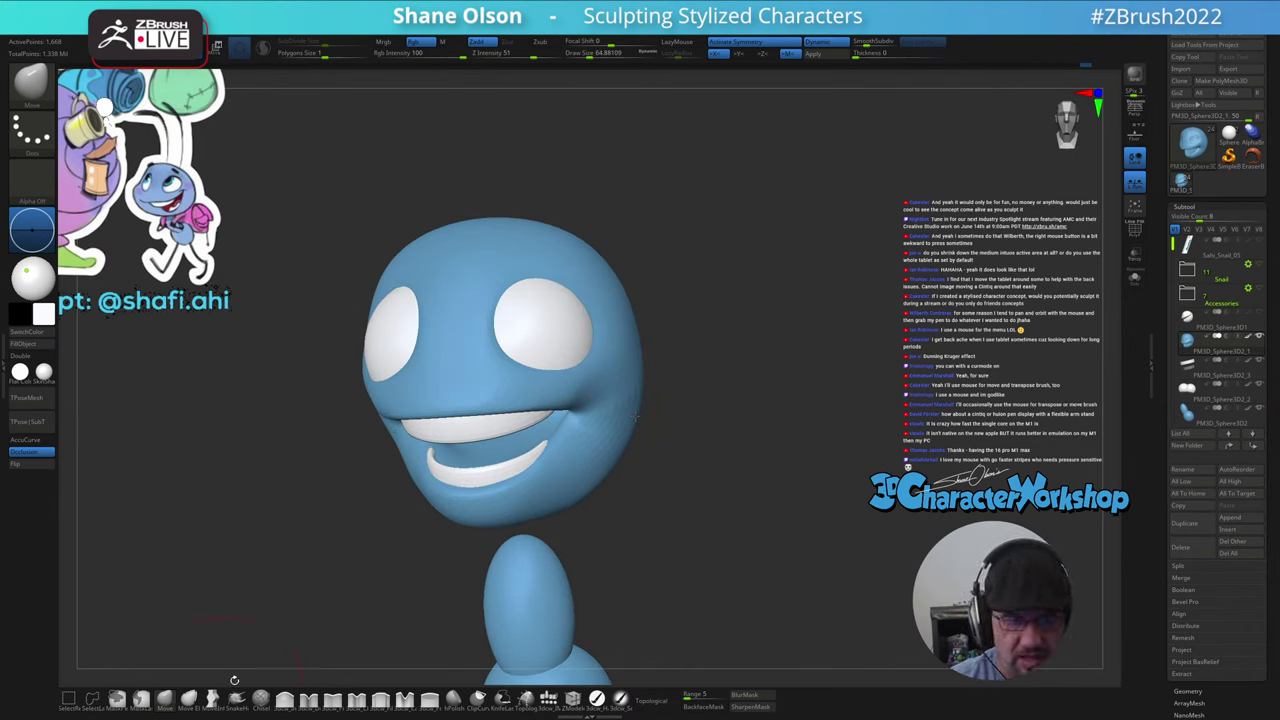
# - Puff out the cheeks around the mouth corners with the Inflate brush at a draw size of about 68
pyautogui.click(287, 702)
pyautogui.press('s')
pyautogui.moveTo(588, 412); pyautogui.dragTo(591, 412)
pyautogui.moveTo(640, 412); pyautogui.dragTo(603, 418, button='right')
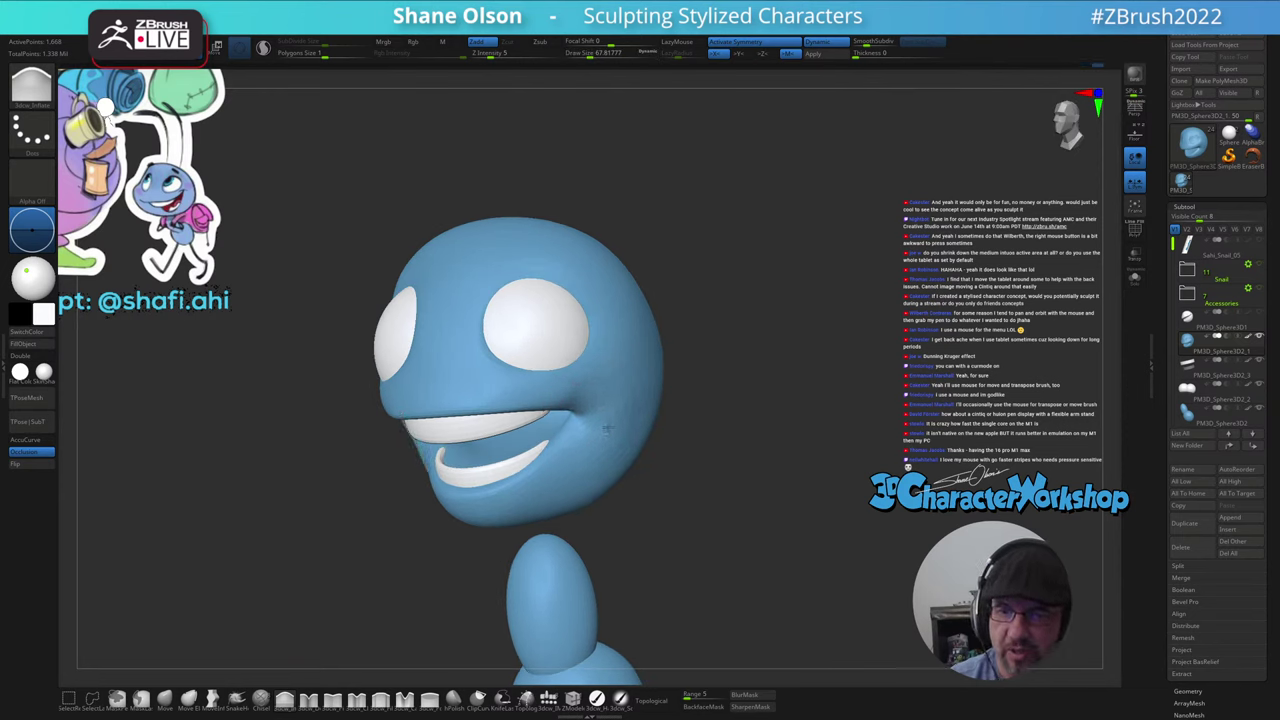
pyautogui.moveTo(614, 395)
pyautogui.mouseDown(button='right')
pyautogui.moveTo(603, 455)
pyautogui.moveTo(570, 434)
pyautogui.mouseUp(button='right')
# - Refine the mouth corners from below with the Move brush at a draw size of about 37
pyautogui.click(164, 699)
pyautogui.press('s')
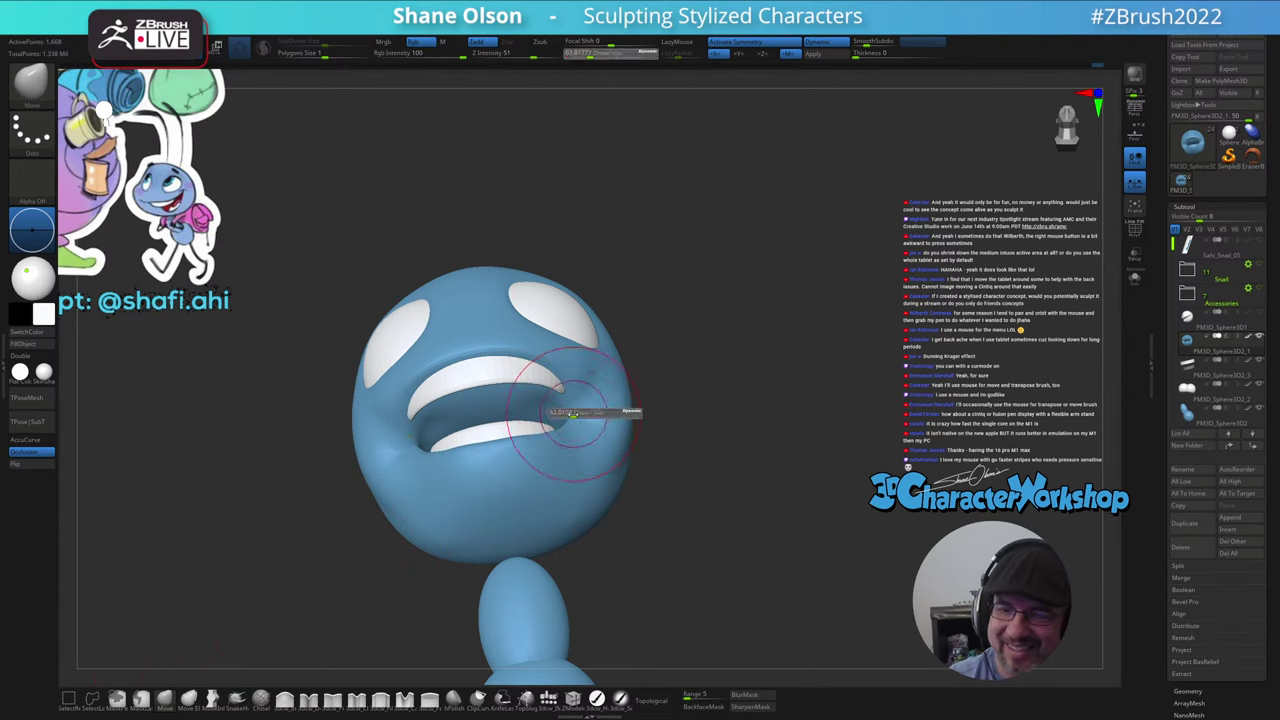
pyautogui.moveTo(576, 416); pyautogui.dragTo(572, 417)
pyautogui.moveTo(572, 420)
pyautogui.mouseDown(button='right')
pyautogui.moveTo(591, 375)
pyautogui.moveTo(638, 398)
pyautogui.moveTo(662, 361)
pyautogui.mouseUp(button='right')
pyautogui.moveTo(641, 403); pyautogui.dragTo(630, 398)
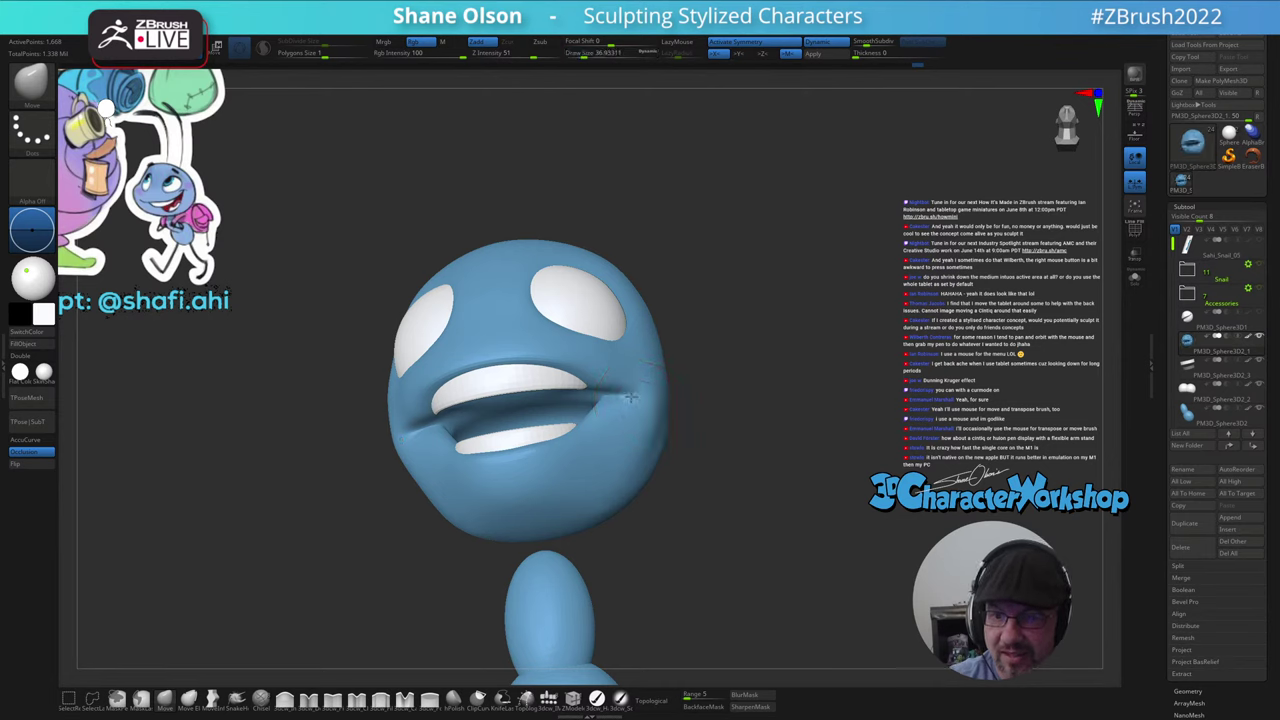
# - Smooth the cheek crease at the mouth corner and along the upper lip at a draw size of about 37
pyautogui.moveTo(617, 397); pyautogui.dragTo(630, 395, button='right')
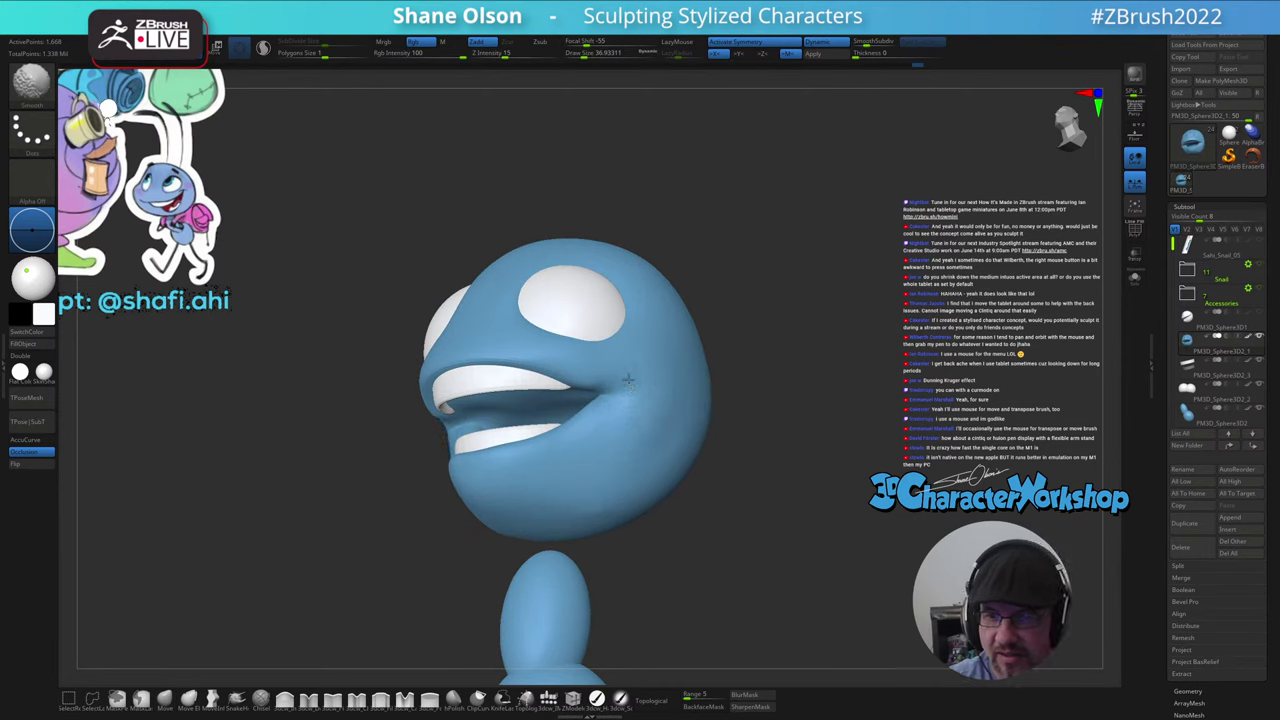
pyautogui.keyDown('shift'); pyautogui.moveTo(628, 381); pyautogui.dragTo(630, 393); pyautogui.keyUp('shift')
pyautogui.press('shift')
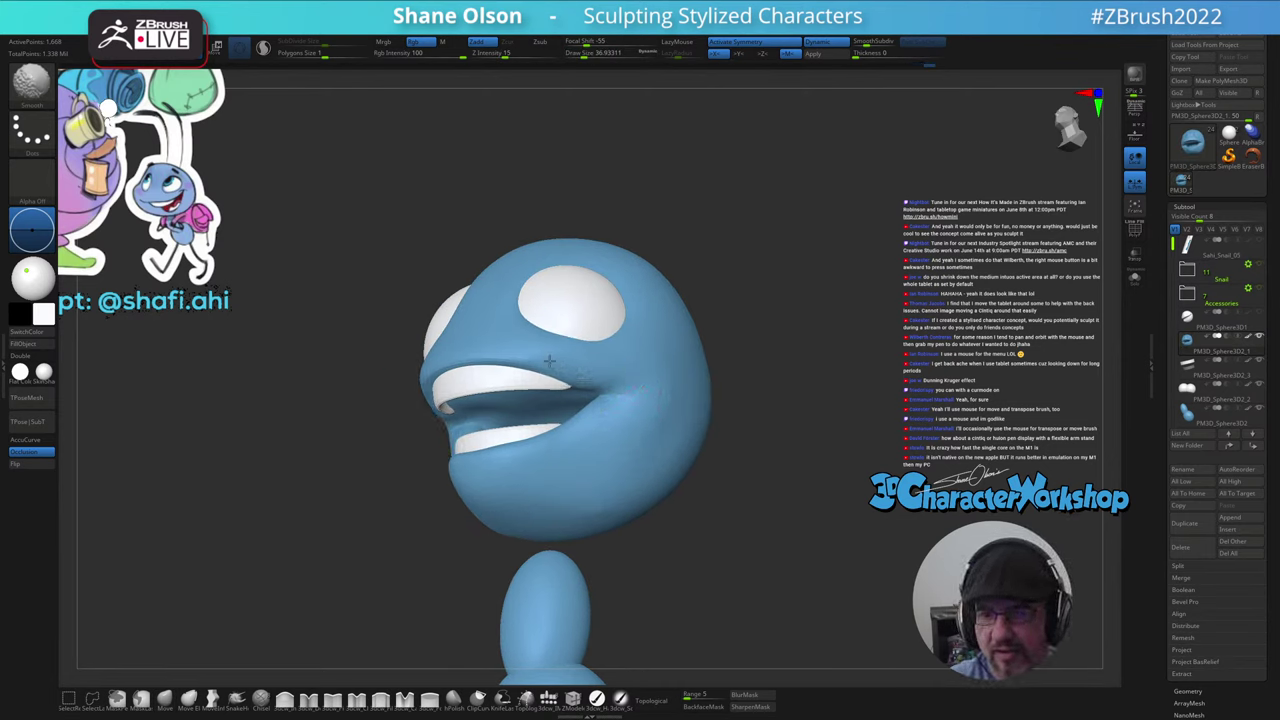
pyautogui.keyDown('shift'); pyautogui.moveTo(548, 362); pyautogui.dragTo(450, 360); pyautogui.keyUp('shift')
pyautogui.moveTo(660, 441)
pyautogui.mouseDown(button='right')
pyautogui.moveTo(696, 466)
pyautogui.moveTo(691, 485)
pyautogui.moveTo(665, 492)
pyautogui.moveTo(675, 414)
pyautogui.mouseUp(button='right')
pyautogui.press('shift')
pyautogui.press('shift')
# - Reshape the mouth corner and lower lip from the side with the Move brush at about 65, then a draw size of about 54
pyautogui.moveTo(690, 470)
pyautogui.mouseDown(button='right')
pyautogui.moveTo(676, 465)
pyautogui.moveTo(709, 463)
pyautogui.moveTo(679, 491)
pyautogui.moveTo(650, 470)
pyautogui.mouseUp(button='right')
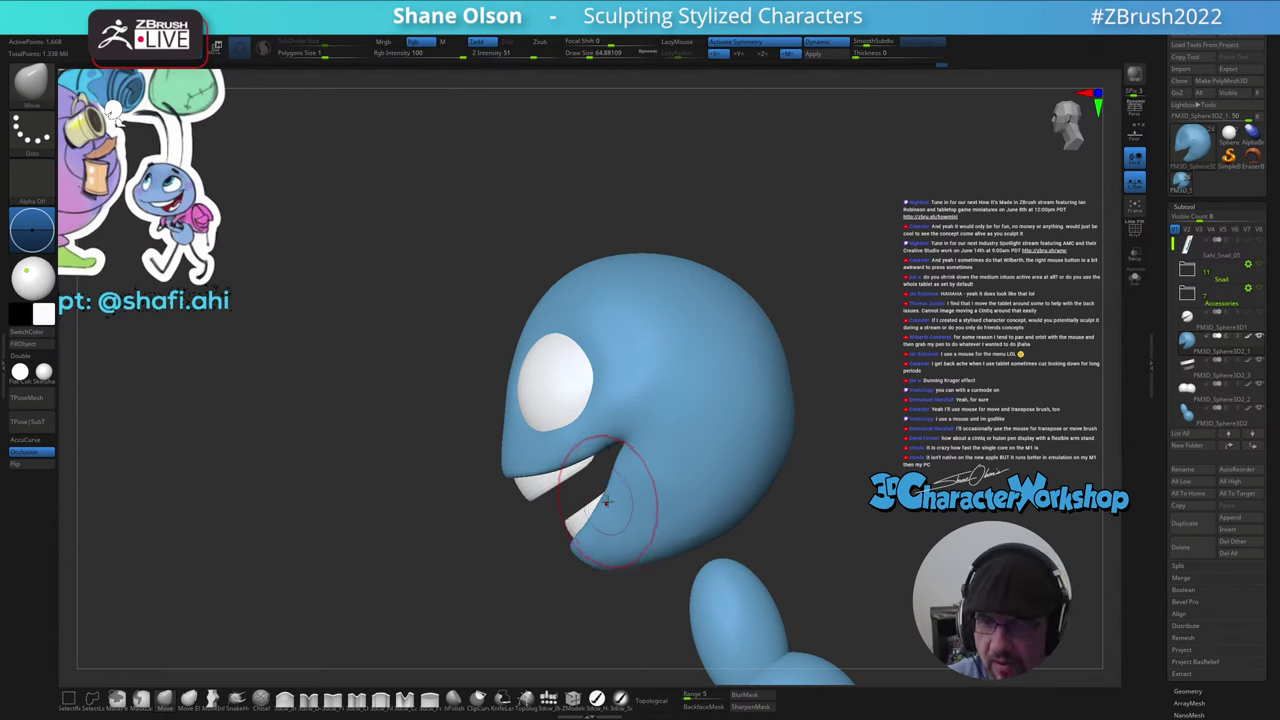
pyautogui.moveTo(617, 476)
pyautogui.mouseDown(button='right')
pyautogui.moveTo(650, 465)
pyautogui.moveTo(632, 457)
pyautogui.mouseUp(button='right')
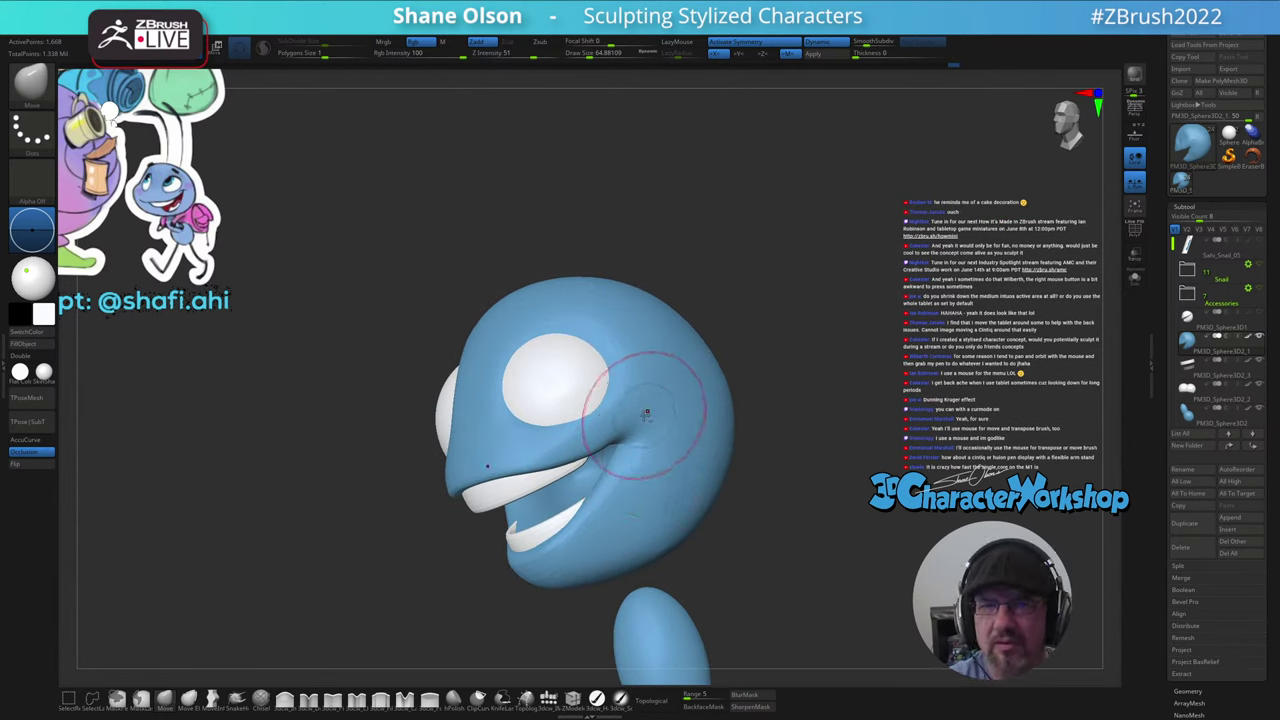
pyautogui.moveTo(646, 413)
pyautogui.mouseDown(button='right')
pyautogui.moveTo(614, 400)
pyautogui.moveTo(634, 443)
pyautogui.moveTo(646, 432)
pyautogui.moveTo(596, 416)
pyautogui.moveTo(601, 398)
pyautogui.moveTo(591, 423)
pyautogui.moveTo(616, 398)
pyautogui.moveTo(603, 429)
pyautogui.moveTo(618, 470)
pyautogui.mouseUp(button='right')
pyautogui.press('s')
pyautogui.moveTo(618, 469); pyautogui.dragTo(621, 443)
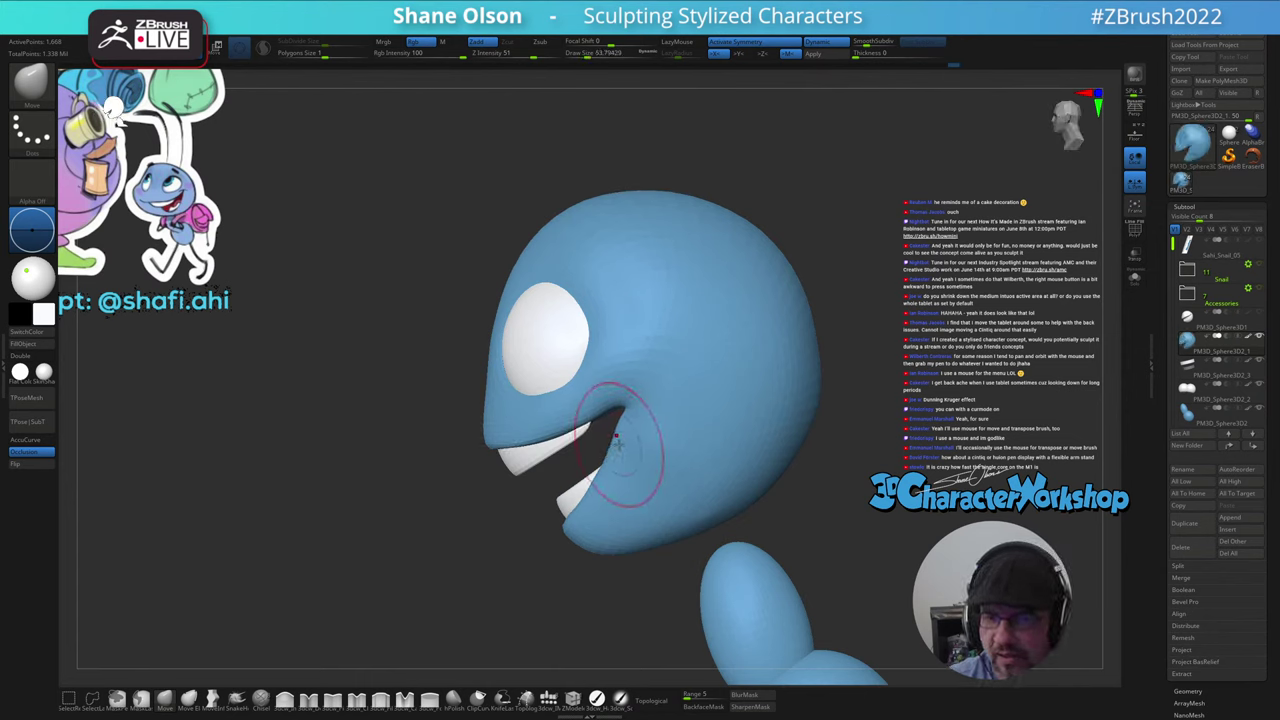
# - Reshape the side of the rider's head beside the eye with the Move brush at a draw size of about 124
pyautogui.moveTo(632, 426)
pyautogui.keyDown('ctrl'); pyautogui.mouseDown(button='right')
pyautogui.moveTo(644, 457)
pyautogui.moveTo(594, 426)
pyautogui.moveTo(760, 434)
pyautogui.moveTo(749, 435)
pyautogui.mouseUp(button='right'); pyautogui.keyUp('ctrl')
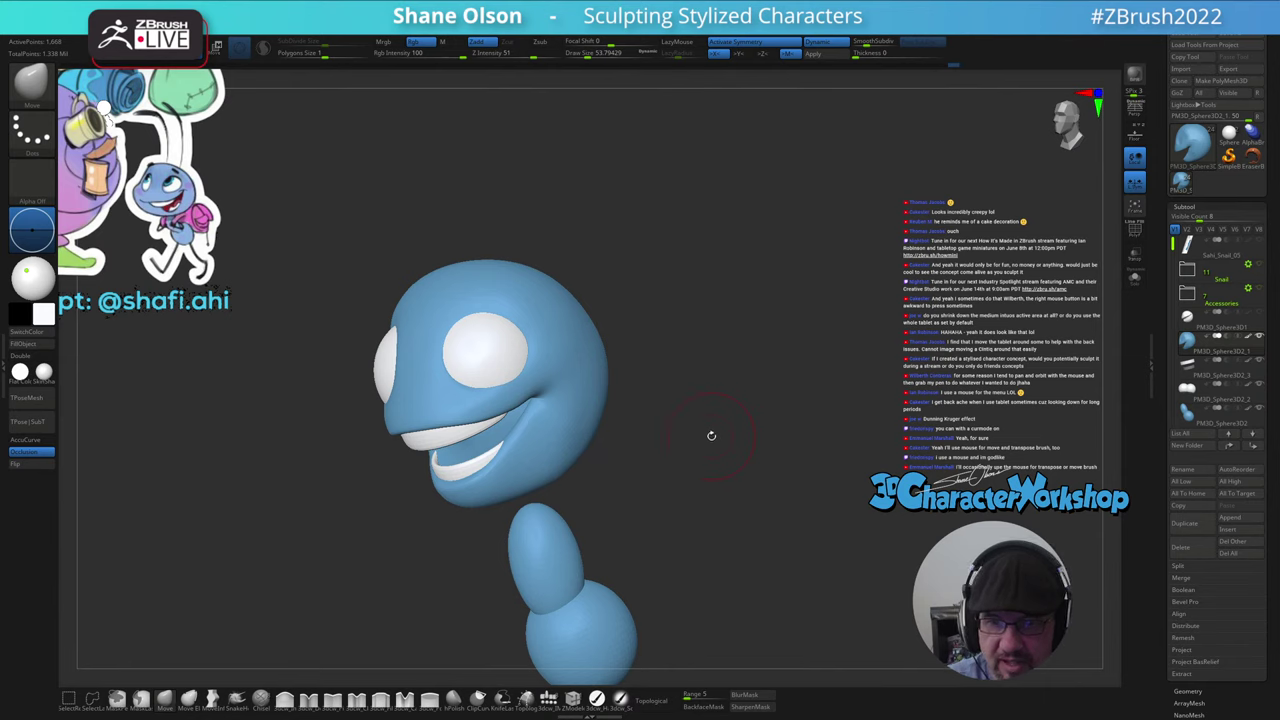
pyautogui.moveTo(654, 435)
pyautogui.mouseDown(button='right')
pyautogui.moveTo(691, 457)
pyautogui.moveTo(693, 440)
pyautogui.mouseUp(button='right')
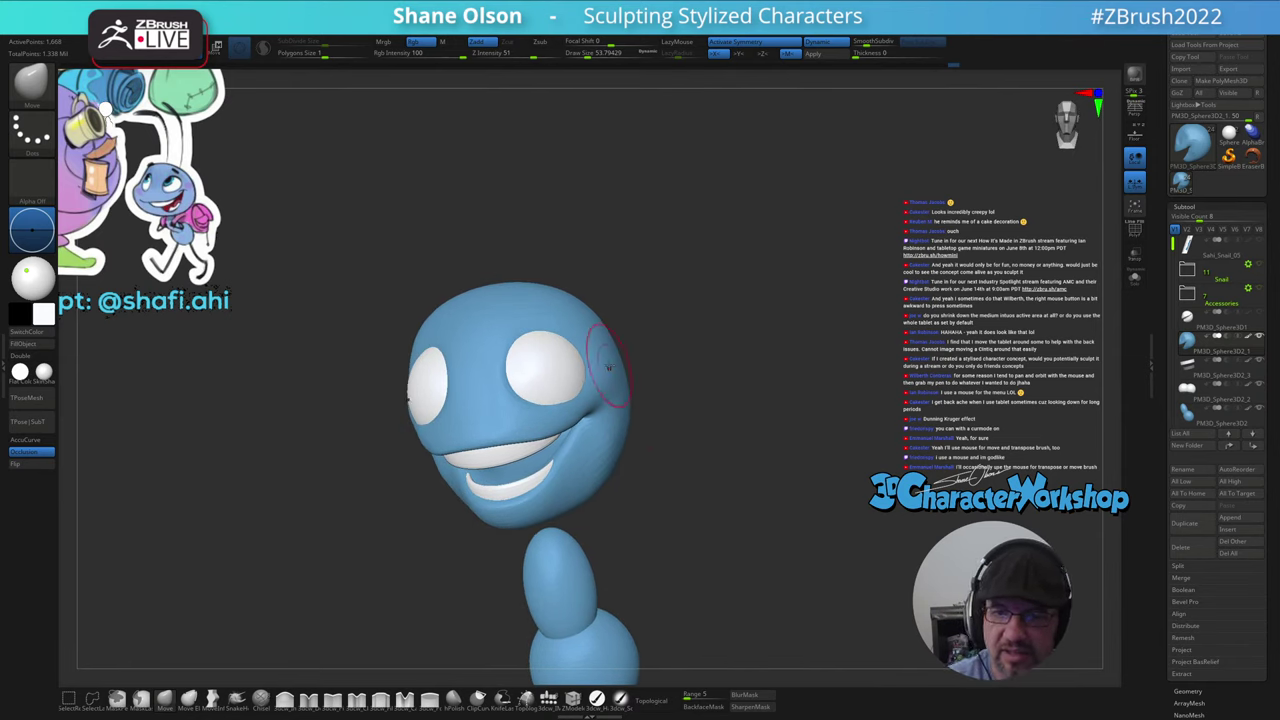
pyautogui.press('s')
pyautogui.moveTo(611, 351); pyautogui.dragTo(628, 351)
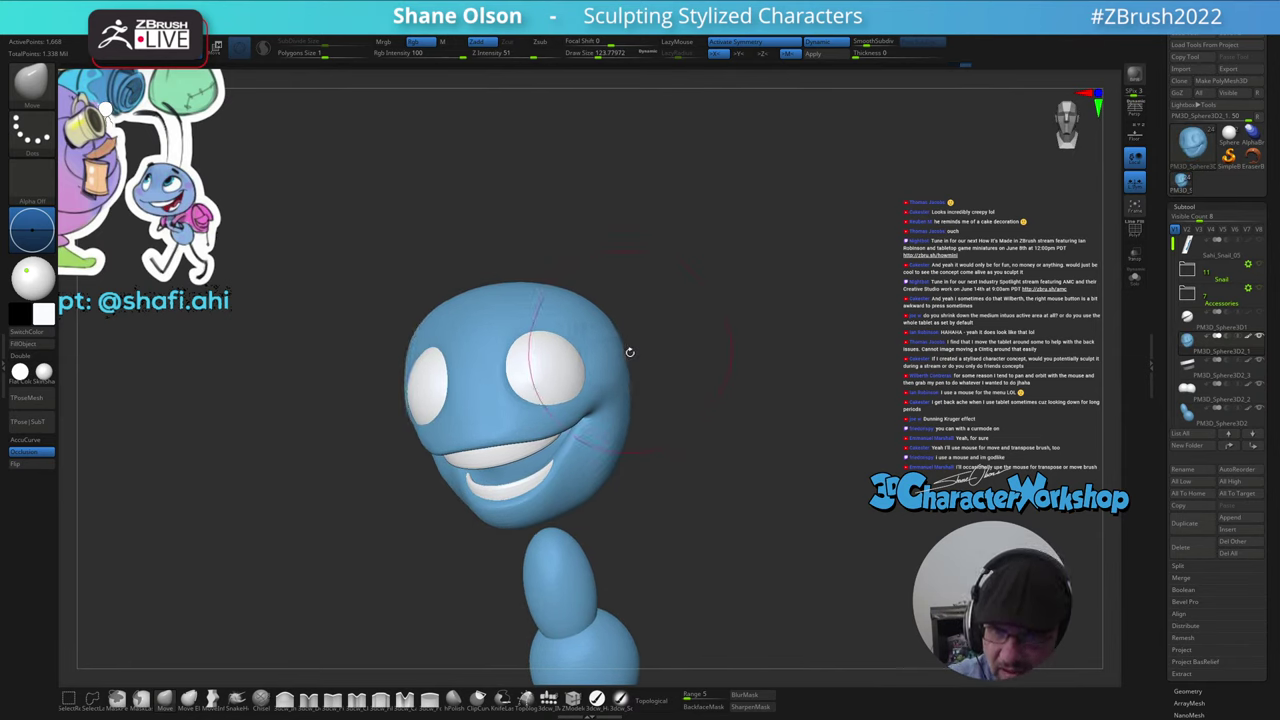
pyautogui.moveTo(629, 351)
pyautogui.mouseDown(button='right')
pyautogui.moveTo(630, 401)
pyautogui.moveTo(585, 457)
pyautogui.mouseUp(button='right')
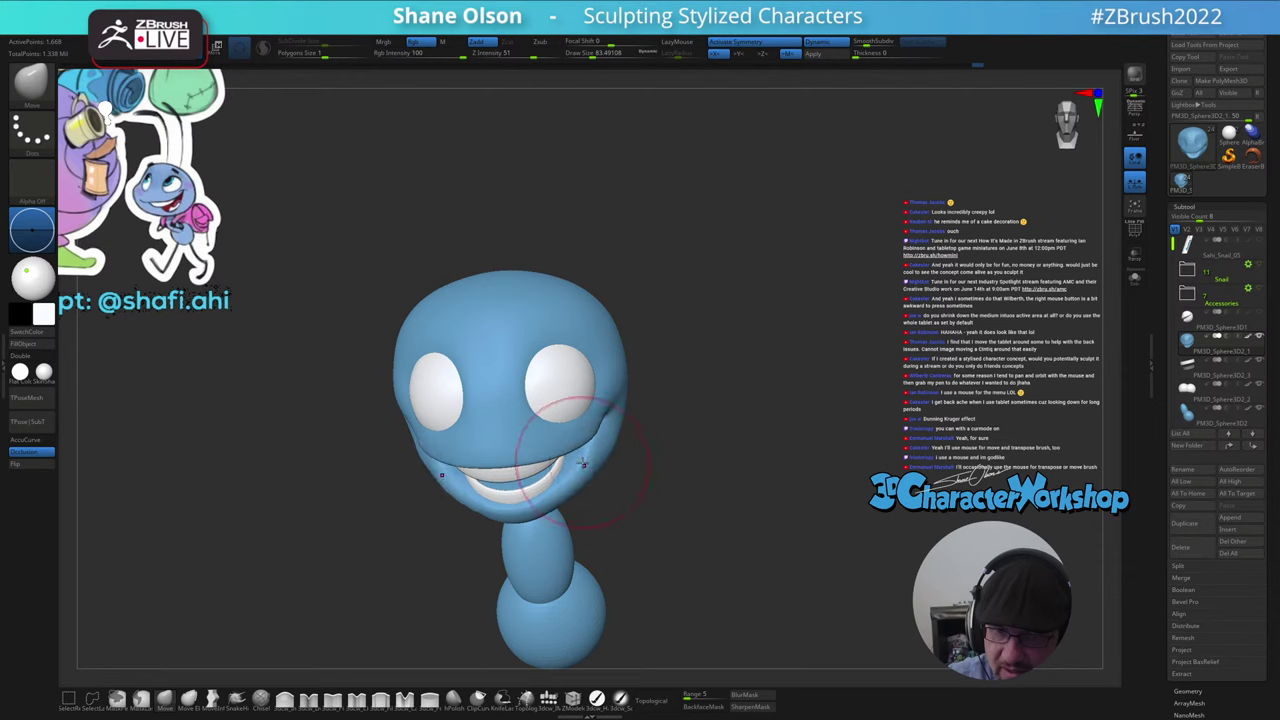
# - Adjust the cheek and mouth corner with the Move brush at draw sizes of about 56 and 94
pyautogui.moveTo(582, 464); pyautogui.dragTo(592, 482, button='right')
pyautogui.press('s')
pyautogui.moveTo(599, 435); pyautogui.dragTo(592, 436)
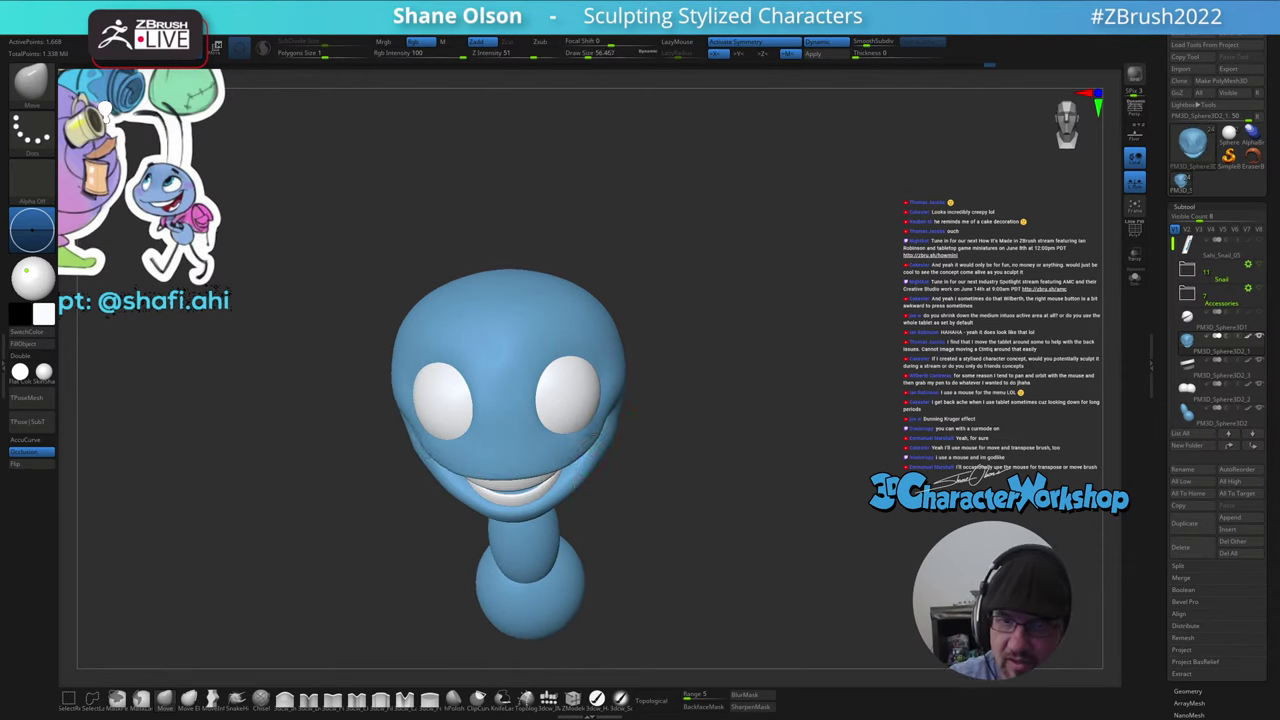
pyautogui.moveTo(597, 437)
pyautogui.mouseDown(button='right')
pyautogui.moveTo(590, 368)
pyautogui.moveTo(572, 409)
pyautogui.moveTo(618, 455)
pyautogui.moveTo(646, 432)
pyautogui.mouseUp(button='right')
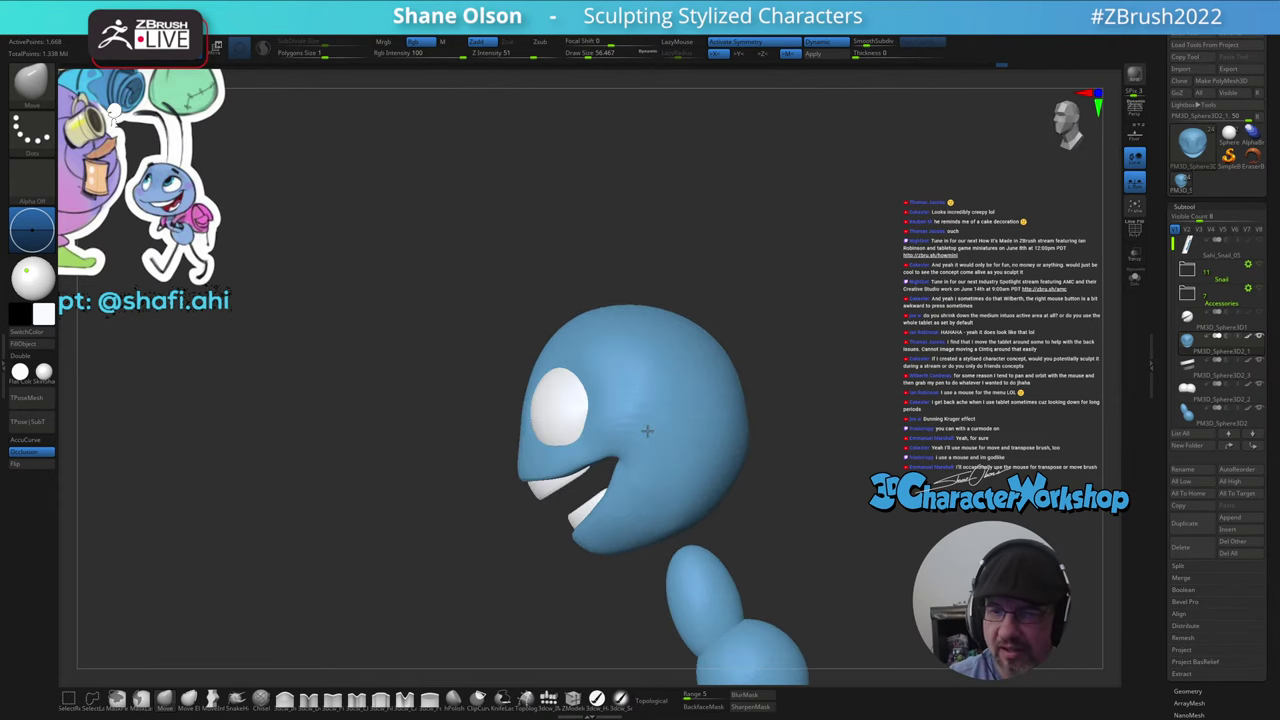
pyautogui.press('s')
pyautogui.moveTo(625, 455); pyautogui.dragTo(633, 454)
pyautogui.moveTo(628, 457)
pyautogui.mouseDown(button='right')
pyautogui.moveTo(627, 446)
pyautogui.moveTo(820, 480)
pyautogui.moveTo(901, 511)
pyautogui.moveTo(846, 513)
pyautogui.moveTo(847, 497)
pyautogui.mouseUp(button='right')
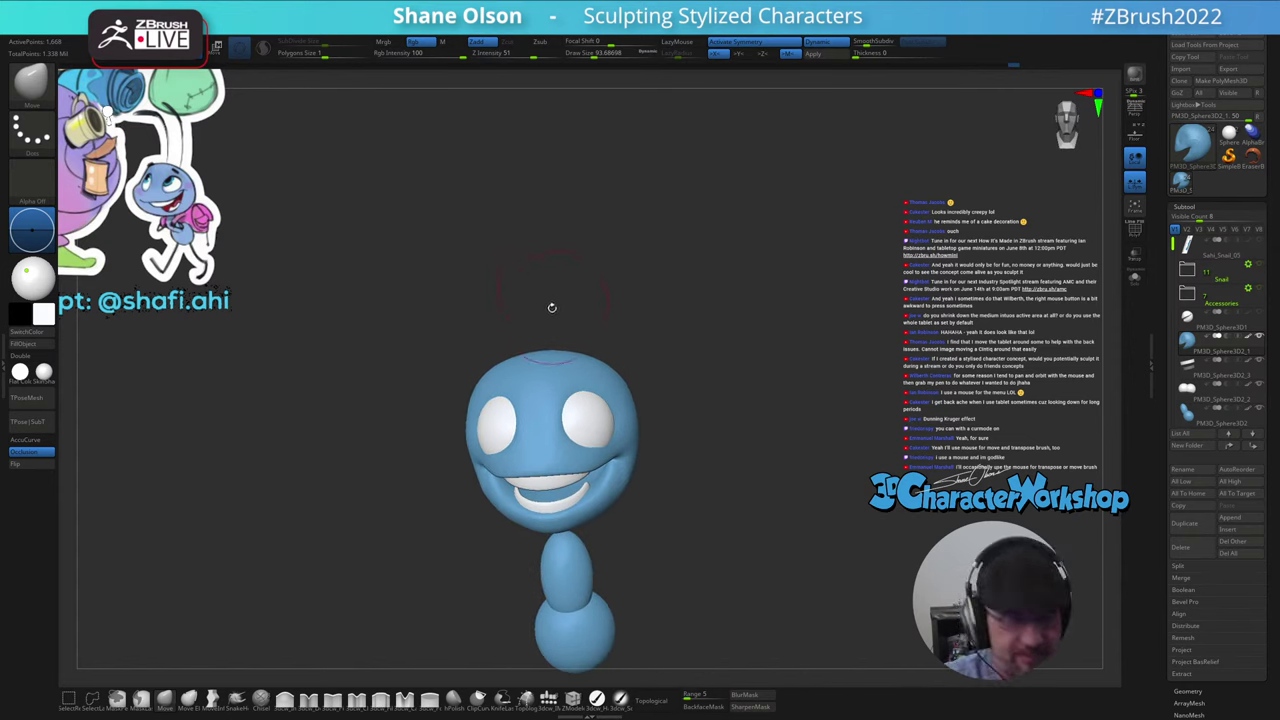
# - Refine the top and sides of the rider's head with the Move brush at draw sizes of about 124 and 149
pyautogui.press('s')
pyautogui.moveTo(552, 306); pyautogui.dragTo(557, 305)
pyautogui.moveTo(551, 289); pyautogui.dragTo(567, 284, button='right')
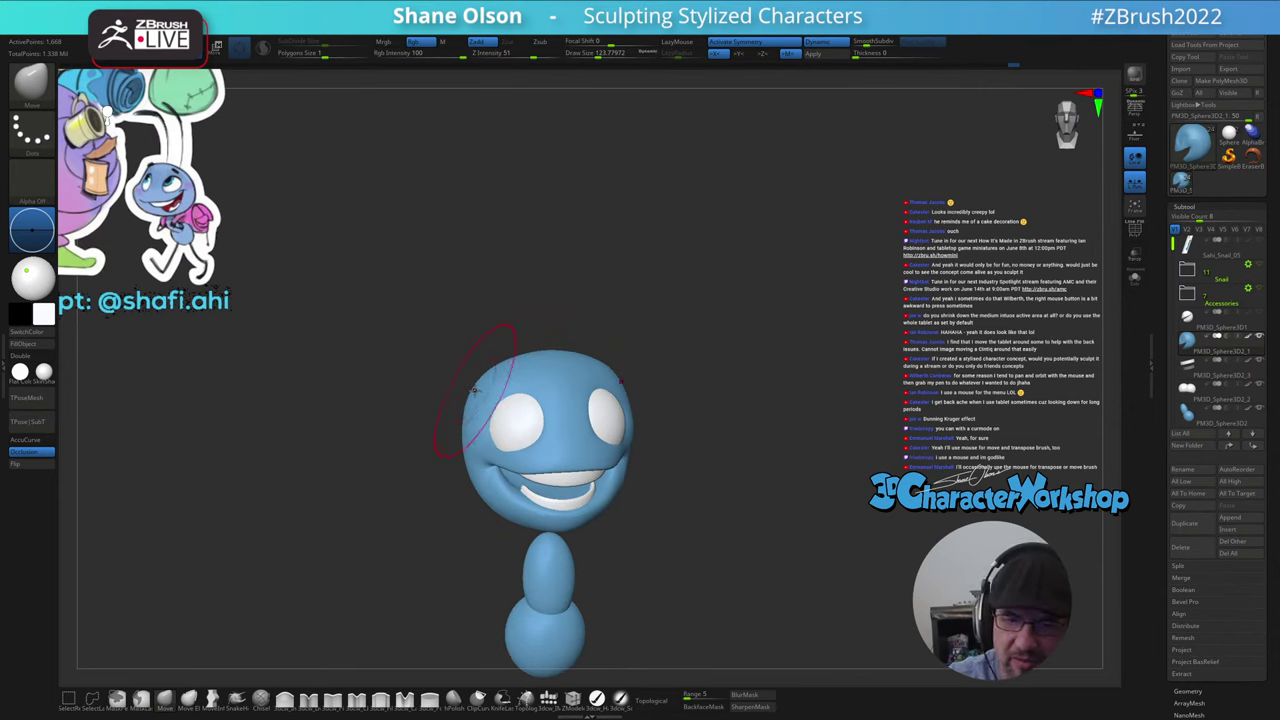
pyautogui.press('s')
pyautogui.moveTo(470, 395); pyautogui.dragTo(474, 396)
pyautogui.moveTo(477, 418)
pyautogui.mouseDown(button='right')
pyautogui.moveTo(460, 415)
pyautogui.moveTo(690, 516)
pyautogui.moveTo(514, 329)
pyautogui.moveTo(701, 479)
pyautogui.moveTo(630, 476)
pyautogui.moveTo(696, 480)
pyautogui.moveTo(702, 503)
pyautogui.moveTo(362, 348)
pyautogui.mouseUp(button='right')
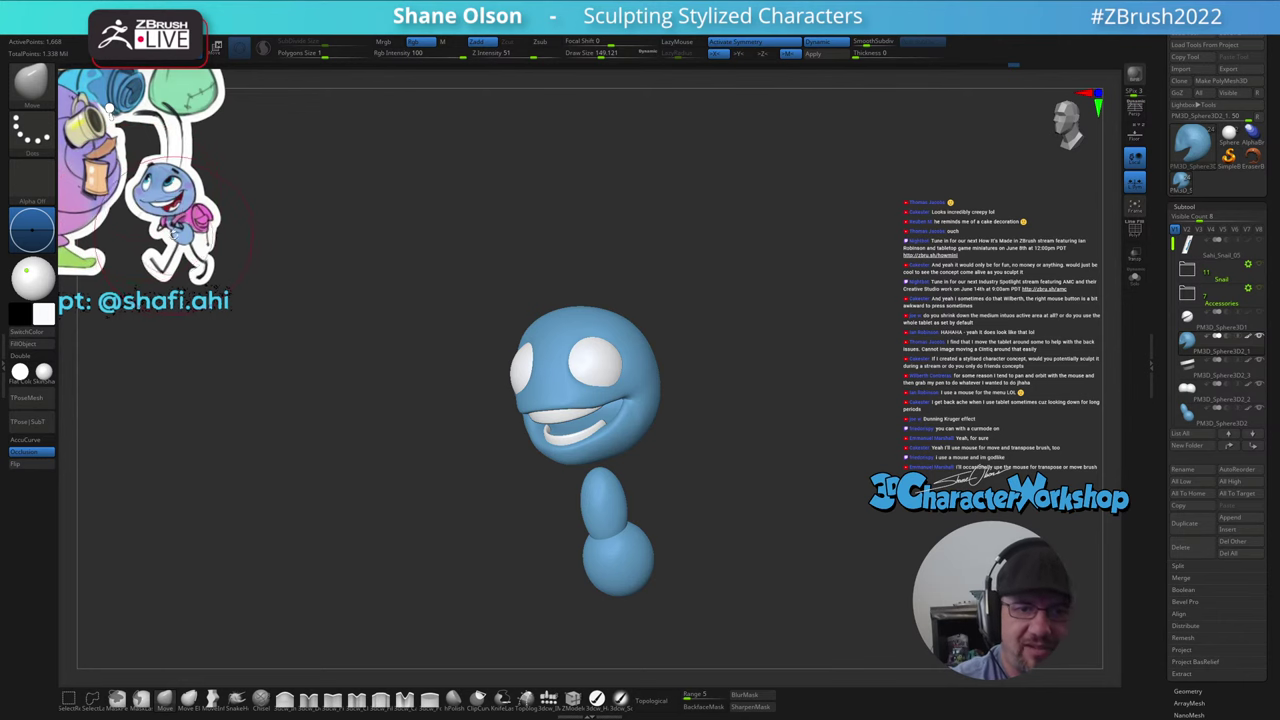
pyautogui.moveTo(281, 490)
pyautogui.mouseDown()
pyautogui.moveTo(212, 489)
pyautogui.moveTo(289, 495)
pyautogui.mouseUp()
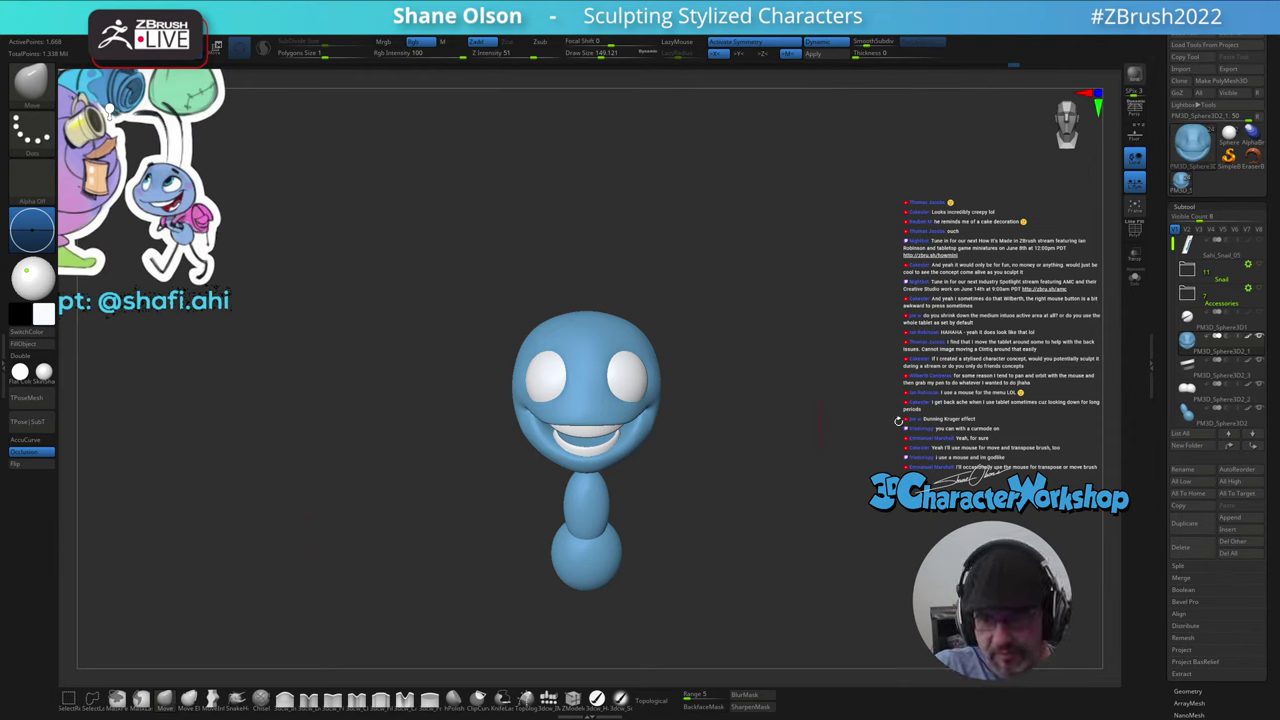
pyautogui.moveTo(808, 420); pyautogui.dragTo(1167, 322, button='right')
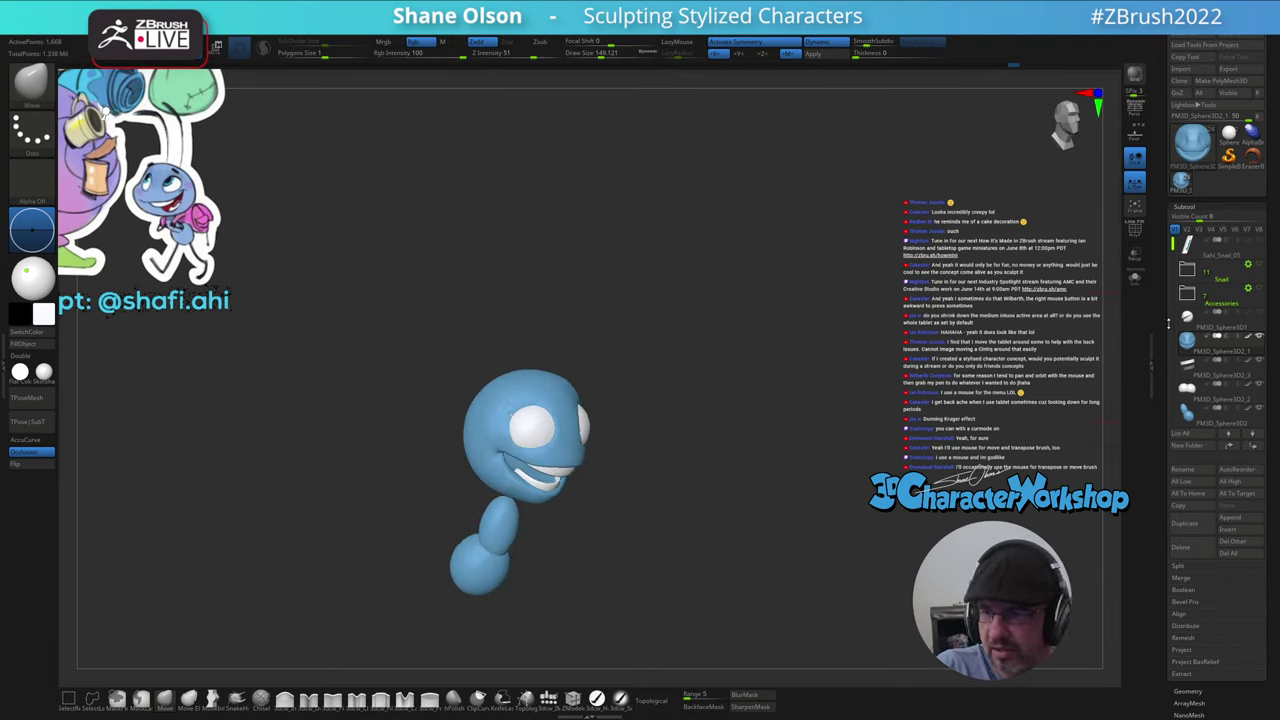
# - Show the Accessories and Snail folders to view the rider together with the whole snail
pyautogui.click(1261, 289)
pyautogui.click(1261, 265)
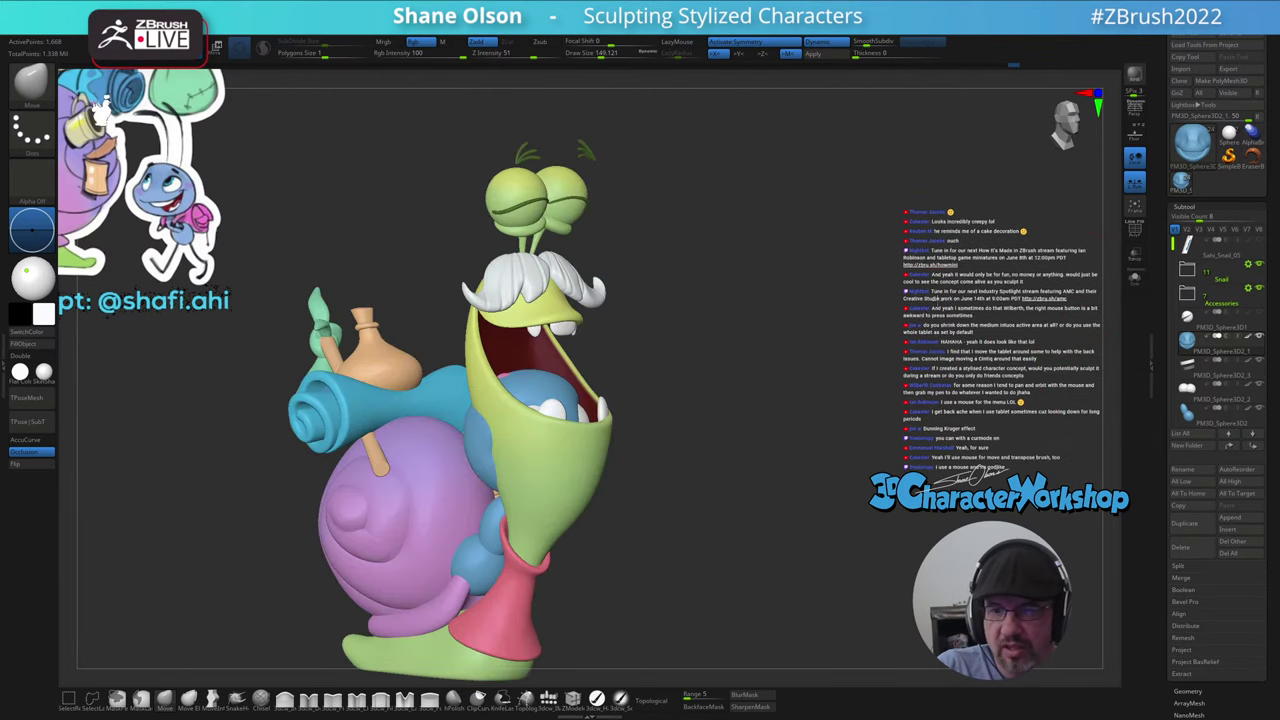
pyautogui.moveTo(879, 329); pyautogui.dragTo(775, 260, button='right')
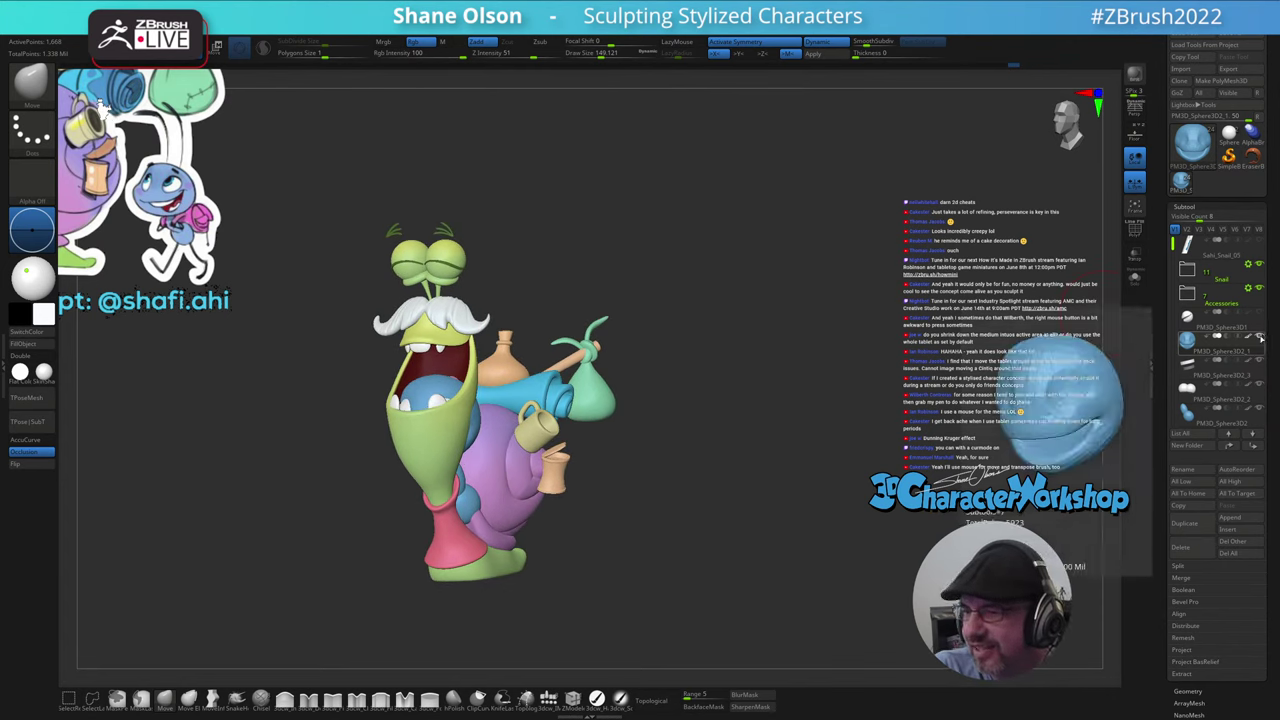
# - Hide the rider's subtools, expand the Accessories folder and make the snail's body the active subtool
pyautogui.click(1258, 413)
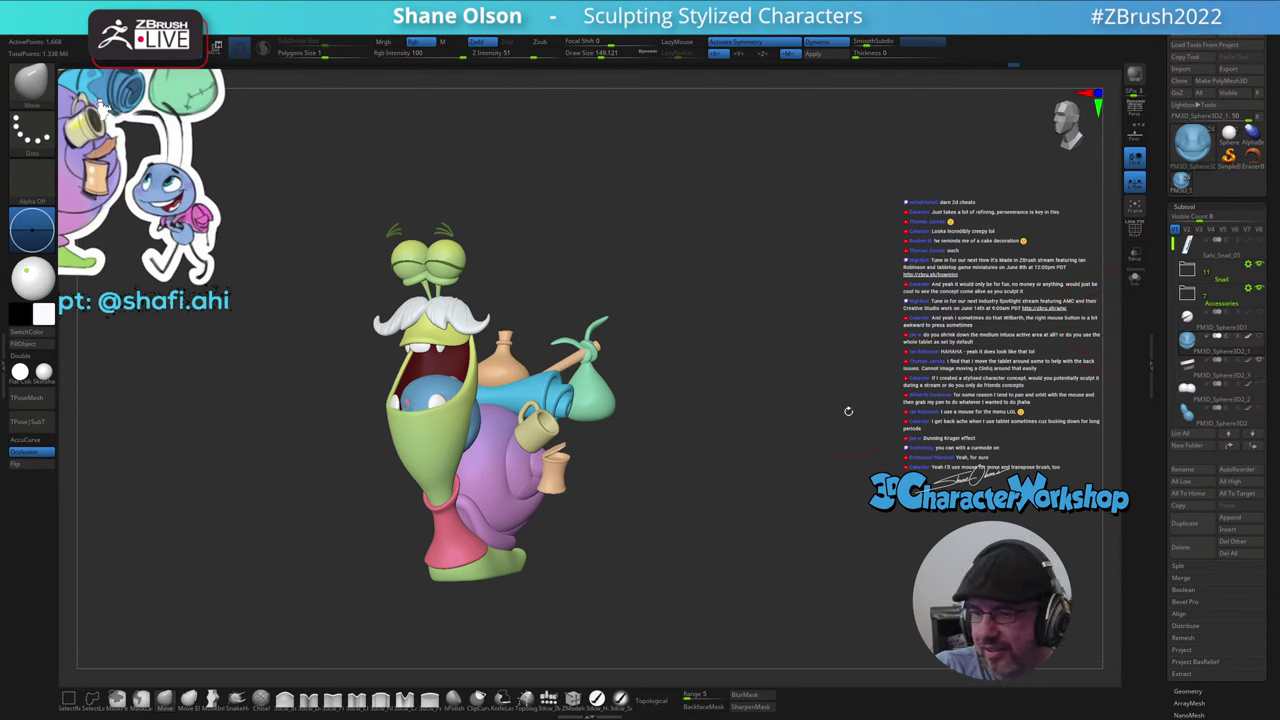
pyautogui.moveTo(848, 411)
pyautogui.mouseDown()
pyautogui.moveTo(829, 400)
pyautogui.moveTo(852, 412)
pyautogui.mouseUp()
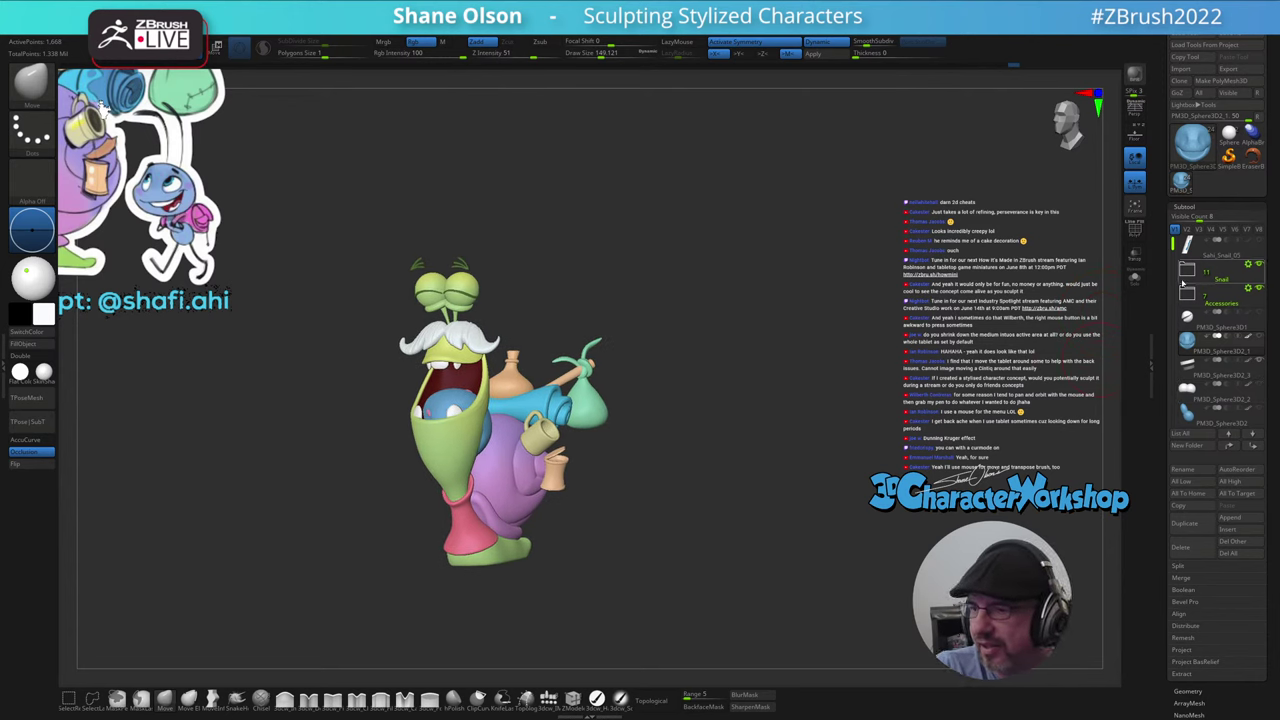
pyautogui.click(1187, 293)
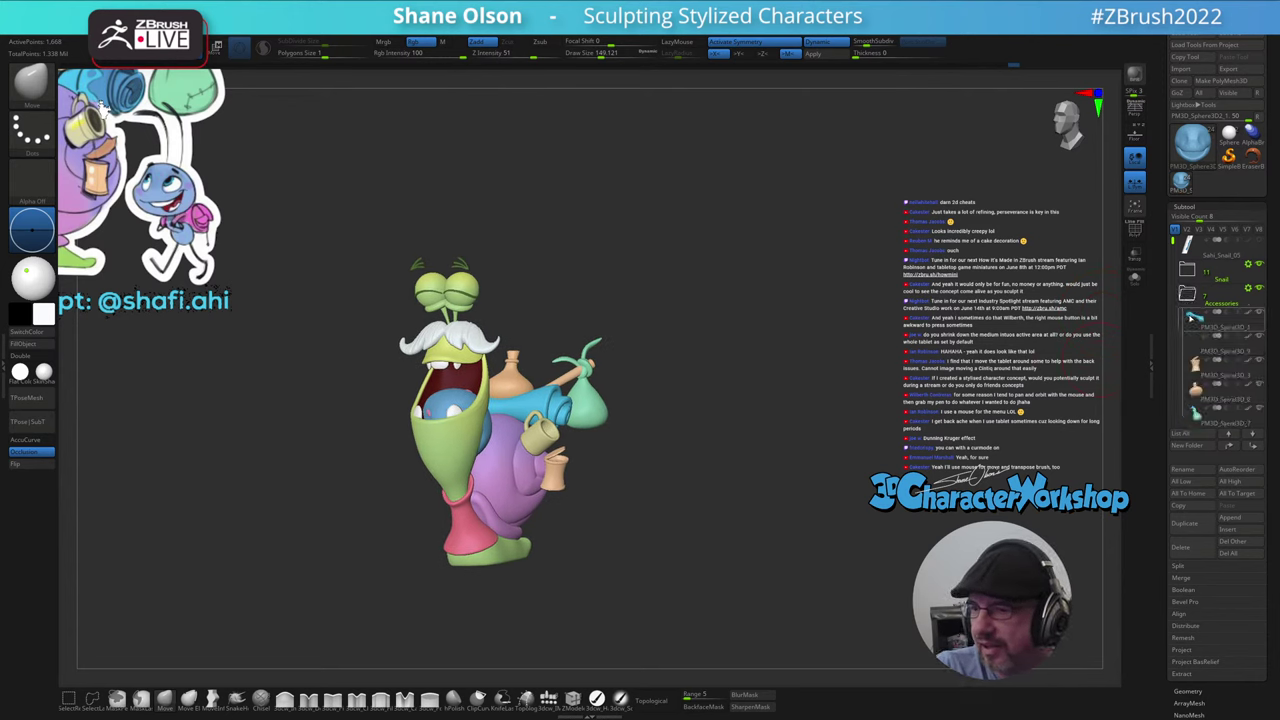
pyautogui.keyDown('alt'); pyautogui.click(472, 434); pyautogui.keyUp('alt')
pyautogui.moveTo(800, 452); pyautogui.dragTo(745, 447)
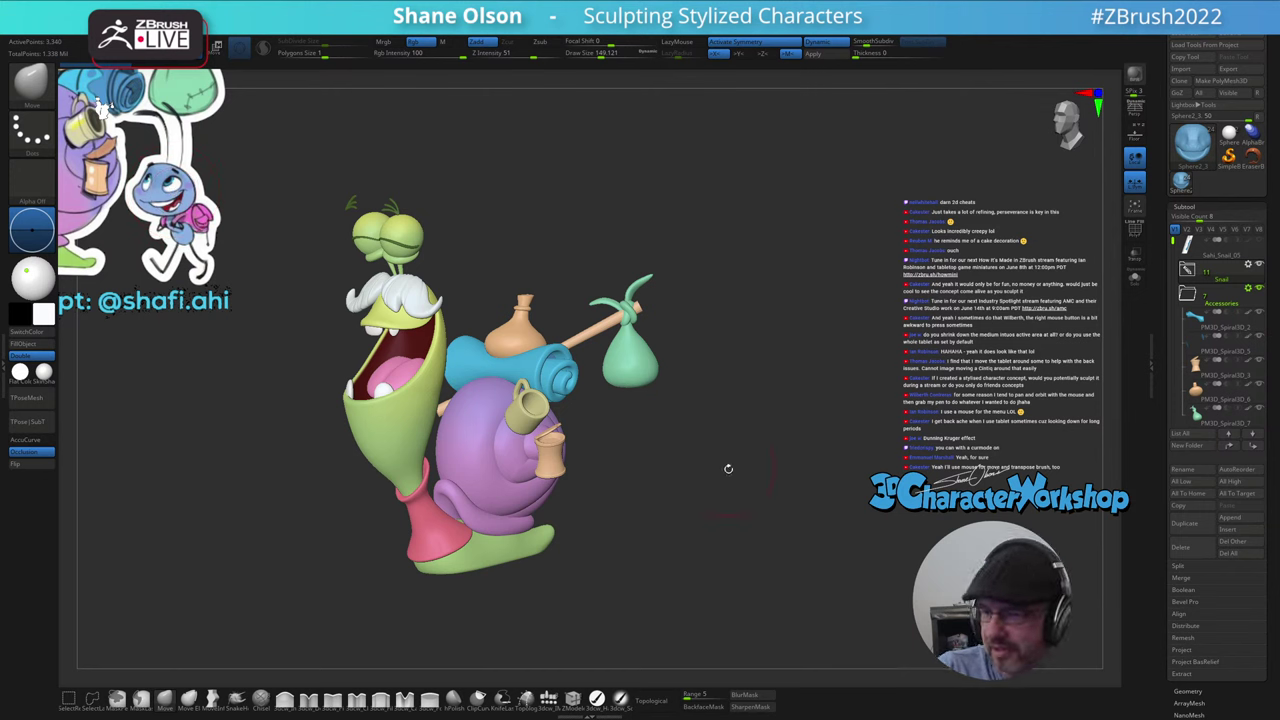
# - Scale and reposition the concept art reference so the entire picture shows beside the snail model
pyautogui.press('z')
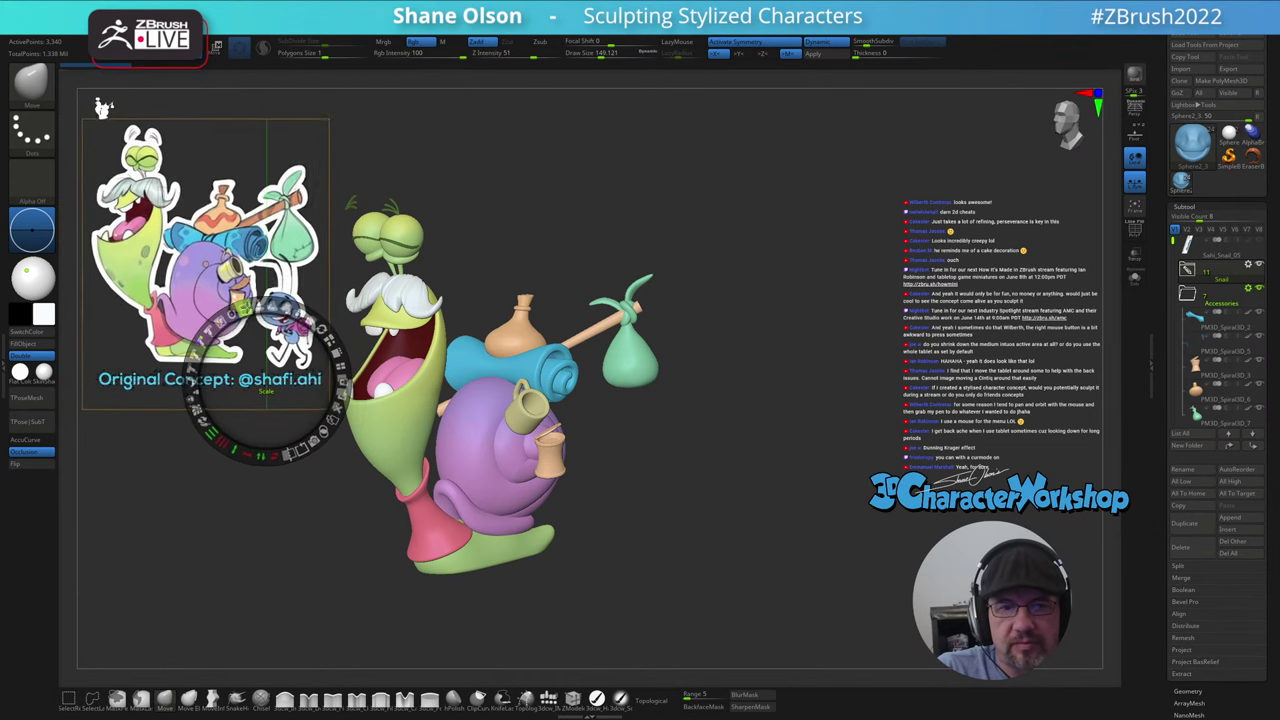
pyautogui.moveTo(237, 328); pyautogui.dragTo(229, 346)
pyautogui.press('z')
pyautogui.keyDown('alt'); pyautogui.moveTo(728, 463); pyautogui.dragTo(835, 480); pyautogui.keyUp('alt')
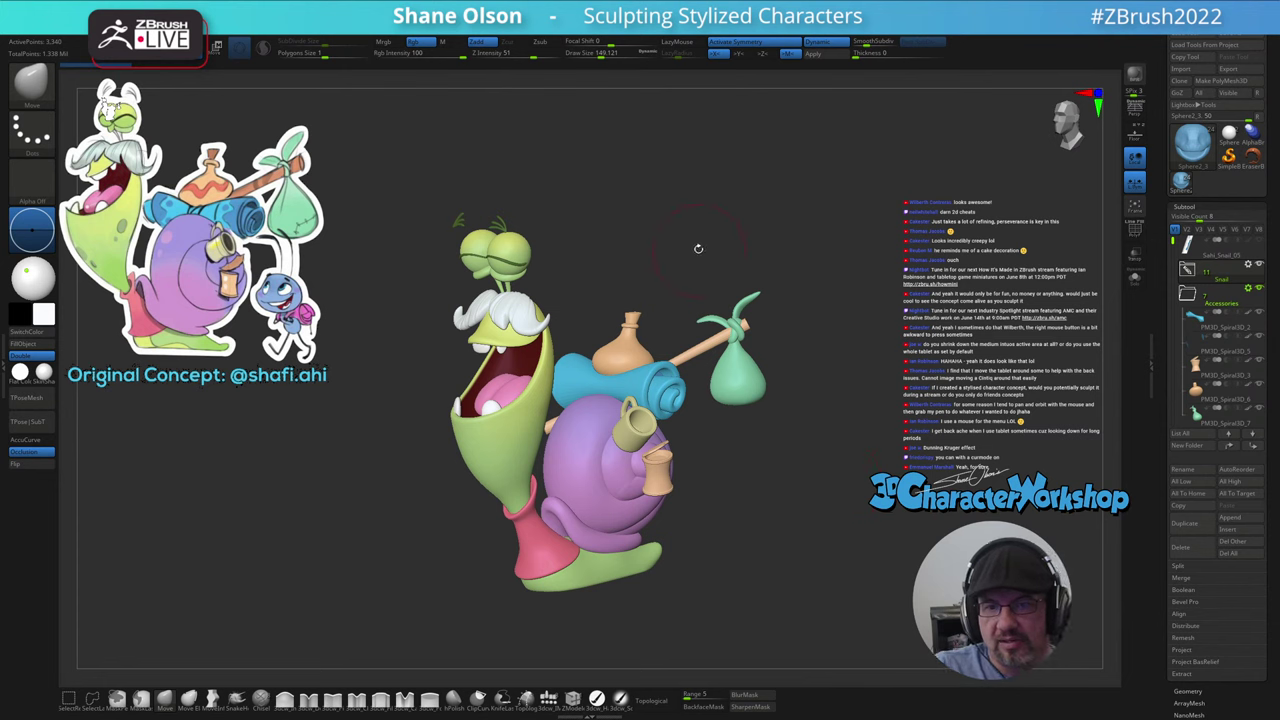
# - Compare the snail model with the concept art from several angles and collapse the Accessories folder
pyautogui.moveTo(699, 249); pyautogui.dragTo(555, 280)
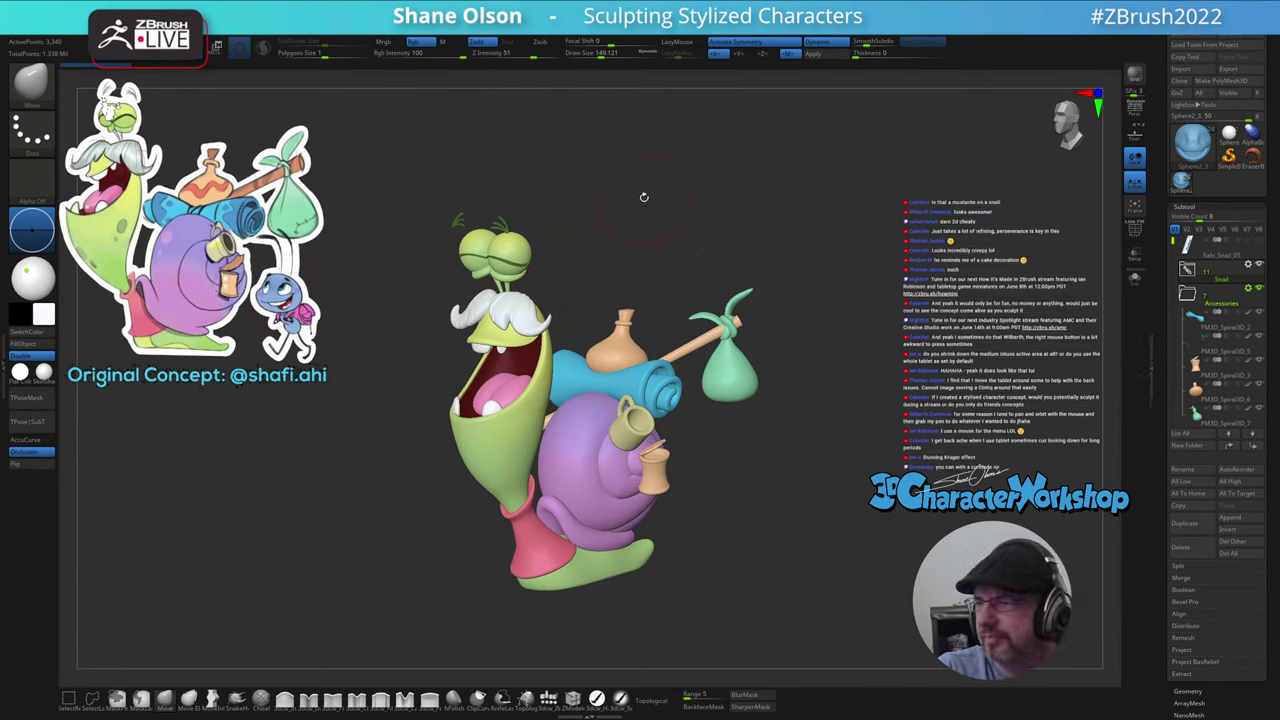
pyautogui.moveTo(643, 194); pyautogui.dragTo(649, 197)
pyautogui.moveTo(685, 240); pyautogui.dragTo(450, 210)
pyautogui.click(1190, 299)
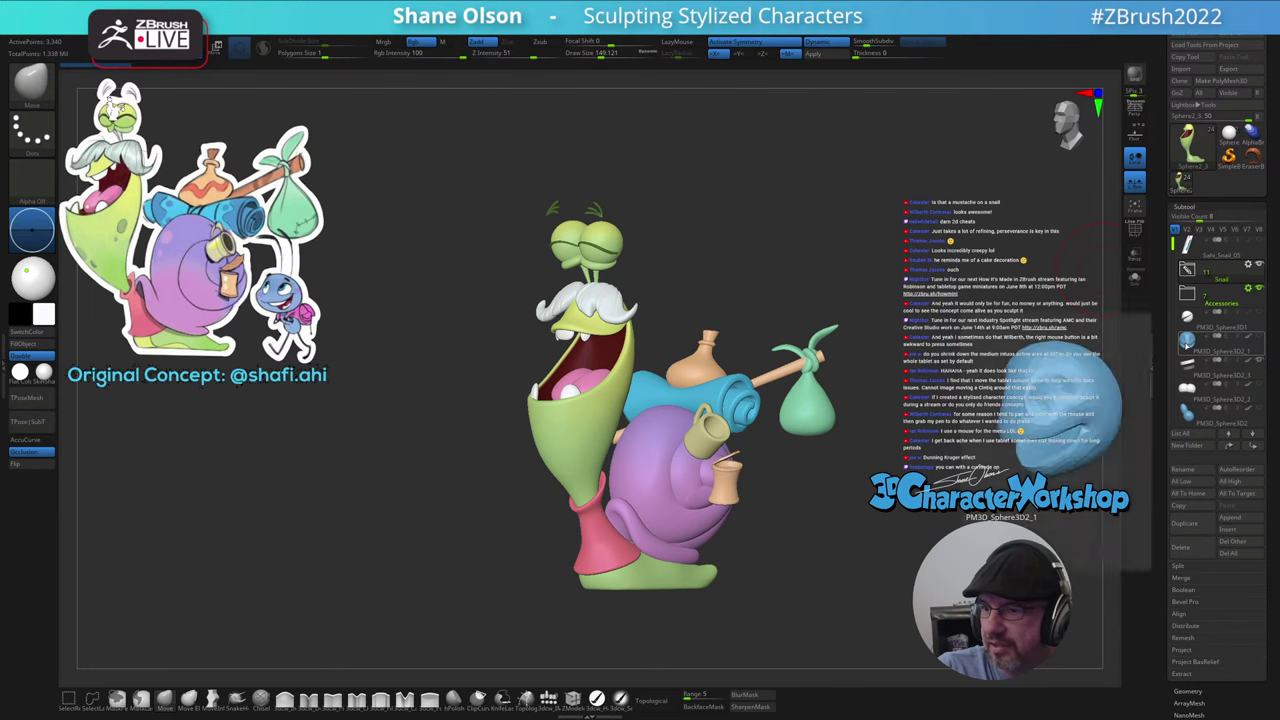
pyautogui.moveTo(1173, 246); pyautogui.dragTo(1164, 294)
pyautogui.keyDown('alt'); pyautogui.moveTo(989, 341); pyautogui.dragTo(857, 311); pyautogui.keyUp('alt')
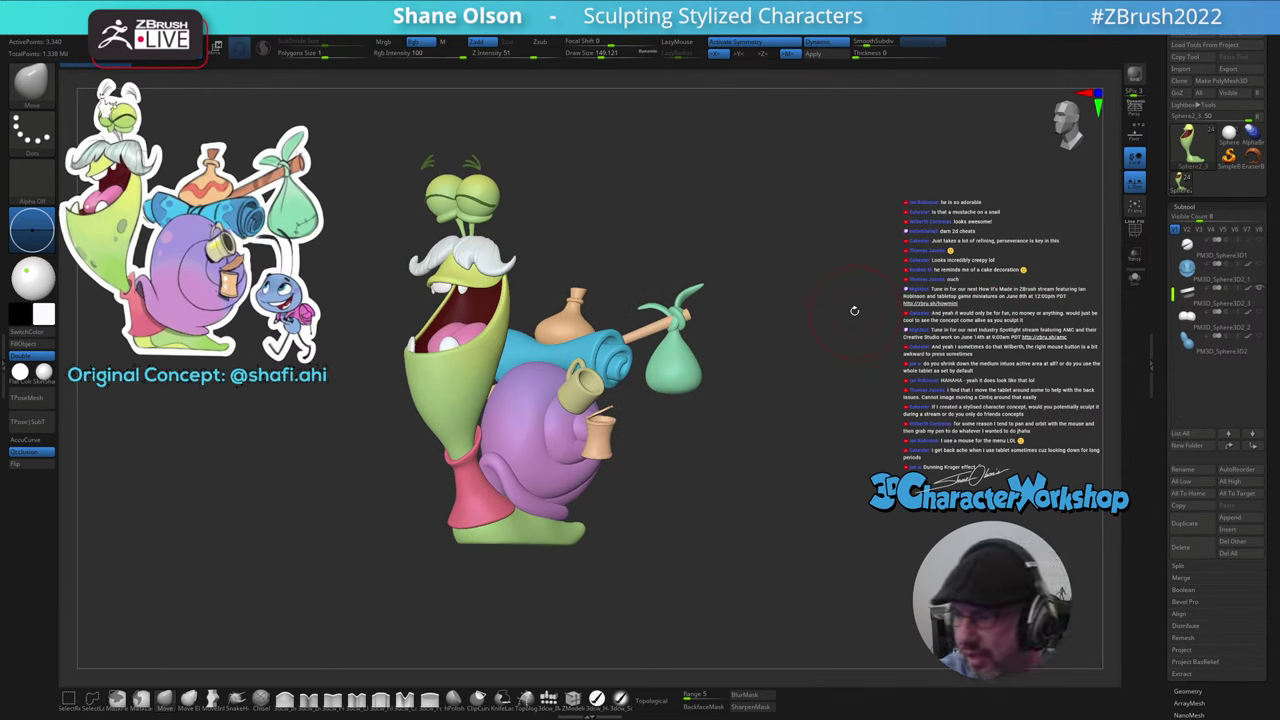
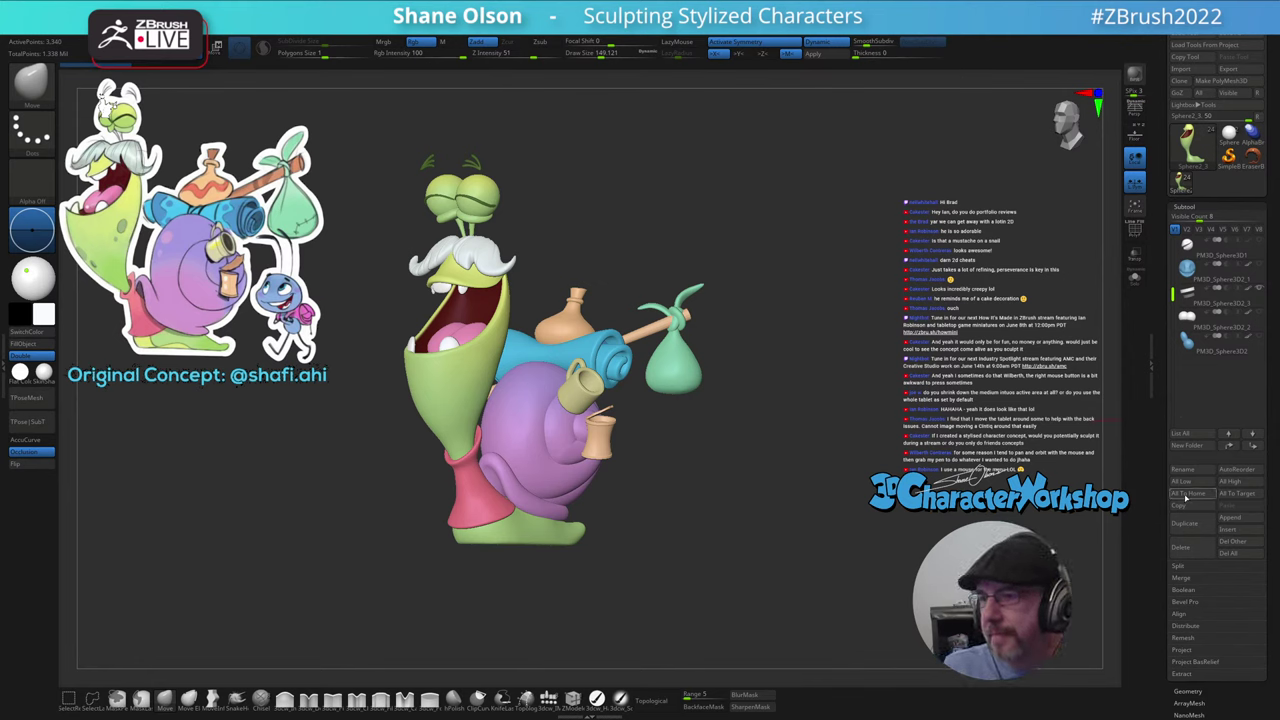
# - Make the rider's head, eyes and body subtools visible together with the snail
pyautogui.moveTo(1172, 293); pyautogui.dragTo(1171, 289)
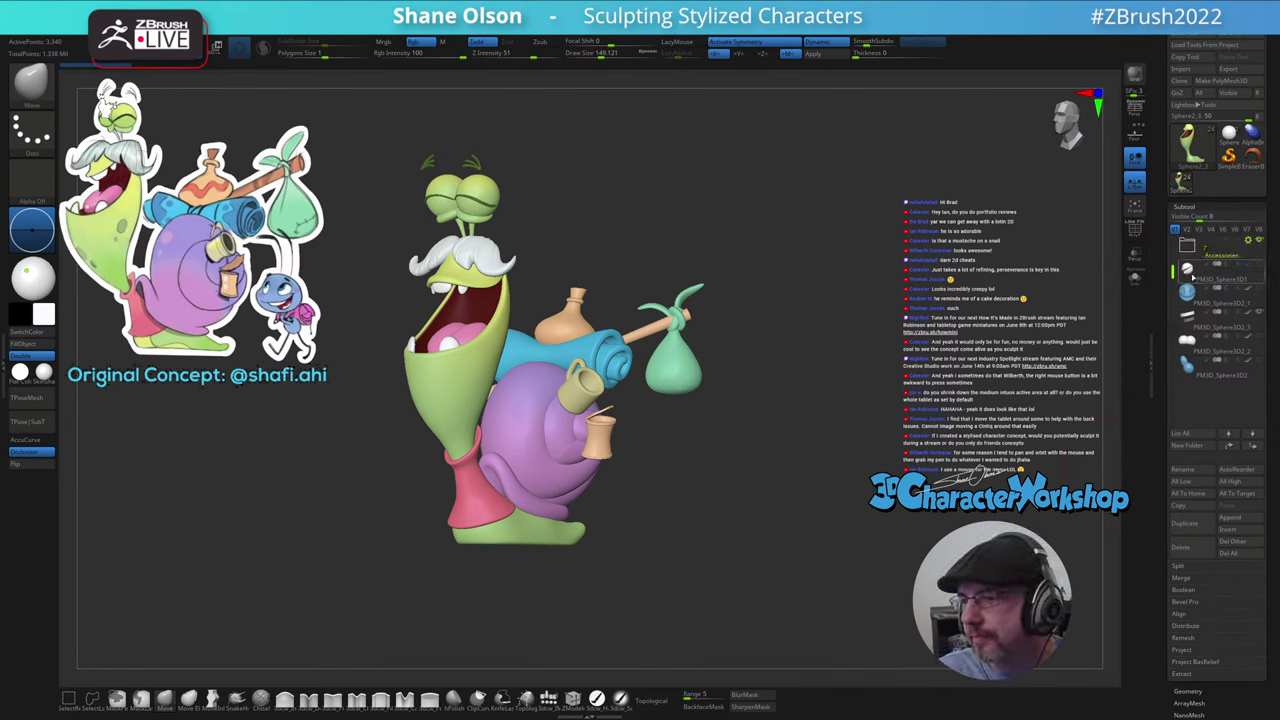
pyautogui.moveTo(1238, 255)
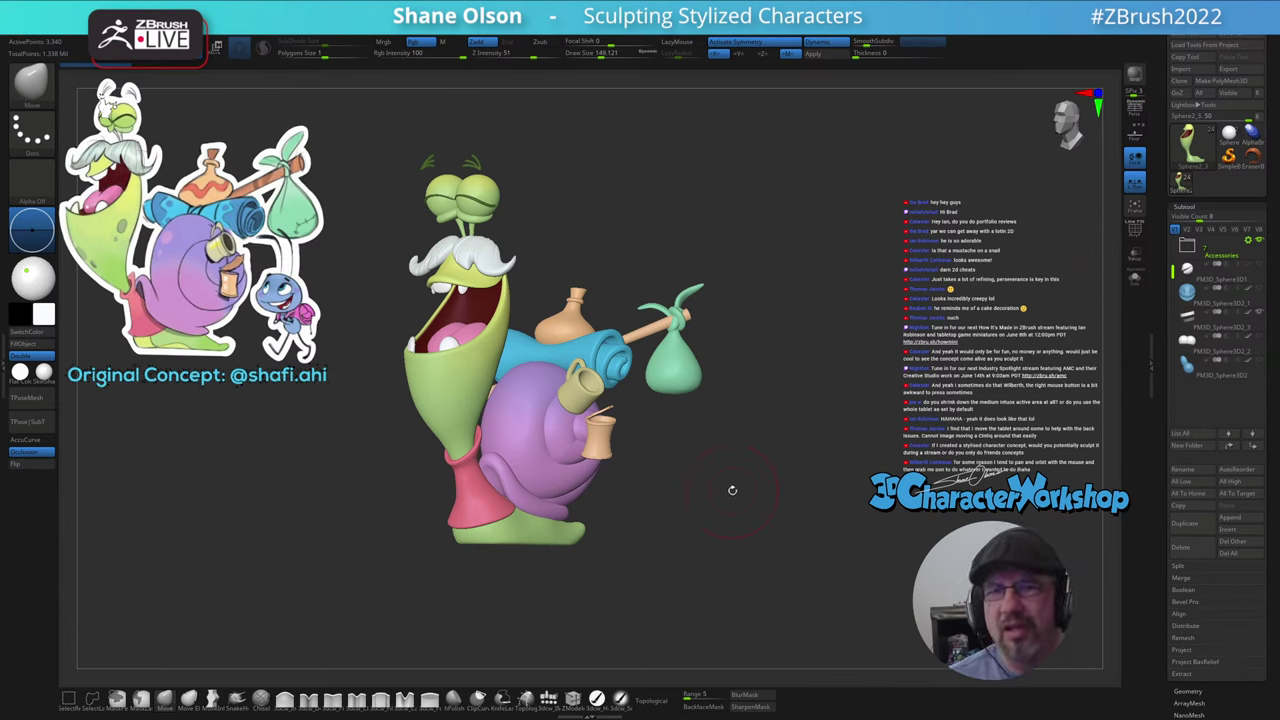
pyautogui.moveTo(697, 497); pyautogui.dragTo(734, 494)
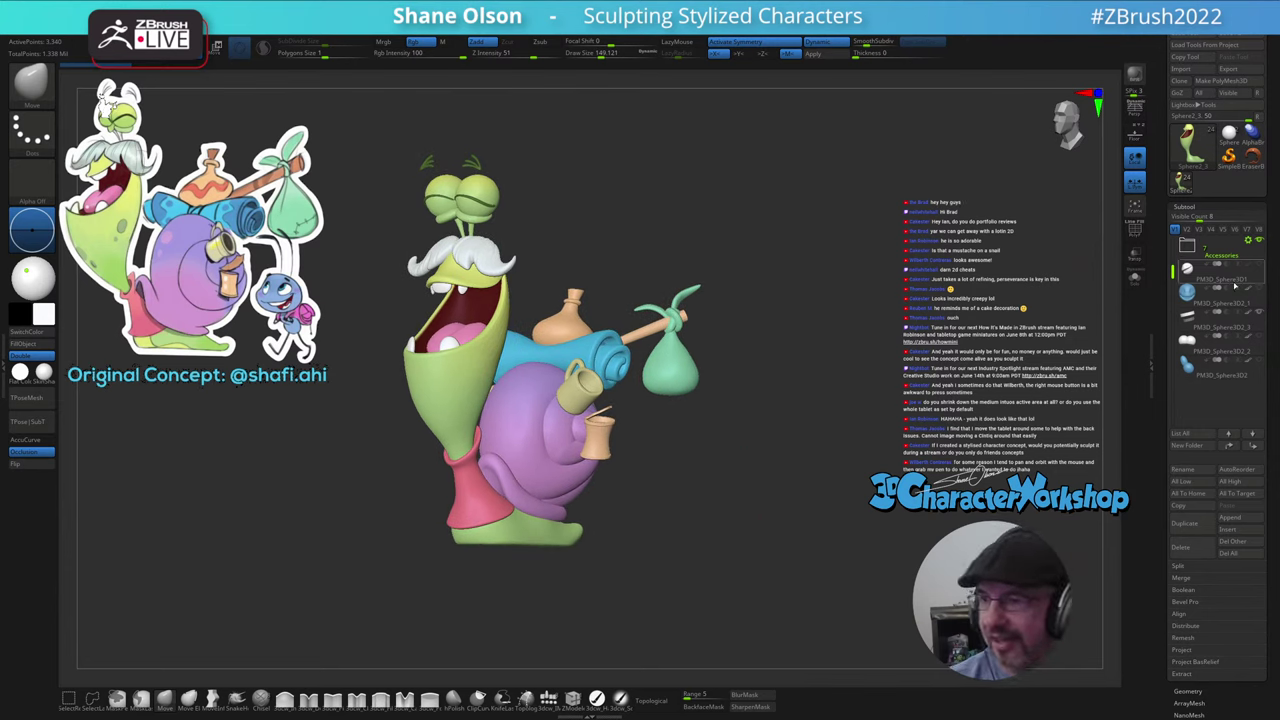
pyautogui.click(1252, 337)
pyautogui.click(1257, 337)
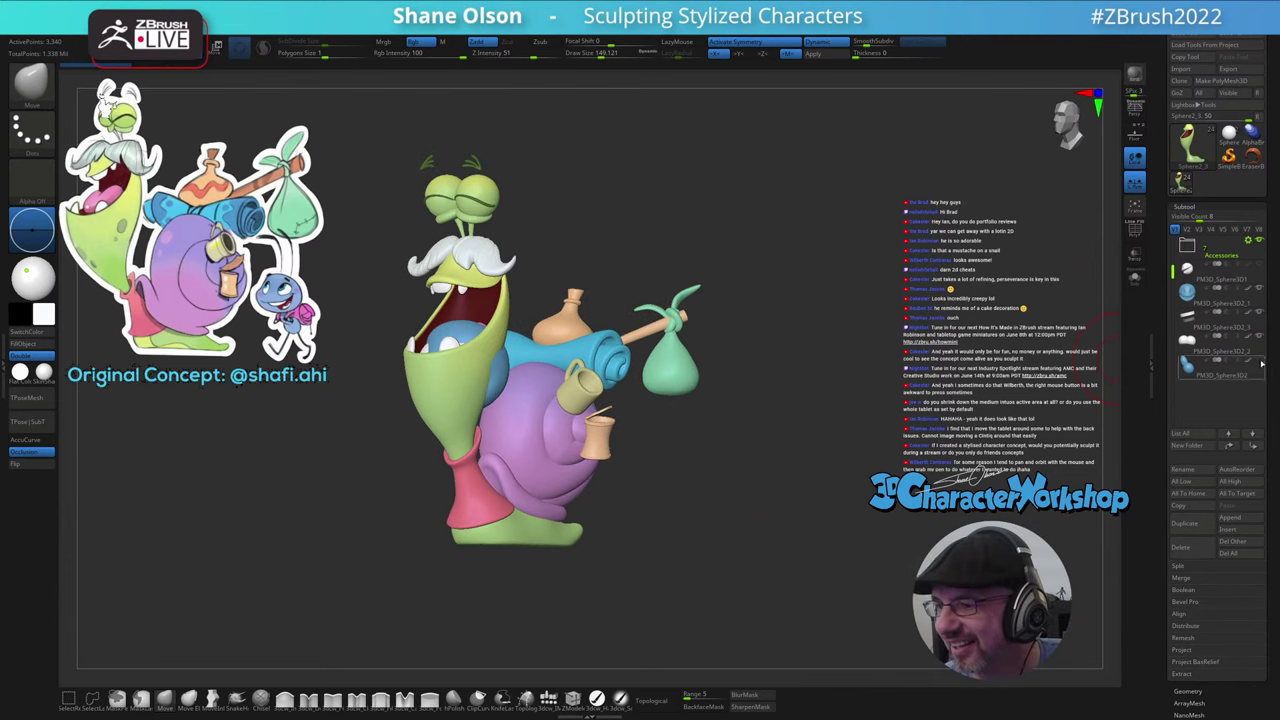
pyautogui.click(1258, 361)
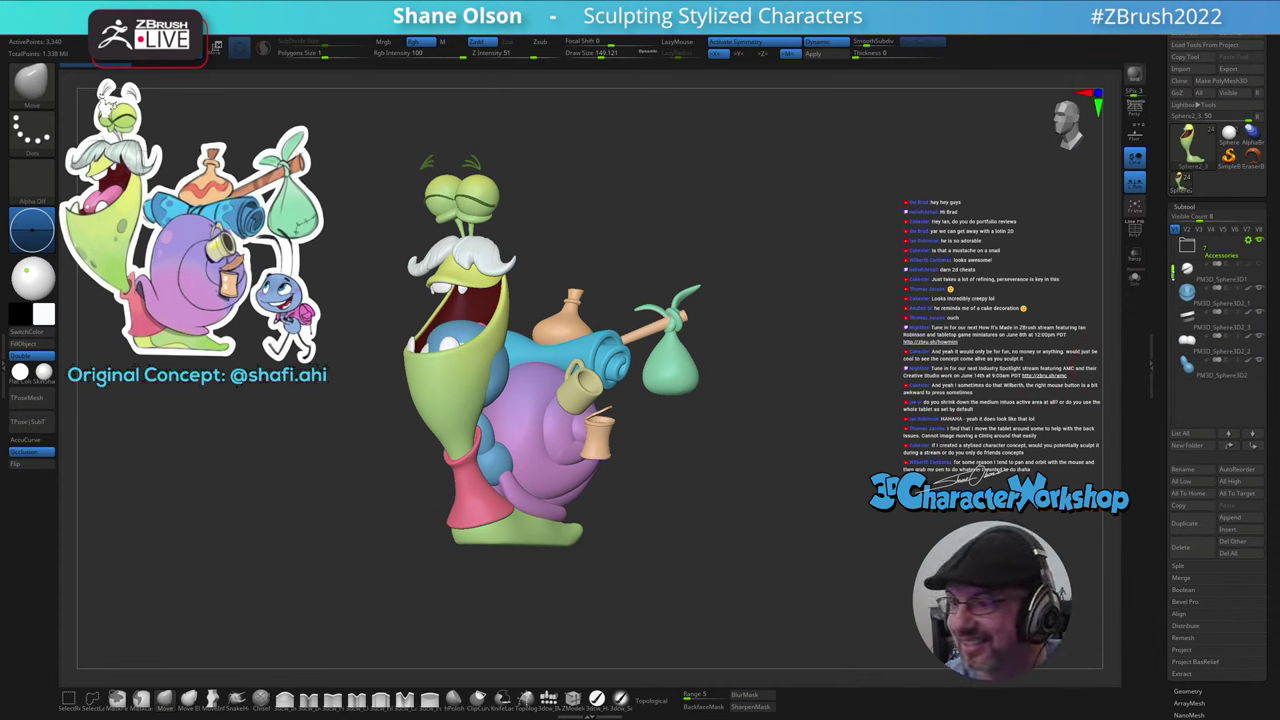
# - Hide the Snail and Accessories folders and make the rider's head the active subtool
pyautogui.moveTo(1173, 272); pyautogui.dragTo(1173, 244)
pyautogui.click(1260, 265)
pyautogui.click(1260, 289)
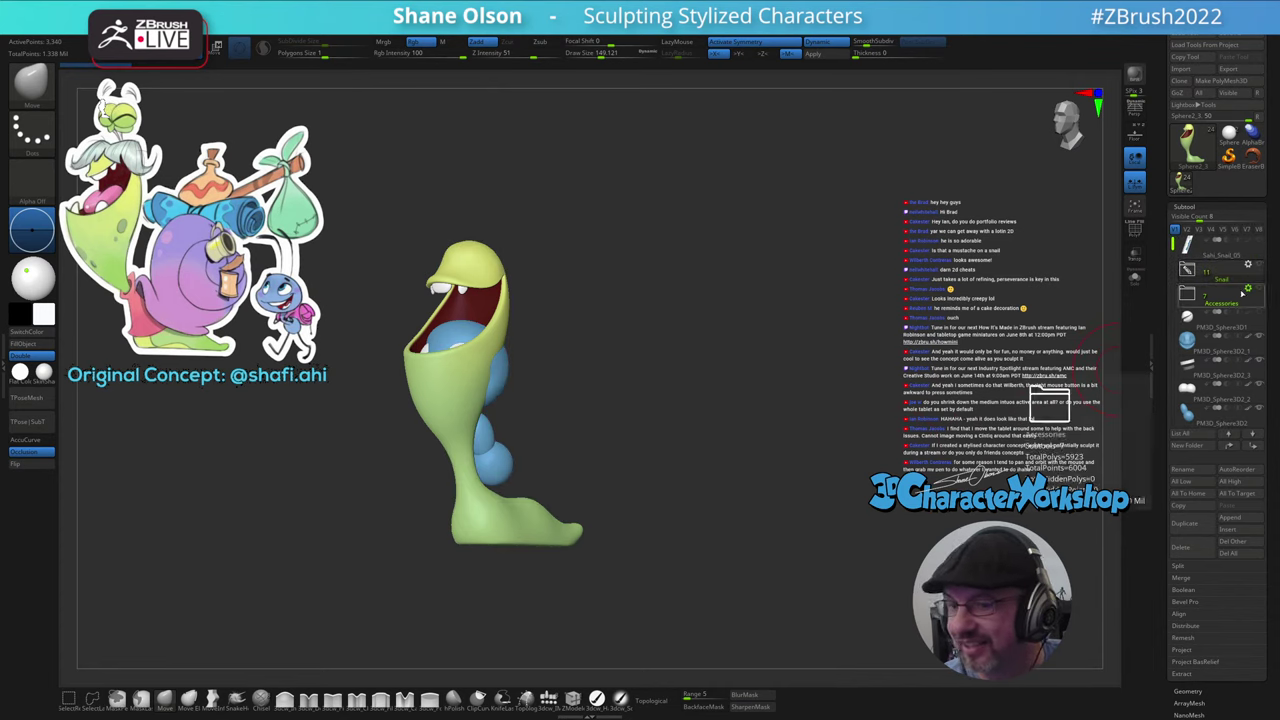
pyautogui.click(1206, 338)
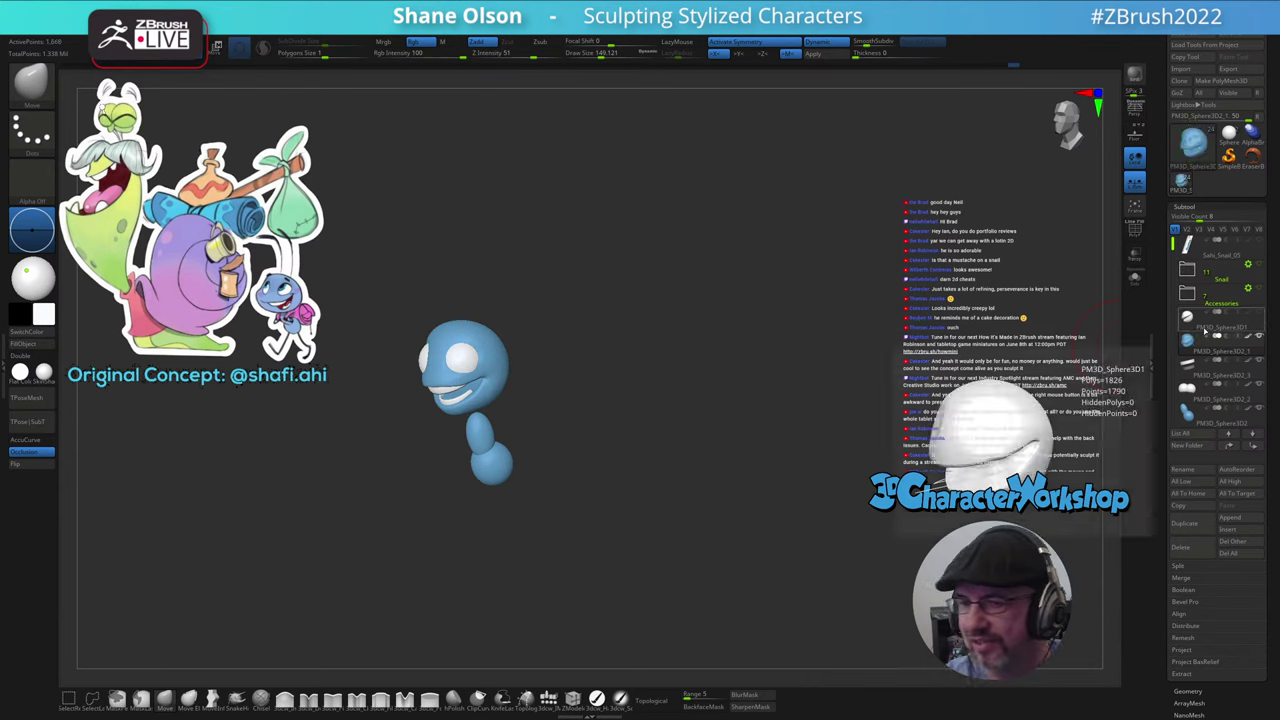
# - Insert a QuadSphere-2 primitive over the rider's face from the front with the insert-mesh primitives brush
pyautogui.moveTo(775, 464); pyautogui.dragTo(820, 460)
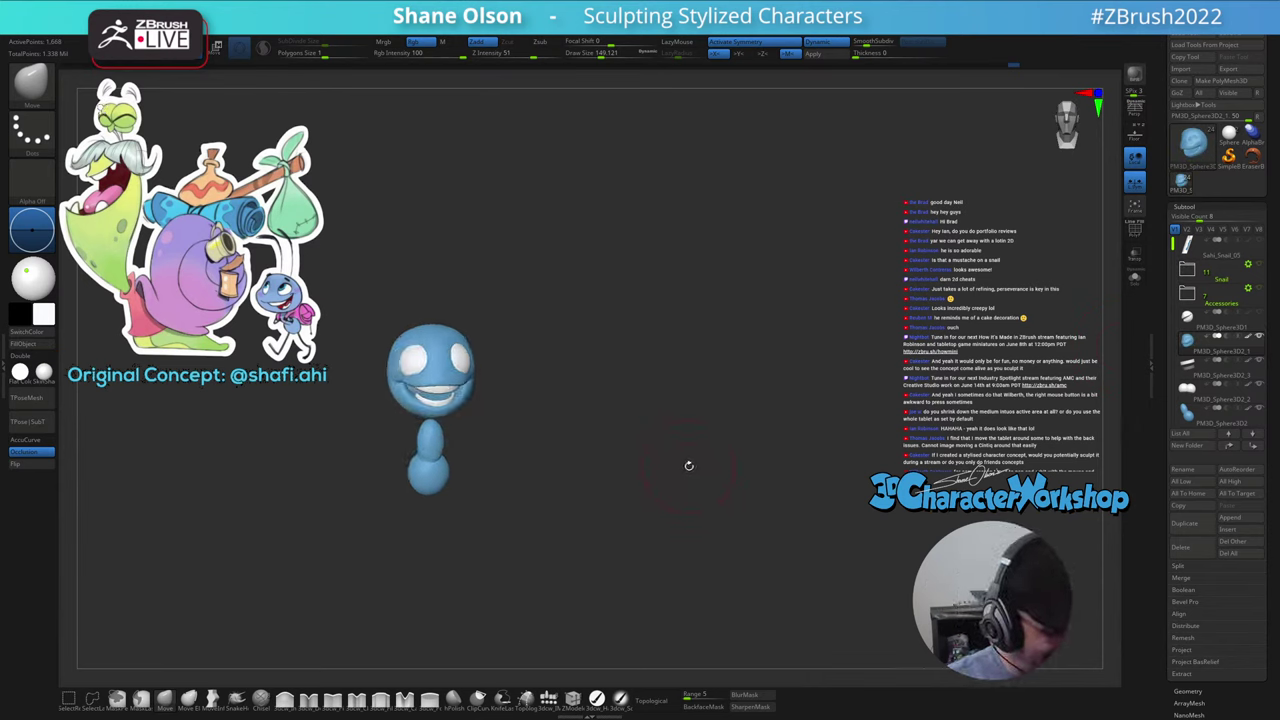
pyautogui.keyDown('alt'); pyautogui.moveTo(688, 466); pyautogui.dragTo(735, 483); pyautogui.keyUp('alt')
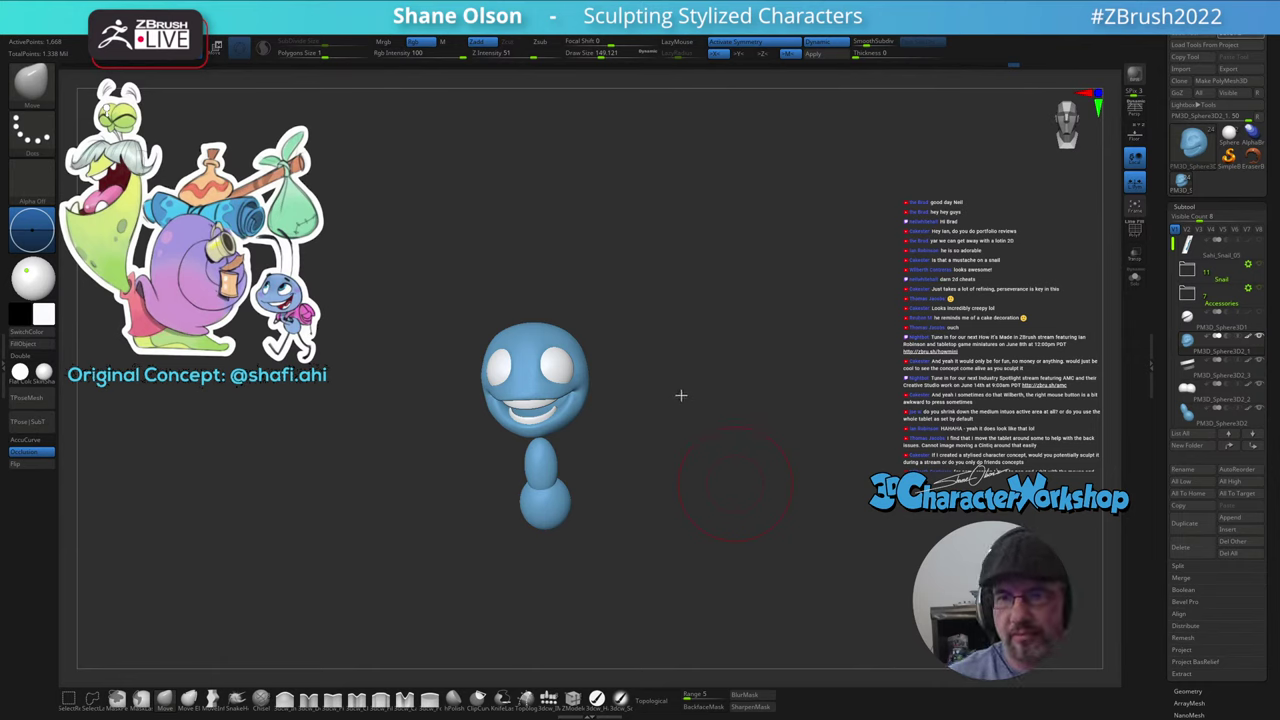
pyautogui.moveTo(680, 394); pyautogui.dragTo(725, 427)
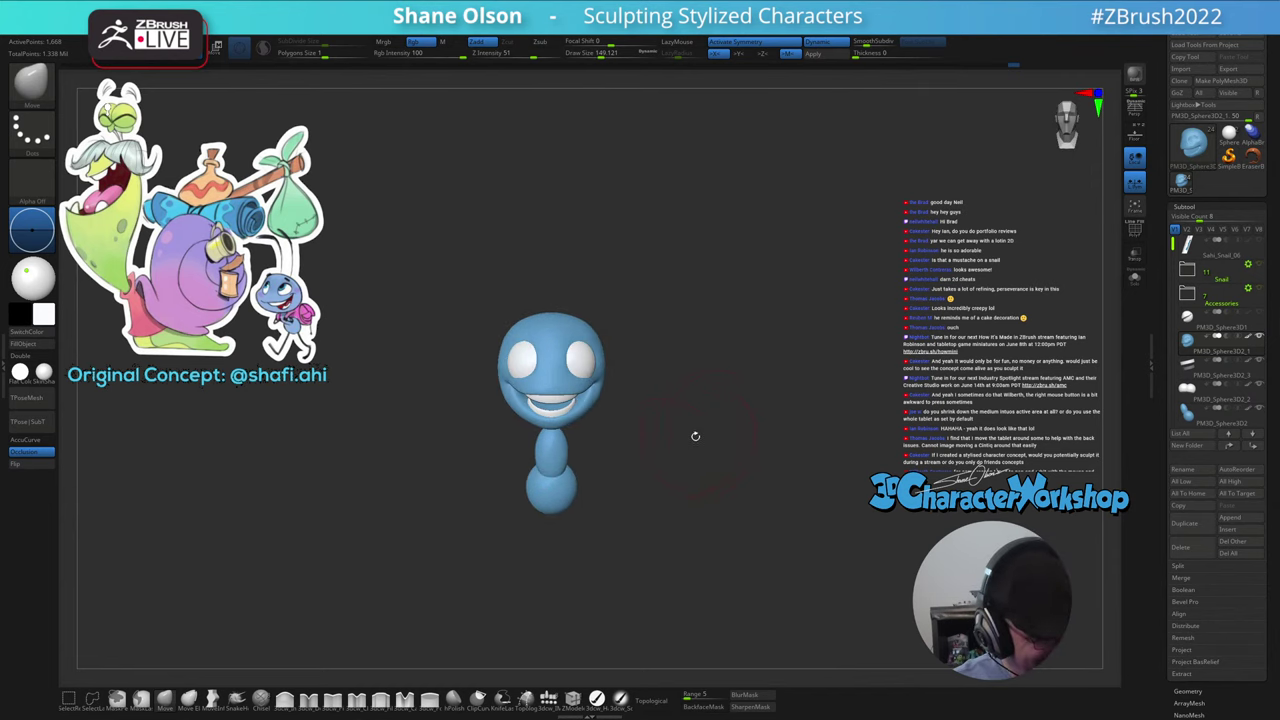
pyautogui.click(548, 698)
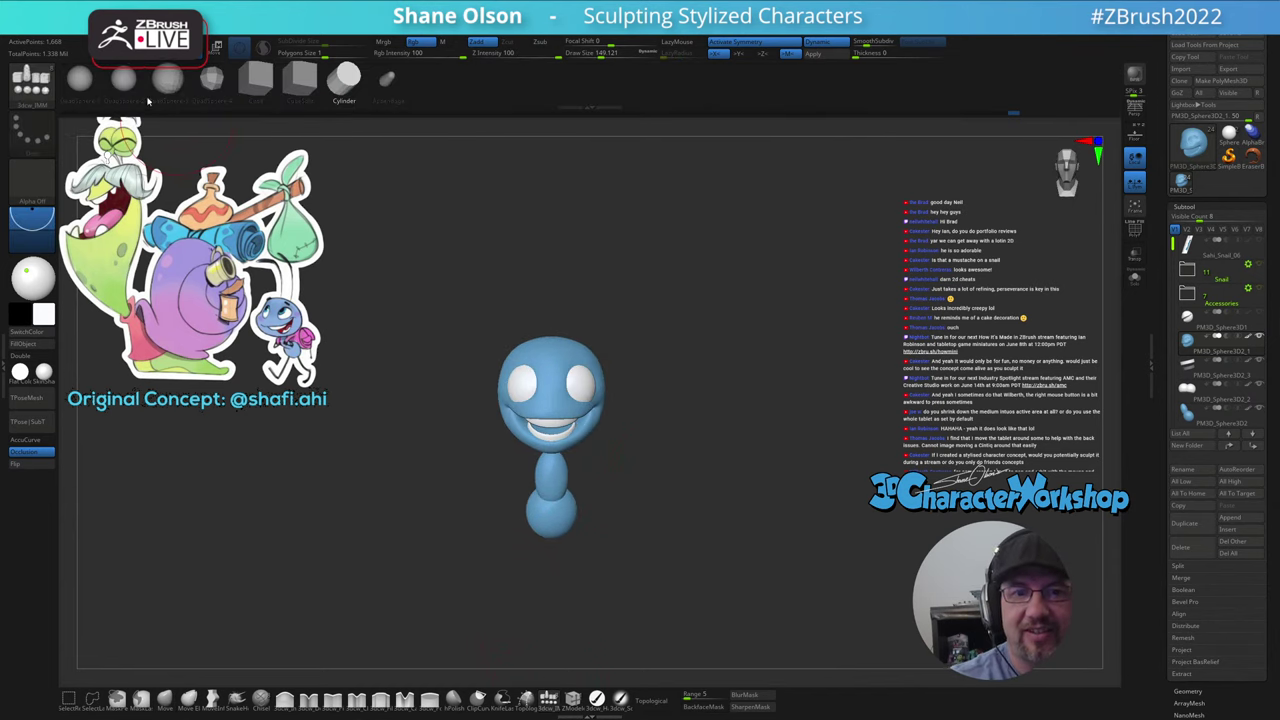
pyautogui.click(125, 80)
pyautogui.moveTo(566, 378)
pyautogui.mouseDown()
pyautogui.moveTo(551, 396)
pyautogui.moveTo(550, 457)
pyautogui.mouseUp()
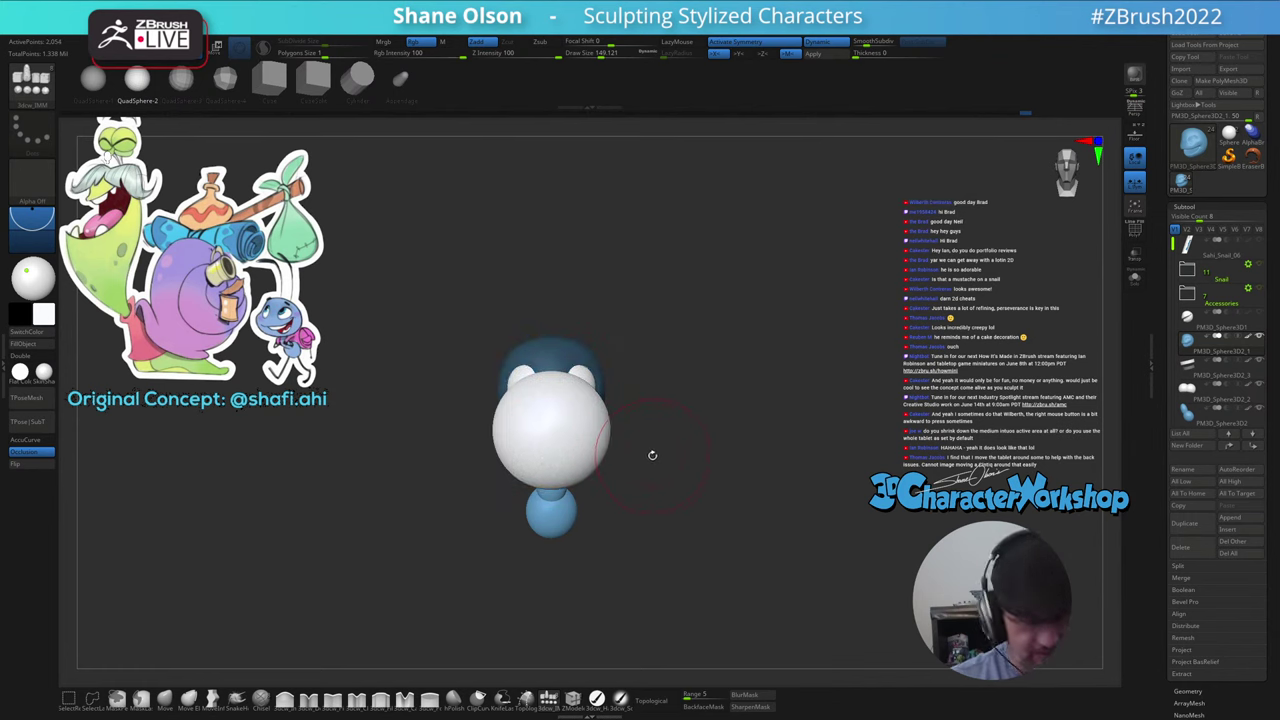
# - Undo the inserted sphere and insert a larger QuadSphere-2 primitive centred on the rider's upper face
pyautogui.hotkey('ctrl', 'z')
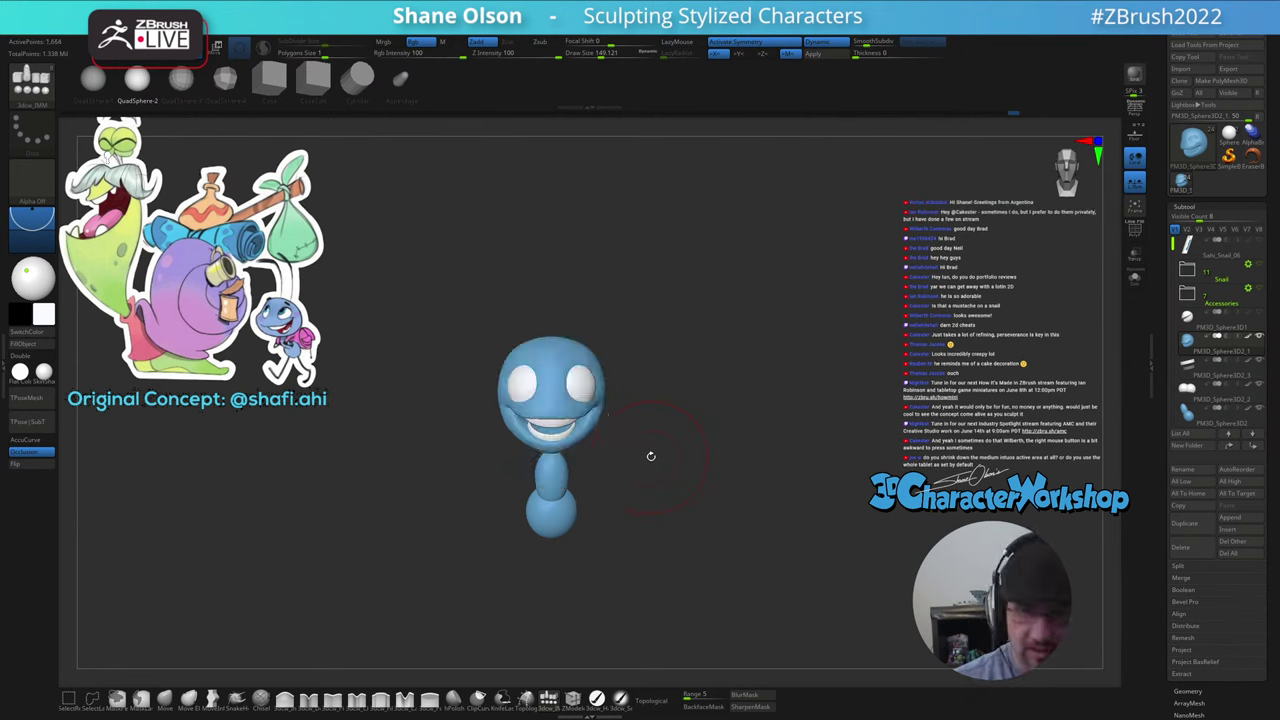
pyautogui.press('w')
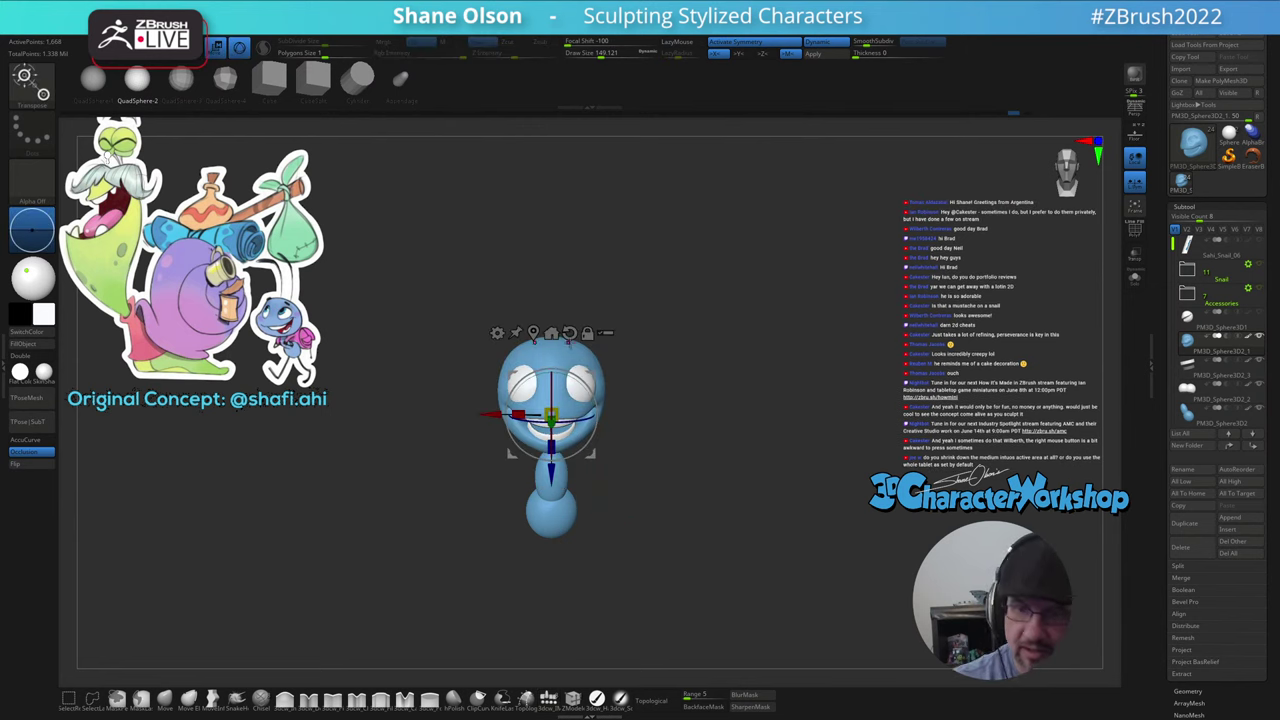
pyautogui.press('q')
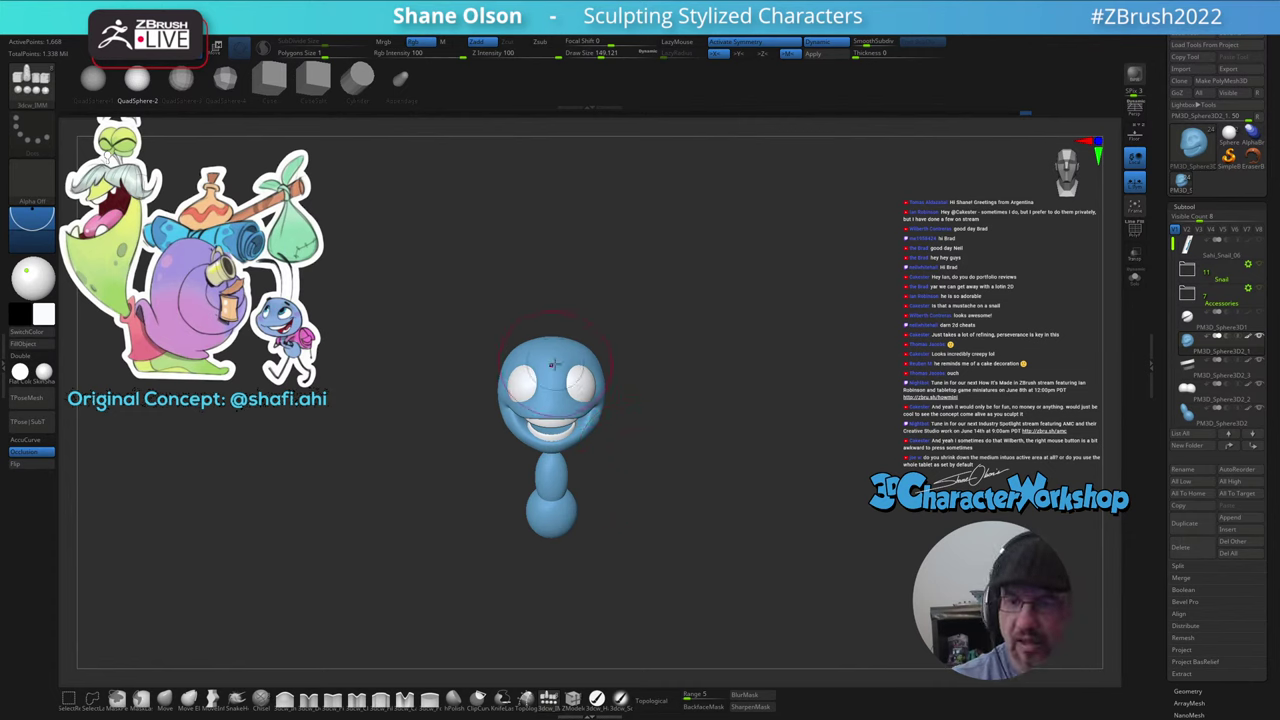
pyautogui.moveTo(553, 366); pyautogui.dragTo(552, 436)
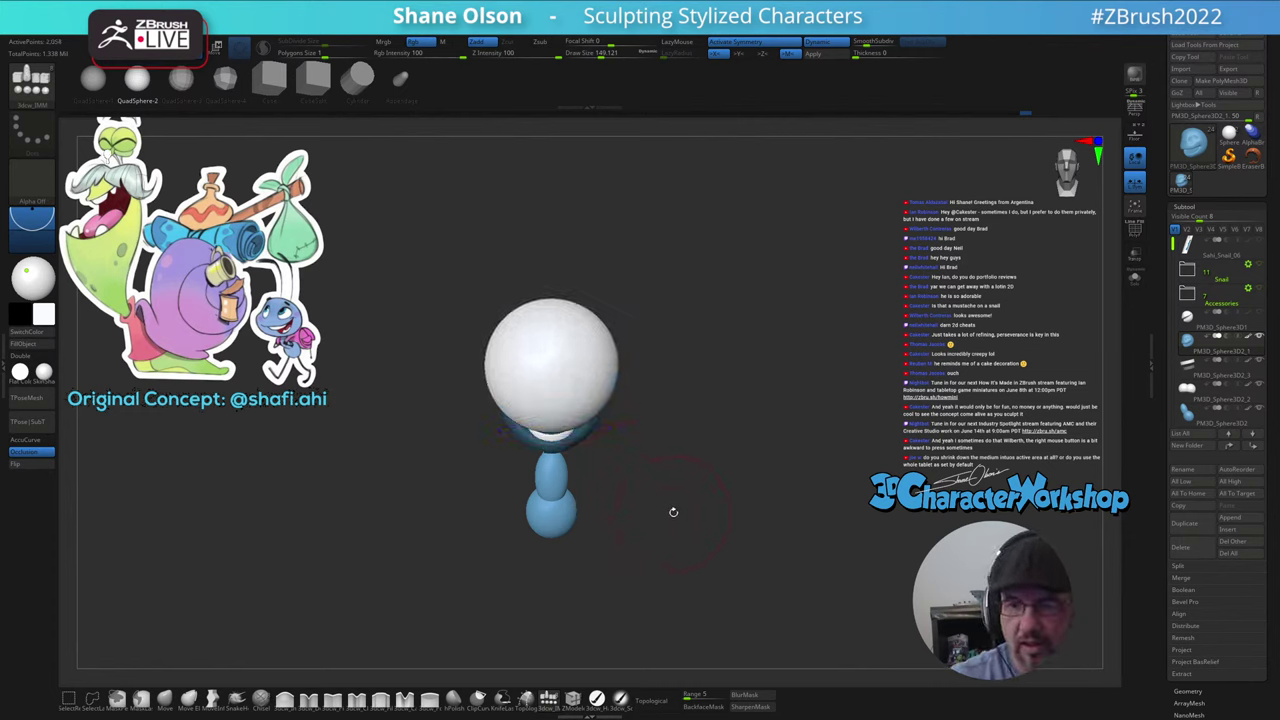
pyautogui.moveTo(674, 514); pyautogui.dragTo(686, 494)
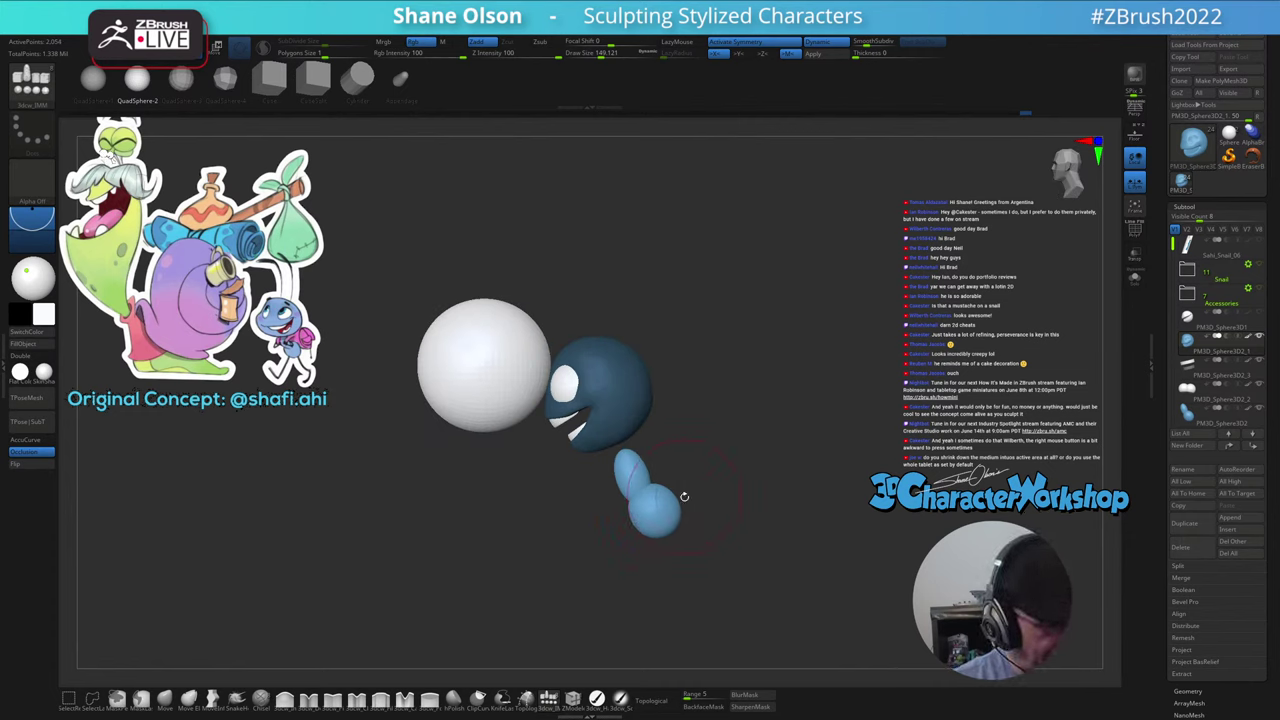
pyautogui.press('space')
pyautogui.click(709, 322)
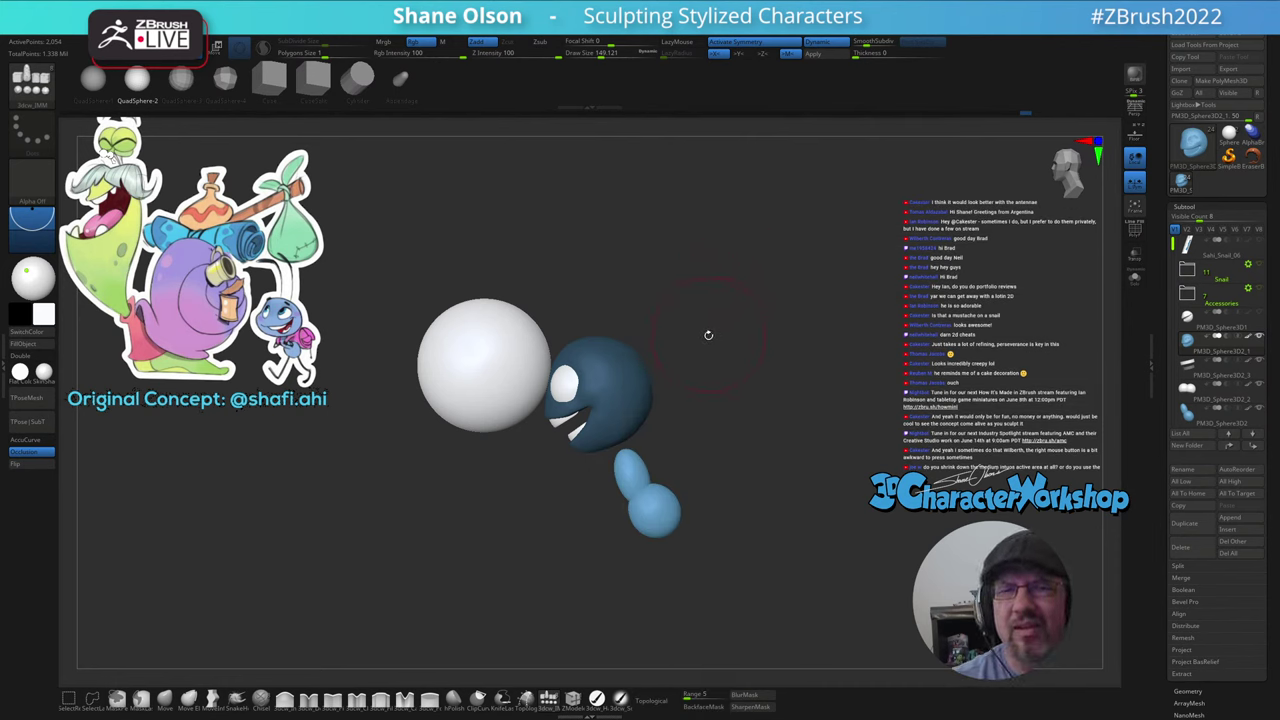
pyautogui.moveTo(700, 343); pyautogui.dragTo(686, 403)
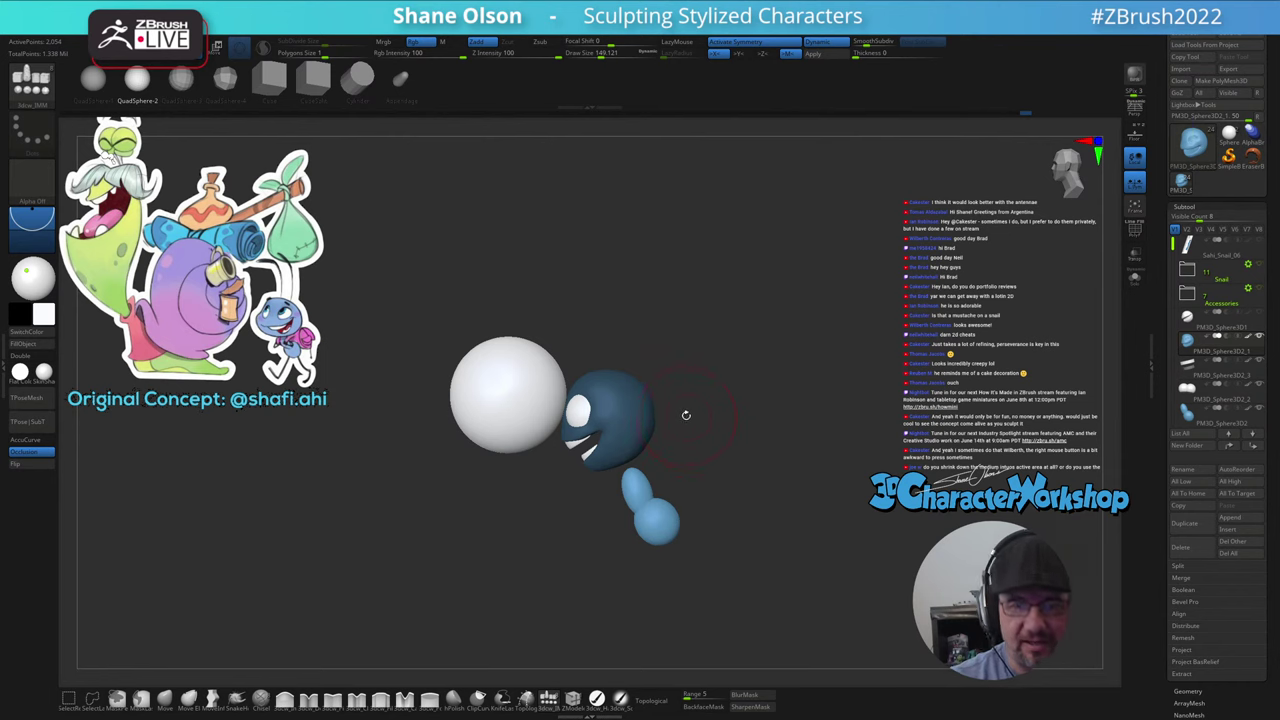
# - Move the inserted sphere back over the top of the rider's head and scale it down slightly
pyautogui.press('w')
pyautogui.moveTo(606, 376); pyautogui.dragTo(597, 438)
pyautogui.moveTo(568, 395); pyautogui.dragTo(555, 399)
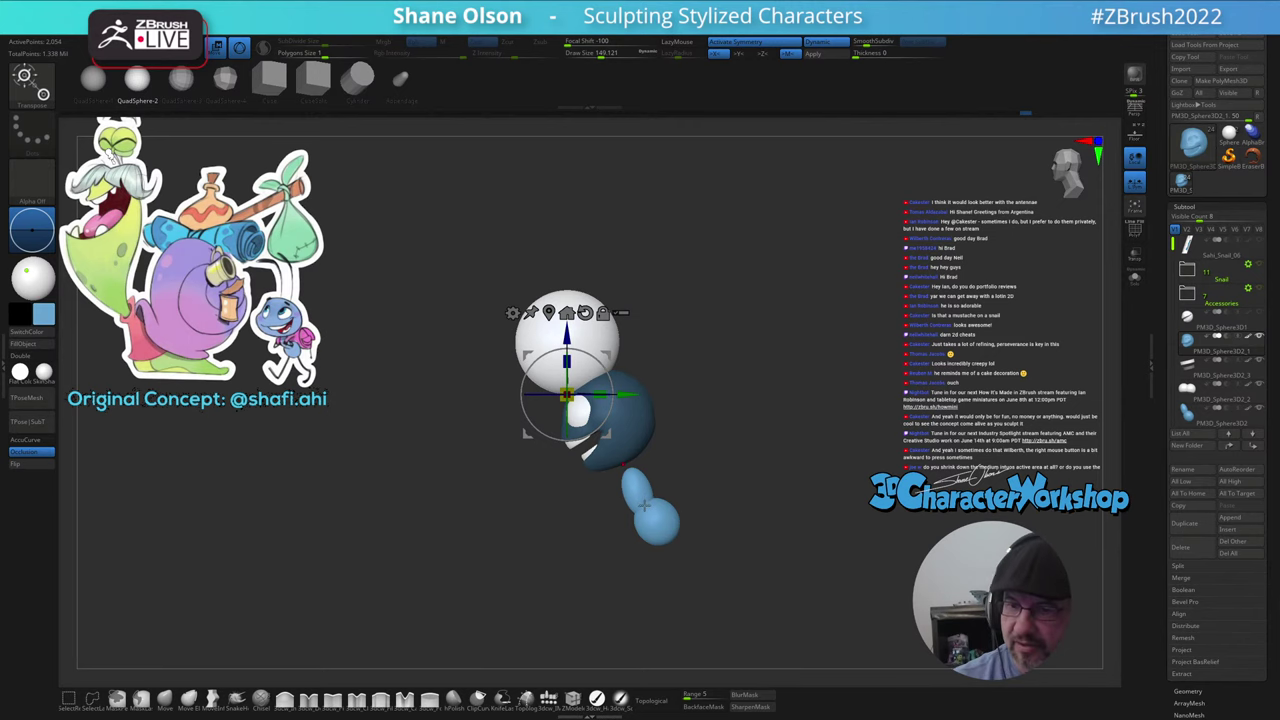
# - Fill the inserted white sphere with the body's blue colour
pyautogui.press('q')
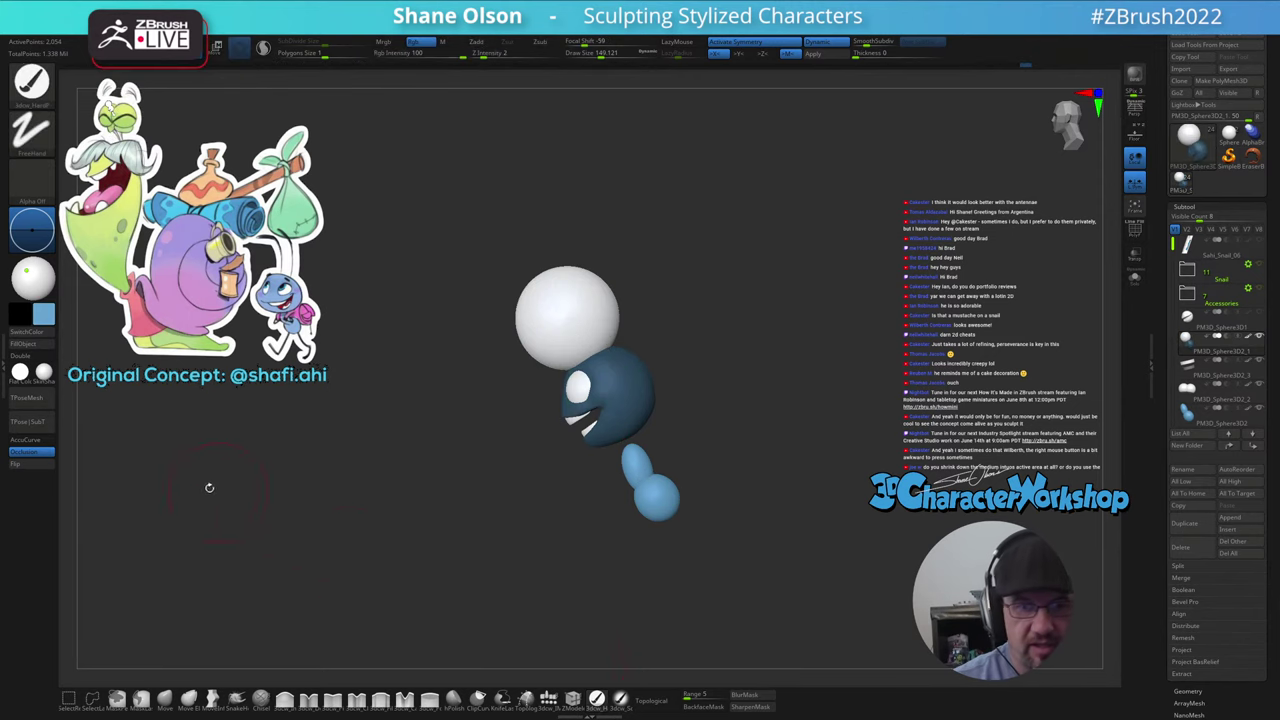
pyautogui.click(44, 345)
pyautogui.moveTo(466, 566); pyautogui.dragTo(529, 530)
# - Lower the blue sphere onto the rider's head and adjust its scale to enclose the old head
pyautogui.moveTo(649, 457)
pyautogui.keyDown('alt'); pyautogui.mouseDown()
pyautogui.moveTo(657, 483)
pyautogui.moveTo(640, 465)
pyautogui.mouseUp(); pyautogui.keyUp('alt')
pyautogui.press('w')
pyautogui.moveTo(601, 355); pyautogui.dragTo(645, 443)
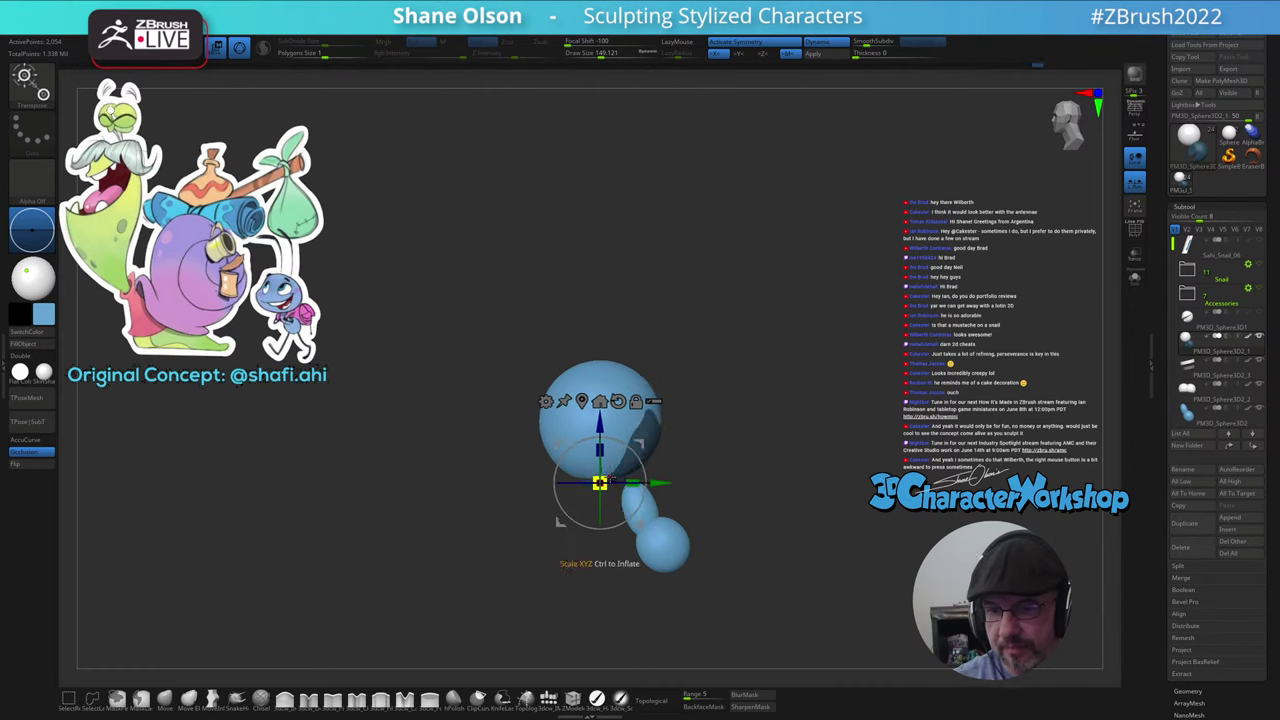
pyautogui.moveTo(601, 482); pyautogui.dragTo(608, 481)
# - Split the unmasked sphere into its own subtool and make that new subtool active
pyautogui.moveTo(690, 440)
pyautogui.mouseDown()
pyautogui.moveTo(727, 440)
pyautogui.moveTo(708, 428)
pyautogui.mouseUp()
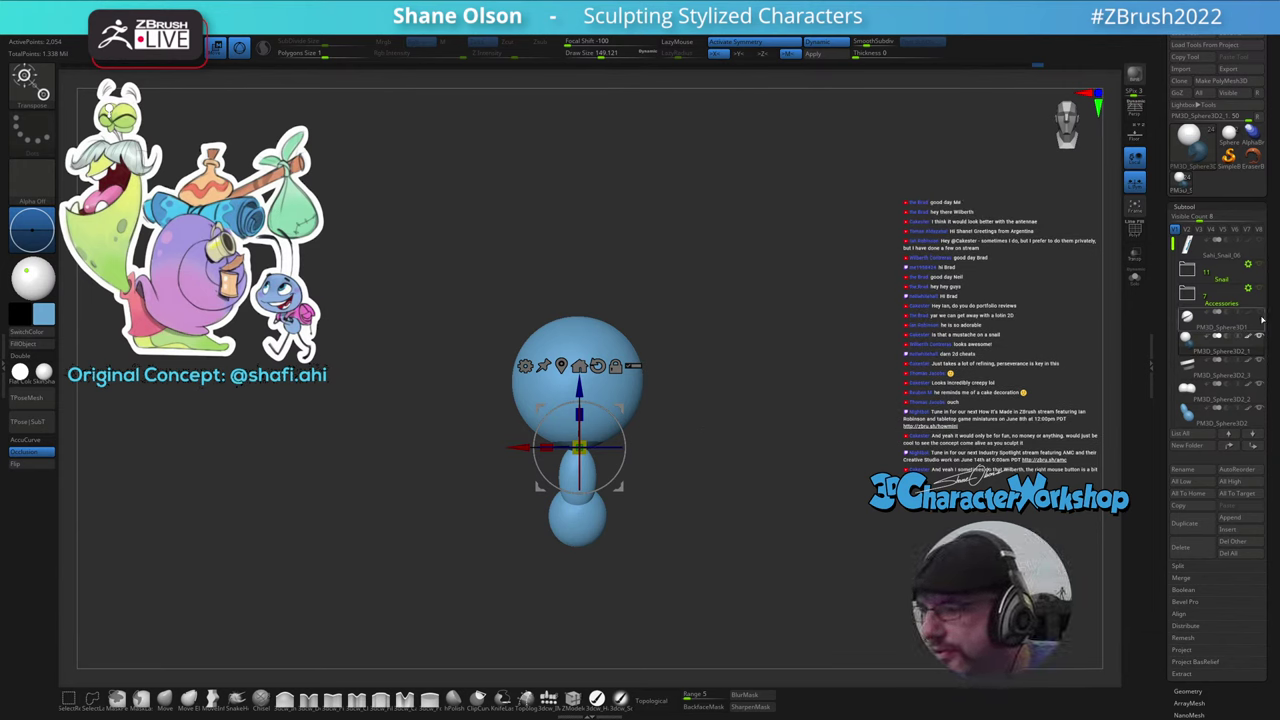
pyautogui.moveTo(1258, 323)
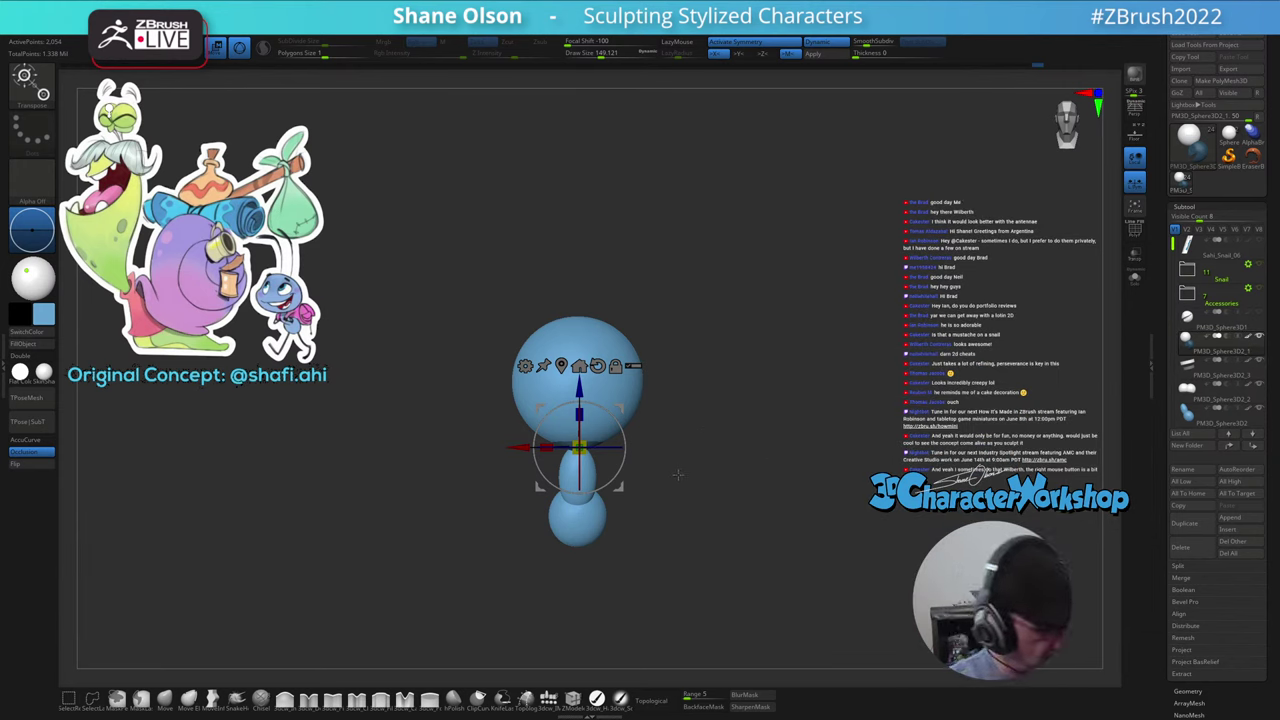
pyautogui.press('space')
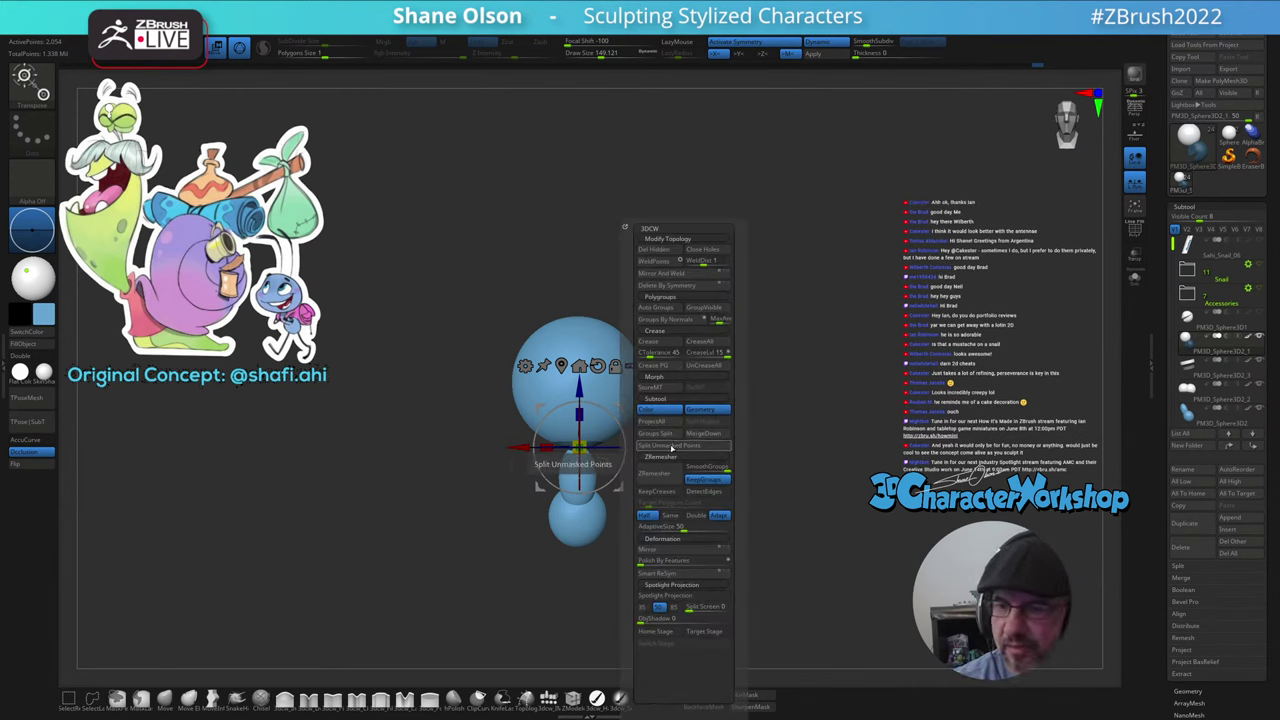
pyautogui.click(671, 447)
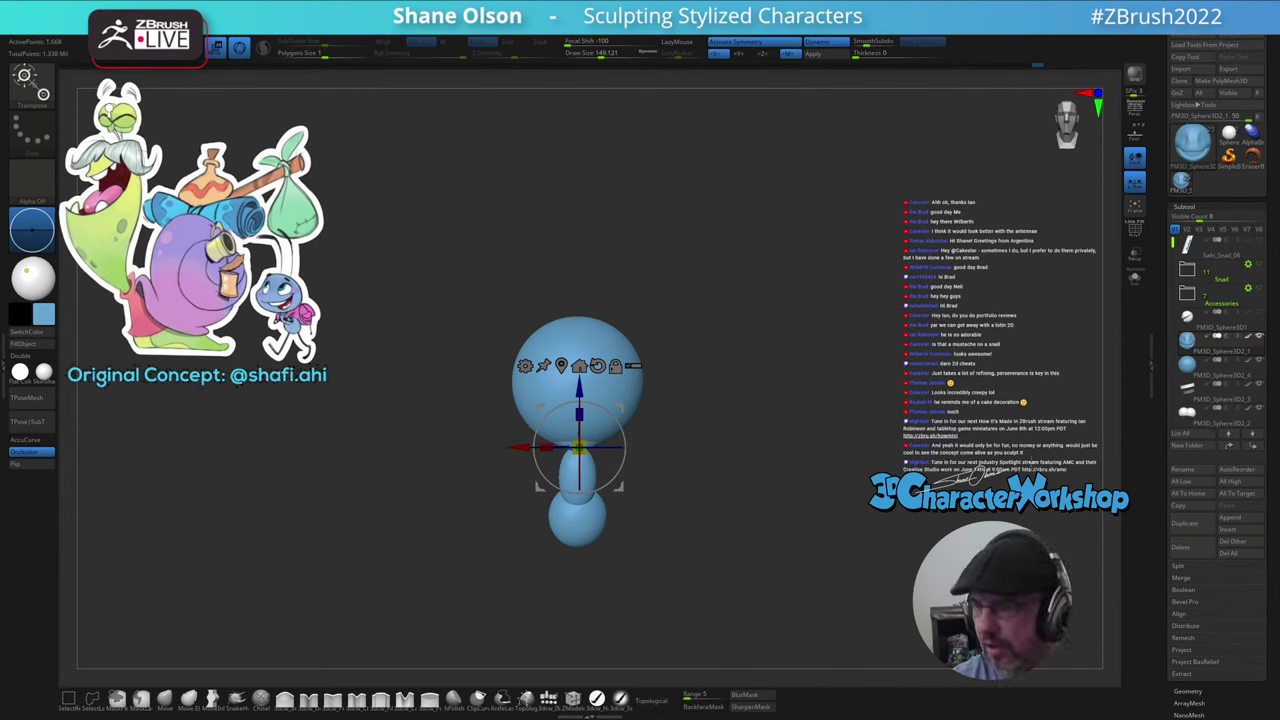
pyautogui.click(1187, 366)
# - Scale and reposition the new head sphere in side and front views so it sits over the neck and around the eyes
pyautogui.keyDown('ctrl'); pyautogui.moveTo(755, 407); pyautogui.dragTo(748, 419, button='right'); pyautogui.keyUp('ctrl')
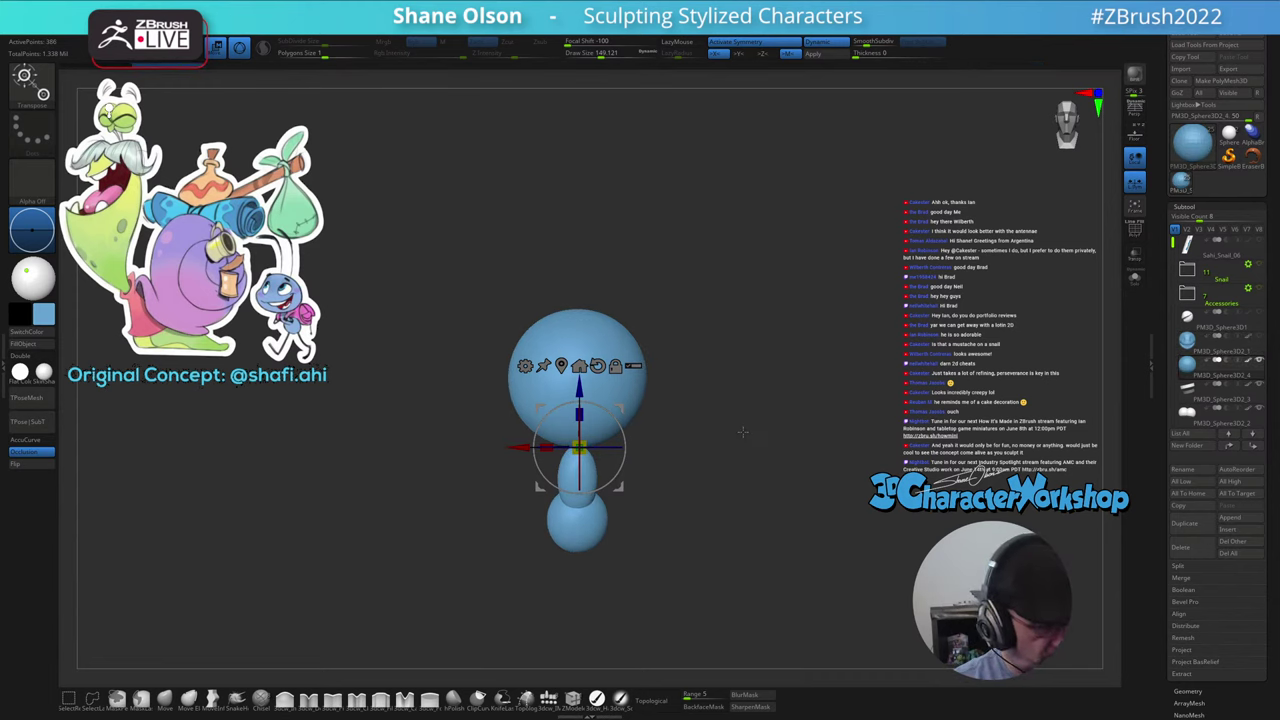
pyautogui.press('q')
pyautogui.moveTo(736, 490)
pyautogui.mouseDown(button='right')
pyautogui.moveTo(686, 497)
pyautogui.moveTo(693, 505)
pyautogui.mouseUp(button='right')
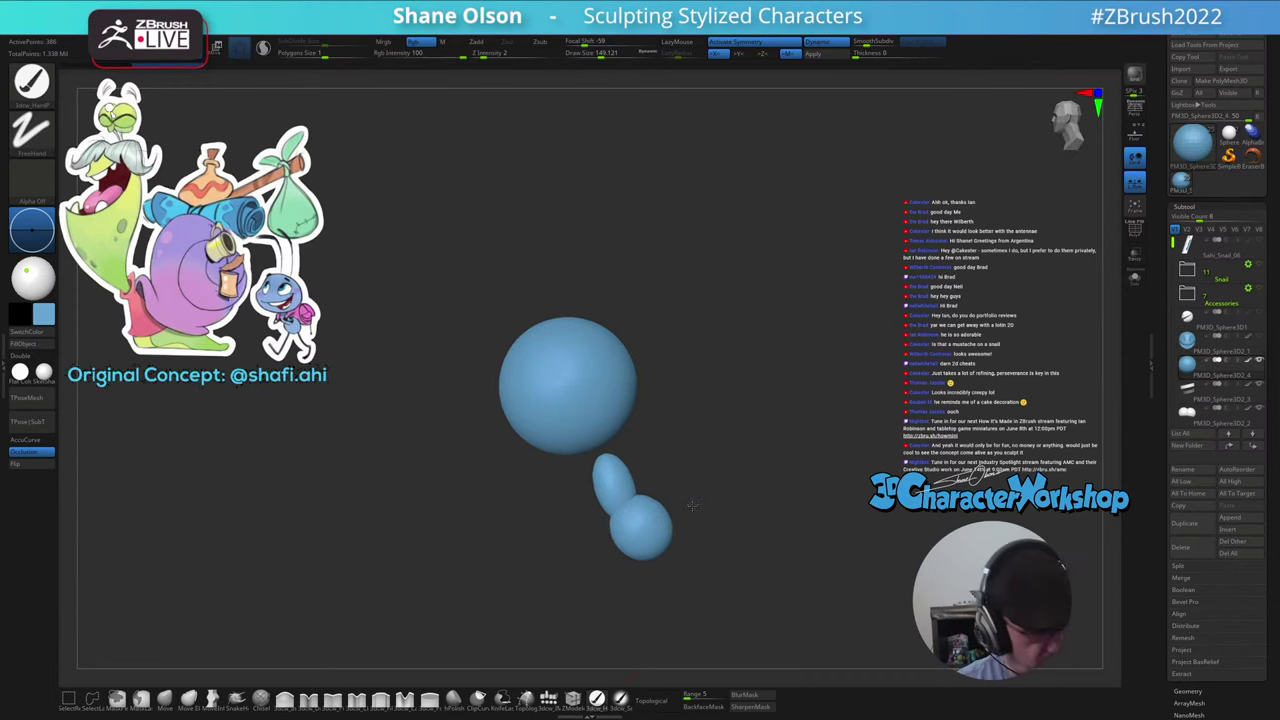
pyautogui.moveTo(692, 505); pyautogui.dragTo(693, 512)
pyautogui.press('w')
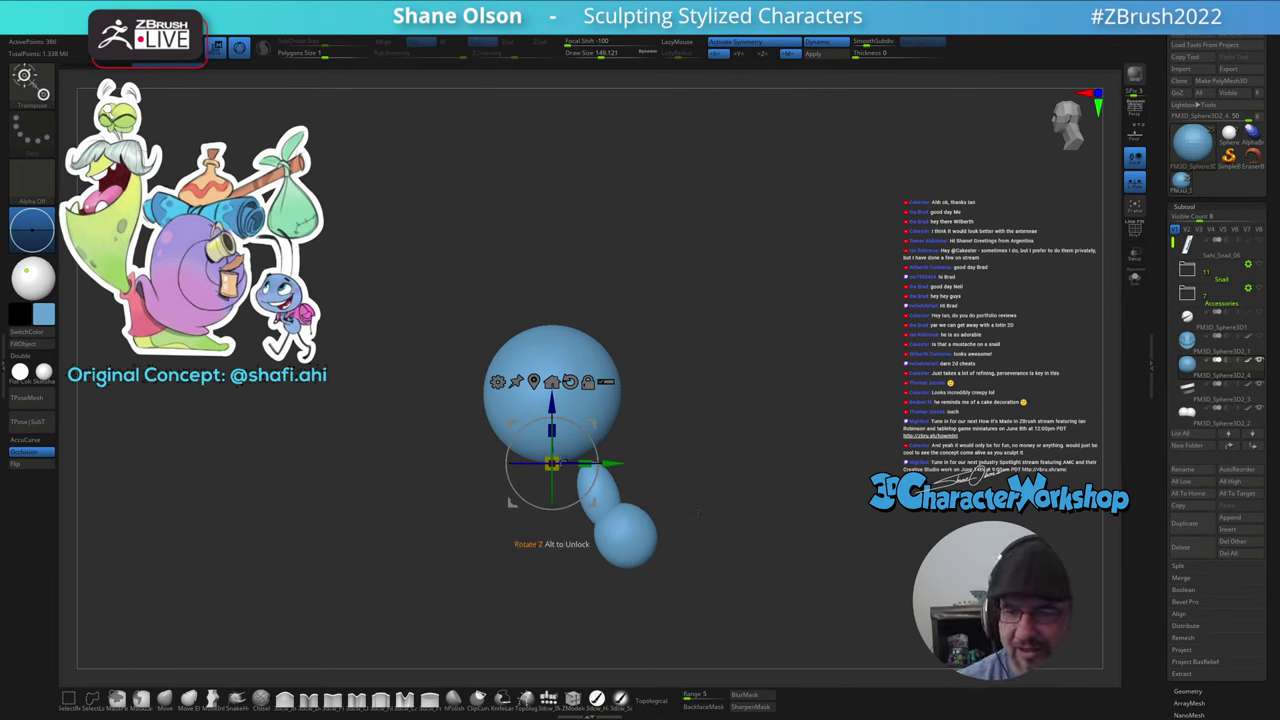
pyautogui.moveTo(552, 464); pyautogui.dragTo(553, 463)
pyautogui.moveTo(593, 423); pyautogui.dragTo(622, 451)
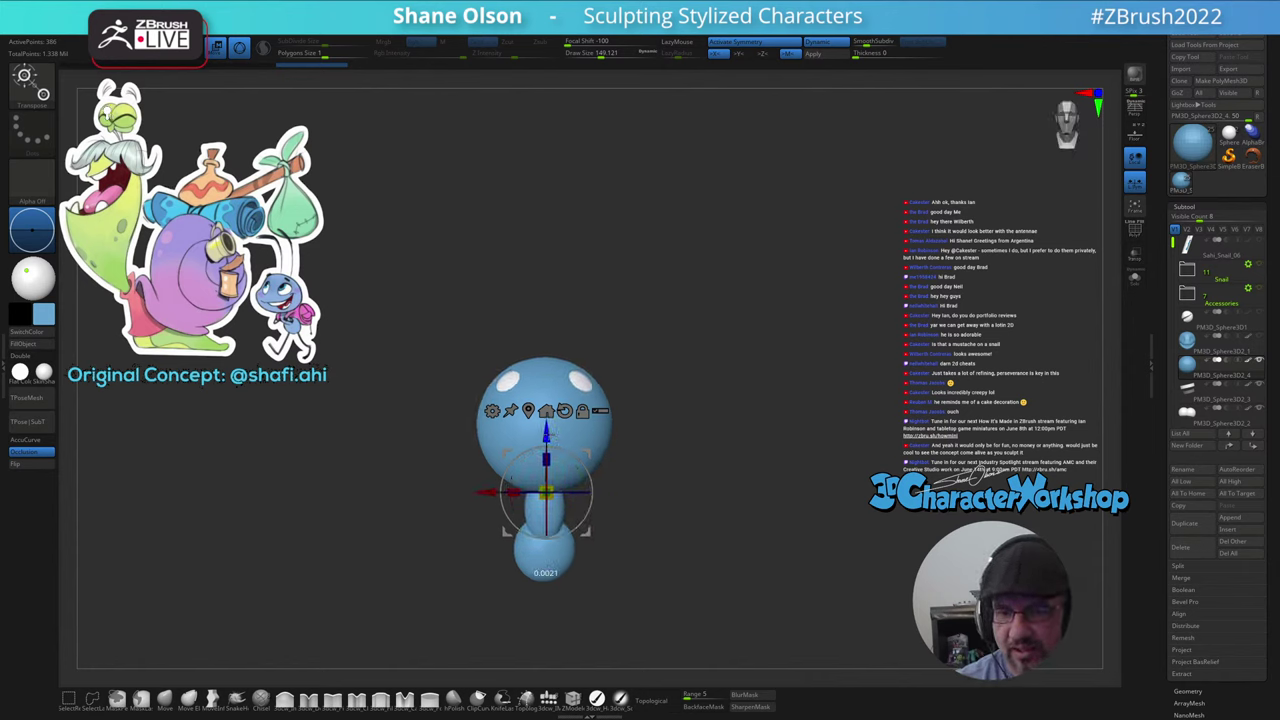
pyautogui.moveTo(546, 434)
pyautogui.mouseDown()
pyautogui.moveTo(625, 410)
pyautogui.moveTo(606, 435)
pyautogui.moveTo(617, 420)
pyautogui.mouseUp()
# - Push in the front of the head sphere around the eyes using the Move brush at a draw size of about 132
pyautogui.press('q')
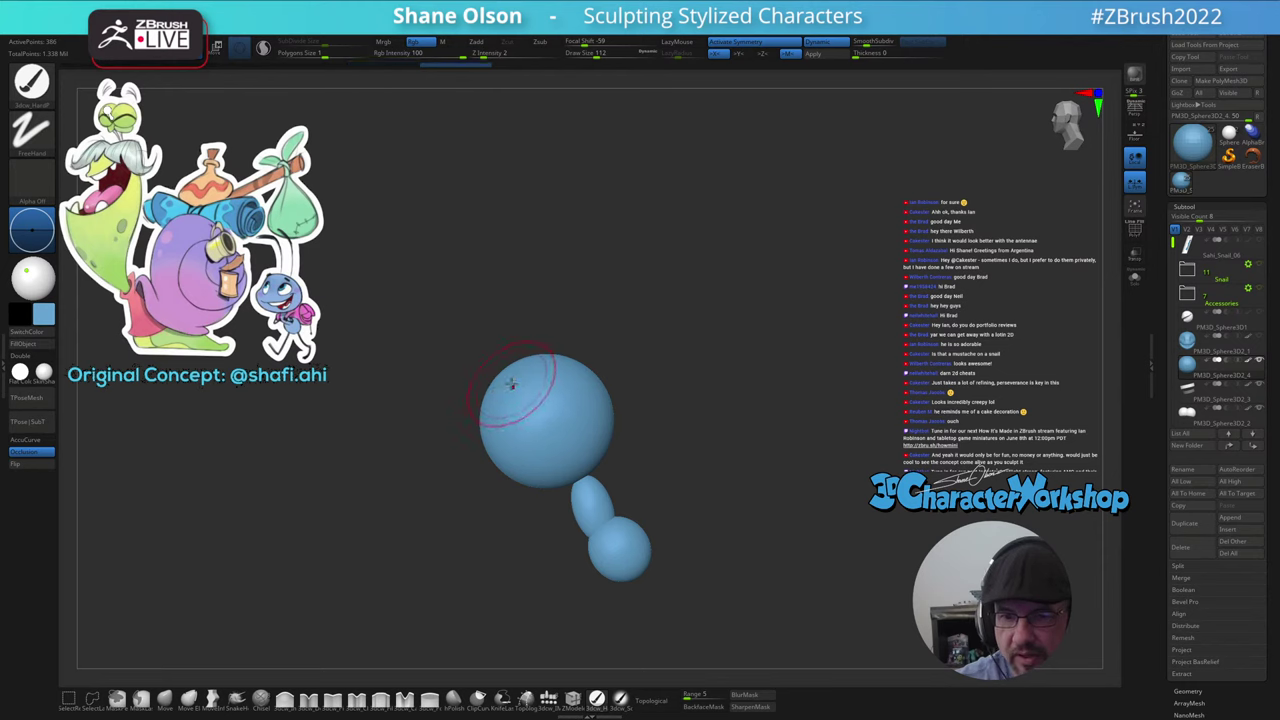
pyautogui.click(171, 708)
pyautogui.moveTo(392, 512)
pyautogui.mouseDown()
pyautogui.moveTo(409, 517)
pyautogui.moveTo(401, 542)
pyautogui.mouseUp()
pyautogui.press('s')
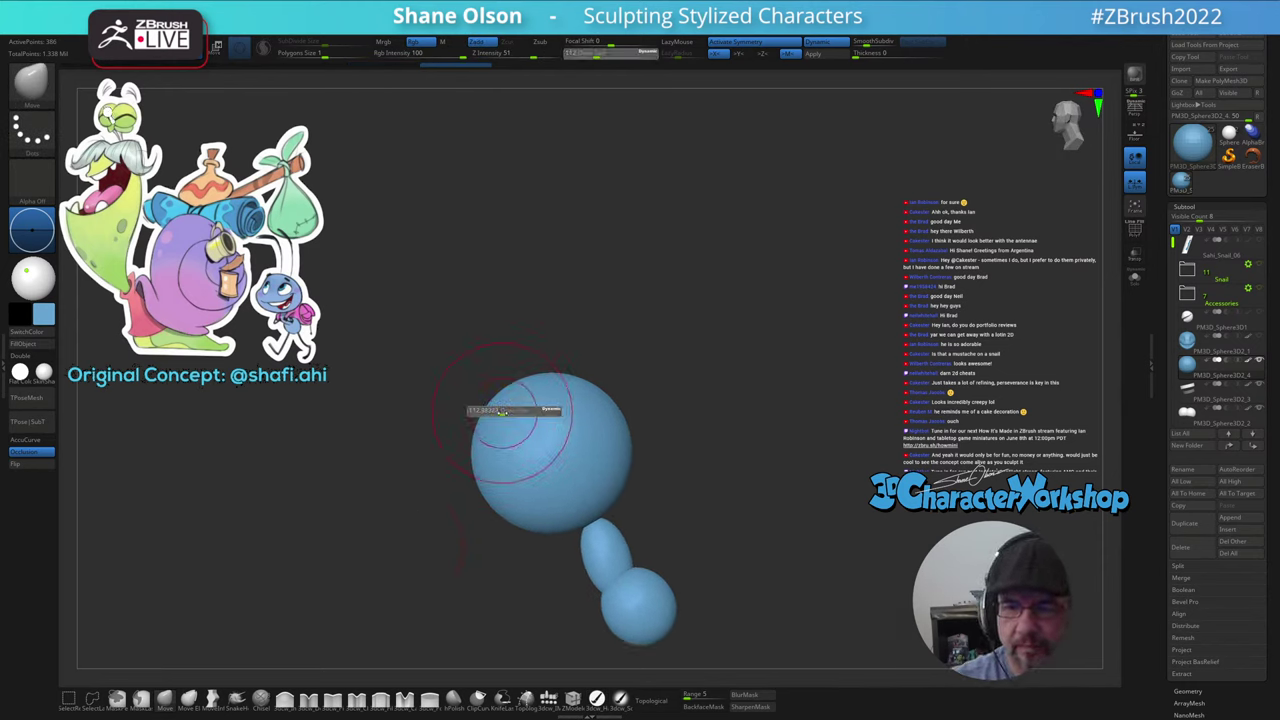
pyautogui.moveTo(512, 395)
pyautogui.mouseDown(button='right')
pyautogui.moveTo(522, 376)
pyautogui.moveTo(512, 419)
pyautogui.mouseUp(button='right')
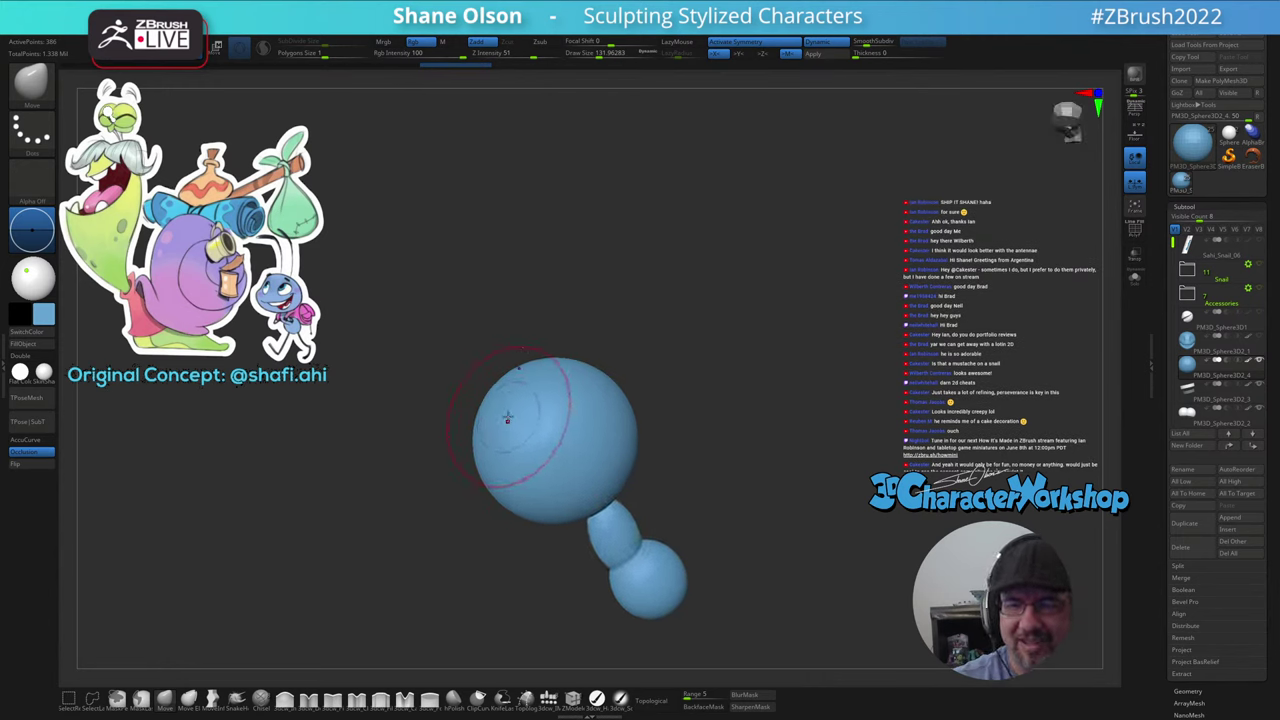
pyautogui.moveTo(493, 418); pyautogui.dragTo(498, 416)
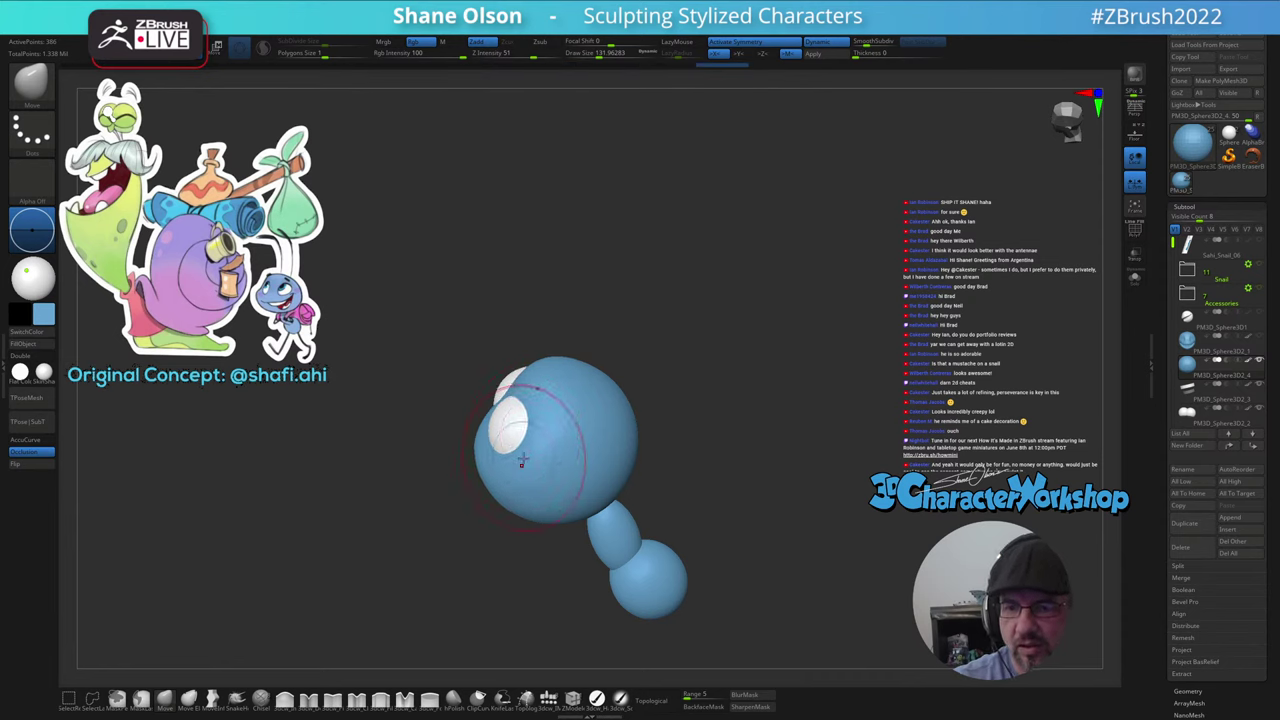
pyautogui.moveTo(522, 460); pyautogui.dragTo(527, 454)
pyautogui.moveTo(543, 452); pyautogui.dragTo(530, 446, button='right')
pyautogui.moveTo(530, 446); pyautogui.dragTo(534, 455)
pyautogui.moveTo(534, 425)
pyautogui.mouseDown(button='right')
pyautogui.moveTo(537, 439)
pyautogui.moveTo(605, 401)
pyautogui.mouseUp(button='right')
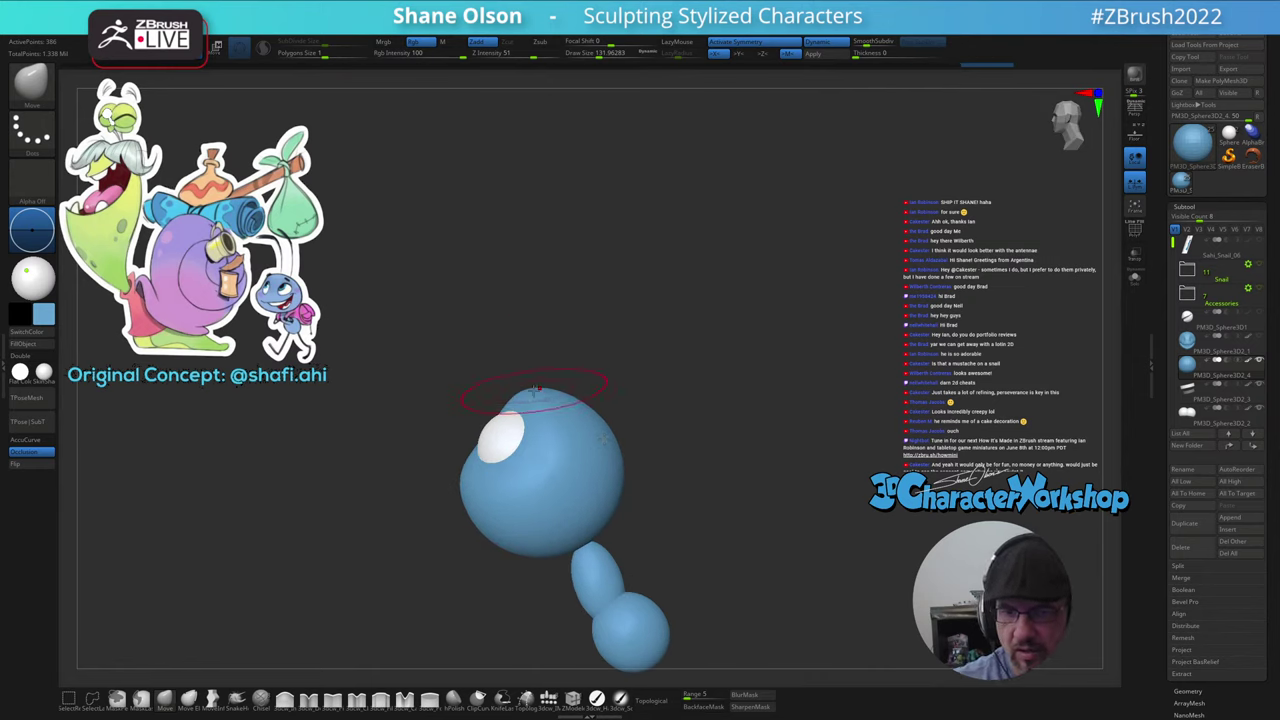
# - Pull the top of the head upward into a taller crown and widen it beside the eyes with a larger Move brush
pyautogui.press(']')
pyautogui.moveTo(527, 384); pyautogui.dragTo(528, 383)
pyautogui.moveTo(551, 394); pyautogui.dragTo(553, 390)
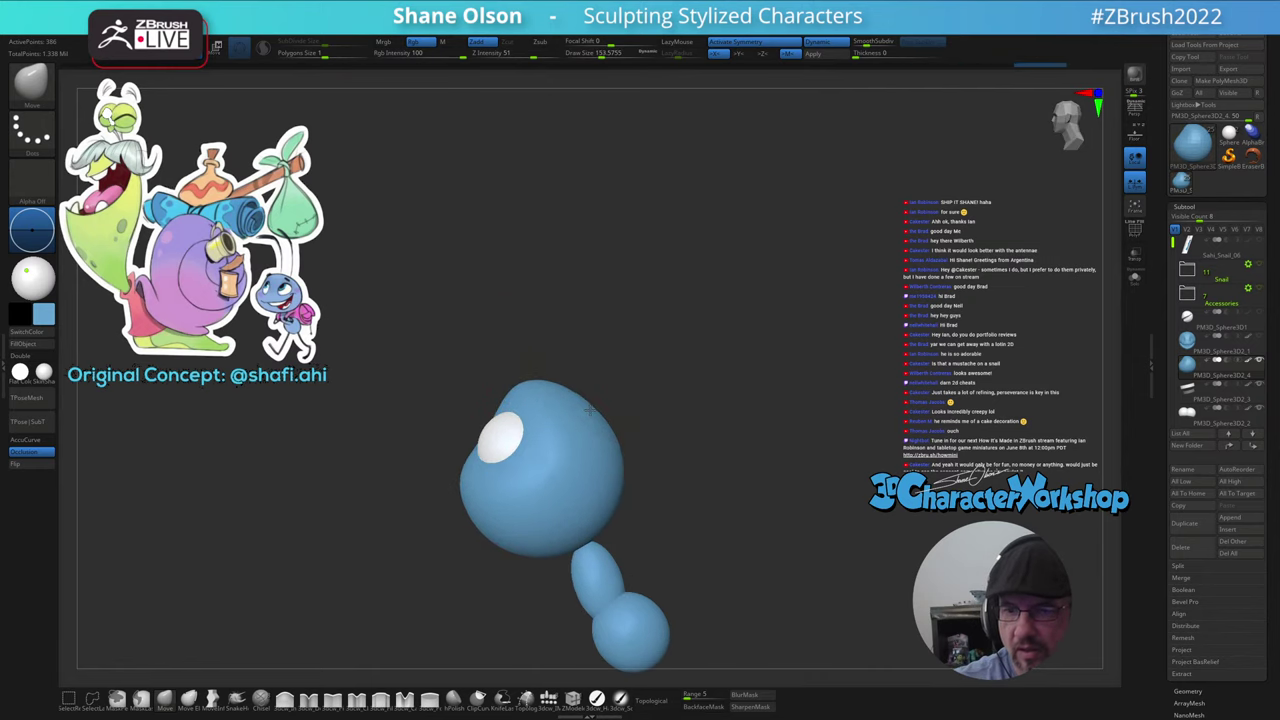
pyautogui.moveTo(610, 441); pyautogui.dragTo(559, 417, button='right')
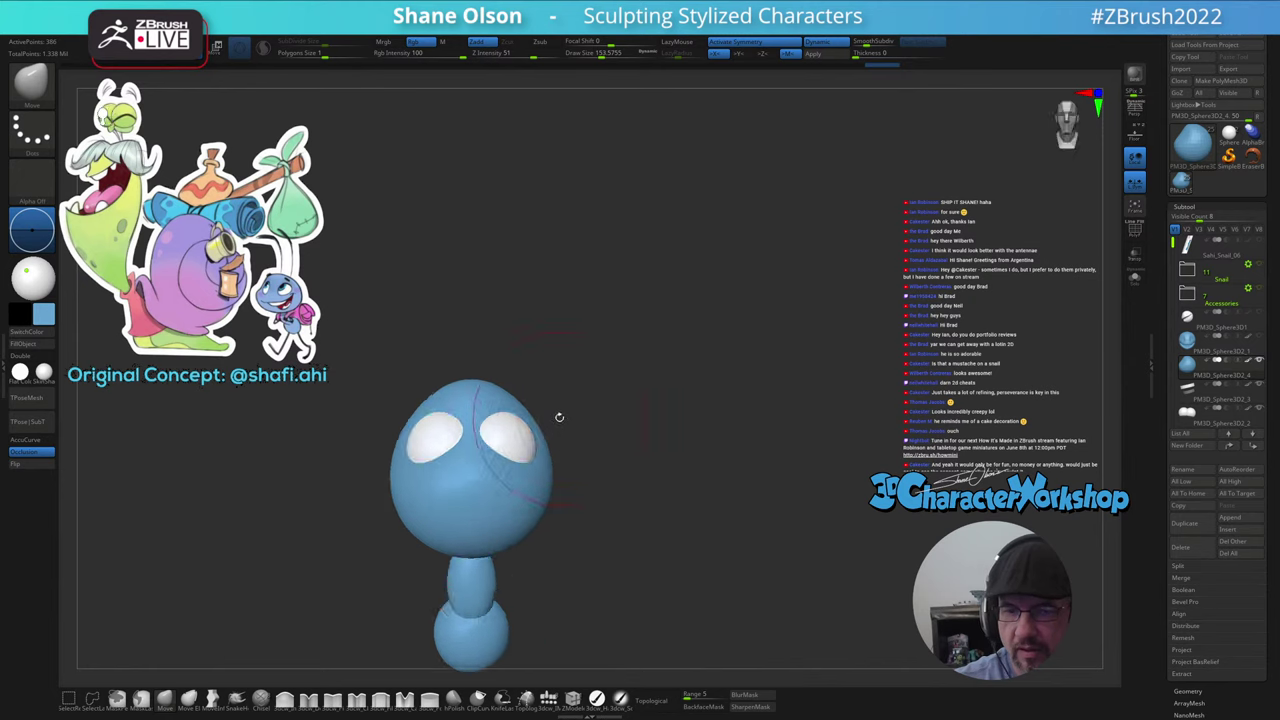
pyautogui.moveTo(530, 406); pyautogui.dragTo(538, 403)
pyautogui.press('s')
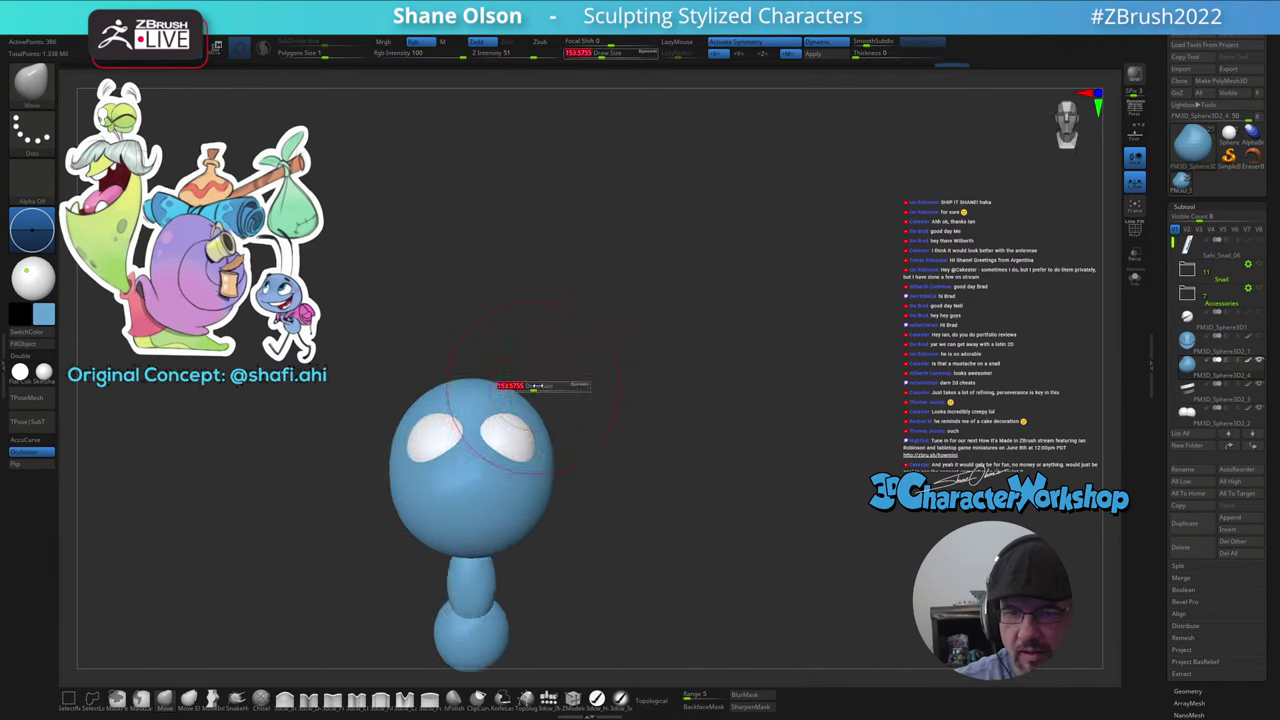
pyautogui.moveTo(563, 370)
pyautogui.mouseDown(button='right')
pyautogui.moveTo(524, 403)
pyautogui.moveTo(529, 449)
pyautogui.moveTo(510, 395)
pyautogui.mouseUp(button='right')
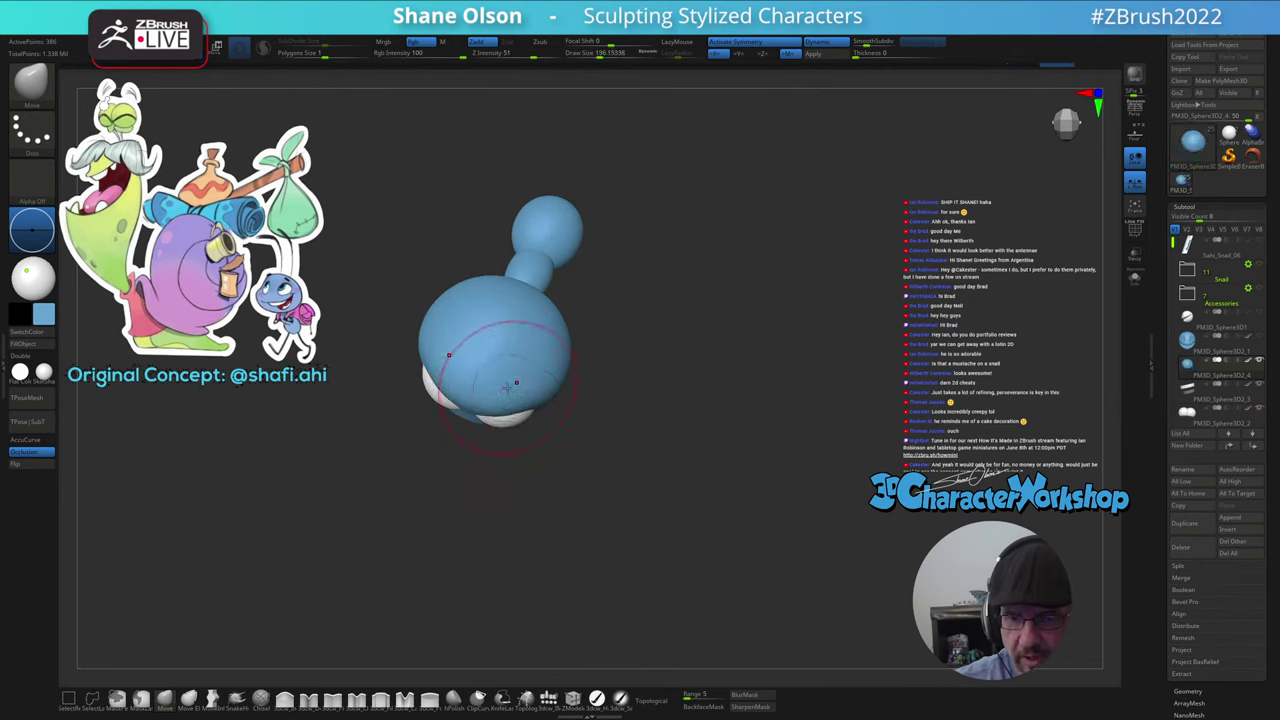
# - Shape the sides of the head and pull the cheeks slightly outward with progressively smaller Move brush sizes
pyautogui.moveTo(562, 398)
pyautogui.mouseDown(button='right')
pyautogui.moveTo(586, 460)
pyautogui.moveTo(553, 515)
pyautogui.mouseUp(button='right')
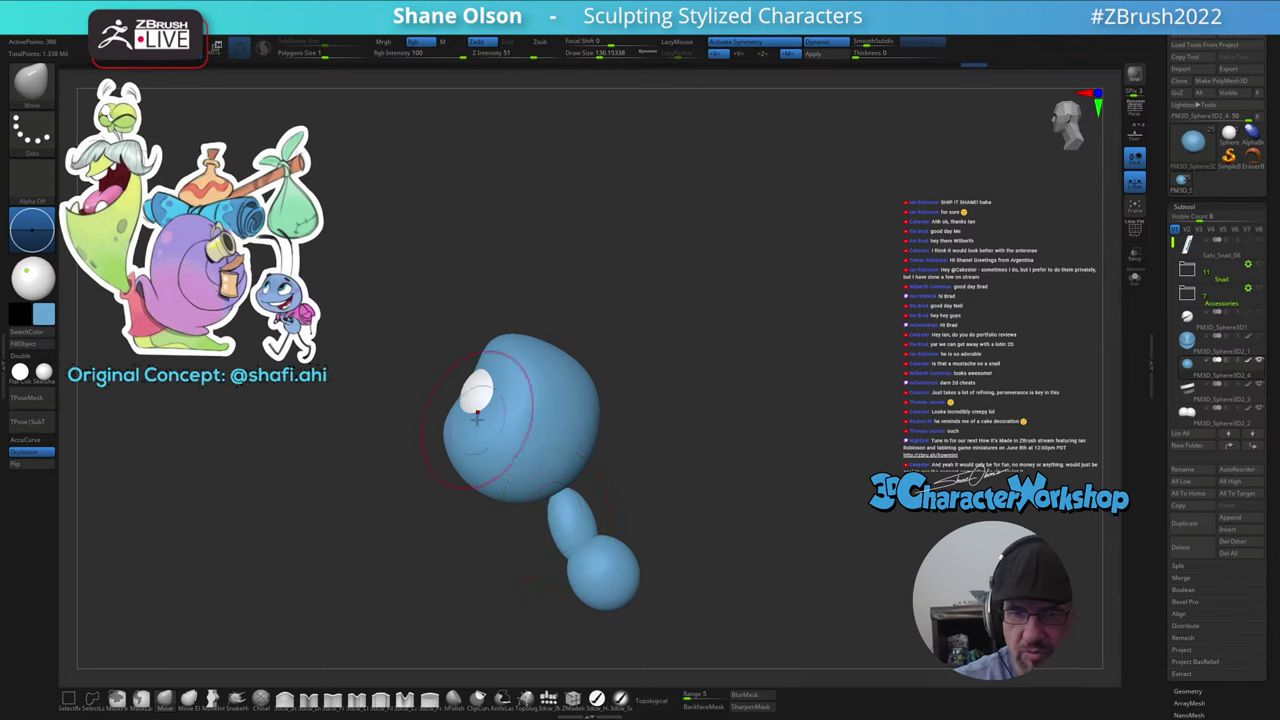
pyautogui.moveTo(502, 370); pyautogui.dragTo(530, 438, button='right')
pyautogui.press('s')
pyautogui.moveTo(534, 447); pyautogui.dragTo(531, 447)
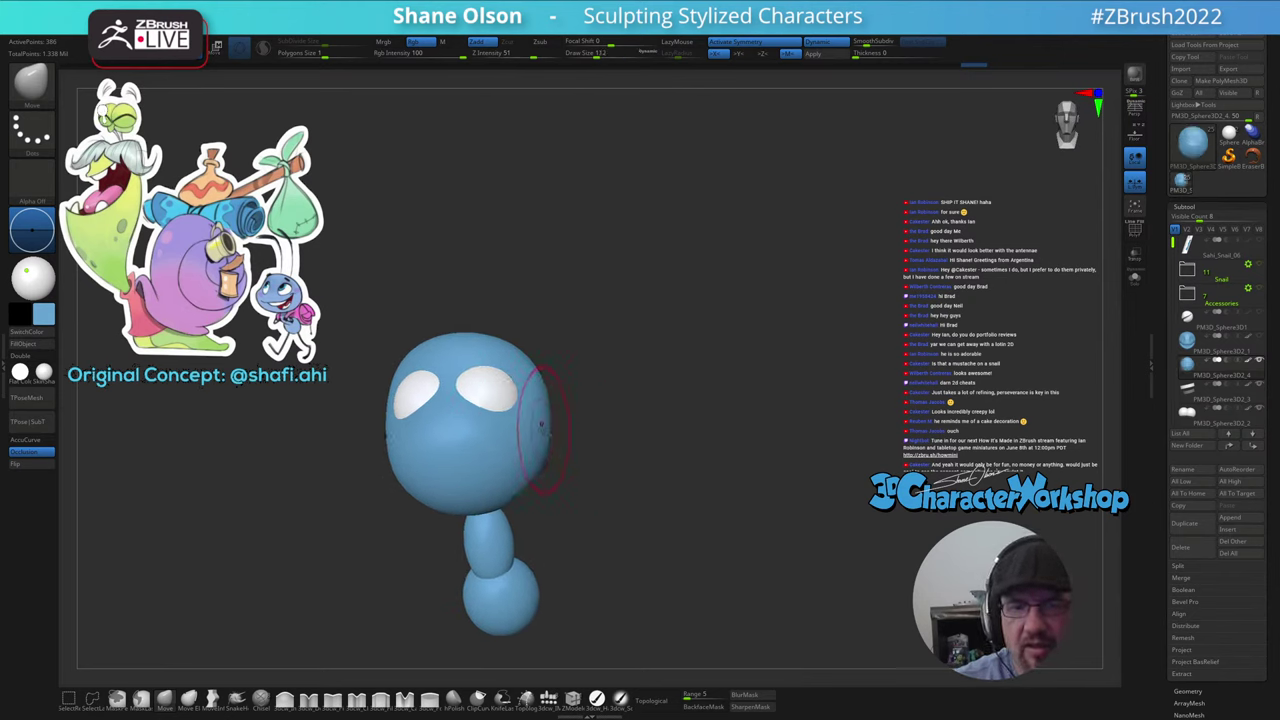
pyautogui.moveTo(543, 424); pyautogui.dragTo(545, 443, button='right')
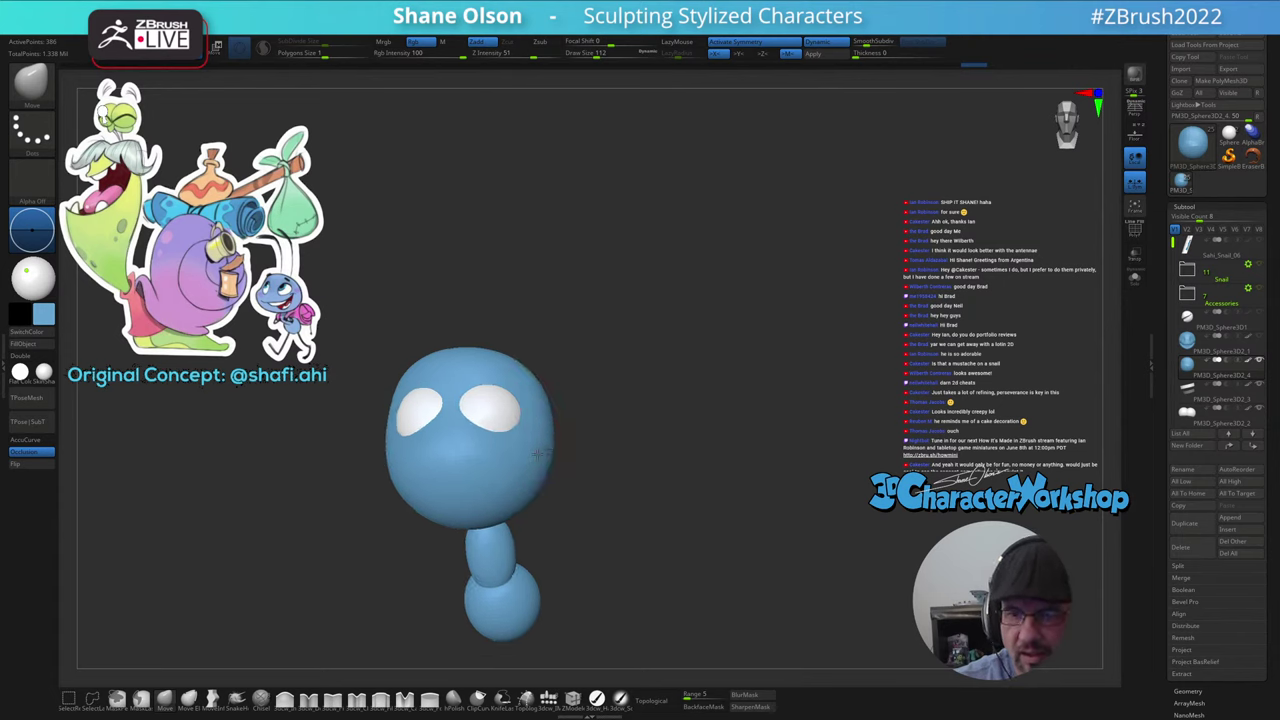
pyautogui.press('s')
pyautogui.moveTo(540, 454); pyautogui.dragTo(537, 454)
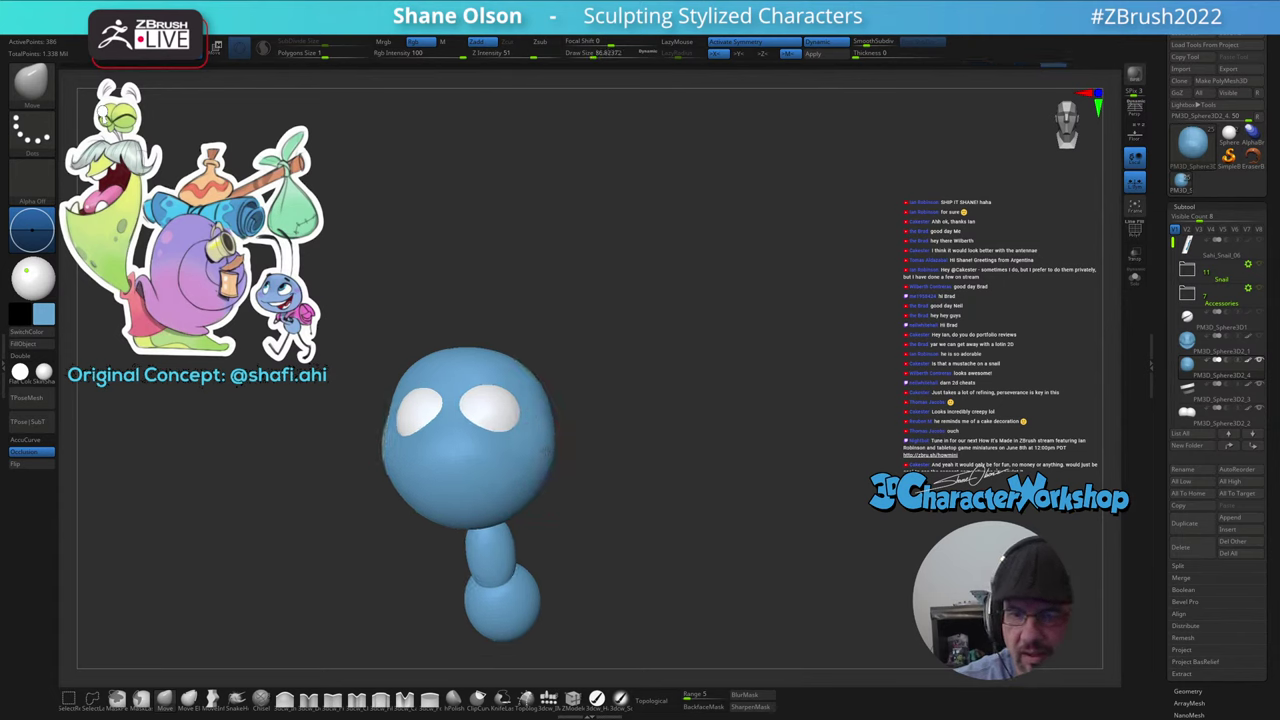
# - Refine the head surface around the inner edges of the eyes with a Move brush at a draw size of about 44
pyautogui.moveTo(589, 456)
pyautogui.mouseDown(button='right')
pyautogui.moveTo(609, 471)
pyautogui.moveTo(572, 483)
pyautogui.moveTo(438, 428)
pyautogui.moveTo(478, 425)
pyautogui.moveTo(497, 400)
pyautogui.mouseUp(button='right')
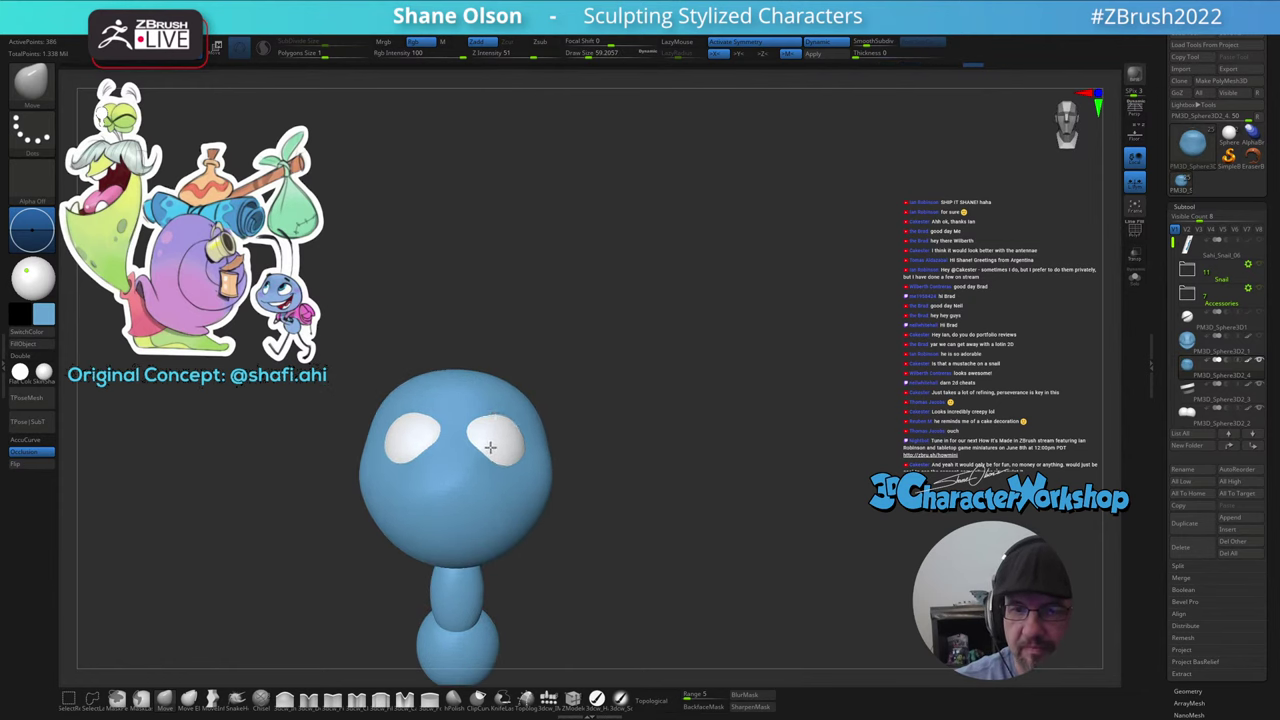
pyautogui.press('s')
pyautogui.moveTo(492, 438); pyautogui.dragTo(485, 438)
pyautogui.moveTo(485, 438)
pyautogui.mouseDown(button='right')
pyautogui.moveTo(512, 434)
pyautogui.moveTo(482, 436)
pyautogui.mouseUp(button='right')
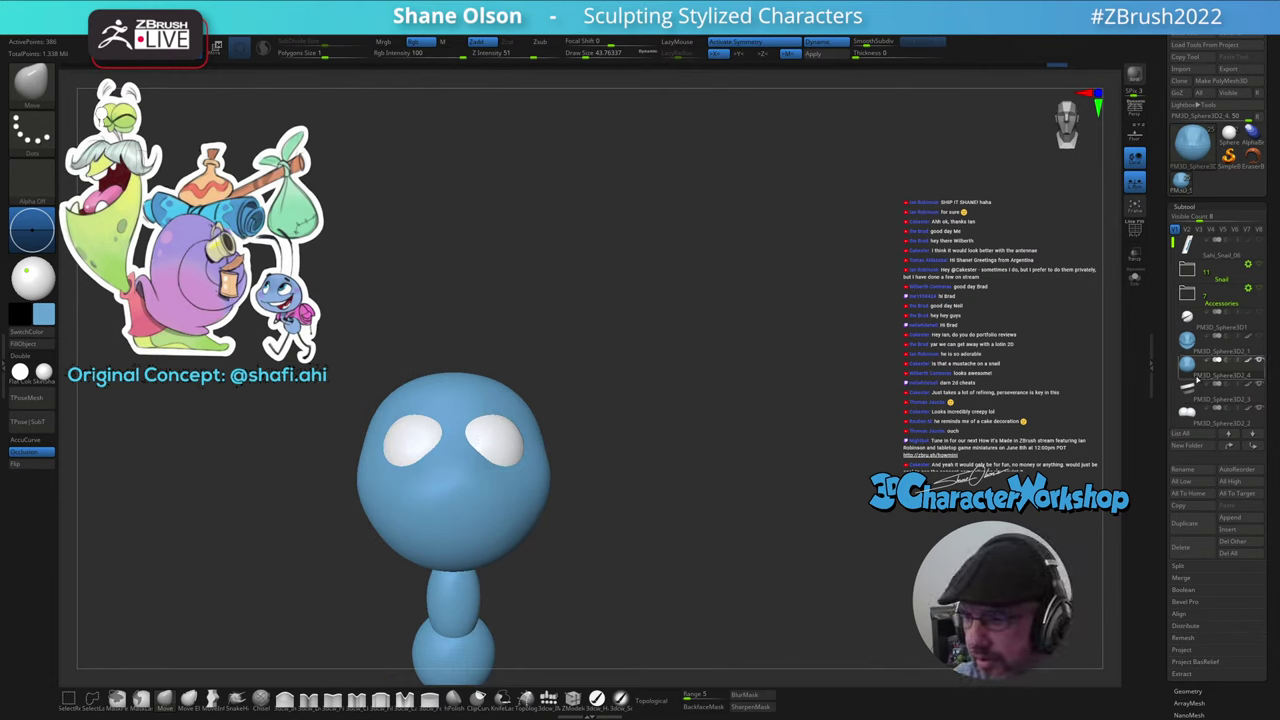
# - Hide the rider's eyes subtool to expose the bare head surface
pyautogui.click(1257, 411)
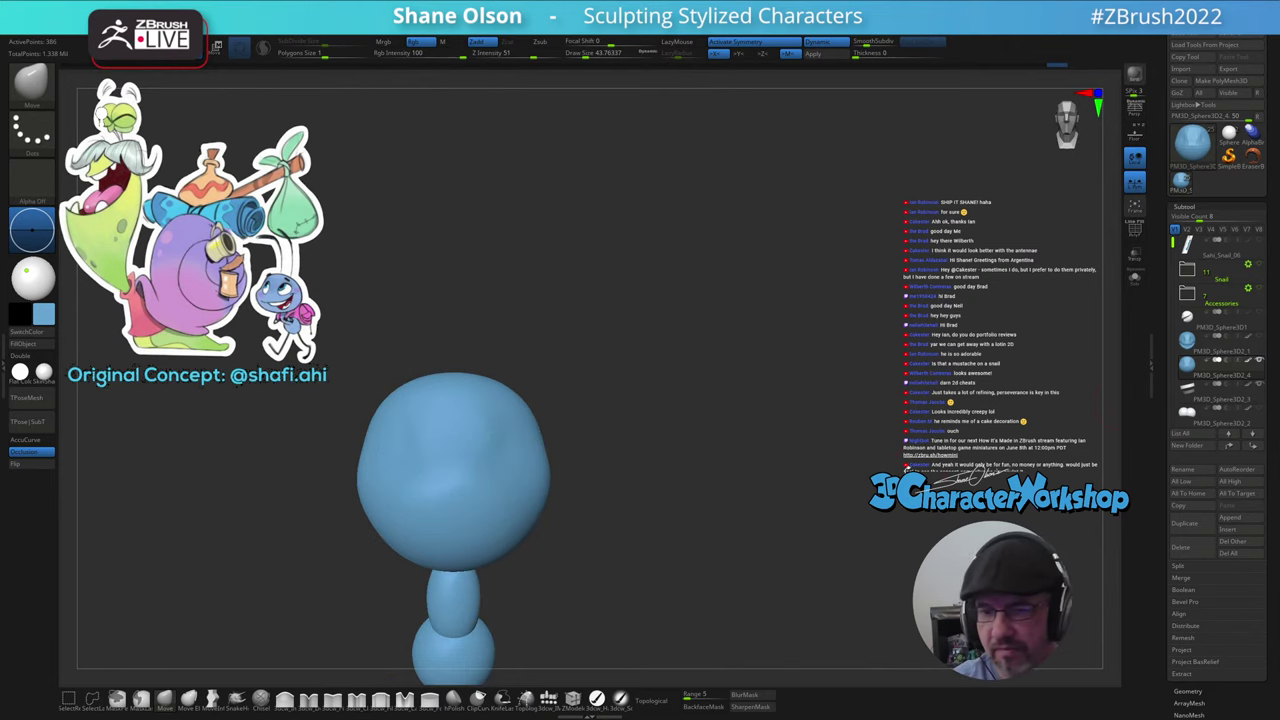
pyautogui.moveTo(625, 478)
pyautogui.mouseDown(button='right')
pyautogui.moveTo(606, 482)
pyautogui.moveTo(617, 485)
pyautogui.mouseUp(button='right')
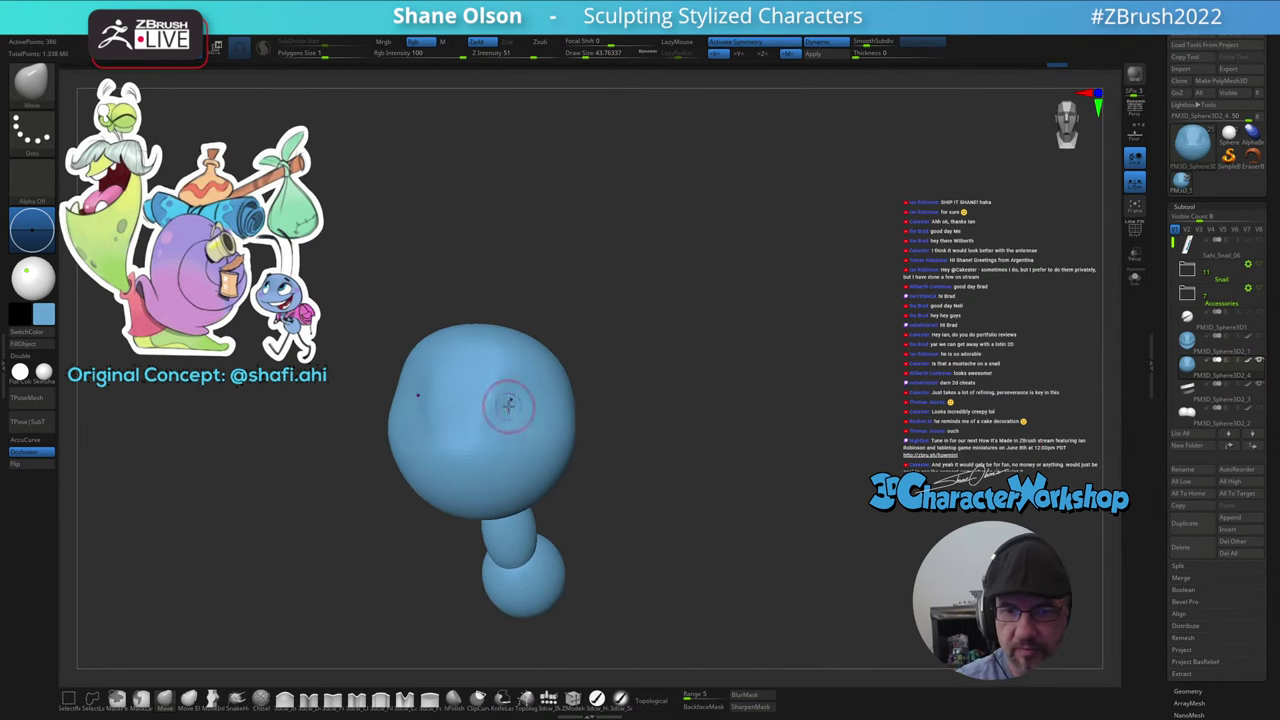
# - Push in the surface around the eye areas on the head with the Move brush at a draw size of about 62
pyautogui.press('s')
pyautogui.moveTo(500, 406); pyautogui.dragTo(504, 407)
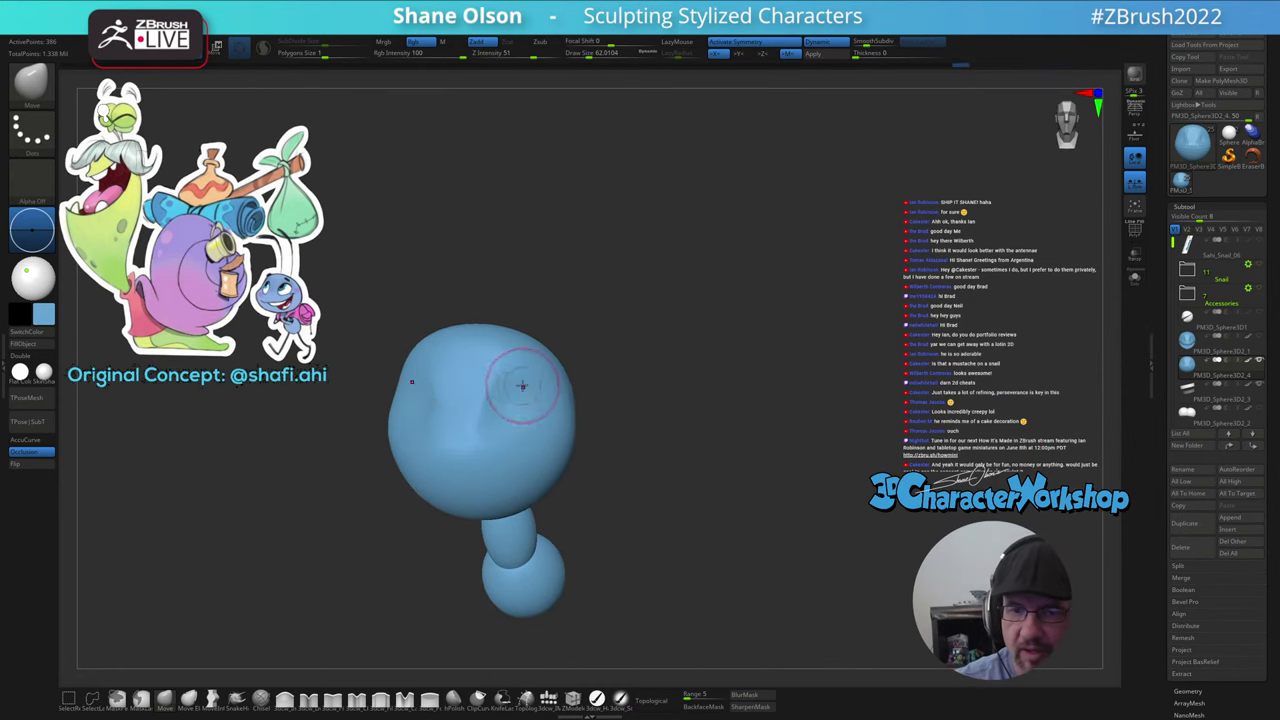
pyautogui.moveTo(522, 386)
pyautogui.mouseDown(button='right')
pyautogui.moveTo(503, 397)
pyautogui.moveTo(574, 391)
pyautogui.moveTo(585, 436)
pyautogui.moveTo(645, 489)
pyautogui.moveTo(643, 466)
pyautogui.moveTo(640, 480)
pyautogui.moveTo(680, 481)
pyautogui.moveTo(611, 477)
pyautogui.mouseUp(button='right')
# - Reshape the head's side profile, narrowing the crown and rounding the back with a Move brush larger than 200
pyautogui.press('s')
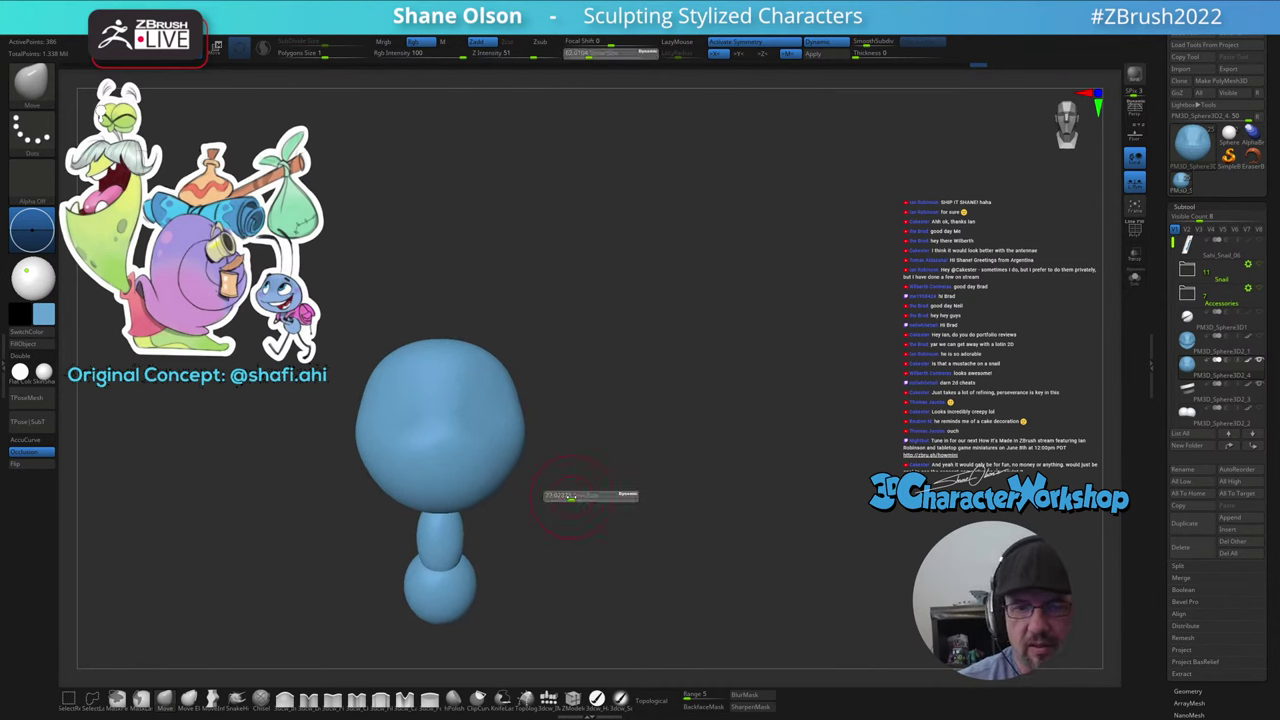
pyautogui.moveTo(578, 498); pyautogui.dragTo(580, 498)
pyautogui.press('s')
pyautogui.moveTo(452, 507)
pyautogui.mouseDown()
pyautogui.moveTo(468, 491)
pyautogui.moveTo(527, 504)
pyautogui.moveTo(603, 478)
pyautogui.moveTo(580, 500)
pyautogui.mouseUp()
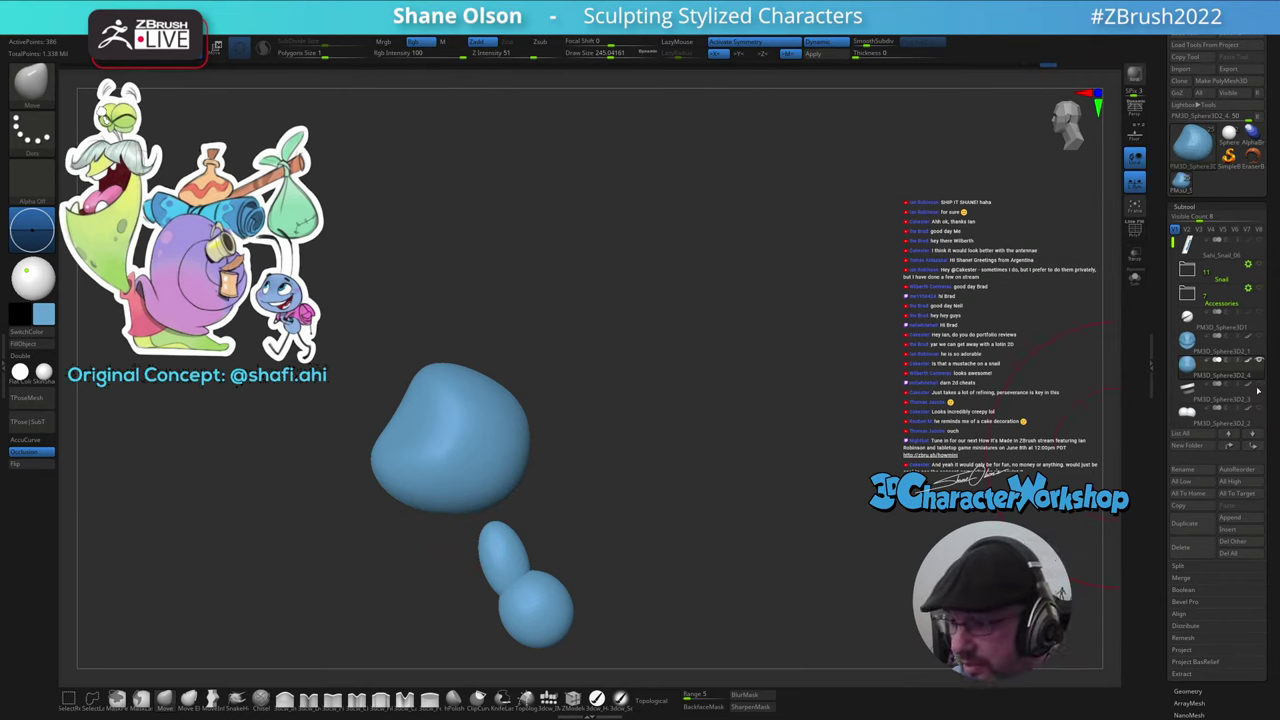
pyautogui.moveTo(669, 497); pyautogui.dragTo(570, 492, button='right')
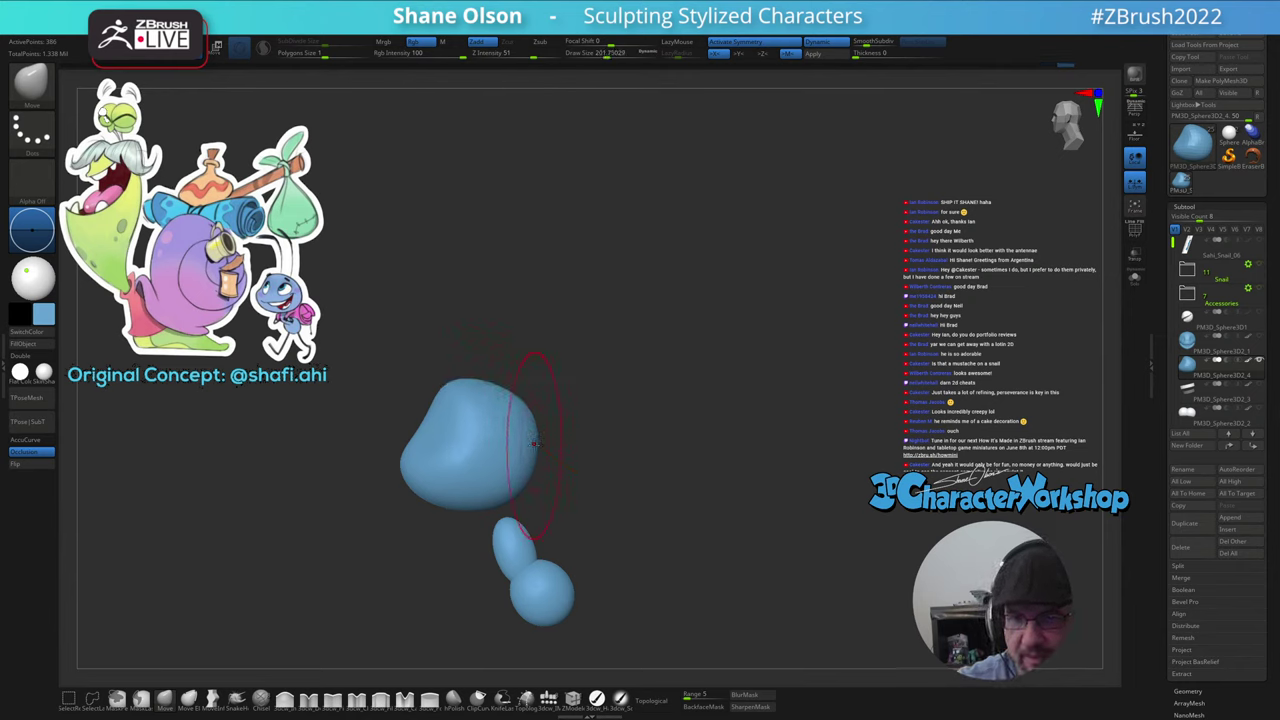
pyautogui.moveTo(592, 520); pyautogui.dragTo(608, 425)
# - Shape the underside of the head, then tilt the head and lower it onto the neck
pyautogui.press('s')
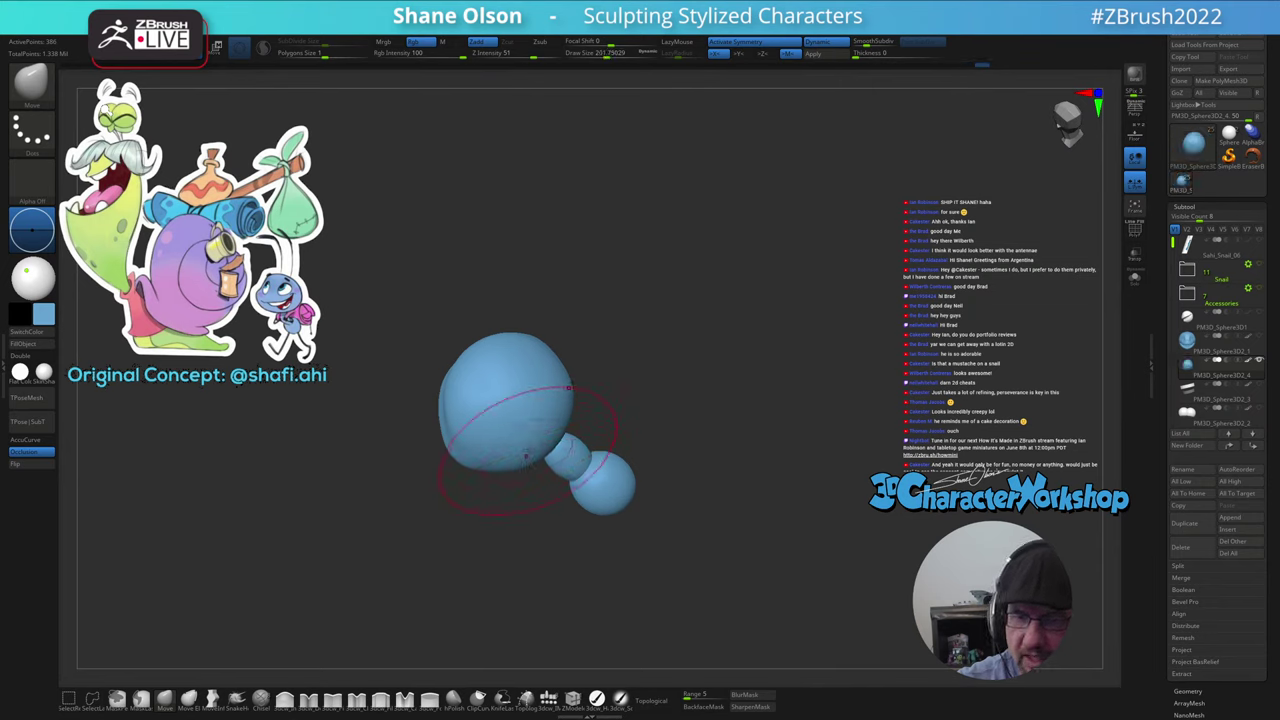
pyautogui.moveTo(525, 456); pyautogui.dragTo(545, 390)
pyautogui.press('w')
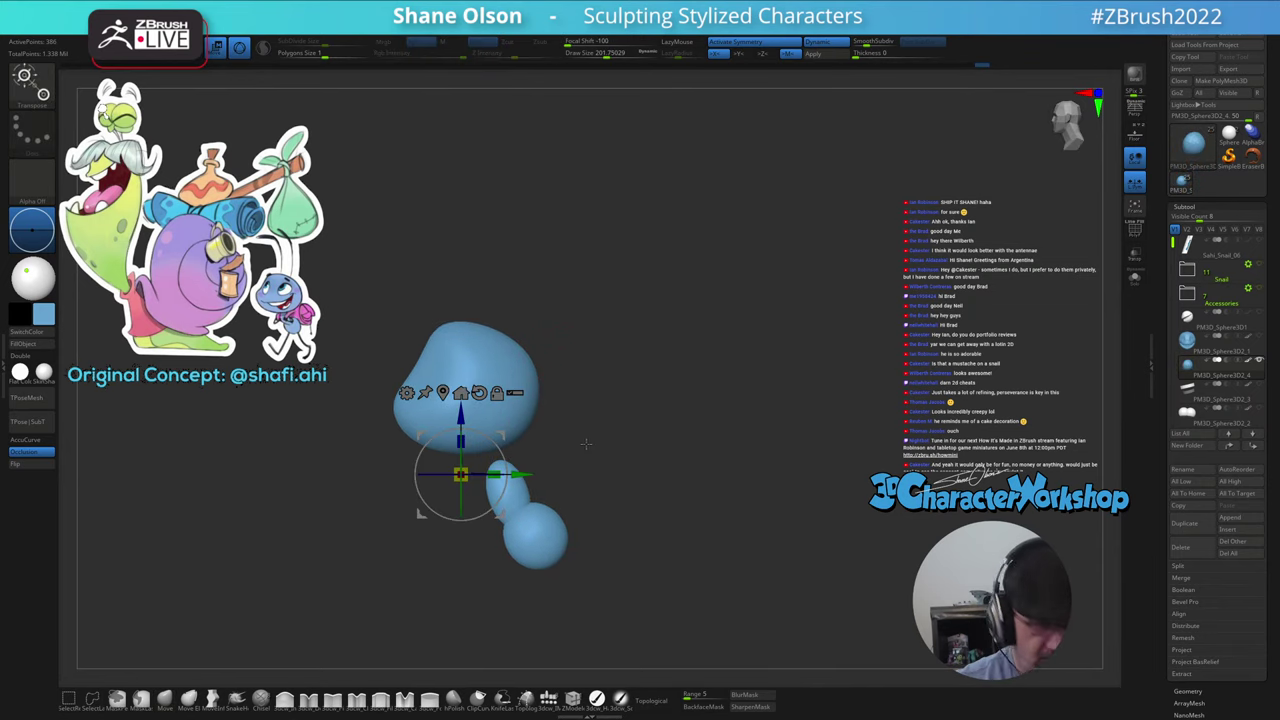
pyautogui.moveTo(504, 433)
pyautogui.mouseDown()
pyautogui.moveTo(512, 411)
pyautogui.moveTo(534, 423)
pyautogui.moveTo(494, 463)
pyautogui.mouseUp()
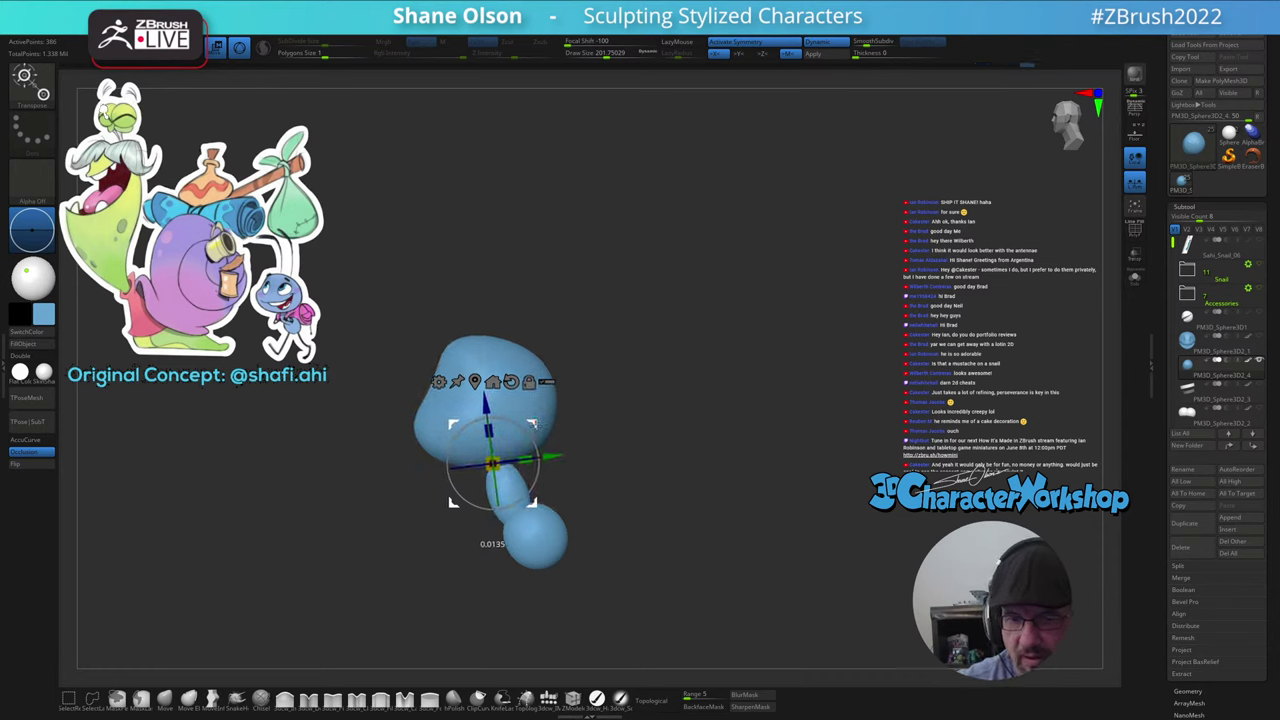
pyautogui.moveTo(621, 490)
pyautogui.mouseDown()
pyautogui.moveTo(691, 477)
pyautogui.moveTo(624, 494)
pyautogui.moveTo(590, 538)
pyautogui.moveTo(581, 495)
pyautogui.moveTo(531, 471)
pyautogui.moveTo(551, 400)
pyautogui.moveTo(586, 431)
pyautogui.moveTo(586, 449)
pyautogui.moveTo(606, 438)
pyautogui.moveTo(581, 456)
pyautogui.moveTo(612, 451)
pyautogui.mouseUp()
# - Broaden the lower face and cheeks and shape the back of the head with resized Move brushes
pyautogui.press('q')
pyautogui.press('s')
pyautogui.press('s')
pyautogui.press('s')
pyautogui.moveTo(636, 462); pyautogui.dragTo(614, 458)
pyautogui.moveTo(535, 420)
pyautogui.mouseDown()
pyautogui.moveTo(583, 357)
pyautogui.moveTo(554, 428)
pyautogui.mouseUp()
pyautogui.press('s')
# - Press shallow eye sockets into the front of the head with the Move brush at a draw size of about 58
pyautogui.moveTo(489, 479); pyautogui.dragTo(494, 497, button='right')
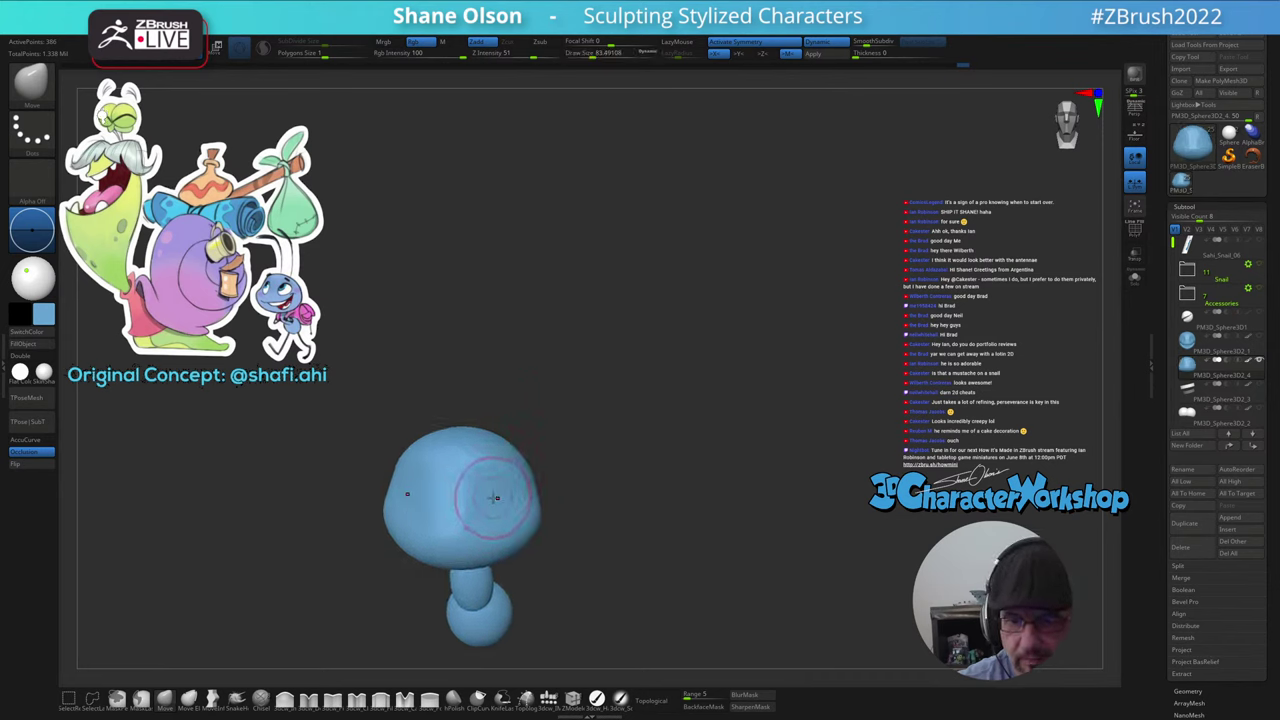
pyautogui.press('s')
pyautogui.moveTo(494, 497); pyautogui.dragTo(489, 491)
pyautogui.moveTo(489, 491)
pyautogui.mouseDown(button='right')
pyautogui.moveTo(483, 437)
pyautogui.moveTo(482, 469)
pyautogui.moveTo(474, 442)
pyautogui.moveTo(495, 390)
pyautogui.moveTo(480, 455)
pyautogui.moveTo(506, 405)
pyautogui.moveTo(478, 470)
pyautogui.moveTo(471, 449)
pyautogui.moveTo(477, 464)
pyautogui.moveTo(500, 442)
pyautogui.moveTo(491, 466)
pyautogui.moveTo(497, 456)
pyautogui.moveTo(573, 486)
pyautogui.mouseUp(button='right')
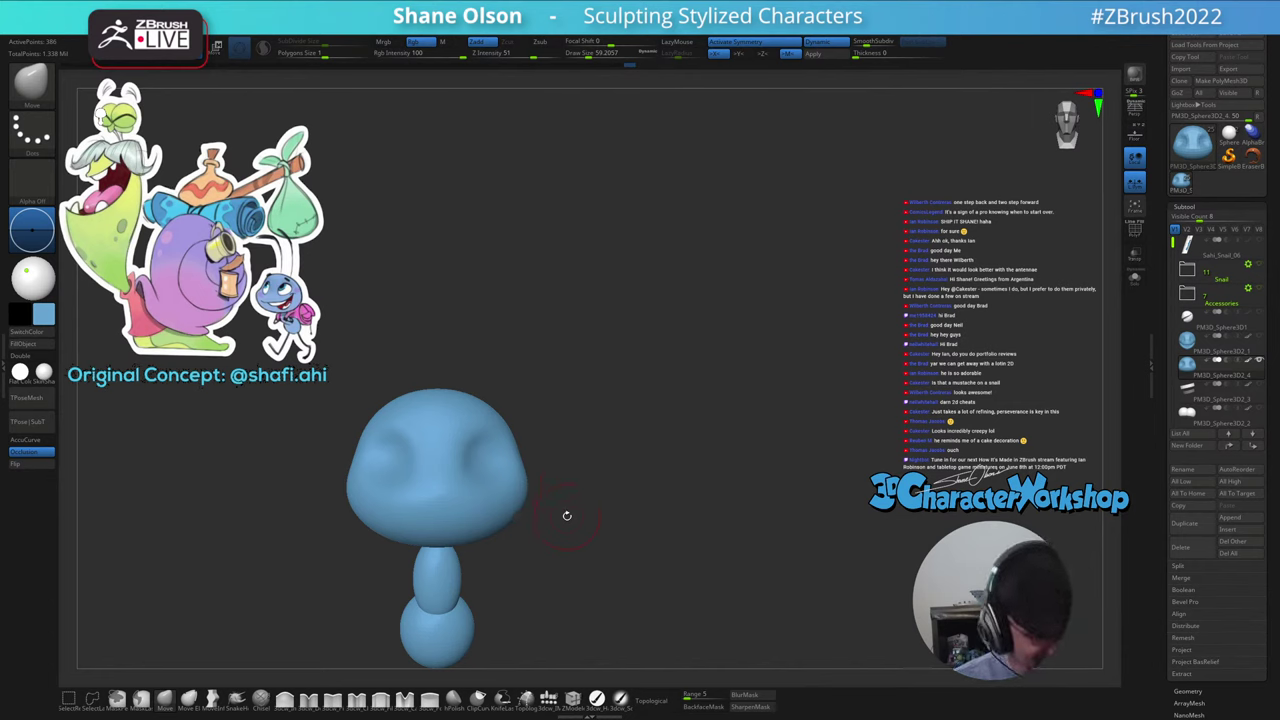
# - Deepen both eye sockets with the Move brush at a draw size of about 56
pyautogui.moveTo(566, 515); pyautogui.dragTo(556, 542, button='right')
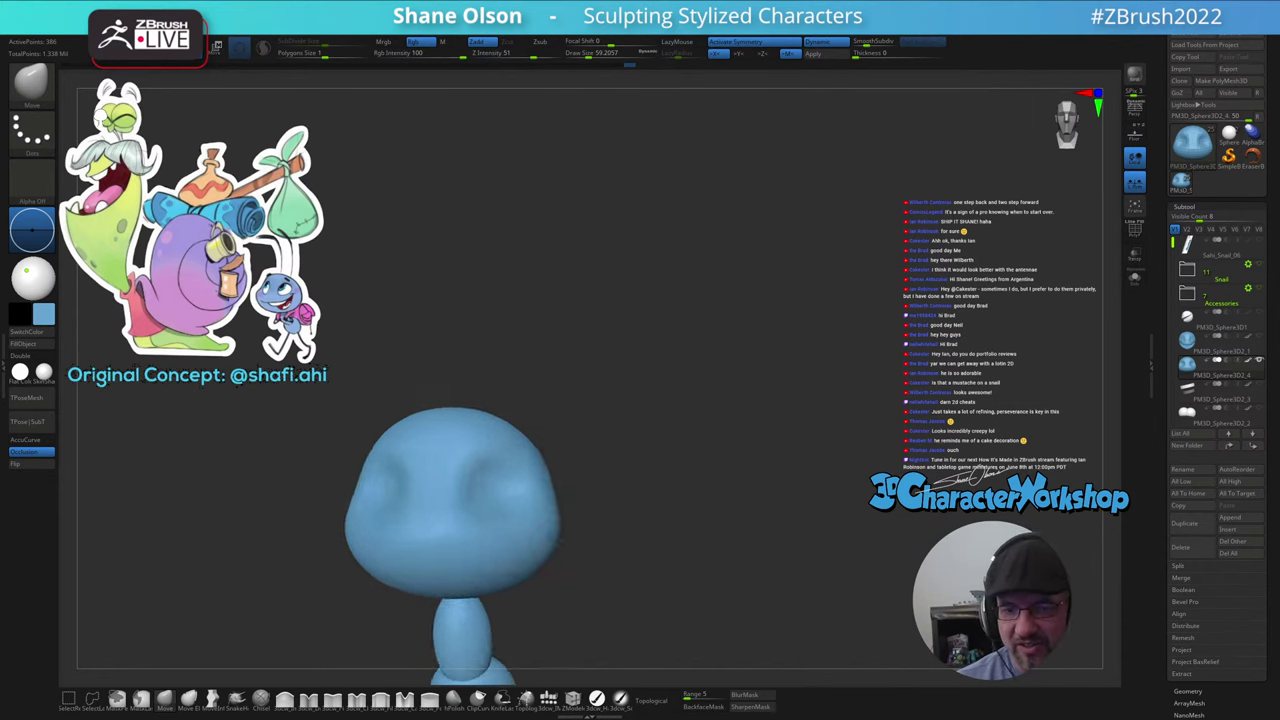
pyautogui.moveTo(500, 491)
pyautogui.mouseDown(button='right')
pyautogui.moveTo(505, 475)
pyautogui.moveTo(459, 518)
pyautogui.moveTo(469, 514)
pyautogui.mouseUp(button='right')
pyautogui.press('s')
pyautogui.moveTo(481, 480); pyautogui.dragTo(484, 480)
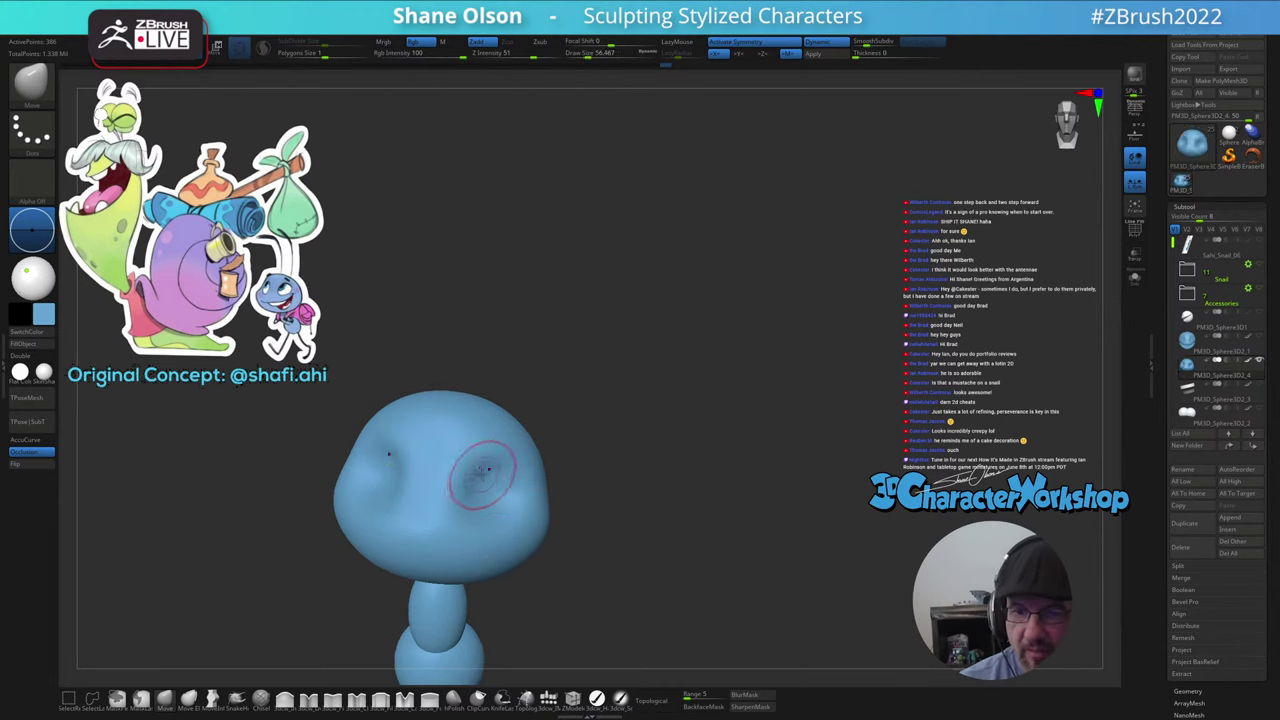
pyautogui.moveTo(527, 476)
pyautogui.mouseDown(button='right')
pyautogui.moveTo(507, 485)
pyautogui.moveTo(517, 491)
pyautogui.moveTo(500, 460)
pyautogui.moveTo(523, 493)
pyautogui.moveTo(580, 491)
pyautogui.moveTo(623, 526)
pyautogui.moveTo(597, 529)
pyautogui.moveTo(627, 520)
pyautogui.moveTo(541, 537)
pyautogui.moveTo(634, 537)
pyautogui.moveTo(597, 525)
pyautogui.moveTo(652, 514)
pyautogui.moveTo(634, 520)
pyautogui.moveTo(633, 506)
pyautogui.moveTo(611, 544)
pyautogui.mouseUp(button='right')
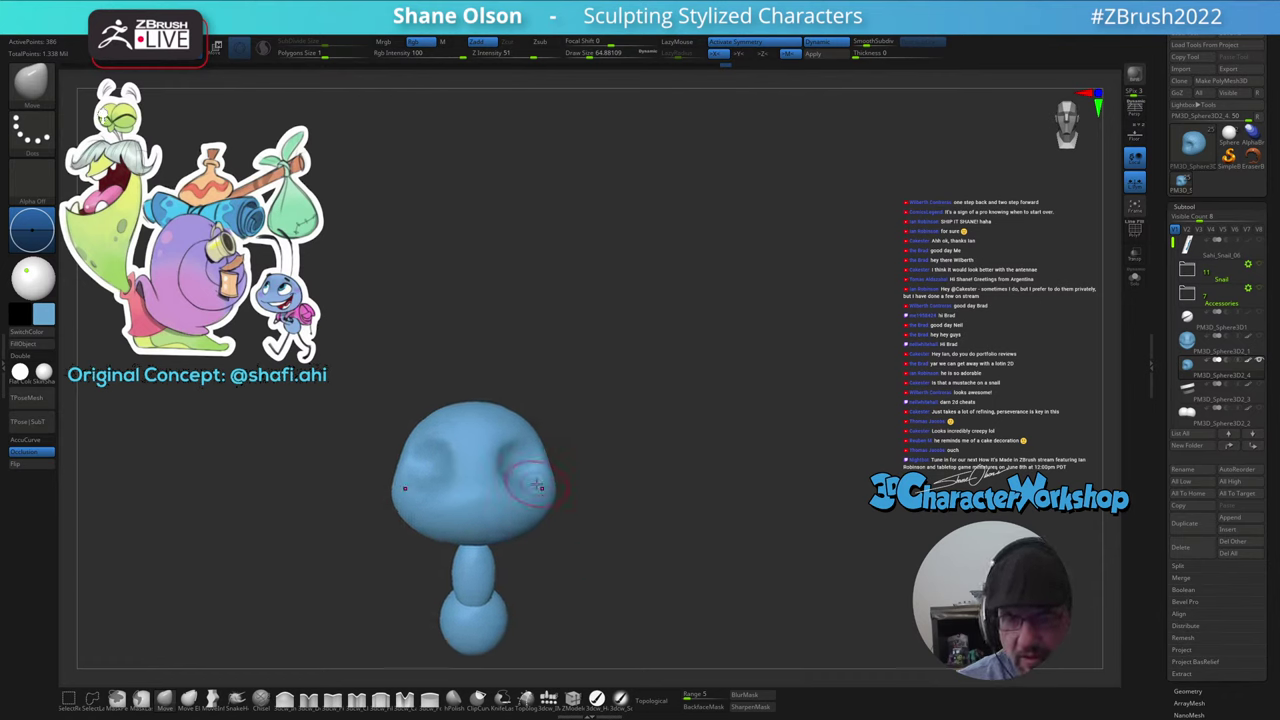
# - Refine the brow and cheek surfaces around the eye sockets with the Move brush at a draw size of about 65
pyautogui.keyDown('ctrl'); pyautogui.moveTo(572, 388); pyautogui.dragTo(571, 408, button='right'); pyautogui.keyUp('ctrl')
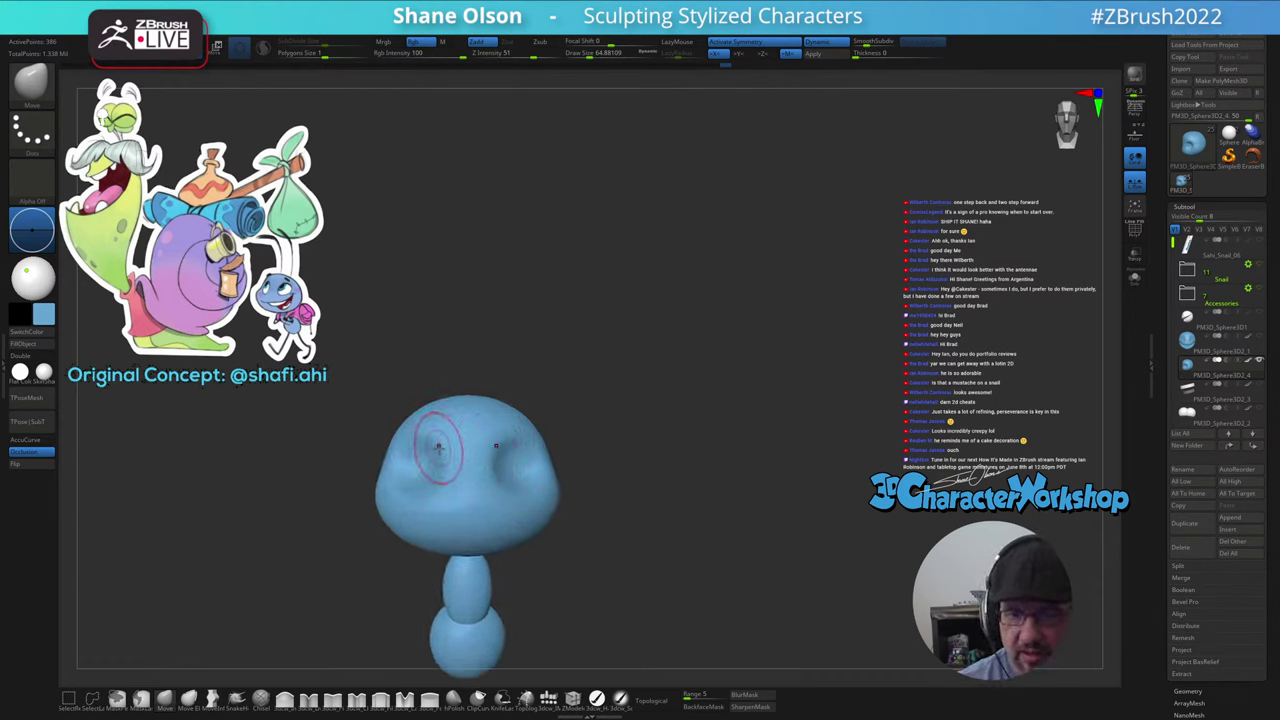
pyautogui.moveTo(600, 525)
pyautogui.mouseDown(button='right')
pyautogui.moveTo(620, 514)
pyautogui.moveTo(582, 506)
pyautogui.mouseUp(button='right')
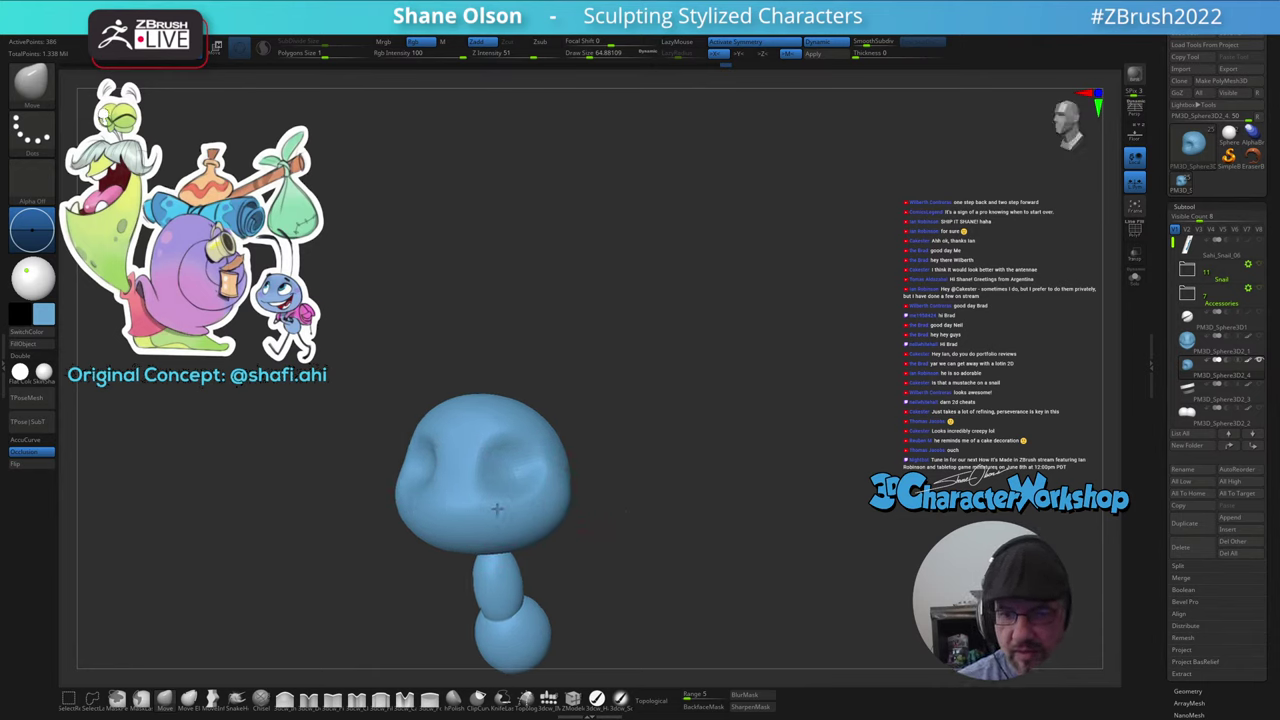
pyautogui.hotkey('shift', 'f')
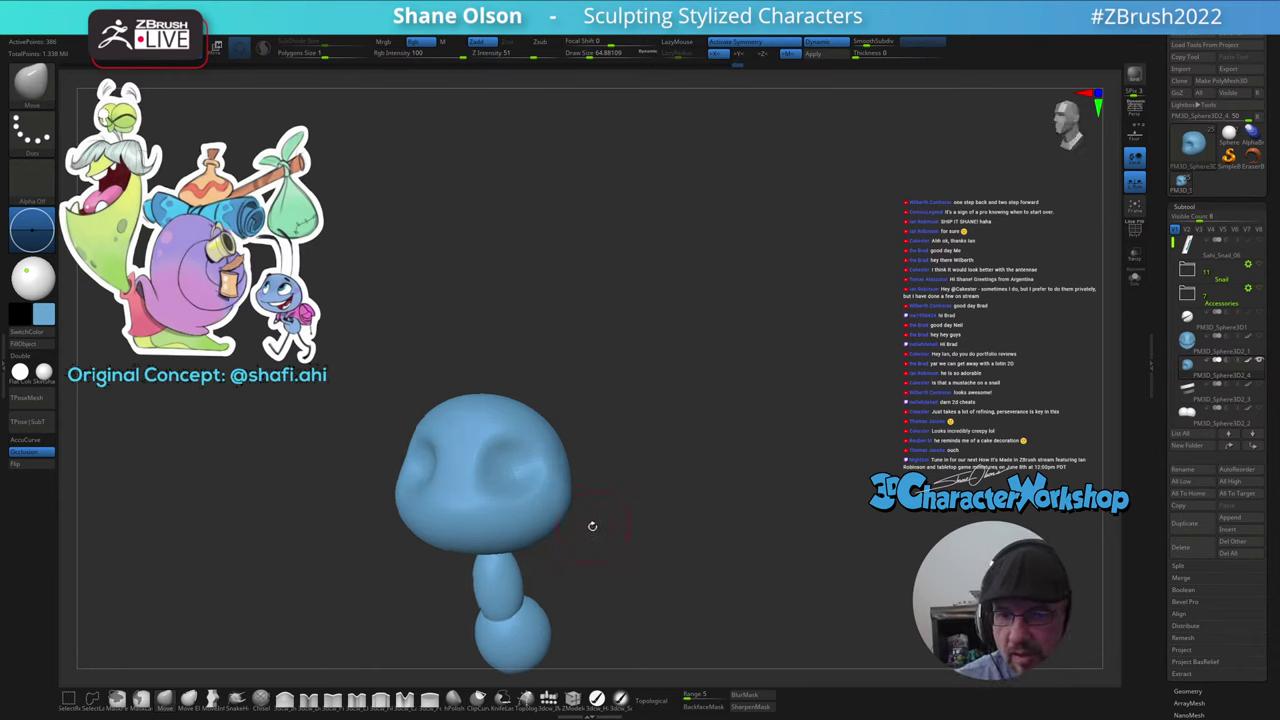
pyautogui.moveTo(593, 526); pyautogui.dragTo(606, 502, button='right')
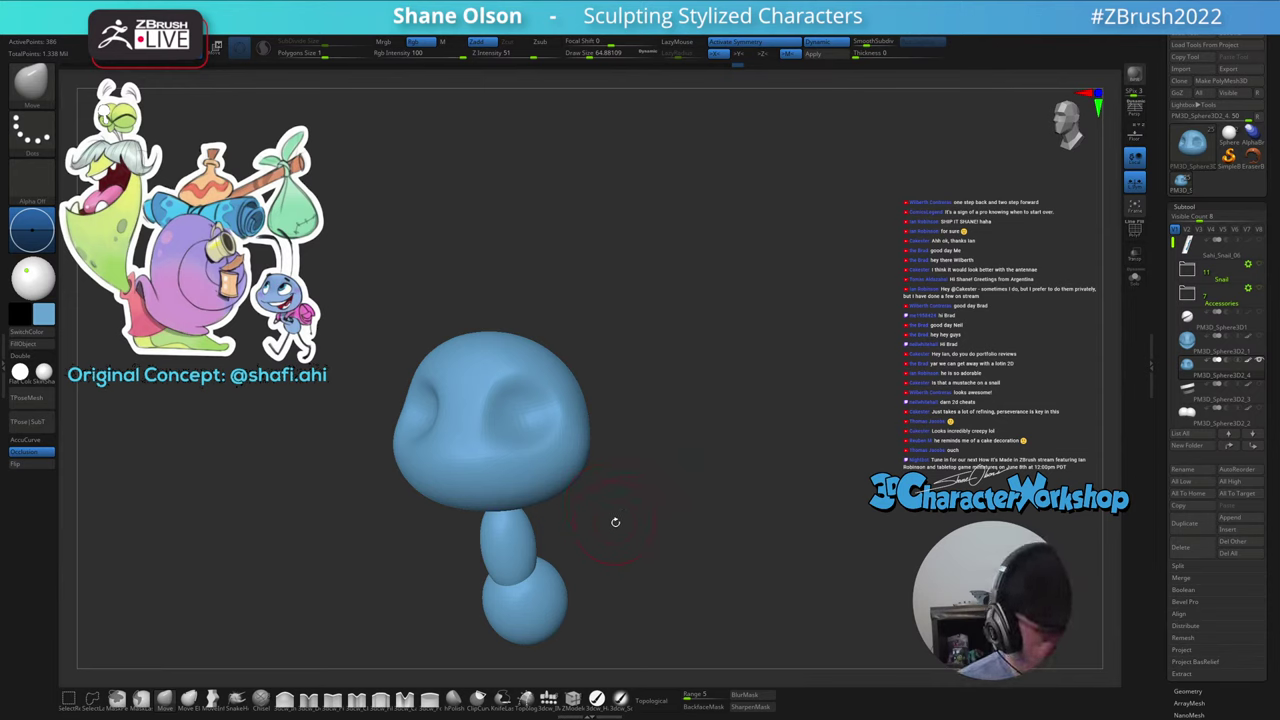
pyautogui.moveTo(603, 510)
pyautogui.mouseDown()
pyautogui.moveTo(628, 531)
pyautogui.moveTo(610, 562)
pyautogui.mouseUp()
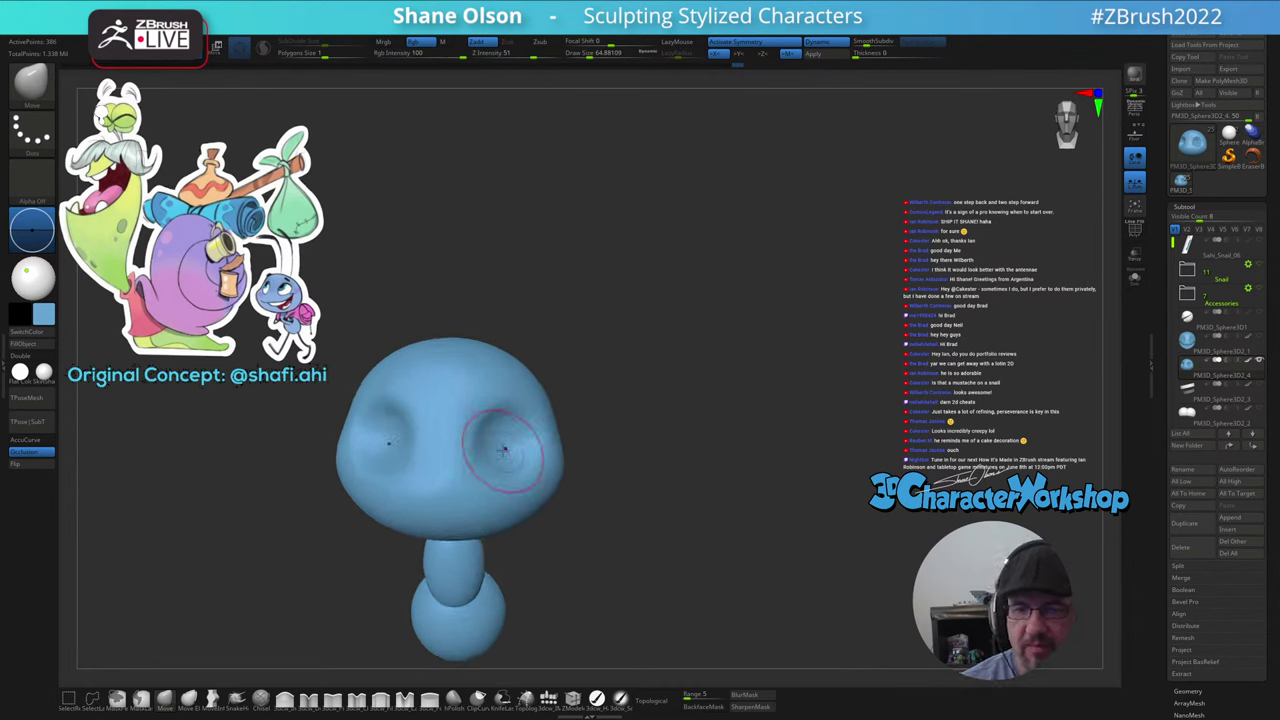
# - Hollow out rounder, deeper eye sockets with the Move brush at a draw size of about 51
pyautogui.press('[')
pyautogui.moveTo(502, 437)
pyautogui.mouseDown(button='right')
pyautogui.moveTo(499, 475)
pyautogui.moveTo(500, 448)
pyautogui.moveTo(476, 446)
pyautogui.moveTo(520, 420)
pyautogui.moveTo(516, 445)
pyautogui.moveTo(528, 418)
pyautogui.moveTo(509, 465)
pyautogui.moveTo(514, 452)
pyautogui.mouseUp(button='right')
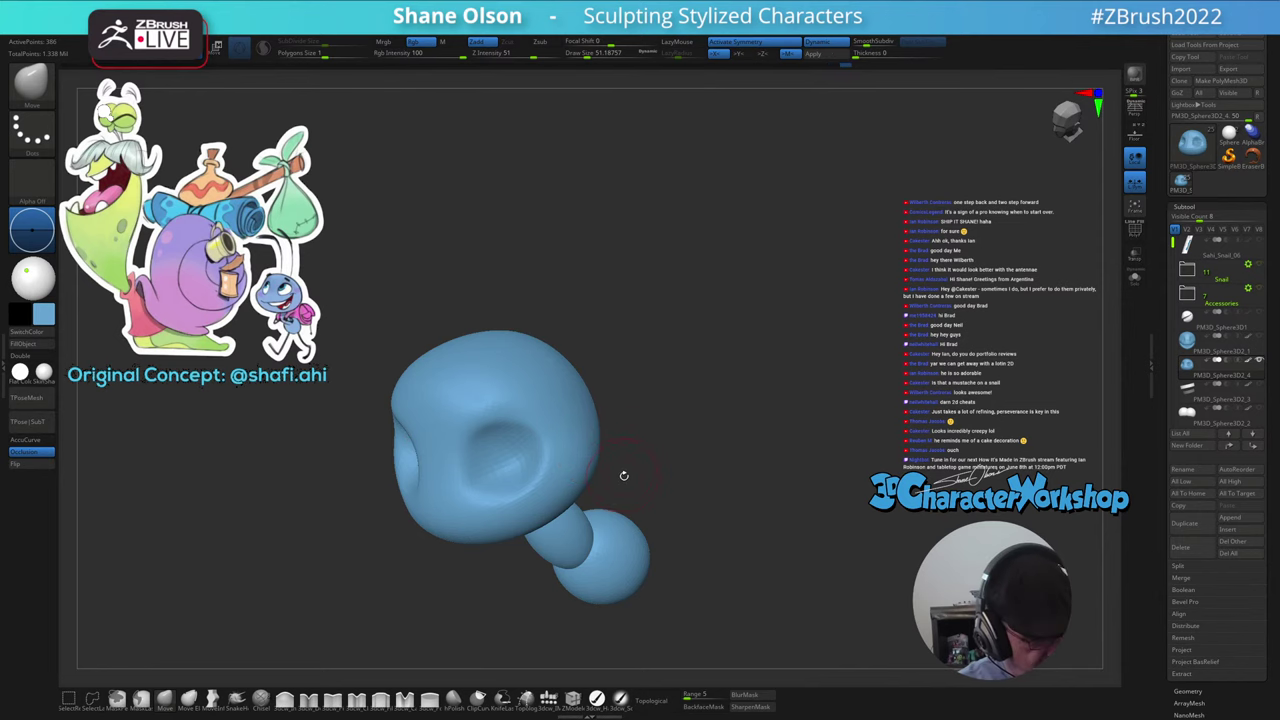
# - Show the head's polygon wireframe and adjust the eye sockets' outer edges along its topology
pyautogui.hotkey('shift', 'f')
pyautogui.hotkey('shift', 'f')
pyautogui.hotkey('shift', 'f')
pyautogui.moveTo(626, 471); pyautogui.dragTo(650, 452, button='right')
pyautogui.moveTo(520, 448); pyautogui.dragTo(522, 471, button='right')
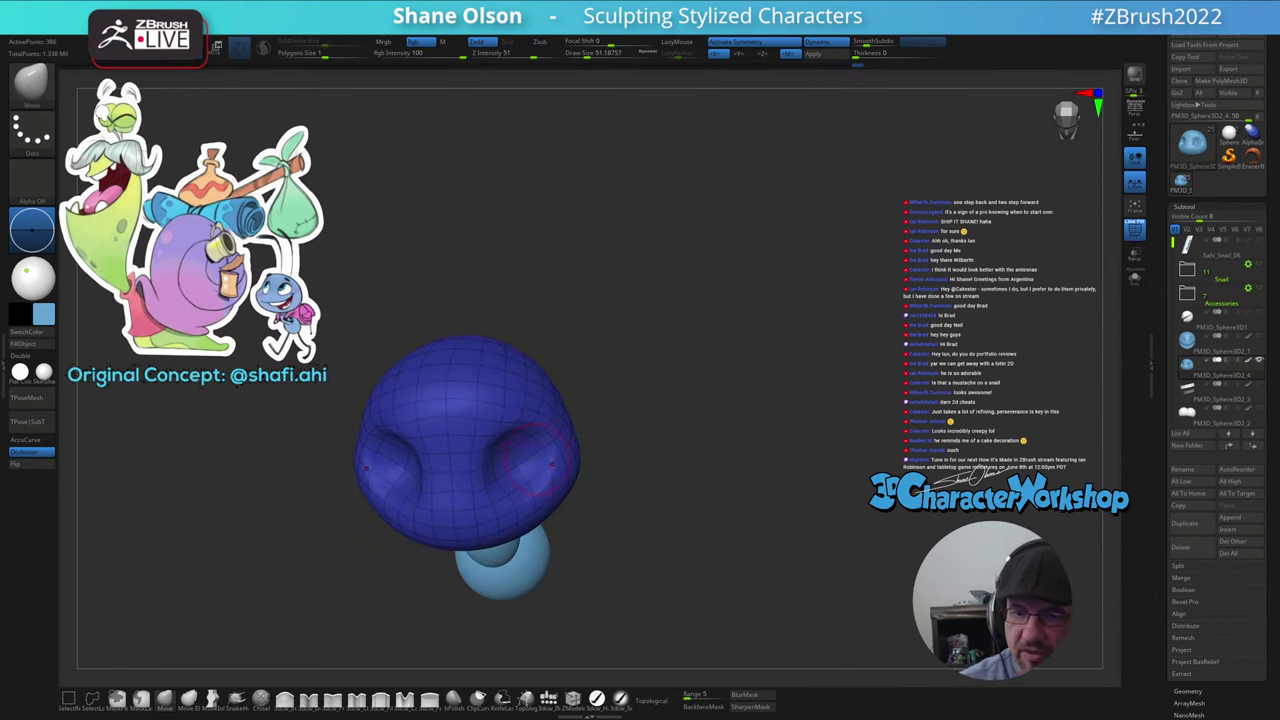
pyautogui.moveTo(645, 492); pyautogui.dragTo(622, 532, button='right')
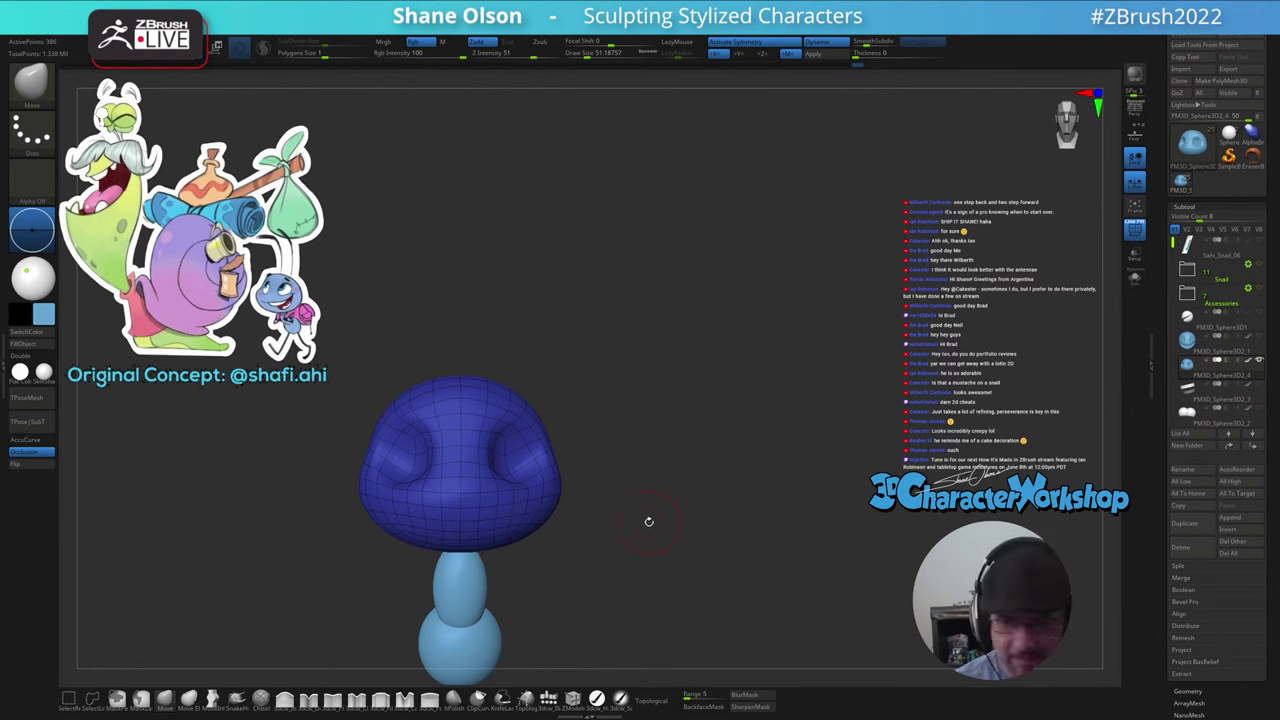
pyautogui.moveTo(648, 521)
pyautogui.mouseDown(button='right')
pyautogui.moveTo(634, 531)
pyautogui.moveTo(644, 517)
pyautogui.mouseUp(button='right')
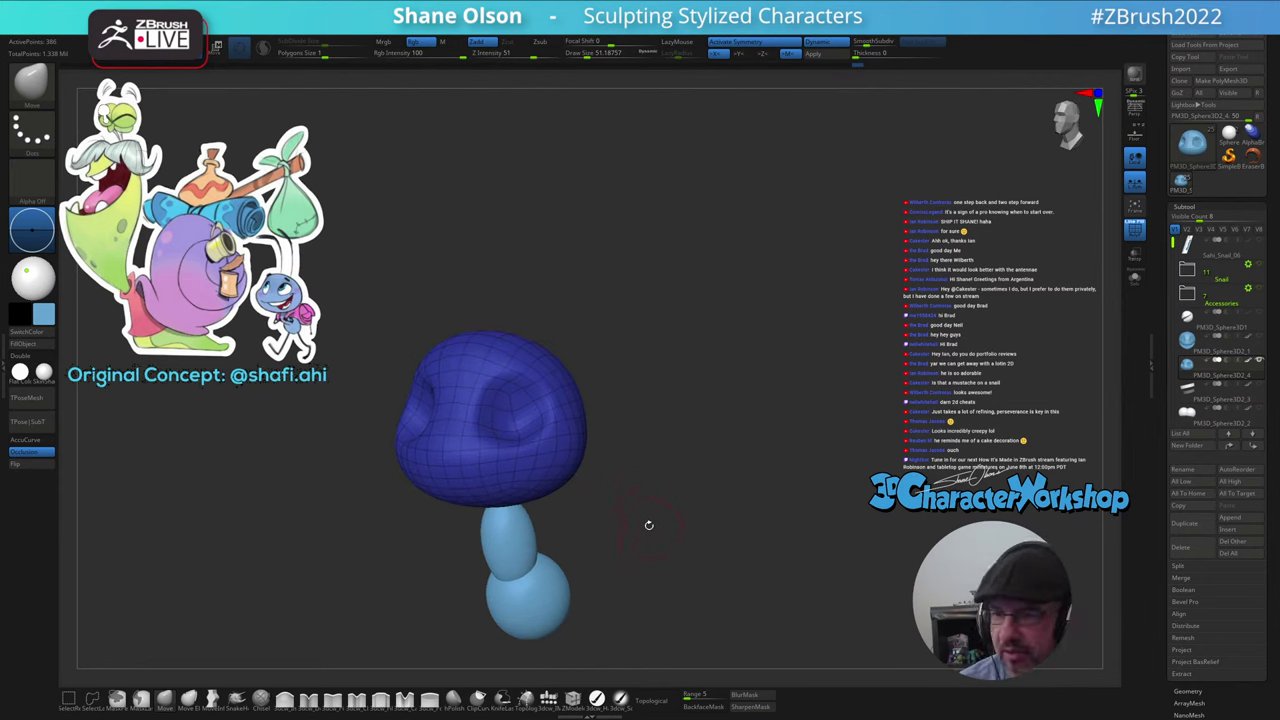
# - Subdivide the head mesh once and delete its lower subdivision level
pyautogui.moveTo(649, 525)
pyautogui.mouseDown(button='right')
pyautogui.moveTo(640, 520)
pyautogui.moveTo(656, 531)
pyautogui.mouseUp(button='right')
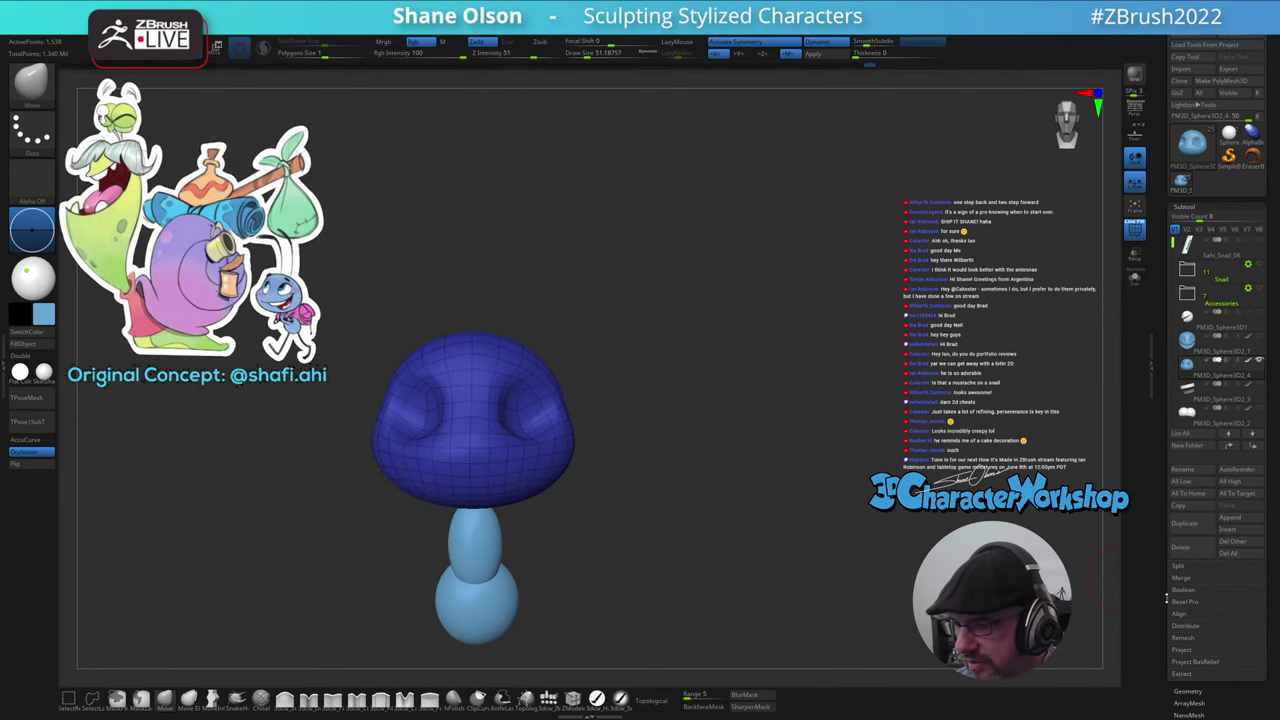
pyautogui.click(1188, 691)
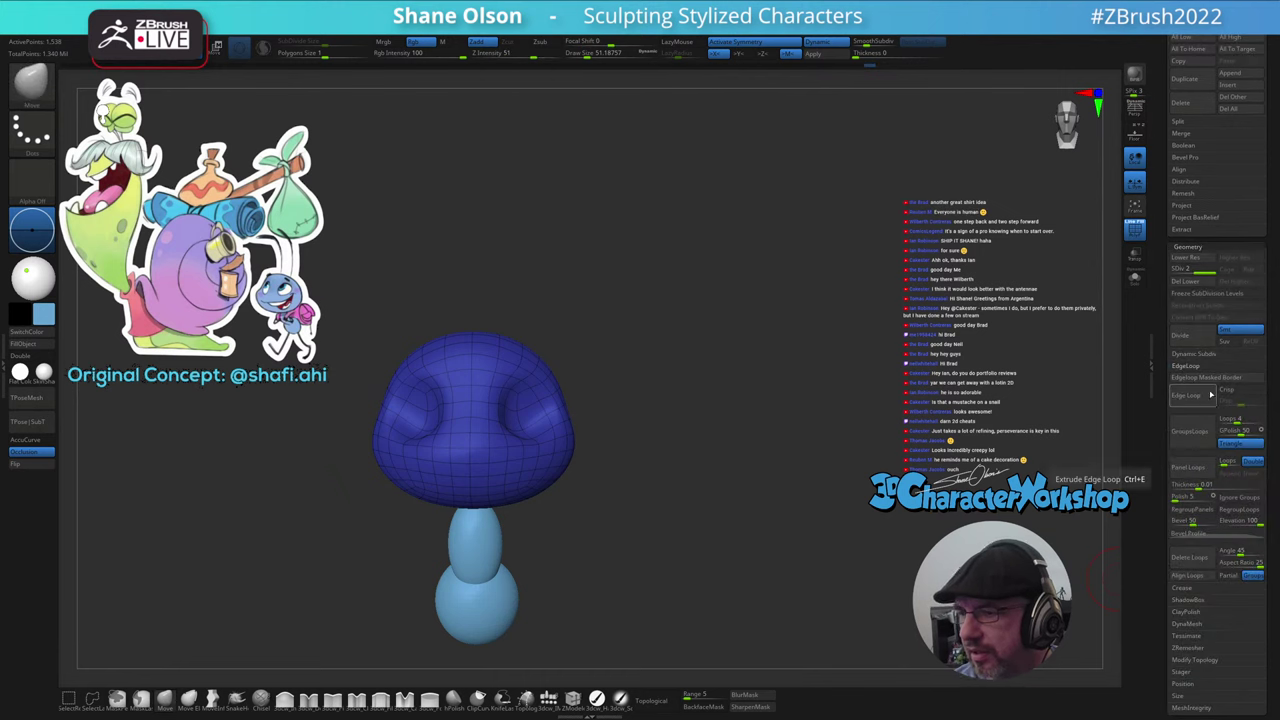
pyautogui.moveTo(686, 506); pyautogui.dragTo(717, 492)
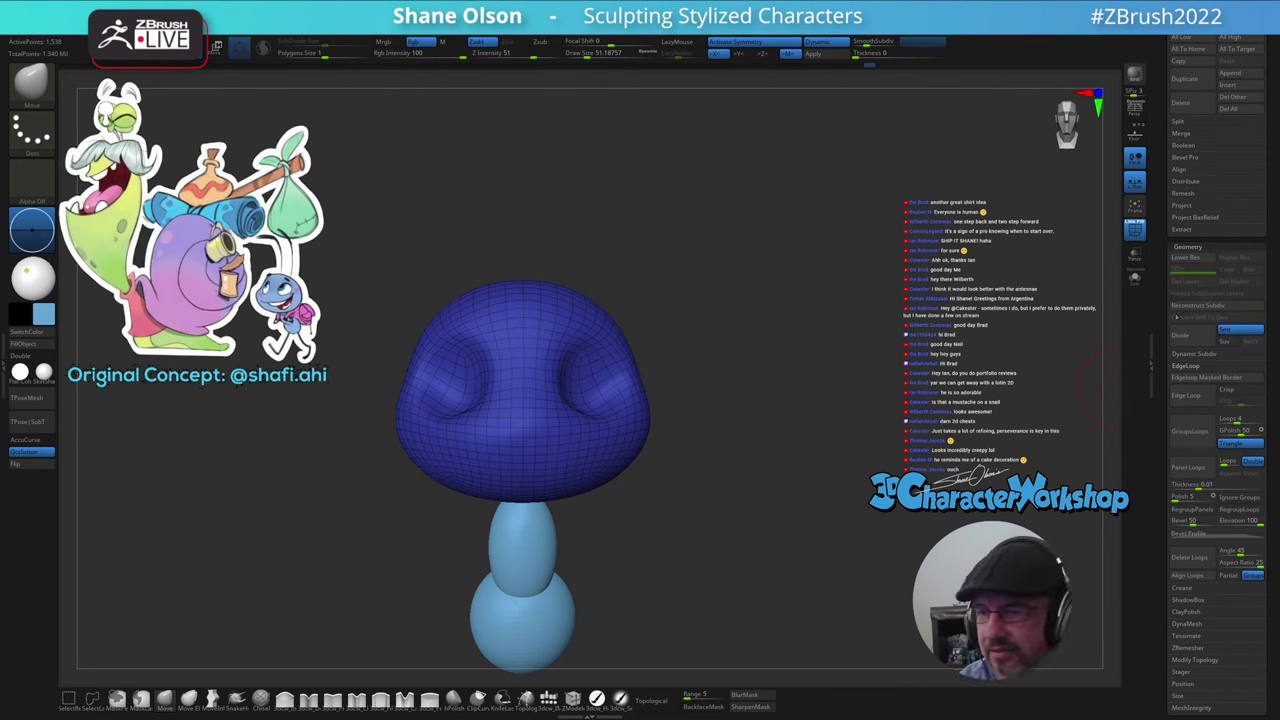
# - Make the rider's eyes subtool visible again in front of the head
pyautogui.scroll(5, 1180, 316)
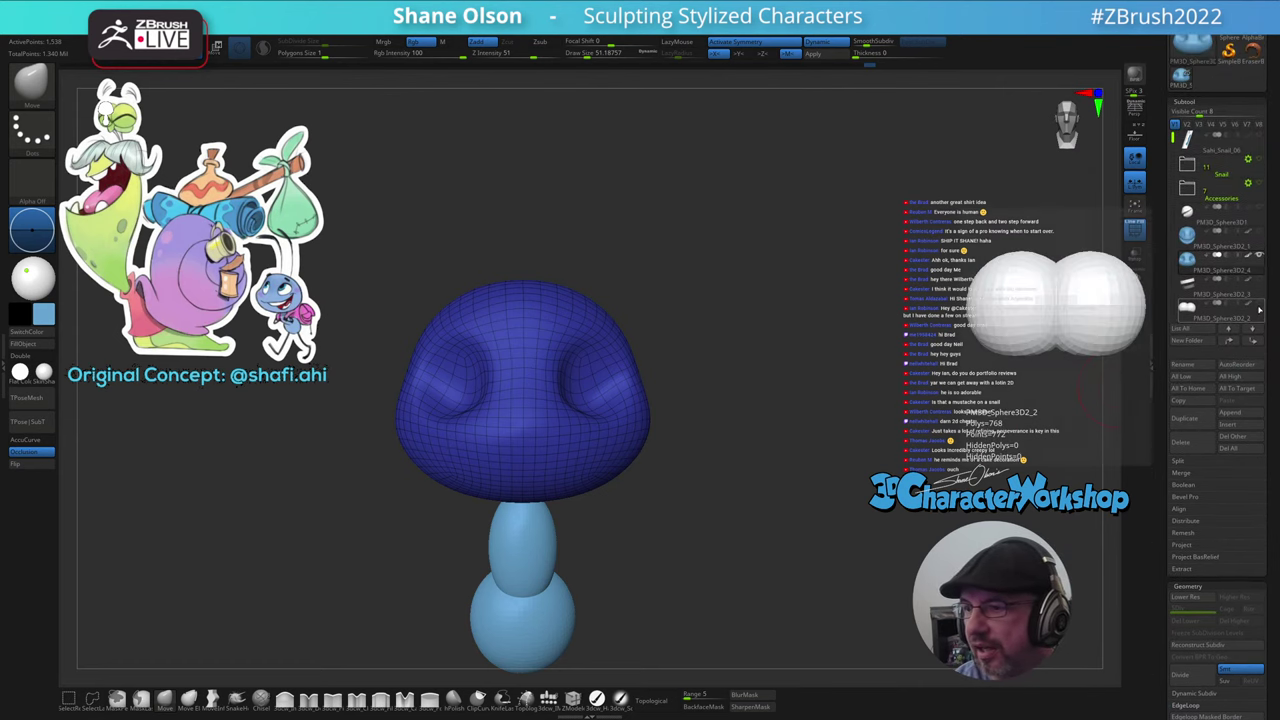
pyautogui.click(1184, 314)
pyautogui.moveTo(758, 519); pyautogui.dragTo(695, 521)
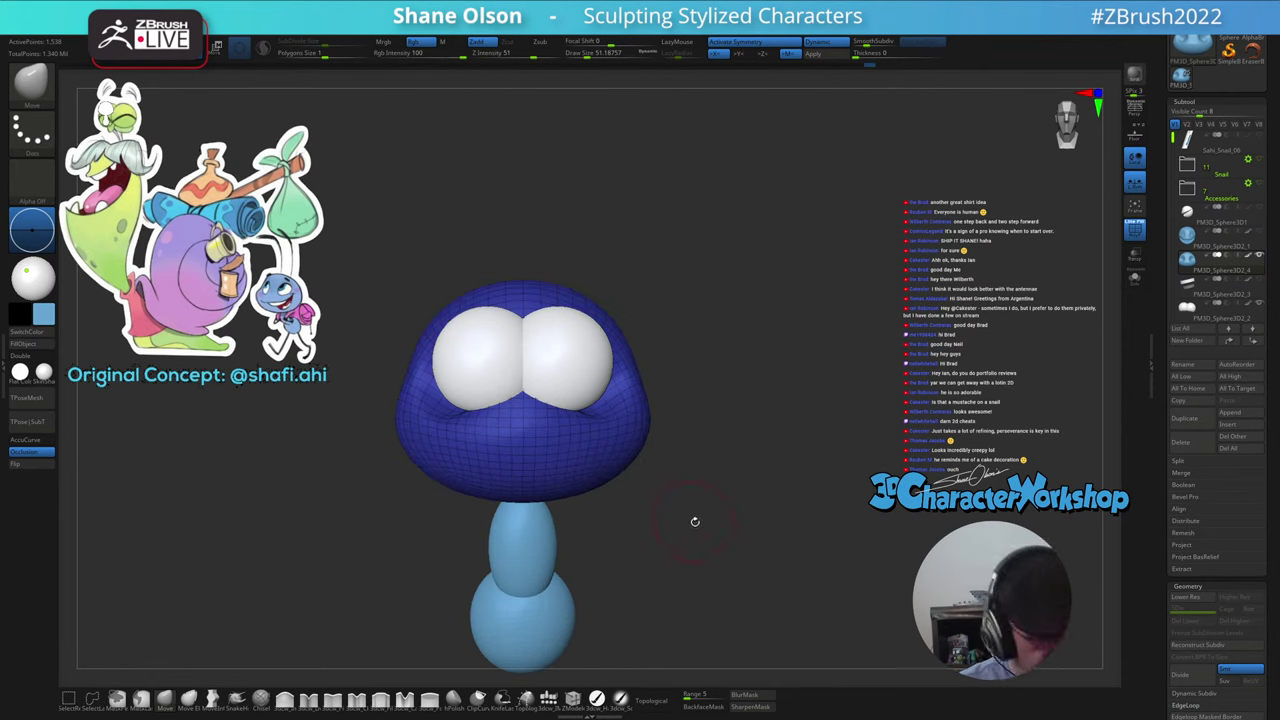
# - Select the eyes subtool, center the transform gizmo on one eye, and reset the gizmo's orientation
pyautogui.keyDown('alt'); pyautogui.click(576, 353); pyautogui.keyUp('alt')
pyautogui.press('w')
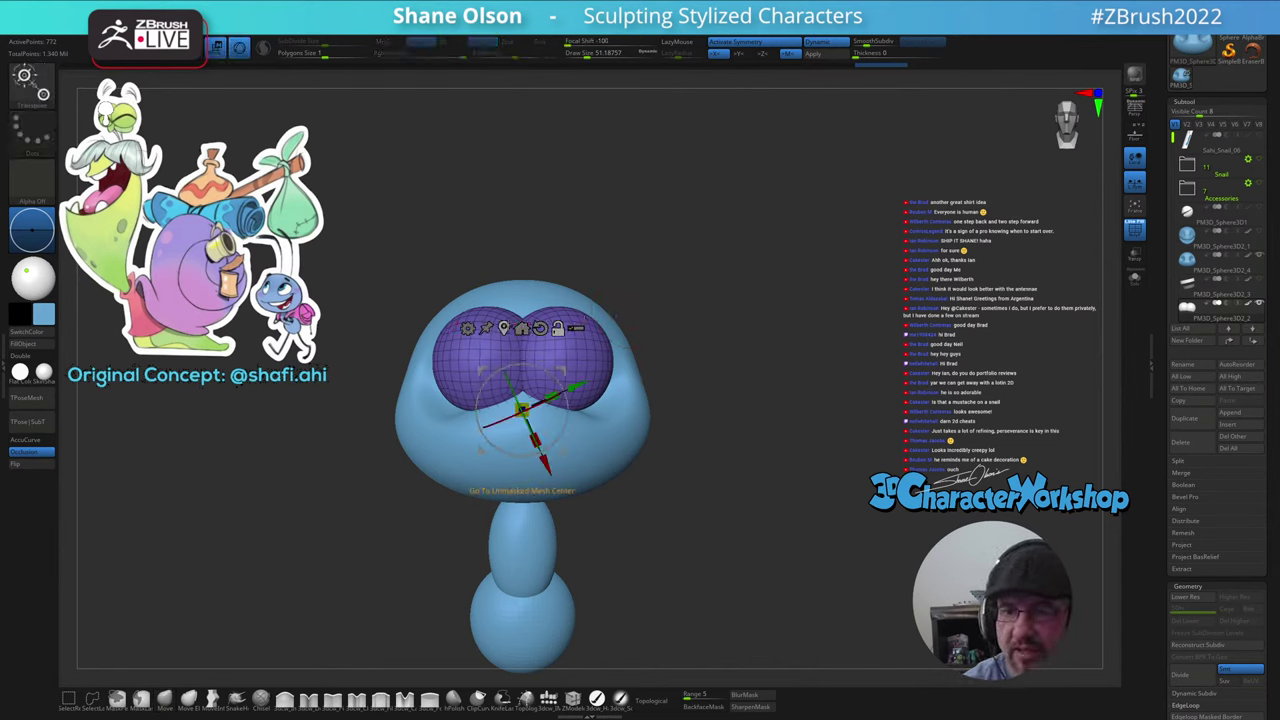
pyautogui.click(504, 328)
pyautogui.click(585, 280)
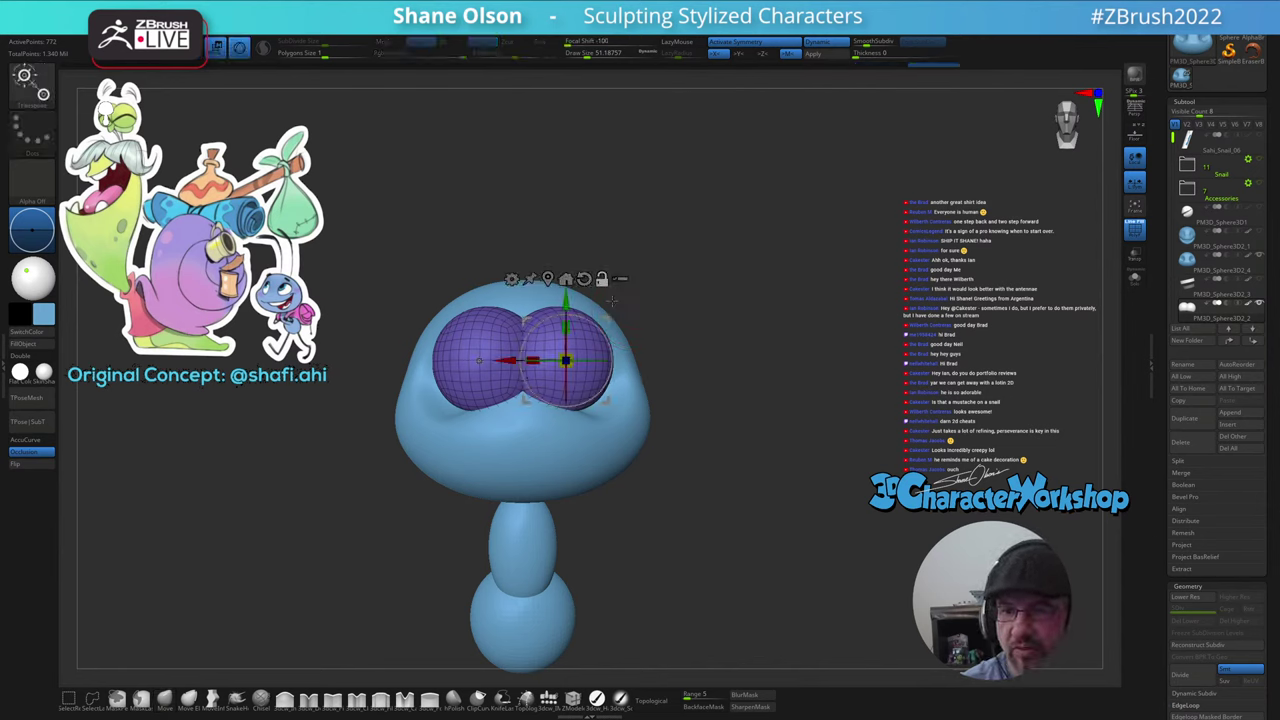
# - Move the two eyes symmetrically apart and back into the head's eye sockets
pyautogui.moveTo(612, 319); pyautogui.dragTo(628, 324)
pyautogui.moveTo(582, 365); pyautogui.dragTo(585, 381)
pyautogui.moveTo(689, 517); pyautogui.dragTo(648, 518)
pyautogui.moveTo(549, 553); pyautogui.dragTo(626, 620)
pyautogui.moveTo(588, 415); pyautogui.dragTo(624, 421)
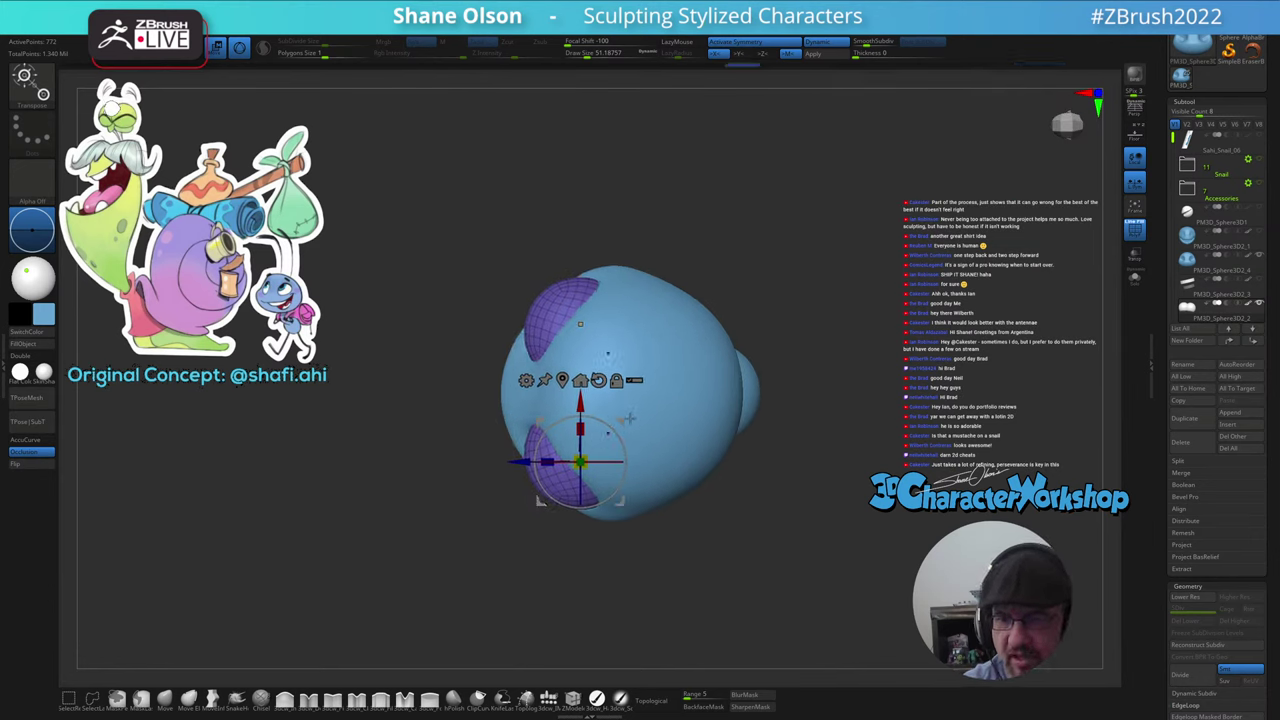
pyautogui.moveTo(602, 572); pyautogui.dragTo(701, 292)
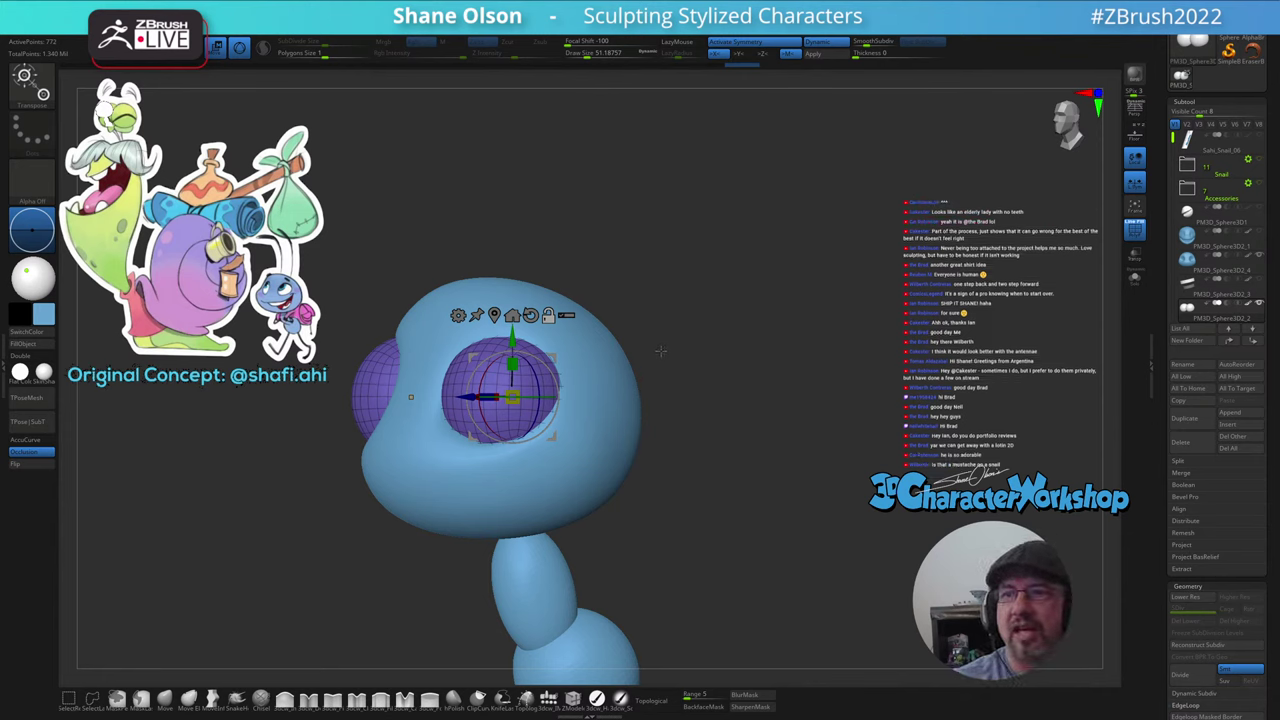
# - Place the gizmo's pivot at the eye's front inner side and rescale the eyes to fit the sockets
pyautogui.moveTo(660, 350)
pyautogui.mouseDown()
pyautogui.moveTo(680, 366)
pyautogui.moveTo(666, 359)
pyautogui.mouseUp()
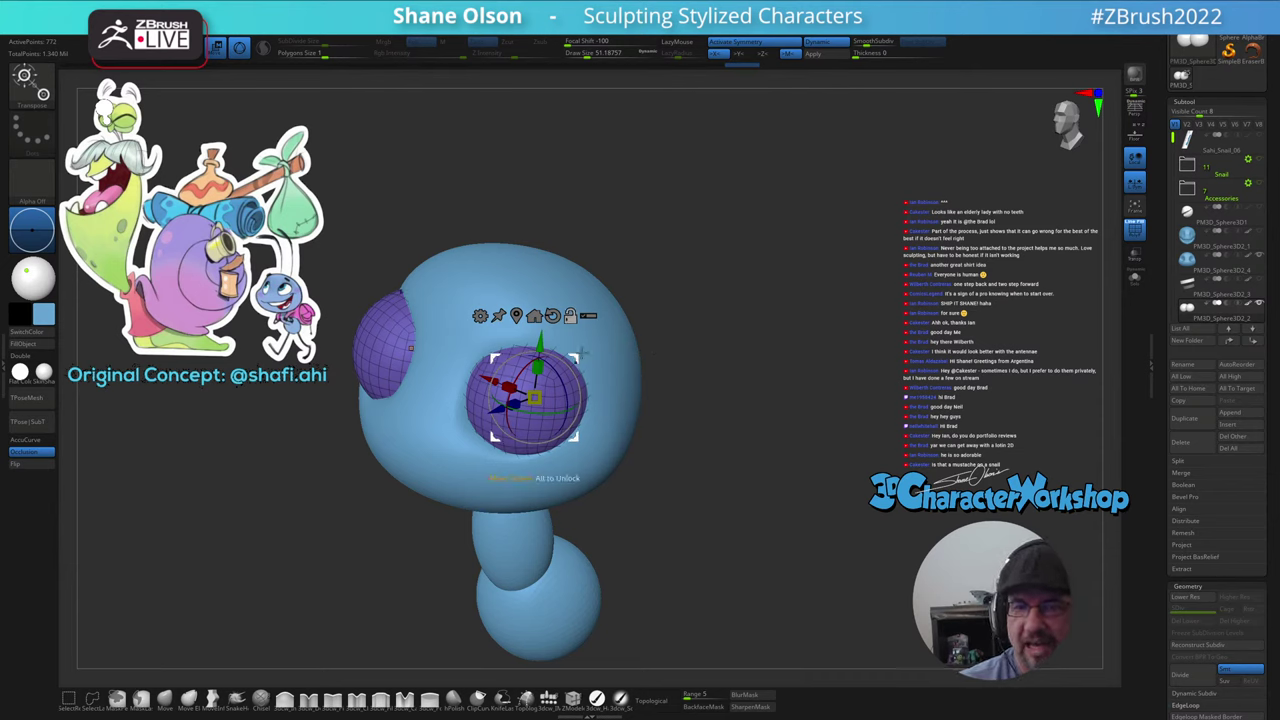
pyautogui.keyDown('alt'); pyautogui.moveTo(577, 356); pyautogui.dragTo(705, 280); pyautogui.keyUp('alt')
pyautogui.keyDown('alt'); pyautogui.click(505, 402); pyautogui.keyUp('alt')
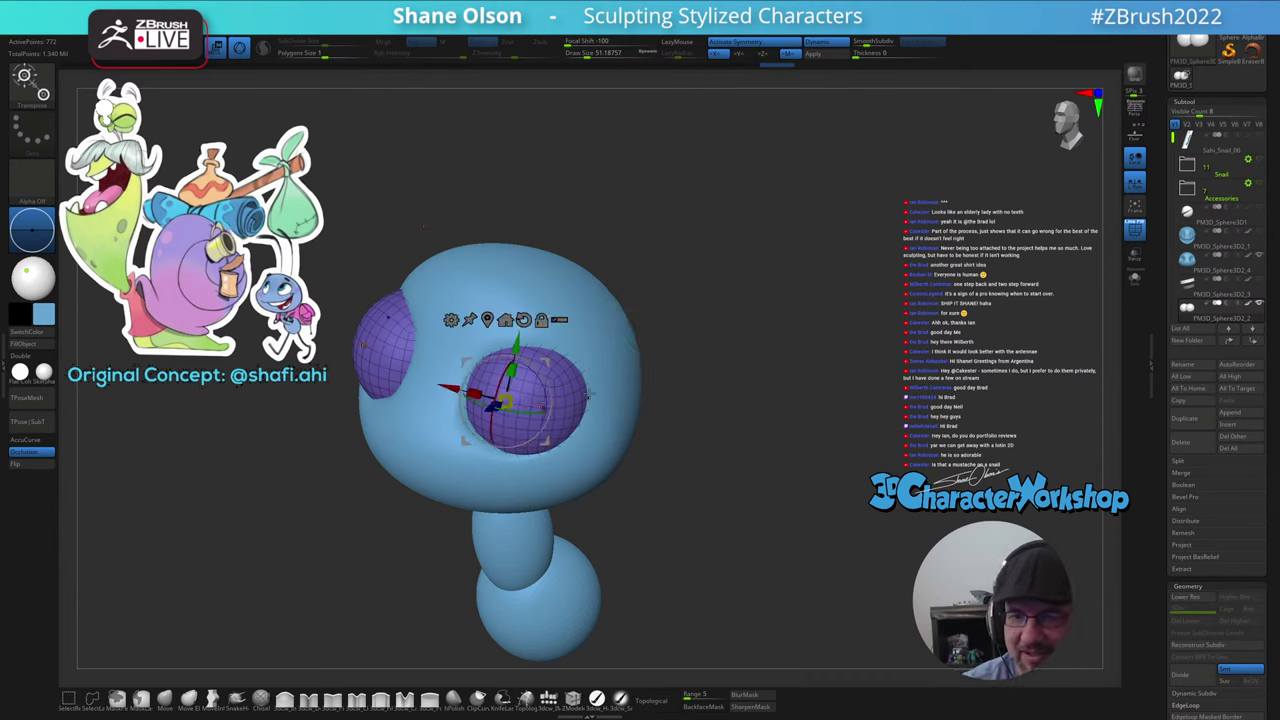
pyautogui.moveTo(591, 394); pyautogui.dragTo(530, 602)
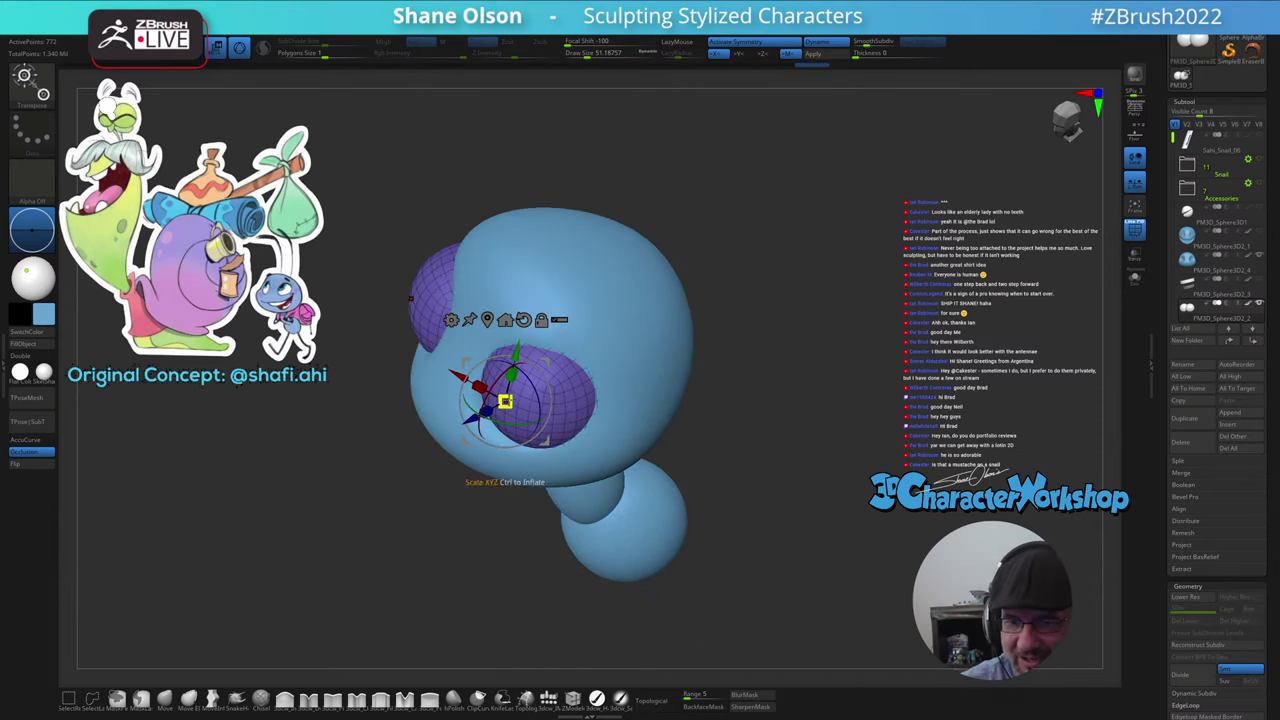
pyautogui.moveTo(505, 402); pyautogui.dragTo(550, 404)
pyautogui.moveTo(605, 550); pyautogui.dragTo(497, 506, button='right')
pyautogui.moveTo(530, 405); pyautogui.dragTo(555, 409)
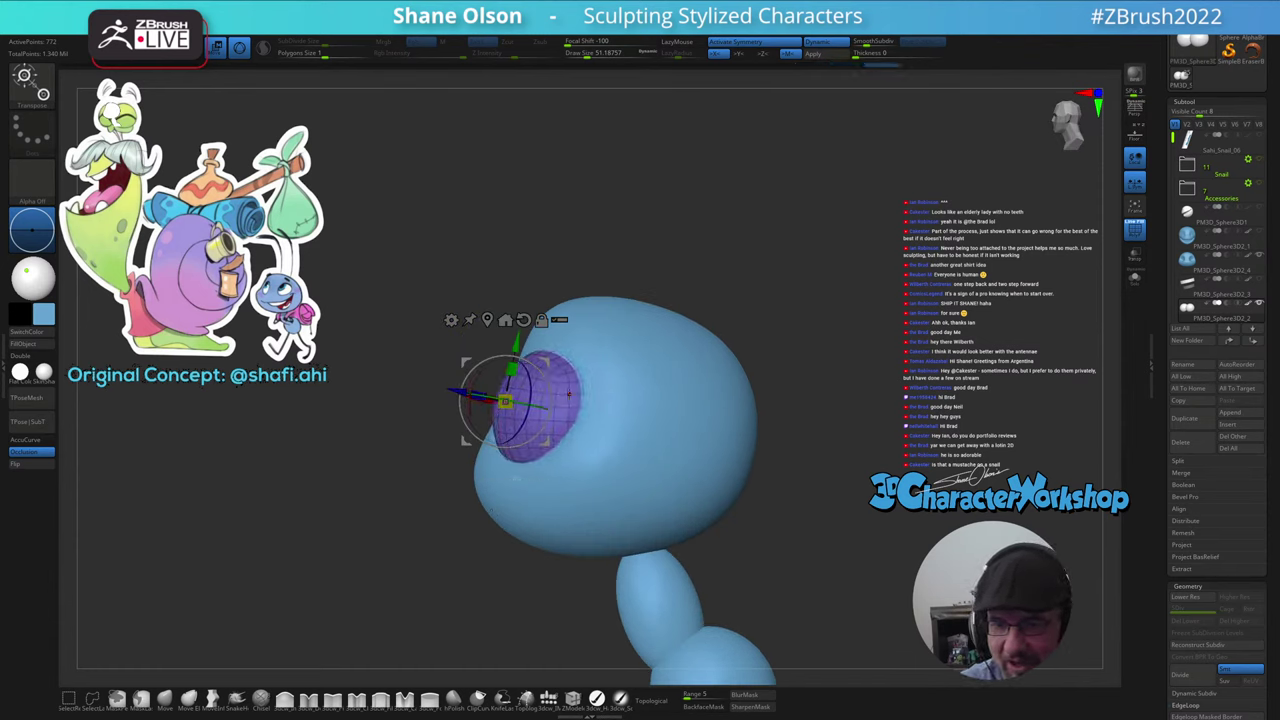
# - Move and rotate the mirrored eyes with the gizmo so they sit evenly in the front of the head
pyautogui.moveTo(545, 480); pyautogui.dragTo(640, 490, button='right')
pyautogui.moveTo(530, 330); pyautogui.dragTo(561, 410, button='right')
pyautogui.moveTo(516, 460); pyautogui.dragTo(523, 447)
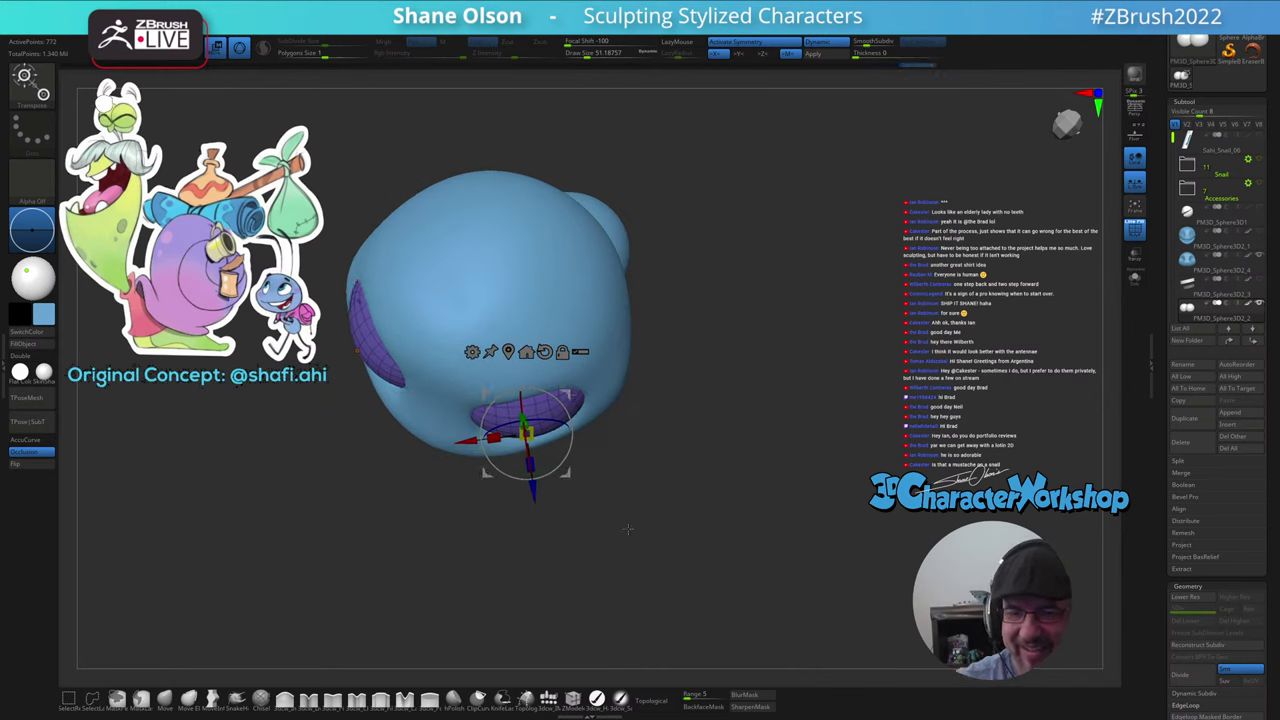
pyautogui.moveTo(628, 526); pyautogui.dragTo(655, 398, button='right')
pyautogui.moveTo(525, 376); pyautogui.dragTo(525, 382)
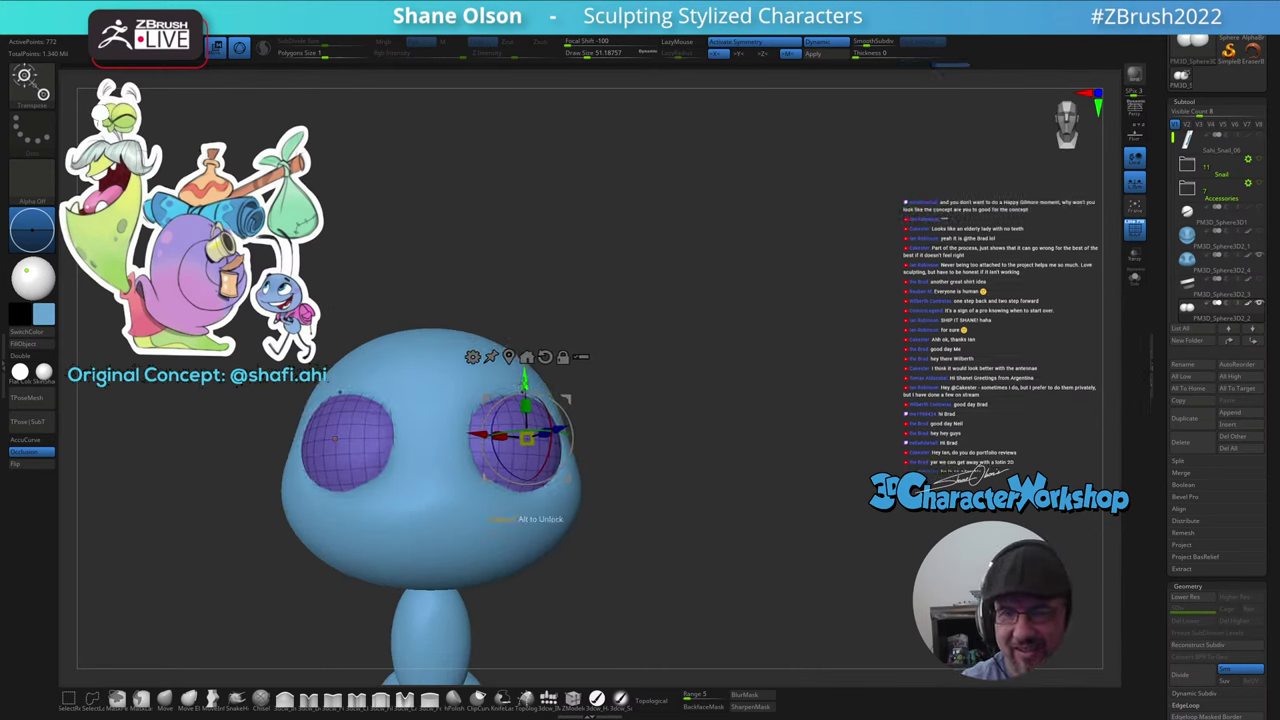
pyautogui.moveTo(635, 452)
pyautogui.keyDown('ctrl'); pyautogui.mouseDown(button='right')
pyautogui.moveTo(641, 426)
pyautogui.moveTo(660, 429)
pyautogui.moveTo(635, 437)
pyautogui.mouseUp(button='right'); pyautogui.keyUp('ctrl')
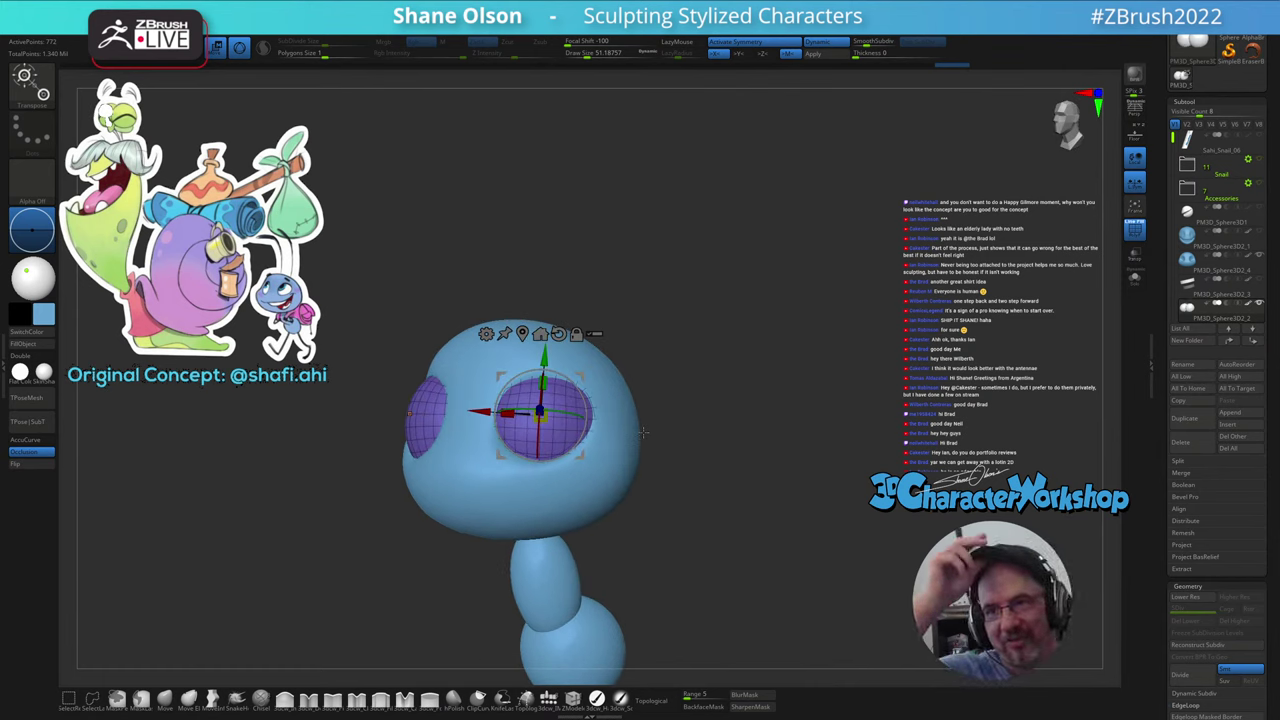
pyautogui.moveTo(684, 484)
pyautogui.mouseDown()
pyautogui.moveTo(713, 466)
pyautogui.moveTo(665, 477)
pyautogui.mouseUp()
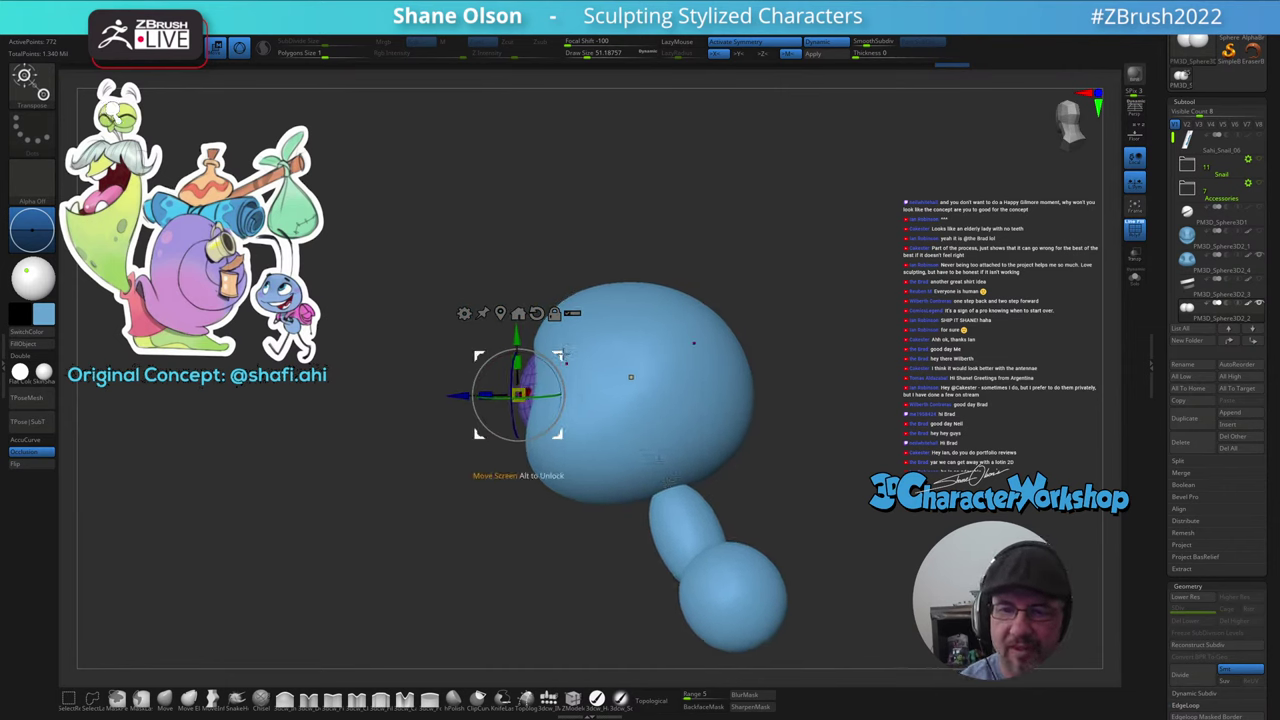
pyautogui.moveTo(574, 415); pyautogui.dragTo(615, 435, button='right')
pyautogui.moveTo(614, 434); pyautogui.dragTo(578, 500)
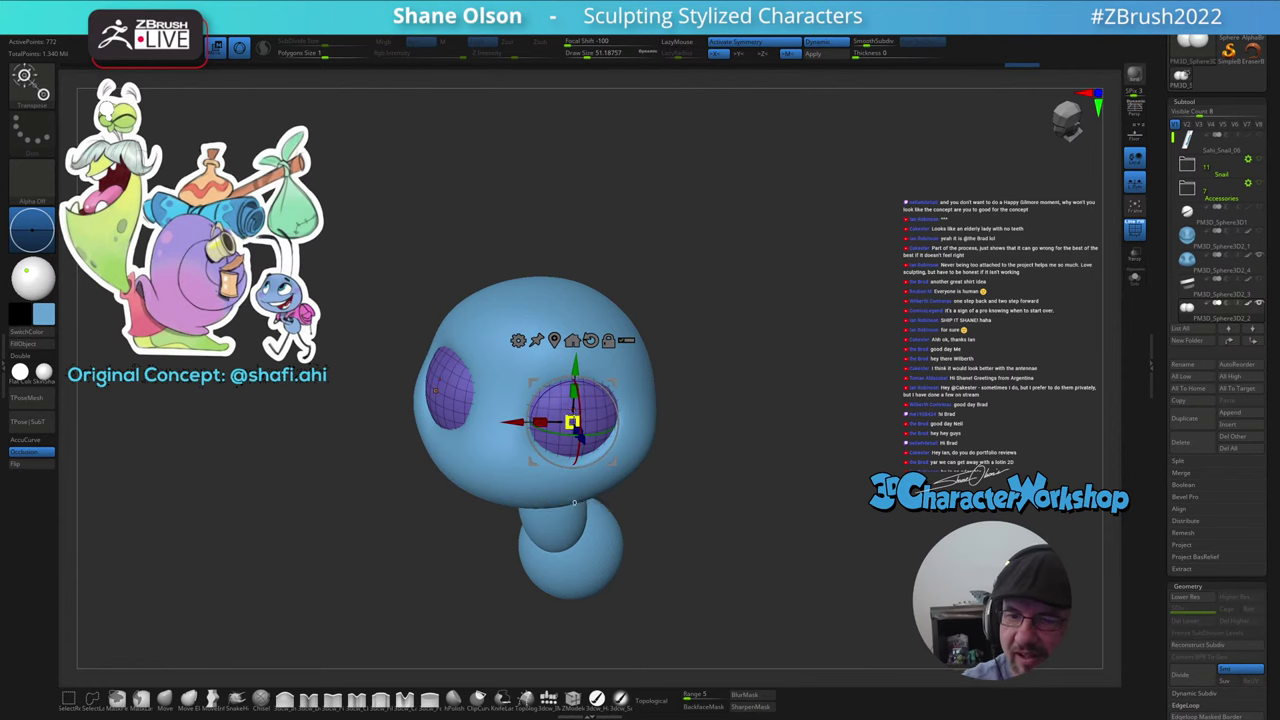
pyautogui.moveTo(578, 470)
pyautogui.mouseDown(button='right')
pyautogui.moveTo(588, 426)
pyautogui.moveTo(652, 424)
pyautogui.mouseUp(button='right')
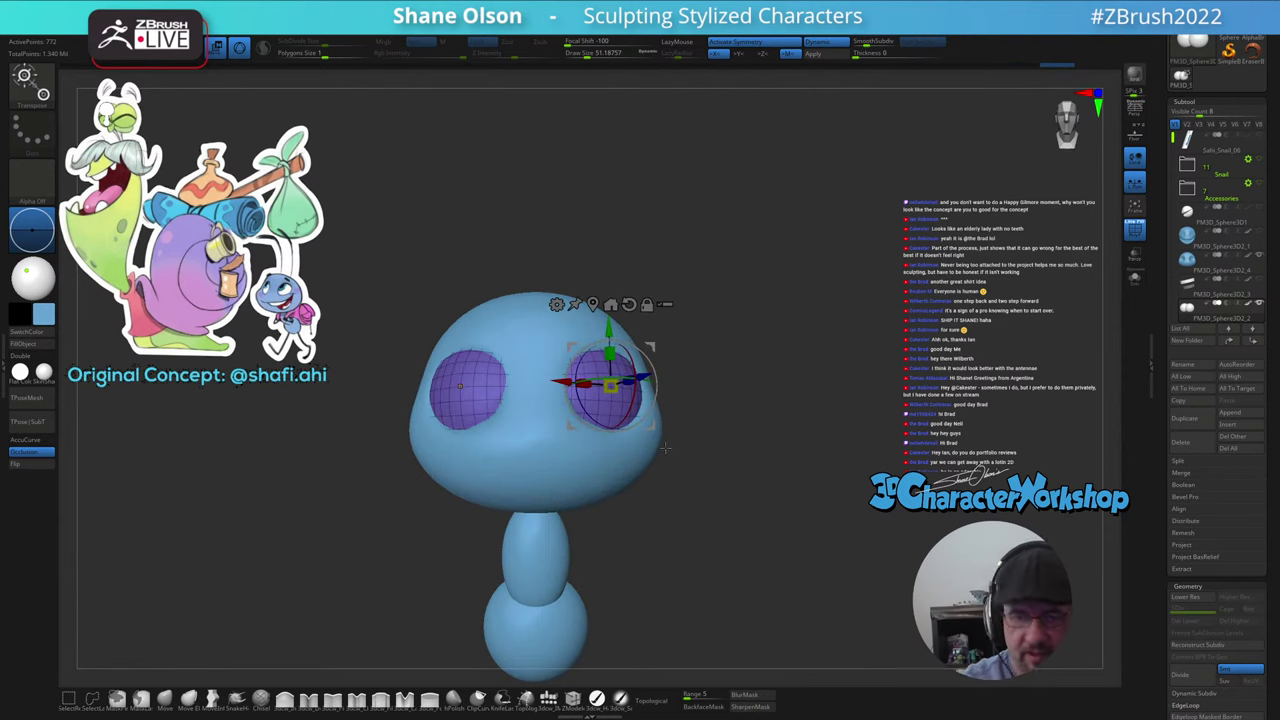
# - Return to sculpting mode and turn off the polygroup wireframe display
pyautogui.press('q')
pyautogui.moveTo(679, 493)
pyautogui.mouseDown()
pyautogui.moveTo(683, 518)
pyautogui.moveTo(694, 505)
pyautogui.moveTo(724, 514)
pyautogui.moveTo(684, 505)
pyautogui.mouseUp()
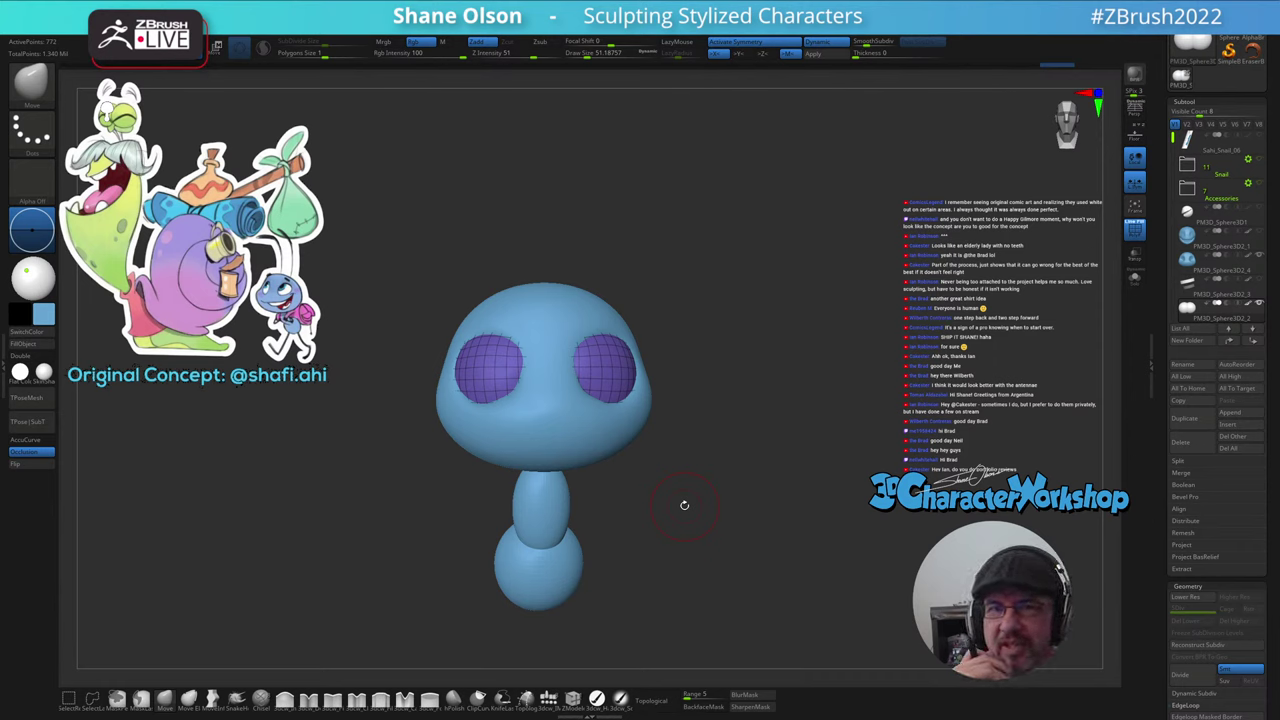
pyautogui.moveTo(679, 529); pyautogui.dragTo(715, 510)
pyautogui.hotkey('shift', 'f')
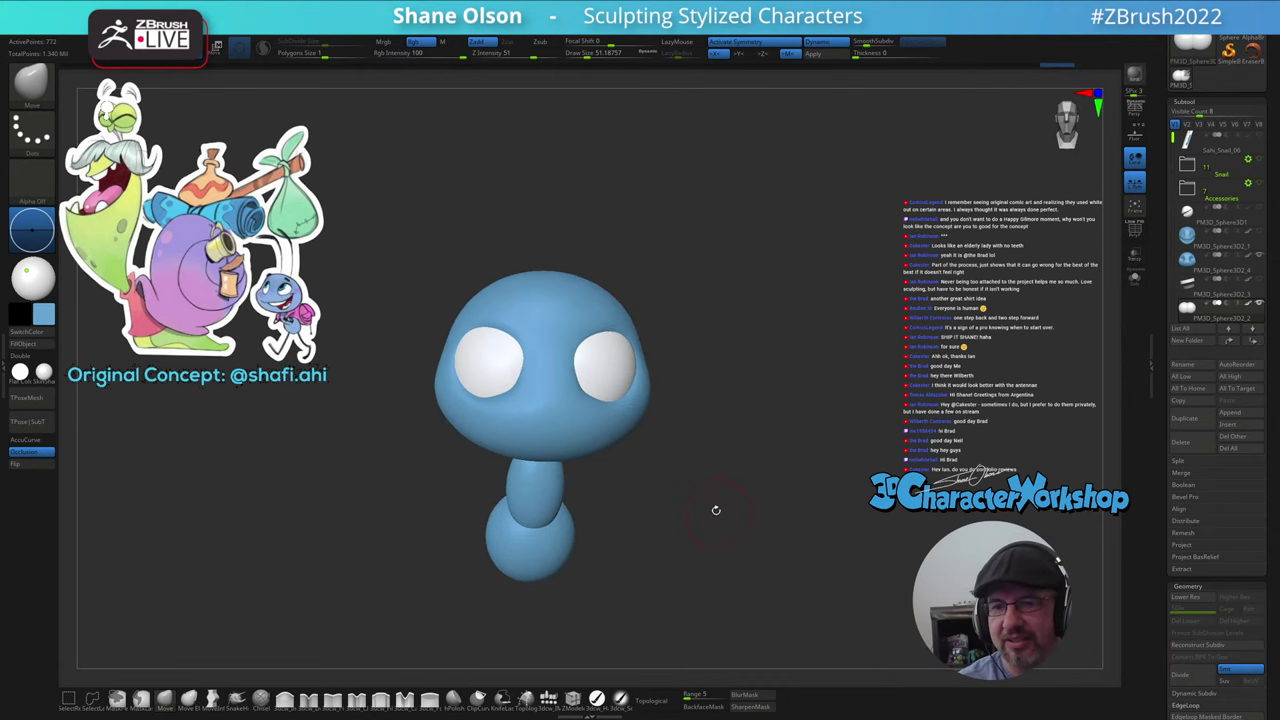
# - Make the head the active subtool and adjust its surface beside the inner edges of the eyes with the Move brush
pyautogui.moveTo(660, 430); pyautogui.dragTo(650, 462)
pyautogui.keyDown('alt'); pyautogui.click(584, 425); pyautogui.keyUp('alt')
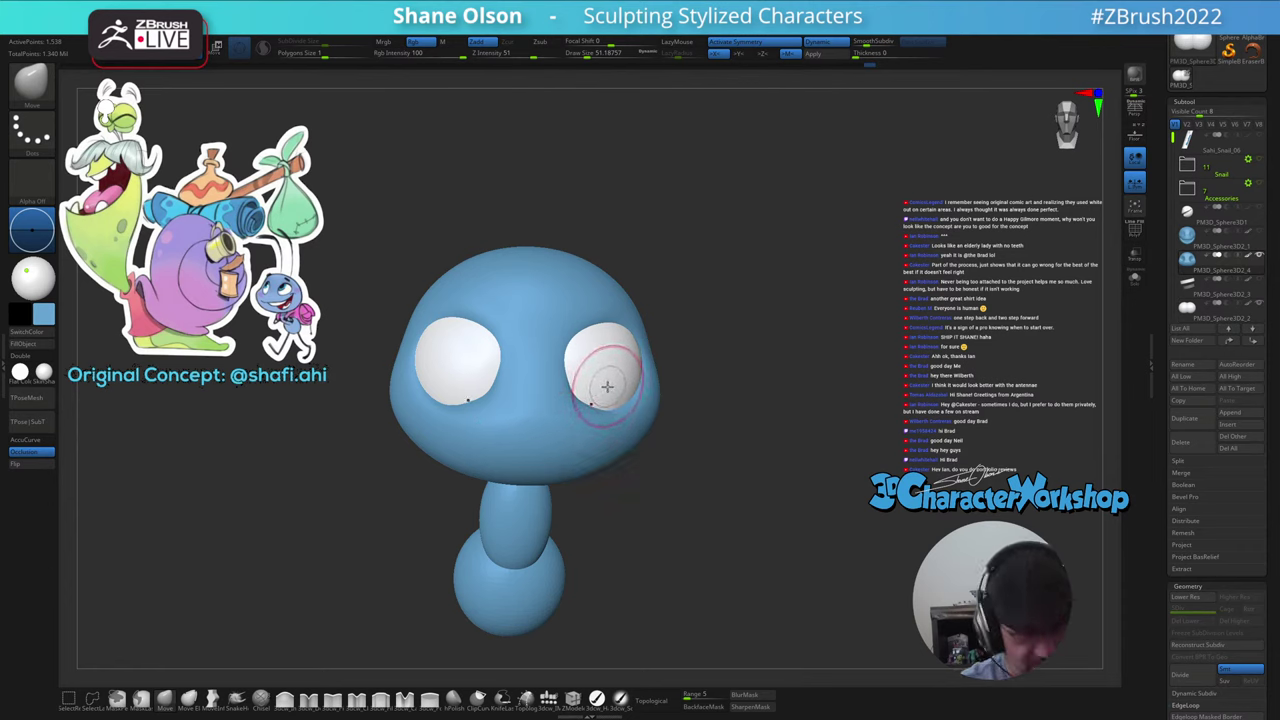
pyautogui.hotkey('shift', 'f')
pyautogui.hotkey('shift', 'f')
pyautogui.moveTo(597, 388); pyautogui.dragTo(597, 374, button='right')
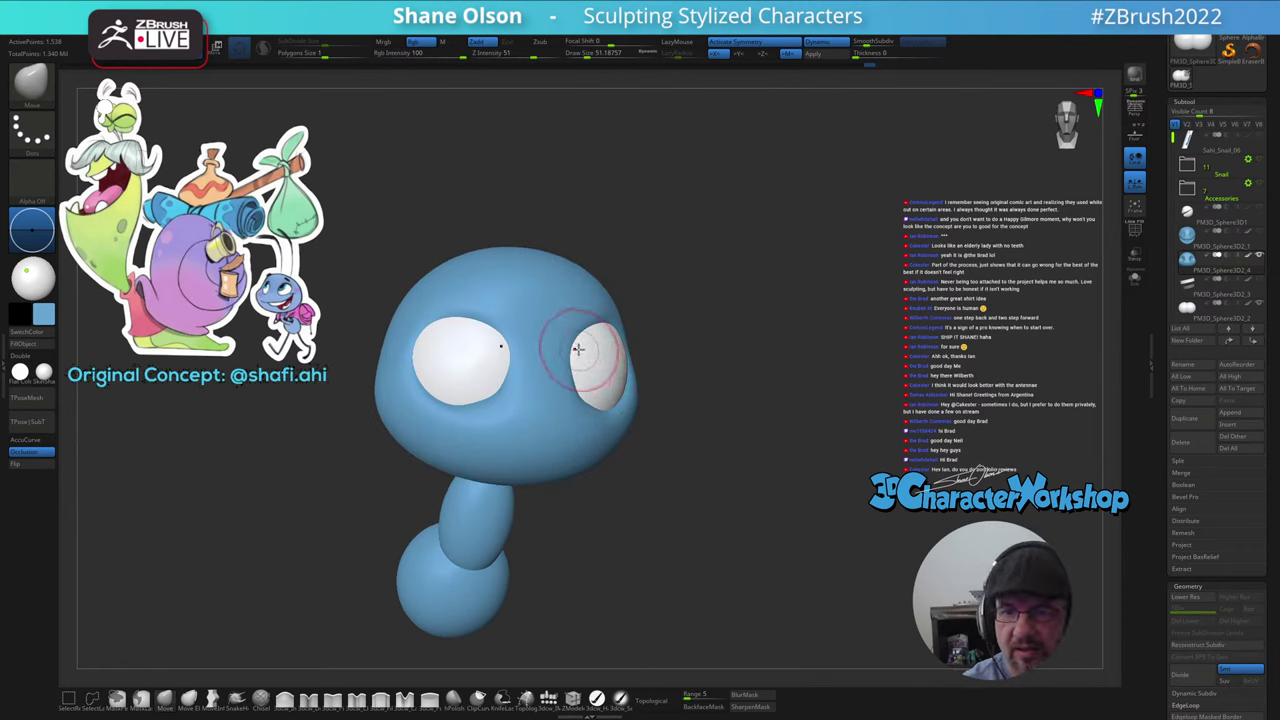
pyautogui.moveTo(577, 349); pyautogui.dragTo(589, 346)
# - Sharpen the ridges around the inner and upper eye edges with the Pinch brush at a draw size of about 31
pyautogui.moveTo(589, 346)
pyautogui.mouseDown(button='right')
pyautogui.moveTo(600, 337)
pyautogui.moveTo(609, 353)
pyautogui.moveTo(627, 331)
pyautogui.moveTo(349, 635)
pyautogui.mouseUp(button='right')
pyautogui.click(334, 700)
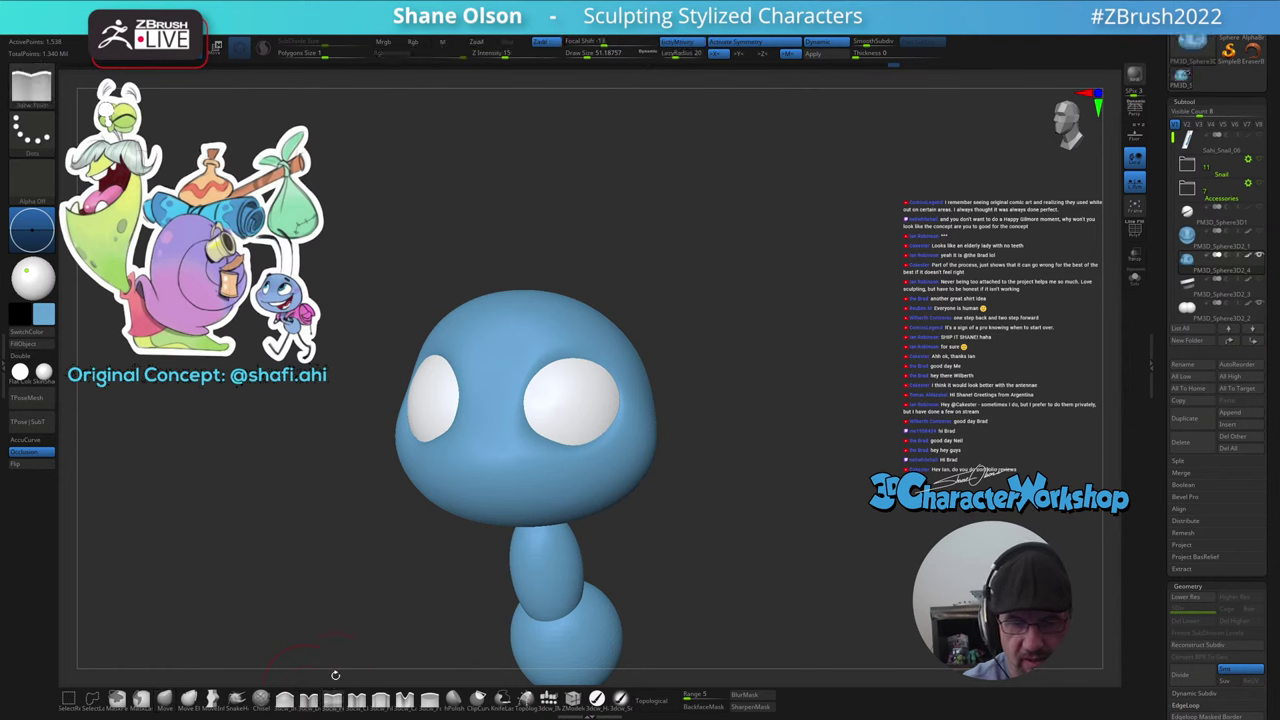
pyautogui.moveTo(360, 537); pyautogui.dragTo(502, 448)
pyautogui.moveTo(513, 417); pyautogui.dragTo(528, 408, button='right')
pyautogui.press('s')
pyautogui.moveTo(520, 422); pyautogui.dragTo(515, 415)
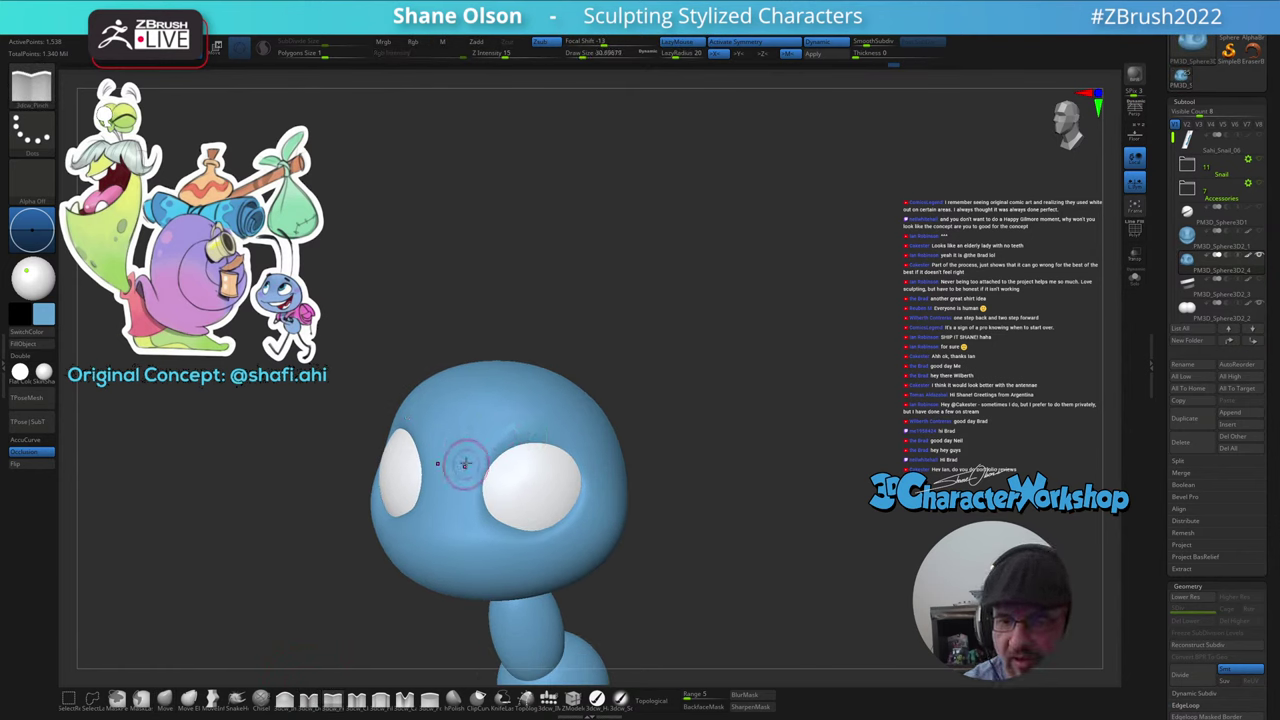
pyautogui.moveTo(466, 513); pyautogui.dragTo(484, 428)
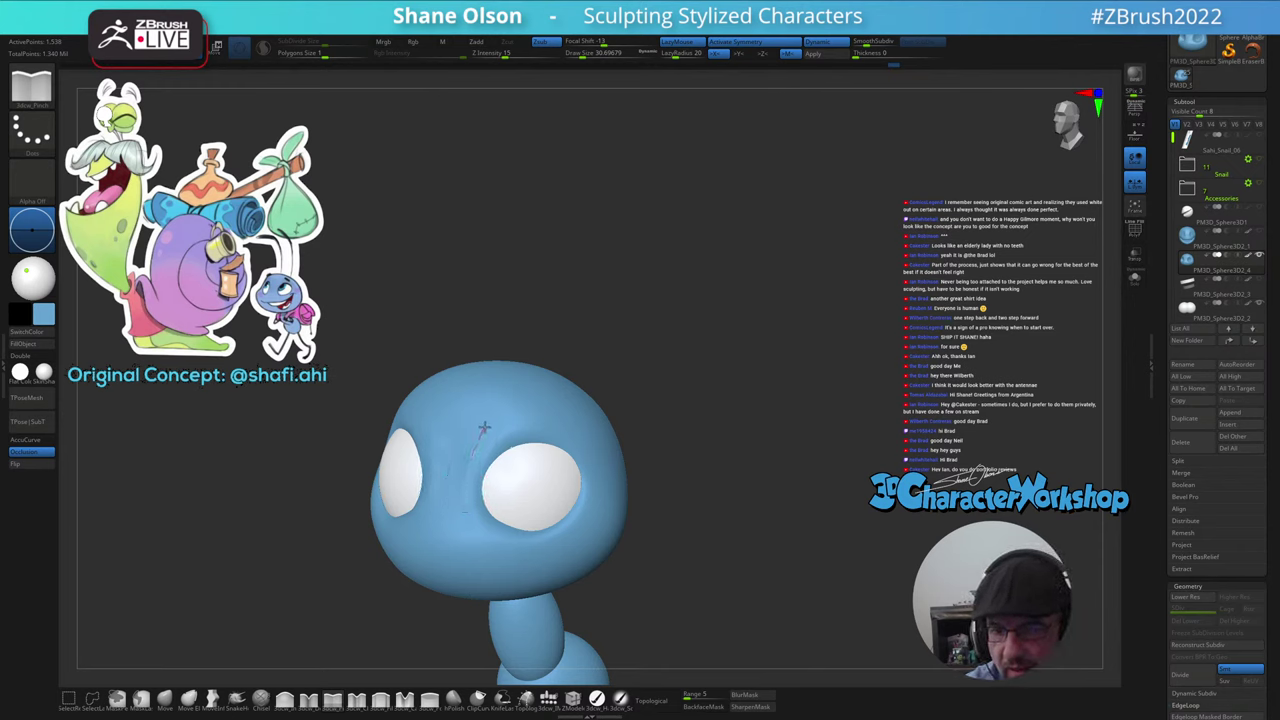
# - Smooth the head's surface between and above the eyes to soften the brow ridges
pyautogui.moveTo(735, 519)
pyautogui.mouseDown()
pyautogui.moveTo(783, 514)
pyautogui.moveTo(738, 516)
pyautogui.moveTo(678, 474)
pyautogui.mouseUp()
pyautogui.moveTo(502, 463)
pyautogui.keyDown('shift'); pyautogui.mouseDown()
pyautogui.moveTo(530, 452)
pyautogui.moveTo(568, 463)
pyautogui.mouseUp(); pyautogui.keyUp('shift')
pyautogui.moveTo(632, 504)
pyautogui.mouseDown()
pyautogui.moveTo(681, 501)
pyautogui.moveTo(531, 457)
pyautogui.moveTo(529, 429)
pyautogui.moveTo(500, 458)
pyautogui.moveTo(471, 460)
pyautogui.mouseUp()
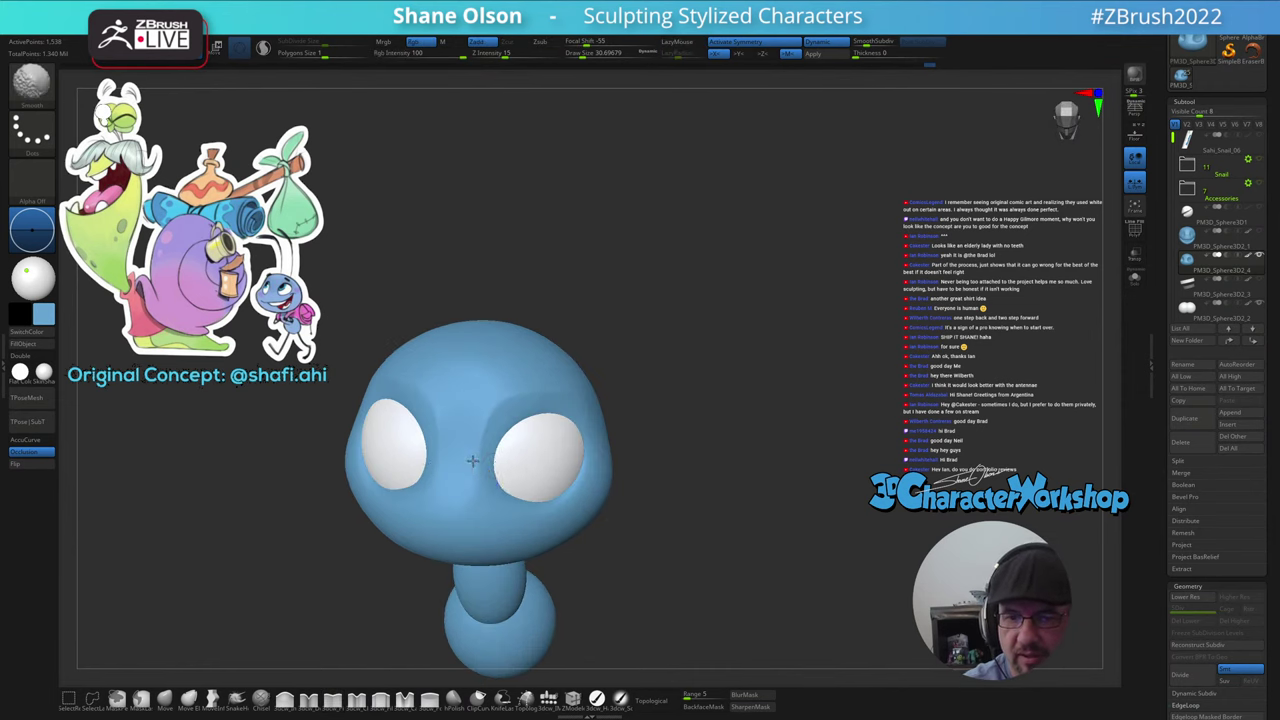
pyautogui.moveTo(541, 394)
pyautogui.keyDown('shift'); pyautogui.mouseDown()
pyautogui.moveTo(464, 454)
pyautogui.moveTo(524, 394)
pyautogui.mouseUp(); pyautogui.keyUp('shift')
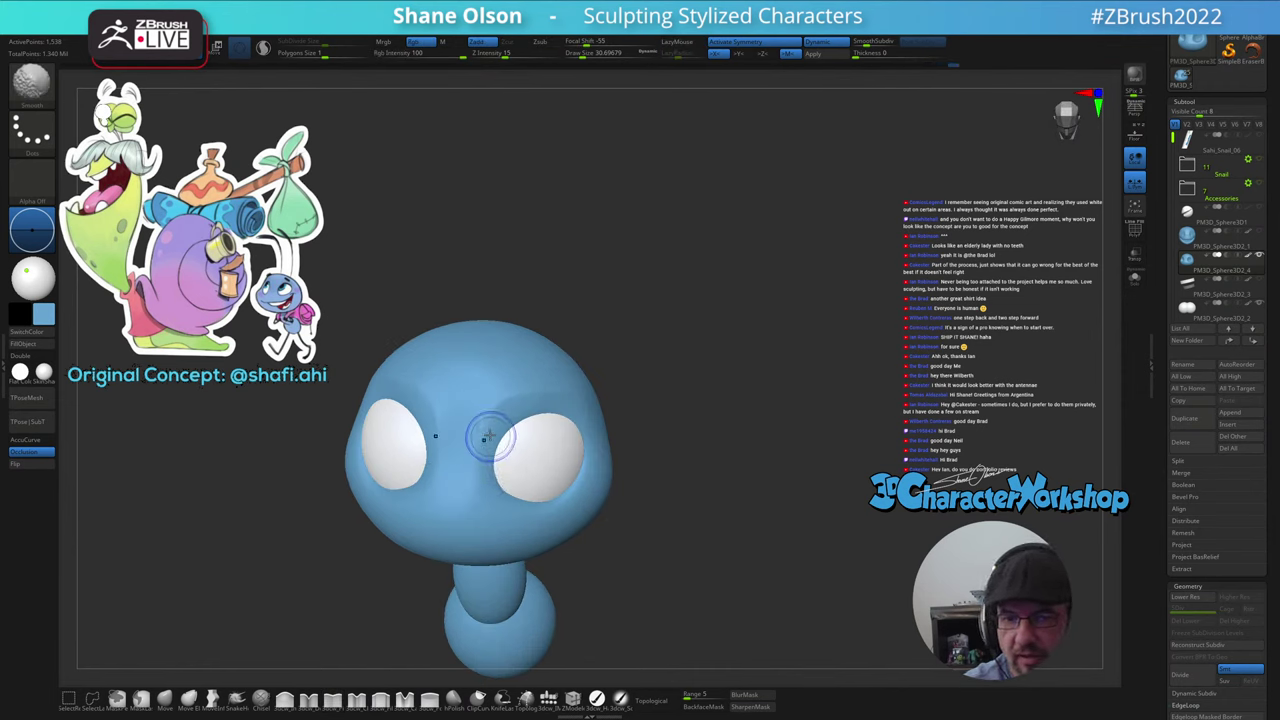
pyautogui.moveTo(634, 489)
pyautogui.mouseDown()
pyautogui.moveTo(631, 471)
pyautogui.moveTo(674, 477)
pyautogui.mouseUp()
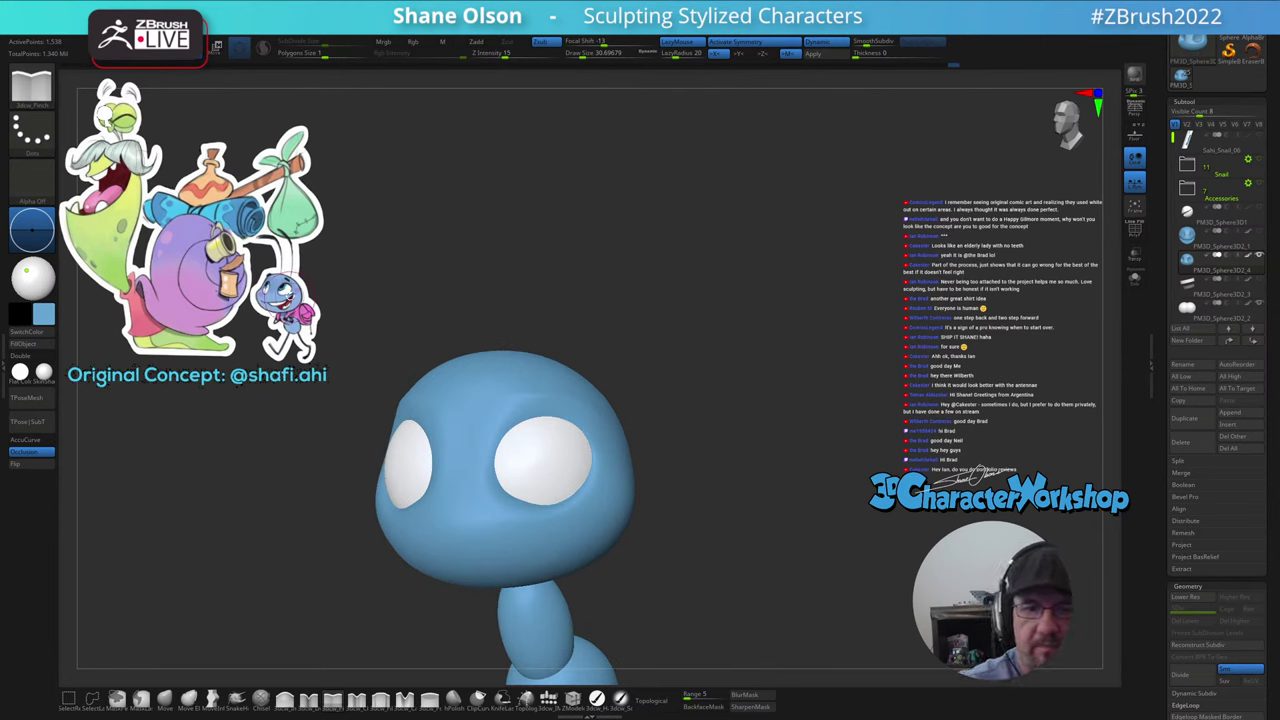
# - Refine the face around the eyes with the Move brush at a draw size of about 41
pyautogui.moveTo(690, 544); pyautogui.dragTo(677, 515)
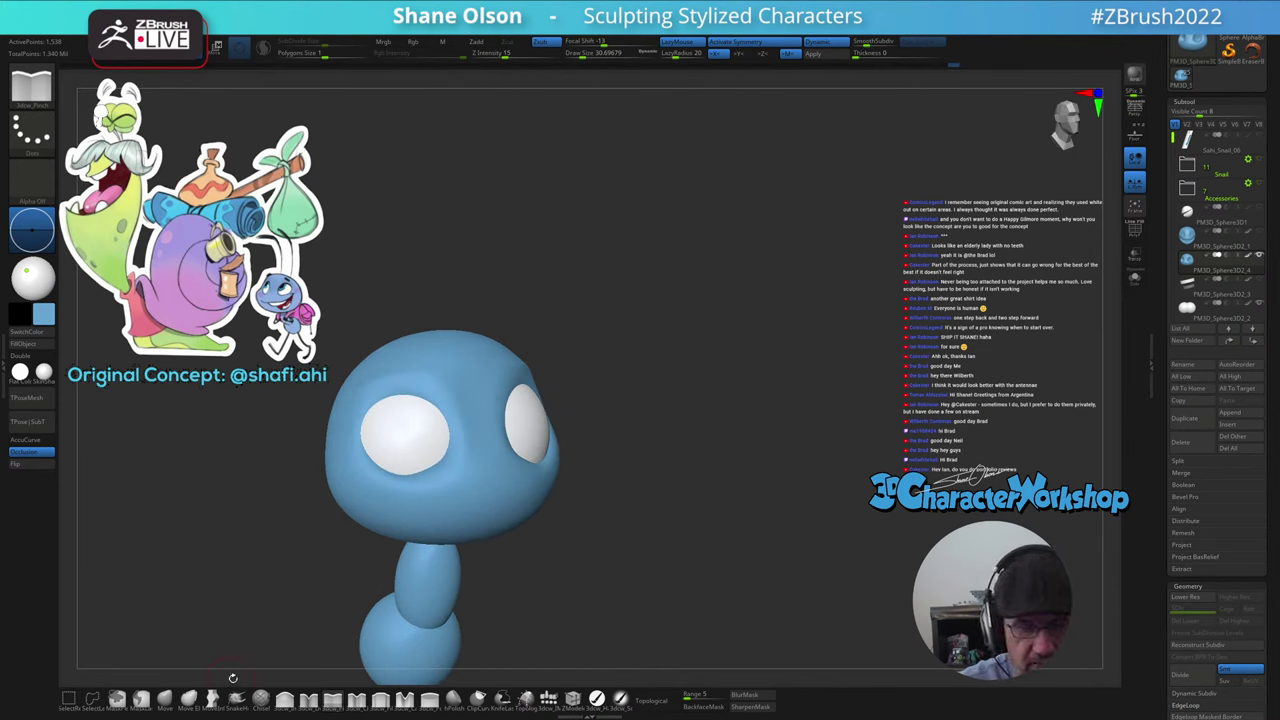
pyautogui.click(166, 705)
pyautogui.press('s')
pyautogui.moveTo(555, 513)
pyautogui.mouseDown()
pyautogui.moveTo(576, 506)
pyautogui.moveTo(574, 467)
pyautogui.moveTo(608, 490)
pyautogui.moveTo(580, 466)
pyautogui.moveTo(565, 482)
pyautogui.moveTo(525, 448)
pyautogui.mouseUp()
pyautogui.press('s')
pyautogui.press('s')
pyautogui.press('s')
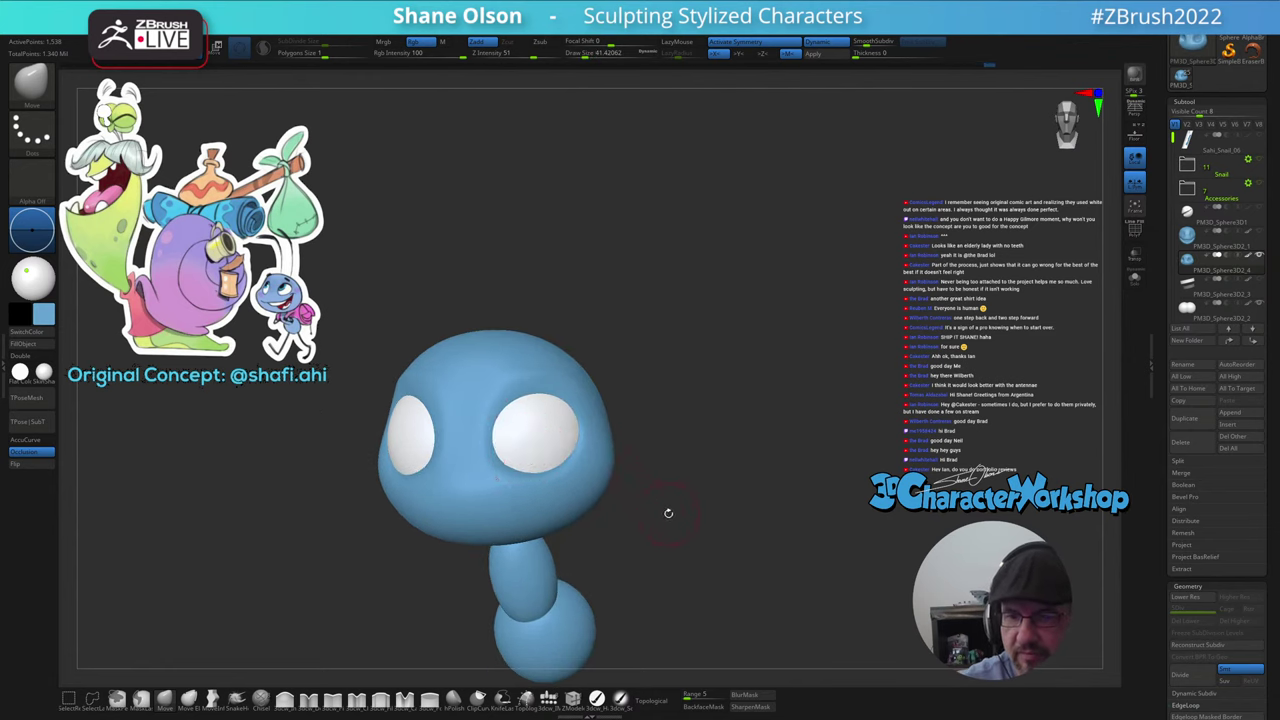
# - Reshape the top of the head with the Move brush, using draw sizes of about 132 and 83
pyautogui.moveTo(668, 513)
pyautogui.mouseDown()
pyautogui.moveTo(612, 513)
pyautogui.moveTo(679, 505)
pyautogui.moveTo(637, 514)
pyautogui.moveTo(649, 513)
pyautogui.mouseUp()
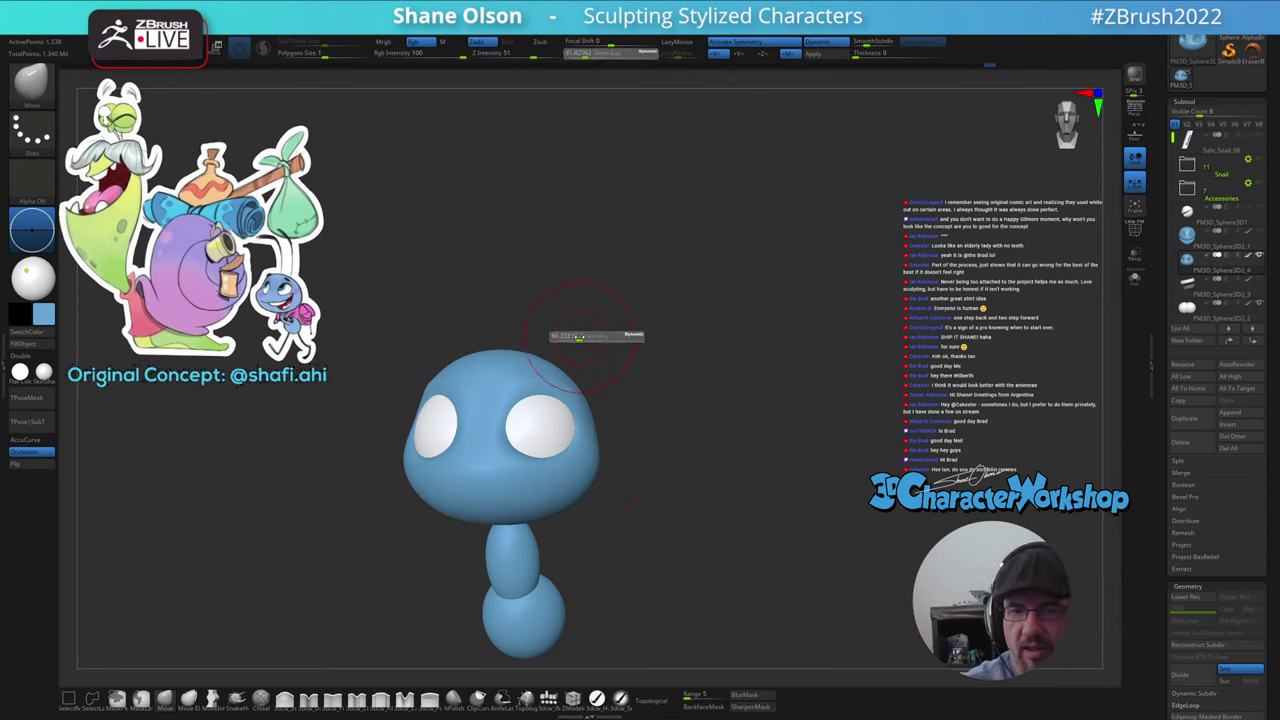
pyautogui.moveTo(591, 323)
pyautogui.mouseDown()
pyautogui.moveTo(574, 394)
pyautogui.moveTo(556, 377)
pyautogui.mouseUp()
pyautogui.press('s')
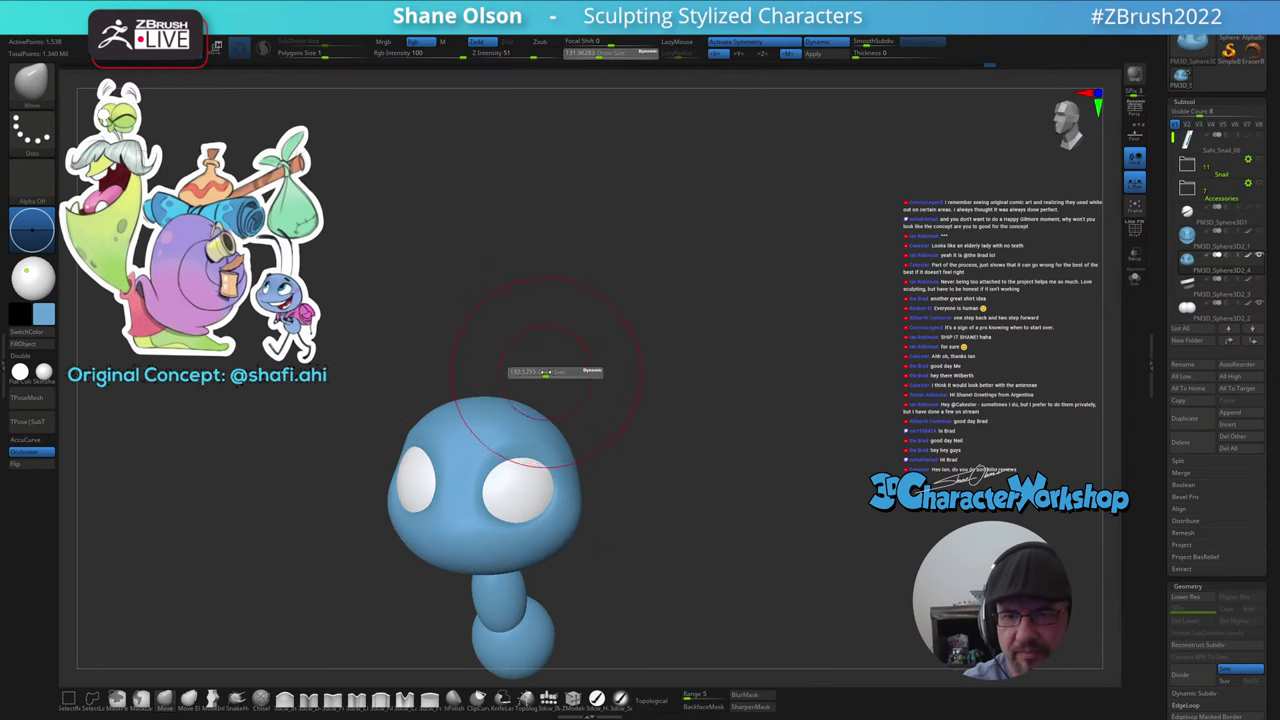
pyautogui.moveTo(648, 393)
pyautogui.mouseDown()
pyautogui.moveTo(590, 437)
pyautogui.moveTo(555, 418)
pyautogui.mouseUp()
pyautogui.press('s')
pyautogui.moveTo(650, 438); pyautogui.dragTo(659, 416)
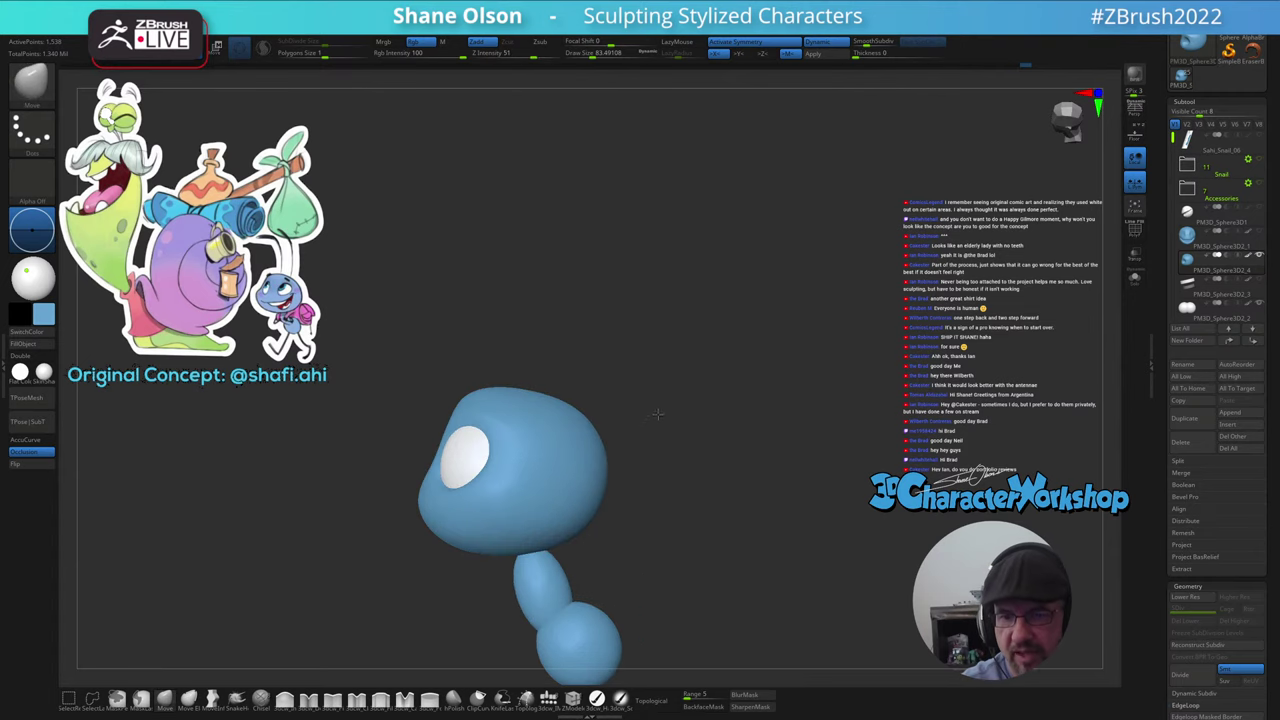
# - Refine the head's side profile with the Move brush, raising its draw size to about 163
pyautogui.keyDown('alt'); pyautogui.moveTo(668, 490); pyautogui.dragTo(666, 478); pyautogui.keyUp('alt')
pyautogui.moveTo(664, 486)
pyautogui.mouseDown()
pyautogui.moveTo(711, 488)
pyautogui.moveTo(686, 466)
pyautogui.moveTo(656, 505)
pyautogui.mouseUp()
pyautogui.moveTo(618, 389)
pyautogui.mouseDown()
pyautogui.moveTo(606, 404)
pyautogui.moveTo(654, 397)
pyautogui.moveTo(693, 524)
pyautogui.moveTo(690, 484)
pyautogui.moveTo(663, 497)
pyautogui.mouseUp()
pyautogui.press('s')
pyautogui.press('s')
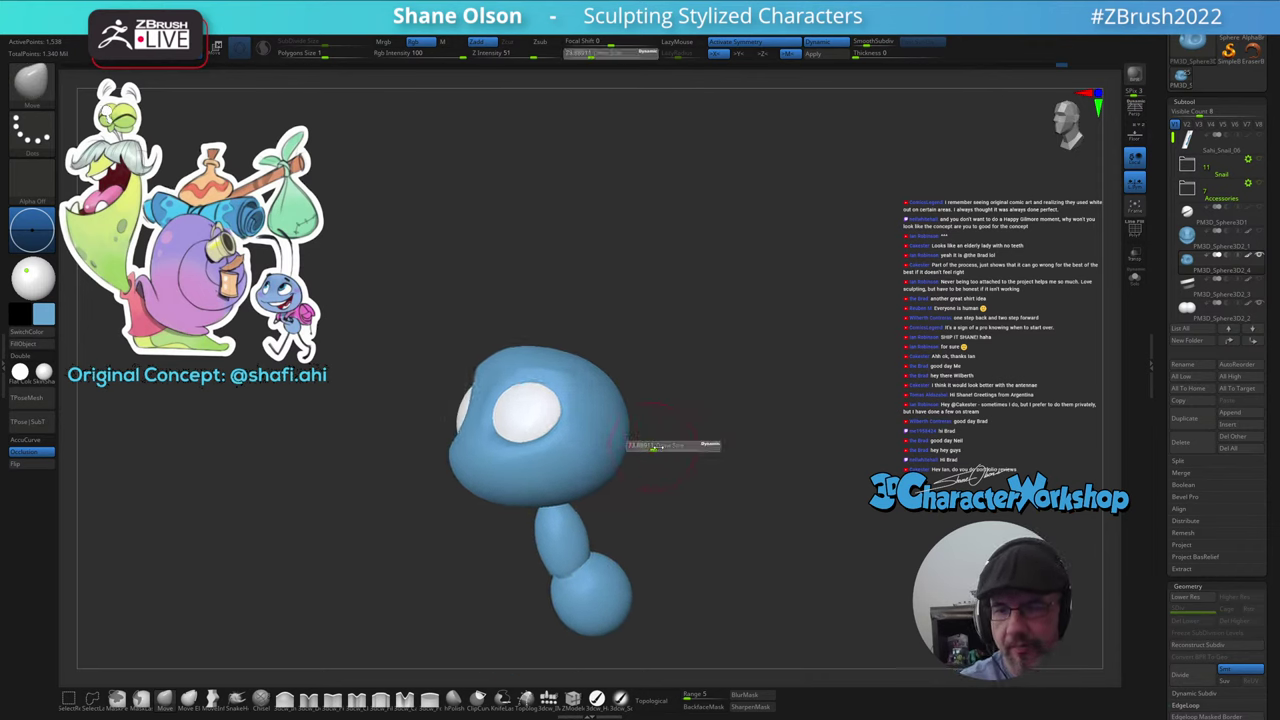
pyautogui.moveTo(652, 448)
pyautogui.mouseDown()
pyautogui.moveTo(634, 374)
pyautogui.moveTo(596, 361)
pyautogui.moveTo(632, 378)
pyautogui.mouseUp()
pyautogui.moveTo(710, 441)
pyautogui.mouseDown()
pyautogui.moveTo(737, 477)
pyautogui.moveTo(631, 471)
pyautogui.mouseUp()
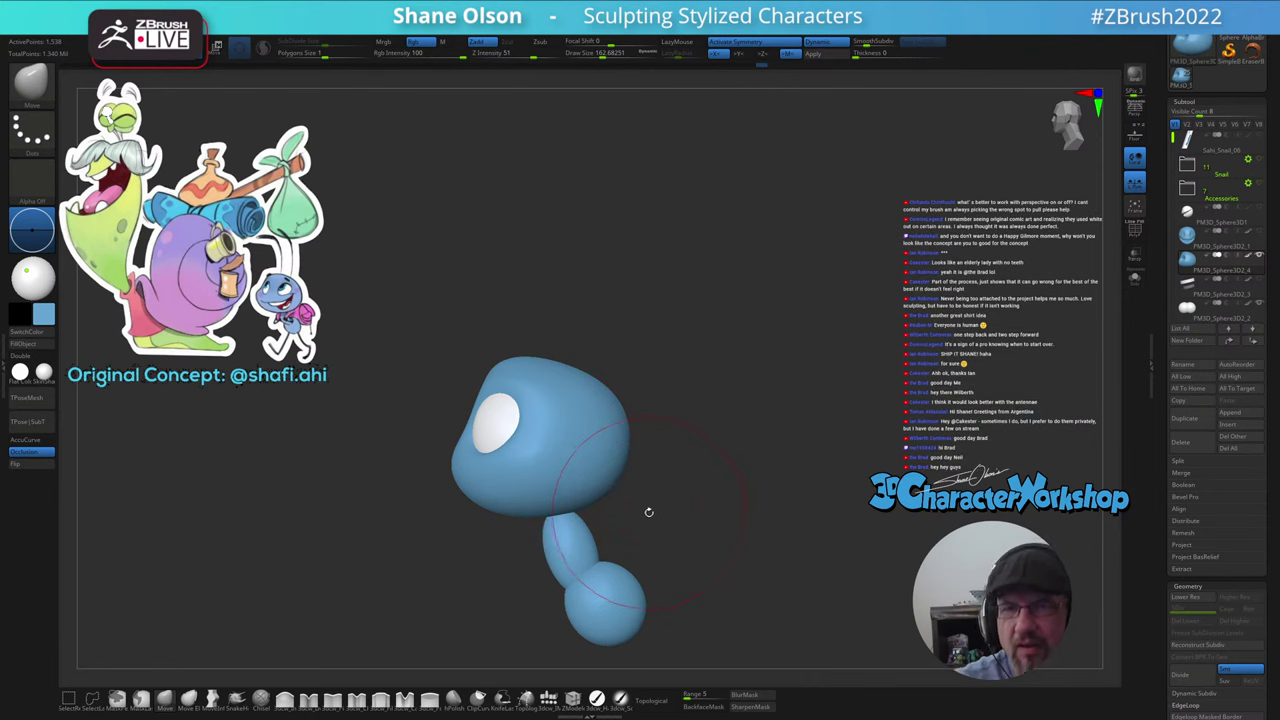
# - Compare the character in perspective at 35, 50 and 85 mm focal distances, and return to the non-perspective view
pyautogui.moveTo(649, 514); pyautogui.dragTo(675, 479)
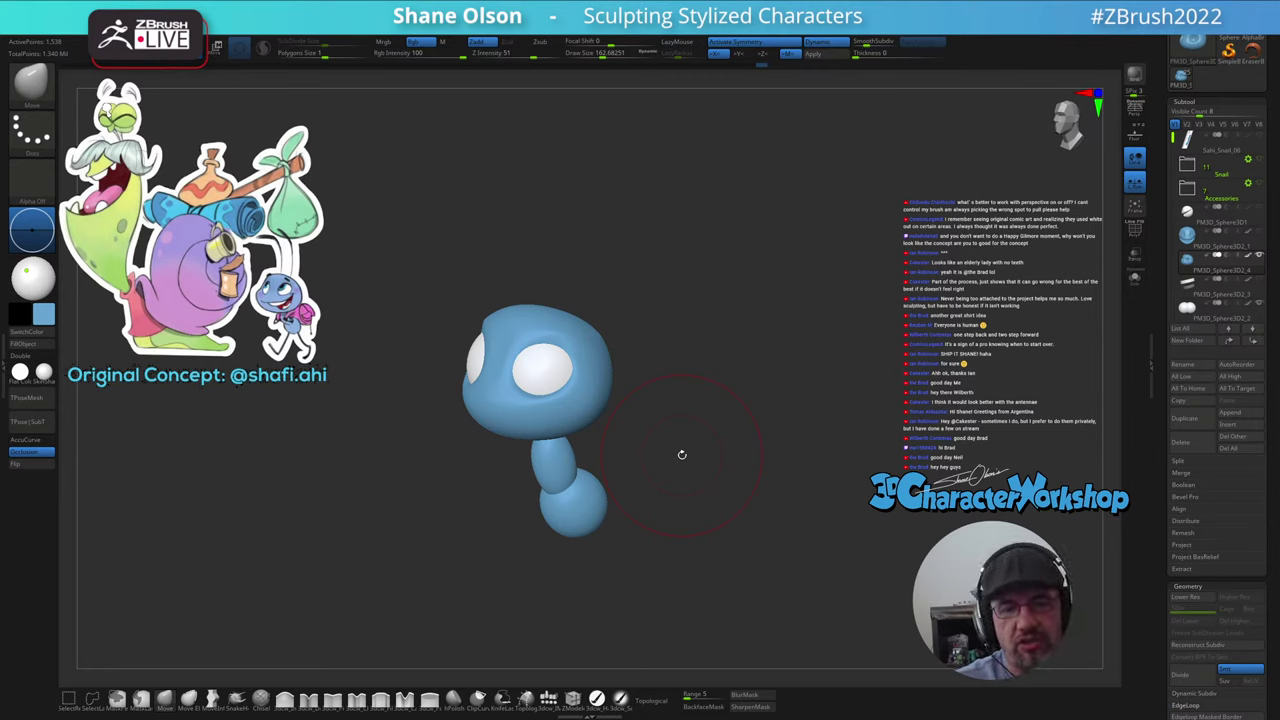
pyautogui.moveTo(687, 530)
pyautogui.mouseDown()
pyautogui.moveTo(696, 517)
pyautogui.moveTo(703, 534)
pyautogui.moveTo(674, 537)
pyautogui.moveTo(694, 516)
pyautogui.mouseUp()
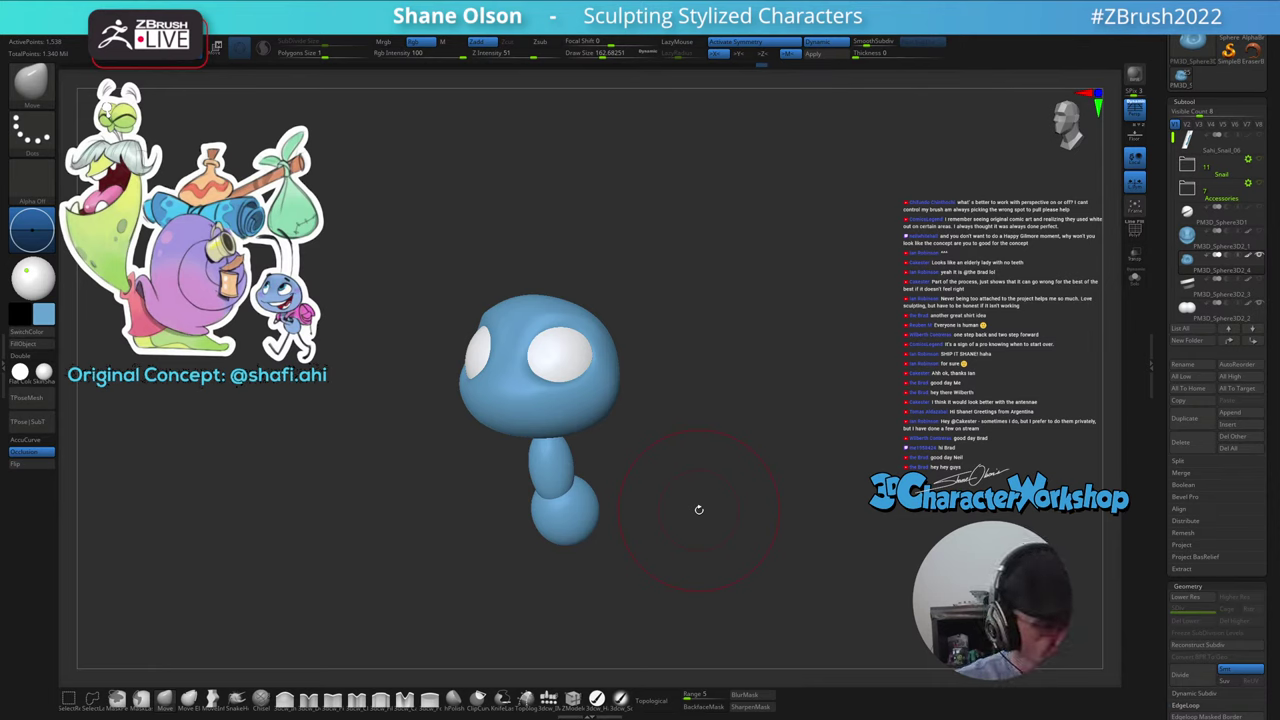
pyautogui.press('space')
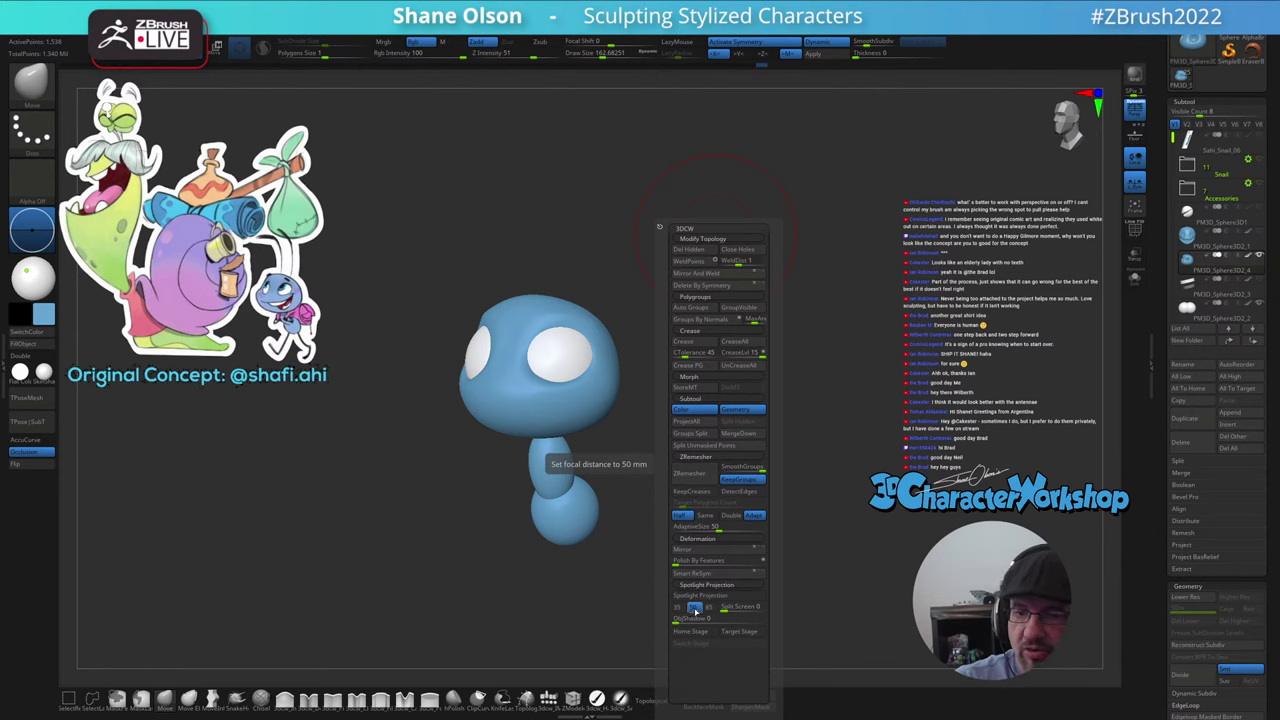
pyautogui.click(694, 607)
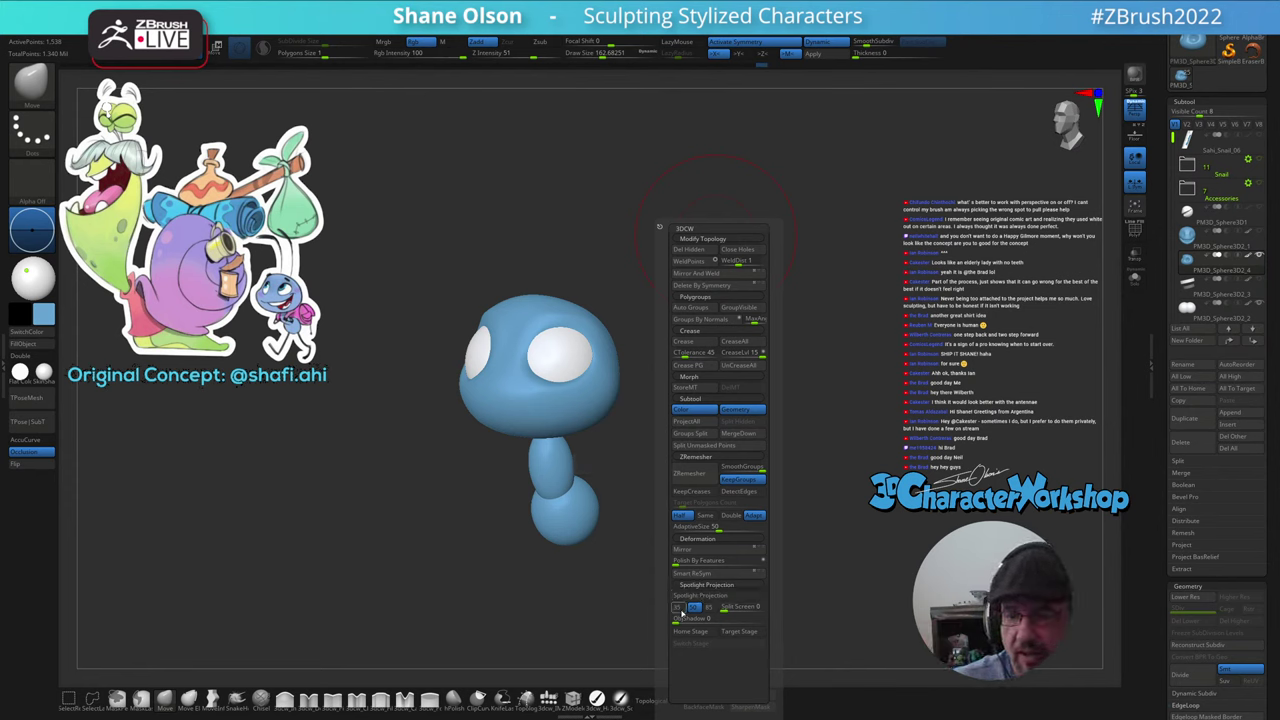
pyautogui.click(679, 609)
pyautogui.click(695, 608)
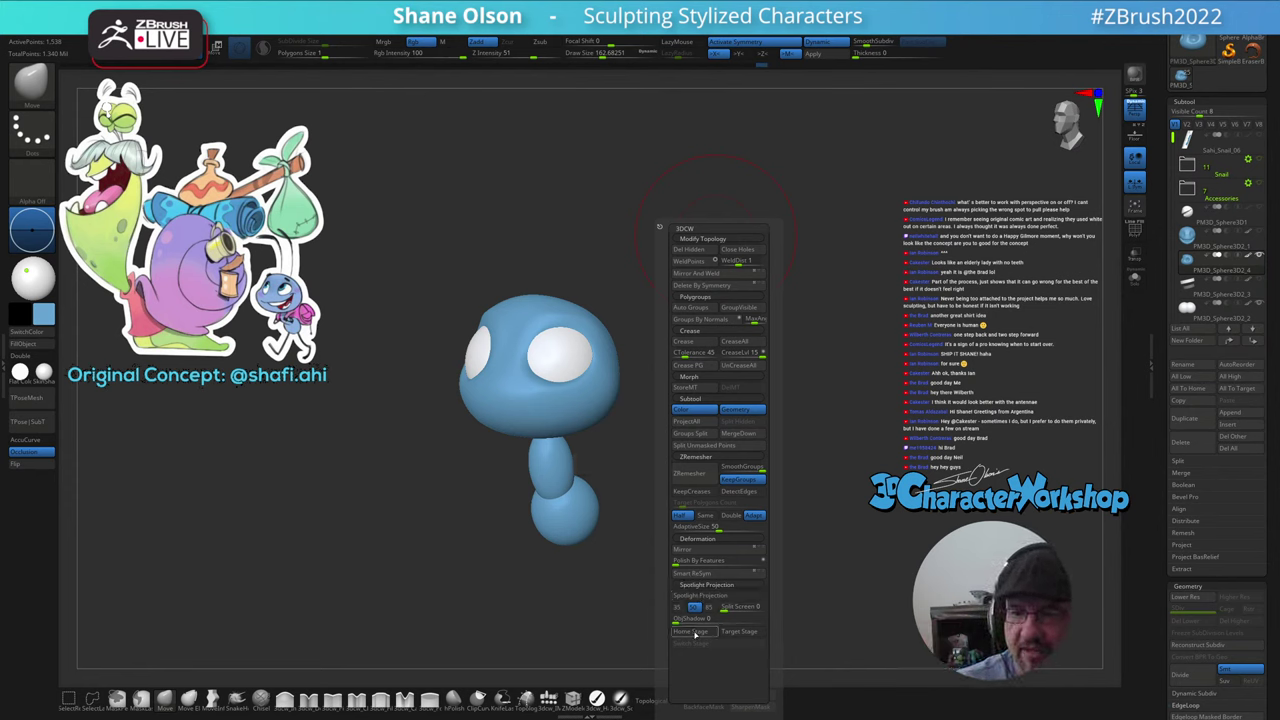
pyautogui.click(708, 607)
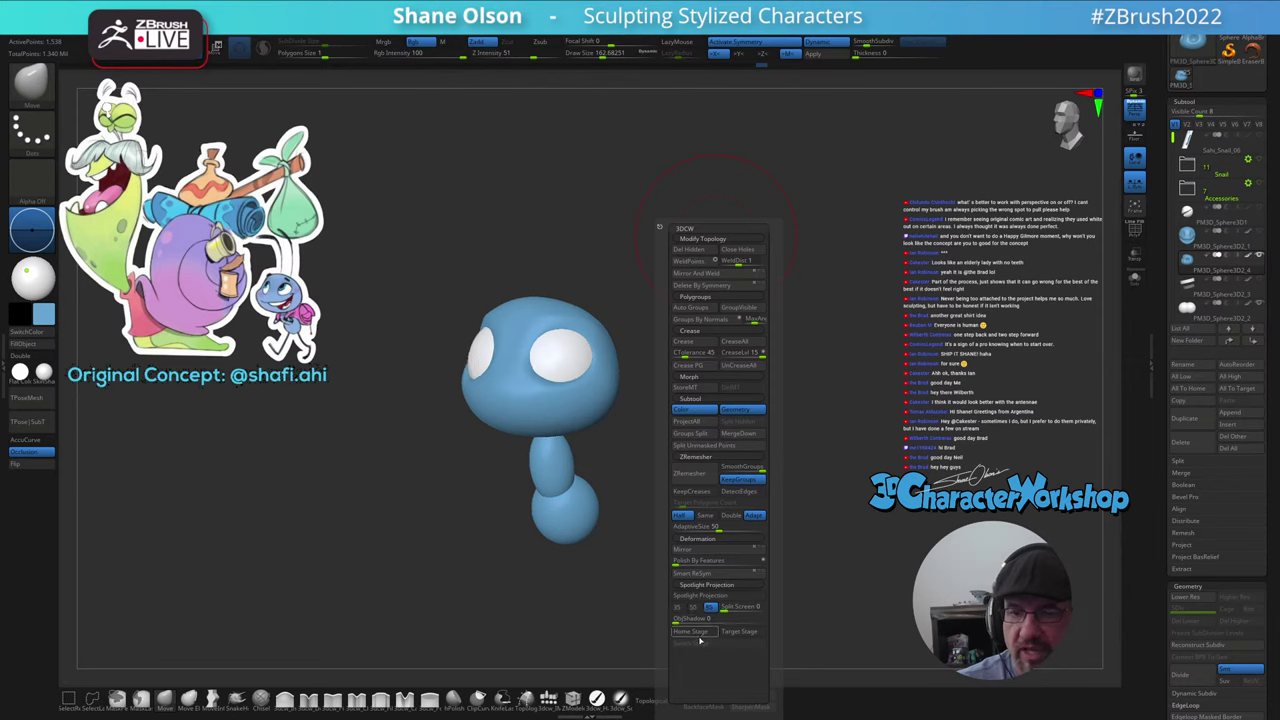
pyautogui.moveTo(706, 534)
pyautogui.mouseDown()
pyautogui.moveTo(726, 523)
pyautogui.moveTo(714, 531)
pyautogui.moveTo(760, 537)
pyautogui.moveTo(725, 534)
pyautogui.mouseUp()
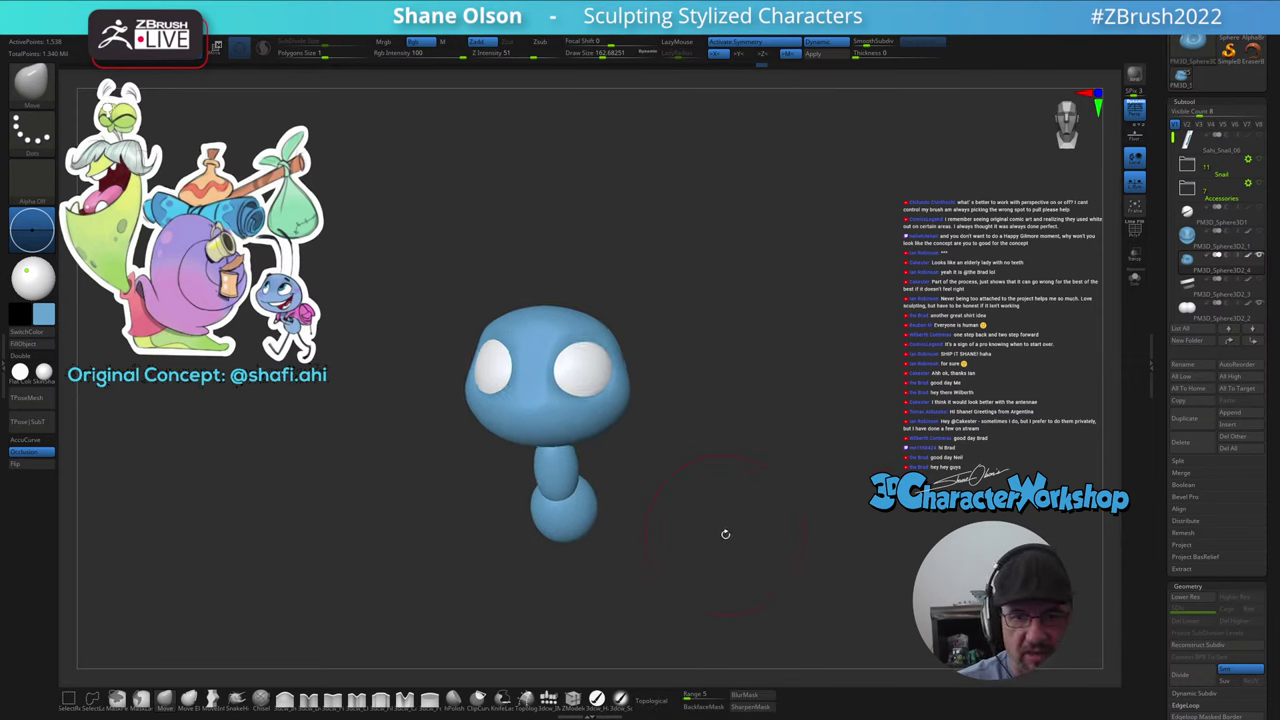
pyautogui.press('p')
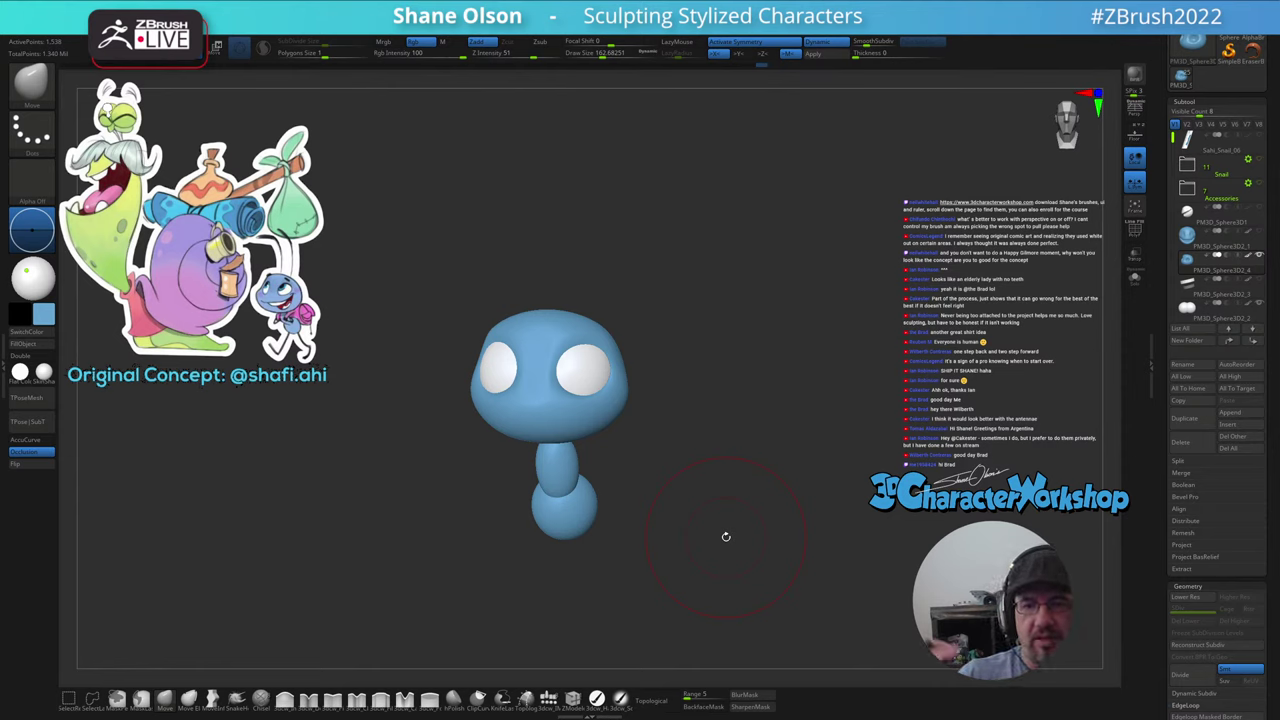
# - Adjust the head's overall silhouette with the Move brush at a draw size of about 132
pyautogui.moveTo(708, 508); pyautogui.dragTo(686, 514)
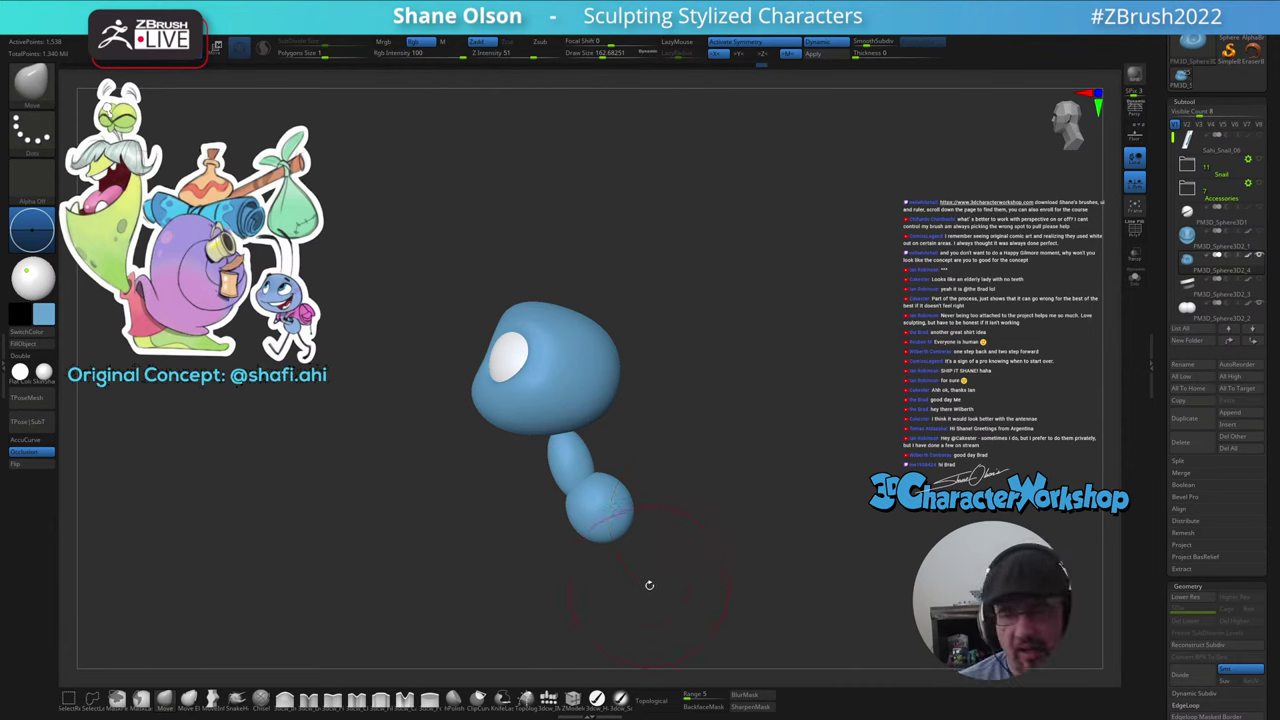
pyautogui.moveTo(650, 581)
pyautogui.mouseDown()
pyautogui.moveTo(694, 552)
pyautogui.moveTo(684, 570)
pyautogui.moveTo(703, 537)
pyautogui.moveTo(686, 551)
pyautogui.moveTo(693, 543)
pyautogui.mouseUp()
pyautogui.press('s')
pyautogui.moveTo(663, 457)
pyautogui.keyDown('alt'); pyautogui.mouseDown()
pyautogui.moveTo(651, 509)
pyautogui.moveTo(677, 507)
pyautogui.mouseUp(); pyautogui.keyUp('alt')
pyautogui.press('s')
pyautogui.click(657, 449)
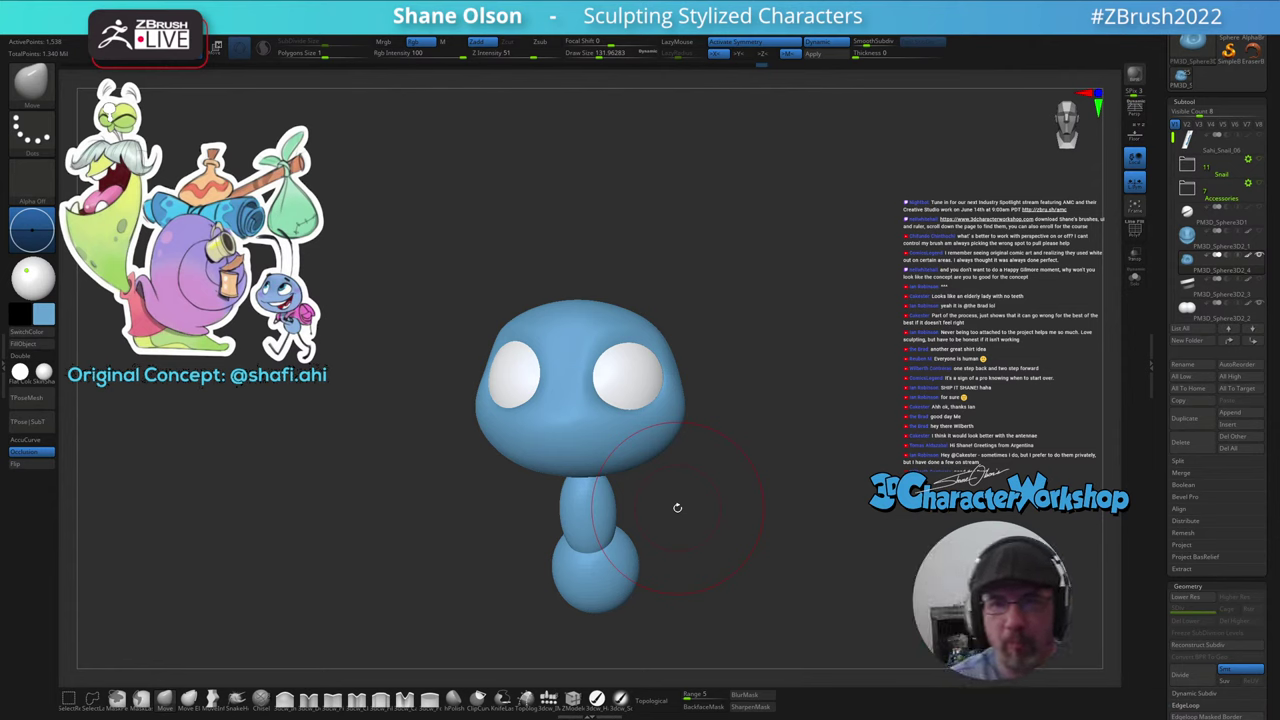
# - Reshape the back of the head in side view with the Move brush at a draw size of about 187
pyautogui.moveTo(706, 517); pyautogui.dragTo(680, 471)
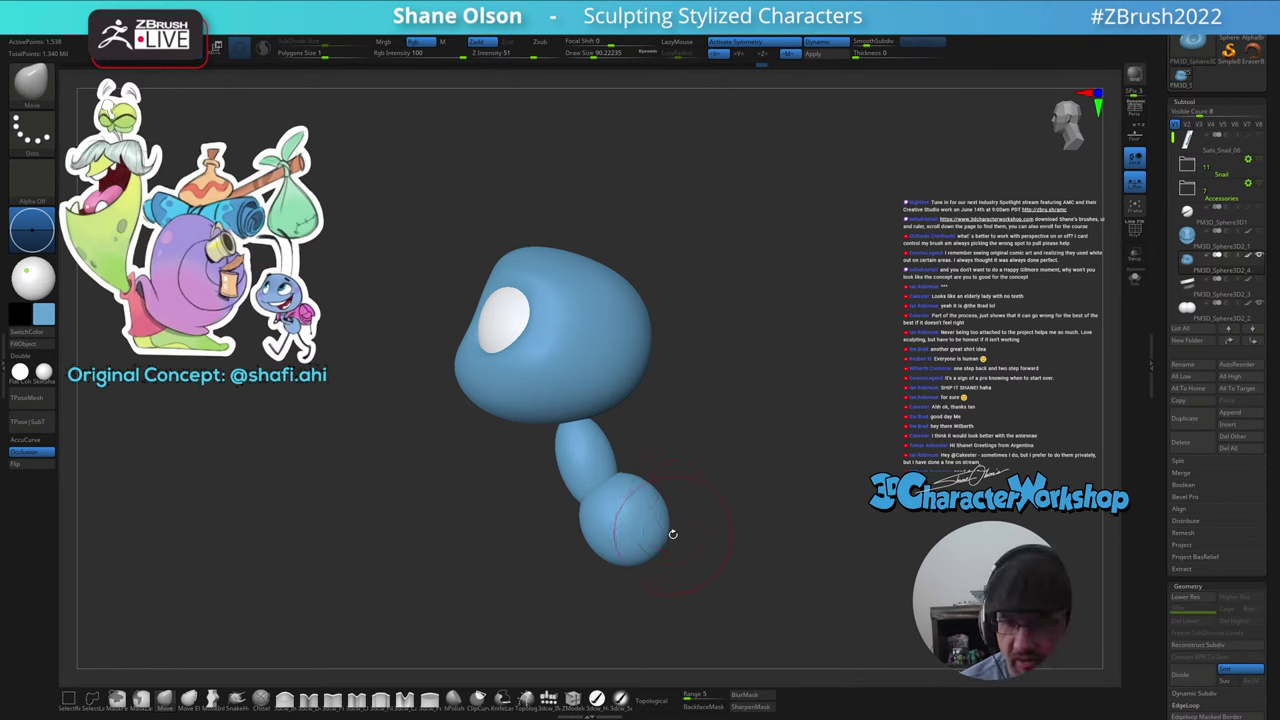
pyautogui.press('s')
pyautogui.moveTo(668, 383); pyautogui.dragTo(684, 381)
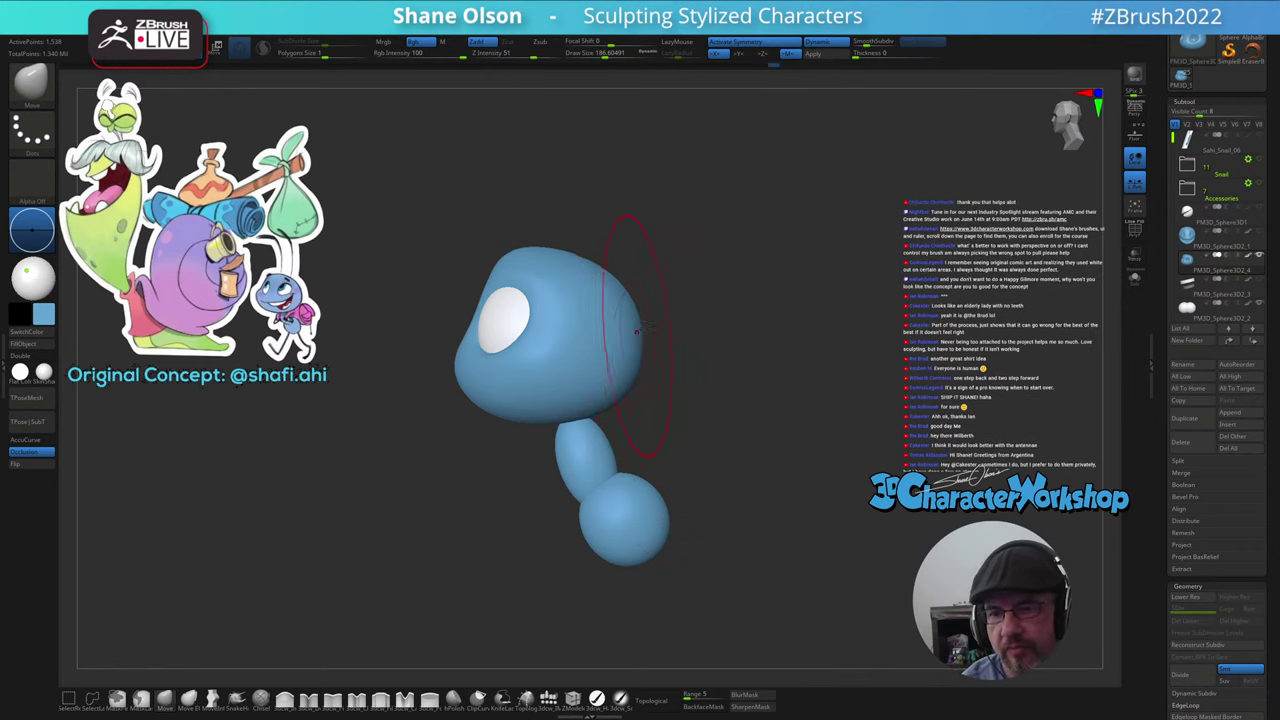
pyautogui.moveTo(645, 330); pyautogui.dragTo(638, 360)
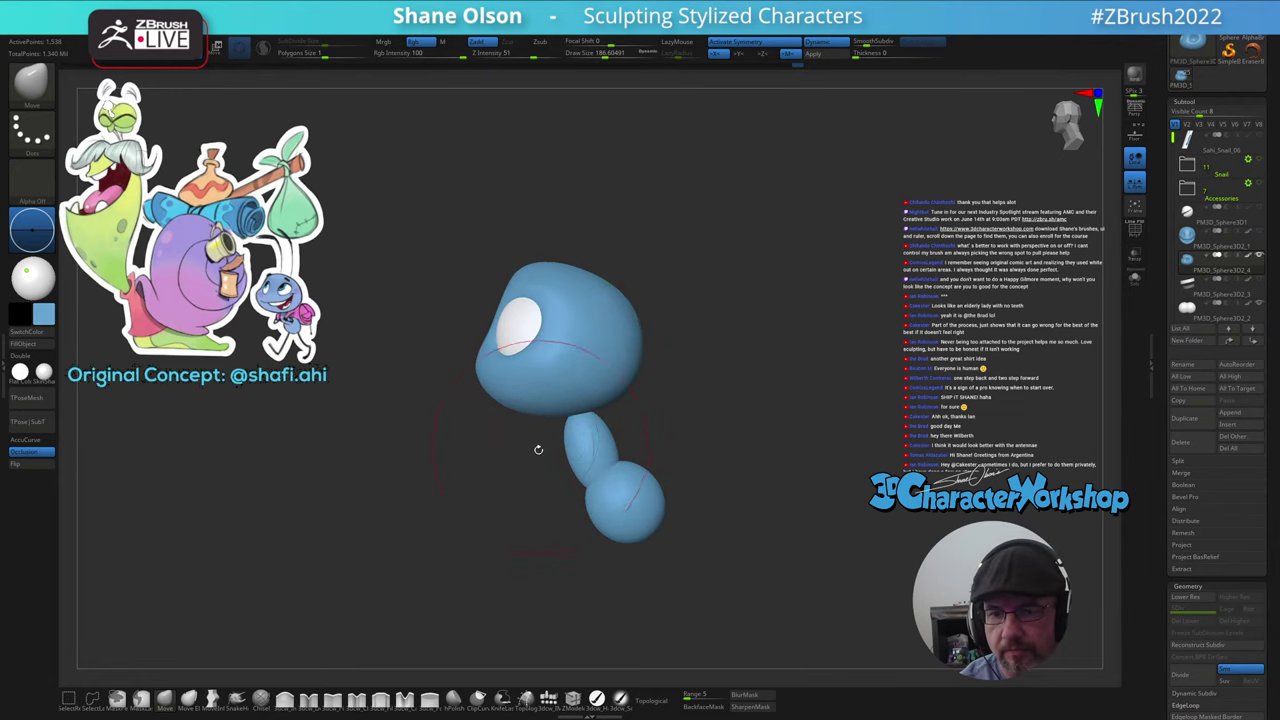
pyautogui.moveTo(537, 448)
pyautogui.keyDown('shift'); pyautogui.mouseDown()
pyautogui.moveTo(569, 490)
pyautogui.moveTo(609, 494)
pyautogui.moveTo(591, 517)
pyautogui.moveTo(548, 521)
pyautogui.moveTo(640, 516)
pyautogui.moveTo(608, 518)
pyautogui.moveTo(600, 503)
pyautogui.moveTo(583, 528)
pyautogui.mouseUp(); pyautogui.keyUp('shift')
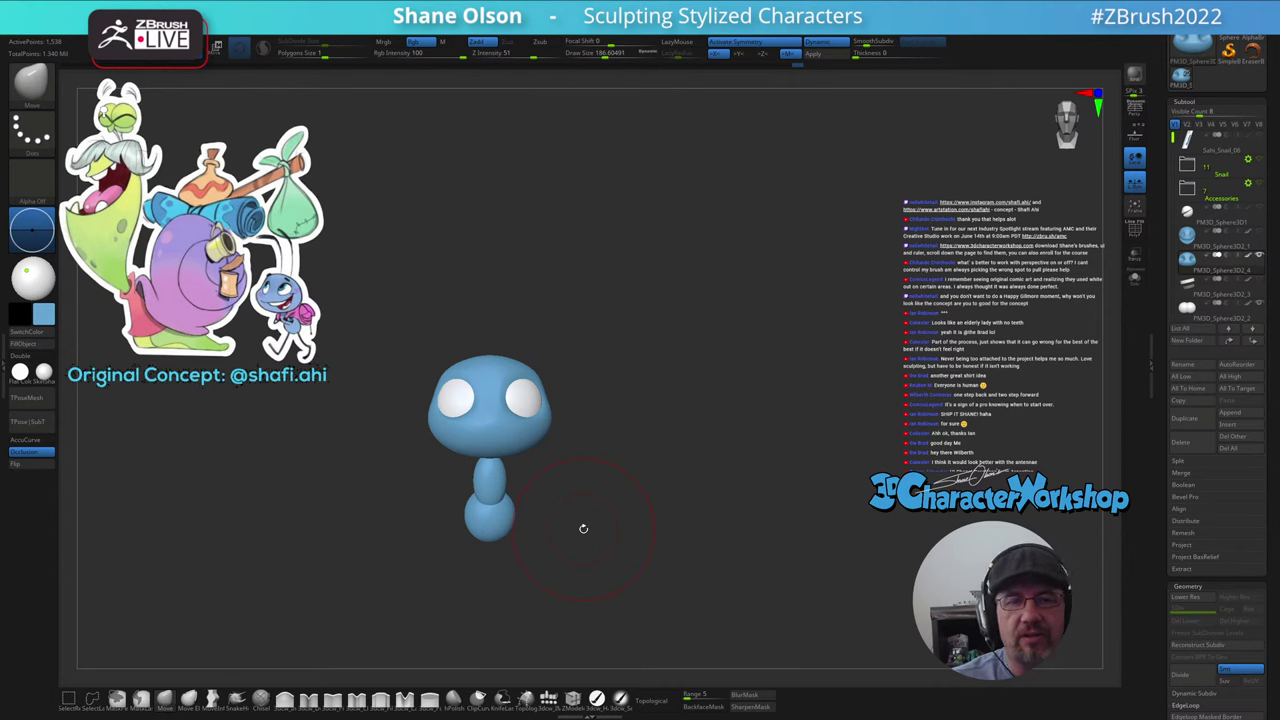
pyautogui.press('3')
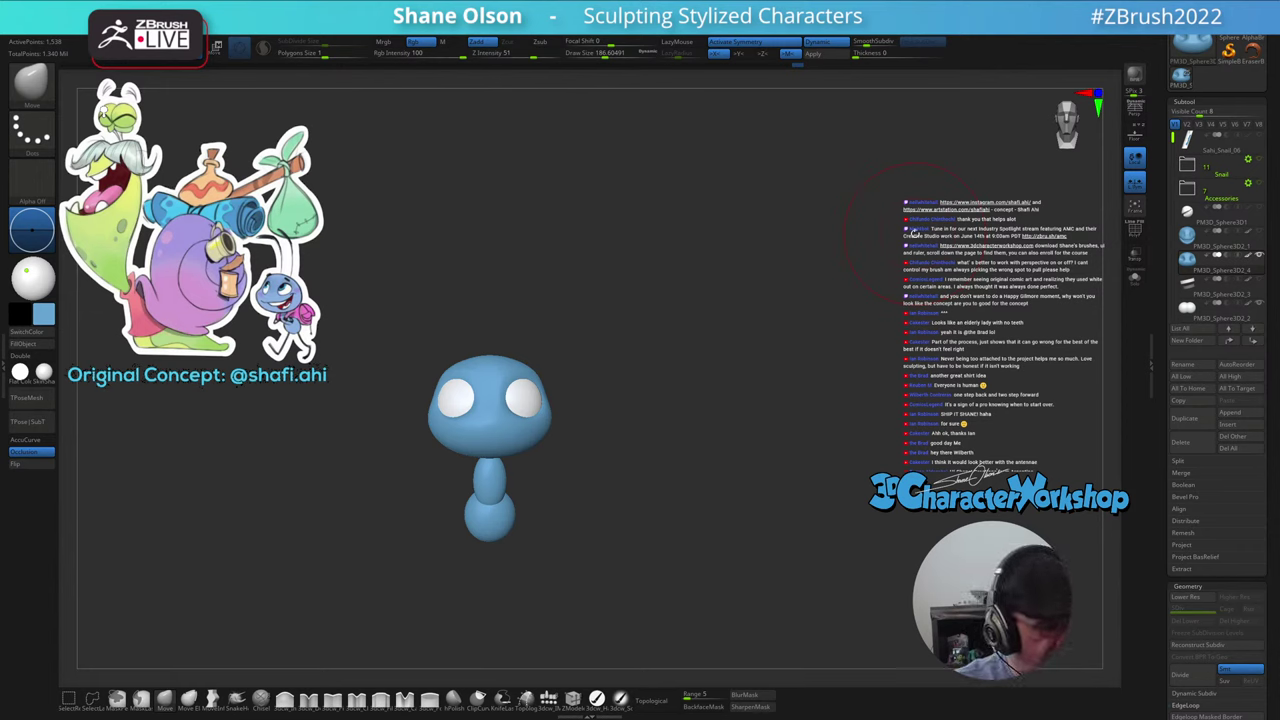
pyautogui.press('space')
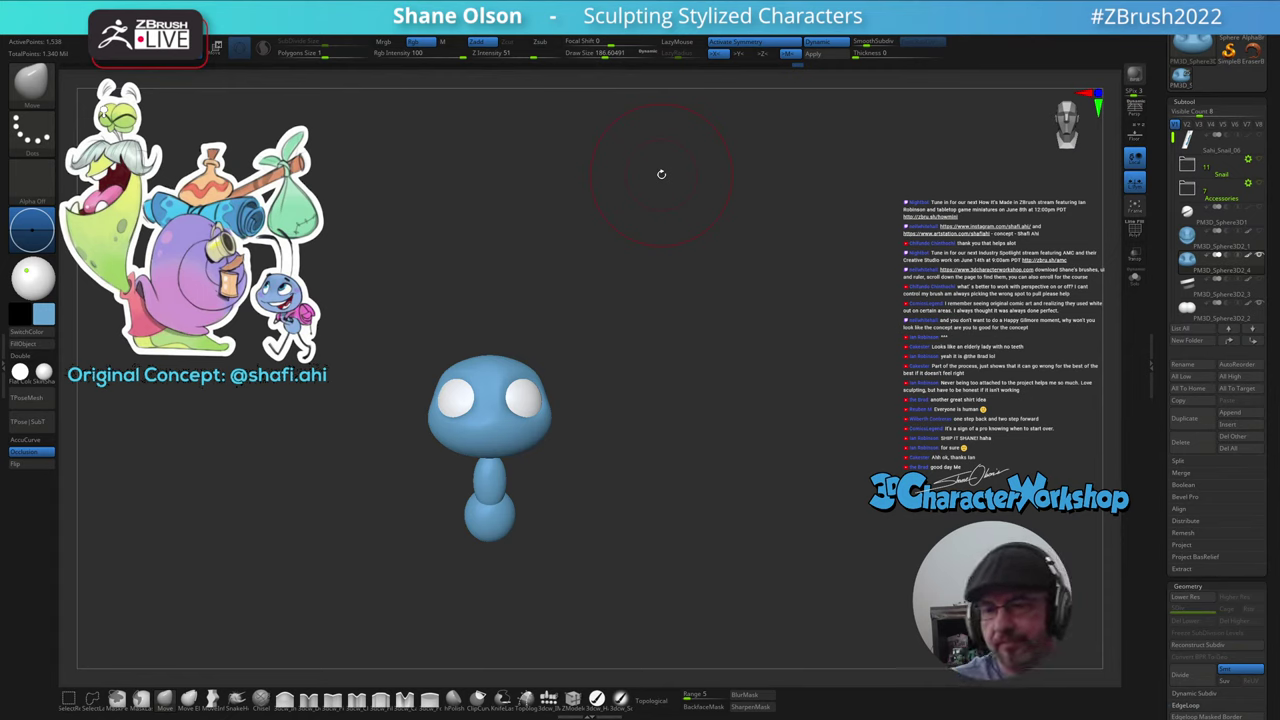
pyautogui.press('space')
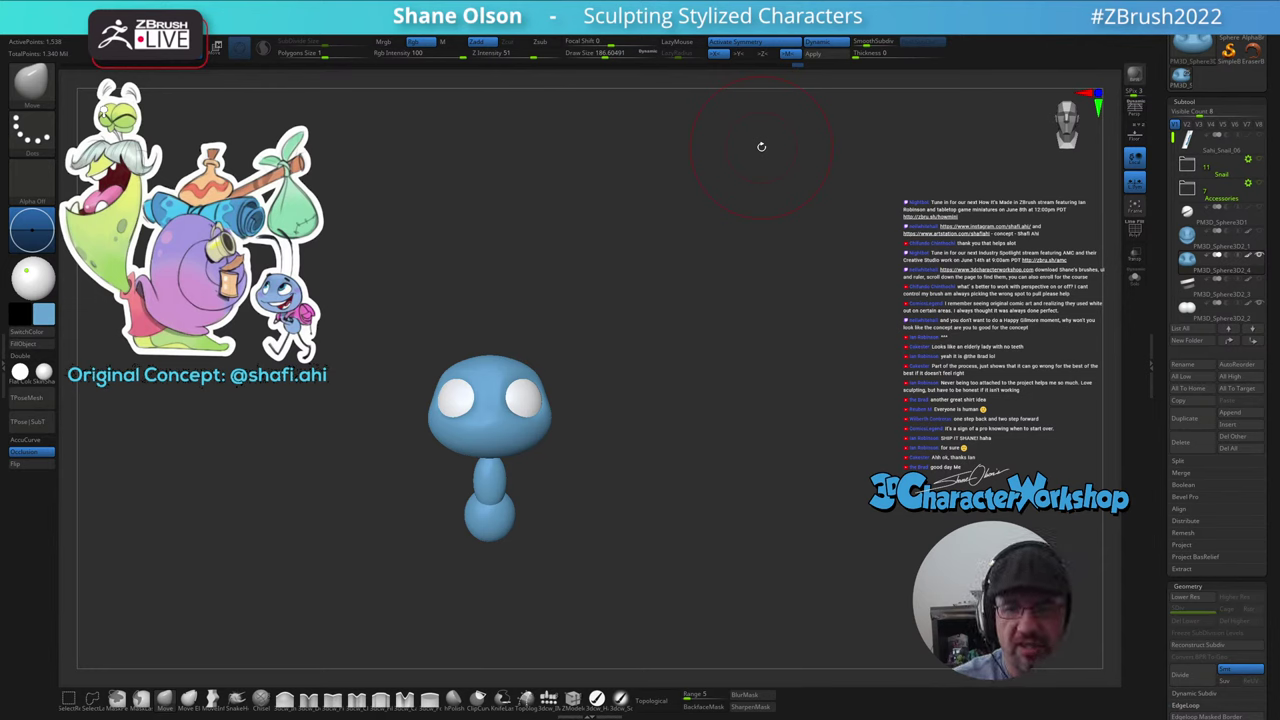
# - Make the body the active part, reposition its transform pivot near the torso, and nudge the body slightly up toward the head
pyautogui.moveTo(634, 486); pyautogui.dragTo(757, 501)
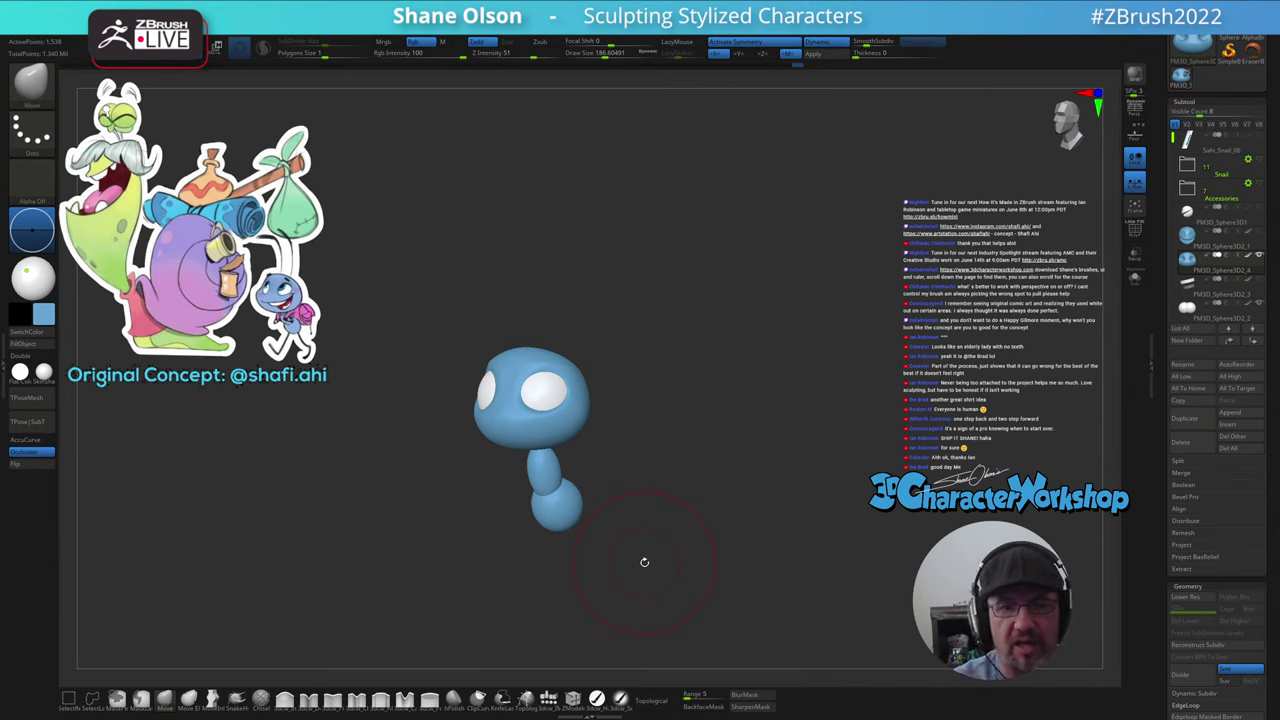
pyautogui.moveTo(644, 562)
pyautogui.mouseDown()
pyautogui.moveTo(673, 525)
pyautogui.moveTo(645, 543)
pyautogui.mouseUp()
pyautogui.press('w')
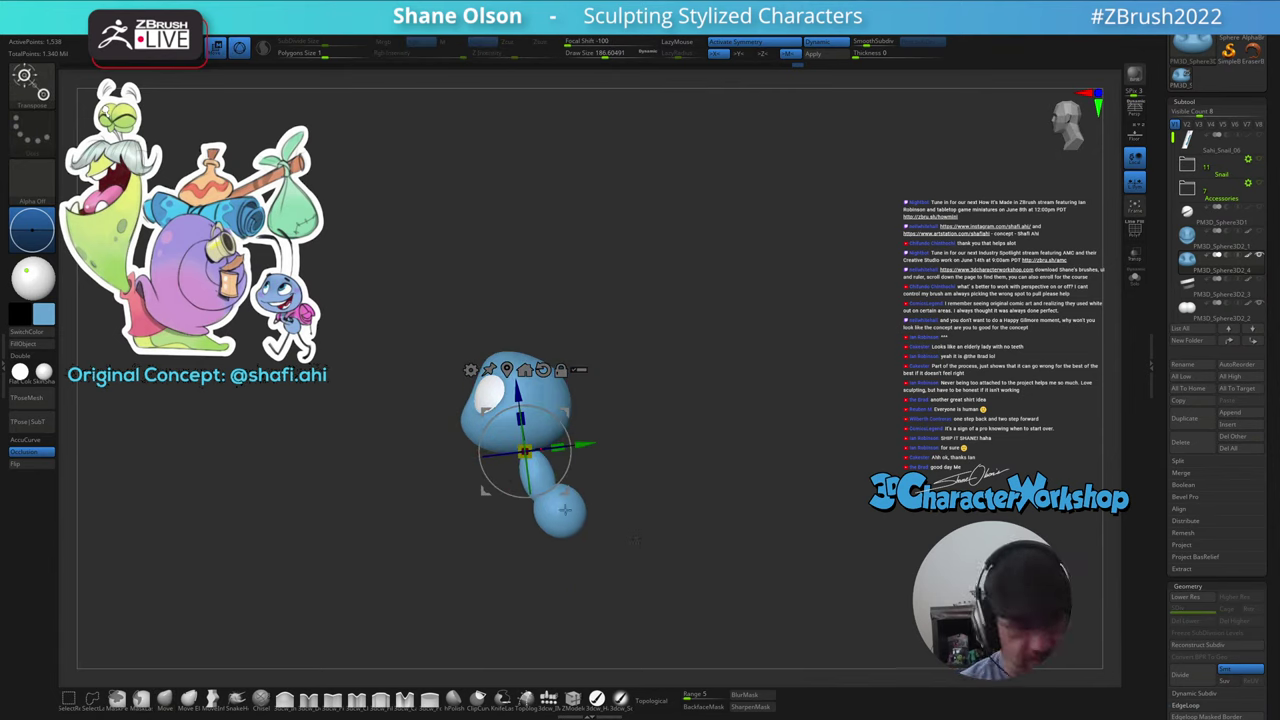
pyautogui.click(566, 511)
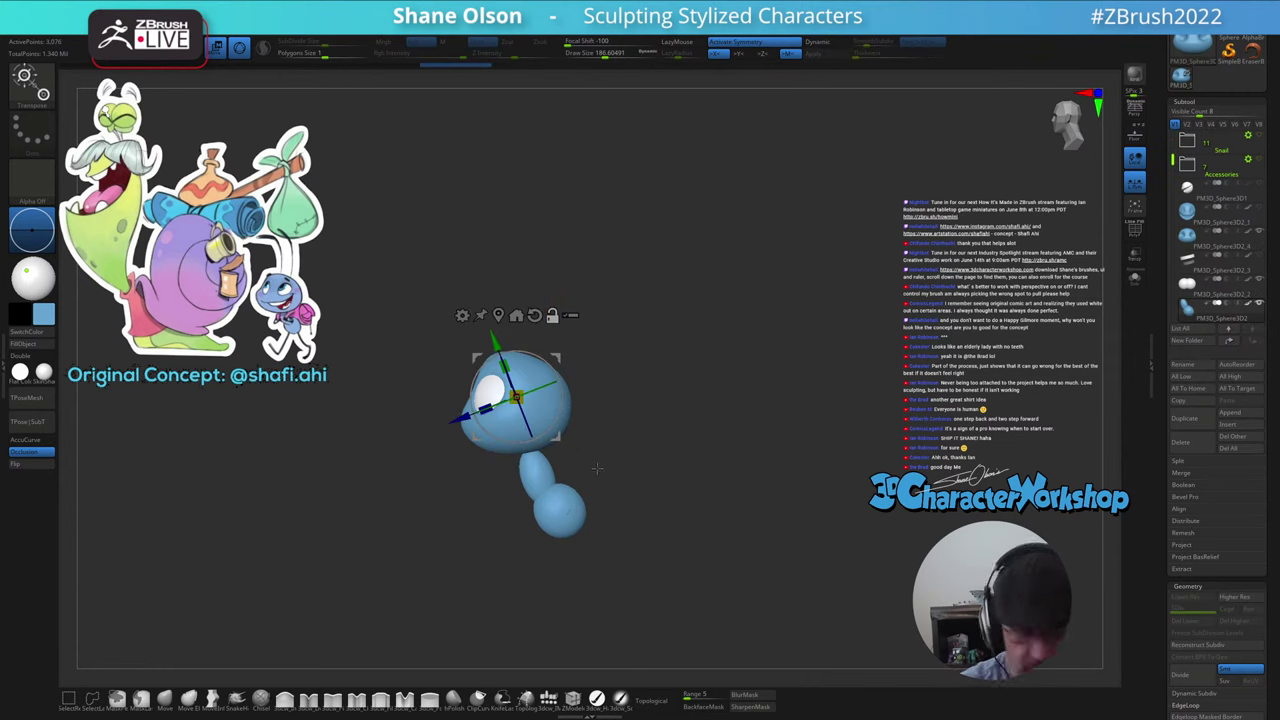
pyautogui.hotkey('shift', 'f')
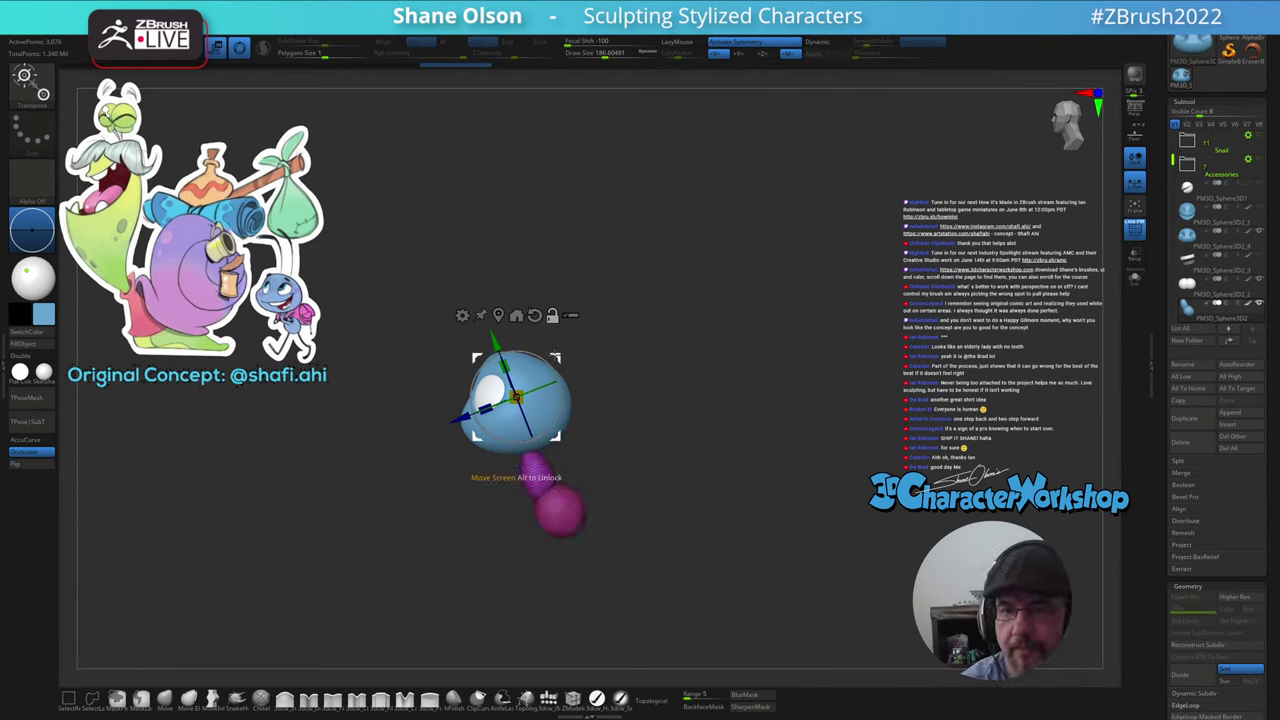
pyautogui.keyDown('alt'); pyautogui.moveTo(558, 355); pyautogui.dragTo(617, 411); pyautogui.keyUp('alt')
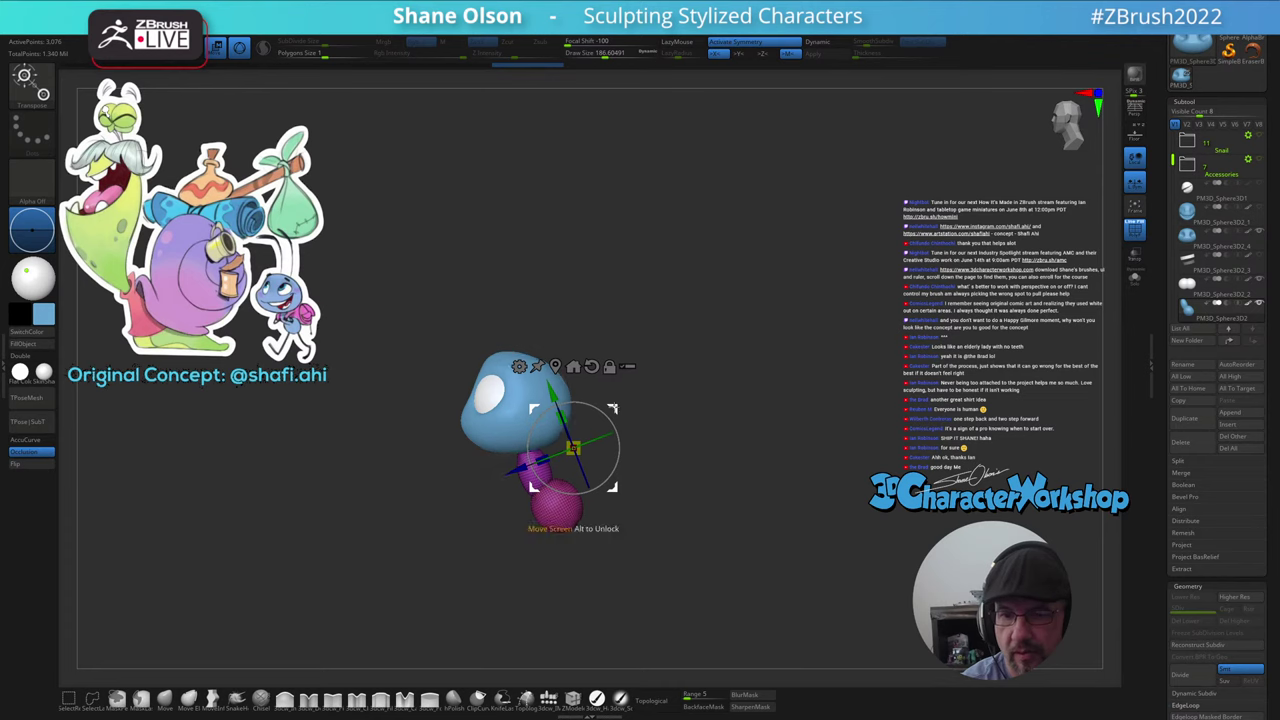
pyautogui.press('q')
pyautogui.moveTo(660, 509)
pyautogui.mouseDown()
pyautogui.moveTo(643, 534)
pyautogui.moveTo(673, 511)
pyautogui.moveTo(635, 532)
pyautogui.moveTo(651, 511)
pyautogui.moveTo(641, 530)
pyautogui.moveTo(637, 494)
pyautogui.mouseUp()
pyautogui.hotkey('shift', 'f')
# - Choose the insert-mesh primitives brush and set the active colour to a much darker blue
pyautogui.press('s')
pyautogui.click(549, 700)
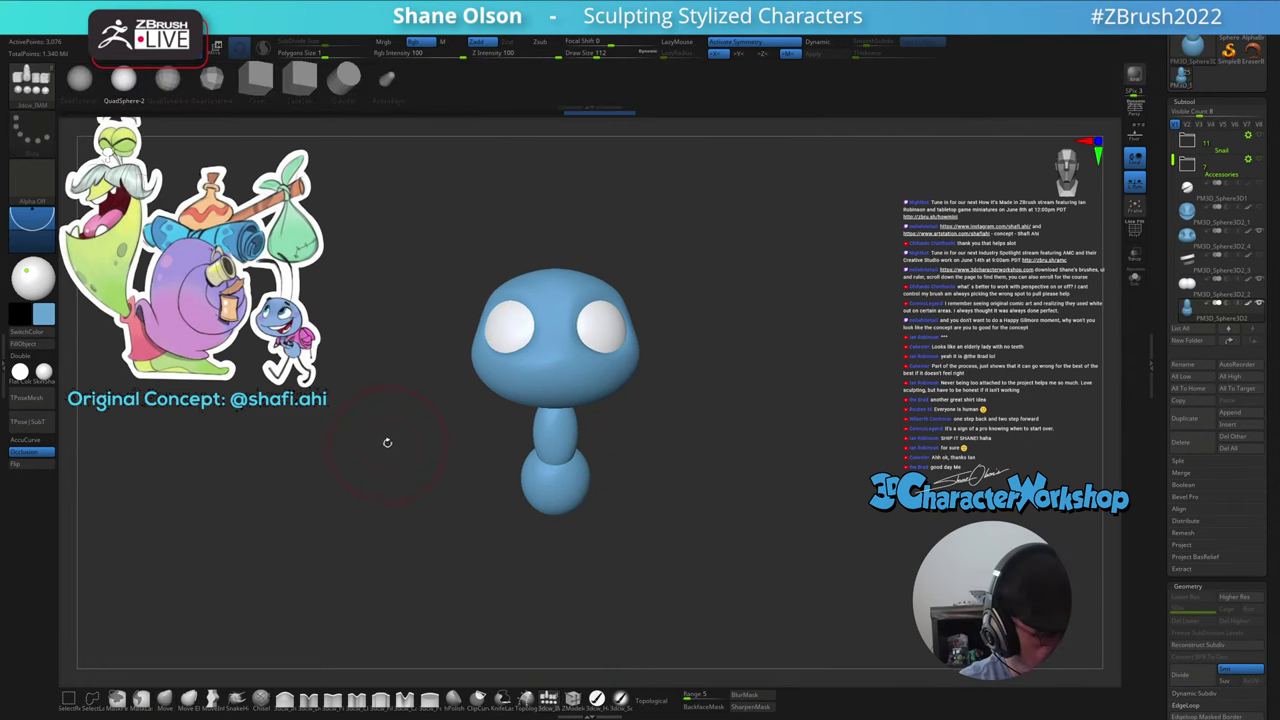
pyautogui.click(44, 313)
pyautogui.moveTo(113, 318); pyautogui.dragTo(114, 360)
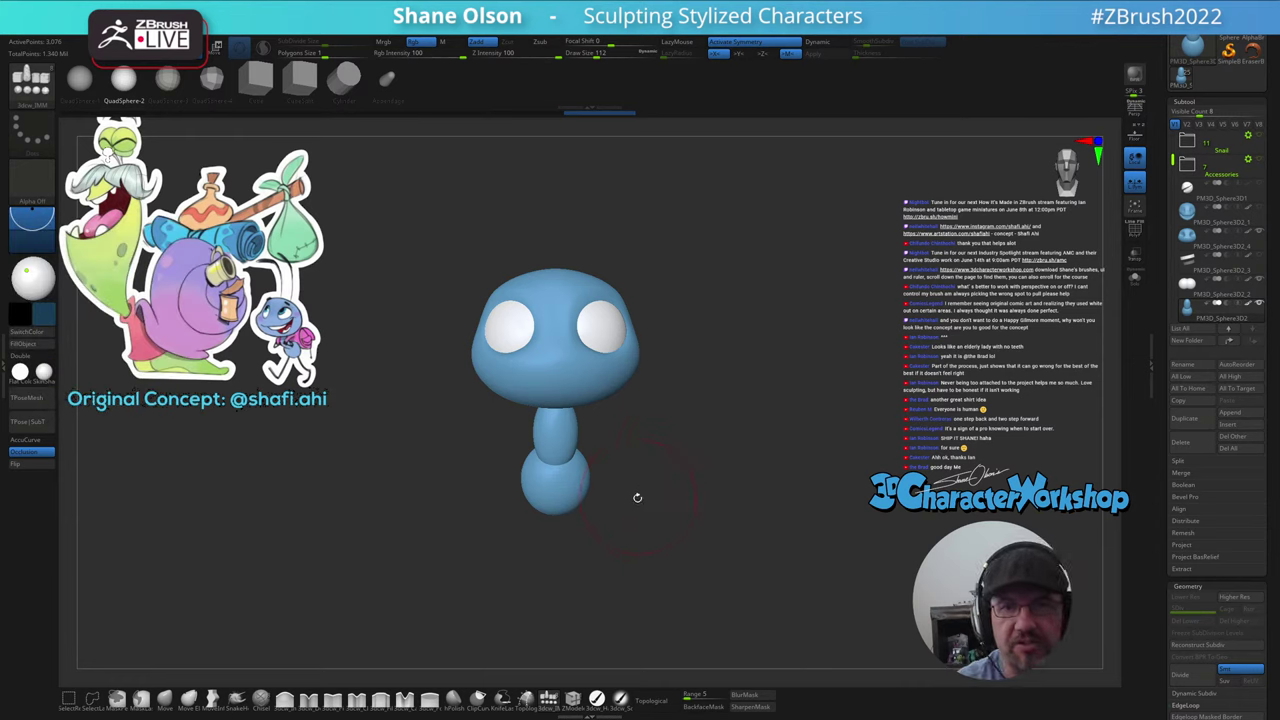
pyautogui.click(41, 313)
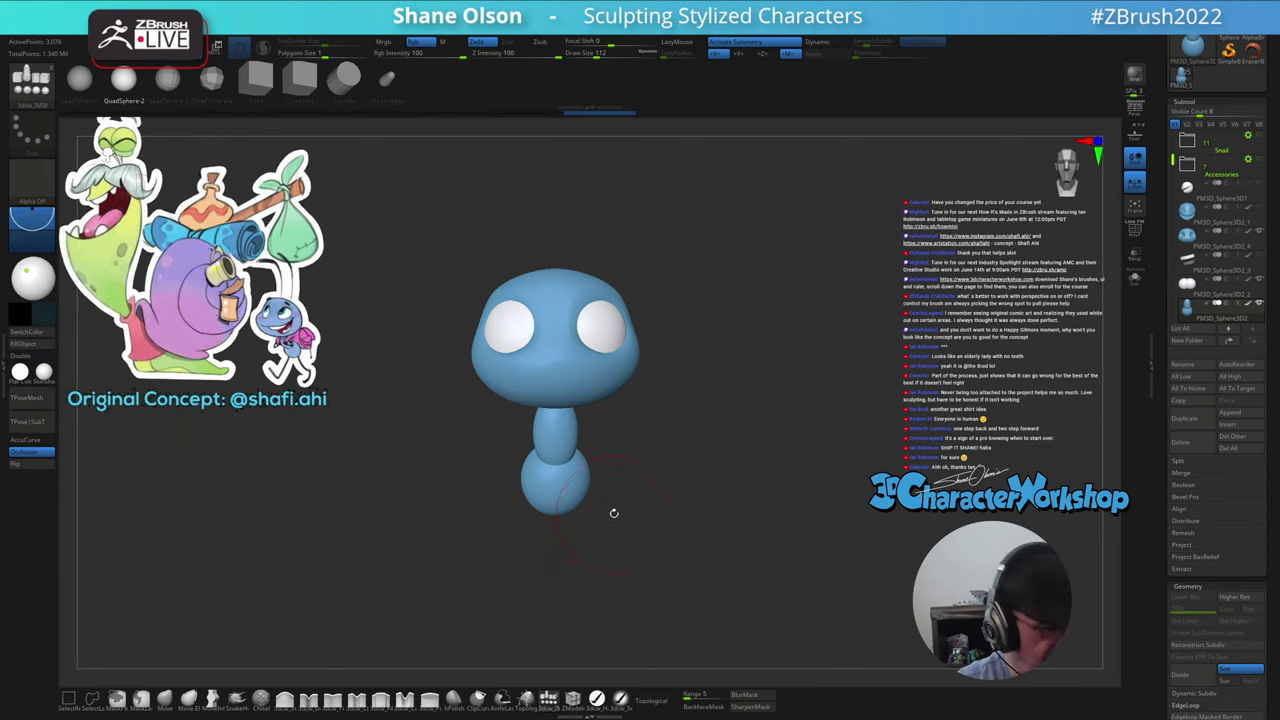
# - Insert a symmetrical pair of Appendage meshes as arms at the upper torso, using a draw size of about 54
pyautogui.moveTo(614, 516)
pyautogui.keyDown('shift'); pyautogui.mouseDown()
pyautogui.moveTo(604, 543)
pyautogui.moveTo(642, 547)
pyautogui.mouseUp(); pyautogui.keyUp('shift')
pyautogui.press('s')
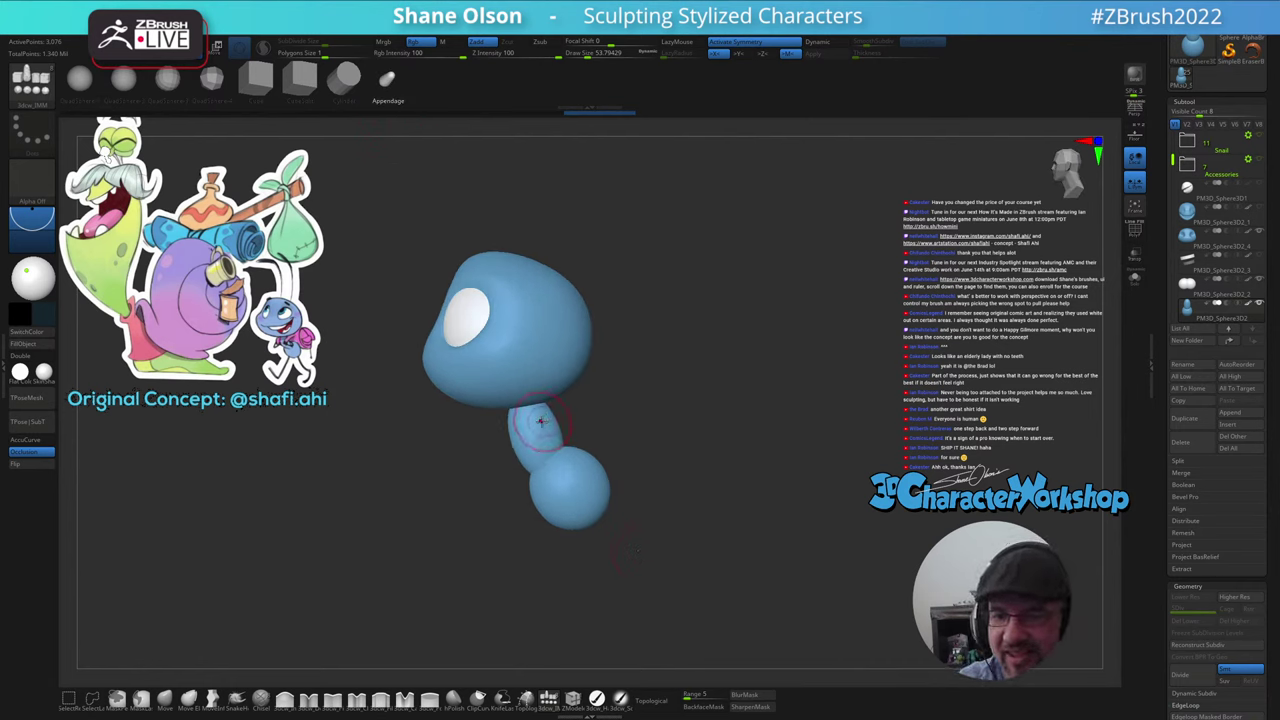
pyautogui.moveTo(537, 421); pyautogui.dragTo(534, 470)
pyautogui.moveTo(637, 543); pyautogui.dragTo(674, 538)
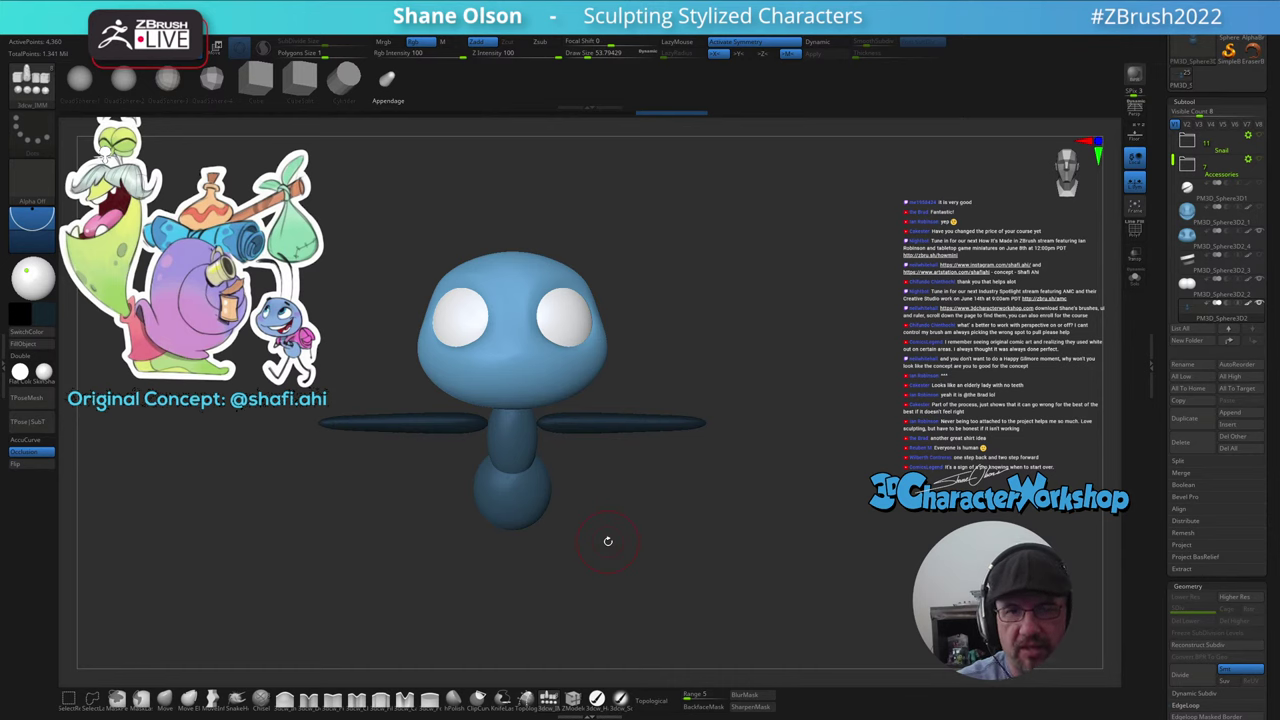
# - Scale the inserted arms down to make them thinner and move them inward toward the torso
pyautogui.moveTo(649, 540)
pyautogui.mouseDown()
pyautogui.moveTo(631, 548)
pyautogui.moveTo(641, 572)
pyautogui.moveTo(671, 546)
pyautogui.moveTo(669, 557)
pyautogui.moveTo(657, 563)
pyautogui.moveTo(651, 546)
pyautogui.moveTo(644, 579)
pyautogui.moveTo(646, 563)
pyautogui.moveTo(631, 571)
pyautogui.mouseUp()
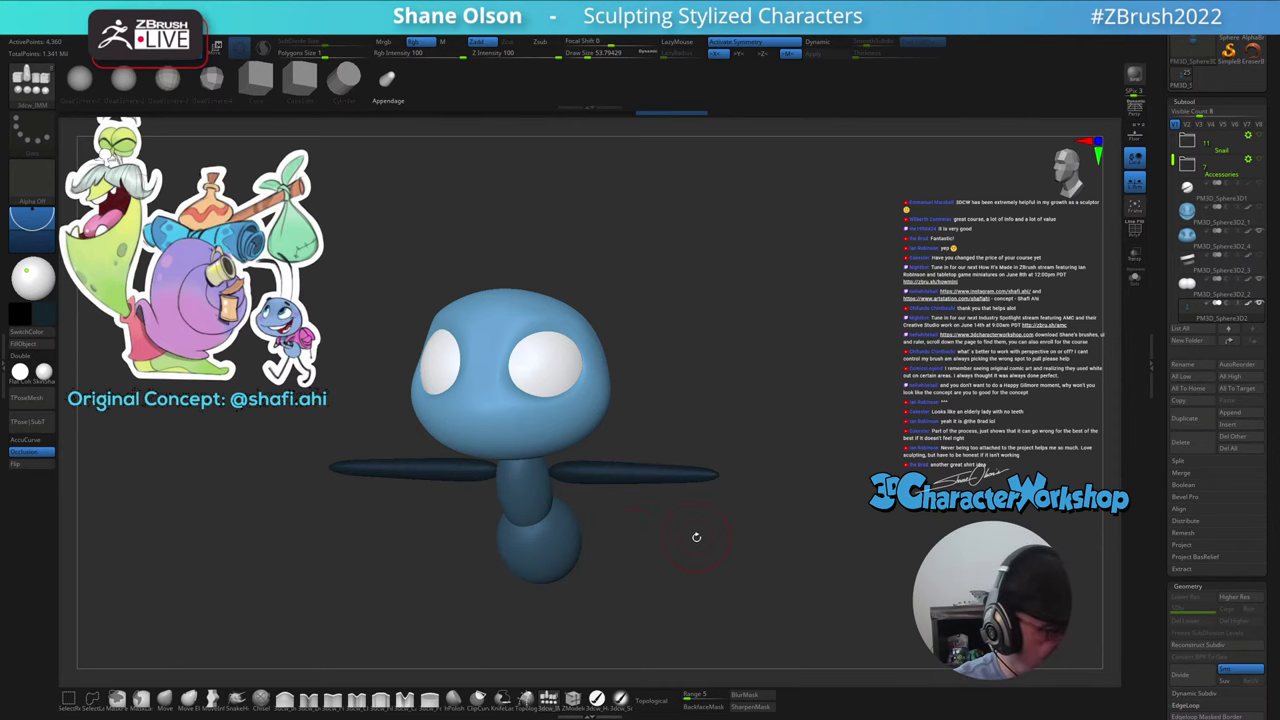
pyautogui.keyDown('shift'); pyautogui.moveTo(694, 536); pyautogui.dragTo(696, 545); pyautogui.keyUp('shift')
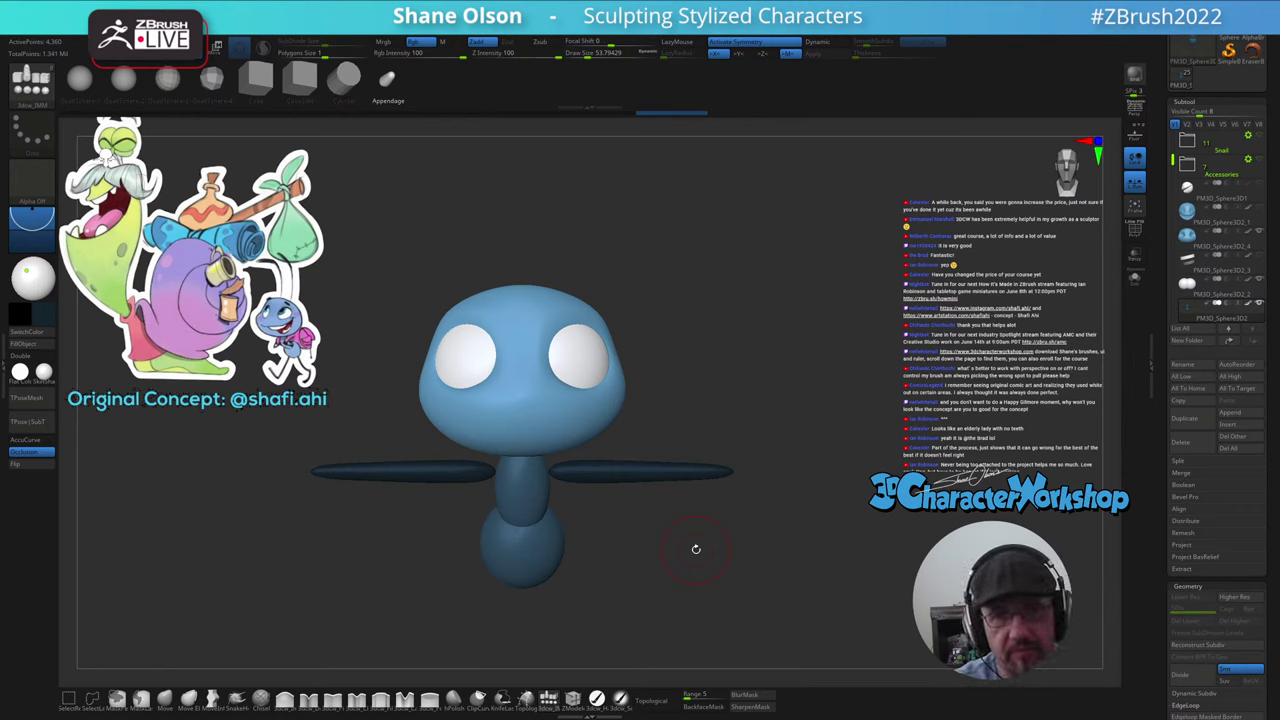
pyautogui.keyDown('alt'); pyautogui.moveTo(638, 560); pyautogui.dragTo(643, 537); pyautogui.keyUp('alt')
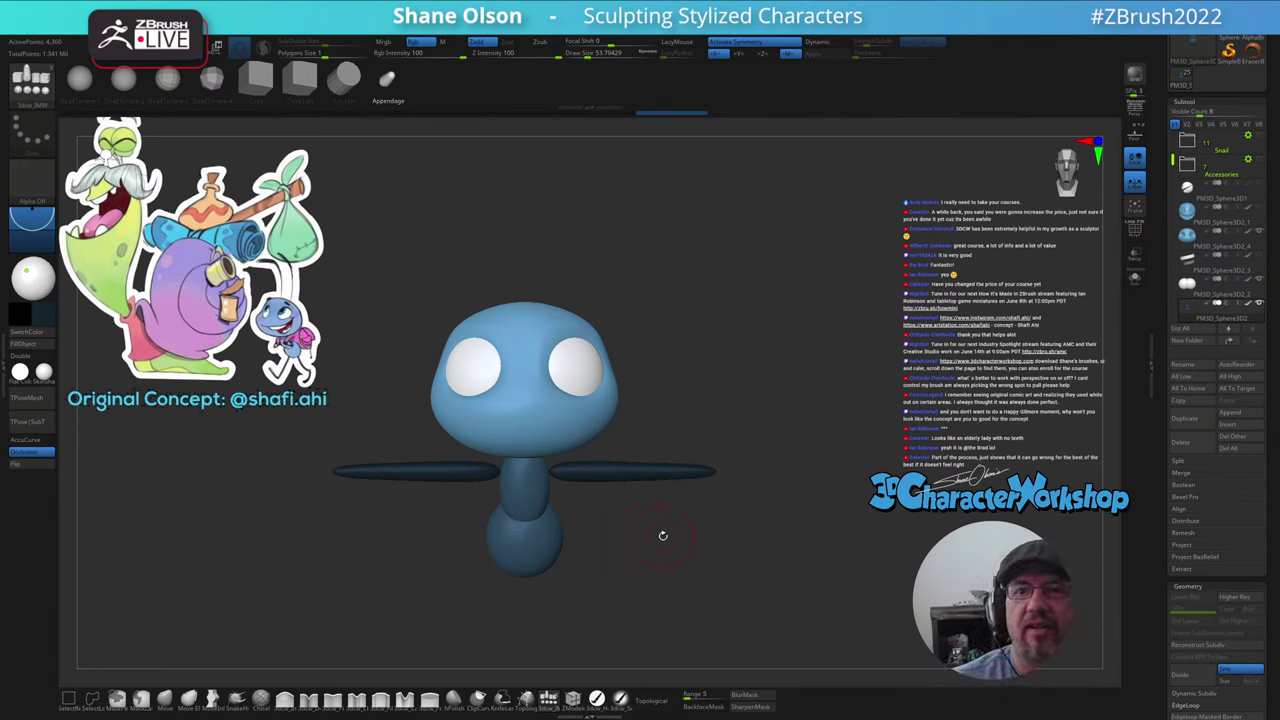
pyautogui.moveTo(663, 534)
pyautogui.keyDown('alt'); pyautogui.mouseDown()
pyautogui.moveTo(660, 514)
pyautogui.moveTo(647, 521)
pyautogui.moveTo(646, 582)
pyautogui.moveTo(636, 541)
pyautogui.mouseUp(); pyautogui.keyUp('alt')
pyautogui.press('w')
pyautogui.moveTo(621, 445); pyautogui.dragTo(617, 445)
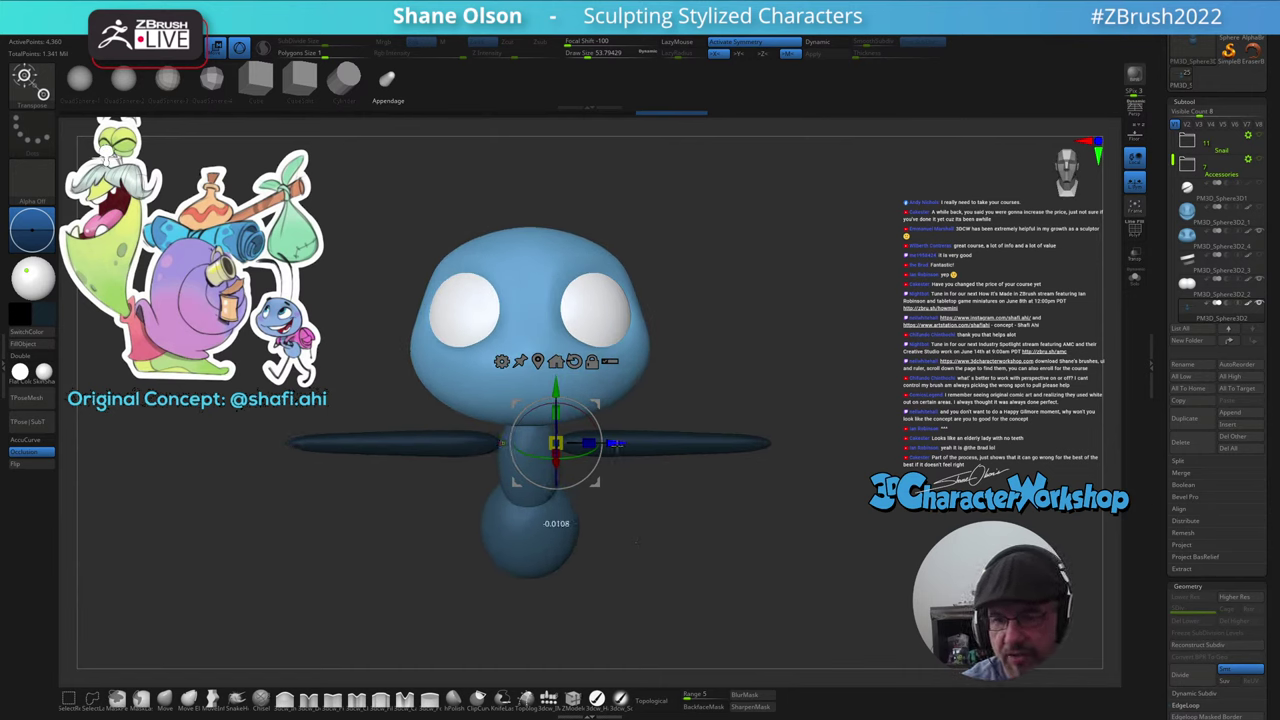
pyautogui.moveTo(636, 541)
pyautogui.mouseDown()
pyautogui.moveTo(586, 541)
pyautogui.moveTo(620, 540)
pyautogui.mouseUp()
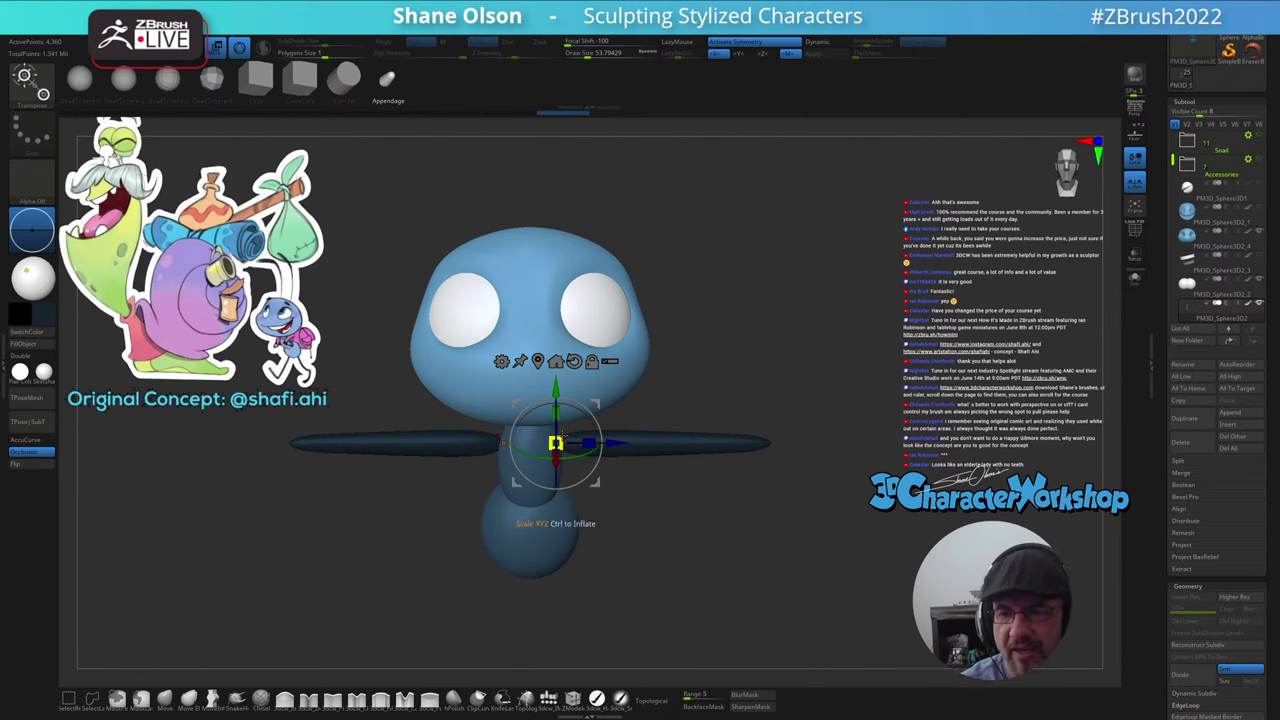
pyautogui.moveTo(561, 434); pyautogui.dragTo(604, 446)
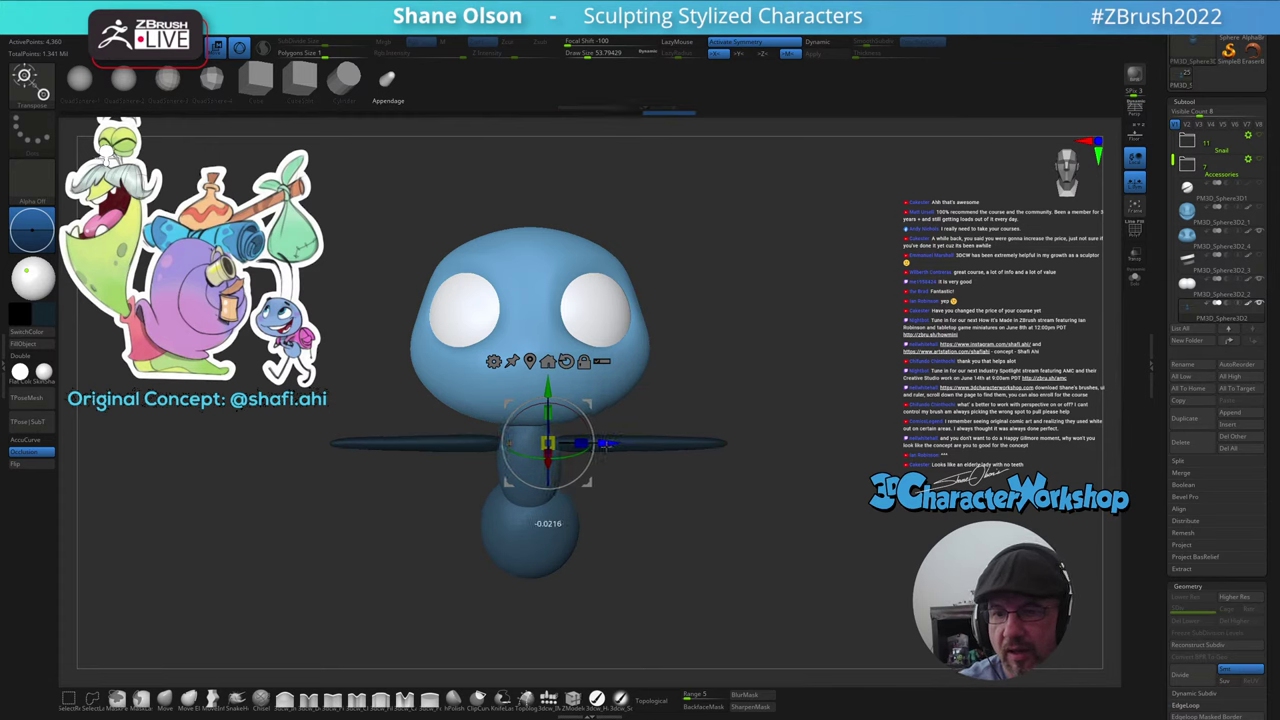
pyautogui.keyDown('alt'); pyautogui.moveTo(637, 536); pyautogui.dragTo(618, 533); pyautogui.keyUp('alt')
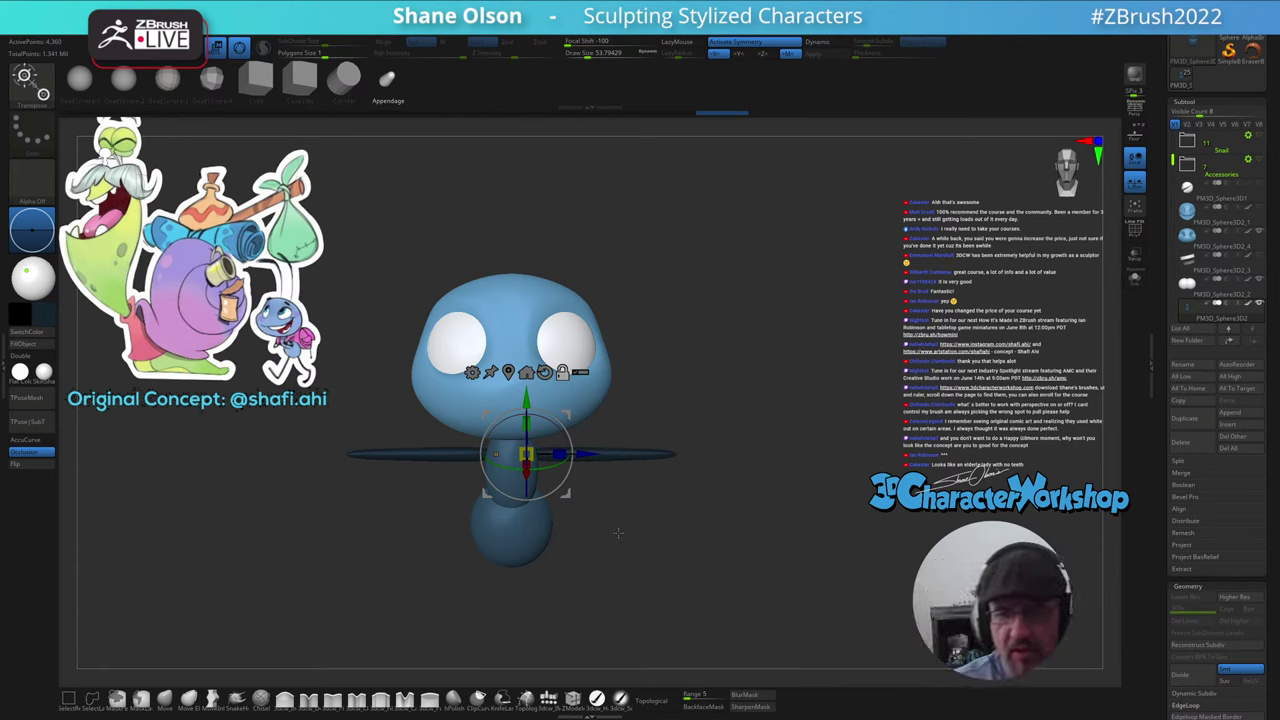
pyautogui.moveTo(618, 533)
pyautogui.mouseDown()
pyautogui.moveTo(590, 520)
pyautogui.moveTo(642, 520)
pyautogui.moveTo(643, 532)
pyautogui.mouseUp()
pyautogui.press('q')
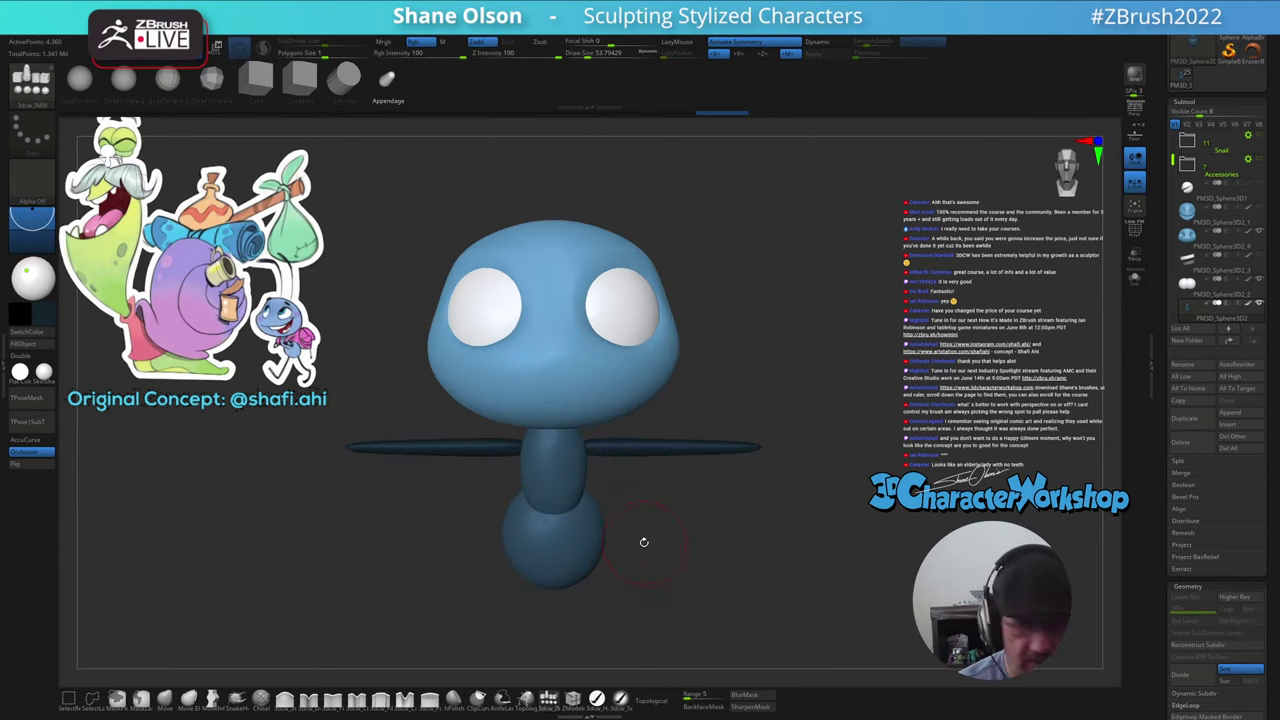
# - Separate the arms from the body into their own subtool with Split Unmasked Points
pyautogui.keyDown('alt'); pyautogui.moveTo(654, 518); pyautogui.dragTo(646, 506); pyautogui.keyUp('alt')
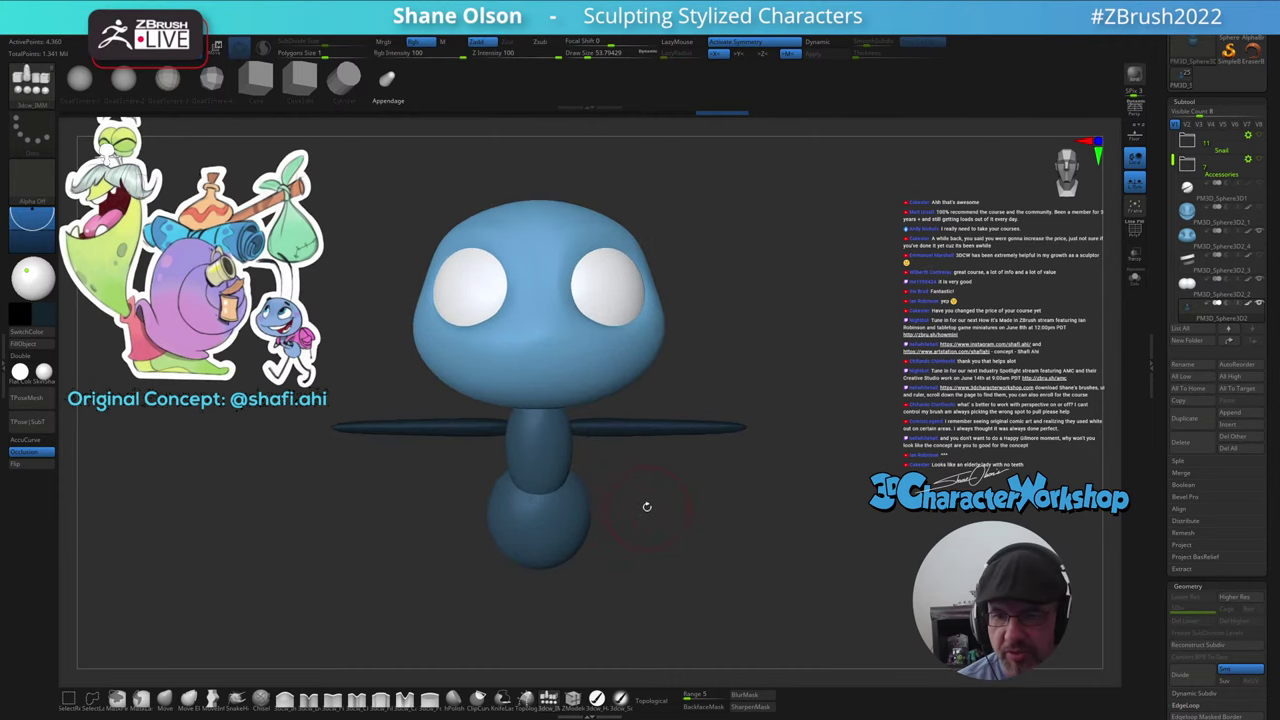
pyautogui.press('space')
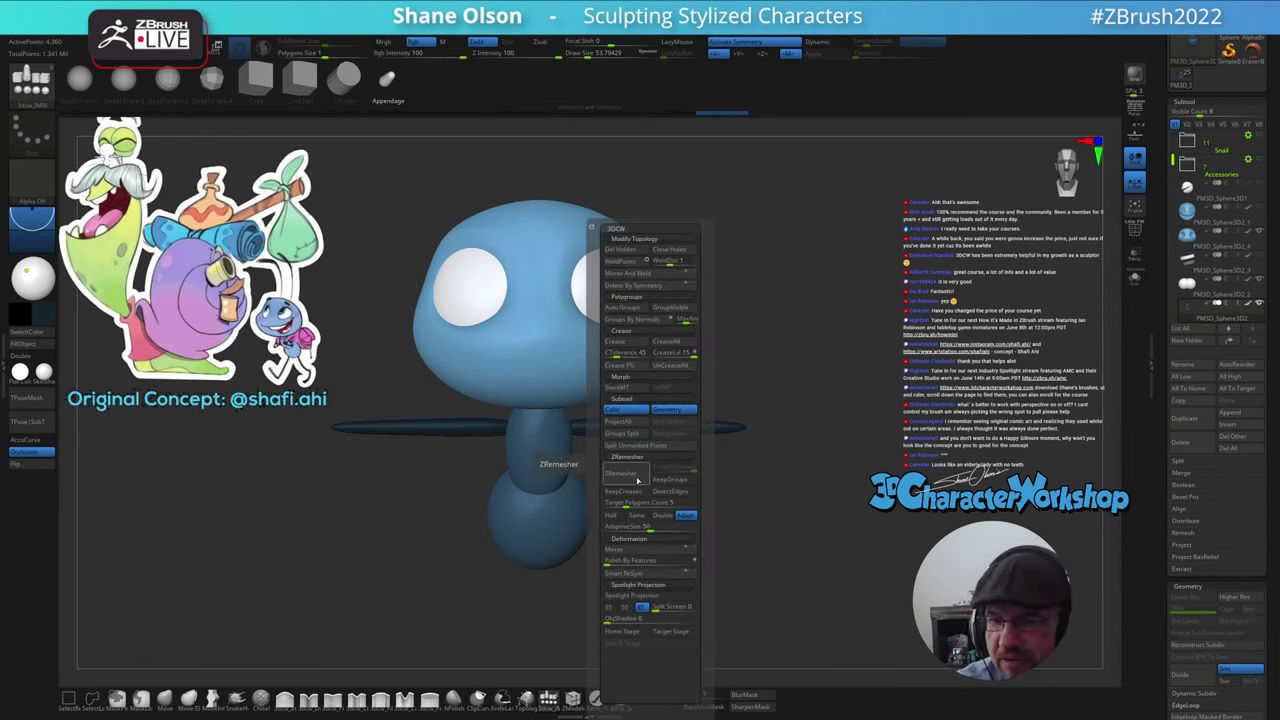
pyautogui.click(636, 454)
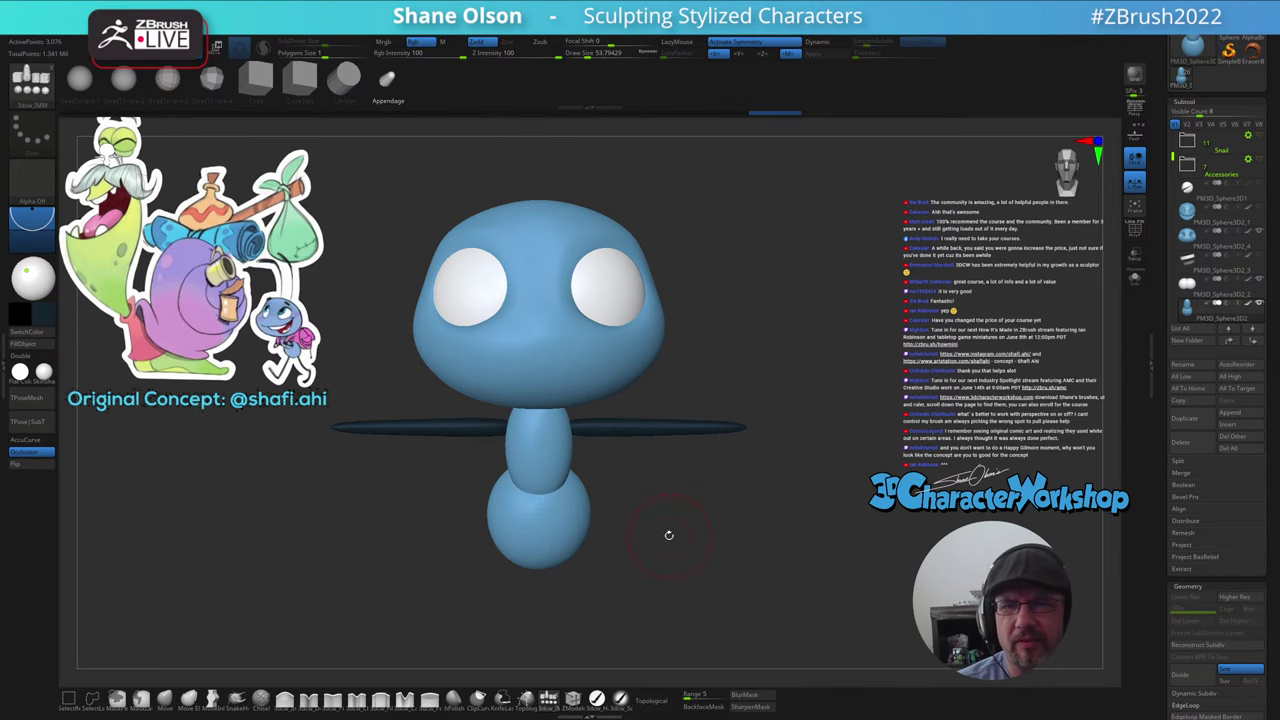
# - Examine how the arms, torso and head fit together from front, three-quarter and low views
pyautogui.keyDown('alt'); pyautogui.moveTo(667, 532); pyautogui.dragTo(597, 552); pyautogui.keyUp('alt')
pyautogui.press('w')
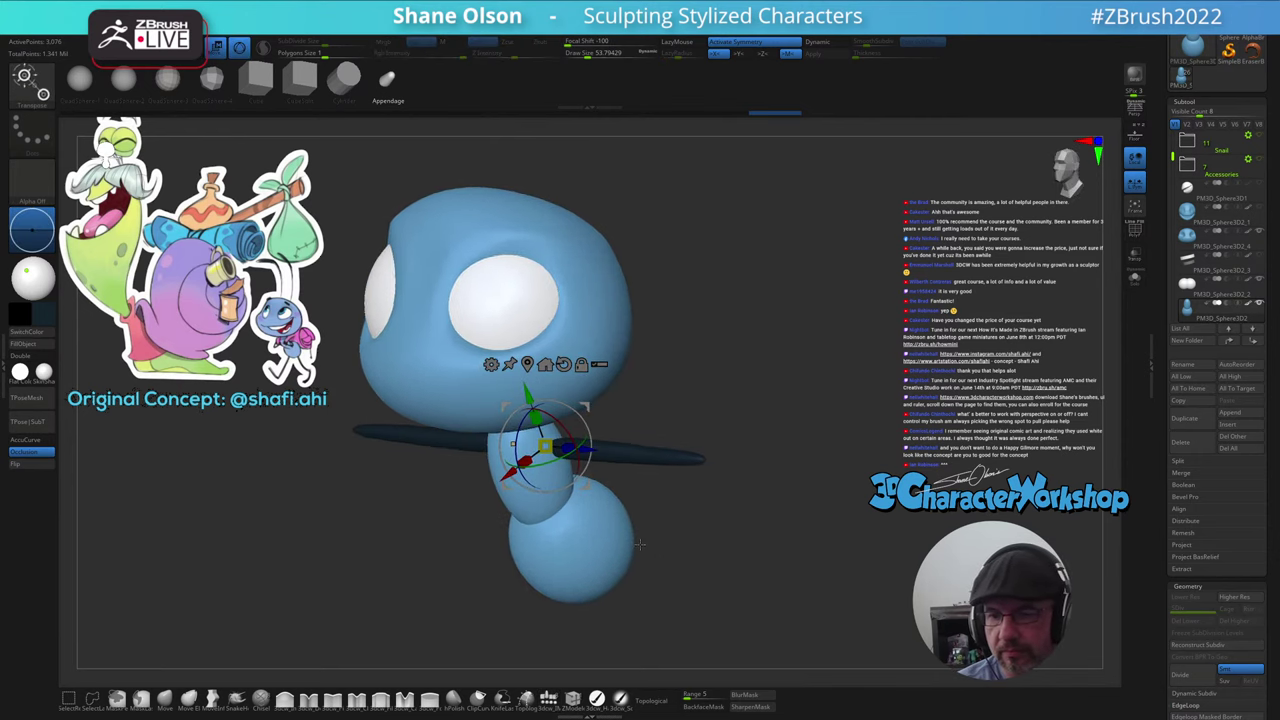
pyautogui.moveTo(535, 417); pyautogui.dragTo(537, 428)
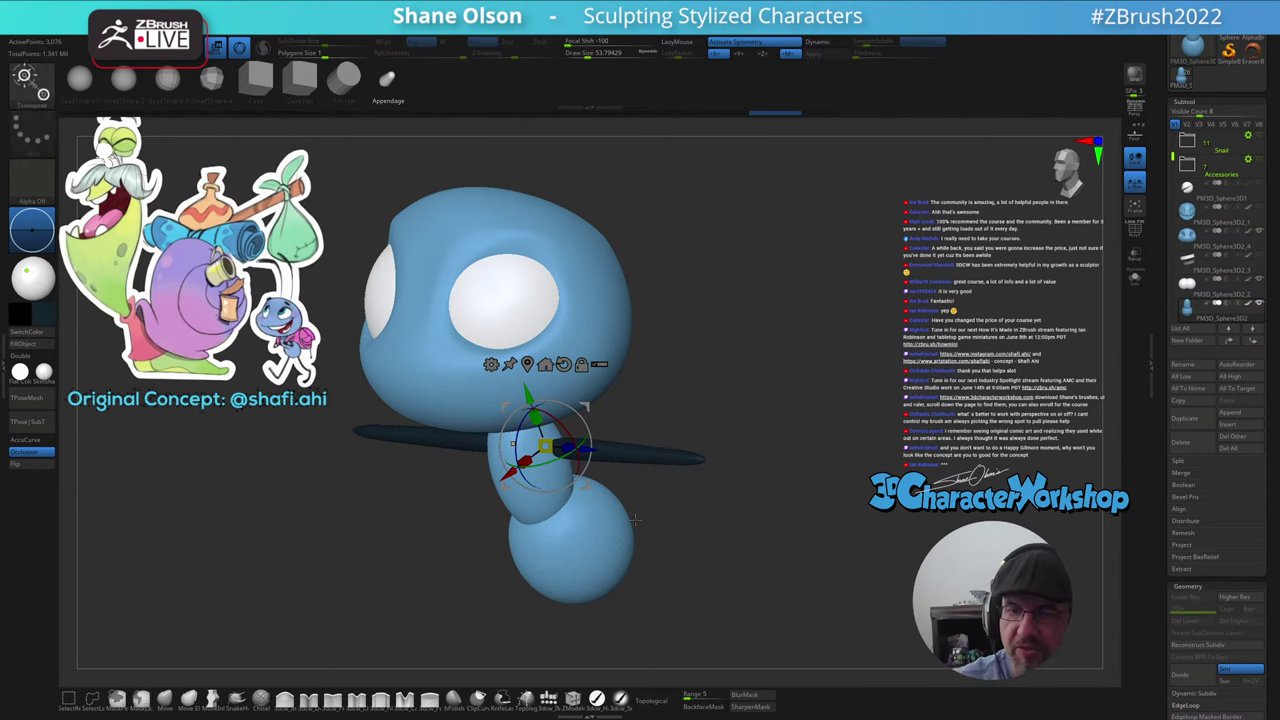
pyautogui.moveTo(636, 518); pyautogui.dragTo(657, 524)
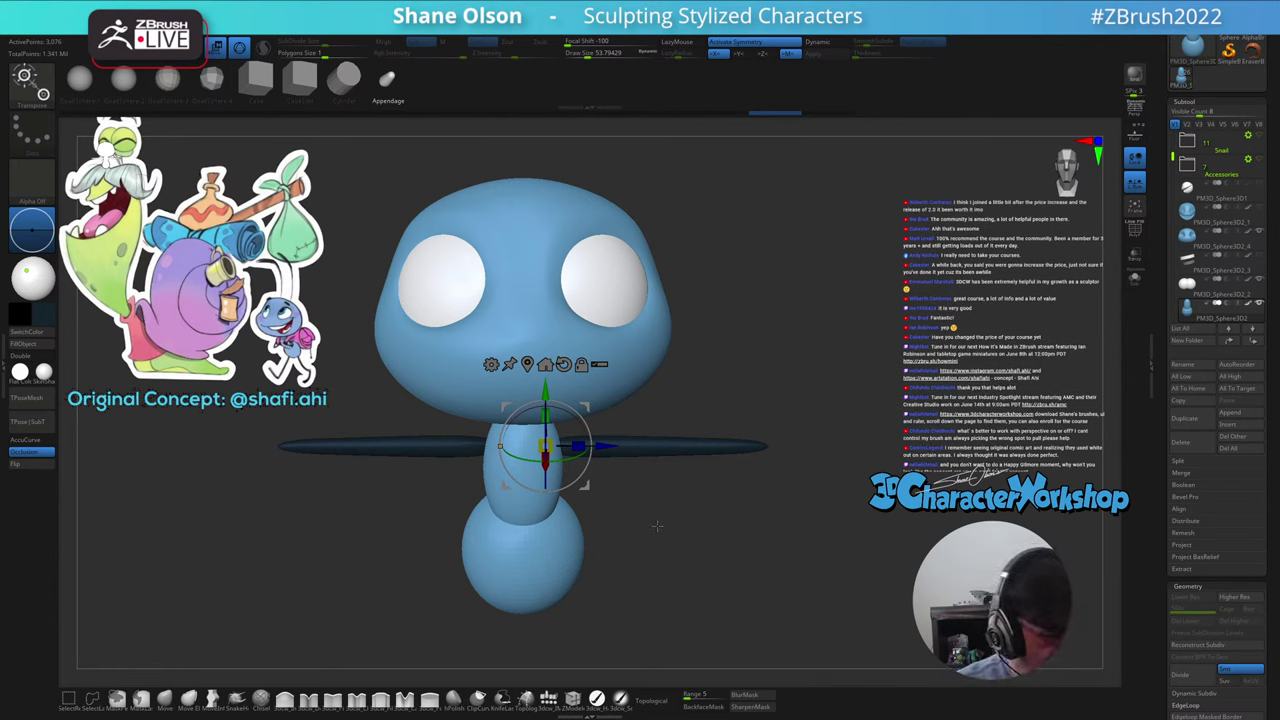
pyautogui.moveTo(657, 525)
pyautogui.mouseDown()
pyautogui.moveTo(638, 525)
pyautogui.moveTo(657, 540)
pyautogui.moveTo(650, 505)
pyautogui.moveTo(666, 526)
pyautogui.mouseUp()
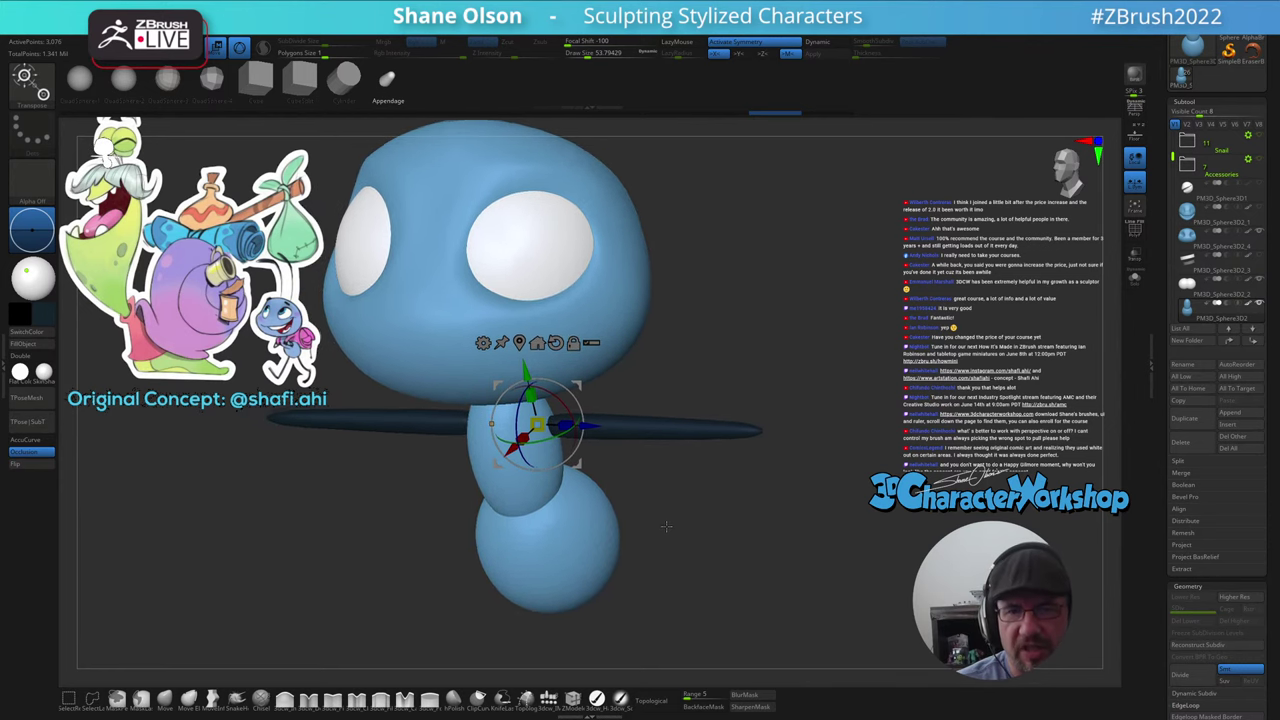
pyautogui.moveTo(664, 481); pyautogui.dragTo(662, 516)
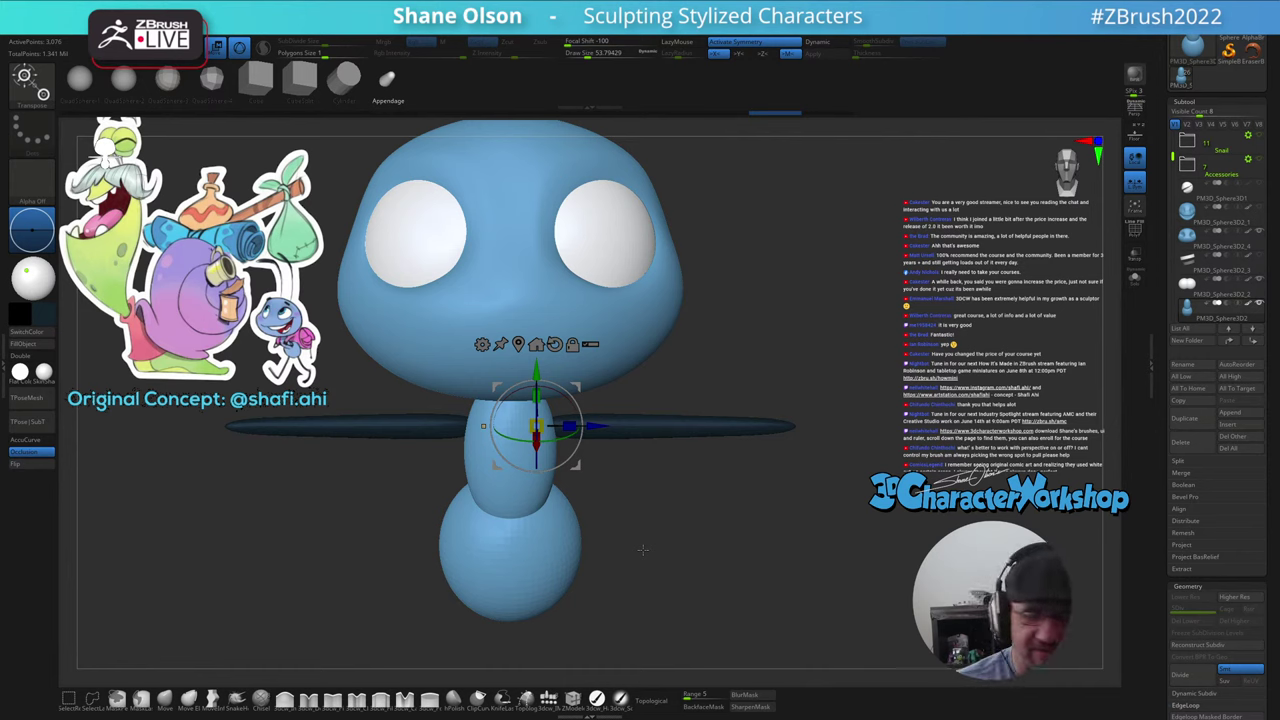
pyautogui.moveTo(597, 442); pyautogui.dragTo(641, 536)
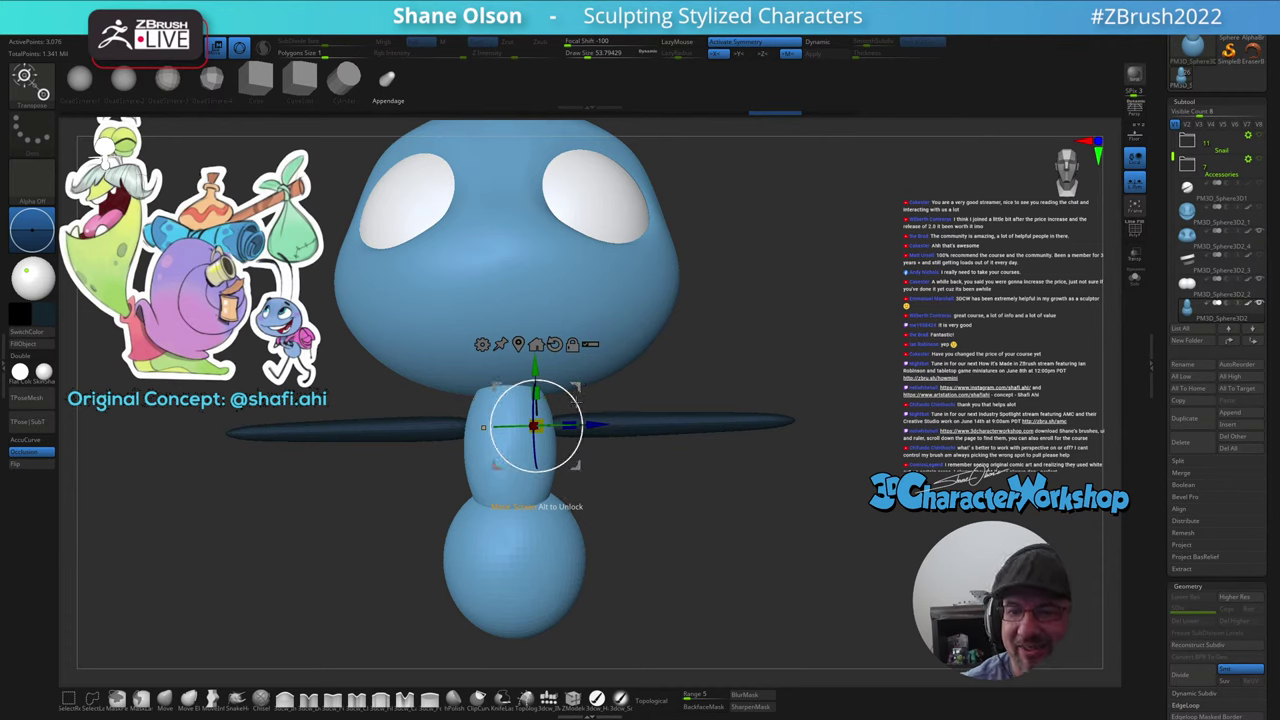
pyautogui.press('q')
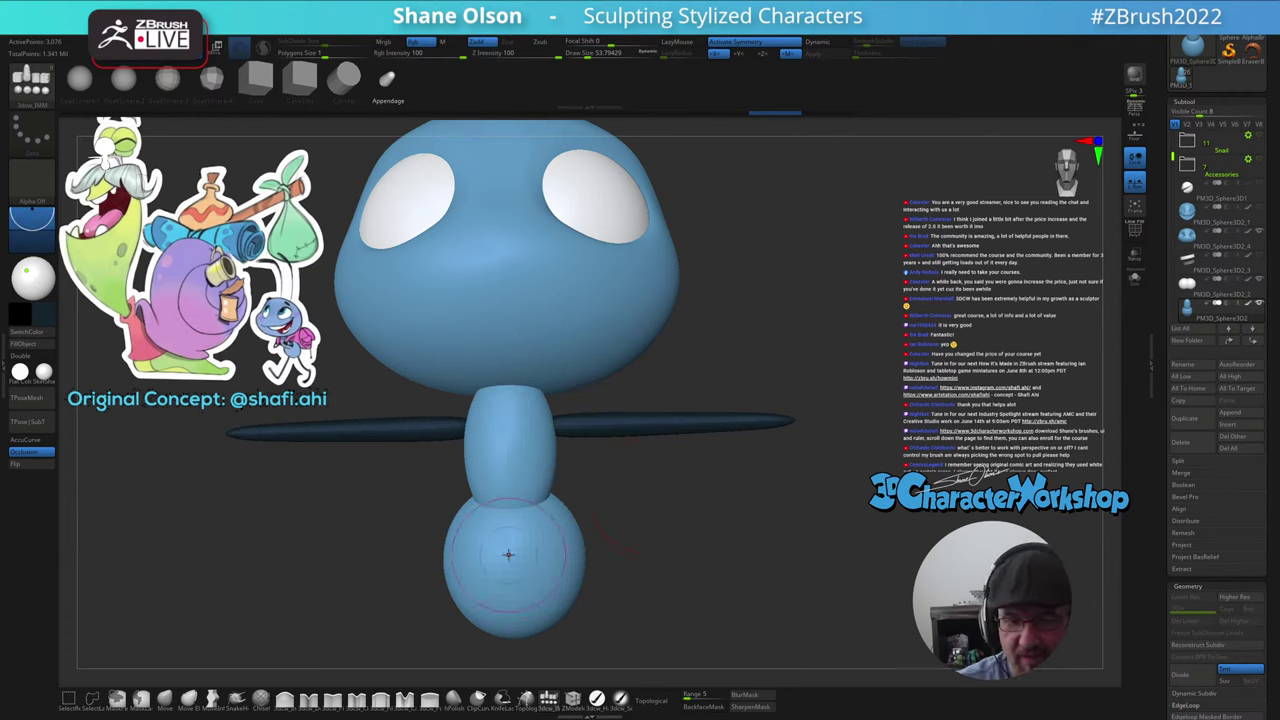
# - Set the draw size to about 90, make the arms the active subtool and display their wireframe
pyautogui.press('s')
pyautogui.moveTo(590, 488); pyautogui.dragTo(600, 489)
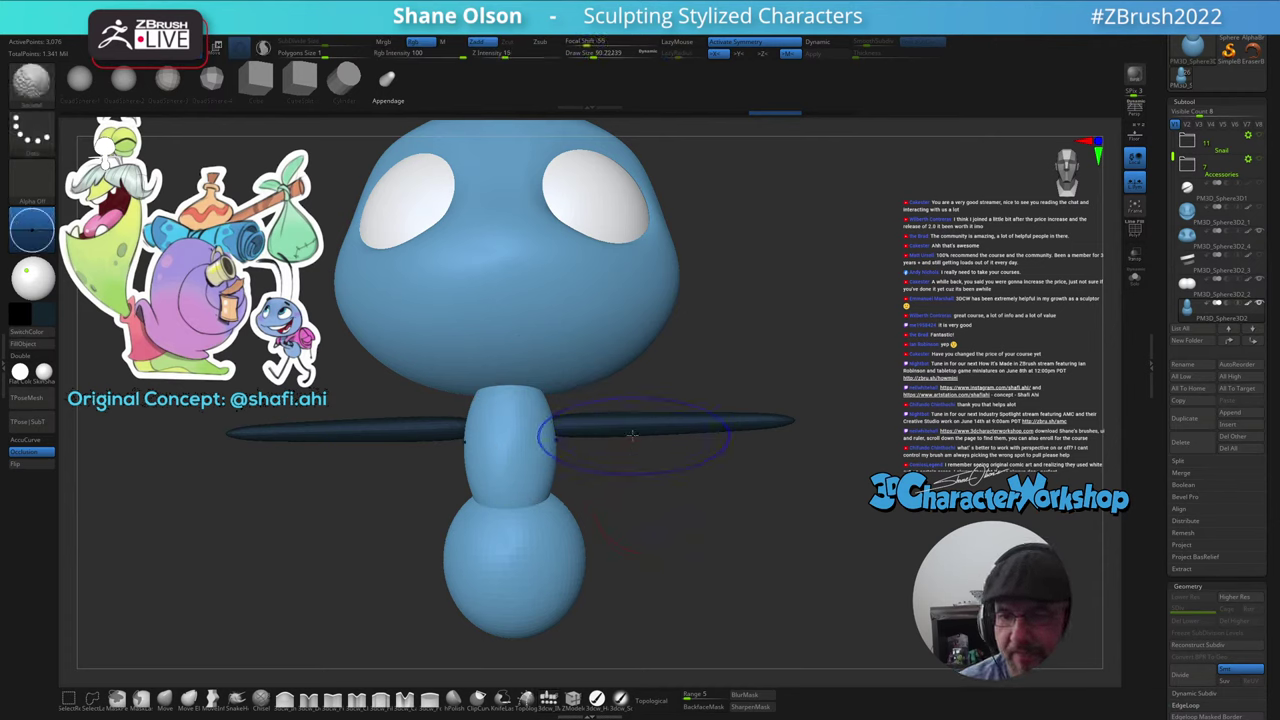
pyautogui.moveTo(638, 432)
pyautogui.keyDown('shift'); pyautogui.mouseDown()
pyautogui.moveTo(610, 426)
pyautogui.moveTo(645, 423)
pyautogui.mouseUp(); pyautogui.keyUp('shift')
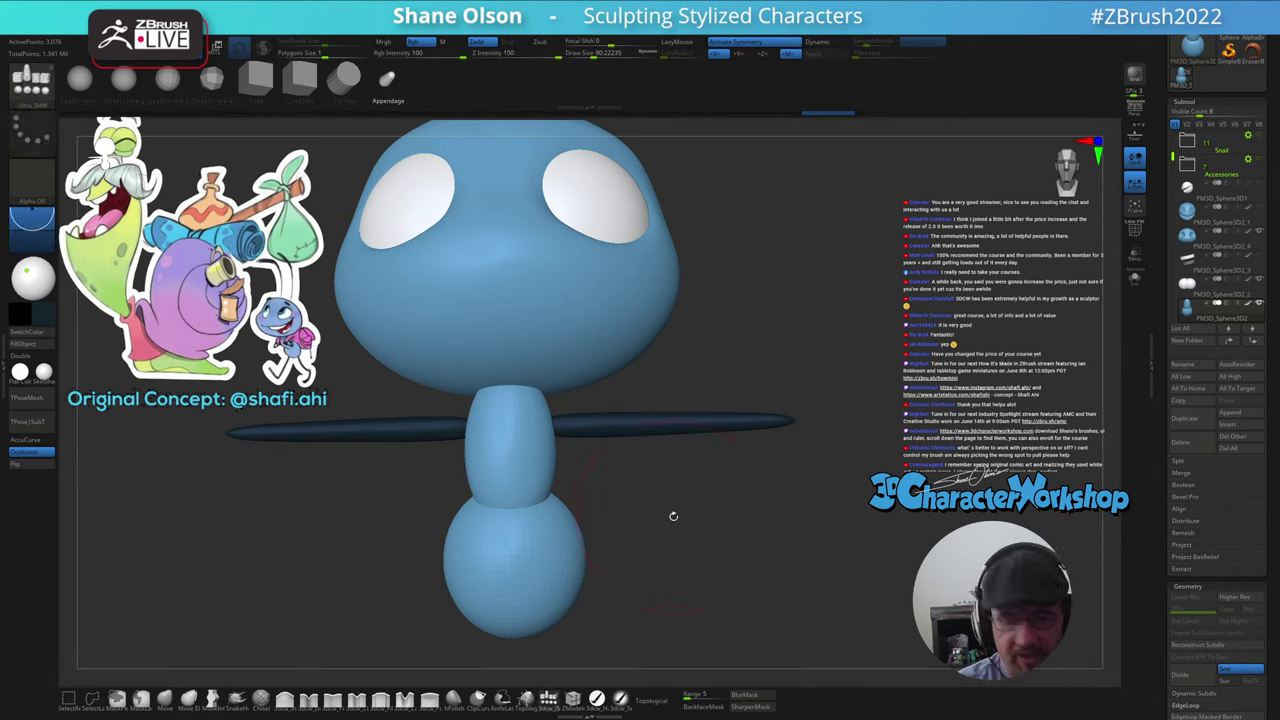
pyautogui.hotkey('shift', 'f')
pyautogui.press('Down')
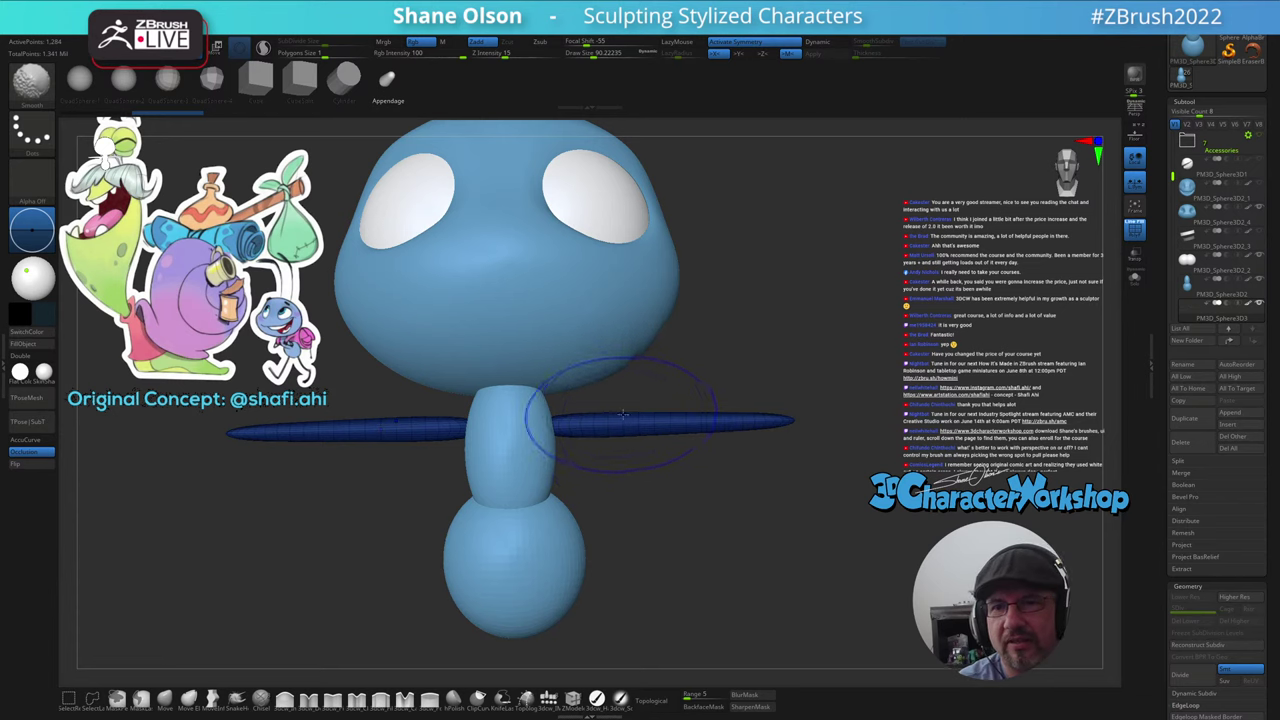
# - Smooth the inner halves of the arms near the torso and choose the Inflate brush
pyautogui.moveTo(650, 445); pyautogui.dragTo(611, 466)
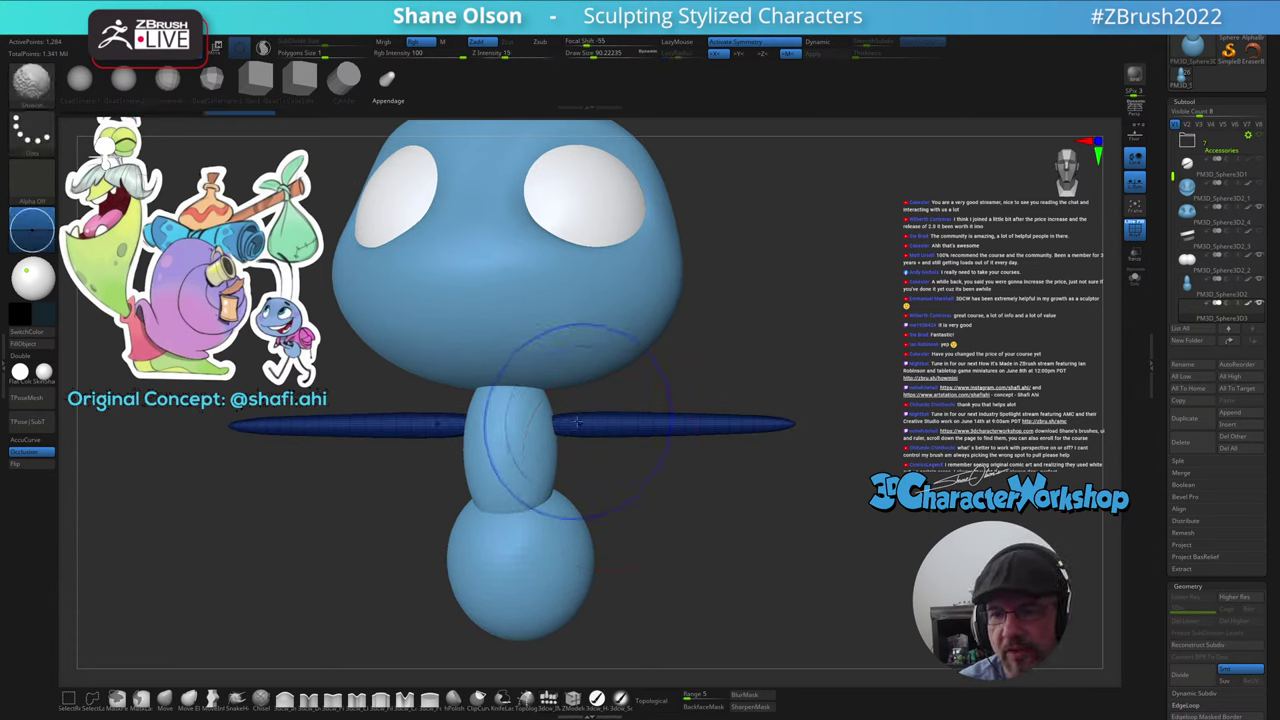
pyautogui.press('shift')
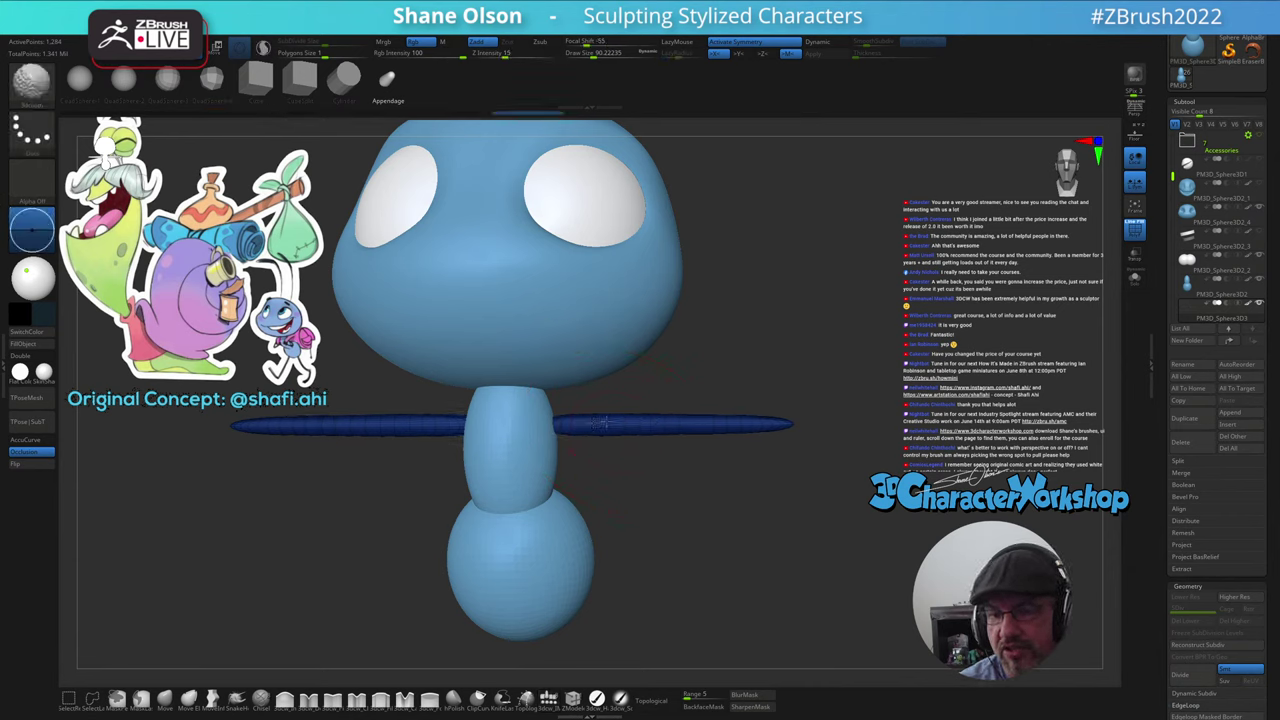
pyautogui.moveTo(631, 489); pyautogui.dragTo(631, 484)
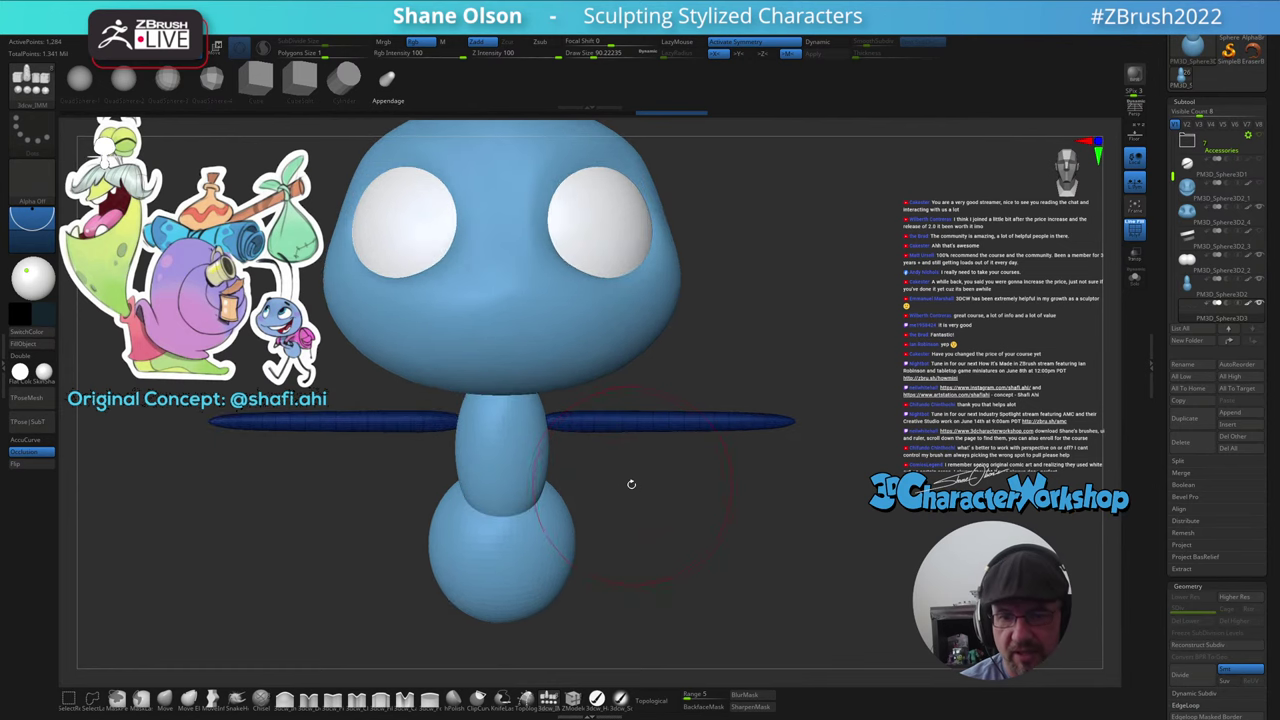
pyautogui.click(284, 699)
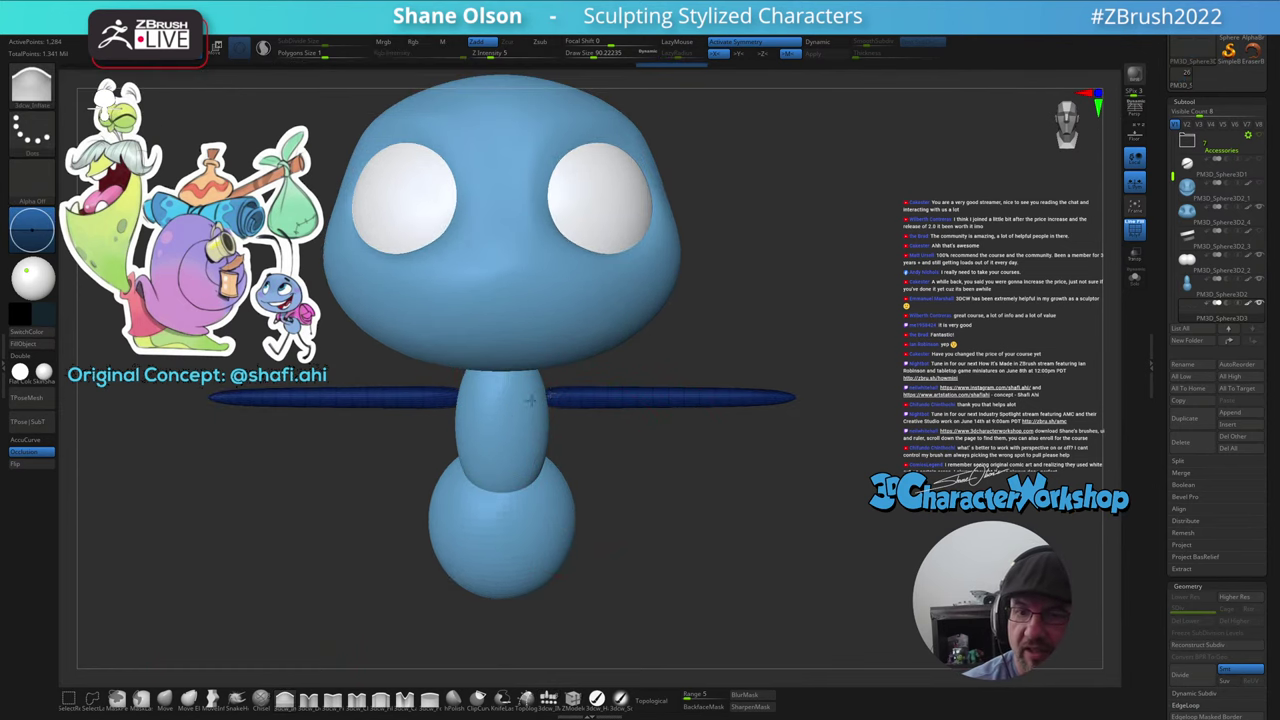
pyautogui.keyDown('shift'); pyautogui.moveTo(579, 401); pyautogui.dragTo(604, 399); pyautogui.keyUp('shift')
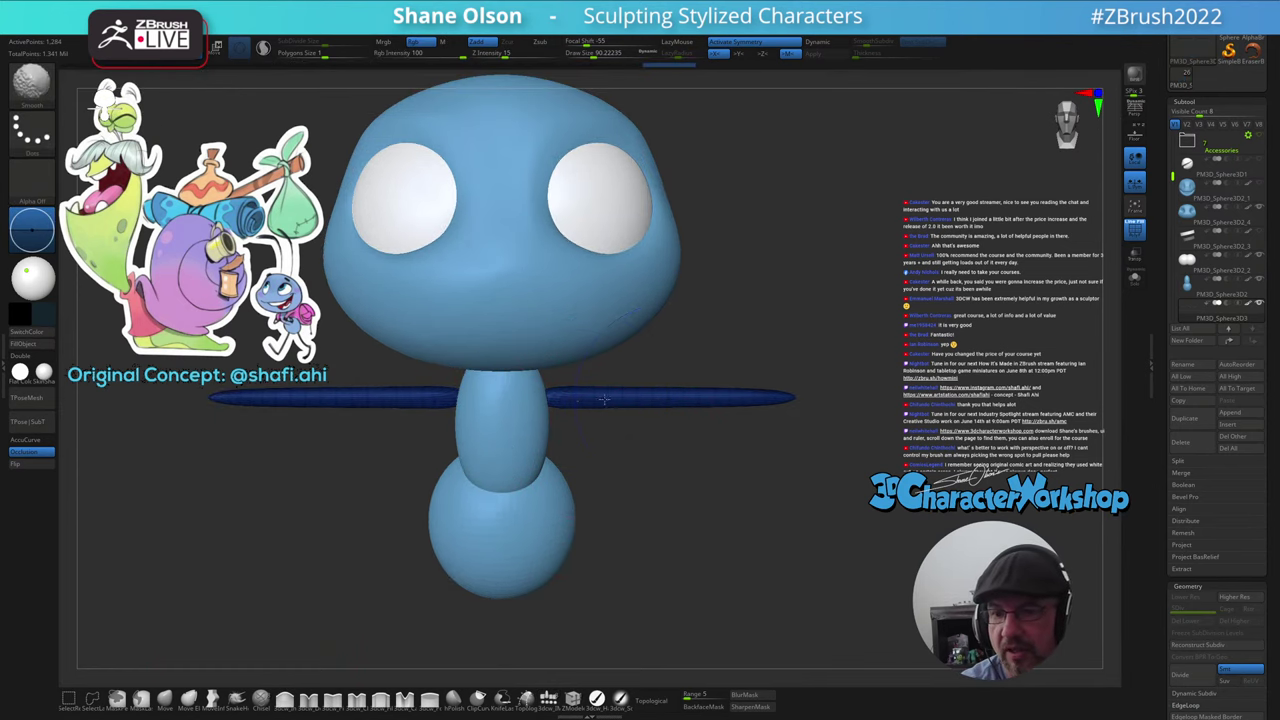
pyautogui.moveTo(681, 500)
pyautogui.mouseDown()
pyautogui.moveTo(629, 514)
pyautogui.moveTo(677, 498)
pyautogui.mouseUp()
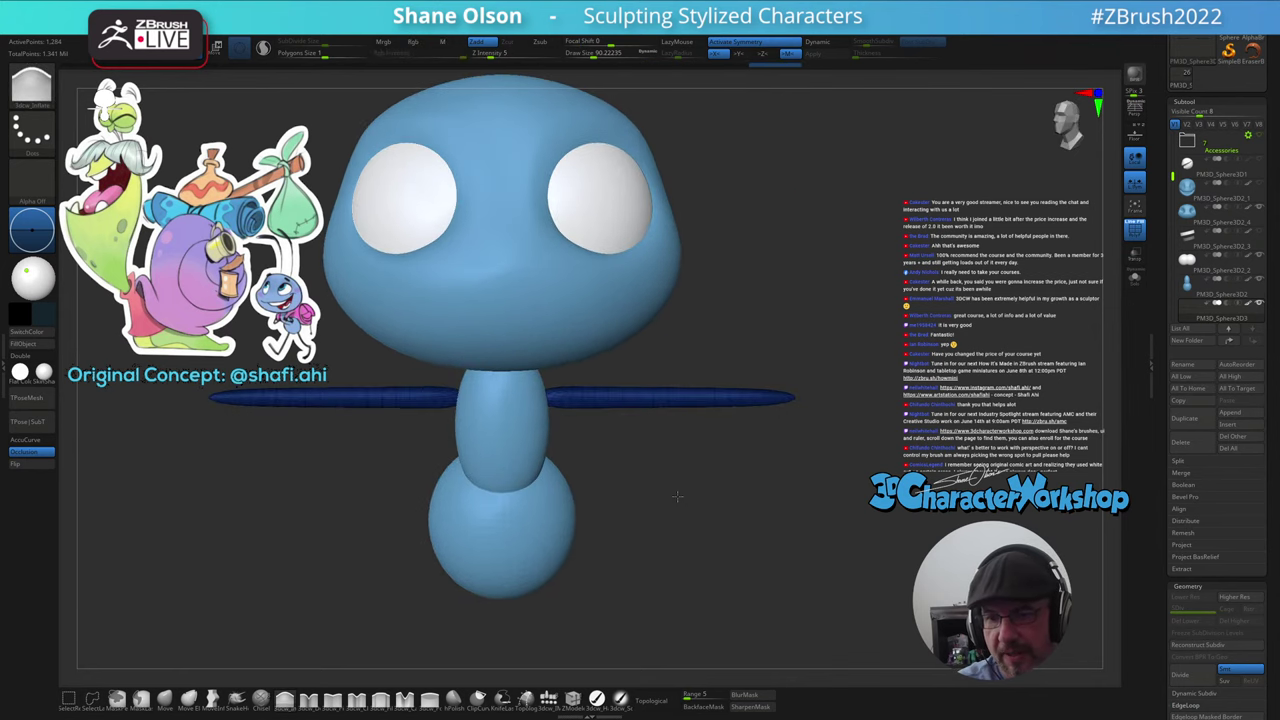
# - Rotate the arms down from the shoulders to about 45 degrees, and swing them forward in side view so they hang vertically
pyautogui.moveTo(658, 536)
pyautogui.mouseDown(button='right')
pyautogui.moveTo(666, 514)
pyautogui.moveTo(656, 560)
pyautogui.mouseUp(button='right')
pyautogui.press('w')
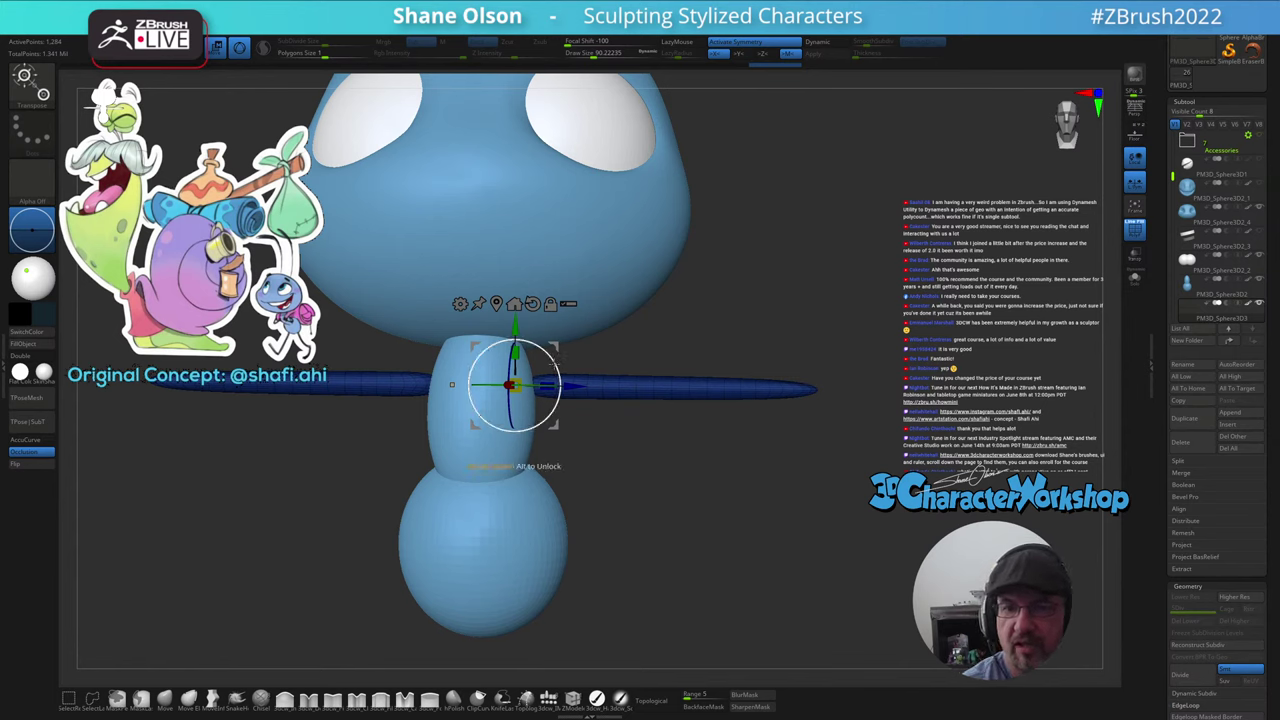
pyautogui.moveTo(554, 362); pyautogui.dragTo(559, 404)
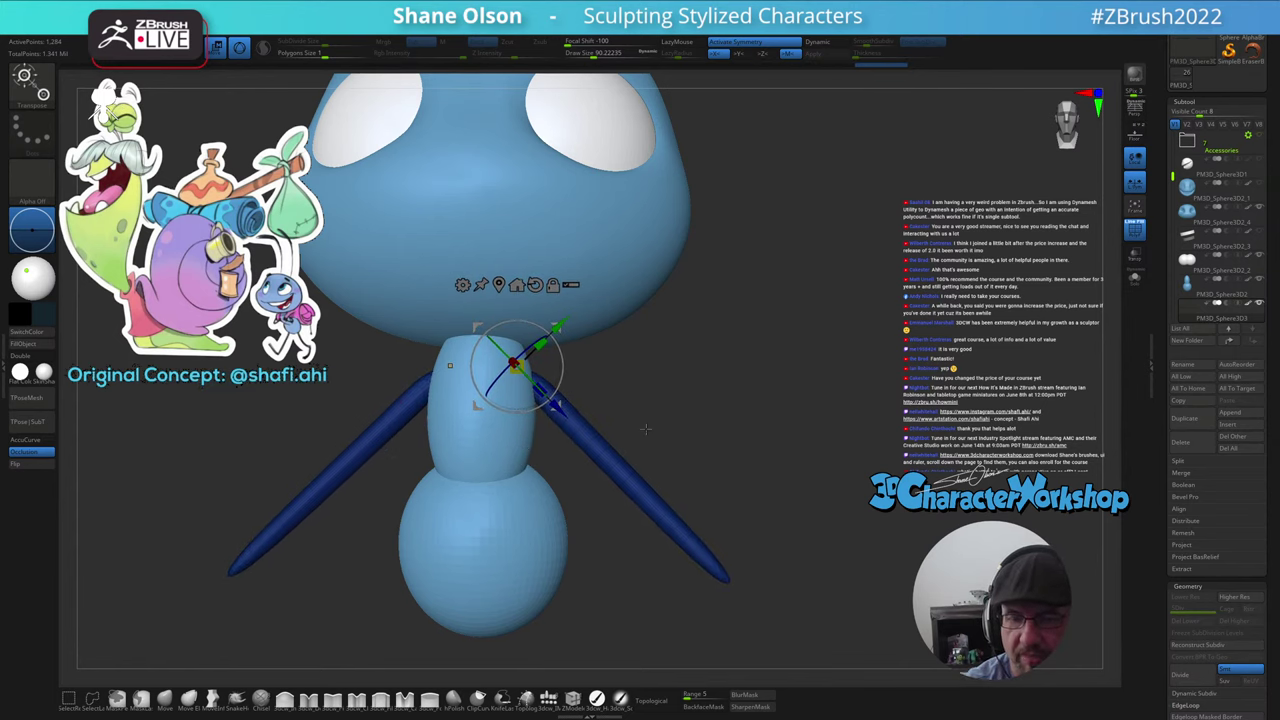
pyautogui.moveTo(715, 485); pyautogui.dragTo(634, 500, button='right')
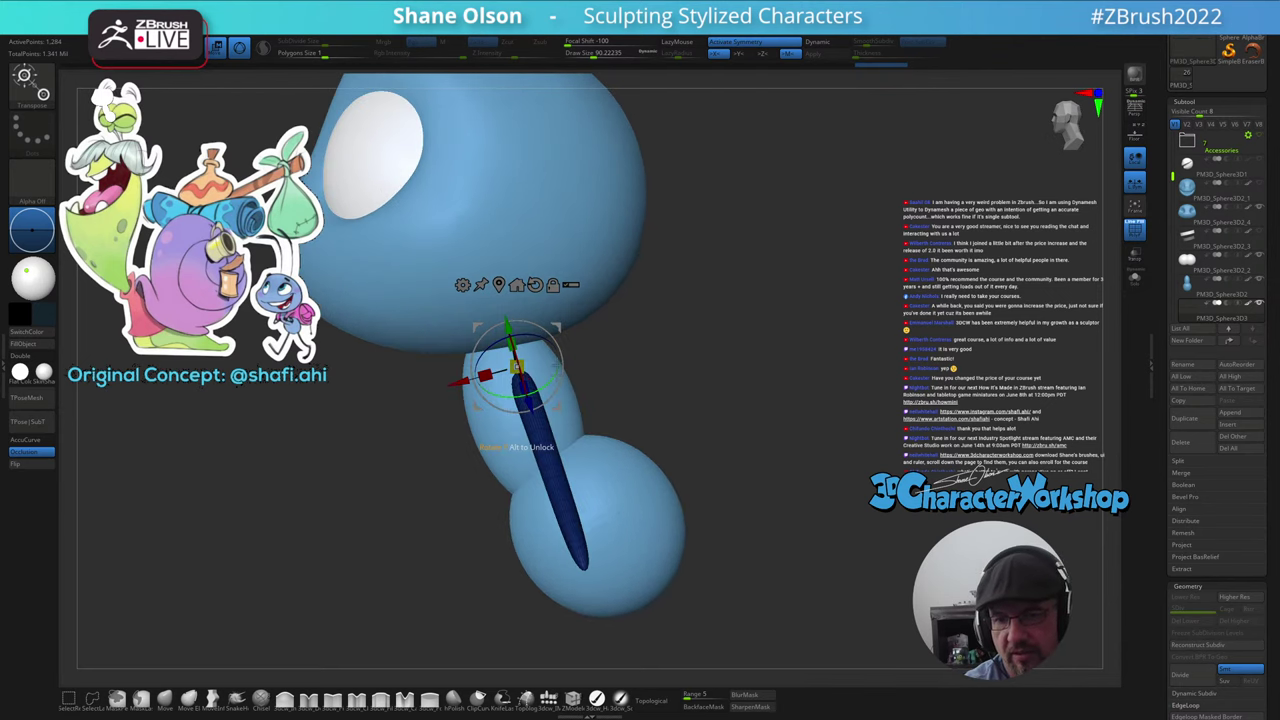
pyautogui.moveTo(556, 372); pyautogui.dragTo(530, 390)
pyautogui.moveTo(590, 317); pyautogui.dragTo(639, 319, button='right')
pyautogui.keyDown('ctrl'); pyautogui.moveTo(642, 404); pyautogui.dragTo(636, 388, button='right'); pyautogui.keyUp('ctrl')
pyautogui.keyDown('alt'); pyautogui.moveTo(636, 388); pyautogui.dragTo(658, 362, button='right'); pyautogui.keyUp('alt')
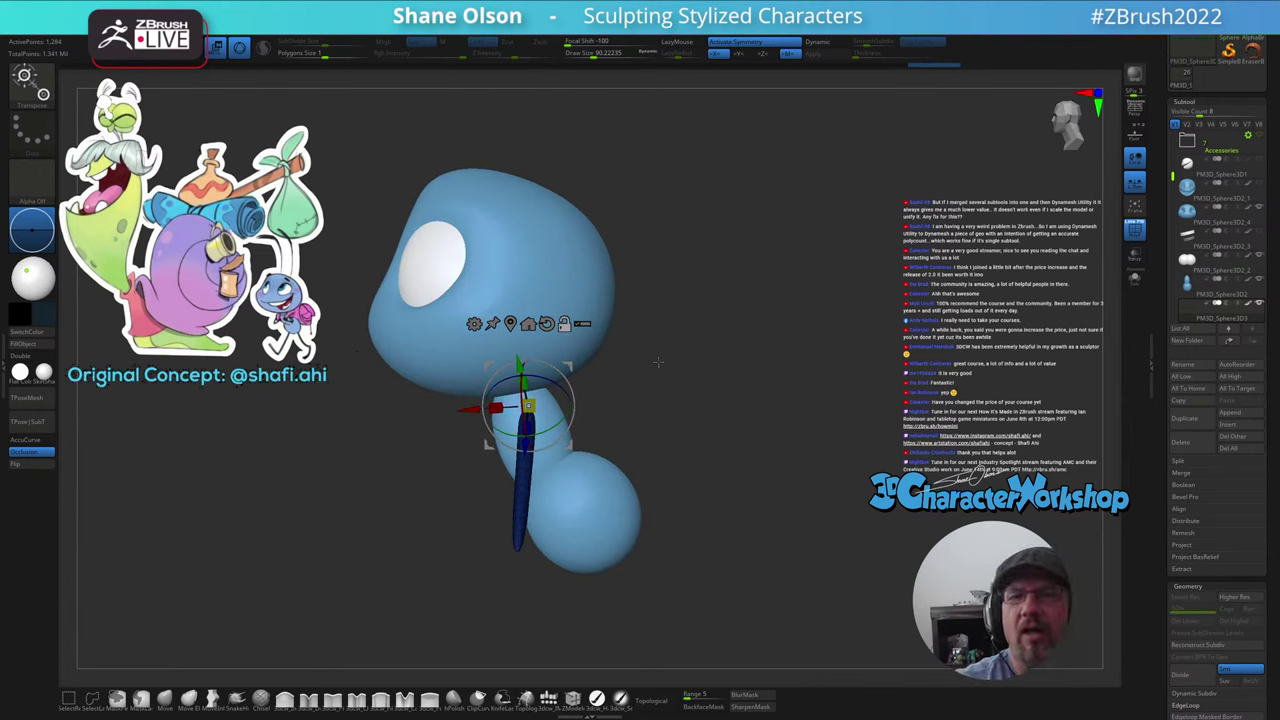
pyautogui.press('Tab')
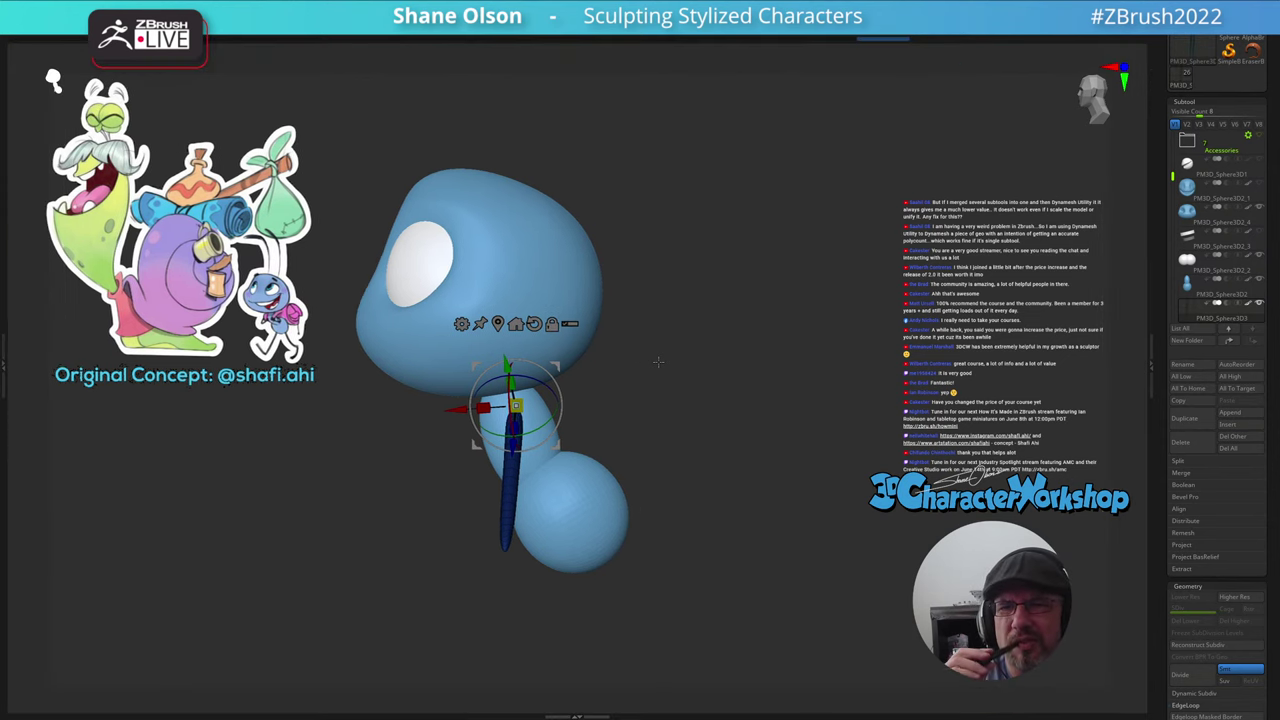
pyautogui.press('Tab')
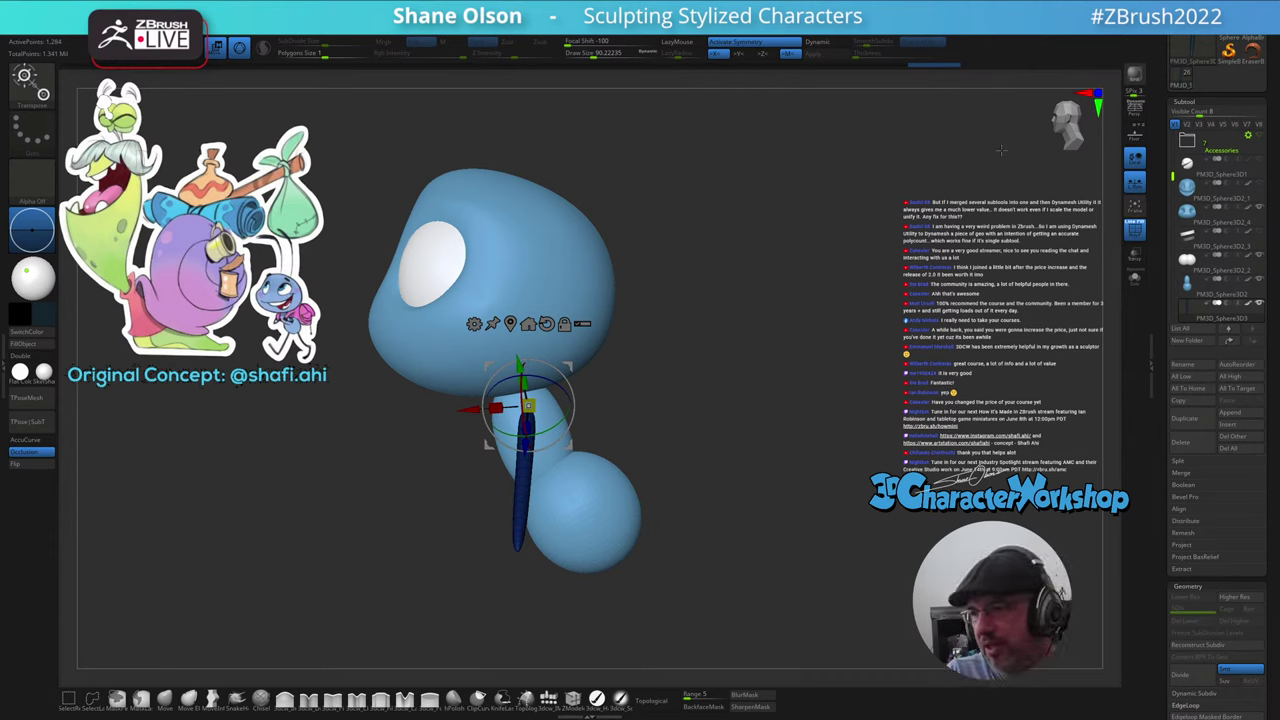
# - Inspect the arms' export scale and their geometry position and size values
pyautogui.moveTo(1161, 382); pyautogui.dragTo(1155, 210)
pyautogui.click(1183, 441)
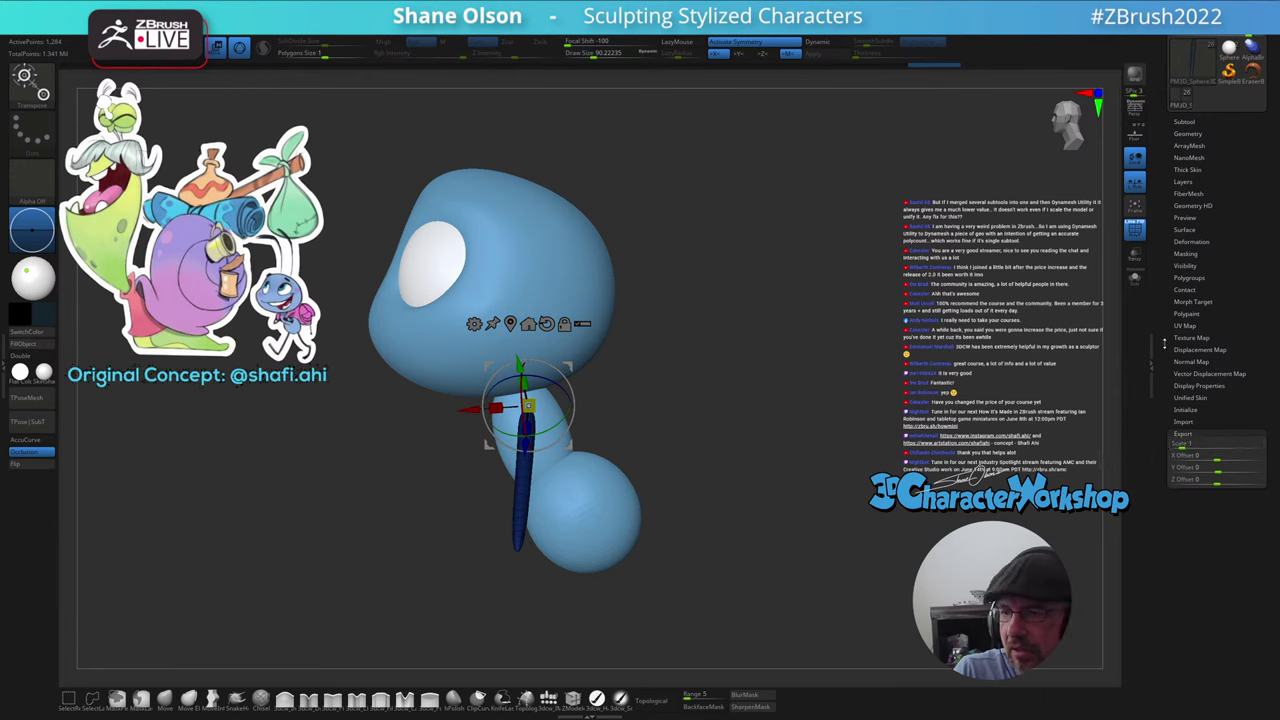
pyautogui.moveTo(1177, 268); pyautogui.dragTo(1164, 340)
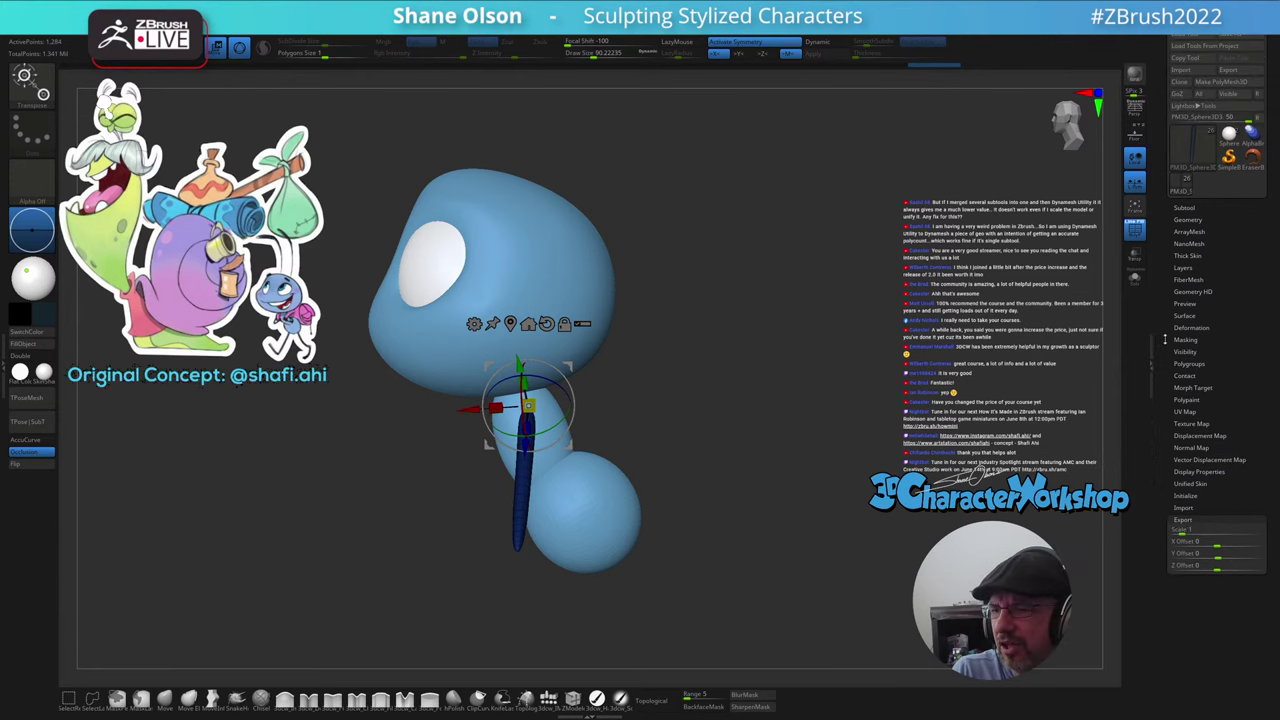
pyautogui.click(1201, 219)
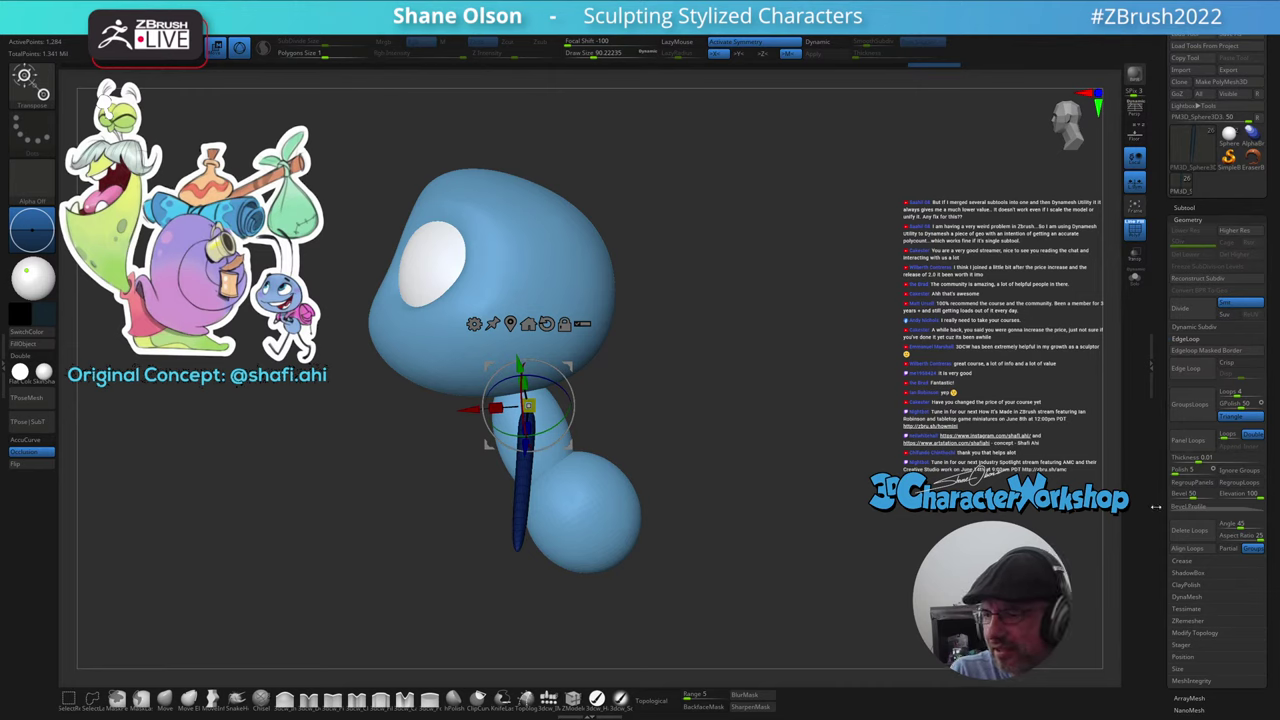
pyautogui.click(1186, 657)
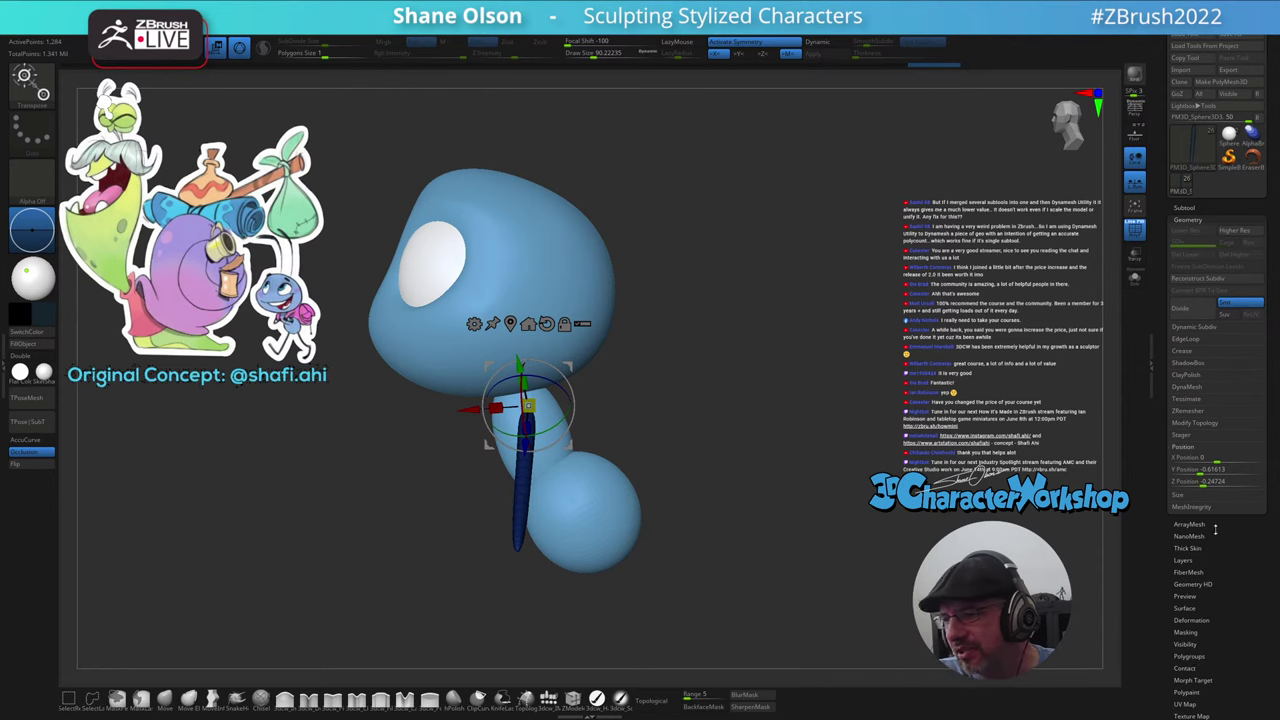
pyautogui.click(1179, 496)
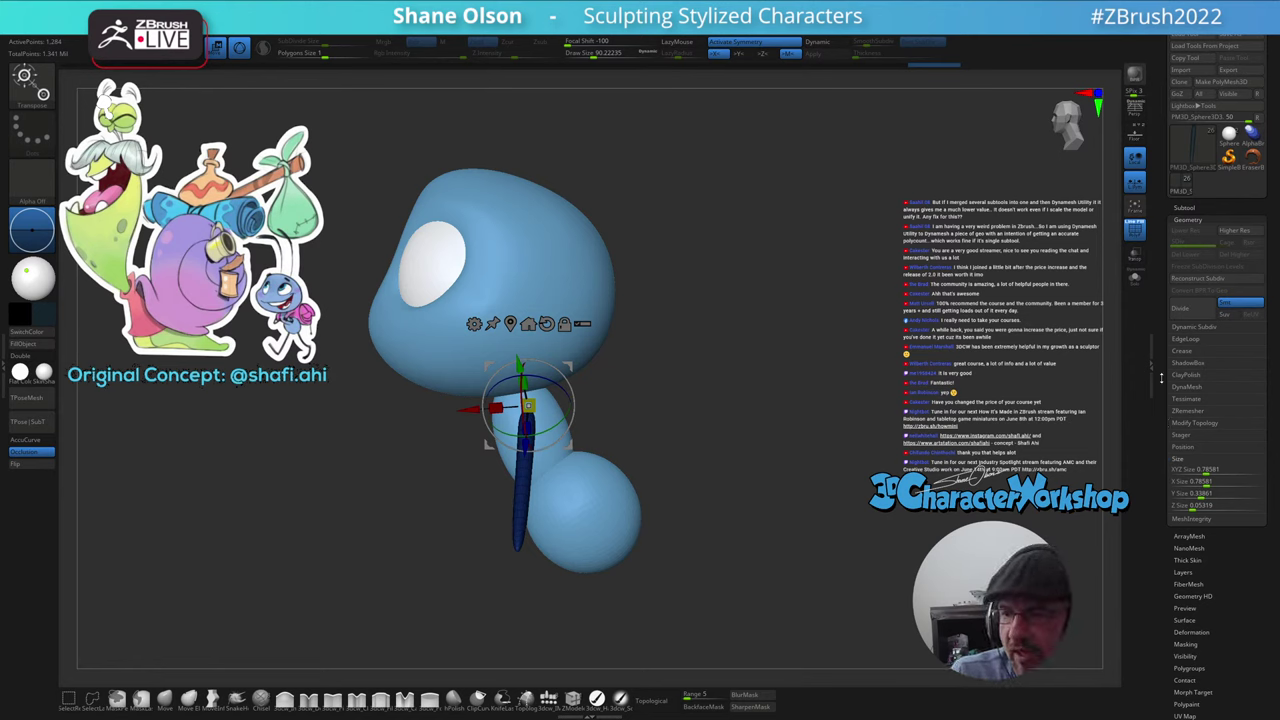
pyautogui.click(1187, 219)
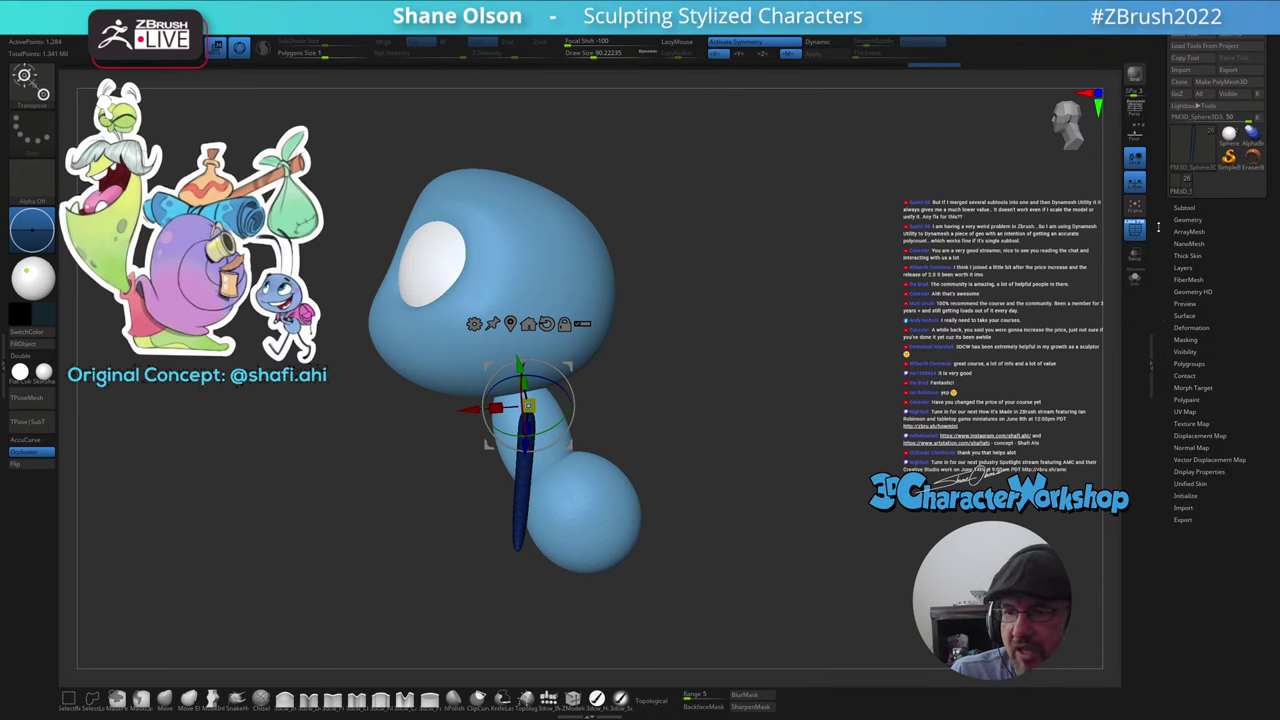
# - Compare the character's height with the ruler subtool and the floor grid from the front, and hide both again
pyautogui.moveTo(745, 343)
pyautogui.mouseDown()
pyautogui.moveTo(840, 344)
pyautogui.moveTo(750, 344)
pyautogui.mouseUp()
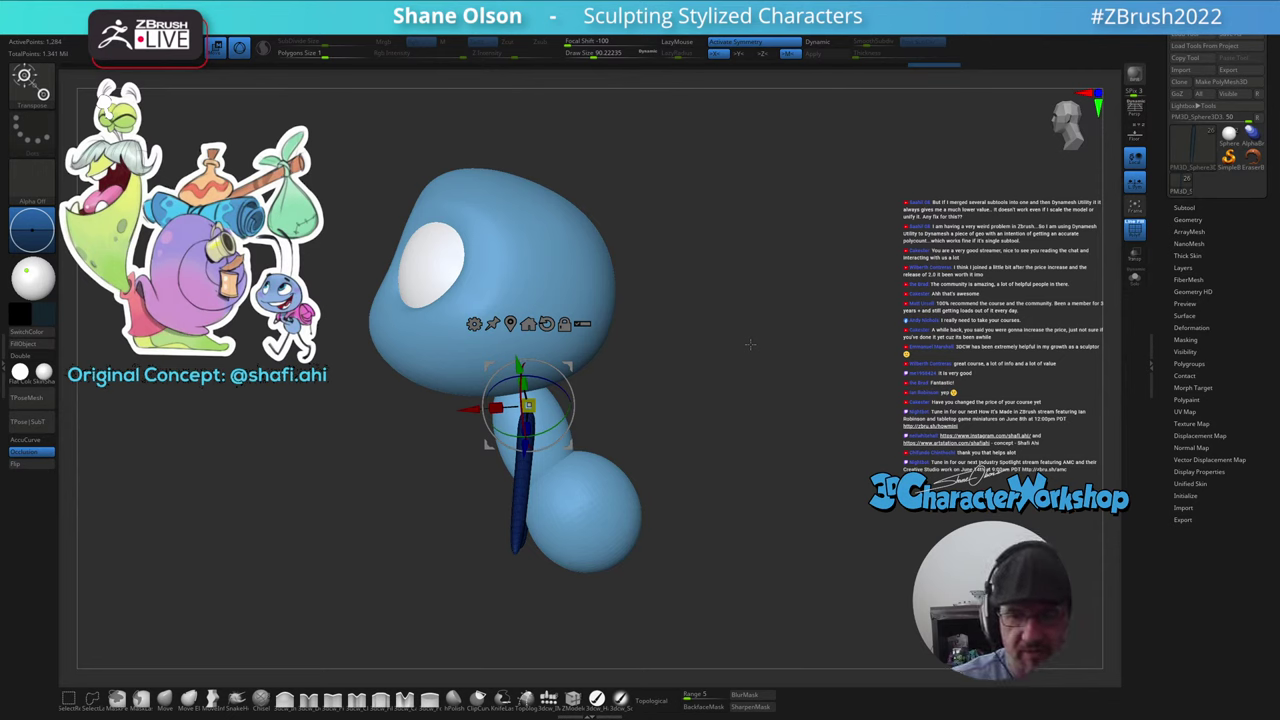
pyautogui.moveTo(672, 551)
pyautogui.mouseDown()
pyautogui.moveTo(697, 543)
pyautogui.moveTo(685, 557)
pyautogui.moveTo(680, 531)
pyautogui.moveTo(674, 554)
pyautogui.mouseUp()
pyautogui.press('q')
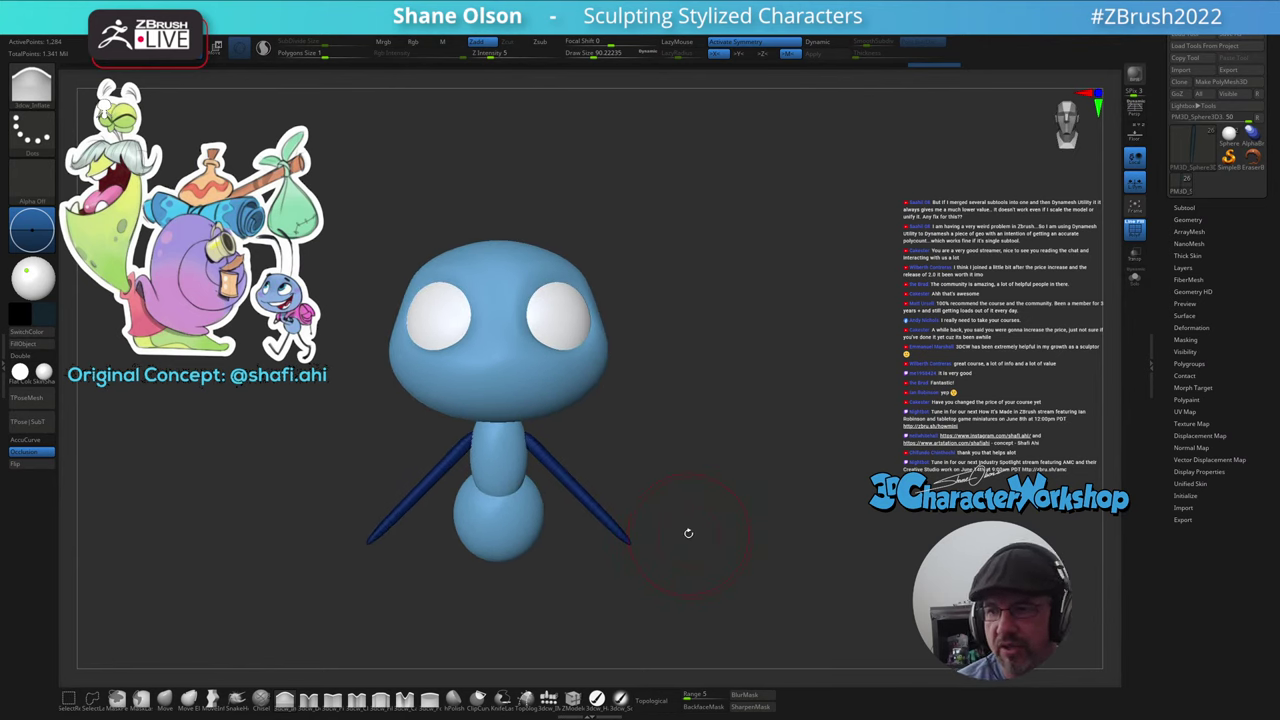
pyautogui.click(1184, 207)
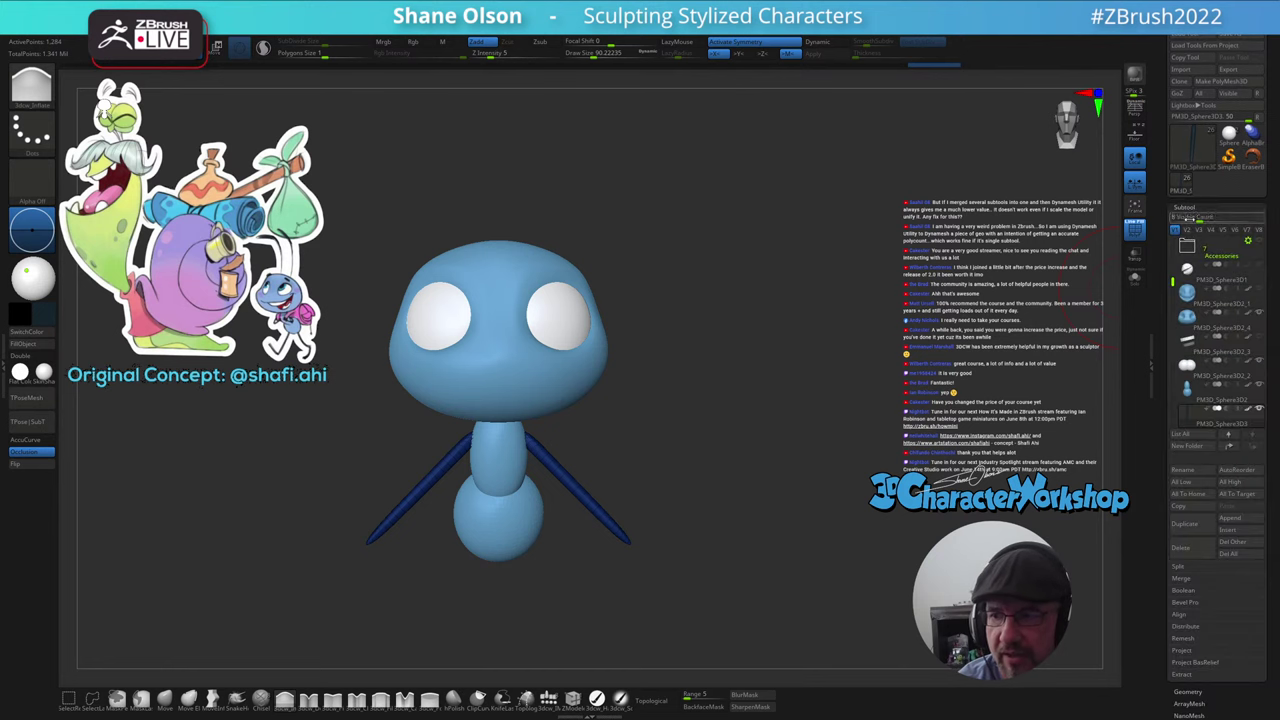
pyautogui.moveTo(1178, 270); pyautogui.dragTo(1177, 238)
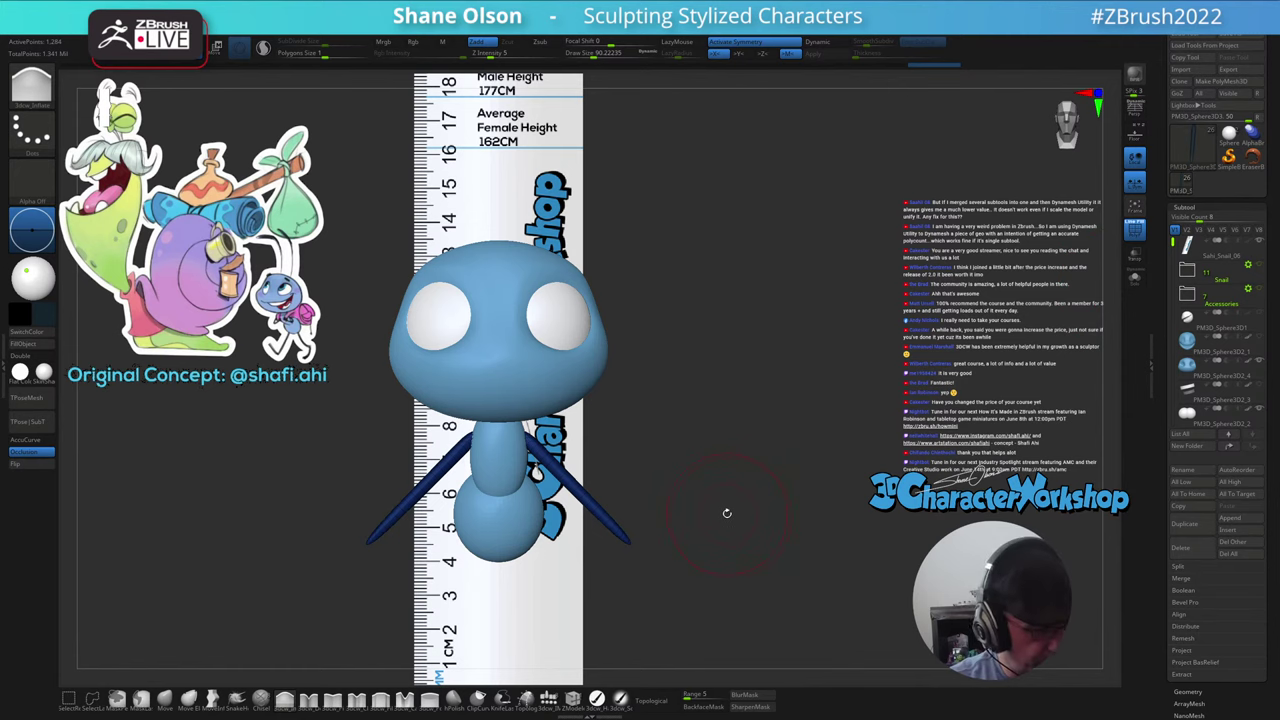
pyautogui.keyDown('ctrl'); pyautogui.moveTo(727, 513); pyautogui.dragTo(738, 440, button='right'); pyautogui.keyUp('ctrl')
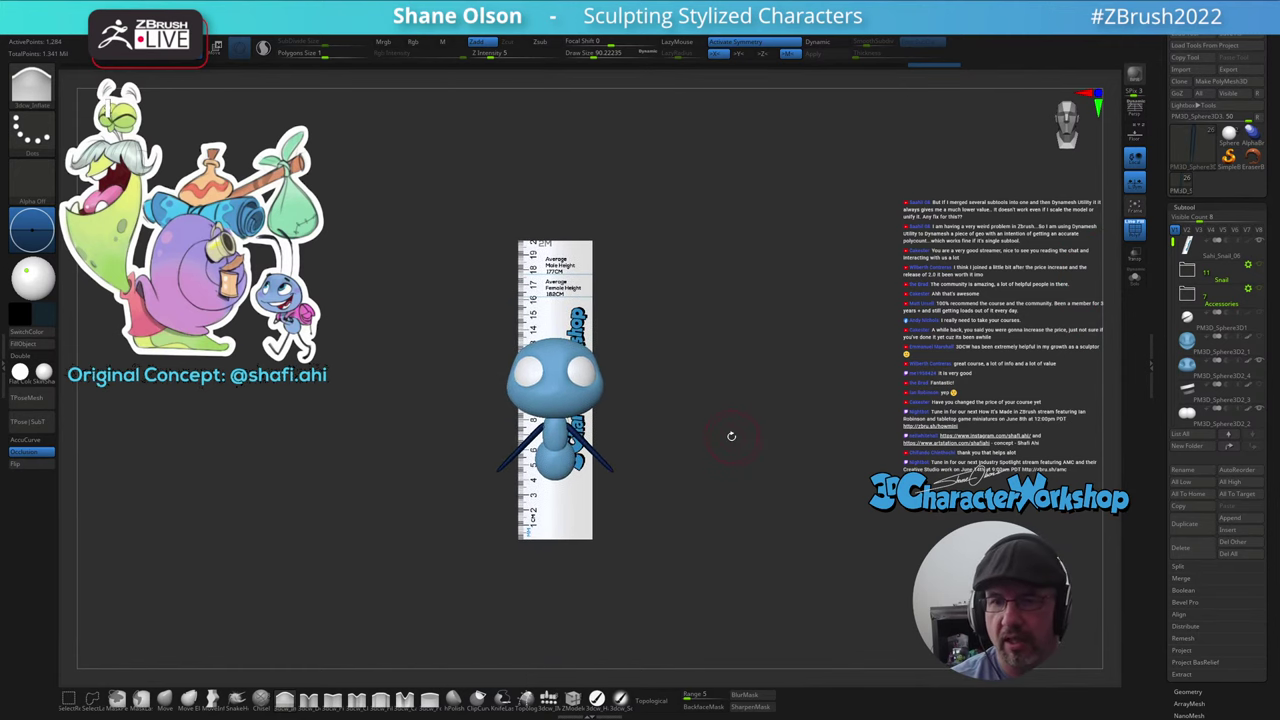
pyautogui.press('p')
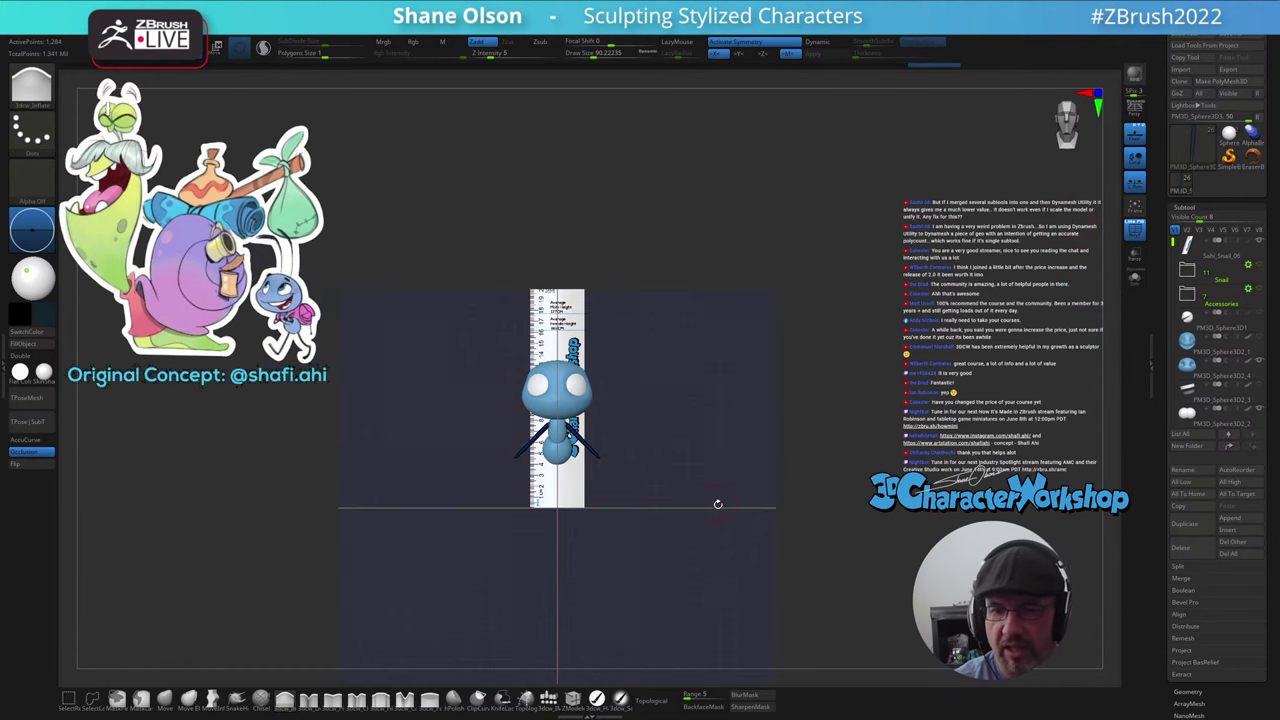
pyautogui.keyDown('alt'); pyautogui.moveTo(718, 504); pyautogui.dragTo(745, 467, button='right'); pyautogui.keyUp('alt')
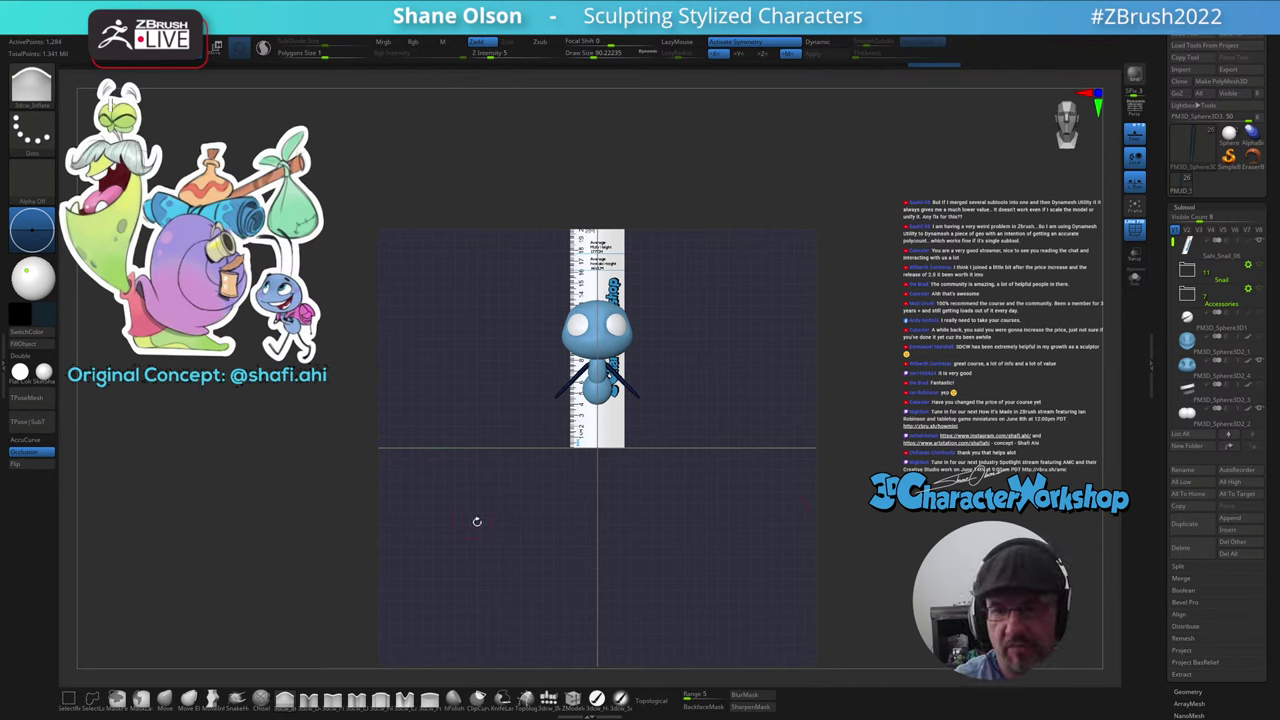
pyautogui.moveTo(723, 522); pyautogui.dragTo(690, 541)
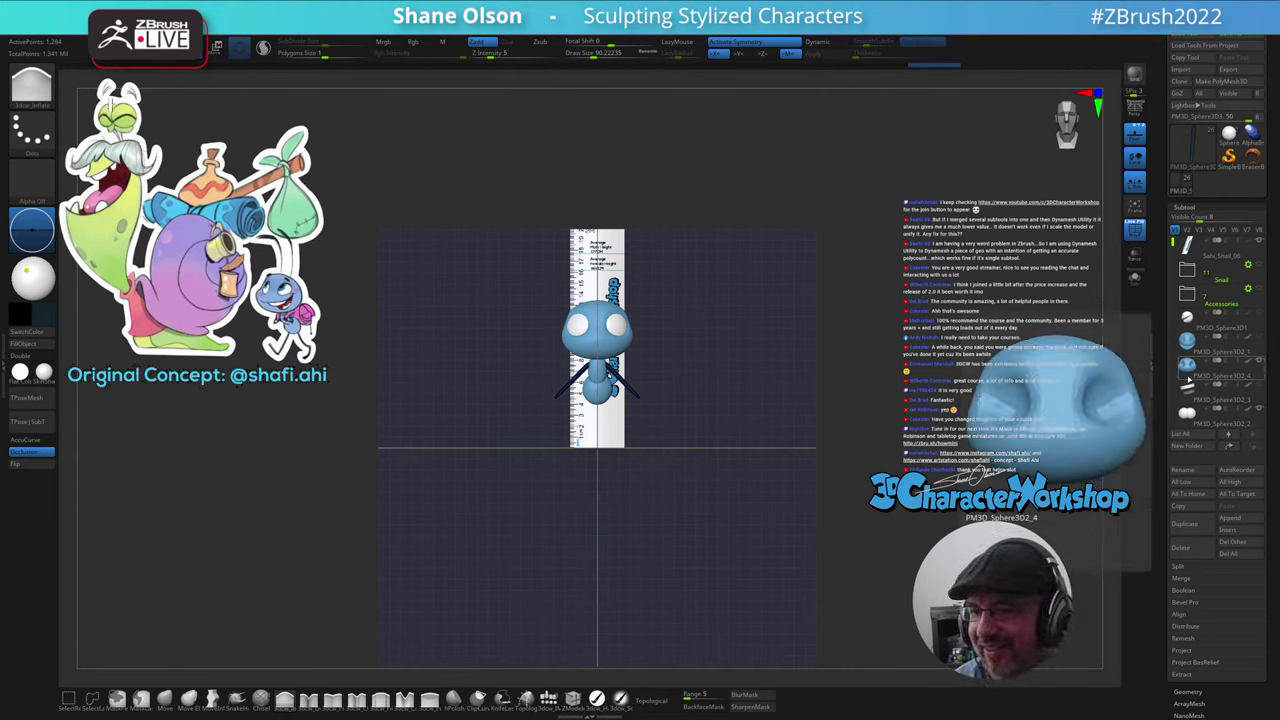
pyautogui.click(1259, 241)
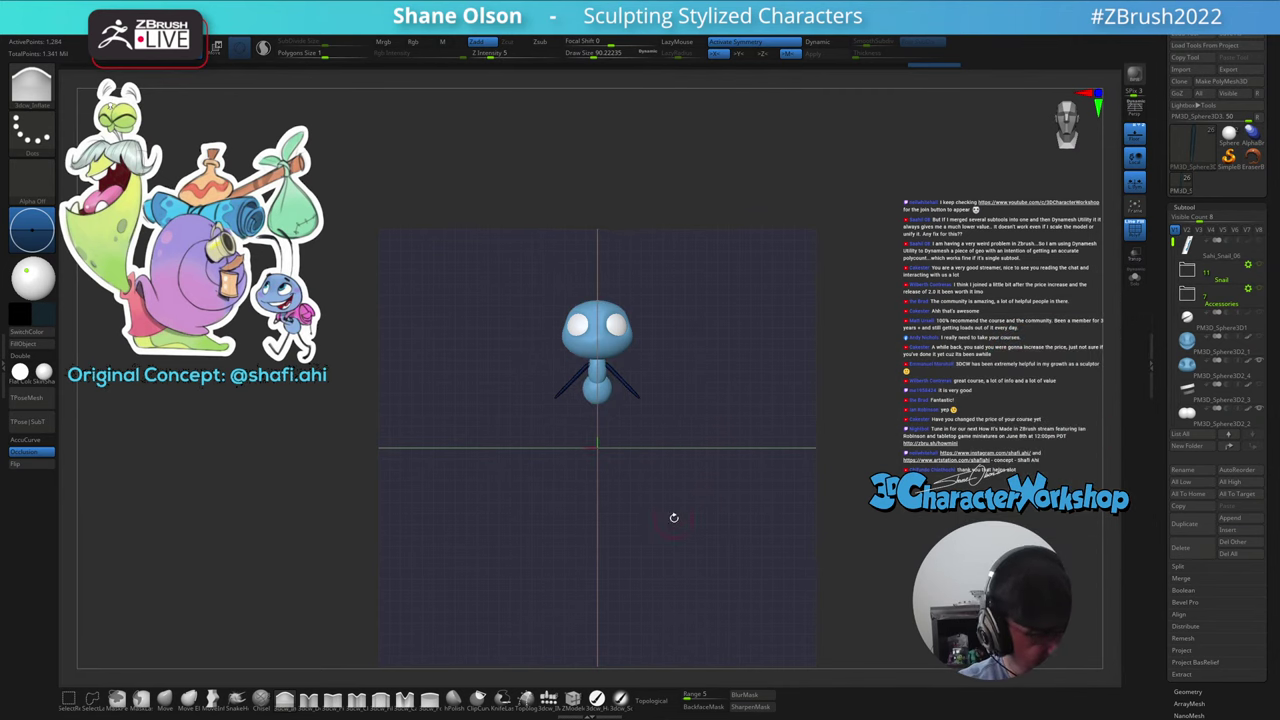
pyautogui.click(1134, 157)
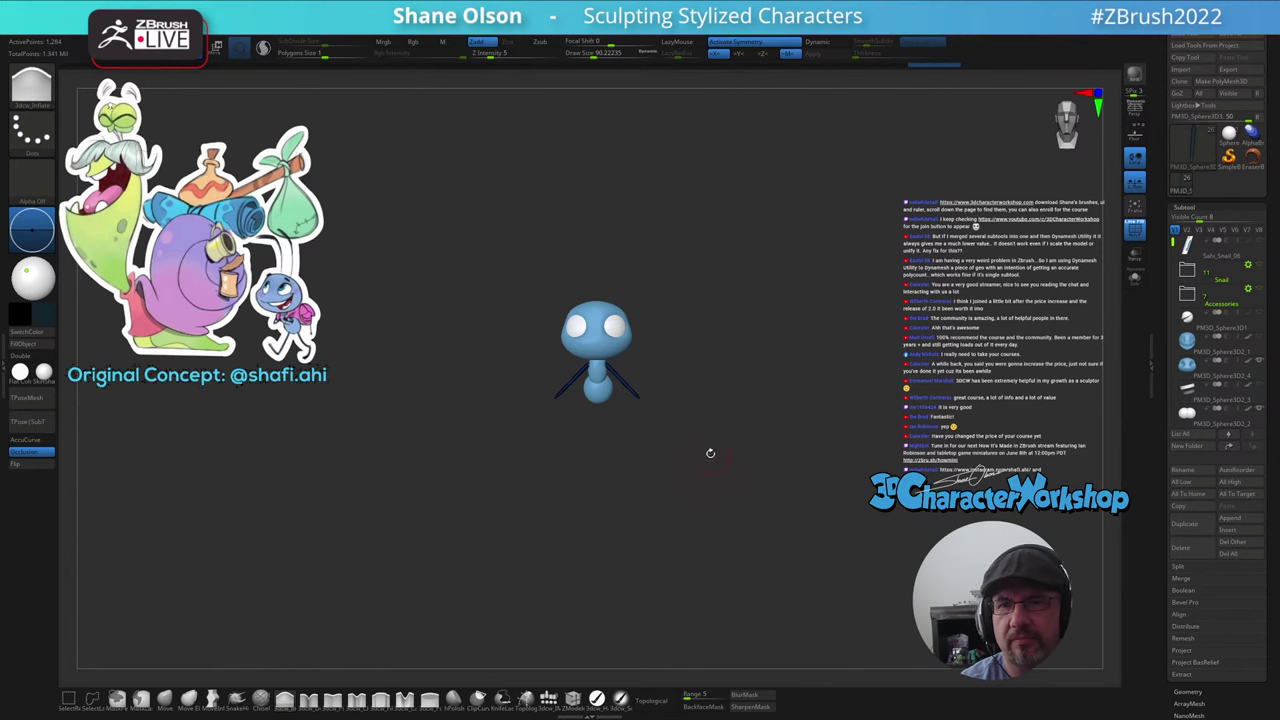
# - Reset the gizmo orientation, copy the arms downward within the same subtool, and rotate the copies vertically beneath the abdomen as legs
pyautogui.moveTo(709, 407)
pyautogui.mouseDown()
pyautogui.moveTo(698, 469)
pyautogui.moveTo(709, 471)
pyautogui.moveTo(689, 496)
pyautogui.moveTo(753, 451)
pyautogui.mouseUp()
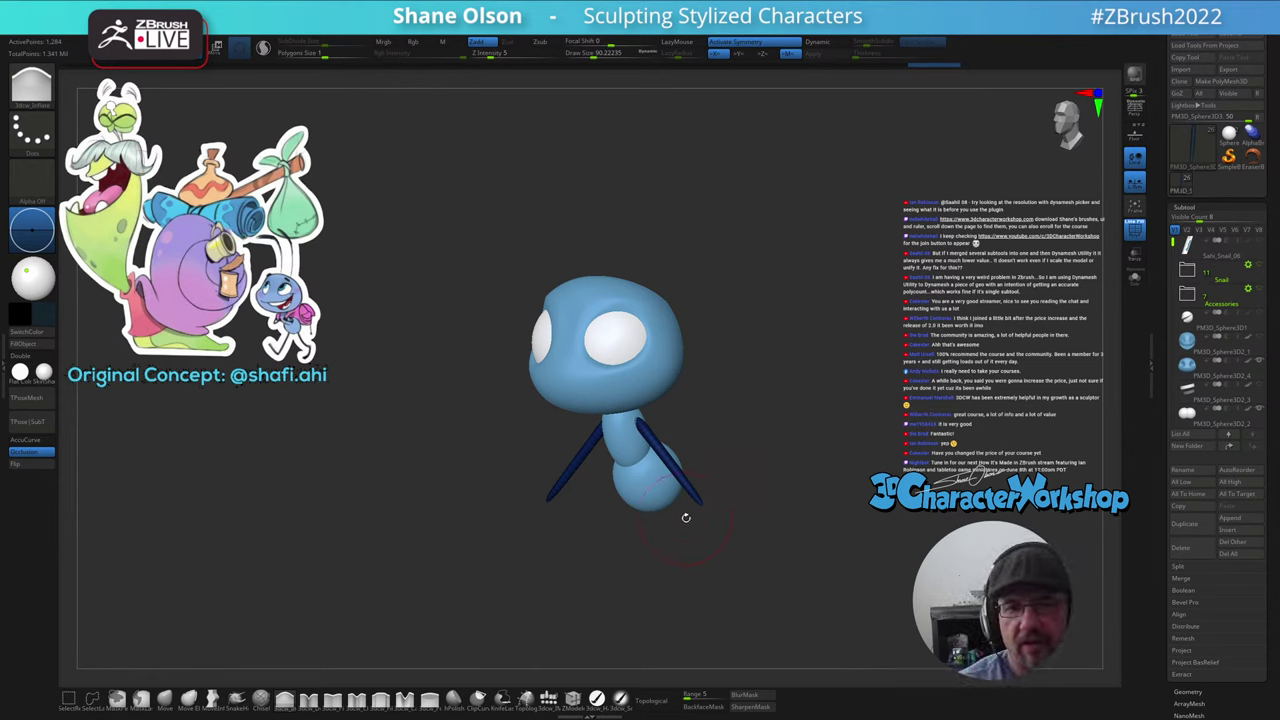
pyautogui.moveTo(686, 520)
pyautogui.mouseDown()
pyautogui.moveTo(674, 522)
pyautogui.moveTo(740, 540)
pyautogui.moveTo(716, 507)
pyautogui.moveTo(717, 541)
pyautogui.mouseUp()
pyautogui.press('w')
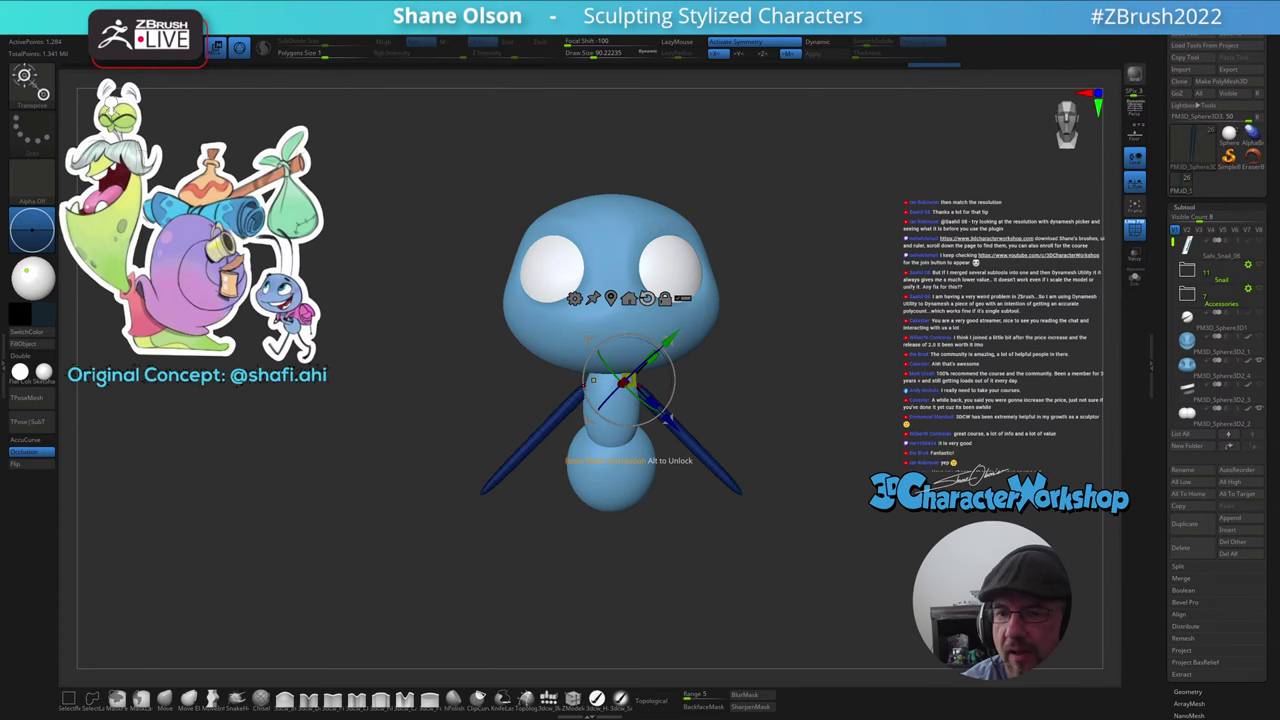
pyautogui.keyDown('alt'); pyautogui.click(648, 297); pyautogui.keyUp('alt')
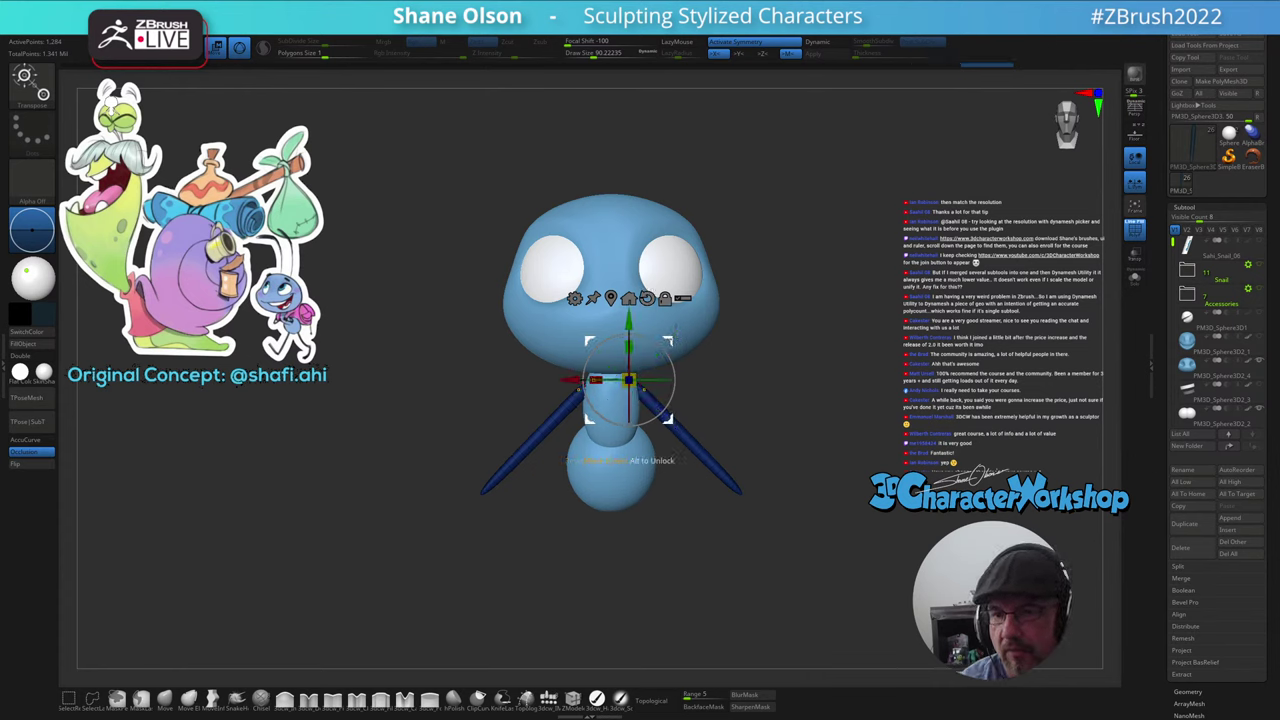
pyautogui.keyDown('ctrl'); pyautogui.moveTo(673, 337); pyautogui.dragTo(681, 453); pyautogui.keyUp('ctrl')
pyautogui.moveTo(722, 531)
pyautogui.mouseDown()
pyautogui.moveTo(689, 538)
pyautogui.moveTo(712, 530)
pyautogui.mouseUp()
pyautogui.moveTo(677, 476); pyautogui.dragTo(731, 451)
pyautogui.moveTo(743, 528)
pyautogui.mouseDown()
pyautogui.moveTo(789, 529)
pyautogui.moveTo(758, 562)
pyautogui.moveTo(728, 532)
pyautogui.moveTo(688, 556)
pyautogui.moveTo(703, 559)
pyautogui.moveTo(687, 540)
pyautogui.moveTo(714, 526)
pyautogui.moveTo(694, 528)
pyautogui.moveTo(711, 528)
pyautogui.moveTo(691, 543)
pyautogui.mouseUp()
pyautogui.press('q')
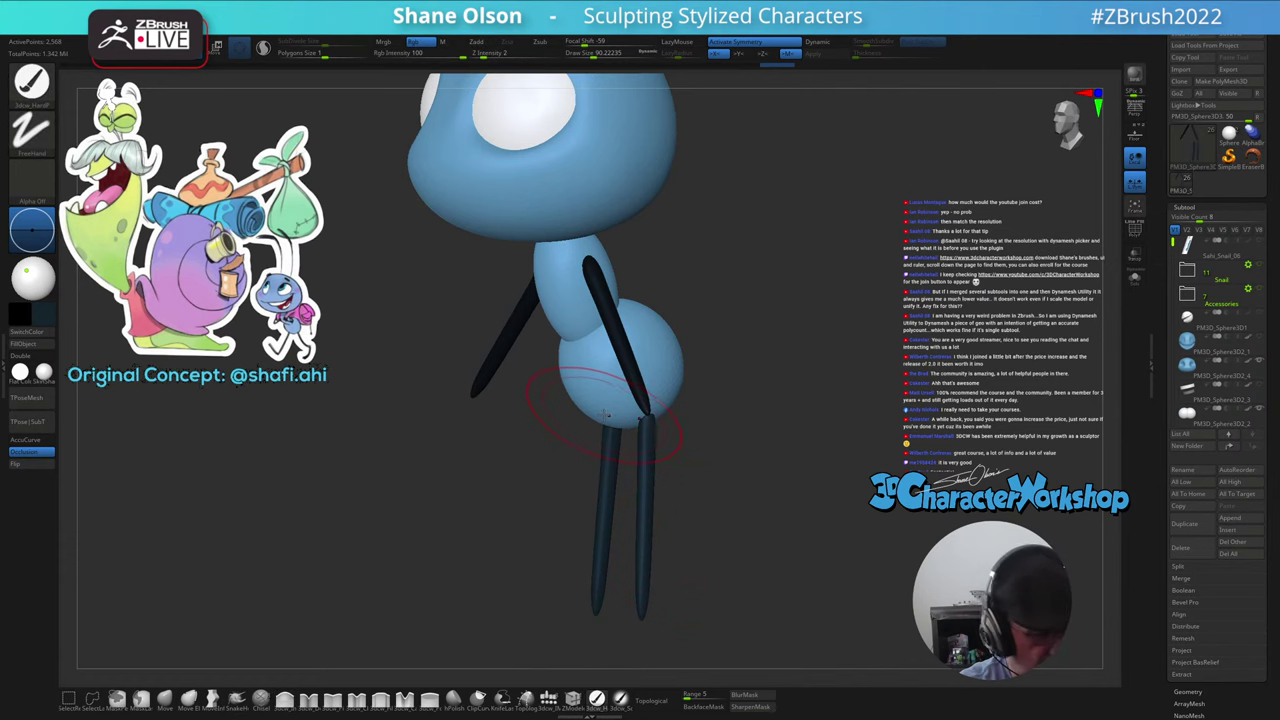
# - Fill the unmasked legs with light blue, then clear the mask and fill the arms with the same color
pyautogui.click(24, 343)
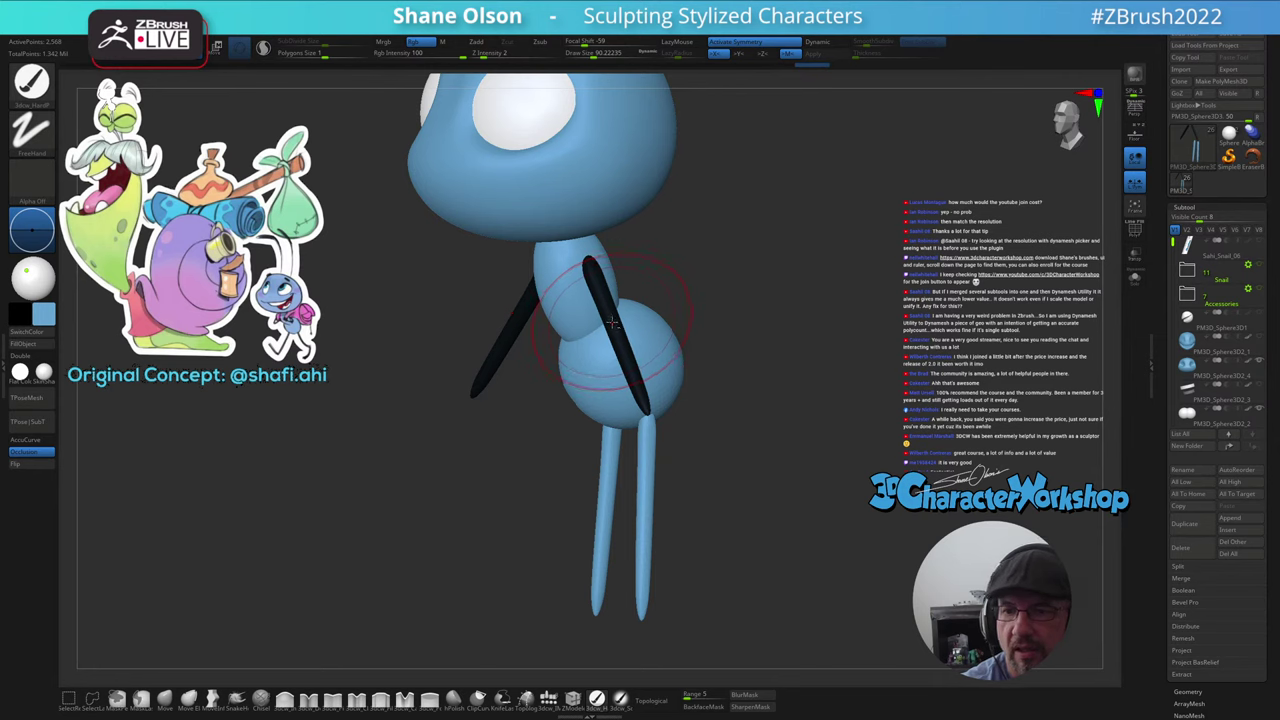
pyautogui.hotkey('shift', 'f')
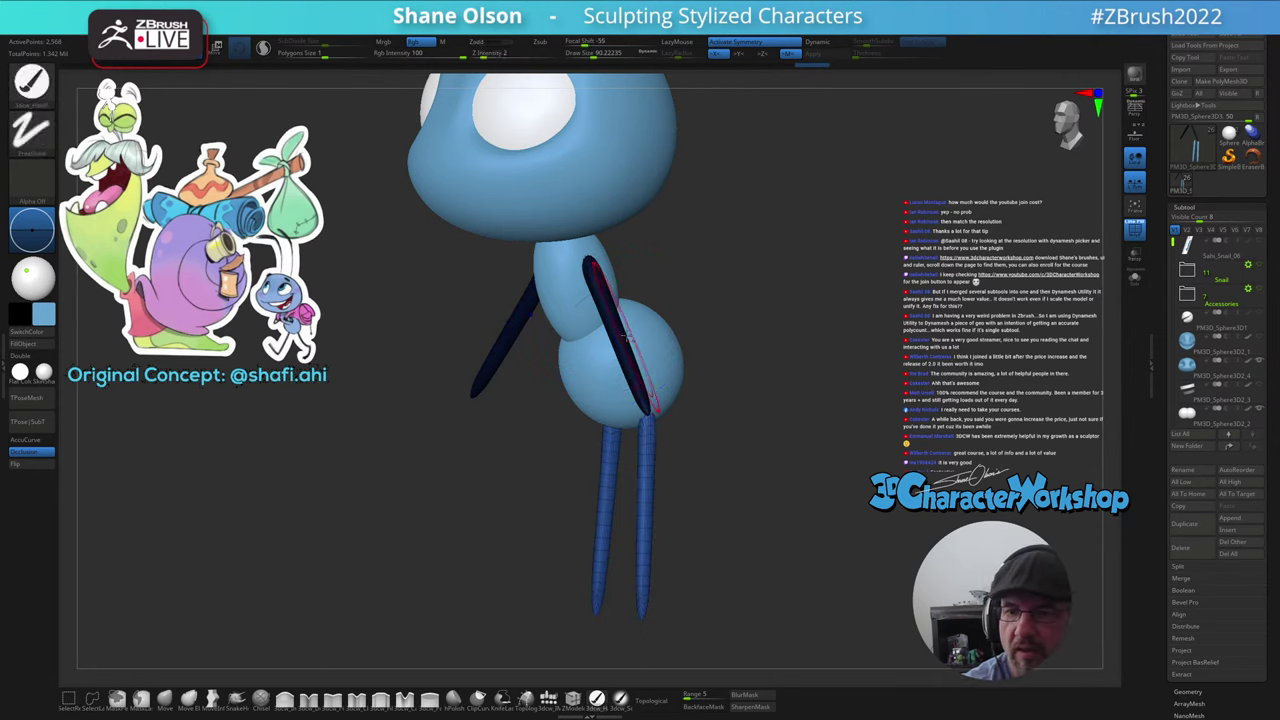
pyautogui.click(24, 344)
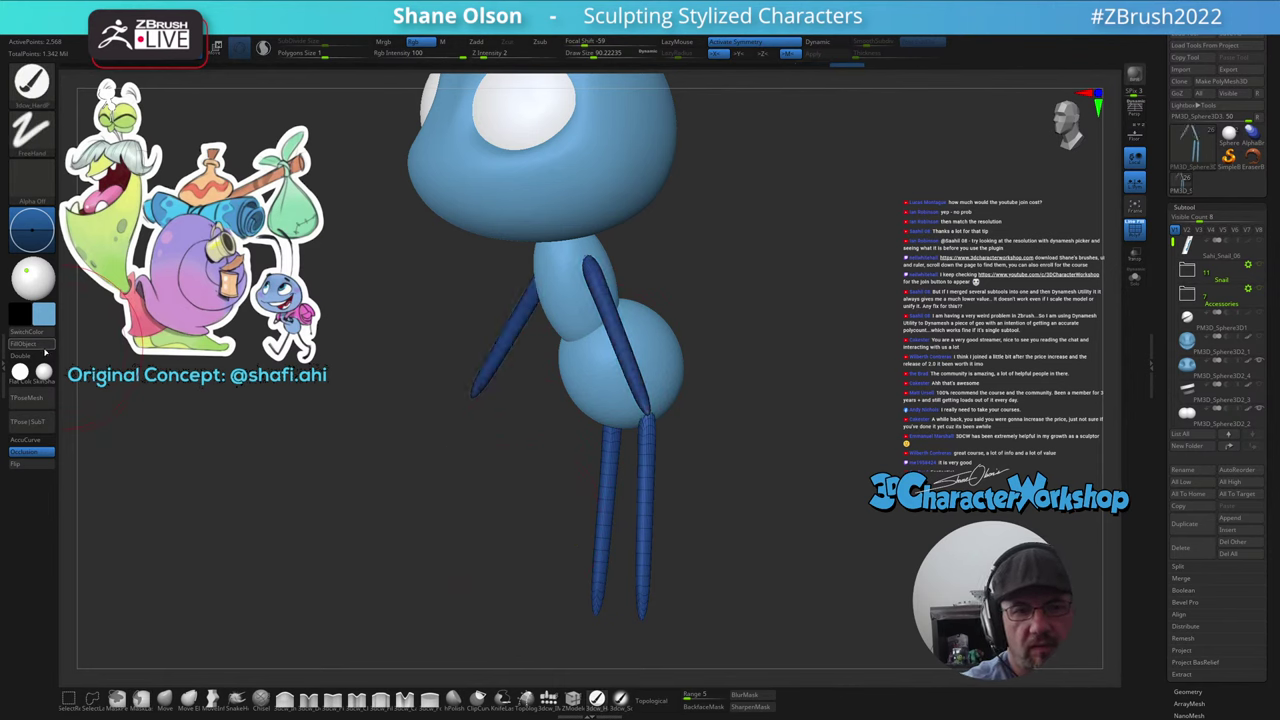
pyautogui.hotkey('shift', 'f')
# - Reduce the draw size to about 51 and insert mirrored Appendage meshes at the ends of the legs, viewed from below
pyautogui.moveTo(726, 514)
pyautogui.mouseDown()
pyautogui.moveTo(717, 522)
pyautogui.moveTo(746, 523)
pyautogui.moveTo(743, 510)
pyautogui.moveTo(653, 485)
pyautogui.mouseUp()
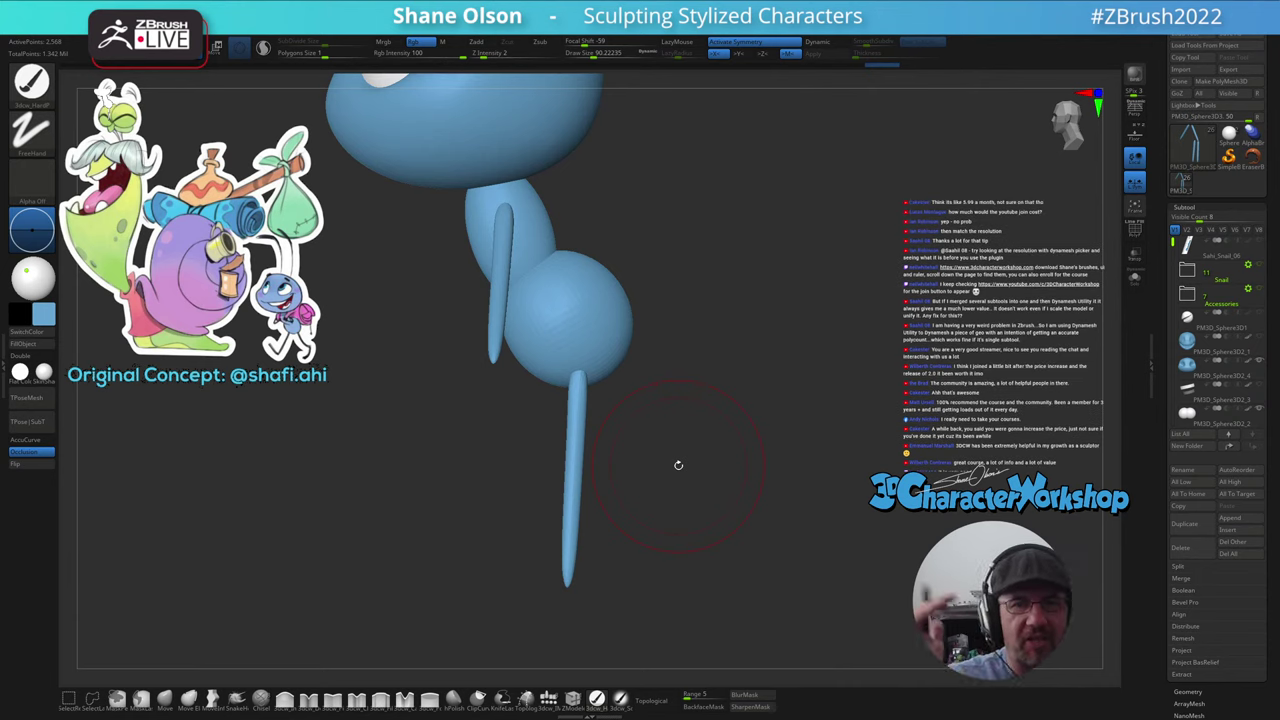
pyautogui.keyDown('alt'); pyautogui.moveTo(618, 532); pyautogui.dragTo(642, 501); pyautogui.keyUp('alt')
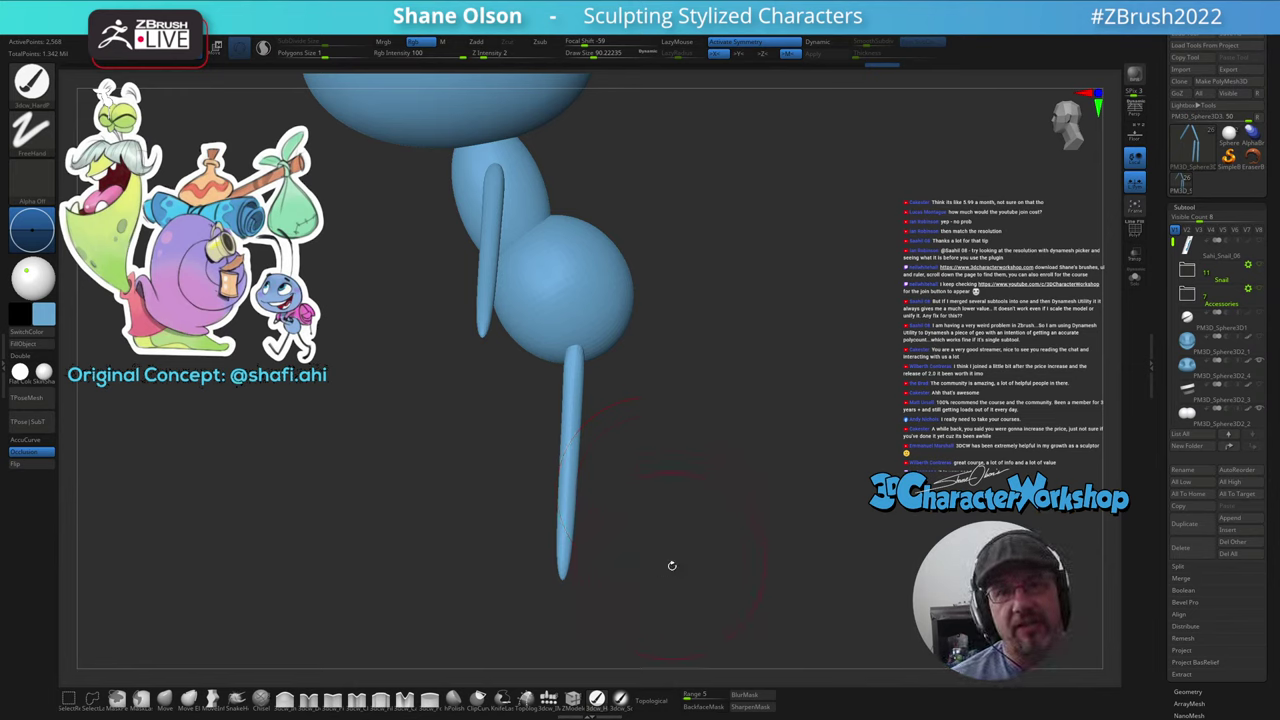
pyautogui.press('s')
pyautogui.moveTo(628, 583); pyautogui.dragTo(629, 582)
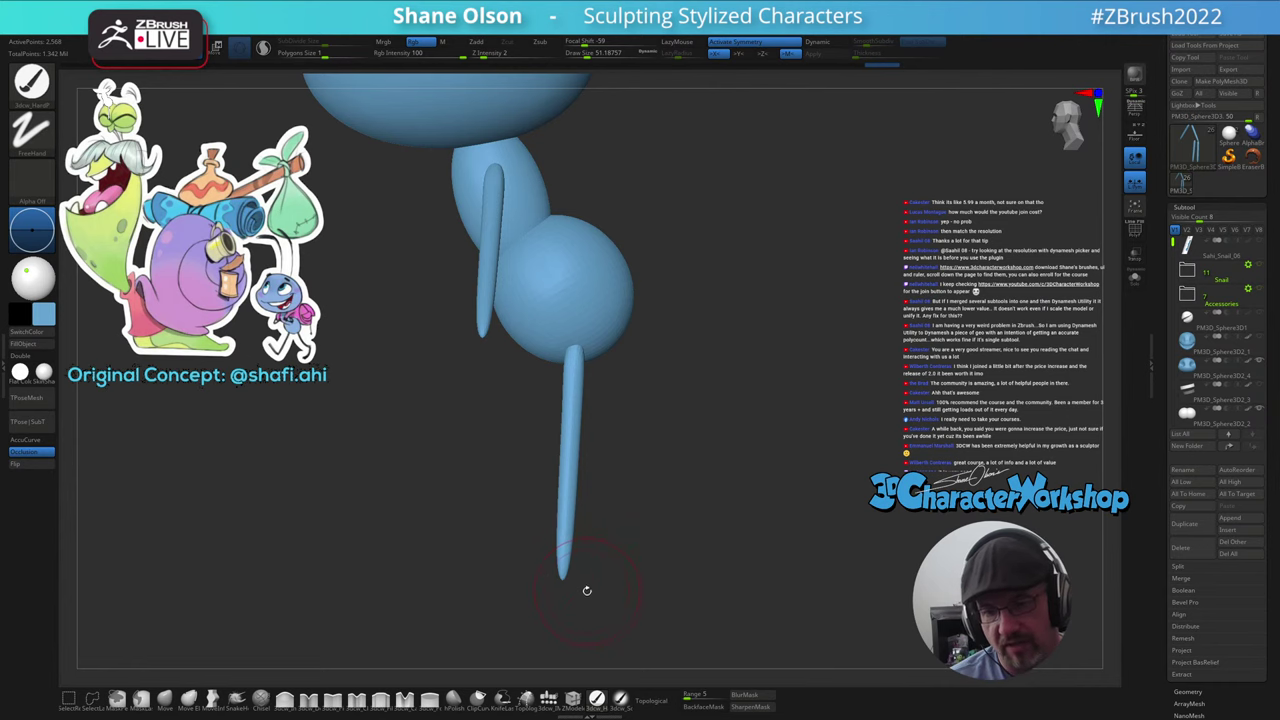
pyautogui.moveTo(579, 577)
pyautogui.mouseDown()
pyautogui.moveTo(633, 512)
pyautogui.moveTo(646, 555)
pyautogui.mouseUp()
pyautogui.click(549, 700)
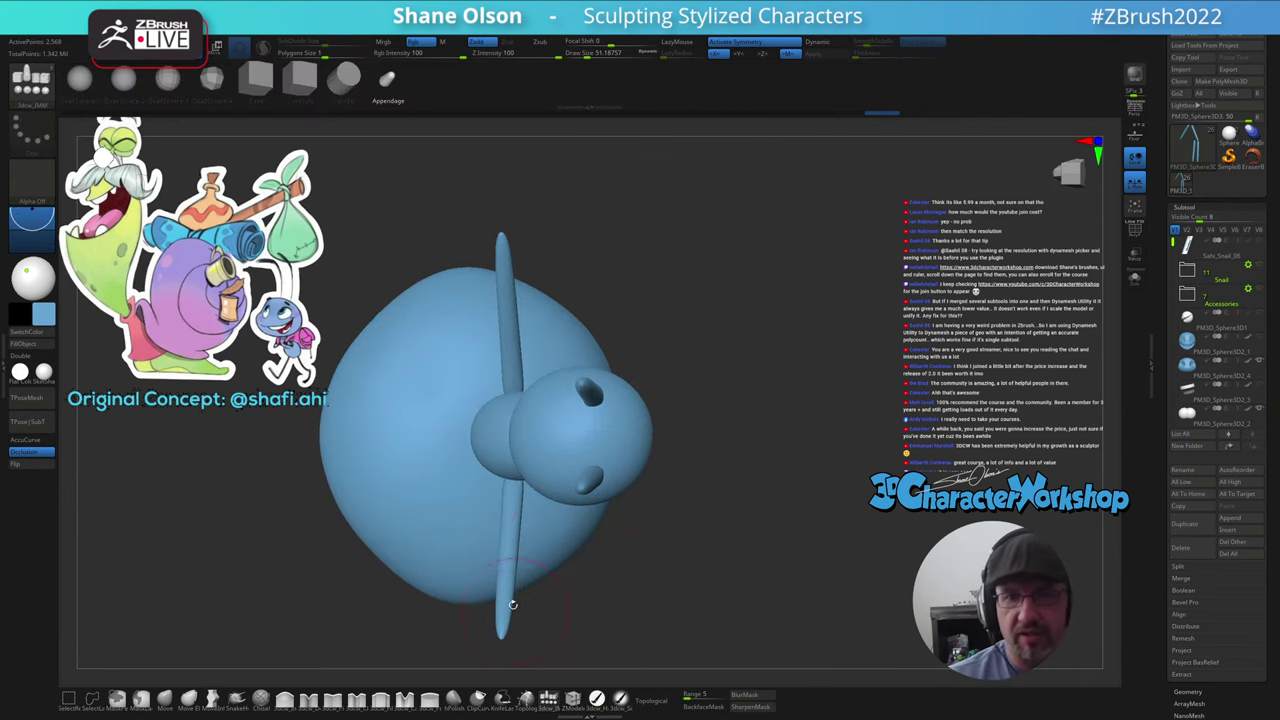
pyautogui.moveTo(585, 382); pyautogui.dragTo(584, 414)
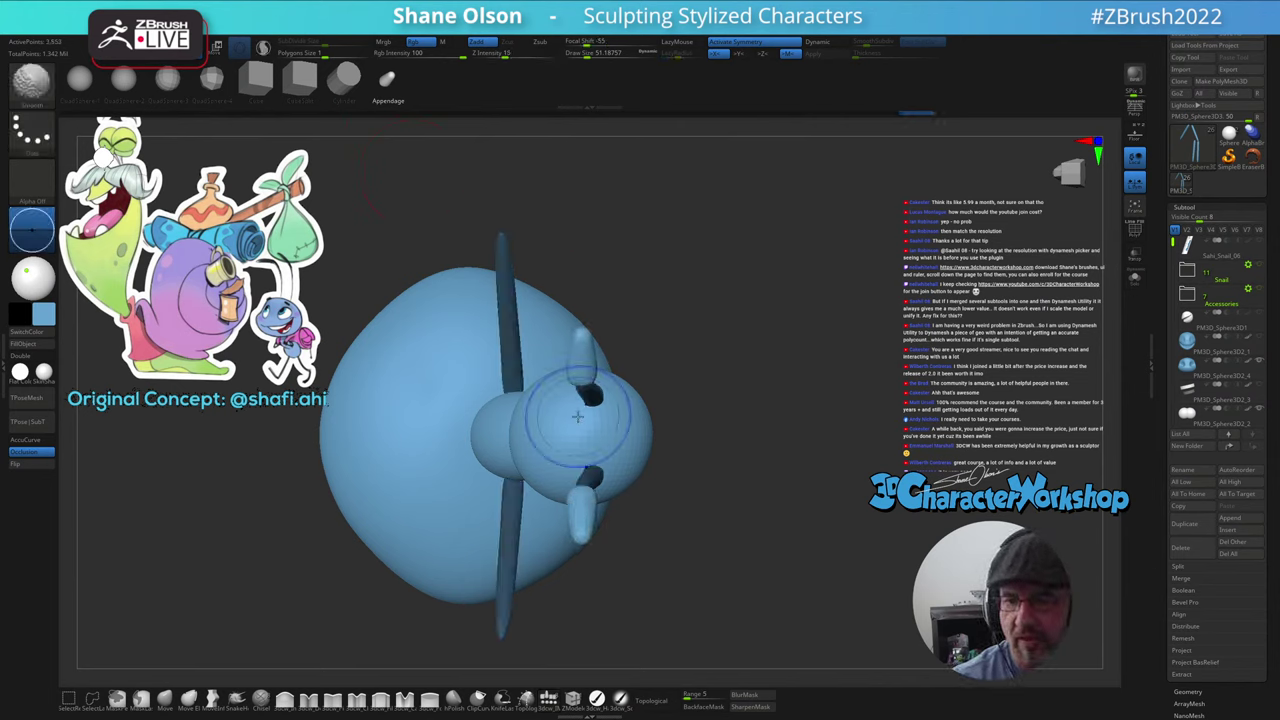
# - Rotate the inserted feet from the leg ends so they point forward and lie horizontally, and adjust their scale
pyautogui.press('w')
pyautogui.moveTo(648, 509); pyautogui.dragTo(648, 401)
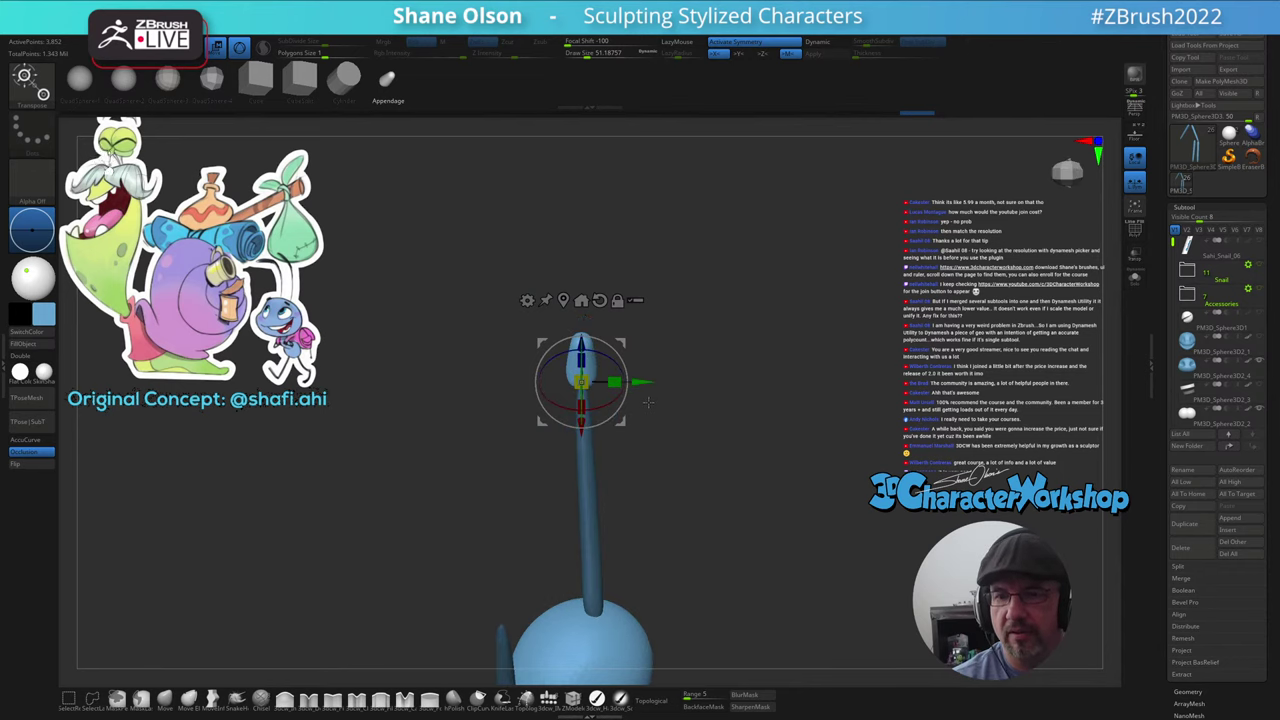
pyautogui.moveTo(625, 357); pyautogui.dragTo(636, 462)
pyautogui.moveTo(567, 484); pyautogui.dragTo(571, 410)
pyautogui.moveTo(668, 535); pyautogui.dragTo(669, 356)
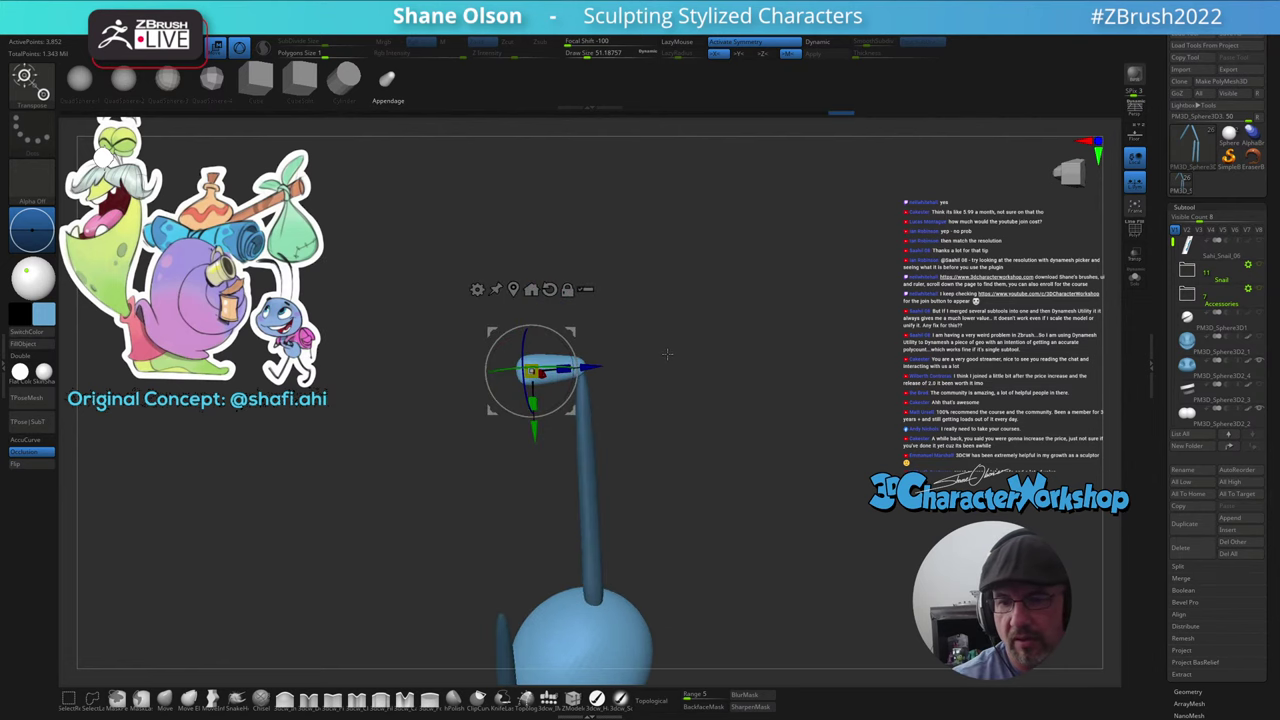
pyautogui.moveTo(533, 404); pyautogui.dragTo(533, 401)
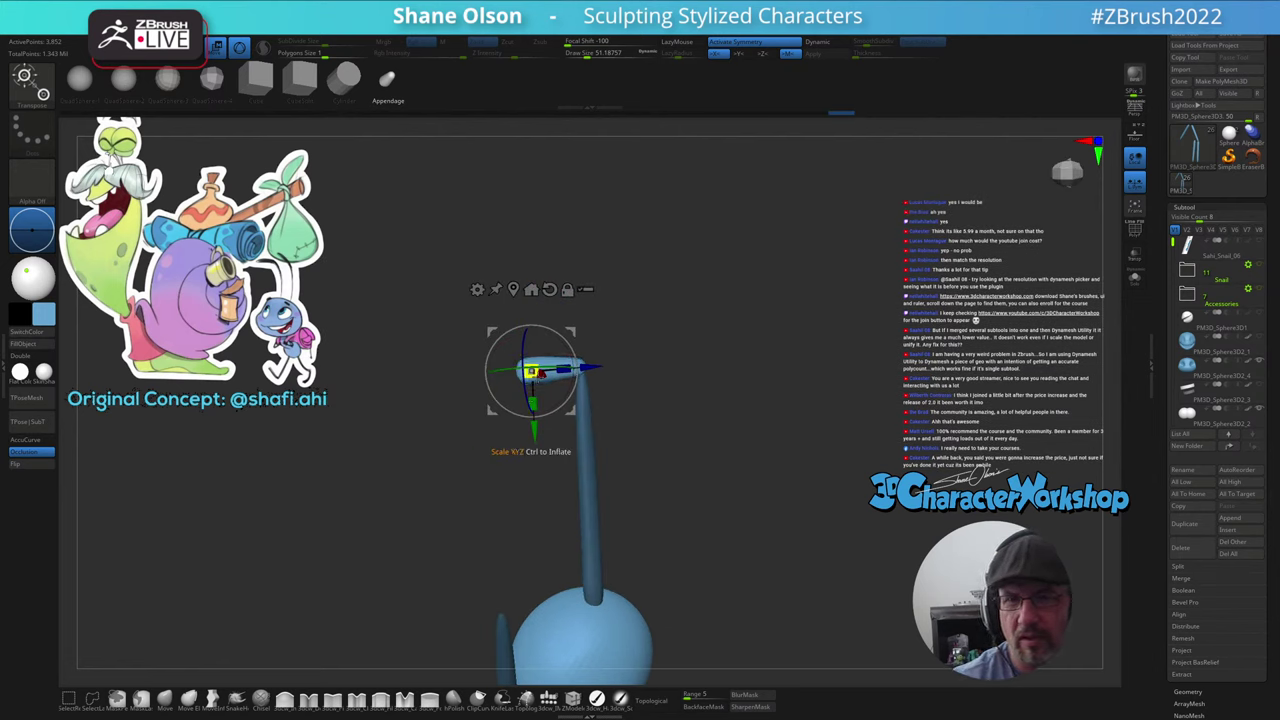
pyautogui.moveTo(643, 345); pyautogui.dragTo(682, 436)
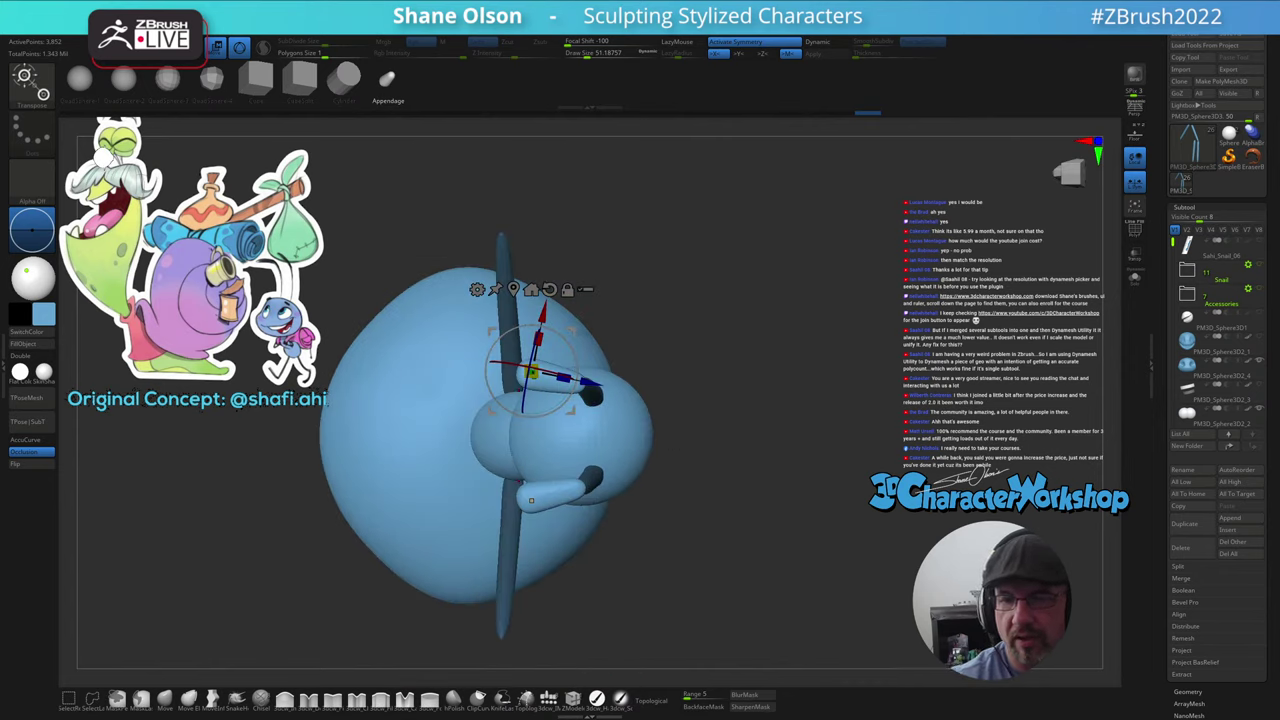
# - Move the gizmo pivot to the heel and lengthen the feet forward from the ankles, angled slightly outward
pyautogui.moveTo(531, 500); pyautogui.dragTo(542, 492)
pyautogui.moveTo(610, 341); pyautogui.dragTo(625, 342)
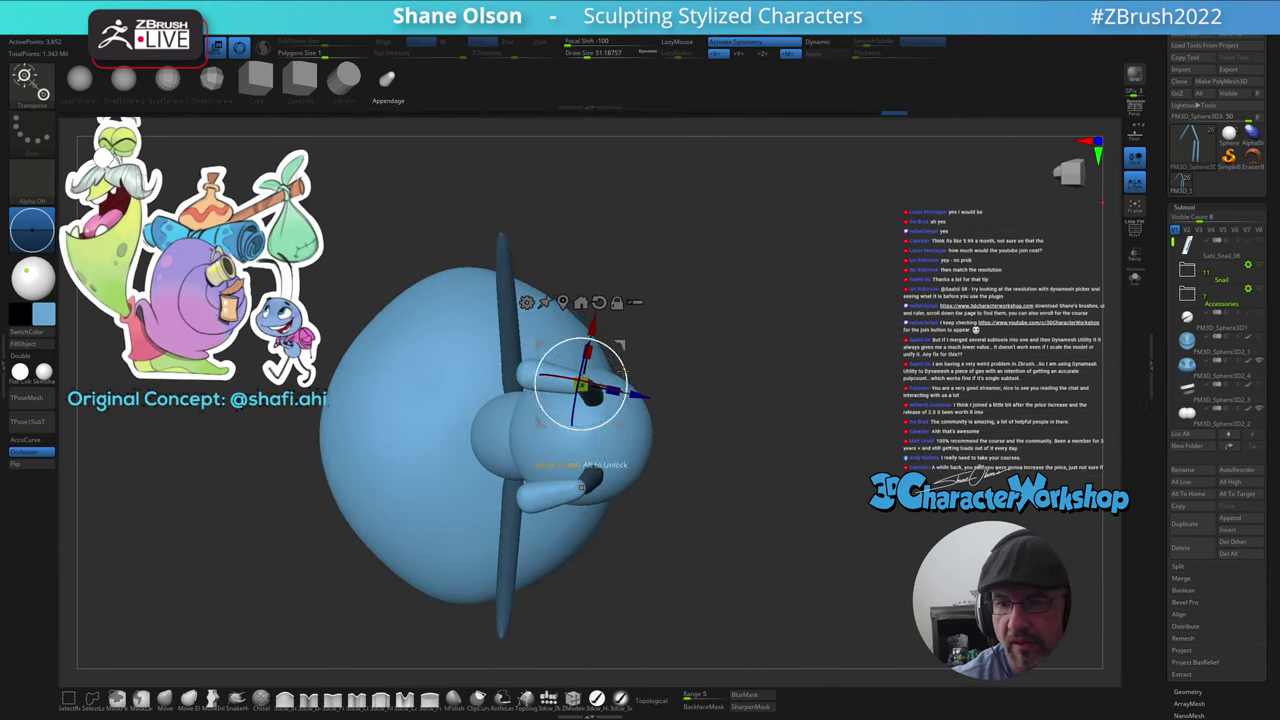
pyautogui.moveTo(612, 391); pyautogui.dragTo(646, 397)
pyautogui.moveTo(682, 508); pyautogui.dragTo(685, 395)
pyautogui.moveTo(665, 457); pyautogui.dragTo(608, 372)
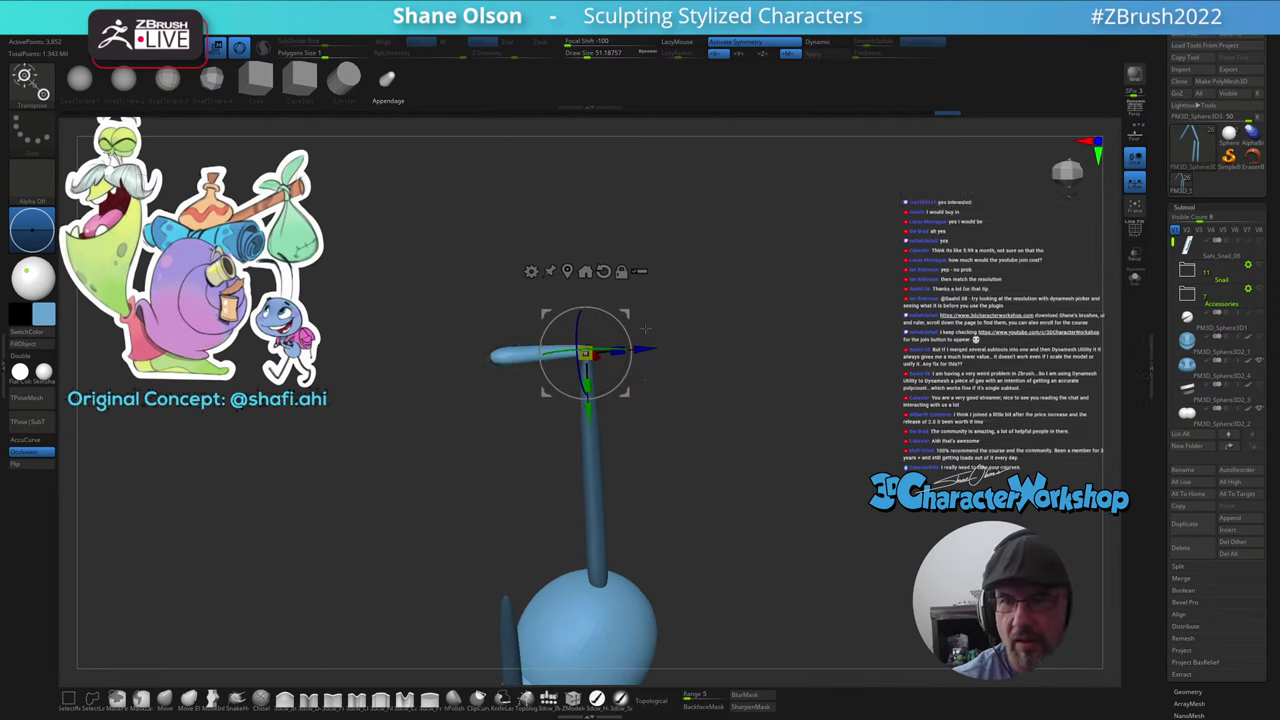
pyautogui.moveTo(628, 338)
pyautogui.mouseDown()
pyautogui.moveTo(627, 320)
pyautogui.moveTo(655, 380)
pyautogui.moveTo(651, 453)
pyautogui.mouseUp()
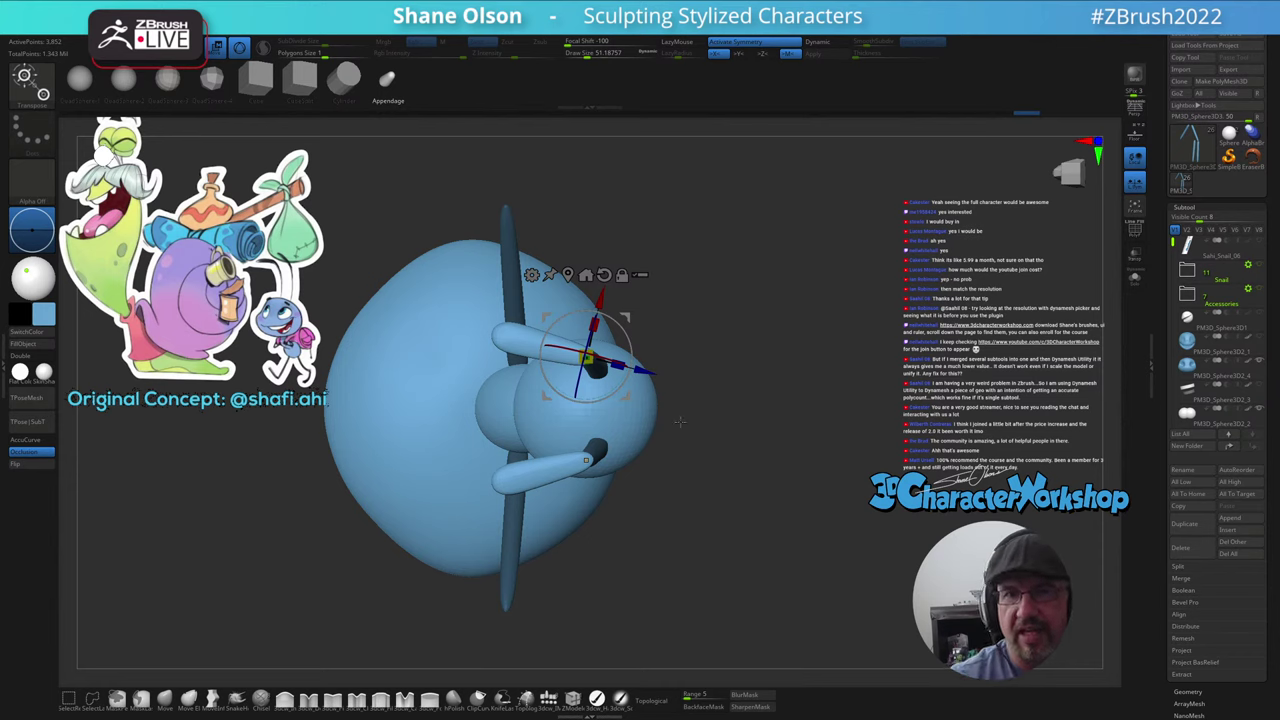
# - Reset the gizmo's orientation at the ankle and mask the feet so that only the legs stay editable
pyautogui.moveTo(684, 420)
pyautogui.mouseDown()
pyautogui.moveTo(673, 411)
pyautogui.moveTo(671, 473)
pyautogui.moveTo(681, 432)
pyautogui.moveTo(658, 479)
pyautogui.moveTo(689, 548)
pyautogui.moveTo(645, 555)
pyautogui.moveTo(631, 591)
pyautogui.moveTo(629, 557)
pyautogui.moveTo(670, 551)
pyautogui.mouseUp()
pyautogui.press('q')
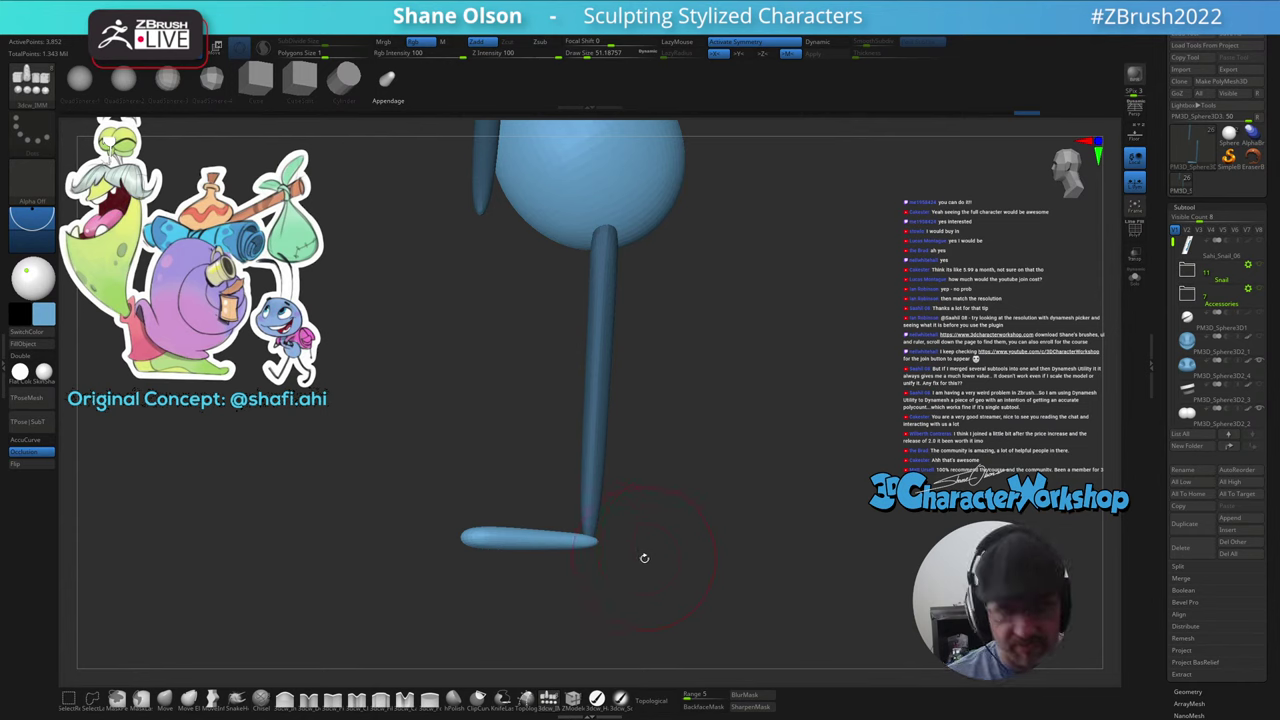
pyautogui.moveTo(614, 580); pyautogui.dragTo(628, 576)
pyautogui.press('w')
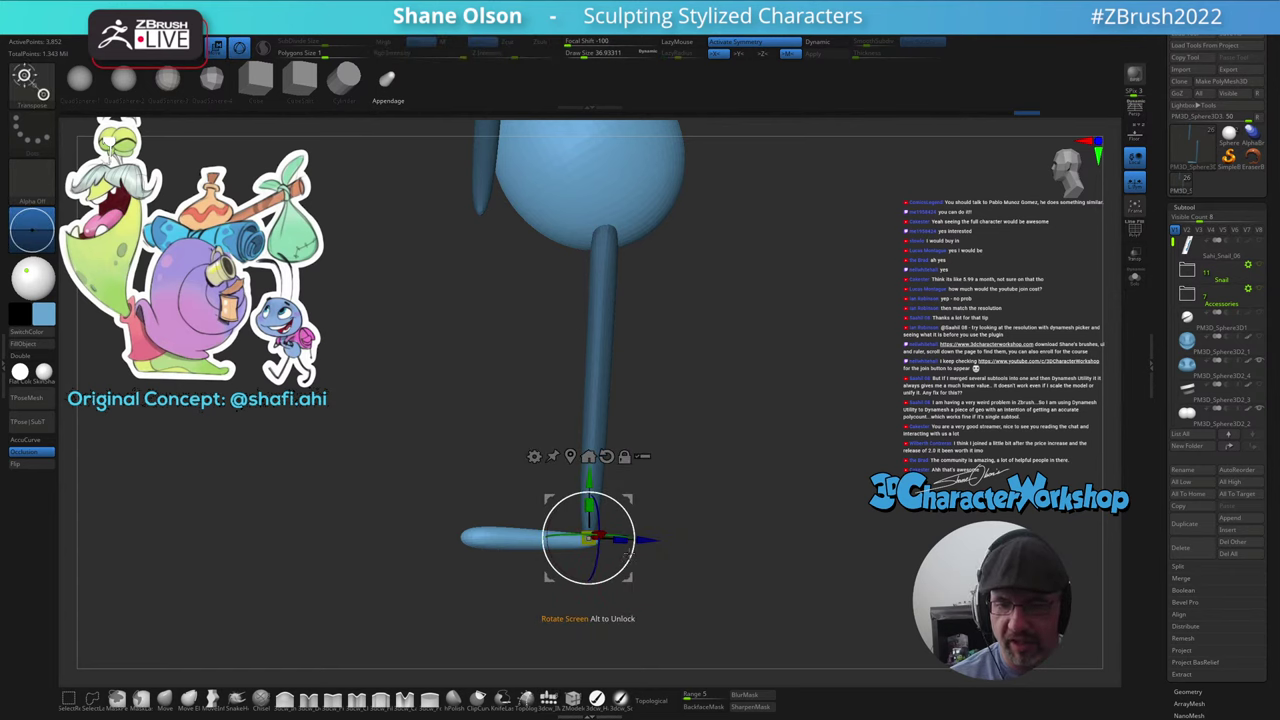
pyautogui.click(607, 457)
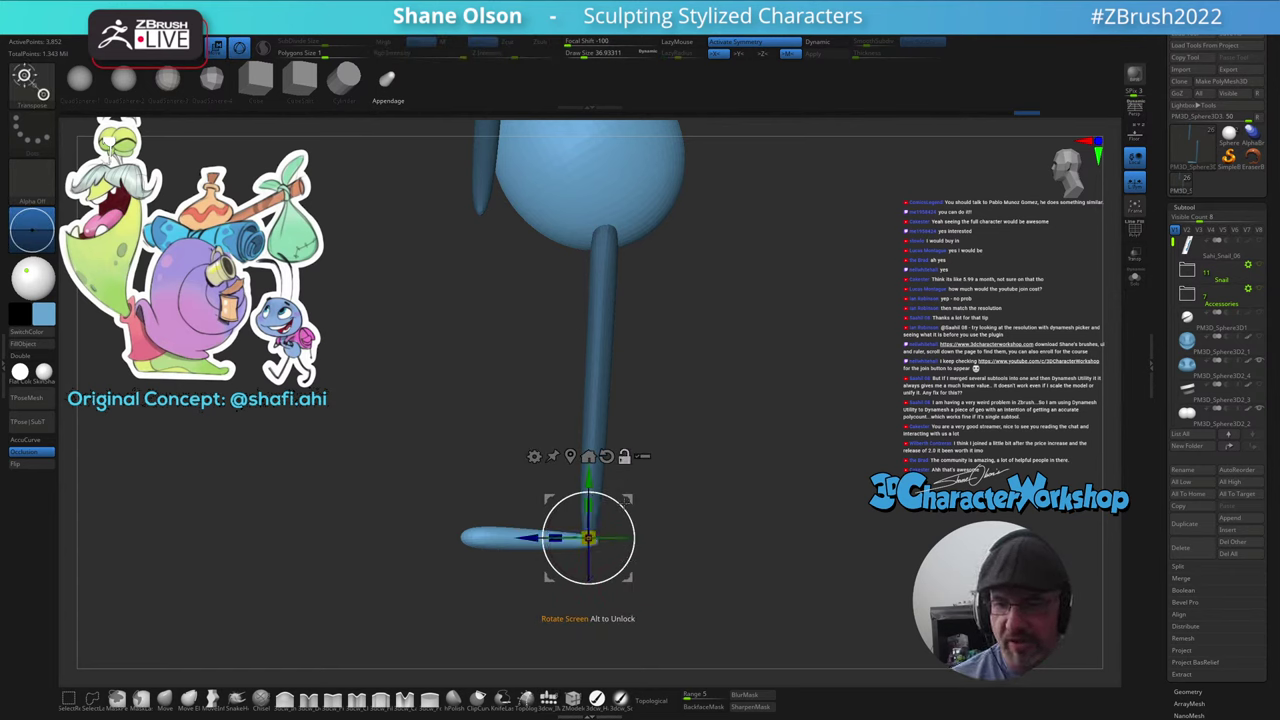
pyautogui.moveTo(629, 502)
pyautogui.keyDown('alt'); pyautogui.mouseDown()
pyautogui.moveTo(643, 501)
pyautogui.moveTo(632, 508)
pyautogui.mouseUp(); pyautogui.keyUp('alt')
pyautogui.press('q')
pyautogui.moveTo(665, 555); pyautogui.dragTo(672, 523)
pyautogui.moveTo(540, 585); pyautogui.dragTo(564, 568)
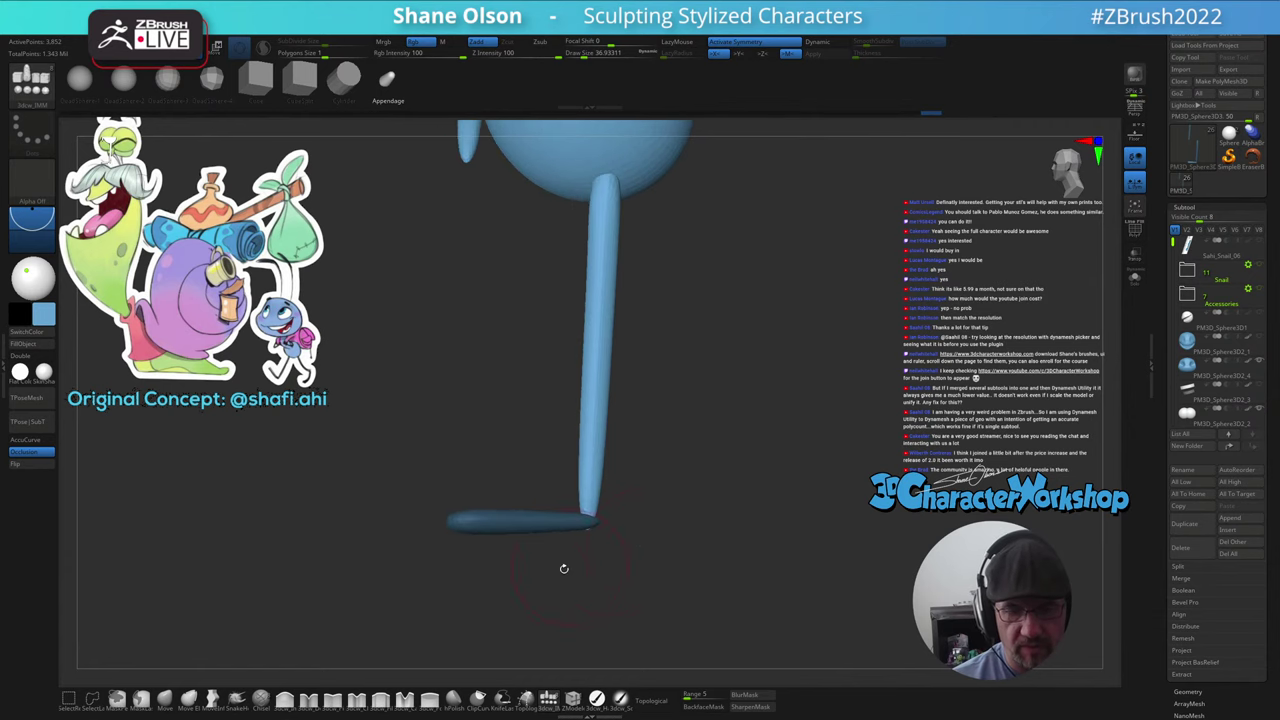
# - Thicken the lower end of the legs above the masked feet with the Inflate brush and smooth the ankle area
pyautogui.click(285, 701)
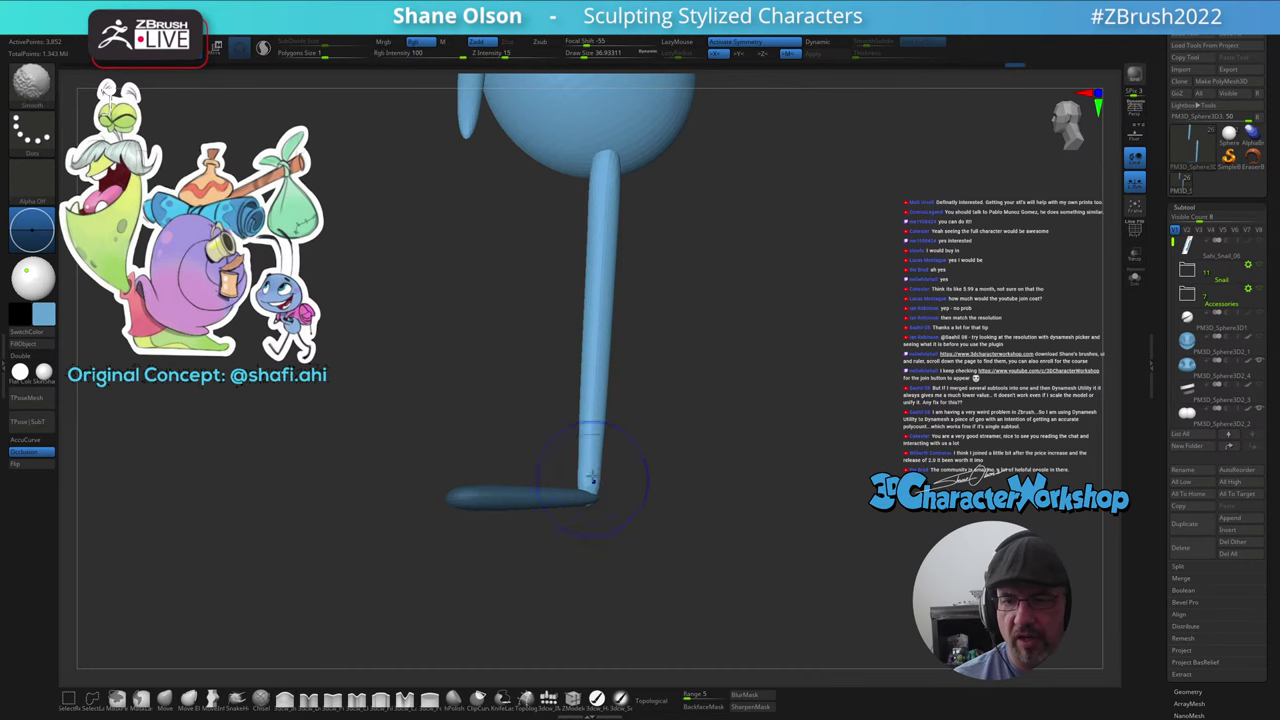
pyautogui.moveTo(614, 523)
pyautogui.mouseDown()
pyautogui.moveTo(594, 548)
pyautogui.moveTo(623, 517)
pyautogui.mouseUp()
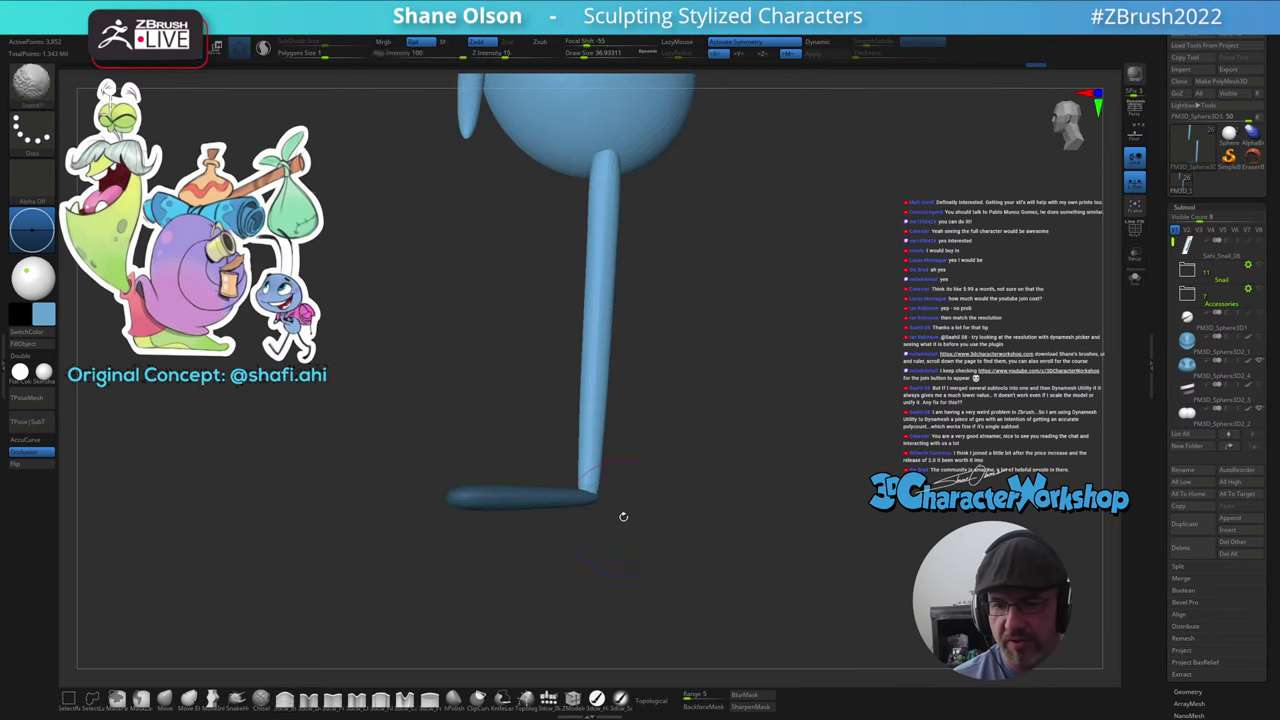
pyautogui.press('w')
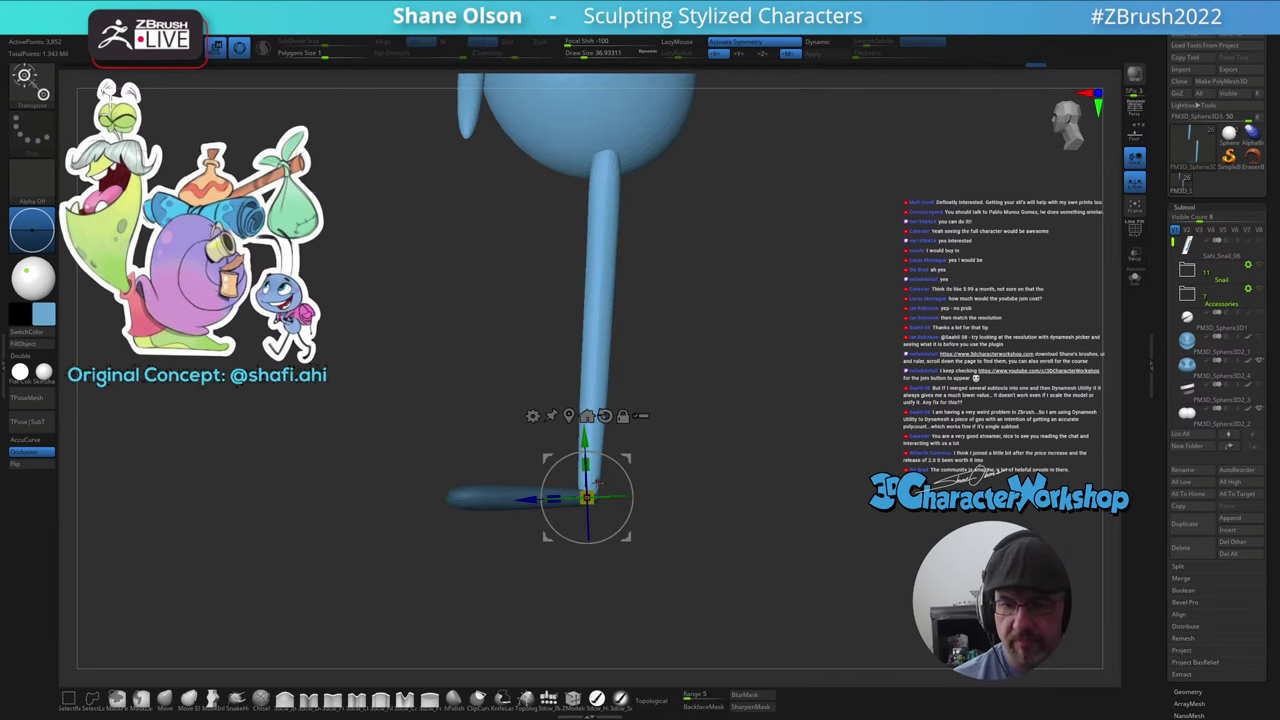
pyautogui.press('q')
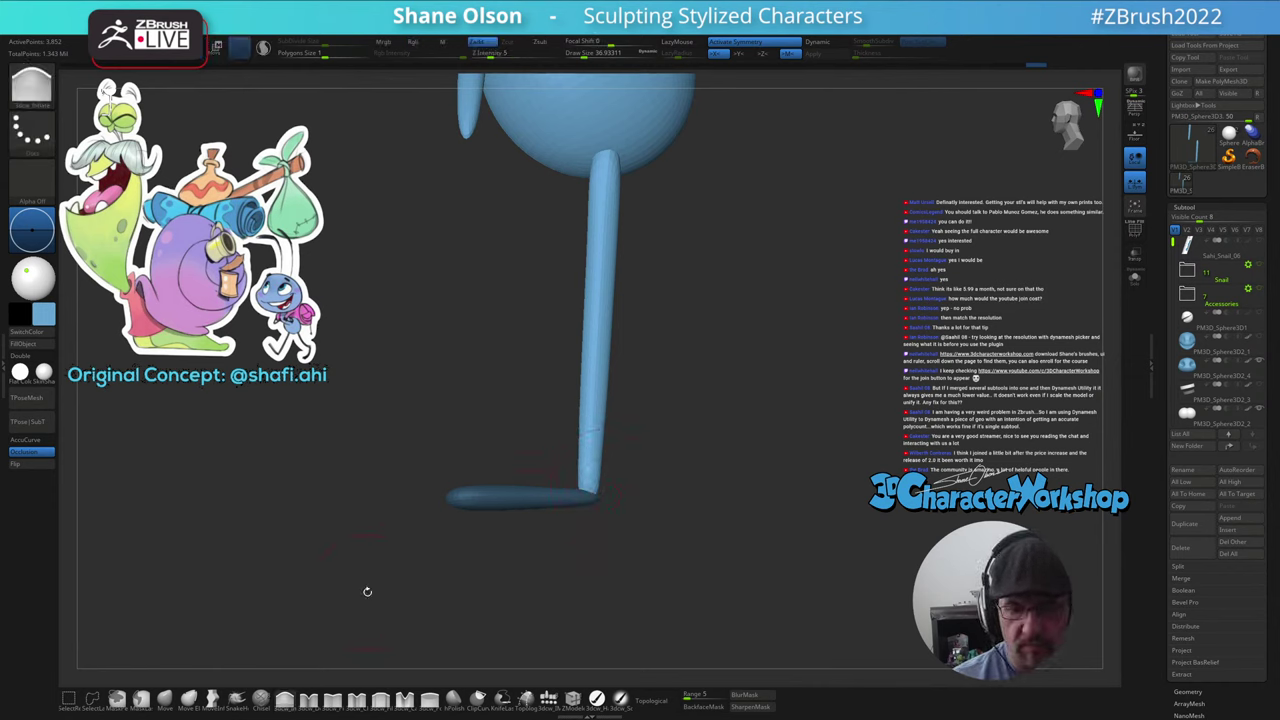
# - Pull the legs' lower ends down past the feet with the Move brush, then clip them flat along the feet with ClipCurve
pyautogui.click(166, 698)
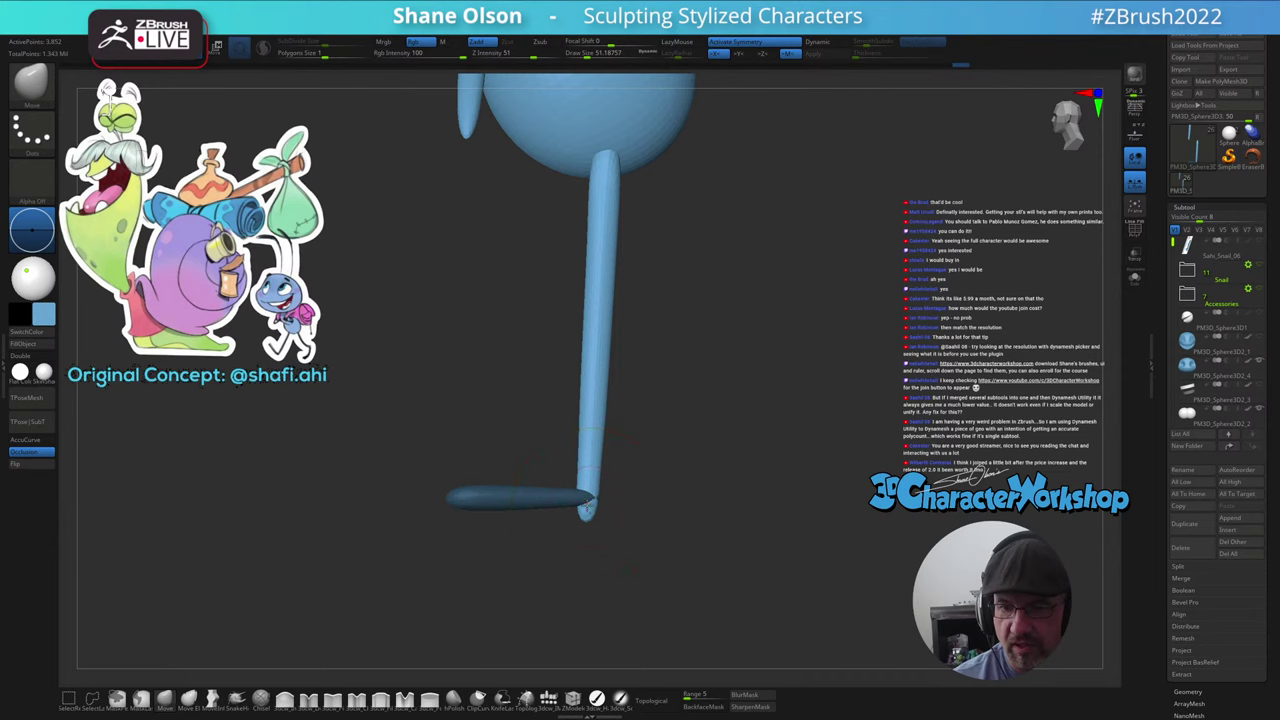
pyautogui.moveTo(587, 516); pyautogui.dragTo(575, 574)
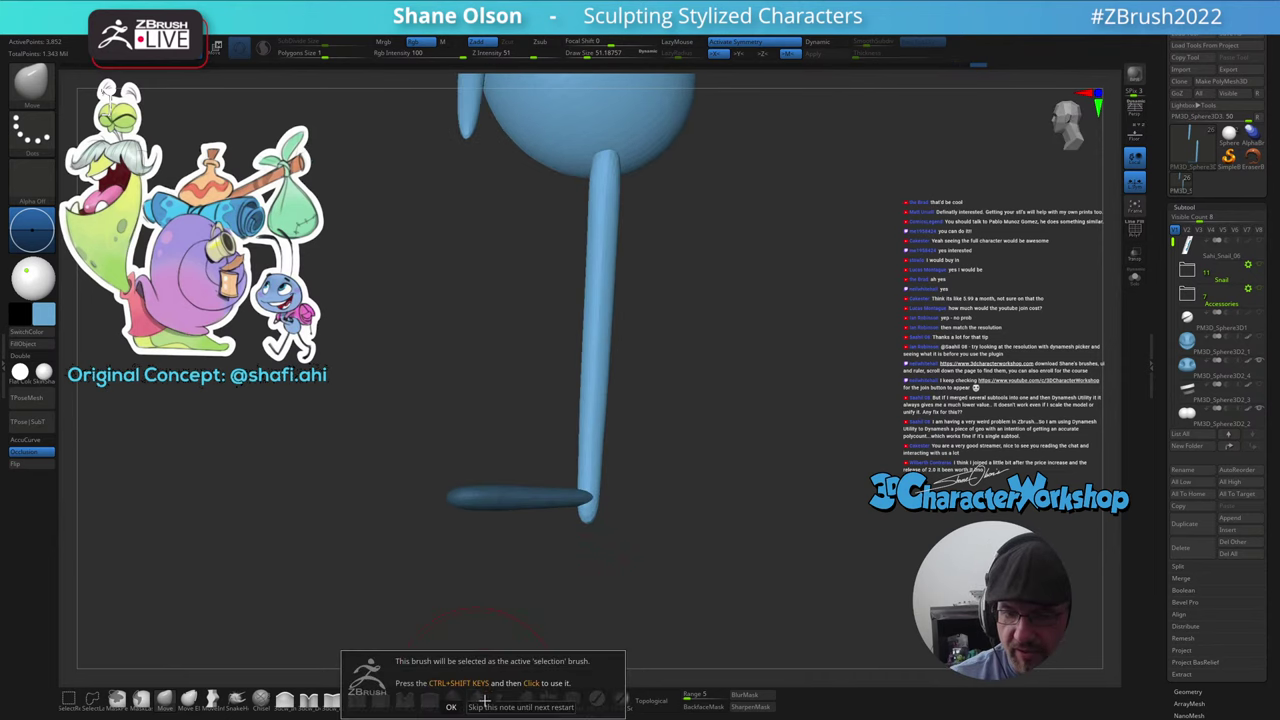
pyautogui.click(476, 699)
pyautogui.hotkey('ctrl', 'shift')
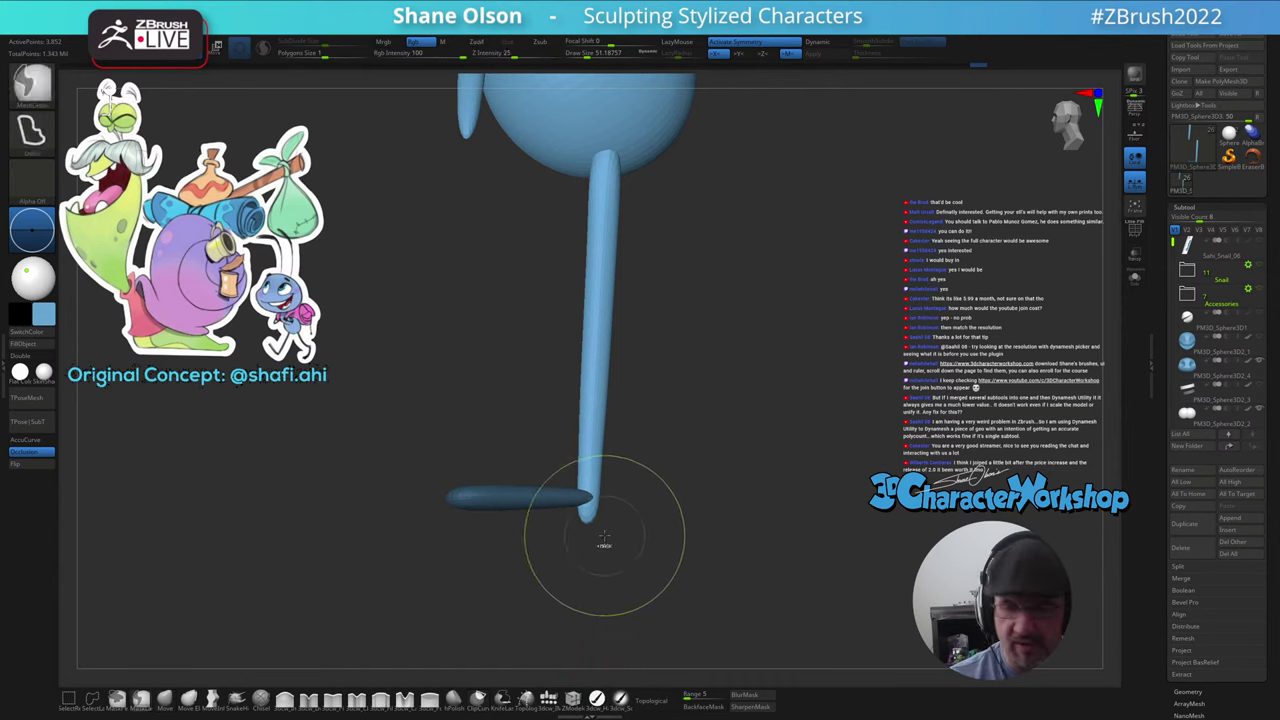
pyautogui.keyDown('ctrl'); pyautogui.keyDown('shift'); pyautogui.moveTo(641, 497); pyautogui.dragTo(418, 500); pyautogui.keyUp('shift'); pyautogui.keyUp('ctrl')
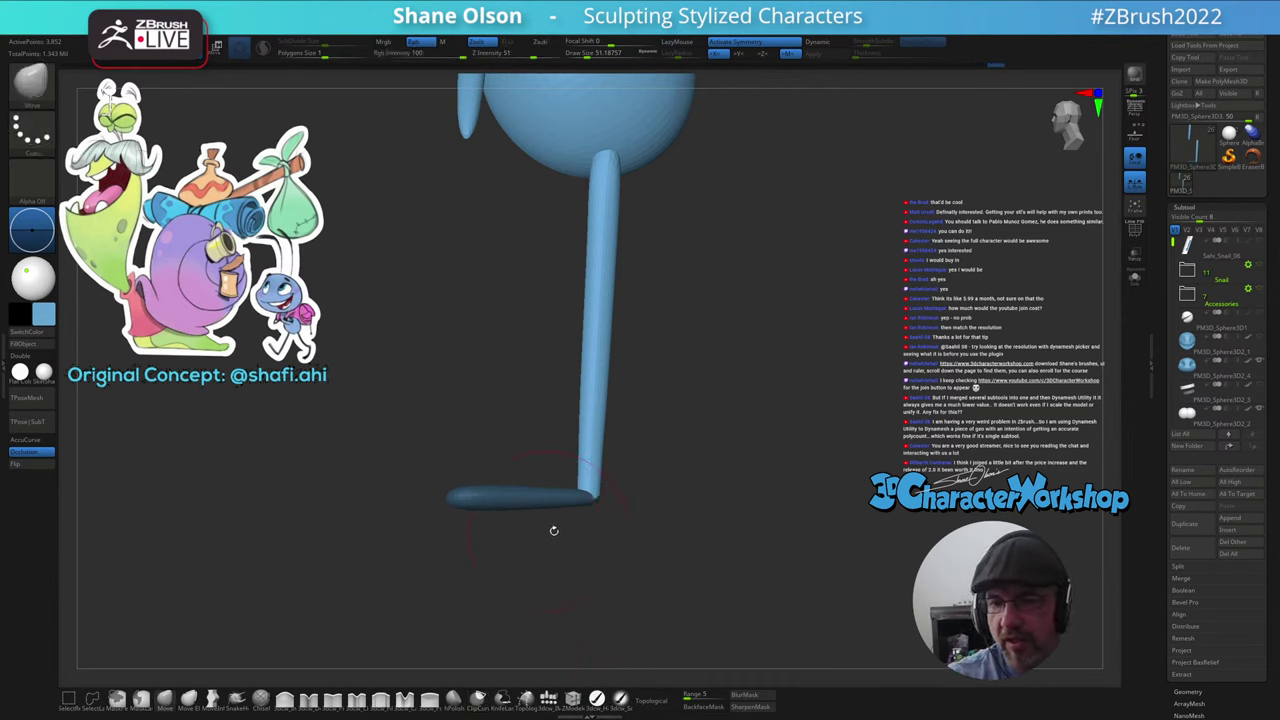
# - Enlarge the Move brush to about 83, adjust the leg's shape in side view, and clear the mask from the feet
pyautogui.moveTo(551, 529)
pyautogui.mouseDown()
pyautogui.moveTo(606, 574)
pyautogui.moveTo(640, 561)
pyautogui.moveTo(631, 546)
pyautogui.moveTo(617, 566)
pyautogui.moveTo(646, 554)
pyautogui.moveTo(632, 587)
pyautogui.moveTo(631, 557)
pyautogui.mouseUp()
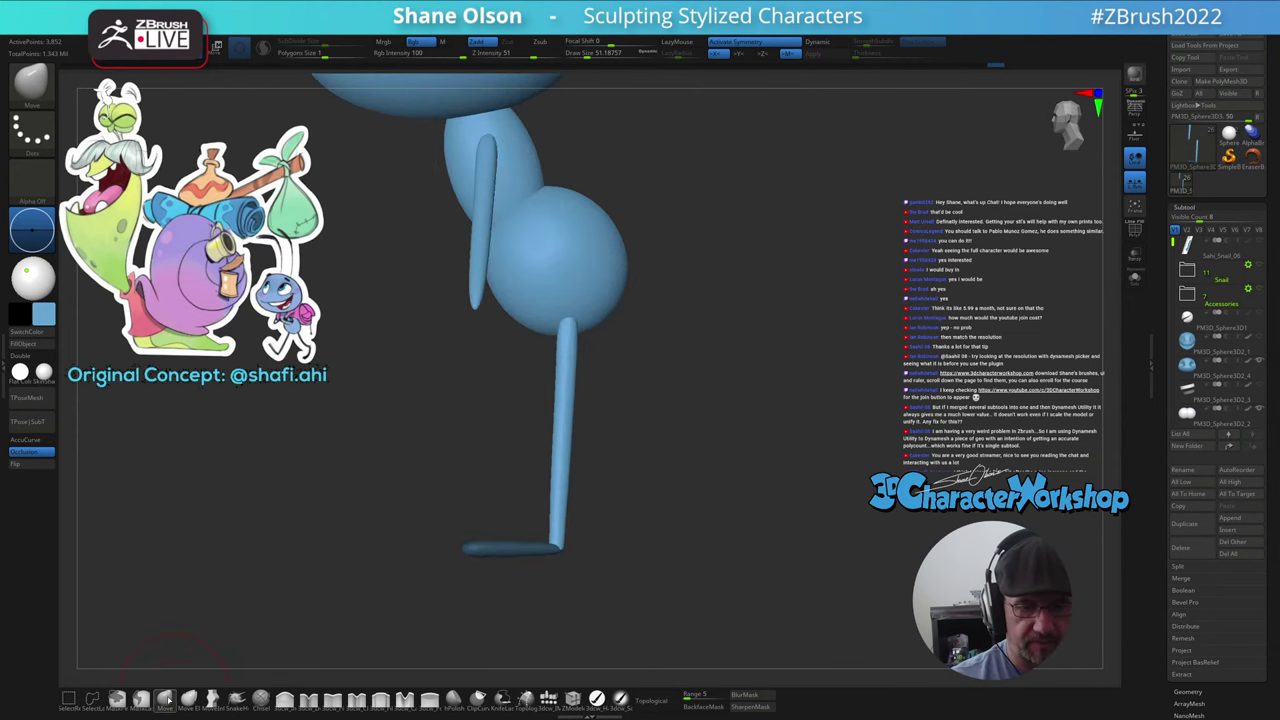
pyautogui.press('b')
pyautogui.press('s')
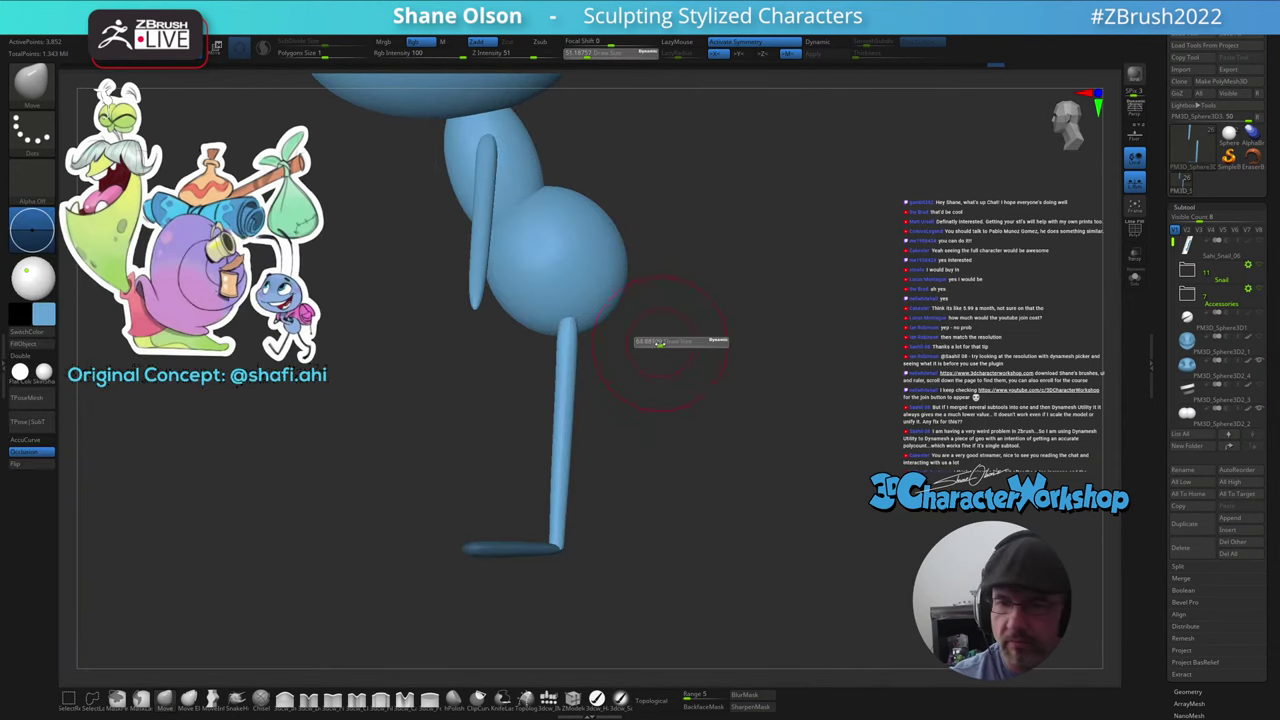
pyautogui.moveTo(655, 342); pyautogui.dragTo(646, 375)
pyautogui.press('s')
pyautogui.moveTo(556, 370)
pyautogui.mouseDown()
pyautogui.moveTo(640, 423)
pyautogui.moveTo(617, 454)
pyautogui.moveTo(586, 451)
pyautogui.mouseUp()
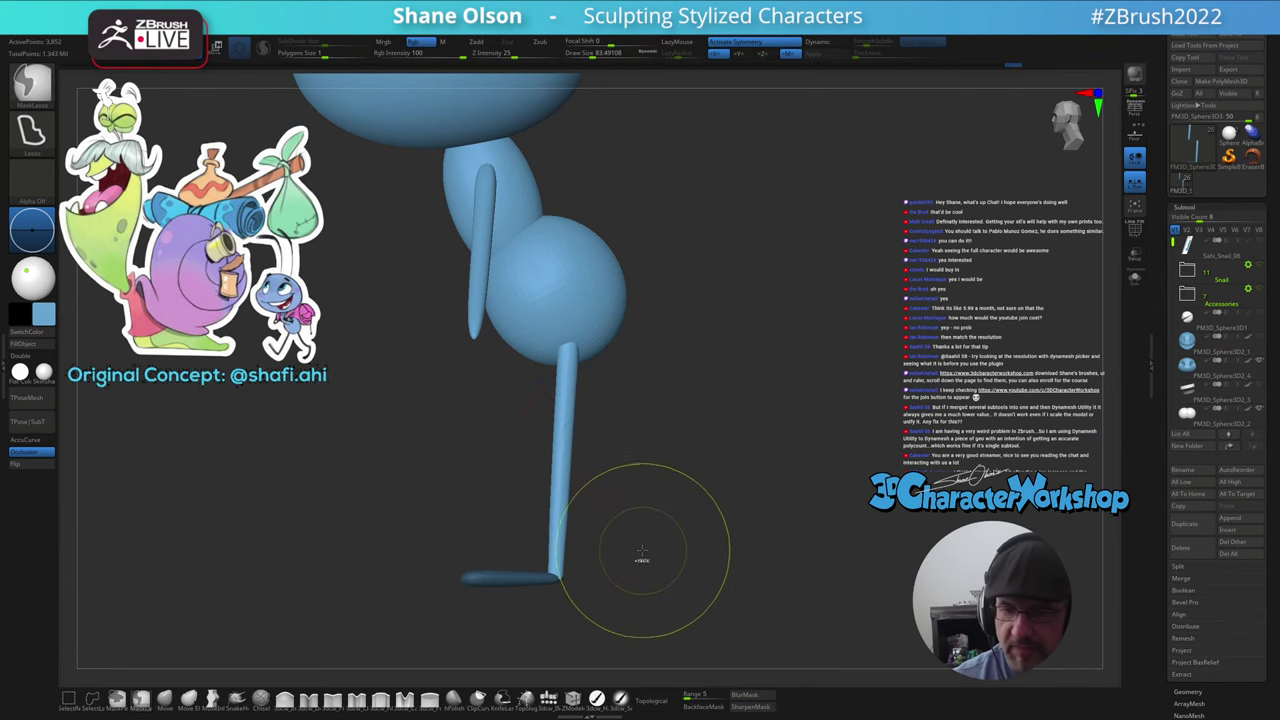
pyautogui.keyDown('ctrl'); pyautogui.moveTo(645, 550); pyautogui.dragTo(611, 520); pyautogui.keyUp('ctrl')
pyautogui.moveTo(611, 520); pyautogui.dragTo(632, 545)
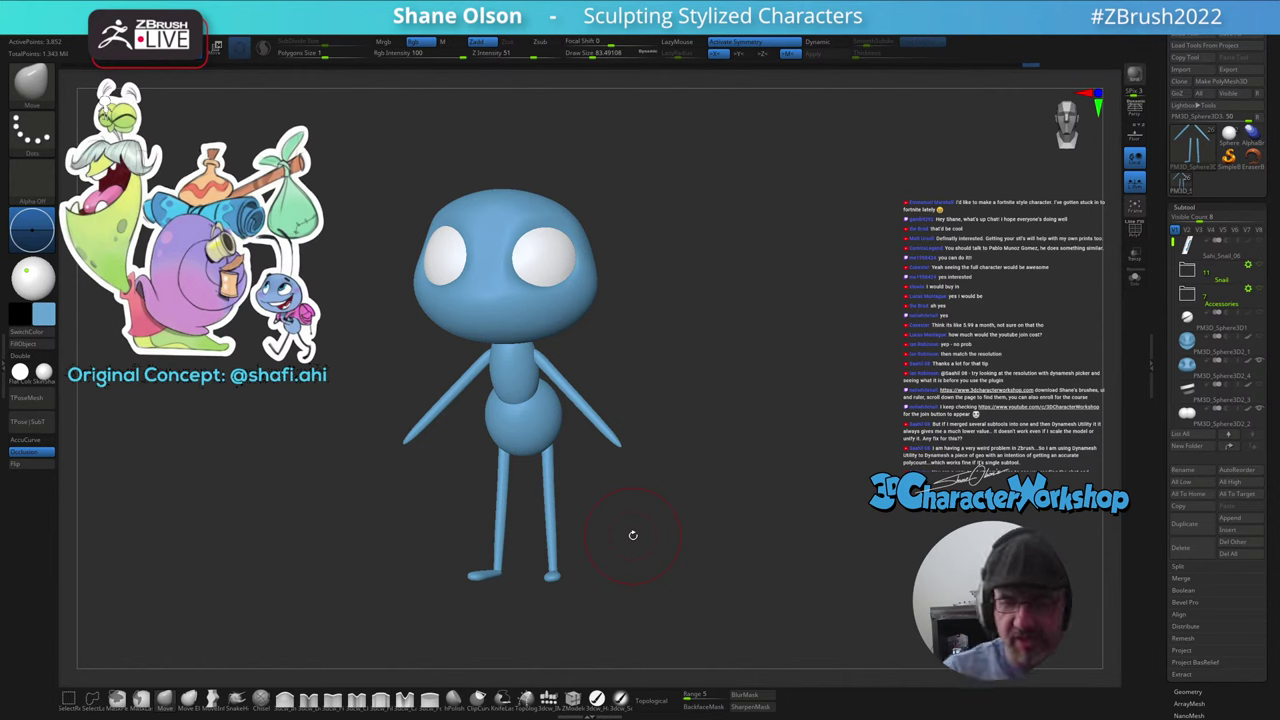
pyautogui.moveTo(615, 538)
pyautogui.mouseDown()
pyautogui.moveTo(600, 540)
pyautogui.moveTo(612, 552)
pyautogui.mouseUp()
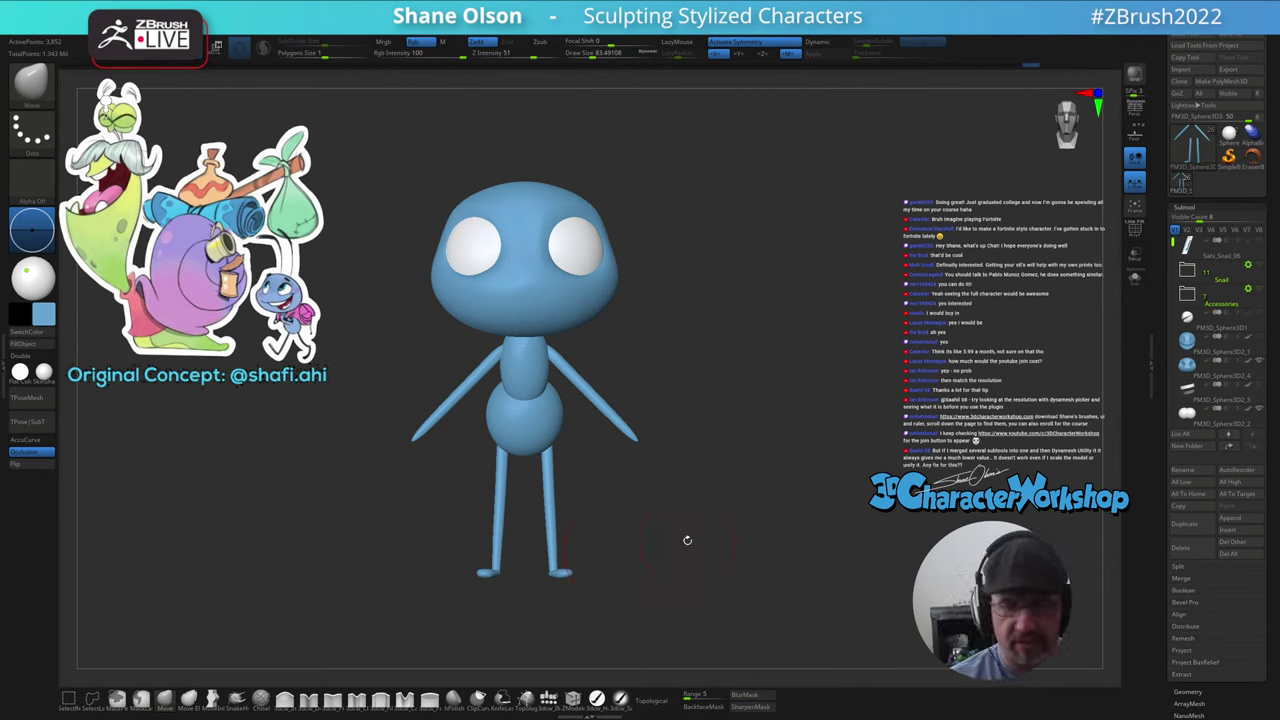
pyautogui.moveTo(691, 540); pyautogui.dragTo(655, 566)
# - Insert an Appendage finger shape at the end of the arm using the insert mesh brush at a draw size of about 25
pyautogui.press('s')
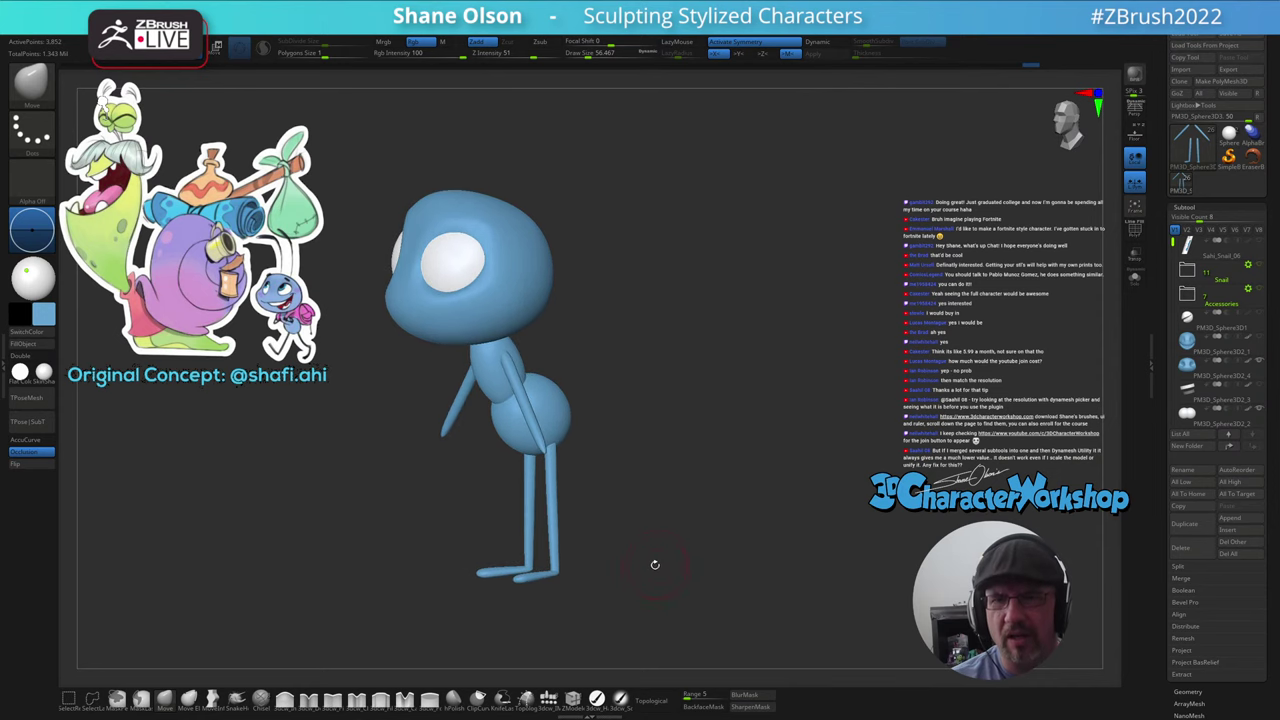
pyautogui.keyDown('alt'); pyautogui.moveTo(664, 506); pyautogui.dragTo(691, 477); pyautogui.keyUp('alt')
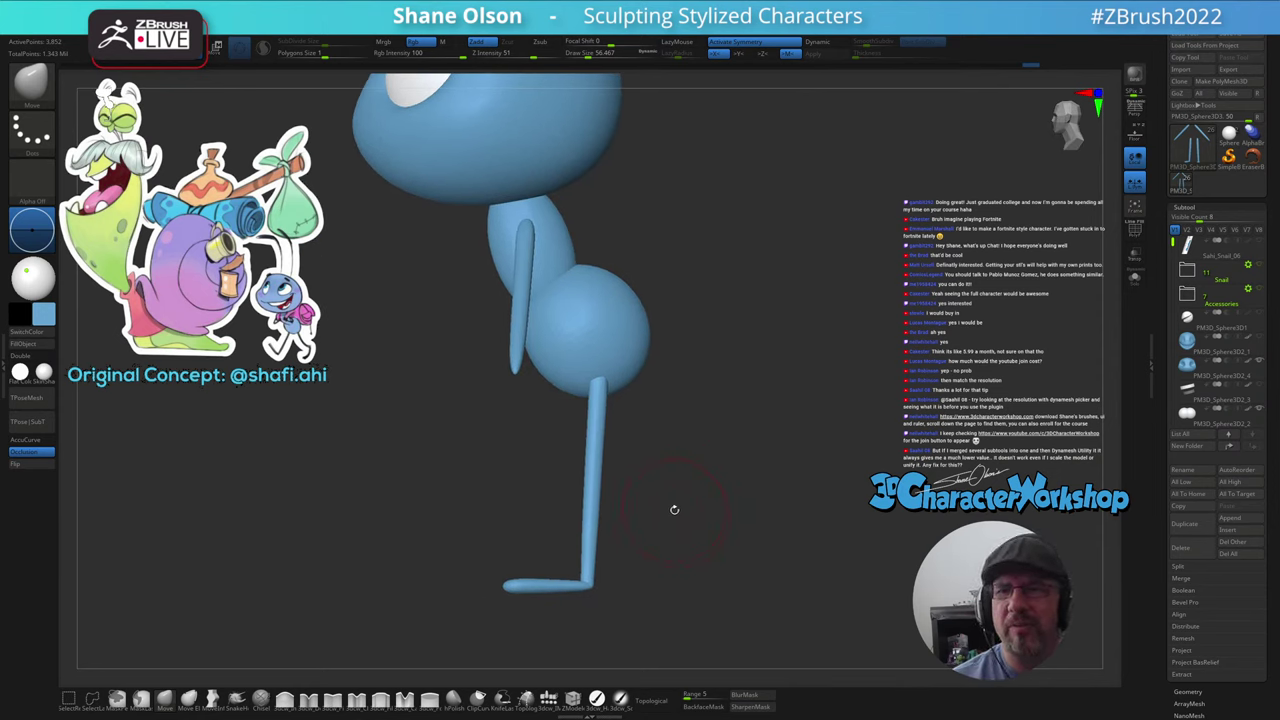
pyautogui.click(549, 701)
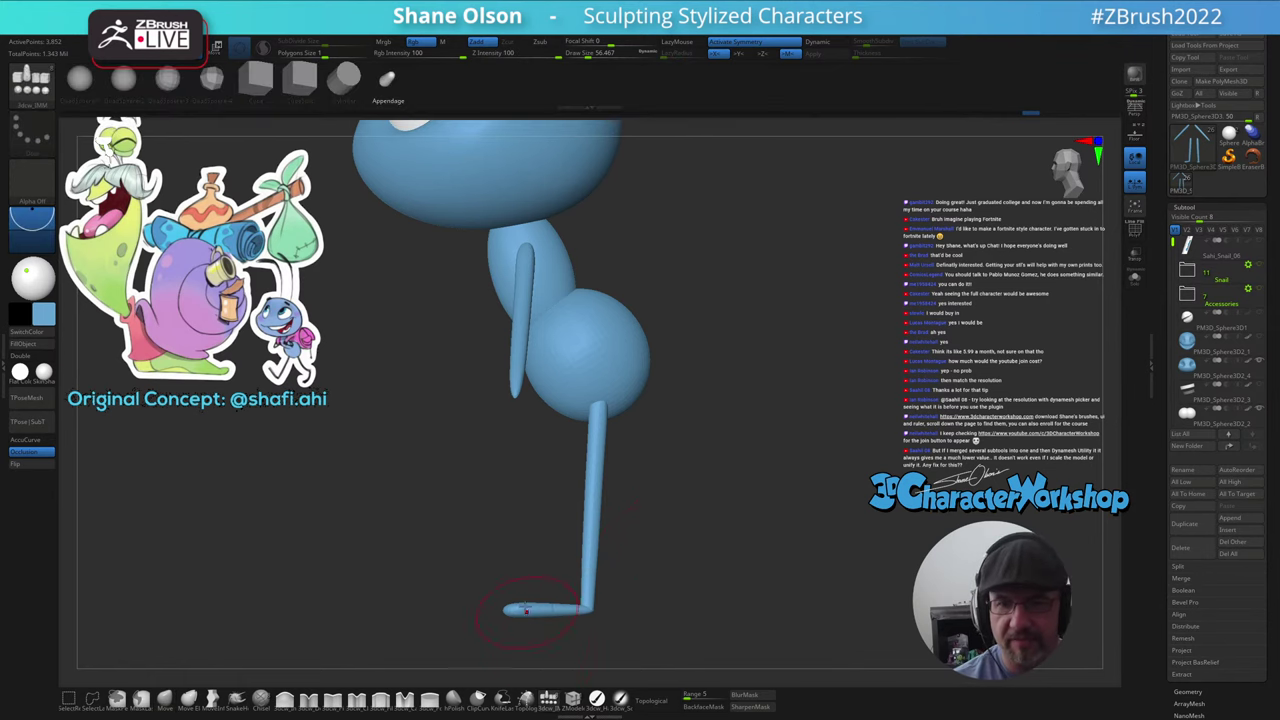
pyautogui.keyDown('alt'); pyautogui.moveTo(686, 484); pyautogui.dragTo(678, 508); pyautogui.keyUp('alt')
pyautogui.press('s')
pyautogui.moveTo(490, 386); pyautogui.dragTo(489, 419)
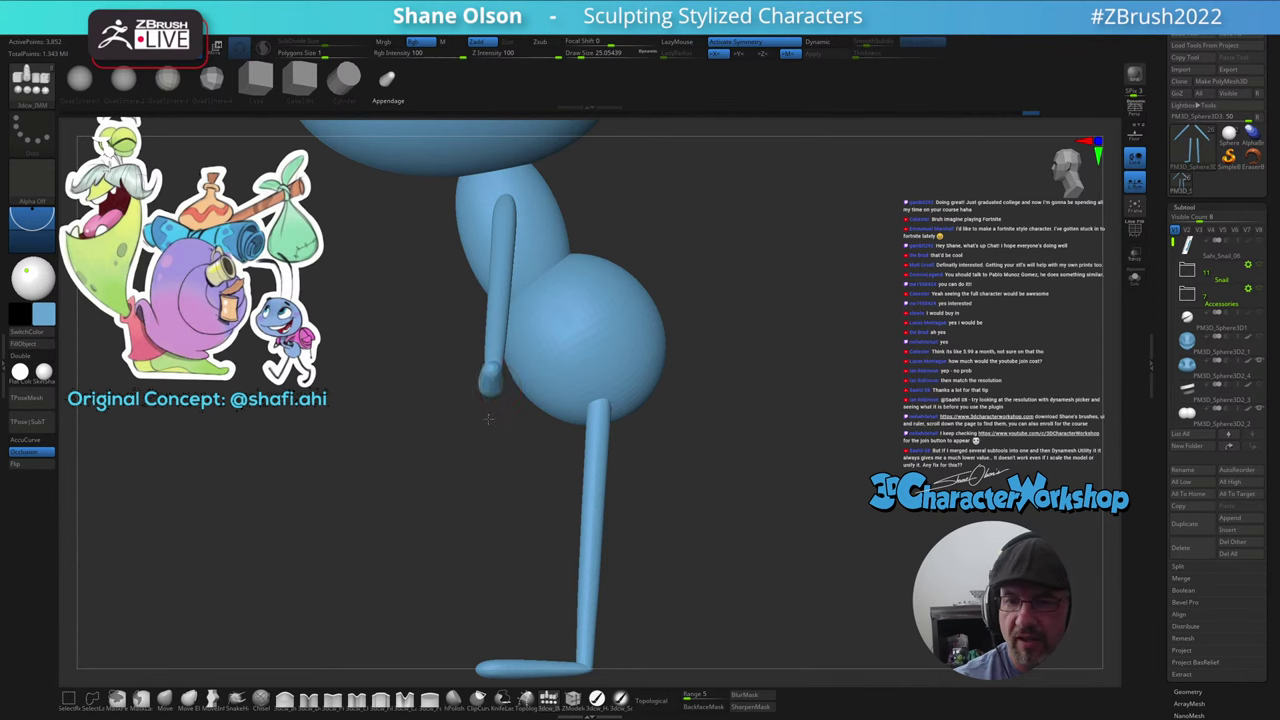
# - Rotate, resize and position the inserted finger with the gizmo so it extends from the end of the arm
pyautogui.moveTo(486, 489); pyautogui.dragTo(620, 494)
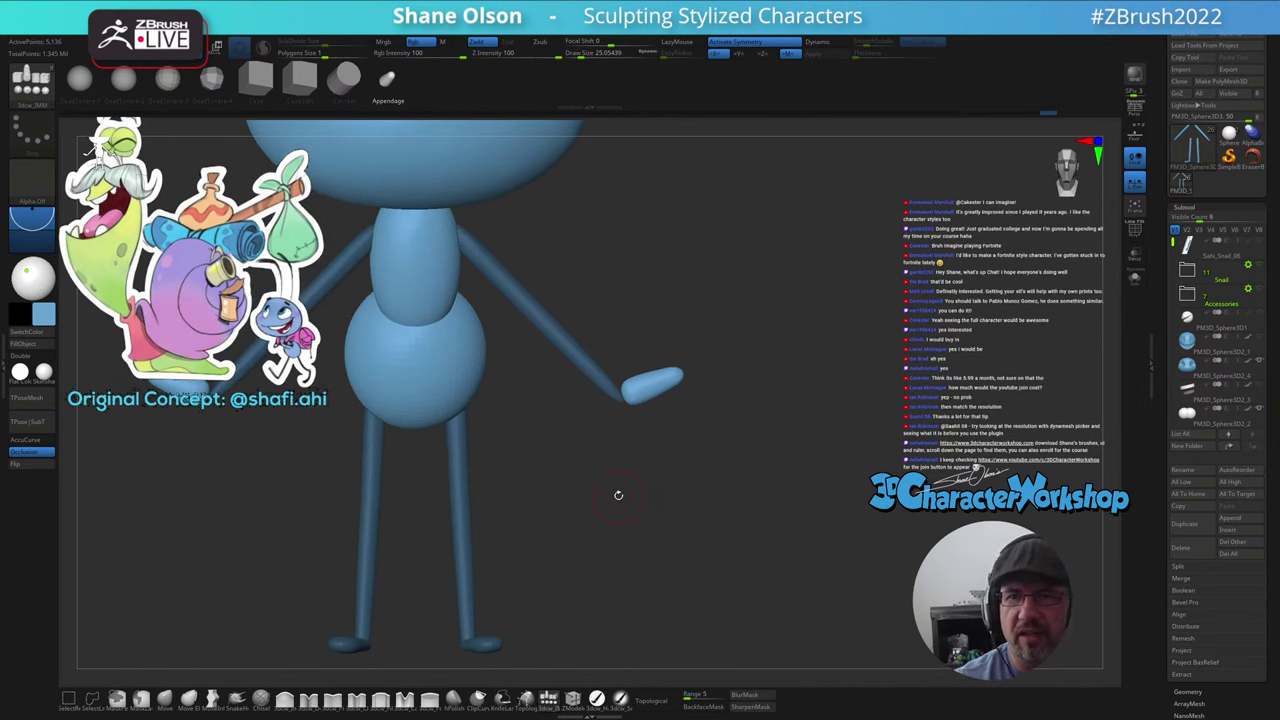
pyautogui.press('w')
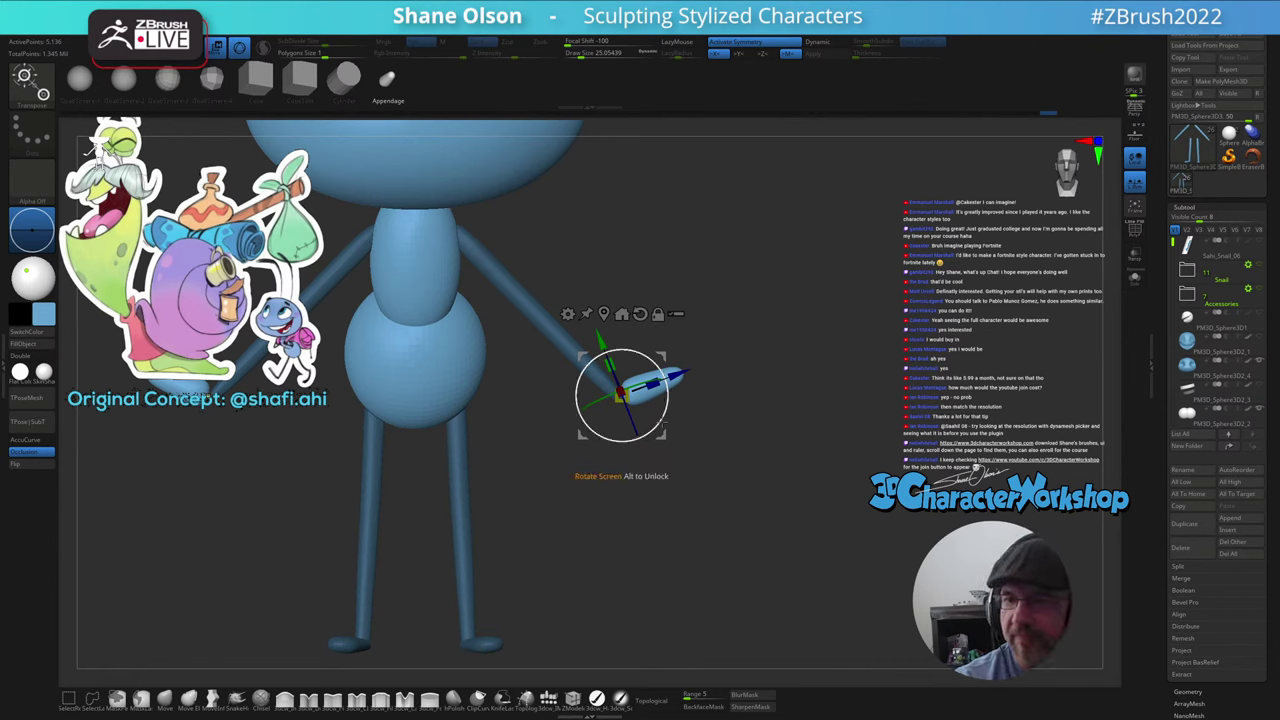
pyautogui.moveTo(661, 419); pyautogui.dragTo(710, 376)
pyautogui.moveTo(727, 490); pyautogui.dragTo(698, 497)
pyautogui.moveTo(642, 402); pyautogui.dragTo(537, 345)
pyautogui.moveTo(636, 339); pyautogui.dragTo(620, 576)
pyautogui.moveTo(620, 510); pyautogui.dragTo(620, 578)
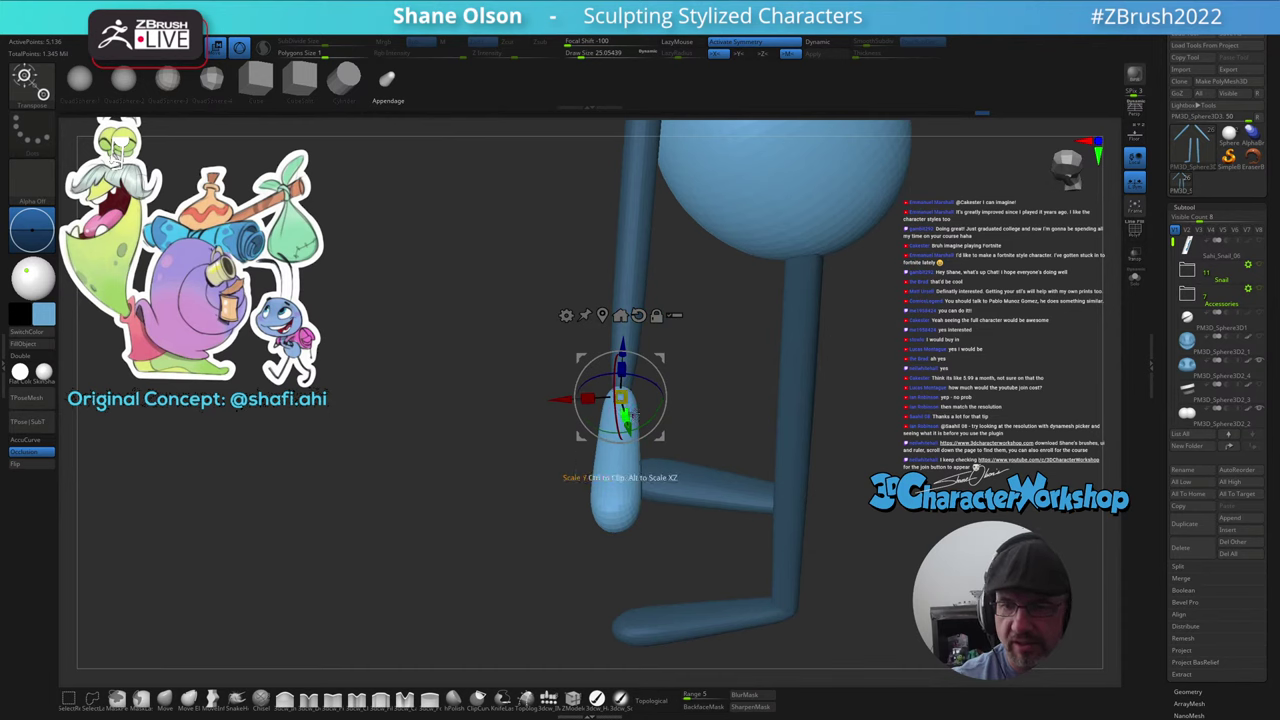
# - Scale the finger thinner along one gizmo axis, undoing the first attempt, and seat it against the wrist
pyautogui.moveTo(665, 450); pyautogui.dragTo(622, 472)
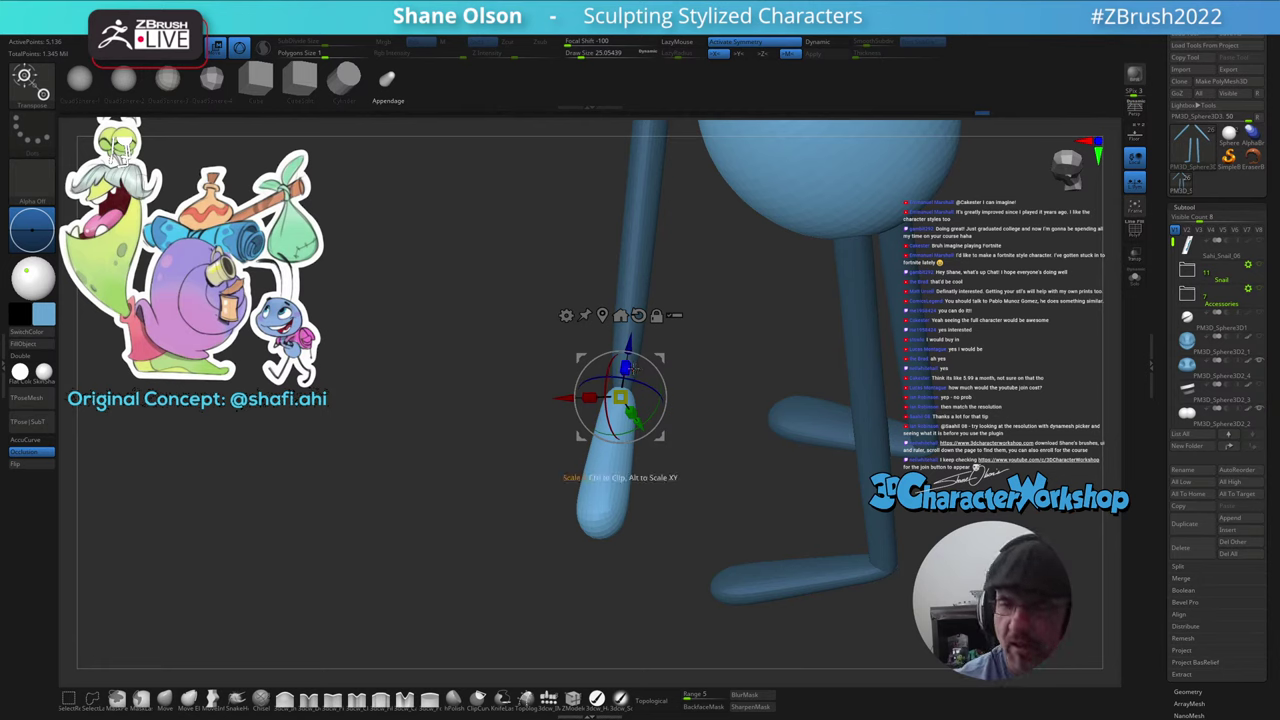
pyautogui.moveTo(632, 369); pyautogui.dragTo(605, 494)
pyautogui.hotkey('ctrl', 'z')
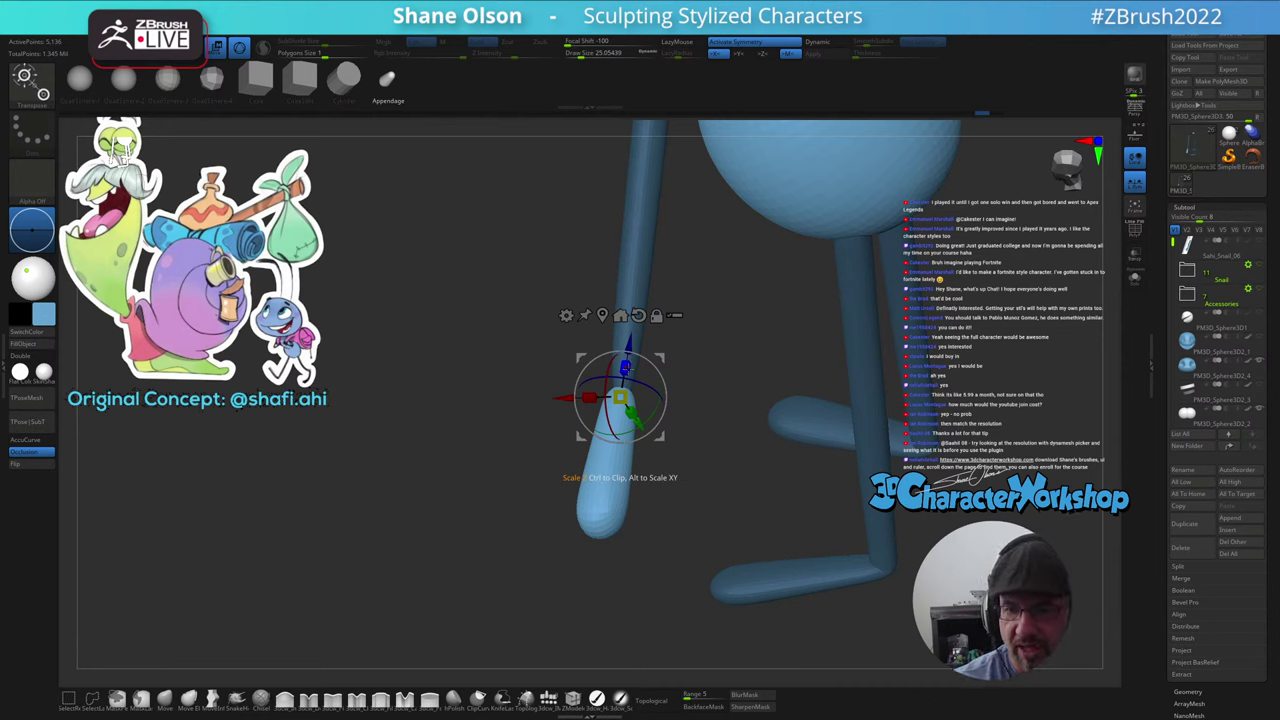
pyautogui.moveTo(627, 368); pyautogui.dragTo(592, 524)
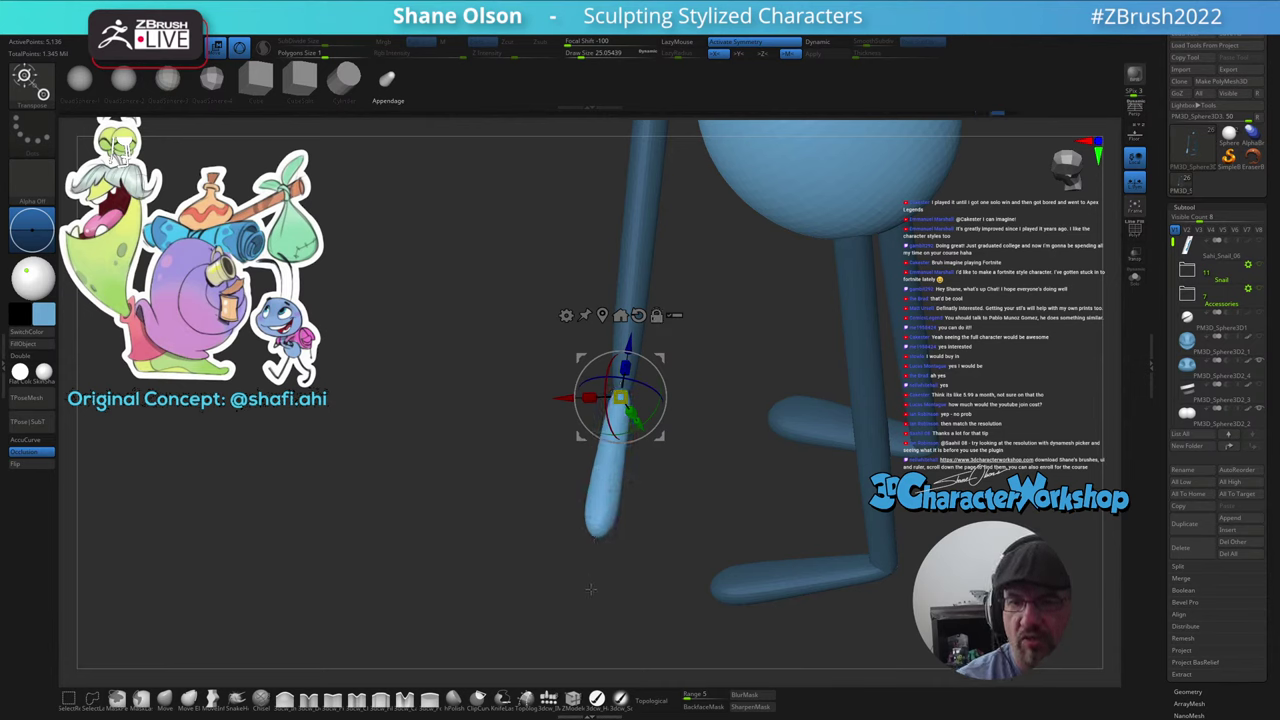
pyautogui.moveTo(605, 568)
pyautogui.mouseDown()
pyautogui.moveTo(661, 563)
pyautogui.moveTo(627, 576)
pyautogui.moveTo(638, 572)
pyautogui.moveTo(628, 628)
pyautogui.moveTo(606, 590)
pyautogui.mouseUp()
pyautogui.moveTo(517, 594); pyautogui.dragTo(516, 612)
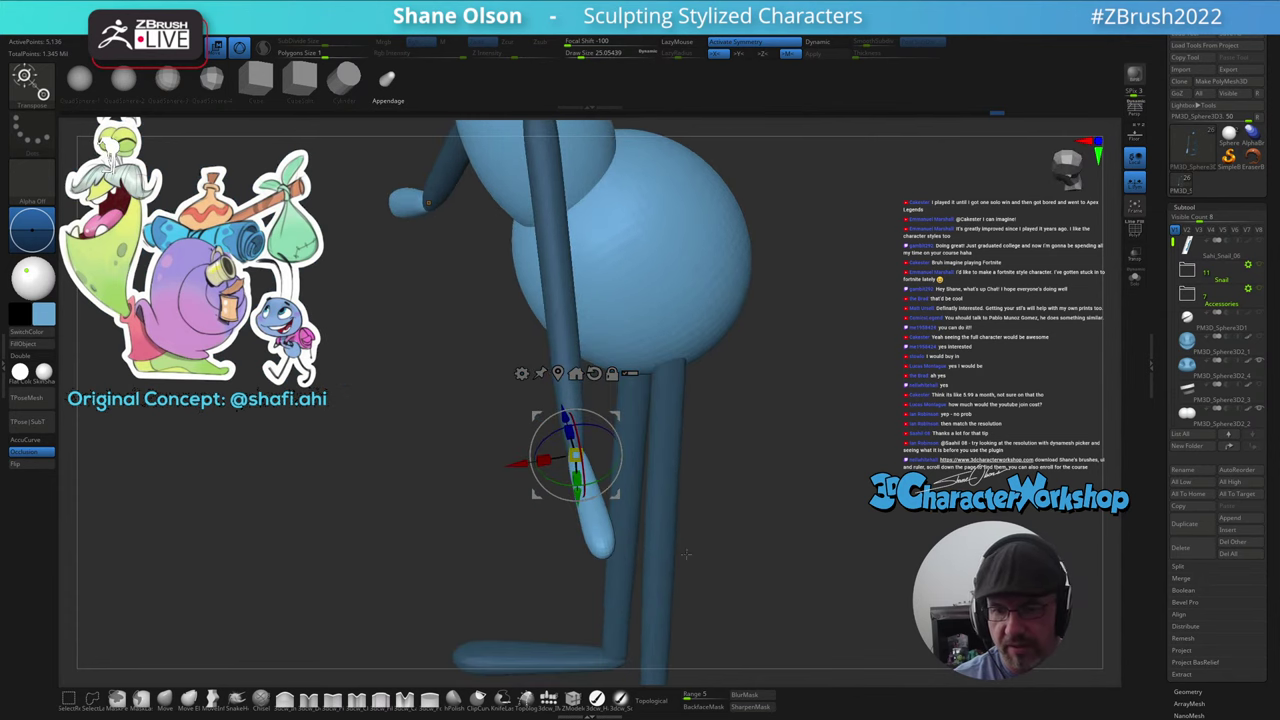
pyautogui.moveTo(704, 548); pyautogui.dragTo(699, 541)
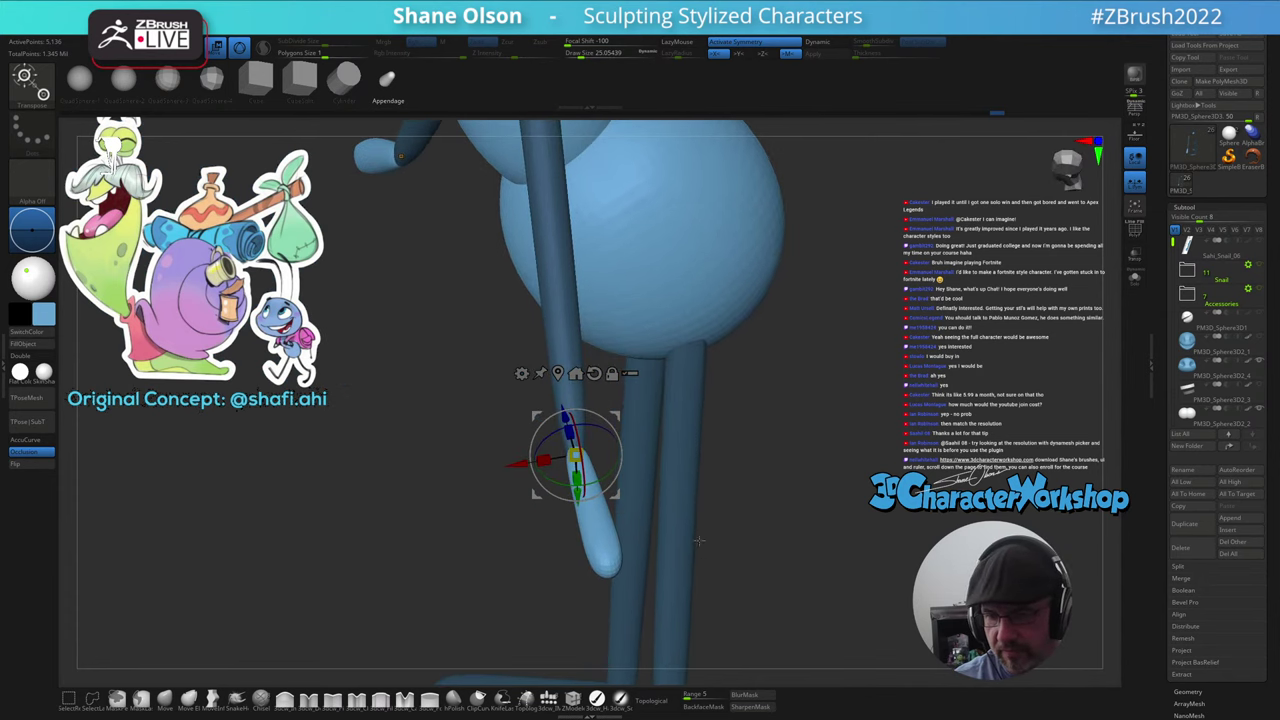
# - Duplicate the finger with the gizmo and rotate, move and scale the copy so it fans forward from the wrist
pyautogui.moveTo(624, 429); pyautogui.dragTo(566, 589)
pyautogui.keyDown('alt'); pyautogui.moveTo(614, 460); pyautogui.dragTo(607, 335); pyautogui.keyUp('alt')
pyautogui.moveTo(578, 418)
pyautogui.keyDown('ctrl'); pyautogui.mouseDown()
pyautogui.moveTo(577, 451)
pyautogui.moveTo(577, 437)
pyautogui.mouseUp(); pyautogui.keyUp('ctrl')
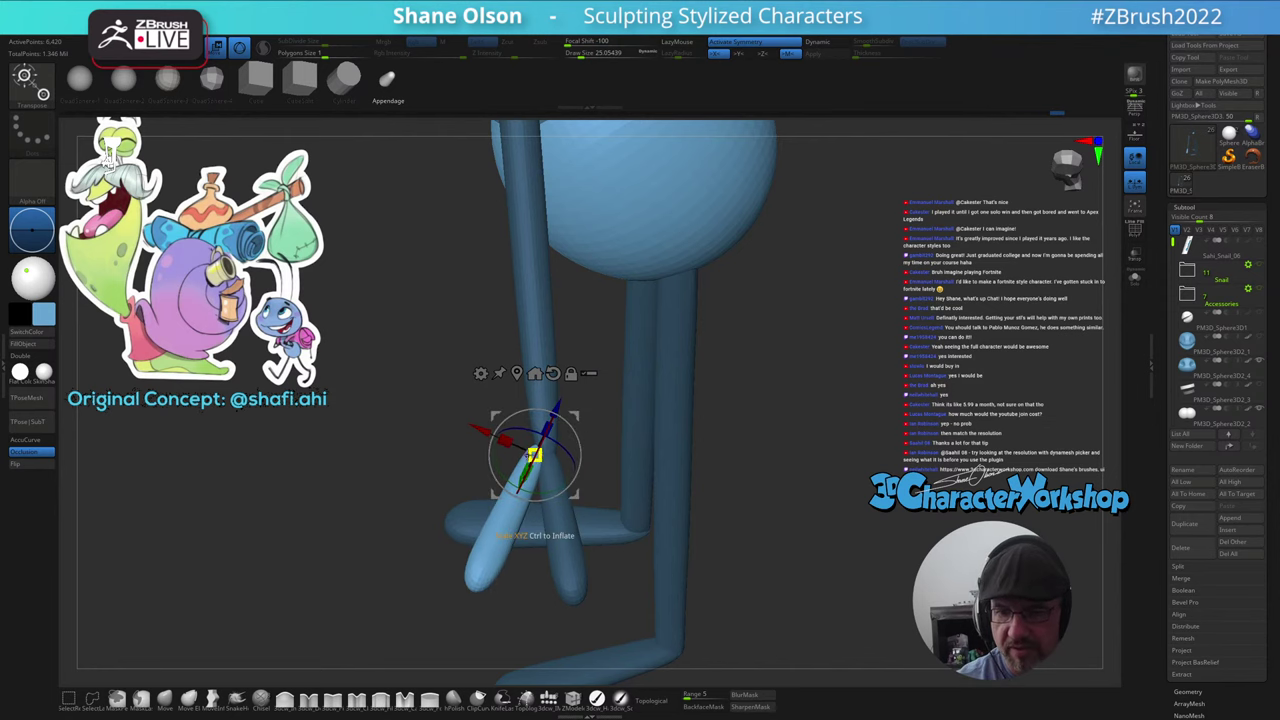
pyautogui.moveTo(525, 470); pyautogui.dragTo(548, 454, button='right')
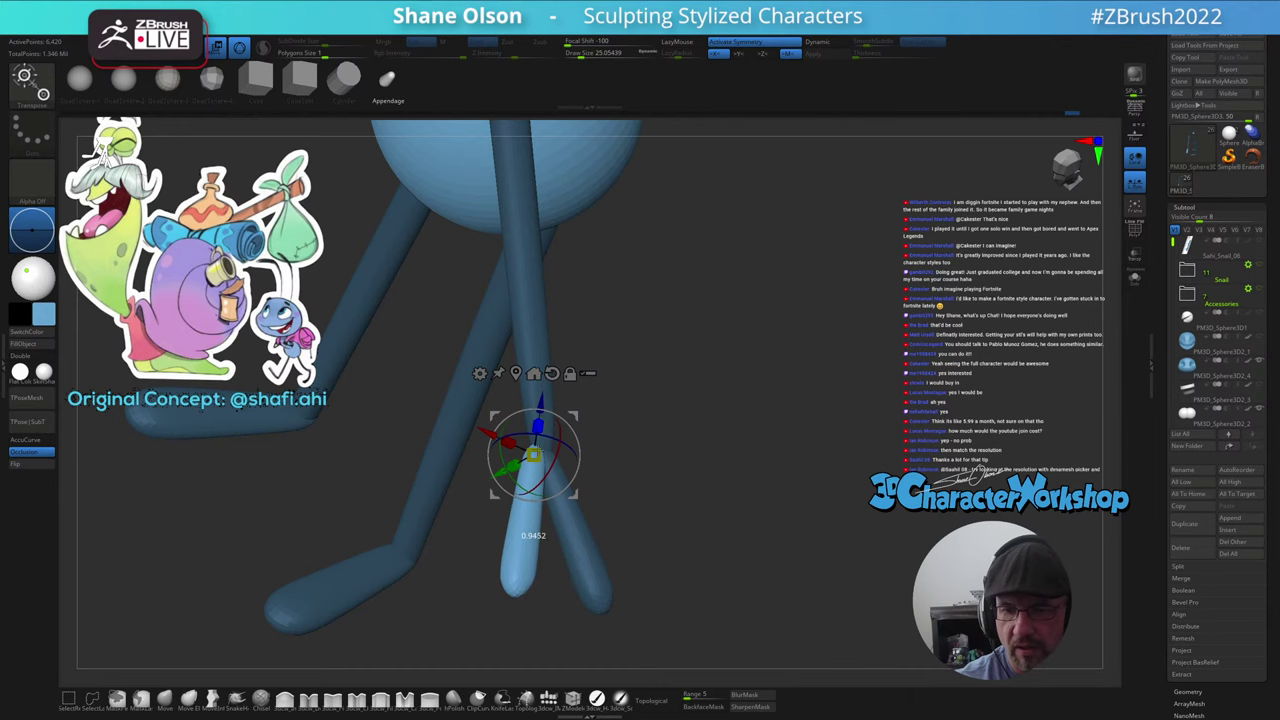
pyautogui.moveTo(603, 445); pyautogui.dragTo(690, 508)
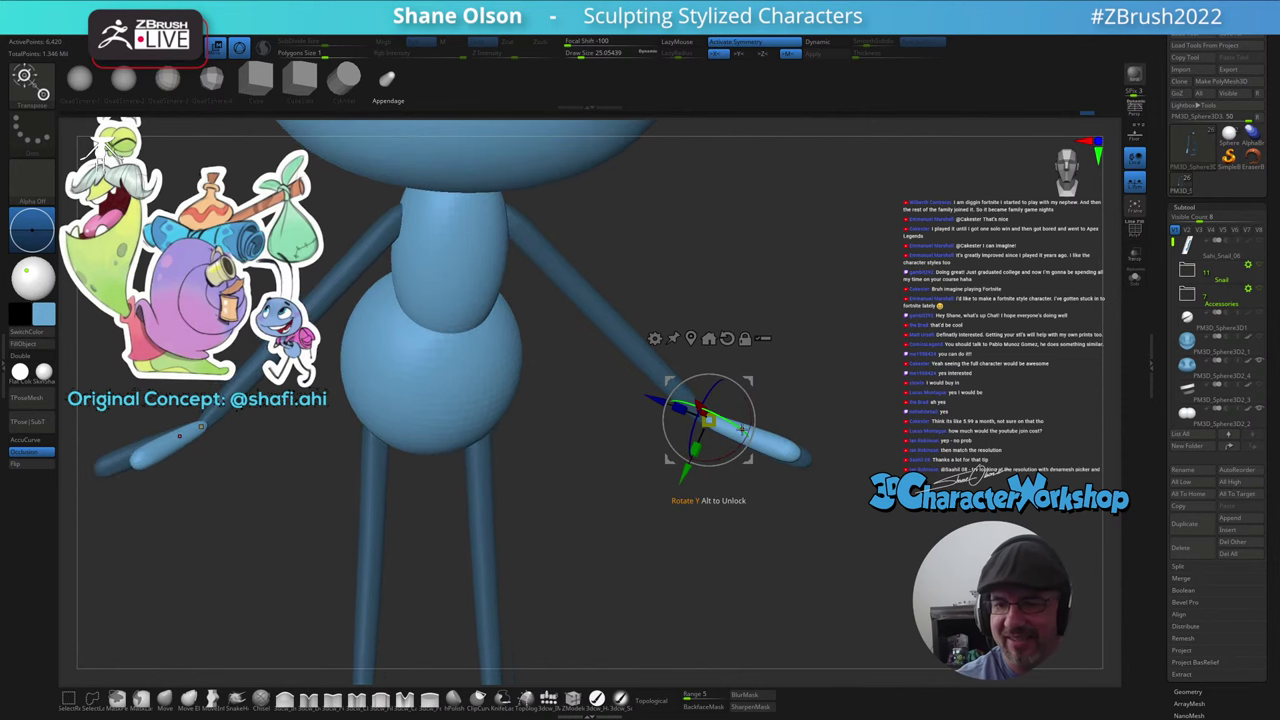
pyautogui.moveTo(748, 423); pyautogui.dragTo(743, 447)
pyautogui.moveTo(770, 530); pyautogui.dragTo(712, 531)
# - Duplicate a third finger and rotate it away from the other two toward the back of the hand
pyautogui.press('ctrl')
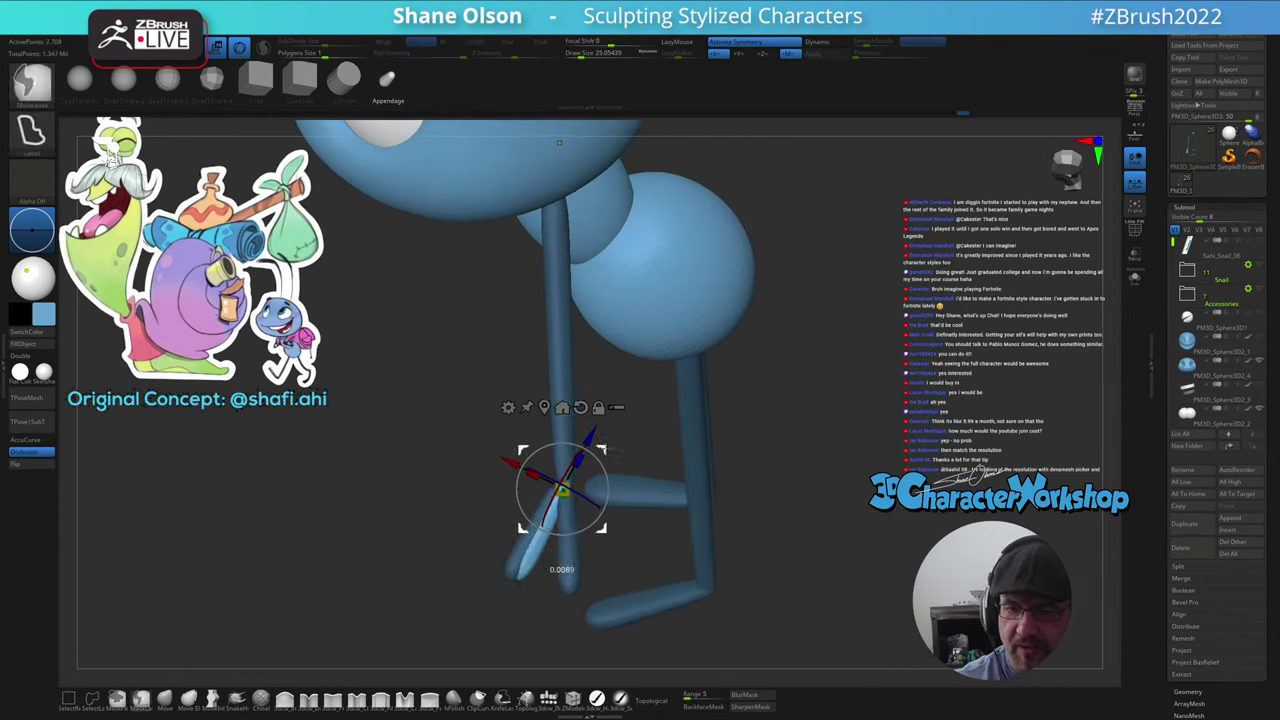
pyautogui.moveTo(600, 463); pyautogui.dragTo(601, 466)
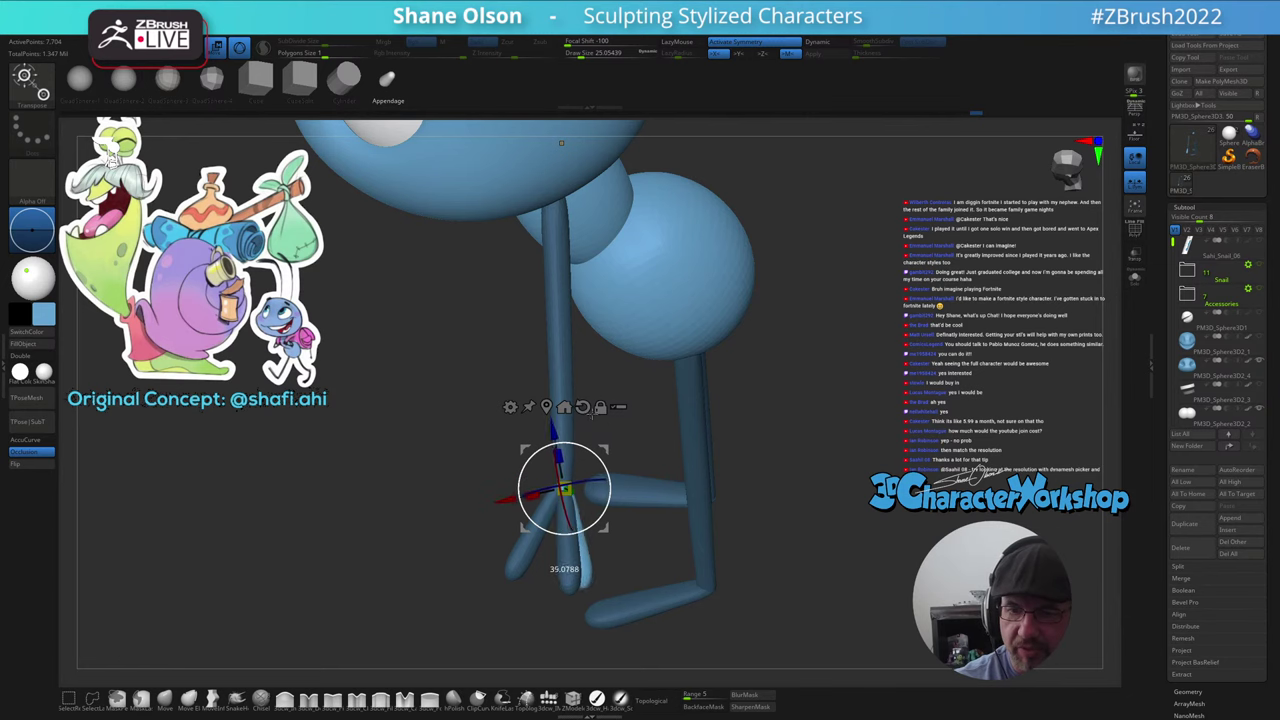
pyautogui.moveTo(640, 470); pyautogui.dragTo(560, 508)
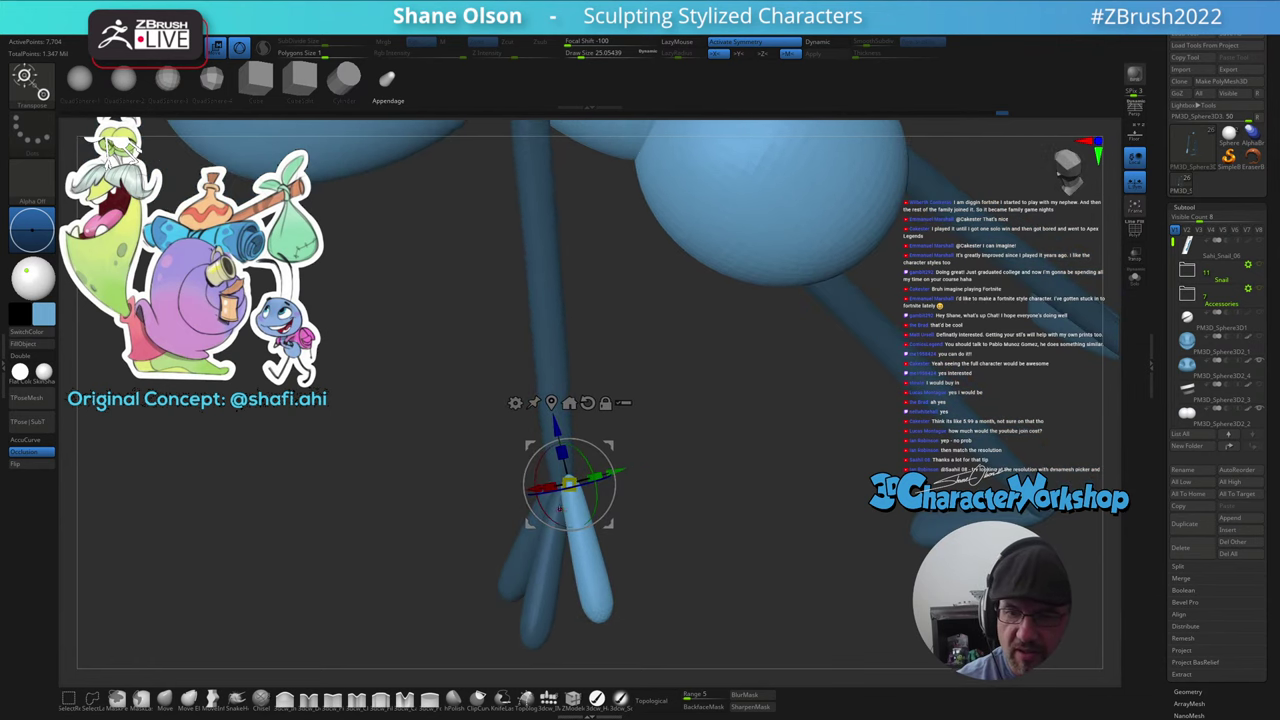
pyautogui.moveTo(470, 522); pyautogui.dragTo(608, 505)
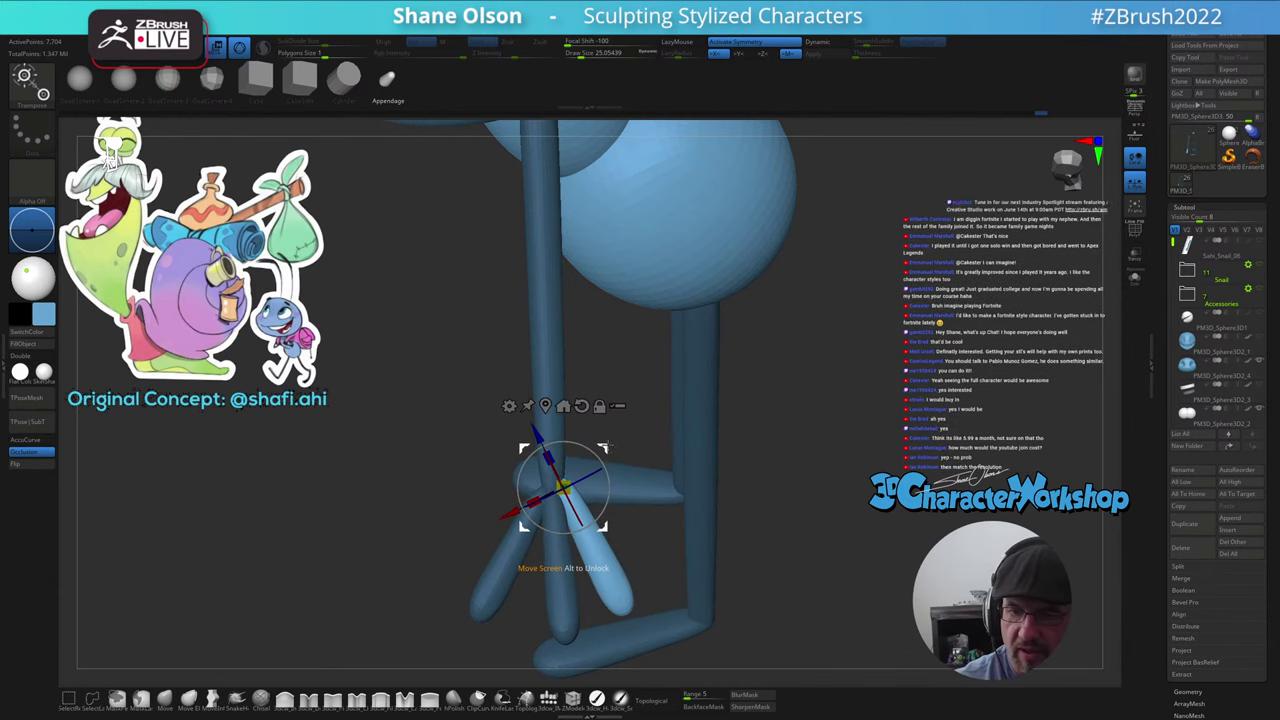
pyautogui.moveTo(603, 548); pyautogui.dragTo(586, 518)
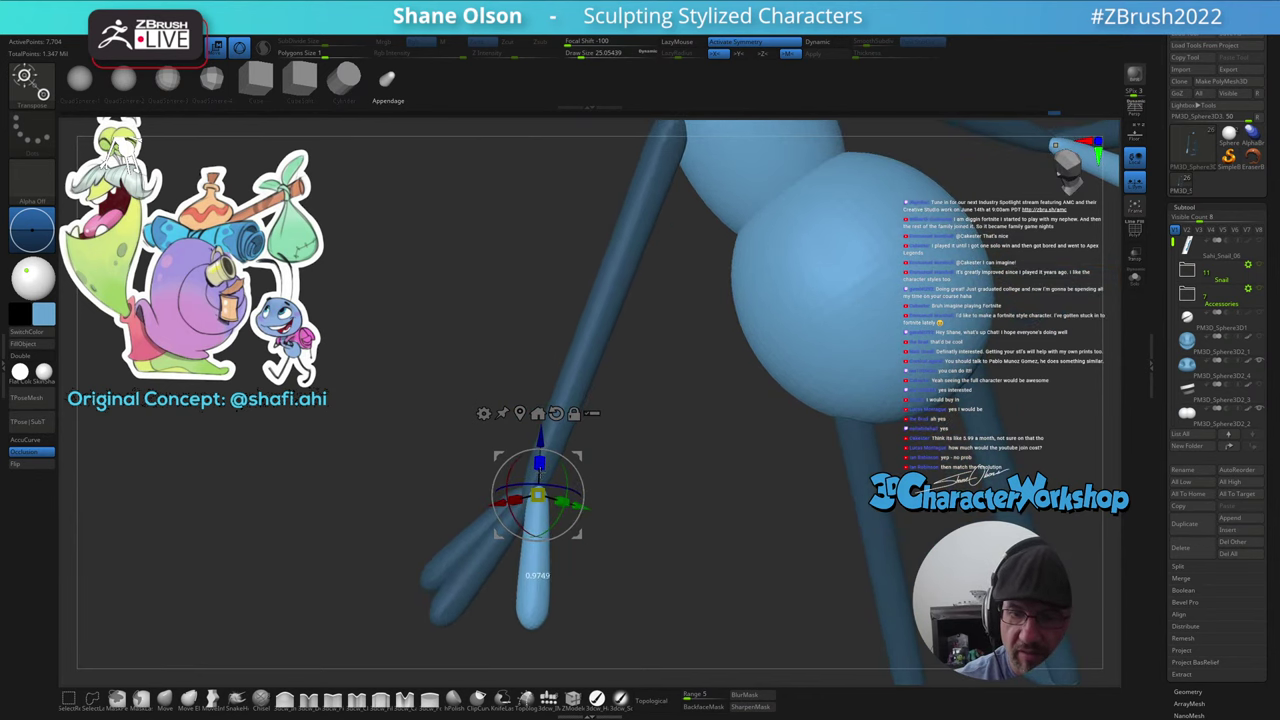
# - Fine-tune the third finger's placement and angle at the wrist so the three fingers spread evenly
pyautogui.moveTo(563, 449); pyautogui.dragTo(560, 474, button='right')
pyautogui.moveTo(560, 474); pyautogui.dragTo(561, 476)
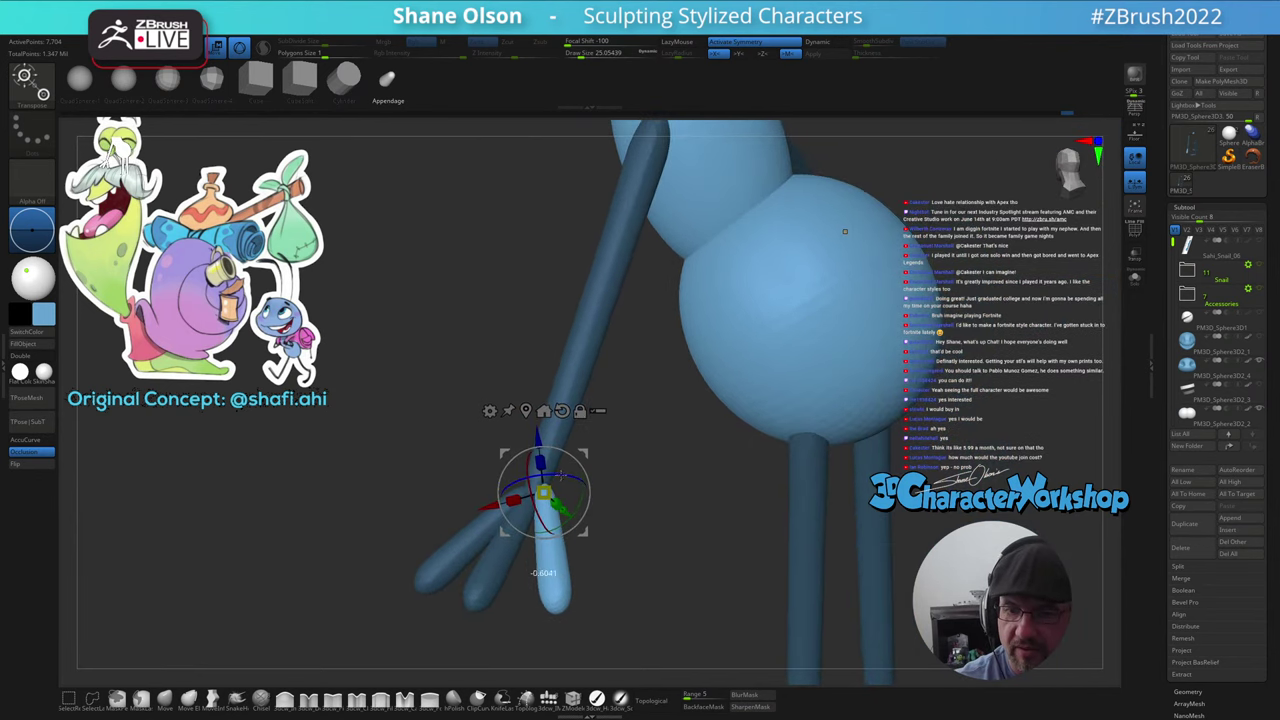
pyautogui.moveTo(844, 231); pyautogui.dragTo(620, 586)
pyautogui.moveTo(572, 448); pyautogui.dragTo(584, 495)
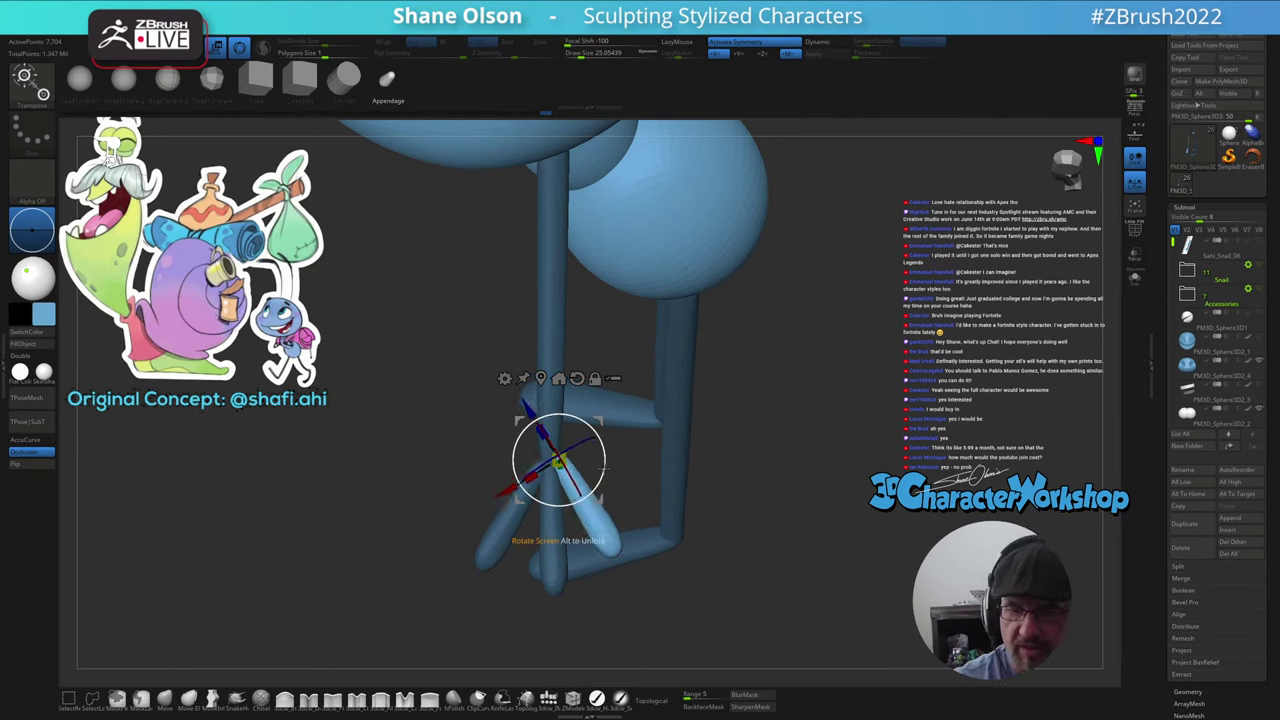
pyautogui.moveTo(624, 521); pyautogui.dragTo(622, 535)
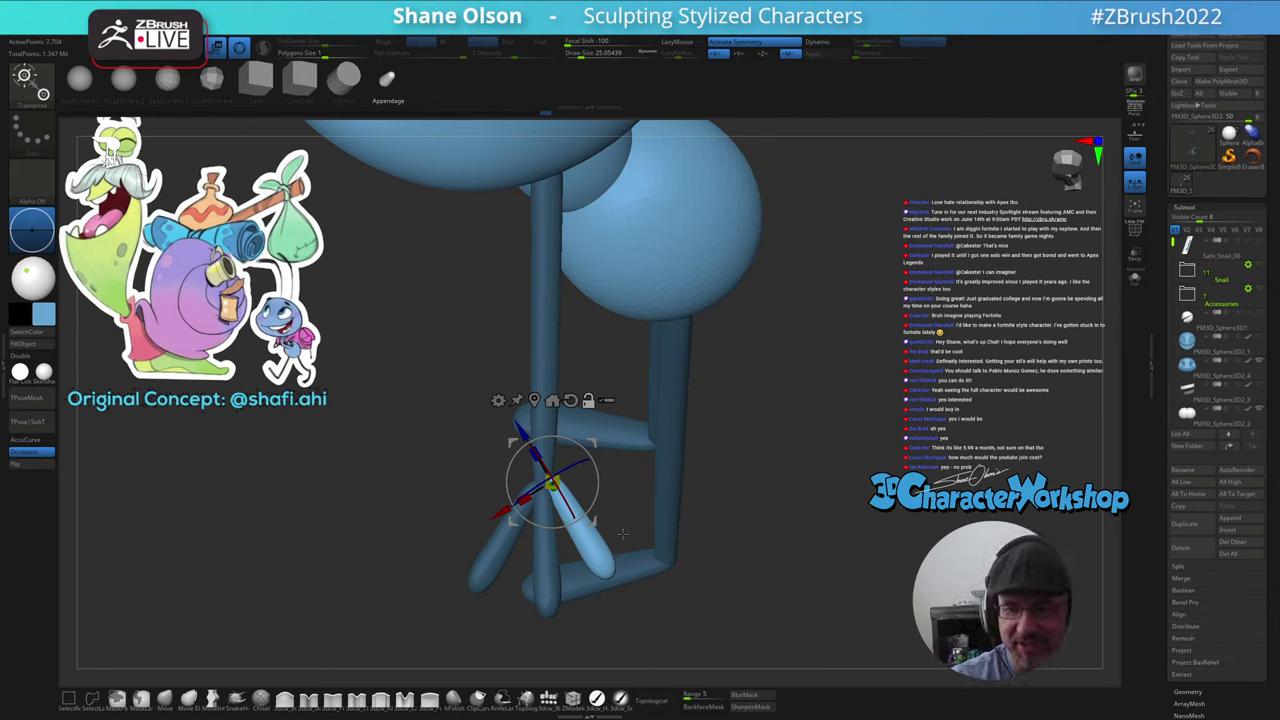
# - Duplicate the finger once more as a thumb and rotate it out toward the front of the hand
pyautogui.moveTo(595, 443); pyautogui.dragTo(515, 604)
pyautogui.moveTo(490, 518); pyautogui.dragTo(492, 512)
pyautogui.moveTo(573, 434)
pyautogui.mouseDown()
pyautogui.moveTo(567, 454)
pyautogui.moveTo(571, 434)
pyautogui.mouseUp()
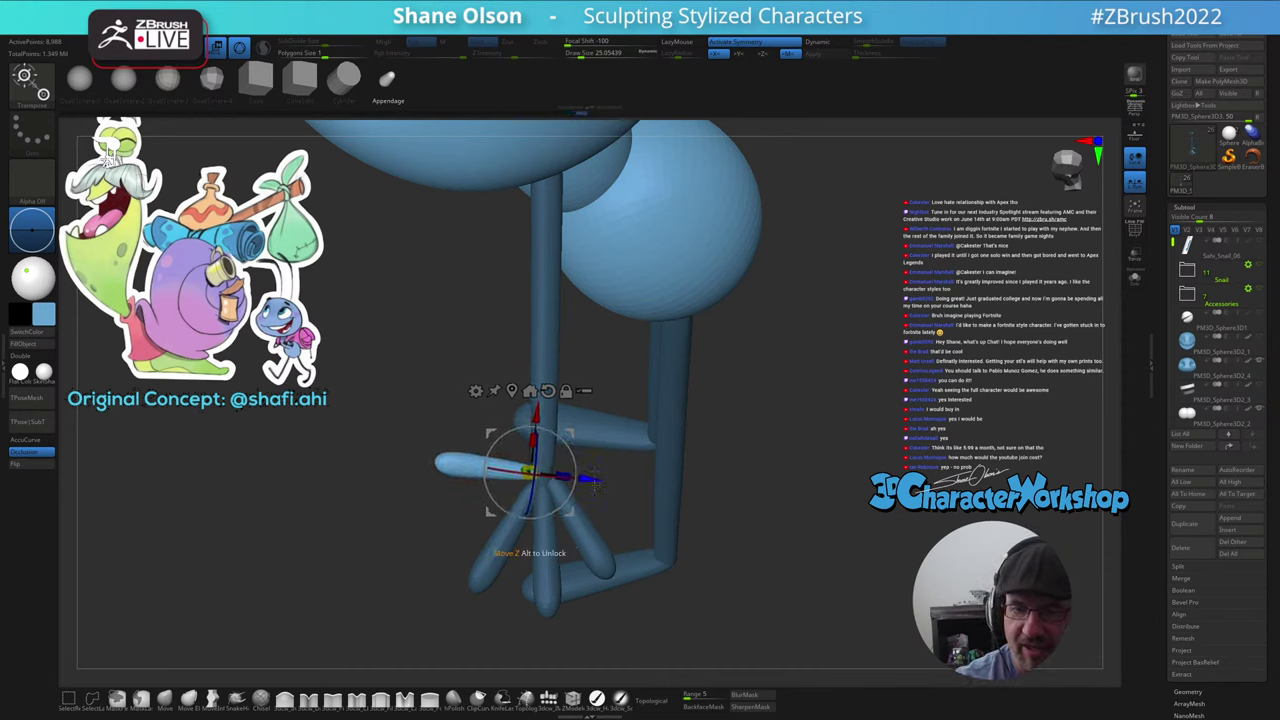
pyautogui.moveTo(575, 655)
pyautogui.mouseDown()
pyautogui.moveTo(583, 608)
pyautogui.moveTo(626, 555)
pyautogui.moveTo(578, 548)
pyautogui.moveTo(639, 546)
pyautogui.moveTo(578, 416)
pyautogui.moveTo(200, 555)
pyautogui.moveTo(614, 576)
pyautogui.moveTo(661, 502)
pyautogui.moveTo(621, 513)
pyautogui.mouseUp()
pyautogui.press('q')
pyautogui.press('w')
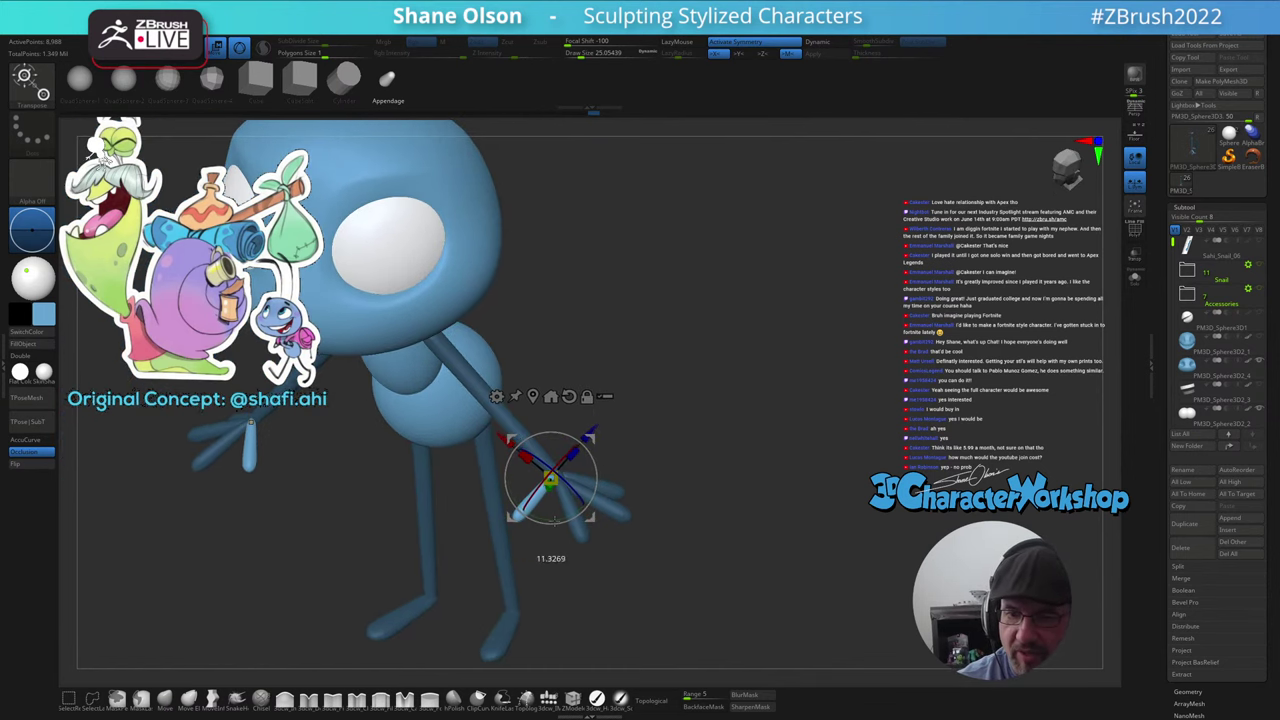
# - Refine the thumb's angle and position at the wrist, and return to draw mode with the whole limb mesh unmasked
pyautogui.moveTo(594, 436); pyautogui.dragTo(634, 424)
pyautogui.moveTo(633, 425); pyautogui.dragTo(640, 455, button='right')
pyautogui.moveTo(541, 460); pyautogui.dragTo(542, 458)
pyautogui.moveTo(641, 456); pyautogui.dragTo(615, 550)
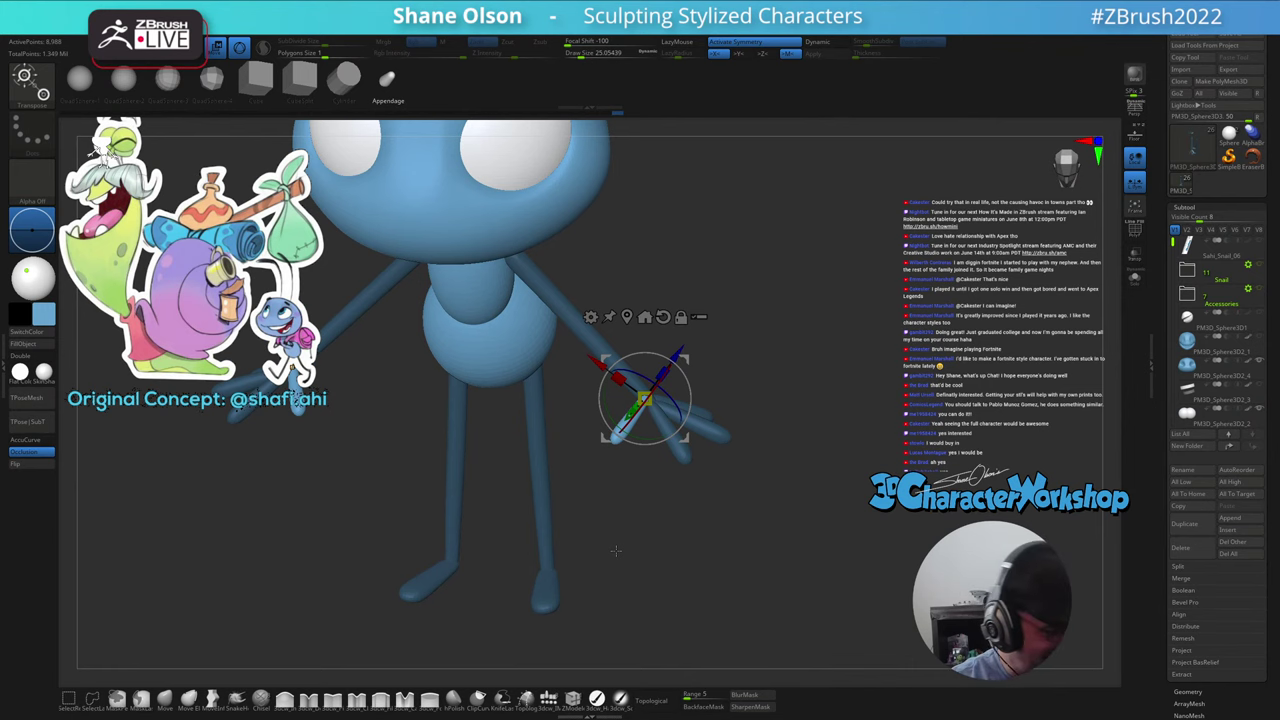
pyautogui.moveTo(704, 502)
pyautogui.keyDown('alt'); pyautogui.mouseDown()
pyautogui.moveTo(706, 561)
pyautogui.moveTo(682, 563)
pyautogui.moveTo(684, 548)
pyautogui.moveTo(686, 563)
pyautogui.moveTo(694, 551)
pyautogui.moveTo(668, 573)
pyautogui.moveTo(691, 543)
pyautogui.moveTo(649, 575)
pyautogui.mouseUp(); pyautogui.keyUp('alt')
pyautogui.press('q')
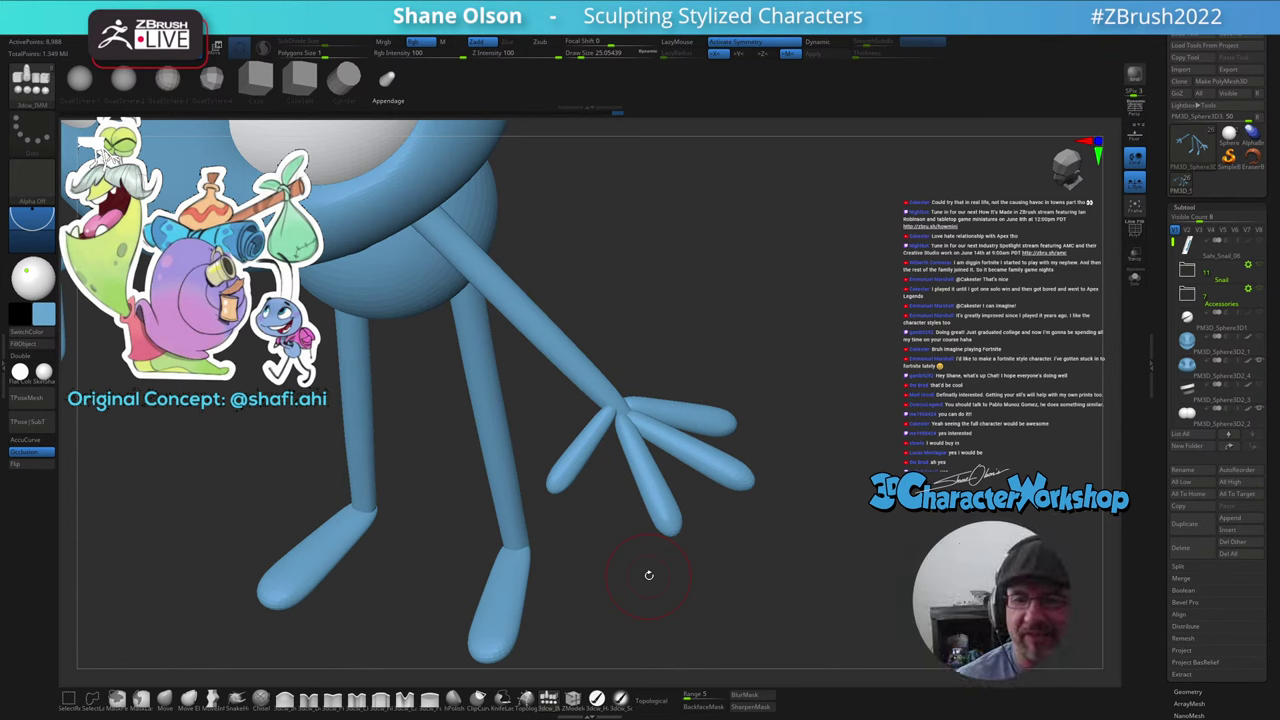
pyautogui.moveTo(685, 566); pyautogui.dragTo(660, 597)
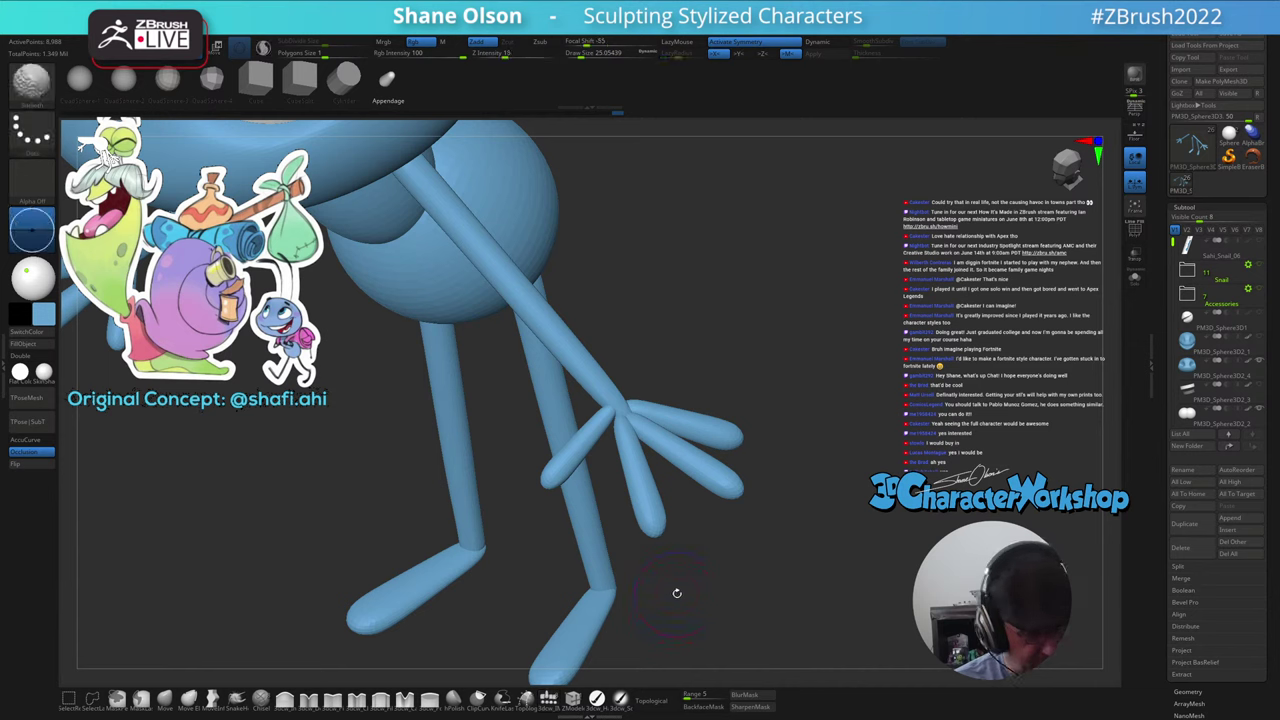
# - Turn on polyframe display and regroup the limb mesh with Auto Groups, and apply Mirror And Weld to it
pyautogui.hotkey('shift', 'f')
pyautogui.moveTo(680, 579)
pyautogui.keyDown('alt'); pyautogui.mouseDown()
pyautogui.moveTo(671, 491)
pyautogui.moveTo(668, 568)
pyautogui.moveTo(697, 554)
pyautogui.moveTo(681, 583)
pyautogui.mouseUp(); pyautogui.keyUp('alt')
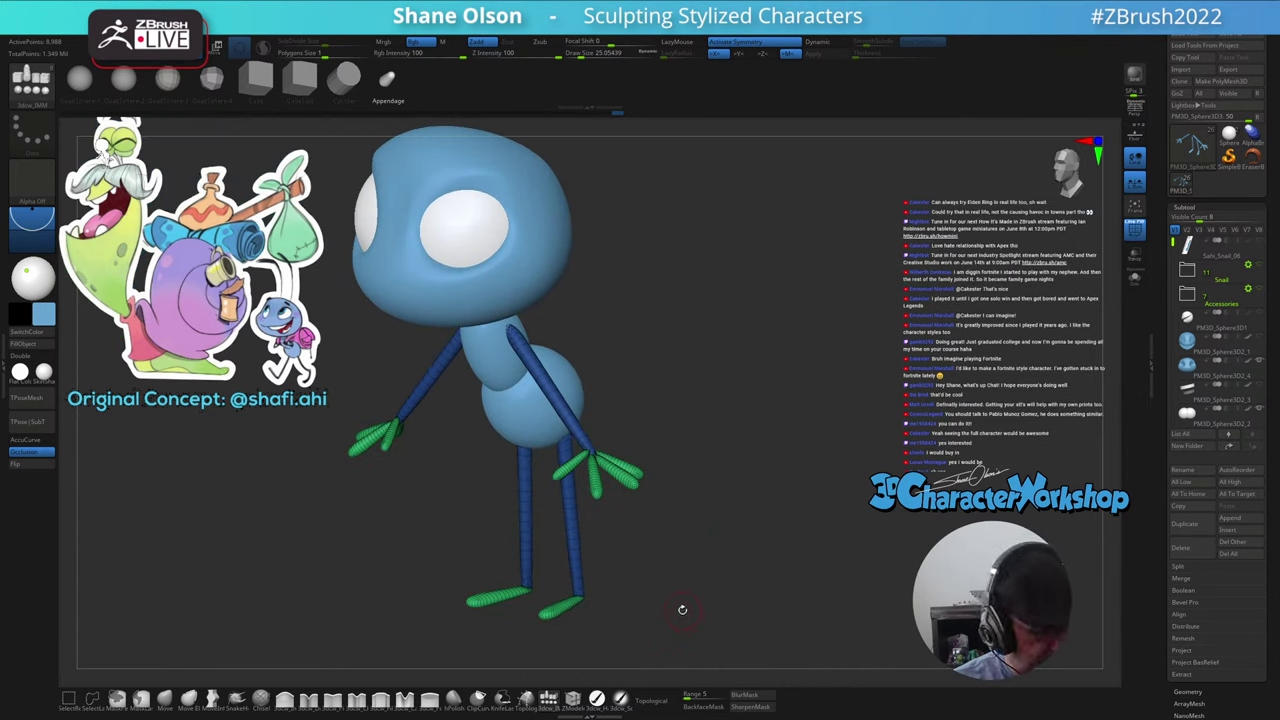
pyautogui.press('3')
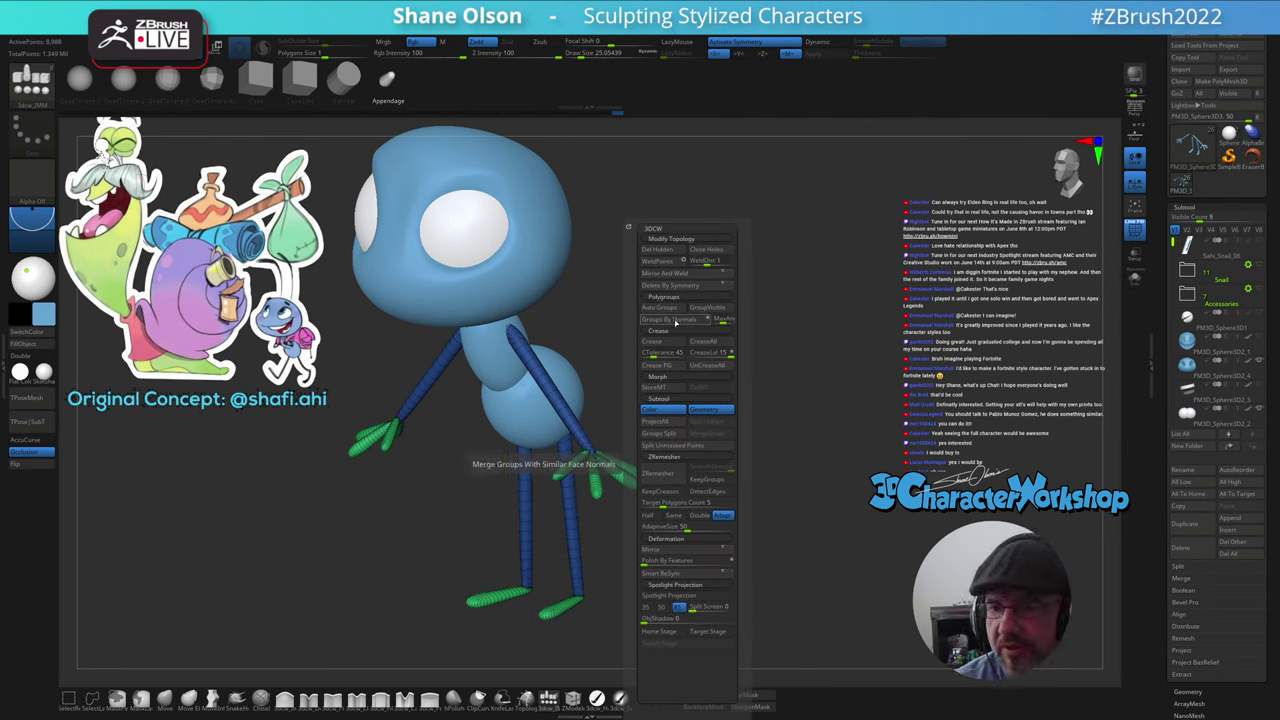
pyautogui.click(676, 308)
pyautogui.press('space')
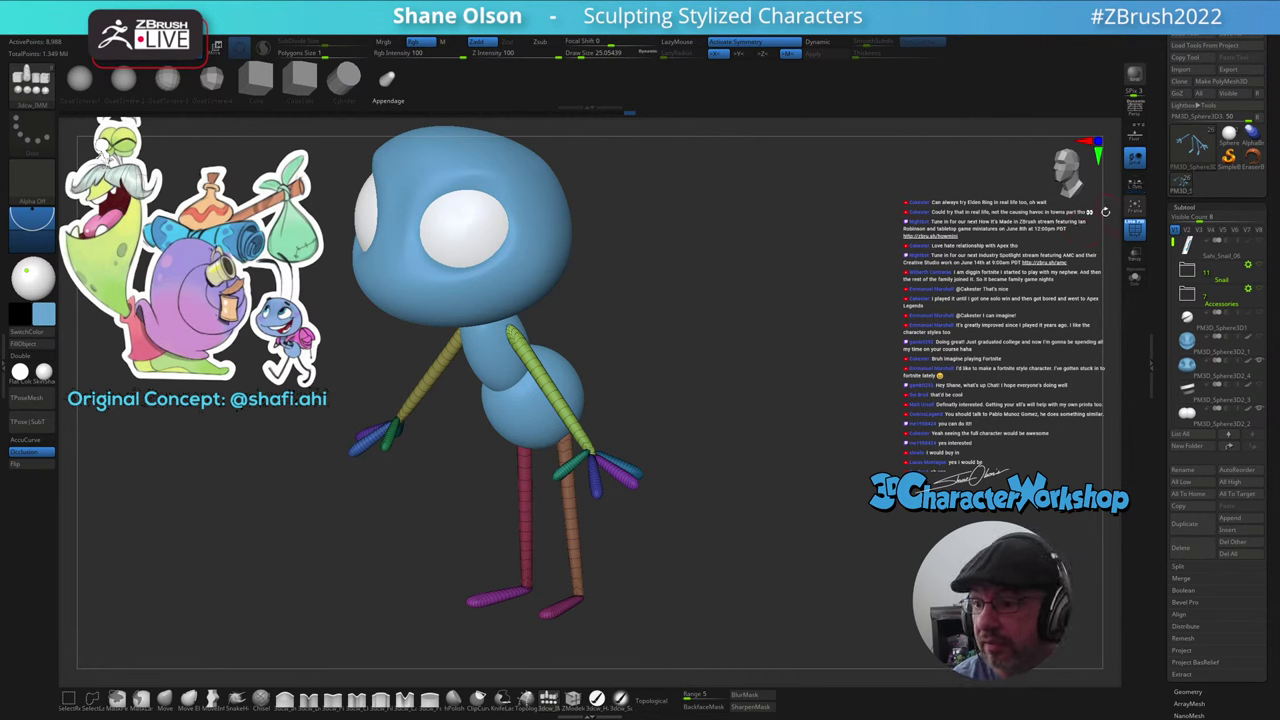
pyautogui.press('space')
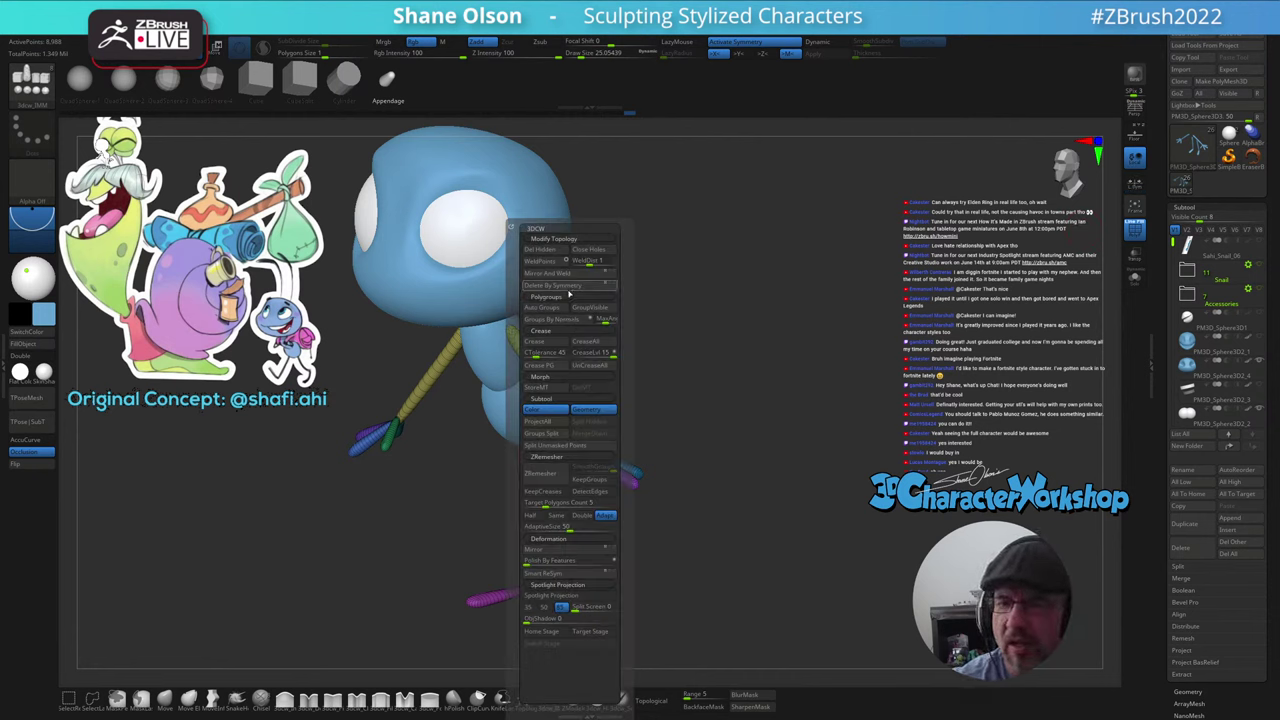
pyautogui.click(562, 274)
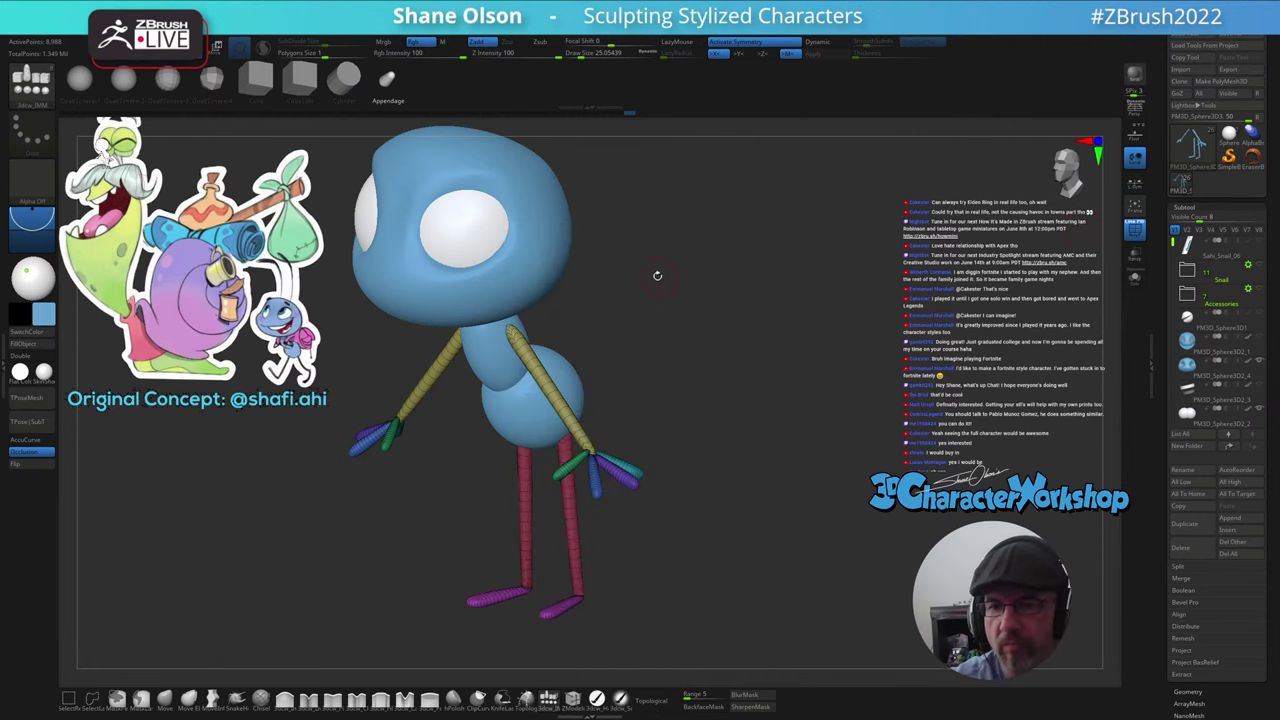
# - Mask everything except the arm pieces and duplicate the arm up to the top of the head to start the antennae
pyautogui.moveTo(682, 552)
pyautogui.keyDown('shift'); pyautogui.mouseDown()
pyautogui.moveTo(697, 526)
pyautogui.moveTo(664, 560)
pyautogui.mouseUp(); pyautogui.keyUp('shift')
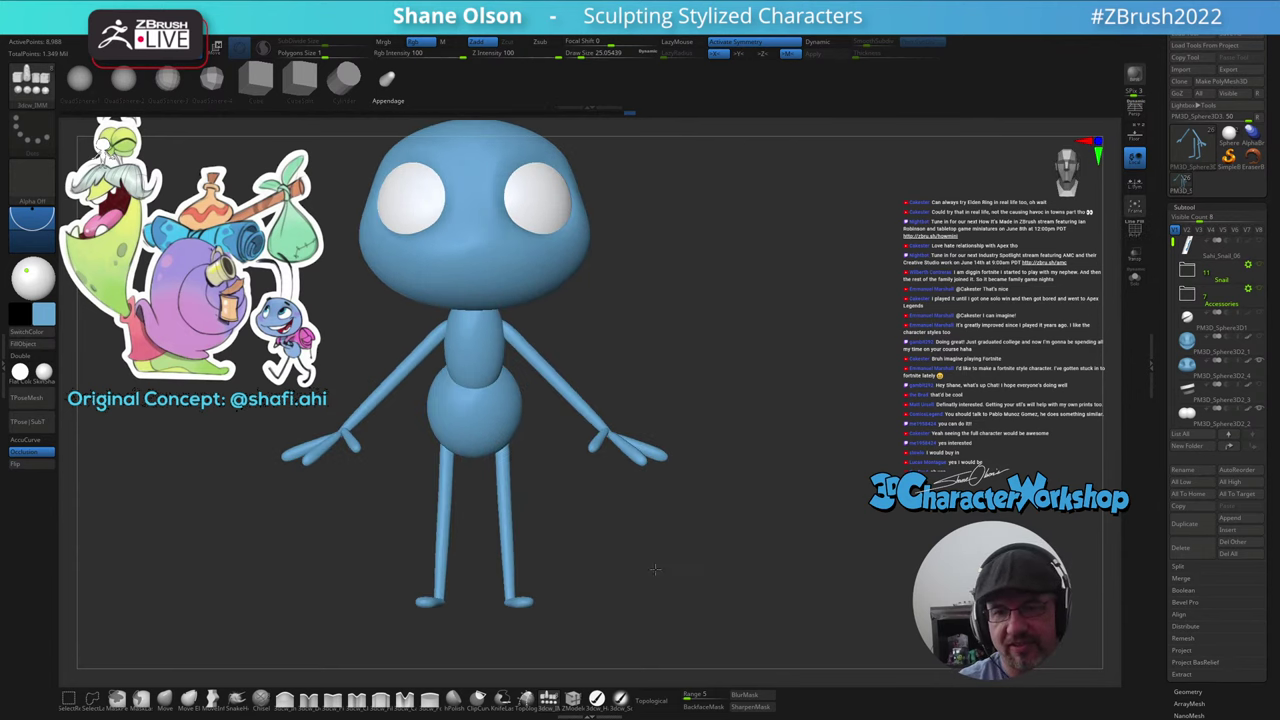
pyautogui.moveTo(655, 569); pyautogui.dragTo(733, 545)
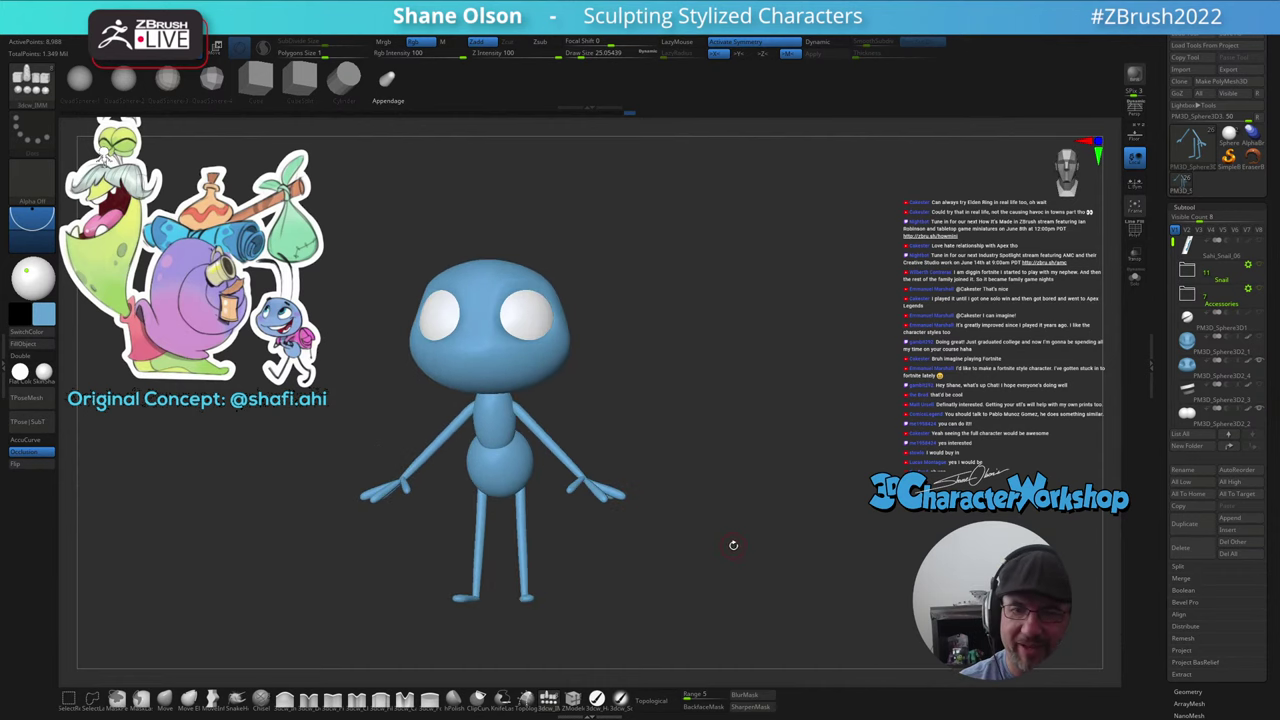
pyautogui.keyDown('alt'); pyautogui.moveTo(651, 550); pyautogui.dragTo(627, 583); pyautogui.keyUp('alt')
pyautogui.press('w')
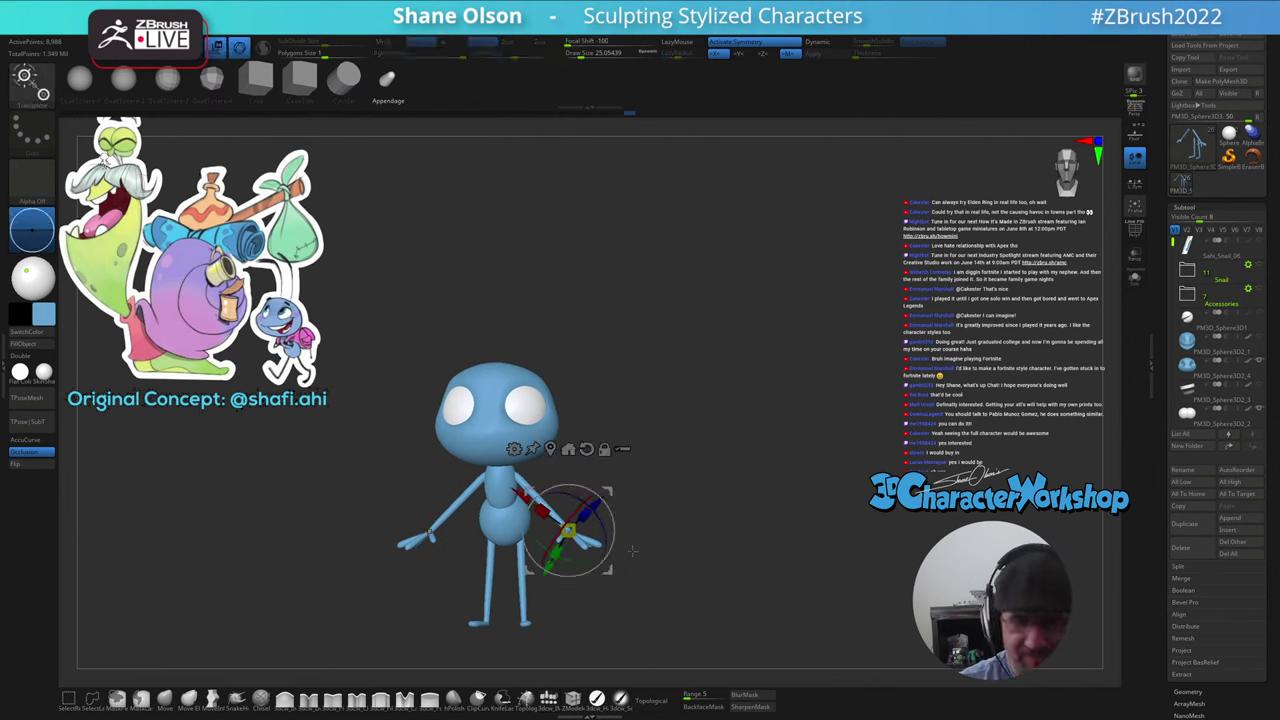
pyautogui.keyDown('alt'); pyautogui.moveTo(606, 488); pyautogui.dragTo(746, 506); pyautogui.keyUp('alt')
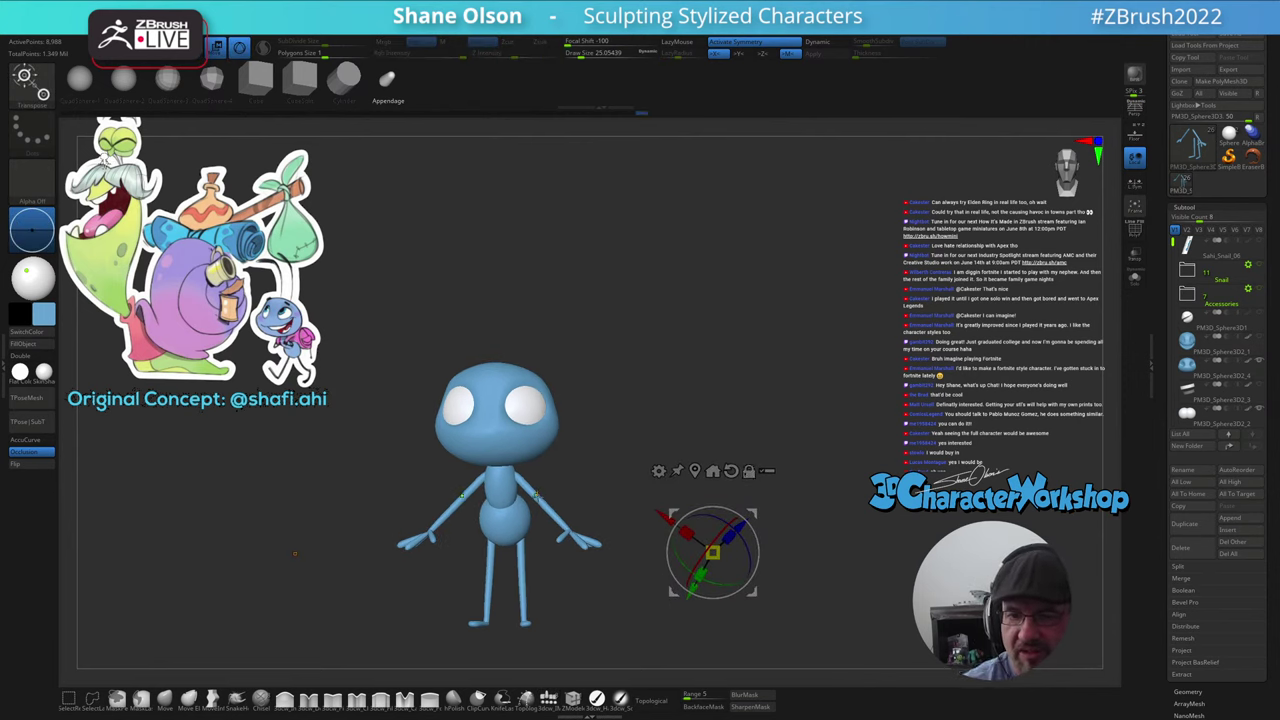
pyautogui.keyDown('ctrl'); pyautogui.click(540, 505); pyautogui.keyUp('ctrl')
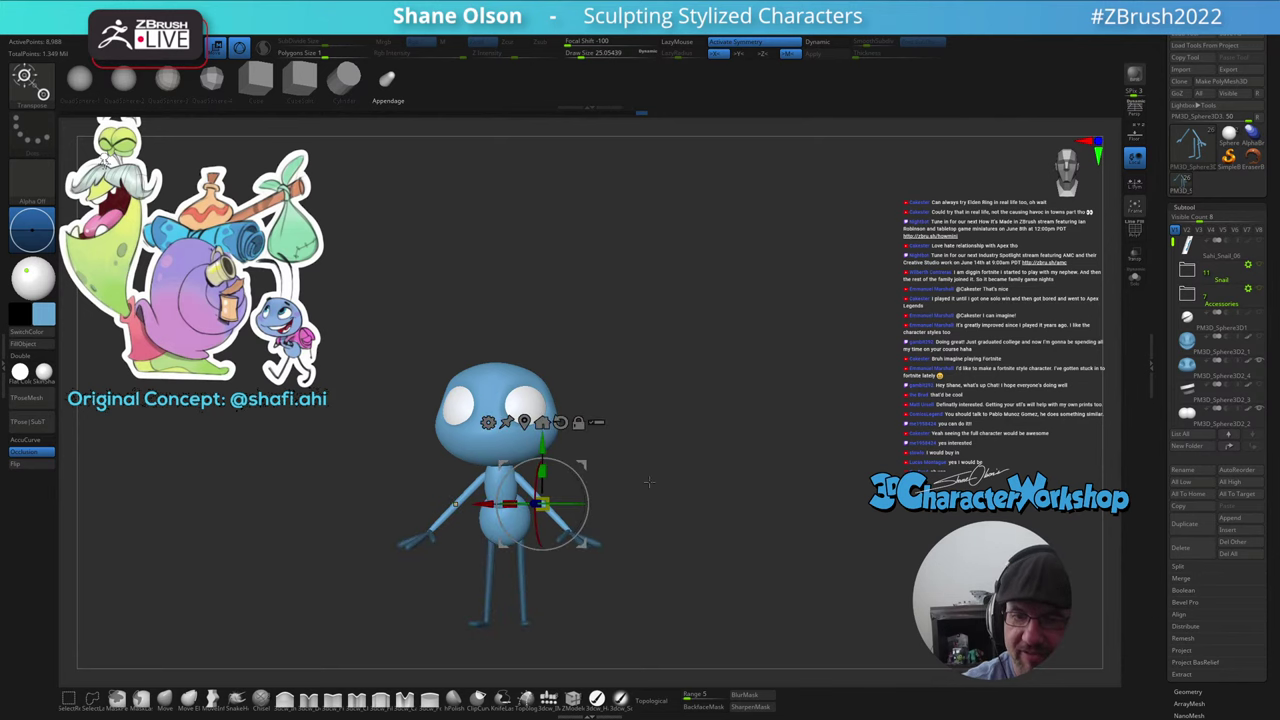
pyautogui.moveTo(677, 524); pyautogui.dragTo(680, 562)
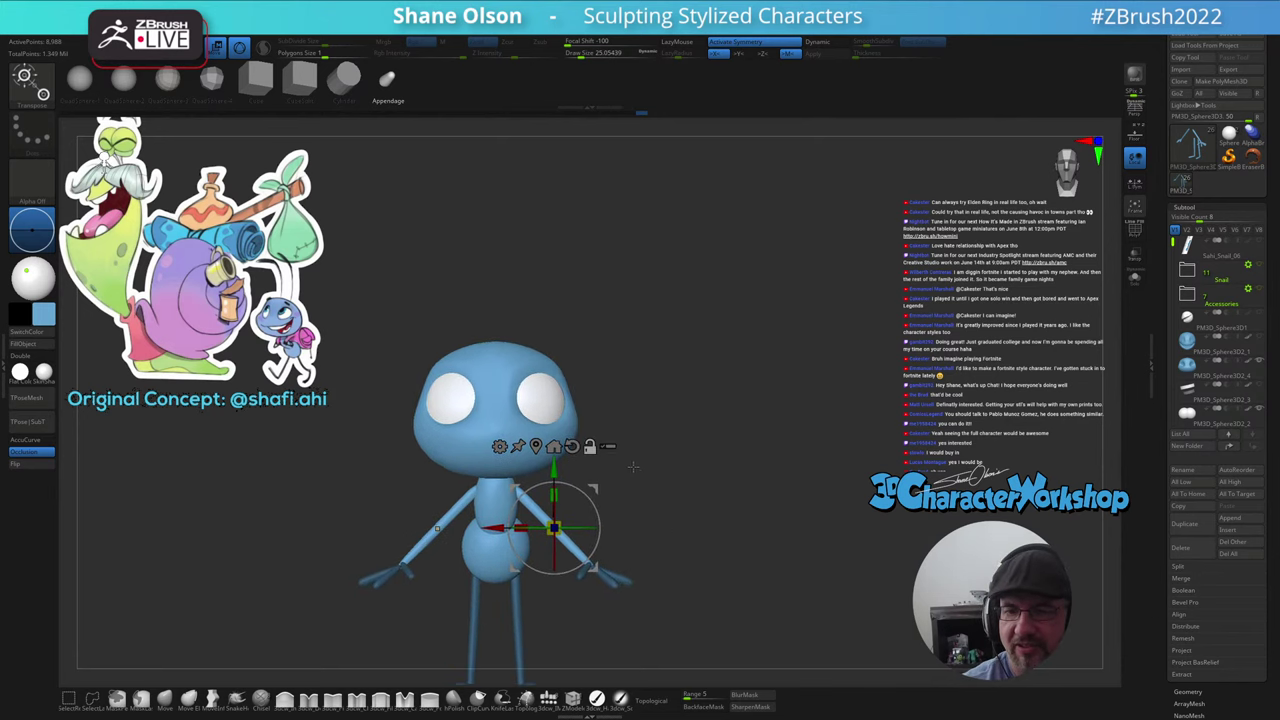
pyautogui.keyDown('ctrl'); pyautogui.moveTo(600, 487); pyautogui.dragTo(494, 311); pyautogui.keyUp('ctrl')
# - Seat the duplicated piece on top of the head and tilt it backward as an antenna, and return to draw mode
pyautogui.keyDown('alt'); pyautogui.moveTo(674, 380); pyautogui.dragTo(598, 420); pyautogui.keyUp('alt')
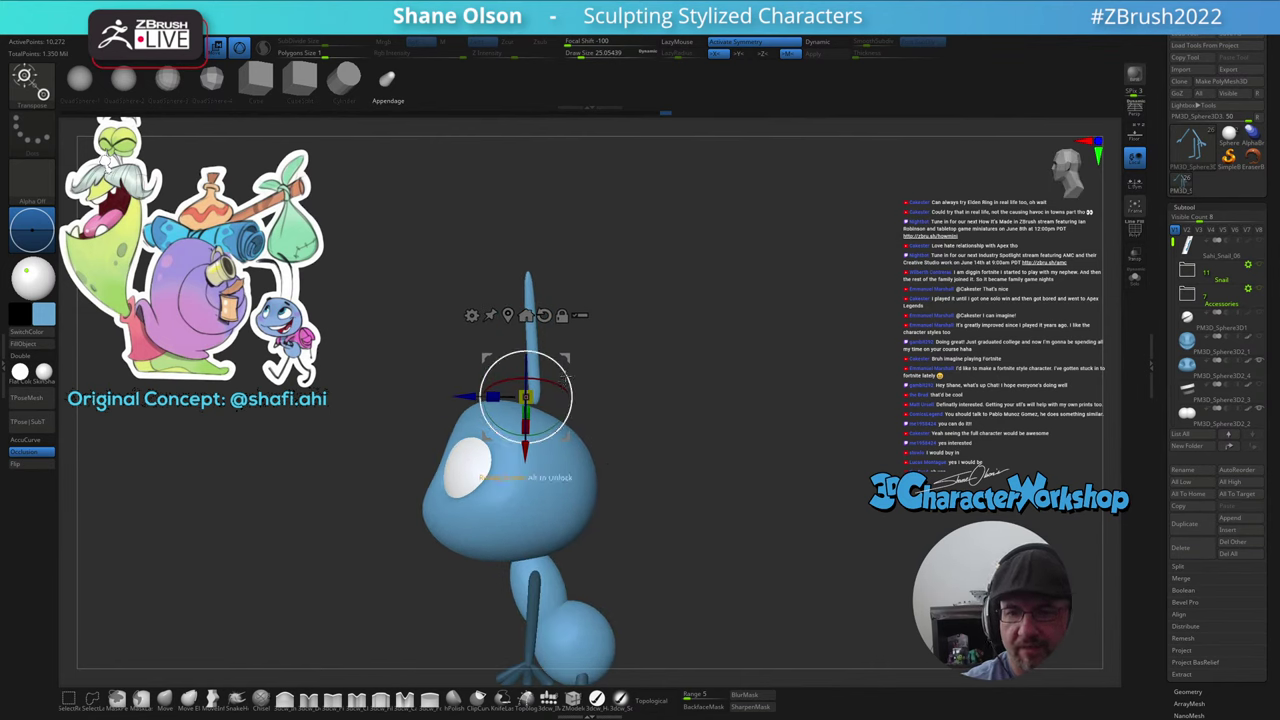
pyautogui.moveTo(568, 378)
pyautogui.mouseDown()
pyautogui.moveTo(572, 399)
pyautogui.moveTo(559, 365)
pyautogui.mouseUp()
pyautogui.moveTo(588, 352); pyautogui.dragTo(646, 346)
pyautogui.moveTo(567, 362)
pyautogui.mouseDown()
pyautogui.moveTo(600, 357)
pyautogui.moveTo(582, 397)
pyautogui.mouseUp()
pyautogui.press('q')
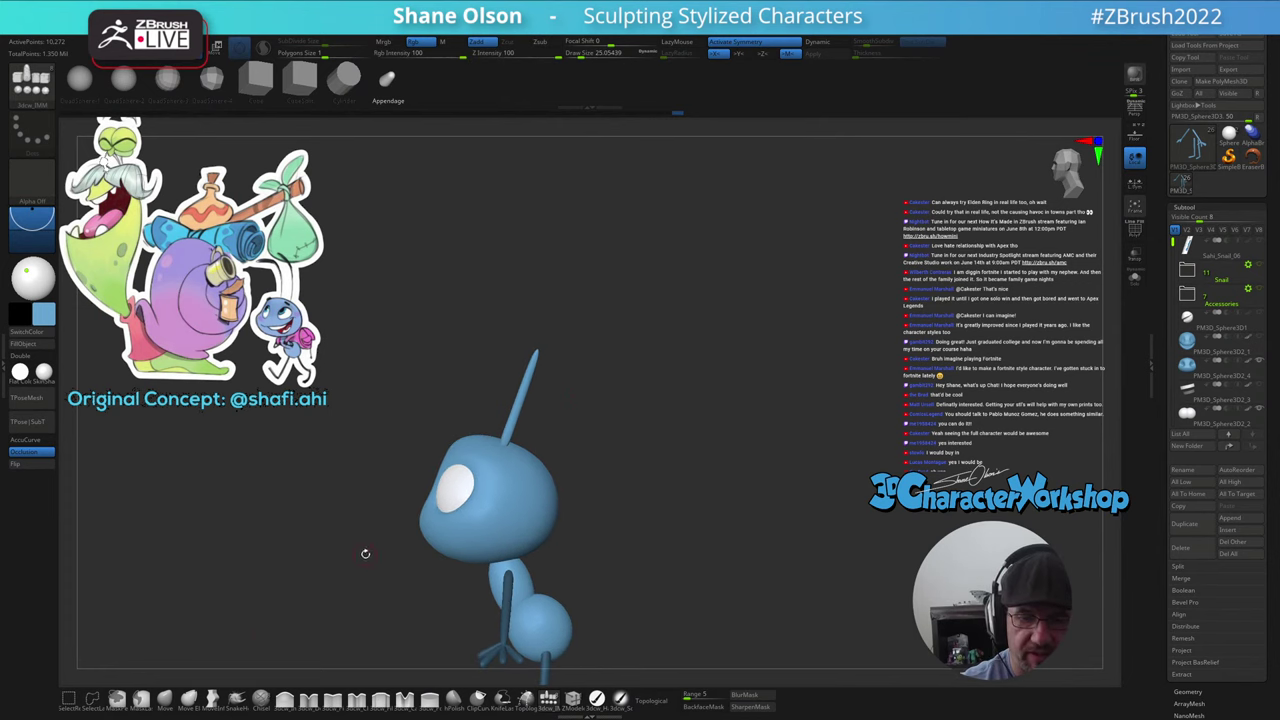
# - Adjust the antennae with the Move brush and thicken their tips with the inflate brush
pyautogui.click(164, 698)
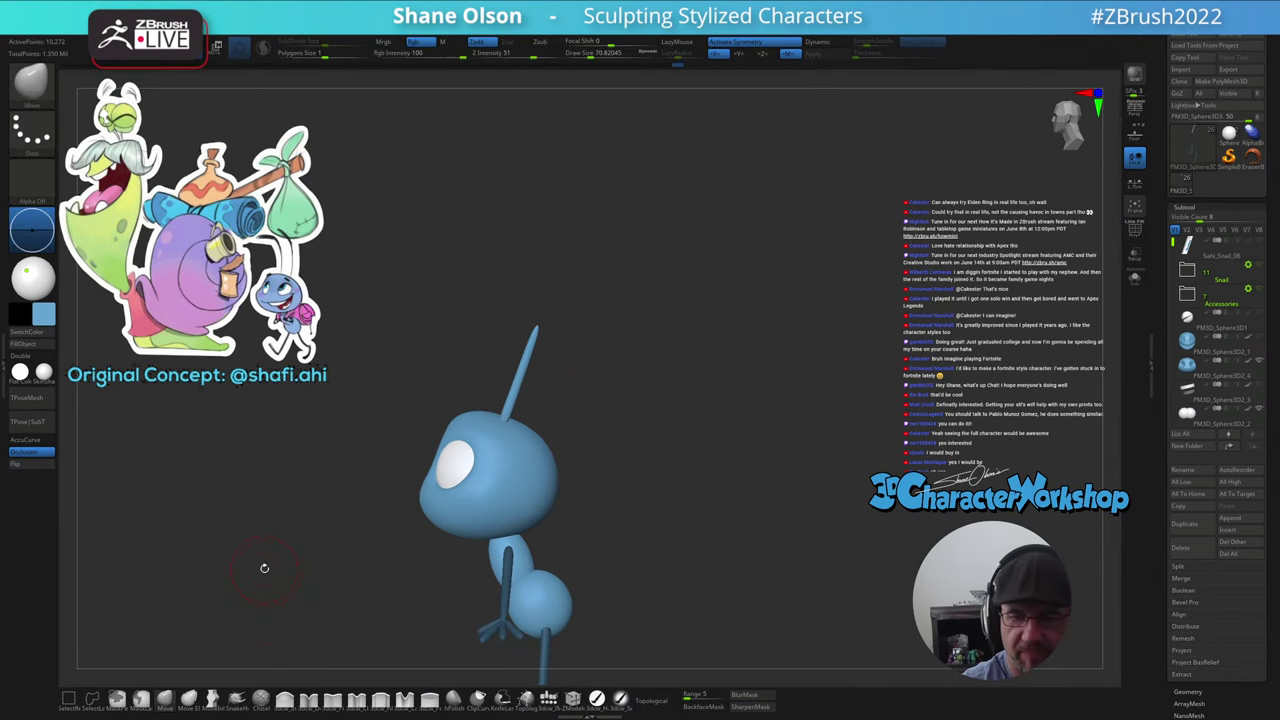
pyautogui.keyDown('alt'); pyautogui.moveTo(576, 439); pyautogui.dragTo(593, 427); pyautogui.keyUp('alt')
pyautogui.moveTo(597, 420)
pyautogui.mouseDown()
pyautogui.moveTo(530, 395)
pyautogui.moveTo(508, 414)
pyautogui.moveTo(611, 401)
pyautogui.moveTo(589, 429)
pyautogui.moveTo(575, 408)
pyautogui.mouseUp()
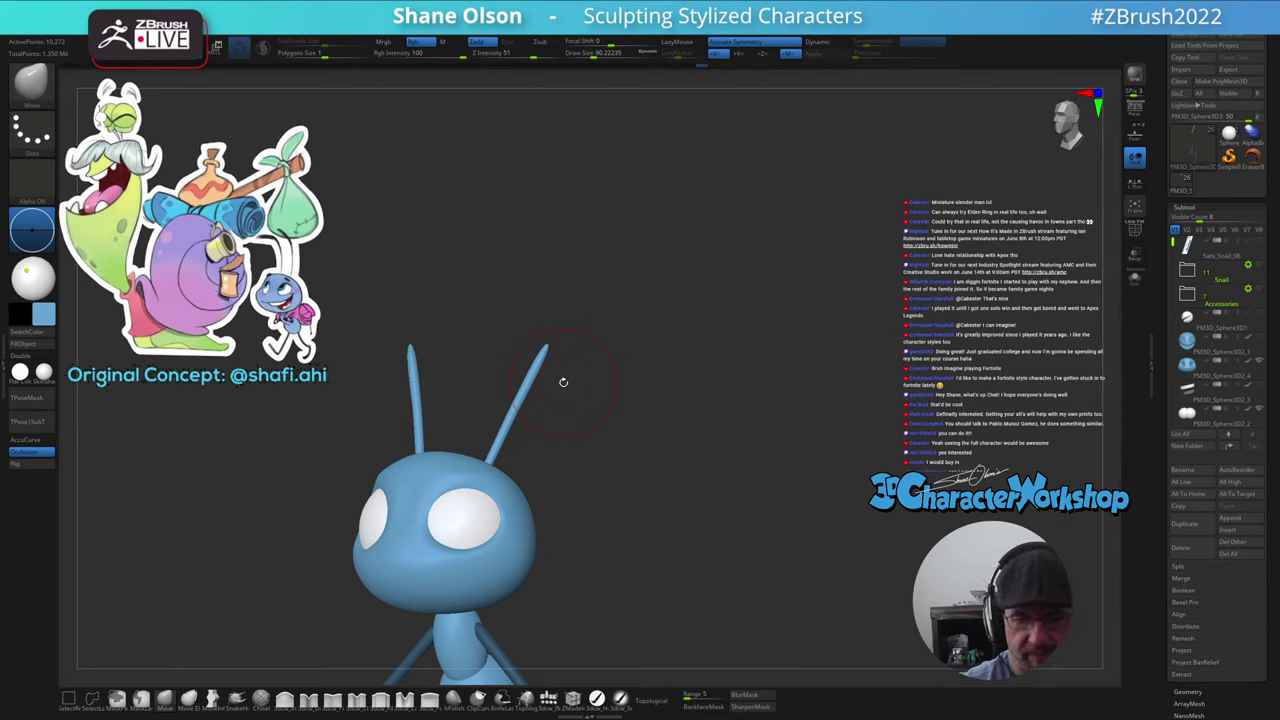
pyautogui.click(285, 698)
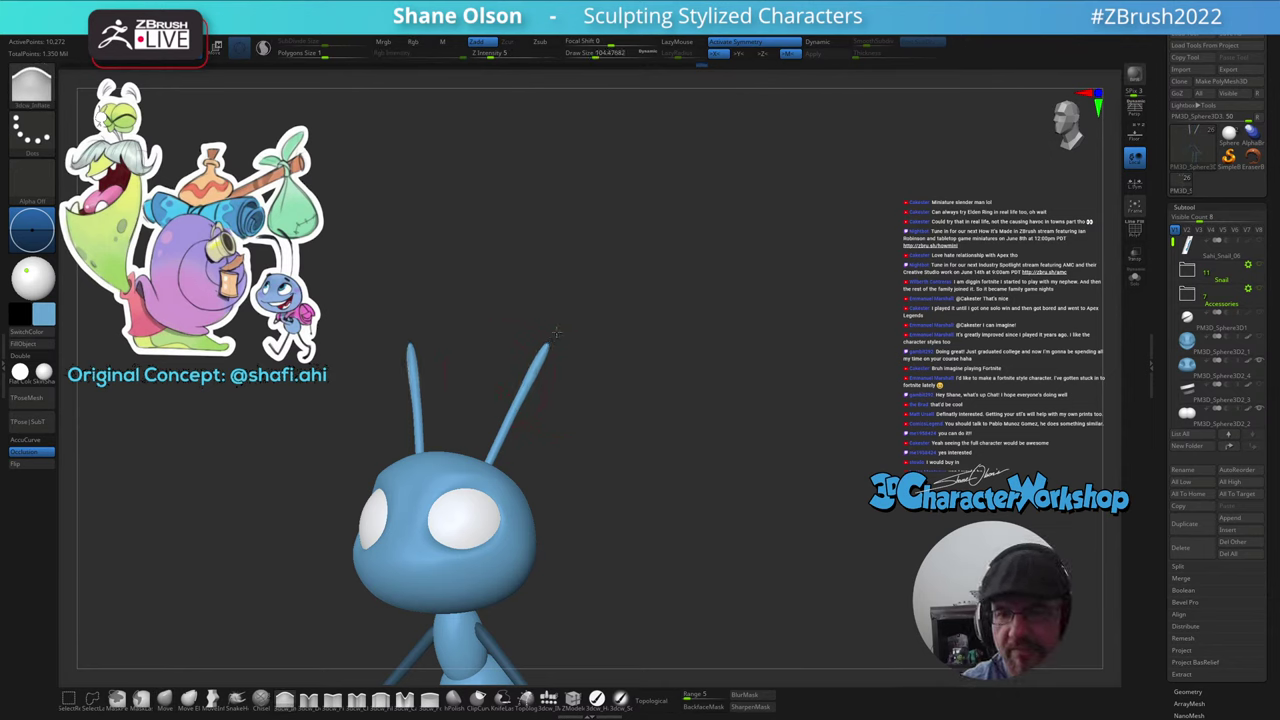
pyautogui.moveTo(580, 306); pyautogui.dragTo(602, 393)
# - Lasso-mask the mesh below the antennae's upper part, position the gizmo along the antenna and blur the mask
pyautogui.press('w')
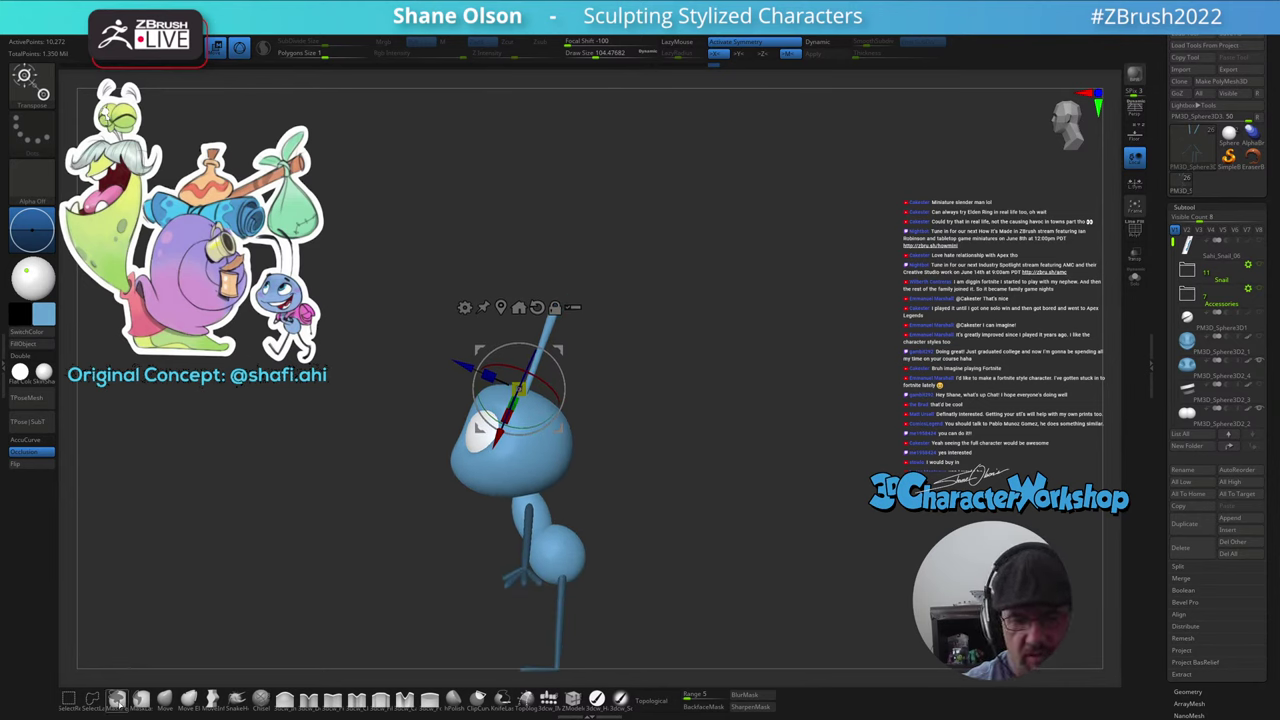
pyautogui.keyDown('alt'); pyautogui.moveTo(302, 510); pyautogui.dragTo(310, 560); pyautogui.keyUp('alt')
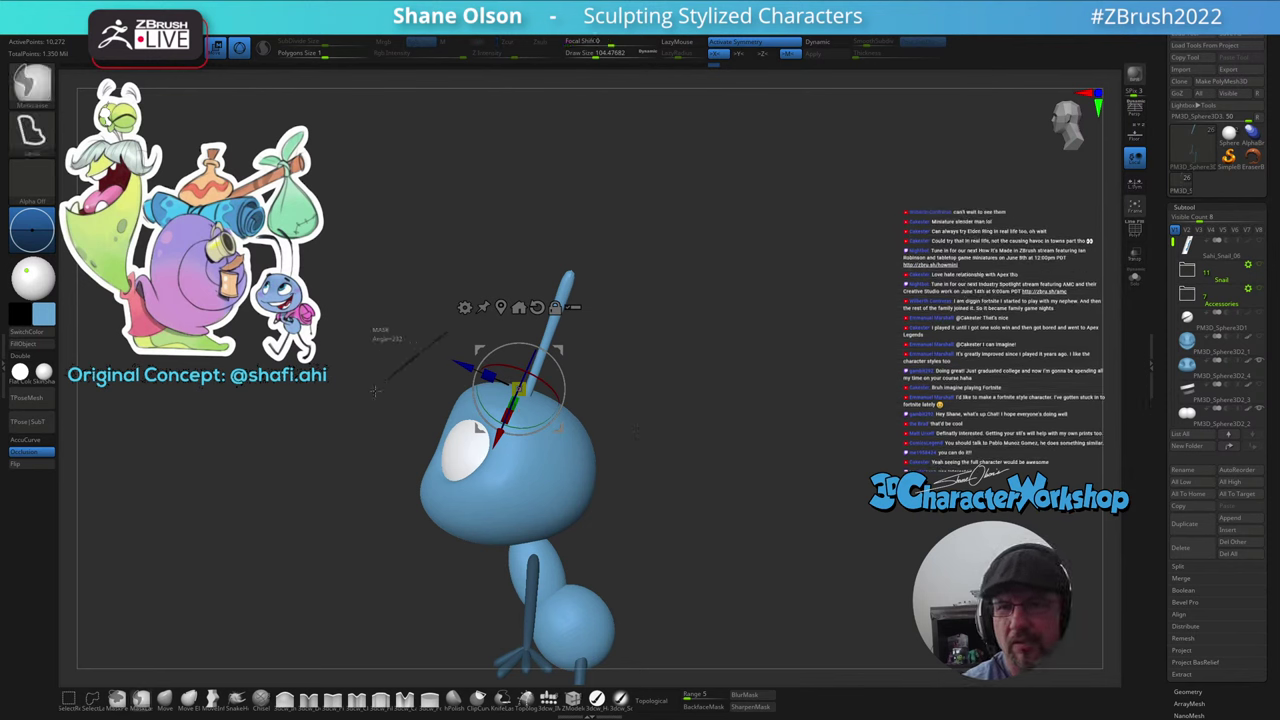
pyautogui.moveTo(449, 334)
pyautogui.keyDown('ctrl'); pyautogui.mouseDown()
pyautogui.moveTo(548, 588)
pyautogui.moveTo(632, 410)
pyautogui.moveTo(593, 363)
pyautogui.moveTo(520, 322)
pyautogui.mouseUp(); pyautogui.keyUp('ctrl')
pyautogui.moveTo(651, 409)
pyautogui.mouseDown()
pyautogui.moveTo(692, 412)
pyautogui.moveTo(651, 411)
pyautogui.mouseUp()
pyautogui.keyDown('alt'); pyautogui.moveTo(607, 353); pyautogui.dragTo(548, 262); pyautogui.keyUp('alt')
pyautogui.hotkey('ctrl', 'z')
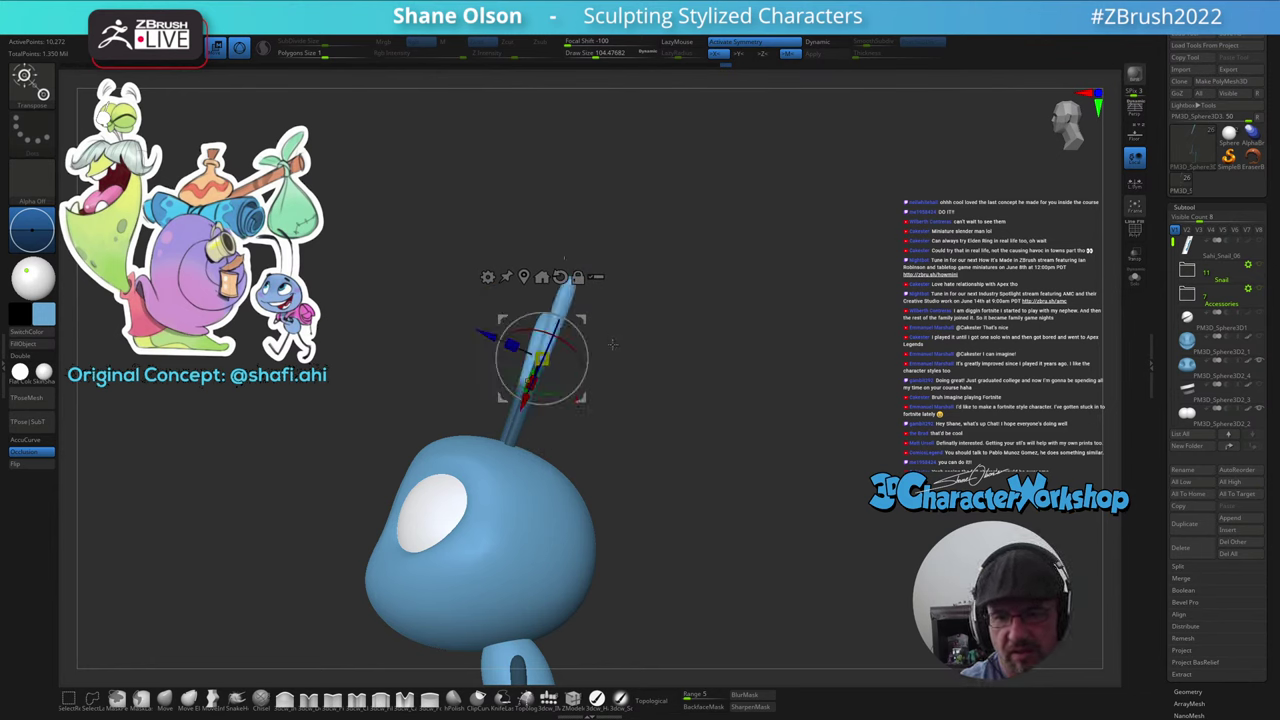
pyautogui.click(751, 695)
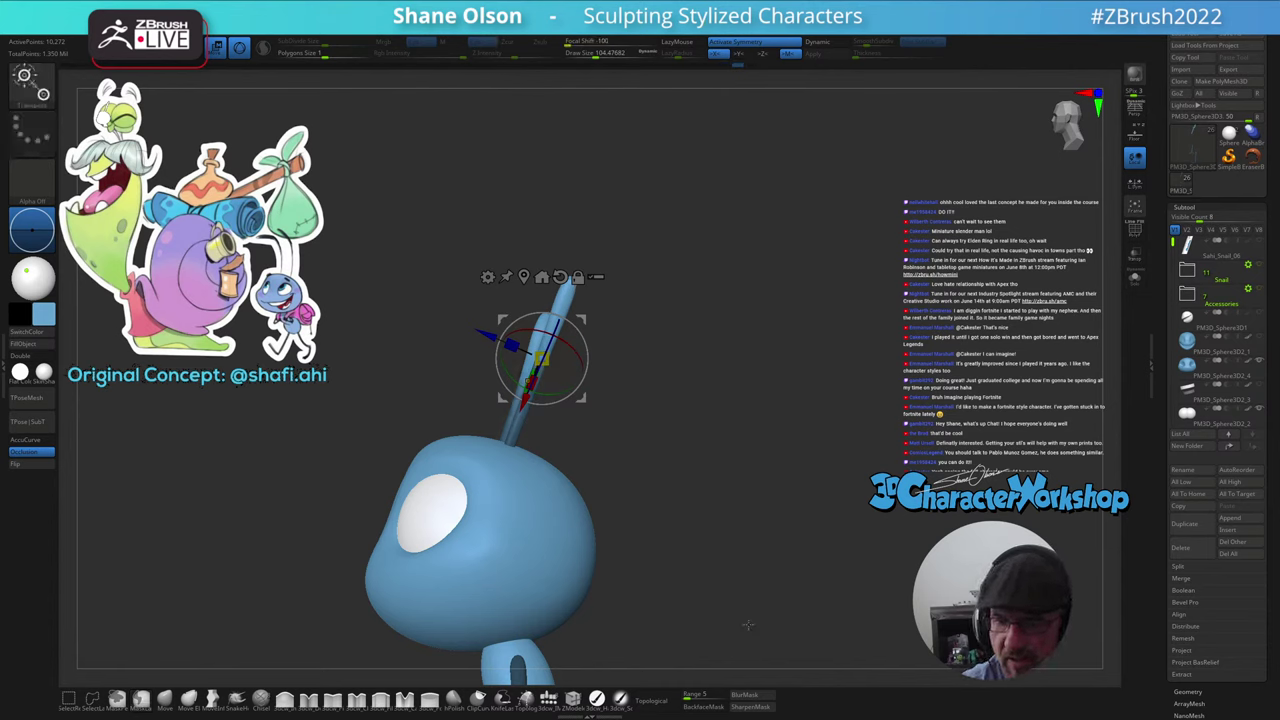
# - Bend the unmasked upper part of the antennae forward over the head with the gizmo, and return to draw mode
pyautogui.moveTo(703, 450); pyautogui.dragTo(649, 421)
pyautogui.moveTo(618, 307); pyautogui.dragTo(598, 267)
pyautogui.moveTo(620, 335)
pyautogui.mouseDown()
pyautogui.moveTo(691, 355)
pyautogui.moveTo(644, 338)
pyautogui.mouseUp()
pyautogui.moveTo(599, 268)
pyautogui.mouseDown()
pyautogui.moveTo(587, 295)
pyautogui.moveTo(622, 282)
pyautogui.moveTo(734, 293)
pyautogui.moveTo(658, 296)
pyautogui.moveTo(634, 381)
pyautogui.moveTo(613, 388)
pyautogui.moveTo(615, 421)
pyautogui.moveTo(626, 414)
pyautogui.mouseUp()
pyautogui.press('q')
# - Refine the antennae's curve and outward spread with a larger Move brush, using polyframe display as a guide
pyautogui.hotkey('shift', 'f')
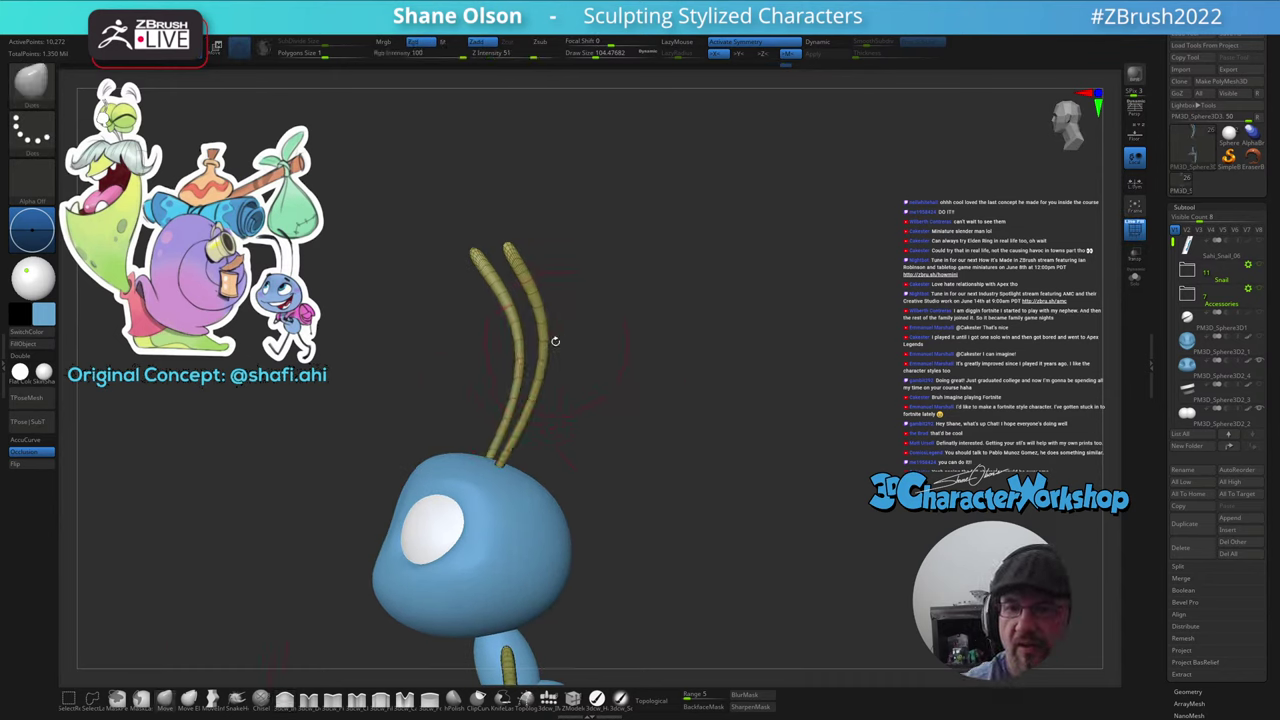
pyautogui.press('s')
pyautogui.moveTo(558, 345); pyautogui.dragTo(562, 345)
pyautogui.moveTo(538, 345)
pyautogui.mouseDown()
pyautogui.moveTo(551, 336)
pyautogui.moveTo(548, 298)
pyautogui.moveTo(620, 320)
pyautogui.moveTo(578, 342)
pyautogui.mouseUp()
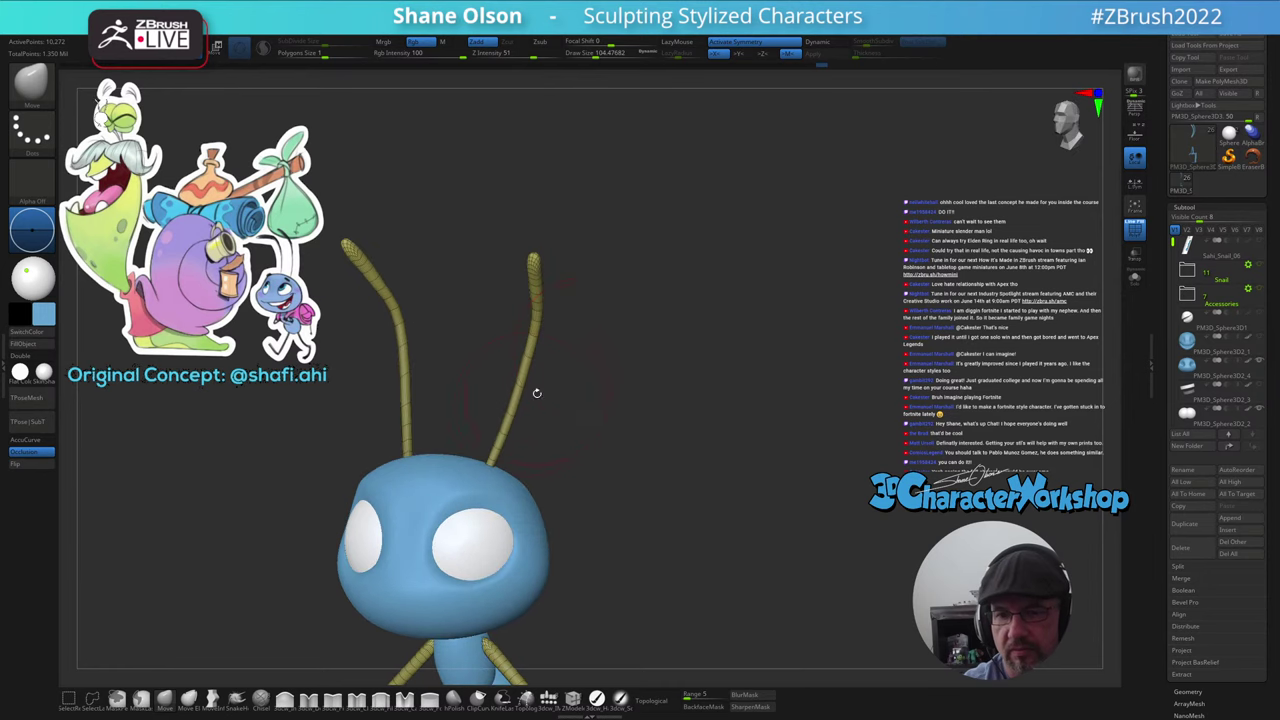
pyautogui.moveTo(519, 416)
pyautogui.mouseDown()
pyautogui.moveTo(571, 372)
pyautogui.moveTo(600, 395)
pyautogui.mouseUp()
pyautogui.press('s')
pyautogui.click(522, 418)
pyautogui.keyDown('alt'); pyautogui.moveTo(637, 508); pyautogui.dragTo(669, 488); pyautogui.keyUp('alt')
pyautogui.hotkey('shift', 'f')
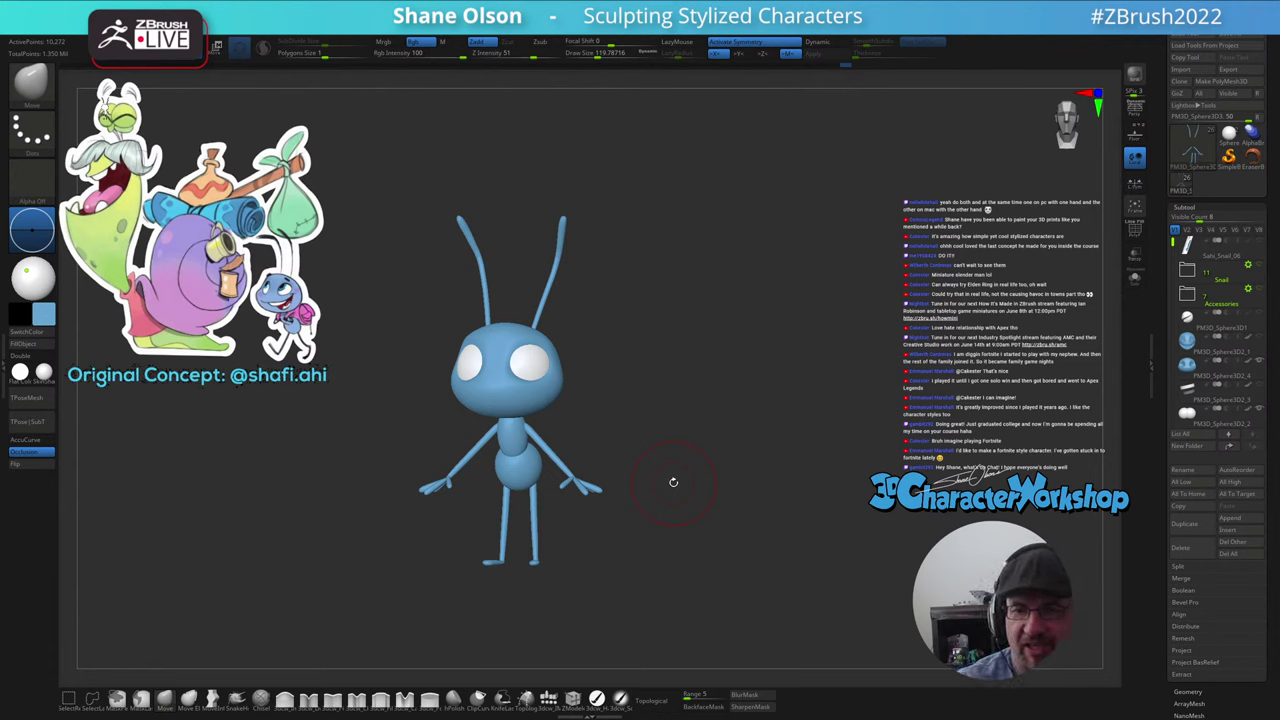
# - Select the head subtool and examine its wireframe and shape from the side and front
pyautogui.moveTo(658, 492); pyautogui.dragTo(649, 531)
pyautogui.moveTo(707, 501); pyautogui.dragTo(697, 517)
pyautogui.moveTo(664, 388); pyautogui.dragTo(581, 405)
pyautogui.keyDown('alt'); pyautogui.click(581, 405); pyautogui.keyUp('alt')
pyautogui.moveTo(581, 405); pyautogui.dragTo(564, 400, button='right')
pyautogui.hotkey('shift', 'f')
pyautogui.moveTo(564, 400); pyautogui.dragTo(560, 402)
pyautogui.moveTo(561, 402); pyautogui.dragTo(634, 357, button='right')
pyautogui.keyDown('shift'); pyautogui.moveTo(633, 356); pyautogui.dragTo(666, 366); pyautogui.keyUp('shift')
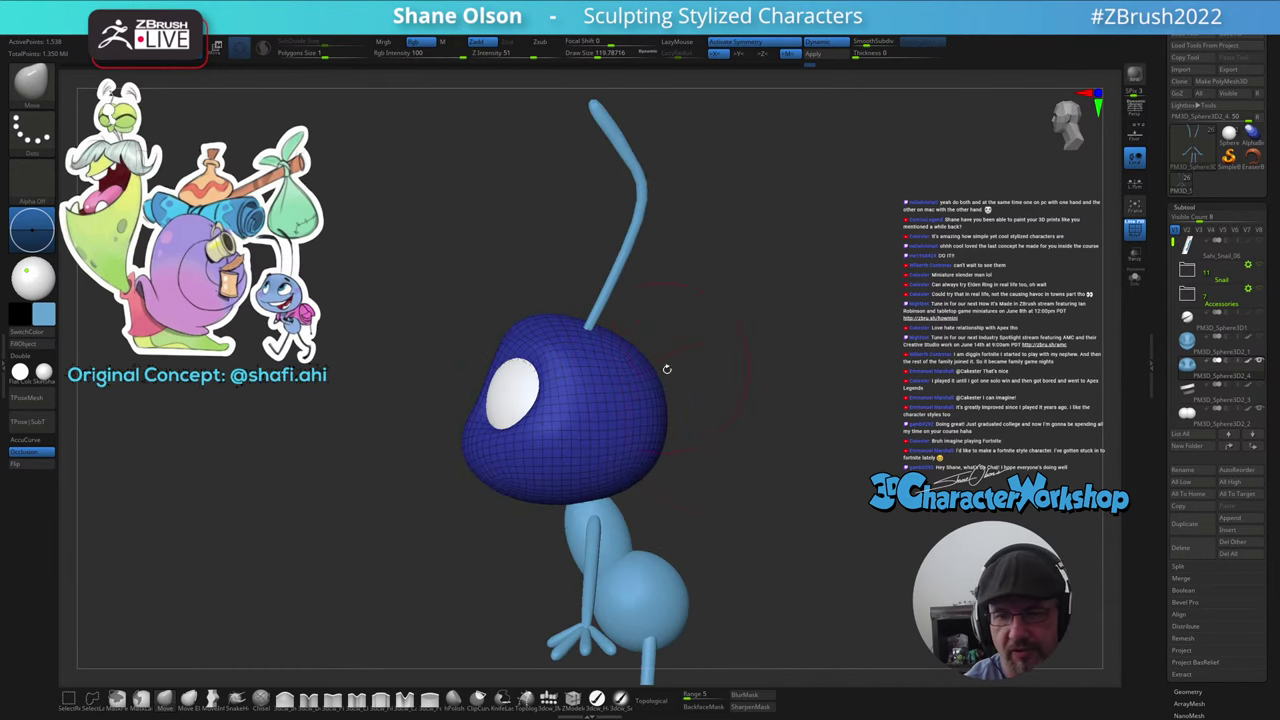
pyautogui.hotkey('shift', 'f')
pyautogui.moveTo(700, 463); pyautogui.dragTo(676, 451)
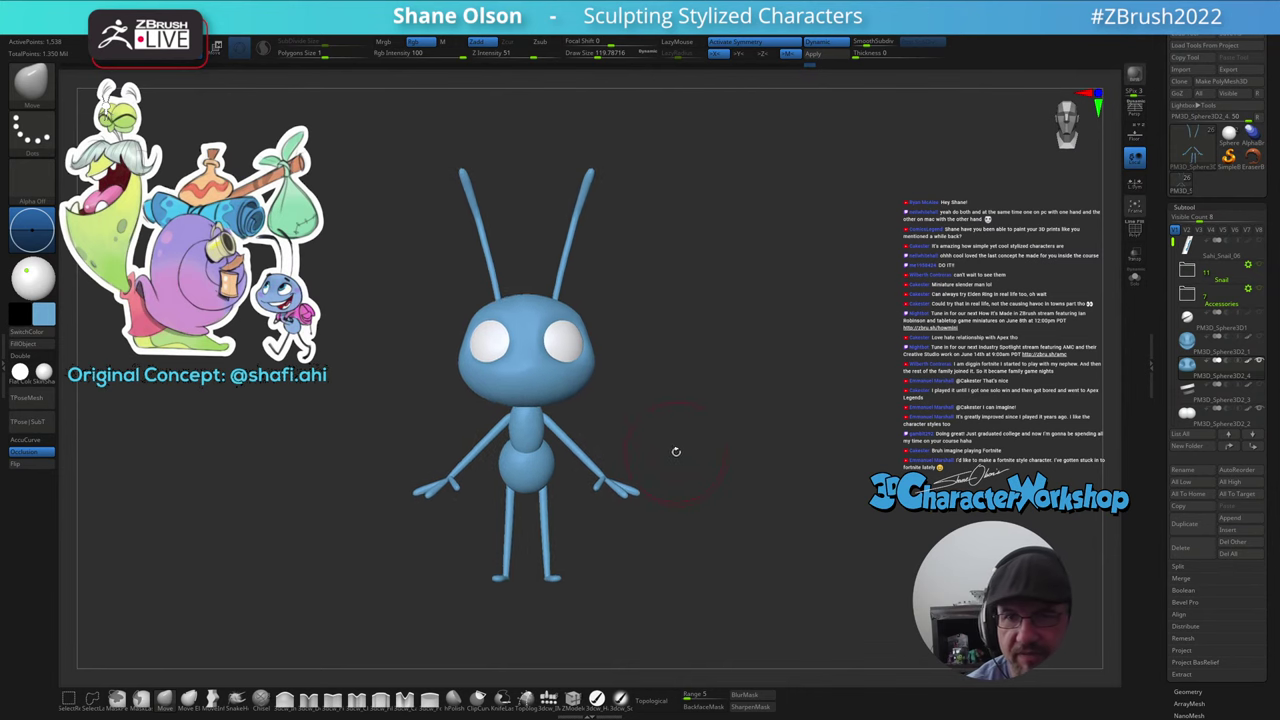
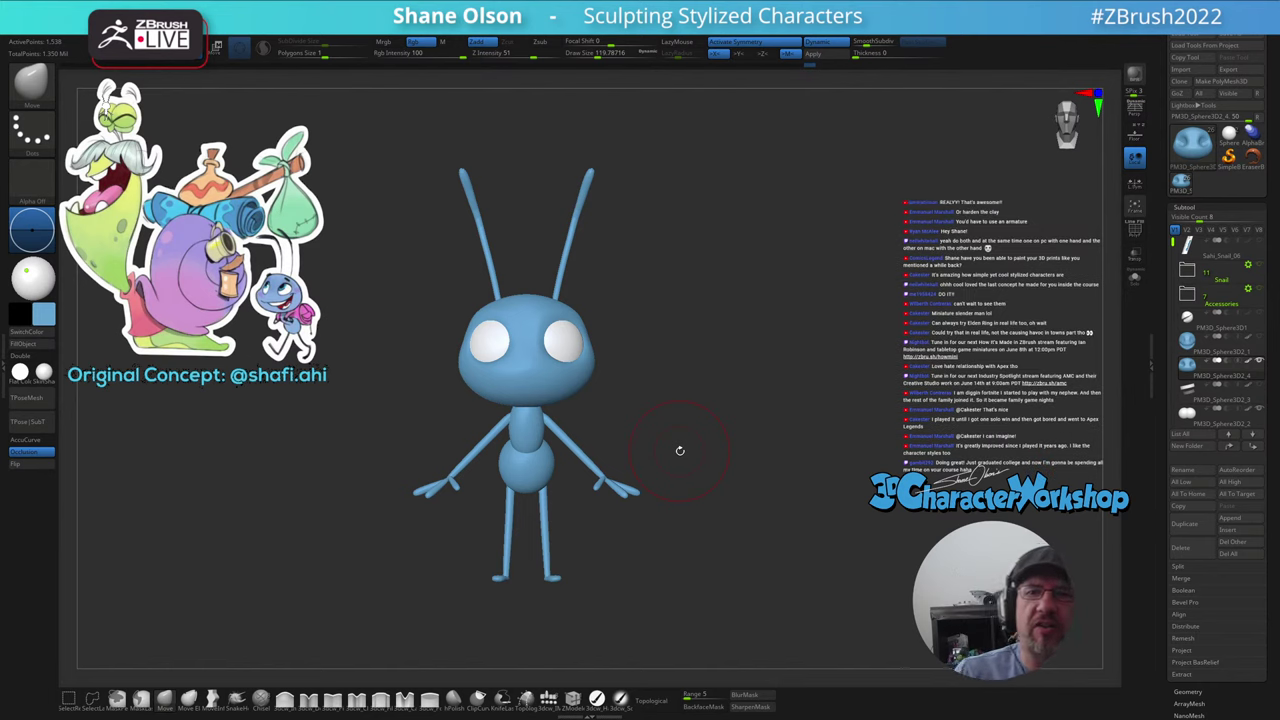
# - Select the limb and antenna mesh and check the antenna bend from the side, with and without polyframe display
pyautogui.moveTo(697, 534); pyautogui.dragTo(648, 570)
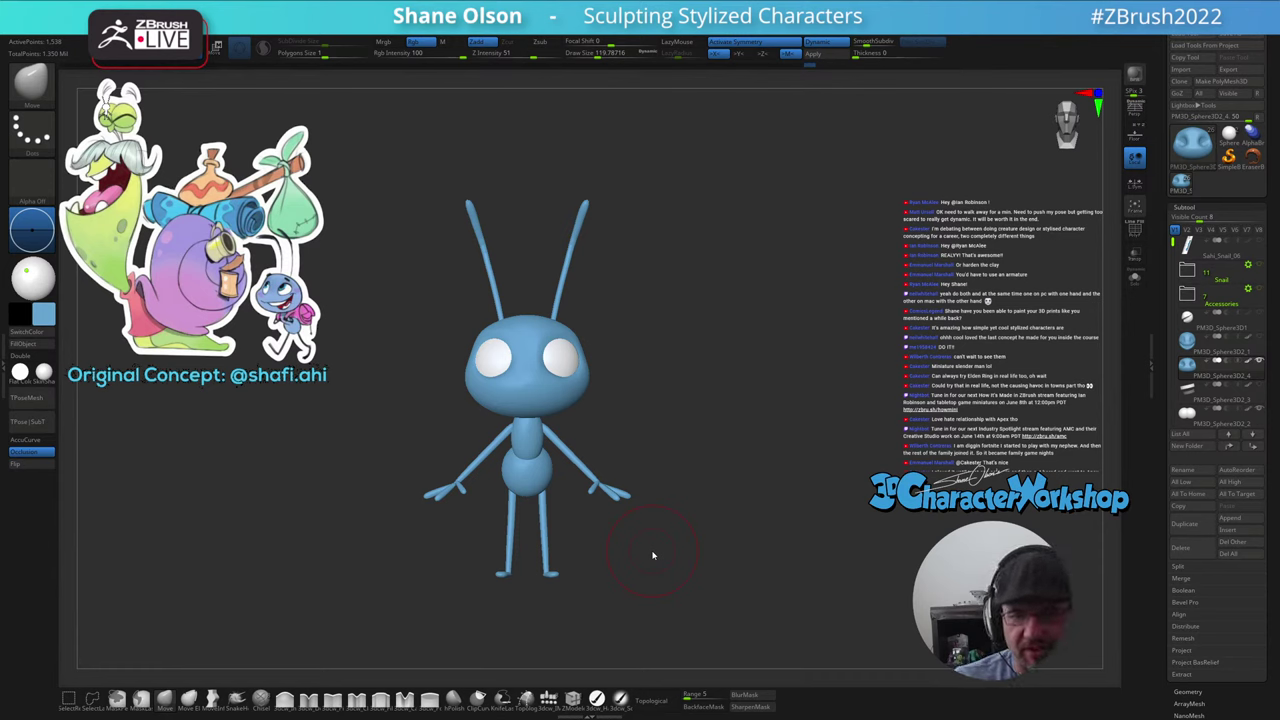
pyautogui.moveTo(674, 548); pyautogui.dragTo(717, 560)
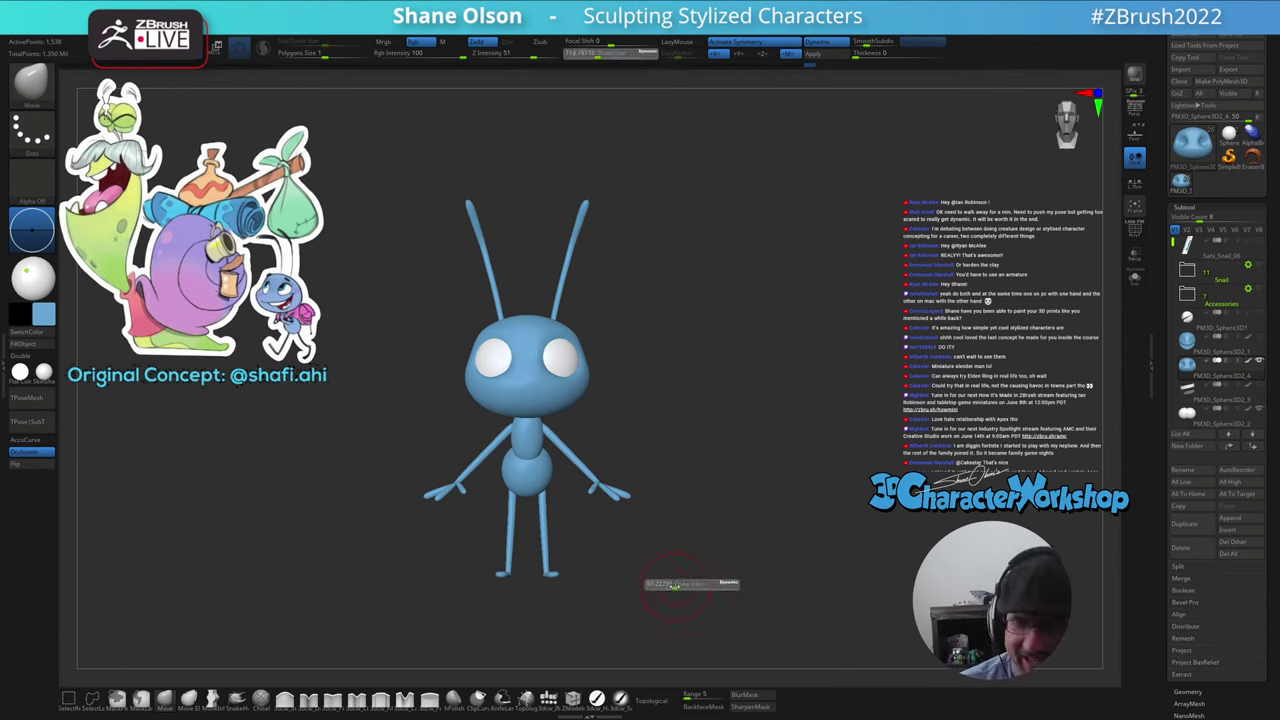
pyautogui.moveTo(683, 563); pyautogui.dragTo(640, 574)
pyautogui.moveTo(661, 390); pyautogui.dragTo(448, 513)
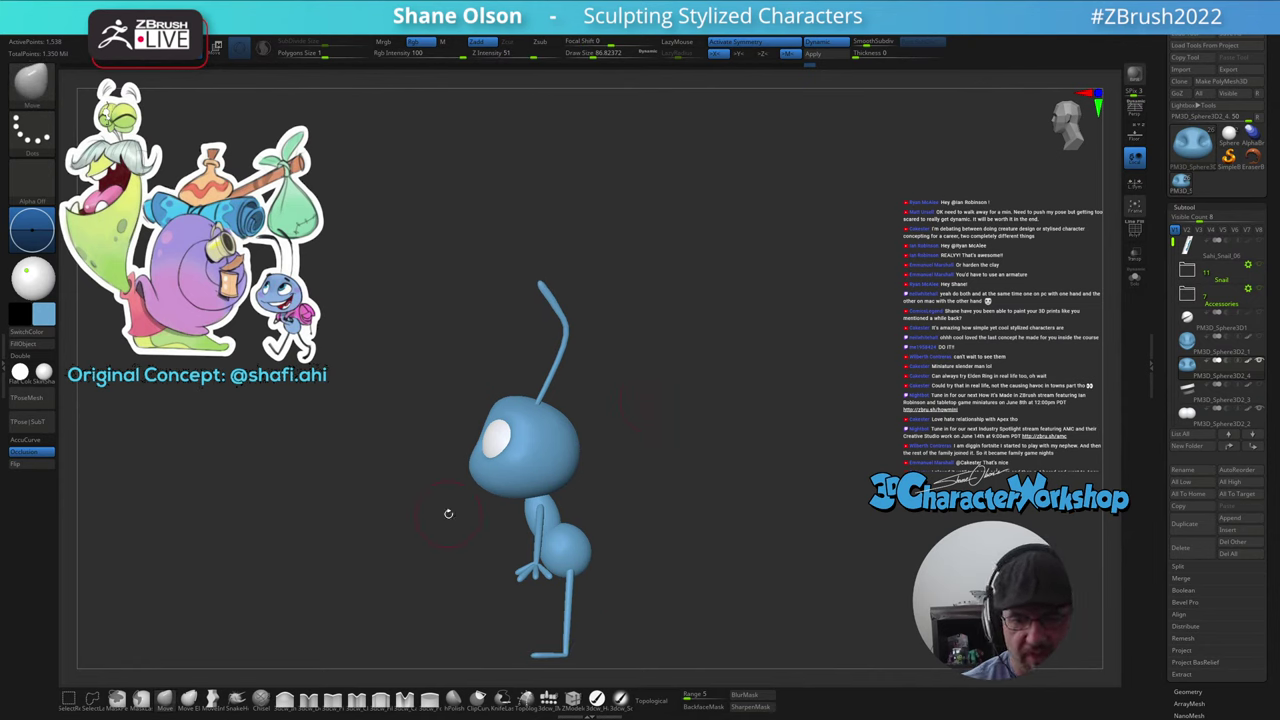
pyautogui.press('s')
pyautogui.click(569, 391)
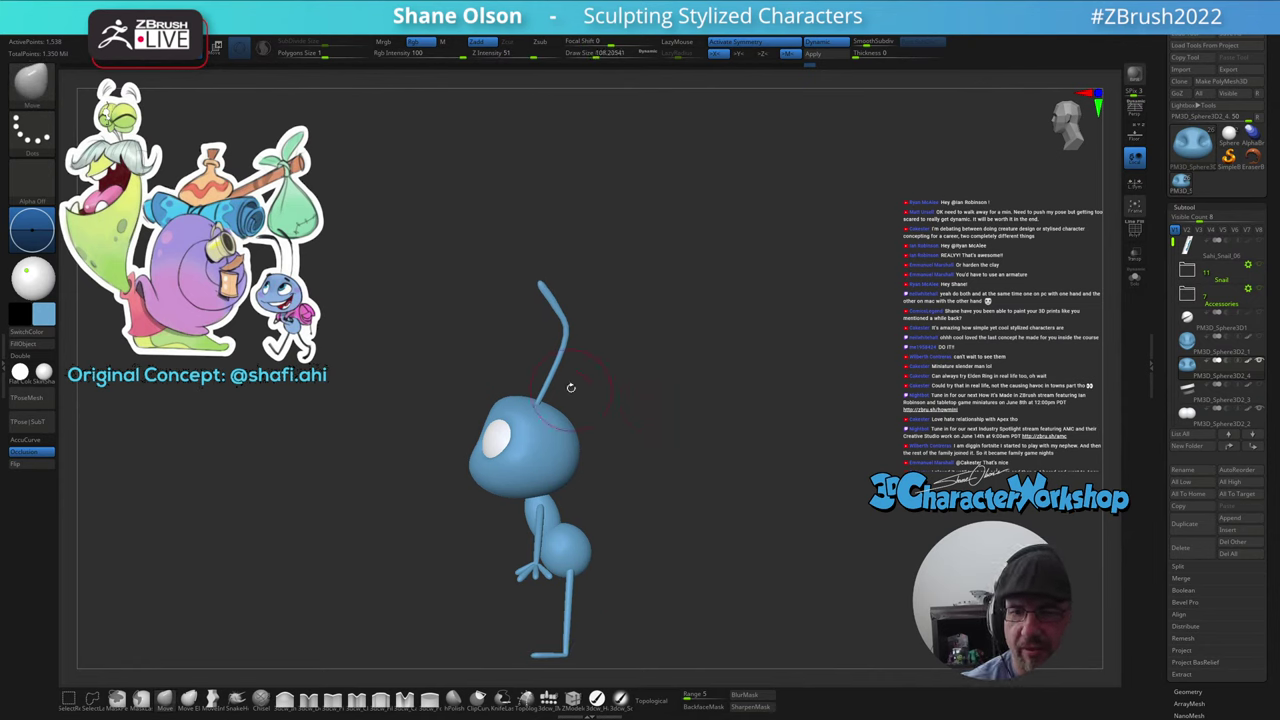
pyautogui.keyDown('alt'); pyautogui.click(566, 330); pyautogui.keyUp('alt')
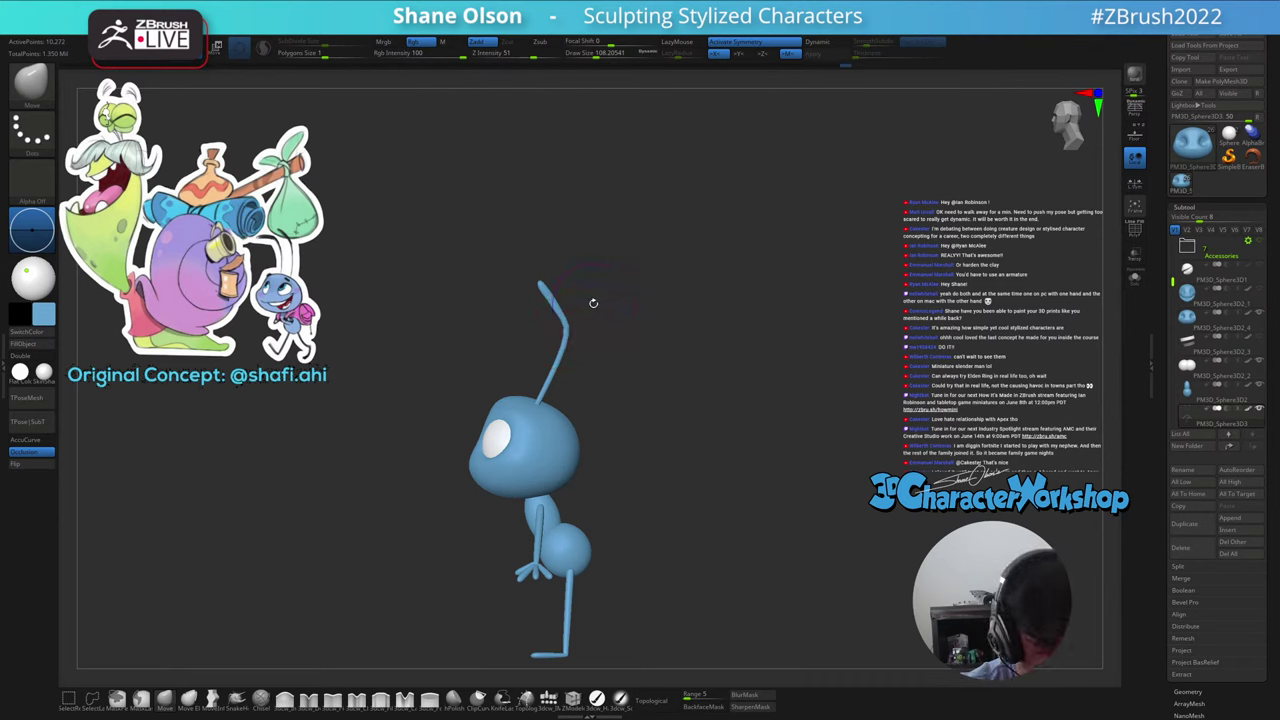
pyautogui.hotkey('shift', 'f')
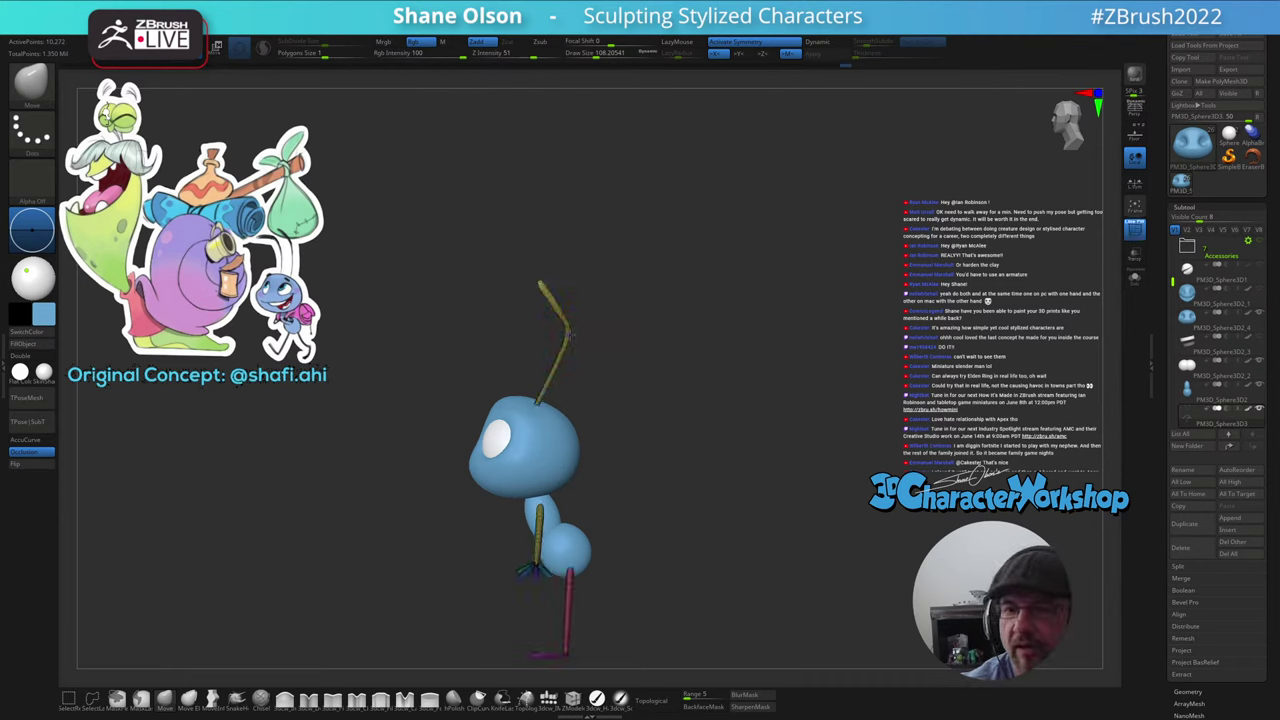
pyautogui.hotkey('shift', 'f')
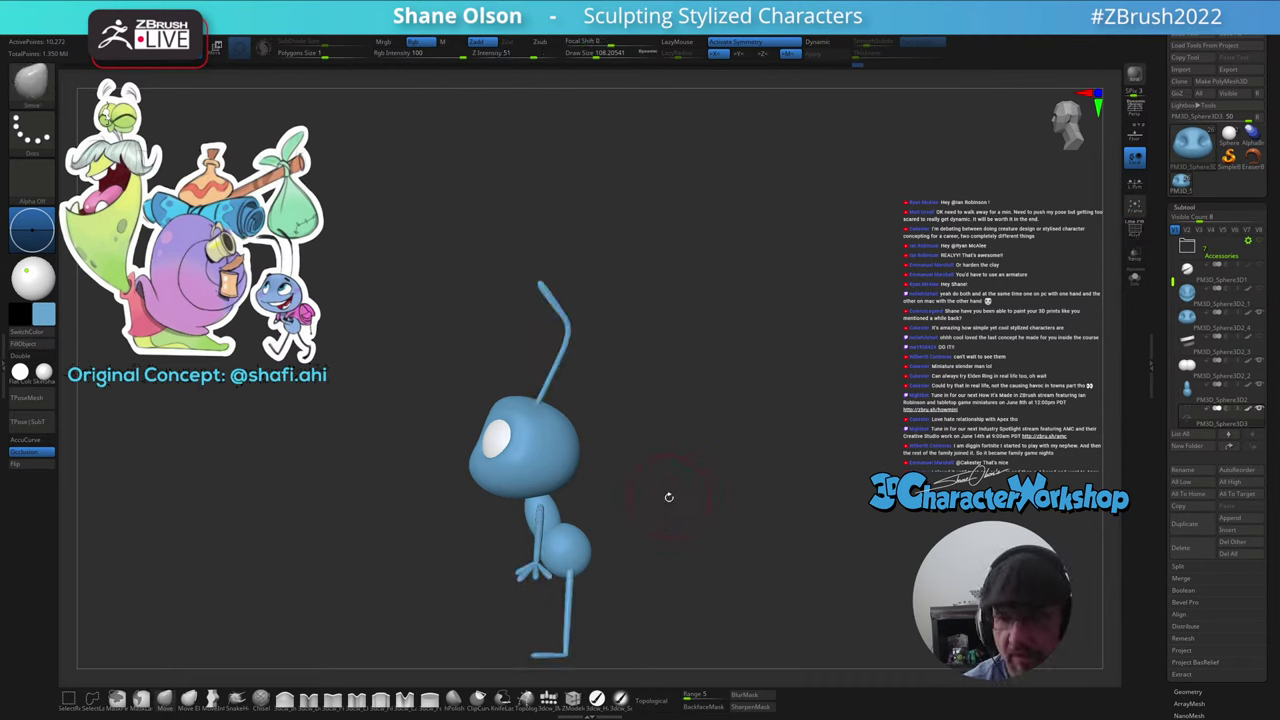
# - Review the full character's proportions from front and three-quarter views against the concept art
pyautogui.keyDown('alt'); pyautogui.moveTo(661, 514); pyautogui.dragTo(689, 465); pyautogui.keyUp('alt')
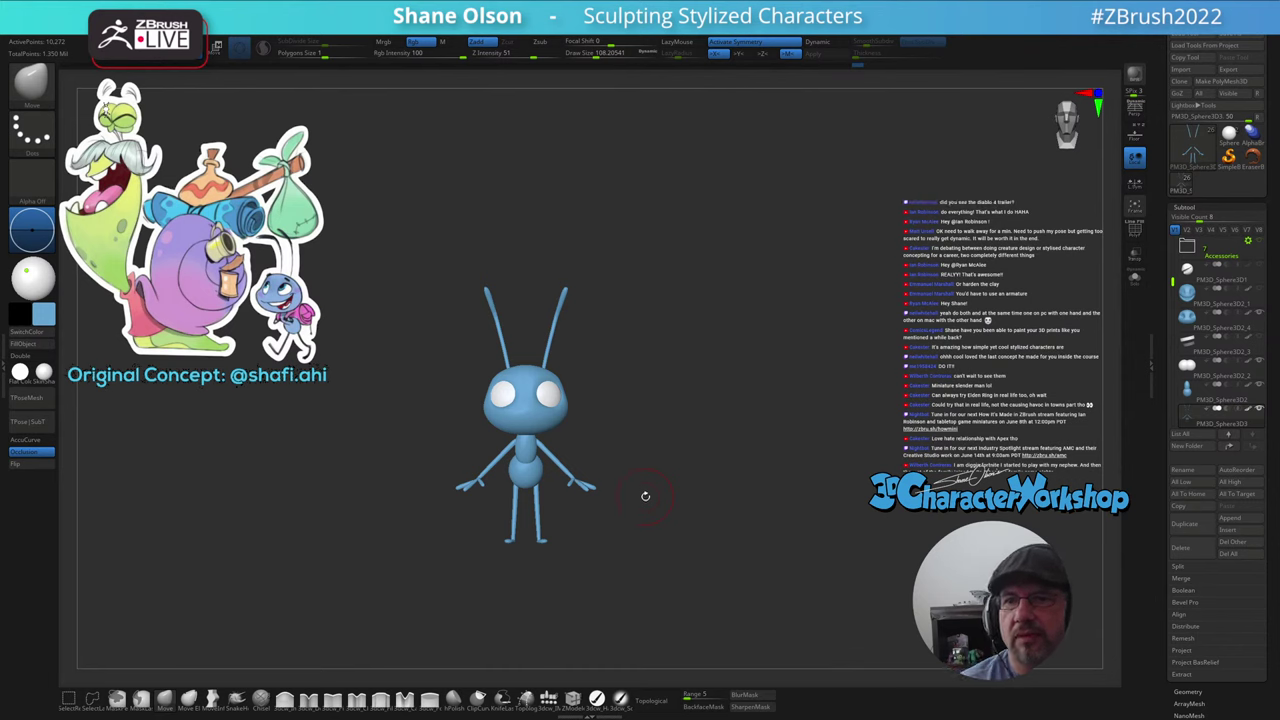
pyautogui.moveTo(646, 497)
pyautogui.keyDown('alt'); pyautogui.mouseDown()
pyautogui.moveTo(645, 512)
pyautogui.moveTo(661, 494)
pyautogui.mouseUp(); pyautogui.keyUp('alt')
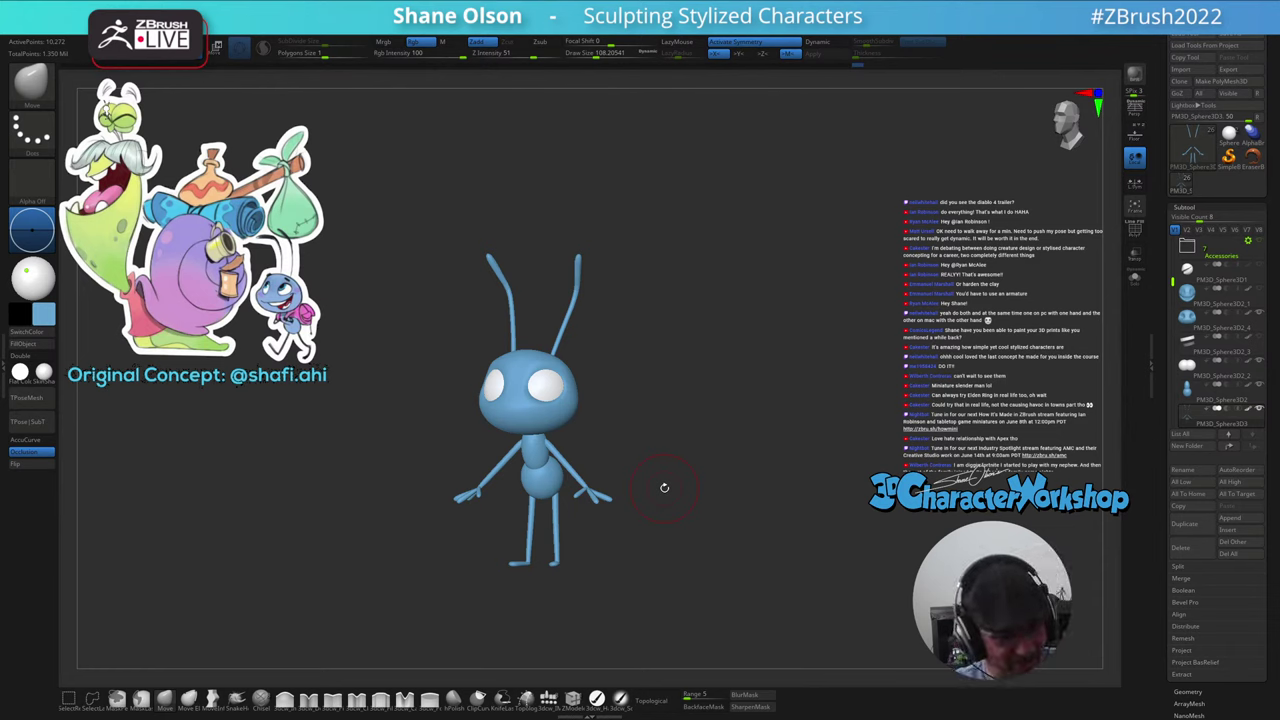
pyautogui.moveTo(674, 517); pyautogui.dragTo(670, 566)
pyautogui.press('s')
pyautogui.click(678, 555)
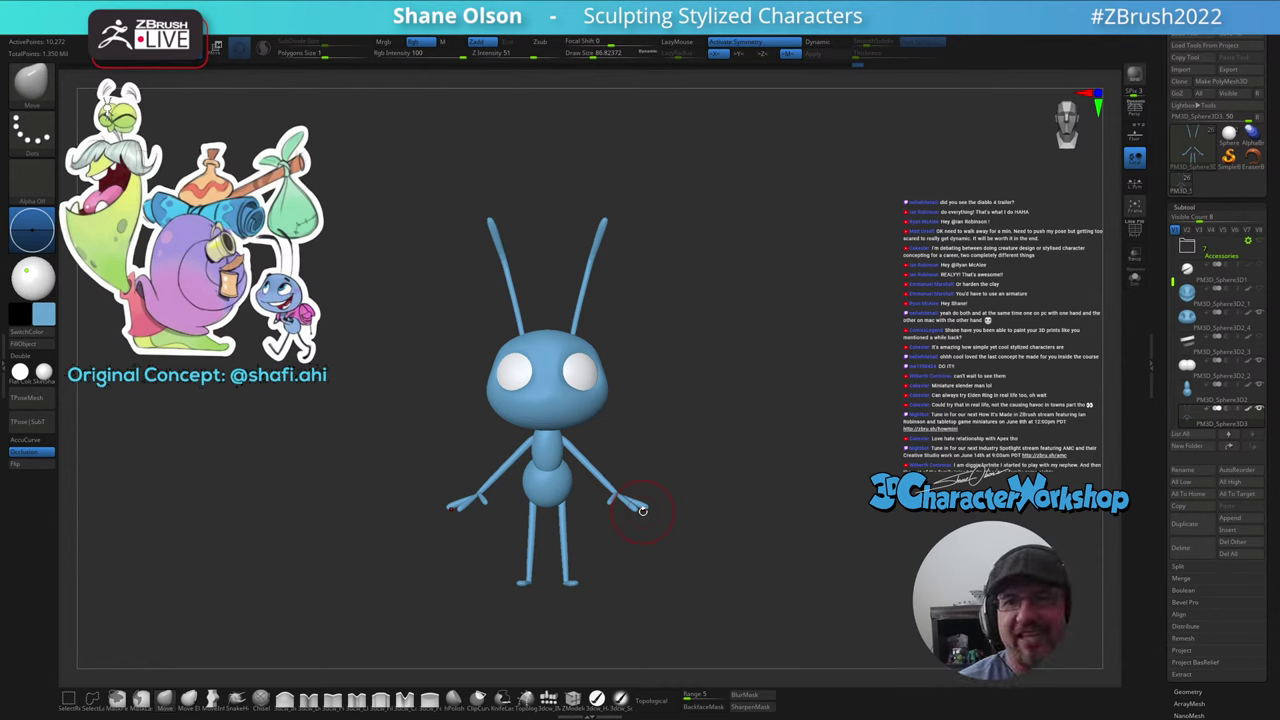
pyautogui.moveTo(643, 510); pyautogui.dragTo(688, 523)
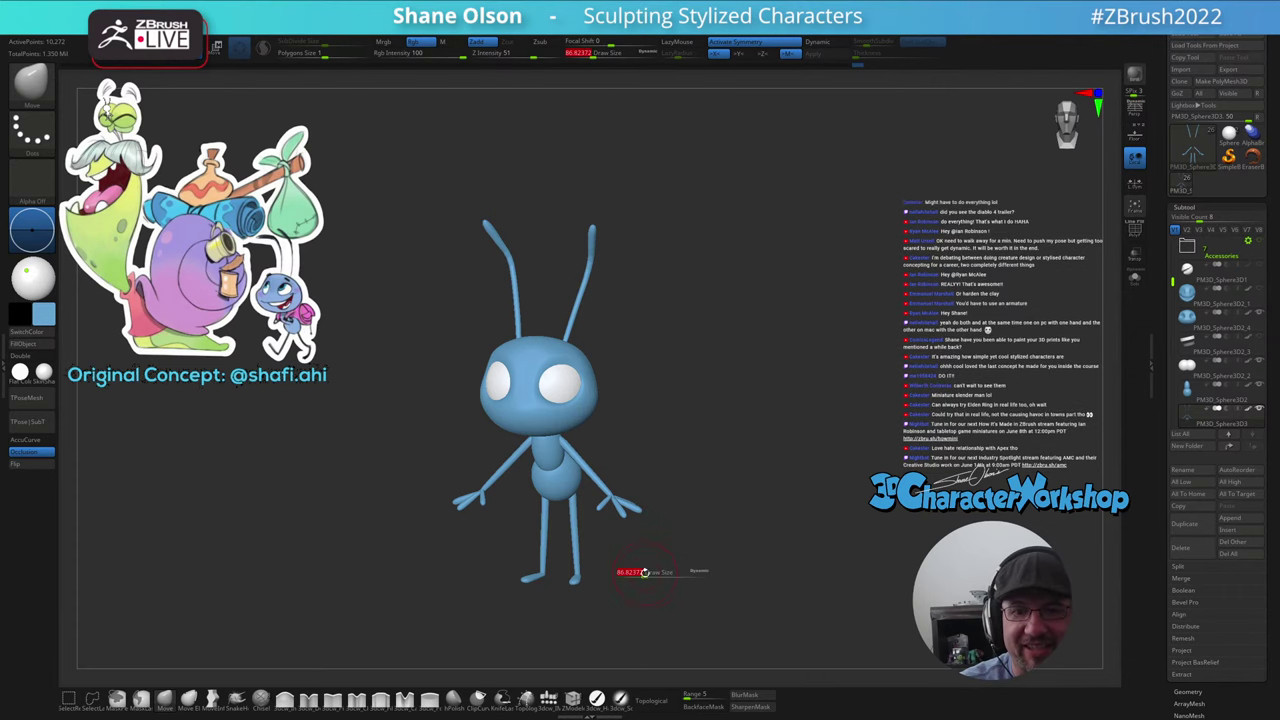
pyautogui.keyDown('alt'); pyautogui.moveTo(646, 566); pyautogui.dragTo(695, 569); pyautogui.keyUp('alt')
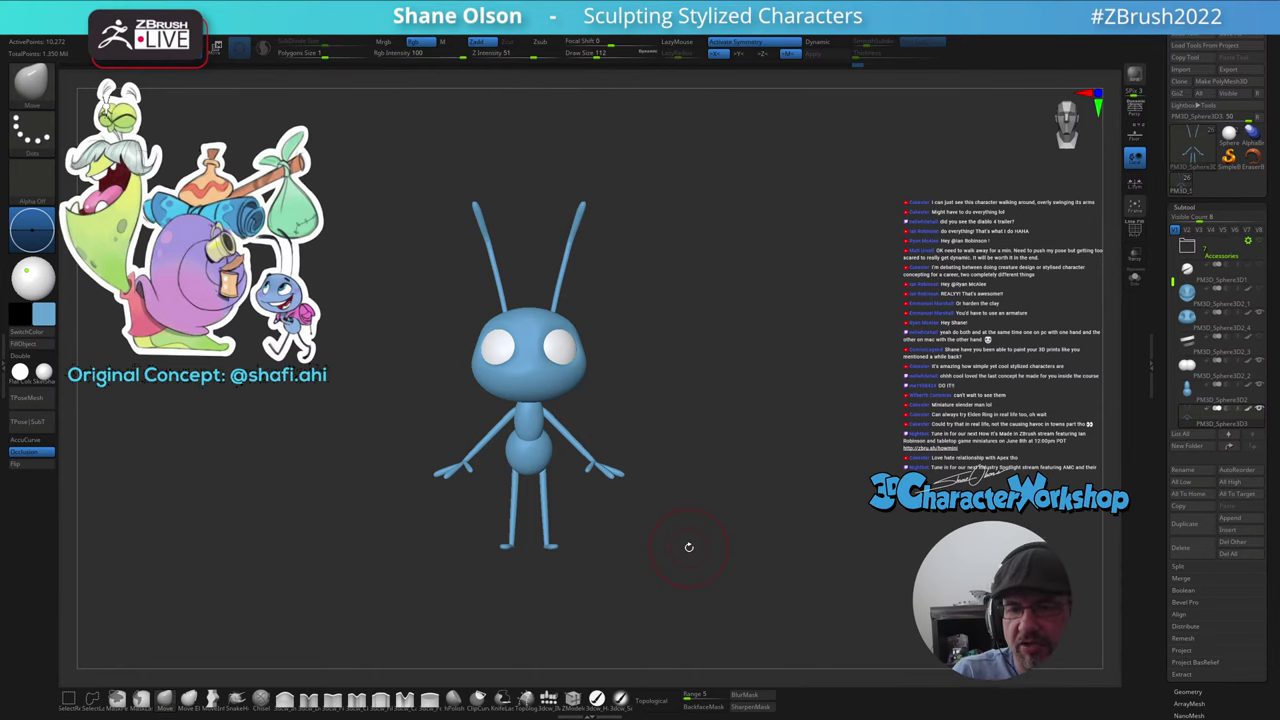
# - Delete the white PM3D_Sphere3D1 subtool that overlaps the head
pyautogui.click(1186, 270)
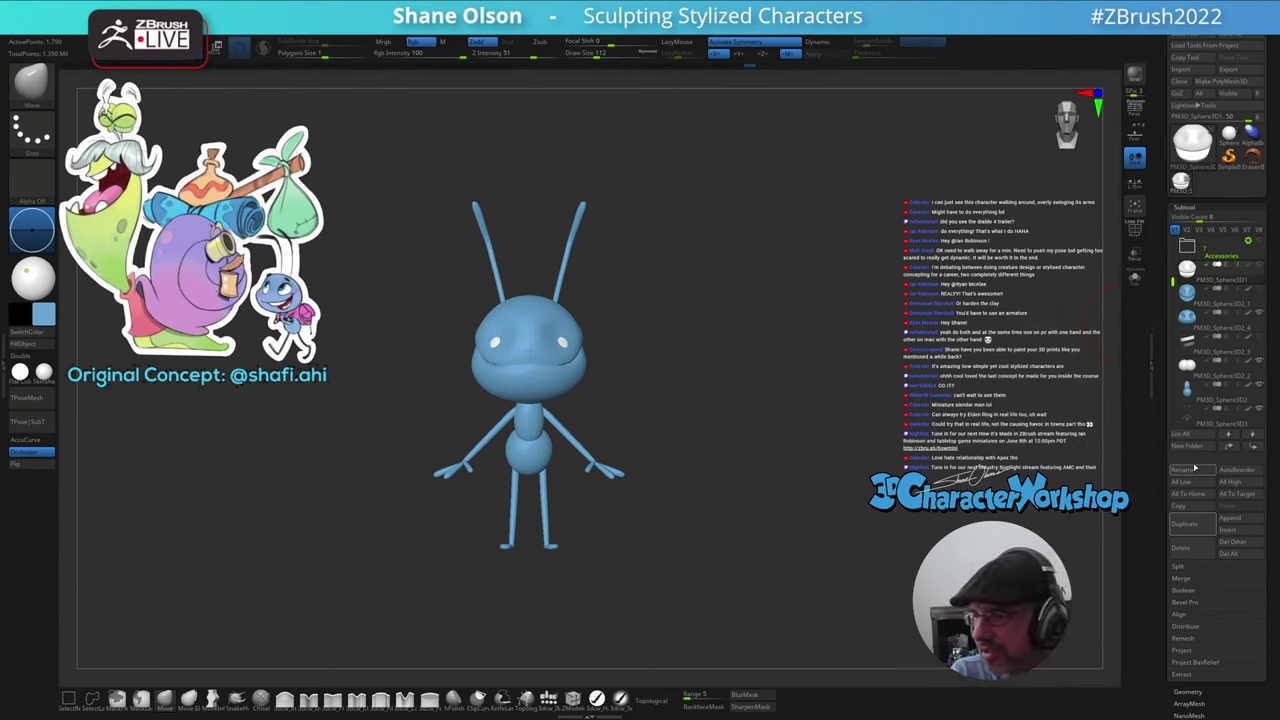
pyautogui.click(1186, 549)
pyautogui.moveTo(1186, 268)
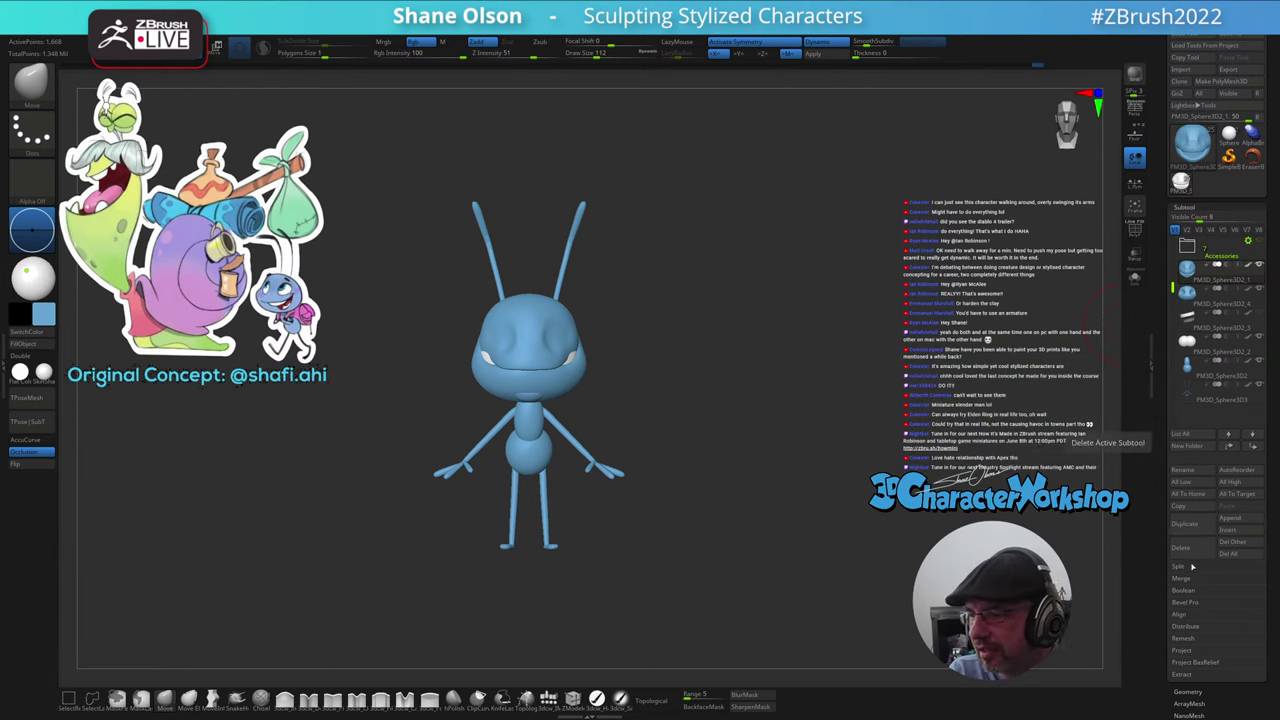
# - Delete the PM3D_Sphere3D2_1 subtool that covers the head and eyes
pyautogui.moveTo(857, 460); pyautogui.dragTo(1012, 456)
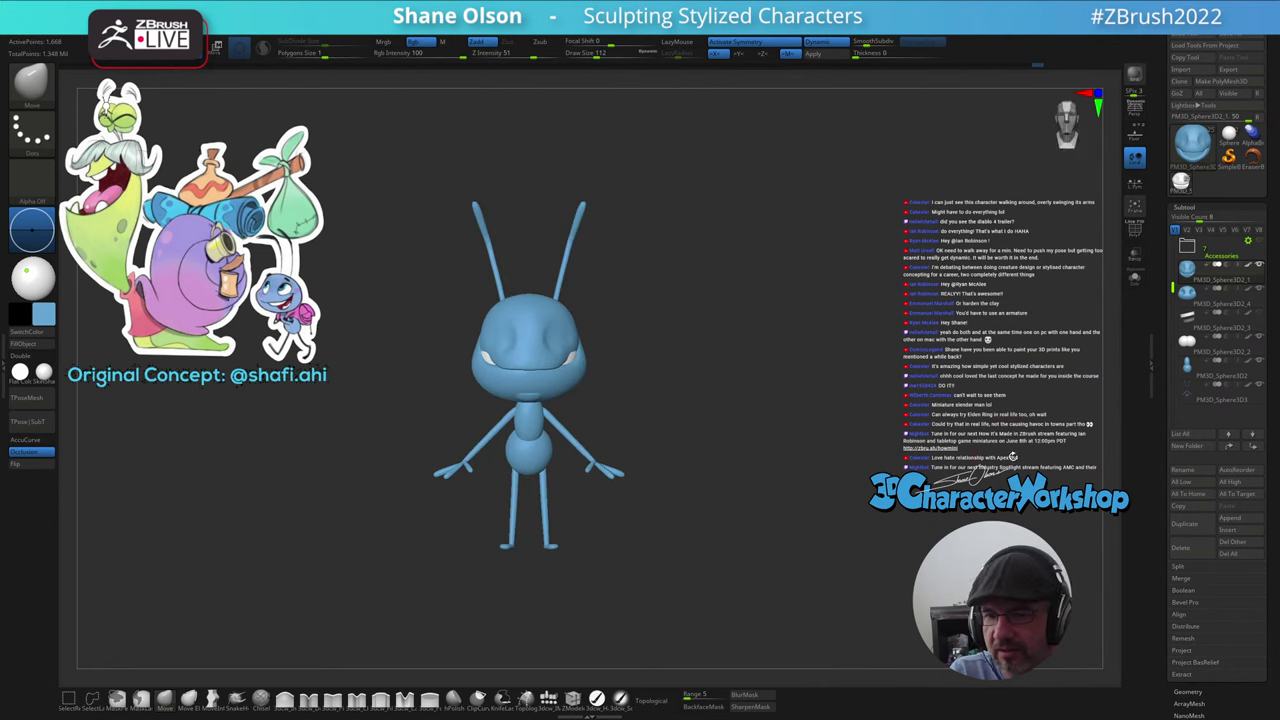
pyautogui.click(1181, 550)
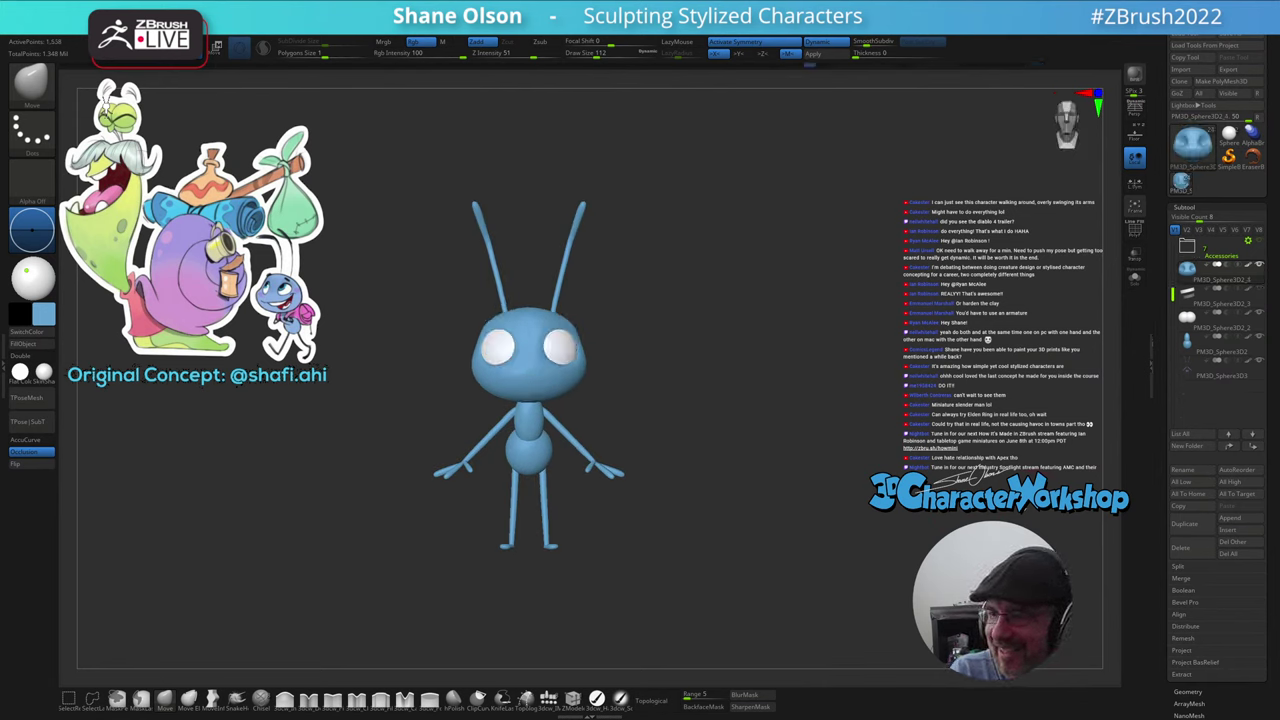
pyautogui.moveTo(783, 369); pyautogui.dragTo(777, 367)
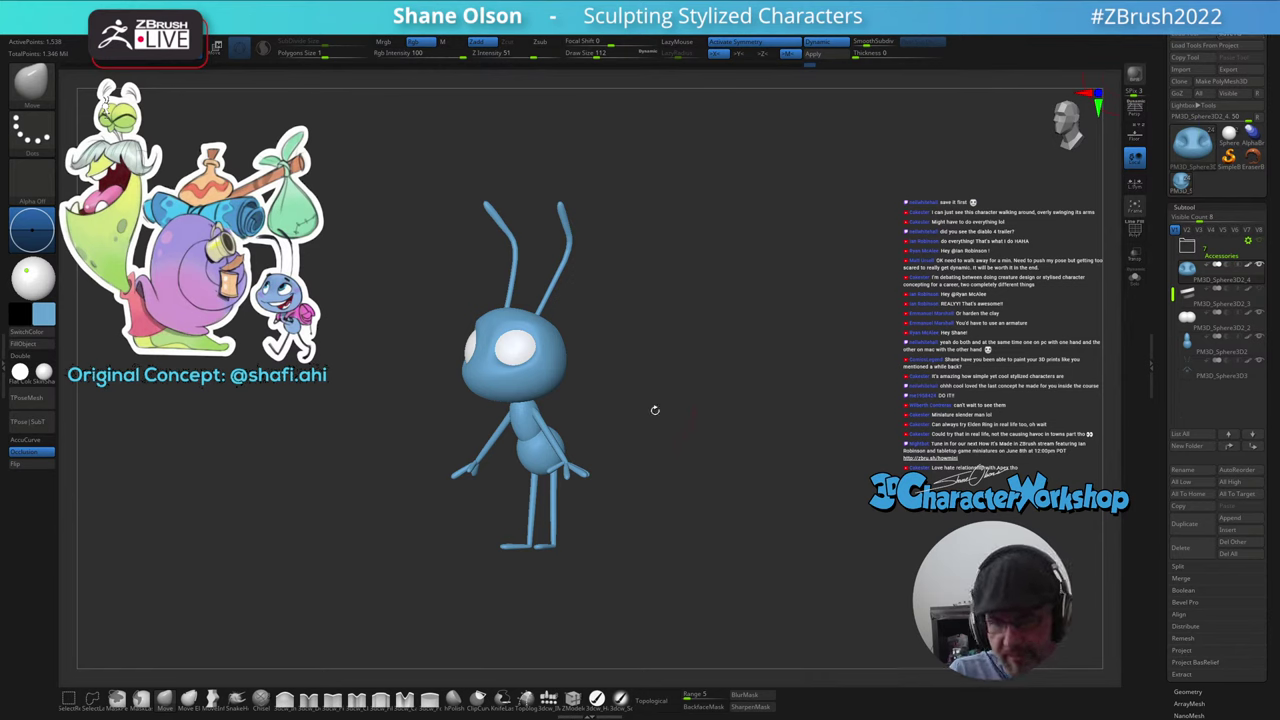
pyautogui.moveTo(684, 402); pyautogui.dragTo(670, 402)
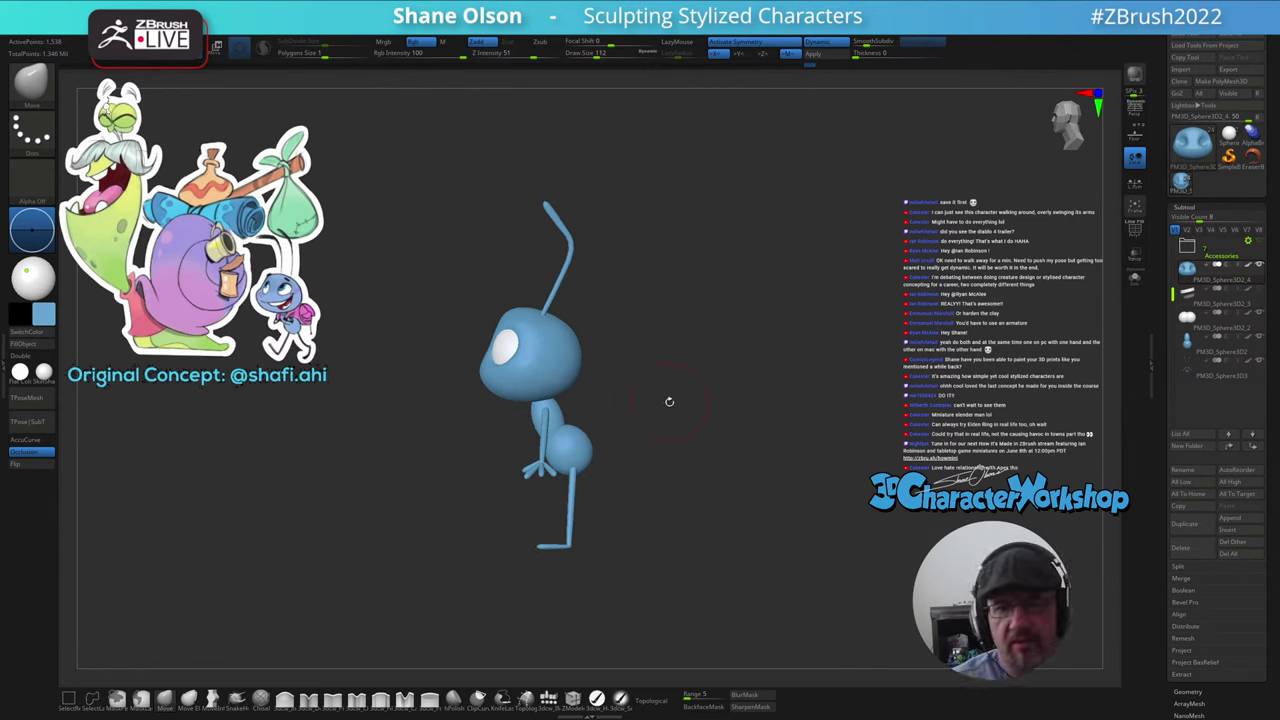
# - Create a new subtool folder named AntKid for the blue character's parts
pyautogui.keyDown('alt'); pyautogui.moveTo(634, 549); pyautogui.dragTo(677, 553); pyautogui.keyUp('alt')
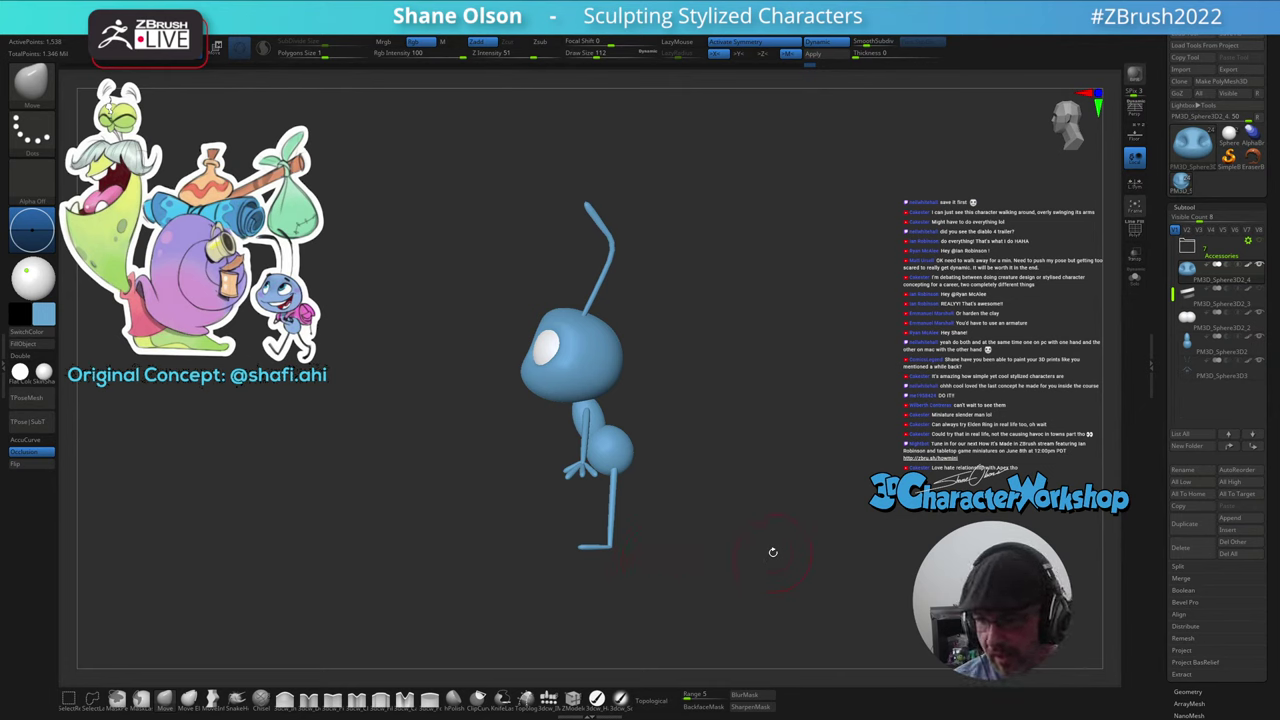
pyautogui.keyDown('alt'); pyautogui.moveTo(693, 390); pyautogui.dragTo(696, 413); pyautogui.keyUp('alt')
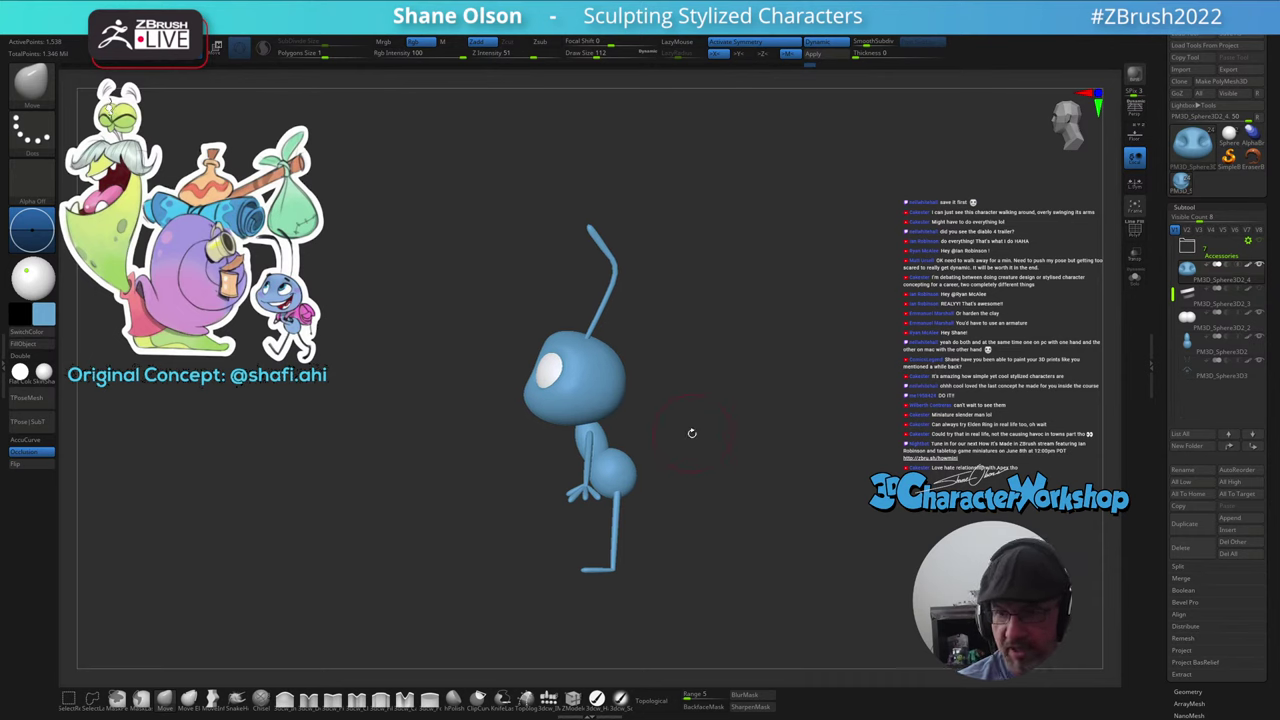
pyautogui.press('space')
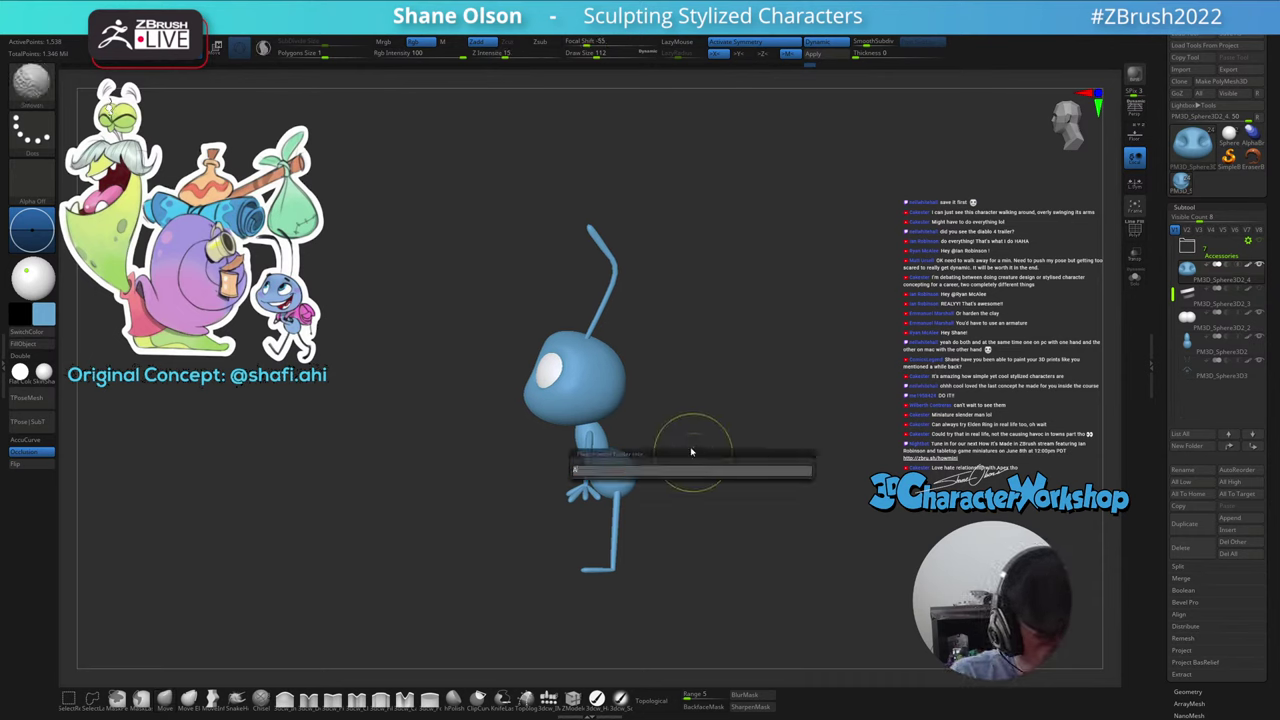
pyautogui.write('AntKid')
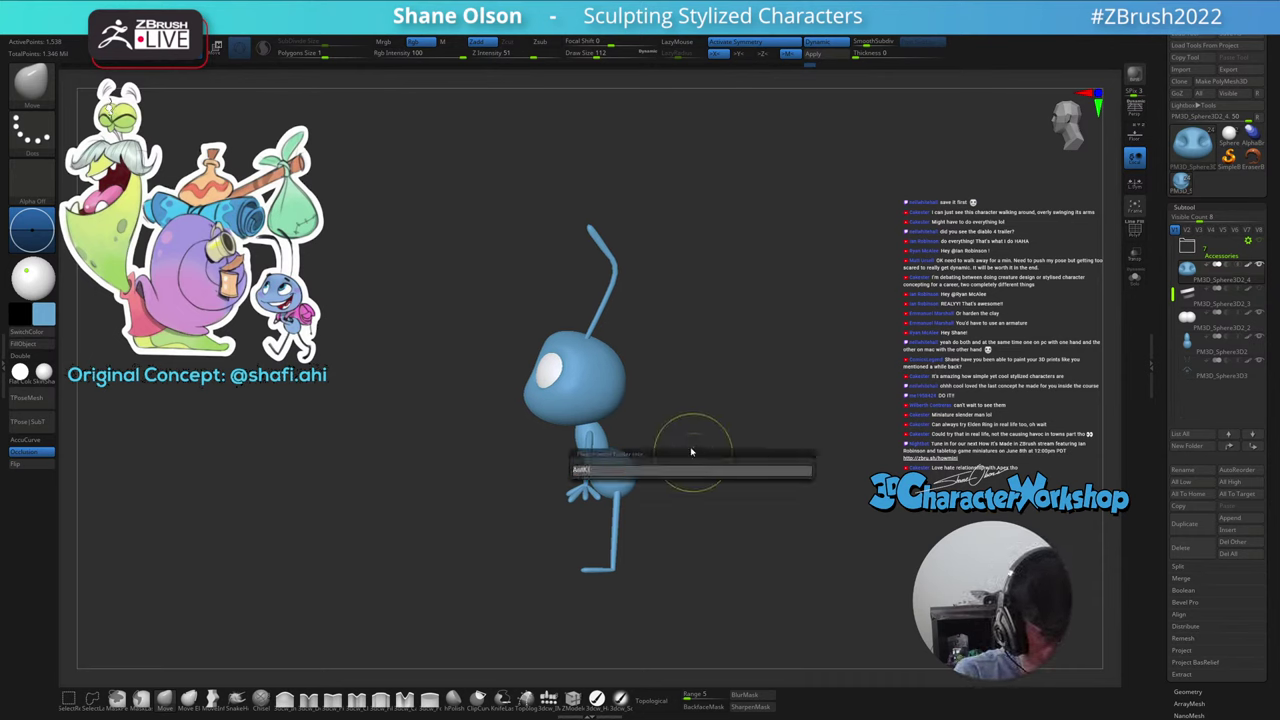
pyautogui.press('Return')
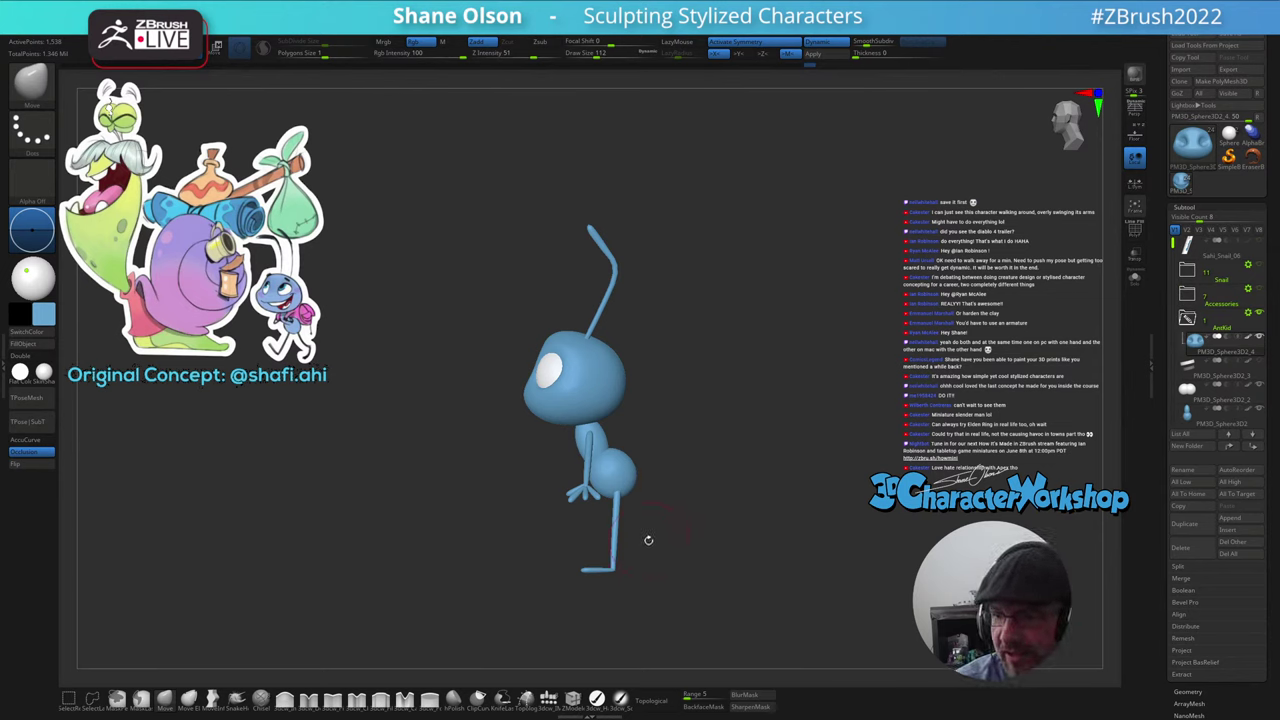
# - Insert a QuadSphere in front of the lower face with the insert-mesh brush and split it into its own subtool
pyautogui.keyDown('alt'); pyautogui.moveTo(636, 533); pyautogui.dragTo(660, 522); pyautogui.keyUp('alt')
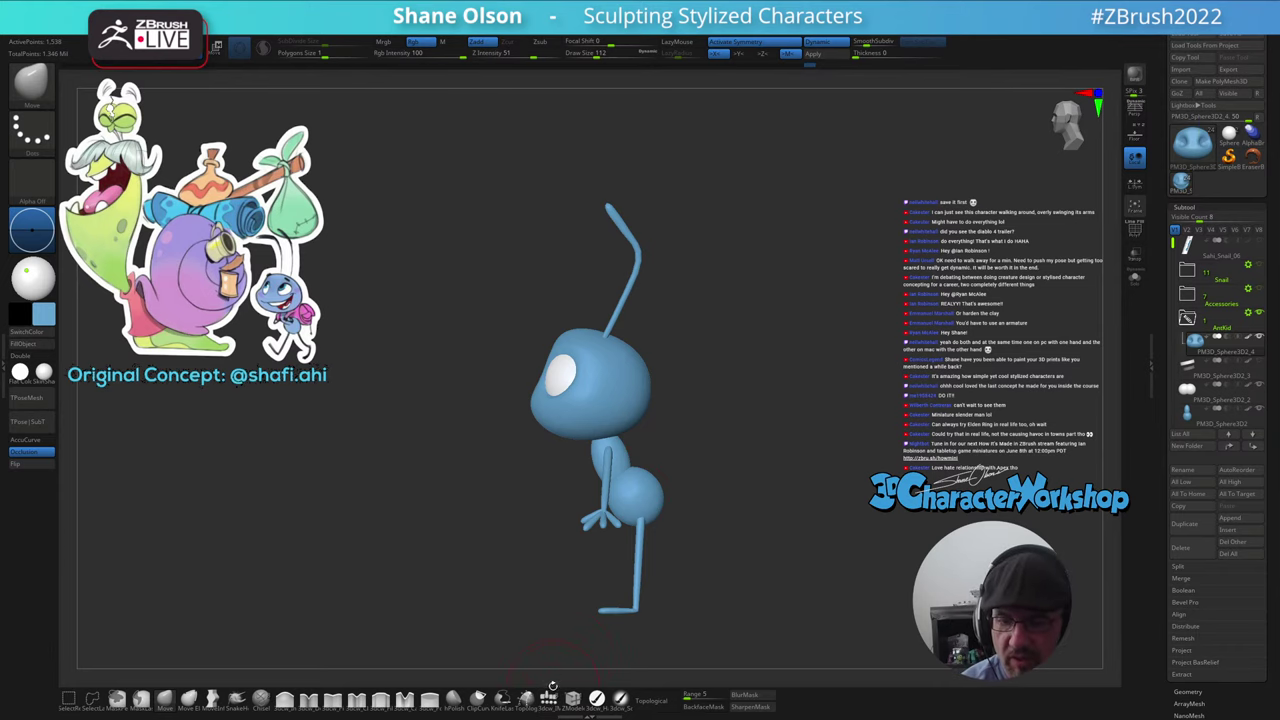
pyautogui.click(551, 690)
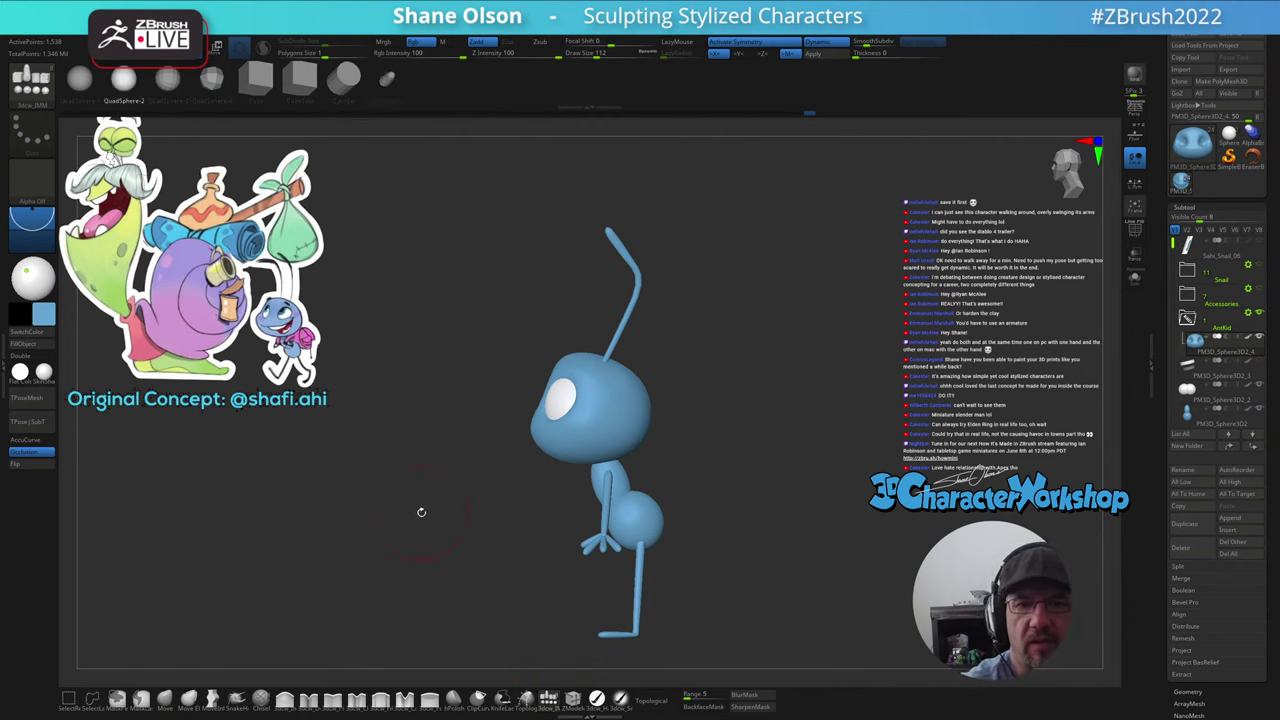
pyautogui.moveTo(706, 445); pyautogui.dragTo(731, 451)
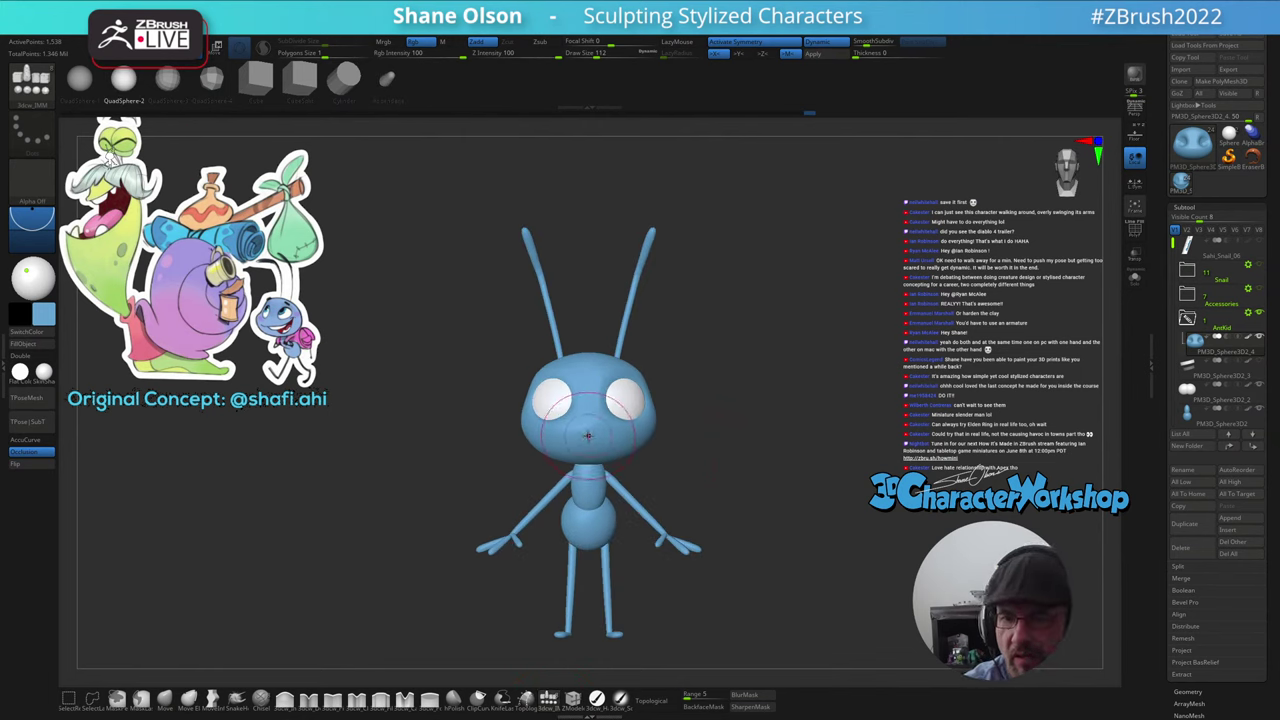
pyautogui.moveTo(587, 435); pyautogui.dragTo(580, 476)
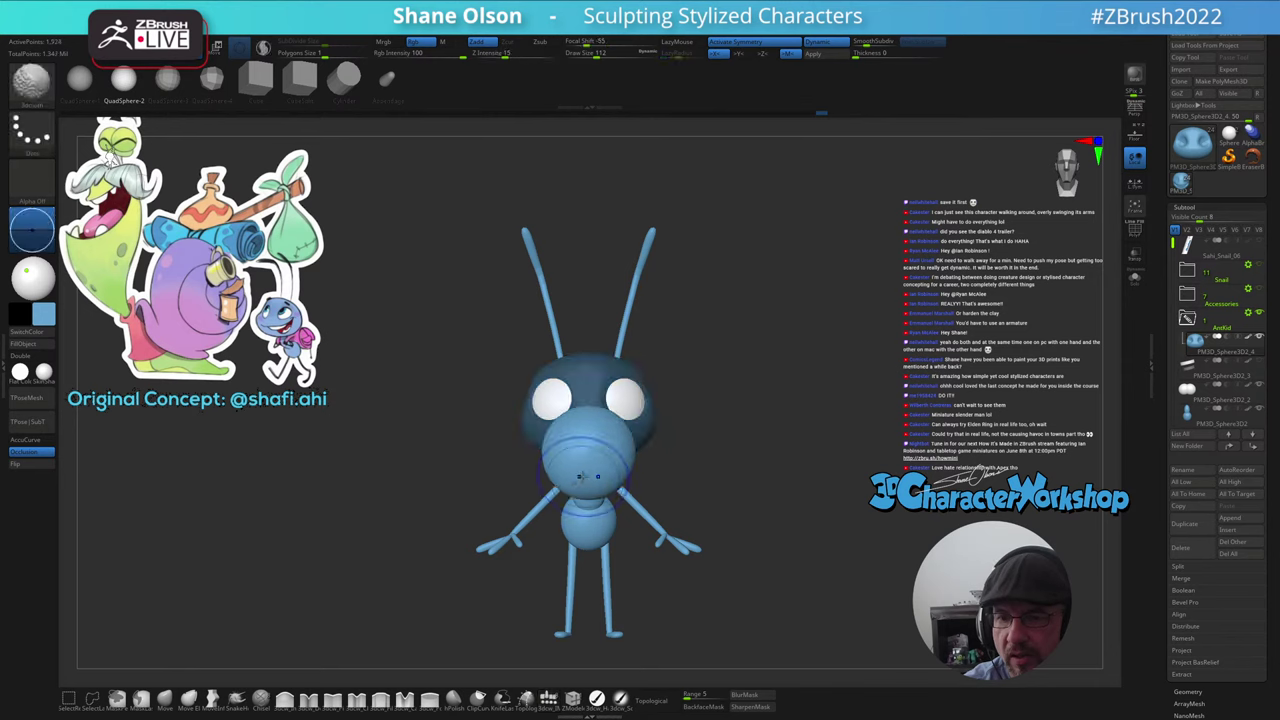
pyautogui.moveTo(702, 500); pyautogui.dragTo(632, 507)
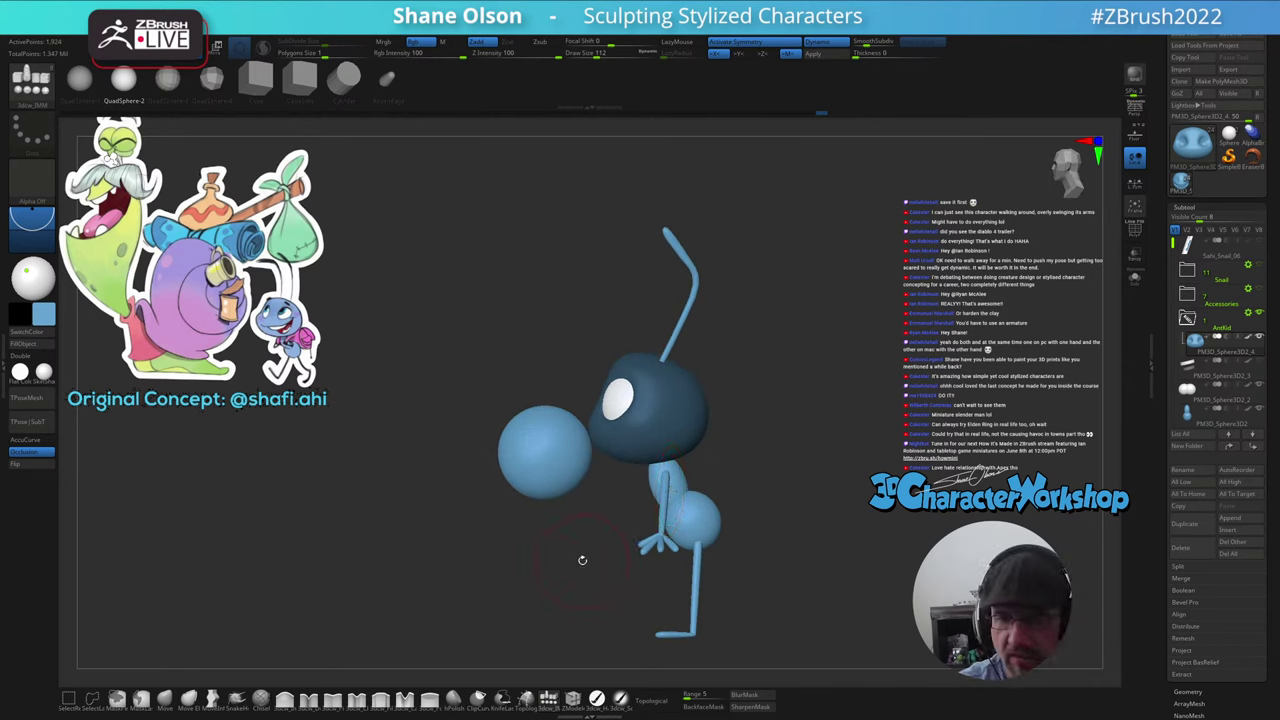
pyautogui.press('space')
pyautogui.click(572, 446)
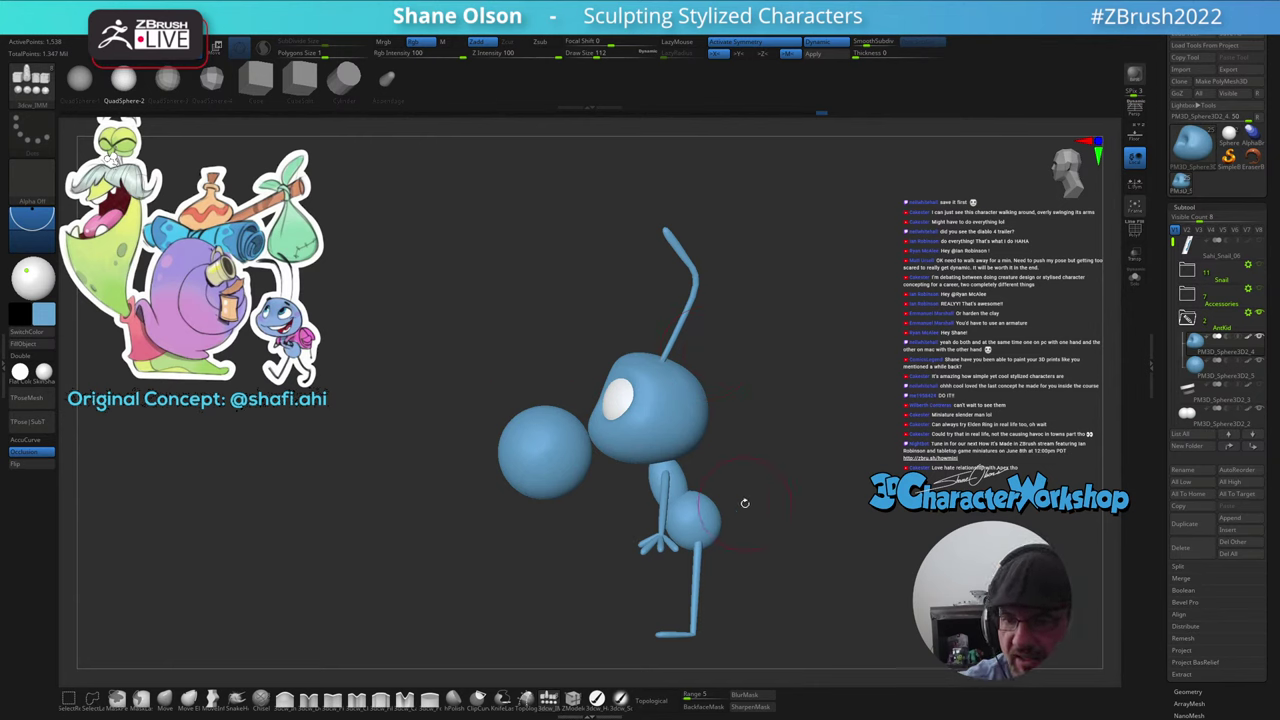
# - Set the new sphere subtool to Boolean subtraction, turn on the polyframe display and select the sphere
pyautogui.moveTo(745, 503)
pyautogui.mouseDown()
pyautogui.moveTo(781, 510)
pyautogui.moveTo(763, 523)
pyautogui.mouseUp()
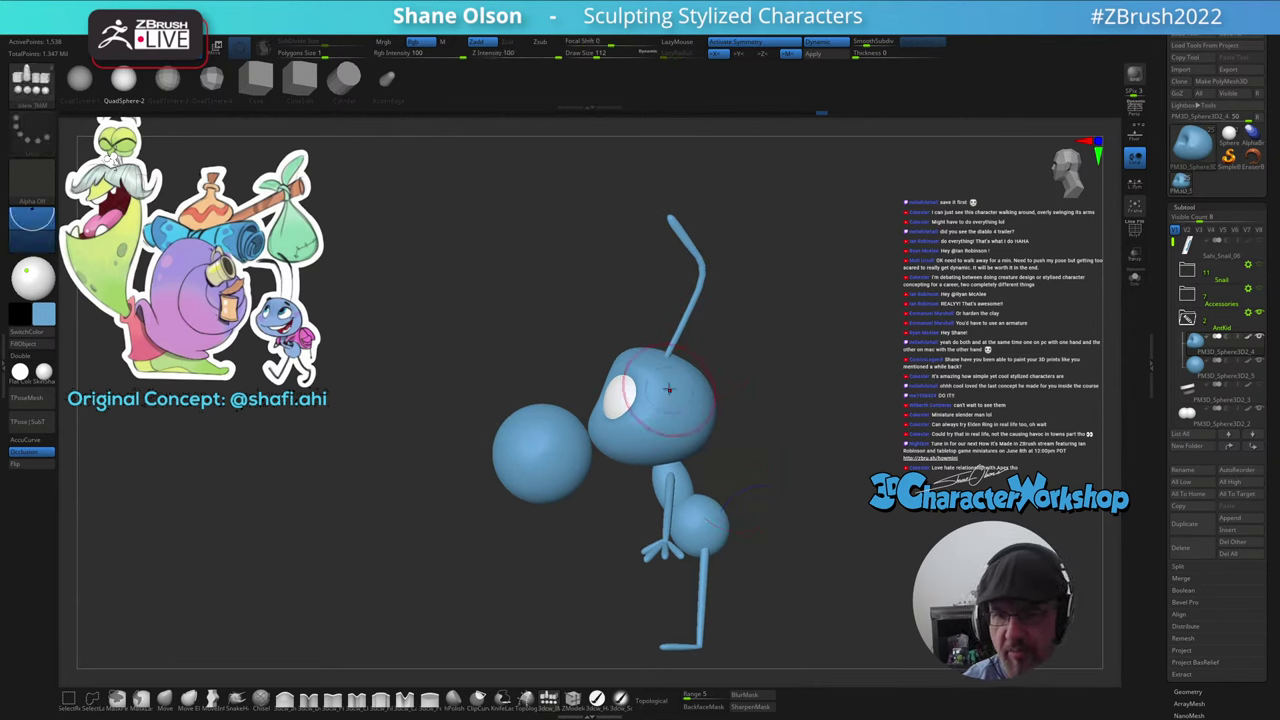
pyautogui.moveTo(782, 479); pyautogui.dragTo(788, 458)
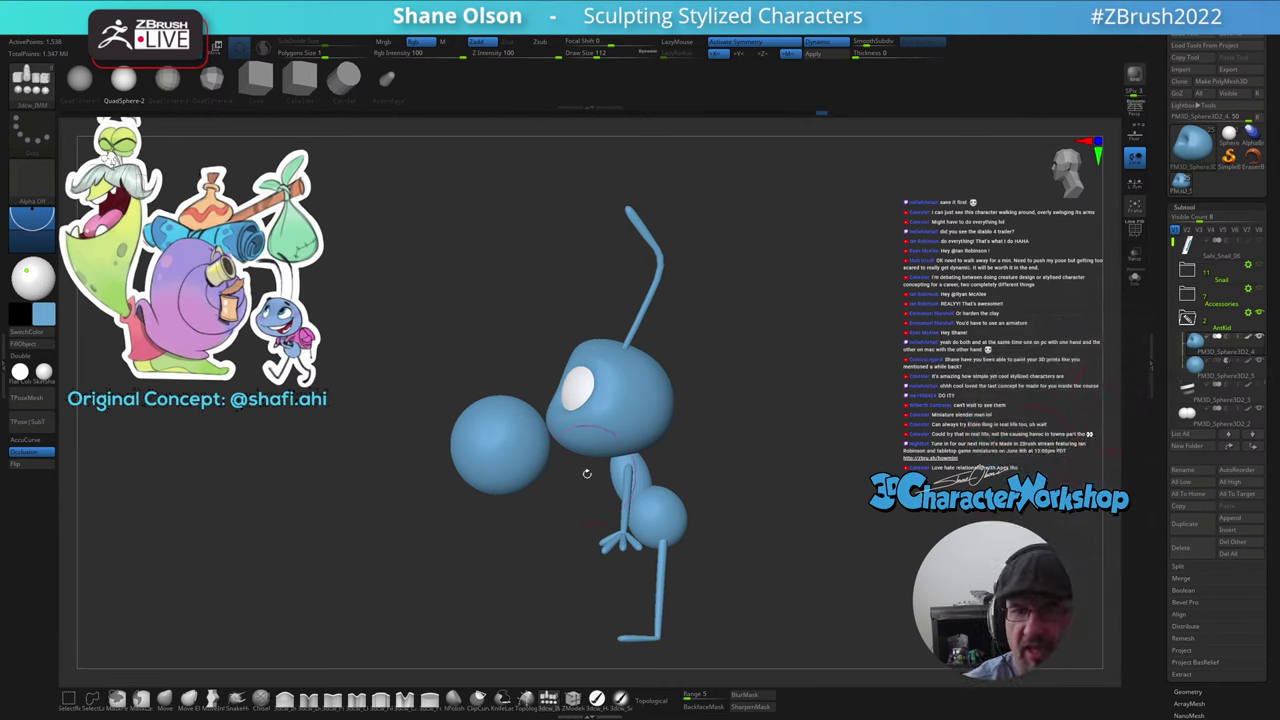
pyautogui.hotkey('ctrl', 'z')
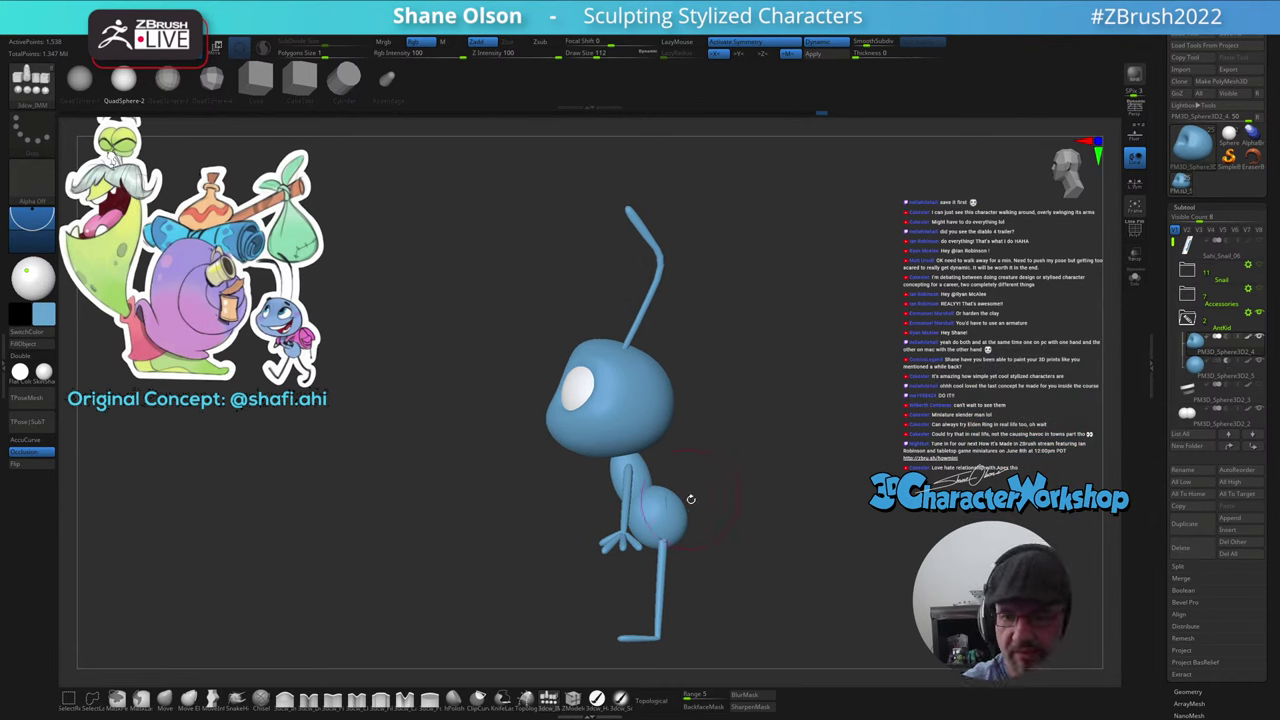
pyautogui.press('shift')
pyautogui.hotkey('shift', 'f')
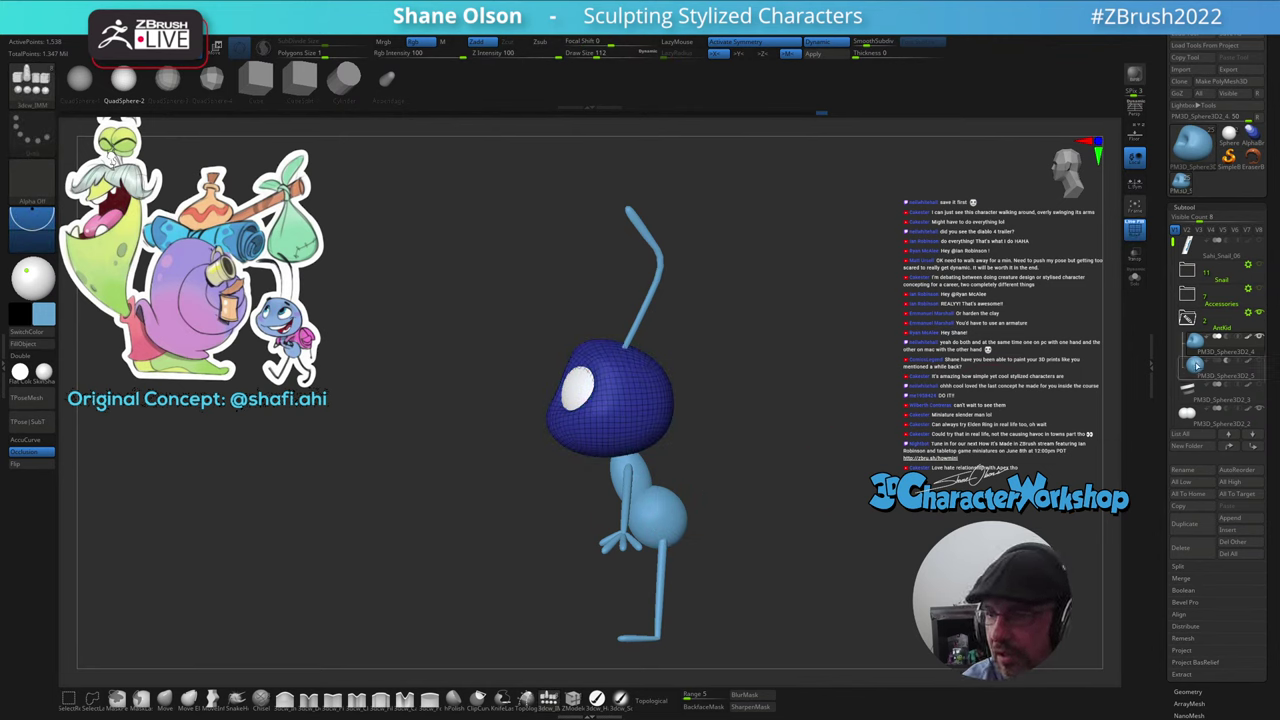
pyautogui.click(1210, 368)
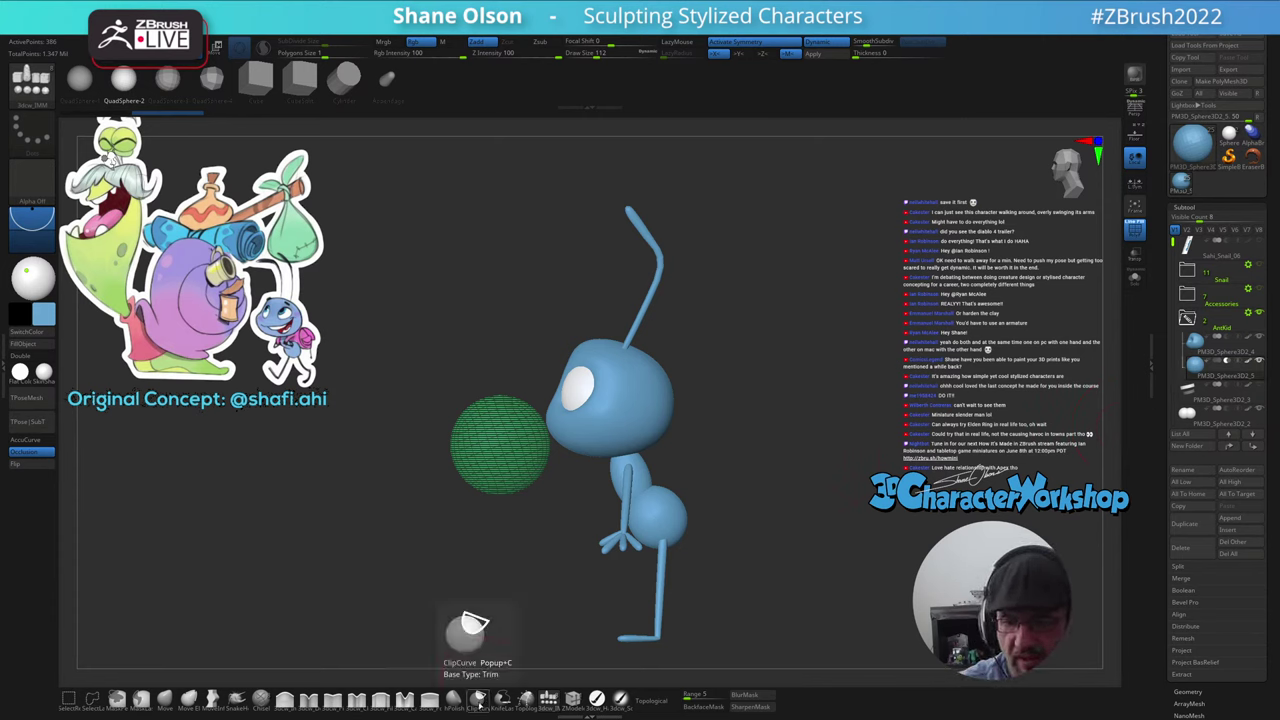
# - Clip the top and bottom off the sphere with ClipCurve, leaving a wedge that points toward the face
pyautogui.click(479, 701)
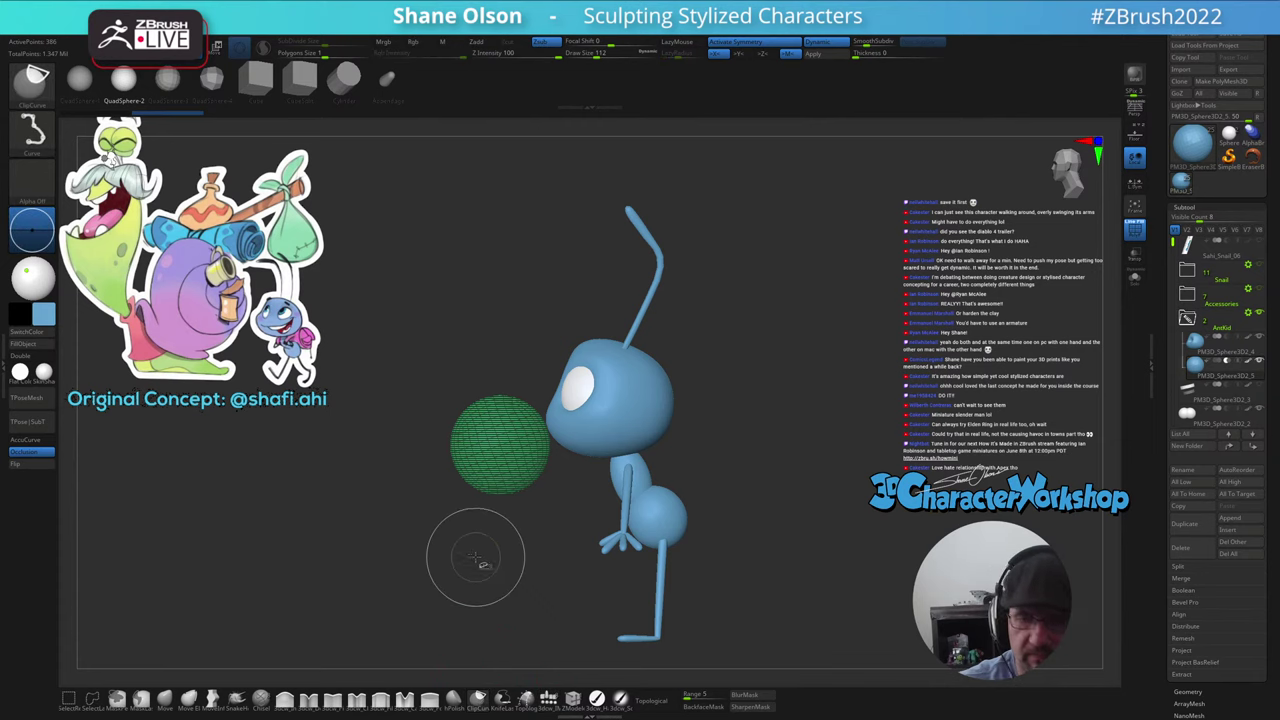
pyautogui.moveTo(363, 384)
pyautogui.keyDown('ctrl'); pyautogui.keyDown('shift'); pyautogui.mouseDown()
pyautogui.moveTo(453, 400)
pyautogui.moveTo(606, 460)
pyautogui.mouseUp(); pyautogui.keyUp('shift'); pyautogui.keyUp('ctrl')
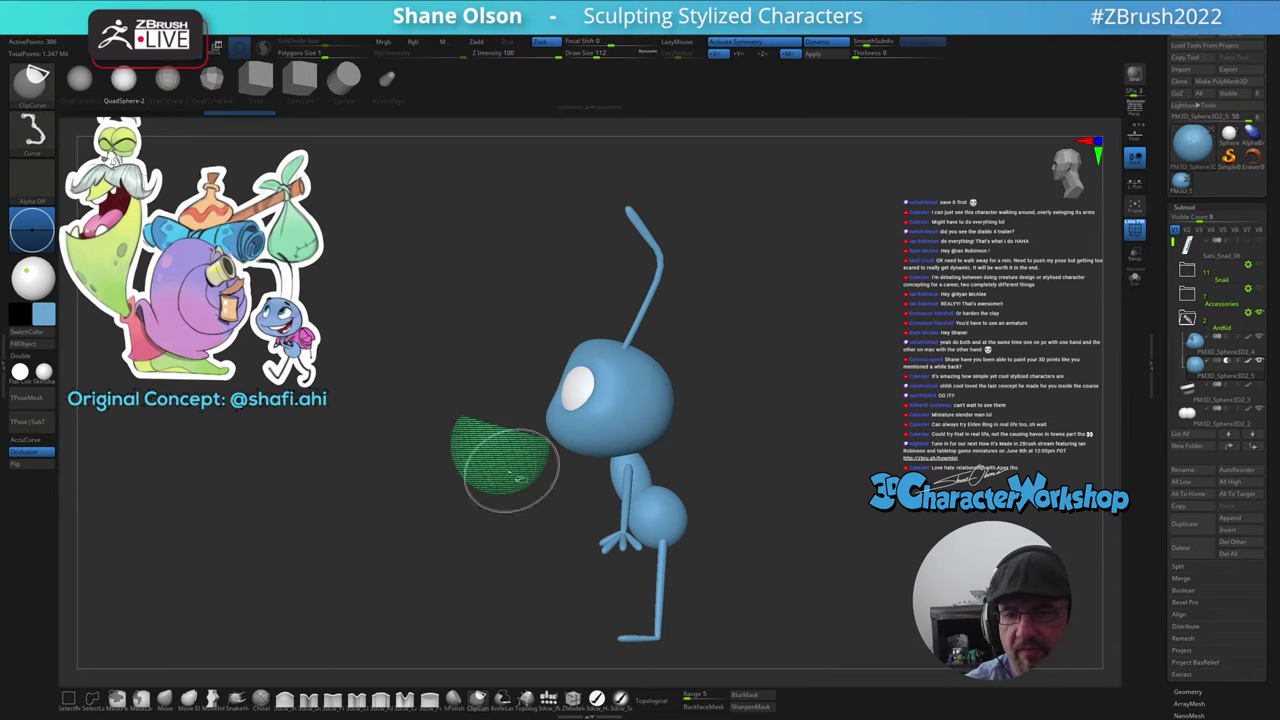
pyautogui.keyDown('ctrl'); pyautogui.keyDown('shift'); pyautogui.moveTo(620, 413); pyautogui.dragTo(371, 520); pyautogui.keyUp('shift'); pyautogui.keyUp('ctrl')
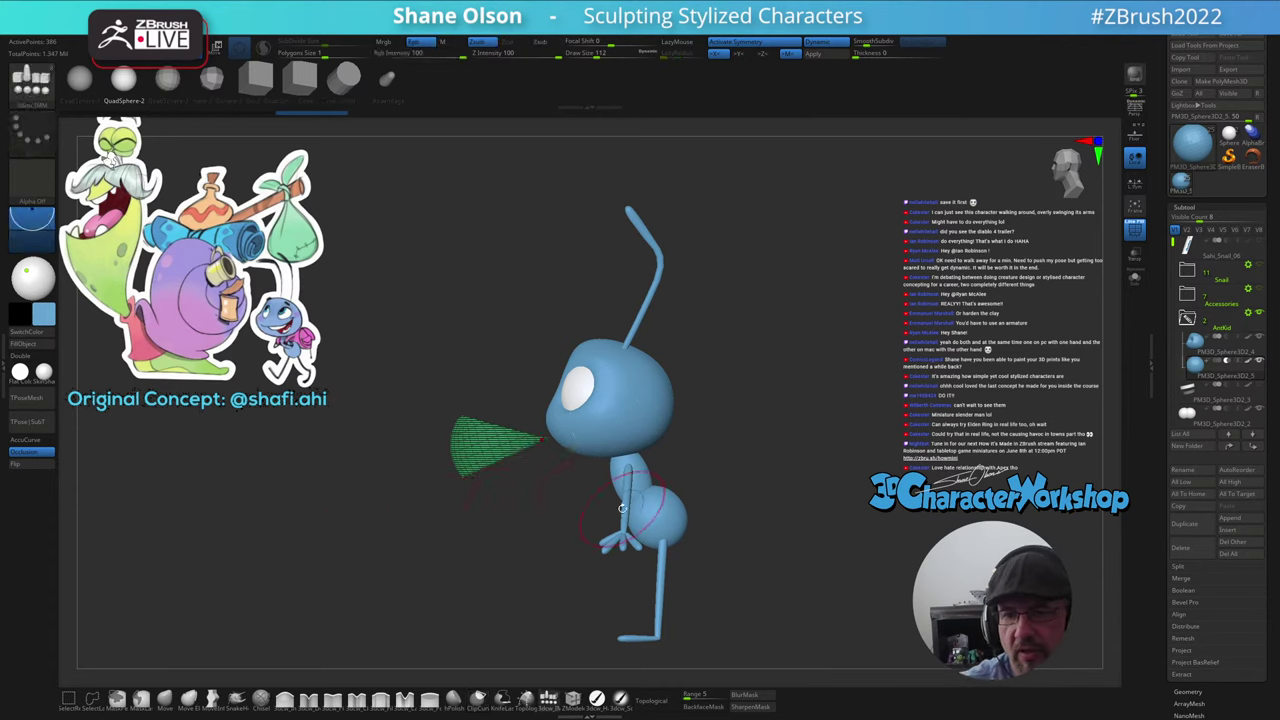
# - Move the subtractive wedge back into the lower front of the head to cut a wide open mouth
pyautogui.moveTo(670, 540); pyautogui.dragTo(710, 527)
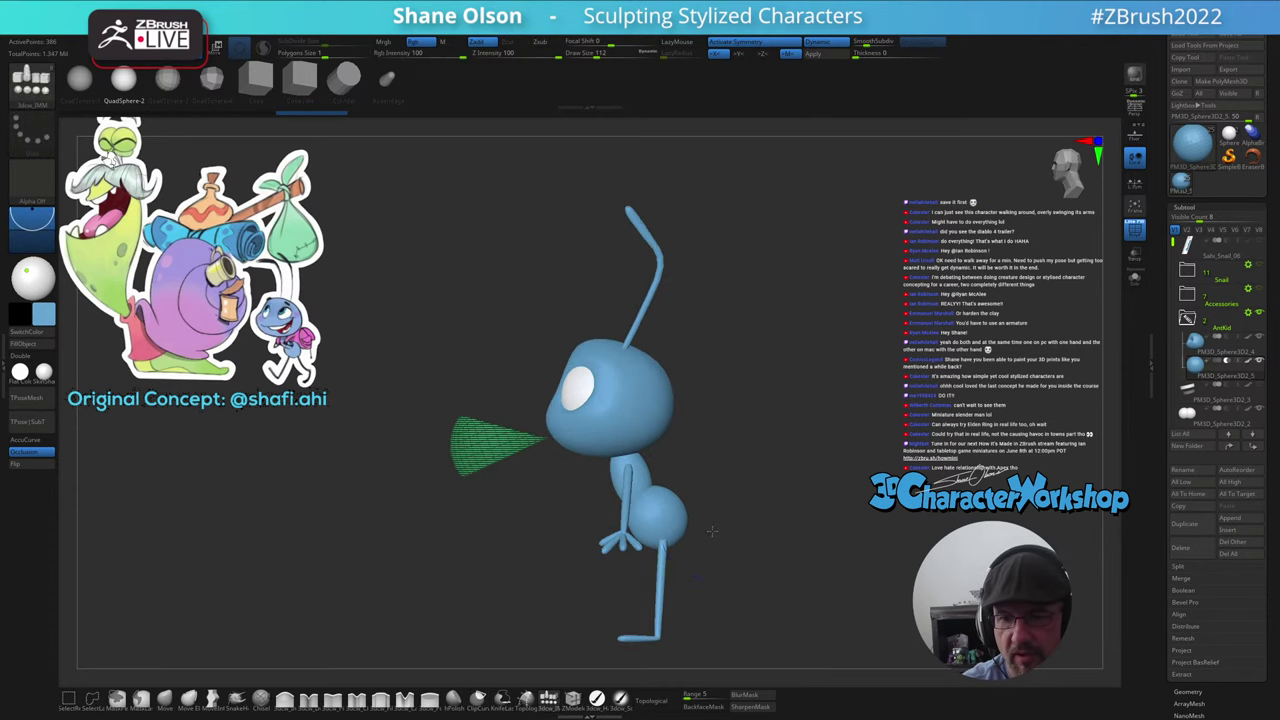
pyautogui.press('w')
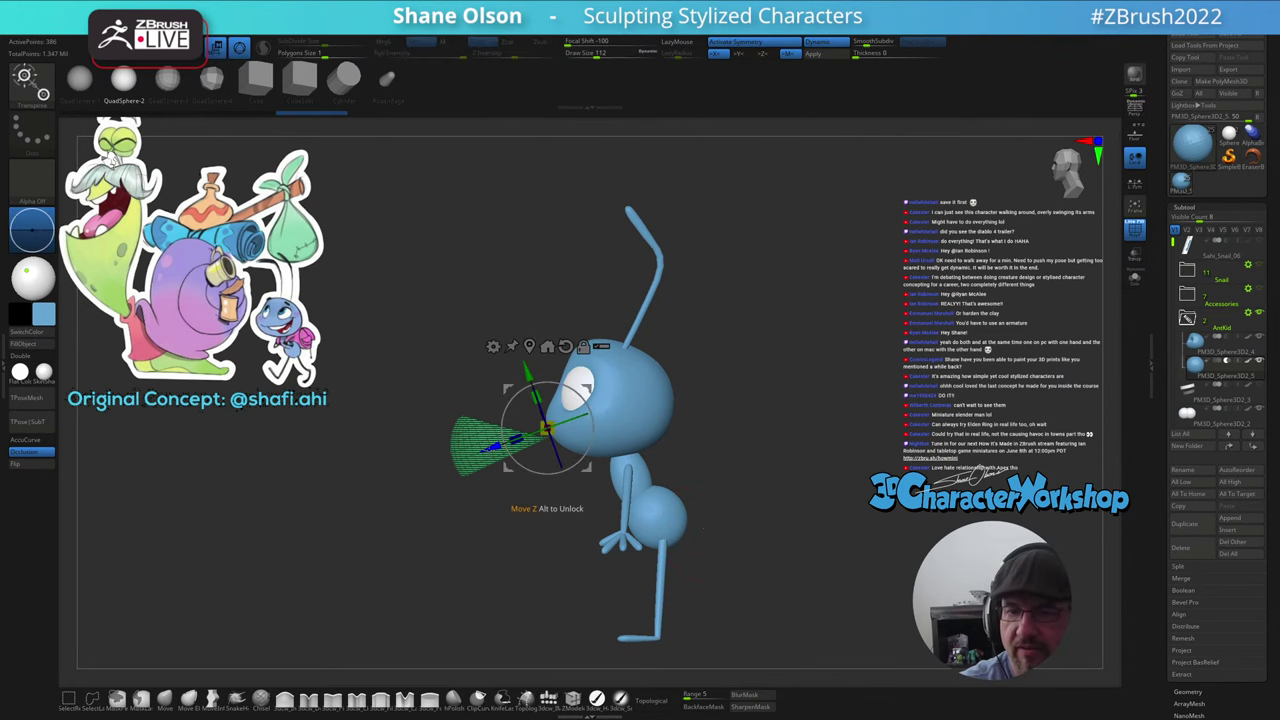
pyautogui.moveTo(489, 447); pyautogui.dragTo(560, 422)
pyautogui.moveTo(712, 470); pyautogui.dragTo(750, 475)
pyautogui.moveTo(728, 497); pyautogui.dragTo(620, 490)
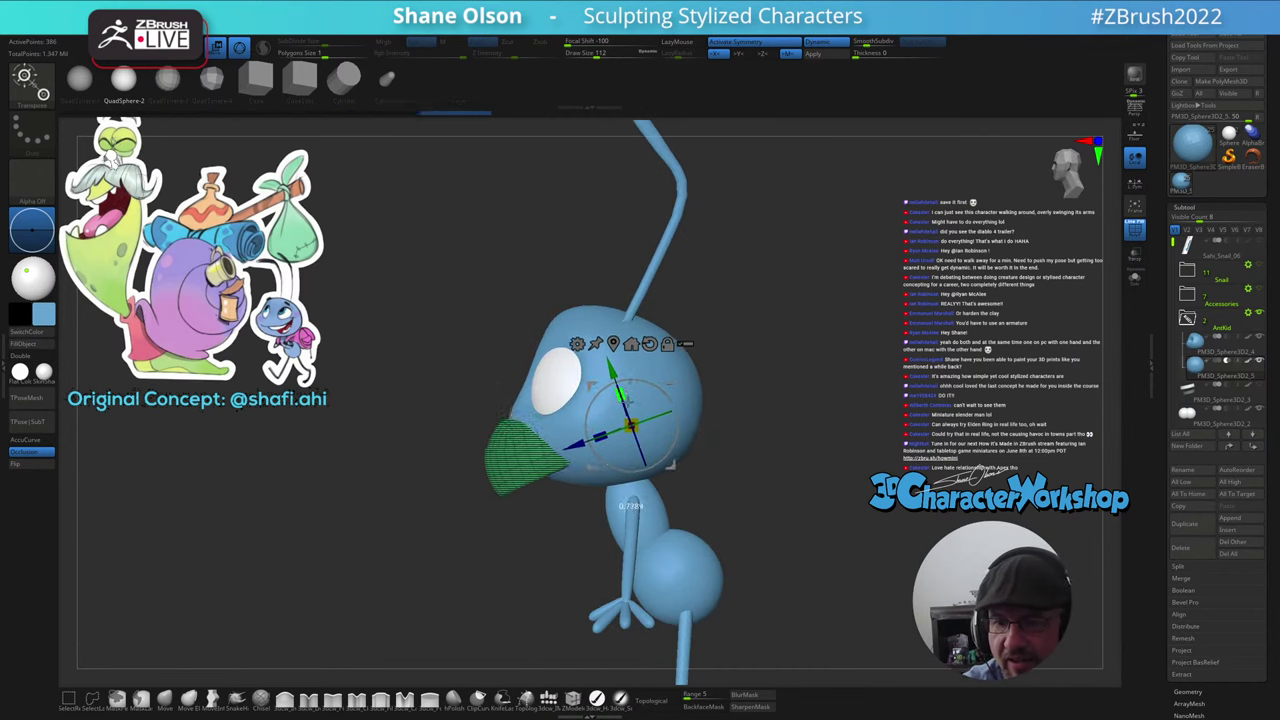
pyautogui.moveTo(618, 372); pyautogui.dragTo(691, 372, button='right')
pyautogui.moveTo(690, 372); pyautogui.dragTo(710, 438)
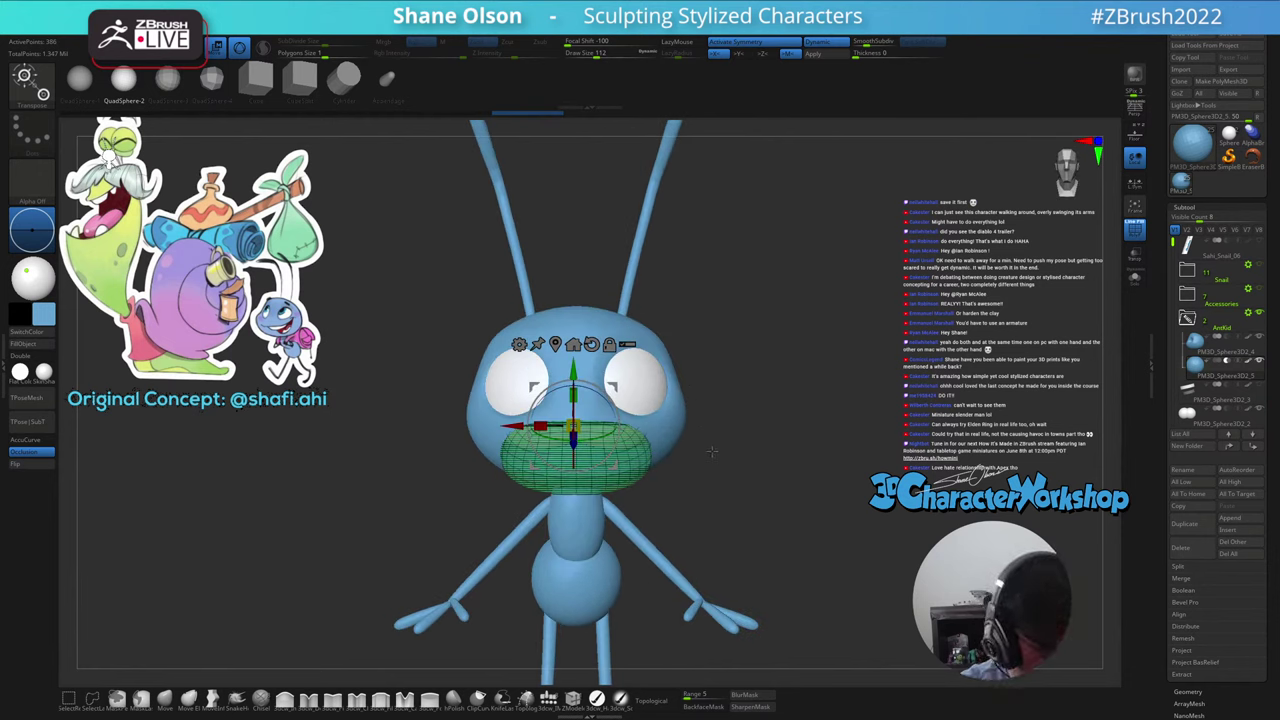
pyautogui.moveTo(711, 442); pyautogui.dragTo(740, 437)
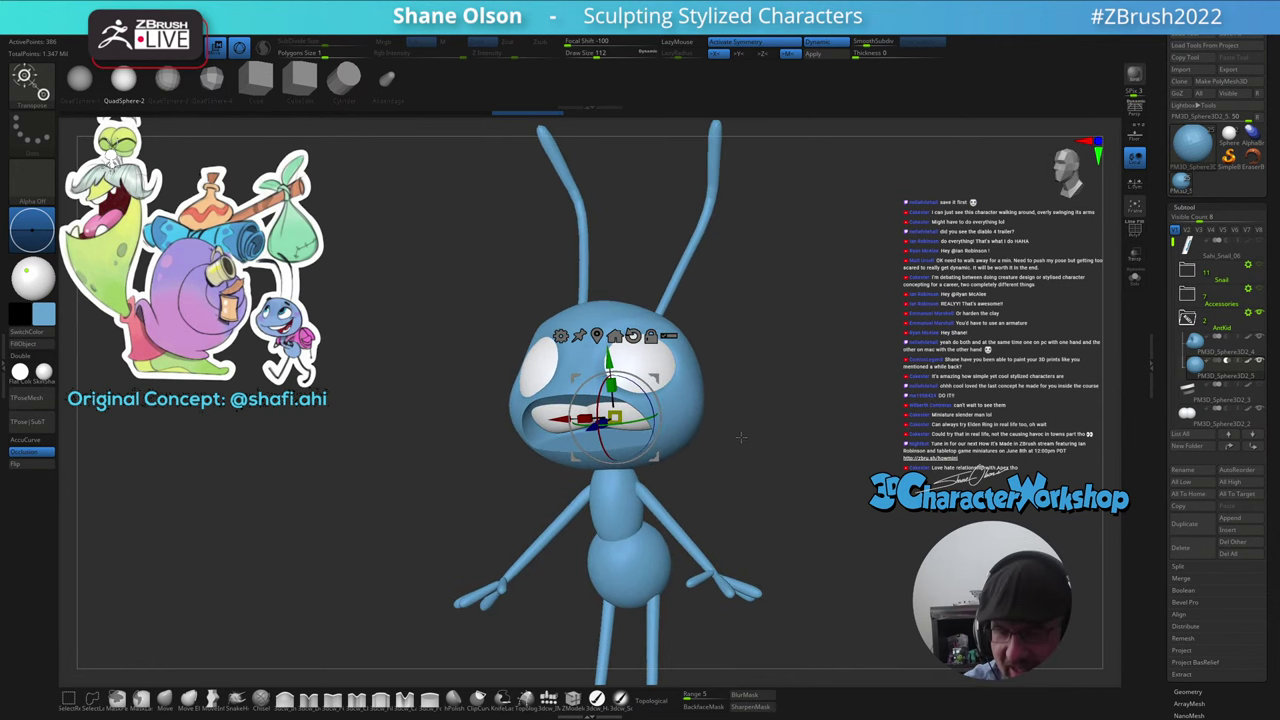
# - Select the eyeball subtool, show its wireframe and choose the Move brush with a draw size of about 94
pyautogui.press('q')
pyautogui.moveTo(746, 486); pyautogui.dragTo(745, 498)
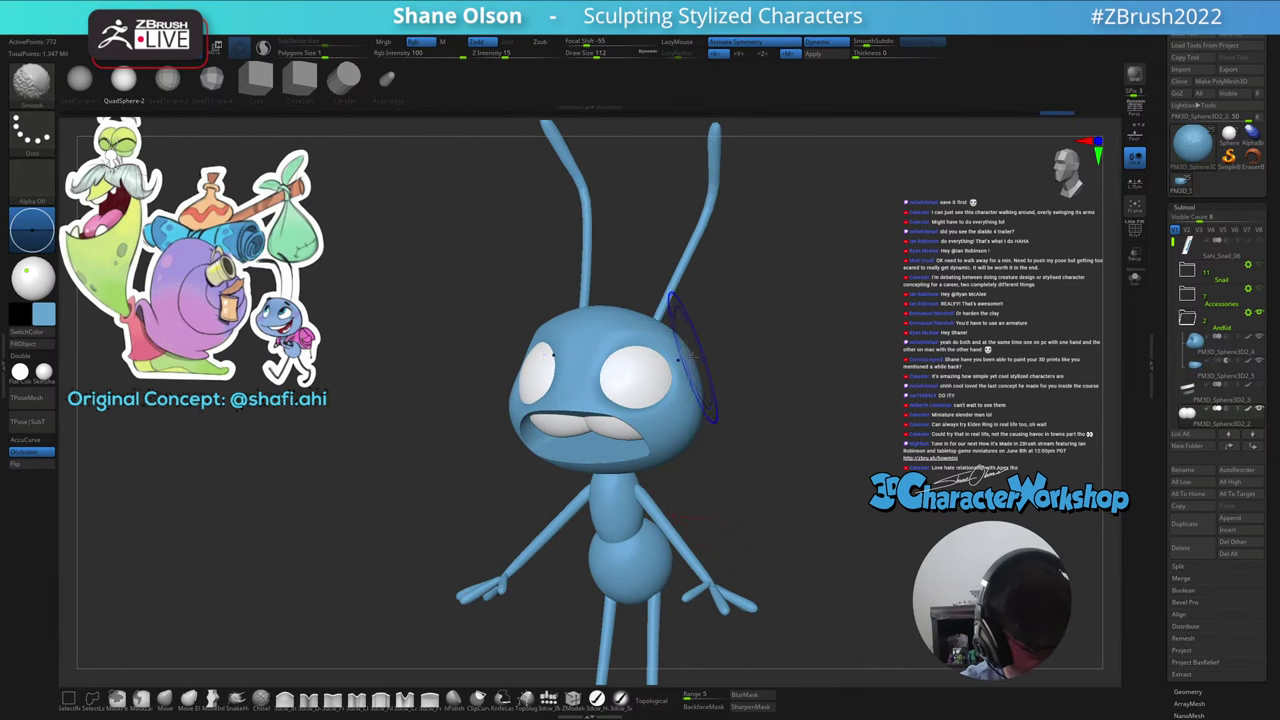
pyautogui.hotkey('shift', 'f')
pyautogui.moveTo(641, 474); pyautogui.dragTo(650, 428)
pyautogui.click(169, 702)
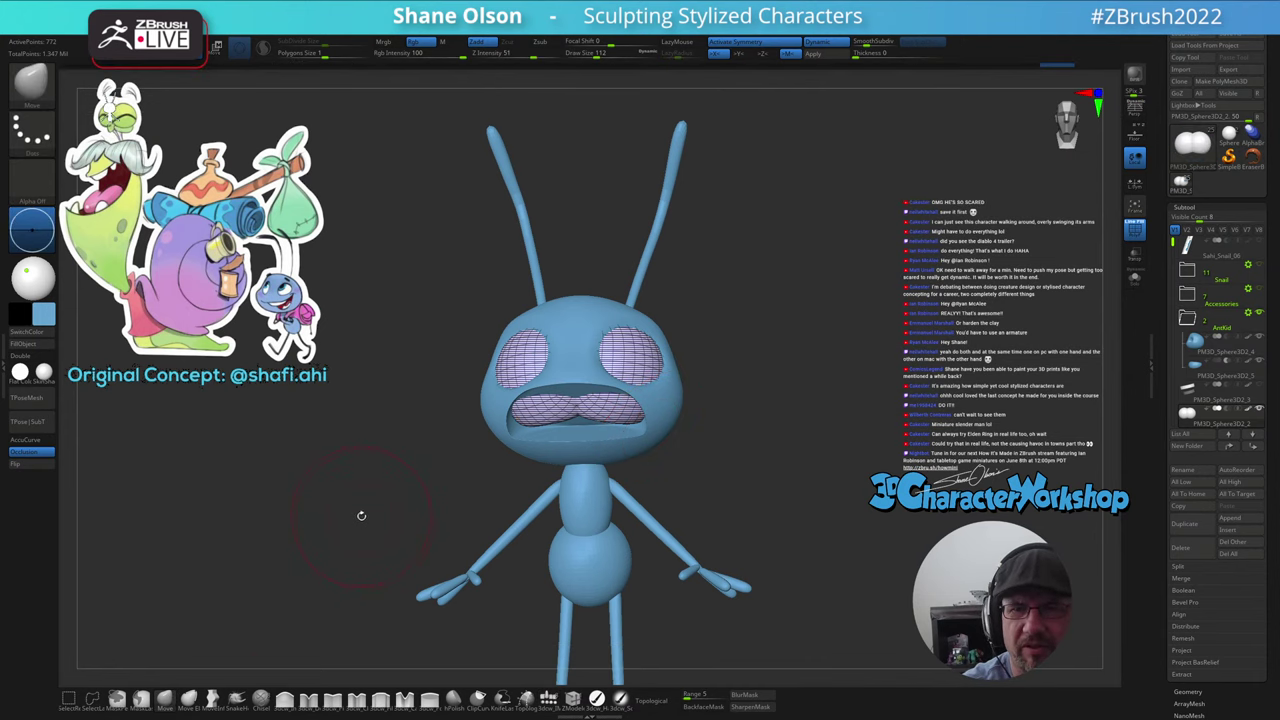
pyautogui.press('s')
pyautogui.moveTo(359, 530); pyautogui.dragTo(356, 530)
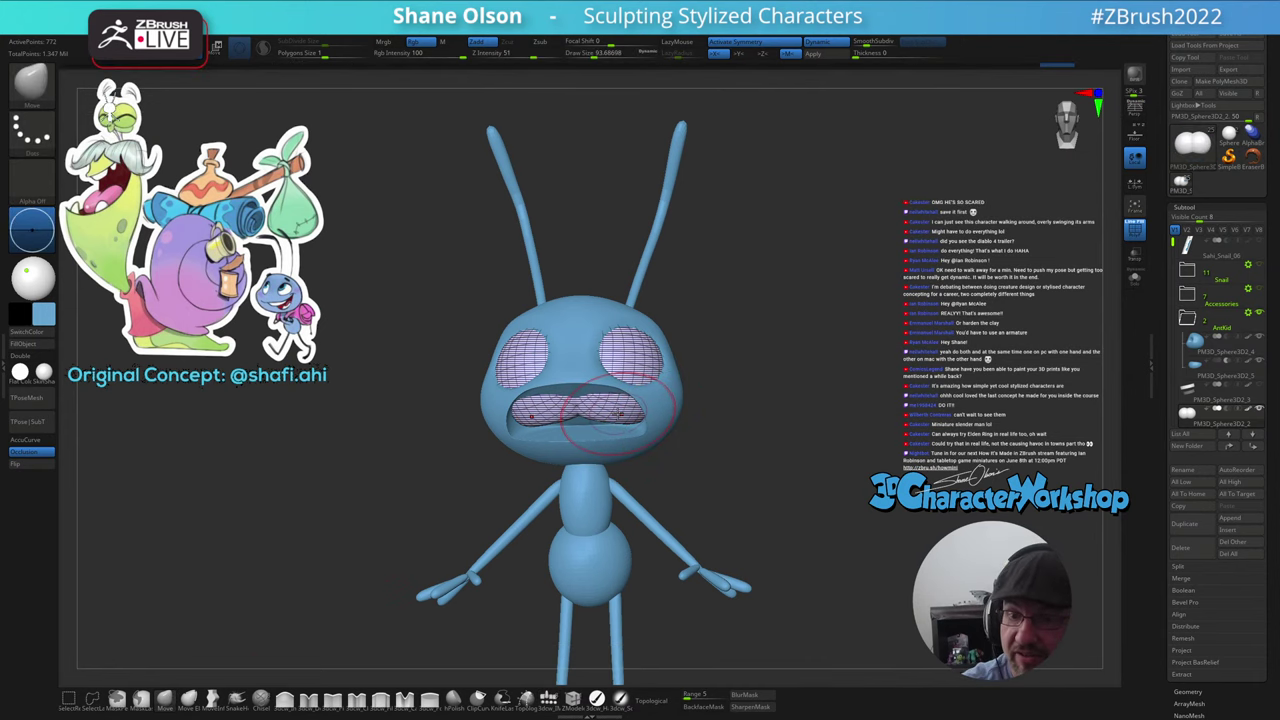
# - Select the subtractive mouth wedge and adjust its side along the cheek with the Move brush at a draw size of about 97
pyautogui.moveTo(612, 411)
pyautogui.mouseDown(button='right')
pyautogui.moveTo(630, 415)
pyautogui.moveTo(637, 397)
pyautogui.moveTo(613, 406)
pyautogui.moveTo(650, 336)
pyautogui.moveTo(700, 430)
pyautogui.moveTo(776, 477)
pyautogui.moveTo(766, 484)
pyautogui.moveTo(830, 474)
pyautogui.moveTo(770, 492)
pyautogui.moveTo(758, 455)
pyautogui.moveTo(737, 473)
pyautogui.moveTo(763, 460)
pyautogui.mouseUp(button='right')
pyautogui.click(1188, 376)
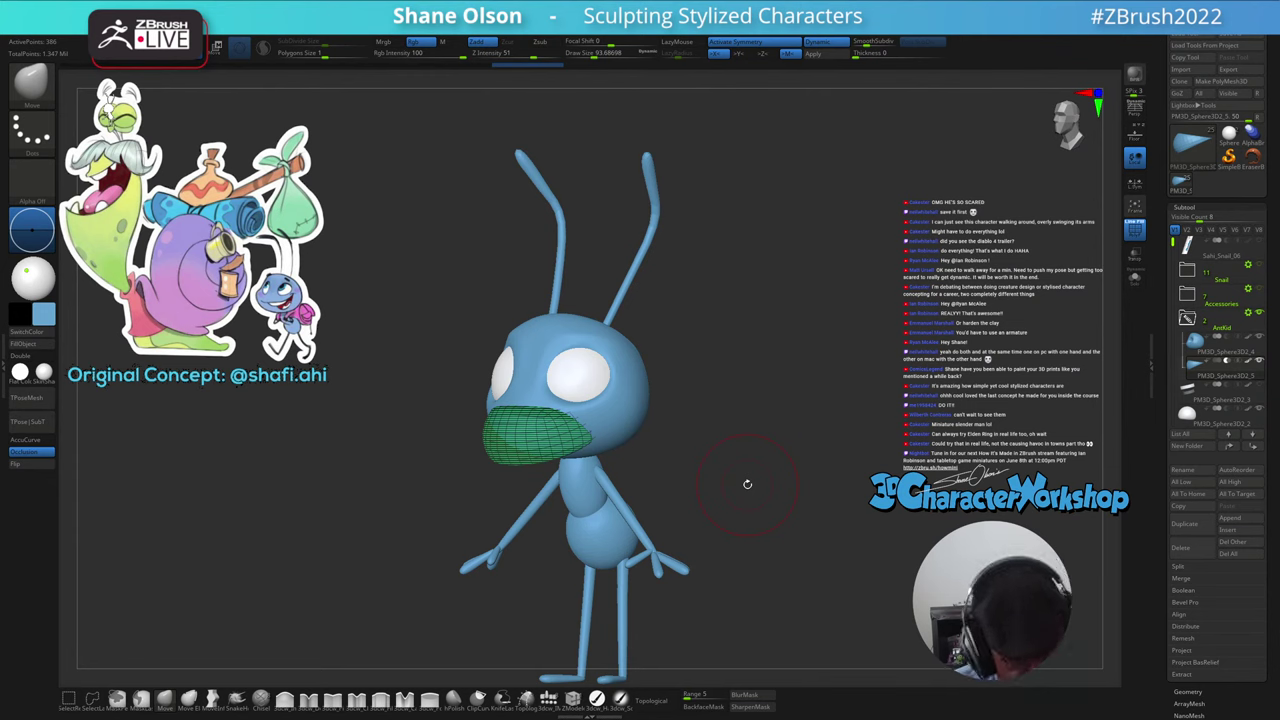
pyautogui.moveTo(747, 484); pyautogui.dragTo(628, 514, button='right')
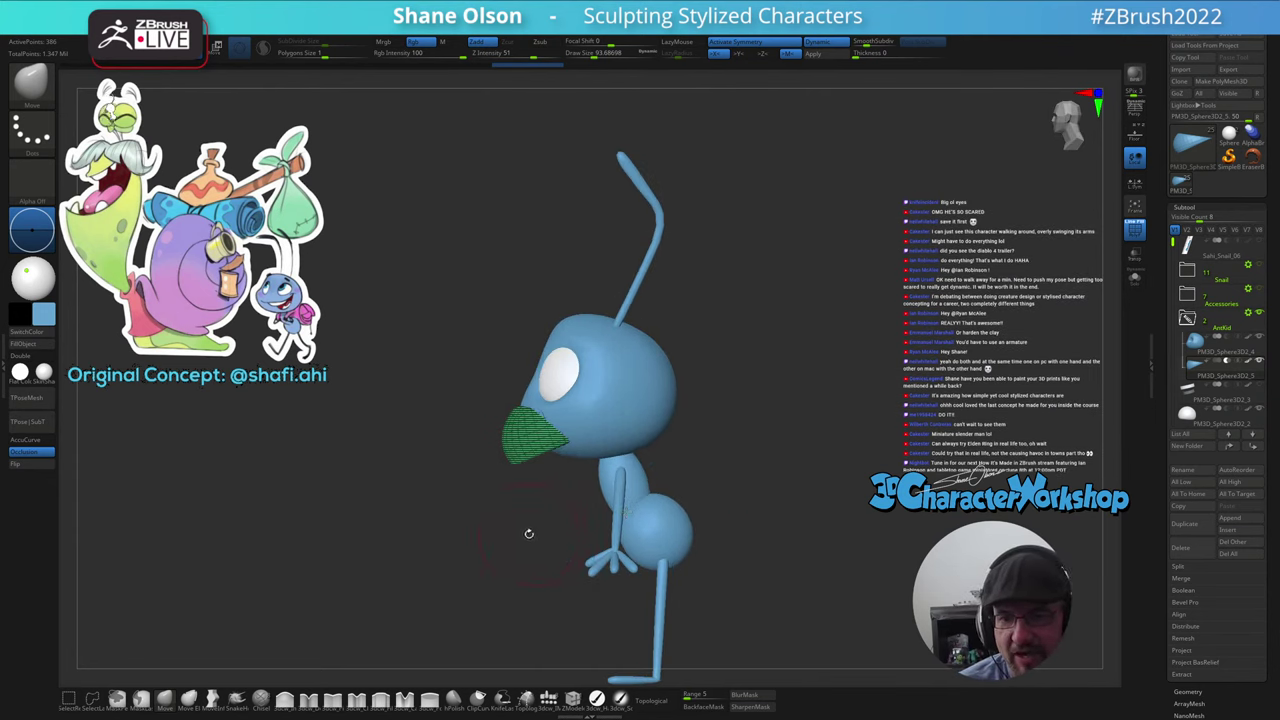
pyautogui.keyDown('alt'); pyautogui.moveTo(540, 523); pyautogui.dragTo(527, 570, button='right'); pyautogui.keyUp('alt')
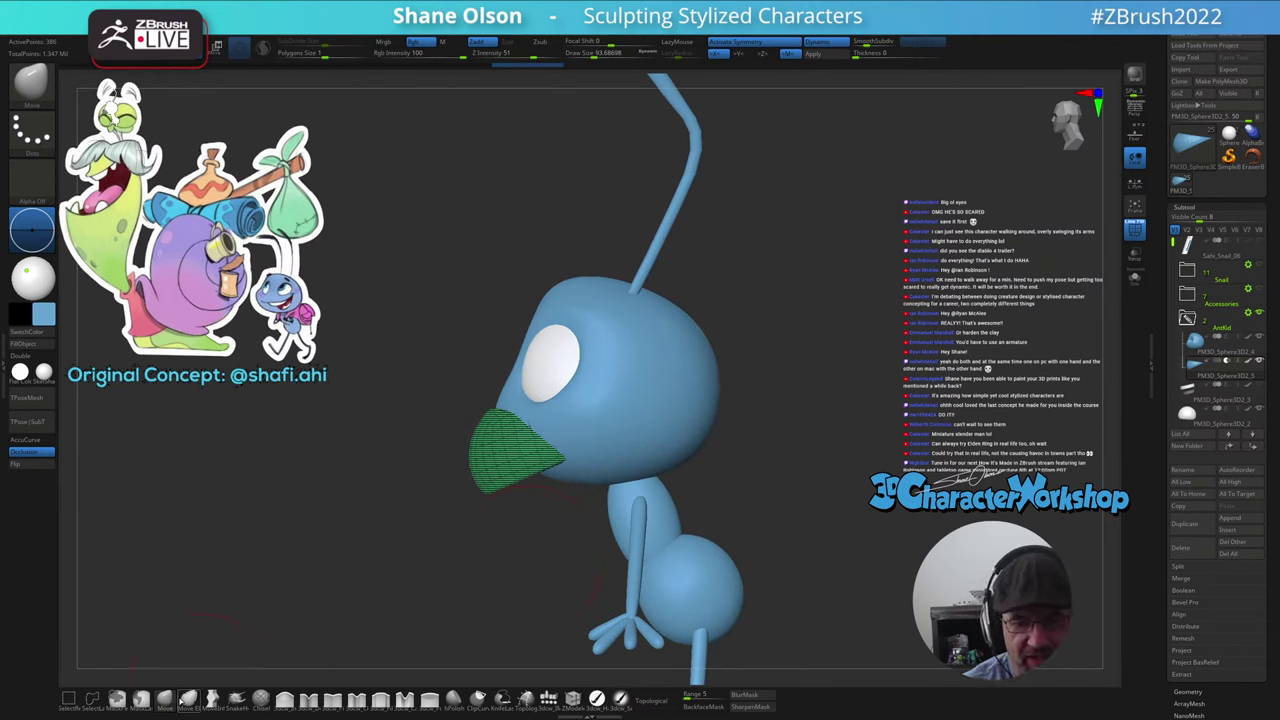
pyautogui.moveTo(325, 558); pyautogui.dragTo(456, 457, button='right')
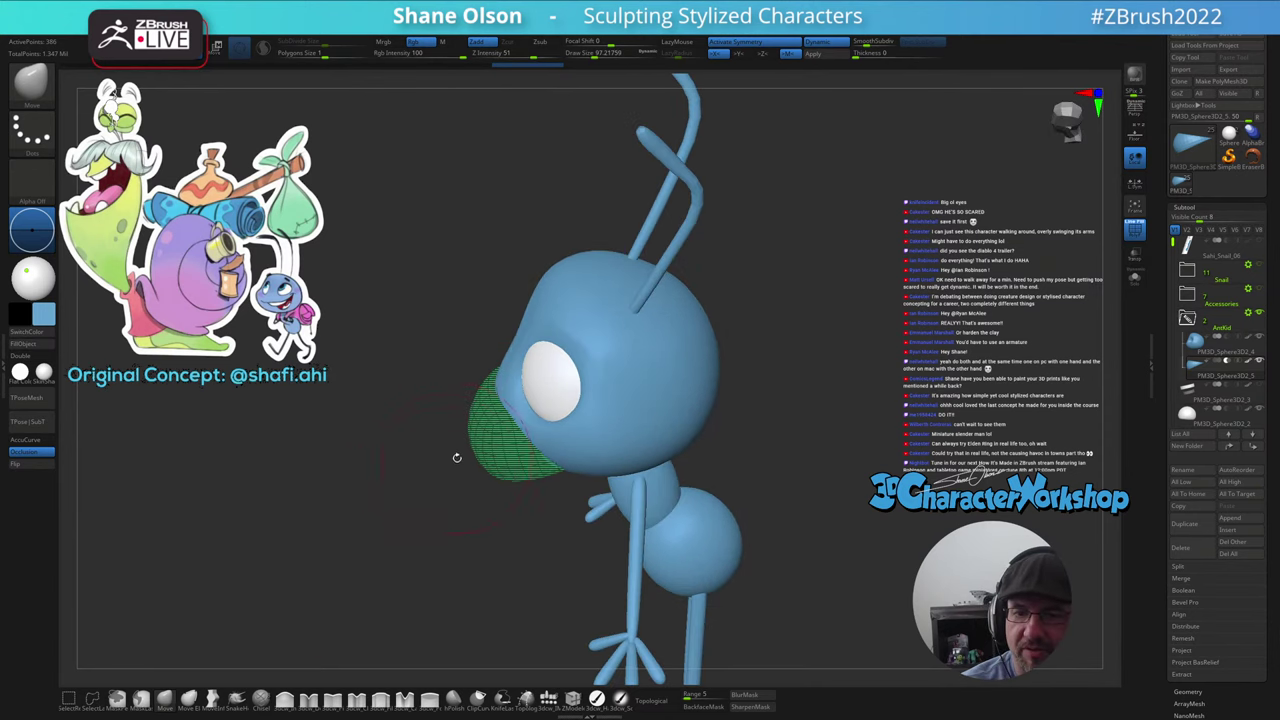
pyautogui.moveTo(526, 438); pyautogui.dragTo(545, 441)
pyautogui.moveTo(520, 438)
pyautogui.mouseDown(button='right')
pyautogui.moveTo(553, 447)
pyautogui.moveTo(536, 438)
pyautogui.mouseUp(button='right')
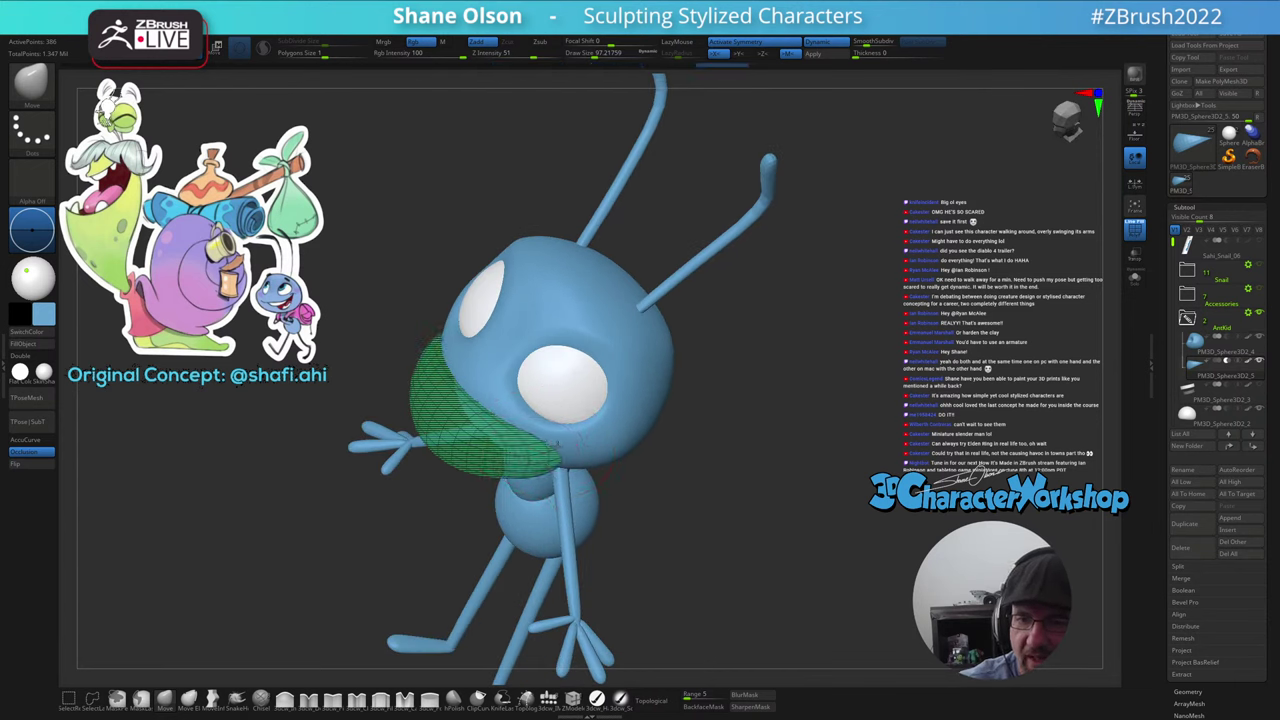
# - Pull the ends of the mouth wedge around the cheeks to follow the curve of the head
pyautogui.moveTo(559, 446); pyautogui.dragTo(553, 442)
pyautogui.moveTo(553, 442); pyautogui.dragTo(588, 424, button='right')
pyautogui.moveTo(586, 440); pyautogui.dragTo(578, 446)
pyautogui.moveTo(578, 446); pyautogui.dragTo(582, 430, button='right')
pyautogui.moveTo(574, 460); pyautogui.dragTo(568, 470)
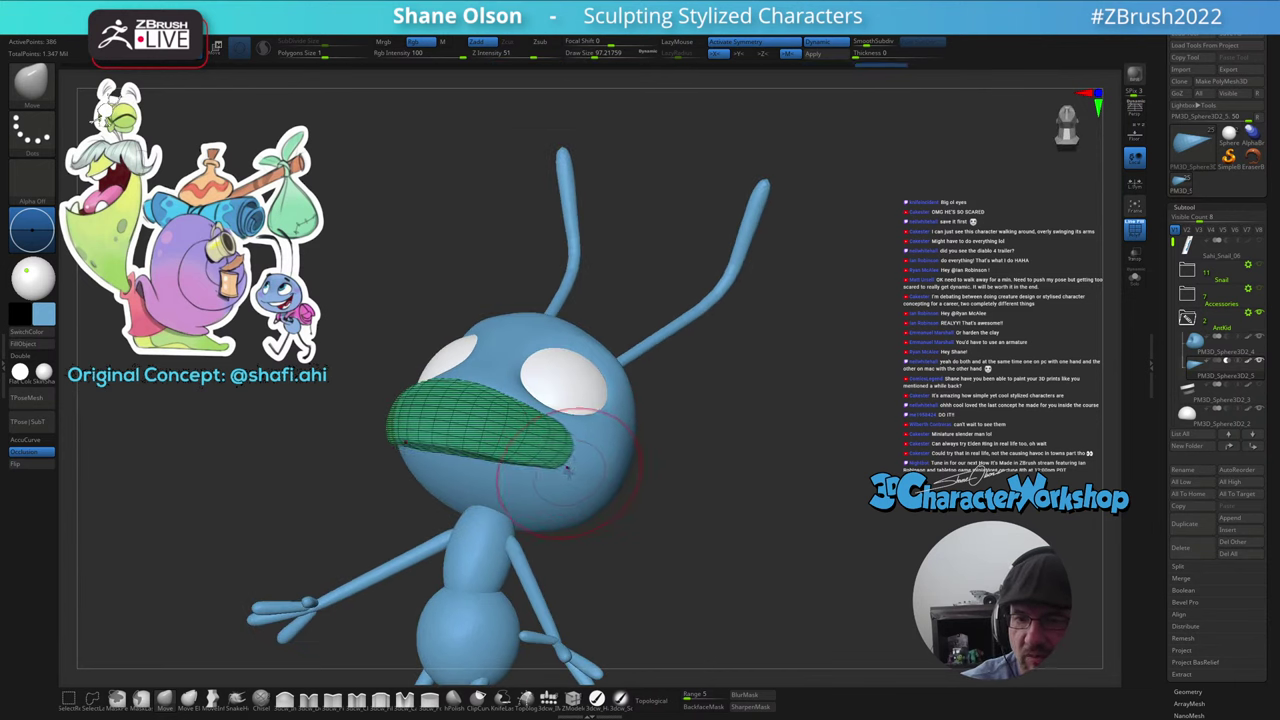
pyautogui.moveTo(596, 461)
pyautogui.mouseDown(button='right')
pyautogui.moveTo(573, 423)
pyautogui.moveTo(609, 491)
pyautogui.mouseUp(button='right')
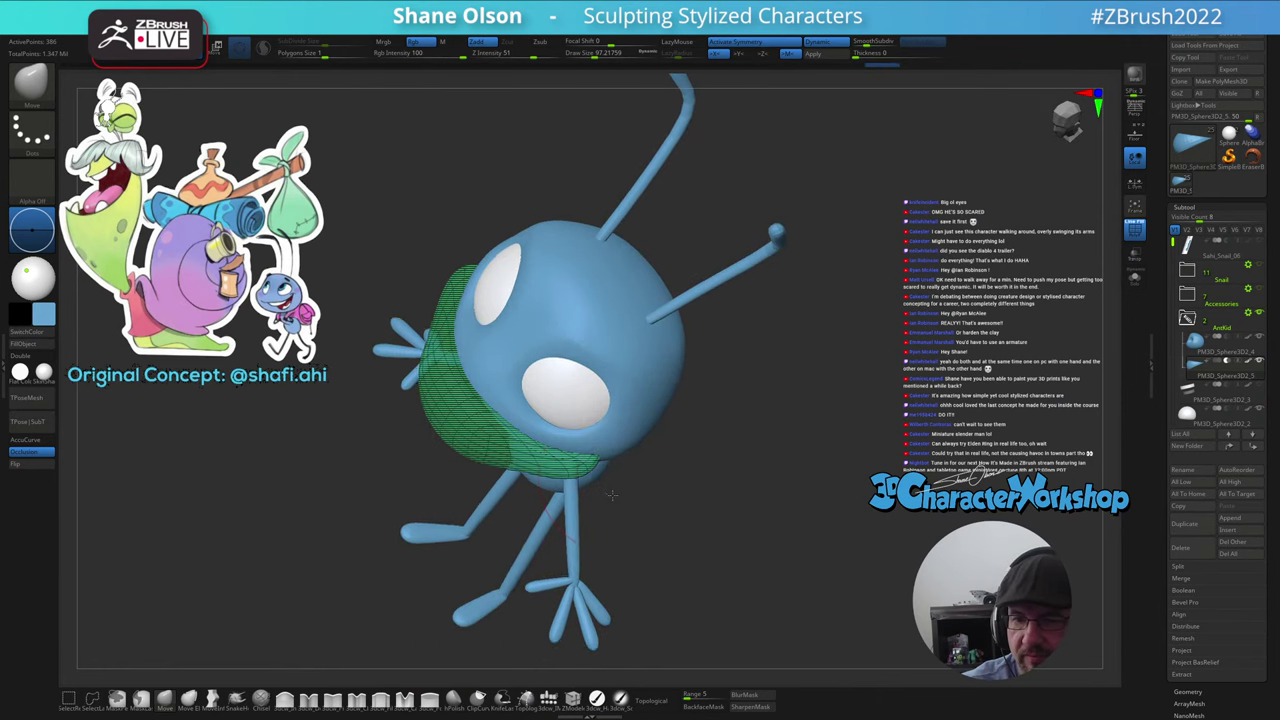
# - Curve the wedge's corners up toward a smile and smooth its underside, checking the cut without the wireframe
pyautogui.keyDown('ctrl'); pyautogui.moveTo(594, 446); pyautogui.dragTo(592, 484, button='right'); pyautogui.keyUp('ctrl')
pyautogui.press('s')
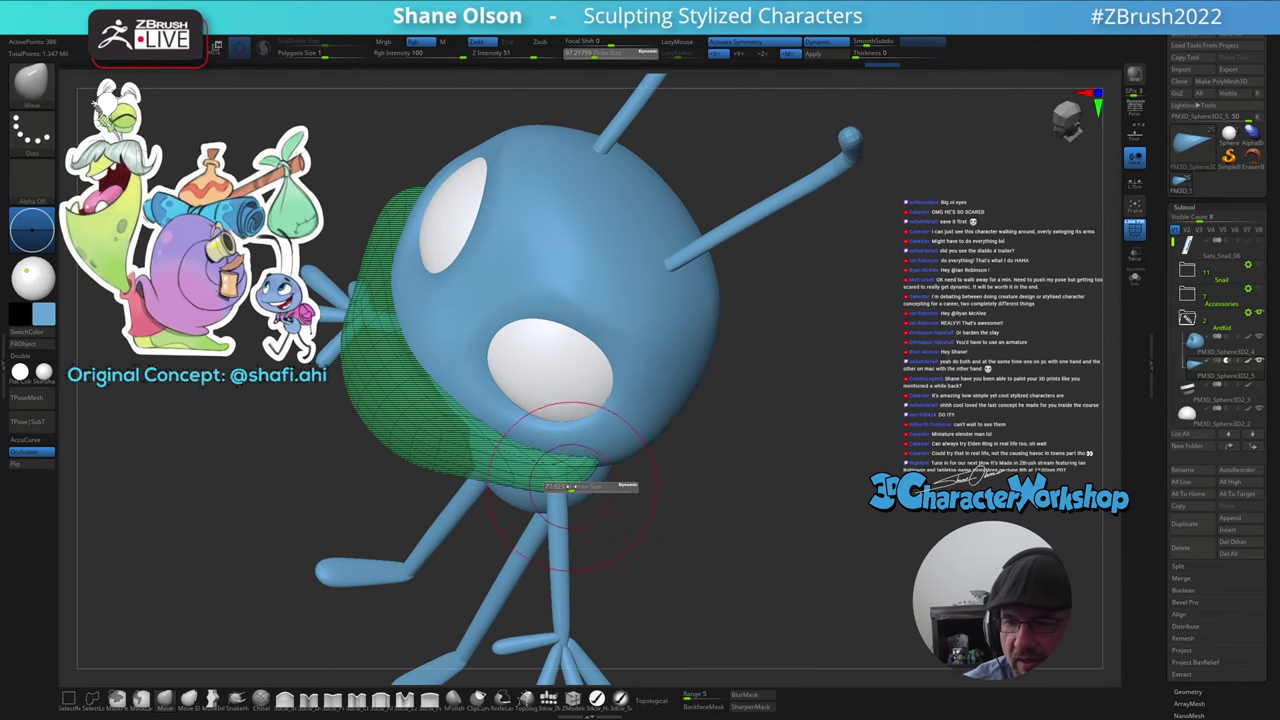
pyautogui.moveTo(592, 484); pyautogui.dragTo(586, 484)
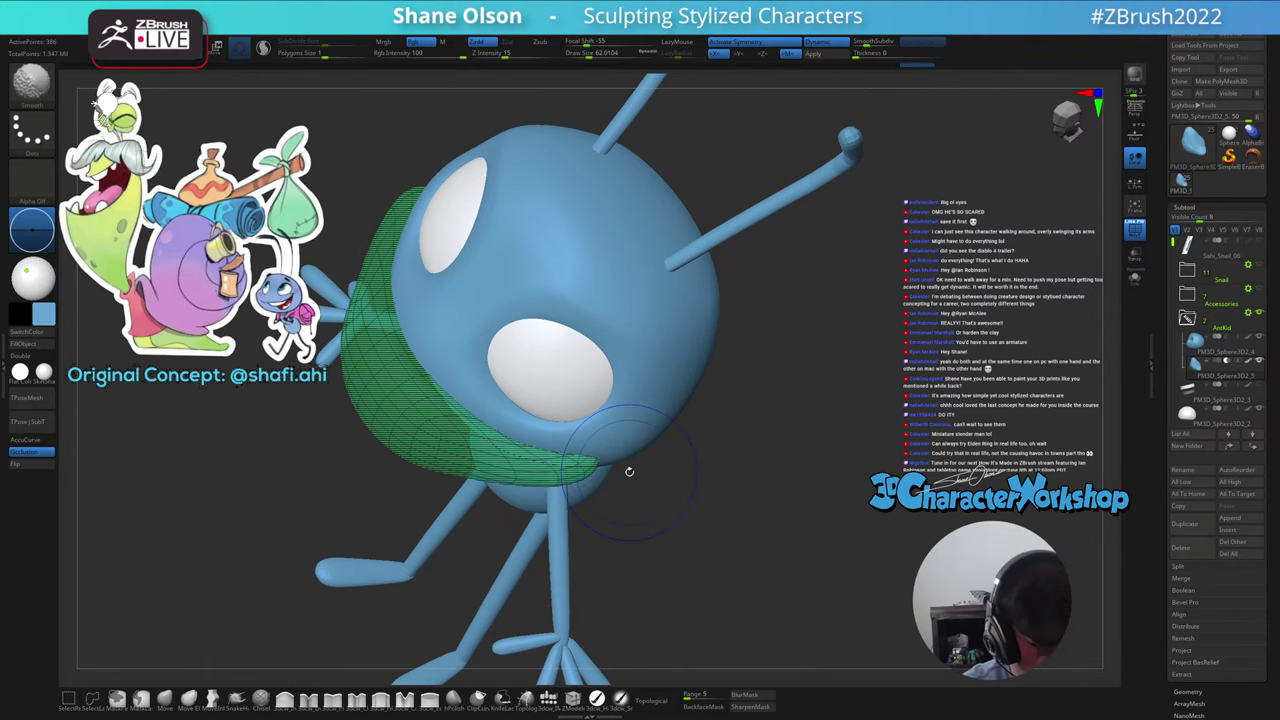
pyautogui.moveTo(626, 466); pyautogui.dragTo(738, 468, button='right')
pyautogui.hotkey('shift', 'f')
pyautogui.moveTo(503, 526)
pyautogui.mouseDown(button='right')
pyautogui.moveTo(430, 504)
pyautogui.moveTo(453, 405)
pyautogui.mouseUp(button='right')
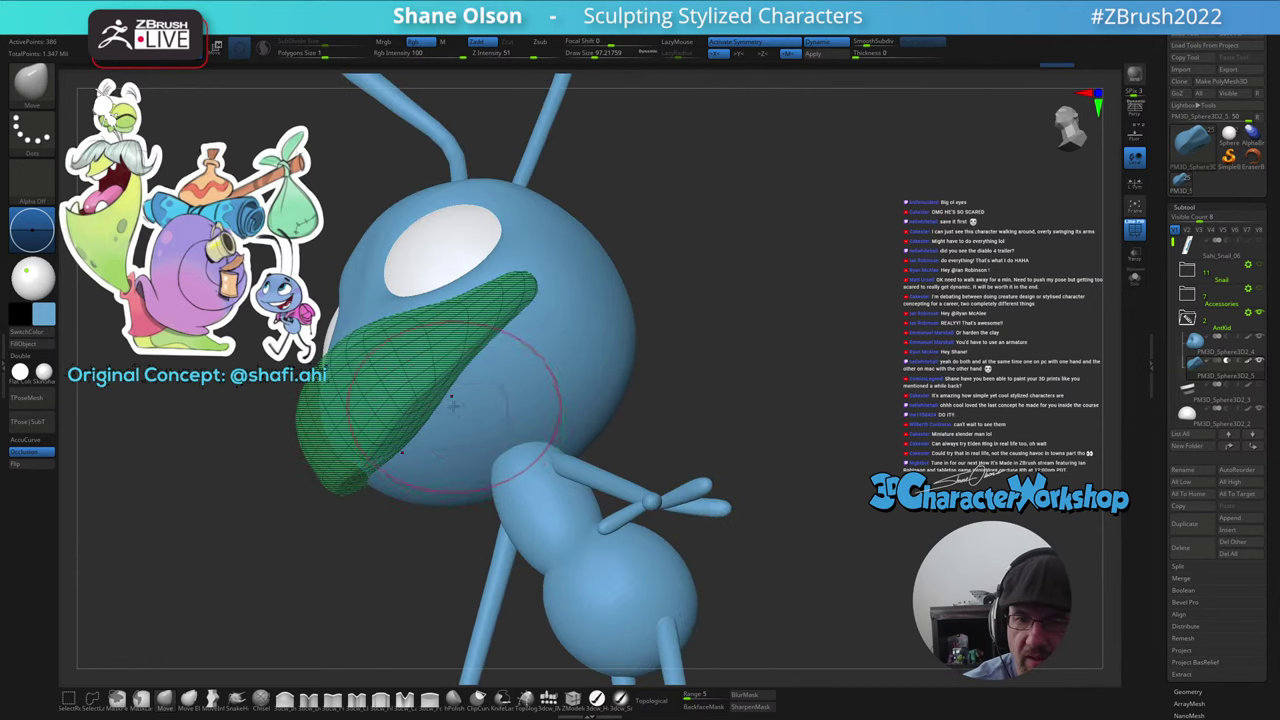
pyautogui.press('shift')
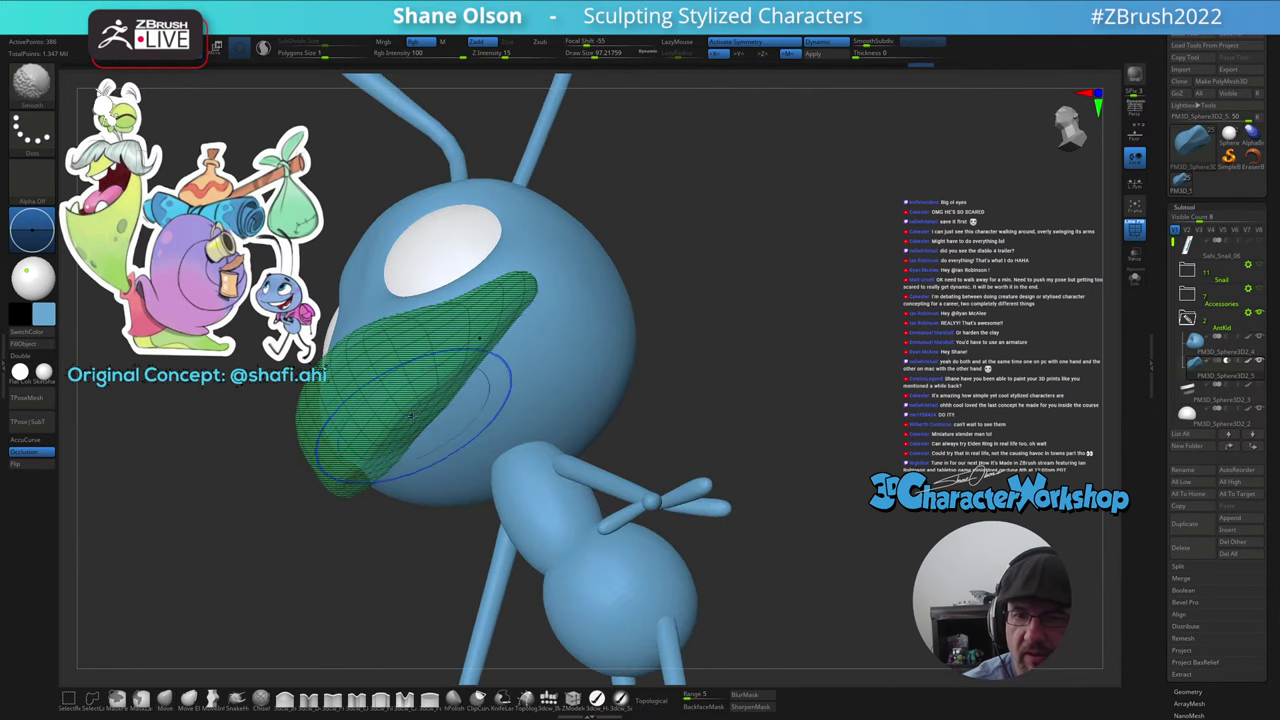
pyautogui.moveTo(456, 372)
pyautogui.mouseDown(button='right')
pyautogui.moveTo(470, 393)
pyautogui.moveTo(454, 427)
pyautogui.moveTo(613, 450)
pyautogui.moveTo(590, 437)
pyautogui.moveTo(610, 394)
pyautogui.moveTo(489, 424)
pyautogui.moveTo(507, 430)
pyautogui.mouseUp(button='right')
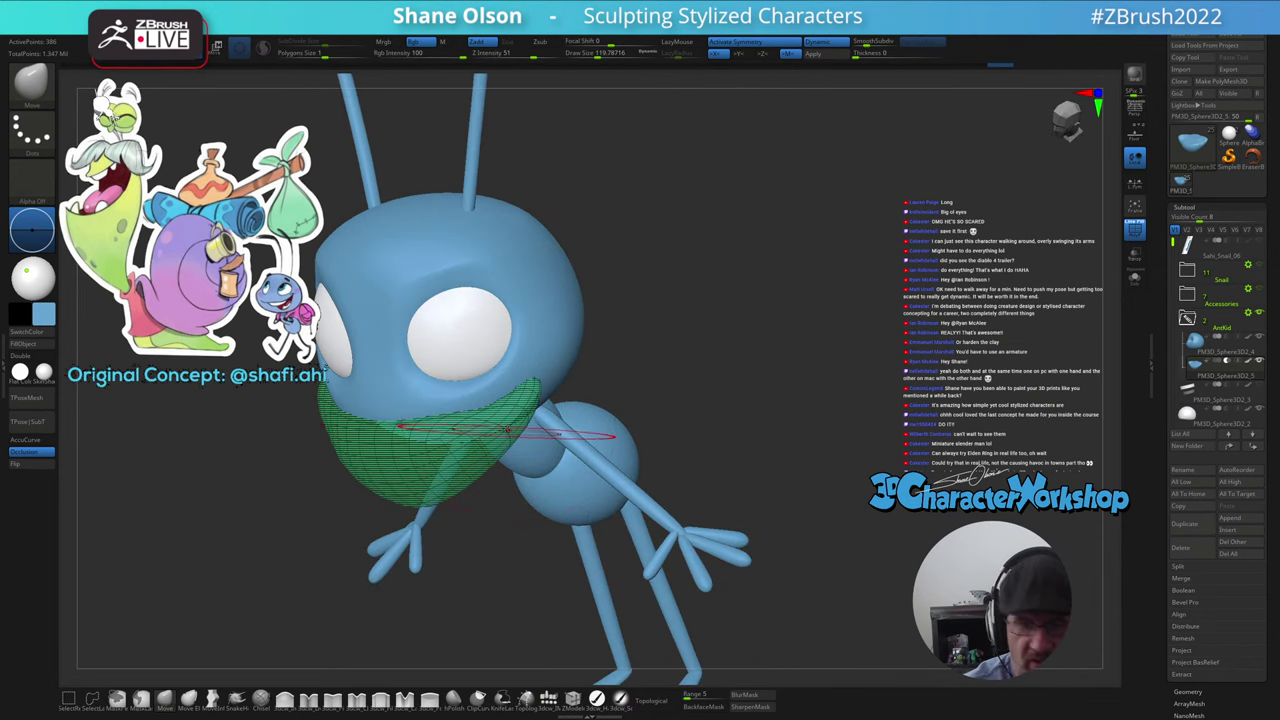
# - Shape the mouth wedge into a broad, evenly curved smile with a large Move brush, draw size about 172
pyautogui.moveTo(505, 422); pyautogui.dragTo(513, 423)
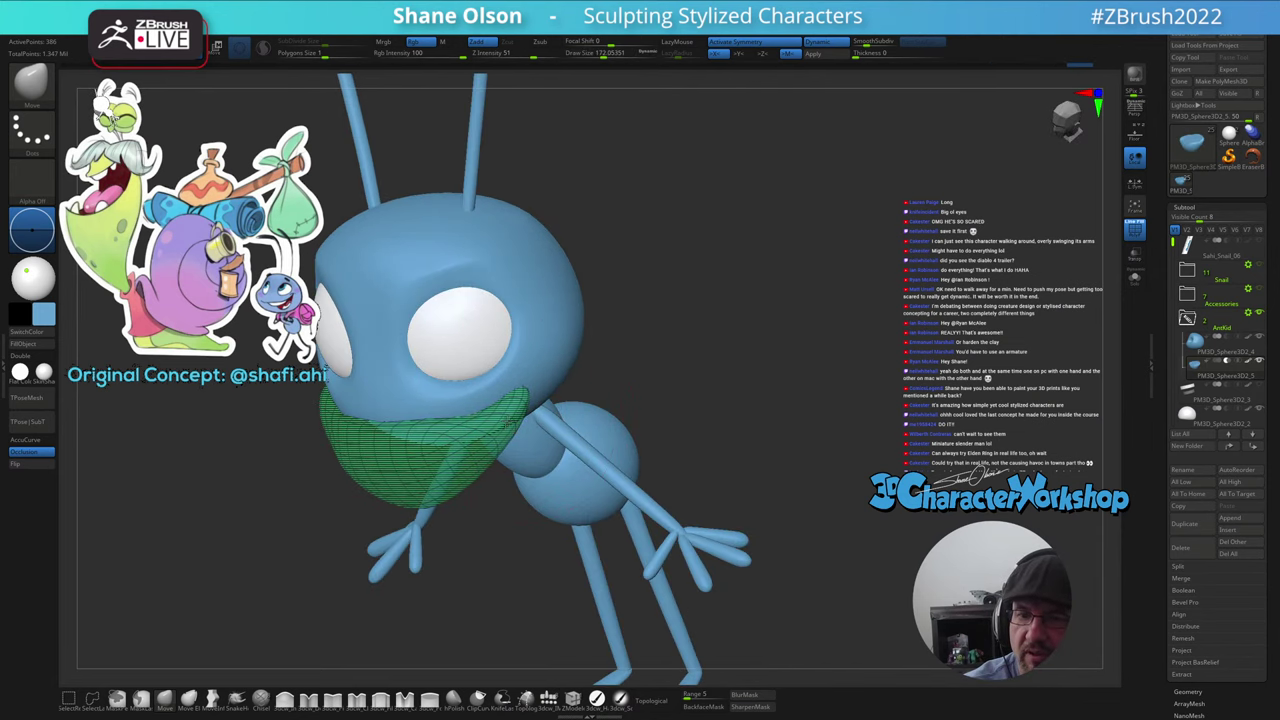
pyautogui.moveTo(497, 422); pyautogui.dragTo(576, 452, button='right')
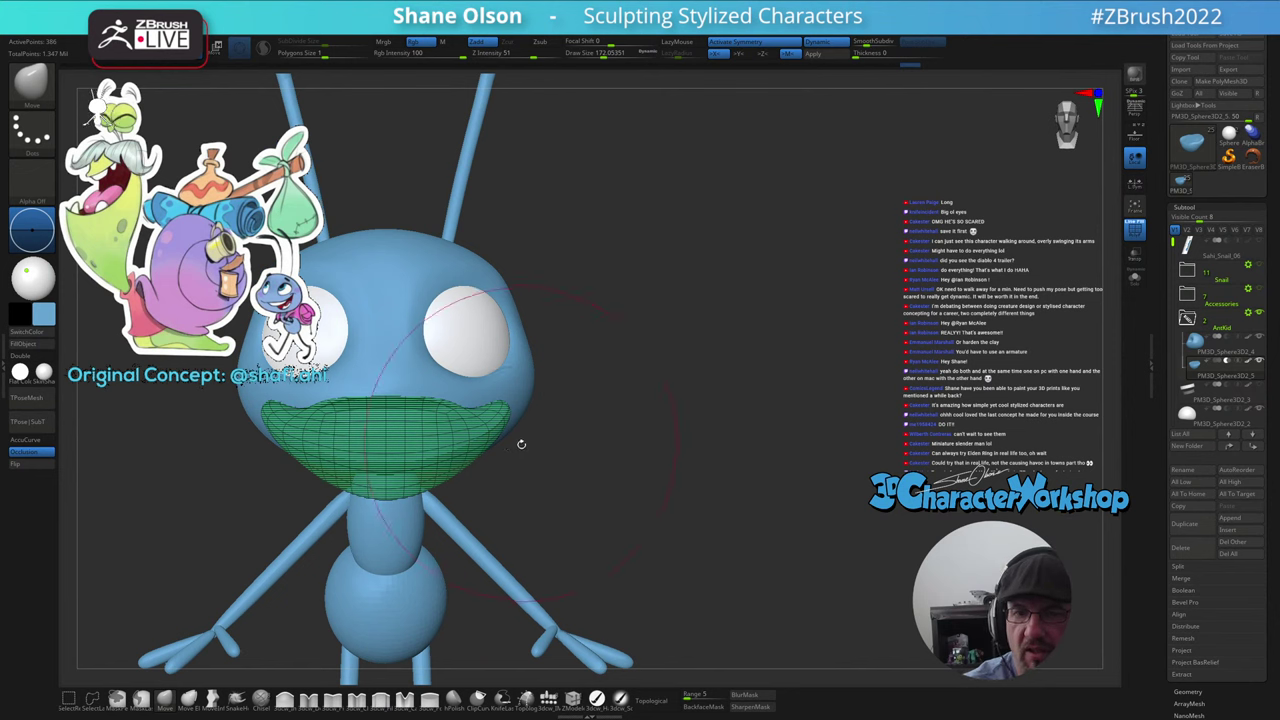
pyautogui.moveTo(522, 444); pyautogui.dragTo(516, 450)
pyautogui.moveTo(516, 449)
pyautogui.mouseDown(button='right')
pyautogui.moveTo(476, 416)
pyautogui.moveTo(470, 428)
pyautogui.moveTo(474, 413)
pyautogui.moveTo(664, 441)
pyautogui.mouseUp(button='right')
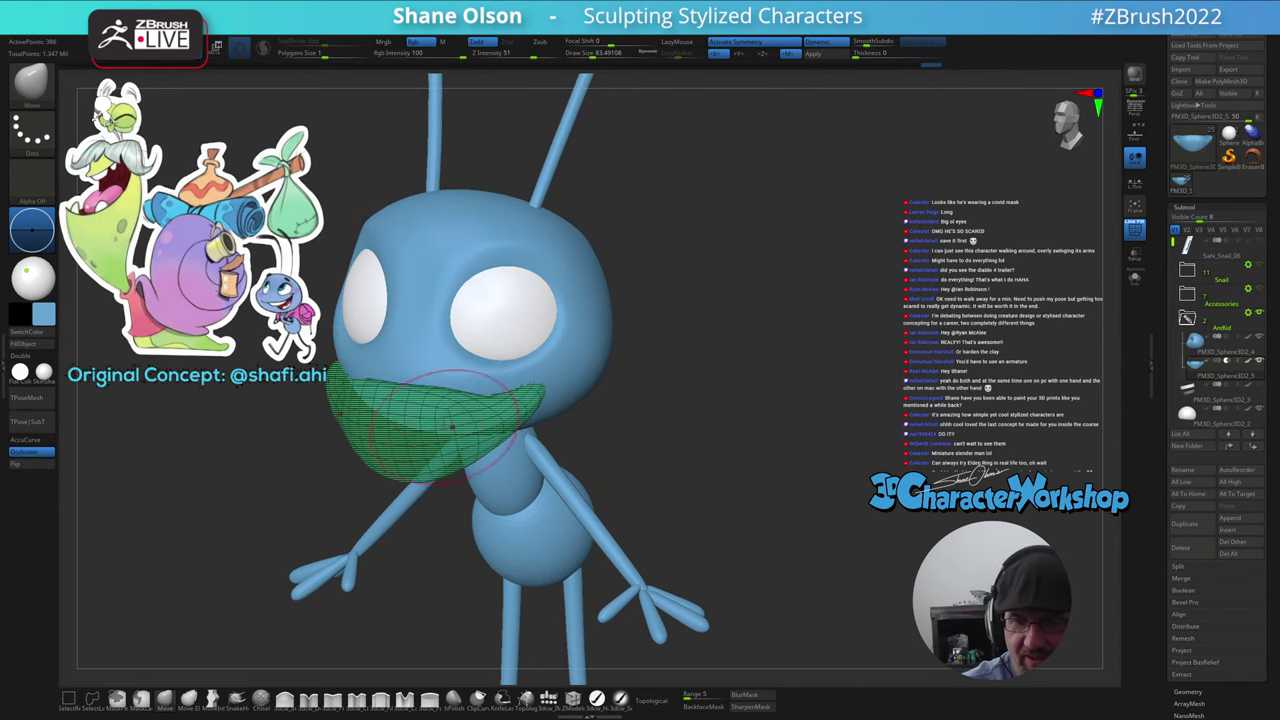
# - Smooth the corners of the mouth wedge at a draw size of about 83 and hide its wireframe to check the cut
pyautogui.press('shift')
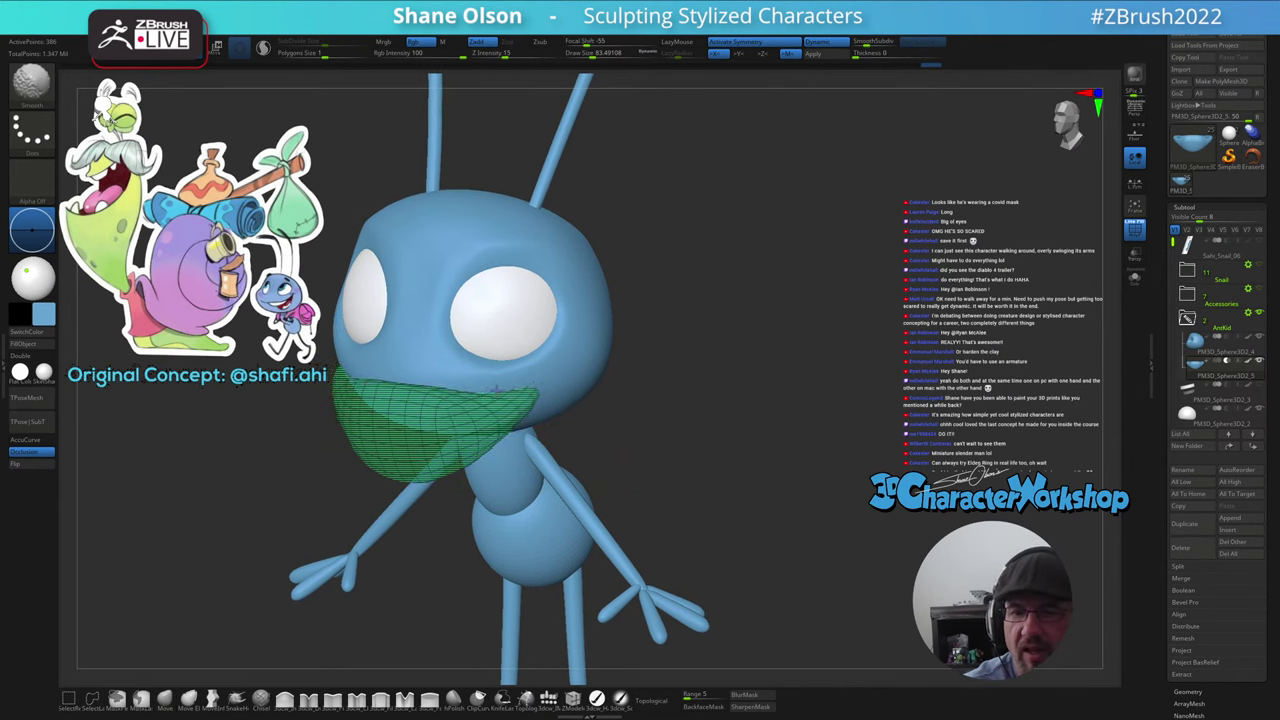
pyautogui.moveTo(611, 409); pyautogui.dragTo(599, 413, button='right')
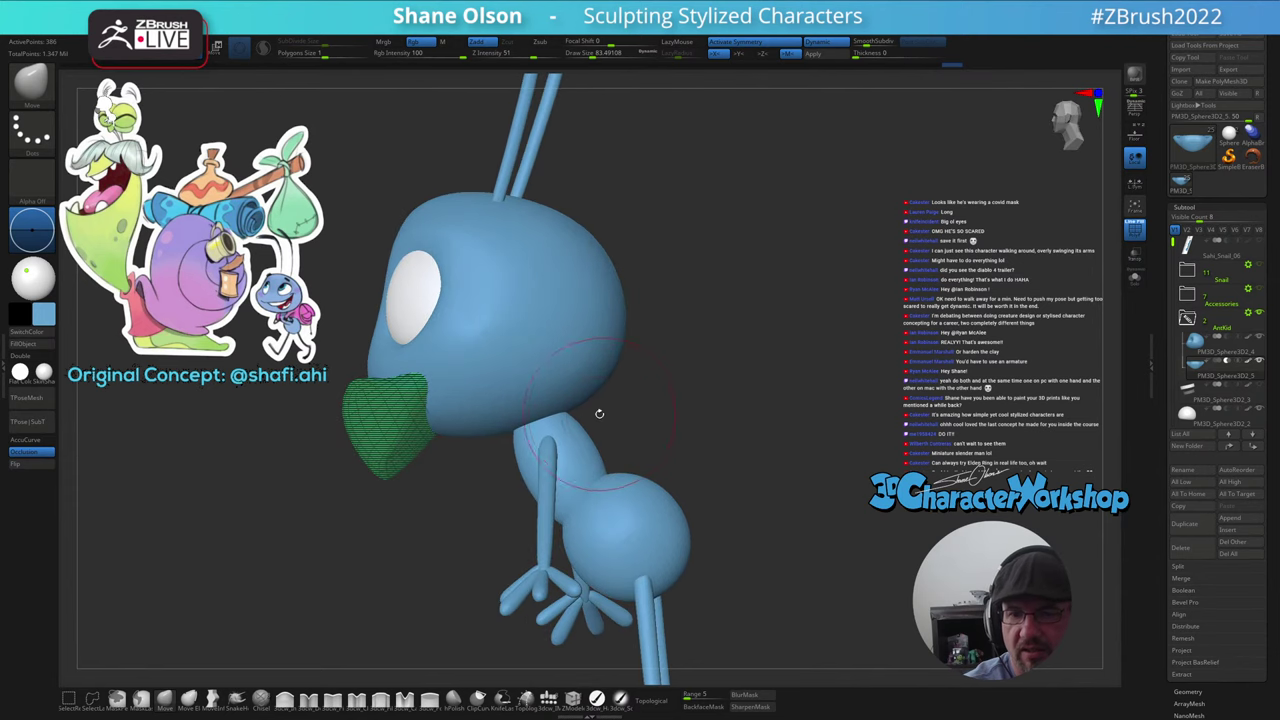
pyautogui.moveTo(432, 423); pyautogui.dragTo(427, 390, button='right')
pyautogui.press('shift')
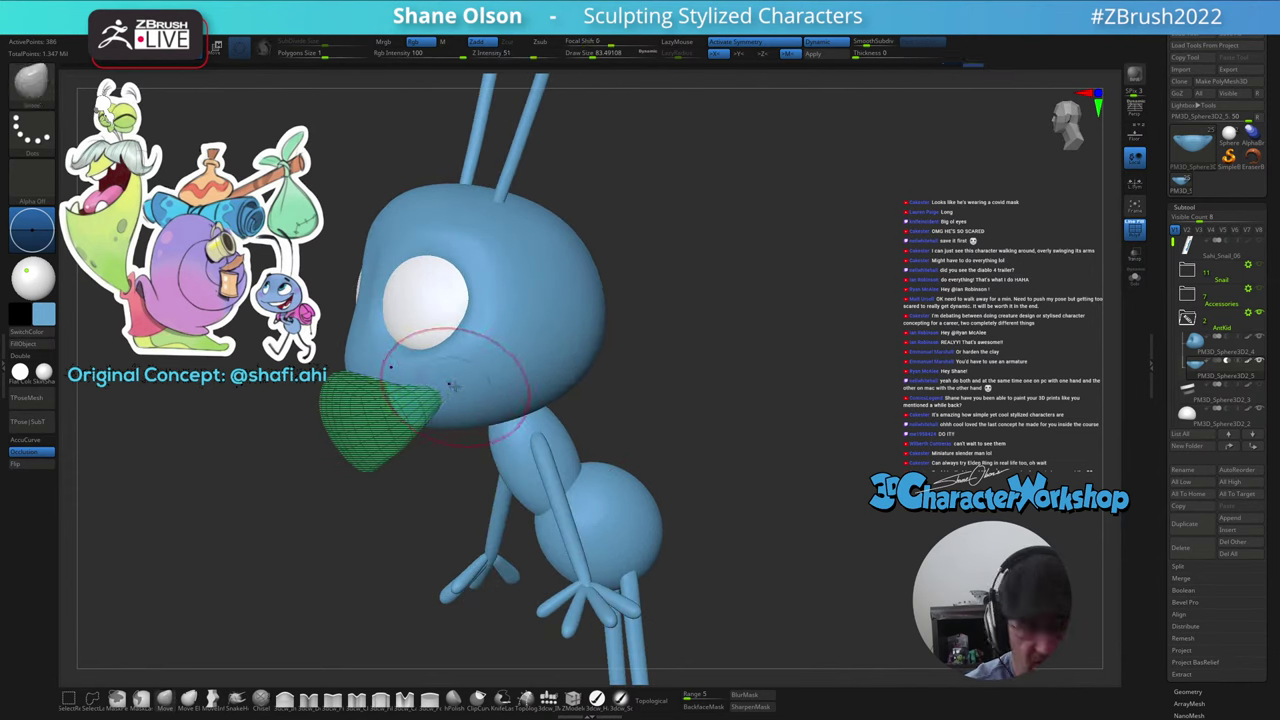
pyautogui.hotkey('shift', 'f')
pyautogui.moveTo(454, 460); pyautogui.dragTo(474, 468, button='right')
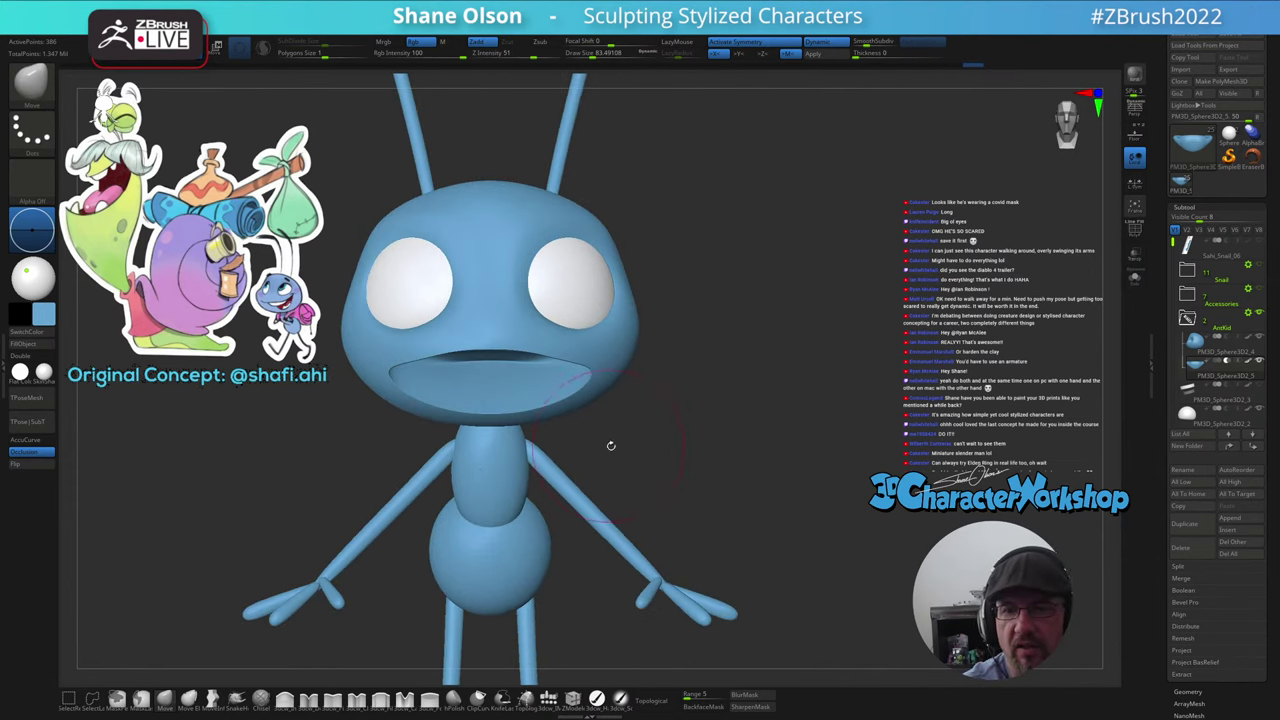
# - Clip the pointed underside of the mouth wedge flat in side view with ClipCurve and preview the cut in profile
pyautogui.moveTo(608, 446)
pyautogui.mouseDown(button='right')
pyautogui.moveTo(573, 449)
pyautogui.moveTo(588, 439)
pyautogui.moveTo(594, 454)
pyautogui.mouseUp(button='right')
pyautogui.keyDown('alt'); pyautogui.moveTo(594, 454); pyautogui.dragTo(654, 459, button='right'); pyautogui.keyUp('alt')
pyautogui.moveTo(417, 489)
pyautogui.mouseDown(button='right')
pyautogui.moveTo(431, 486)
pyautogui.moveTo(427, 497)
pyautogui.mouseUp(button='right')
pyautogui.hotkey('shift', 'f')
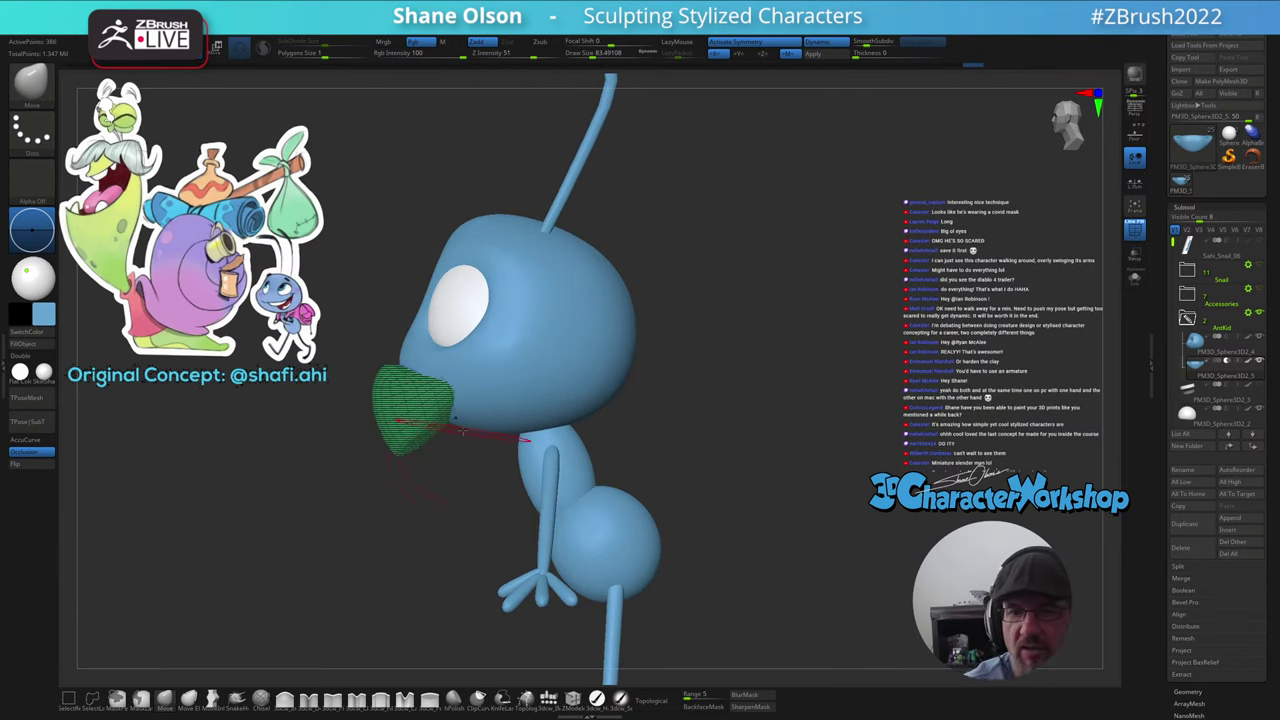
pyautogui.moveTo(689, 289)
pyautogui.keyDown('ctrl'); pyautogui.keyDown('shift'); pyautogui.mouseDown()
pyautogui.moveTo(340, 485)
pyautogui.moveTo(280, 453)
pyautogui.moveTo(270, 470)
pyautogui.mouseUp(); pyautogui.keyUp('shift'); pyautogui.keyUp('ctrl')
pyautogui.moveTo(609, 429); pyautogui.dragTo(677, 509)
pyautogui.hotkey('shift', 'f')
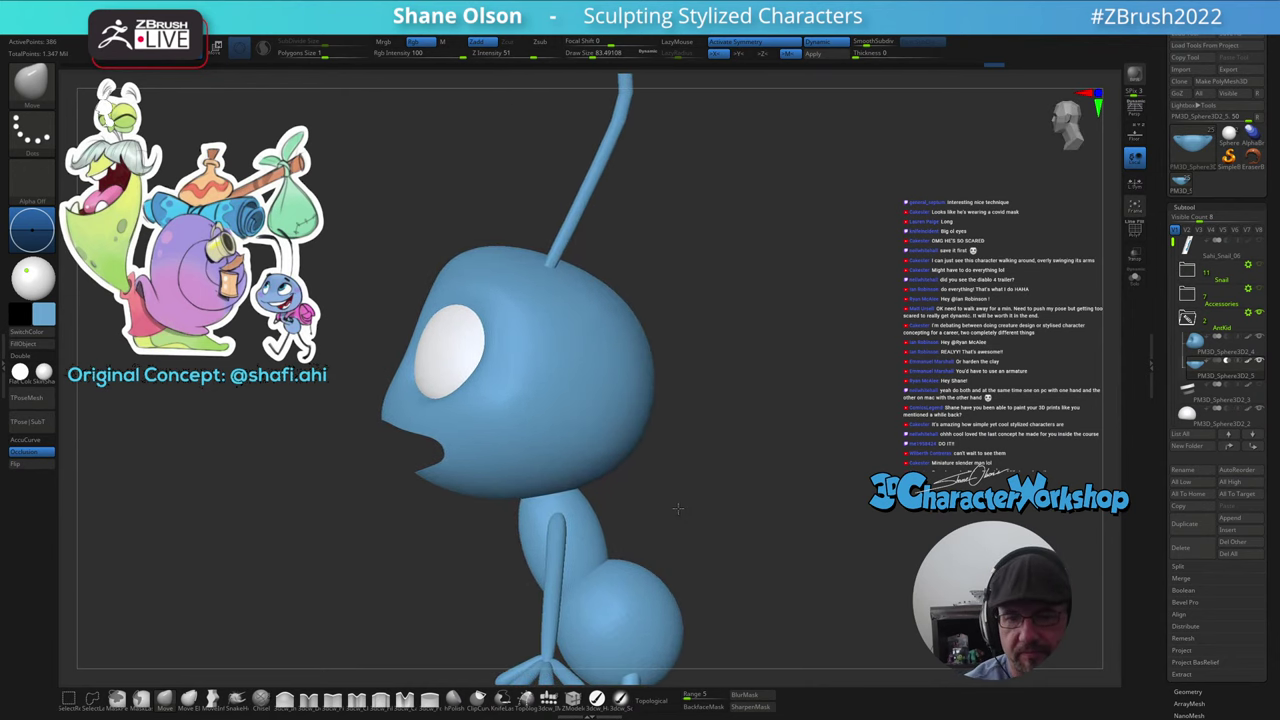
# - Show the wireframe again and clip the top of the mouth wedge straight in side view with ClipCurve
pyautogui.moveTo(443, 556); pyautogui.dragTo(454, 576)
pyautogui.hotkey('shift', 'f')
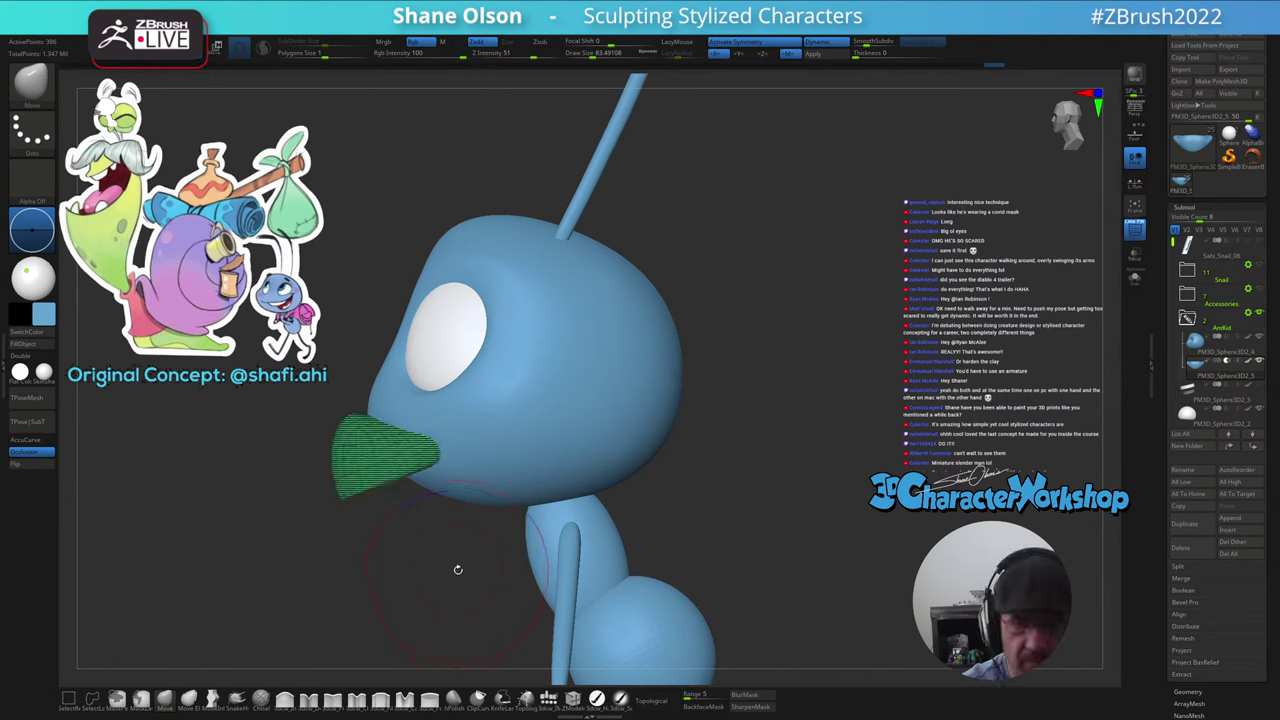
pyautogui.moveTo(248, 403)
pyautogui.keyDown('ctrl'); pyautogui.keyDown('shift'); pyautogui.mouseDown()
pyautogui.moveTo(535, 445)
pyautogui.moveTo(528, 462)
pyautogui.mouseUp(); pyautogui.keyUp('shift'); pyautogui.keyUp('ctrl')
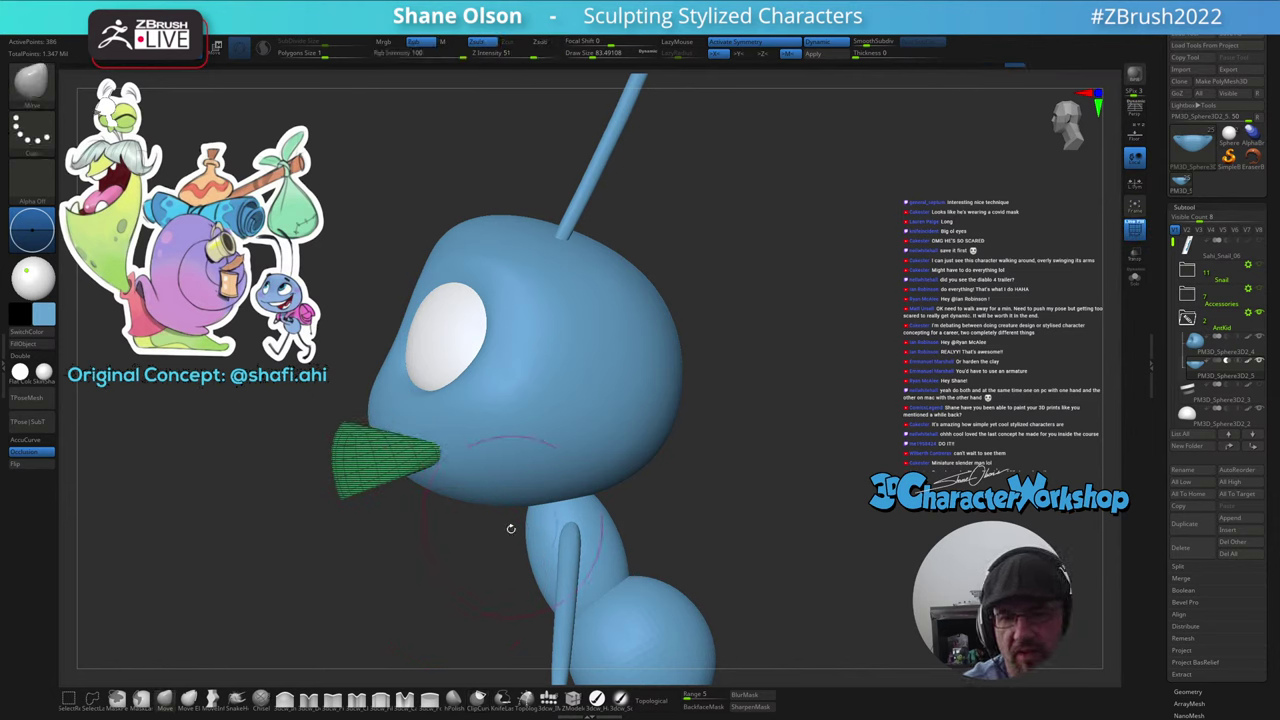
pyautogui.moveTo(511, 527)
pyautogui.mouseDown()
pyautogui.moveTo(551, 552)
pyautogui.moveTo(470, 572)
pyautogui.mouseUp()
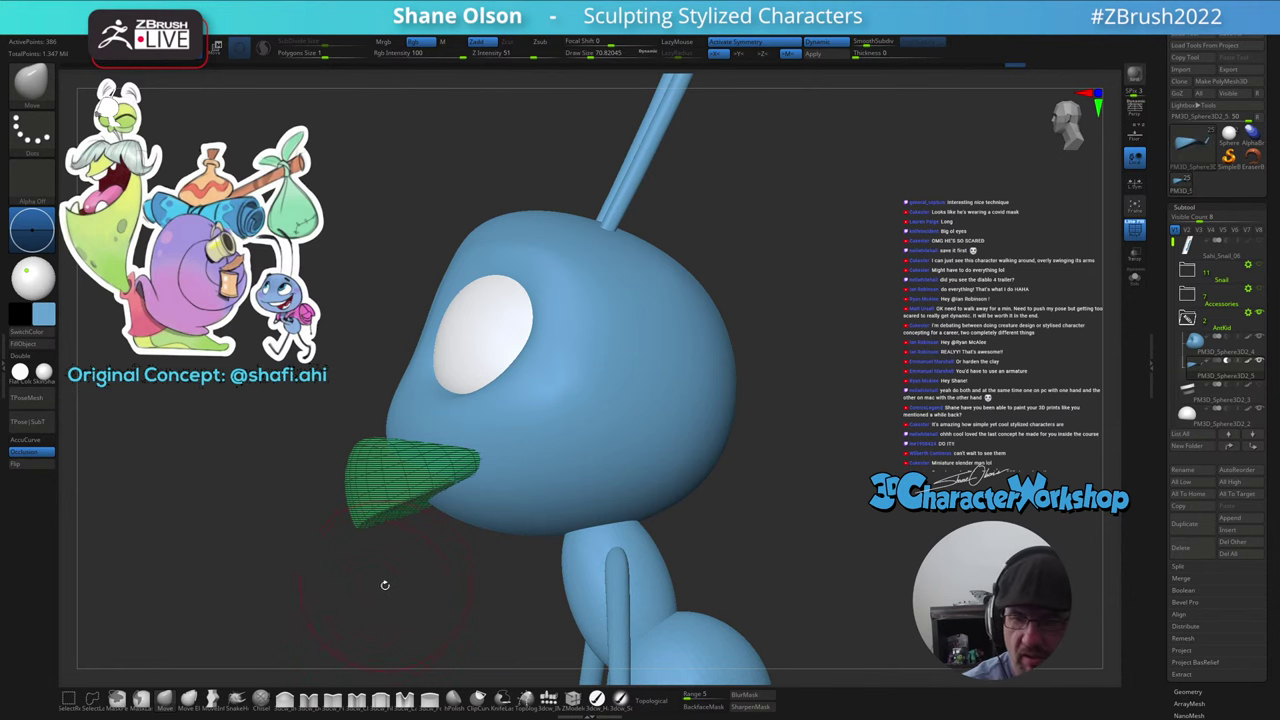
# - Undo the last corner adjustment and rework the mouth wedge's corner on the cheek with different Move brush sizes
pyautogui.moveTo(383, 585); pyautogui.dragTo(529, 553)
pyautogui.press('[')
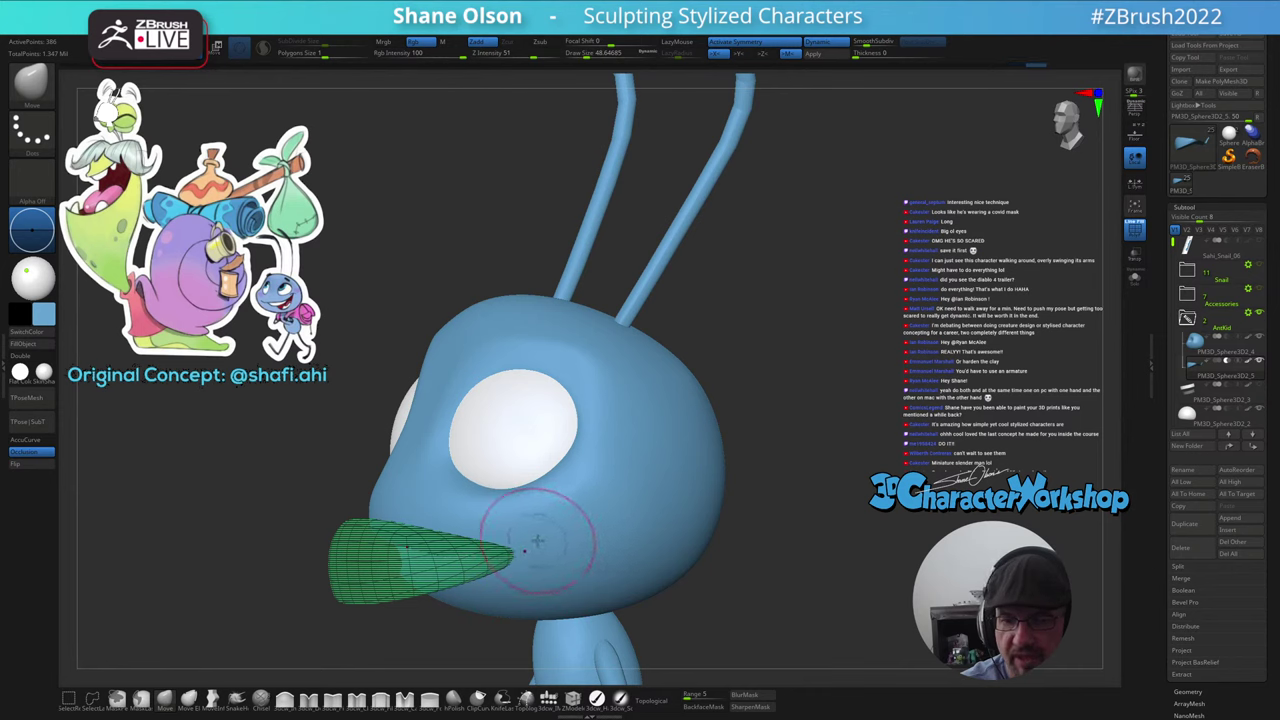
pyautogui.hotkey('ctrl', 'z')
pyautogui.moveTo(538, 541); pyautogui.dragTo(544, 545, button='right')
pyautogui.press(']')
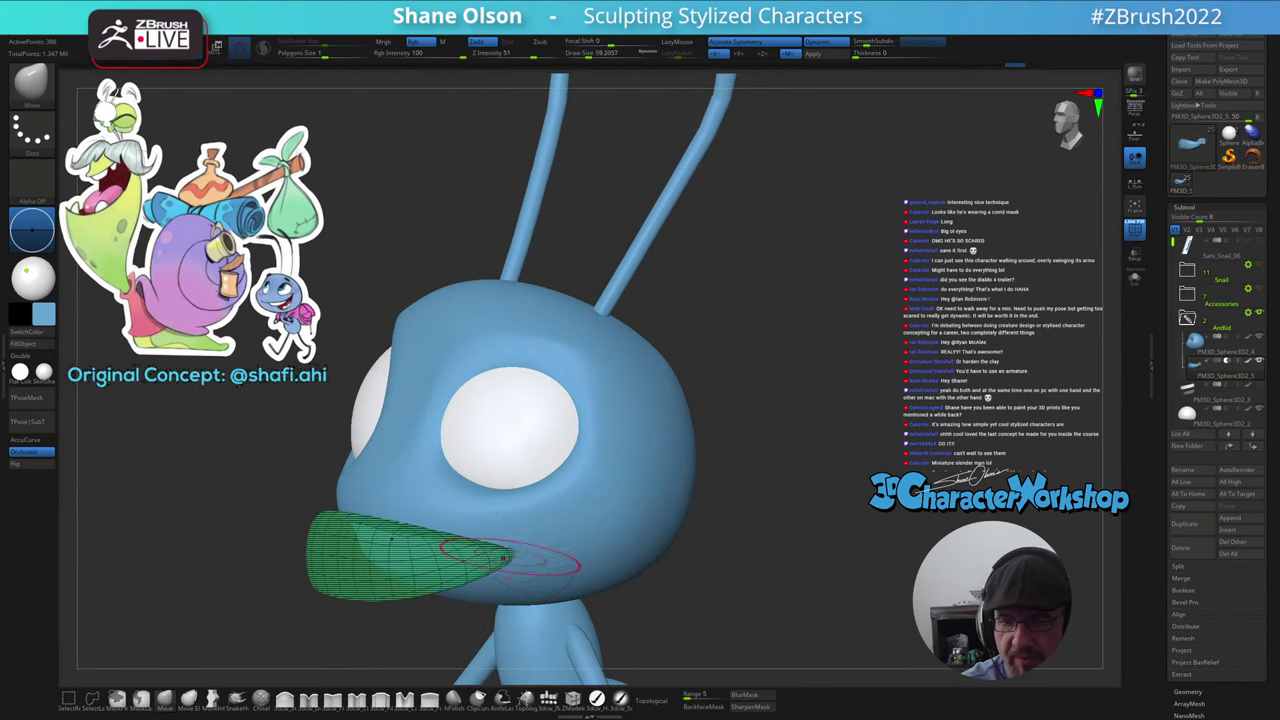
pyautogui.moveTo(568, 517)
pyautogui.mouseDown(button='right')
pyautogui.moveTo(565, 537)
pyautogui.moveTo(571, 468)
pyautogui.moveTo(584, 479)
pyautogui.moveTo(574, 473)
pyautogui.moveTo(560, 504)
pyautogui.mouseUp(button='right')
pyautogui.moveTo(559, 512); pyautogui.dragTo(562, 512)
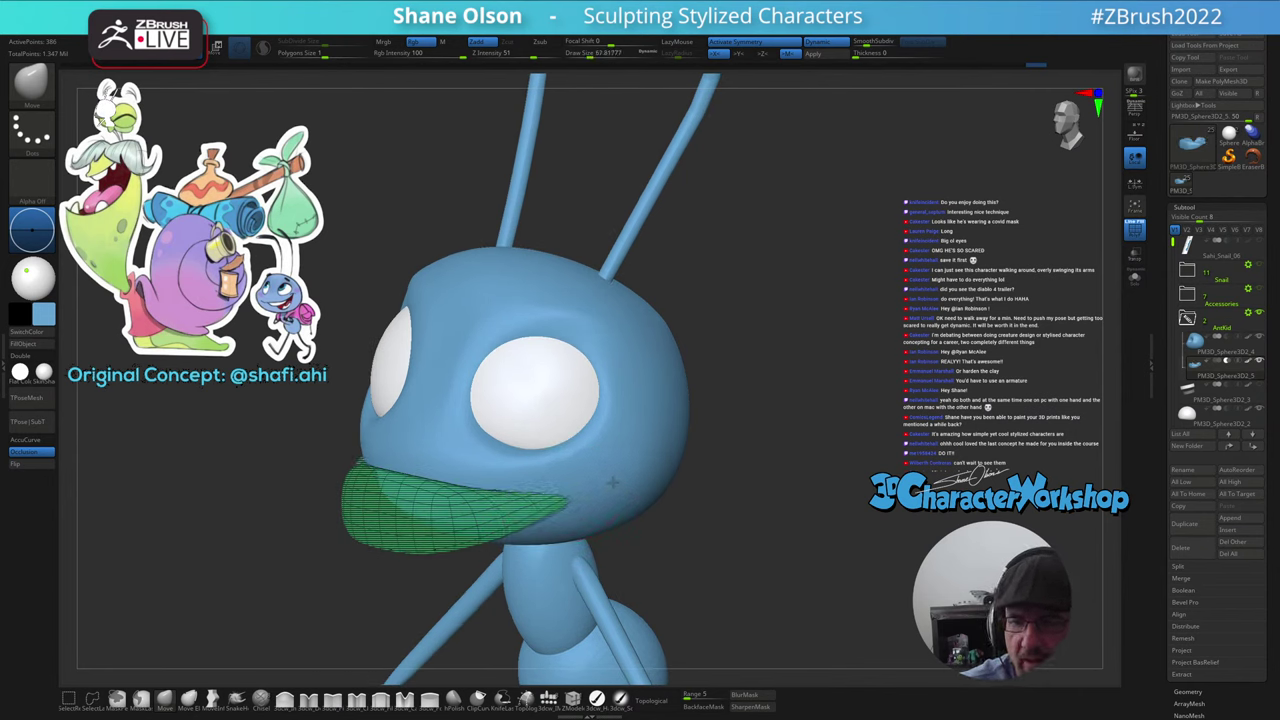
# - Refine the smile corner of the wedge, hide the wireframe and isolate the wedge in Solo mode
pyautogui.moveTo(612, 482)
pyautogui.mouseDown(button='right')
pyautogui.moveTo(600, 473)
pyautogui.moveTo(577, 487)
pyautogui.mouseUp(button='right')
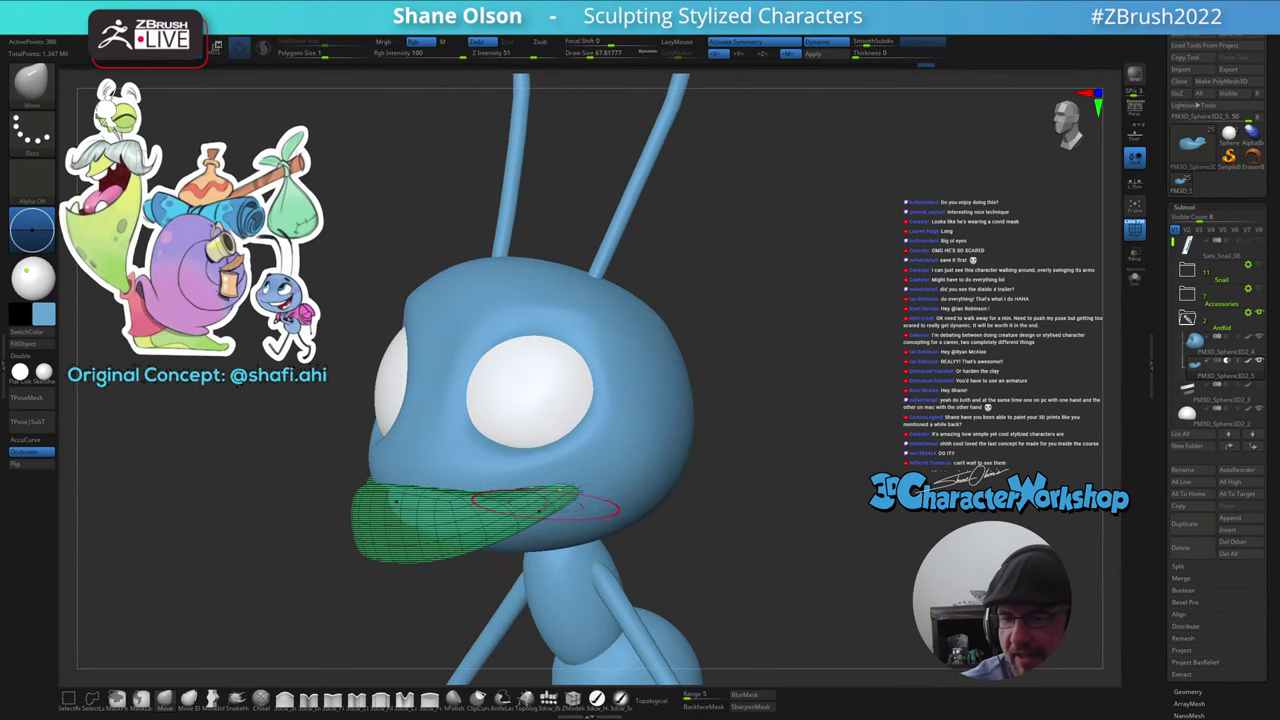
pyautogui.moveTo(708, 504); pyautogui.dragTo(748, 491, button='right')
pyautogui.hotkey('shift', 'f')
pyautogui.click(1134, 282)
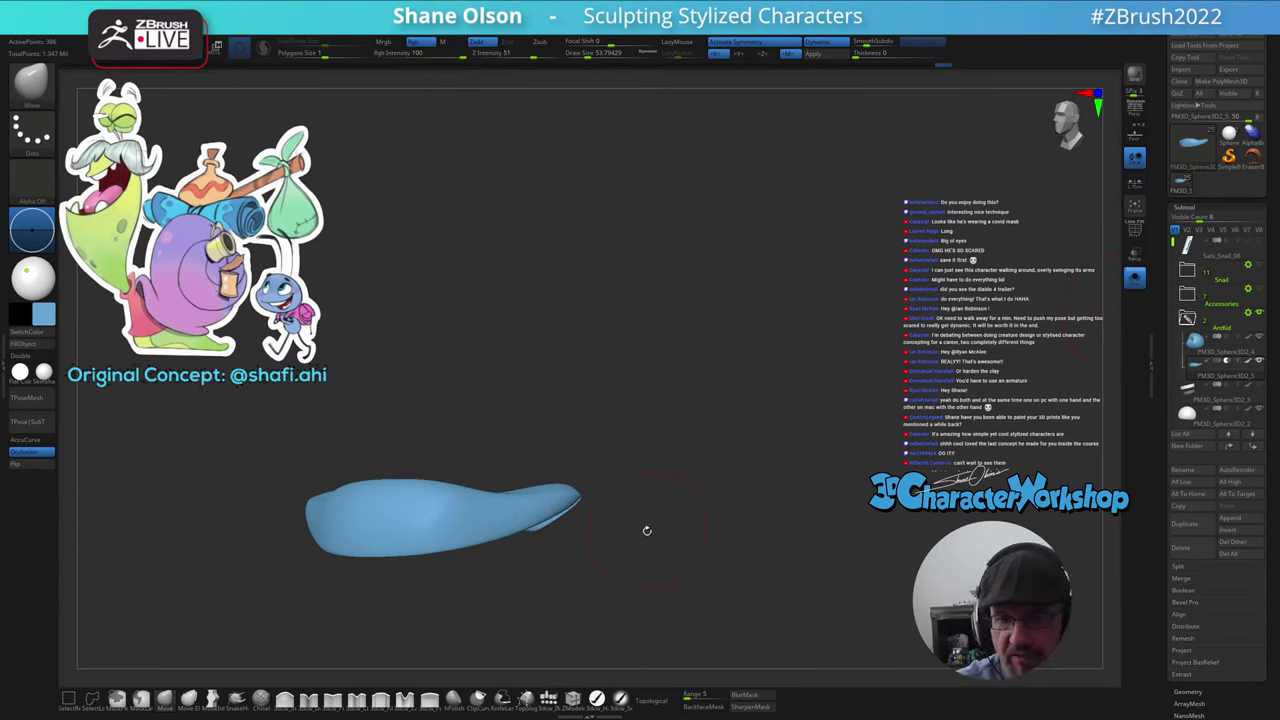
# - Set the draw size to about 80 and smooth out the notch in the back of the isolated mouth wedge
pyautogui.moveTo(646, 530)
pyautogui.mouseDown(button='right')
pyautogui.moveTo(633, 585)
pyautogui.moveTo(640, 505)
pyautogui.moveTo(613, 502)
pyautogui.moveTo(666, 474)
pyautogui.moveTo(637, 518)
pyautogui.mouseUp(button='right')
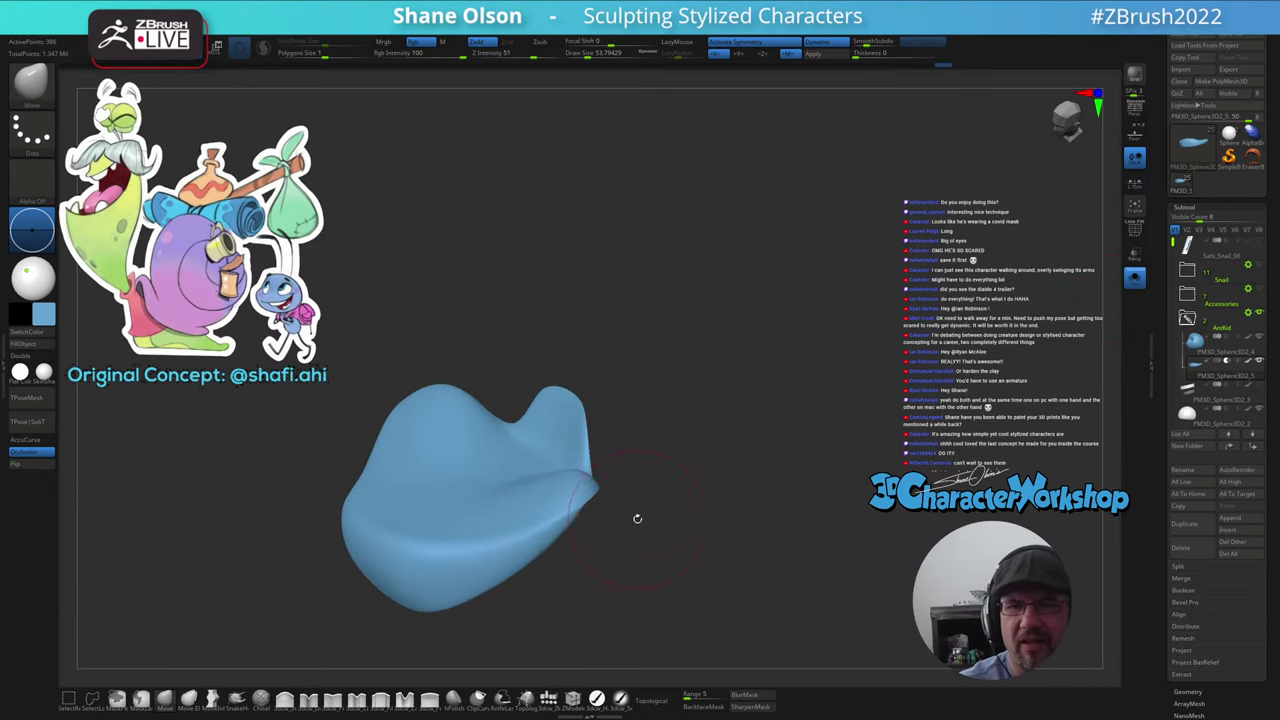
pyautogui.press('s')
pyautogui.moveTo(642, 437); pyautogui.dragTo(648, 437)
pyautogui.moveTo(648, 437)
pyautogui.mouseDown(button='right')
pyautogui.moveTo(624, 481)
pyautogui.moveTo(643, 454)
pyautogui.mouseUp(button='right')
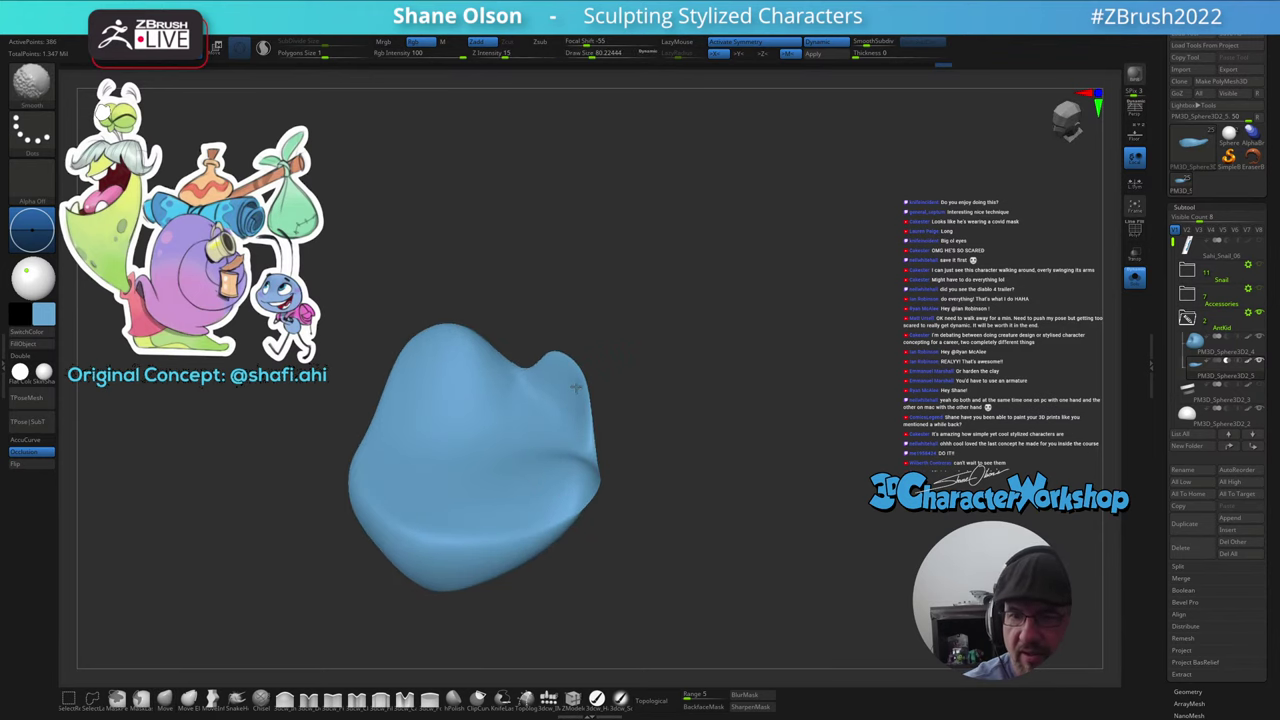
pyautogui.keyDown('shift'); pyautogui.moveTo(575, 387); pyautogui.dragTo(574, 389); pyautogui.keyUp('shift')
pyautogui.moveTo(600, 392); pyautogui.dragTo(615, 443, button='right')
pyautogui.keyDown('shift'); pyautogui.moveTo(590, 445); pyautogui.dragTo(565, 429); pyautogui.keyUp('shift')
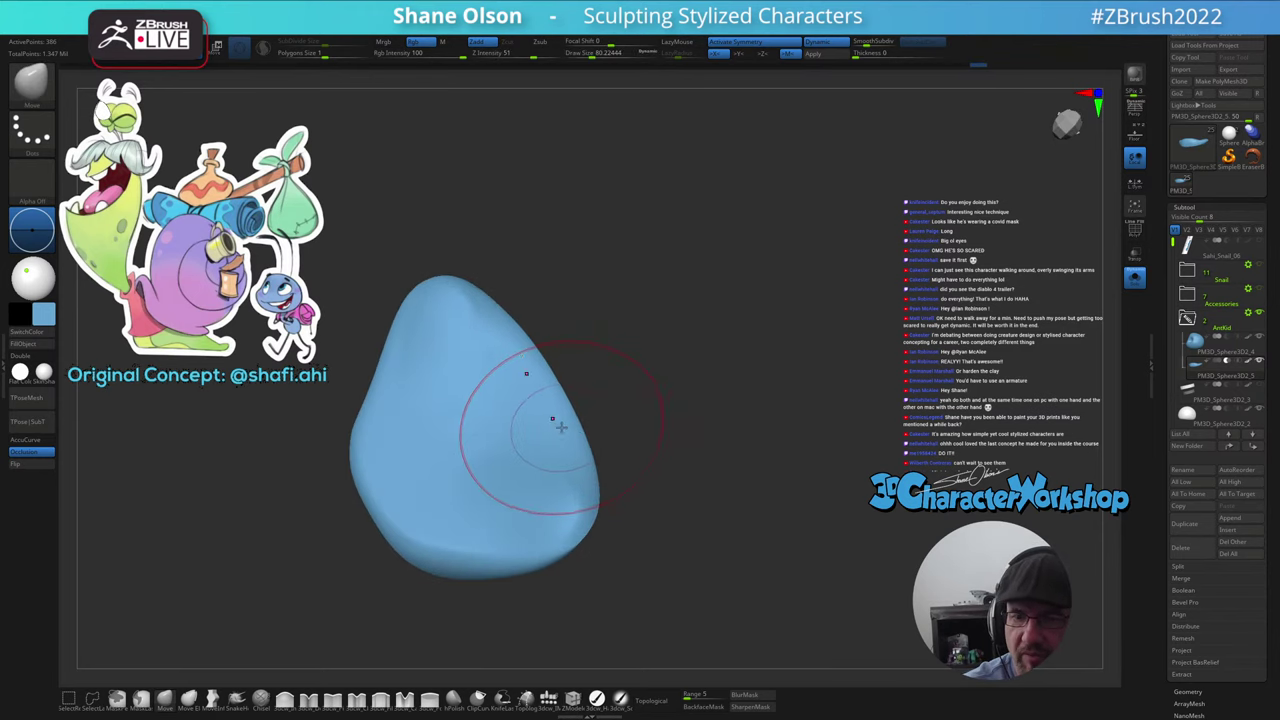
# - Fill out the sunken underside of the isolated mouth wedge with the 3dcw Inflate brush and smooth it
pyautogui.moveTo(540, 371); pyautogui.dragTo(584, 530, button='right')
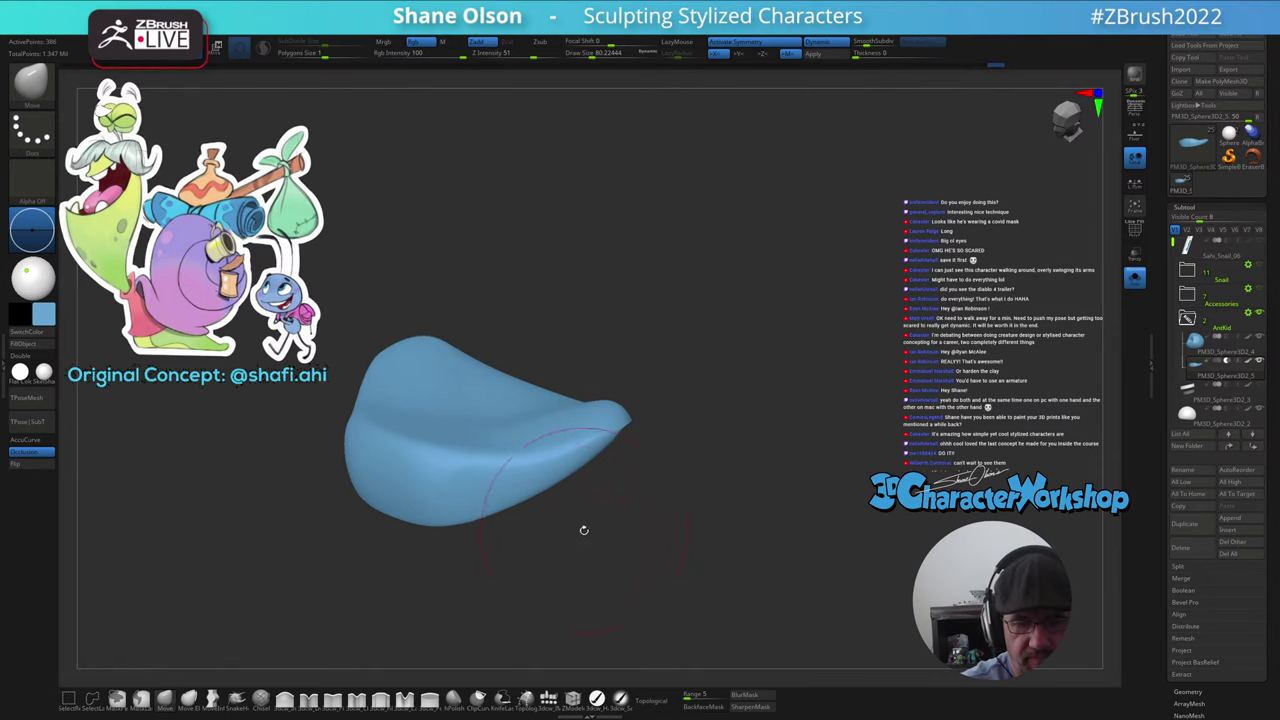
pyautogui.click(285, 698)
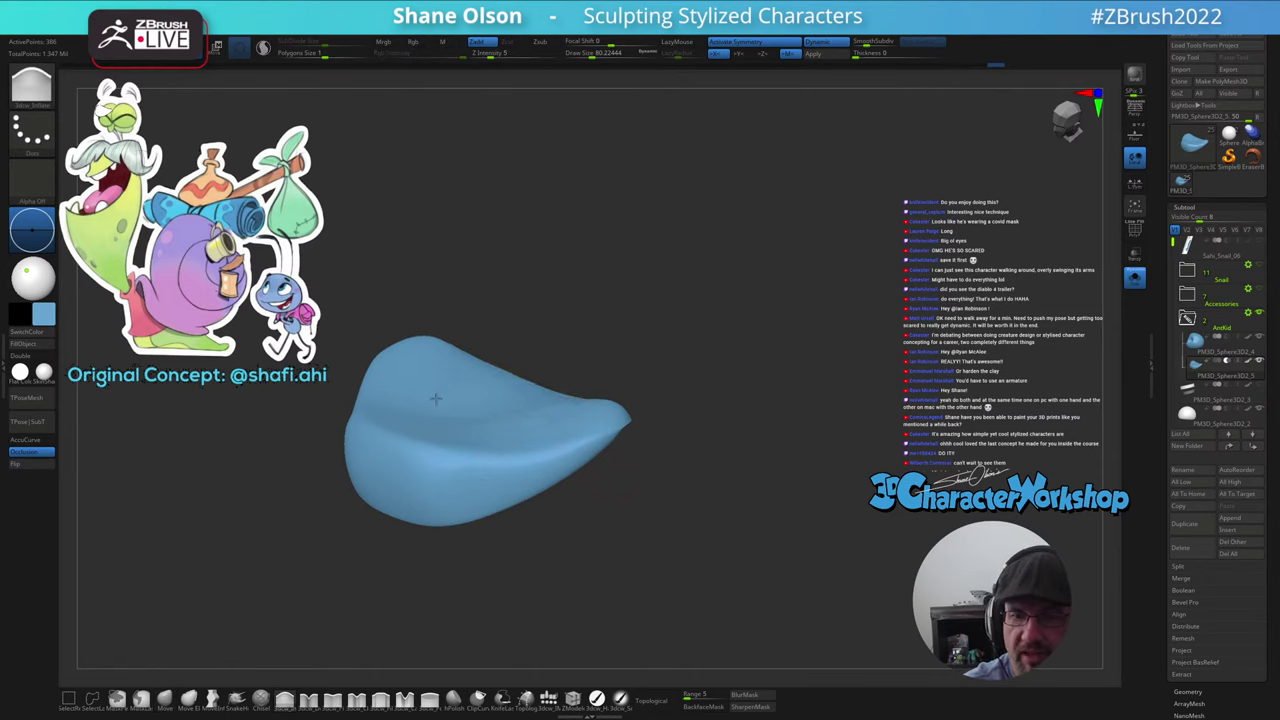
pyautogui.moveTo(463, 397); pyautogui.dragTo(669, 476, button='right')
pyautogui.moveTo(509, 458); pyautogui.dragTo(480, 462)
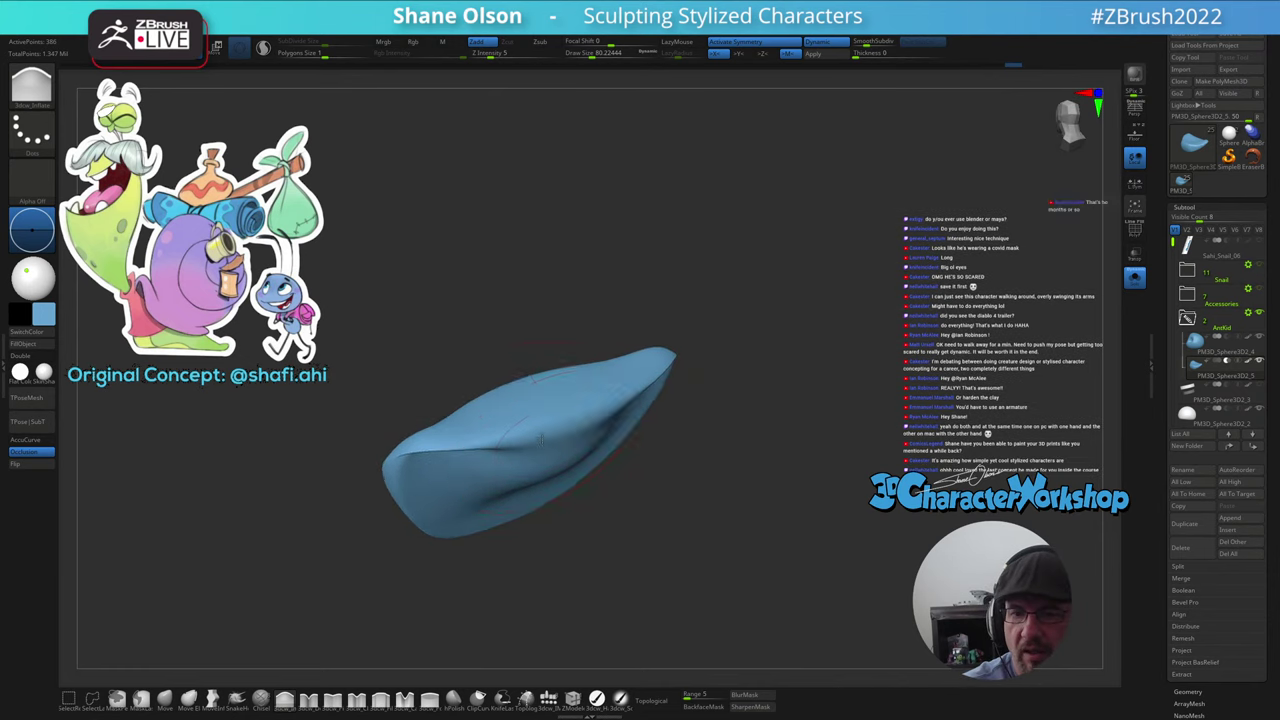
pyautogui.moveTo(480, 430); pyautogui.dragTo(450, 463, button='right')
pyautogui.keyDown('shift'); pyautogui.moveTo(448, 463); pyautogui.dragTo(455, 452); pyautogui.keyUp('shift')
# - Reduce the draw size to about 65 and smooth the creases in the back of the mouth wedge
pyautogui.press('s')
pyautogui.moveTo(512, 459); pyautogui.dragTo(504, 457)
pyautogui.moveTo(522, 452); pyautogui.dragTo(521, 475, button='right')
pyautogui.moveTo(474, 474)
pyautogui.keyDown('shift'); pyautogui.mouseDown()
pyautogui.moveTo(471, 446)
pyautogui.moveTo(514, 469)
pyautogui.mouseUp(); pyautogui.keyUp('shift')
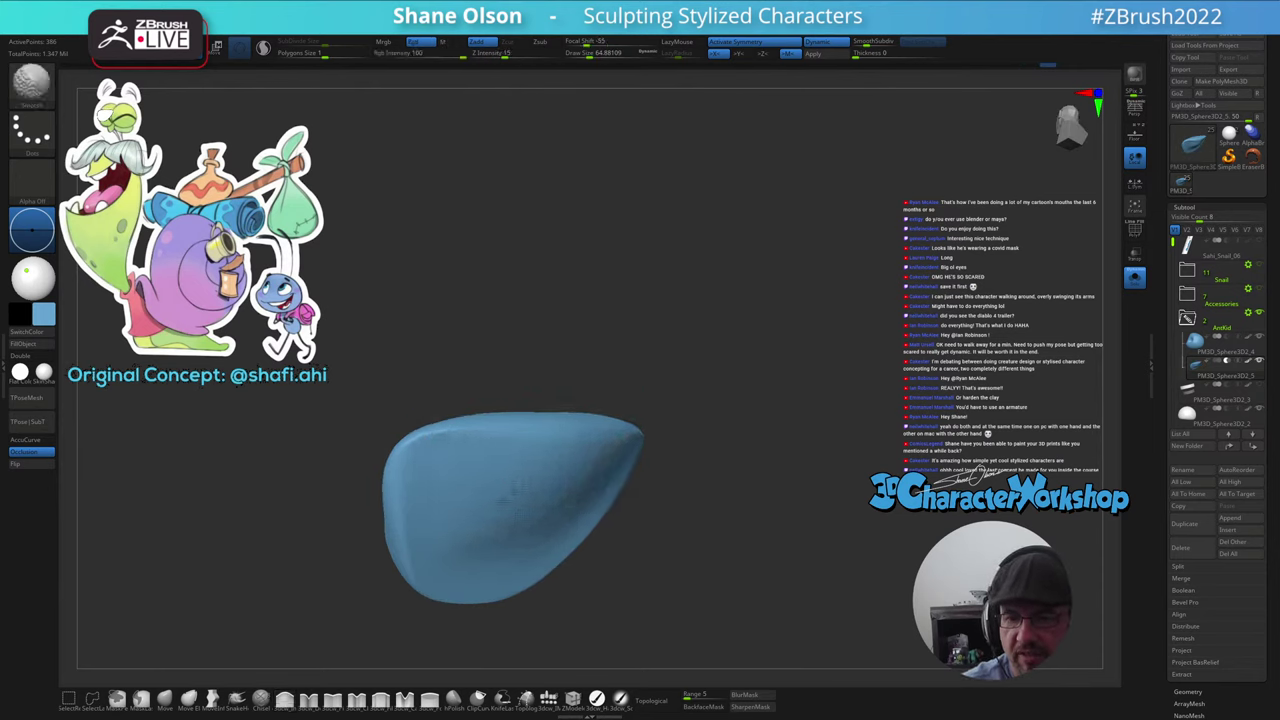
# - Set the draw size to about 87 and inflate the wedge's broad back surface and lower edge into a fuller shape
pyautogui.moveTo(626, 494)
pyautogui.mouseDown(button='right')
pyautogui.moveTo(592, 503)
pyautogui.moveTo(585, 575)
pyautogui.mouseUp(button='right')
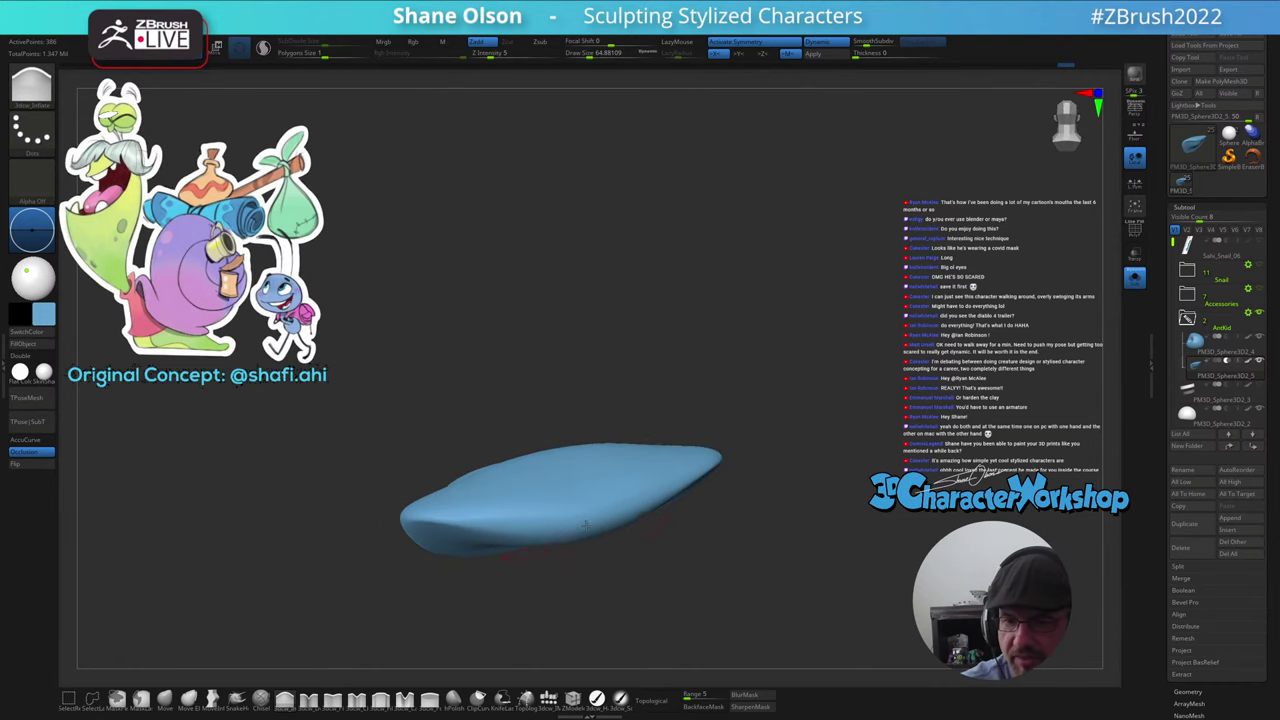
pyautogui.moveTo(586, 525)
pyautogui.mouseDown(button='right')
pyautogui.moveTo(574, 534)
pyautogui.moveTo(565, 487)
pyautogui.mouseUp(button='right')
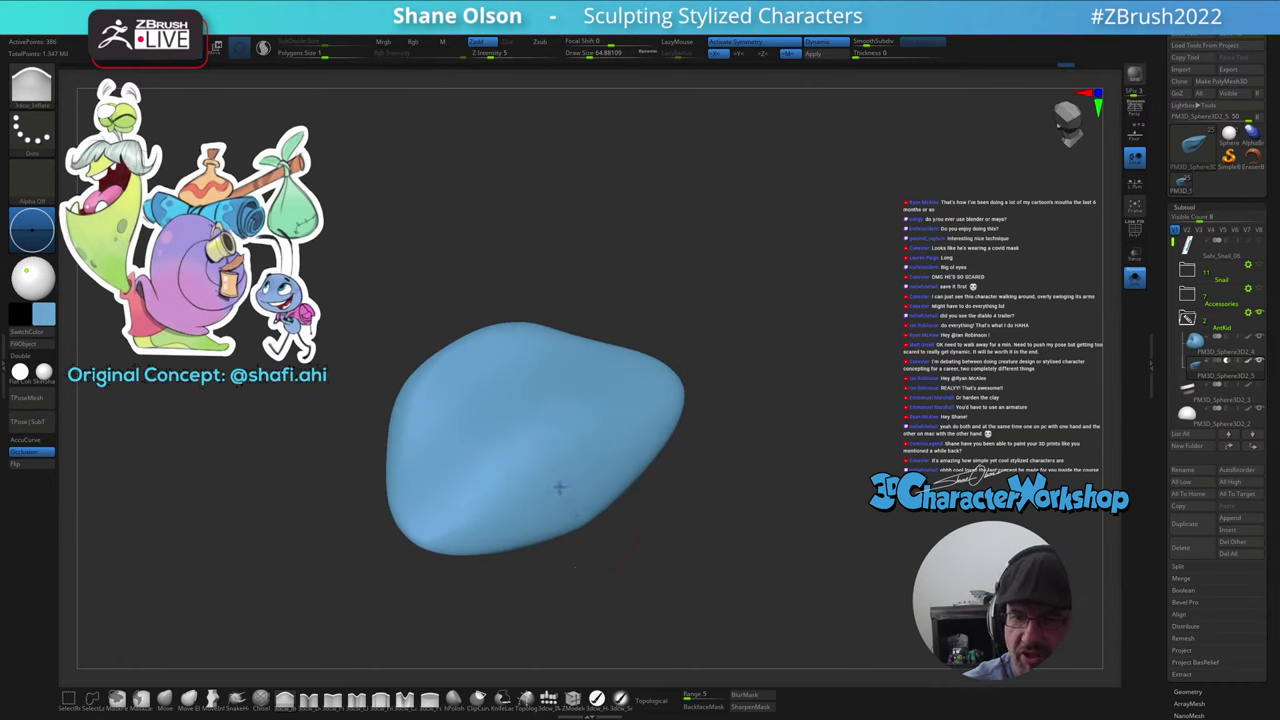
pyautogui.moveTo(558, 489); pyautogui.dragTo(578, 482)
pyautogui.press('s')
pyautogui.moveTo(620, 523); pyautogui.dragTo(624, 523)
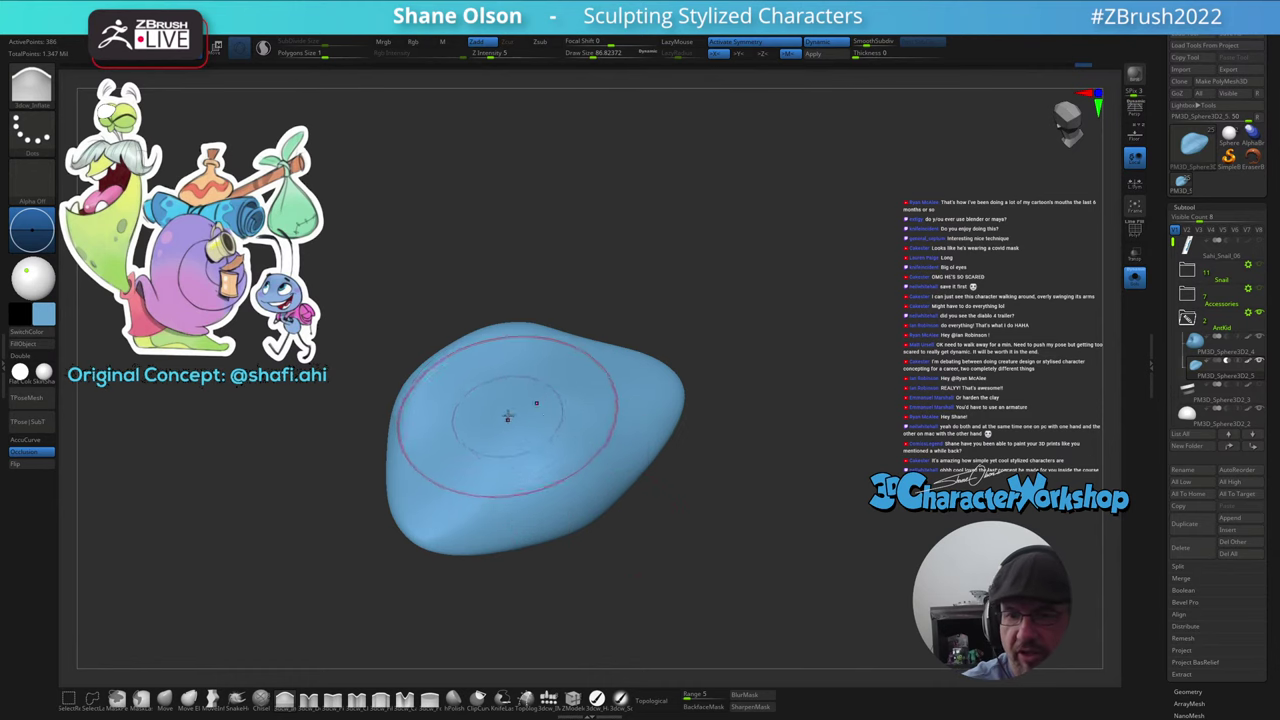
pyautogui.moveTo(510, 415); pyautogui.dragTo(485, 473)
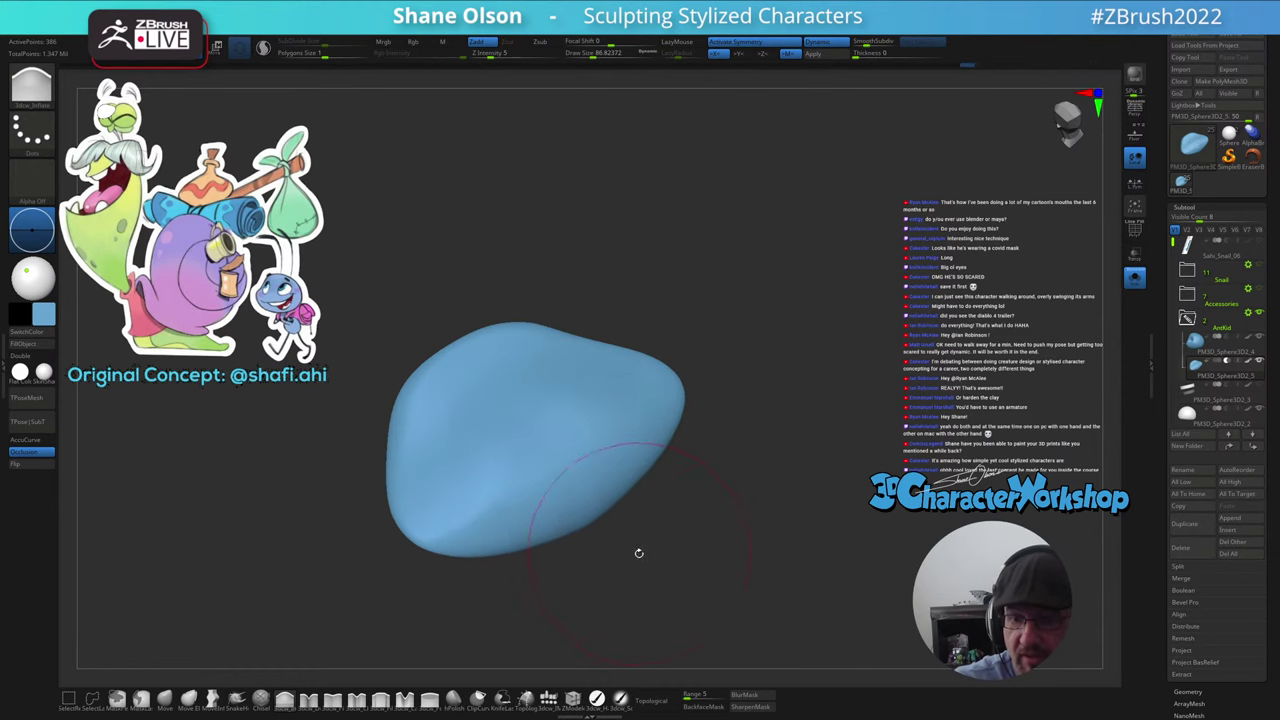
pyautogui.moveTo(637, 551); pyautogui.dragTo(652, 578, button='right')
pyautogui.moveTo(528, 500); pyautogui.dragTo(606, 502)
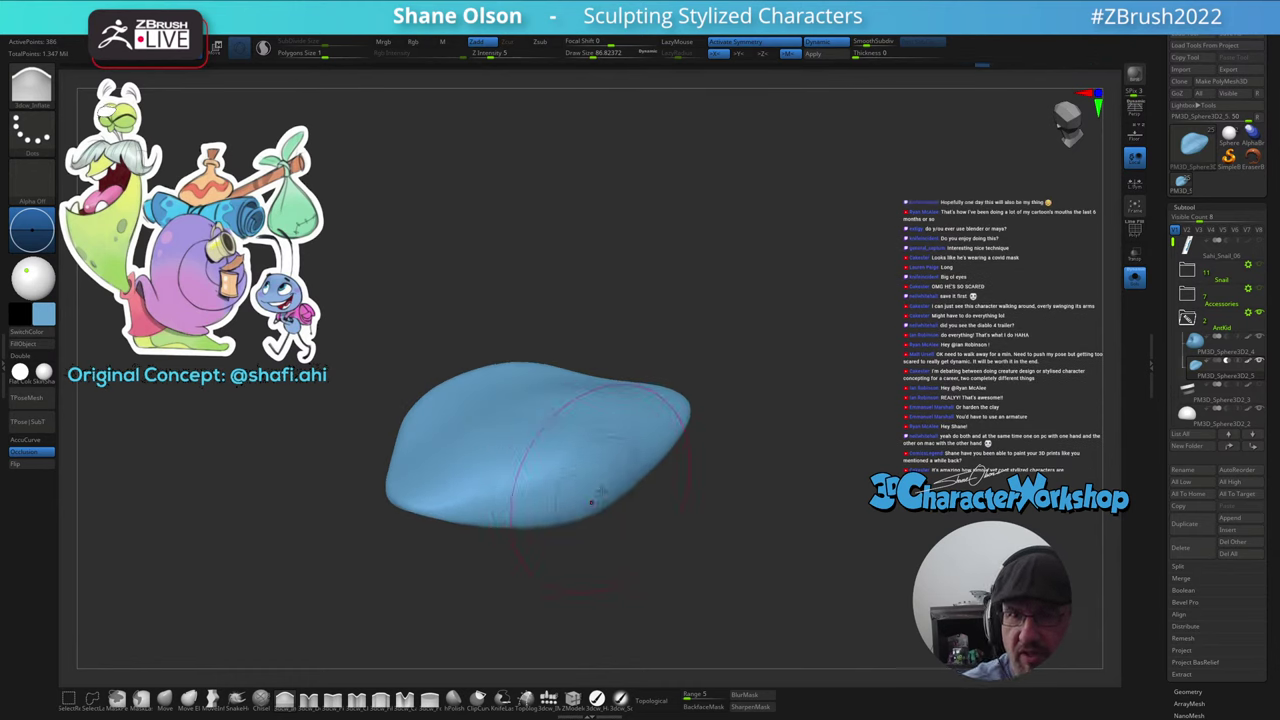
pyautogui.moveTo(647, 549)
pyautogui.mouseDown(button='right')
pyautogui.moveTo(623, 509)
pyautogui.moveTo(638, 405)
pyautogui.mouseUp(button='right')
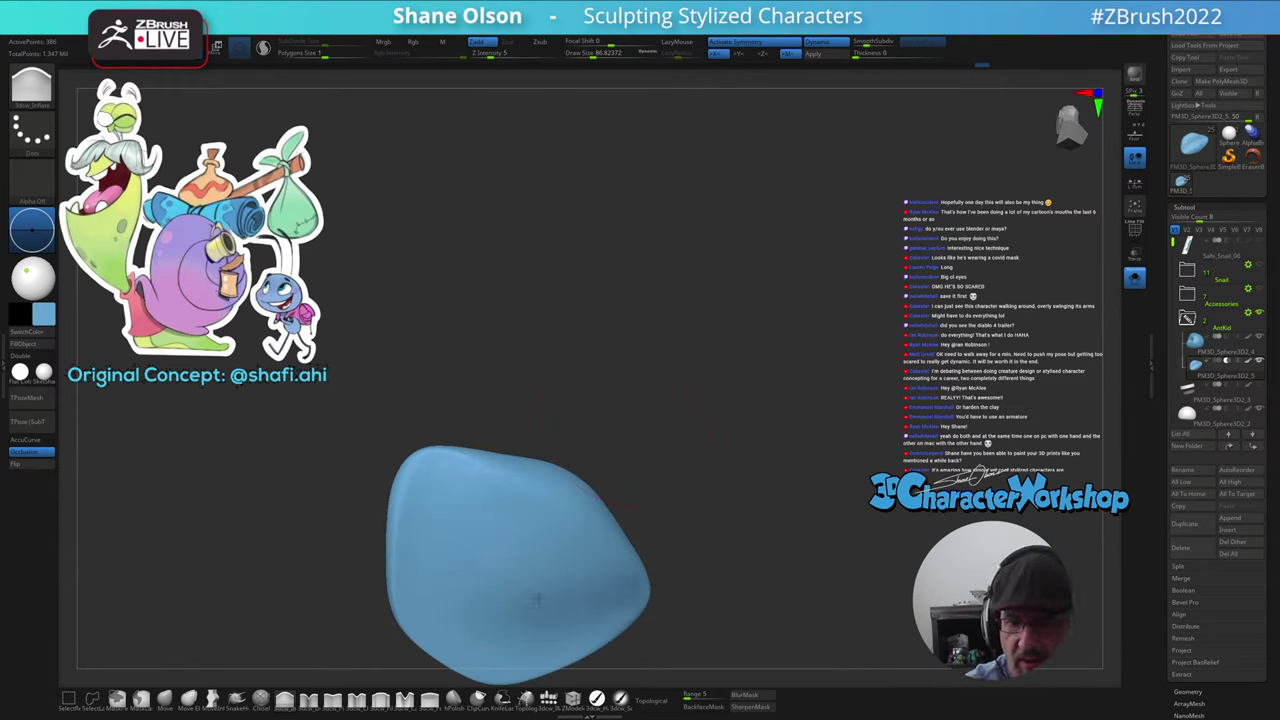
pyautogui.moveTo(643, 457); pyautogui.dragTo(640, 521, button='right')
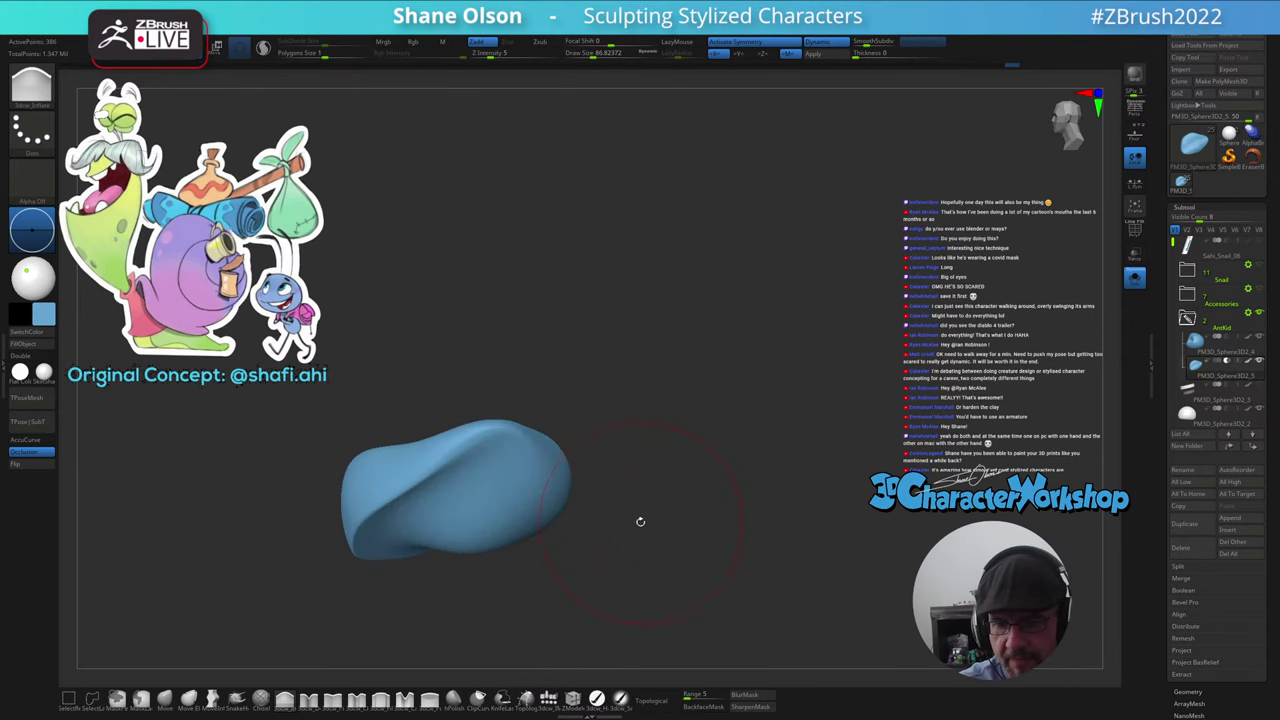
# - Check the mouth cavity on the full head, smooth the wedge's protruding back in Solo mode and show the whole character again
pyautogui.click(1130, 284)
pyautogui.moveTo(745, 462); pyautogui.dragTo(898, 523, button='right')
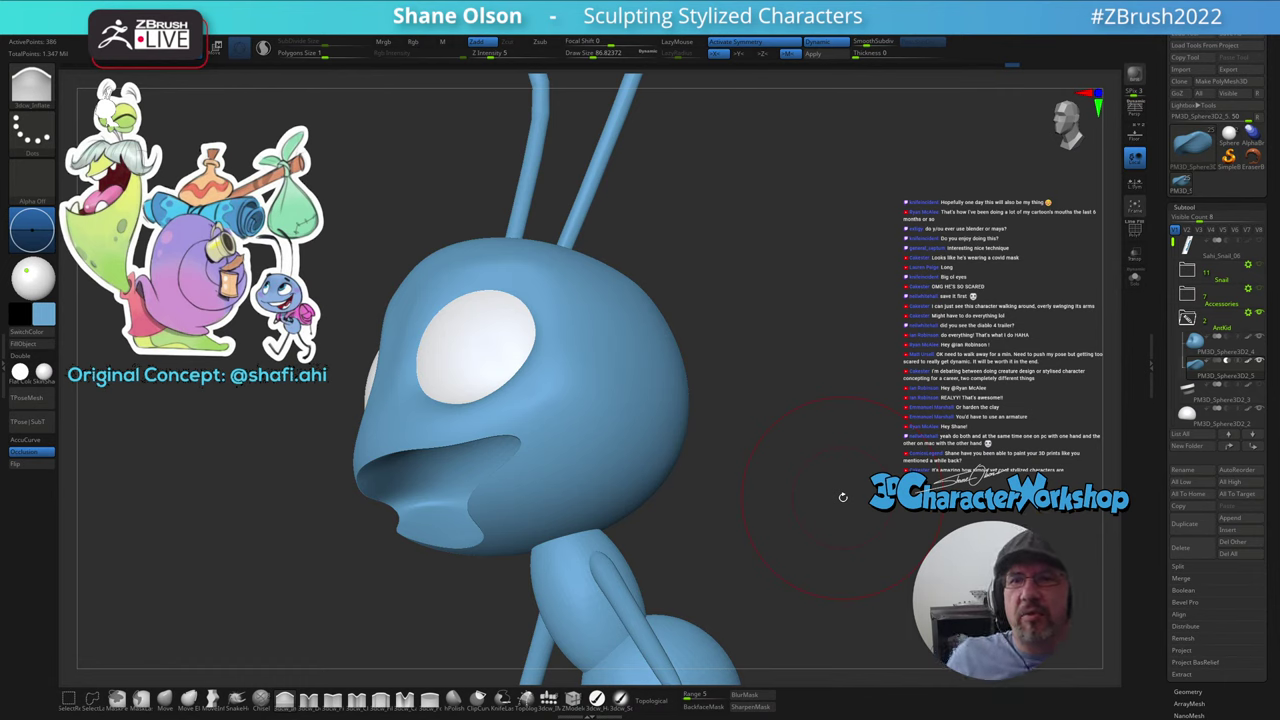
pyautogui.moveTo(720, 488); pyautogui.dragTo(803, 437, button='right')
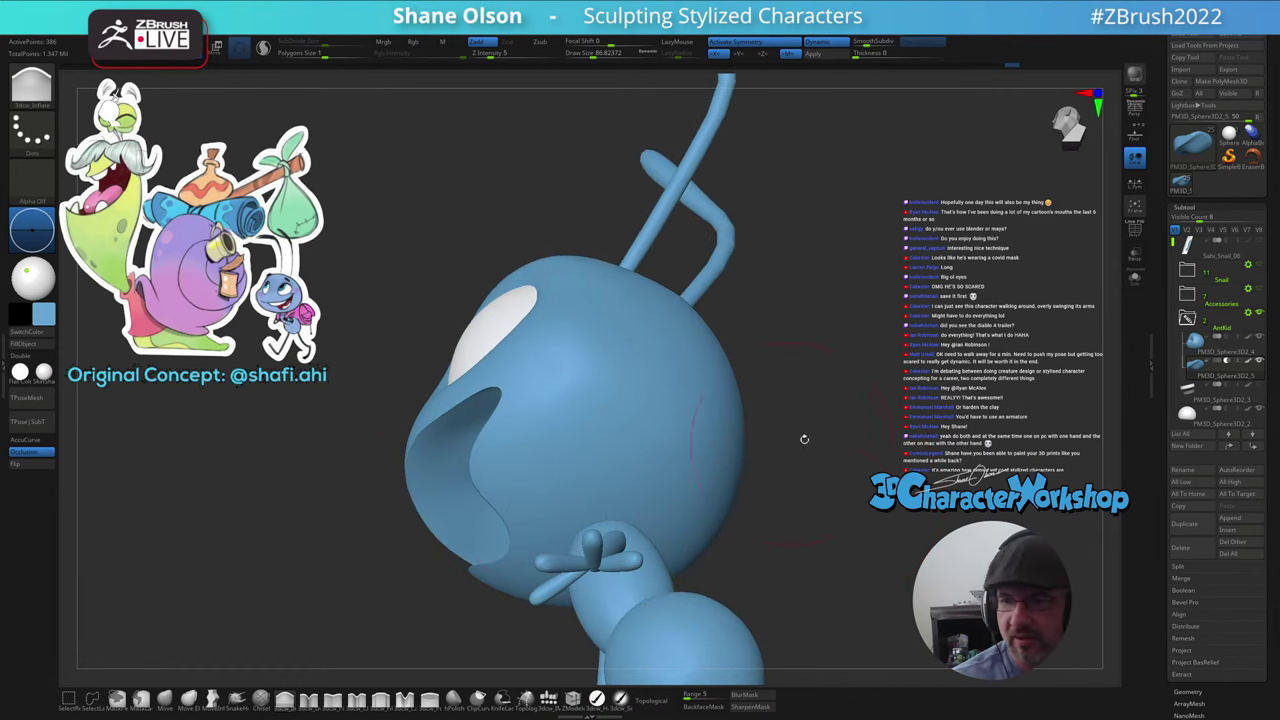
pyautogui.click(1134, 278)
pyautogui.keyDown('shift'); pyautogui.moveTo(480, 560); pyautogui.dragTo(510, 493); pyautogui.keyUp('shift')
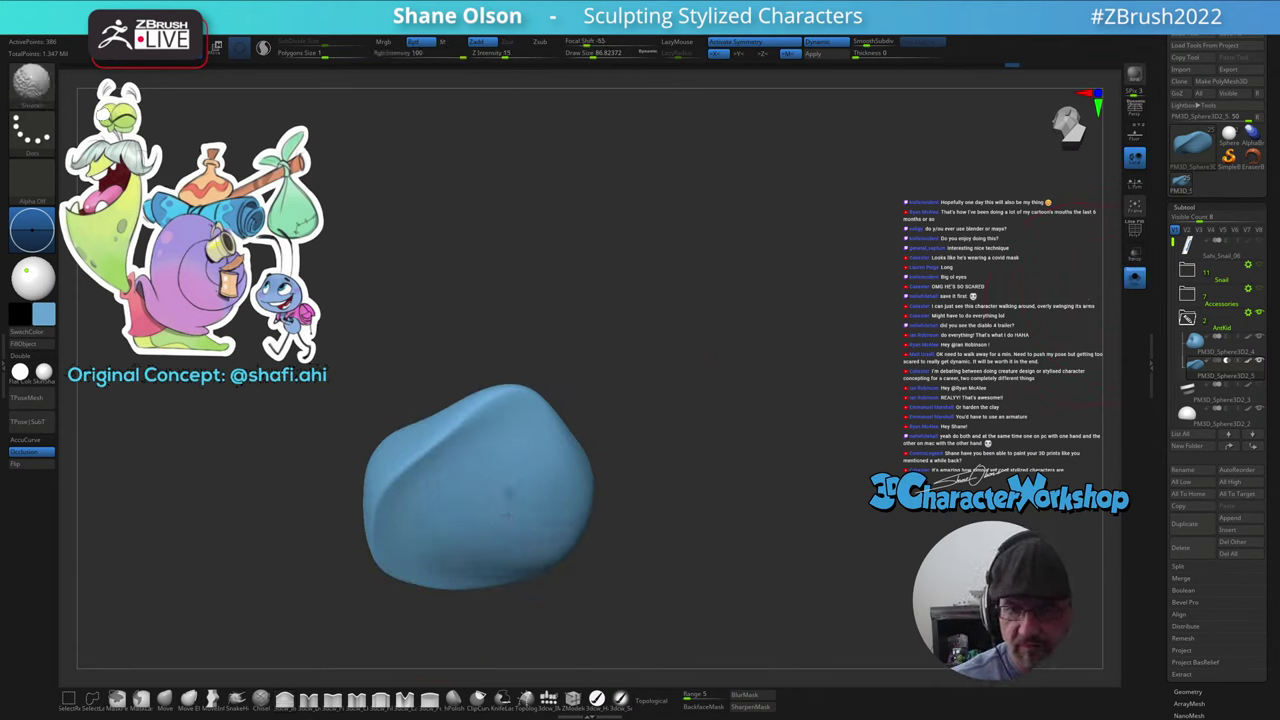
pyautogui.click(1134, 278)
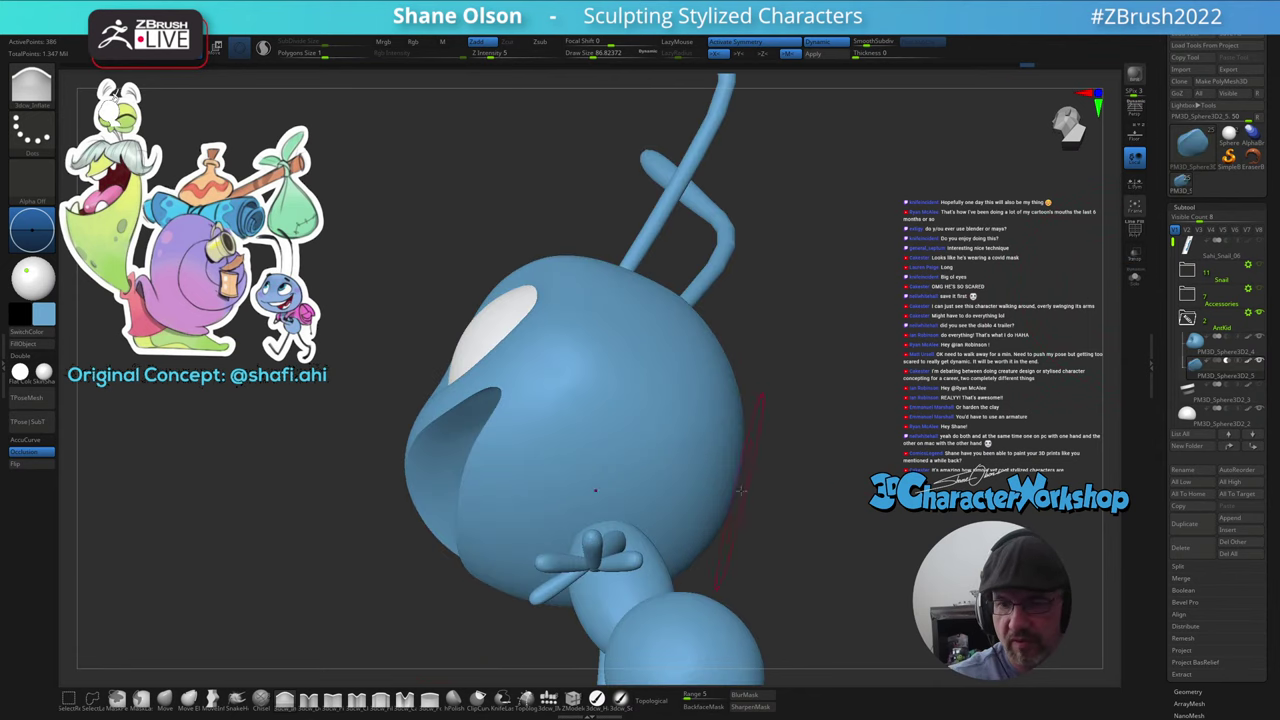
# - Sample the concept art's dark purple and fill the mouth wedge with it to colour the mouth interior
pyautogui.moveTo(597, 491)
pyautogui.mouseDown(button='right')
pyautogui.moveTo(814, 477)
pyautogui.moveTo(800, 463)
pyautogui.moveTo(766, 491)
pyautogui.moveTo(724, 497)
pyautogui.moveTo(740, 509)
pyautogui.moveTo(731, 500)
pyautogui.moveTo(709, 522)
pyautogui.moveTo(700, 430)
pyautogui.moveTo(730, 470)
pyautogui.moveTo(782, 494)
pyautogui.moveTo(737, 494)
pyautogui.moveTo(709, 557)
pyautogui.moveTo(726, 480)
pyautogui.moveTo(715, 507)
pyautogui.mouseUp(button='right')
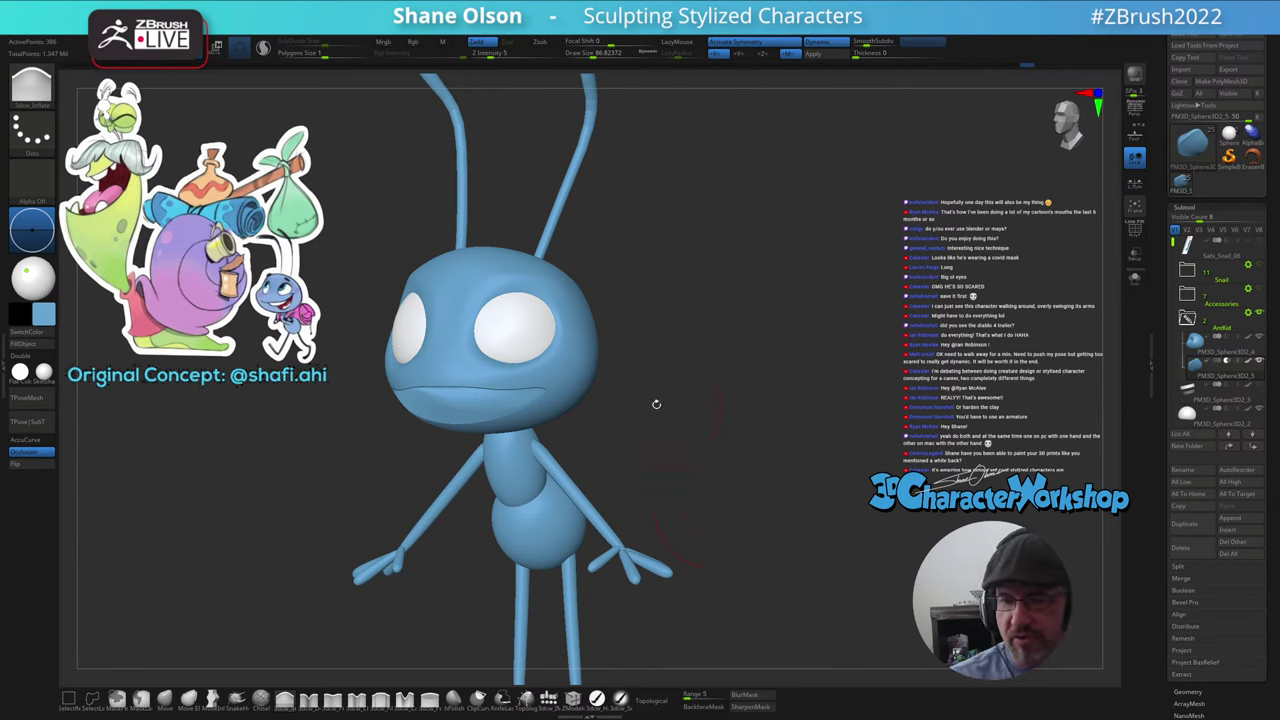
pyautogui.moveTo(512, 384); pyautogui.dragTo(534, 360, button='right')
pyautogui.moveTo(1193, 370)
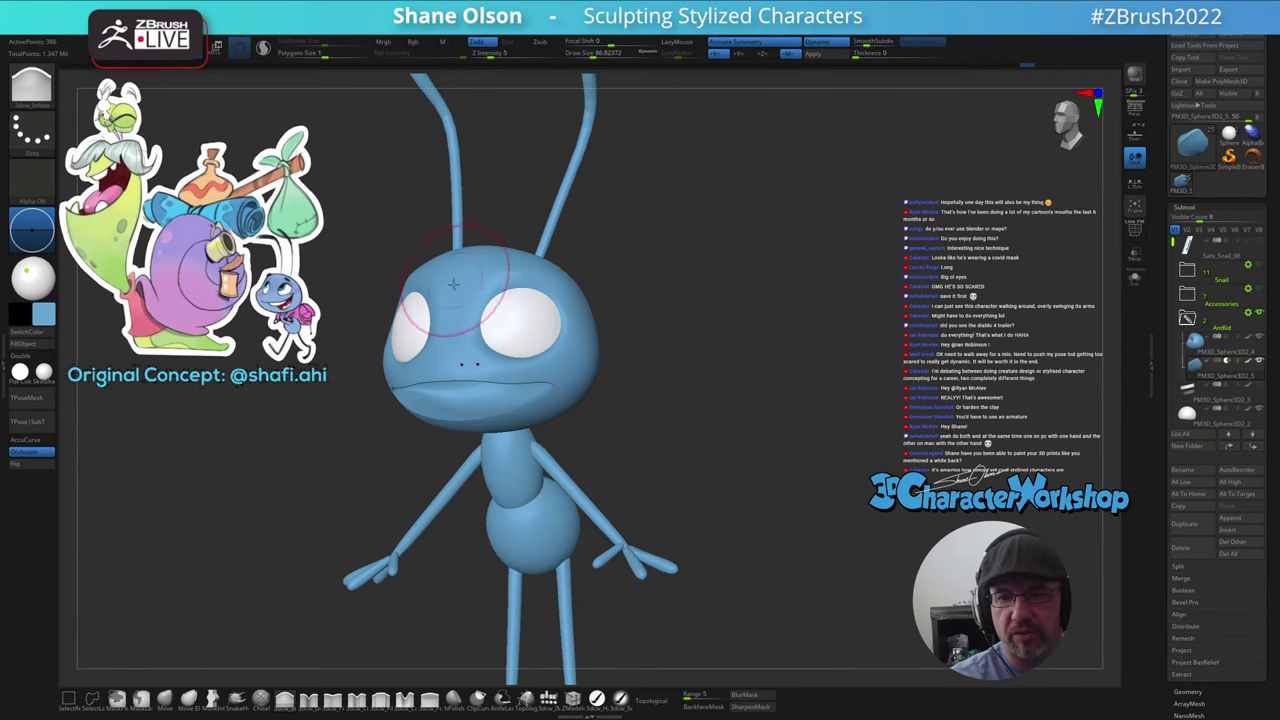
pyautogui.moveTo(664, 360)
pyautogui.mouseDown()
pyautogui.moveTo(706, 354)
pyautogui.moveTo(685, 378)
pyautogui.mouseUp()
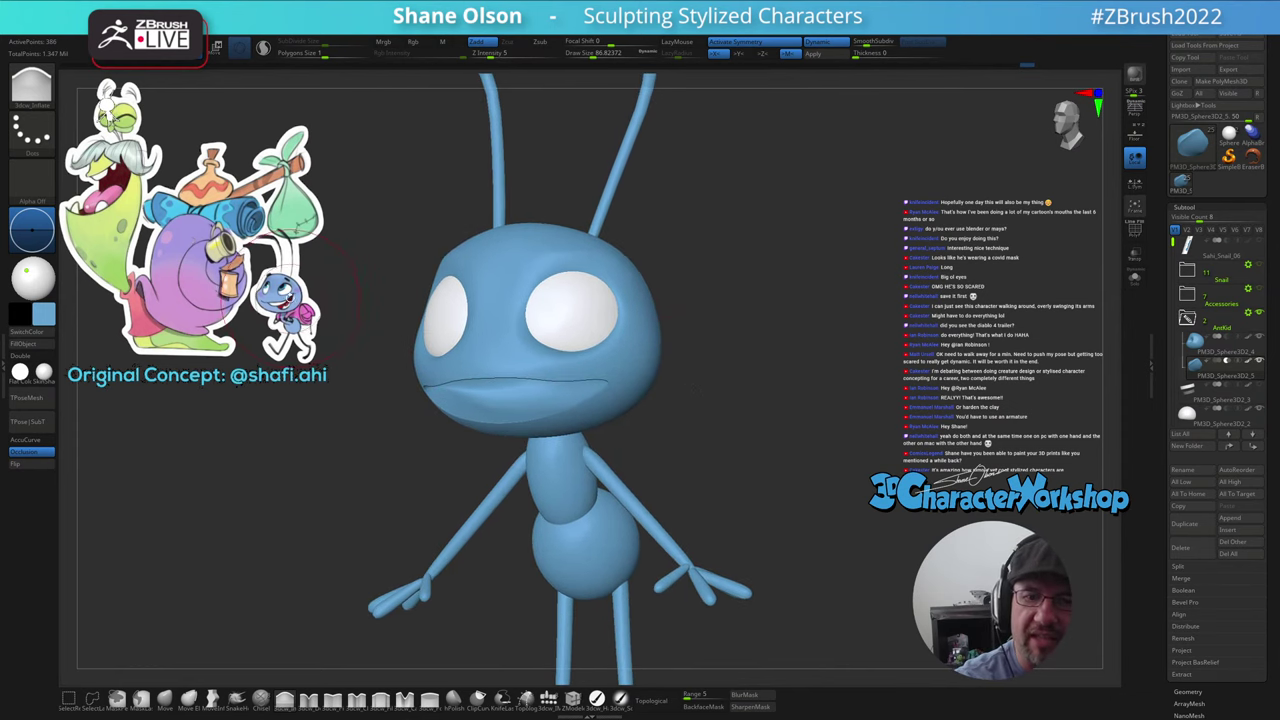
pyautogui.hotkey('shift', 'z')
pyautogui.press('z')
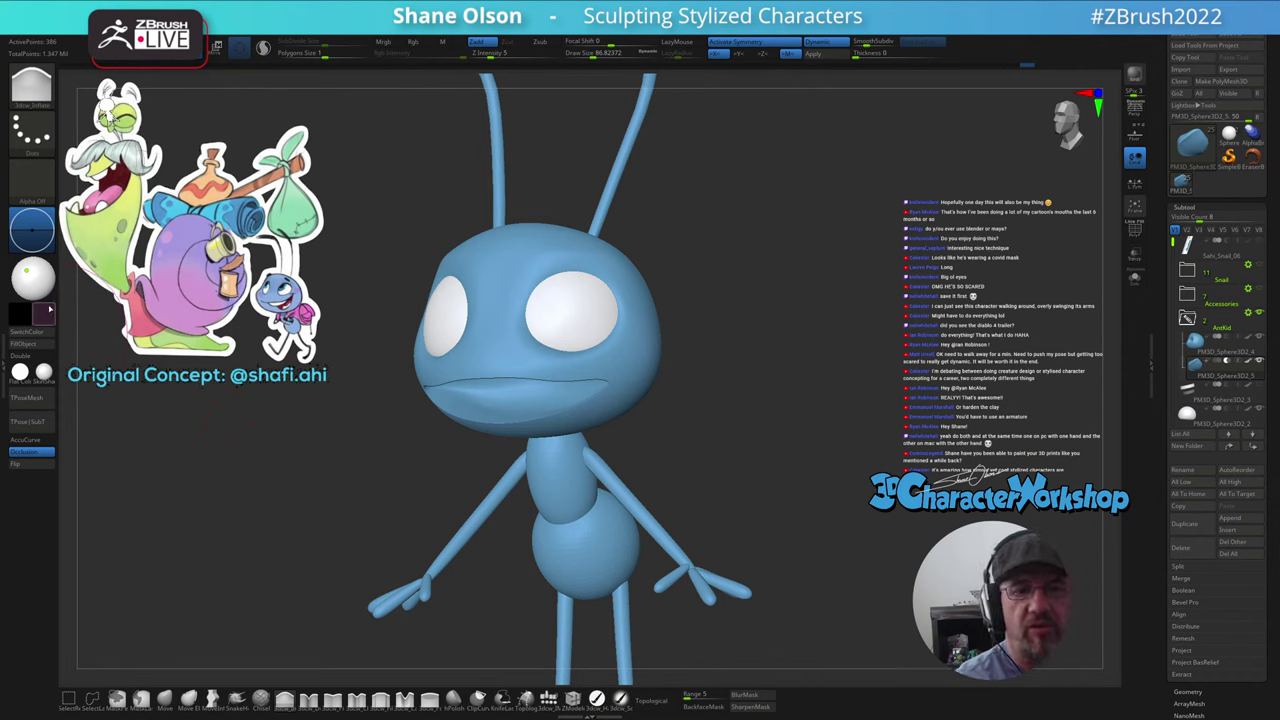
pyautogui.moveTo(490, 635); pyautogui.dragTo(472, 637)
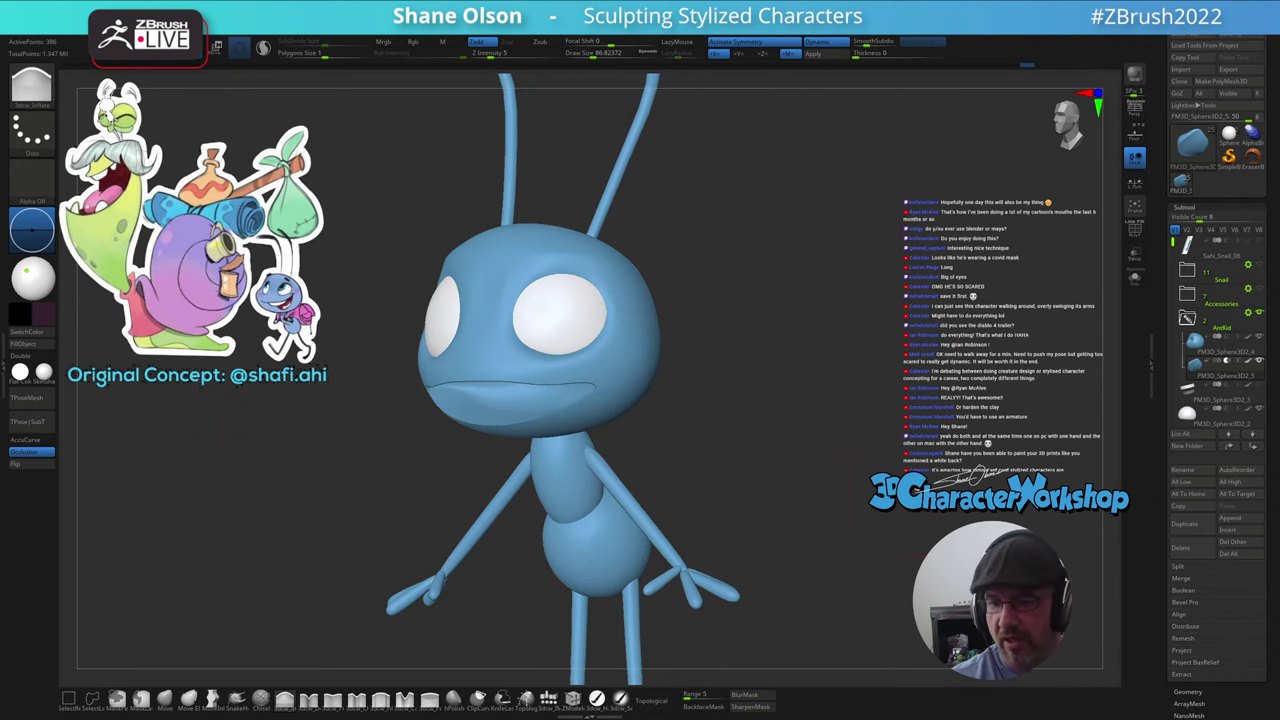
pyautogui.click(598, 699)
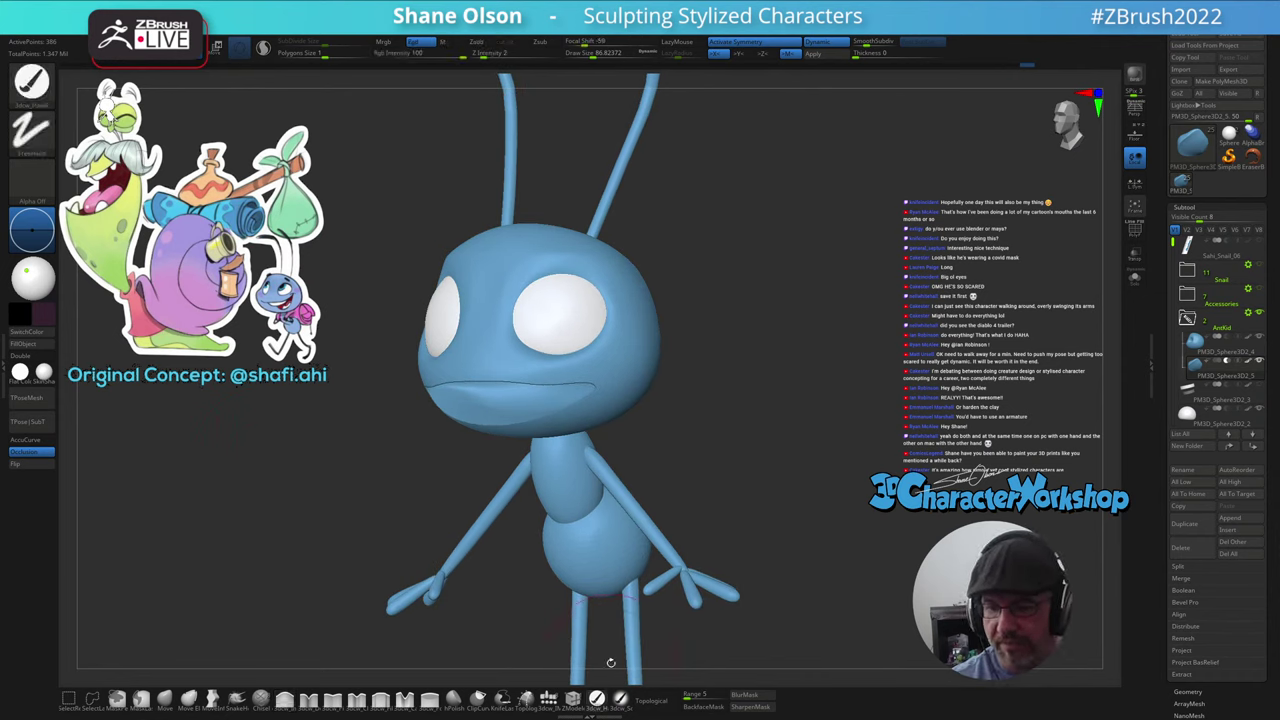
pyautogui.click(36, 344)
pyautogui.moveTo(744, 460)
pyautogui.mouseDown()
pyautogui.moveTo(724, 470)
pyautogui.moveTo(771, 440)
pyautogui.moveTo(794, 449)
pyautogui.moveTo(756, 464)
pyautogui.mouseUp()
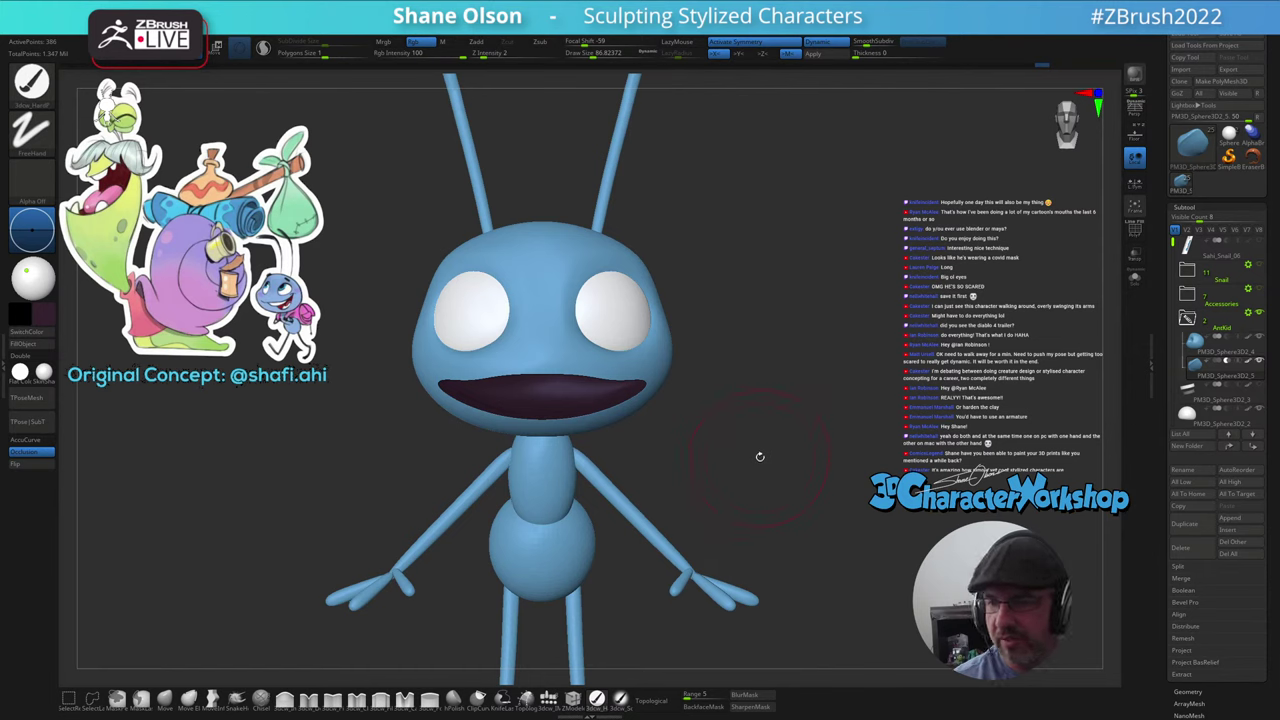
# - Adjust the mouth wedge's lower edge with the Move brush at a draw size of about 77
pyautogui.click(166, 700)
pyautogui.press('s')
pyautogui.moveTo(217, 590); pyautogui.dragTo(219, 590)
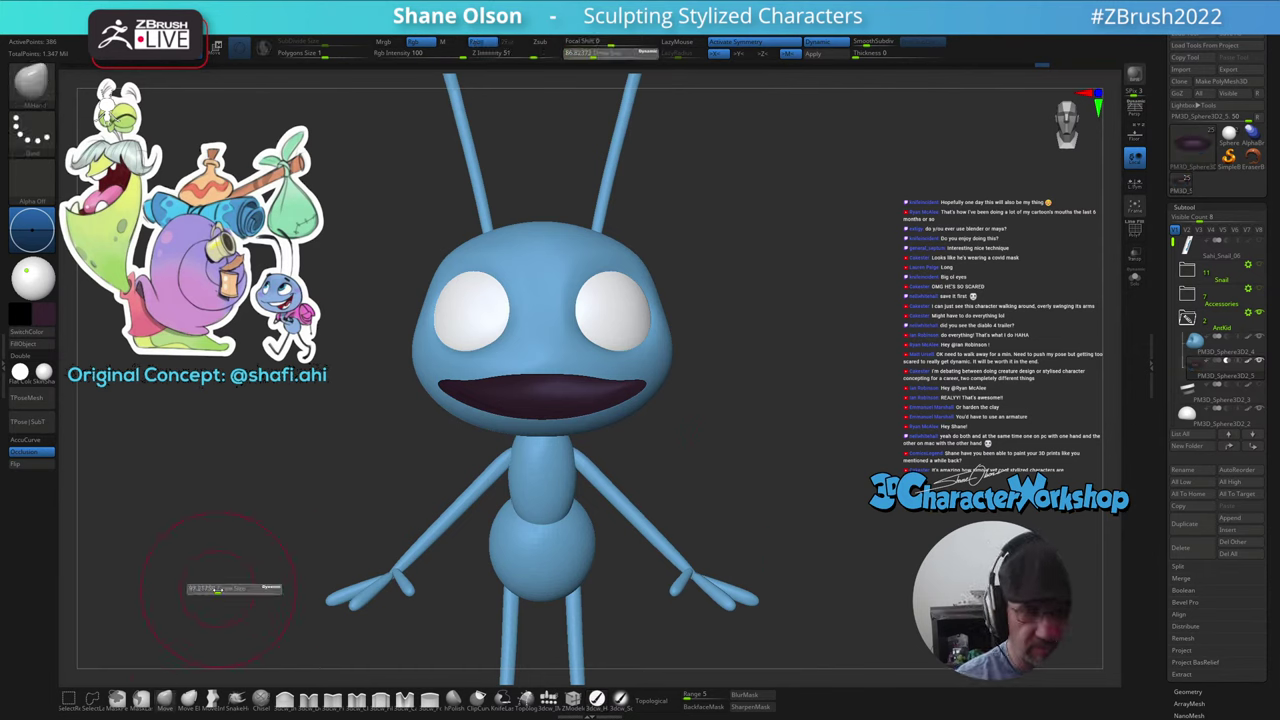
pyautogui.moveTo(577, 430); pyautogui.dragTo(591, 365, button='right')
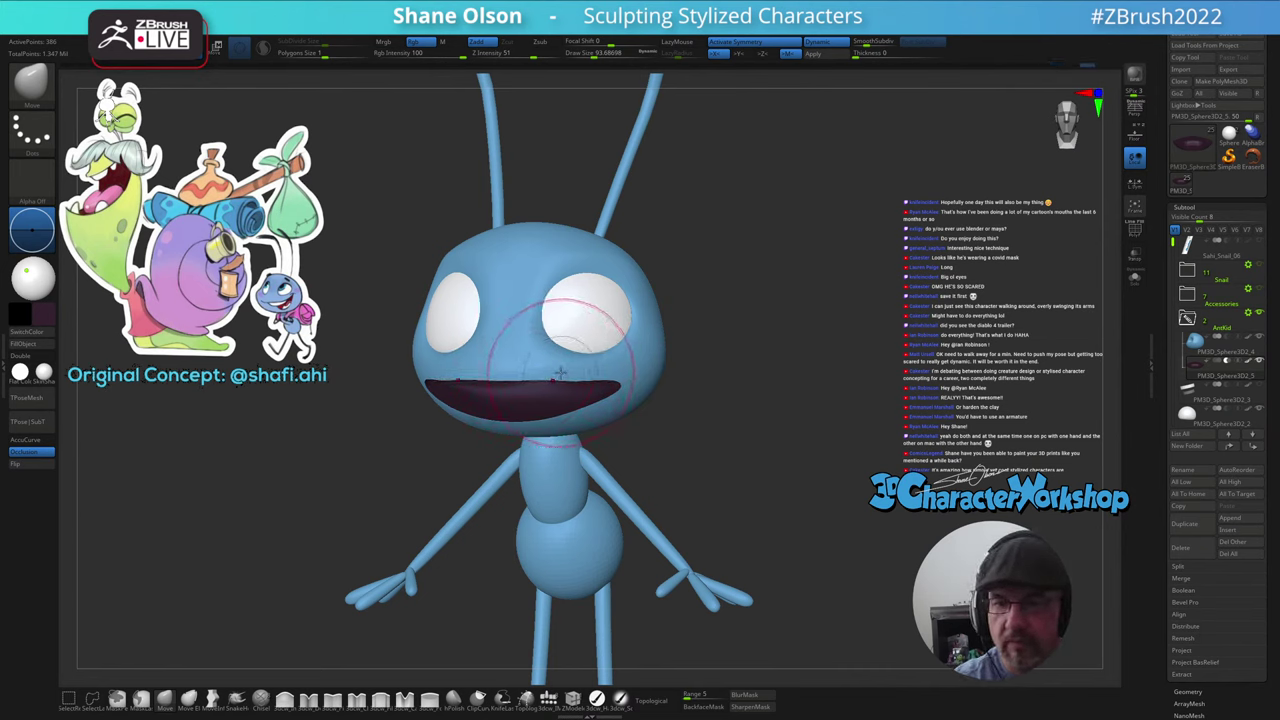
pyautogui.press('[')
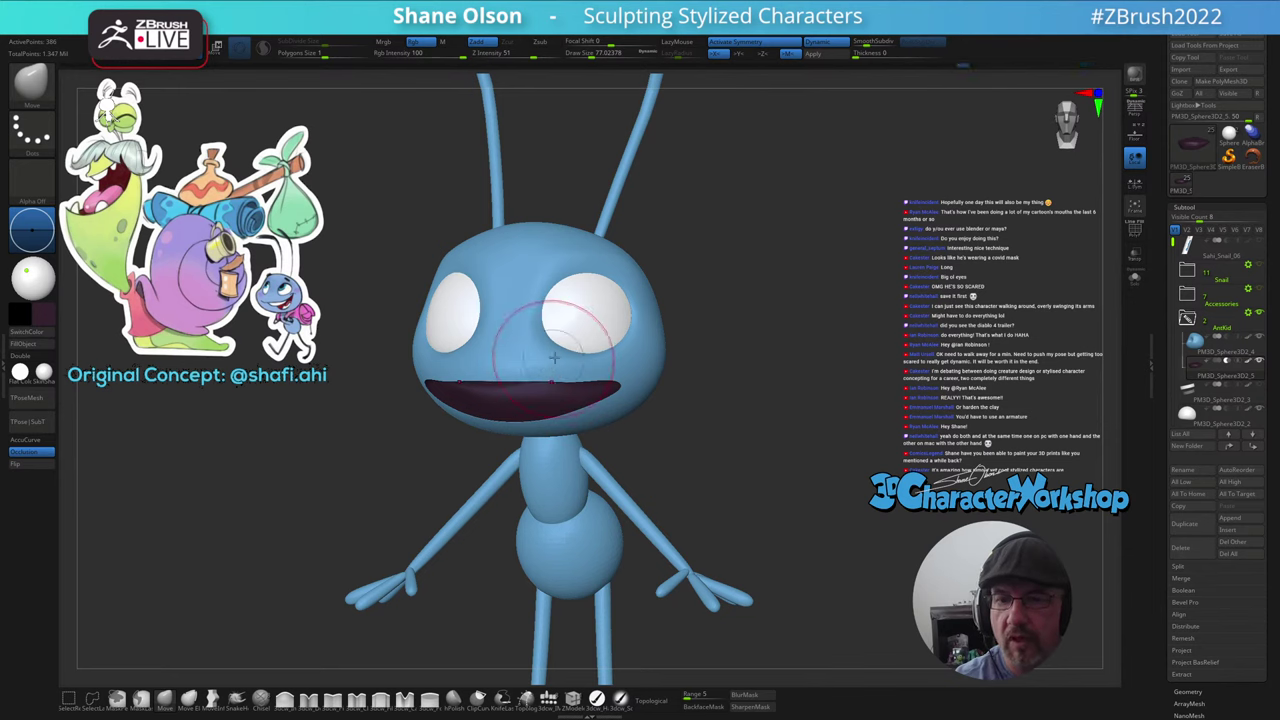
pyautogui.moveTo(553, 357)
pyautogui.mouseDown(button='right')
pyautogui.moveTo(593, 452)
pyautogui.moveTo(545, 459)
pyautogui.moveTo(615, 385)
pyautogui.moveTo(545, 499)
pyautogui.mouseUp(button='right')
pyautogui.press('s')
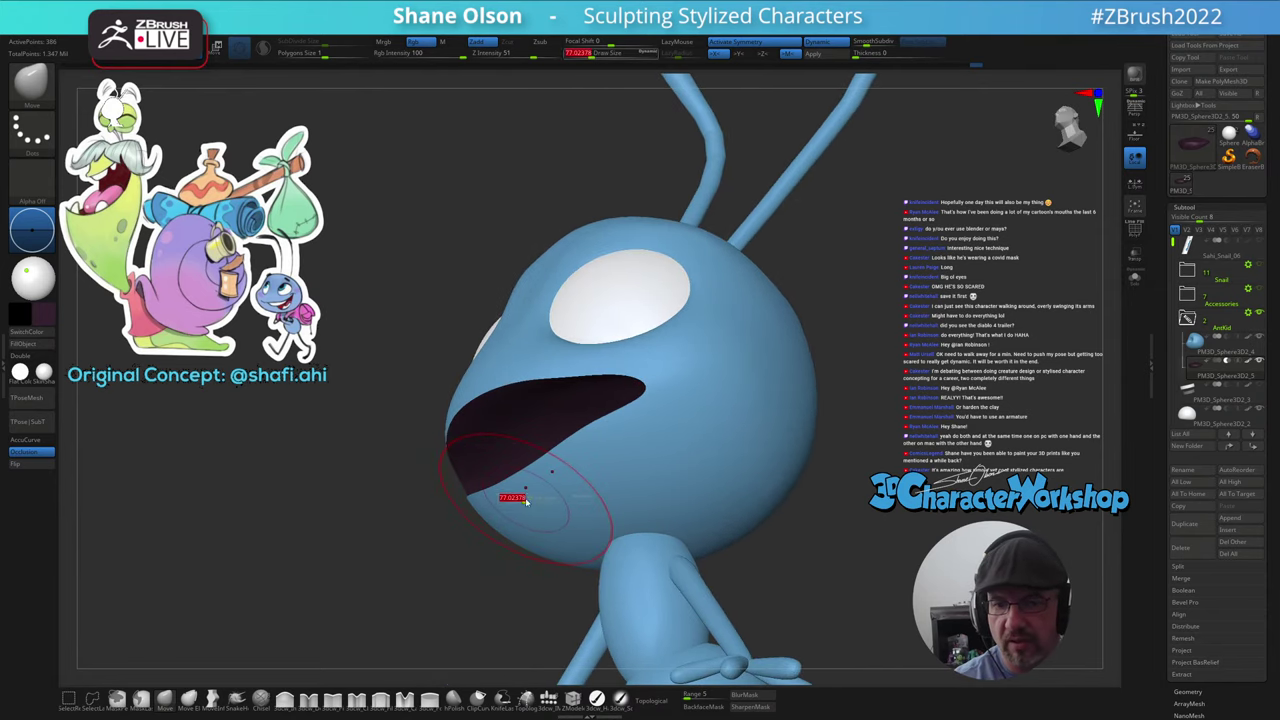
pyautogui.moveTo(527, 499)
pyautogui.mouseDown()
pyautogui.moveTo(494, 475)
pyautogui.moveTo(544, 455)
pyautogui.mouseUp()
pyautogui.press('s')
pyautogui.press('s')
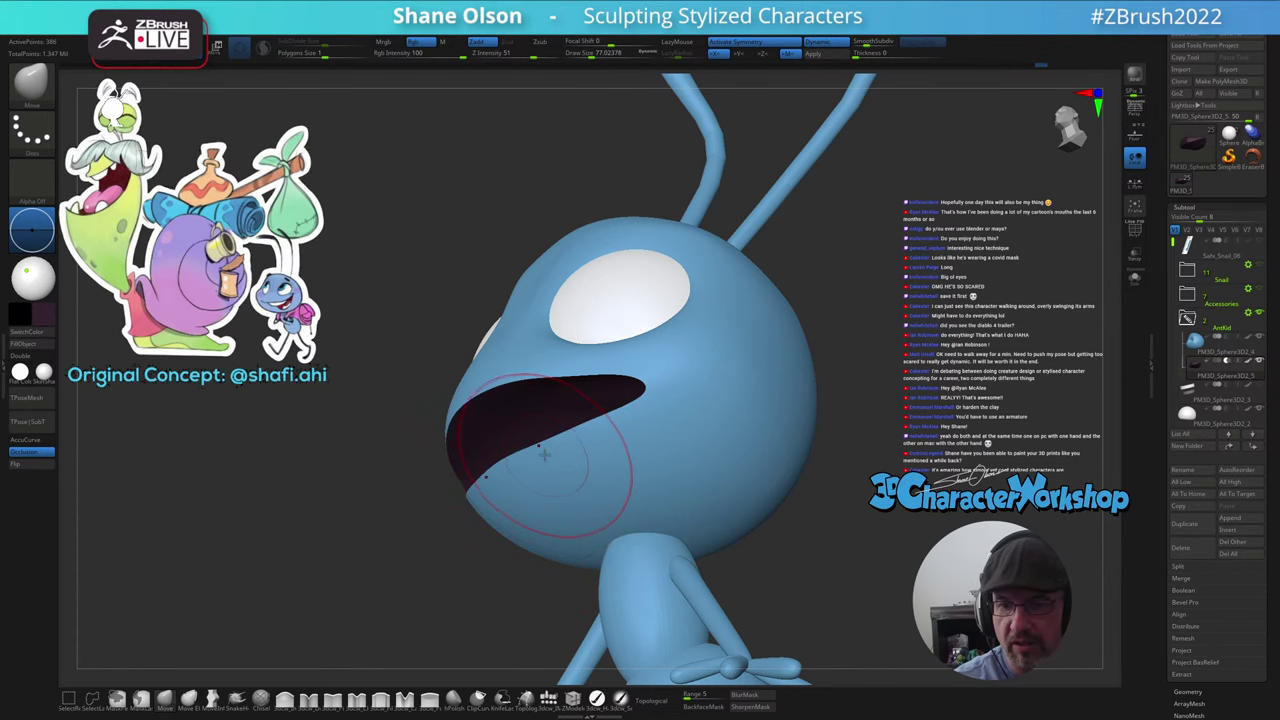
# - Increase the draw size to about 90 and reshape the lower lip line from a three-quarter view
pyautogui.moveTo(418, 490); pyautogui.dragTo(541, 511)
pyautogui.moveTo(615, 525)
pyautogui.mouseDown()
pyautogui.moveTo(545, 475)
pyautogui.moveTo(526, 487)
pyautogui.mouseUp()
pyautogui.press('s')
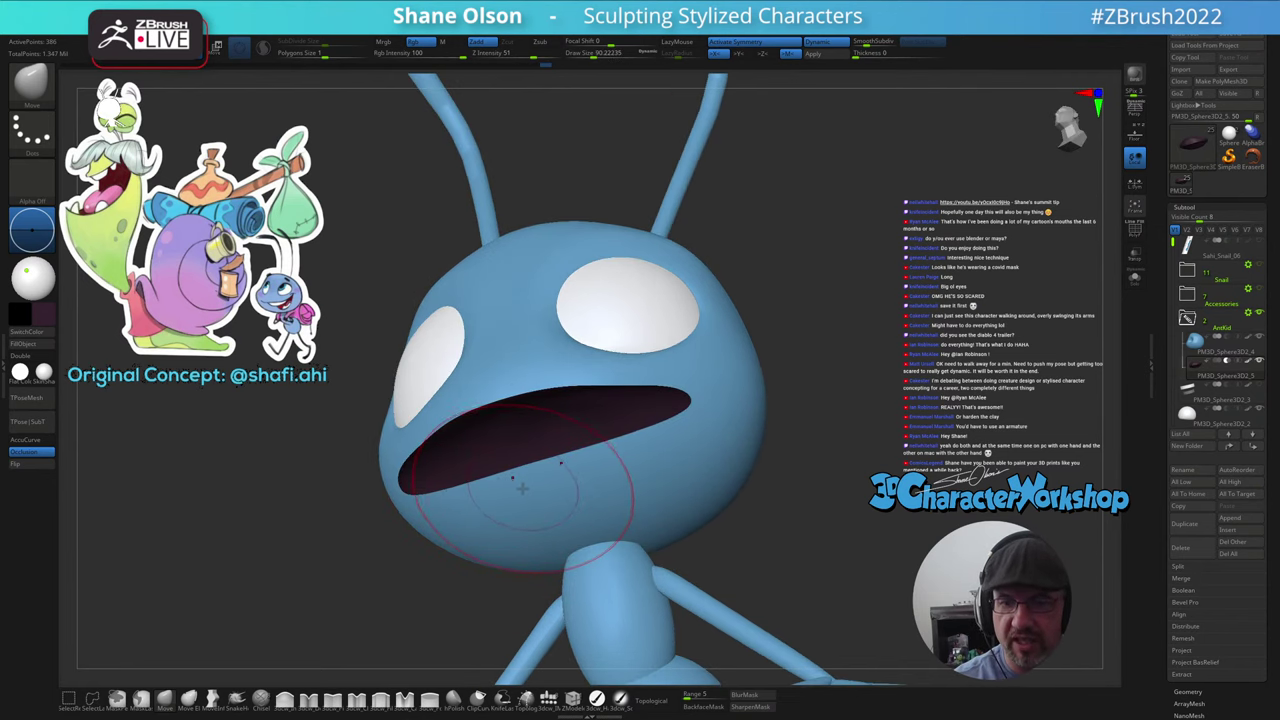
# - Sharpen the mouth corner and pull it up the cheek into a smile, using draw sizes of about 31 and 51
pyautogui.moveTo(580, 556); pyautogui.dragTo(505, 487, button='right')
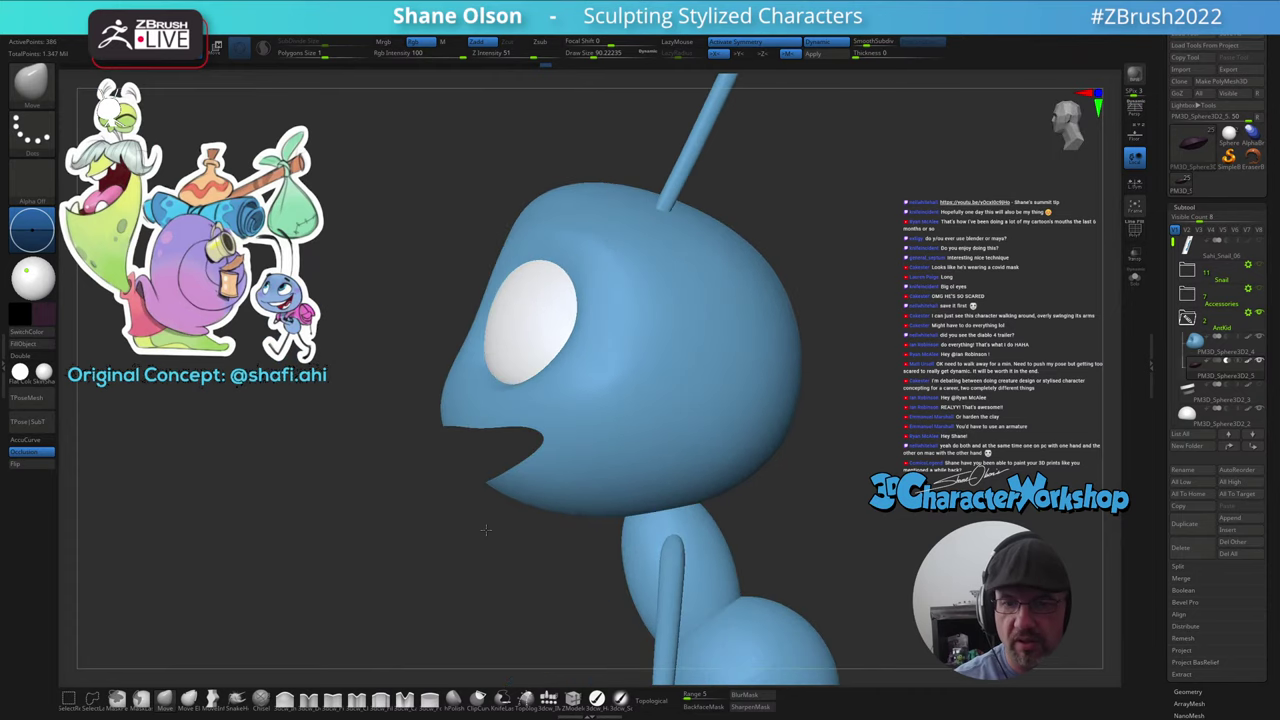
pyautogui.press(']')
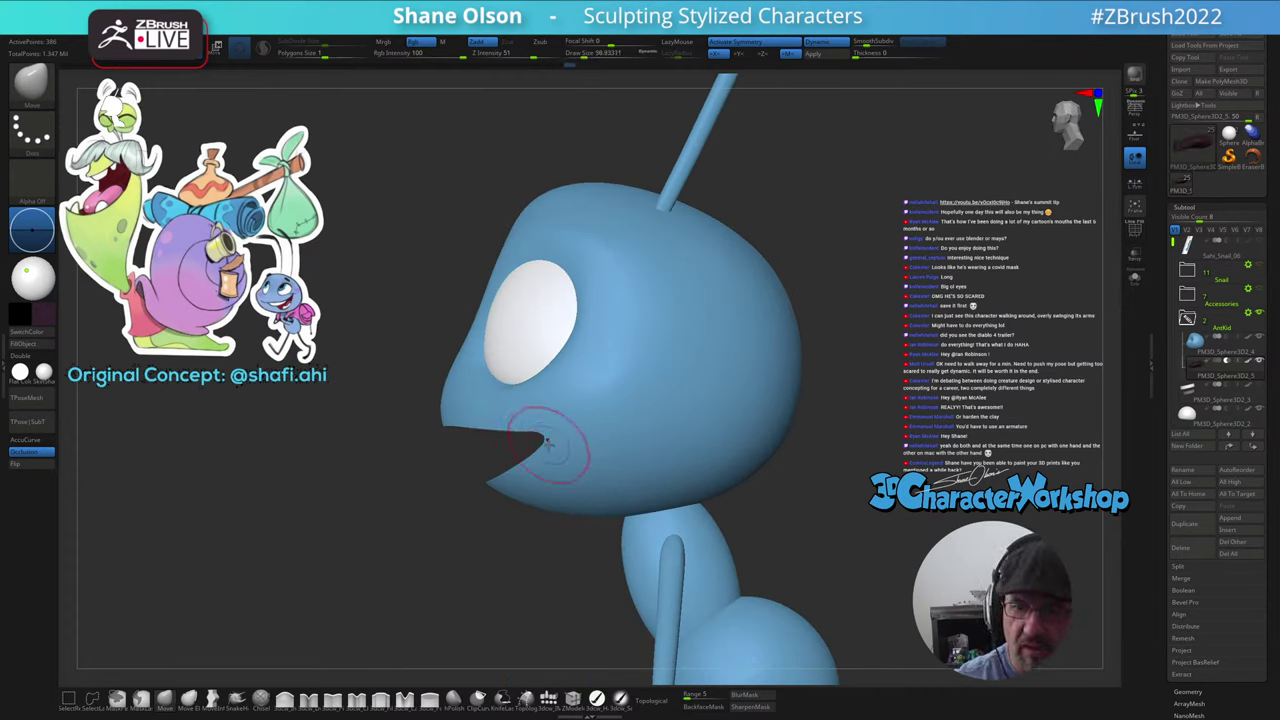
pyautogui.press('s')
pyautogui.moveTo(551, 437); pyautogui.dragTo(580, 404, button='right')
pyautogui.press('s')
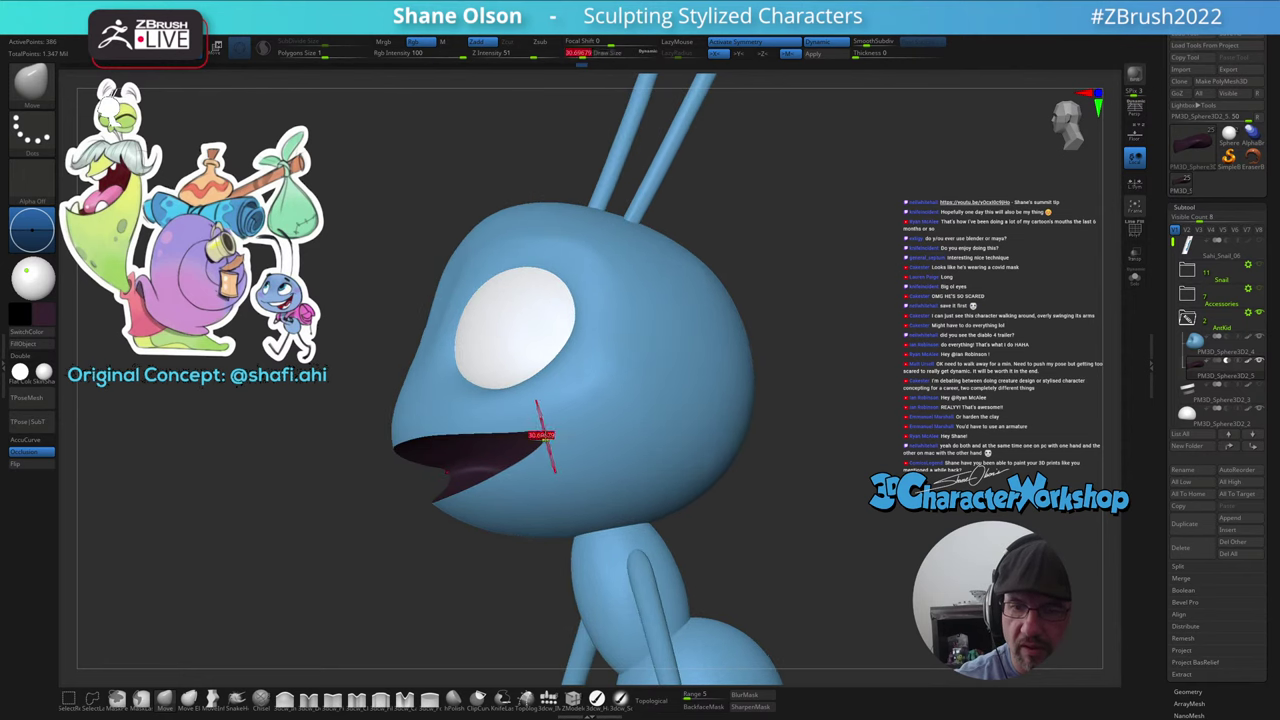
pyautogui.moveTo(545, 438); pyautogui.dragTo(551, 430)
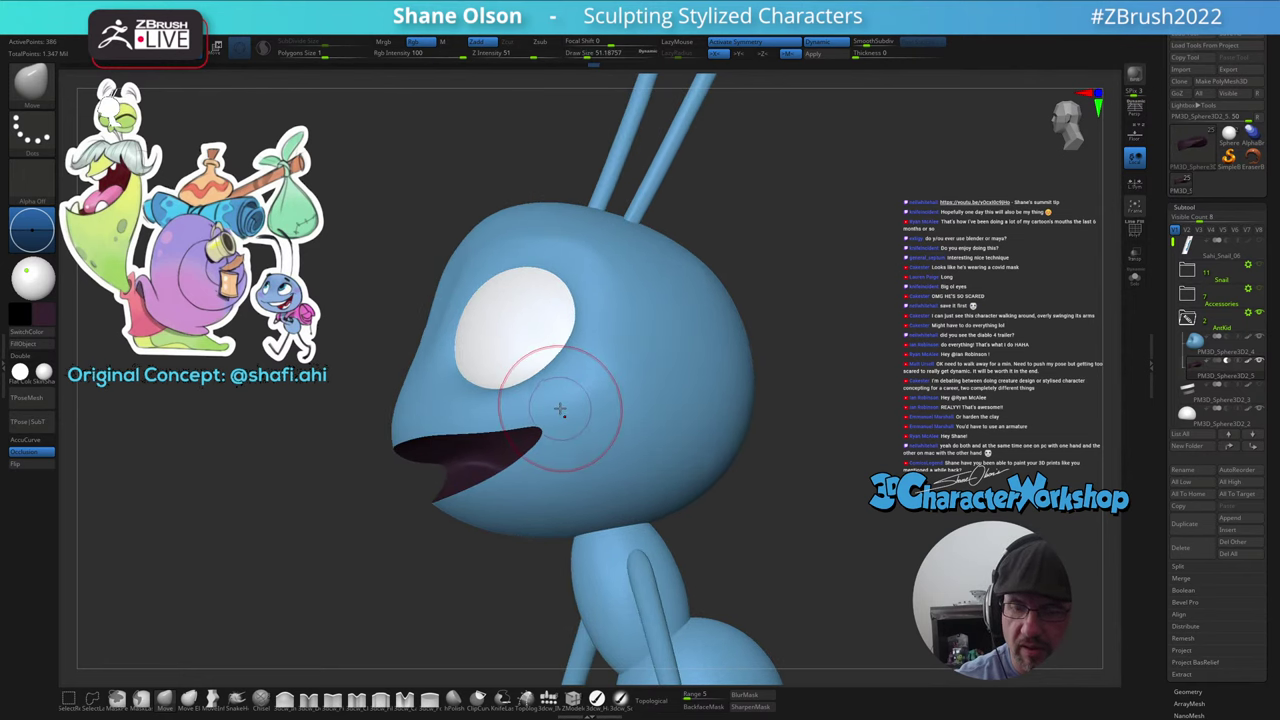
pyautogui.moveTo(560, 411); pyautogui.dragTo(567, 402, button='right')
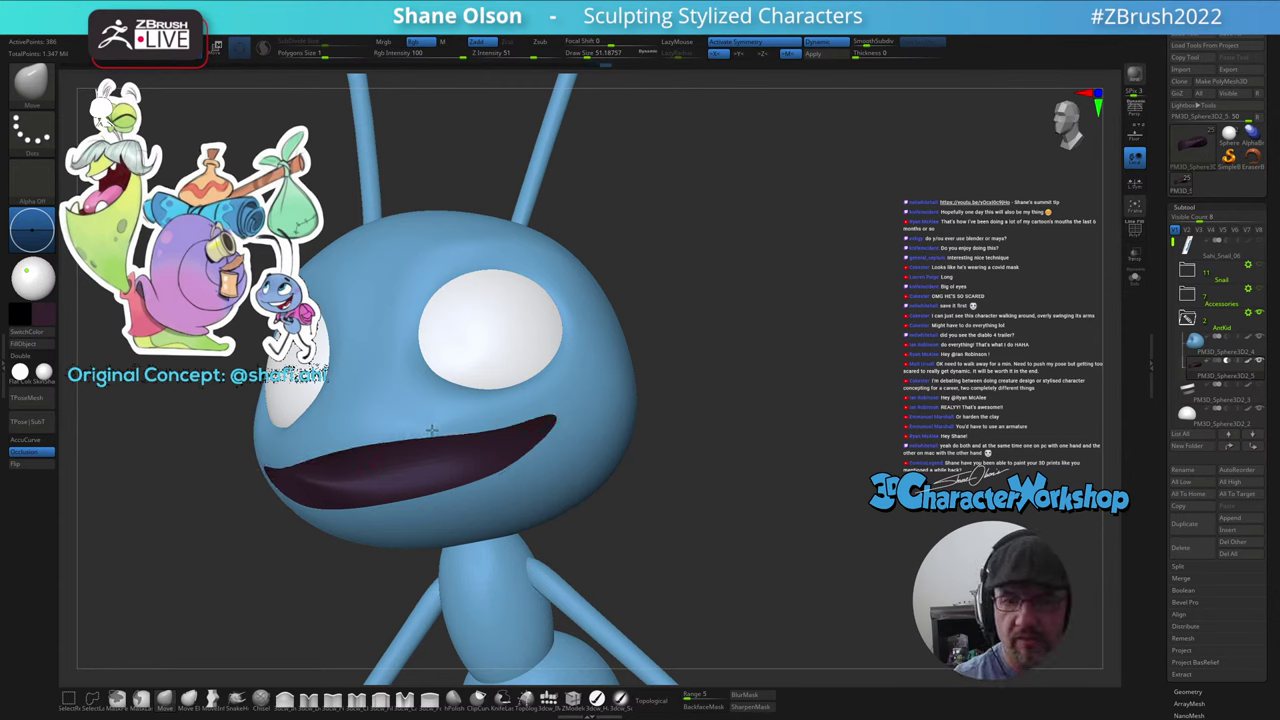
# - Return to the front of the character and show the teeth subtool inside the mouth
pyautogui.moveTo(398, 421); pyautogui.dragTo(669, 492, button='right')
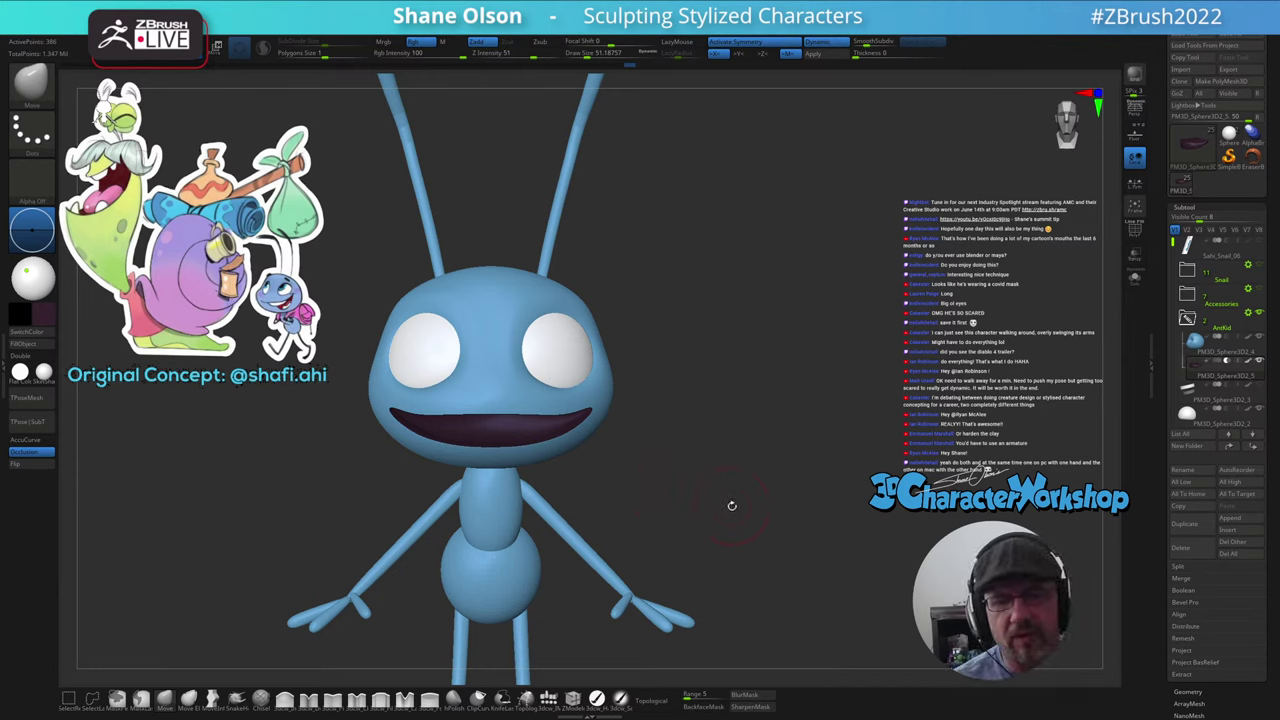
pyautogui.moveTo(732, 506); pyautogui.dragTo(737, 474)
pyautogui.click(1260, 385)
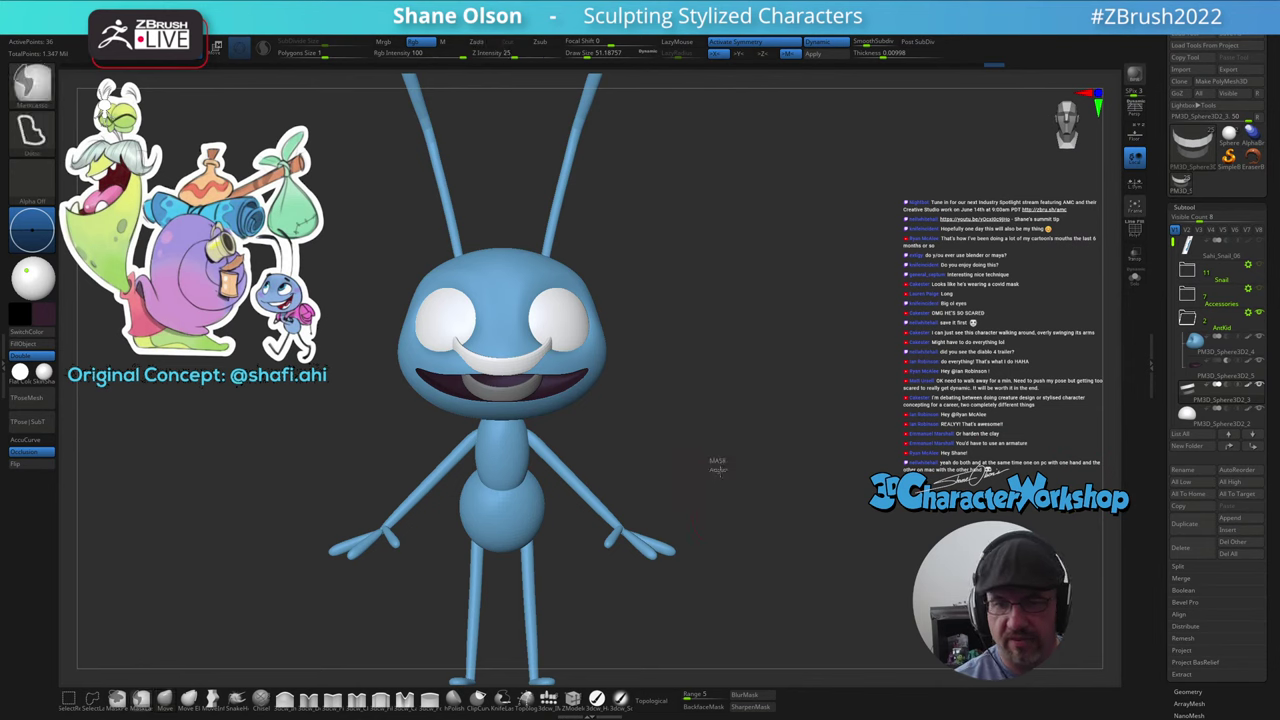
# - Use the transform gizmo to push the teeth back into the mouth and seat them behind the upper lip
pyautogui.moveTo(717, 492); pyautogui.dragTo(690, 463)
pyautogui.press('w')
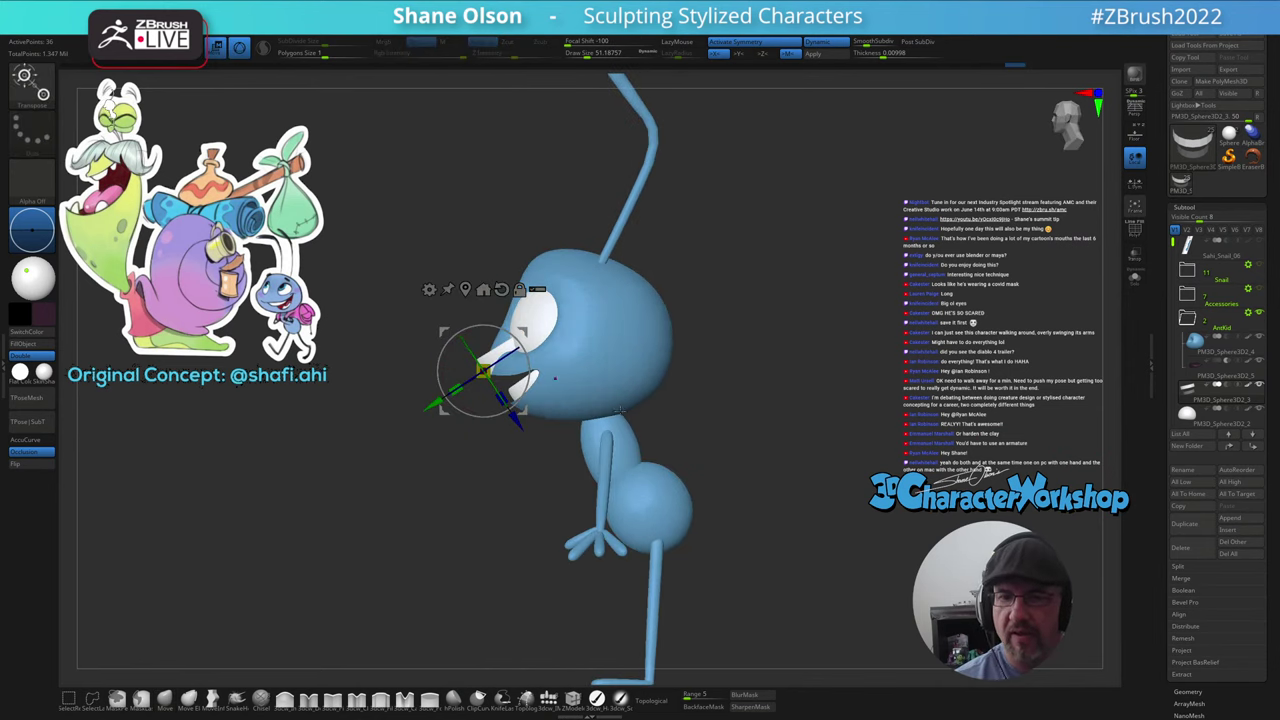
pyautogui.moveTo(523, 412); pyautogui.dragTo(543, 423)
pyautogui.moveTo(543, 424); pyautogui.dragTo(569, 435, button='right')
pyautogui.moveTo(569, 435); pyautogui.dragTo(569, 424)
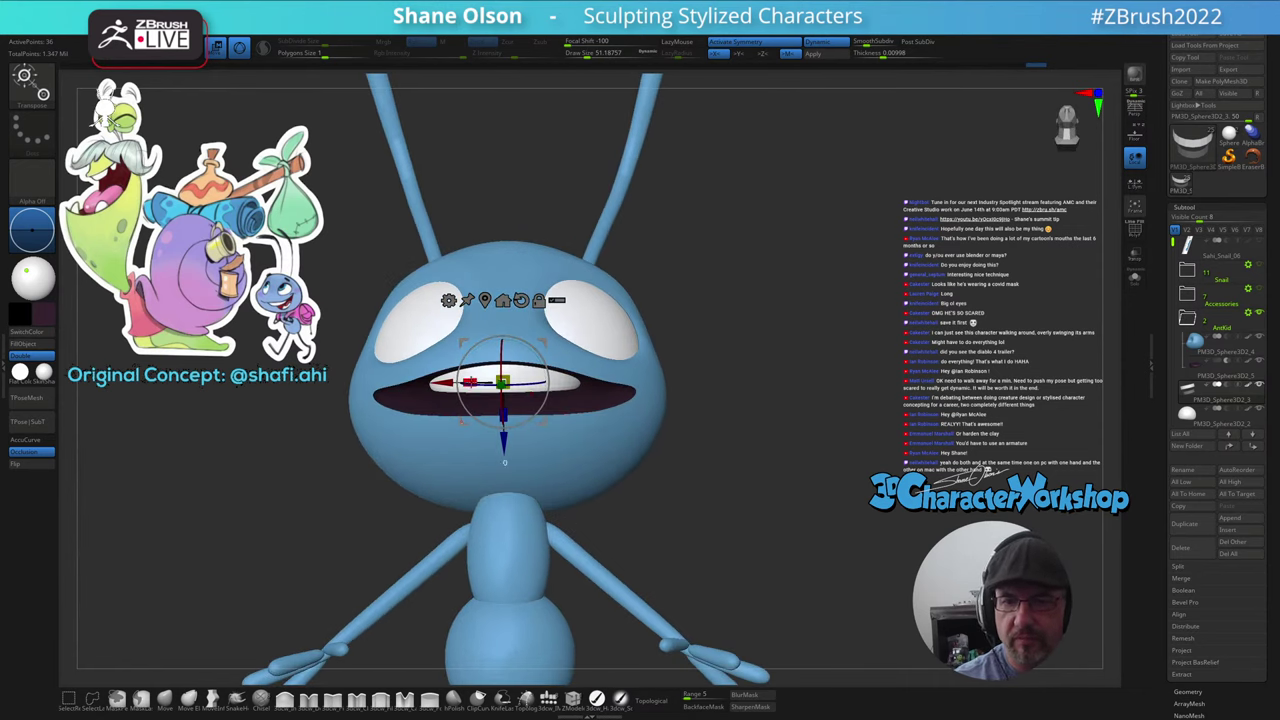
pyautogui.moveTo(449, 385); pyautogui.dragTo(451, 385)
# - Shift and tilt the teeth slightly in side view to fit the mouth opening, checking the fit from a three-quarter view
pyautogui.moveTo(688, 462); pyautogui.dragTo(668, 439, button='right')
pyautogui.moveTo(667, 438); pyautogui.dragTo(548, 484)
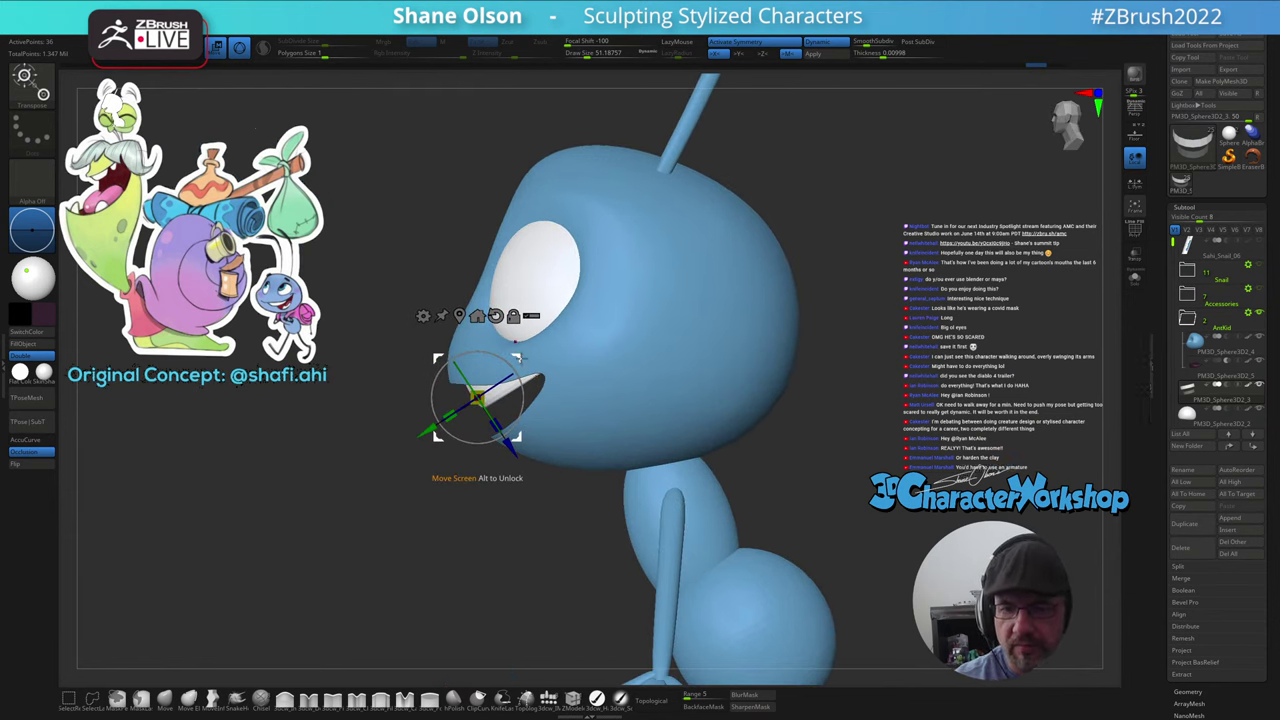
pyautogui.moveTo(520, 359); pyautogui.dragTo(517, 358)
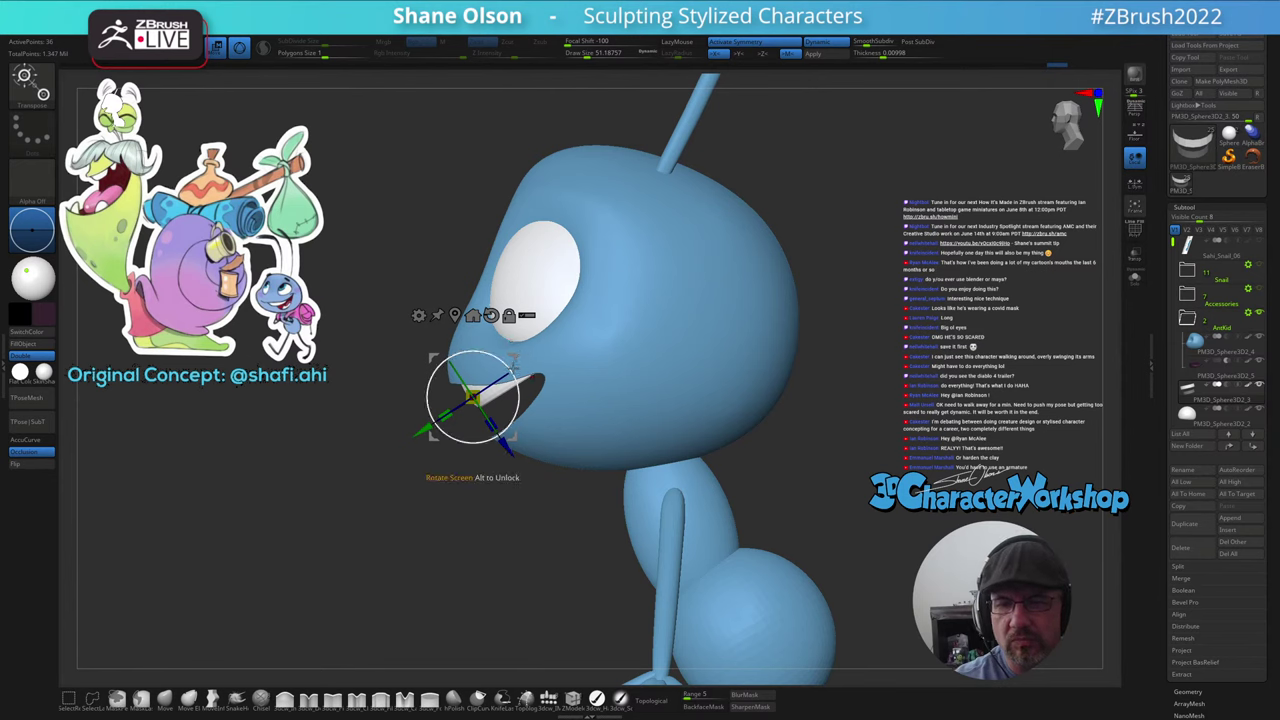
pyautogui.moveTo(507, 367); pyautogui.dragTo(513, 378)
pyautogui.moveTo(532, 446); pyautogui.dragTo(575, 428, button='right')
pyautogui.moveTo(574, 428); pyautogui.dragTo(562, 432)
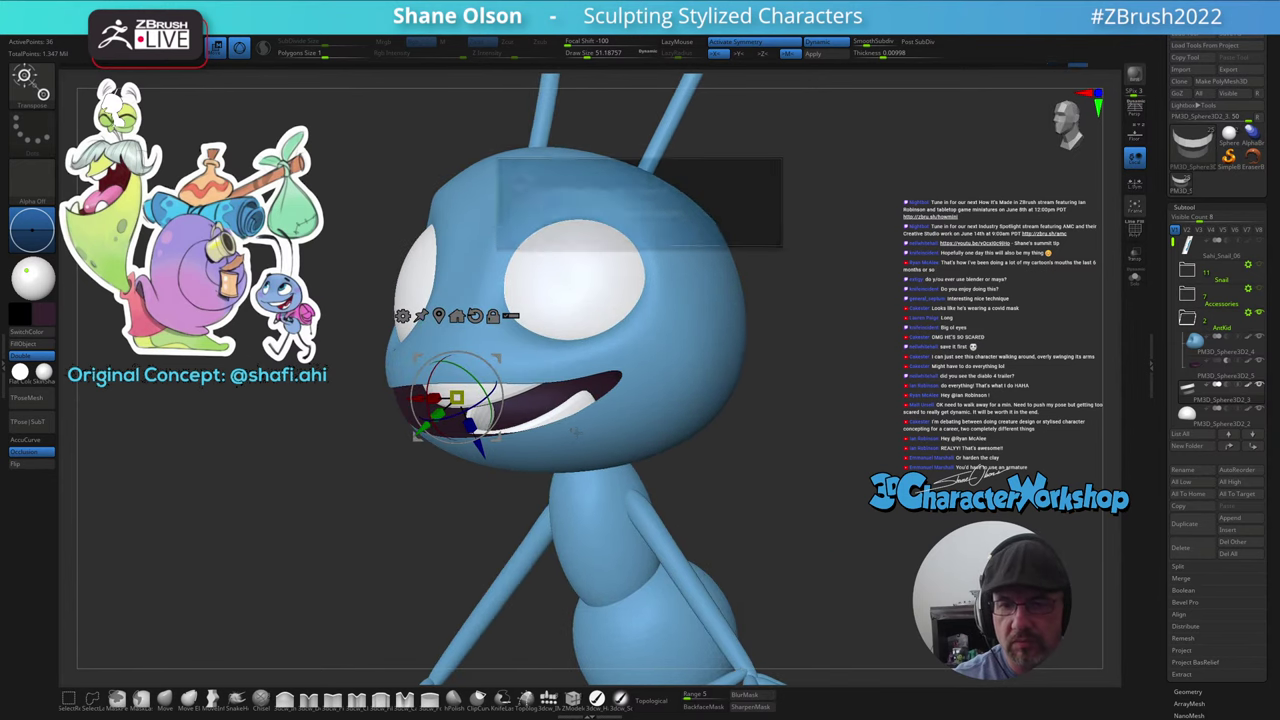
pyautogui.click(1134, 258)
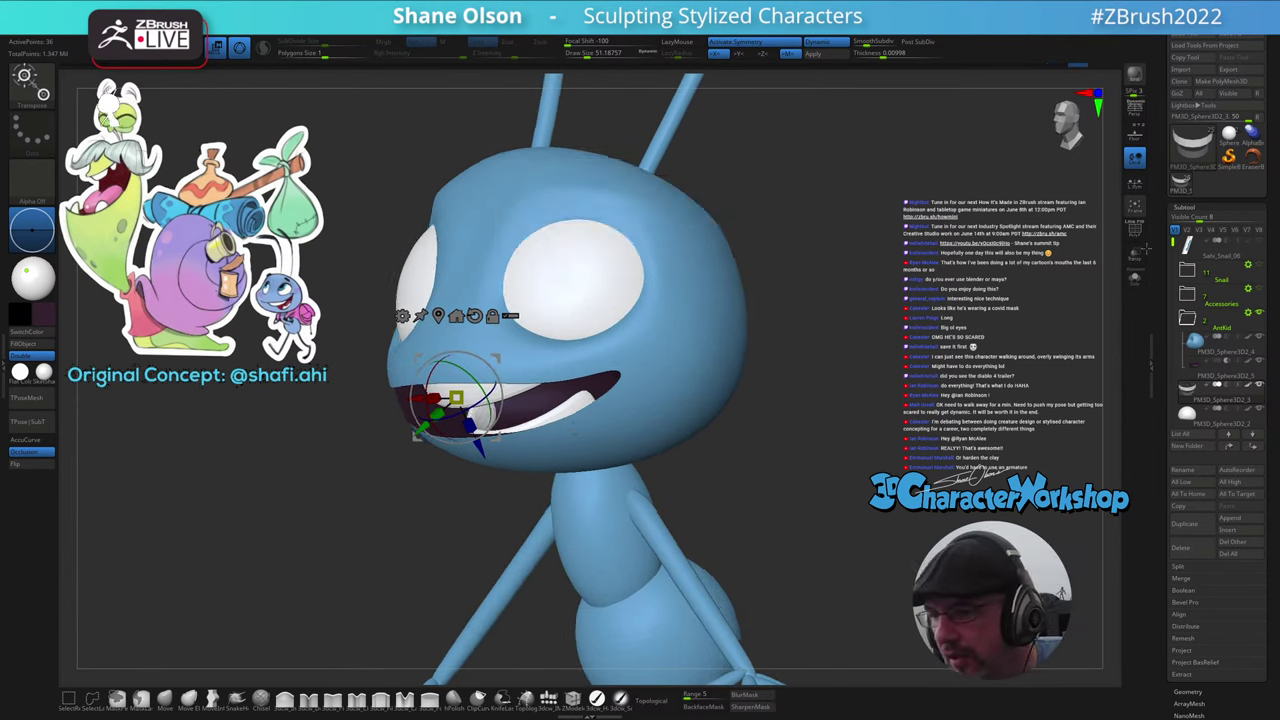
pyautogui.press('q')
pyautogui.moveTo(850, 485); pyautogui.dragTo(831, 489)
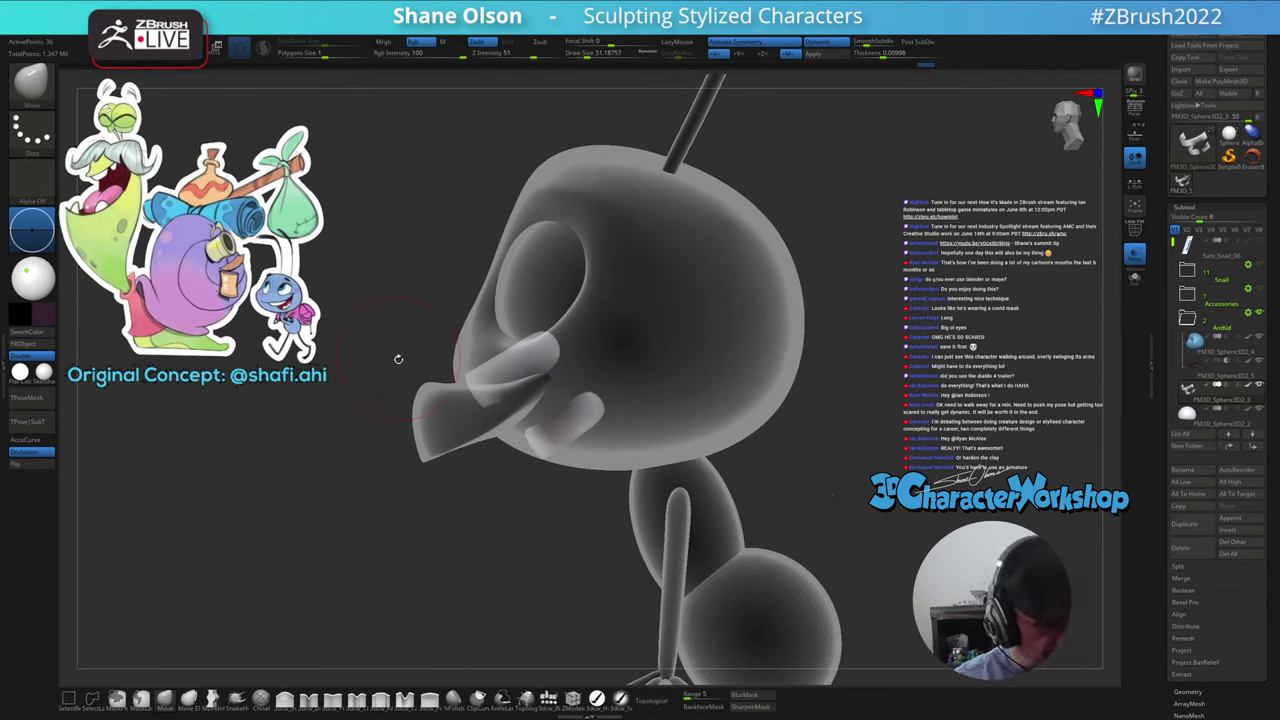
pyautogui.moveTo(400, 316)
pyautogui.keyDown('ctrl'); pyautogui.mouseDown()
pyautogui.moveTo(345, 505)
pyautogui.moveTo(545, 392)
pyautogui.mouseUp(); pyautogui.keyUp('ctrl')
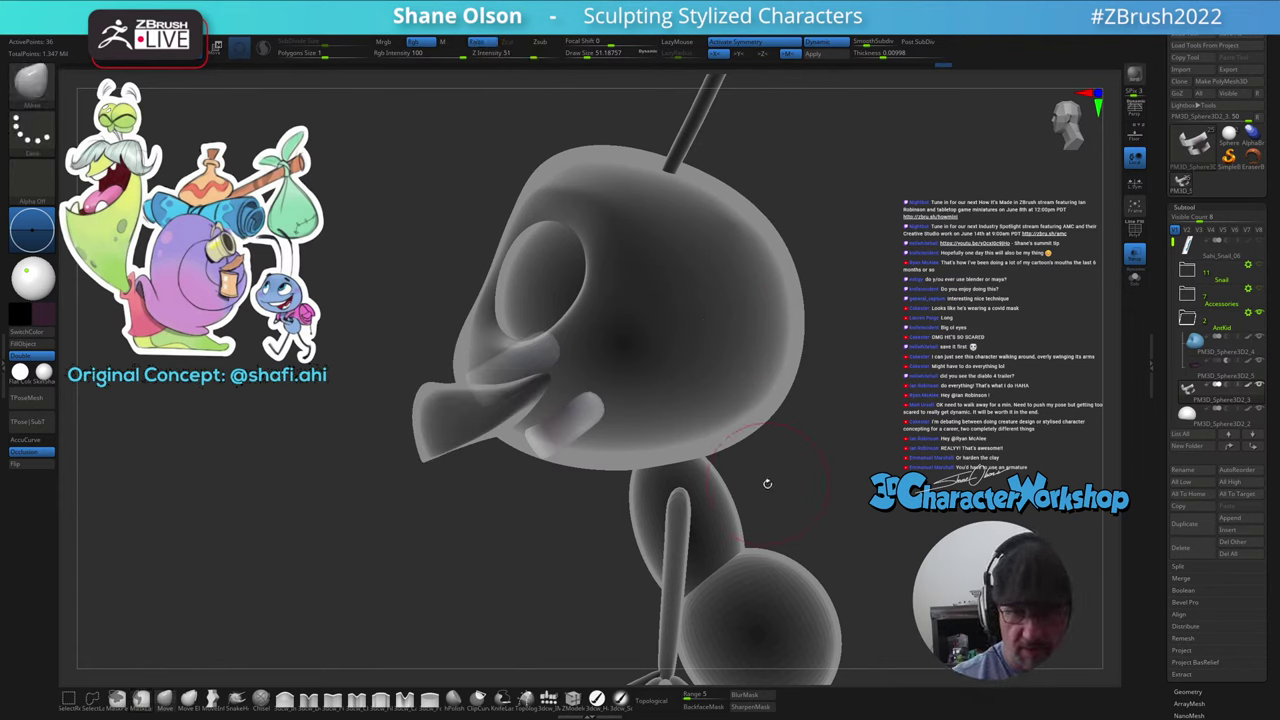
pyautogui.click(1139, 256)
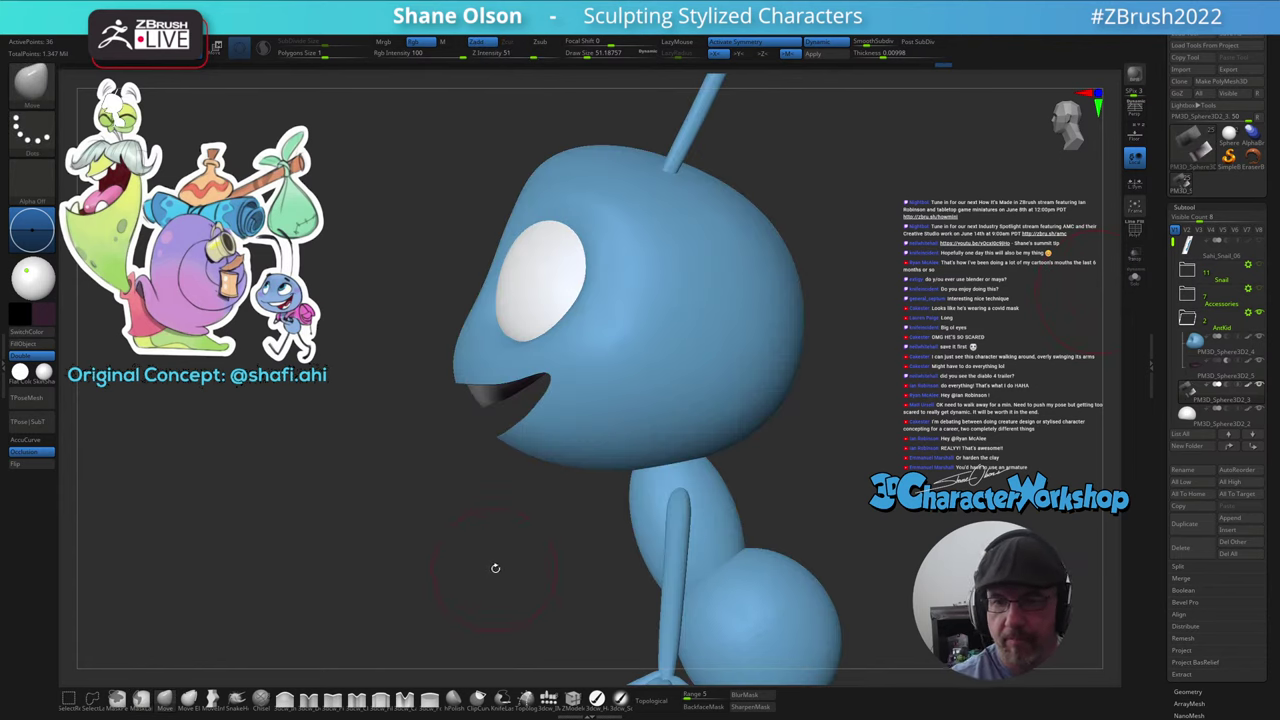
pyautogui.moveTo(495, 568)
pyautogui.mouseDown()
pyautogui.moveTo(540, 547)
pyautogui.moveTo(484, 565)
pyautogui.mouseUp()
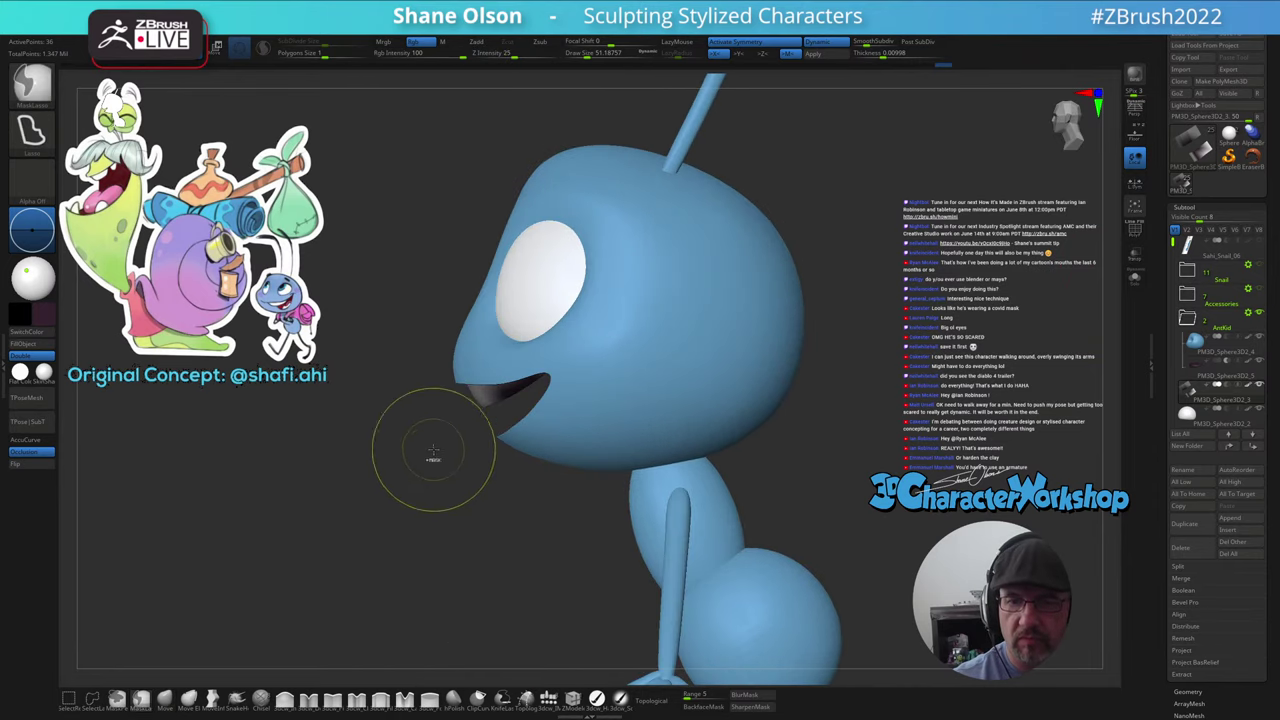
pyautogui.moveTo(403, 319)
pyautogui.keyDown('ctrl'); pyautogui.mouseDown()
pyautogui.moveTo(442, 447)
pyautogui.moveTo(525, 356)
pyautogui.mouseUp(); pyautogui.keyUp('ctrl')
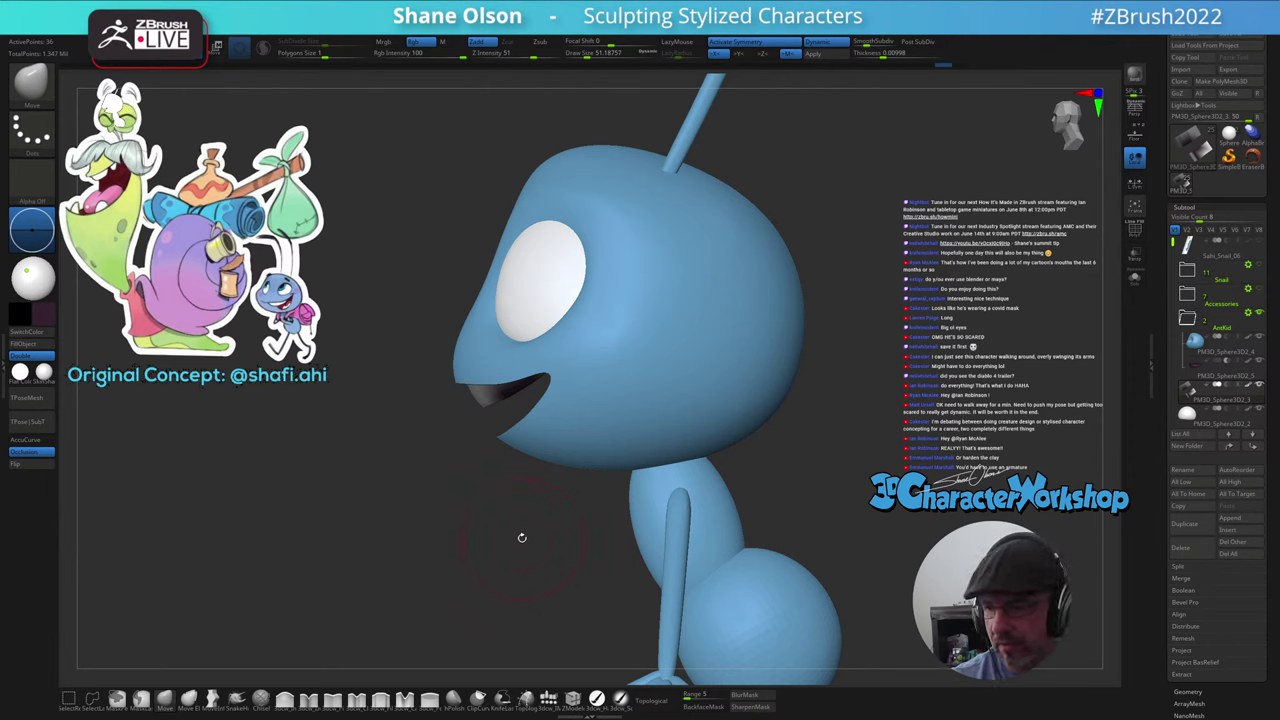
pyautogui.keyDown('ctrl'); pyautogui.moveTo(521, 538); pyautogui.dragTo(521, 540); pyautogui.keyUp('ctrl')
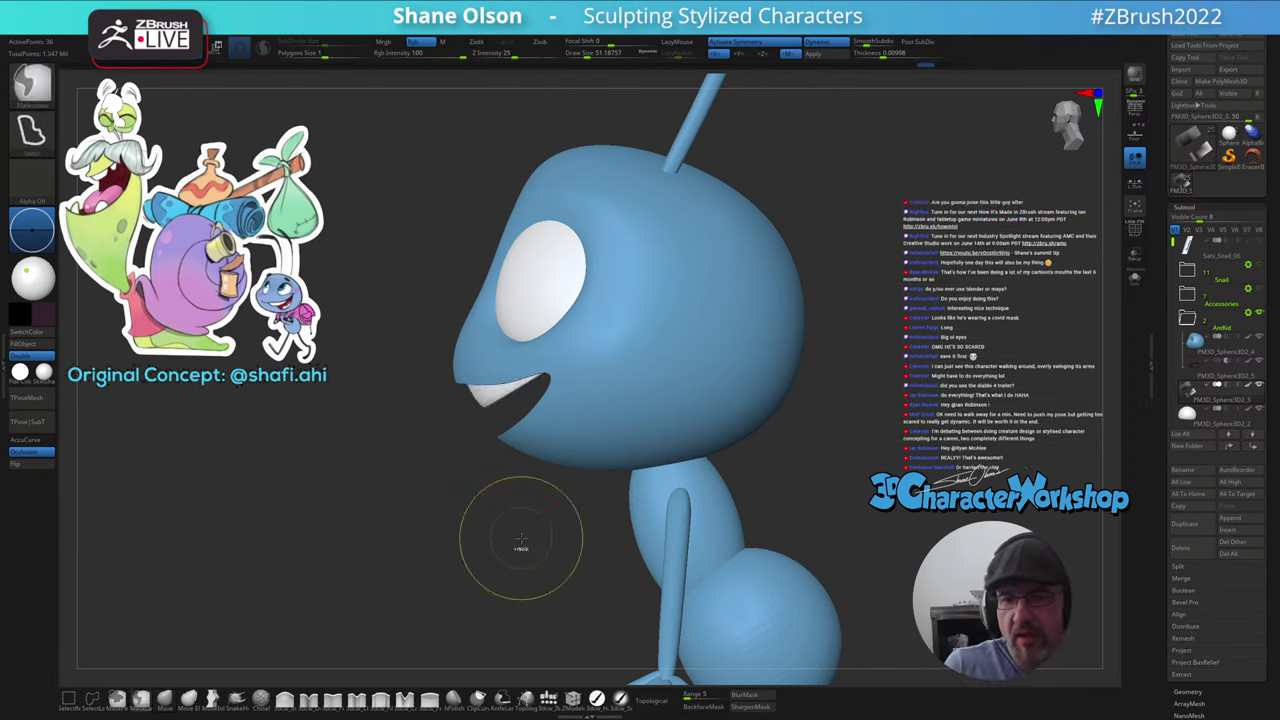
# - Isolate the teeth with polyframes on and dynamic subdivision off to mask the upper row, then show the whole character again
pyautogui.moveTo(854, 413)
pyautogui.mouseDown()
pyautogui.moveTo(930, 410)
pyautogui.moveTo(945, 335)
pyautogui.moveTo(785, 431)
pyautogui.mouseUp()
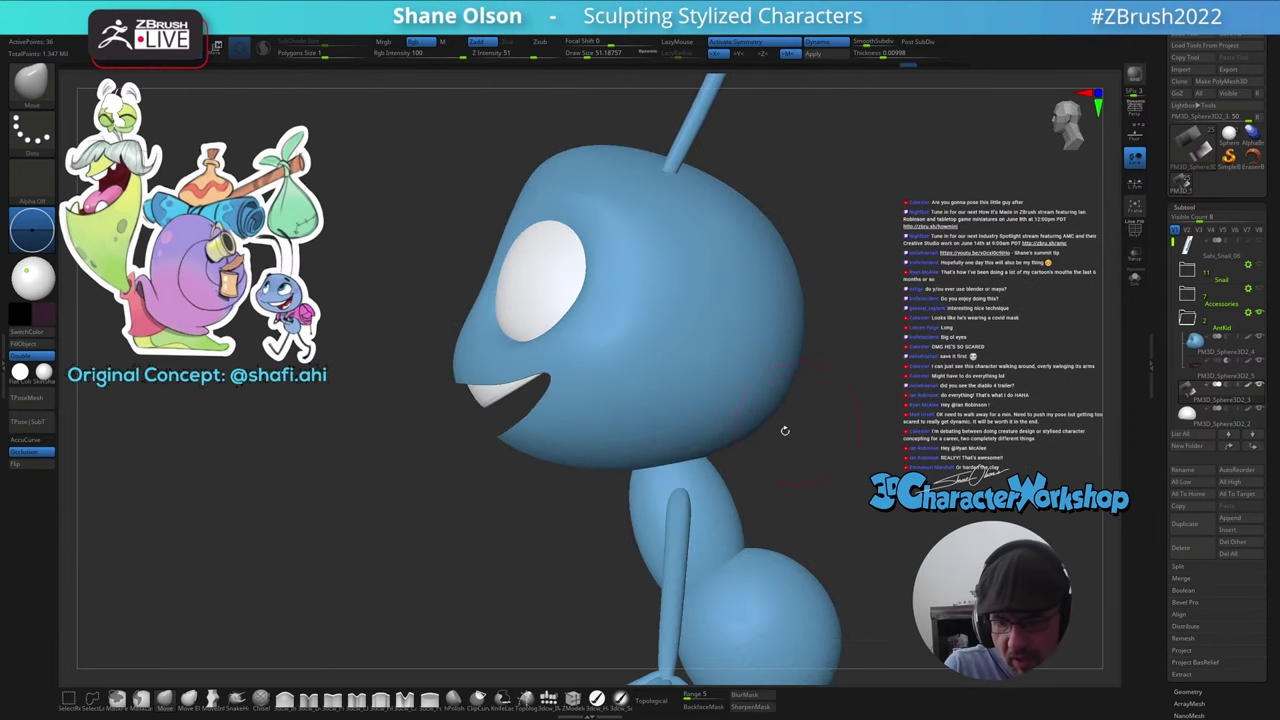
pyautogui.click(1130, 279)
pyautogui.hotkey('shift', 'f')
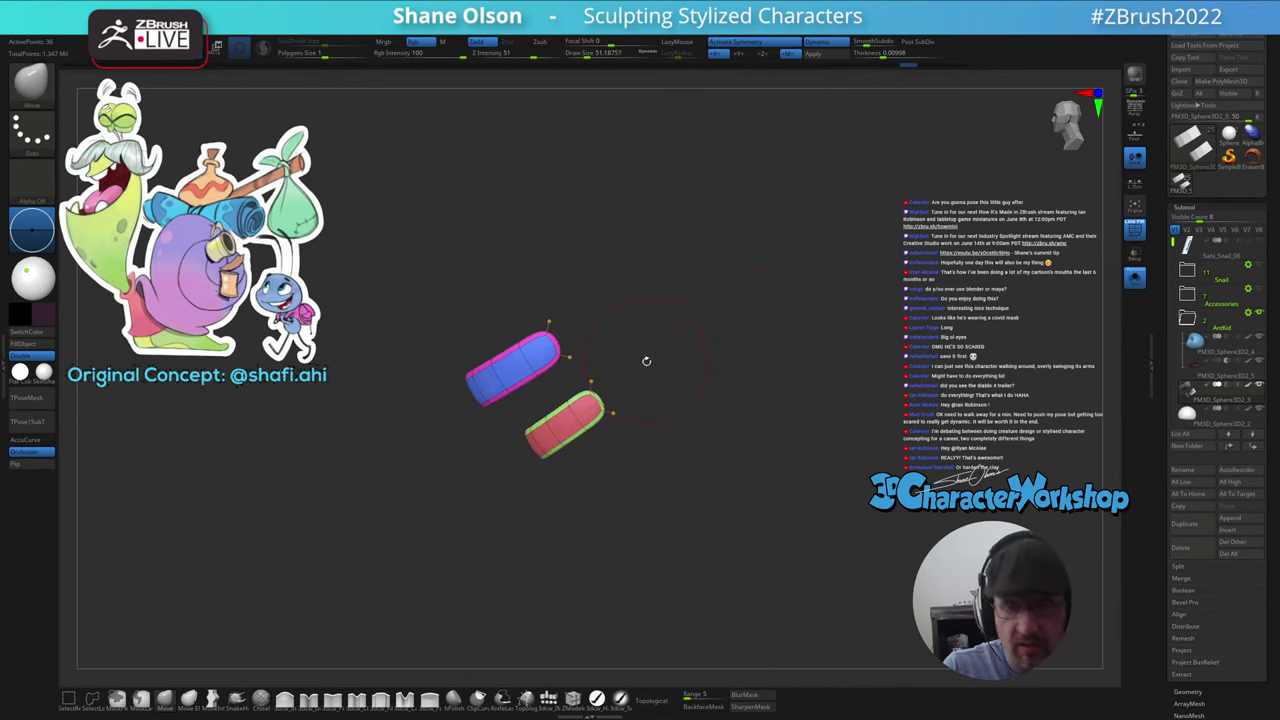
pyautogui.hotkey('shift', 'd')
pyautogui.moveTo(596, 354)
pyautogui.keyDown('ctrl'); pyautogui.mouseDown()
pyautogui.moveTo(554, 214)
pyautogui.moveTo(395, 432)
pyautogui.mouseUp(); pyautogui.keyUp('ctrl')
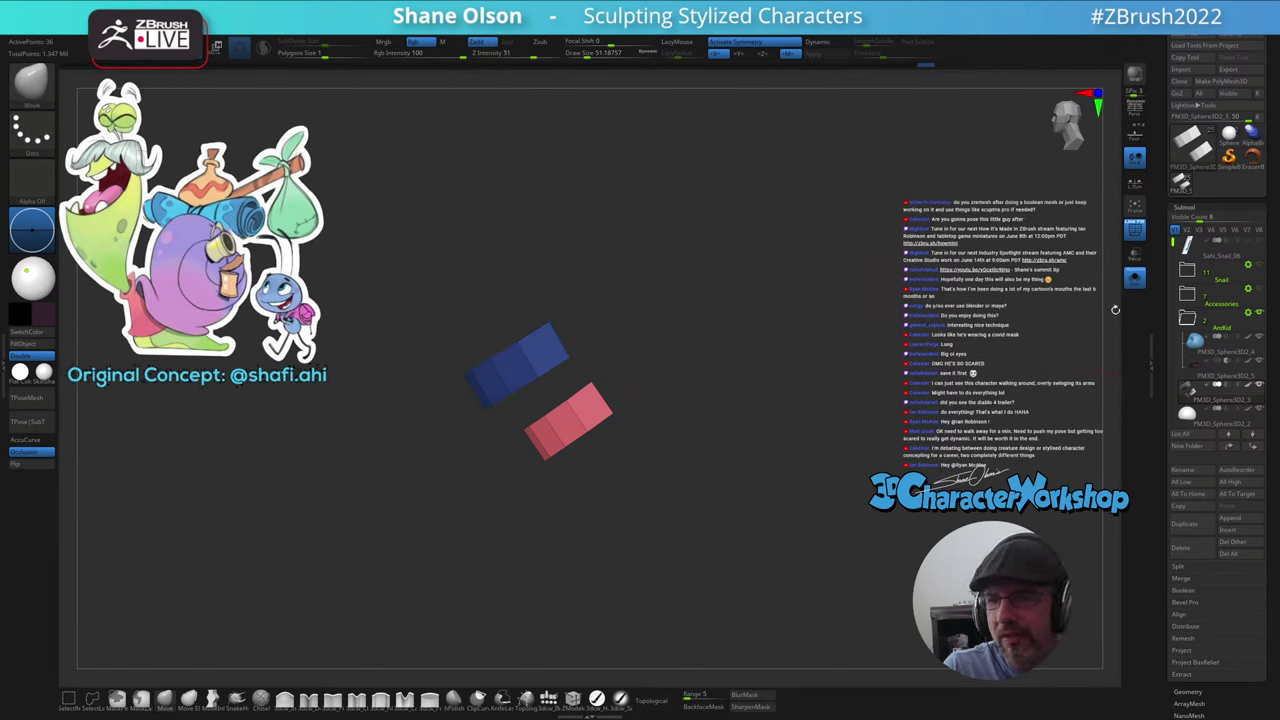
pyautogui.click(1136, 287)
pyautogui.keyDown('ctrl'); pyautogui.moveTo(908, 240); pyautogui.dragTo(906, 252, button='right'); pyautogui.keyUp('ctrl')
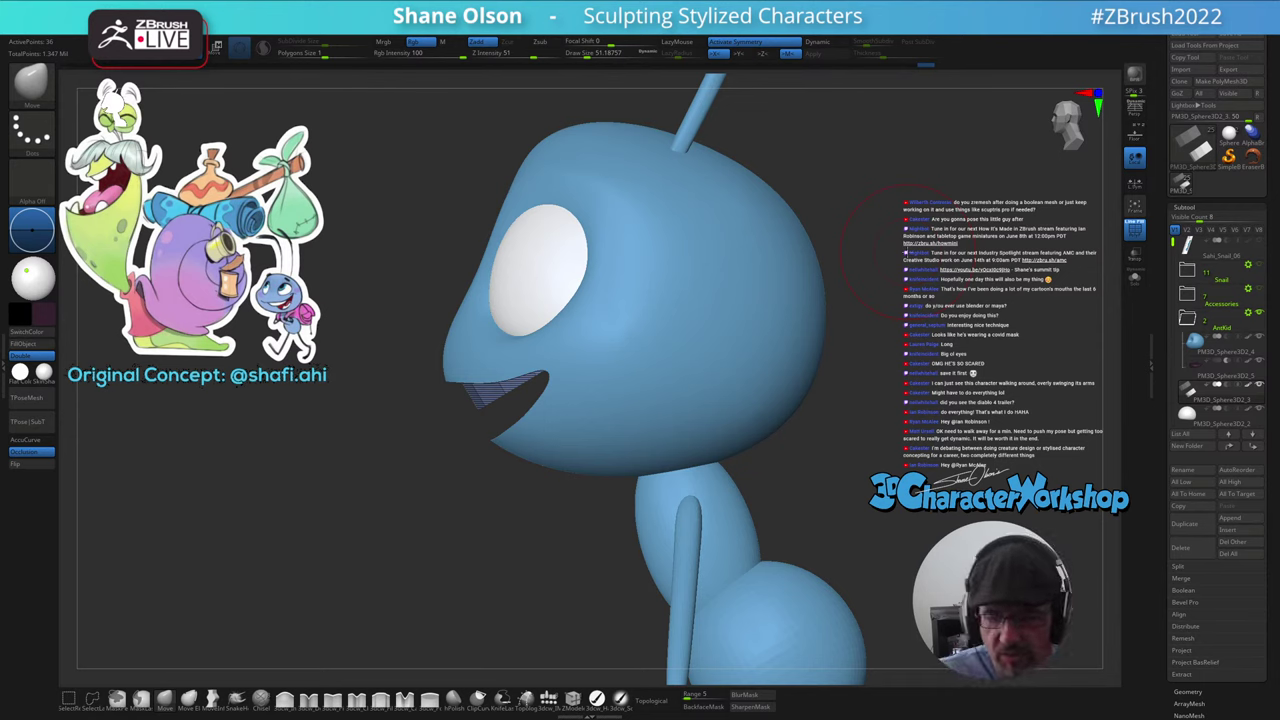
# - Look up the Boolean With DSDiv option among the AntKid folder's actions
pyautogui.click(1248, 313)
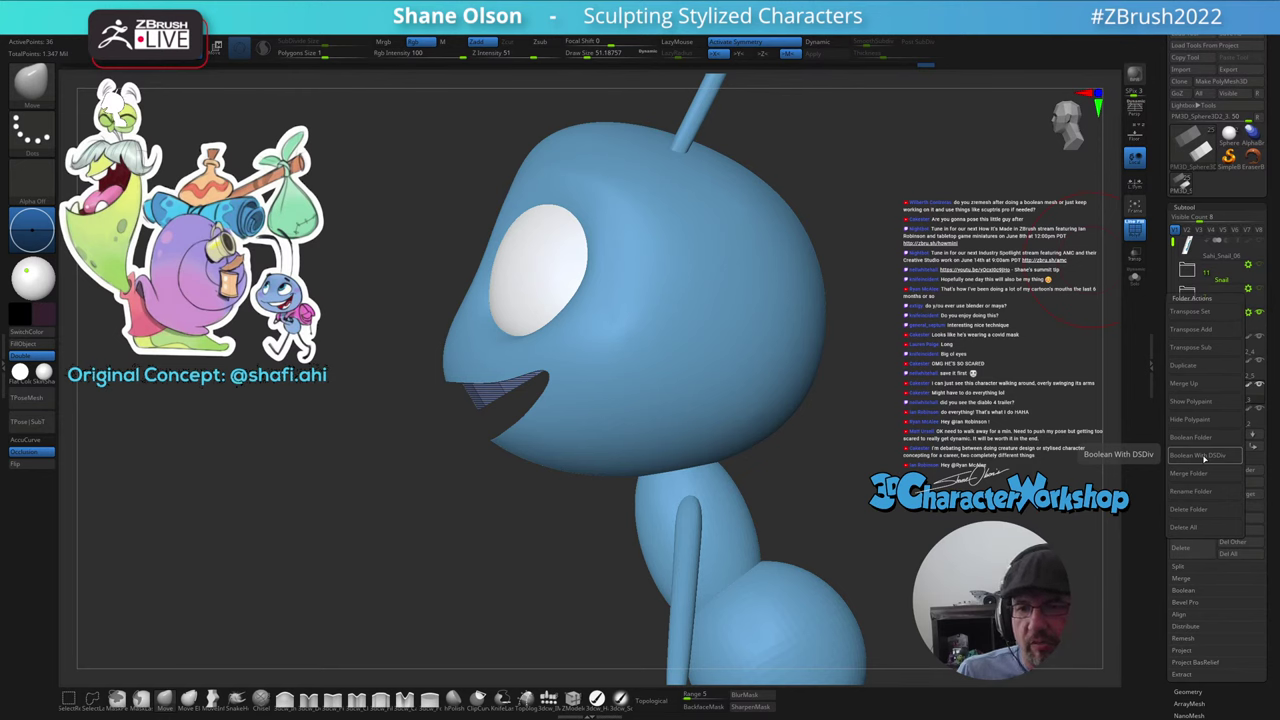
pyautogui.click(1201, 456)
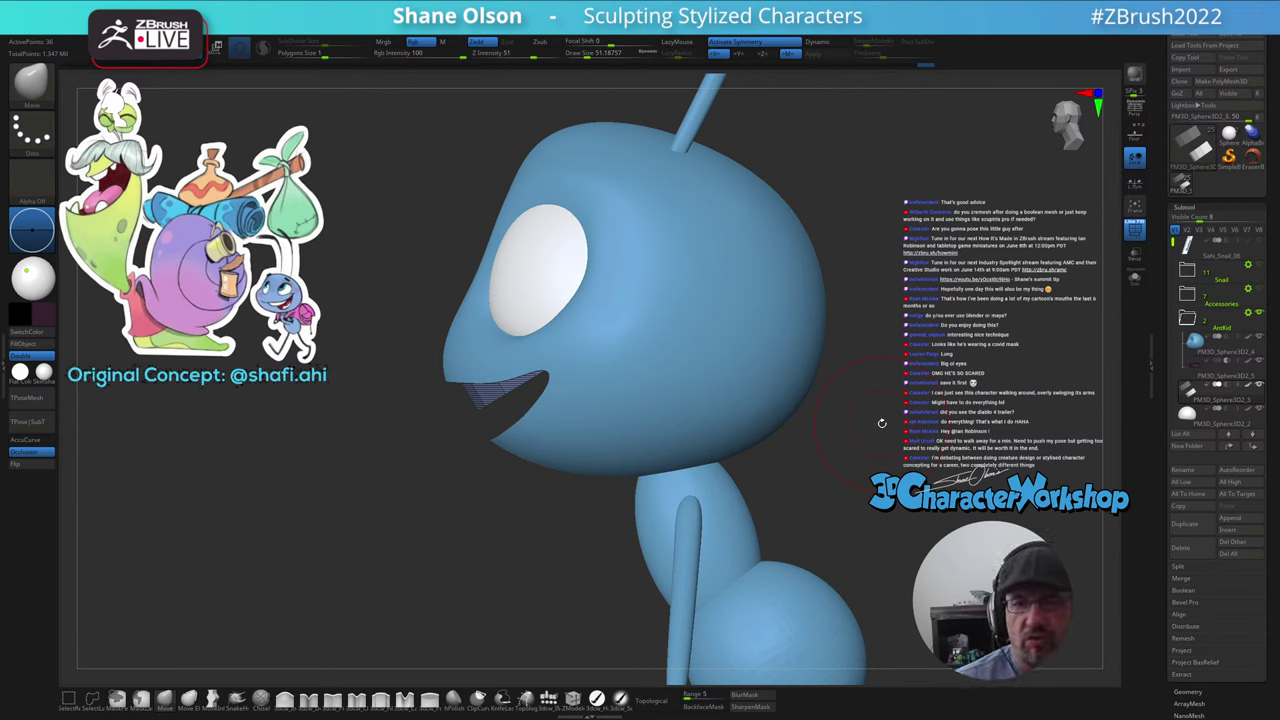
pyautogui.moveTo(498, 583)
pyautogui.mouseDown()
pyautogui.moveTo(605, 588)
pyautogui.moveTo(503, 583)
pyautogui.mouseUp()
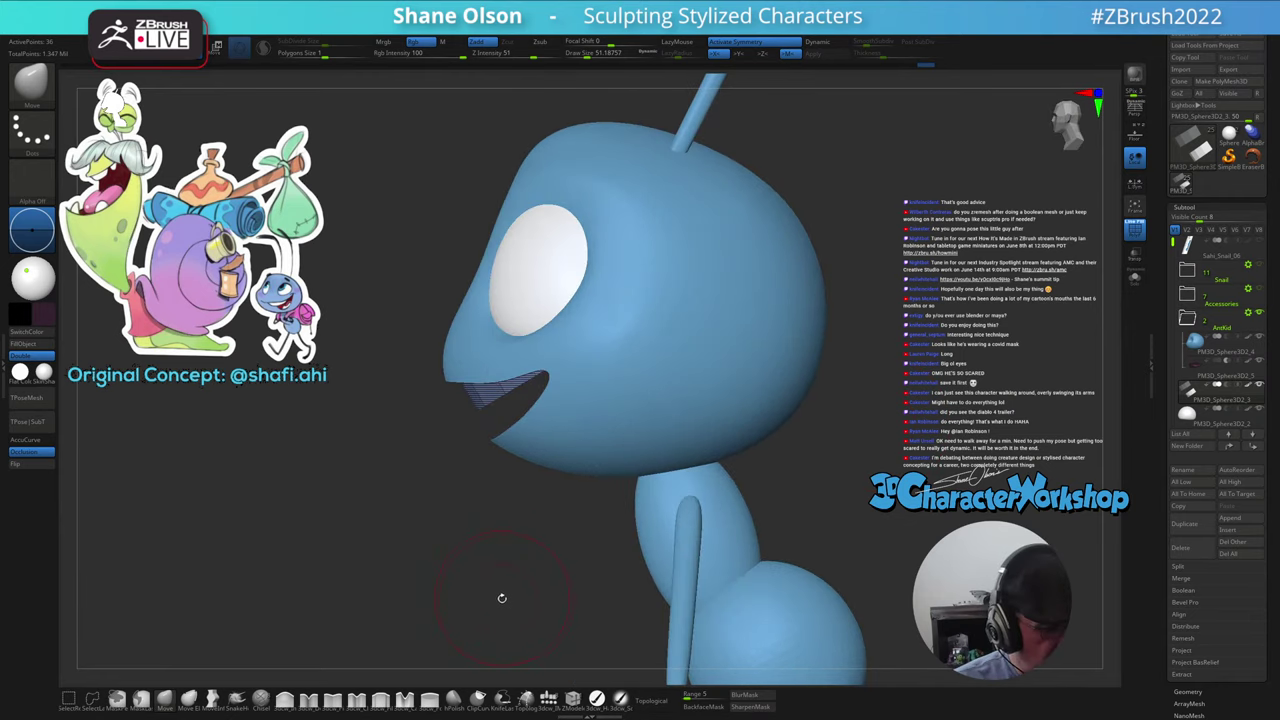
# - Reposition the unmasked lower teeth inside the mouth with the transform gizmo, working from the side view
pyautogui.press('w')
pyautogui.moveTo(512, 357); pyautogui.dragTo(494, 348)
pyautogui.moveTo(473, 572); pyautogui.dragTo(483, 579)
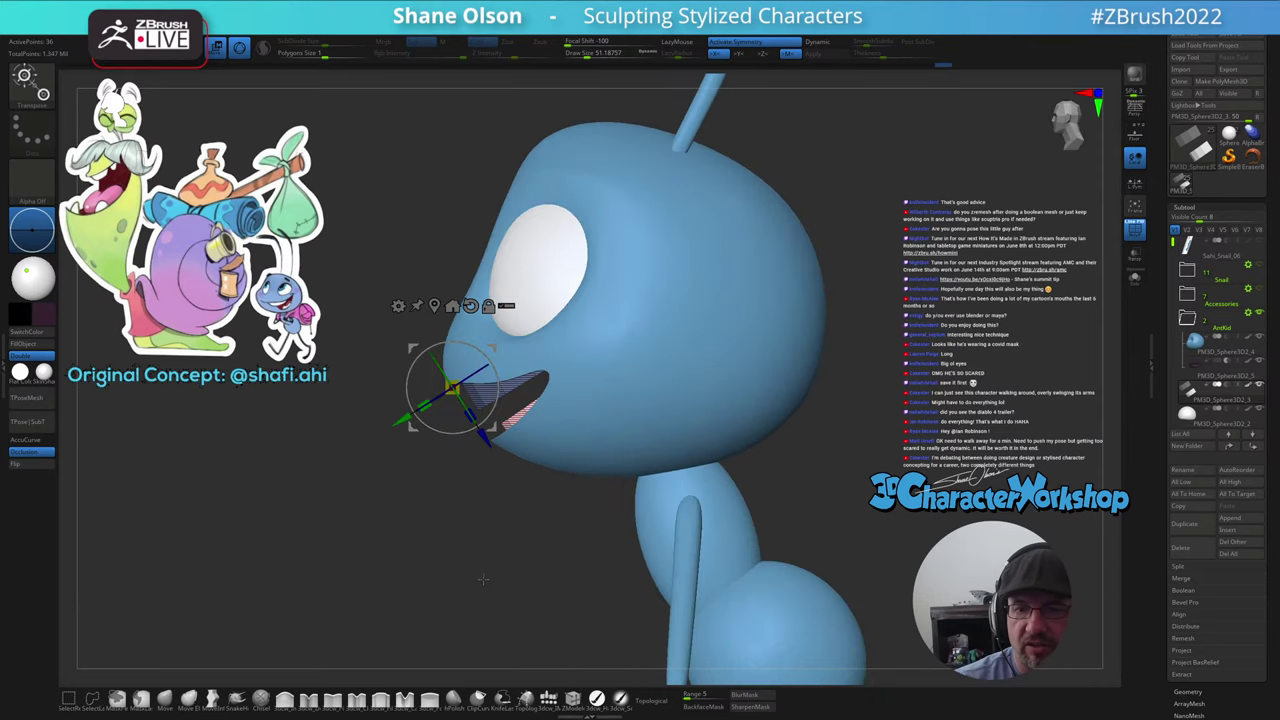
pyautogui.moveTo(493, 348); pyautogui.dragTo(530, 400)
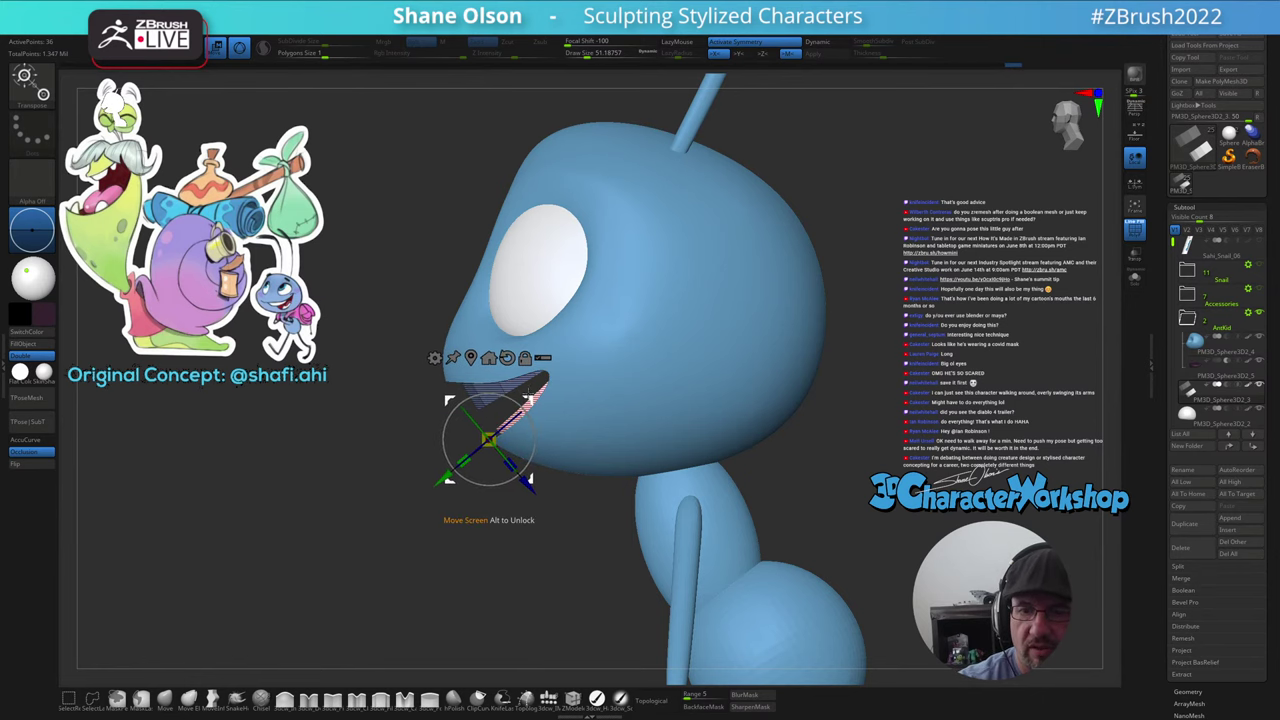
pyautogui.moveTo(425, 508); pyautogui.dragTo(590, 498)
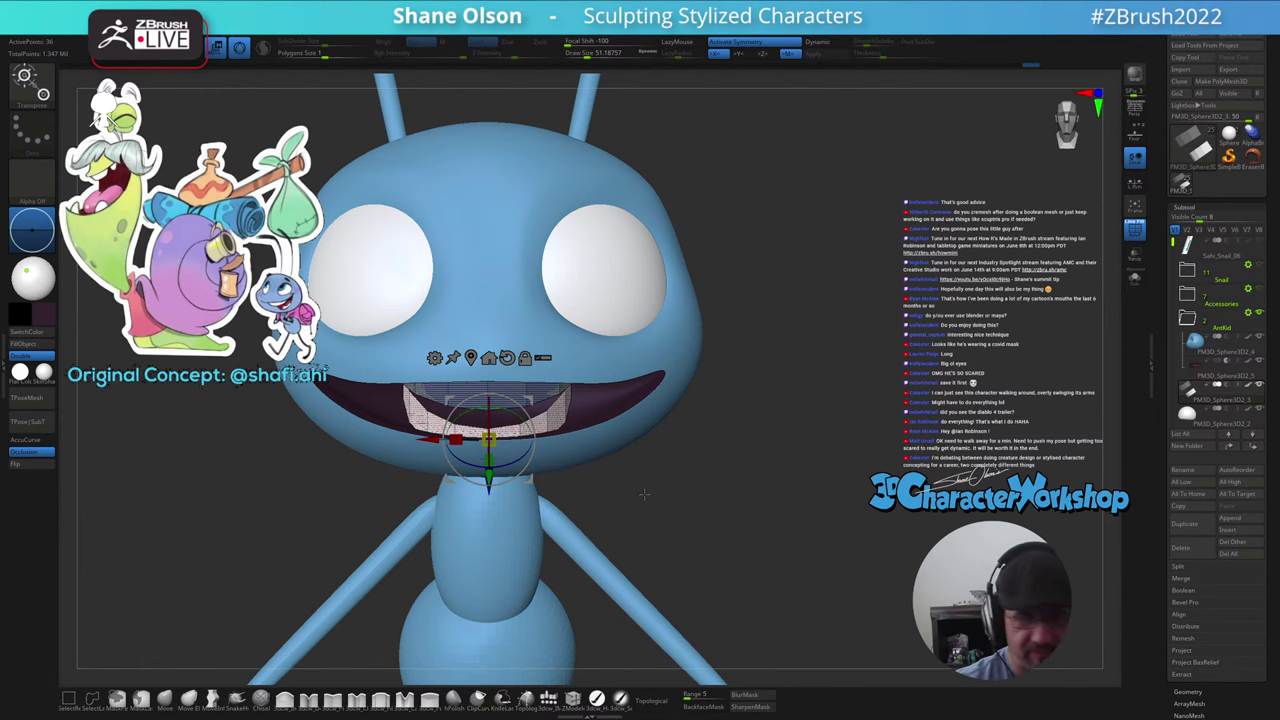
# - Clear the mask and widen both rows of teeth along the X axis
pyautogui.press('q')
pyautogui.moveTo(646, 487)
pyautogui.keyDown('alt'); pyautogui.mouseDown()
pyautogui.moveTo(596, 476)
pyautogui.moveTo(632, 478)
pyautogui.moveTo(614, 457)
pyautogui.moveTo(613, 543)
pyautogui.moveTo(634, 506)
pyautogui.moveTo(557, 470)
pyautogui.mouseUp(); pyautogui.keyUp('alt')
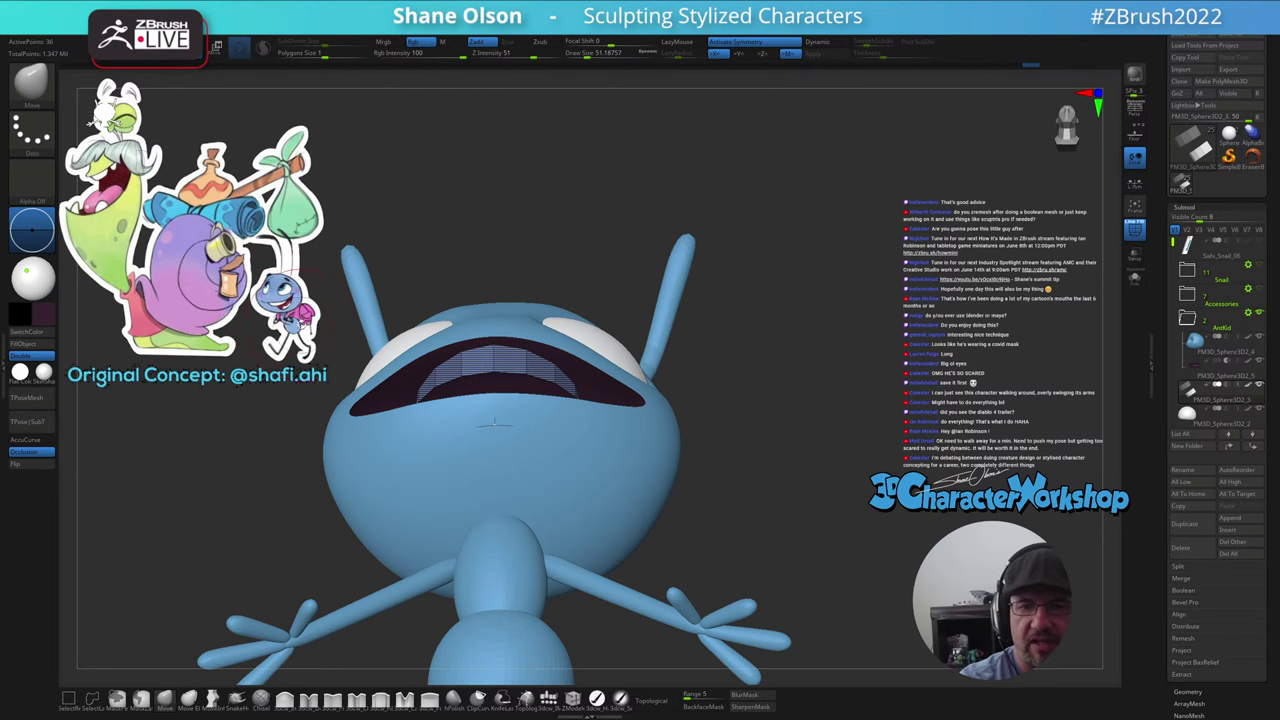
pyautogui.moveTo(600, 470); pyautogui.dragTo(652, 480)
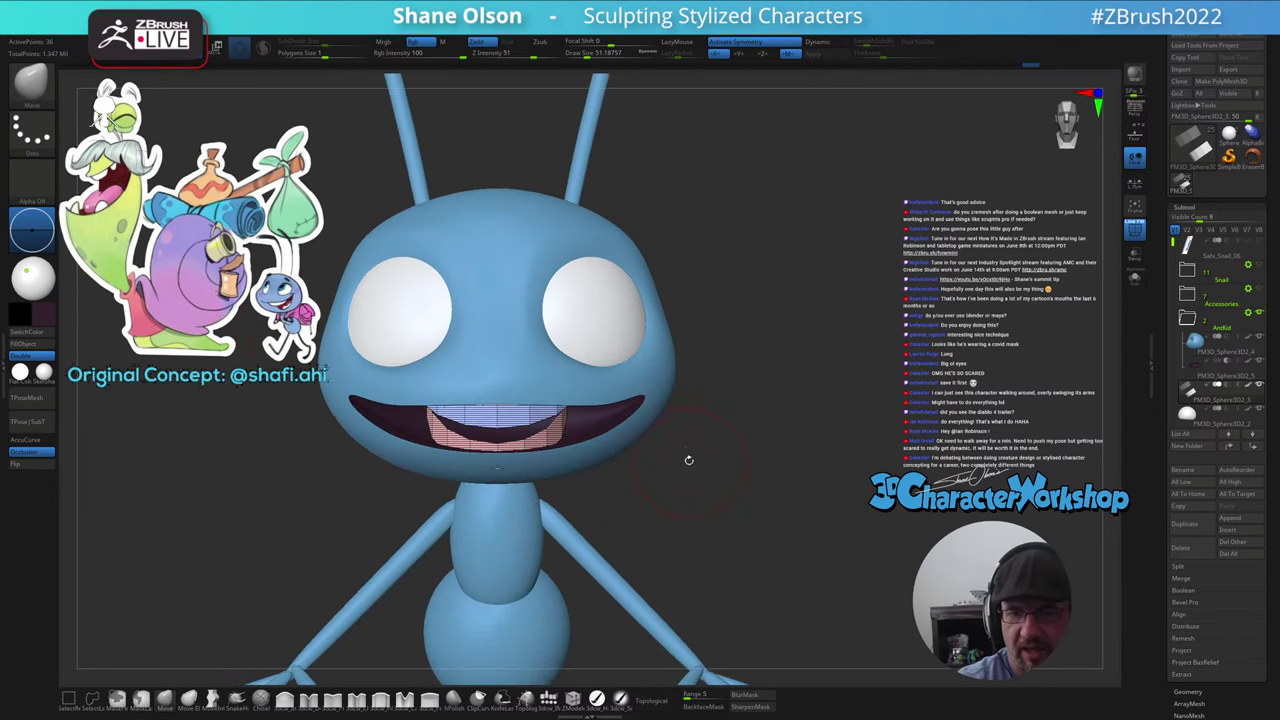
pyautogui.press('w')
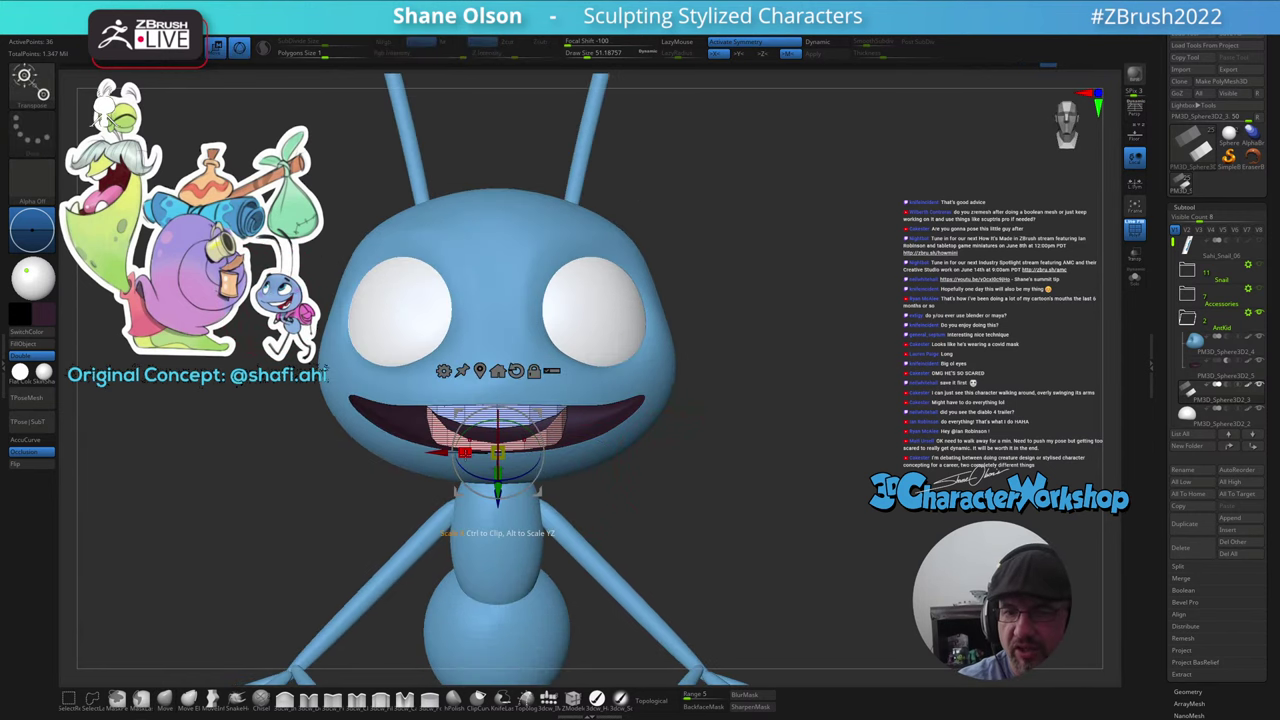
pyautogui.moveTo(464, 453); pyautogui.dragTo(454, 452)
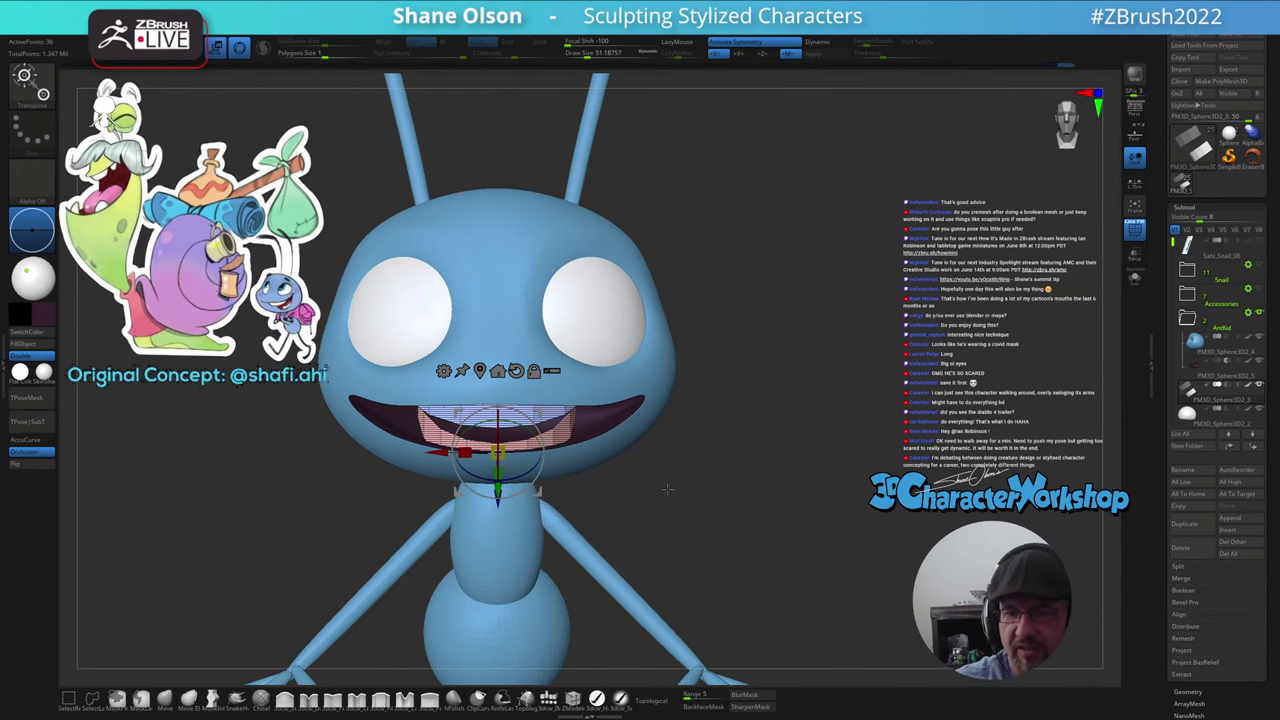
pyautogui.moveTo(667, 487)
pyautogui.mouseDown()
pyautogui.moveTo(590, 484)
pyautogui.moveTo(671, 480)
pyautogui.moveTo(677, 516)
pyautogui.moveTo(718, 519)
pyautogui.mouseUp()
# - Restore dynamic subdivision on the teeth, hide the polyframes, and review the smile on the whole ant character
pyautogui.press('q')
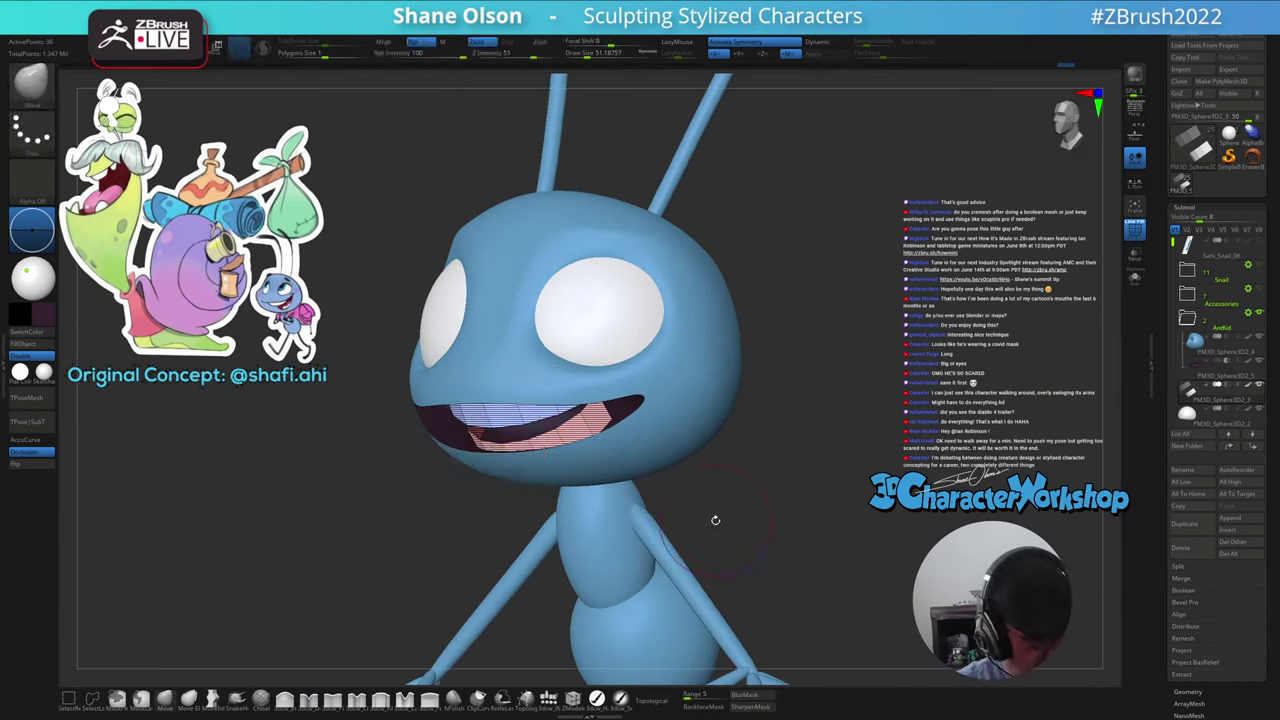
pyautogui.press('d')
pyautogui.hotkey('shift', 'f')
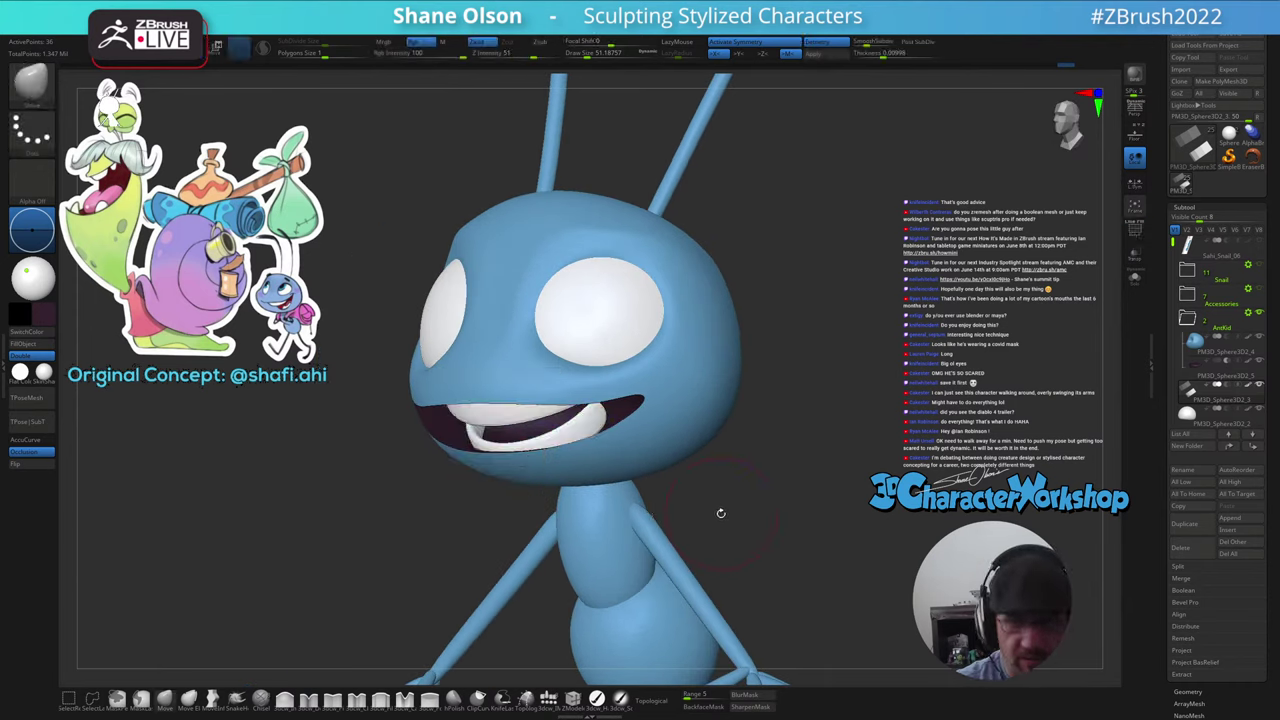
pyautogui.moveTo(720, 514)
pyautogui.mouseDown()
pyautogui.moveTo(731, 511)
pyautogui.moveTo(709, 423)
pyautogui.moveTo(704, 496)
pyautogui.mouseUp()
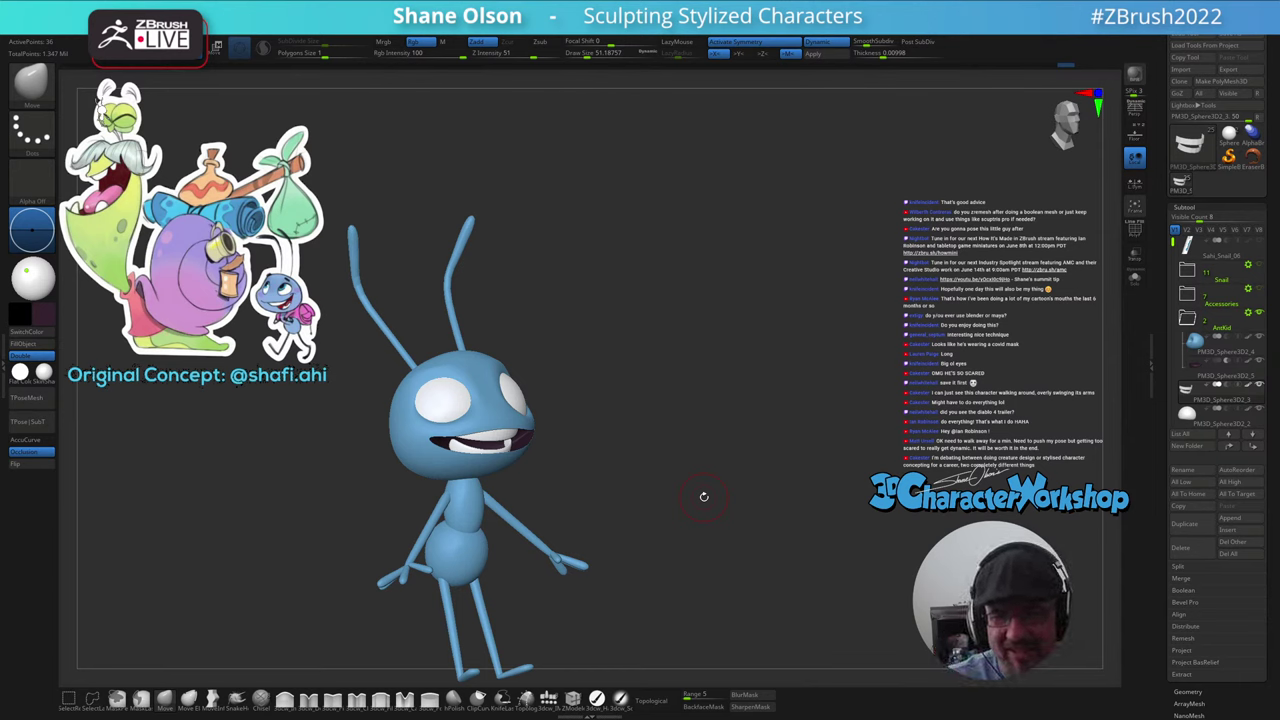
pyautogui.keyDown('shift'); pyautogui.moveTo(599, 501); pyautogui.dragTo(632, 545); pyautogui.keyUp('shift')
pyautogui.moveTo(648, 471); pyautogui.dragTo(665, 512)
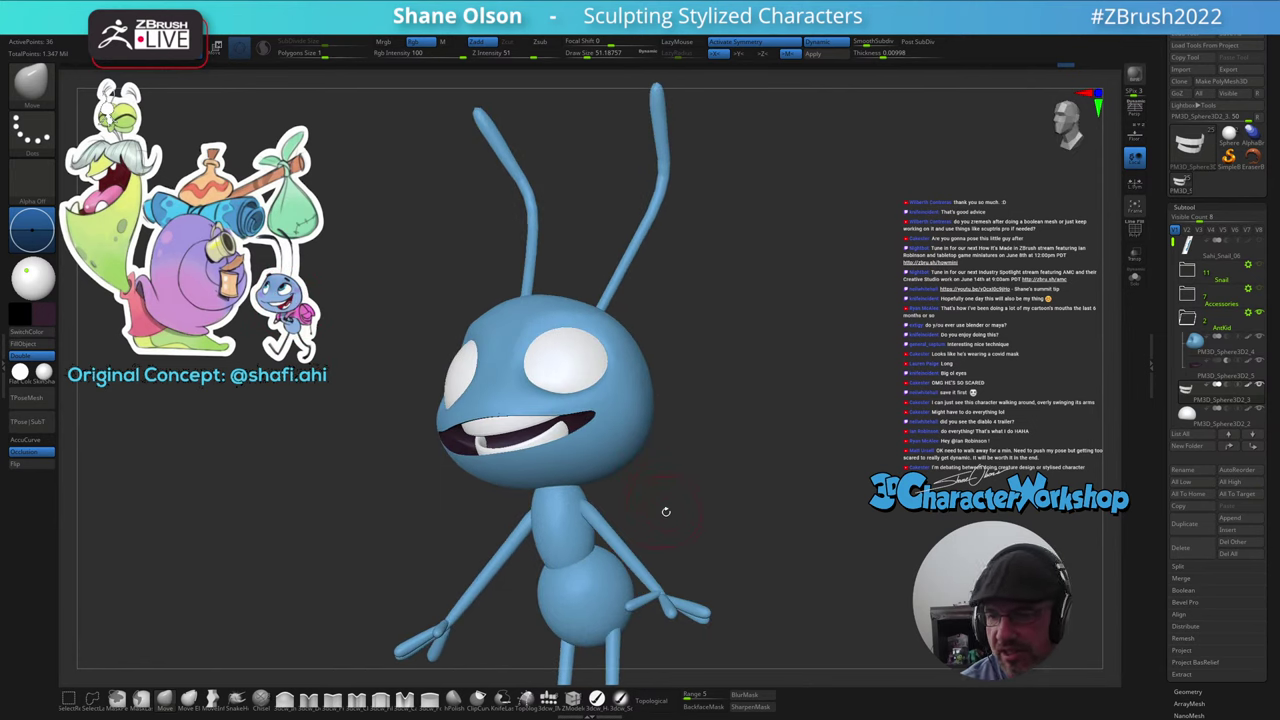
# - Select the mouth cut-out subtool and pull the corners of the smile inward with a larger Move brush
pyautogui.click(1193, 365)
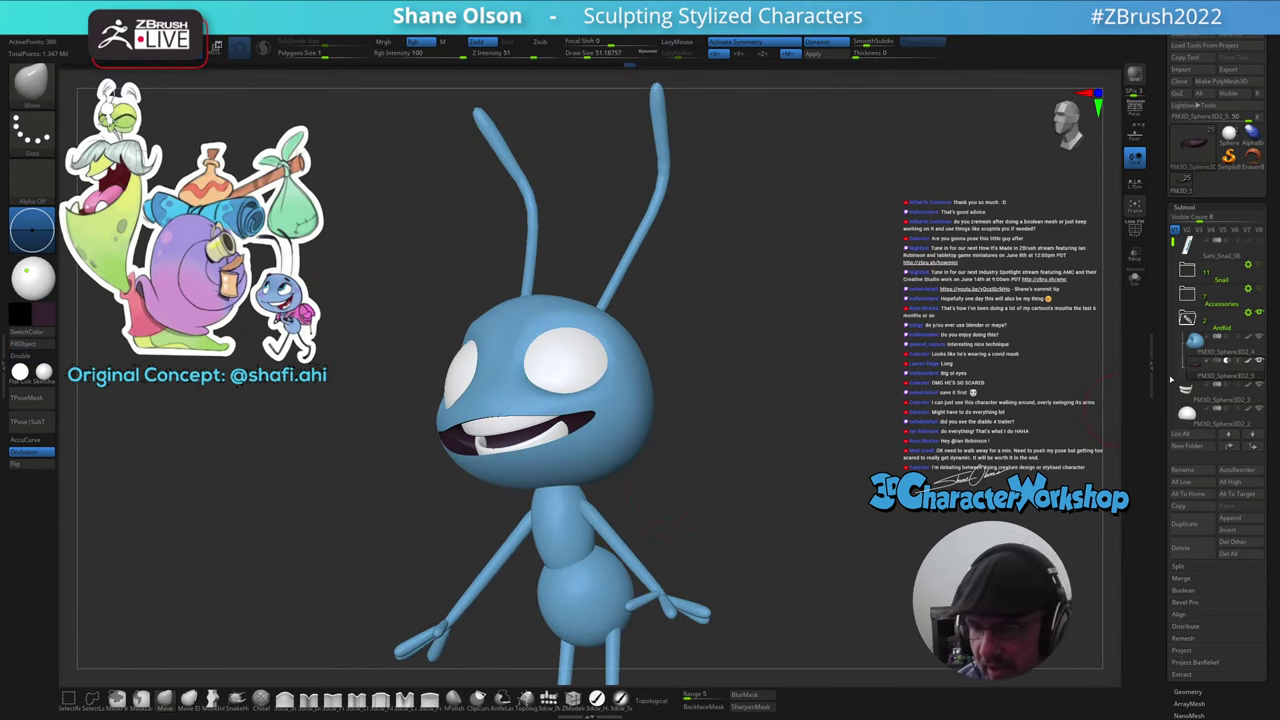
pyautogui.press('w')
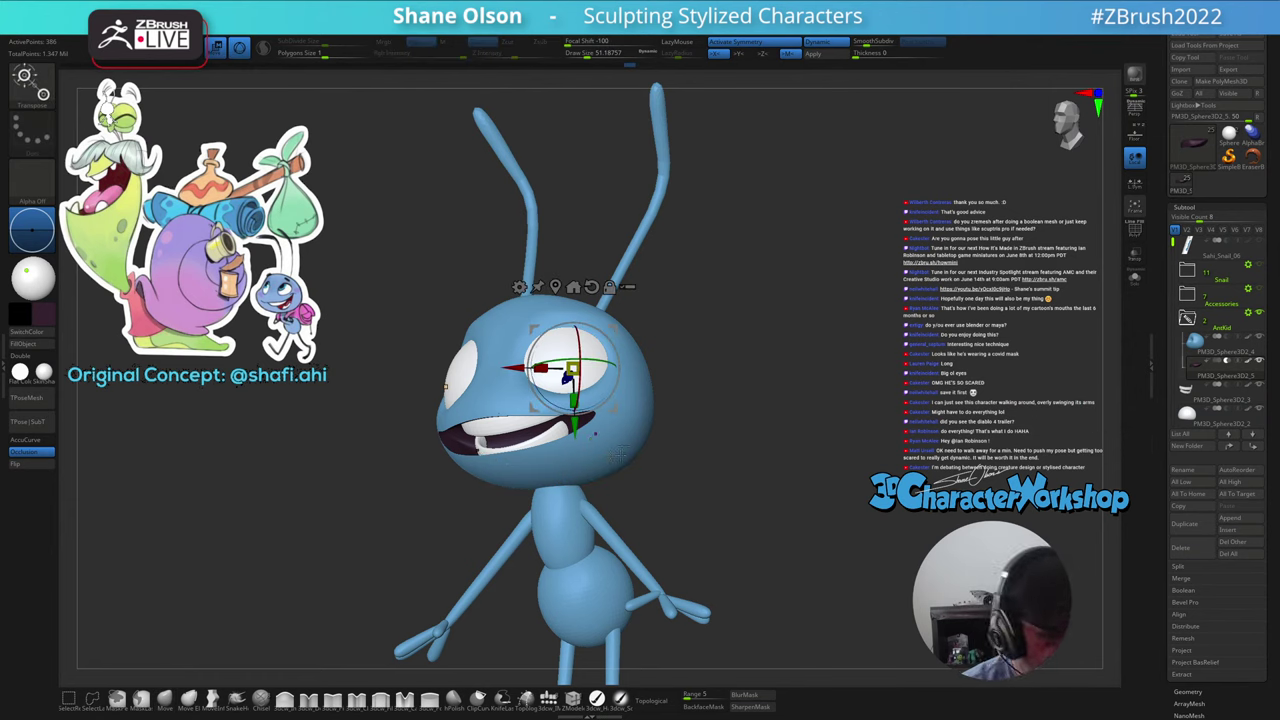
pyautogui.press('q')
pyautogui.moveTo(620, 451)
pyautogui.mouseDown(button='right')
pyautogui.moveTo(610, 418)
pyautogui.moveTo(596, 426)
pyautogui.mouseUp(button='right')
pyautogui.moveTo(593, 415); pyautogui.dragTo(595, 413)
pyautogui.moveTo(596, 413); pyautogui.dragTo(640, 402, button='right')
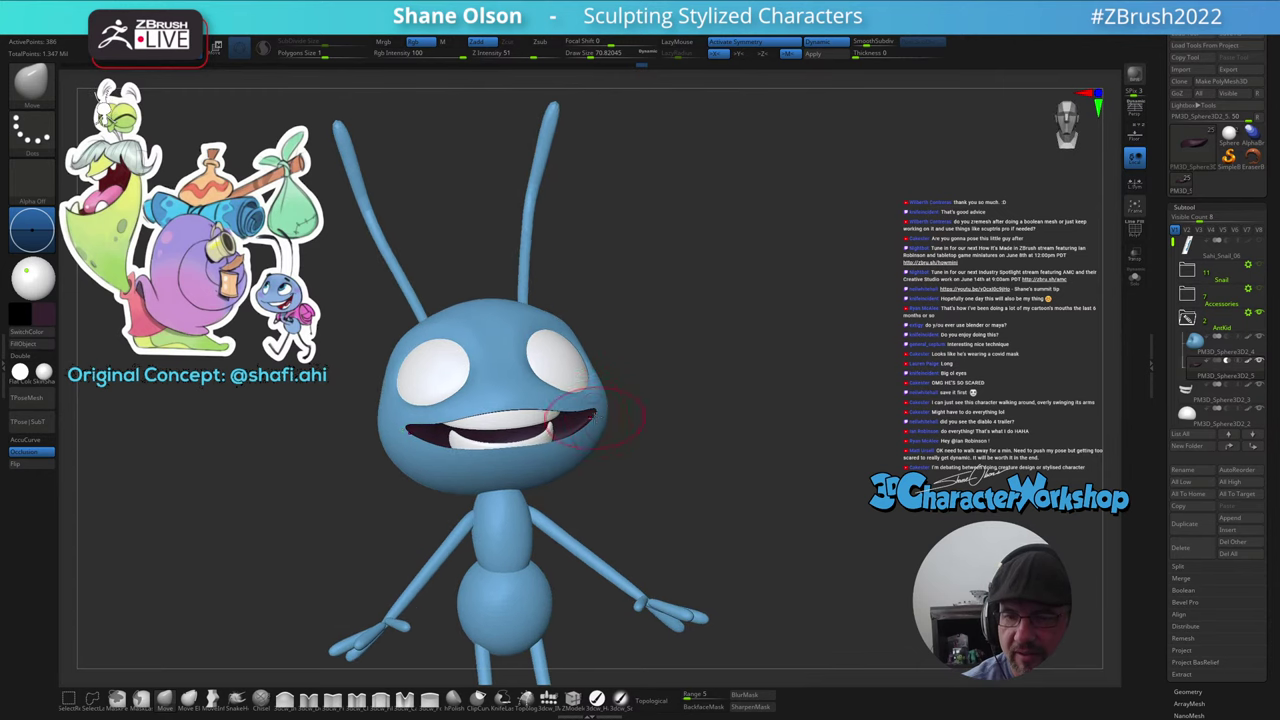
pyautogui.press('s')
pyautogui.moveTo(606, 419); pyautogui.dragTo(591, 415)
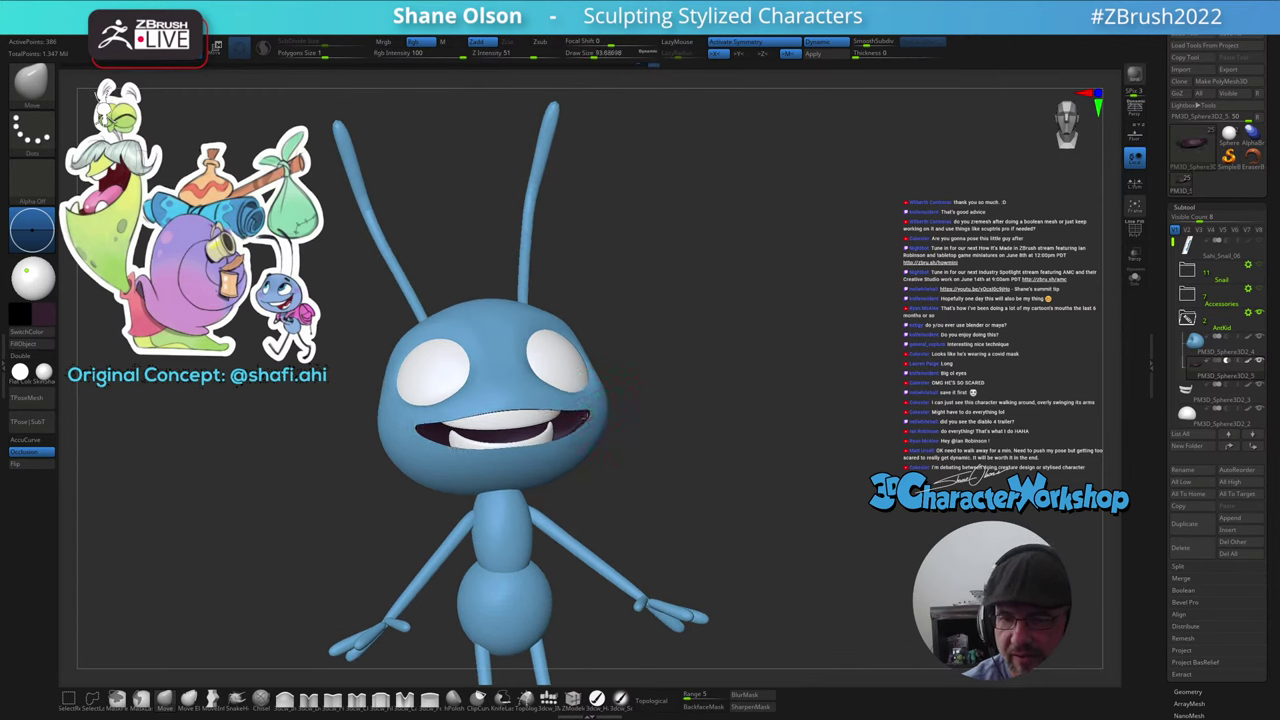
# - Refine the mouth corners of the cut-out with a smaller Move brush, checking them from the side and below
pyautogui.moveTo(592, 416)
pyautogui.mouseDown(button='right')
pyautogui.moveTo(633, 376)
pyautogui.moveTo(589, 416)
pyautogui.moveTo(596, 396)
pyautogui.moveTo(587, 430)
pyautogui.moveTo(555, 440)
pyautogui.moveTo(616, 419)
pyautogui.mouseUp(button='right')
pyautogui.moveTo(652, 511)
pyautogui.mouseDown()
pyautogui.moveTo(674, 501)
pyautogui.moveTo(664, 474)
pyautogui.moveTo(698, 477)
pyautogui.moveTo(665, 473)
pyautogui.moveTo(648, 516)
pyautogui.moveTo(614, 451)
pyautogui.moveTo(569, 439)
pyautogui.mouseUp()
pyautogui.press('s')
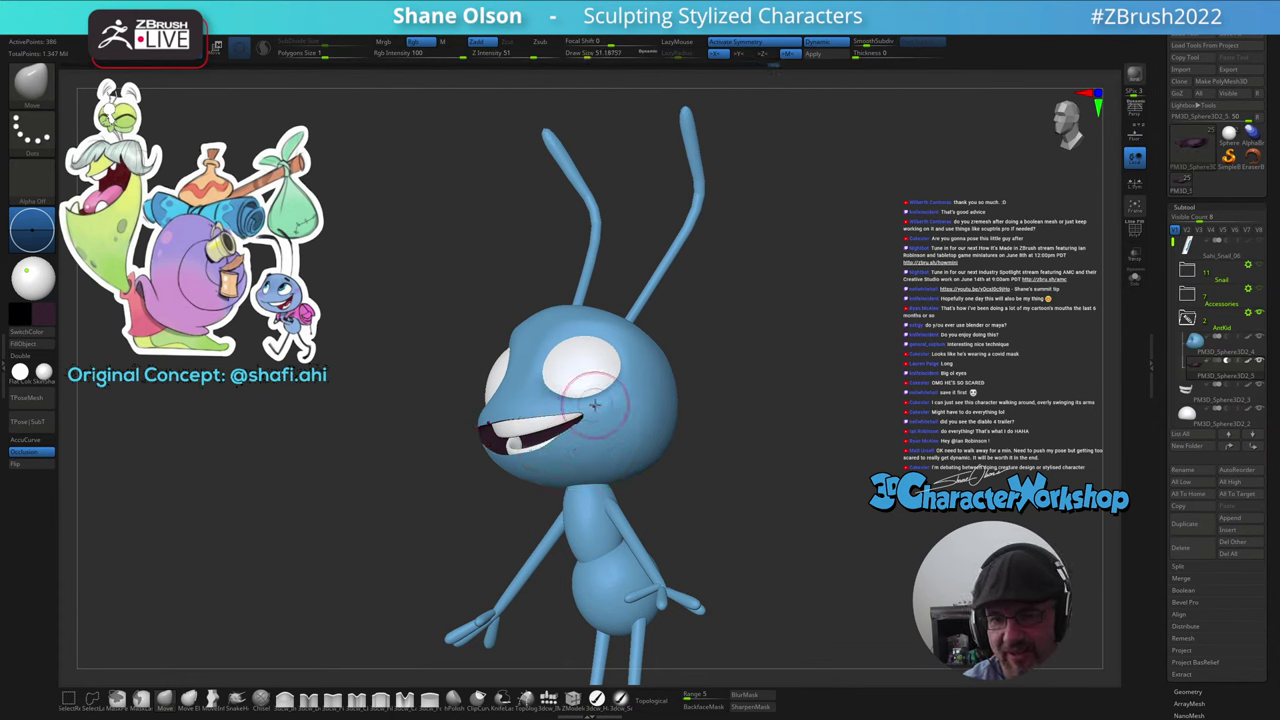
pyautogui.moveTo(660, 480)
pyautogui.mouseDown()
pyautogui.moveTo(715, 478)
pyautogui.moveTo(720, 435)
pyautogui.mouseUp()
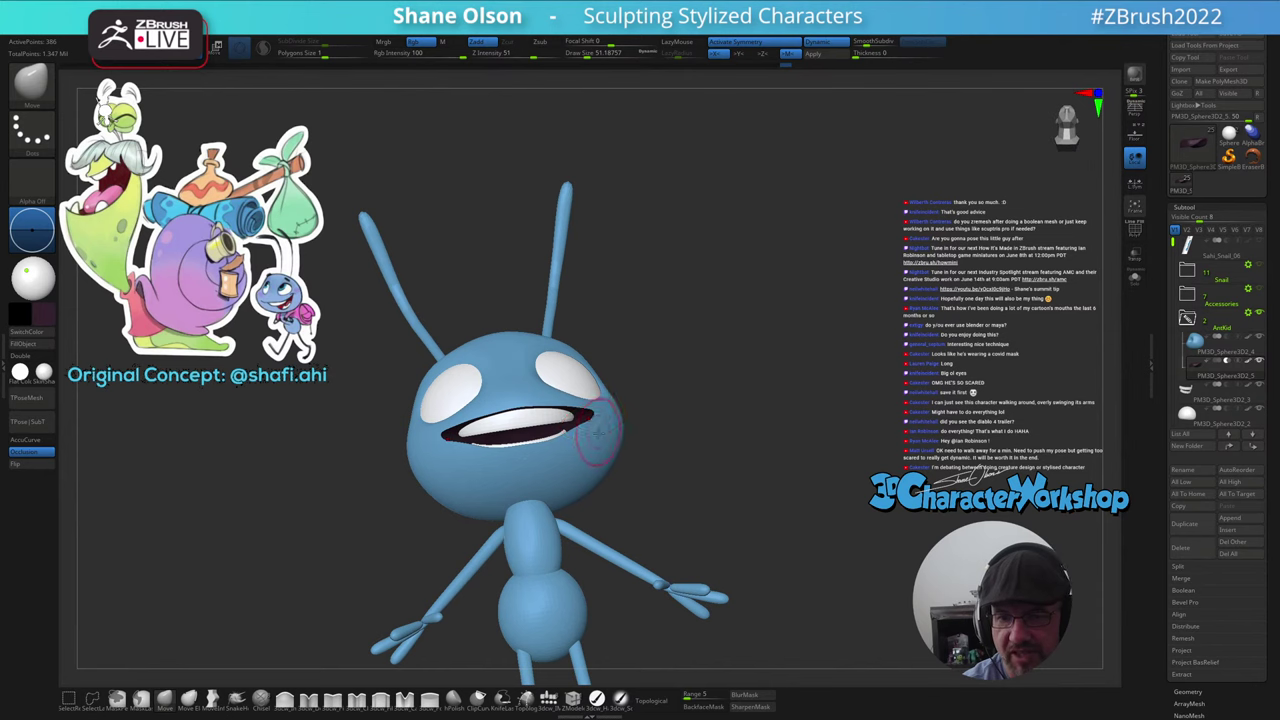
pyautogui.moveTo(598, 430); pyautogui.dragTo(604, 443, button='right')
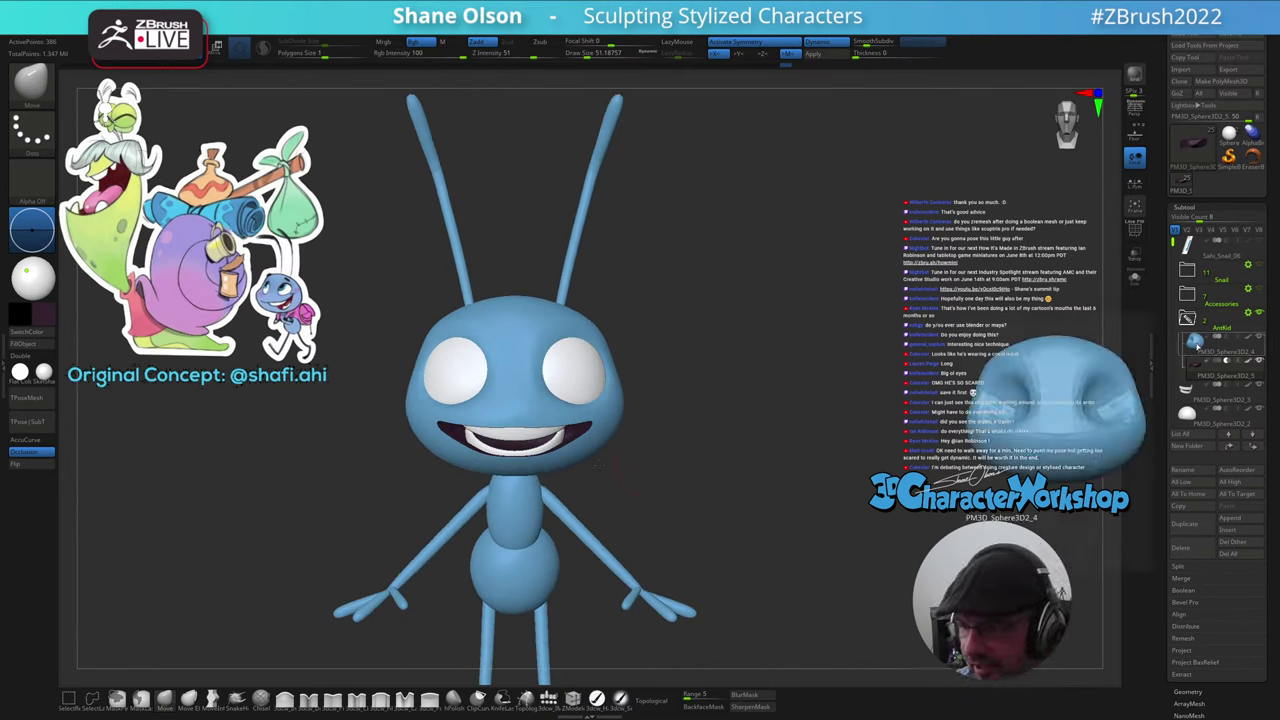
# - Select the head subtool and examine its polyframes around the mouth and eyes
pyautogui.click(1197, 344)
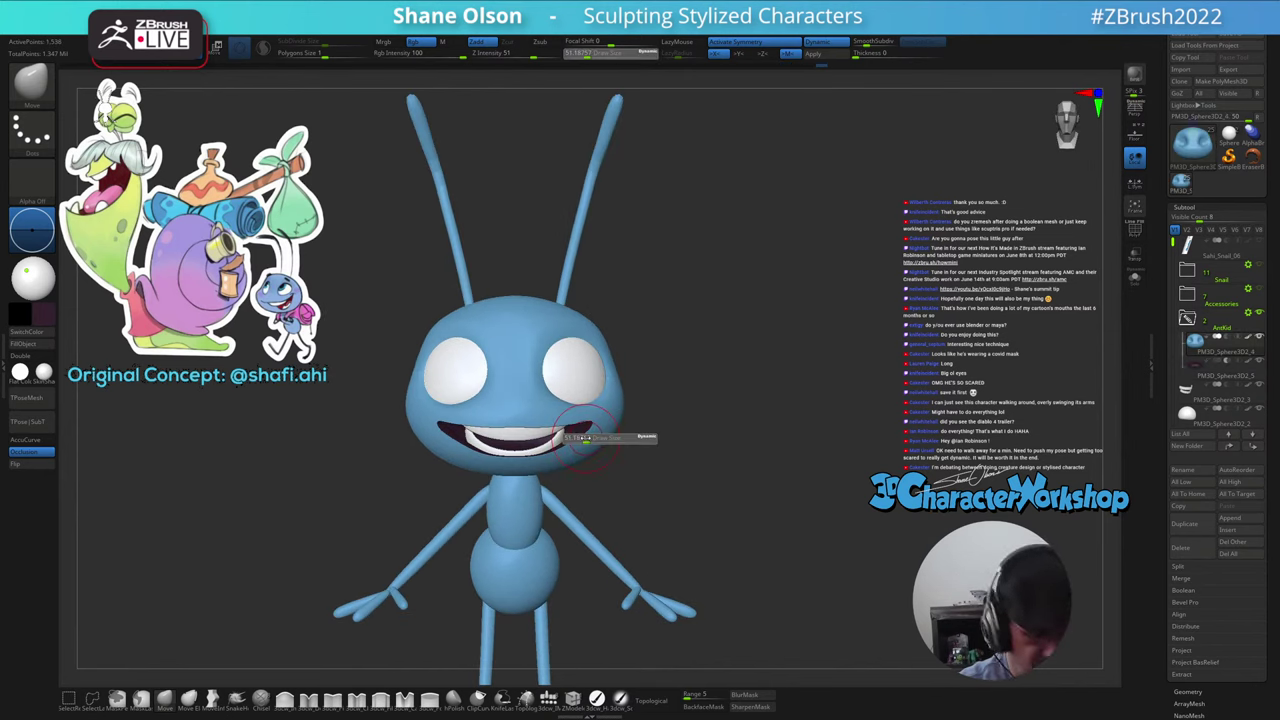
pyautogui.moveTo(598, 430)
pyautogui.mouseDown(button='right')
pyautogui.moveTo(598, 413)
pyautogui.moveTo(595, 456)
pyautogui.moveTo(580, 466)
pyautogui.moveTo(600, 470)
pyautogui.moveTo(622, 505)
pyautogui.moveTo(583, 423)
pyautogui.moveTo(611, 414)
pyautogui.moveTo(591, 478)
pyautogui.moveTo(600, 396)
pyautogui.mouseUp(button='right')
pyautogui.hotkey('shift', 'f')
pyautogui.keyDown('shift'); pyautogui.moveTo(330, 345); pyautogui.dragTo(325, 368, button='right'); pyautogui.keyUp('shift')
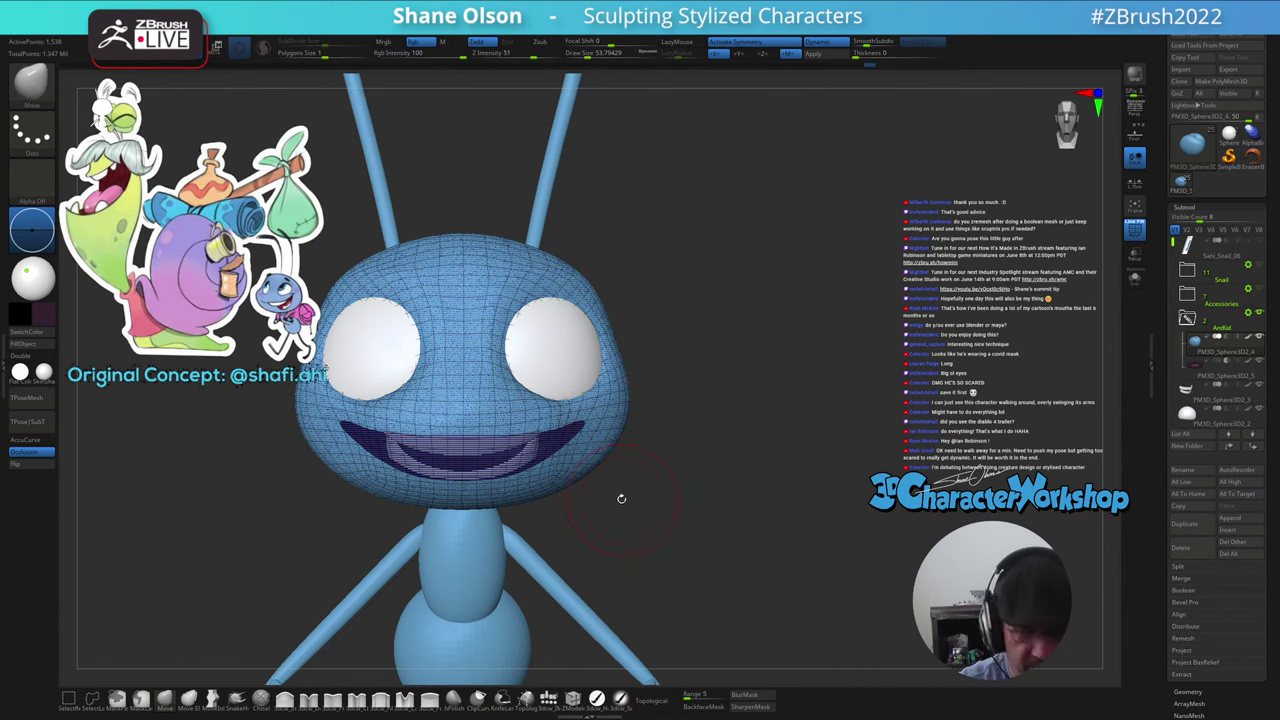
pyautogui.hotkey('shift', 'f')
# - Resize the Move brush and adjust the head surface around the mouth corners
pyautogui.moveTo(626, 491)
pyautogui.mouseDown(button='right')
pyautogui.moveTo(562, 511)
pyautogui.moveTo(610, 460)
pyautogui.mouseUp(button='right')
pyautogui.press('s')
pyautogui.moveTo(584, 446); pyautogui.dragTo(550, 443)
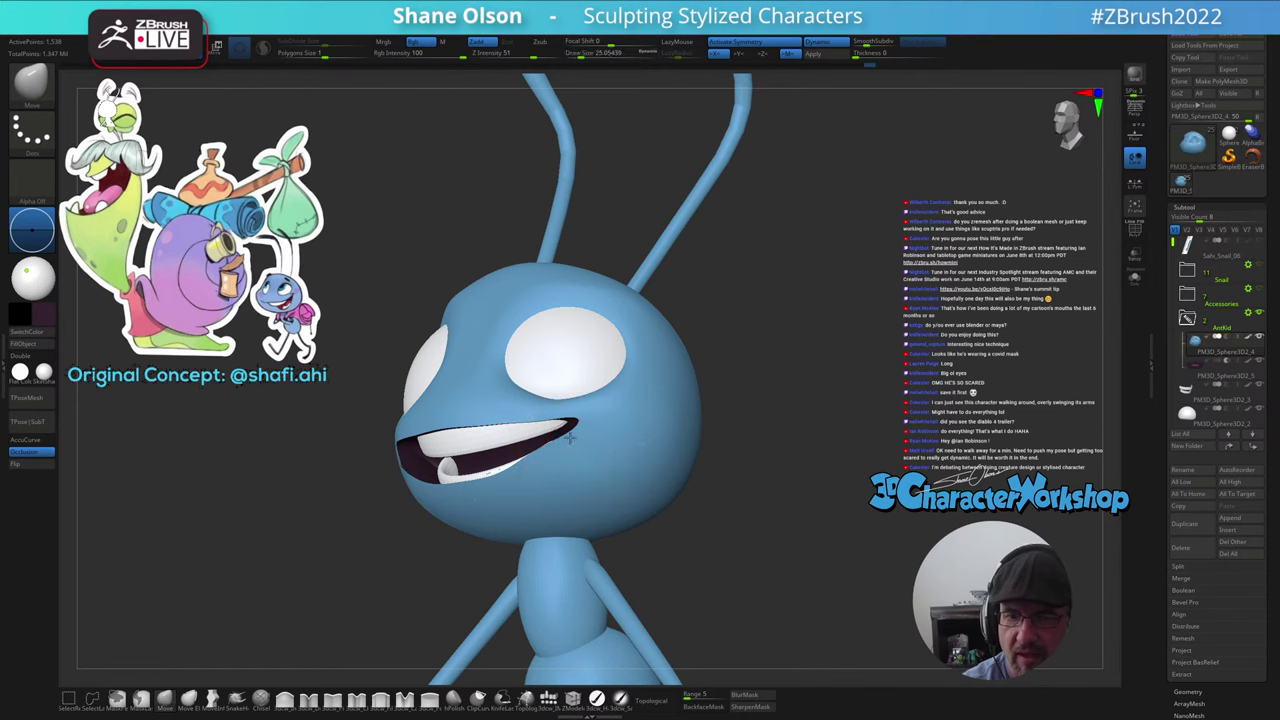
pyautogui.press(']')
pyautogui.press(']')
pyautogui.moveTo(572, 435)
pyautogui.mouseDown(button='right')
pyautogui.moveTo(591, 453)
pyautogui.moveTo(612, 435)
pyautogui.mouseUp(button='right')
pyautogui.moveTo(706, 508); pyautogui.dragTo(663, 484, button='right')
# - Select the teeth subtool and stretch it sideways with the gizmo to fill the mouth opening, checking the fit from an angle
pyautogui.click(1188, 394)
pyautogui.hotkey('shift', 'f')
pyautogui.press('w')
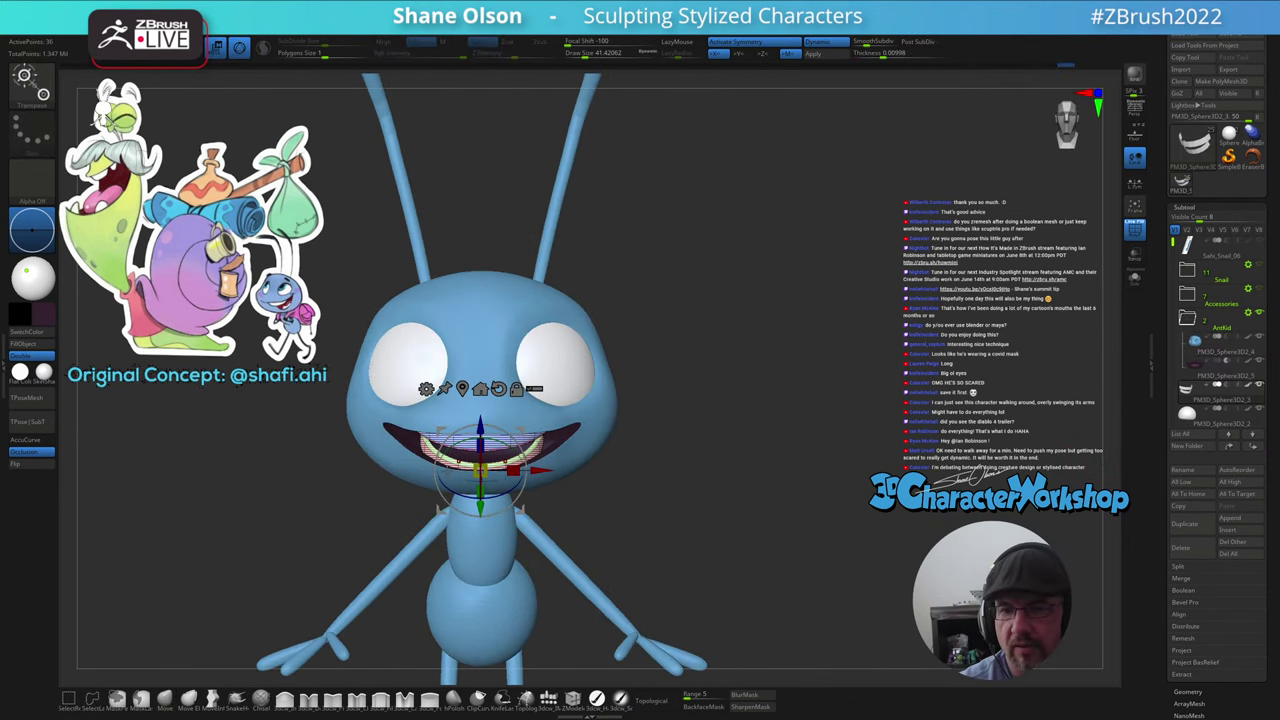
pyautogui.moveTo(513, 470); pyautogui.dragTo(540, 470)
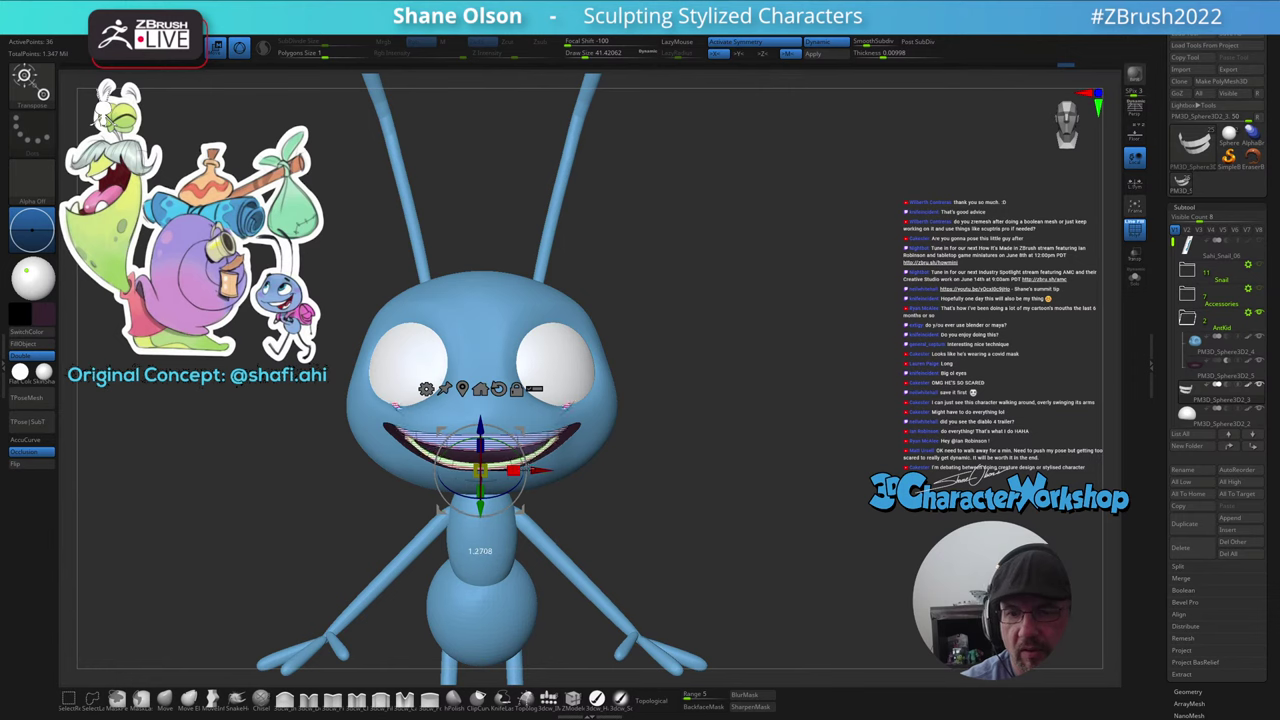
pyautogui.moveTo(630, 453); pyautogui.dragTo(551, 465, button='right')
pyautogui.moveTo(527, 453); pyautogui.dragTo(528, 441)
pyautogui.moveTo(546, 438); pyautogui.dragTo(581, 454, button='right')
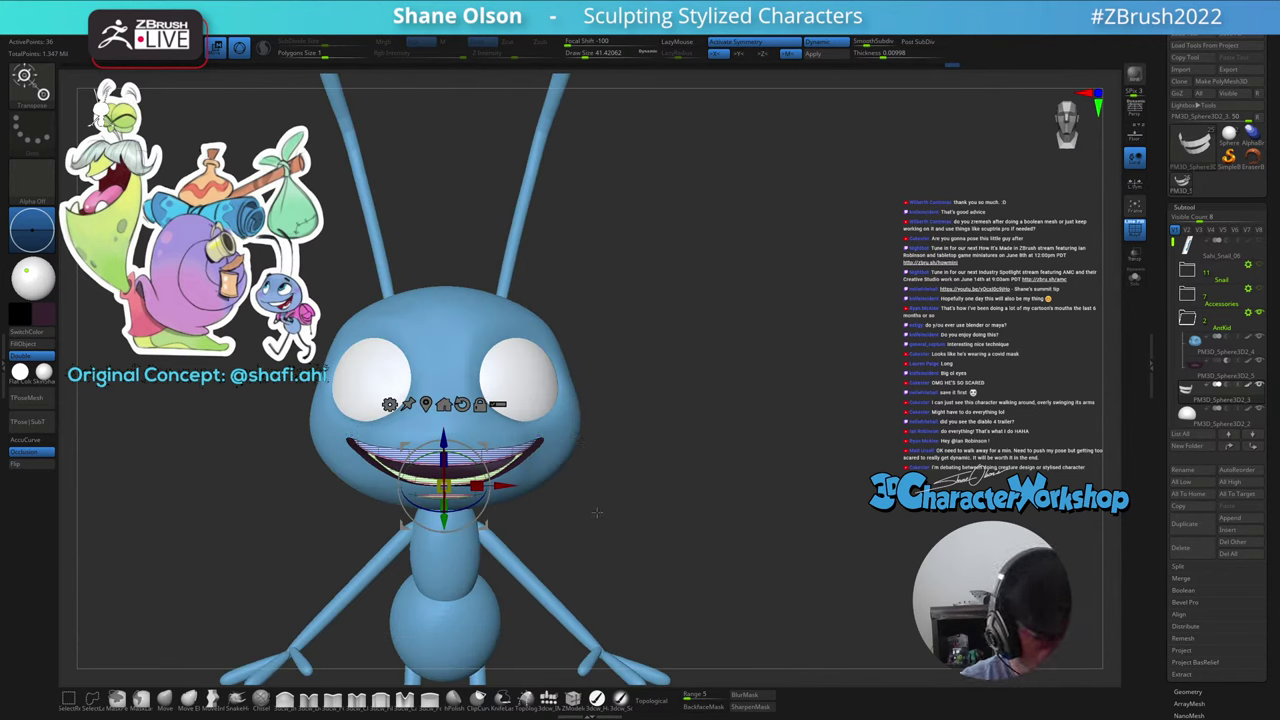
# - Check the widened teeth from a three-quarter view and fine-tune their width with the gizmo
pyautogui.press('q')
pyautogui.moveTo(583, 527)
pyautogui.mouseDown(button='right')
pyautogui.moveTo(569, 522)
pyautogui.moveTo(583, 506)
pyautogui.mouseUp(button='right')
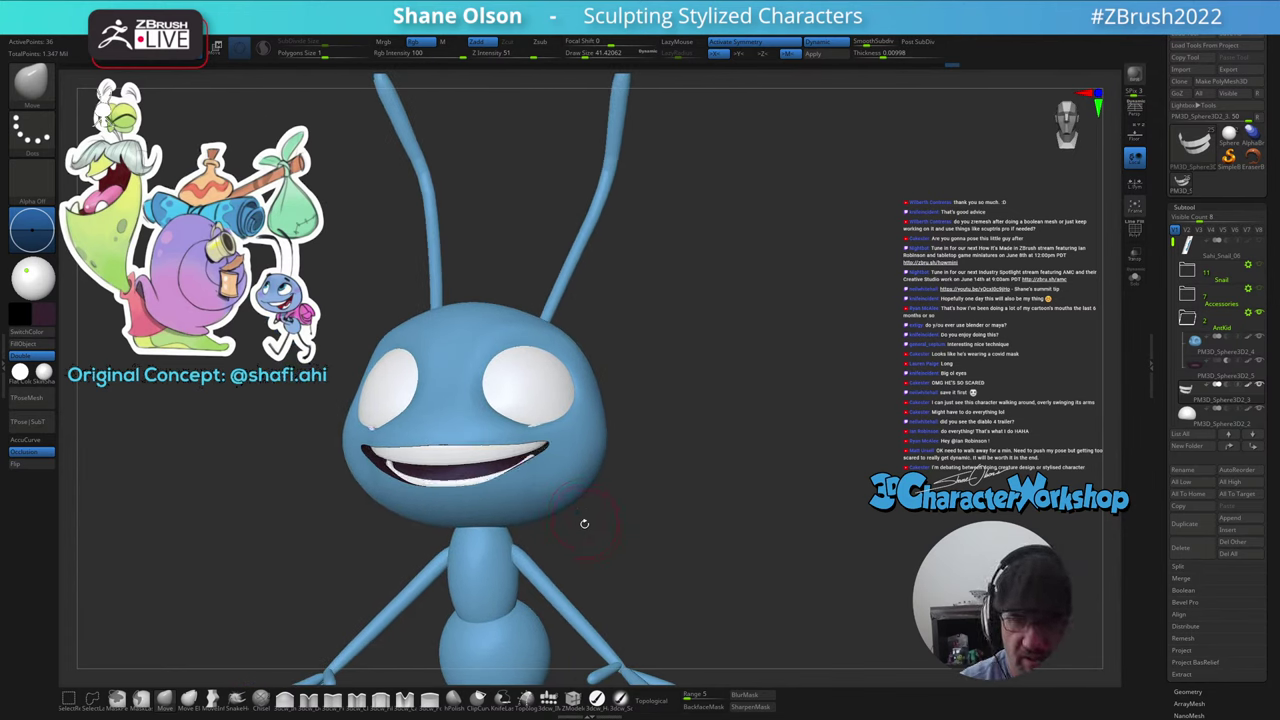
pyautogui.press('w')
pyautogui.moveTo(585, 517); pyautogui.dragTo(538, 498, button='right')
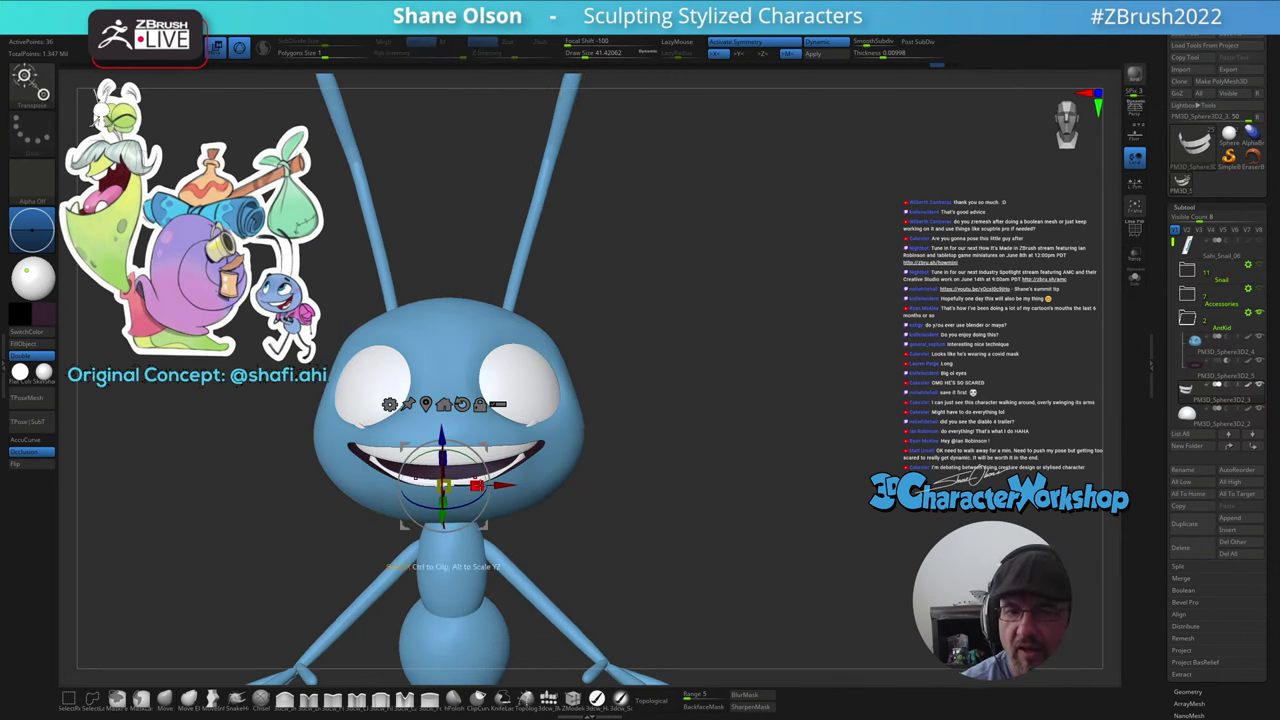
pyautogui.moveTo(478, 486); pyautogui.dragTo(474, 486)
pyautogui.moveTo(589, 494); pyautogui.dragTo(569, 502, button='right')
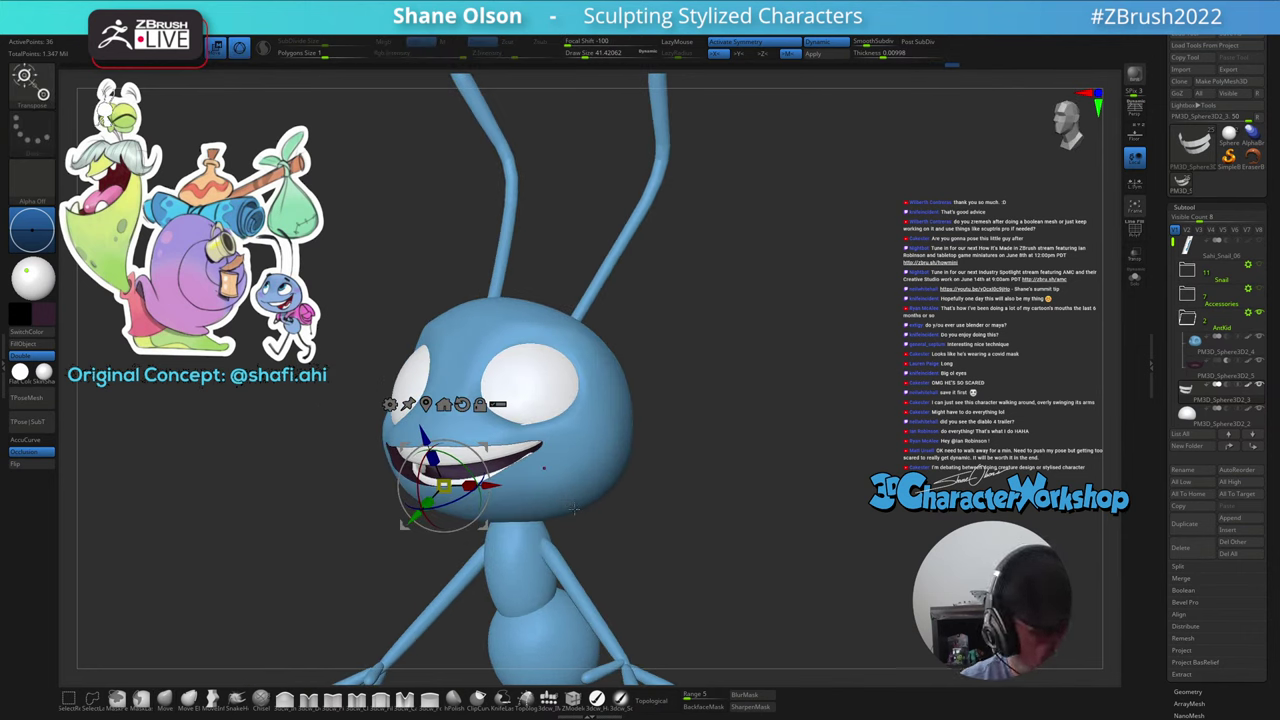
# - Enlarge the Move brush to about 71 and reshape the ends of the teeth near the mouth corners
pyautogui.press('q')
pyautogui.moveTo(432, 608); pyautogui.dragTo(409, 559, button='right')
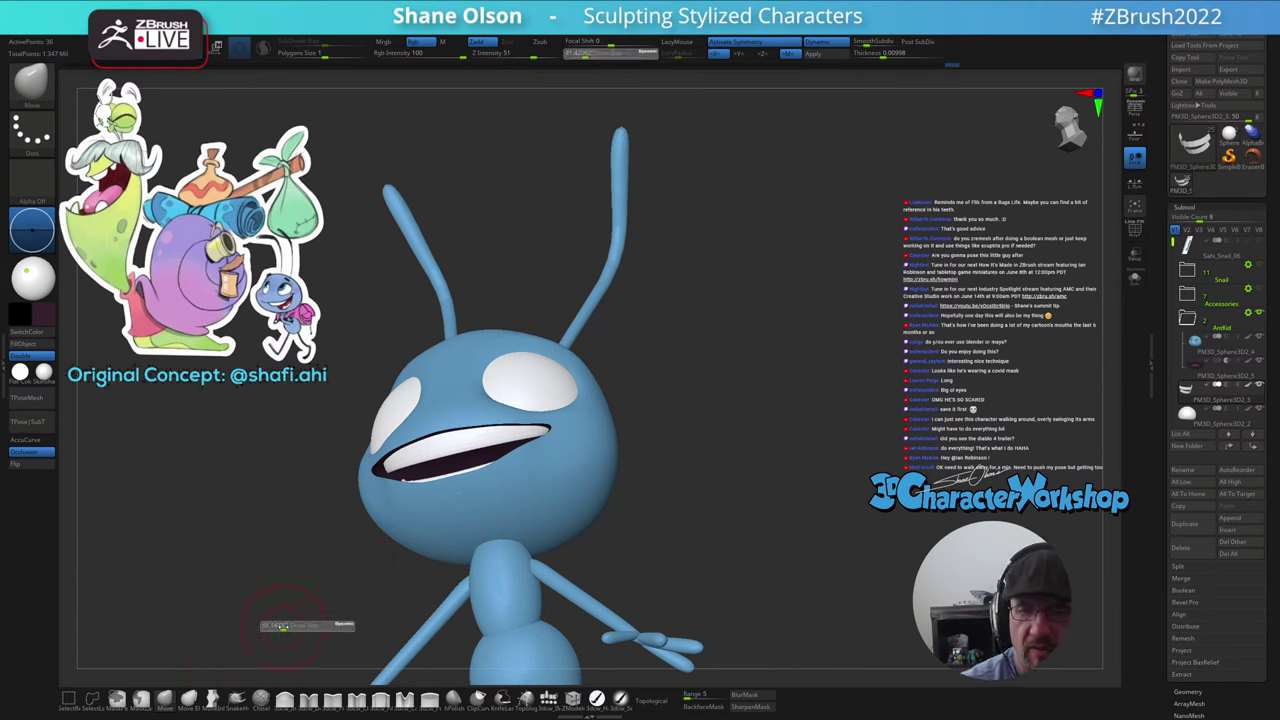
pyautogui.moveTo(689, 398); pyautogui.dragTo(690, 400, button='right')
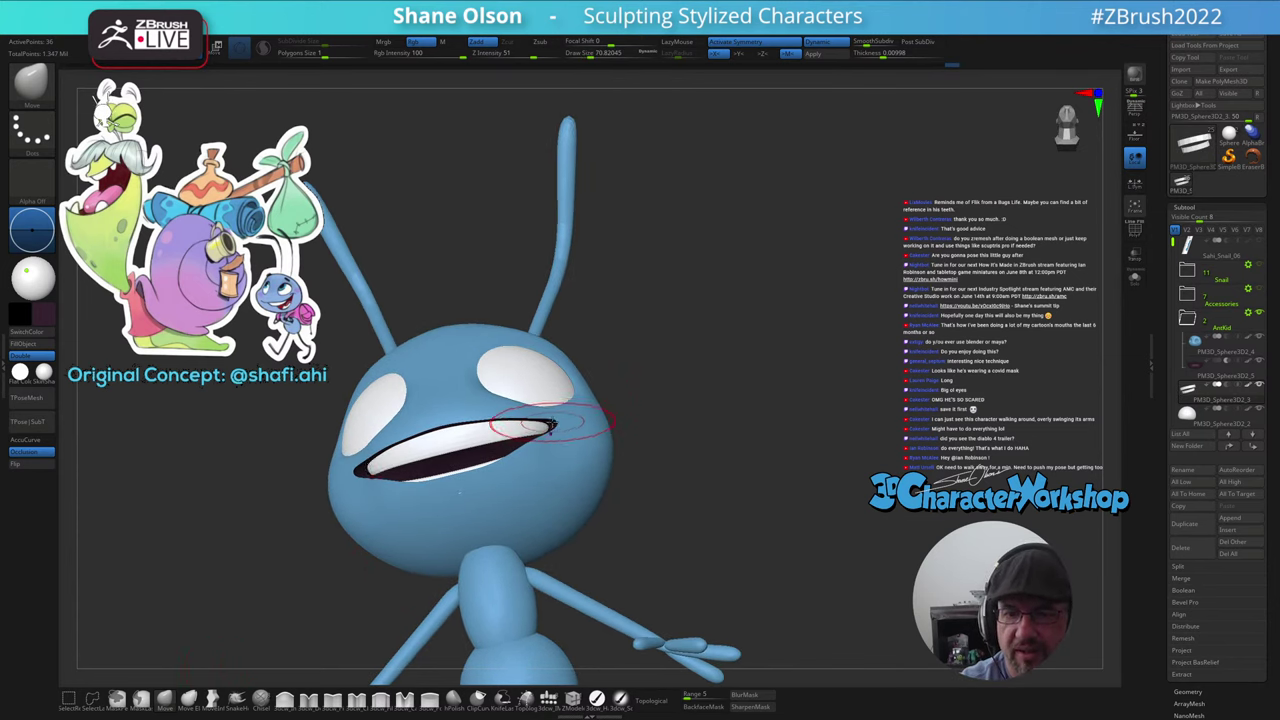
pyautogui.moveTo(556, 398); pyautogui.dragTo(528, 473, button='right')
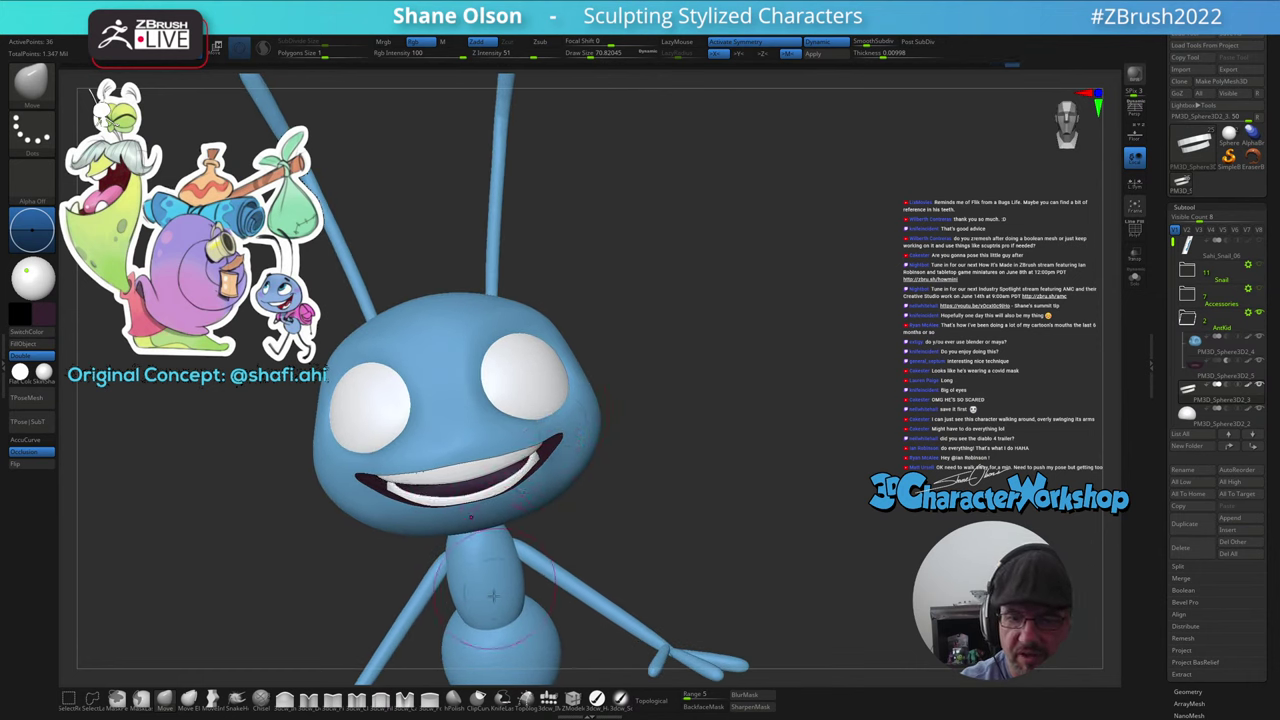
# - Enable topological masking and adjust the lower row of teeth with the Move brush, reducing its size to about 30
pyautogui.click(654, 701)
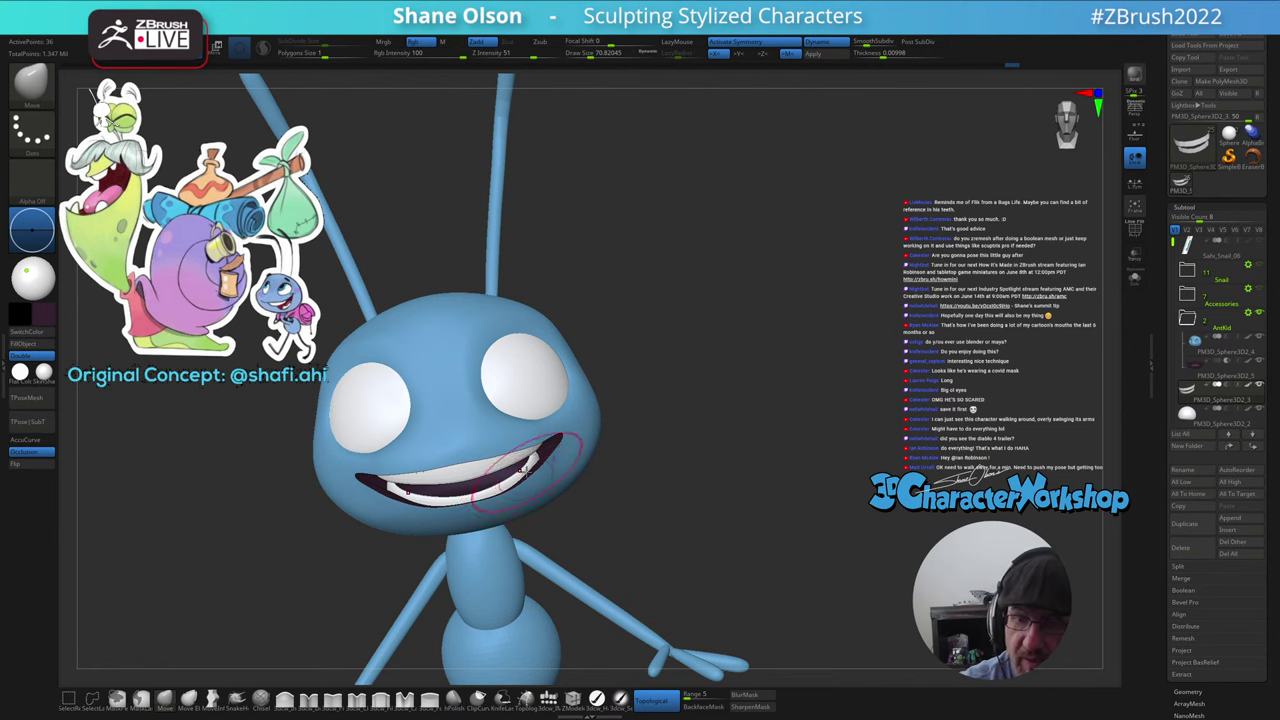
pyautogui.moveTo(535, 450); pyautogui.dragTo(540, 405, button='right')
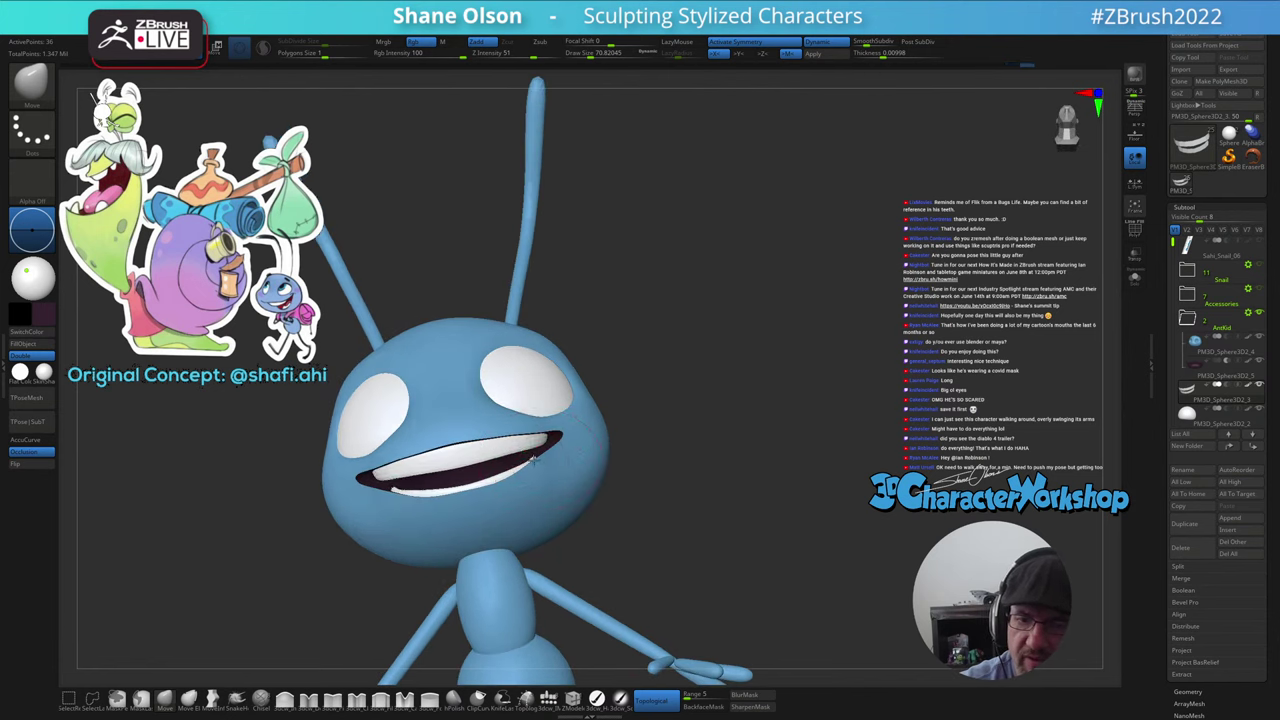
pyautogui.moveTo(537, 458)
pyautogui.mouseDown(button='right')
pyautogui.moveTo(512, 474)
pyautogui.moveTo(545, 446)
pyautogui.mouseUp(button='right')
pyautogui.press('w')
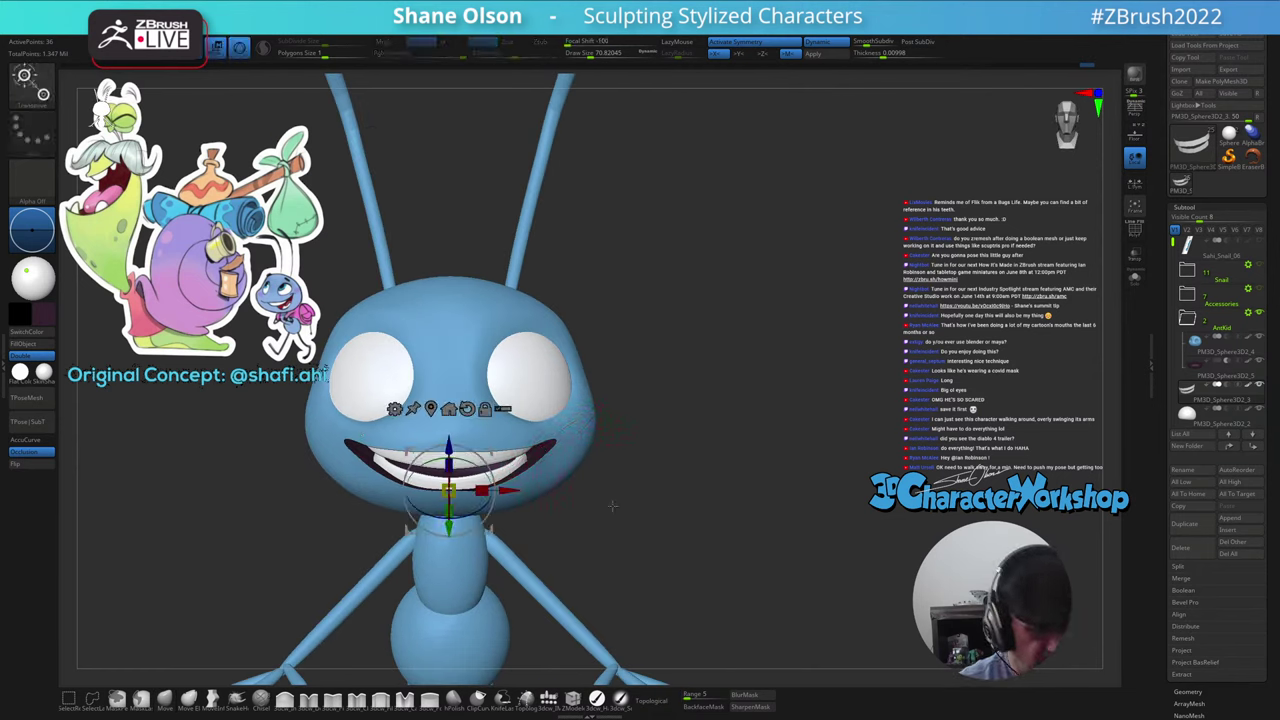
pyautogui.moveTo(603, 480); pyautogui.dragTo(585, 505, button='right')
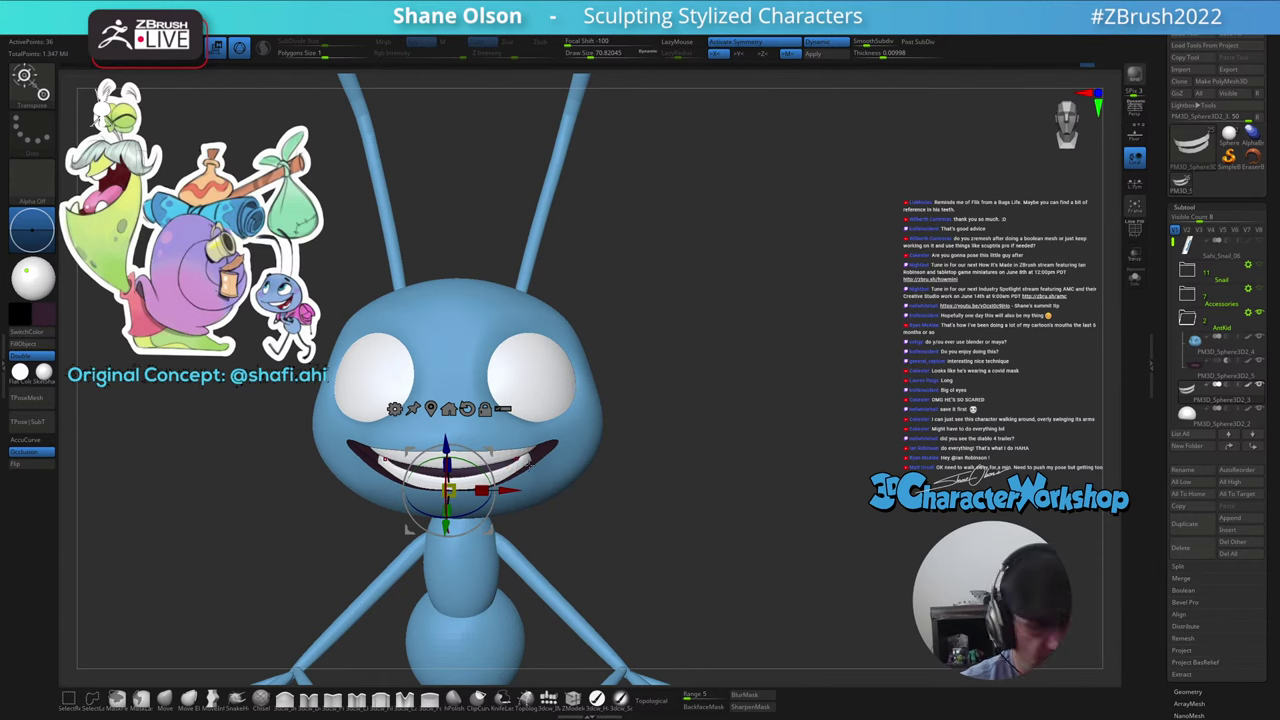
pyautogui.press('q')
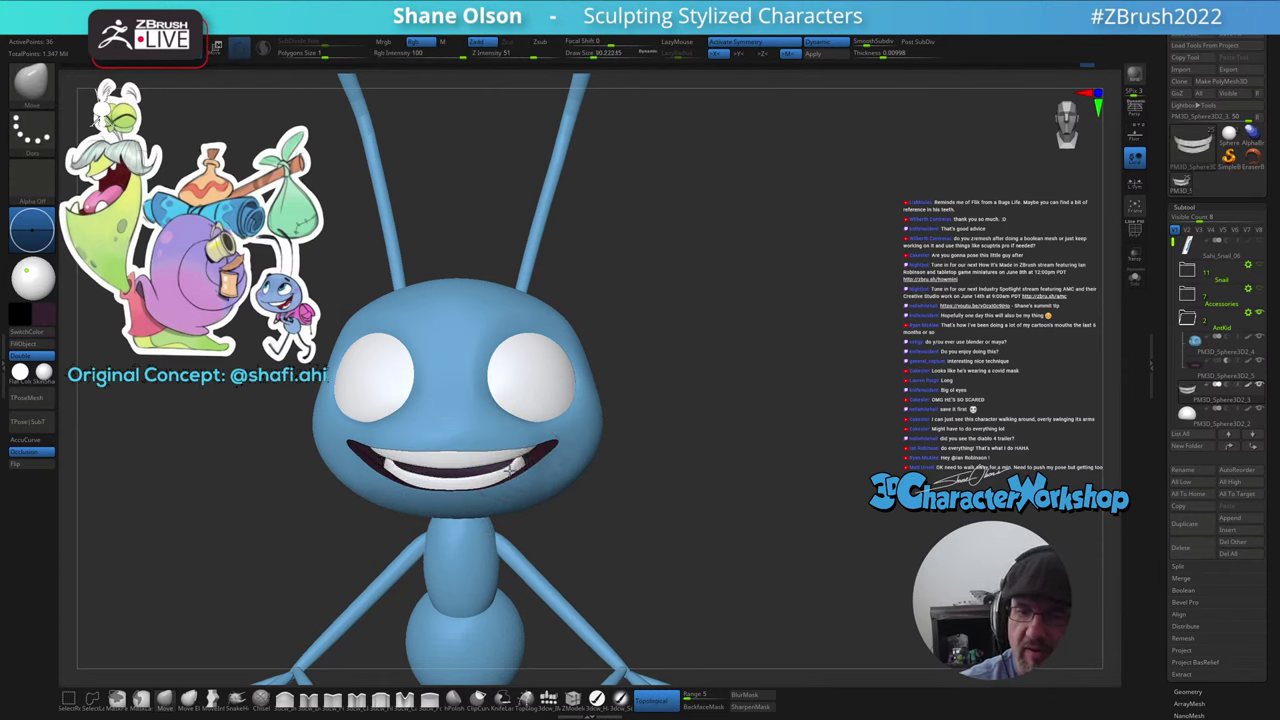
pyautogui.moveTo(632, 528); pyautogui.dragTo(610, 607, button='right')
# - Select the head subtool and draw a small eyebrow-shaped grid of Topology brush curves above the eye
pyautogui.hotkey('shift', 'f')
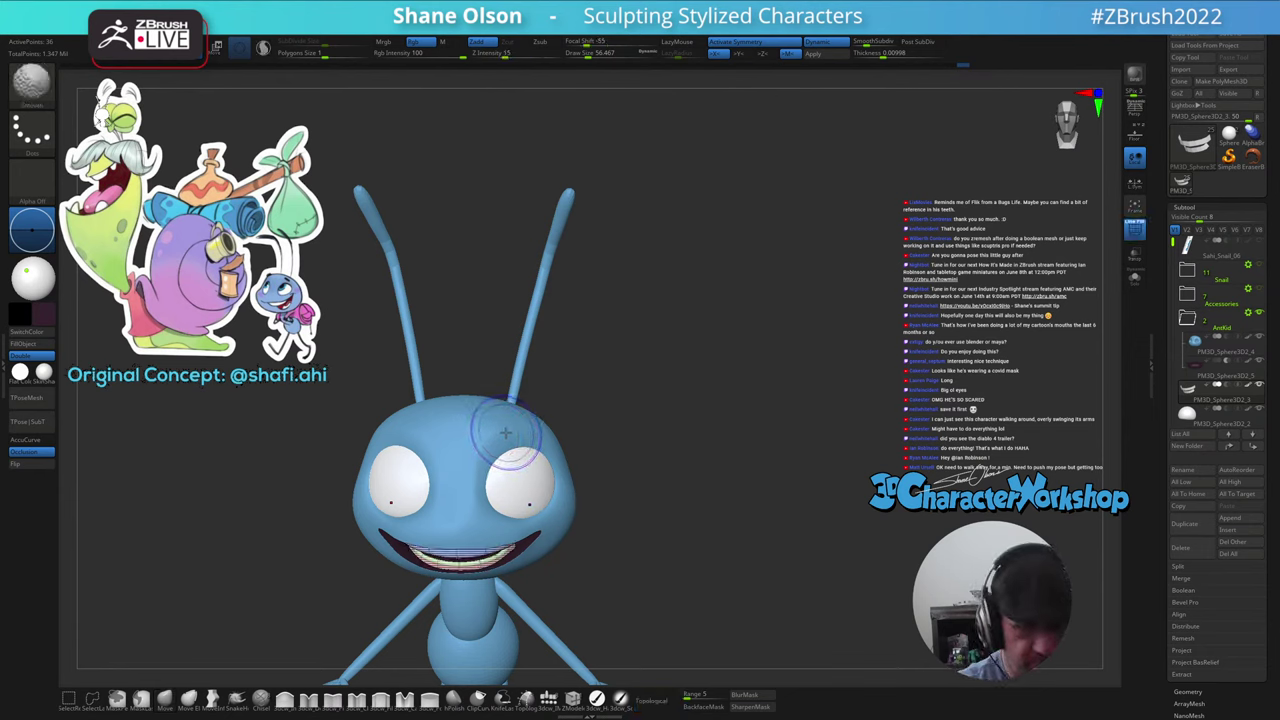
pyautogui.keyDown('alt'); pyautogui.click(503, 428); pyautogui.keyUp('alt')
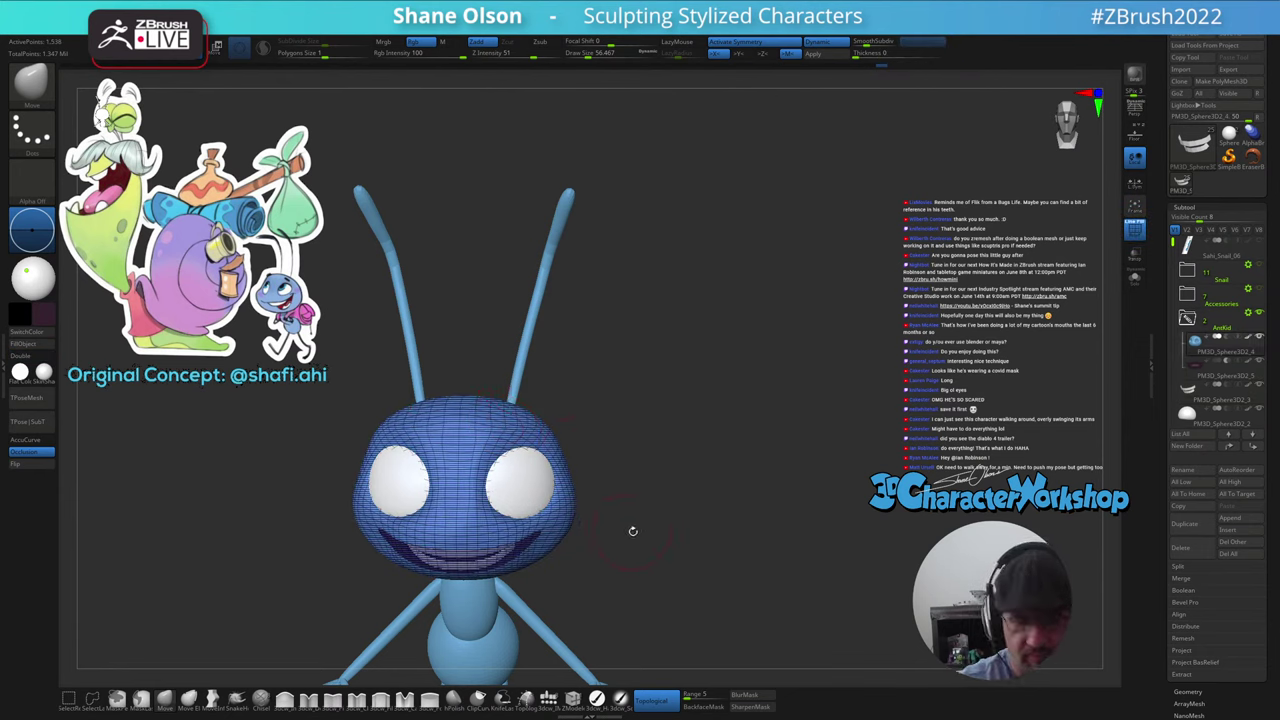
pyautogui.moveTo(629, 523); pyautogui.dragTo(622, 542, button='right')
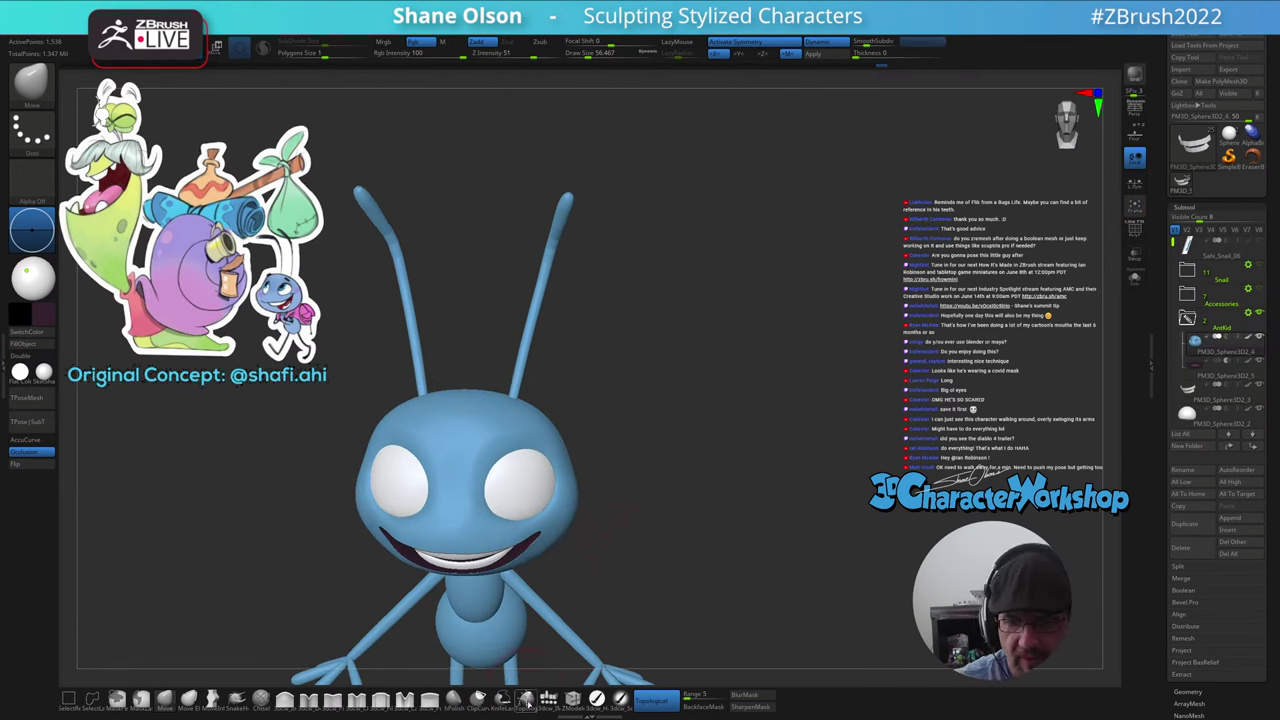
pyautogui.click(526, 700)
pyautogui.press('s')
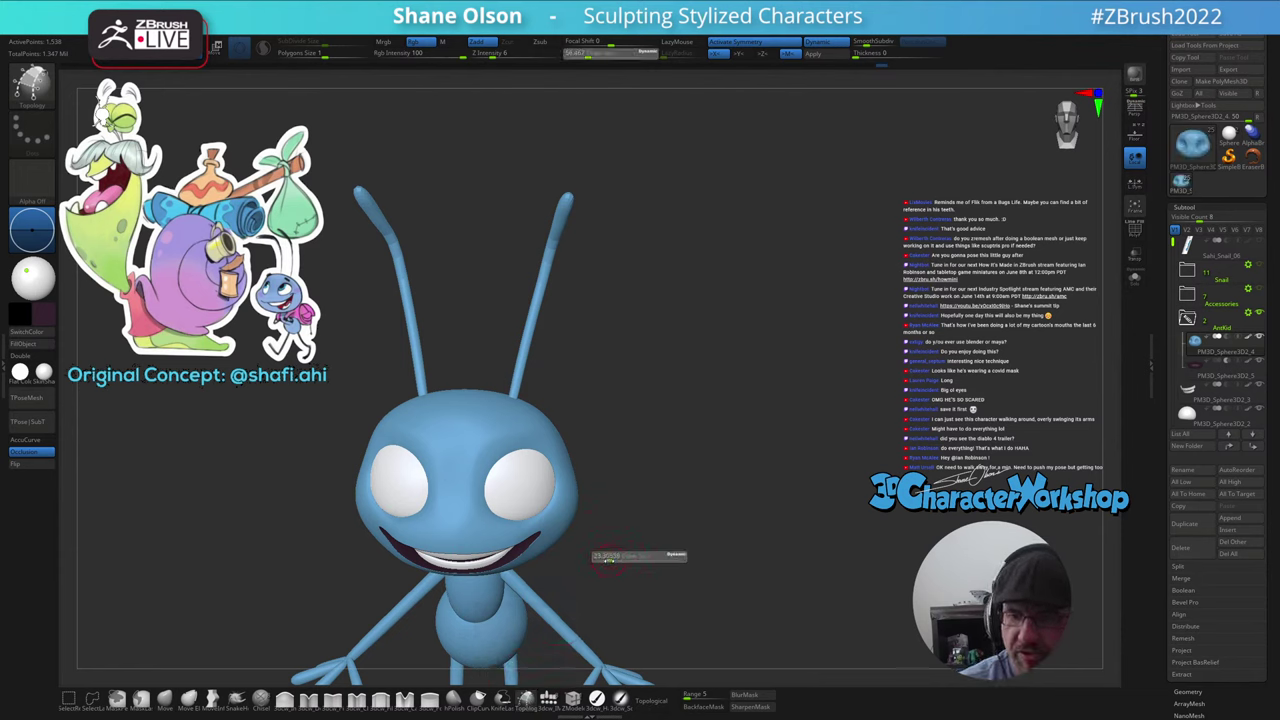
pyautogui.click(609, 561)
pyautogui.moveTo(627, 523)
pyautogui.keyDown('ctrl'); pyautogui.mouseDown(button='right')
pyautogui.moveTo(637, 509)
pyautogui.moveTo(644, 531)
pyautogui.moveTo(654, 523)
pyautogui.moveTo(675, 463)
pyautogui.mouseUp(button='right'); pyautogui.keyUp('ctrl')
pyautogui.press('s')
pyautogui.click(650, 516)
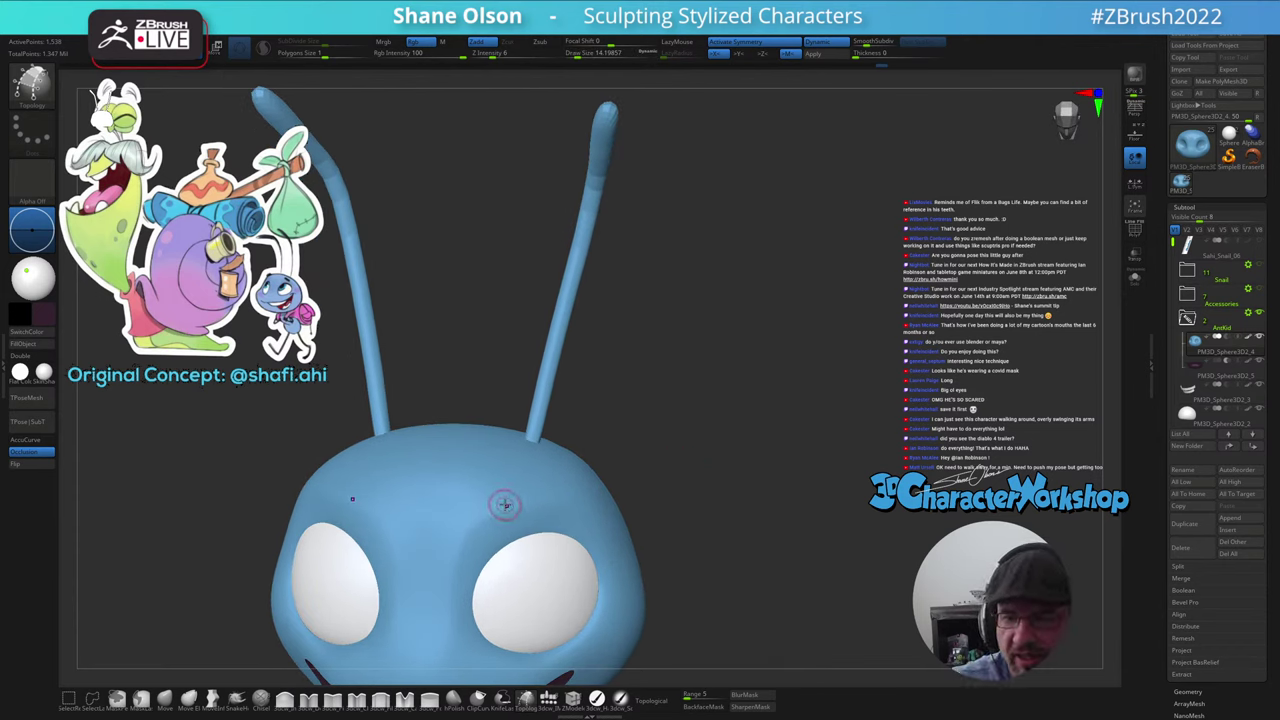
pyautogui.moveTo(543, 497)
pyautogui.mouseDown()
pyautogui.moveTo(523, 491)
pyautogui.moveTo(548, 486)
pyautogui.moveTo(502, 522)
pyautogui.mouseUp()
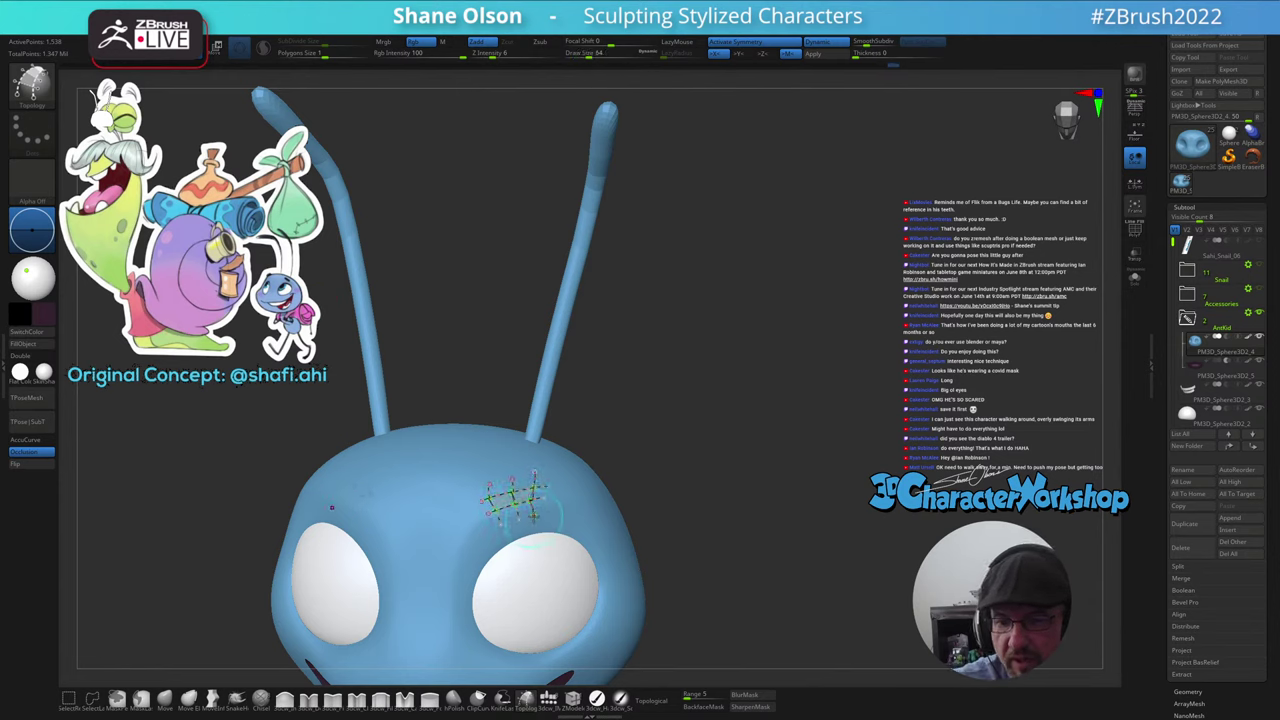
pyautogui.moveTo(688, 493)
pyautogui.mouseDown()
pyautogui.moveTo(709, 471)
pyautogui.moveTo(694, 509)
pyautogui.mouseUp()
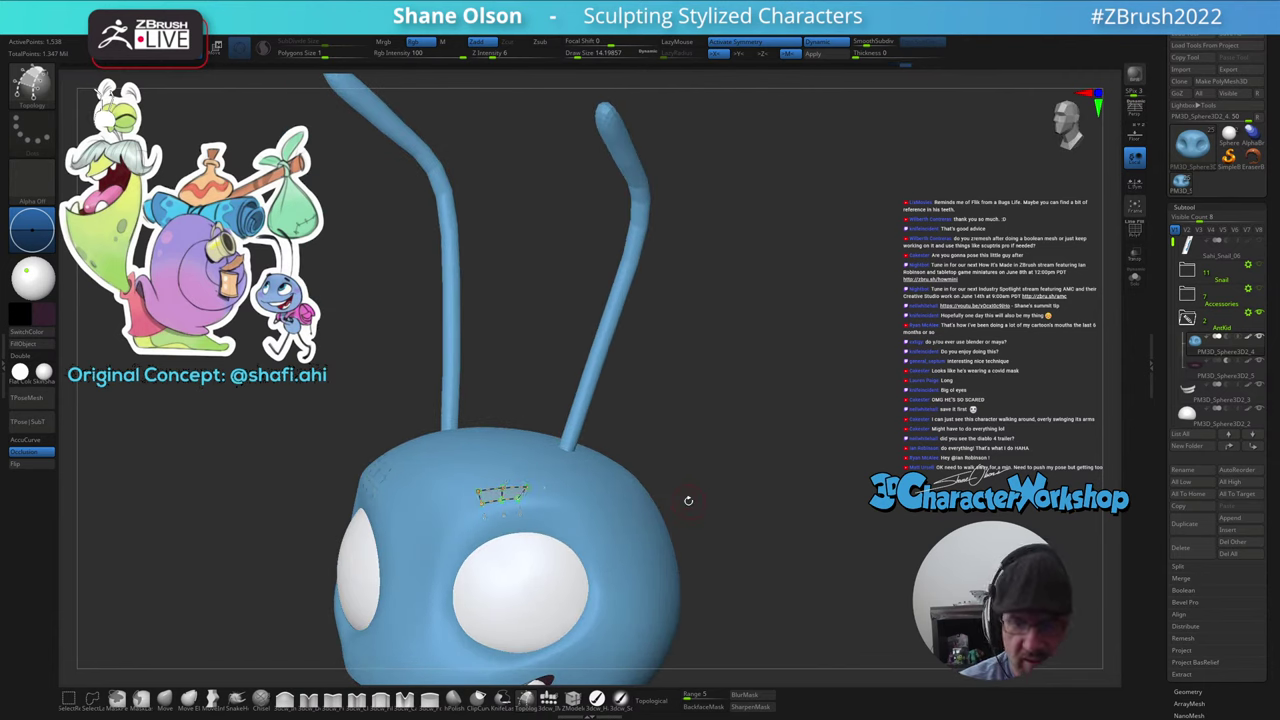
# - Set the draw size to 1, generate the eyebrow mesh from the curves, and split the unmasked points into their own subtool
pyautogui.press('s')
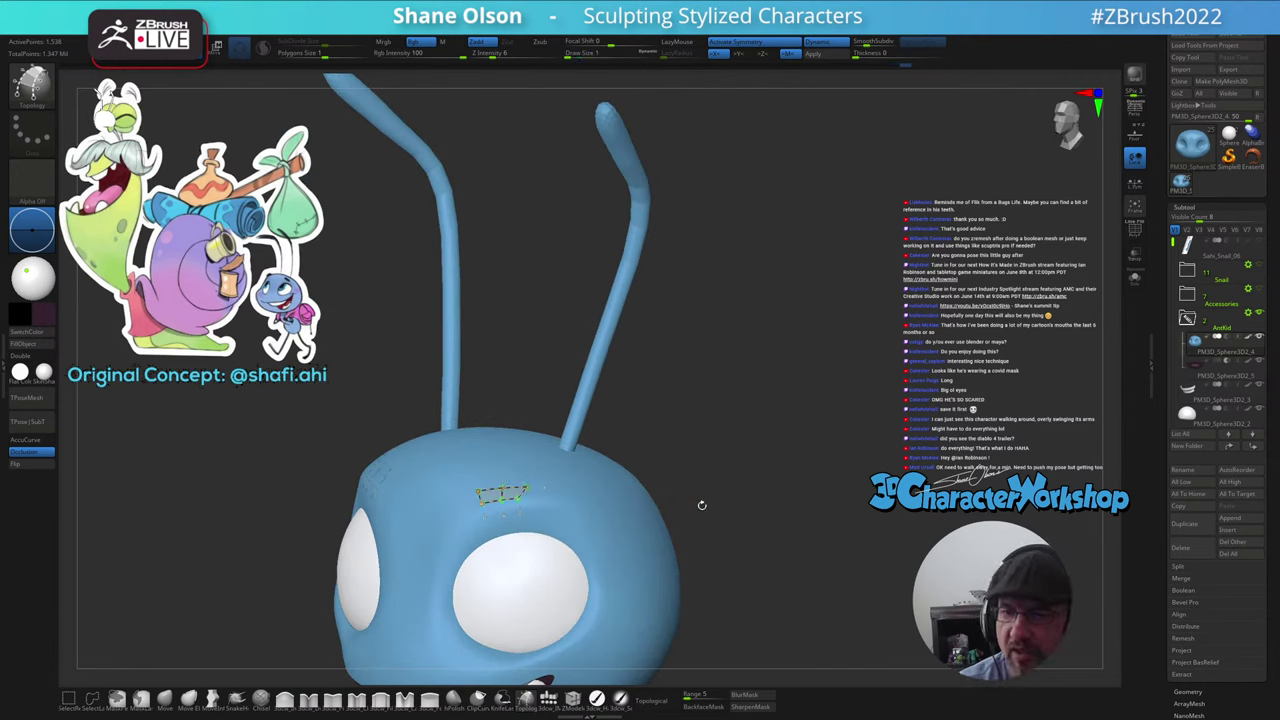
pyautogui.click(594, 482)
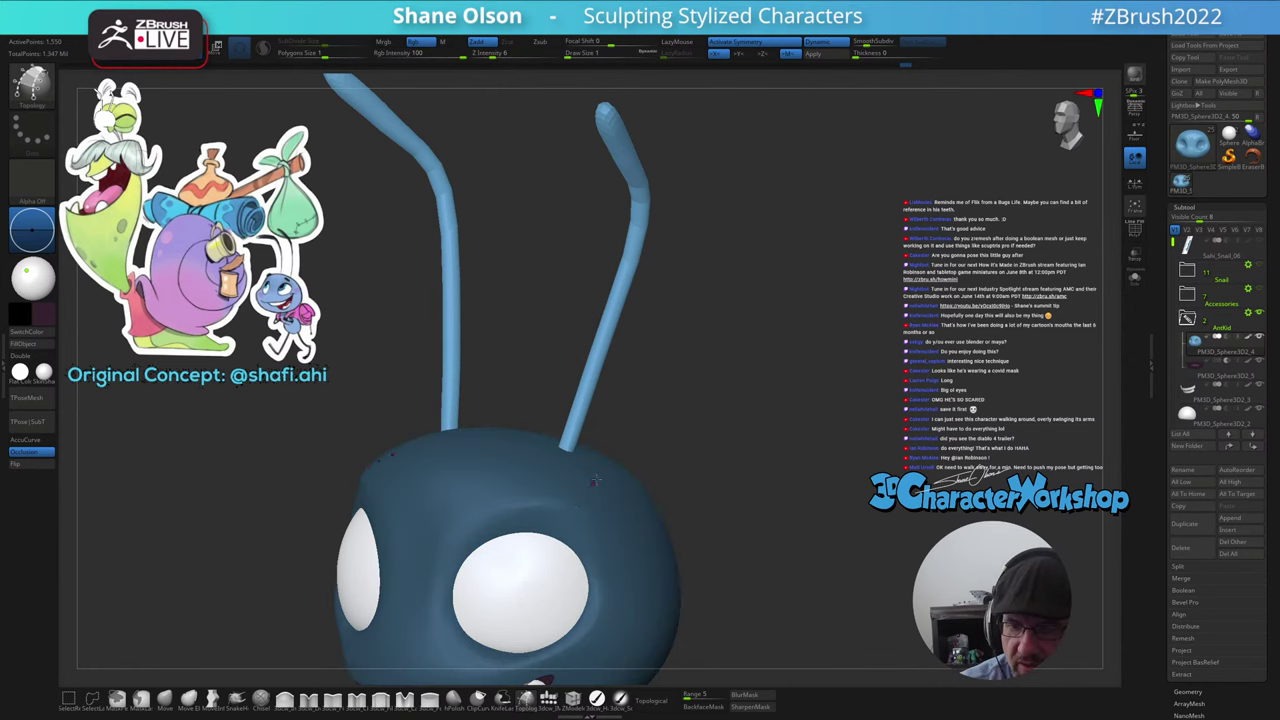
pyautogui.press('space')
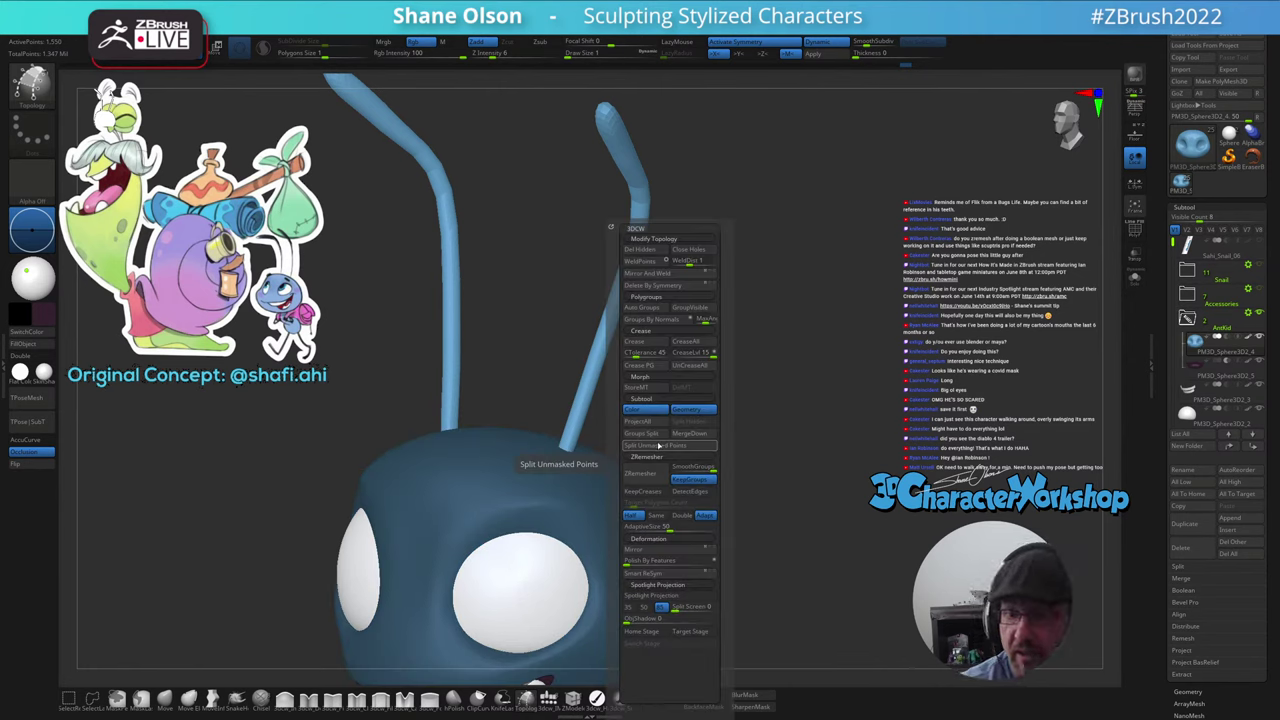
pyautogui.click(658, 447)
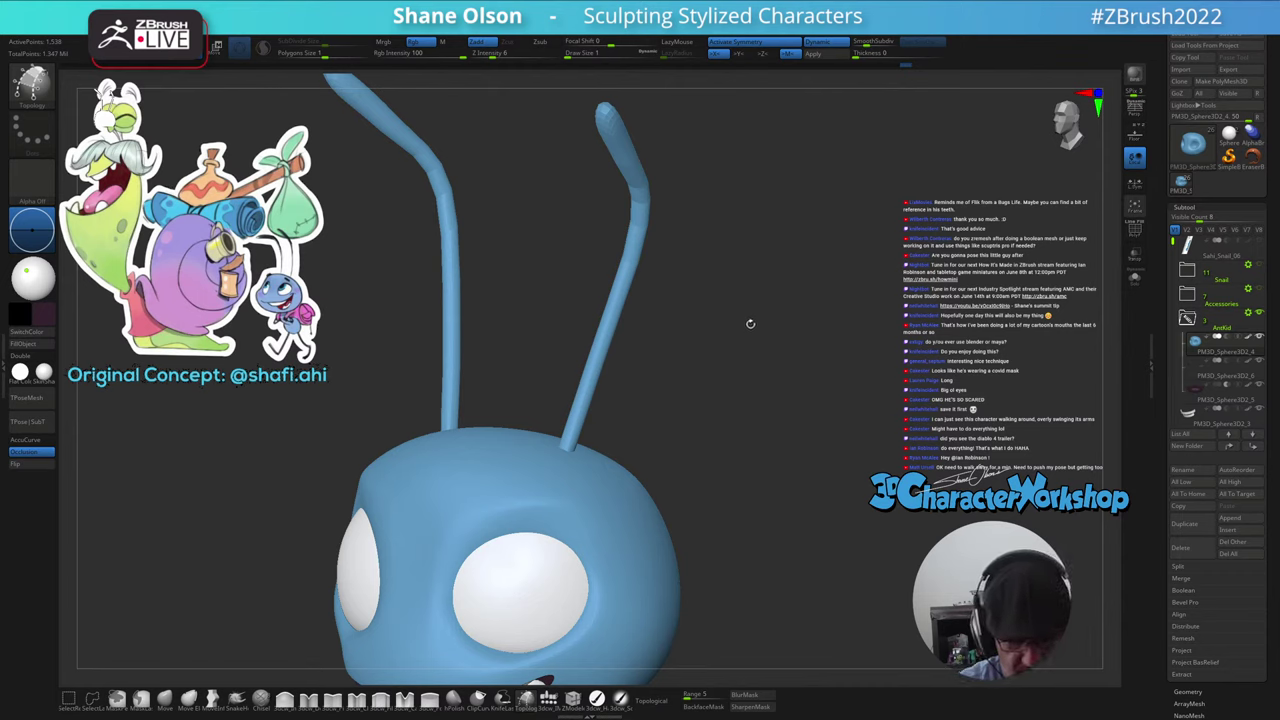
# - Isolate the new eyebrow subtool and fill it with the light blue sampled from the ant in the concept art
pyautogui.press('Down')
pyautogui.click(1134, 278)
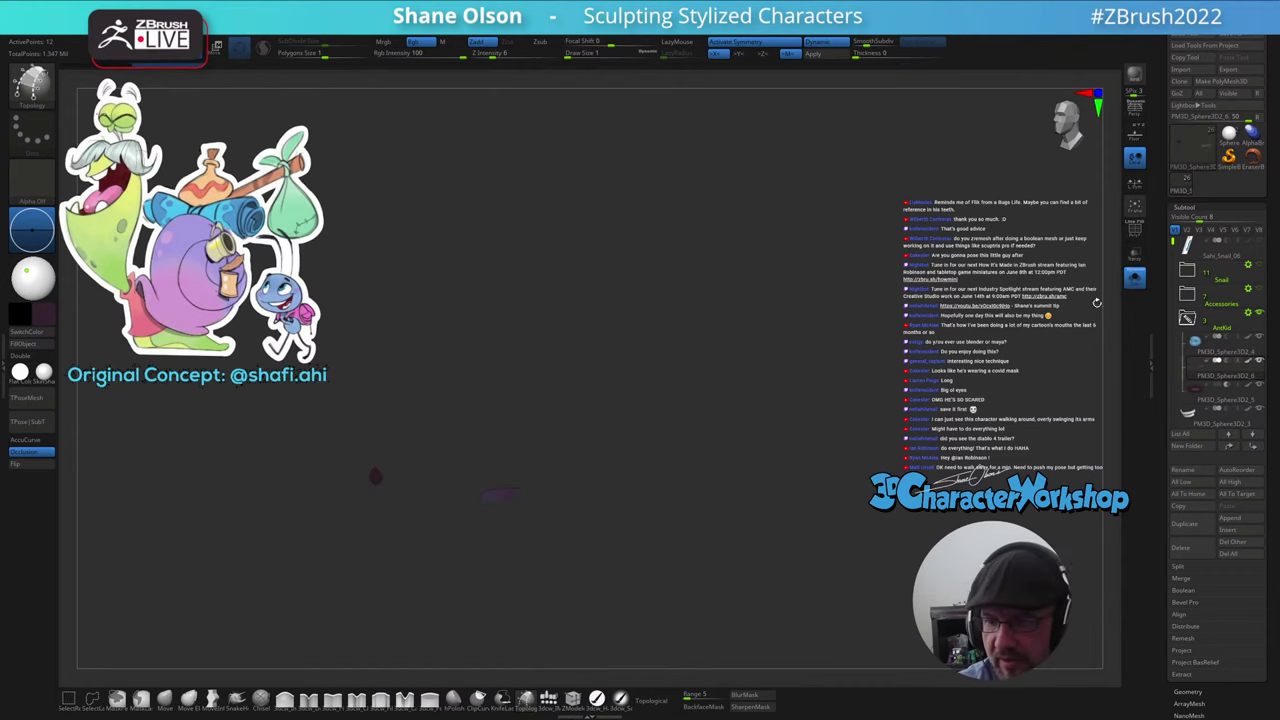
pyautogui.moveTo(632, 429); pyautogui.dragTo(644, 511)
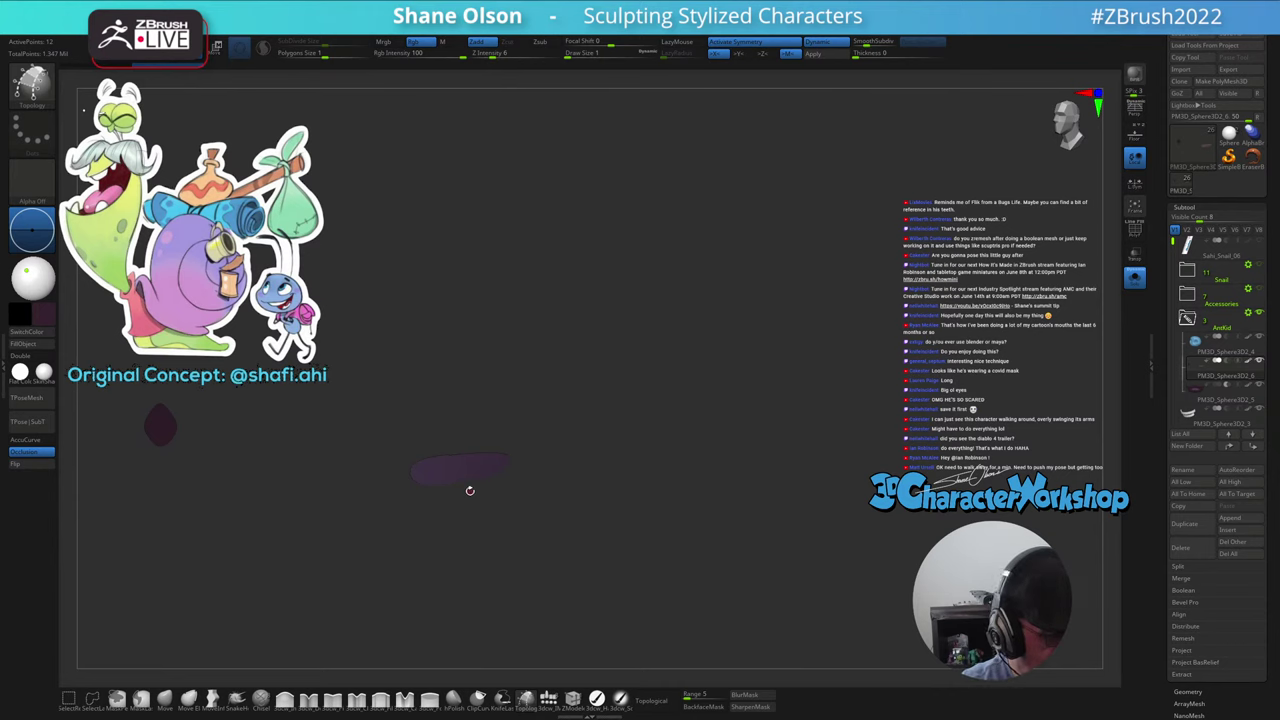
pyautogui.press('z')
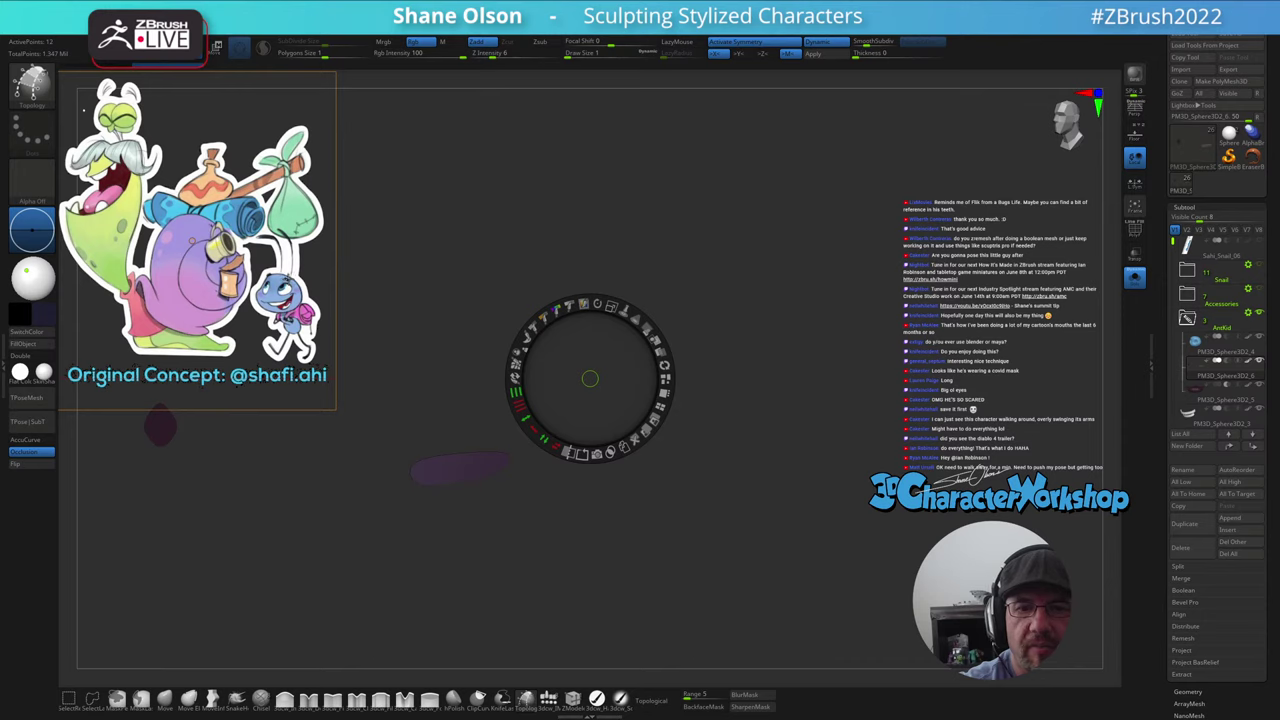
pyautogui.press('c')
pyautogui.press('z')
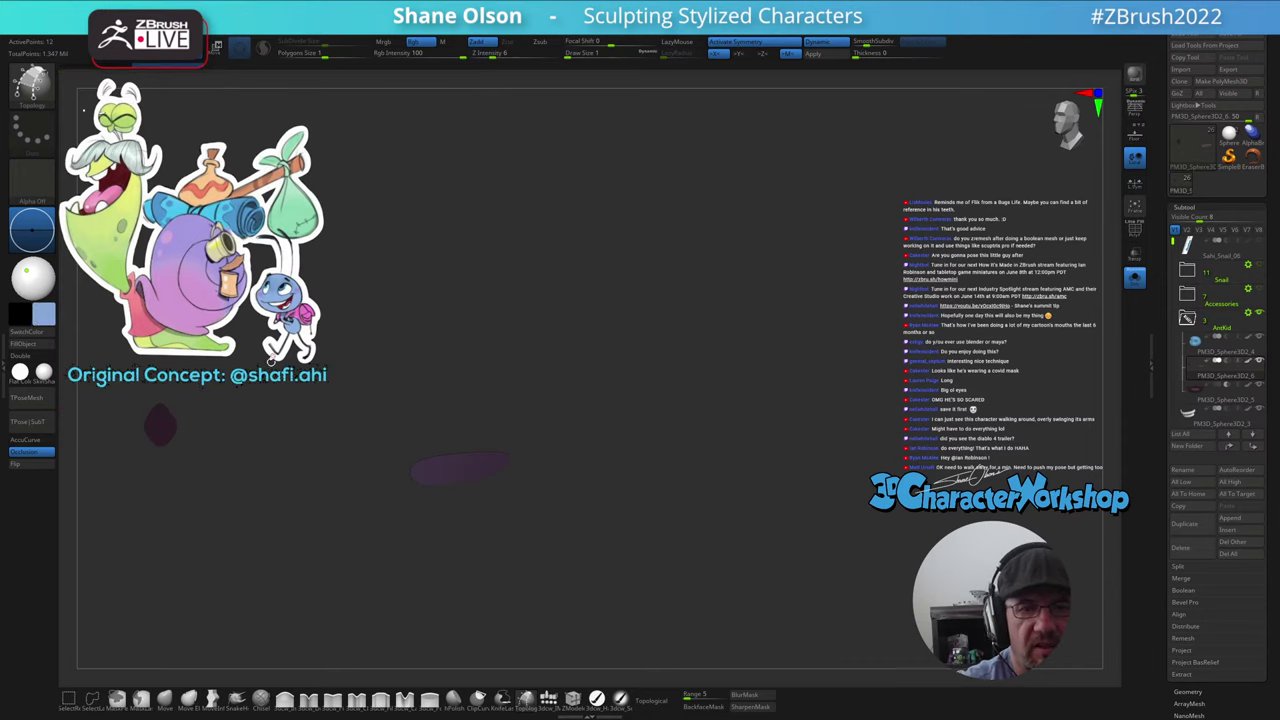
pyautogui.click(598, 698)
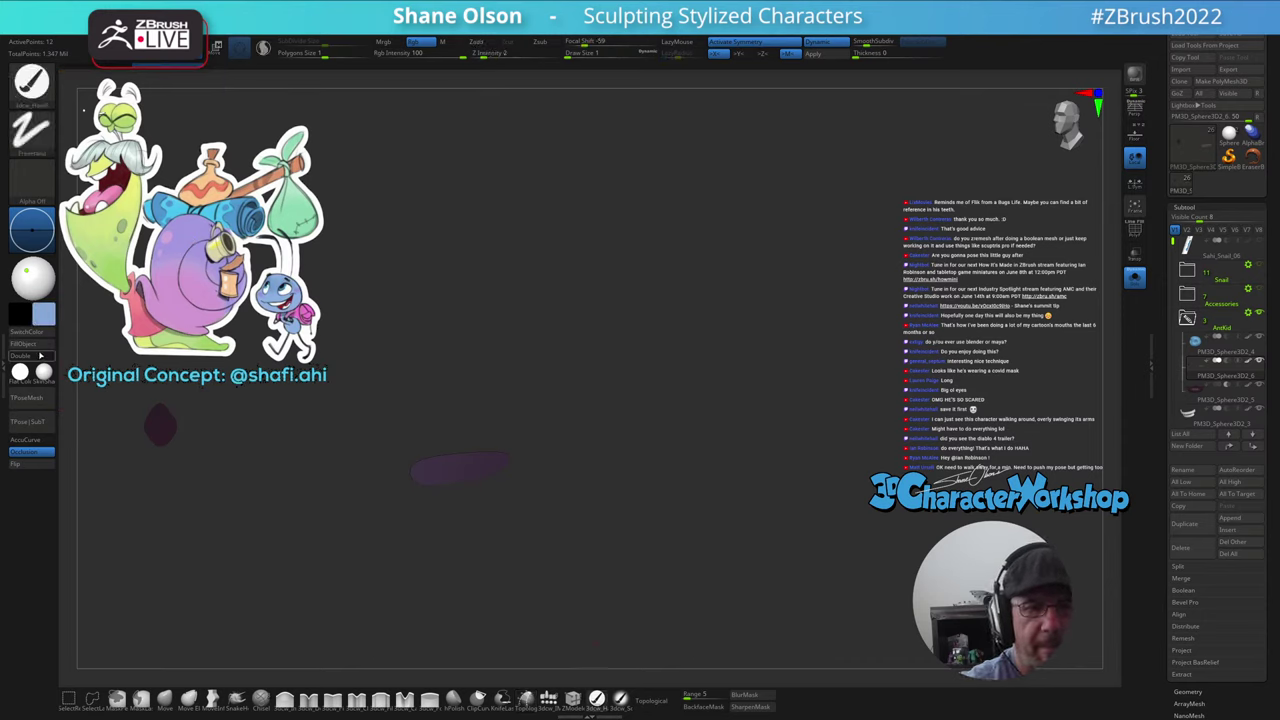
pyautogui.click(40, 355)
# - Give the eyebrows a dynamic thickness of 0.00681 and turn off Post SubDiv to round their edges
pyautogui.moveTo(573, 529); pyautogui.dragTo(649, 538)
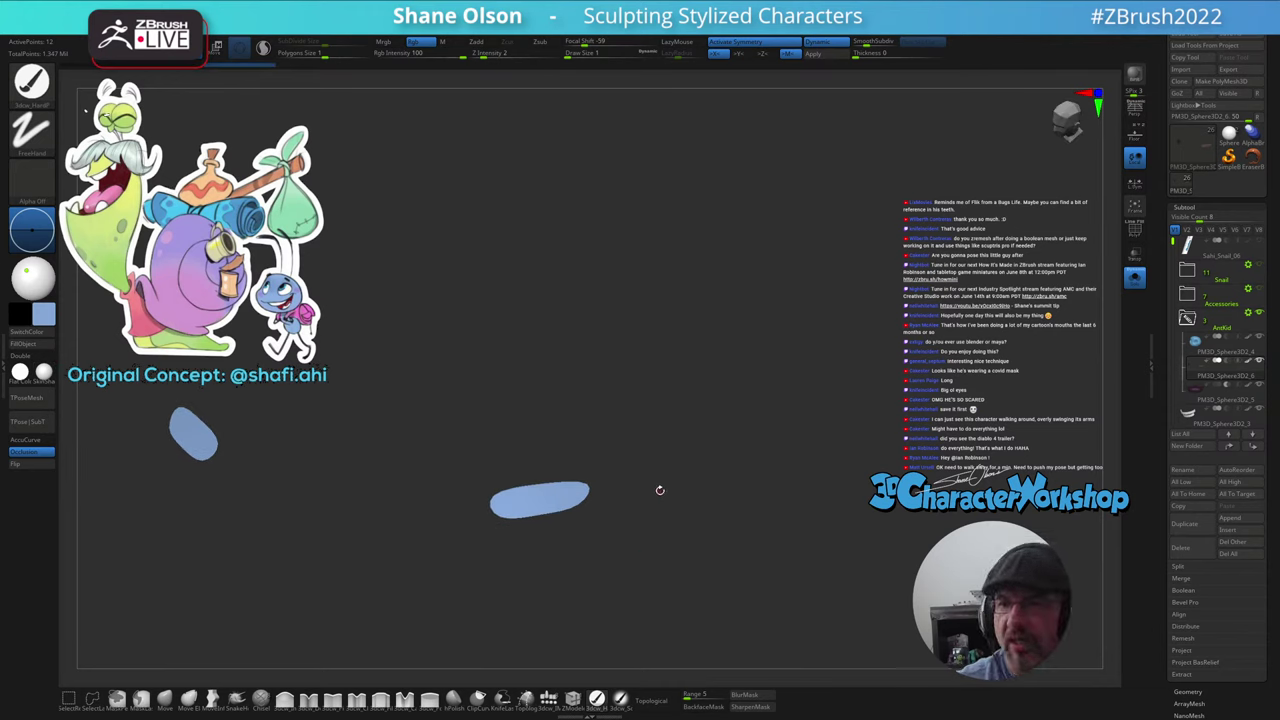
pyautogui.moveTo(882, 53); pyautogui.dragTo(880, 53)
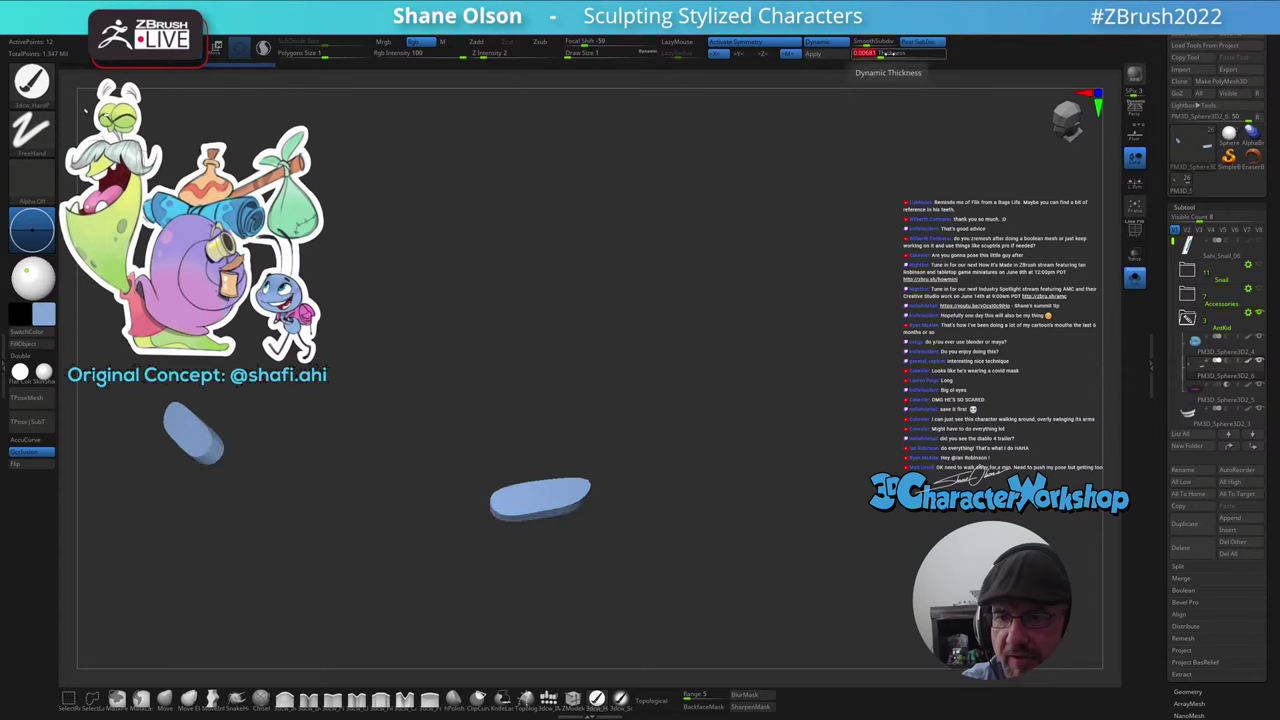
pyautogui.press('space')
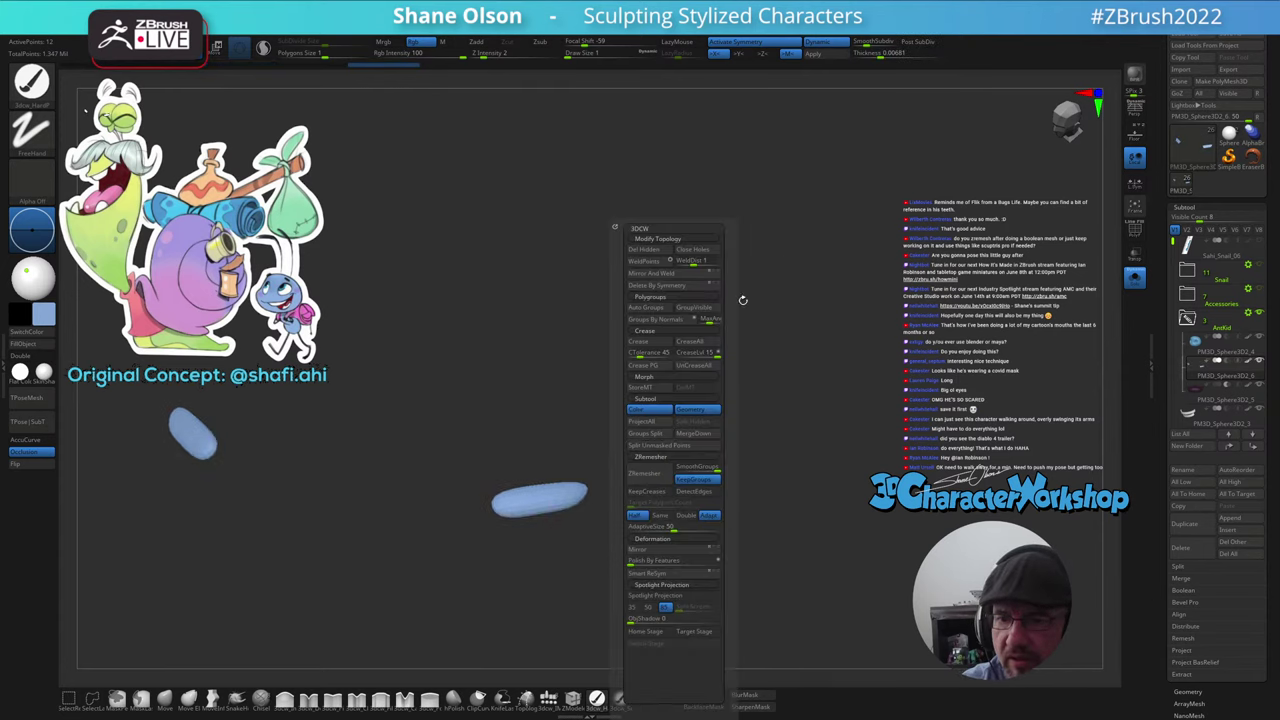
pyautogui.moveTo(706, 403); pyautogui.dragTo(667, 524)
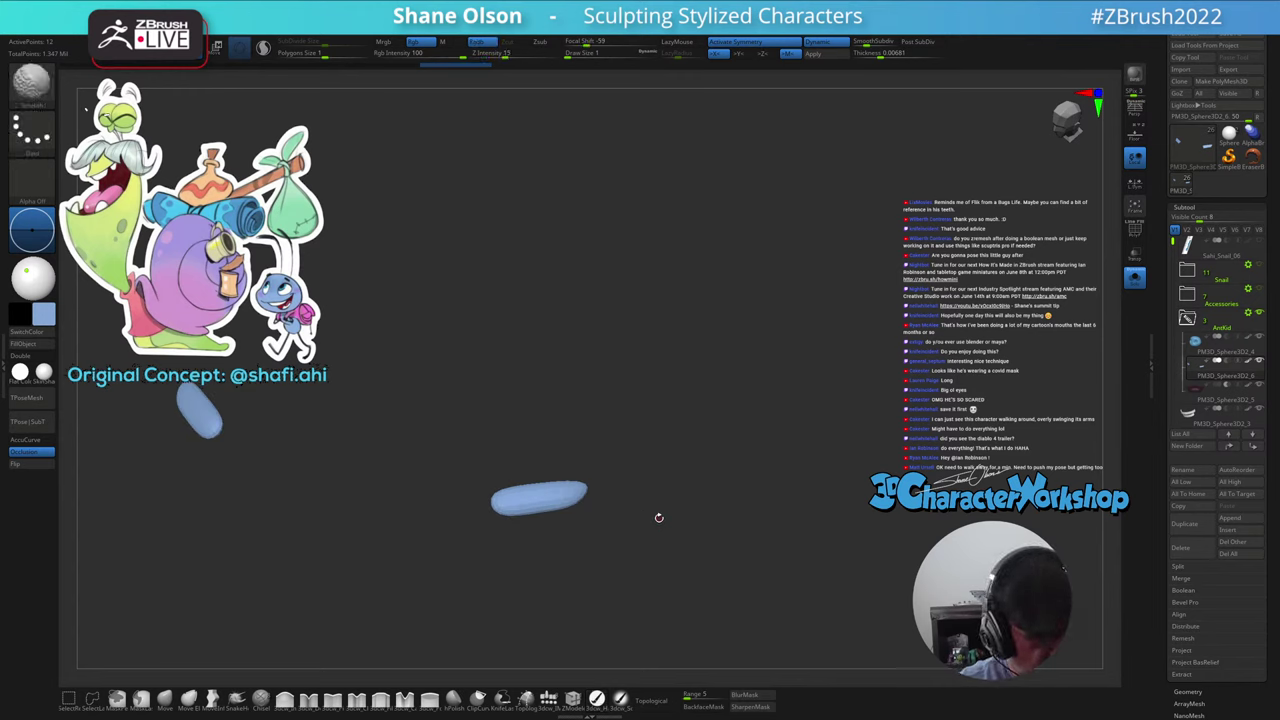
# - Square off the eyebrow's outer end with the Move brush at draw size 10.5, leave Solo mode, and restore its dynamic subdivision
pyautogui.hotkey('shift', 'd')
pyautogui.click(166, 700)
pyautogui.press('s')
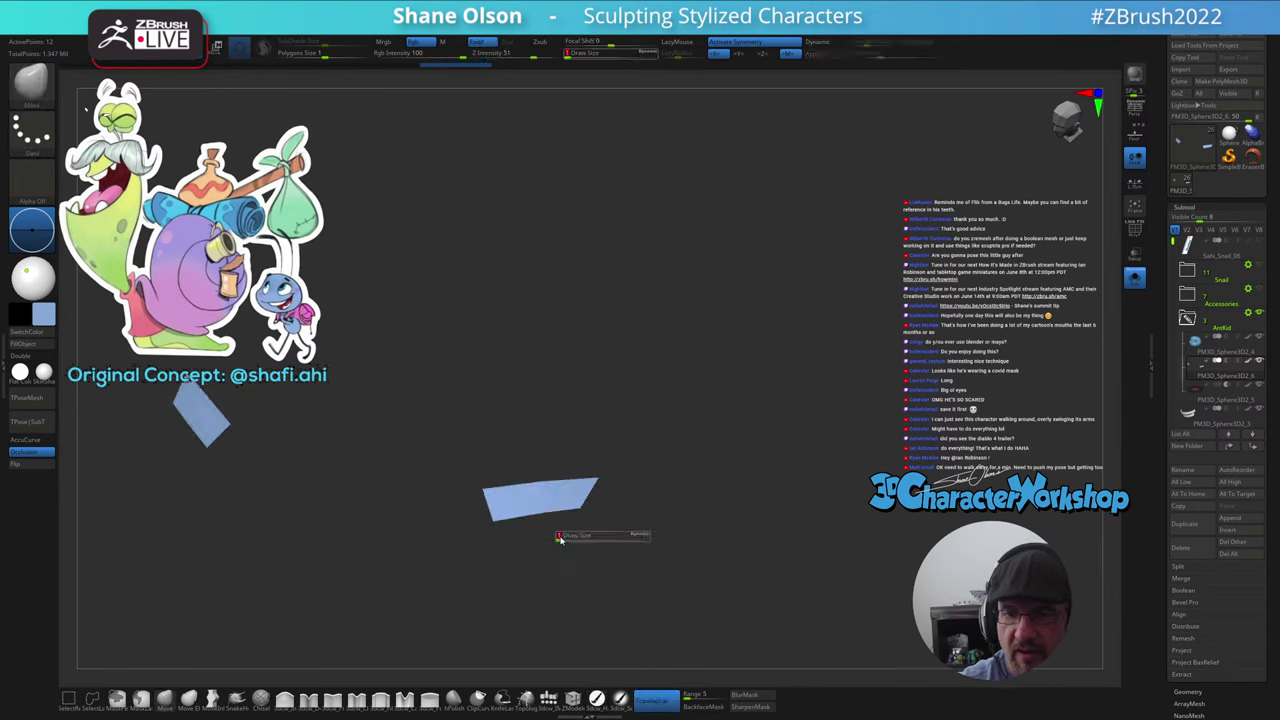
pyautogui.moveTo(559, 539); pyautogui.dragTo(611, 514)
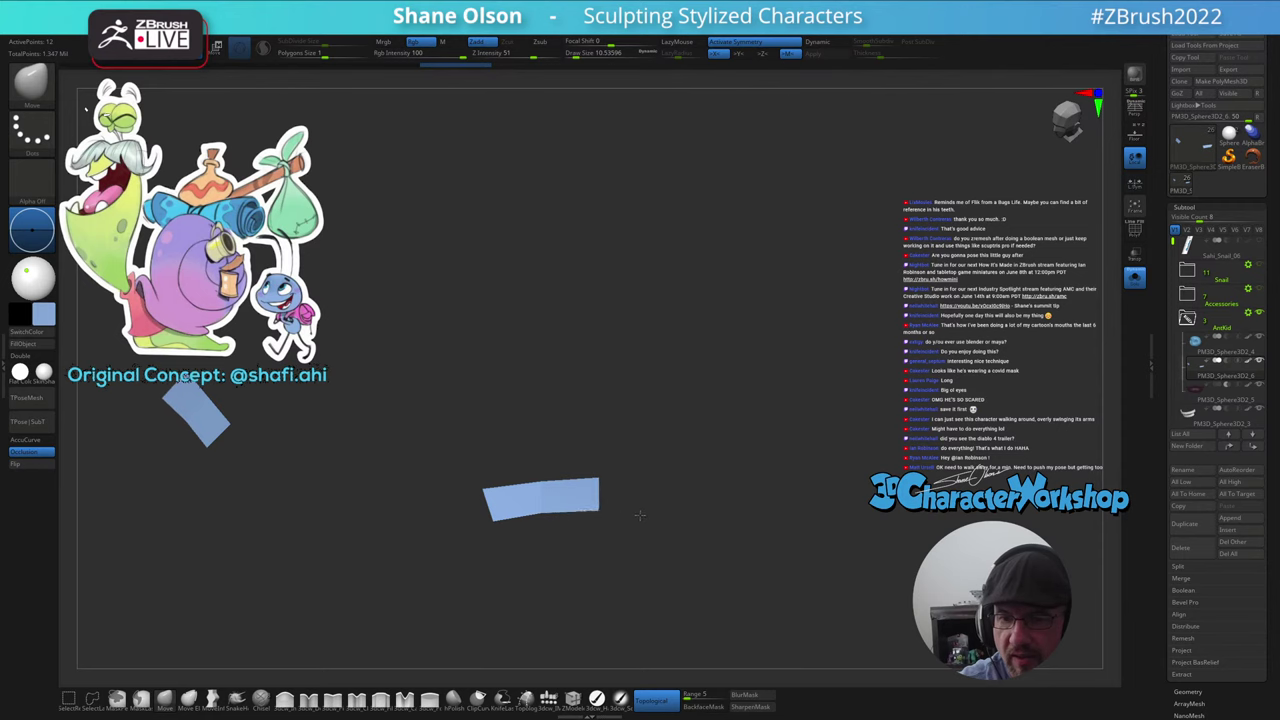
pyautogui.click(1135, 281)
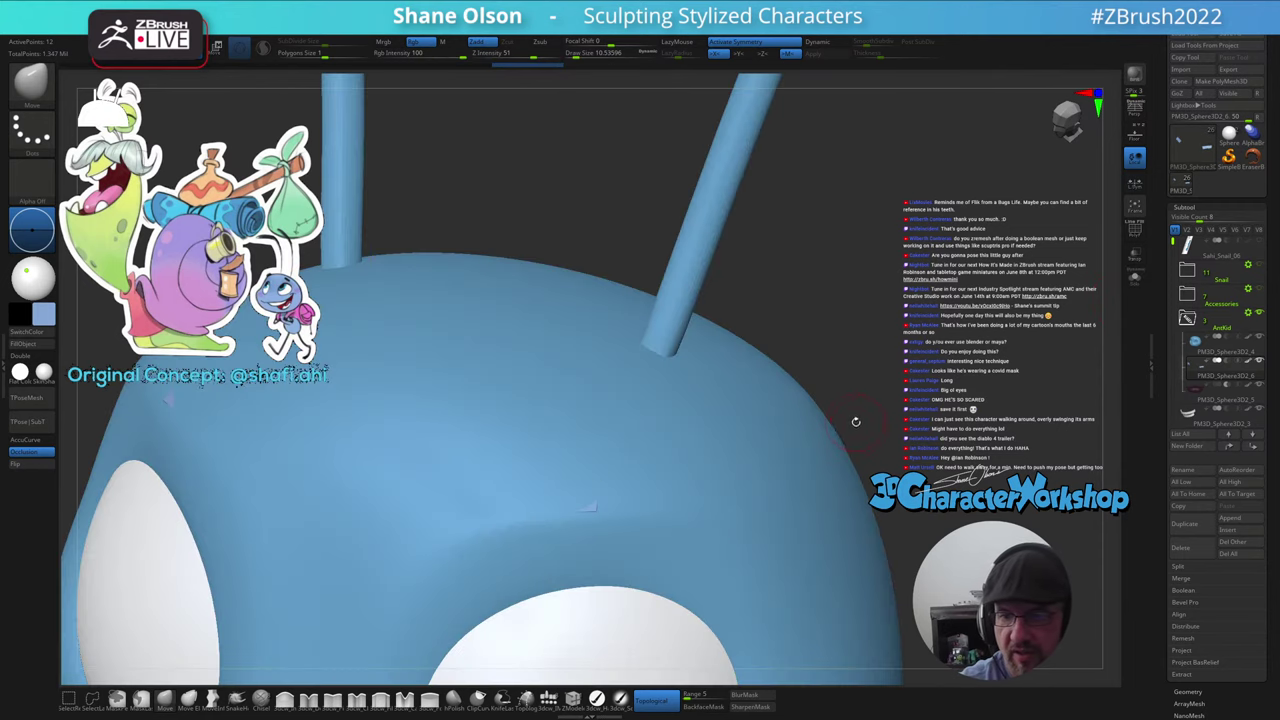
pyautogui.press('d')
# - Center the transform gizmo on the eyebrow and adjust the mirrored pair's position and angle against the forehead above the eyes
pyautogui.keyDown('alt'); pyautogui.moveTo(867, 416); pyautogui.dragTo(829, 296); pyautogui.keyUp('alt')
pyautogui.moveTo(759, 512); pyautogui.dragTo(702, 500)
pyautogui.press('w')
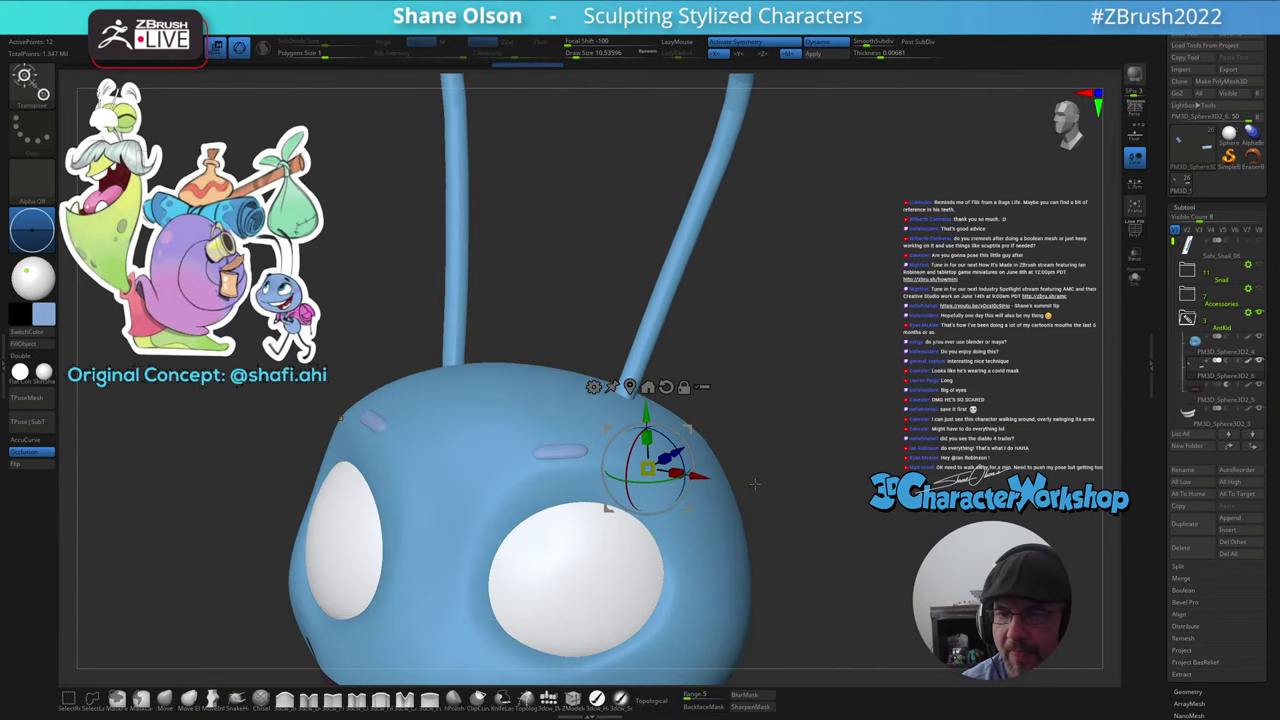
pyautogui.click(648, 386)
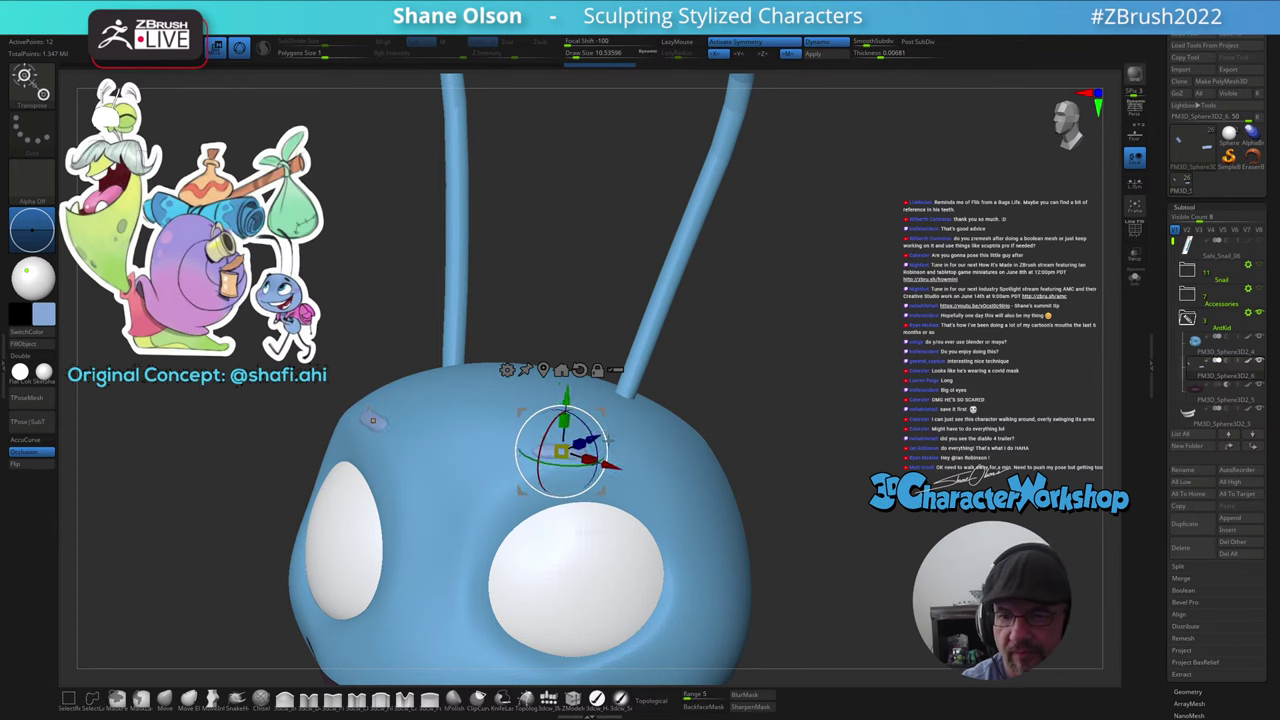
pyautogui.moveTo(610, 416); pyautogui.dragTo(628, 420)
pyautogui.moveTo(765, 440); pyautogui.dragTo(616, 417)
pyautogui.click(581, 457)
pyautogui.moveTo(655, 500)
pyautogui.mouseDown(button='right')
pyautogui.moveTo(690, 518)
pyautogui.moveTo(770, 515)
pyautogui.moveTo(756, 420)
pyautogui.mouseUp(button='right')
pyautogui.press('q')
pyautogui.moveTo(670, 470); pyautogui.dragTo(746, 482, button='right')
pyautogui.moveTo(745, 482); pyautogui.dragTo(714, 427)
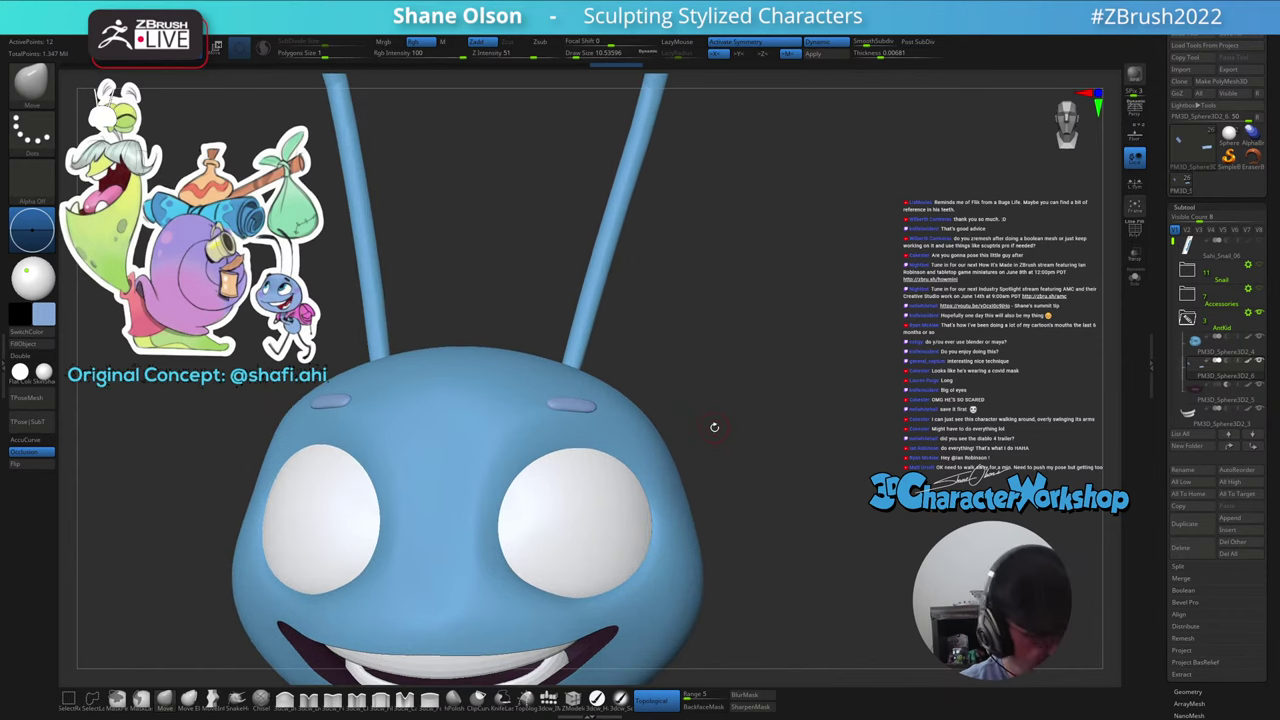
# - Choose a dark navy blue and fill the eyebrow subtool with it using a paint brush
pyautogui.click(43, 315)
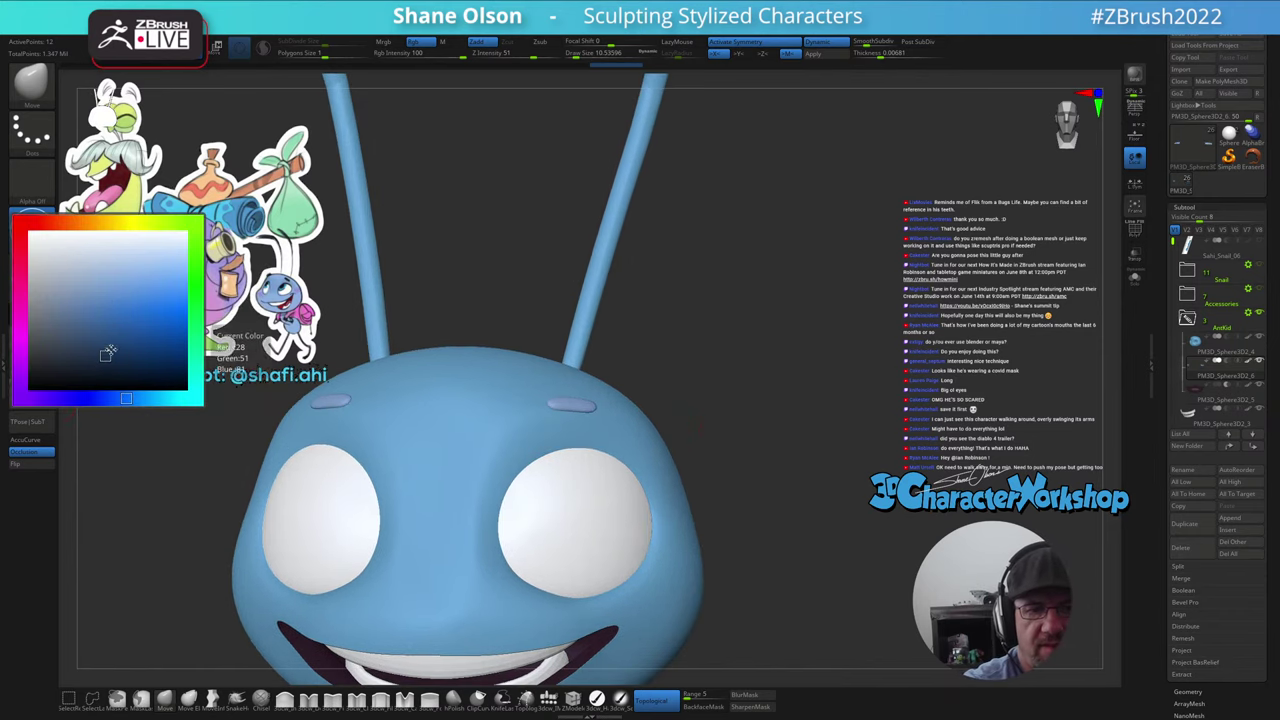
pyautogui.click(620, 698)
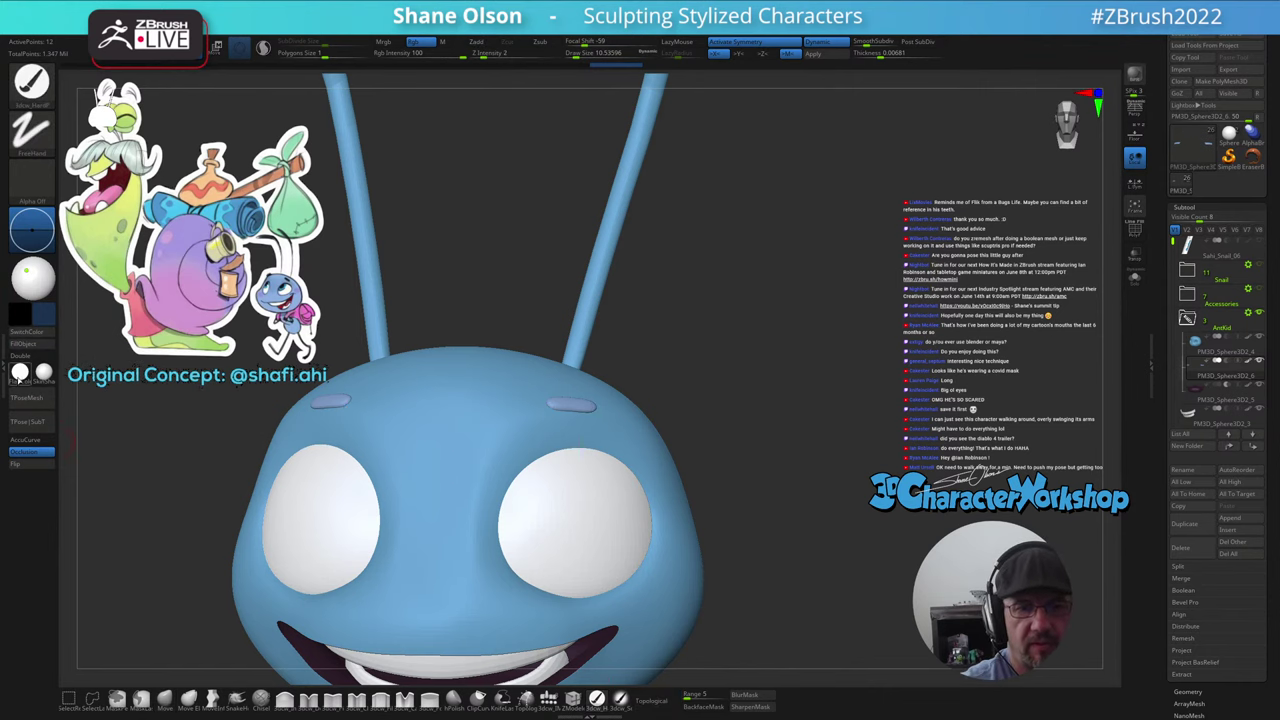
pyautogui.click(27, 344)
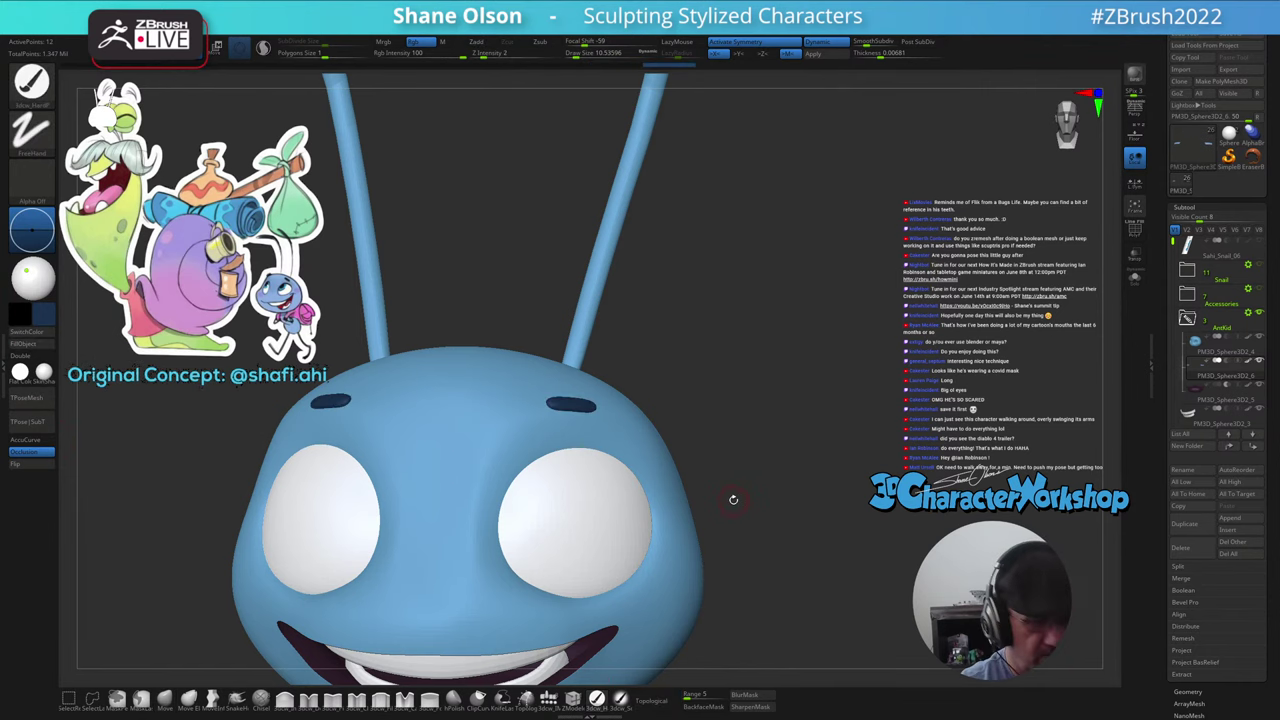
# - Tilt the eyebrows down toward their outer ends and refine their shape on the forehead with the Move brush
pyautogui.keyDown('ctrl'); pyautogui.moveTo(733, 500); pyautogui.dragTo(705, 407, button='right'); pyautogui.keyUp('ctrl')
pyautogui.moveTo(712, 424); pyautogui.dragTo(720, 452)
pyautogui.press('w')
pyautogui.moveTo(609, 356); pyautogui.dragTo(617, 370)
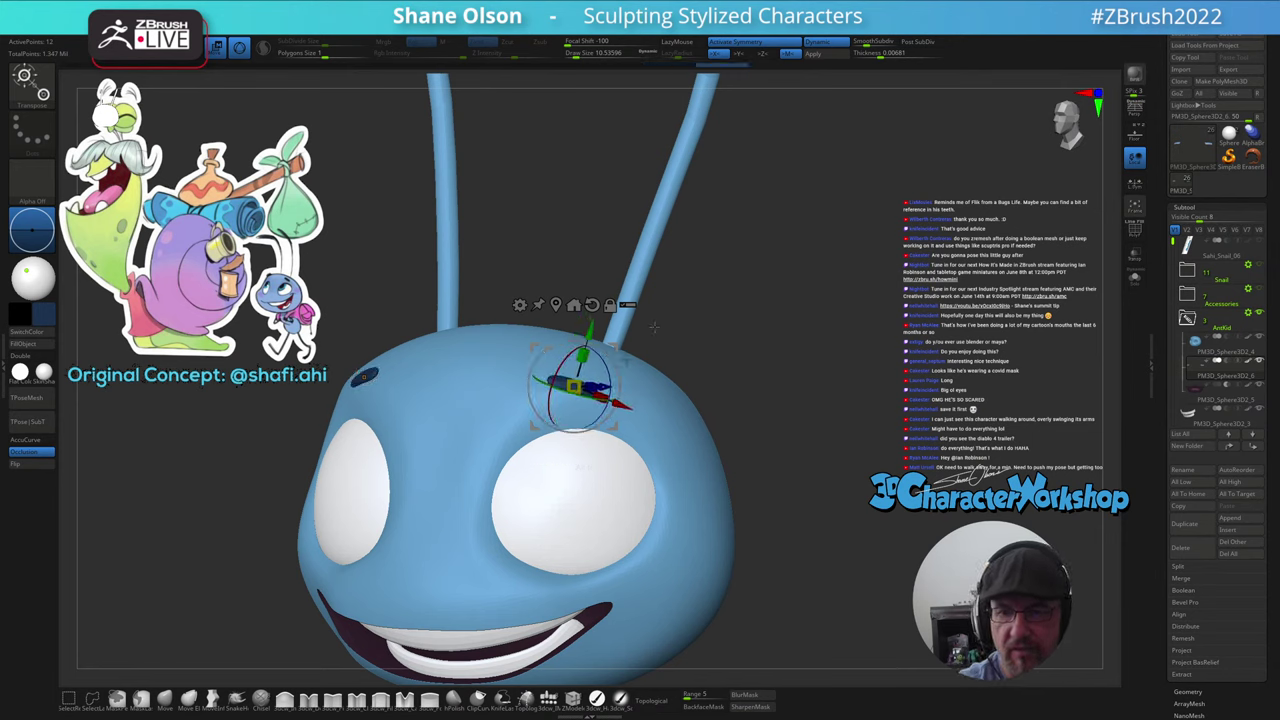
pyautogui.click(189, 699)
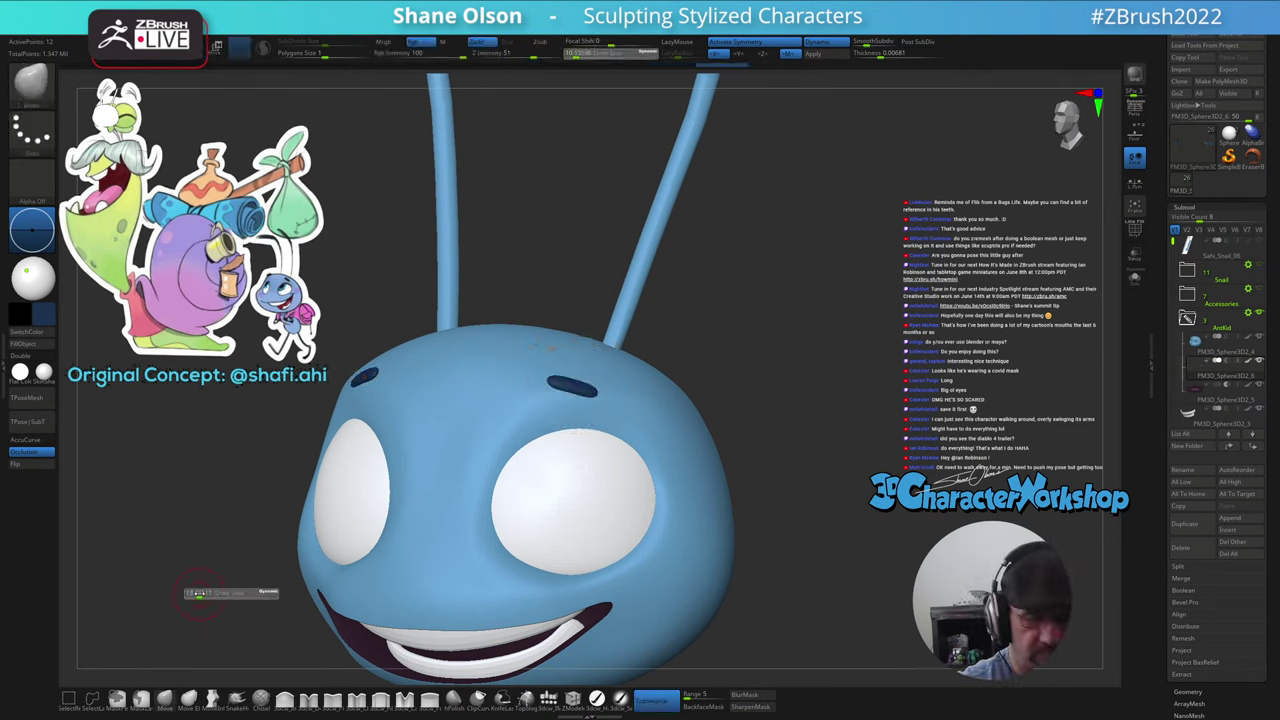
pyautogui.moveTo(553, 374); pyautogui.dragTo(599, 388)
pyautogui.press('s')
pyautogui.moveTo(638, 386)
pyautogui.keyDown('ctrl'); pyautogui.mouseDown(button='right')
pyautogui.moveTo(677, 391)
pyautogui.moveTo(695, 452)
pyautogui.moveTo(660, 492)
pyautogui.moveTo(692, 504)
pyautogui.mouseUp(button='right'); pyautogui.keyUp('ctrl')
# - Select the eye subtool, apply its dynamic subdivision, and subdivide it to about 3.1 million points for painting
pyautogui.keyDown('alt'); pyautogui.click(572, 463); pyautogui.keyUp('alt')
pyautogui.hotkey('shift', 'f')
pyautogui.moveTo(691, 504); pyautogui.dragTo(677, 491)
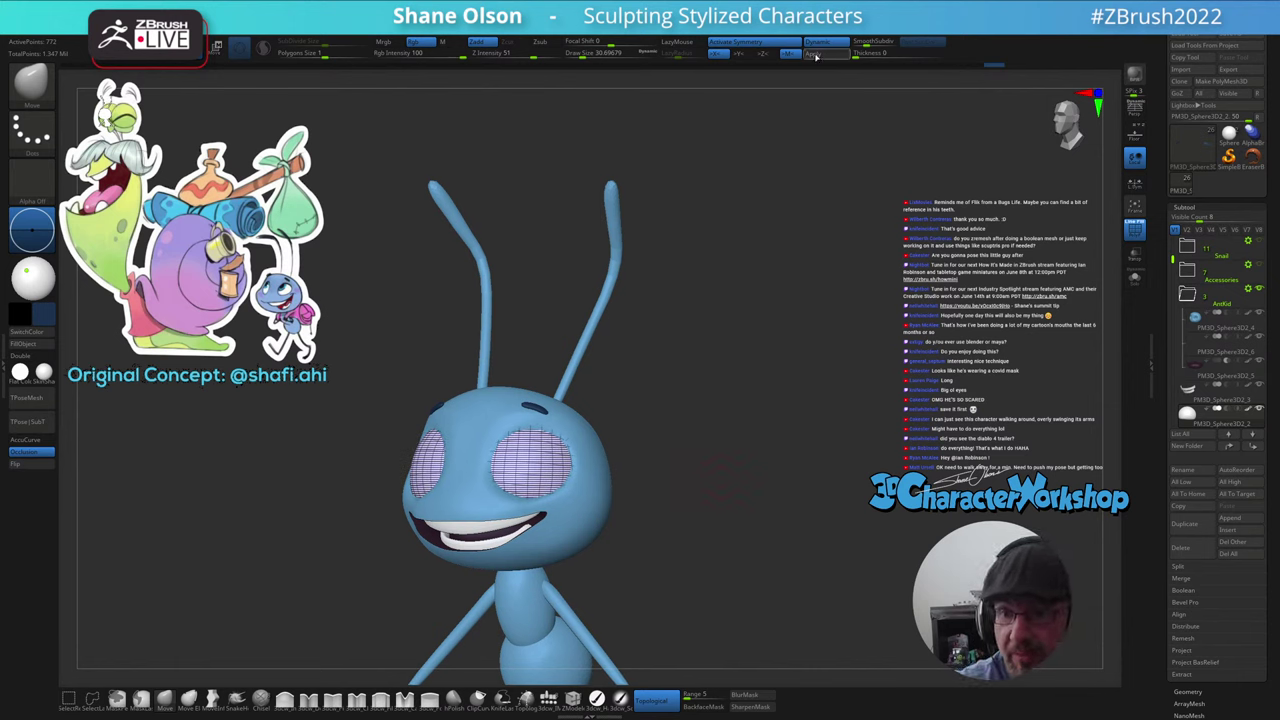
pyautogui.click(796, 136)
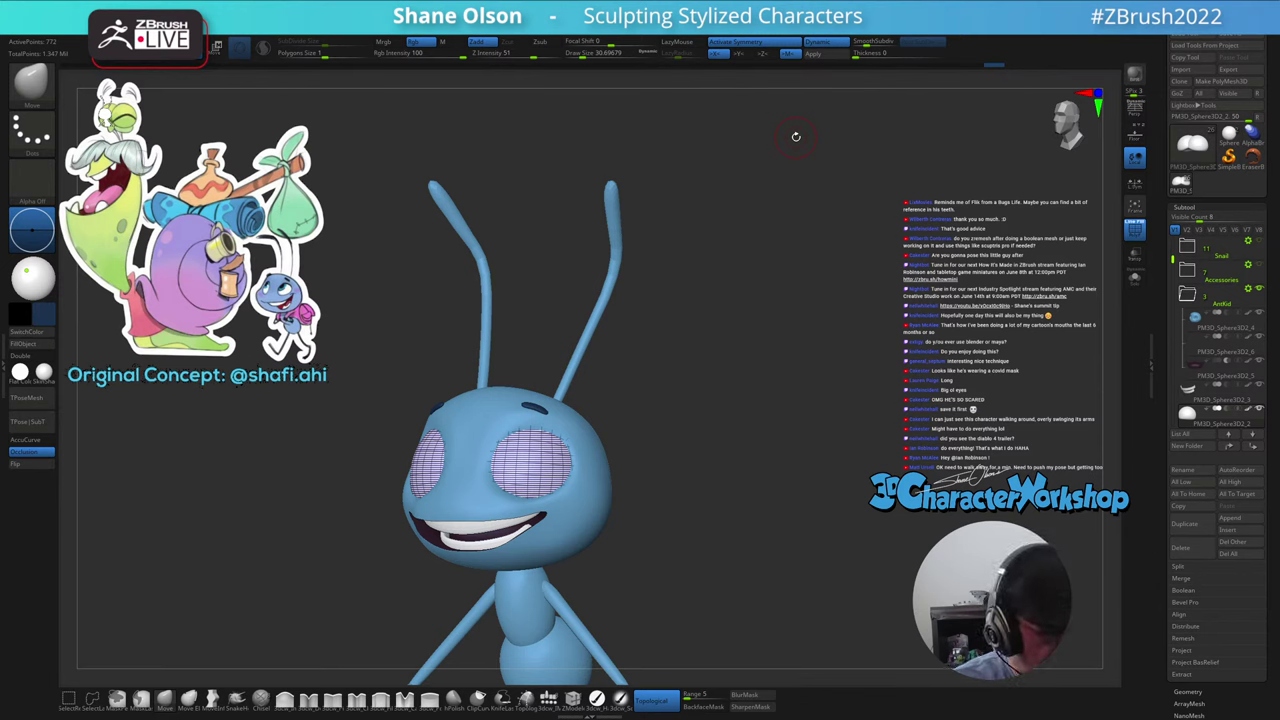
pyautogui.click(822, 58)
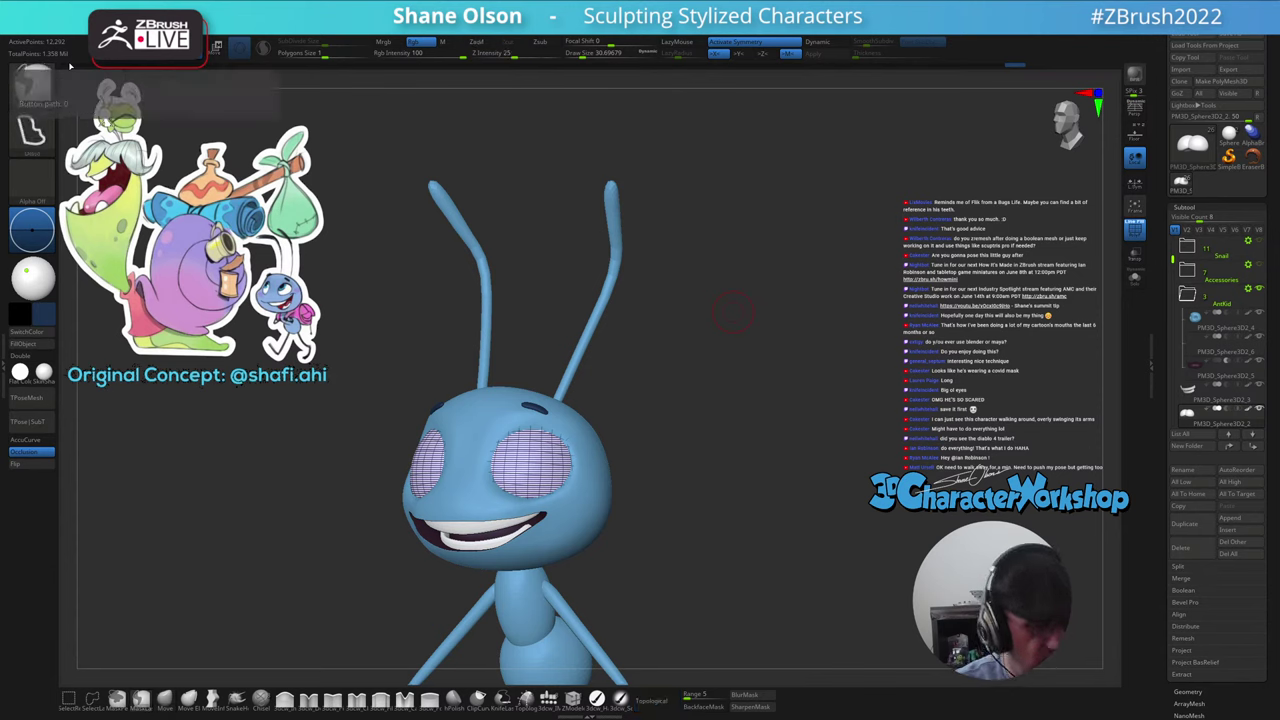
pyautogui.hotkey('ctrl', 'd')
pyautogui.hotkey('ctrl', 'd')
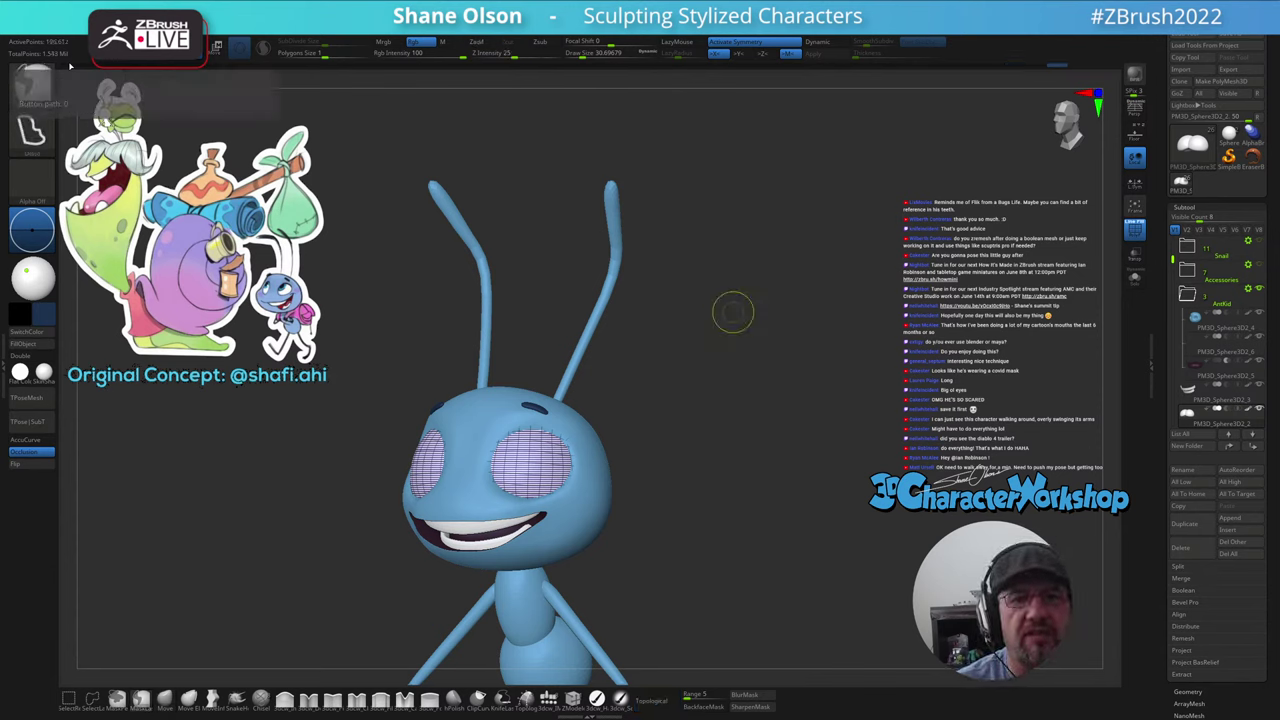
pyautogui.hotkey('ctrl', 'd')
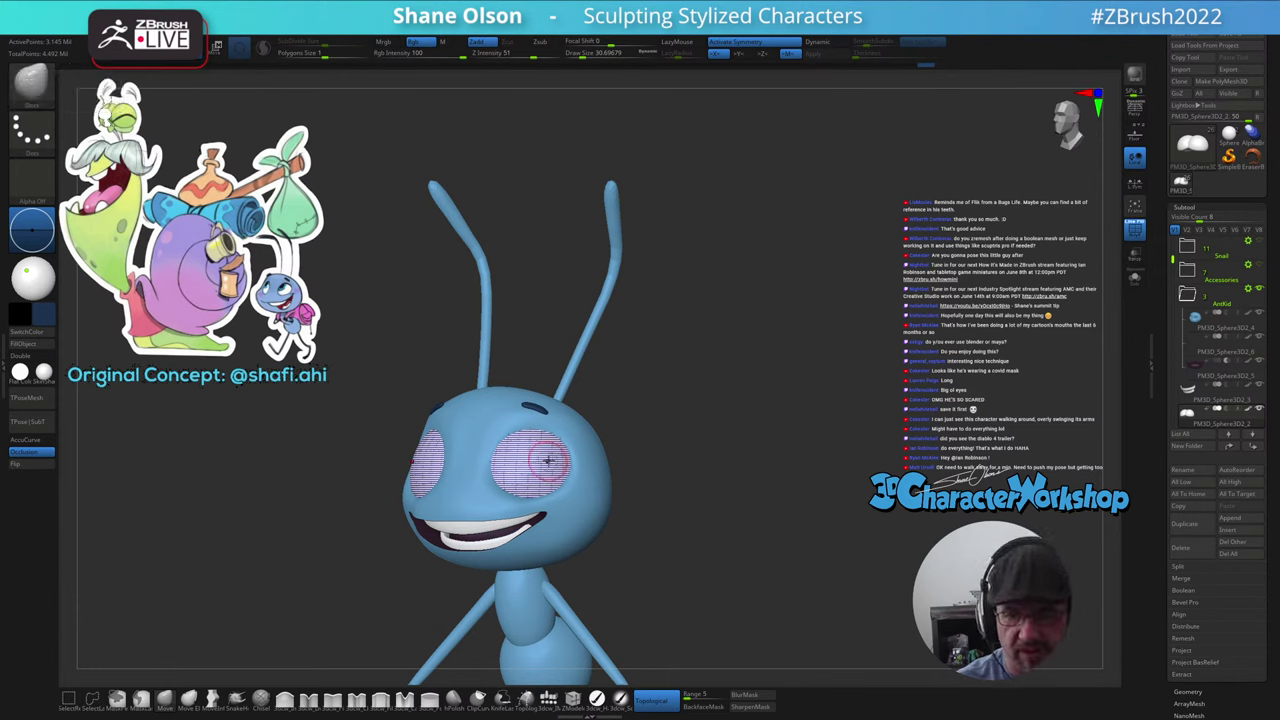
pyautogui.hotkey('shift', 'f')
pyautogui.moveTo(615, 430); pyautogui.dragTo(638, 416)
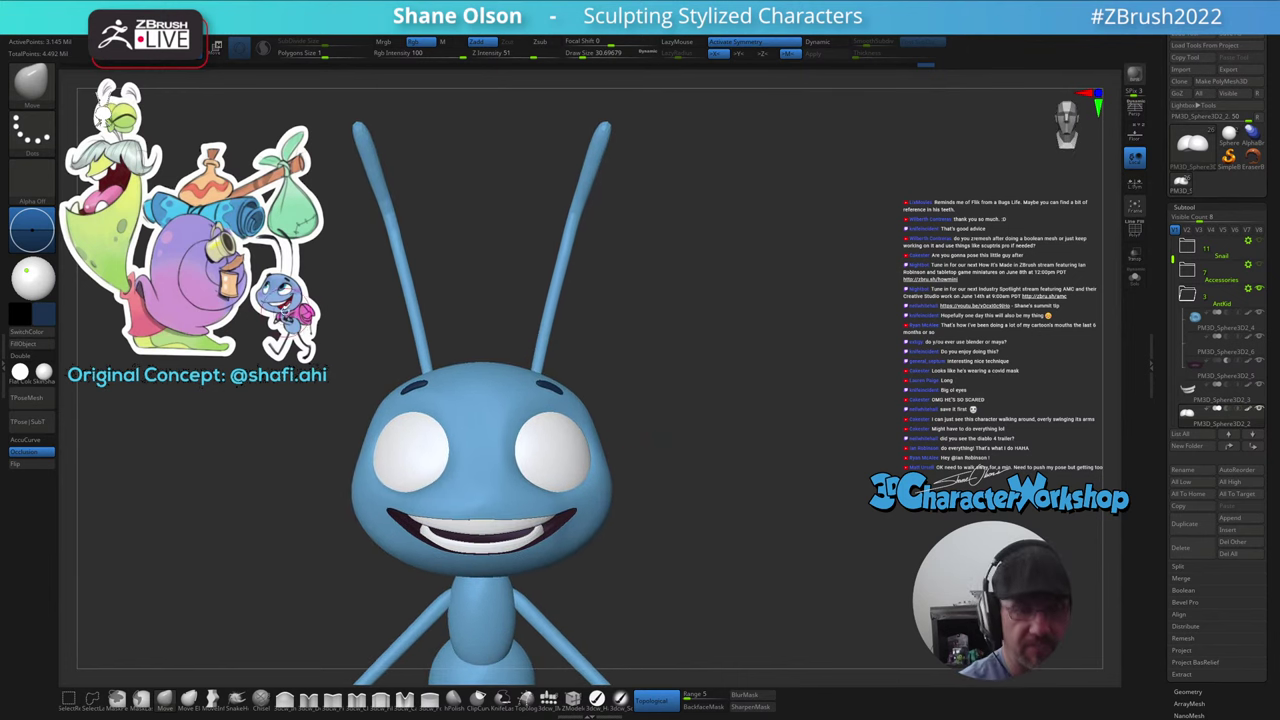
# - Enlarge the concept art in Spotlight around the ant character and sample the blue of its irises
pyautogui.hotkey('shift', 'z')
pyautogui.click(292, 298)
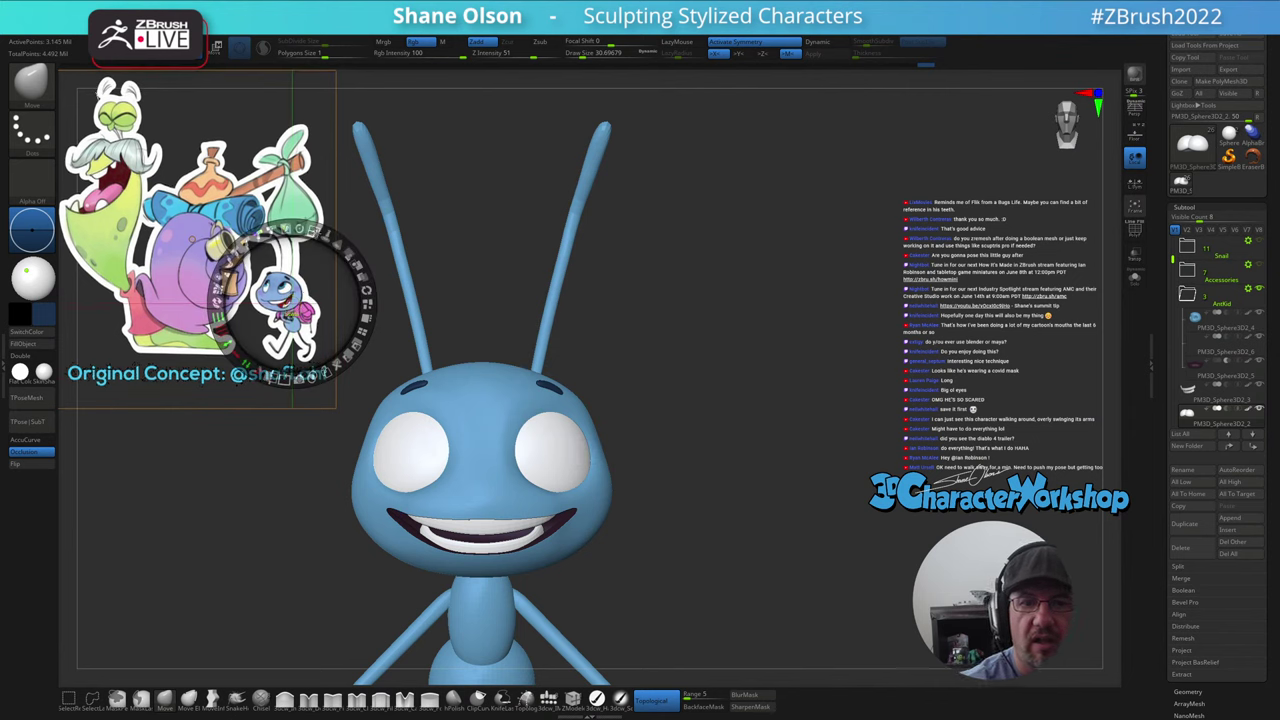
pyautogui.moveTo(313, 231); pyautogui.dragTo(229, 371)
pyautogui.moveTo(242, 309); pyautogui.dragTo(230, 472)
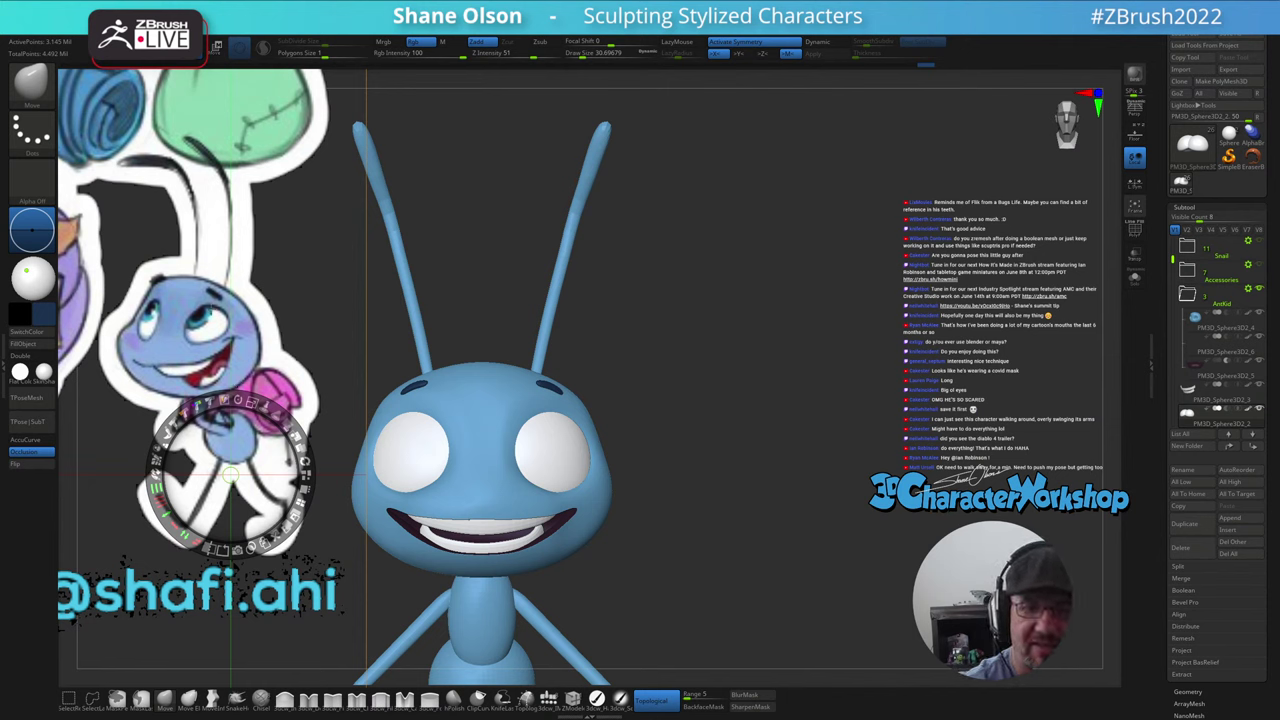
pyautogui.press('c')
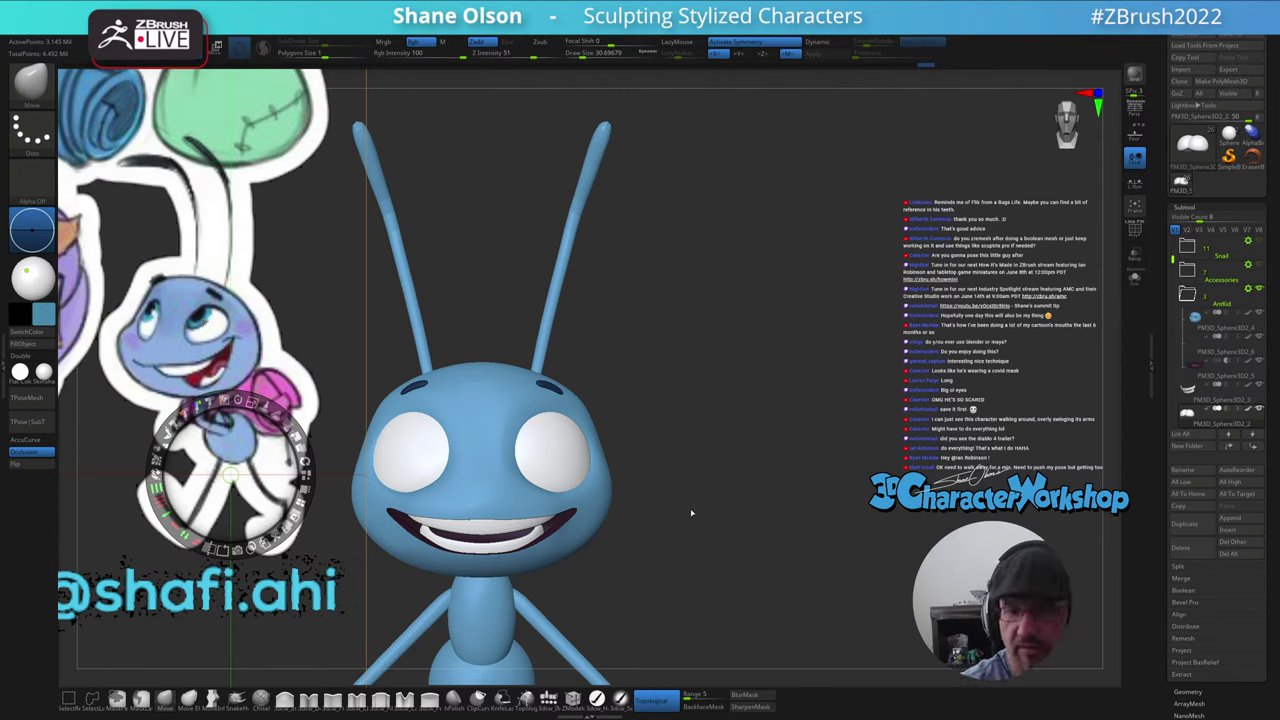
pyautogui.press('z')
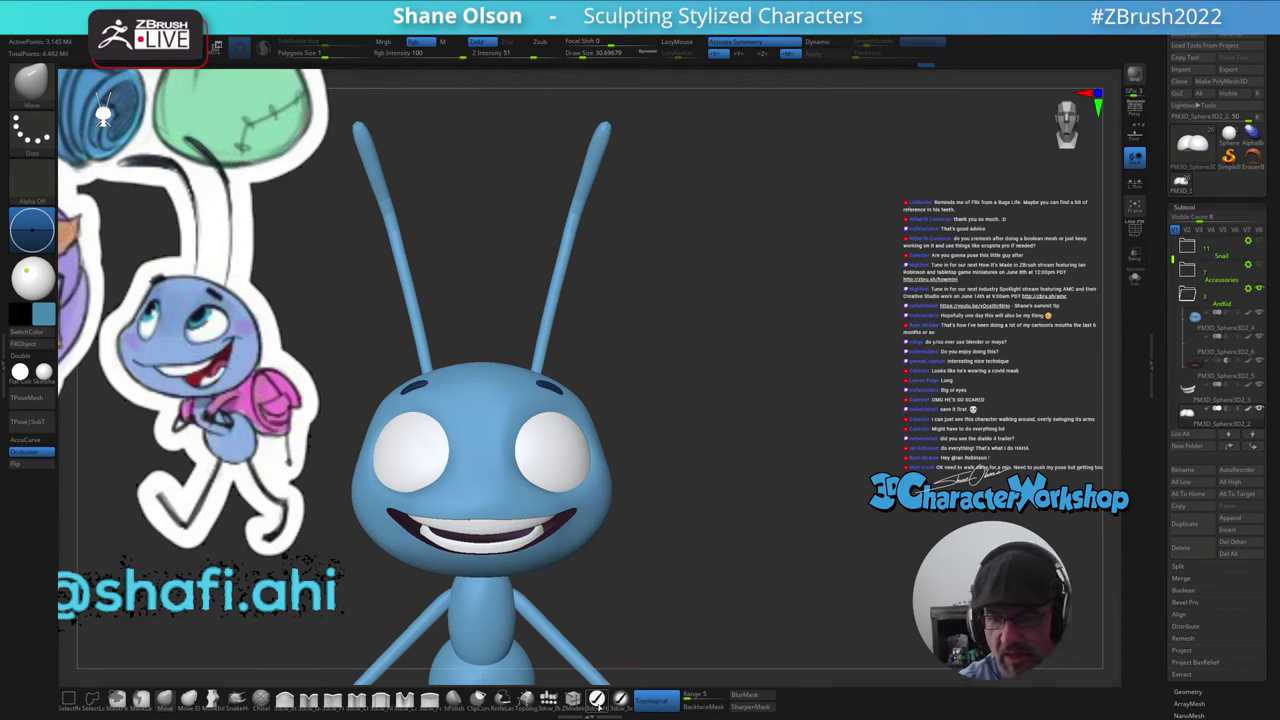
# - Paint round blue irises on the upper inner part of both eyes with the hard paint brush at draw size 43.76
pyautogui.click(597, 700)
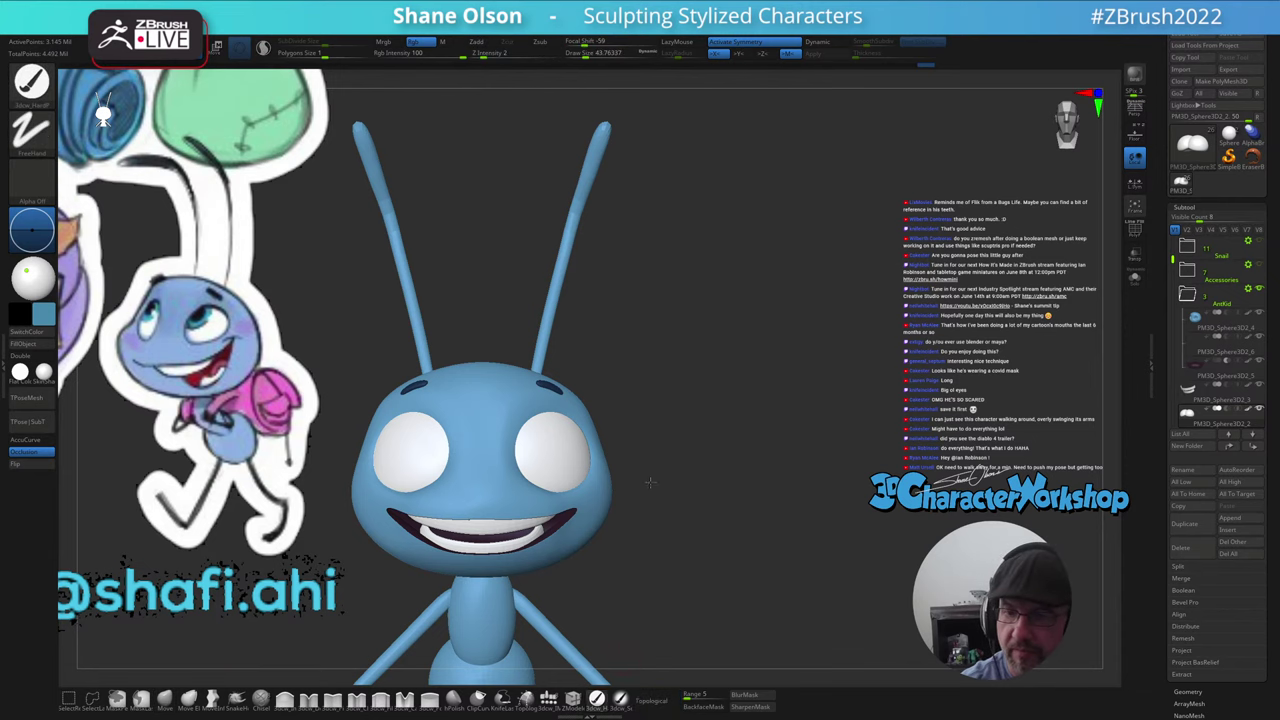
pyautogui.moveTo(648, 490); pyautogui.dragTo(630, 457)
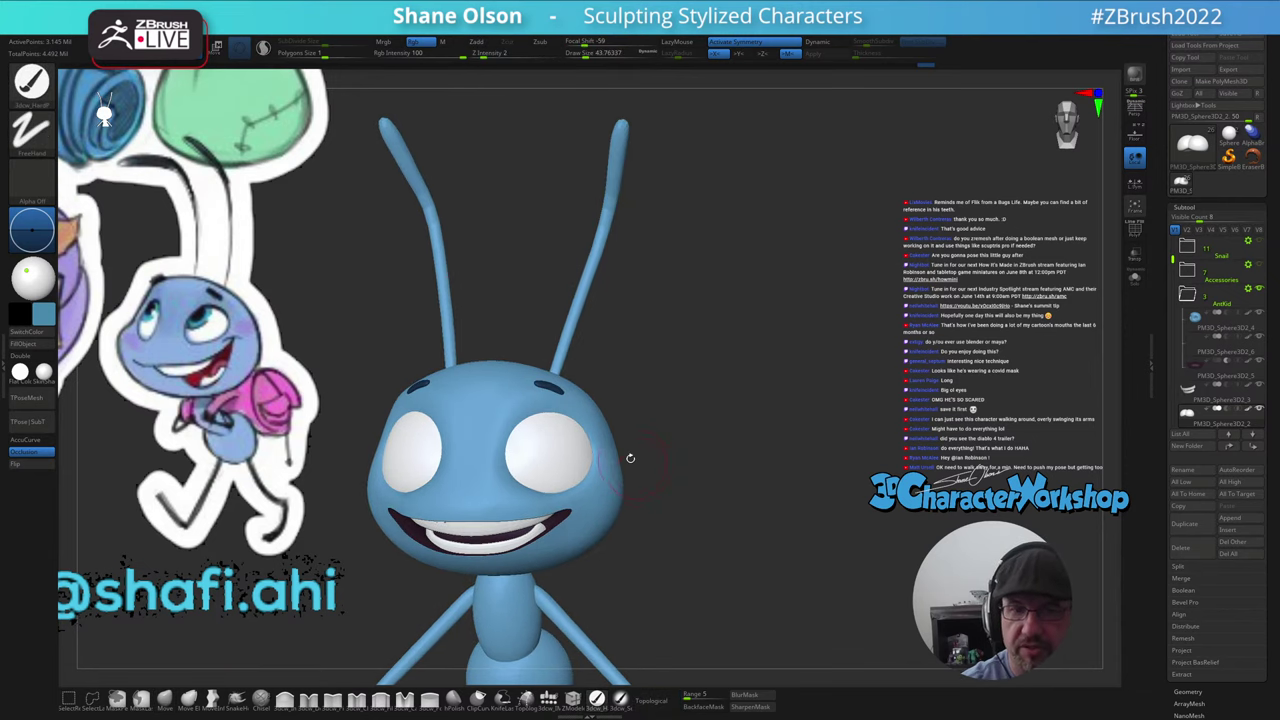
pyautogui.click(538, 441)
pyautogui.click(538, 441)
pyautogui.keyDown('alt'); pyautogui.moveTo(697, 537); pyautogui.dragTo(656, 352); pyautogui.keyUp('alt')
pyautogui.moveTo(675, 447); pyautogui.dragTo(669, 503)
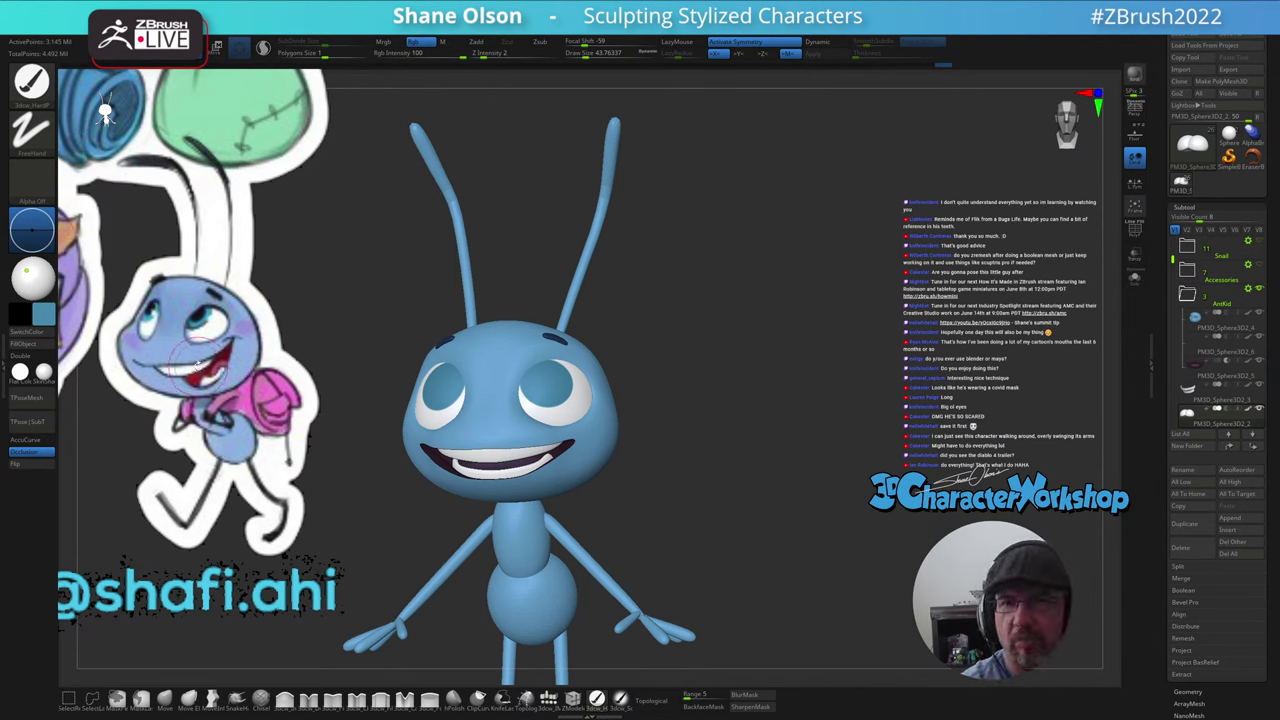
pyautogui.moveTo(592, 388); pyautogui.dragTo(590, 378, button='right')
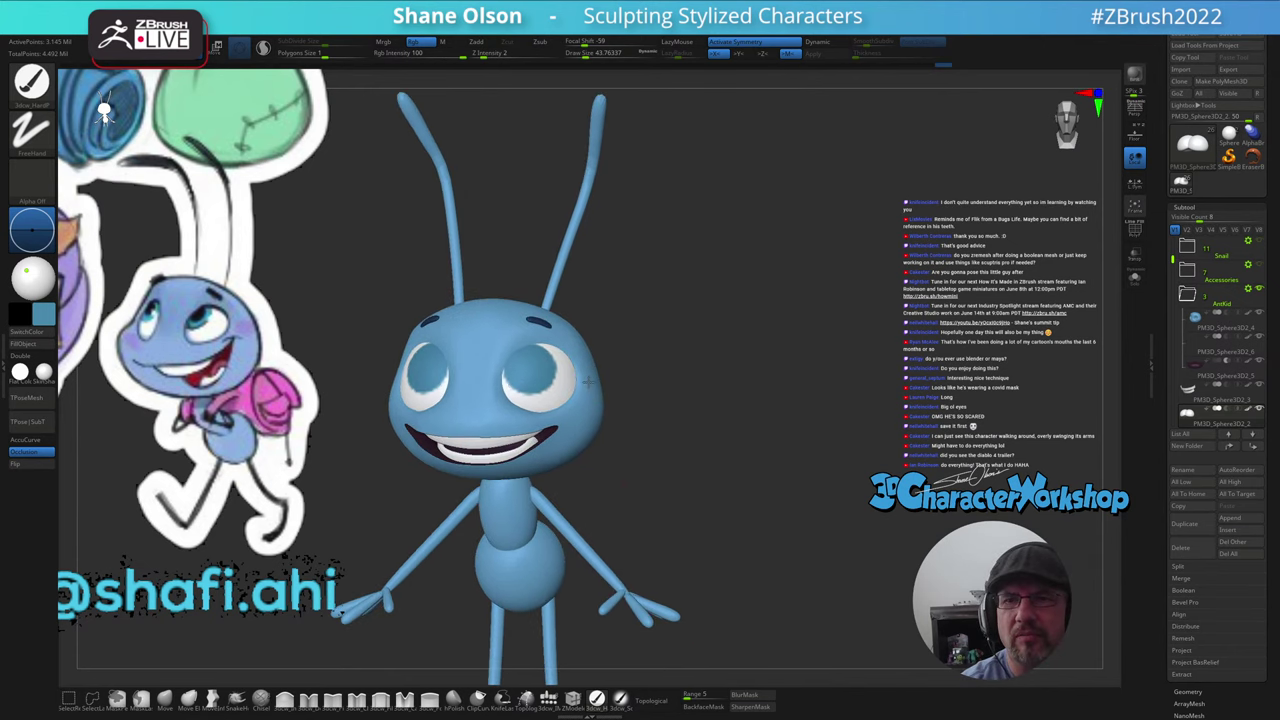
pyautogui.moveTo(597, 372); pyautogui.dragTo(582, 410)
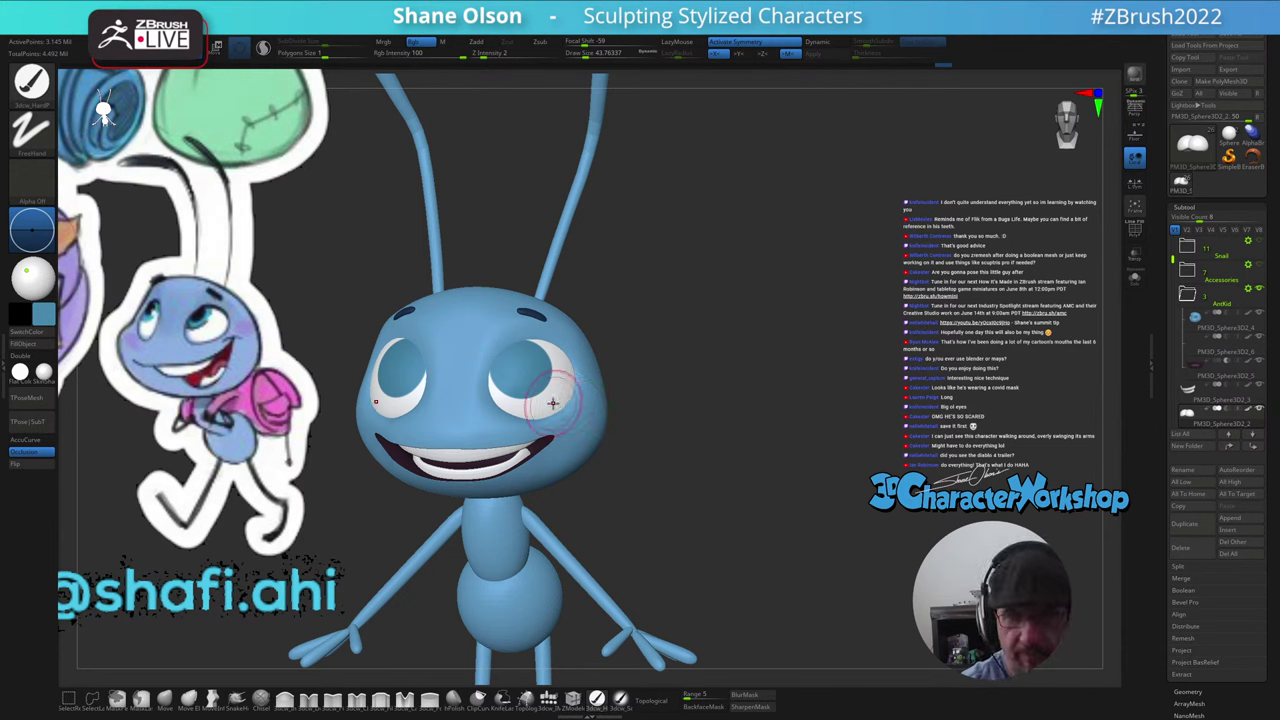
# - Sample the light blue of the ant's skin from the enlarged concept art as the active color
pyautogui.hotkey('shift', 'z')
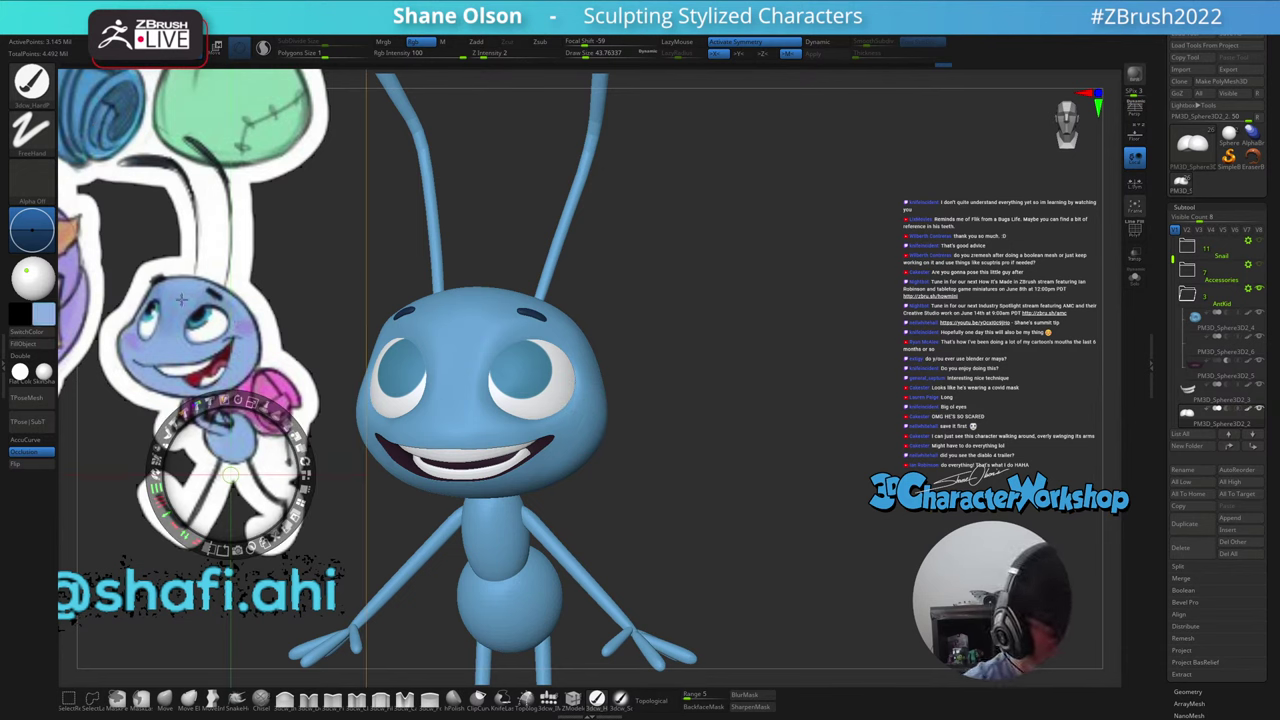
pyautogui.press('c')
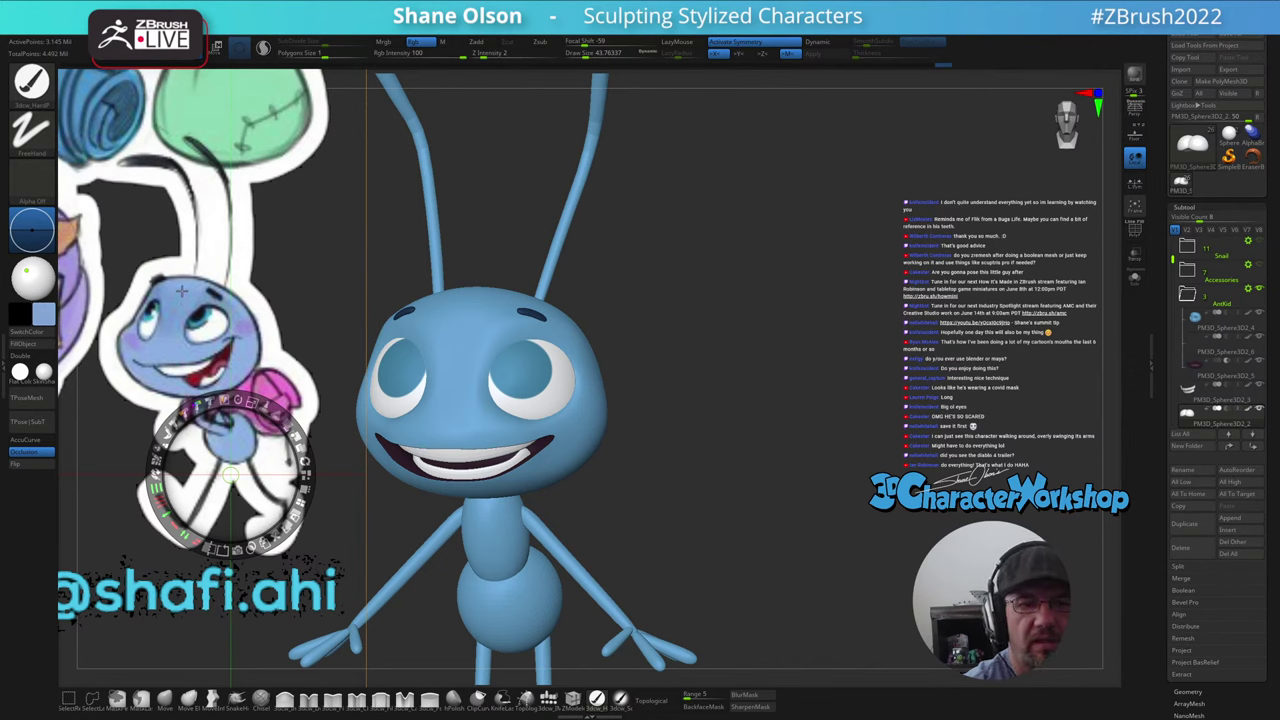
pyautogui.press('c')
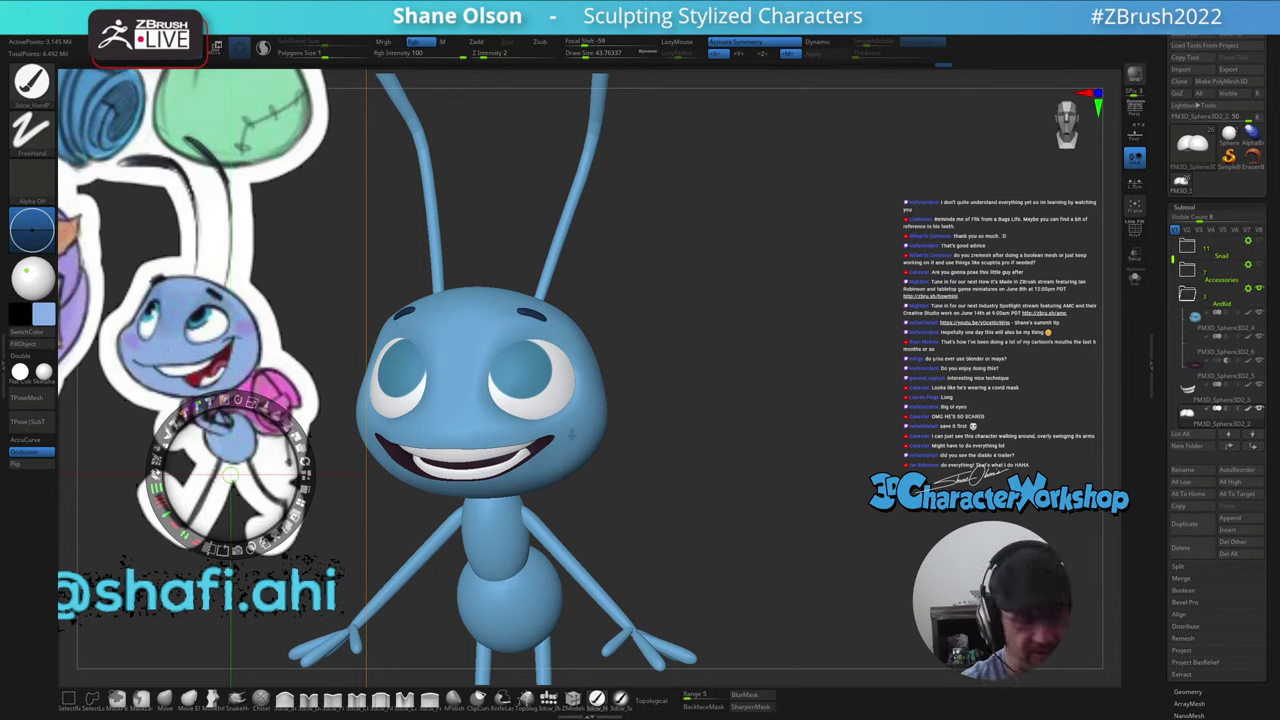
pyautogui.press('z')
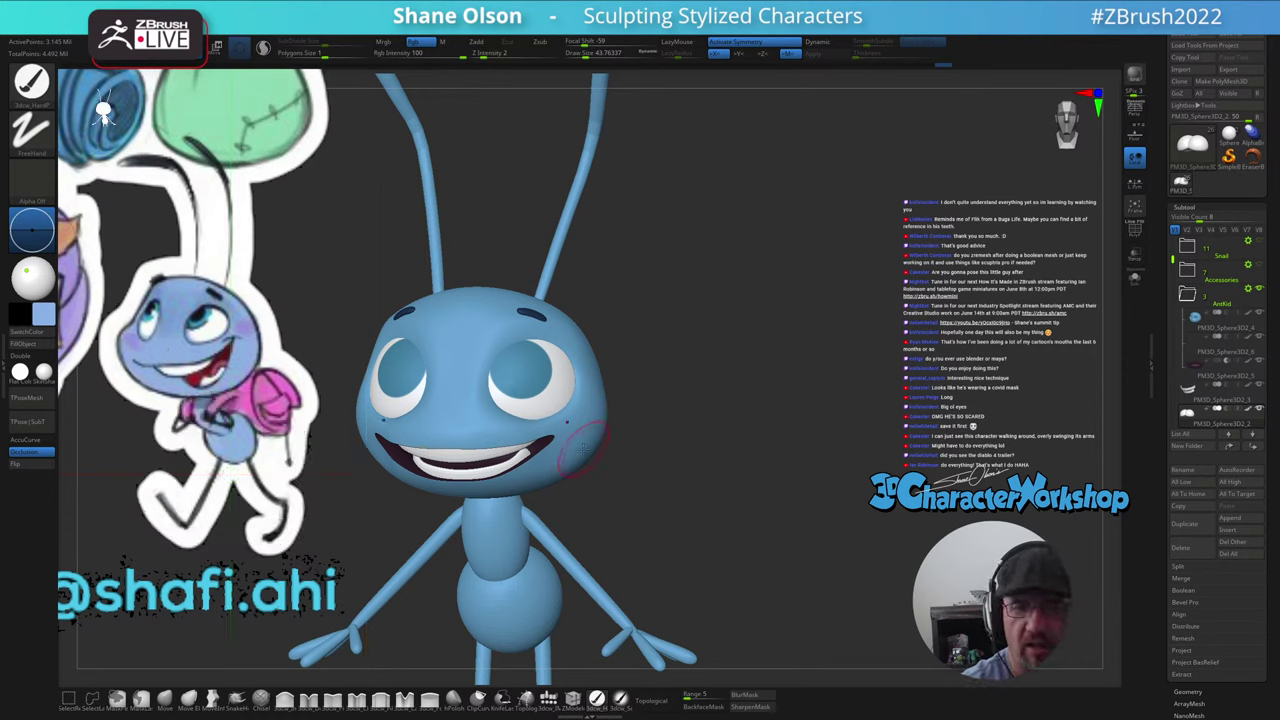
# - Fill the head subtool and the body subtool with the sampled light blue
pyautogui.keyDown('alt'); pyautogui.click(590, 425); pyautogui.keyUp('alt')
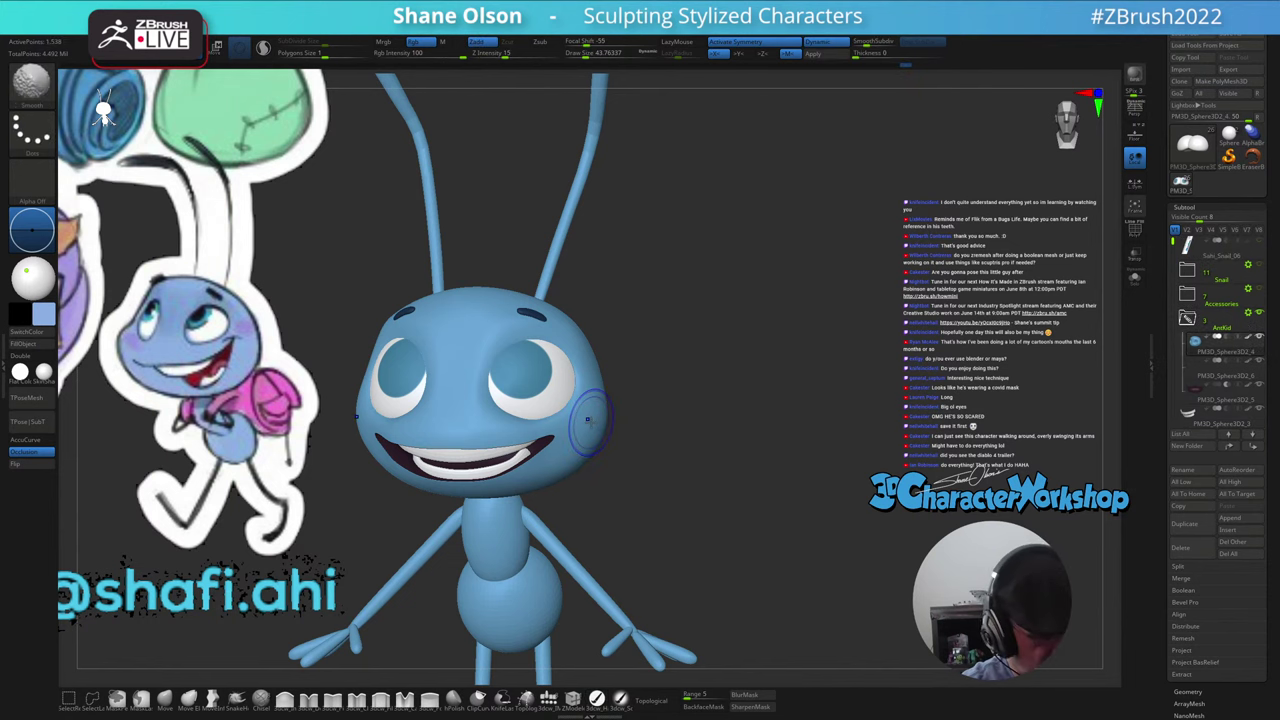
pyautogui.click(598, 702)
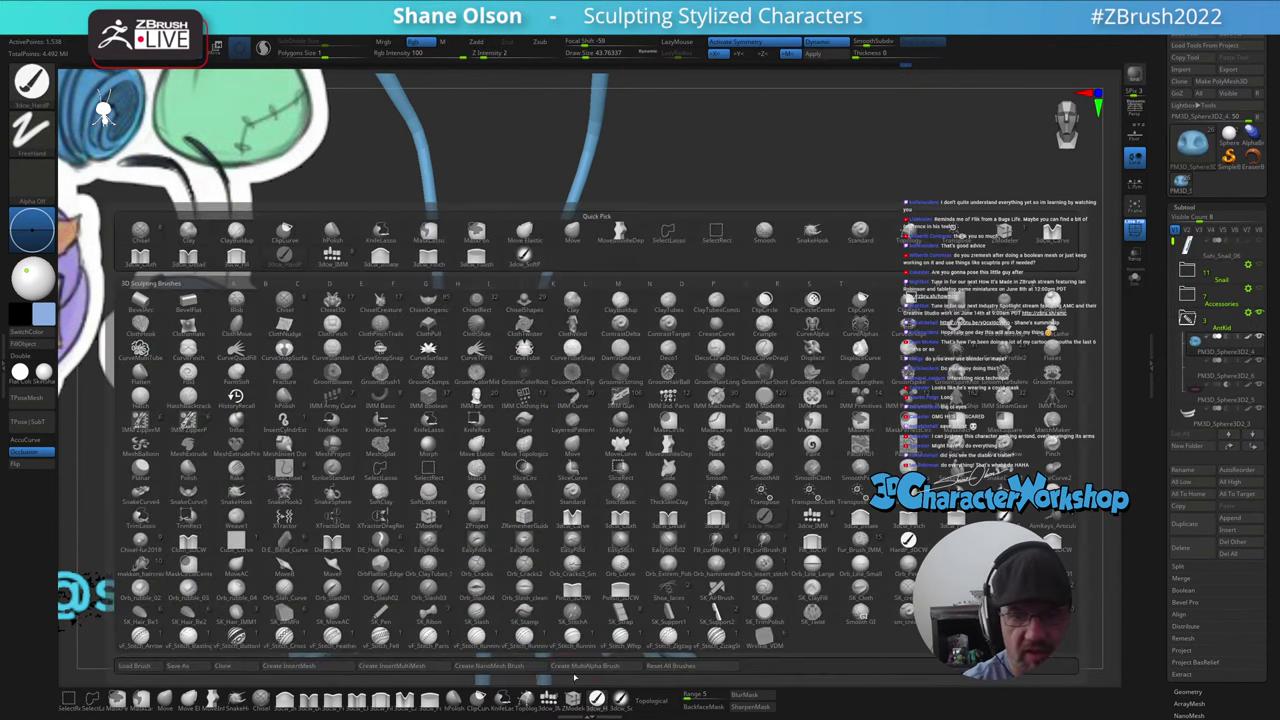
pyautogui.click(29, 345)
pyautogui.moveTo(660, 380)
pyautogui.mouseDown()
pyautogui.moveTo(617, 482)
pyautogui.moveTo(600, 374)
pyautogui.mouseUp()
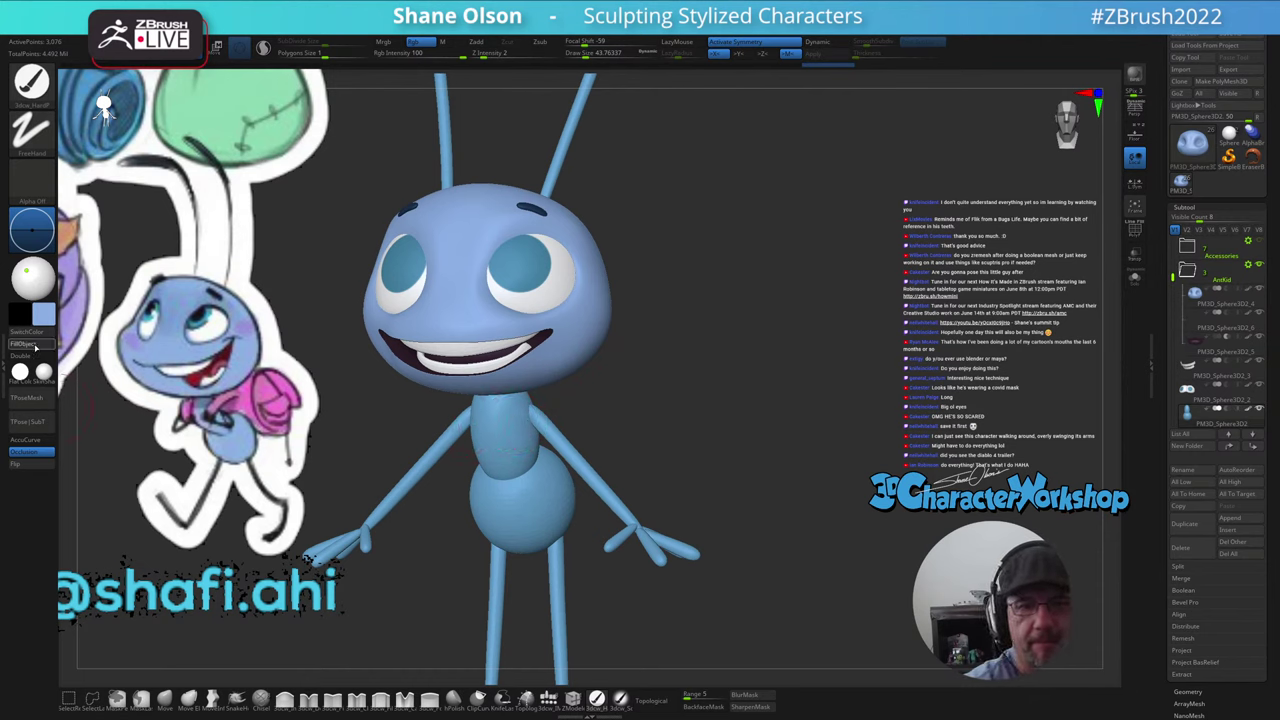
pyautogui.click(27, 345)
pyautogui.moveTo(660, 471); pyautogui.dragTo(660, 460)
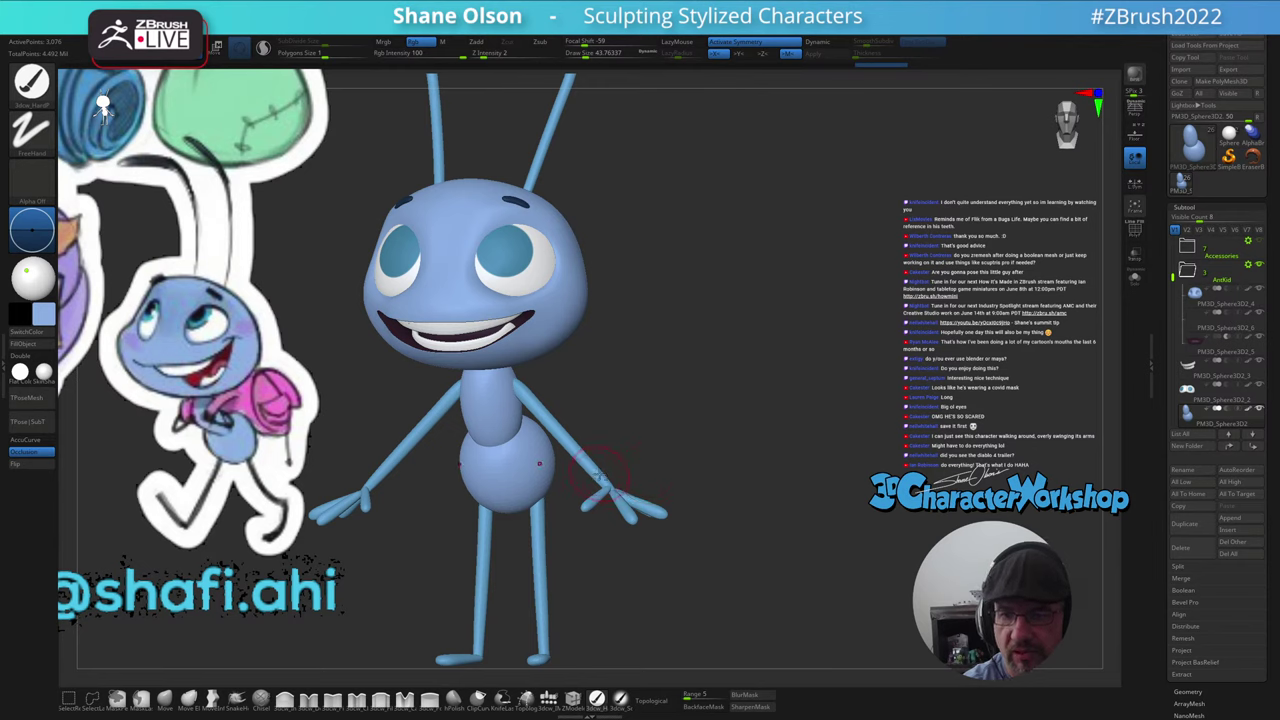
# - Pick a dark navy blue and fill the subtool holding the ant's arms, legs and antennae with it
pyautogui.click(43, 318)
pyautogui.click(86, 371)
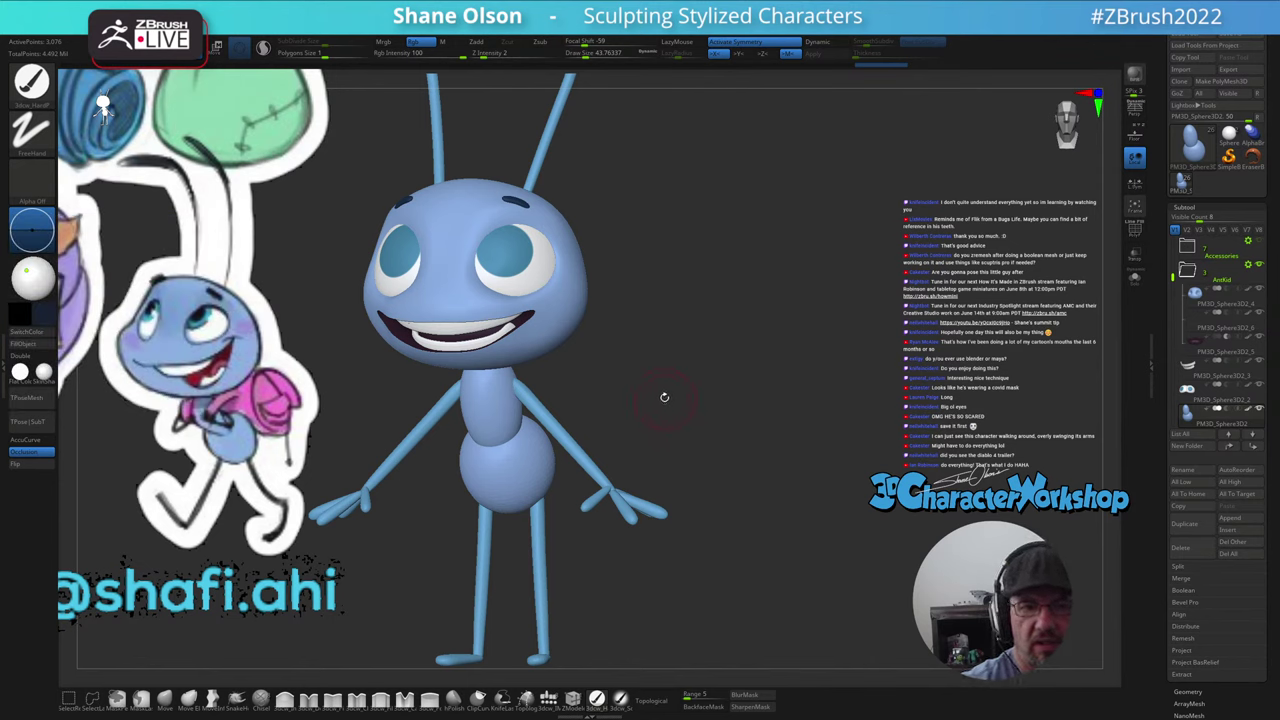
pyautogui.click(43, 316)
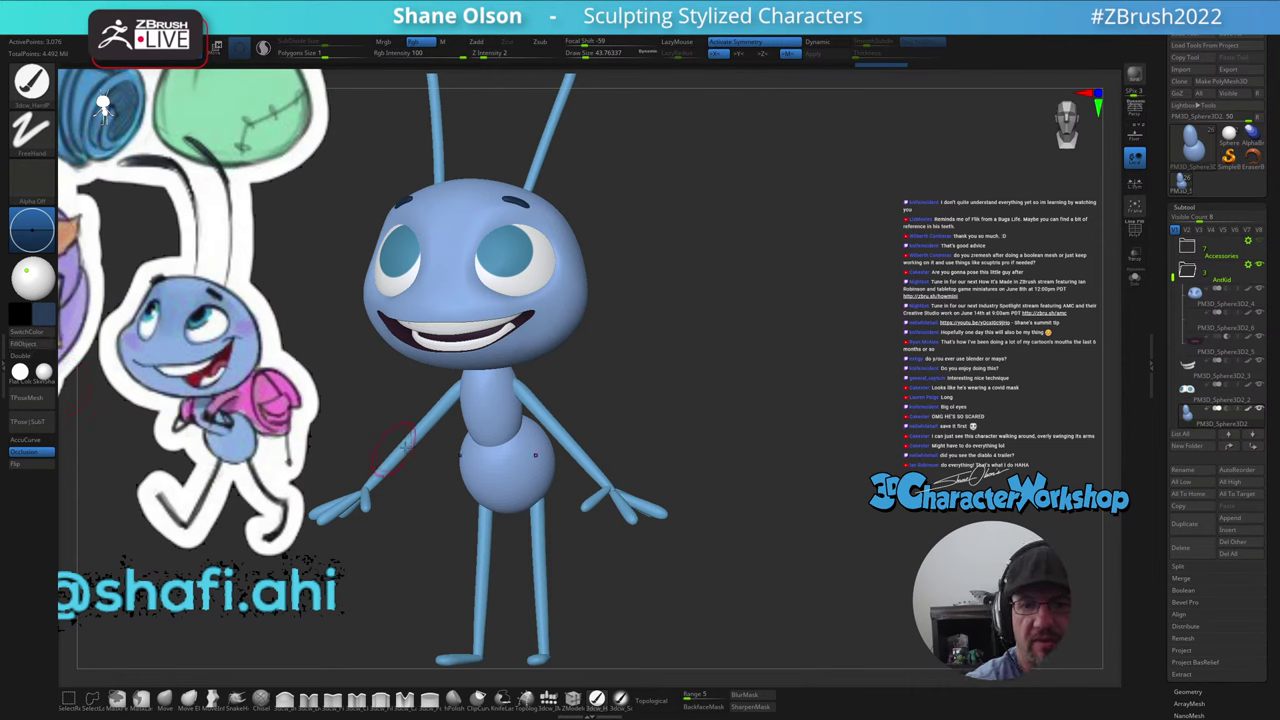
pyautogui.keyDown('alt'); pyautogui.click(562, 436); pyautogui.keyUp('alt')
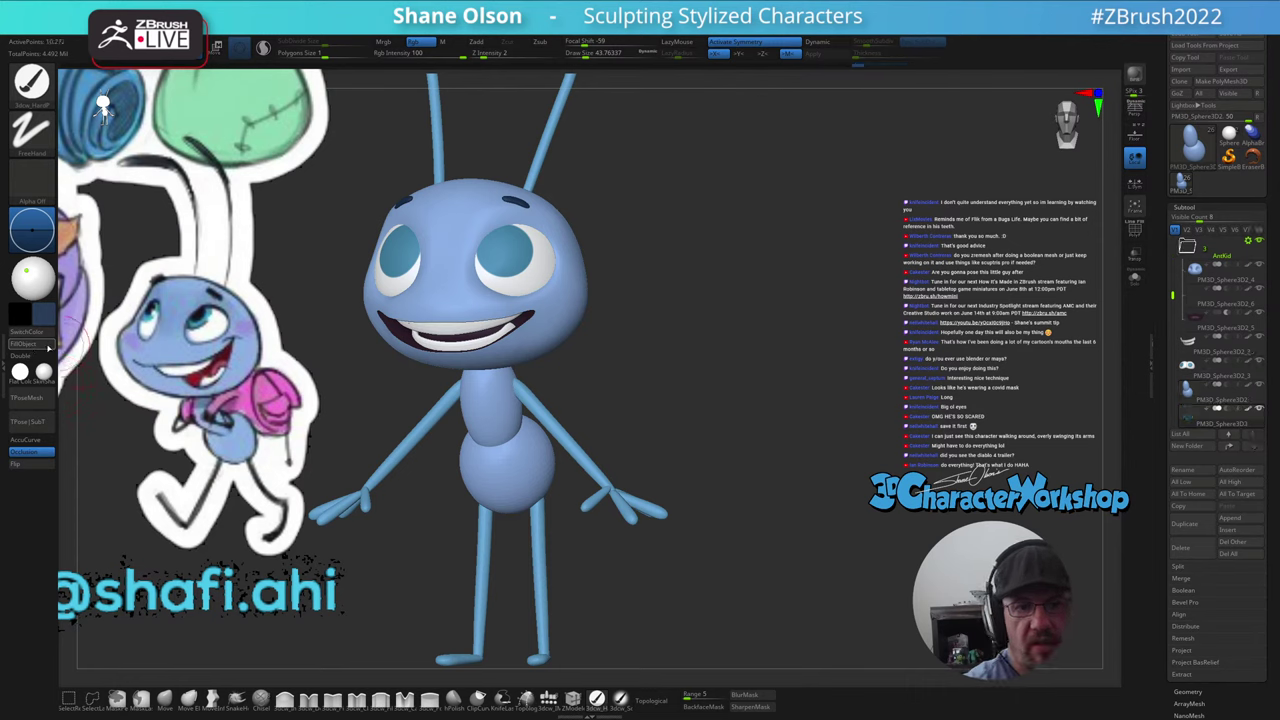
pyautogui.click(48, 345)
pyautogui.keyDown('alt'); pyautogui.moveTo(676, 517); pyautogui.dragTo(721, 617); pyautogui.keyUp('alt')
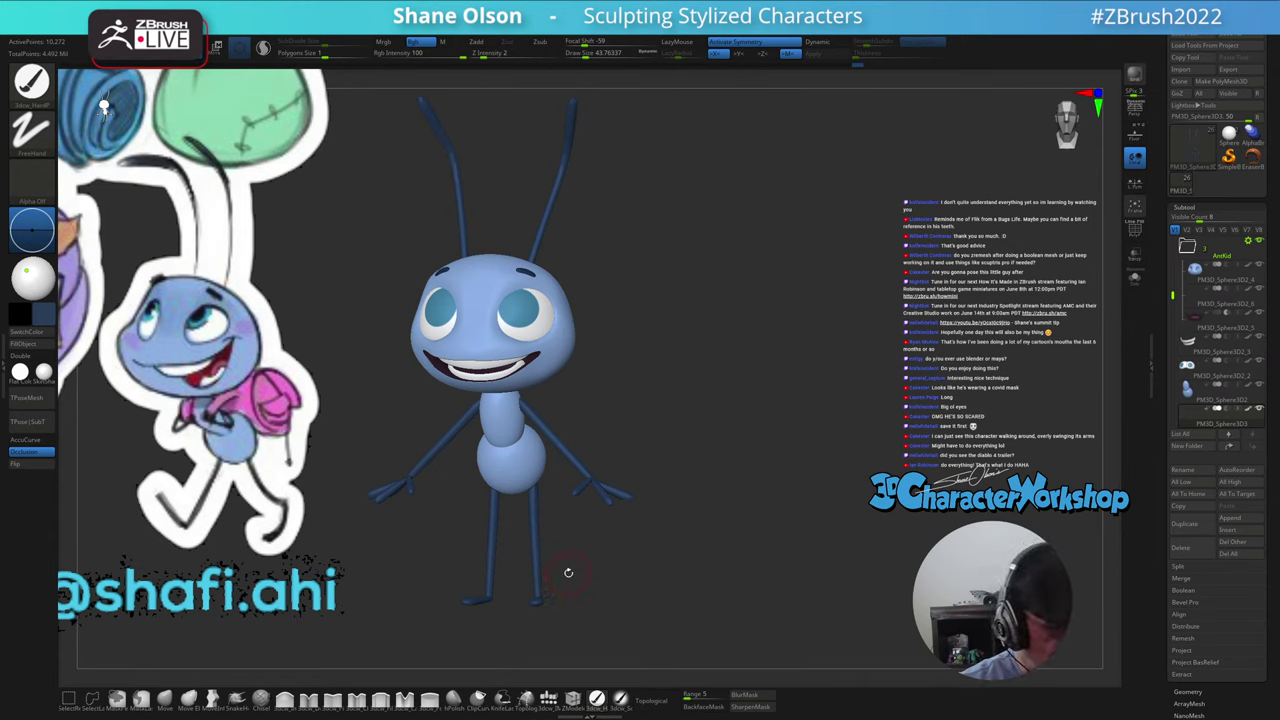
# - Pick a light grey and apply it as the document background color
pyautogui.click(45, 306)
pyautogui.click(33, 294)
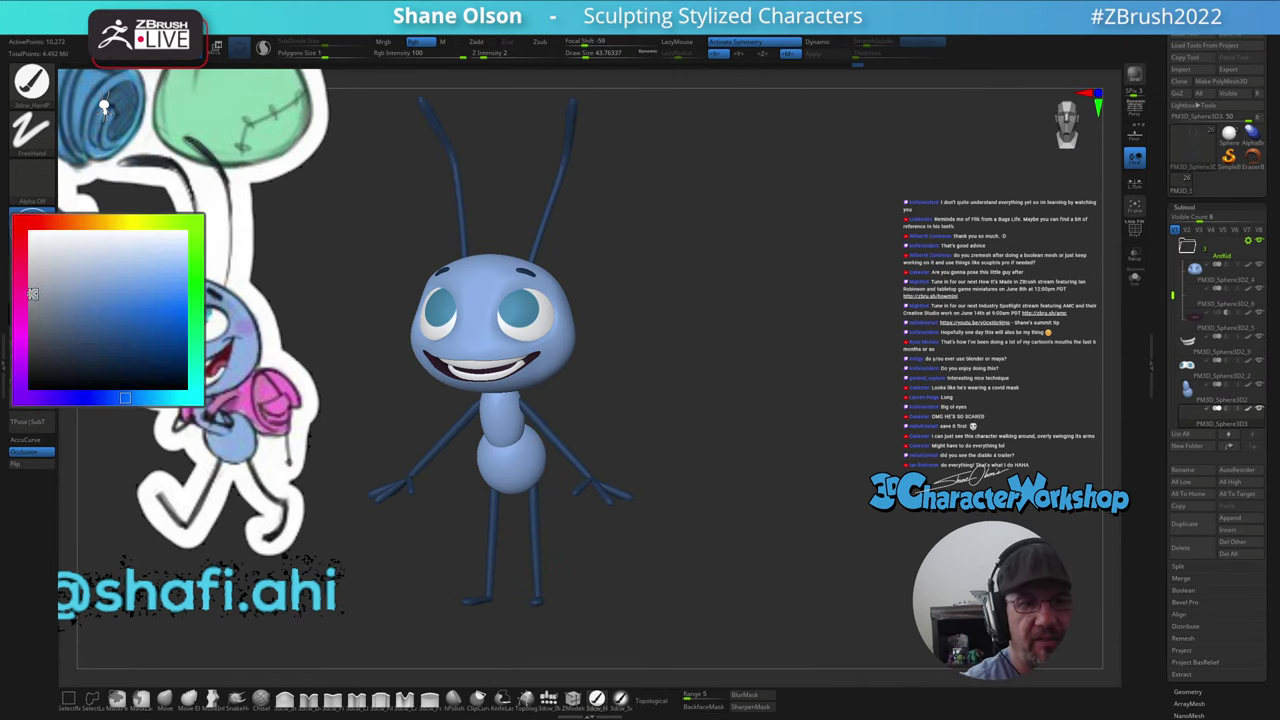
pyautogui.click(79, 228)
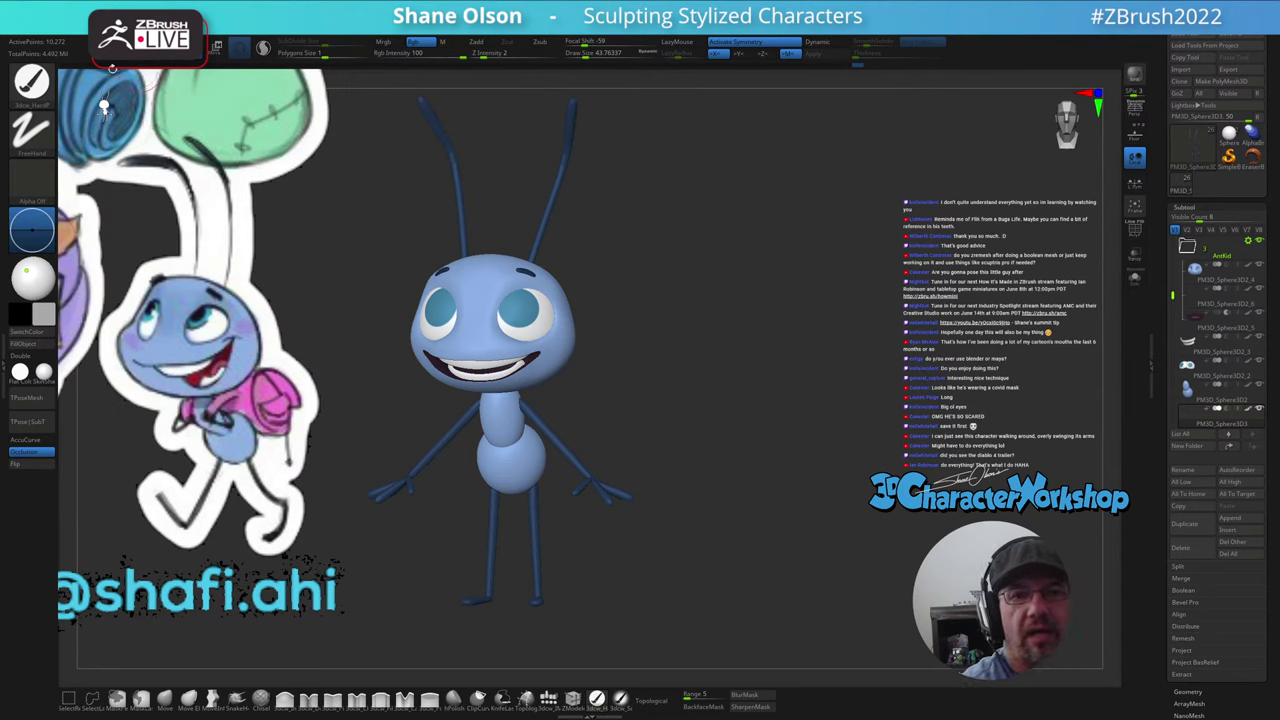
pyautogui.click(43, 310)
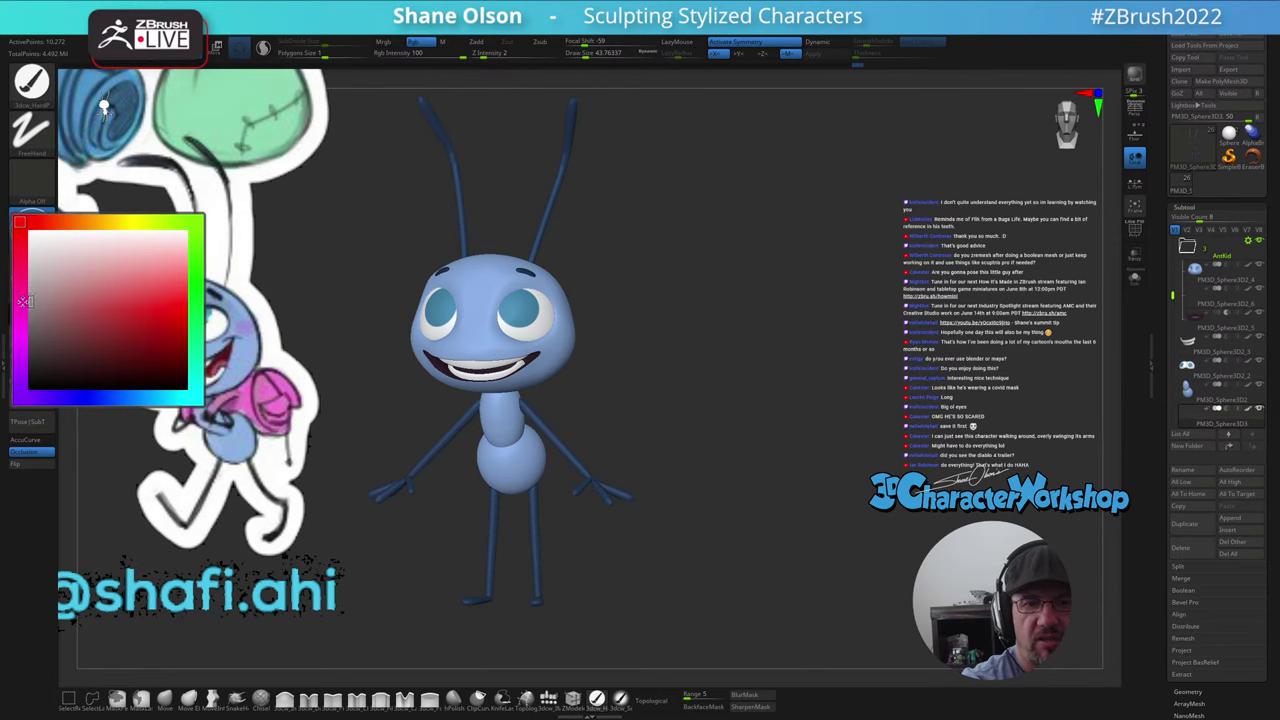
pyautogui.click(28, 281)
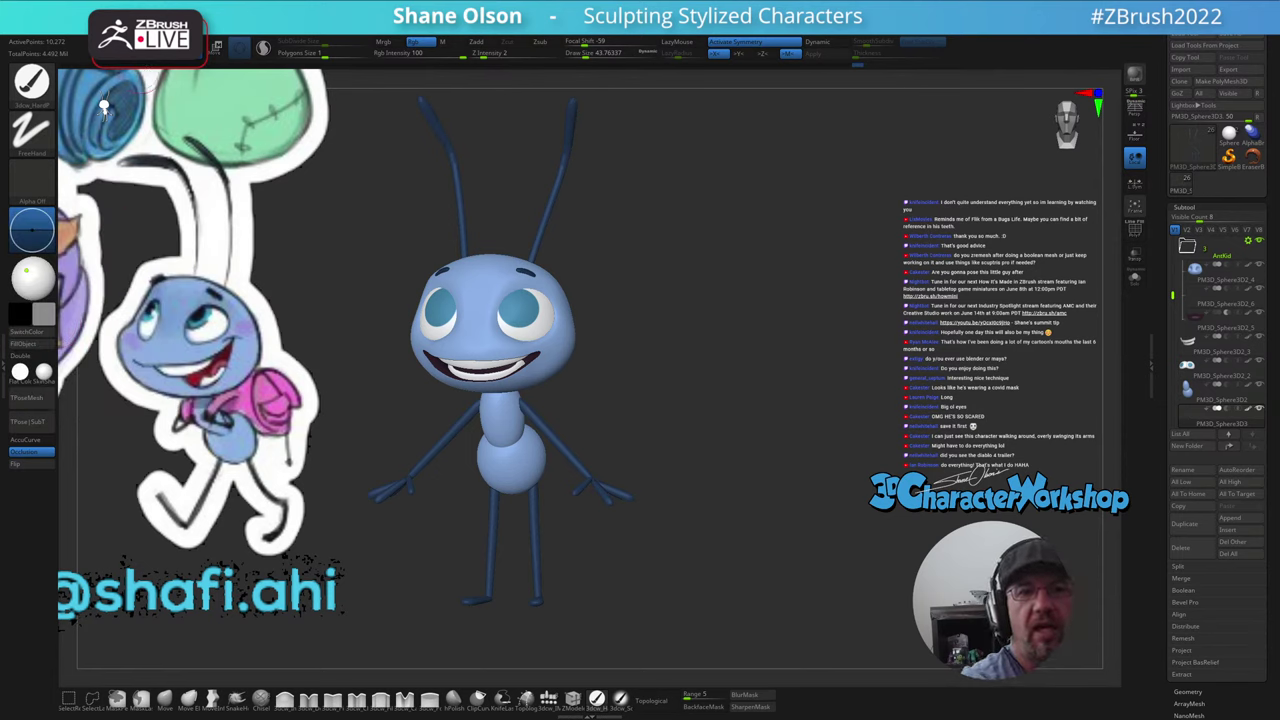
pyautogui.click(120, 28)
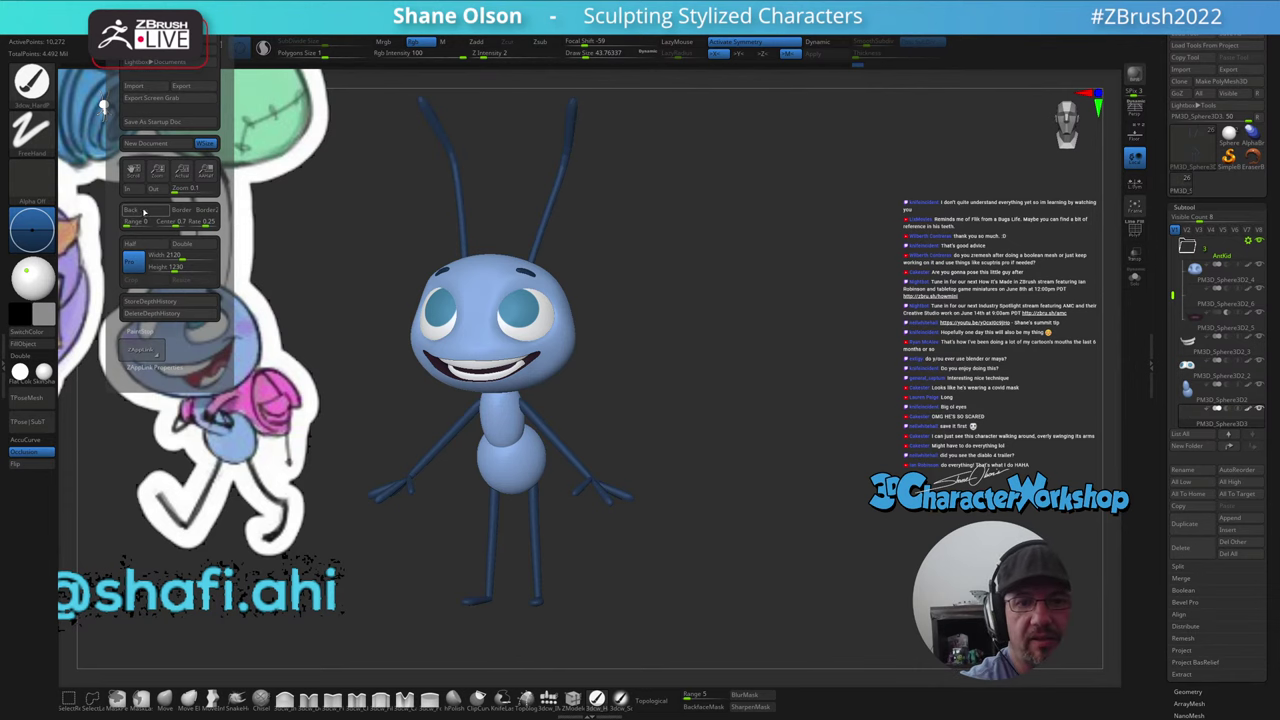
pyautogui.click(143, 214)
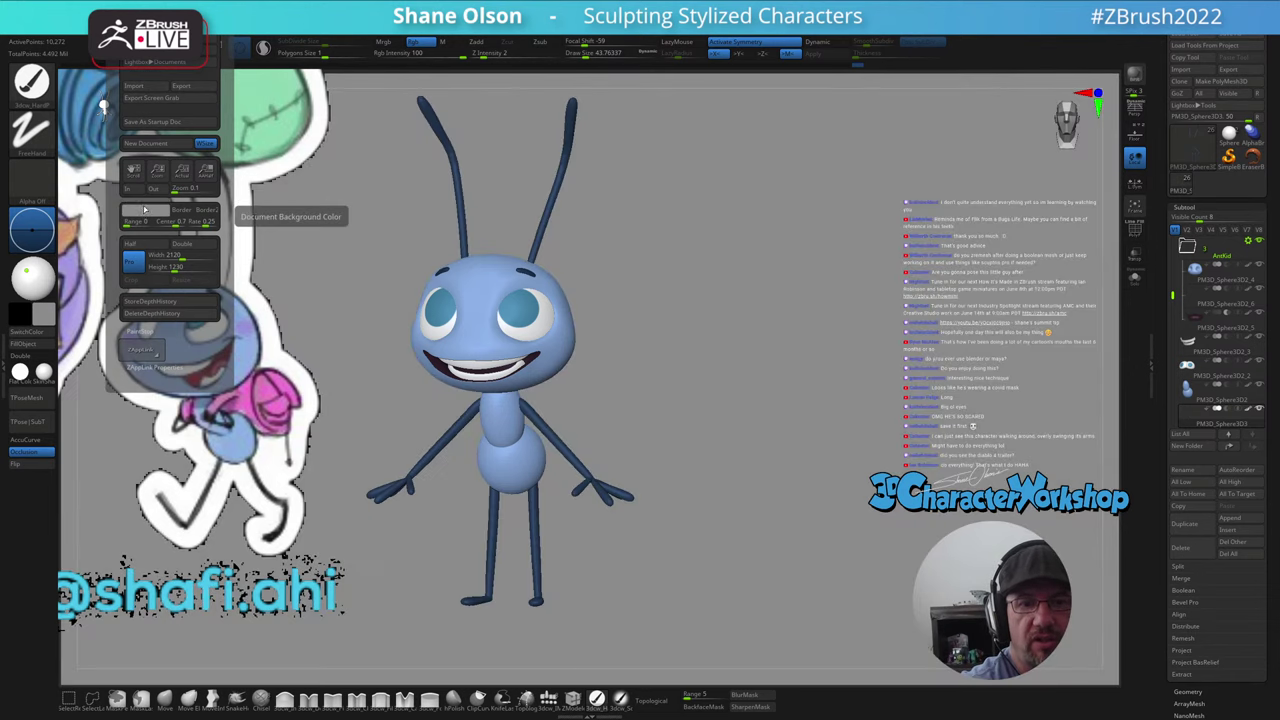
pyautogui.moveTo(698, 522)
pyautogui.mouseDown()
pyautogui.moveTo(686, 491)
pyautogui.moveTo(706, 503)
pyautogui.moveTo(689, 537)
pyautogui.mouseUp()
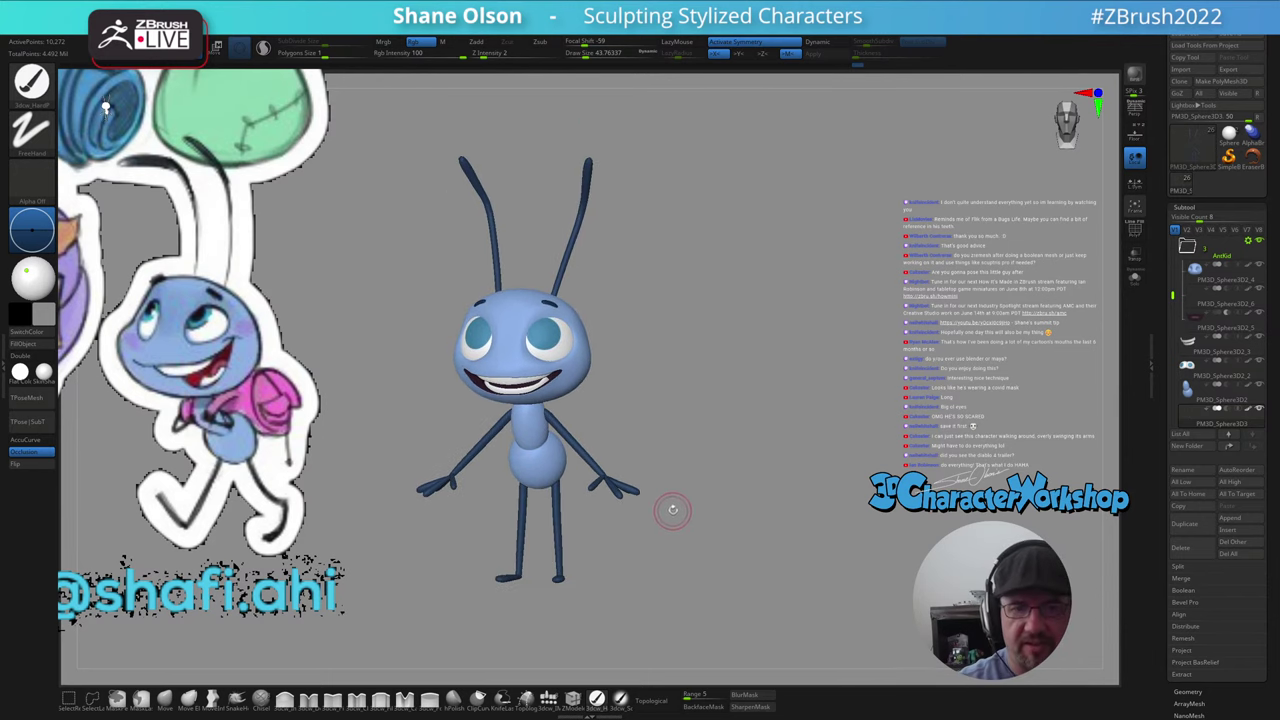
# - Pick a darker, medium grey and apply it as the document background color
pyautogui.click(45, 308)
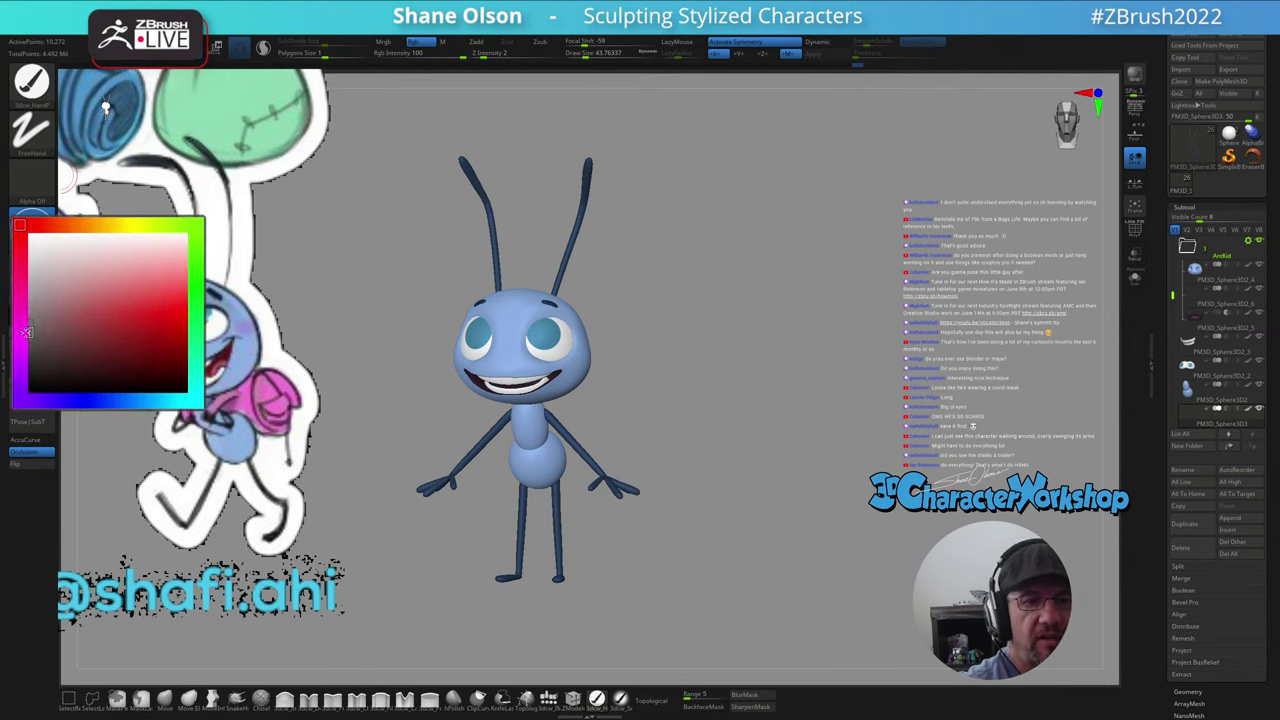
pyautogui.click(121, 20)
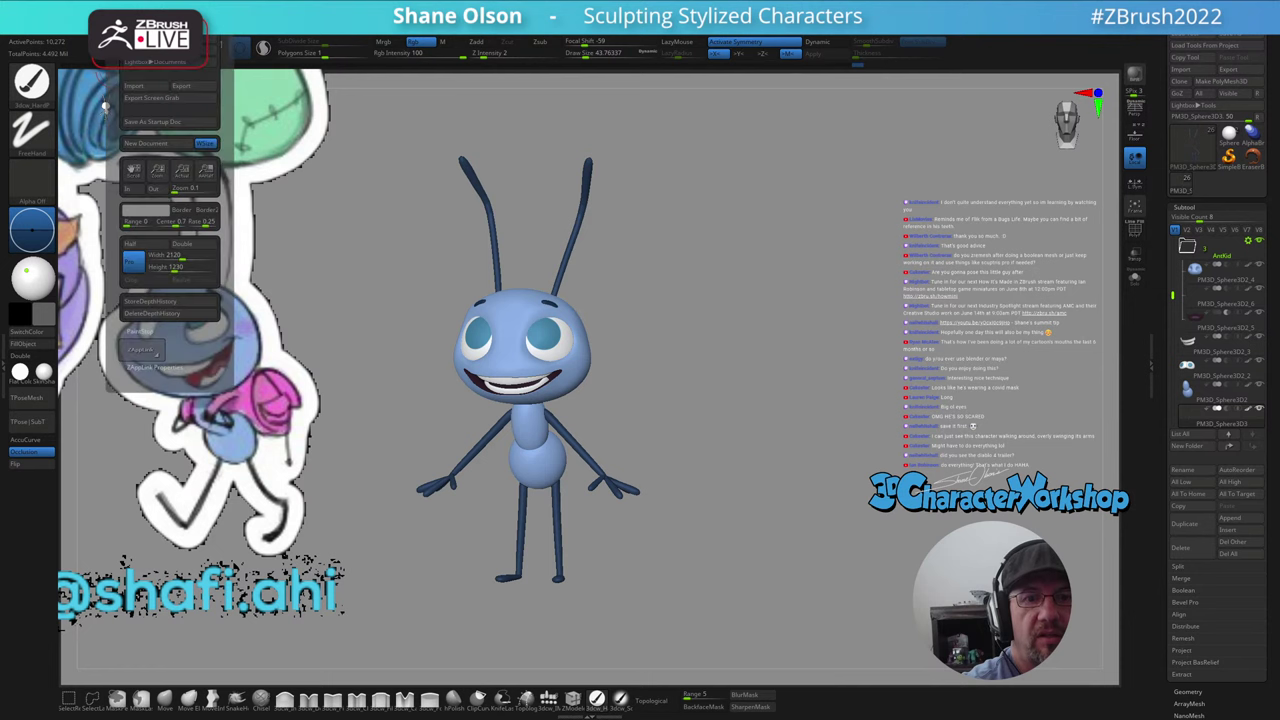
pyautogui.click(139, 210)
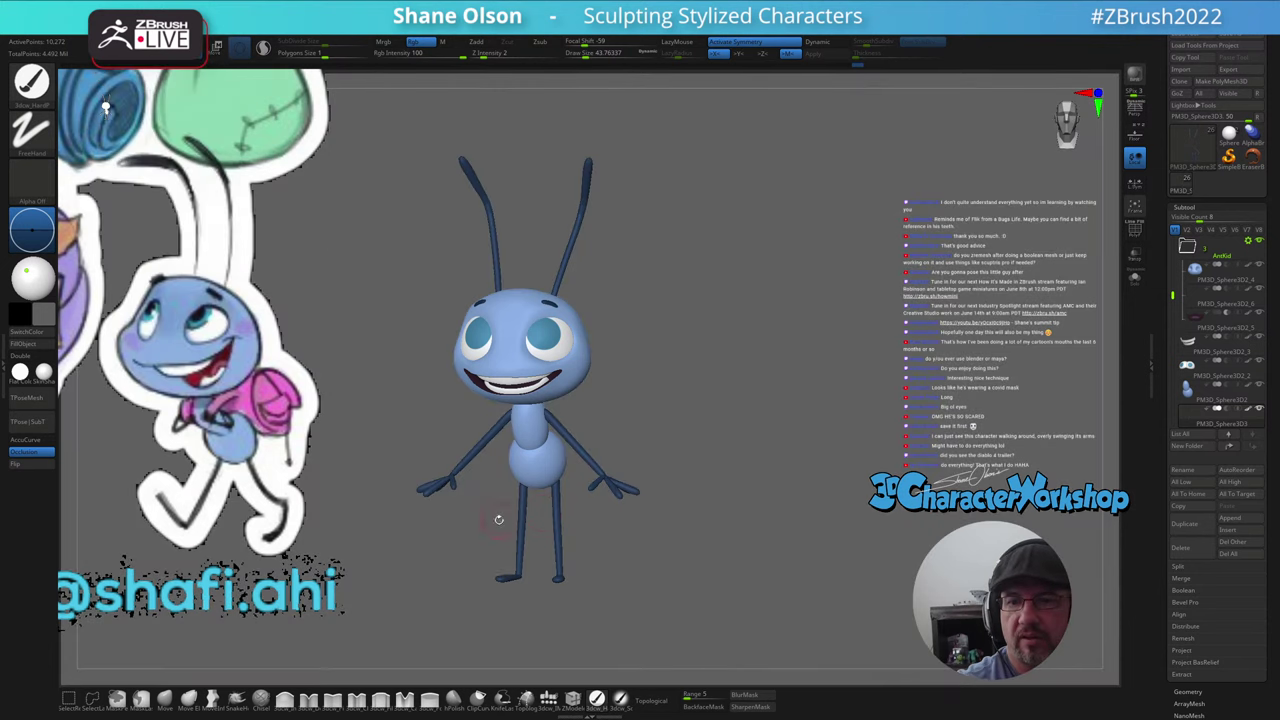
# - Reduce the hard paint brush's draw size to about 25 with the ant's face framed up close
pyautogui.moveTo(733, 523); pyautogui.dragTo(680, 498)
pyautogui.keyDown('alt'); pyautogui.moveTo(632, 395); pyautogui.dragTo(585, 335); pyautogui.keyUp('alt')
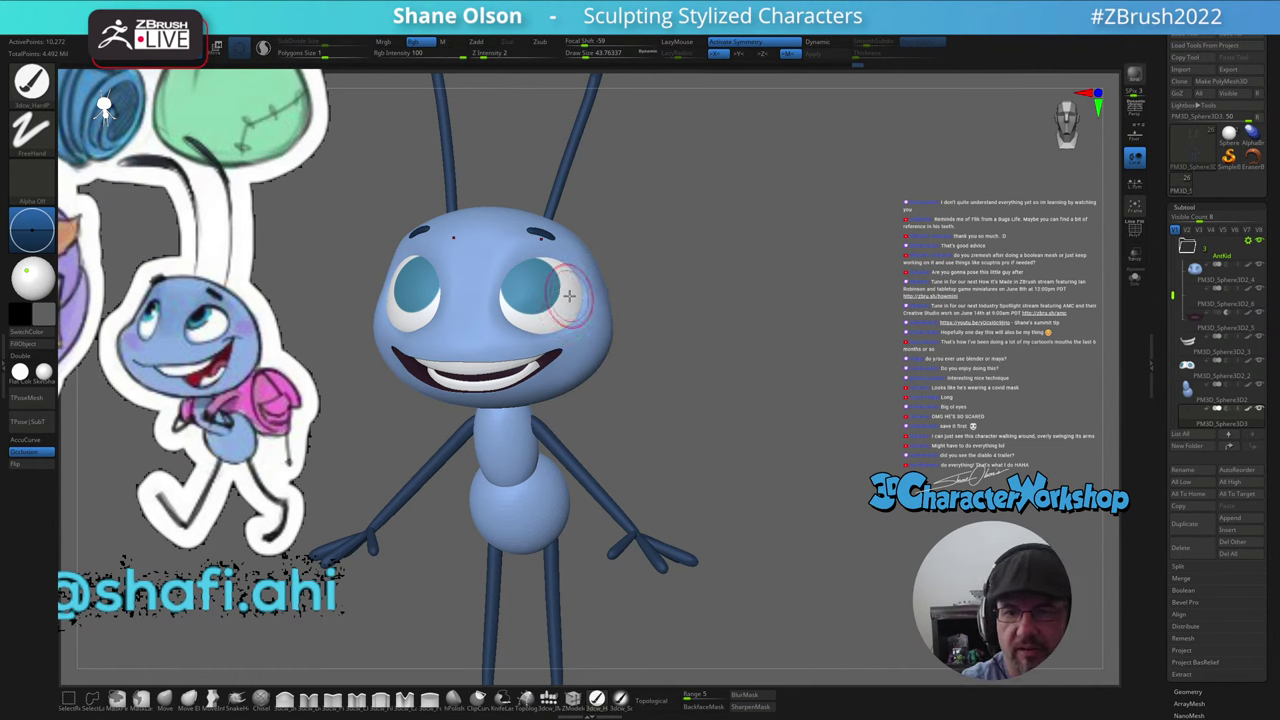
pyautogui.press('s')
pyautogui.moveTo(652, 372); pyautogui.dragTo(648, 370)
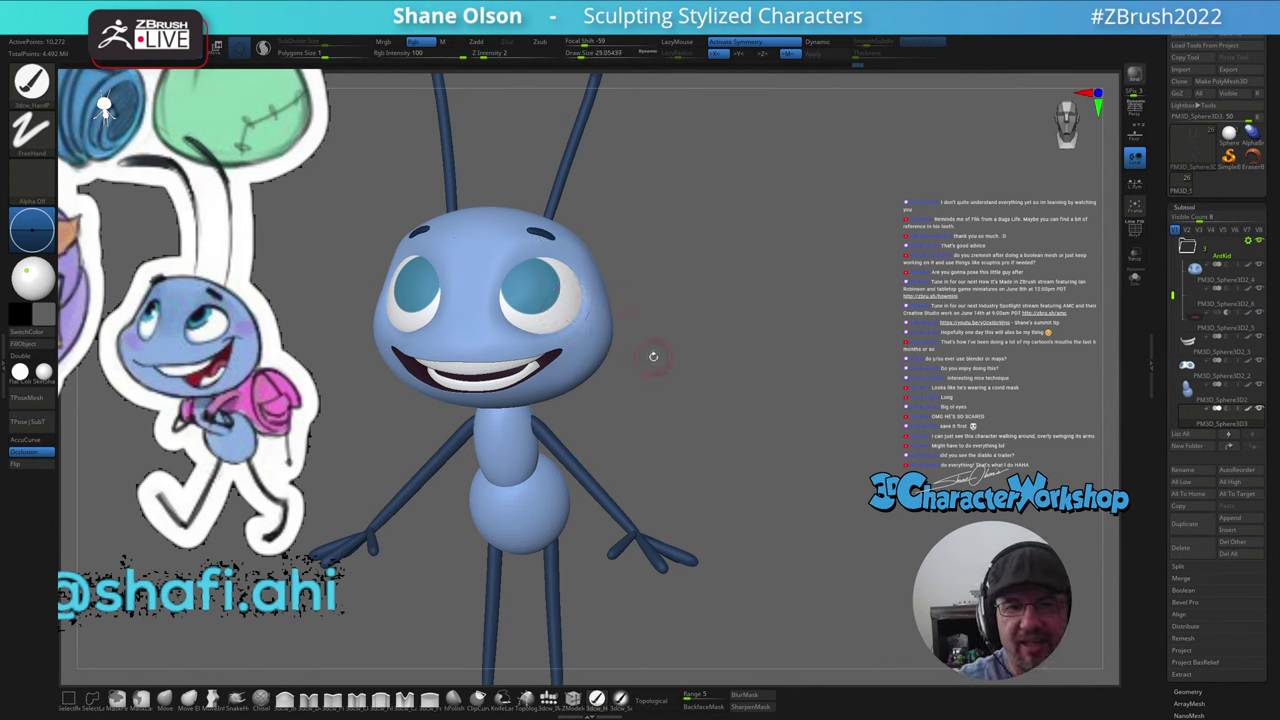
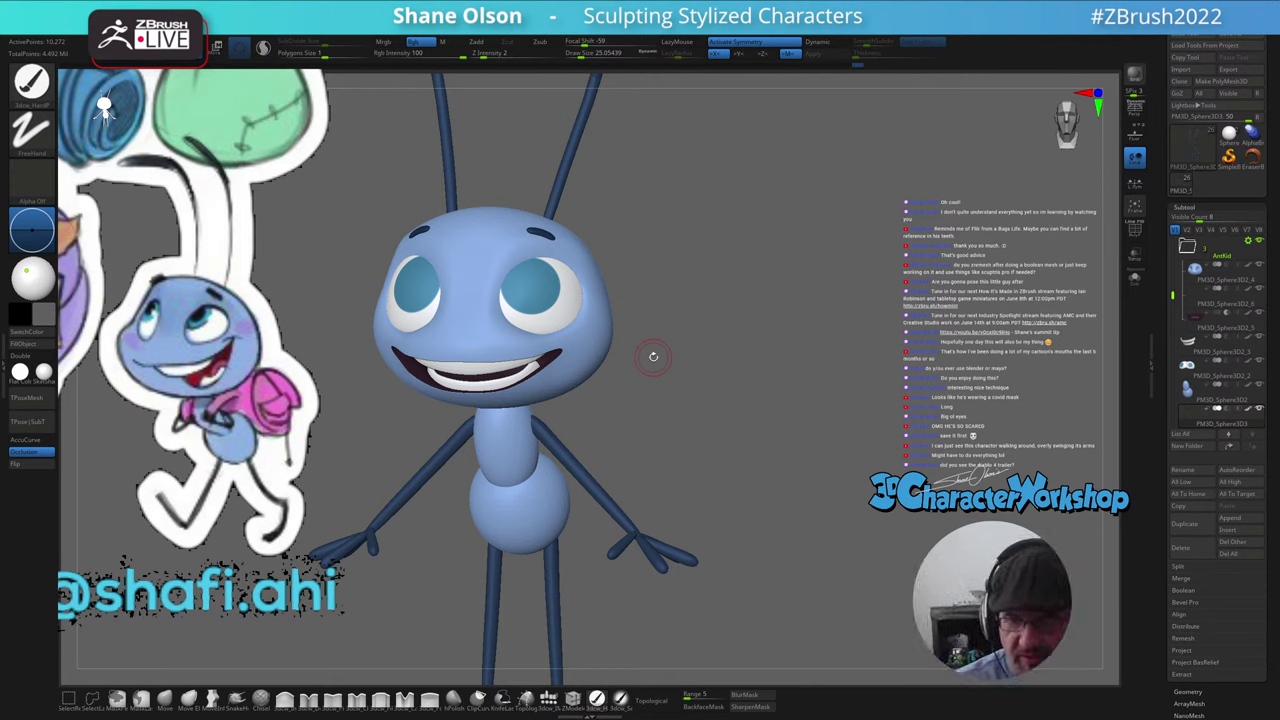
pyautogui.moveTo(693, 511); pyautogui.dragTo(669, 502)
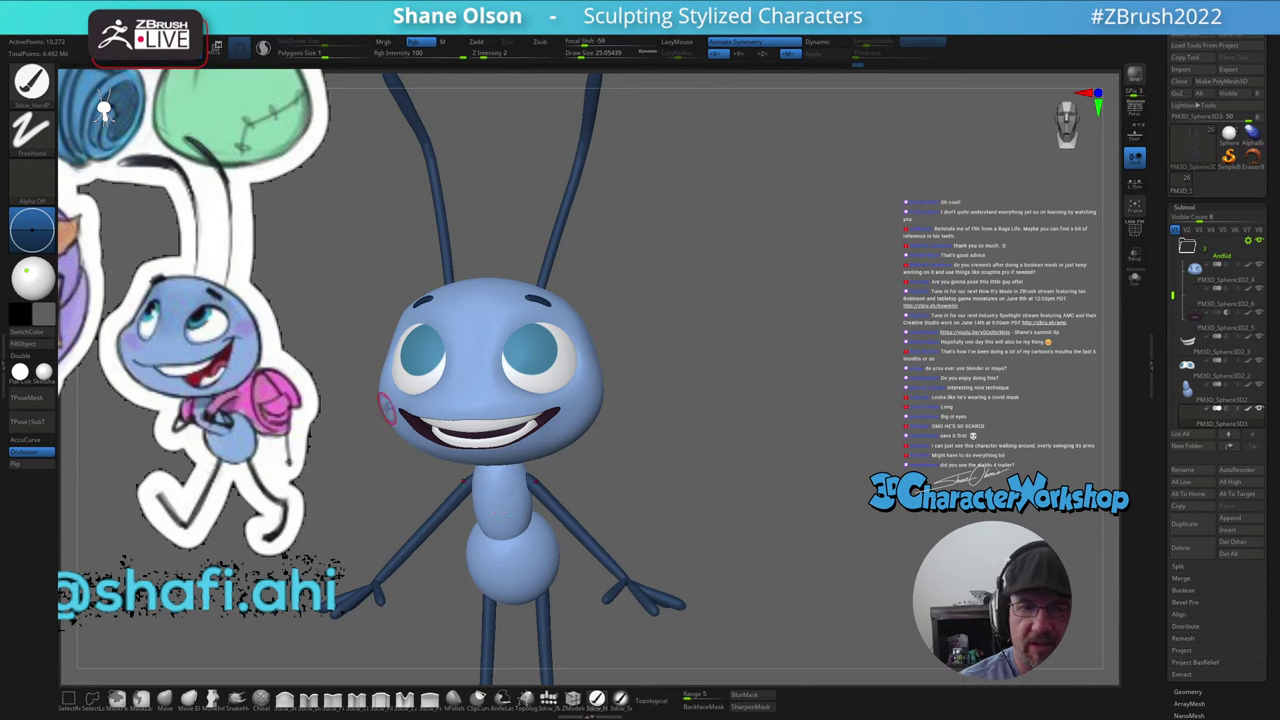
# - Make the ant's head the active subtool and switch to the Move brush
pyautogui.keyDown('alt'); pyautogui.click(385, 404); pyautogui.keyUp('alt')
pyautogui.moveTo(623, 429)
pyautogui.mouseDown()
pyautogui.moveTo(652, 434)
pyautogui.moveTo(661, 387)
pyautogui.mouseUp()
pyautogui.click(166, 700)
pyautogui.press('s')
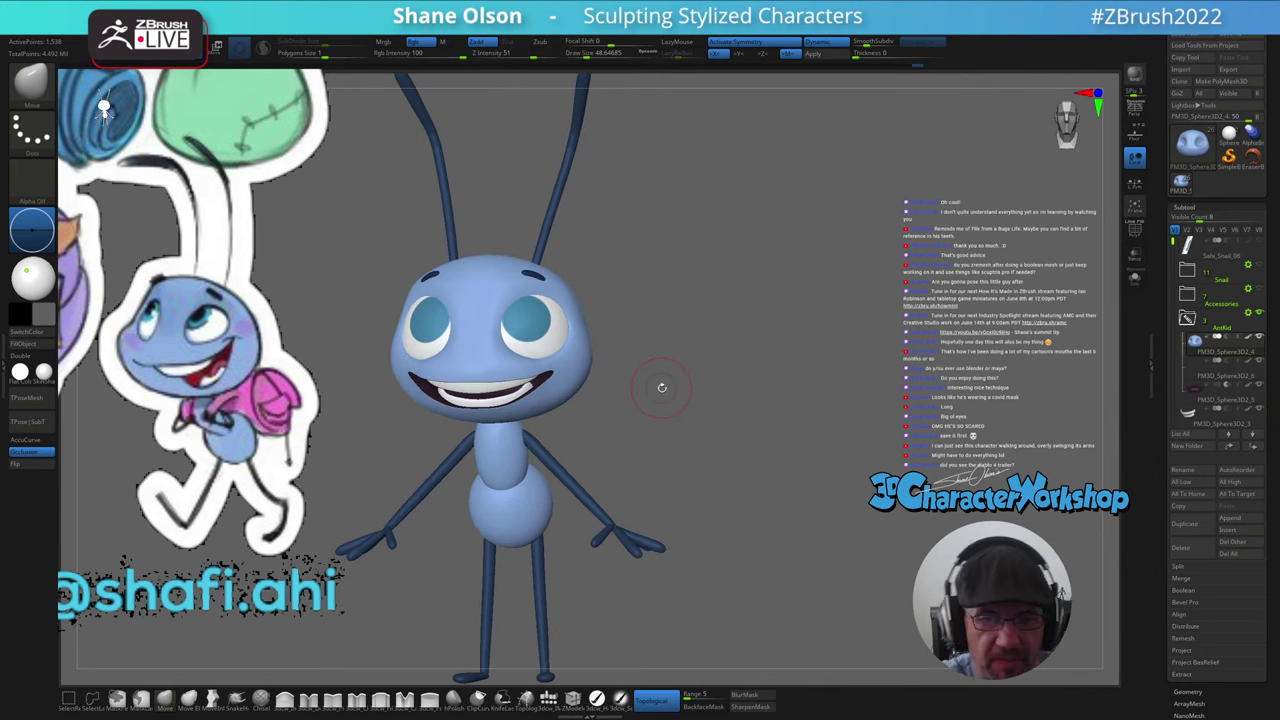
# - Run Boolean With DSDiv on the AntKid folder to combine the head, mouth cutter and eyebrows into one mesh
pyautogui.moveTo(776, 410); pyautogui.dragTo(793, 369)
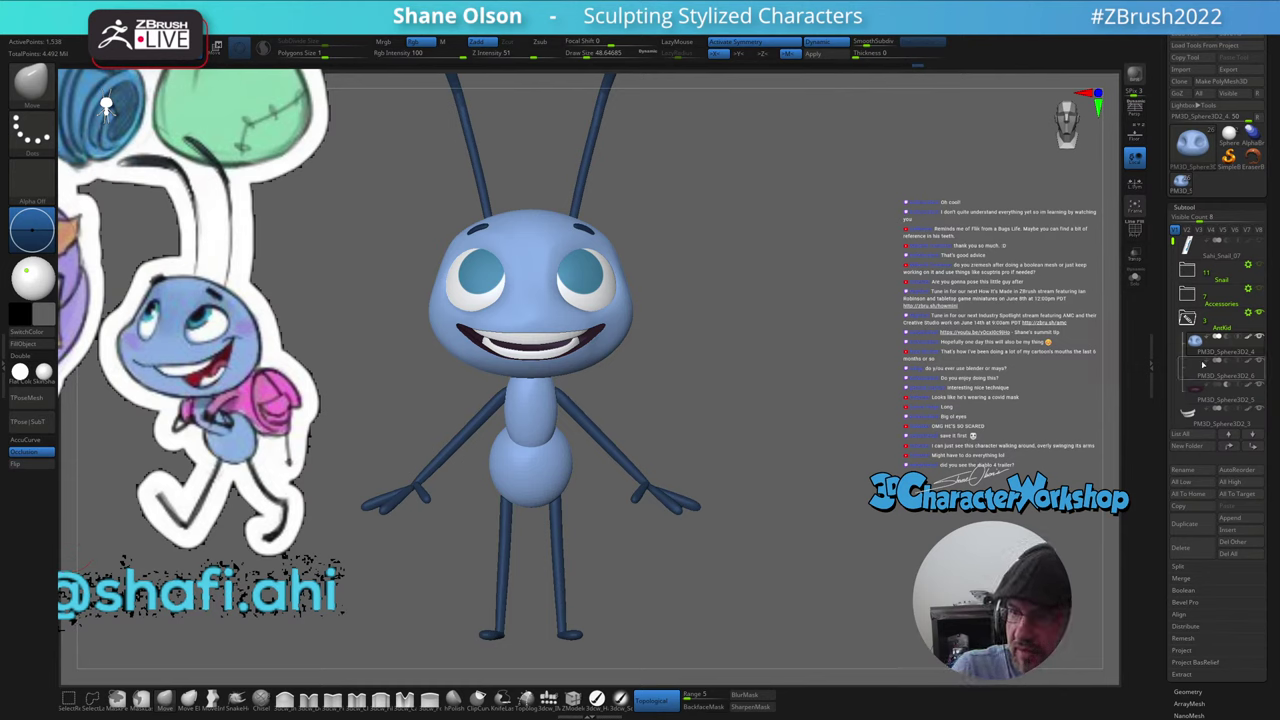
pyautogui.moveTo(1195, 378)
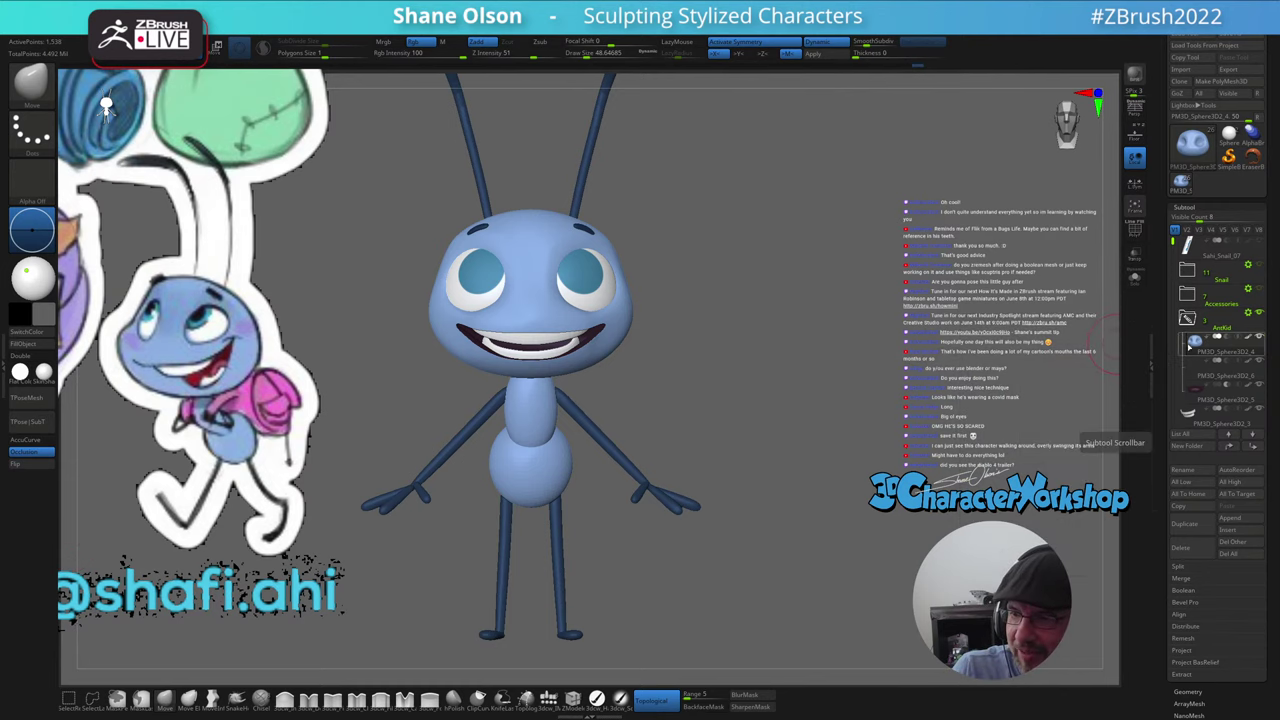
pyautogui.click(1248, 314)
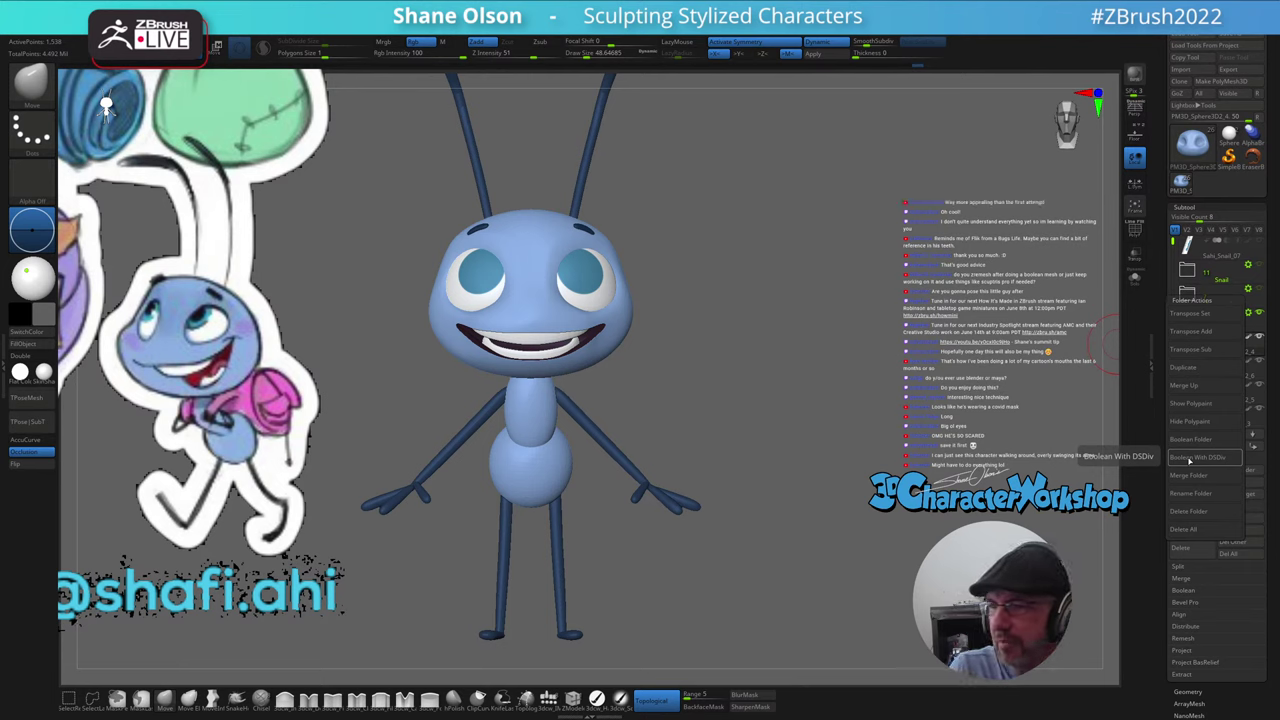
pyautogui.click(1189, 459)
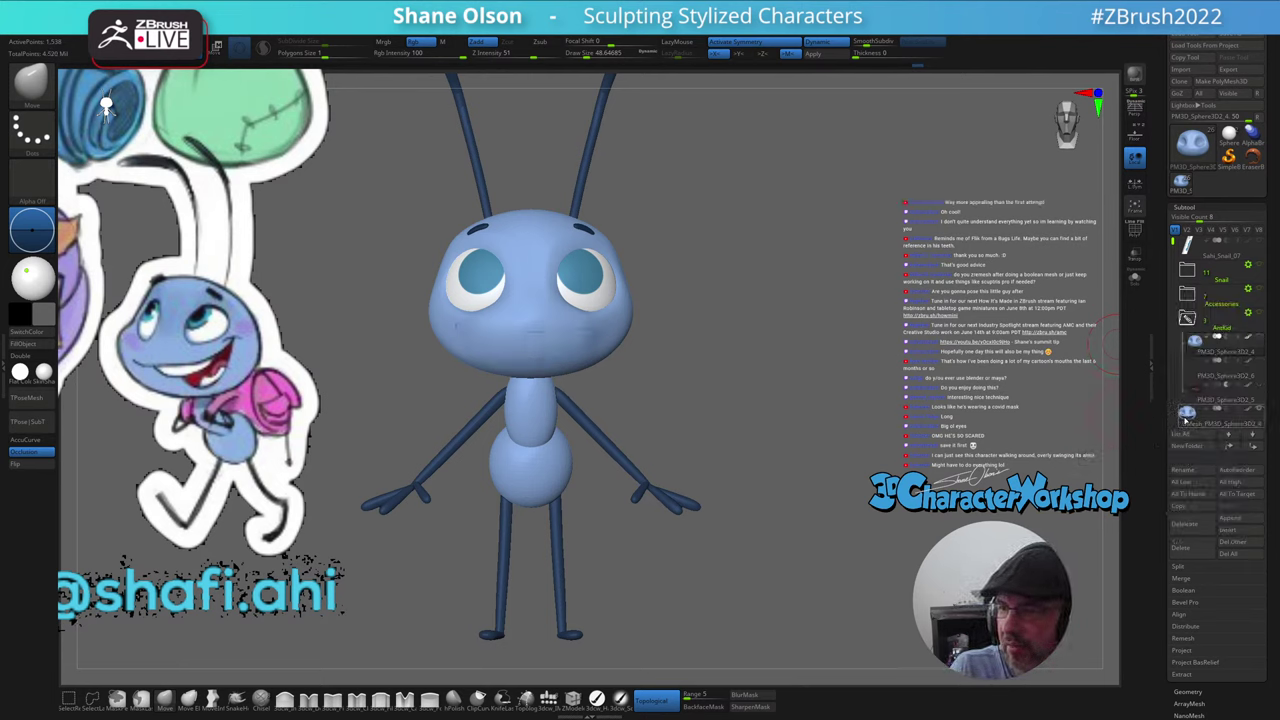
pyautogui.moveTo(1186, 414)
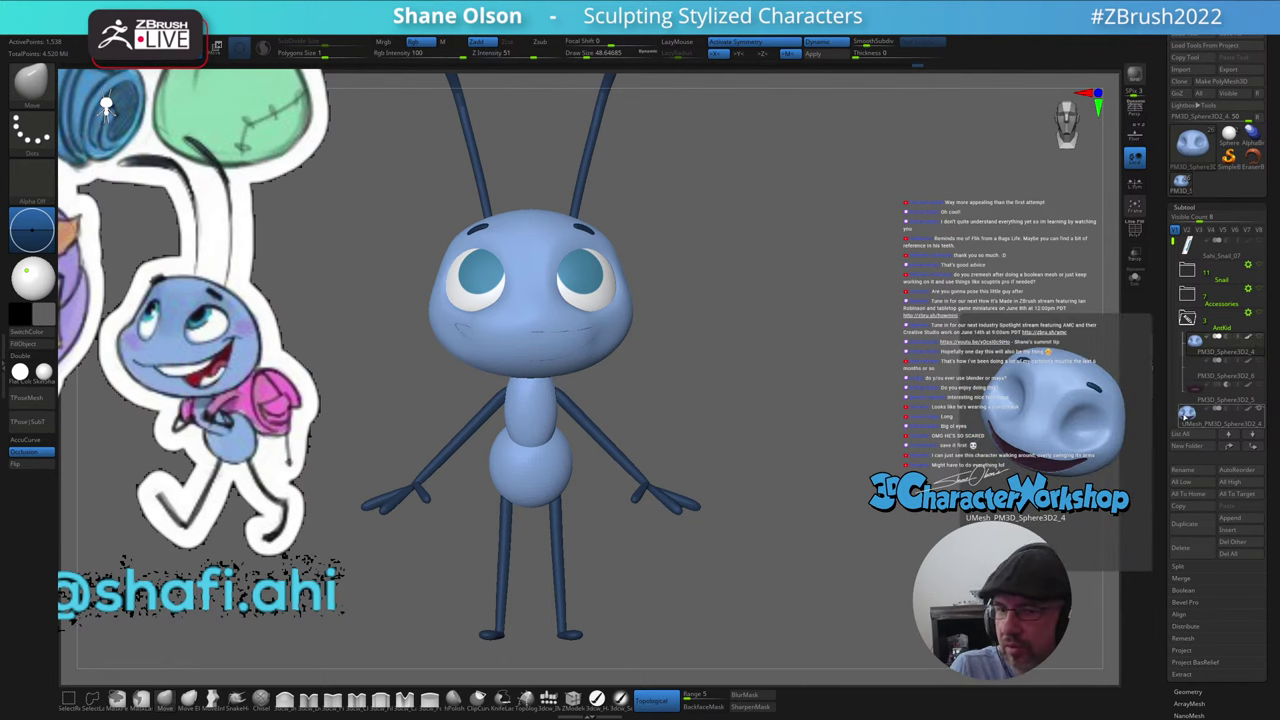
pyautogui.moveTo(1050, 400); pyautogui.dragTo(957, 391)
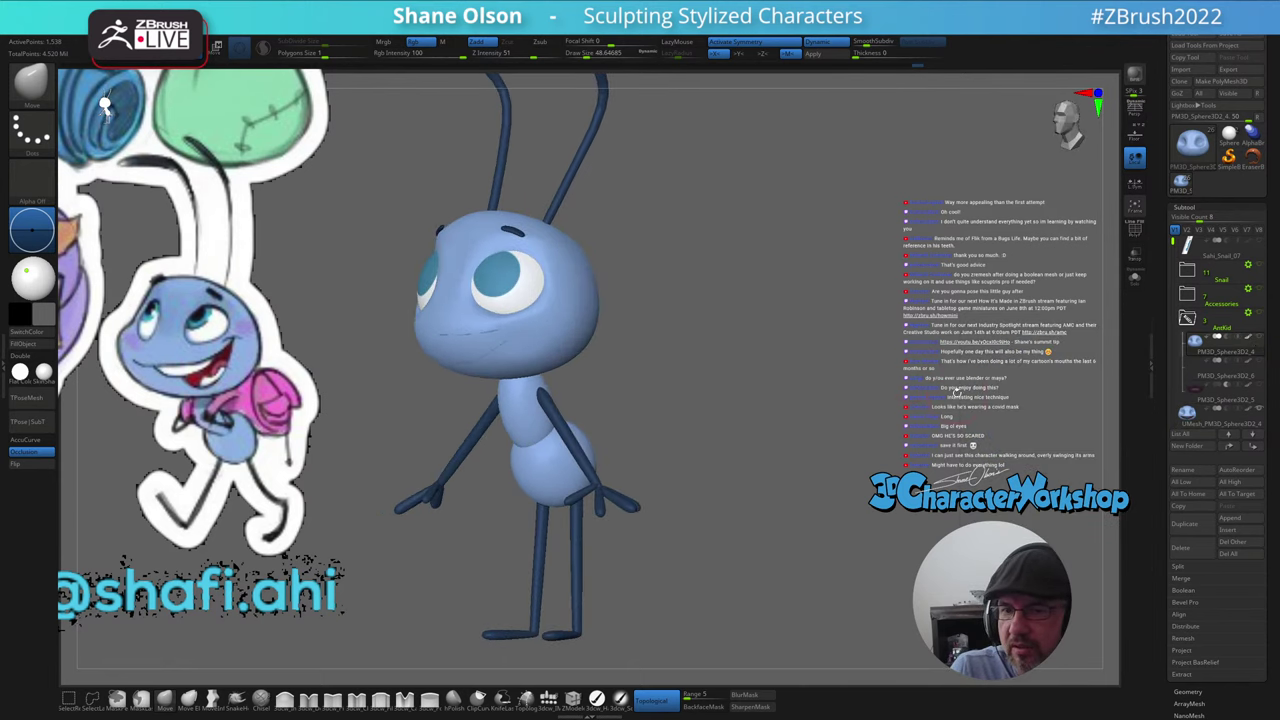
# - Isolate the boolean head mesh and show its polyframe to examine the mouth cut, eyebrows and polygroups
pyautogui.click(1188, 411)
pyautogui.click(1134, 277)
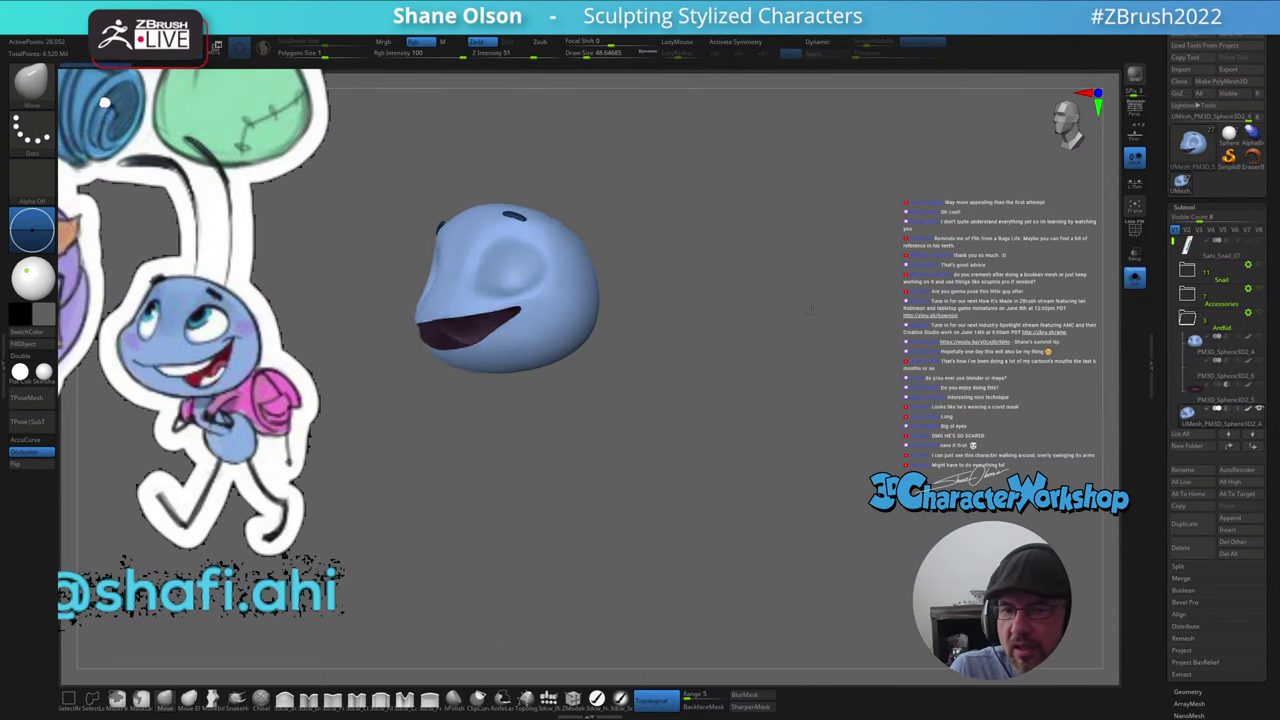
pyautogui.moveTo(811, 310); pyautogui.dragTo(820, 331)
pyautogui.hotkey('shift', 'f')
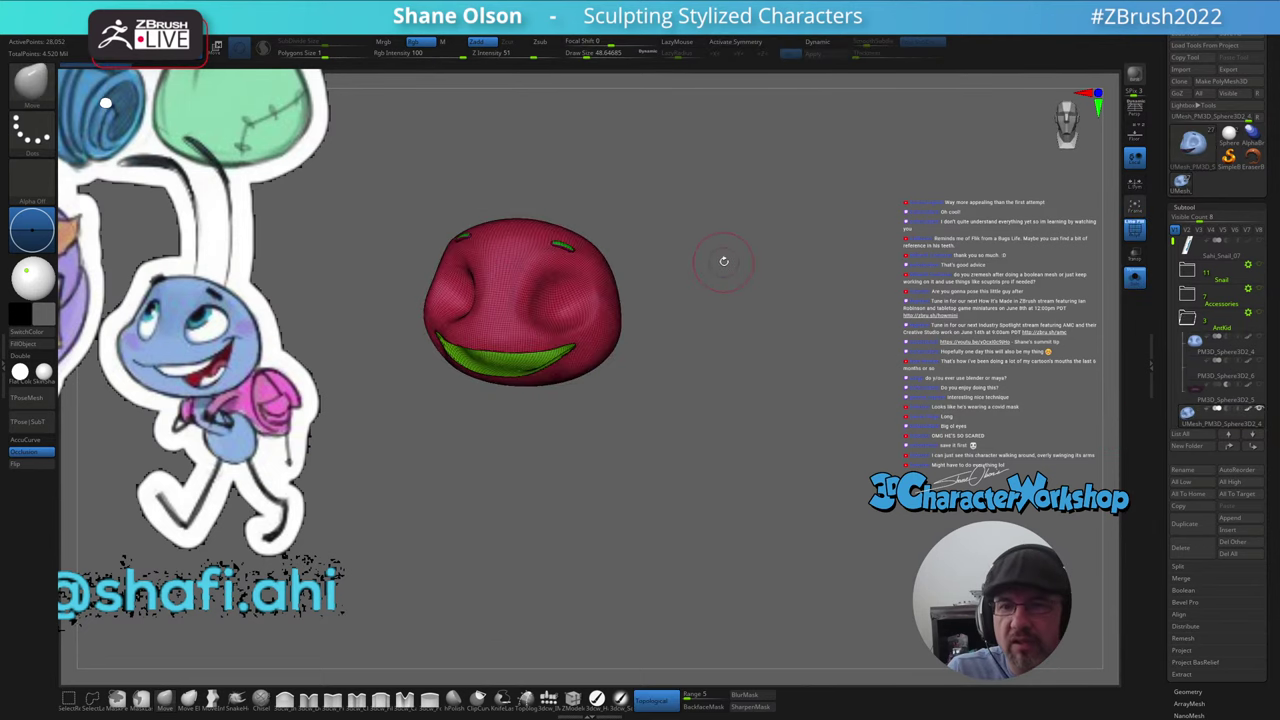
pyautogui.keyDown('alt'); pyautogui.moveTo(724, 261); pyautogui.dragTo(728, 347); pyautogui.keyUp('alt')
pyautogui.keyDown('alt'); pyautogui.moveTo(858, 112); pyautogui.dragTo(768, 316); pyautogui.keyUp('alt')
pyautogui.moveTo(889, 300); pyautogui.dragTo(969, 315)
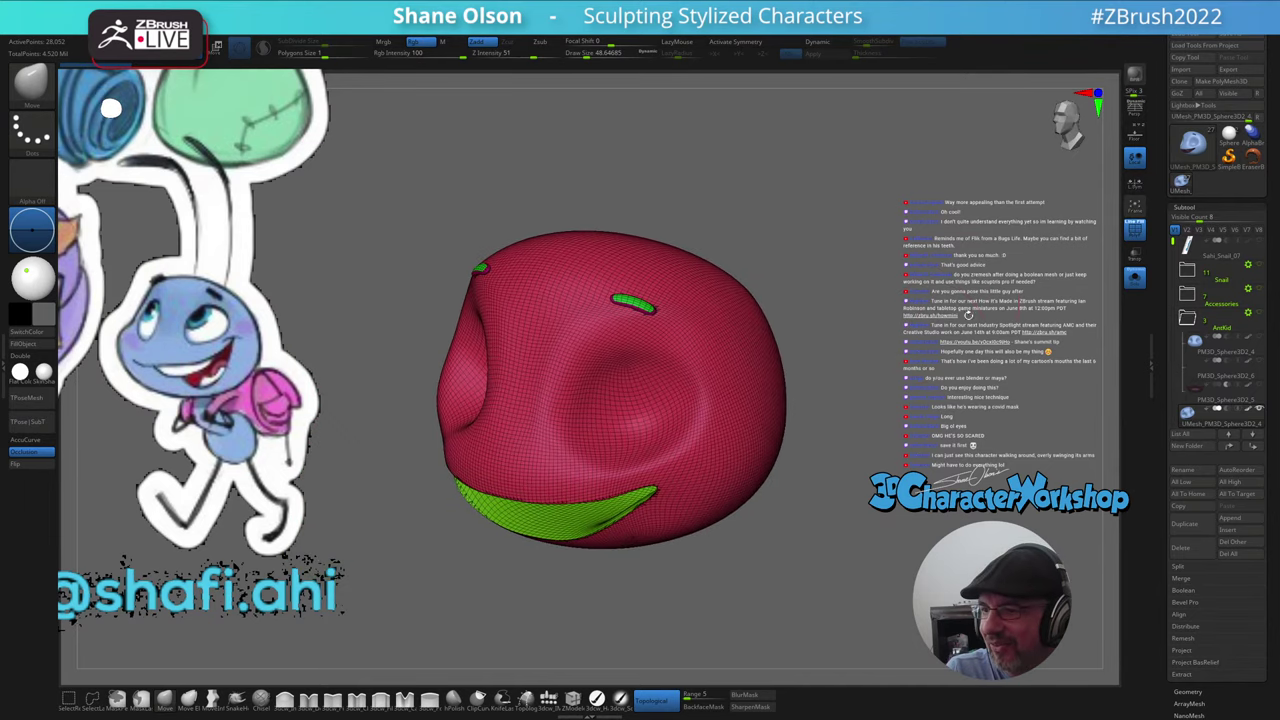
# - Move the eyebrows subtool out of the AntKid folder and delete the generated boolean head mesh
pyautogui.moveTo(1195, 373)
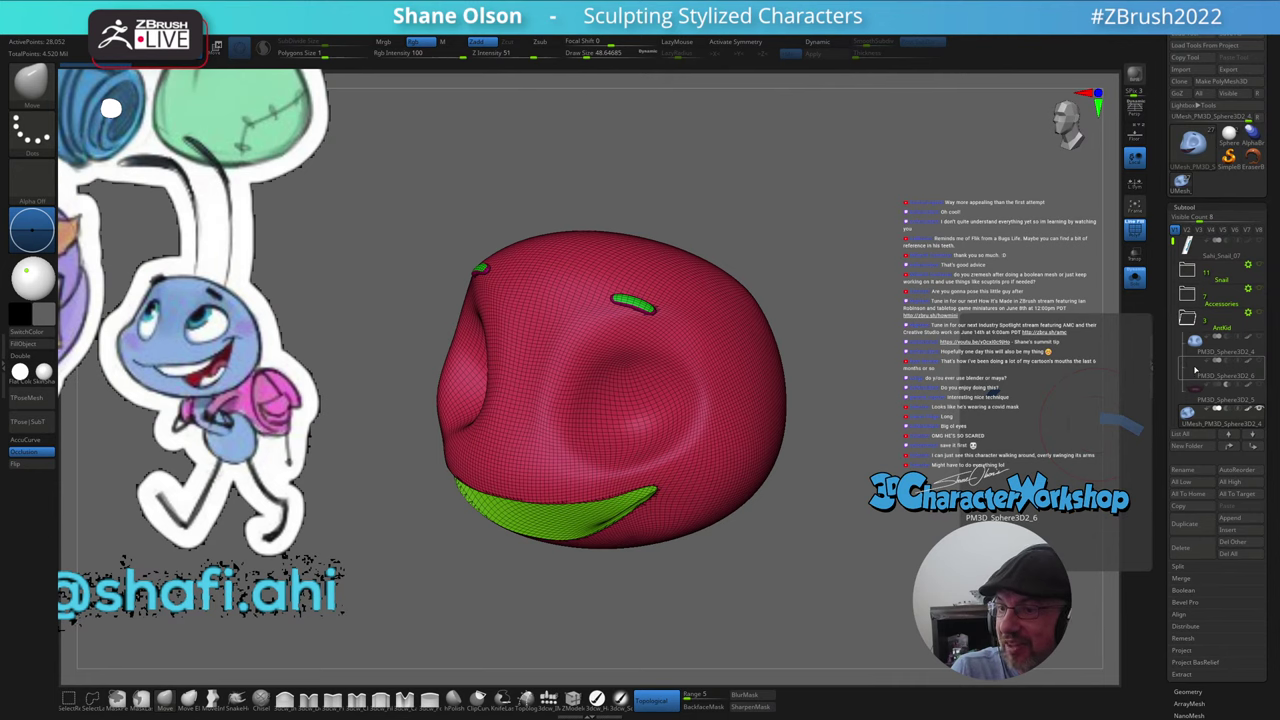
pyautogui.moveTo(1187, 421); pyautogui.dragTo(1188, 423)
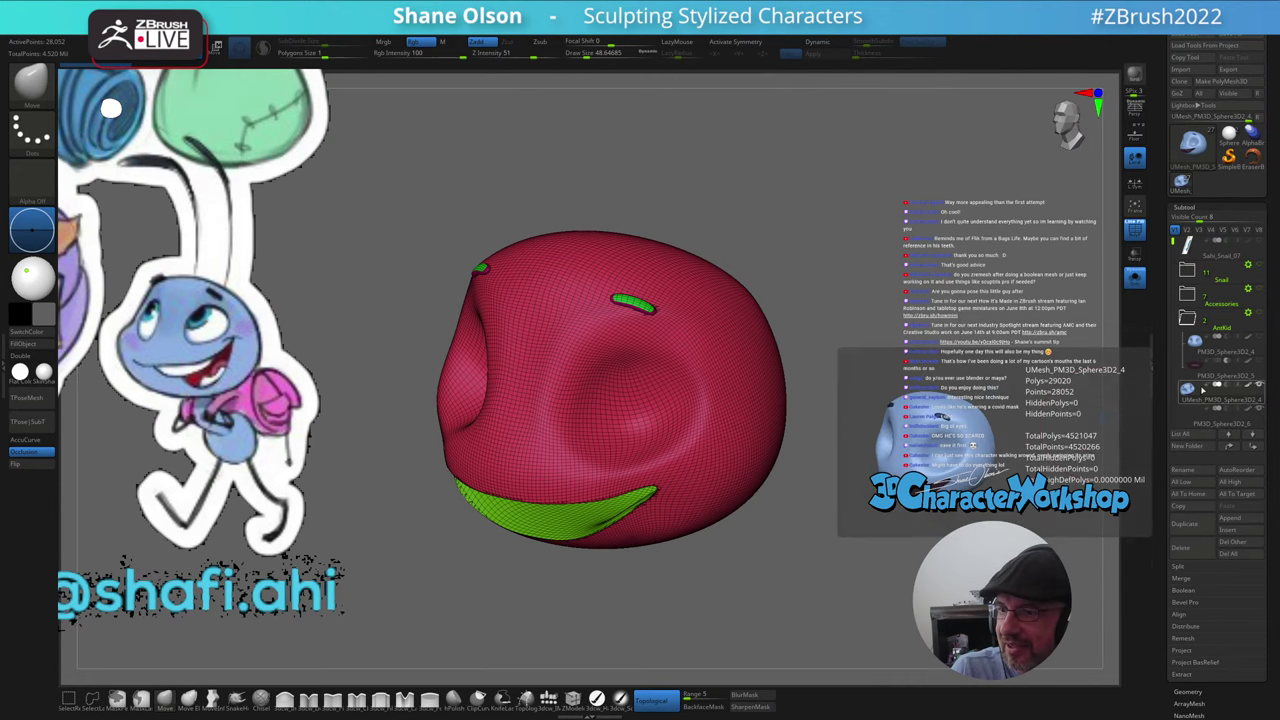
pyautogui.click(1182, 548)
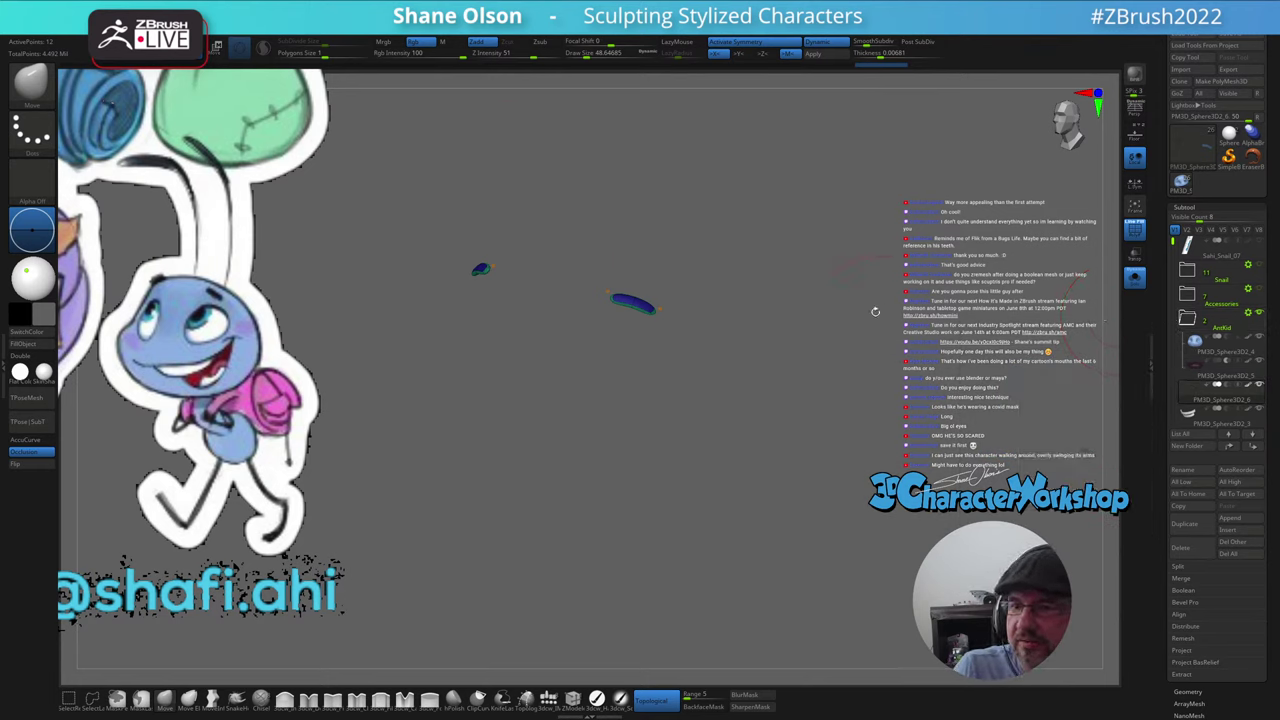
# - Select the original head, show all subtools again and rerun Boolean With DSDiv on the AntKid folder without the eyebrows
pyautogui.click(1195, 342)
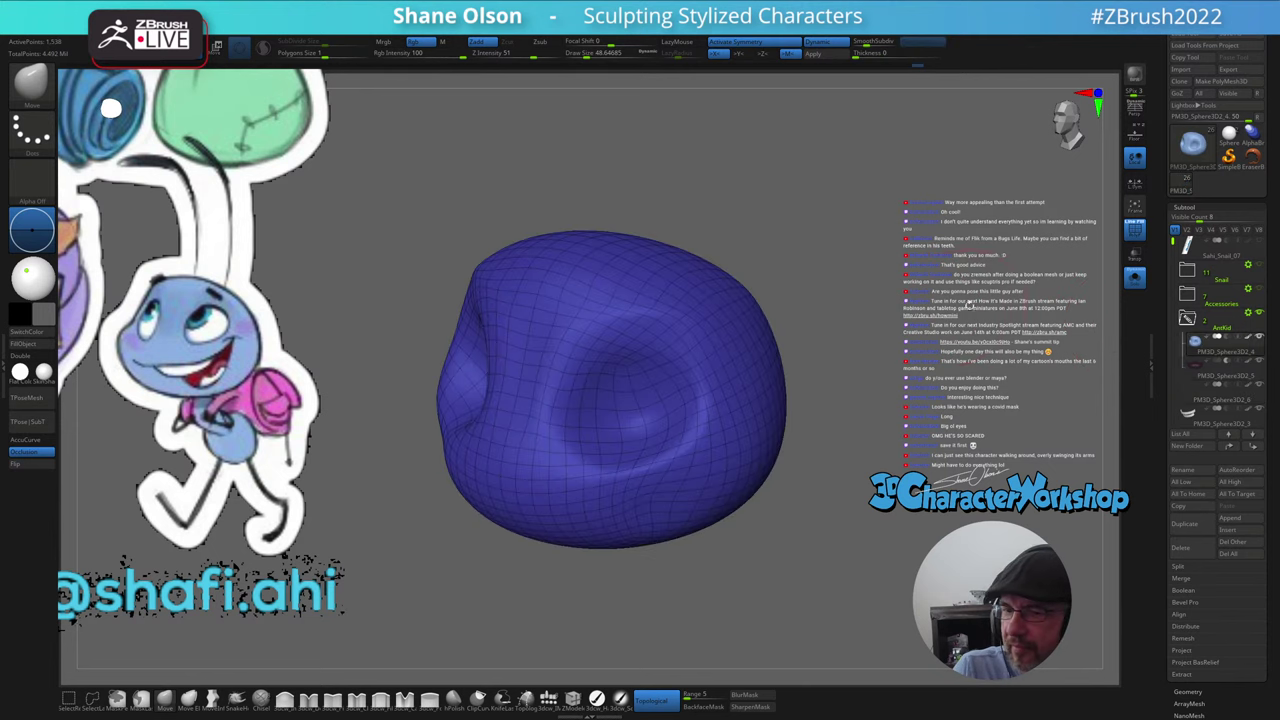
pyautogui.click(1134, 277)
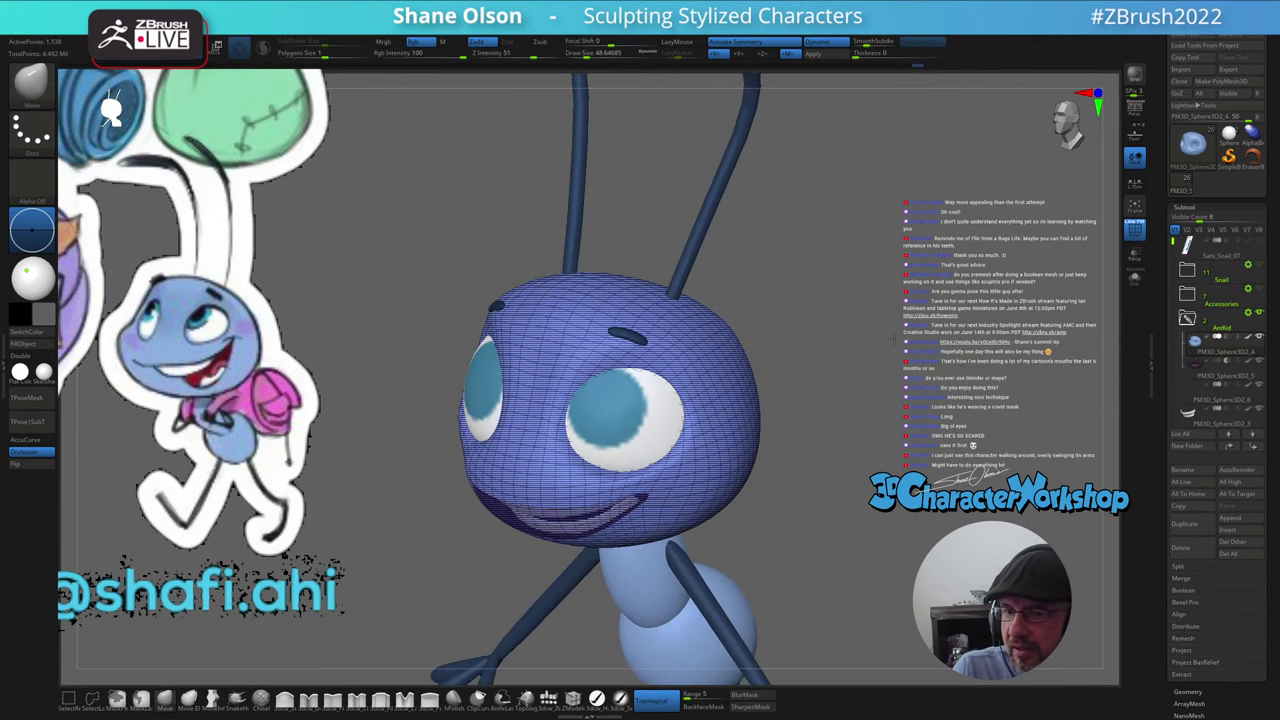
pyautogui.moveTo(980, 393); pyautogui.dragTo(1002, 350)
pyautogui.click(1247, 314)
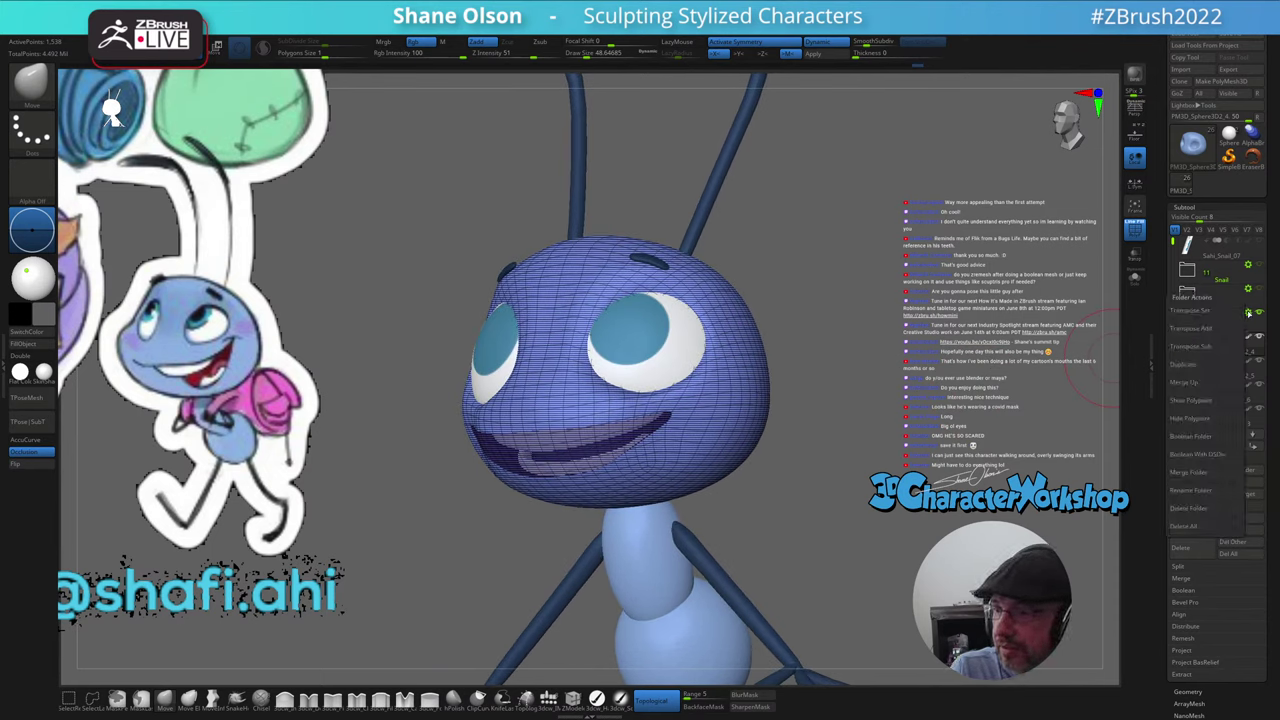
pyautogui.click(1190, 455)
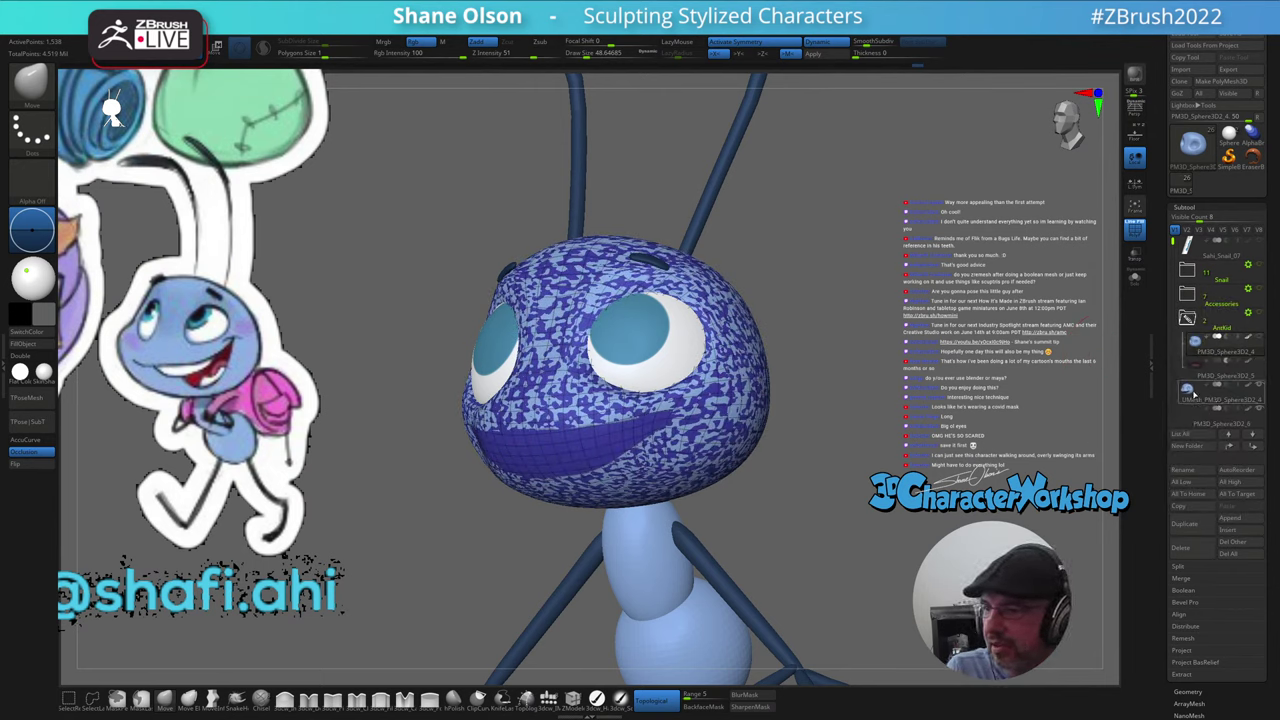
# - Select the new boolean head mesh and ZRemesh it with Half and KeepGroups enabled
pyautogui.click(1190, 394)
pyautogui.moveTo(935, 381)
pyautogui.mouseDown()
pyautogui.moveTo(868, 383)
pyautogui.moveTo(935, 329)
pyautogui.mouseUp()
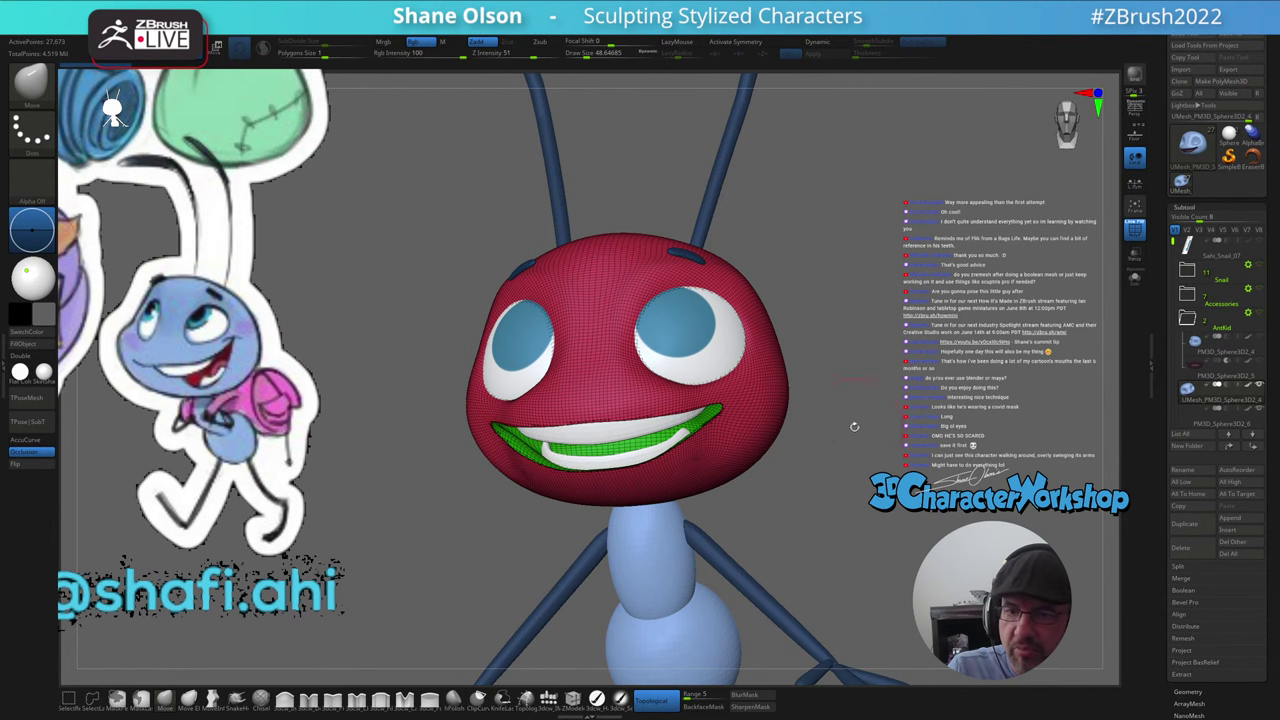
pyautogui.moveTo(891, 400)
pyautogui.mouseDown()
pyautogui.moveTo(897, 384)
pyautogui.moveTo(950, 382)
pyautogui.moveTo(852, 388)
pyautogui.moveTo(900, 401)
pyautogui.mouseUp()
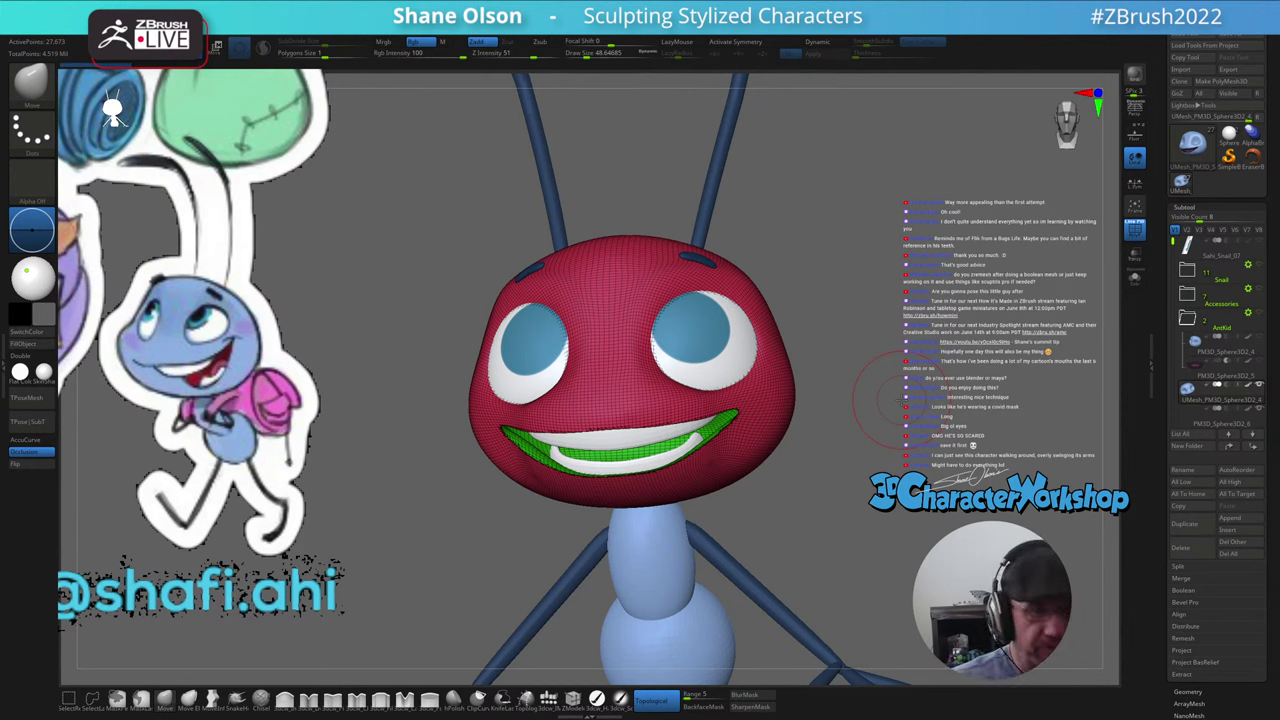
pyautogui.moveTo(797, 490)
pyautogui.mouseDown()
pyautogui.moveTo(777, 488)
pyautogui.moveTo(838, 525)
pyautogui.moveTo(771, 529)
pyautogui.moveTo(788, 577)
pyautogui.moveTo(784, 499)
pyautogui.moveTo(776, 520)
pyautogui.mouseUp()
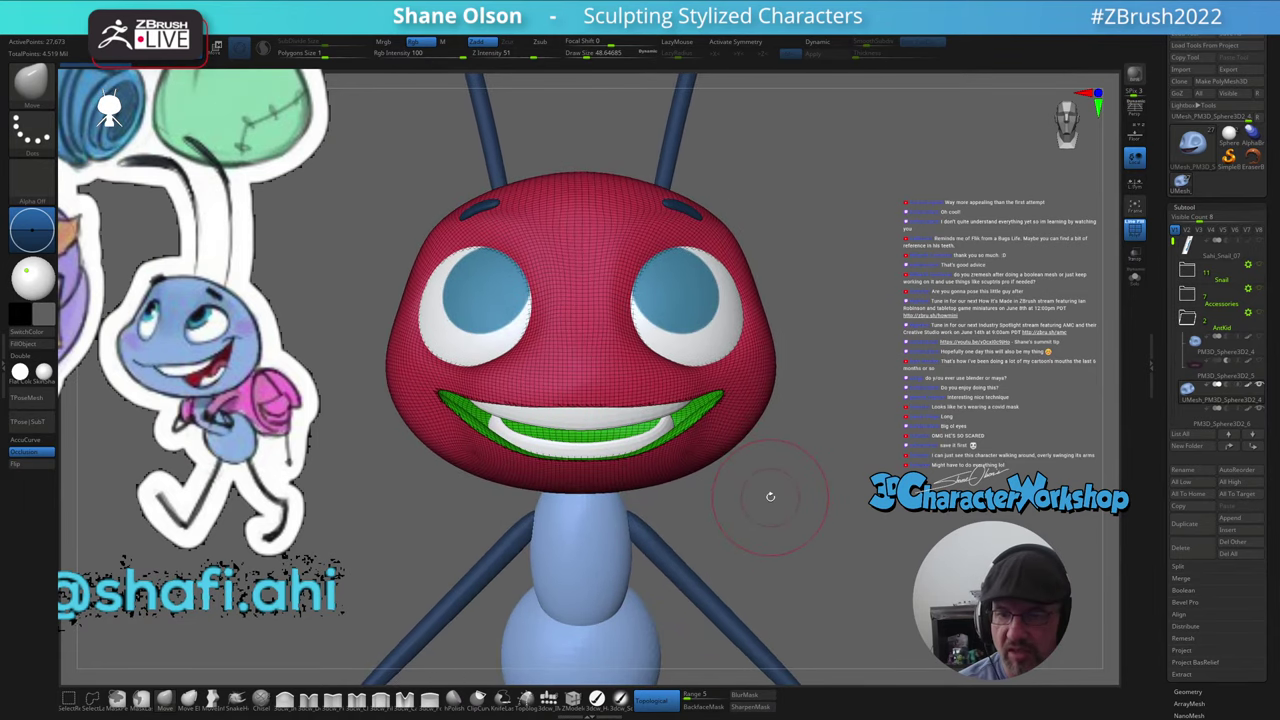
pyautogui.press('1')
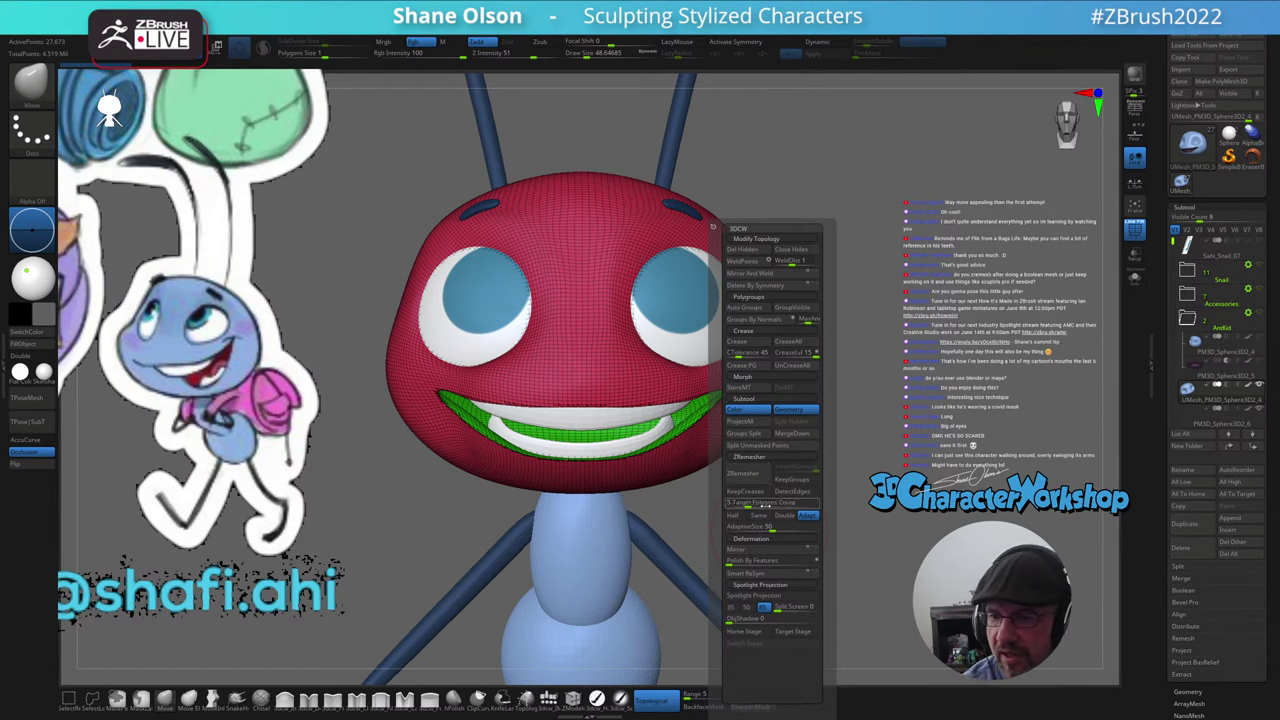
pyautogui.click(736, 516)
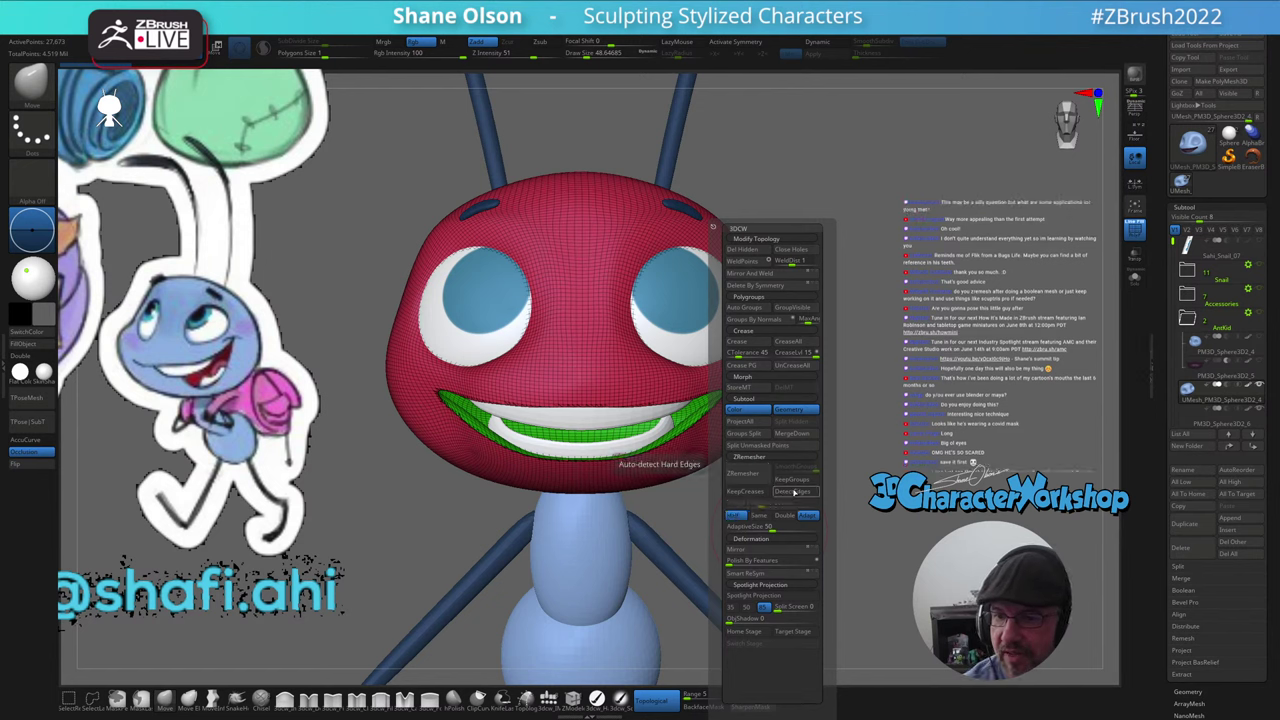
pyautogui.click(792, 480)
pyautogui.click(748, 471)
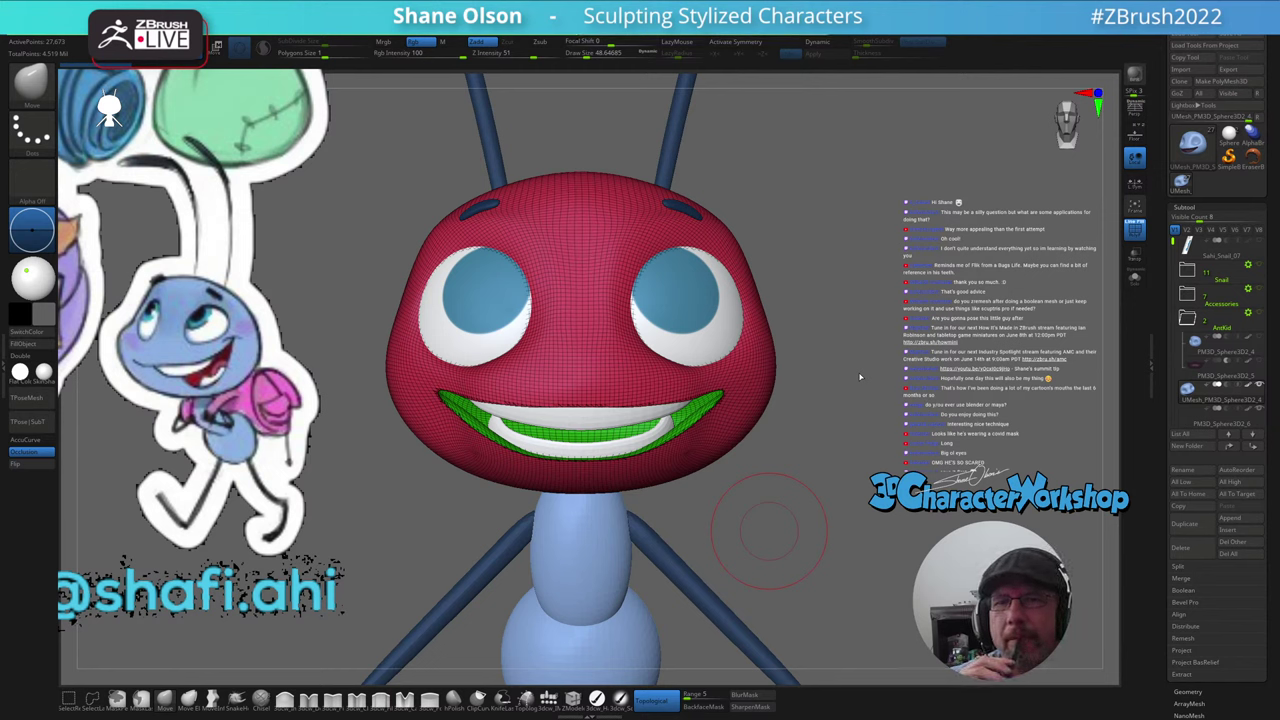
pyautogui.hotkey('alt', 'Down')
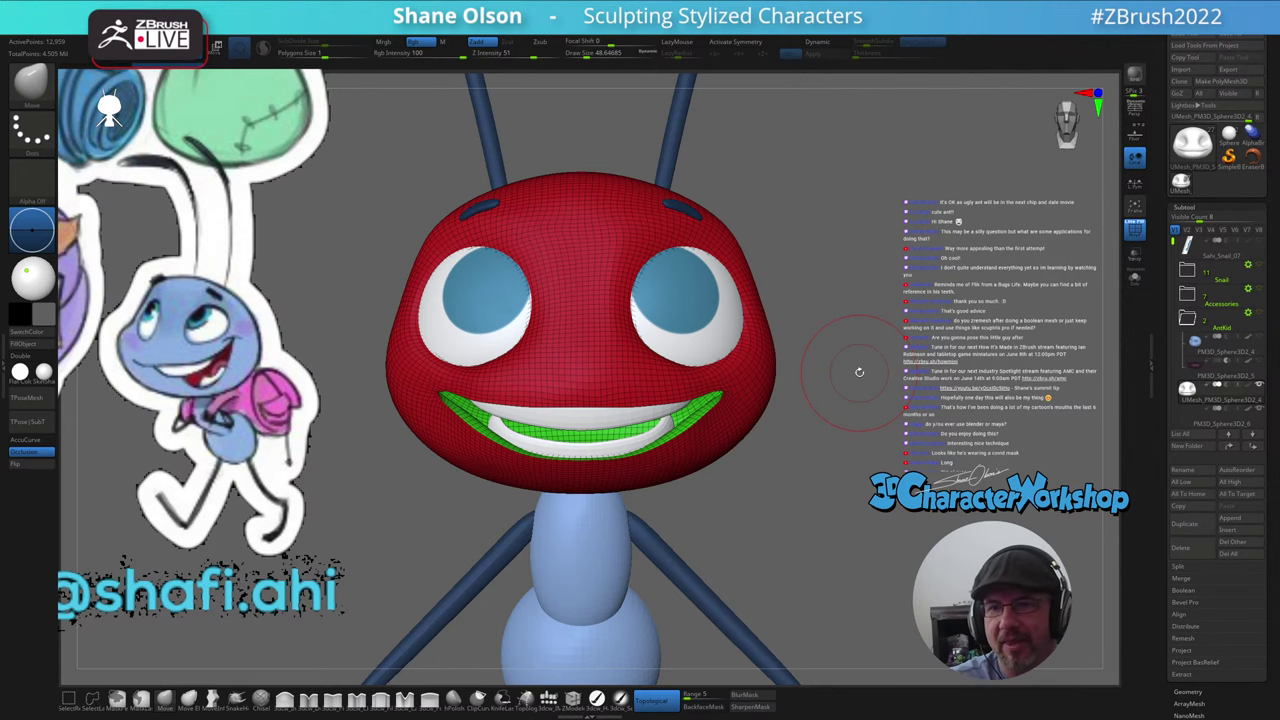
# - ZRemesh the head a second time at Half, keeping its polygroups
pyautogui.moveTo(813, 492); pyautogui.dragTo(778, 525)
pyautogui.press('space')
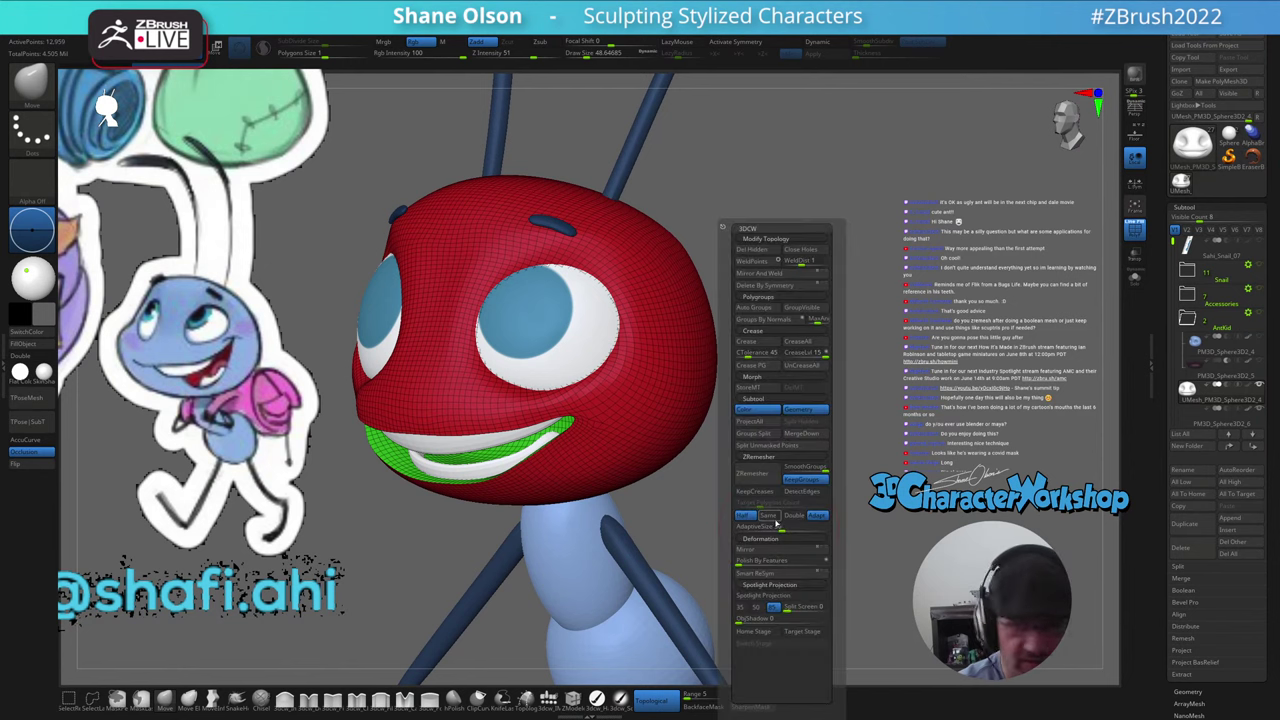
pyautogui.click(763, 478)
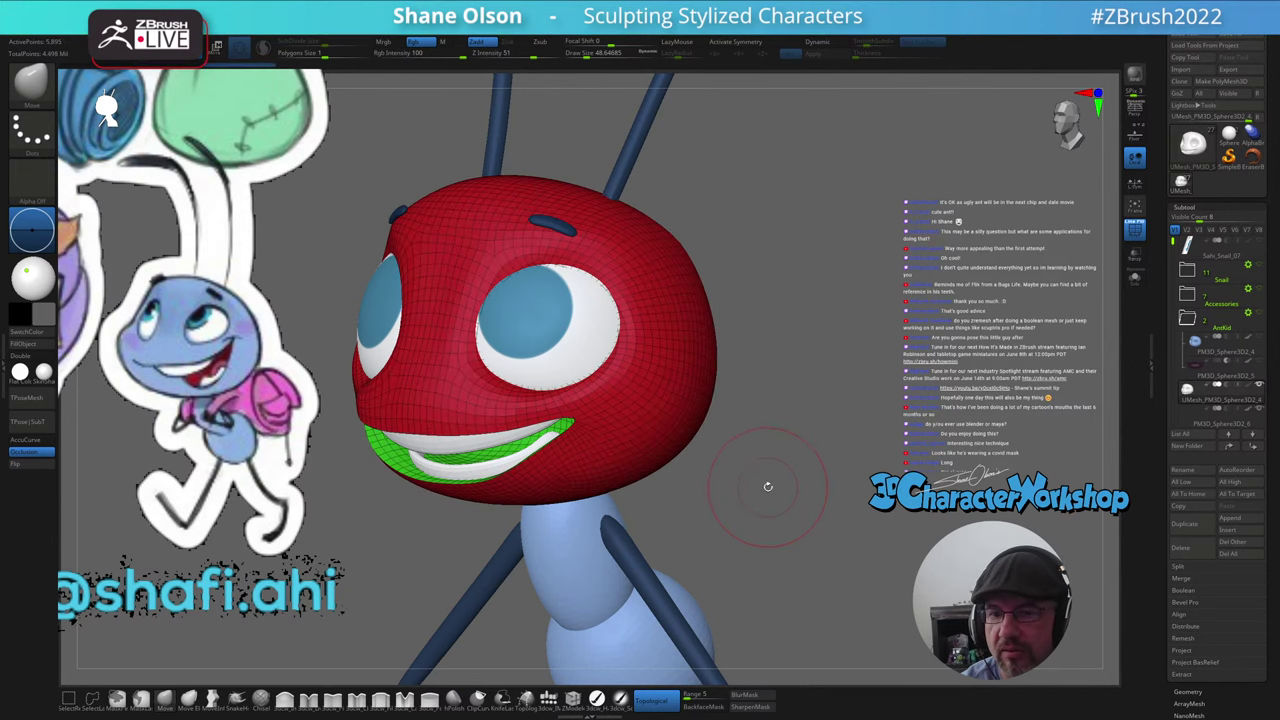
# - Smooth the corners and rim of the mouth opening on the lower-density head mesh
pyautogui.moveTo(768, 486); pyautogui.dragTo(676, 413)
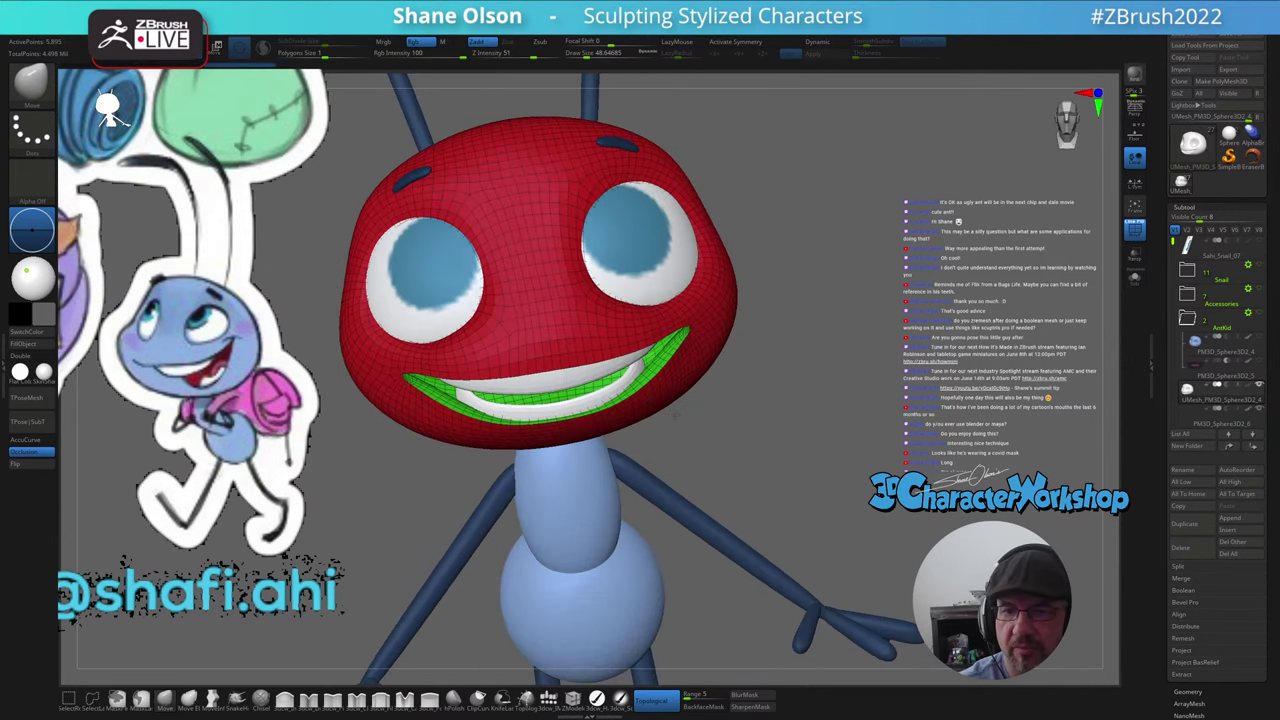
pyautogui.moveTo(675, 415); pyautogui.dragTo(665, 391, button='right')
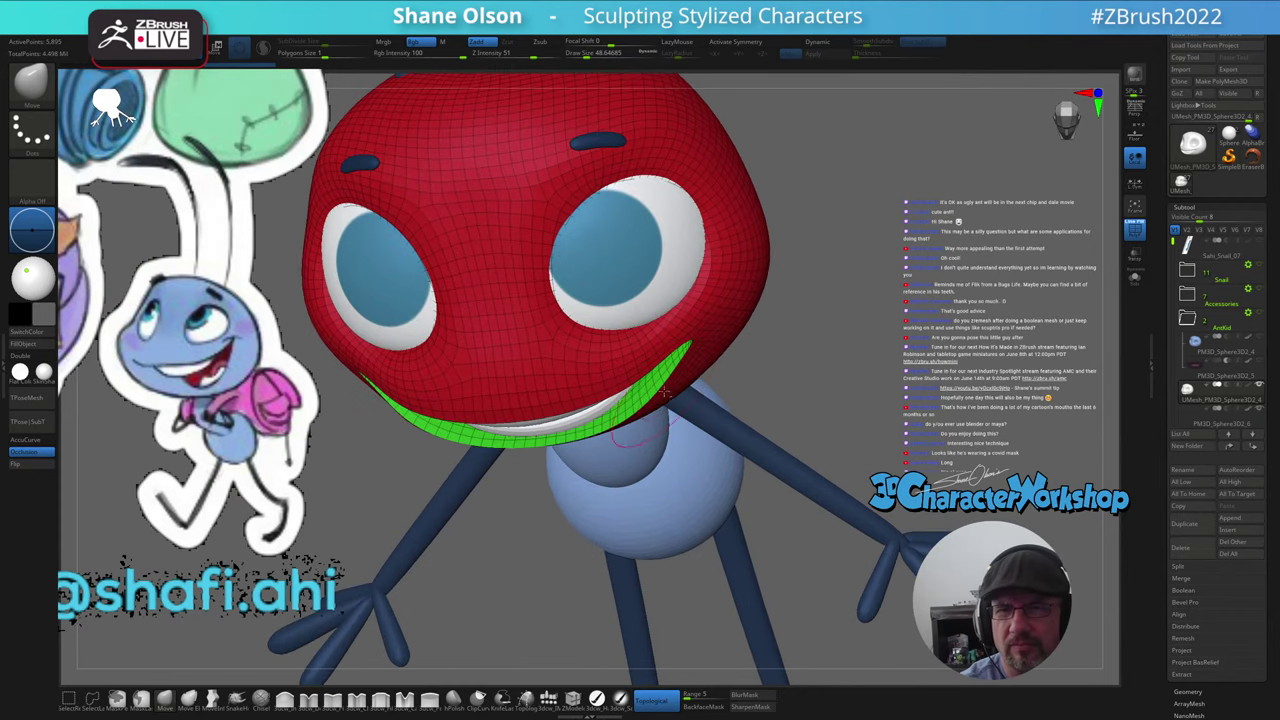
pyautogui.moveTo(664, 392); pyautogui.dragTo(678, 379)
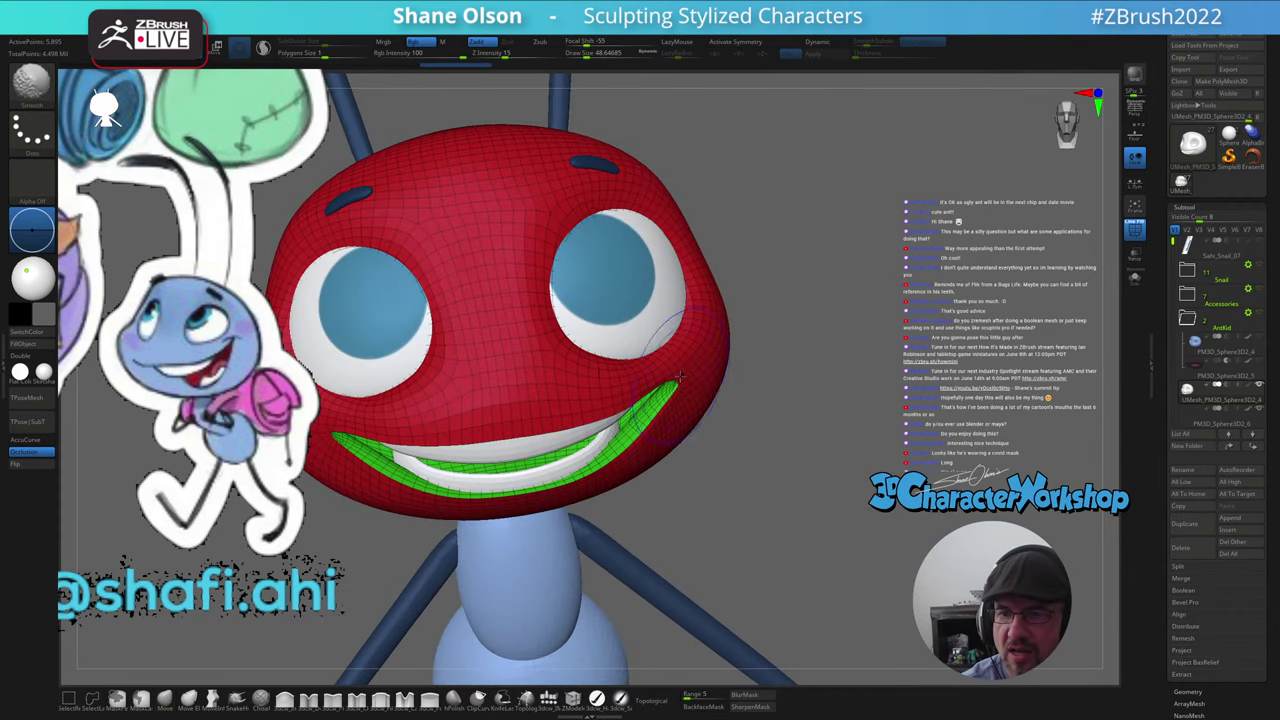
pyautogui.moveTo(680, 377); pyautogui.dragTo(682, 338, button='right')
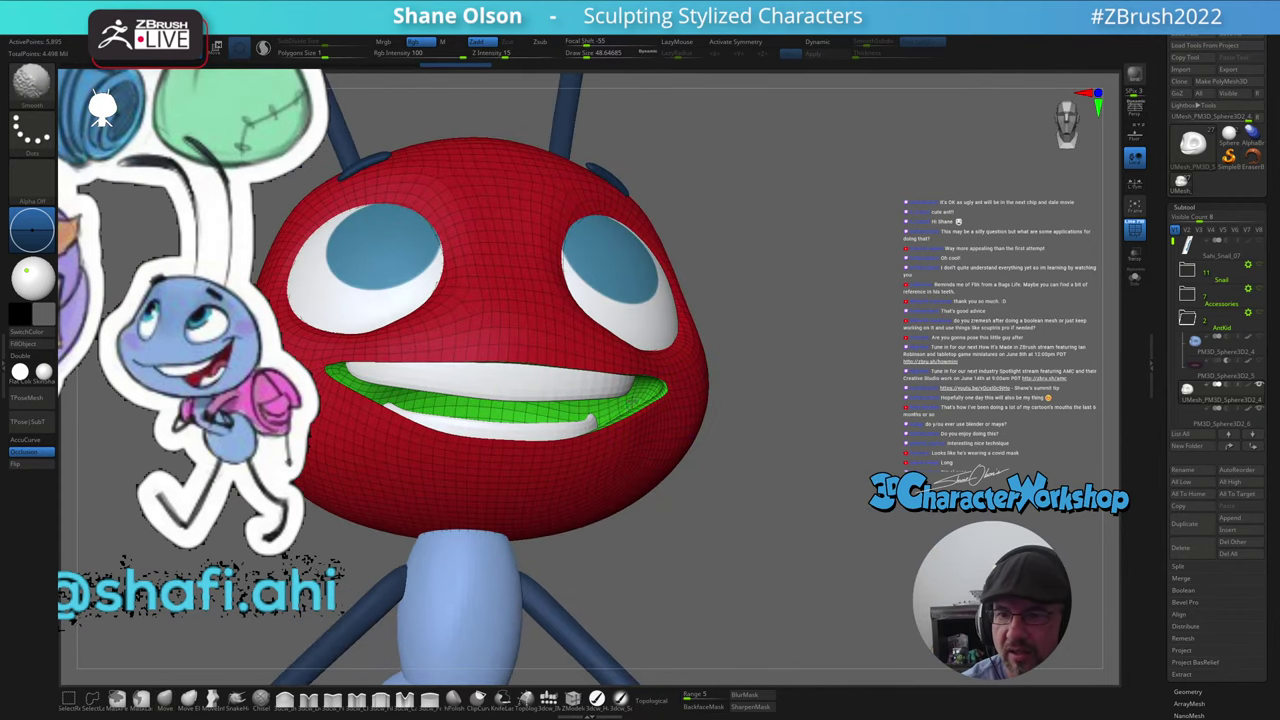
pyautogui.keyDown('shift'); pyautogui.moveTo(629, 405); pyautogui.dragTo(640, 399); pyautogui.keyUp('shift')
pyautogui.moveTo(612, 342); pyautogui.dragTo(643, 337, button='right')
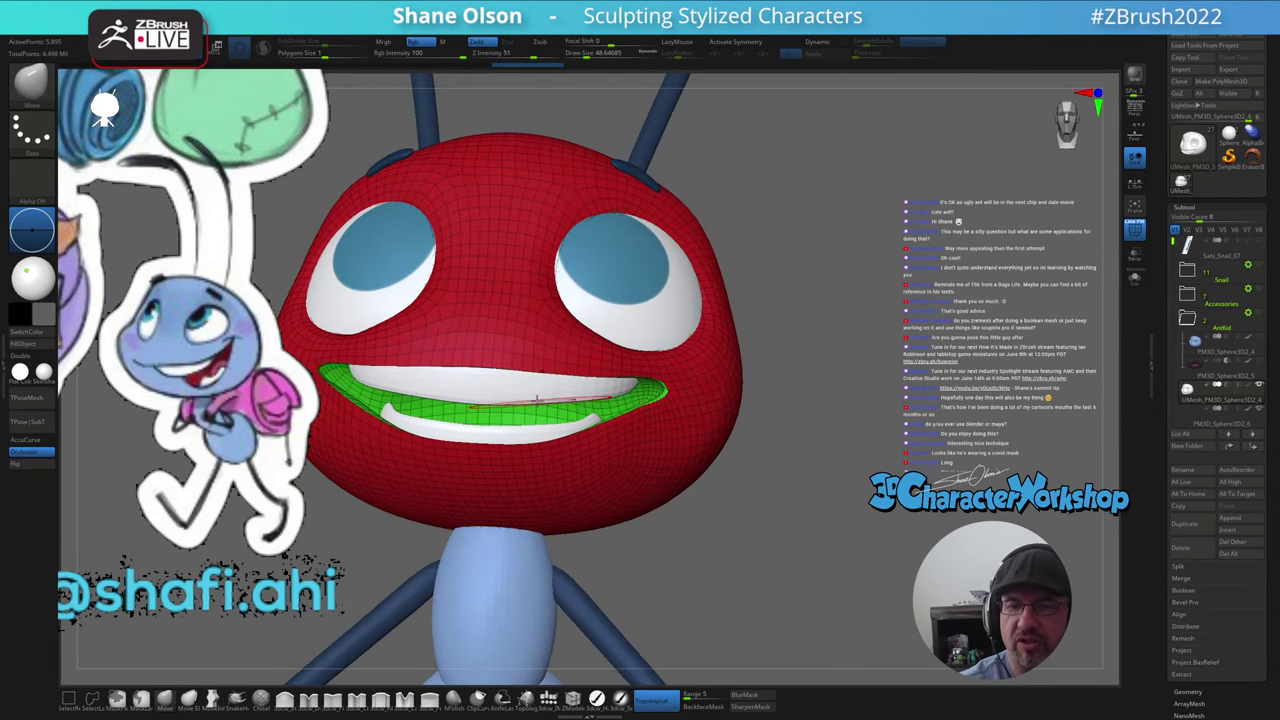
pyautogui.keyDown('shift'); pyautogui.moveTo(338, 379); pyautogui.dragTo(353, 387); pyautogui.keyUp('shift')
pyautogui.moveTo(688, 405)
pyautogui.mouseDown(button='right')
pyautogui.moveTo(612, 411)
pyautogui.moveTo(645, 413)
pyautogui.mouseUp(button='right')
pyautogui.moveTo(642, 406)
pyautogui.keyDown('shift'); pyautogui.mouseDown()
pyautogui.moveTo(594, 422)
pyautogui.moveTo(622, 414)
pyautogui.mouseUp(); pyautogui.keyUp('shift')
pyautogui.moveTo(690, 500); pyautogui.dragTo(716, 528)
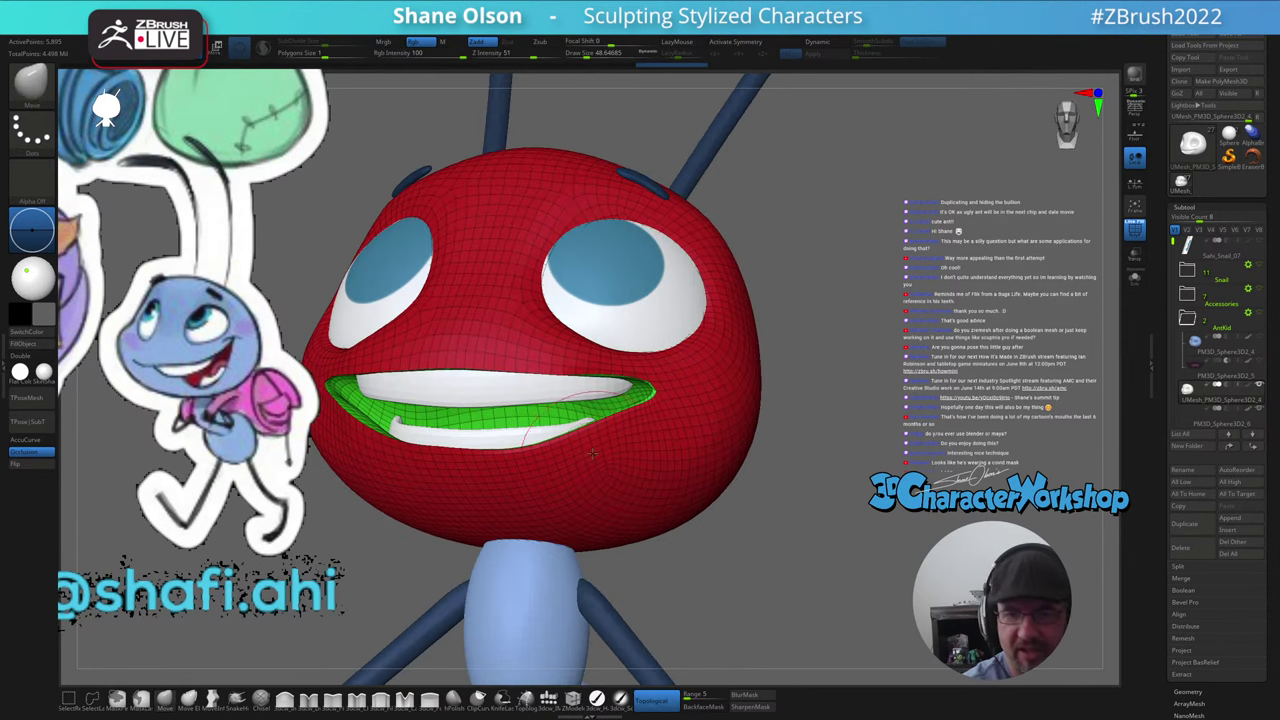
# - Undo the mouth smoothing strokes and the second ZRemesh of the head
pyautogui.press('ctrl')
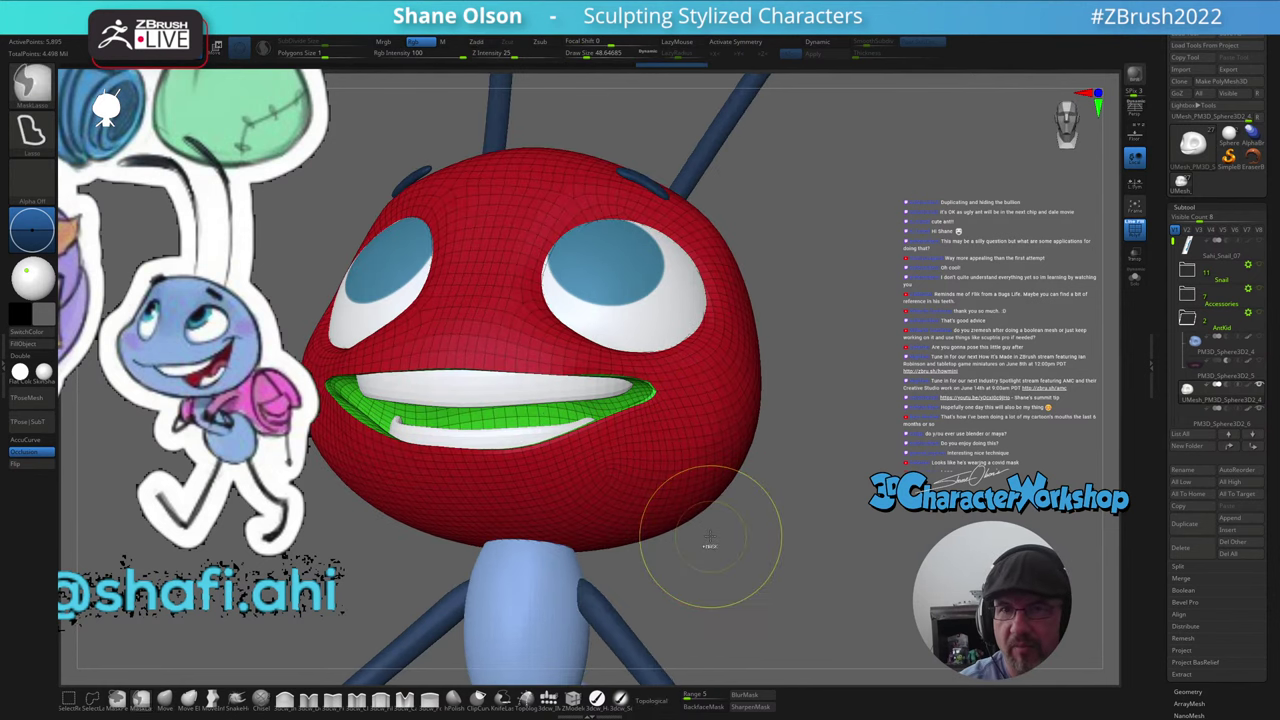
pyautogui.hotkey('ctrl', 'z')
pyautogui.hotkey('ctrl', 'z')
pyautogui.hotkey('ctrl', 'z')
pyautogui.hotkey('ctrl', 'z')
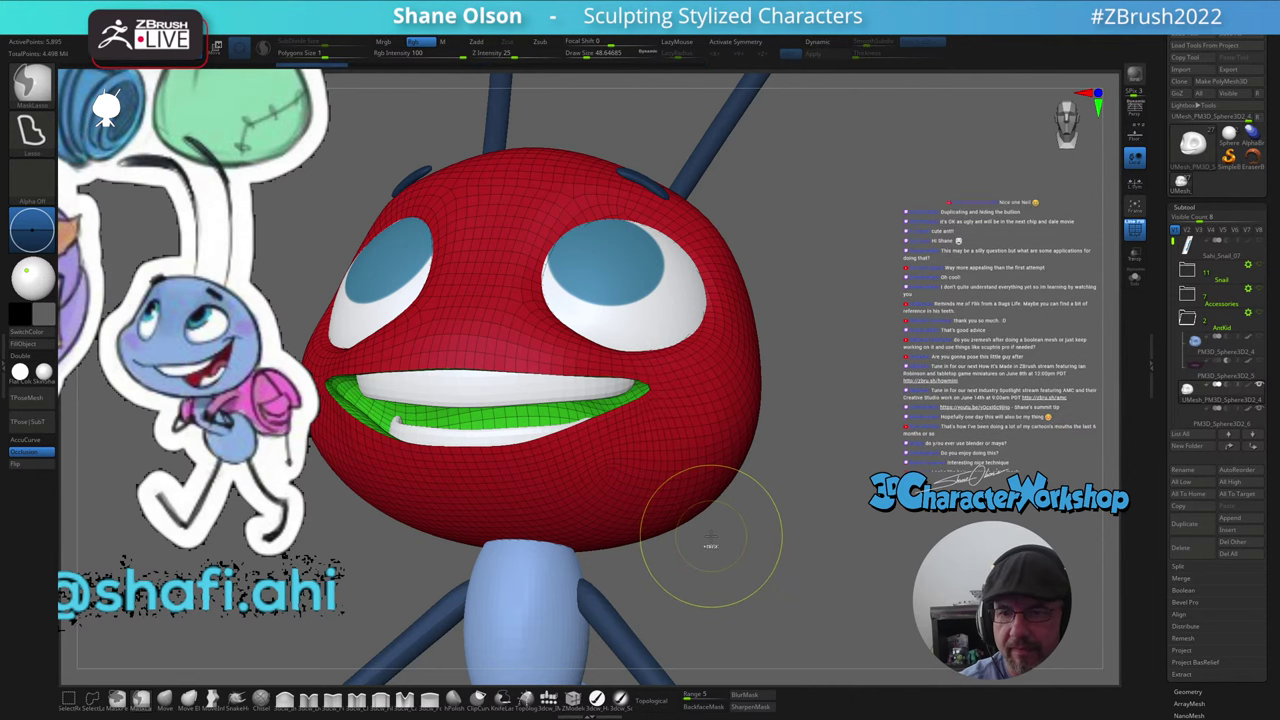
# - Turn off the polyframe, choose the hard paint brush and fill the head with the body's light blue
pyautogui.moveTo(708, 535)
pyautogui.mouseDown()
pyautogui.moveTo(749, 517)
pyautogui.moveTo(734, 515)
pyautogui.moveTo(738, 489)
pyautogui.moveTo(709, 500)
pyautogui.moveTo(705, 465)
pyautogui.mouseUp()
pyautogui.hotkey('shift', 'f')
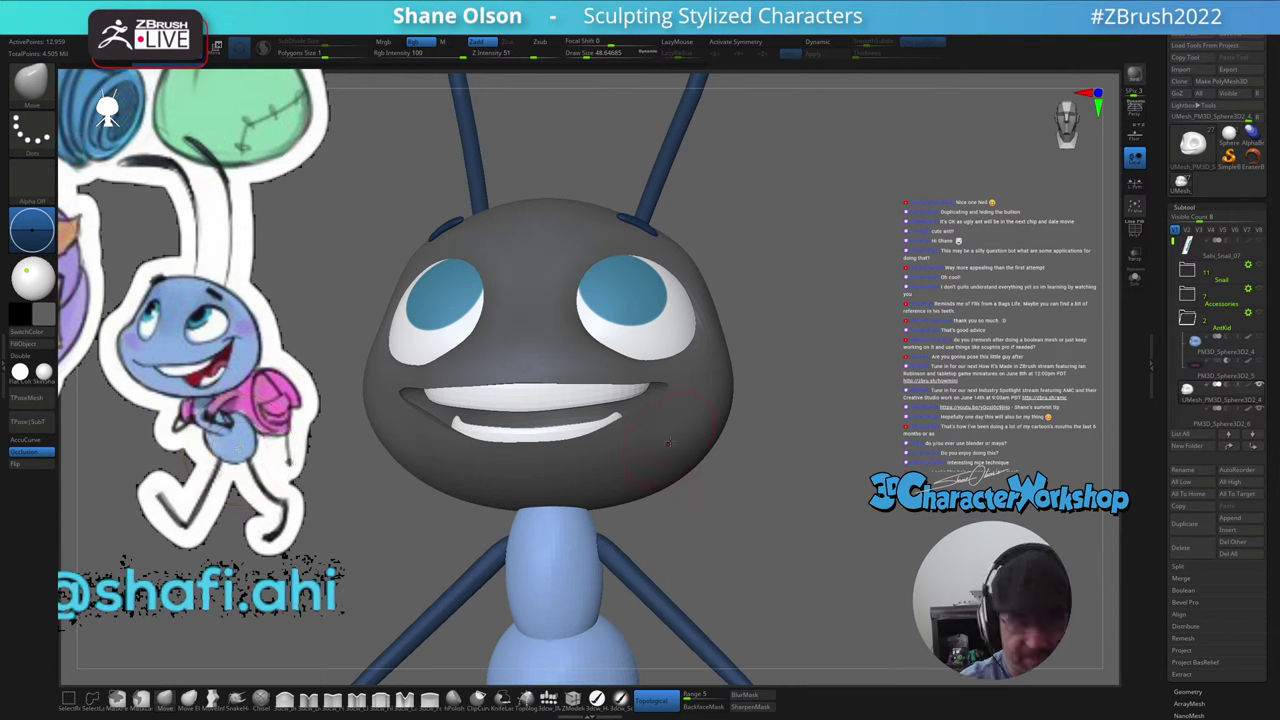
pyautogui.click(597, 698)
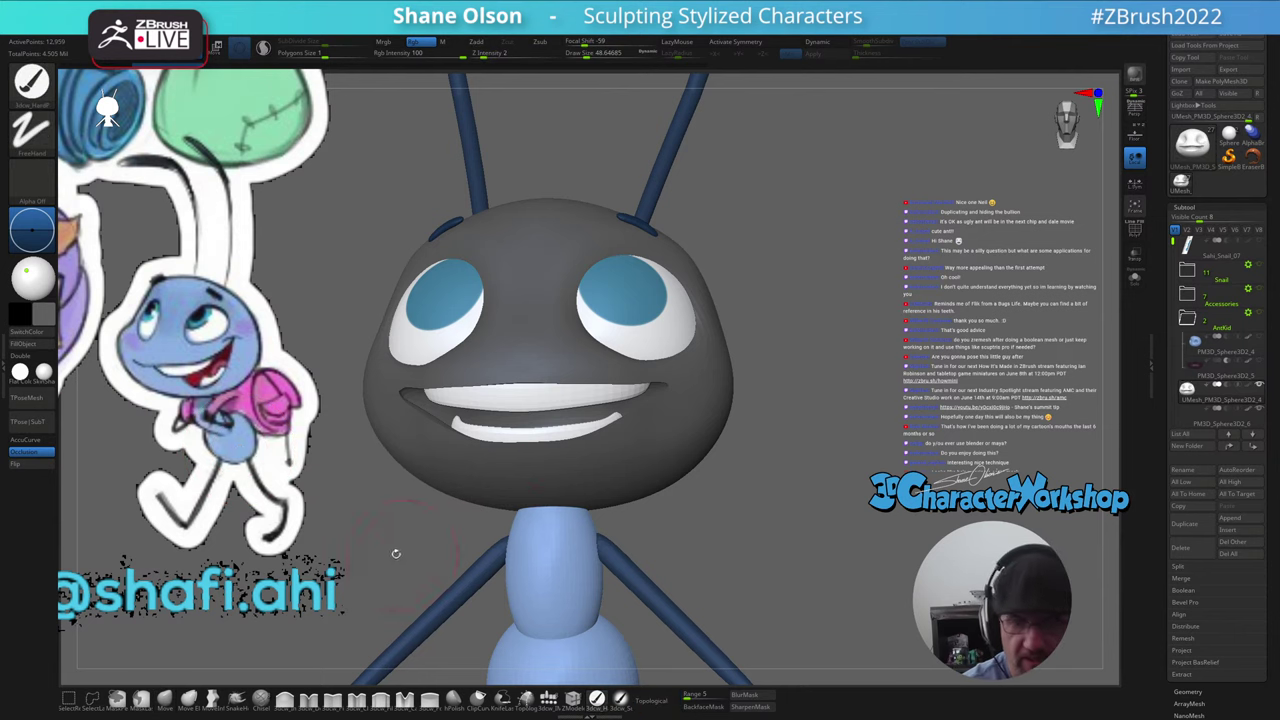
pyautogui.press('c')
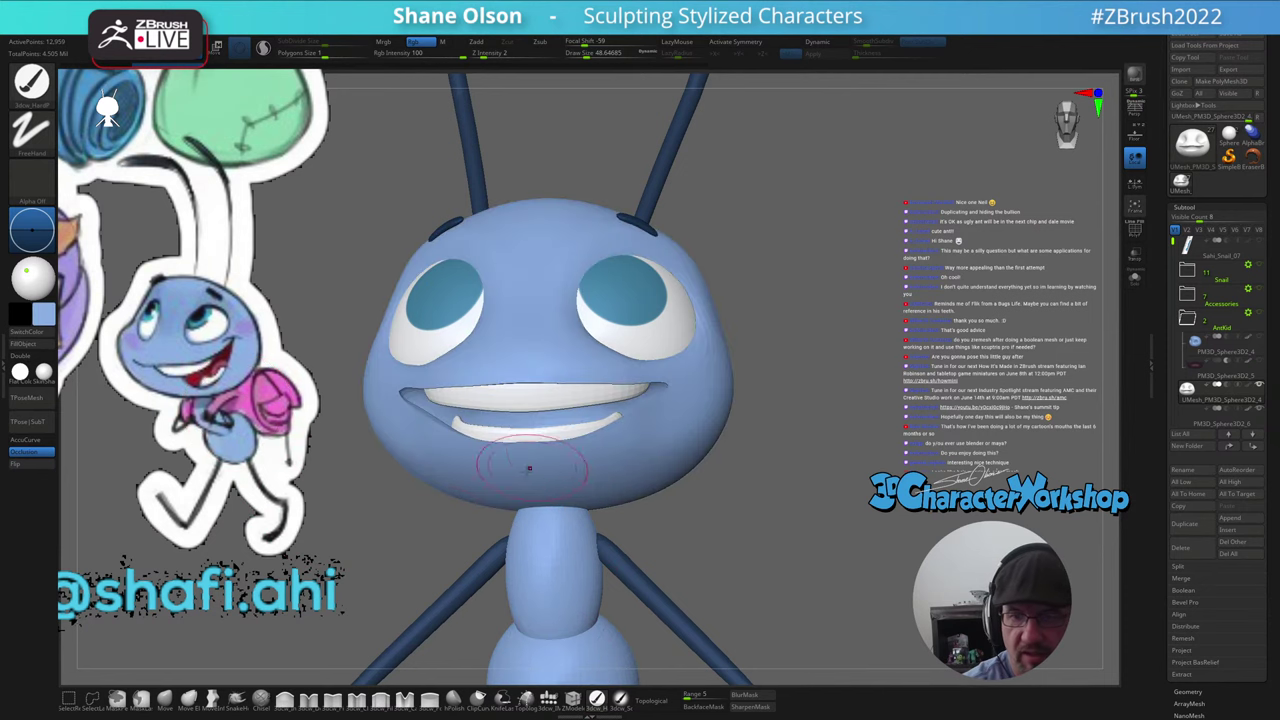
# - Smooth the upper lip edge and turn on X symmetry to even out both sides
pyautogui.moveTo(735, 575); pyautogui.dragTo(722, 494)
pyautogui.moveTo(703, 520)
pyautogui.mouseDown(button='right')
pyautogui.moveTo(714, 490)
pyautogui.moveTo(671, 473)
pyautogui.mouseUp(button='right')
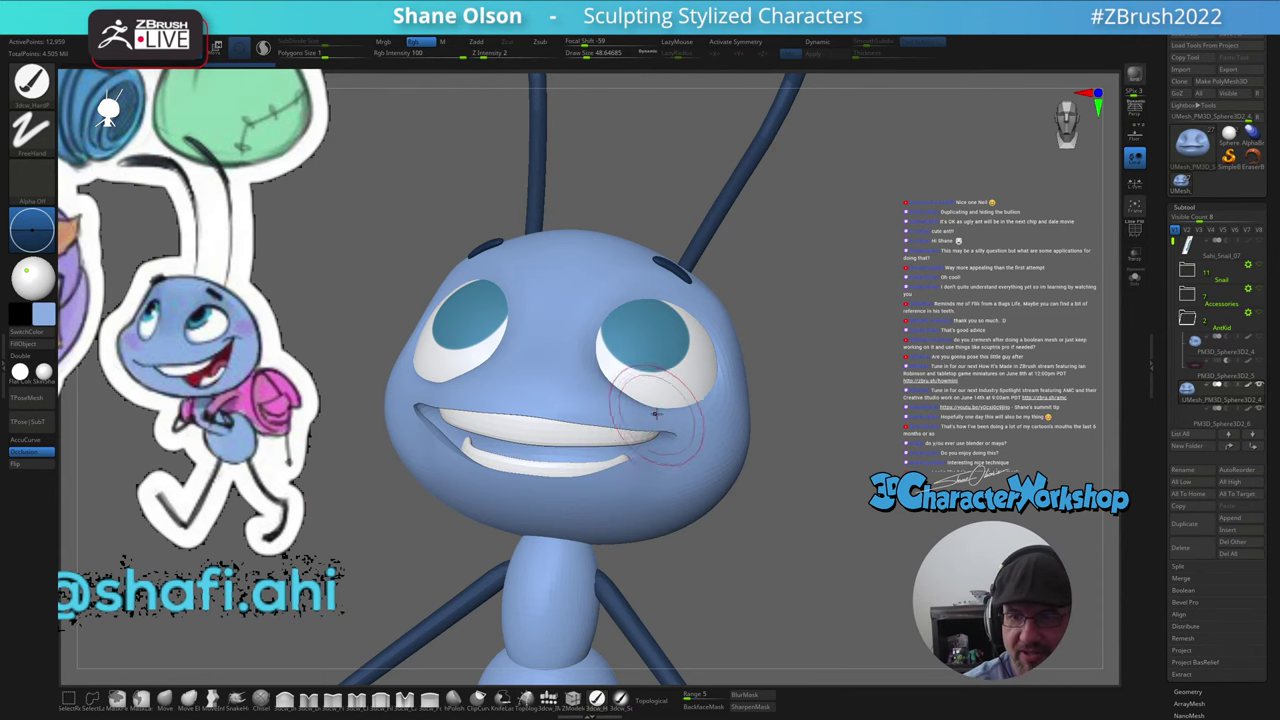
pyautogui.moveTo(648, 443)
pyautogui.mouseDown(button='right')
pyautogui.moveTo(551, 425)
pyautogui.moveTo(618, 460)
pyautogui.moveTo(601, 443)
pyautogui.mouseUp(button='right')
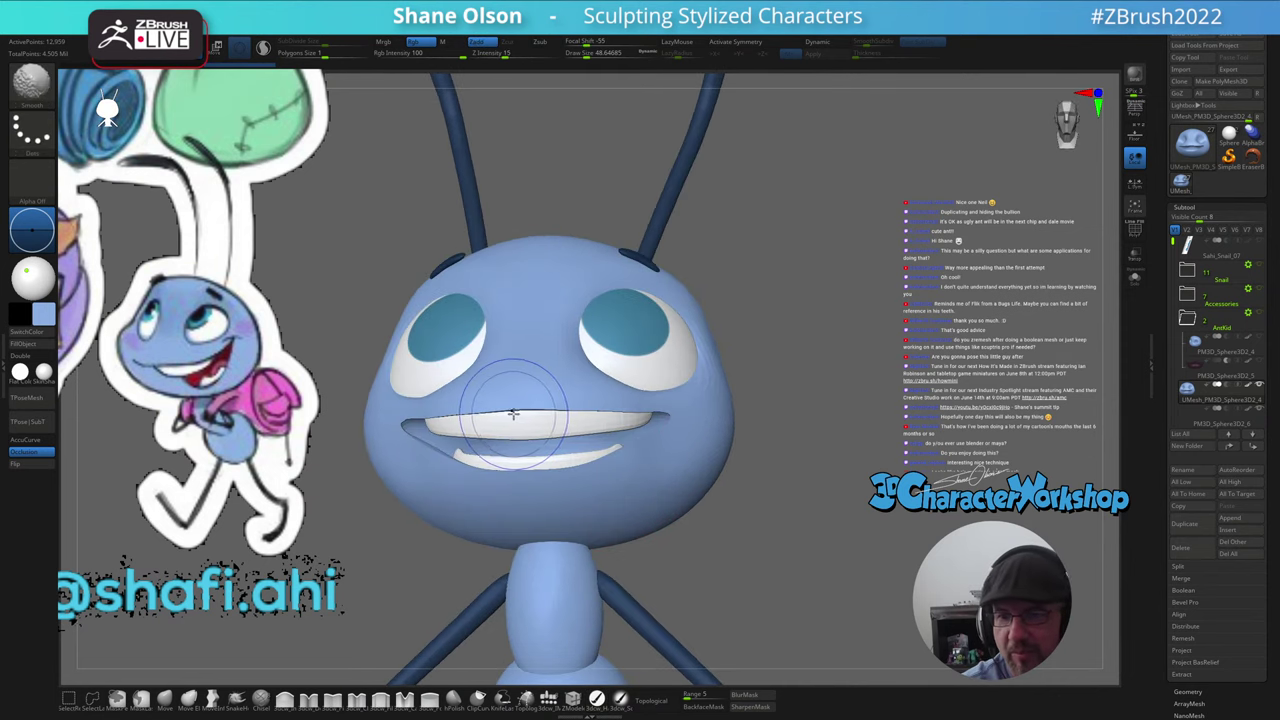
pyautogui.keyDown('shift'); pyautogui.moveTo(514, 417); pyautogui.dragTo(614, 428); pyautogui.keyUp('shift')
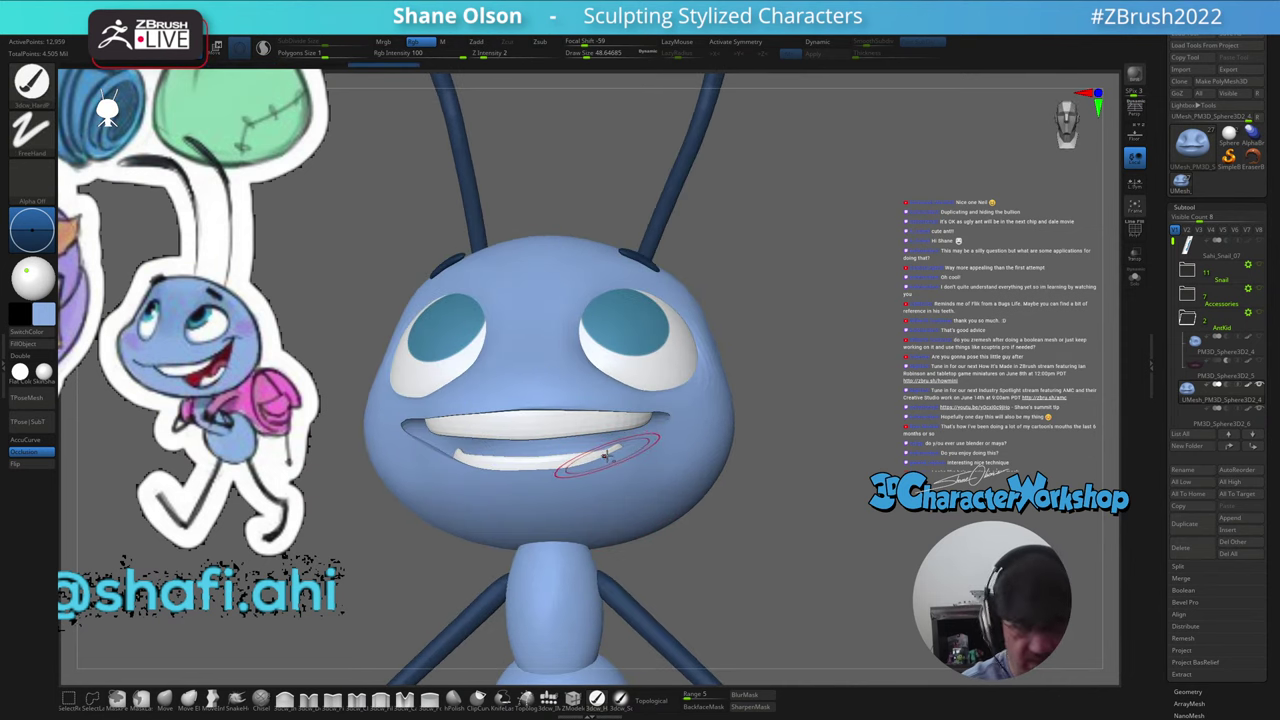
pyautogui.press('x')
pyautogui.moveTo(600, 452); pyautogui.dragTo(588, 437, button='right')
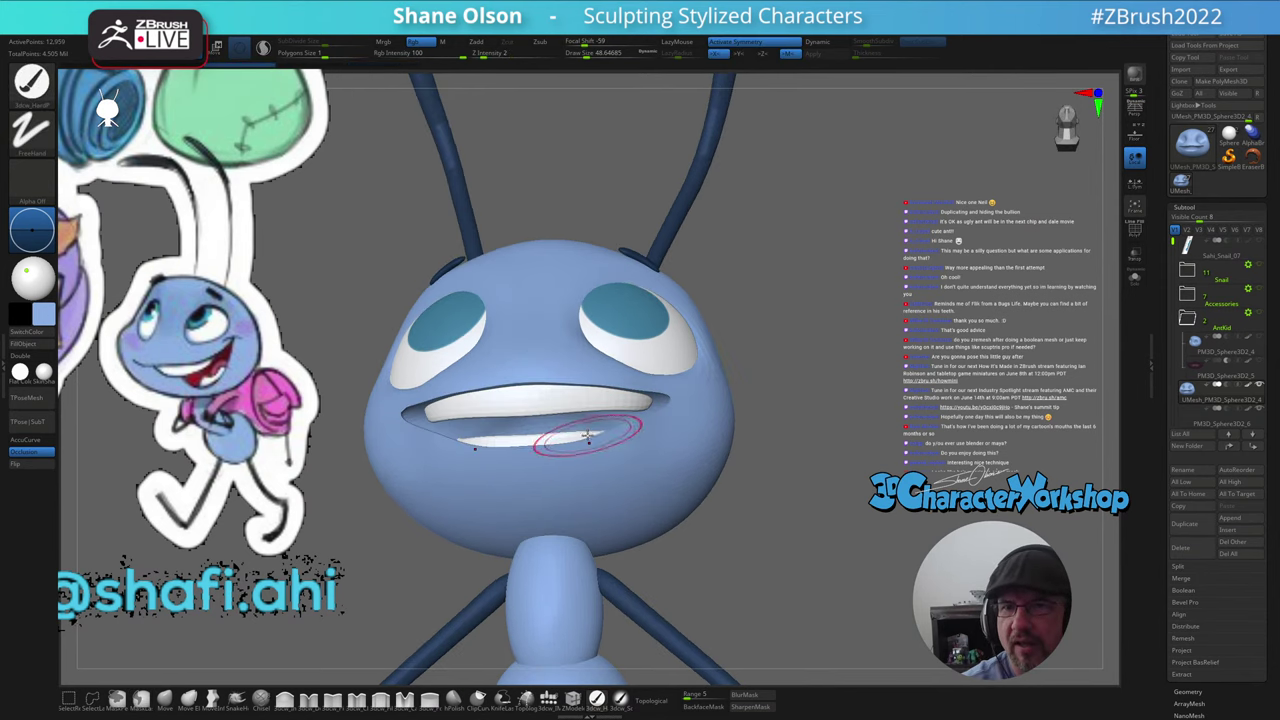
pyautogui.moveTo(534, 403)
pyautogui.keyDown('shift'); pyautogui.mouseDown()
pyautogui.moveTo(554, 391)
pyautogui.moveTo(642, 398)
pyautogui.mouseUp(); pyautogui.keyUp('shift')
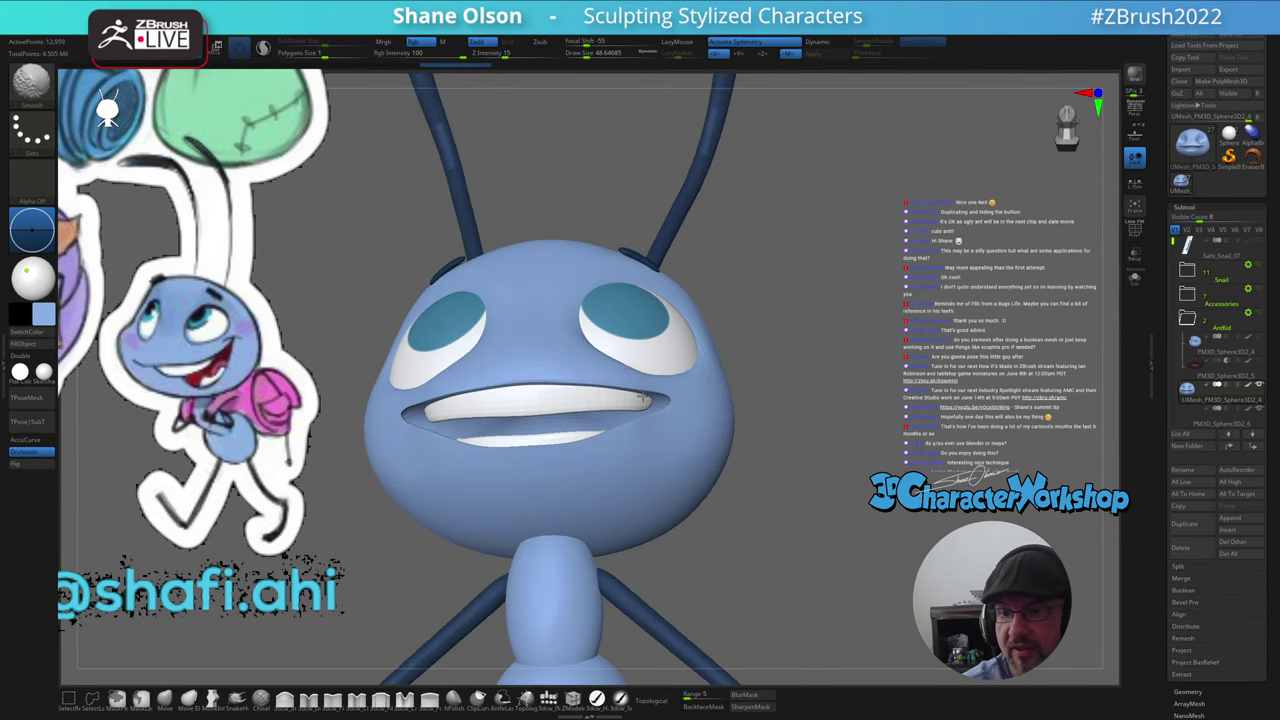
# - Smooth the lower lip edge, the mouth corners and the middle of the upper lip symmetrically
pyautogui.keyDown('shift'); pyautogui.moveTo(657, 423); pyautogui.dragTo(655, 412, button='right'); pyautogui.keyUp('shift')
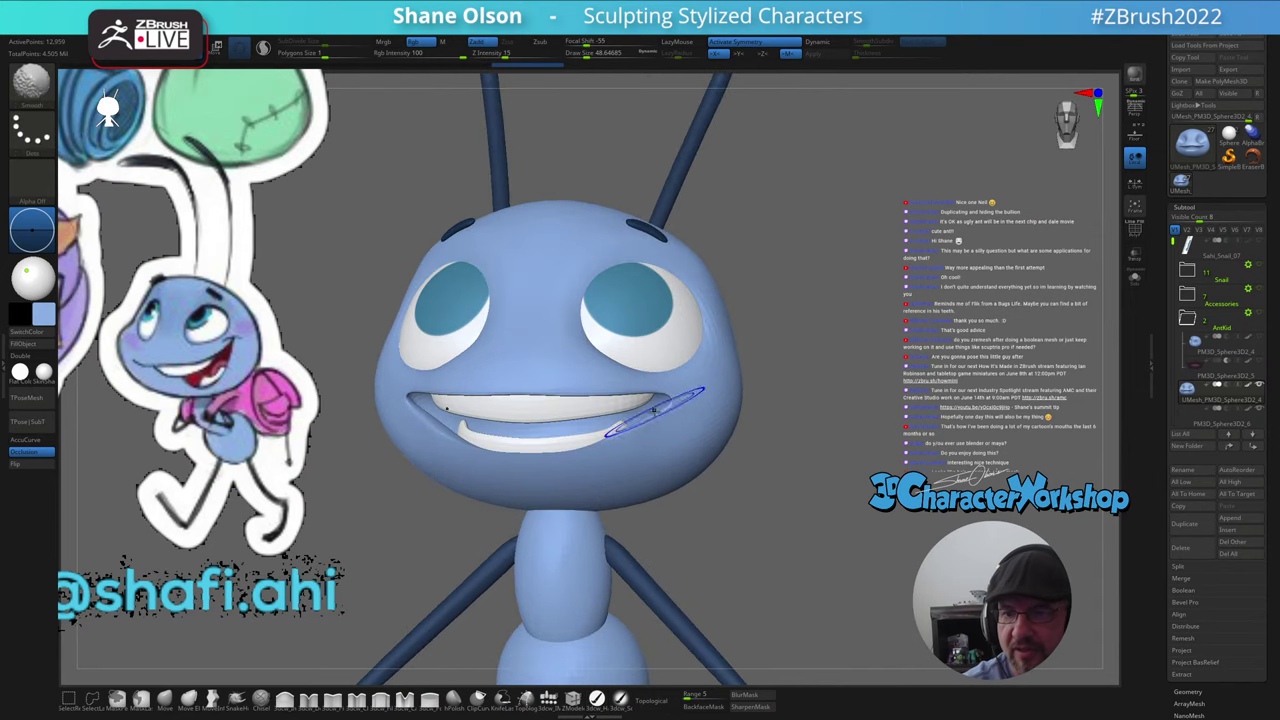
pyautogui.keyDown('shift'); pyautogui.moveTo(549, 448); pyautogui.dragTo(622, 440); pyautogui.keyUp('shift')
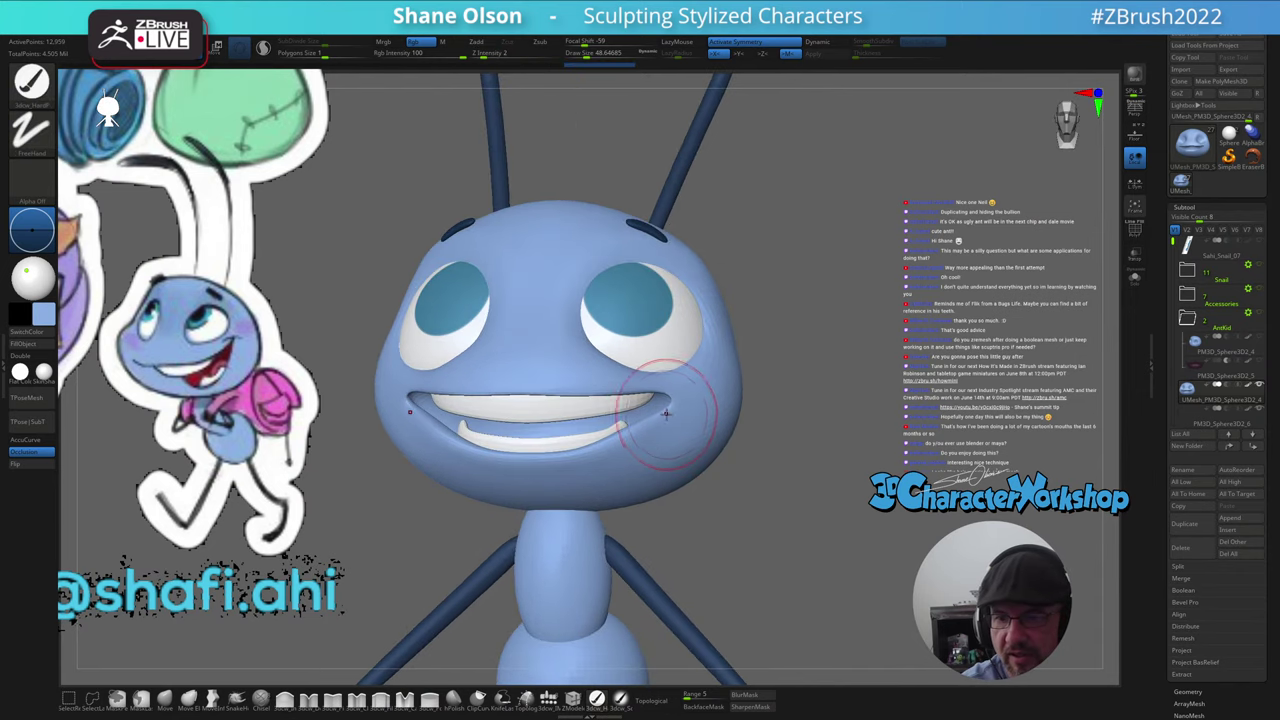
pyautogui.moveTo(663, 414)
pyautogui.mouseDown(button='right')
pyautogui.moveTo(515, 420)
pyautogui.moveTo(612, 420)
pyautogui.moveTo(640, 446)
pyautogui.mouseUp(button='right')
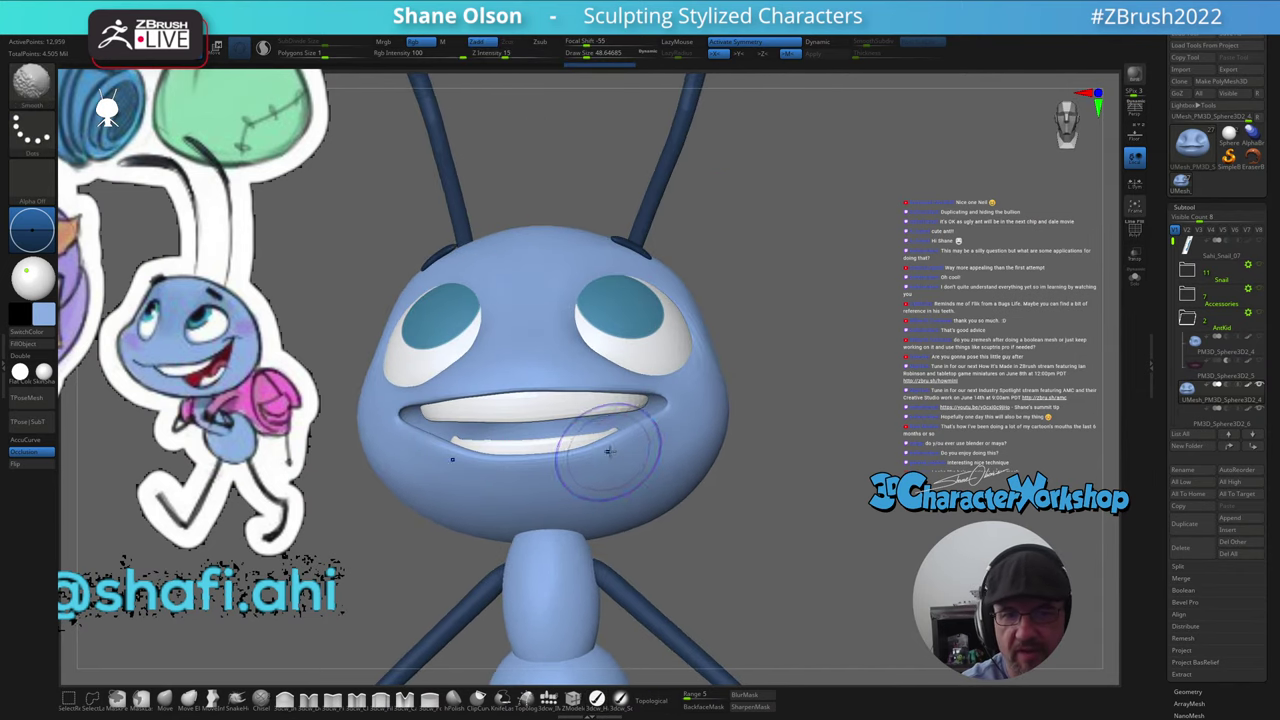
pyautogui.keyDown('shift'); pyautogui.moveTo(612, 450); pyautogui.dragTo(650, 418); pyautogui.keyUp('shift')
pyautogui.moveTo(660, 420); pyautogui.dragTo(648, 440, button='right')
pyautogui.press('shift')
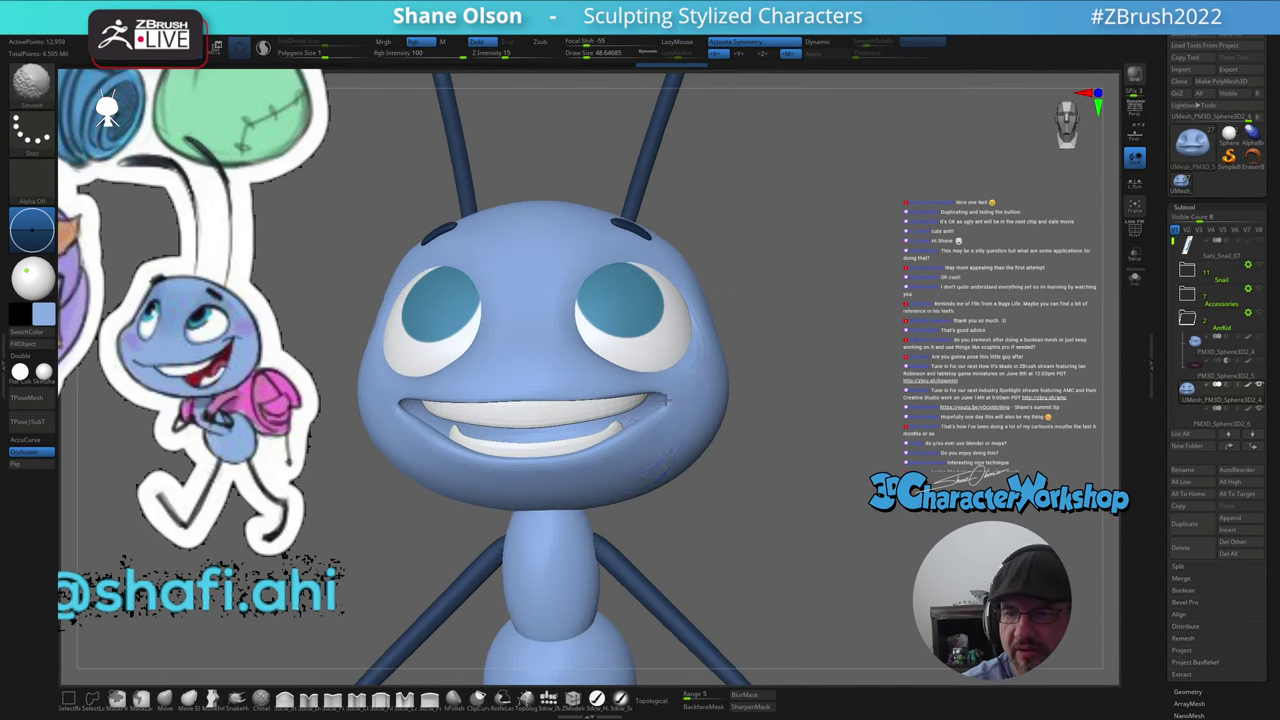
pyautogui.keyDown('shift'); pyautogui.moveTo(605, 397); pyautogui.dragTo(534, 400); pyautogui.keyUp('shift')
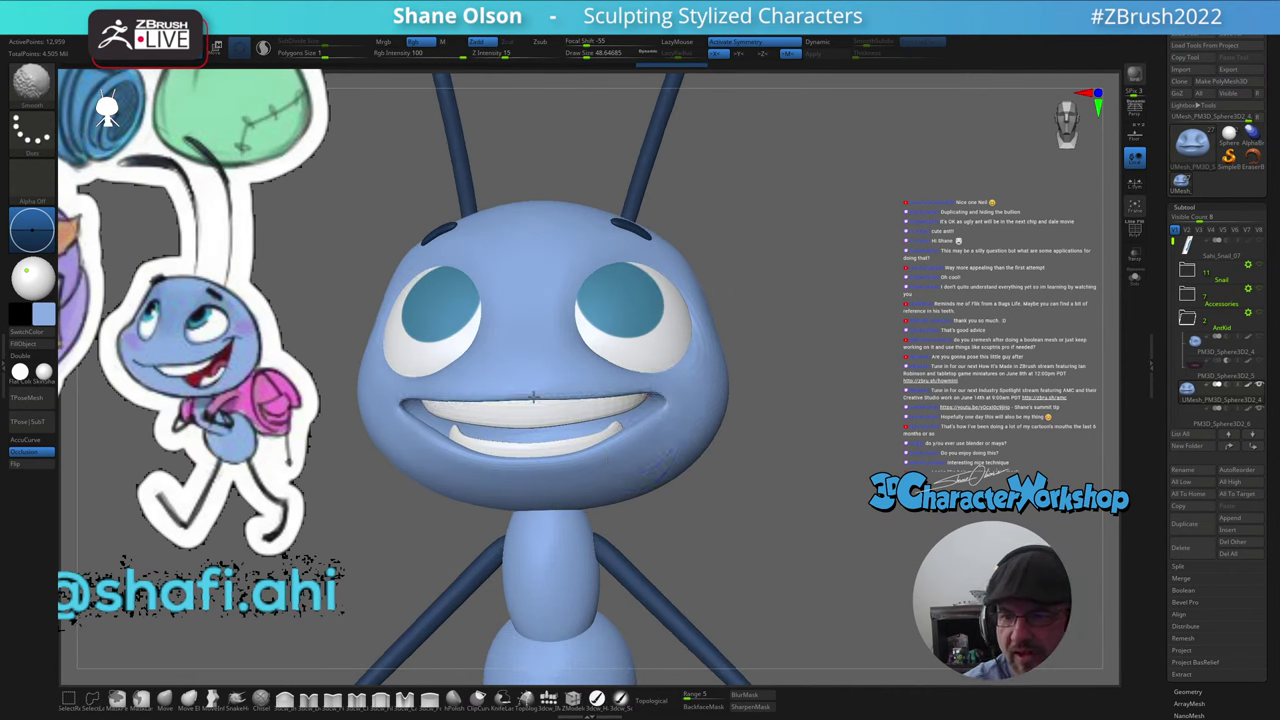
pyautogui.moveTo(604, 400); pyautogui.dragTo(478, 402, button='right')
pyautogui.moveTo(720, 449)
pyautogui.mouseDown(button='right')
pyautogui.moveTo(694, 443)
pyautogui.moveTo(680, 460)
pyautogui.moveTo(706, 483)
pyautogui.moveTo(640, 470)
pyautogui.moveTo(622, 498)
pyautogui.mouseUp(button='right')
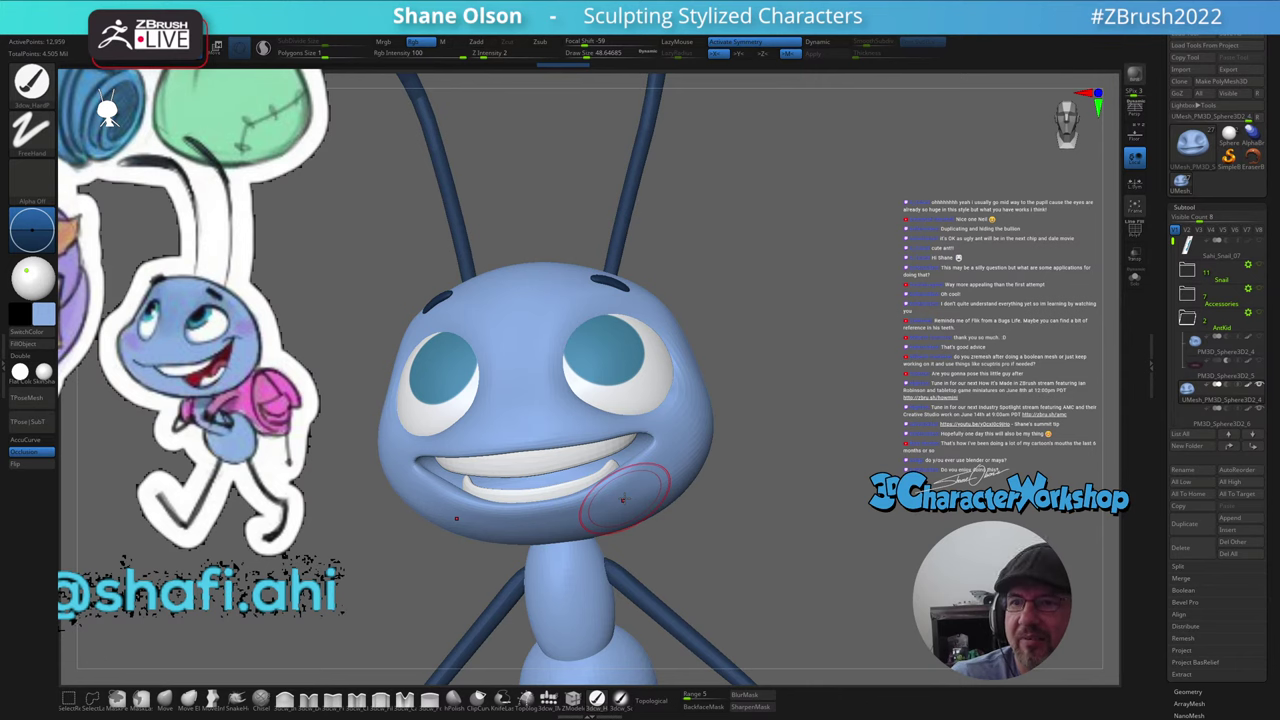
pyautogui.moveTo(740, 517)
pyautogui.mouseDown(button='right')
pyautogui.moveTo(770, 520)
pyautogui.moveTo(724, 531)
pyautogui.mouseUp(button='right')
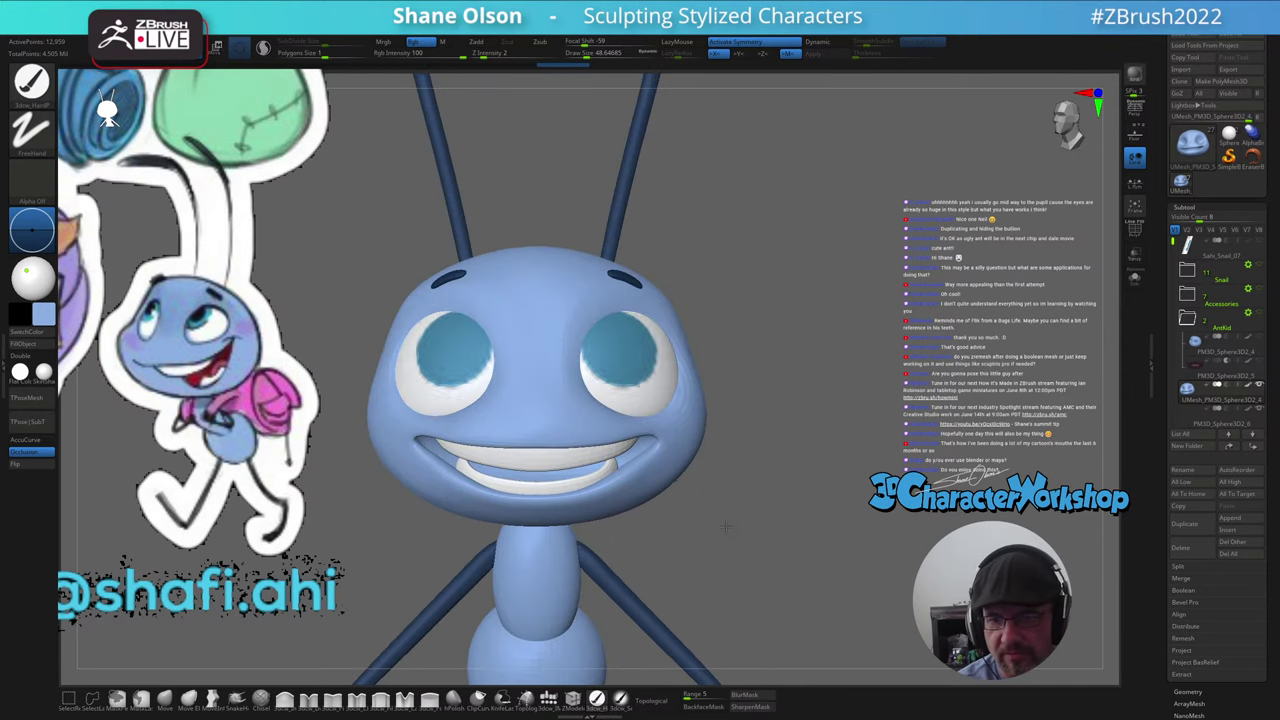
pyautogui.moveTo(724, 531); pyautogui.dragTo(700, 529)
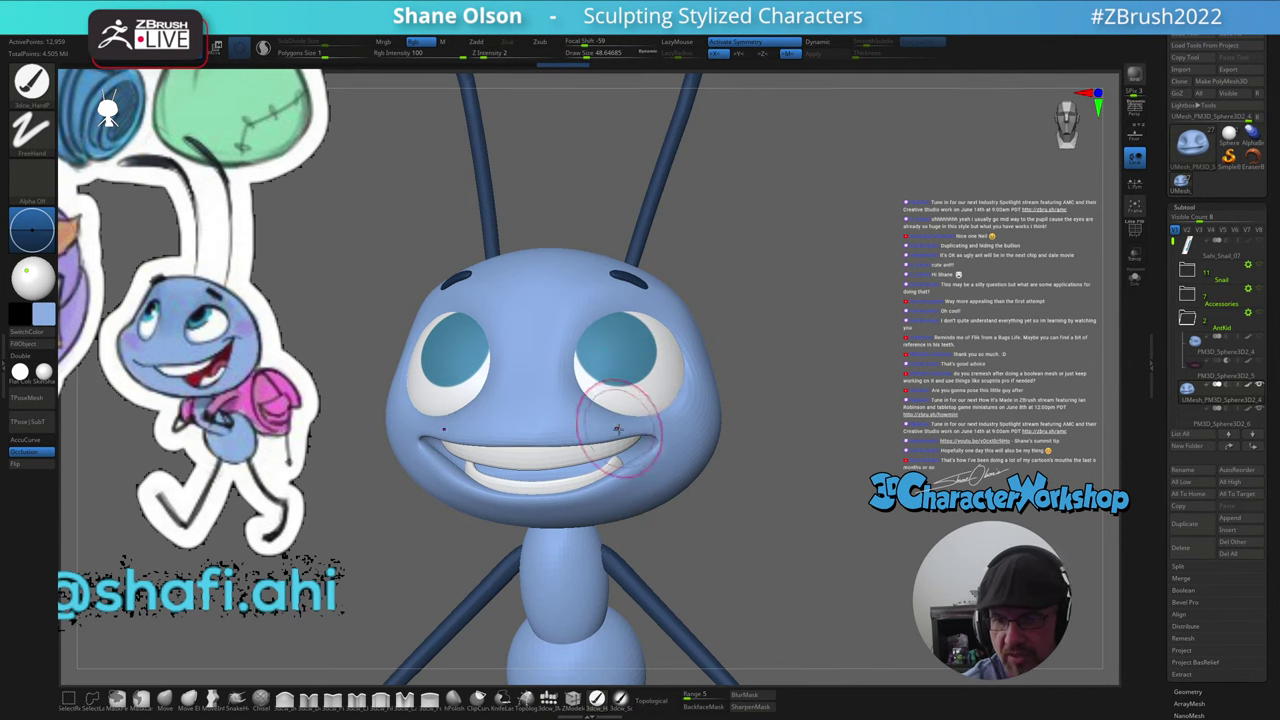
pyautogui.moveTo(670, 430); pyautogui.dragTo(677, 457, button='right')
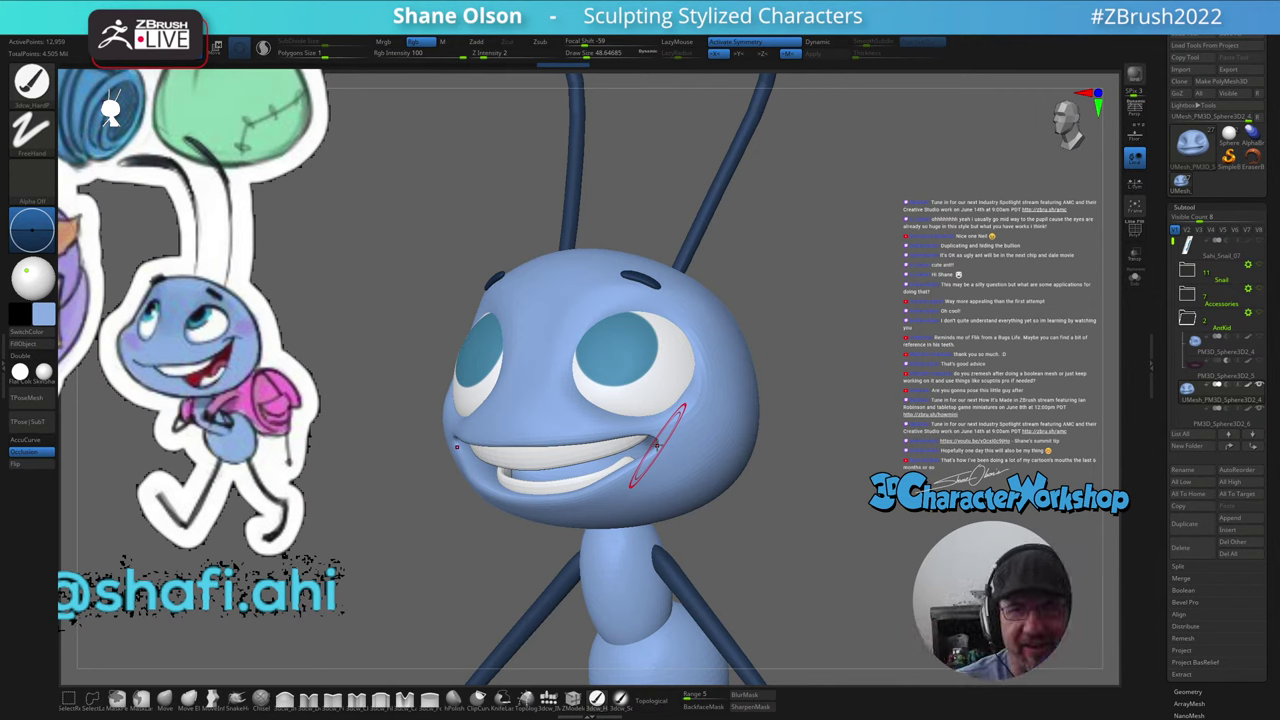
pyautogui.moveTo(697, 523); pyautogui.dragTo(666, 514, button='right')
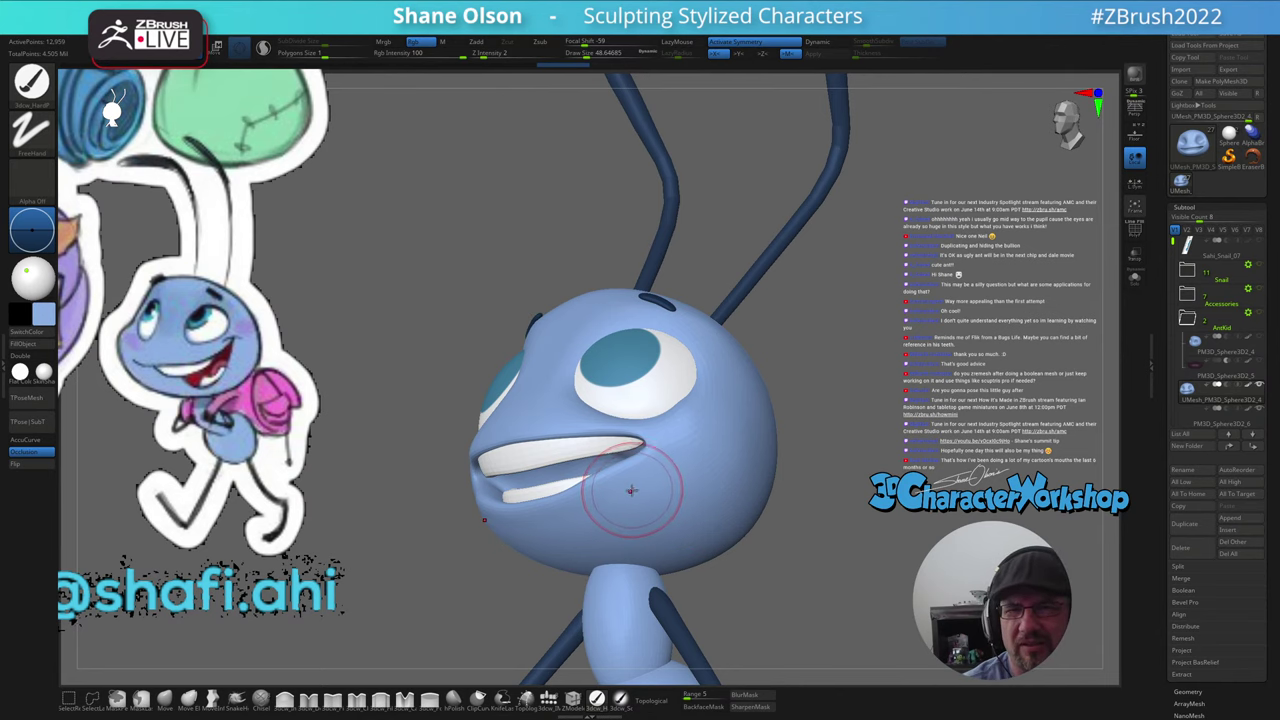
# - Choose the Move brush, enlarge it and reshape the area around the ant head's mouth corners
pyautogui.moveTo(630, 491)
pyautogui.mouseDown(button='right')
pyautogui.moveTo(664, 474)
pyautogui.moveTo(623, 491)
pyautogui.moveTo(635, 490)
pyautogui.mouseUp(button='right')
pyautogui.click(165, 701)
pyautogui.press(']')
pyautogui.moveTo(634, 453); pyautogui.dragTo(627, 450)
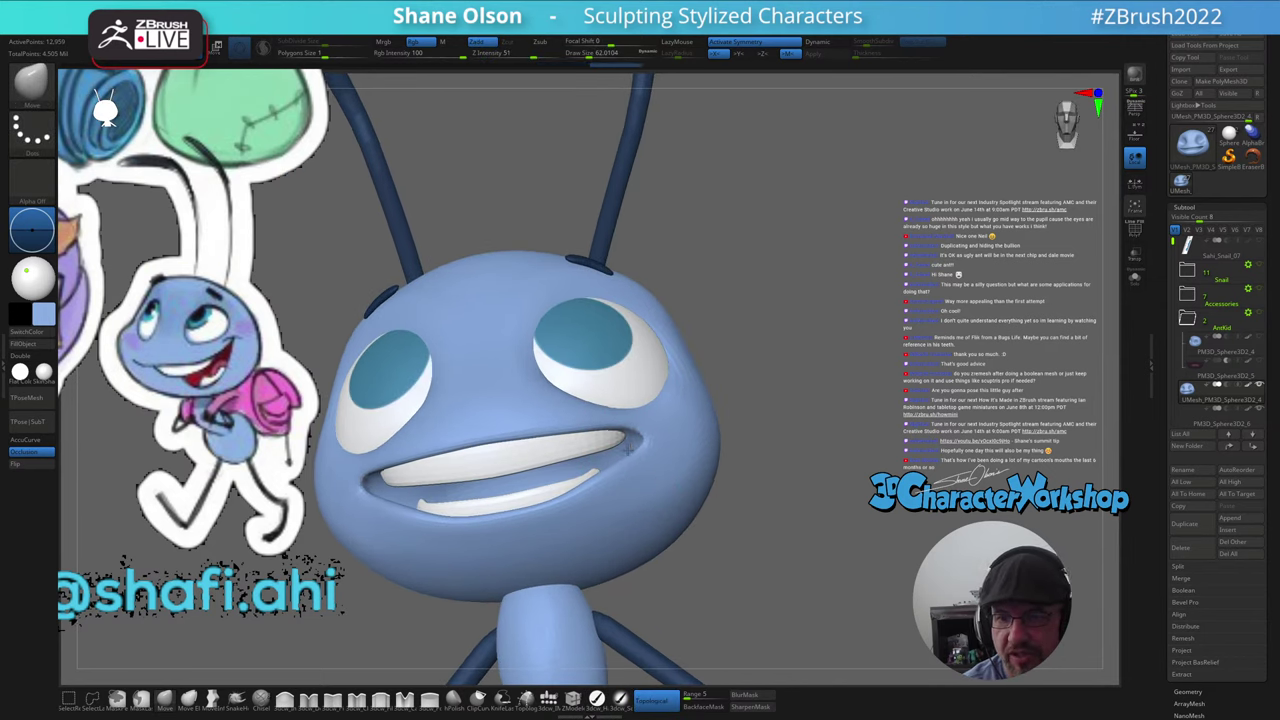
# - Fit the head surface around the outer lower edge of the eyes using a smaller Move brush and smooth it
pyautogui.moveTo(622, 455)
pyautogui.mouseDown(button='right')
pyautogui.moveTo(634, 410)
pyautogui.moveTo(677, 374)
pyautogui.moveTo(680, 384)
pyautogui.mouseUp(button='right')
pyautogui.press('[')
pyautogui.moveTo(669, 375); pyautogui.dragTo(663, 372)
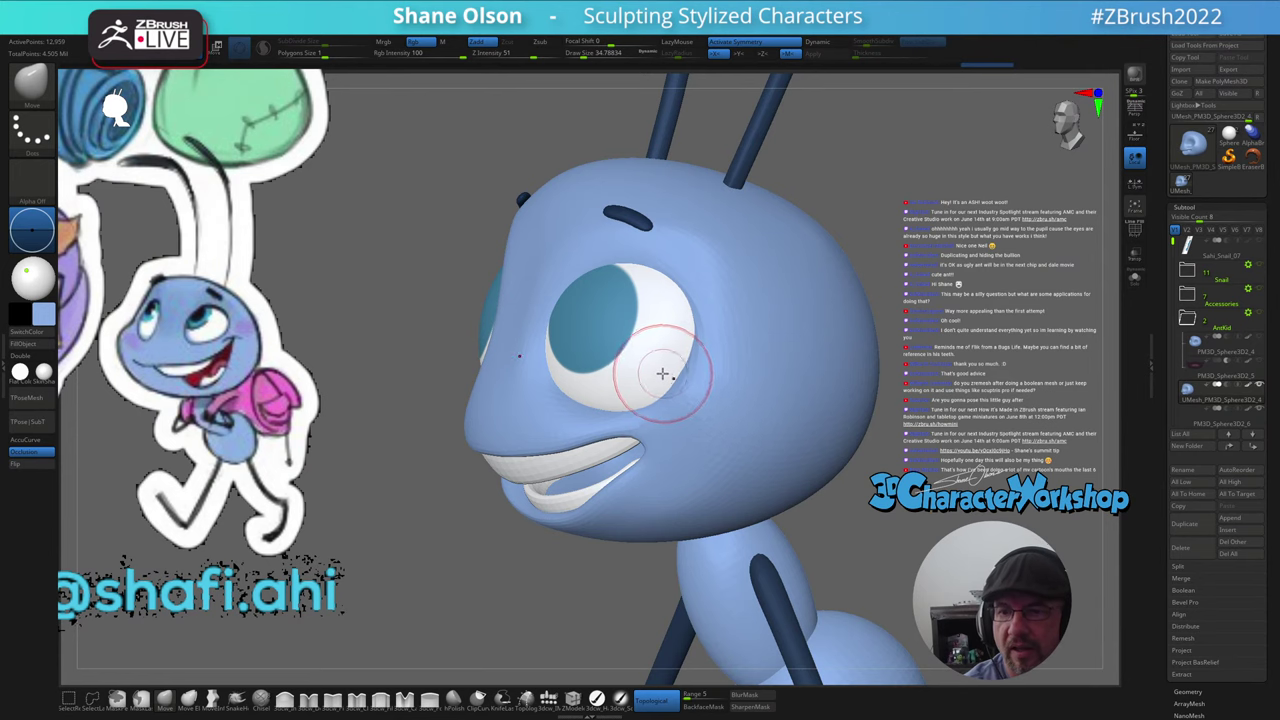
pyautogui.press('[')
pyautogui.press('[')
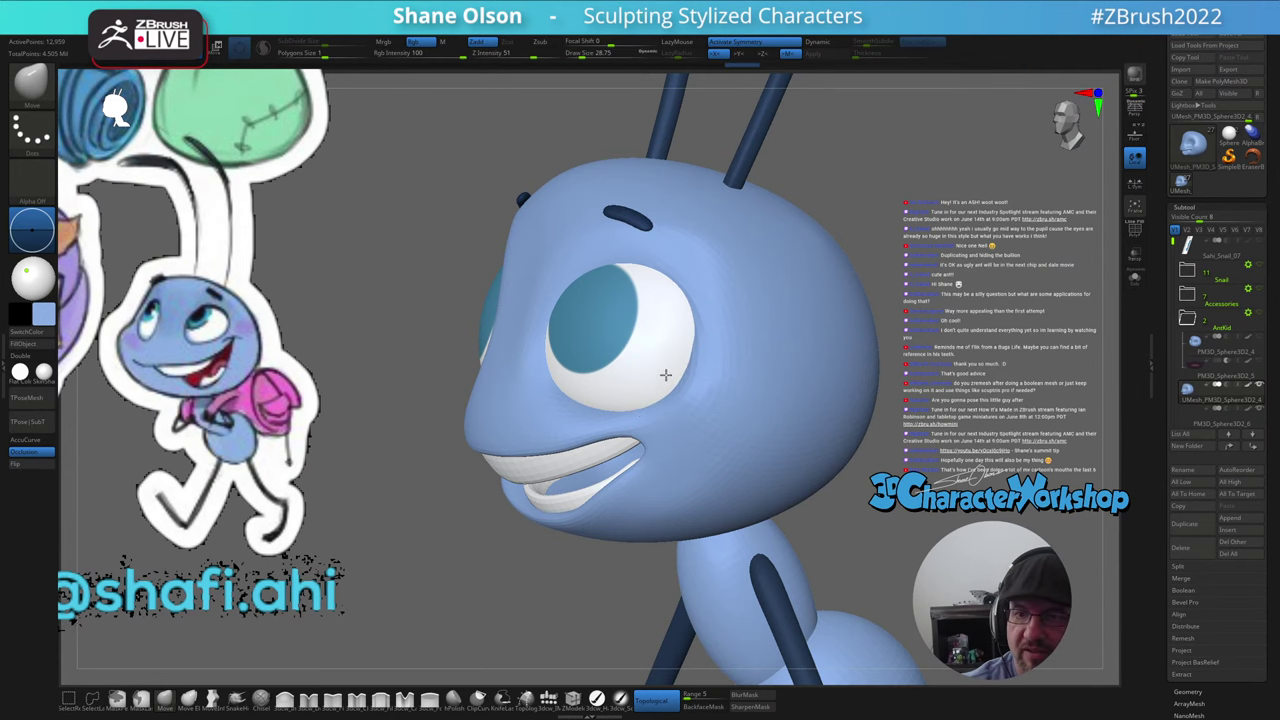
pyautogui.moveTo(689, 370); pyautogui.dragTo(708, 378, button='right')
pyautogui.keyDown('shift'); pyautogui.moveTo(686, 388); pyautogui.dragTo(671, 386); pyautogui.keyUp('shift')
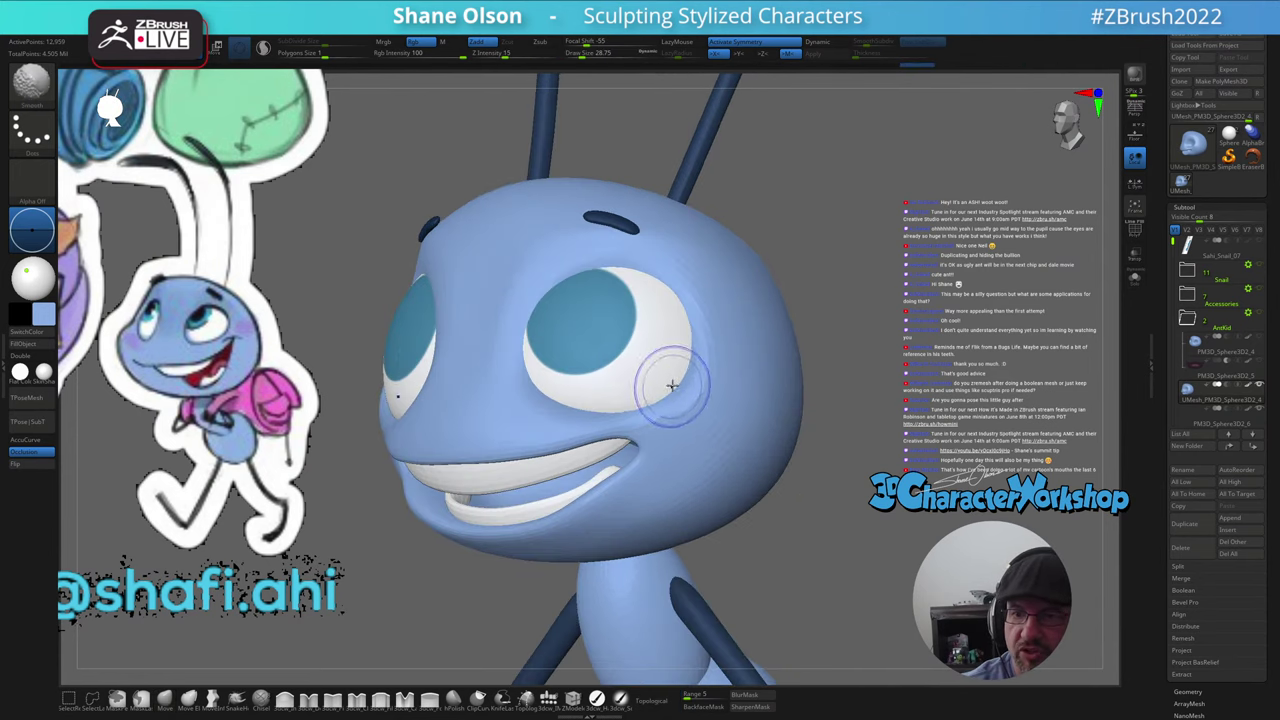
# - Shape the cheeks beside the outer eye edges symmetrically, enlarging the Move brush for broader adjustments
pyautogui.moveTo(684, 378); pyautogui.dragTo(706, 370, button='right')
pyautogui.press('s')
pyautogui.moveTo(680, 389); pyautogui.dragTo(685, 389)
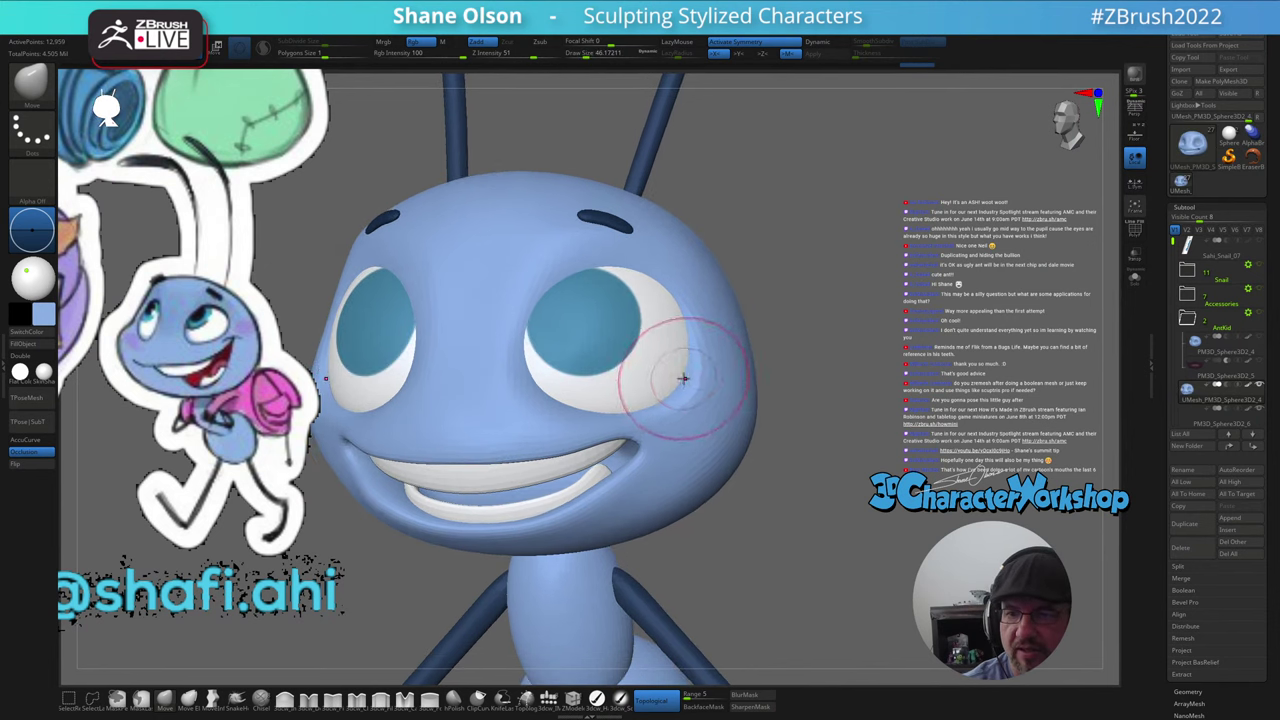
pyautogui.moveTo(683, 377); pyautogui.dragTo(697, 396, button='right')
pyautogui.press('s')
pyautogui.moveTo(696, 394); pyautogui.dragTo(699, 394)
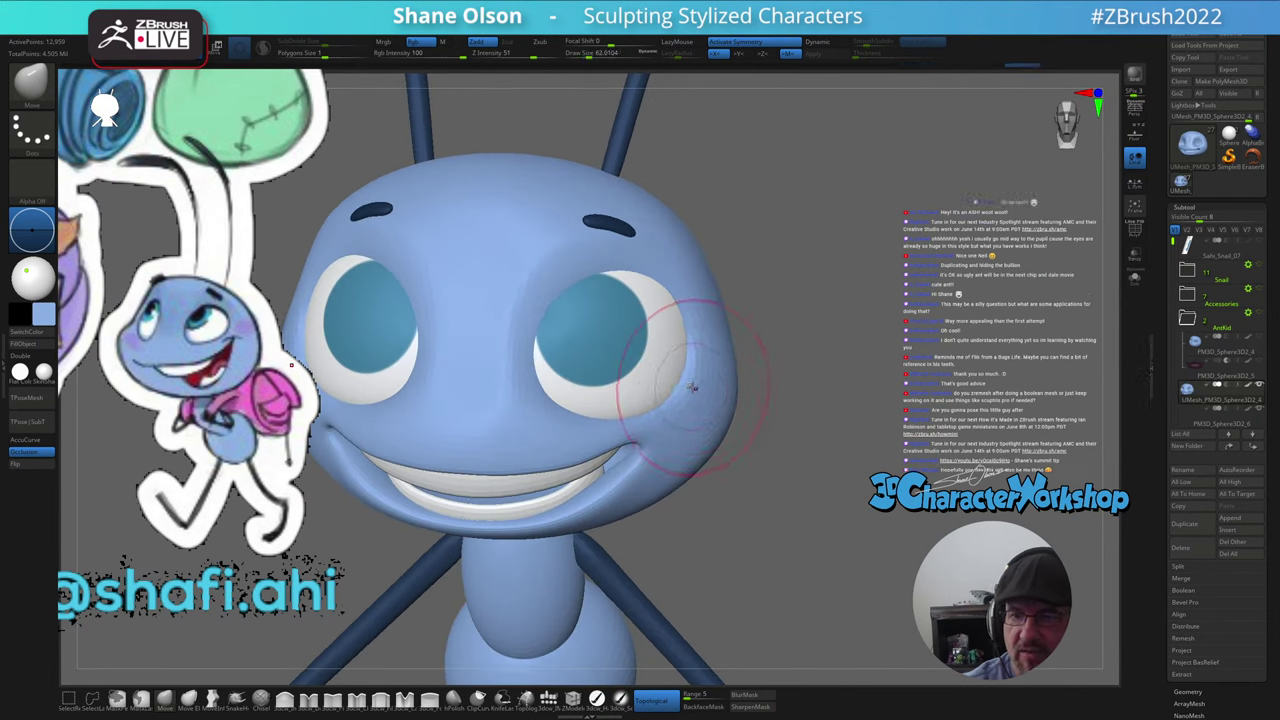
# - Adjust the lower lip and the sides of the mouth with the Move brush, checking the smile from the front
pyautogui.moveTo(690, 305); pyautogui.dragTo(671, 306, button='right')
pyautogui.moveTo(660, 462)
pyautogui.mouseDown(button='right')
pyautogui.moveTo(716, 443)
pyautogui.moveTo(646, 452)
pyautogui.moveTo(682, 460)
pyautogui.moveTo(622, 456)
pyautogui.moveTo(662, 427)
pyautogui.moveTo(650, 462)
pyautogui.moveTo(685, 455)
pyautogui.moveTo(671, 453)
pyautogui.mouseUp(button='right')
pyautogui.press('[')
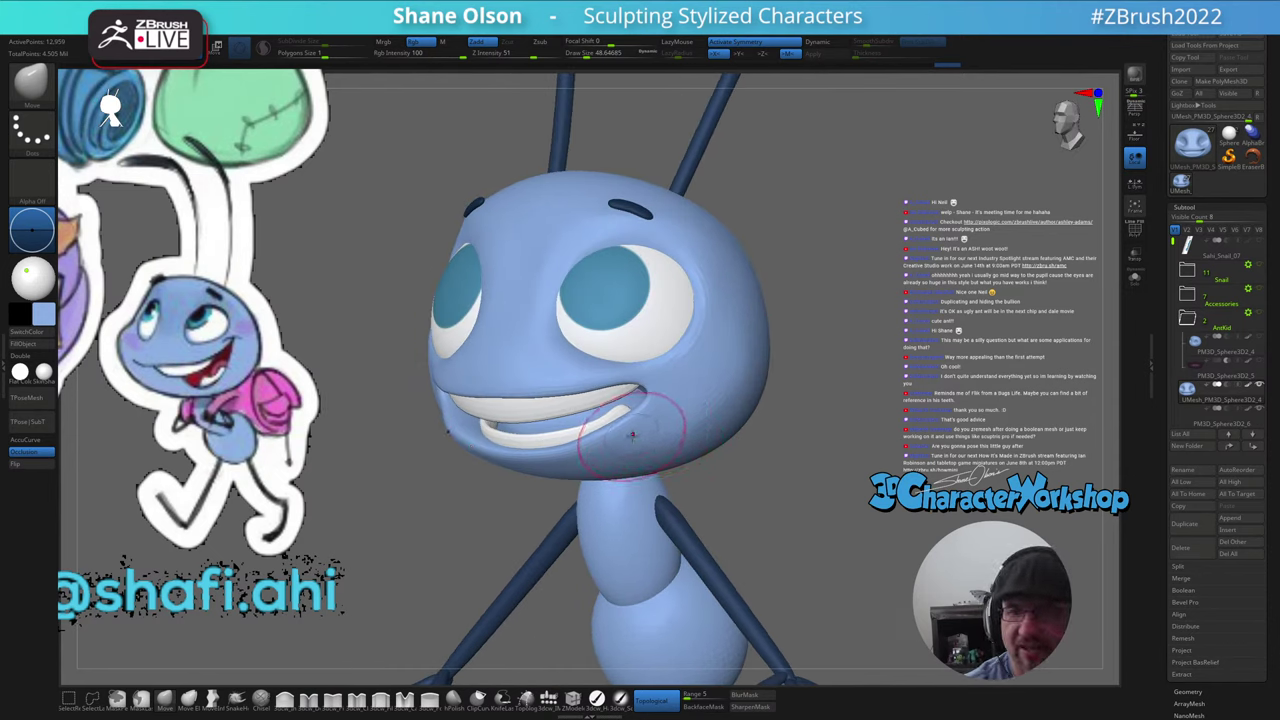
pyautogui.moveTo(460, 424)
pyautogui.mouseDown()
pyautogui.moveTo(464, 437)
pyautogui.moveTo(456, 428)
pyautogui.mouseUp()
pyautogui.press(']')
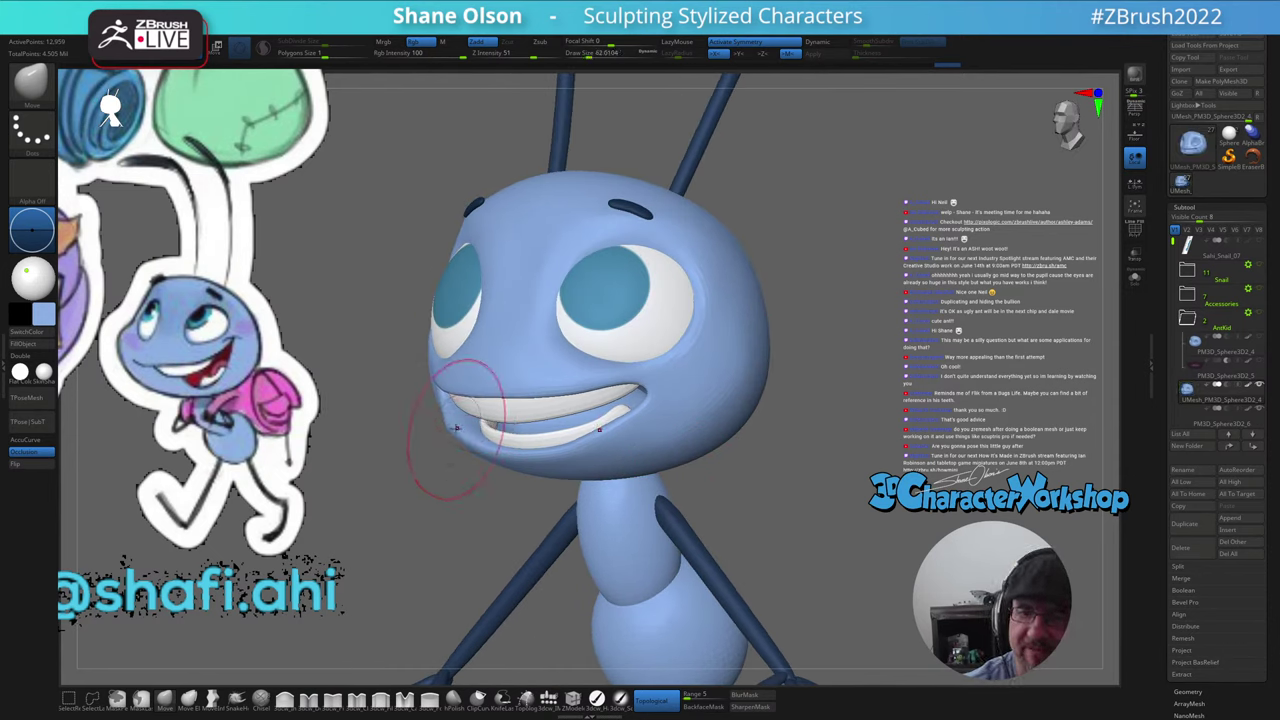
pyautogui.keyDown('shift'); pyautogui.moveTo(456, 428); pyautogui.dragTo(393, 426, button='right'); pyautogui.keyUp('shift')
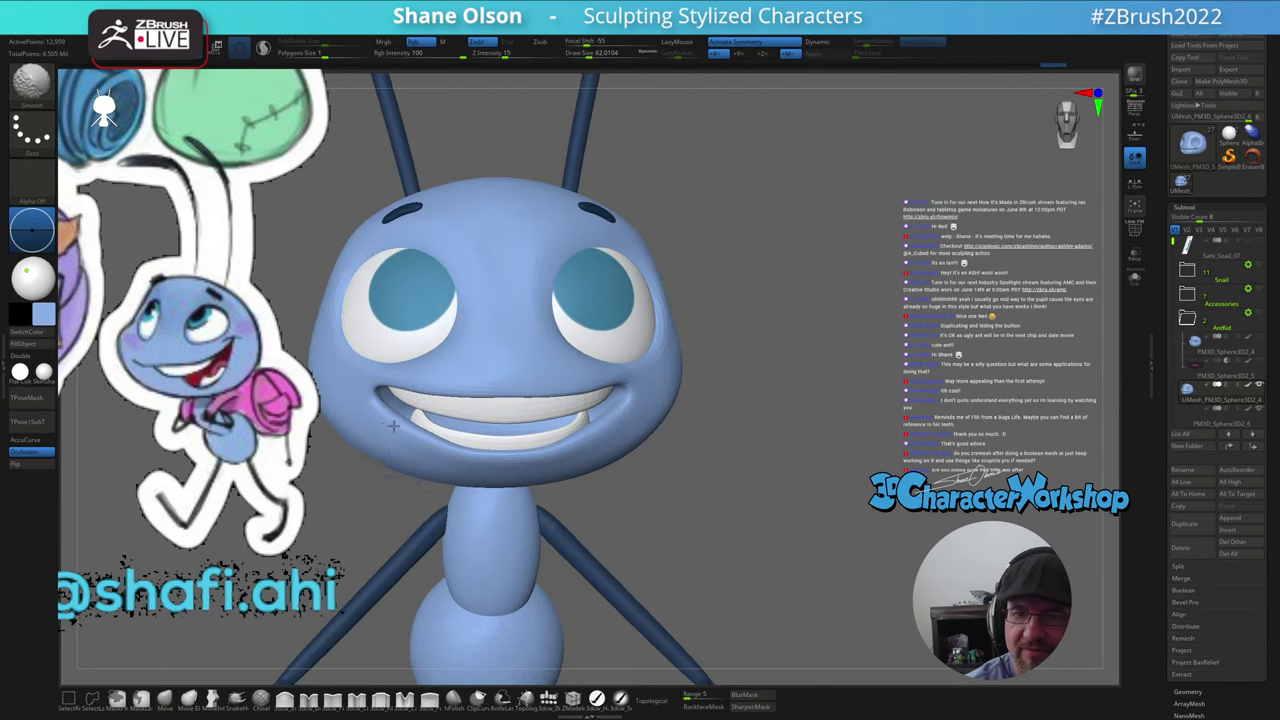
# - Pull the mouth corners into shape from the side with a reduced Move brush and check the smile from several angles
pyautogui.moveTo(682, 458)
pyautogui.mouseDown(button='right')
pyautogui.moveTo(500, 458)
pyautogui.moveTo(651, 452)
pyautogui.moveTo(640, 456)
pyautogui.moveTo(648, 428)
pyautogui.moveTo(500, 430)
pyautogui.mouseUp(button='right')
pyautogui.press('[')
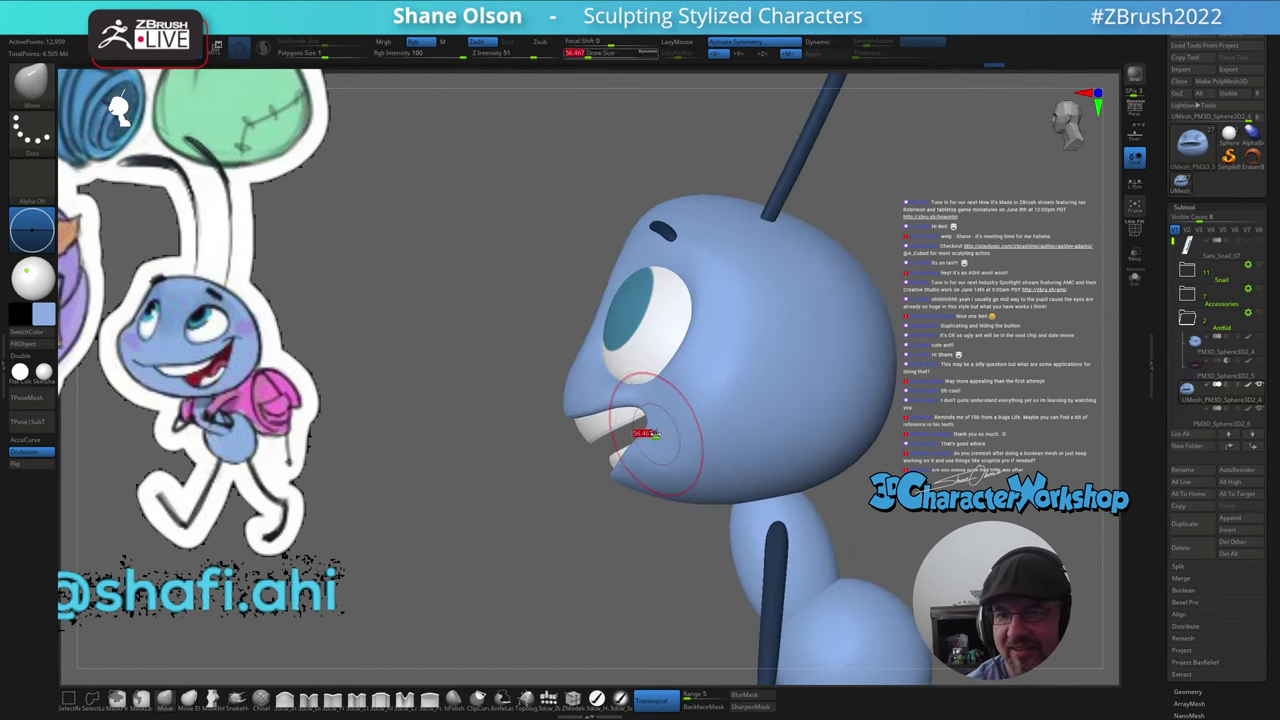
pyautogui.moveTo(659, 428); pyautogui.dragTo(650, 422)
pyautogui.moveTo(657, 413)
pyautogui.mouseDown(button='right')
pyautogui.moveTo(681, 410)
pyautogui.moveTo(671, 432)
pyautogui.moveTo(640, 440)
pyautogui.moveTo(668, 431)
pyautogui.mouseUp(button='right')
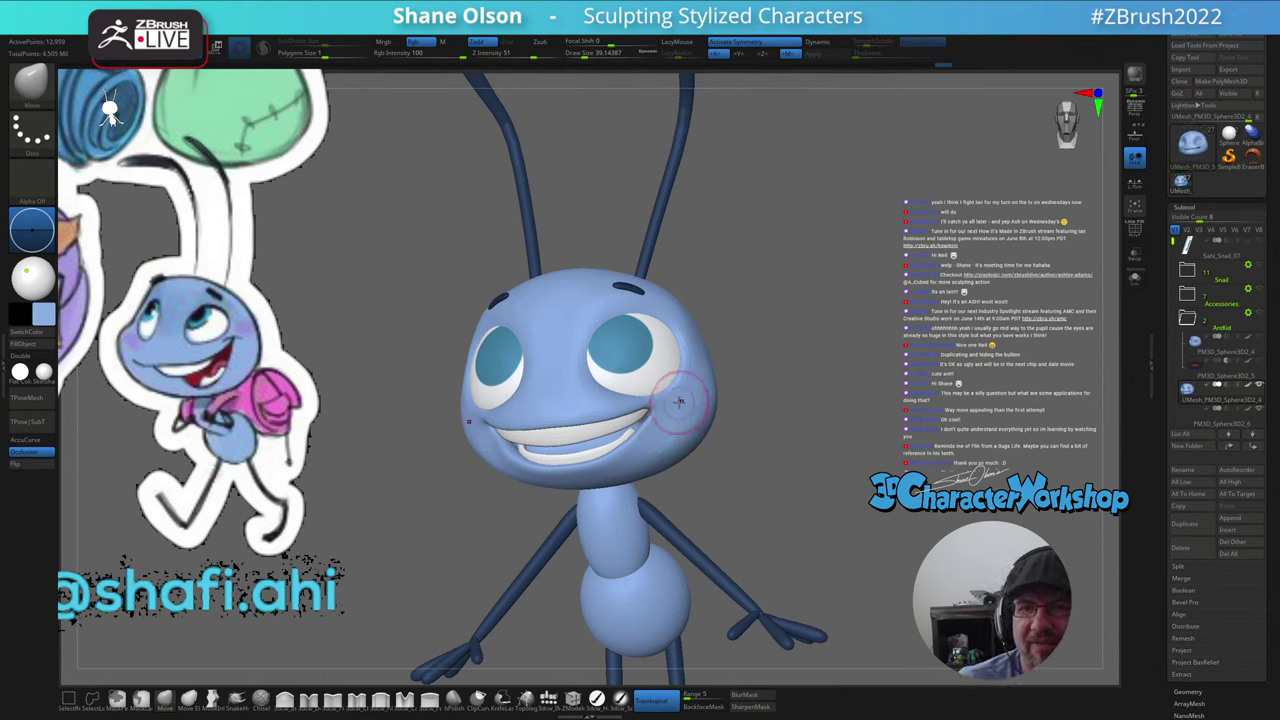
pyautogui.moveTo(679, 402)
pyautogui.mouseDown(button='right')
pyautogui.moveTo(631, 489)
pyautogui.moveTo(657, 460)
pyautogui.moveTo(595, 505)
pyautogui.mouseUp(button='right')
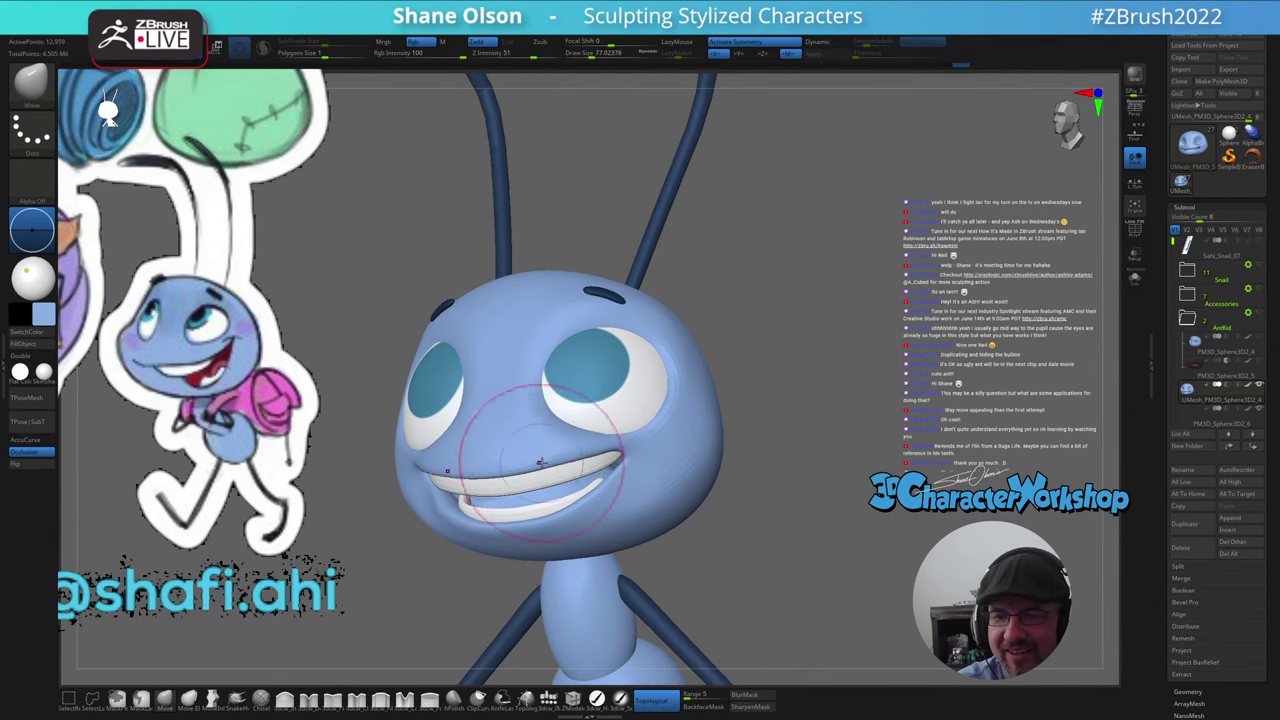
pyautogui.moveTo(585, 443); pyautogui.dragTo(570, 483, button='right')
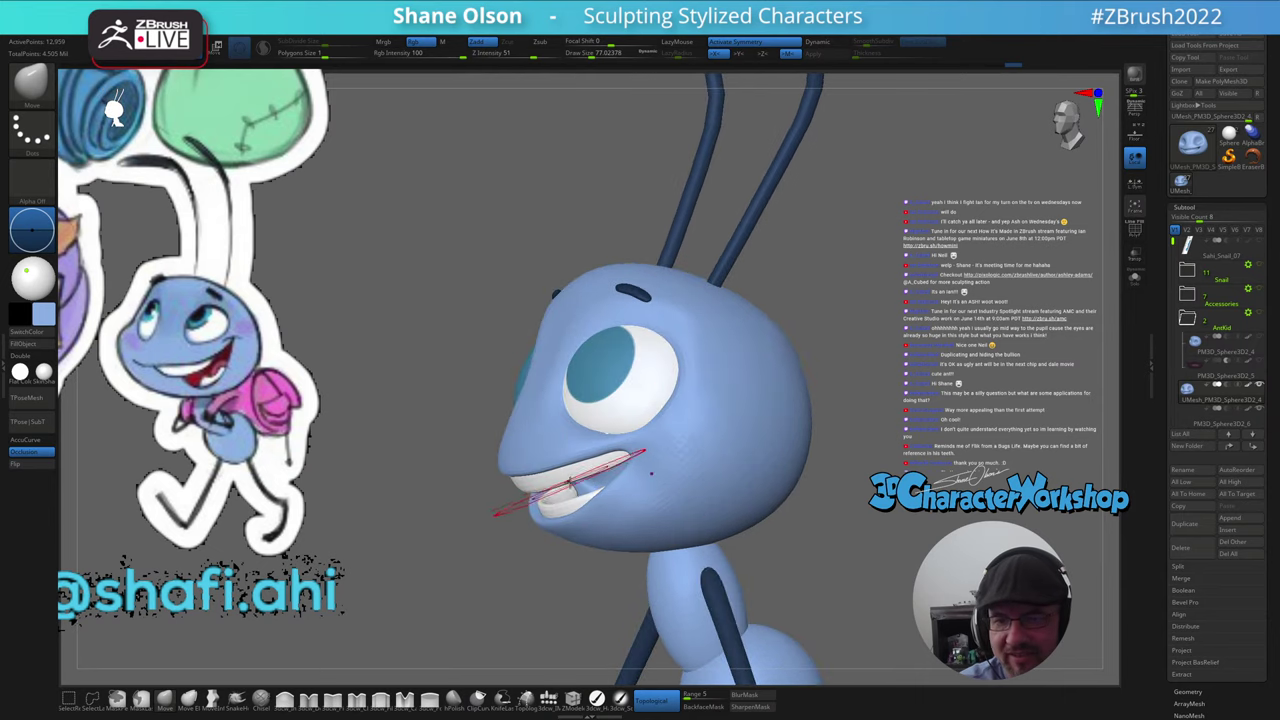
# - Reshape the upper lip over the teeth and refine the mouth corners with a smaller Move brush
pyautogui.press('s')
pyautogui.moveTo(592, 487); pyautogui.dragTo(586, 486)
pyautogui.press(']')
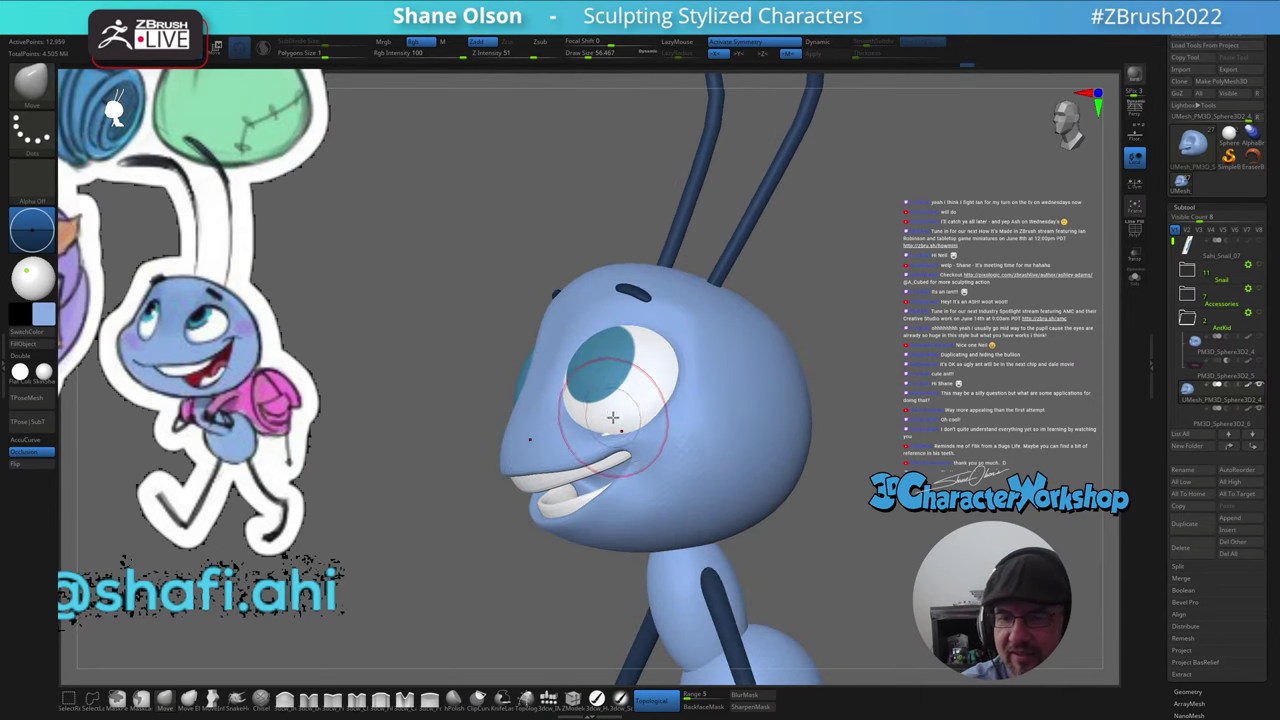
pyautogui.moveTo(628, 438); pyautogui.dragTo(626, 458, button='right')
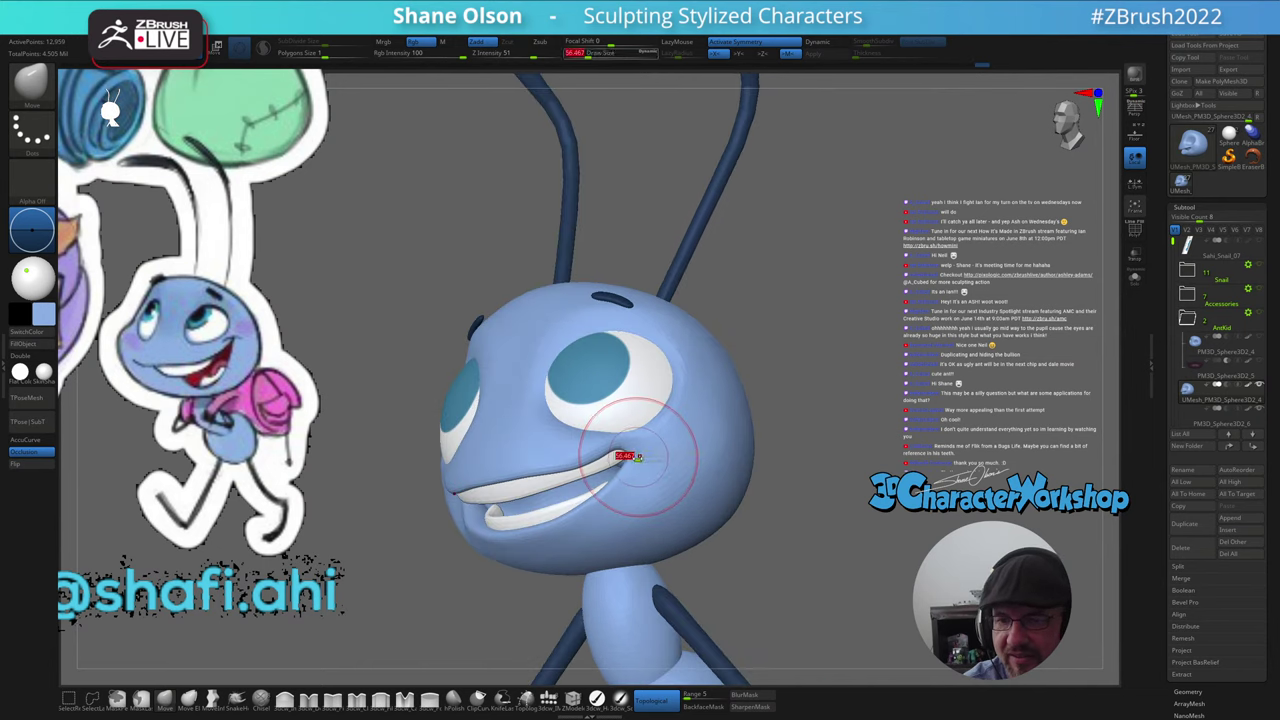
pyautogui.press('[')
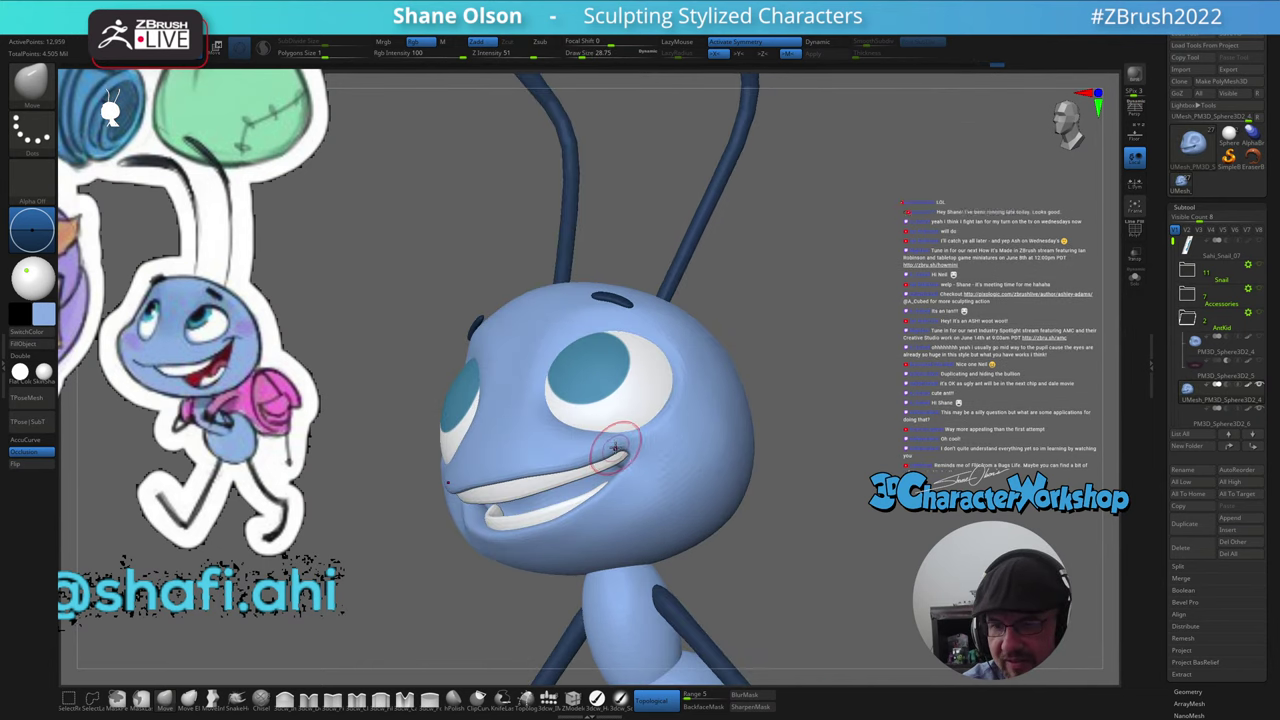
pyautogui.moveTo(651, 434); pyautogui.dragTo(617, 477, button='right')
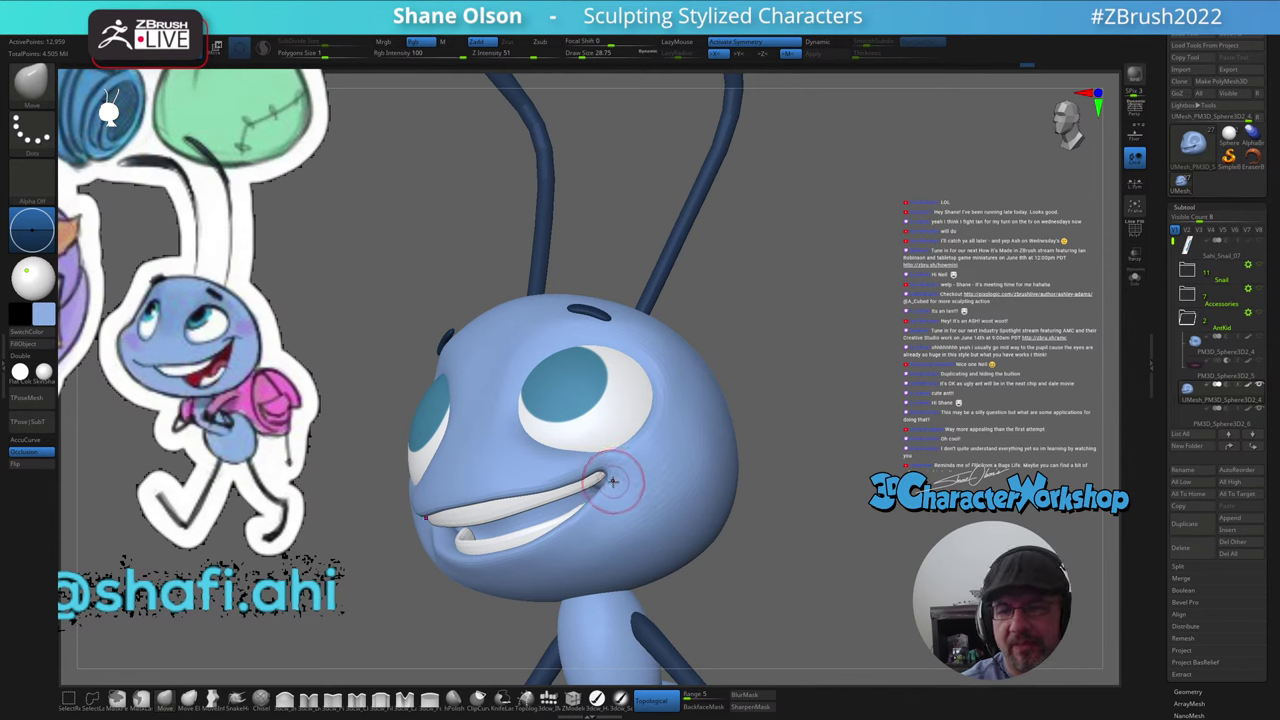
# - Enlarge the Move brush and curve the lips and lower cheeks into a wider smile
pyautogui.press(']')
pyautogui.press(']')
pyautogui.moveTo(526, 498); pyautogui.dragTo(529, 493)
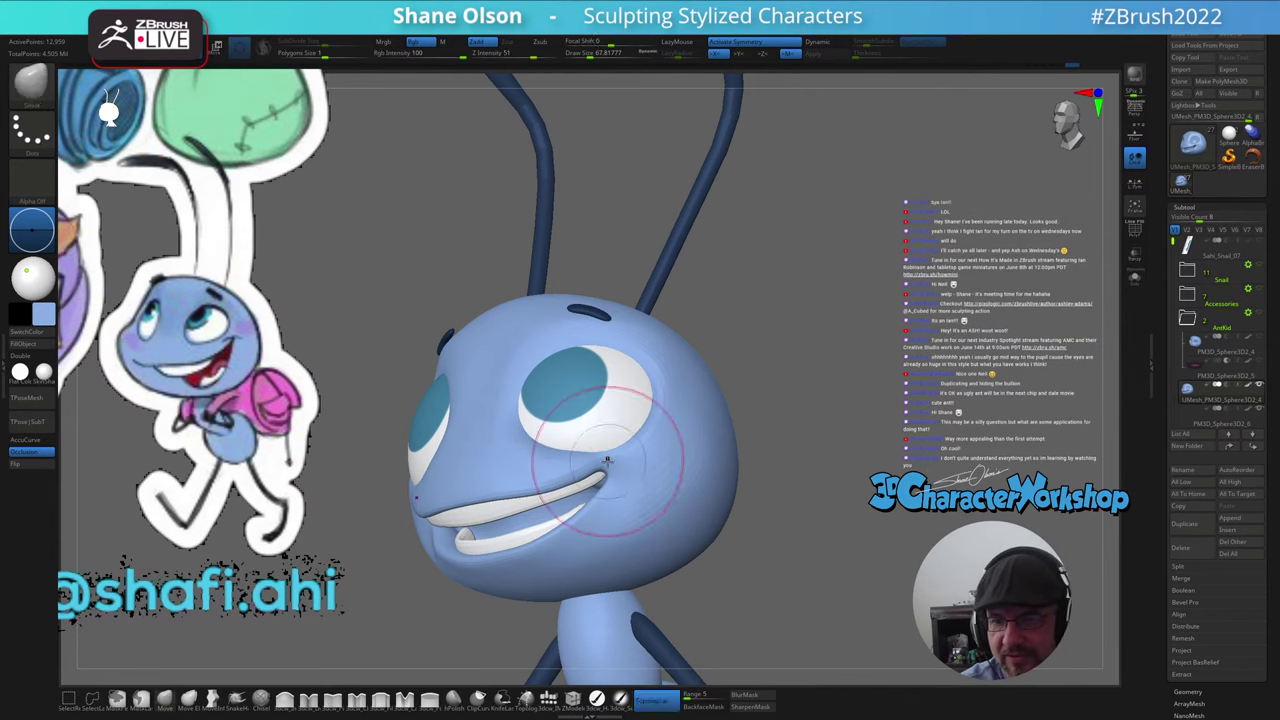
pyautogui.moveTo(606, 461); pyautogui.dragTo(634, 486, button='right')
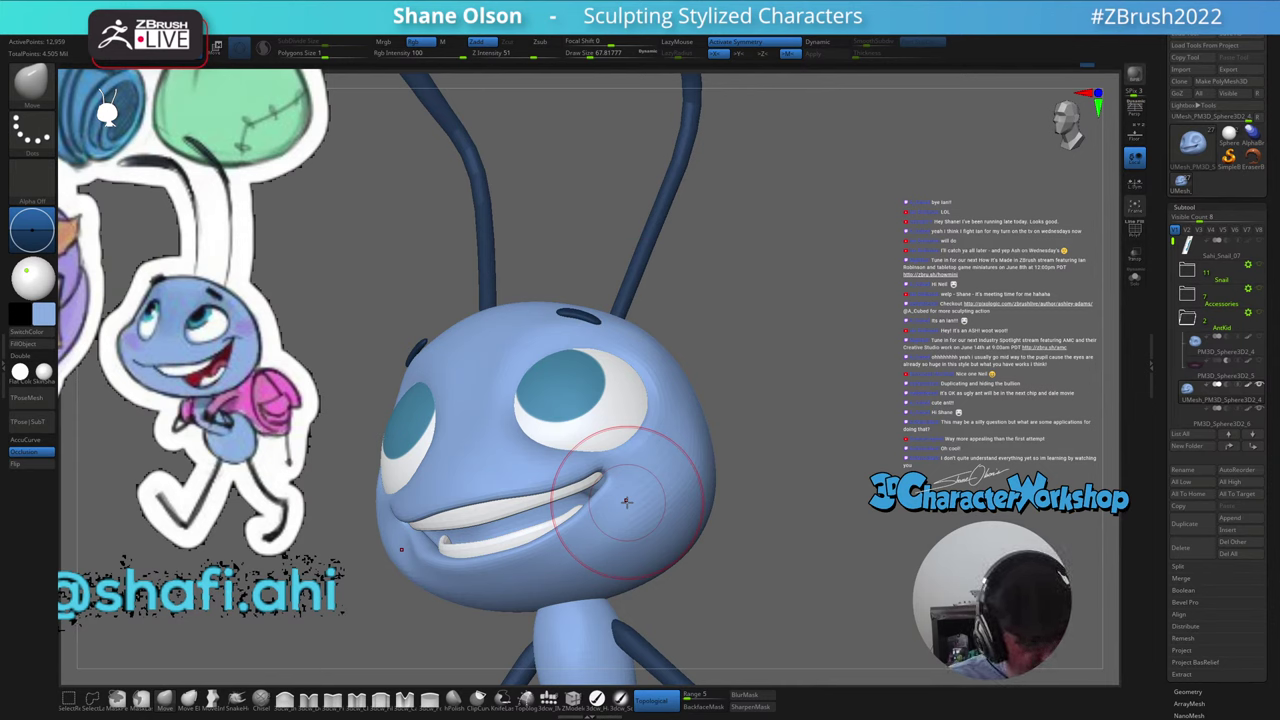
pyautogui.moveTo(690, 526); pyautogui.dragTo(711, 537)
pyautogui.moveTo(713, 538); pyautogui.dragTo(755, 540, button='right')
pyautogui.moveTo(474, 539); pyautogui.dragTo(468, 556, button='right')
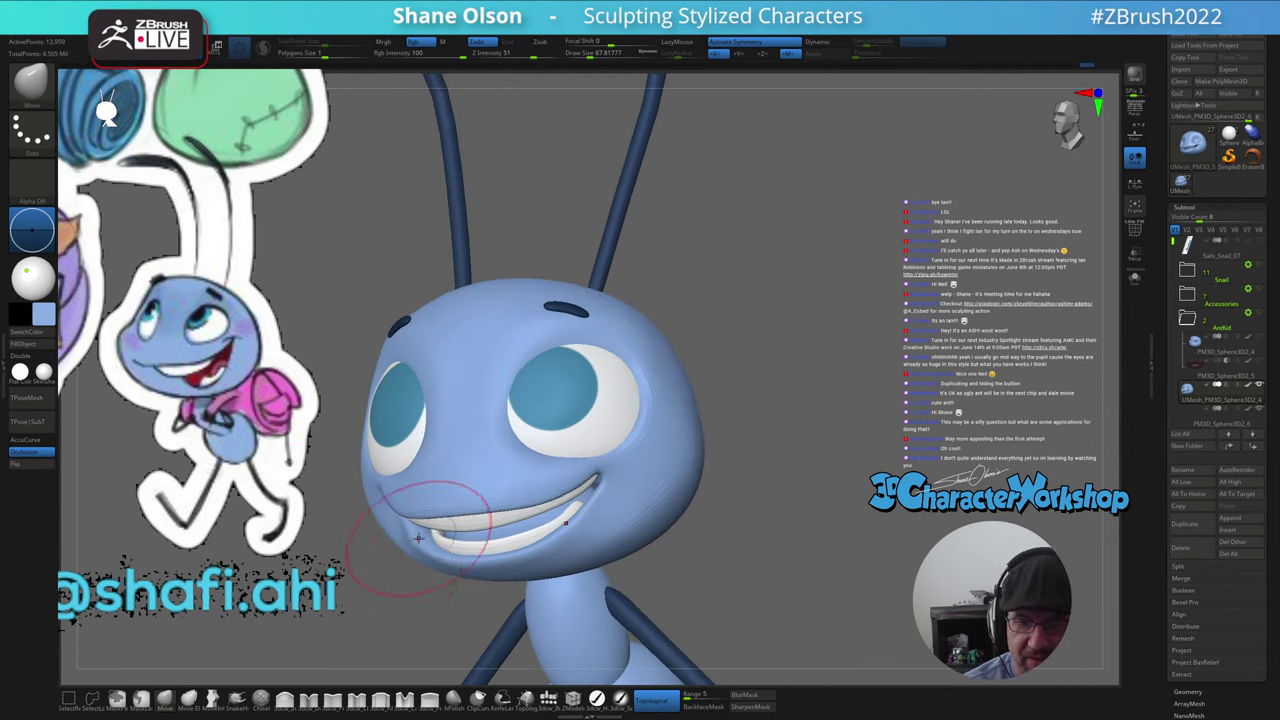
# - Refine the lower lip near the mouth corner with a small Move brush and smooth its edge
pyautogui.moveTo(706, 502); pyautogui.dragTo(679, 540, button='right')
pyautogui.moveTo(596, 550); pyautogui.dragTo(597, 550, button='right')
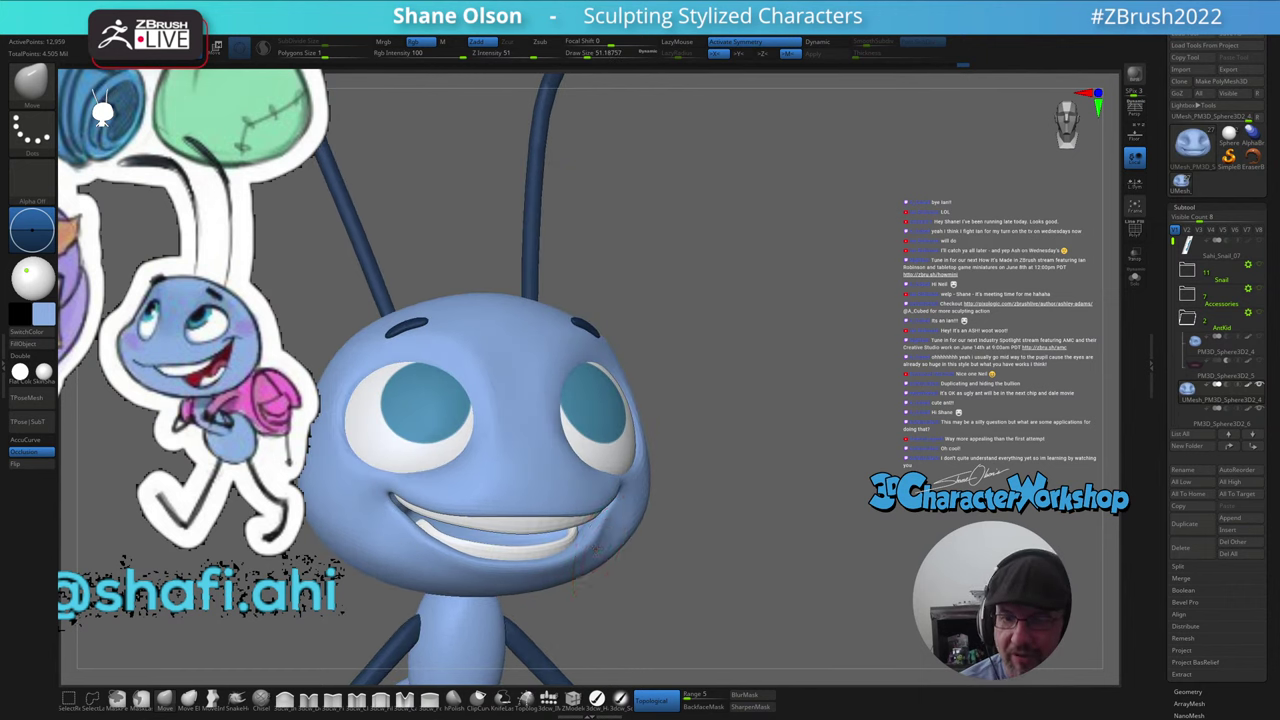
pyautogui.moveTo(577, 536); pyautogui.dragTo(575, 535)
pyautogui.press('[')
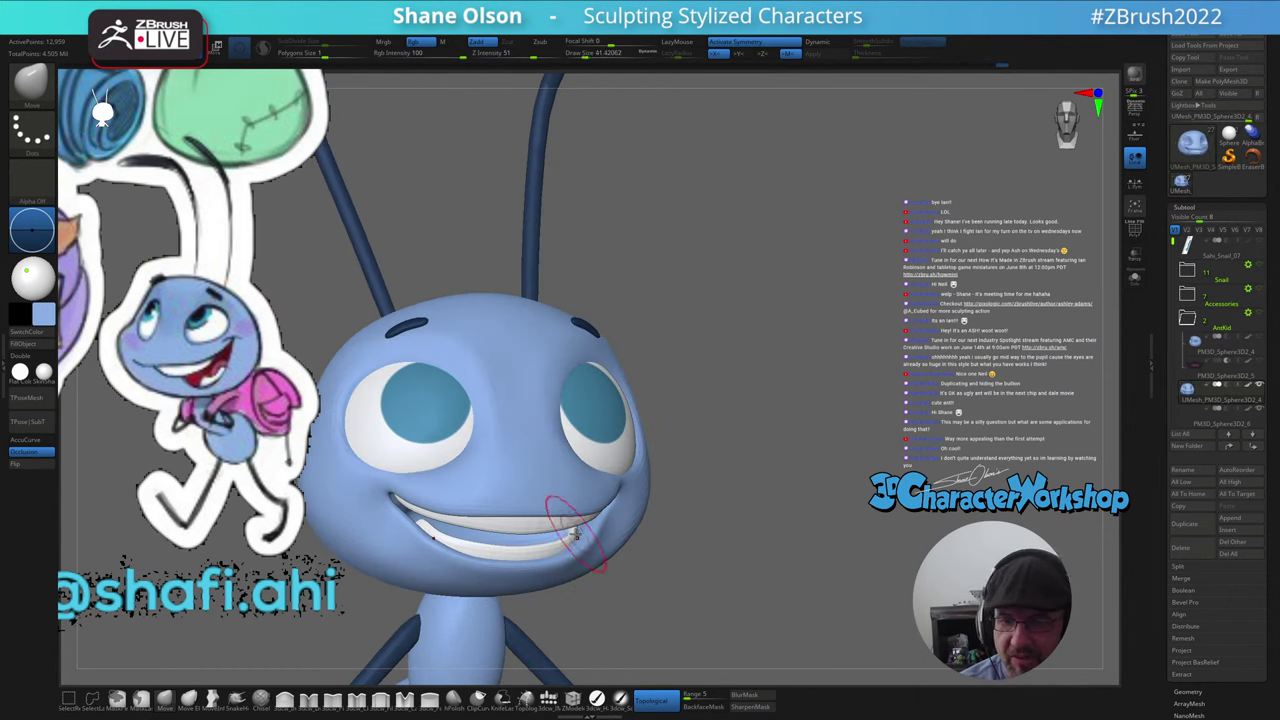
pyautogui.moveTo(604, 521); pyautogui.dragTo(575, 528, button='right')
pyautogui.keyDown('shift'); pyautogui.moveTo(572, 526); pyautogui.dragTo(575, 532); pyautogui.keyUp('shift')
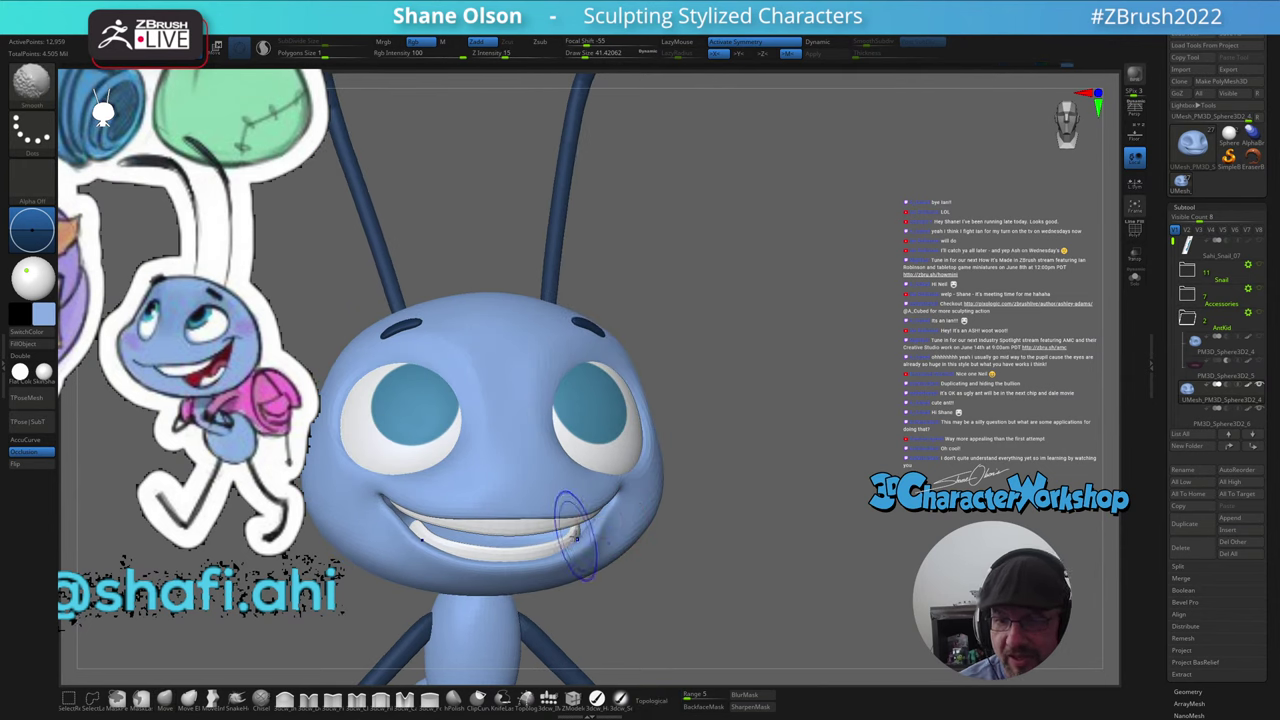
pyautogui.moveTo(625, 548)
pyautogui.mouseDown(button='right')
pyautogui.moveTo(590, 557)
pyautogui.moveTo(590, 530)
pyautogui.mouseUp(button='right')
pyautogui.press(']')
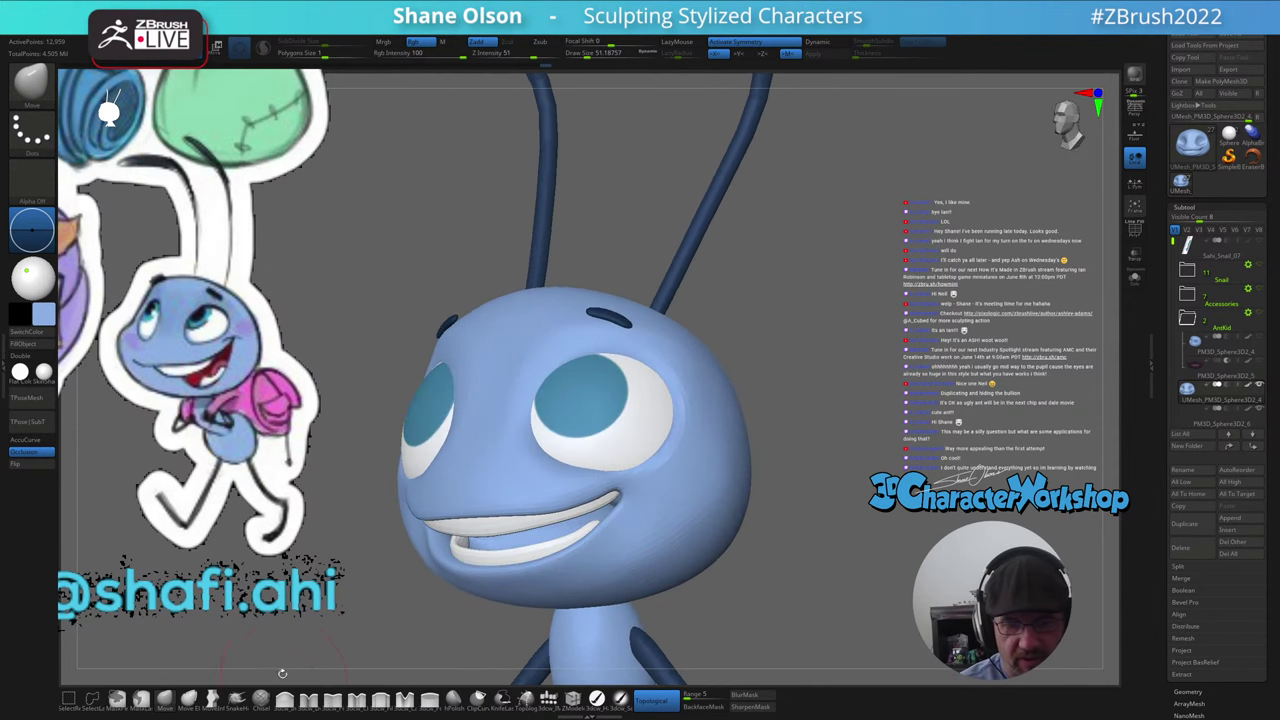
# - Choose the Inflate brush at a small size and build up soft volume around the mouth corners
pyautogui.click(284, 698)
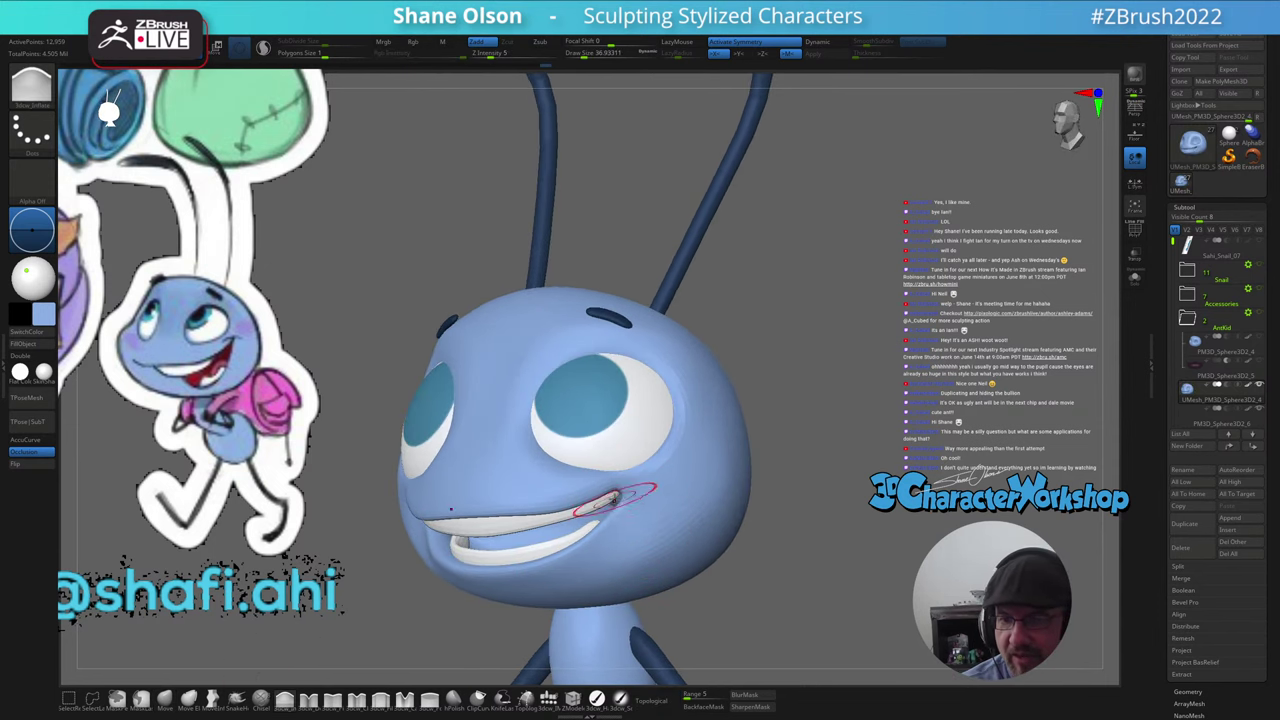
pyautogui.moveTo(619, 492)
pyautogui.mouseDown(button='right')
pyautogui.moveTo(646, 500)
pyautogui.moveTo(620, 505)
pyautogui.moveTo(640, 506)
pyautogui.moveTo(663, 491)
pyautogui.moveTo(620, 500)
pyautogui.moveTo(606, 480)
pyautogui.mouseUp(button='right')
pyautogui.press('[')
pyautogui.press('[')
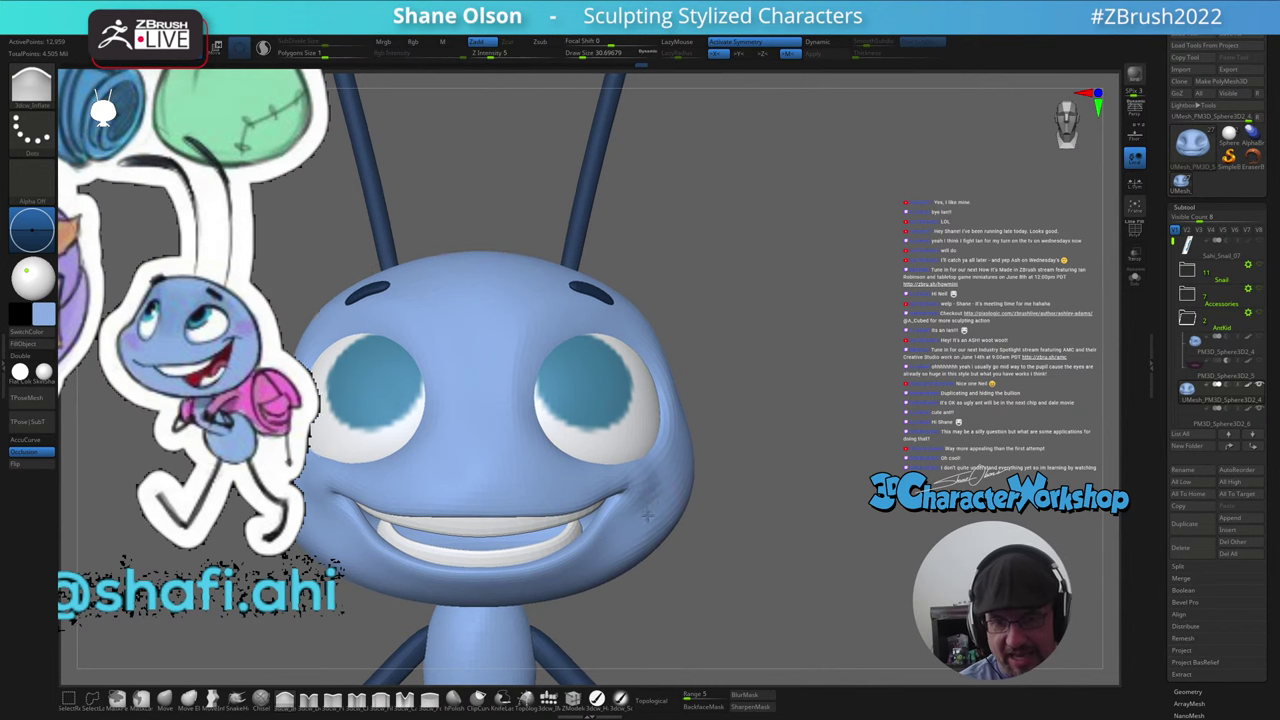
pyautogui.keyDown('alt'); pyautogui.moveTo(732, 520); pyautogui.dragTo(682, 524); pyautogui.keyUp('alt')
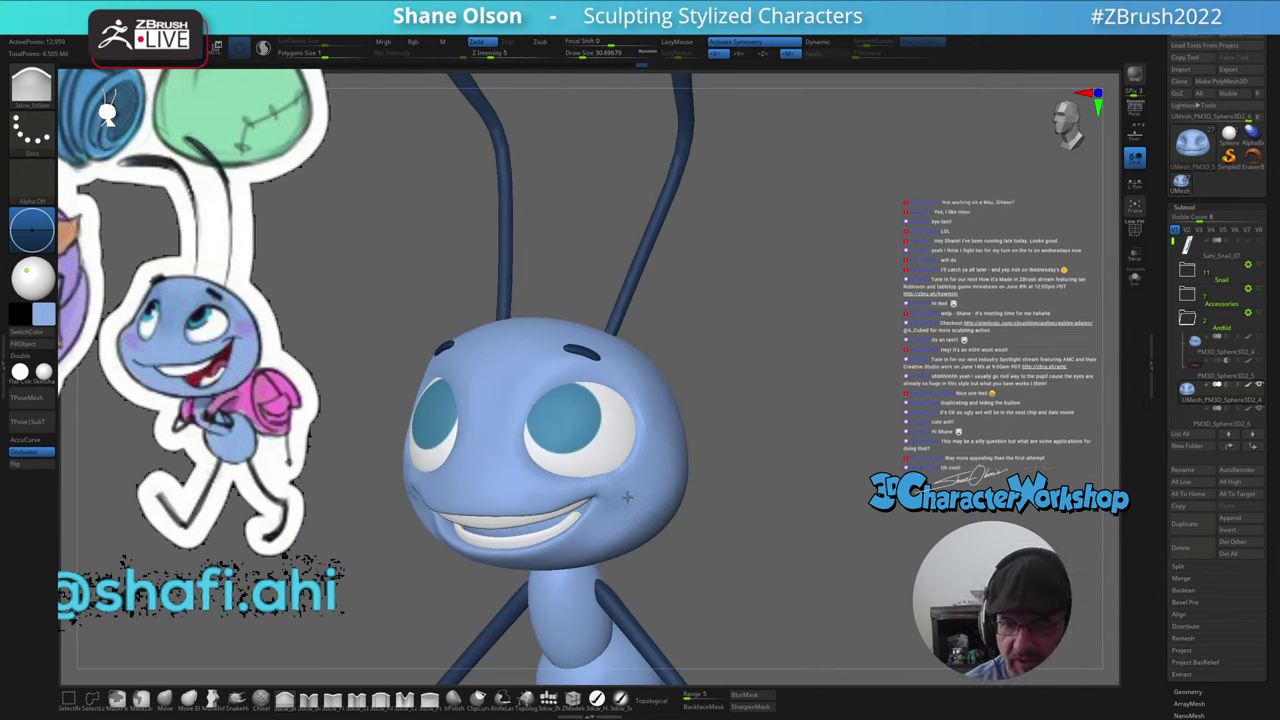
pyautogui.moveTo(627, 493); pyautogui.dragTo(642, 481, button='right')
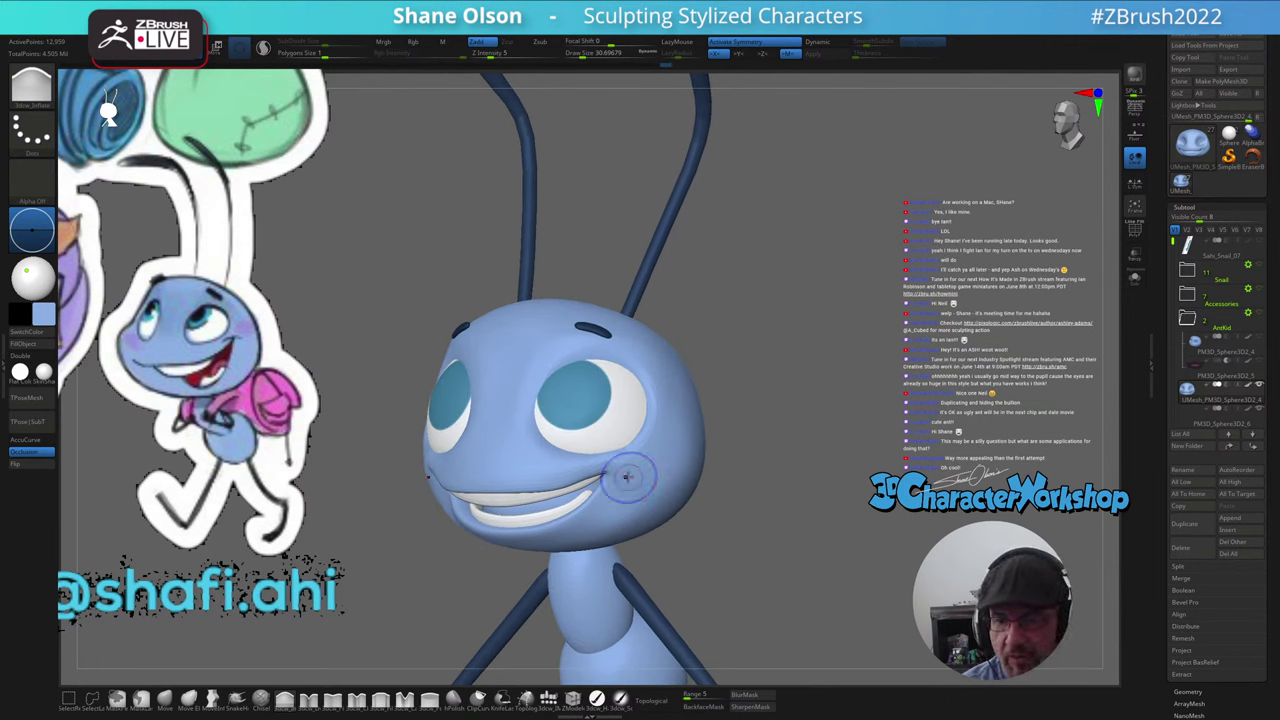
pyautogui.keyDown('shift'); pyautogui.moveTo(649, 451); pyautogui.dragTo(765, 507, button='right'); pyautogui.keyUp('shift')
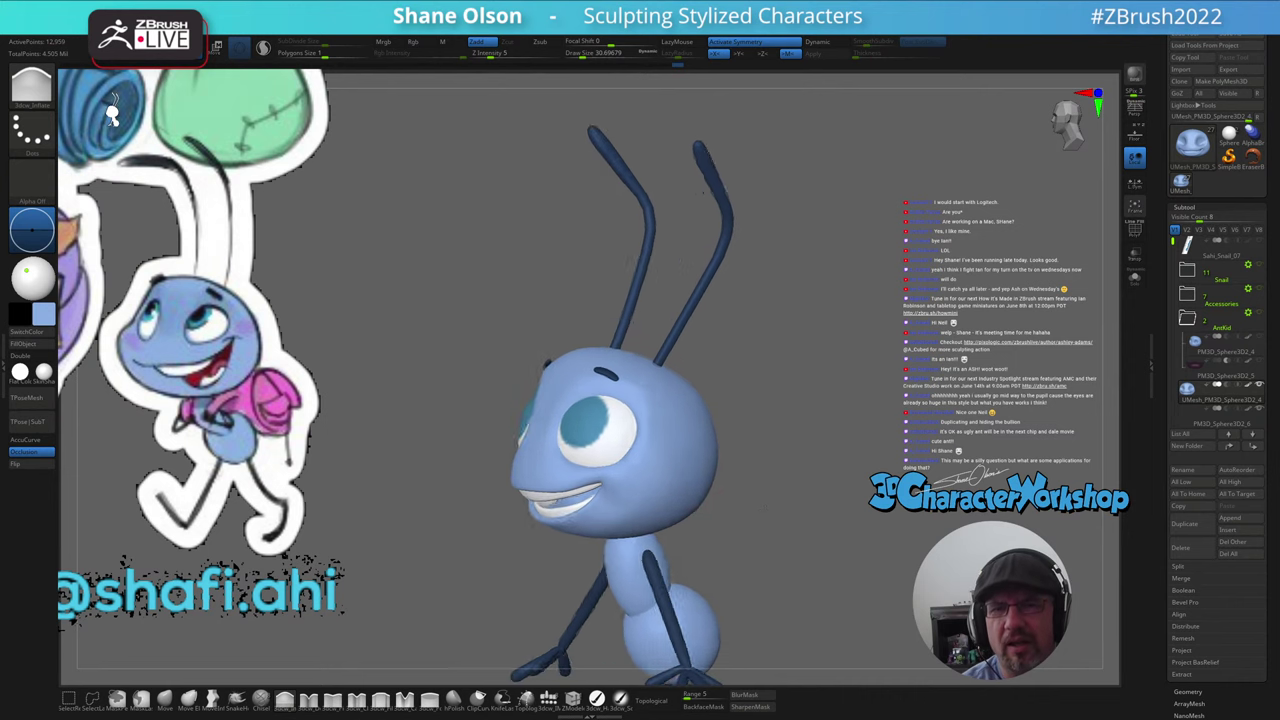
pyautogui.moveTo(703, 190); pyautogui.dragTo(721, 483, button='right')
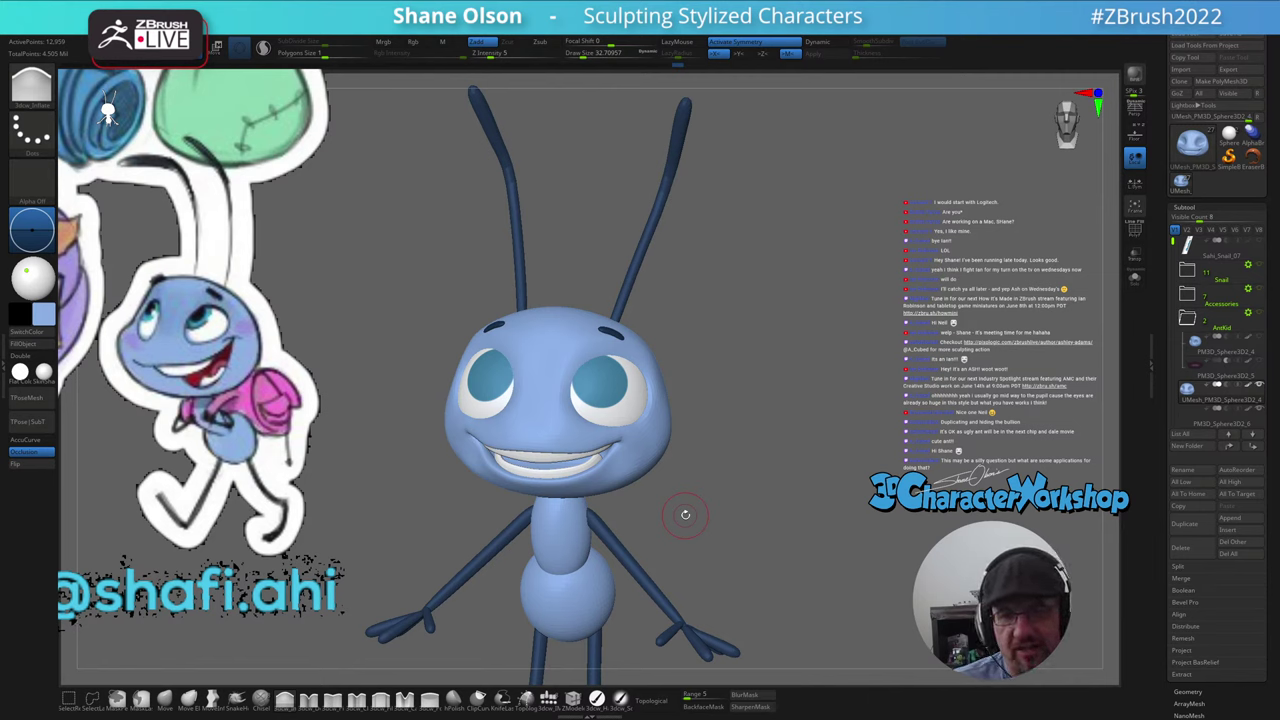
# - Enlarge the Inflate brush, puff out both cheeks symmetrically and smooth the added volume
pyautogui.moveTo(676, 490); pyautogui.dragTo(673, 494)
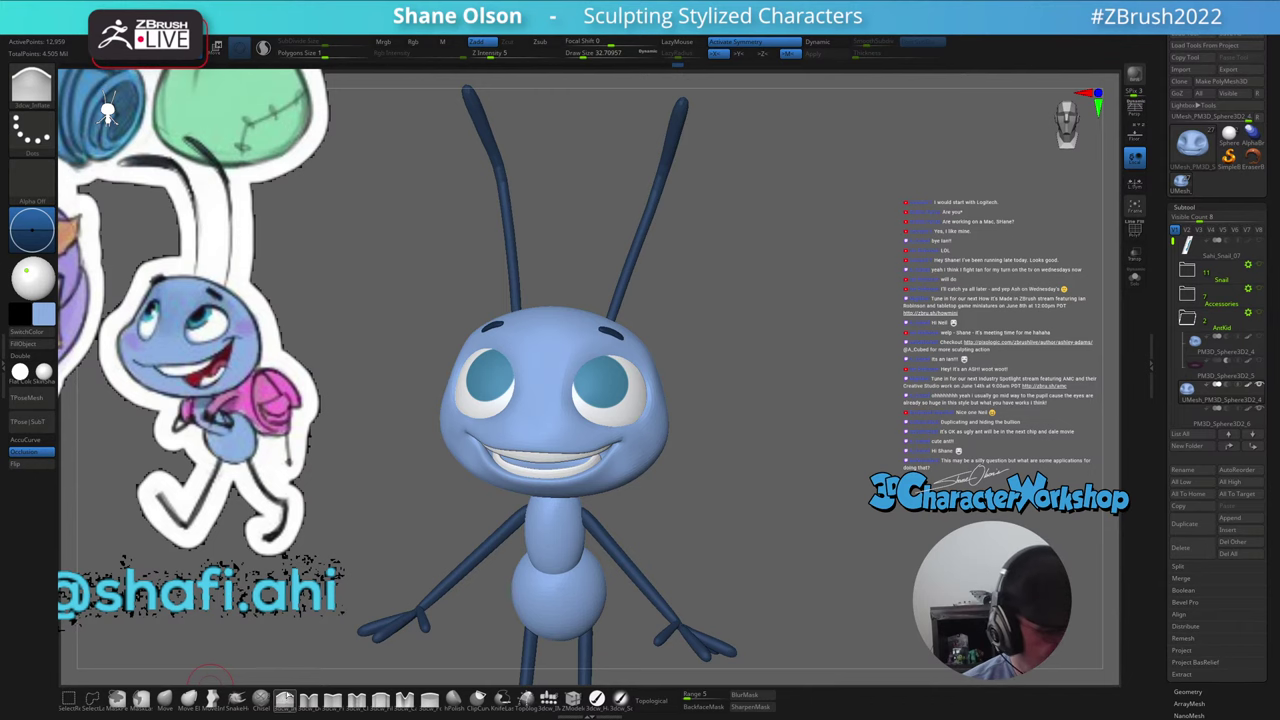
pyautogui.click(285, 700)
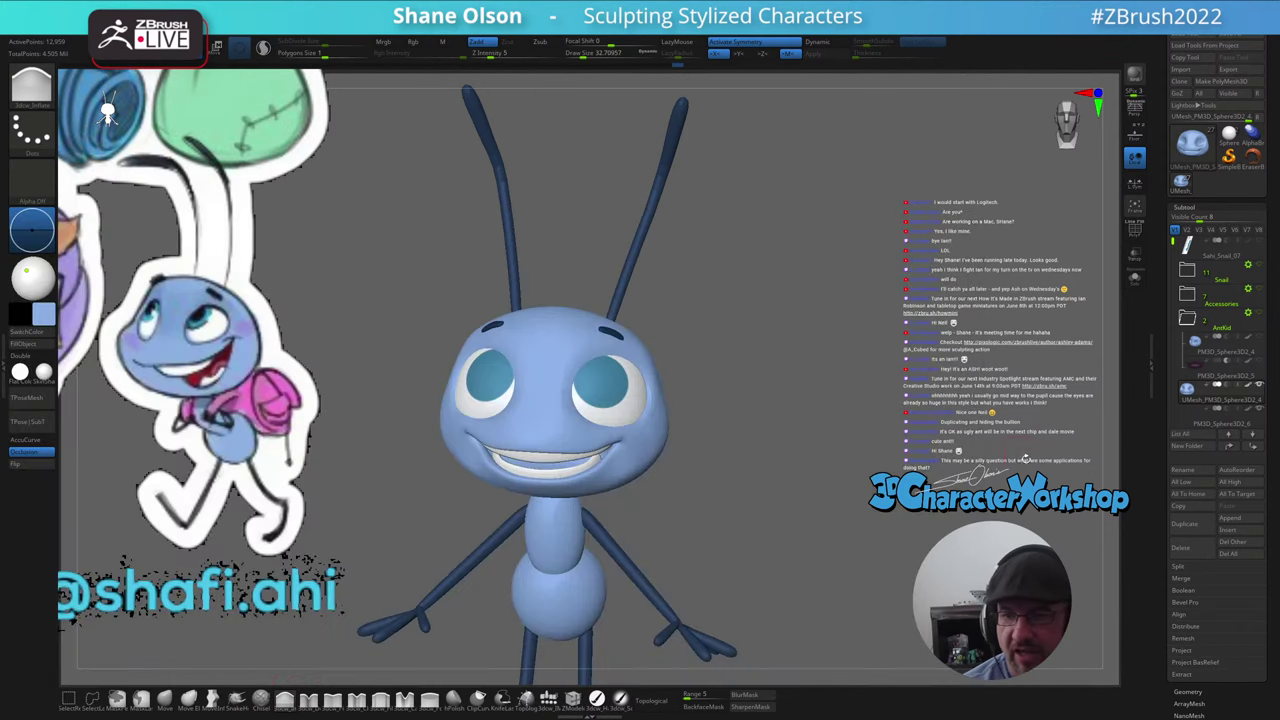
pyautogui.press('s')
pyautogui.moveTo(706, 519)
pyautogui.mouseDown()
pyautogui.moveTo(703, 509)
pyautogui.moveTo(701, 527)
pyautogui.moveTo(685, 528)
pyautogui.moveTo(691, 511)
pyautogui.mouseUp()
pyautogui.press('s')
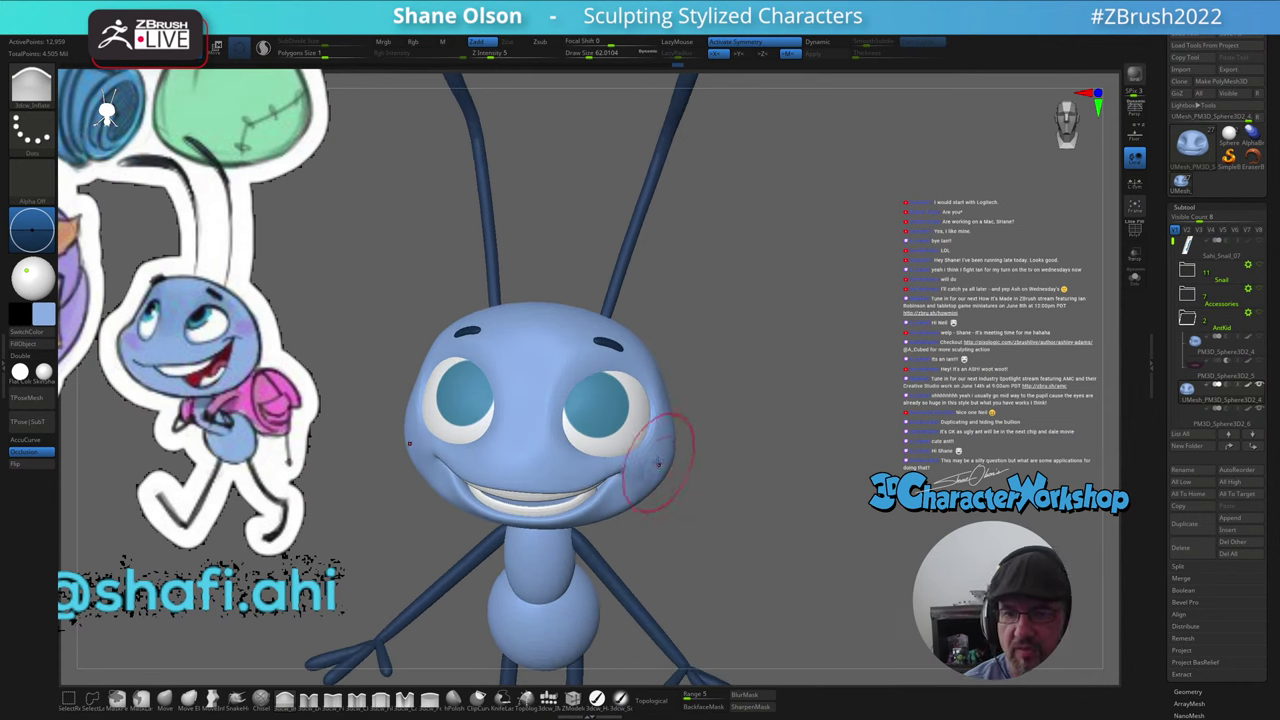
pyautogui.moveTo(658, 462)
pyautogui.mouseDown()
pyautogui.moveTo(664, 446)
pyautogui.moveTo(700, 448)
pyautogui.moveTo(674, 451)
pyautogui.moveTo(674, 437)
pyautogui.moveTo(688, 450)
pyautogui.moveTo(679, 481)
pyautogui.moveTo(698, 440)
pyautogui.moveTo(692, 466)
pyautogui.mouseUp()
pyautogui.press('s')
pyautogui.keyDown('shift'); pyautogui.moveTo(685, 483); pyautogui.dragTo(683, 490); pyautogui.keyUp('shift')
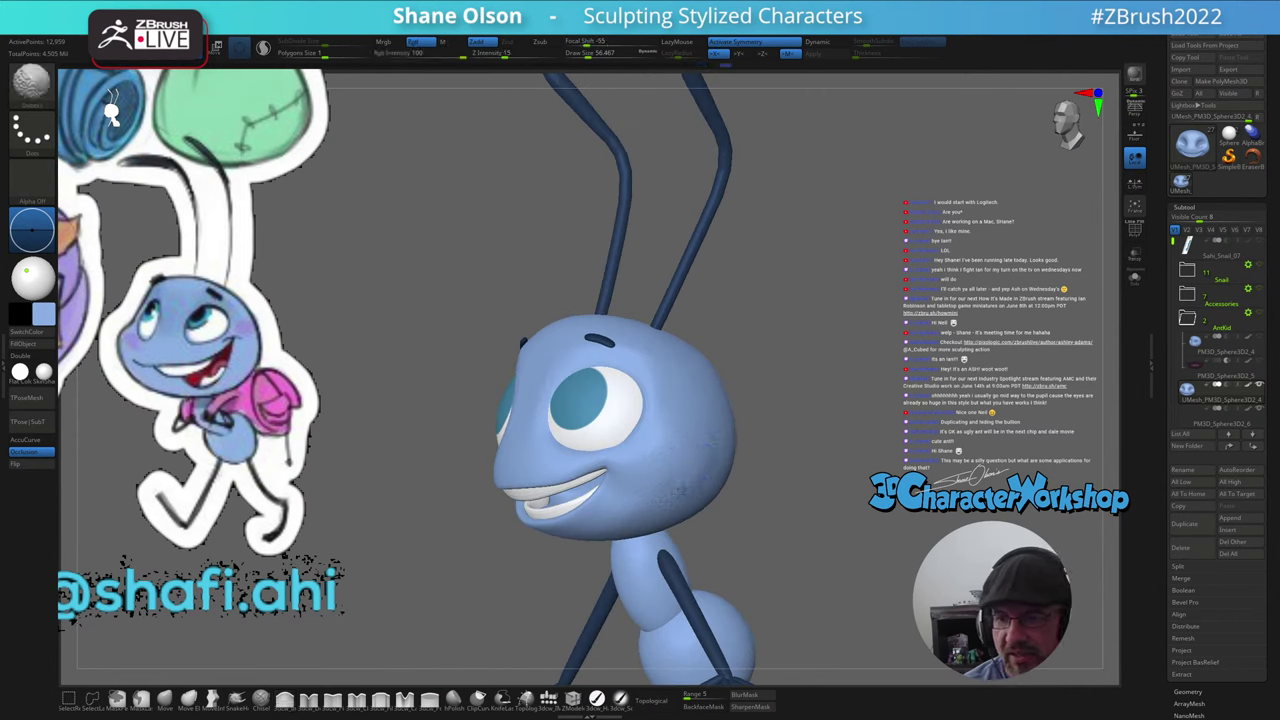
pyautogui.moveTo(740, 452)
pyautogui.mouseDown()
pyautogui.moveTo(762, 456)
pyautogui.moveTo(729, 460)
pyautogui.moveTo(755, 520)
pyautogui.moveTo(714, 522)
pyautogui.moveTo(729, 504)
pyautogui.mouseUp()
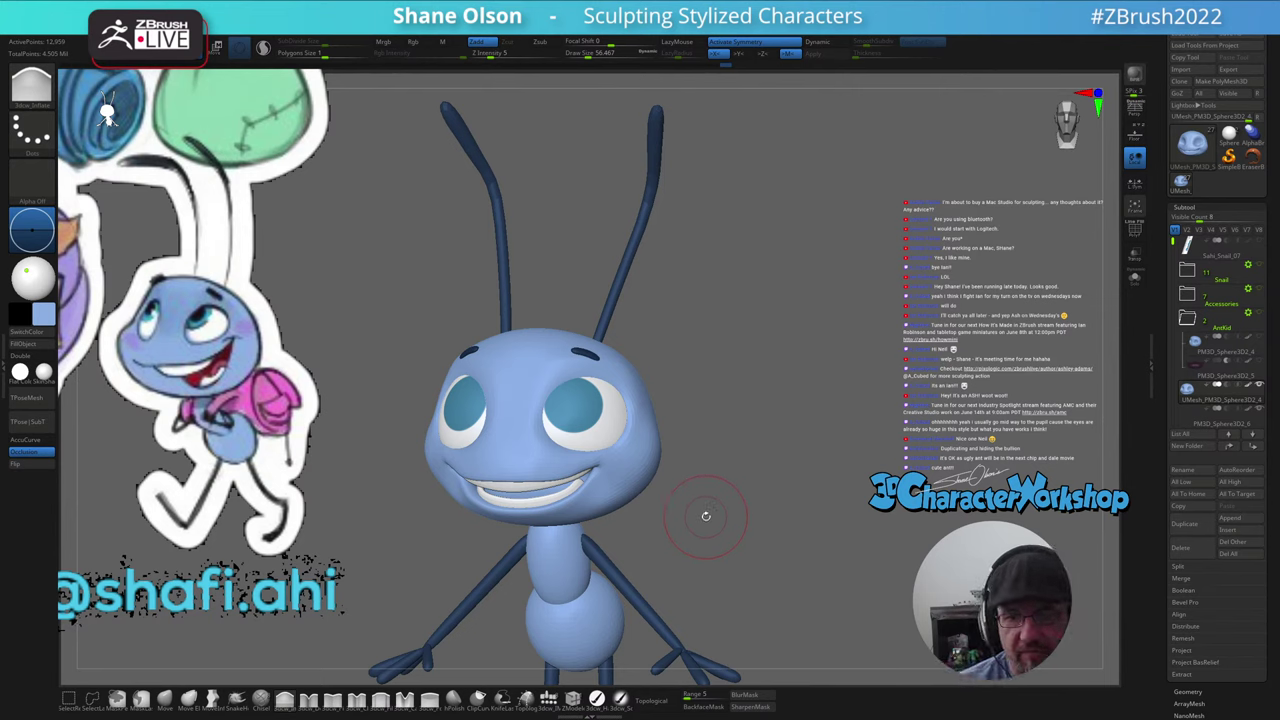
# - Examine the smile, cheeks and overall head shape from the side, three-quarter and front views
pyautogui.moveTo(705, 529)
pyautogui.mouseDown()
pyautogui.moveTo(654, 522)
pyautogui.moveTo(614, 496)
pyautogui.moveTo(655, 518)
pyautogui.moveTo(608, 512)
pyautogui.moveTo(703, 491)
pyautogui.moveTo(618, 495)
pyautogui.mouseUp()
pyautogui.press('[')
pyautogui.press(']')
pyautogui.press(']')
pyautogui.moveTo(697, 499)
pyautogui.mouseDown()
pyautogui.moveTo(622, 500)
pyautogui.moveTo(715, 490)
pyautogui.moveTo(688, 505)
pyautogui.moveTo(737, 503)
pyautogui.moveTo(672, 540)
pyautogui.mouseUp()
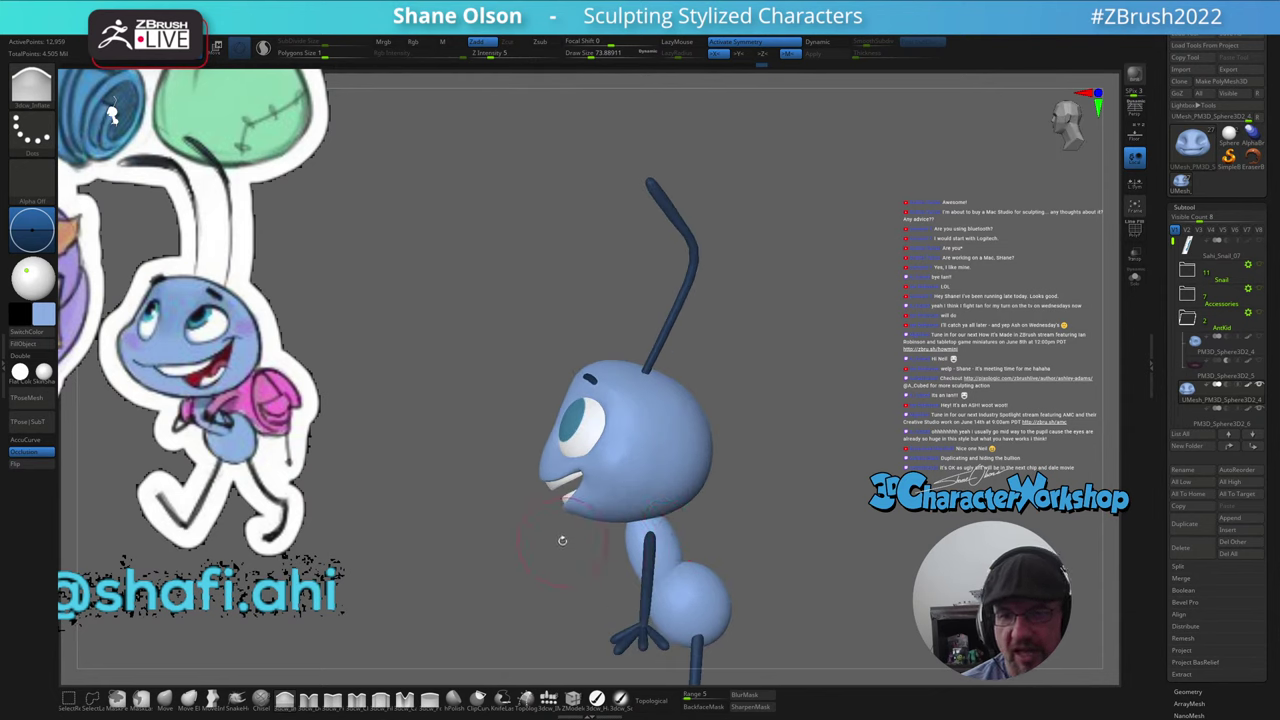
pyautogui.keyDown('alt'); pyautogui.moveTo(563, 540); pyautogui.dragTo(531, 570); pyautogui.keyUp('alt')
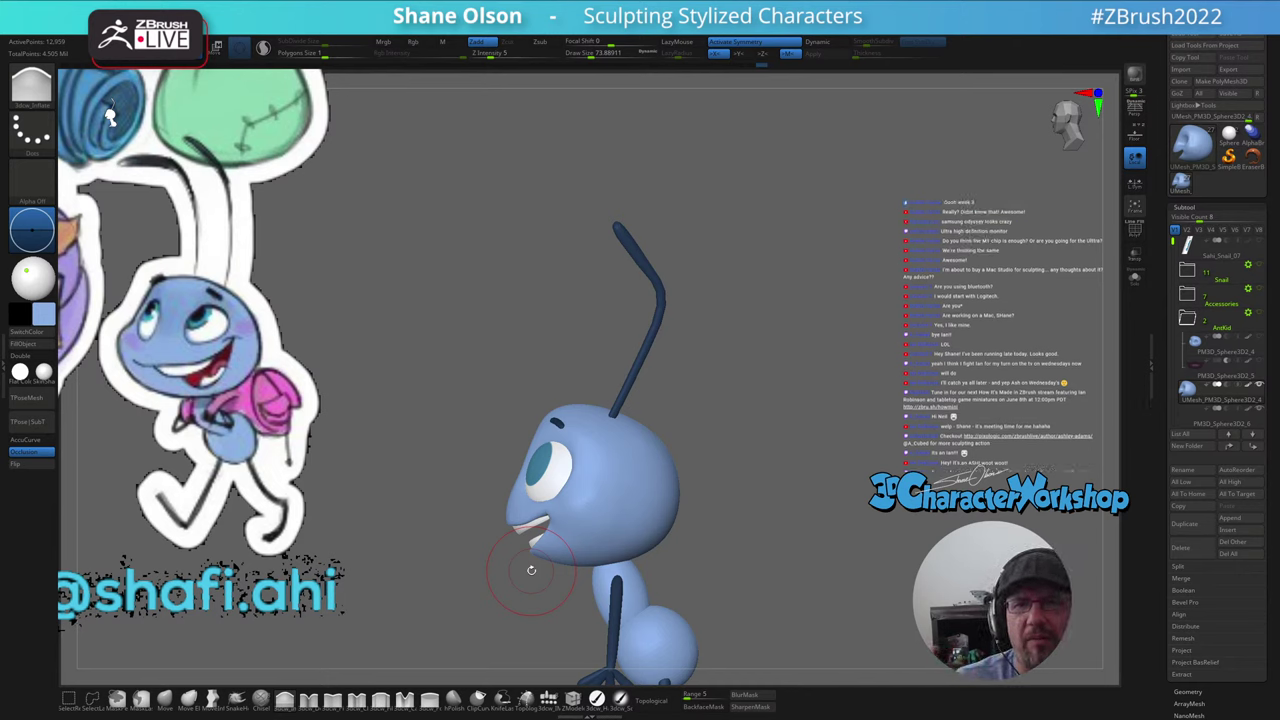
pyautogui.moveTo(735, 481)
pyautogui.mouseDown()
pyautogui.moveTo(769, 486)
pyautogui.moveTo(746, 494)
pyautogui.mouseUp()
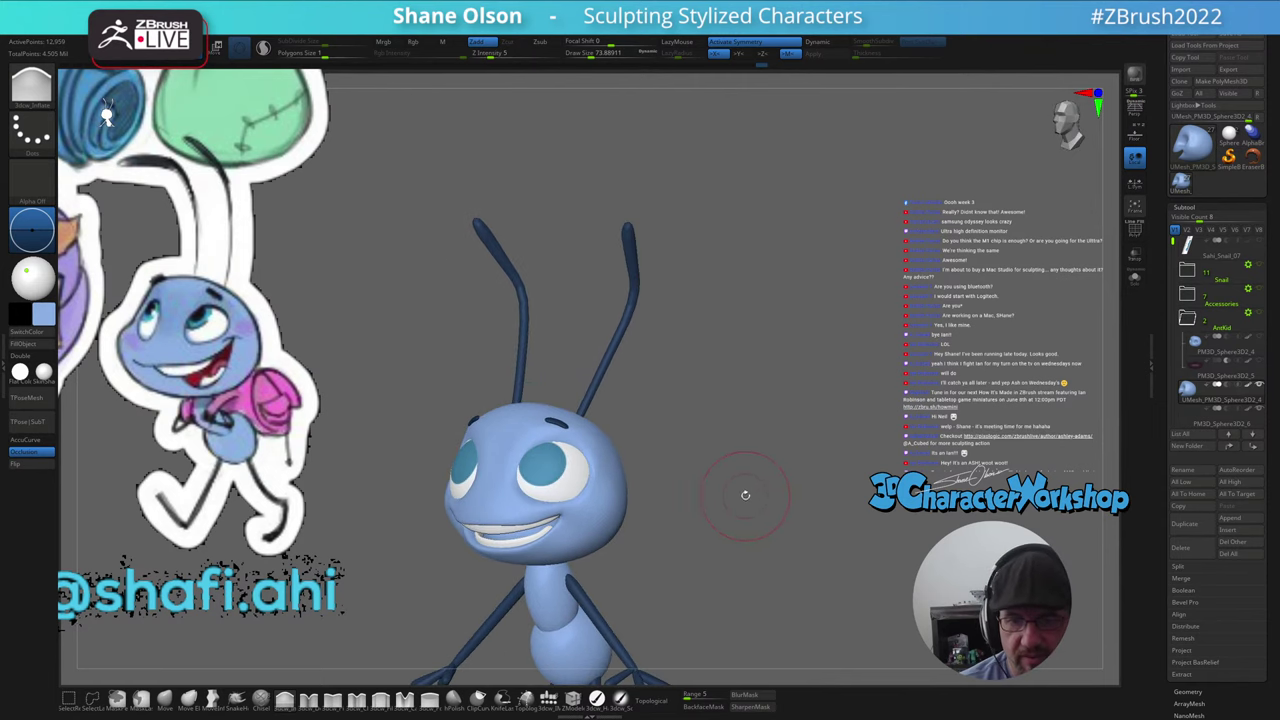
pyautogui.keyDown('alt'); pyautogui.moveTo(693, 544); pyautogui.dragTo(709, 492); pyautogui.keyUp('alt')
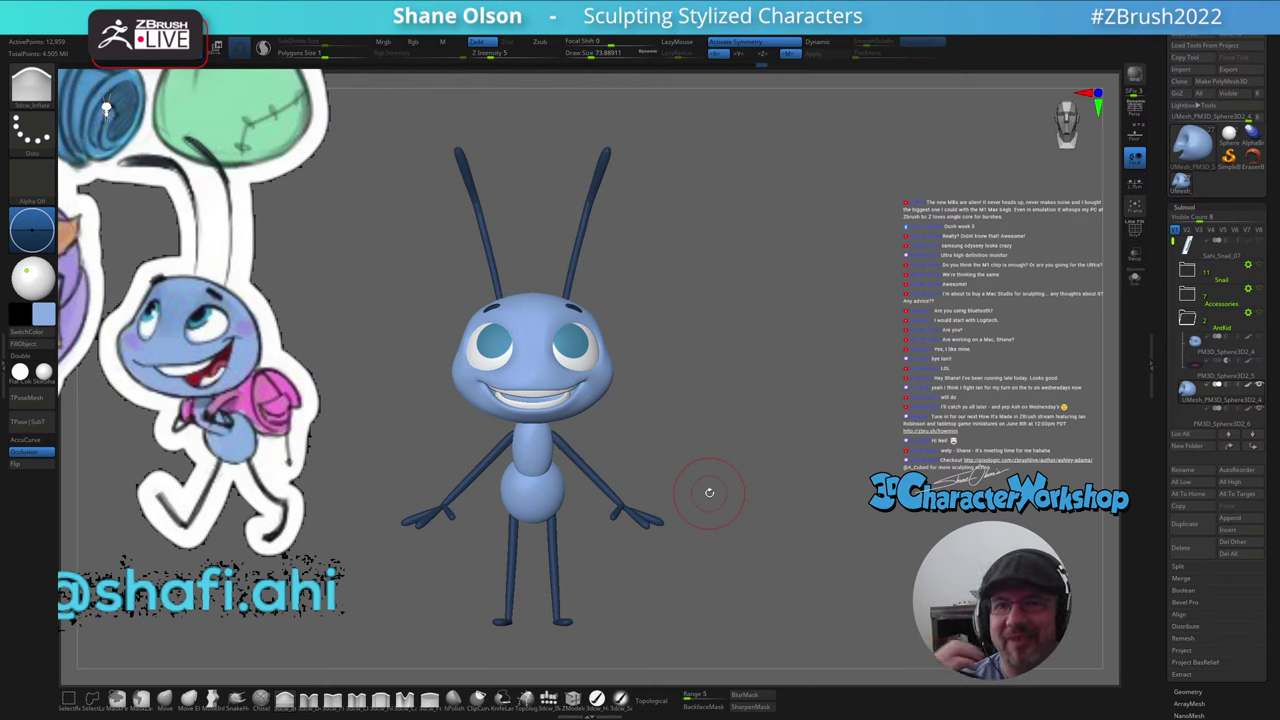
# - Add soft volume to both sides of the head beside the eyes with the Inflate brush, reducing its size to about 54
pyautogui.moveTo(709, 493)
pyautogui.keyDown('alt'); pyautogui.mouseDown()
pyautogui.moveTo(709, 472)
pyautogui.moveTo(660, 518)
pyautogui.moveTo(699, 514)
pyautogui.moveTo(689, 440)
pyautogui.moveTo(677, 491)
pyautogui.moveTo(677, 443)
pyautogui.moveTo(630, 405)
pyautogui.mouseUp(); pyautogui.keyUp('alt')
pyautogui.press('shift')
pyautogui.moveTo(664, 425)
pyautogui.mouseDown()
pyautogui.moveTo(708, 412)
pyautogui.moveTo(674, 402)
pyautogui.moveTo(684, 390)
pyautogui.moveTo(662, 408)
pyautogui.moveTo(646, 360)
pyautogui.mouseUp()
pyautogui.press('shift')
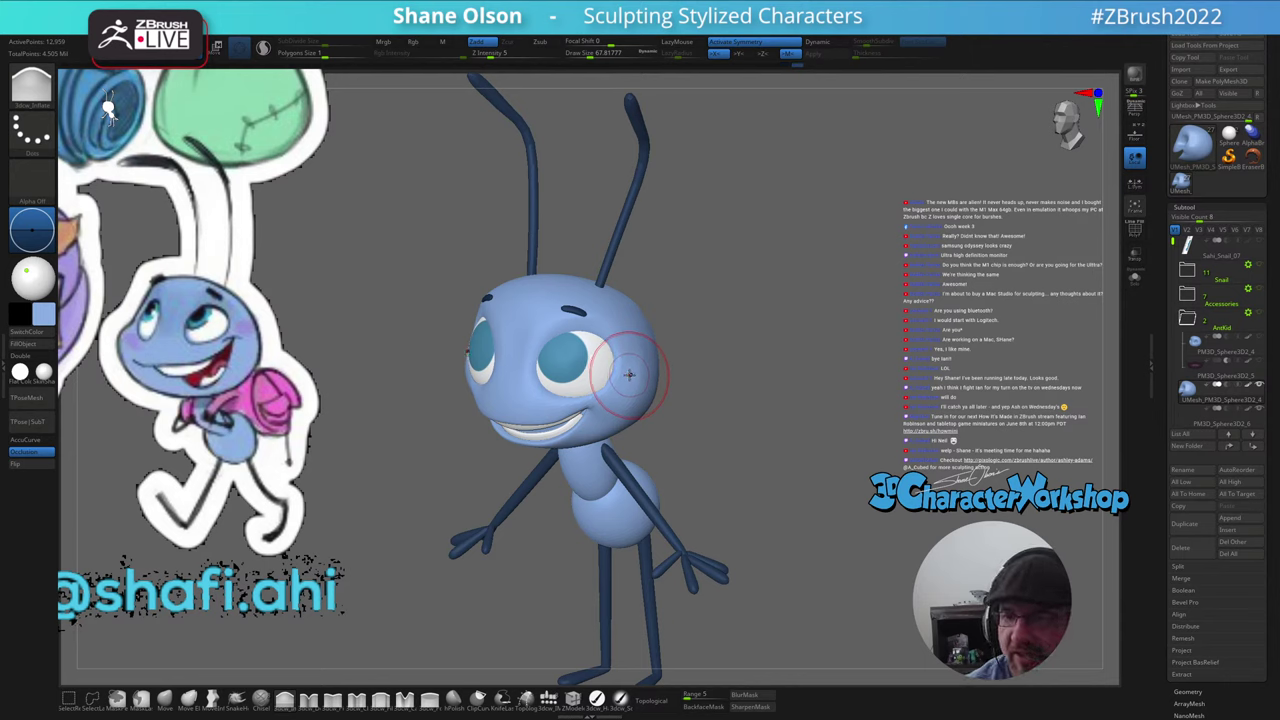
pyautogui.moveTo(629, 366)
pyautogui.mouseDown()
pyautogui.moveTo(633, 349)
pyautogui.moveTo(628, 368)
pyautogui.moveTo(700, 332)
pyautogui.moveTo(645, 342)
pyautogui.moveTo(640, 362)
pyautogui.moveTo(645, 340)
pyautogui.moveTo(655, 350)
pyautogui.mouseUp()
pyautogui.press('s')
pyautogui.keyDown('shift'); pyautogui.moveTo(715, 414); pyautogui.dragTo(734, 408); pyautogui.keyUp('shift')
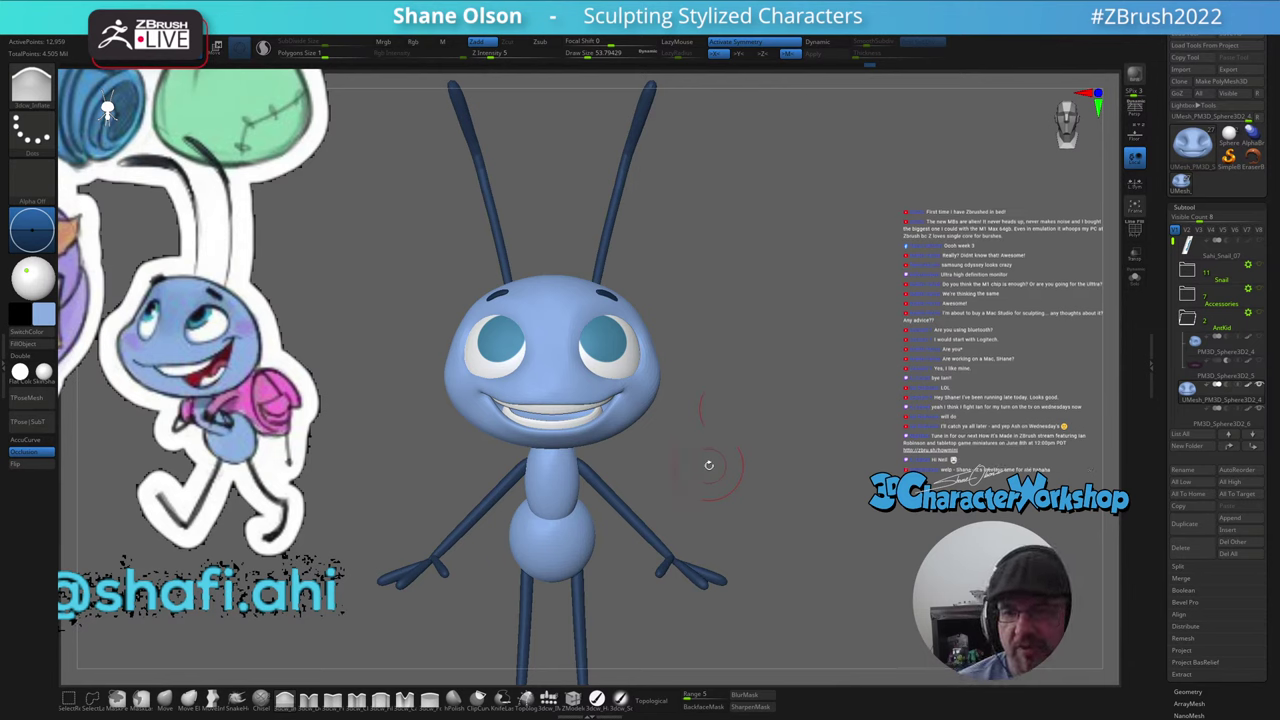
# - Enlarge the Inflate brush to about 71, widen the sides of the head at eye level and smooth them
pyautogui.moveTo(714, 463)
pyautogui.mouseDown()
pyautogui.moveTo(730, 468)
pyautogui.moveTo(724, 458)
pyautogui.mouseUp()
pyautogui.moveTo(751, 370); pyautogui.dragTo(728, 403)
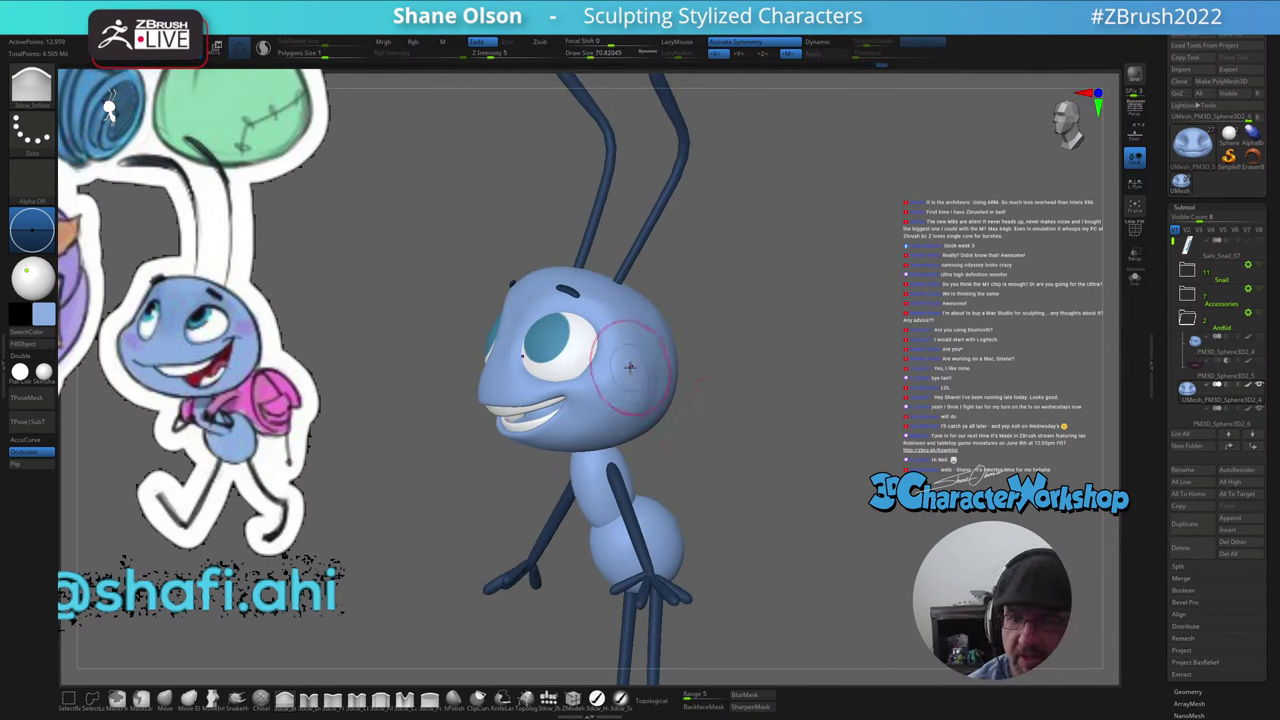
pyautogui.moveTo(653, 374); pyautogui.dragTo(671, 371, button='right')
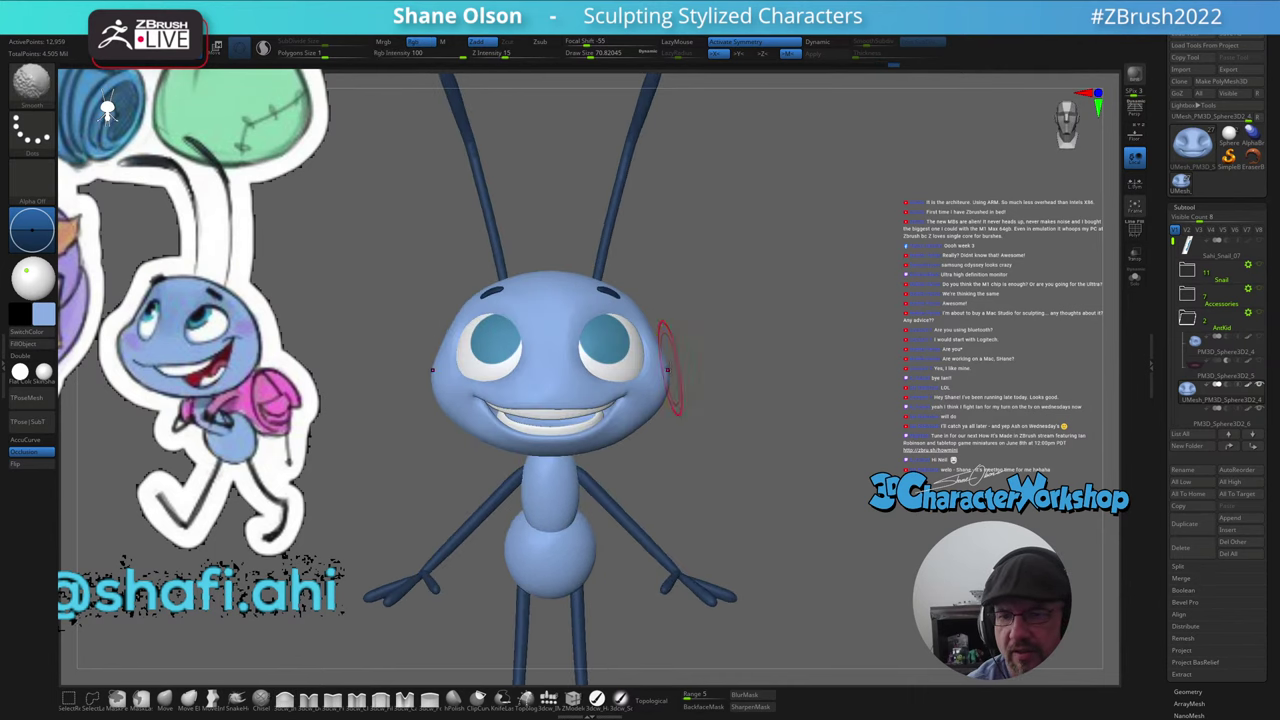
pyautogui.moveTo(712, 468)
pyautogui.keyDown('ctrl'); pyautogui.mouseDown(button='right')
pyautogui.moveTo(723, 425)
pyautogui.moveTo(710, 458)
pyautogui.mouseUp(button='right'); pyautogui.keyUp('ctrl')
pyautogui.moveTo(709, 456); pyautogui.dragTo(689, 437)
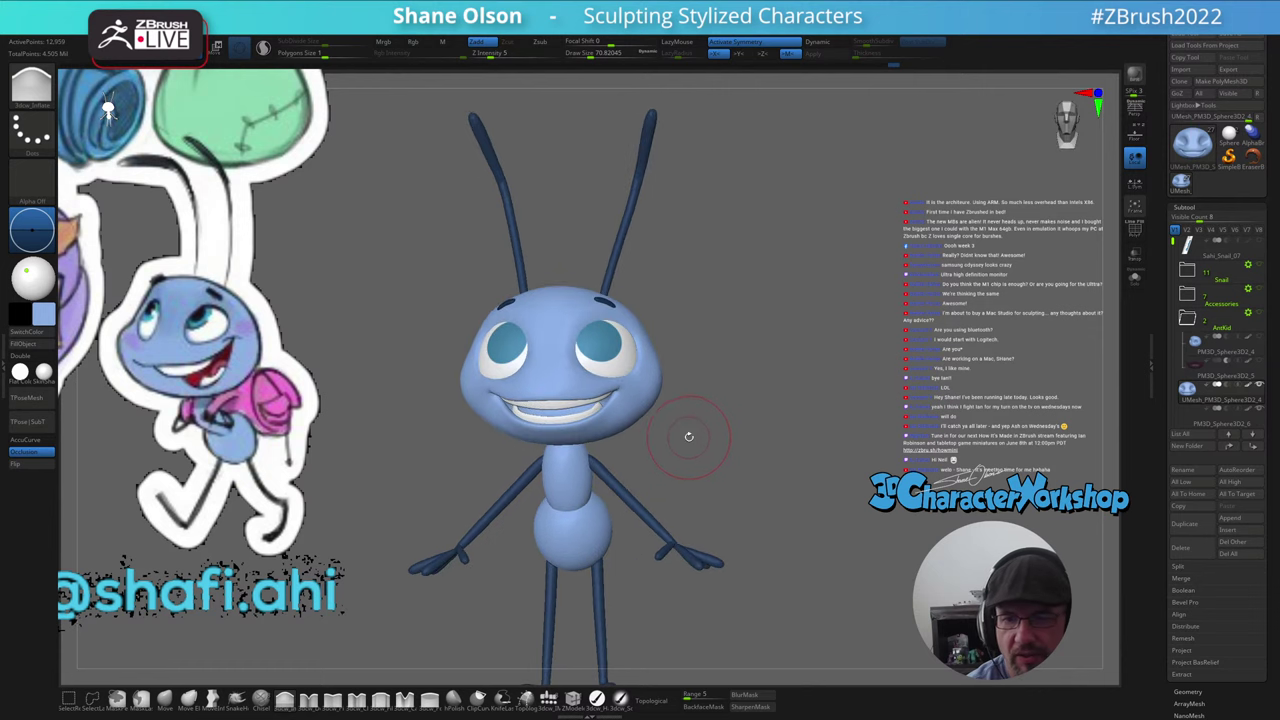
# - Inflate and smooth the lower cheeks around the smile, and fill out the sides of the head near the temples
pyautogui.moveTo(480, 407); pyautogui.dragTo(486, 400)
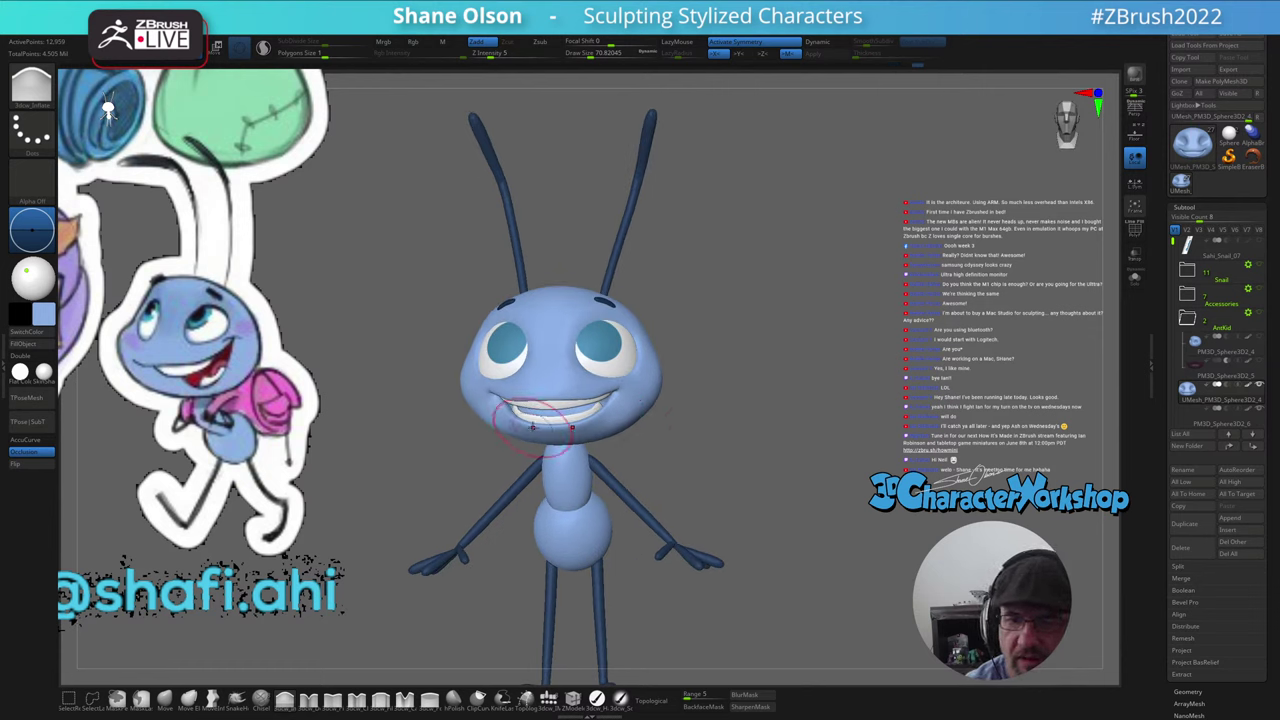
pyautogui.moveTo(708, 430)
pyautogui.mouseDown()
pyautogui.moveTo(680, 428)
pyautogui.moveTo(689, 417)
pyautogui.moveTo(617, 425)
pyautogui.mouseUp()
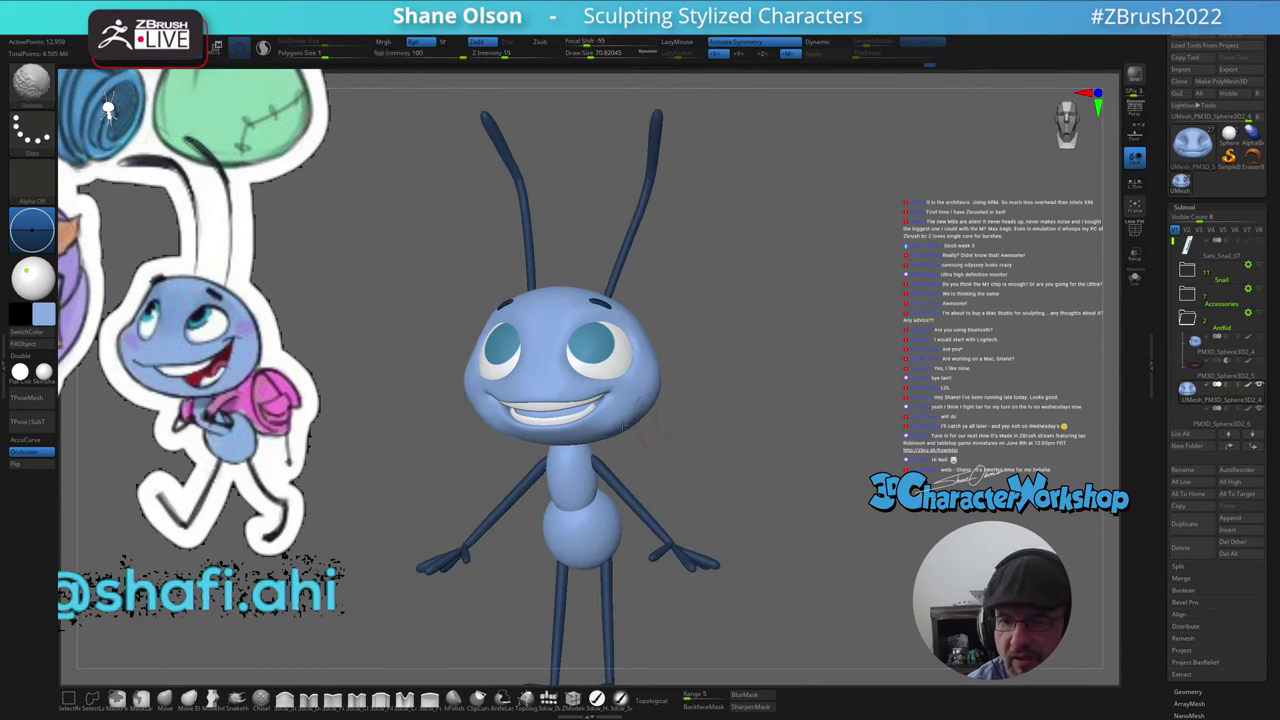
pyautogui.moveTo(628, 404)
pyautogui.mouseDown(button='right')
pyautogui.moveTo(597, 432)
pyautogui.moveTo(680, 391)
pyautogui.mouseUp(button='right')
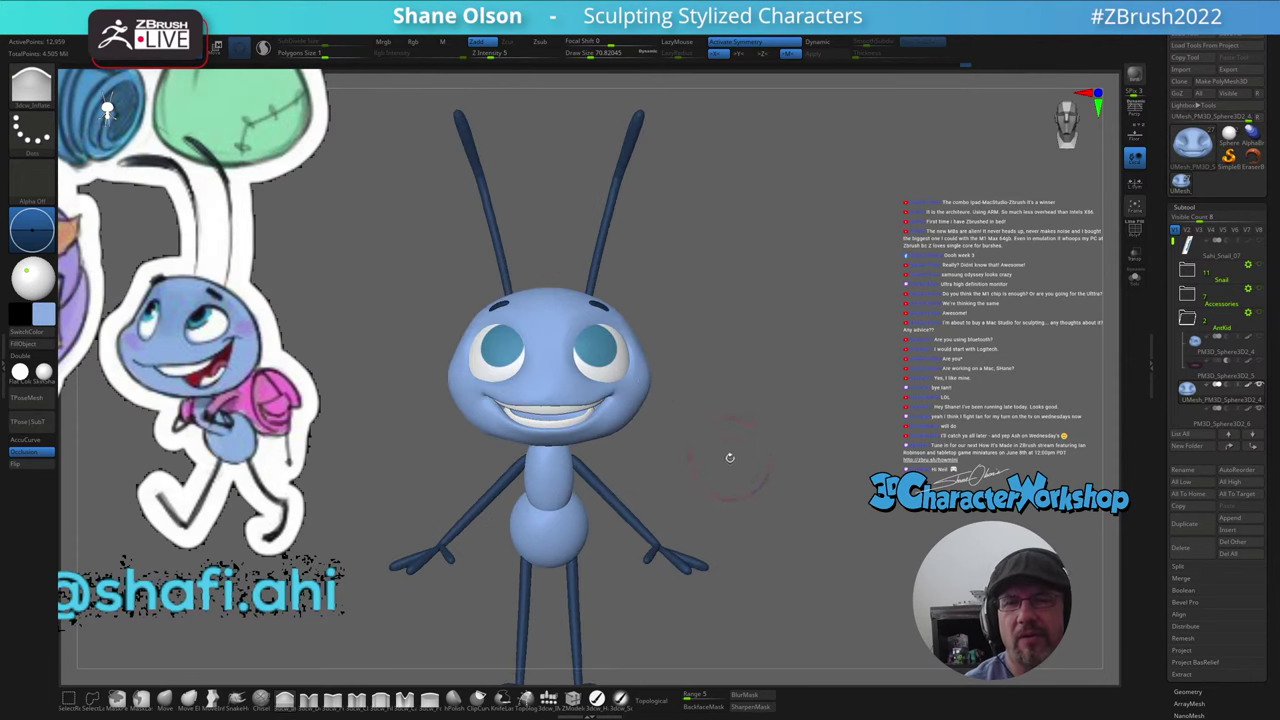
pyautogui.moveTo(728, 457)
pyautogui.keyDown('ctrl'); pyautogui.mouseDown(button='right')
pyautogui.moveTo(686, 471)
pyautogui.moveTo(749, 446)
pyautogui.moveTo(722, 471)
pyautogui.moveTo(668, 335)
pyautogui.mouseUp(button='right'); pyautogui.keyUp('ctrl')
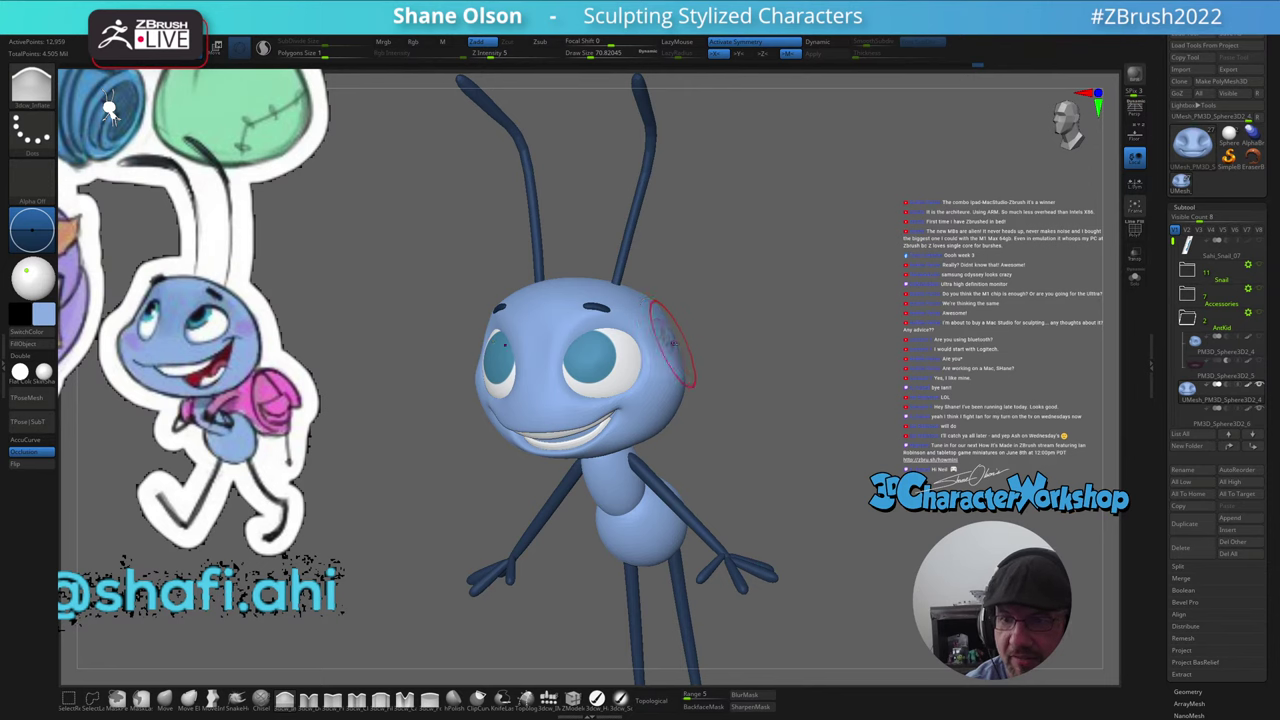
pyautogui.keyDown('shift'); pyautogui.moveTo(710, 303); pyautogui.dragTo(734, 287); pyautogui.keyUp('shift')
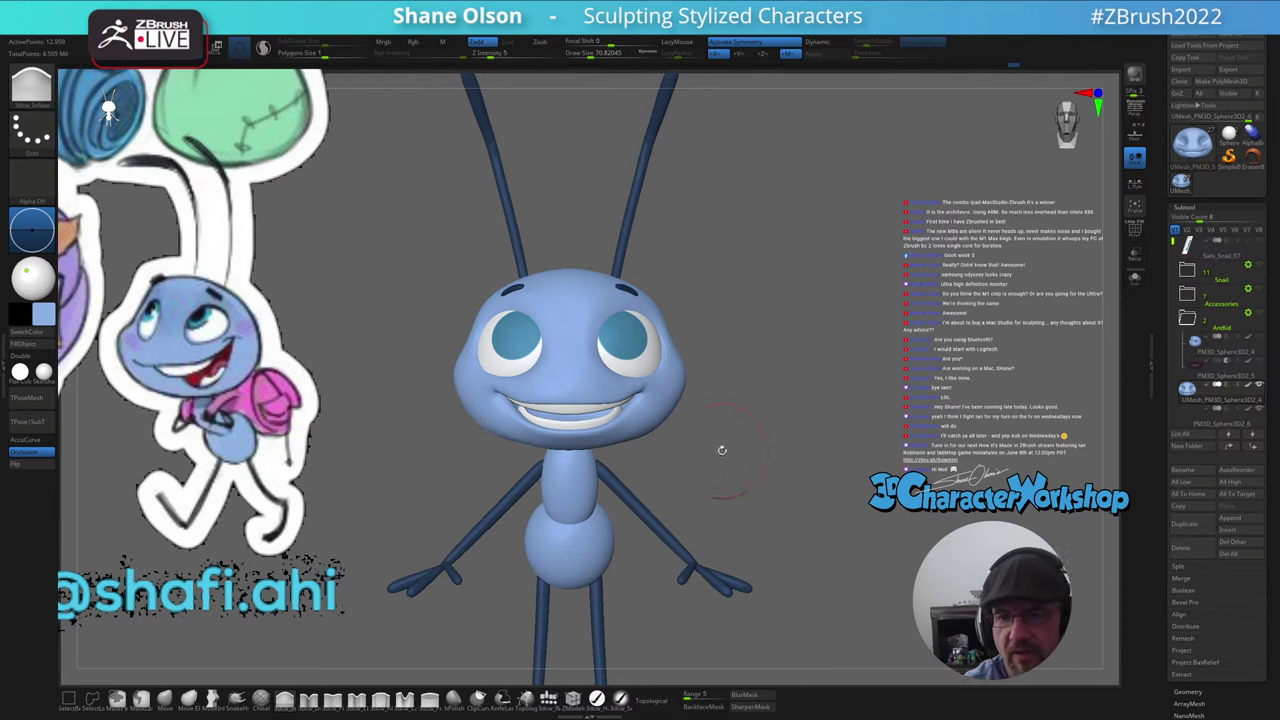
pyautogui.moveTo(720, 449)
pyautogui.mouseDown()
pyautogui.moveTo(709, 451)
pyautogui.moveTo(714, 423)
pyautogui.moveTo(731, 443)
pyautogui.moveTo(681, 541)
pyautogui.mouseUp()
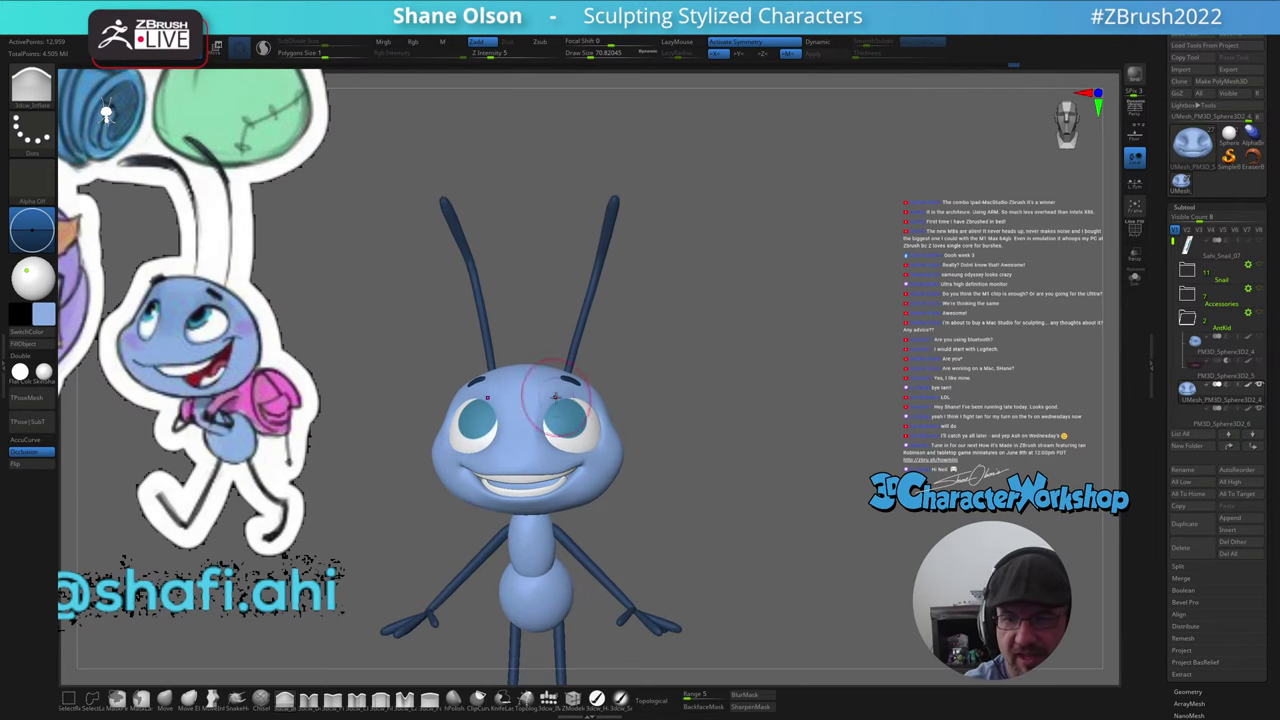
# - Choose the Move brush at a draw size of about 80 and reshape the top of the head into a broader, flatter forehead
pyautogui.click(165, 700)
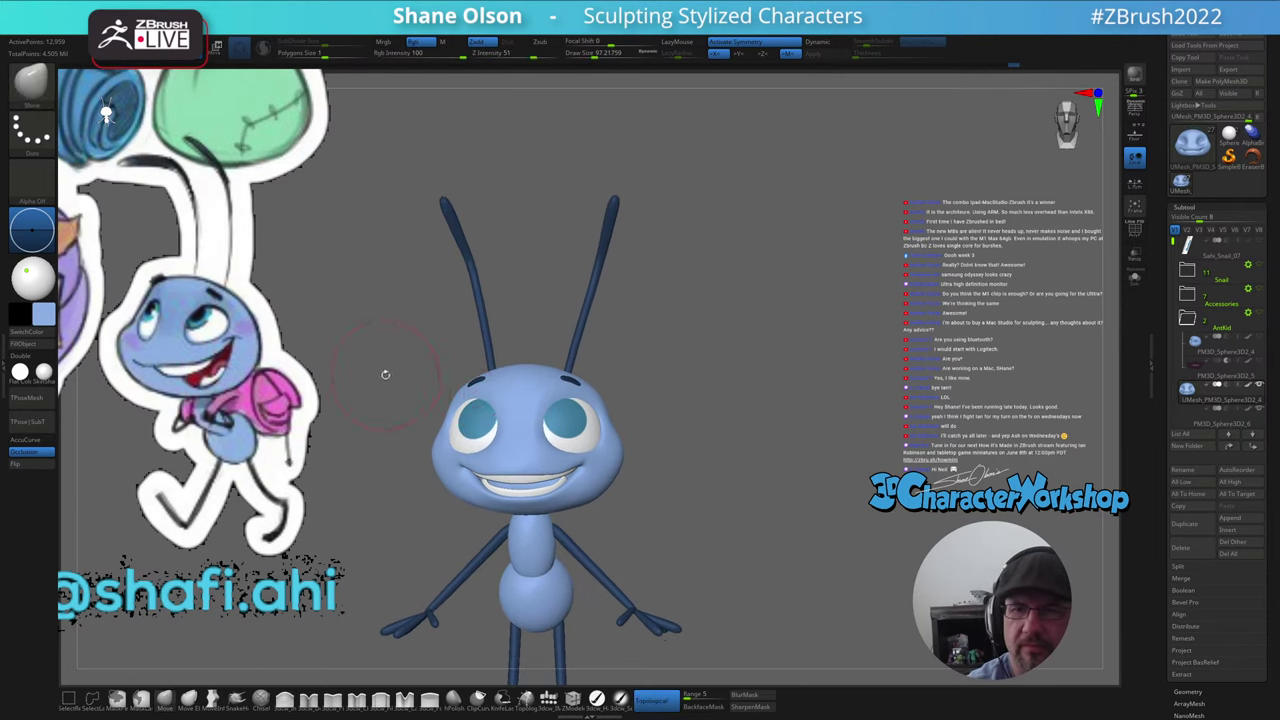
pyautogui.moveTo(386, 371)
pyautogui.mouseDown()
pyautogui.moveTo(532, 314)
pyautogui.moveTo(470, 336)
pyautogui.moveTo(473, 352)
pyautogui.moveTo(484, 333)
pyautogui.mouseUp()
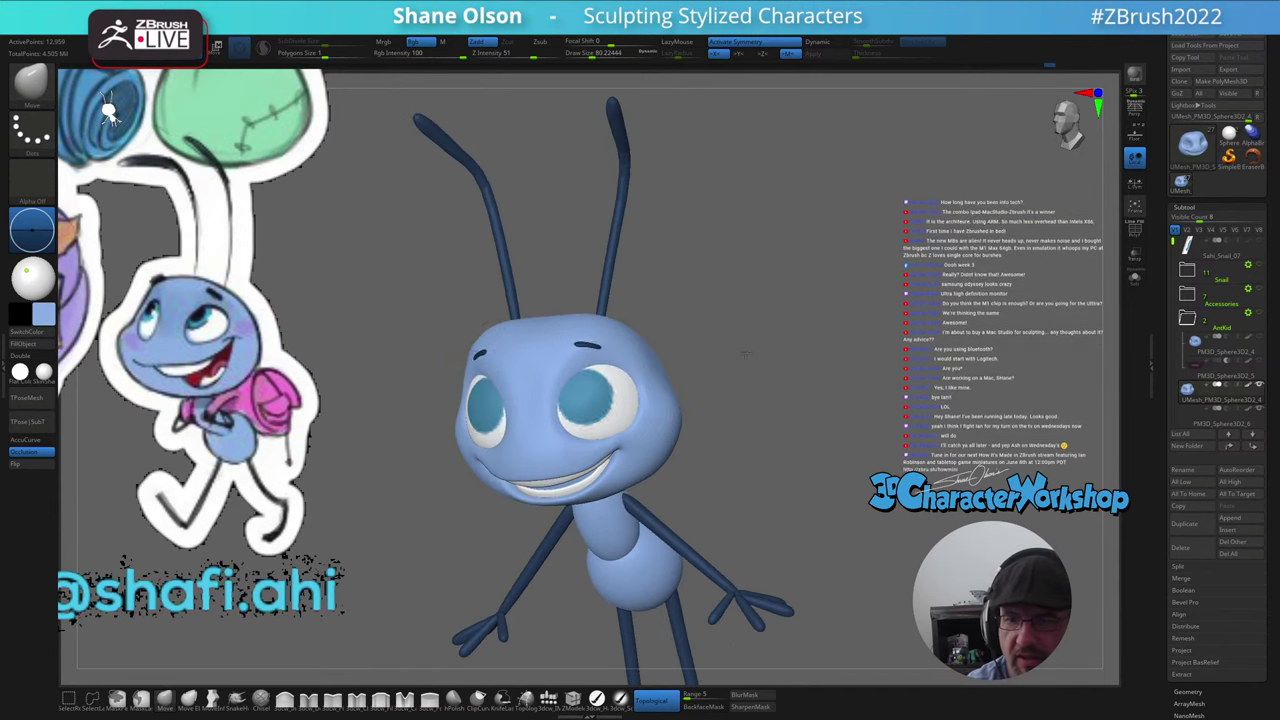
pyautogui.moveTo(690, 335)
pyautogui.keyDown('shift'); pyautogui.mouseDown()
pyautogui.moveTo(755, 341)
pyautogui.moveTo(754, 330)
pyautogui.moveTo(731, 363)
pyautogui.mouseUp(); pyautogui.keyUp('shift')
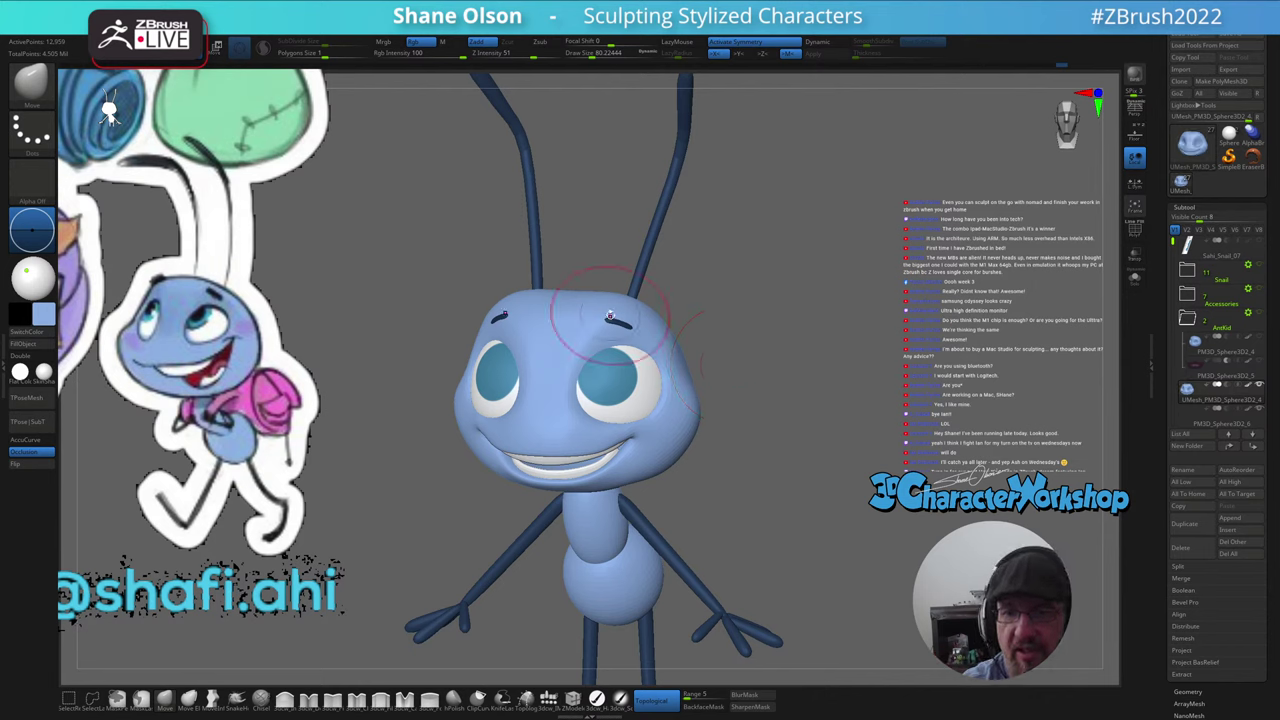
# - Select the eyebrows and reposition and rotate them with the Gizmo to fit the reshaped forehead
pyautogui.hotkey('shift', 'f')
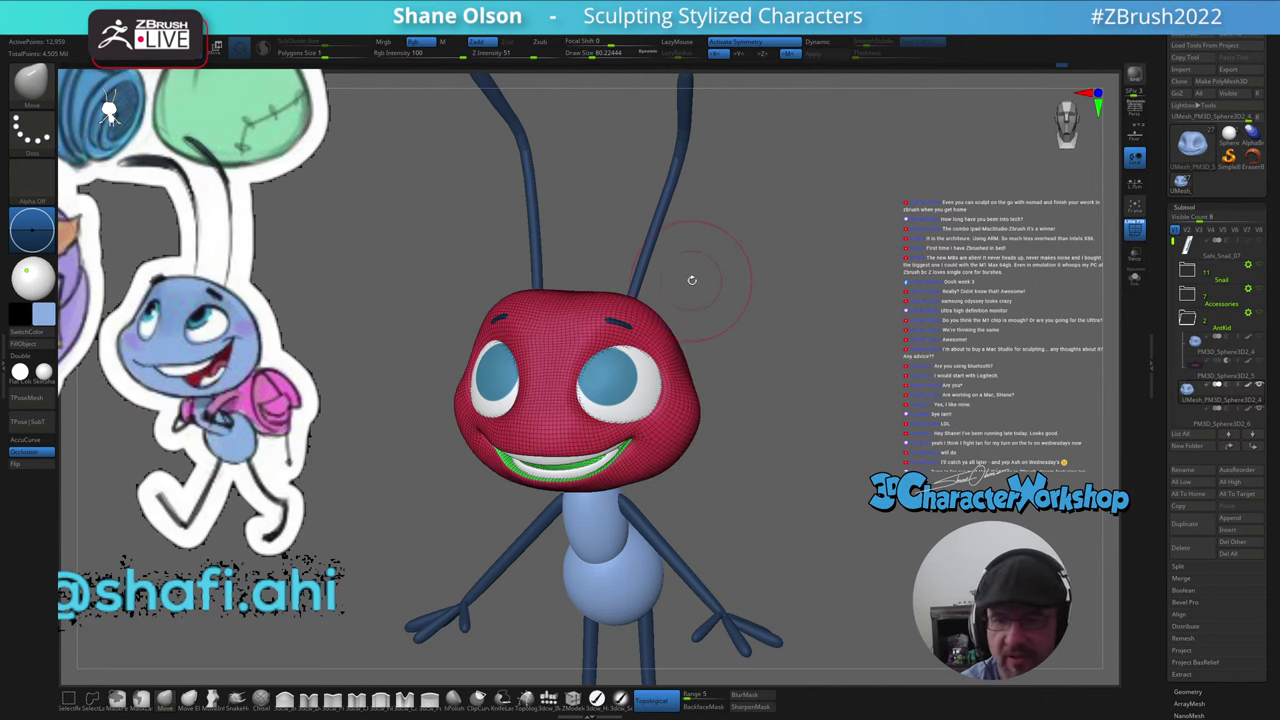
pyautogui.keyDown('alt'); pyautogui.click(625, 324); pyautogui.keyUp('alt')
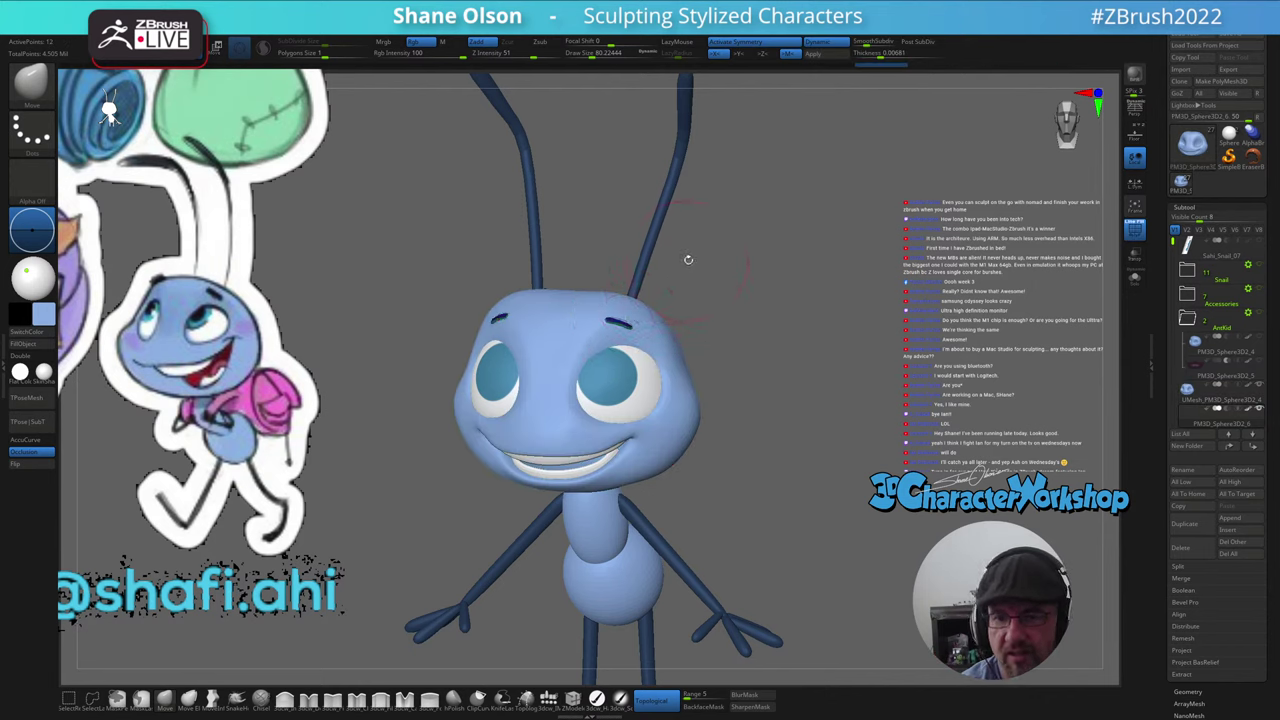
pyautogui.press('w')
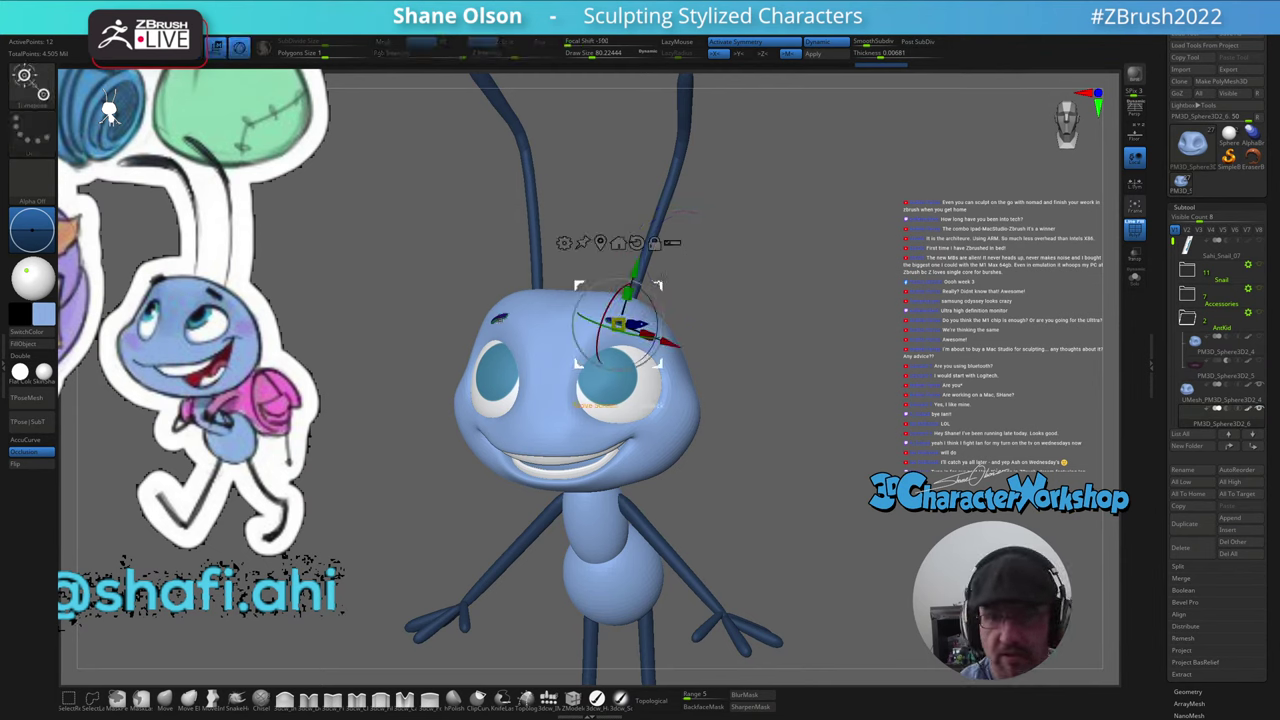
pyautogui.moveTo(690, 215); pyautogui.dragTo(520, 300)
pyautogui.keyDown('ctrl'); pyautogui.moveTo(646, 327); pyautogui.dragTo(647, 378, button='right'); pyautogui.keyUp('ctrl')
pyautogui.moveTo(656, 278); pyautogui.dragTo(661, 277)
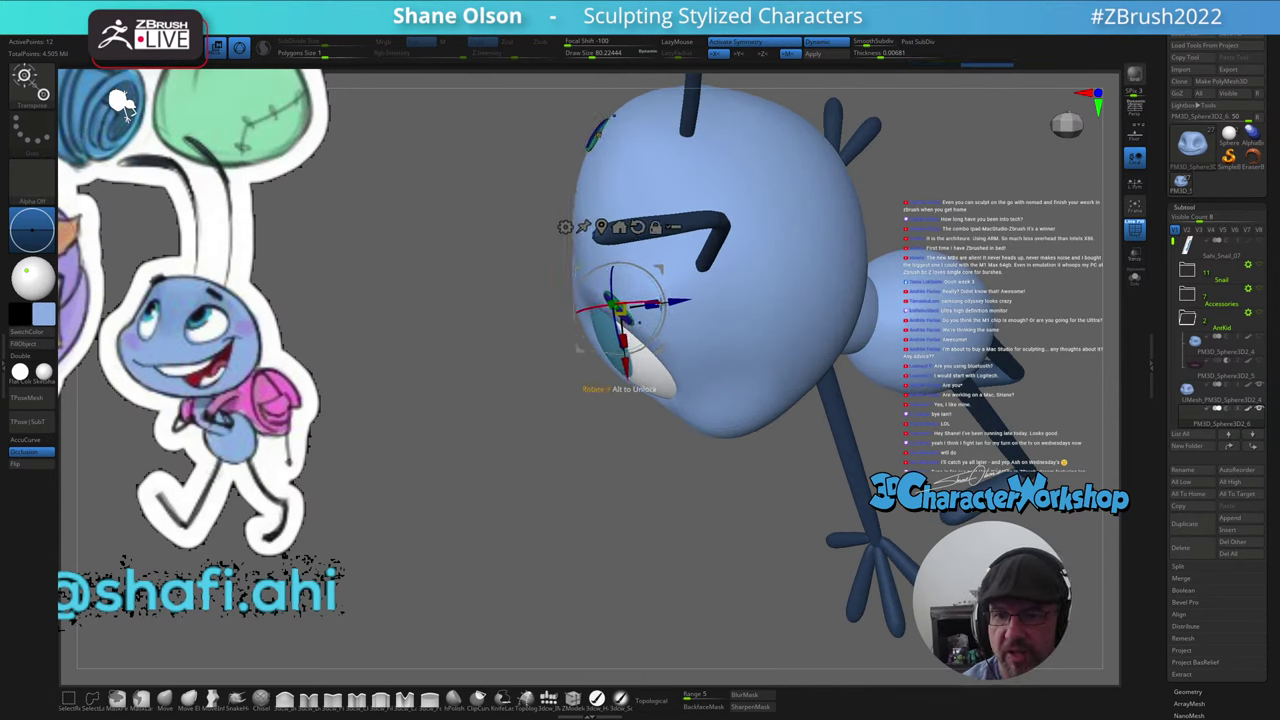
pyautogui.moveTo(662, 345); pyautogui.dragTo(752, 287, button='right')
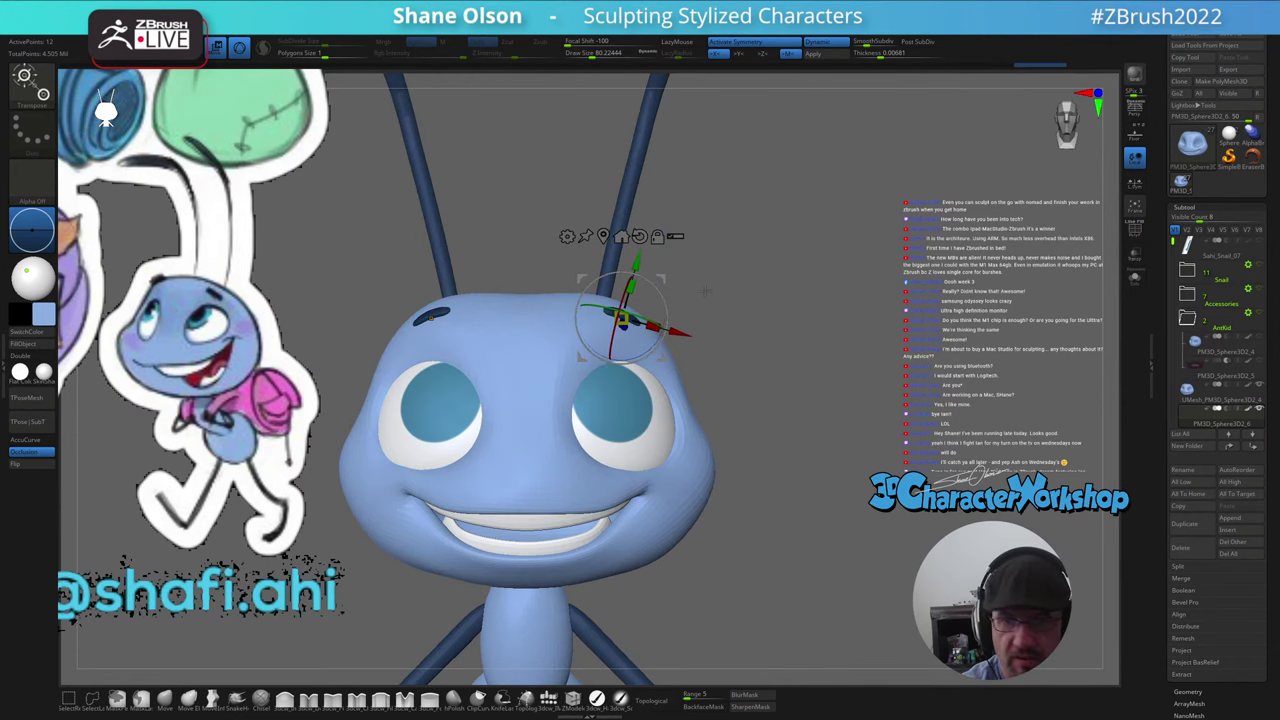
pyautogui.press('q')
pyautogui.keyDown('ctrl'); pyautogui.moveTo(717, 279); pyautogui.dragTo(700, 249, button='right'); pyautogui.keyUp('ctrl')
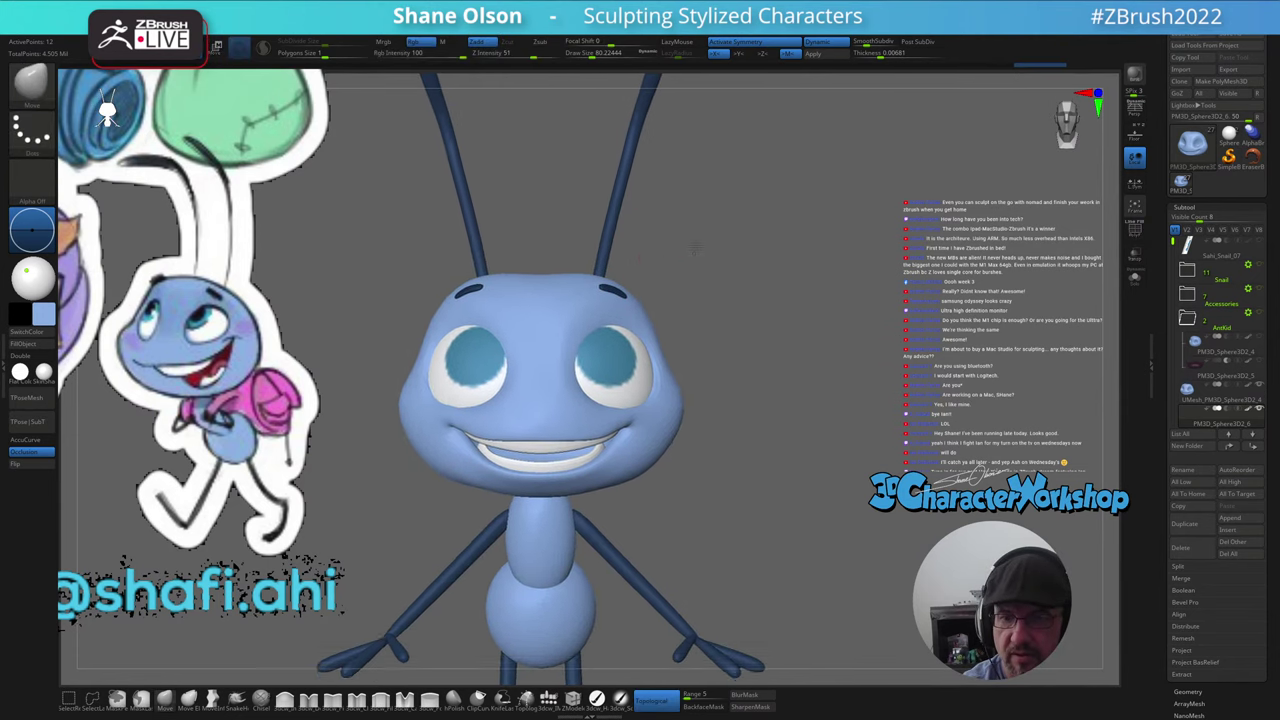
pyautogui.moveTo(740, 478); pyautogui.dragTo(712, 438)
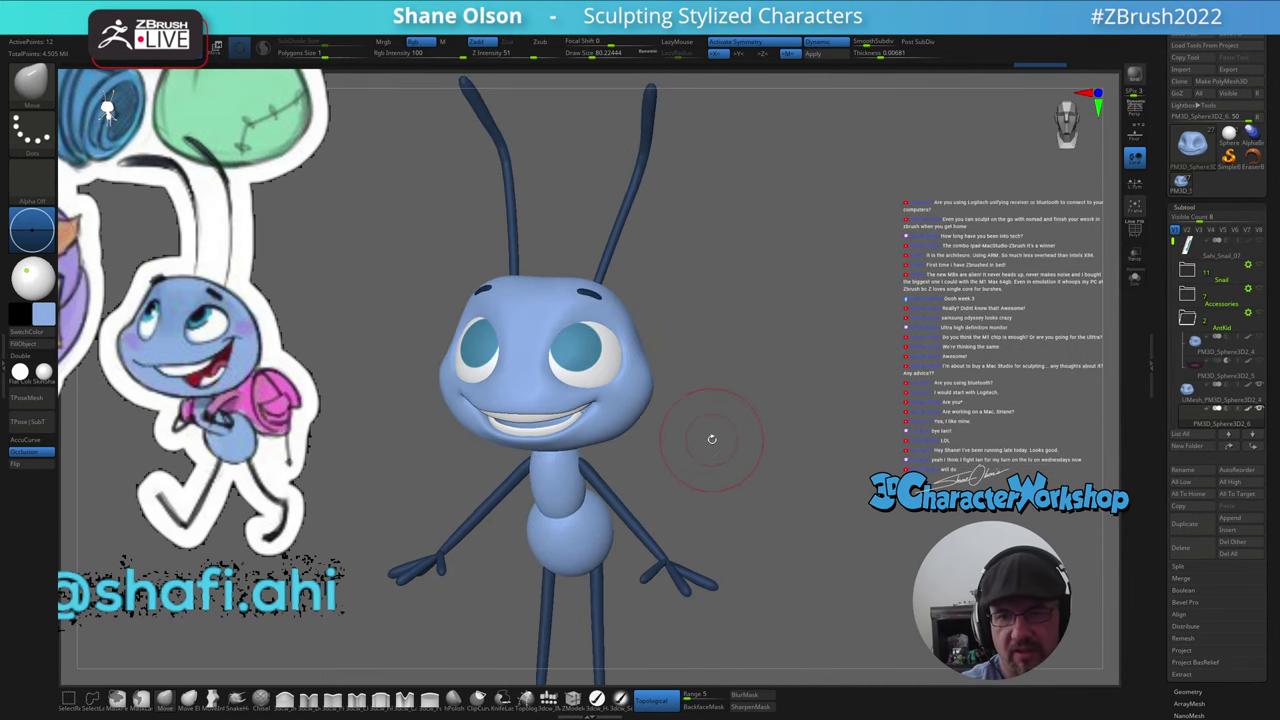
# - Select the head and refine the crown and forehead contour with the Move brush reduced to about 71
pyautogui.moveTo(539, 259); pyautogui.dragTo(539, 305)
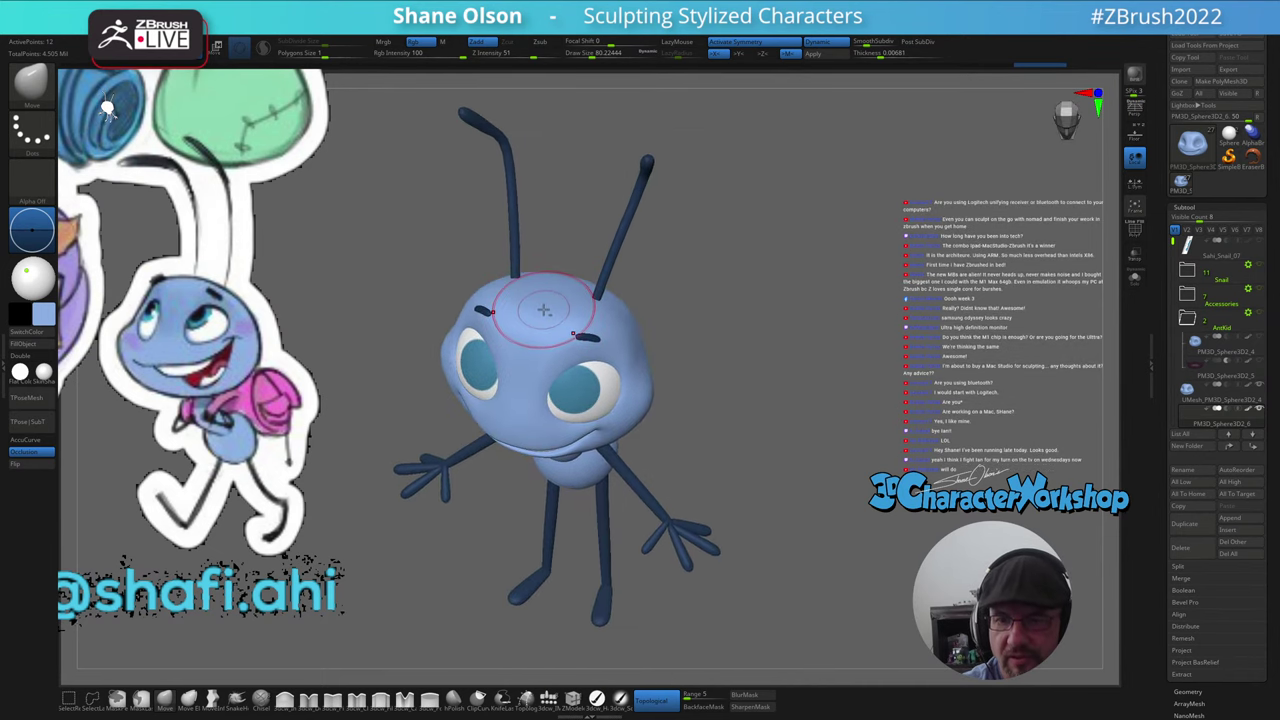
pyautogui.keyDown('alt'); pyautogui.click(544, 310); pyautogui.keyUp('alt')
pyautogui.moveTo(545, 306)
pyautogui.mouseDown(button='right')
pyautogui.moveTo(550, 276)
pyautogui.moveTo(535, 289)
pyautogui.mouseUp(button='right')
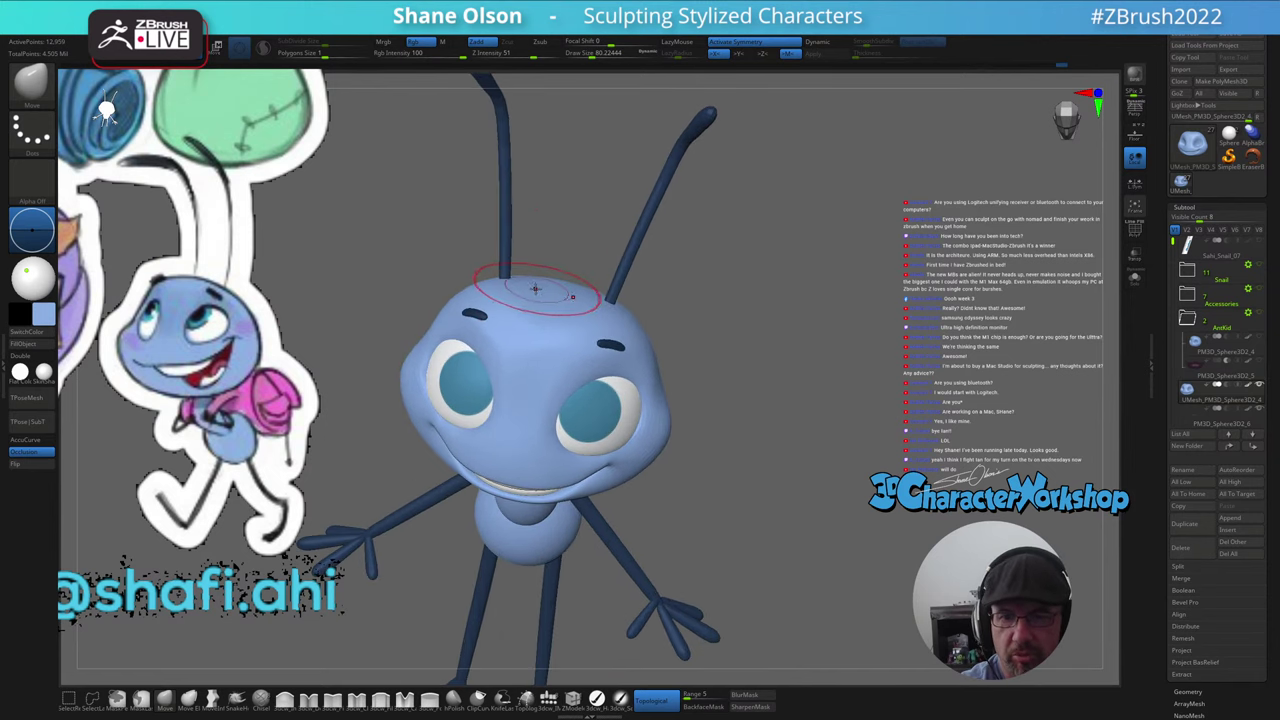
pyautogui.press('s')
pyautogui.moveTo(507, 287); pyautogui.dragTo(473, 289)
pyautogui.moveTo(540, 284); pyautogui.dragTo(497, 306, button='right')
pyautogui.moveTo(497, 306)
pyautogui.keyDown('shift'); pyautogui.mouseDown()
pyautogui.moveTo(488, 291)
pyautogui.moveTo(594, 394)
pyautogui.moveTo(700, 349)
pyautogui.moveTo(704, 403)
pyautogui.moveTo(660, 444)
pyautogui.moveTo(684, 420)
pyautogui.mouseUp(); pyautogui.keyUp('shift')
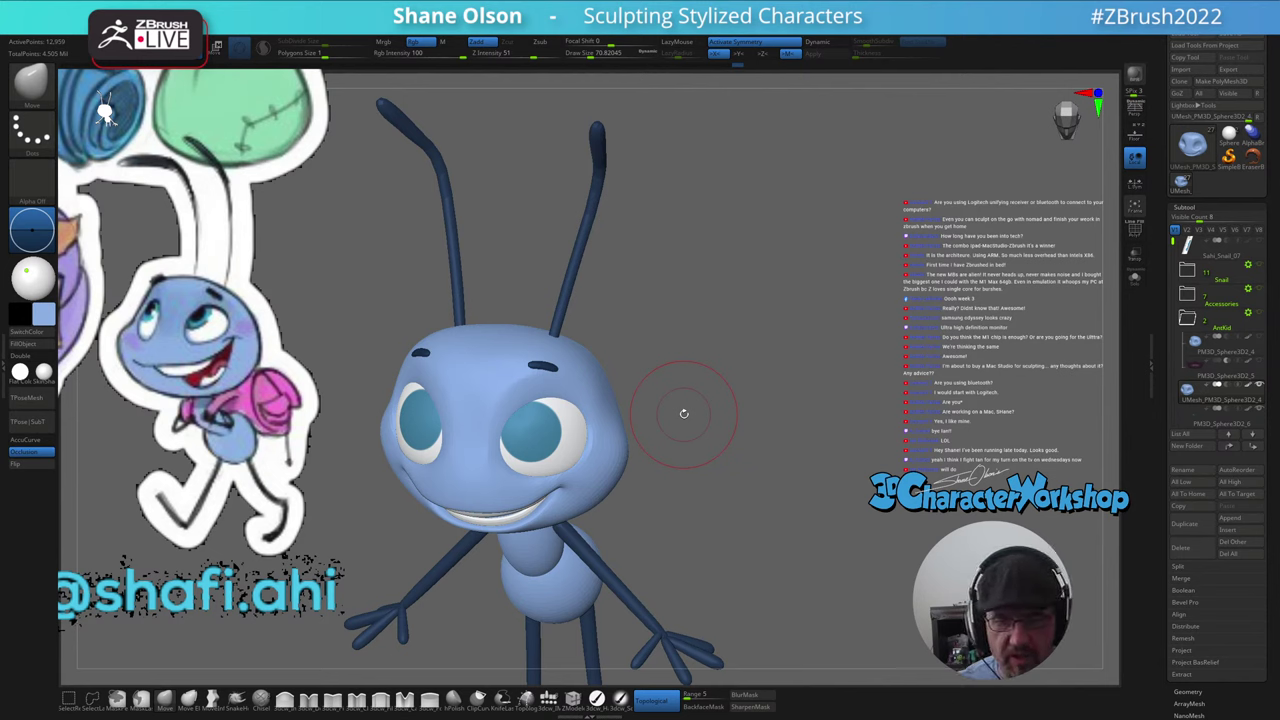
pyautogui.moveTo(654, 444); pyautogui.dragTo(702, 411)
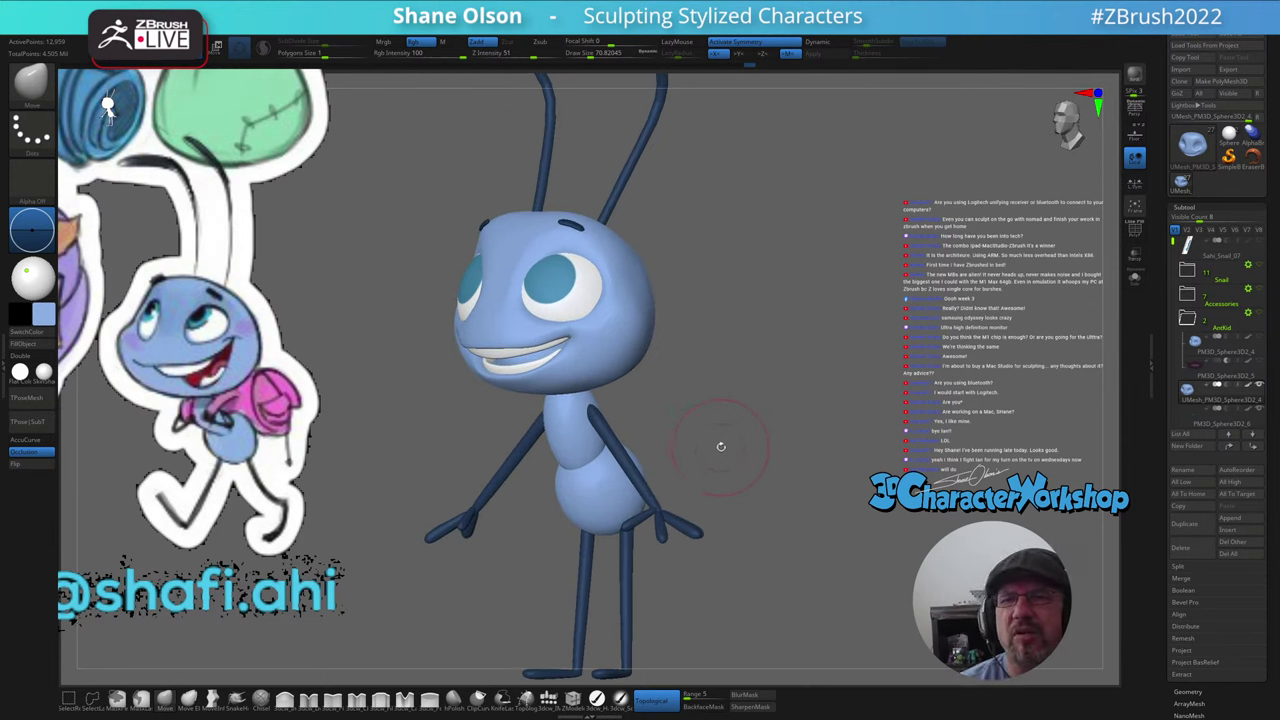
# - Select the body and pull the rear of the round abdomen back and down into a longer shape with a smaller Move brush
pyautogui.moveTo(720, 454)
pyautogui.mouseDown()
pyautogui.moveTo(708, 469)
pyautogui.moveTo(729, 443)
pyautogui.moveTo(686, 443)
pyautogui.moveTo(697, 472)
pyautogui.mouseUp()
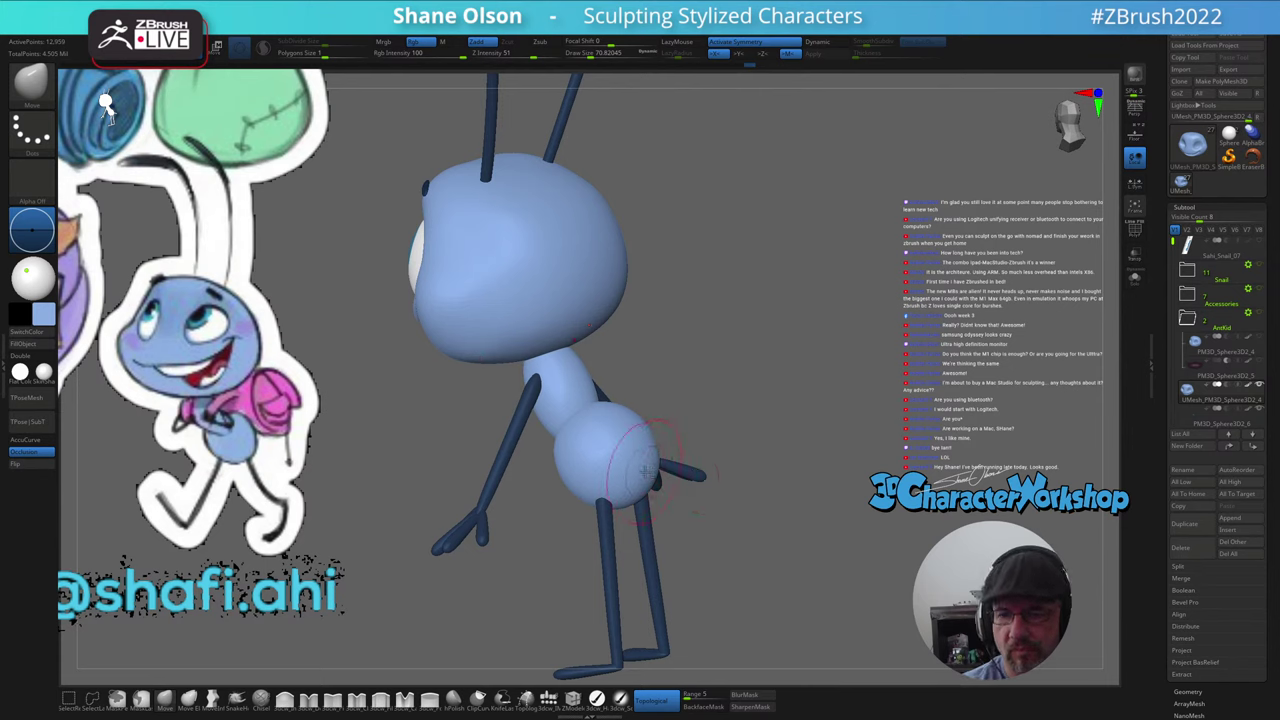
pyautogui.keyDown('alt'); pyautogui.click(680, 448); pyautogui.keyUp('alt')
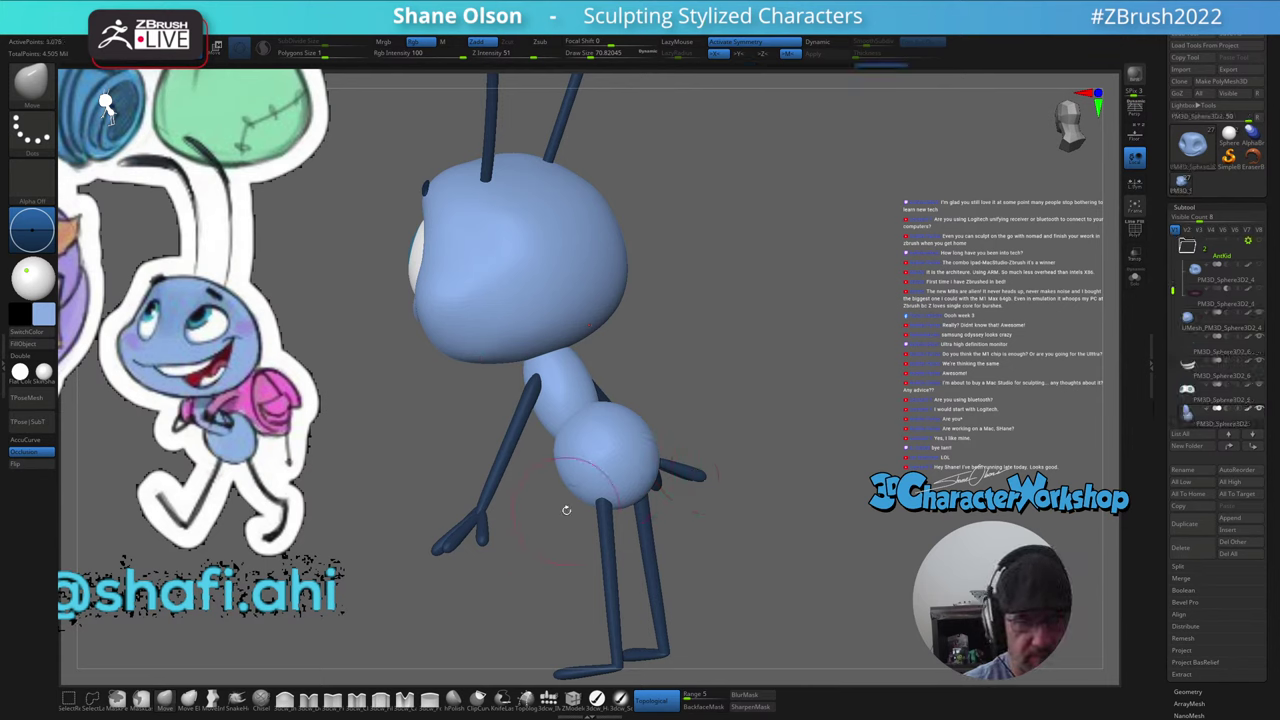
pyautogui.keyDown('alt'); pyautogui.click(645, 477); pyautogui.keyUp('alt')
pyautogui.press('s')
pyautogui.moveTo(645, 476); pyautogui.dragTo(654, 500)
pyautogui.moveTo(735, 470)
pyautogui.mouseDown()
pyautogui.moveTo(680, 487)
pyautogui.moveTo(718, 441)
pyautogui.moveTo(706, 449)
pyautogui.moveTo(714, 397)
pyautogui.moveTo(676, 416)
pyautogui.moveTo(676, 451)
pyautogui.mouseUp()
pyautogui.press('s')
pyautogui.moveTo(676, 451)
pyautogui.mouseDown()
pyautogui.moveTo(720, 392)
pyautogui.moveTo(746, 386)
pyautogui.moveTo(699, 400)
pyautogui.mouseUp()
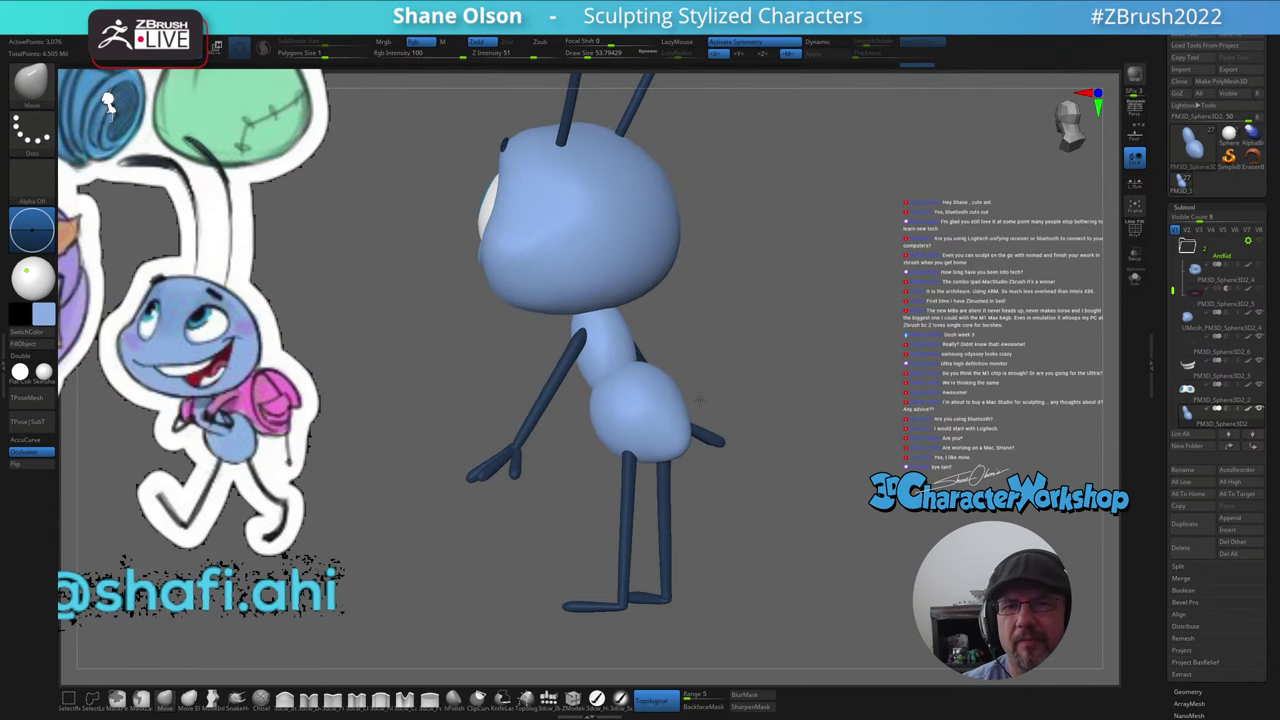
# - Select the head and smooth its upper back surface behind the antennae with the draw size at about 124
pyautogui.moveTo(752, 492); pyautogui.dragTo(703, 592)
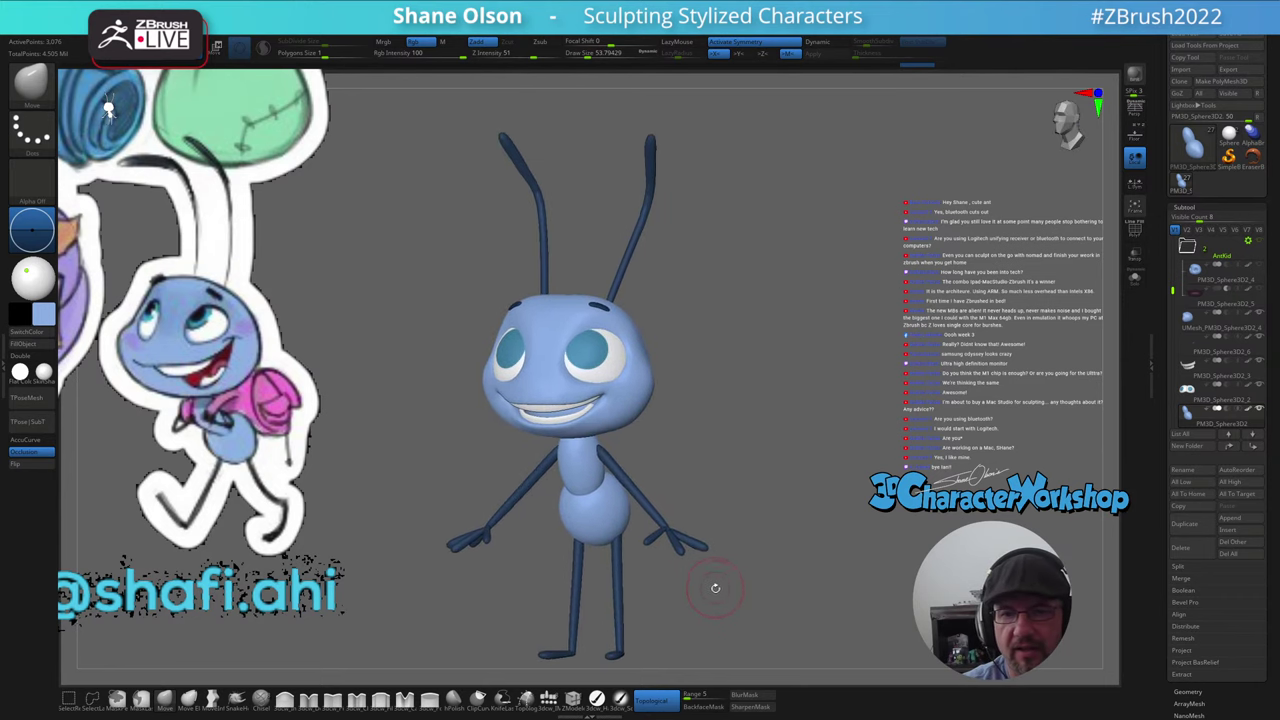
pyautogui.moveTo(731, 540); pyautogui.dragTo(715, 532)
pyautogui.keyDown('alt'); pyautogui.moveTo(669, 412); pyautogui.dragTo(651, 440); pyautogui.keyUp('alt')
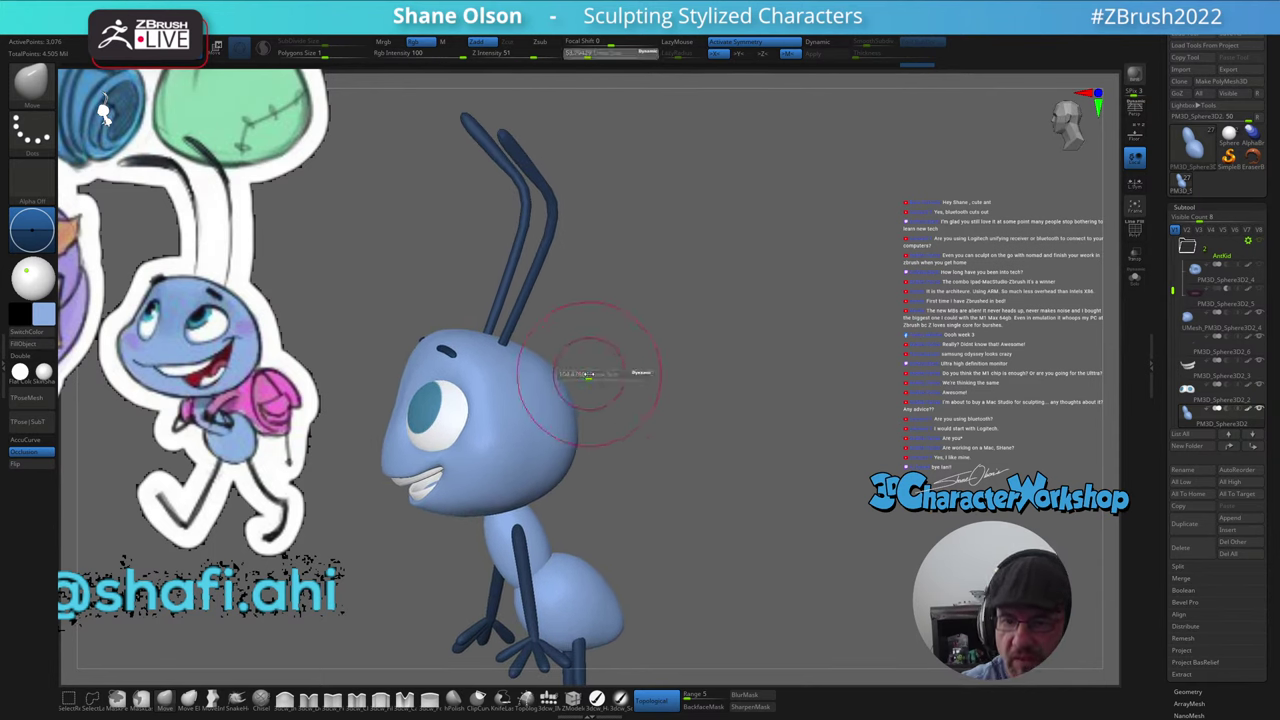
pyautogui.press('b')
pyautogui.press('m')
pyautogui.press('t')
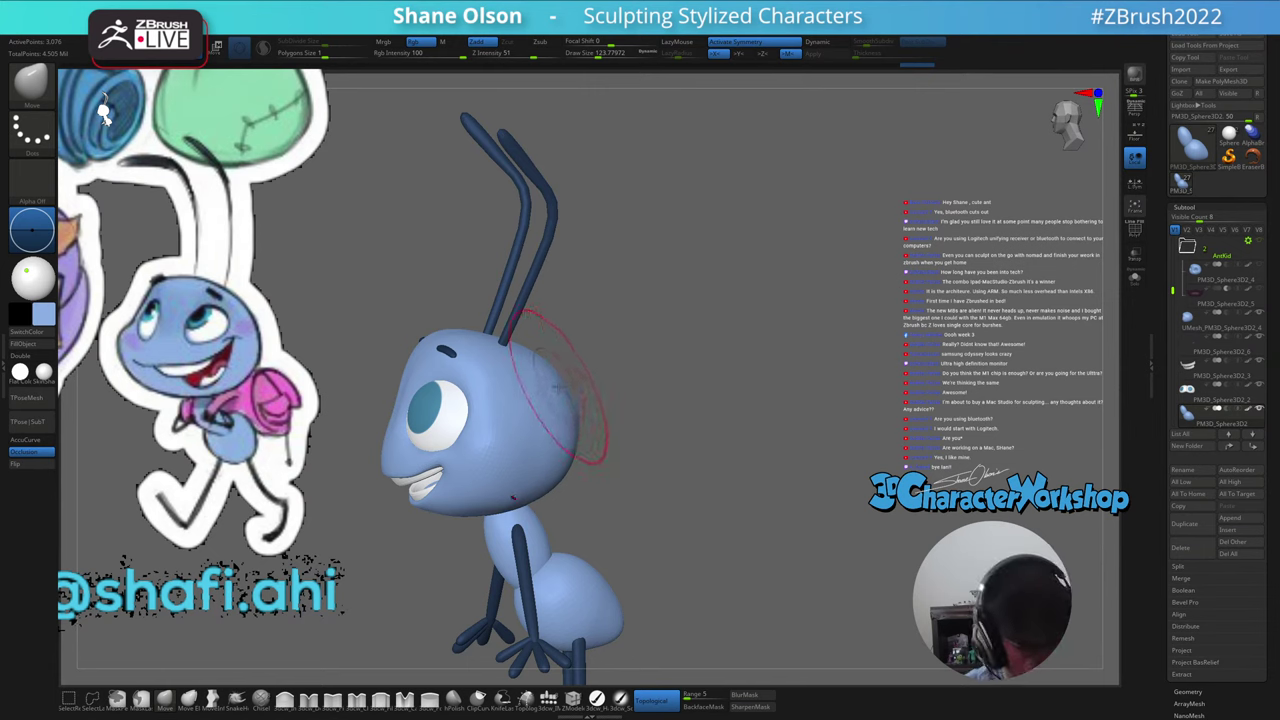
pyautogui.keyDown('alt'); pyautogui.click(559, 387); pyautogui.keyUp('alt')
pyautogui.keyDown('shift'); pyautogui.moveTo(557, 383); pyautogui.dragTo(550, 368); pyautogui.keyUp('shift')
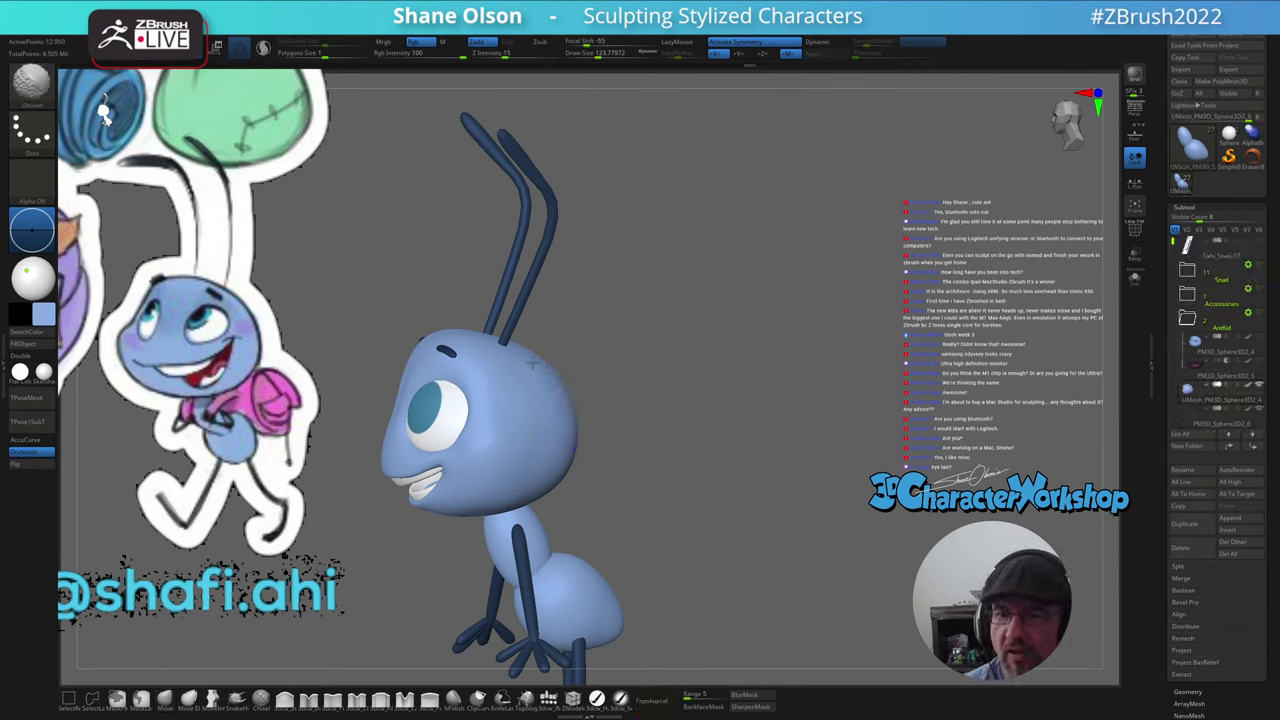
pyautogui.moveTo(668, 410); pyautogui.dragTo(630, 416)
pyautogui.moveTo(553, 382)
pyautogui.keyDown('shift'); pyautogui.mouseDown()
pyautogui.moveTo(545, 370)
pyautogui.moveTo(562, 377)
pyautogui.mouseUp(); pyautogui.keyUp('shift')
pyautogui.hotkey('shift', 'f')
pyautogui.hotkey('shift', 'f')
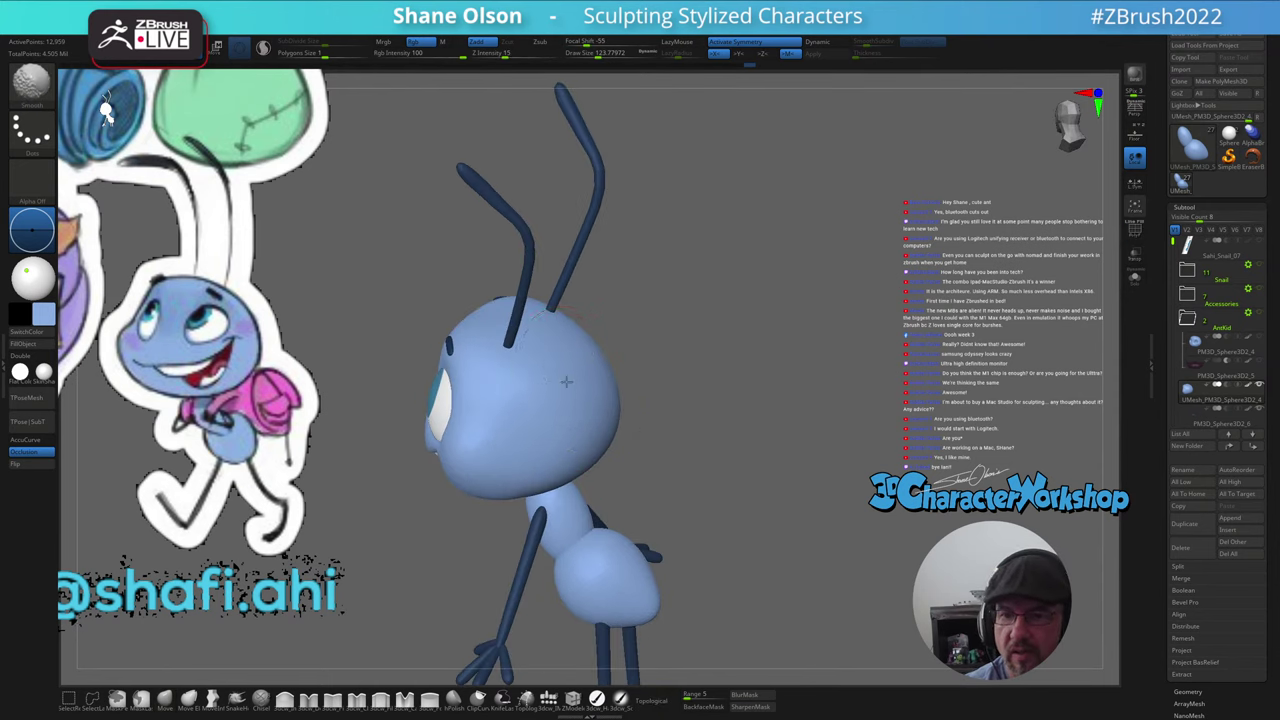
# - Switch to the hard paint brush and sample the dark red of the mouth in the concept art
pyautogui.moveTo(588, 386); pyautogui.dragTo(651, 409, button='right')
pyautogui.moveTo(652, 409)
pyautogui.mouseDown()
pyautogui.moveTo(714, 428)
pyautogui.moveTo(690, 427)
pyautogui.moveTo(652, 486)
pyautogui.moveTo(662, 478)
pyautogui.mouseUp()
pyautogui.press('s')
pyautogui.moveTo(662, 478)
pyautogui.keyDown('alt'); pyautogui.mouseDown()
pyautogui.moveTo(663, 450)
pyautogui.moveTo(669, 481)
pyautogui.mouseUp(); pyautogui.keyUp('alt')
pyautogui.keyDown('alt'); pyautogui.moveTo(658, 472); pyautogui.dragTo(657, 307, button='right'); pyautogui.keyUp('alt')
pyautogui.keyDown('alt'); pyautogui.moveTo(657, 307); pyautogui.dragTo(651, 400); pyautogui.keyUp('alt')
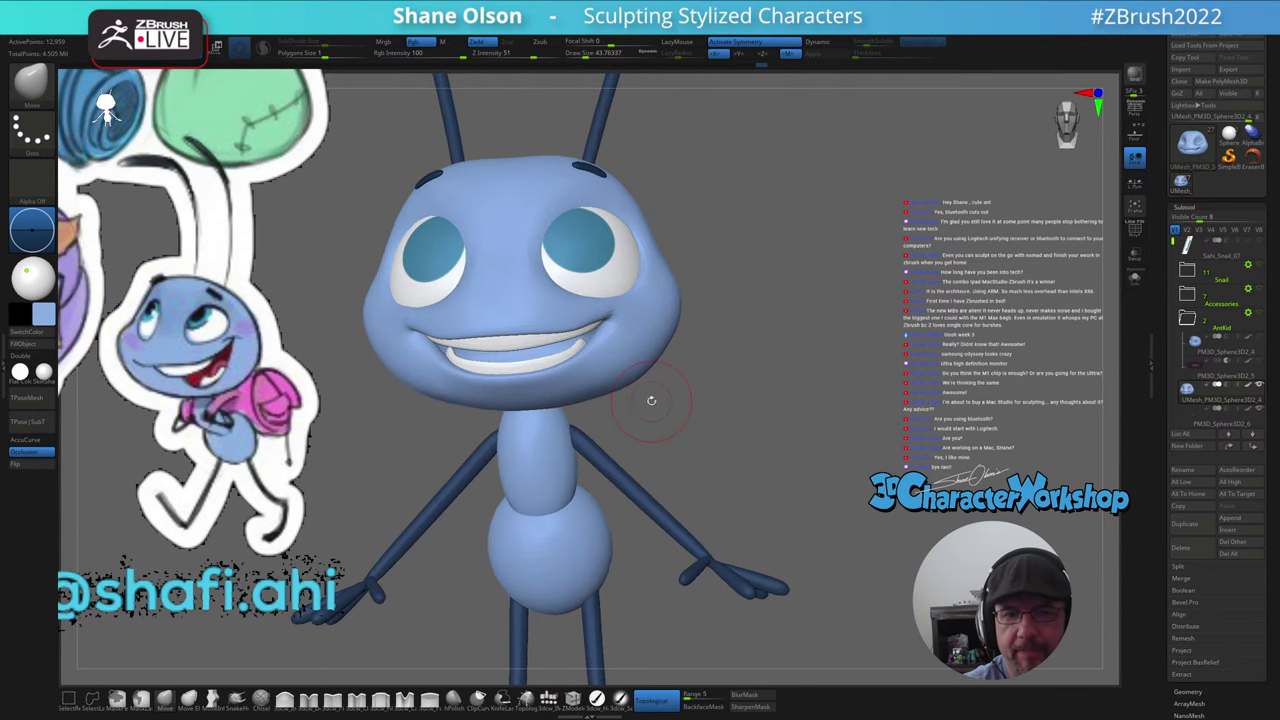
pyautogui.keyDown('ctrl'); pyautogui.moveTo(658, 392); pyautogui.dragTo(679, 491, button='right'); pyautogui.keyUp('ctrl')
pyautogui.click(597, 698)
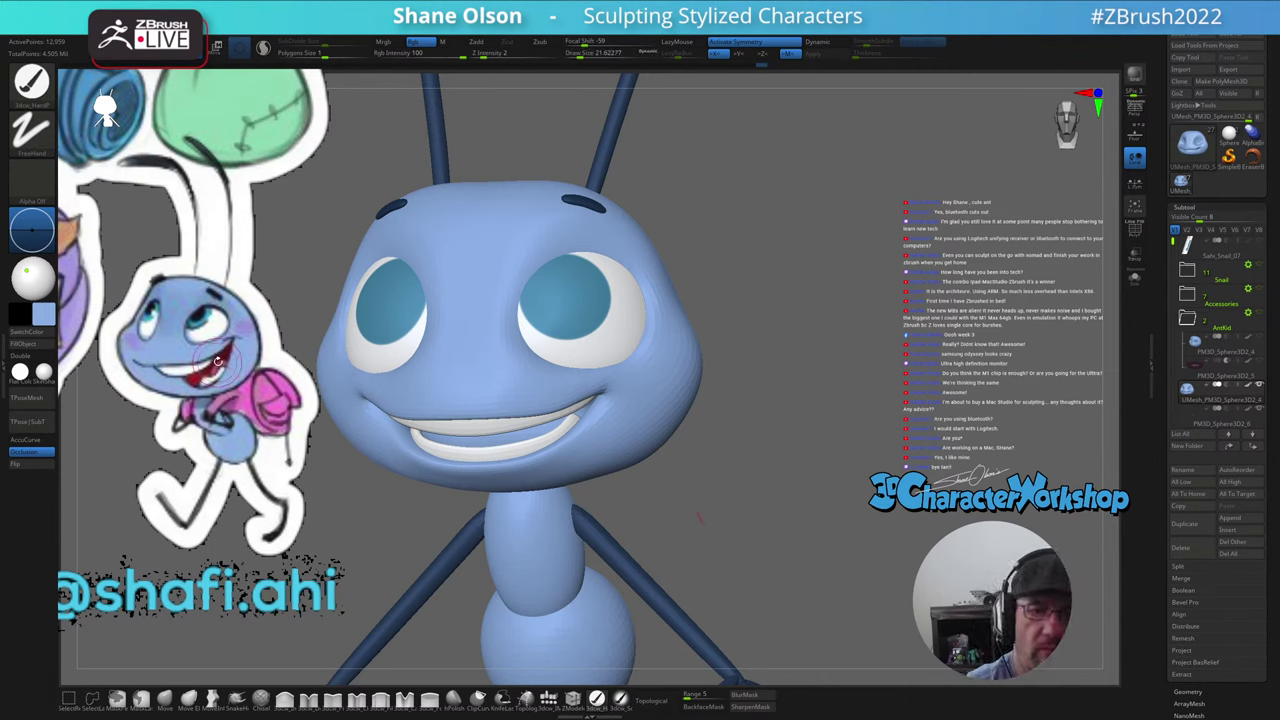
pyautogui.press('c')
# - Paint the head's mouth interior dark red between and around the upper and lower teeth
pyautogui.moveTo(690, 510)
pyautogui.mouseDown(button='right')
pyautogui.moveTo(640, 437)
pyautogui.moveTo(634, 455)
pyautogui.mouseUp(button='right')
pyautogui.moveTo(536, 405); pyautogui.dragTo(430, 408)
pyautogui.moveTo(548, 395)
pyautogui.mouseDown(button='right')
pyautogui.moveTo(556, 468)
pyautogui.moveTo(545, 420)
pyautogui.mouseUp(button='right')
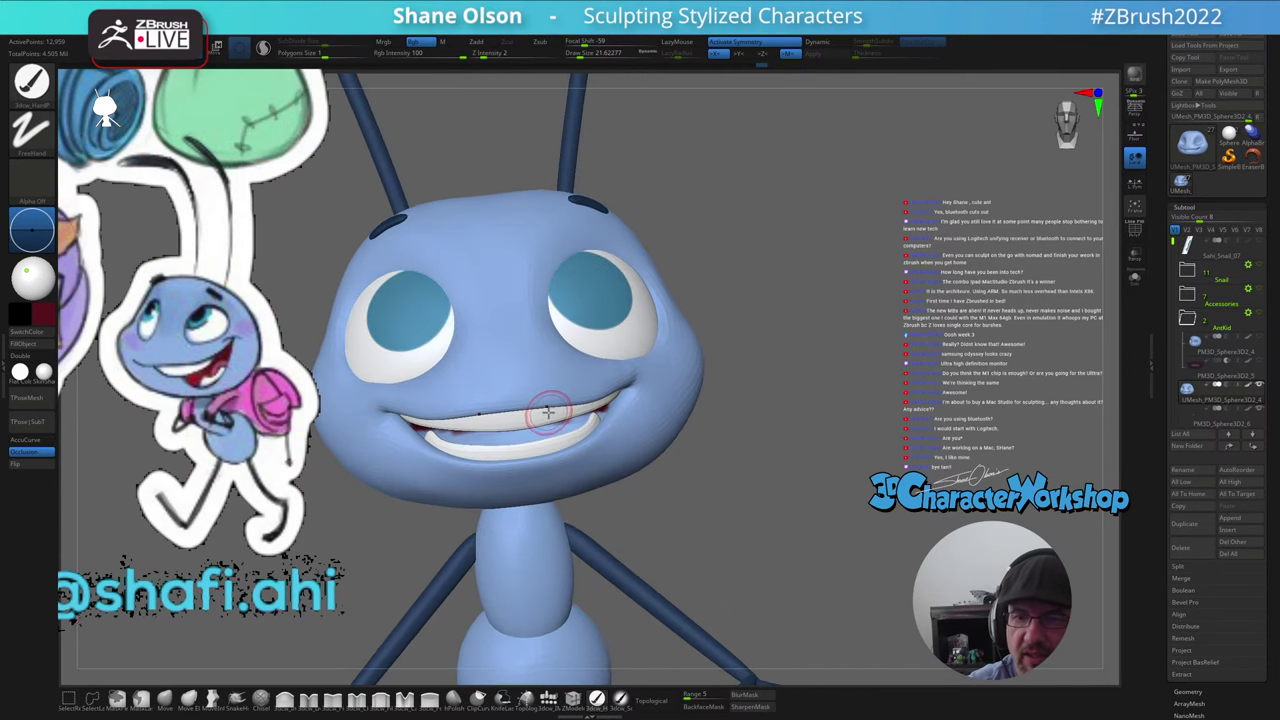
pyautogui.moveTo(533, 430); pyautogui.dragTo(456, 439)
pyautogui.moveTo(514, 436); pyautogui.dragTo(514, 360, button='right')
pyautogui.moveTo(512, 346); pyautogui.dragTo(425, 358)
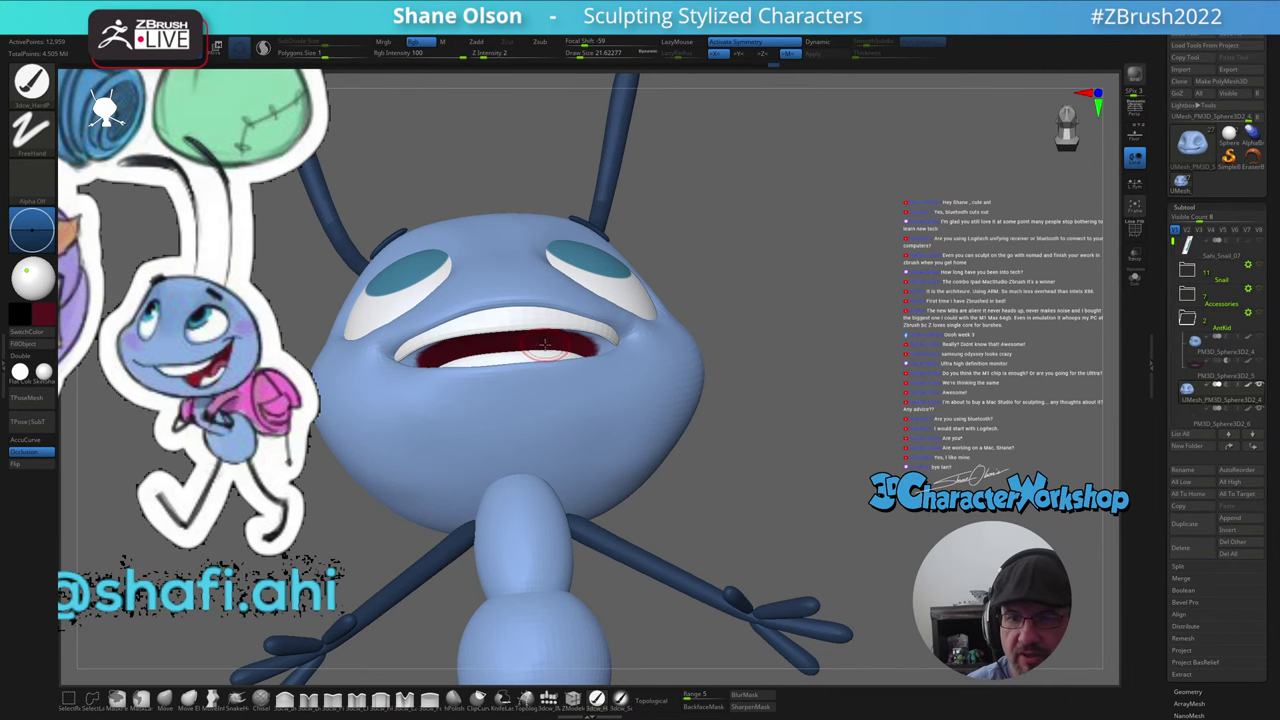
pyautogui.moveTo(545, 356)
pyautogui.mouseDown(button='right')
pyautogui.moveTo(530, 398)
pyautogui.moveTo(536, 365)
pyautogui.moveTo(542, 376)
pyautogui.mouseUp(button='right')
pyautogui.moveTo(506, 346); pyautogui.dragTo(480, 344)
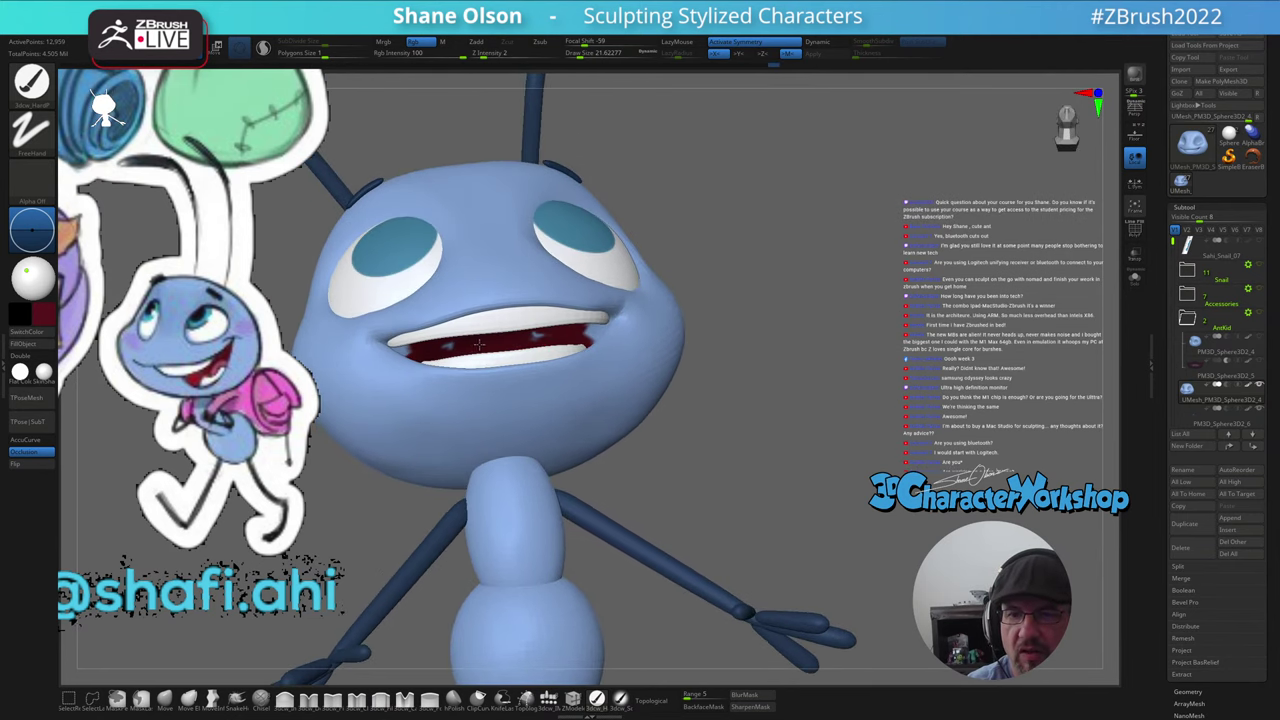
pyautogui.moveTo(525, 338); pyautogui.dragTo(521, 382, button='right')
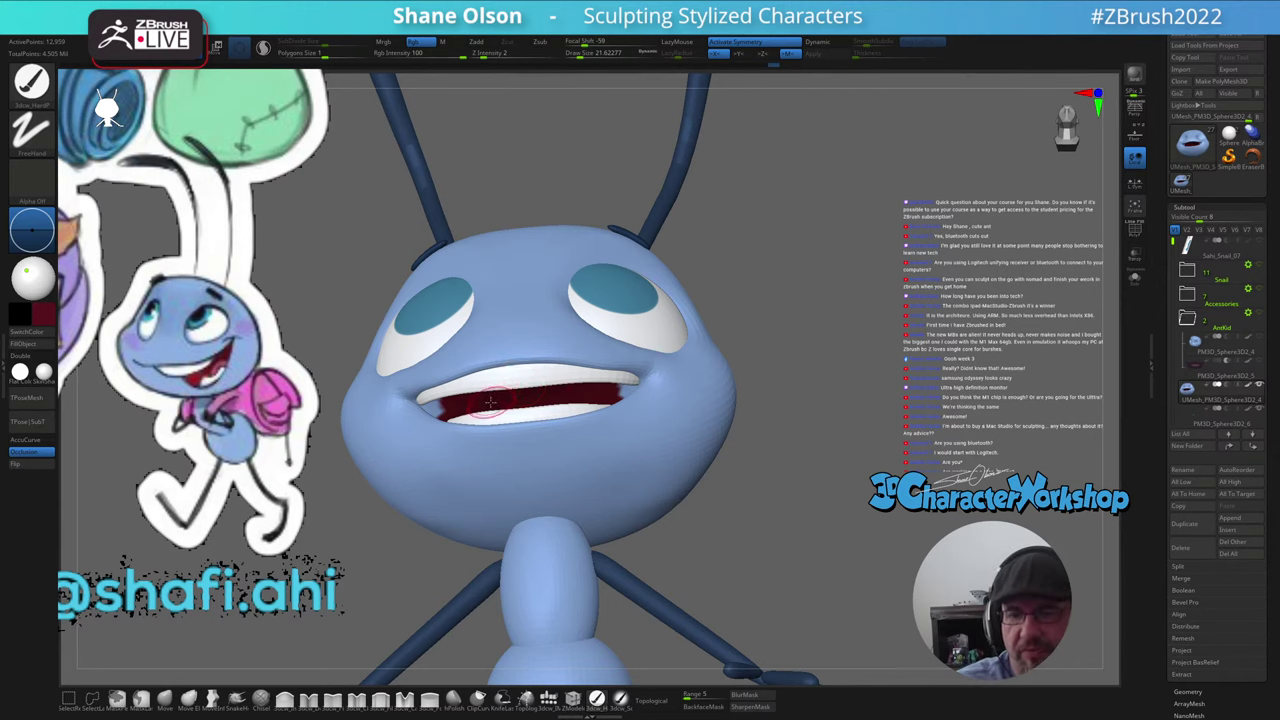
pyautogui.moveTo(521, 381)
pyautogui.mouseDown(button='right')
pyautogui.moveTo(470, 396)
pyautogui.moveTo(460, 437)
pyautogui.moveTo(594, 421)
pyautogui.moveTo(517, 433)
pyautogui.moveTo(572, 437)
pyautogui.moveTo(567, 394)
pyautogui.moveTo(500, 478)
pyautogui.moveTo(579, 437)
pyautogui.mouseUp(button='right')
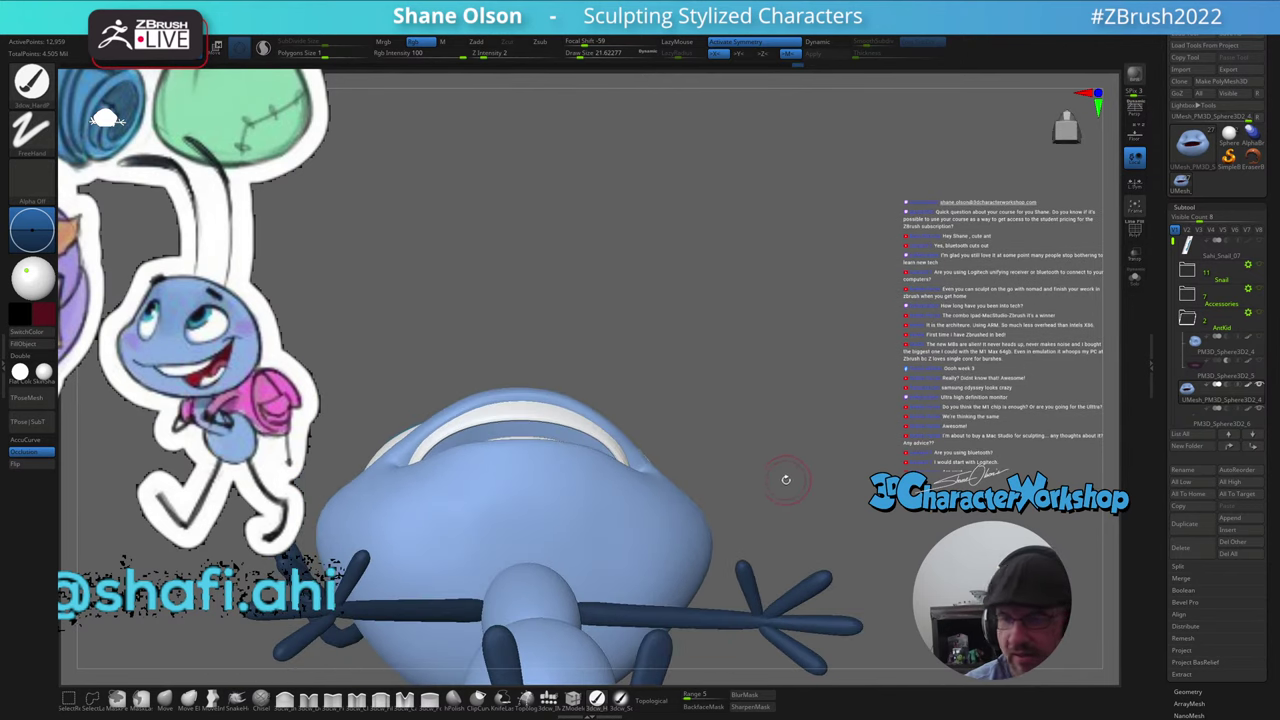
# - Hide the teeth and paint the front edge of the mouth interior brighter red, reducing the draw size to about 14
pyautogui.moveTo(1173, 242); pyautogui.dragTo(1174, 299)
pyautogui.click(1260, 336)
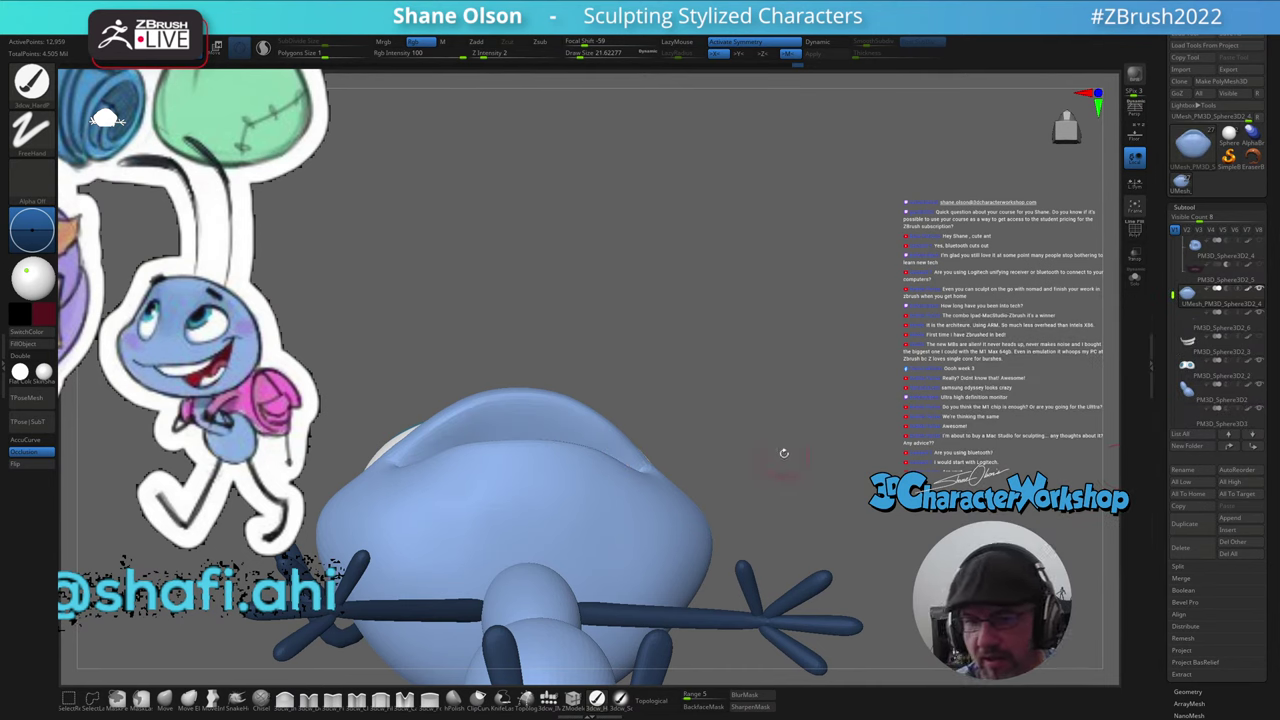
pyautogui.moveTo(745, 416); pyautogui.dragTo(754, 452, button='right')
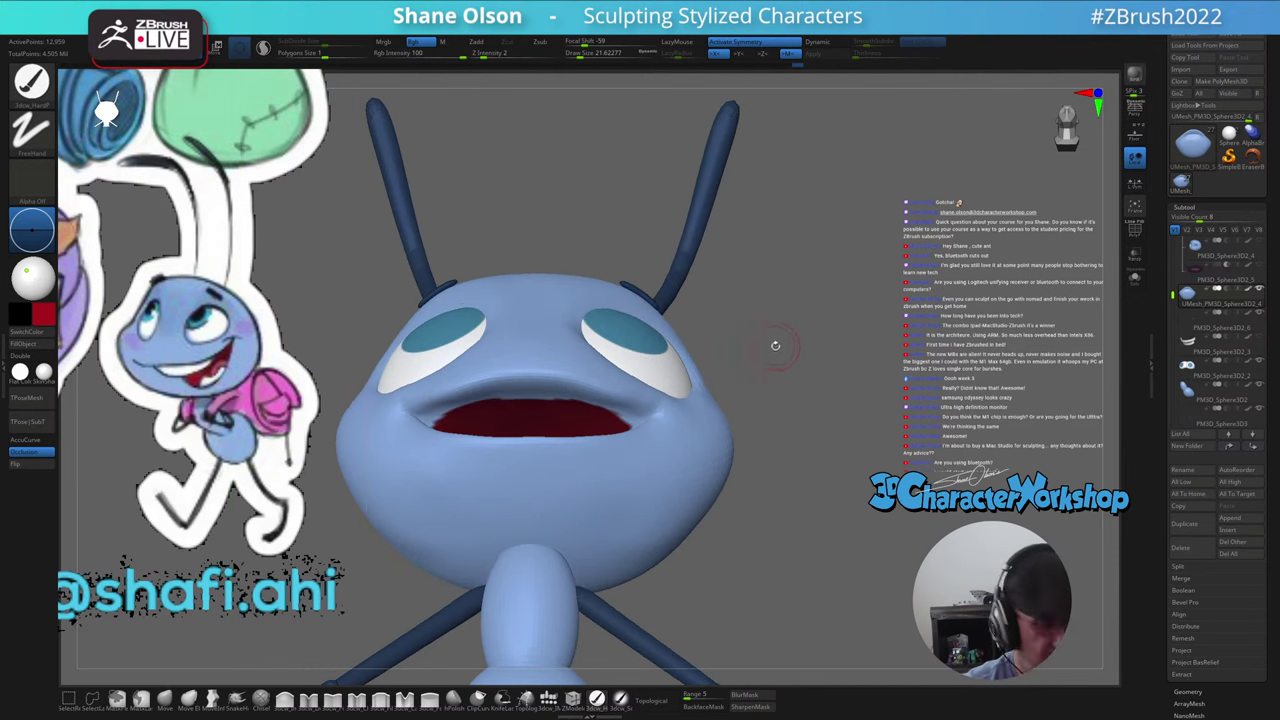
pyautogui.moveTo(783, 363)
pyautogui.mouseDown()
pyautogui.moveTo(774, 357)
pyautogui.moveTo(777, 400)
pyautogui.moveTo(797, 455)
pyautogui.mouseUp()
pyautogui.moveTo(530, 449); pyautogui.dragTo(527, 437, button='right')
pyautogui.moveTo(445, 462)
pyautogui.mouseDown()
pyautogui.moveTo(545, 437)
pyautogui.moveTo(440, 459)
pyautogui.mouseUp()
pyautogui.moveTo(549, 437); pyautogui.dragTo(512, 439)
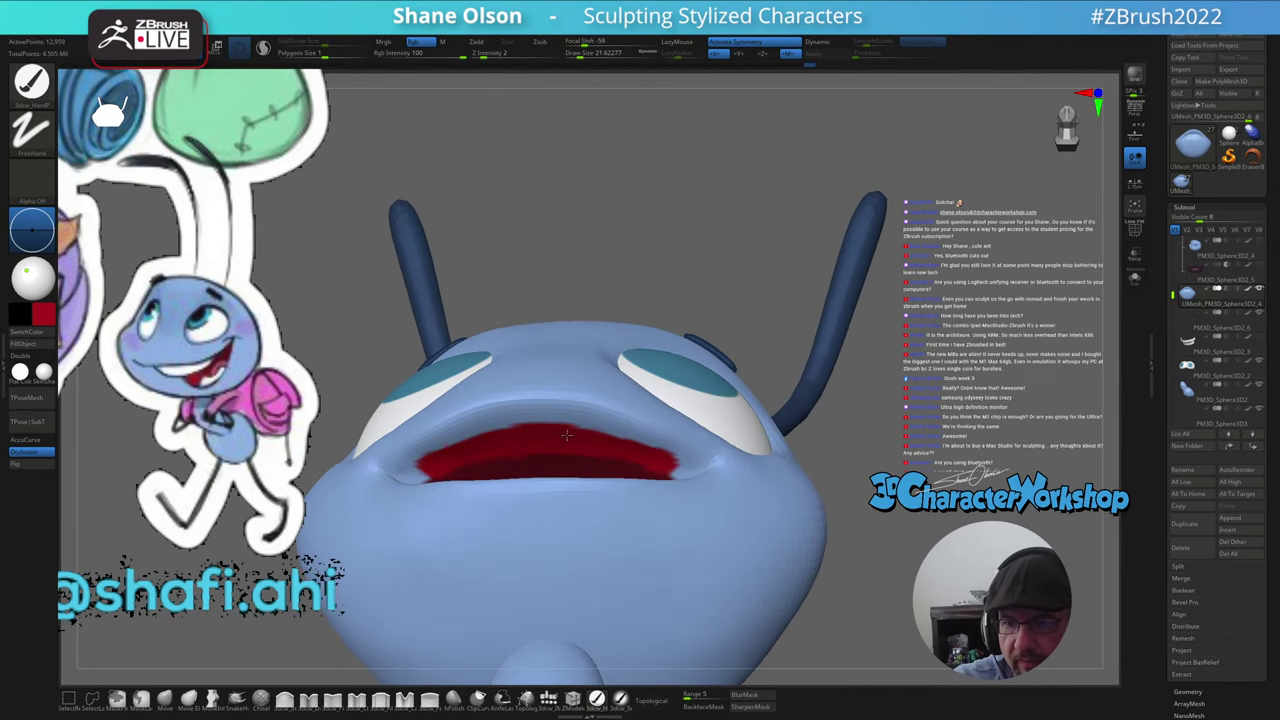
pyautogui.moveTo(562, 424)
pyautogui.mouseDown(button='right')
pyautogui.moveTo(526, 456)
pyautogui.moveTo(495, 400)
pyautogui.mouseUp(button='right')
pyautogui.press('s')
pyautogui.moveTo(508, 405); pyautogui.dragTo(503, 405)
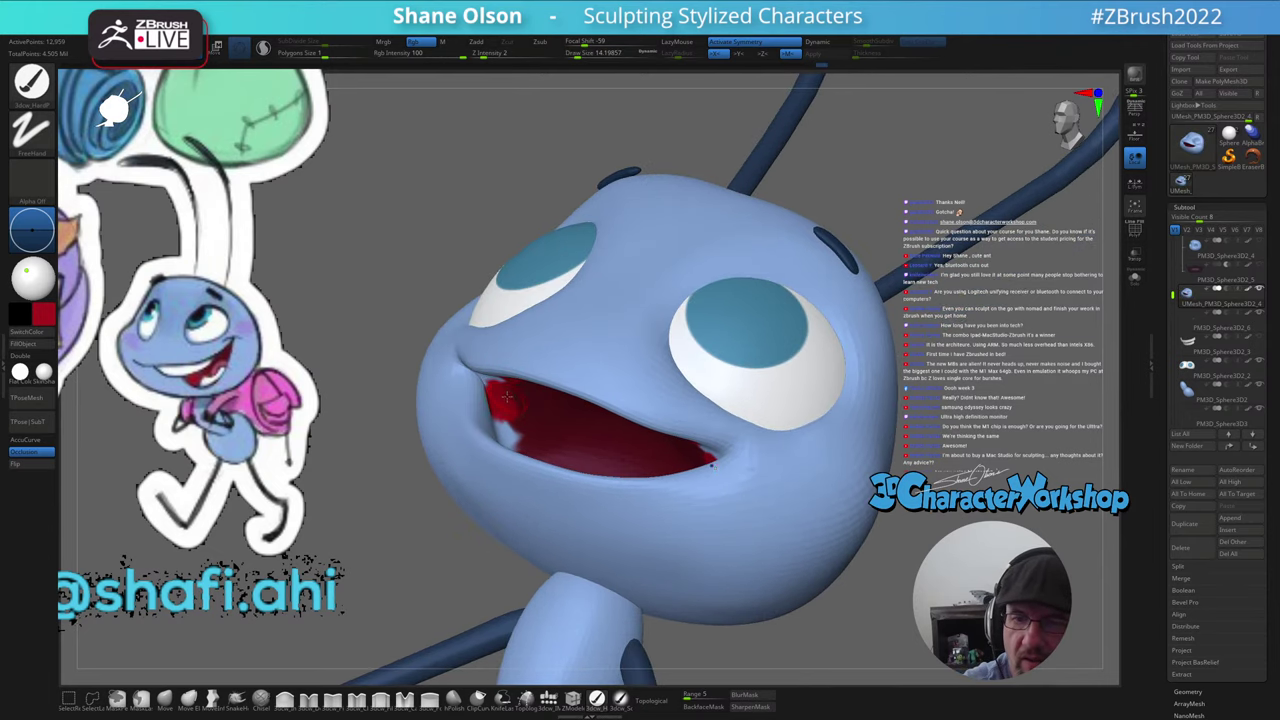
# - Cover the remaining blue inside the lips with bright red and paint the deeper mouth cavity dark red
pyautogui.moveTo(503, 424)
pyautogui.mouseDown(button='right')
pyautogui.moveTo(505, 378)
pyautogui.moveTo(503, 411)
pyautogui.moveTo(532, 354)
pyautogui.moveTo(499, 342)
pyautogui.mouseUp(button='right')
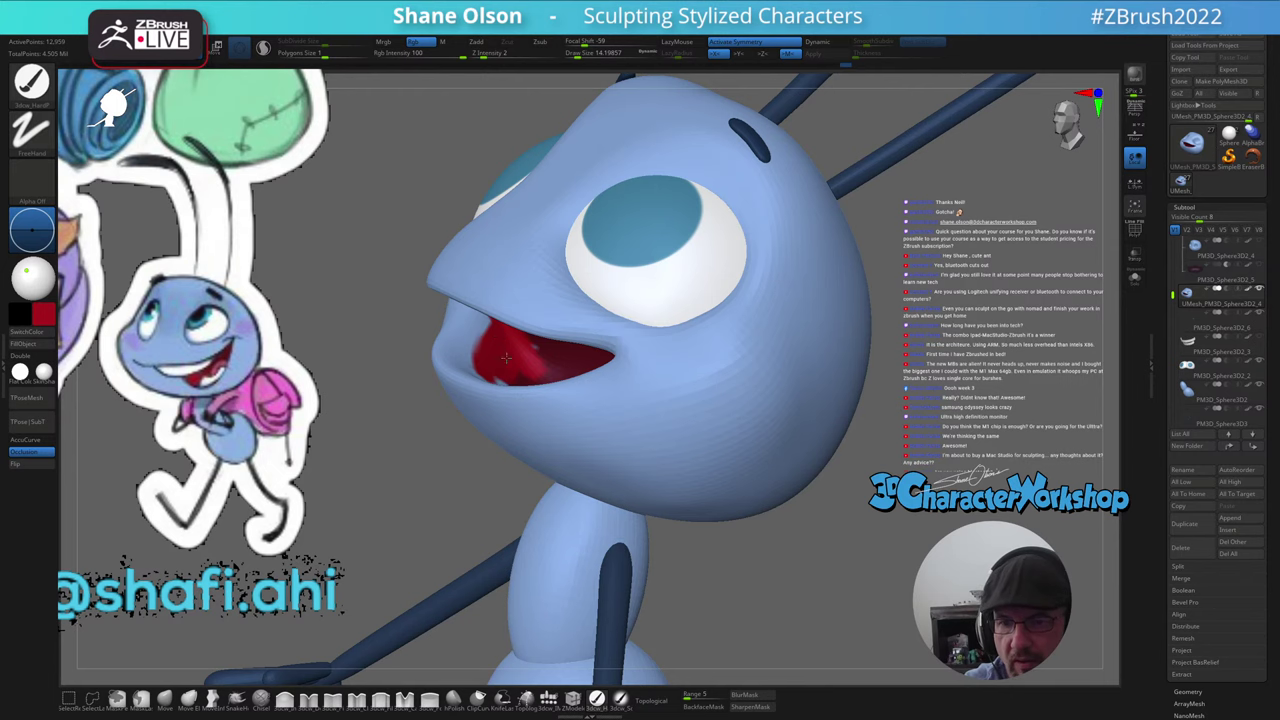
pyautogui.moveTo(505, 358)
pyautogui.mouseDown(button='right')
pyautogui.moveTo(505, 394)
pyautogui.moveTo(498, 325)
pyautogui.moveTo(483, 345)
pyautogui.mouseUp(button='right')
pyautogui.moveTo(483, 345)
pyautogui.mouseDown()
pyautogui.moveTo(478, 325)
pyautogui.moveTo(489, 345)
pyautogui.moveTo(540, 364)
pyautogui.mouseUp()
pyautogui.moveTo(540, 364)
pyautogui.mouseDown(button='right')
pyautogui.moveTo(533, 328)
pyautogui.moveTo(554, 316)
pyautogui.mouseUp(button='right')
pyautogui.moveTo(538, 338); pyautogui.dragTo(531, 348)
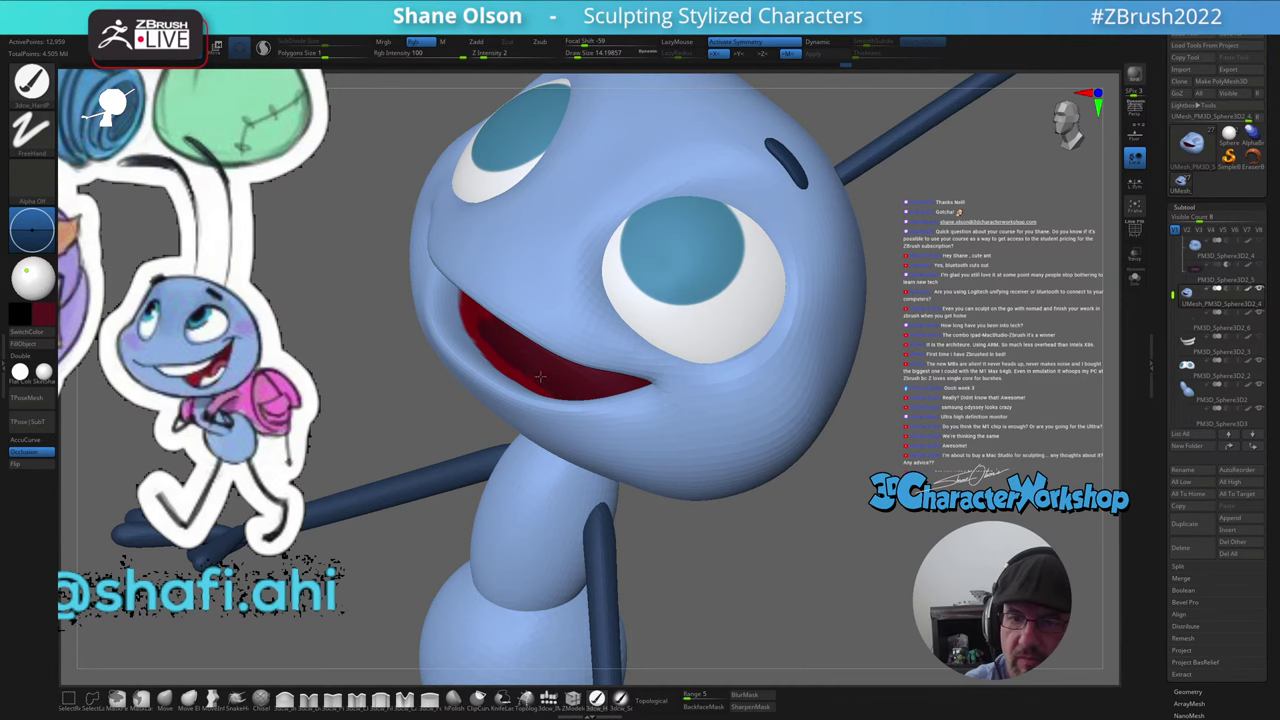
pyautogui.moveTo(533, 325); pyautogui.dragTo(508, 311)
pyautogui.keyDown('alt'); pyautogui.moveTo(527, 300); pyautogui.dragTo(521, 328, button='right'); pyautogui.keyUp('alt')
# - Turn off Zadd for the Smooth brush and begin blending the two reds inside the mouth
pyautogui.press('shift')
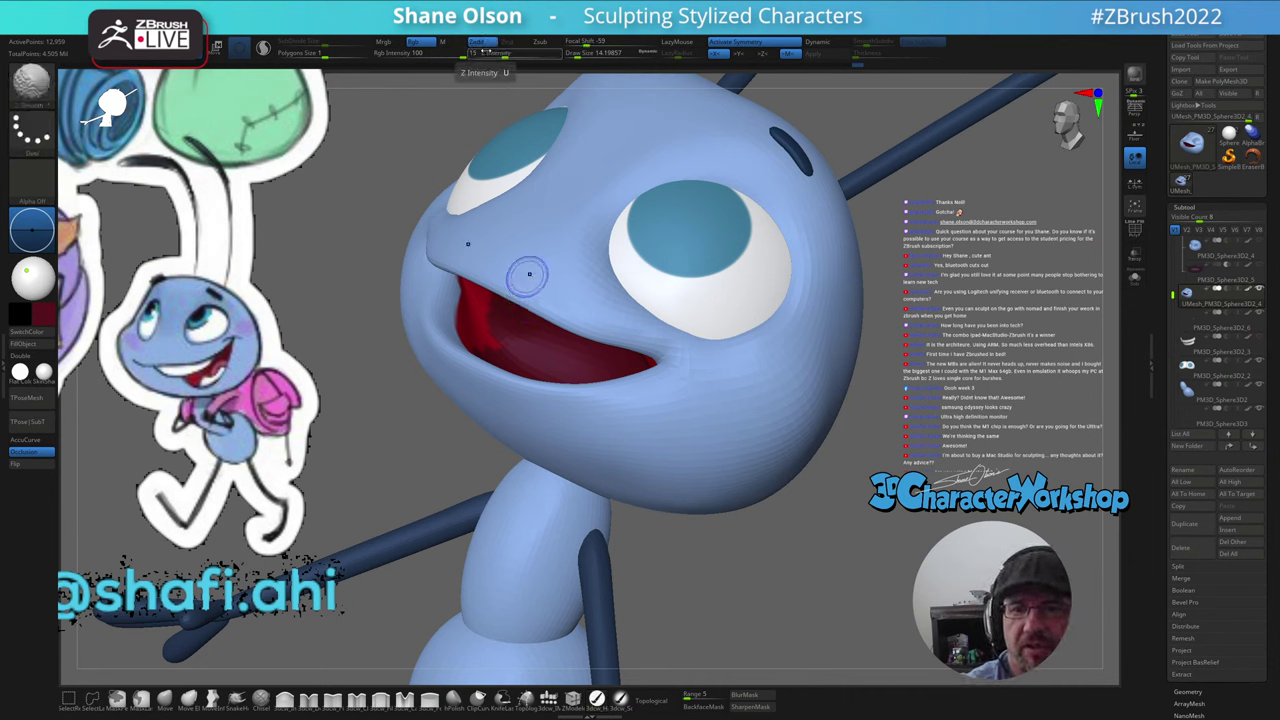
pyautogui.click(480, 42)
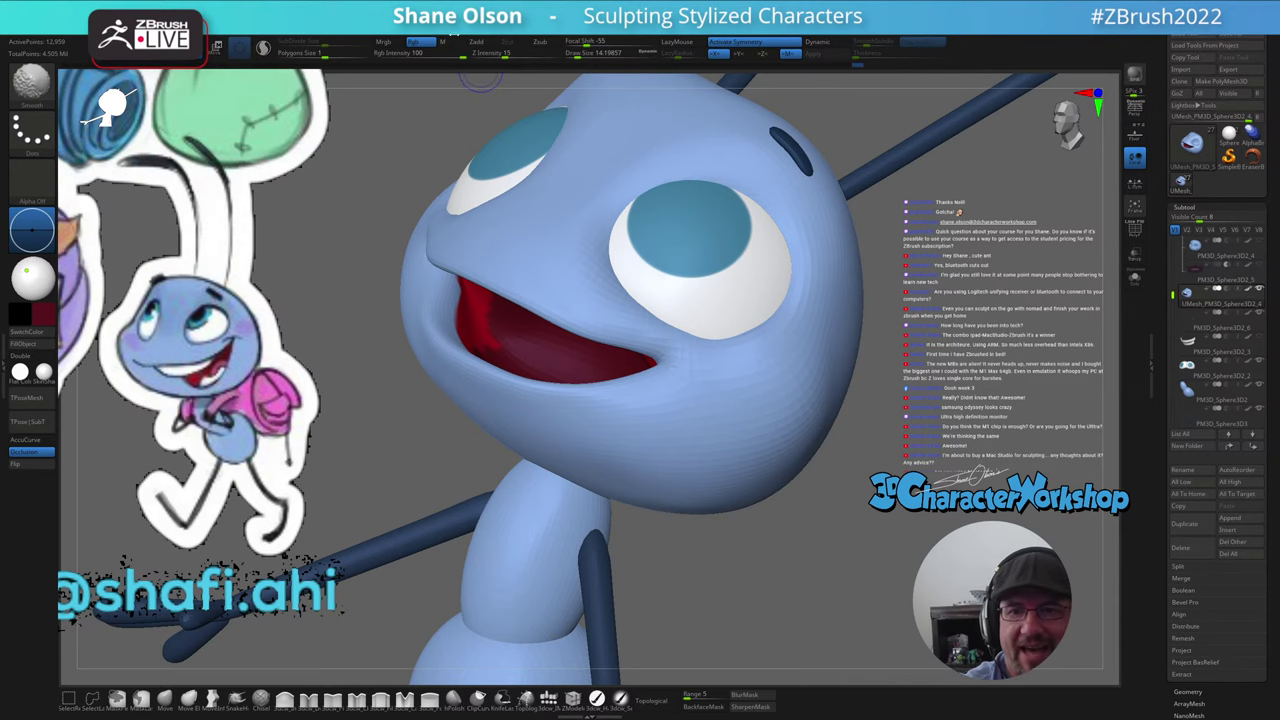
pyautogui.moveTo(437, 74); pyautogui.dragTo(500, 288)
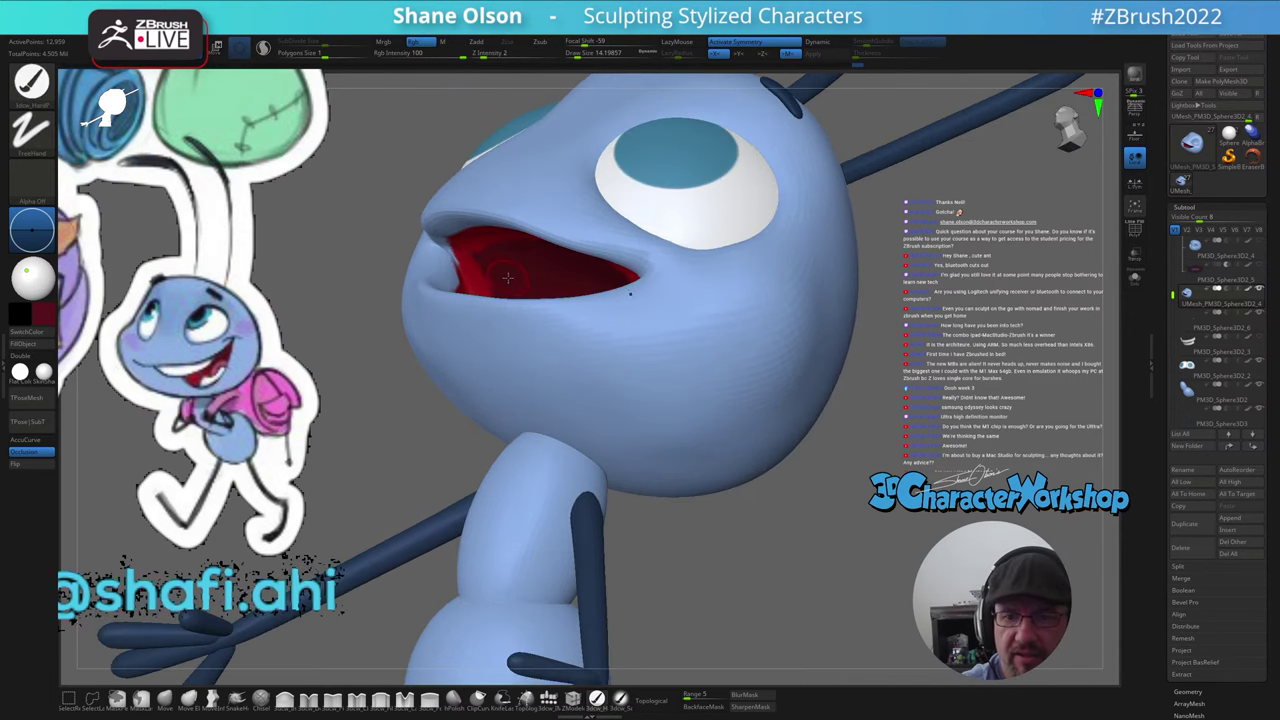
pyautogui.moveTo(507, 277)
pyautogui.keyDown('ctrl'); pyautogui.mouseDown(button='right')
pyautogui.moveTo(490, 279)
pyautogui.moveTo(496, 363)
pyautogui.mouseUp(button='right'); pyautogui.keyUp('ctrl')
pyautogui.moveTo(496, 363); pyautogui.dragTo(655, 280)
pyautogui.moveTo(490, 325); pyautogui.dragTo(640, 294, button='right')
pyautogui.press('shift')
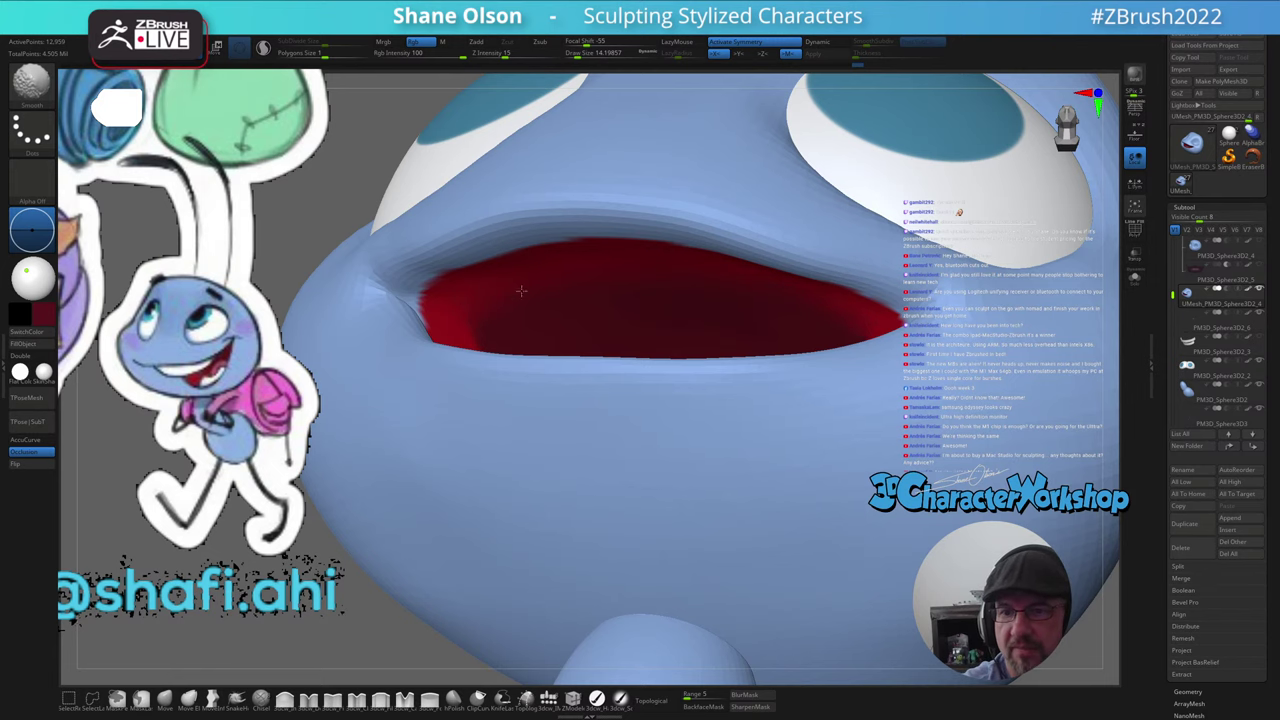
# - Soften the colour transition from the bright red rim to the dark cavity along the inner lips and mouth corners
pyautogui.moveTo(612, 286); pyautogui.dragTo(597, 334, button='right')
pyautogui.press('shift')
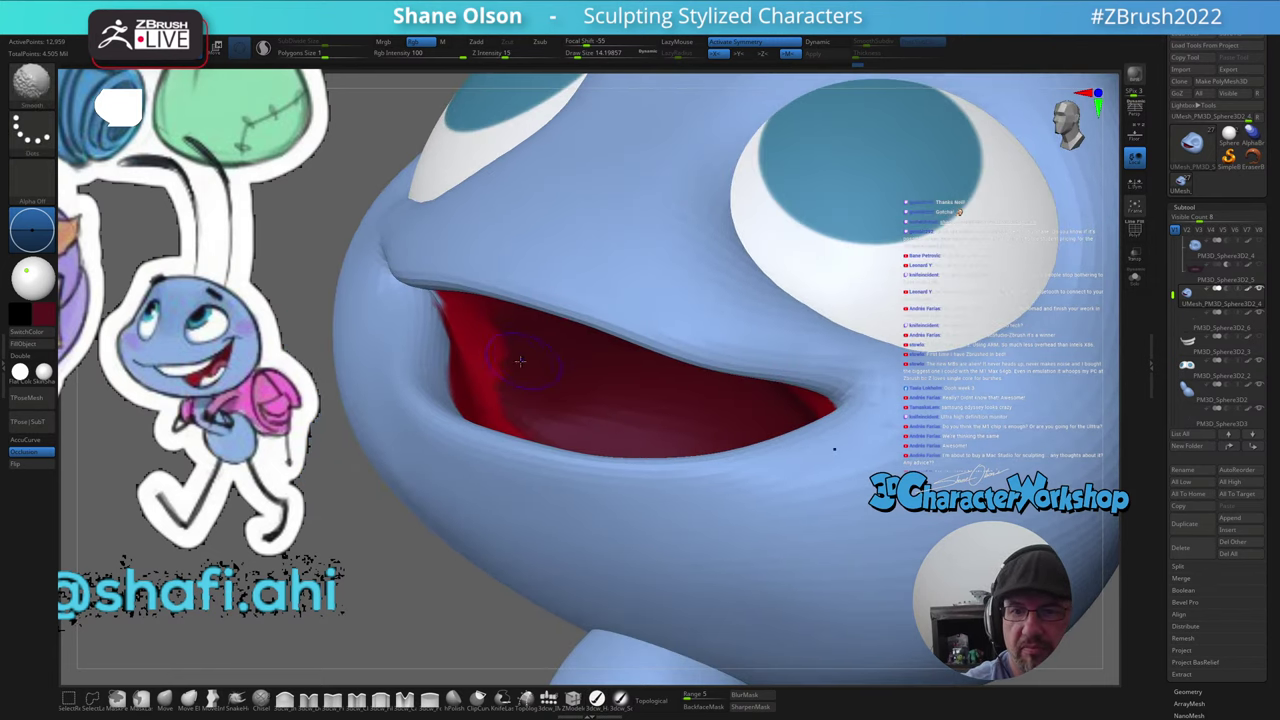
pyautogui.moveTo(510, 377)
pyautogui.mouseDown(button='right')
pyautogui.moveTo(549, 417)
pyautogui.moveTo(546, 392)
pyautogui.moveTo(502, 438)
pyautogui.mouseUp(button='right')
pyautogui.press('shift')
pyautogui.press('shift')
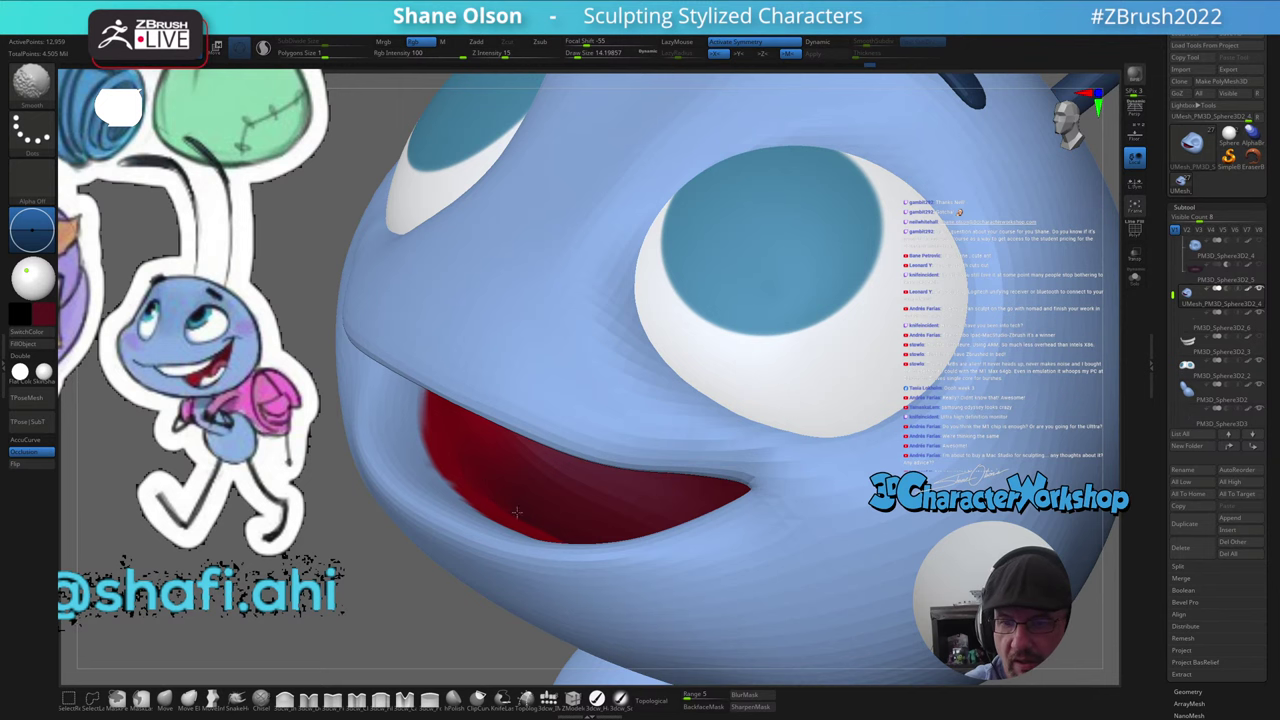
pyautogui.moveTo(490, 480); pyautogui.dragTo(551, 531, button='right')
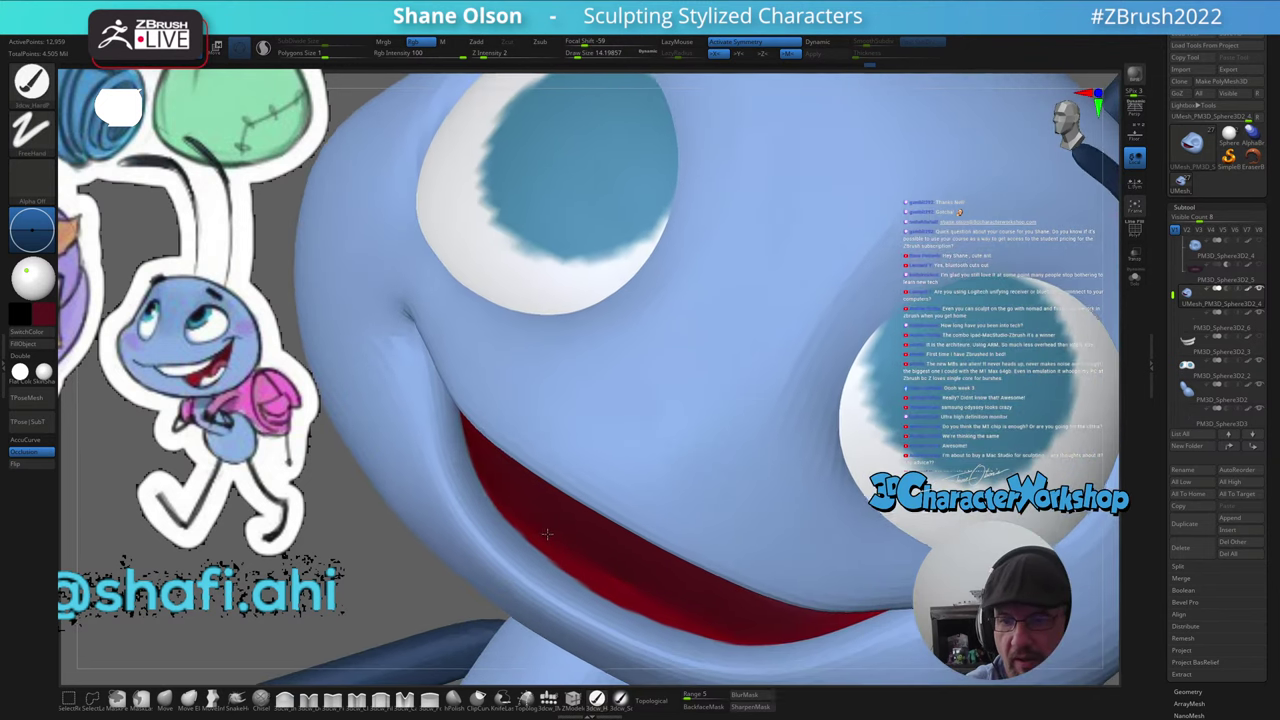
pyautogui.press('shift')
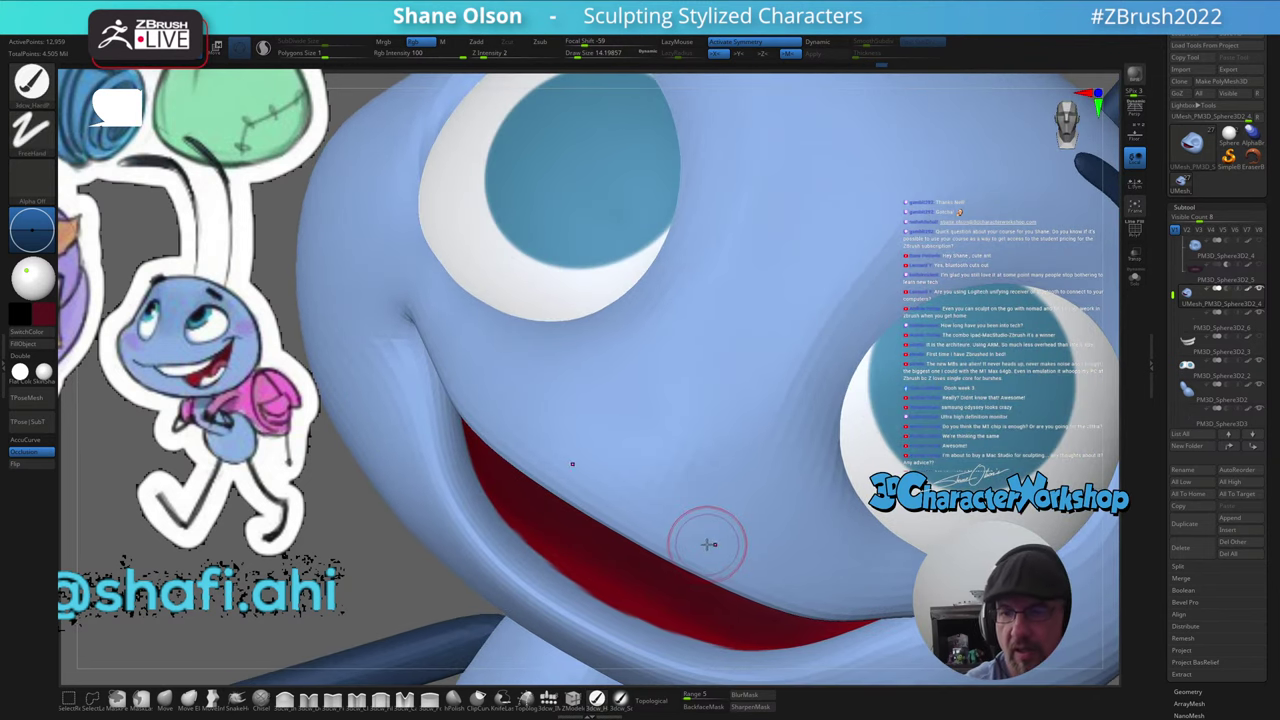
# - Show the teeth again and check the painted mouth with the whole character in front view
pyautogui.moveTo(707, 543)
pyautogui.keyDown('ctrl'); pyautogui.mouseDown(button='right')
pyautogui.moveTo(694, 487)
pyautogui.moveTo(694, 504)
pyautogui.moveTo(704, 461)
pyautogui.mouseUp(button='right'); pyautogui.keyUp('ctrl')
pyautogui.moveTo(703, 461); pyautogui.dragTo(597, 360)
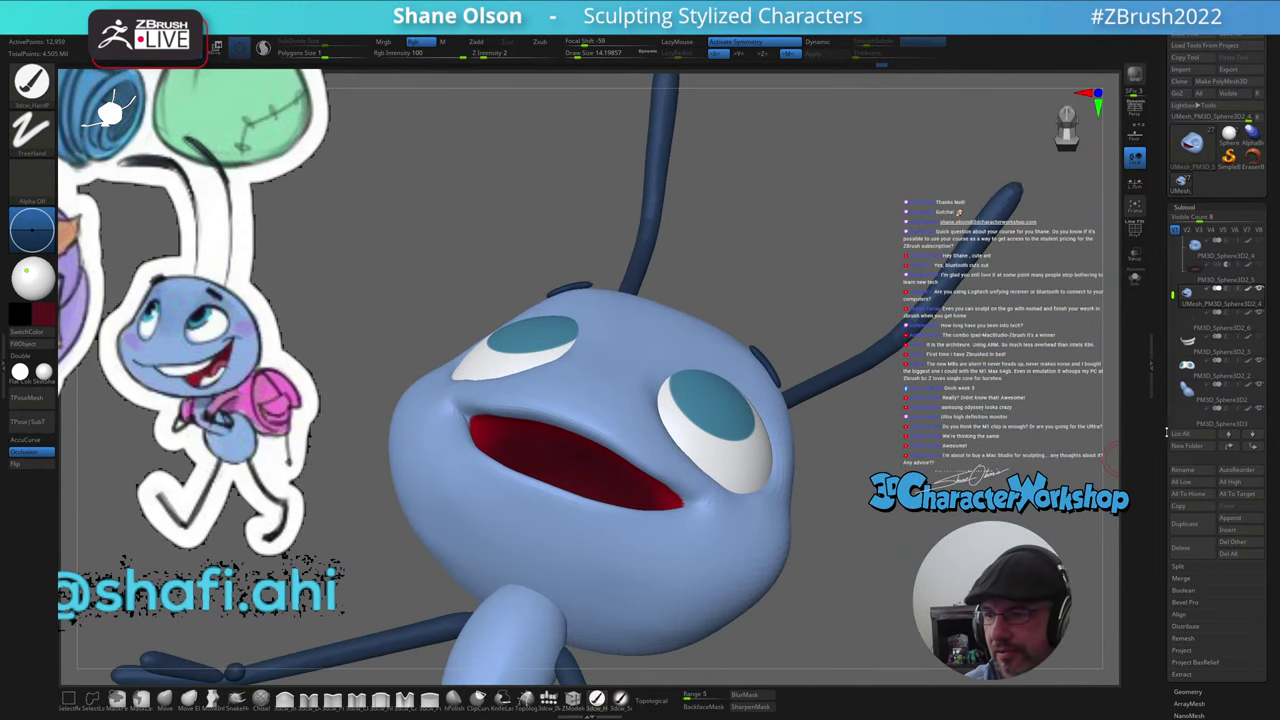
pyautogui.click(1261, 340)
pyautogui.moveTo(855, 508)
pyautogui.mouseDown(button='right')
pyautogui.moveTo(847, 530)
pyautogui.moveTo(838, 510)
pyautogui.mouseUp(button='right')
pyautogui.moveTo(840, 512); pyautogui.dragTo(757, 491)
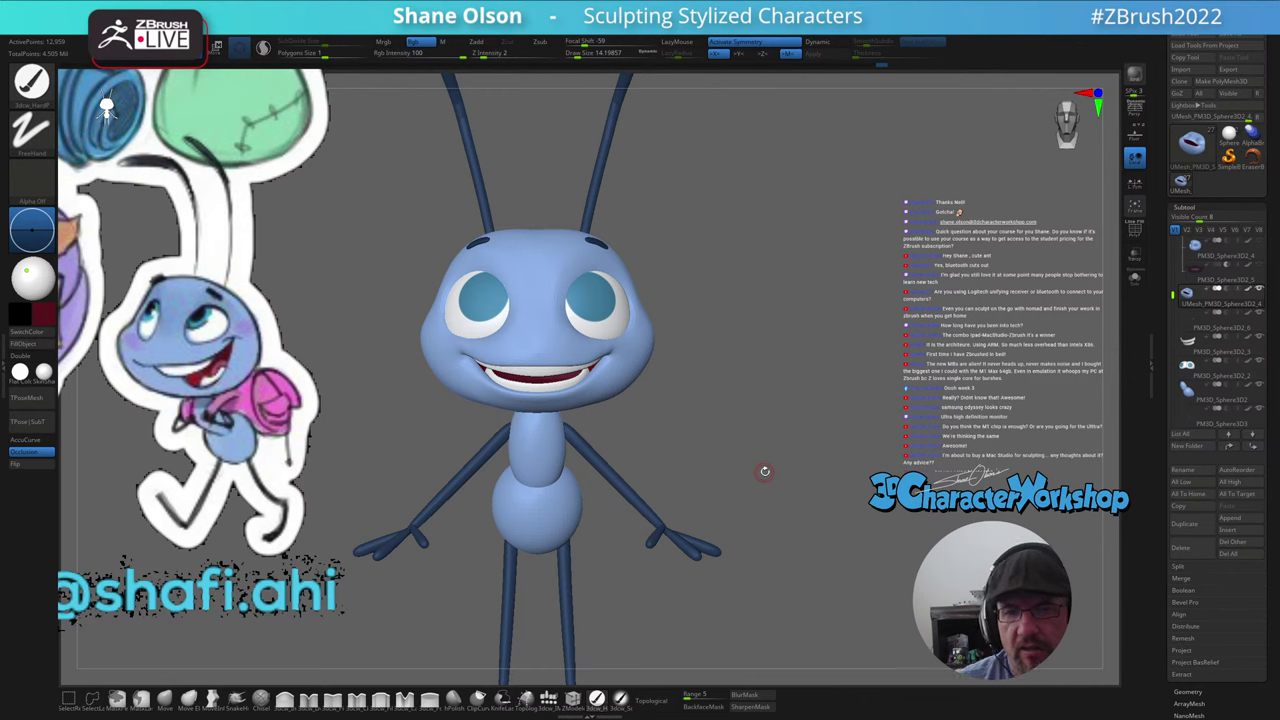
# - Select the eyes and examine the ant kid's face up close and the whole figure from front and three-quarter views
pyautogui.keyDown('alt'); pyautogui.click(601, 300); pyautogui.keyUp('alt')
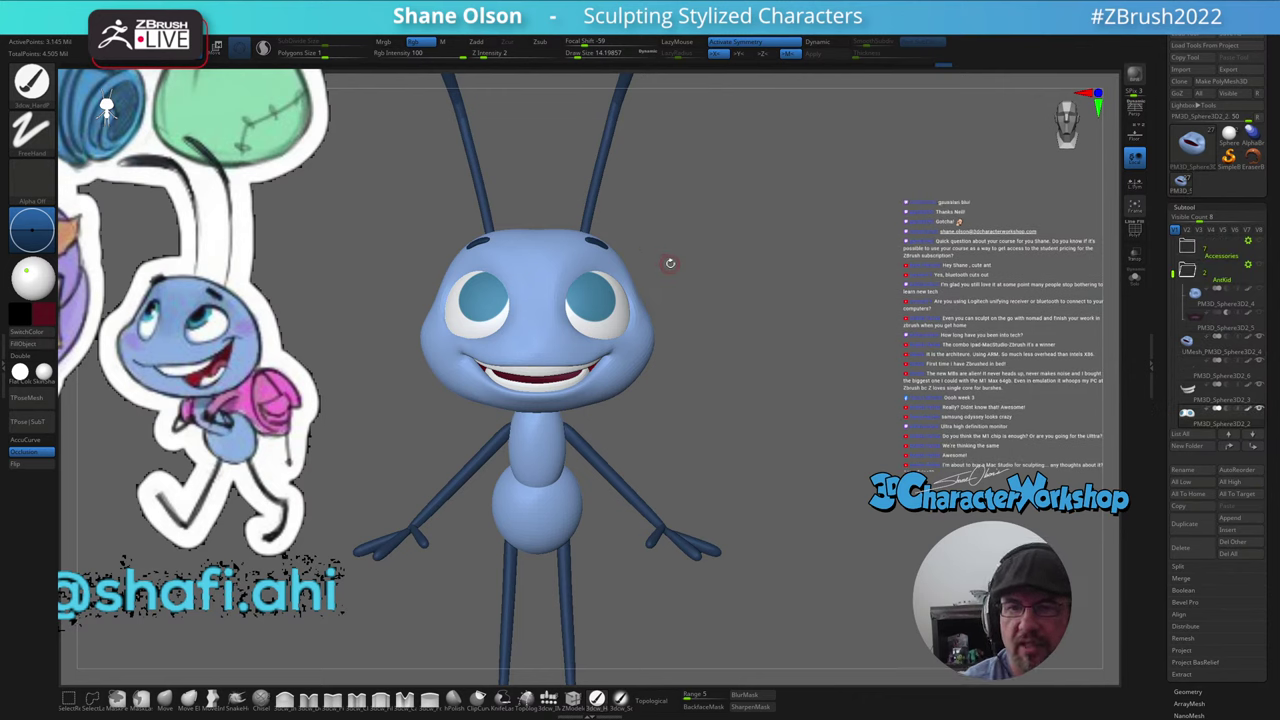
pyautogui.keyDown('alt'); pyautogui.moveTo(670, 263); pyautogui.dragTo(688, 279); pyautogui.keyUp('alt')
pyautogui.moveTo(733, 330)
pyautogui.keyDown('alt'); pyautogui.mouseDown()
pyautogui.moveTo(713, 351)
pyautogui.moveTo(748, 350)
pyautogui.mouseUp(); pyautogui.keyUp('alt')
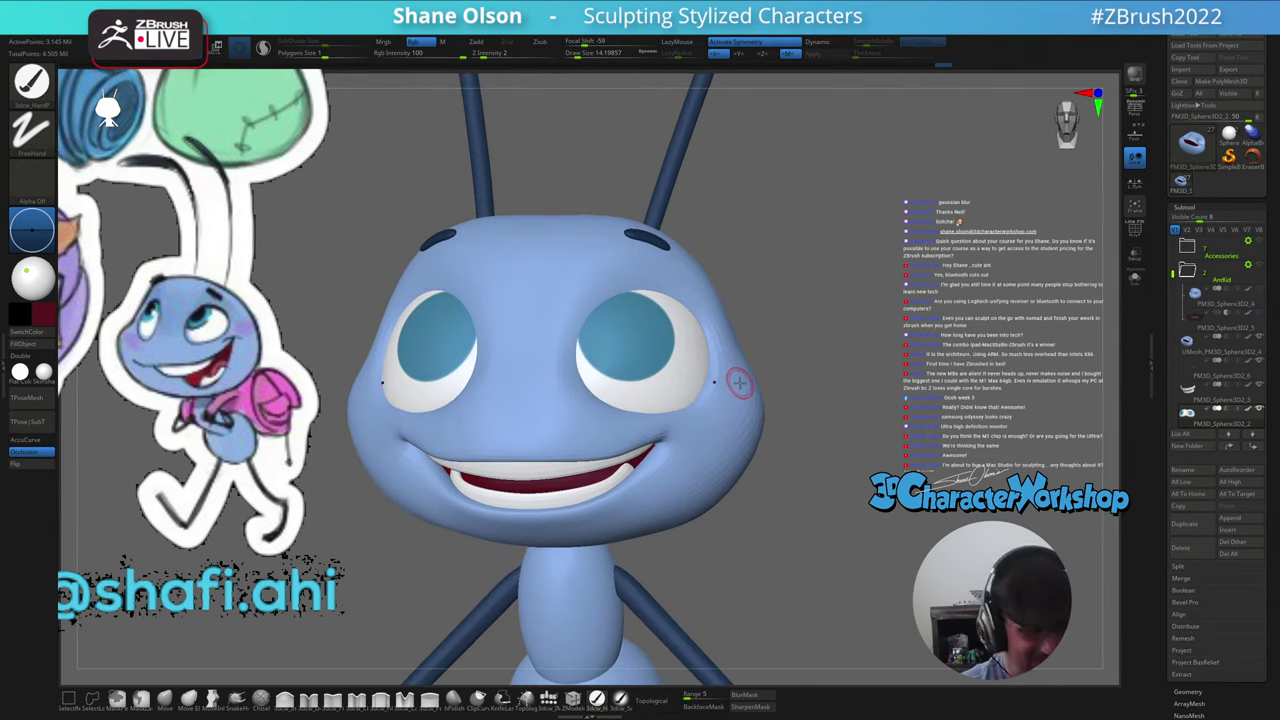
pyautogui.moveTo(656, 339)
pyautogui.keyDown('alt'); pyautogui.mouseDown(button='right')
pyautogui.moveTo(643, 340)
pyautogui.moveTo(664, 320)
pyautogui.mouseUp(button='right'); pyautogui.keyUp('alt')
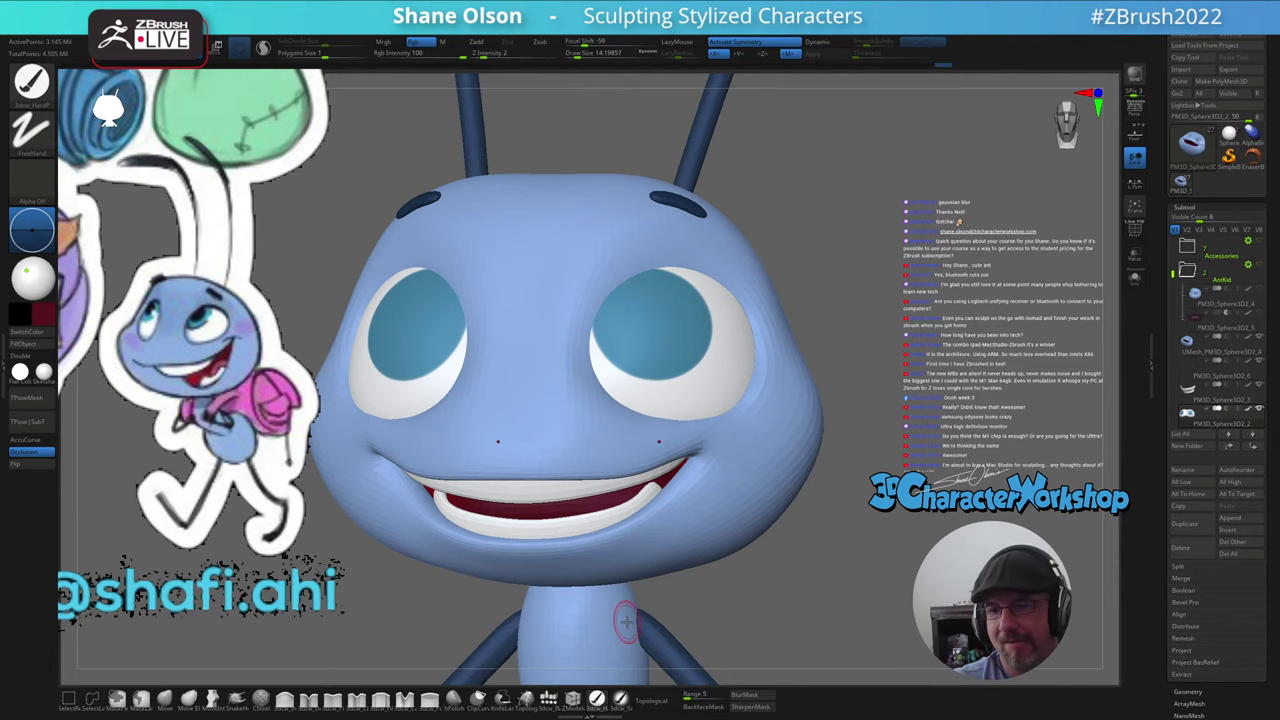
pyautogui.moveTo(708, 496)
pyautogui.mouseDown(button='right')
pyautogui.moveTo(650, 508)
pyautogui.moveTo(703, 497)
pyautogui.moveTo(694, 508)
pyautogui.mouseUp(button='right')
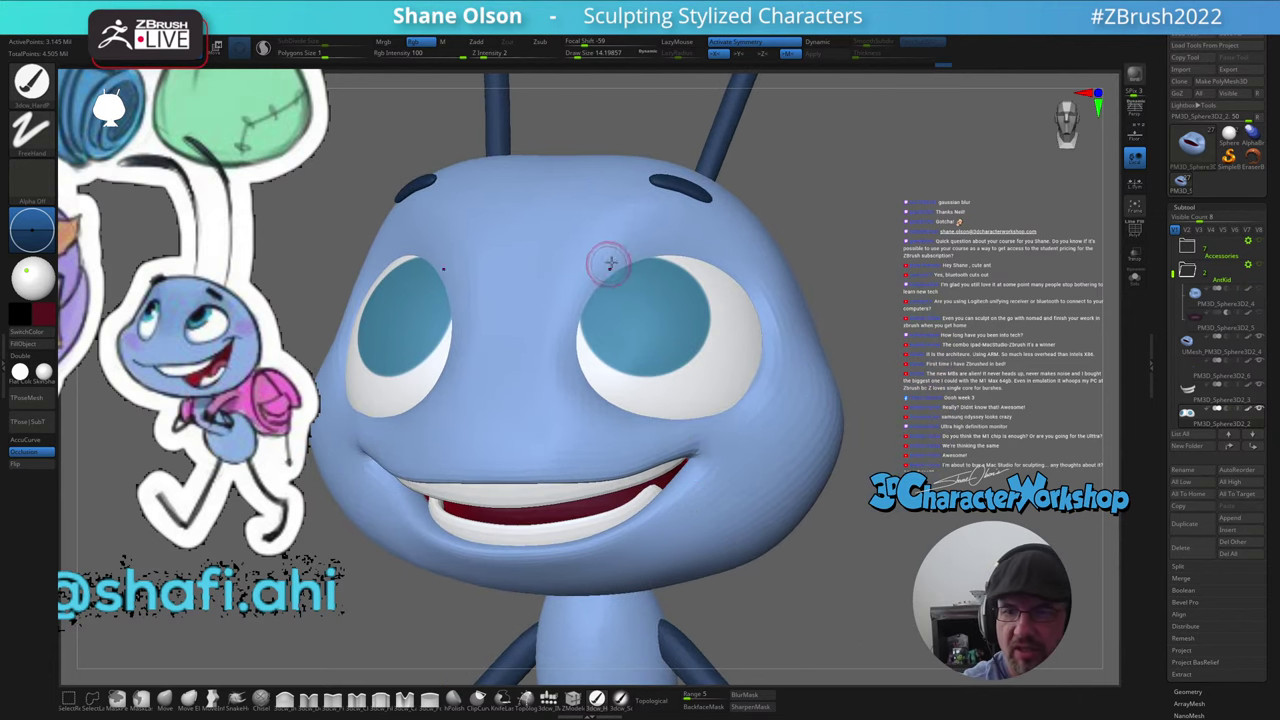
pyautogui.press('s')
pyautogui.moveTo(625, 445); pyautogui.dragTo(616, 445)
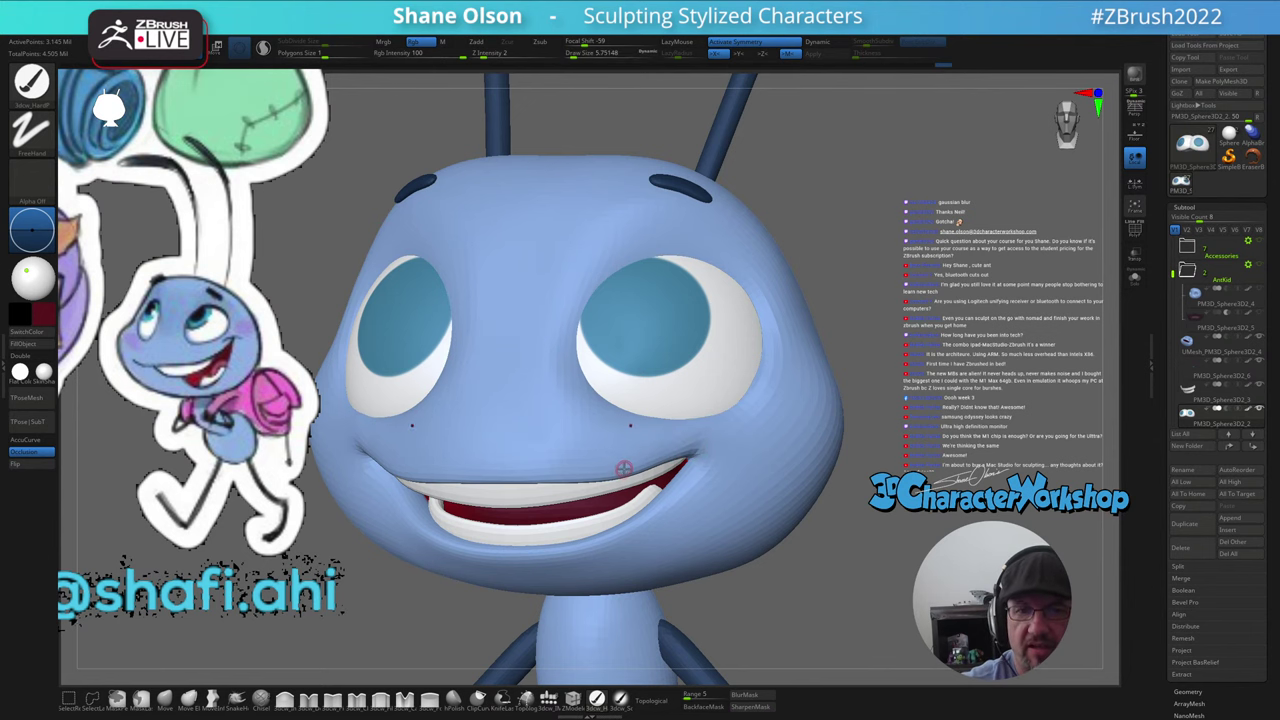
pyautogui.keyDown('ctrl'); pyautogui.moveTo(625, 465); pyautogui.dragTo(610, 489, button='right'); pyautogui.keyUp('ctrl')
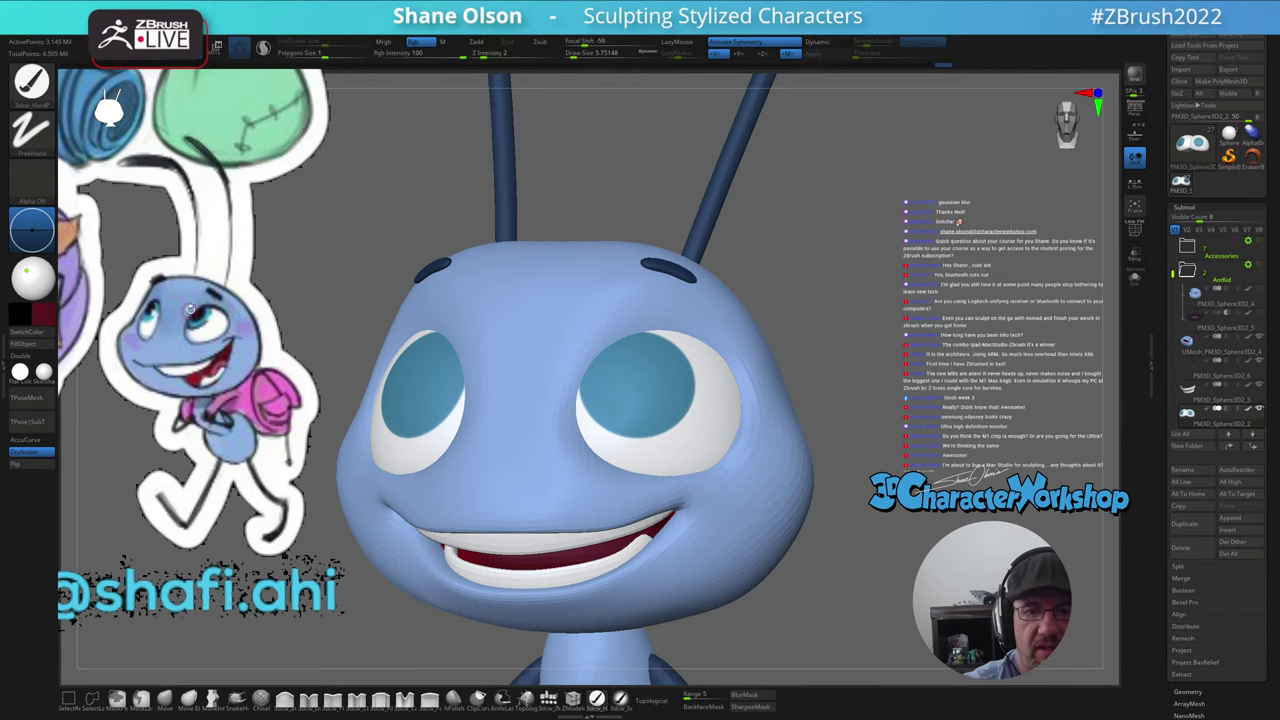
pyautogui.keyDown('ctrl'); pyautogui.moveTo(605, 515); pyautogui.dragTo(600, 488, button='right'); pyautogui.keyUp('ctrl')
pyautogui.moveTo(686, 498)
pyautogui.keyDown('alt'); pyautogui.mouseDown(button='right')
pyautogui.moveTo(692, 470)
pyautogui.moveTo(742, 519)
pyautogui.mouseUp(button='right'); pyautogui.keyUp('alt')
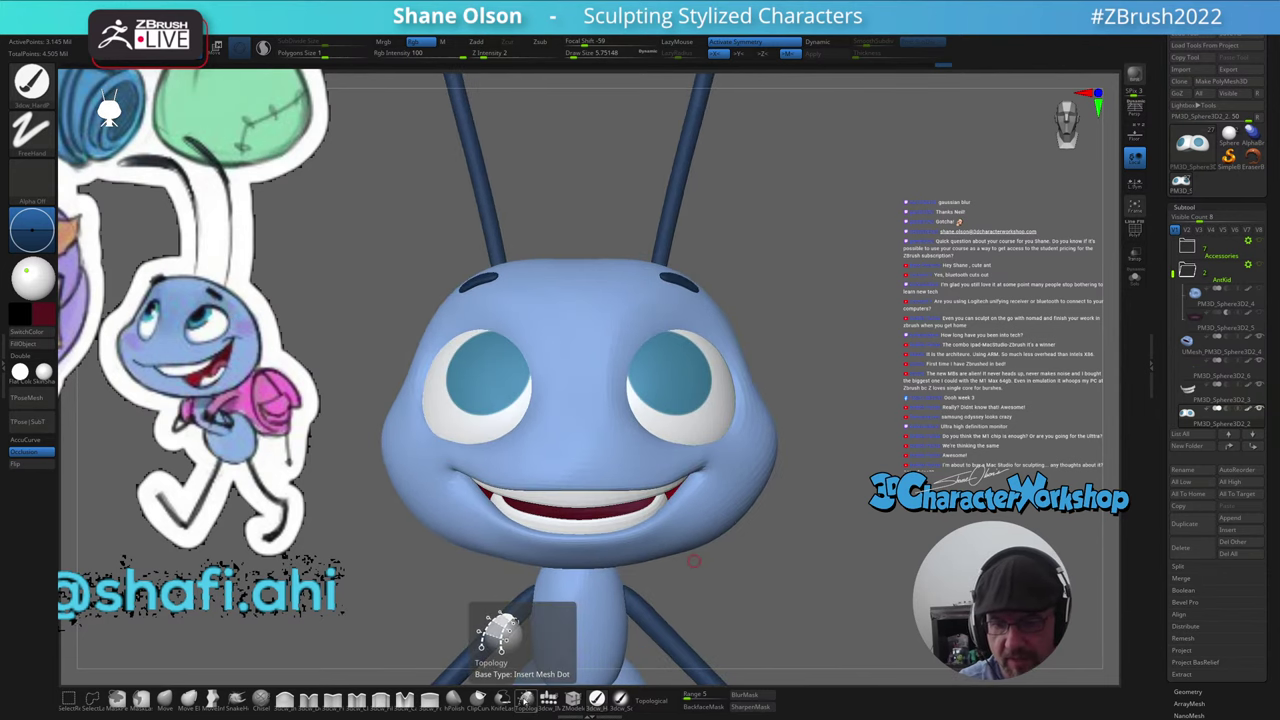
pyautogui.press('f')
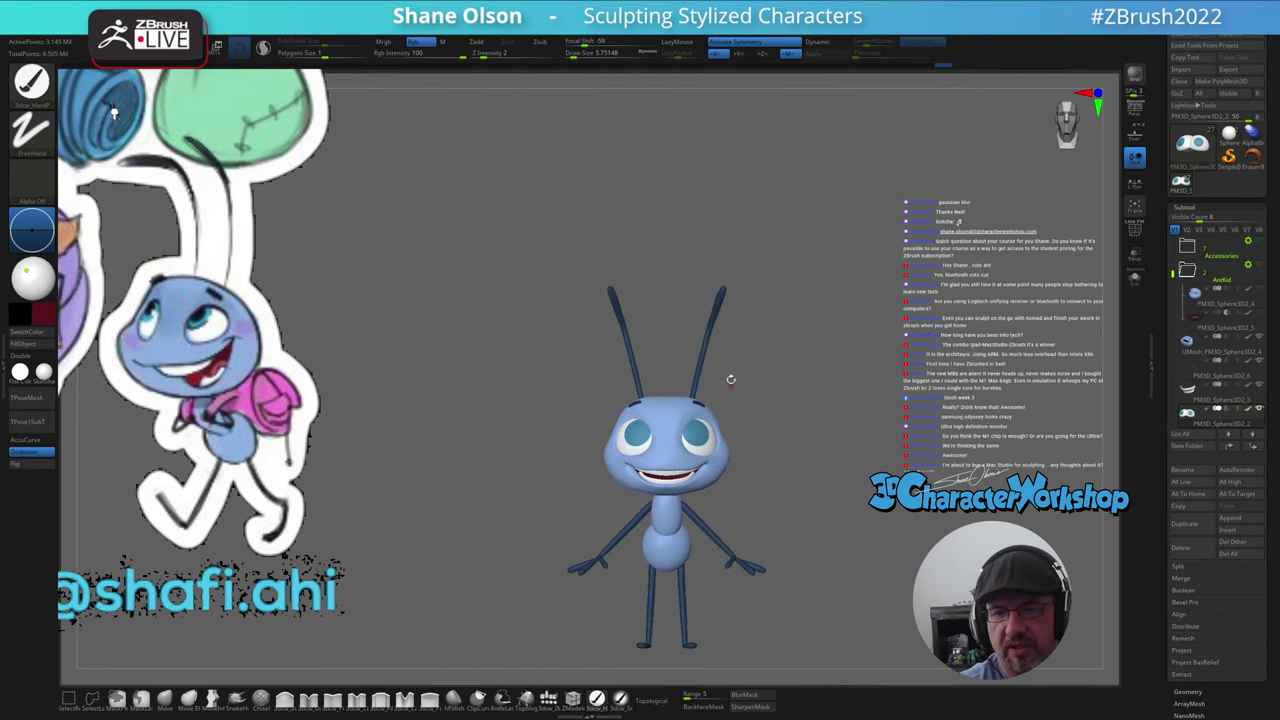
pyautogui.moveTo(738, 424); pyautogui.dragTo(728, 471)
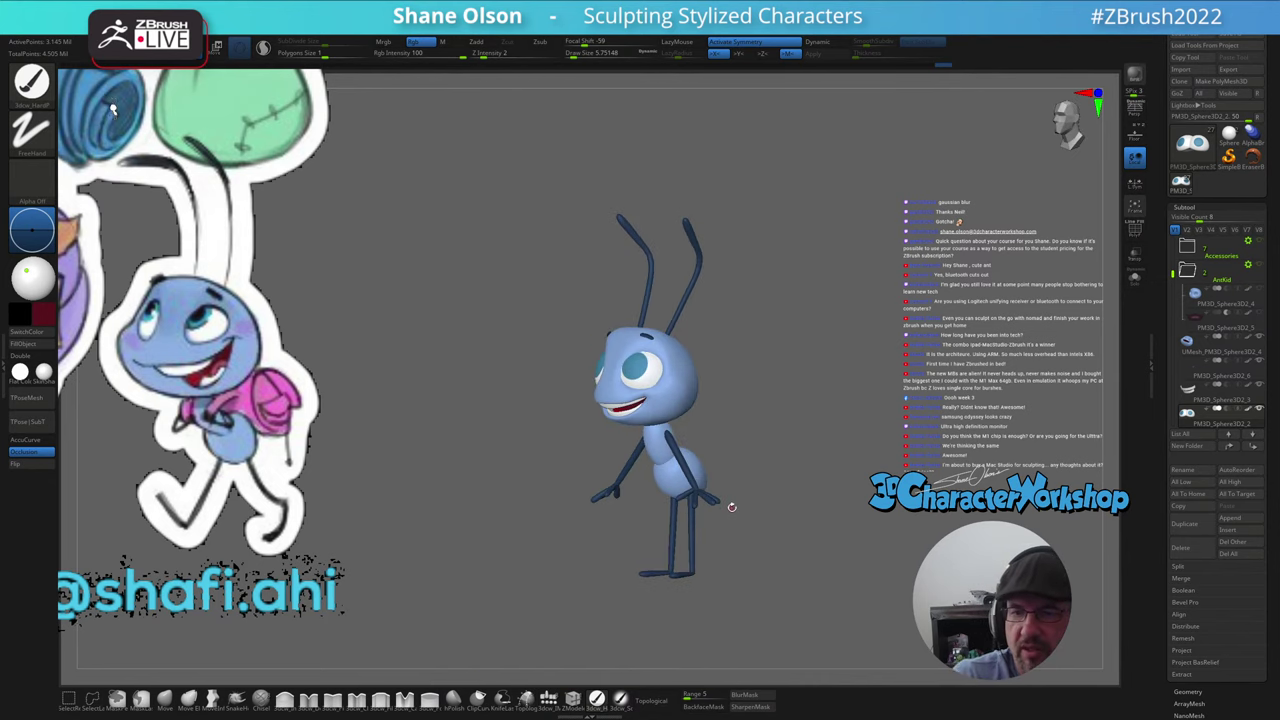
pyautogui.moveTo(728, 553); pyautogui.dragTo(746, 550)
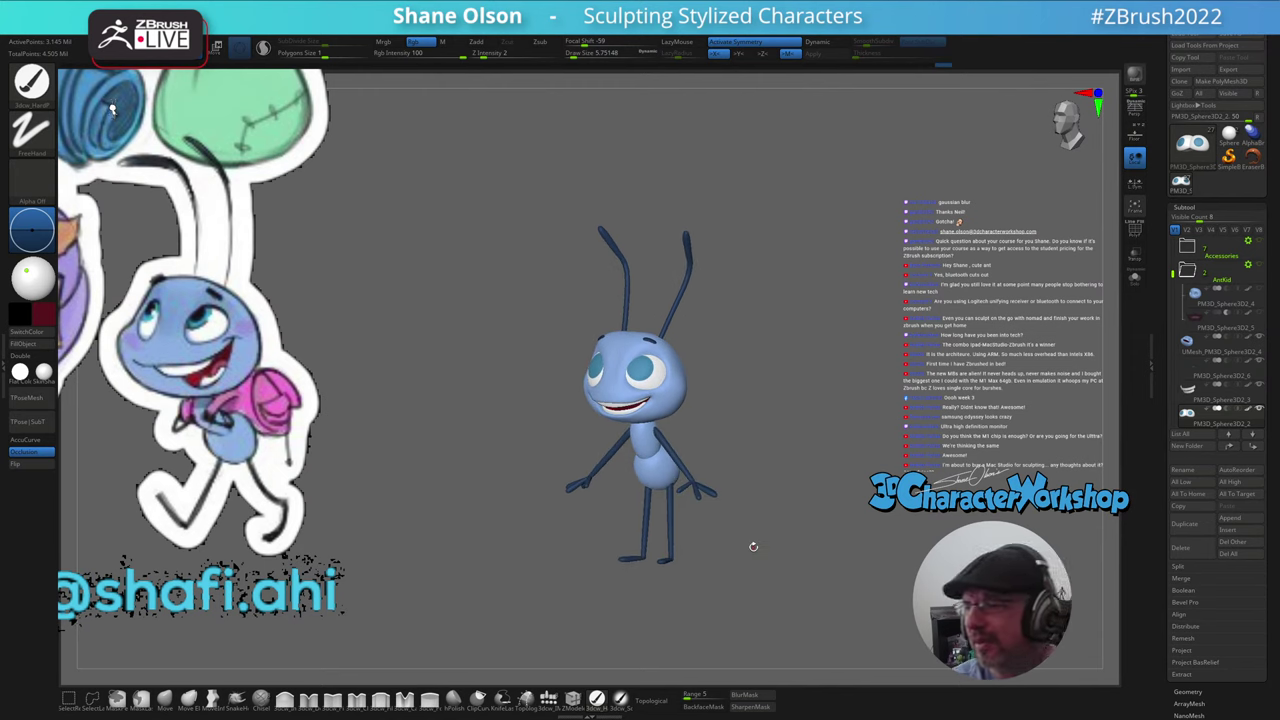
# - Delete the hidden old mouth piece and the hidden old head subtool from the AntKid folder
pyautogui.moveTo(1204, 292)
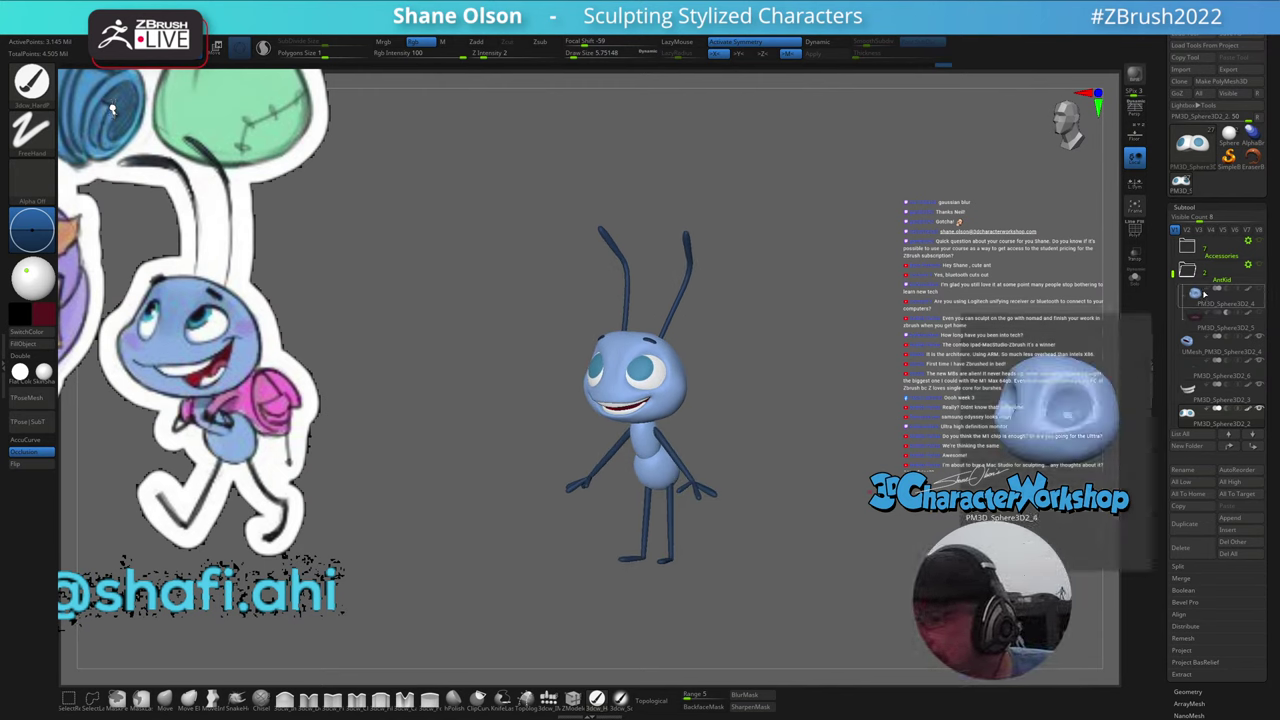
pyautogui.moveTo(1199, 318)
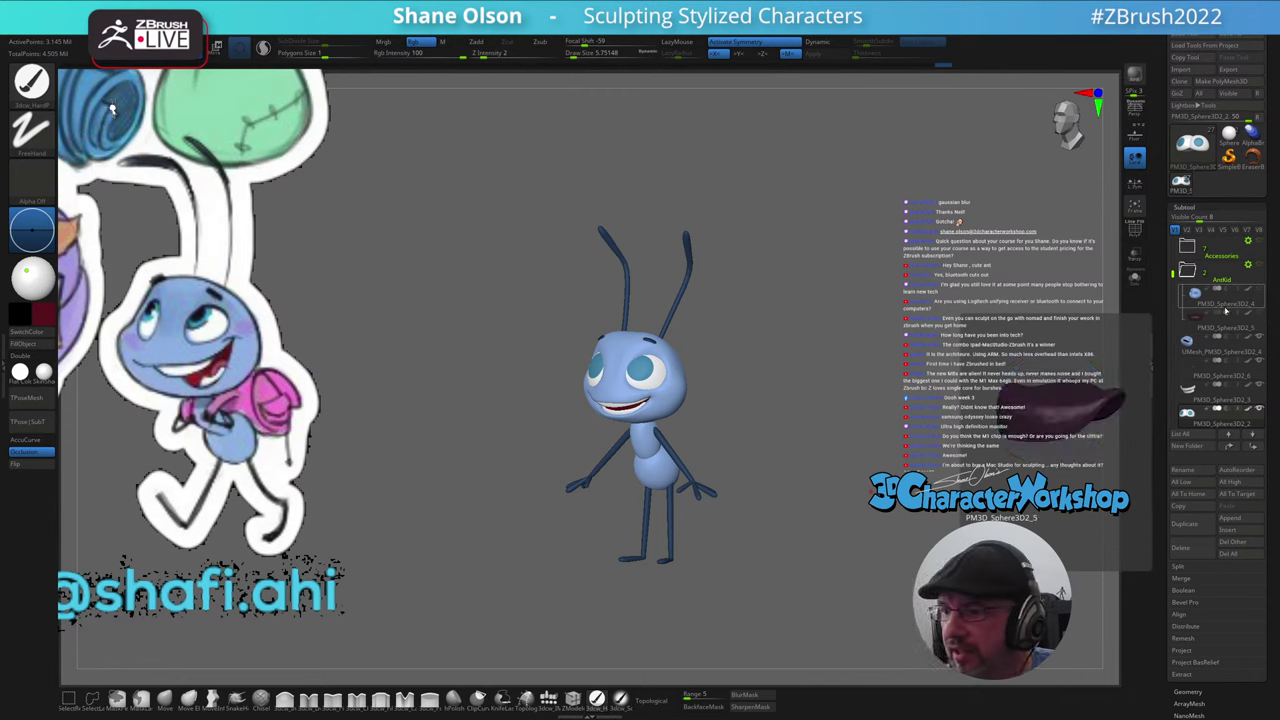
pyautogui.click(1199, 318)
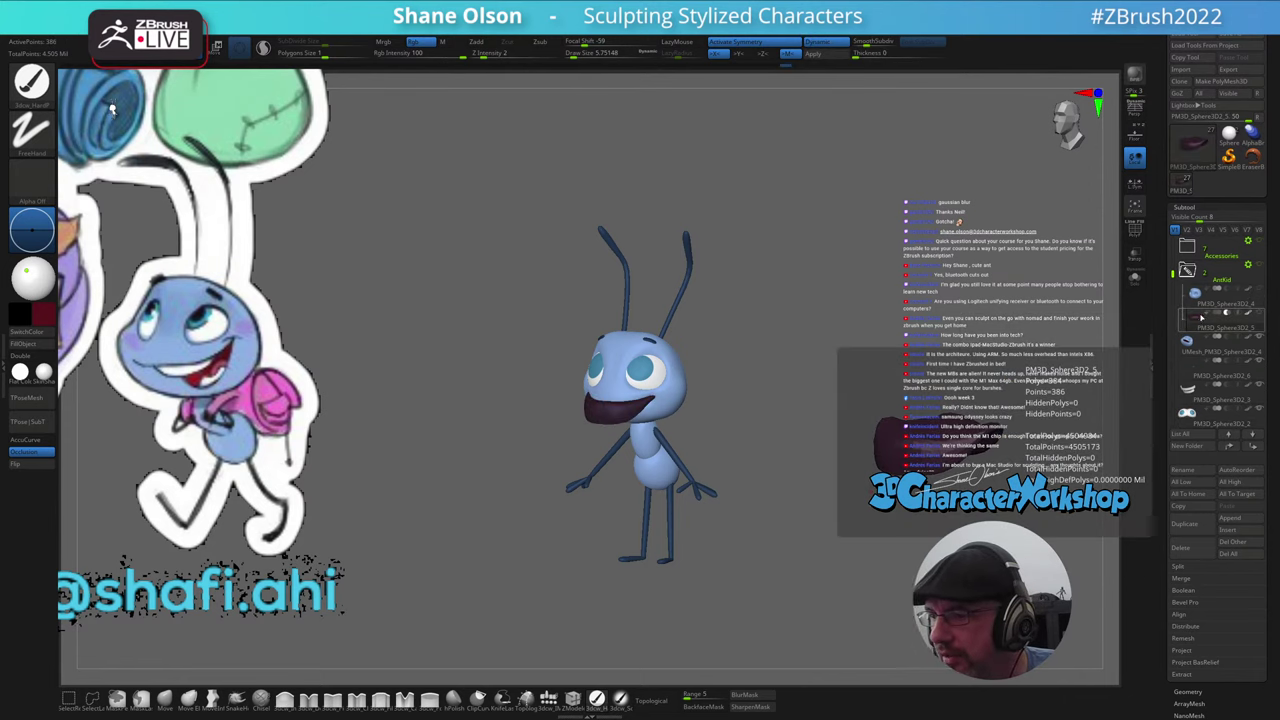
pyautogui.click(1181, 547)
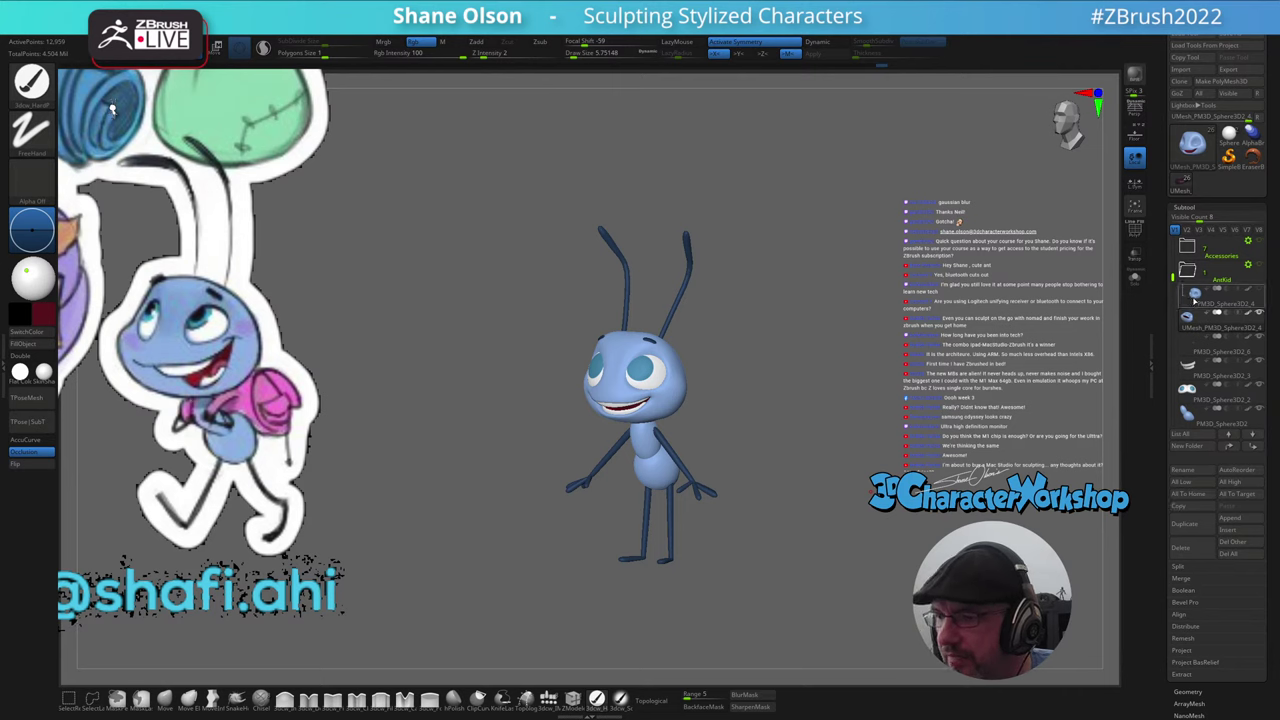
pyautogui.moveTo(1197, 300)
pyautogui.click(1190, 551)
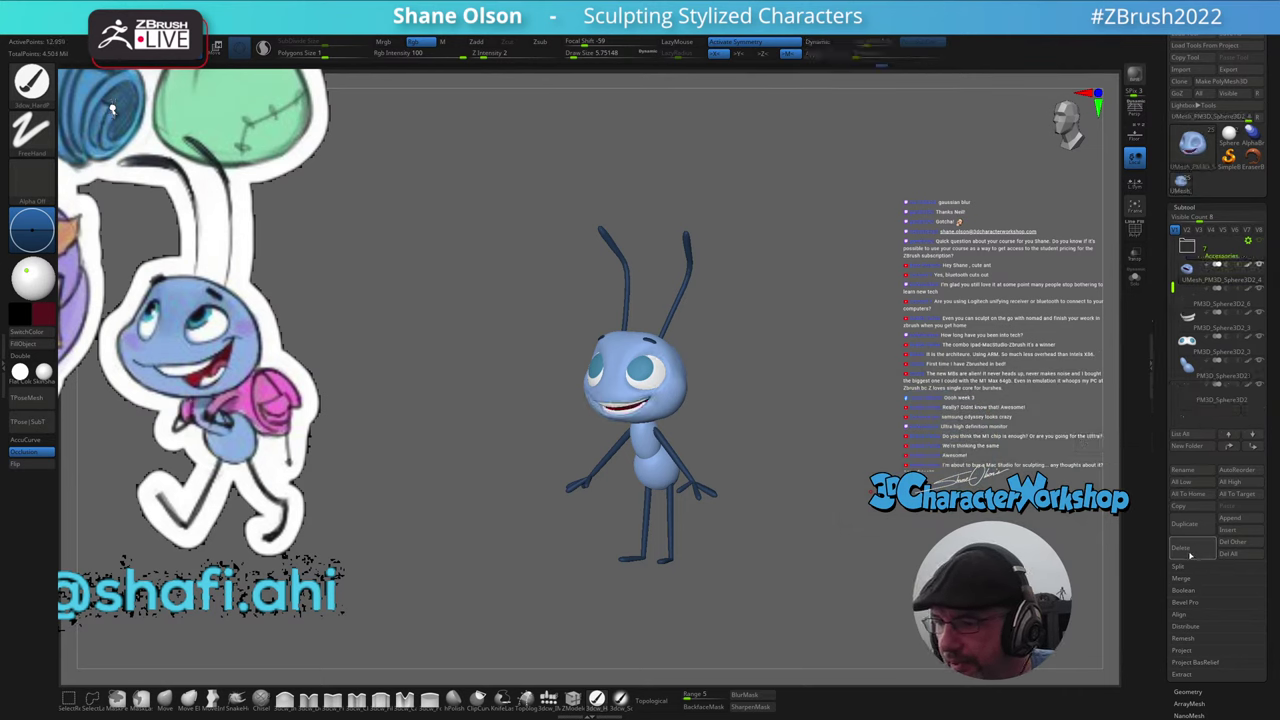
# - Create a new subtool folder named AntKid for the painted head
pyautogui.moveTo(1236, 318)
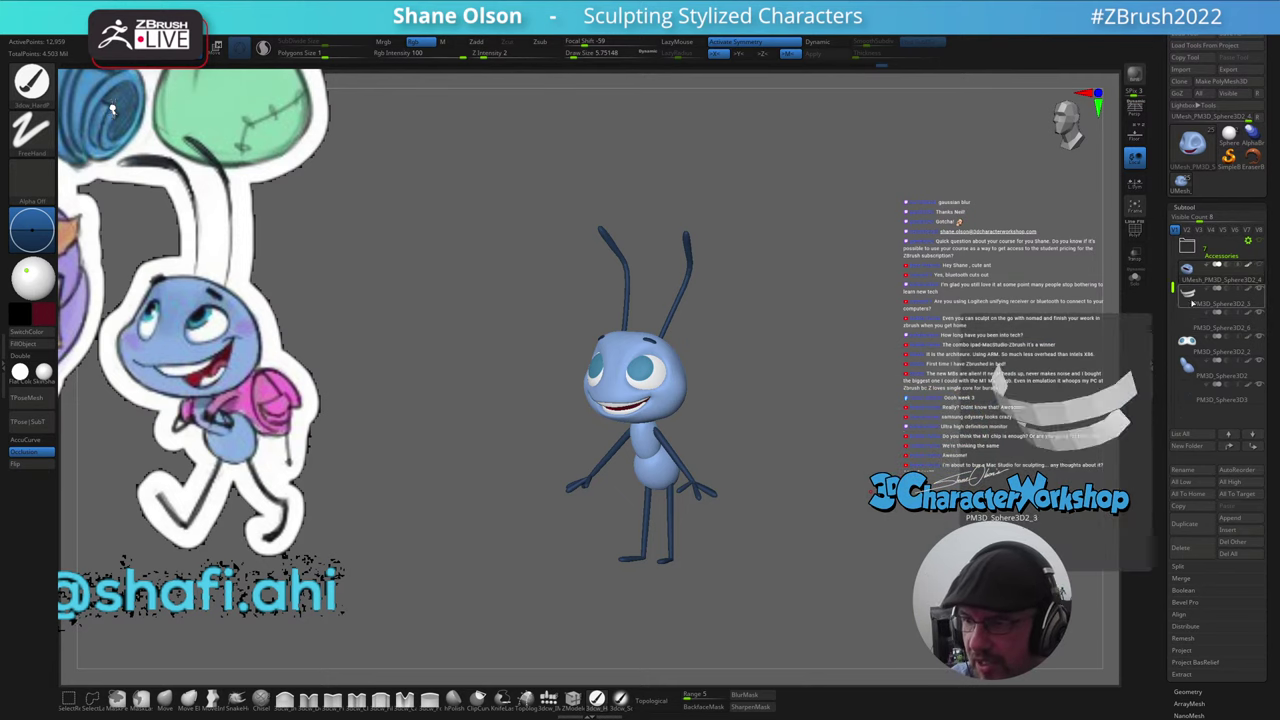
pyautogui.hotkey('ctrl', 'f')
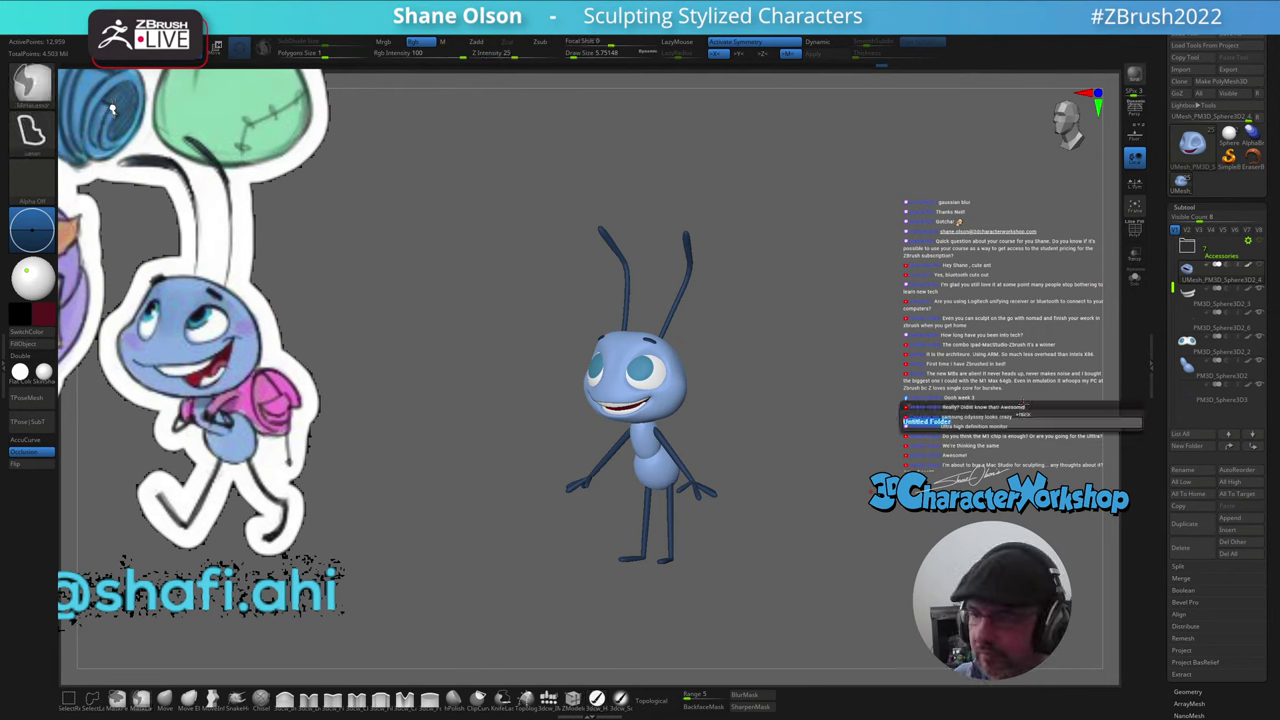
pyautogui.write('AntKid')
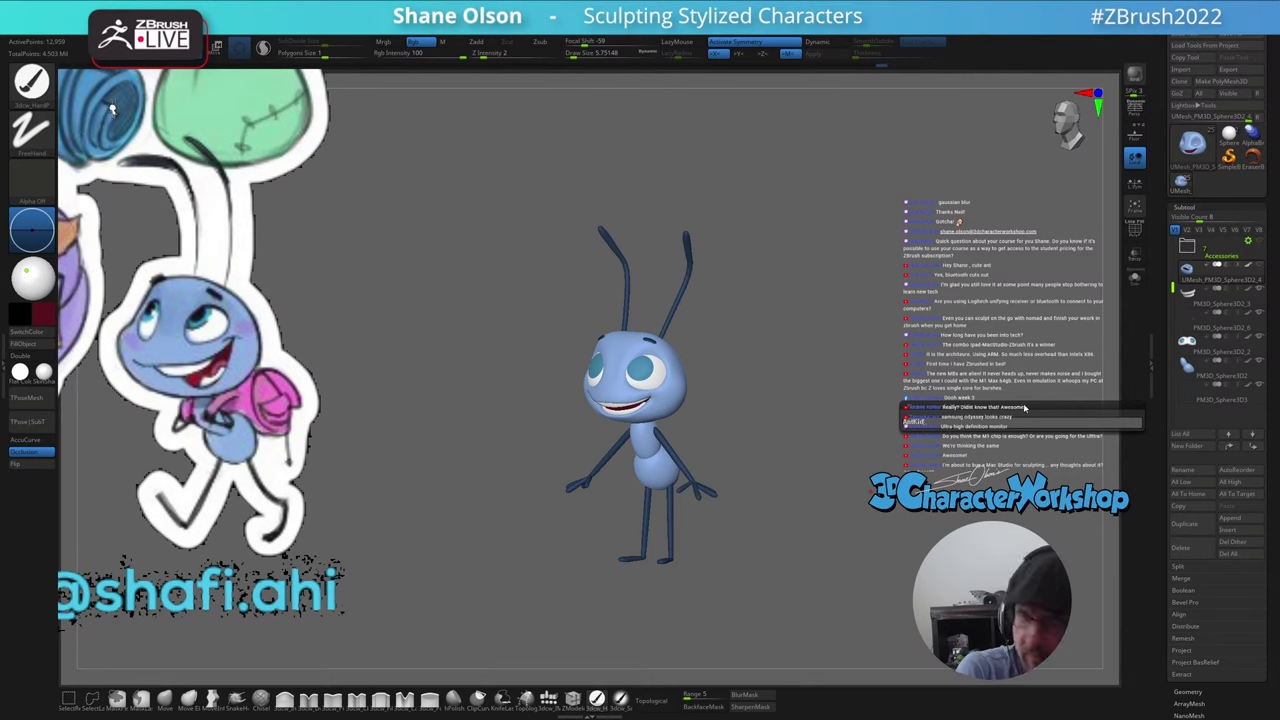
pyautogui.press('Return')
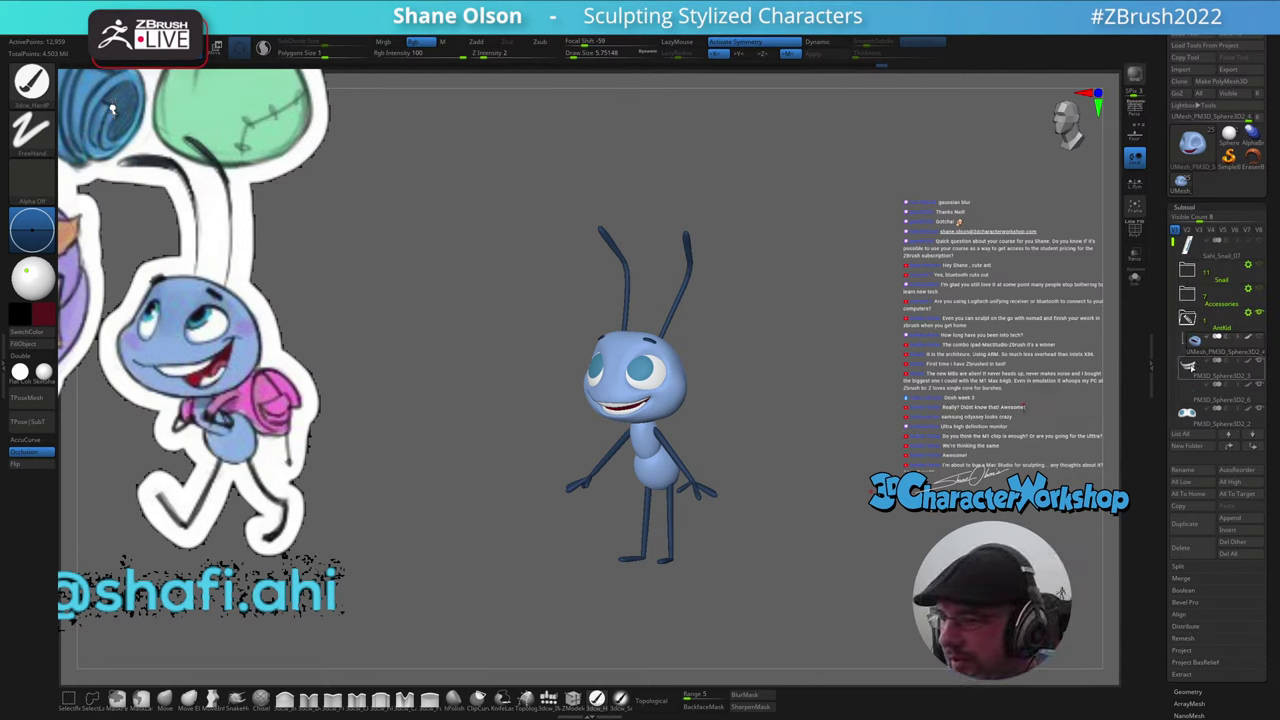
# - Move the teeth, eyebrows, eyes and body into the AntKid folder and test the folder's visibility
pyautogui.moveTo(1192, 368)
pyautogui.mouseDown()
pyautogui.moveTo(1194, 350)
pyautogui.moveTo(1194, 379)
pyautogui.moveTo(1195, 368)
pyautogui.mouseUp()
pyautogui.moveTo(1194, 414); pyautogui.dragTo(1195, 396)
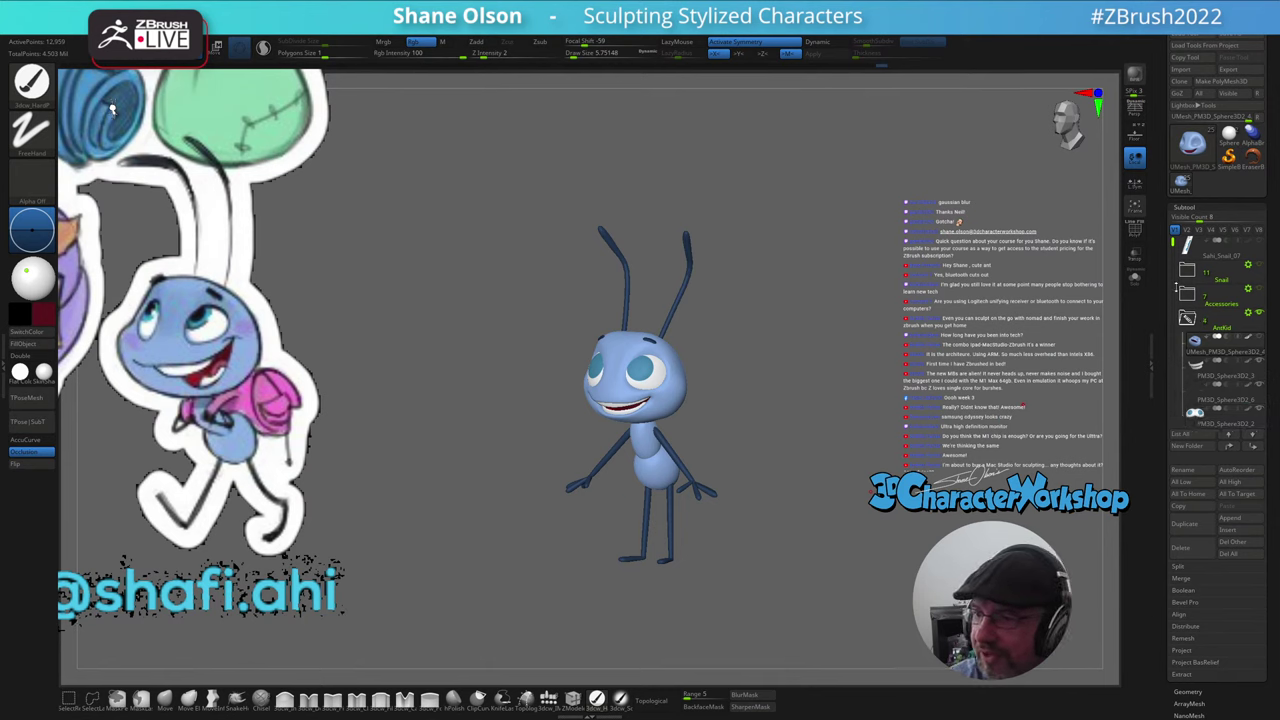
pyautogui.moveTo(1173, 243); pyautogui.dragTo(1173, 271)
pyautogui.moveTo(1192, 391); pyautogui.dragTo(1194, 370)
pyautogui.click(1261, 267)
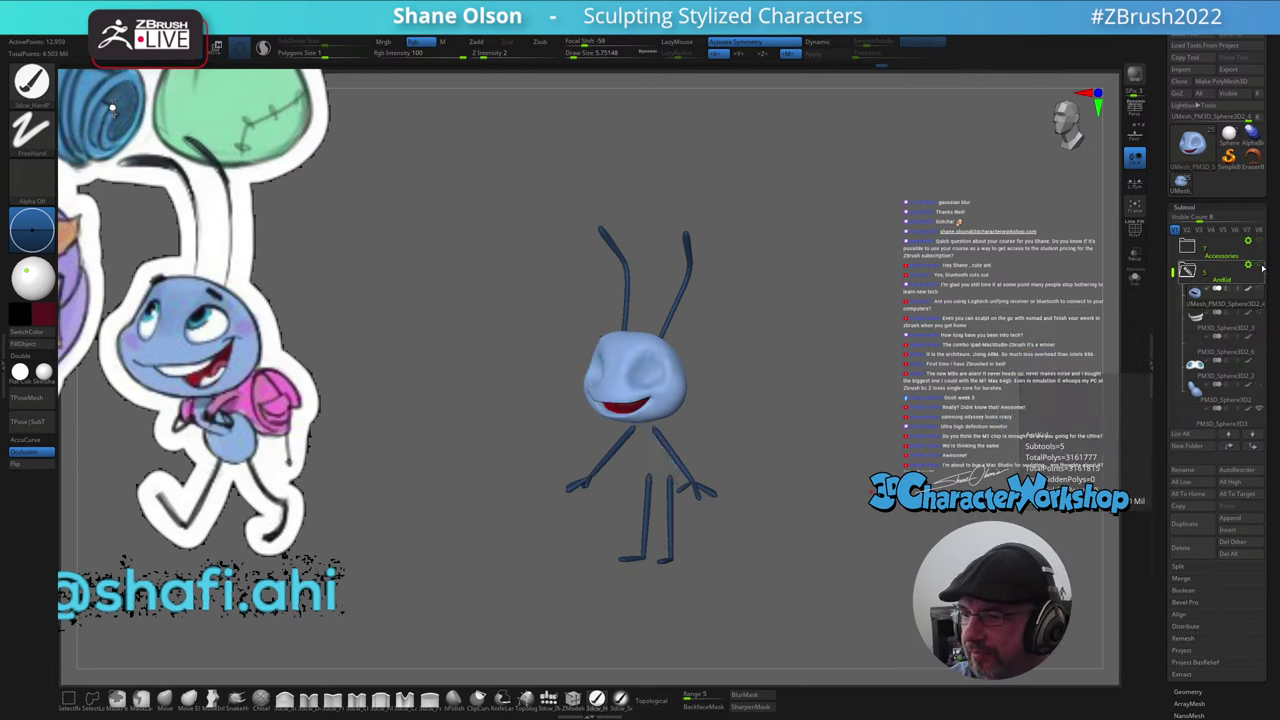
pyautogui.click(1260, 266)
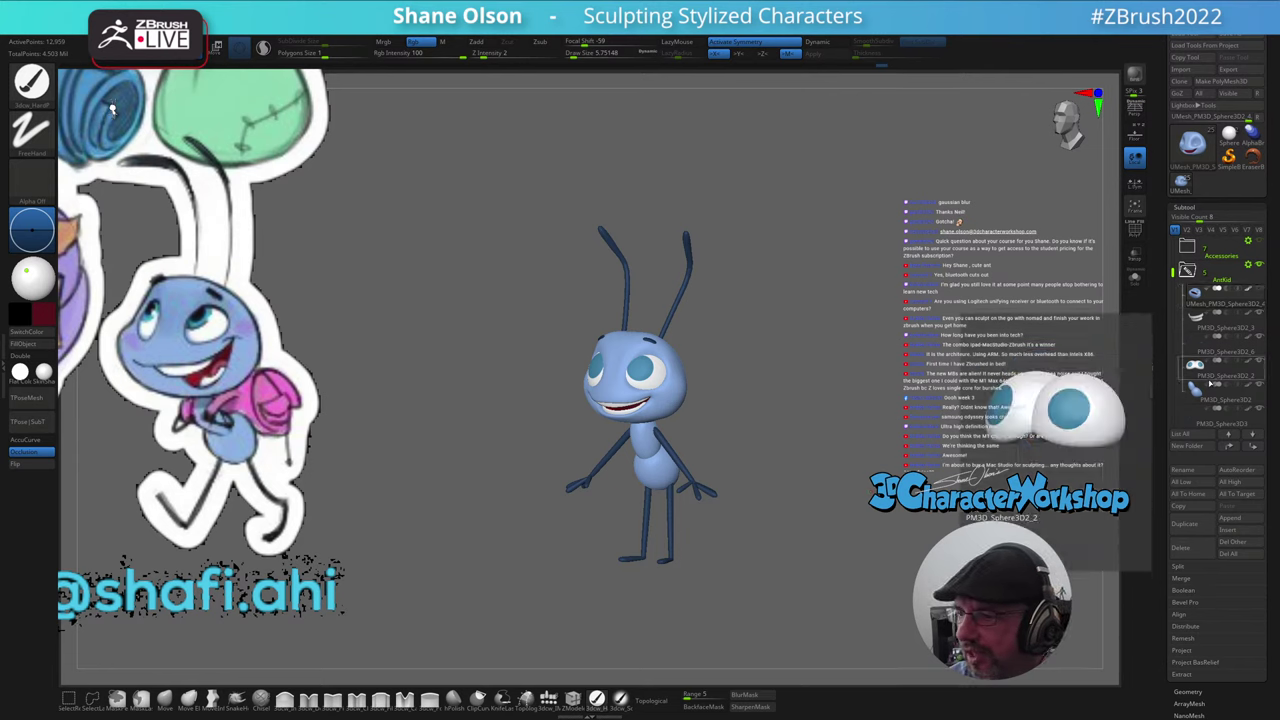
# - Add the antennae and limbs subtool to the AntKid folder and toggle the folder's visibility off and on
pyautogui.moveTo(1201, 418); pyautogui.dragTo(1199, 394)
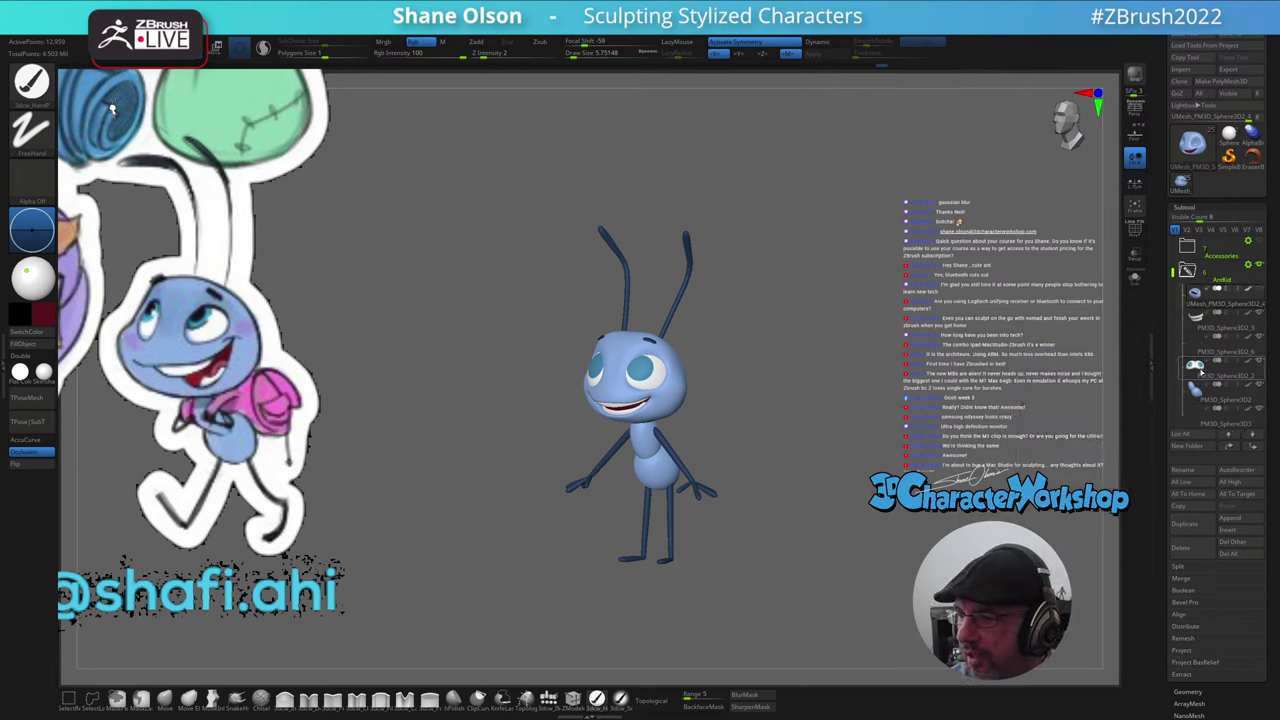
pyautogui.moveTo(1173, 272); pyautogui.dragTo(1174, 246)
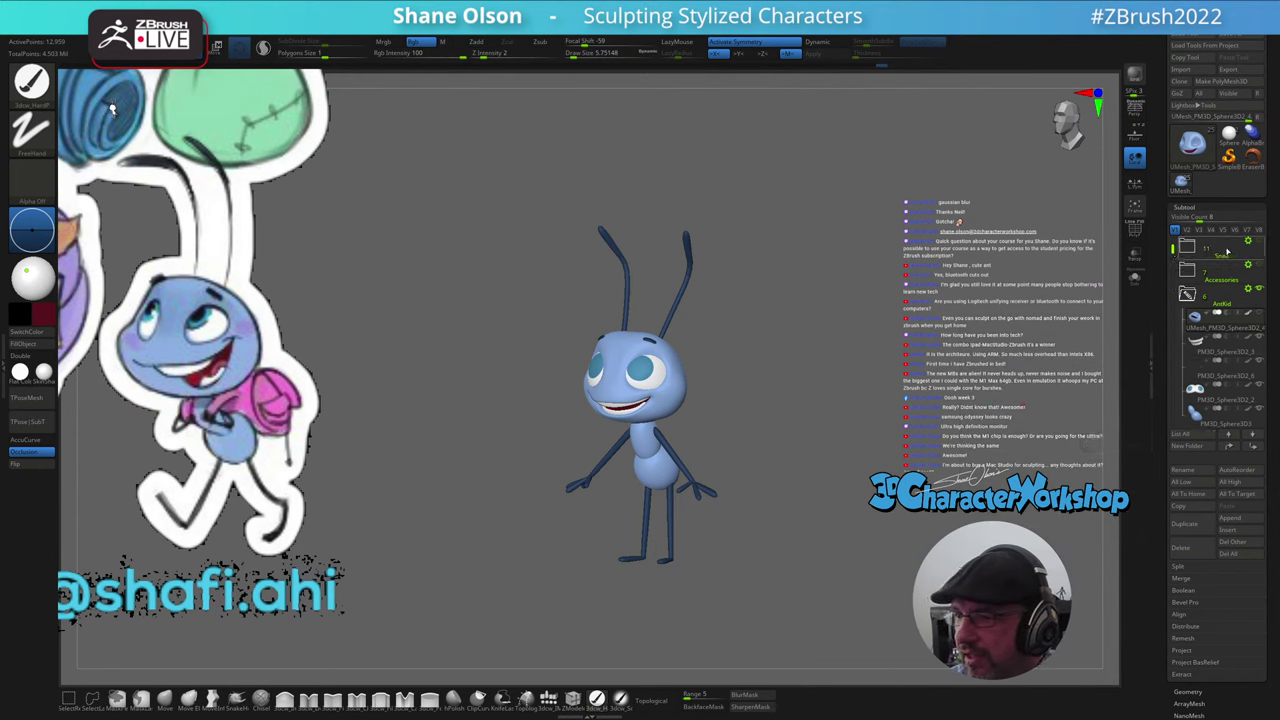
pyautogui.click(1260, 291)
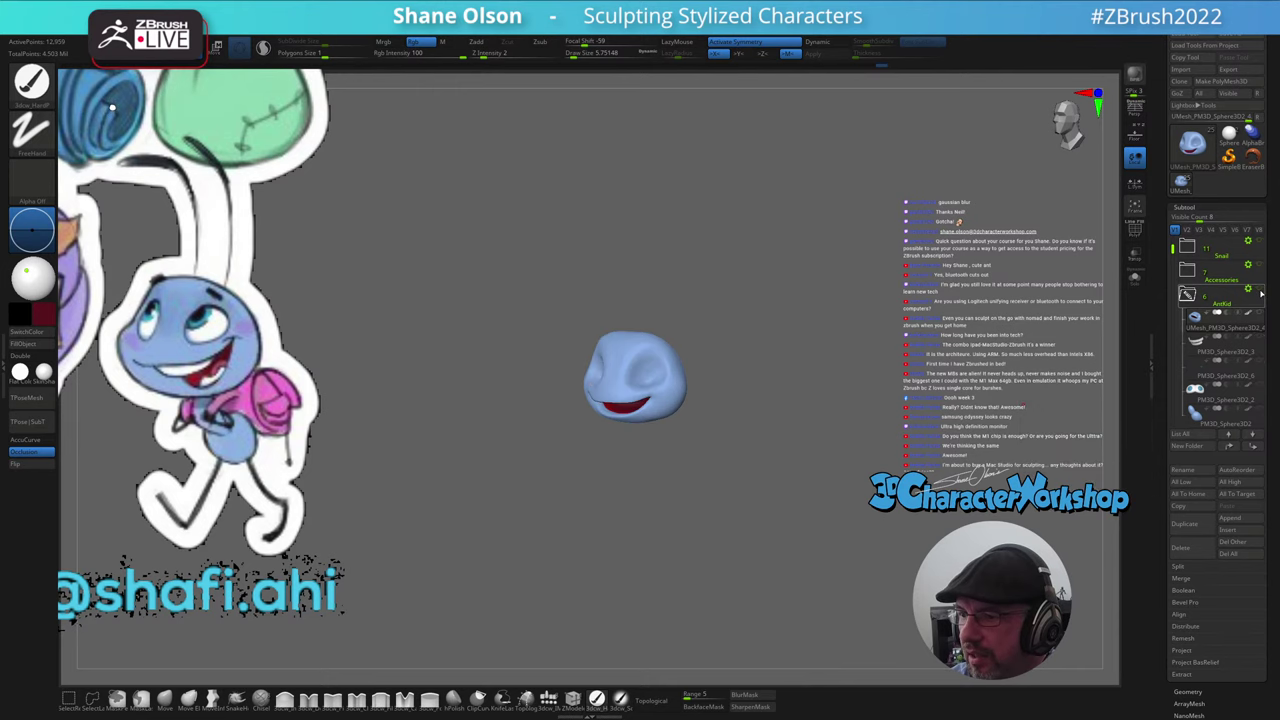
pyautogui.click(1260, 291)
# - Collapse the AntKid folder, show the Accessories and Snail folders, hide the ant kid and select the snail's body
pyautogui.moveTo(737, 493)
pyautogui.mouseDown()
pyautogui.moveTo(737, 471)
pyautogui.moveTo(761, 523)
pyautogui.moveTo(761, 510)
pyautogui.mouseUp()
pyautogui.press('s')
pyautogui.click(1186, 293)
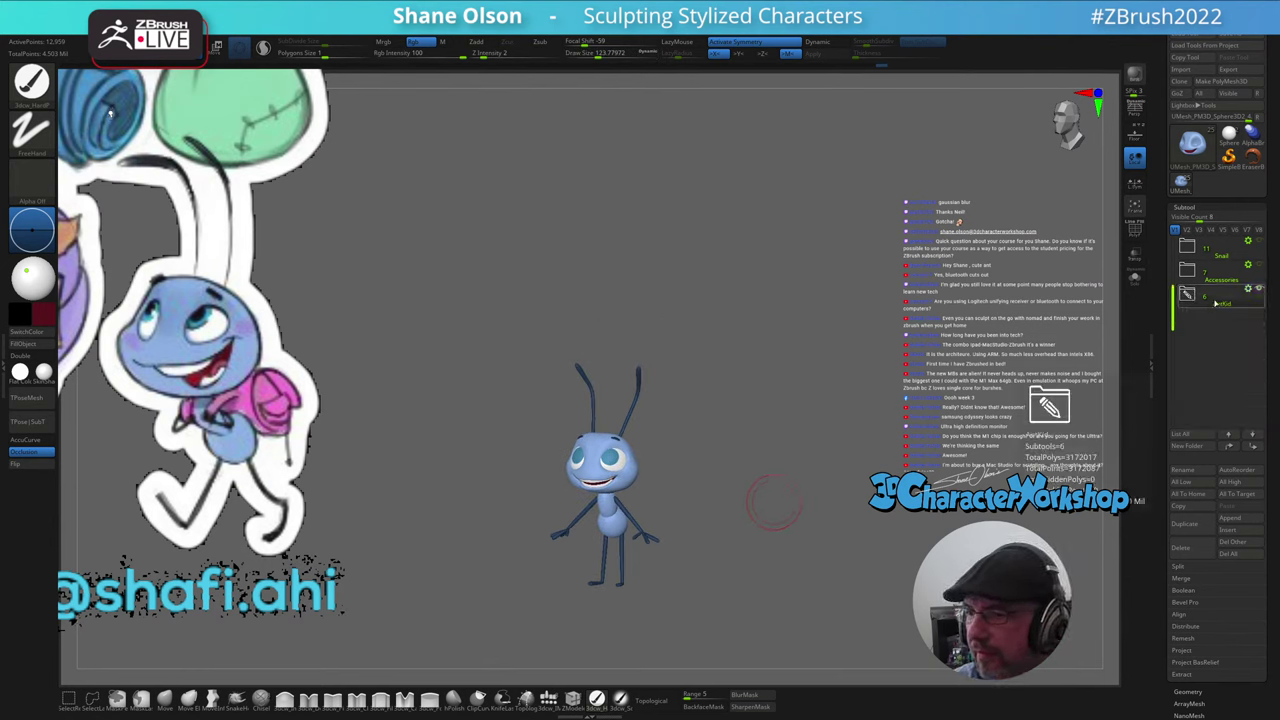
pyautogui.click(1262, 264)
pyautogui.click(1261, 241)
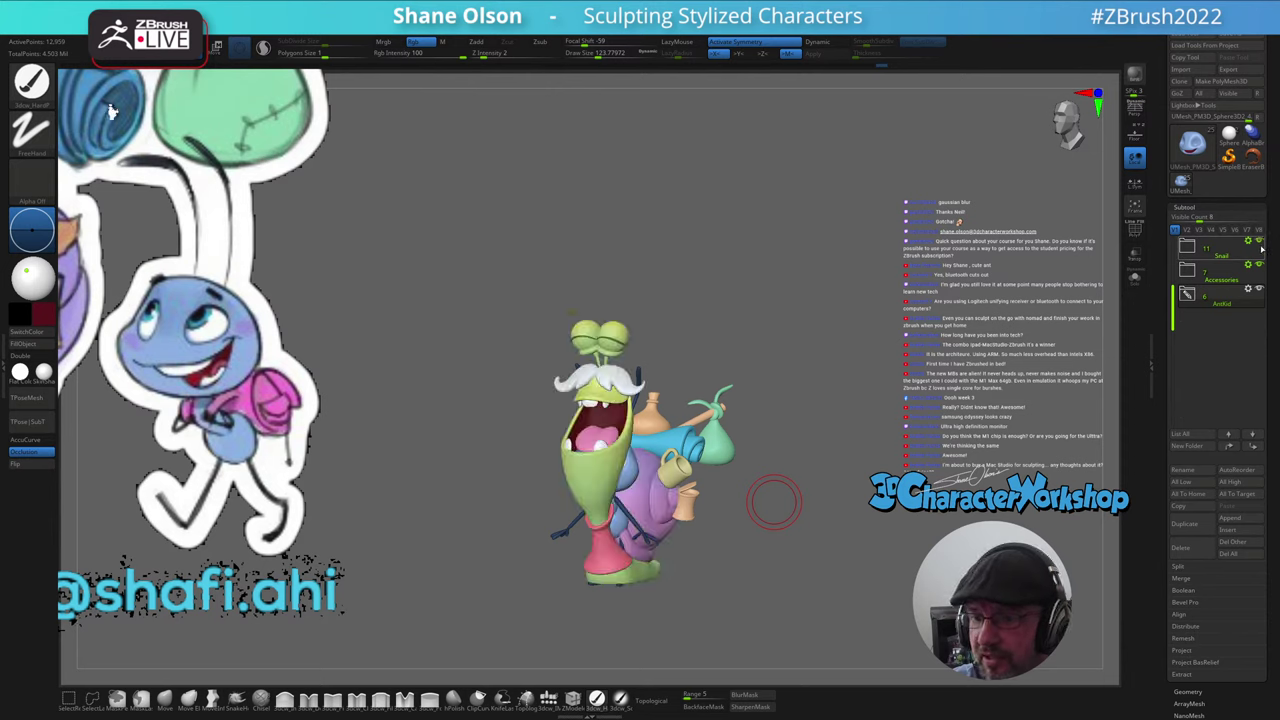
pyautogui.moveTo(850, 512); pyautogui.dragTo(882, 507)
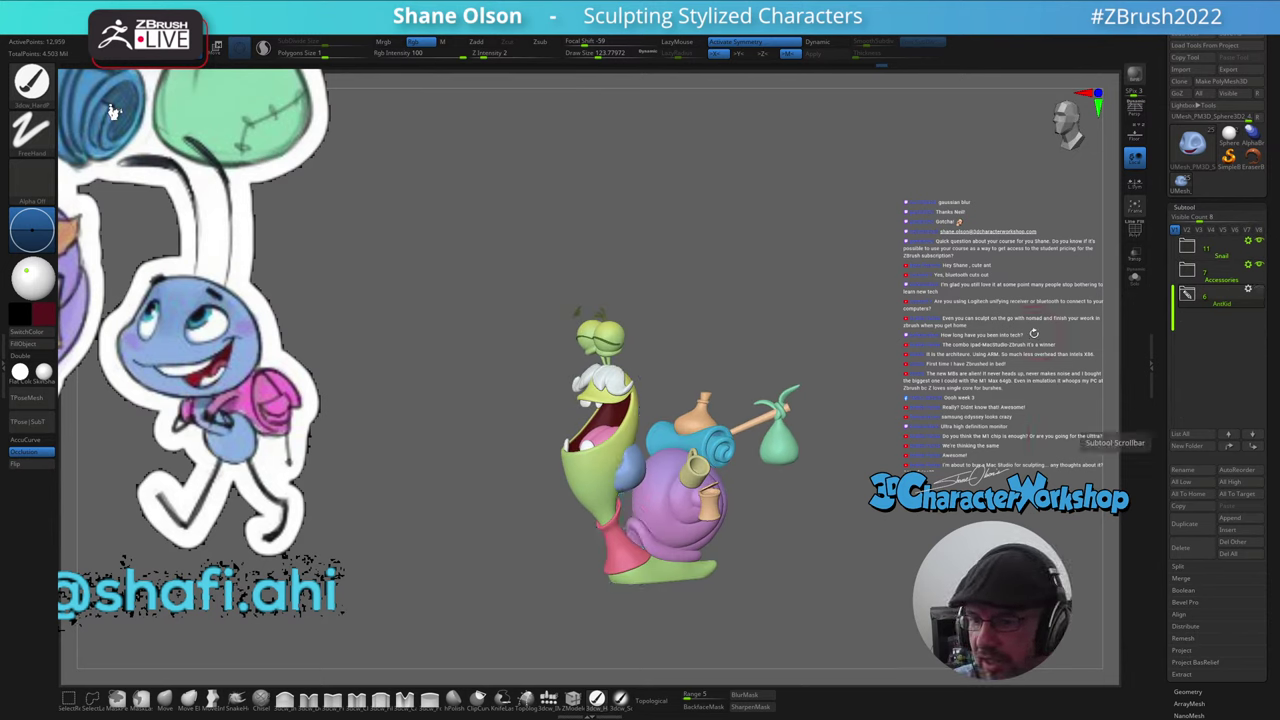
pyautogui.keyDown('alt'); pyautogui.click(597, 476); pyautogui.keyUp('alt')
pyautogui.moveTo(790, 522)
pyautogui.mouseDown()
pyautogui.moveTo(872, 524)
pyautogui.moveTo(775, 539)
pyautogui.moveTo(702, 505)
pyautogui.moveTo(730, 530)
pyautogui.moveTo(777, 503)
pyautogui.mouseUp()
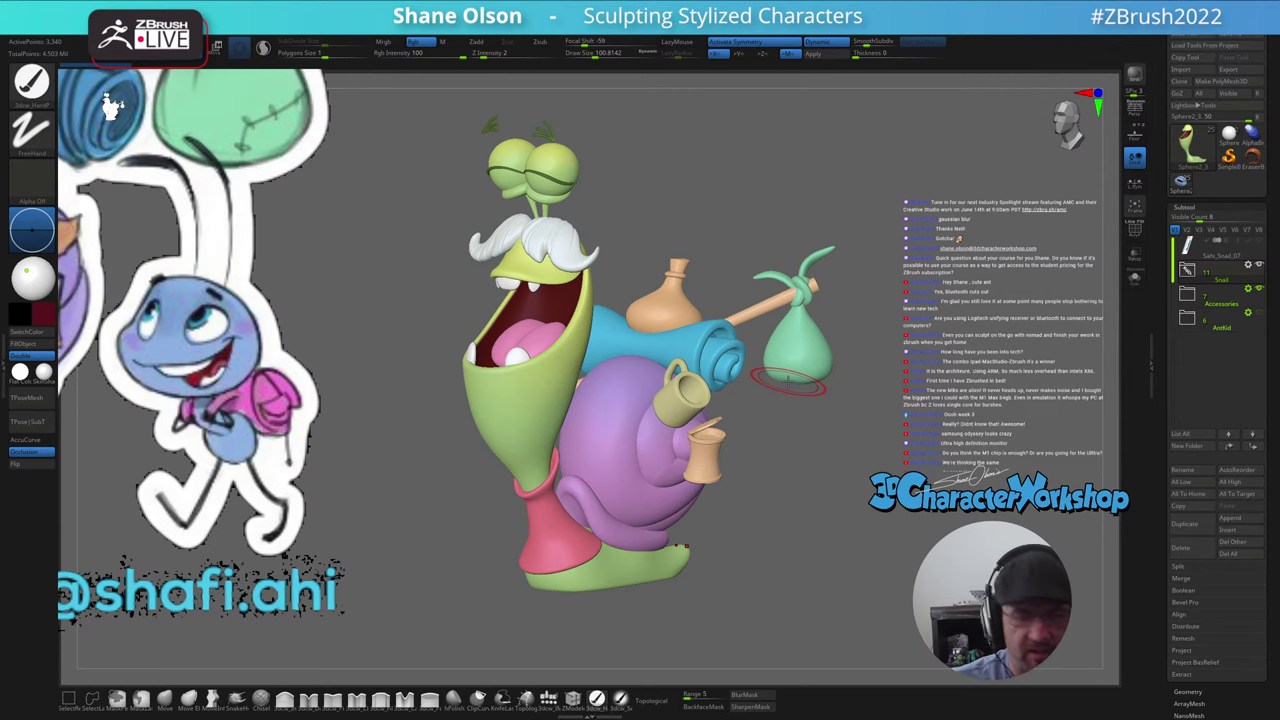
# - Move and shrink the Spotlight concept reference so the whole drawing fits beside the model, and leave Spotlight editing
pyautogui.press('z')
pyautogui.moveTo(253, 400); pyautogui.dragTo(194, 406)
pyautogui.moveTo(222, 450); pyautogui.dragTo(371, 402)
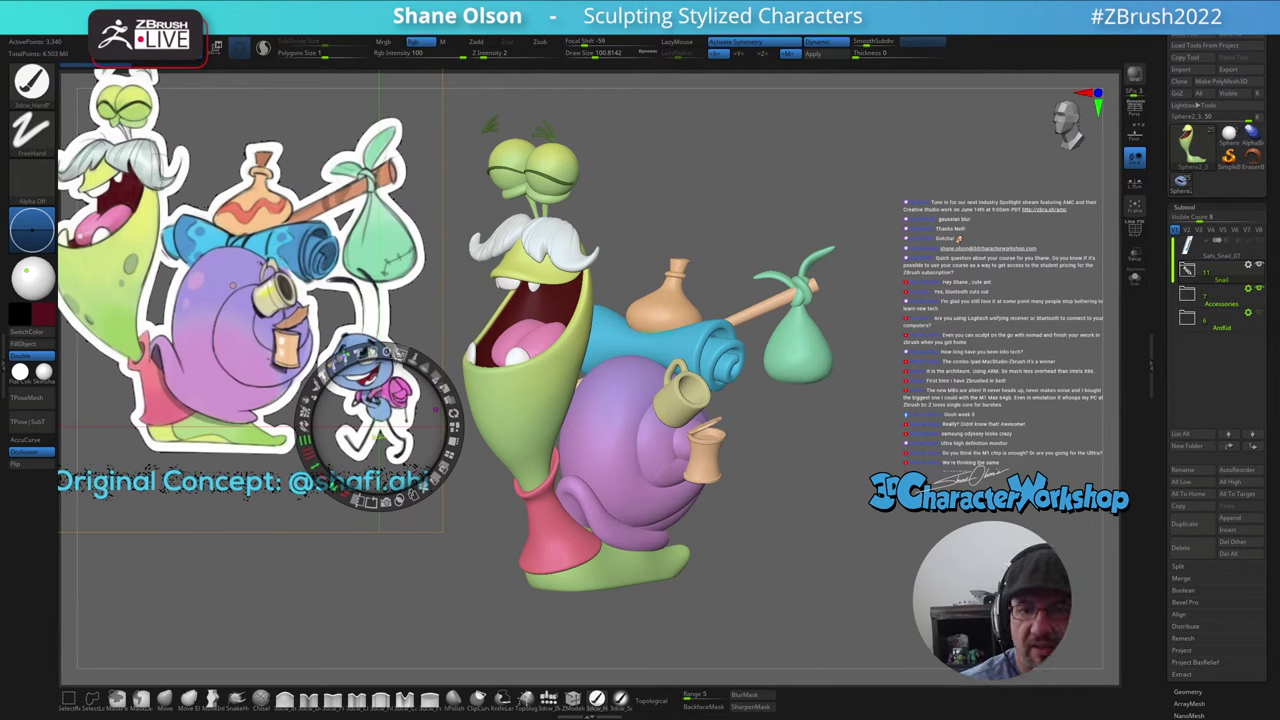
pyautogui.moveTo(399, 355); pyautogui.dragTo(386, 352)
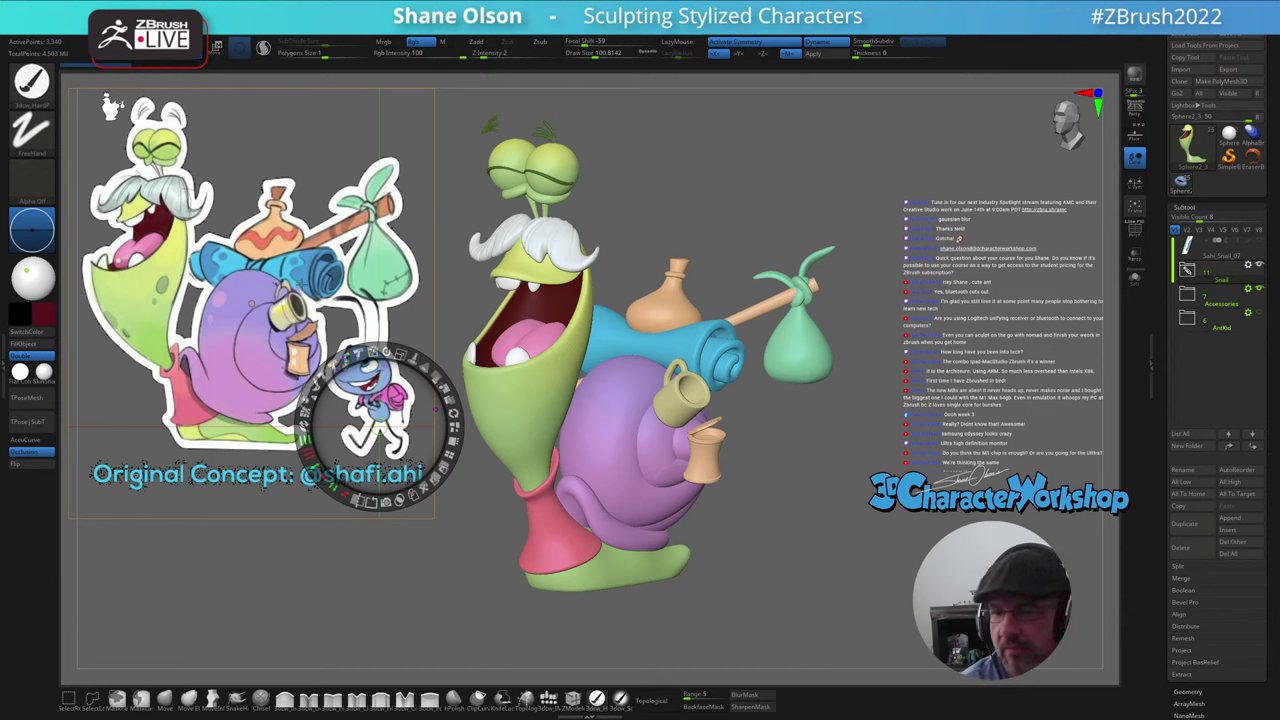
pyautogui.hotkey('shift', 'z')
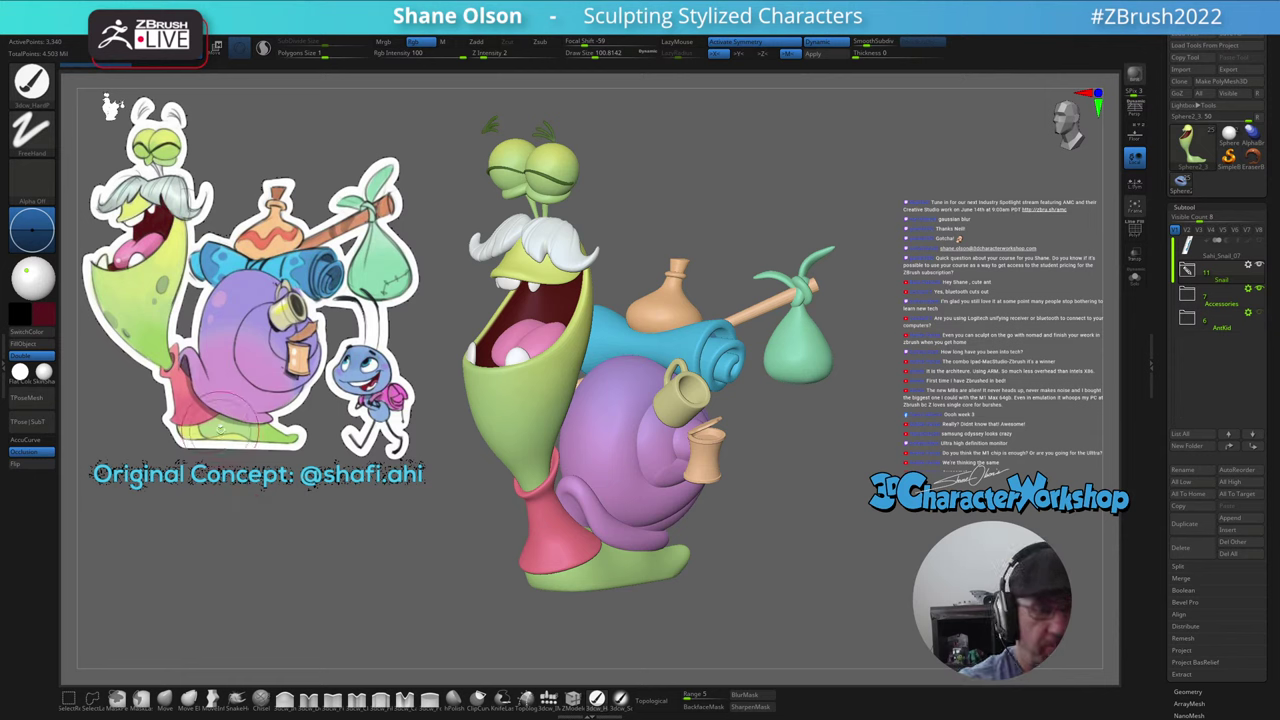
# - Set the draw size to about 51 and compare the snail's shell and accessories with the concept art
pyautogui.press('s')
pyautogui.moveTo(236, 417); pyautogui.dragTo(228, 417)
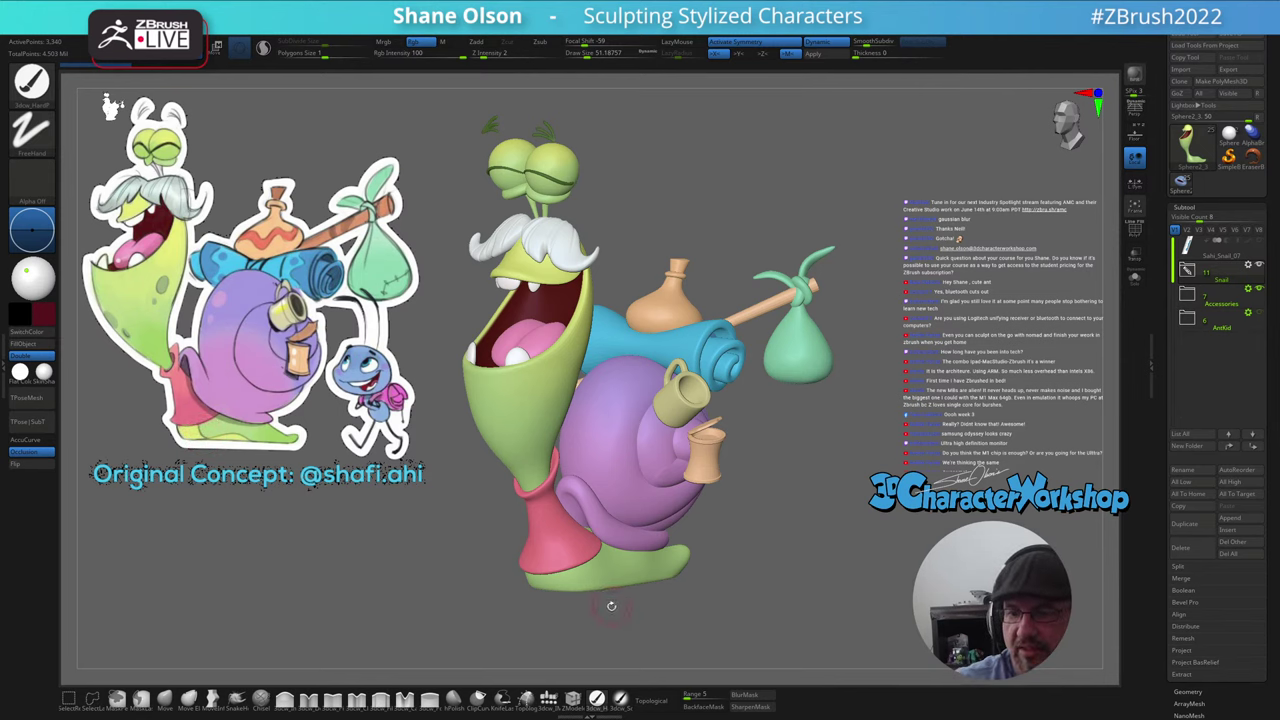
pyautogui.moveTo(611, 605); pyautogui.dragTo(567, 588)
pyautogui.moveTo(730, 606); pyautogui.dragTo(660, 603)
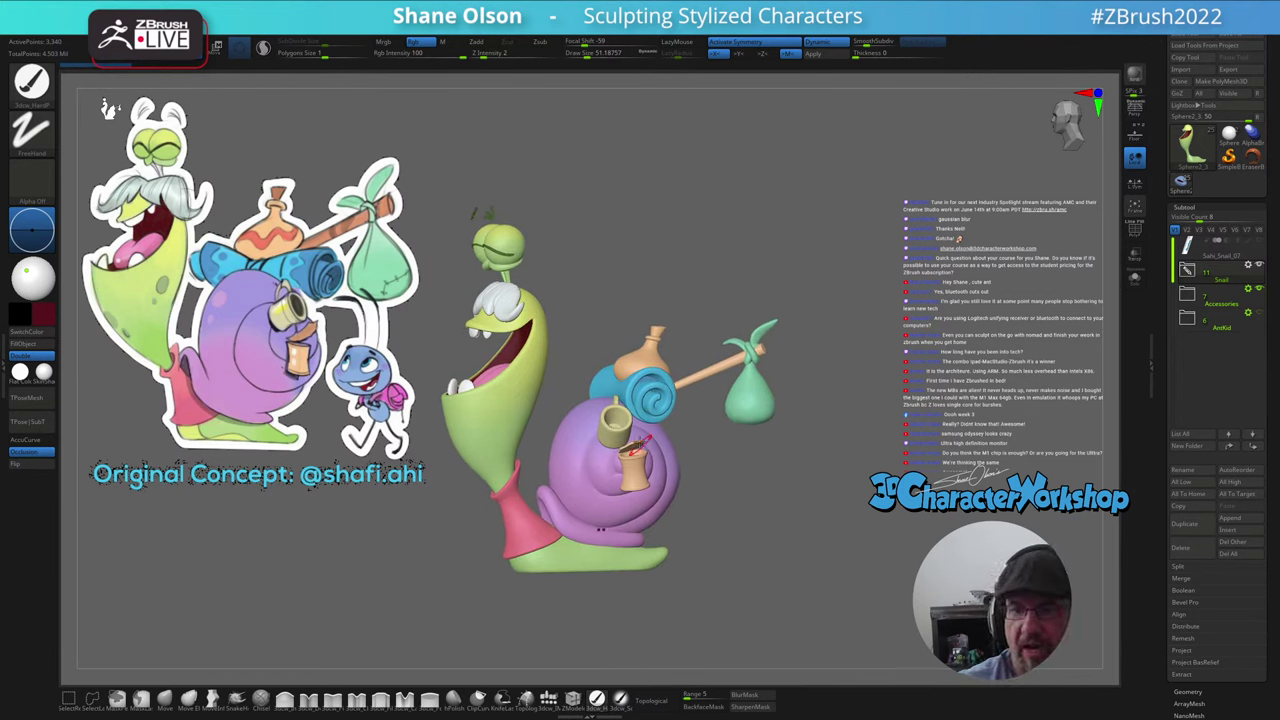
pyautogui.keyDown('ctrl'); pyautogui.moveTo(612, 514); pyautogui.dragTo(622, 478, button='right'); pyautogui.keyUp('ctrl')
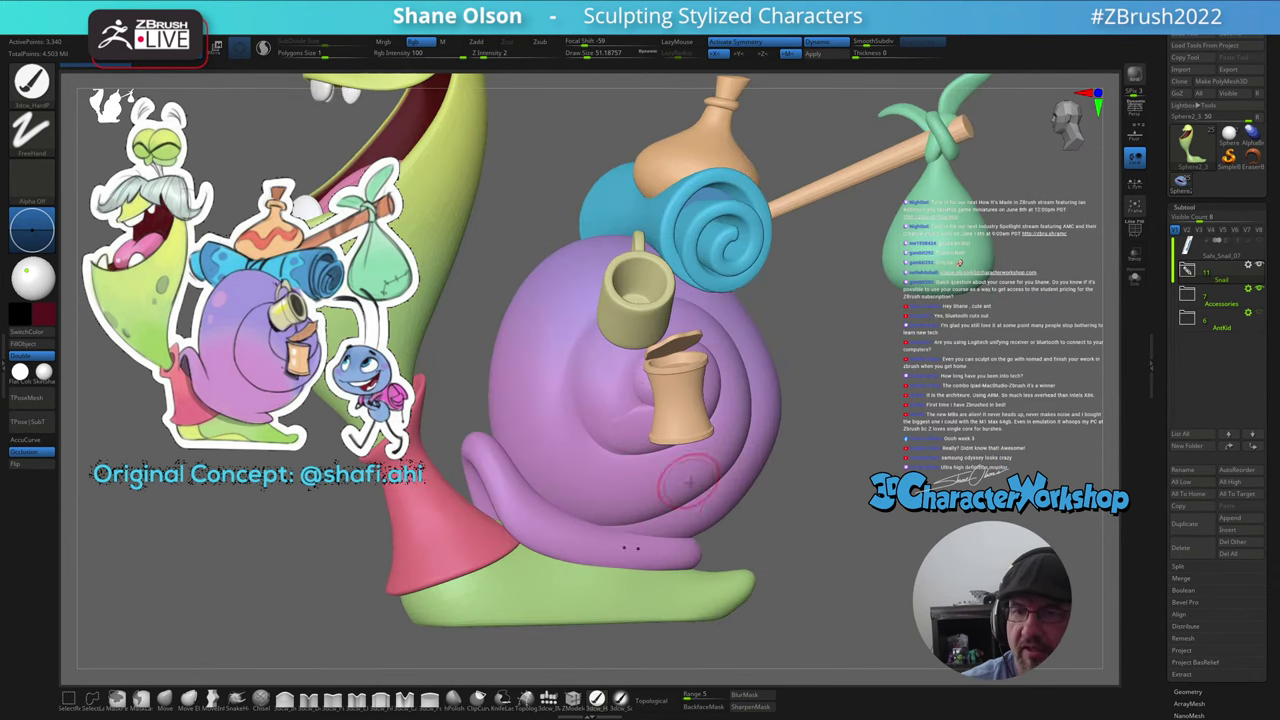
pyautogui.keyDown('ctrl'); pyautogui.moveTo(714, 490); pyautogui.dragTo(738, 511, button='right'); pyautogui.keyUp('ctrl')
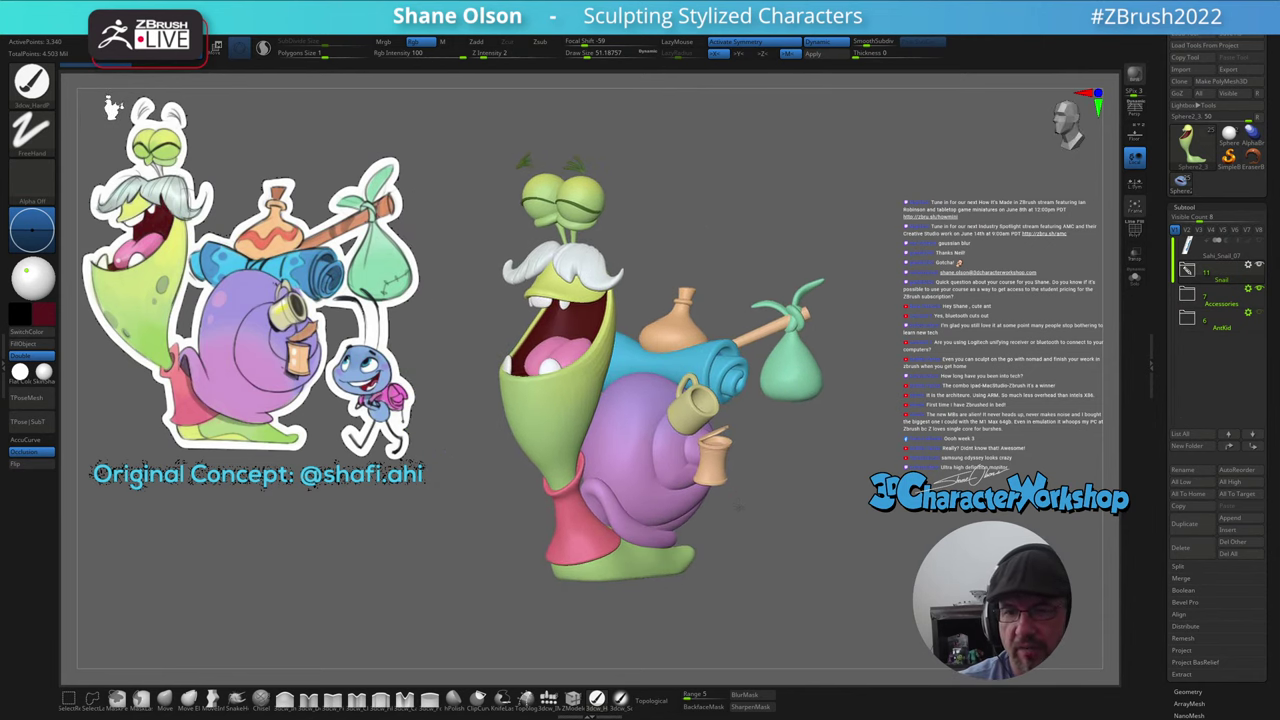
# - Show the AntKid folder, hide the Accessories and Snail folders, and select the ant's head in front view
pyautogui.click(1260, 314)
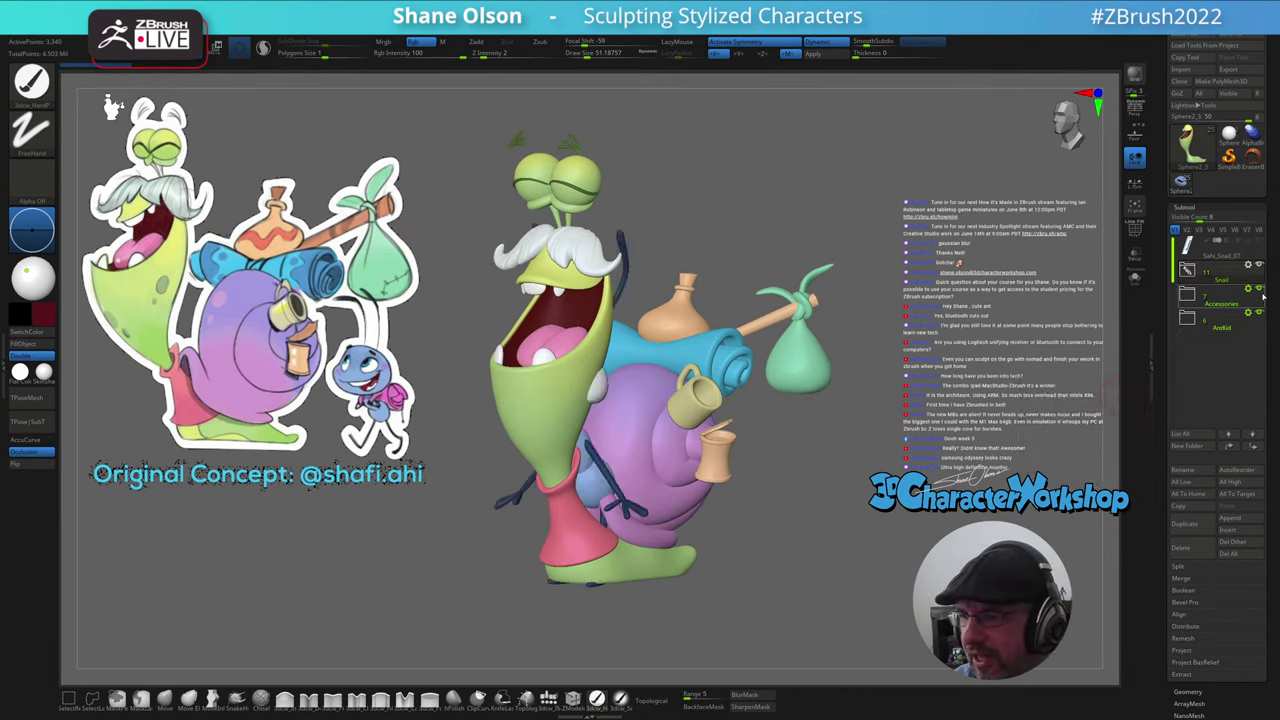
pyautogui.click(1260, 289)
pyautogui.click(1260, 265)
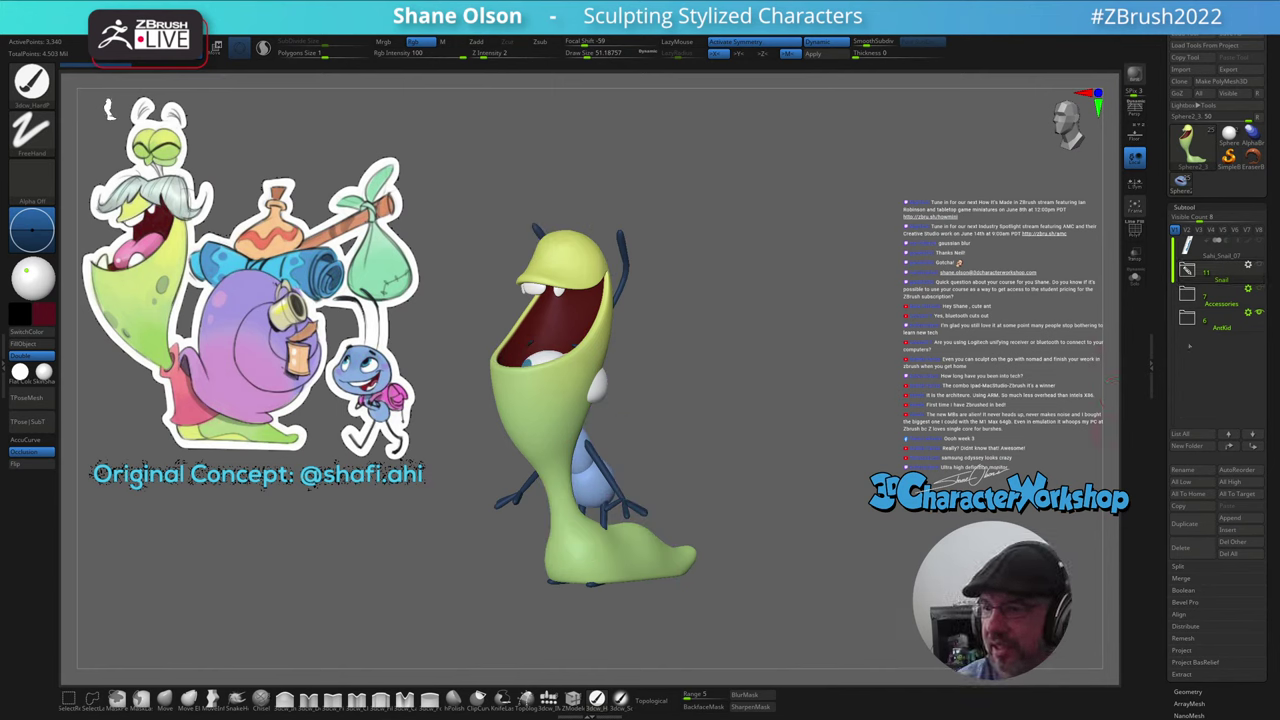
pyautogui.click(1188, 318)
pyautogui.click(1197, 344)
pyautogui.keyDown('ctrl'); pyautogui.moveTo(743, 464); pyautogui.dragTo(737, 492, button='right'); pyautogui.keyUp('ctrl')
pyautogui.keyDown('alt'); pyautogui.moveTo(737, 492); pyautogui.dragTo(773, 470, button='right'); pyautogui.keyUp('alt')
pyautogui.keyDown('shift'); pyautogui.moveTo(773, 470); pyautogui.dragTo(768, 530, button='right'); pyautogui.keyUp('shift')
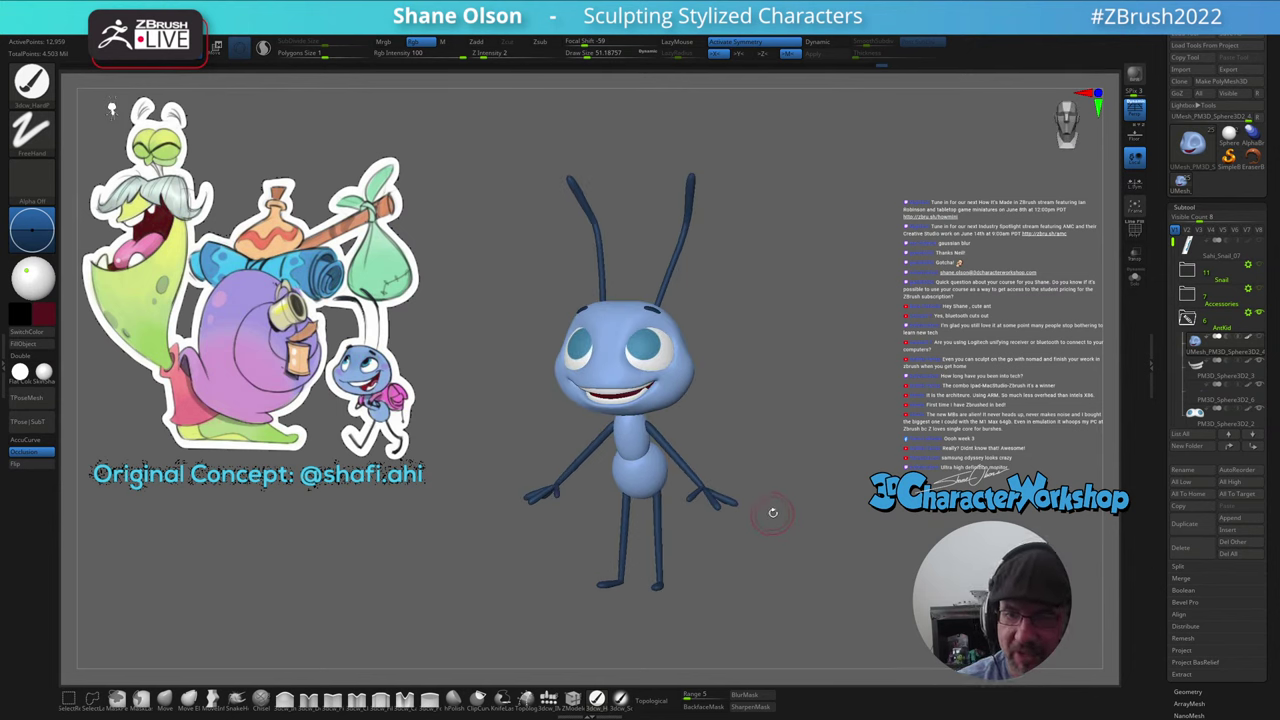